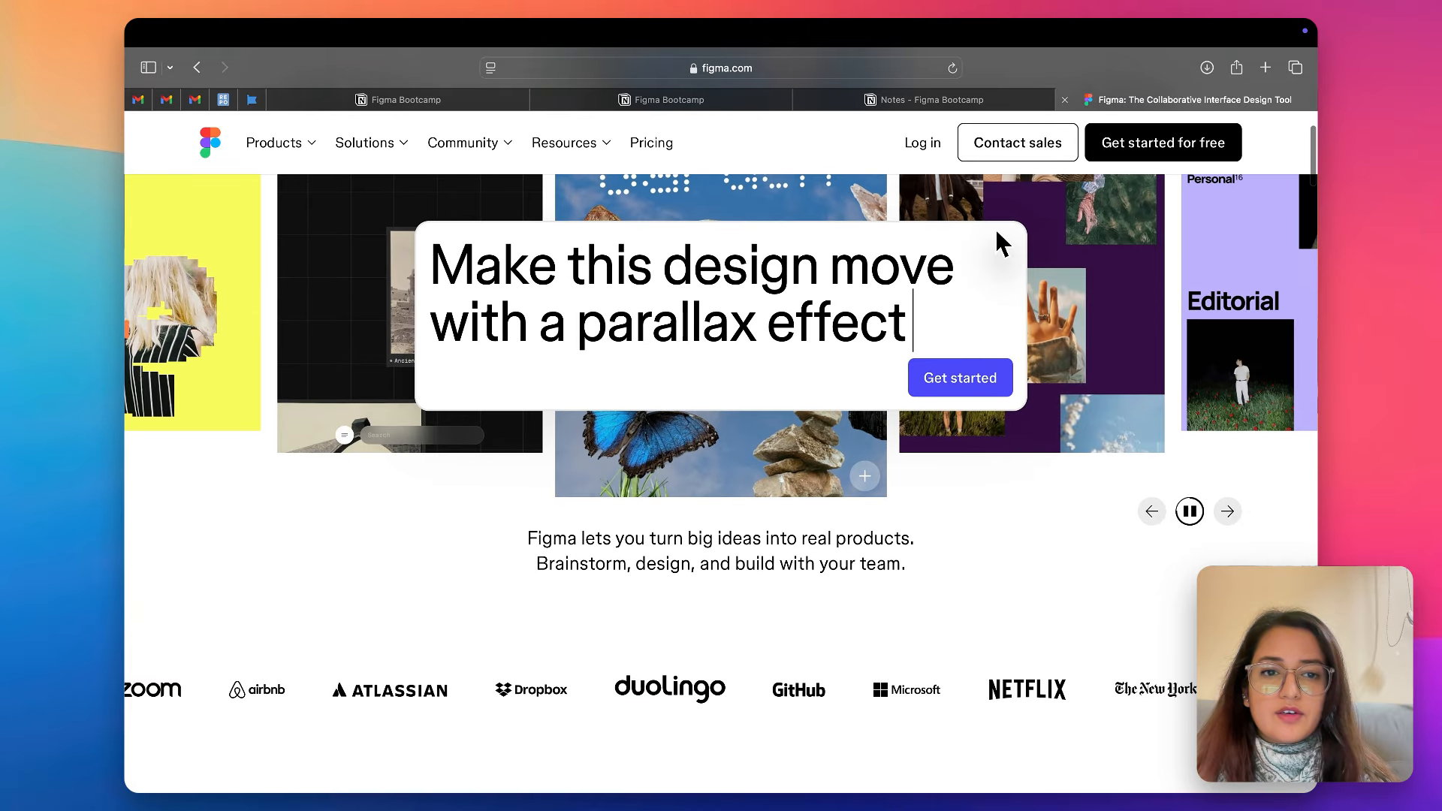
# - Look through the Figma homepage from the hero area to the product showcase under "Prompt, code, and design from first idea to final product"
pyautogui.scroll(-1, 904, 332)
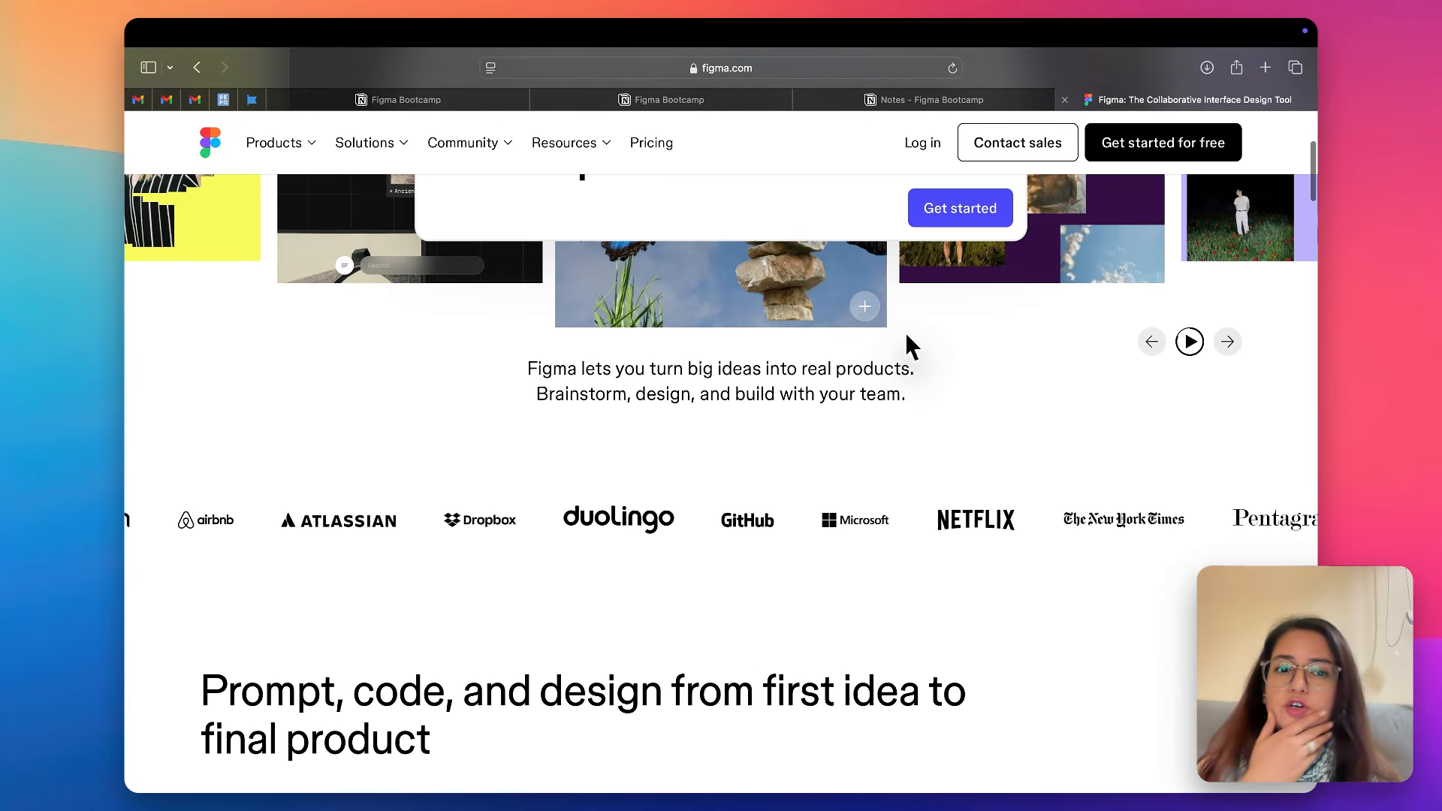
pyautogui.scroll(-4, 904, 332)
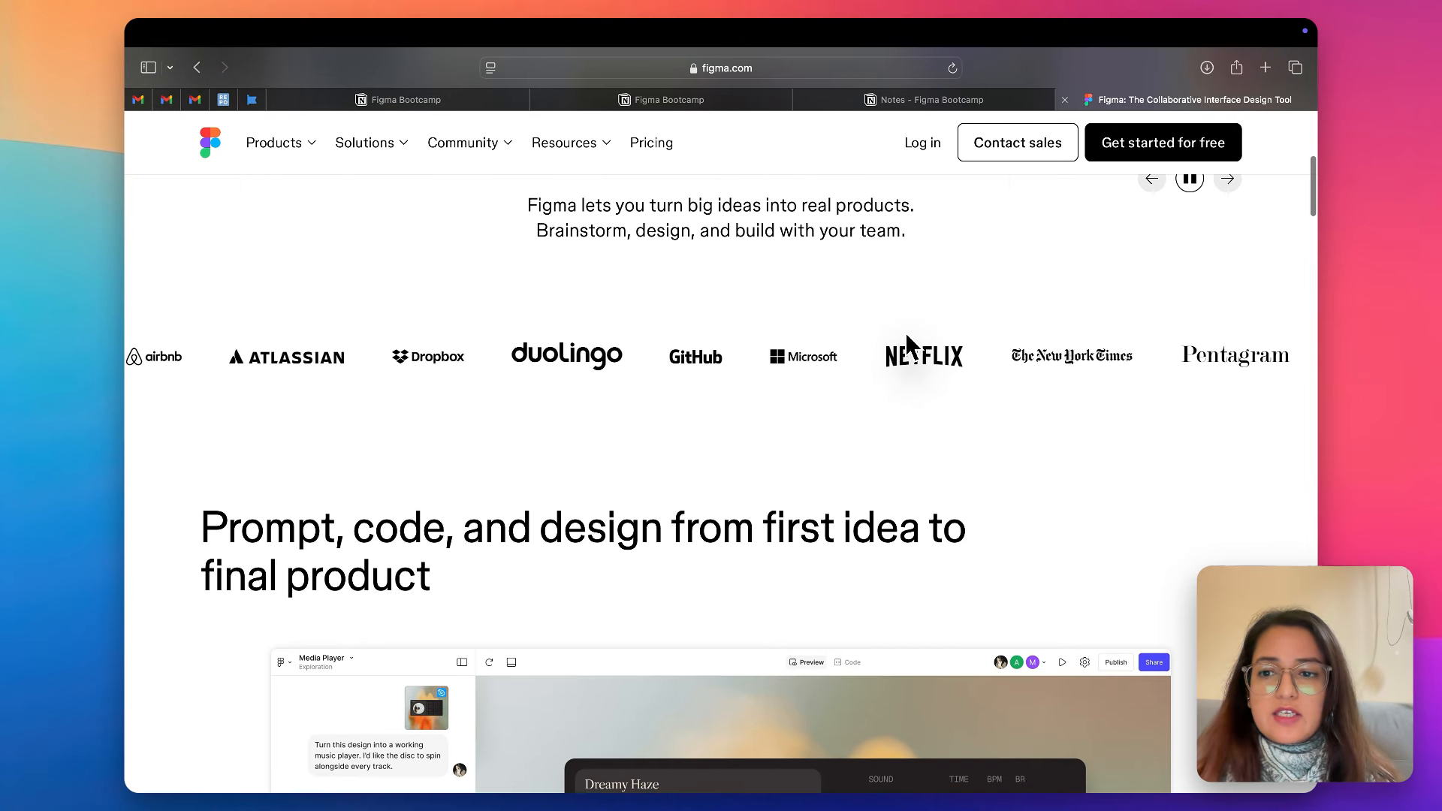
pyautogui.scroll(-1, 812, 365)
pyautogui.scroll(-3, 817, 370)
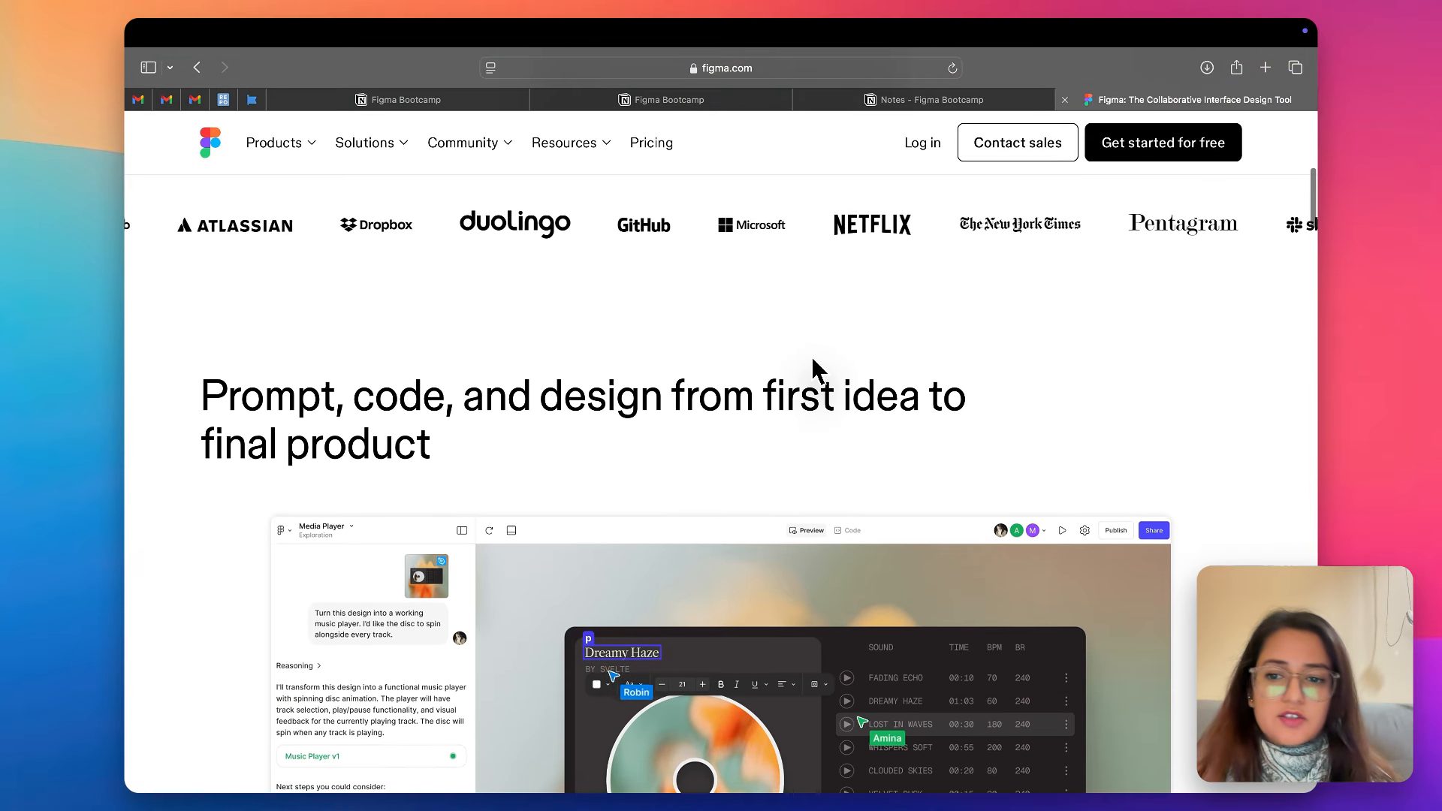
pyautogui.scroll(-3, 817, 370)
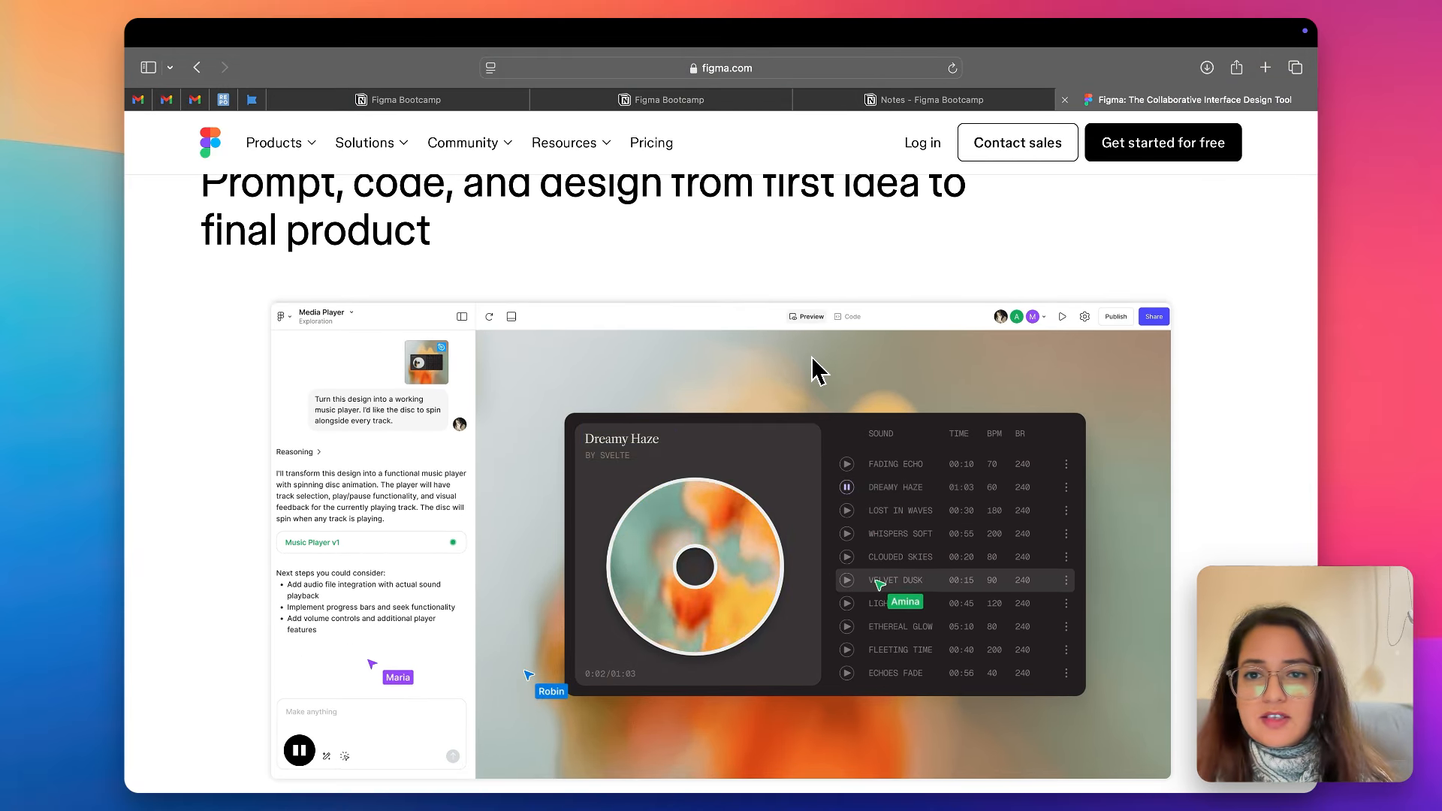
pyautogui.scroll(-1, 817, 370)
pyautogui.scroll(-1, 817, 369)
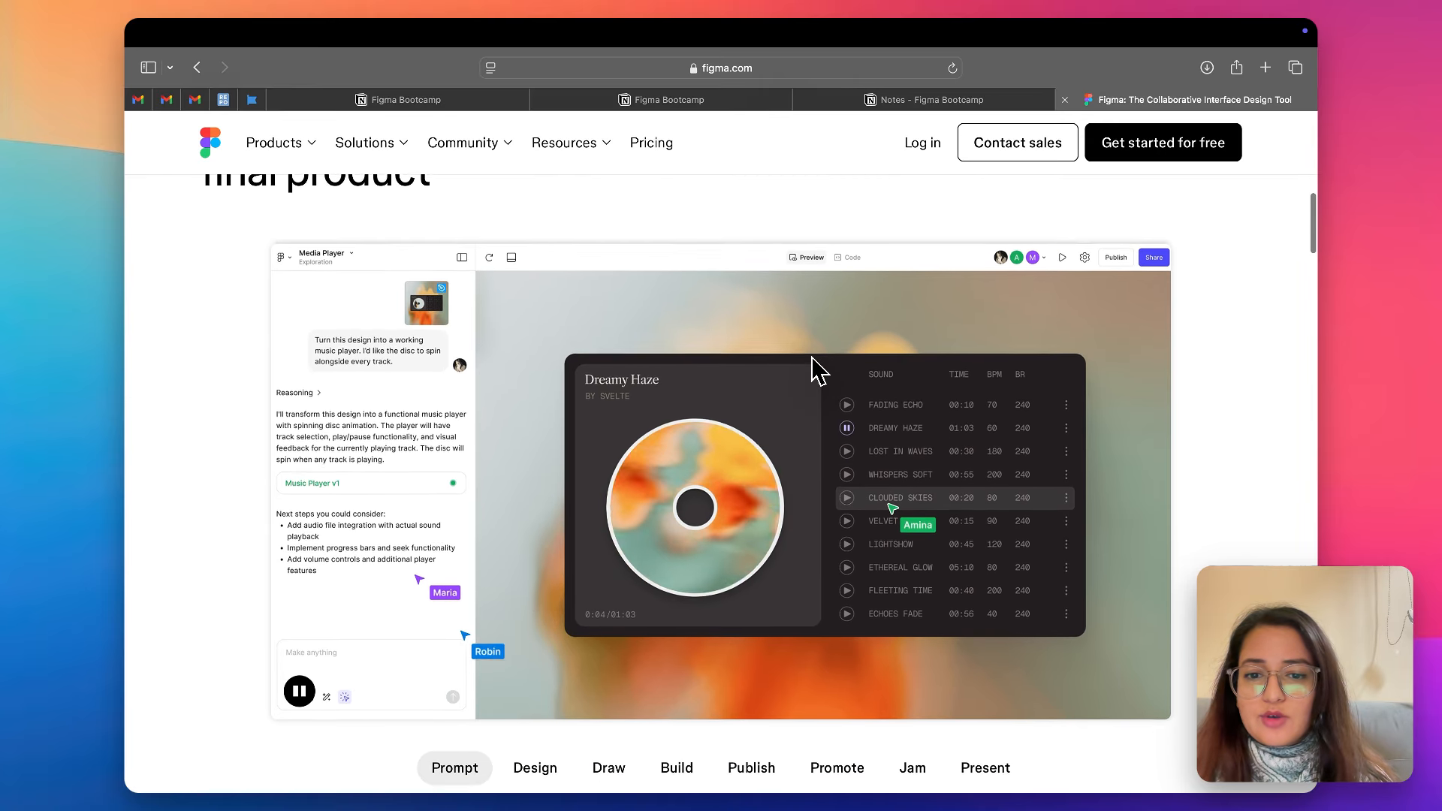
pyautogui.scroll(-5, 817, 369)
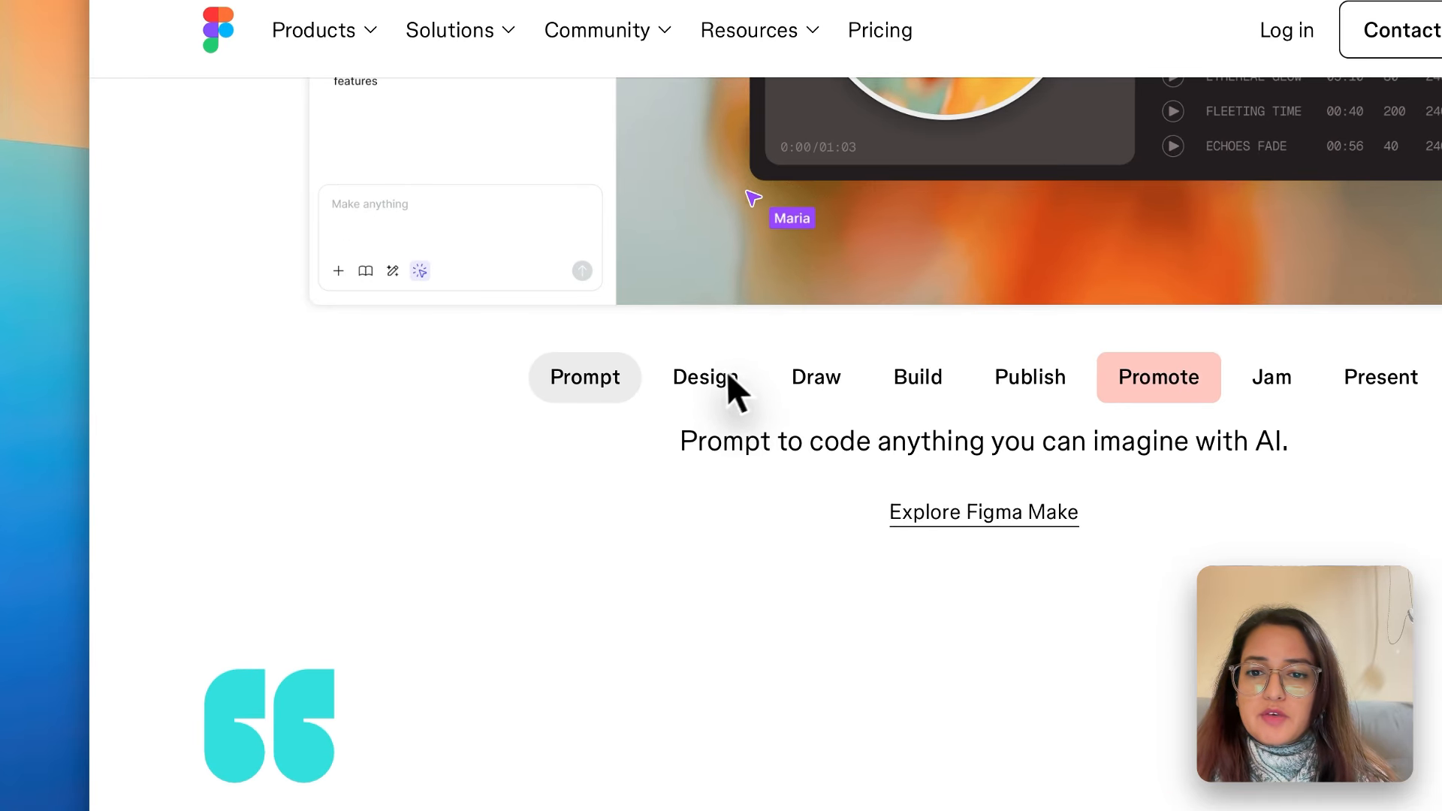
# - View the Design, Draw, Build, Publish, Promote, Jam, Present and Prompt previews in the homepage's product showcase
pyautogui.click(549, 377)
pyautogui.scroll(5, 727, 381)
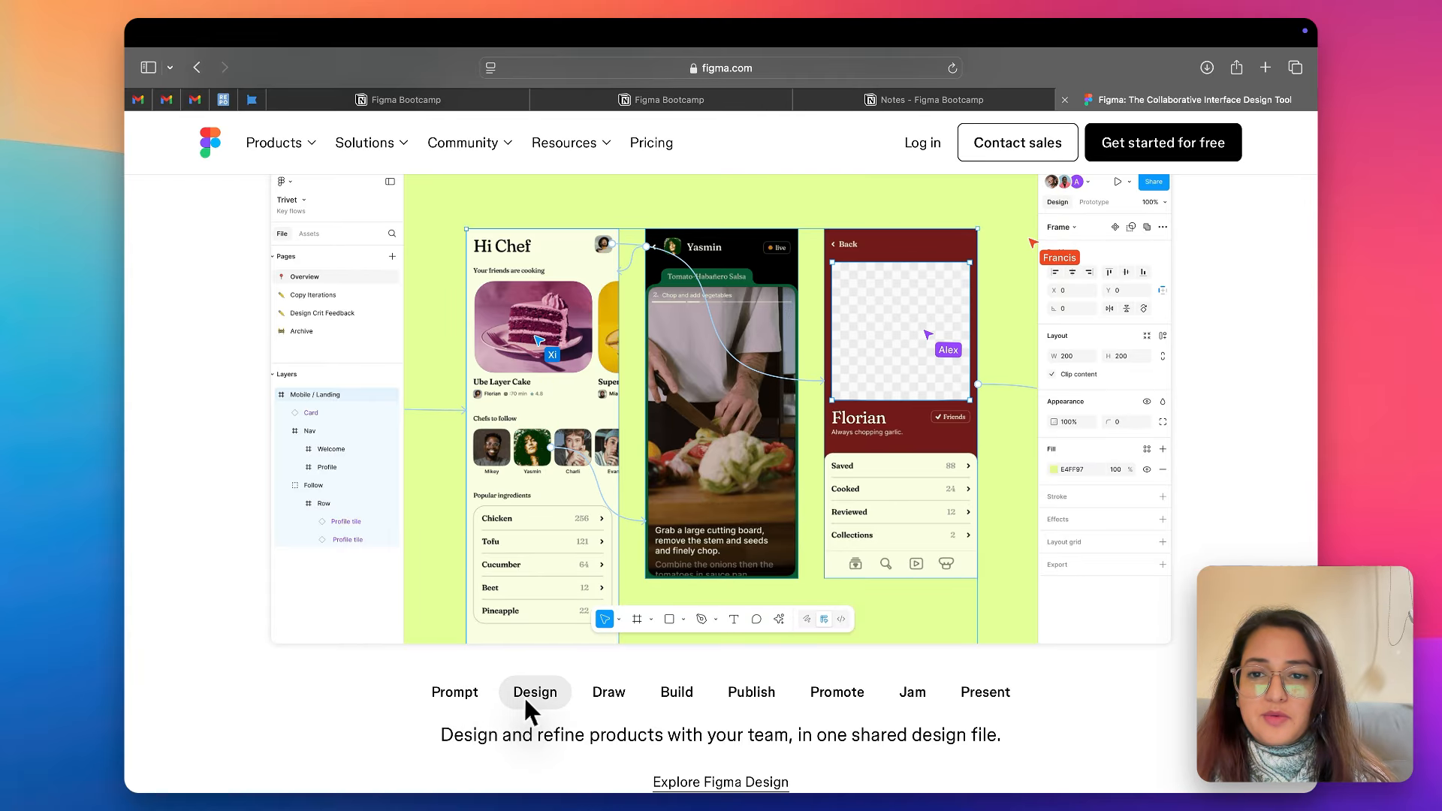
pyautogui.scroll(1, 603, 650)
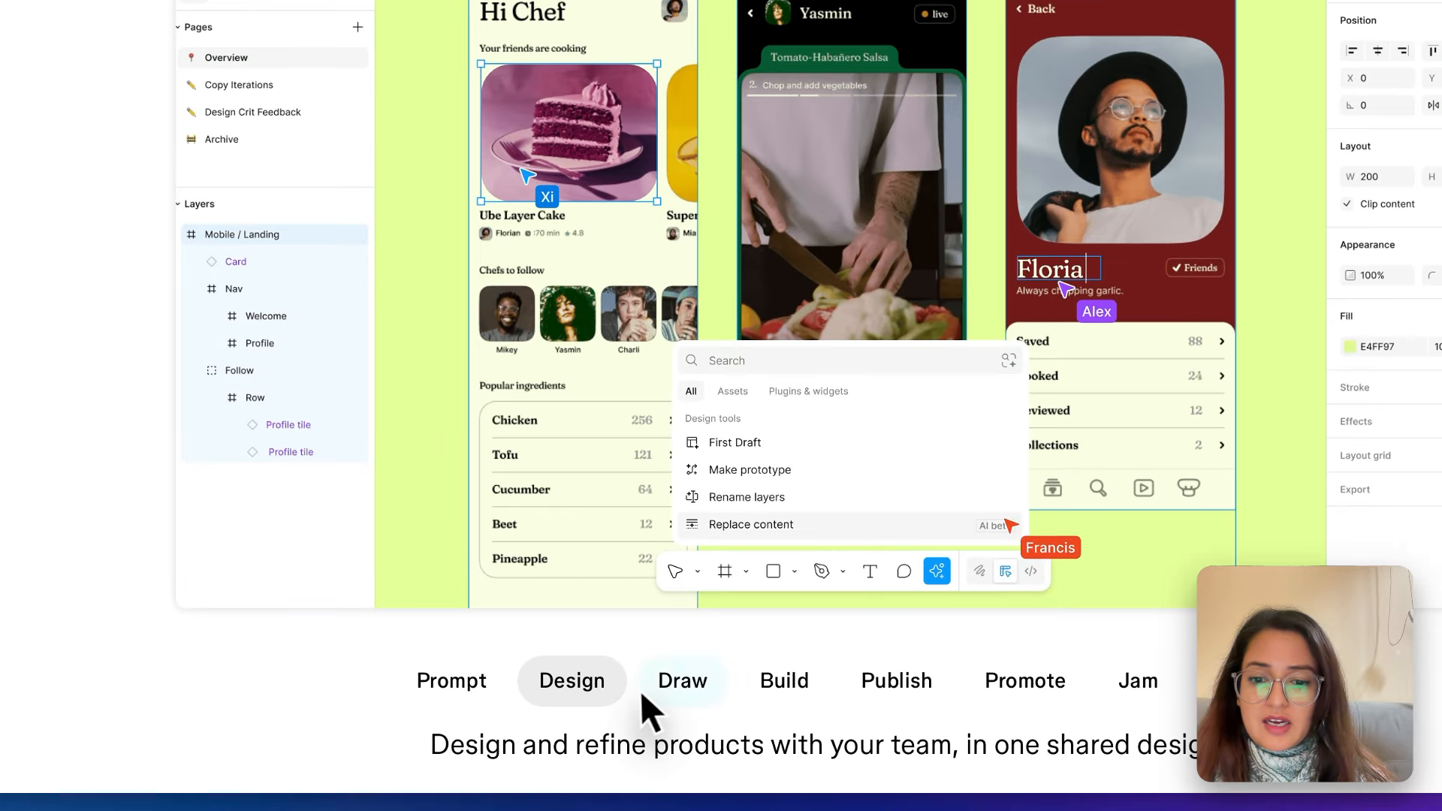
pyautogui.click(597, 715)
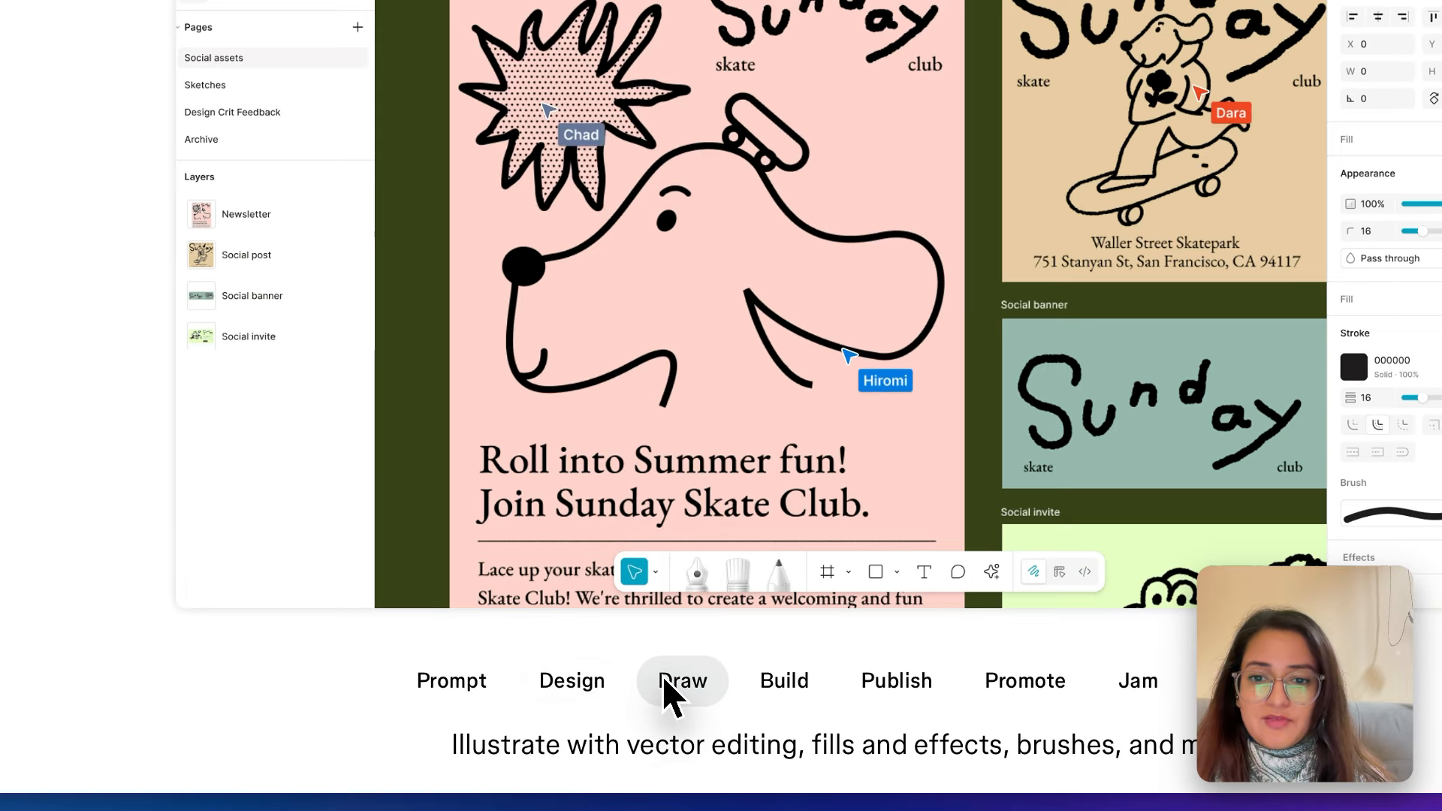
pyautogui.click(774, 687)
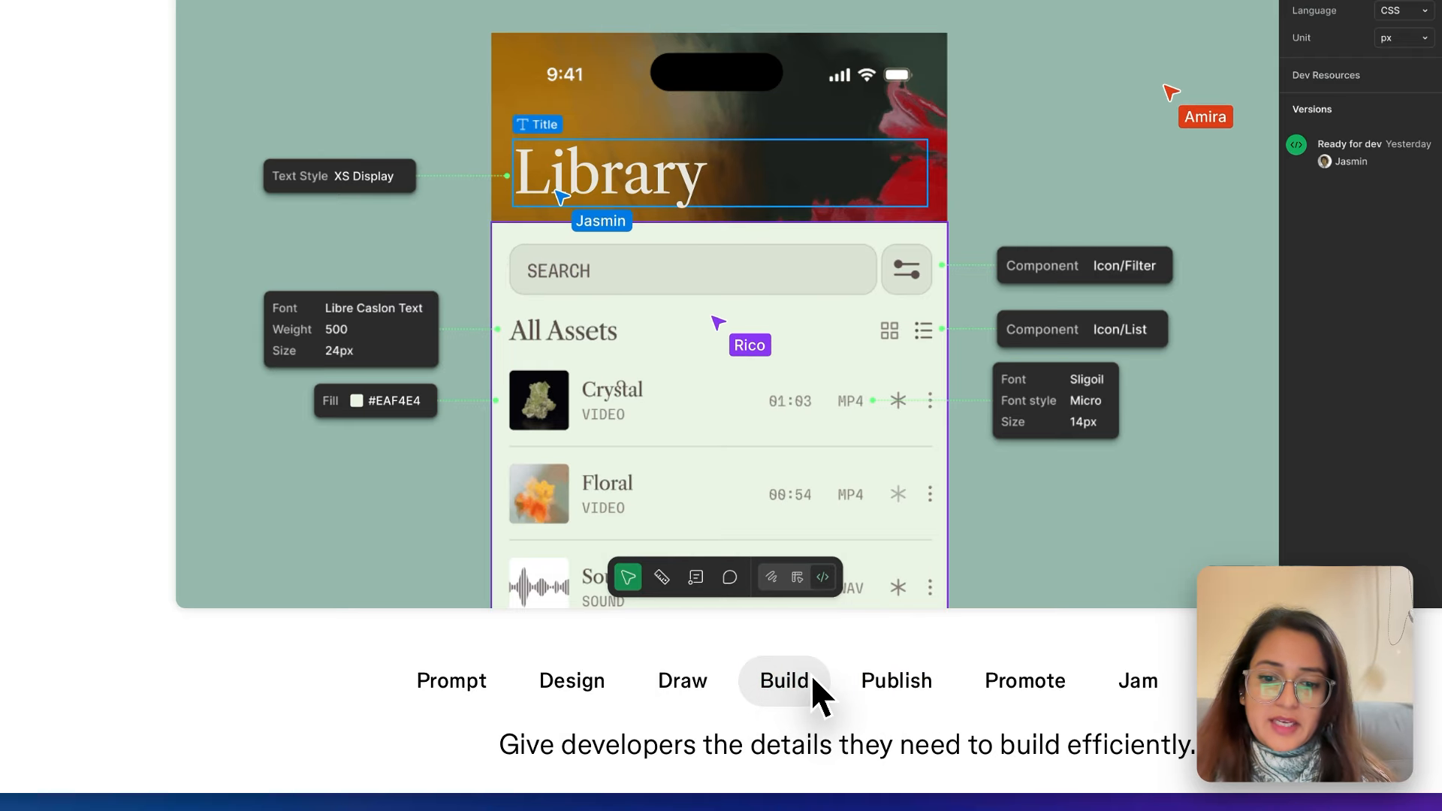
pyautogui.click(875, 684)
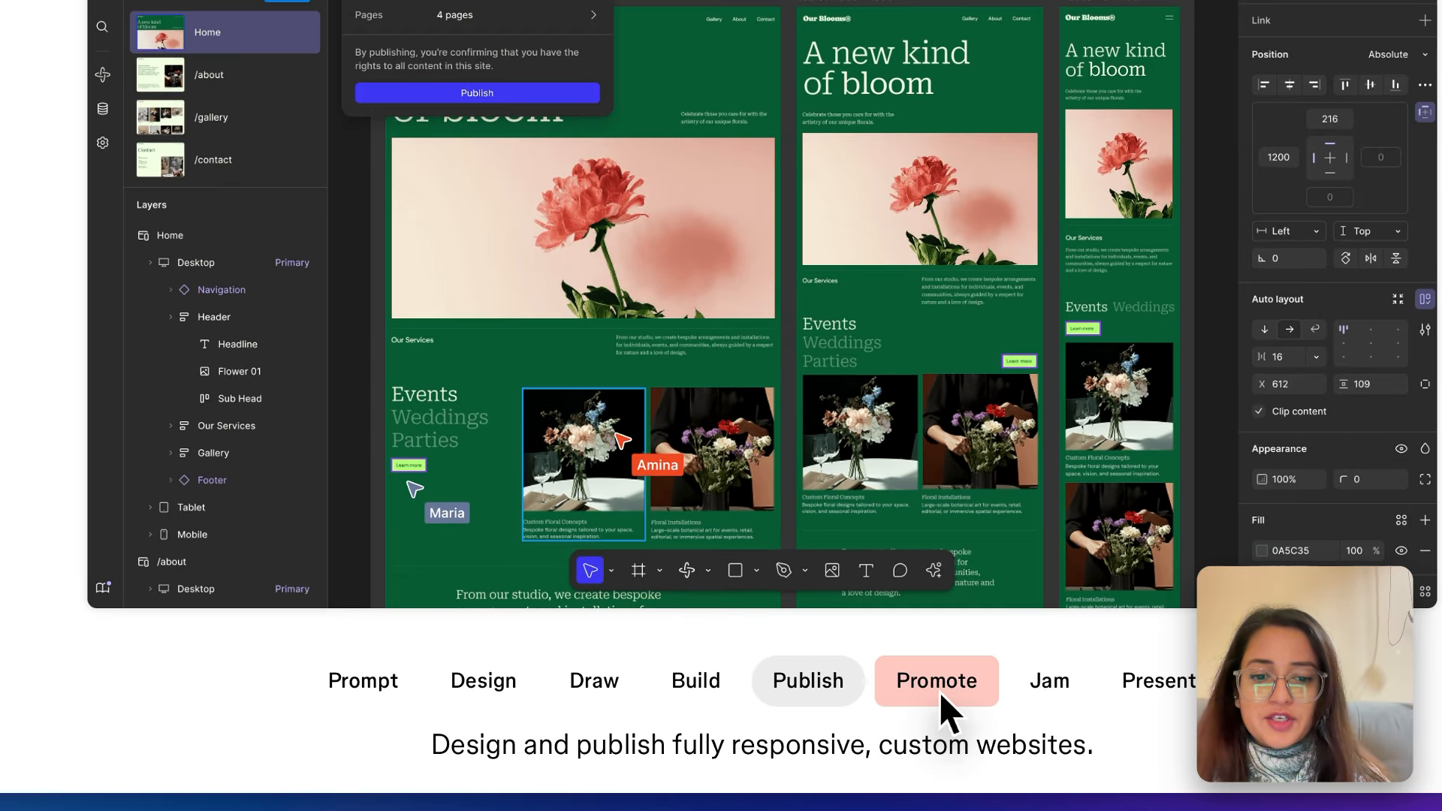
pyautogui.click(939, 691)
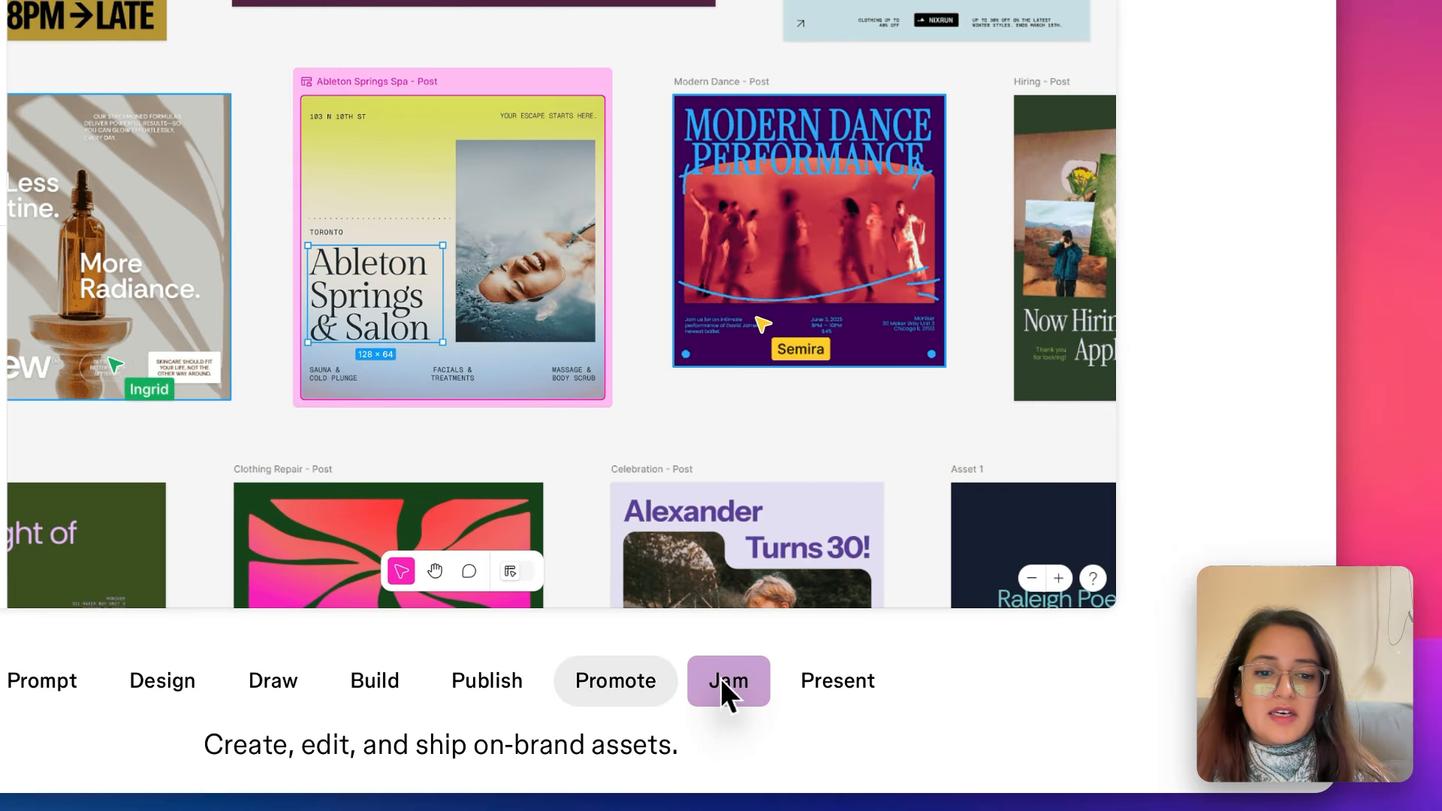
pyautogui.click(906, 709)
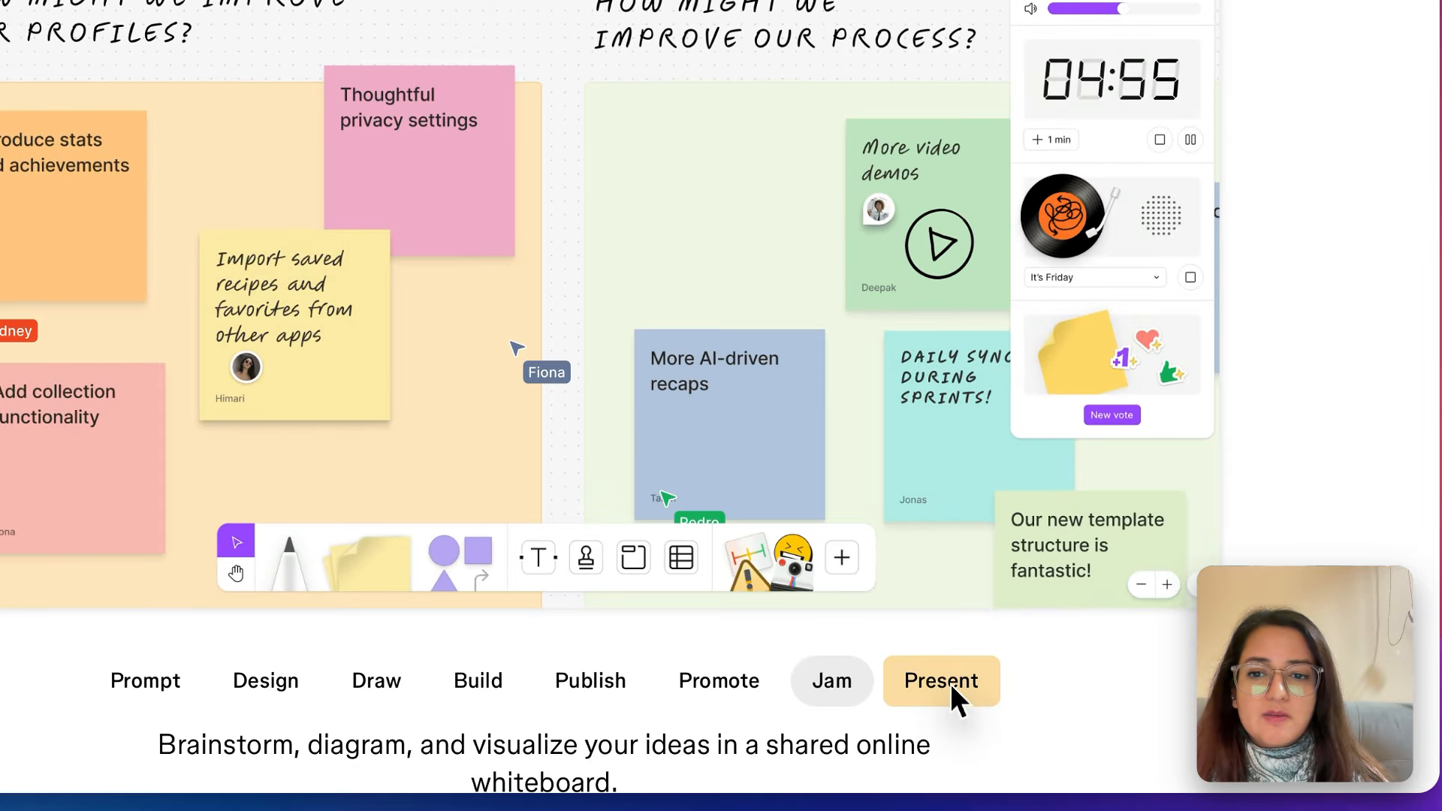
pyautogui.click(991, 719)
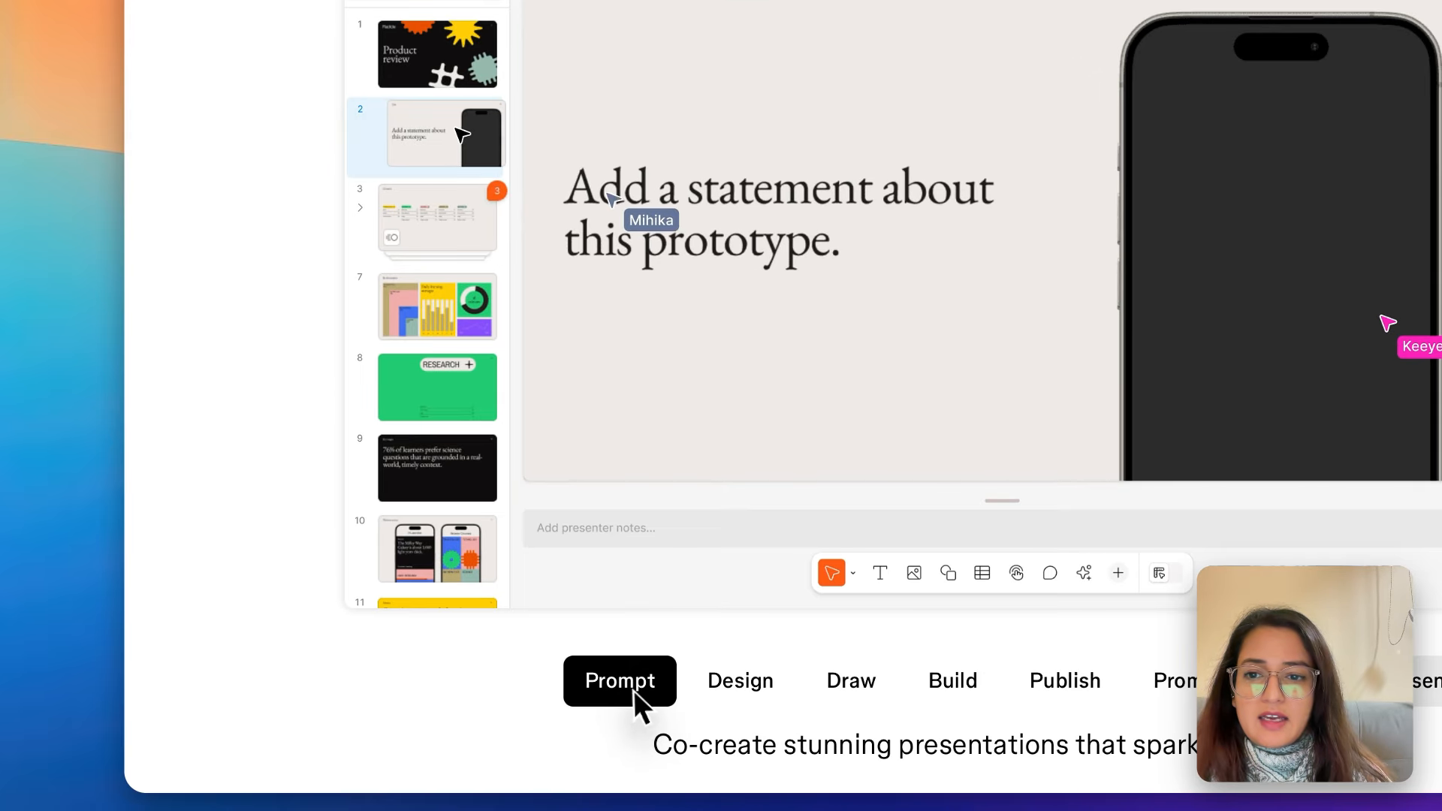
pyautogui.click(459, 721)
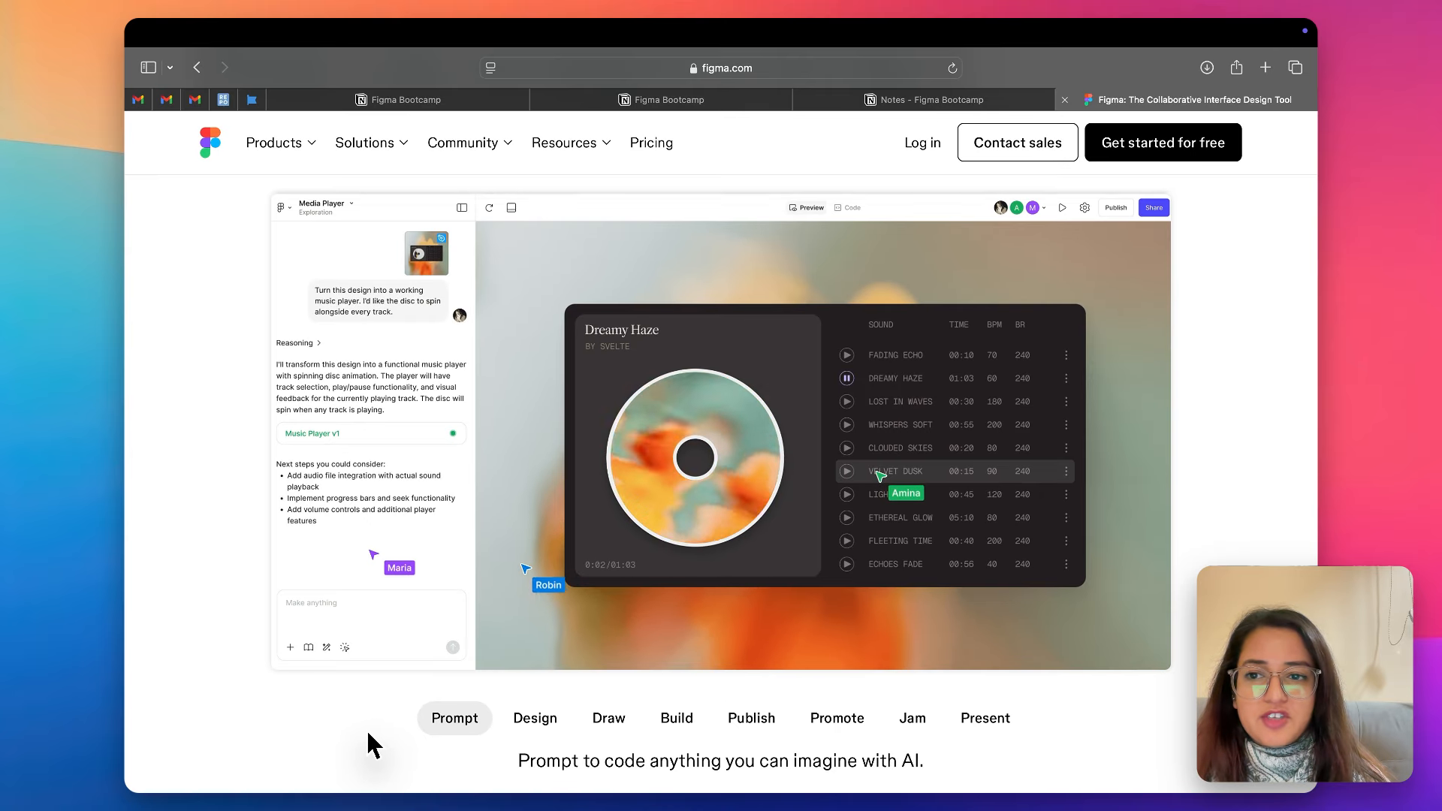
# - Skim the homepage sections below the product showcase, including design systems and templates, and return to the start of the page
pyautogui.scroll(-3, 402, 723)
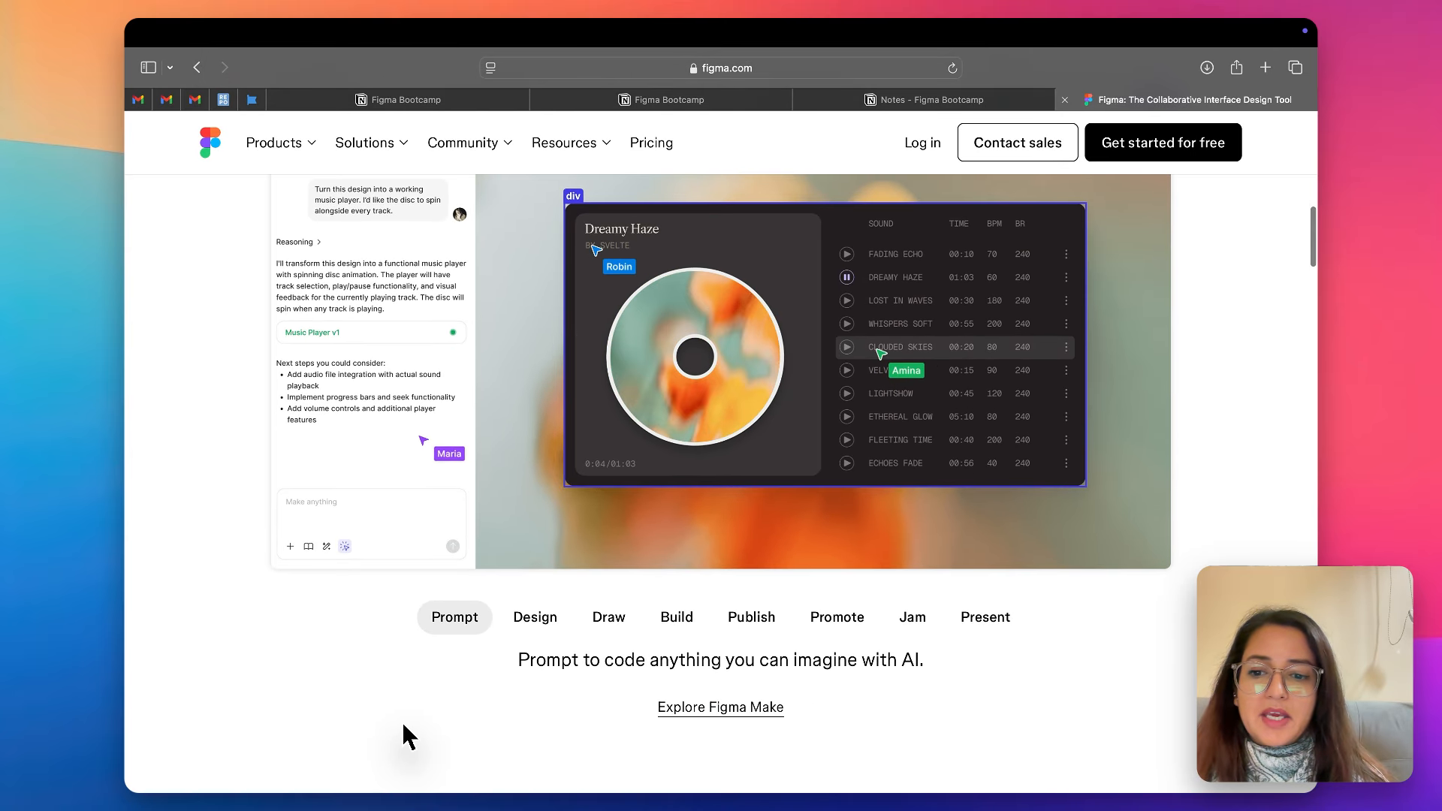
pyautogui.scroll(-5, 402, 723)
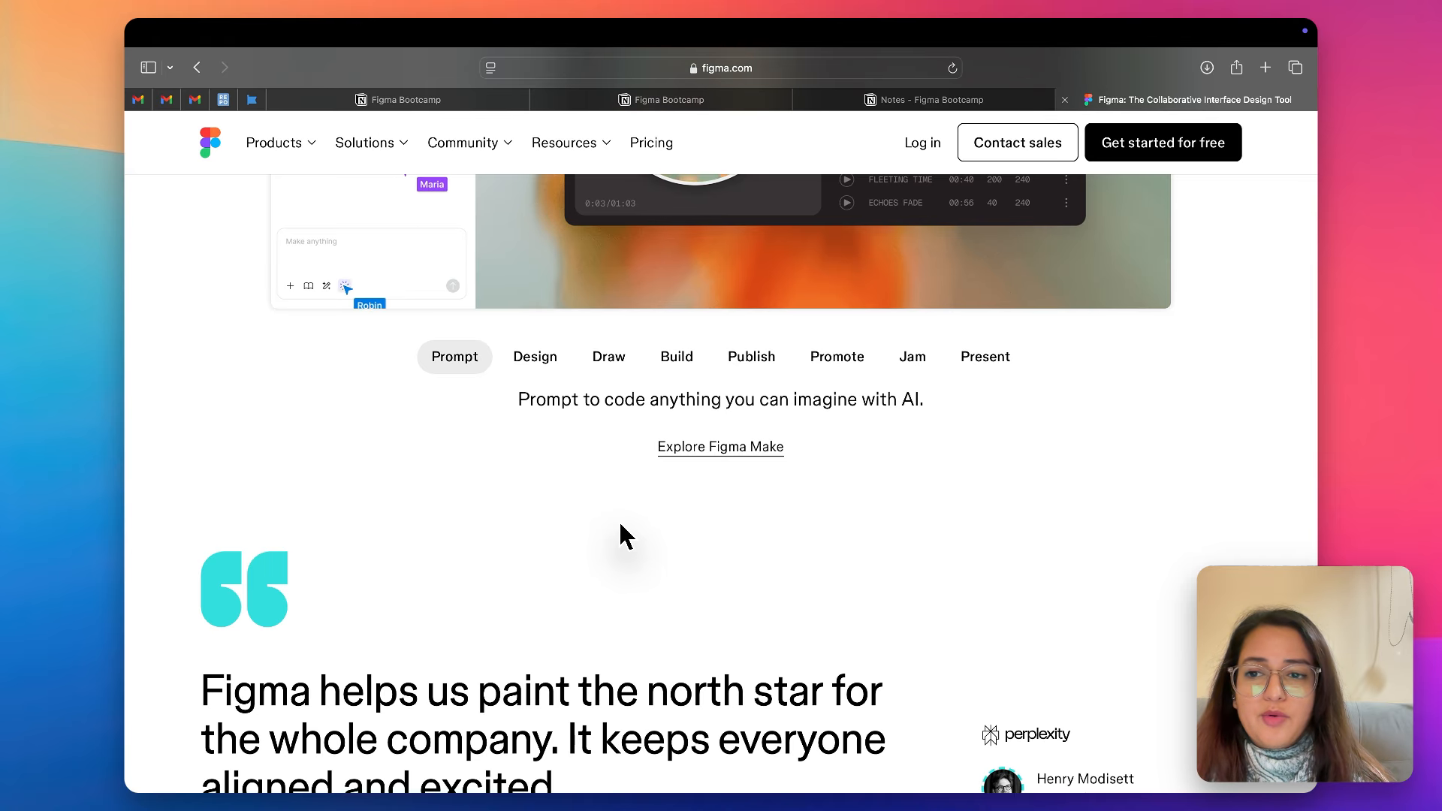
pyautogui.scroll(-10, 621, 535)
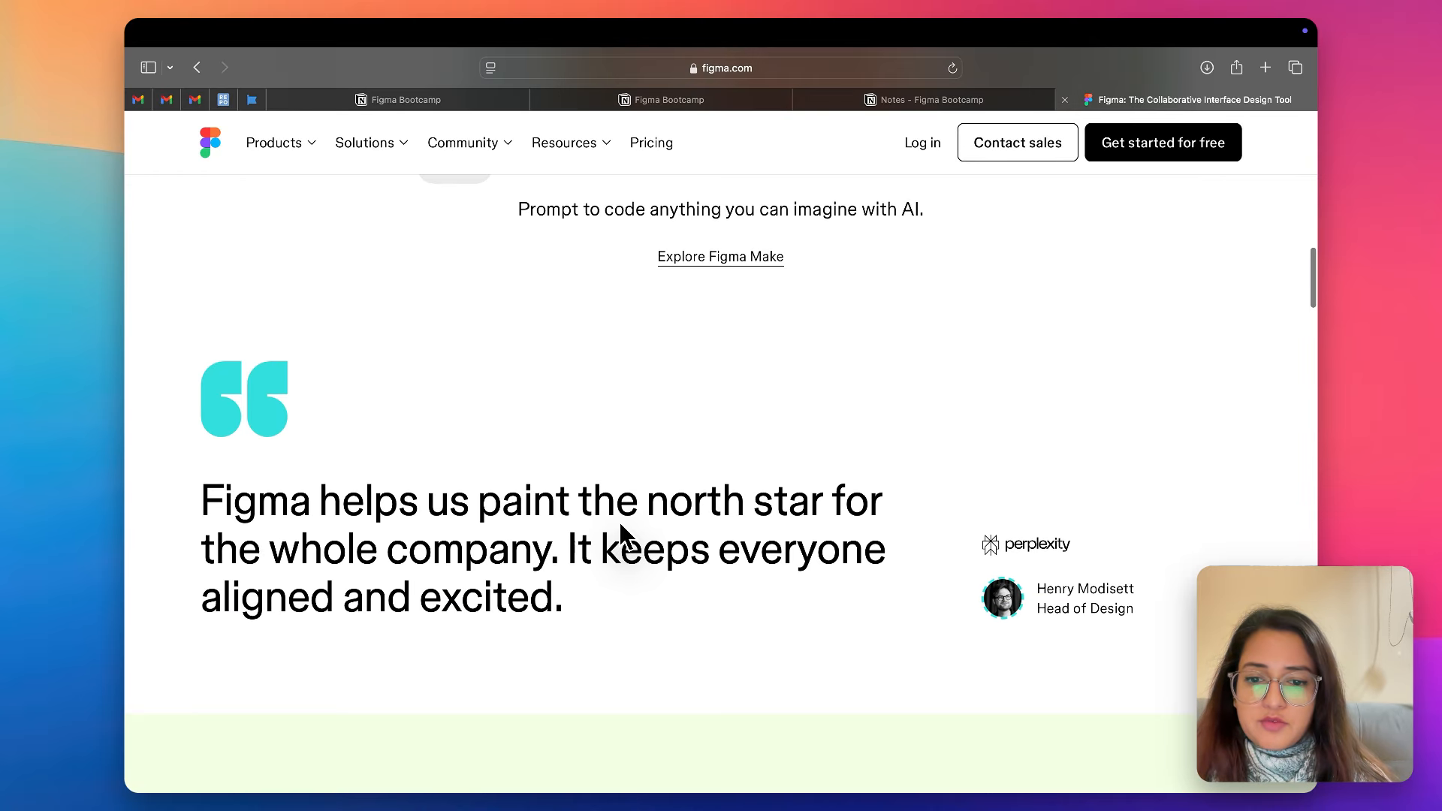
pyautogui.scroll(-20, 619, 521)
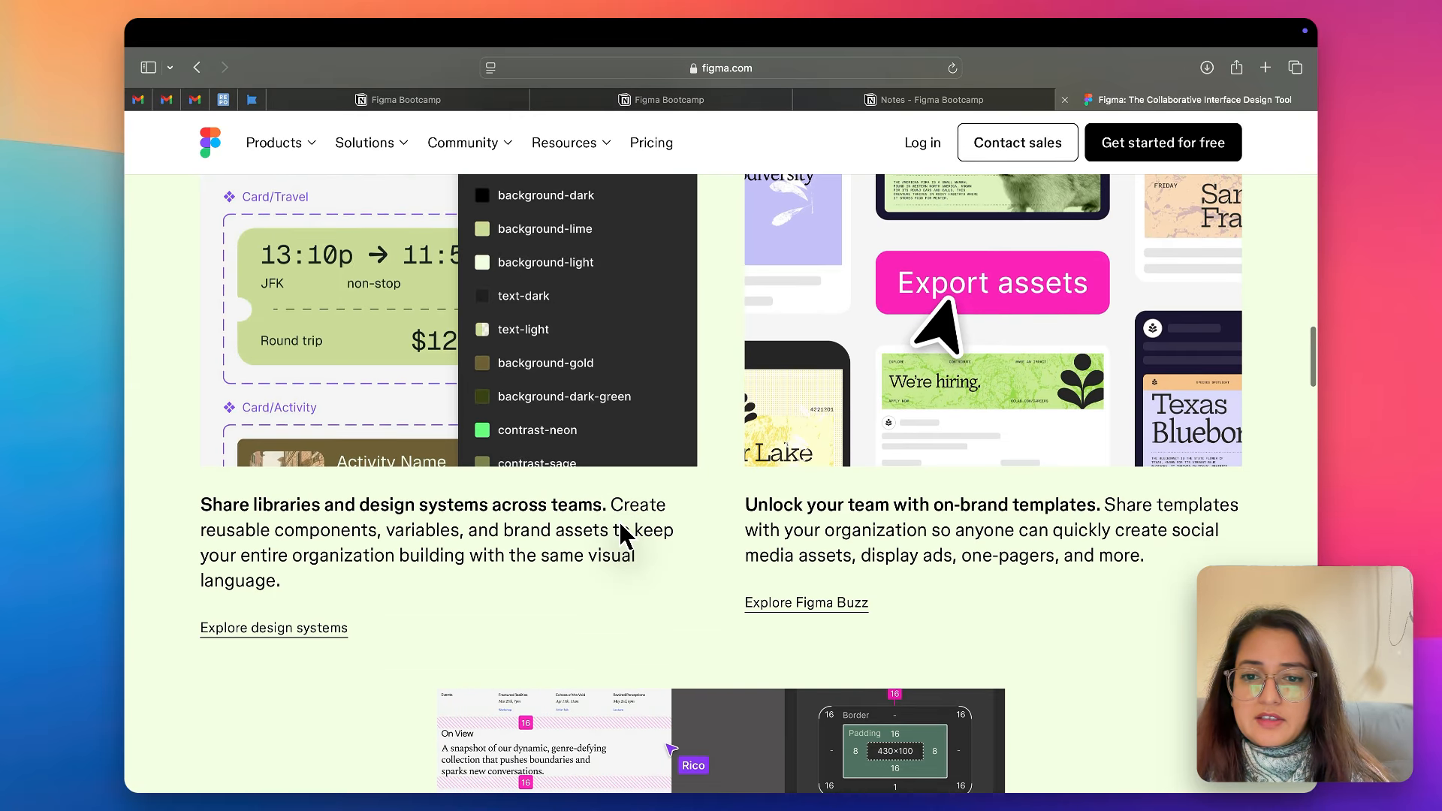
pyautogui.scroll(20, 620, 535)
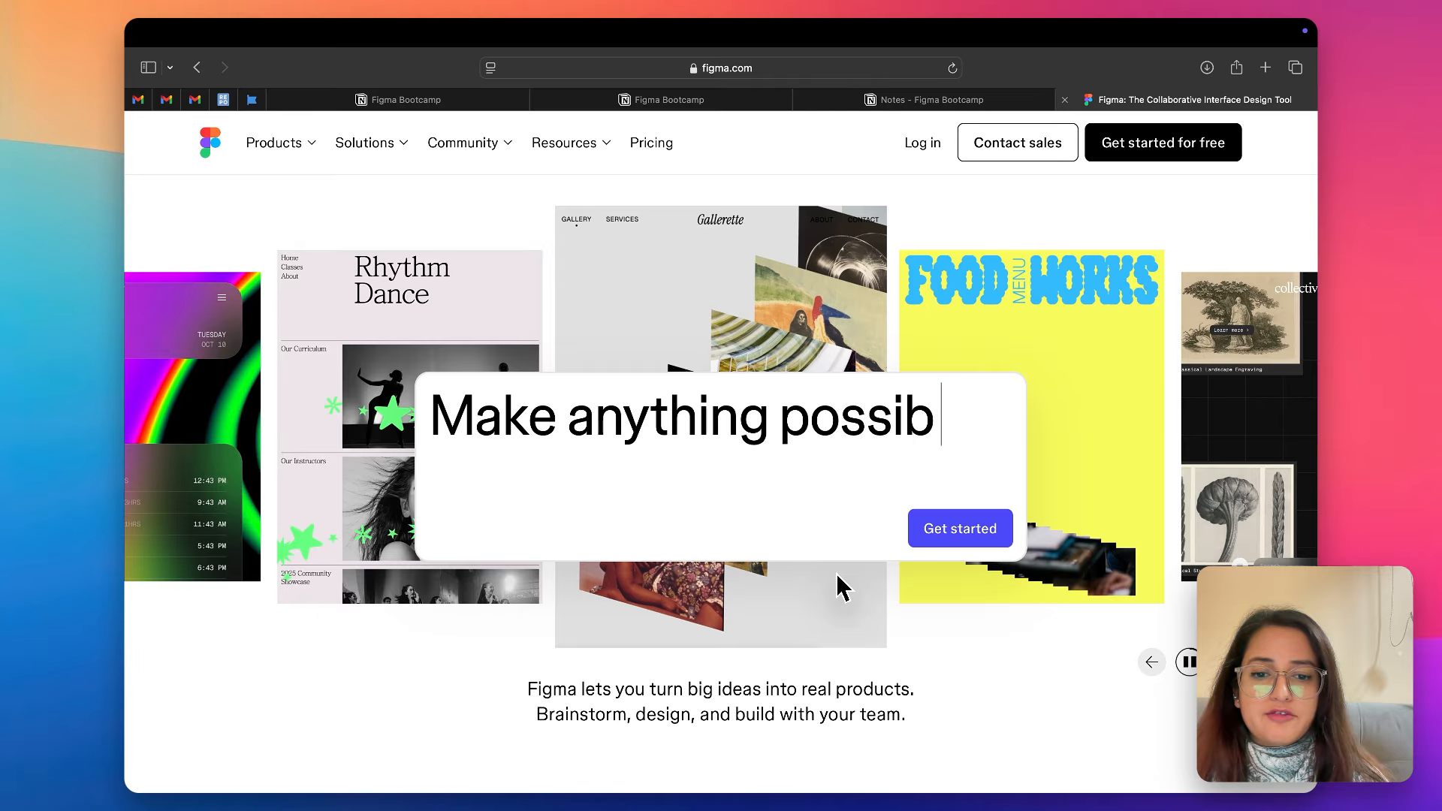
# - Switch from the browser to the Figma desktop app
pyautogui.hotkey('ctrl', 'Left')
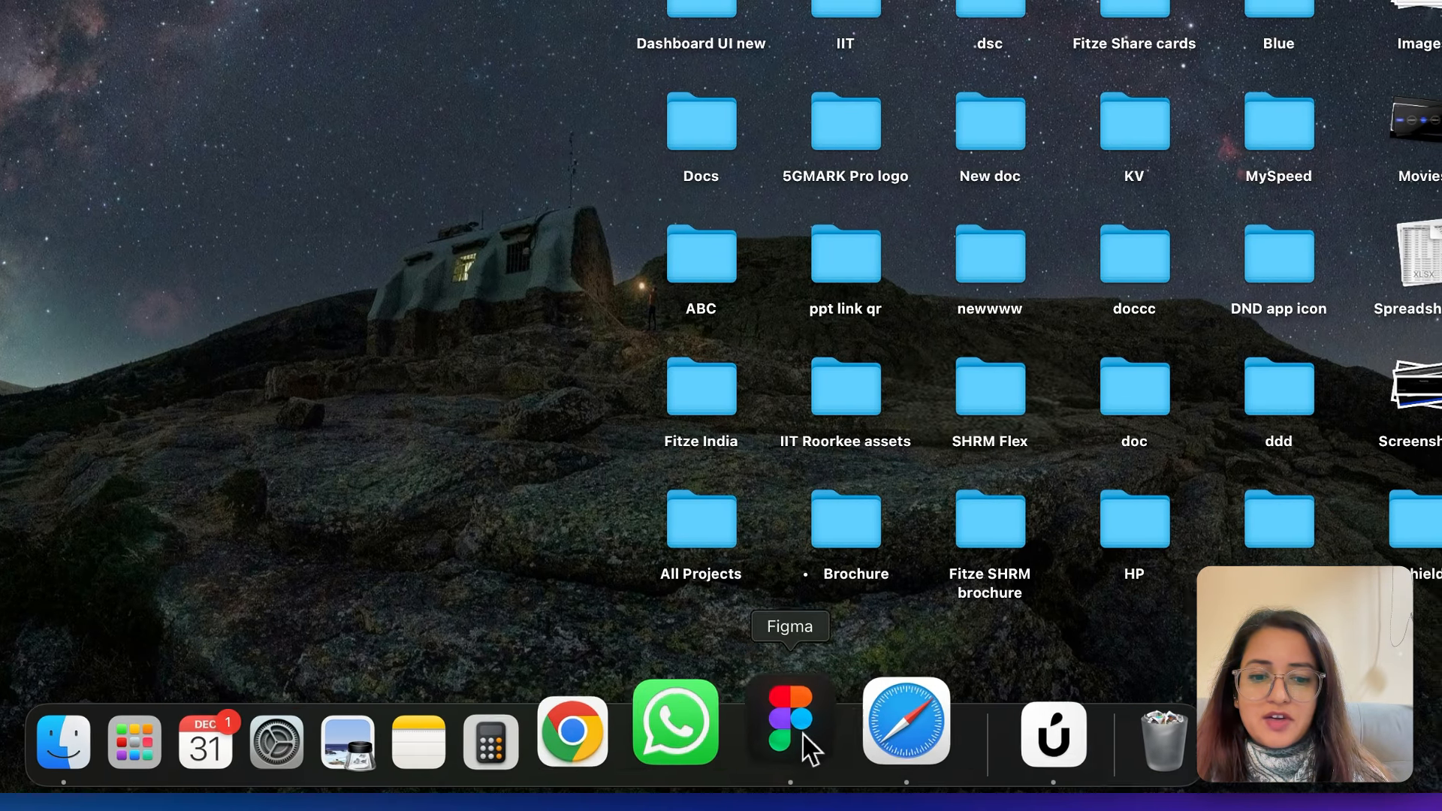
pyautogui.click(798, 740)
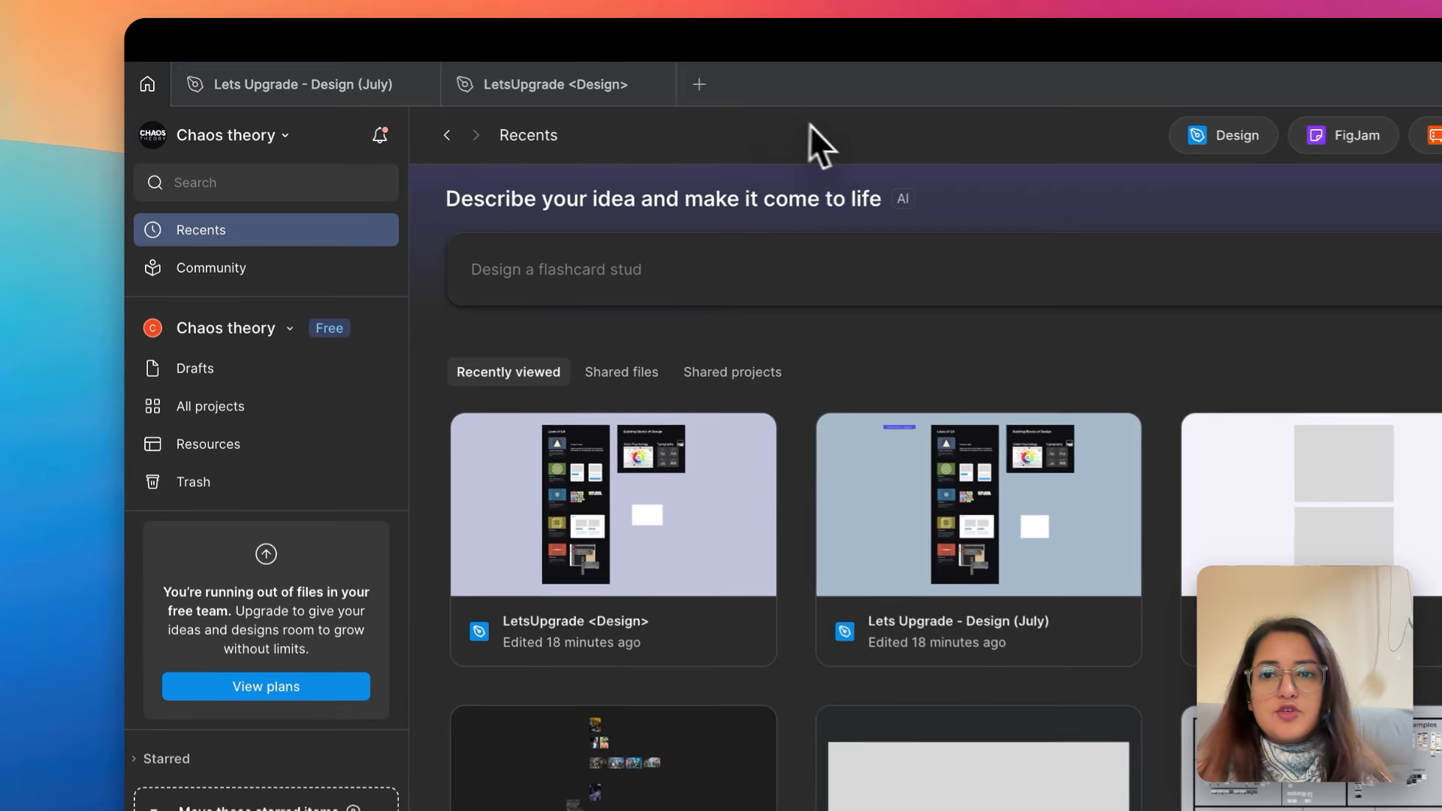
pyautogui.click(507, 62)
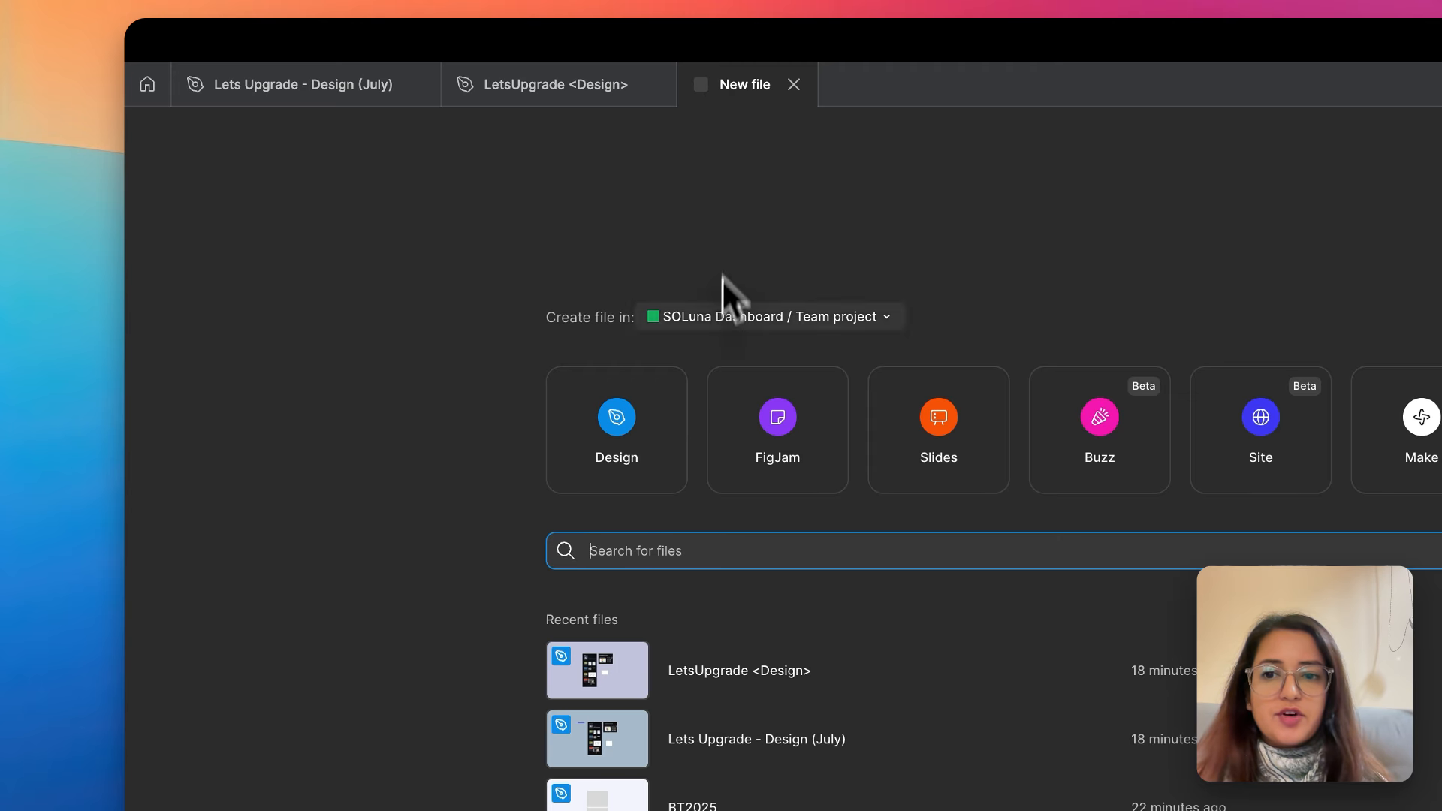
pyautogui.click(655, 409)
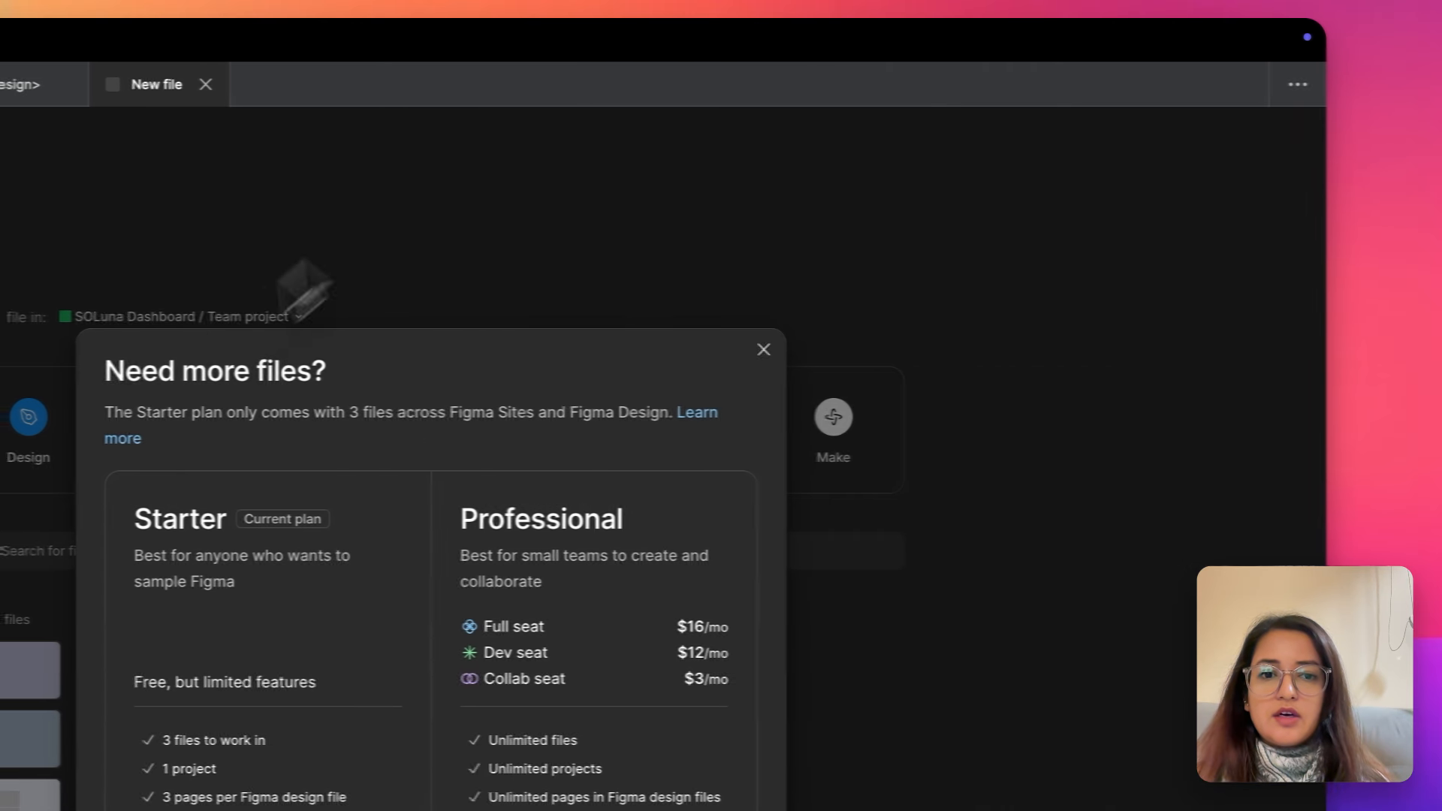
pyautogui.click(763, 349)
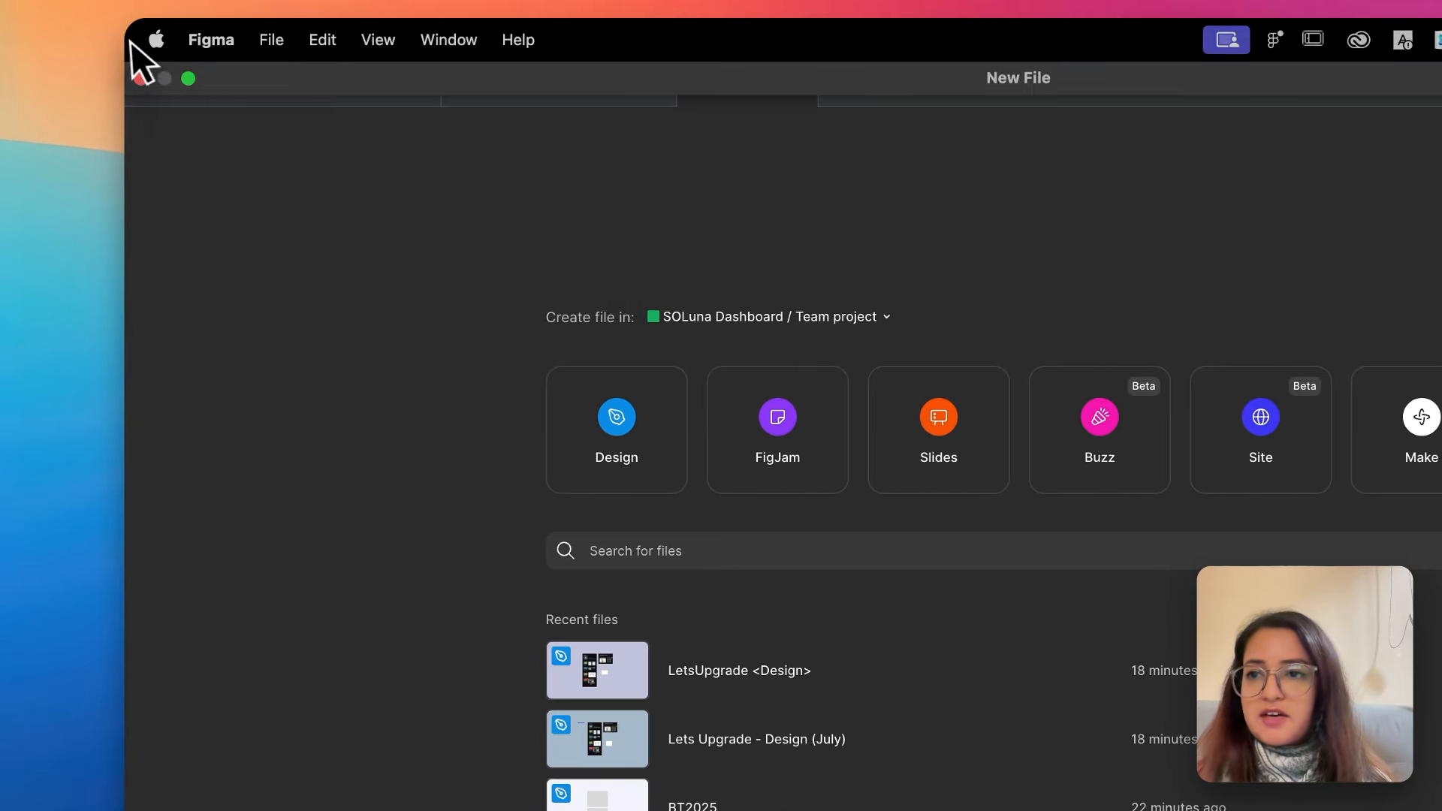
pyautogui.click(118, 83)
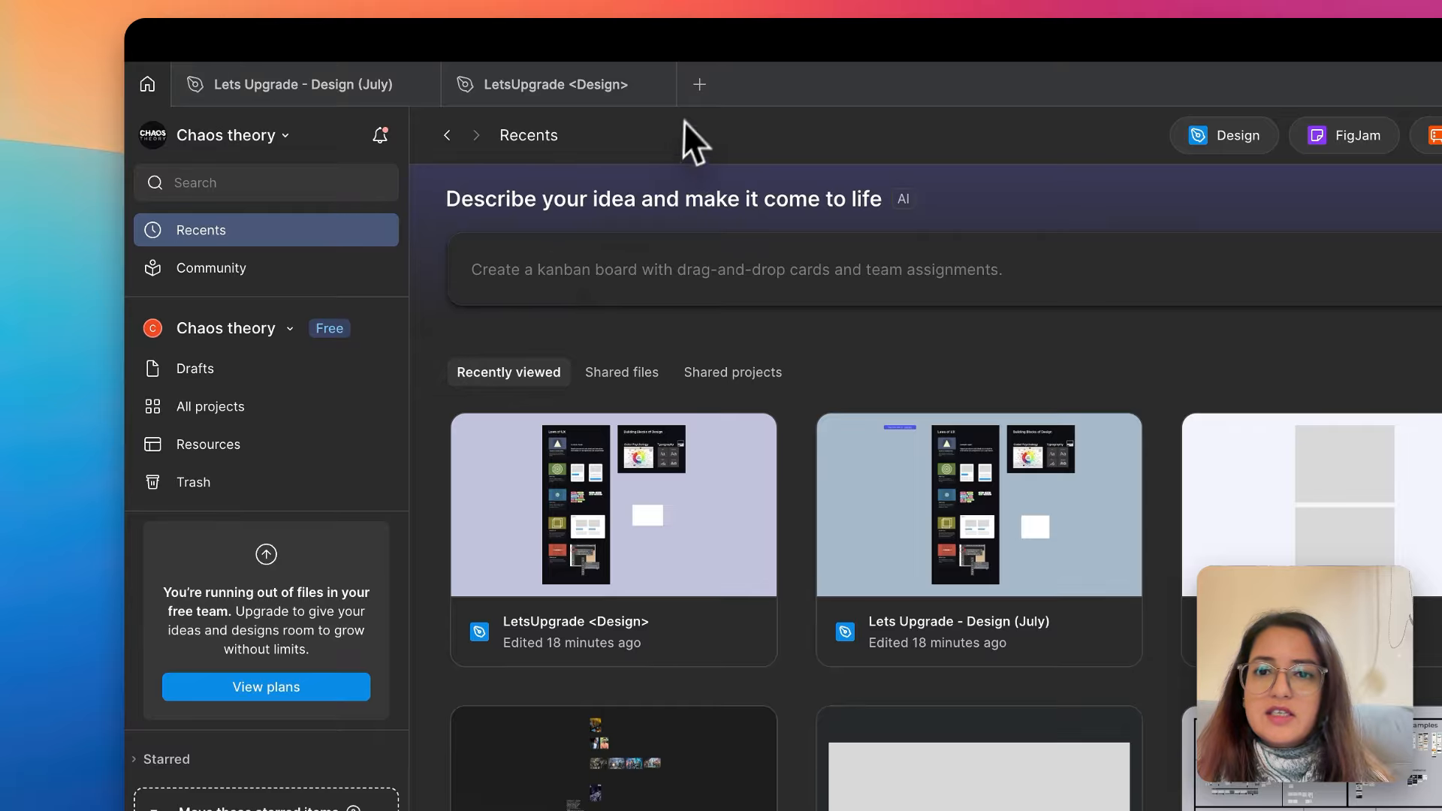
# - Create a new Design file with Drafts as its location instead of the SOLuna Dashboard team project
pyautogui.click(700, 84)
pyautogui.click(876, 273)
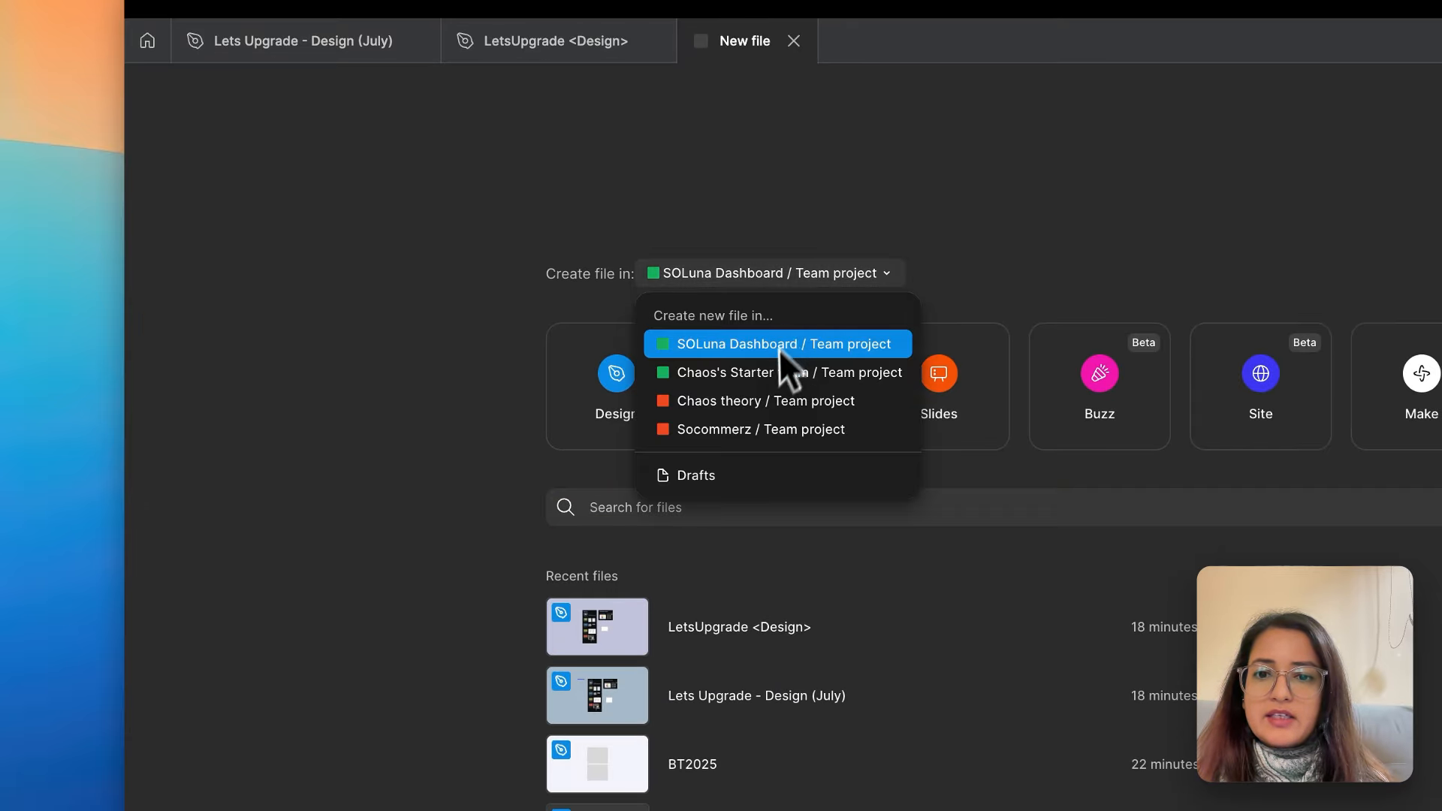
pyautogui.click(736, 476)
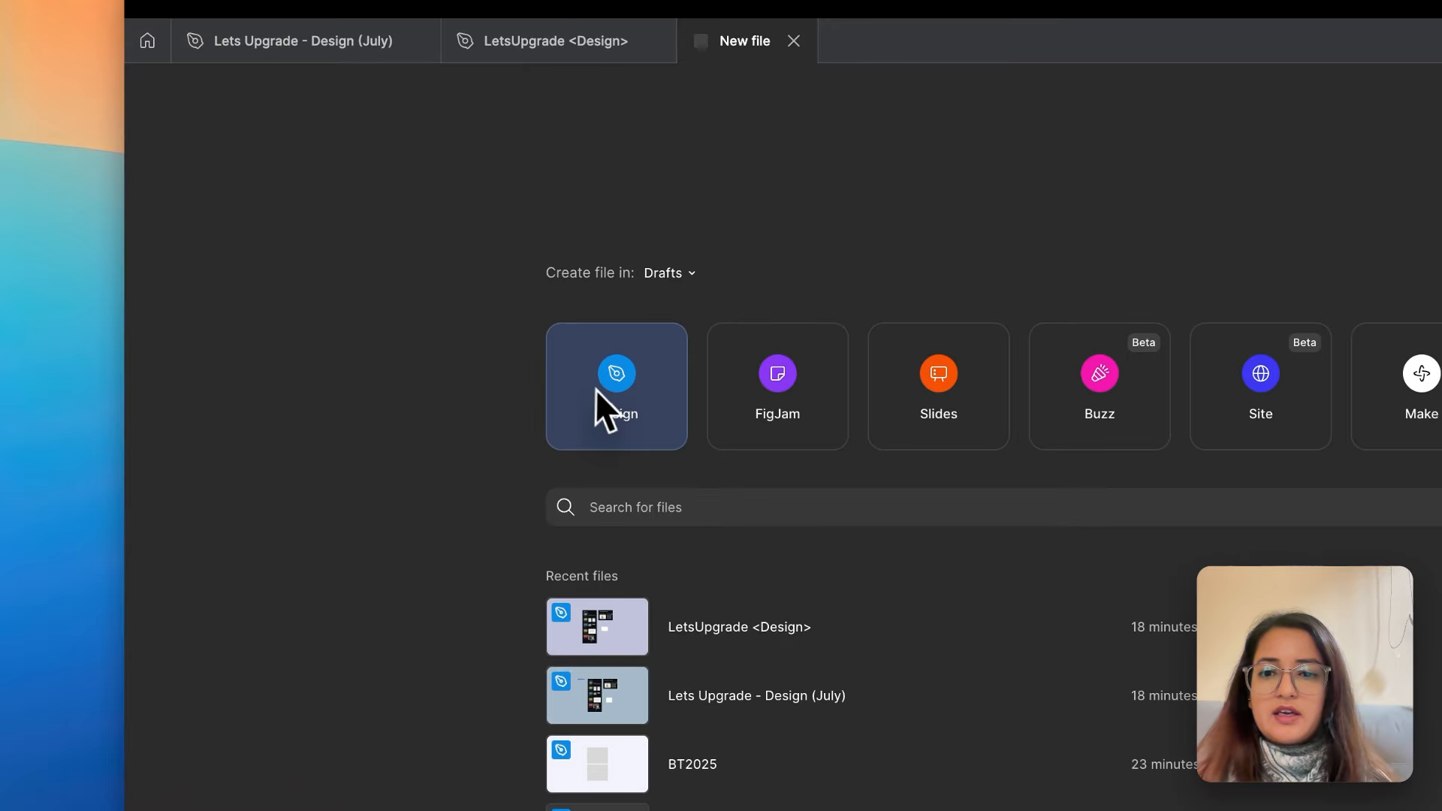
pyautogui.click(616, 406)
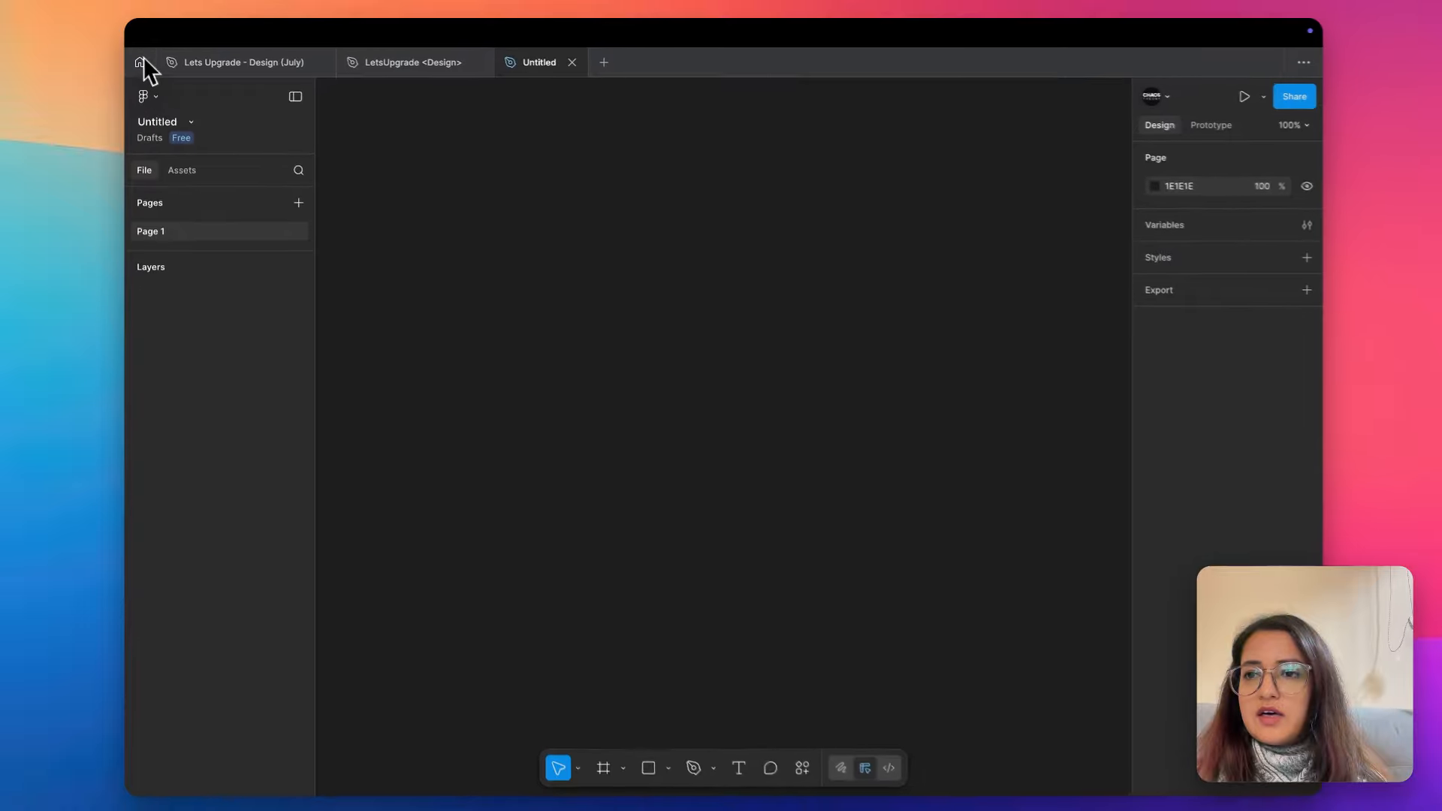
# - Return to the home screen and view the recent files as a list, then restore the grid view
pyautogui.click(140, 63)
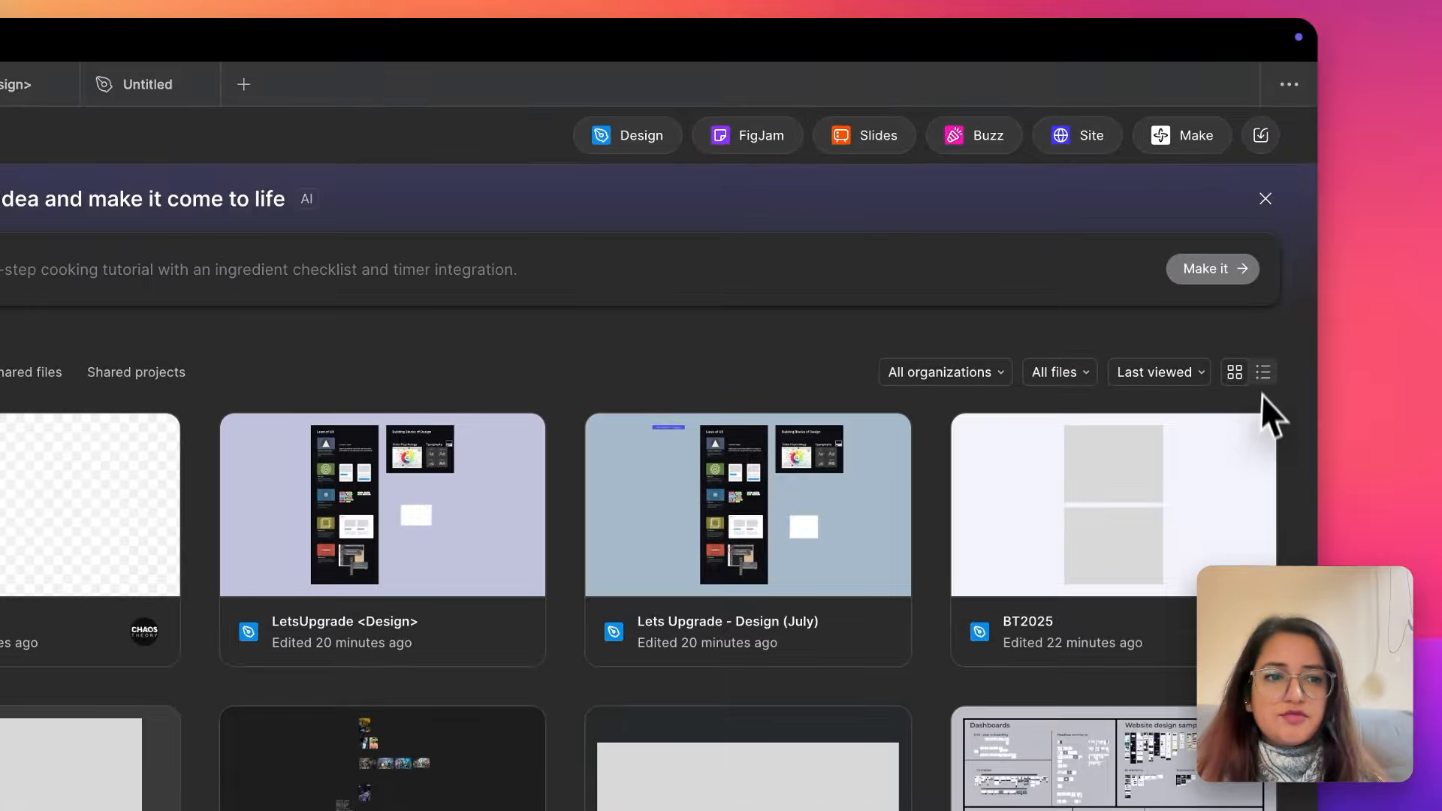
pyautogui.click(1281, 255)
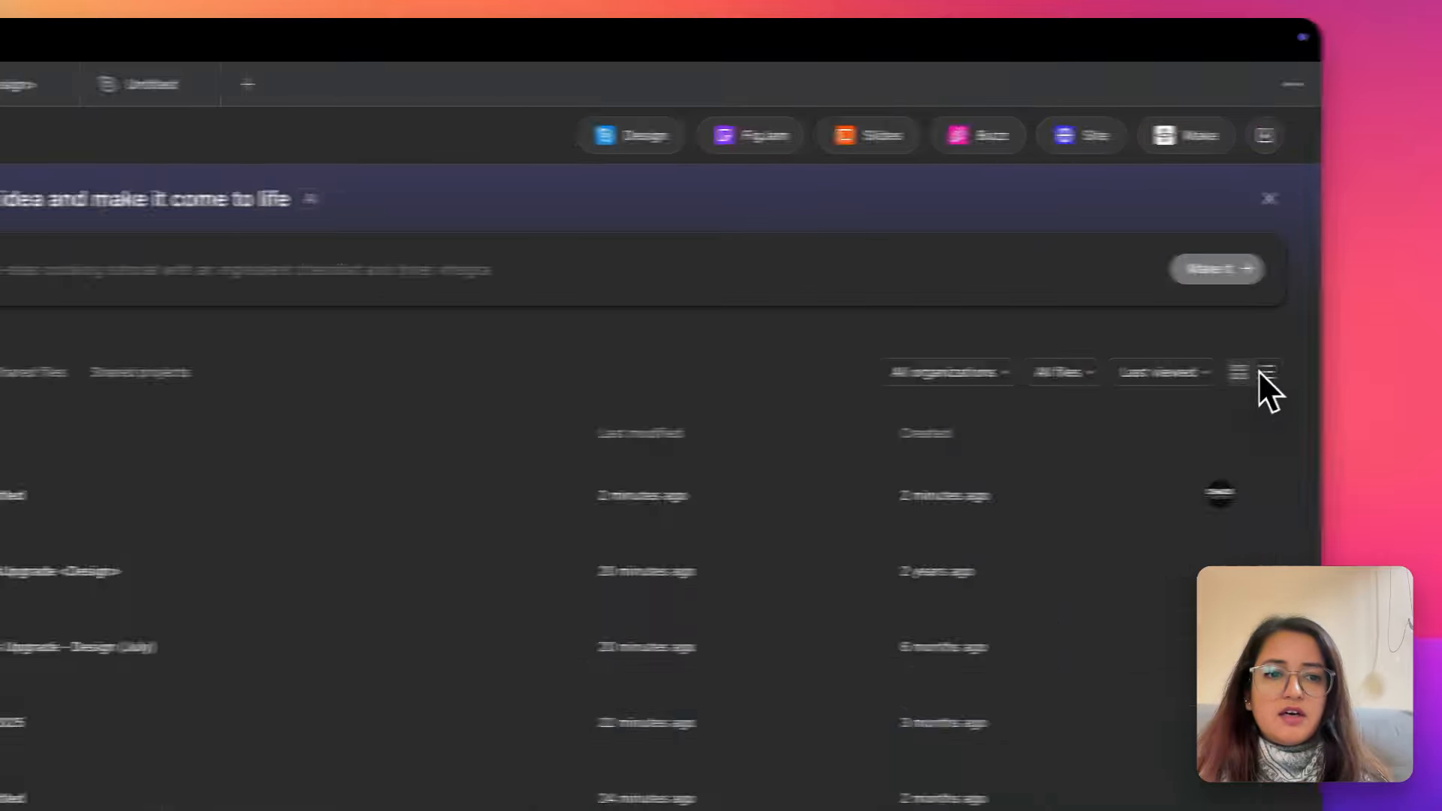
pyautogui.click(1263, 255)
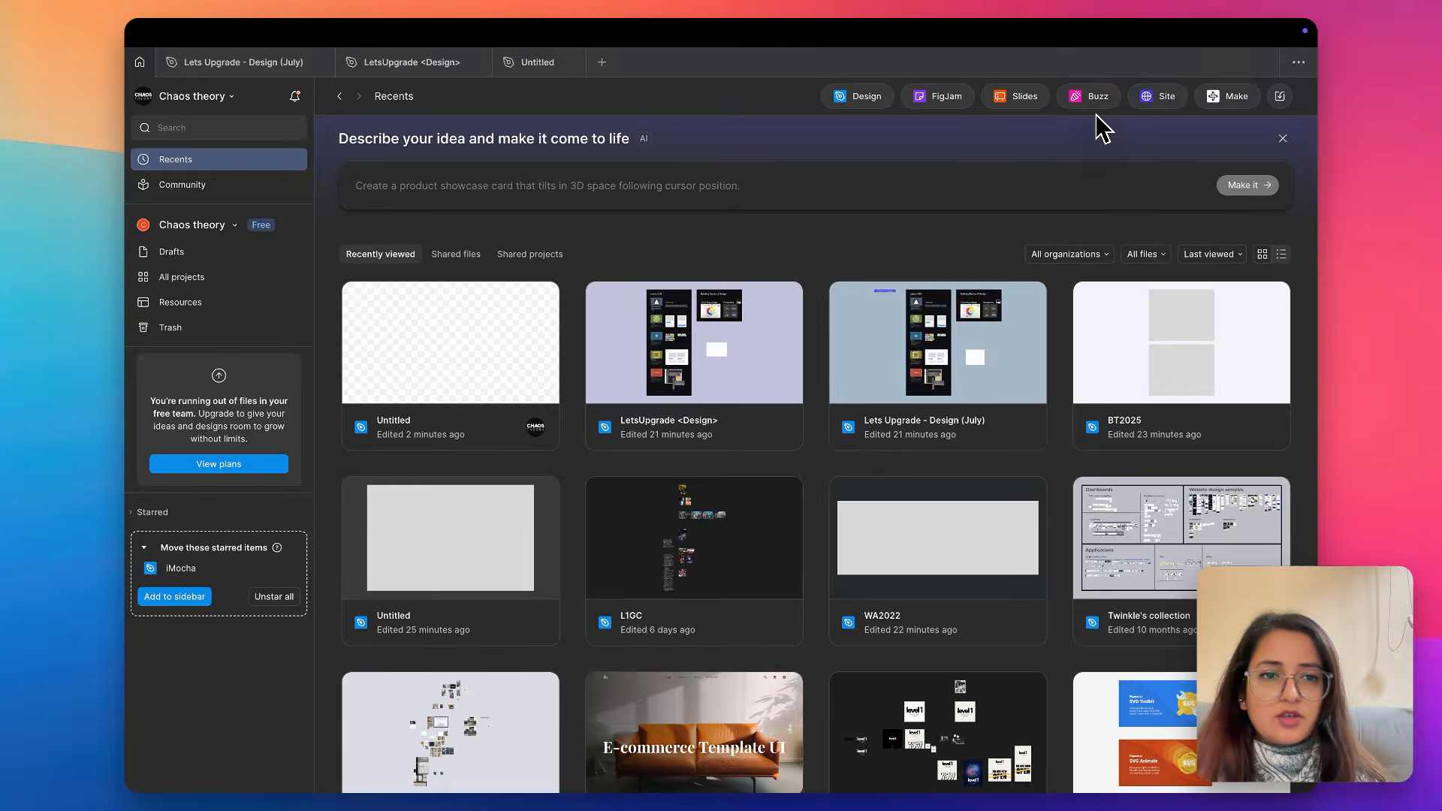
# - Switch to the browser to check the product showcase on the Figma homepage again, and return to the Figma desktop app
pyautogui.hotkey('ctrl', 'Right')
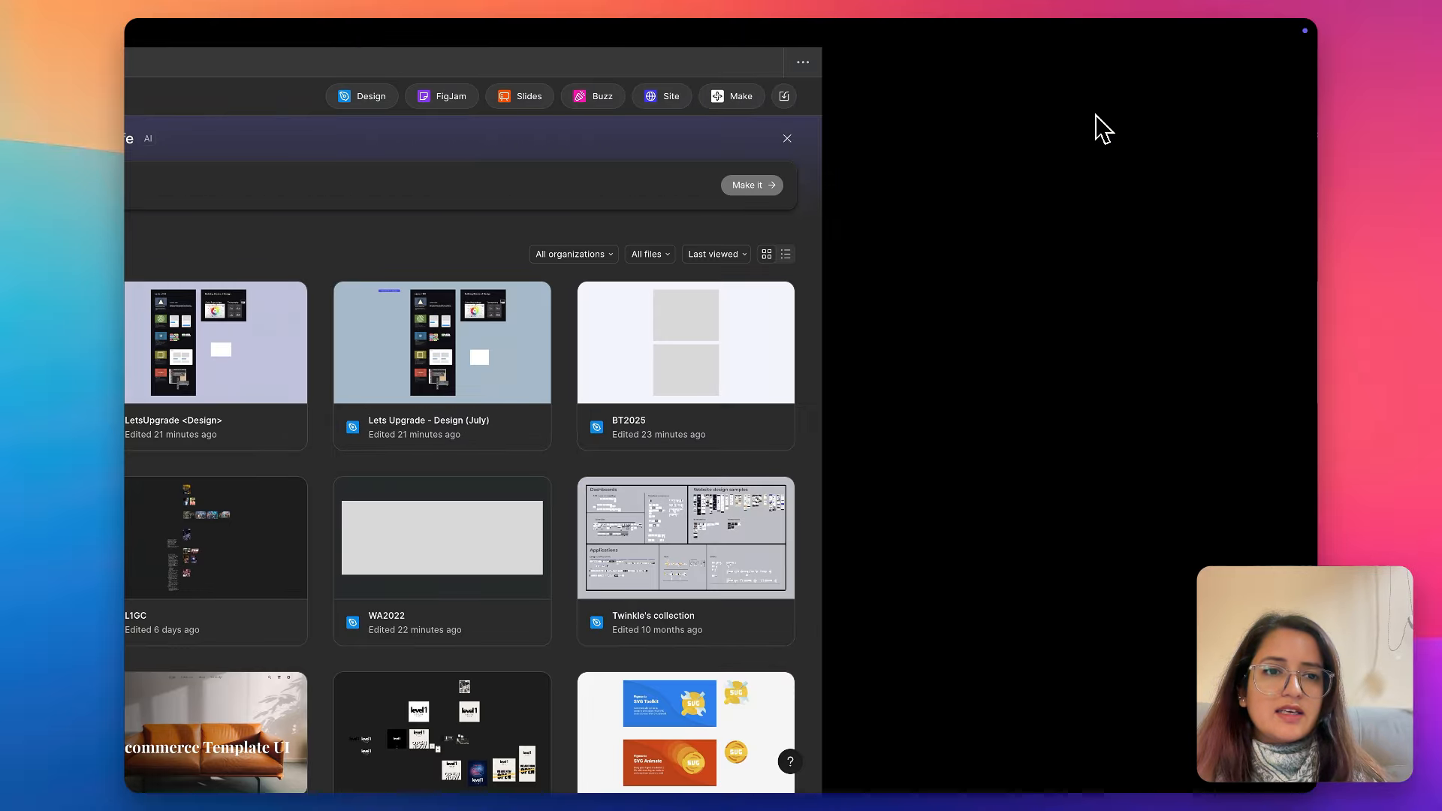
pyautogui.scroll(-15, 945, 758)
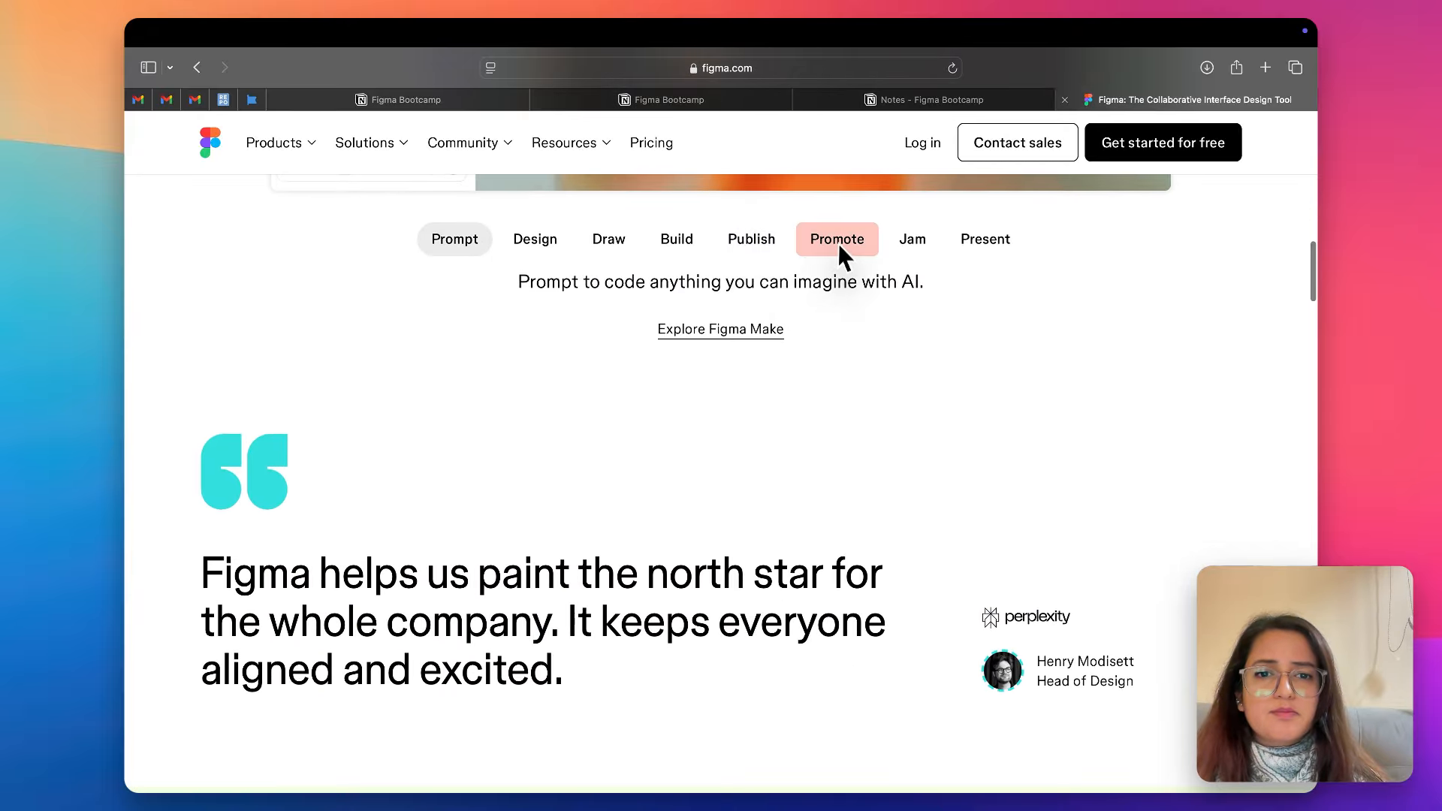
pyautogui.hotkey('ctrl', 'Left')
pyautogui.hotkey('ctrl', 'Left')
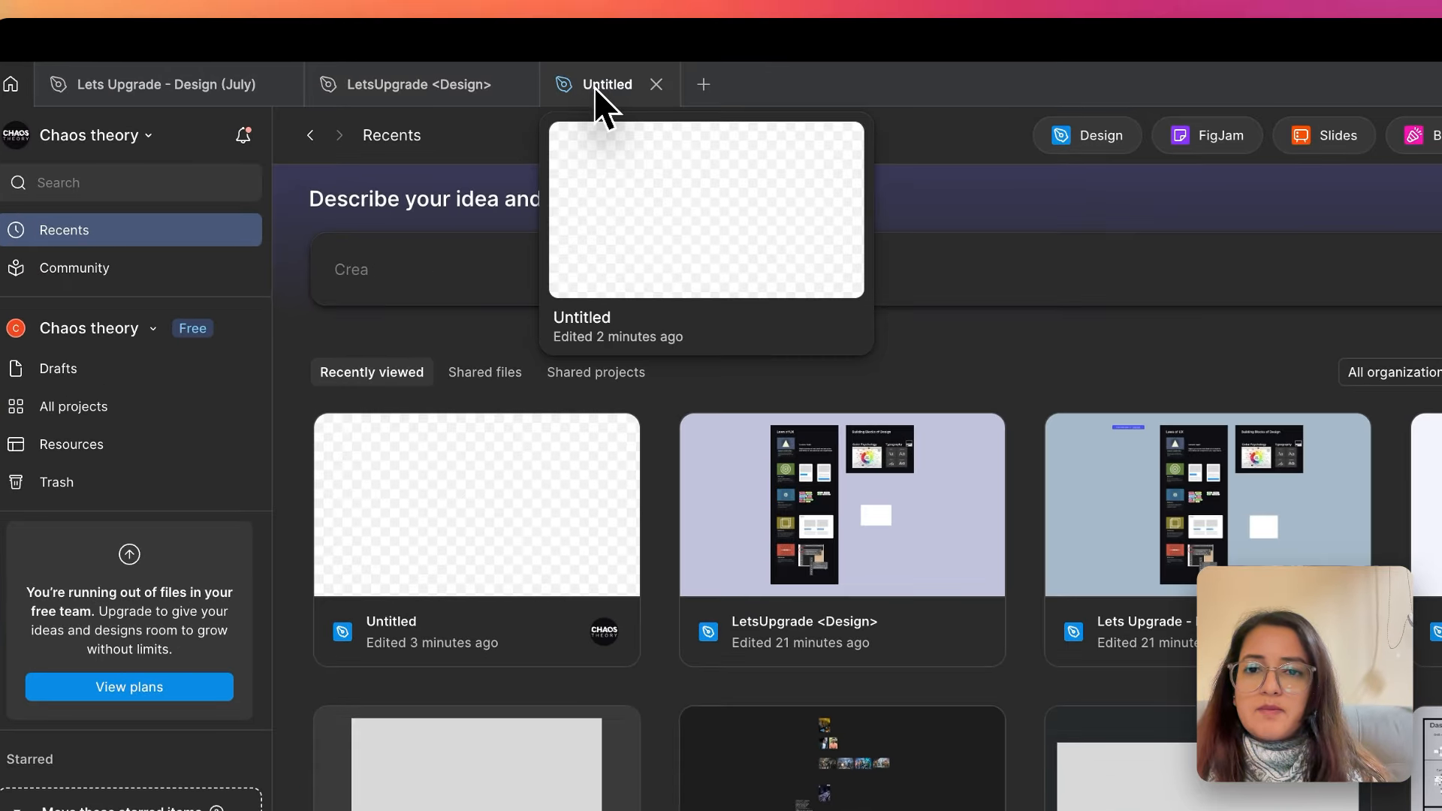
# - Open the Untitled design file and rename it as LetsUpgrade Dec 2025
pyautogui.click(526, 69)
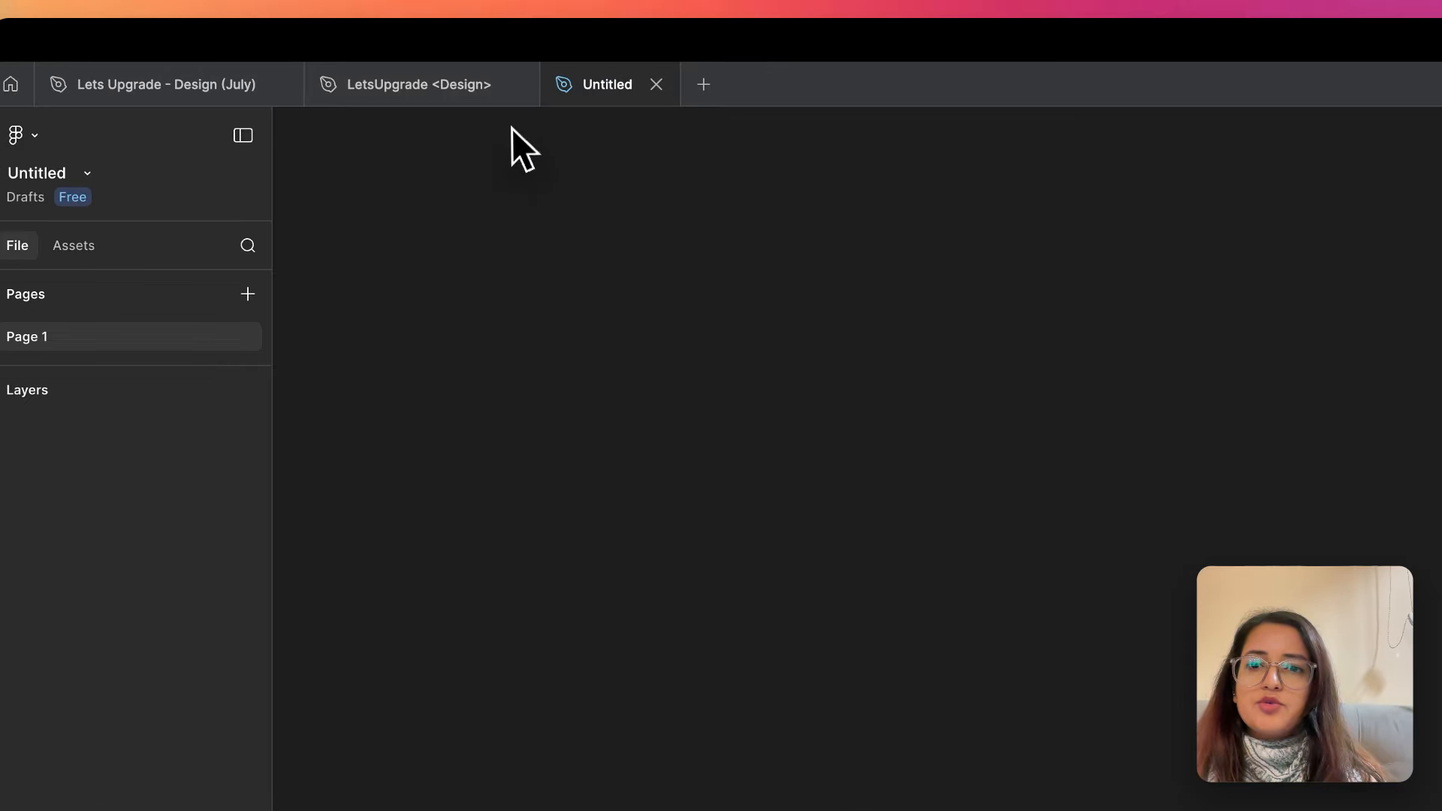
pyautogui.doubleClick(593, 83)
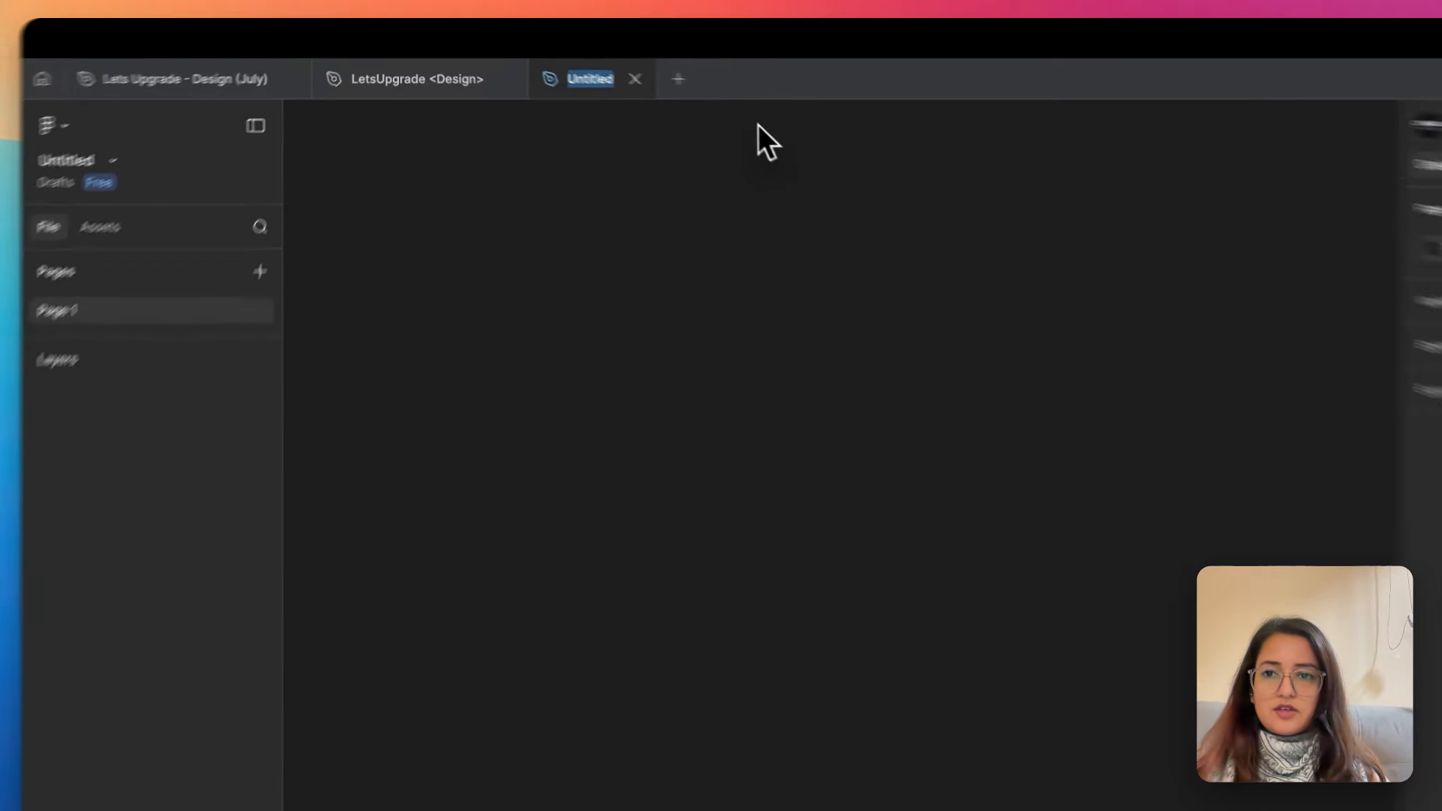
pyautogui.write('LetsUpgrad')
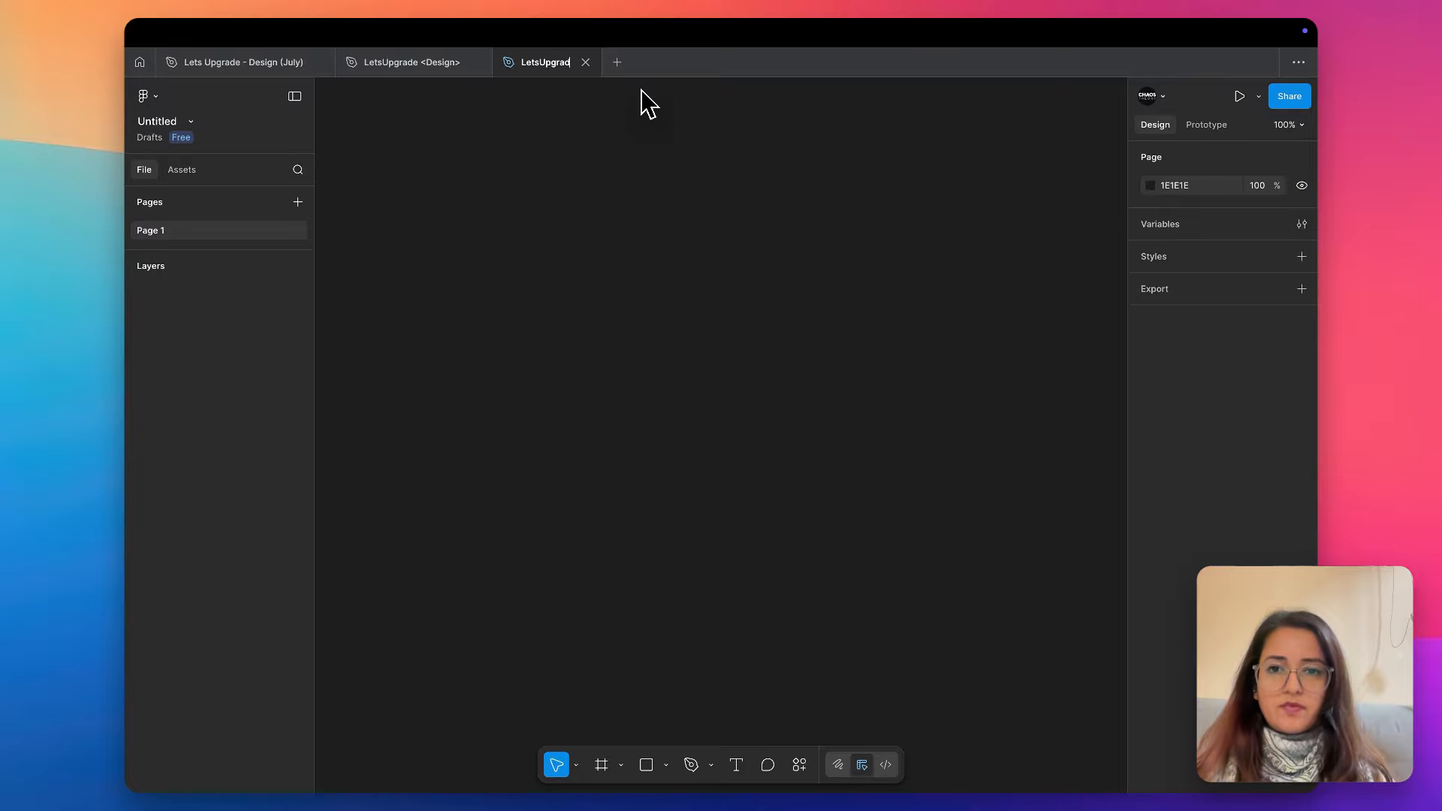
pyautogui.write('e 2025')
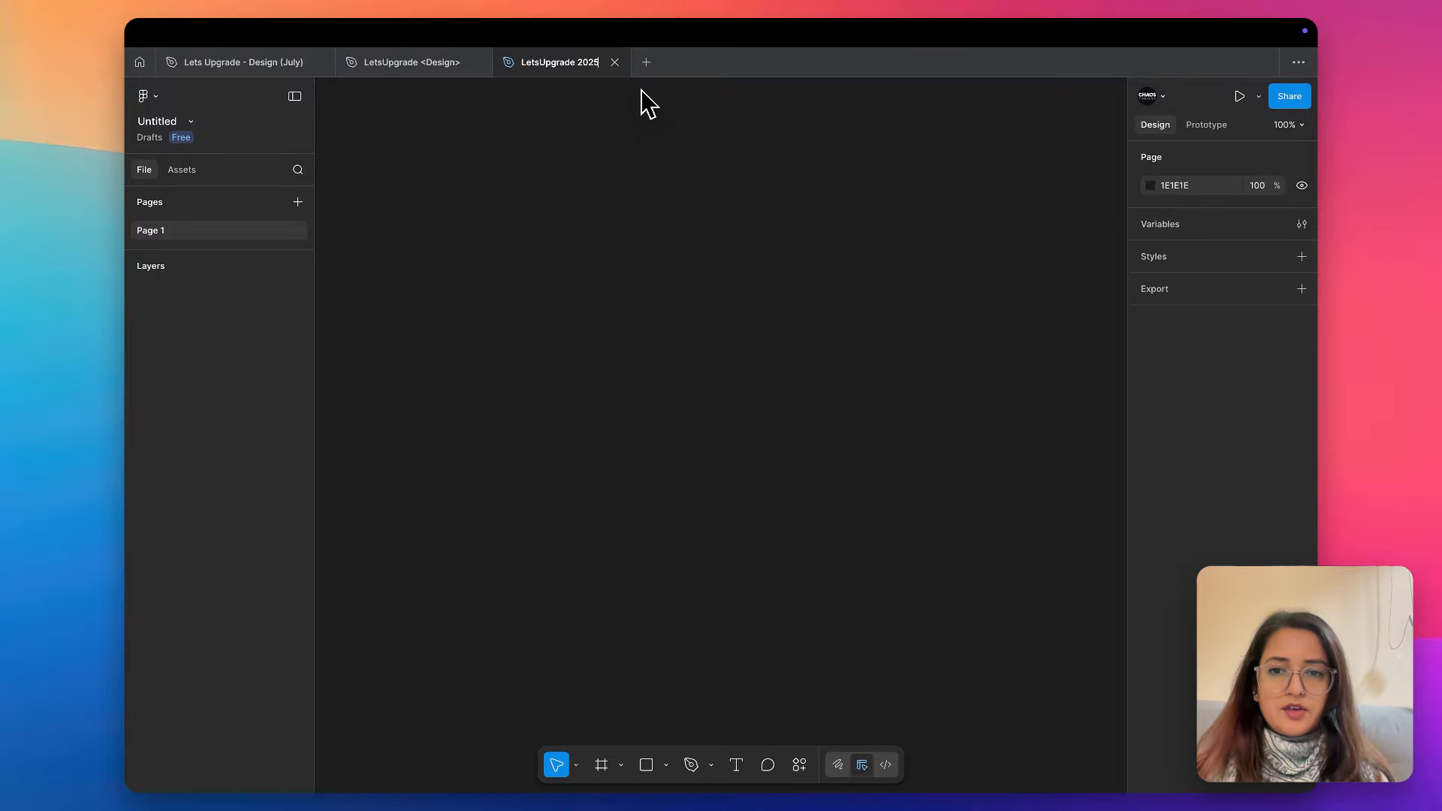
pyautogui.write('Dec')
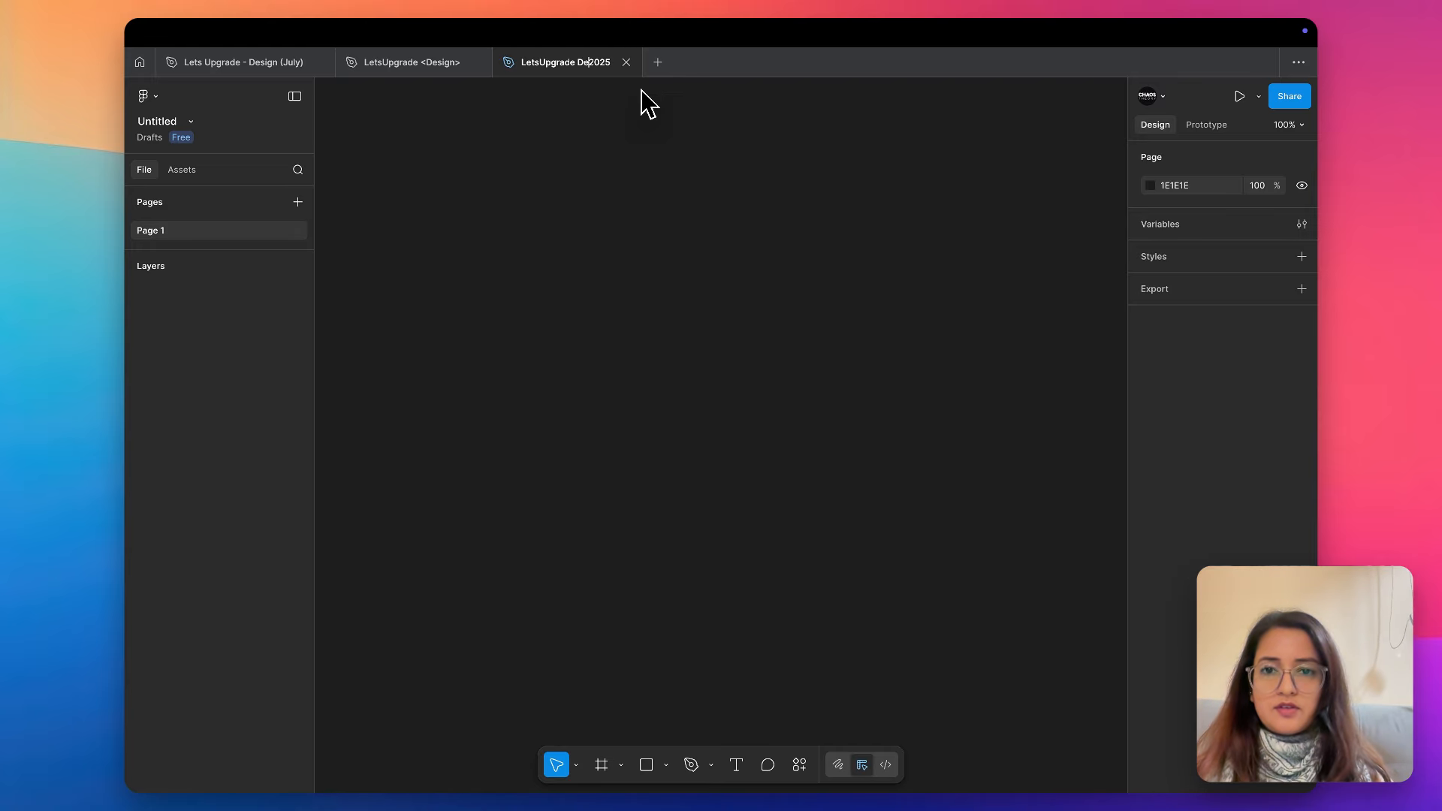
pyautogui.press('Return')
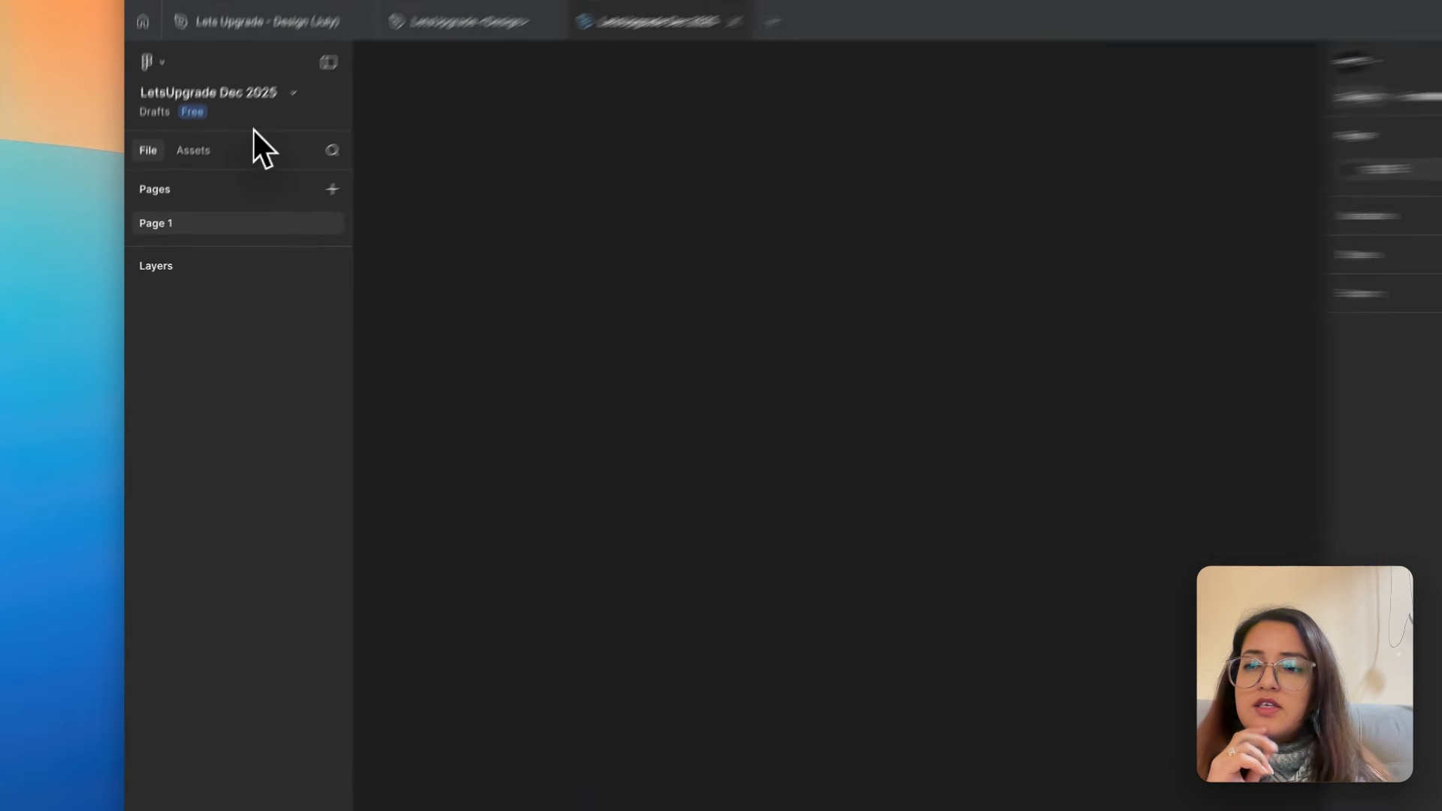
# - Review the file's available actions, such as version history, export, color profile, duplicate and move, without applying any
pyautogui.click(295, 93)
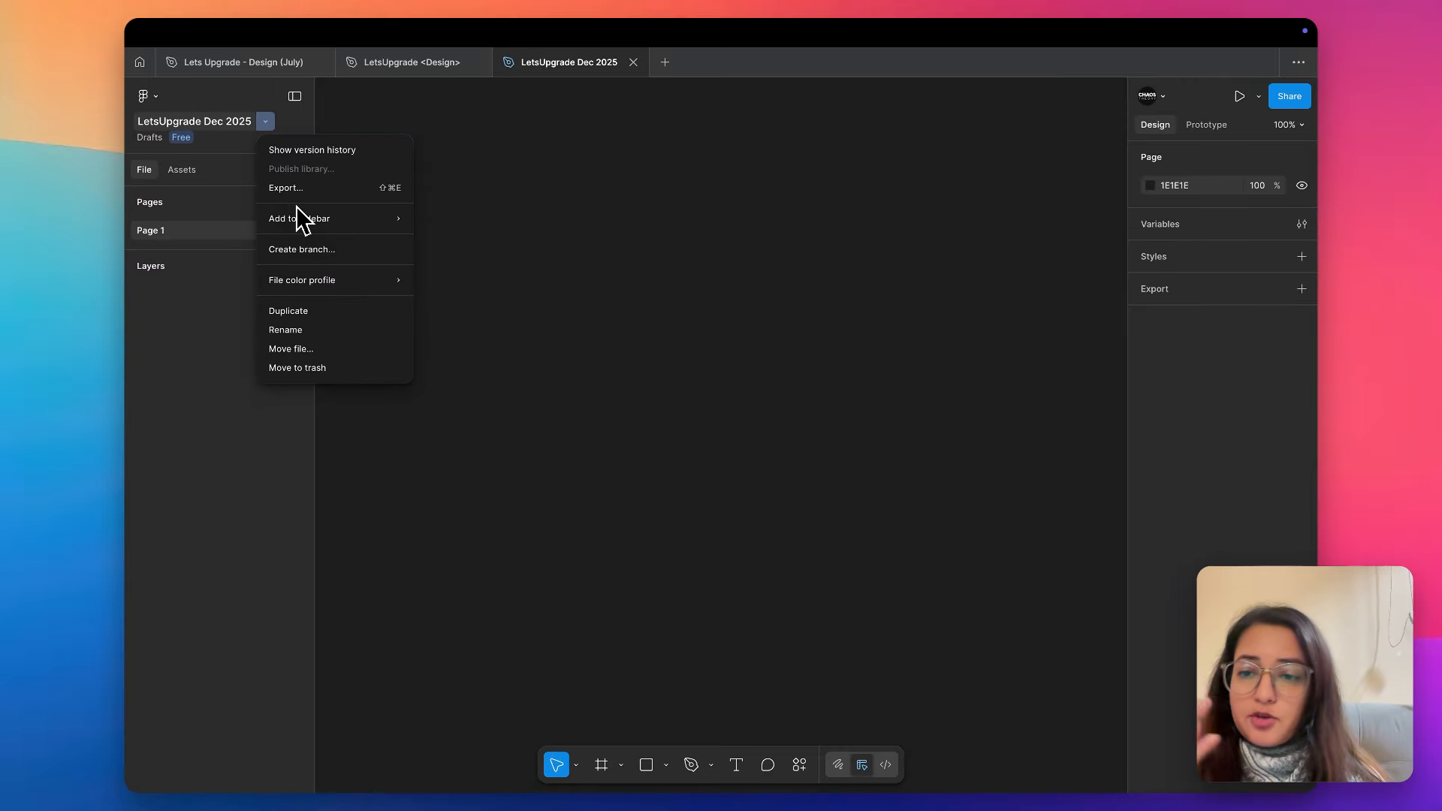
pyautogui.moveTo(297, 219)
pyautogui.moveTo(297, 283)
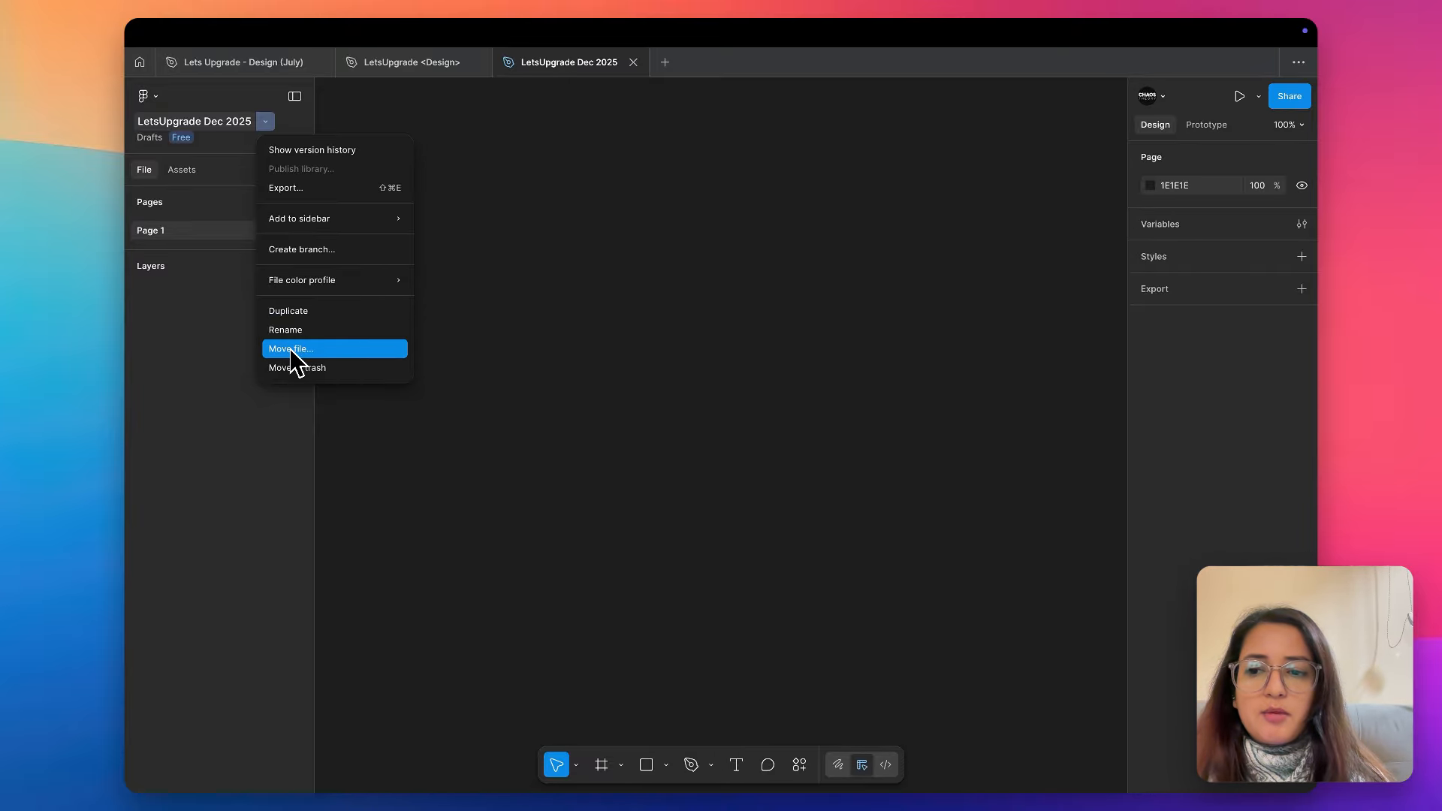
pyautogui.click(549, 291)
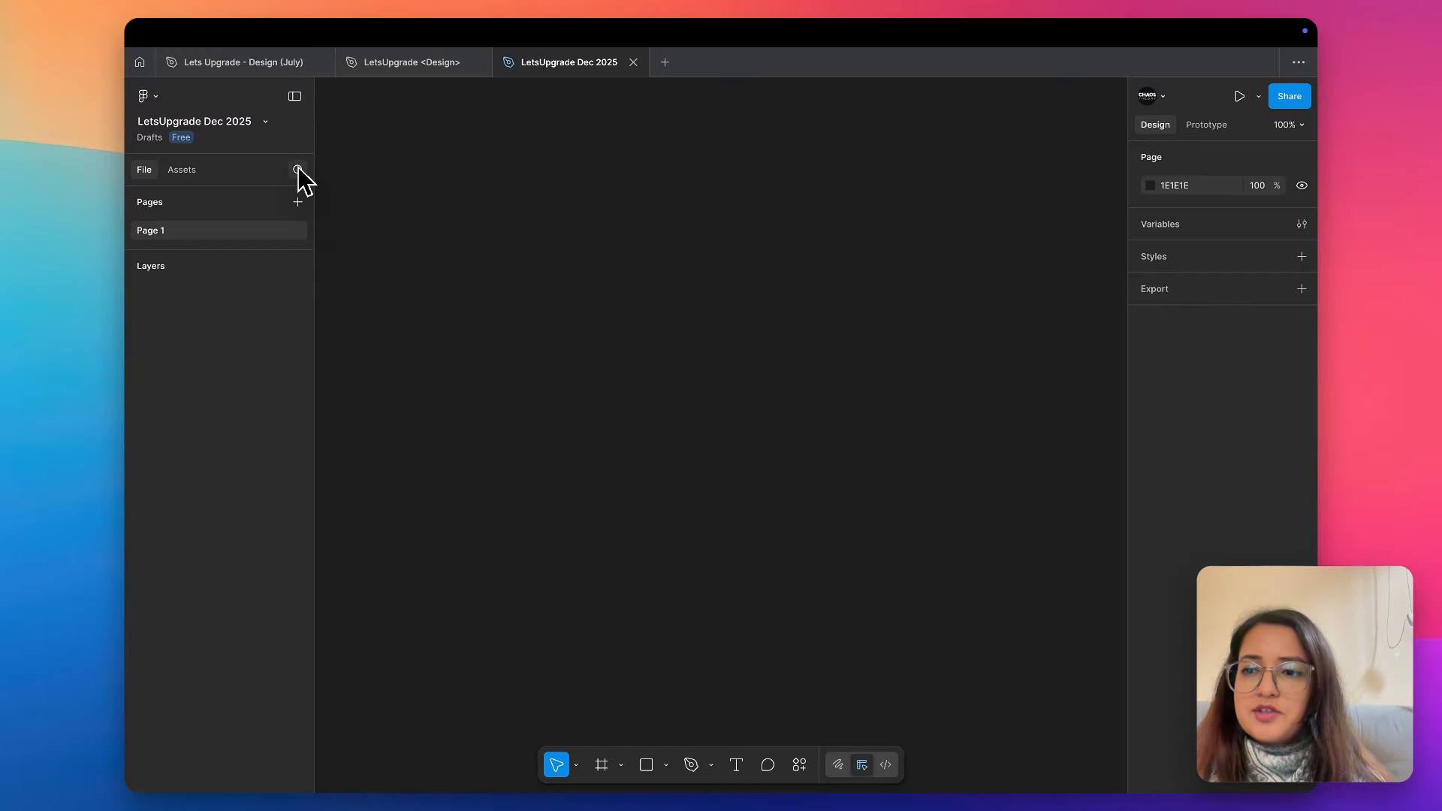
# - Add five new pages, Page 2 through Page 6, to the file and keep their default names
pyautogui.click(297, 202)
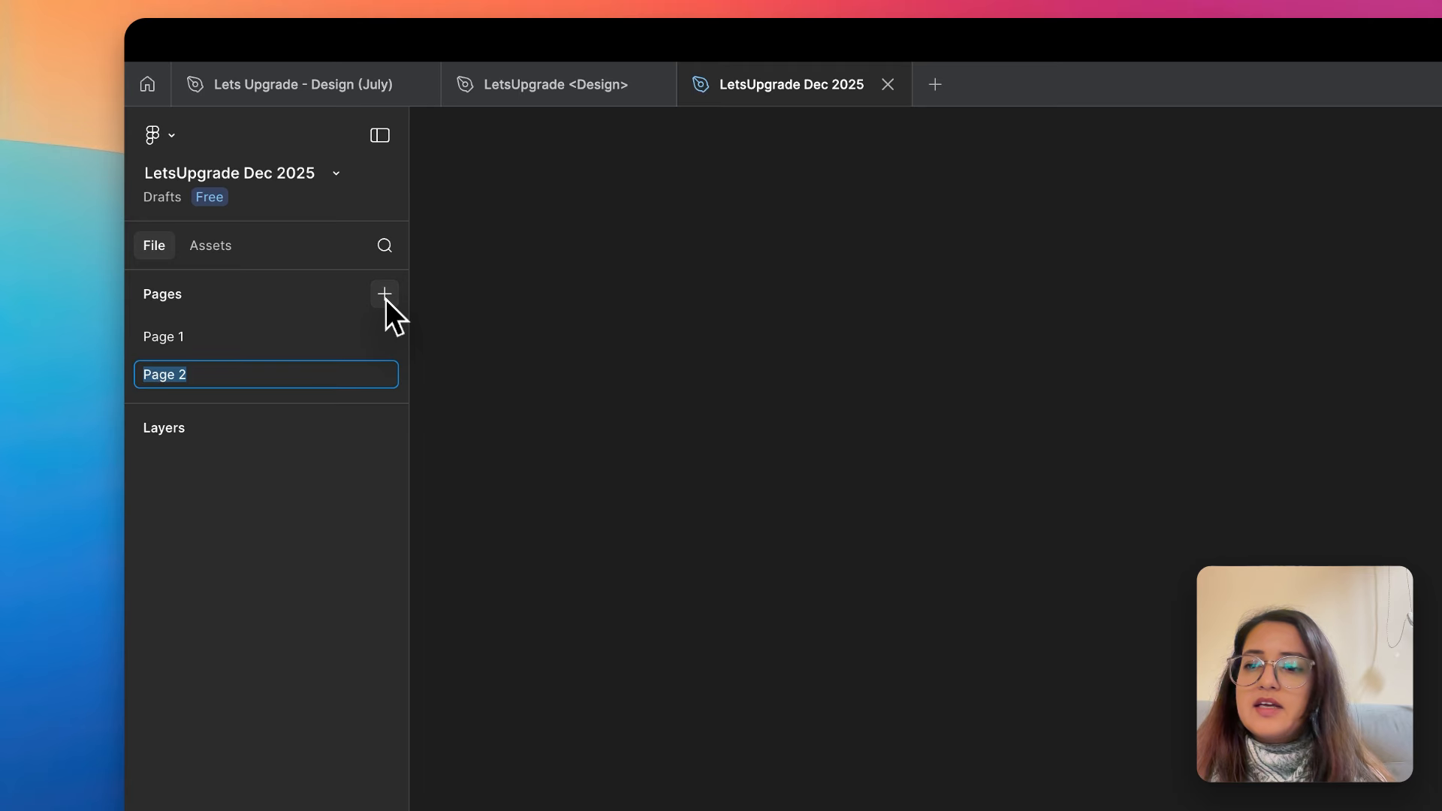
pyautogui.click(385, 294)
pyautogui.click(384, 295)
pyautogui.click(385, 294)
pyautogui.click(384, 294)
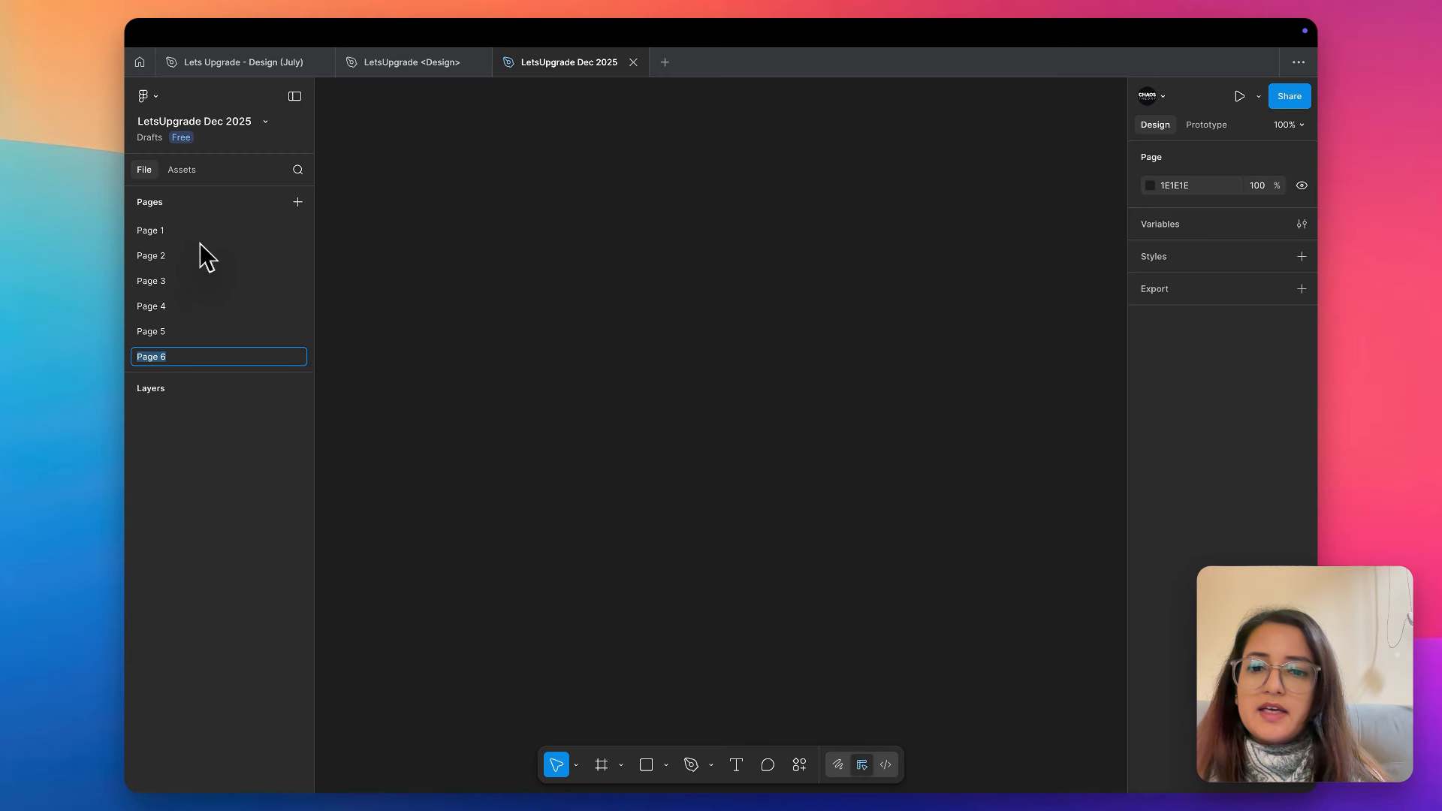
pyautogui.click(371, 252)
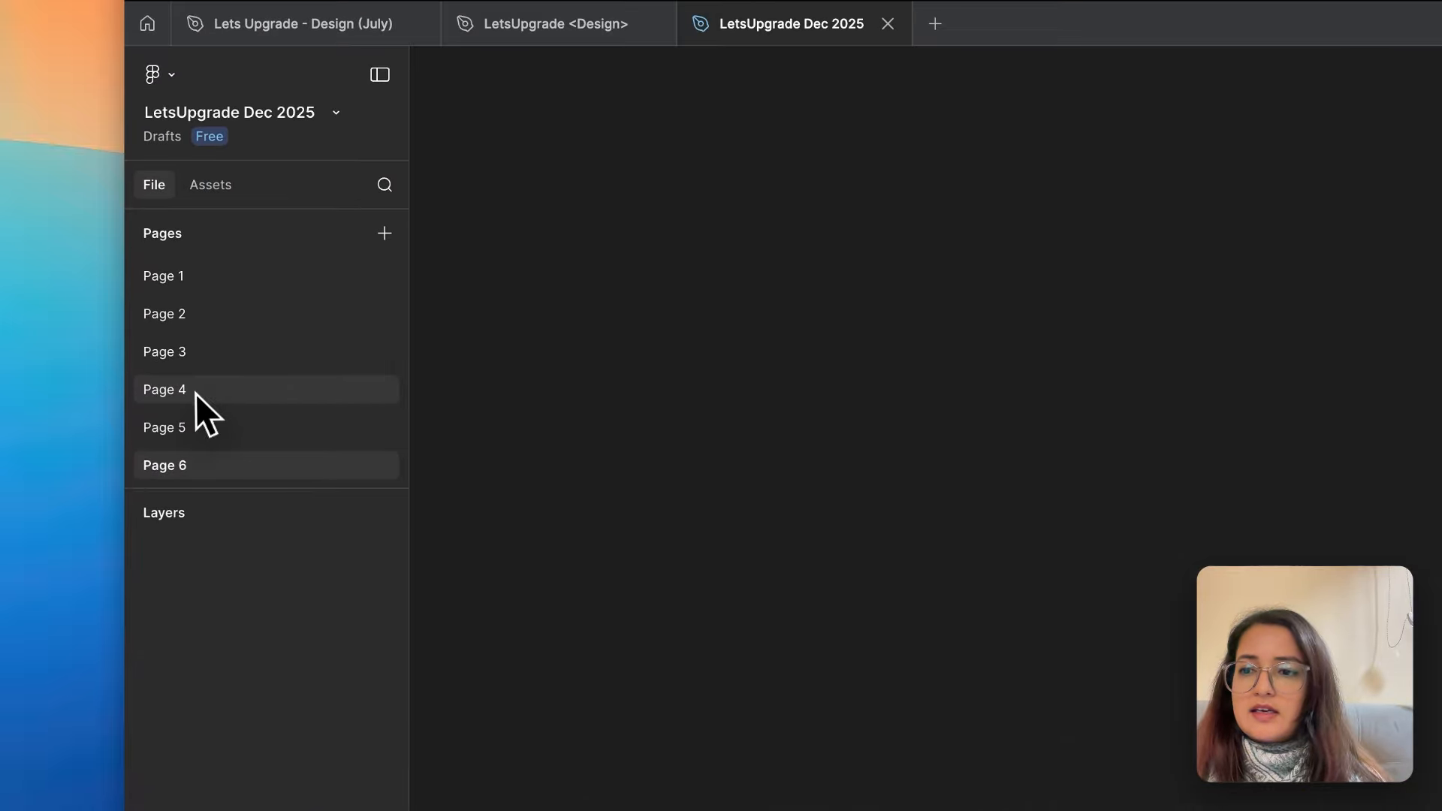
# - Delete Page 4, Page 6 and Page 5 from the file
pyautogui.rightClick(195, 393)
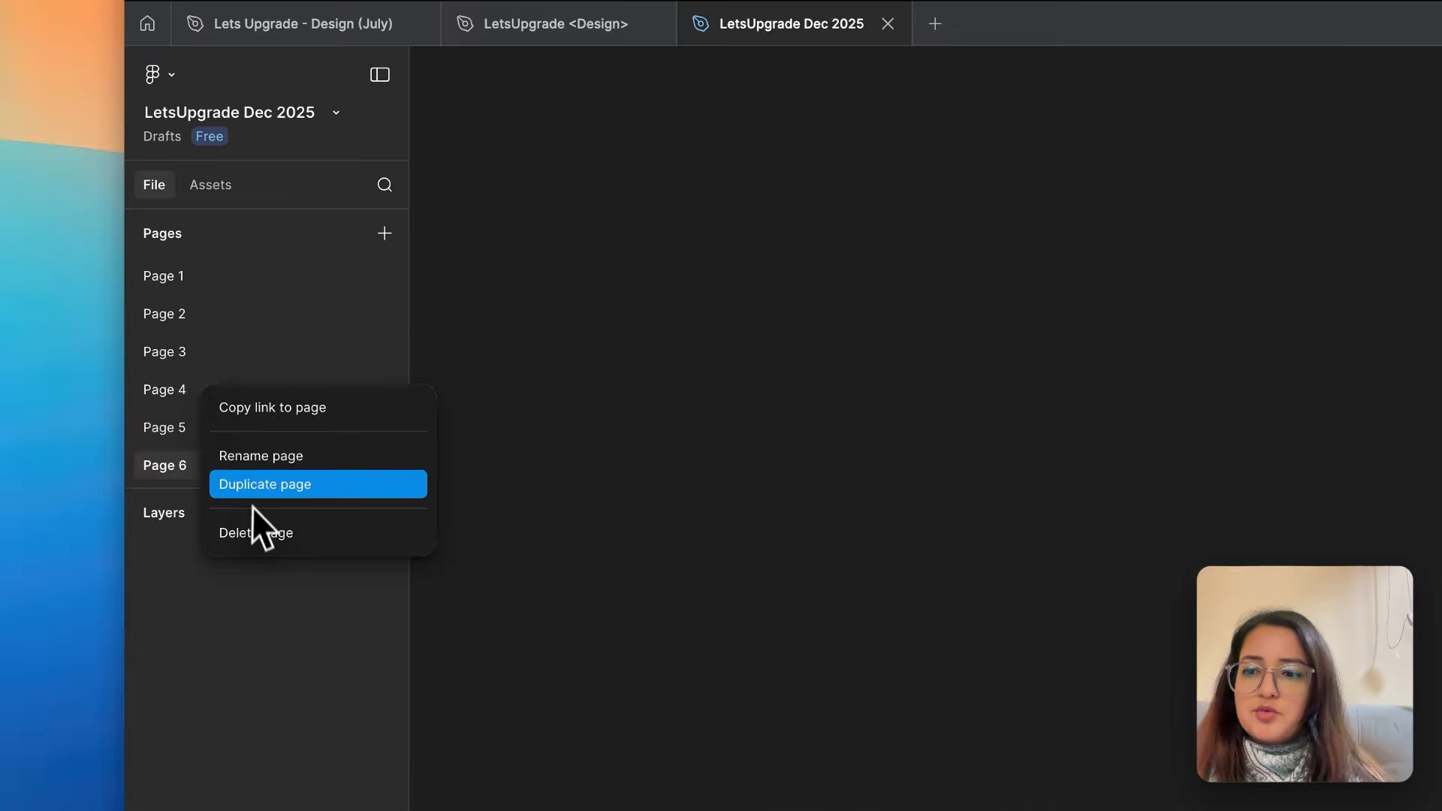
pyautogui.click(254, 531)
pyautogui.rightClick(196, 429)
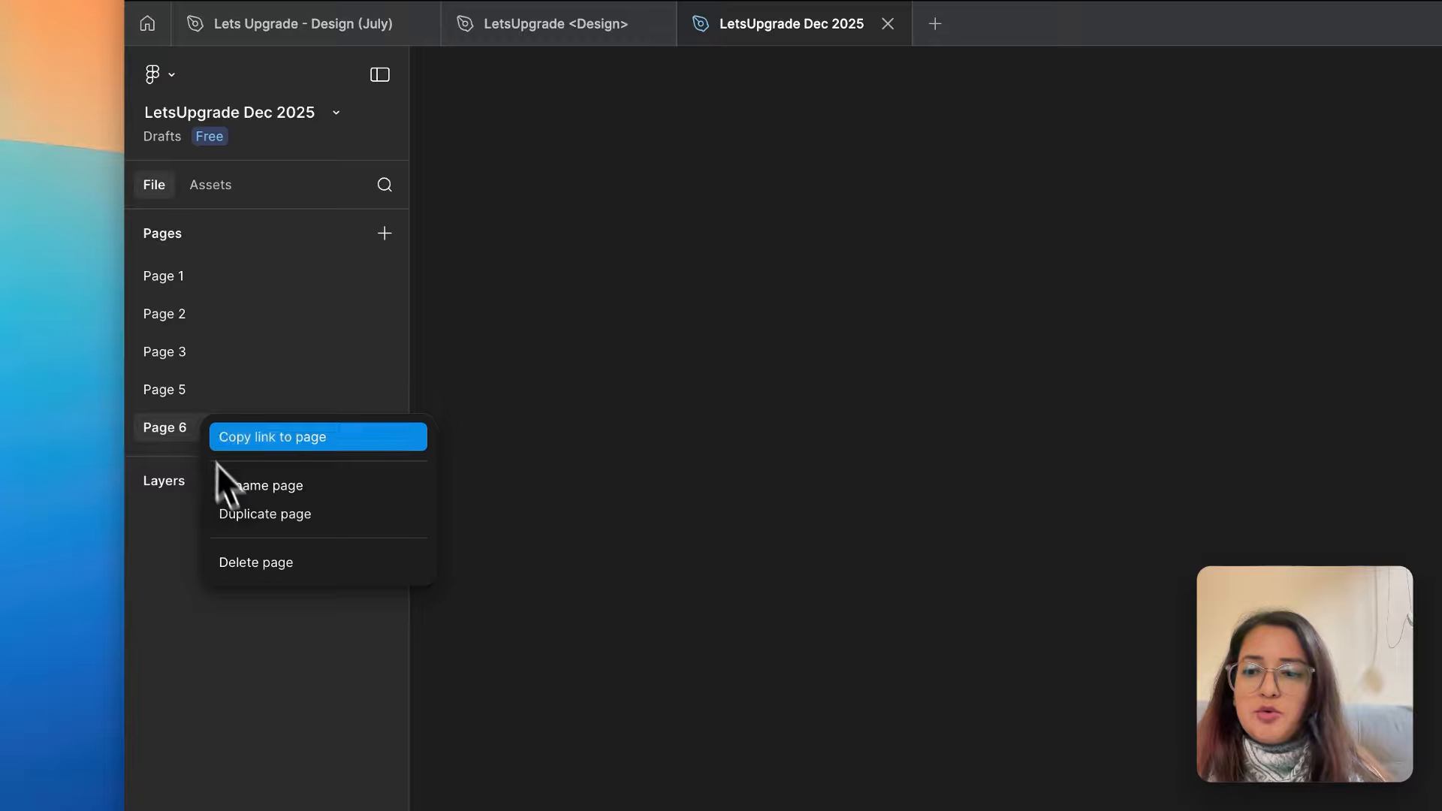
pyautogui.click(252, 562)
pyautogui.rightClick(186, 394)
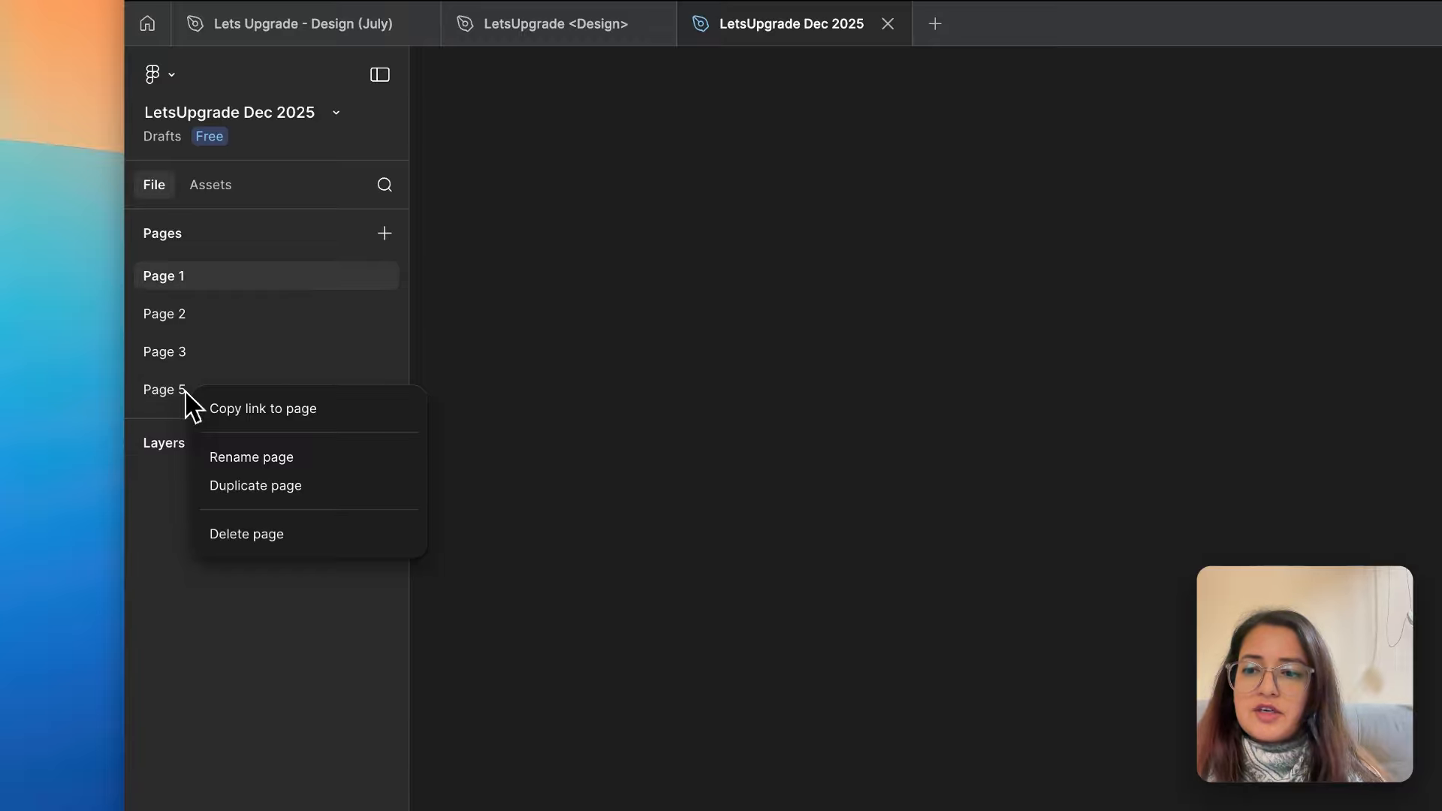
pyautogui.click(232, 535)
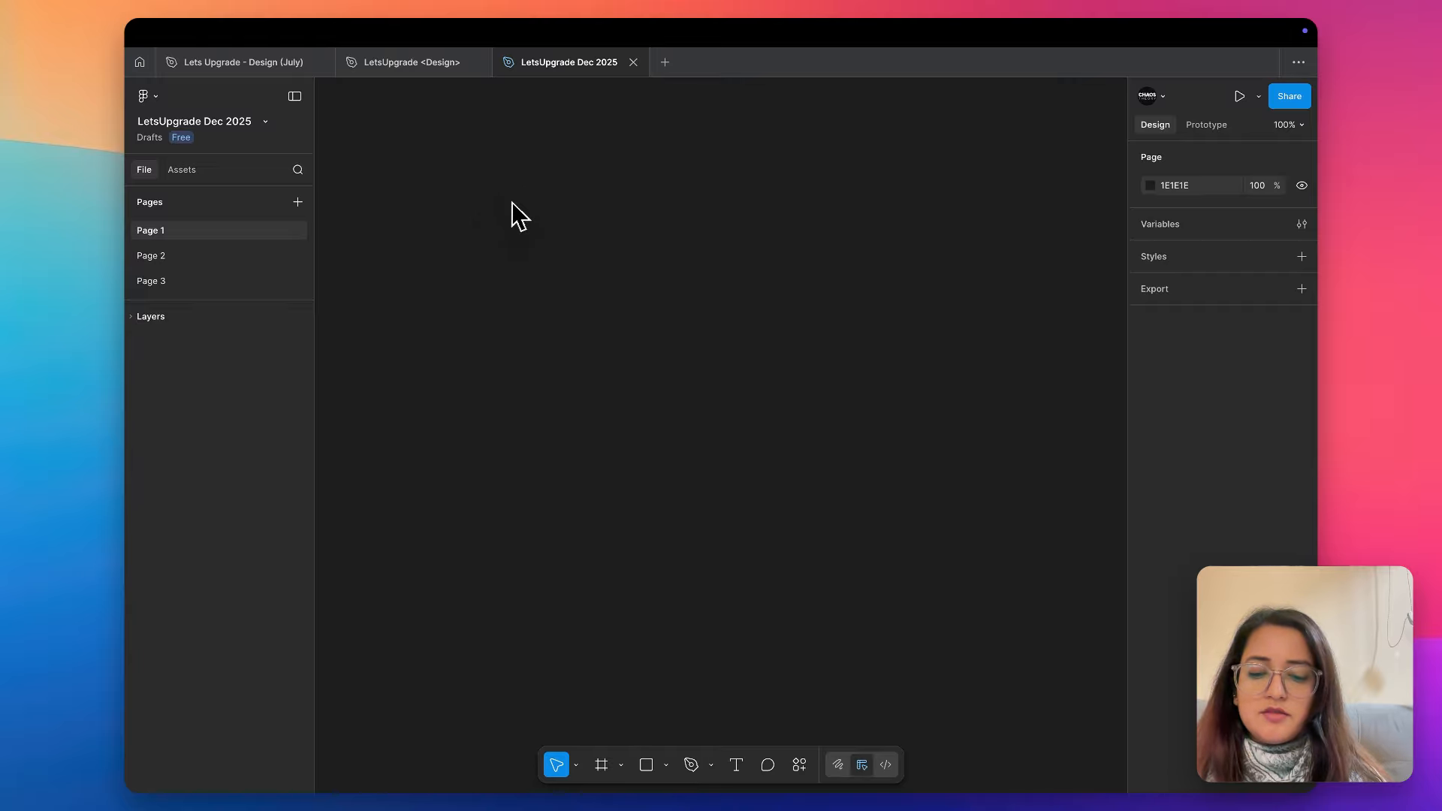
# - Draw a rectangle about 295 × 151 on Page 1 and change its fill to the muted red C55959
pyautogui.press('r')
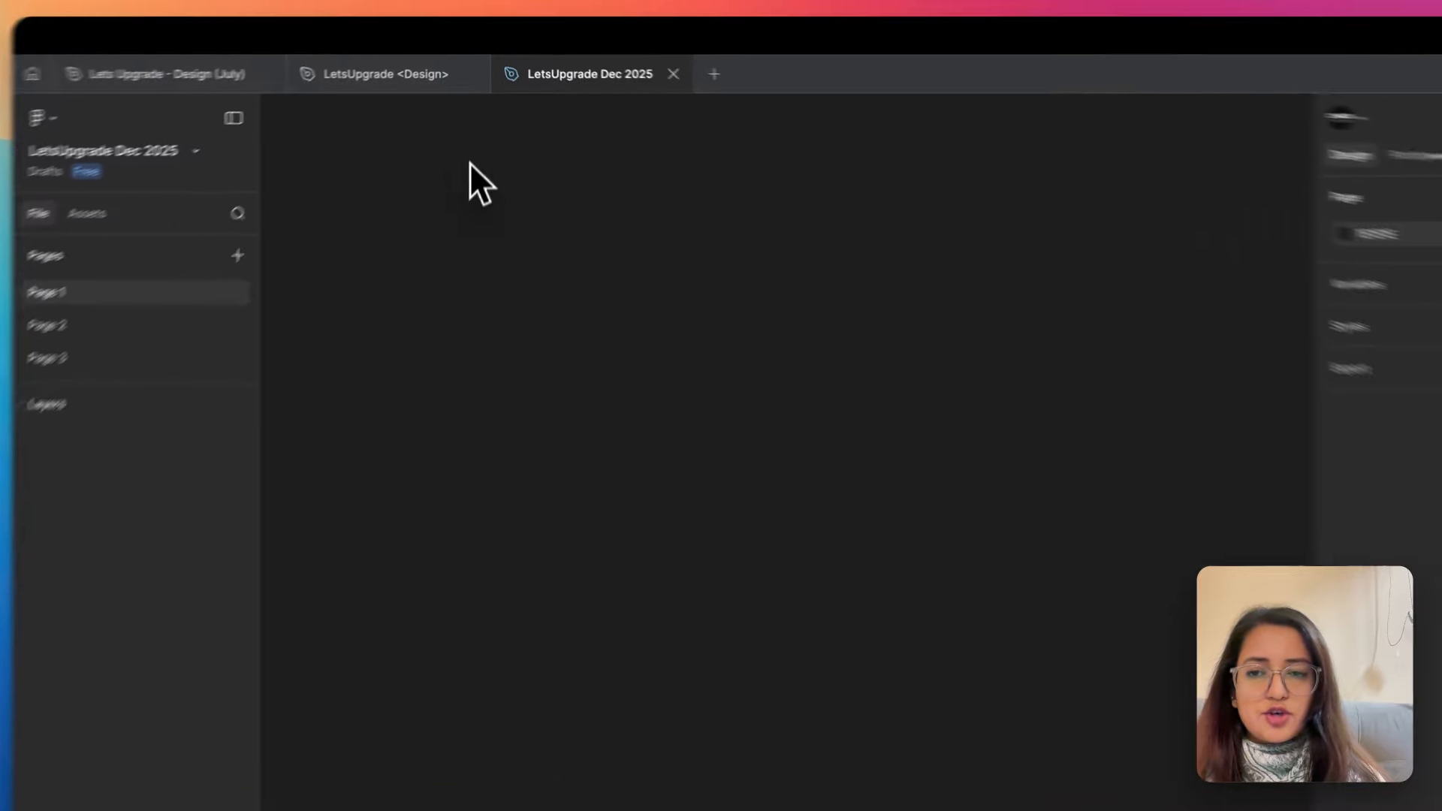
pyautogui.moveTo(464, 215); pyautogui.dragTo(809, 392)
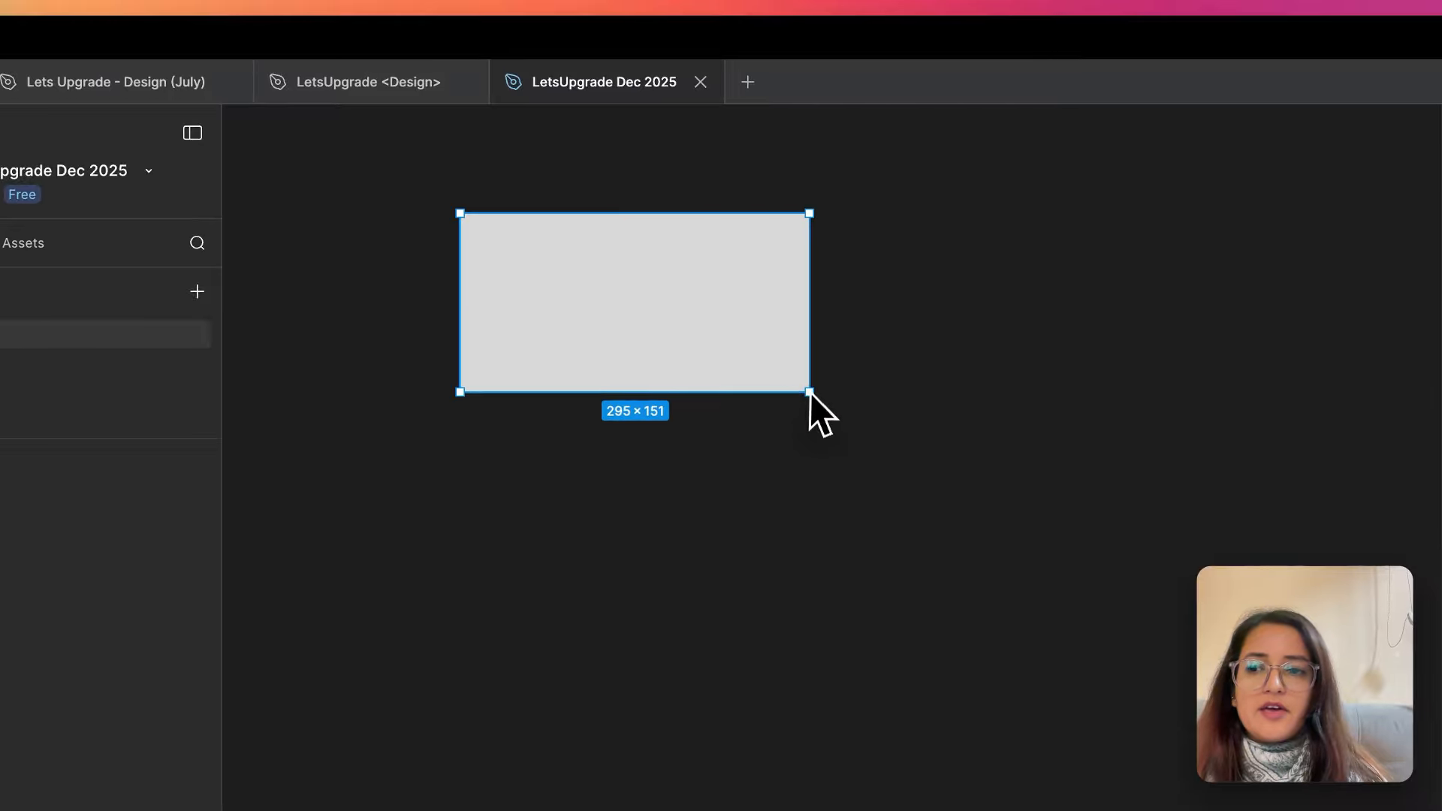
pyautogui.click(138, 356)
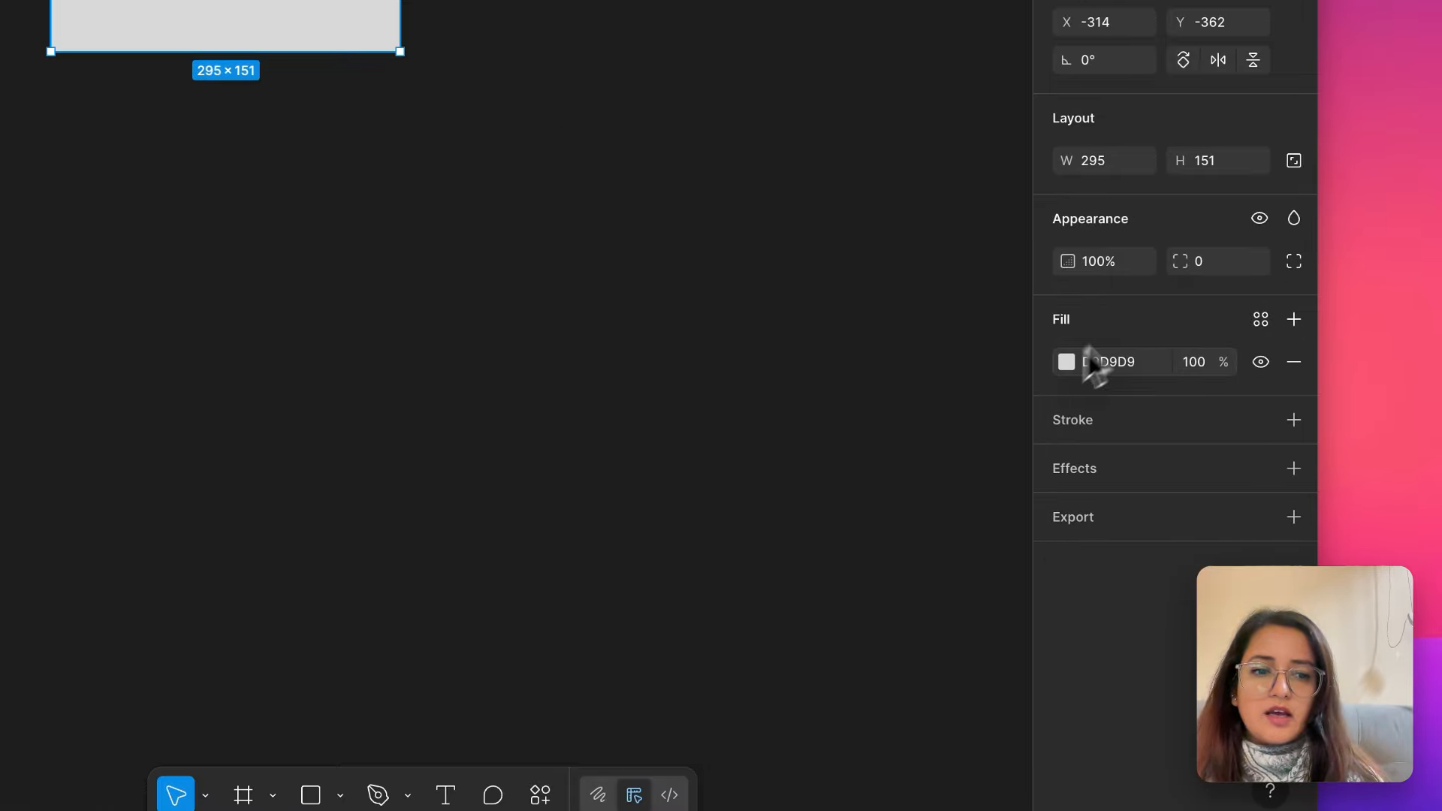
pyautogui.click(1085, 360)
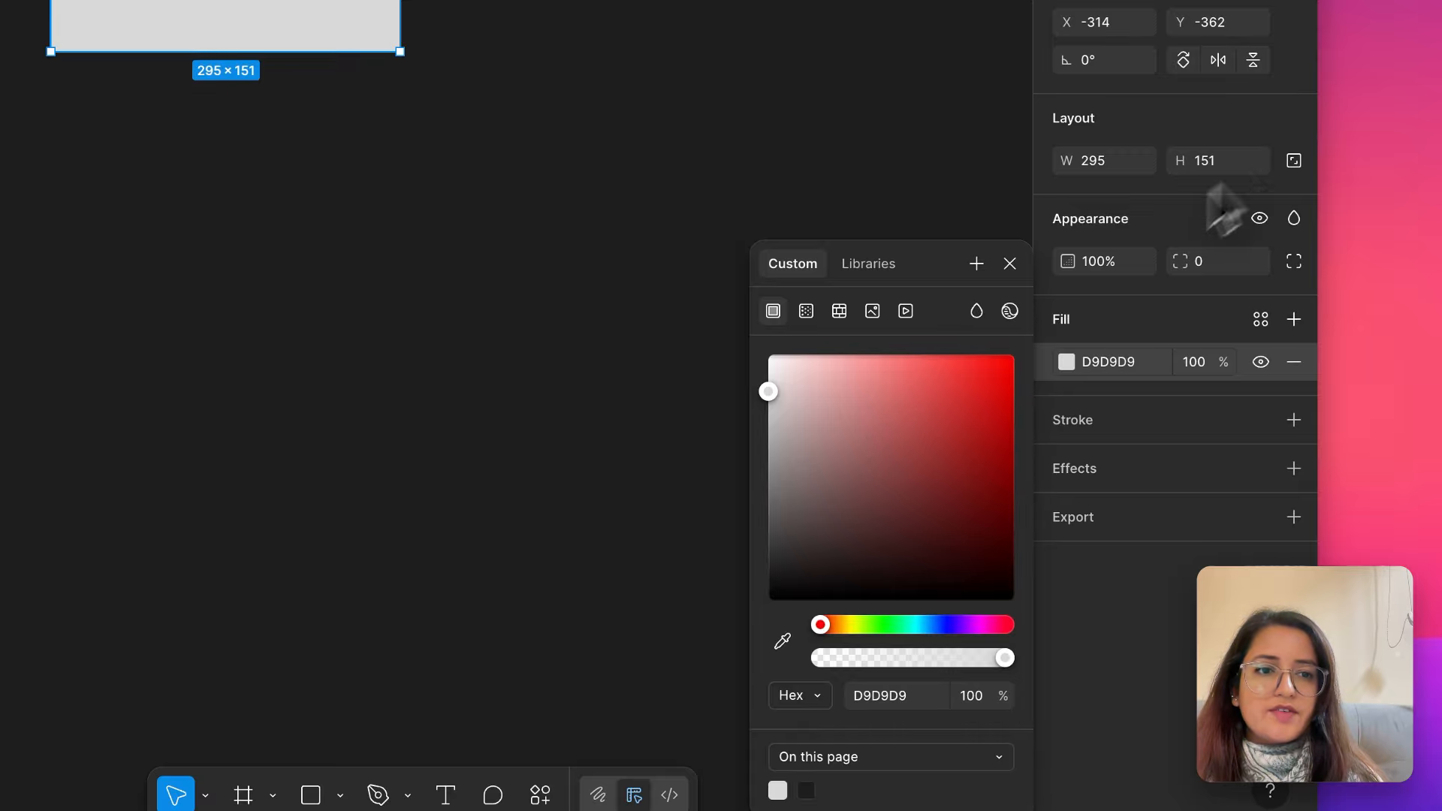
pyautogui.moveTo(890, 405); pyautogui.dragTo(903, 417)
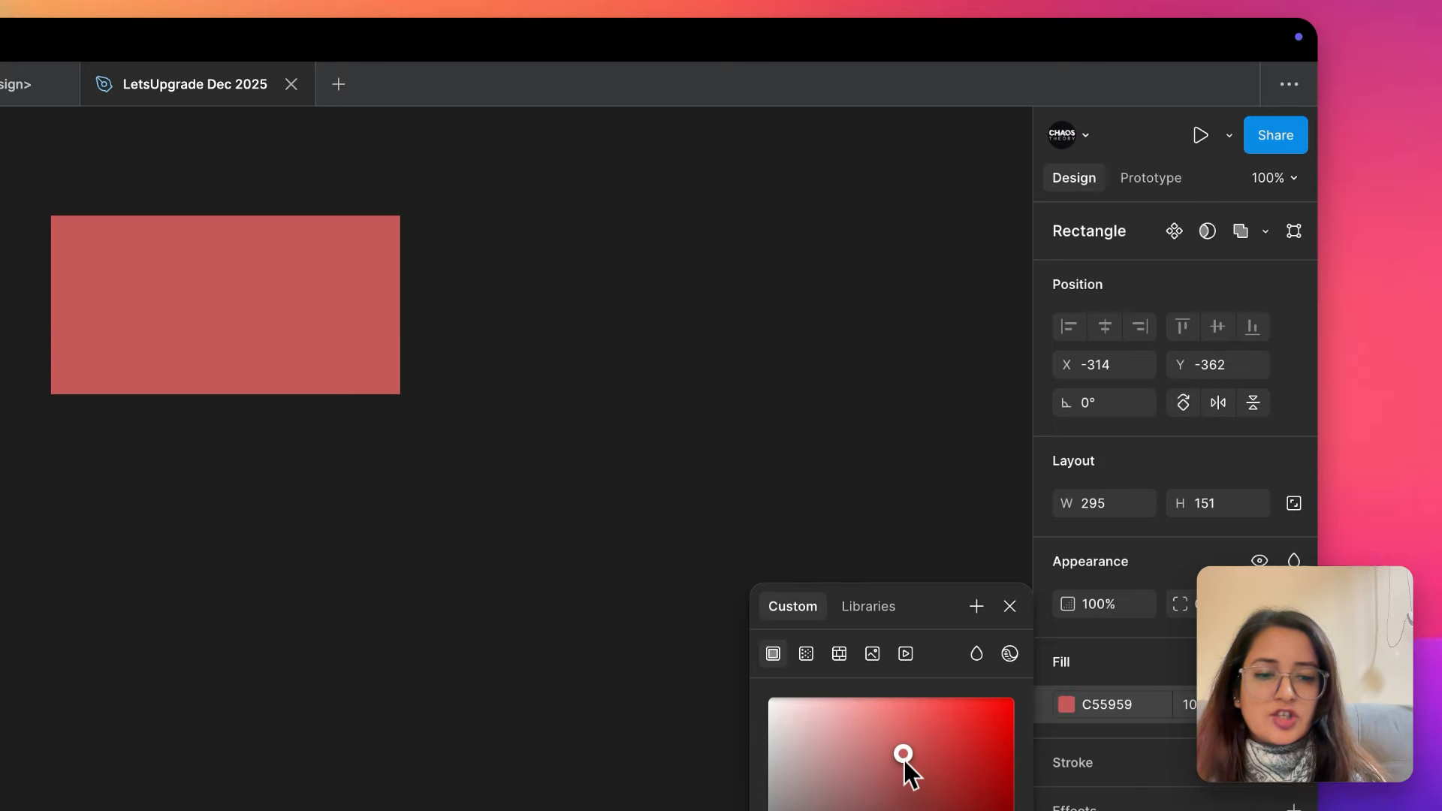
# - Deselect the rectangle and set the page's background color to the light blue-gray C7D3DC
pyautogui.click(772, 421)
pyautogui.click(1067, 269)
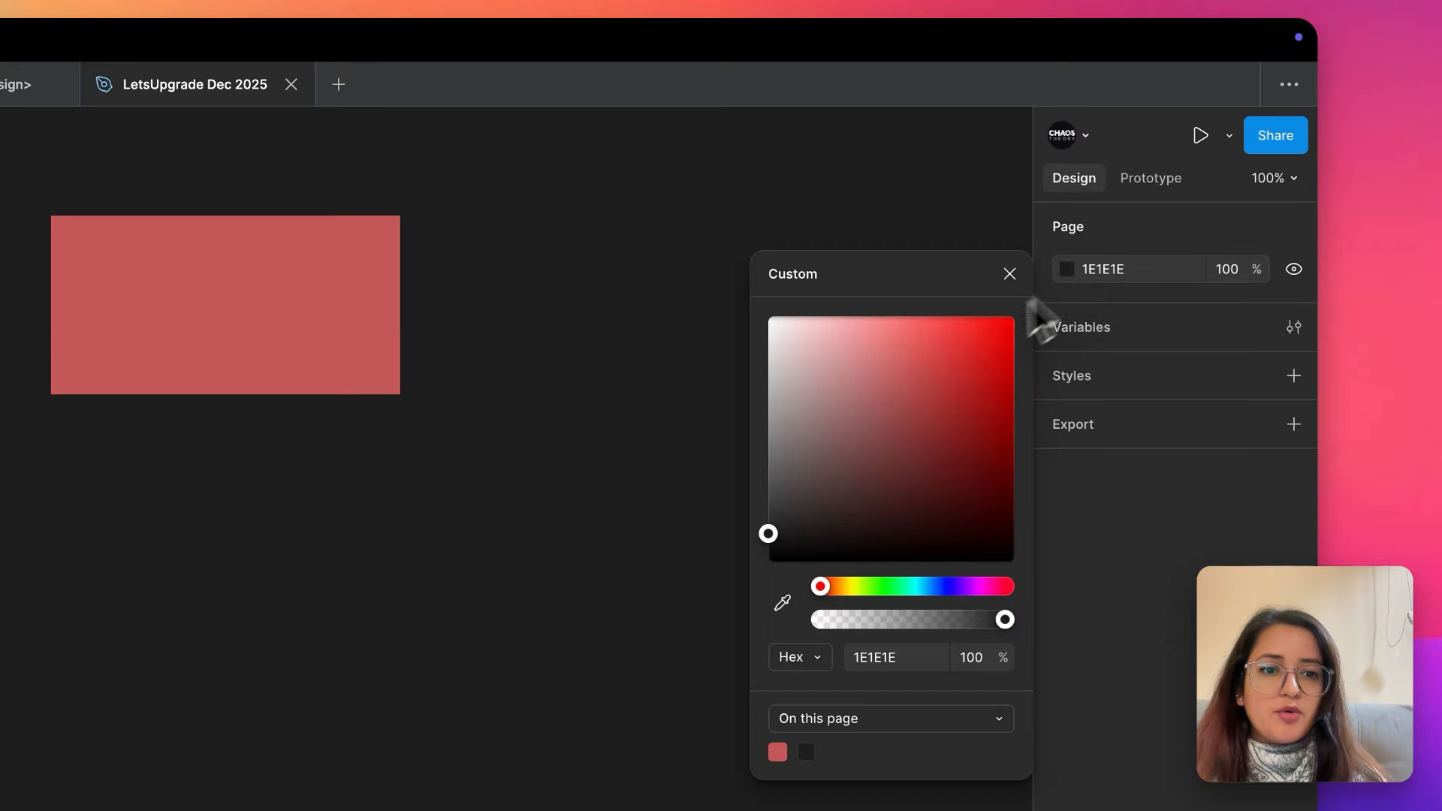
pyautogui.click(781, 344)
pyautogui.click(904, 619)
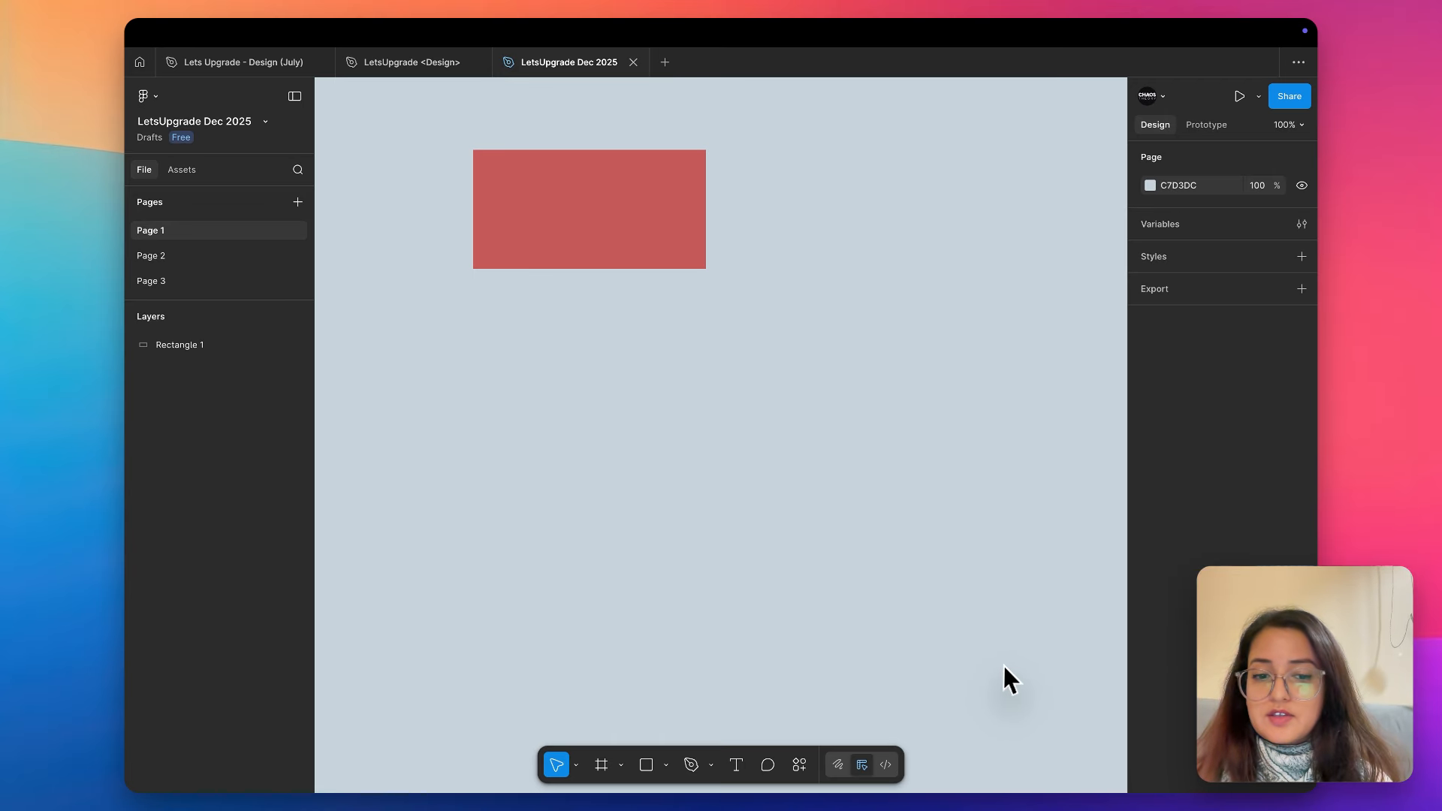
pyautogui.press('XF86MonBrightnessDown')
pyautogui.press('XF86MonBrightnessDown')
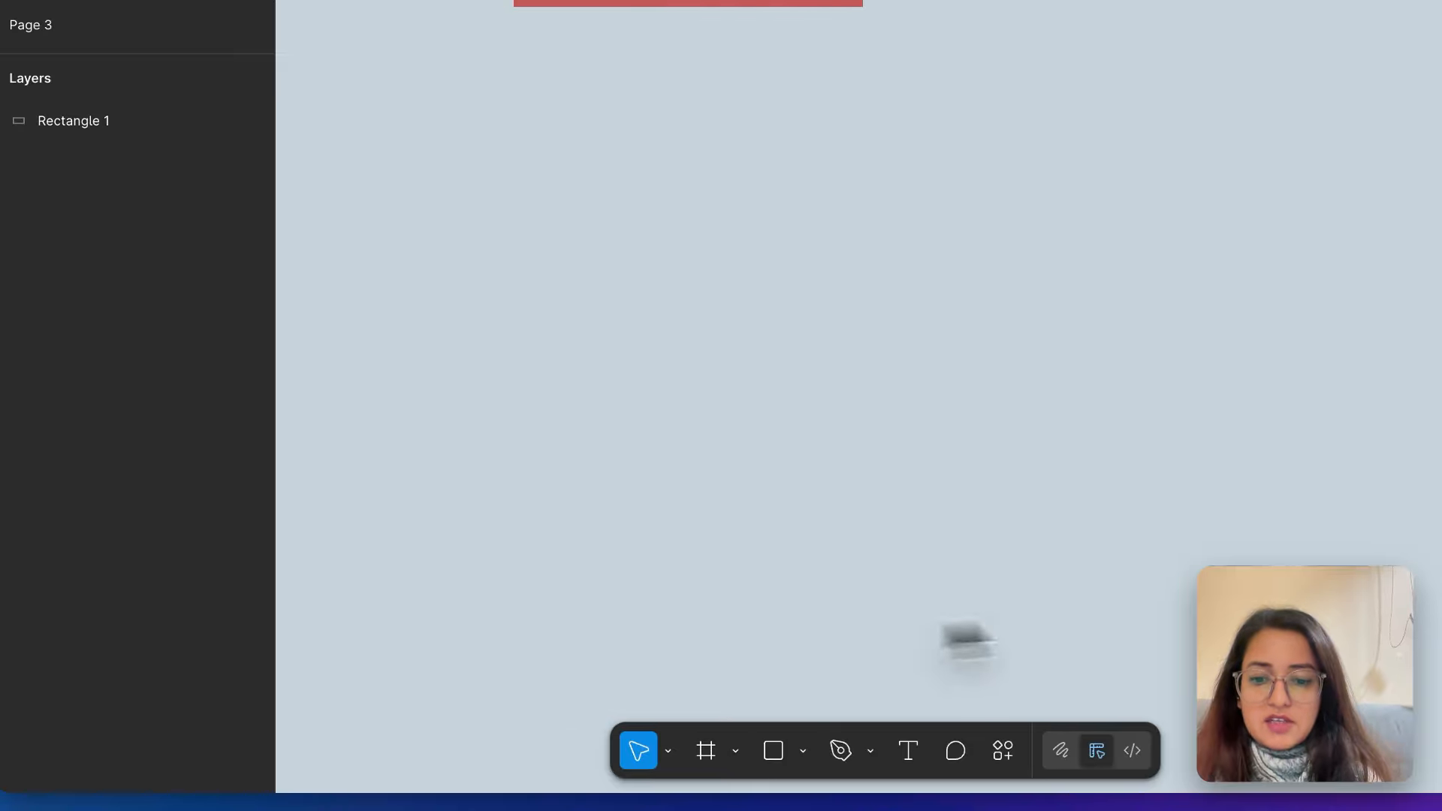
# - Pan the canvas with the Hand tool and check the other options in its tool group
pyautogui.click(668, 751)
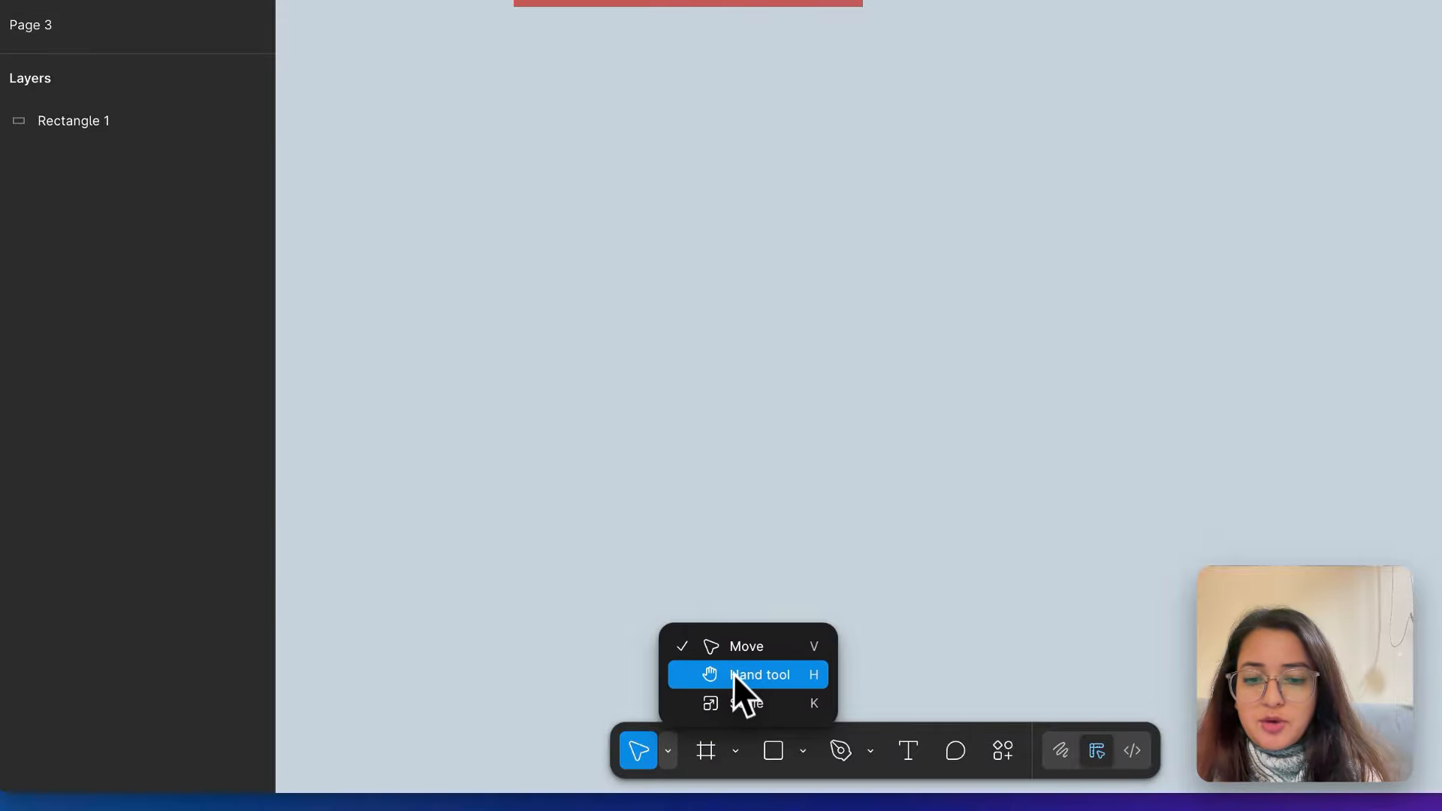
pyautogui.click(748, 676)
pyautogui.moveTo(660, 509); pyautogui.dragTo(974, 572)
pyautogui.click(668, 751)
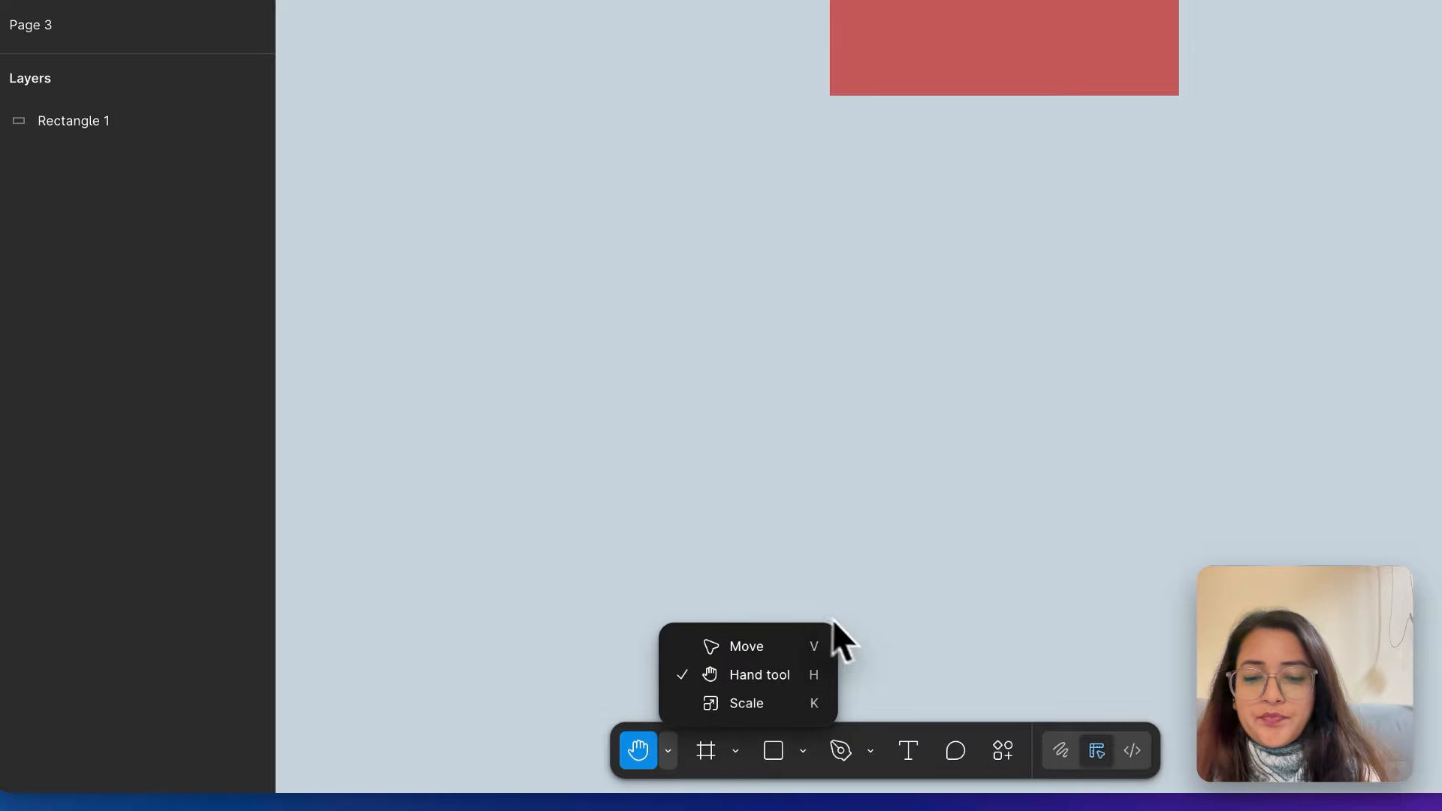
pyautogui.click(883, 492)
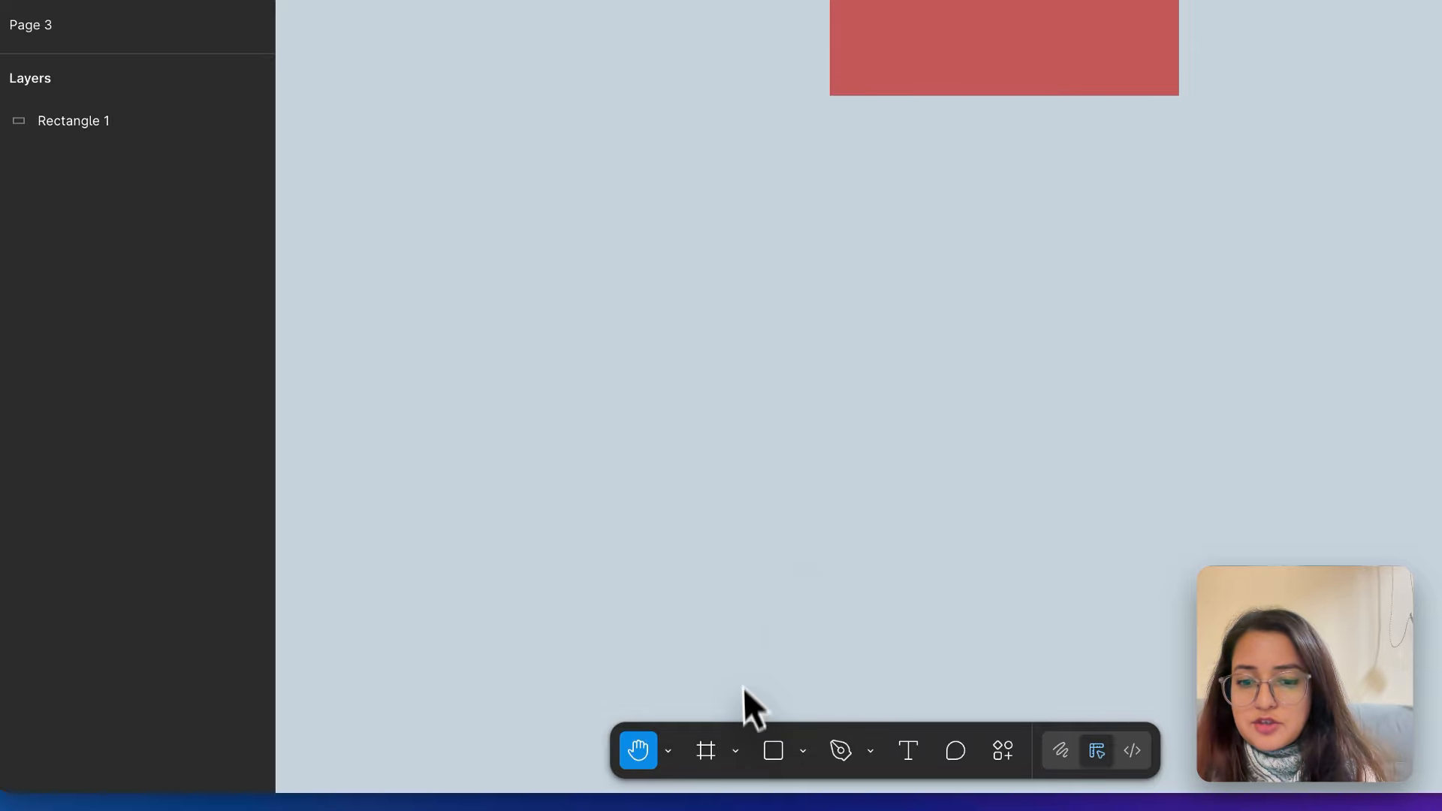
# - Check the Frame and Section options and activate the Frame tool
pyautogui.click(739, 747)
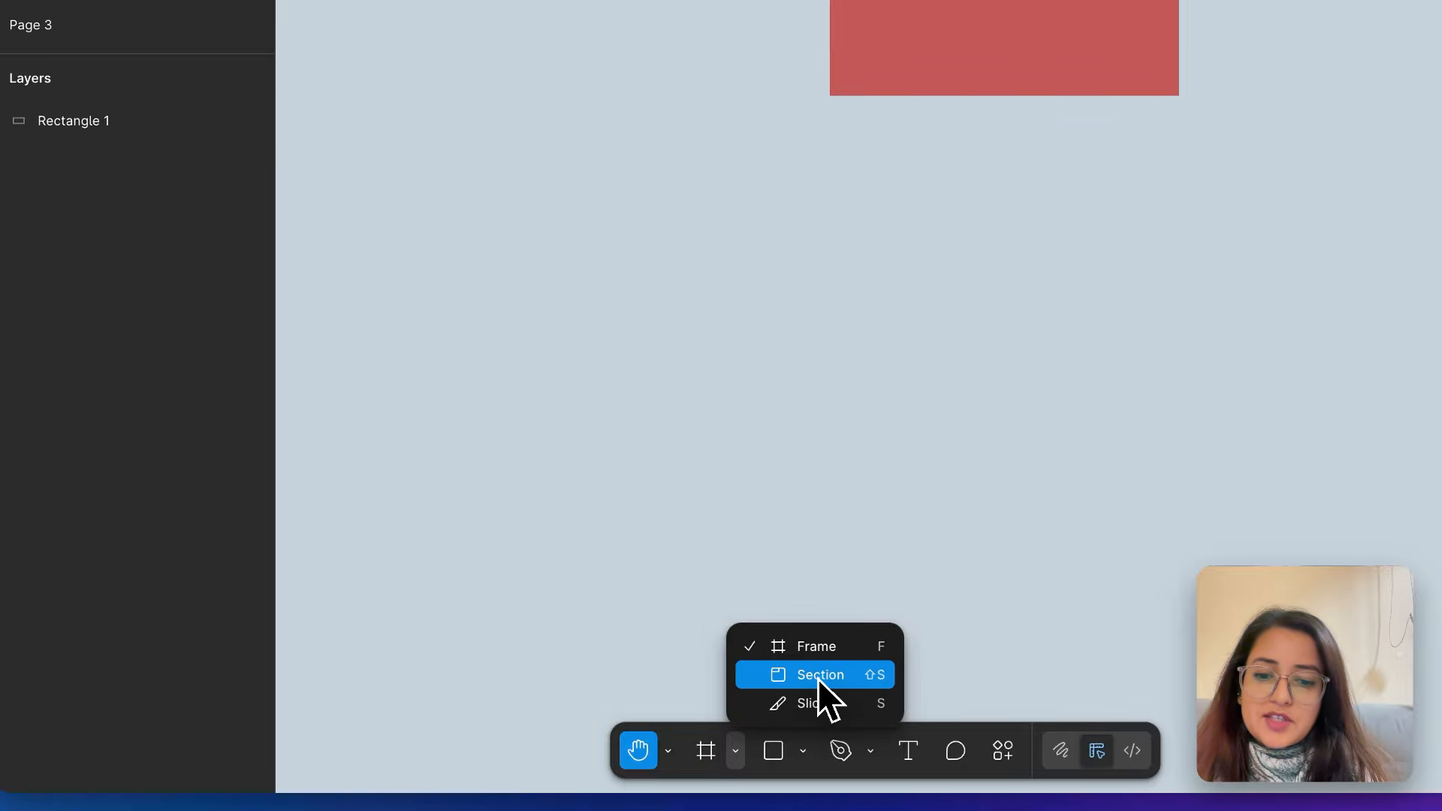
pyautogui.click(782, 337)
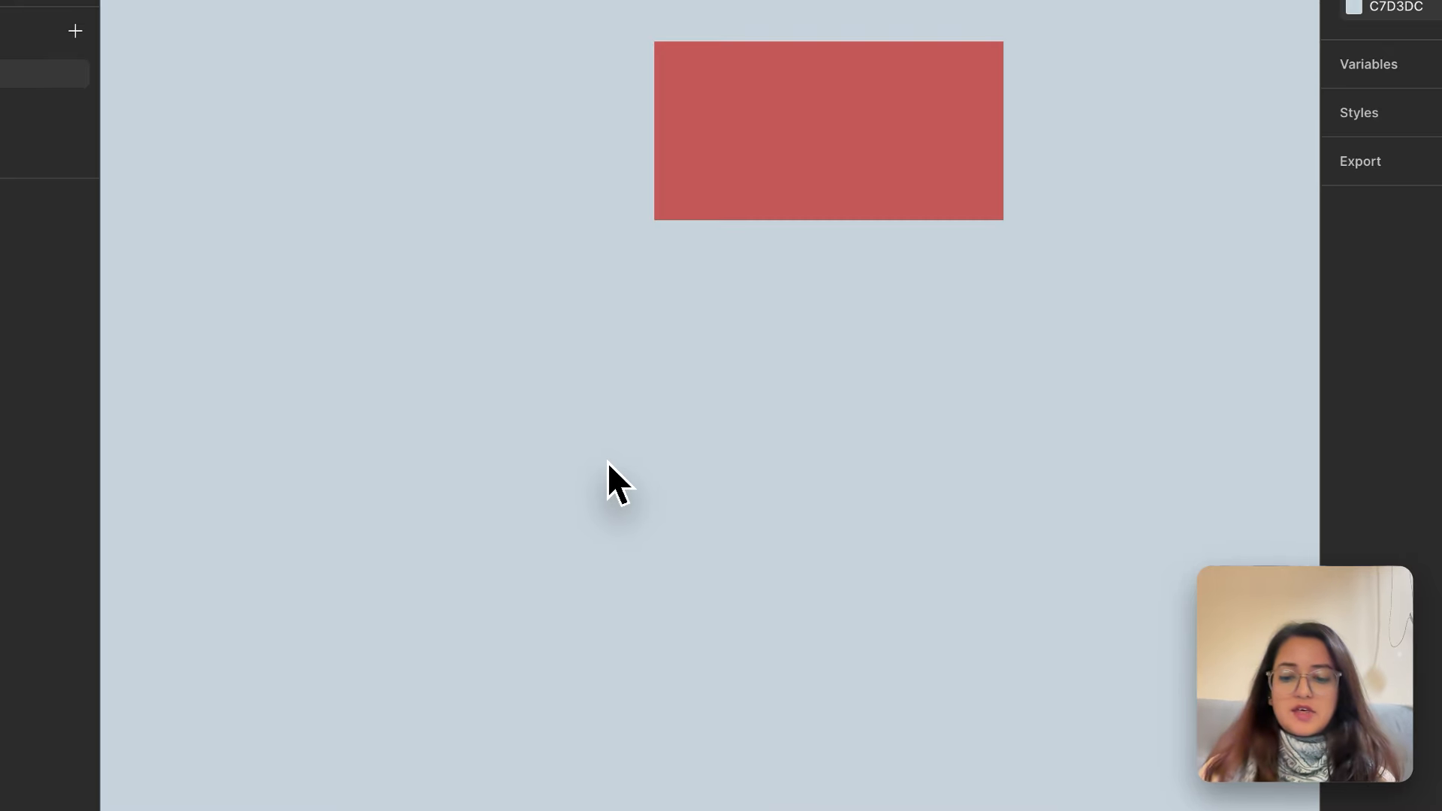
pyautogui.press('f')
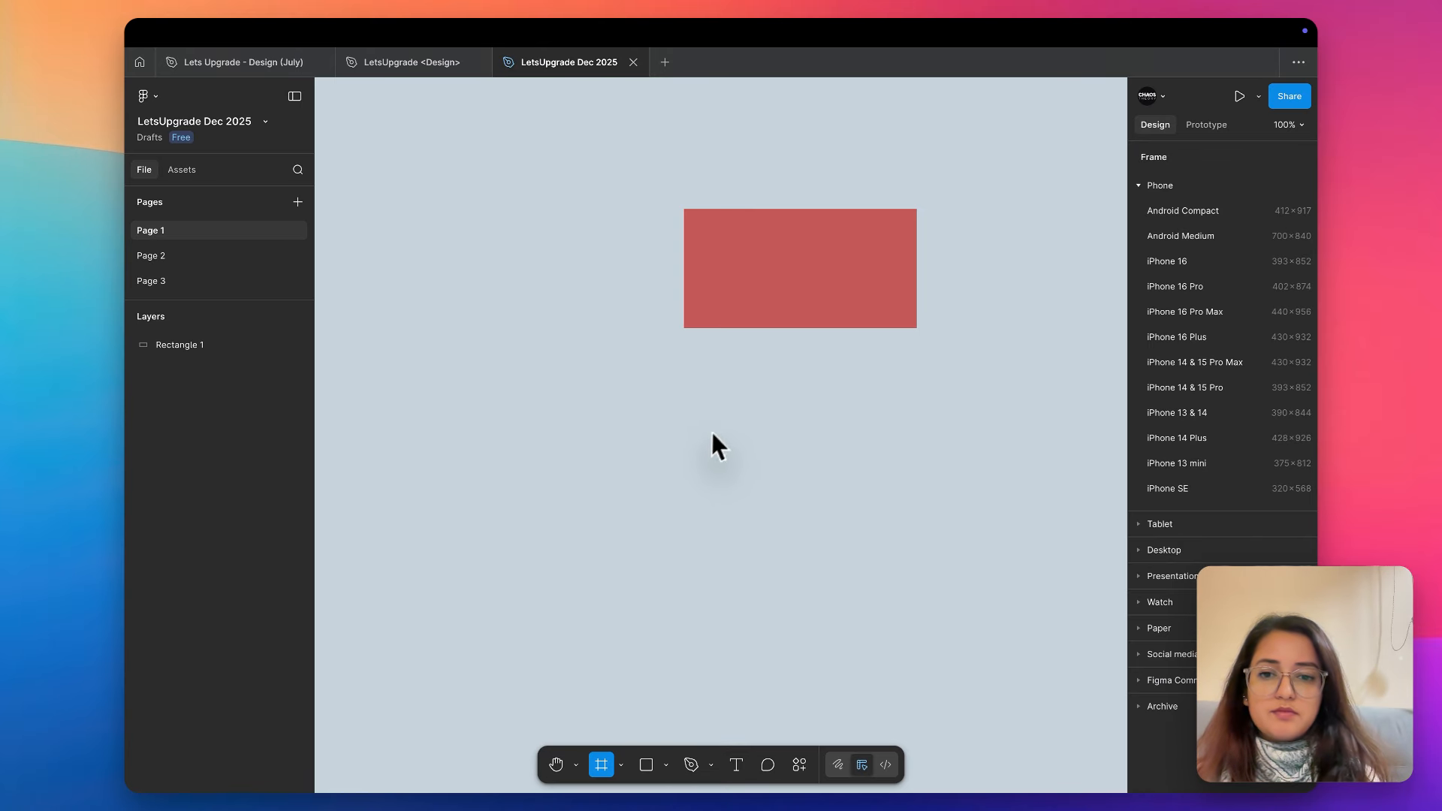
pyautogui.scroll(-5, 718, 443)
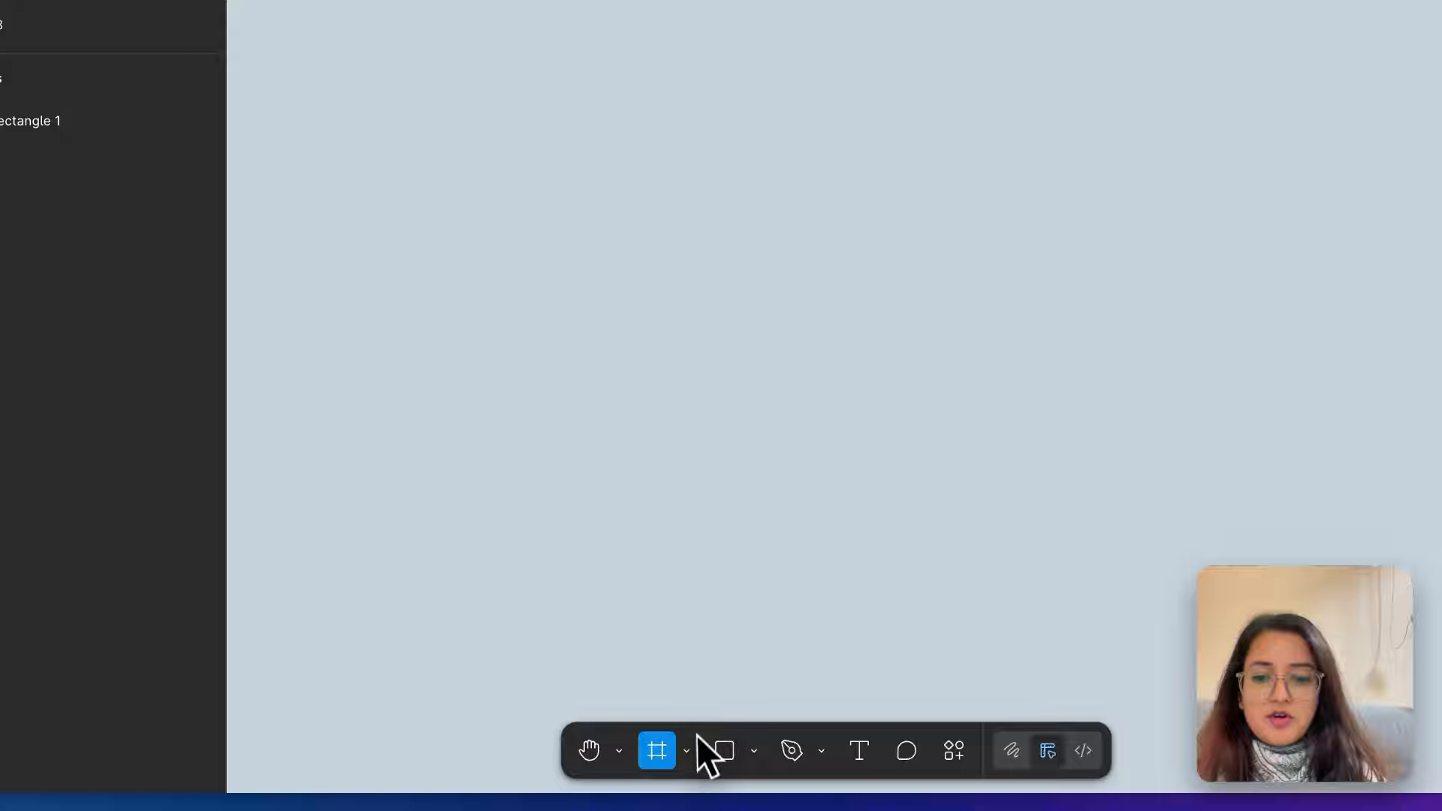
pyautogui.click(621, 765)
pyautogui.click(727, 647)
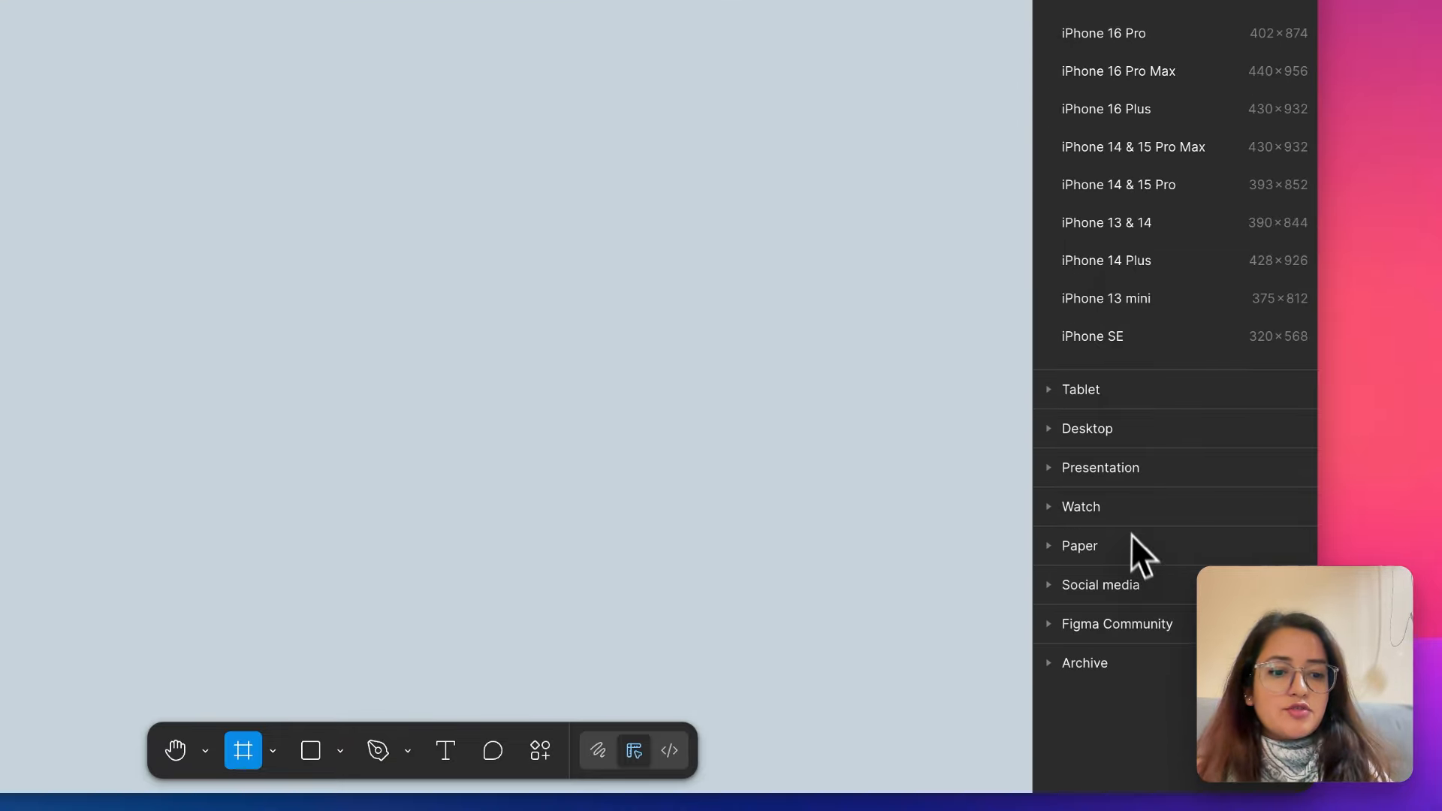
# - Browse the preset frame sizes for phones, tablets, desktops, presentations and watches
pyautogui.click(1049, 270)
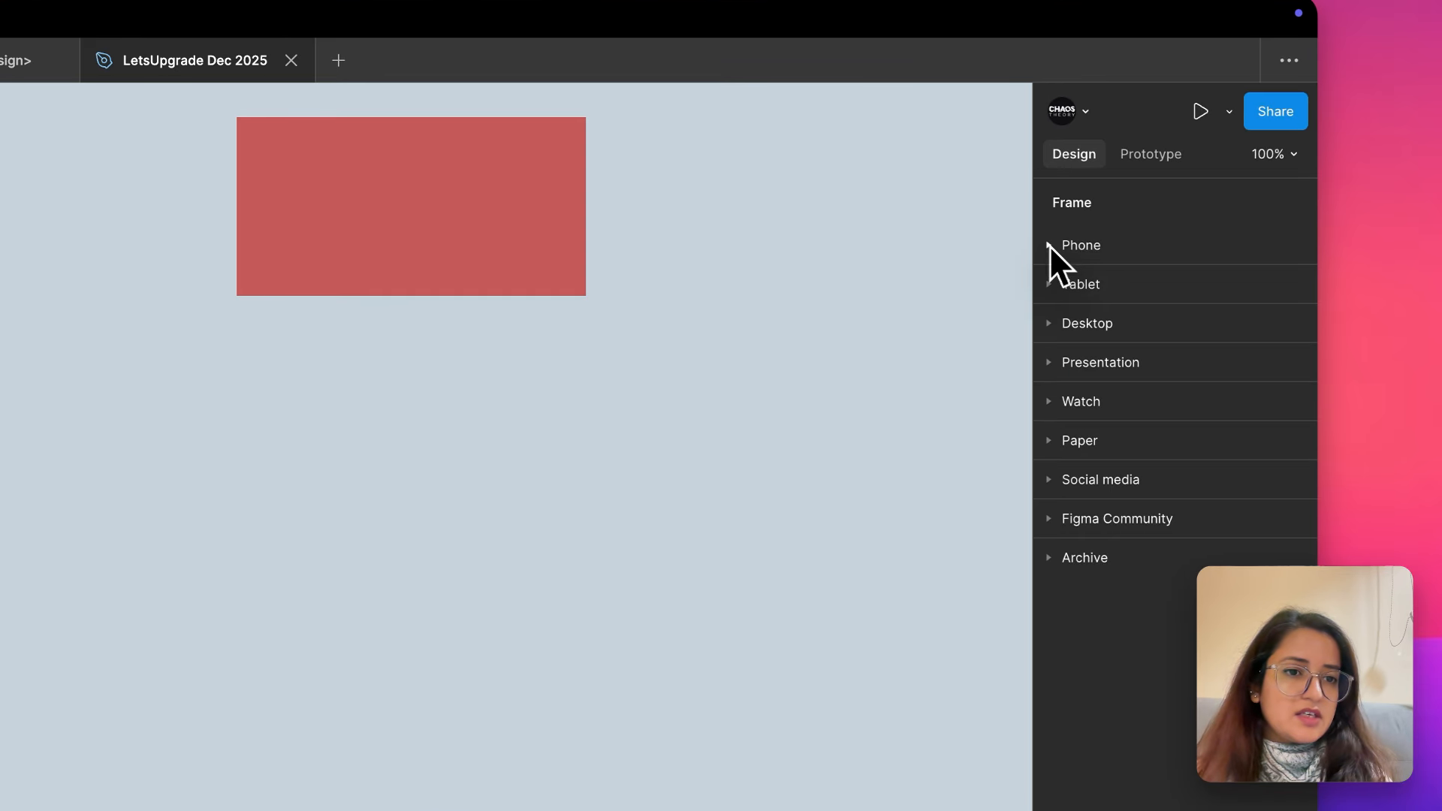
pyautogui.click(1049, 246)
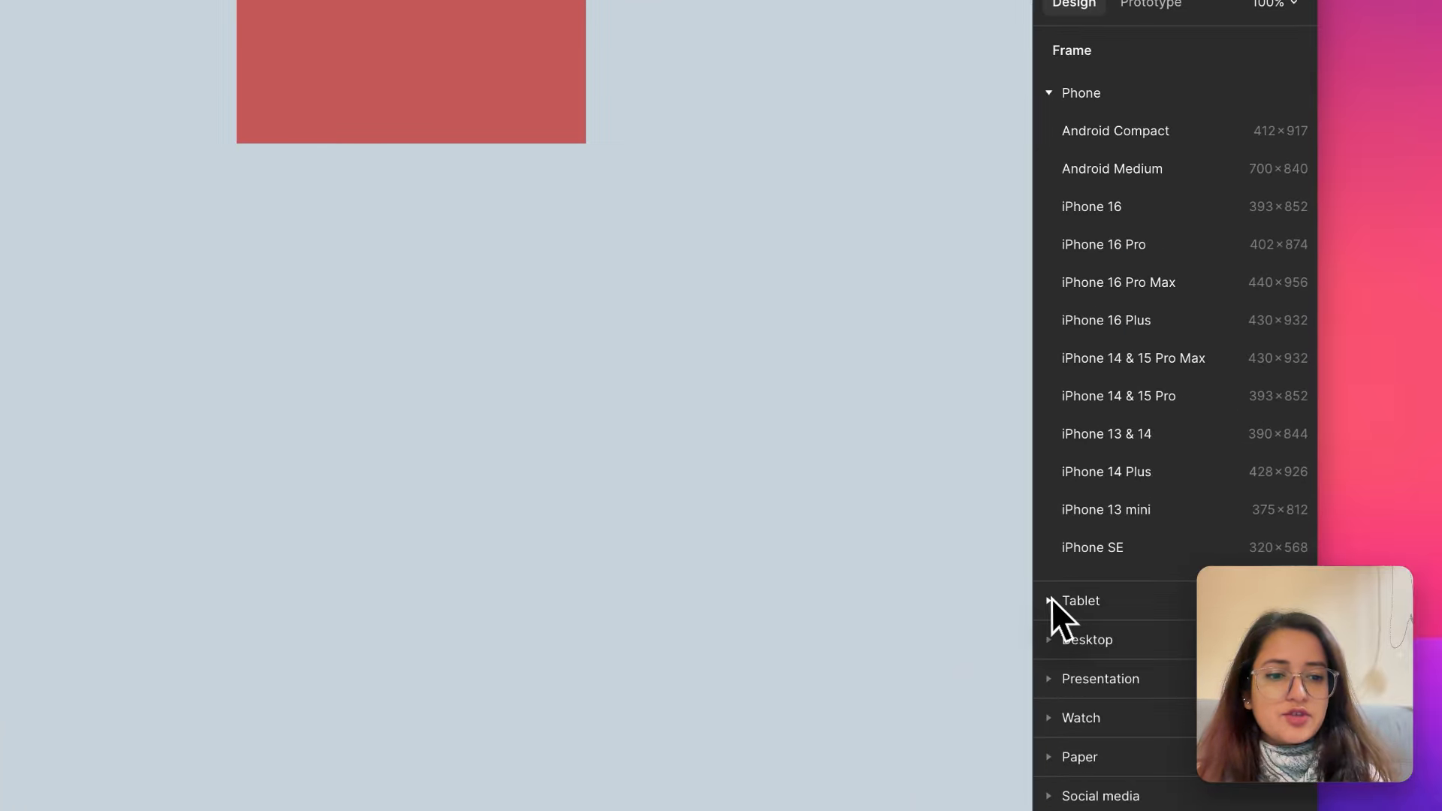
pyautogui.click(1052, 600)
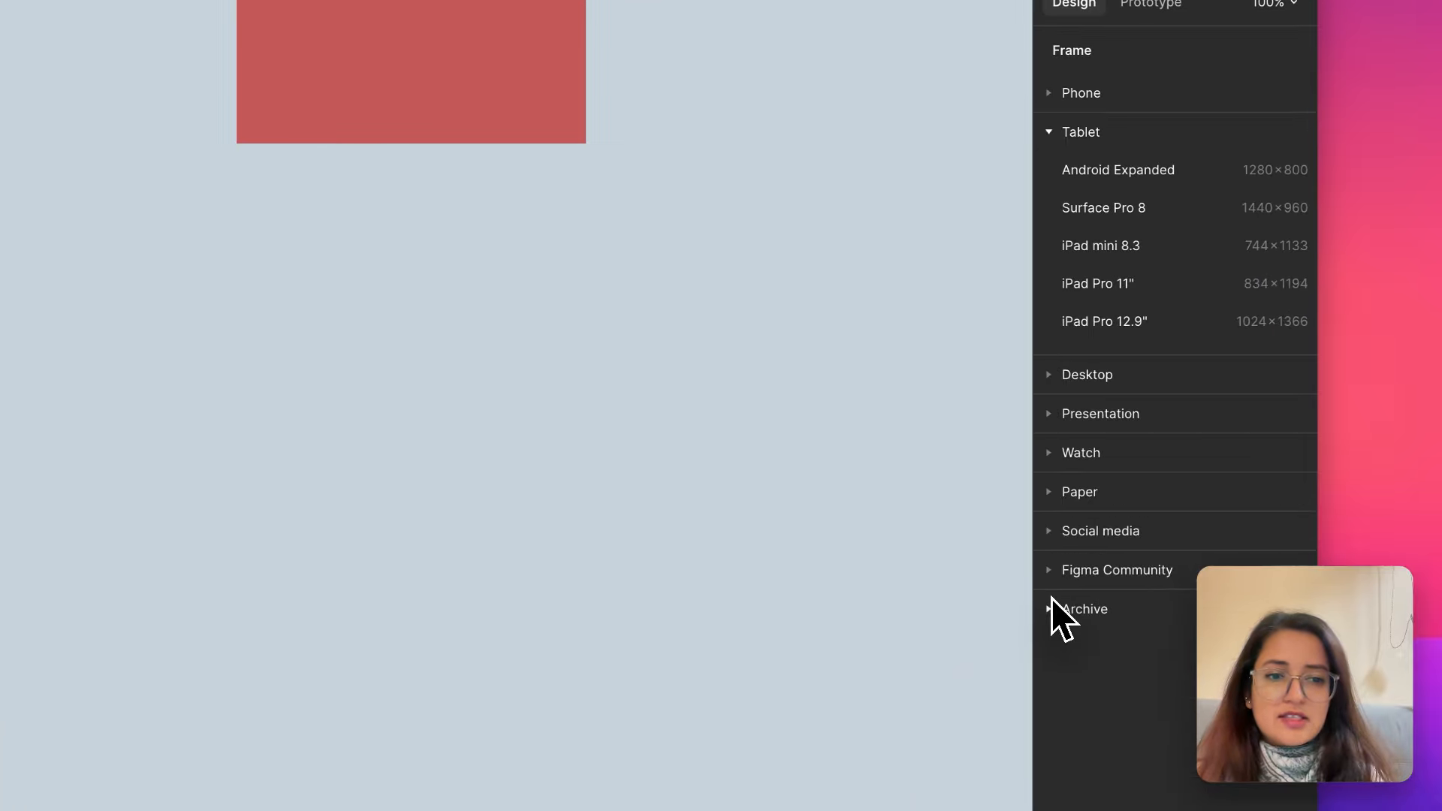
pyautogui.click(1040, 373)
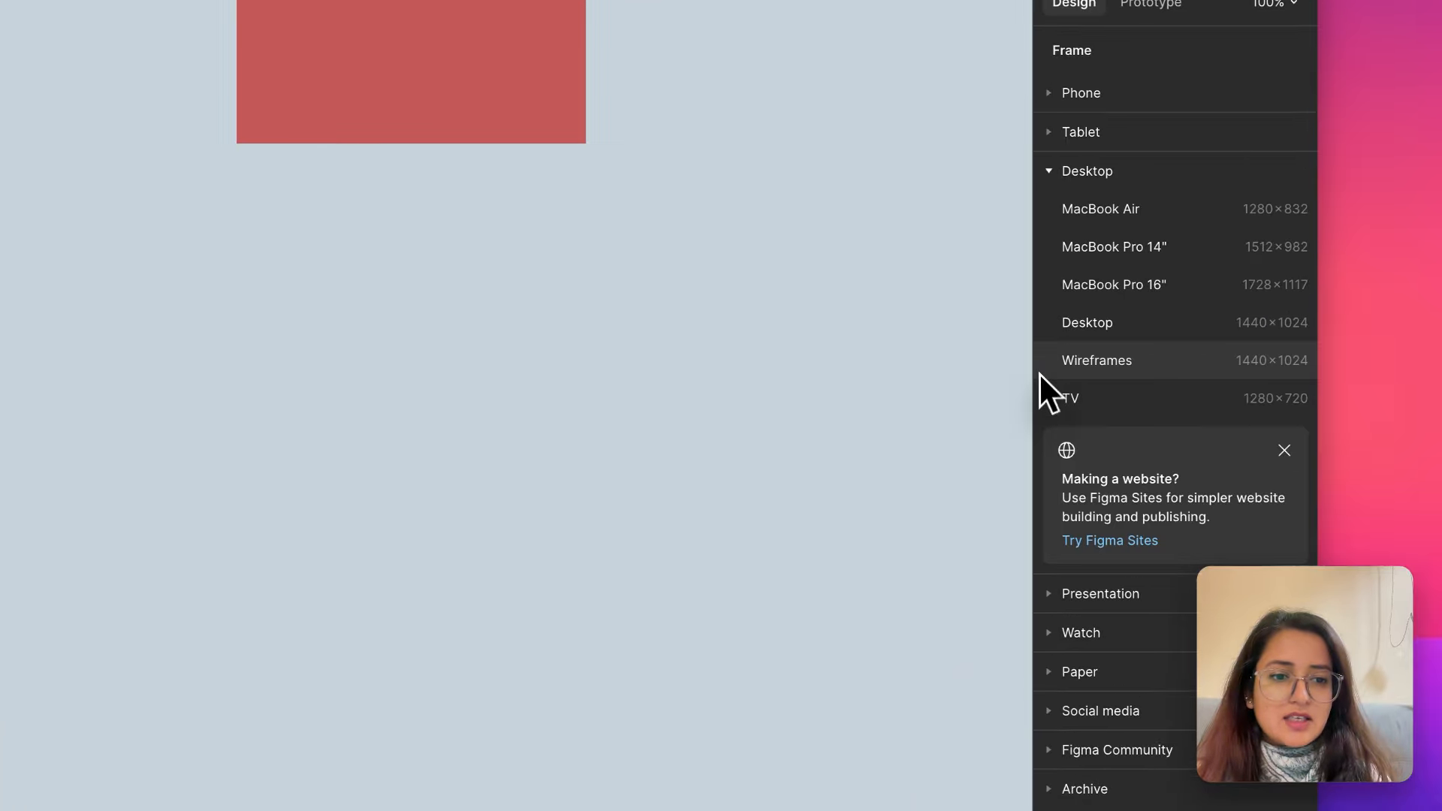
pyautogui.click(1049, 594)
pyautogui.click(1050, 497)
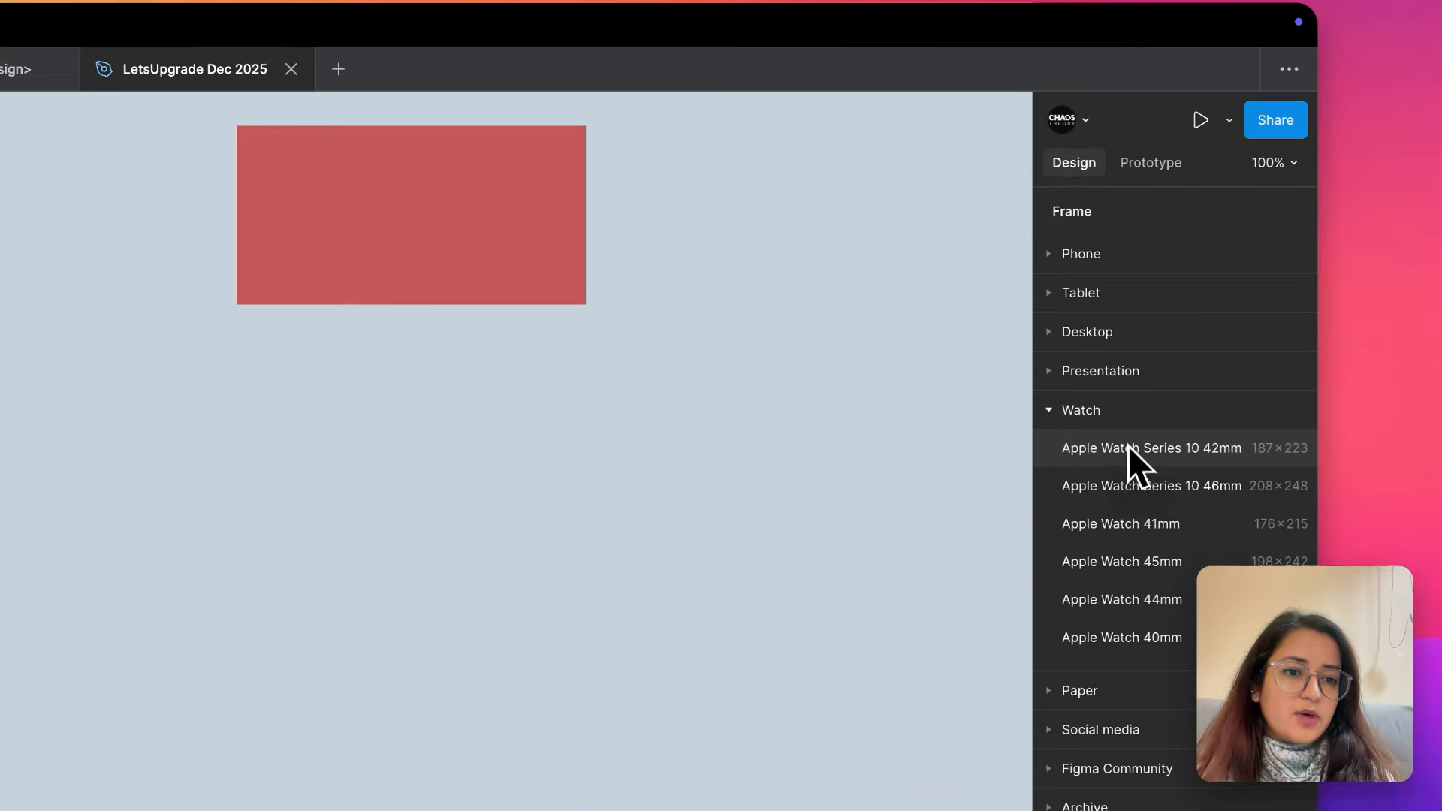
# - Add an Apple Watch Series 10 42mm preset frame to the canvas and delete it
pyautogui.click(1175, 330)
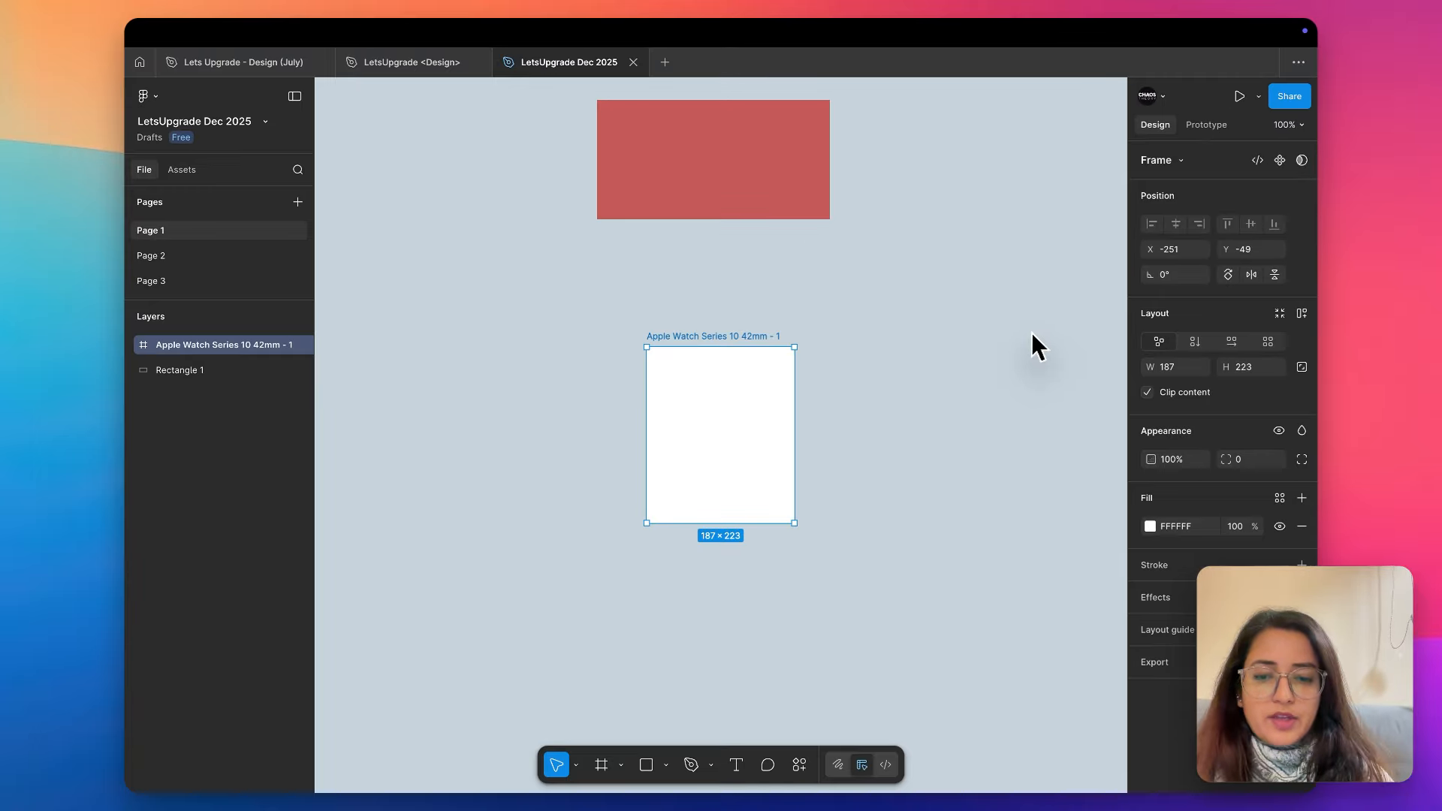
pyautogui.press('Delete')
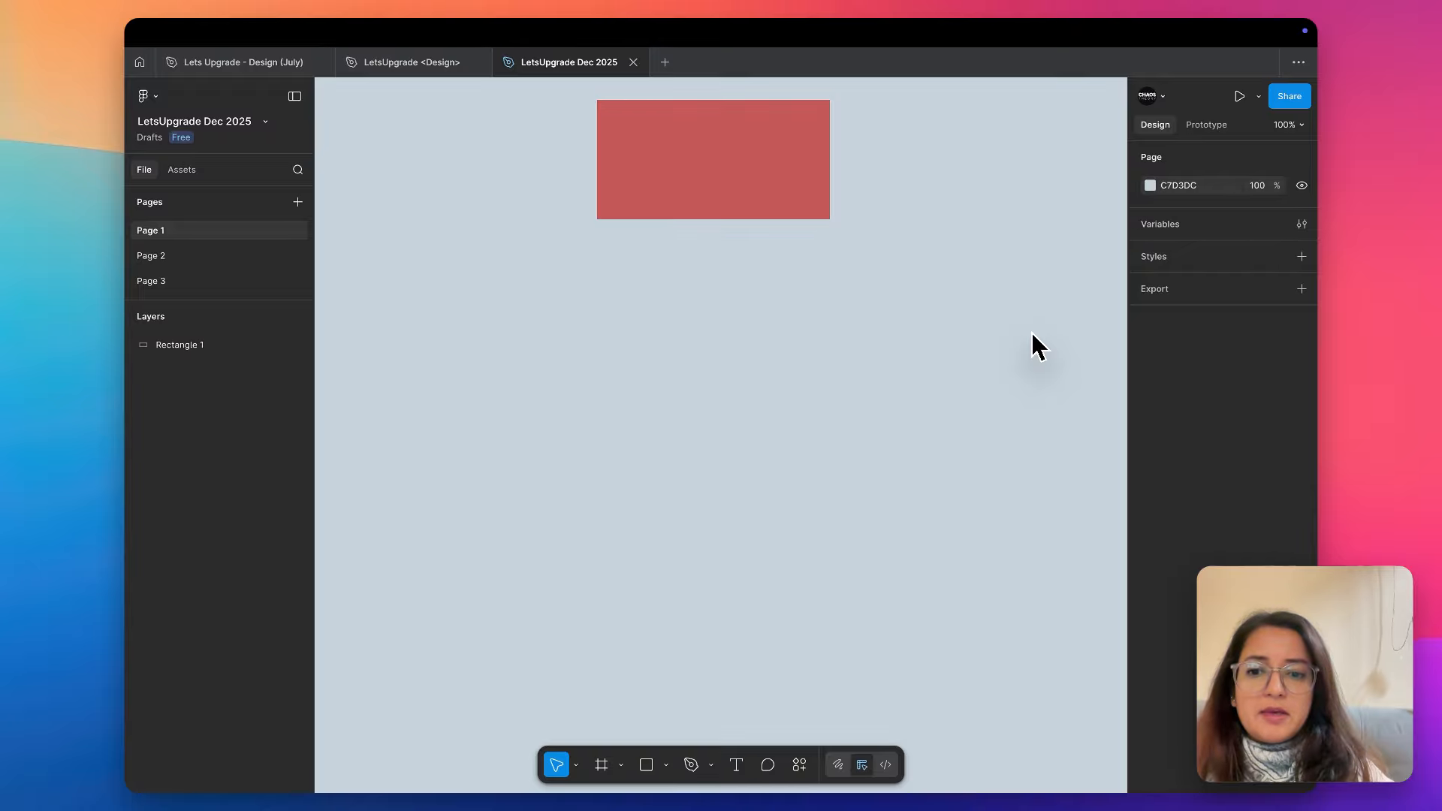
# - Browse the paper, social media and Figma Community frame presets, and place an iPhone 13 mini frame beside the red rectangle
pyautogui.press('f')
pyautogui.click(1144, 475)
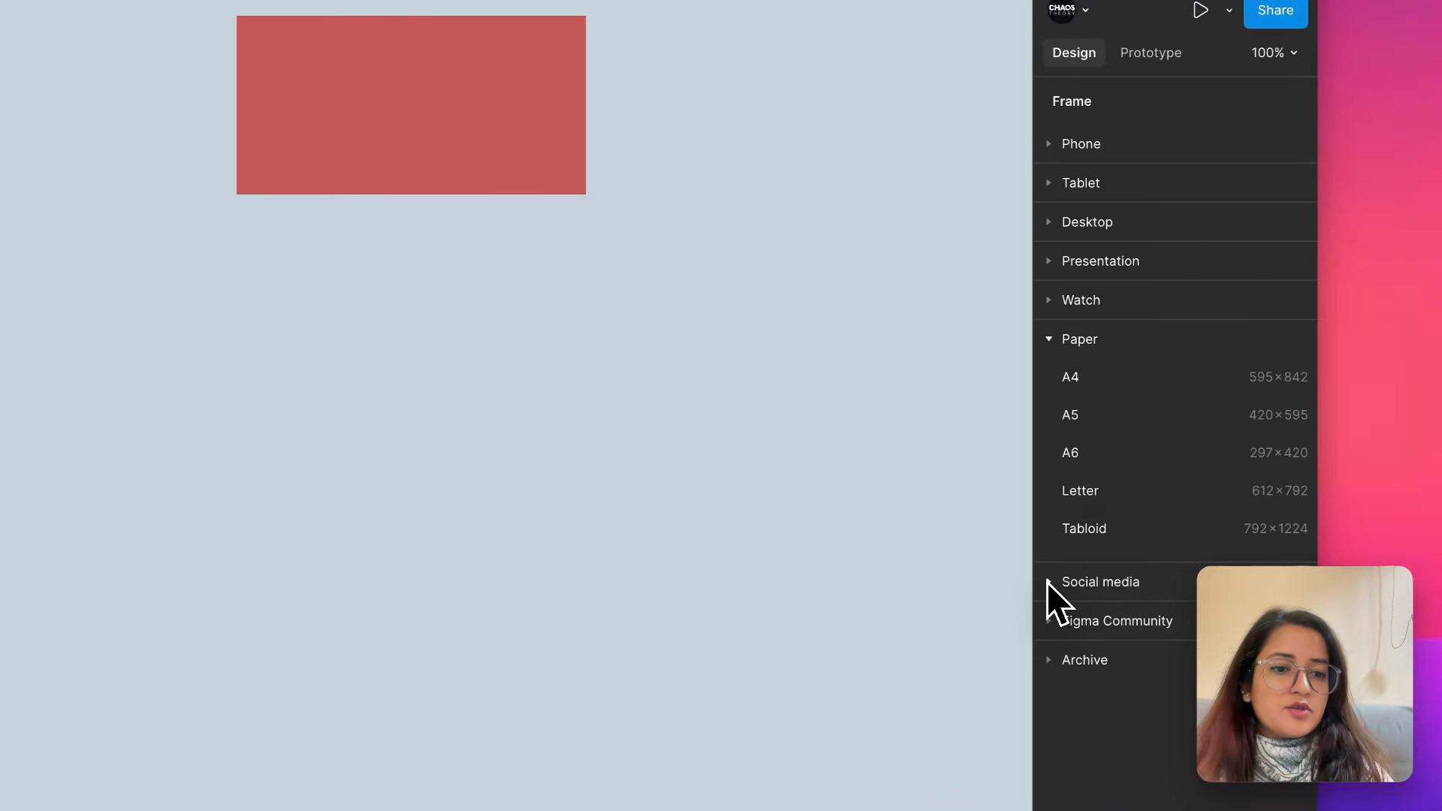
pyautogui.click(1045, 622)
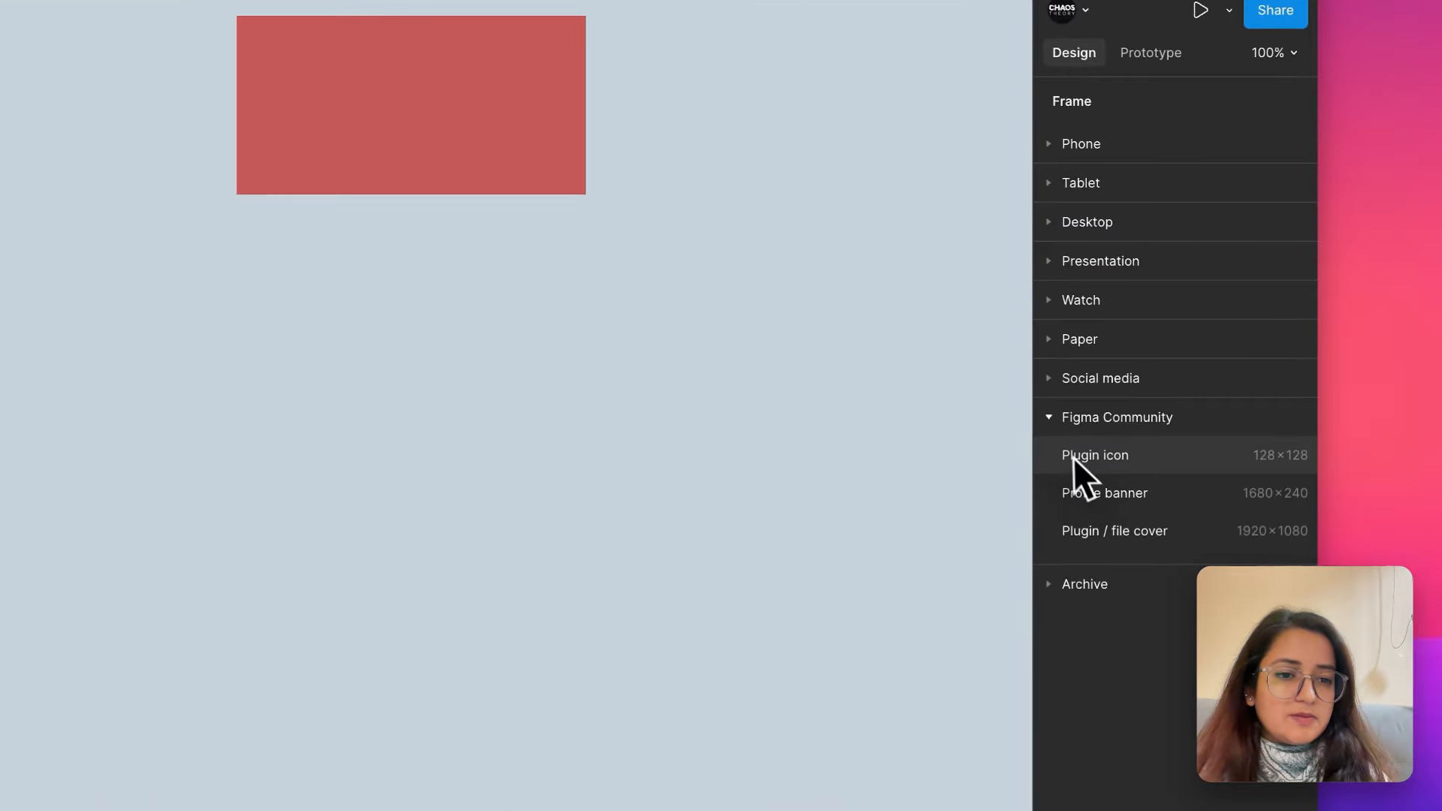
pyautogui.click(1138, 371)
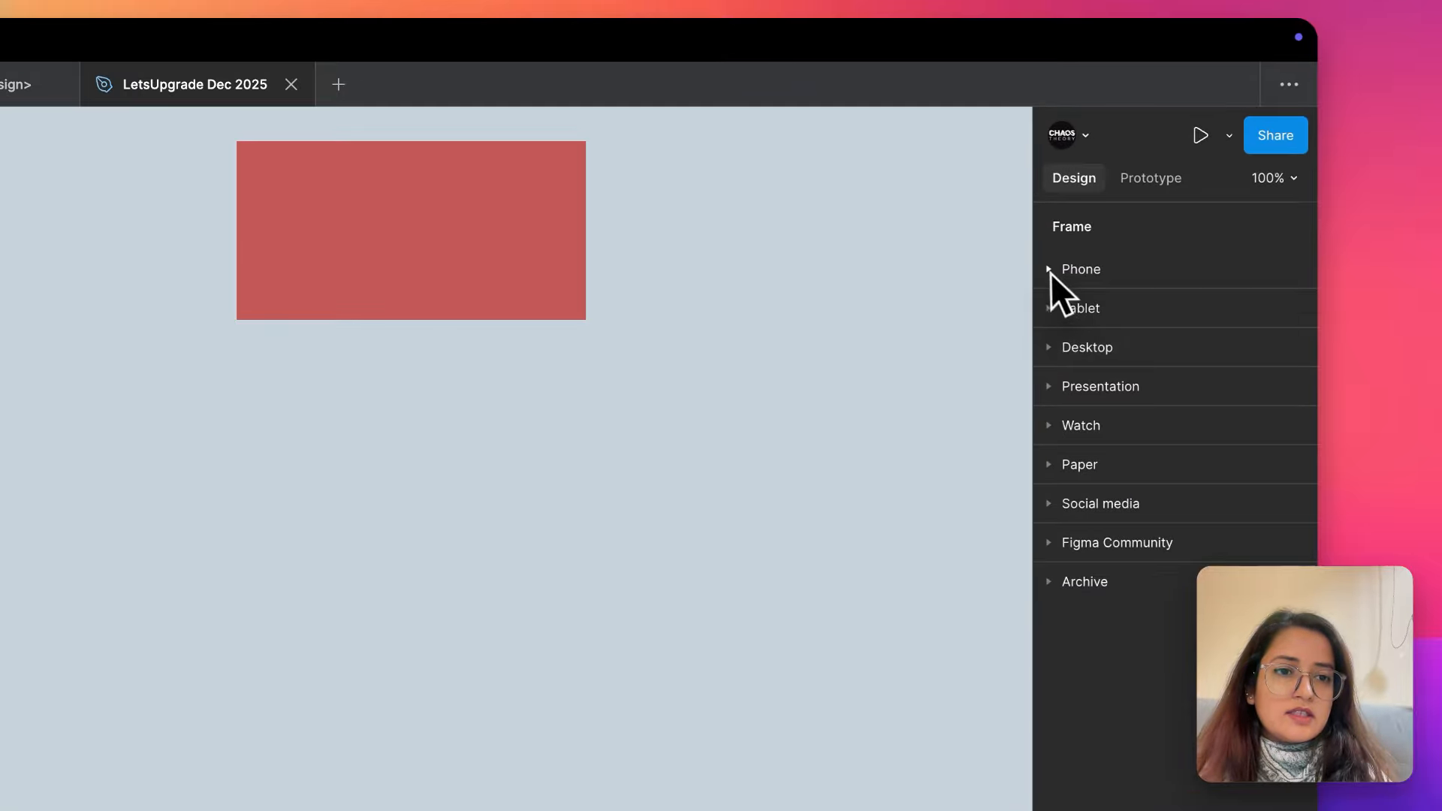
pyautogui.click(1140, 185)
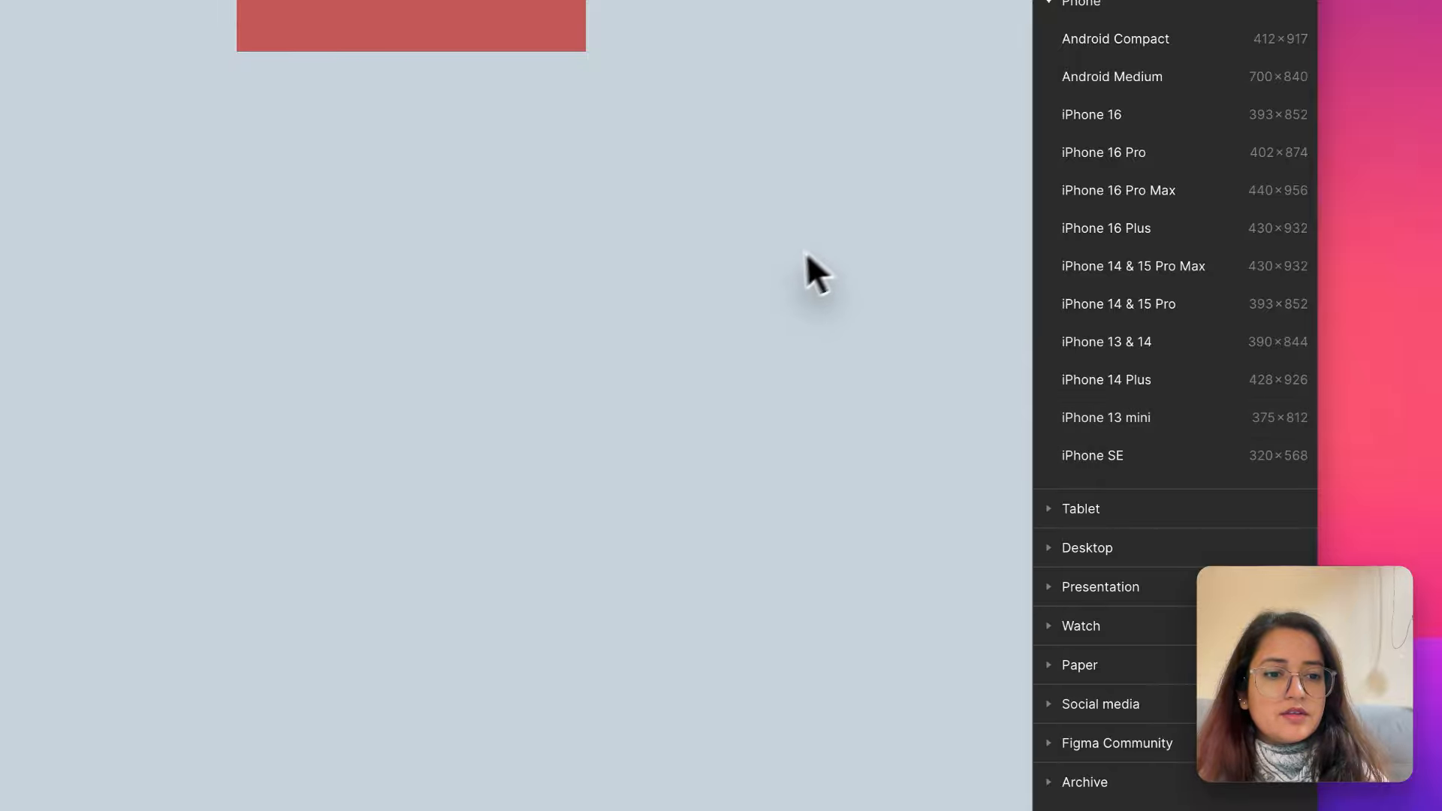
pyautogui.click(1133, 419)
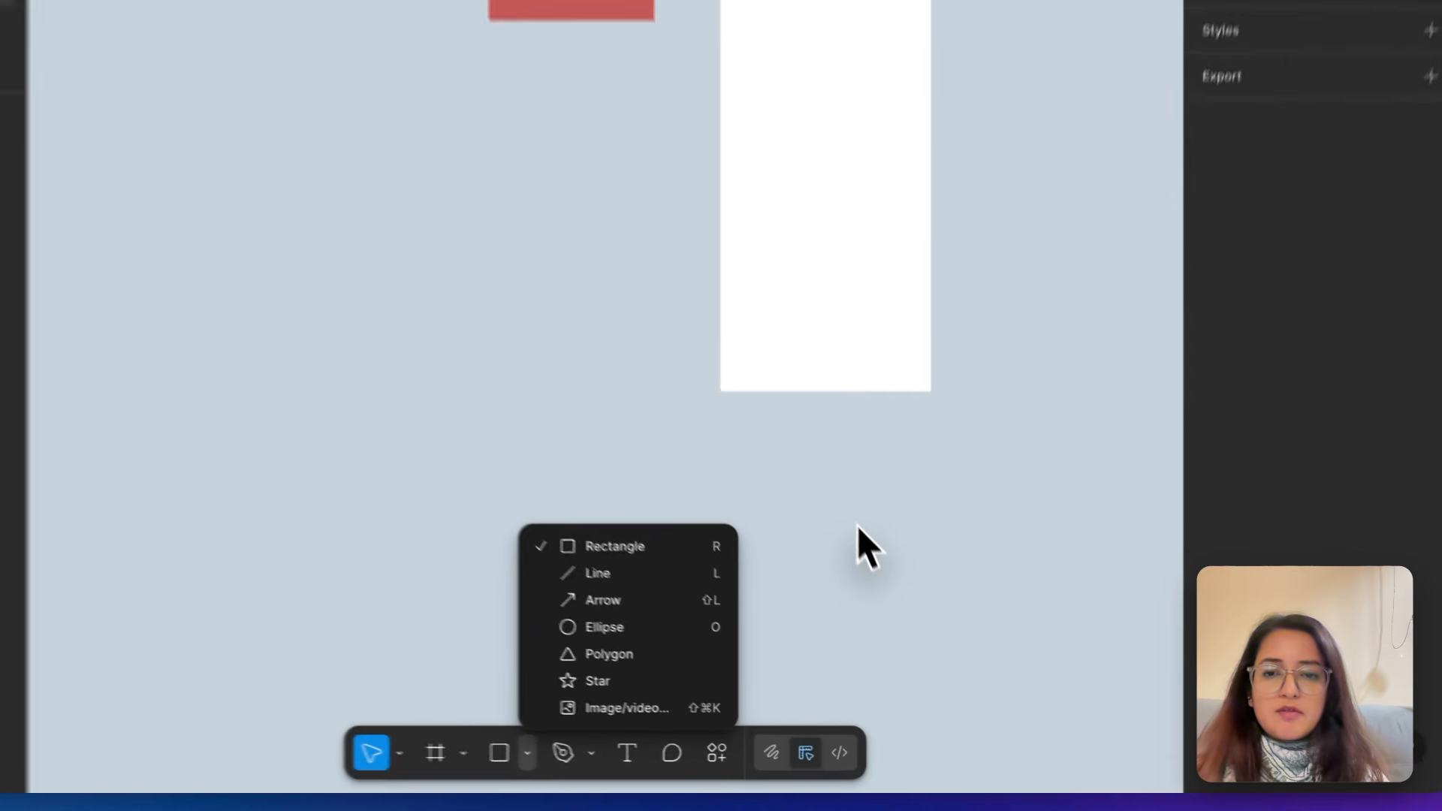
# - Check the shape tools, the Pen and Pencil options, and the list of plugins, suggestions and common settings
pyautogui.click(839, 493)
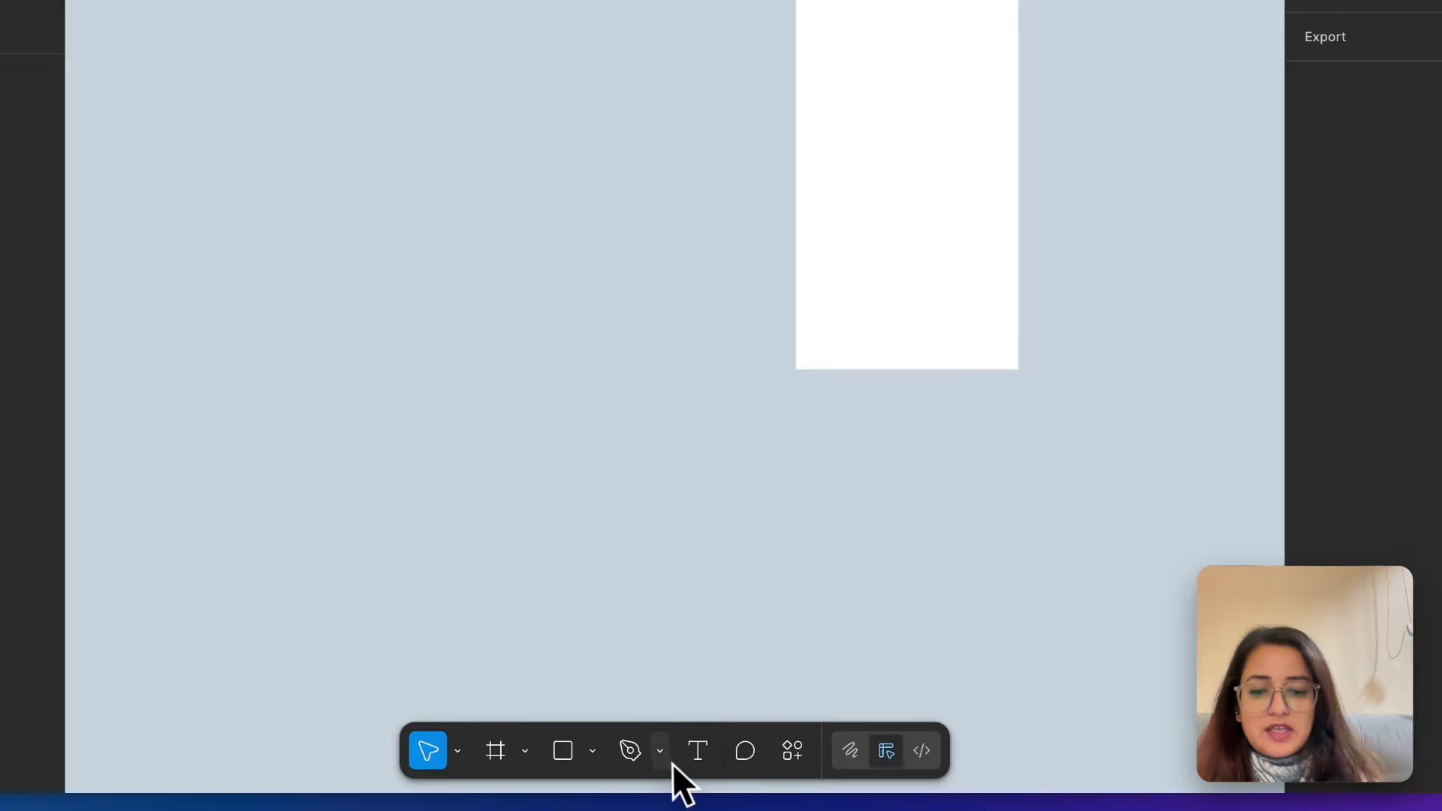
pyautogui.click(711, 765)
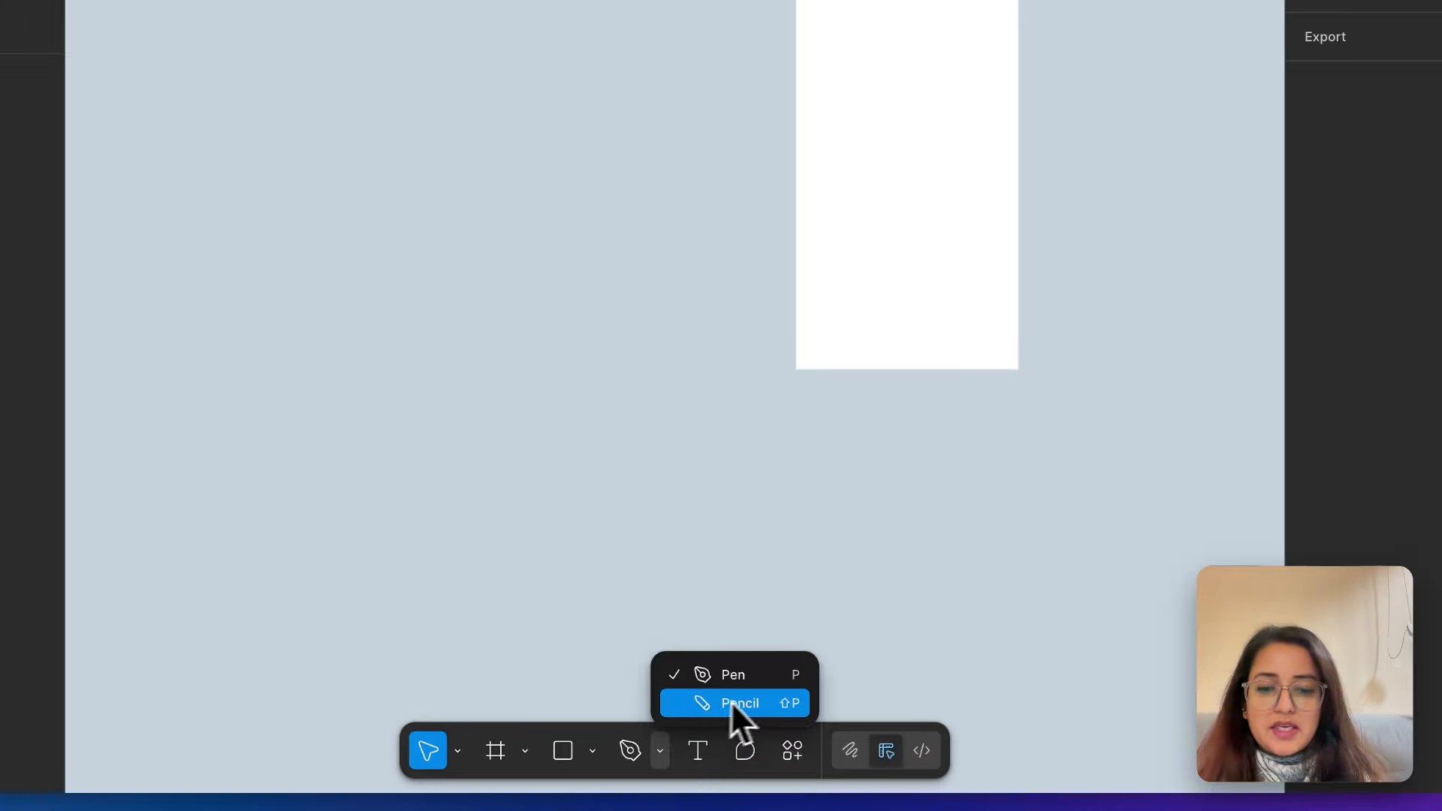
pyautogui.click(664, 750)
pyautogui.click(793, 750)
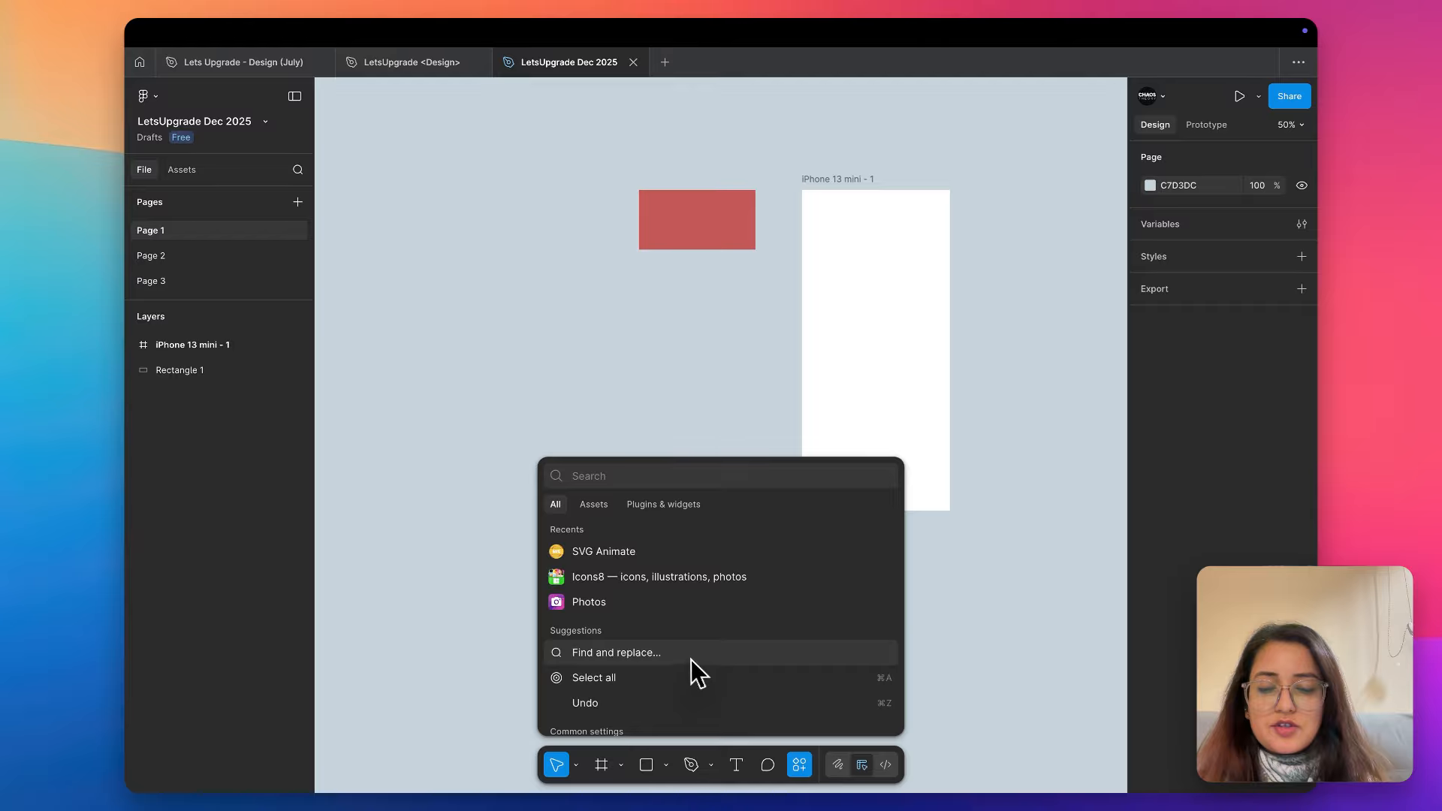
pyautogui.scroll(-3, 639, 612)
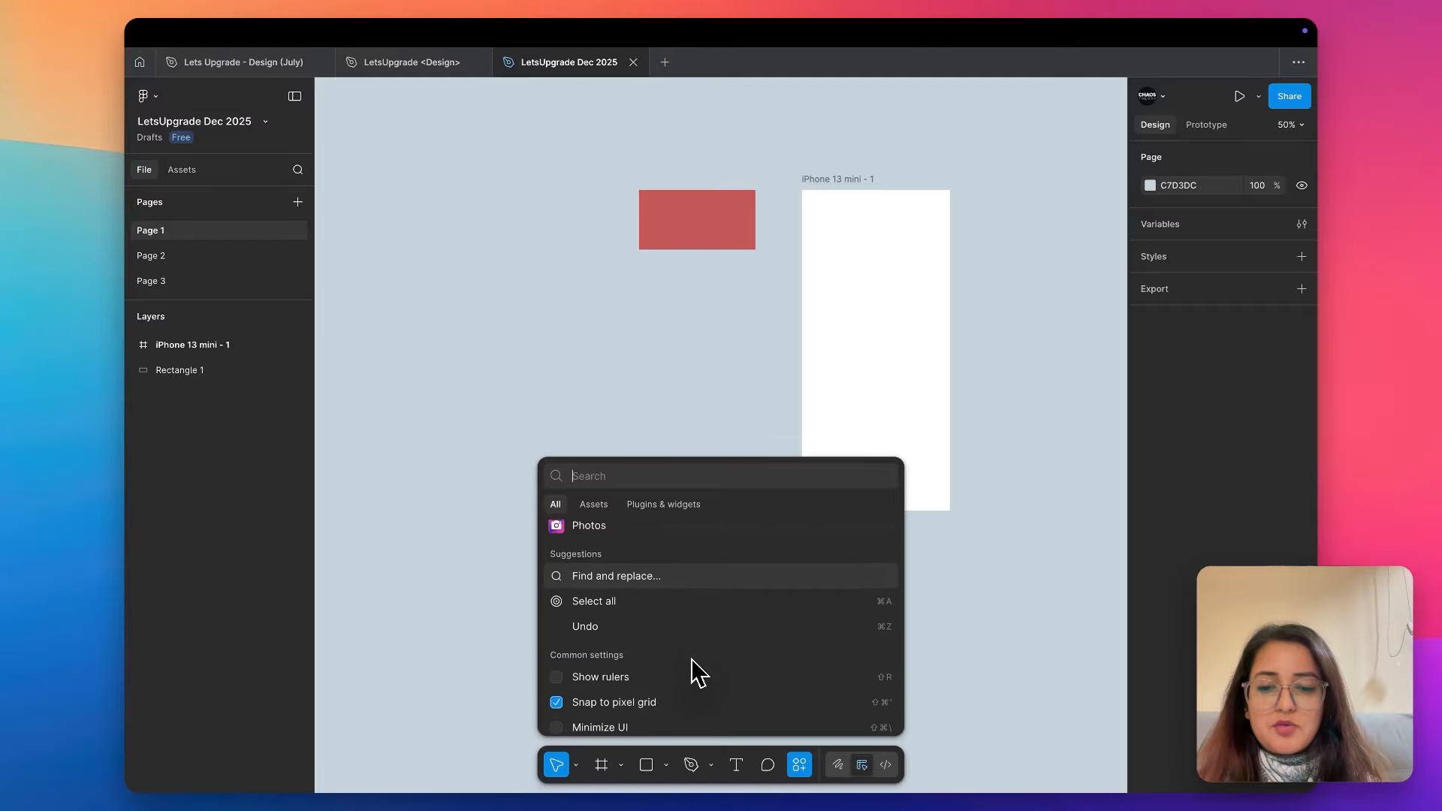
pyautogui.click(695, 720)
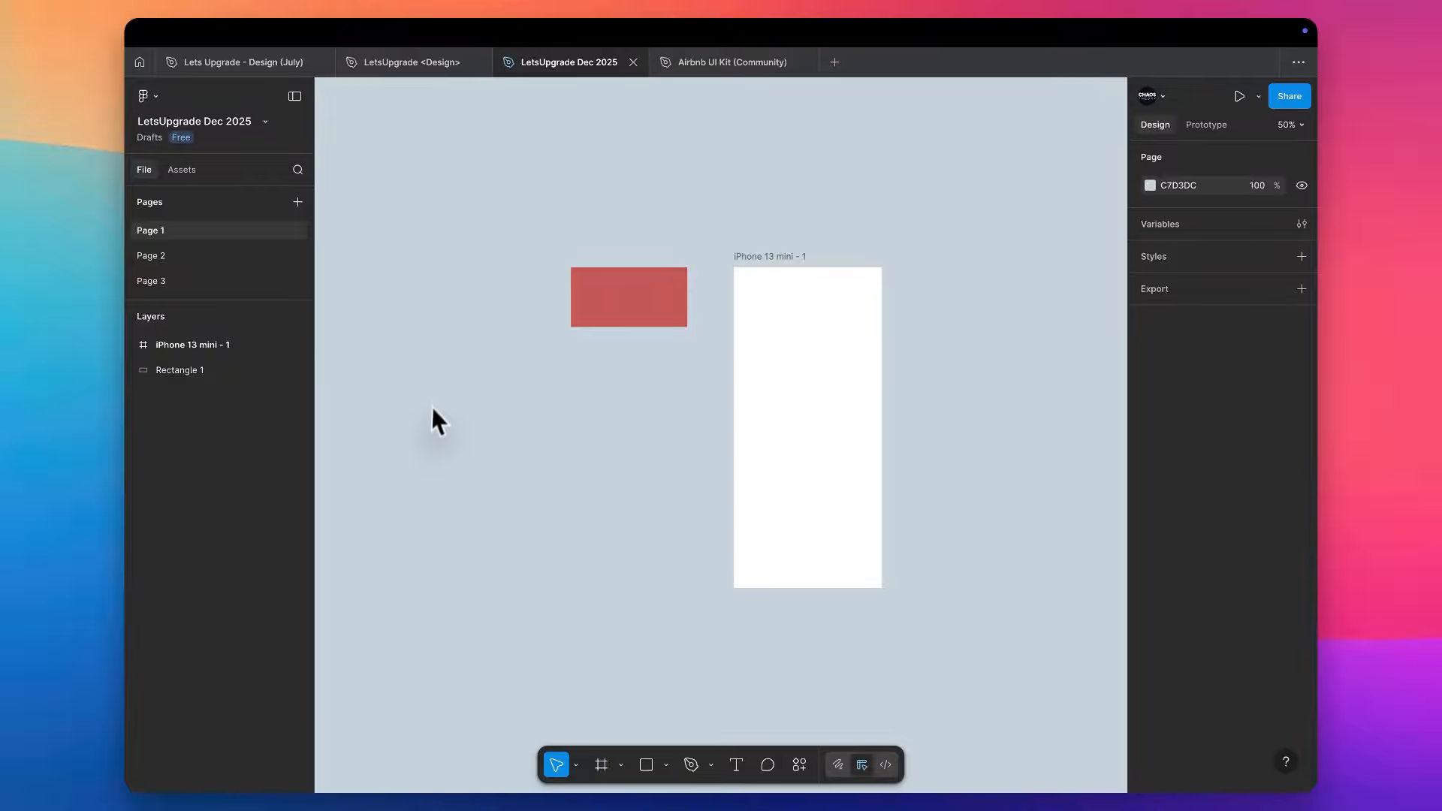
# - Select the red rectangle and check which boolean operations are available for it
pyautogui.scroll(3, 907, 269)
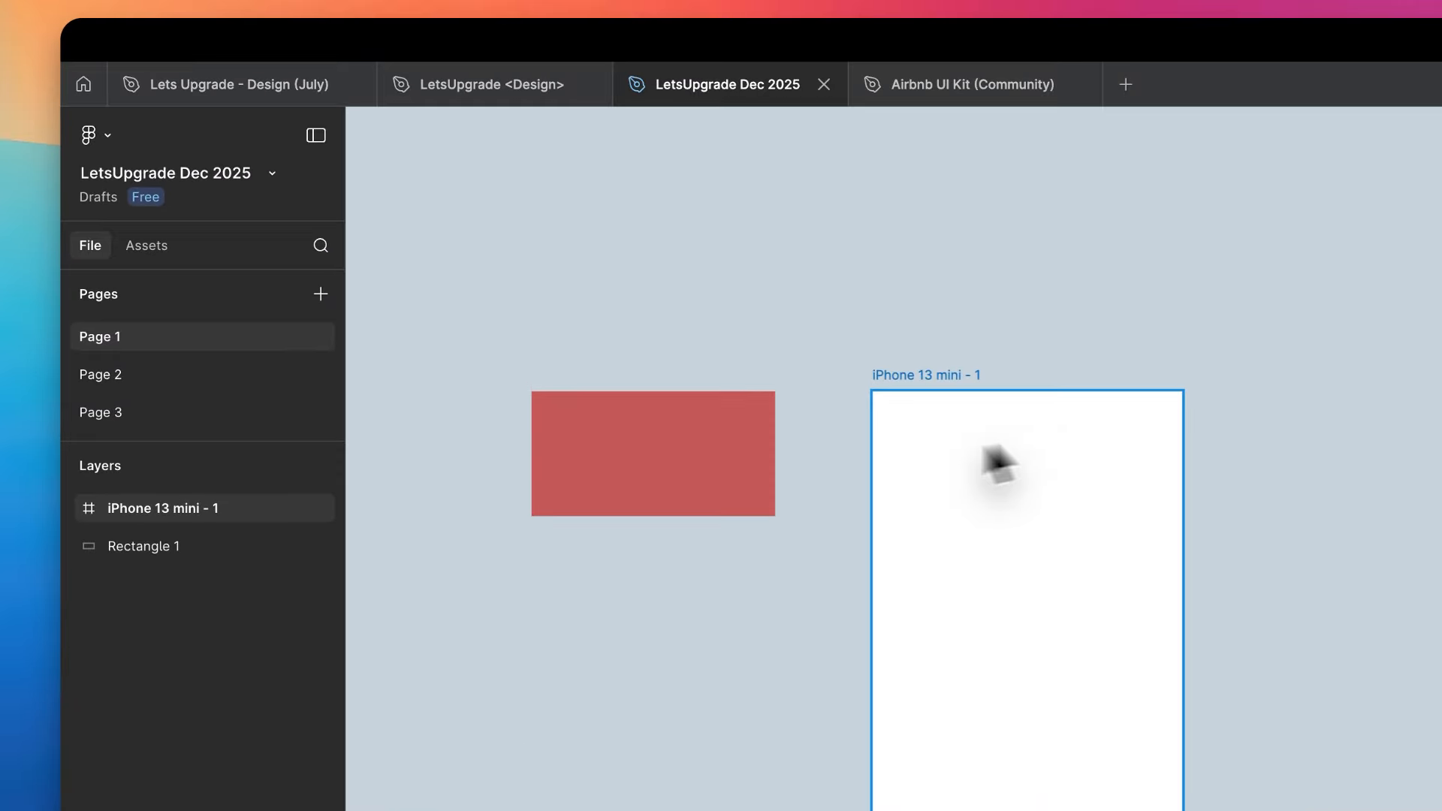
pyautogui.click(536, 305)
pyautogui.click(679, 448)
pyautogui.scroll(5, 678, 448)
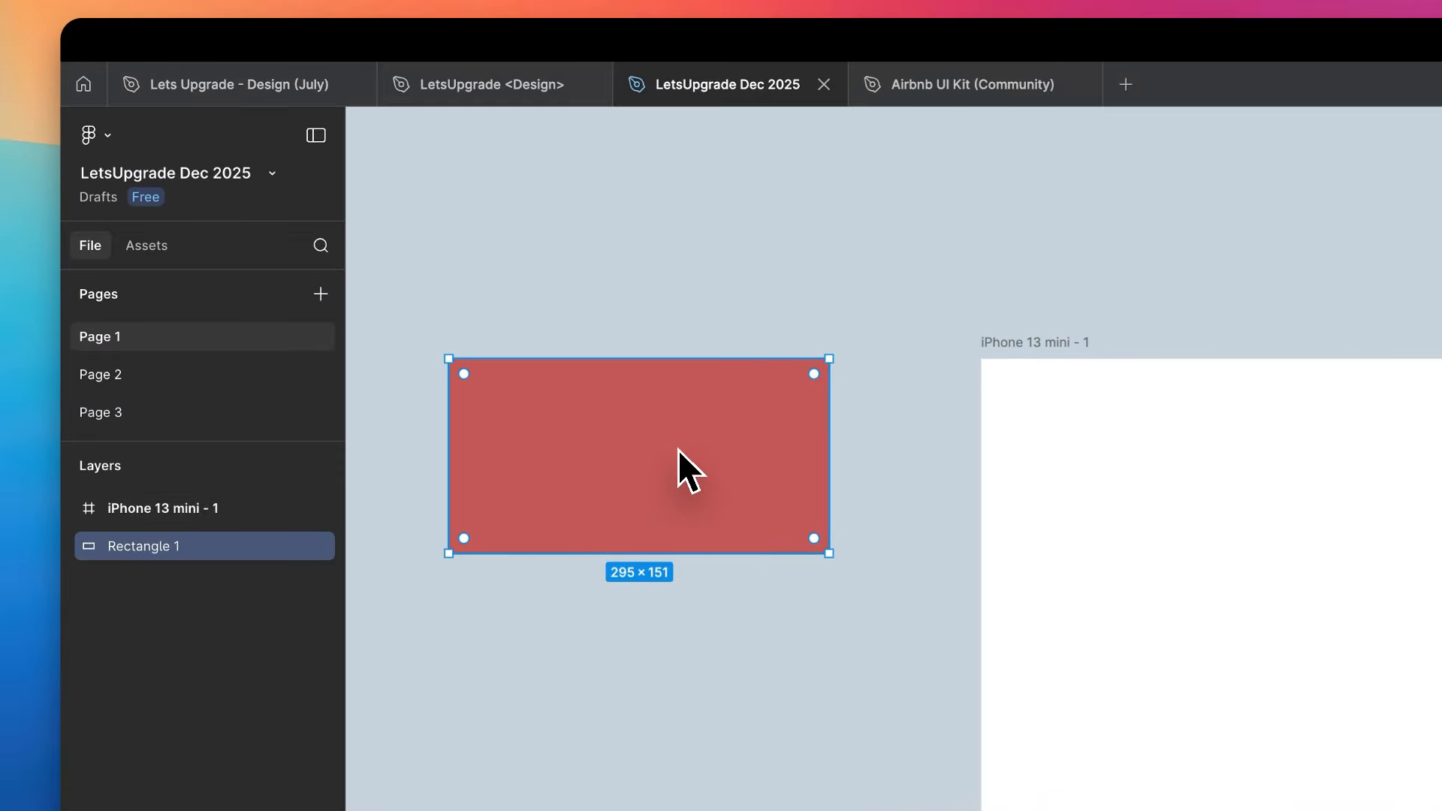
pyautogui.moveTo(678, 449); pyautogui.dragTo(677, 446)
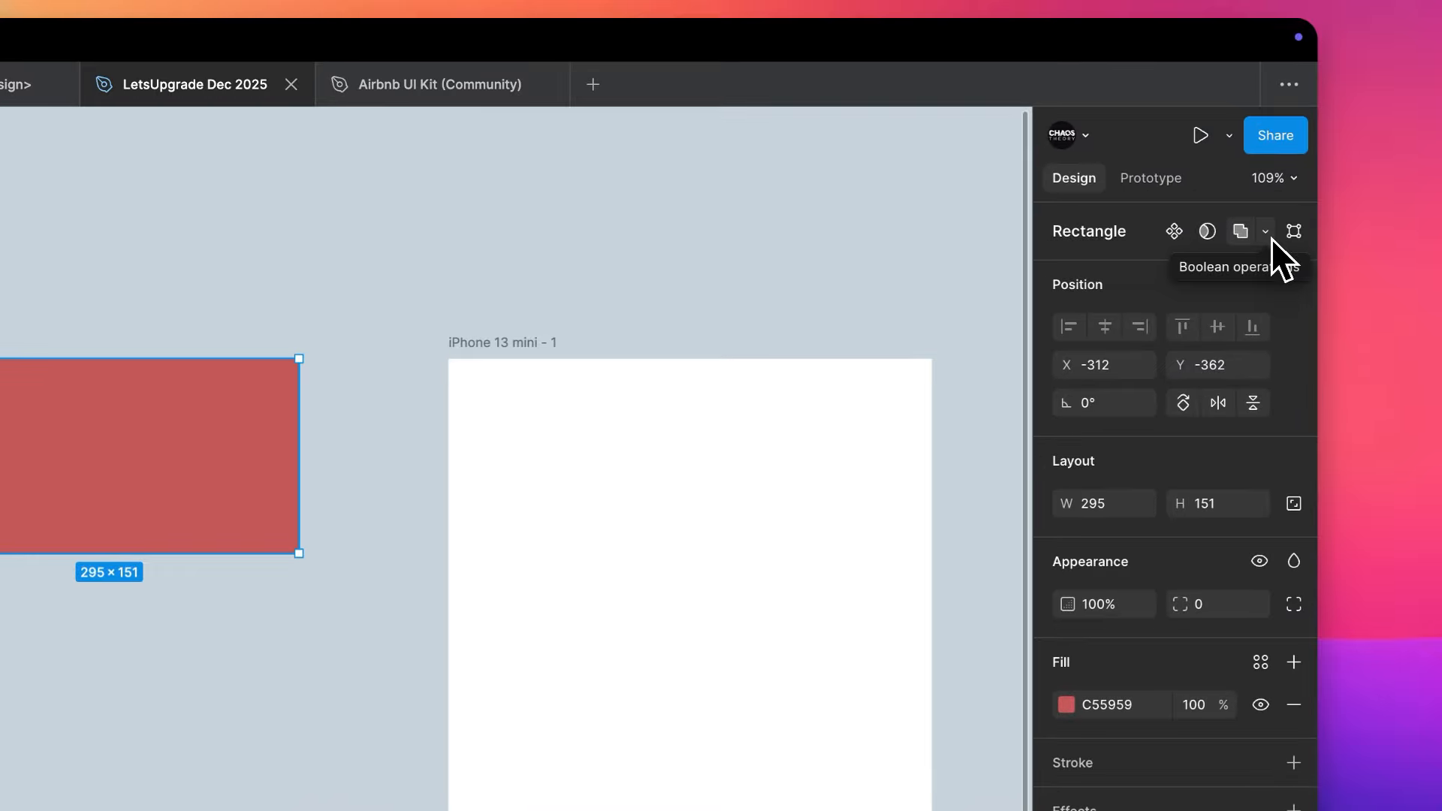
pyautogui.click(1283, 161)
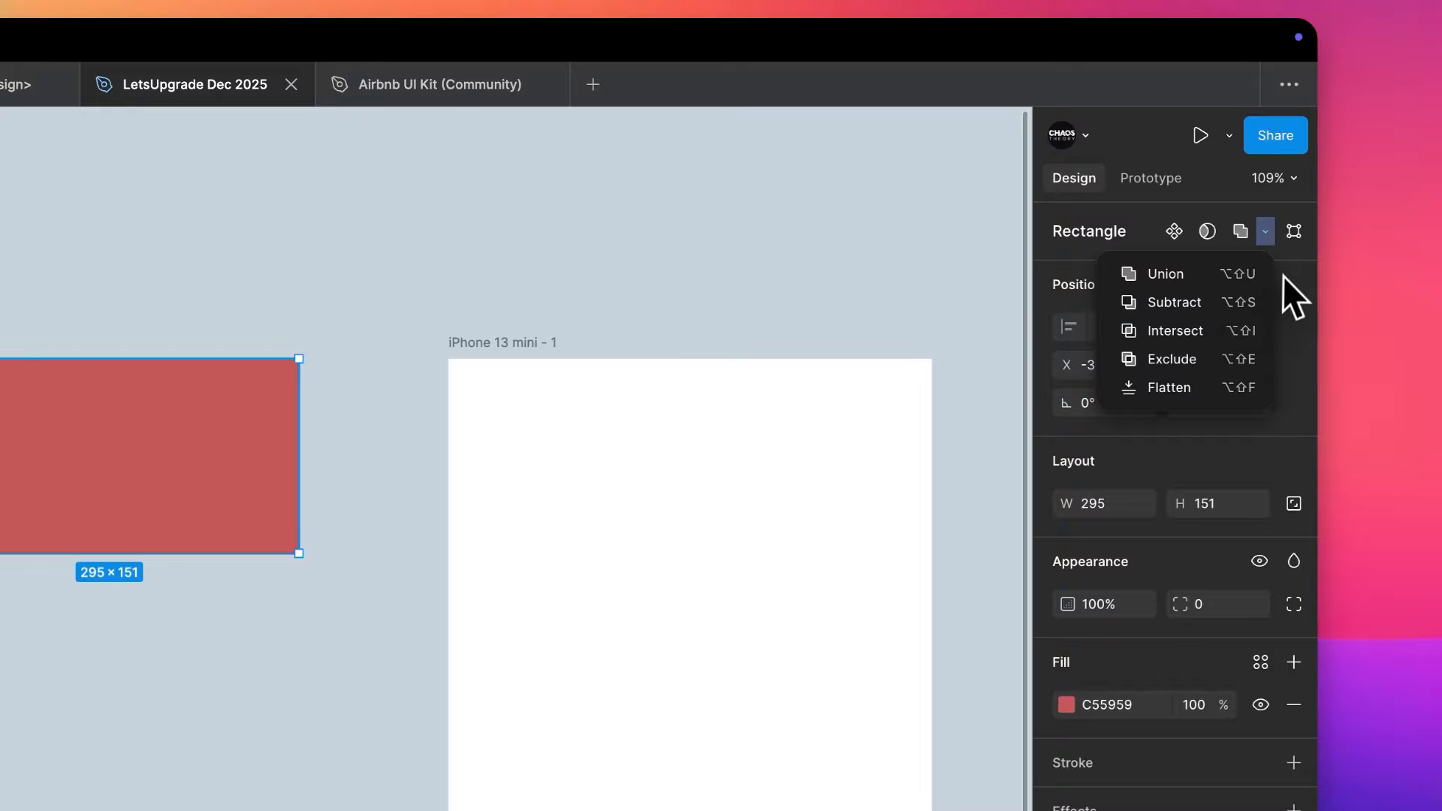
pyautogui.click(1283, 268)
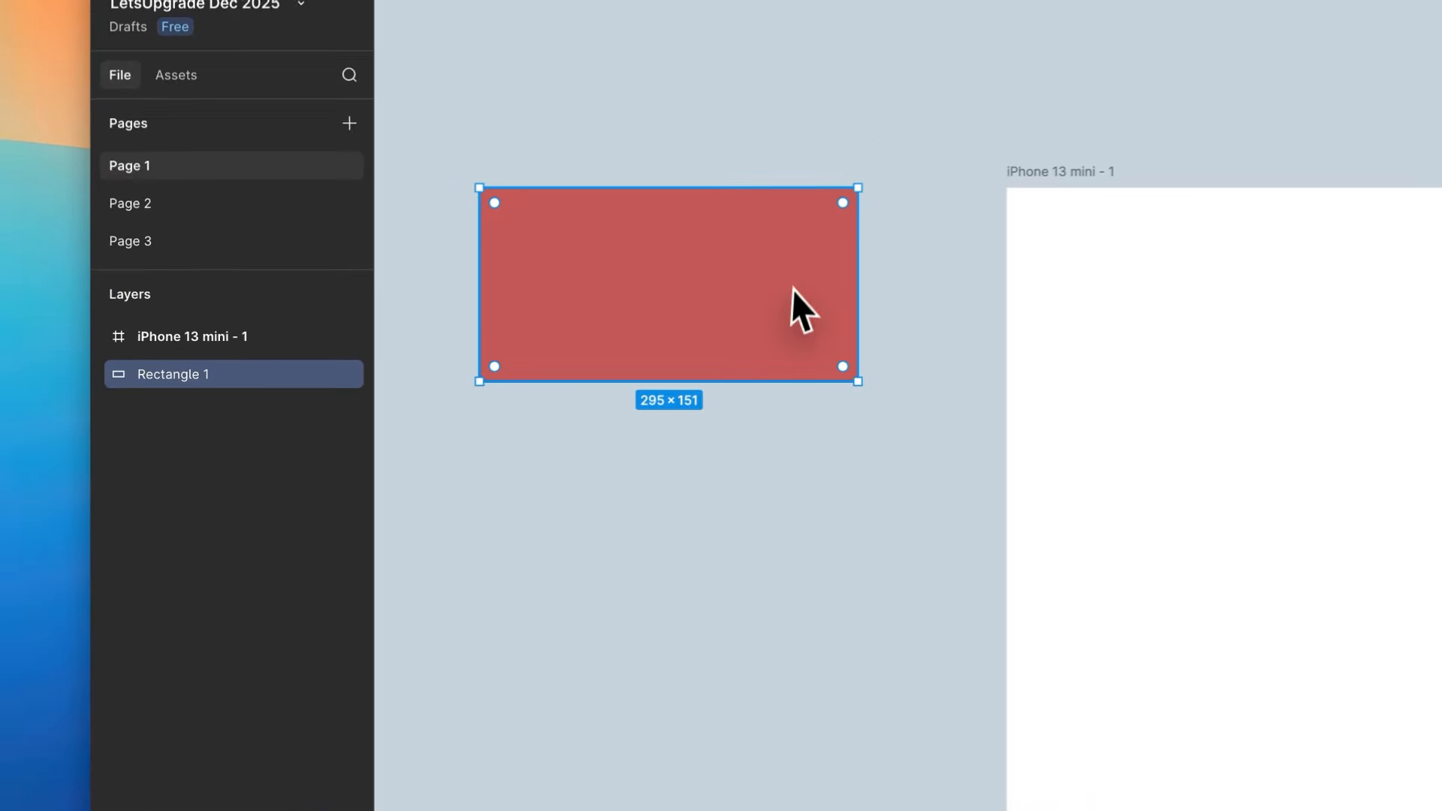
# - Duplicate the red rectangle directly below the original and try selecting both rectangles together
pyautogui.moveTo(734, 283); pyautogui.dragTo(706, 532)
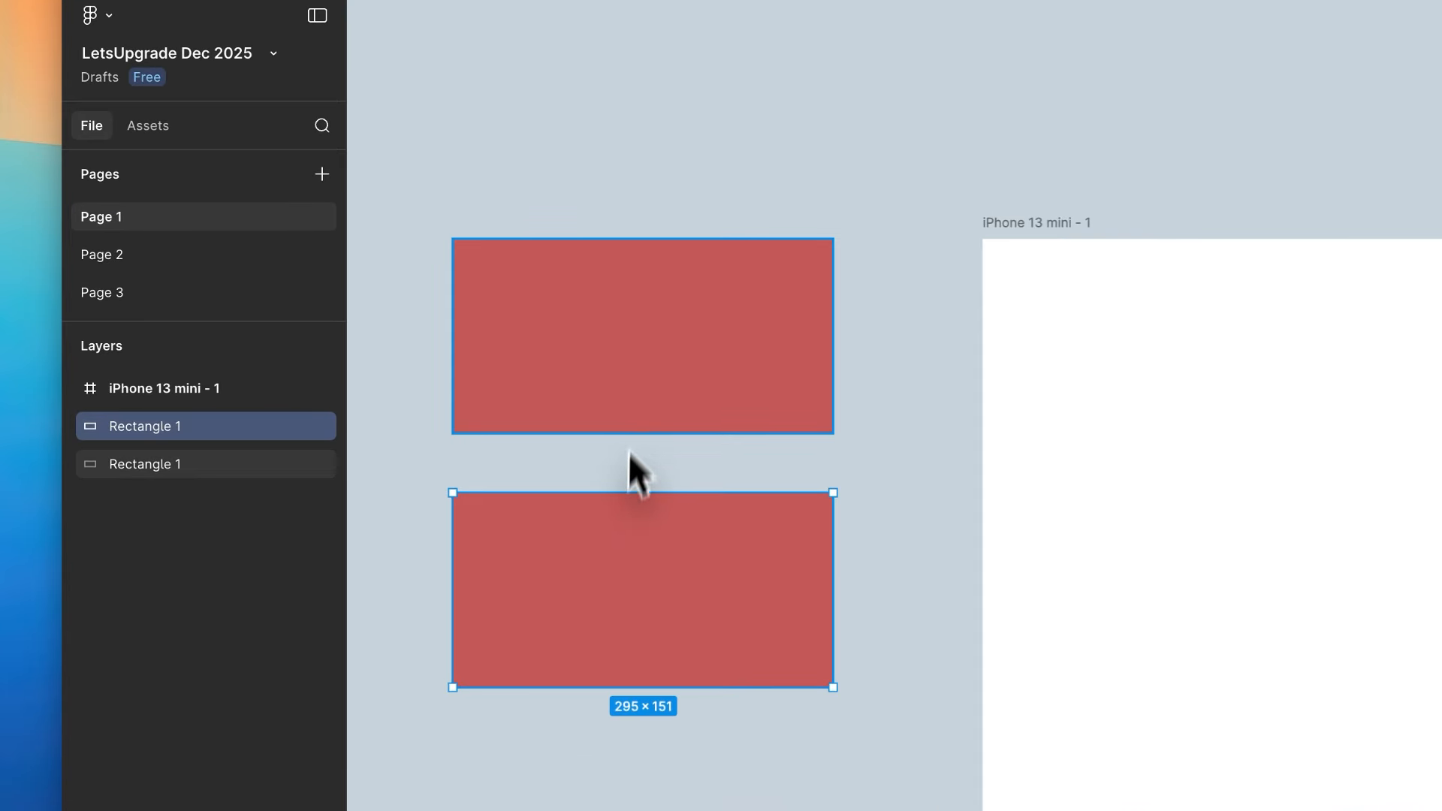
pyautogui.keyDown('shift'); pyautogui.click(510, 335); pyautogui.keyUp('shift')
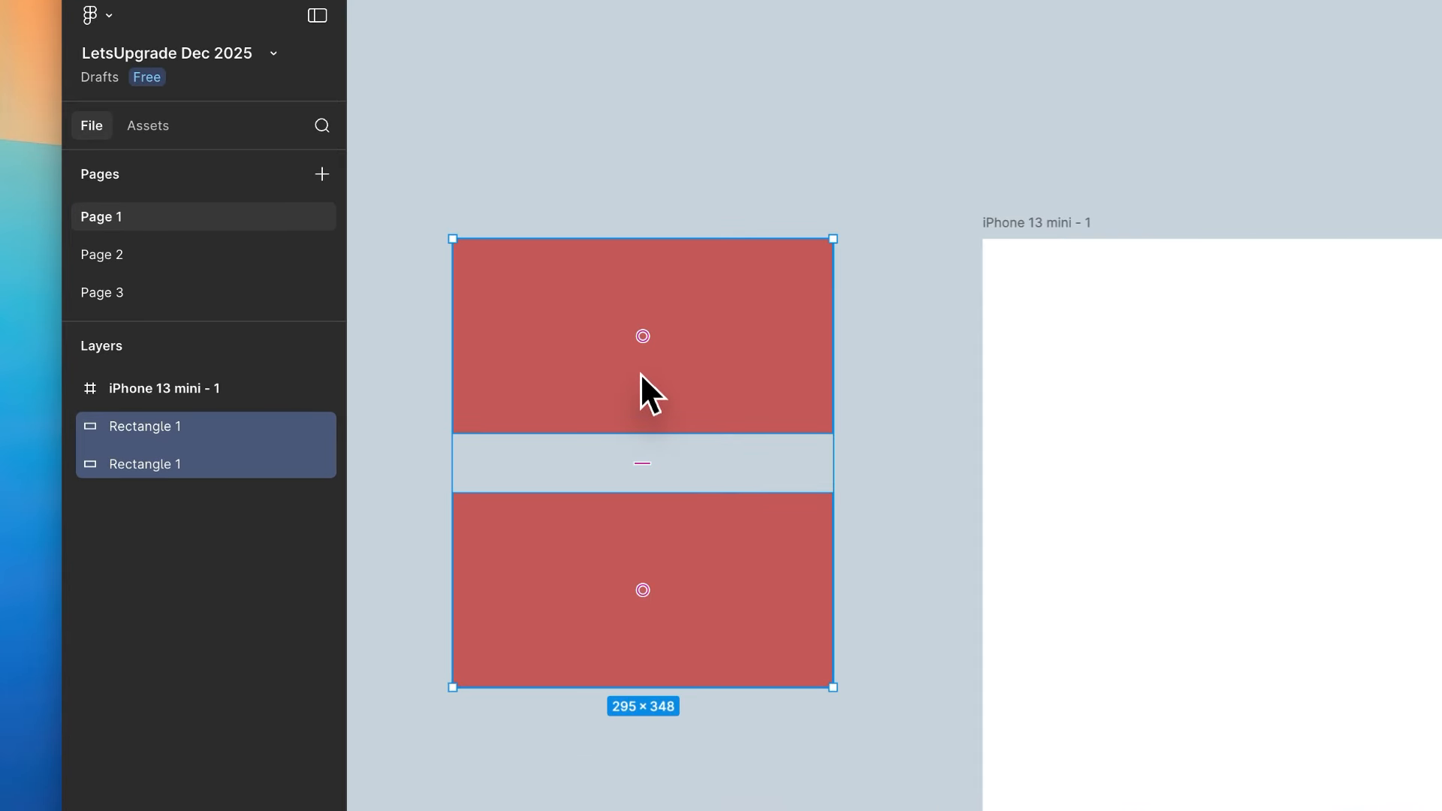
pyautogui.click(804, 354)
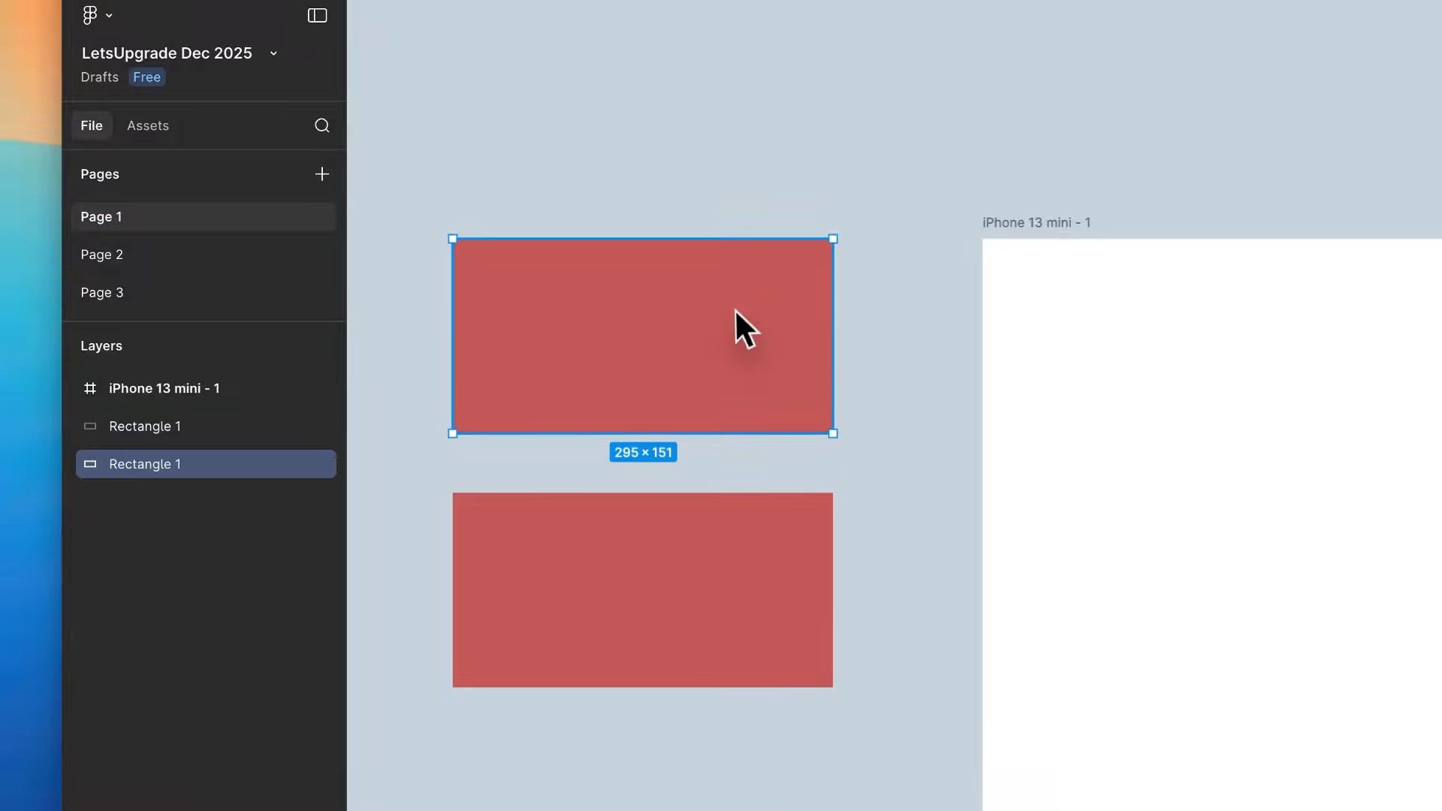
# - Duplicate the upper rectangle again below the other two, undo that copy and reselect the two remaining rectangles
pyautogui.moveTo(734, 307); pyautogui.dragTo(642, 806)
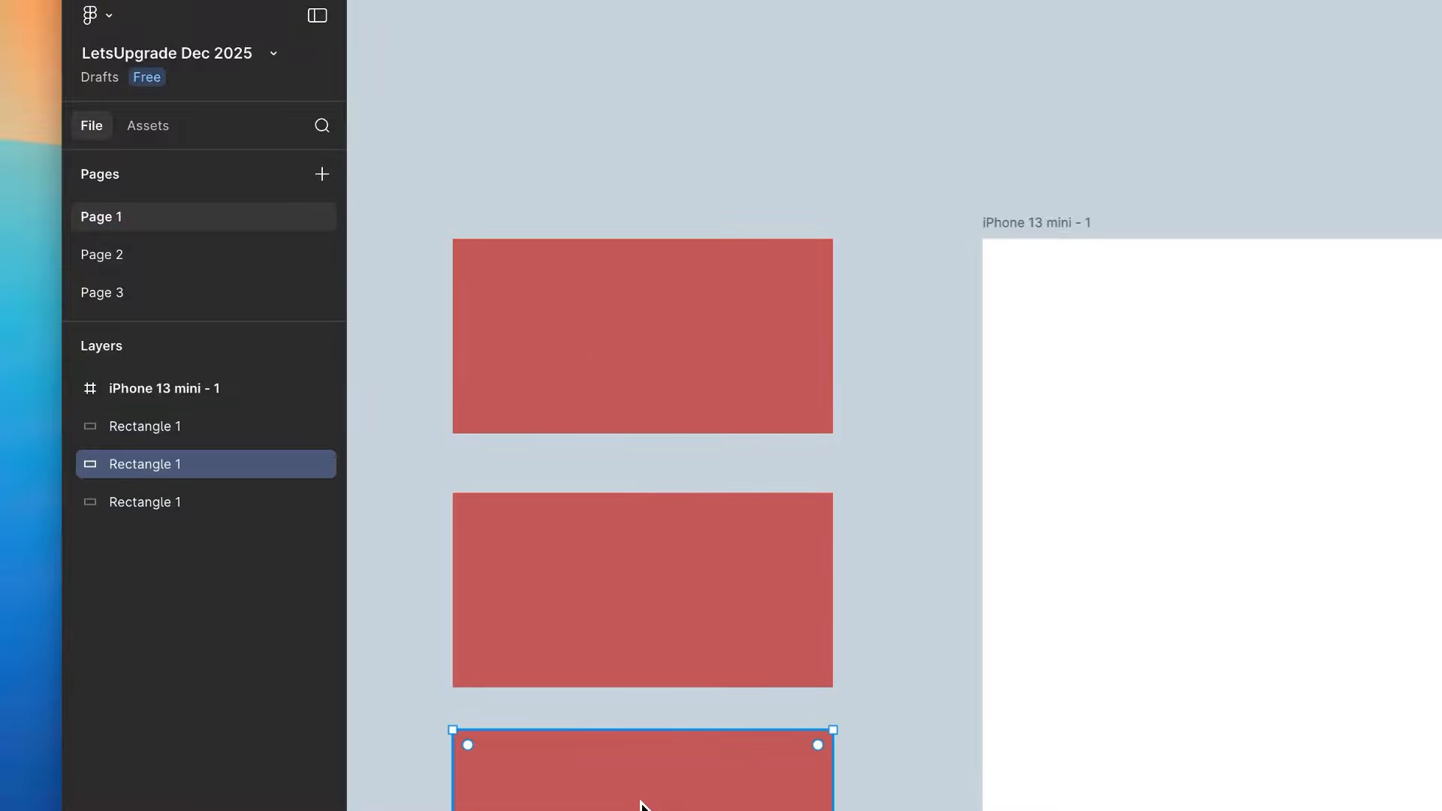
pyautogui.hotkey('ctrl', 'z')
pyautogui.click(647, 620)
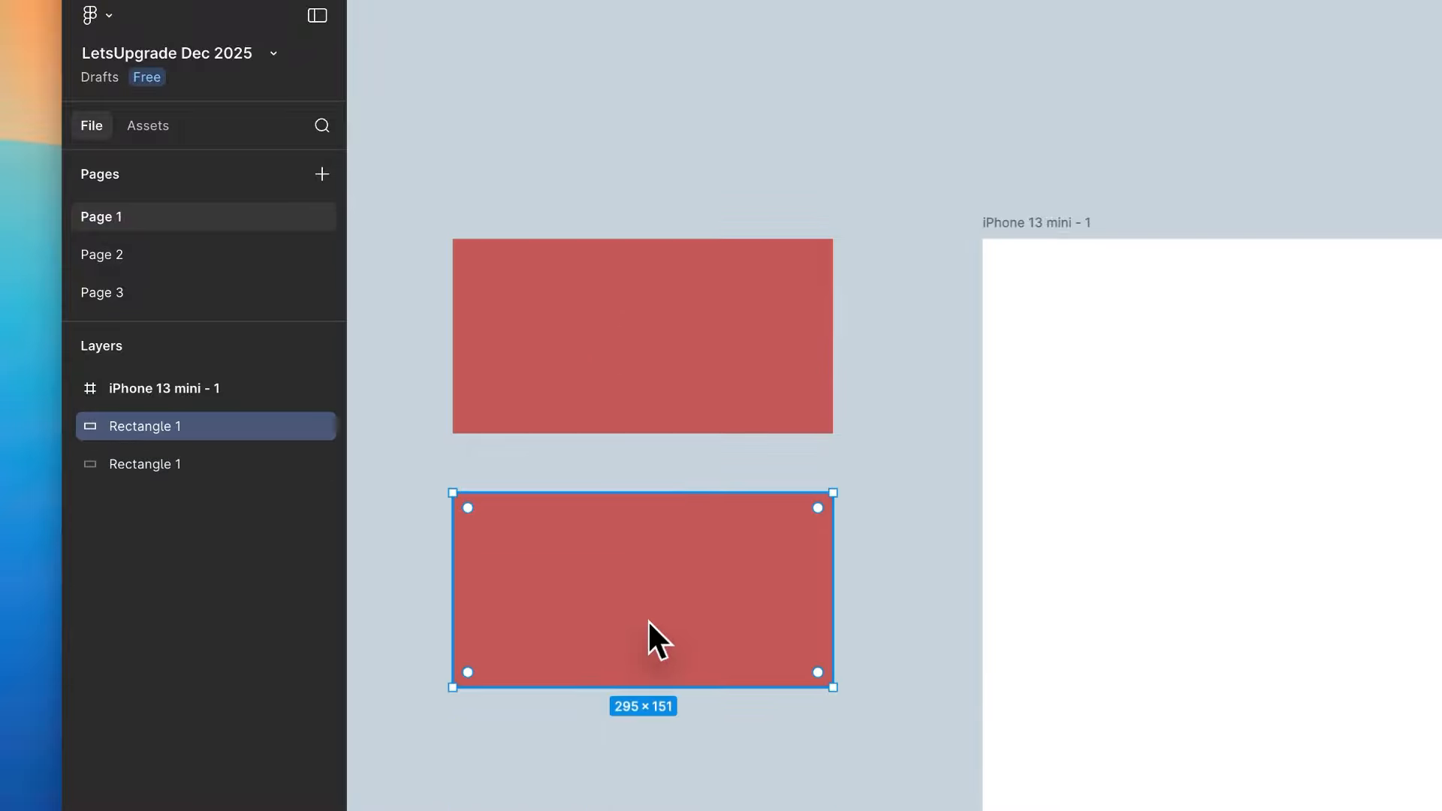
pyautogui.keyDown('shift'); pyautogui.click(691, 390); pyautogui.keyUp('shift')
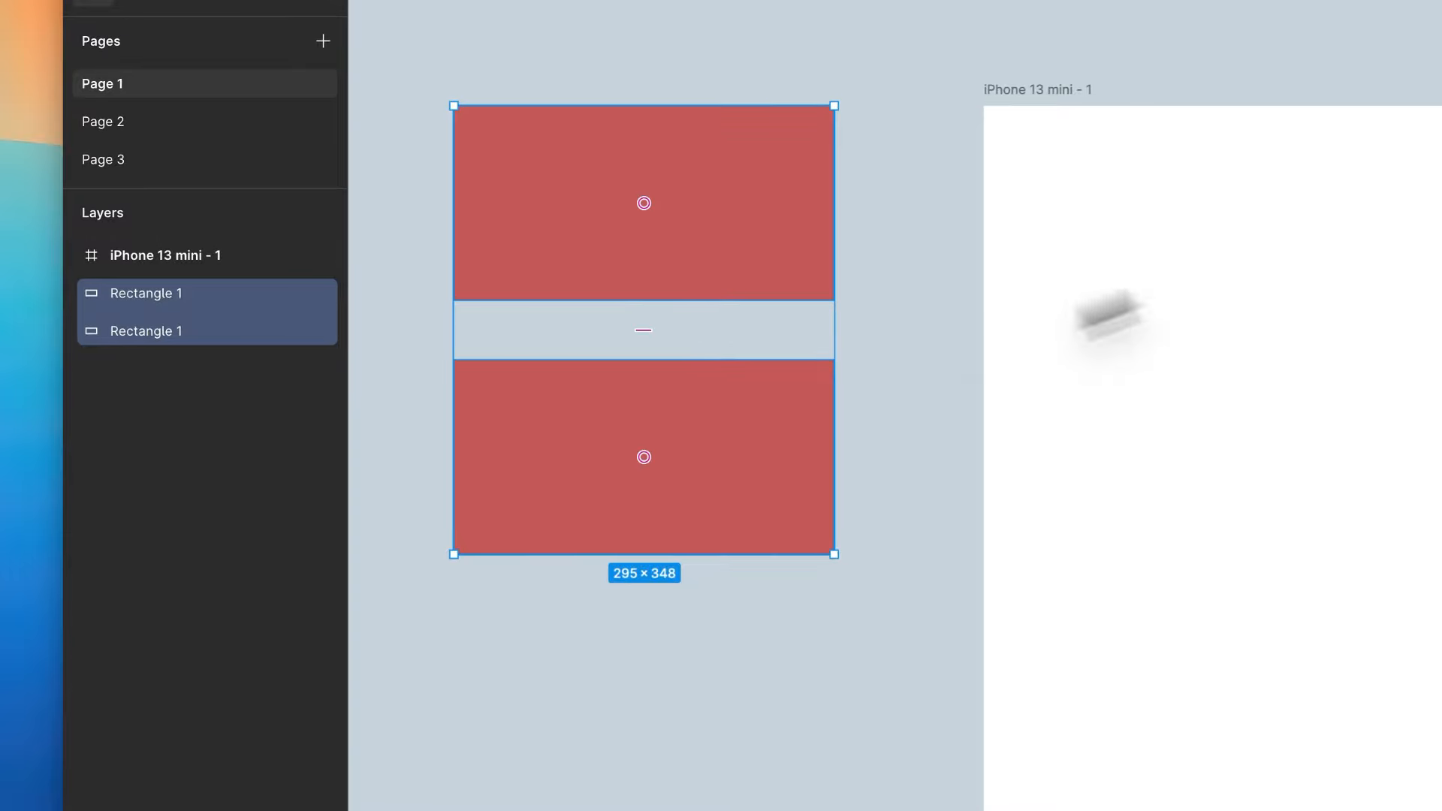
# - Reduce the lower rectangle's height to 104 from its upper edge and set its fill to the darker red BA2828
pyautogui.click(561, 440)
pyautogui.moveTo(710, 362); pyautogui.dragTo(711, 420)
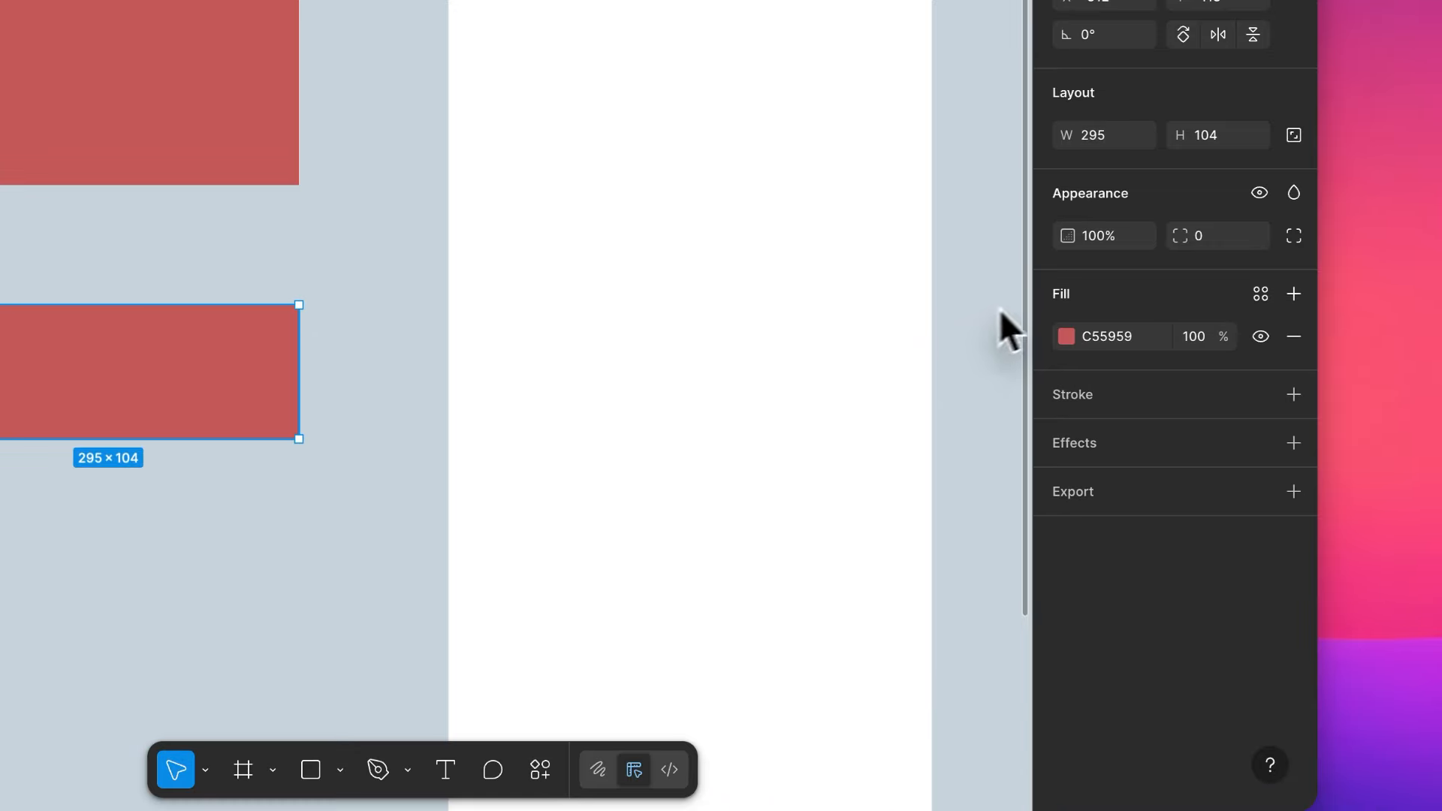
pyautogui.click(1065, 337)
pyautogui.moveTo(903, 385); pyautogui.dragTo(943, 390)
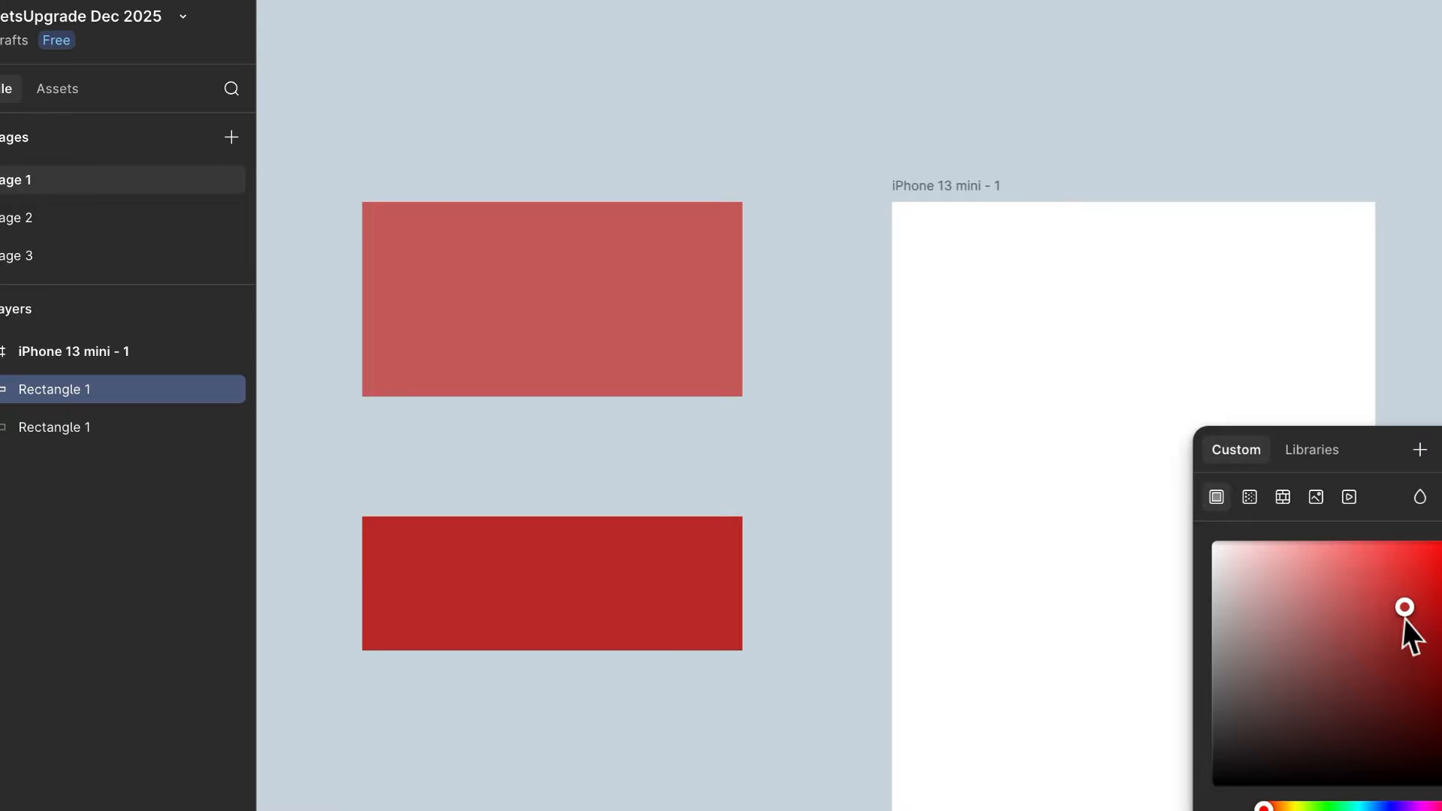
pyautogui.click(797, 309)
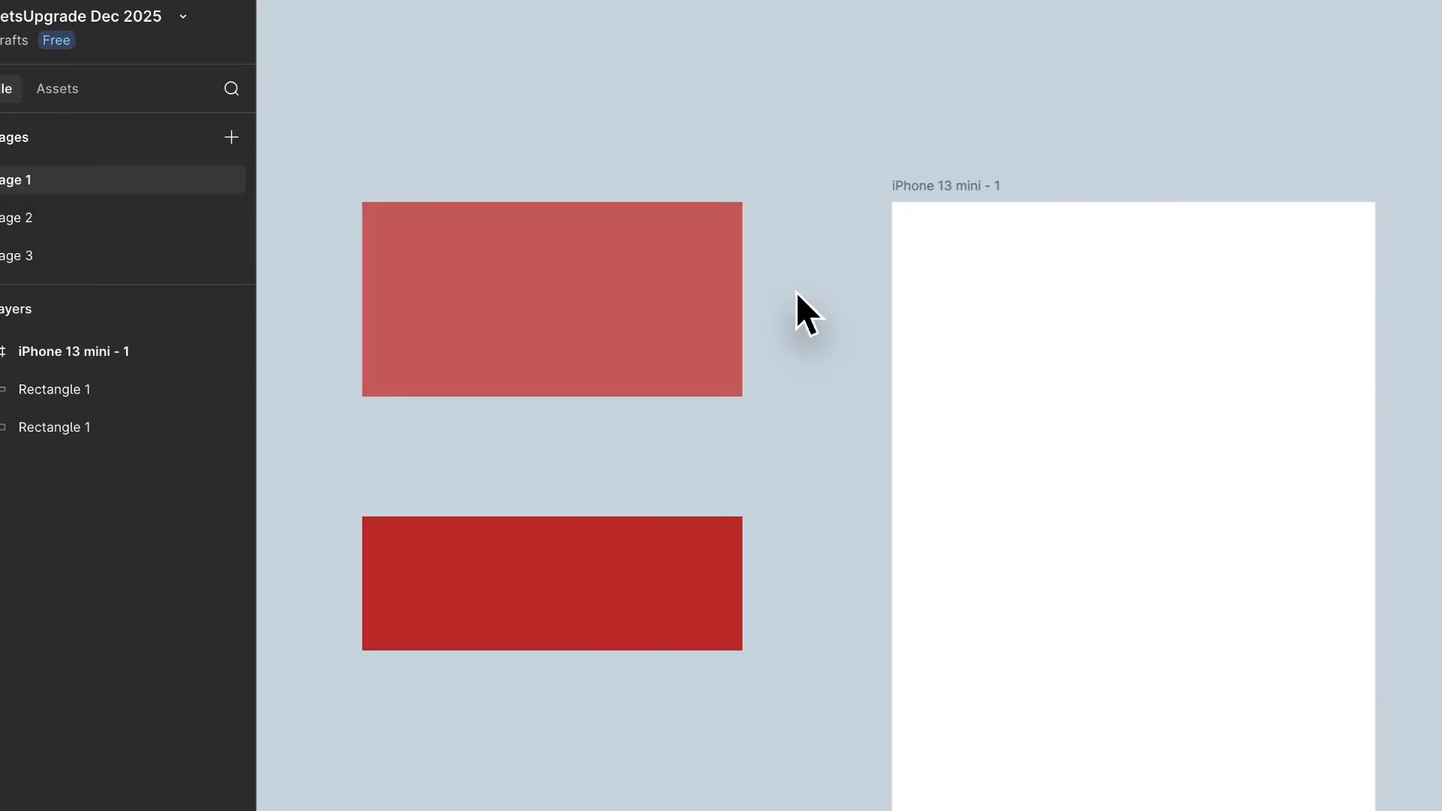
# - Select both rectangles and align their top edges, followed by their vertical centers
pyautogui.moveTo(796, 292); pyautogui.dragTo(602, 605)
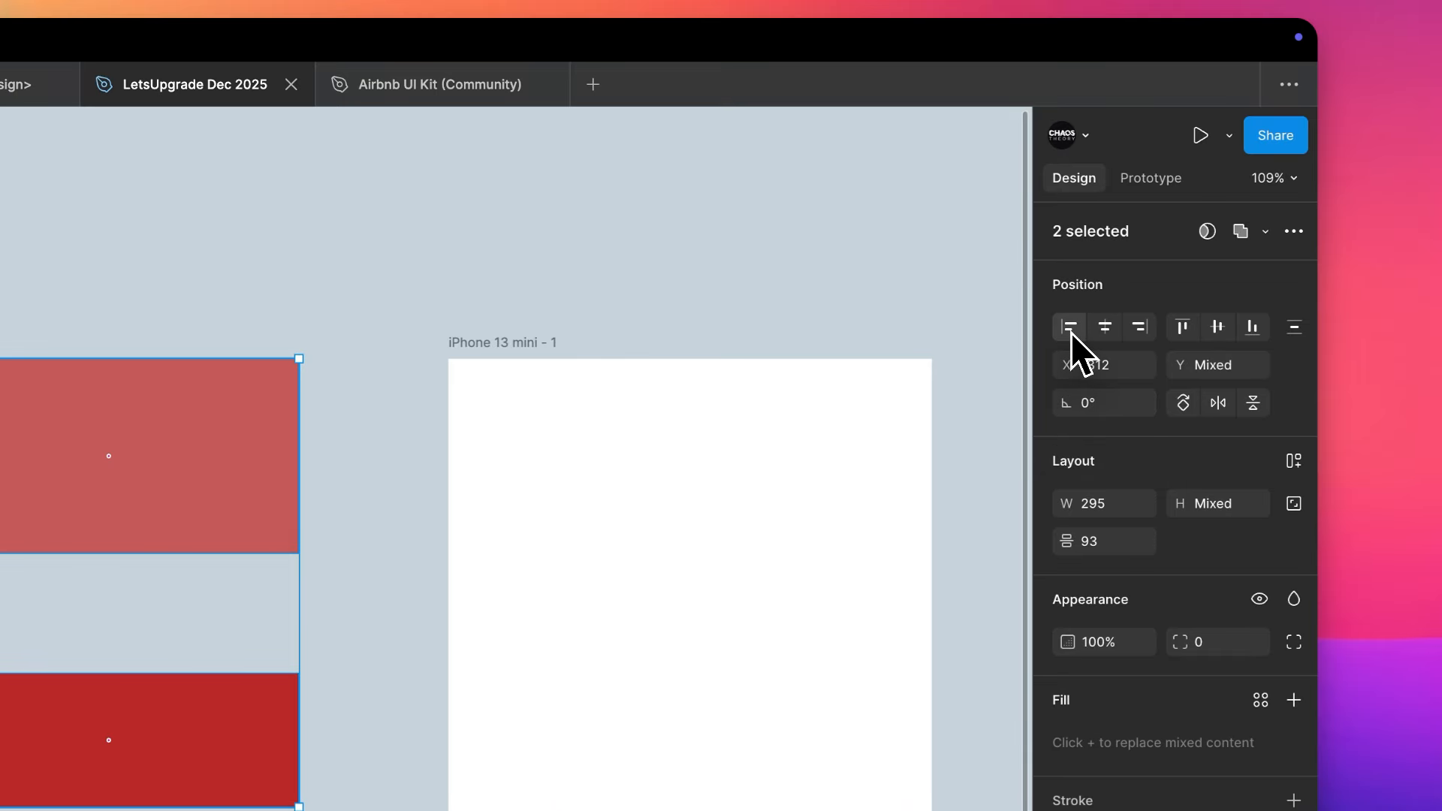
pyautogui.click(1183, 330)
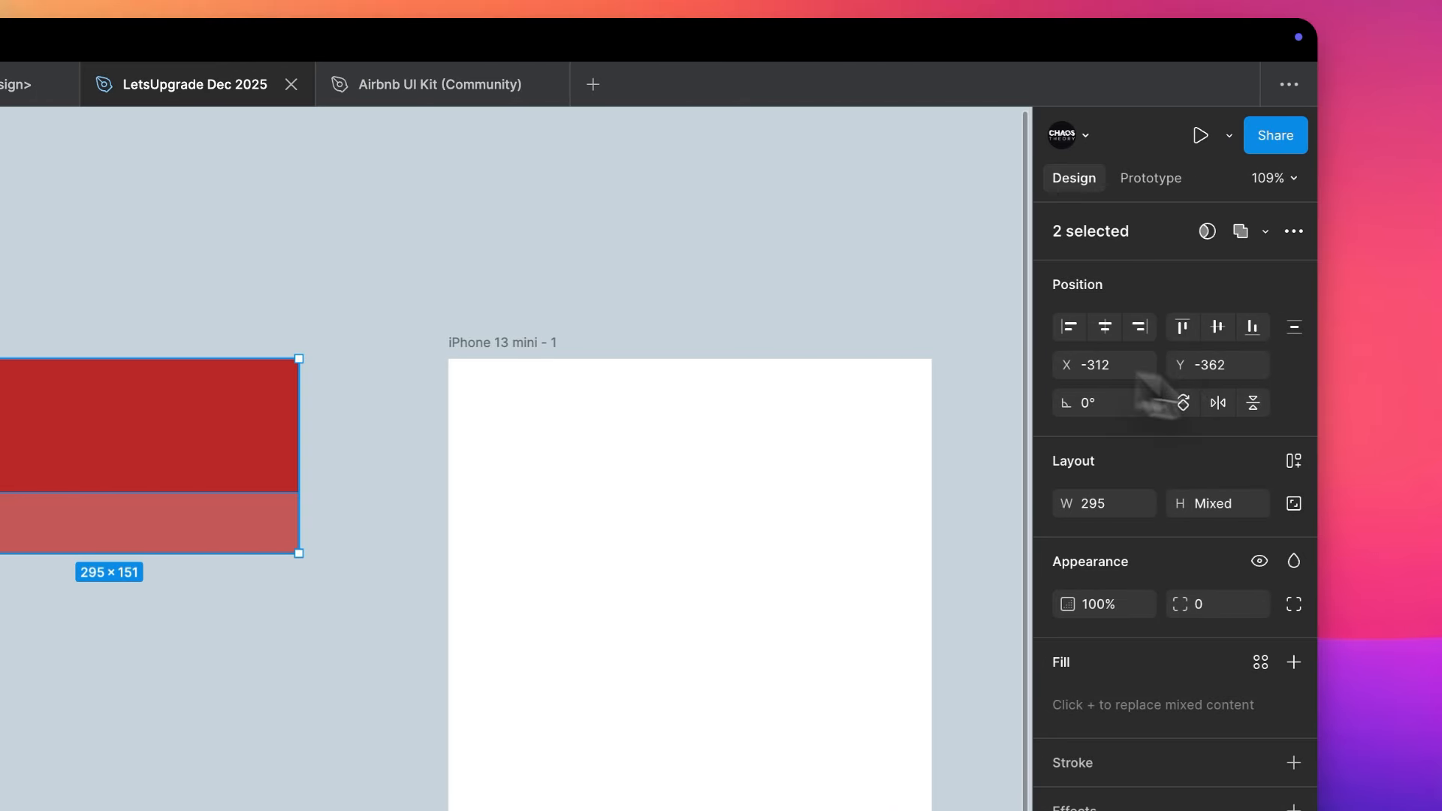
pyautogui.click(1218, 326)
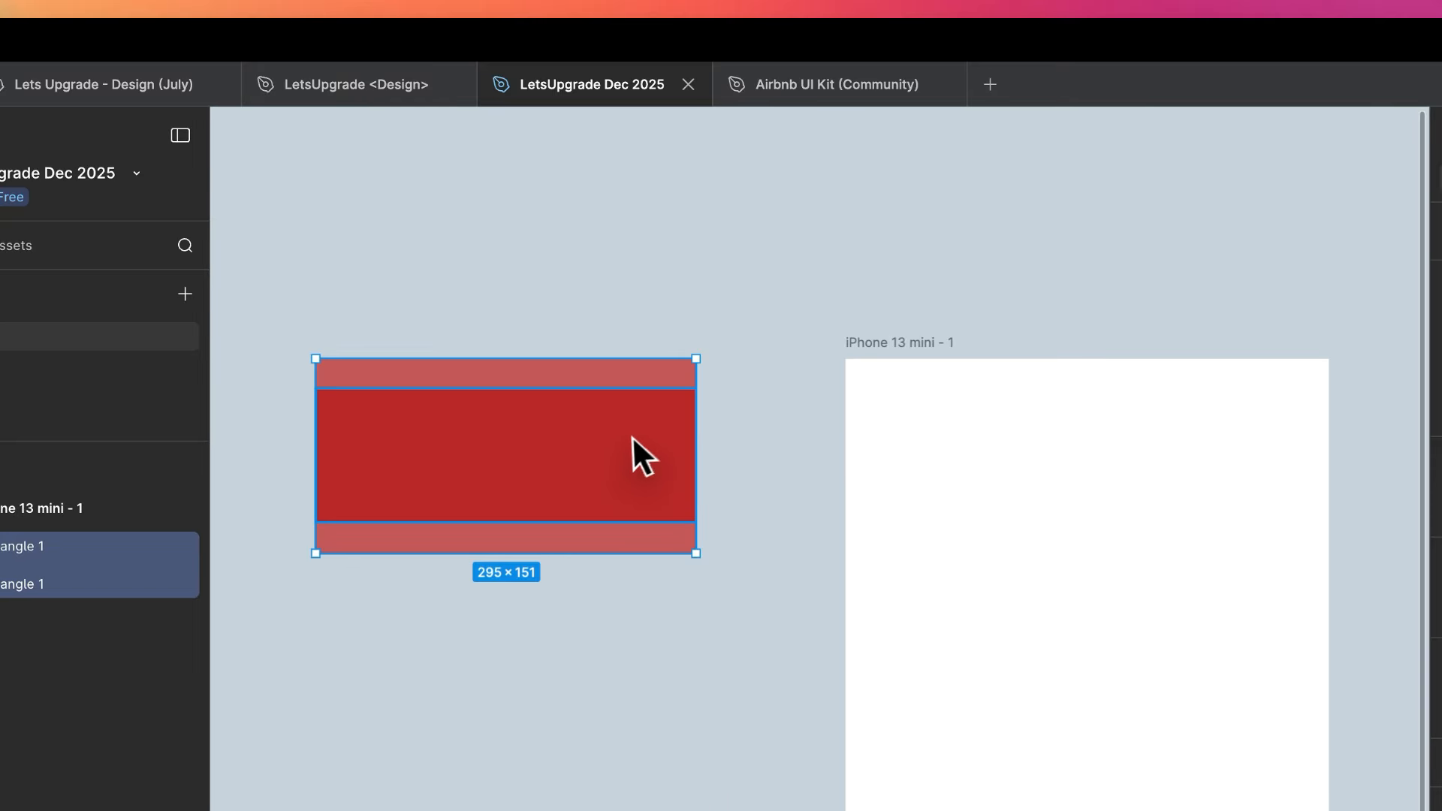
# - Narrow the darker rectangle symmetrically to a width of 249 so it sits inside the lighter one, and deselect it
pyautogui.click(632, 436)
pyautogui.moveTo(689, 440); pyautogui.dragTo(666, 448)
pyautogui.click(885, 265)
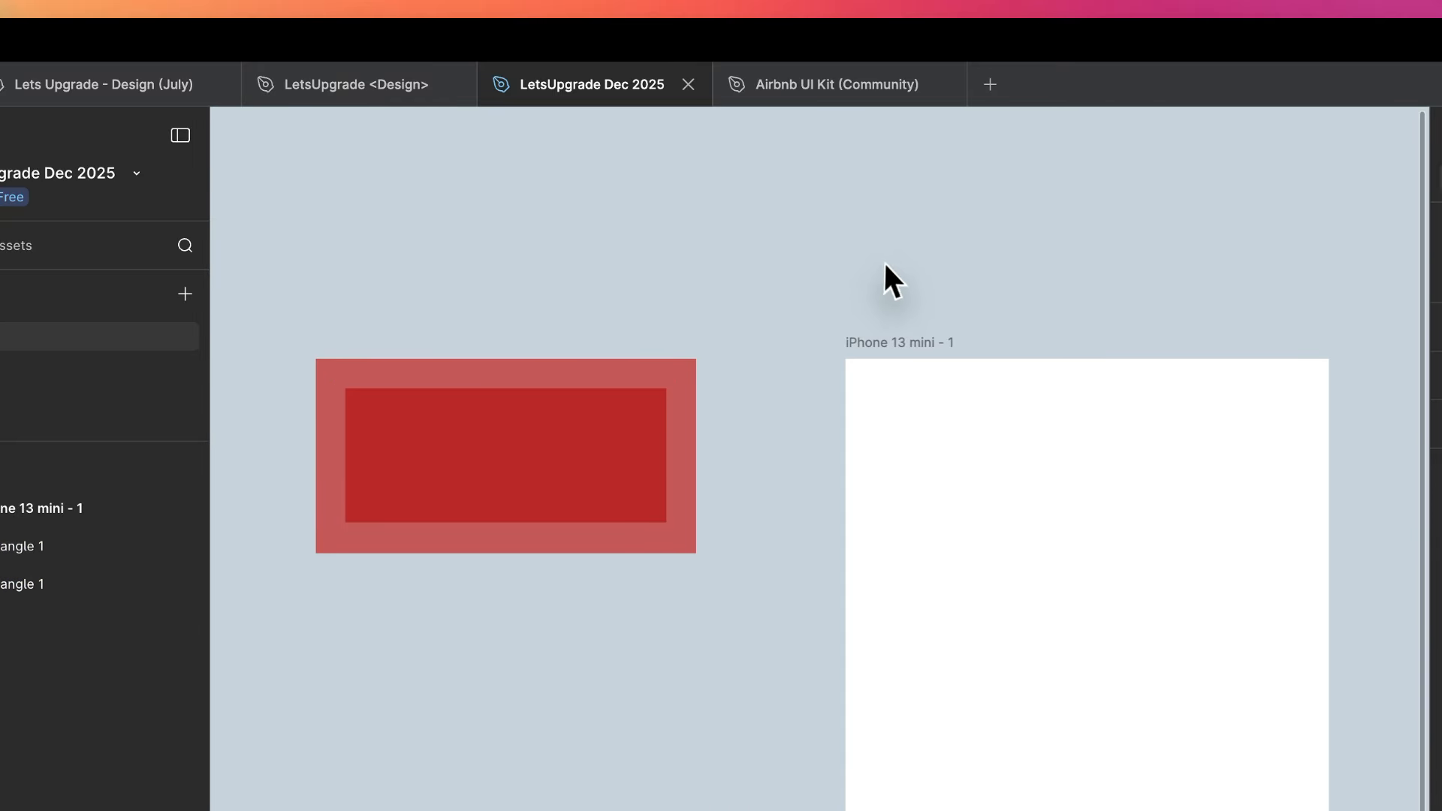
# - Check the outer rectangle's position settings and rotate the inner dark red rectangle to 180°
pyautogui.click(687, 418)
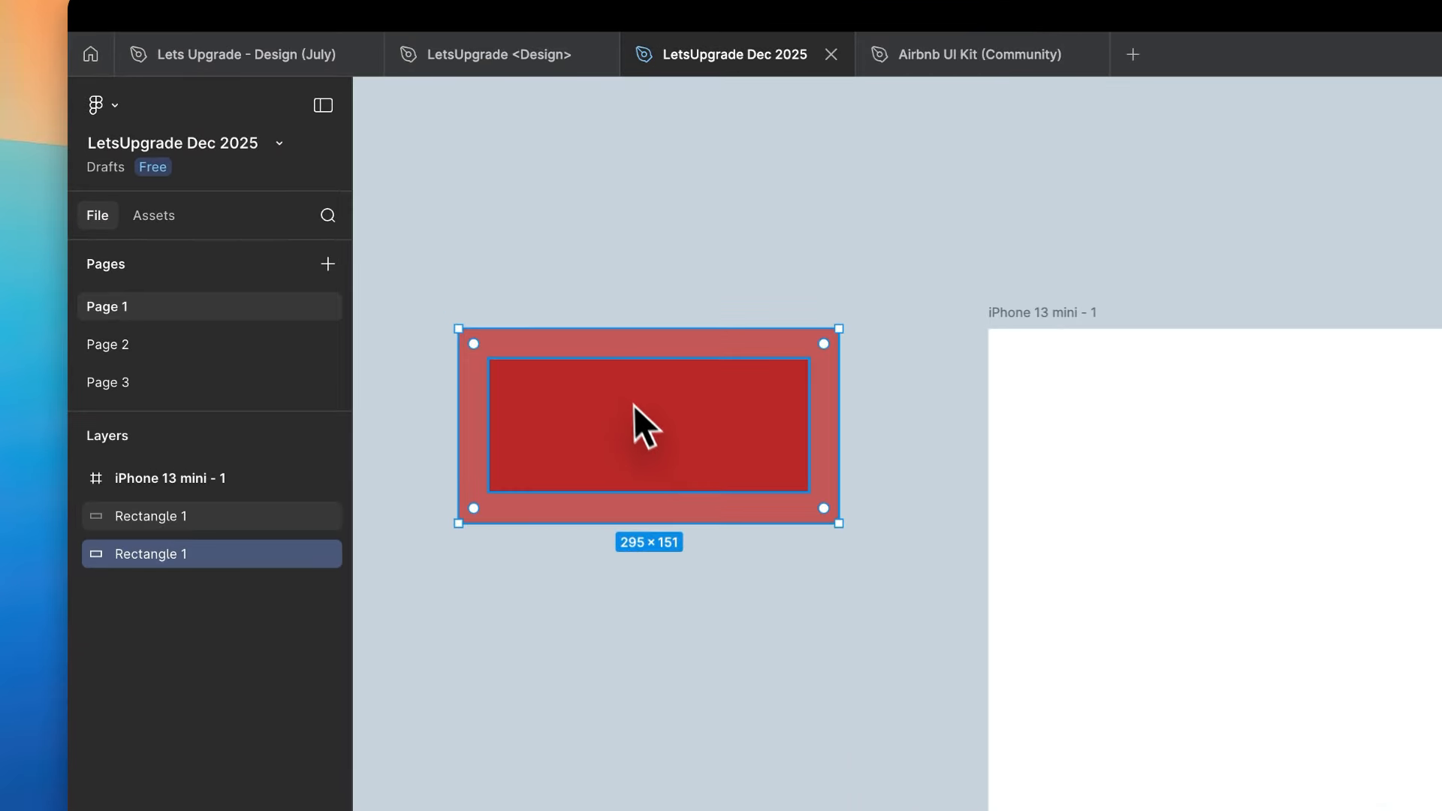
pyautogui.click(503, 299)
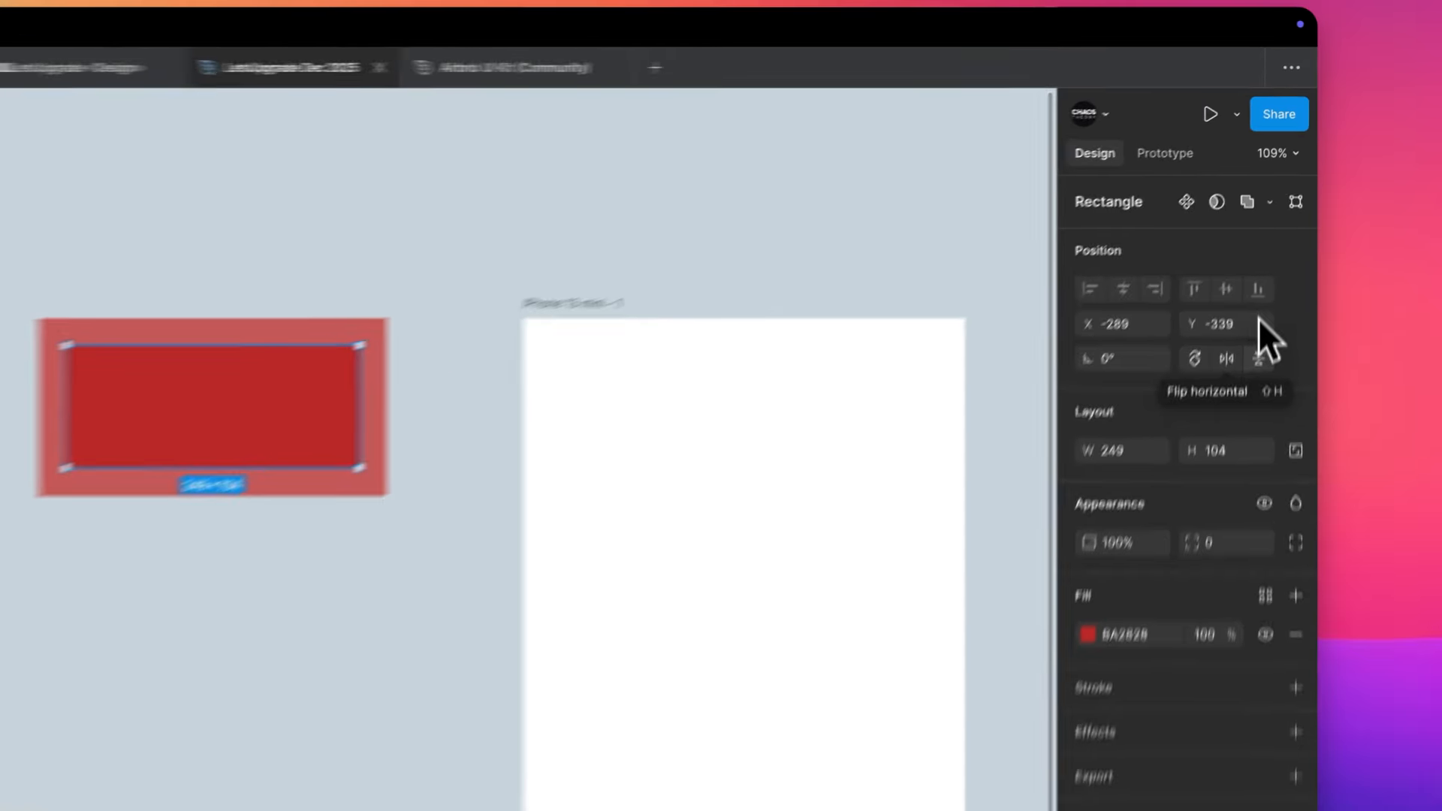
pyautogui.click(1229, 358)
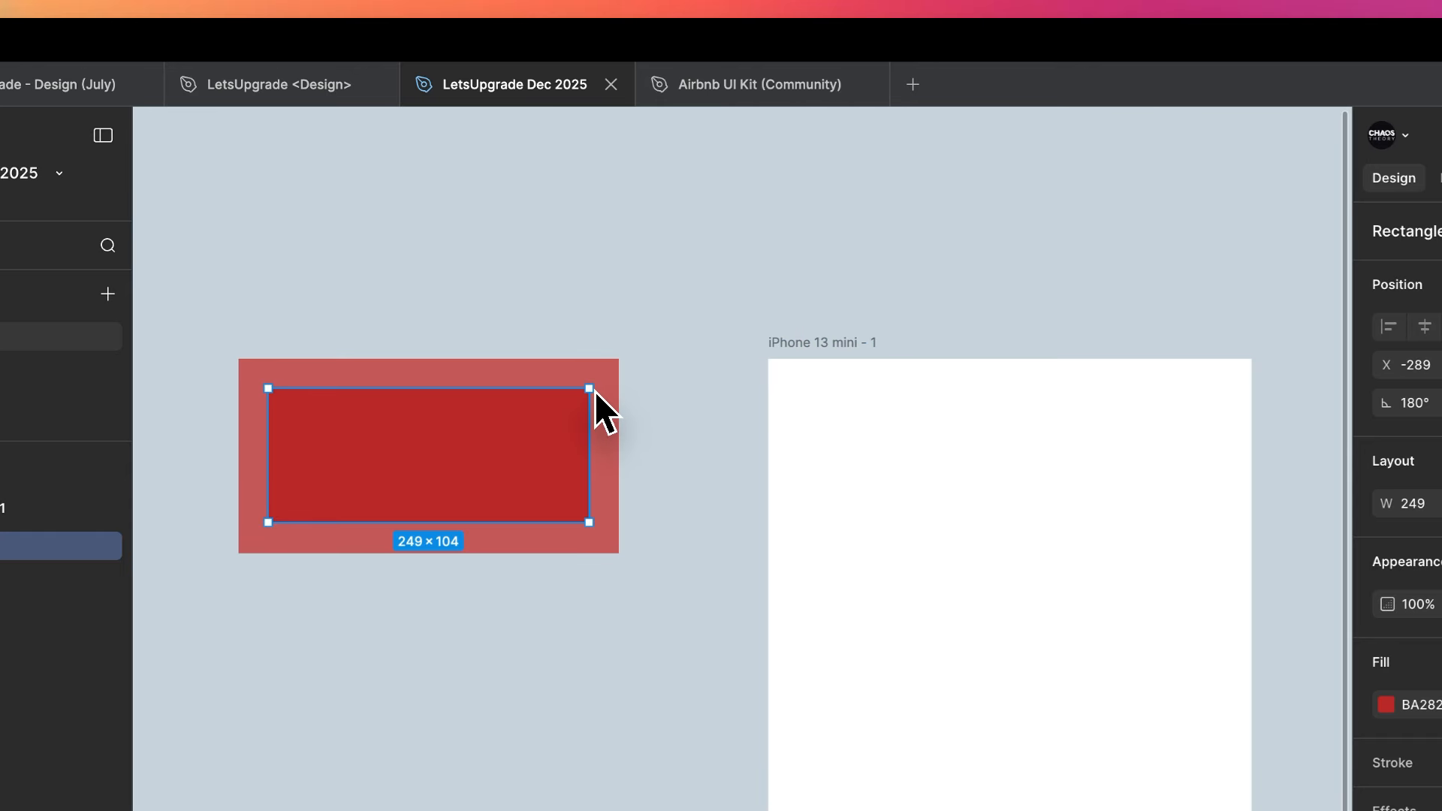
# - Widen the inner dark red rectangle to 250 and, after trying a lower opacity, set its corner radius to 100
pyautogui.moveTo(590, 389)
pyautogui.mouseDown()
pyautogui.moveTo(724, 428)
pyautogui.moveTo(886, 421)
pyautogui.moveTo(547, 412)
pyautogui.moveTo(956, 353)
pyautogui.moveTo(398, 380)
pyautogui.moveTo(701, 370)
pyautogui.moveTo(914, 319)
pyautogui.moveTo(595, 364)
pyautogui.mouseUp()
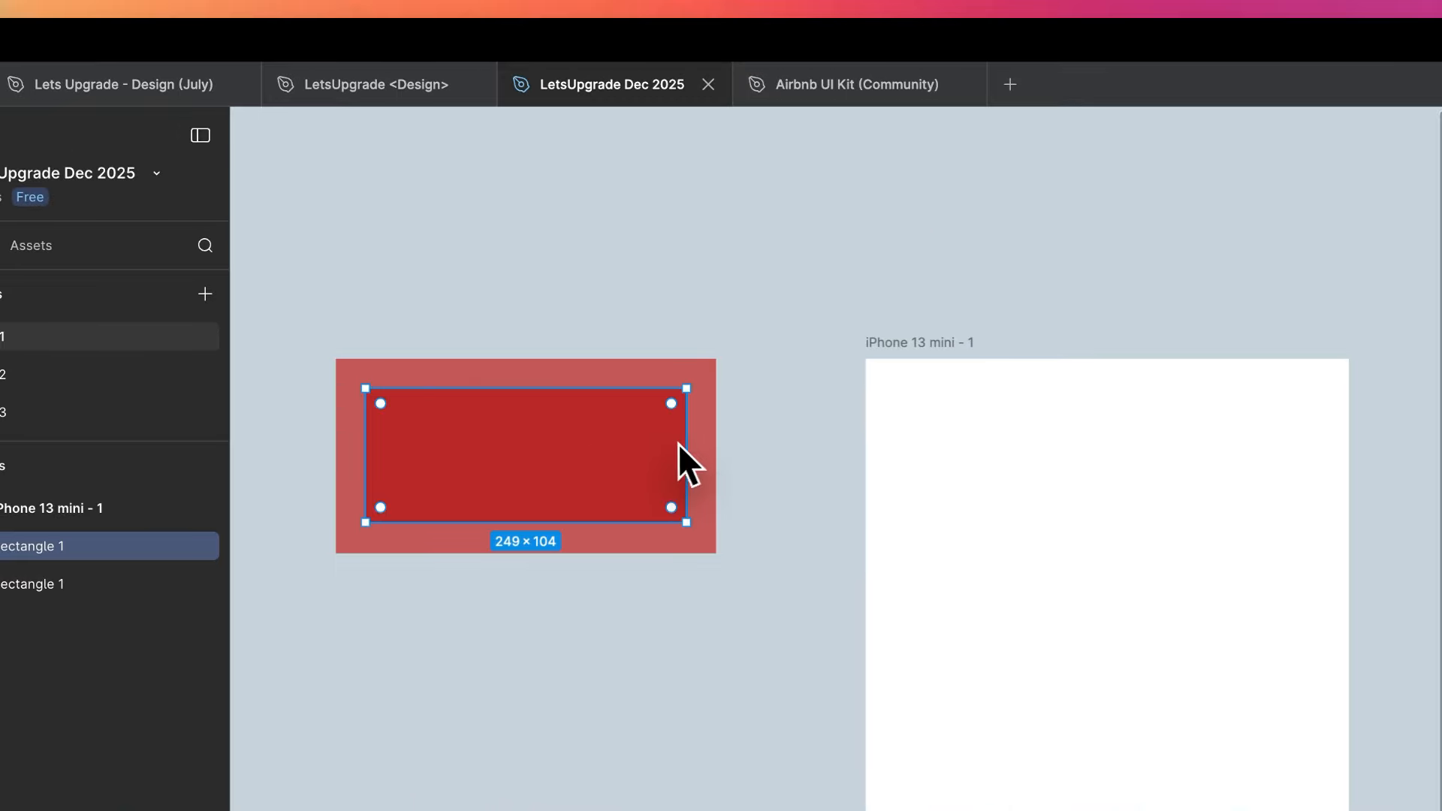
pyautogui.moveTo(679, 443); pyautogui.dragTo(711, 458)
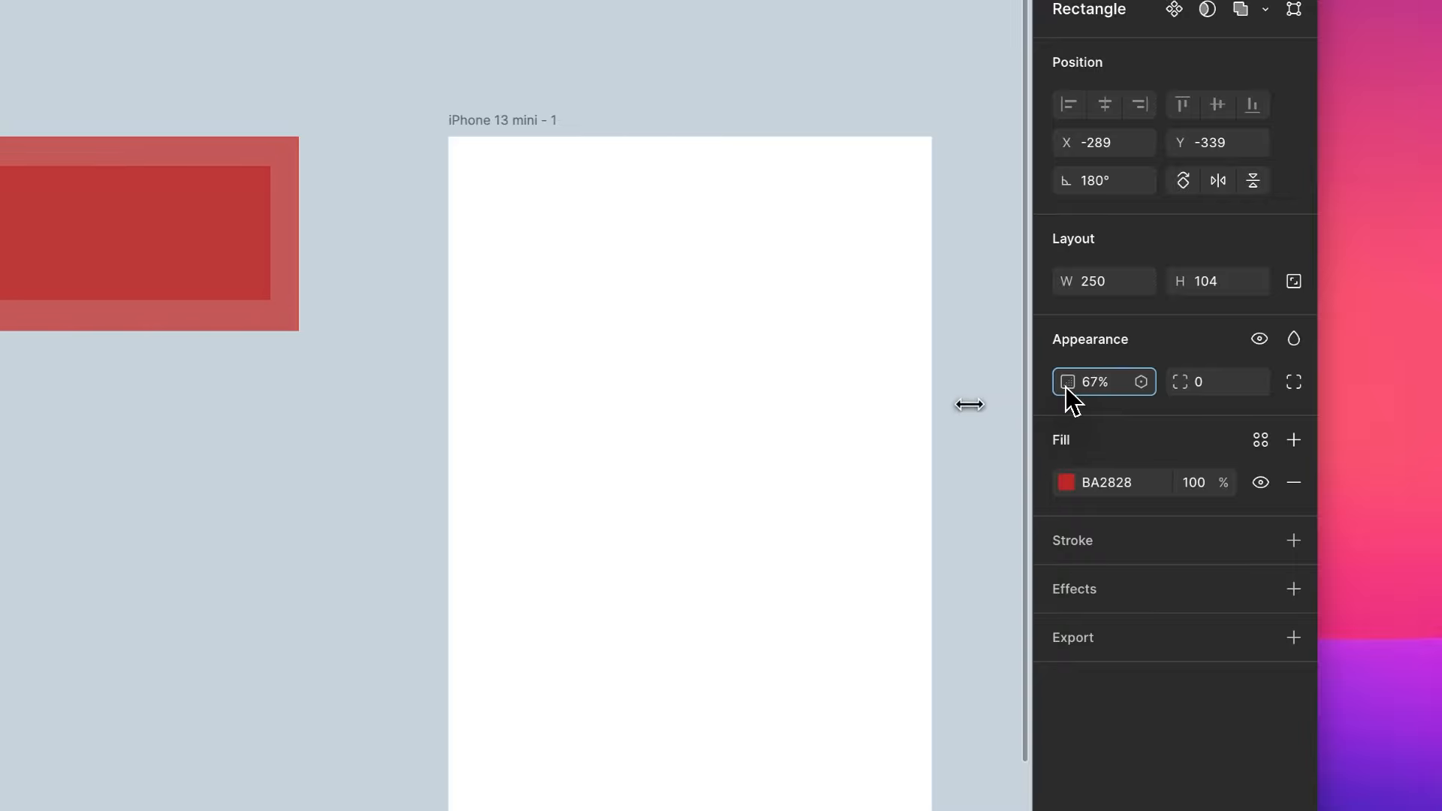
pyautogui.moveTo(859, 416); pyautogui.dragTo(1092, 377)
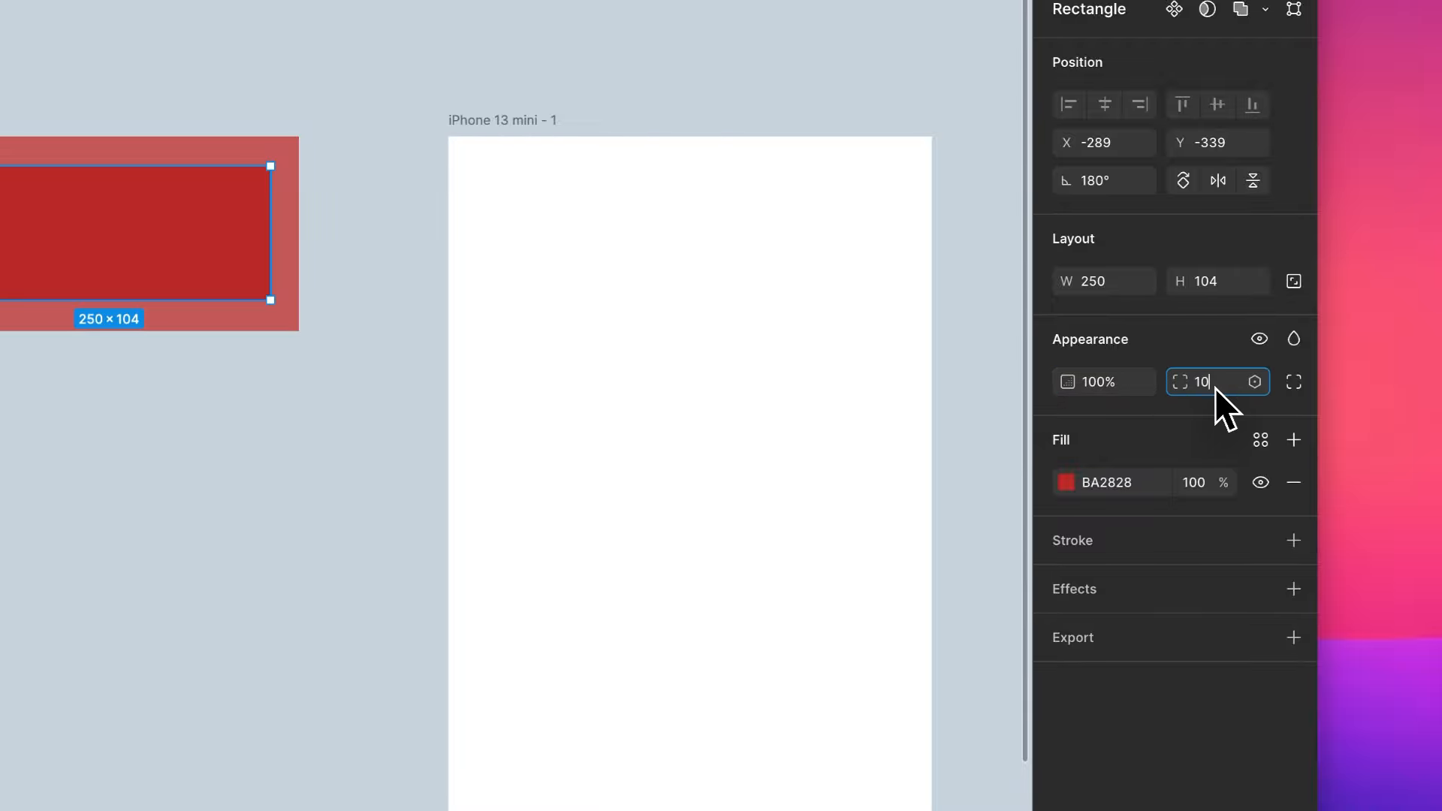
pyautogui.press('Return')
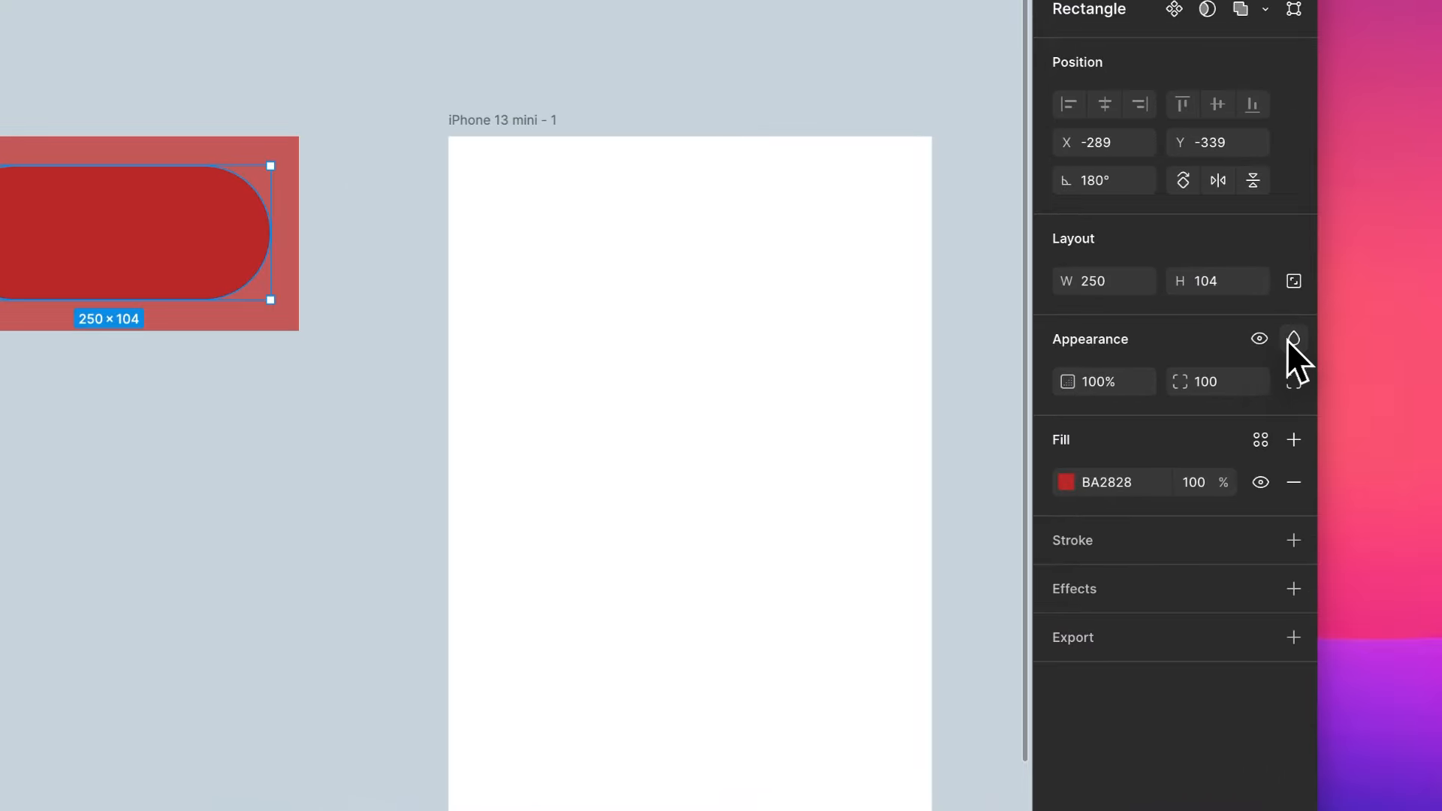
# - Preview the blend modes on the inner rounded rectangle, such as Color burn, Color dodge, Hard light and Difference, and apply Normal
pyautogui.click(1302, 380)
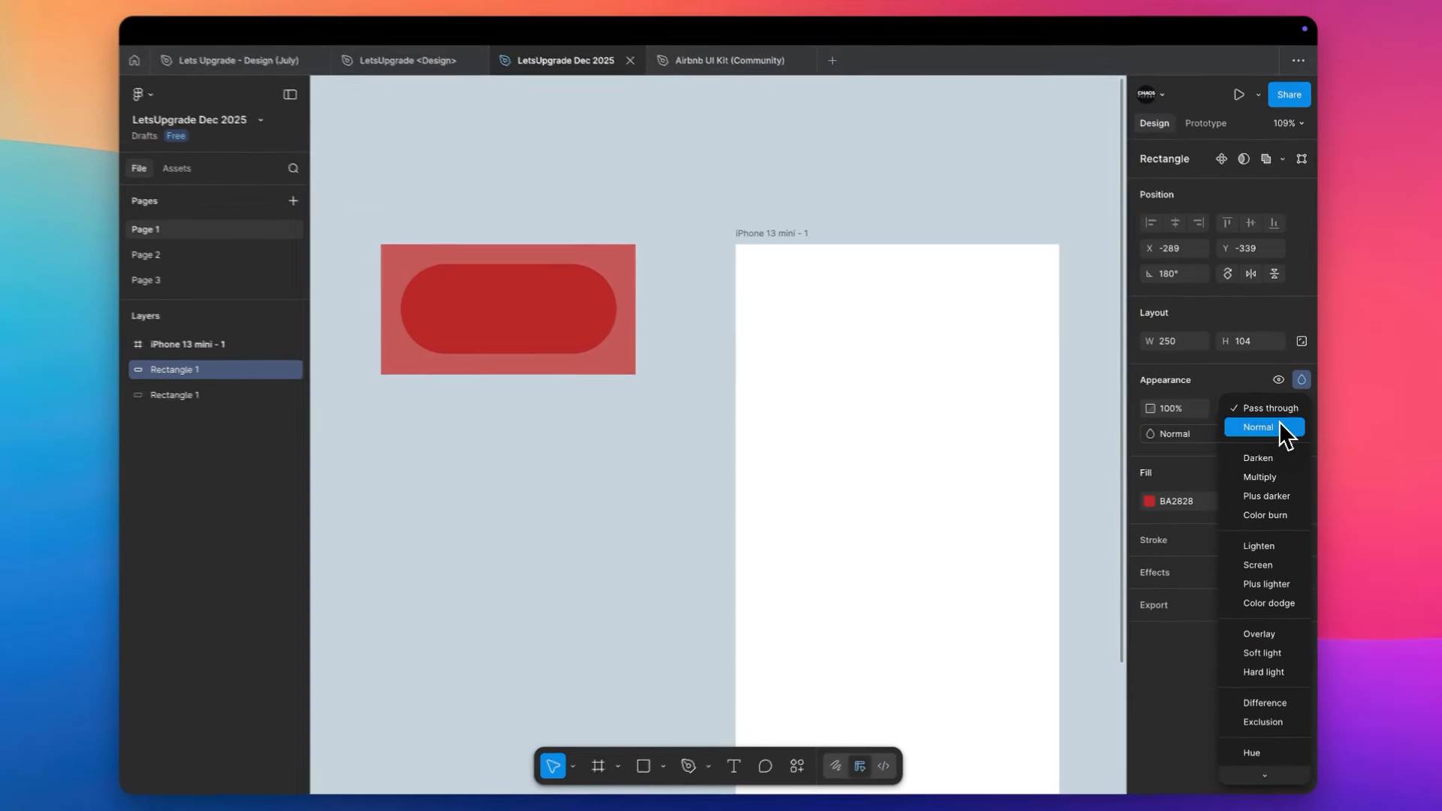
pyautogui.press('Down')
pyautogui.press('Down')
pyautogui.press('Down')
pyautogui.press('Down')
pyautogui.press('Down')
pyautogui.press('Down')
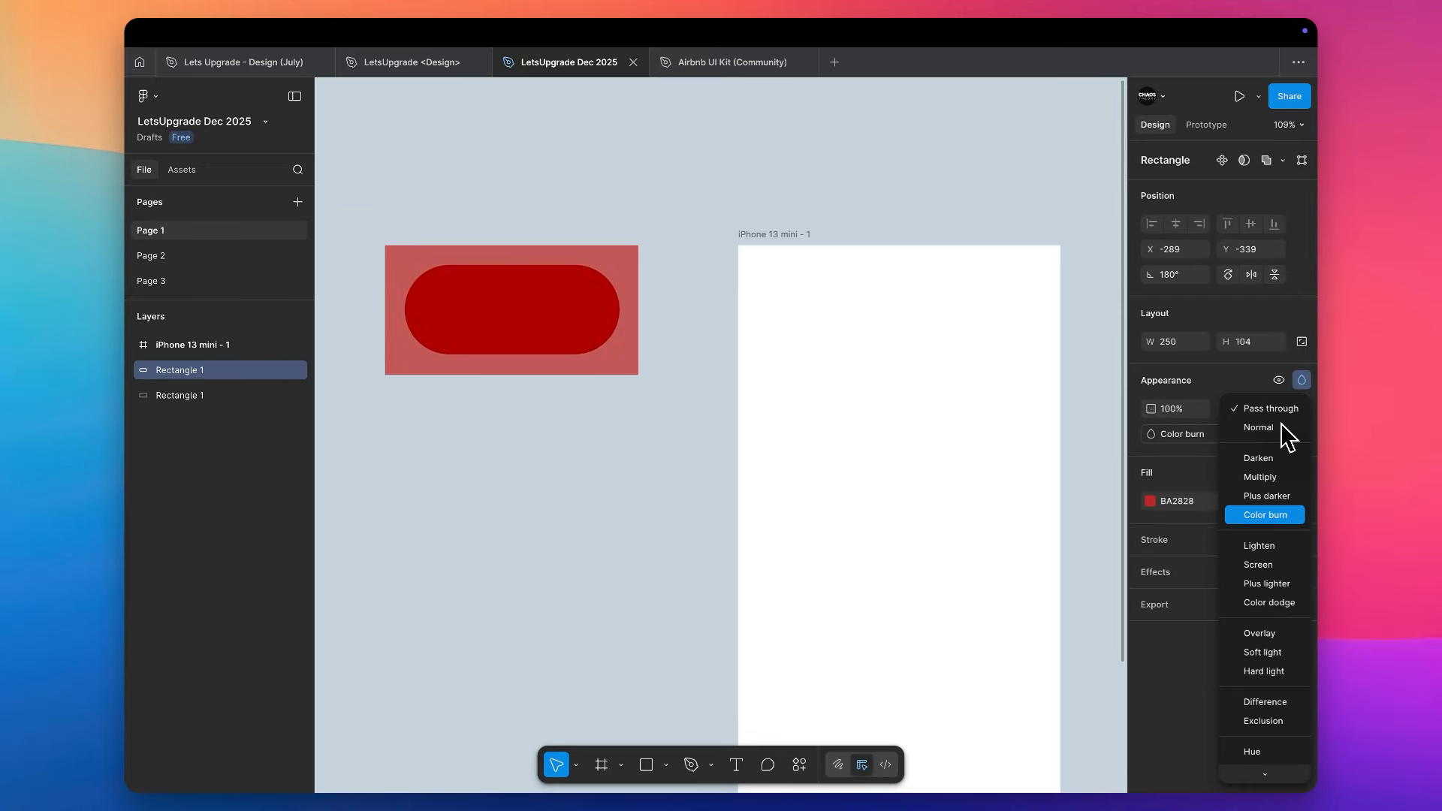
pyautogui.press('Down')
pyautogui.press('Down')
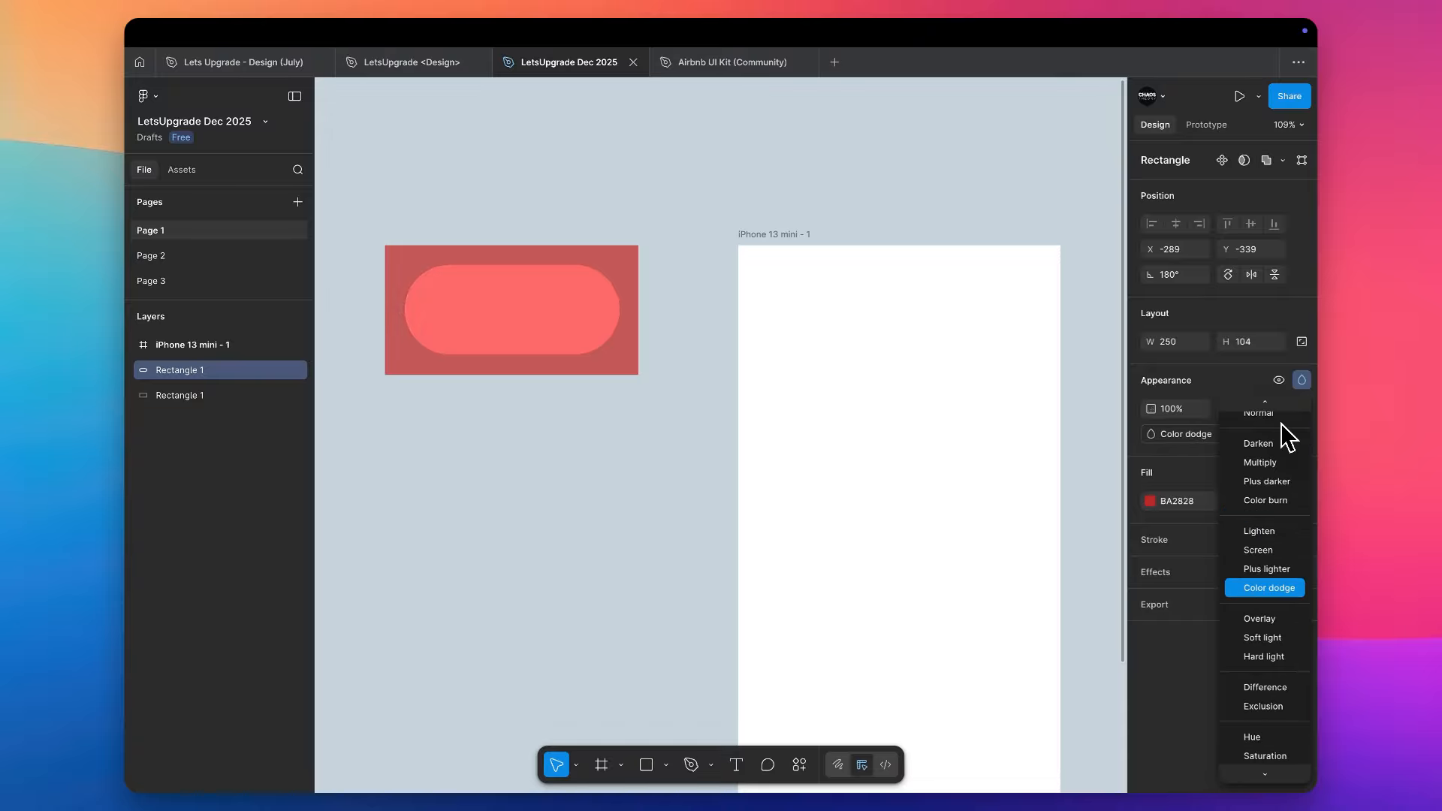
pyautogui.press('Down')
pyautogui.press('Down')
pyautogui.press('Down')
pyautogui.press('Down')
pyautogui.press('Down')
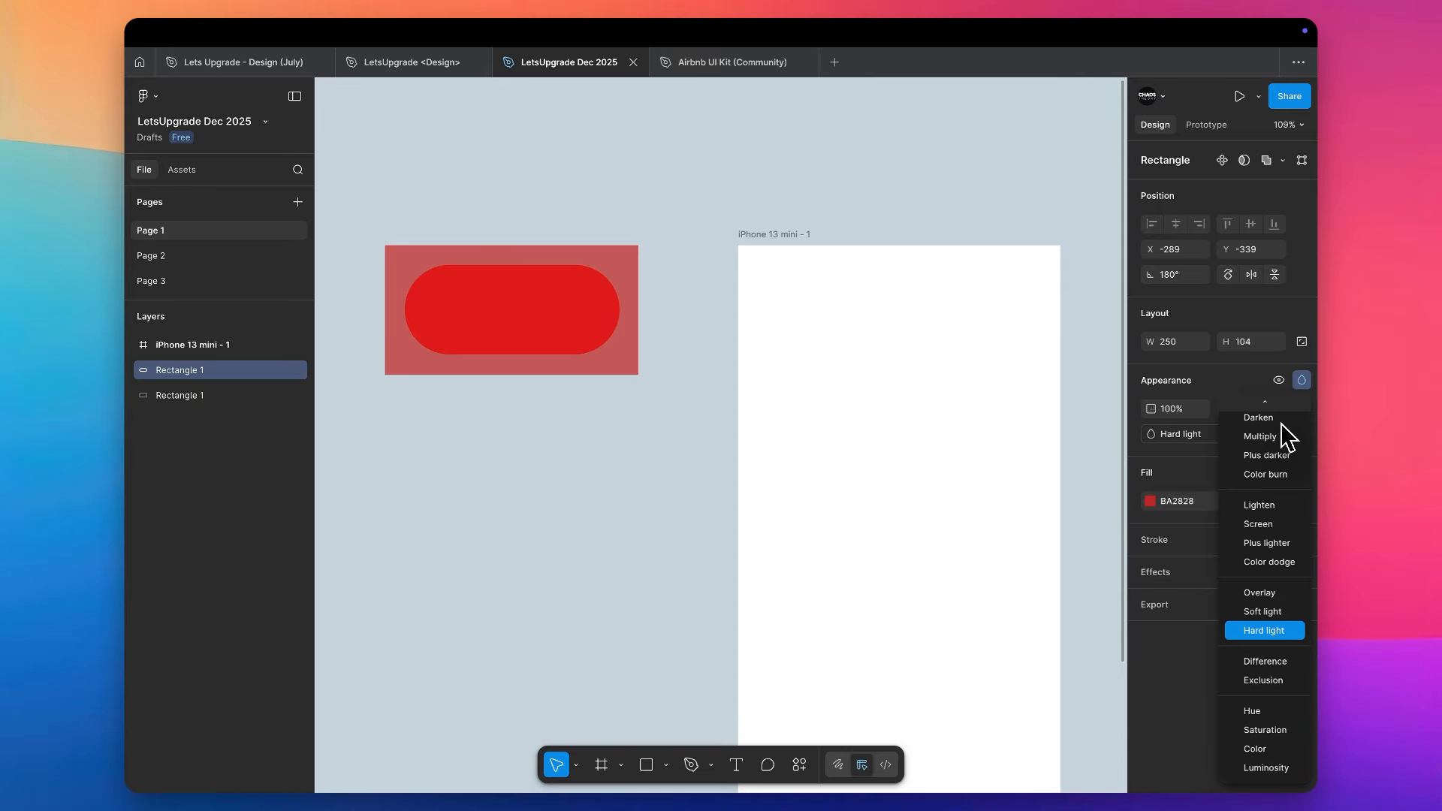
pyautogui.press('Down')
pyautogui.press('Up')
pyautogui.press('Up')
pyautogui.press('Up')
pyautogui.press('Up')
pyautogui.press('Up')
pyautogui.press('Up')
pyautogui.press('Up')
pyautogui.press('Up')
pyautogui.press('Up')
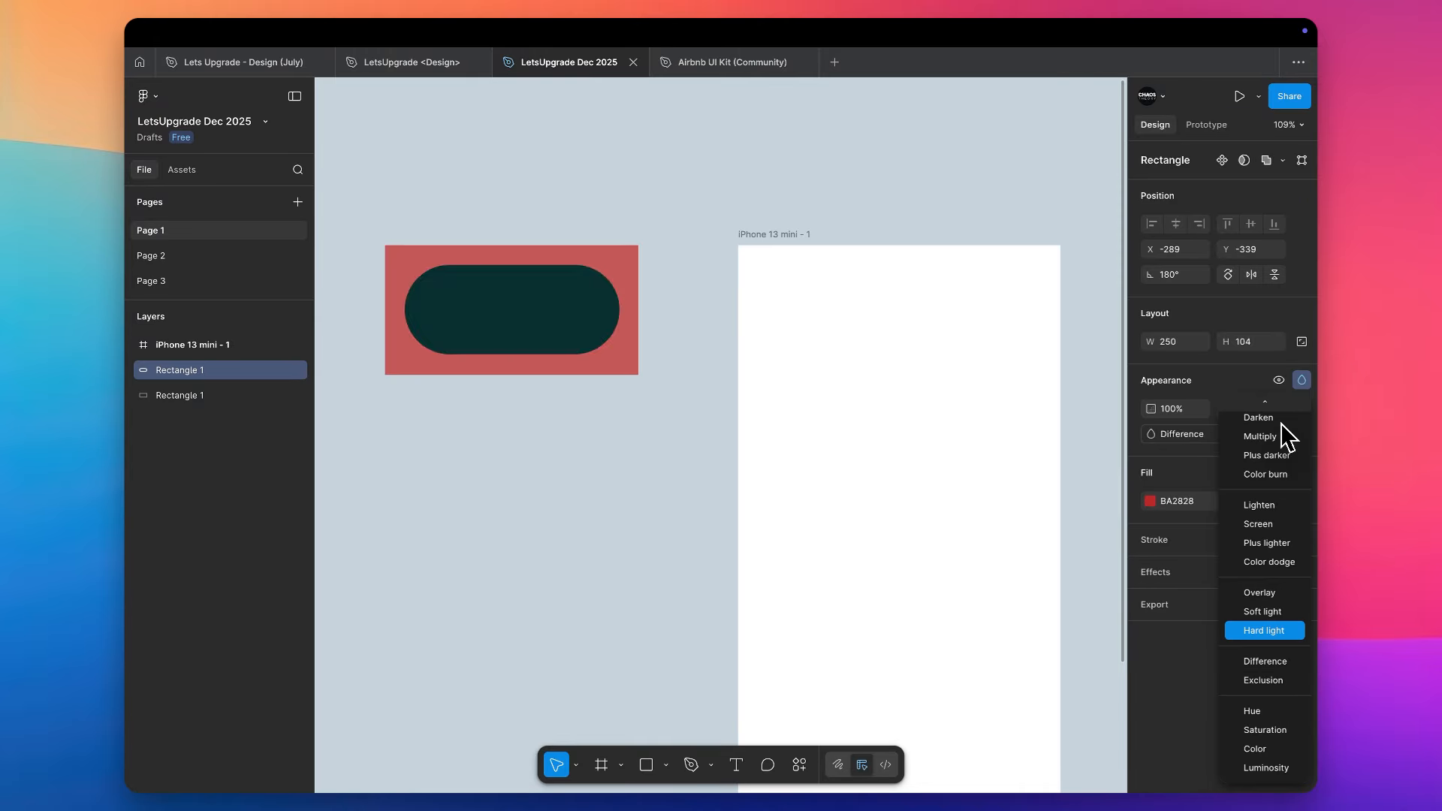
pyautogui.press('Up')
pyautogui.press('Up')
pyautogui.press('Up')
pyautogui.press('Up')
pyautogui.press('Up')
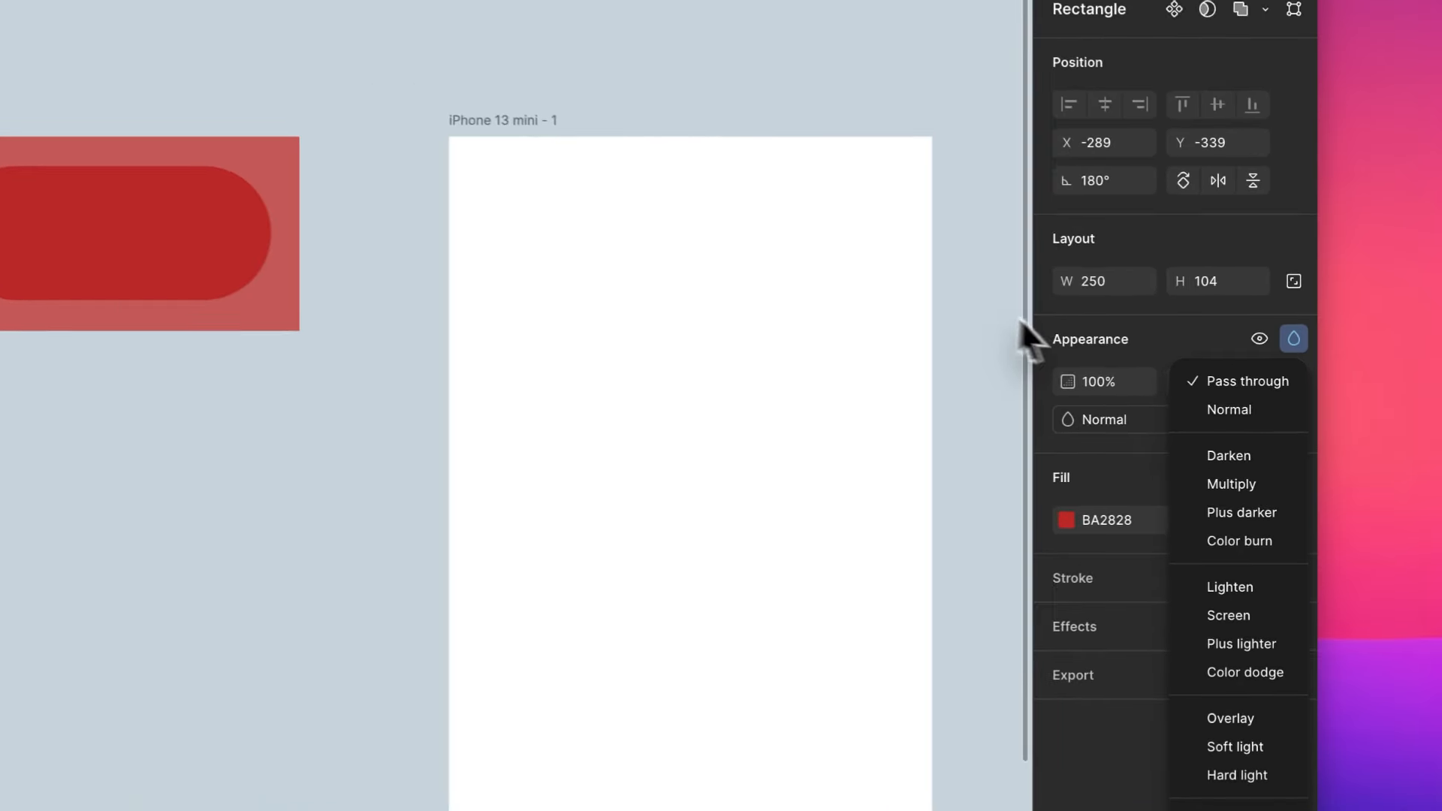
pyautogui.press('Return')
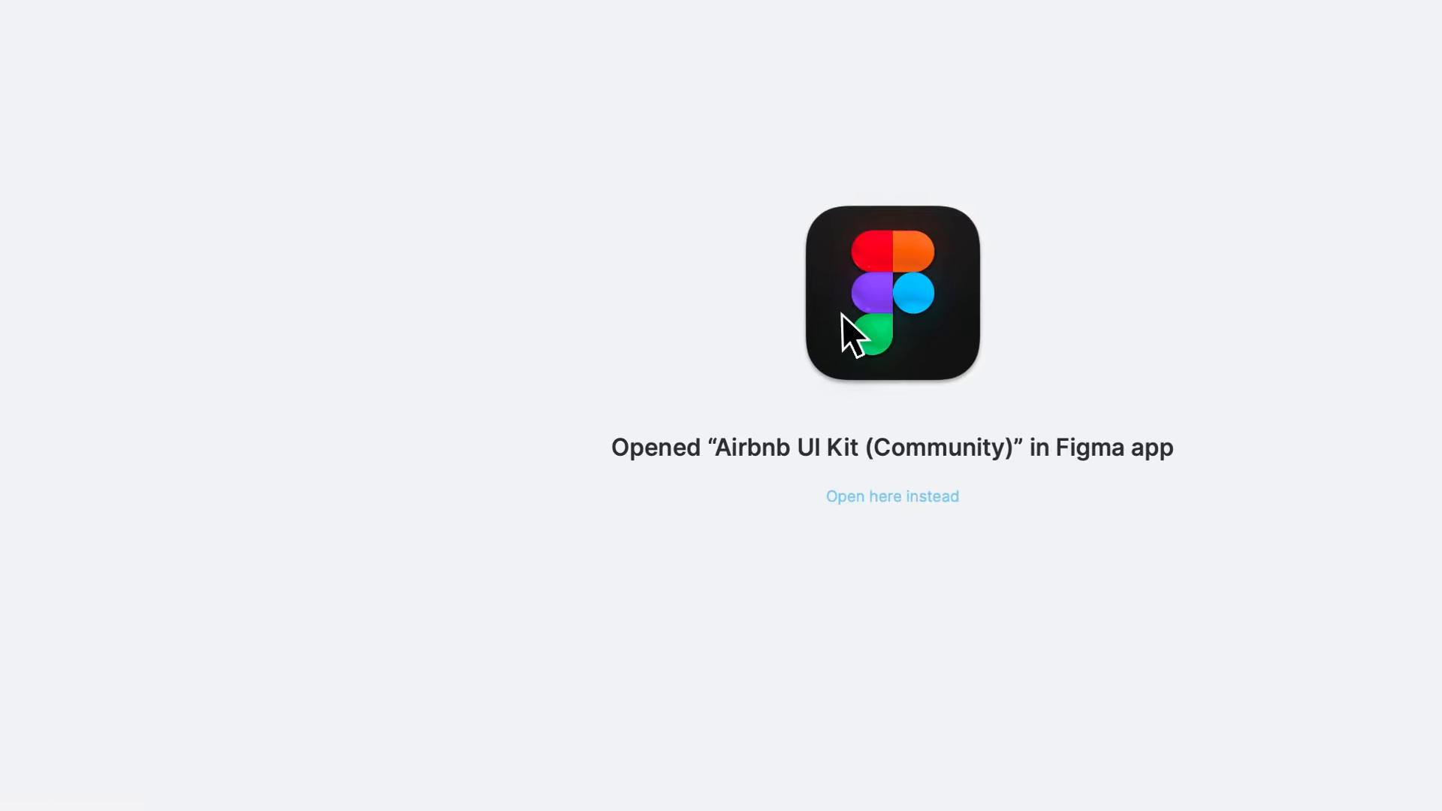
# - Switch to the browser, load pexels.com in a new tab and open the photo of a woman lying on horseback
pyautogui.press('super+t')
pyautogui.write('pexel')
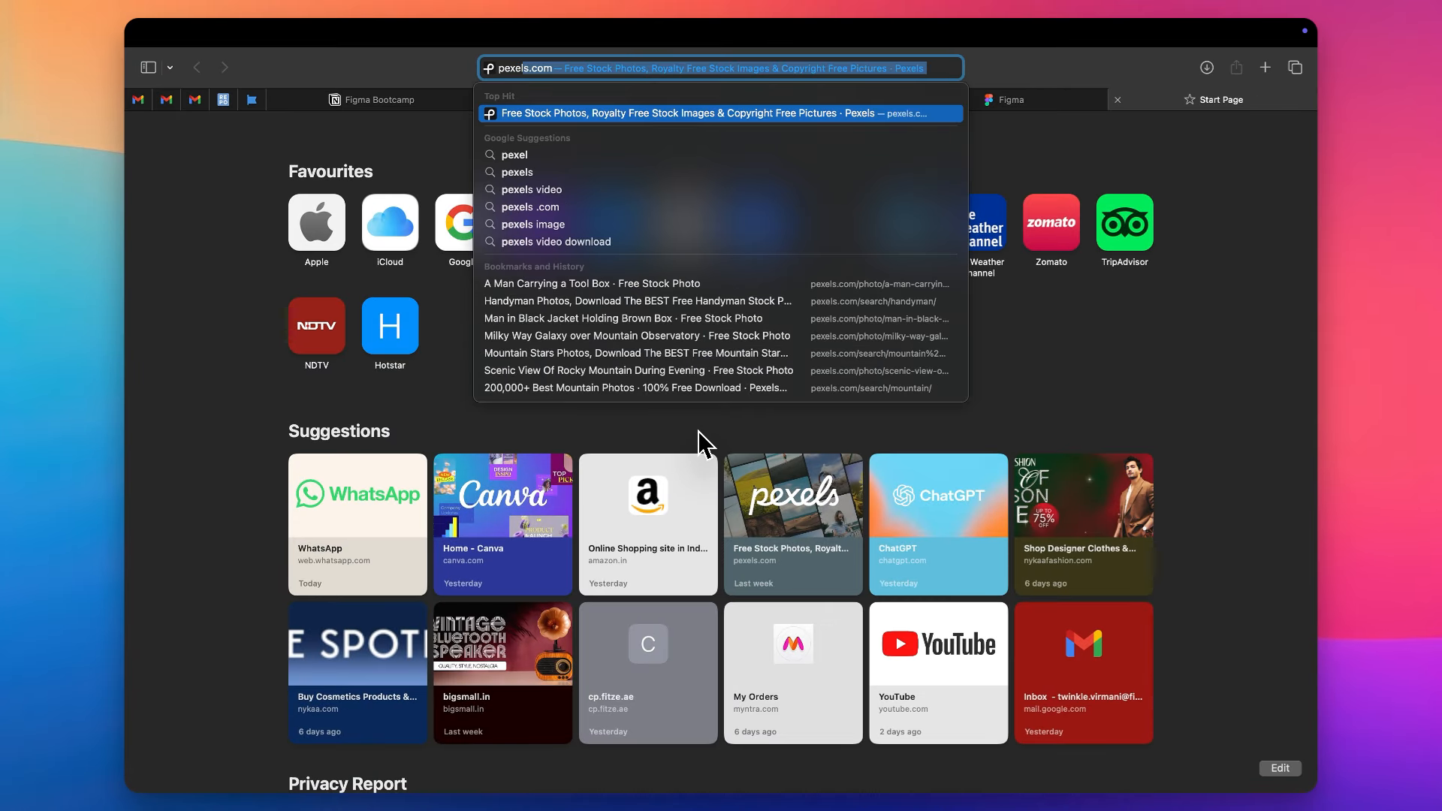
pyautogui.press('Return')
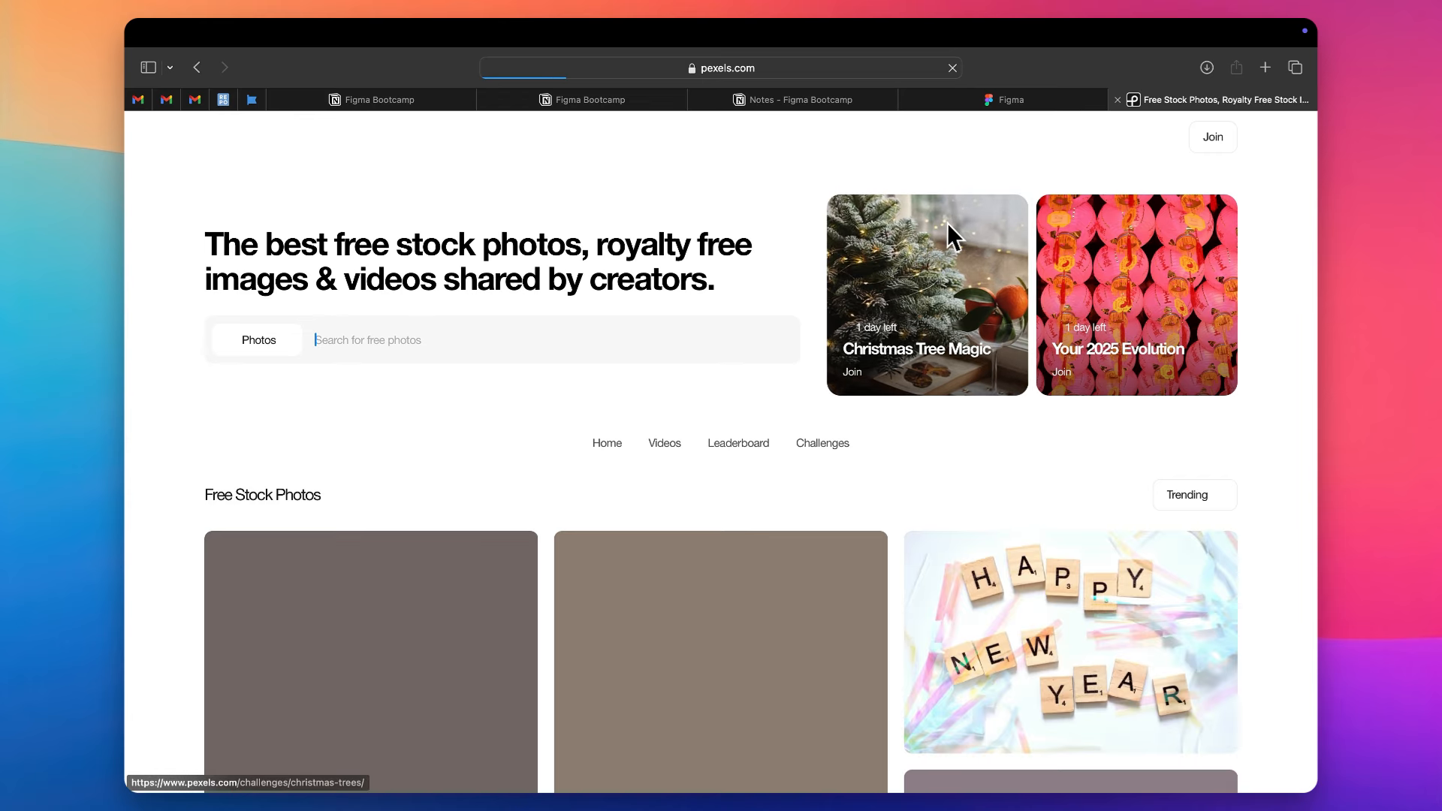
pyautogui.scroll(-5, 529, 323)
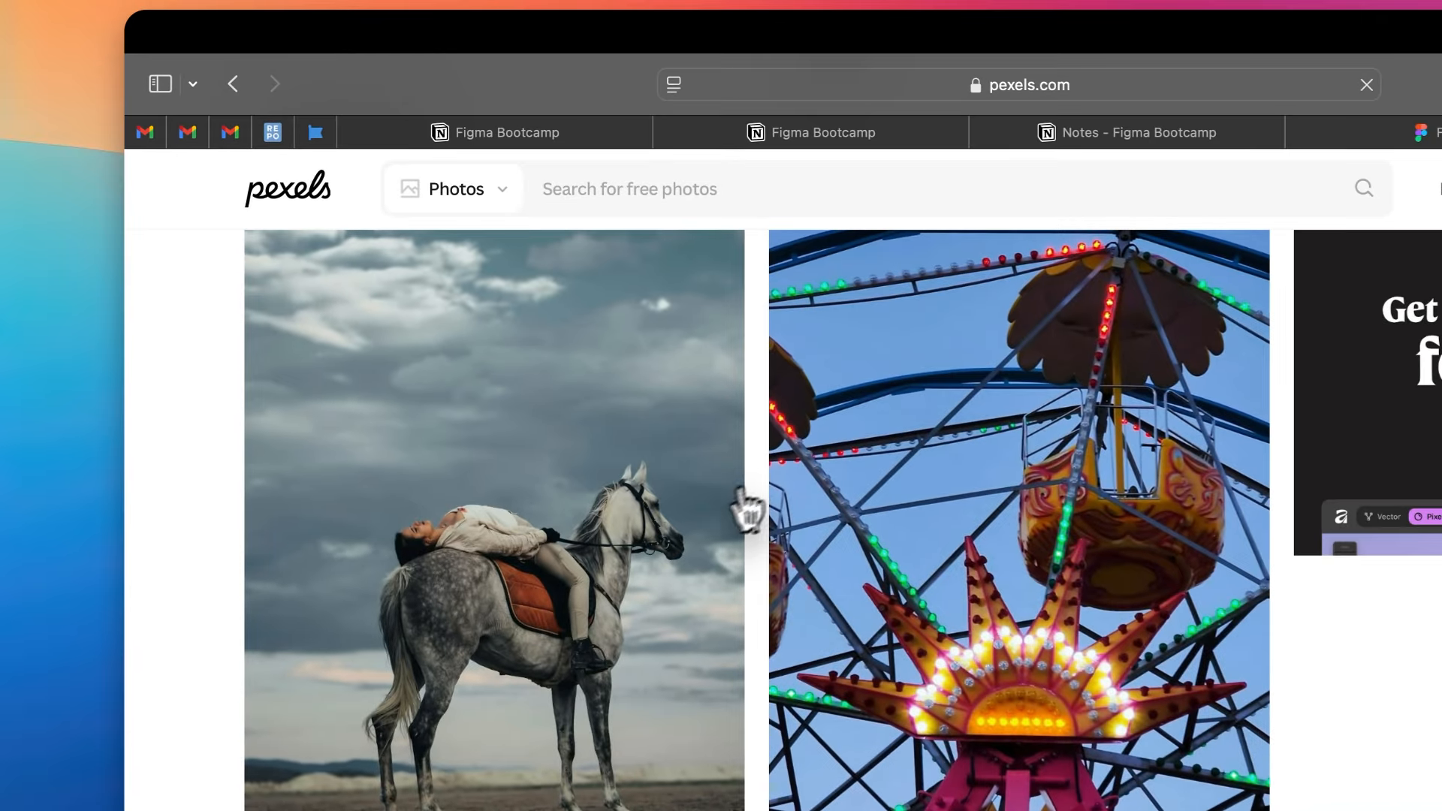
pyautogui.click(552, 426)
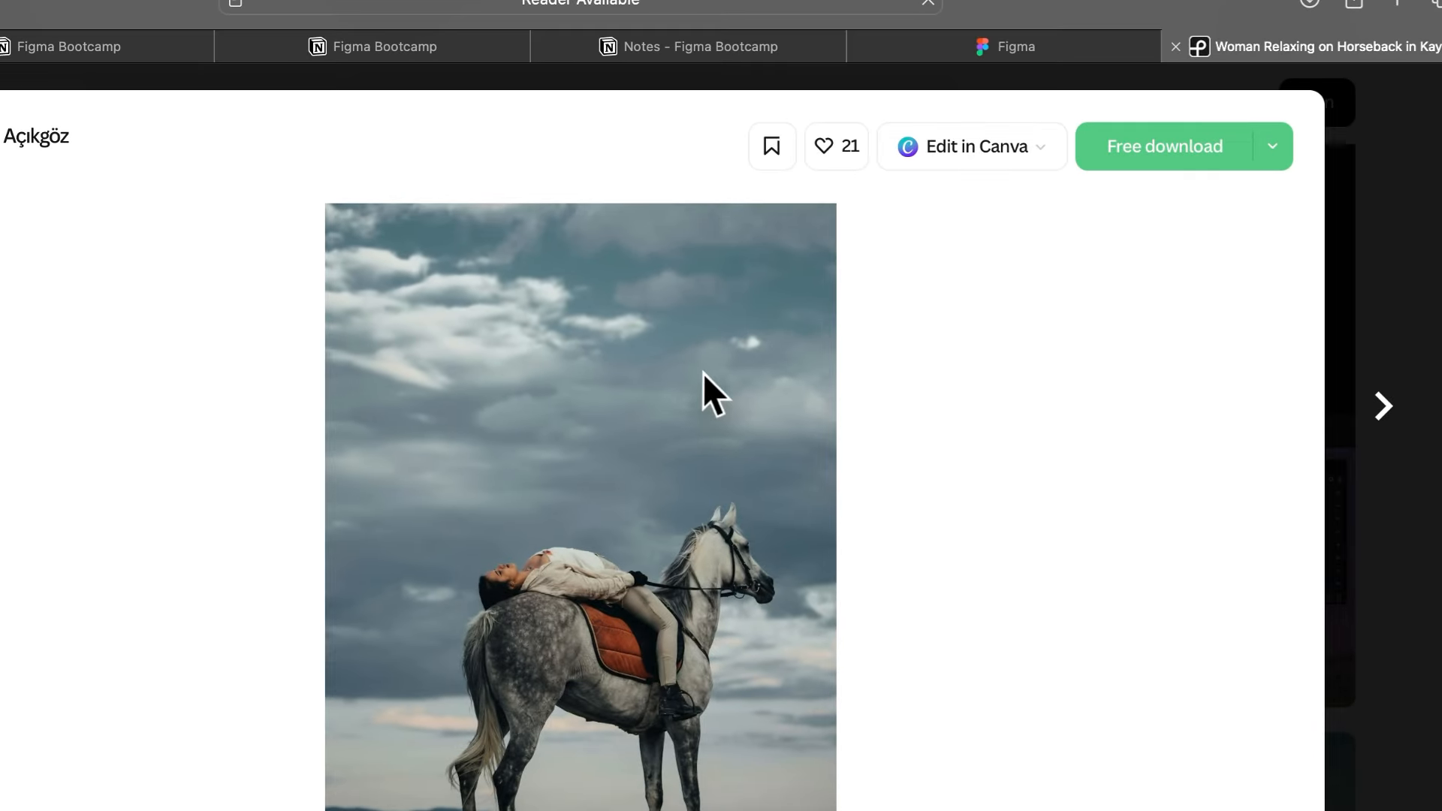
# - Copy the horseback photo and try to paste it into the Figma design file
pyautogui.rightClick(703, 373)
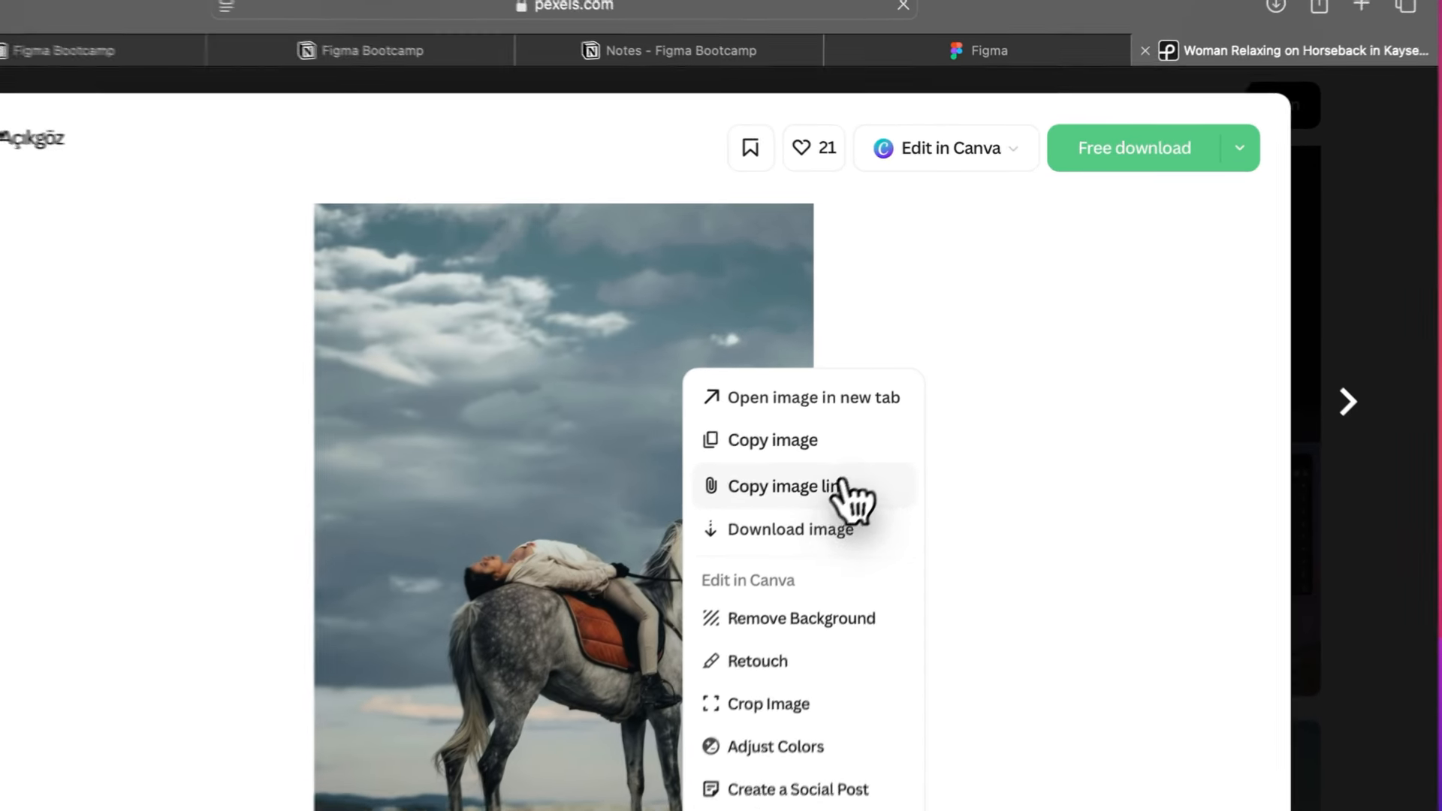
pyautogui.click(885, 370)
pyautogui.hotkey('ctrl', 'Left')
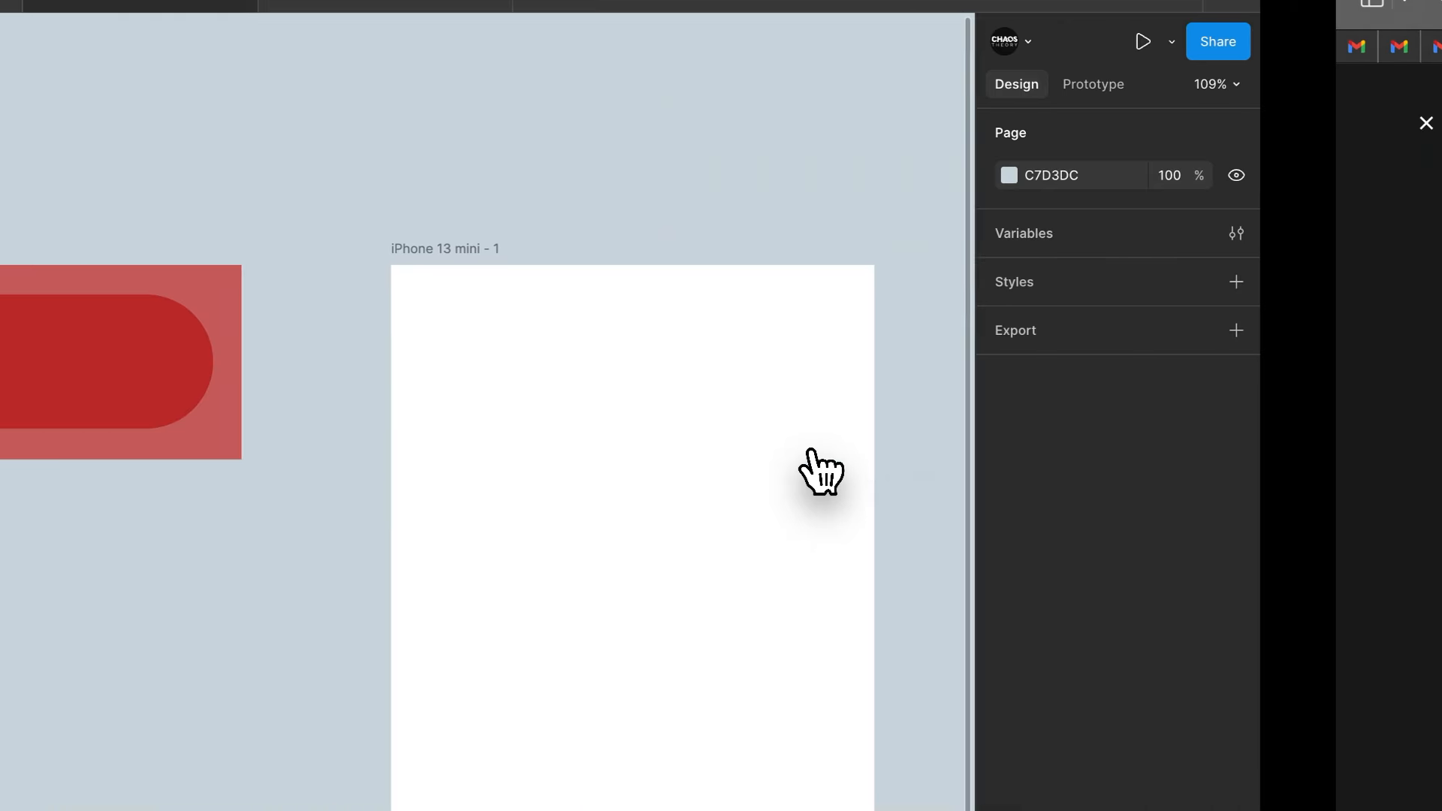
pyautogui.press('super+v')
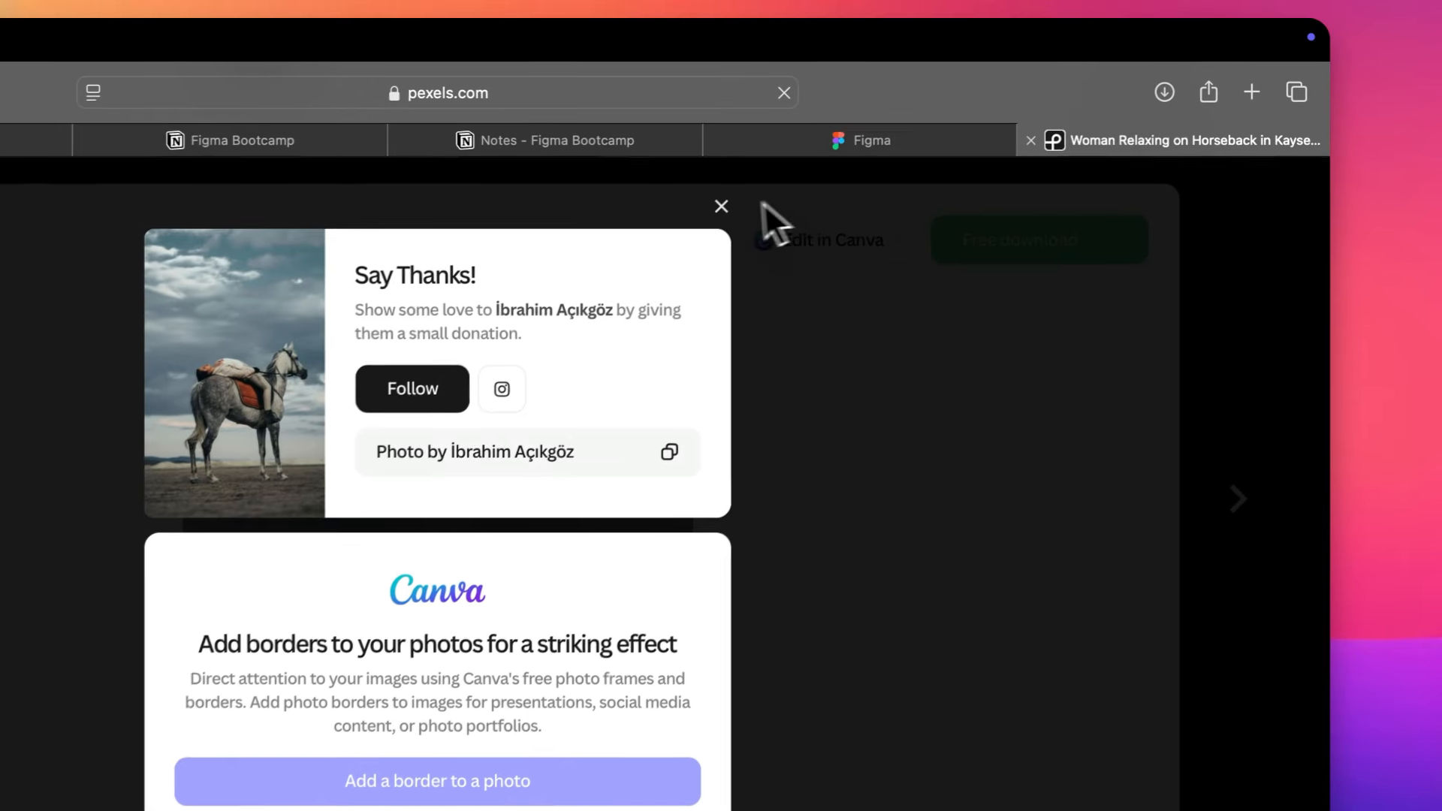
pyautogui.click(721, 203)
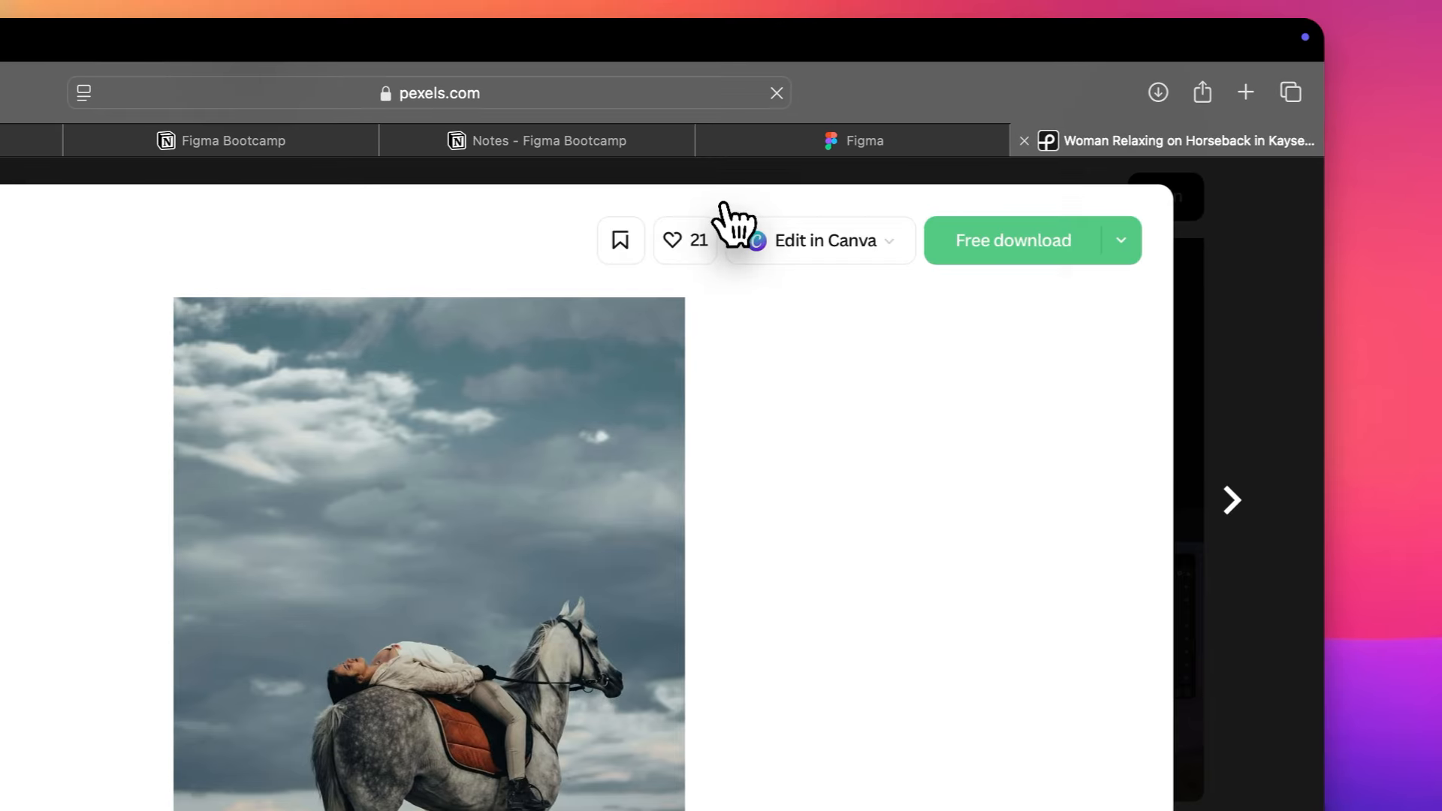
# - Open the related photo of a white horse eating golden grass, download it and dismiss the donation dialog
pyautogui.scroll(-5, 1267, 308)
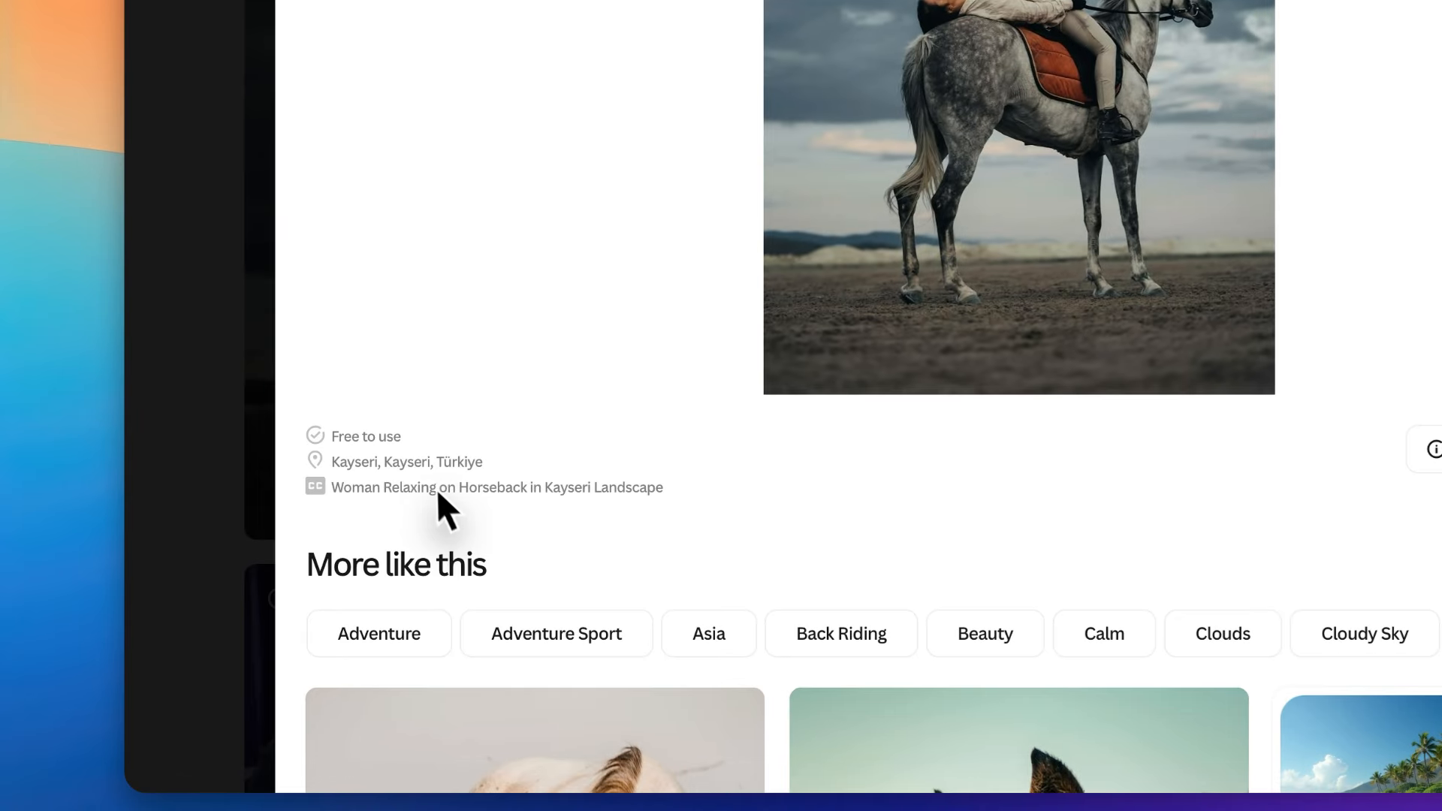
pyautogui.scroll(-5, 526, 518)
pyautogui.click(657, 536)
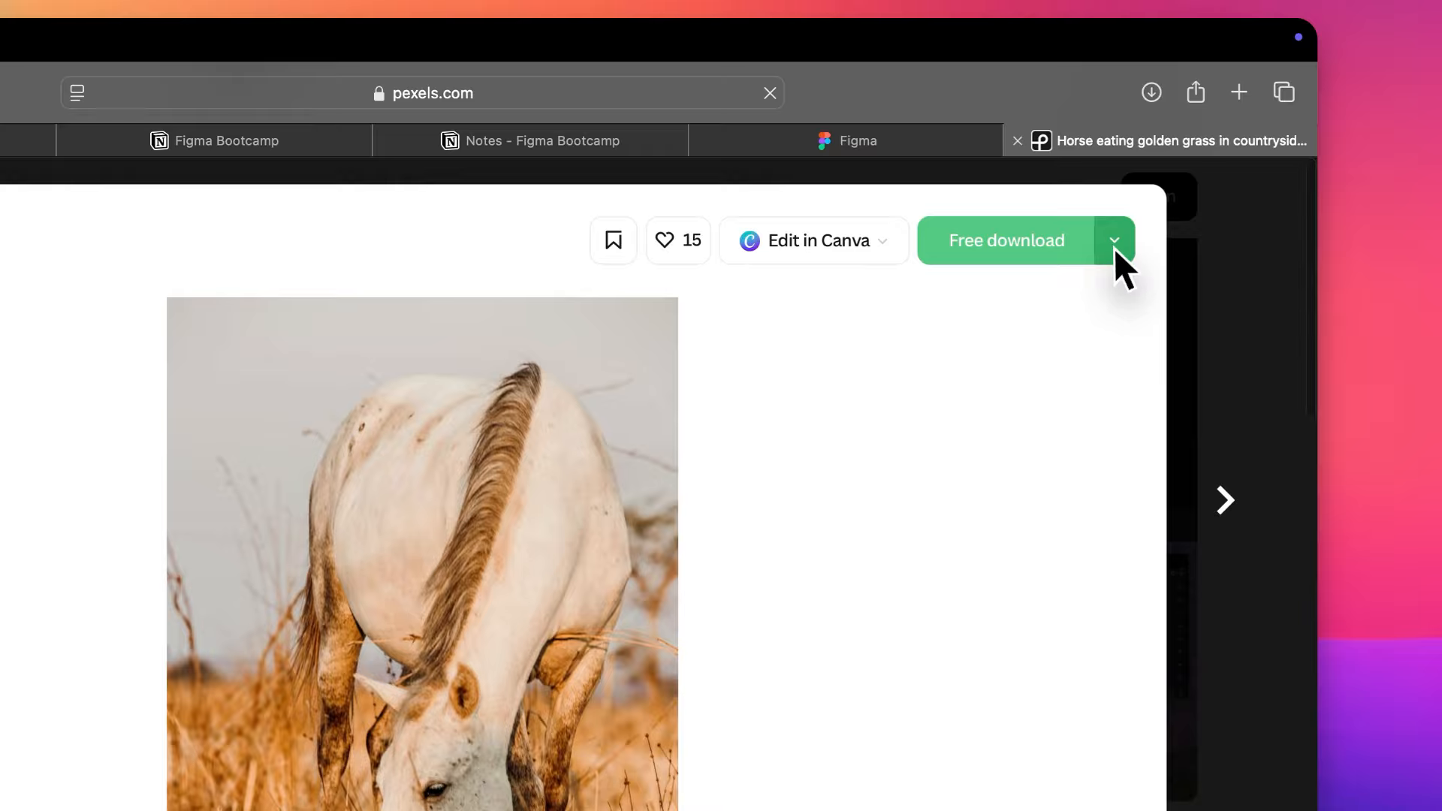
pyautogui.click(1061, 244)
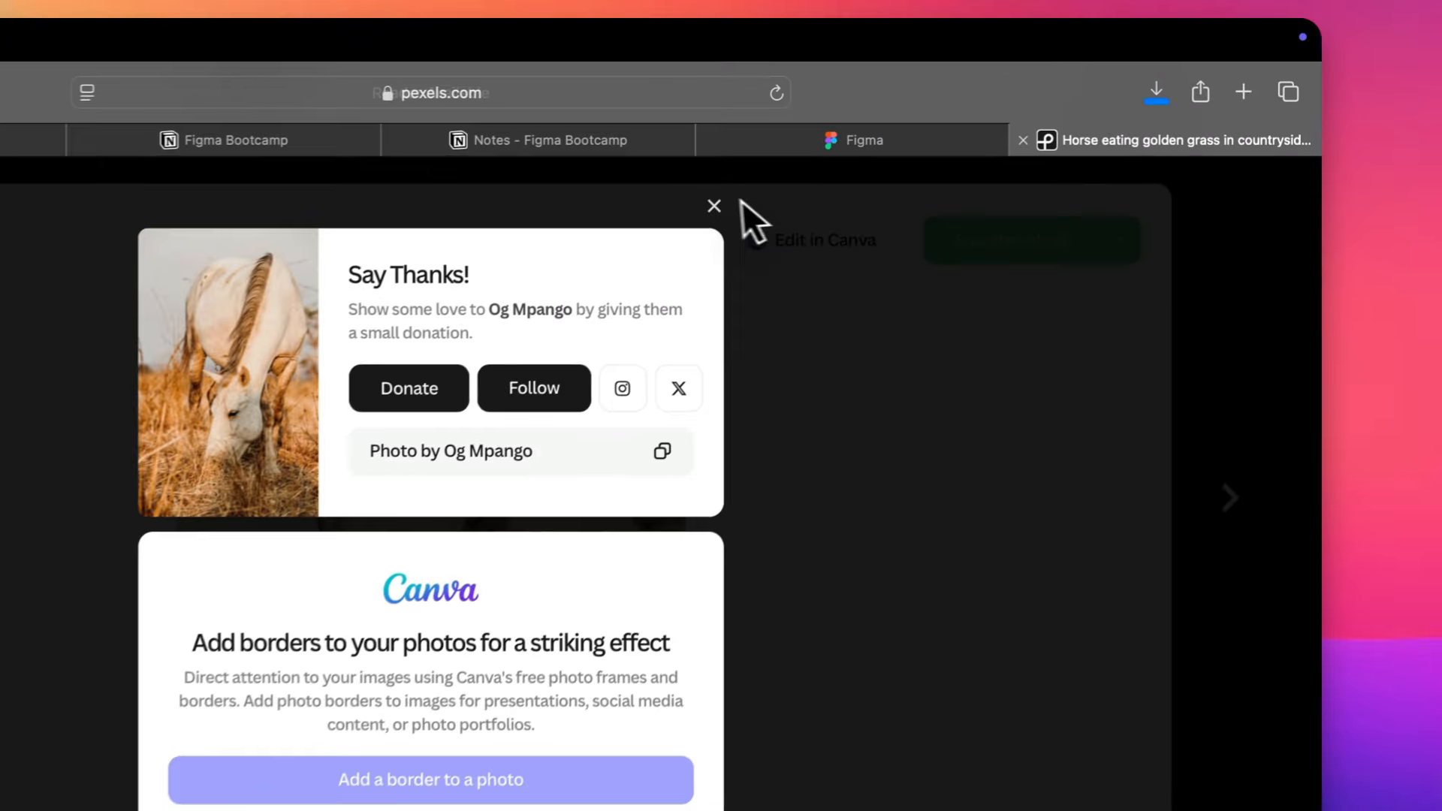
pyautogui.click(714, 206)
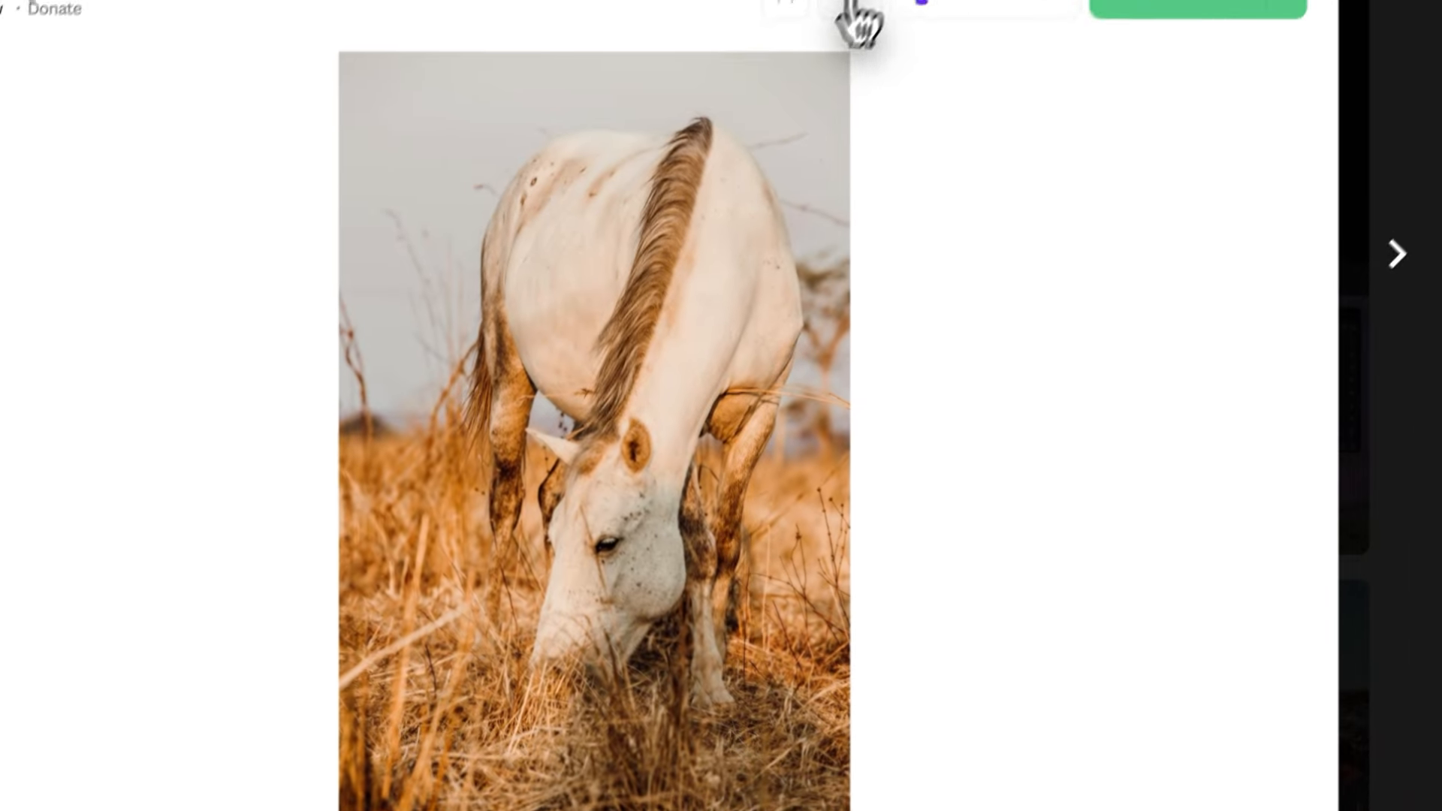
# - Try to copy the grazing horse photo directly from its Pexels page
pyautogui.rightClick(482, 605)
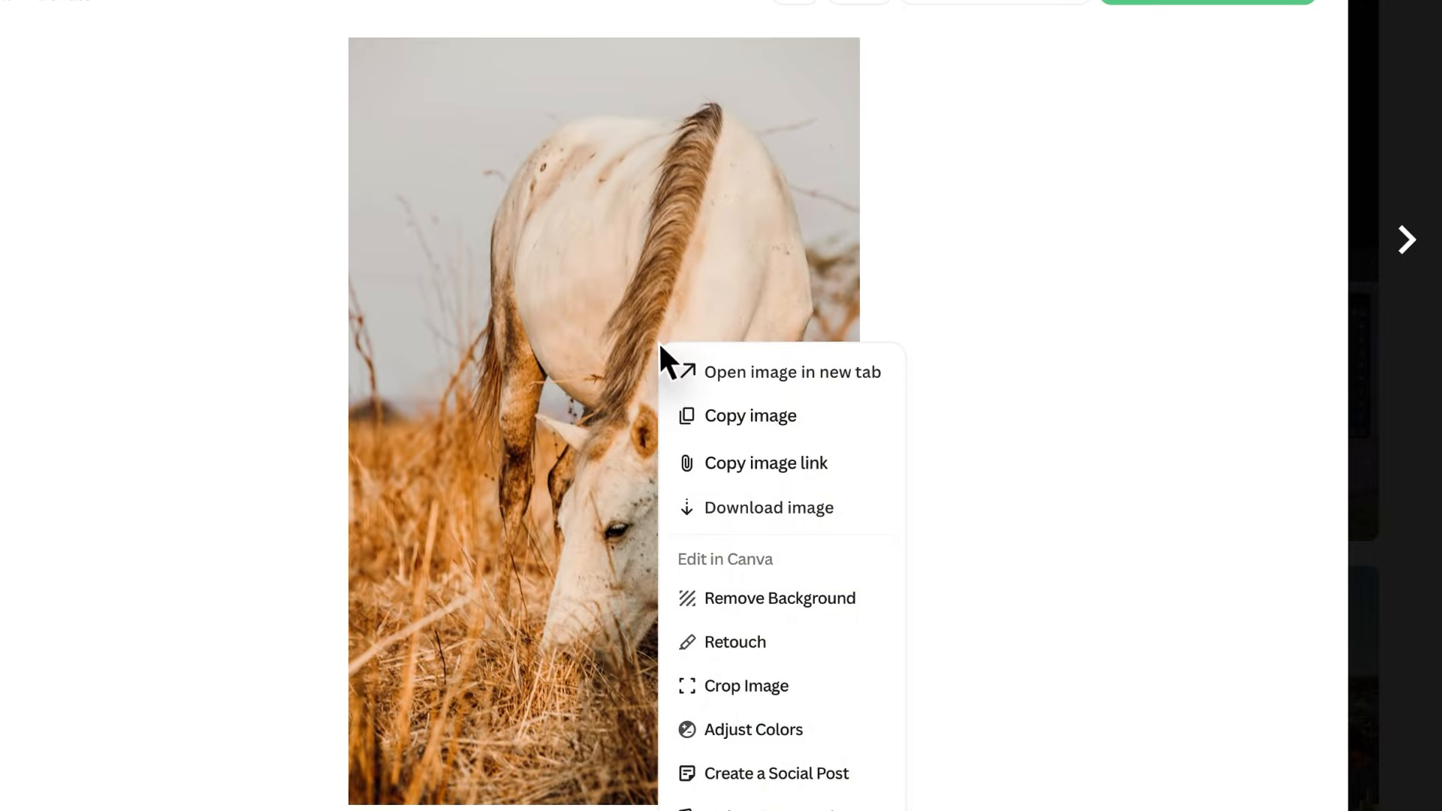
pyautogui.click(732, 417)
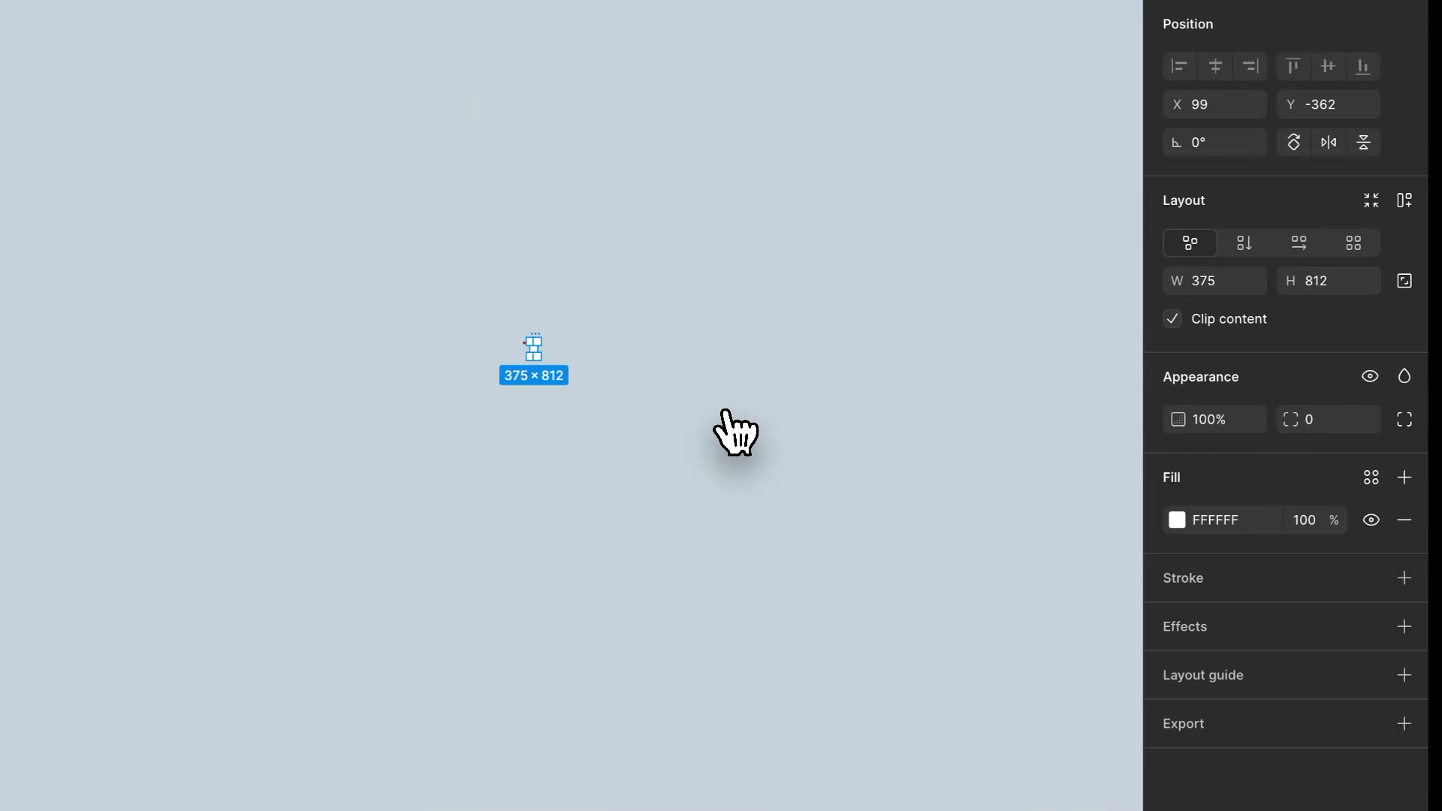
pyautogui.click(492, 370)
# - Use the Image/video tool to place the downloaded grazing horse JPEG from the Downloads folder on the canvas beside the frame
pyautogui.scroll(5, 491, 370)
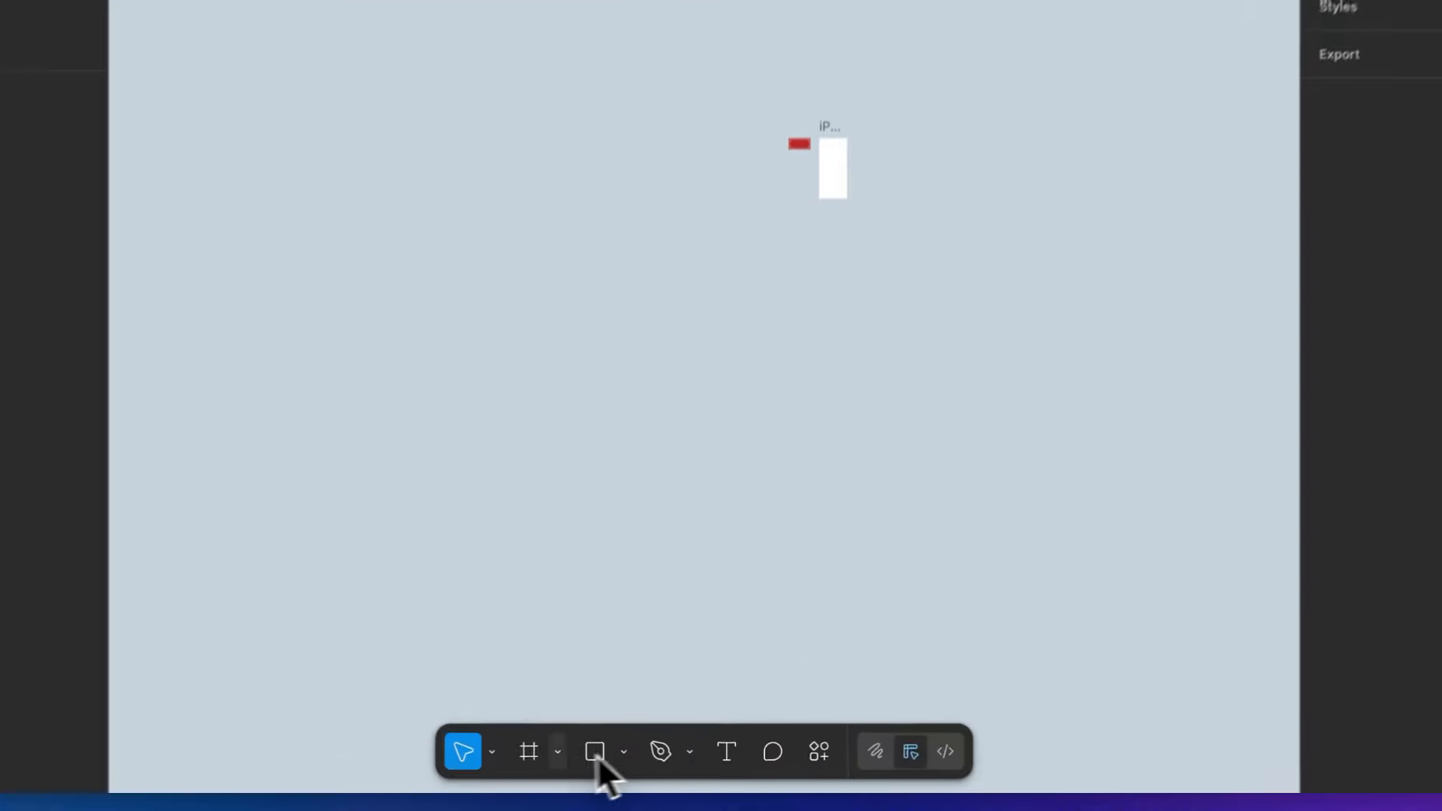
pyautogui.click(621, 765)
pyautogui.click(621, 765)
pyautogui.click(666, 765)
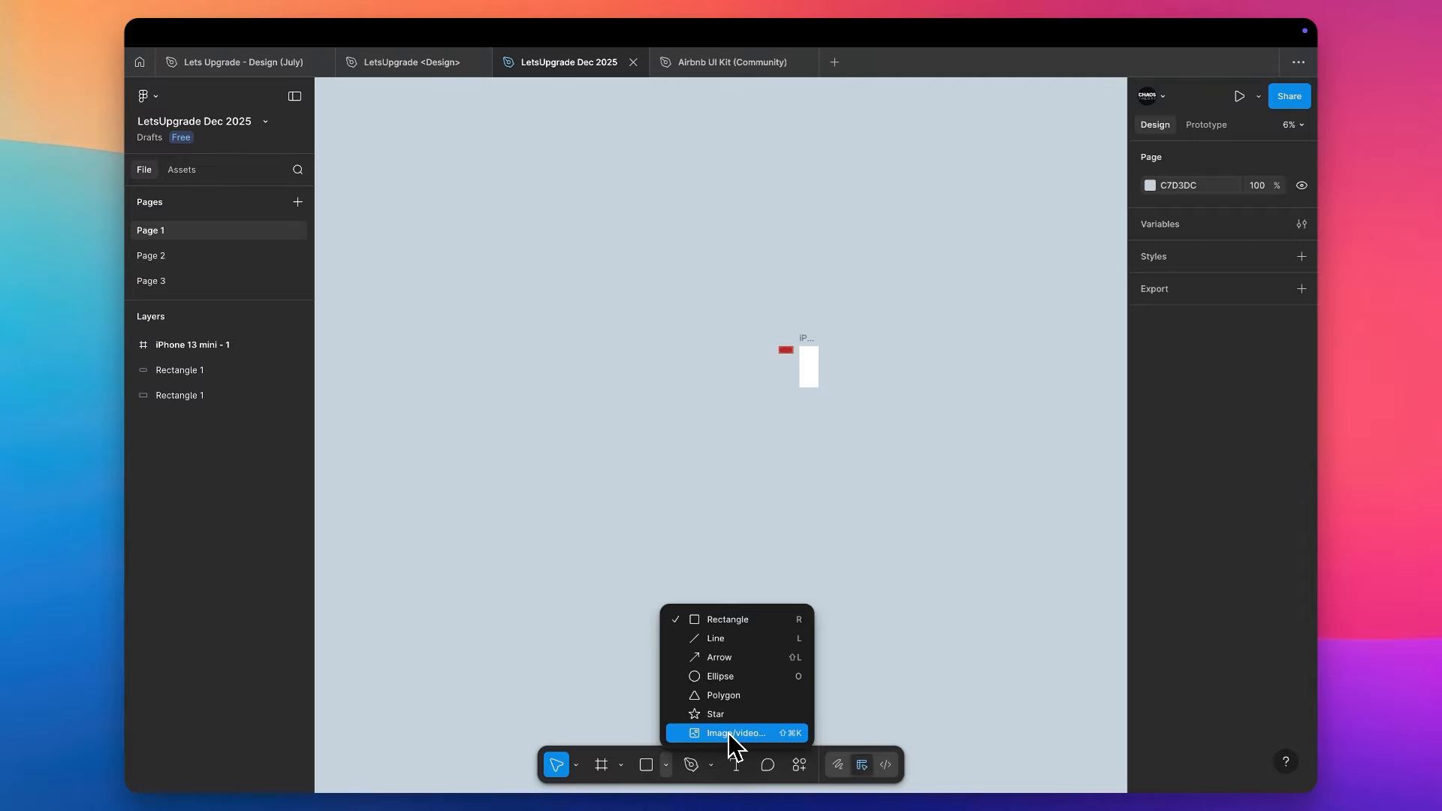
pyautogui.hotkey('ctrl', 'Left')
pyautogui.hotkey('ctrl', 'Right')
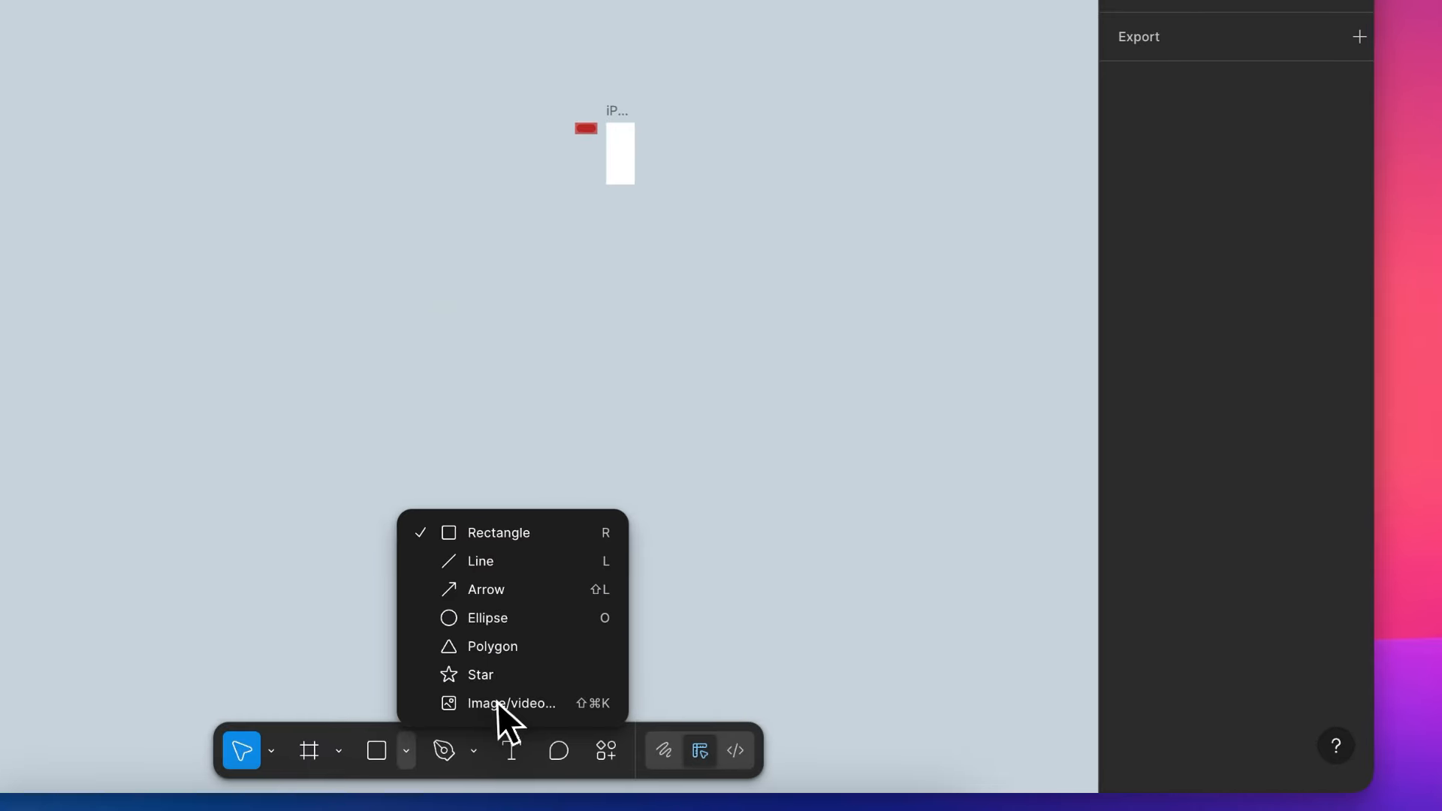
pyautogui.click(792, 565)
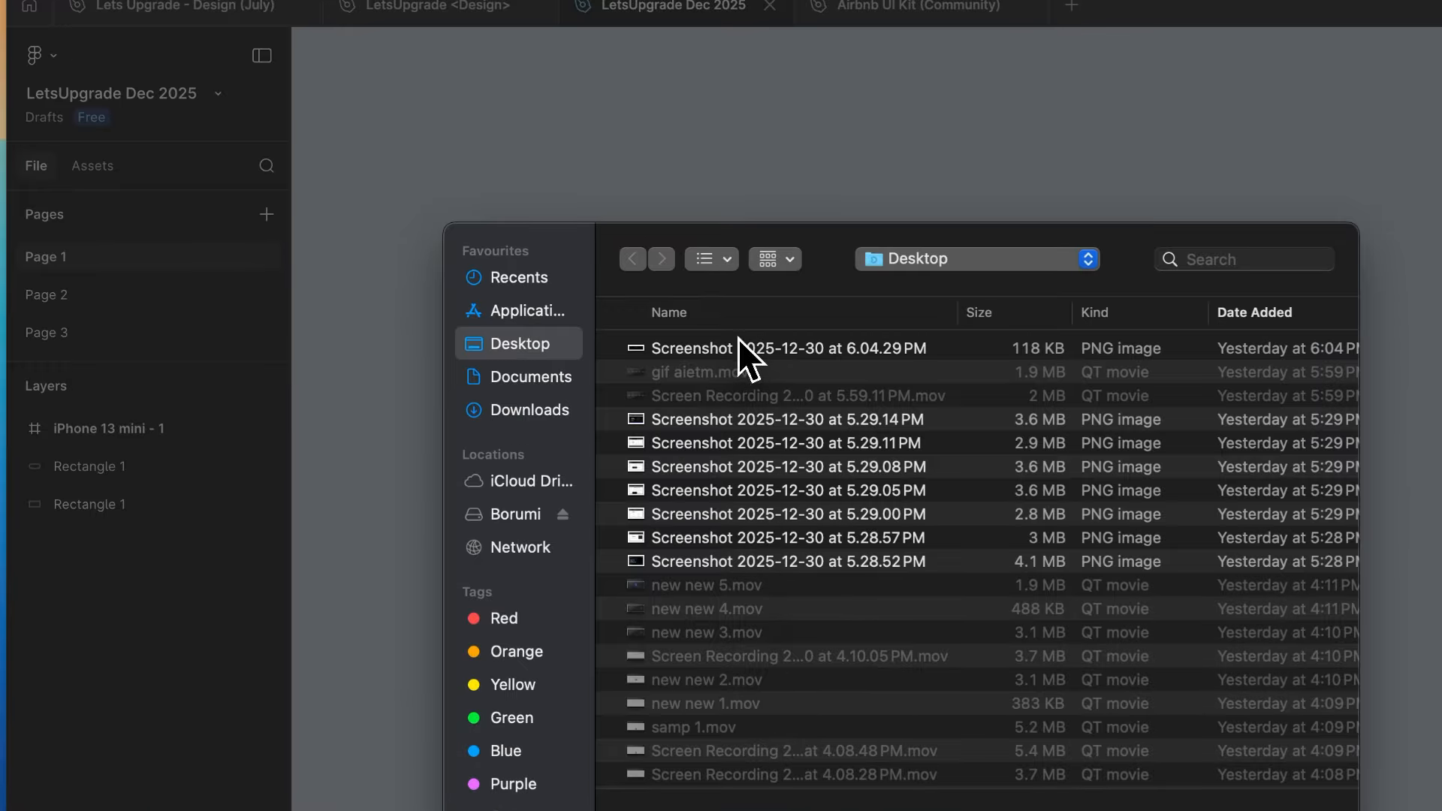
pyautogui.click(500, 413)
pyautogui.doubleClick(691, 340)
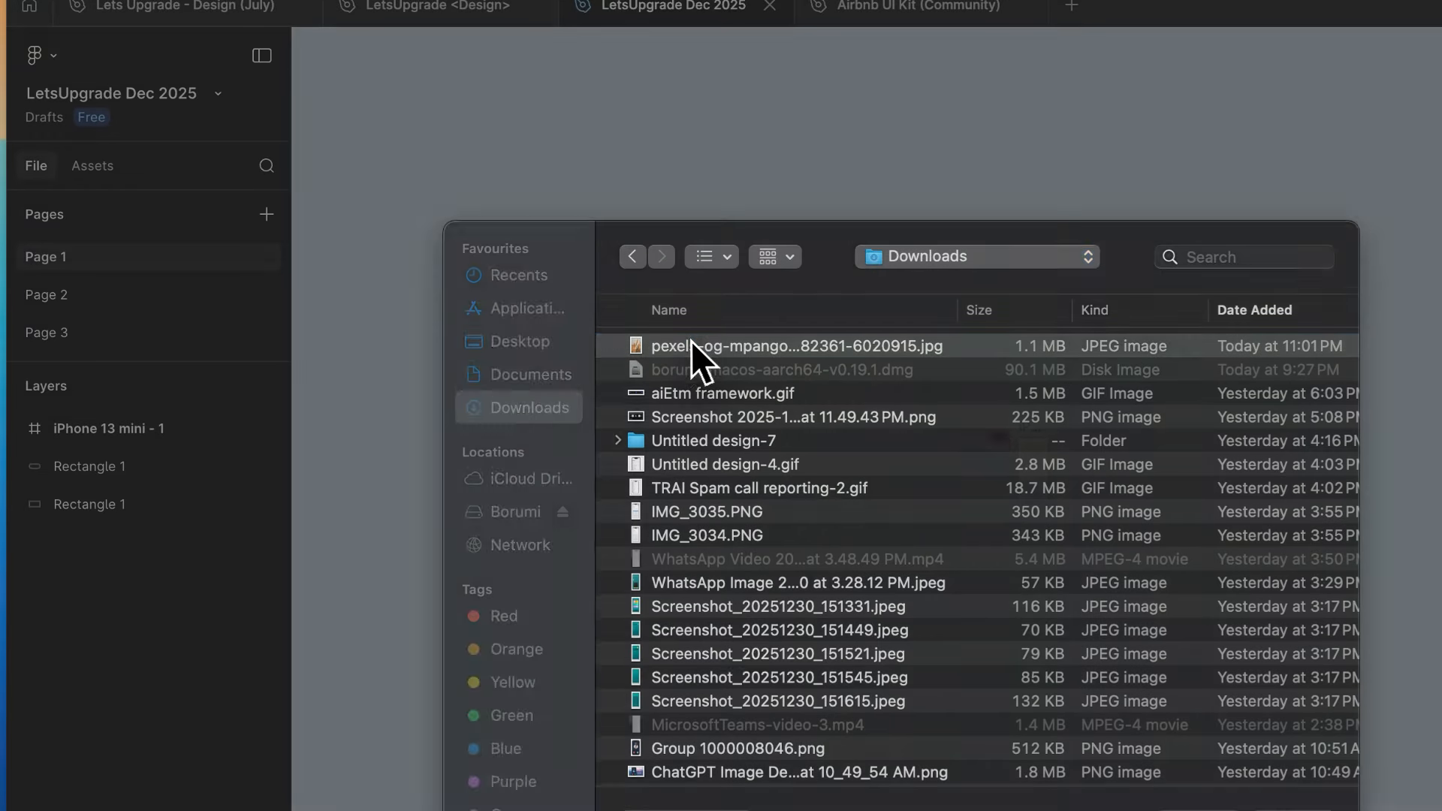
pyautogui.click(751, 502)
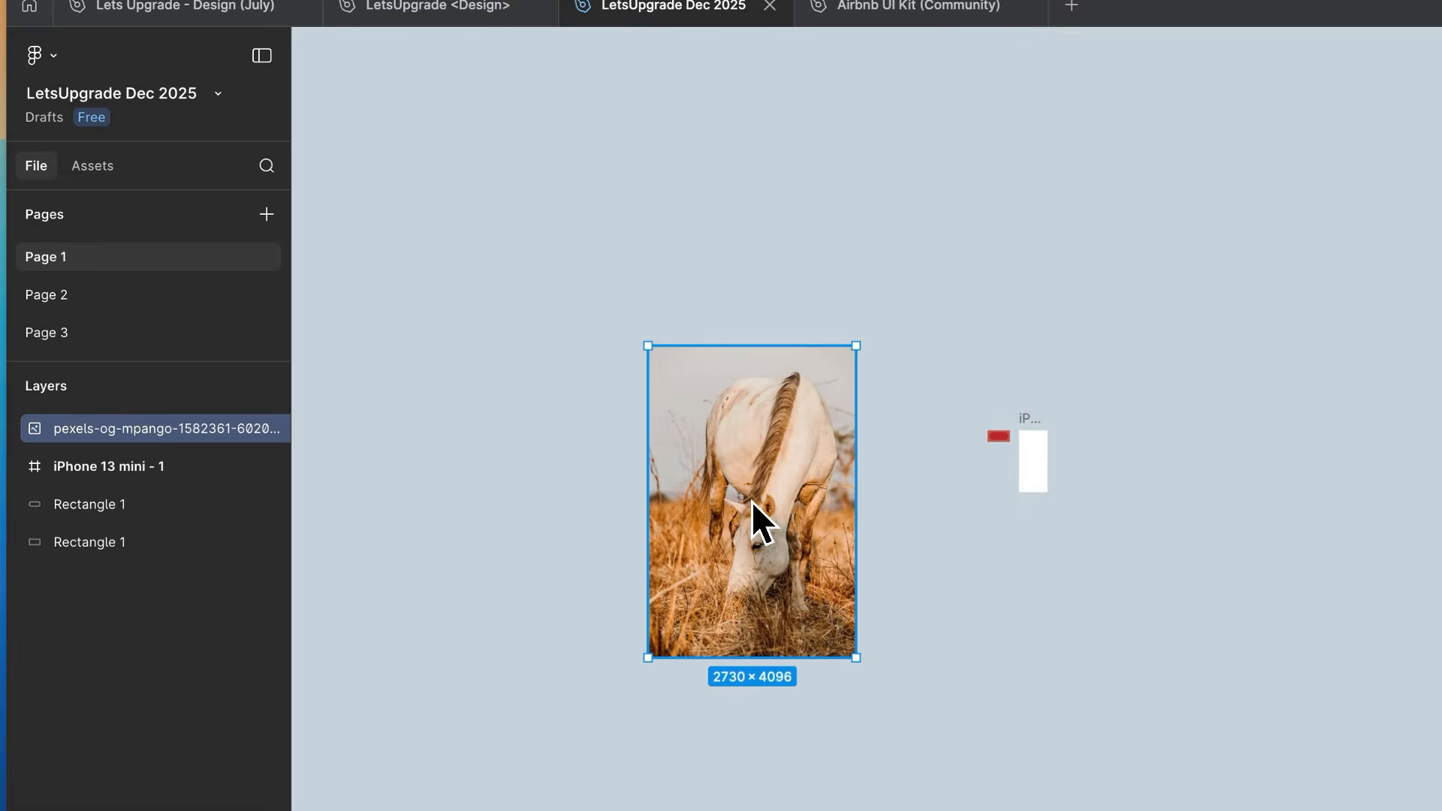
# - Move the horse photo into the iPhone 13 mini frame and center it horizontally and vertically
pyautogui.scroll(4, 792, 520)
pyautogui.moveTo(751, 510); pyautogui.dragTo(1213, 419)
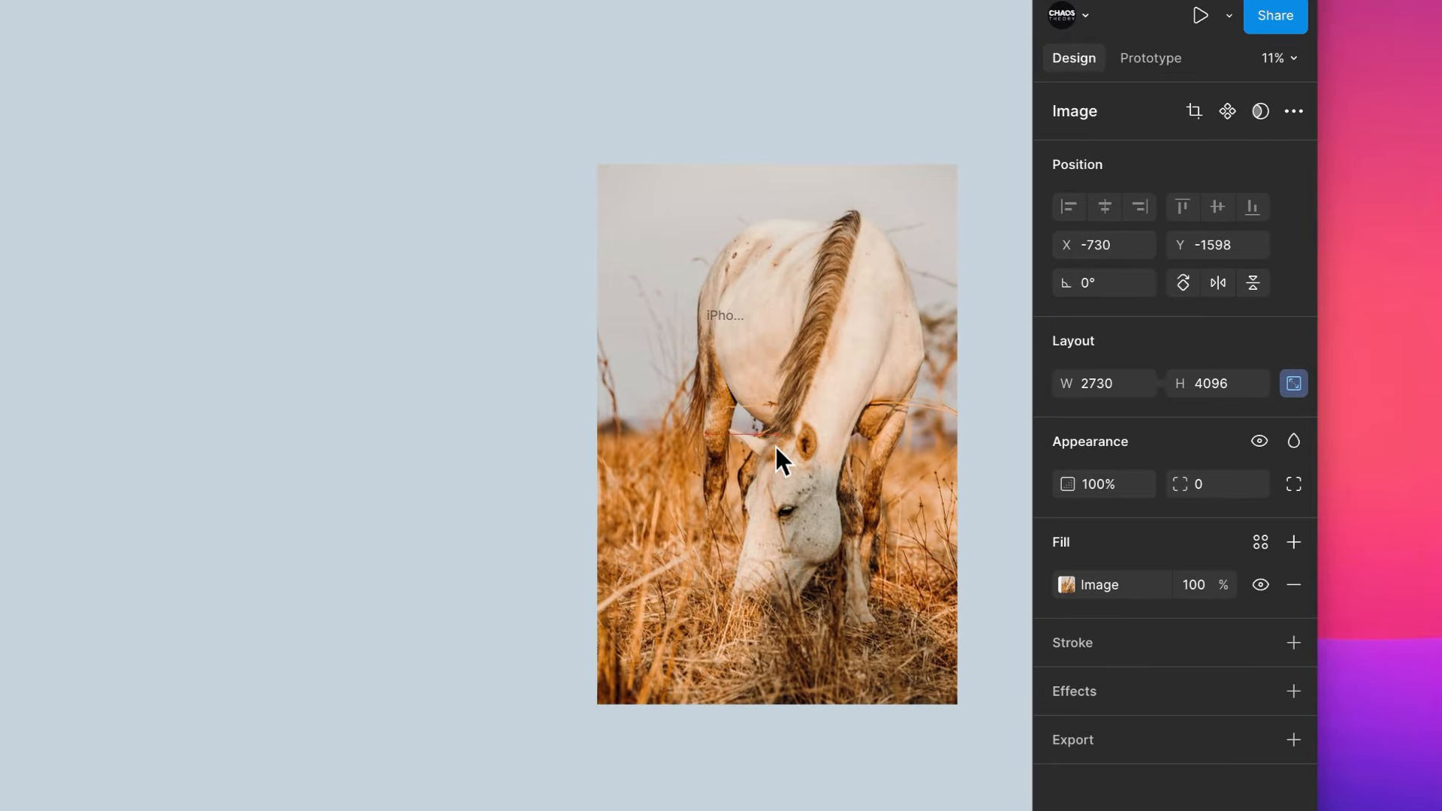
pyautogui.moveTo(736, 390); pyautogui.dragTo(725, 383)
pyautogui.click(1118, 326)
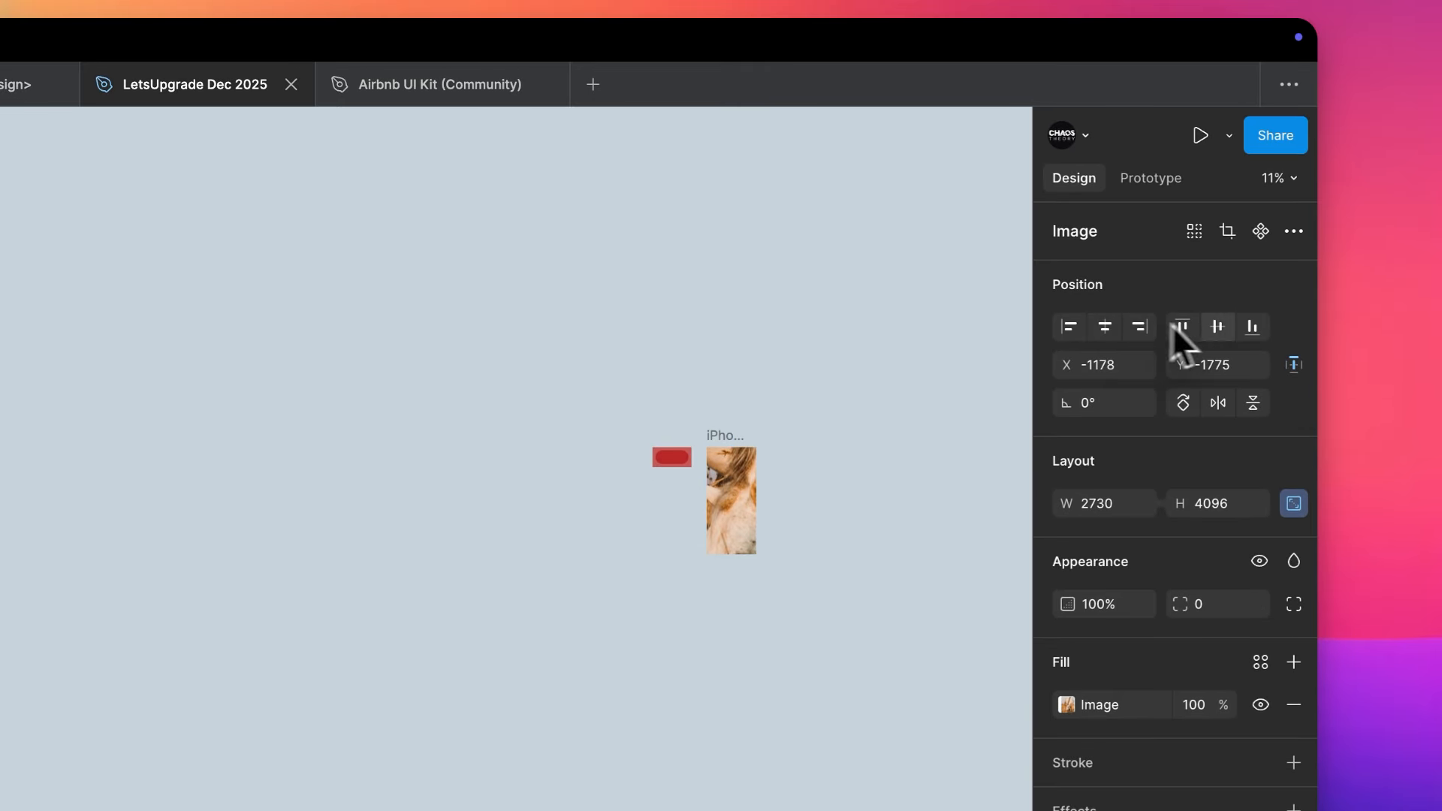
pyautogui.click(1215, 327)
pyautogui.scroll(3, 820, 413)
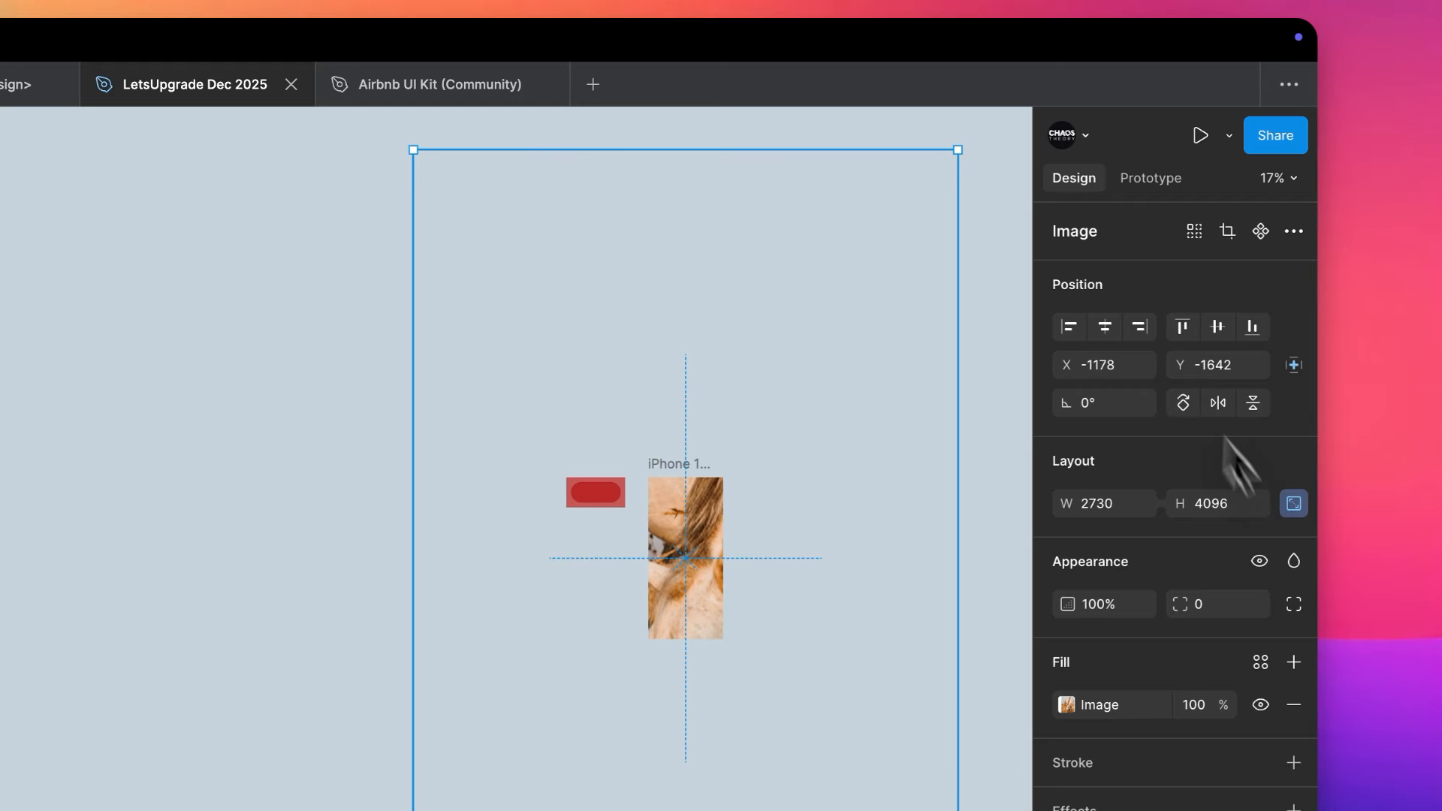
# - Scale the horse photo down proportionally around its center to 542 × 812 so it matches the frame's height
pyautogui.moveTo(703, 148); pyautogui.dragTo(697, 479)
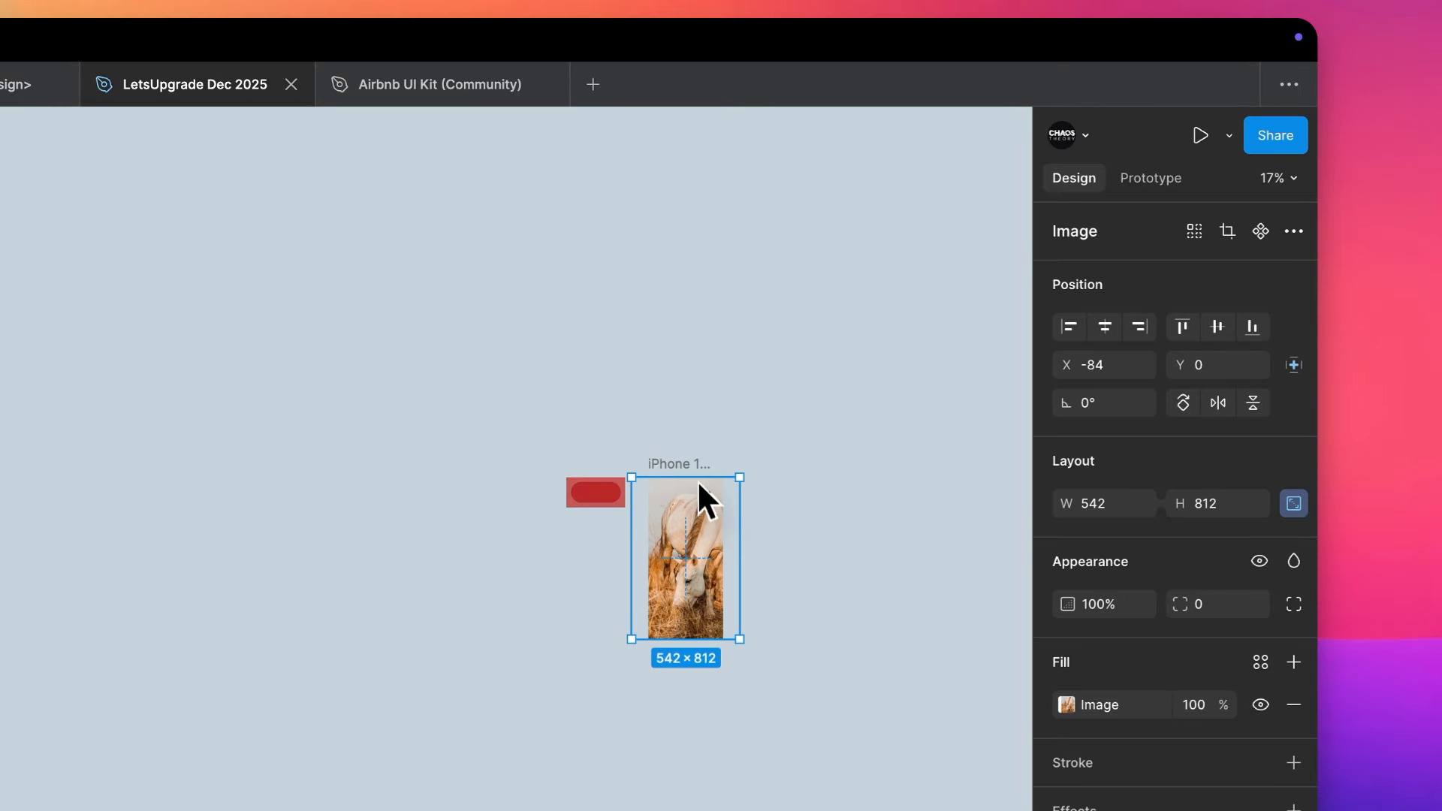
pyautogui.scroll(8, 697, 476)
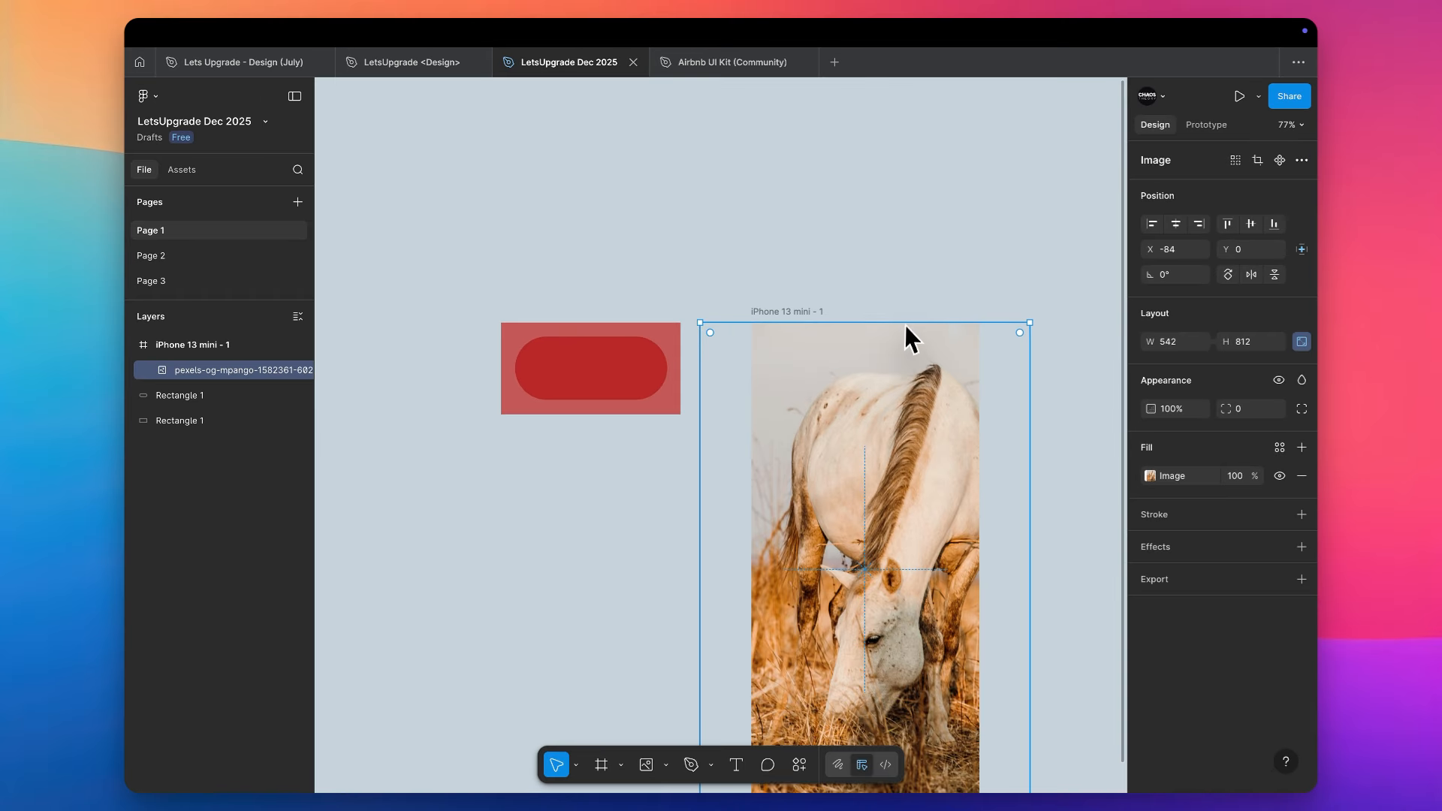
pyautogui.scroll(-5, 905, 326)
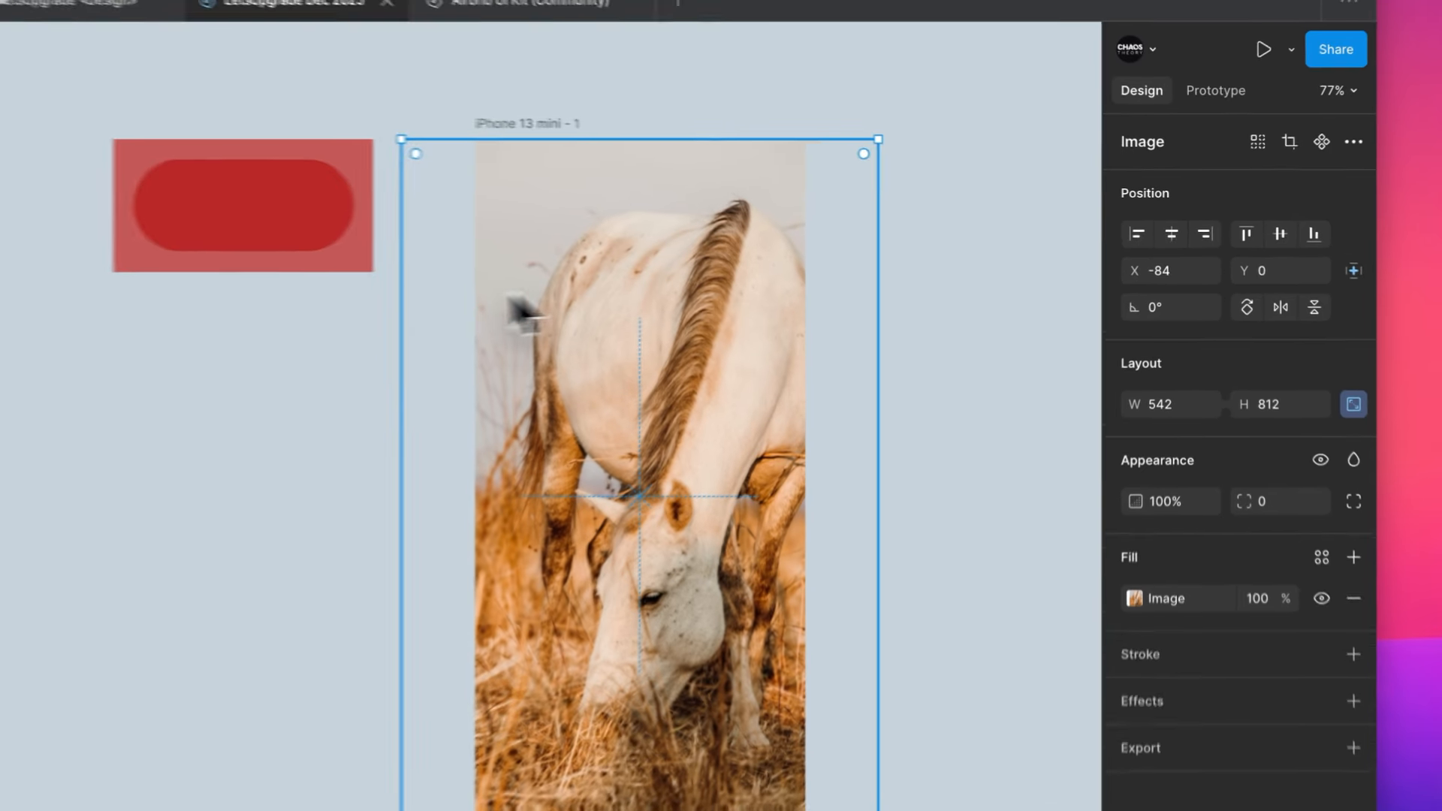
# - Move the rounded dark red rectangle onto the horse photo inside the frame and widen it to 369
pyautogui.moveTo(545, 222); pyautogui.dragTo(759, 258)
pyautogui.moveTo(547, 288); pyautogui.dragTo(570, 381)
pyautogui.moveTo(665, 373); pyautogui.dragTo(775, 371)
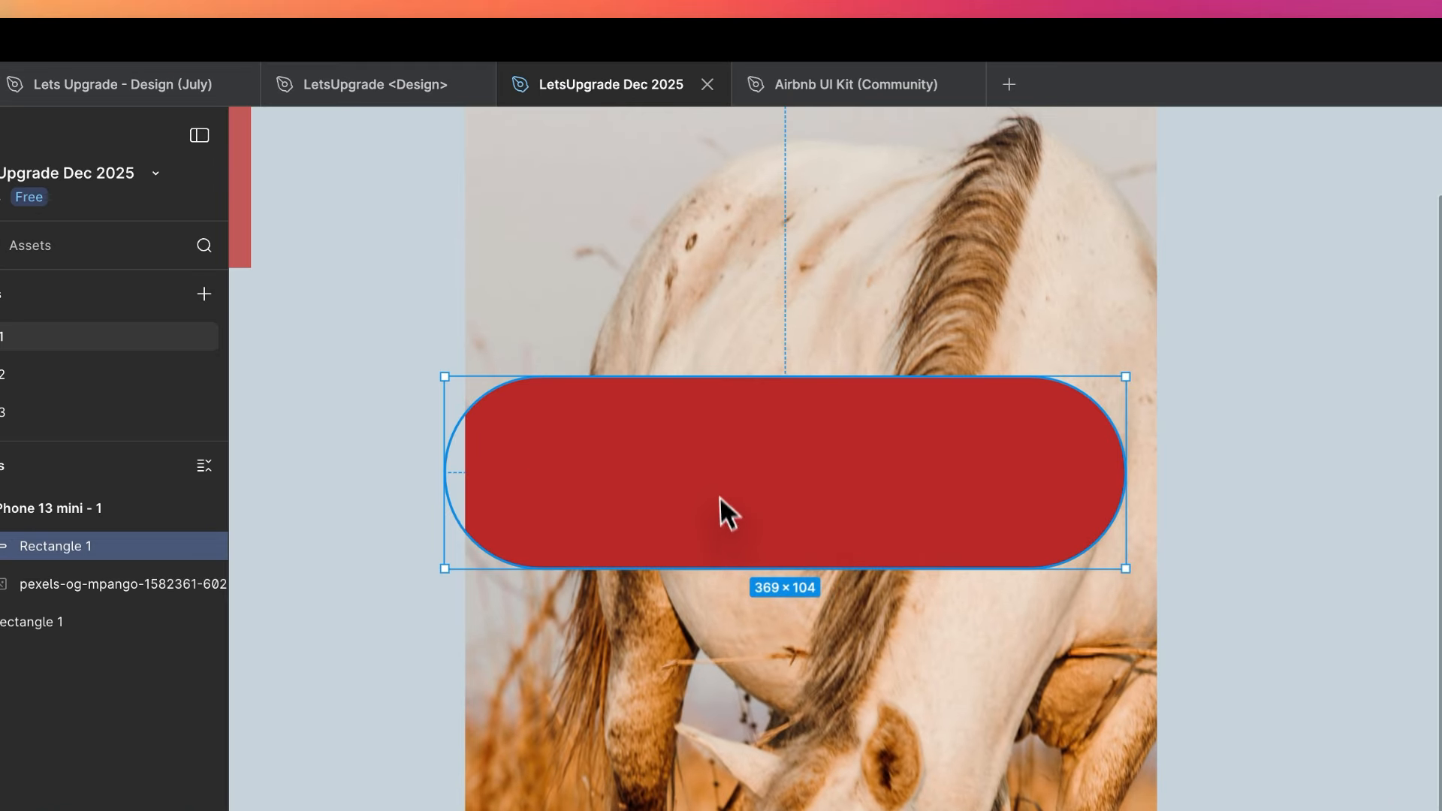
# - Move the red rectangle up over the horse's body to X -58, Y 124 and preview its blend modes from Darken through Soft light
pyautogui.moveTo(719, 496); pyautogui.dragTo(634, 358)
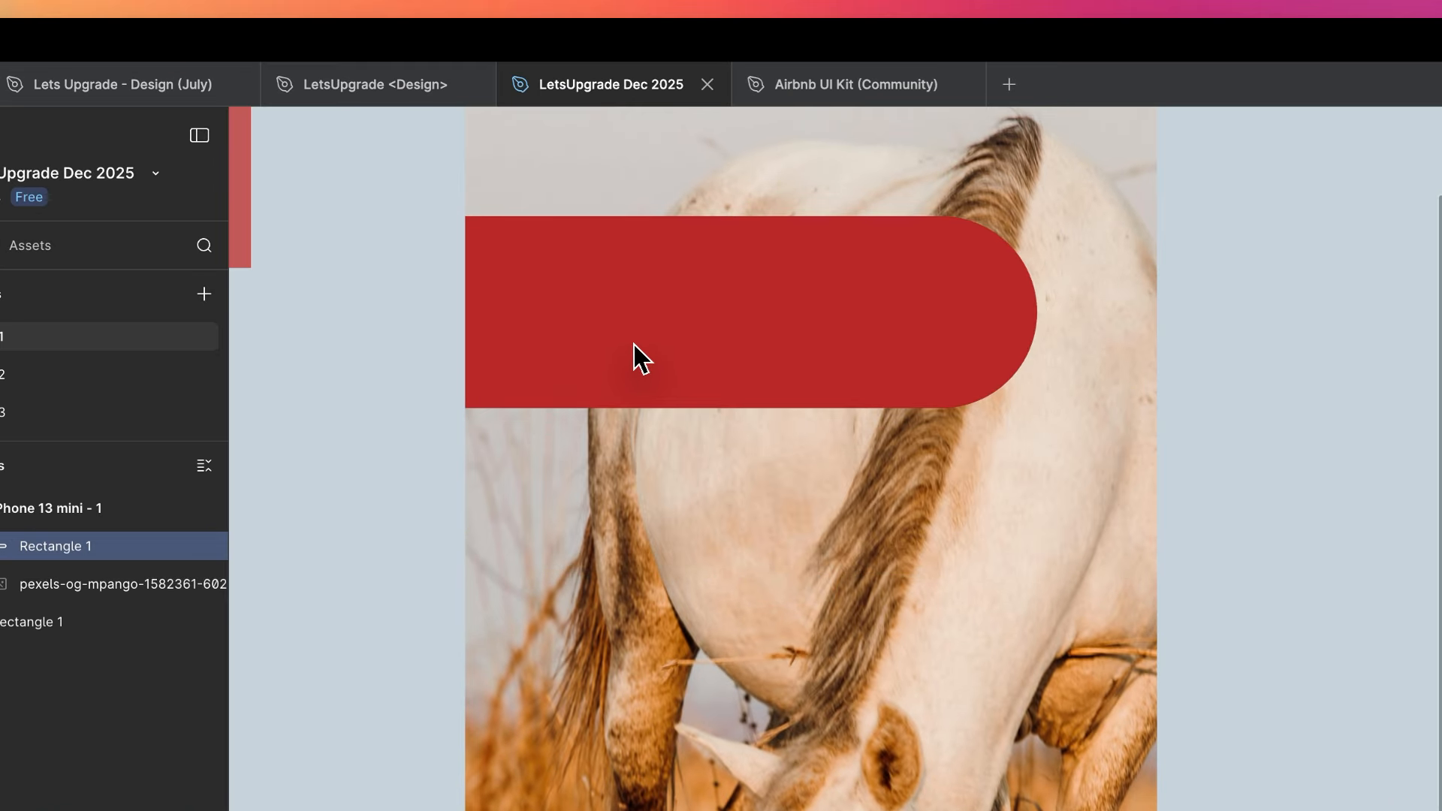
pyautogui.hscroll(-3, 641, 363)
pyautogui.click(1193, 300)
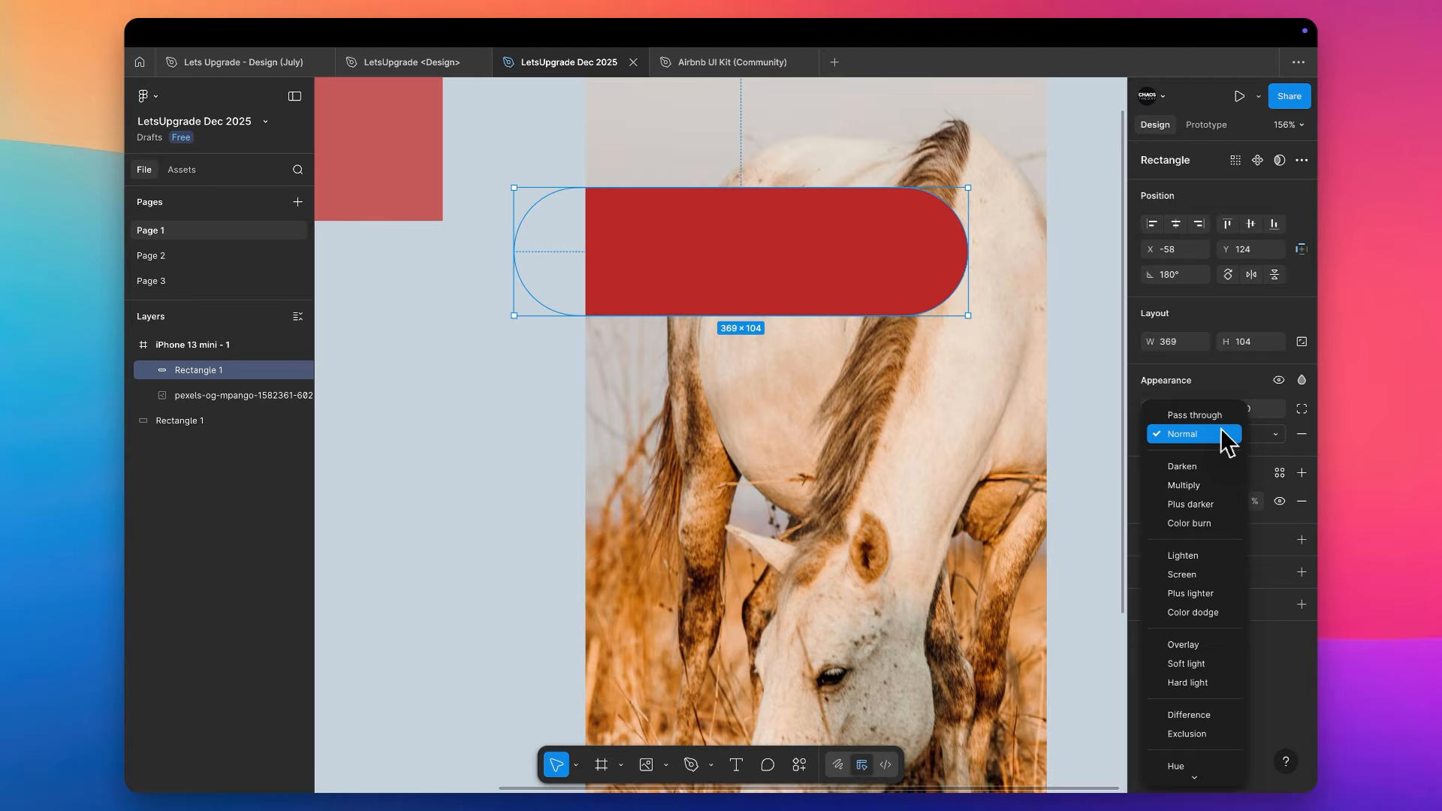
pyautogui.press('Down')
pyautogui.press('Down')
pyautogui.press('Down')
pyautogui.press('Down')
pyautogui.press('Down')
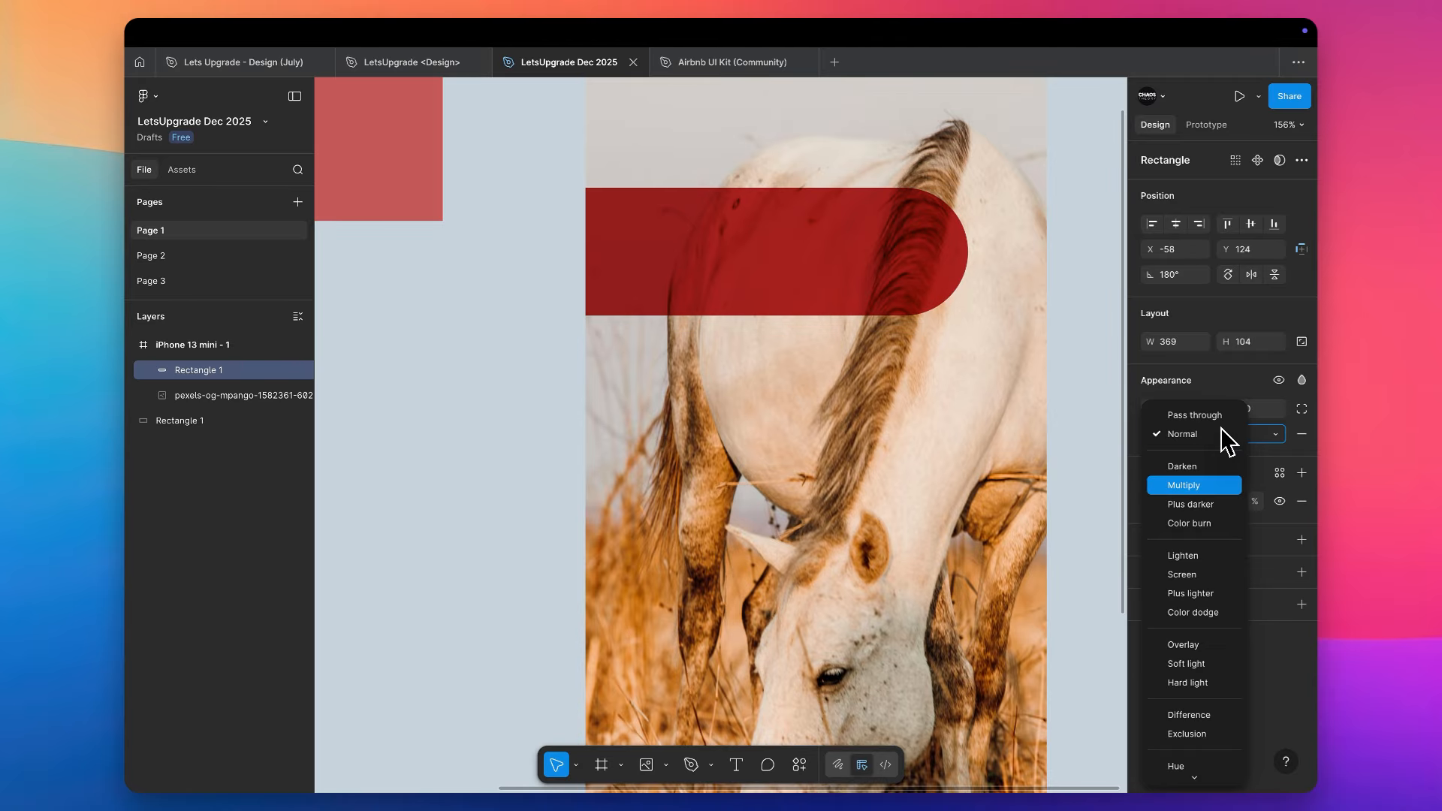
pyautogui.press('Down')
pyautogui.press('Down')
pyautogui.press('Down')
pyautogui.press('Down')
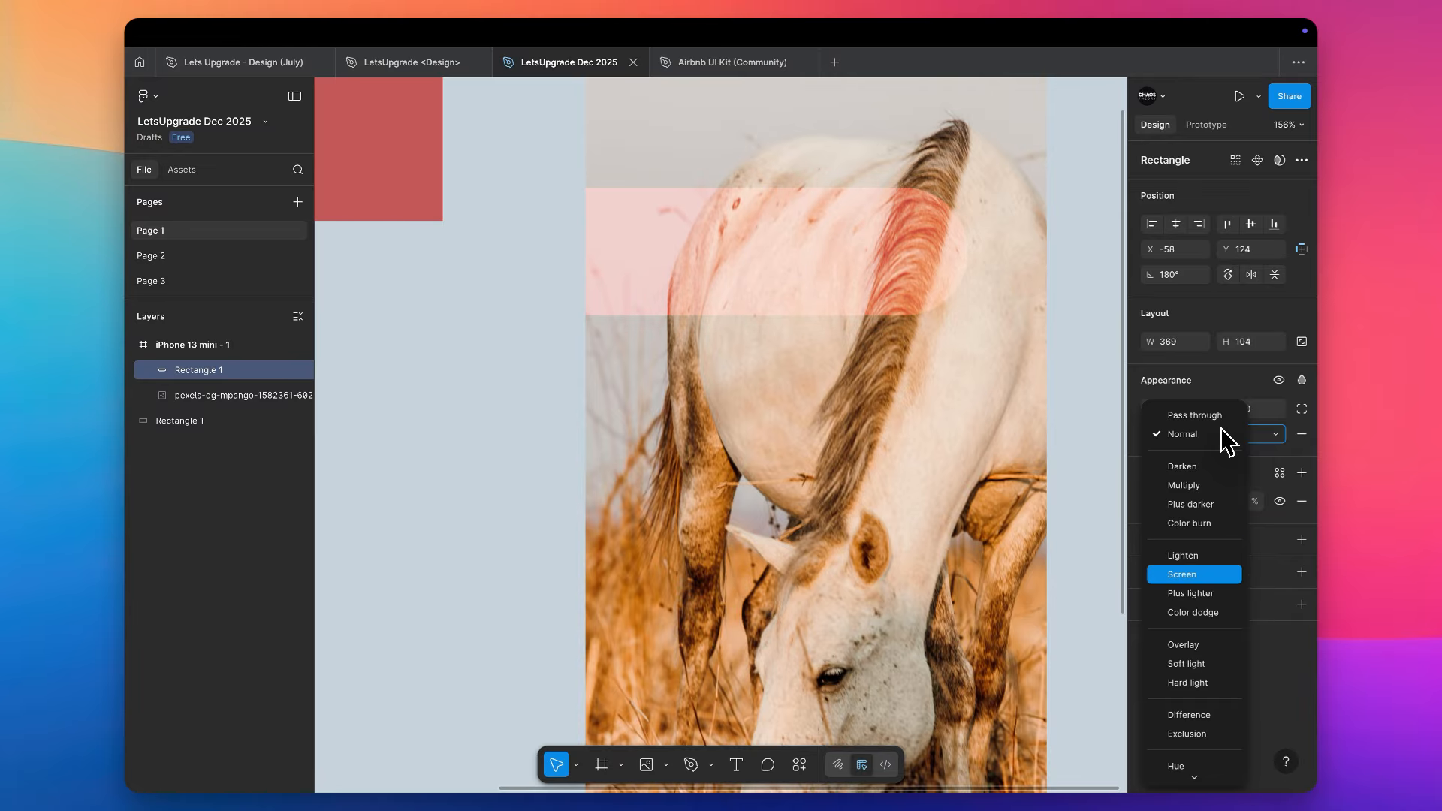
pyautogui.press('Down')
pyautogui.press('Down')
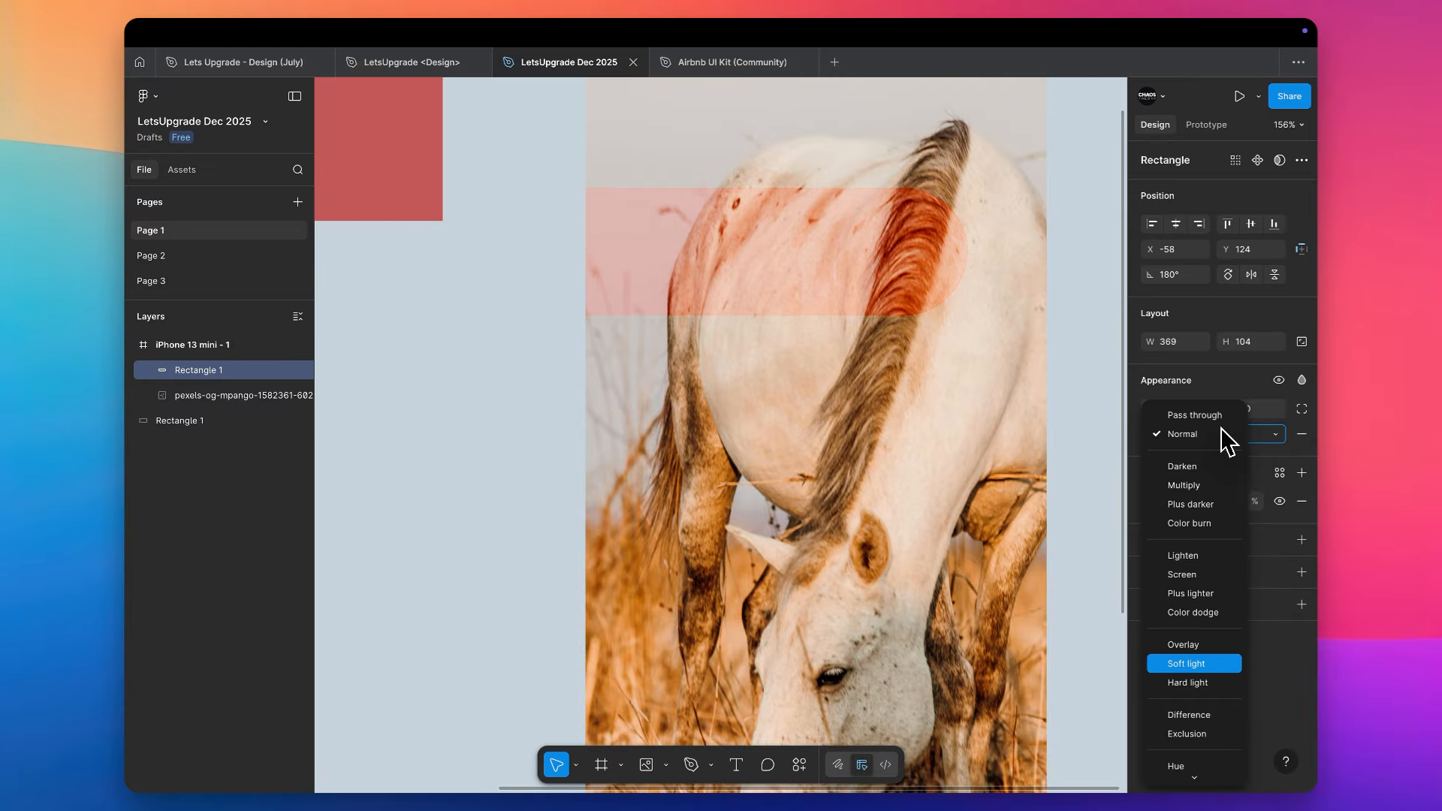
# - Preview the remaining blend modes through the Exclusion and Hue range and apply Difference to the rectangle
pyautogui.scroll(-1, 1213, 635)
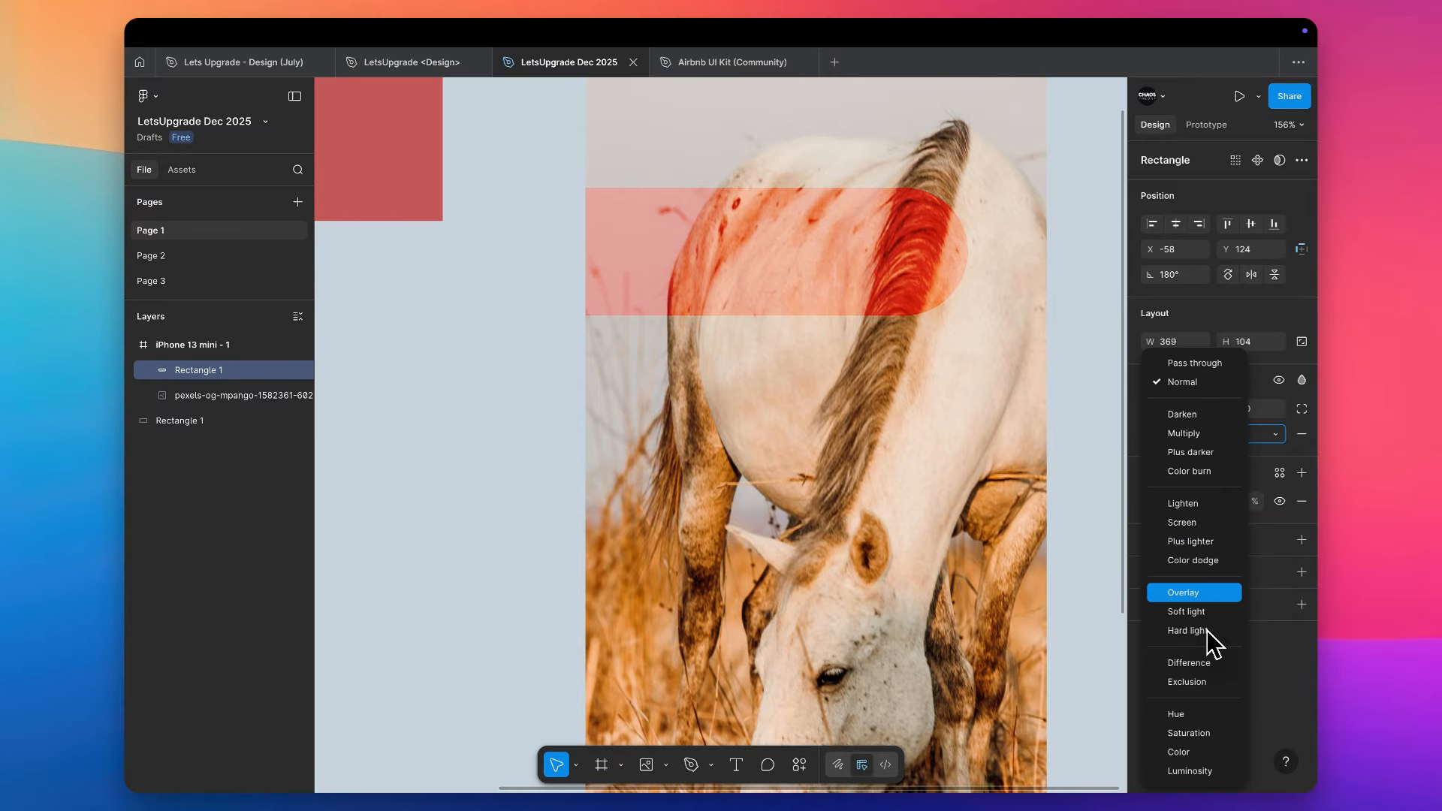
pyautogui.press('Down')
pyautogui.press('Down')
pyautogui.press('Down')
pyautogui.press('Down')
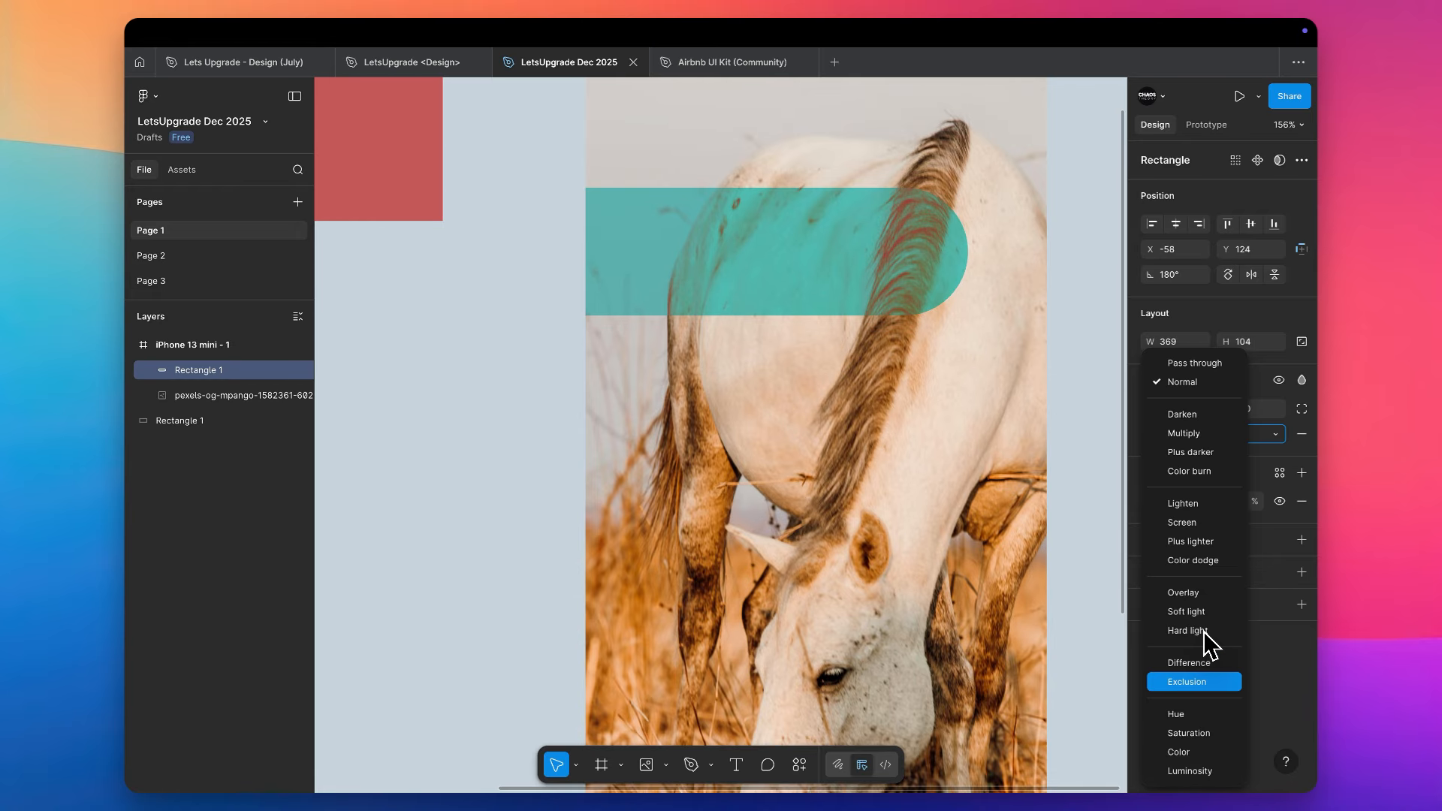
pyautogui.press('Down')
pyautogui.press('Up')
pyautogui.press('Up')
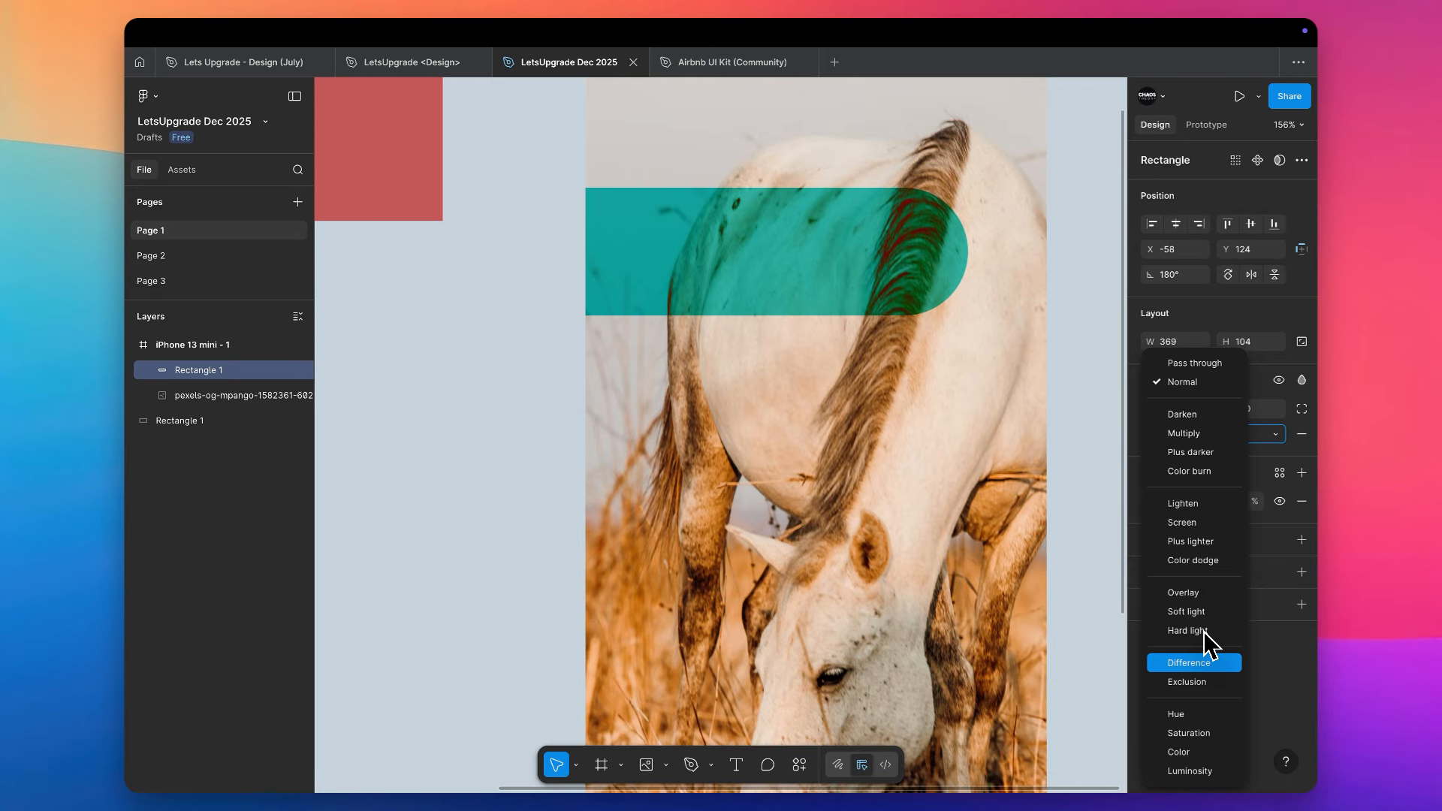
pyautogui.press('Return')
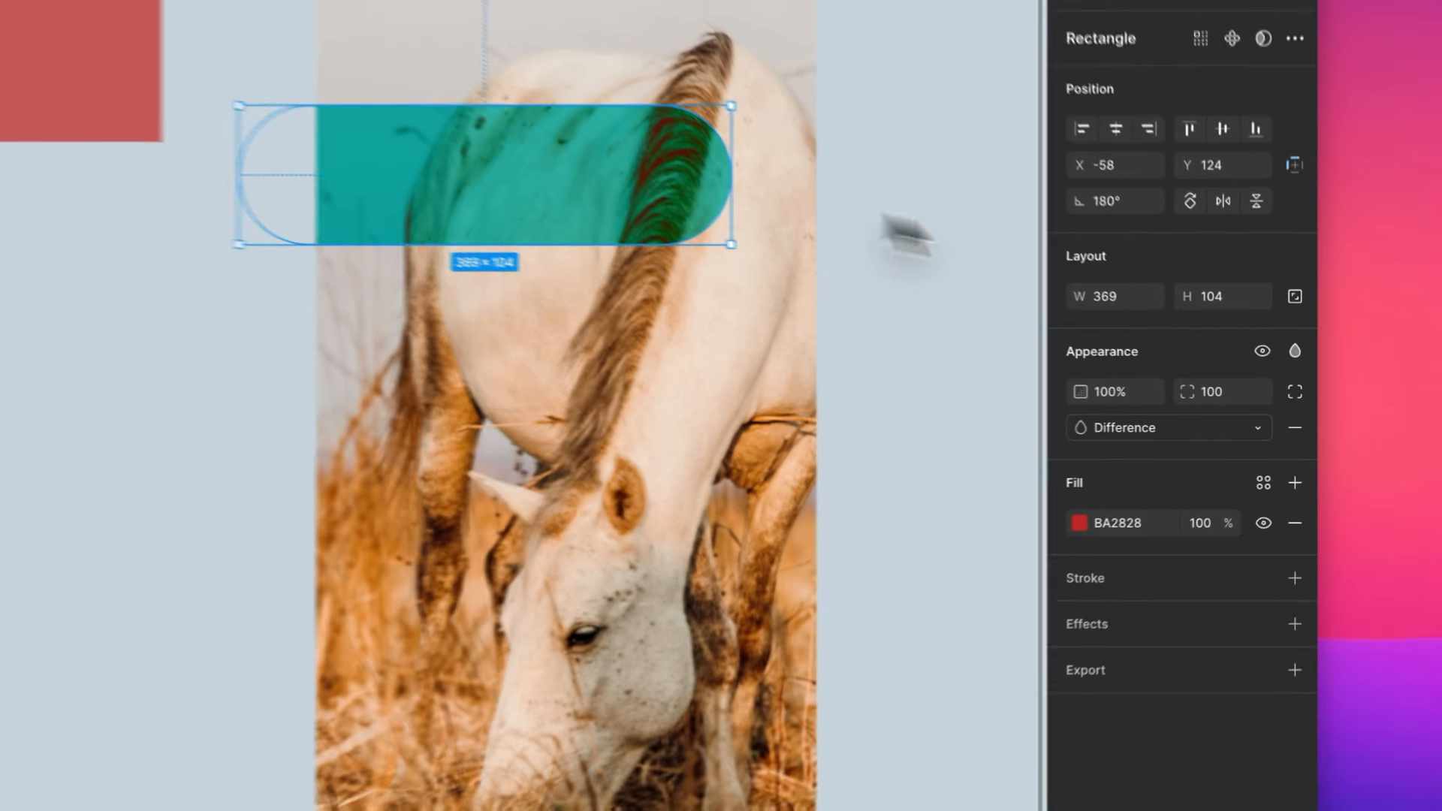
# - Set the rectangle's corner radius to 0 and widen it to 516 so it spans the frame
pyautogui.write('0')
pyautogui.press('Return')
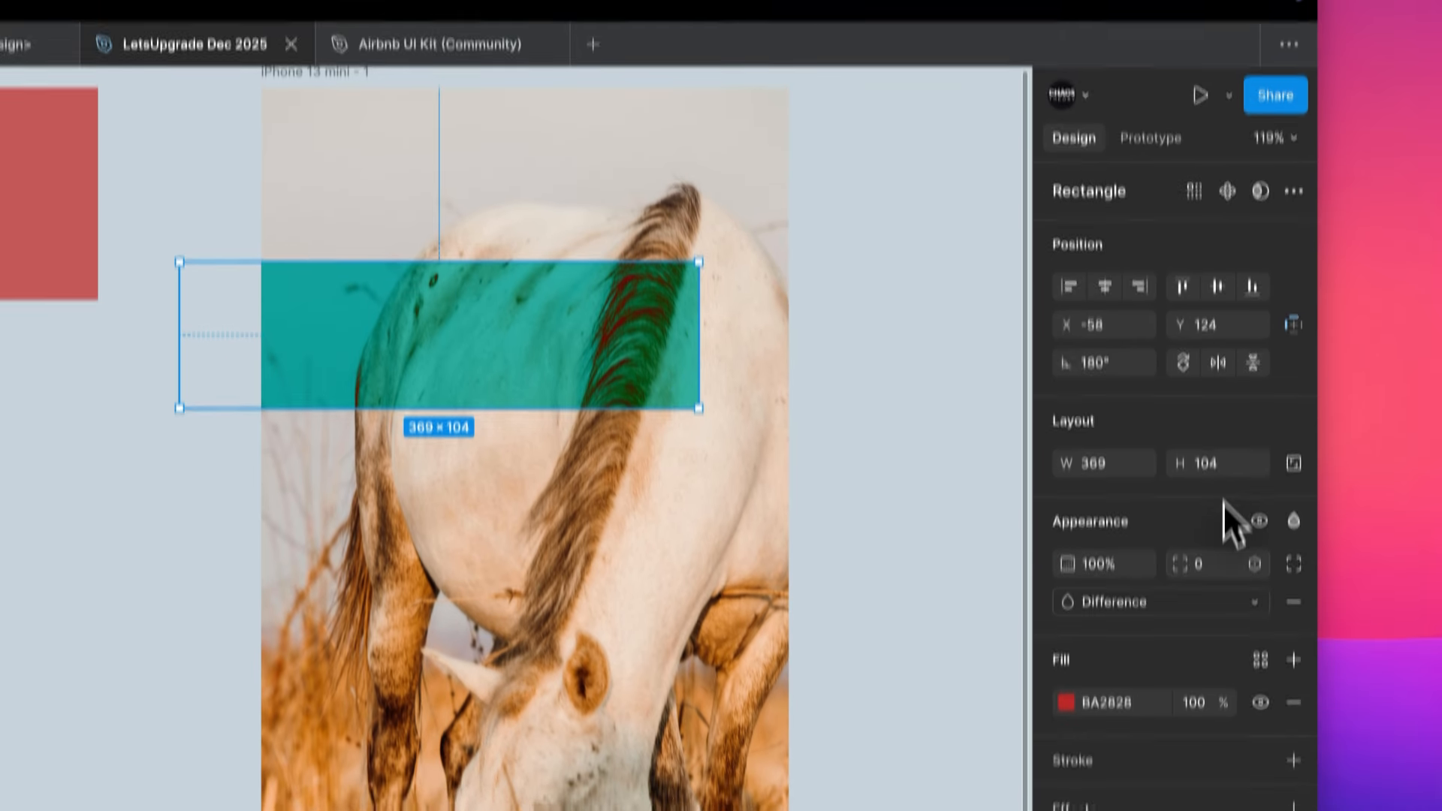
pyautogui.moveTo(707, 364); pyautogui.dragTo(910, 369)
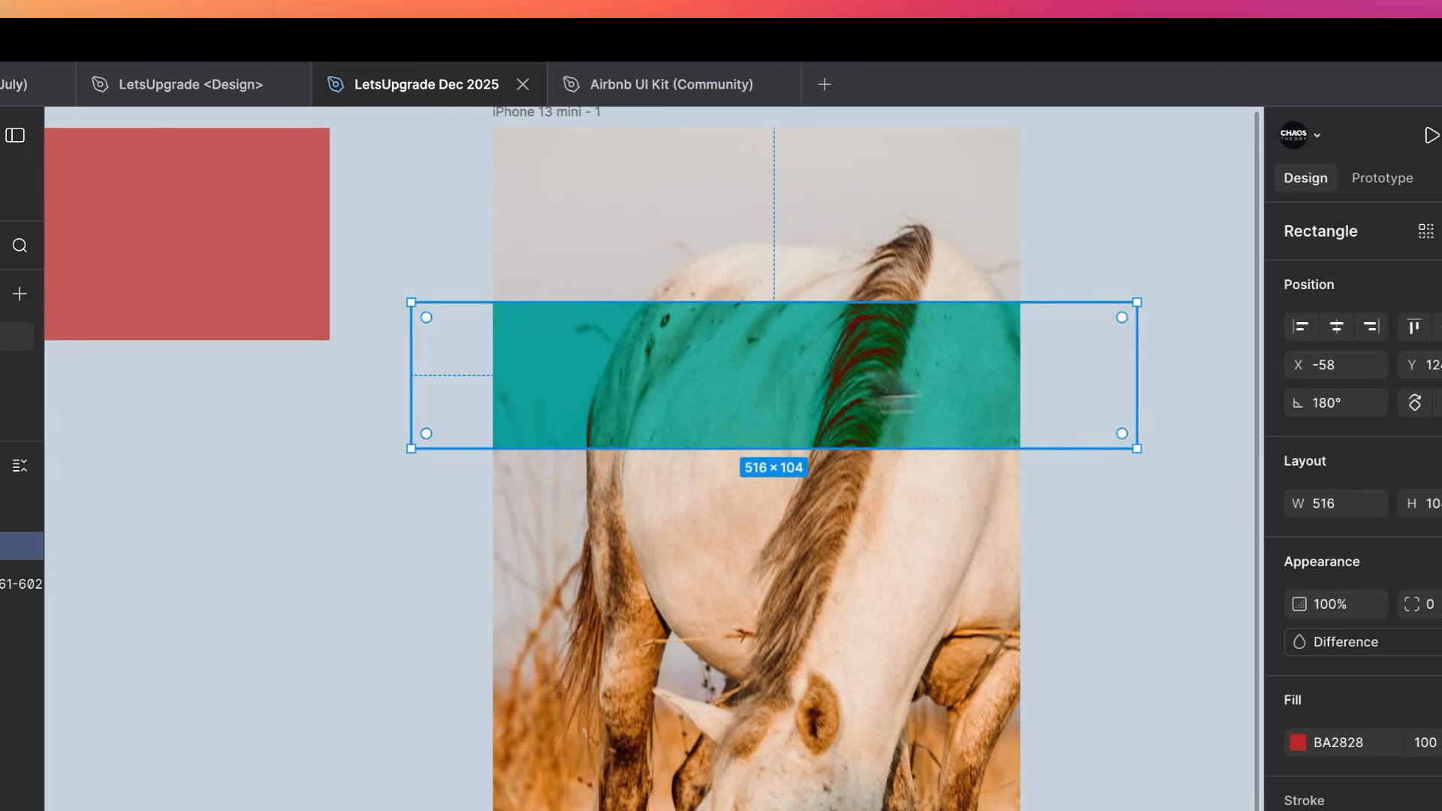
# - Increase the rectangle's height to 278 and place a copy over the lower part of the horse photo
pyautogui.moveTo(643, 300); pyautogui.dragTo(652, 647)
pyautogui.scroll(-3, 705, 286)
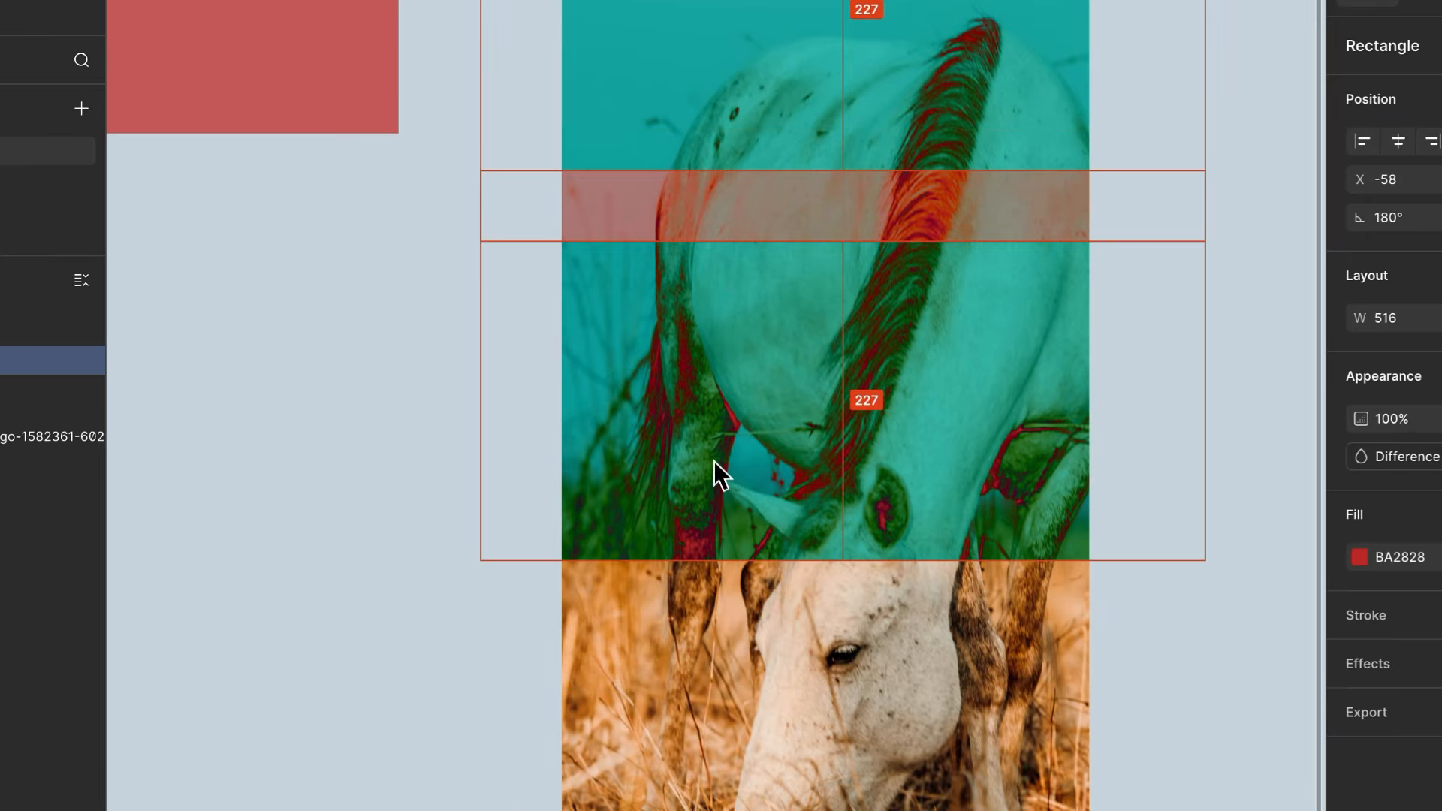
pyautogui.moveTo(713, 461); pyautogui.dragTo(703, 647)
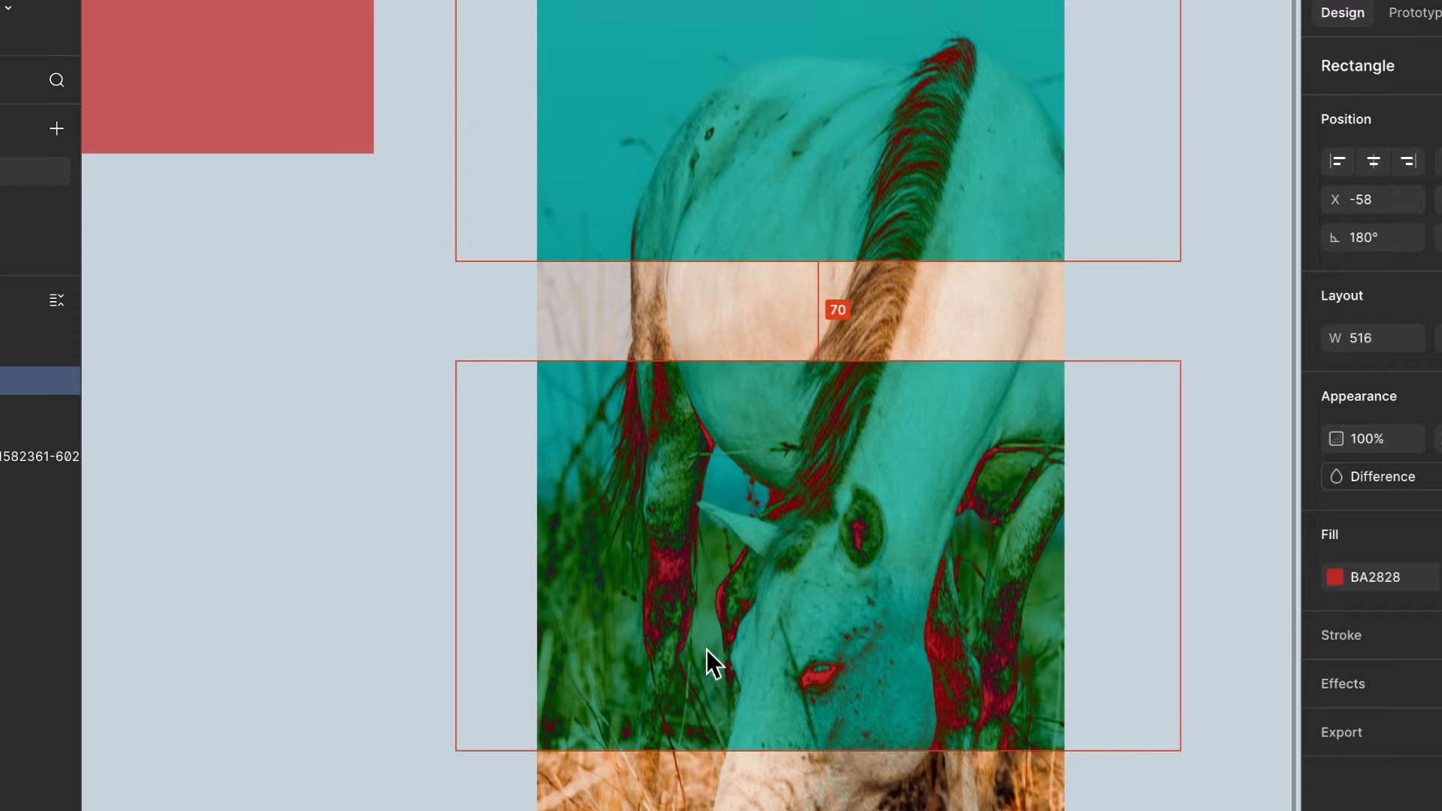
pyautogui.scroll(-3, 703, 647)
pyautogui.moveTo(815, 456); pyautogui.dragTo(887, 586)
pyautogui.scroll(2, 781, 480)
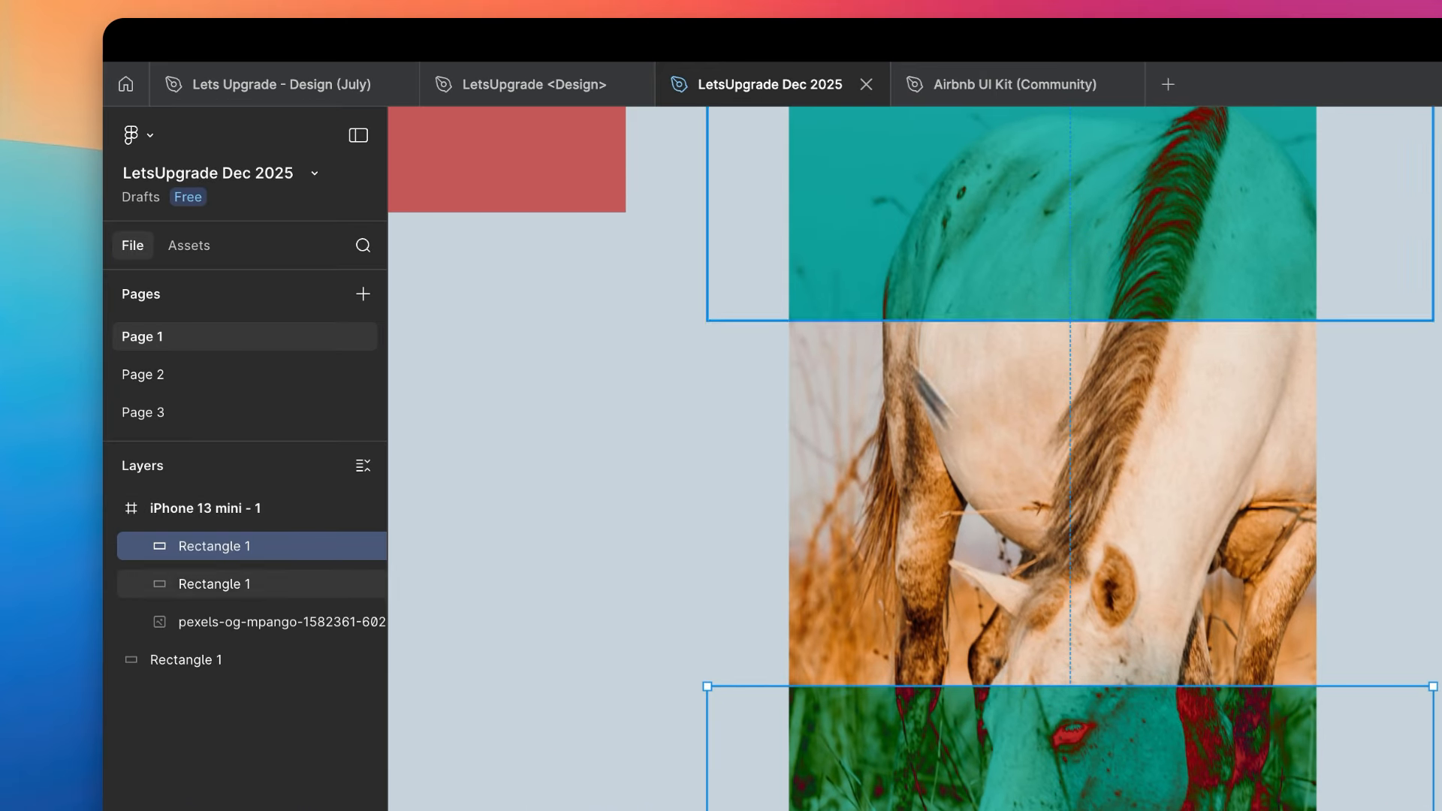
# - Narrow both rectangles to 219 and duplicate the pair on the photo's left half, leaving a strip between the columns
pyautogui.keyDown('shift'); pyautogui.click(863, 154); pyautogui.keyUp('shift')
pyautogui.moveTo(722, 274); pyautogui.dragTo(696, 295)
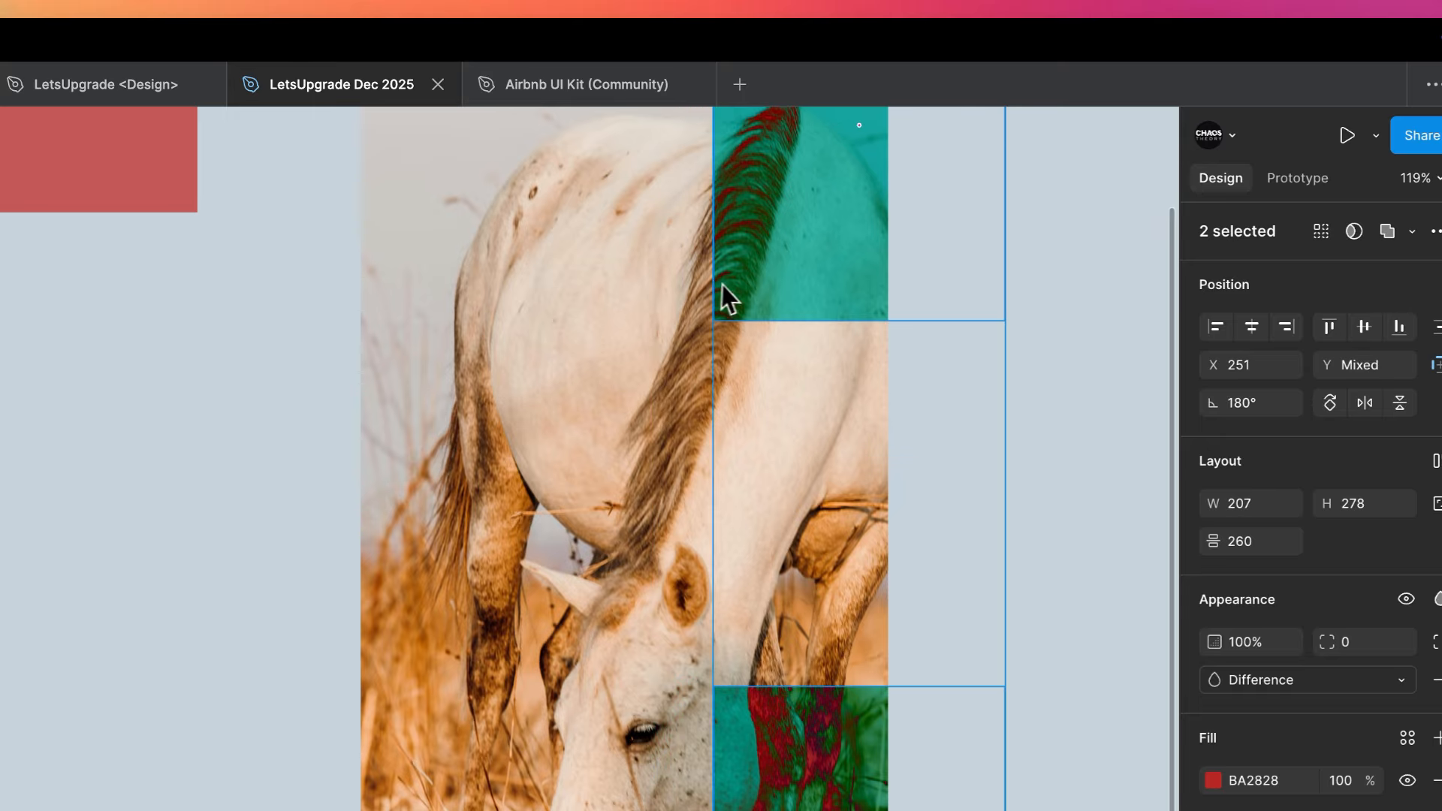
pyautogui.moveTo(843, 274); pyautogui.dragTo(497, 286)
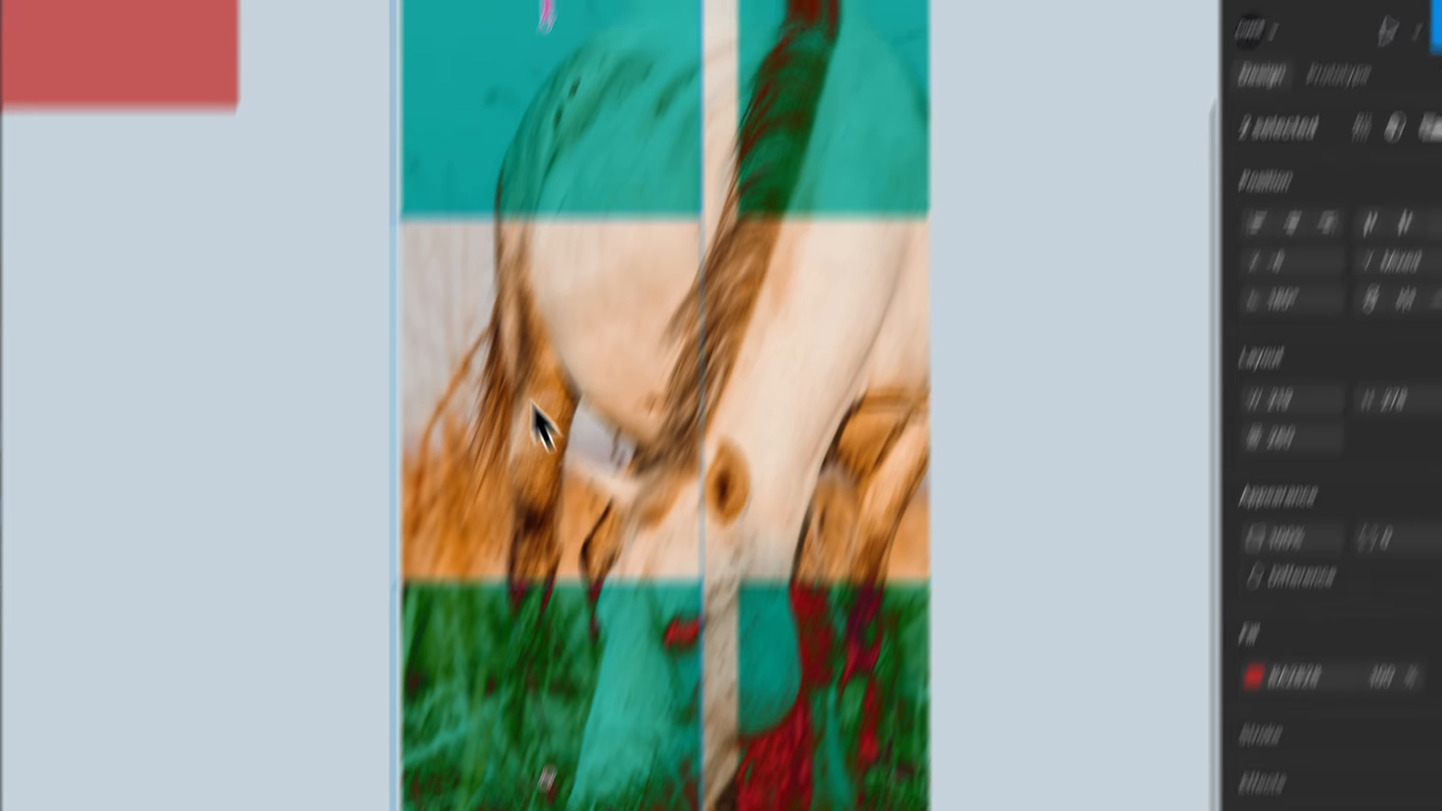
# - Shift the left-hand rectangles up so one sits at mid-height, staggered between the two right-hand ones
pyautogui.moveTo(596, 779); pyautogui.dragTo(592, 480)
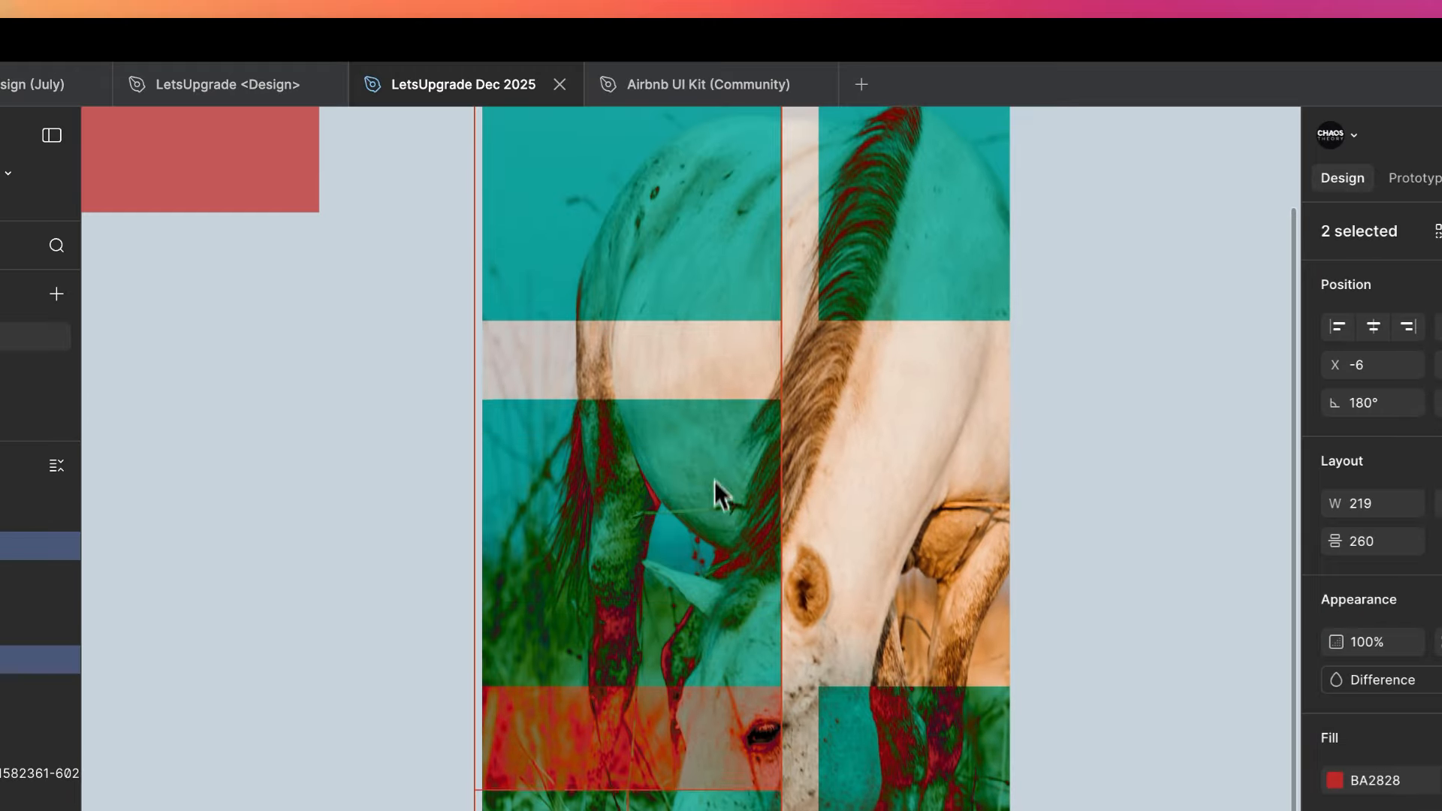
pyautogui.moveTo(715, 479); pyautogui.dragTo(726, 413)
pyautogui.click(1236, 488)
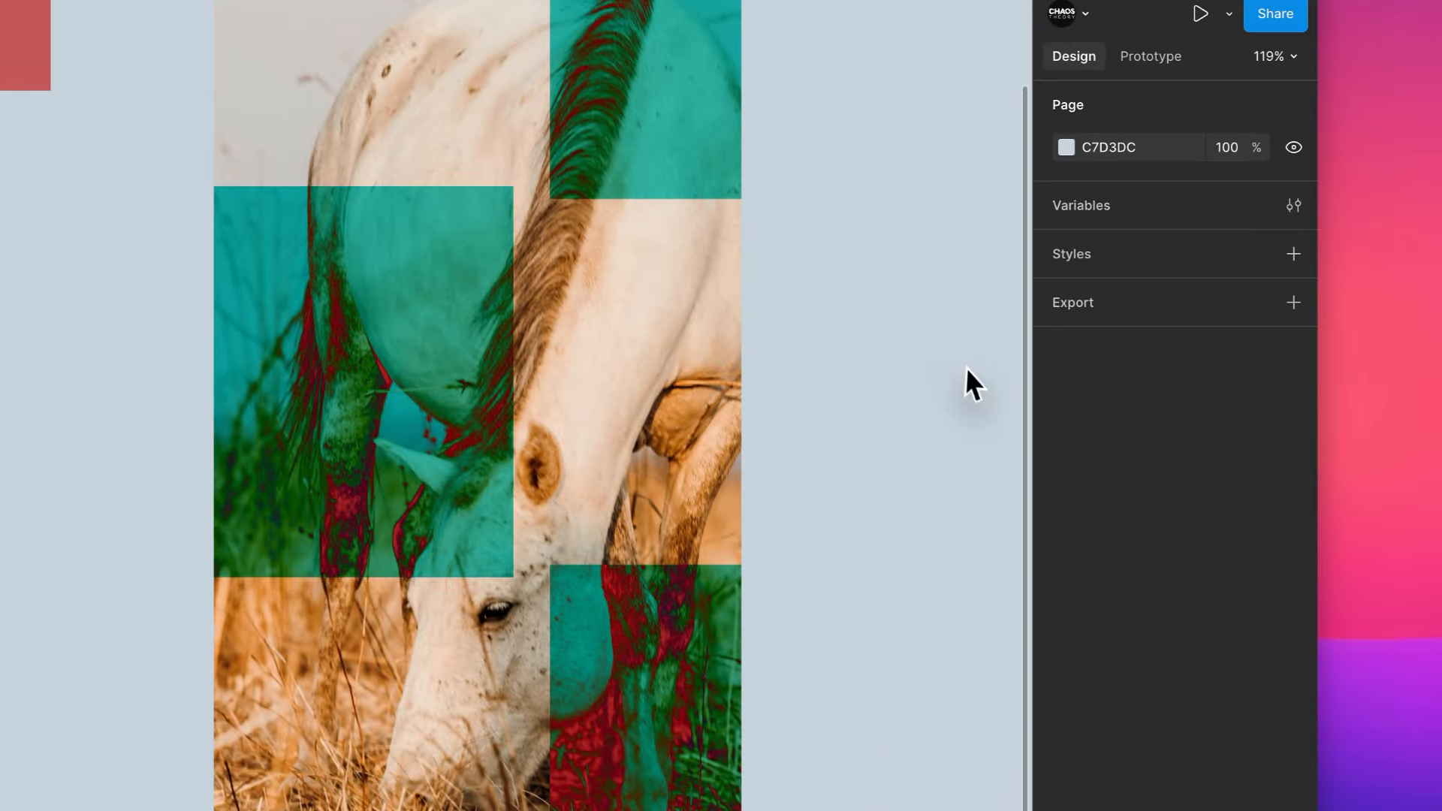
# - Group the three visible Difference rectangles over the horse photo
pyautogui.scroll(-3, 1231, 485)
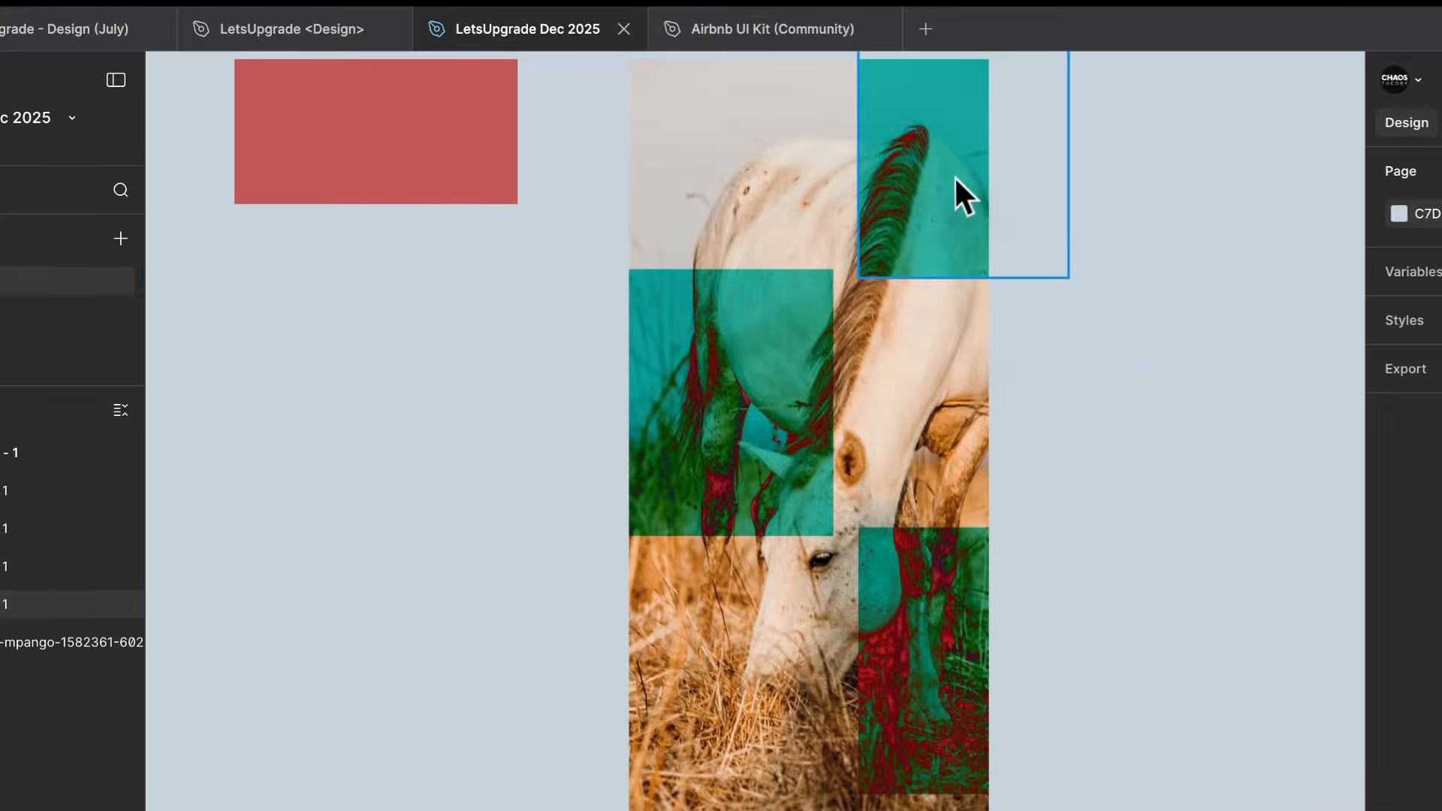
pyautogui.click(822, 224)
pyautogui.keyDown('shift'); pyautogui.click(593, 449); pyautogui.keyUp('shift')
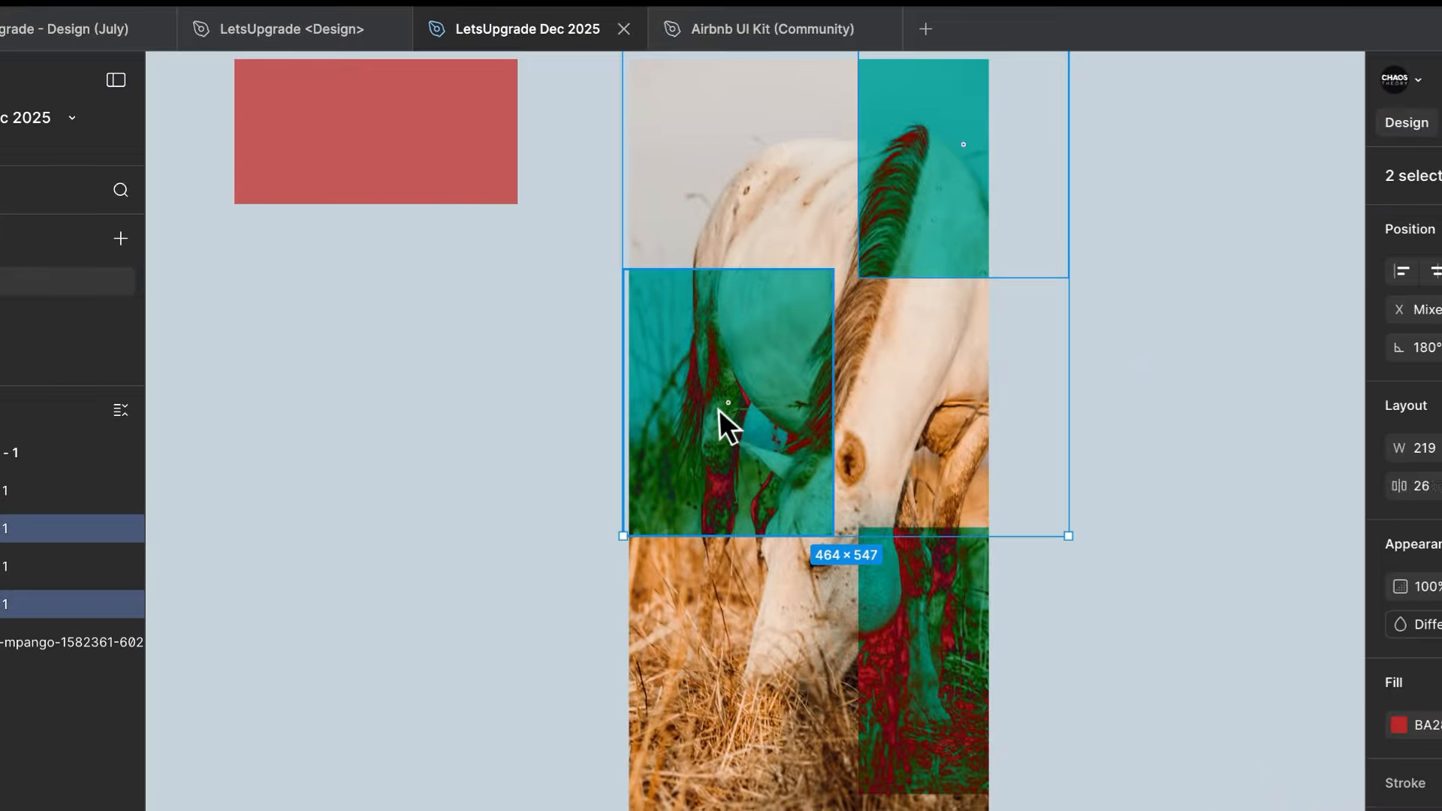
pyautogui.keyDown('shift'); pyautogui.click(772, 641); pyautogui.keyUp('shift')
pyautogui.hotkey('ctrl', 'g')
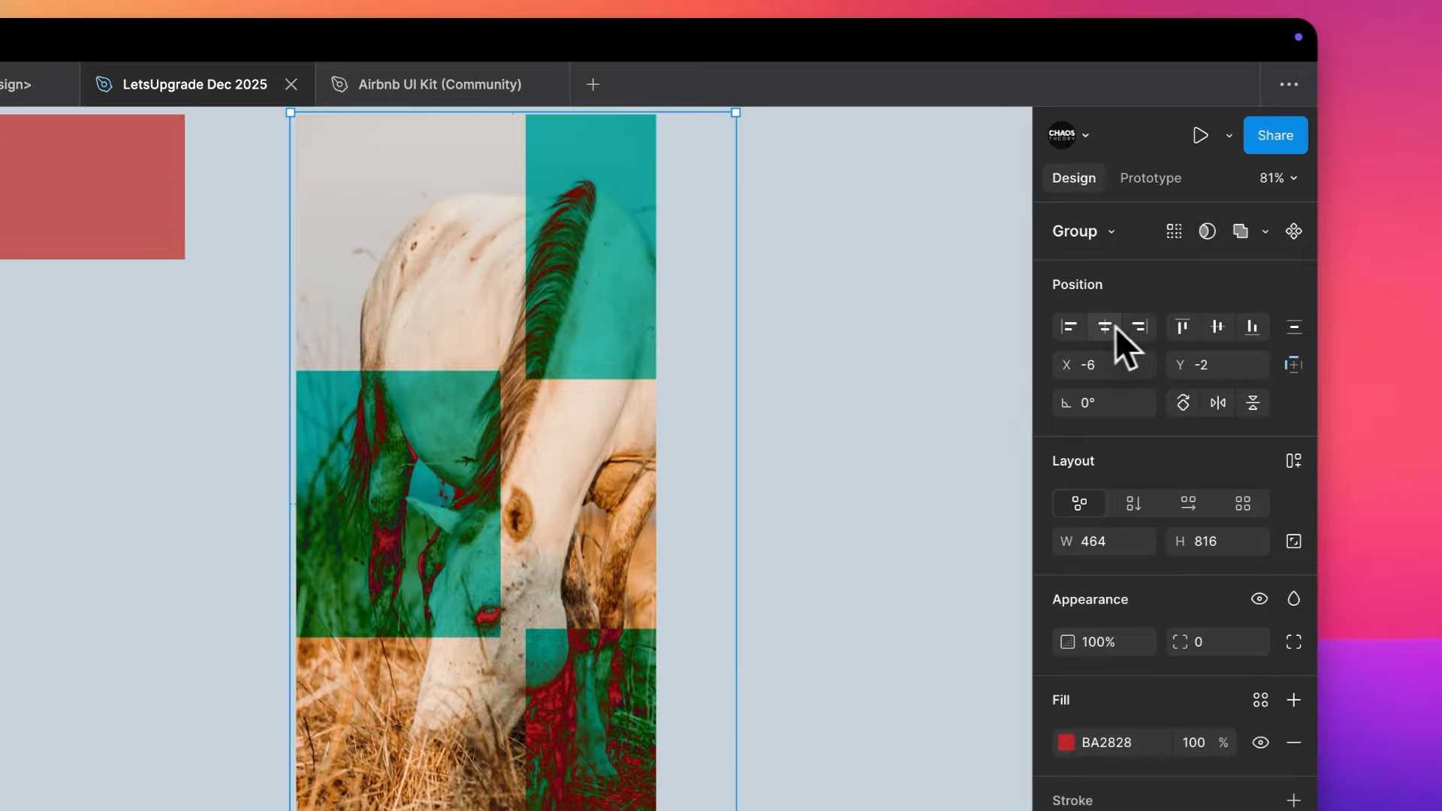
# - Ungroup the three rectangles and clear the selection
pyautogui.click(1104, 326)
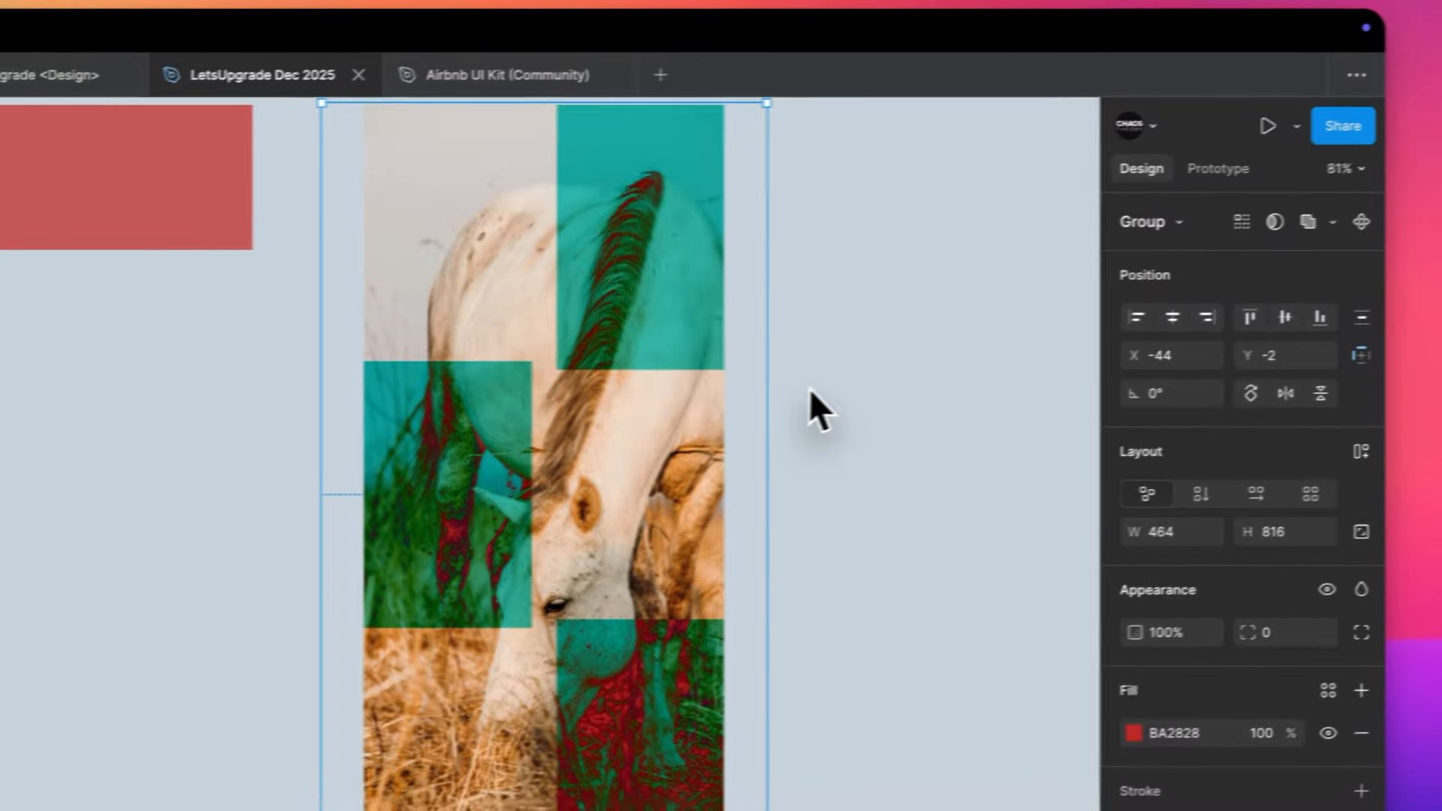
pyautogui.scroll(3, 778, 392)
pyautogui.hotkey('ctrl', 'shift', 'g')
pyautogui.click(778, 392)
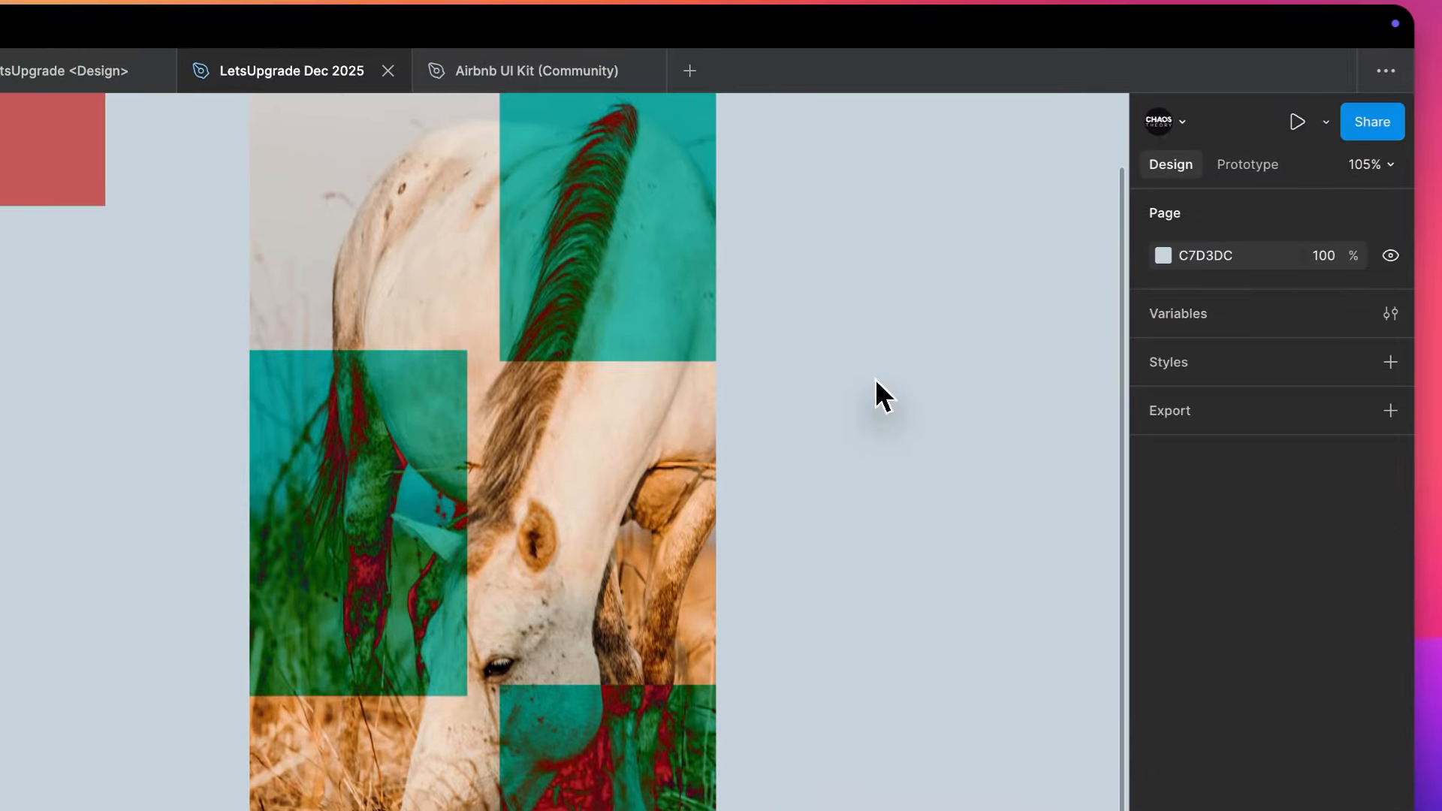
# - Remove the Difference blend mode from the left-hand rectangle over the photo
pyautogui.scroll(-3, 778, 392)
pyautogui.click(530, 434)
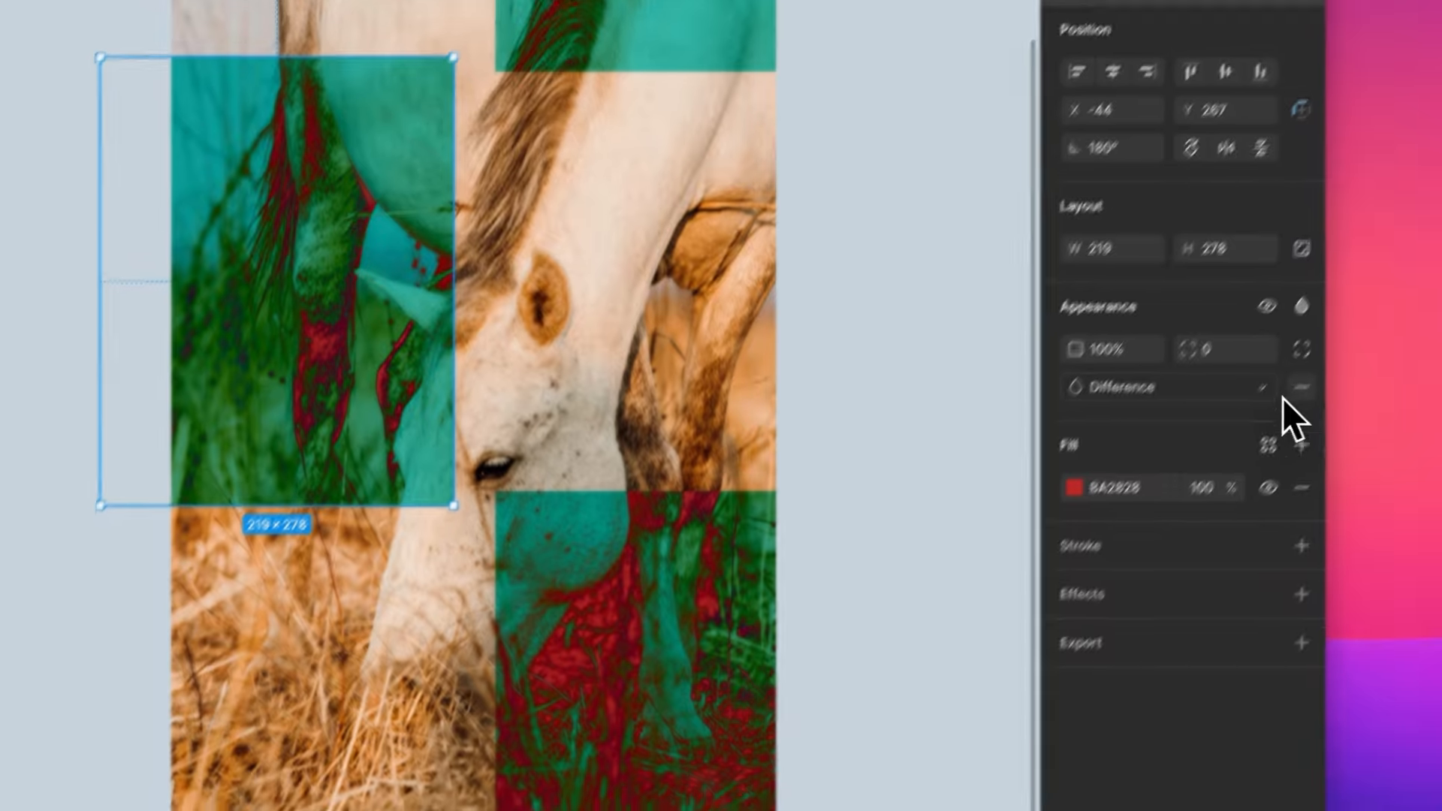
pyautogui.click(1293, 396)
# - Select the three visible rectangles over the horse photo and delete them
pyautogui.keyDown('shift'); pyautogui.click(608, 132); pyautogui.keyUp('shift')
pyautogui.keyDown('shift'); pyautogui.click(798, 293); pyautogui.keyUp('shift')
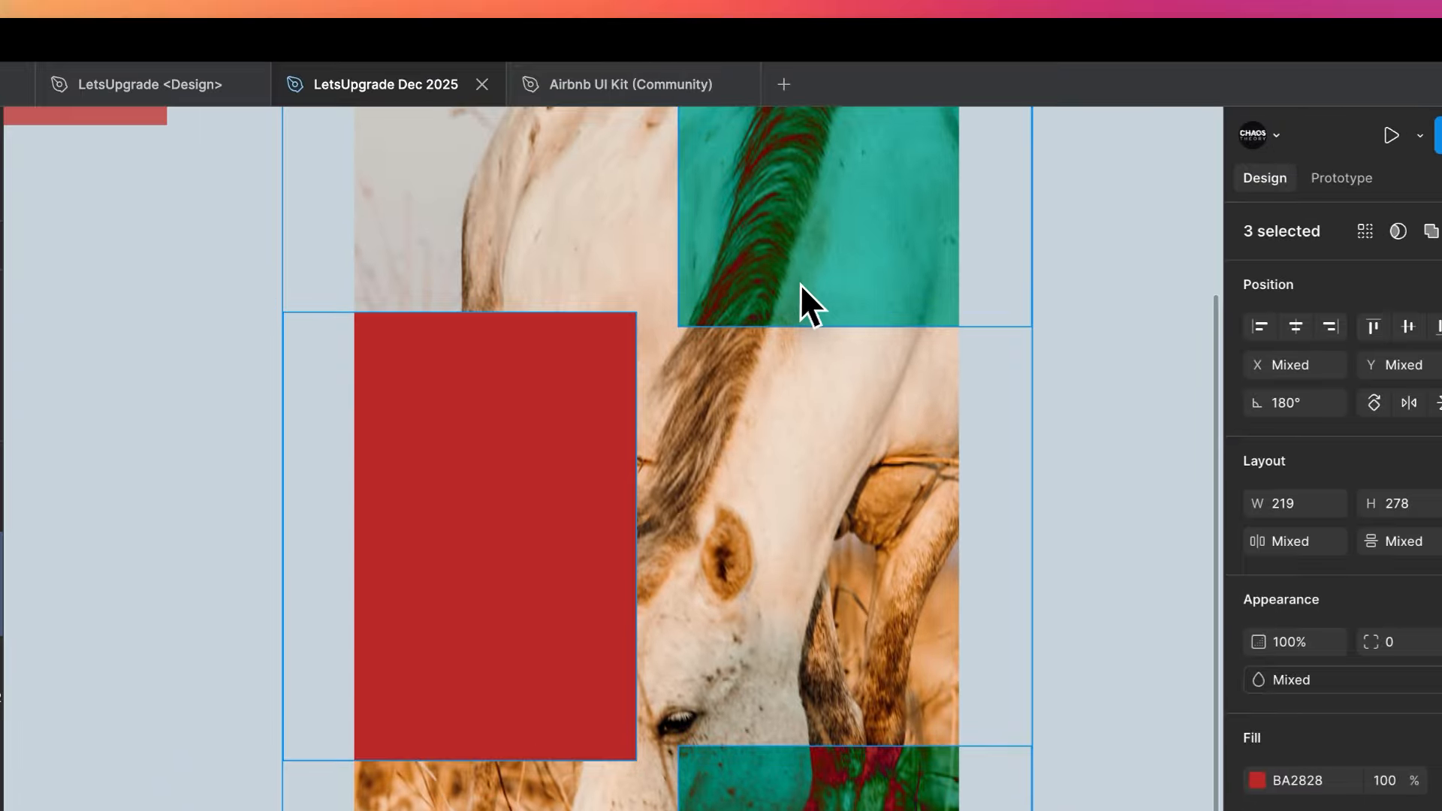
pyautogui.press('Delete')
# - Select the separate rectangle beside the frame and change its fill to the darker red B91111
pyautogui.hscroll(-10, 602, 346)
pyautogui.hscroll(3, 601, 346)
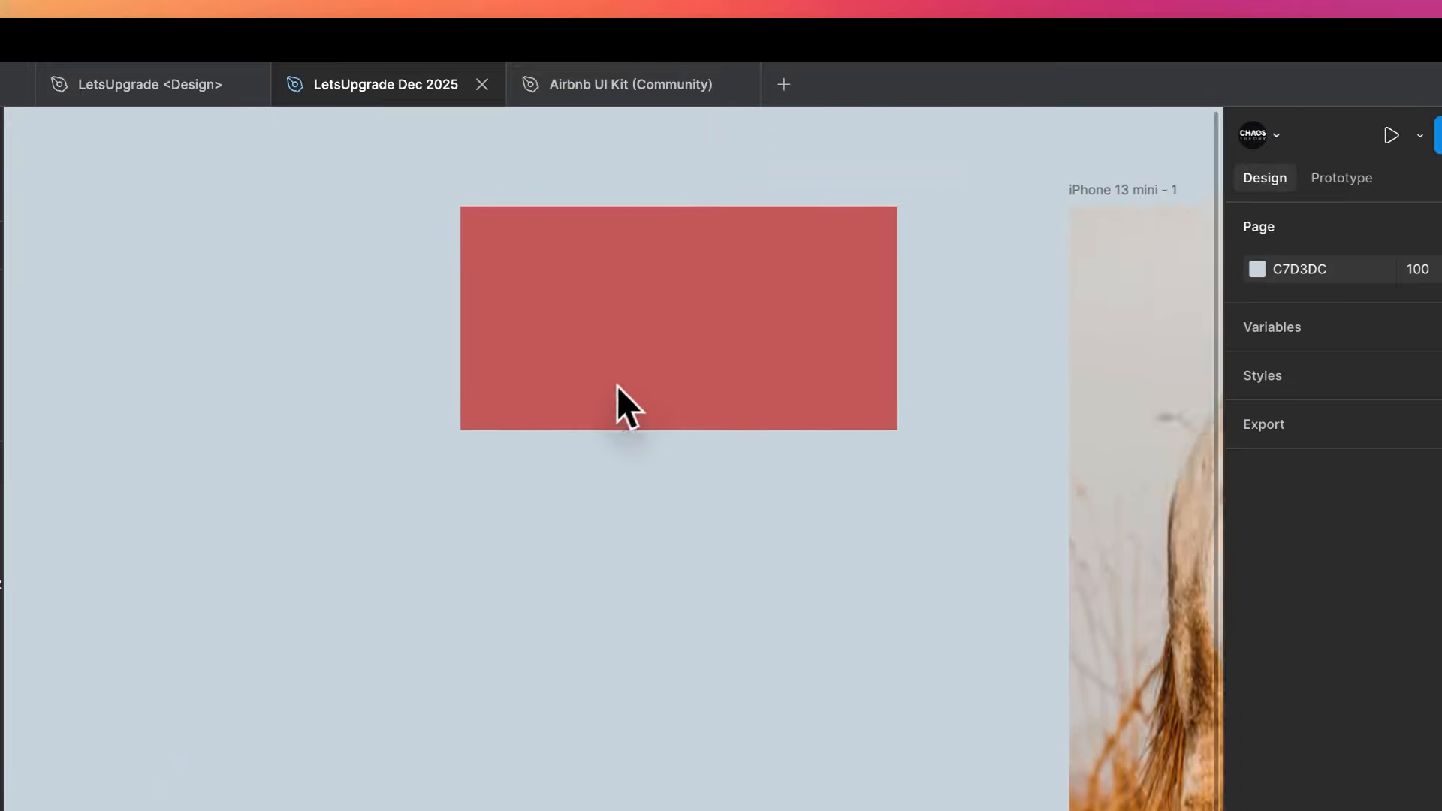
pyautogui.click(615, 405)
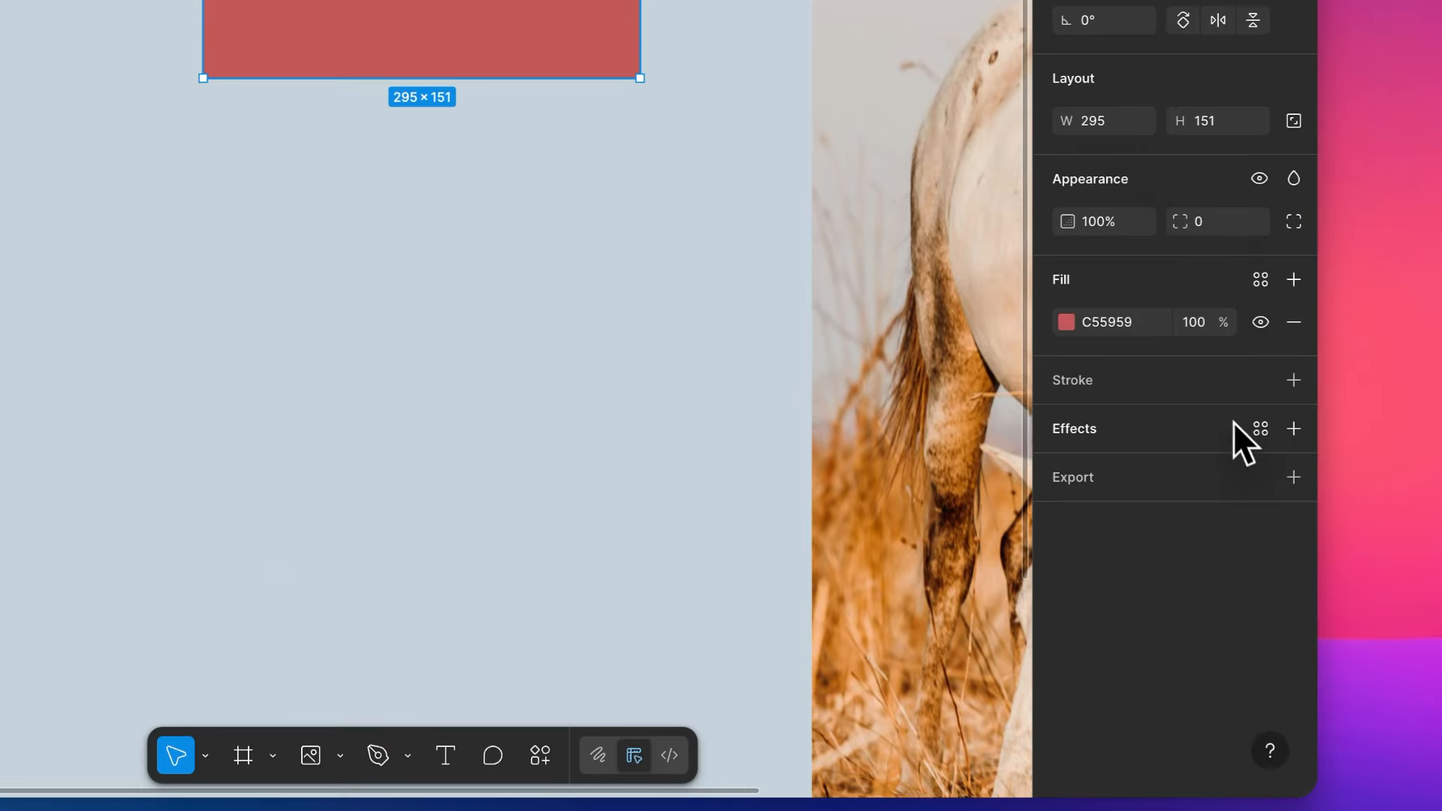
pyautogui.click(1066, 323)
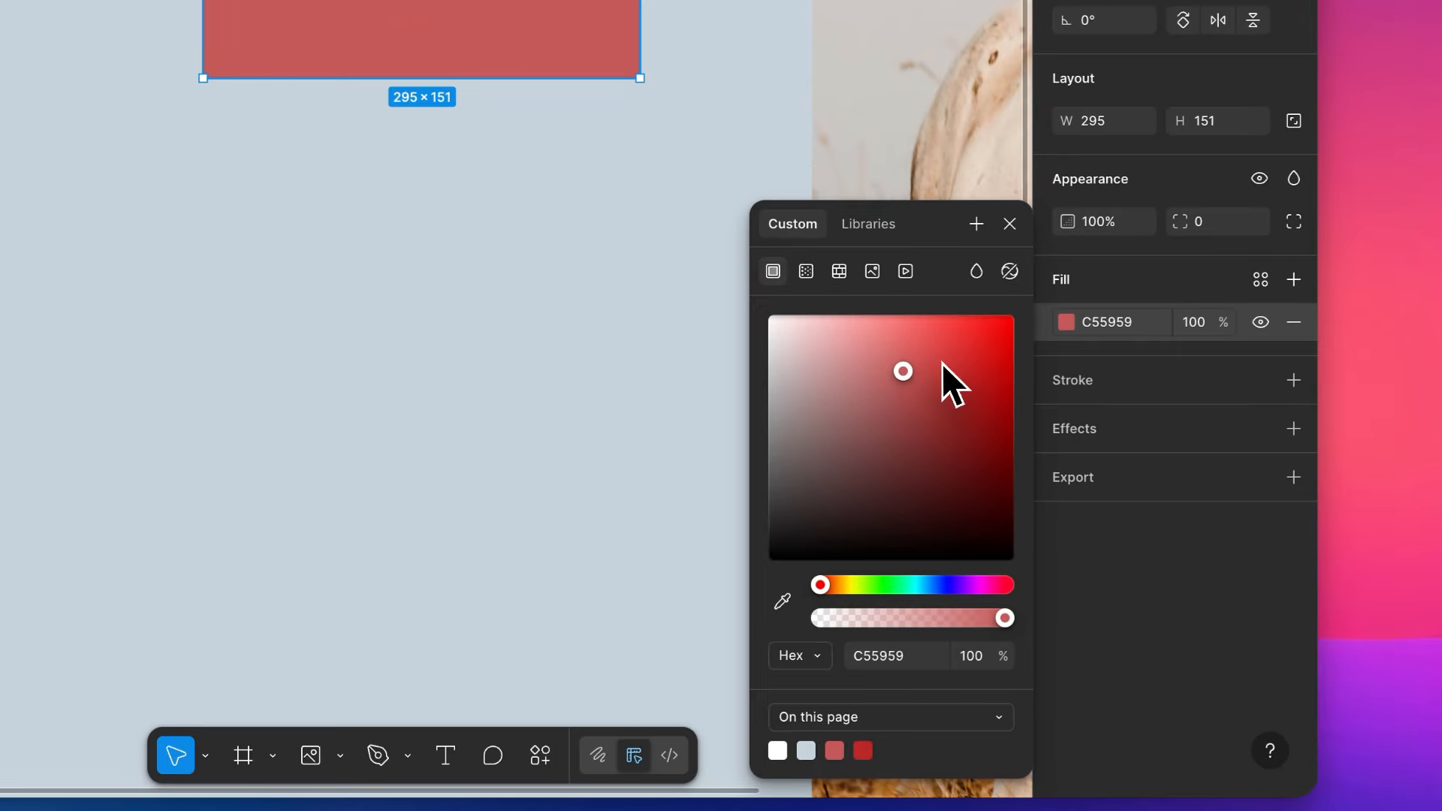
pyautogui.moveTo(1066, 503); pyautogui.dragTo(1101, 524)
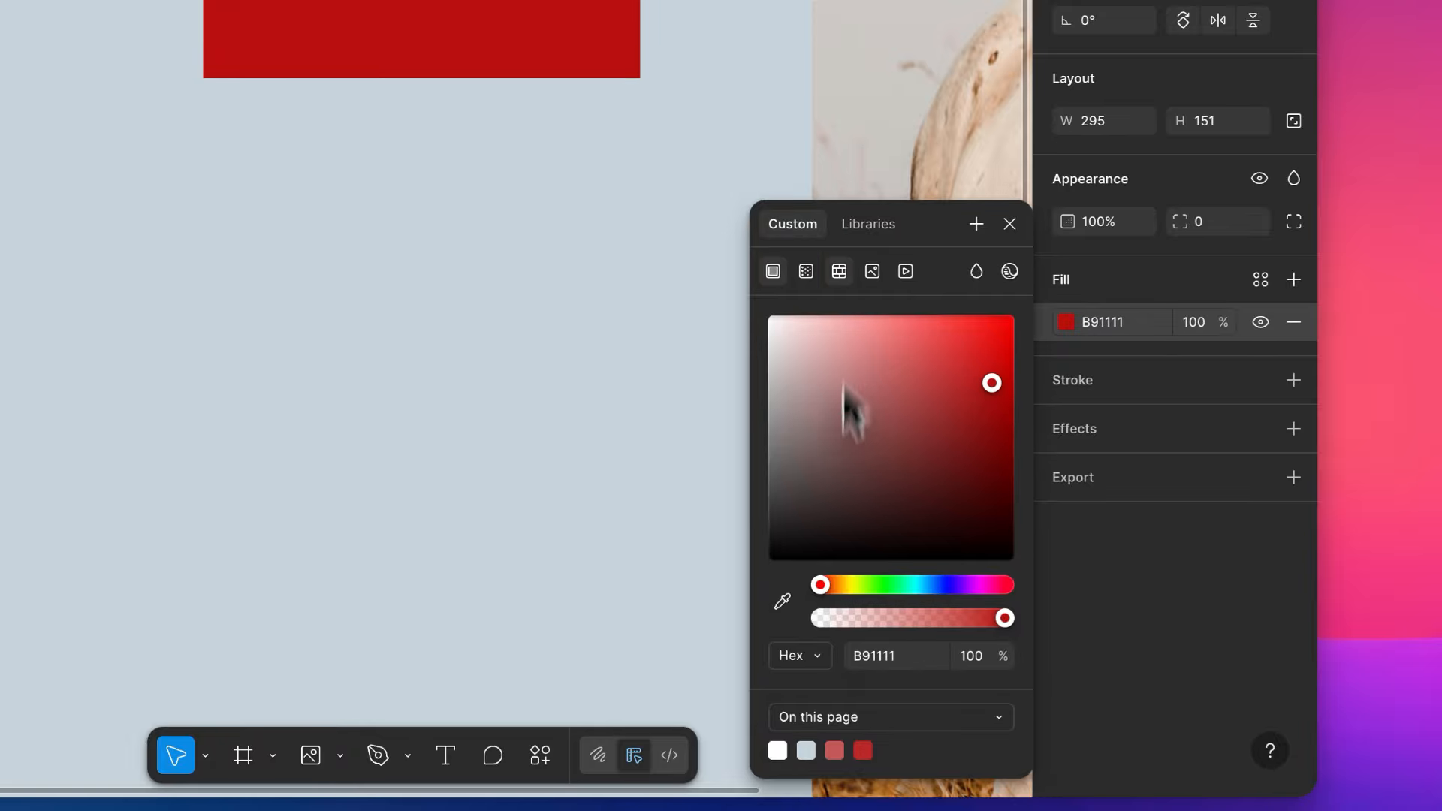
# - Check the colour format options, keep Hex, and shift the rectangle's fill hue to the blue 119AB9
pyautogui.click(813, 663)
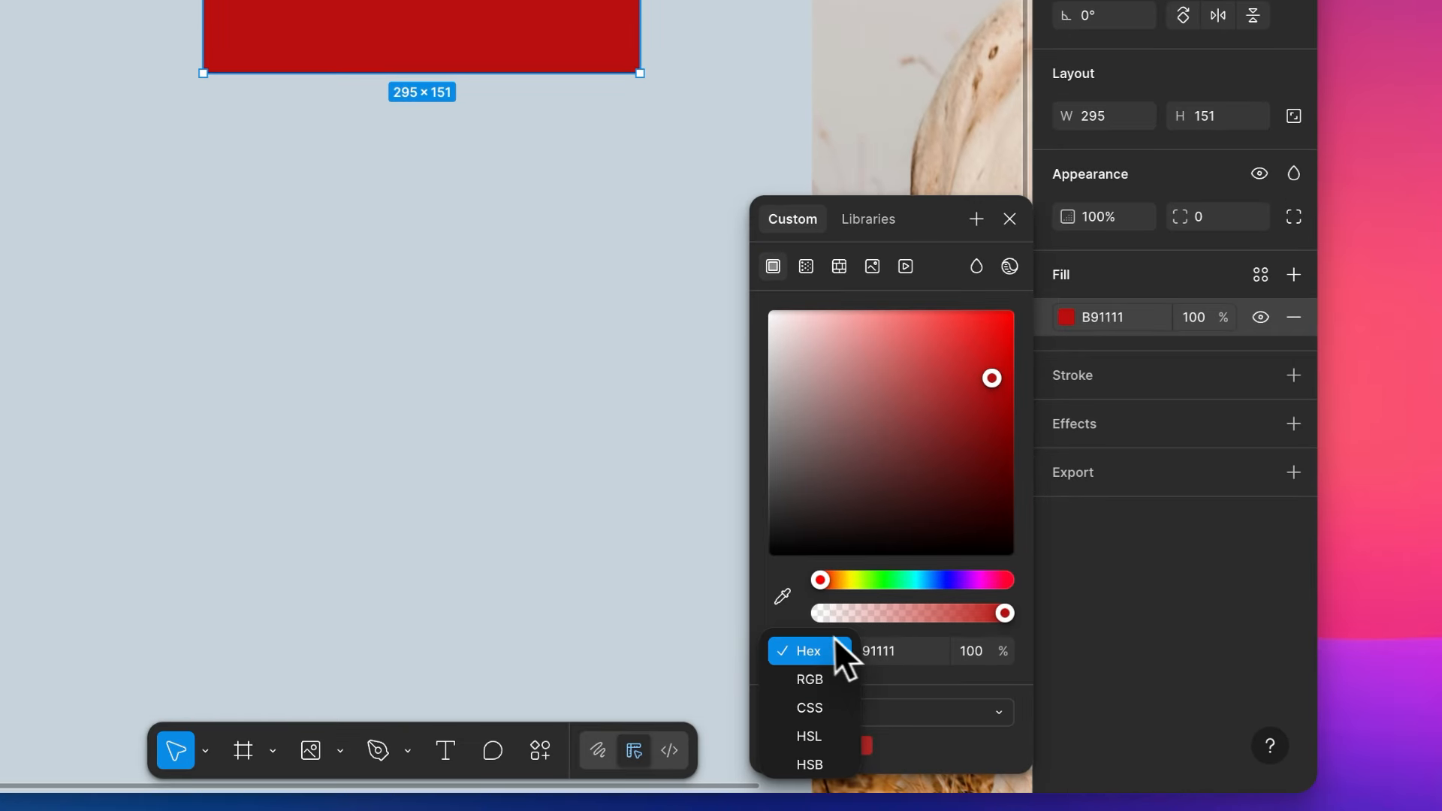
pyautogui.click(976, 696)
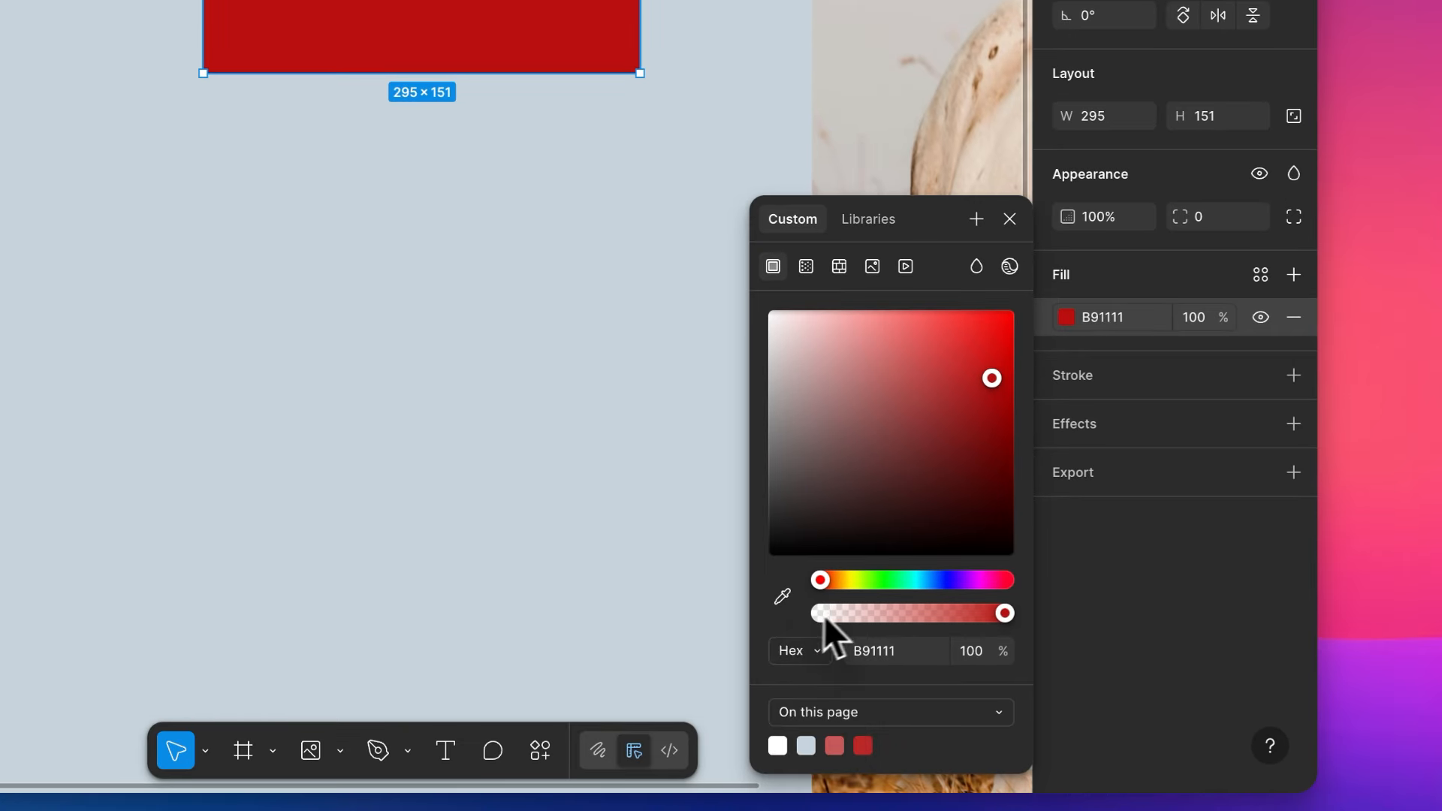
pyautogui.moveTo(871, 587); pyautogui.dragTo(1014, 603)
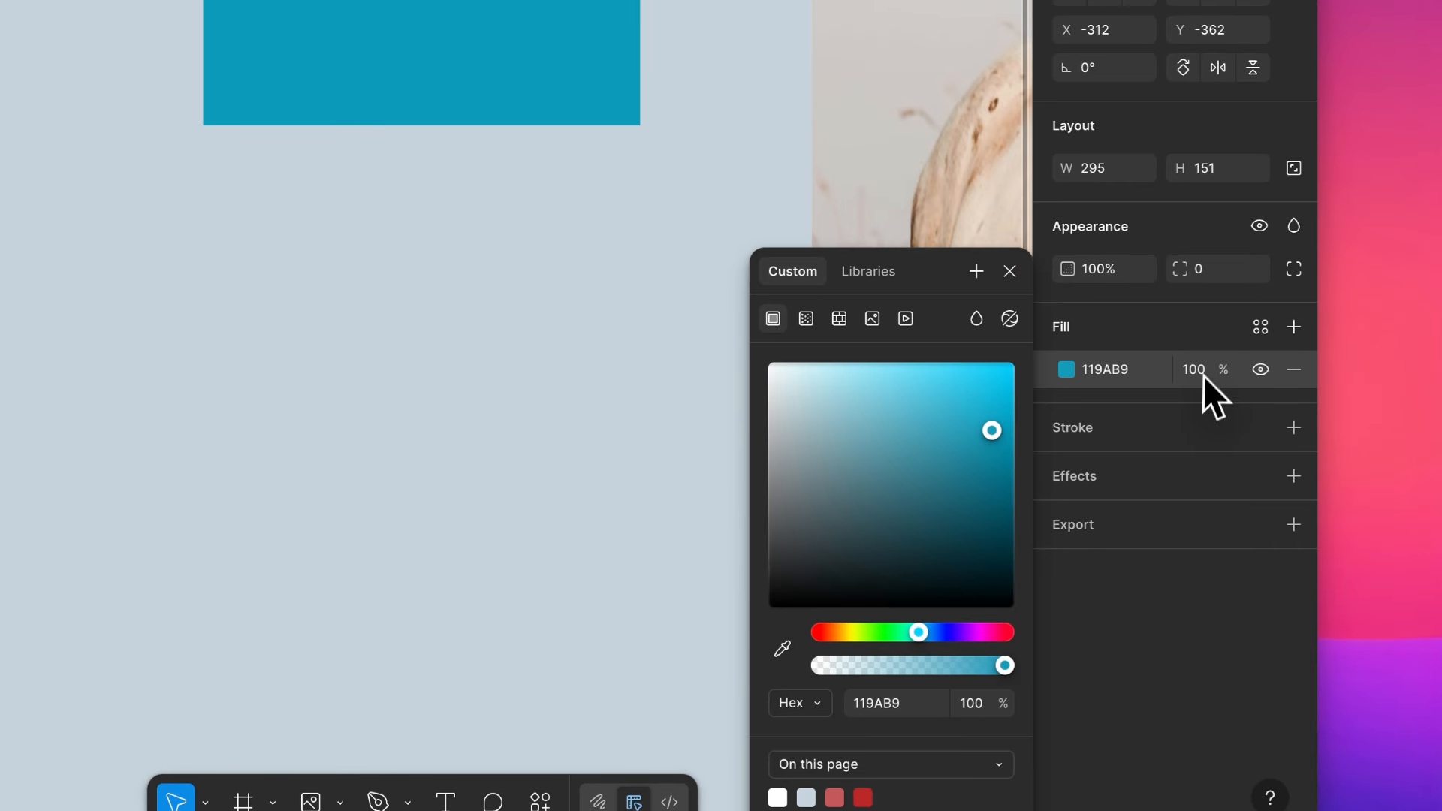
# - Hide the rectangle's blue fill and show it again
pyautogui.click(1205, 371)
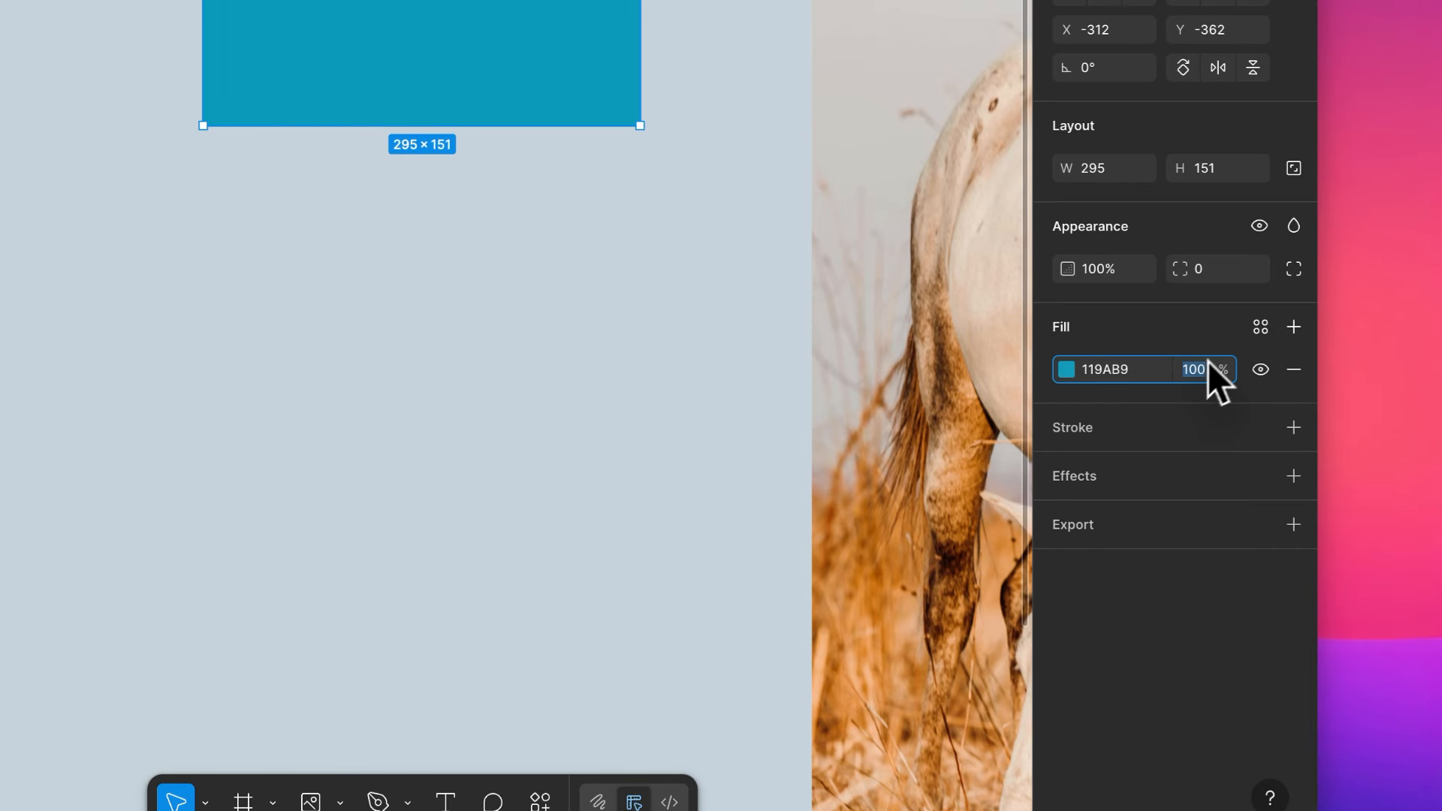
pyautogui.click(1259, 371)
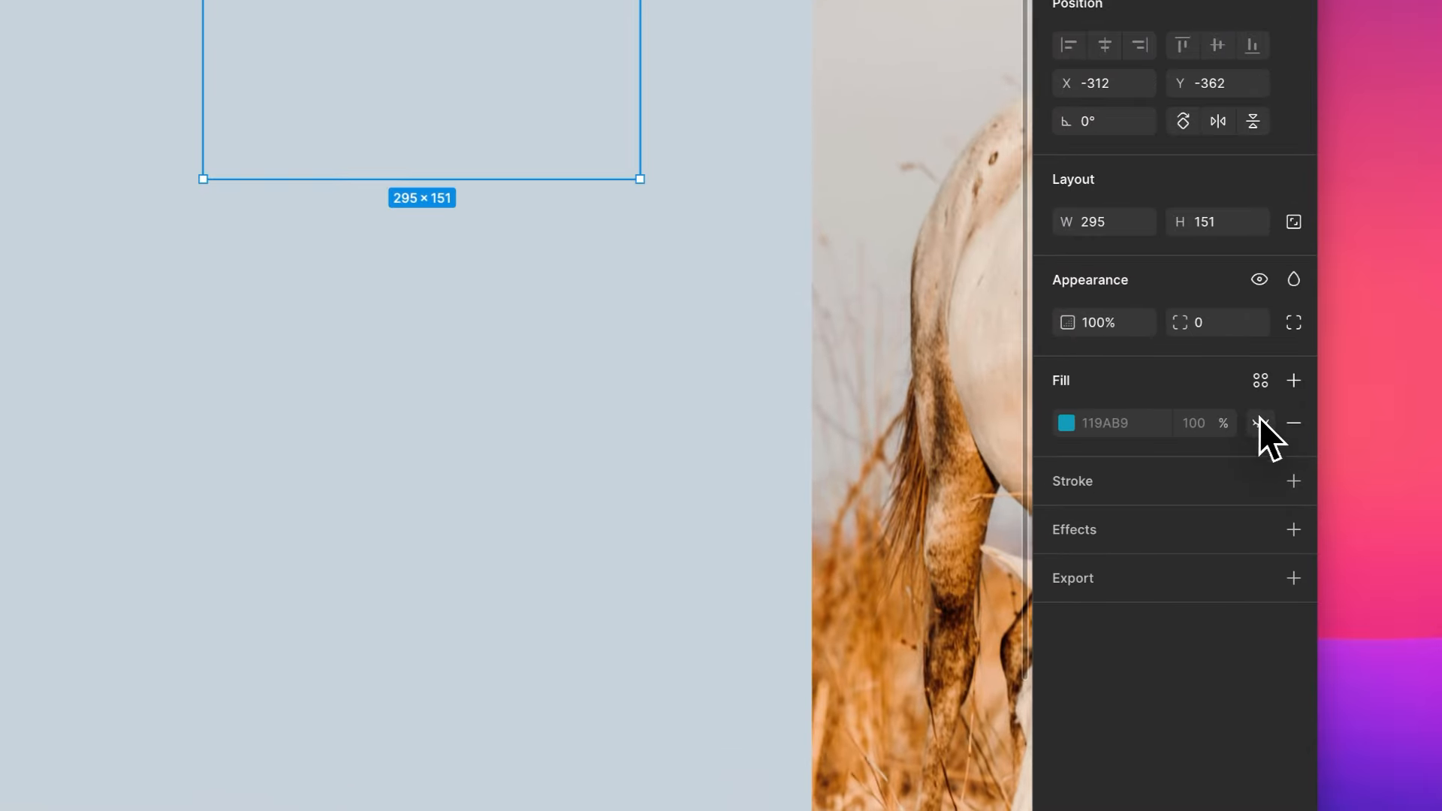
pyautogui.click(1279, 475)
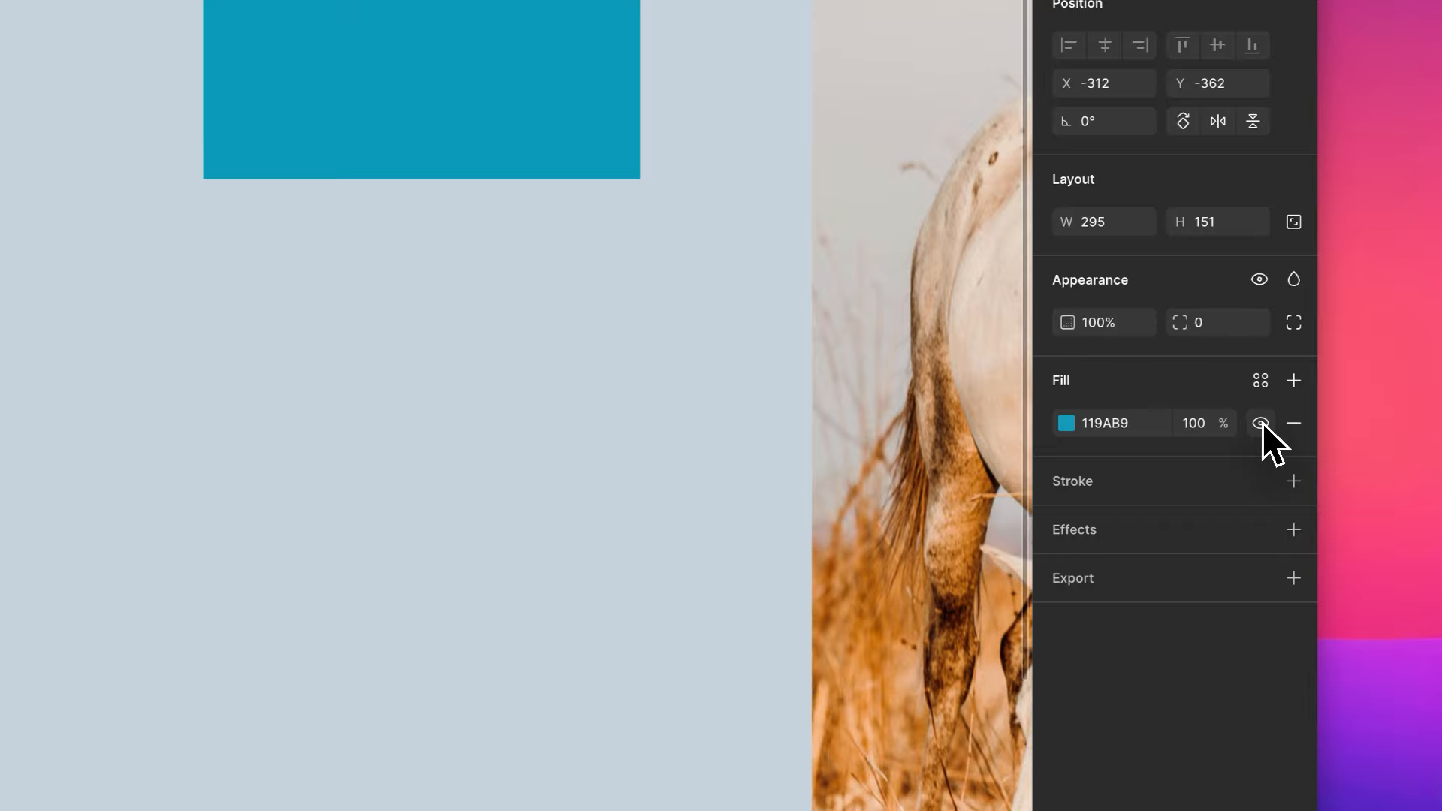
# - Remove the rectangle's blue fill and add a new default D9D9D9 fill
pyautogui.click(1293, 425)
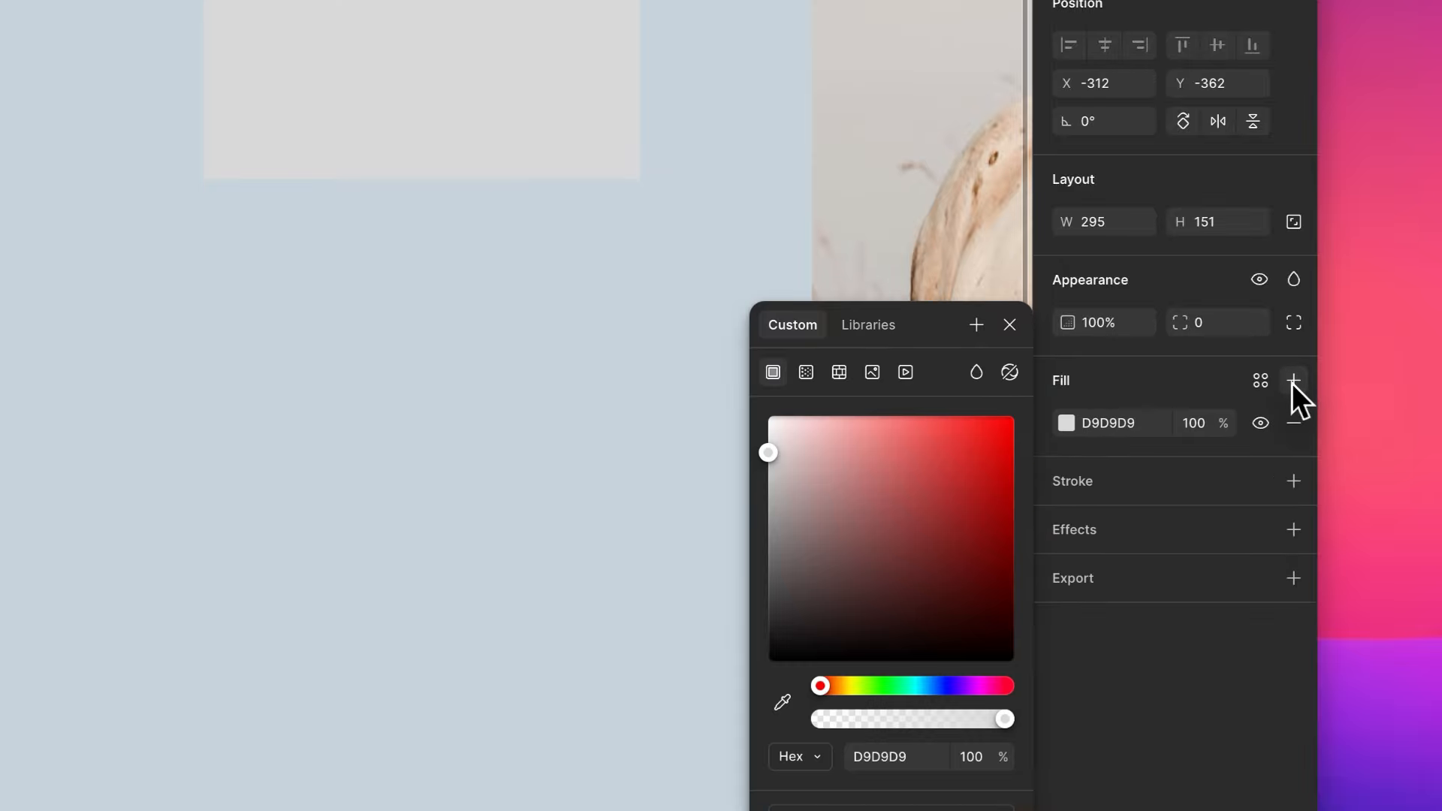
pyautogui.click(1293, 381)
pyautogui.click(1196, 387)
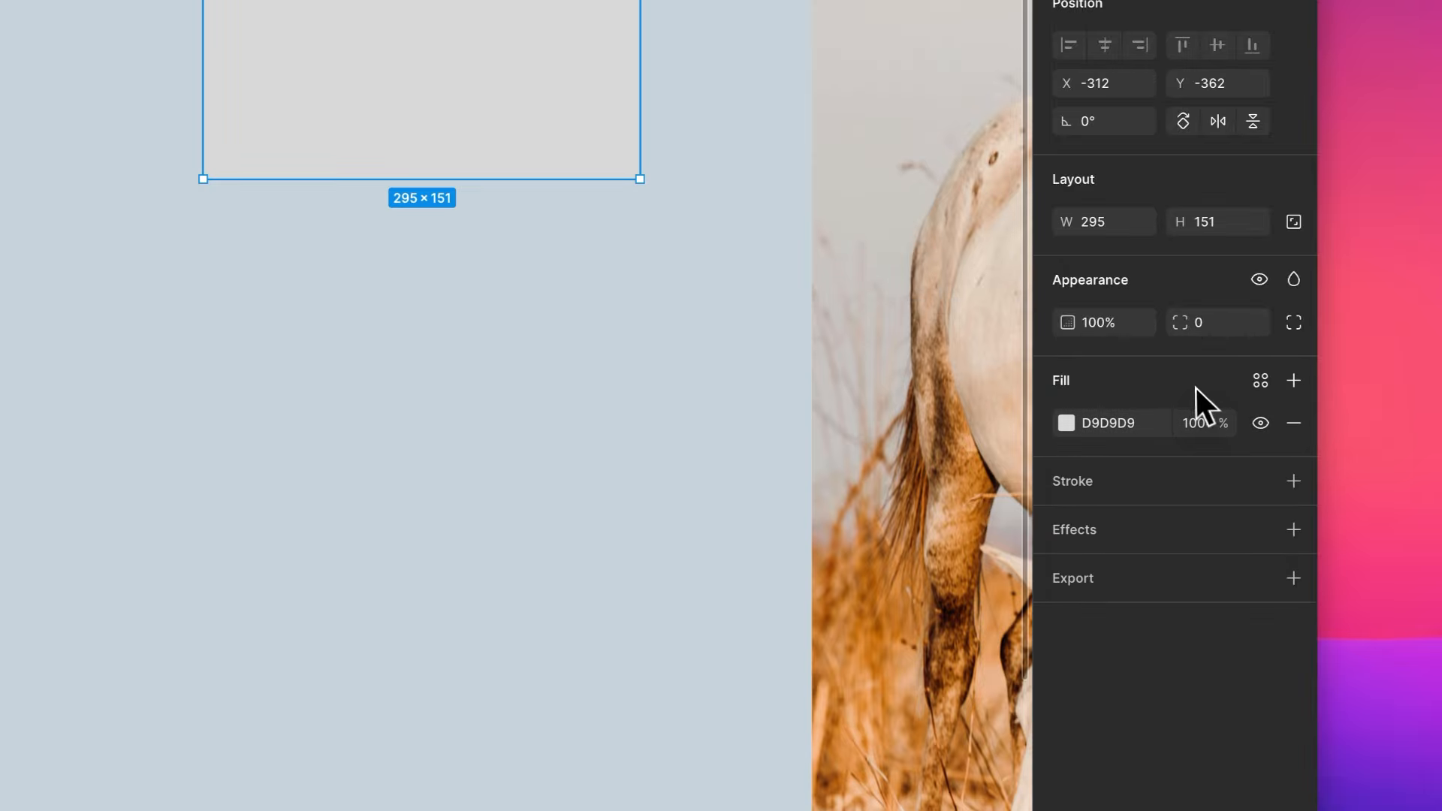
# - Look through the library colour styles available for the rectangle's fill and close them without applying one
pyautogui.click(1259, 381)
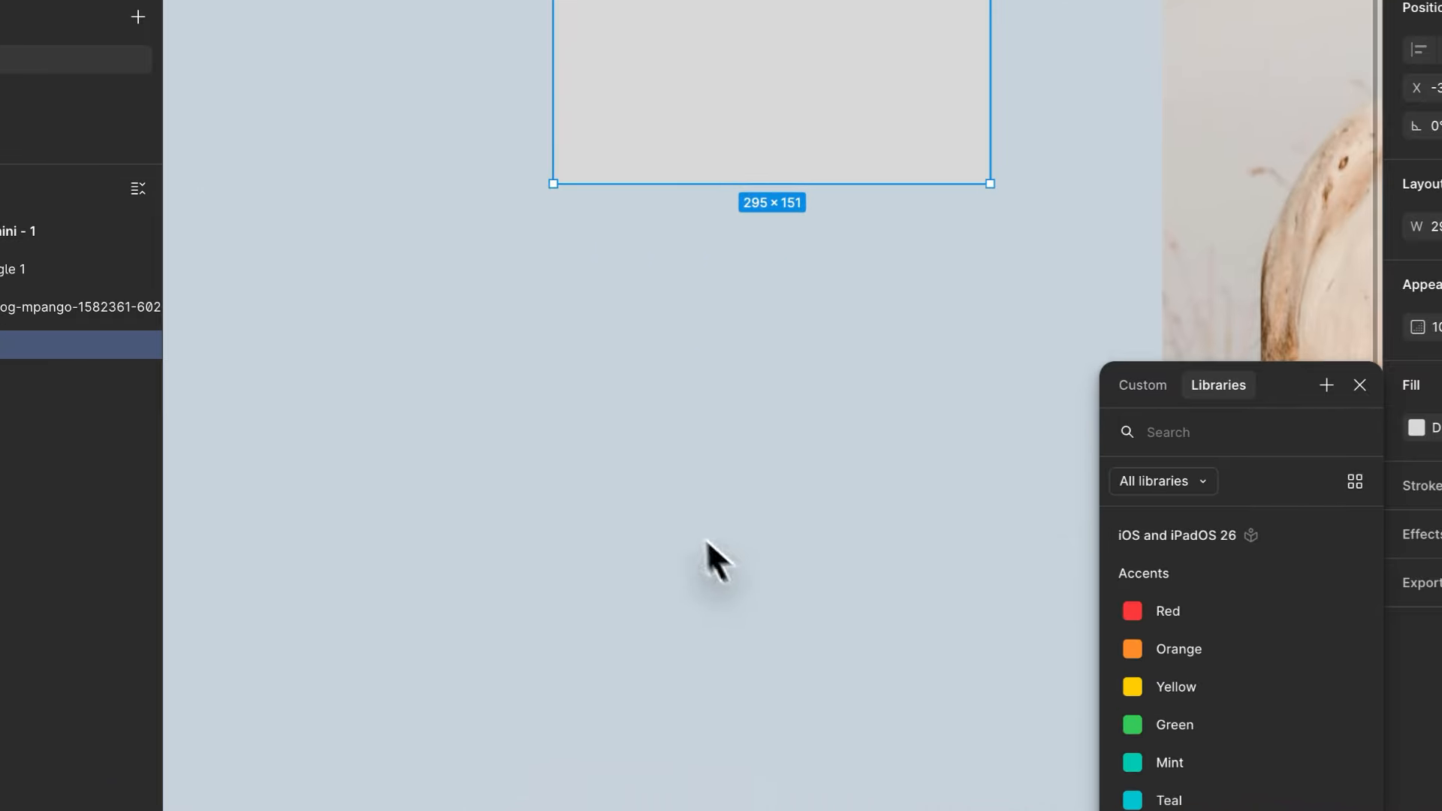
pyautogui.click(707, 518)
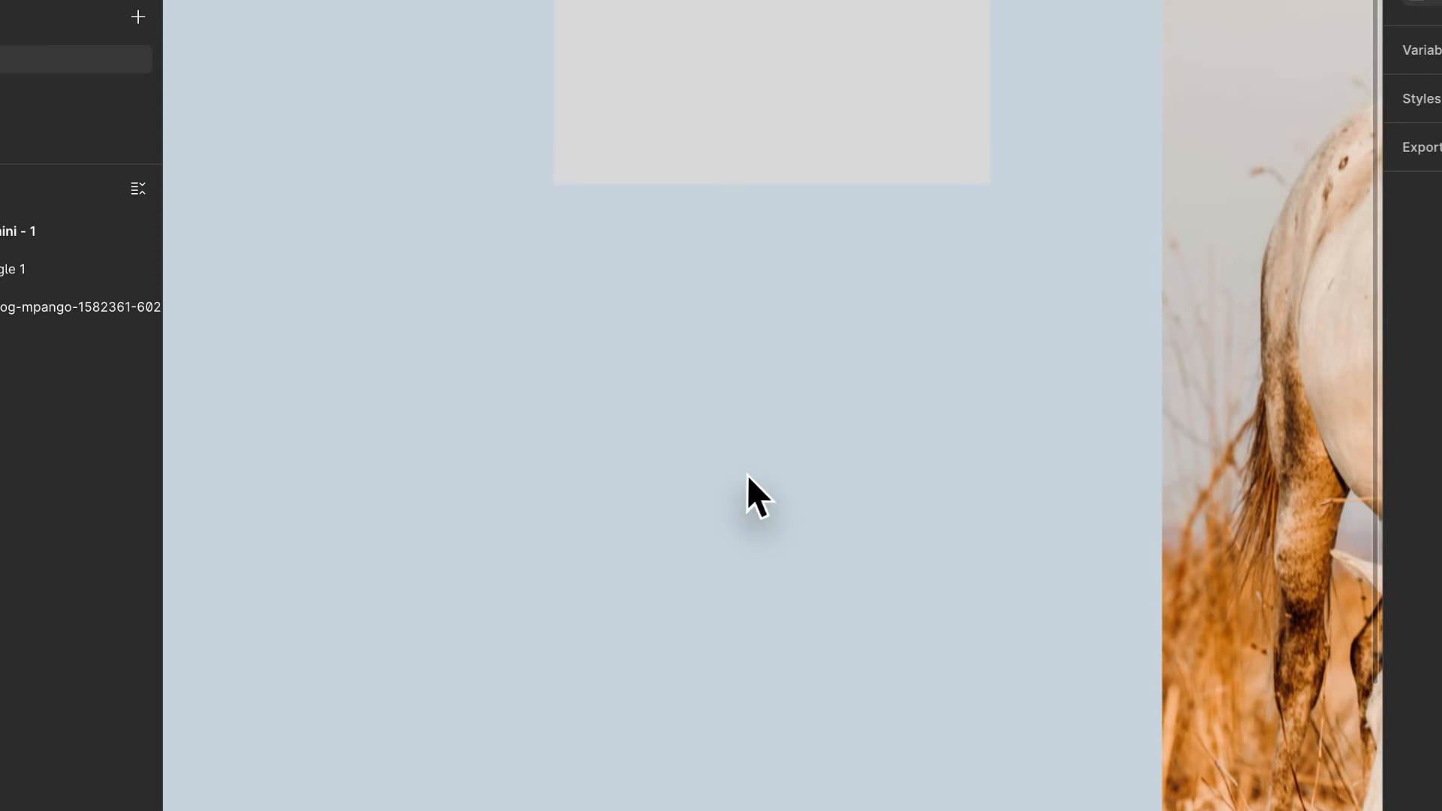
# - Duplicate the 295 × 151 grey rectangle directly below the original, leaving a small gap
pyautogui.moveTo(671, 261); pyautogui.dragTo(668, 389)
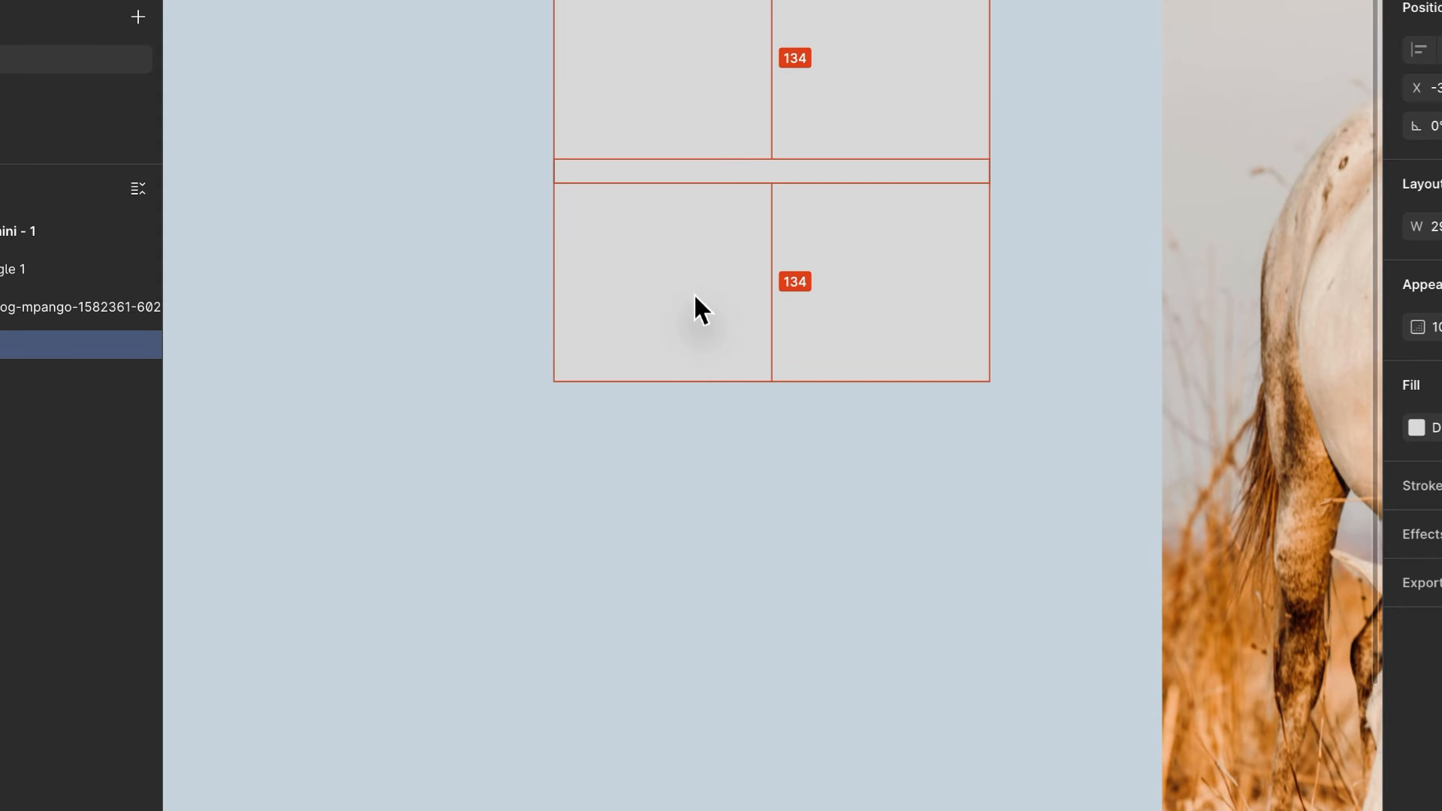
pyautogui.moveTo(692, 293); pyautogui.dragTo(695, 363)
pyautogui.hscroll(3, 695, 363)
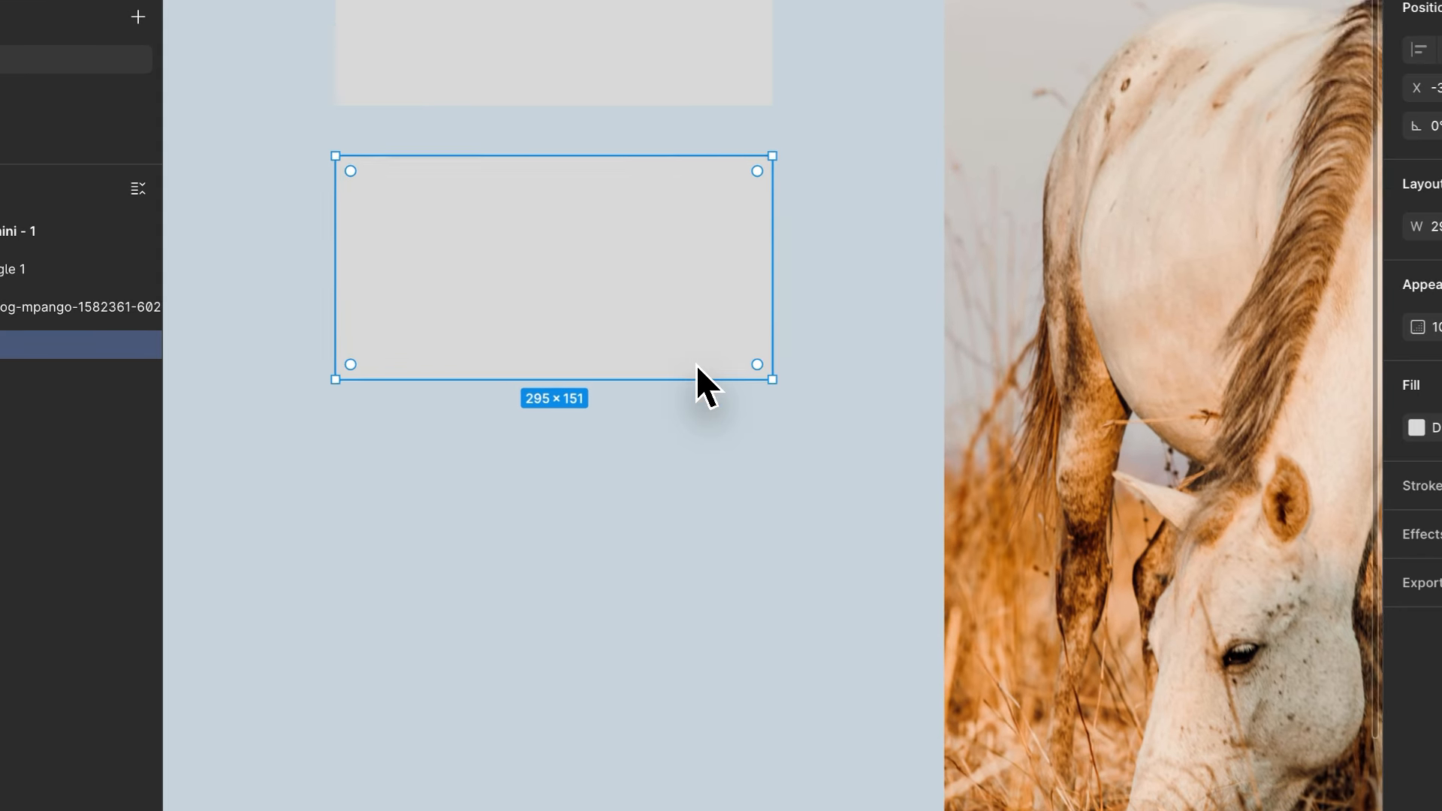
# - Fill the lower grey rectangle with the orange C5721D sampled from the grass in the horse photo
pyautogui.scroll(-3, 695, 362)
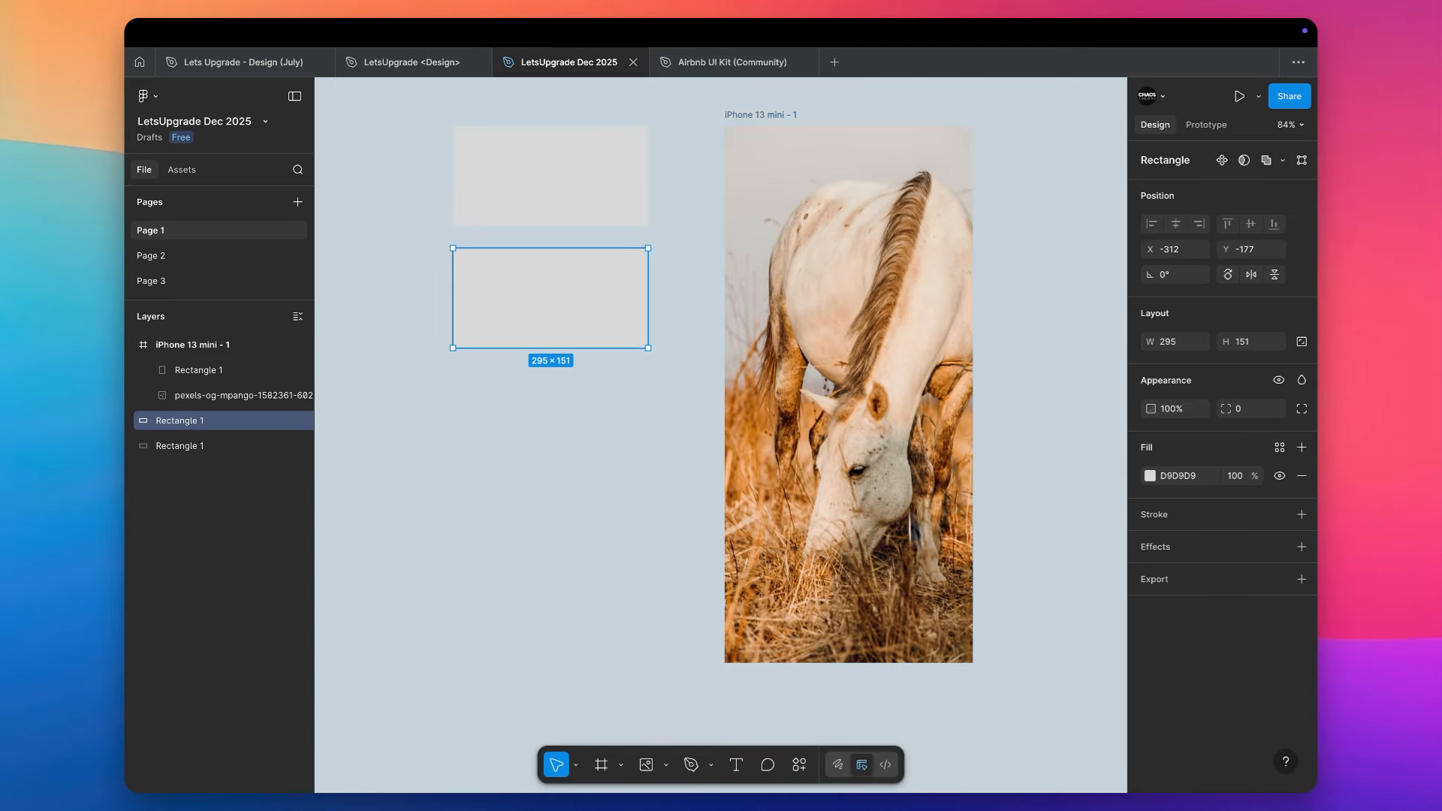
pyautogui.scroll(3, 811, 563)
pyautogui.hscroll(-3, 812, 563)
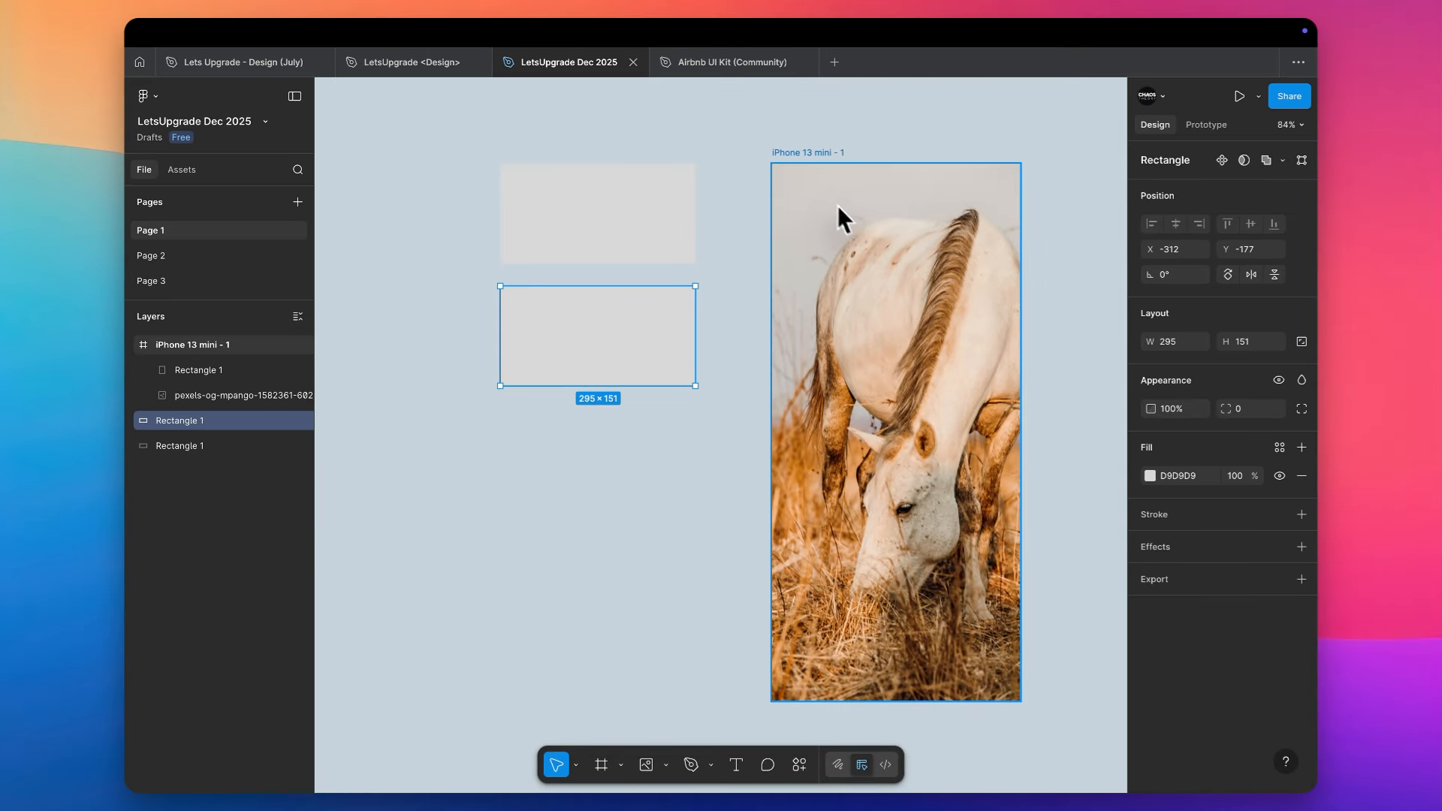
pyautogui.scroll(-3, 804, 156)
pyautogui.hscroll(3, 804, 156)
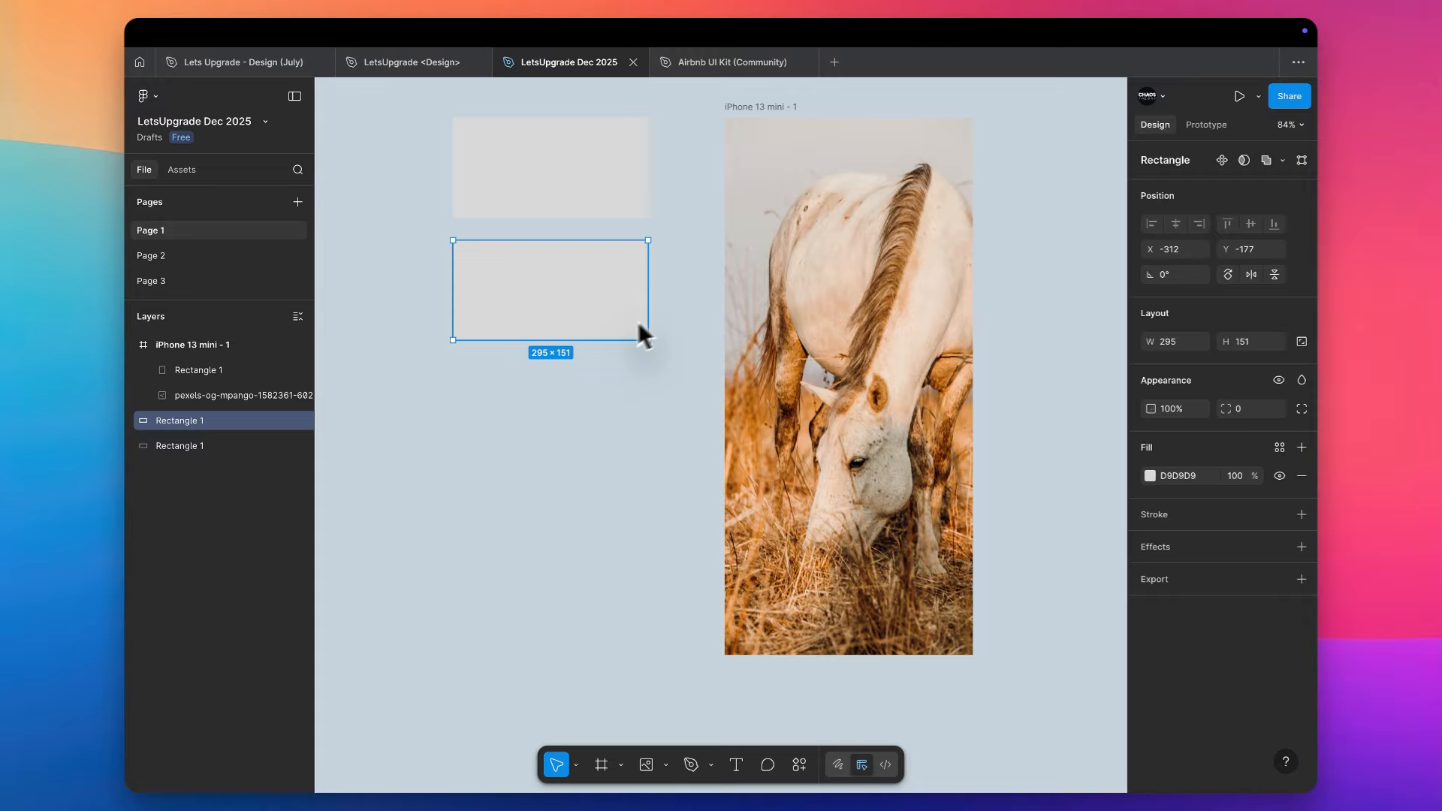
pyautogui.press('i')
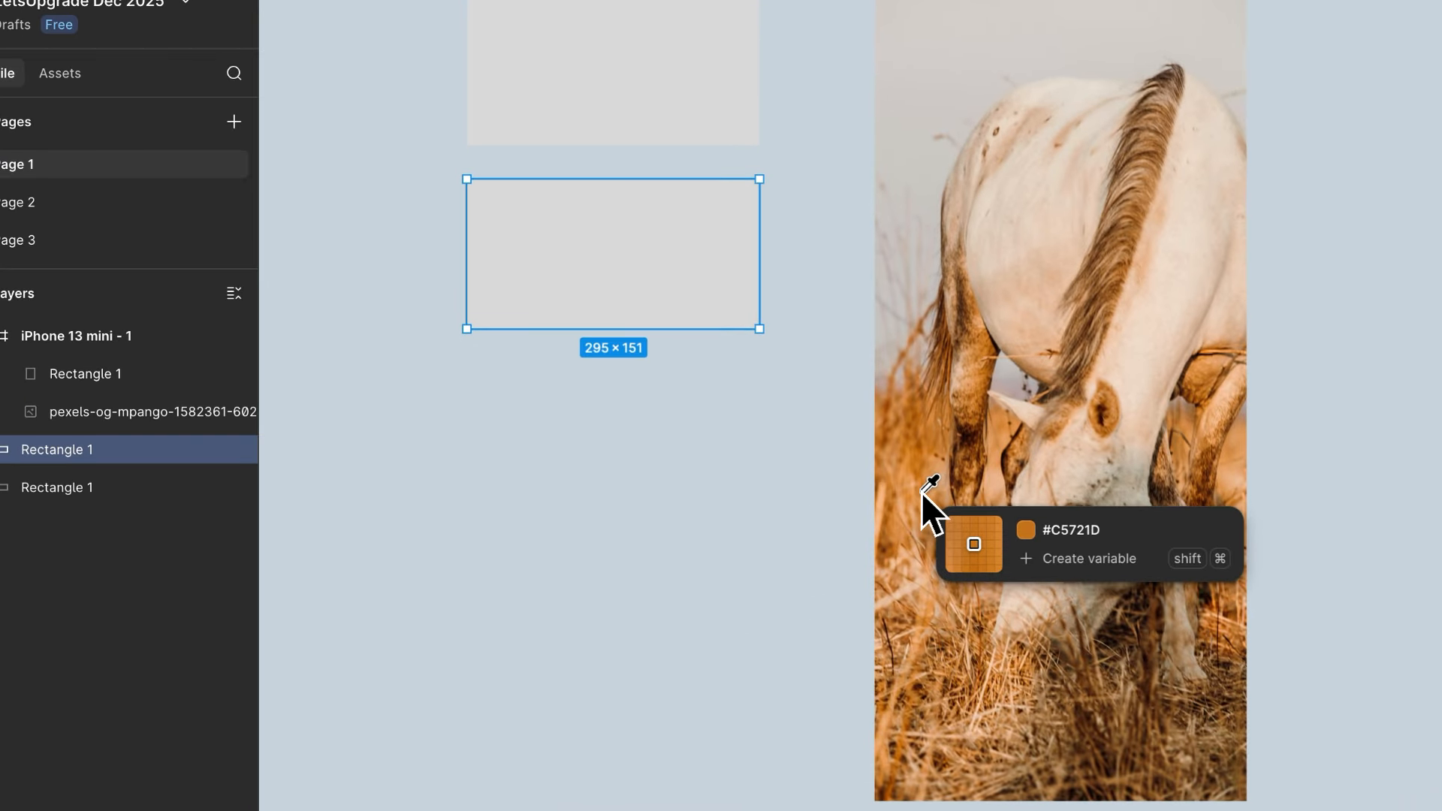
pyautogui.click(756, 450)
# - Duplicate the orange rectangle directly below itself, keeping the same small gap
pyautogui.moveTo(691, 229); pyautogui.dragTo(691, 413)
pyautogui.press('i')
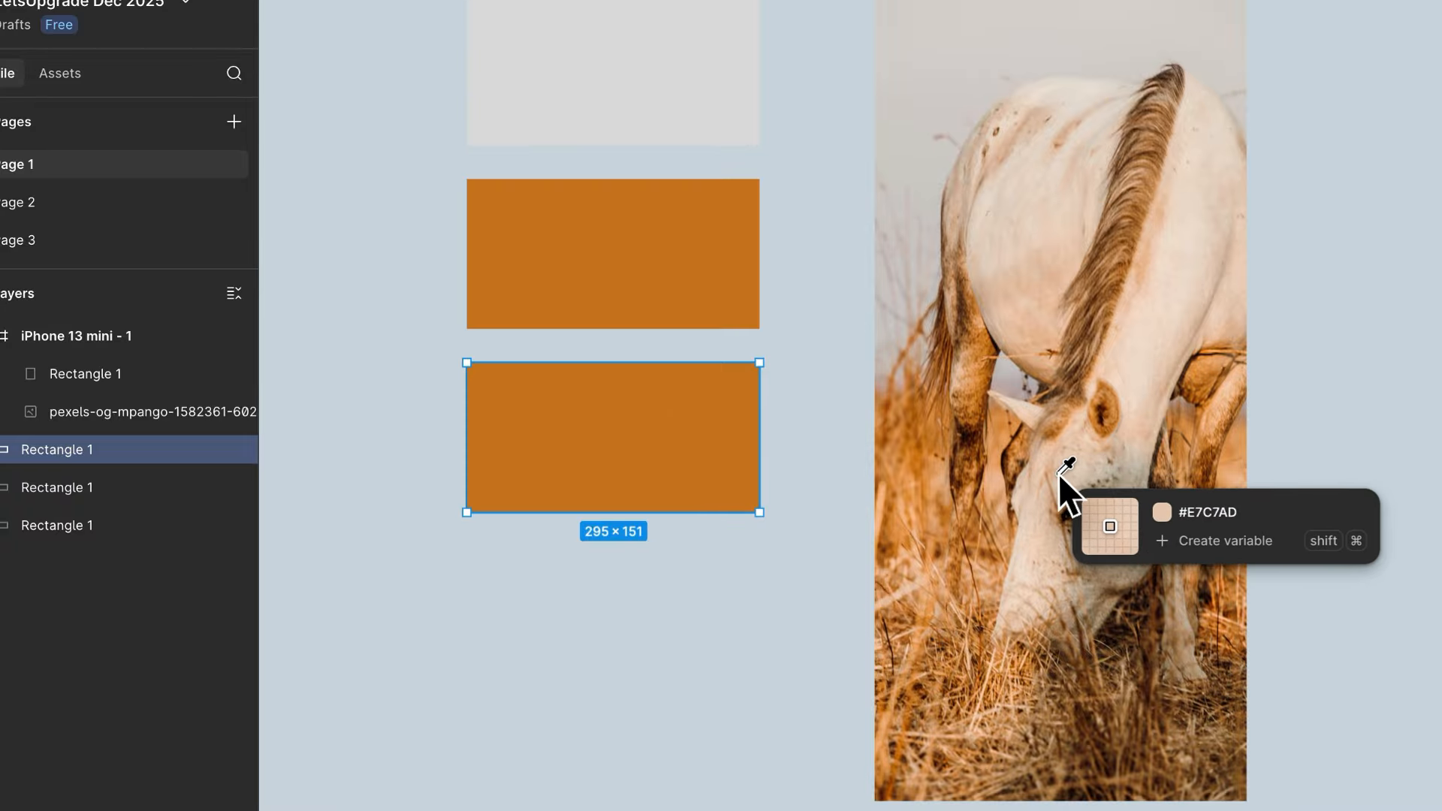
pyautogui.press('Escape')
# - Fill the top grey rectangle with the light beige DFC1A9 sampled from the horse's body in the photo
pyautogui.click(690, 107)
pyautogui.press('i')
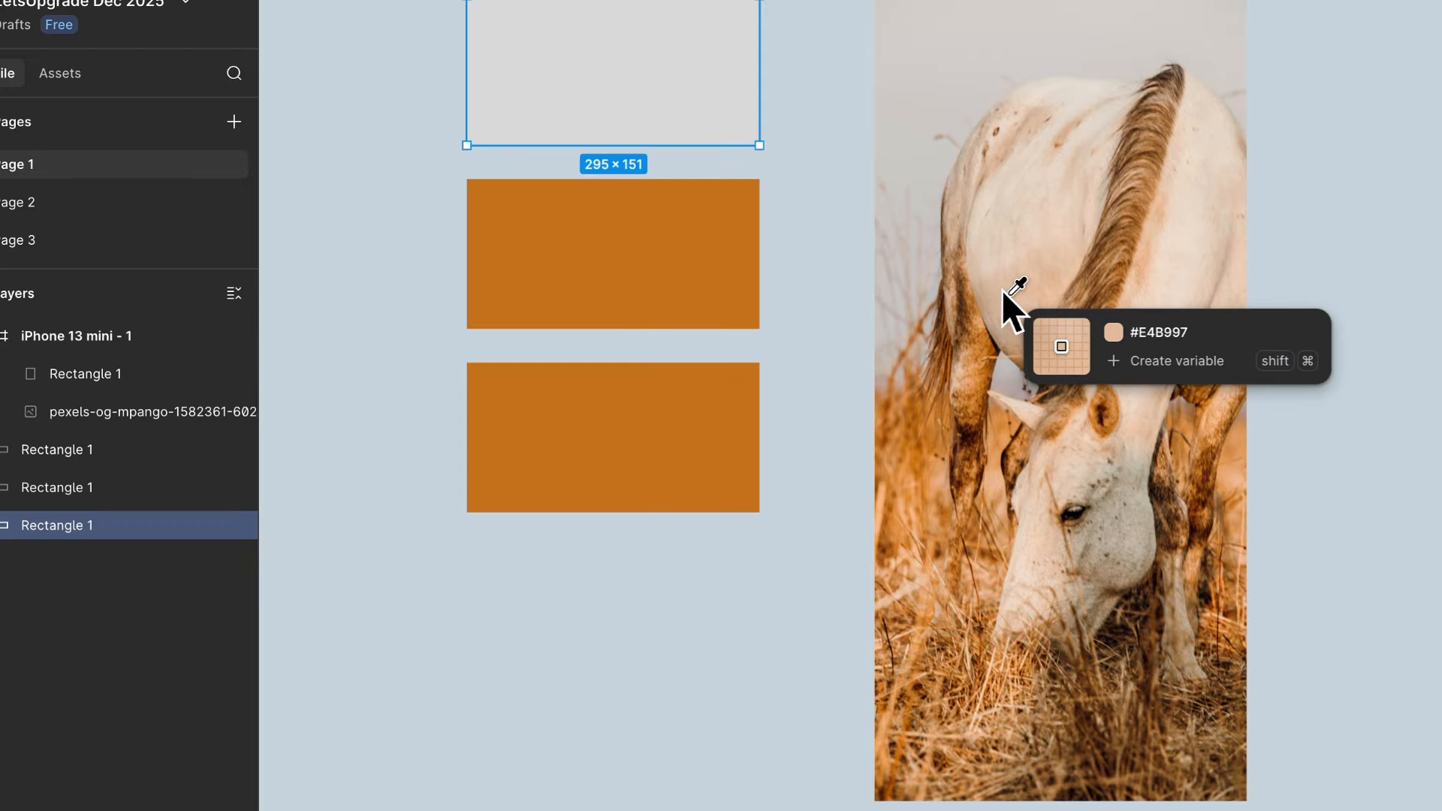
pyautogui.click(1004, 290)
# - Fill the bottom orange rectangle with the near-black 010103 sampled from the horse's eye
pyautogui.click(709, 416)
pyautogui.press('i')
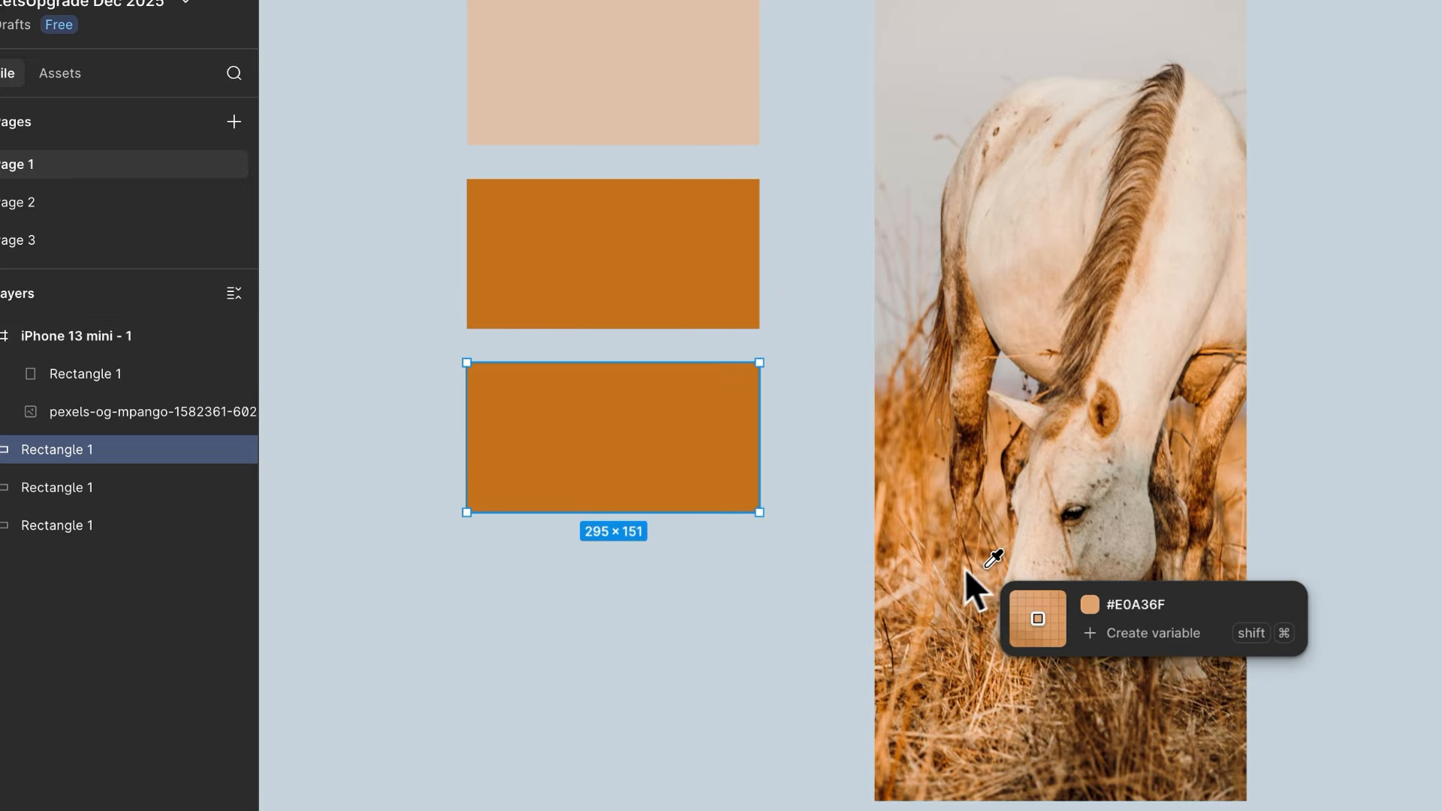
pyautogui.click(1073, 511)
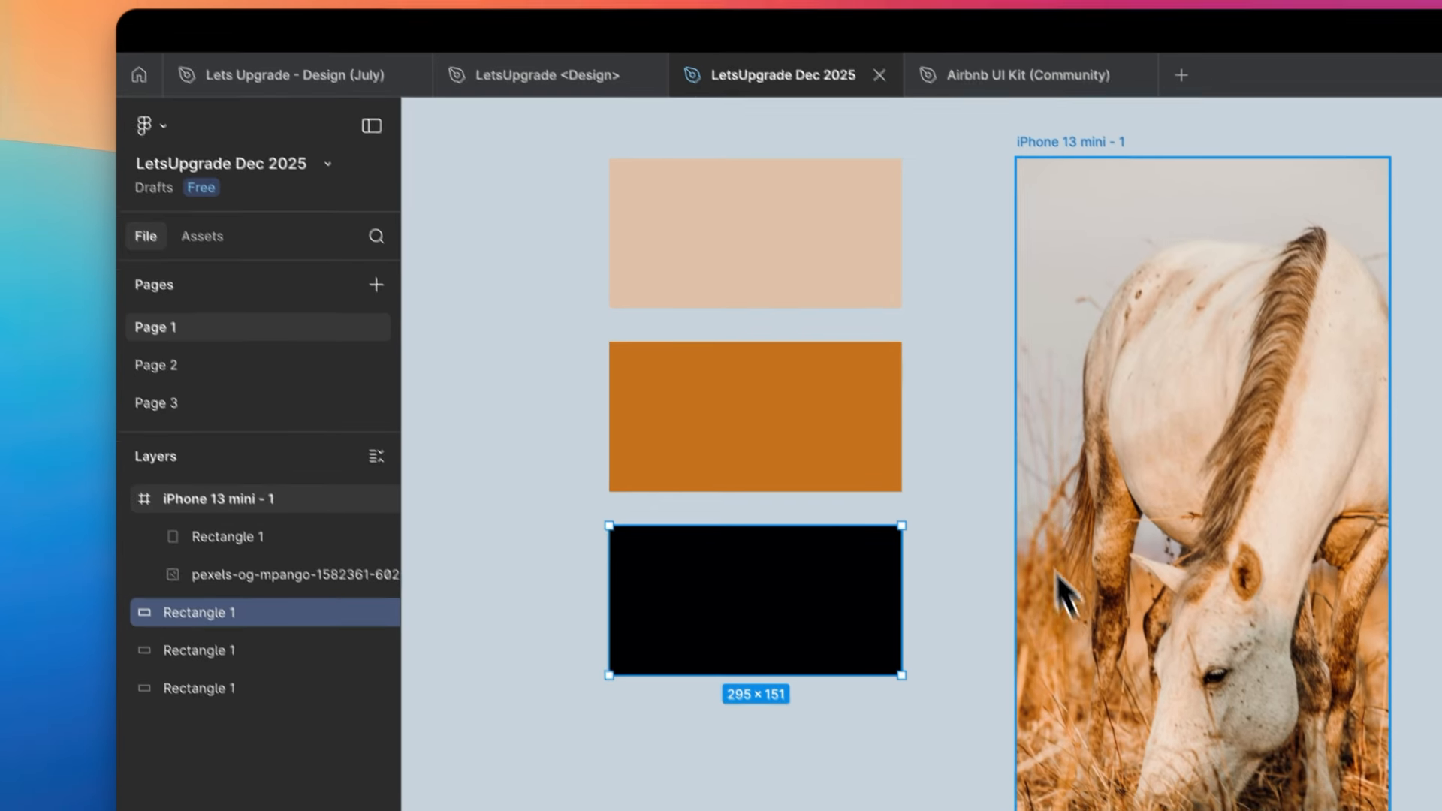
# - Duplicate the orange rectangle below the black one and fill the copy with brown sampled from the horse's mane
pyautogui.click(630, 259)
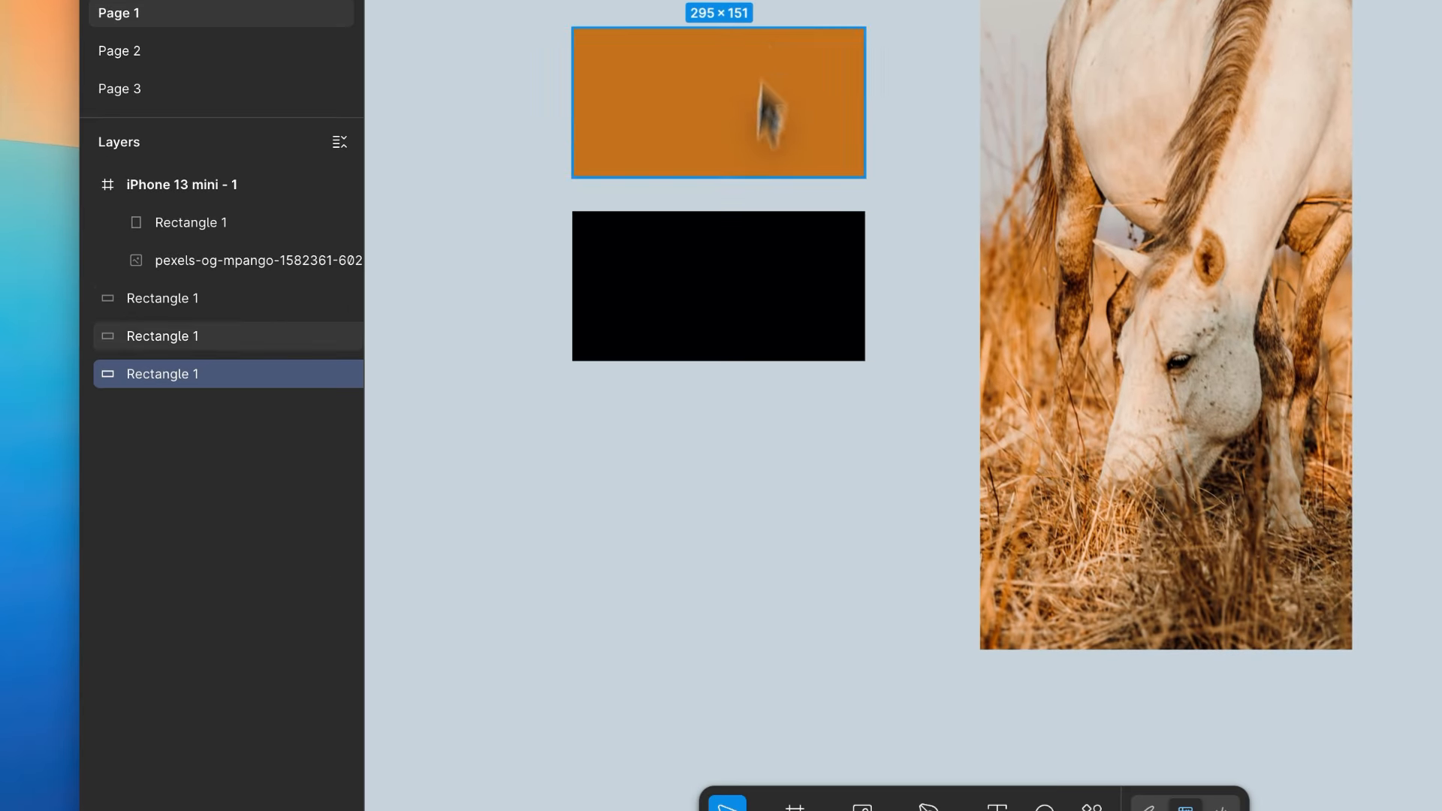
pyautogui.click(785, 617)
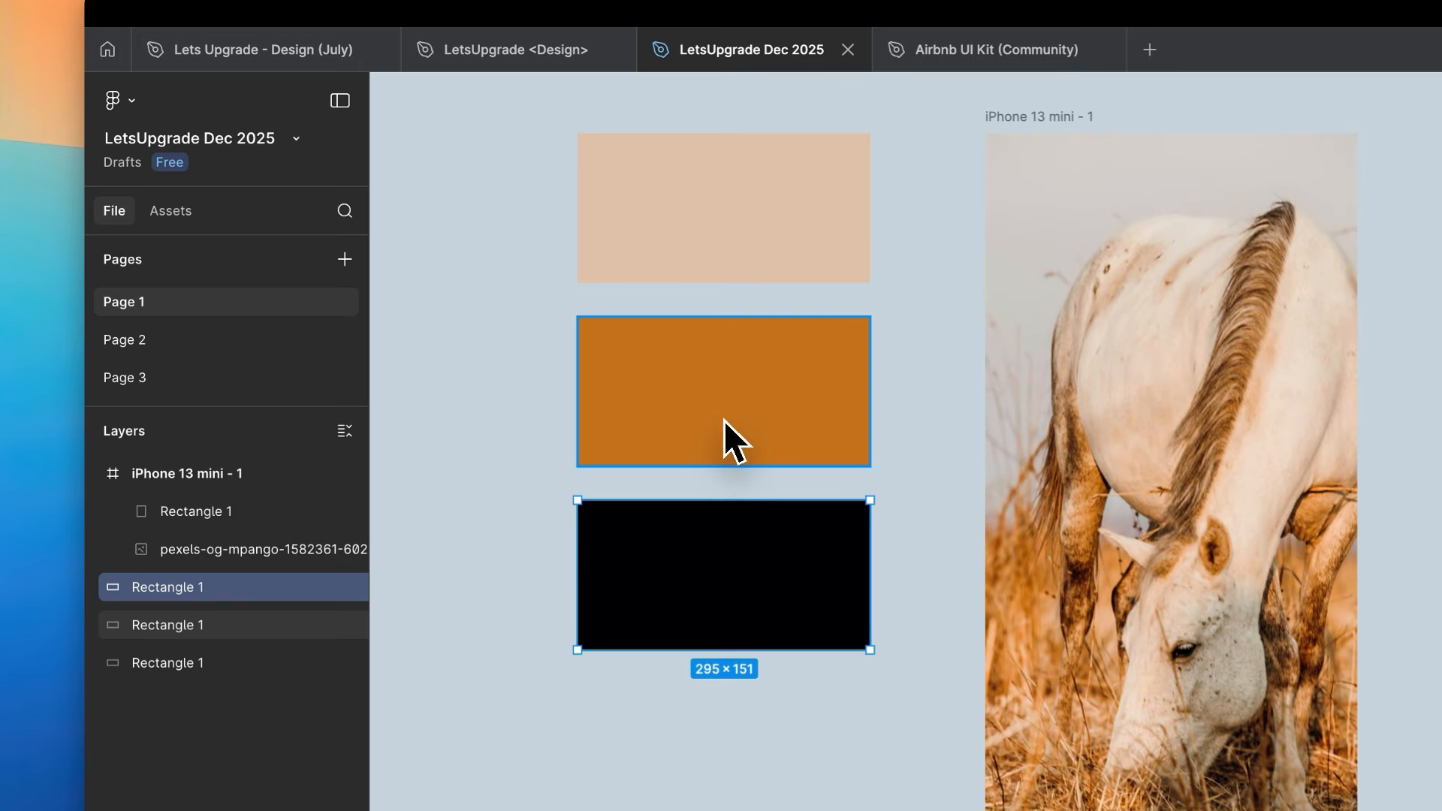
pyautogui.keyDown('alt'); pyautogui.moveTo(723, 420); pyautogui.dragTo(723, 781); pyautogui.keyUp('alt')
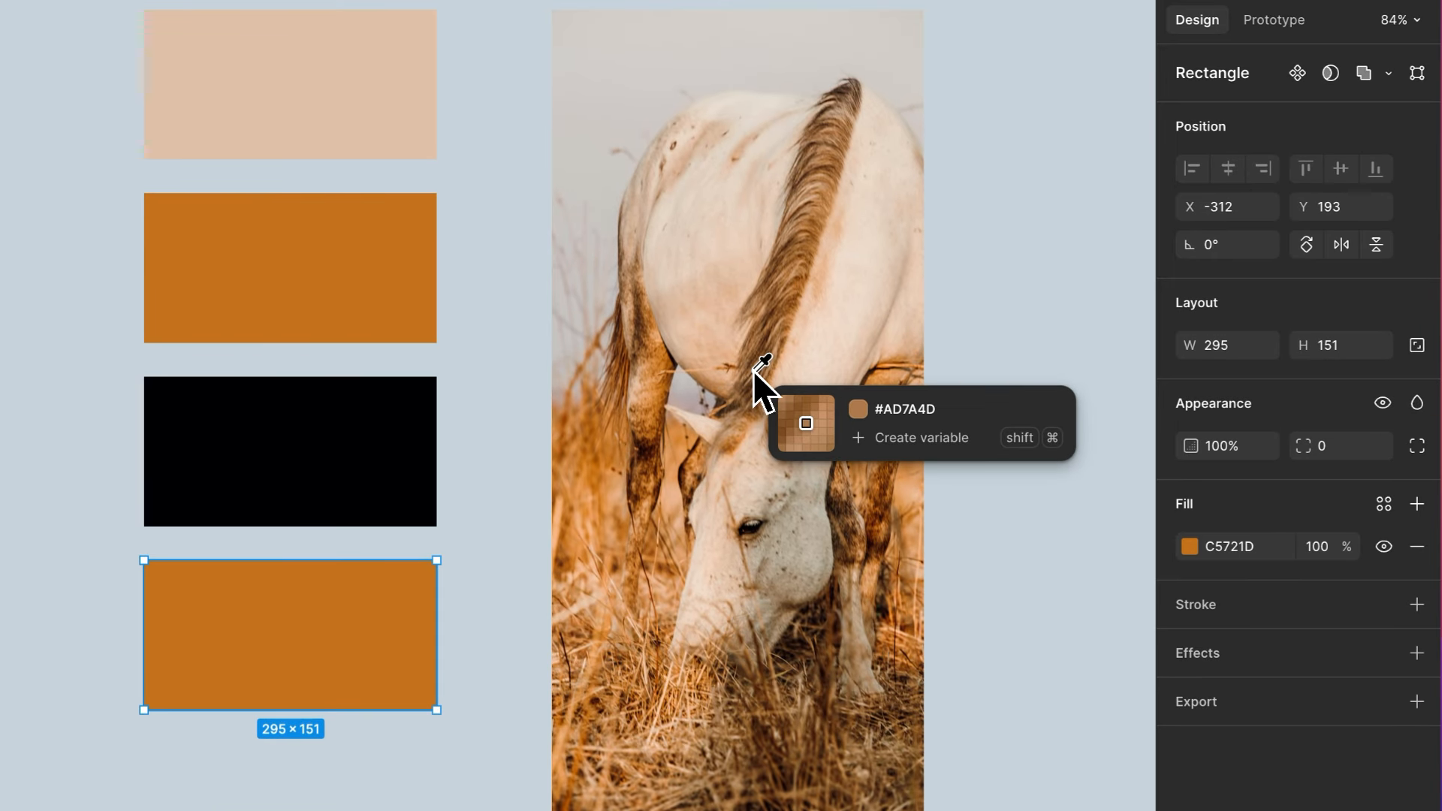
pyautogui.click(753, 368)
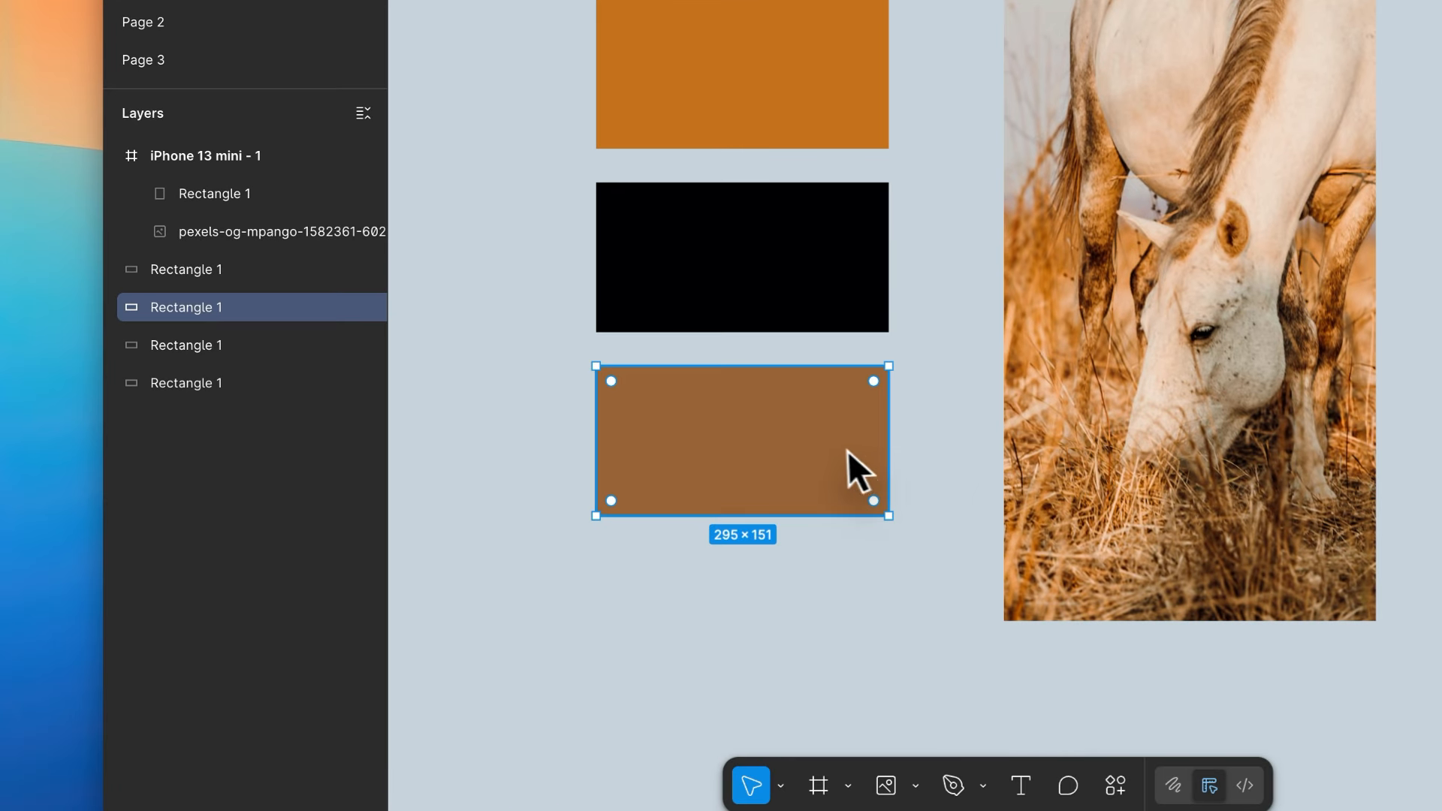
# - Rearrange the swatches so the brown rectangle sits just under the orange one and the black rectangle is lowest
pyautogui.moveTo(395, 660); pyautogui.dragTo(394, 427)
pyautogui.moveTo(846, 237); pyautogui.dragTo(841, 162)
pyautogui.moveTo(728, 246); pyautogui.dragTo(778, 558)
pyautogui.click(842, 19)
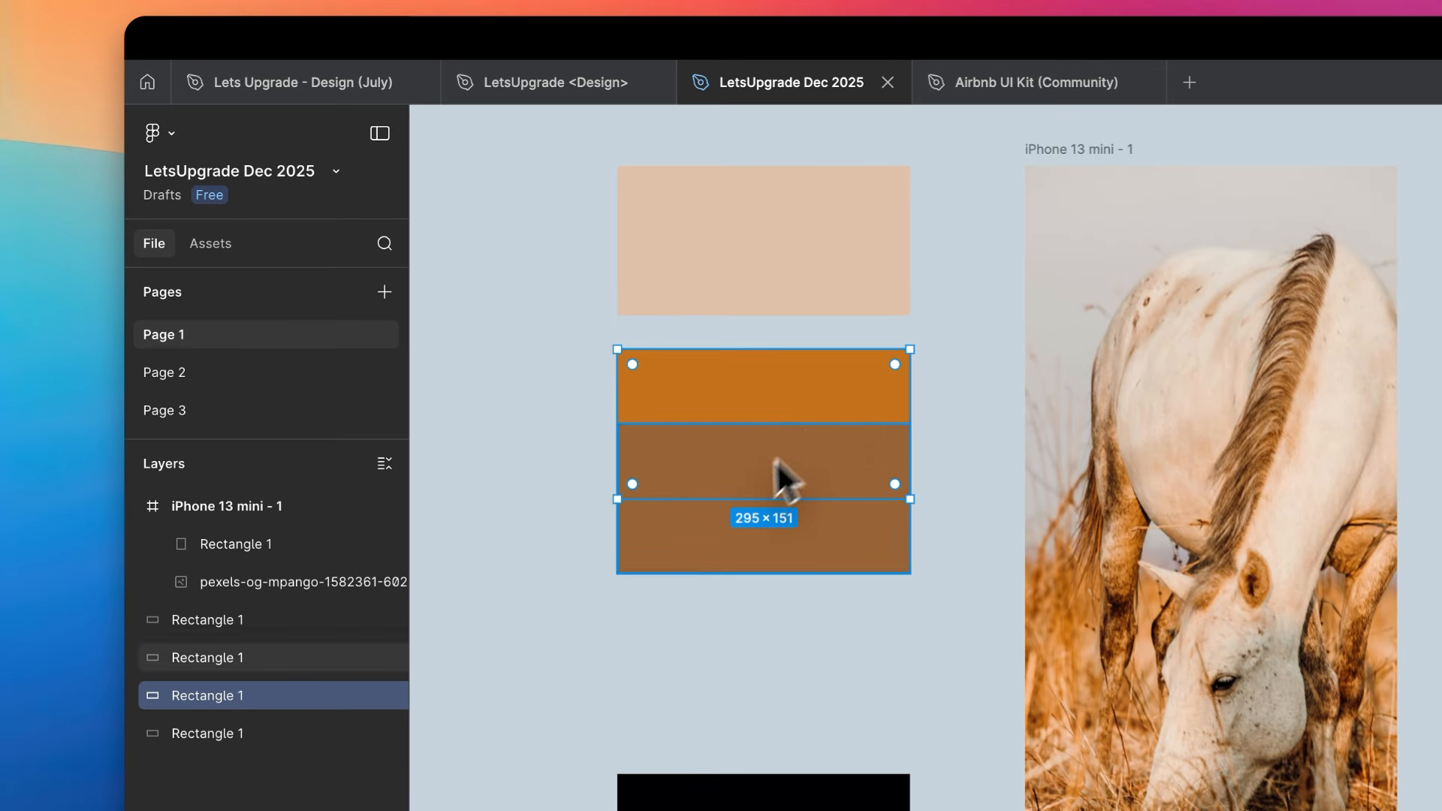
pyautogui.click(781, 480)
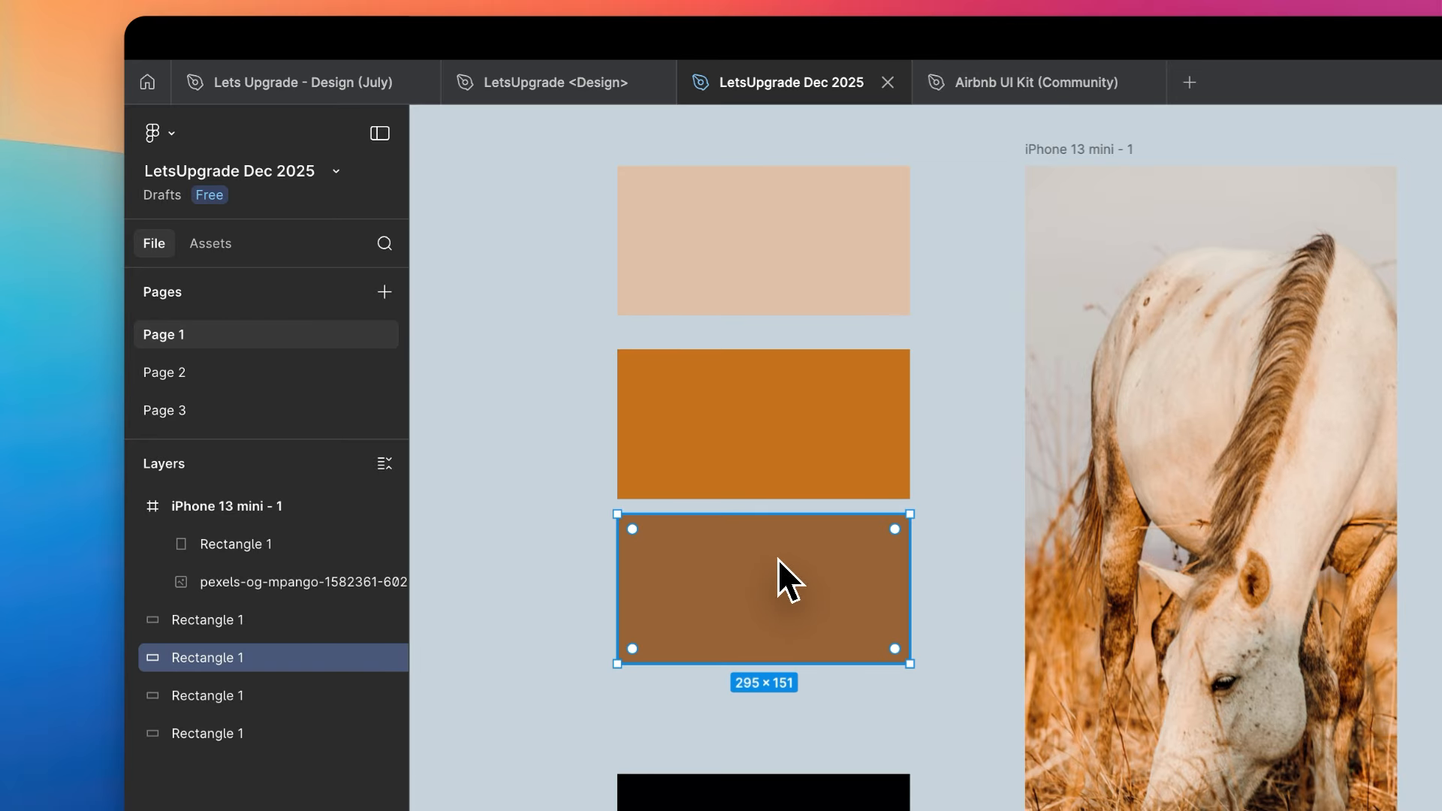
pyautogui.click(598, 522)
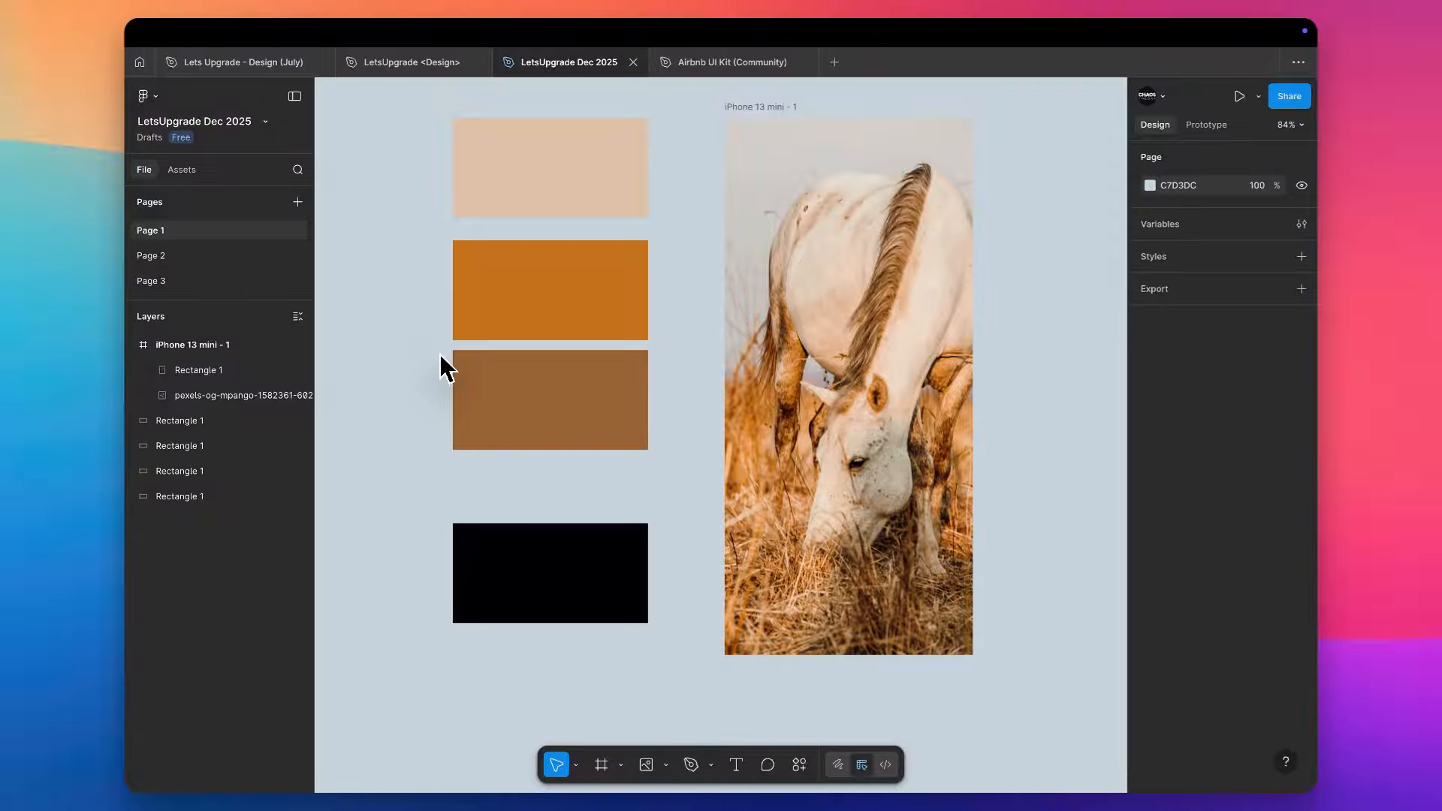
# - Create a colour style named "BG Color" from the beige rectangle's fill
pyautogui.click(535, 210)
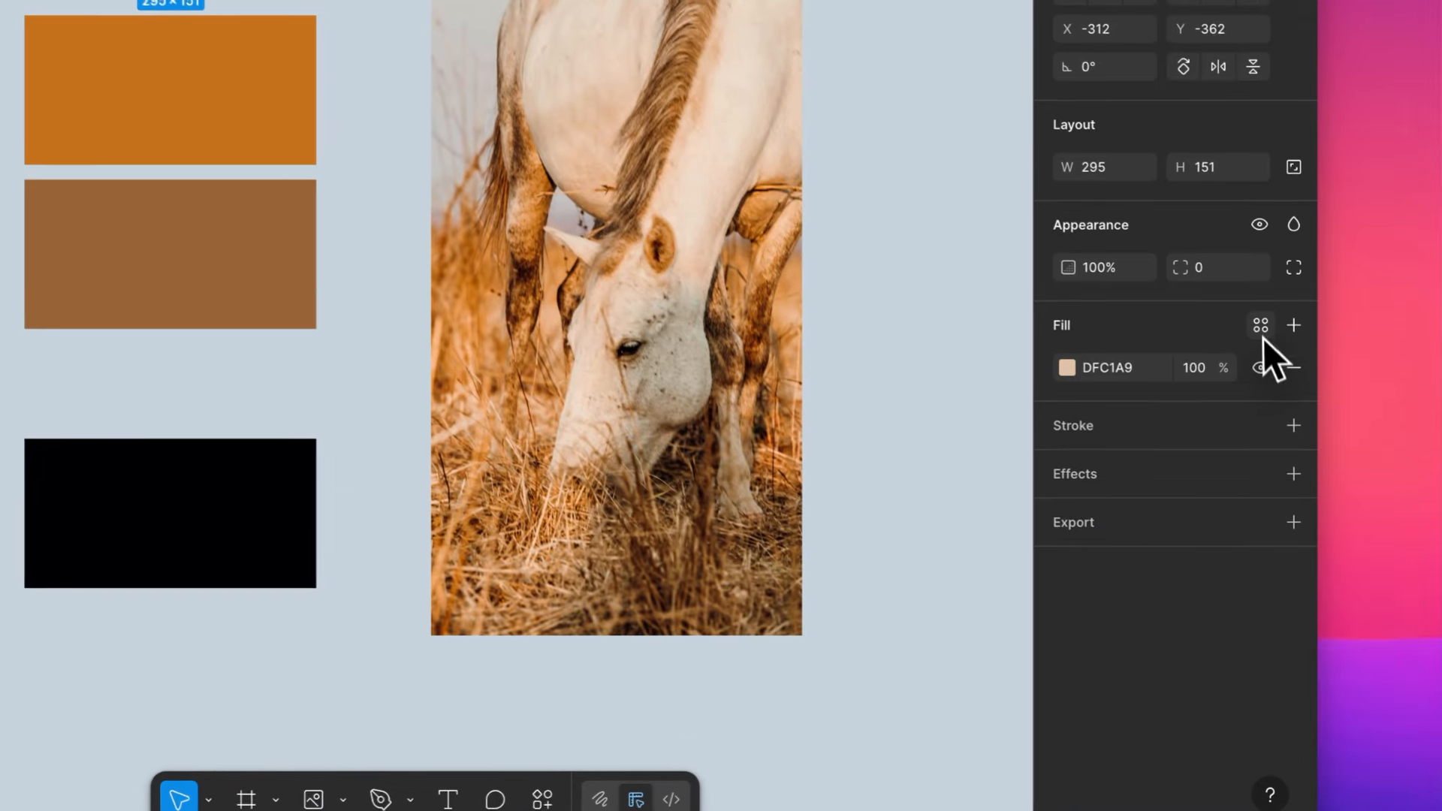
pyautogui.click(1260, 325)
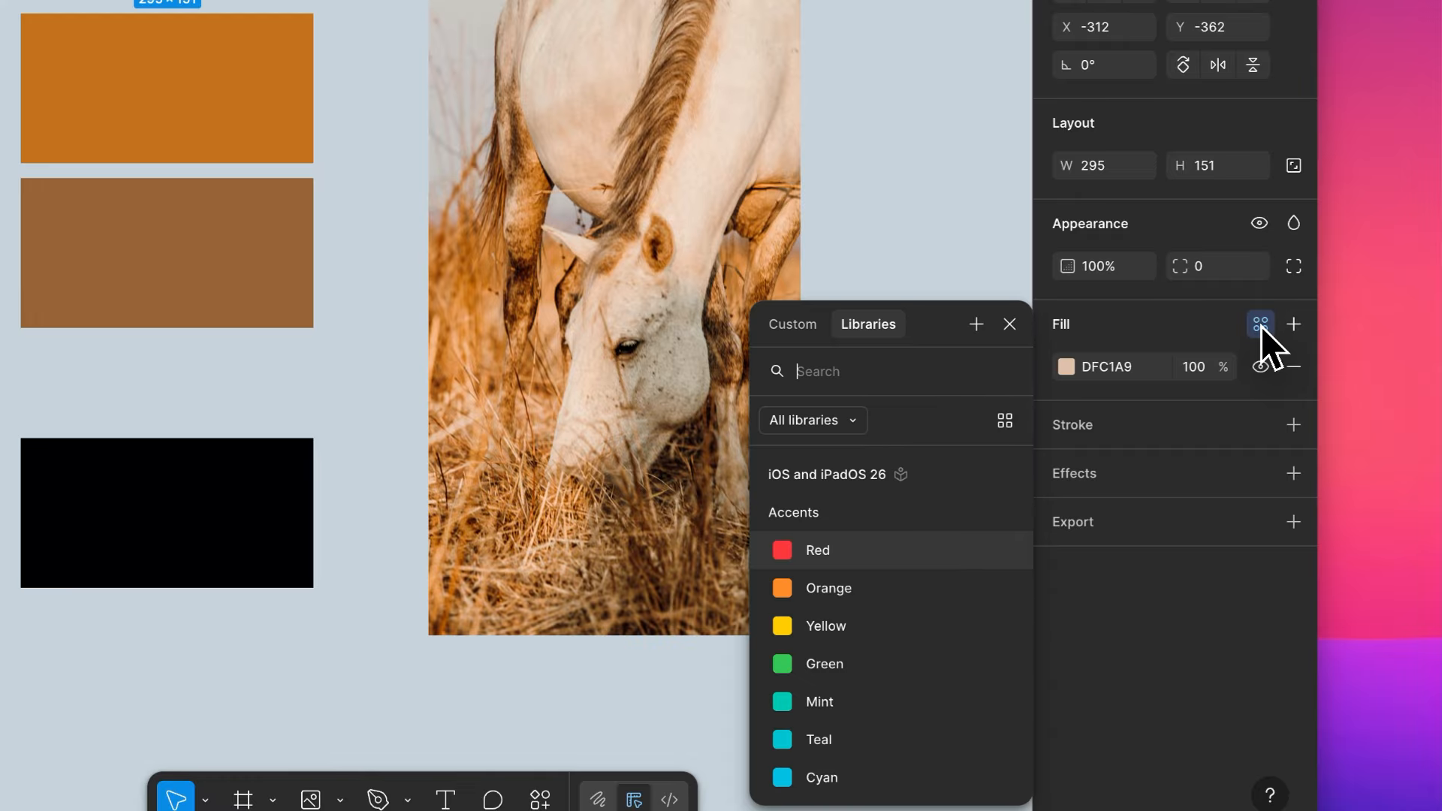
pyautogui.click(977, 325)
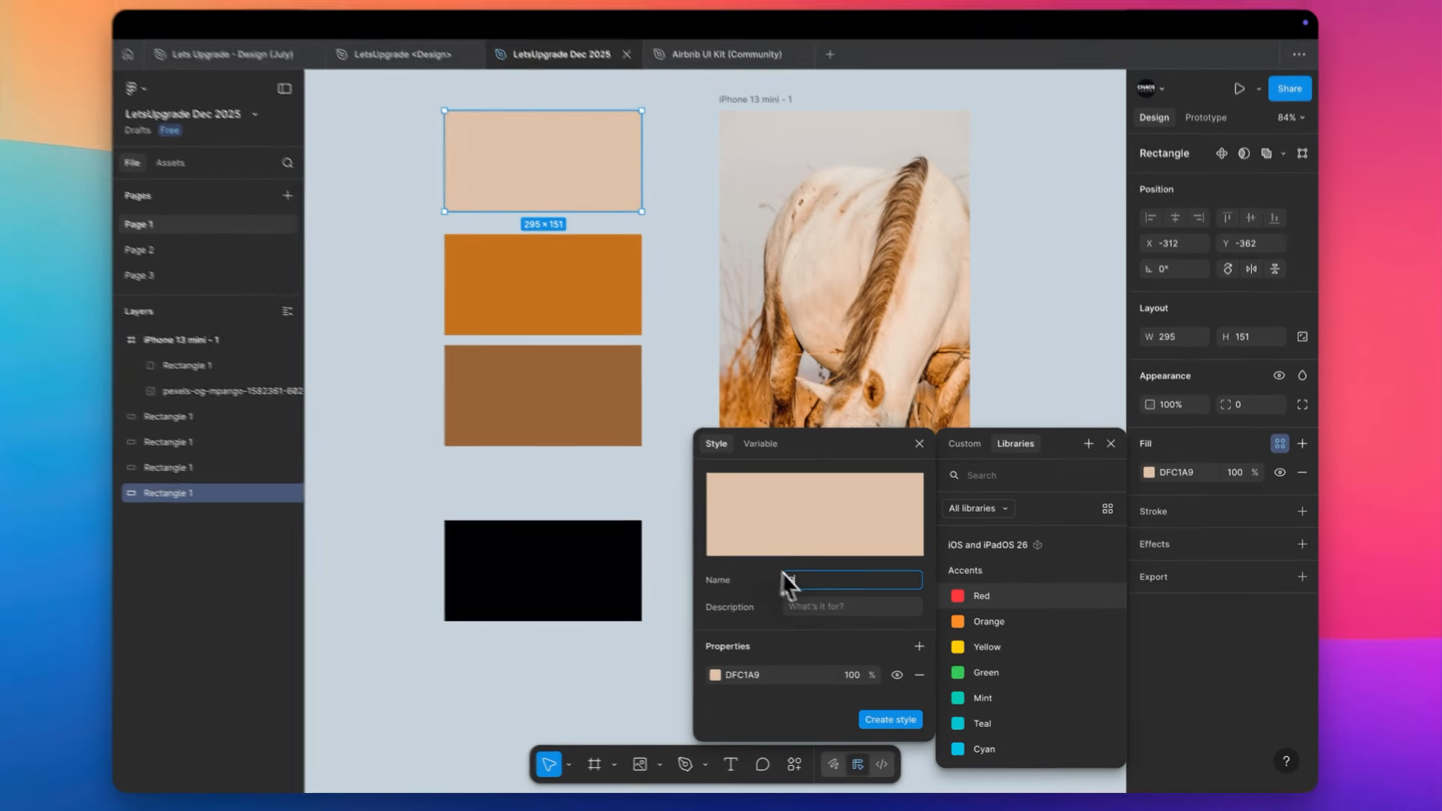
pyautogui.write('BG Color')
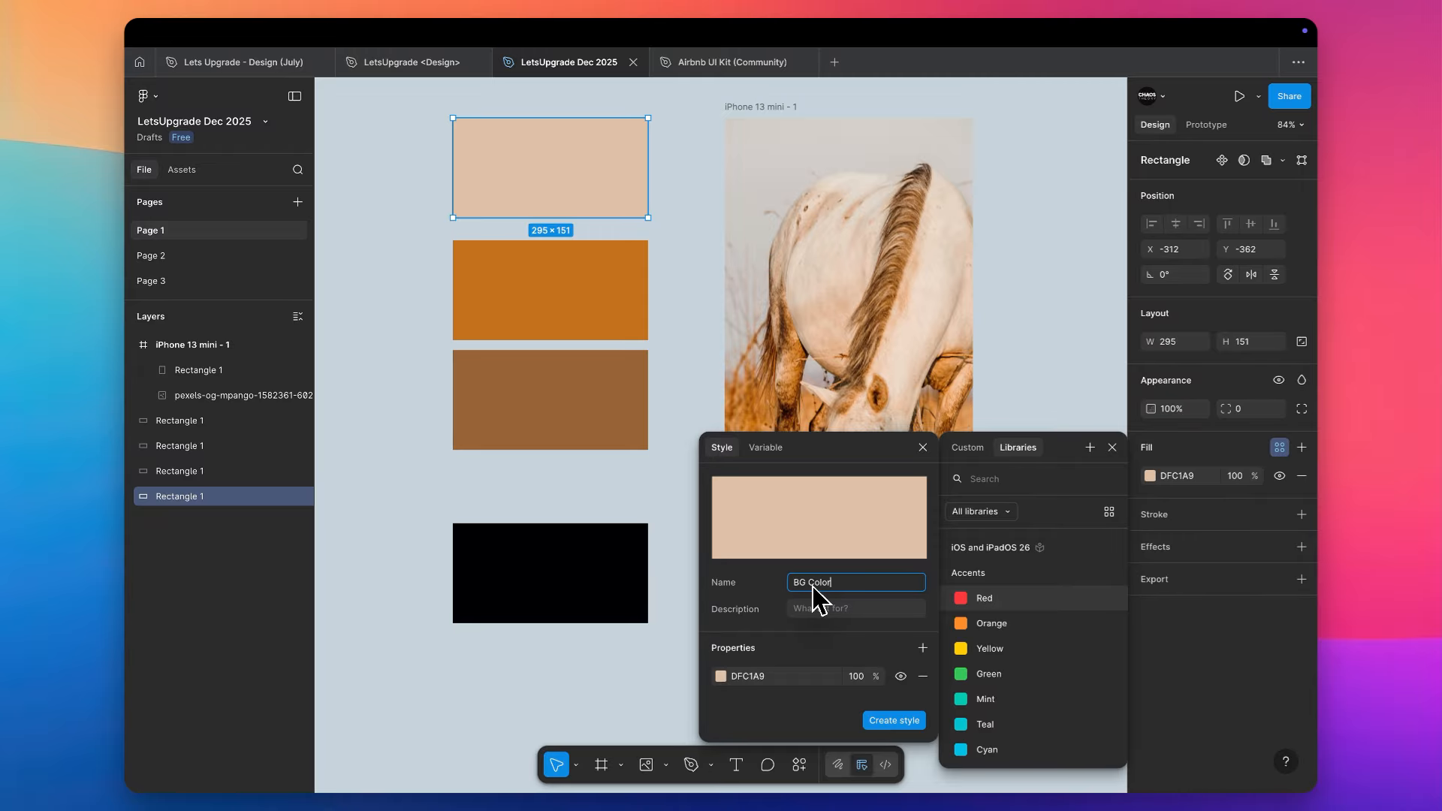
pyautogui.click(893, 720)
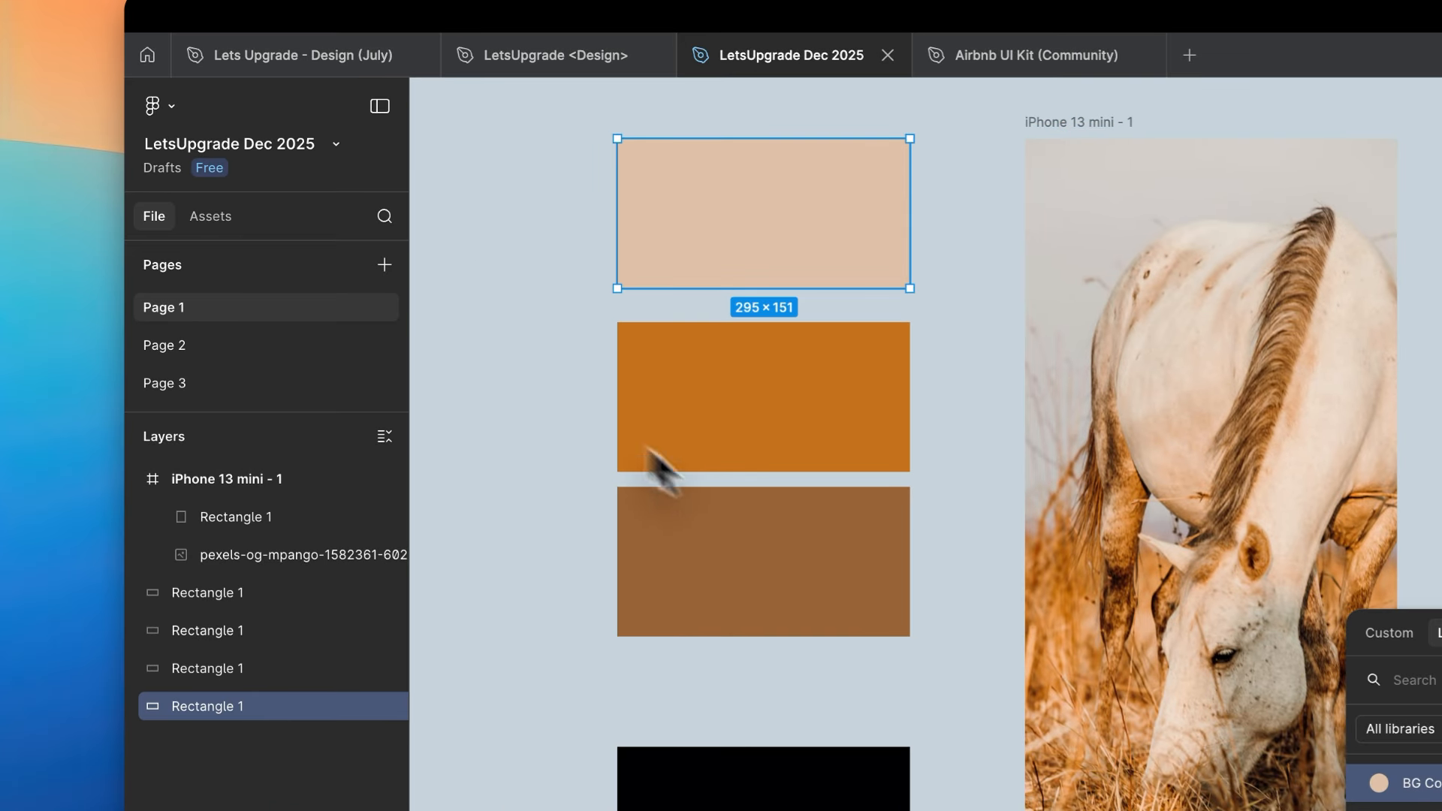
# - Create a colour style named "PrimaryColor" in an "Accent" group from the orange rectangle's fill
pyautogui.click(113, 104)
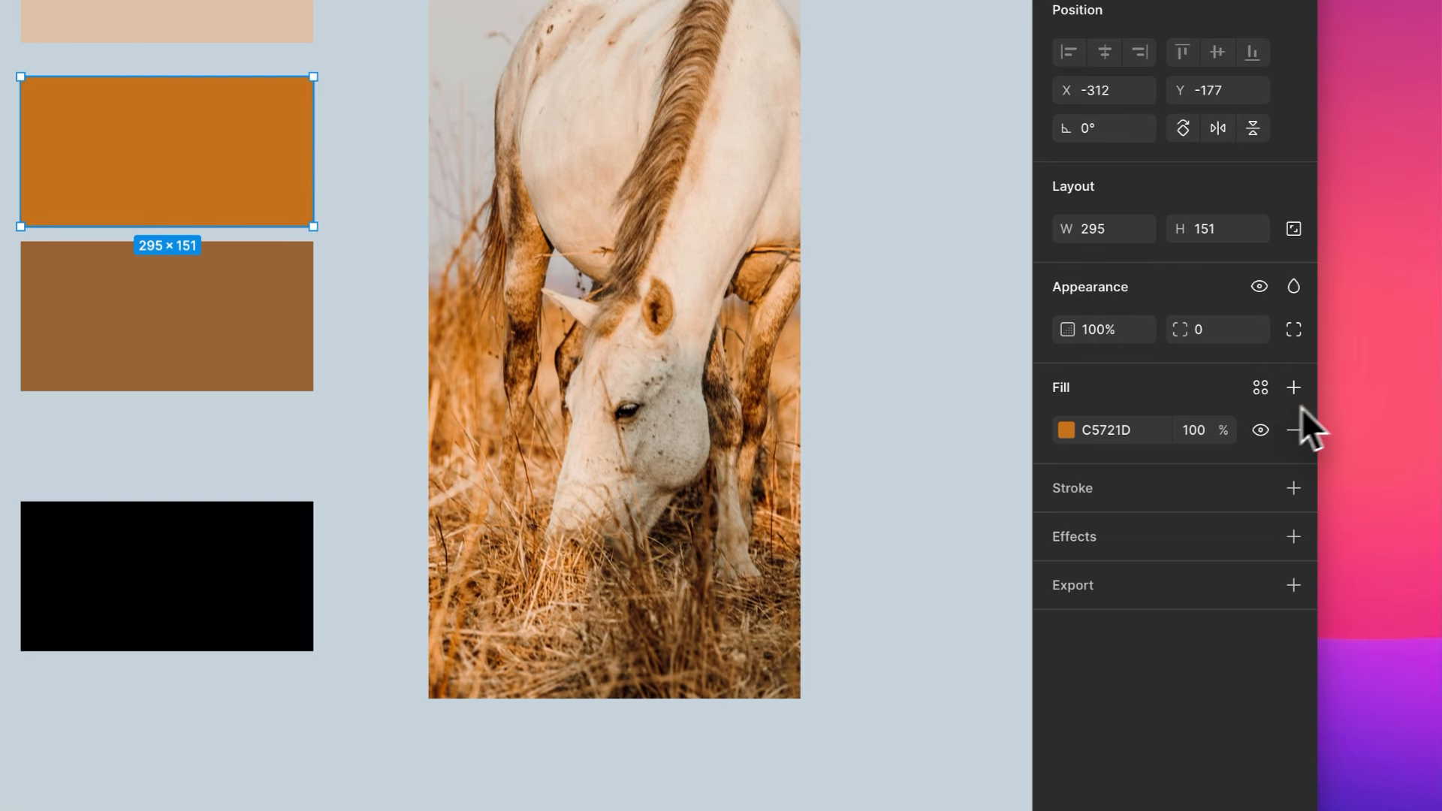
pyautogui.click(1352, 425)
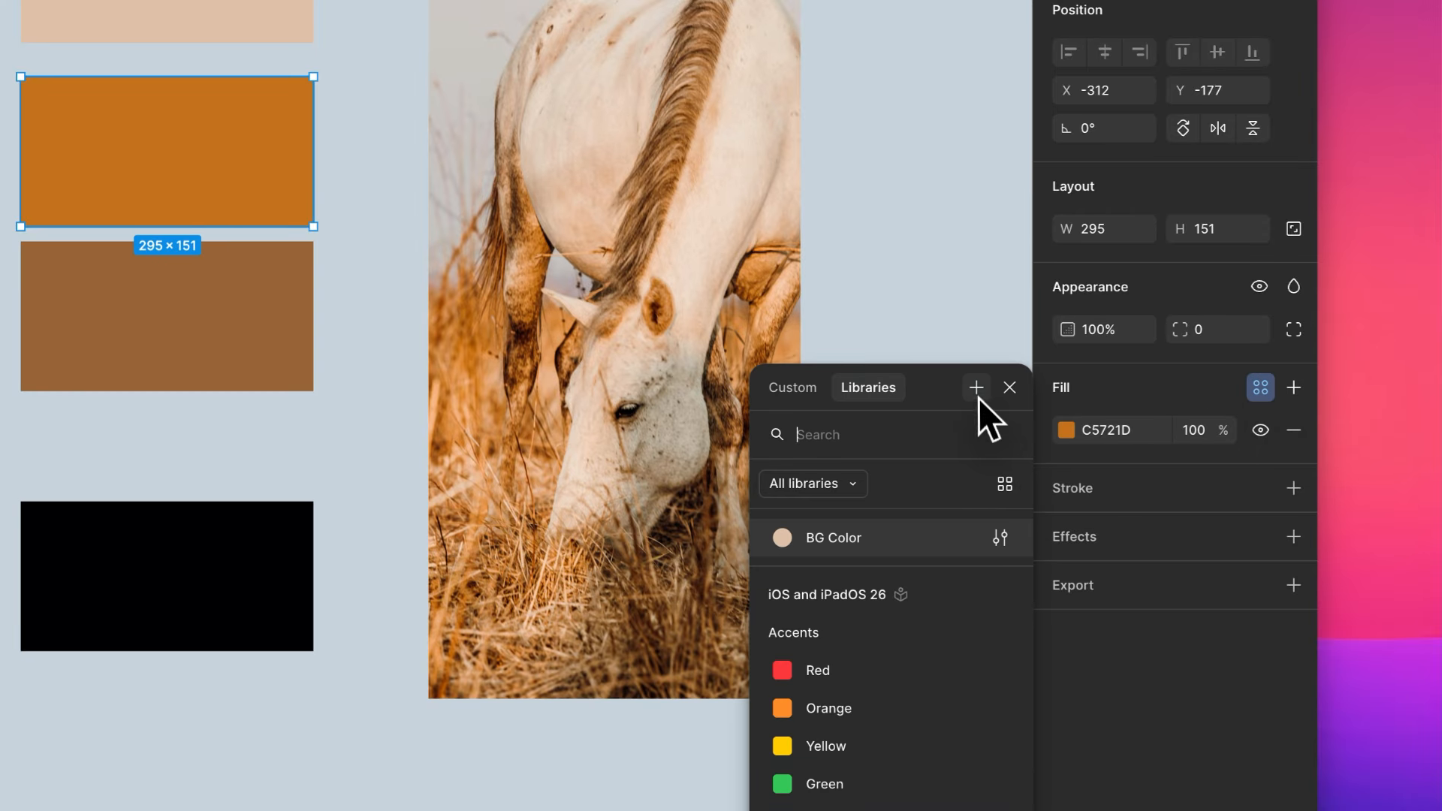
pyautogui.click(977, 396)
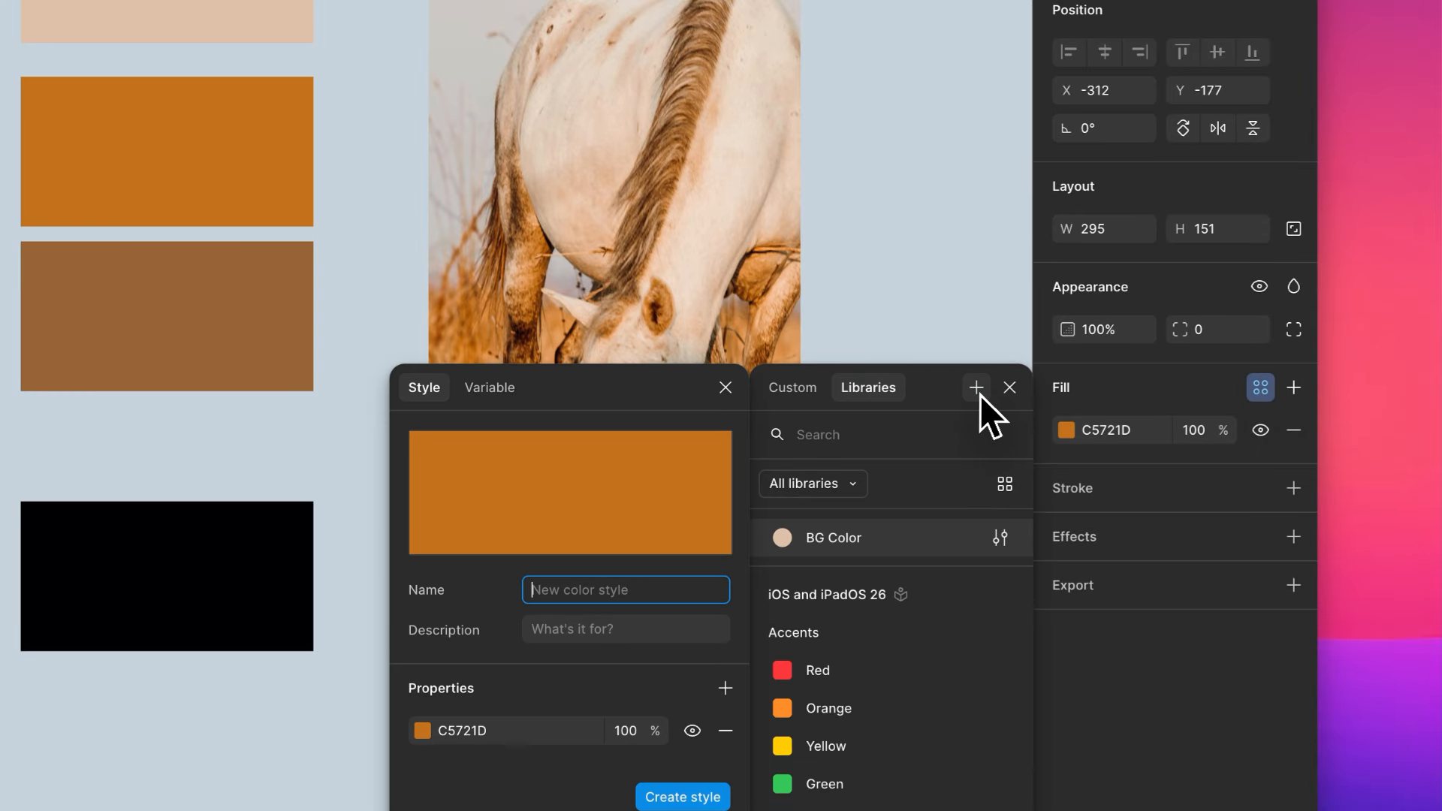
pyautogui.write('Accent Co')
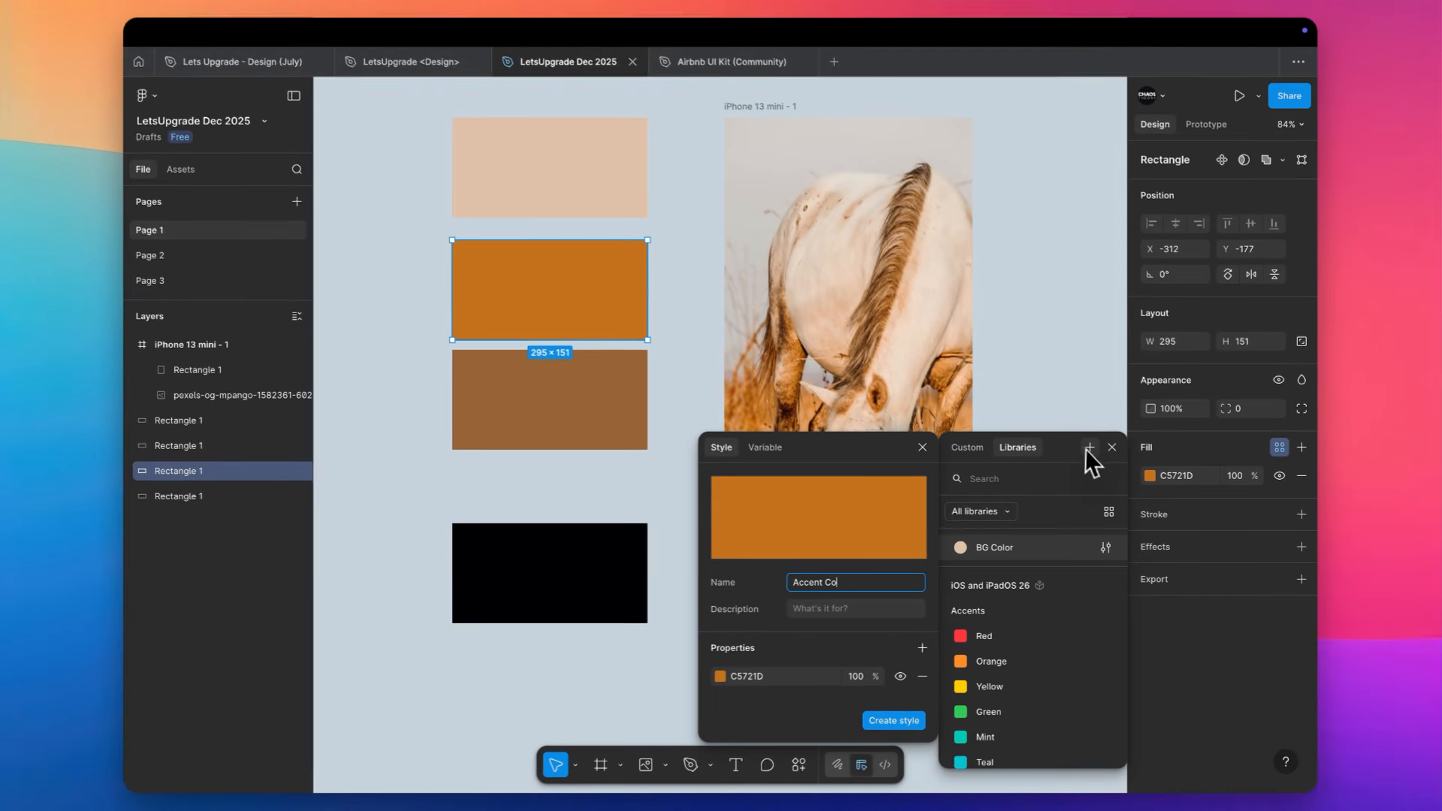
pyautogui.write('lor')
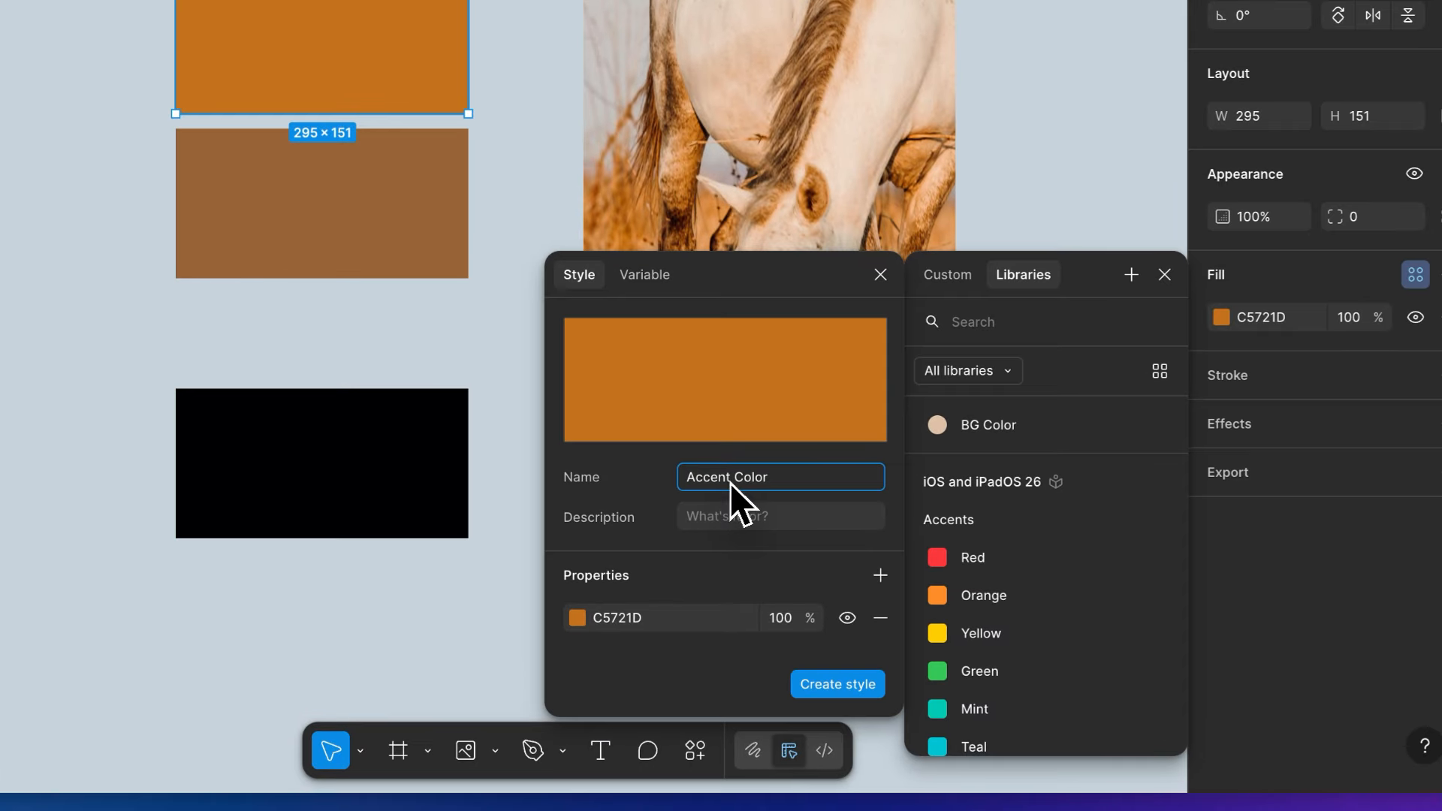
pyautogui.click(735, 483)
pyautogui.write('/ Primary')
pyautogui.press('Return')
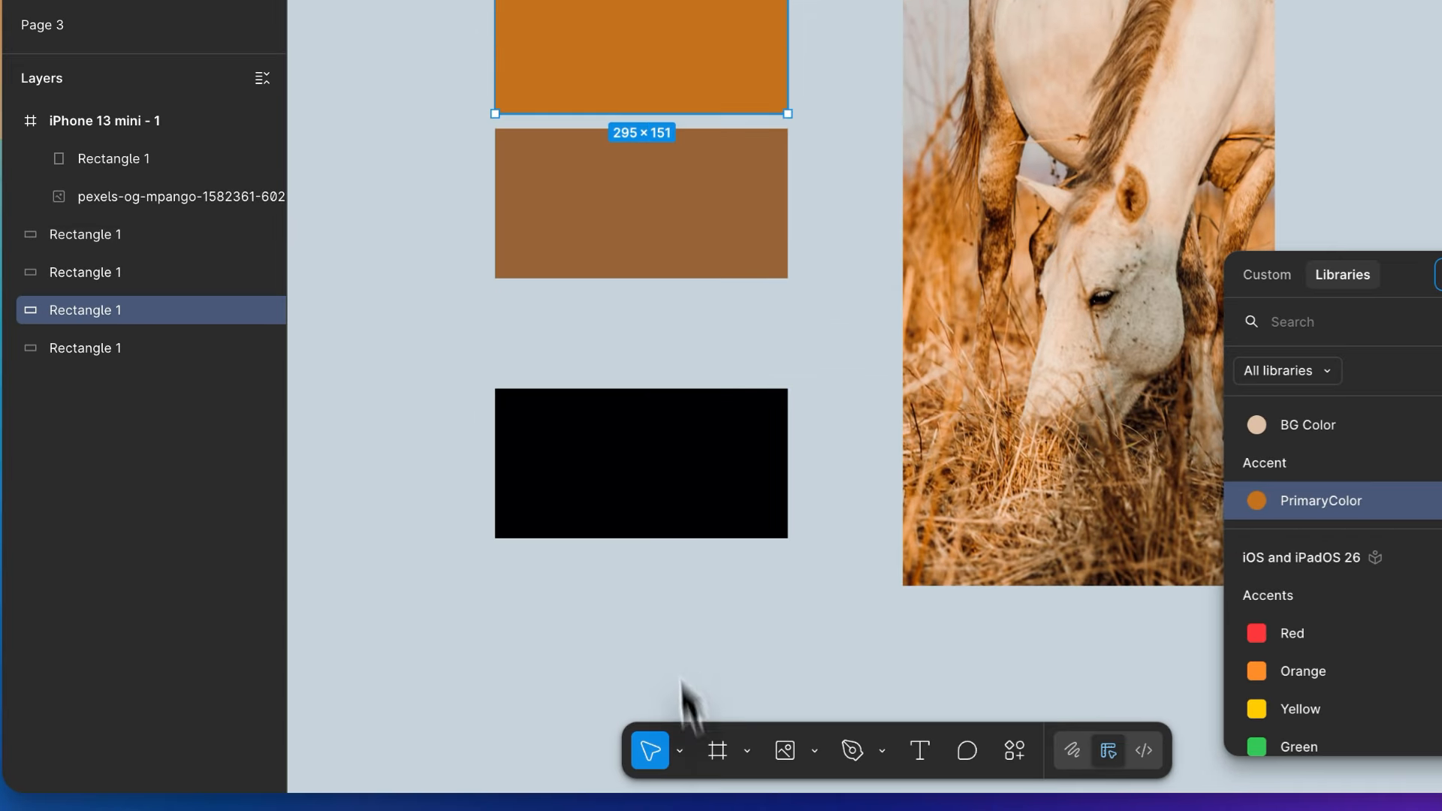
# - Create a colour style named "Text Color" from the black rectangle's fill and expand the Accent group among the page's colour styles
pyautogui.click(611, 619)
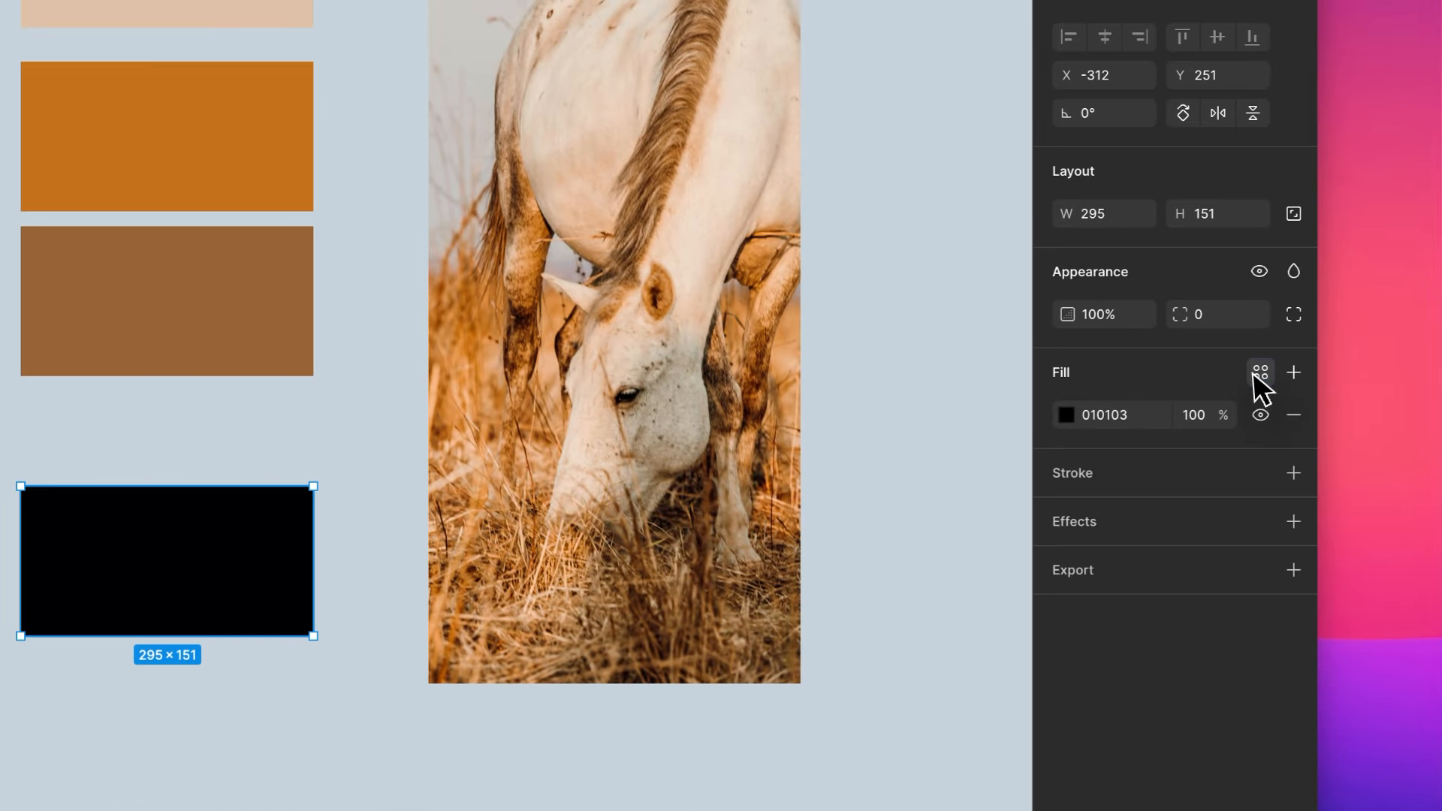
pyautogui.click(1401, 343)
pyautogui.click(1121, 343)
pyautogui.write('Text Color')
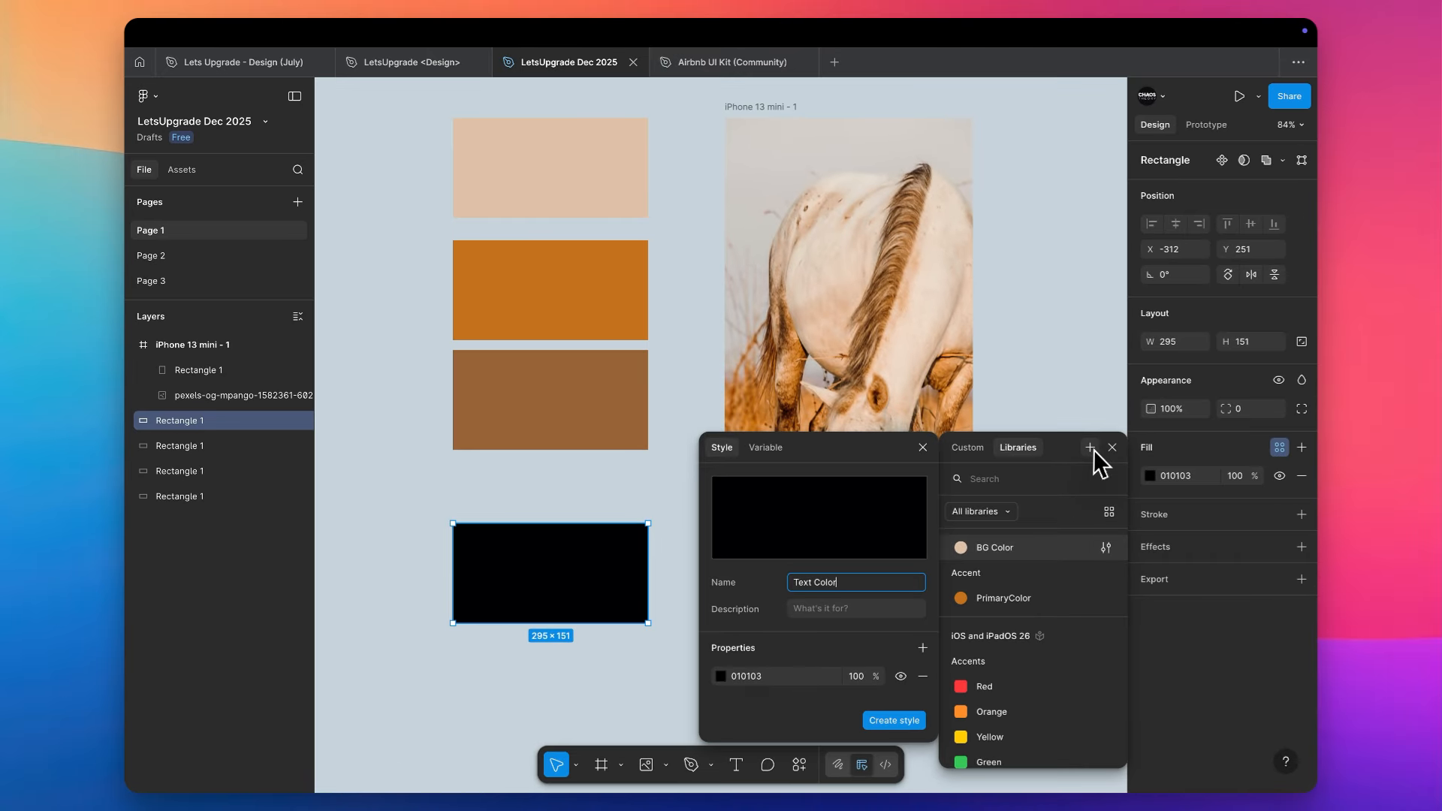
pyautogui.press('Return')
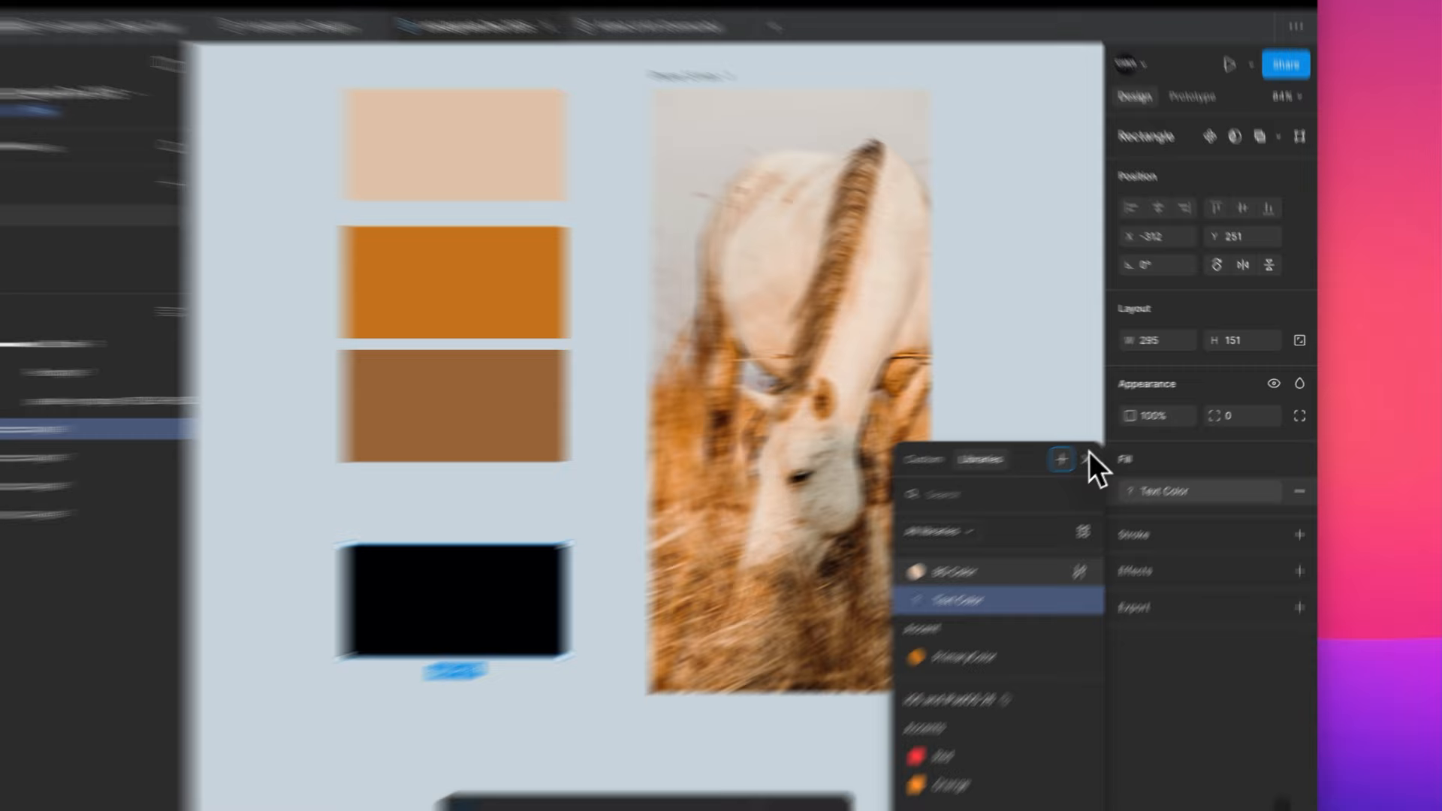
pyautogui.click(1076, 300)
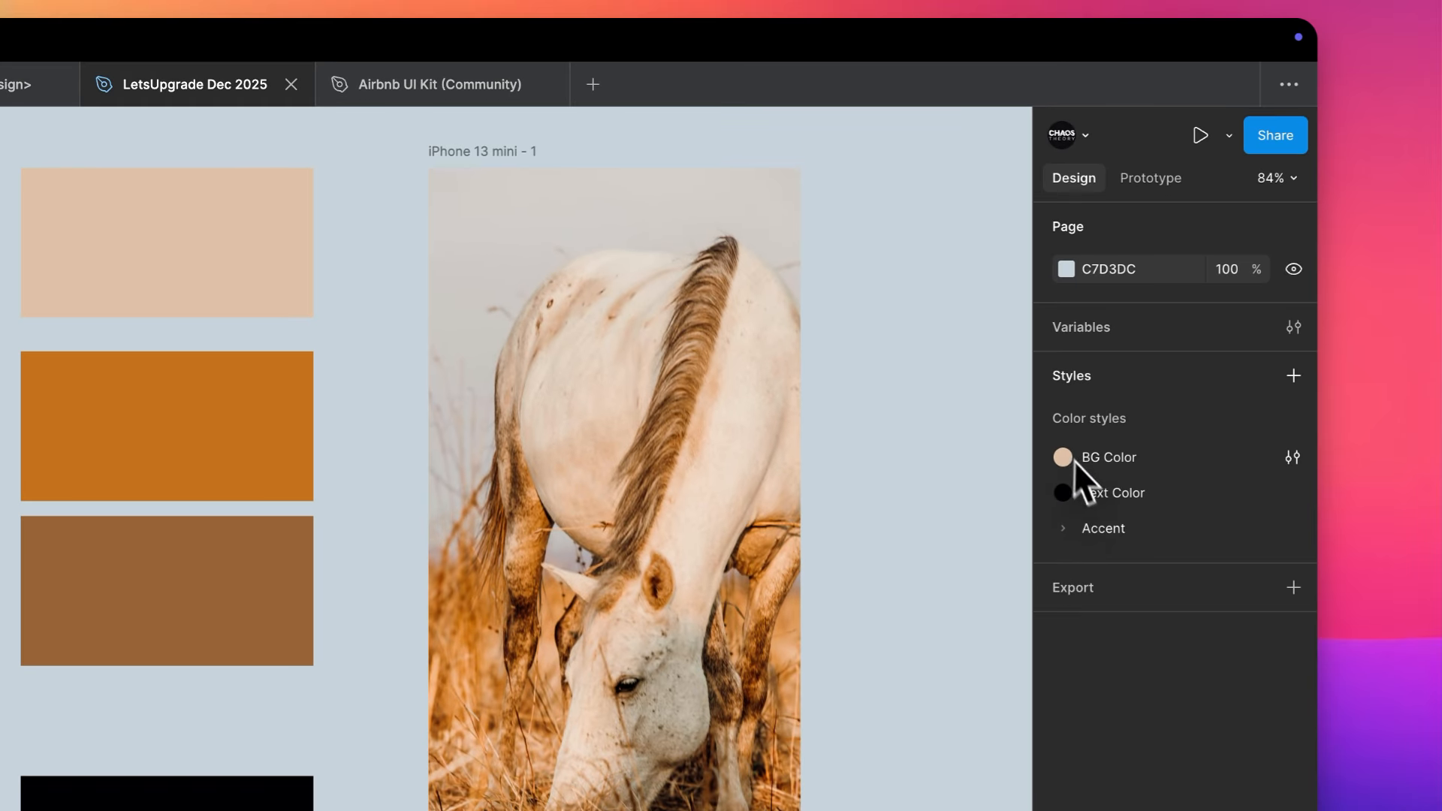
pyautogui.click(1065, 528)
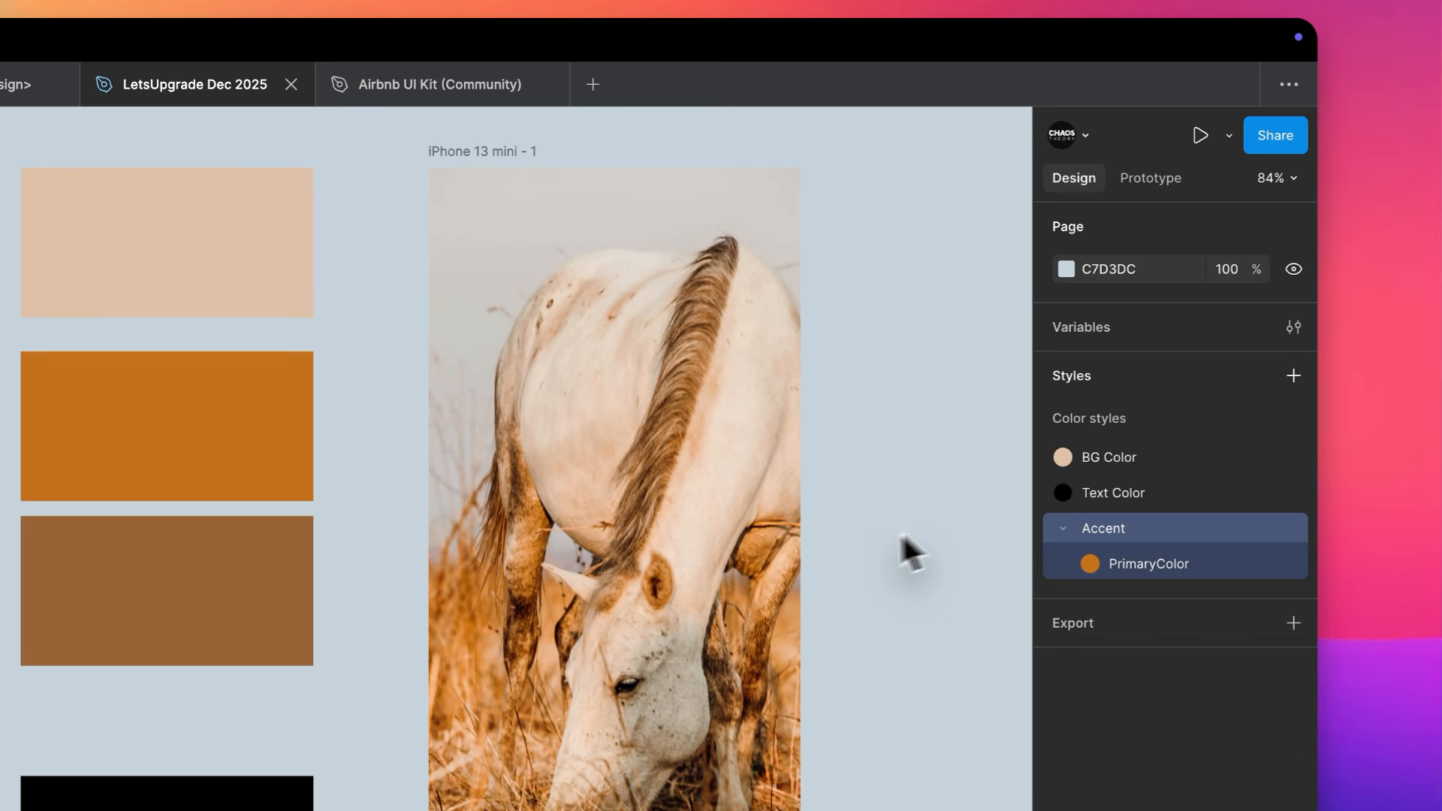
# - Add a text layer reading "Hello" on the empty canvas beside the iPhone 13 mini frame
pyautogui.hscroll(3, 894, 537)
pyautogui.press('t')
pyautogui.click(721, 439)
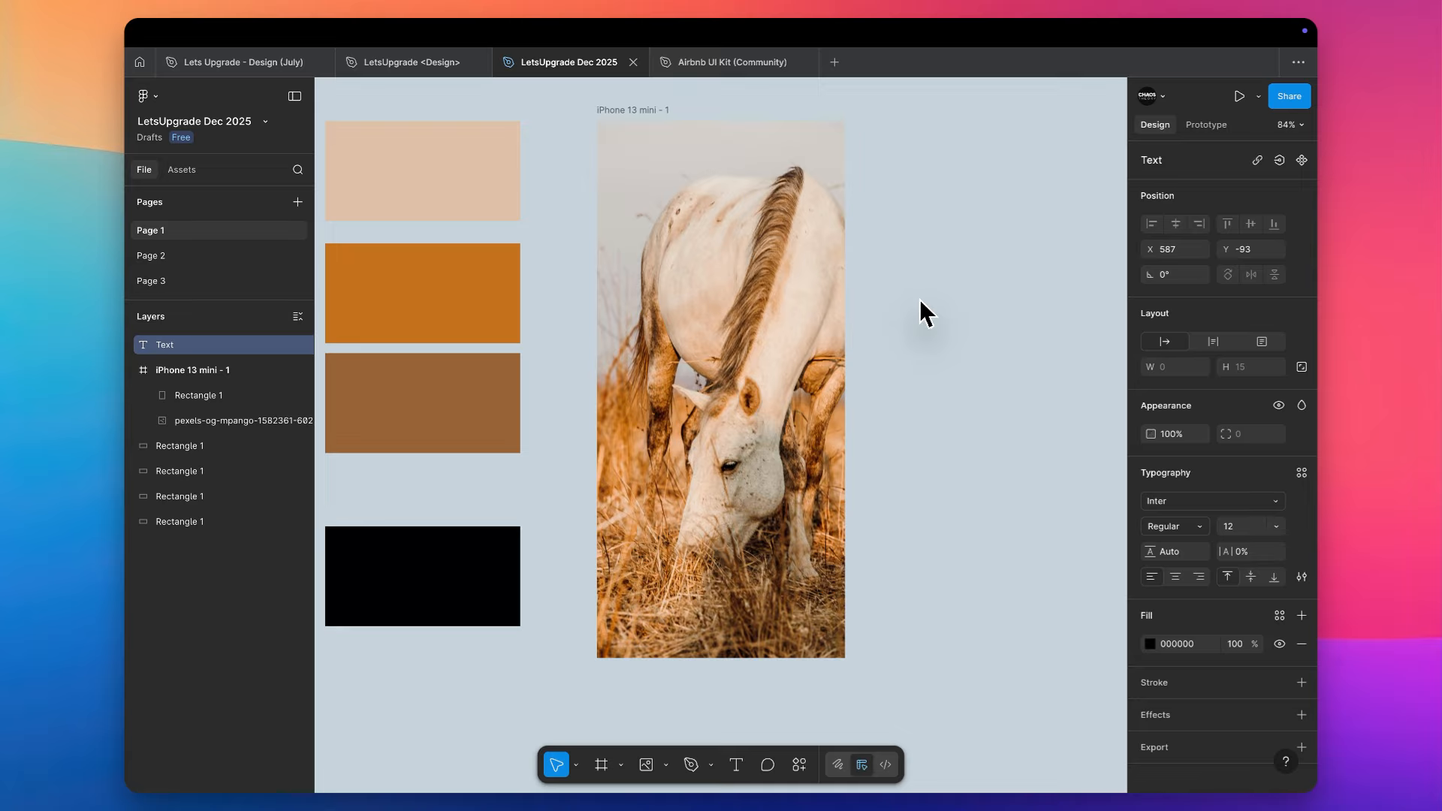
pyautogui.write('Hello')
pyautogui.press('Escape')
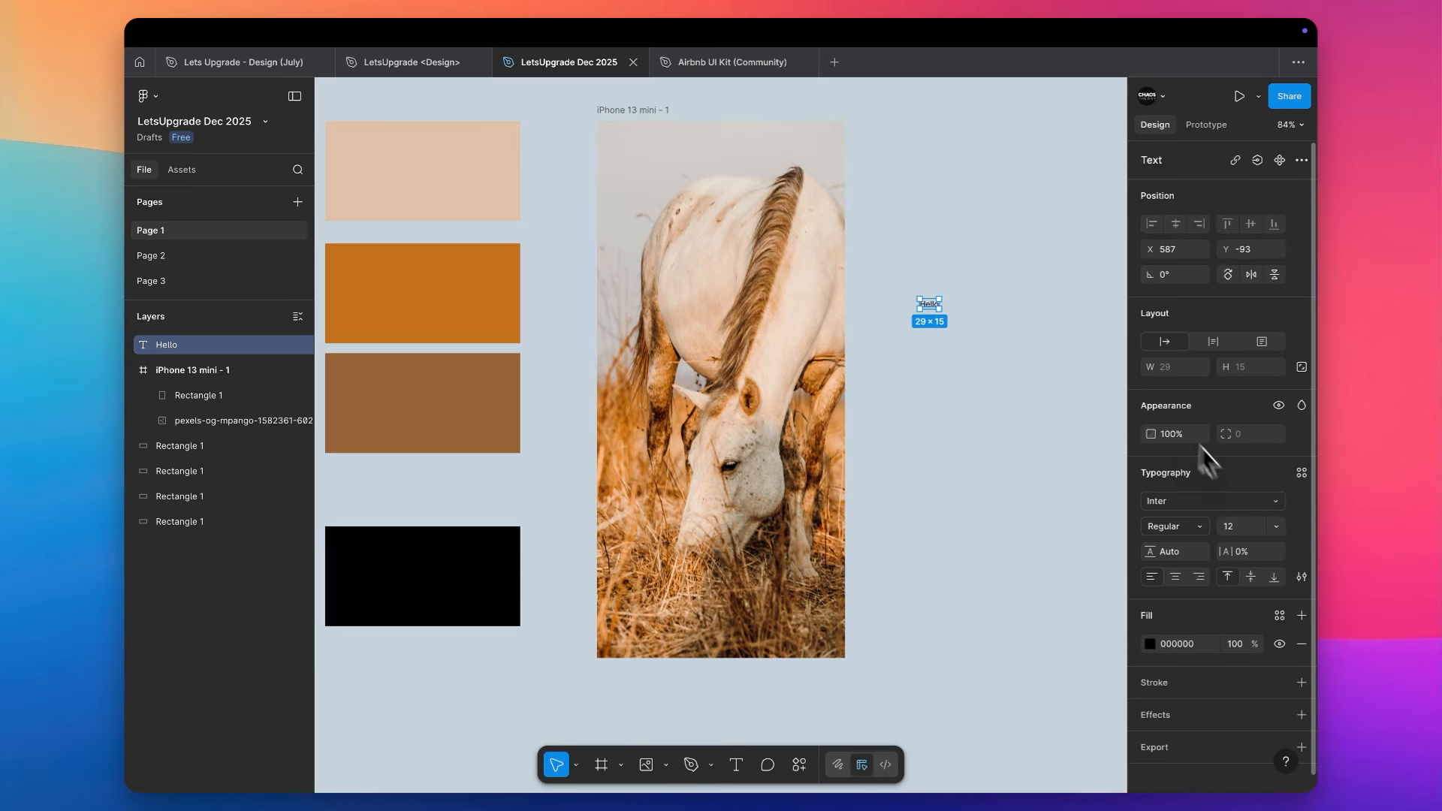
# - Change the font of the "Hello" text from the font list to Inria Serif
pyautogui.scroll(-1, 1201, 451)
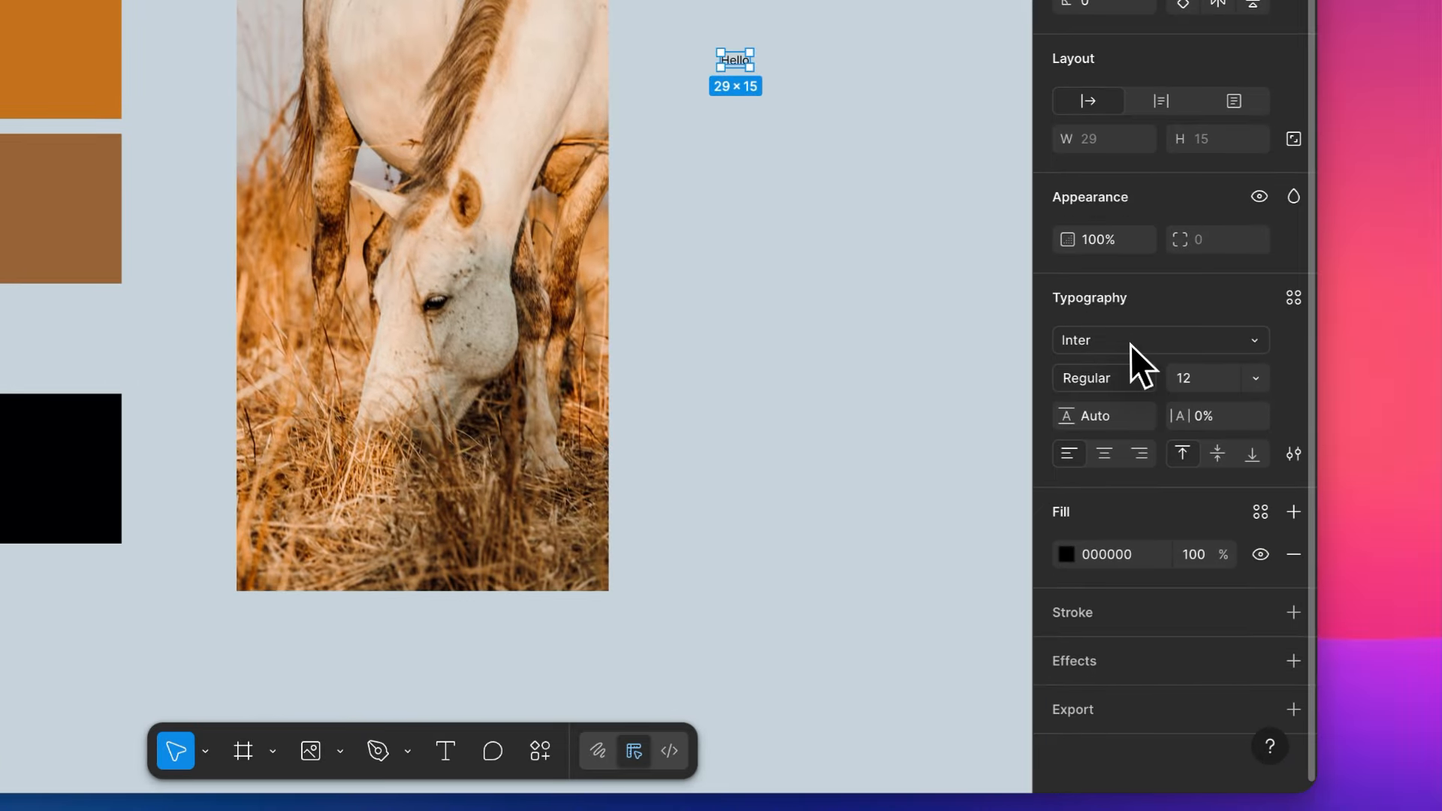
pyautogui.click(1129, 345)
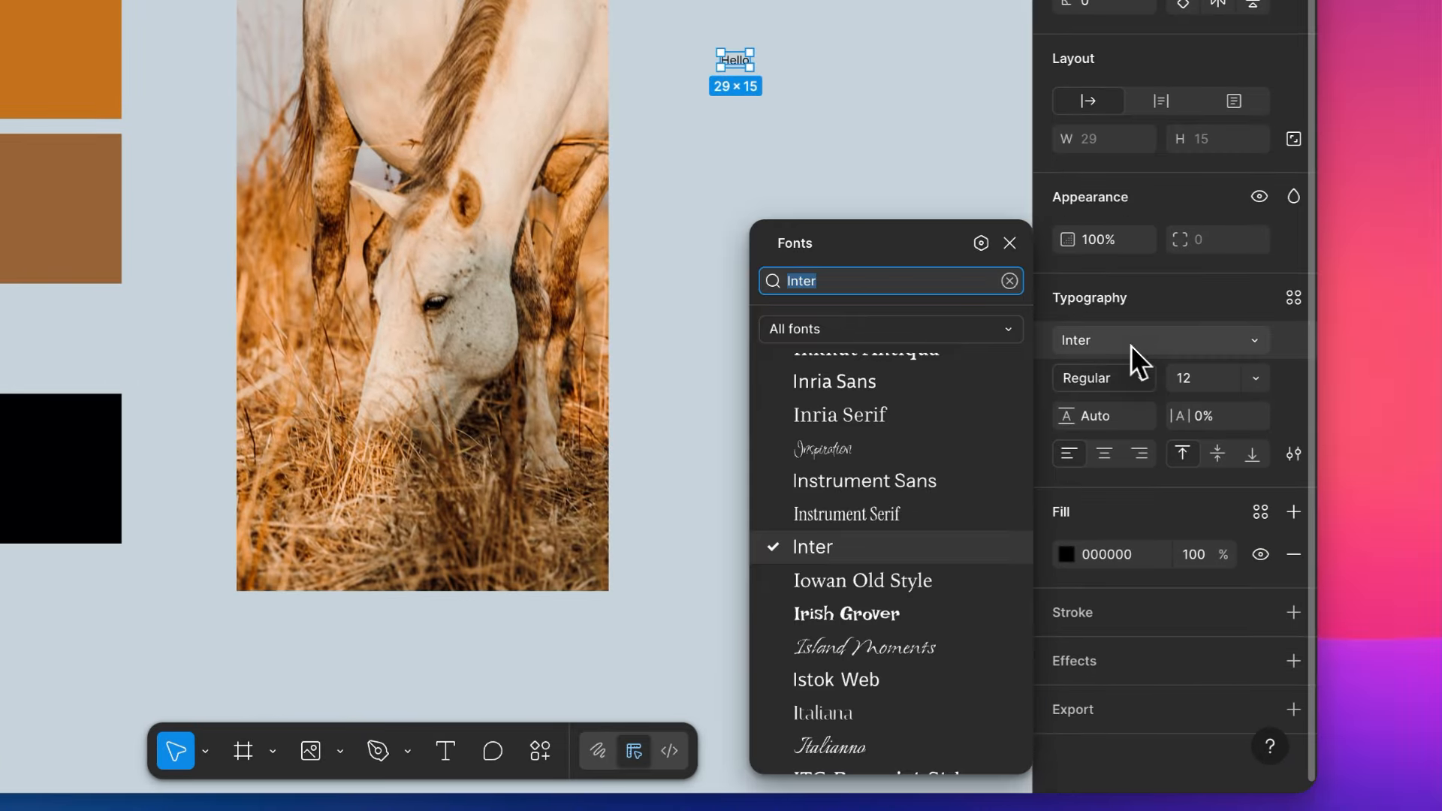
pyautogui.click(924, 419)
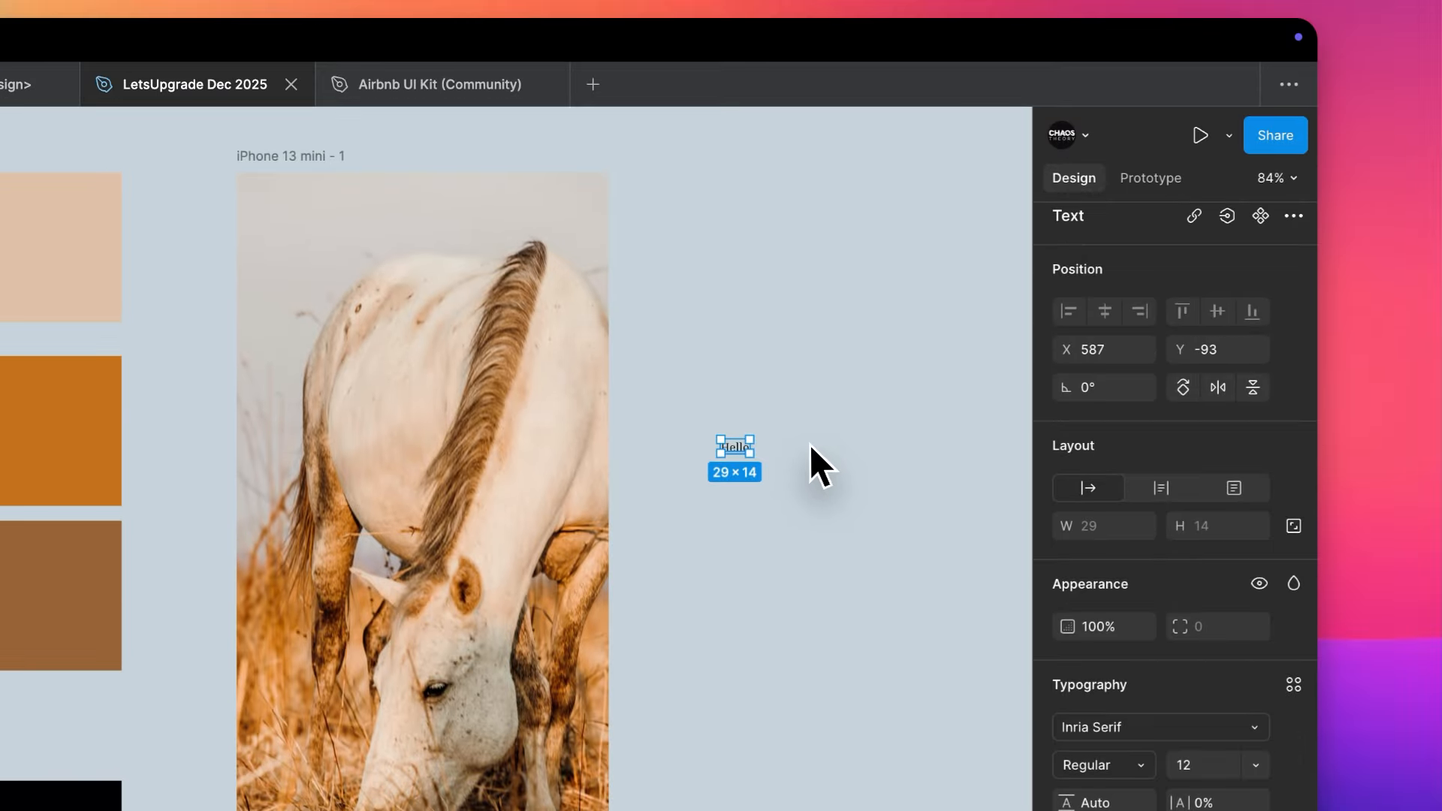
pyautogui.rightClick(814, 356)
pyautogui.click(924, 197)
pyautogui.scroll(10, 845, 364)
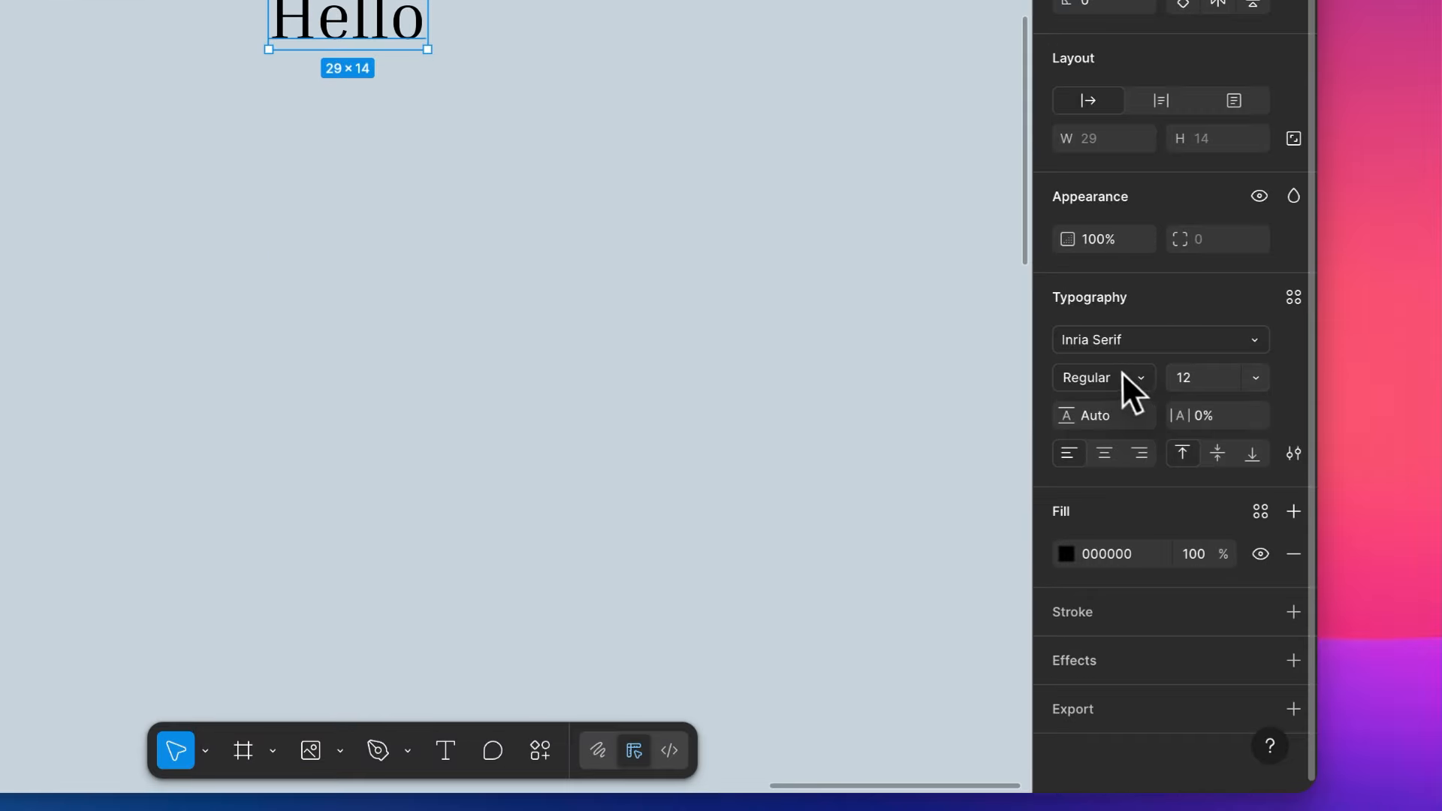
# - Make the "Hello" text Bold and change its font to Inter
pyautogui.click(1123, 429)
pyautogui.click(1120, 407)
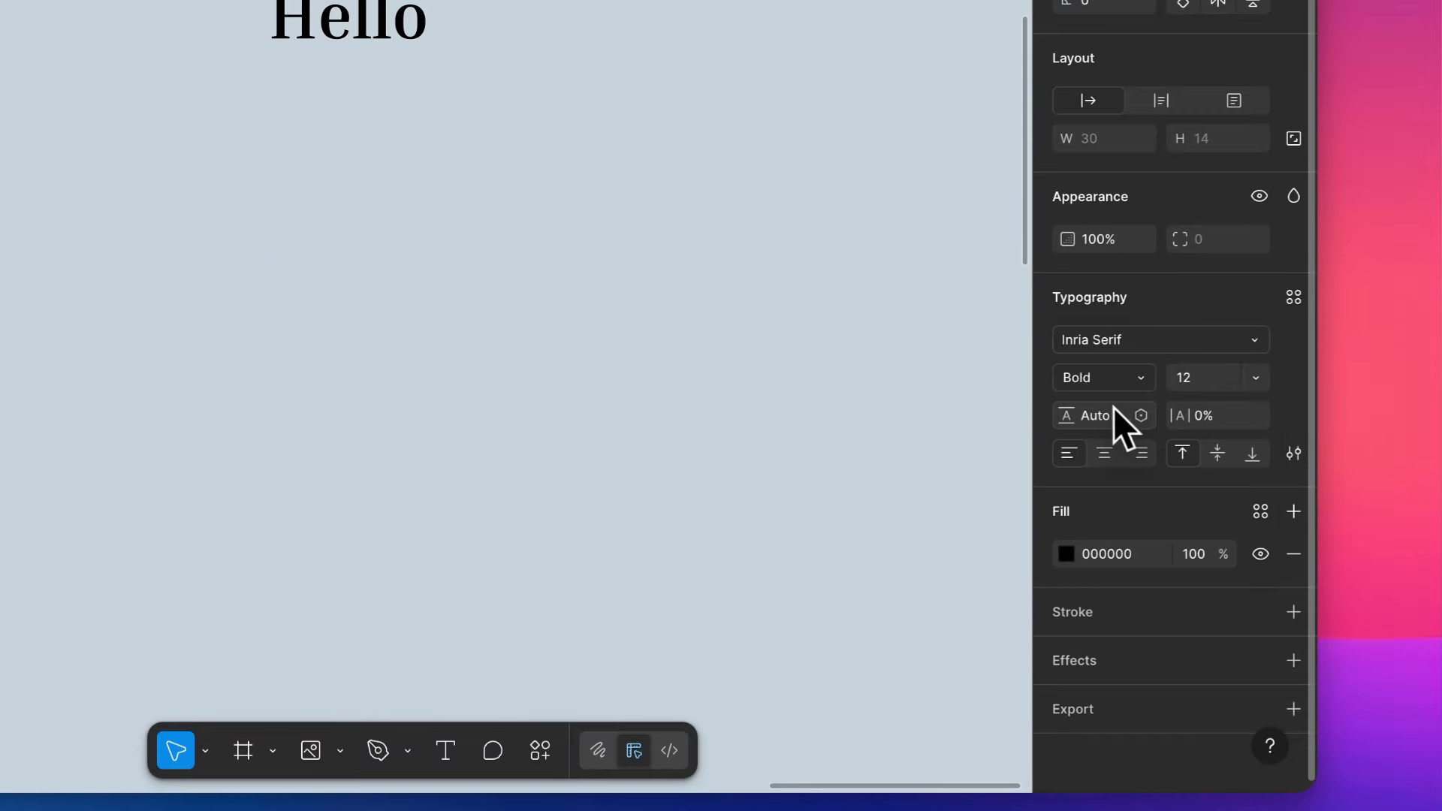
pyautogui.click(1141, 344)
pyautogui.click(871, 678)
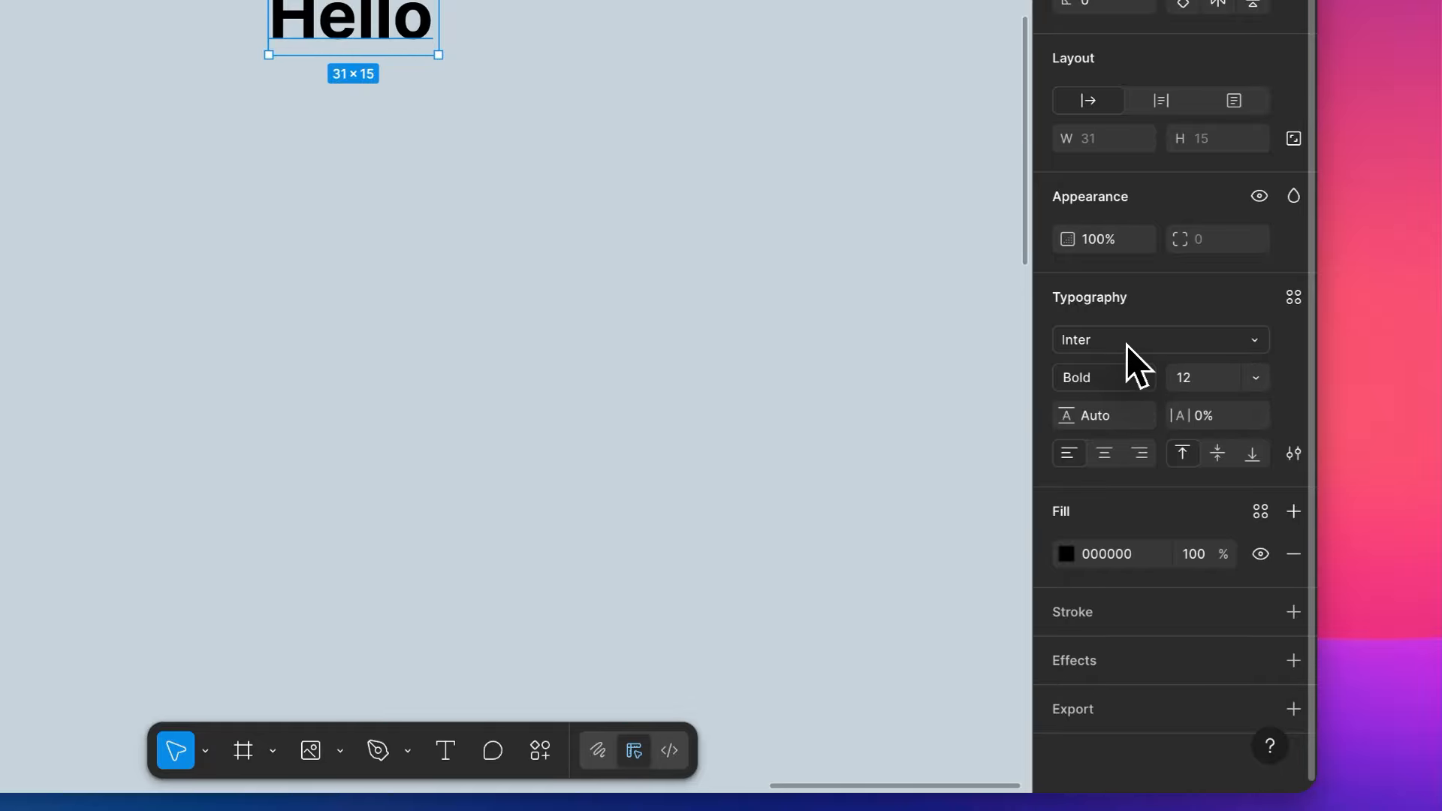
# - Set the "Hello" text's font size to 16 and its line height to 23
pyautogui.click(1207, 374)
pyautogui.press('Up')
pyautogui.press('Up')
pyautogui.press('Up')
pyautogui.press('Up')
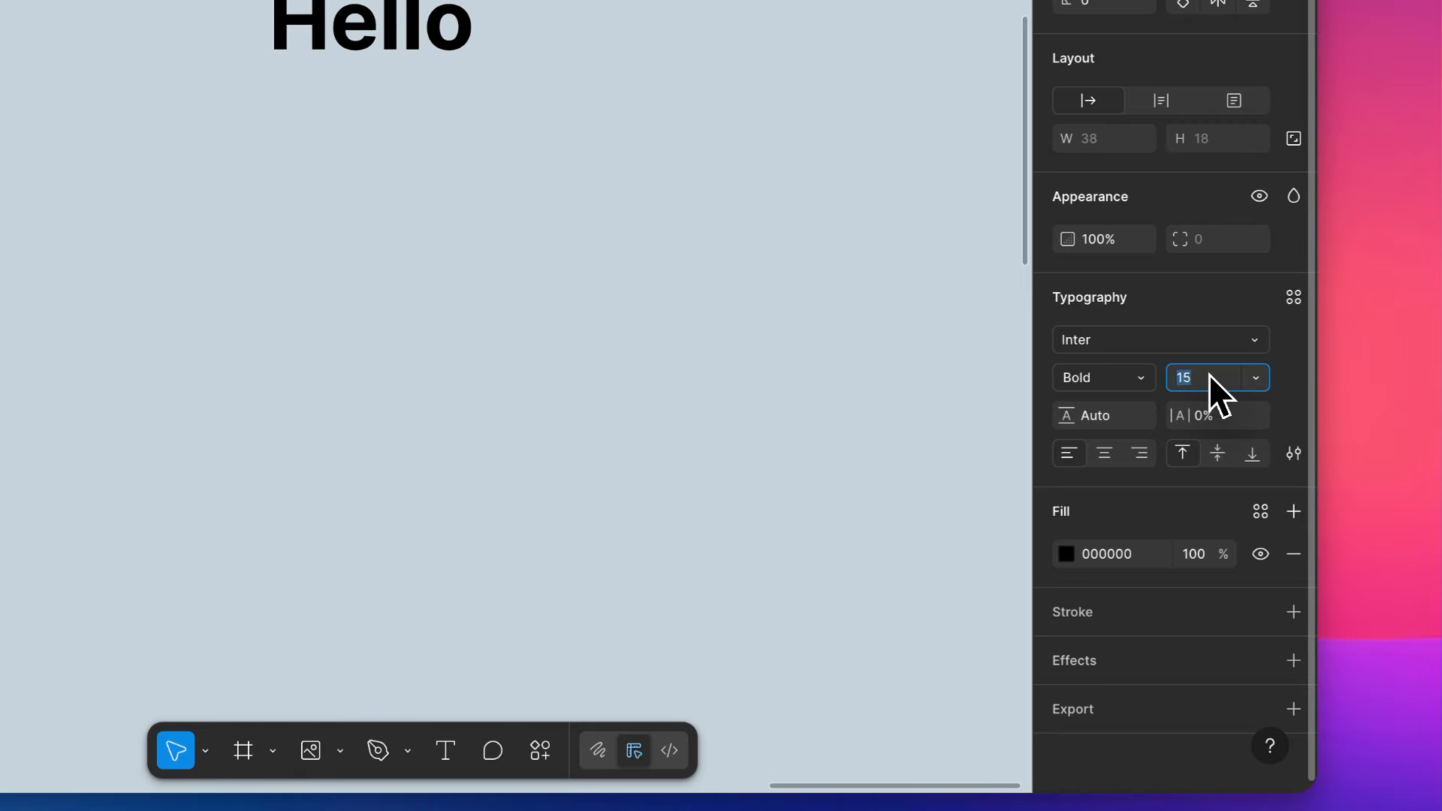
pyautogui.click(1098, 422)
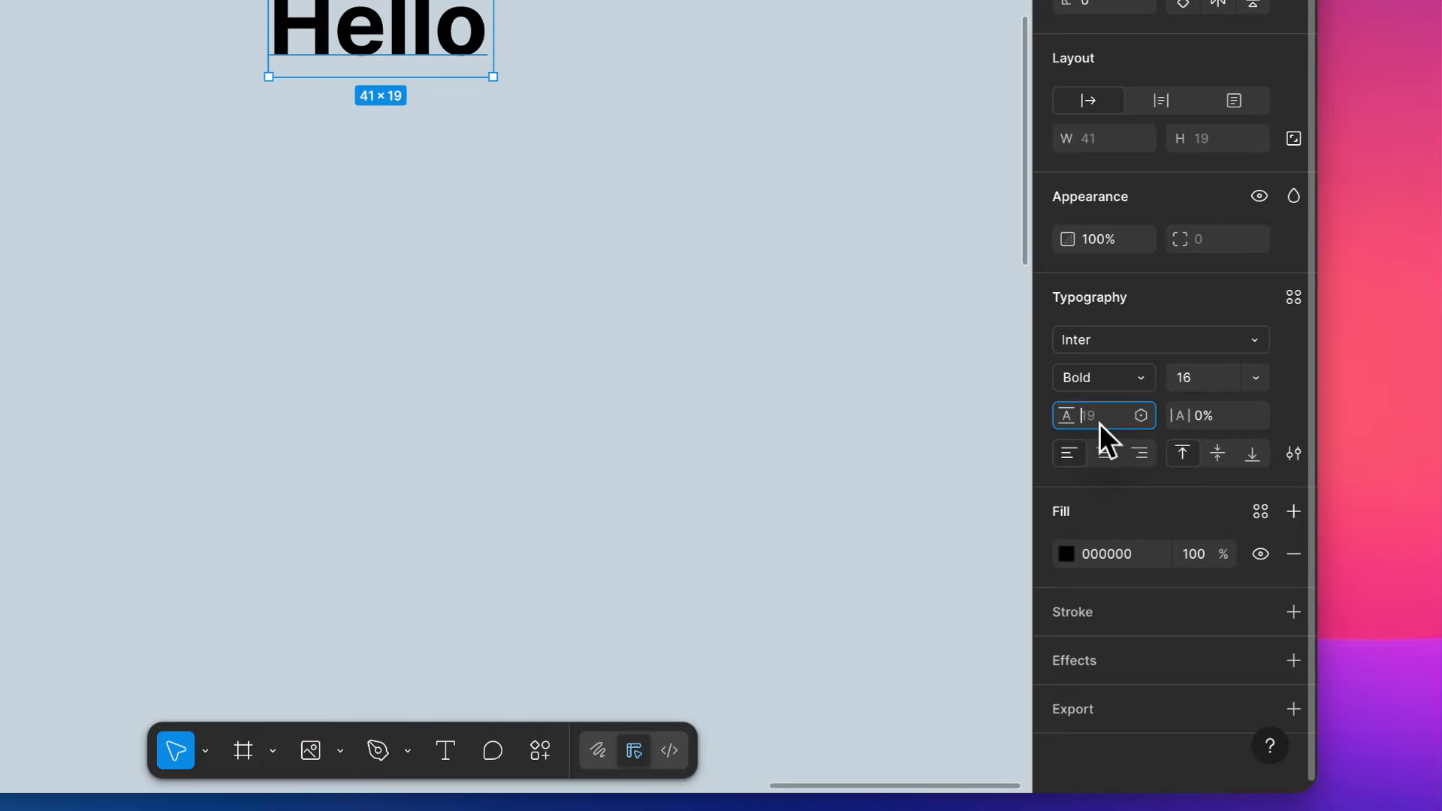
pyautogui.press('Up')
pyautogui.press('Up')
pyautogui.press('Up')
pyautogui.press('Up')
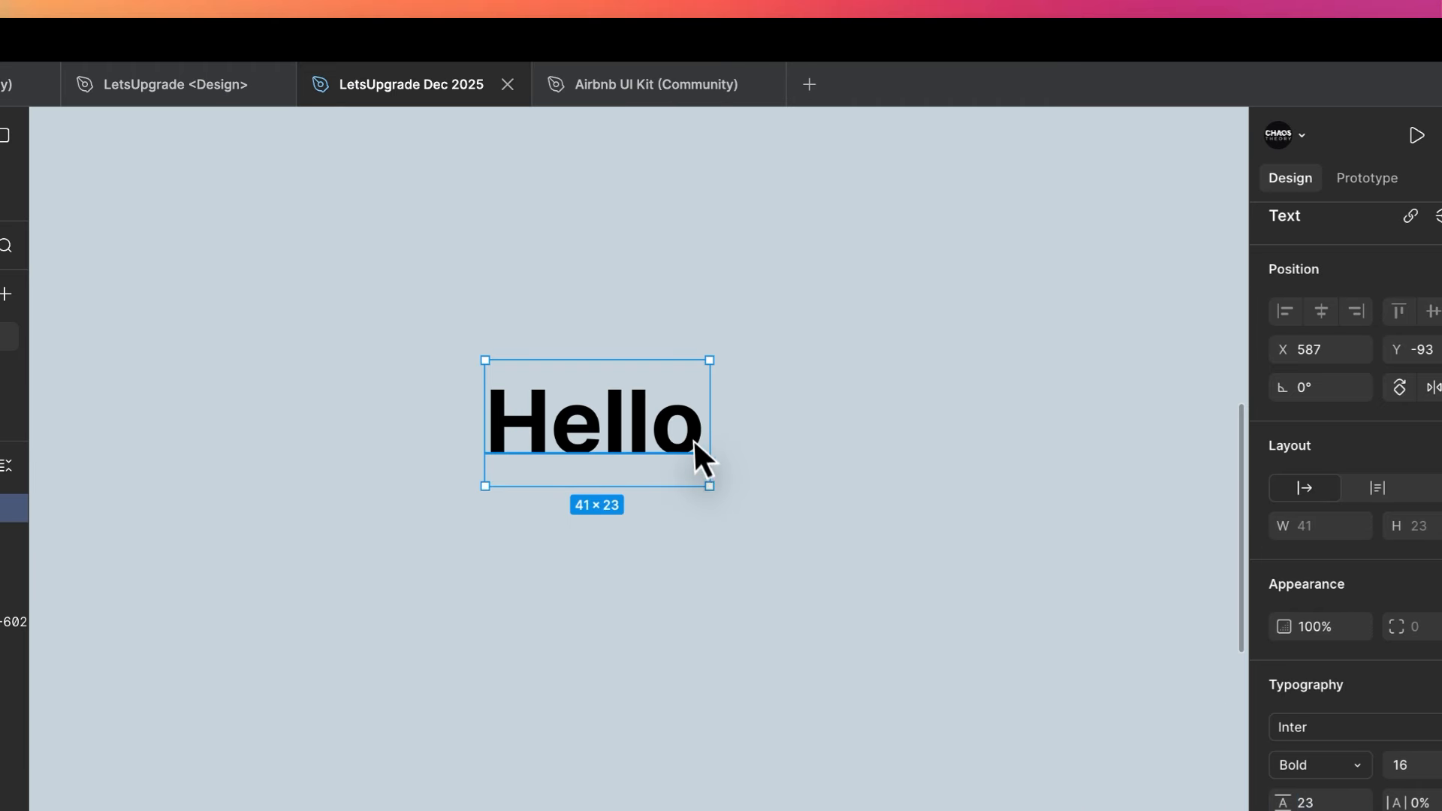
# - Add a second line reading "World" to the "Hello" text layer
pyautogui.doubleClick(693, 438)
pyautogui.press('Return')
pyautogui.write('World')
pyautogui.press('Escape')
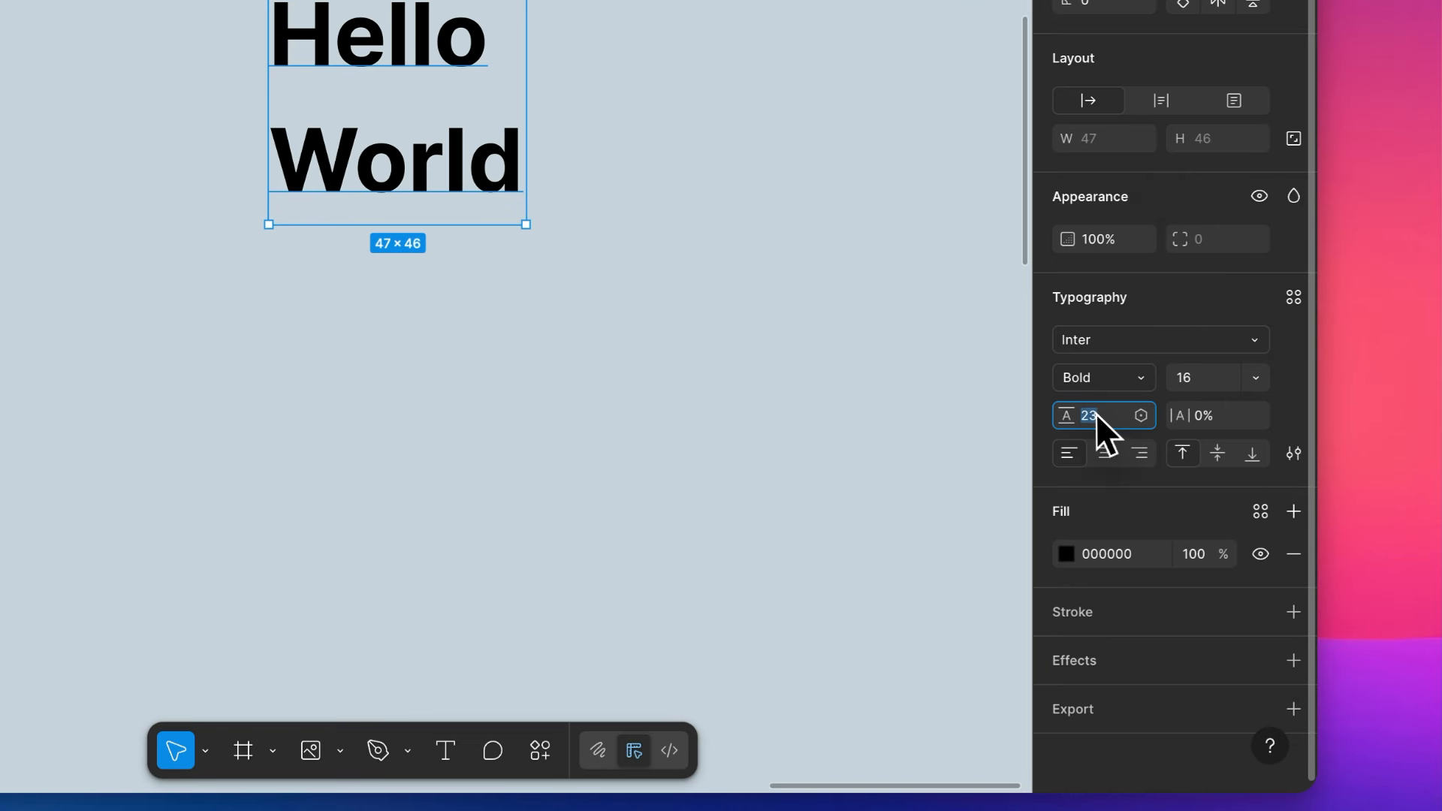
# - Raise the "Hello World" text's line height to 29 and then reduce it to 16
pyautogui.press('Up')
pyautogui.press('Up')
pyautogui.press('Up')
pyautogui.press('Up')
pyautogui.press('Up')
pyautogui.press('Up')
pyautogui.press('Up')
pyautogui.press('Up')
pyautogui.press('Up')
pyautogui.press('Up')
pyautogui.press('Up')
pyautogui.press('Up')
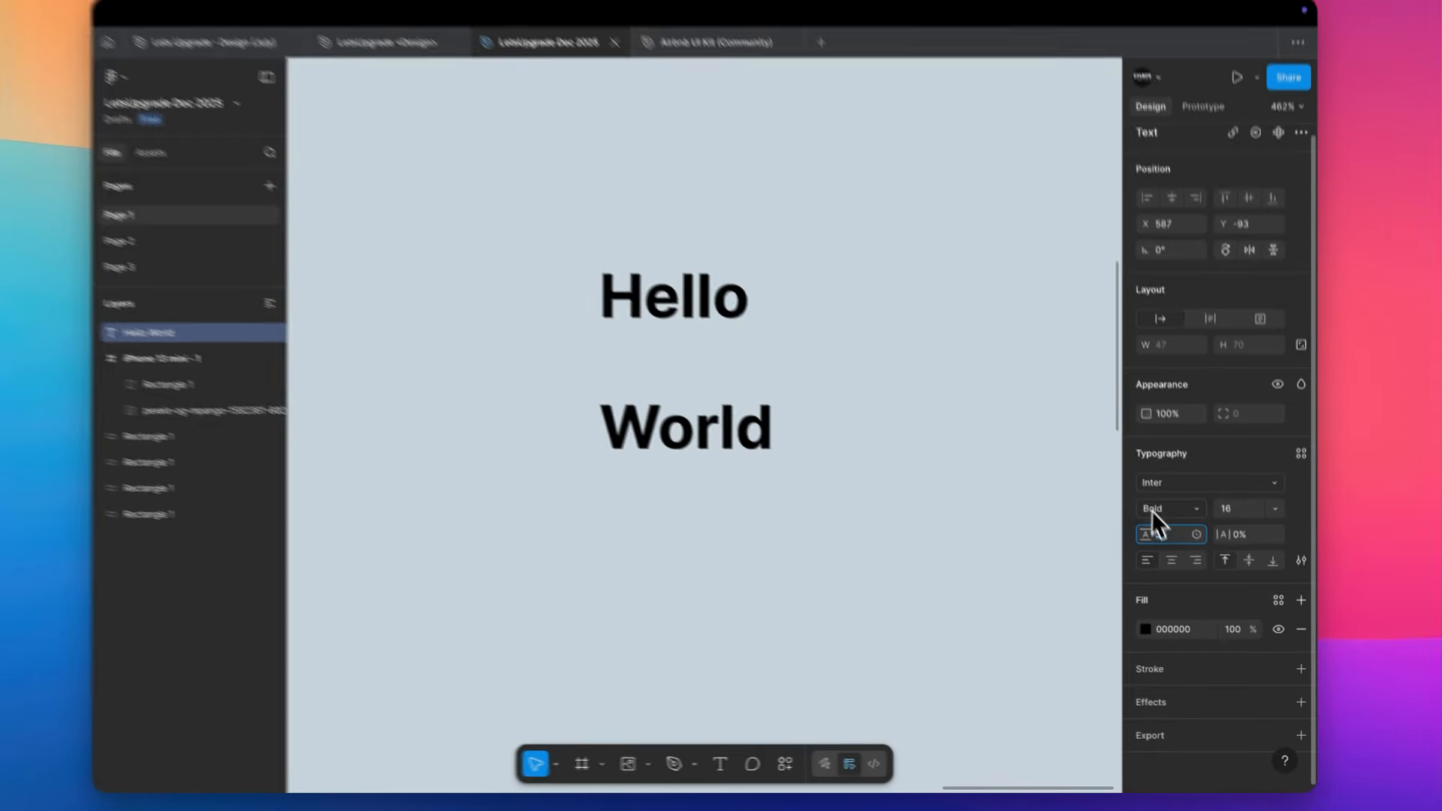
pyautogui.press('Down')
pyautogui.press('Down')
pyautogui.press('Down')
pyautogui.press('Down')
pyautogui.press('Down')
pyautogui.press('Down')
pyautogui.press('Down')
pyautogui.press('Down')
pyautogui.press('Down')
pyautogui.press('Down')
pyautogui.press('Down')
pyautogui.press('Down')
pyautogui.press('Down')
pyautogui.press('Down')
pyautogui.press('Down')
pyautogui.press('Down')
pyautogui.press('Down')
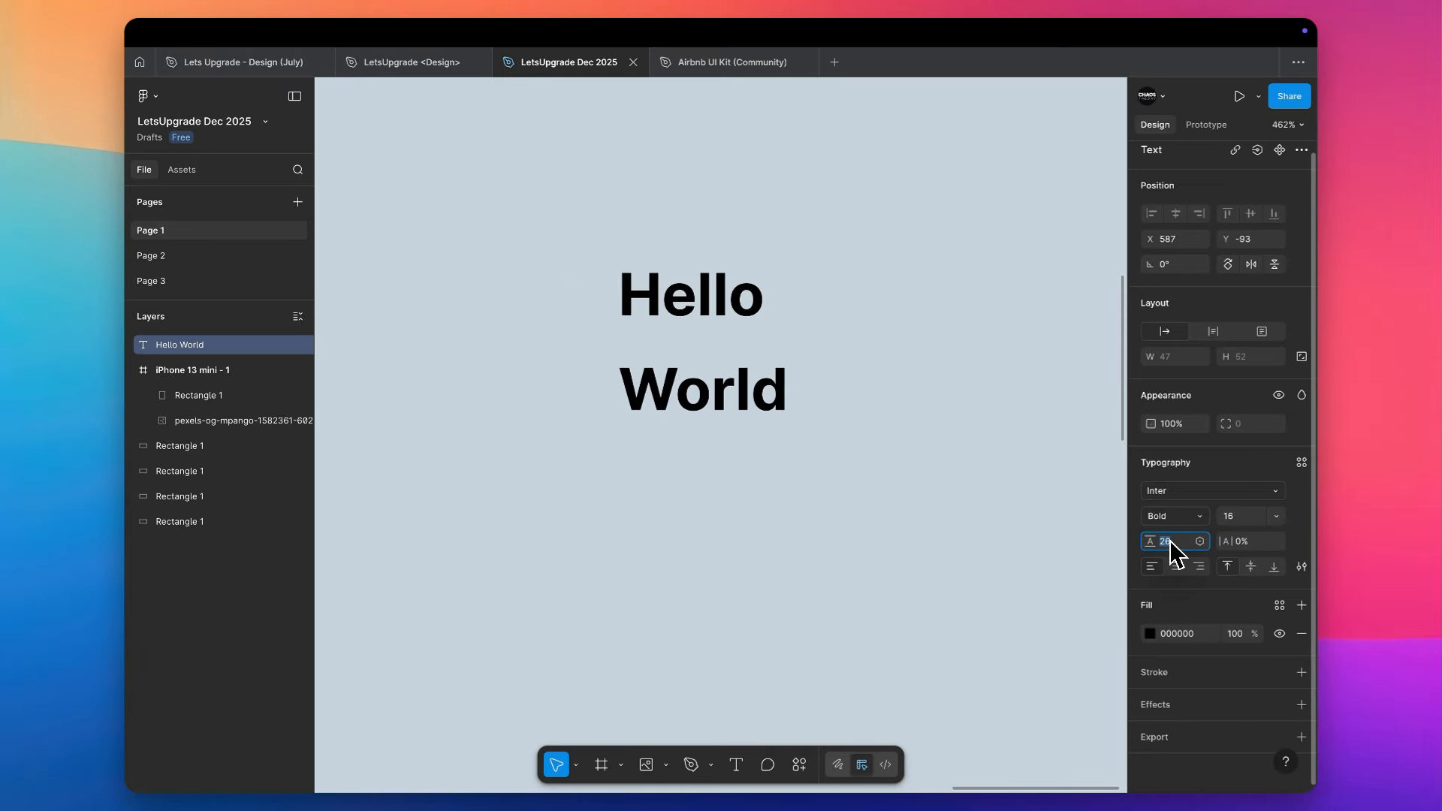
pyautogui.press('Down')
pyautogui.press('Down')
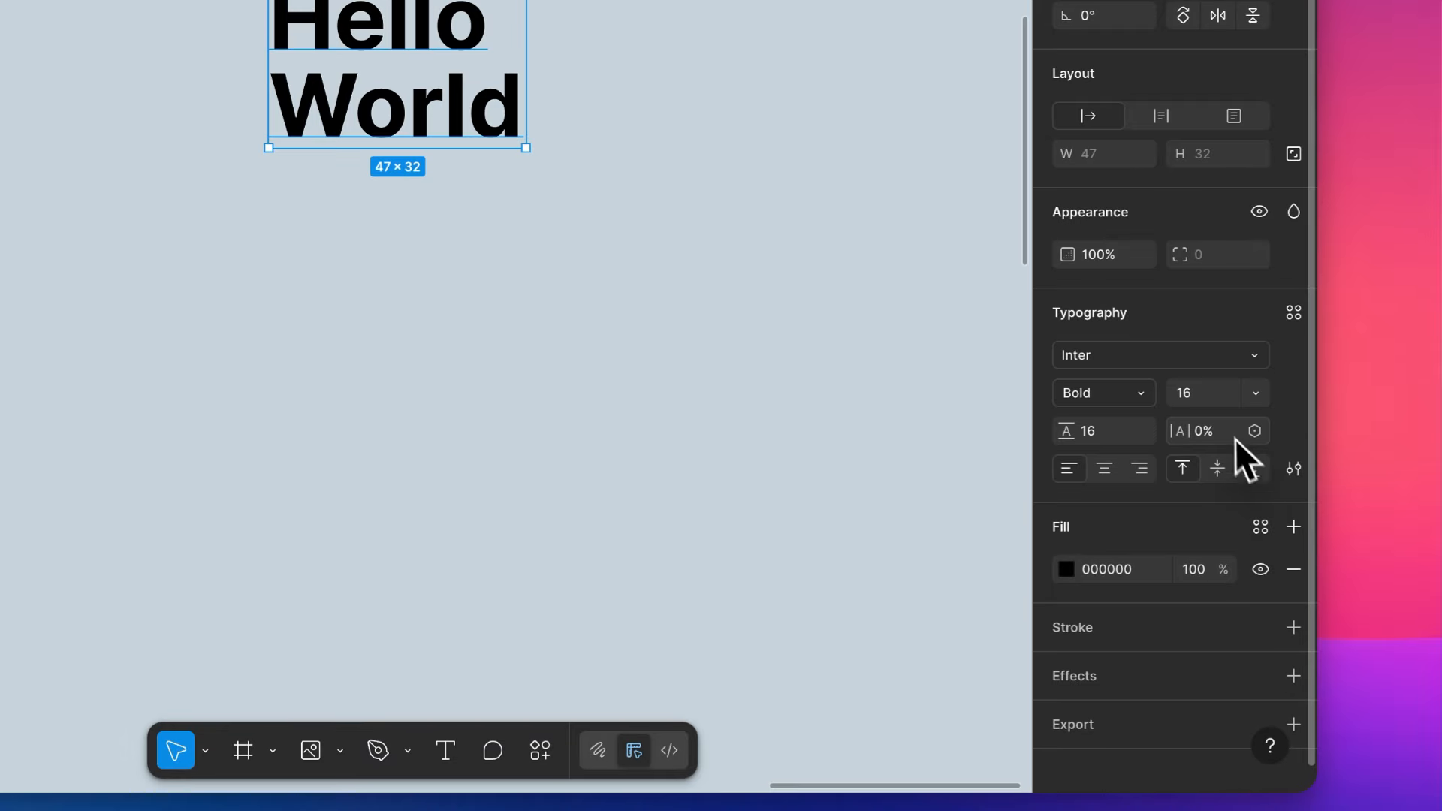
# - Set the letter spacing of the "Hello World" text to 15%
pyautogui.click(1230, 651)
pyautogui.press('Up')
pyautogui.press('Up')
pyautogui.press('Up')
pyautogui.press('Up')
pyautogui.press('Up')
pyautogui.press('Up')
pyautogui.press('Up')
pyautogui.press('Up')
pyautogui.press('Up')
pyautogui.press('Up')
pyautogui.press('Up')
pyautogui.press('Up')
pyautogui.press('Up')
pyautogui.press('Up')
pyautogui.press('Up')
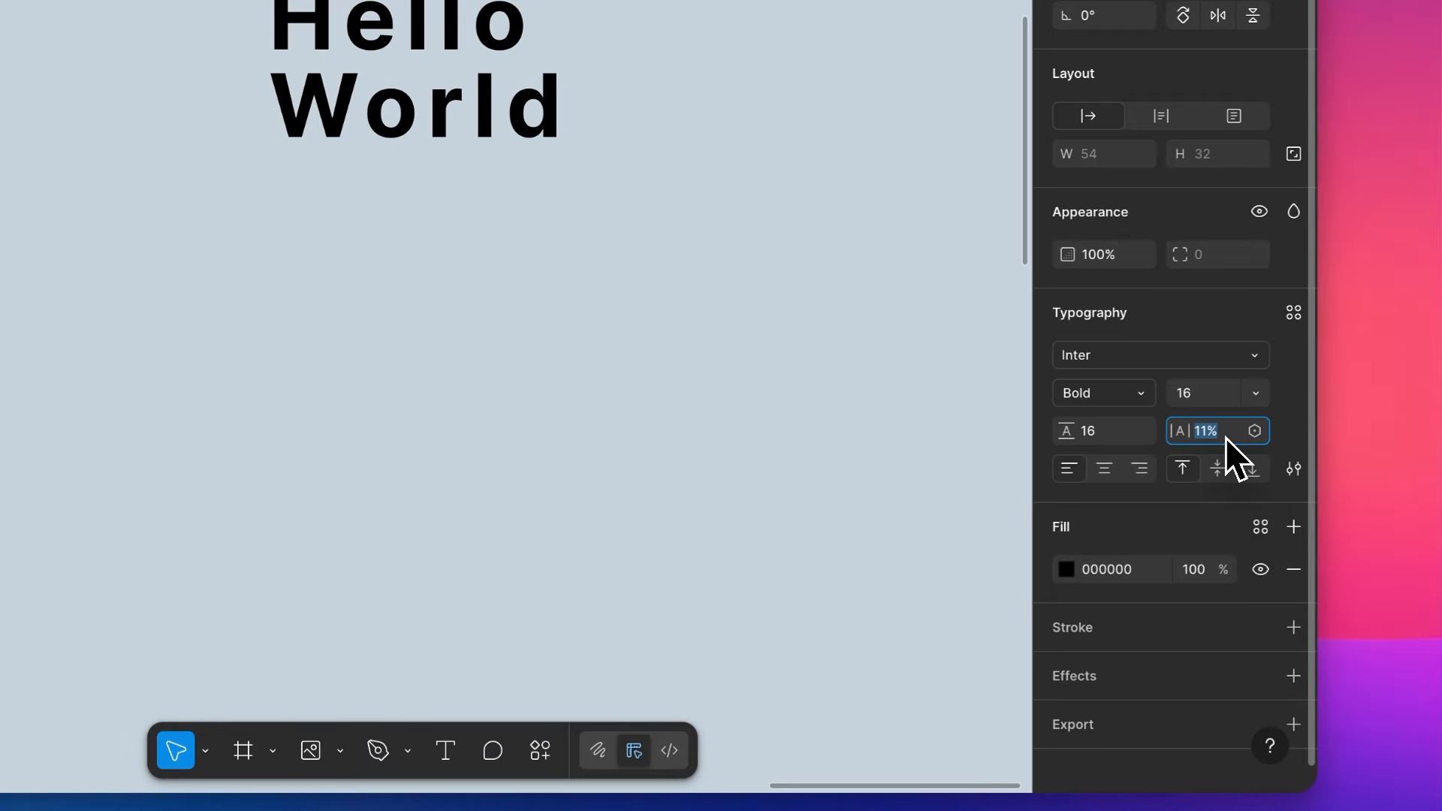
# - Try right alignment on the "Hello World" text, then centre it horizontally and align it vertically to the middle
pyautogui.click(1107, 471)
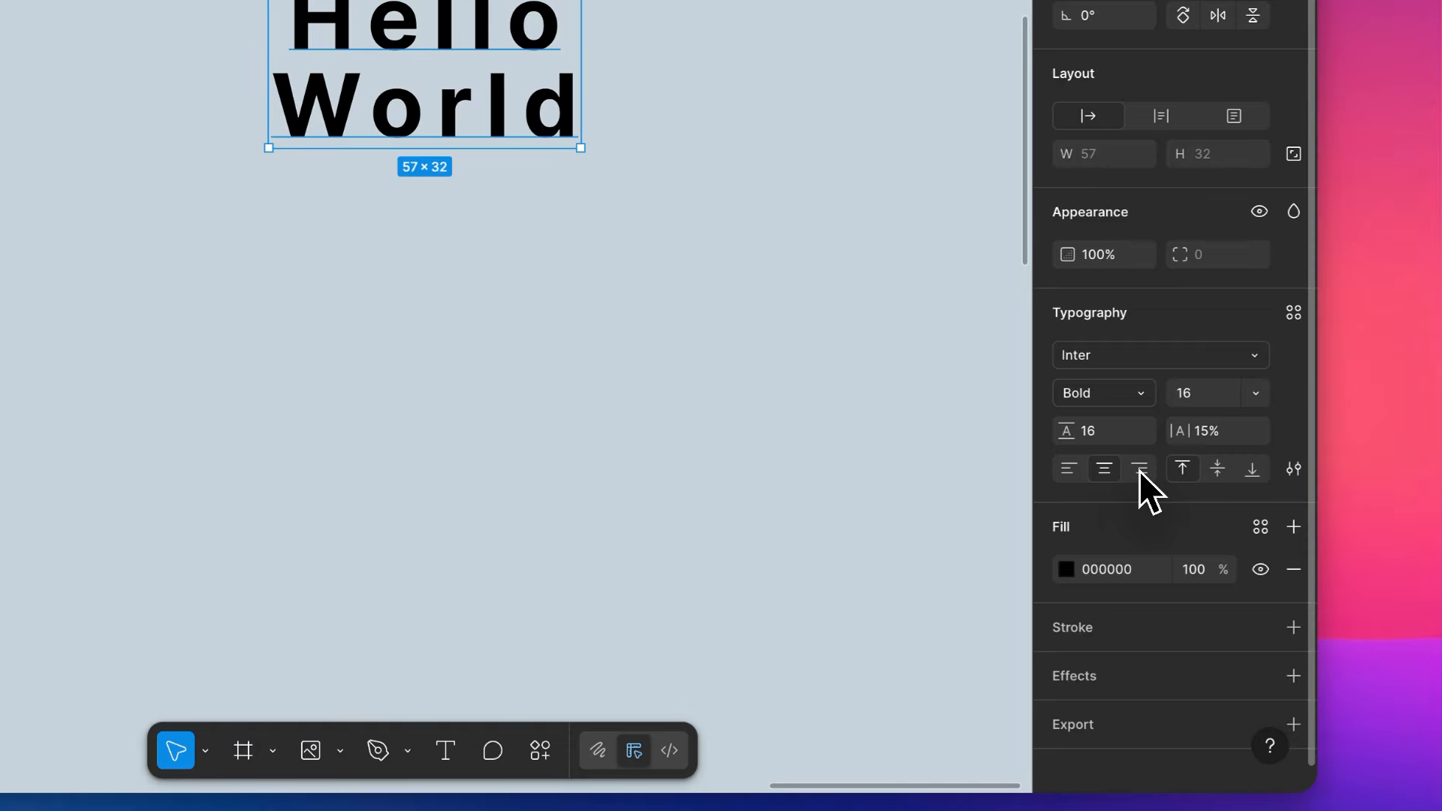
pyautogui.click(1140, 469)
pyautogui.click(1215, 471)
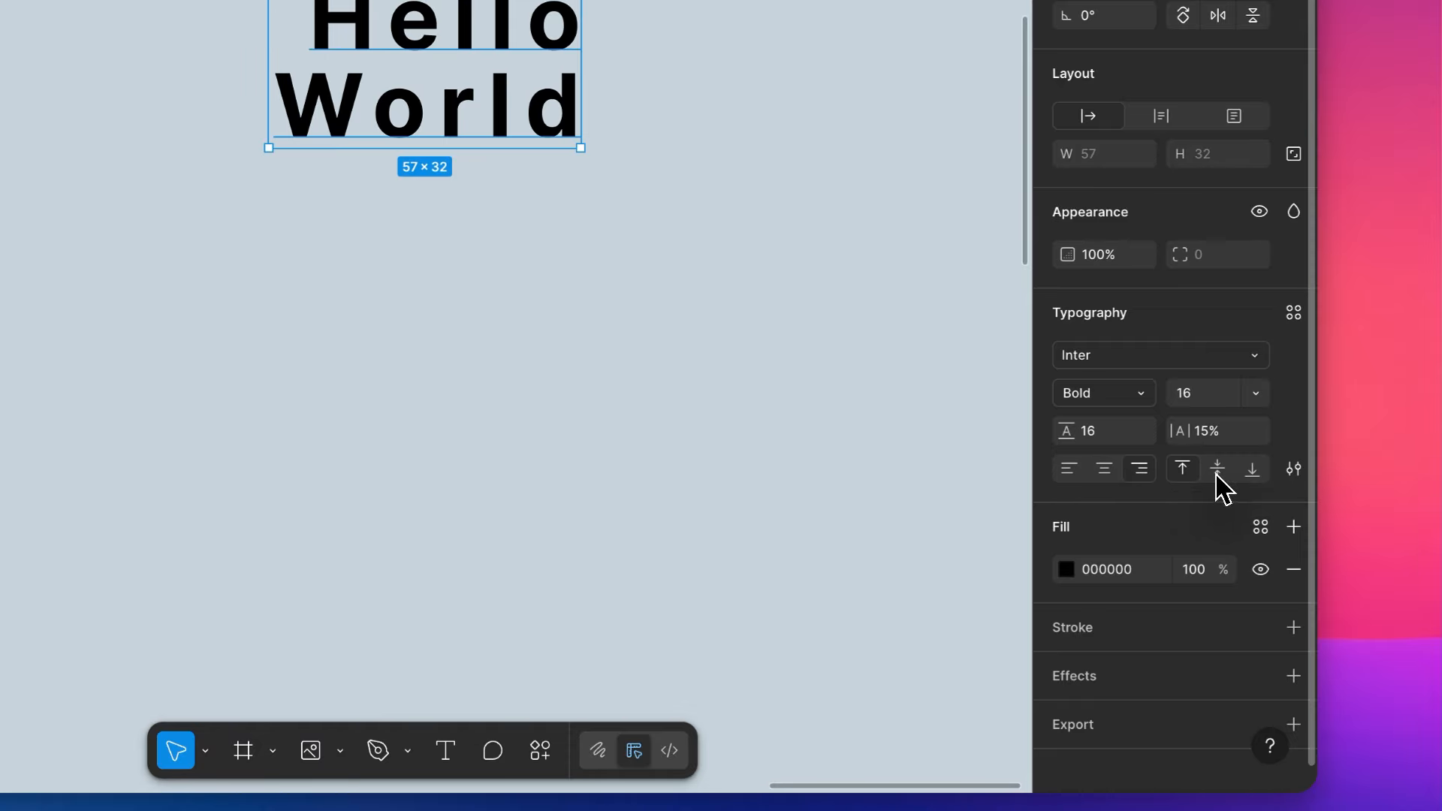
pyautogui.click(1106, 470)
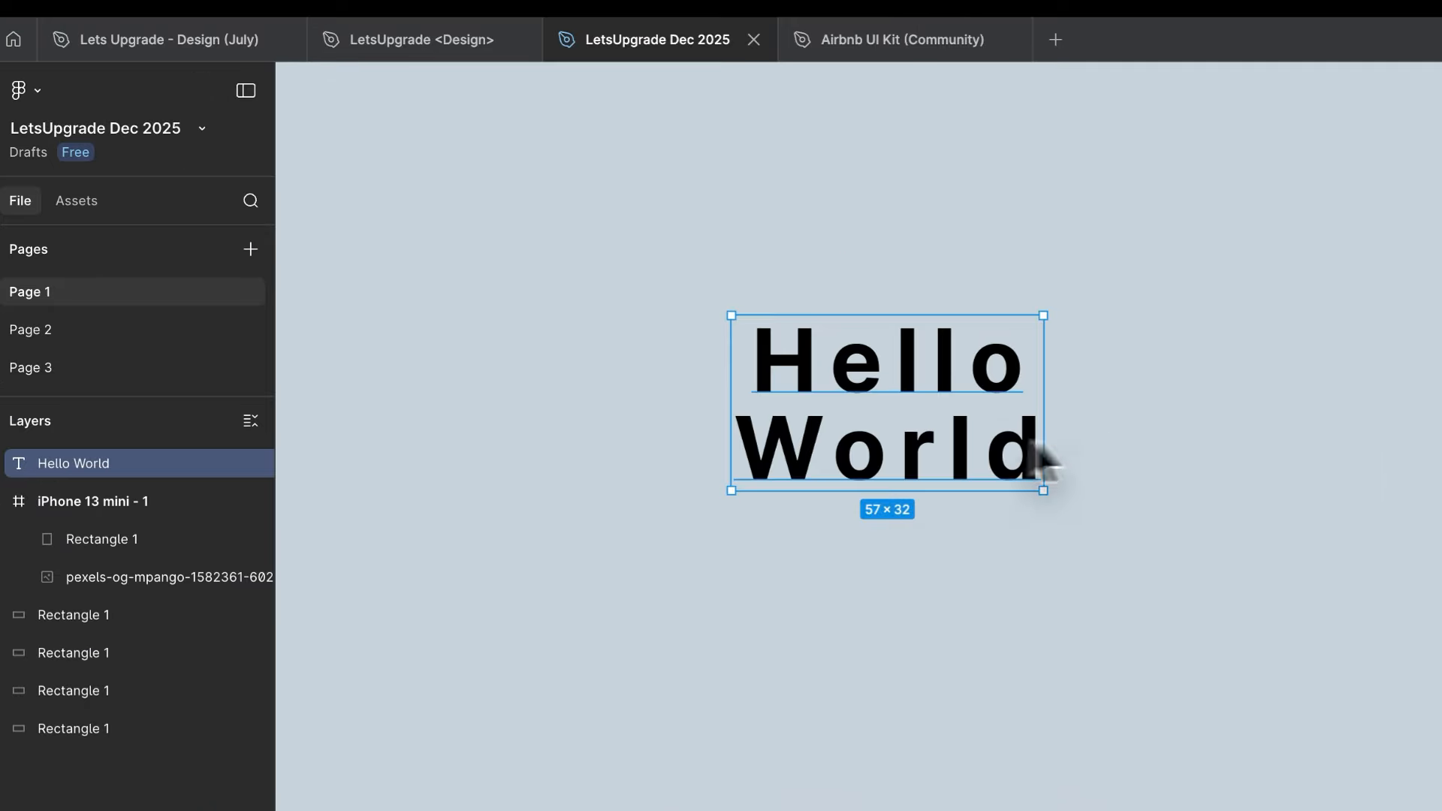
# - Draw a horizontal line about 89 wide between the words "Hello" and "World"
pyautogui.click(1137, 428)
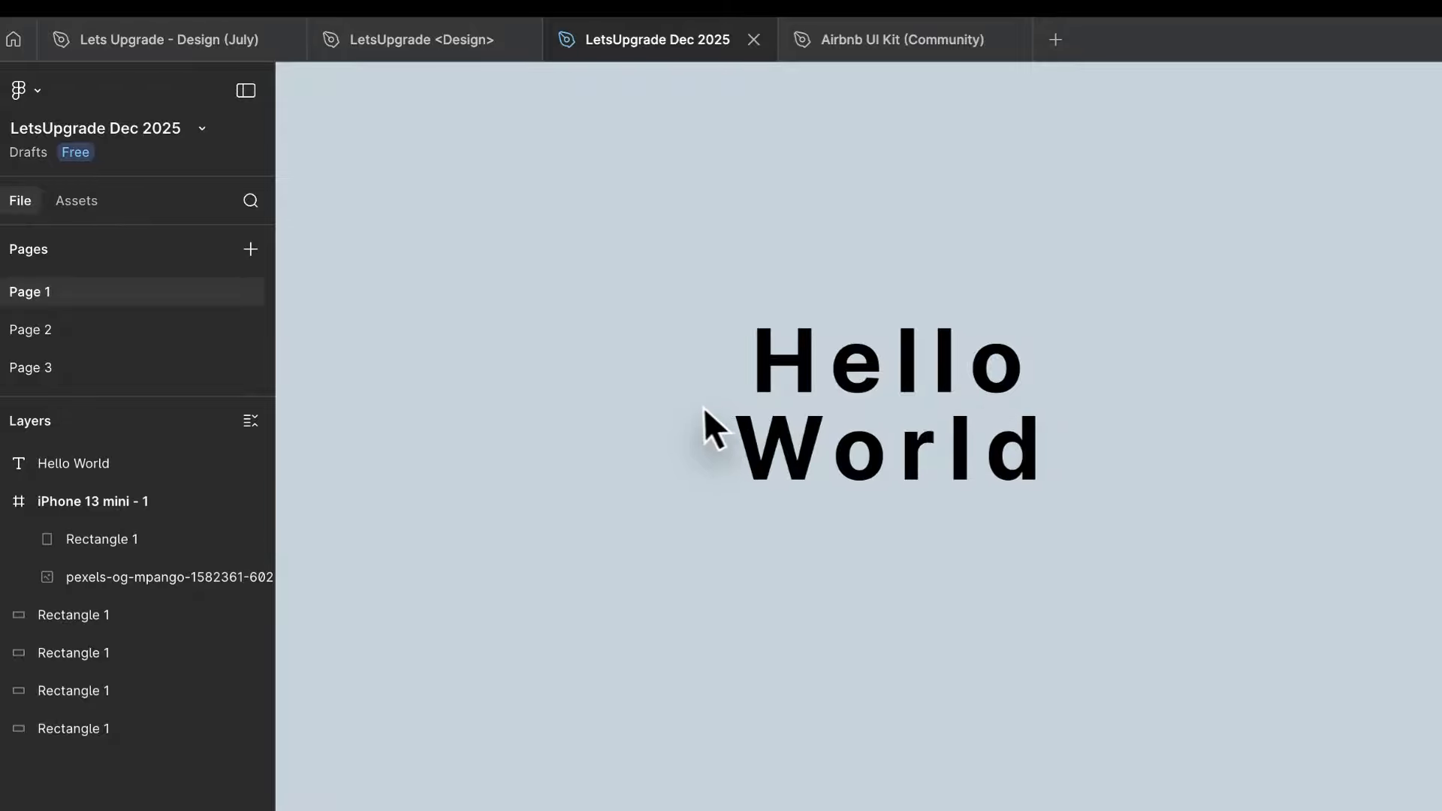
pyautogui.press('l')
pyautogui.moveTo(687, 406); pyautogui.dragTo(1174, 405)
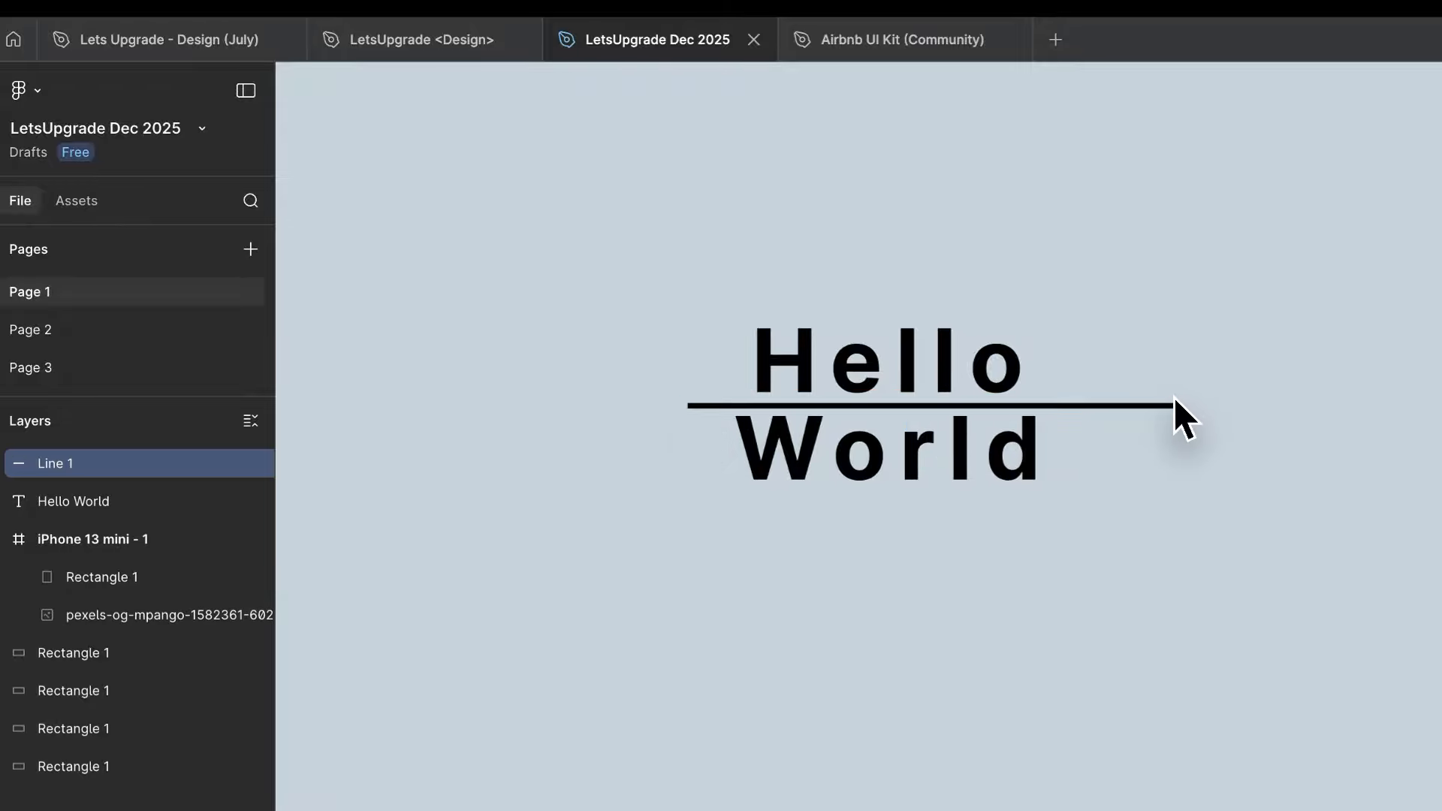
# - Increase the font size of the "Hello World" text to 33
pyautogui.click(915, 386)
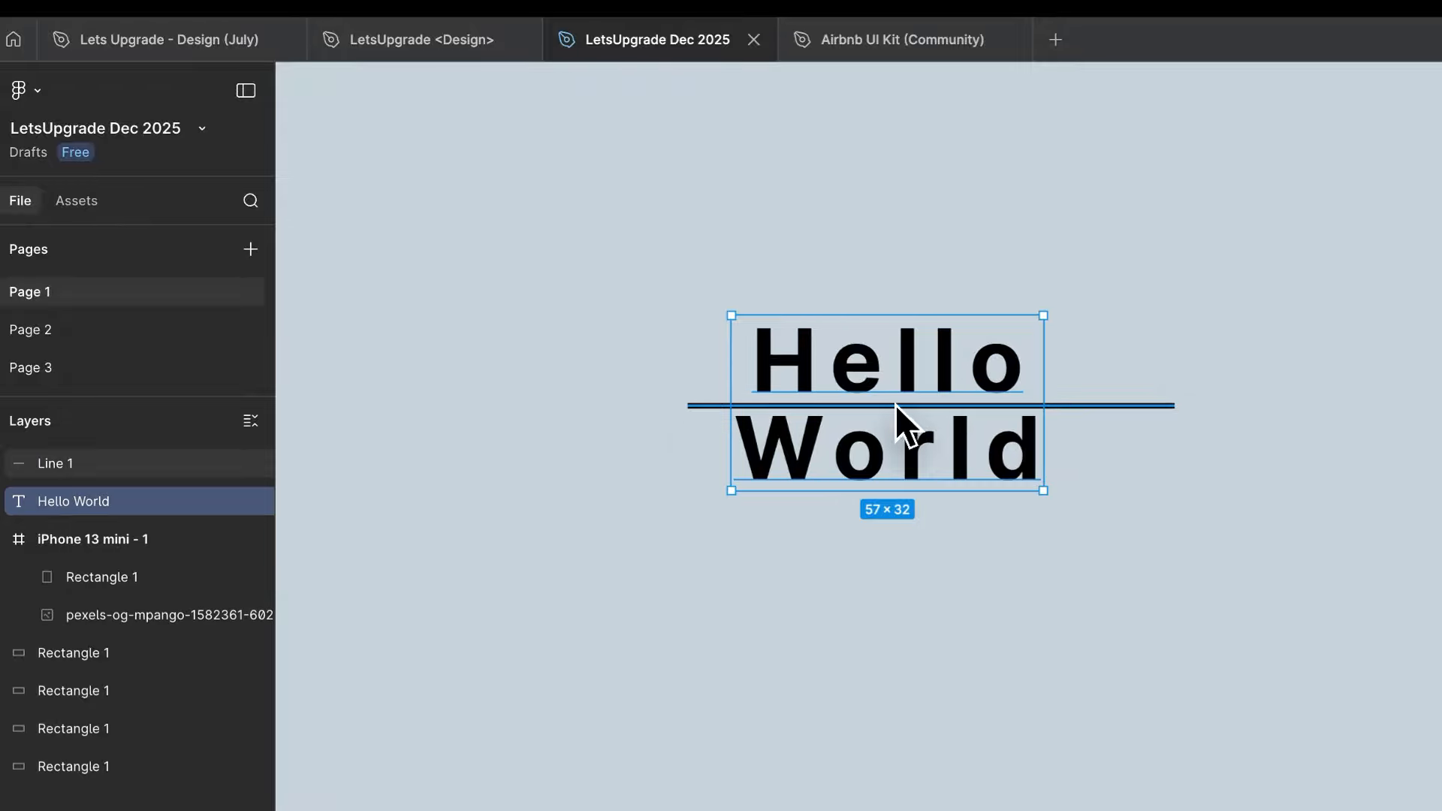
pyautogui.scroll(5, 894, 404)
pyautogui.scroll(-10, 894, 404)
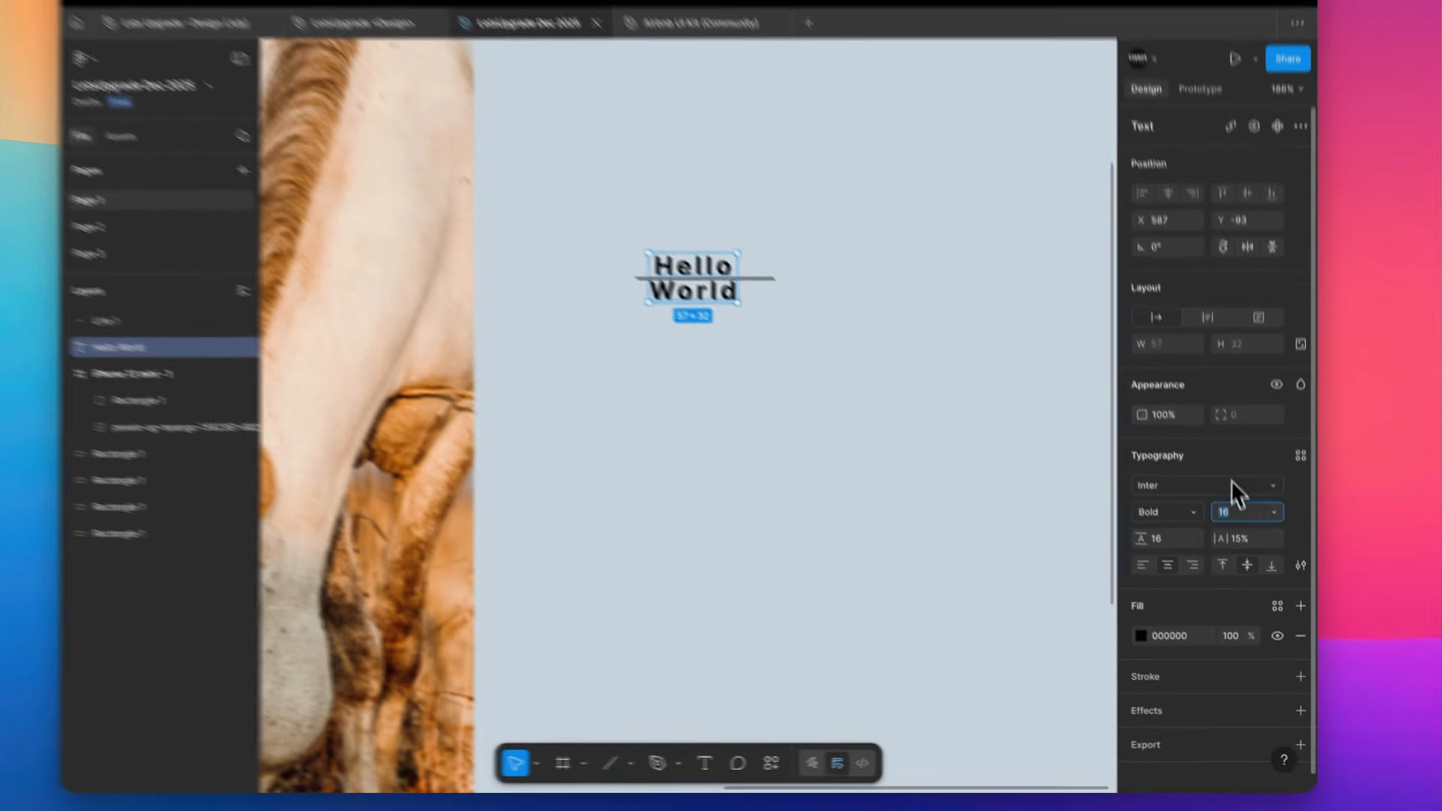
pyautogui.press('Up')
pyautogui.press('Up')
pyautogui.press('Up')
pyautogui.press('Up')
pyautogui.press('Up')
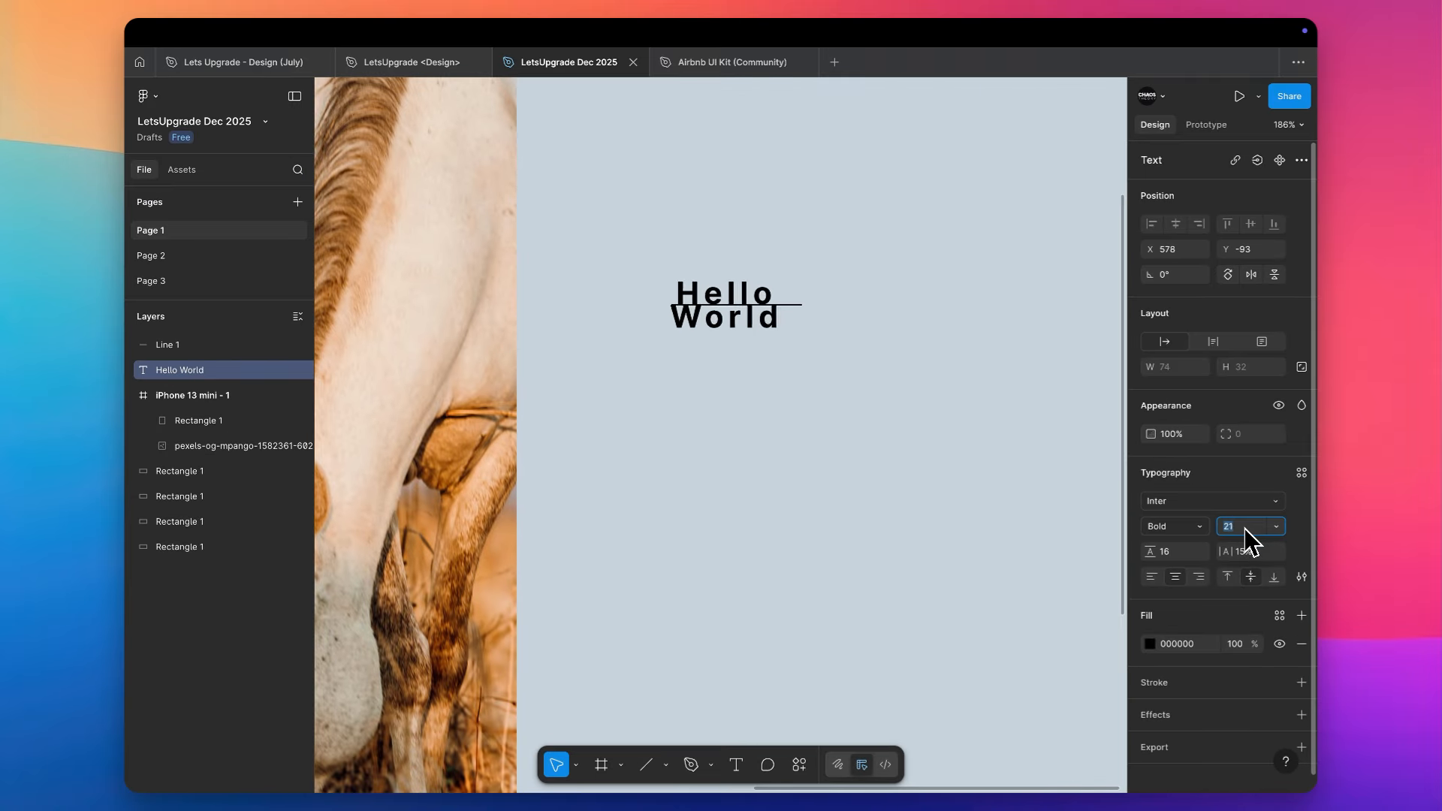
pyautogui.press('Up')
pyautogui.press('Up')
pyautogui.press('Up')
pyautogui.press('Up')
pyautogui.press('Up')
pyautogui.press('Up')
pyautogui.press('Up')
pyautogui.press('Up')
pyautogui.press('Up')
pyautogui.press('Up')
pyautogui.press('Up')
pyautogui.press('Up')
# - Set the line height of the "Hello World" text to Auto
pyautogui.press('Tab')
pyautogui.write('a')
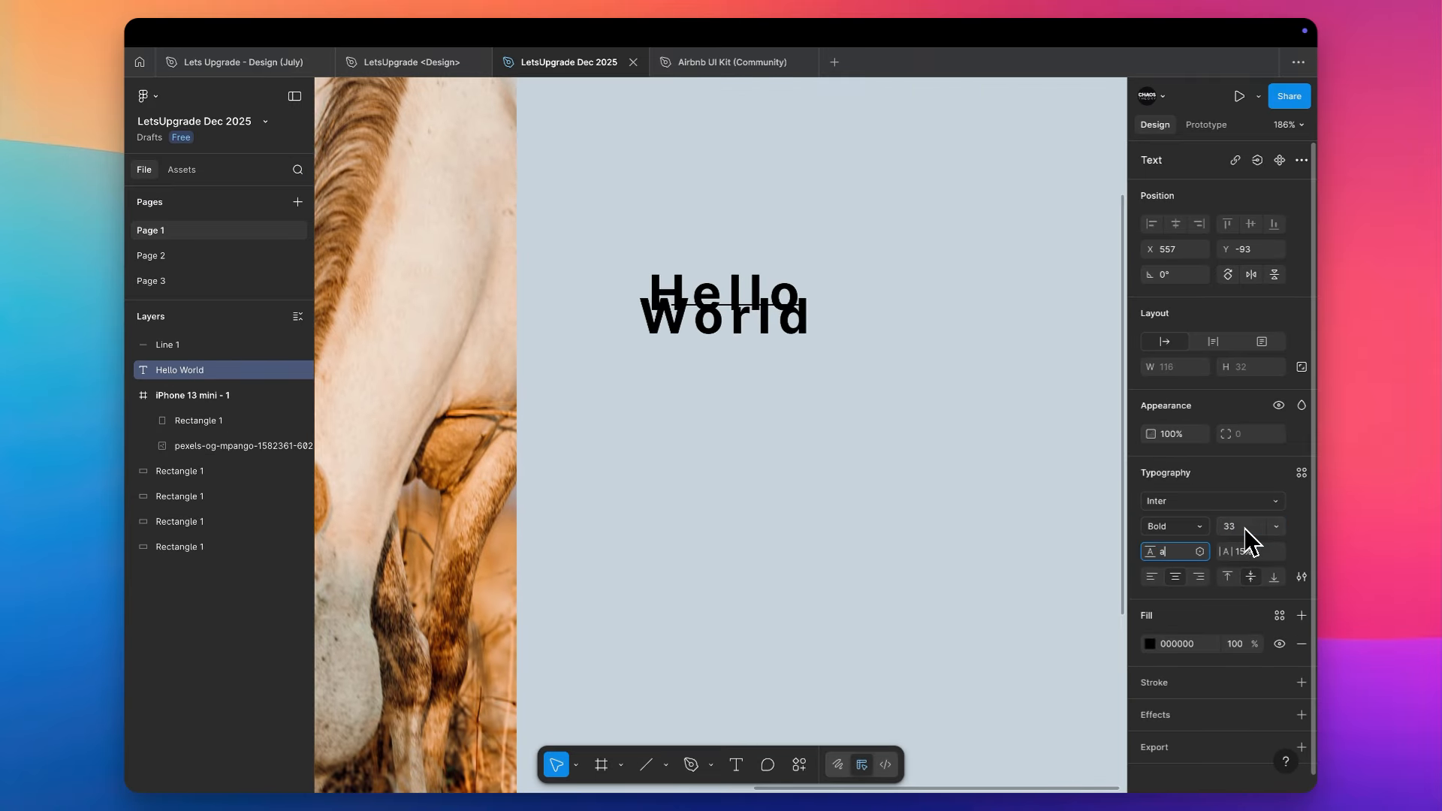
pyautogui.press('Return')
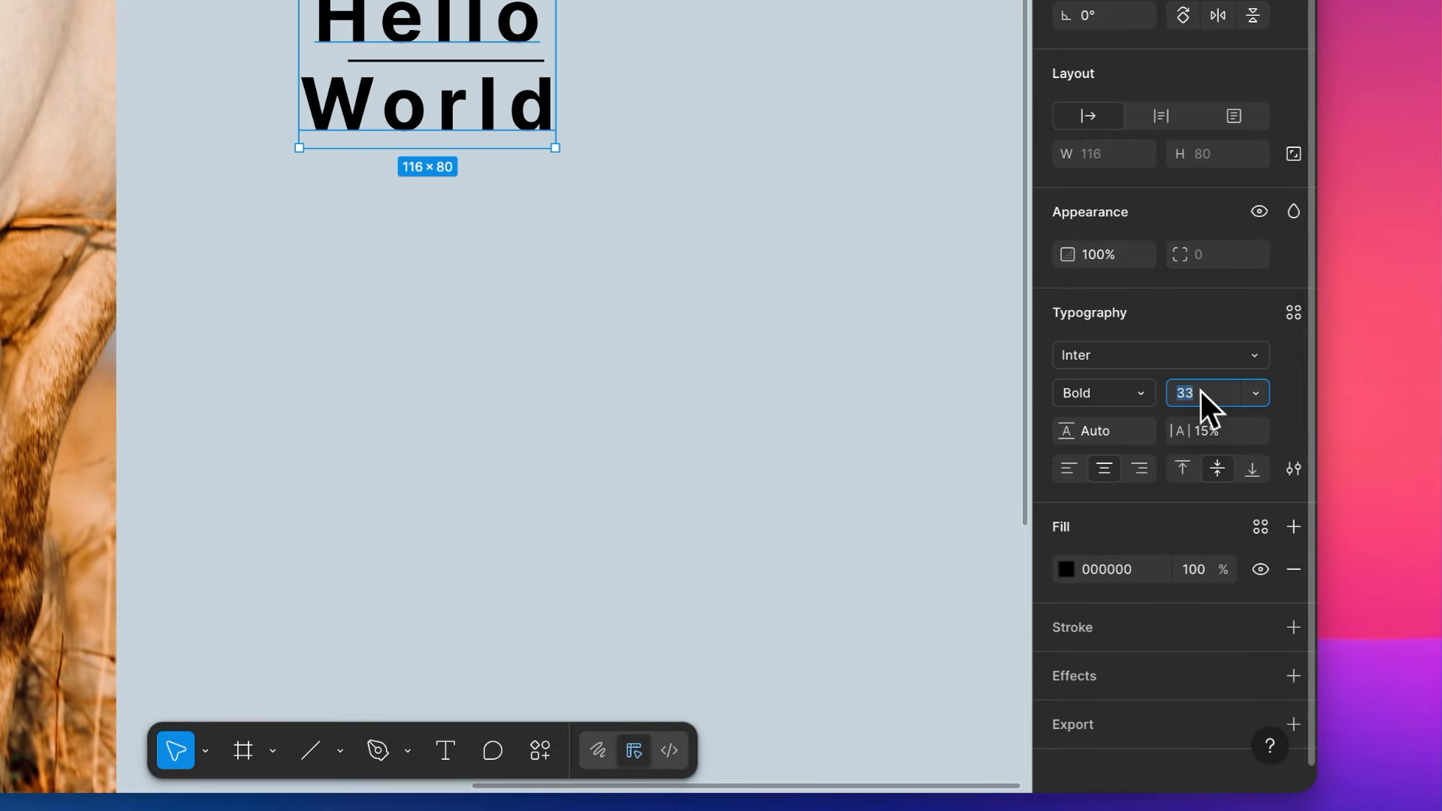
# - Vary the "Hello World" text's font size down to 17, up to 39 and back down to 16
pyautogui.press('Down')
pyautogui.press('Down')
pyautogui.press('Down')
pyautogui.press('Down')
pyautogui.press('Down')
pyautogui.press('Down')
pyautogui.press('Down')
pyautogui.press('Down')
pyautogui.press('Down')
pyautogui.press('Down')
pyautogui.press('Down')
pyautogui.press('Down')
pyautogui.press('Down')
pyautogui.press('Down')
pyautogui.press('Down')
pyautogui.press('Down')
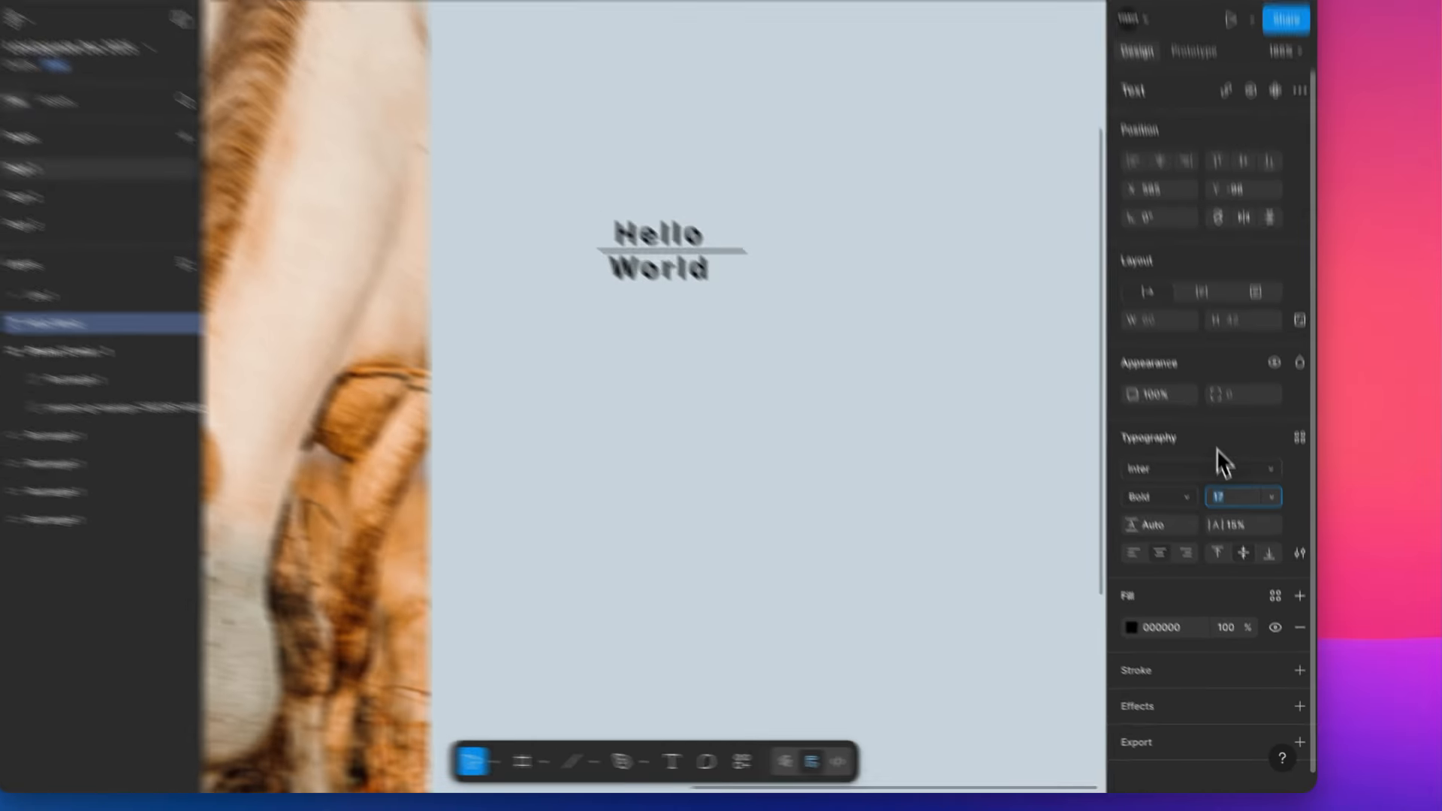
pyautogui.press('Up')
pyautogui.press('Up')
pyautogui.press('Up')
pyautogui.press('Up')
pyautogui.press('Up')
pyautogui.press('Up')
pyautogui.press('Up')
pyautogui.press('Up')
pyautogui.press('Up')
pyautogui.press('Up')
pyautogui.press('Up')
pyautogui.press('Up')
pyautogui.press('Up')
pyautogui.press('Up')
pyautogui.press('Up')
pyautogui.press('Up')
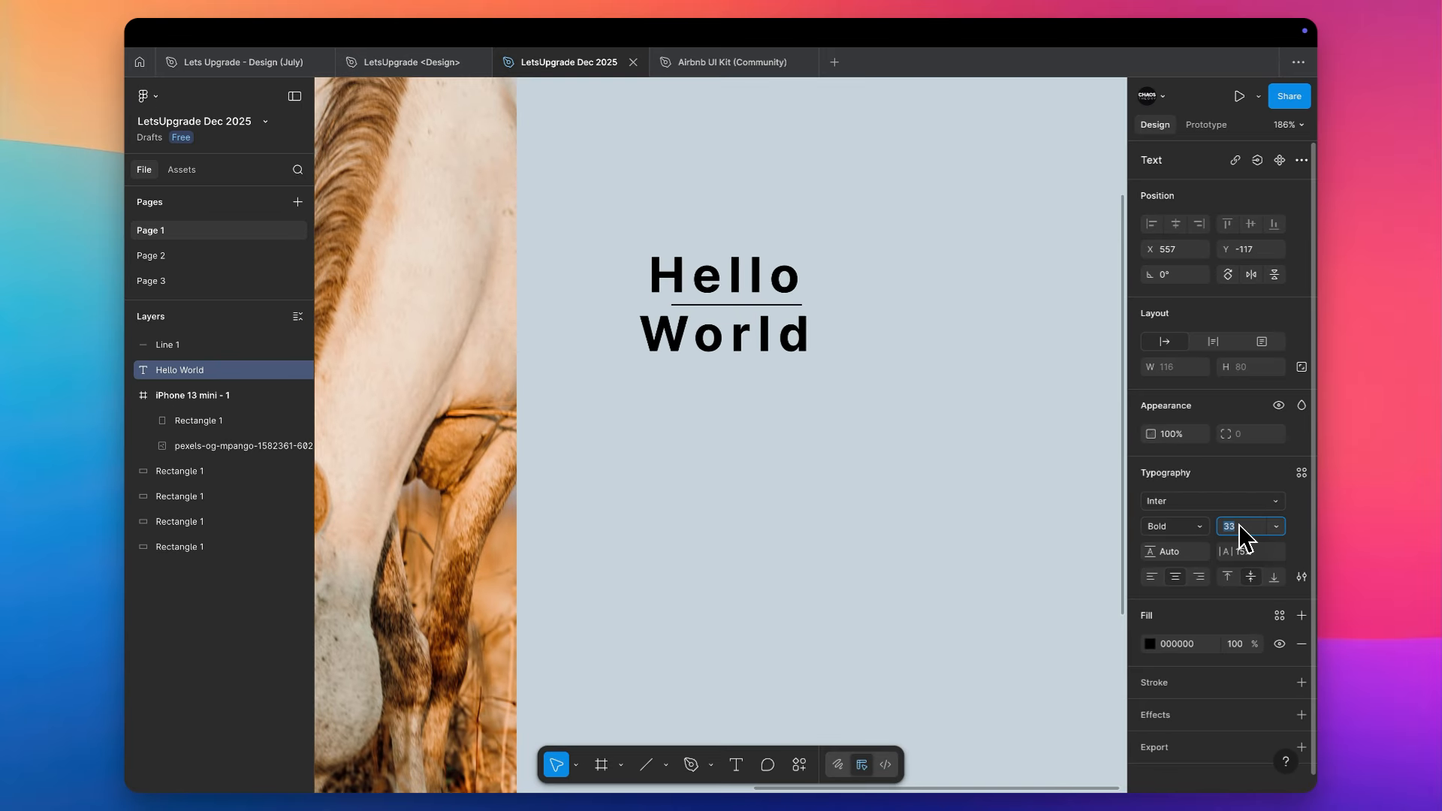
pyautogui.press('Up')
pyautogui.press('Up')
pyautogui.press('Up')
pyautogui.press('Up')
pyautogui.press('Up')
pyautogui.press('Up')
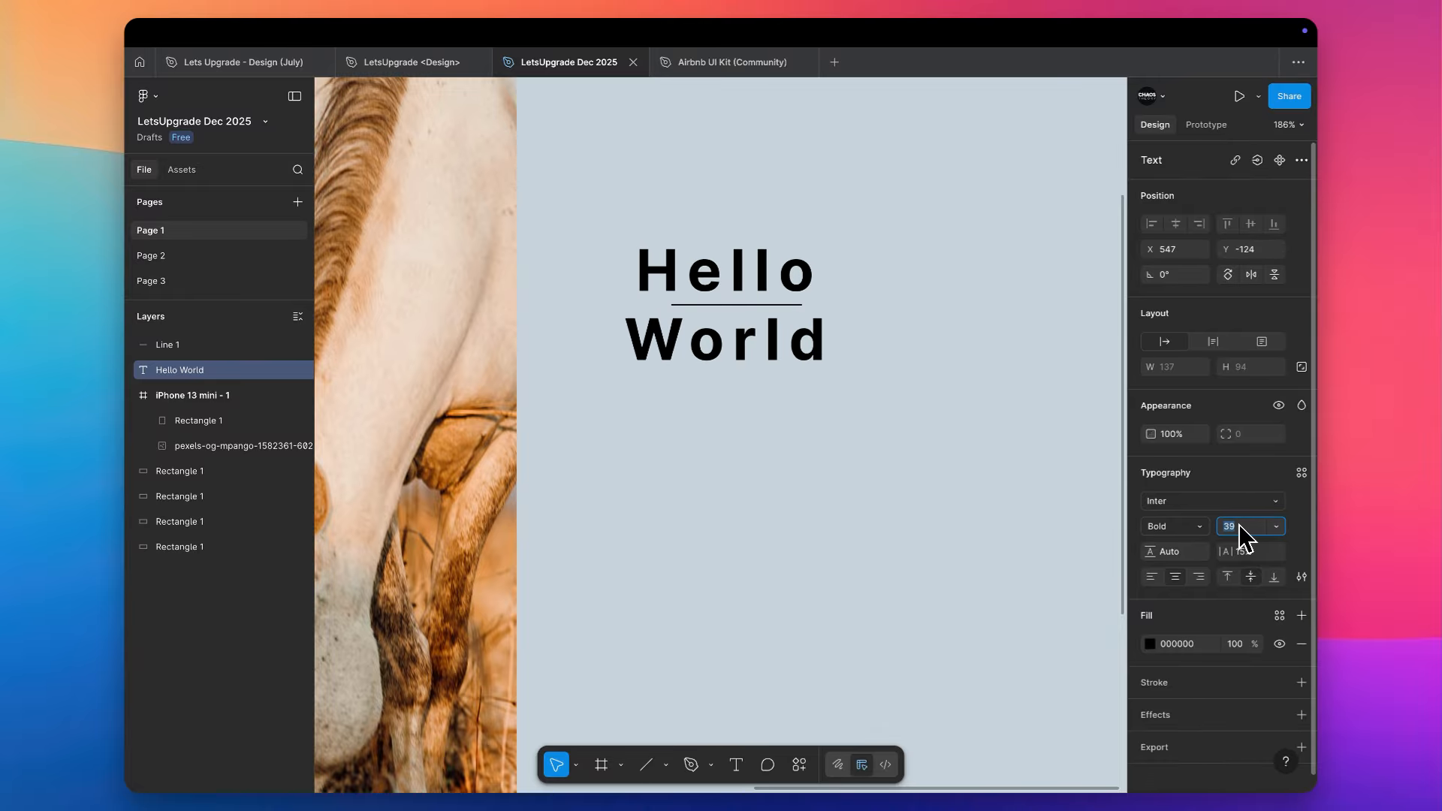
pyautogui.press('Down')
pyautogui.press('Down')
pyautogui.press('Down')
pyautogui.press('Down')
pyautogui.press('Down')
pyautogui.press('Down')
pyautogui.press('Down')
pyautogui.press('Down')
pyautogui.press('Down')
pyautogui.press('Down')
pyautogui.press('Down')
pyautogui.press('Down')
pyautogui.press('Down')
pyautogui.press('Down')
pyautogui.press('Down')
pyautogui.press('Down')
pyautogui.press('Down')
pyautogui.press('Down')
pyautogui.press('Down')
pyautogui.press('Down')
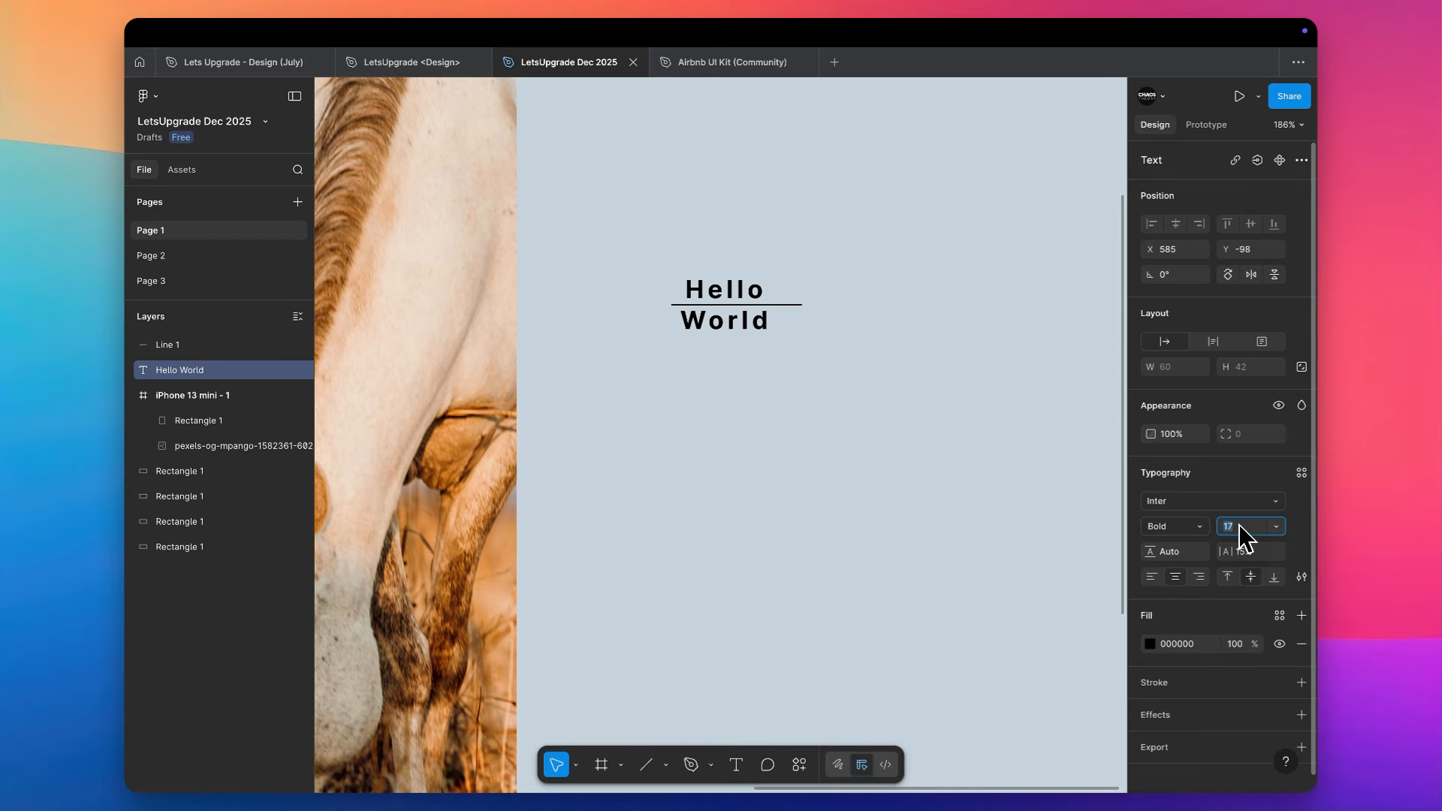
pyautogui.press('Down')
# - Align the "Hello World" text vertically to the top and reduce its font size to 12
pyautogui.click(753, 302)
pyautogui.scroll(5, 752, 303)
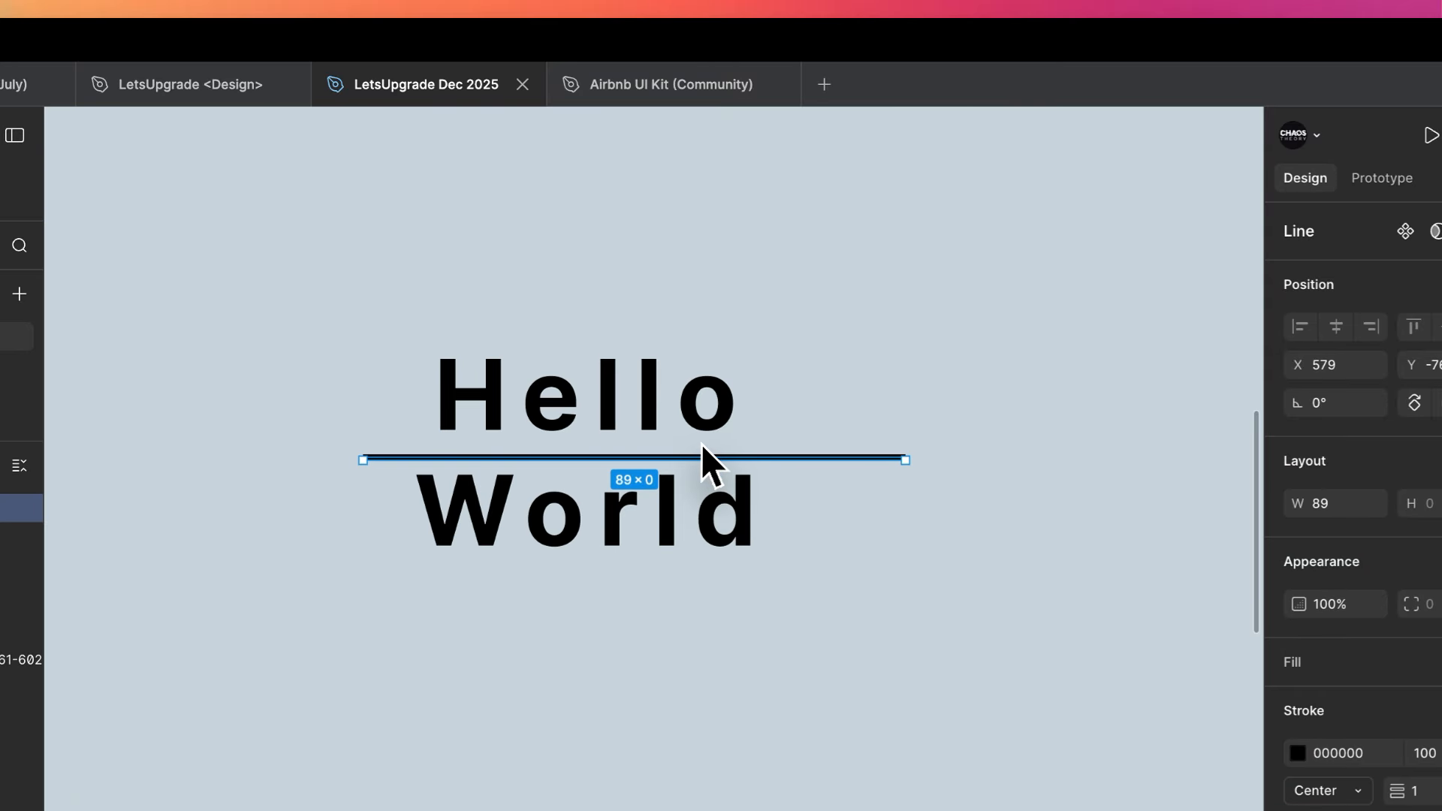
pyautogui.click(706, 449)
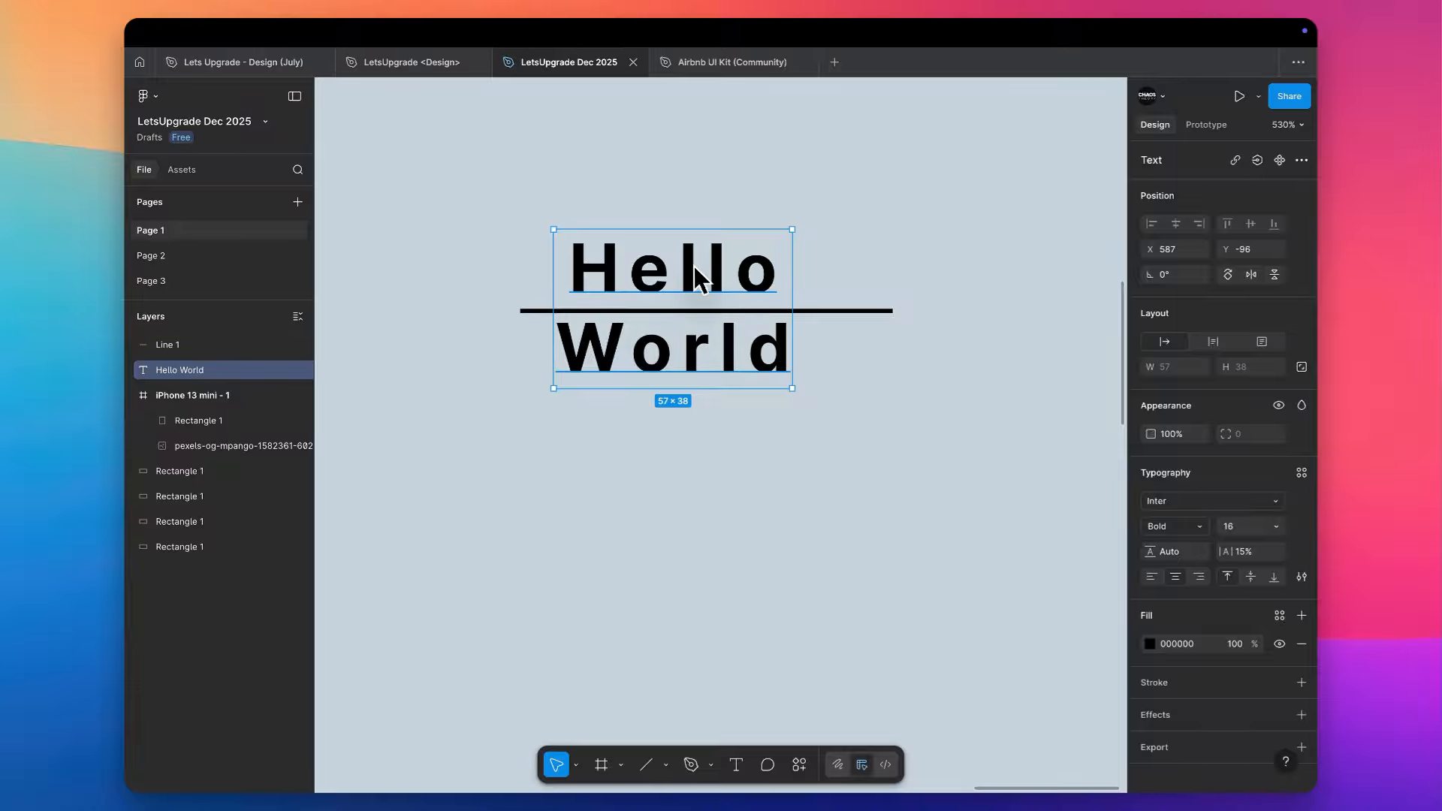
pyautogui.scroll(-3, 727, 598)
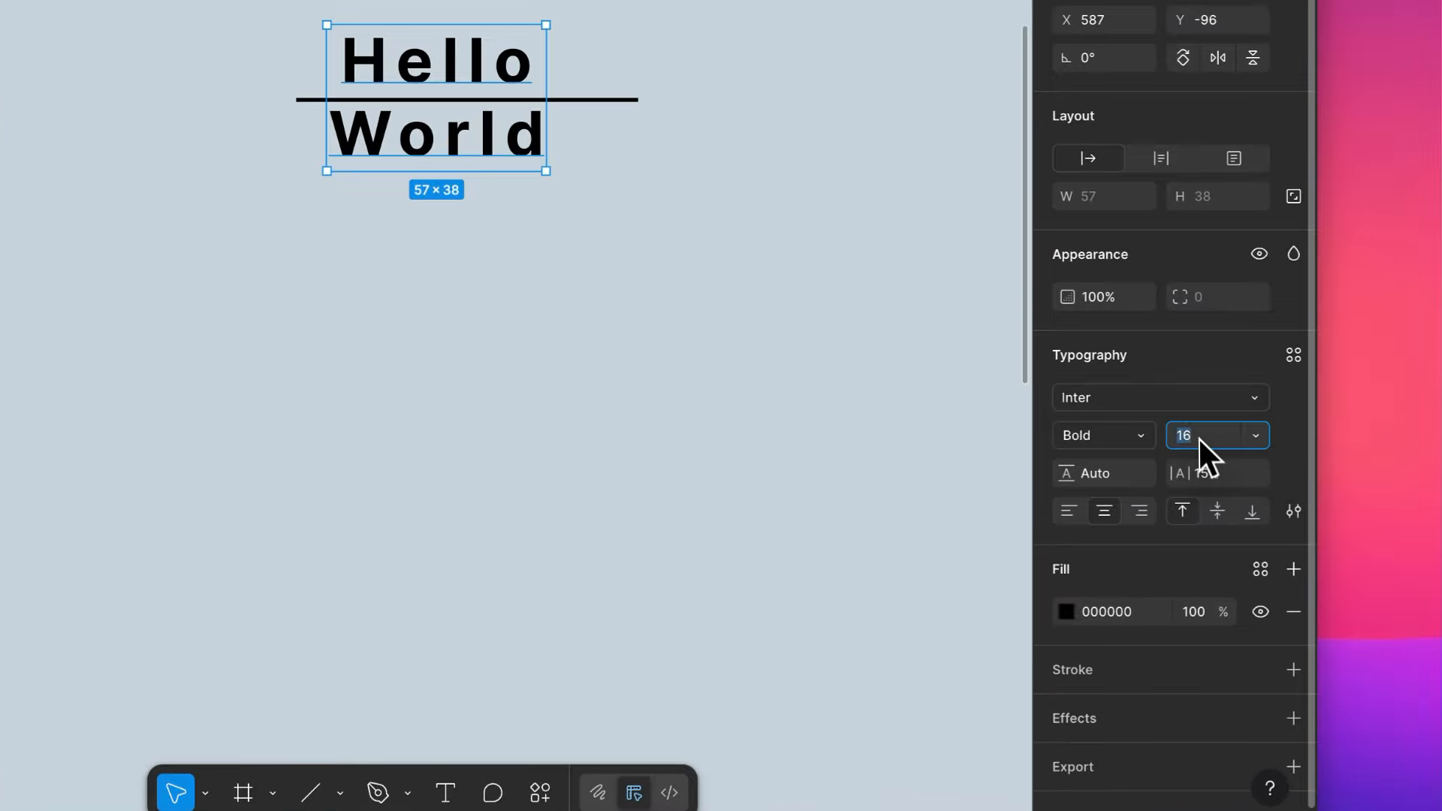
pyautogui.press('Down')
pyautogui.press('Down')
pyautogui.press('Down')
pyautogui.press('Down')
pyautogui.press('Down')
pyautogui.press('Down')
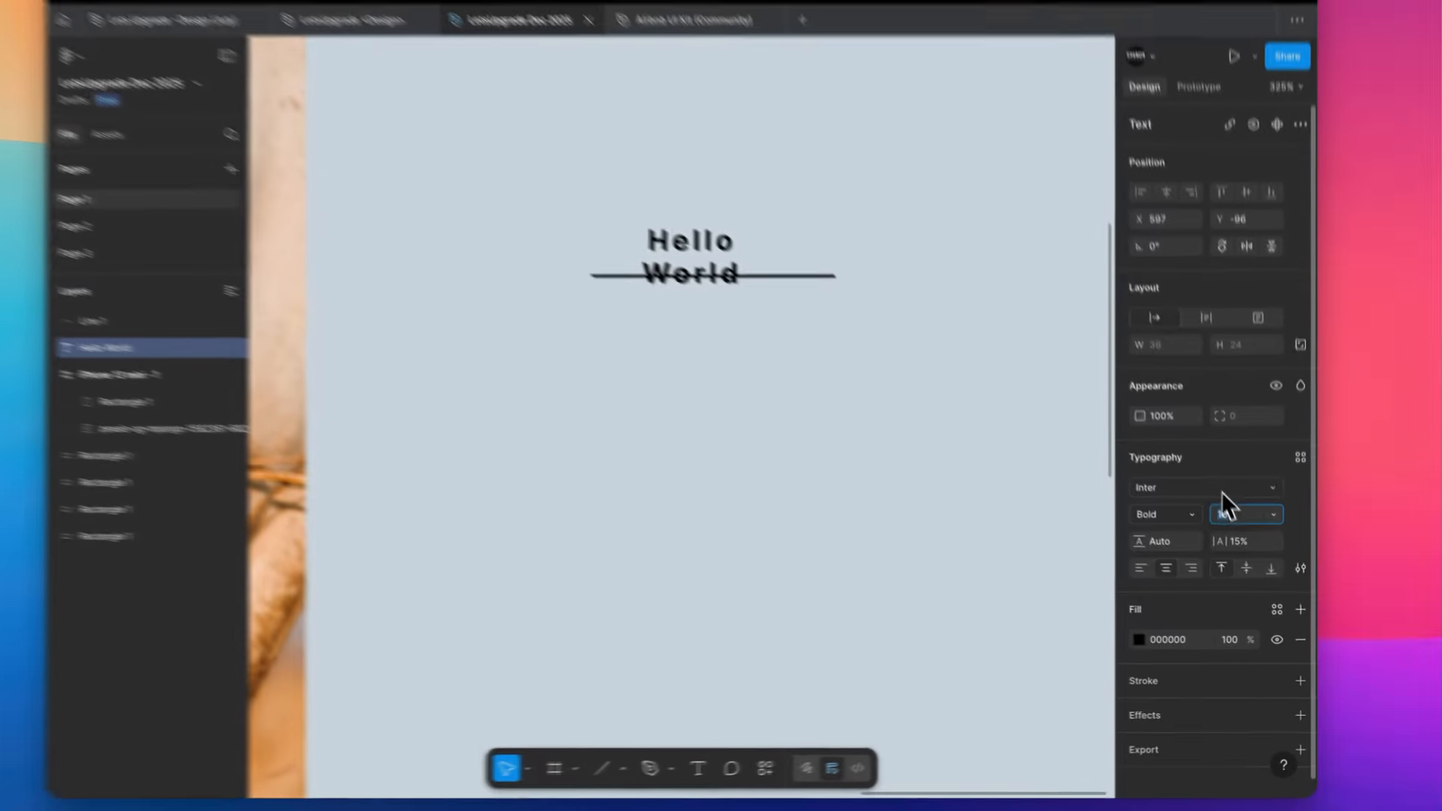
# - Increase the font size of the top-aligned "Hello World" text to 45
pyautogui.press('Up')
pyautogui.press('Up')
pyautogui.press('Up')
pyautogui.press('Up')
pyautogui.press('Up')
pyautogui.press('Up')
pyautogui.press('Up')
pyautogui.press('Up')
pyautogui.press('Up')
pyautogui.press('Up')
pyautogui.press('Up')
pyautogui.press('Up')
pyautogui.press('Up')
pyautogui.press('Up')
pyautogui.press('Up')
pyautogui.press('Up')
pyautogui.press('Up')
pyautogui.press('Up')
pyautogui.press('Up')
pyautogui.press('Up')
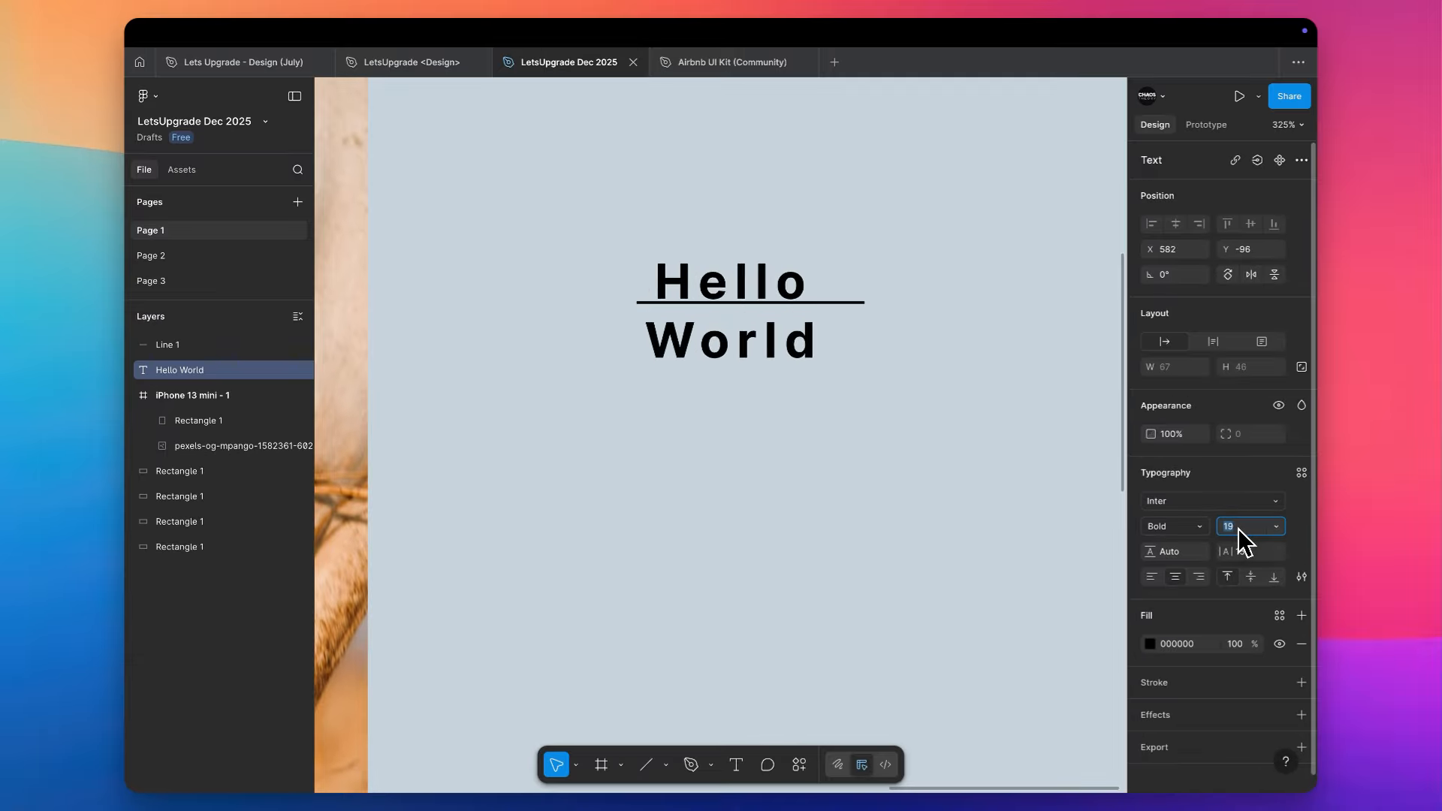
pyautogui.press('Up')
pyautogui.press('Up')
pyautogui.press('Up')
pyautogui.press('Up')
pyautogui.press('Up')
pyautogui.press('Up')
pyautogui.press('Up')
pyautogui.press('Up')
pyautogui.press('Up')
pyautogui.press('Up')
pyautogui.press('Up')
pyautogui.press('Up')
pyautogui.press('Up')
pyautogui.press('Up')
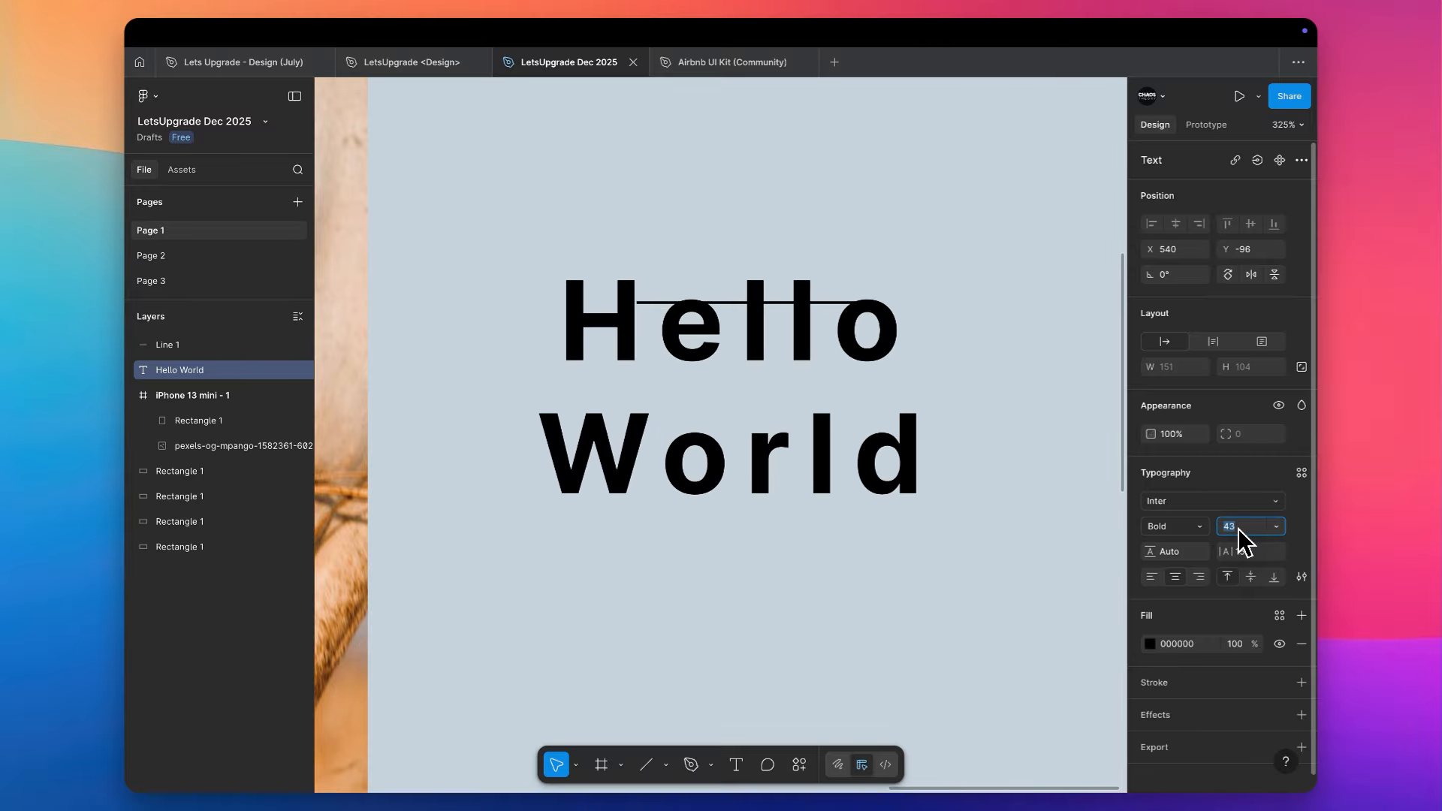
pyautogui.scroll(-3, 907, 257)
pyautogui.scroll(-3, 908, 257)
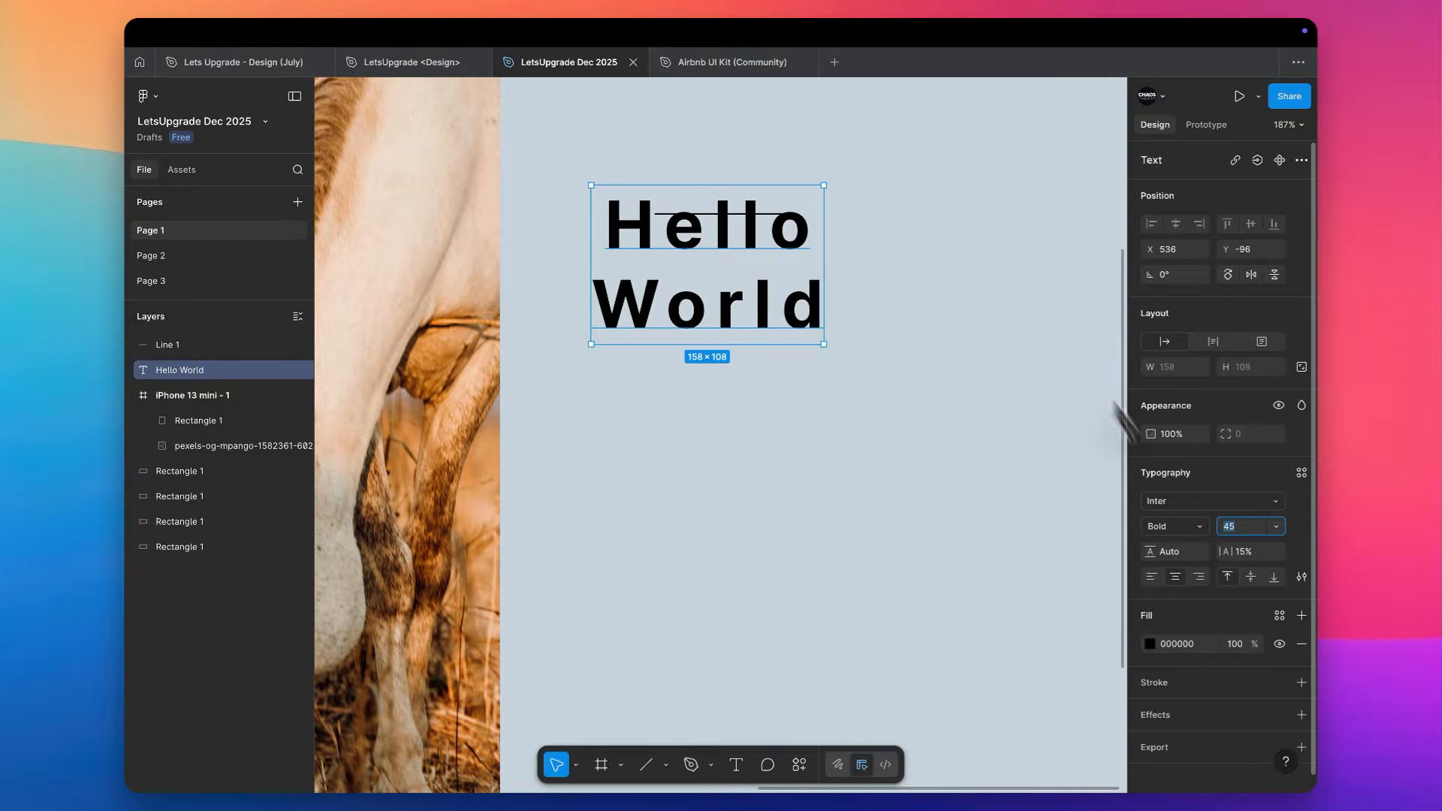
pyautogui.scroll(-1, 1172, 511)
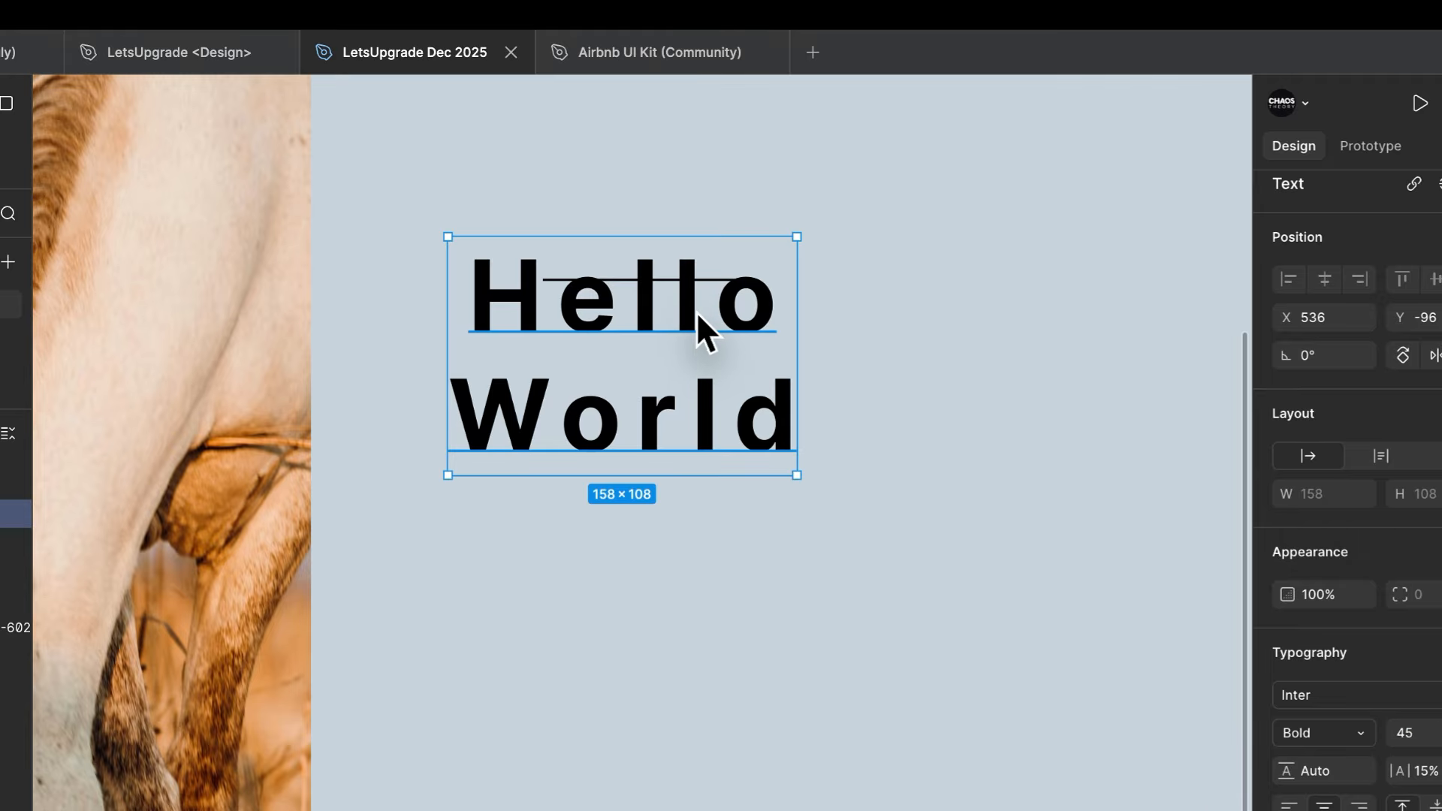
# - Move the "Hello World" text layer below the horizontal line, to about X 553, Y -45
pyautogui.doubleClick(696, 311)
pyautogui.click(881, 391)
pyautogui.moveTo(669, 354); pyautogui.dragTo(706, 467)
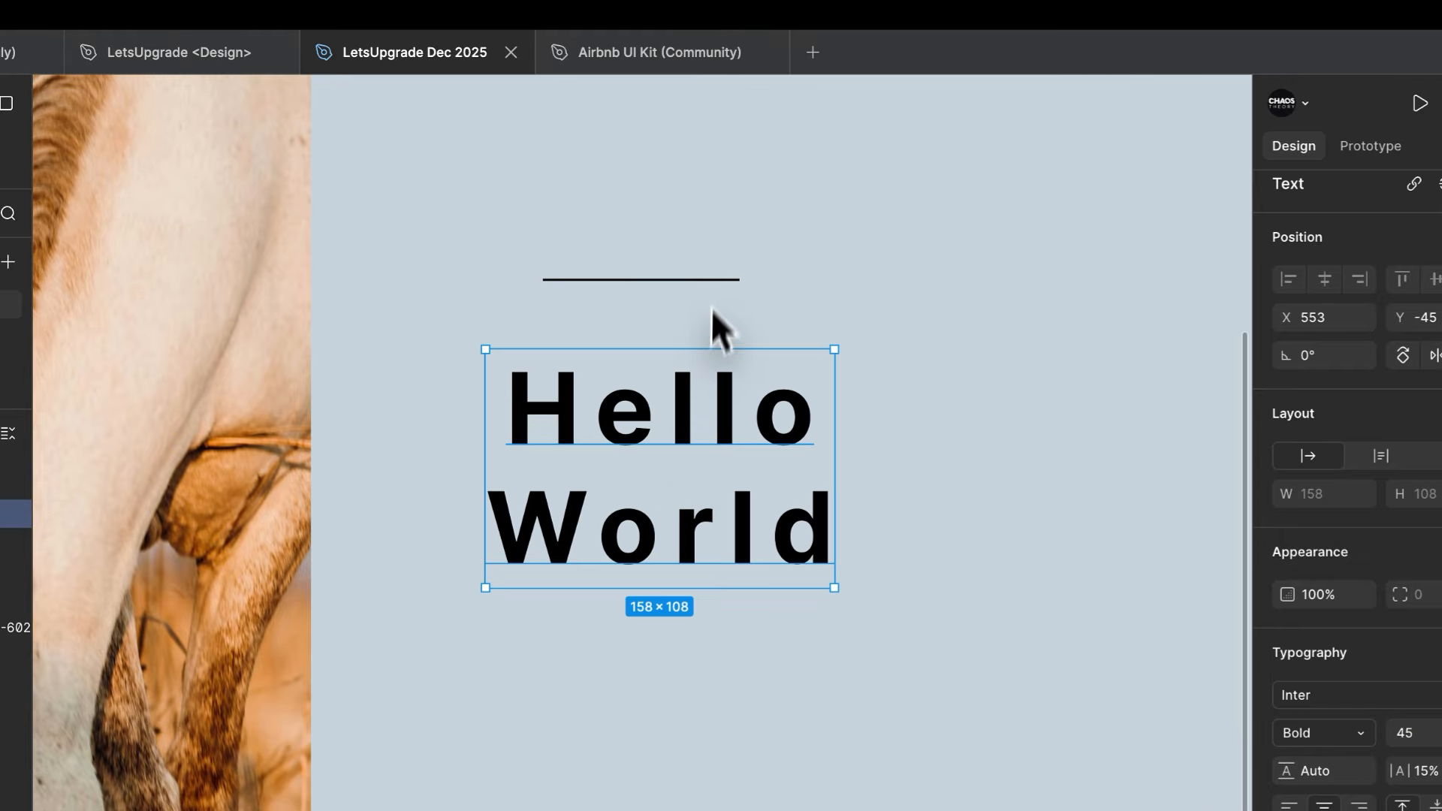
# - Delete the horizontal line above the text and left-align the "Hello World" text
pyautogui.click(697, 283)
pyautogui.press('Delete')
pyautogui.click(659, 415)
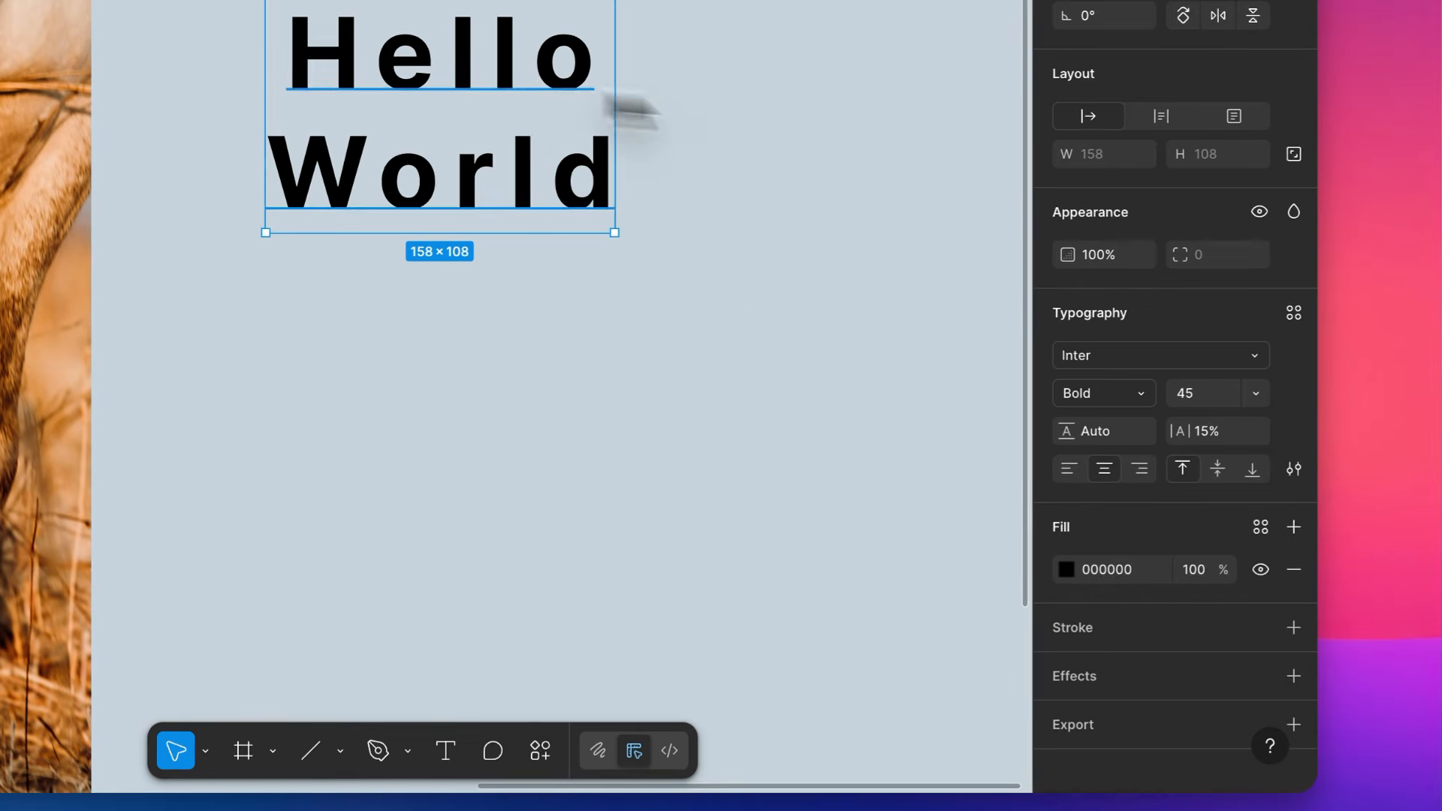
pyautogui.click(1074, 472)
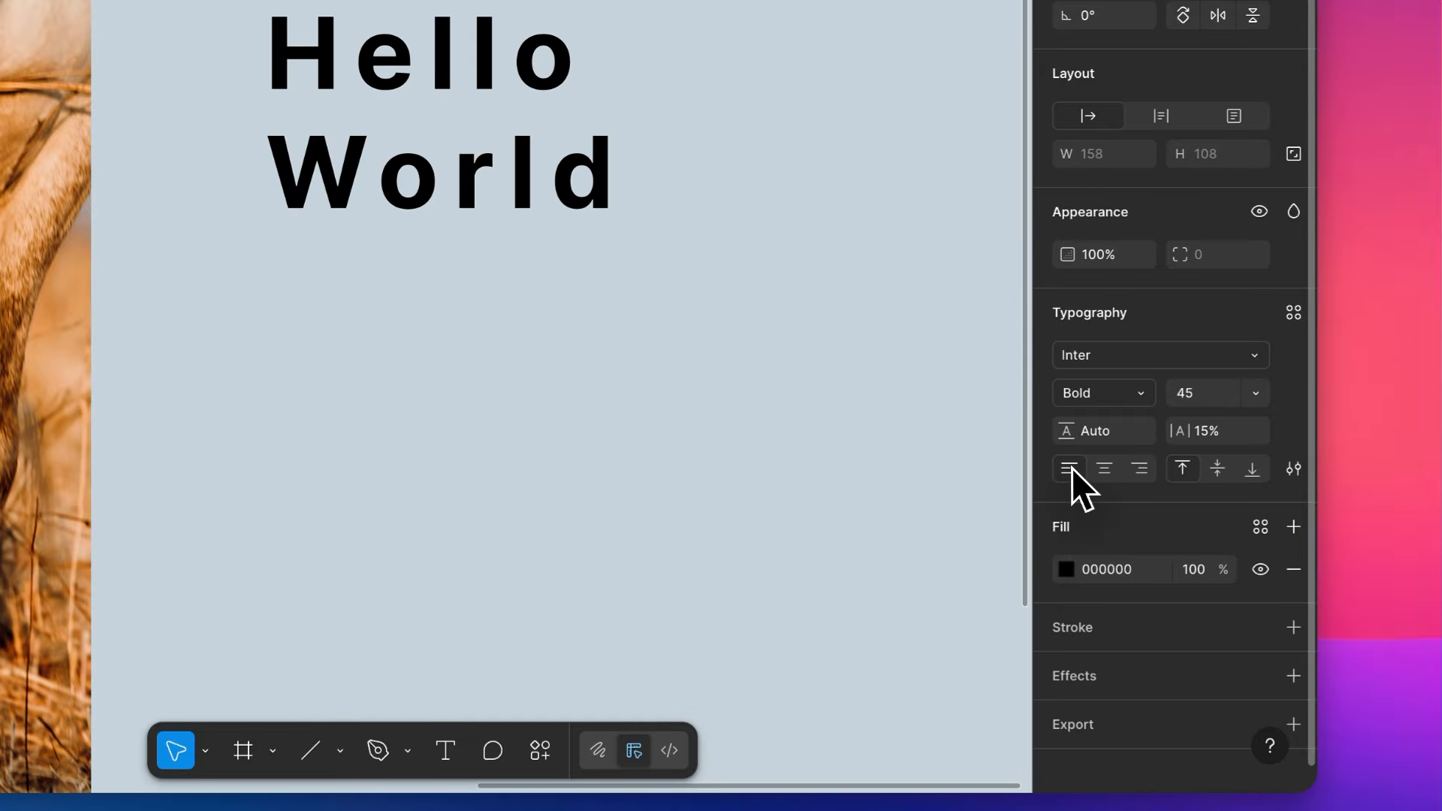
# - Add a stroke to the "Hello World" text and change its colour to yellow F5F100
pyautogui.click(1158, 633)
pyautogui.moveTo(889, 377); pyautogui.dragTo(1032, 332)
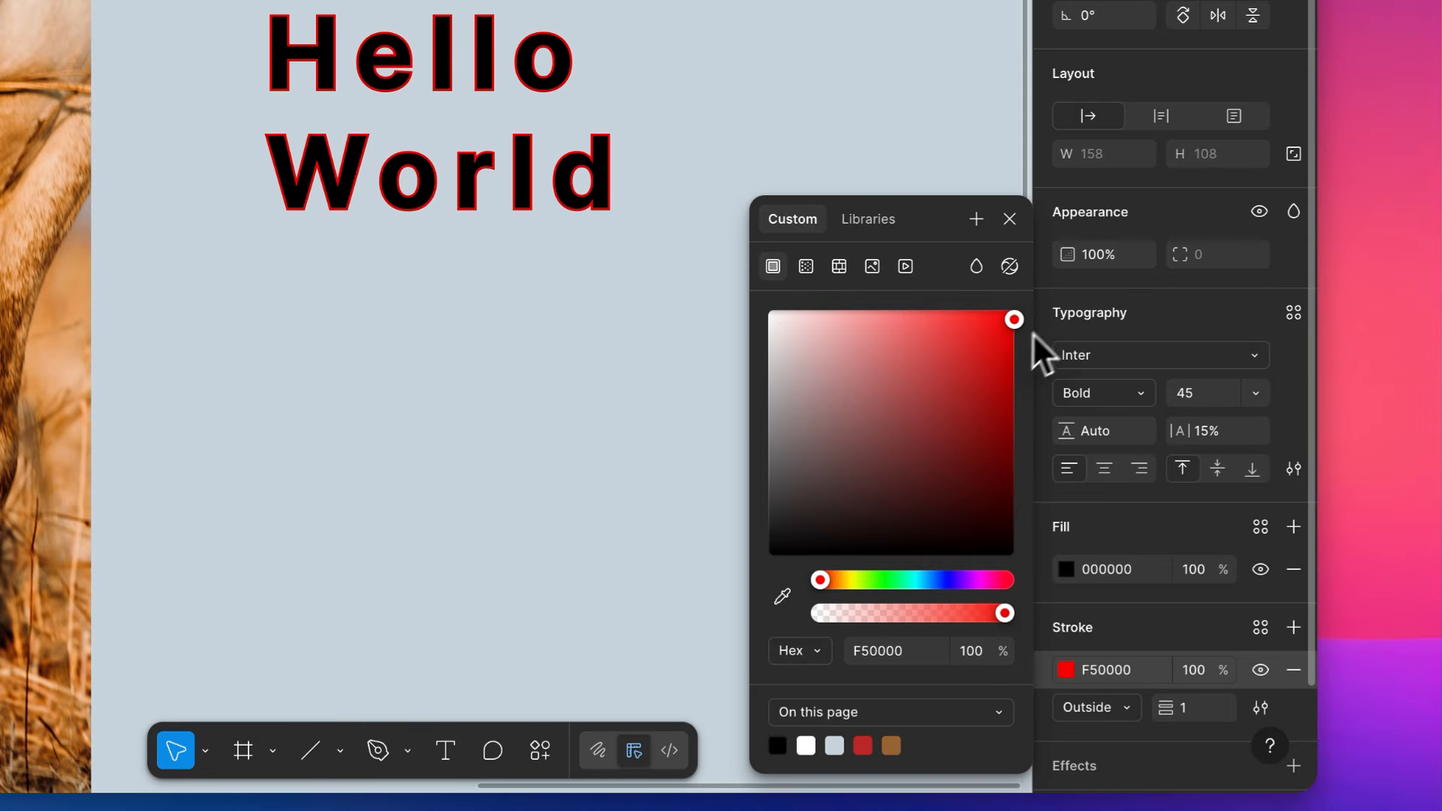
pyautogui.moveTo(839, 580); pyautogui.dragTo(850, 579)
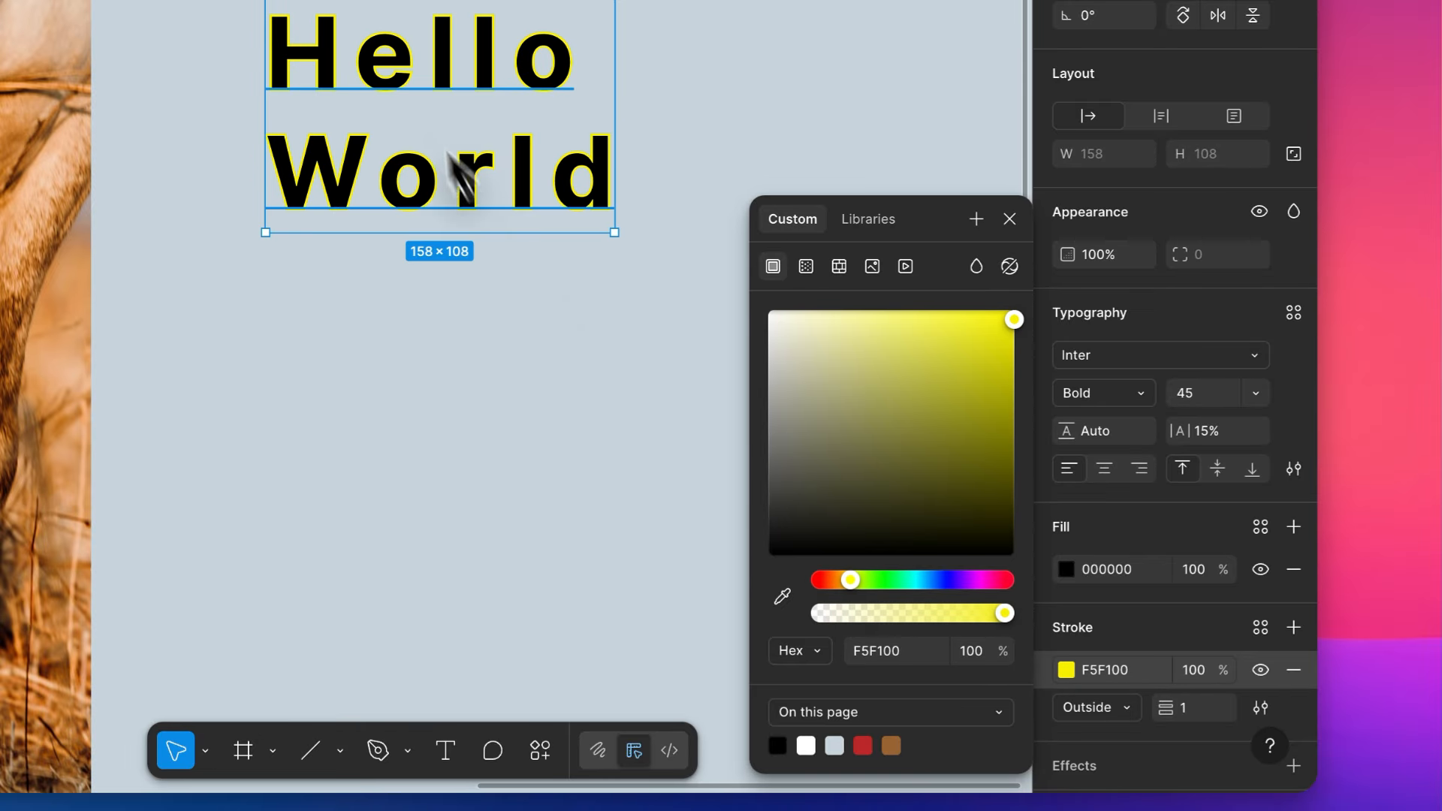
pyautogui.scroll(5, 443, 143)
pyautogui.hscroll(2, 463, 460)
pyautogui.scroll(-1, 464, 460)
pyautogui.click(1149, 165)
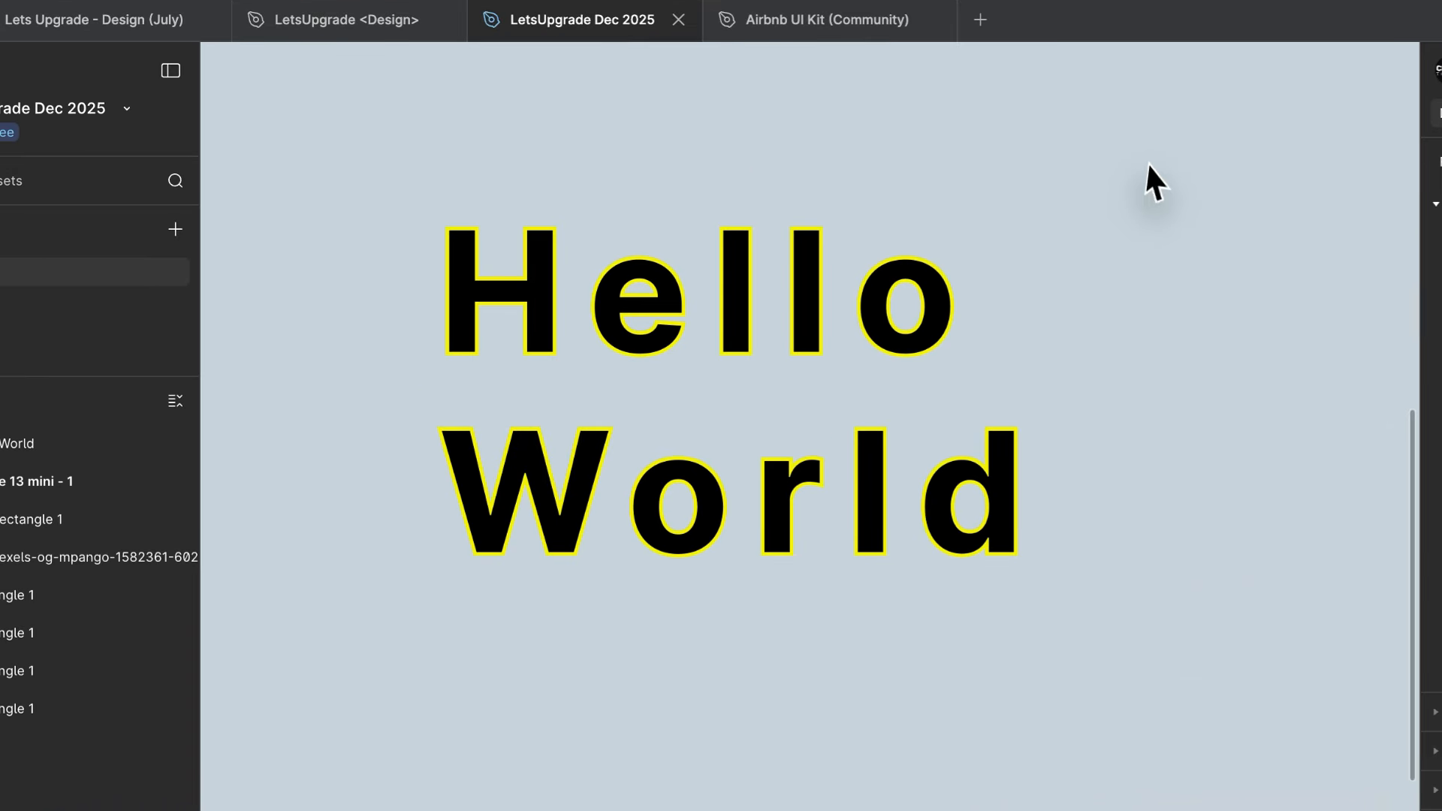
# - Draw a frame of about 184 × 131 around the "Hello World" text
pyautogui.press('f')
pyautogui.moveTo(1062, 161)
pyautogui.mouseDown()
pyautogui.moveTo(615, 531)
pyautogui.moveTo(380, 647)
pyautogui.mouseUp()
pyautogui.scroll(3, 491, 477)
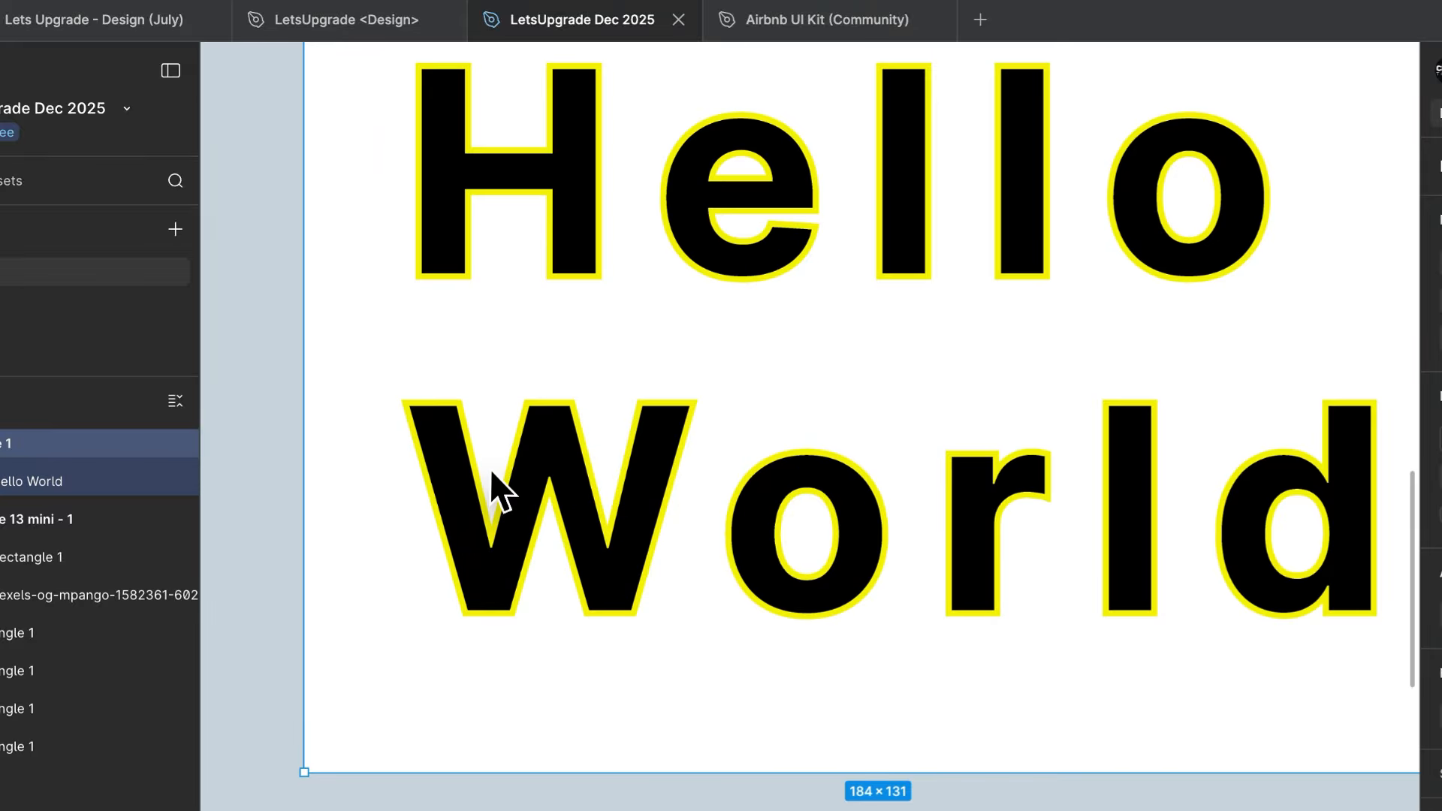
# - Change the "Hello World" text's fill colour to light pink ECD6D6
pyautogui.click(492, 473)
pyautogui.click(1064, 574)
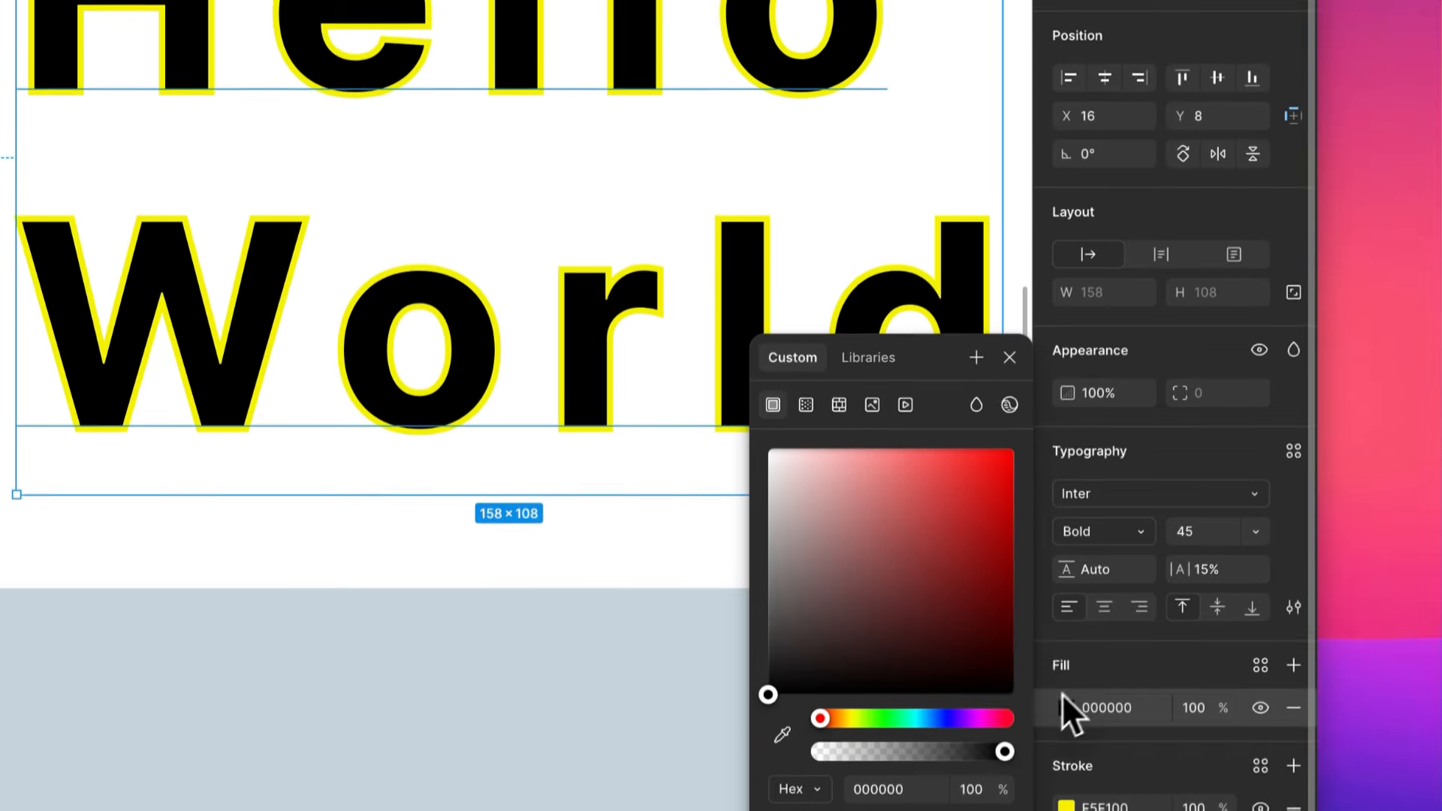
pyautogui.moveTo(771, 464)
pyautogui.mouseDown()
pyautogui.moveTo(765, 447)
pyautogui.moveTo(808, 485)
pyautogui.moveTo(790, 473)
pyautogui.mouseUp()
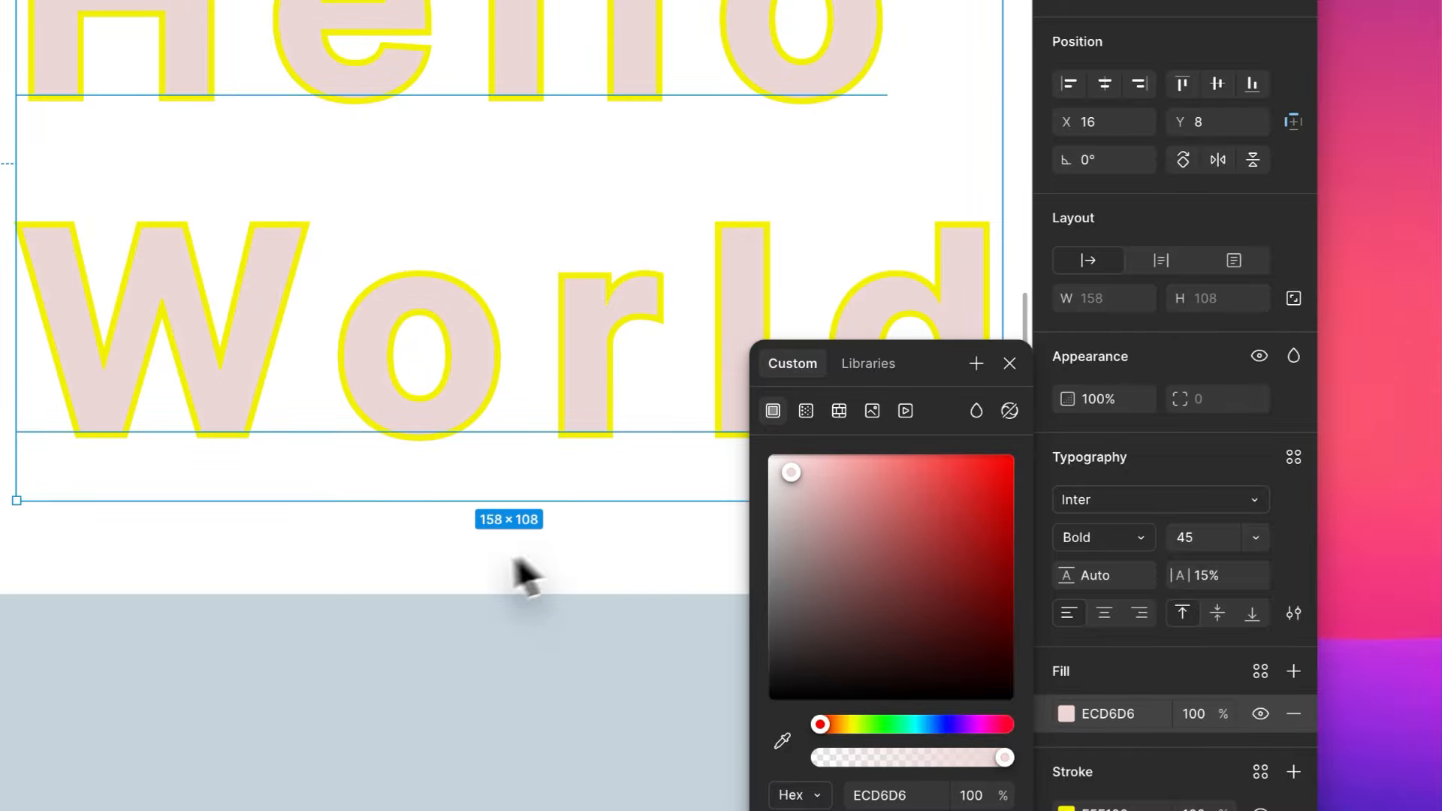
pyautogui.scroll(-3, 514, 560)
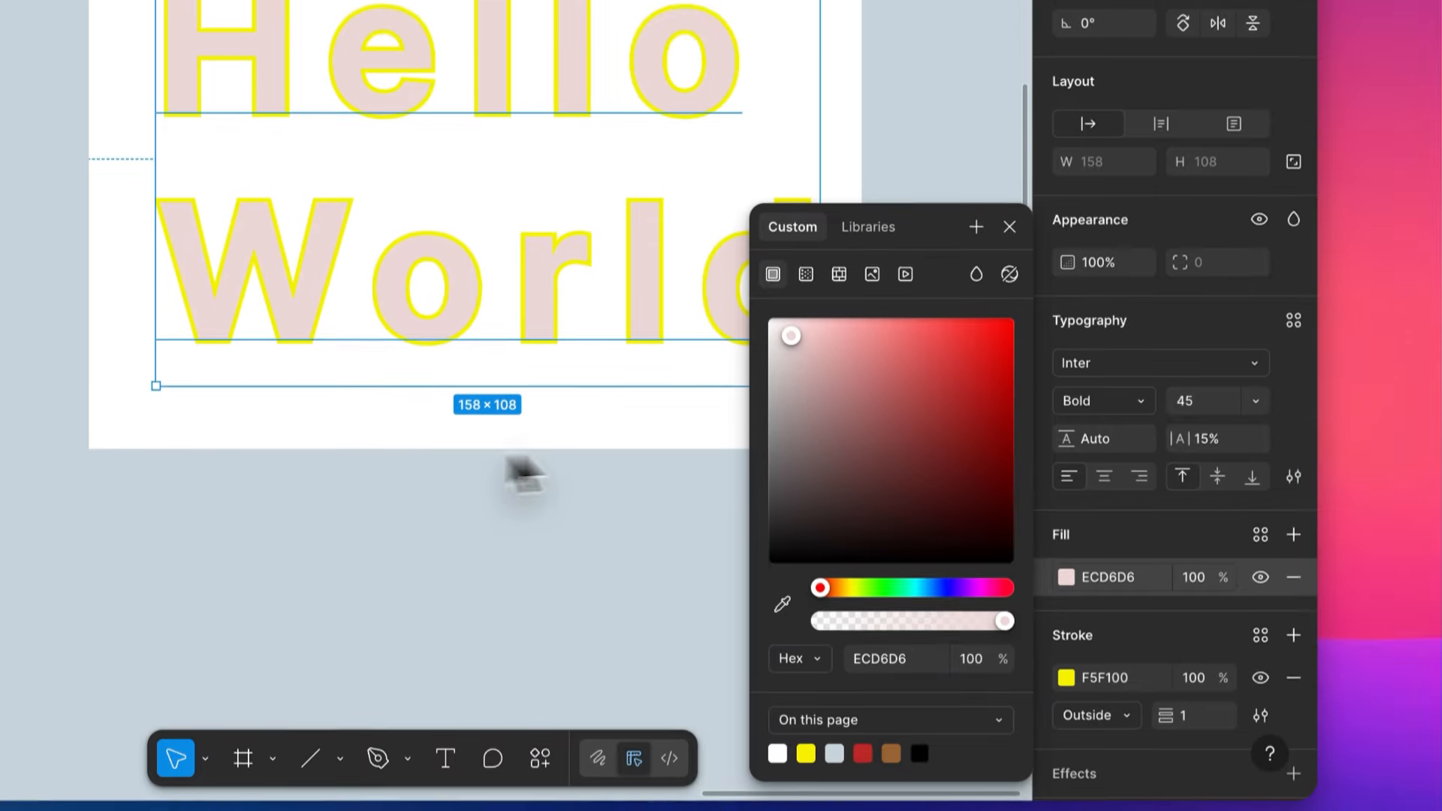
# - Recolour the "Hello World" text's stroke to pink F500A3, keep its position Outside and set its weight to 2
pyautogui.click(1065, 669)
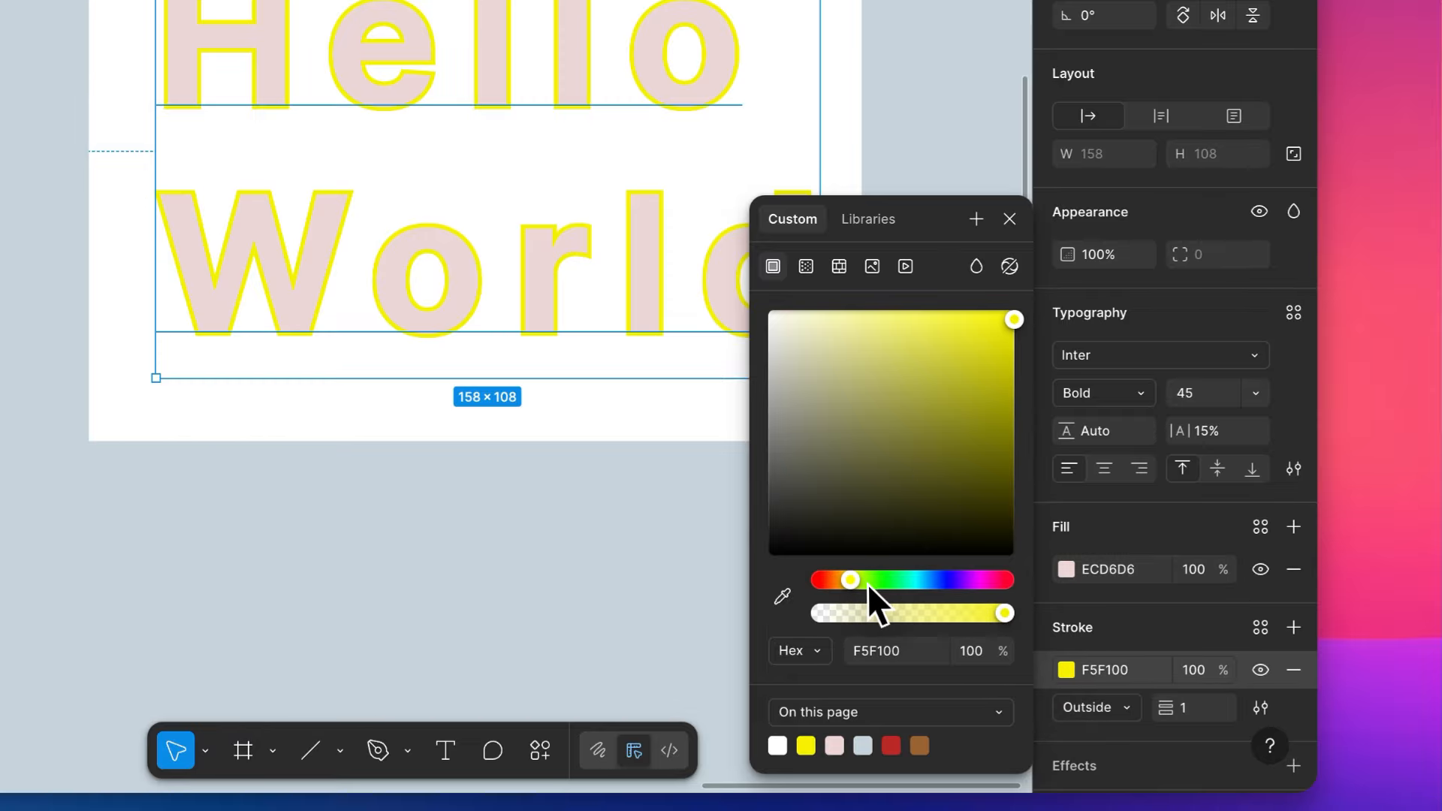
pyautogui.moveTo(869, 585)
pyautogui.mouseDown()
pyautogui.moveTo(997, 583)
pyautogui.moveTo(985, 581)
pyautogui.mouseUp()
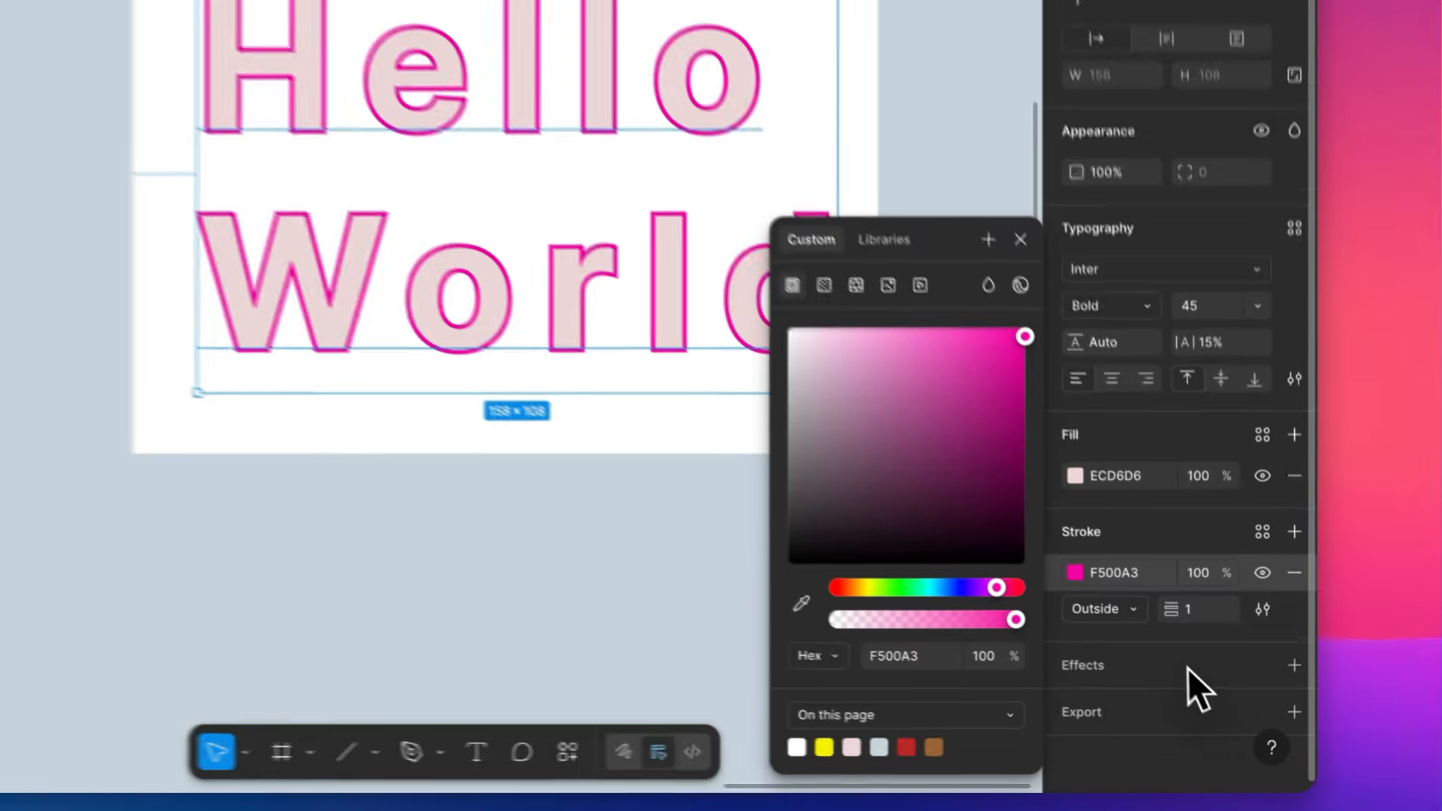
pyautogui.click(1127, 608)
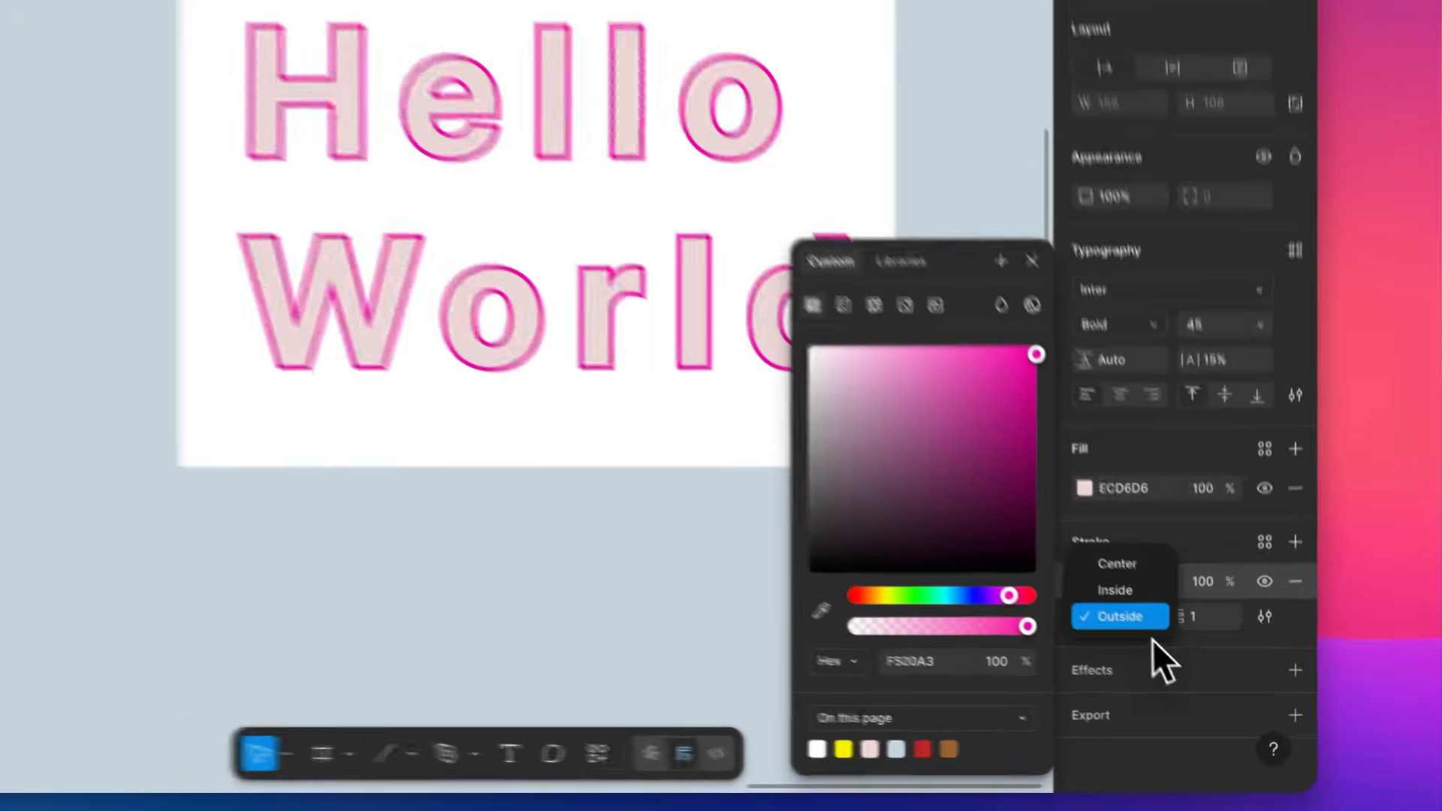
pyautogui.click(1120, 616)
pyautogui.click(1199, 615)
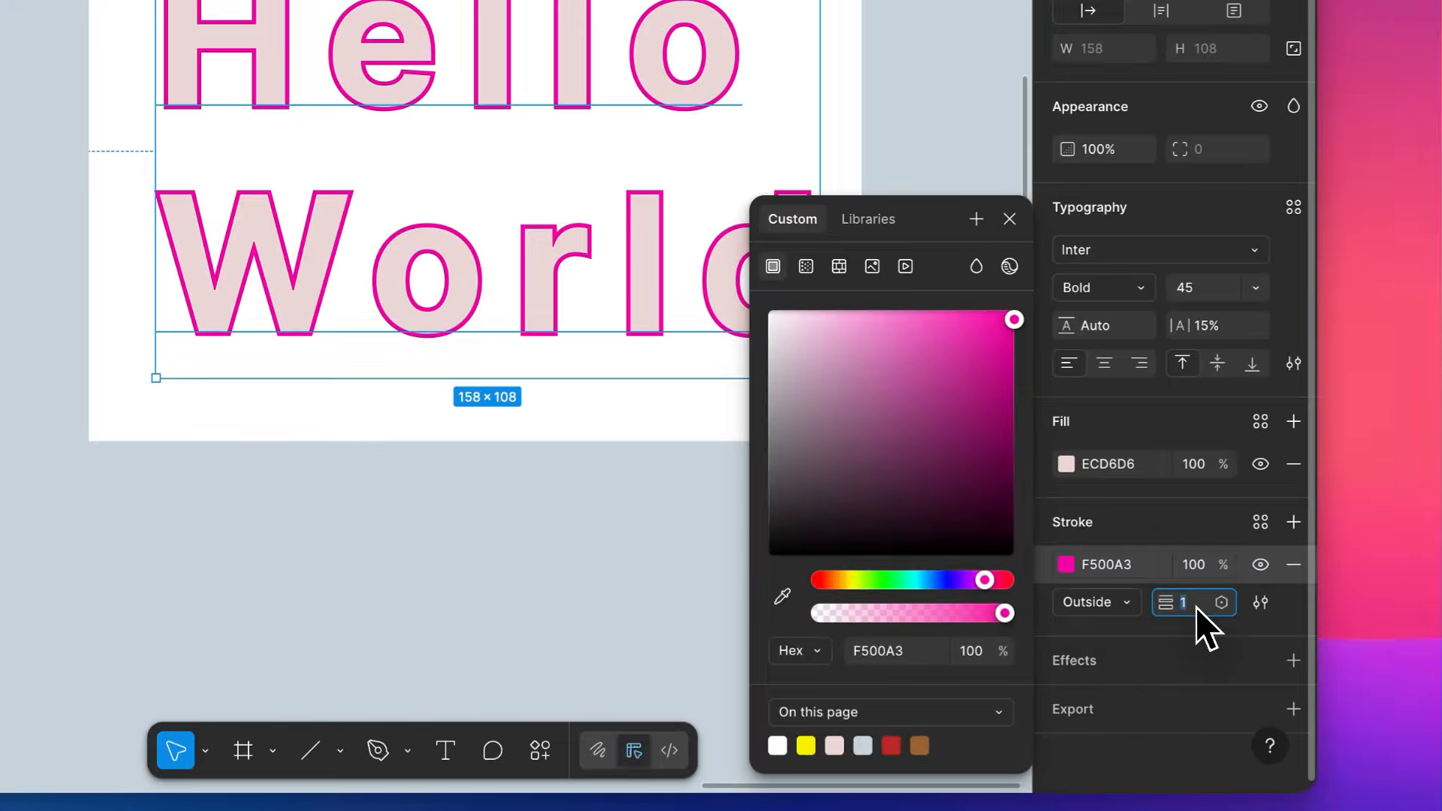
pyautogui.press('Up')
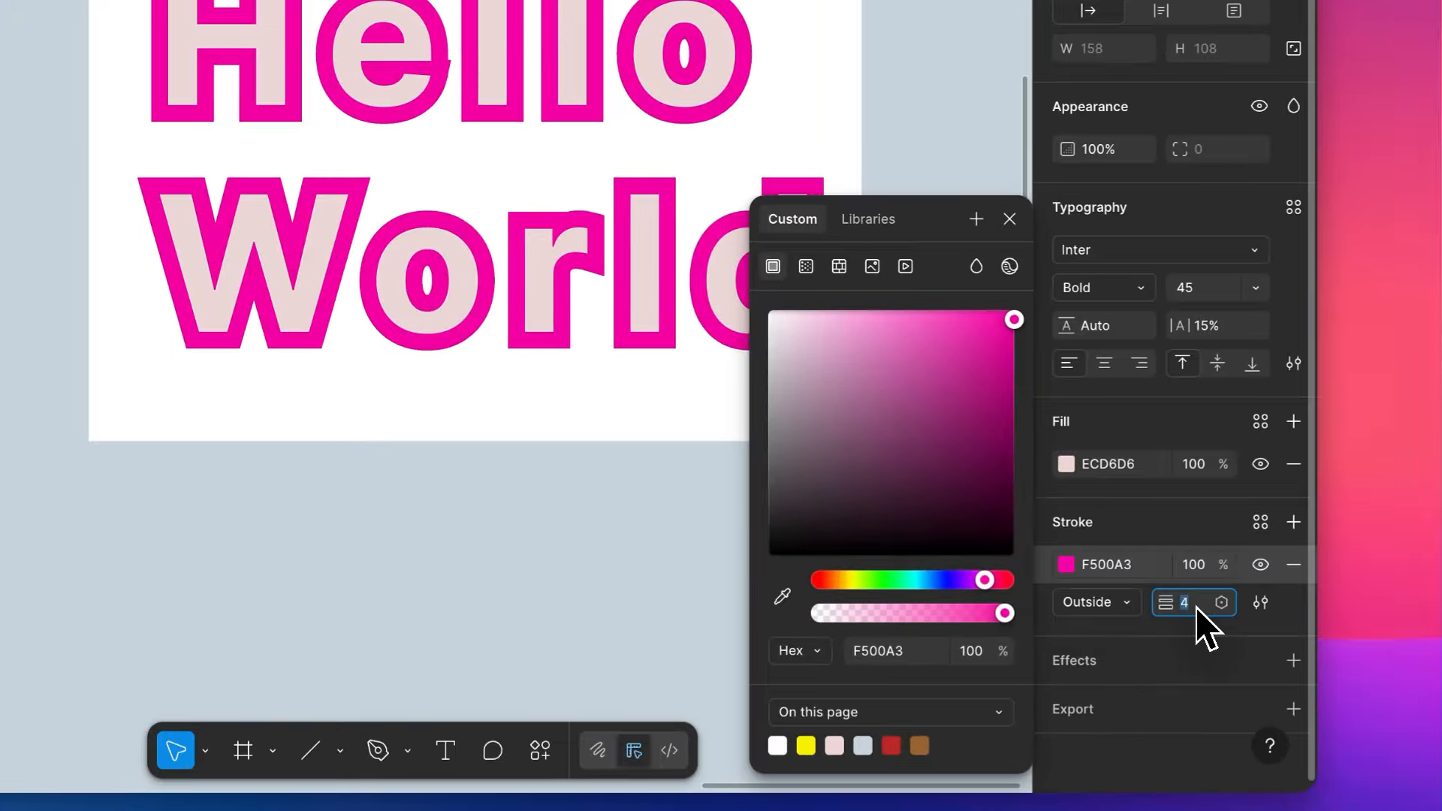
# - Try the Dynamic and Brush stroke types on the "Hello World" text and switch back to Basic
pyautogui.click(1260, 602)
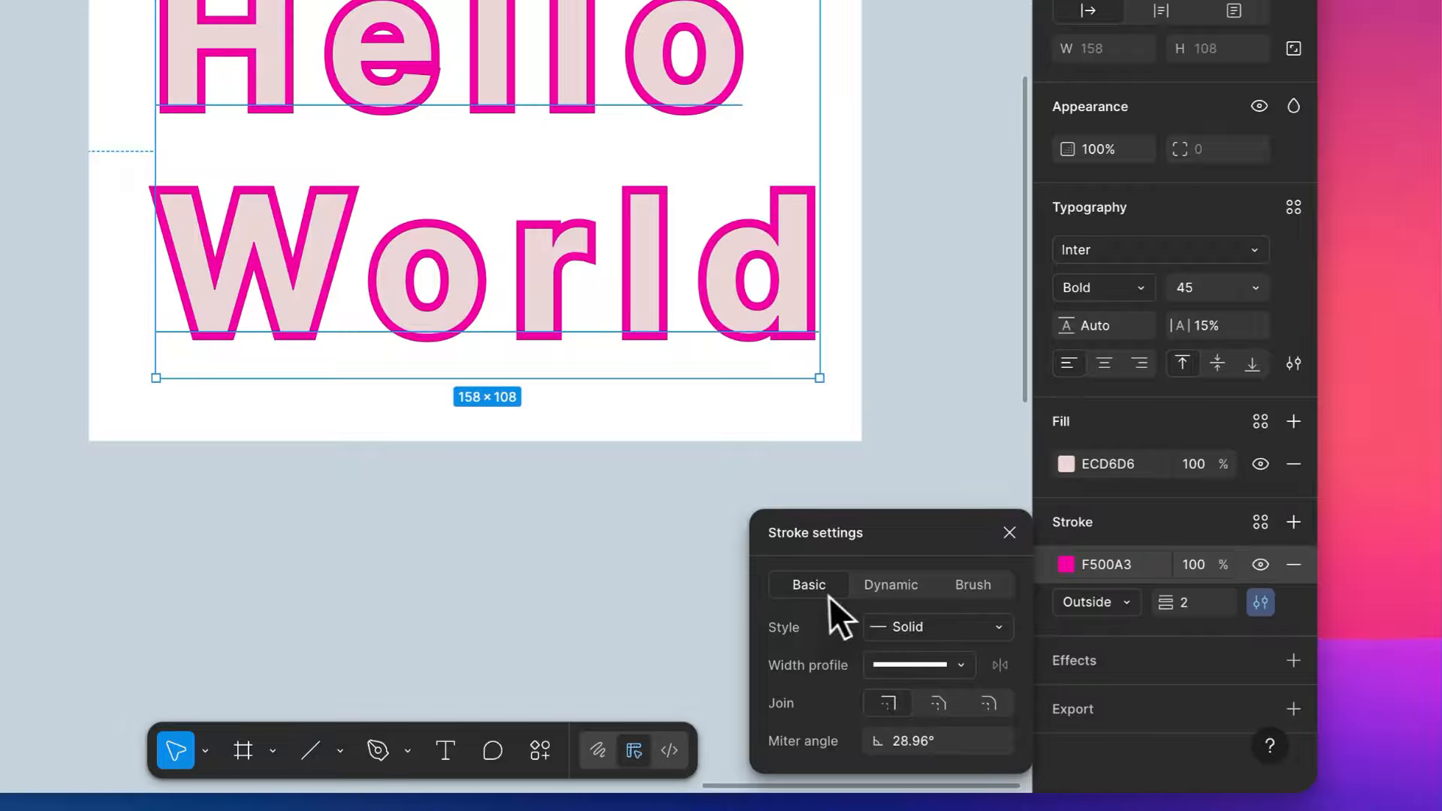
pyautogui.click(905, 592)
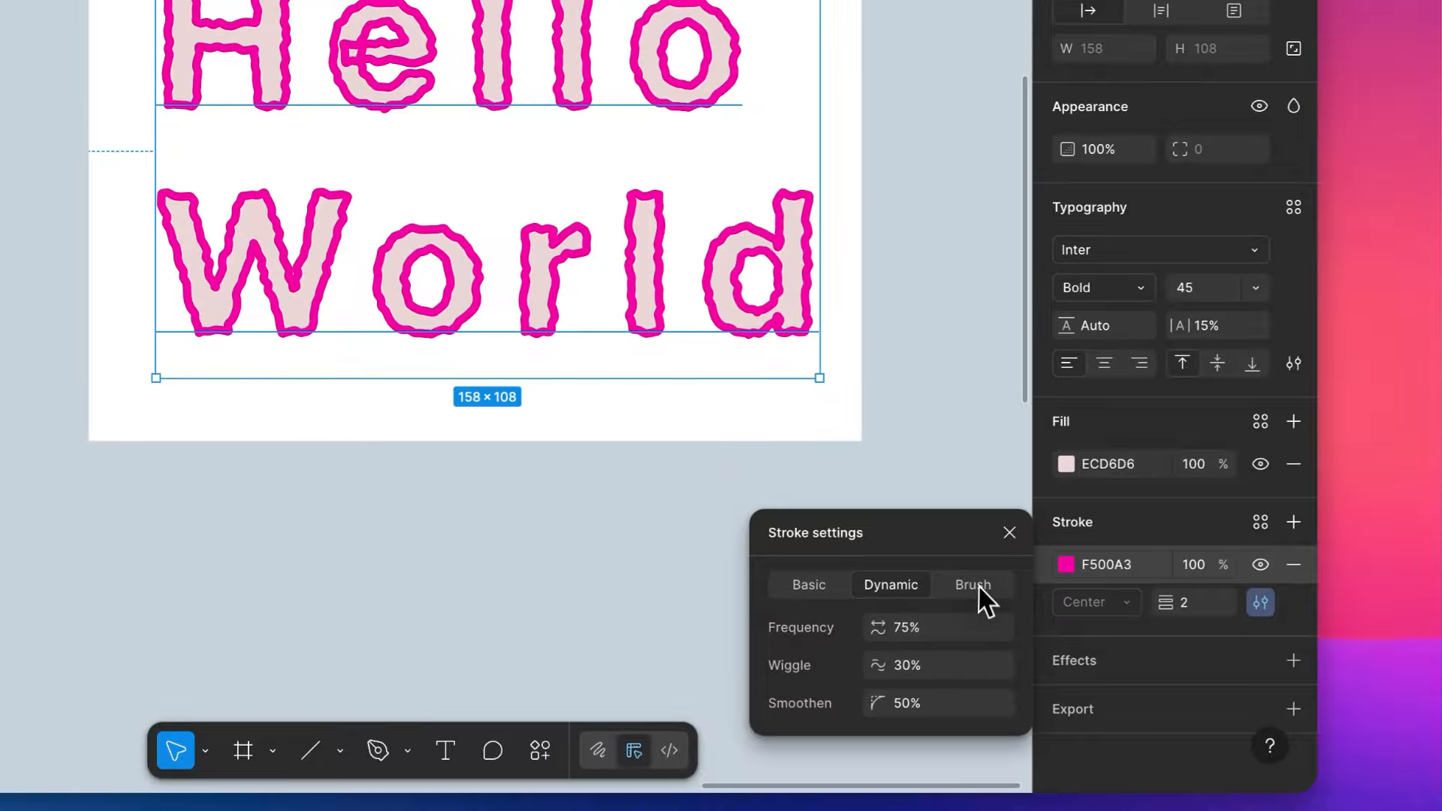
pyautogui.click(973, 586)
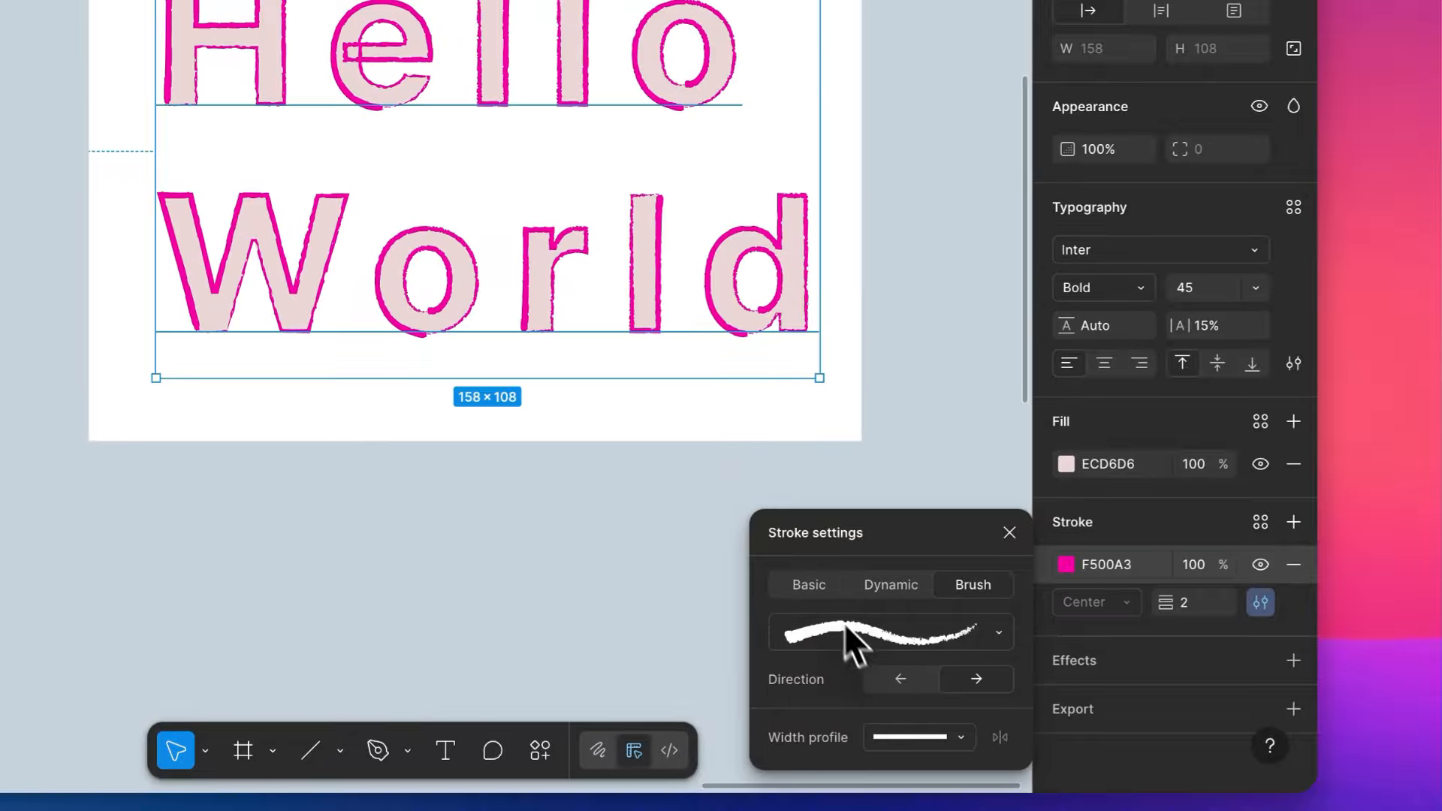
pyautogui.click(886, 587)
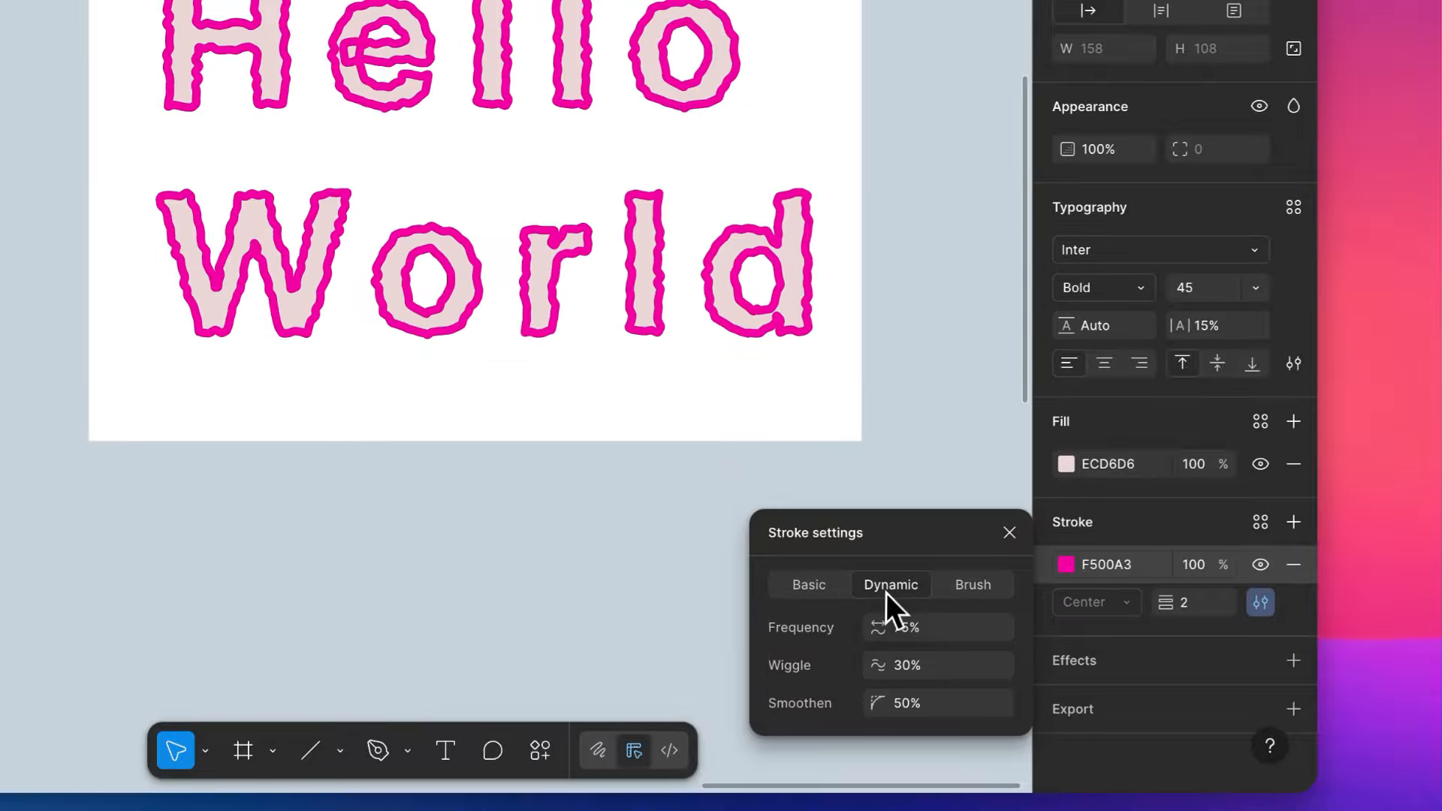
pyautogui.click(812, 593)
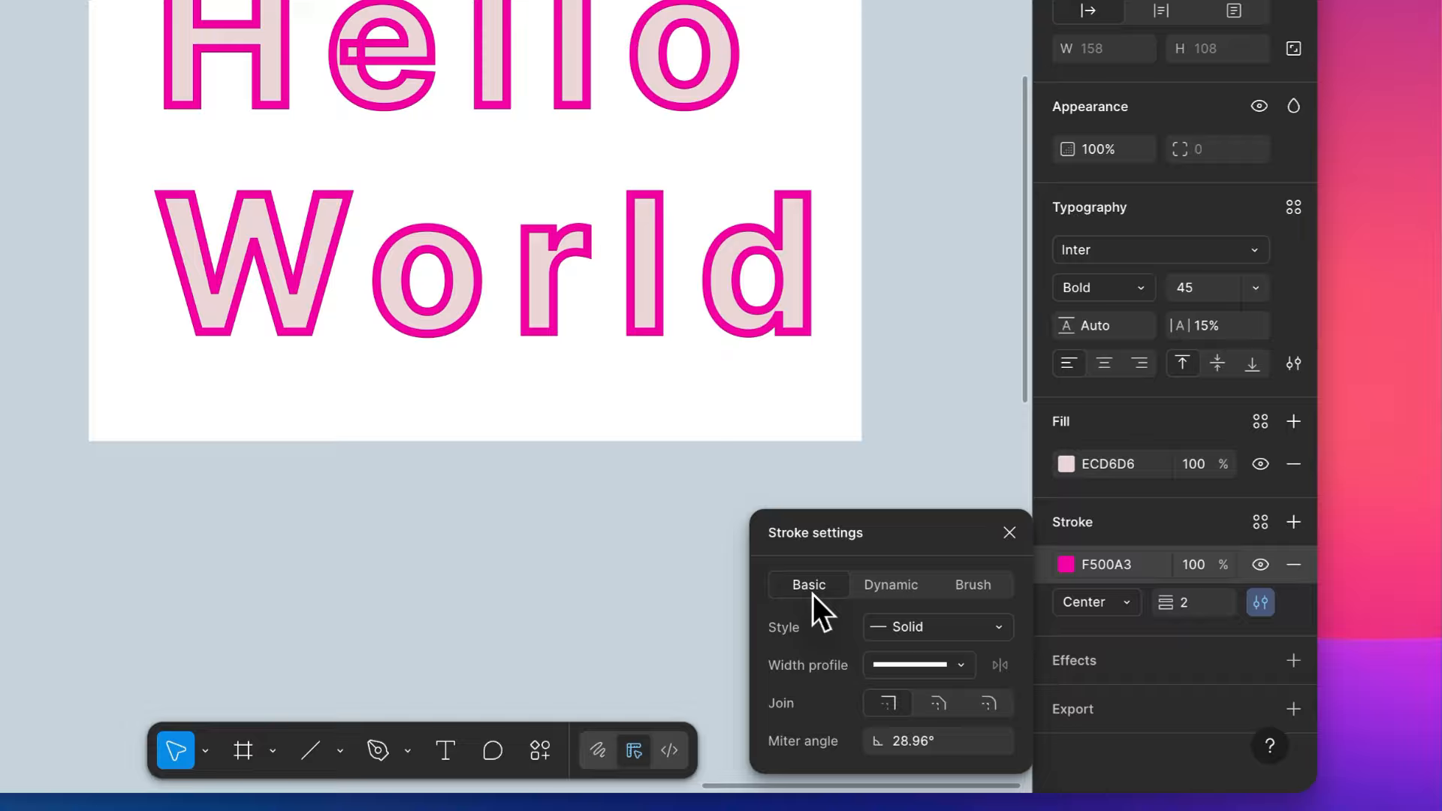
# - Try the Dashed stroke style on the "Hello World" text and remove its stroke entirely
pyautogui.click(920, 663)
pyautogui.click(919, 658)
pyautogui.click(919, 626)
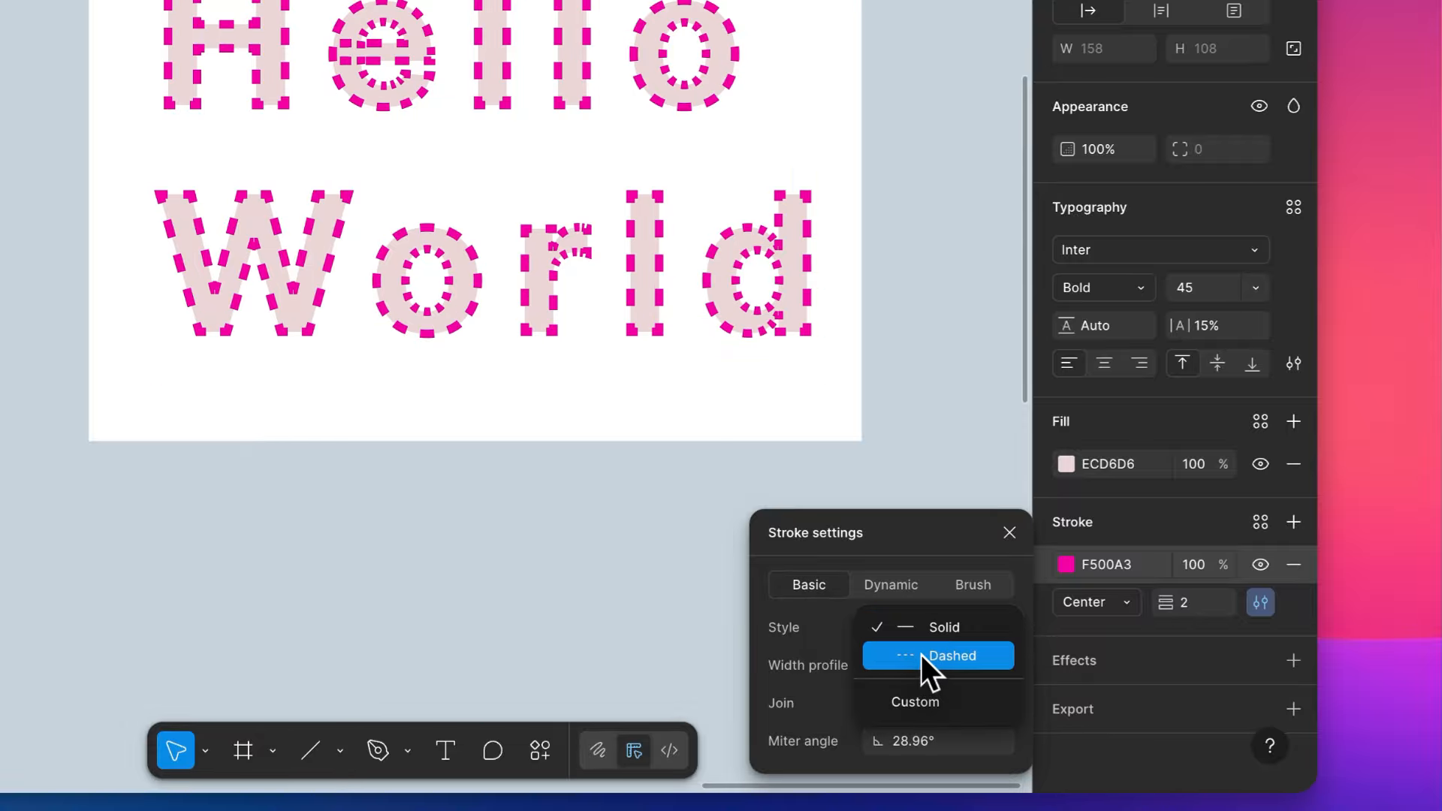
pyautogui.click(921, 655)
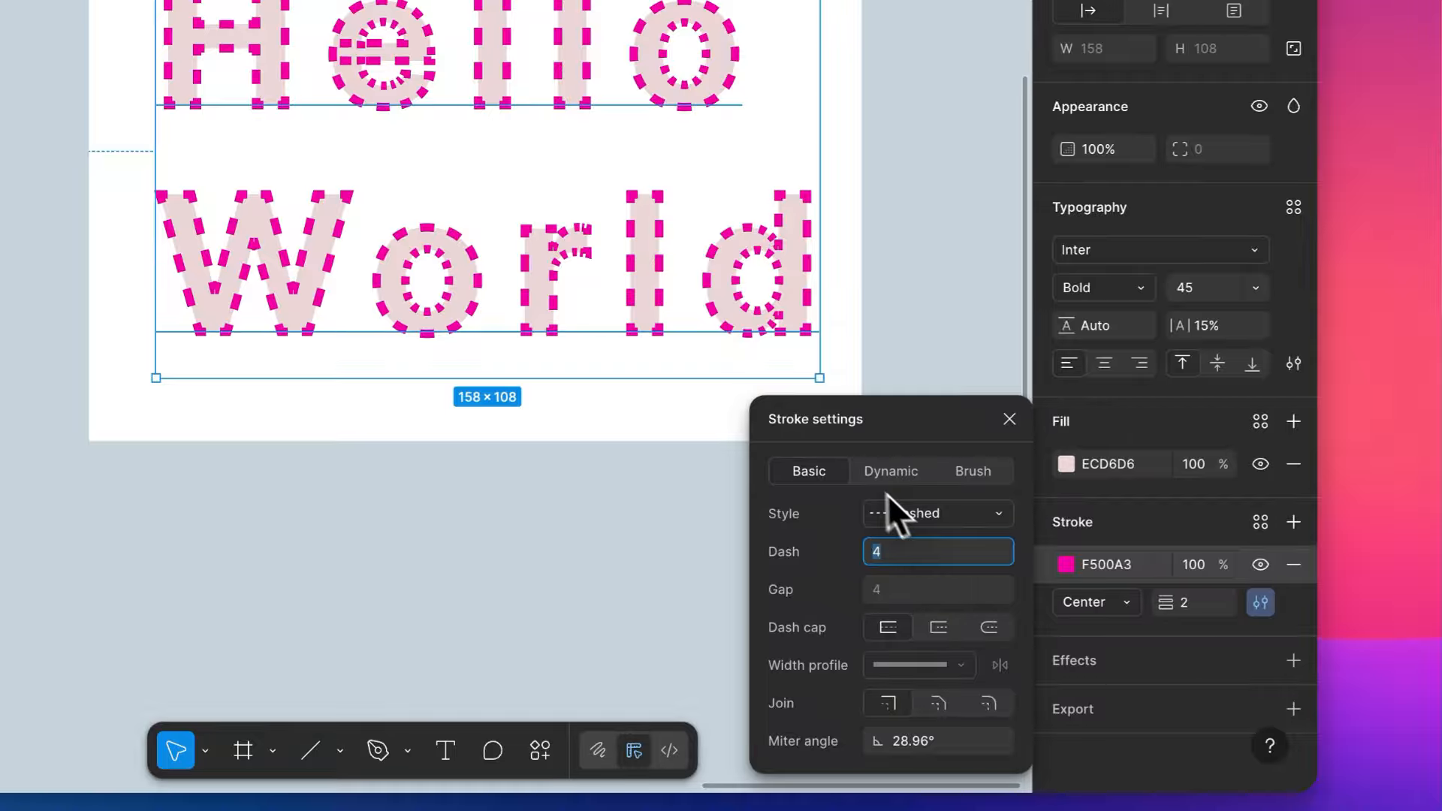
pyautogui.click(1071, 460)
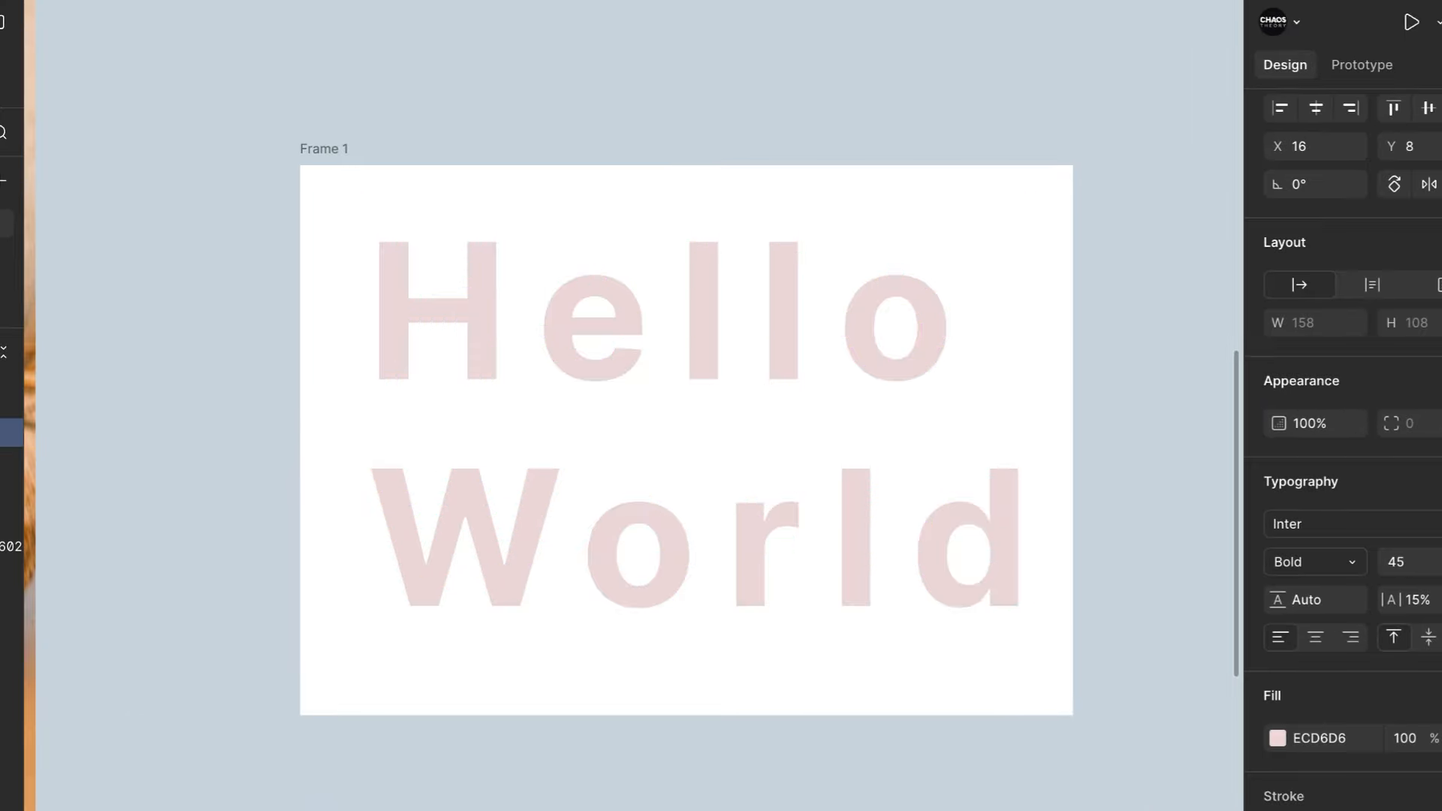
pyautogui.click(697, 792)
# - Add a black 000000 inside stroke to the beige BG Color rectangle and leave it without a drop shadow
pyautogui.hscroll(-20, 699, 793)
pyautogui.scroll(3, 699, 792)
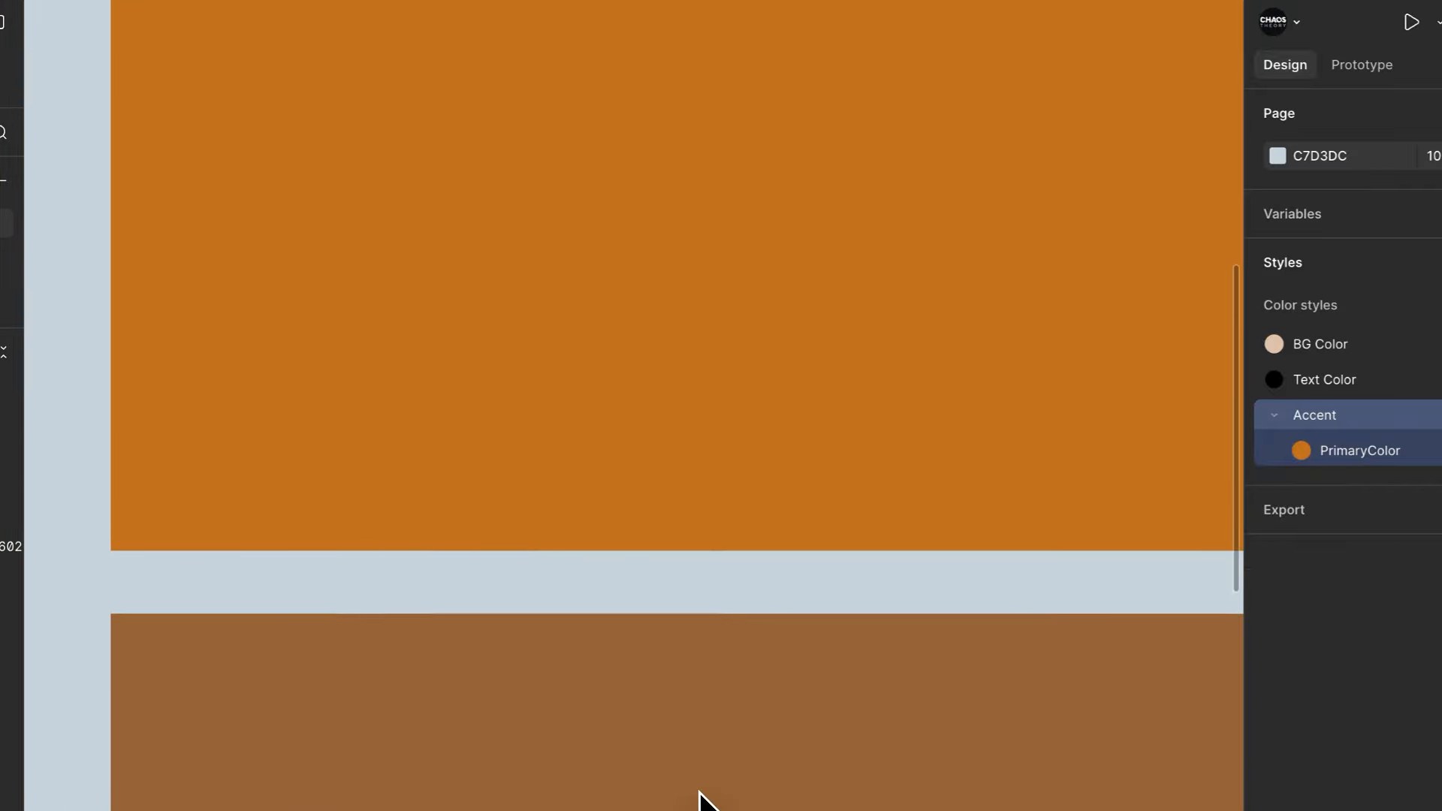
pyautogui.scroll(2, 699, 792)
pyautogui.scroll(-10, 699, 792)
pyautogui.hscroll(2, 699, 792)
pyautogui.scroll(2, 634, 658)
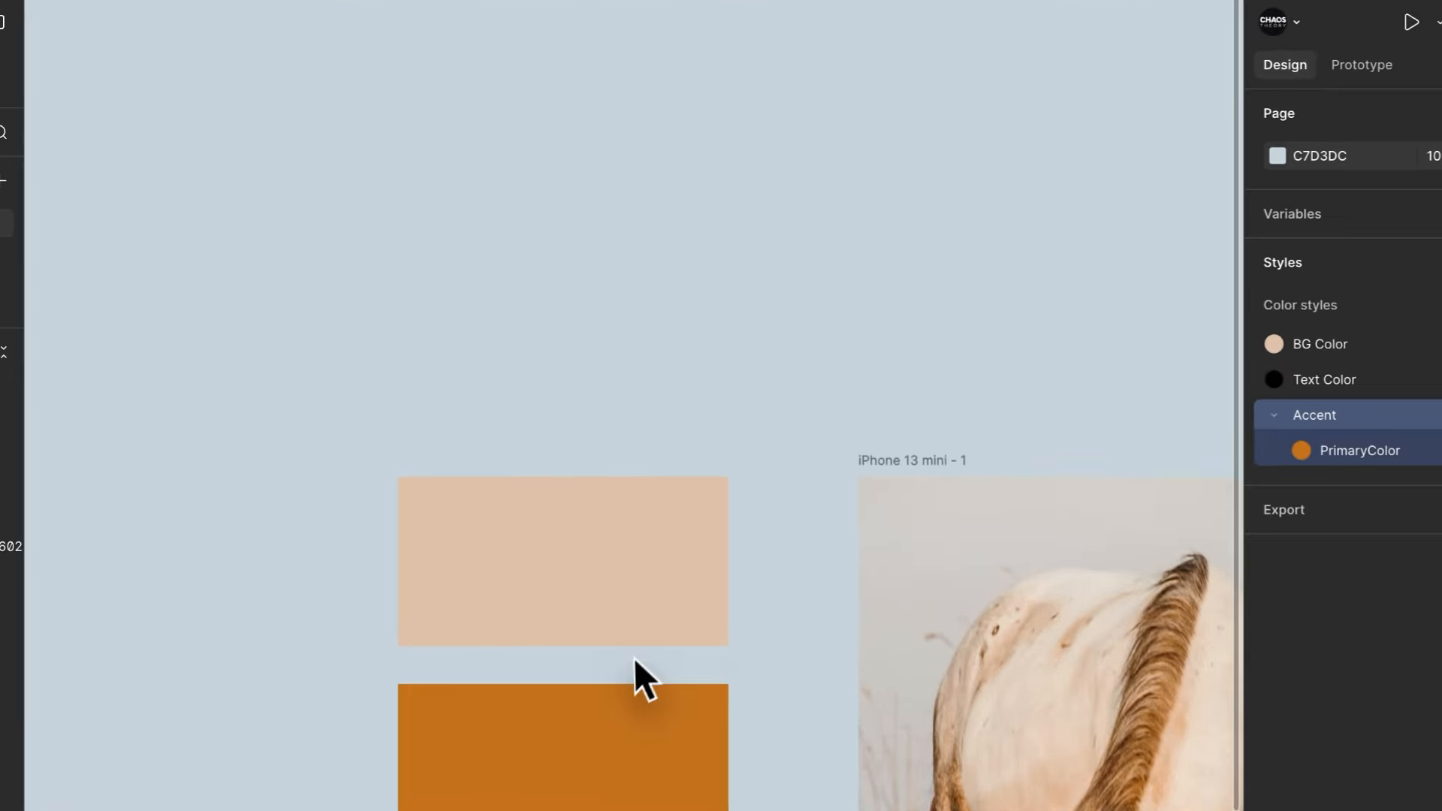
pyautogui.scroll(5, 634, 659)
pyautogui.click(609, 494)
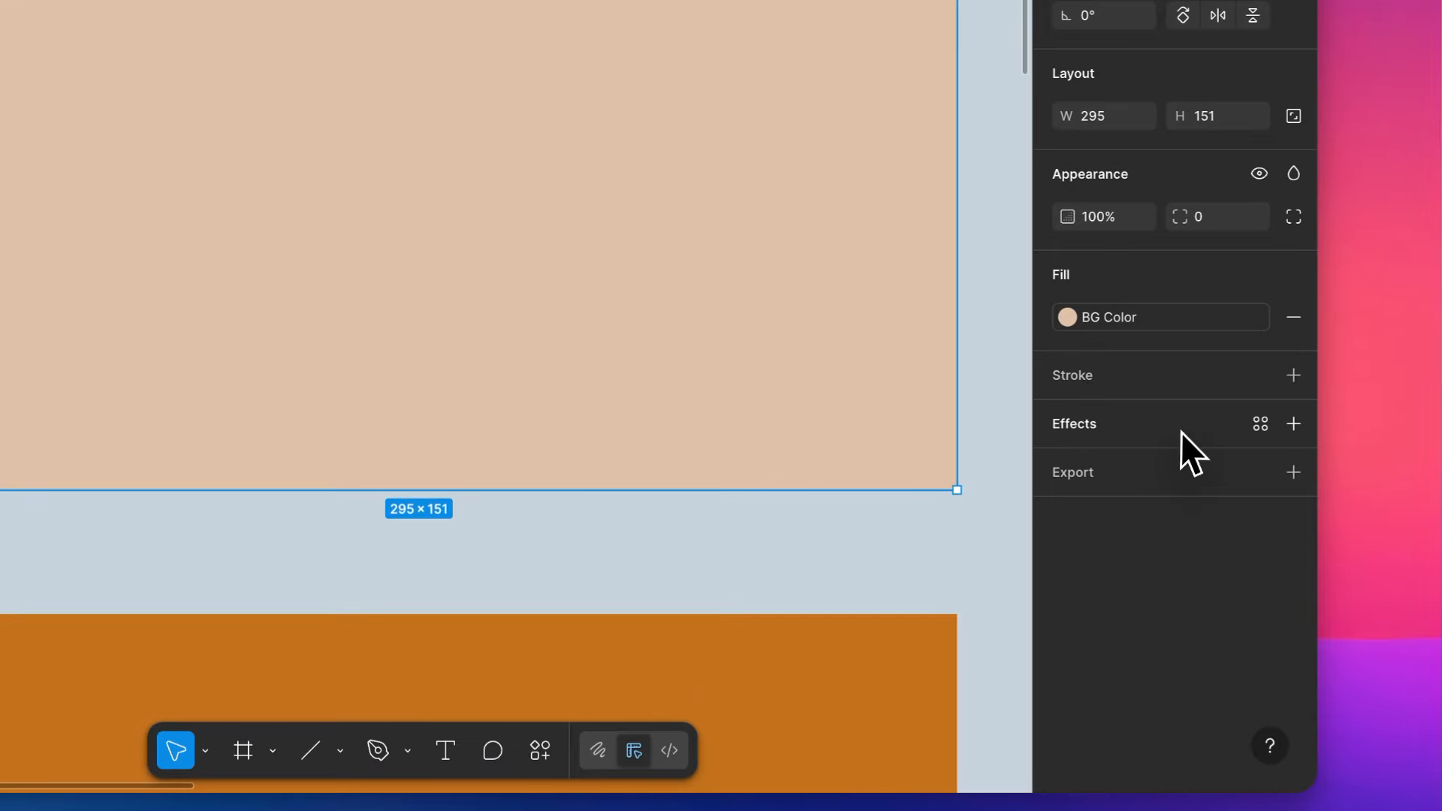
pyautogui.click(1178, 431)
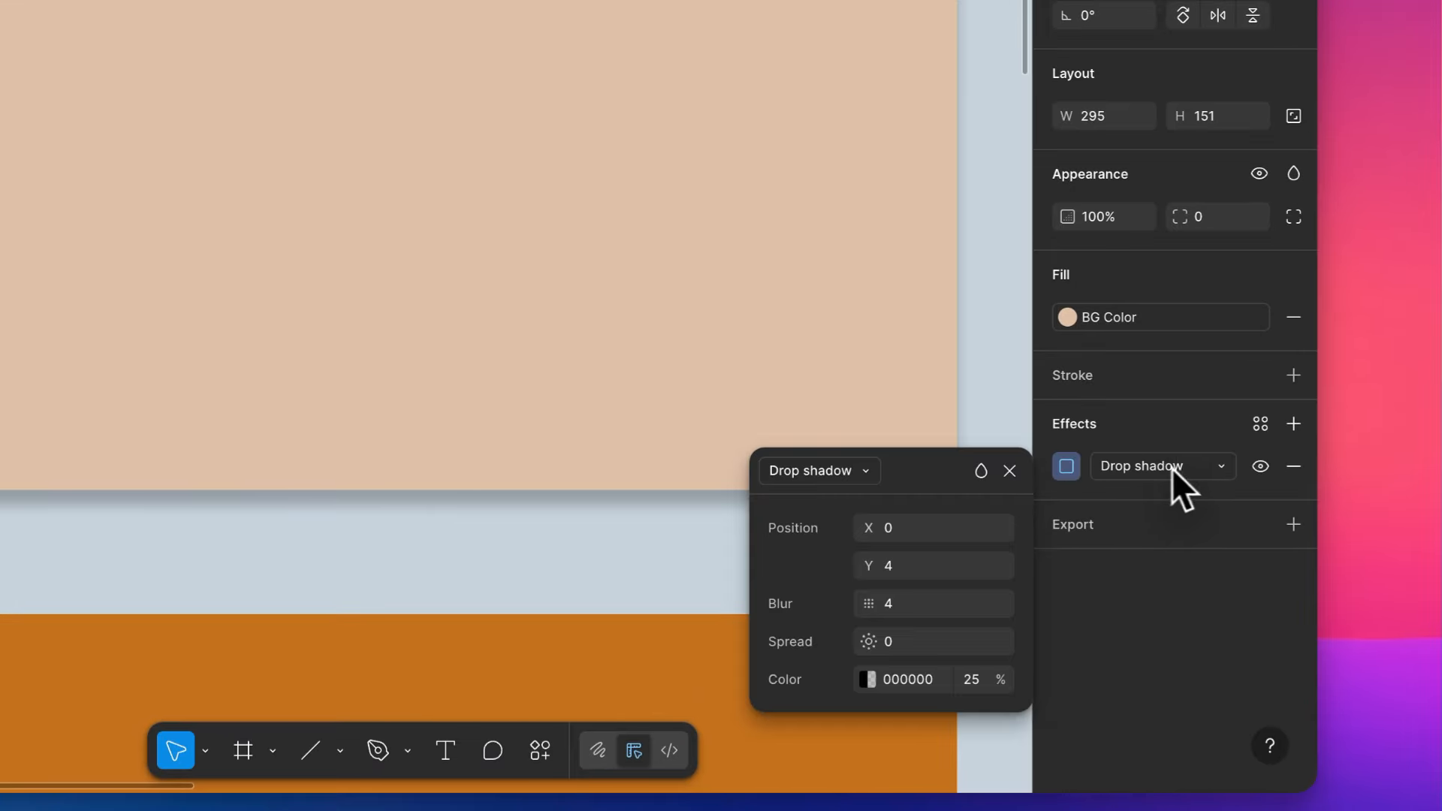
pyautogui.click(1179, 402)
pyautogui.click(1293, 375)
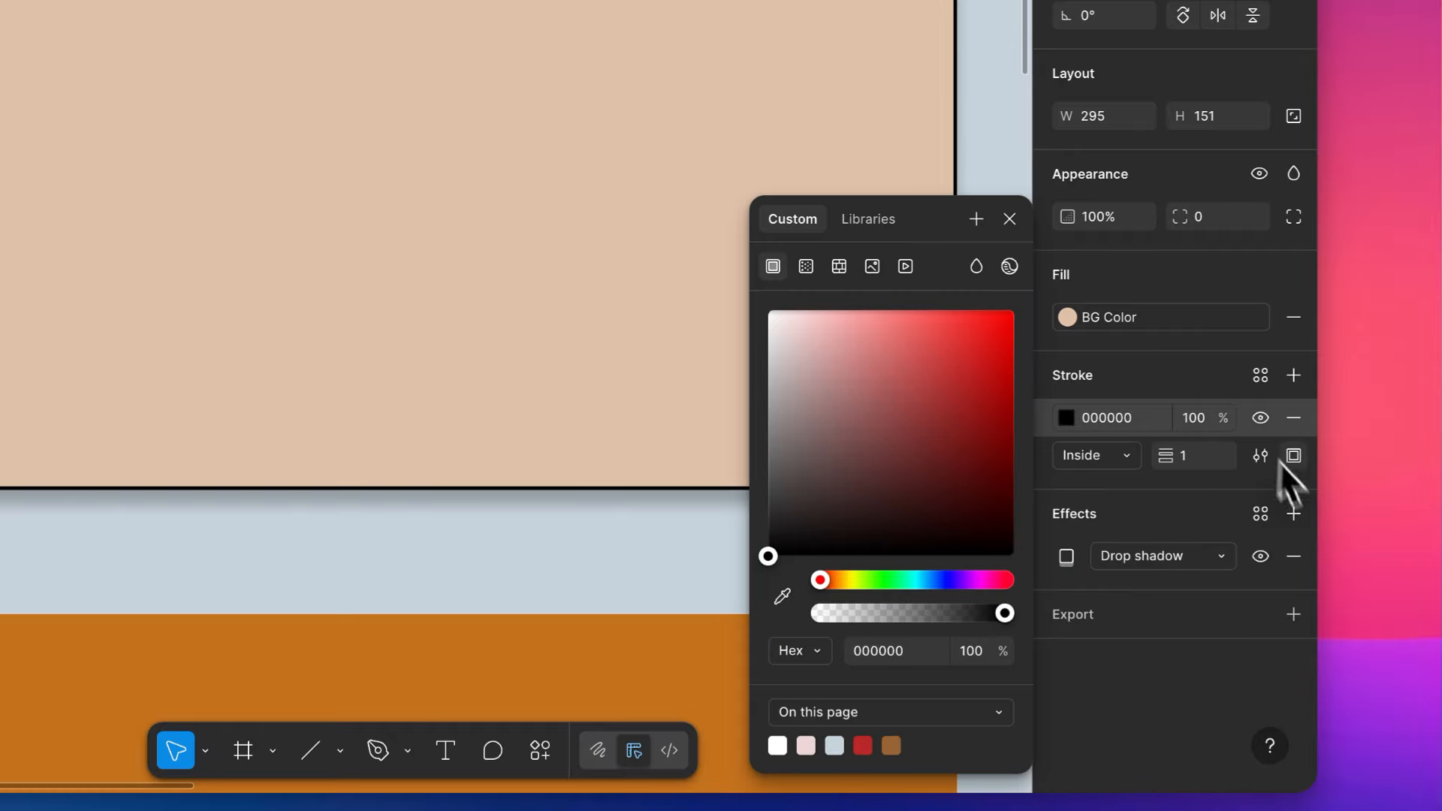
pyautogui.click(1293, 556)
# - Set the beige rectangle's stroke weight to 3 and apply the stroke to the bottom side only
pyautogui.click(1196, 452)
pyautogui.press('Up')
pyautogui.press('Up')
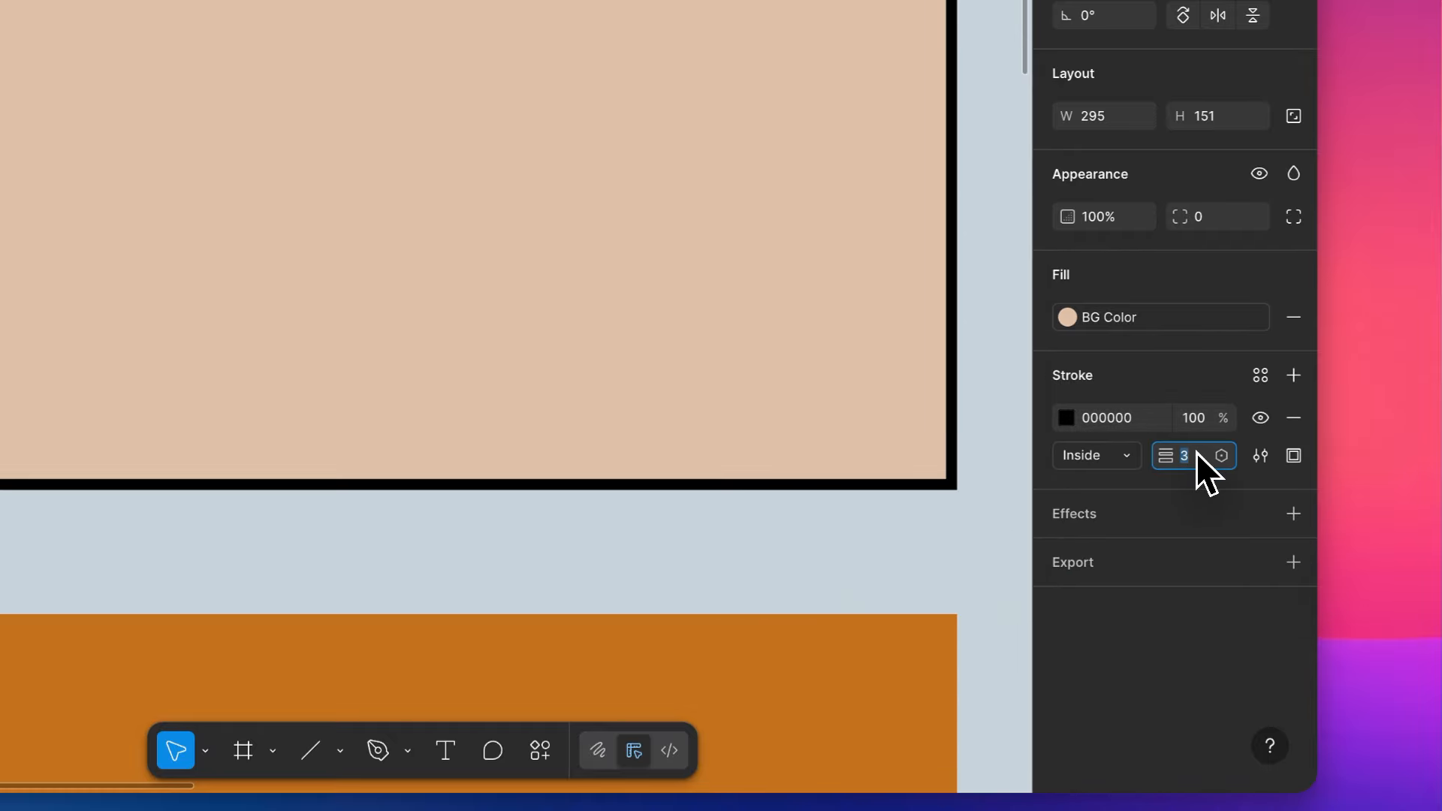
pyautogui.click(1299, 456)
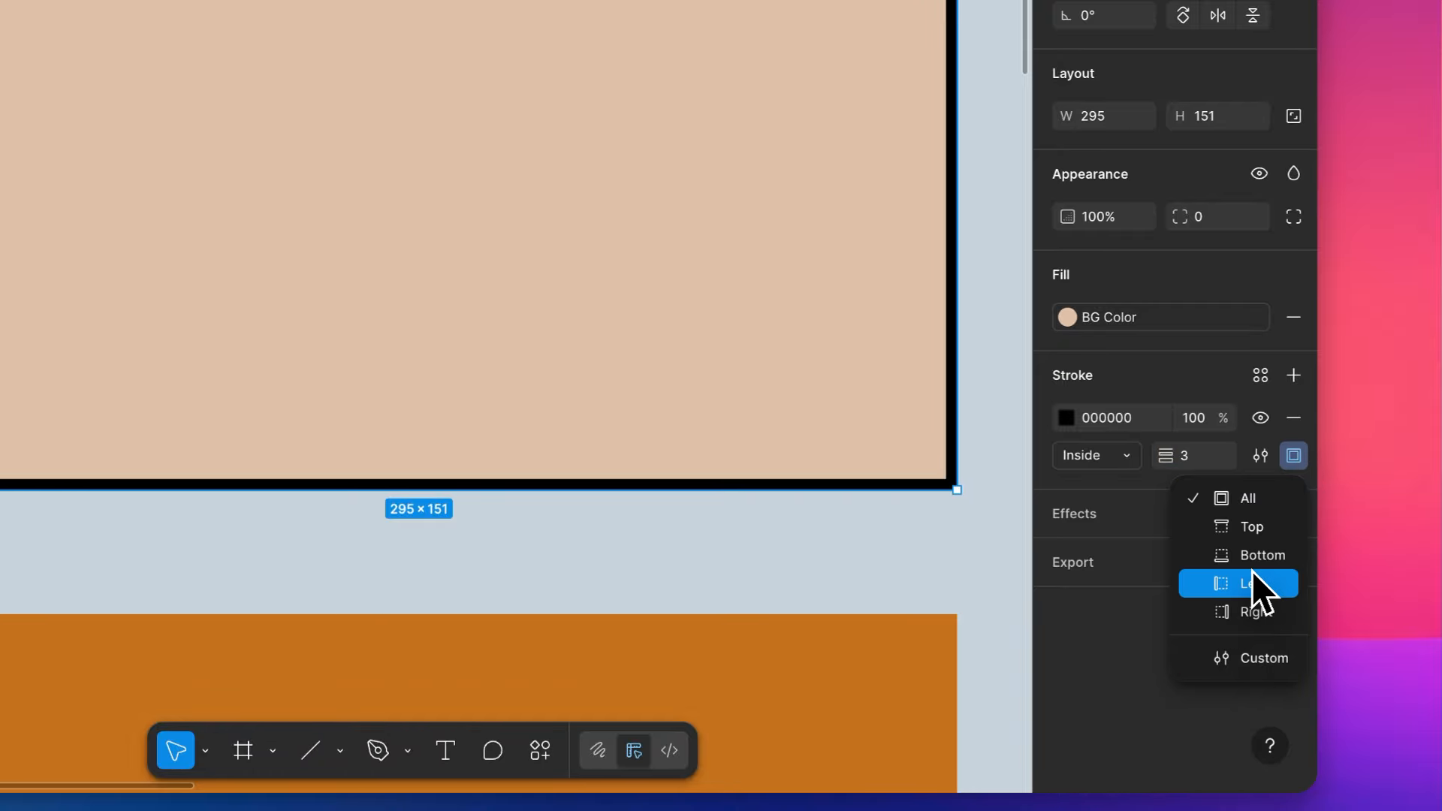
pyautogui.click(1258, 555)
pyautogui.click(667, 543)
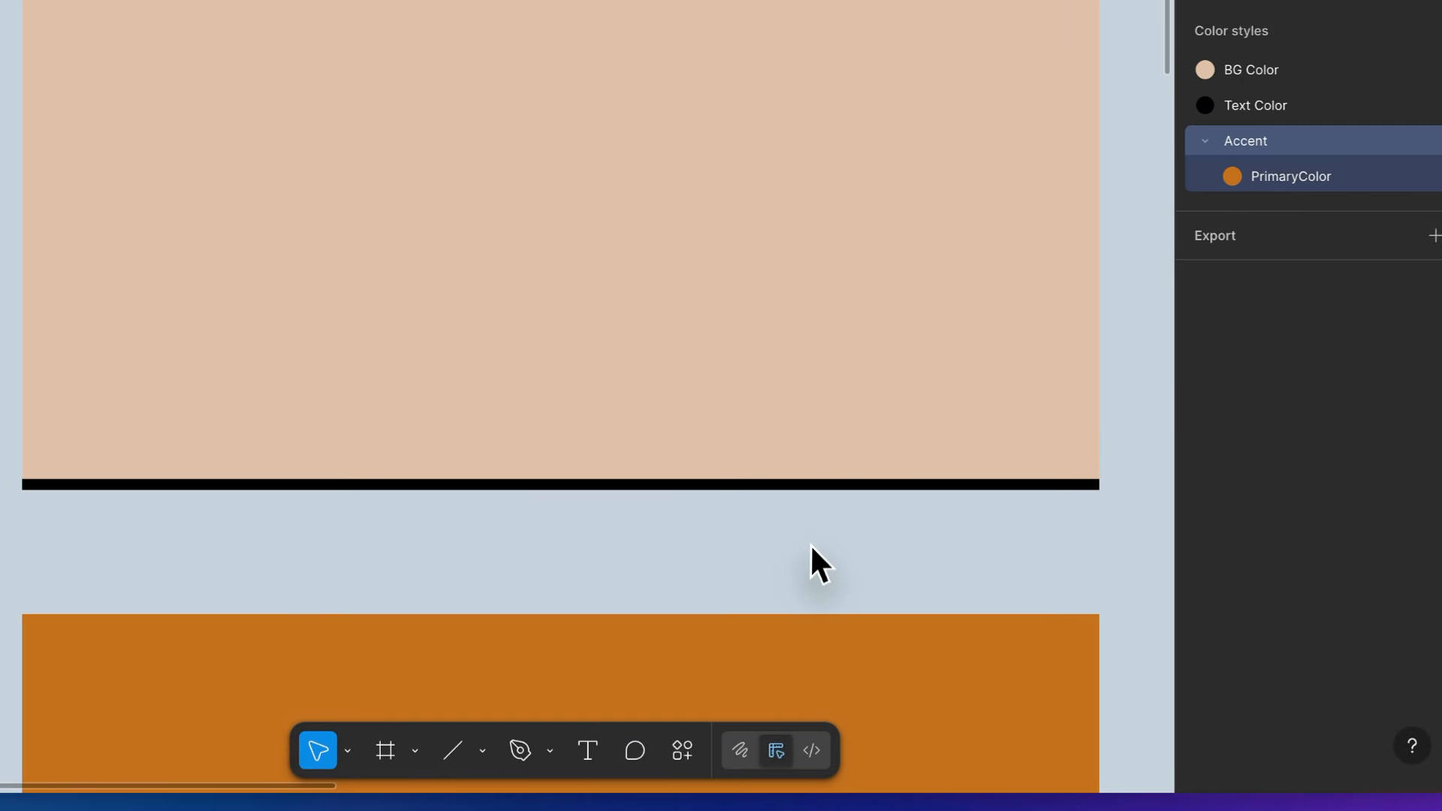
# - Switch the beige rectangle's stroke to Custom sides and set the left, top and right widths to 1
pyautogui.scroll(-2, 809, 543)
pyautogui.click(1043, 421)
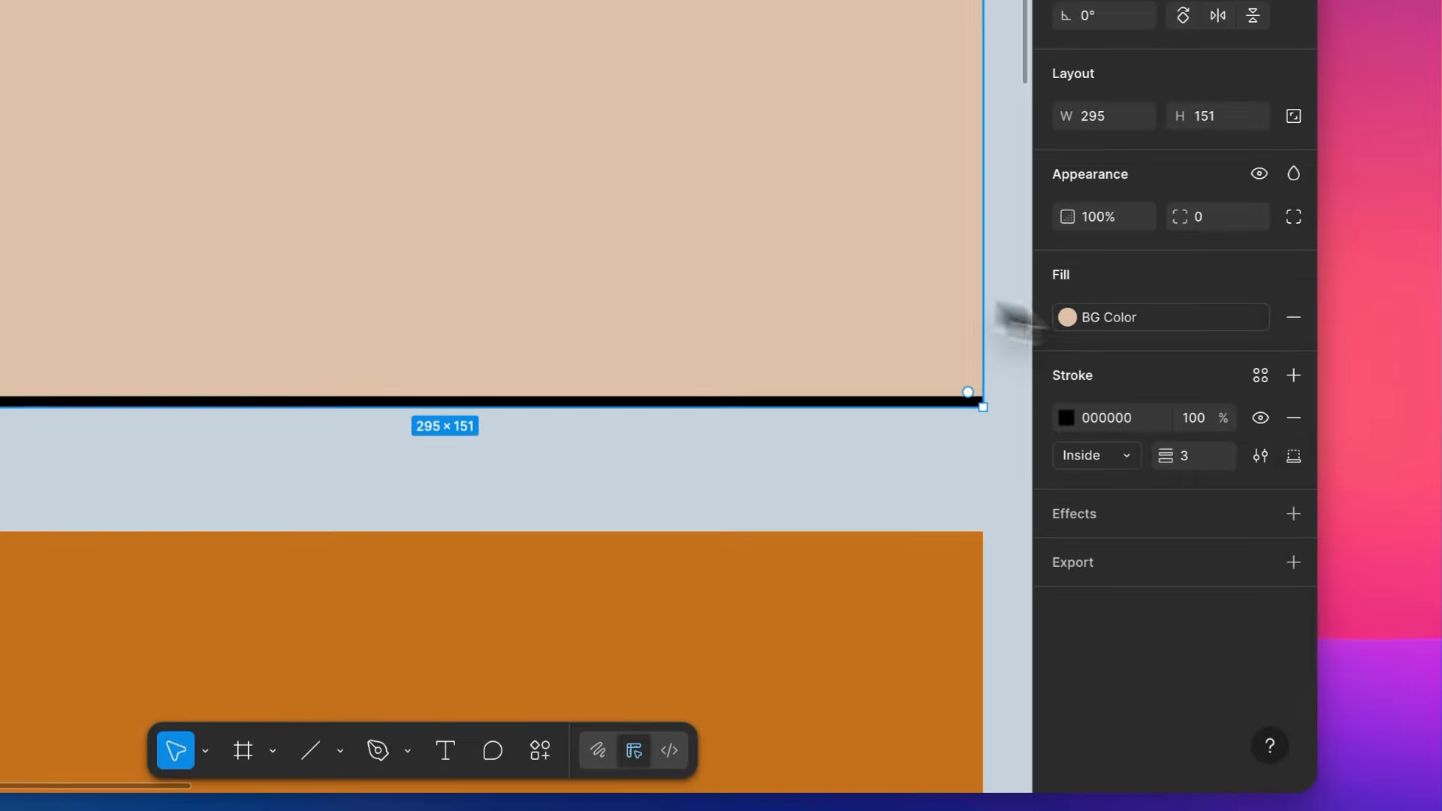
pyautogui.click(1293, 455)
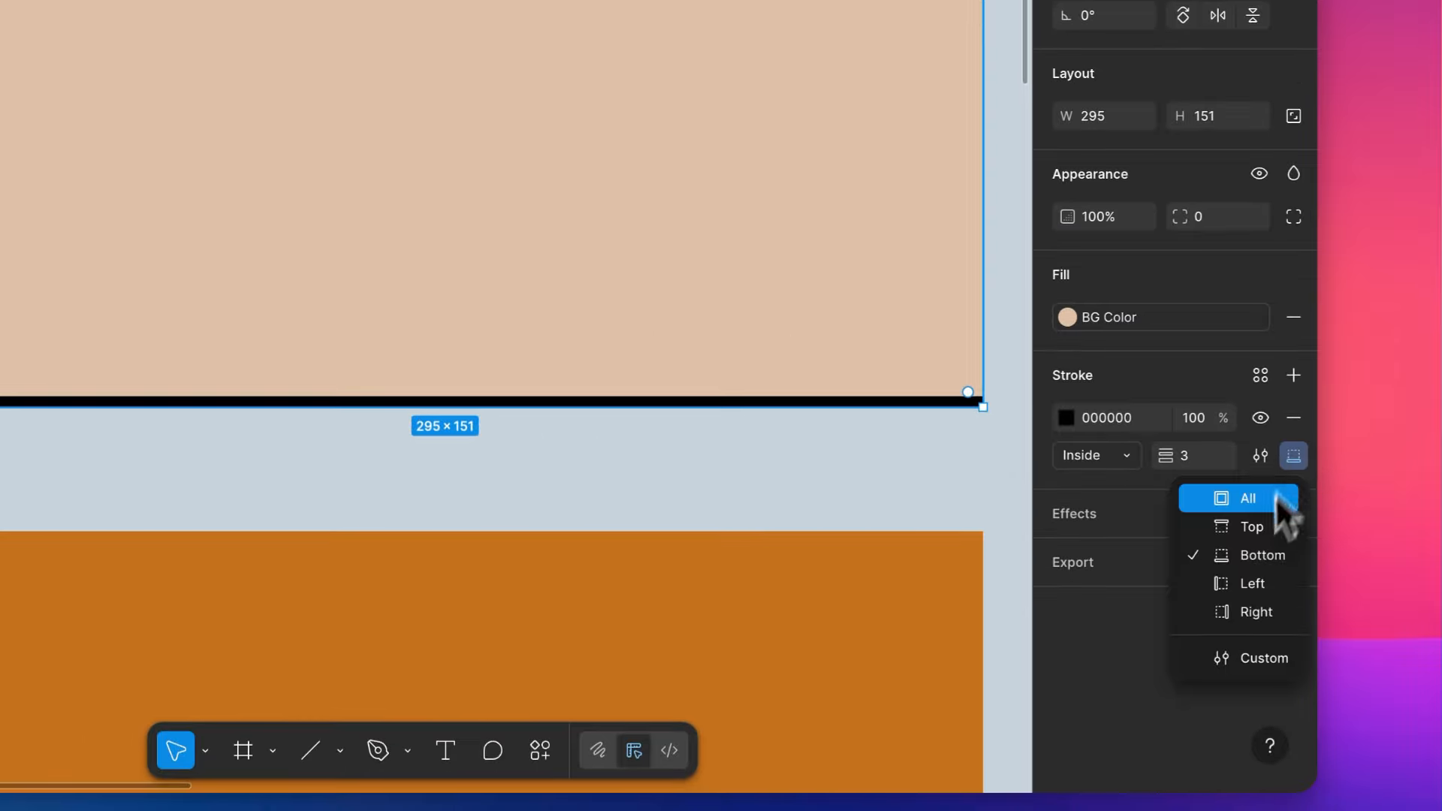
pyautogui.click(1242, 659)
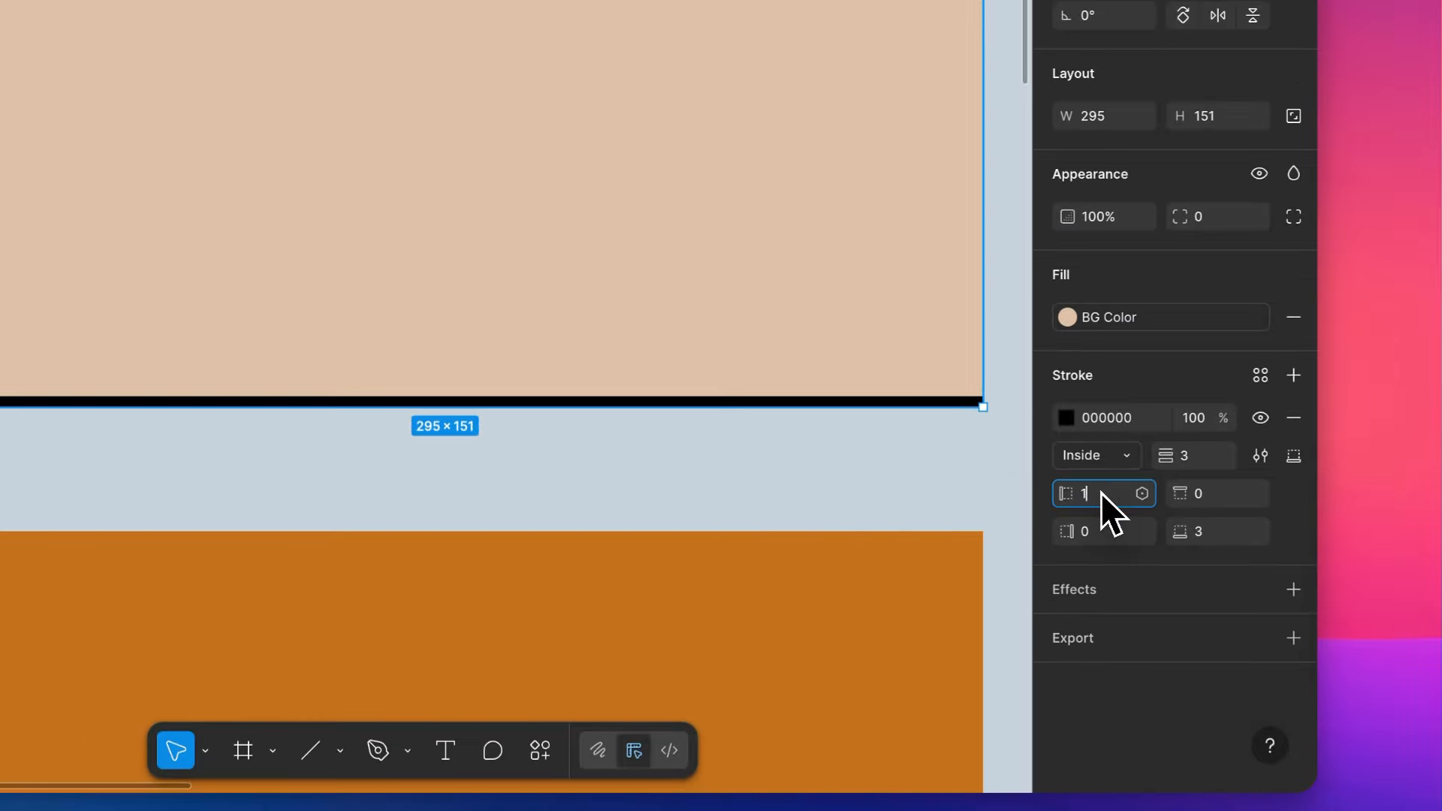
pyautogui.press('Tab')
pyautogui.write('1')
pyautogui.press('Tab')
pyautogui.write('1')
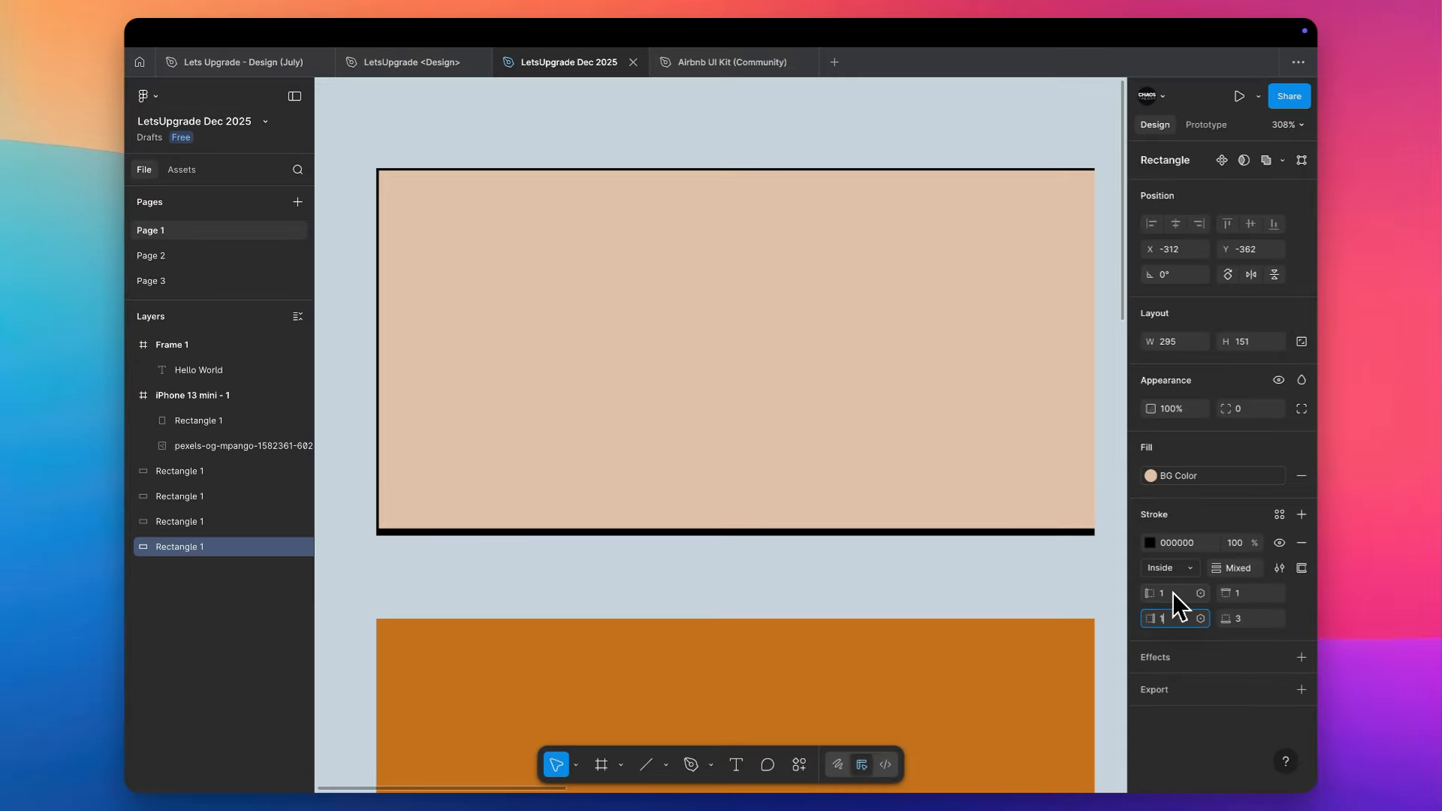
pyautogui.press('Tab')
pyautogui.click(1173, 592)
pyautogui.write('6')
pyautogui.press('Tab')
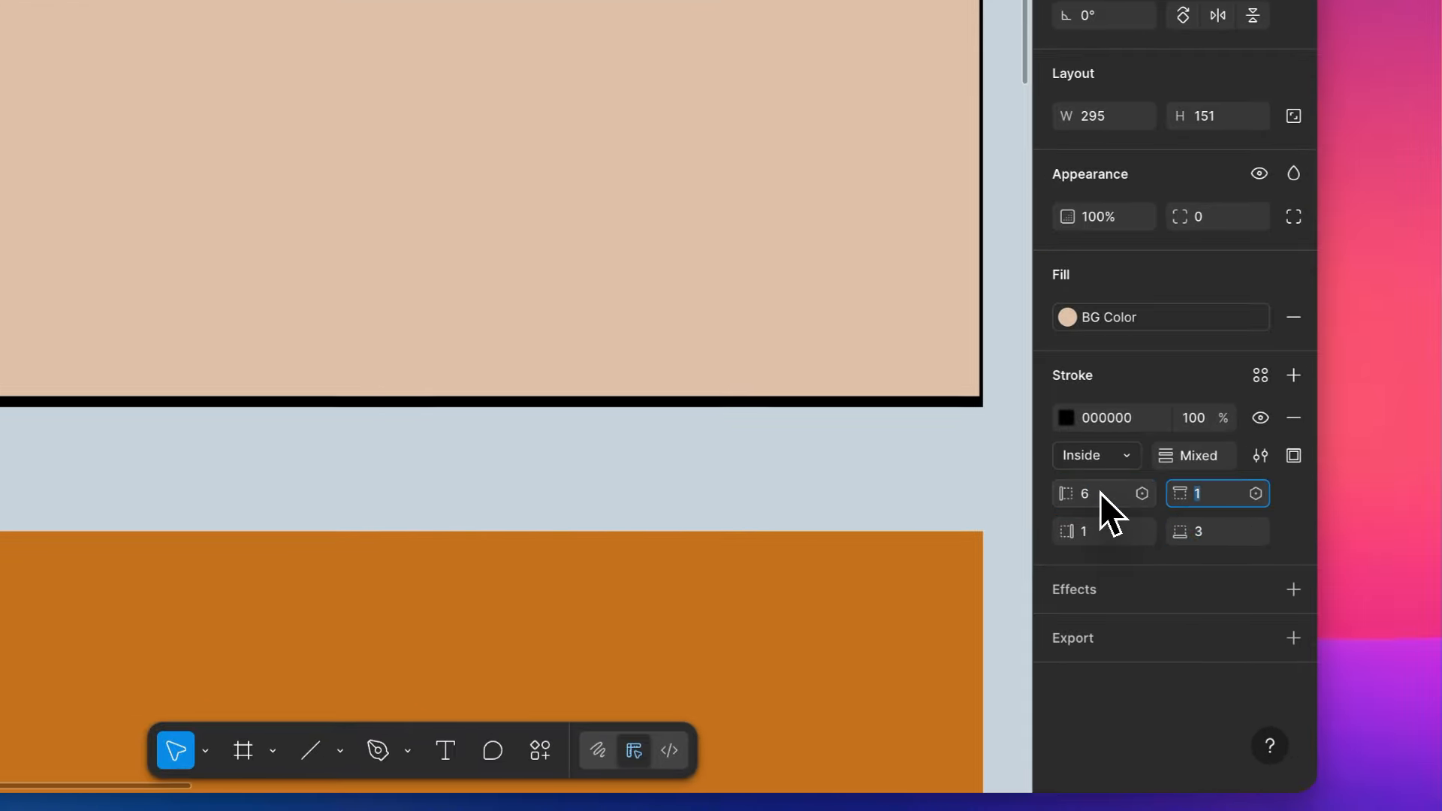
# - Set the beige rectangle's left stroke width to 1 and thicken its bottom stroke
pyautogui.click(1101, 494)
pyautogui.write('1')
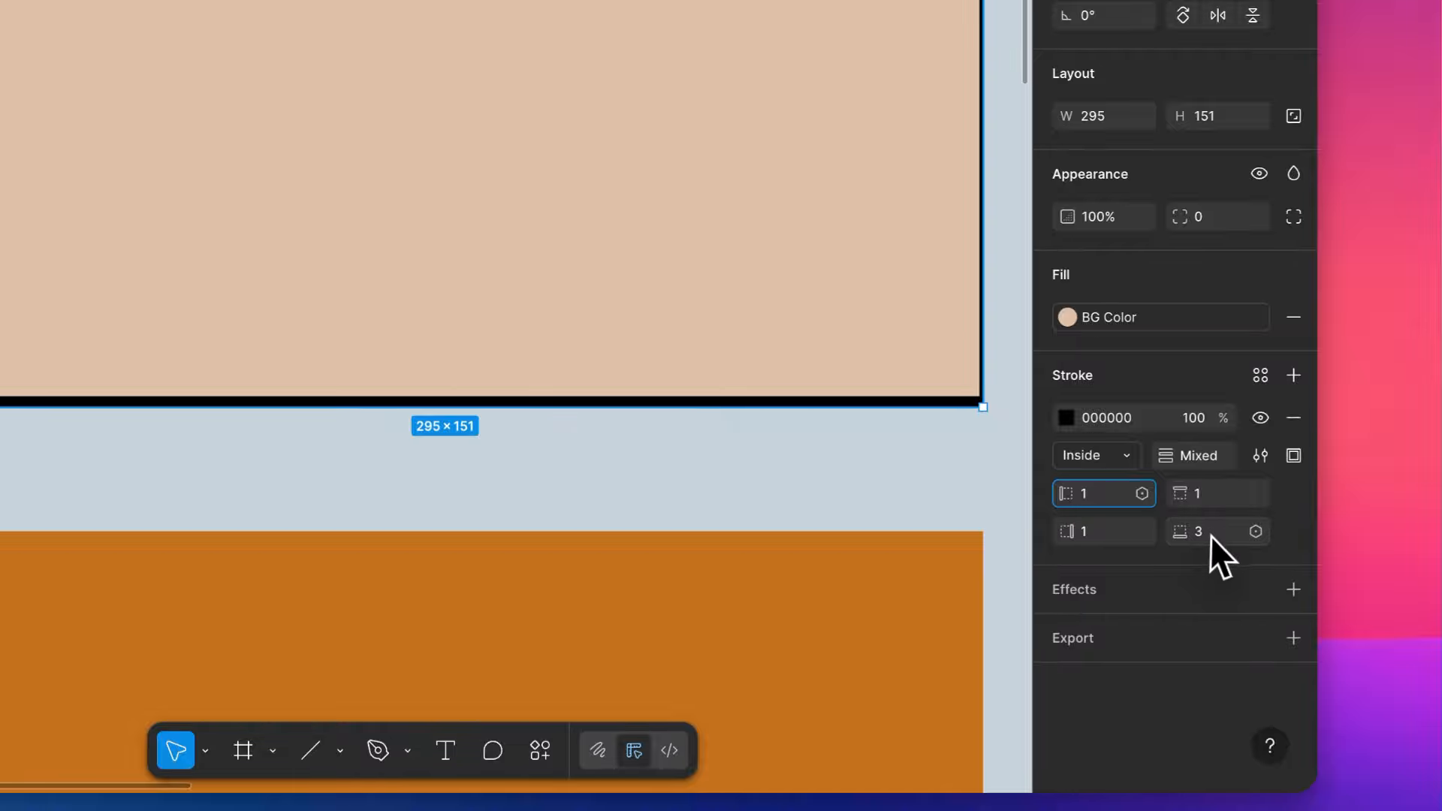
pyautogui.click(619, 484)
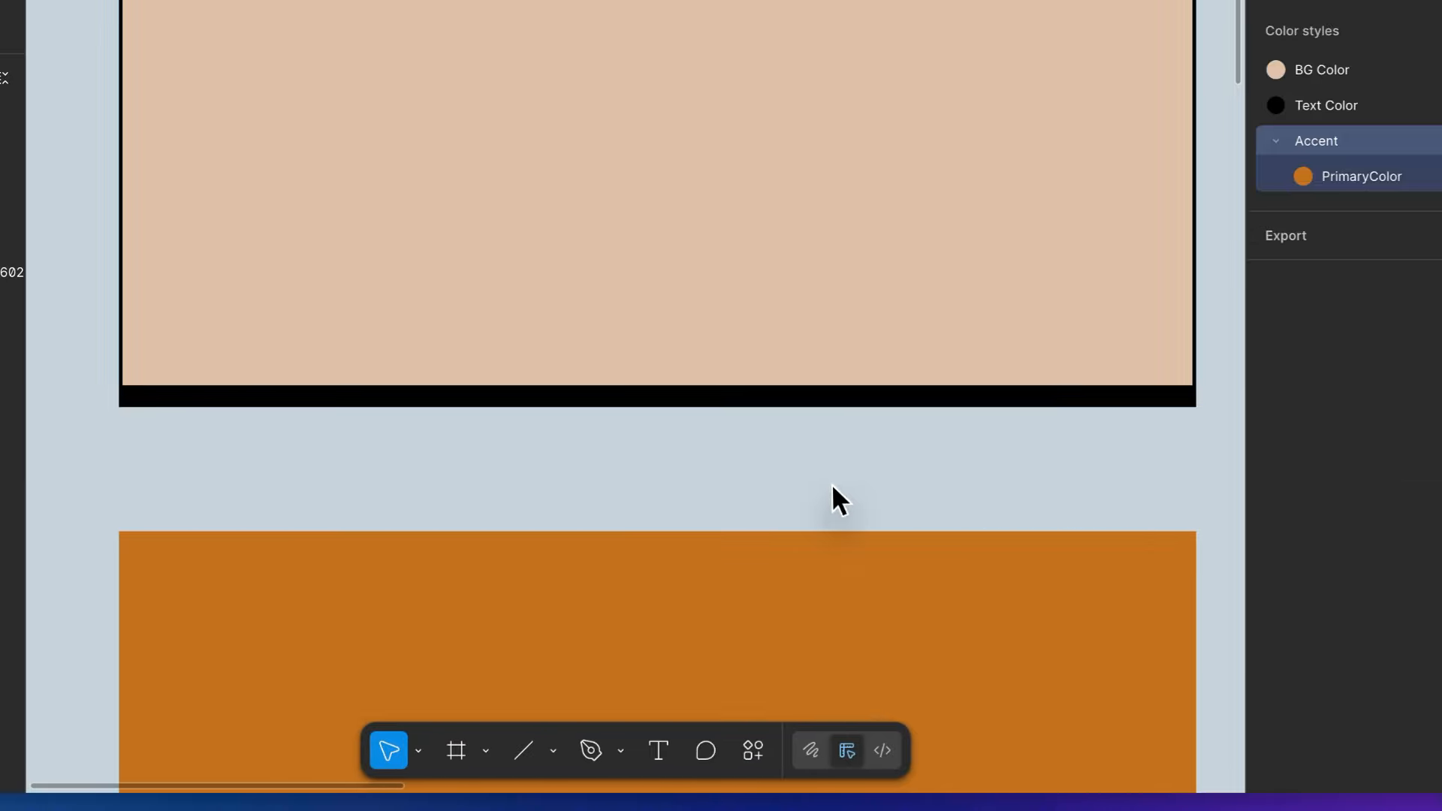
# - Reduce the beige rectangle's height to a shallow bar of the same width above the orange rectangle
pyautogui.scroll(-3, 832, 487)
pyautogui.scroll(-1, 832, 495)
pyautogui.scroll(2, 831, 499)
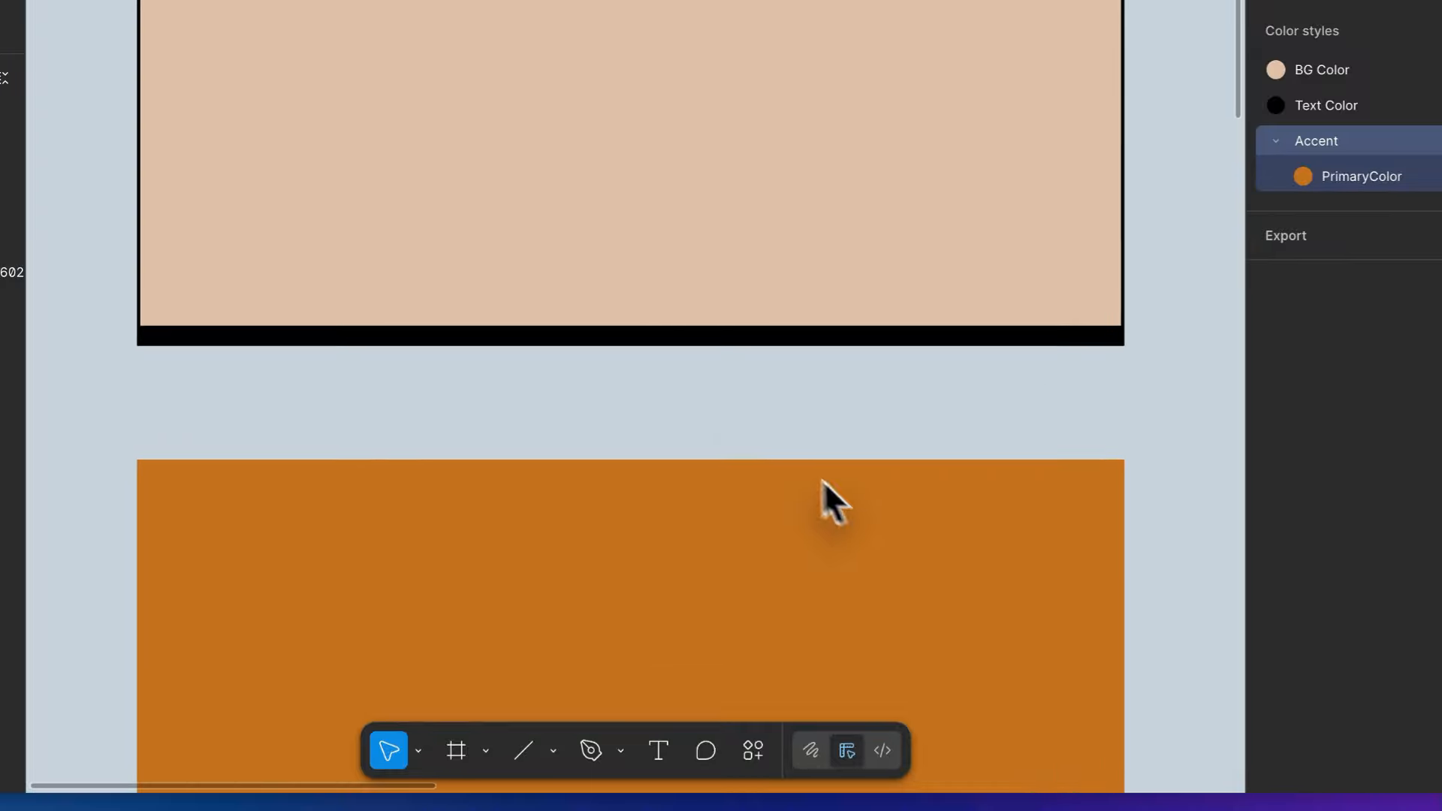
pyautogui.click(767, 207)
pyautogui.moveTo(756, 224); pyautogui.dragTo(763, 408)
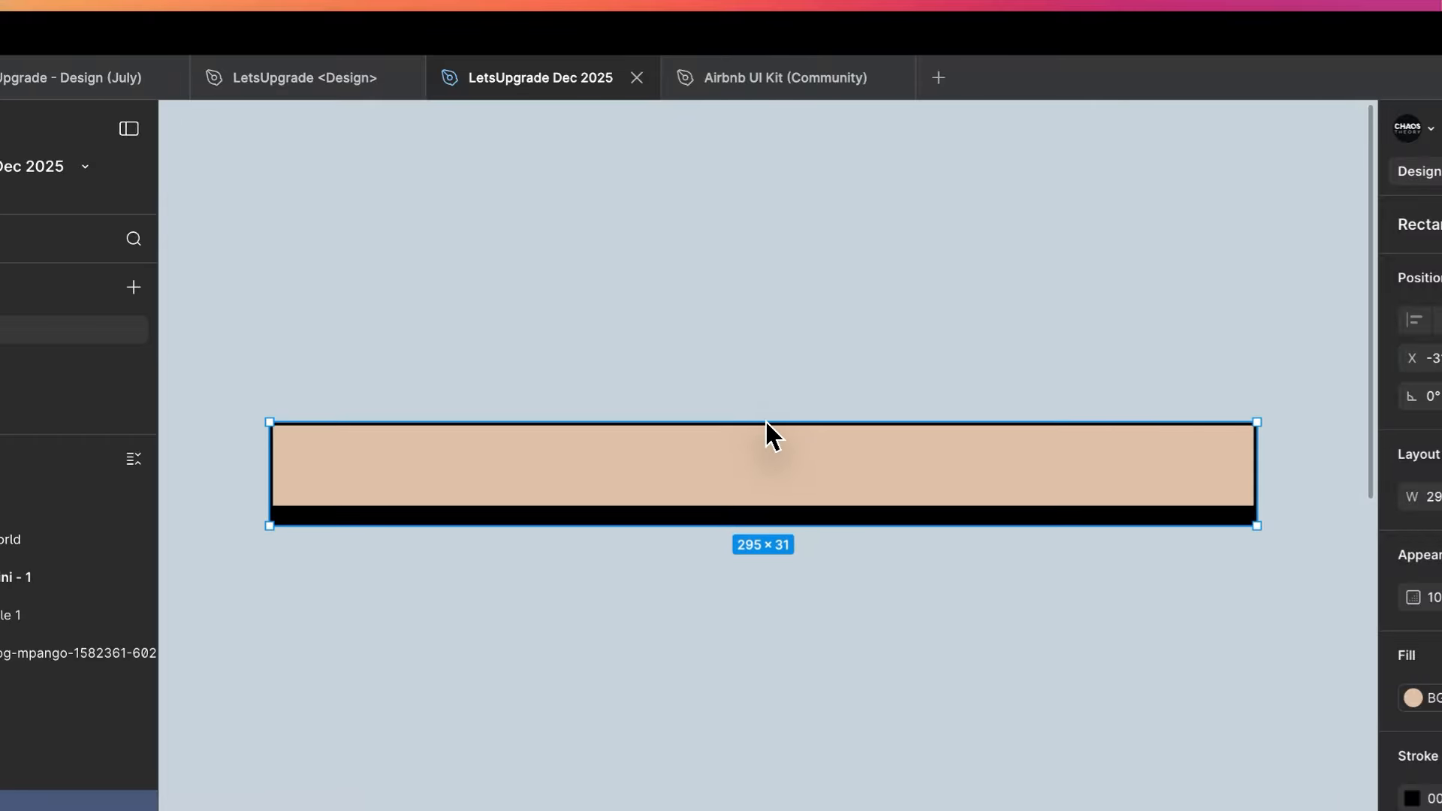
pyautogui.click(829, 301)
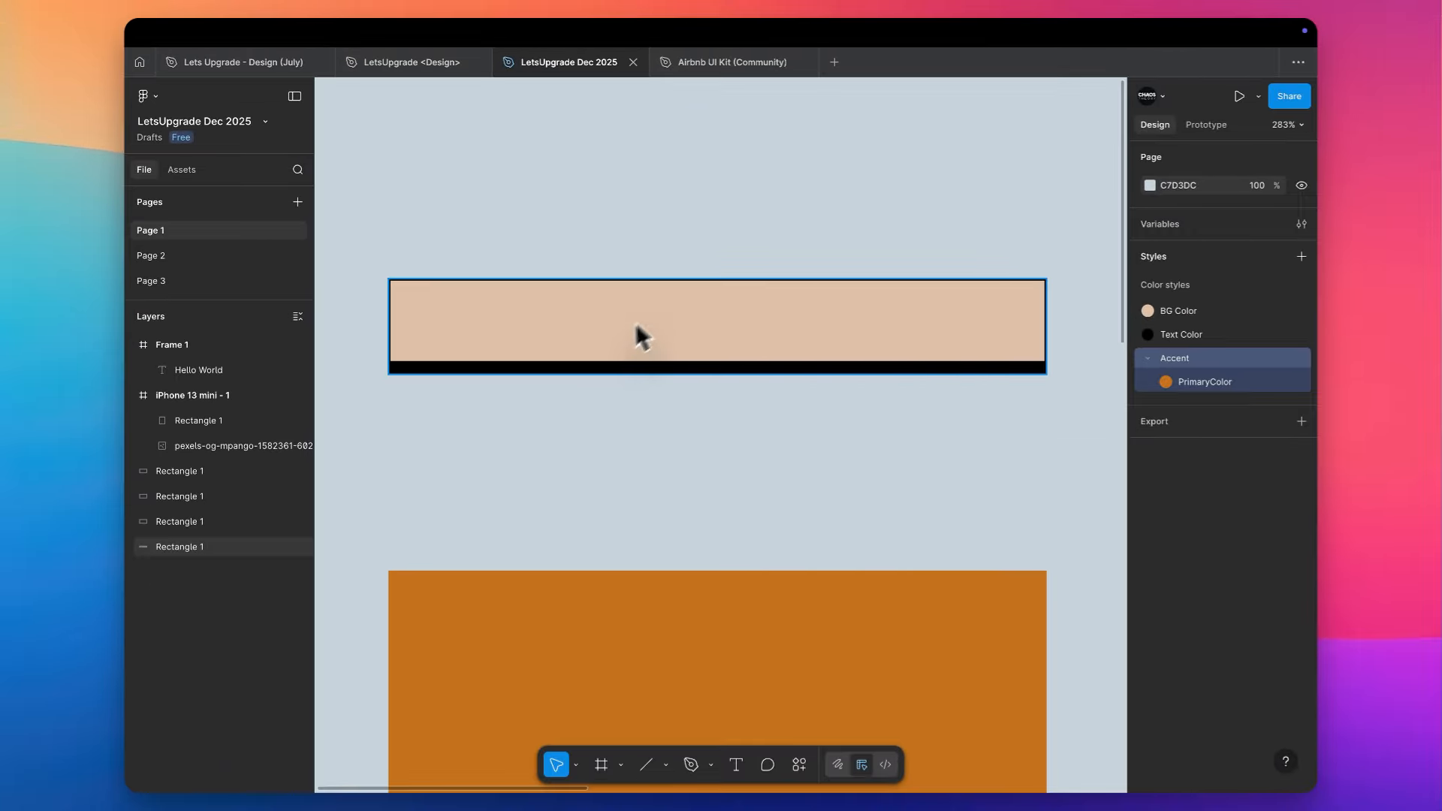
# - Undo the beige rectangle's last height reduction and remove its stroke
pyautogui.scroll(-3, 692, 259)
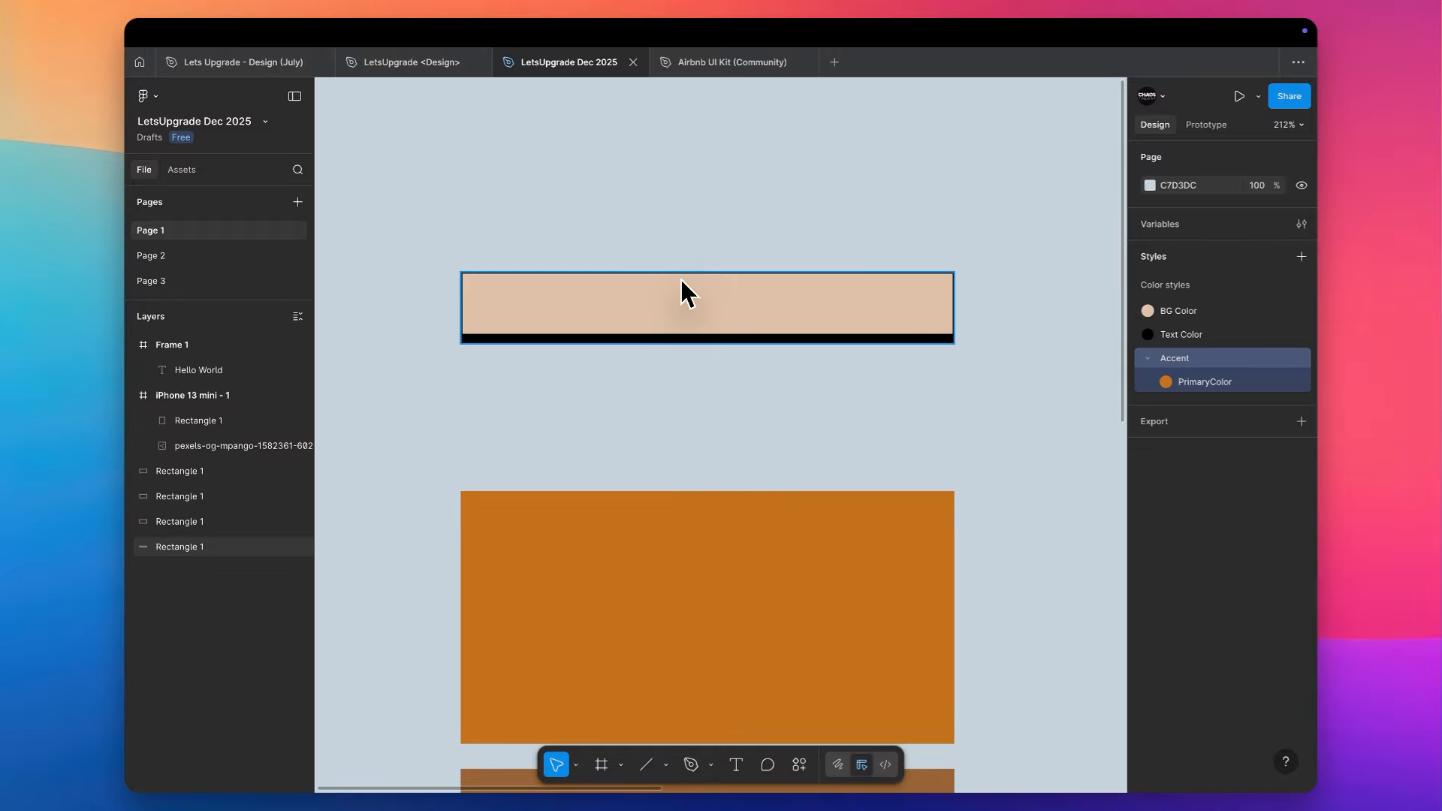
pyautogui.hotkey('ctrl', 'z')
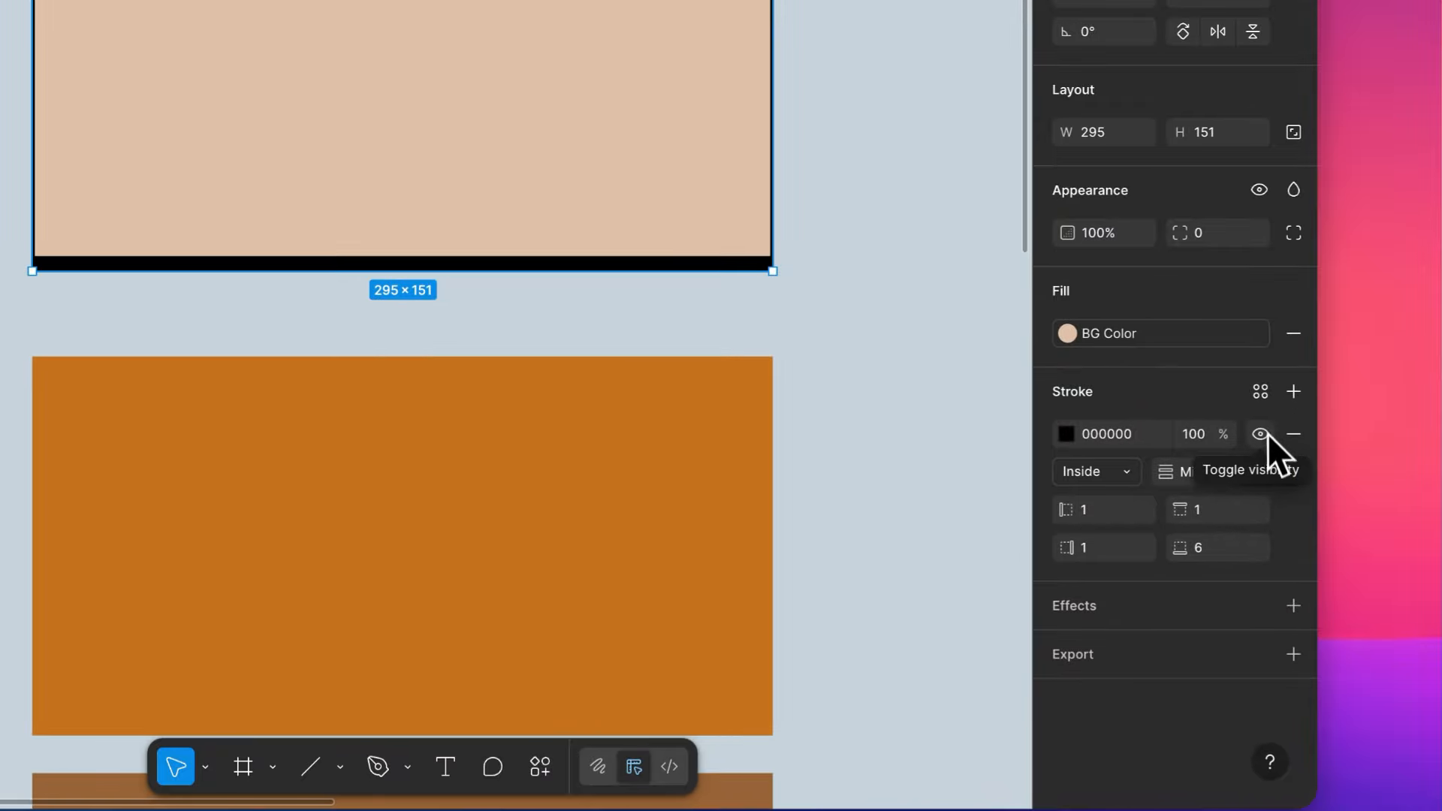
pyautogui.click(1260, 393)
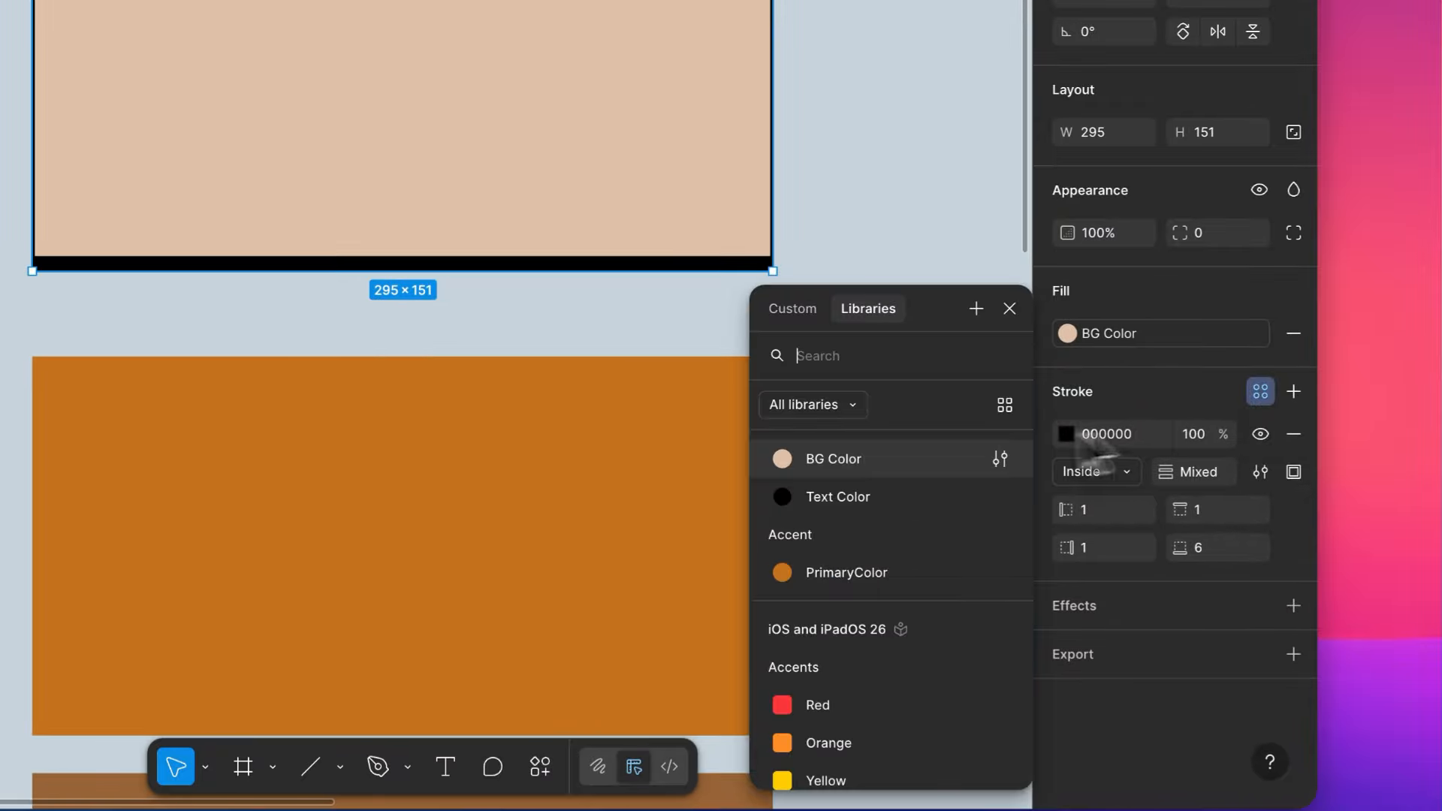
pyautogui.click(1007, 315)
pyautogui.click(1291, 436)
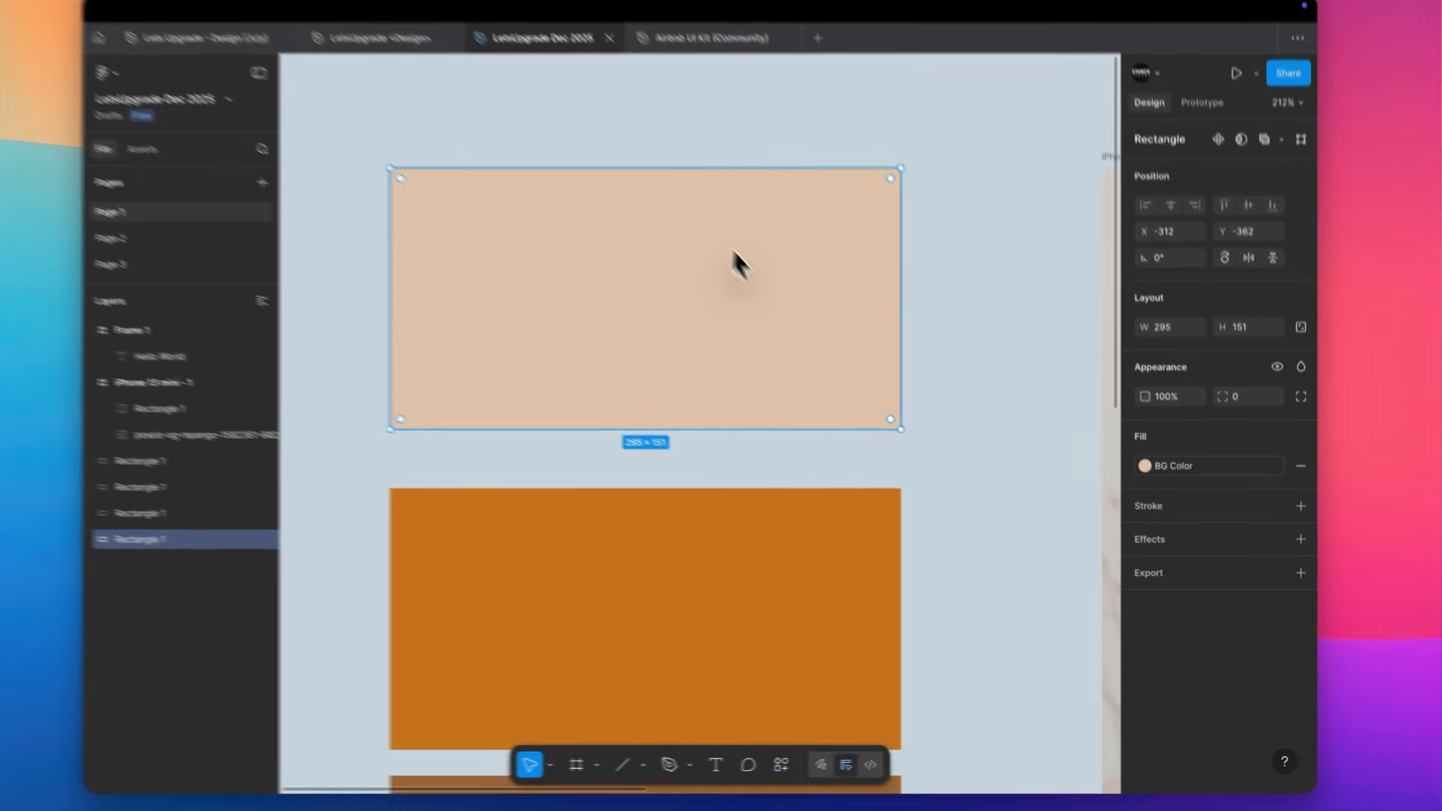
# - Duplicate the frame containing the Hello World text and place the copy beside the original, to its right
pyautogui.scroll(-4, 549, 87)
pyautogui.hscroll(8, 548, 87)
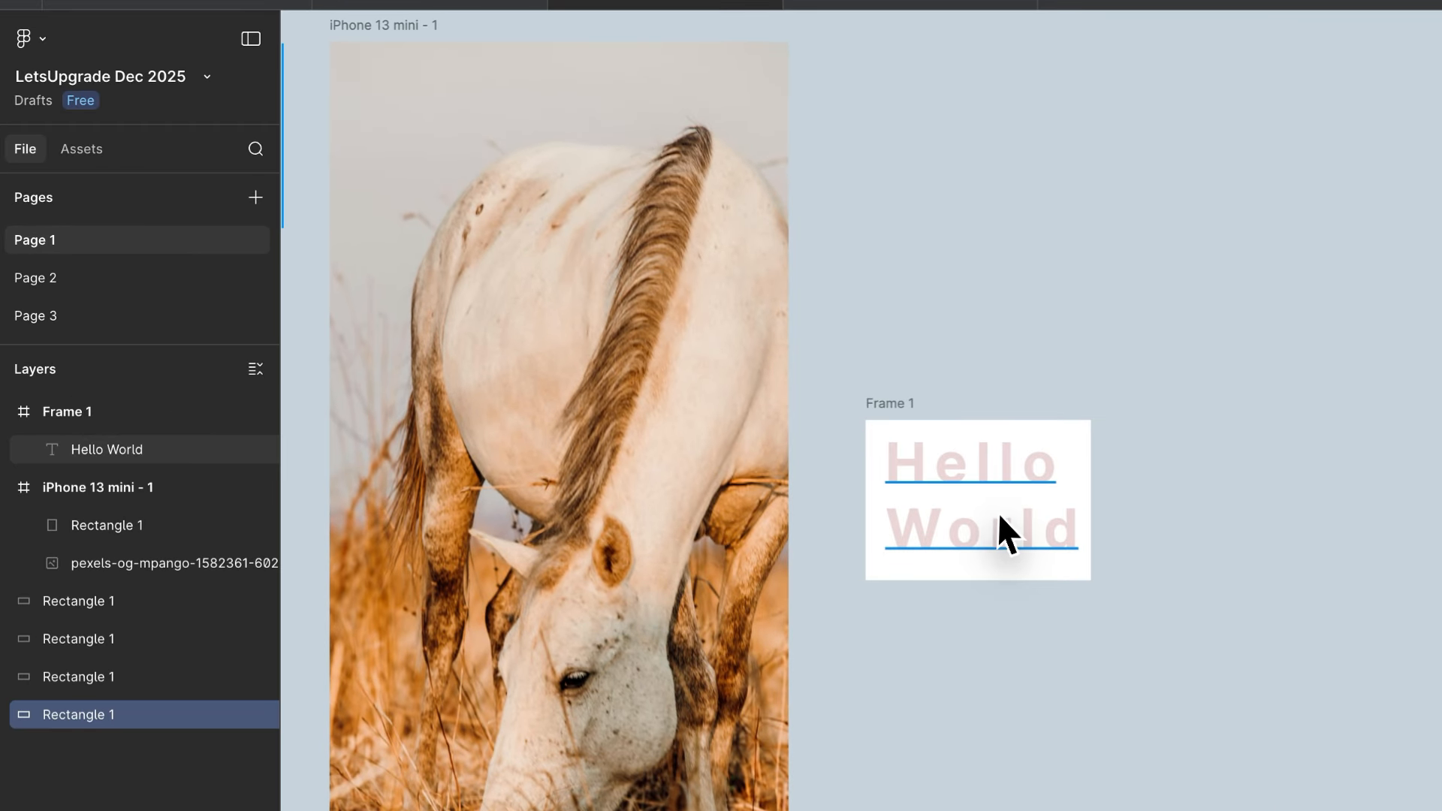
pyautogui.scroll(5, 997, 511)
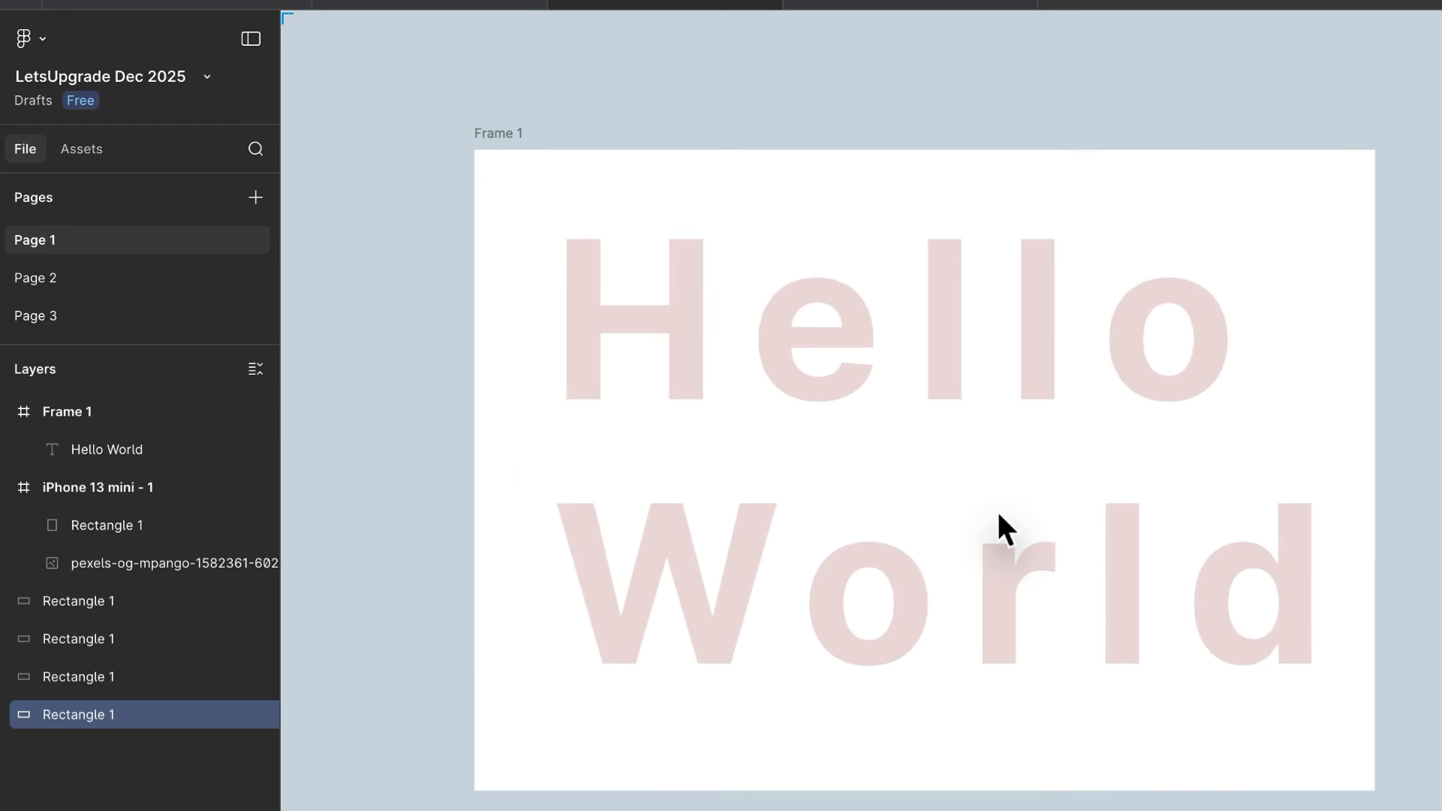
pyautogui.click(992, 519)
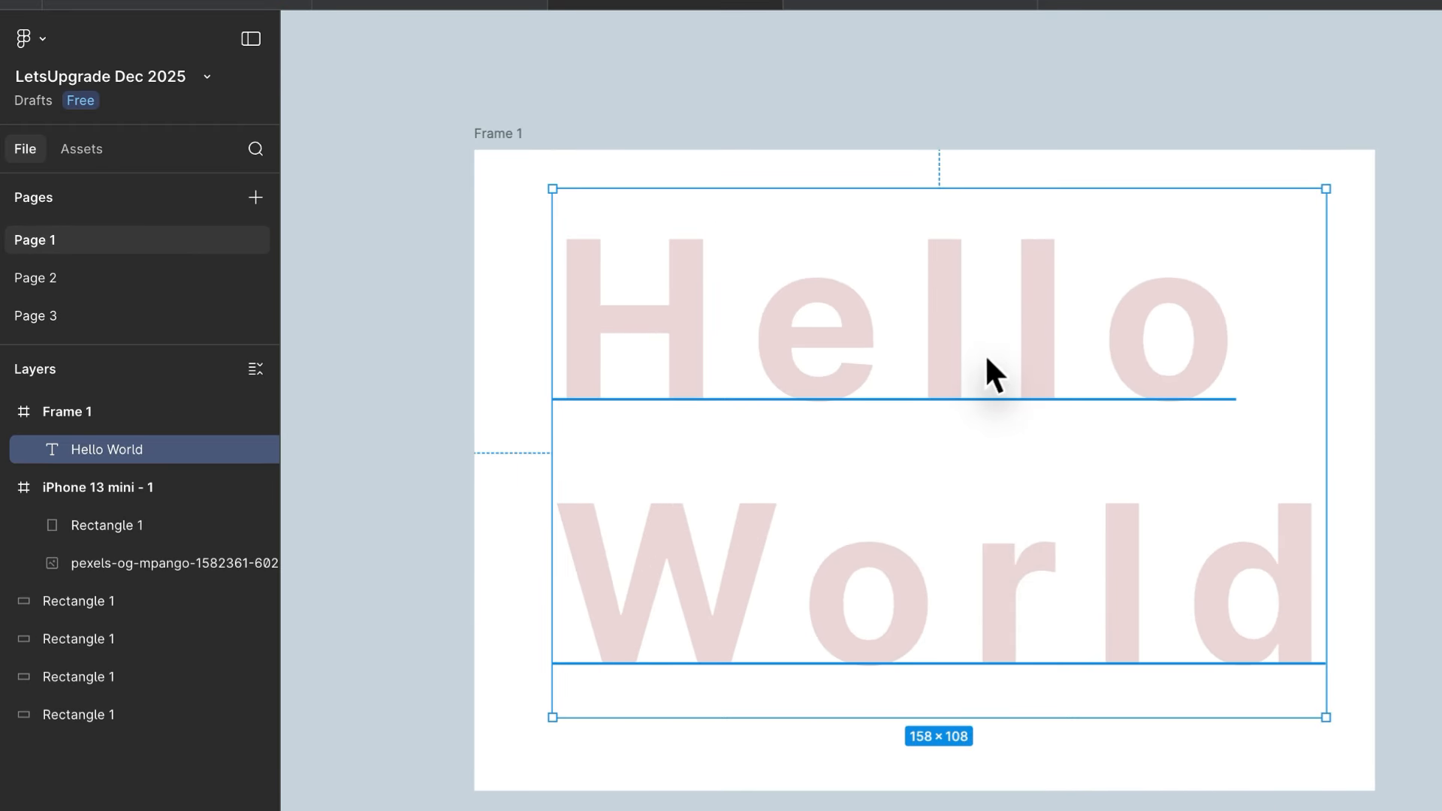
pyautogui.moveTo(984, 353); pyautogui.dragTo(967, 363)
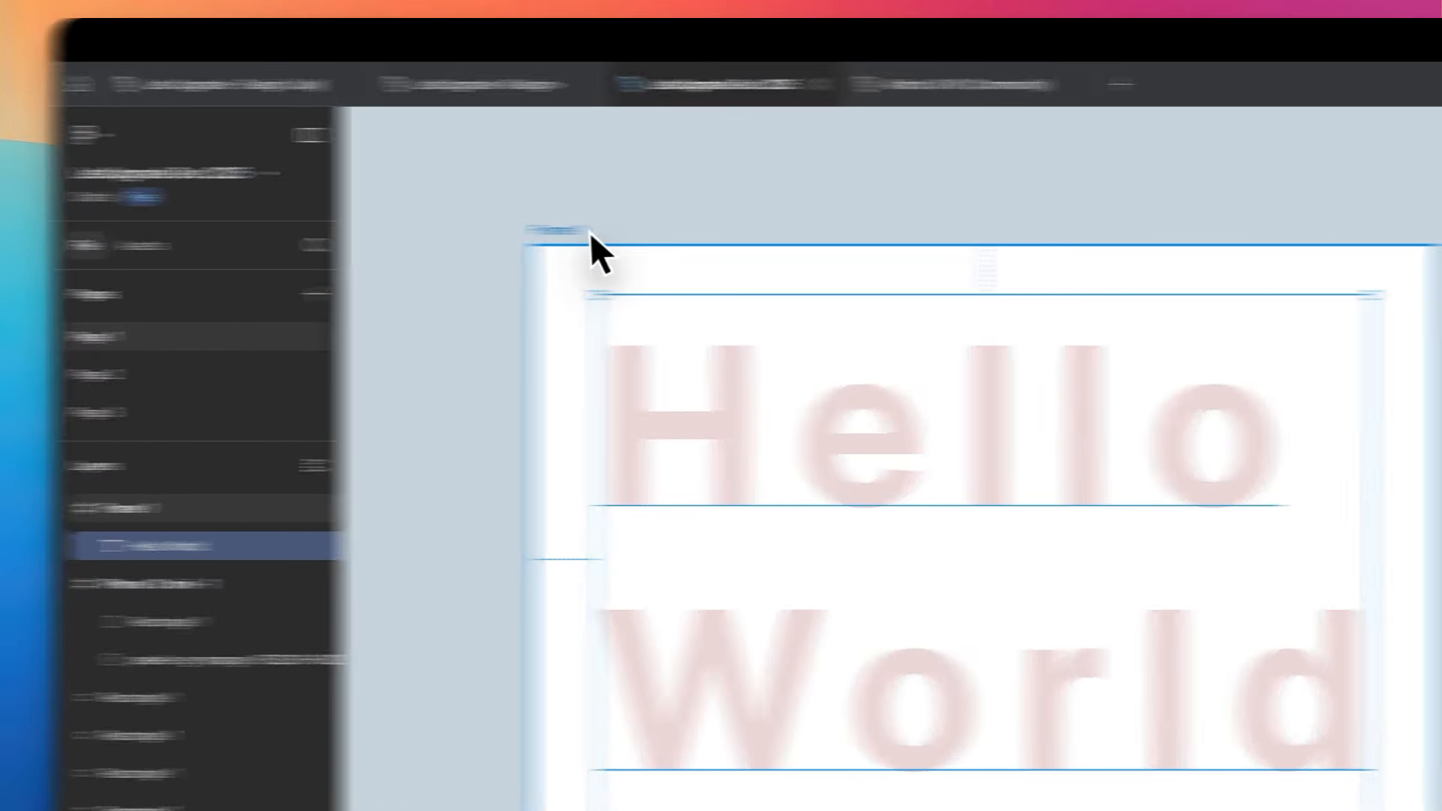
pyautogui.moveTo(590, 232); pyautogui.dragTo(1155, 279)
pyautogui.hscroll(9, 1115, 278)
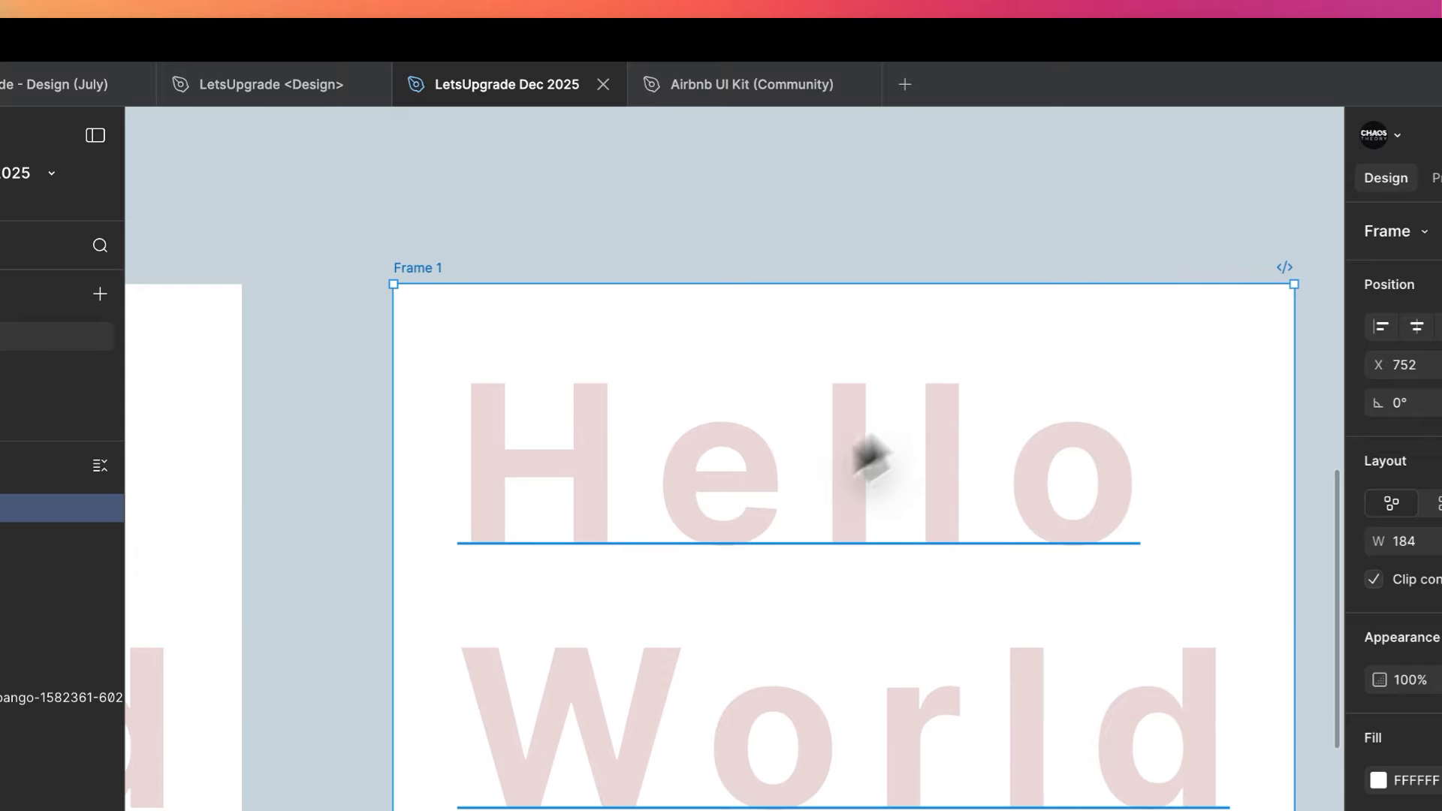
# - Select the Hello World text inside the duplicated frame
pyautogui.click(734, 517)
pyautogui.hscroll(3, 733, 515)
pyautogui.scroll(3, 734, 515)
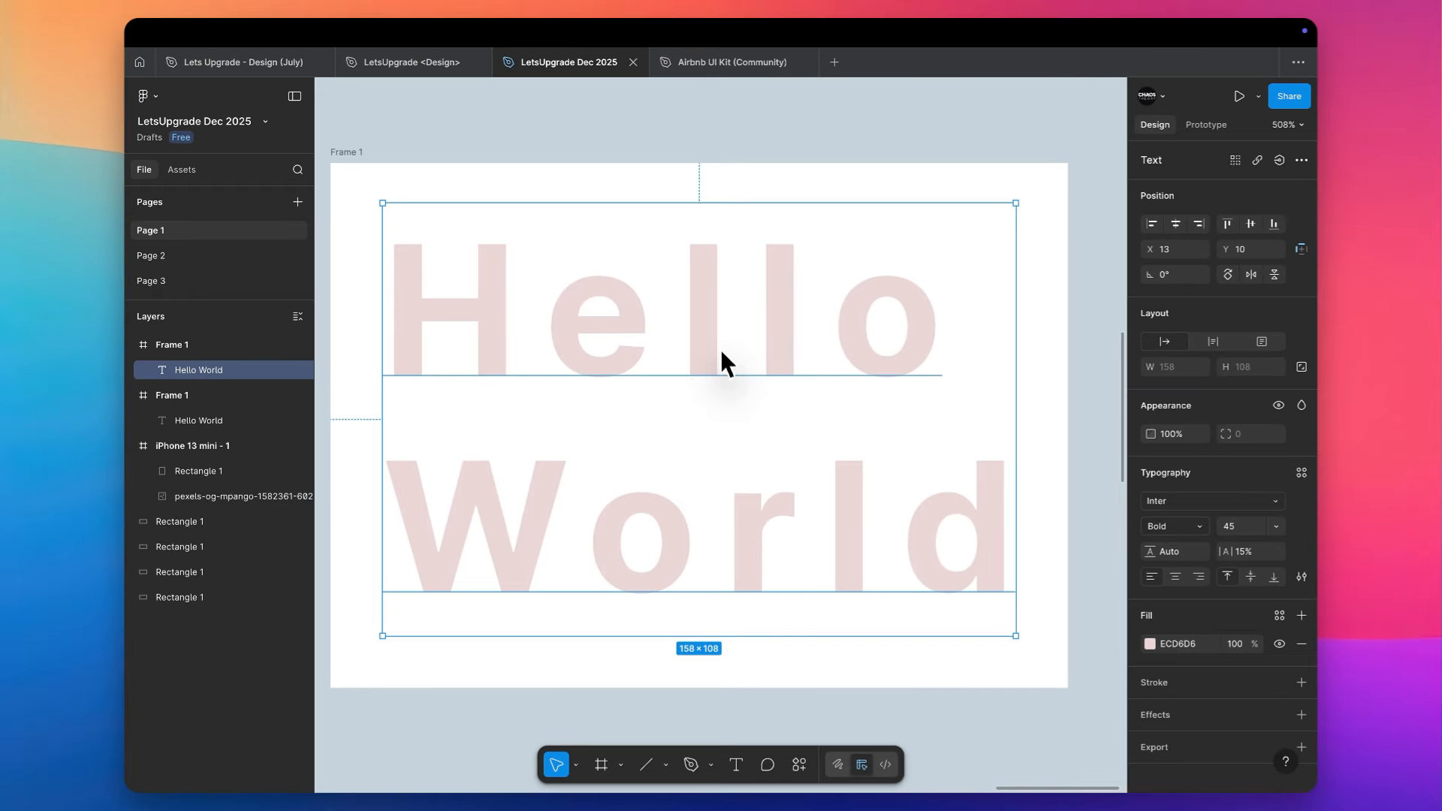
pyautogui.hscroll(-3, 721, 353)
pyautogui.scroll(1, 721, 352)
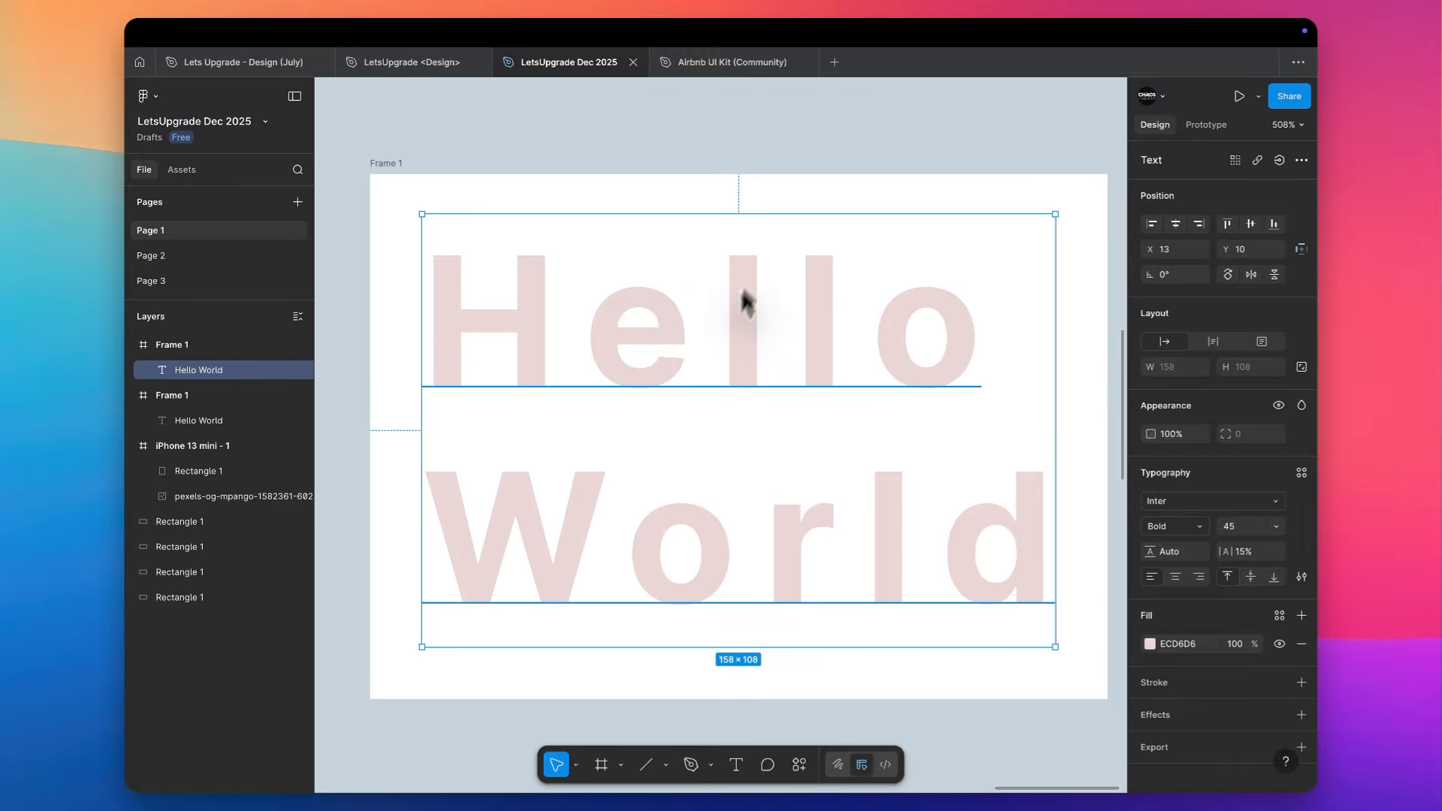
pyautogui.scroll(-3, 976, 135)
pyautogui.hscroll(2, 974, 135)
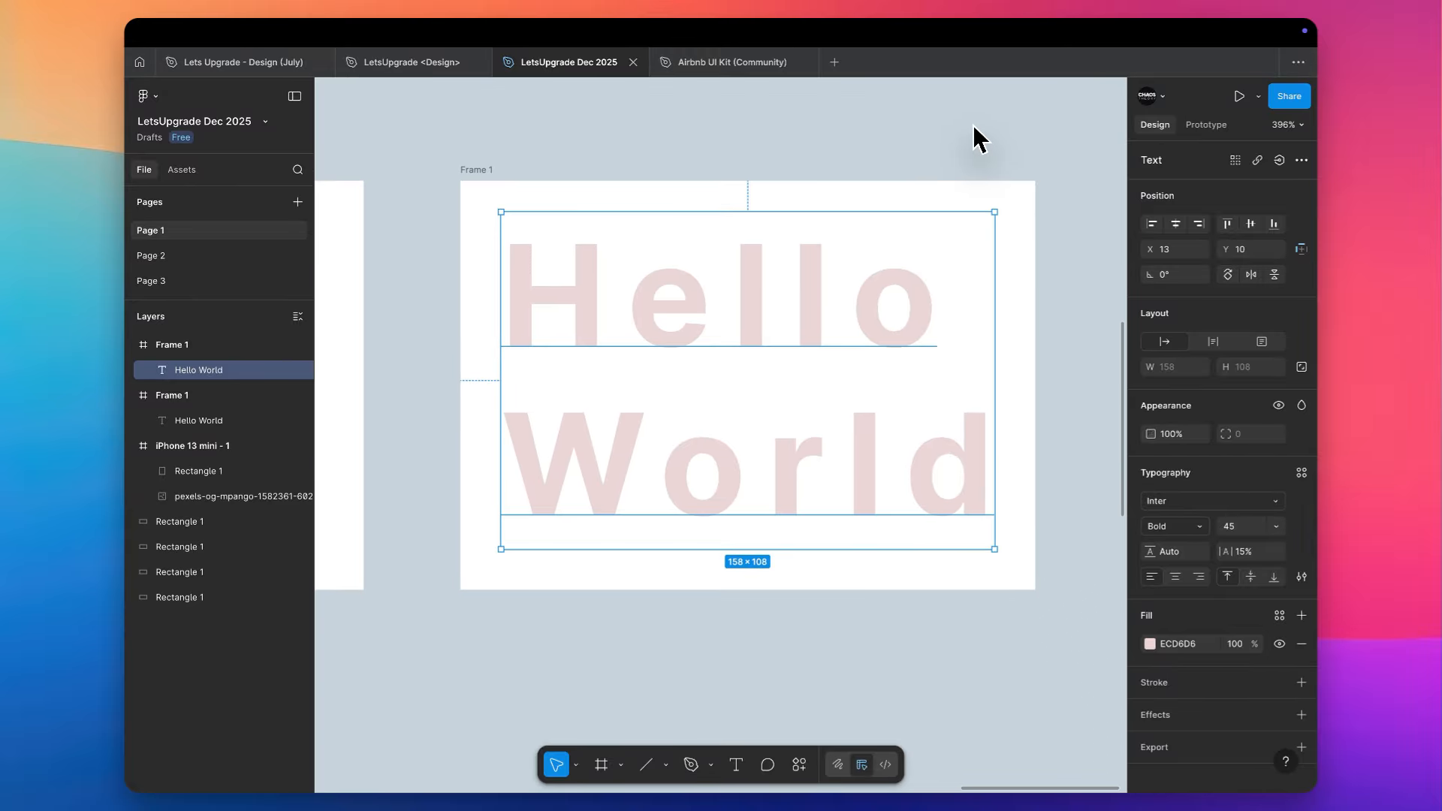
pyautogui.scroll(3, 974, 129)
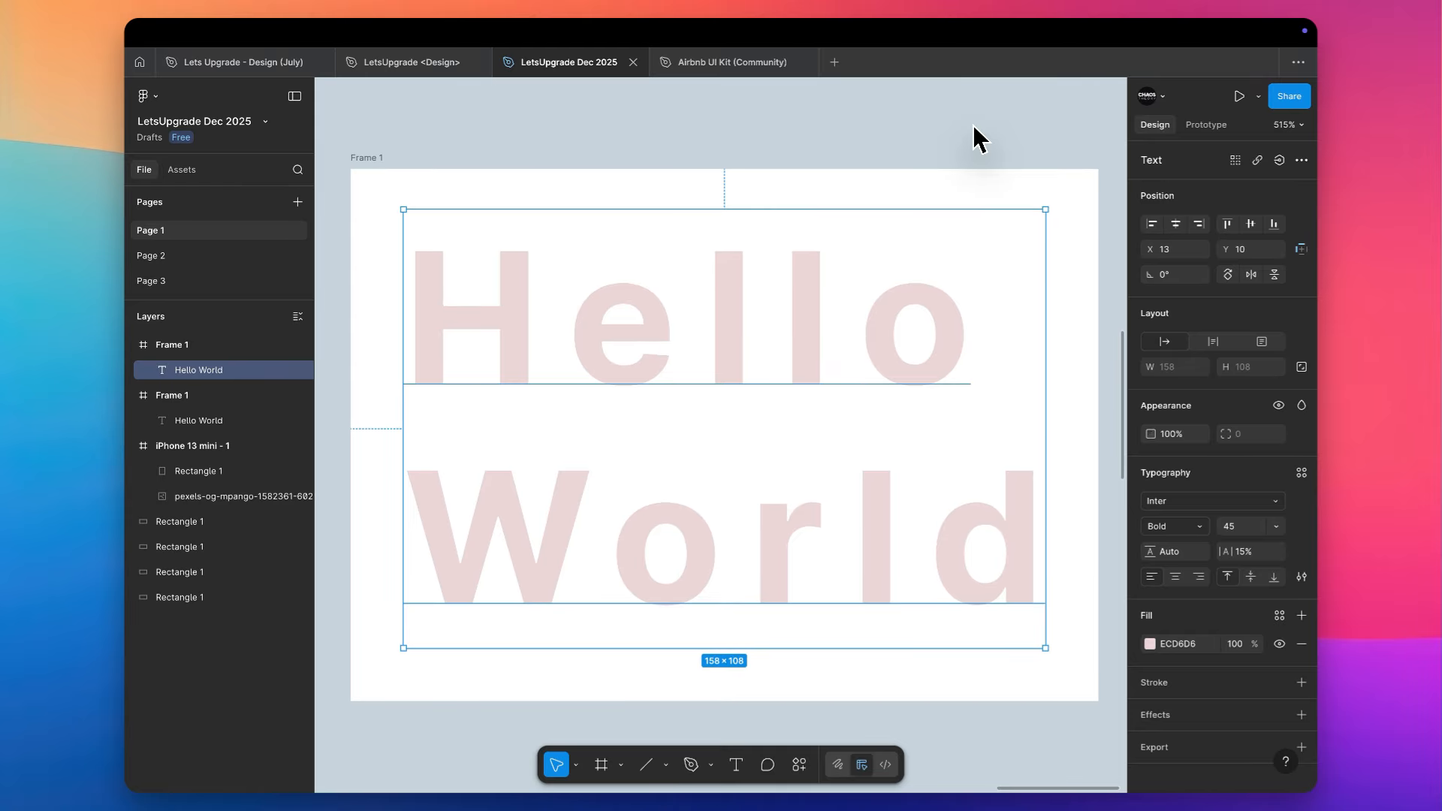
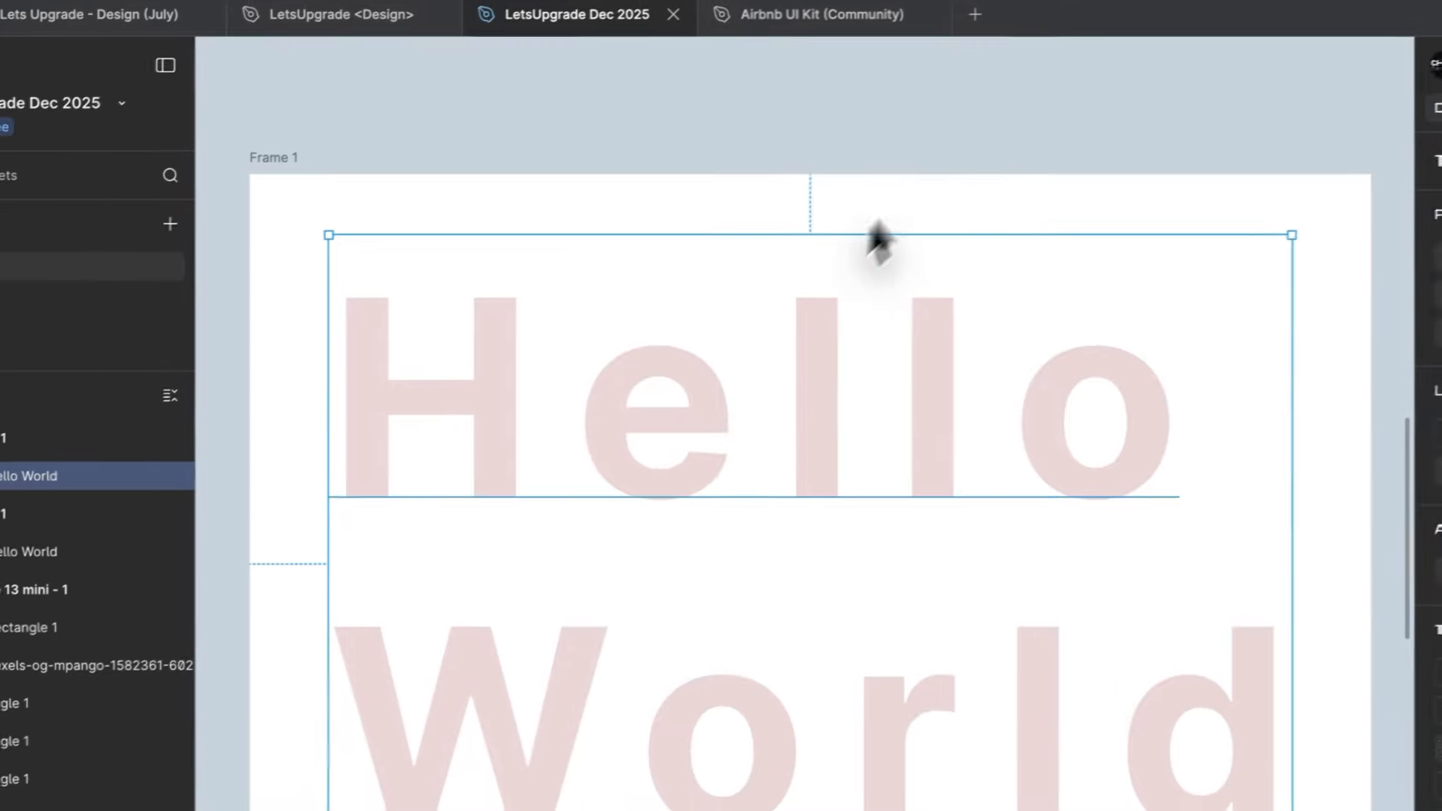
# - Flatten the Hello World text in the duplicated frame into a vector path
pyautogui.click(785, 153)
pyautogui.click(829, 372)
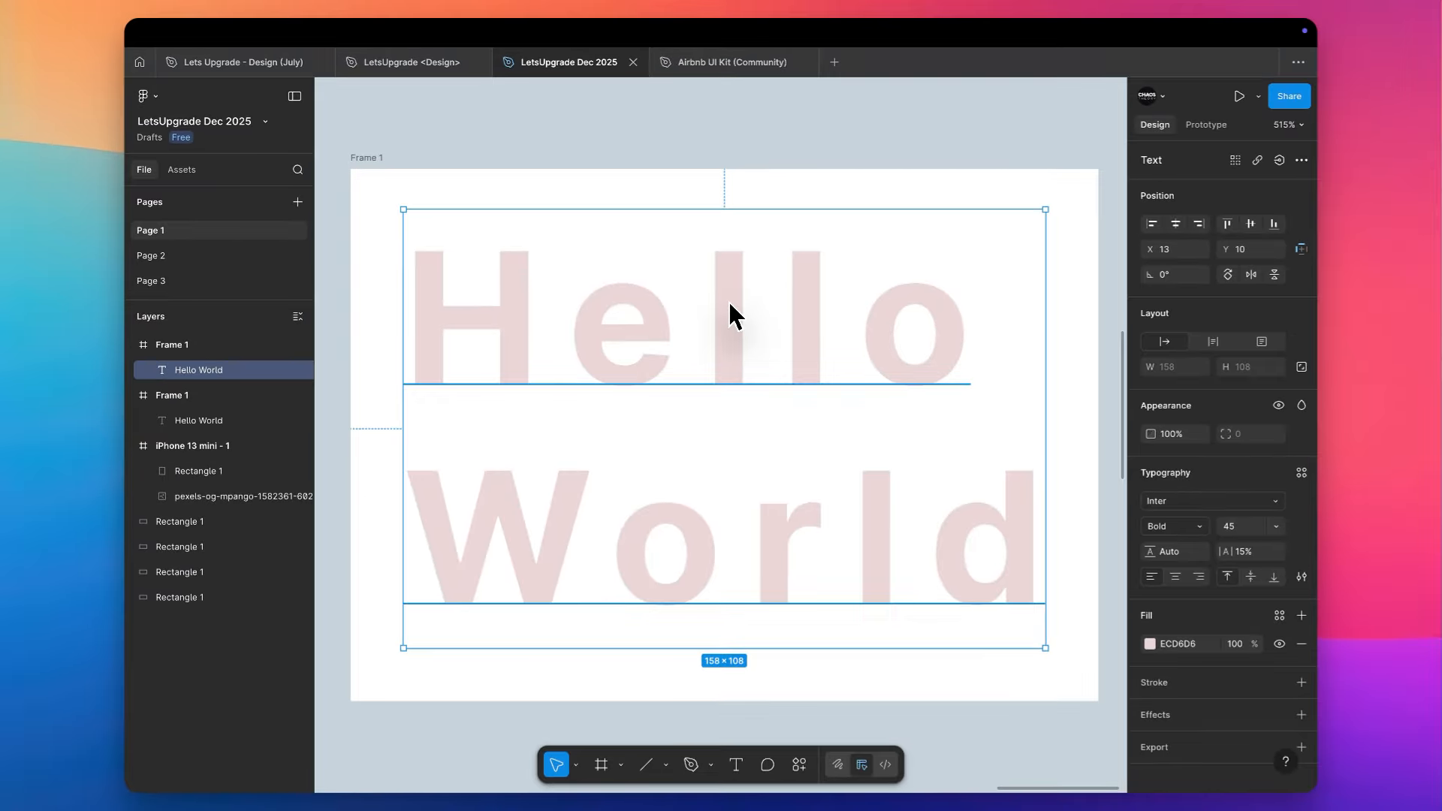
pyautogui.press('super+e')
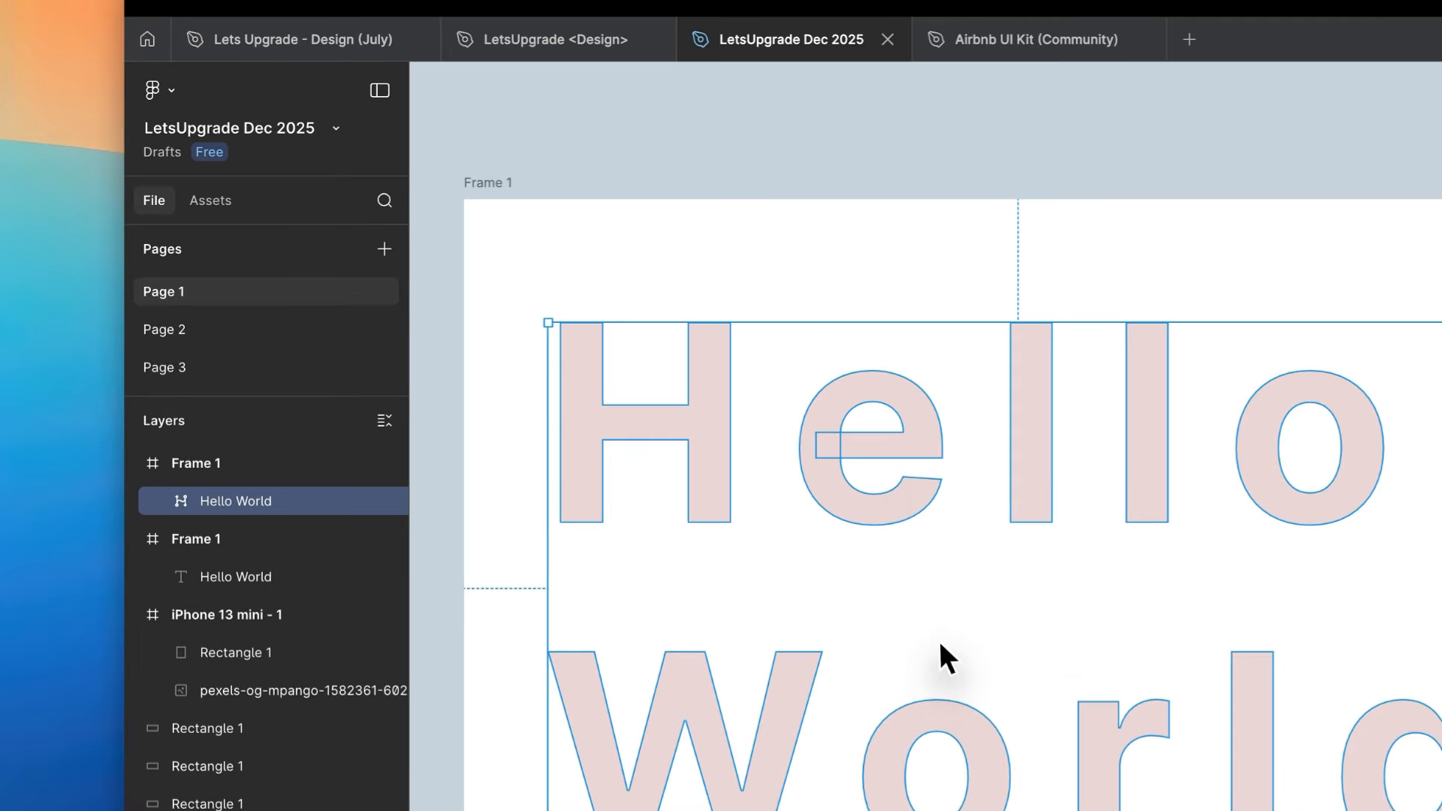
pyautogui.click(667, 464)
pyautogui.click(820, 470)
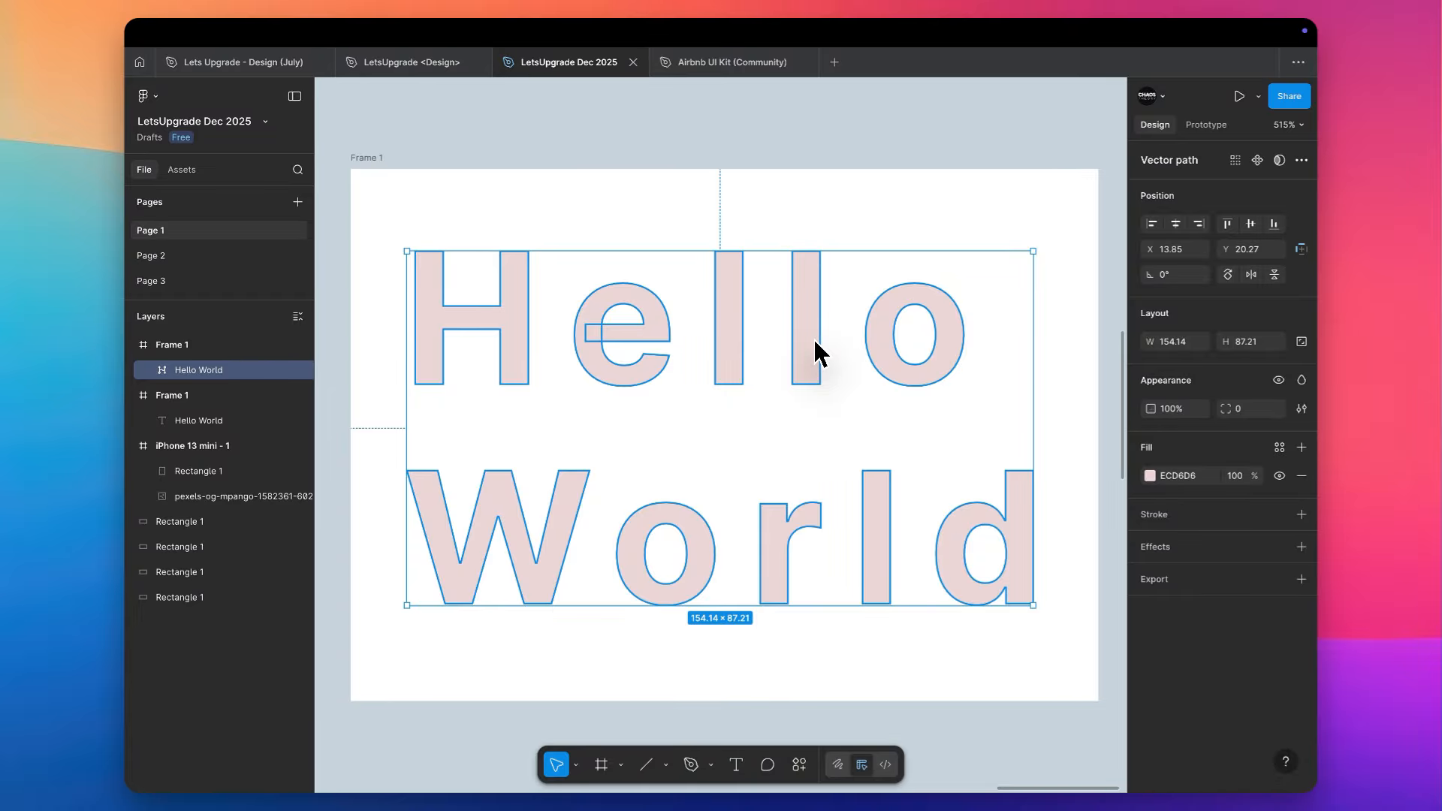
# - Undo the flattening to compare the live text layer with the vector path, and redo it
pyautogui.click(858, 223)
pyautogui.hotkey('ctrl', 'z')
pyautogui.hotkey('ctrl', 'z')
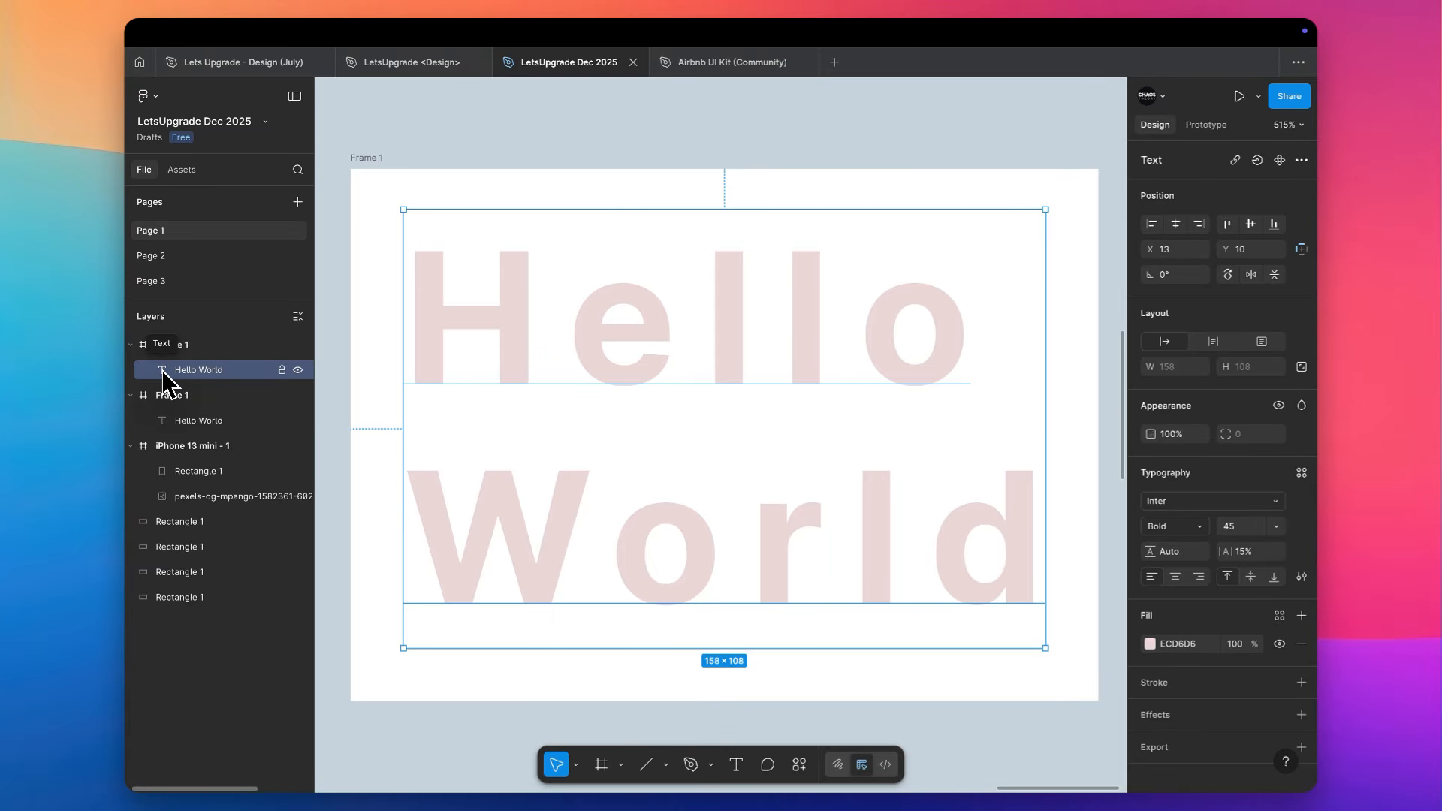
pyautogui.hotkey('ctrl', 'shift', 'z')
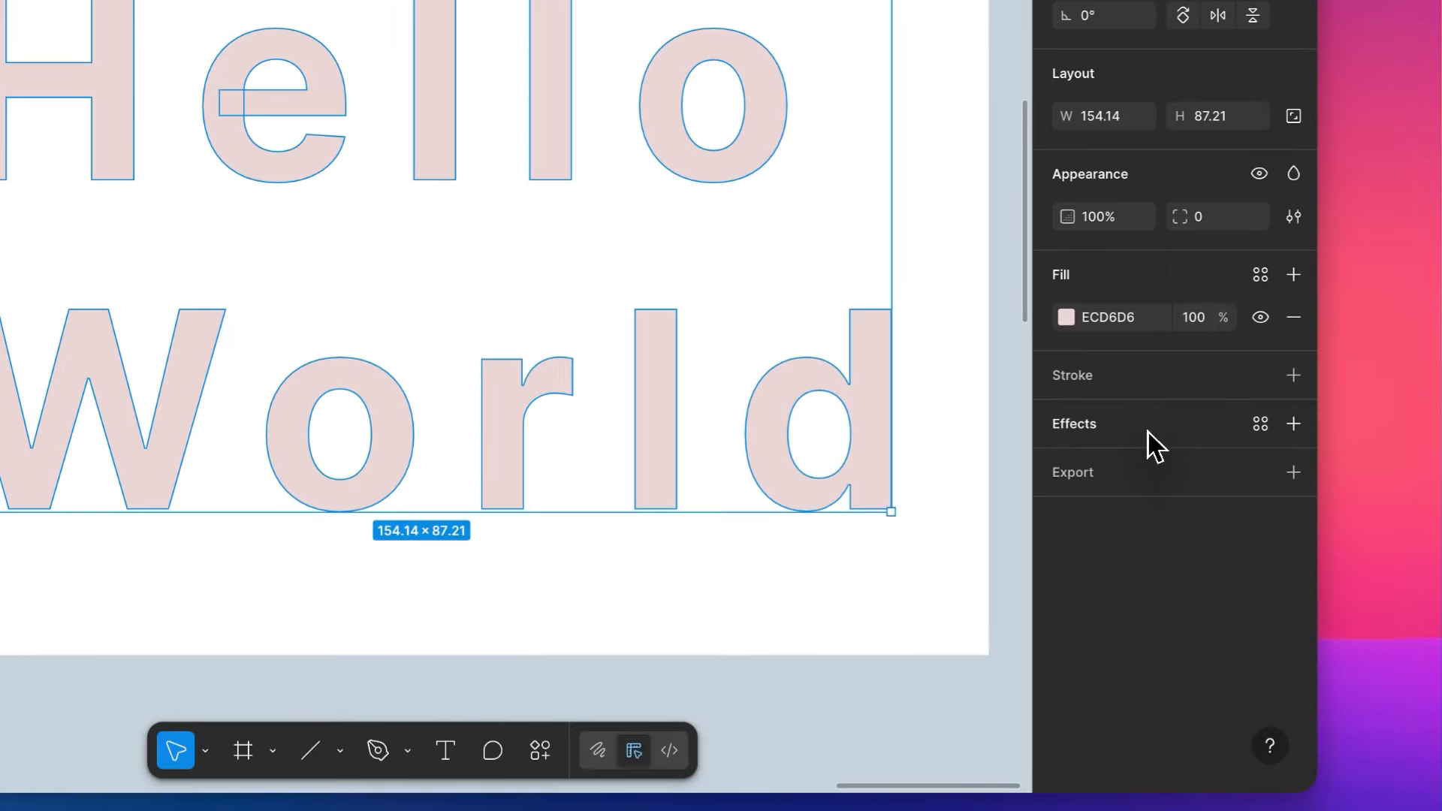
# - Add a drop shadow effect to the flattened Hello World path and raise its X offset to 4
pyautogui.click(1147, 431)
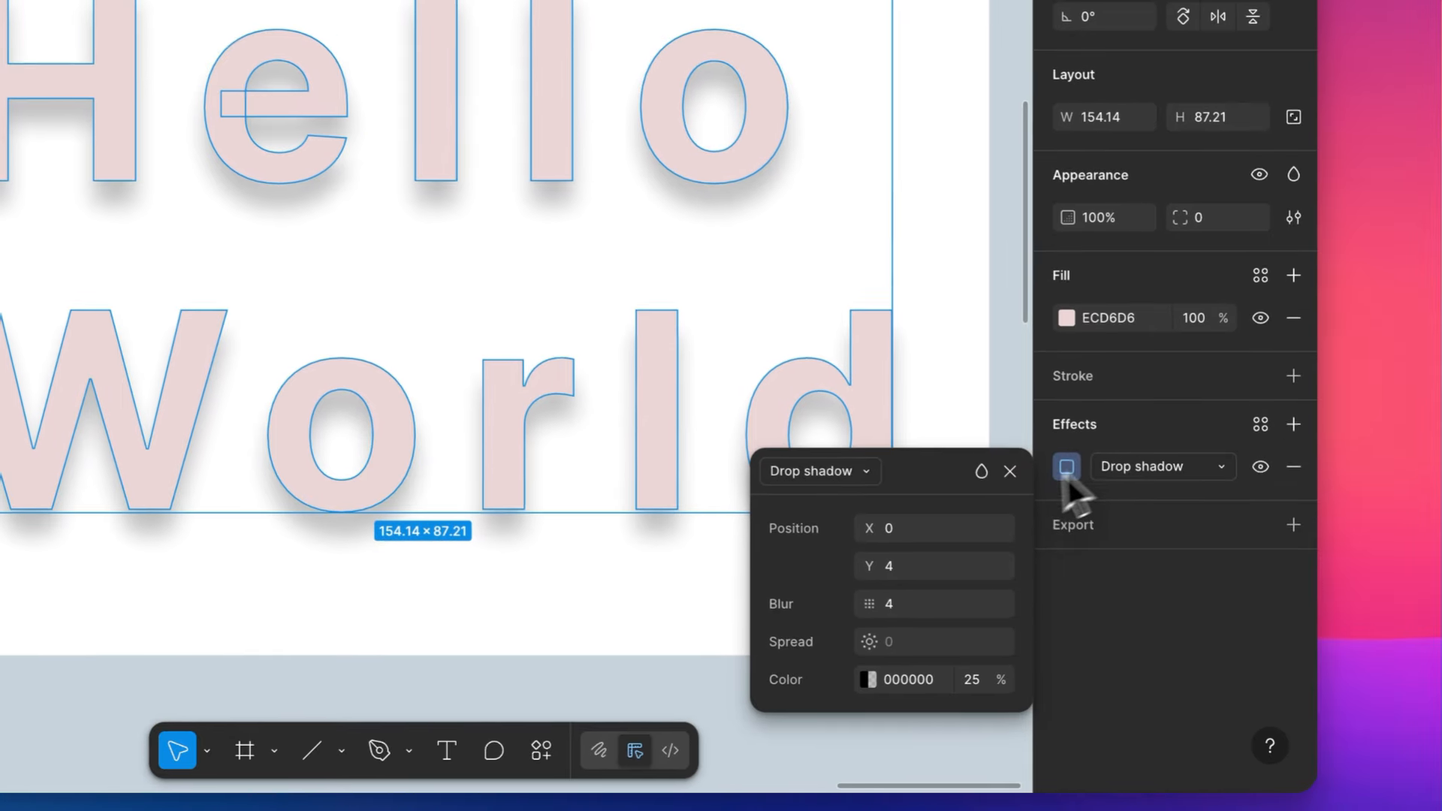
pyautogui.click(1048, 620)
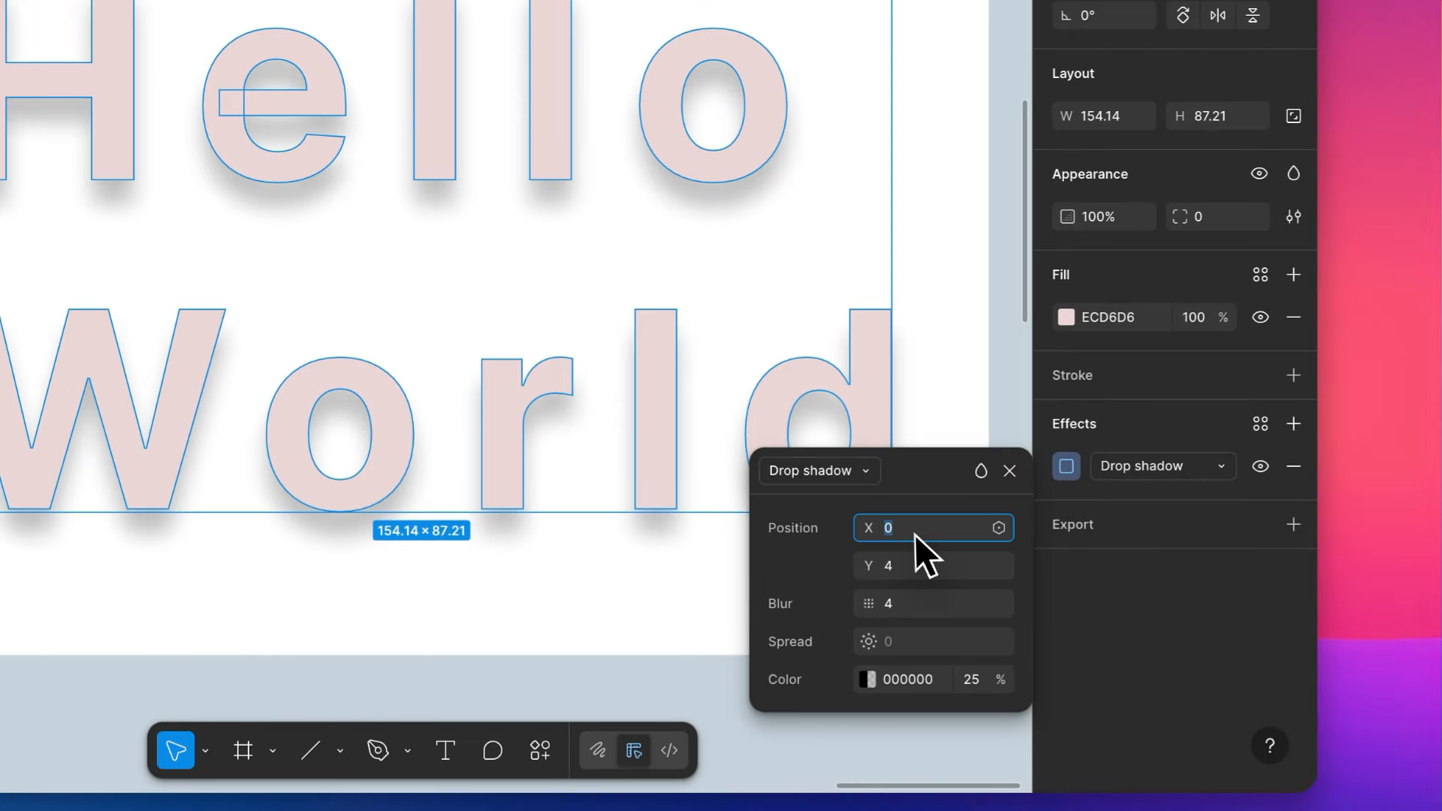
pyautogui.write('2')
pyautogui.press('Return')
pyautogui.write('1')
pyautogui.press('Return')
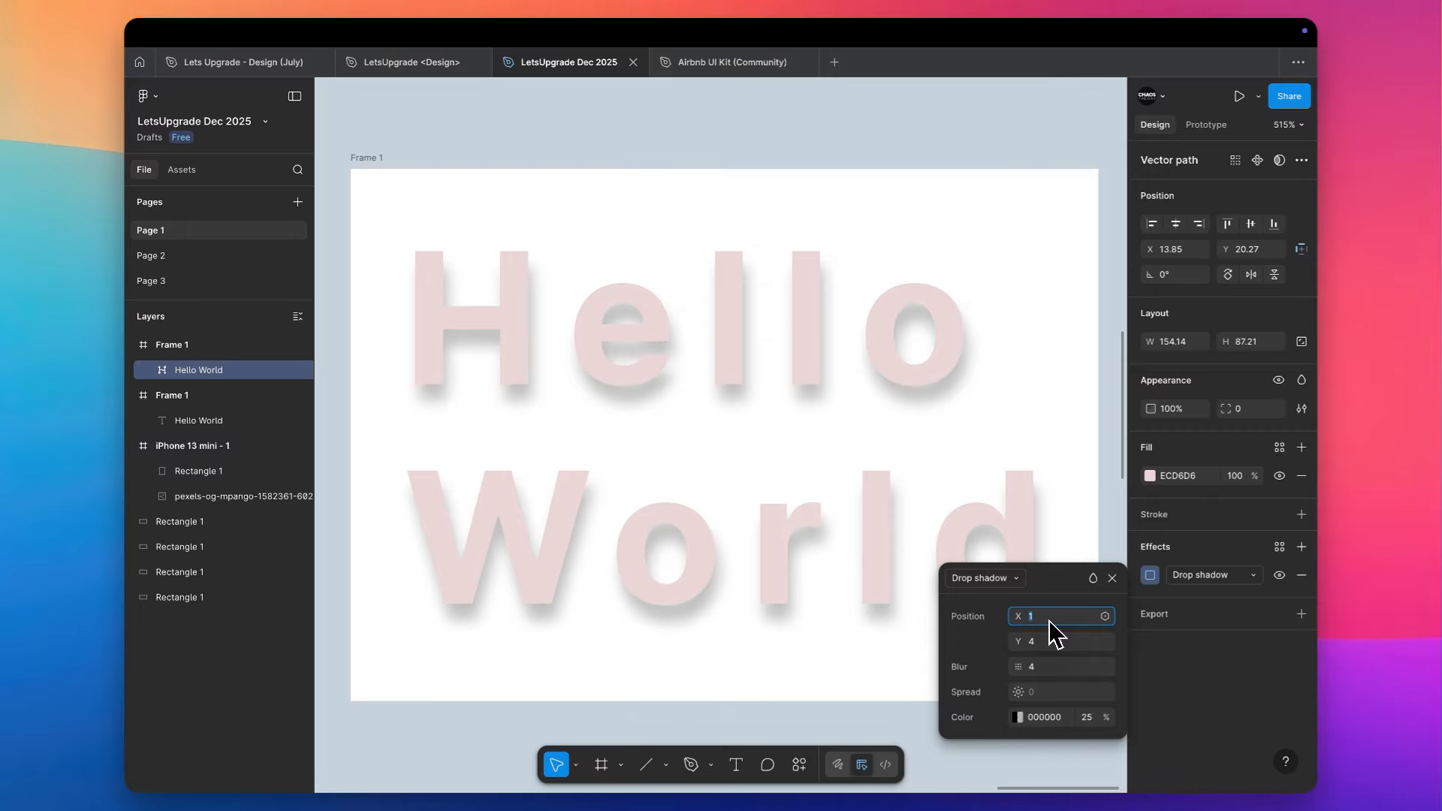
# - Set both the X and Y offsets of the drop shadow to 0
pyautogui.write('0')
pyautogui.press('Return')
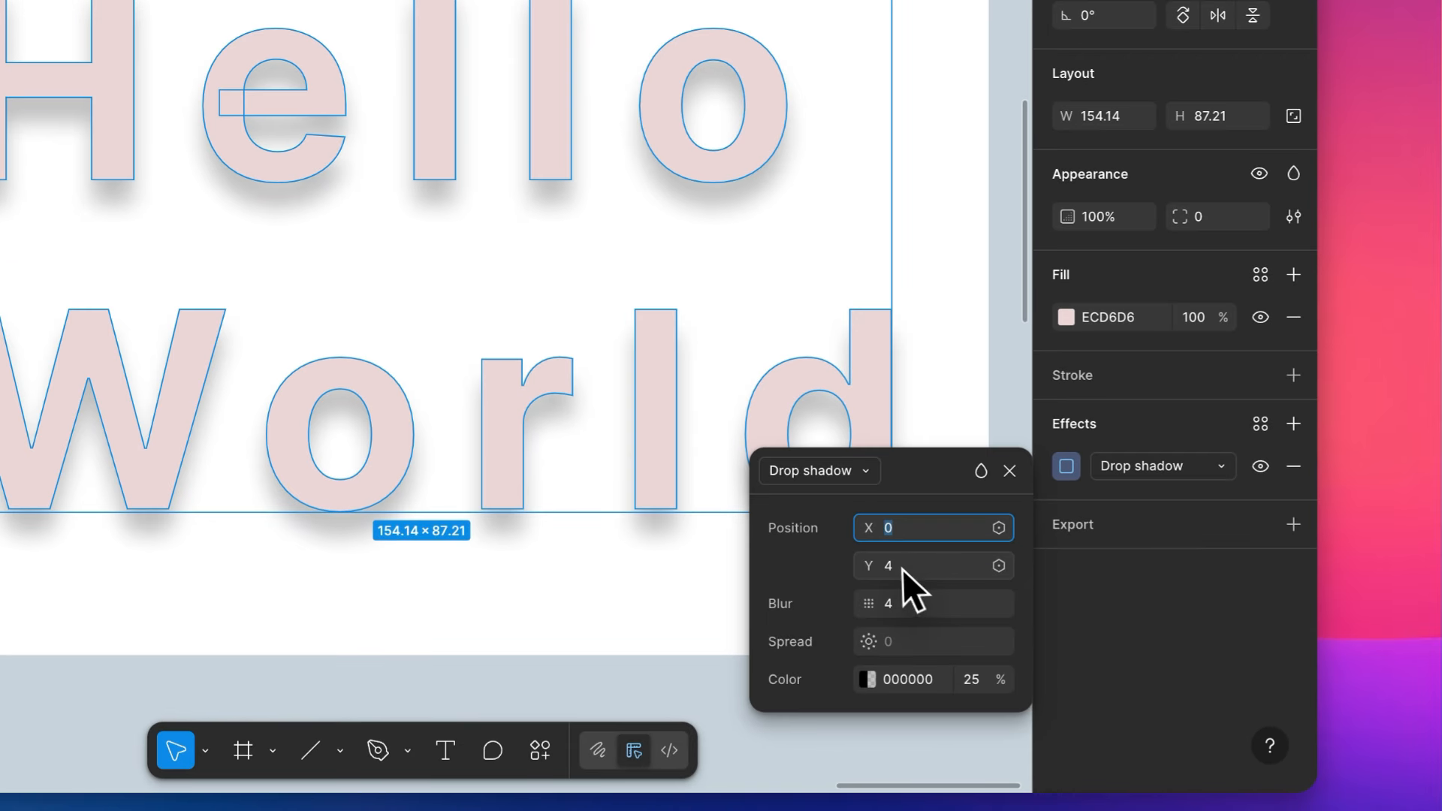
pyautogui.click(1034, 645)
pyautogui.write('0')
pyautogui.press('Return')
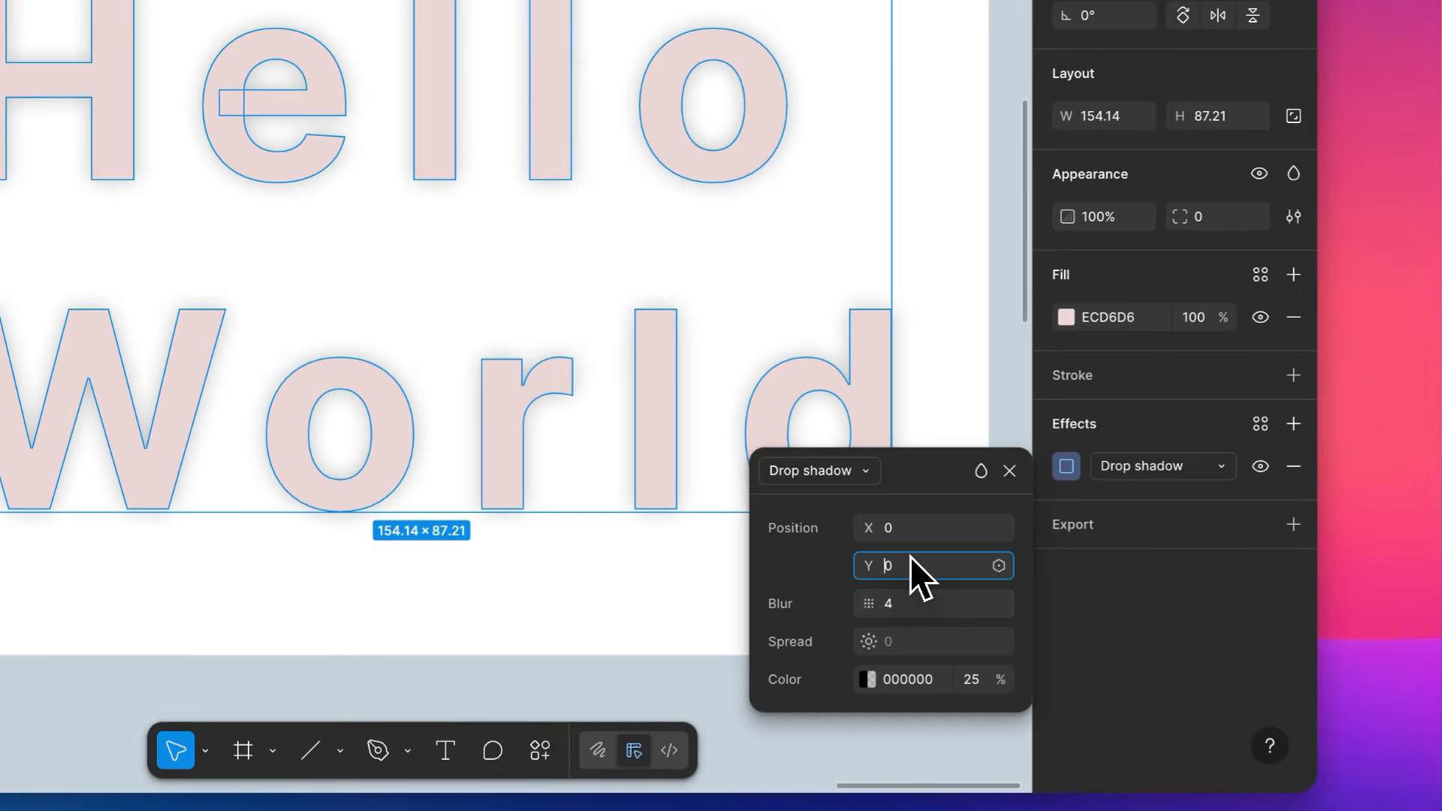
# - Set the drop shadow's Y offset to 6 and its X offset to 7
pyautogui.write('4')
pyautogui.press('Return')
pyautogui.press('Up')
pyautogui.press('Up')
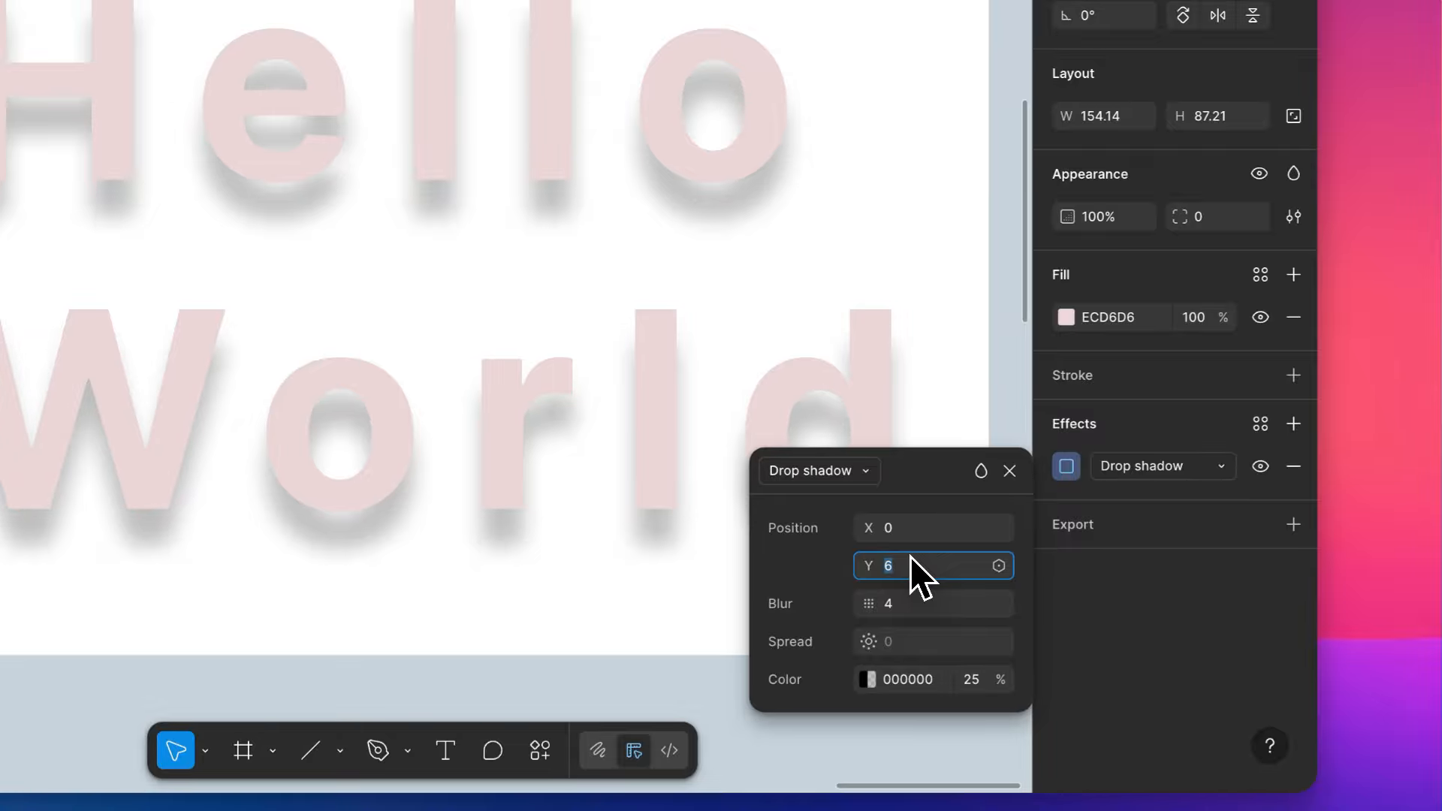
pyautogui.click(915, 531)
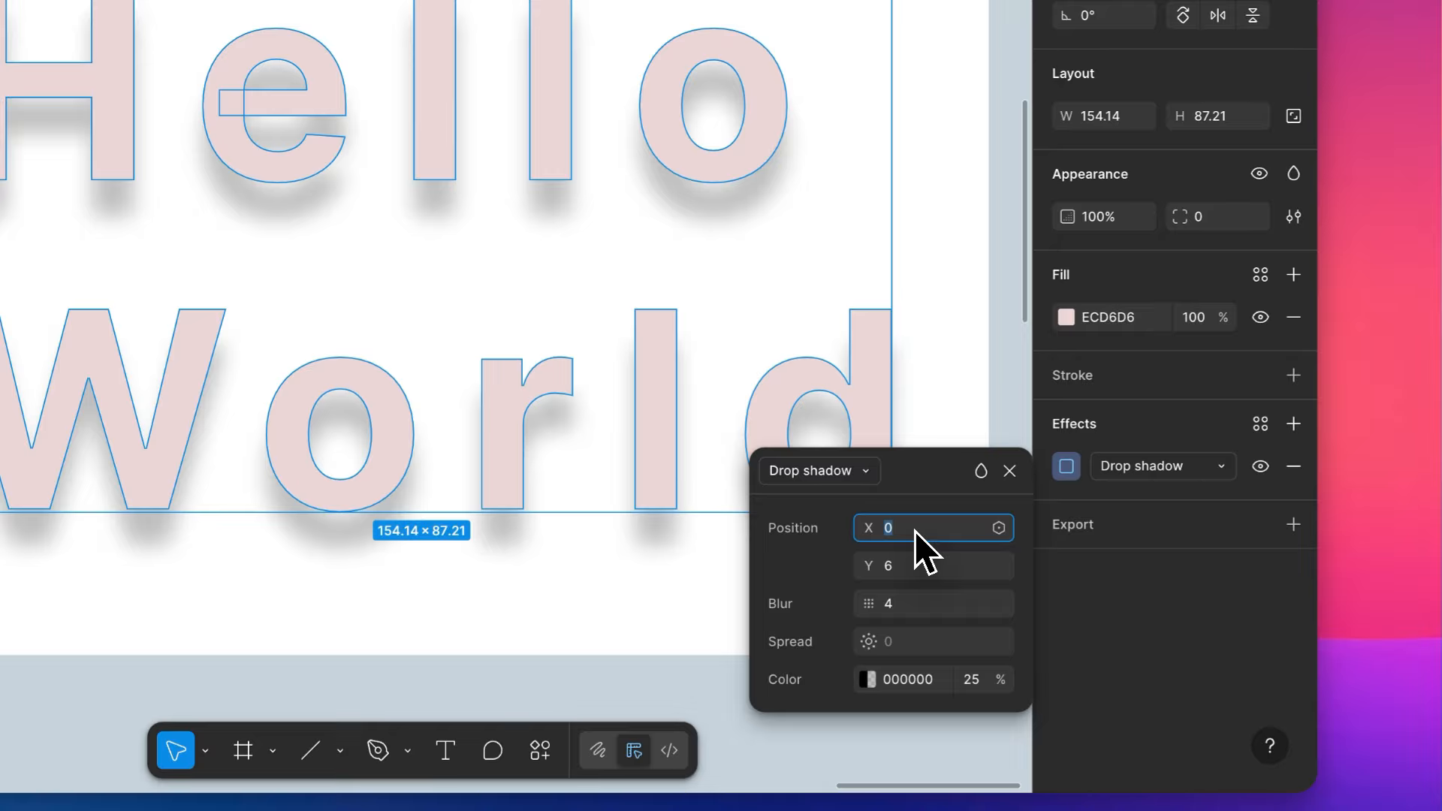
pyautogui.press('Up')
pyautogui.press('Up')
pyautogui.press('Up')
pyautogui.press('Up')
pyautogui.press('Up')
pyautogui.press('Up')
pyautogui.press('Up')
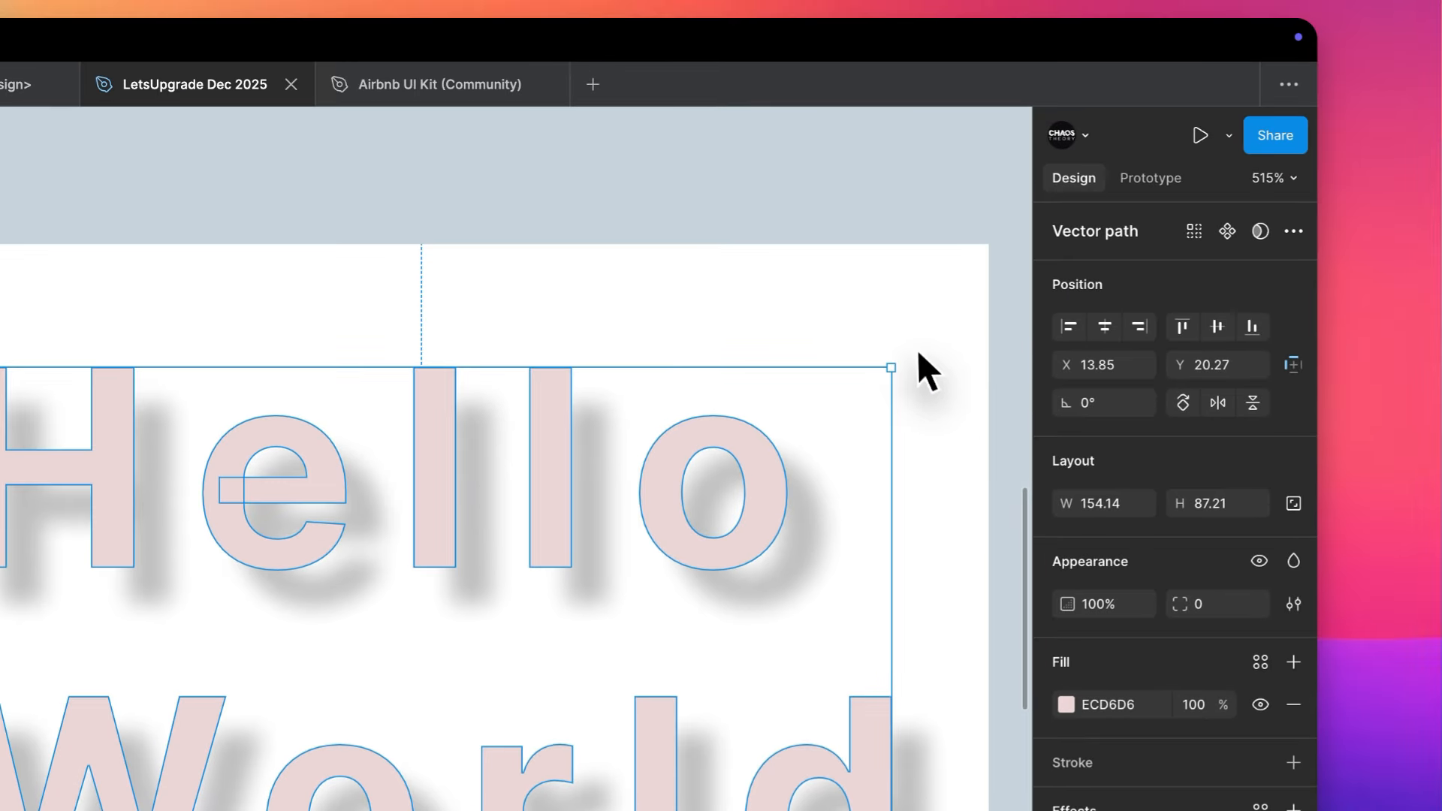
pyautogui.click(1048, 243)
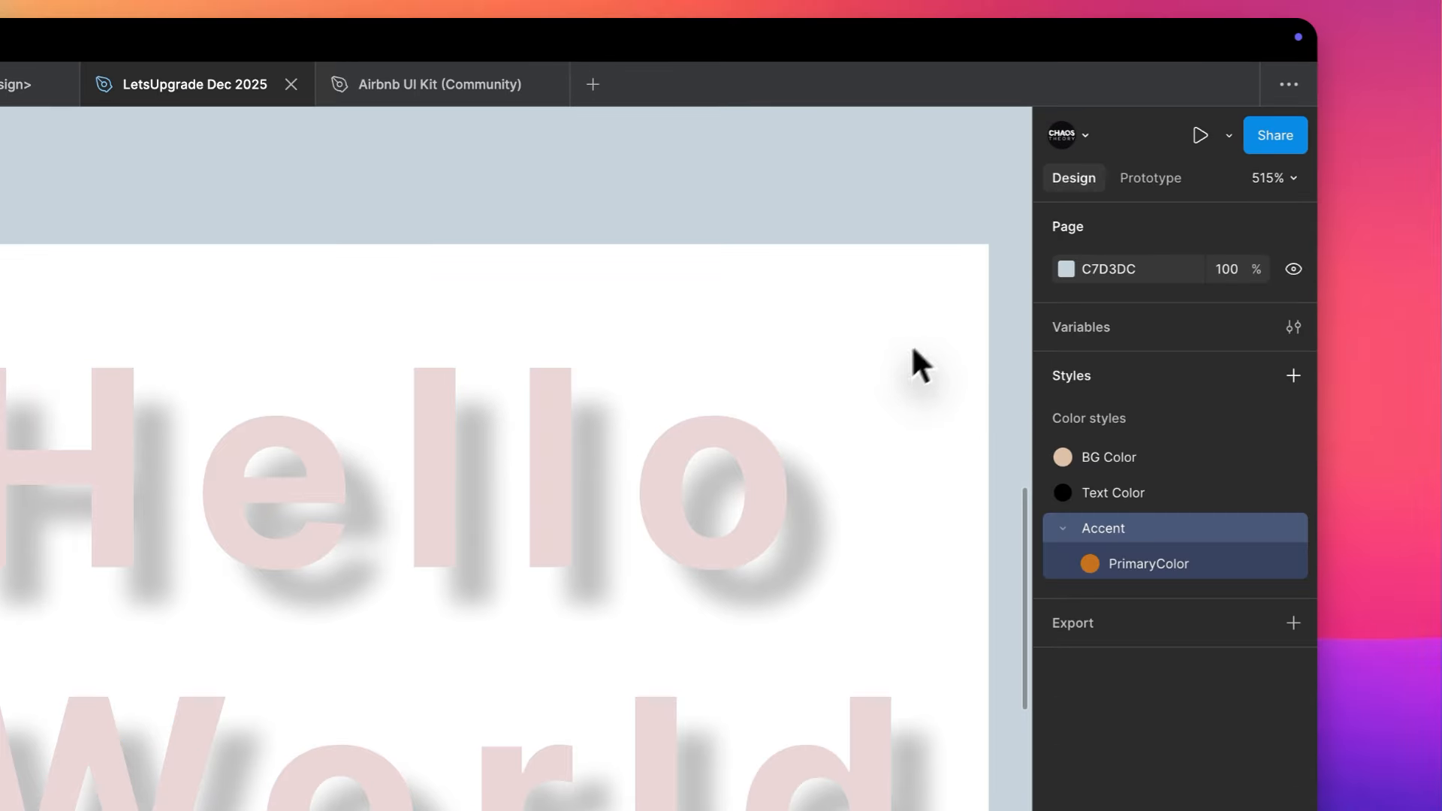
# - Fill the flattened Hello World path with the white FFFFFF sampled from its frame's background
pyautogui.click(720, 432)
pyautogui.press('i')
pyautogui.click(887, 272)
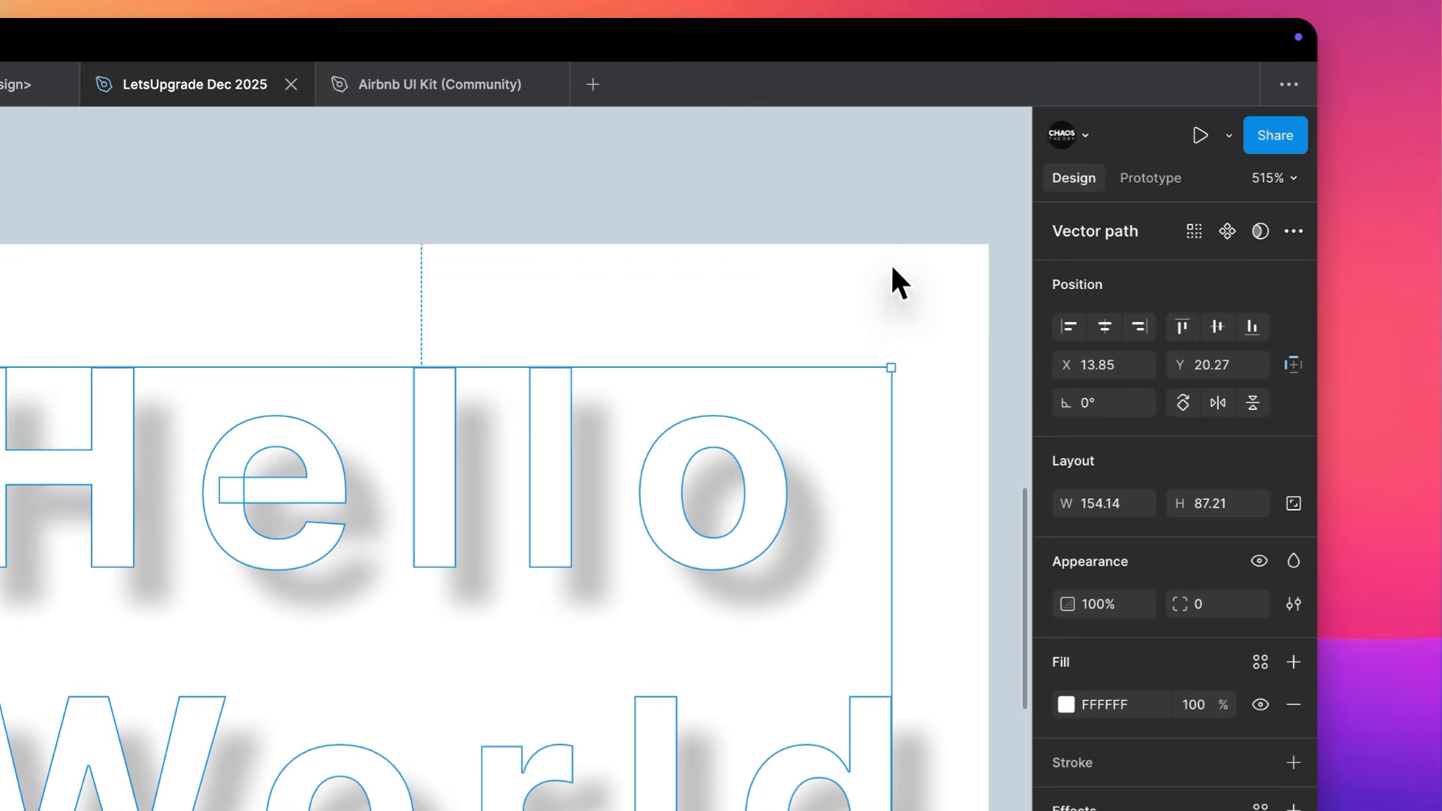
pyautogui.click(840, 163)
pyautogui.scroll(-2, 841, 164)
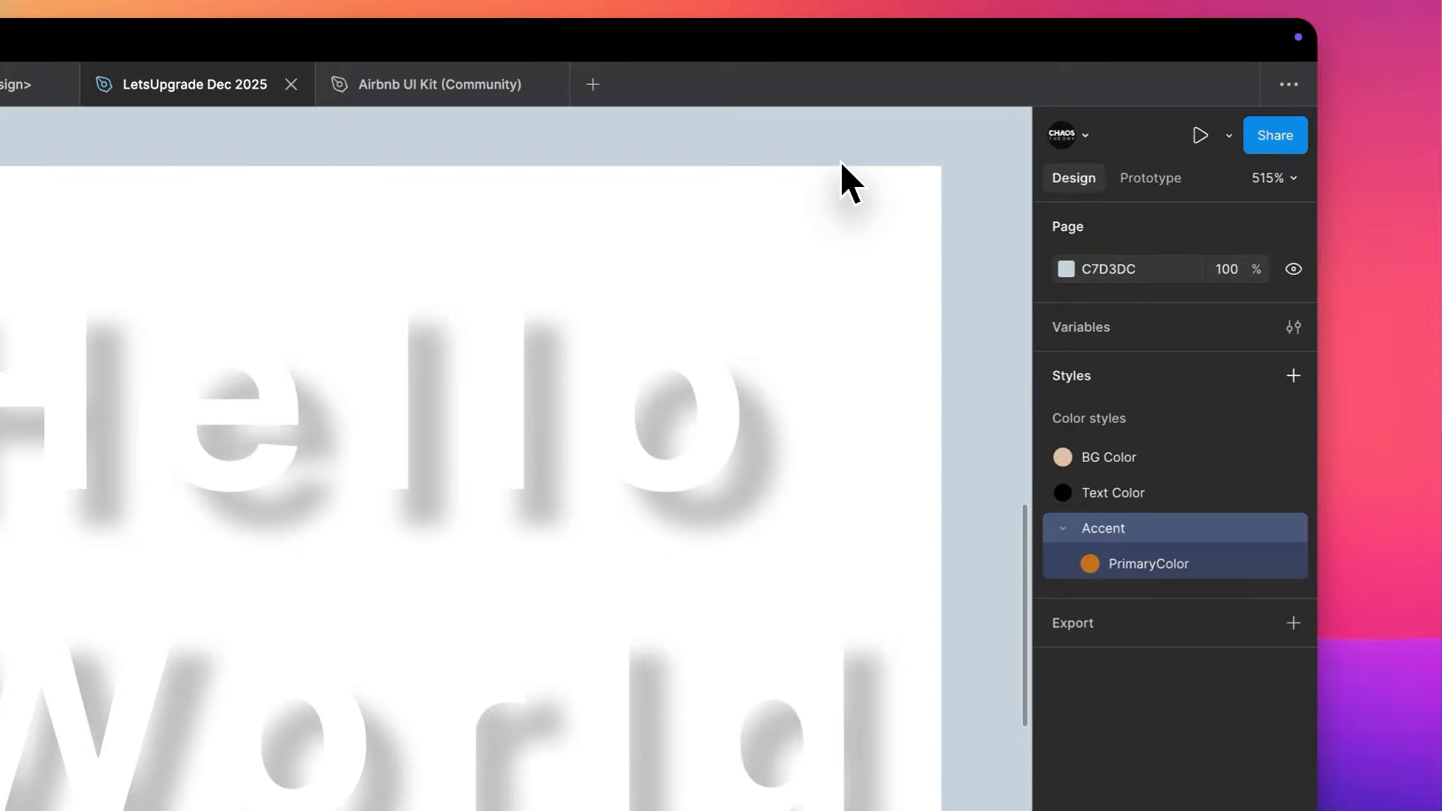
# - Set the drop shadow's X and Y offsets on the white lettering to 3 each
pyautogui.click(655, 445)
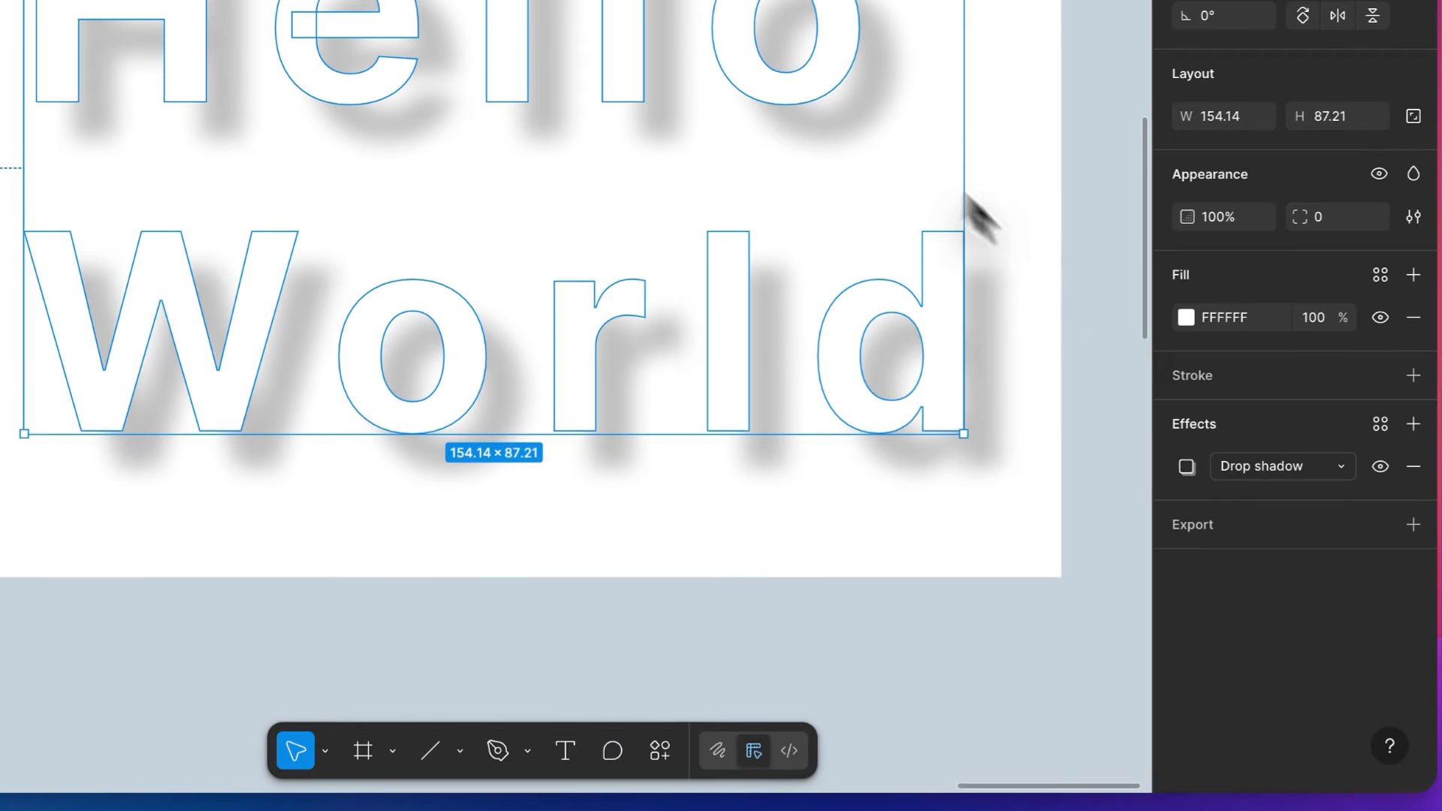
pyautogui.click(1186, 466)
pyautogui.click(1021, 530)
pyautogui.write('4')
pyautogui.press('Return')
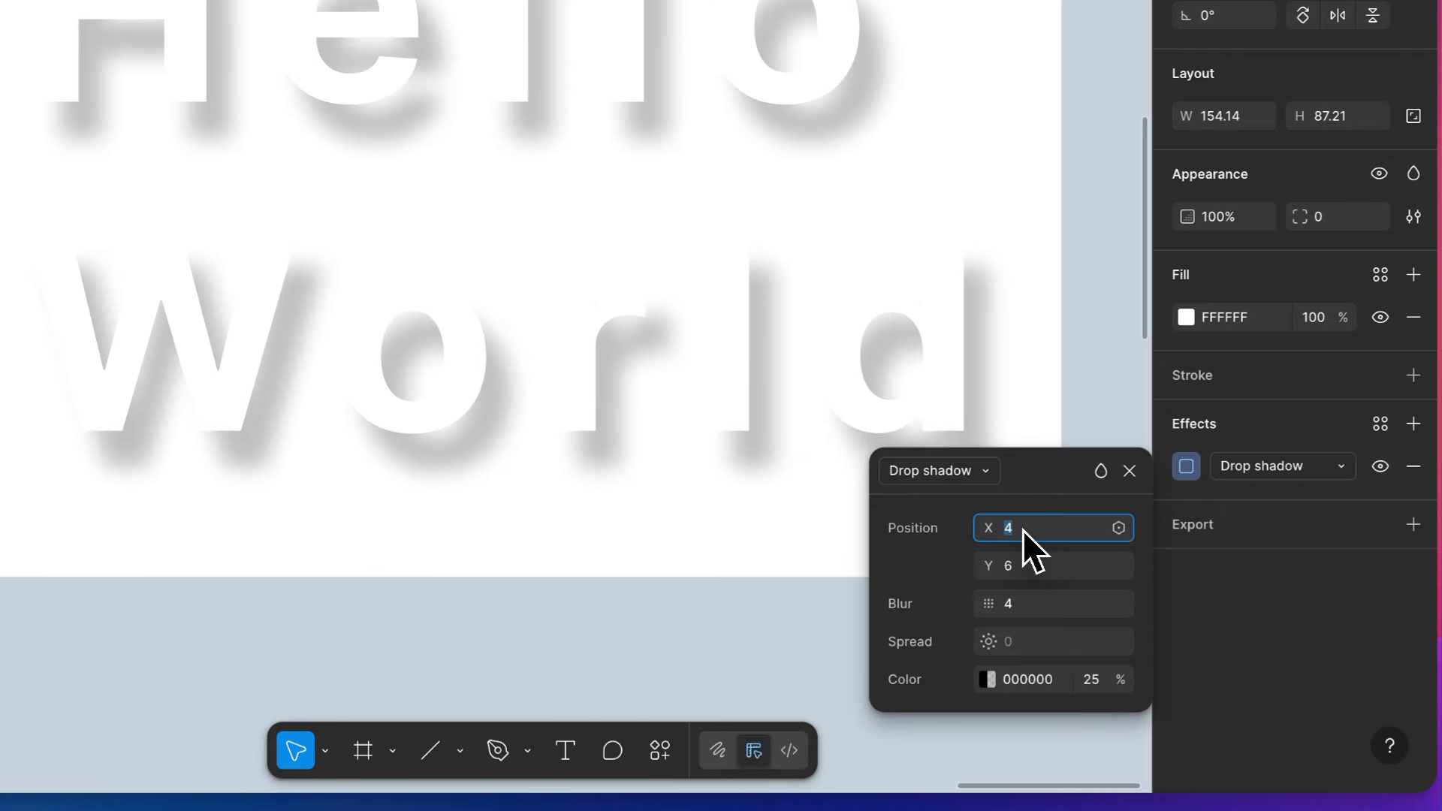
pyautogui.write('3')
pyautogui.press('Return')
pyautogui.click(1021, 566)
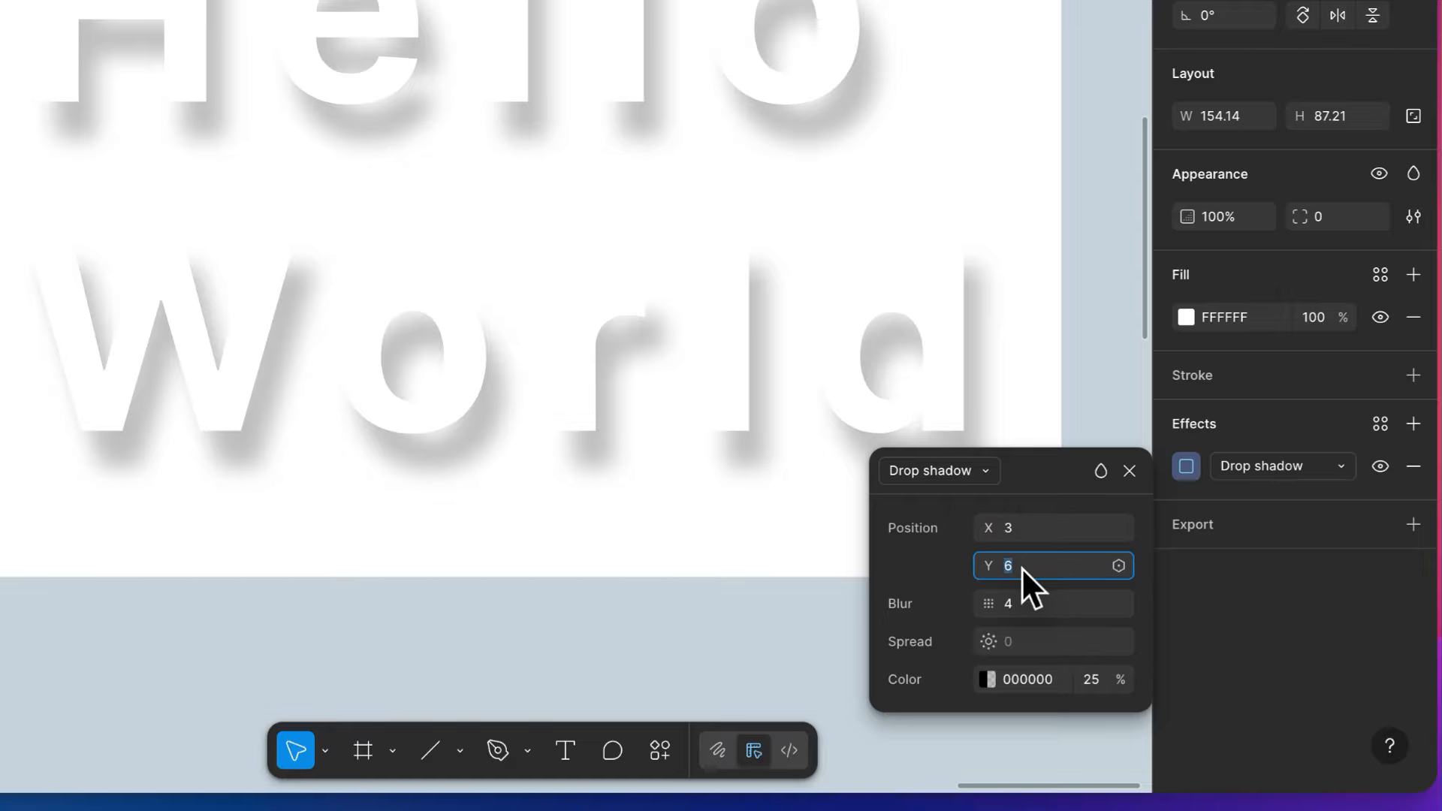
pyautogui.write('3')
pyautogui.press('Return')
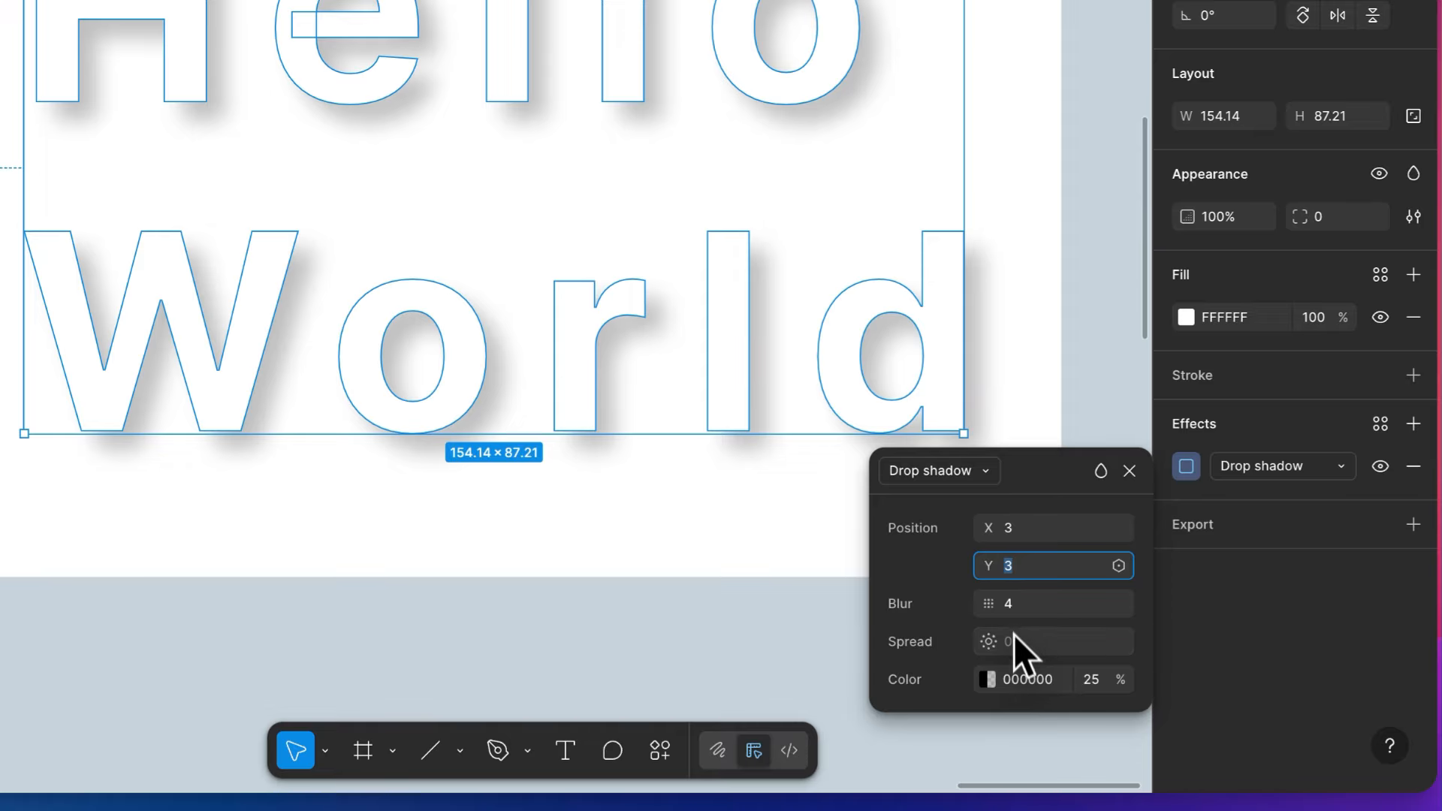
# - Set the drop shadow's blur to 6 and its black colour's opacity to 26%
pyautogui.click(1021, 605)
pyautogui.write('5')
pyautogui.press('Return')
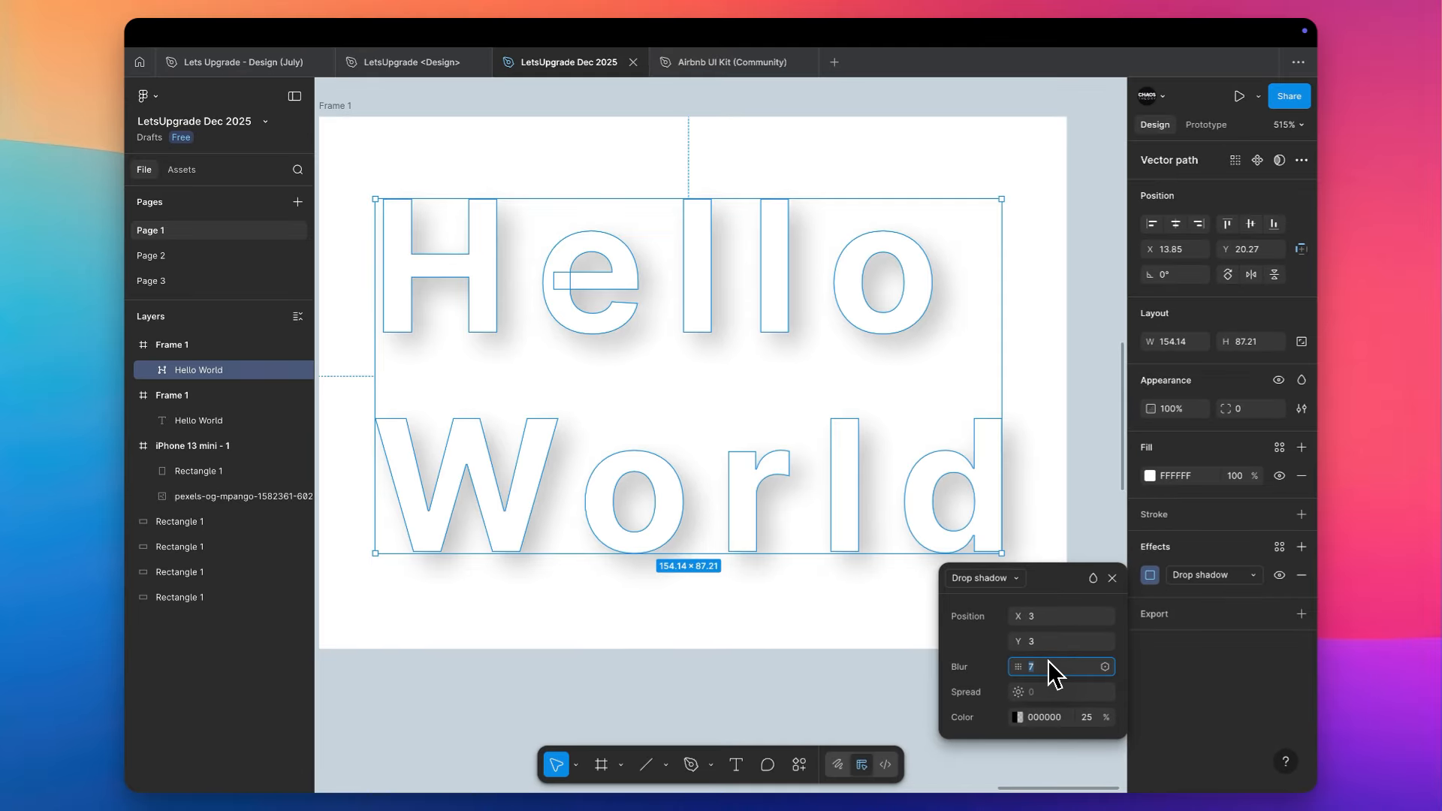
pyautogui.press('Down')
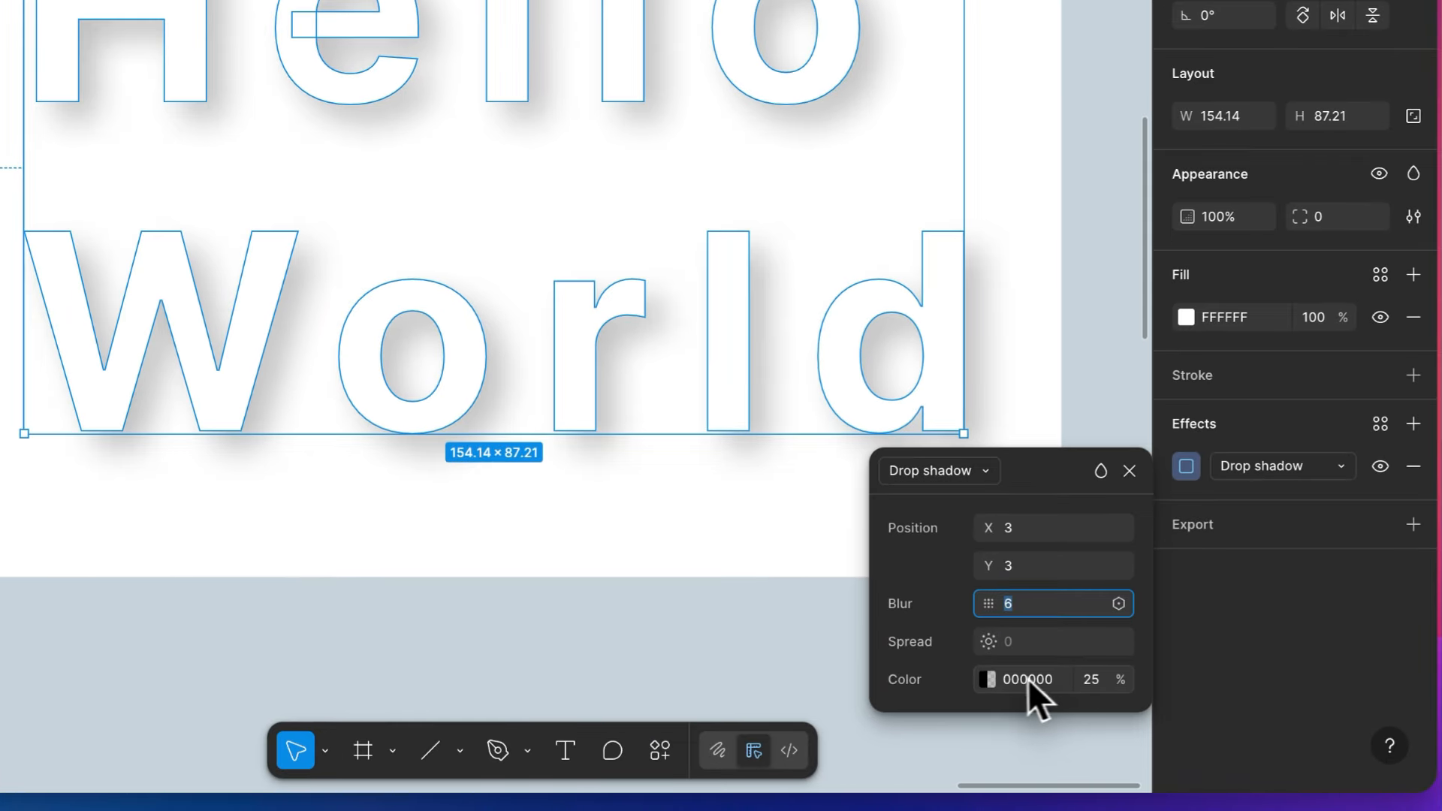
pyautogui.click(1018, 717)
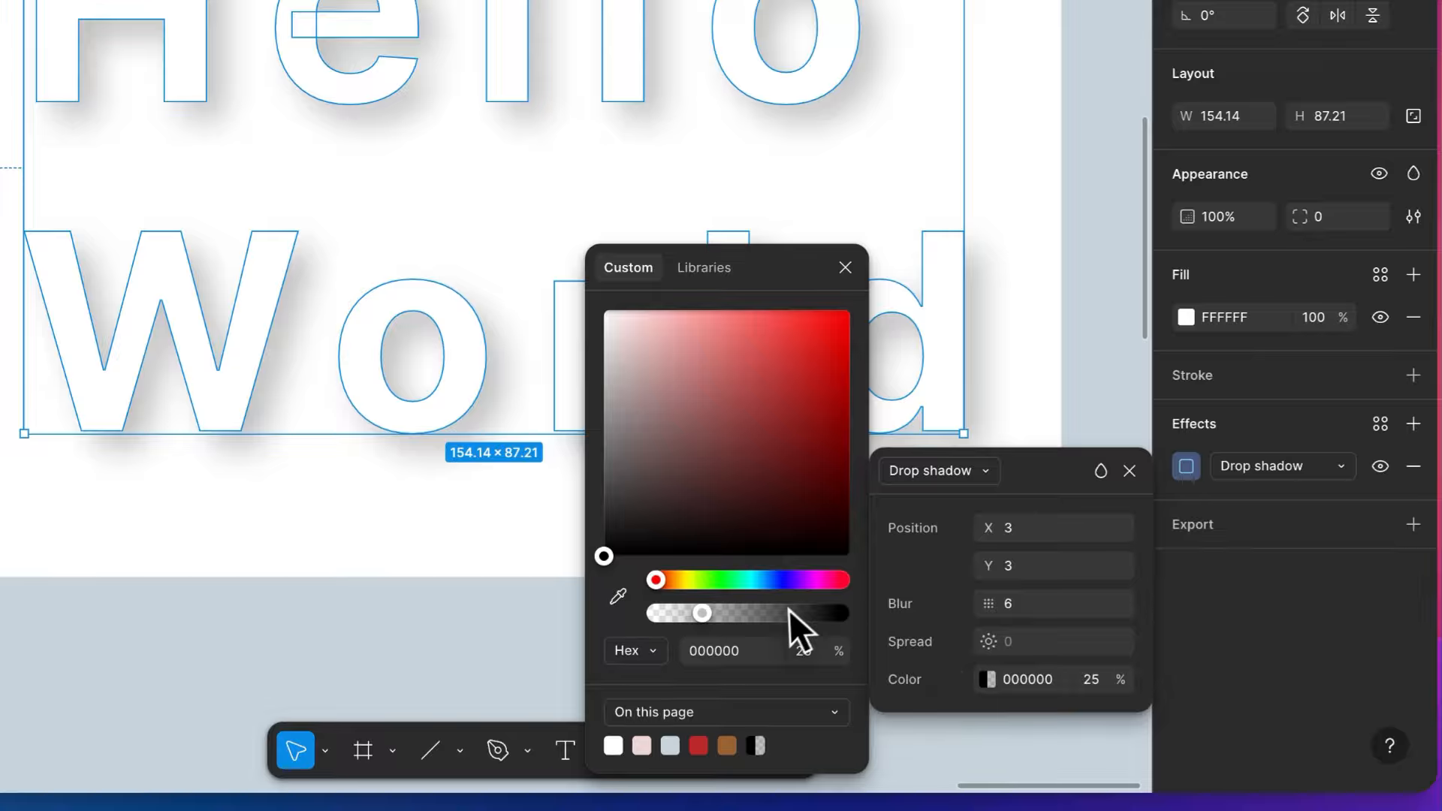
pyautogui.moveTo(790, 612); pyautogui.dragTo(704, 616)
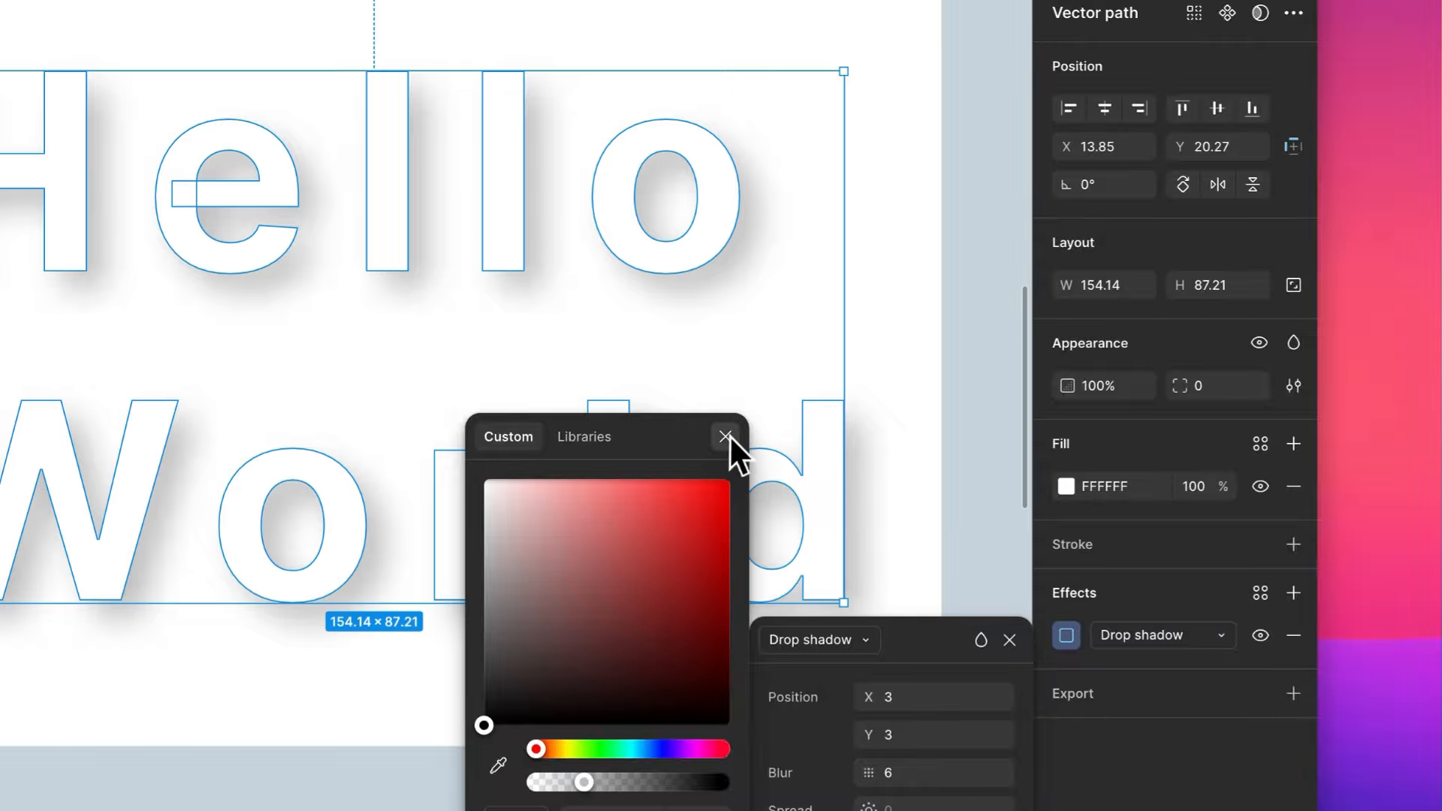
pyautogui.click(845, 267)
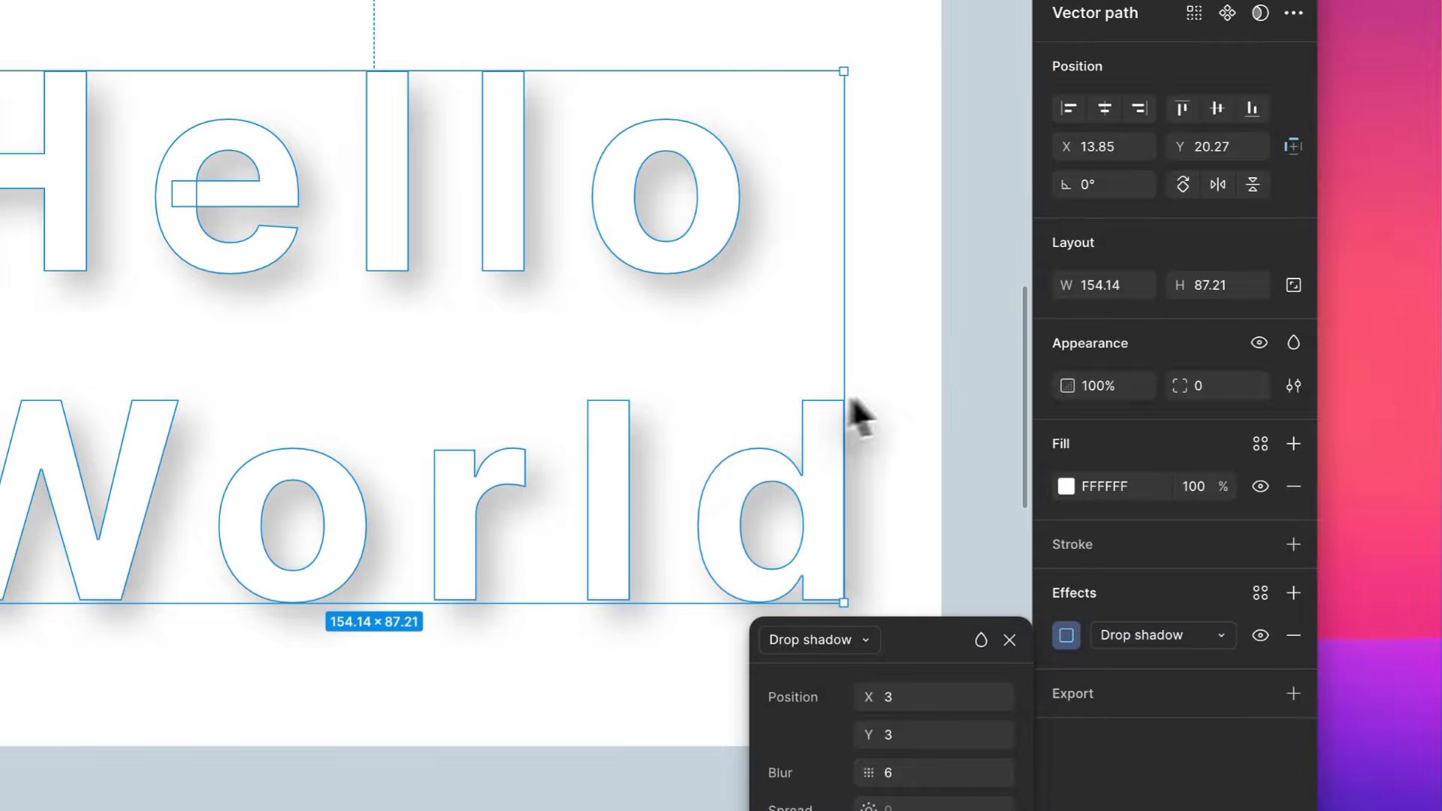
pyautogui.click(925, 557)
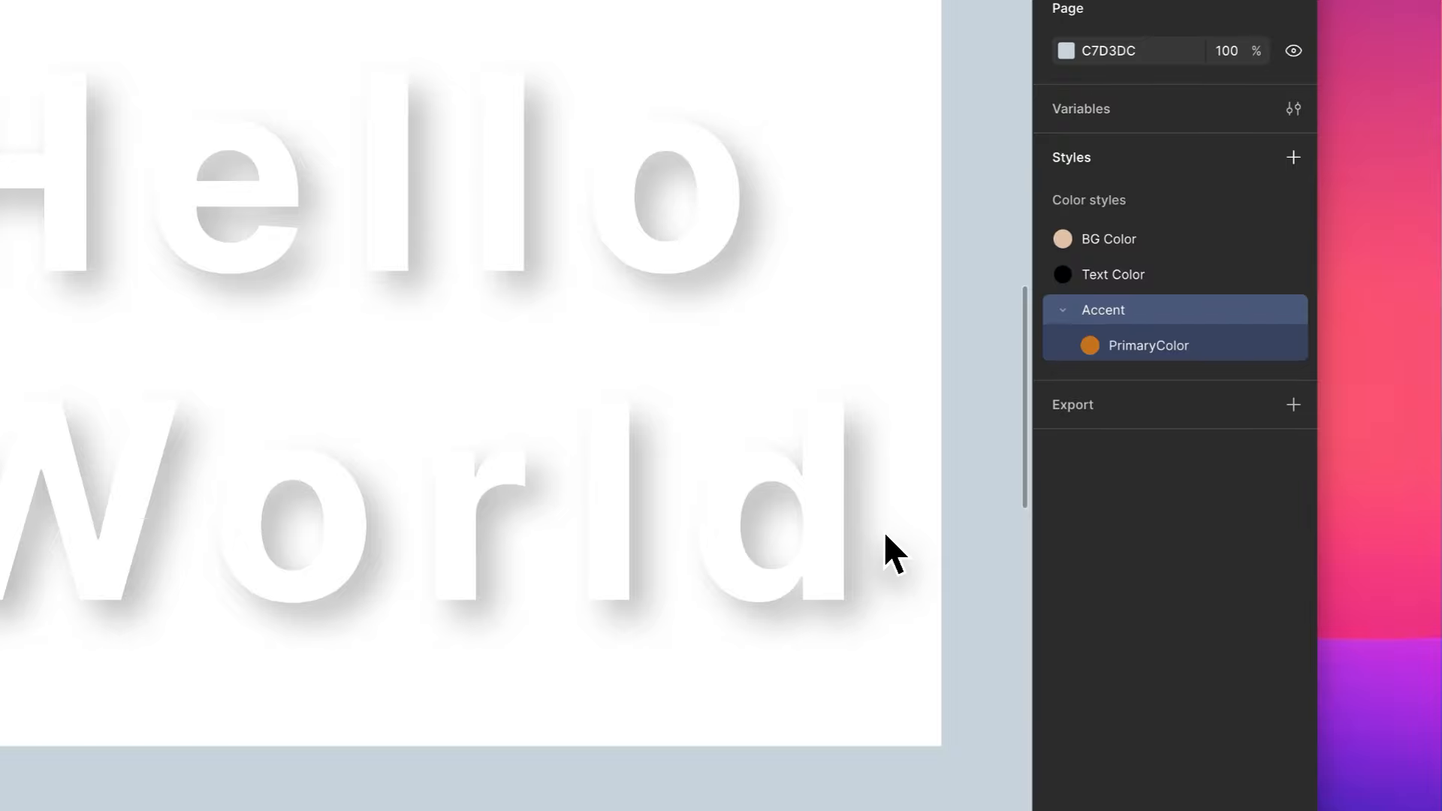
# - Preview Layer blur among the effect types for the Hello World path without applying it
pyautogui.click(779, 591)
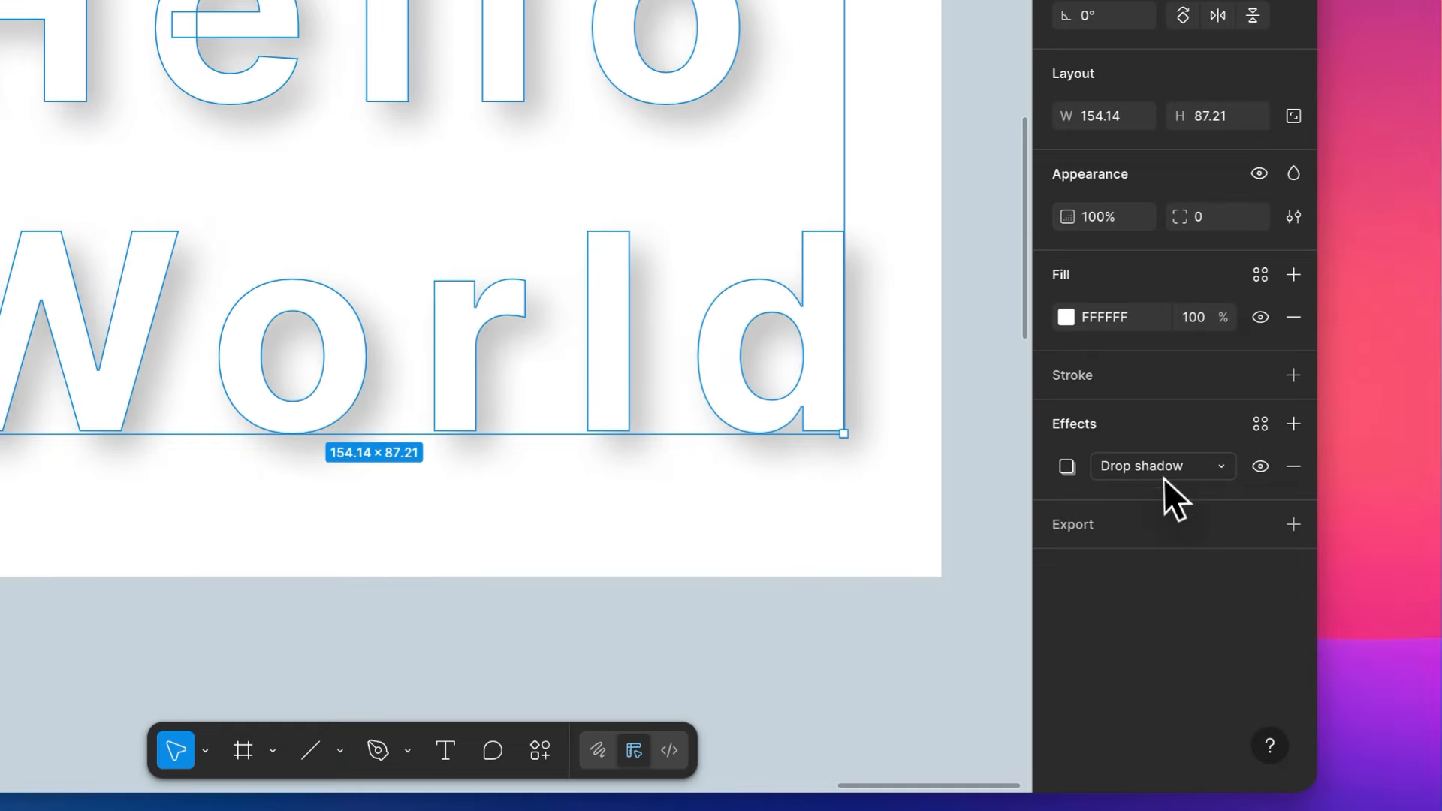
pyautogui.click(1164, 473)
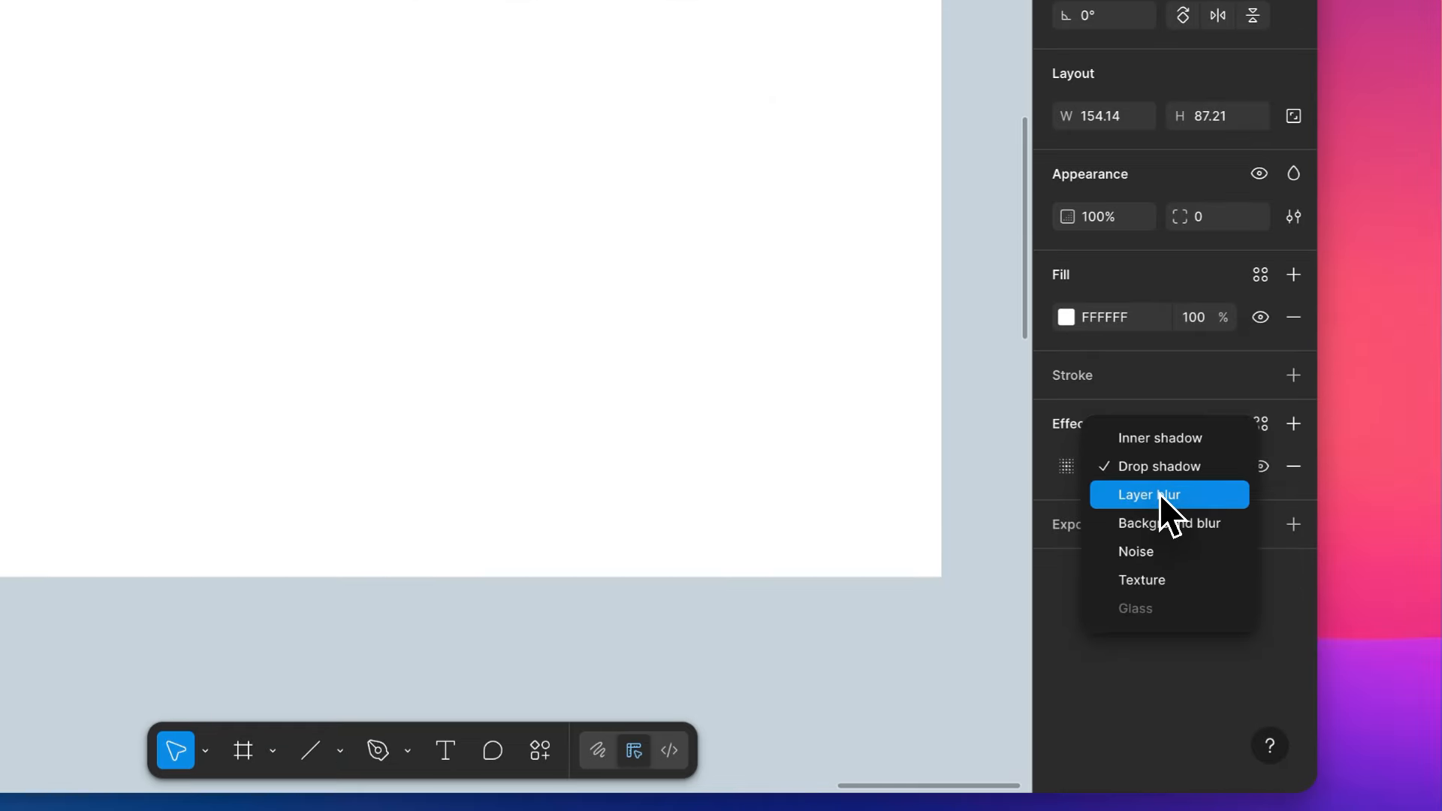
pyautogui.click(1018, 471)
# - Duplicate the orange rectangle and place the copy over the horse photo at the upper edge of the iPhone 13 mini frame
pyautogui.scroll(-5, 1016, 472)
pyautogui.hscroll(-4, 1016, 472)
pyautogui.hscroll(-15, 1016, 471)
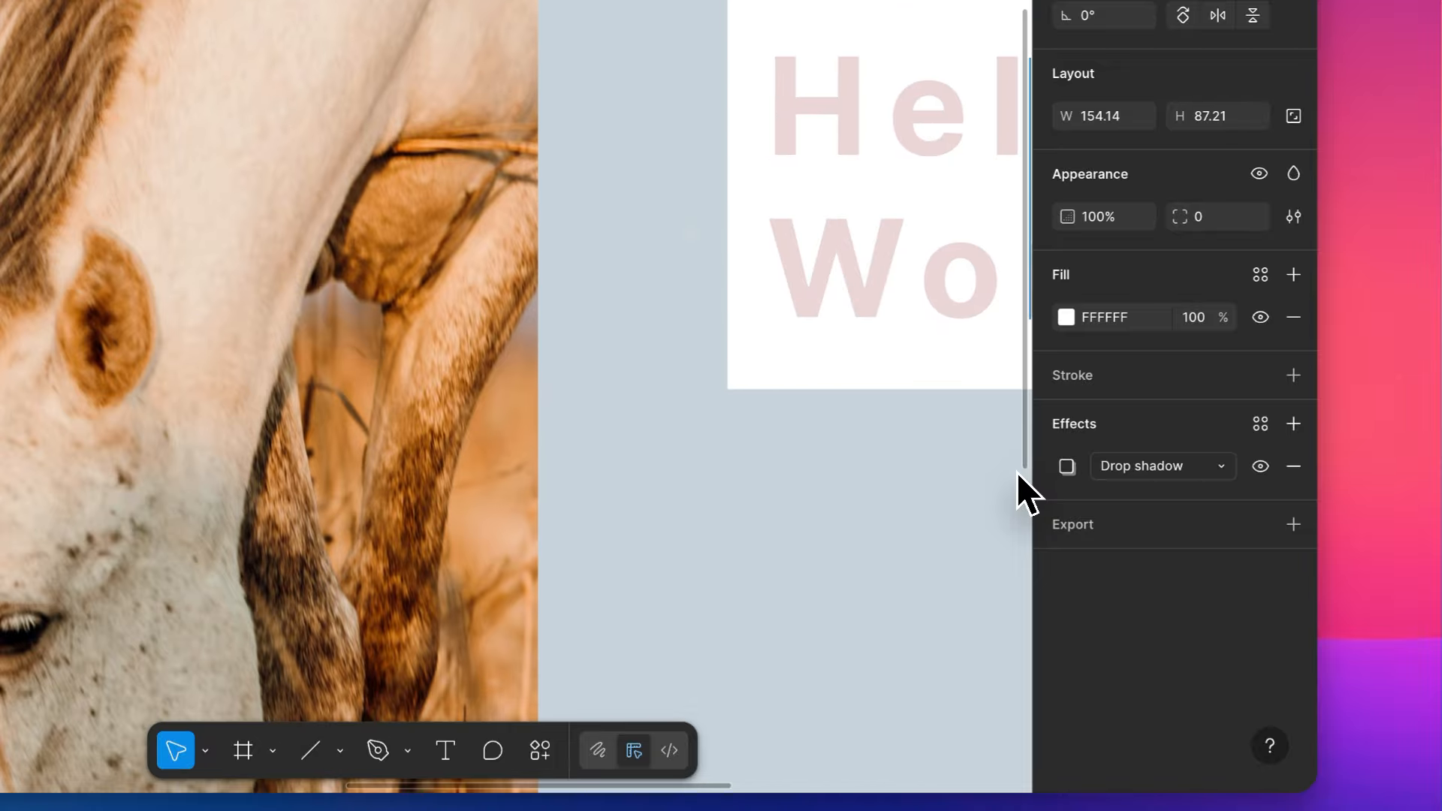
pyautogui.scroll(-5, 1016, 472)
pyautogui.hscroll(3, 956, 428)
pyautogui.scroll(-1, 955, 427)
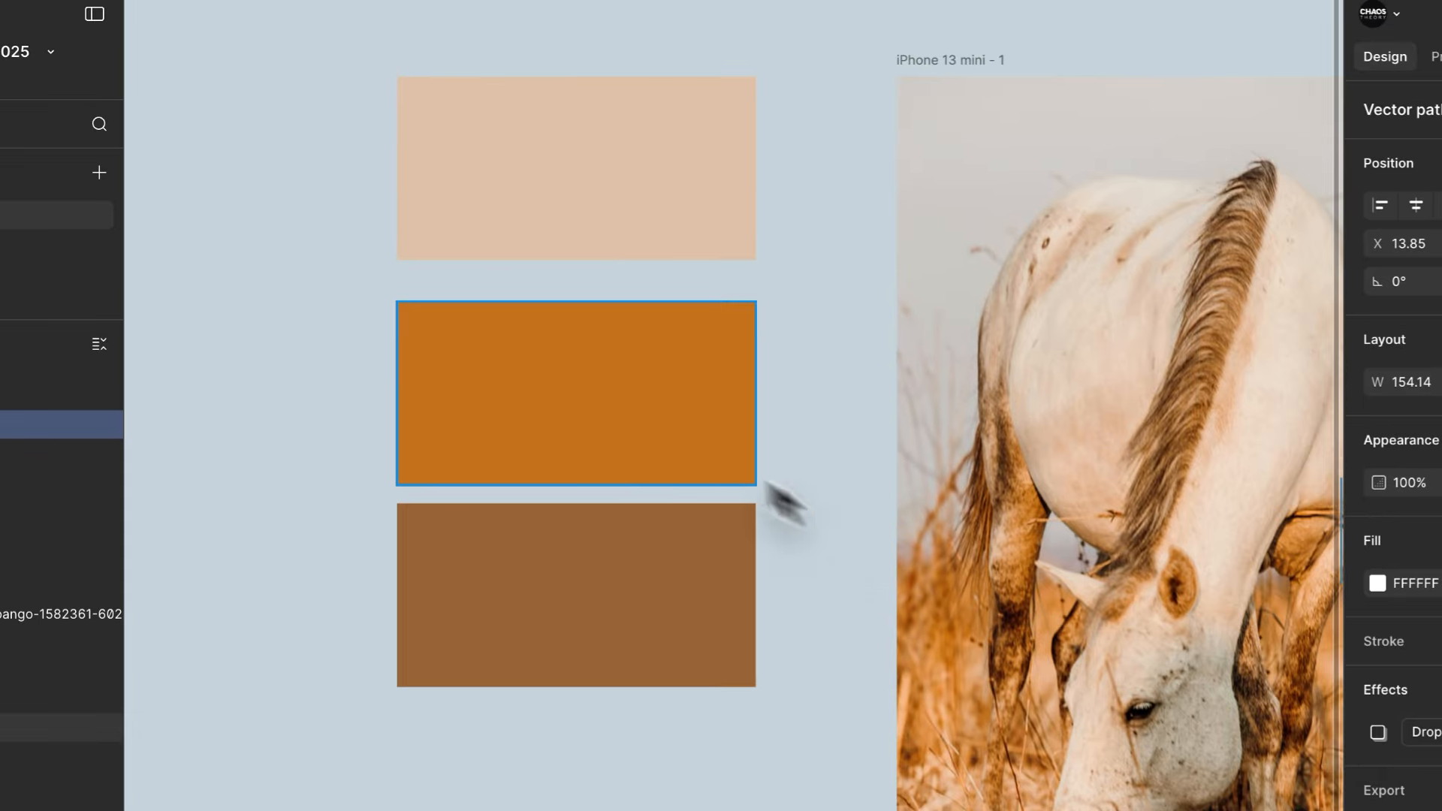
pyautogui.click(638, 405)
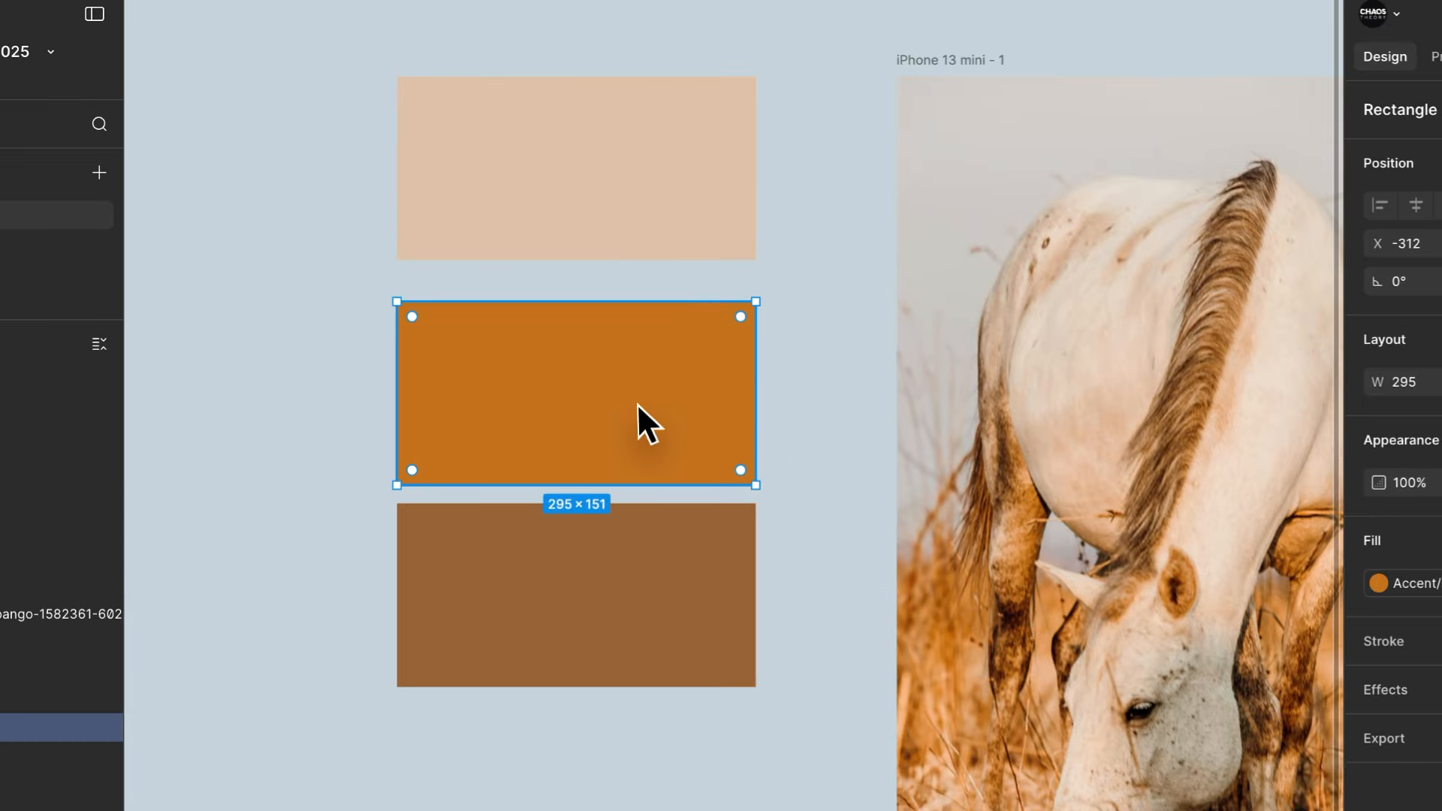
pyautogui.moveTo(635, 404); pyautogui.dragTo(1138, 489)
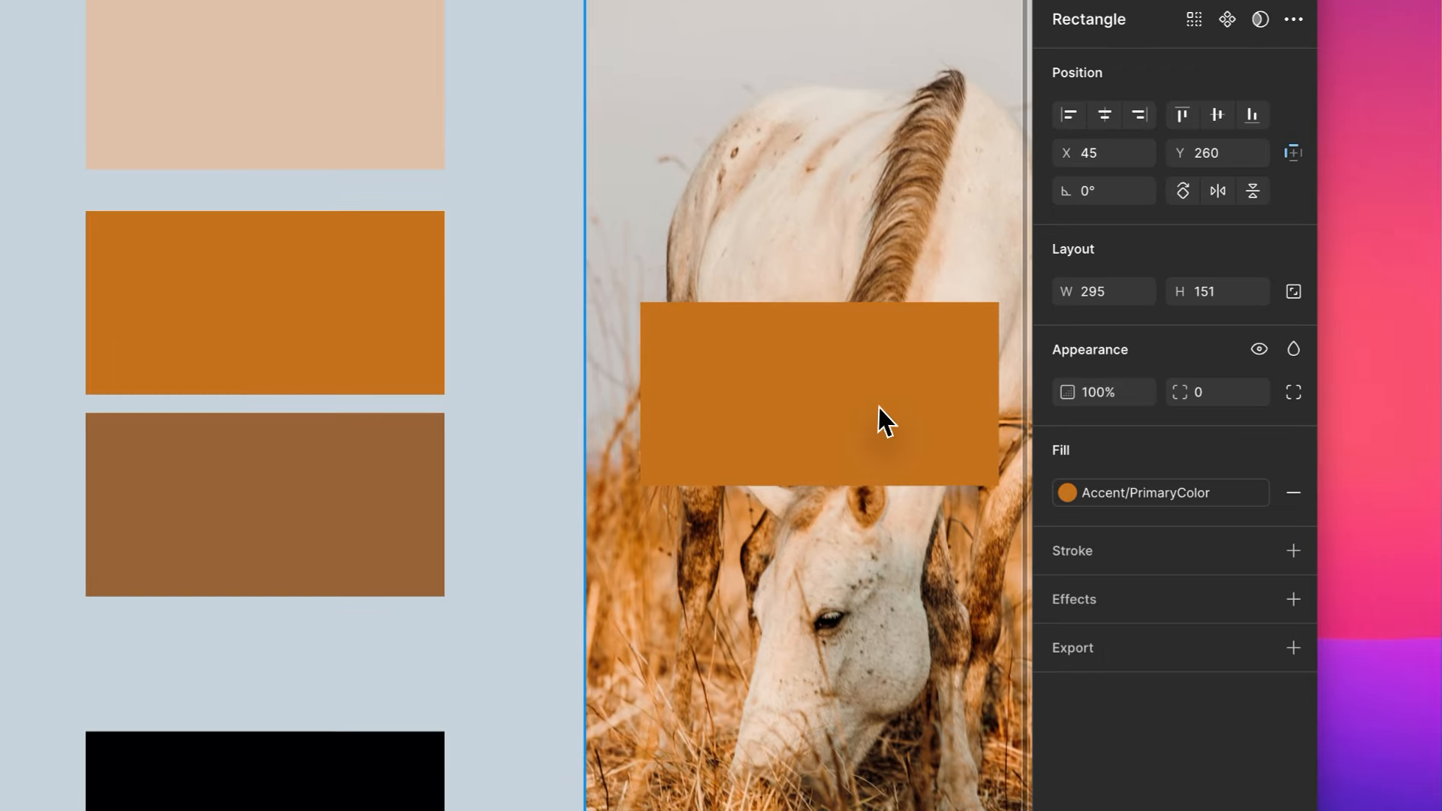
pyautogui.moveTo(826, 396); pyautogui.dragTo(850, 82)
pyautogui.hscroll(4, 759, 395)
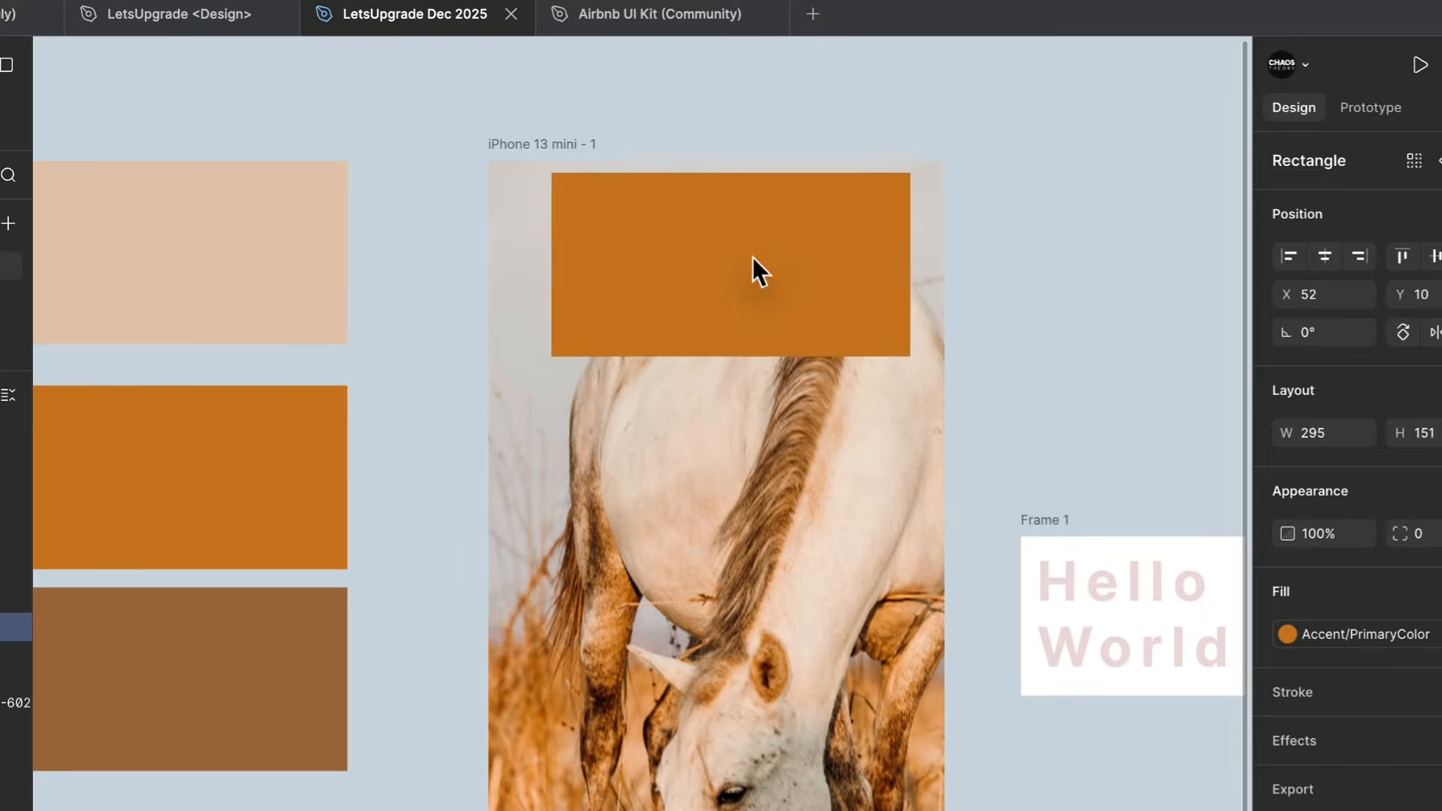
pyautogui.moveTo(752, 257); pyautogui.dragTo(772, 240)
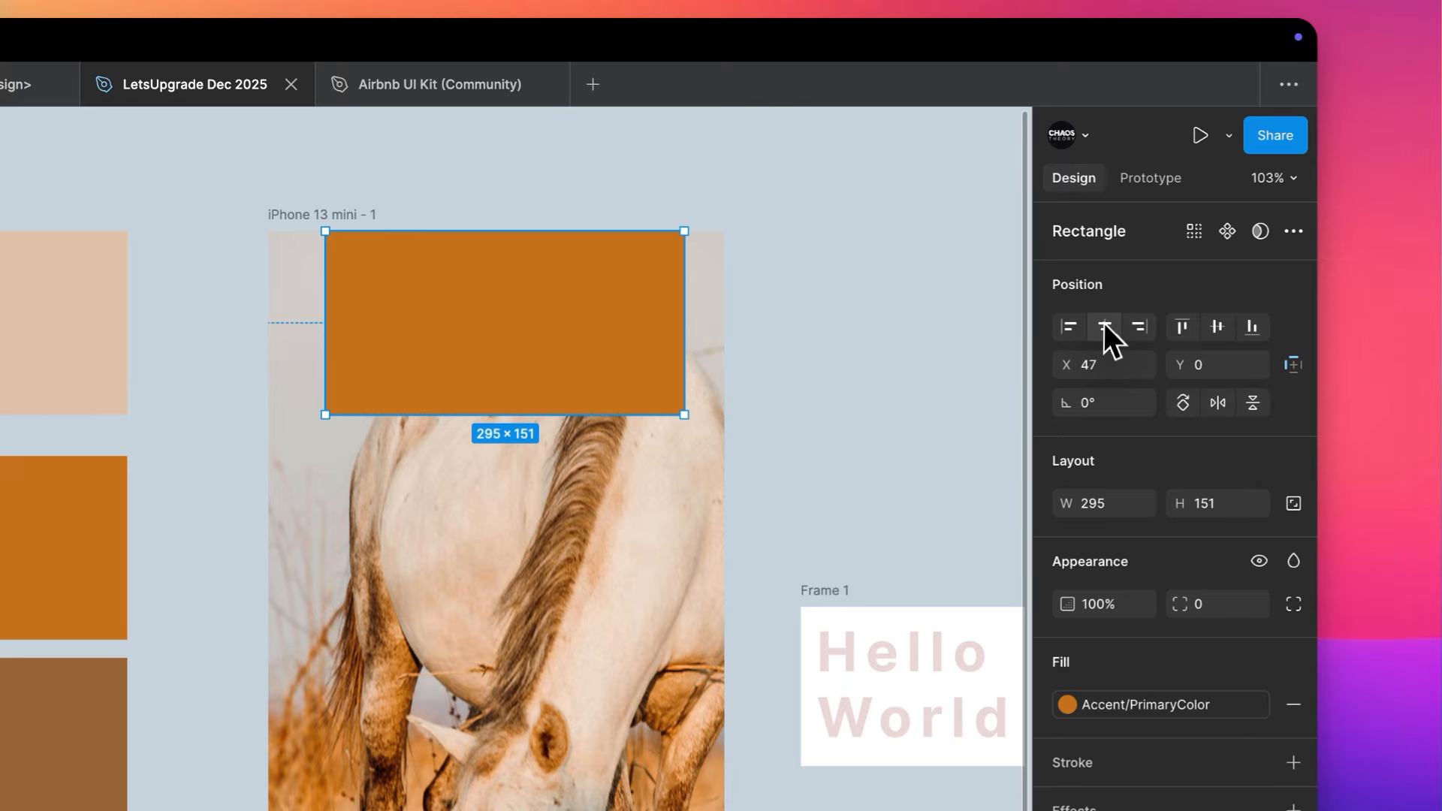
# - Resize the orange copy to 375 × 171 so it spans the iPhone frame's full width
pyautogui.moveTo(684, 322); pyautogui.dragTo(706, 298)
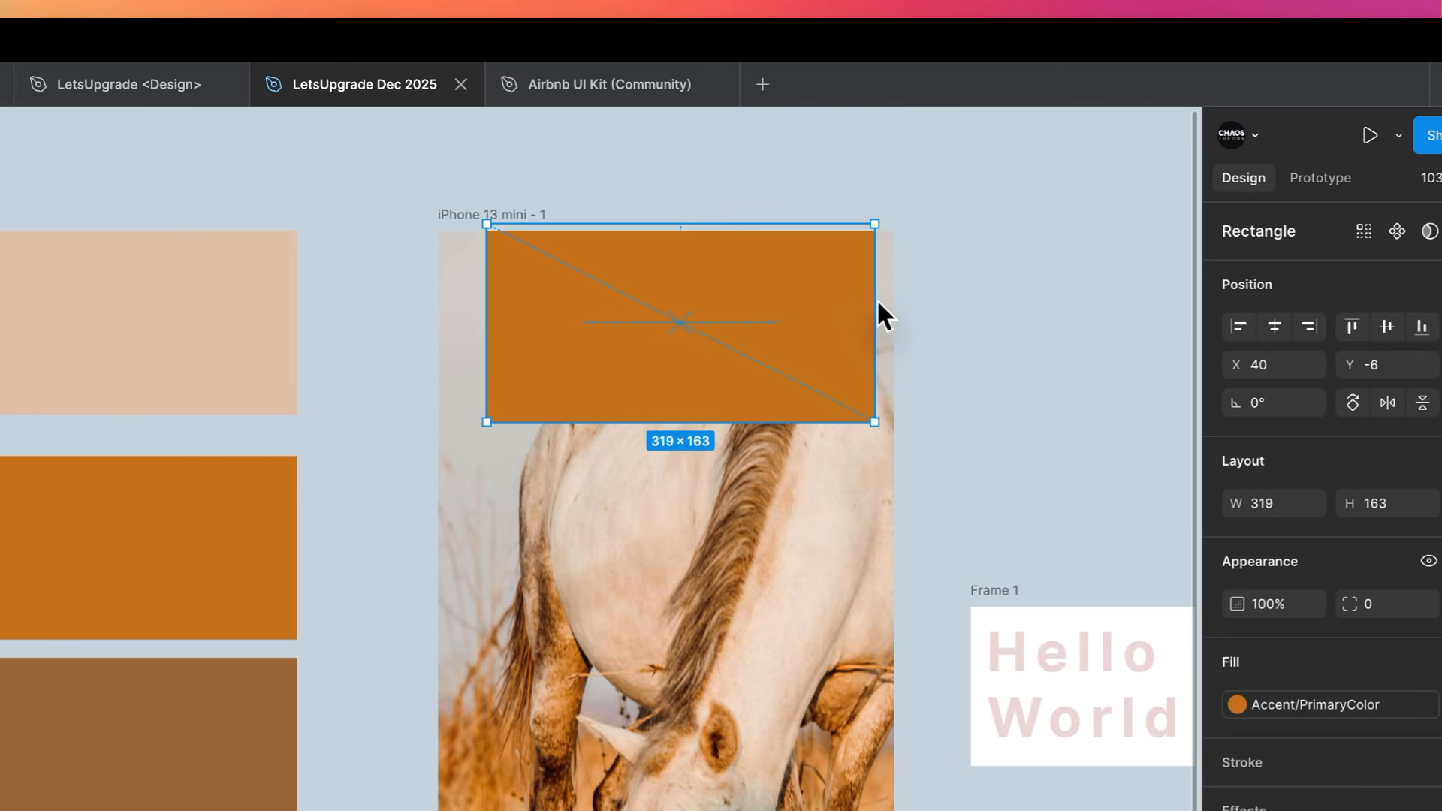
pyautogui.moveTo(876, 299); pyautogui.dragTo(898, 299)
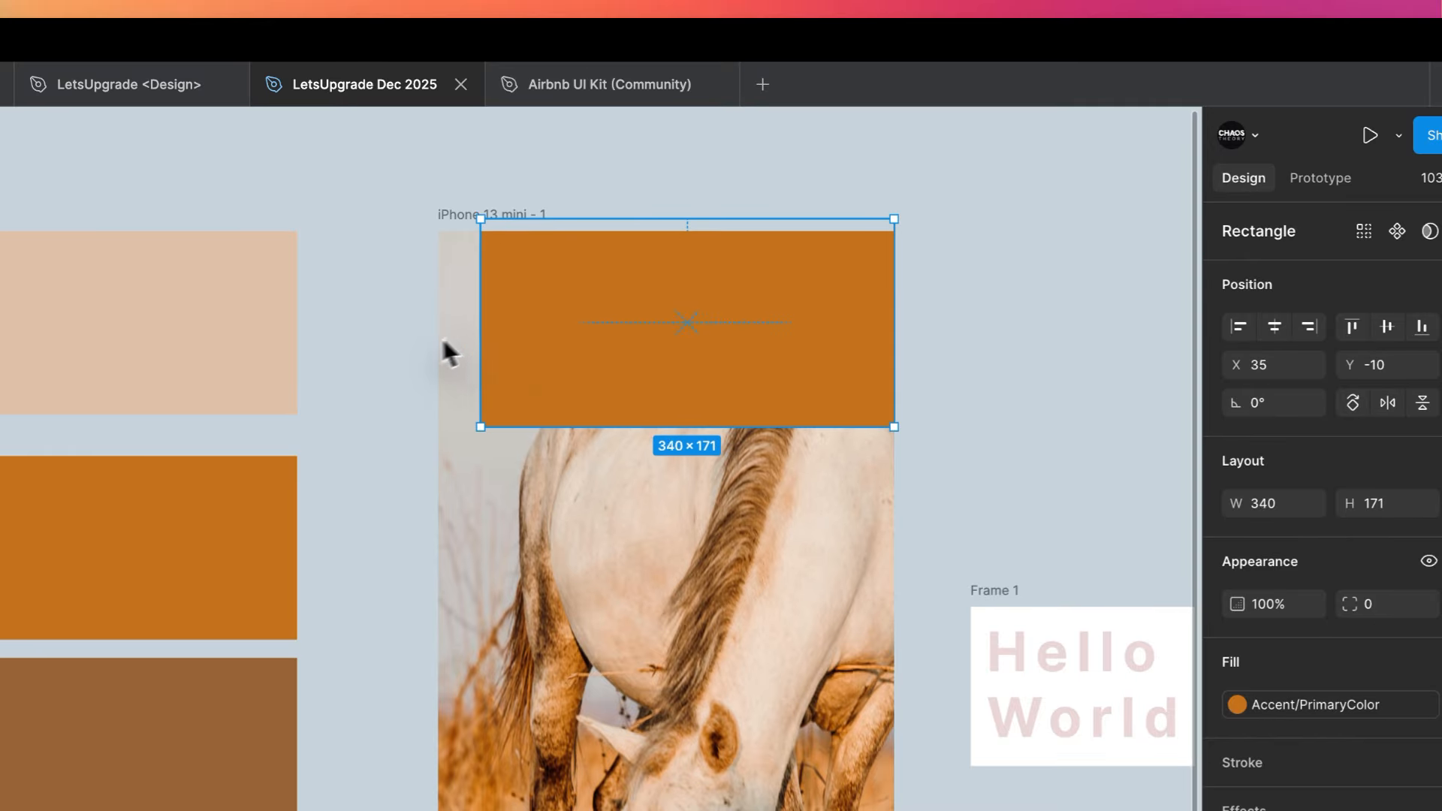
pyautogui.moveTo(443, 342)
pyautogui.mouseDown()
pyautogui.moveTo(431, 340)
pyautogui.moveTo(444, 344)
pyautogui.mouseUp()
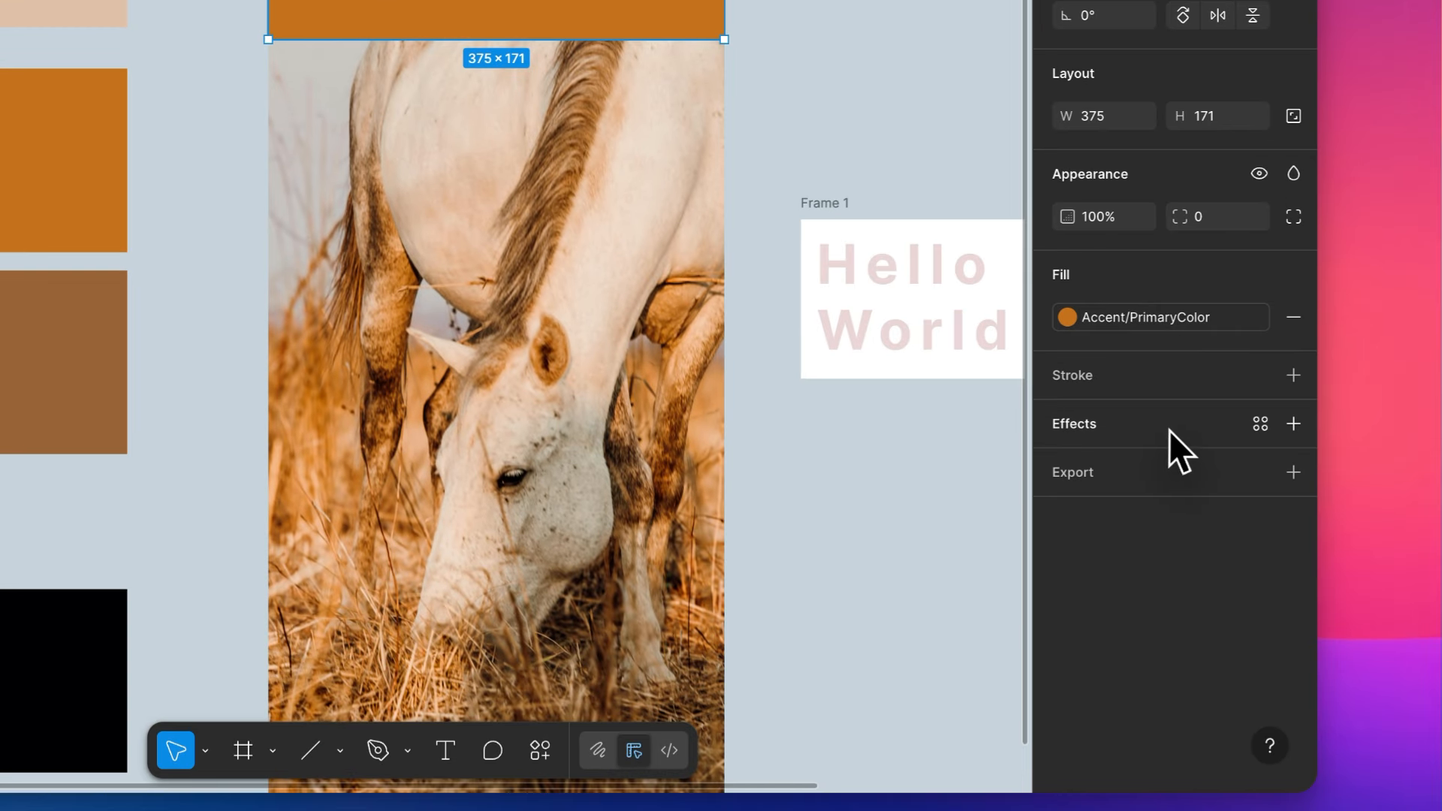
# - Add an effect to the widened orange rectangle and set its type to Layer blur
pyautogui.click(1167, 424)
pyautogui.click(1147, 466)
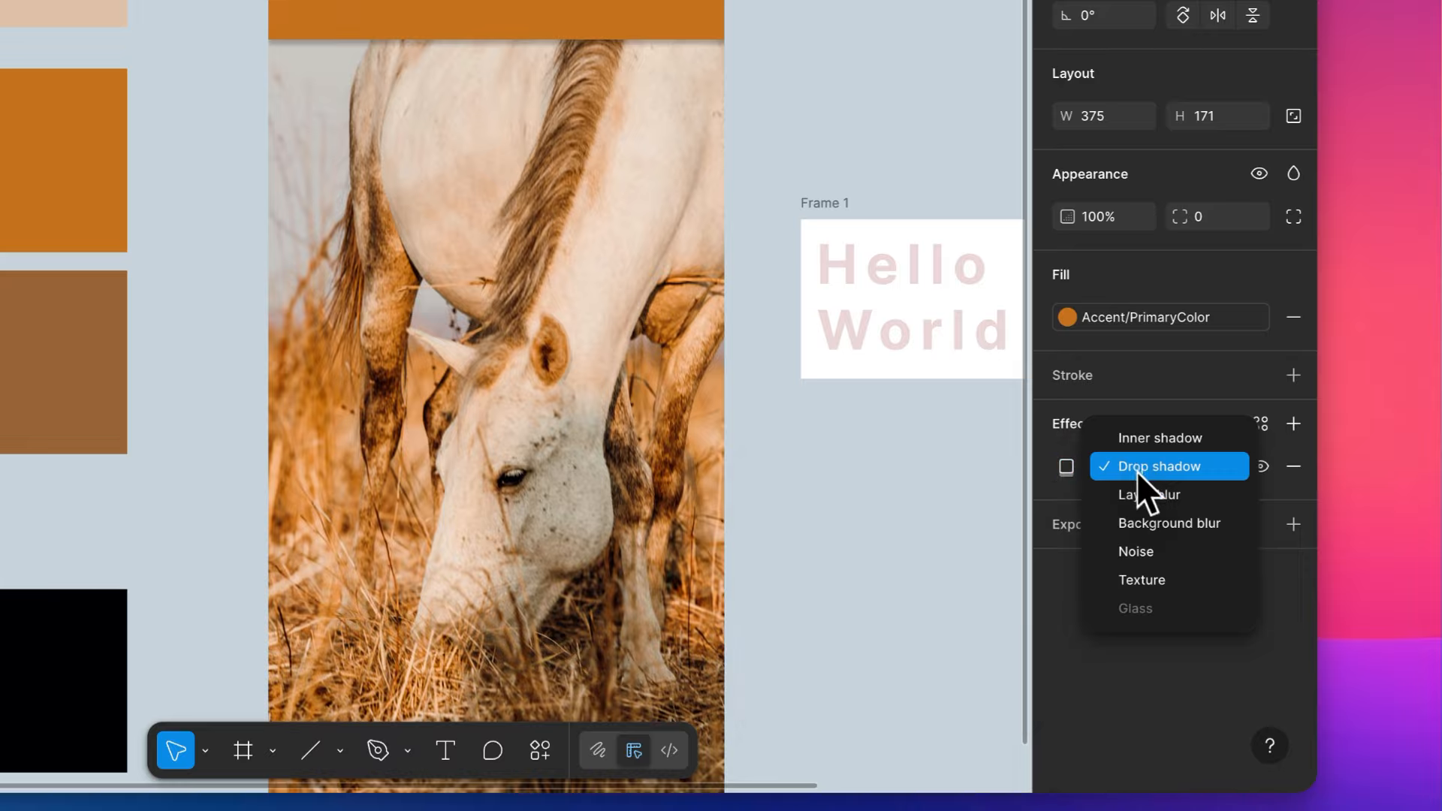
pyautogui.click(1144, 494)
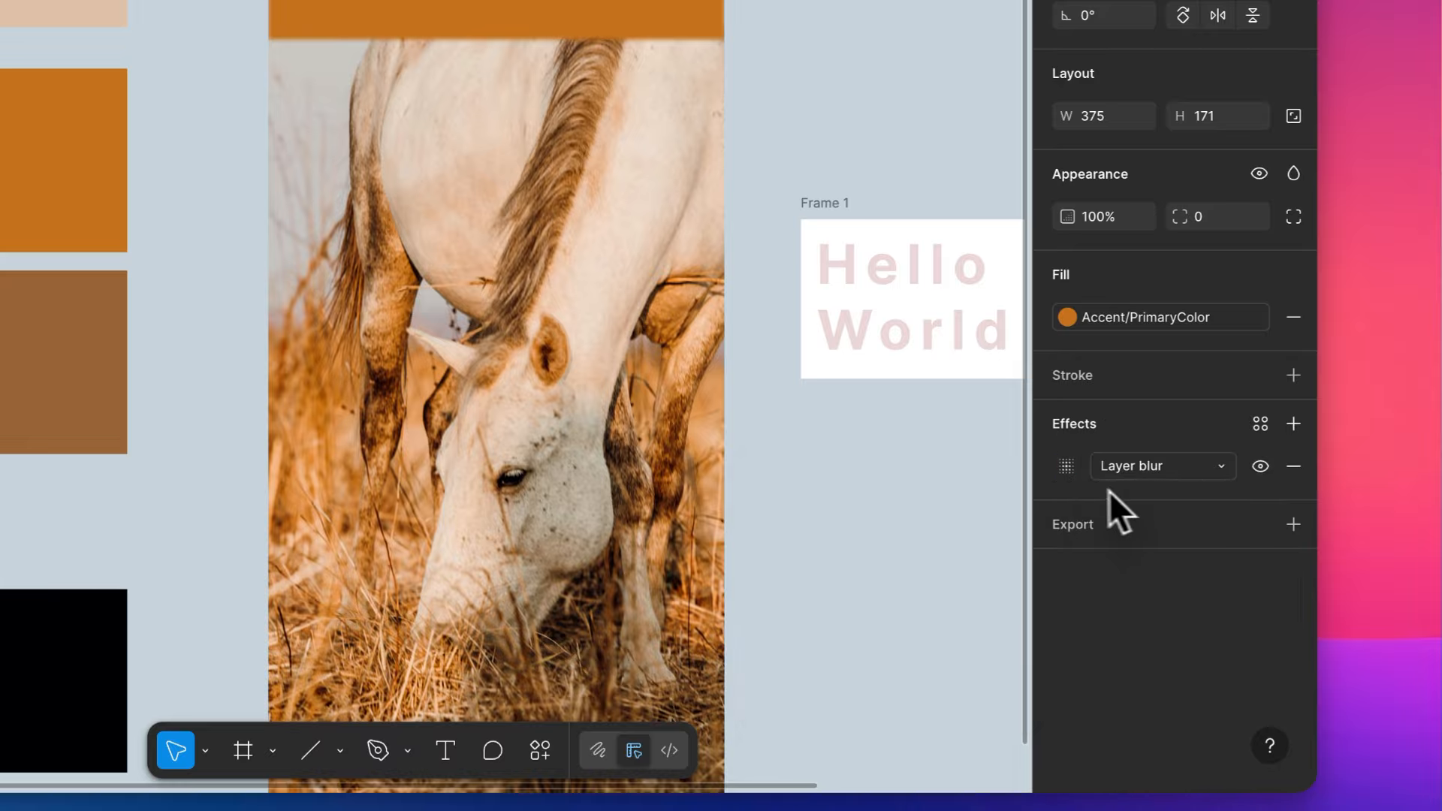
# - Set the Layer blur amount of the wide orange rectangle to 100
pyautogui.click(1066, 467)
pyautogui.click(921, 560)
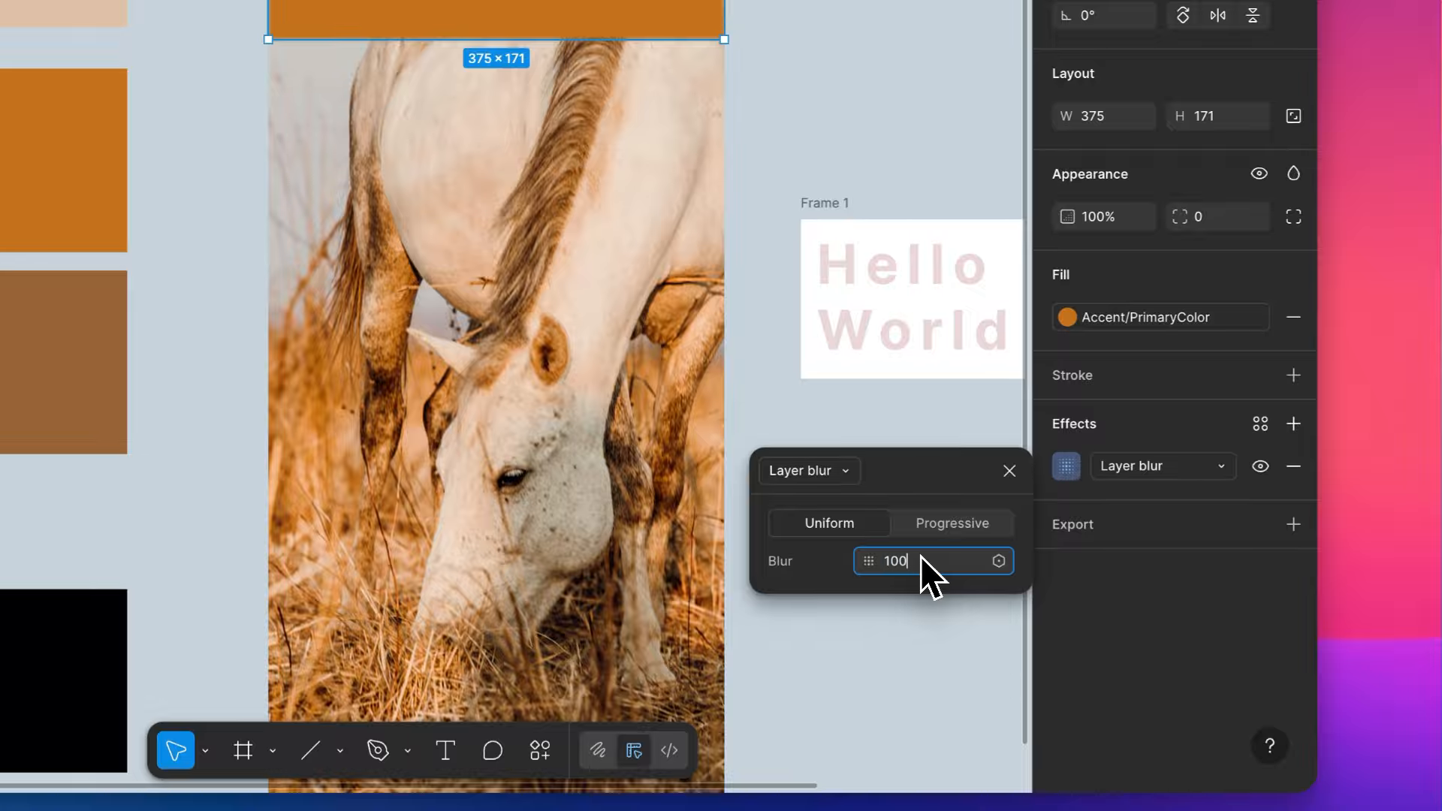
pyautogui.press('Return')
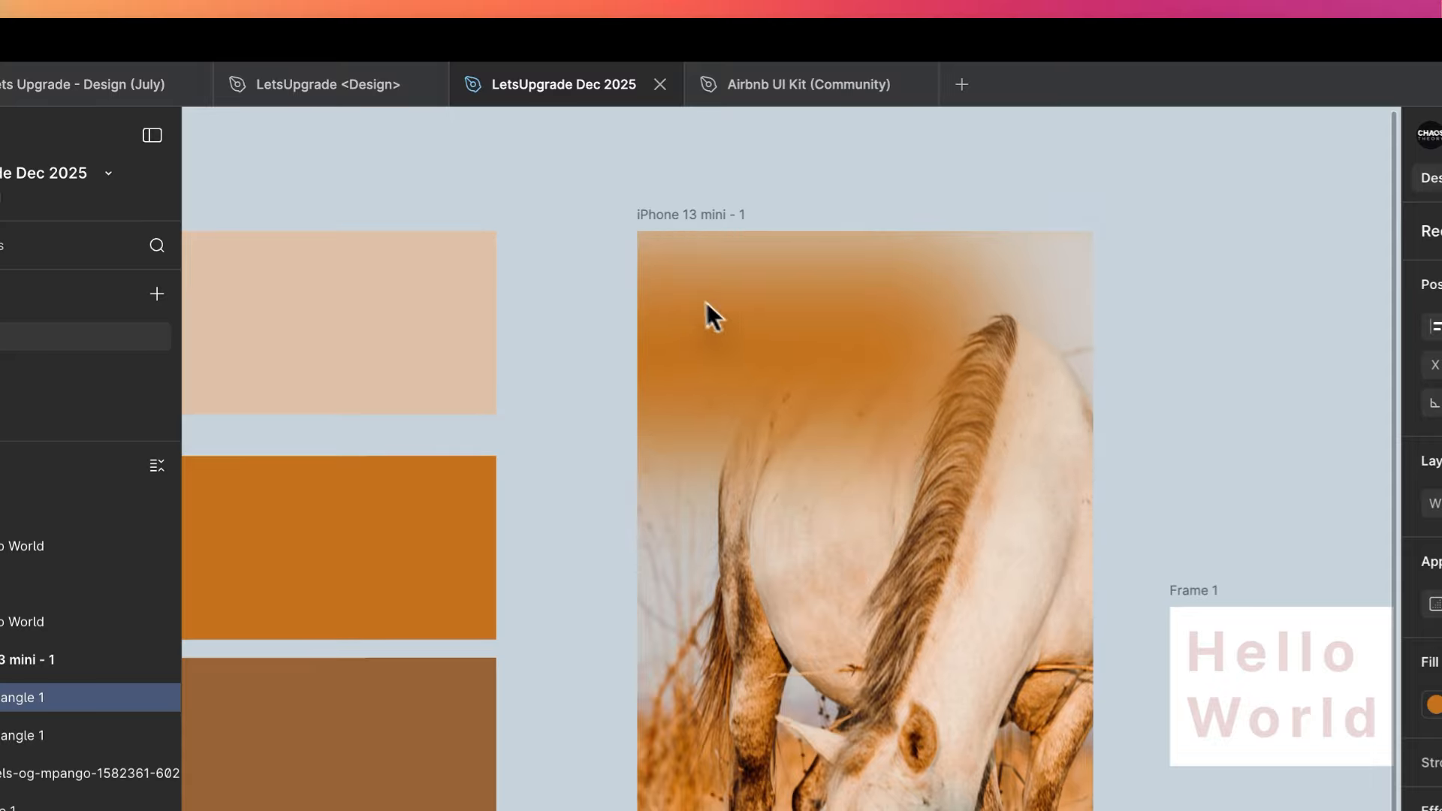
# - Move the blurred orange rectangle to the lower edge of the iPhone 13 mini frame and enlarge it to 518 × 200
pyautogui.moveTo(705, 303); pyautogui.dragTo(710, 693)
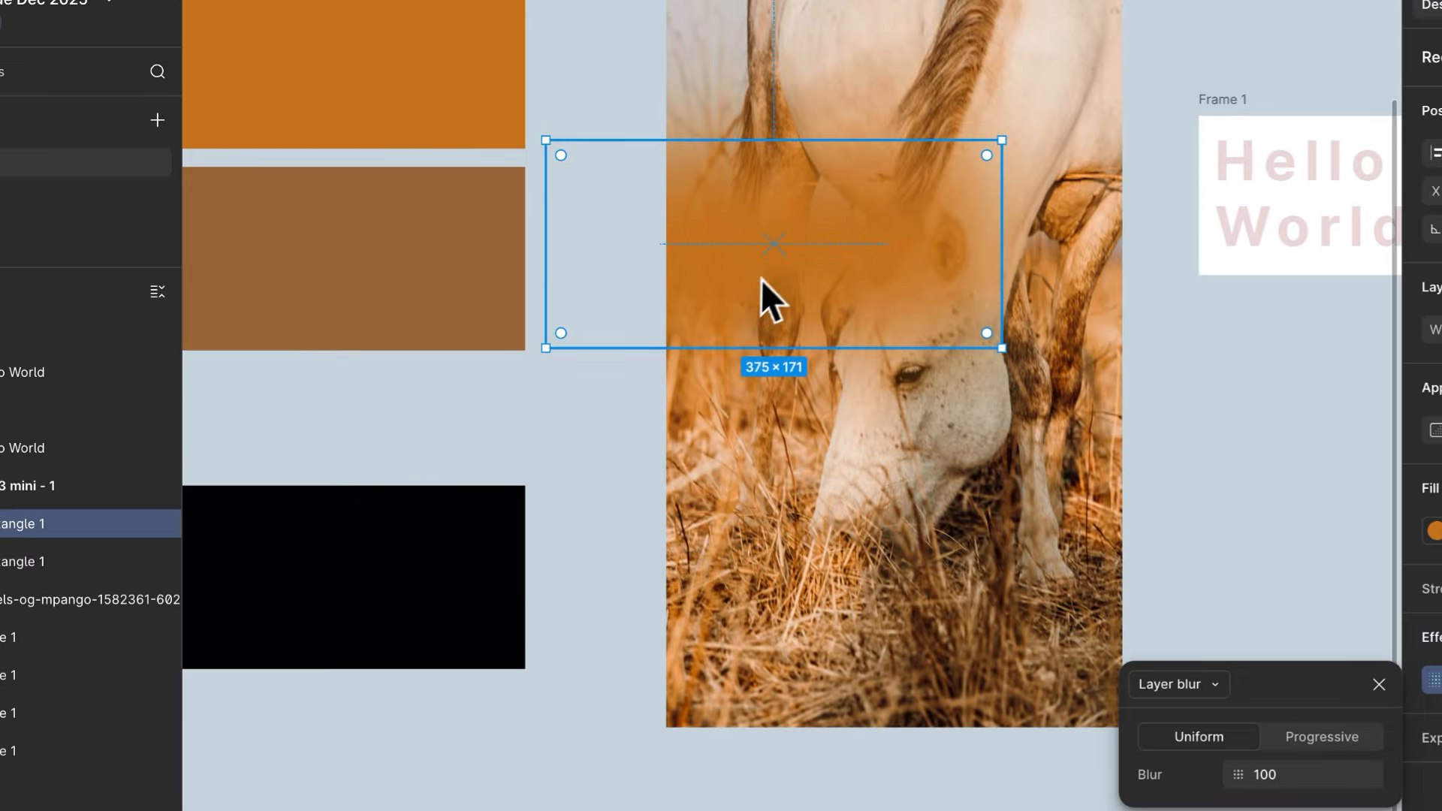
pyautogui.moveTo(760, 279); pyautogui.dragTo(794, 696)
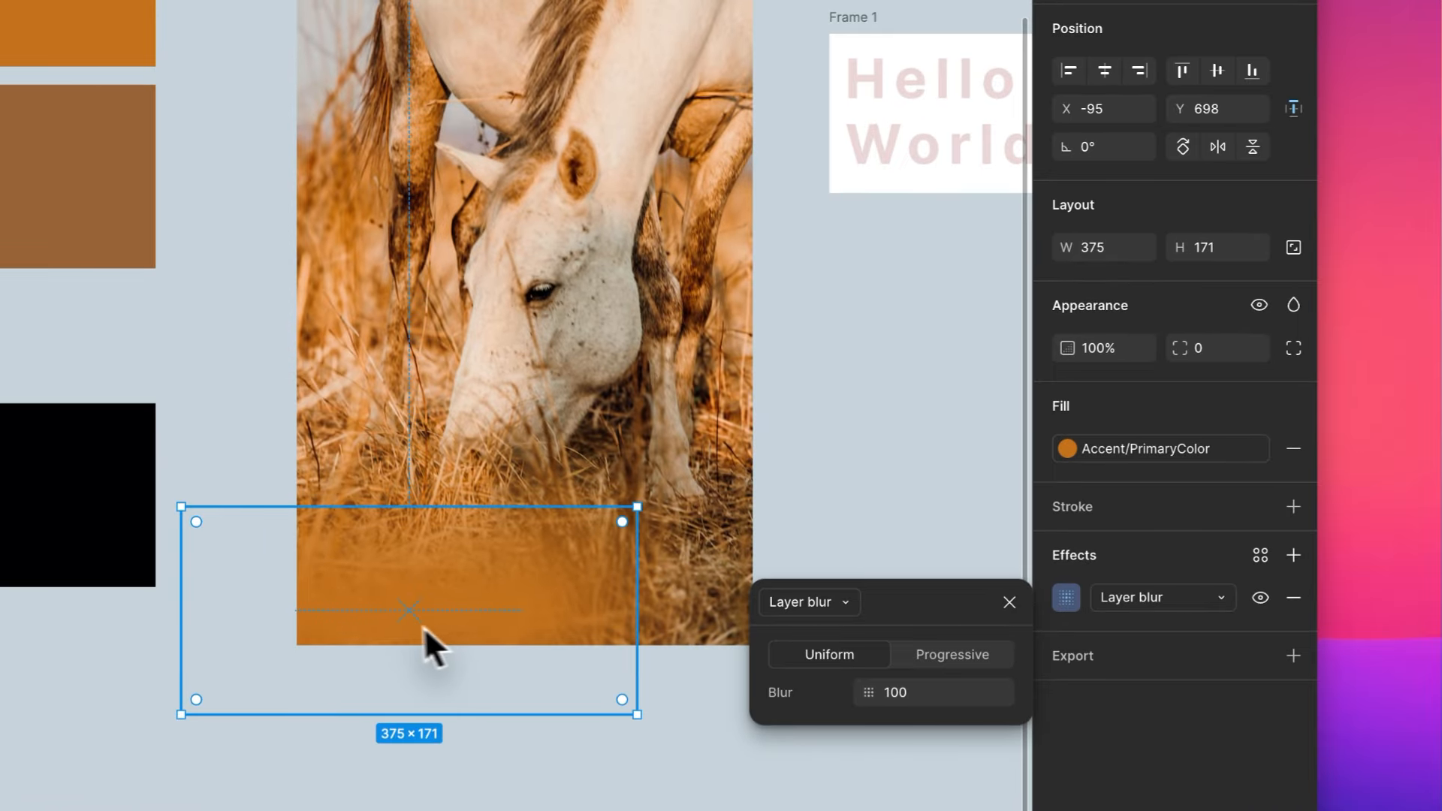
pyautogui.moveTo(636, 640); pyautogui.dragTo(814, 601)
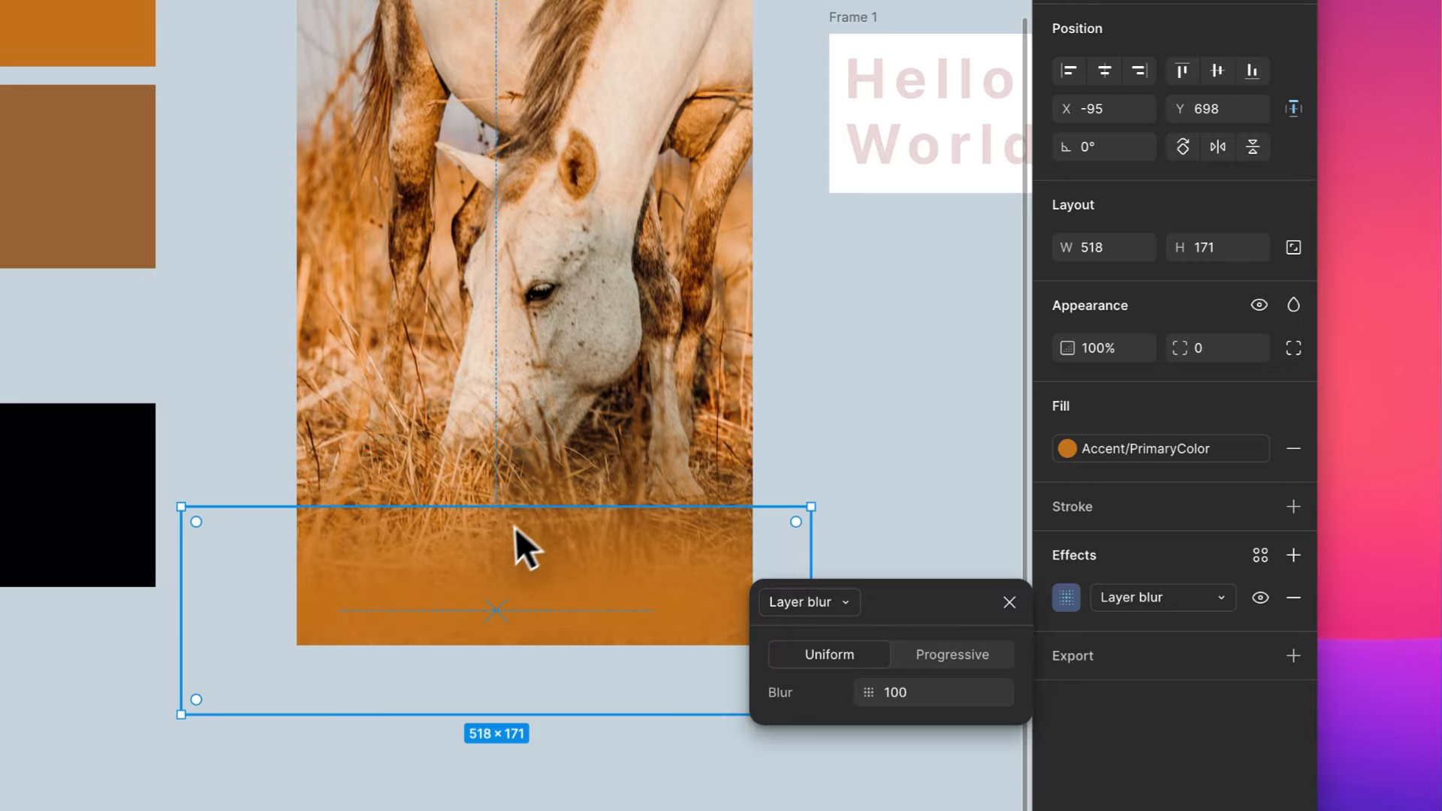
pyautogui.moveTo(541, 505); pyautogui.dragTo(543, 472)
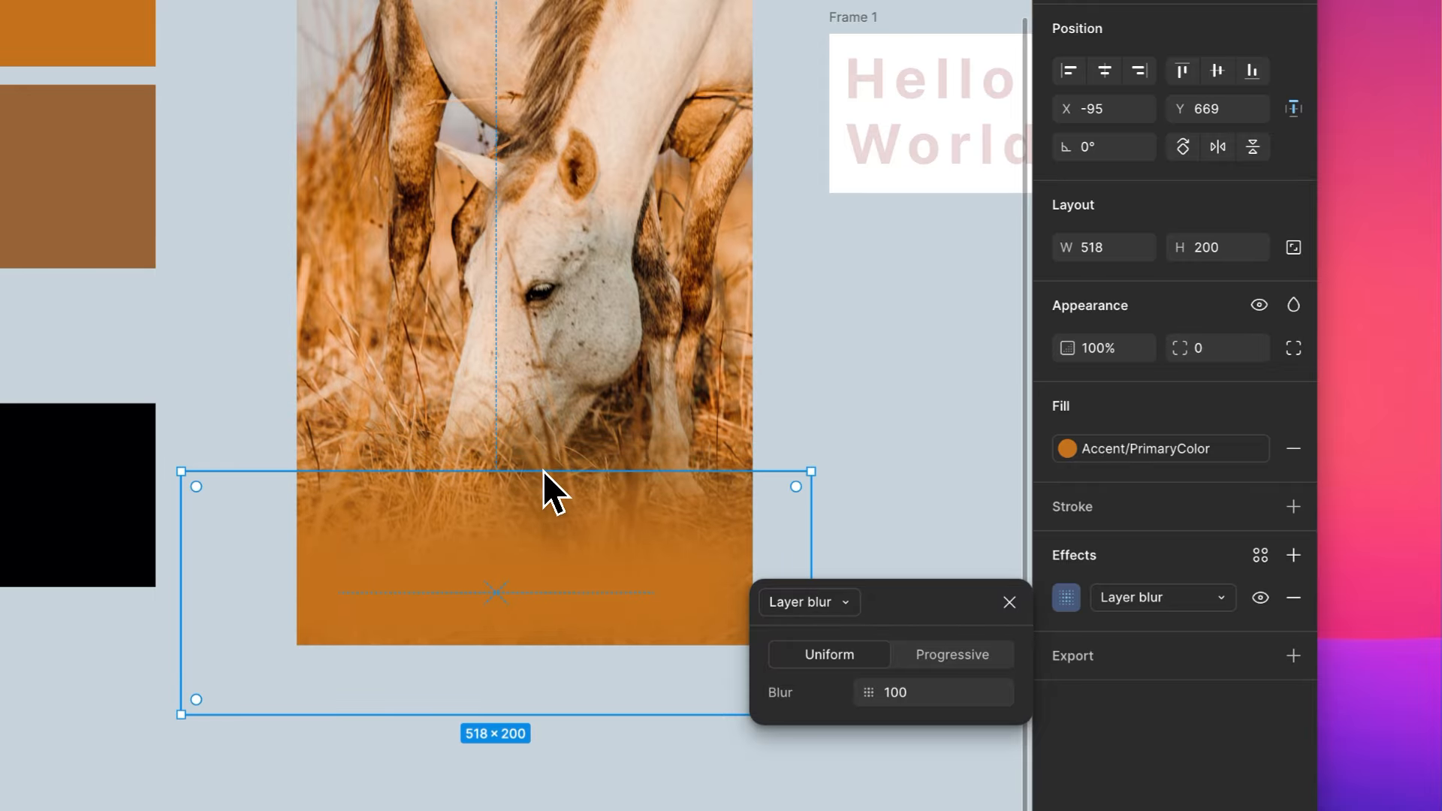
pyautogui.click(834, 383)
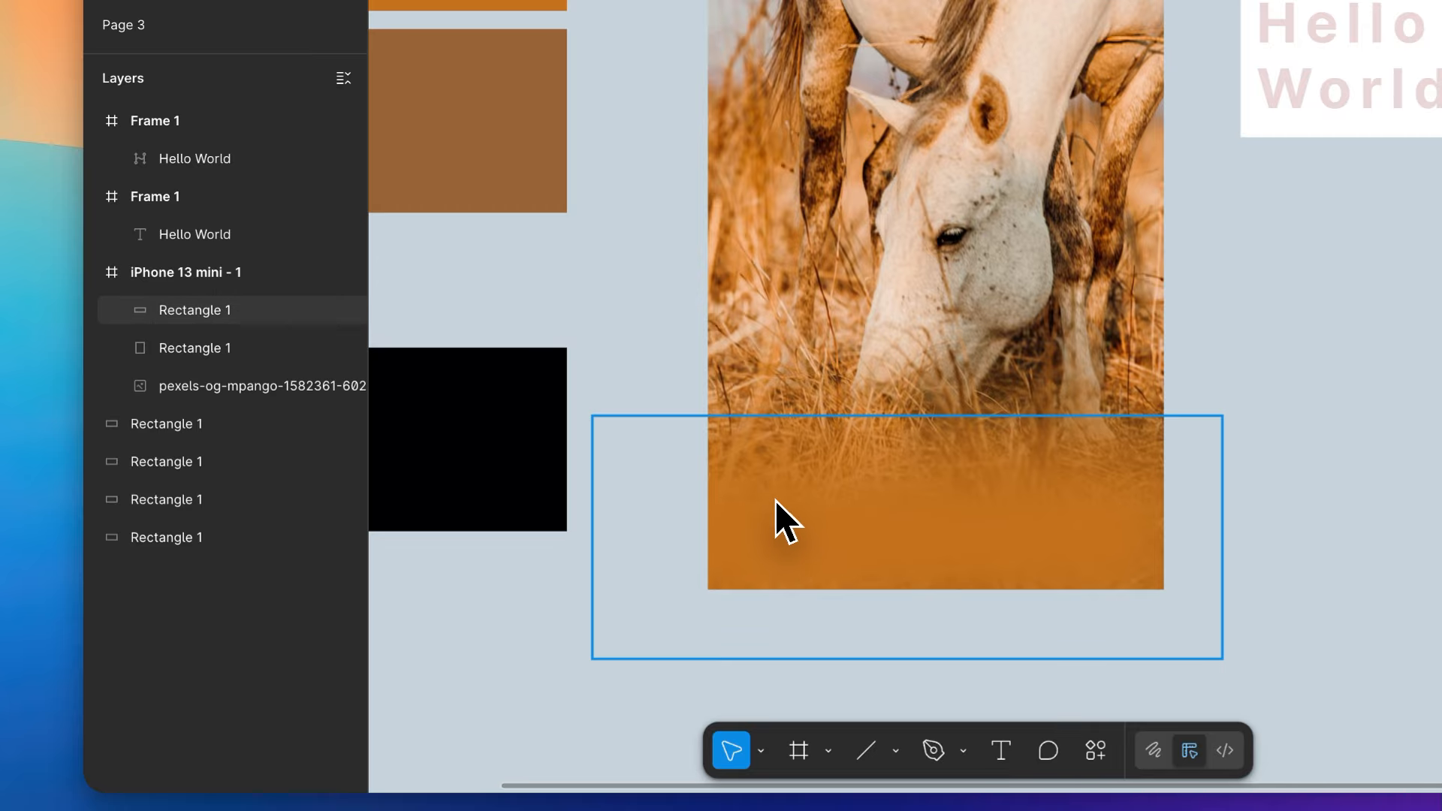
# - Draw a 375 × 131 rectangle across the lower edge of the iPhone frame with the fill C5721D
pyautogui.press('r')
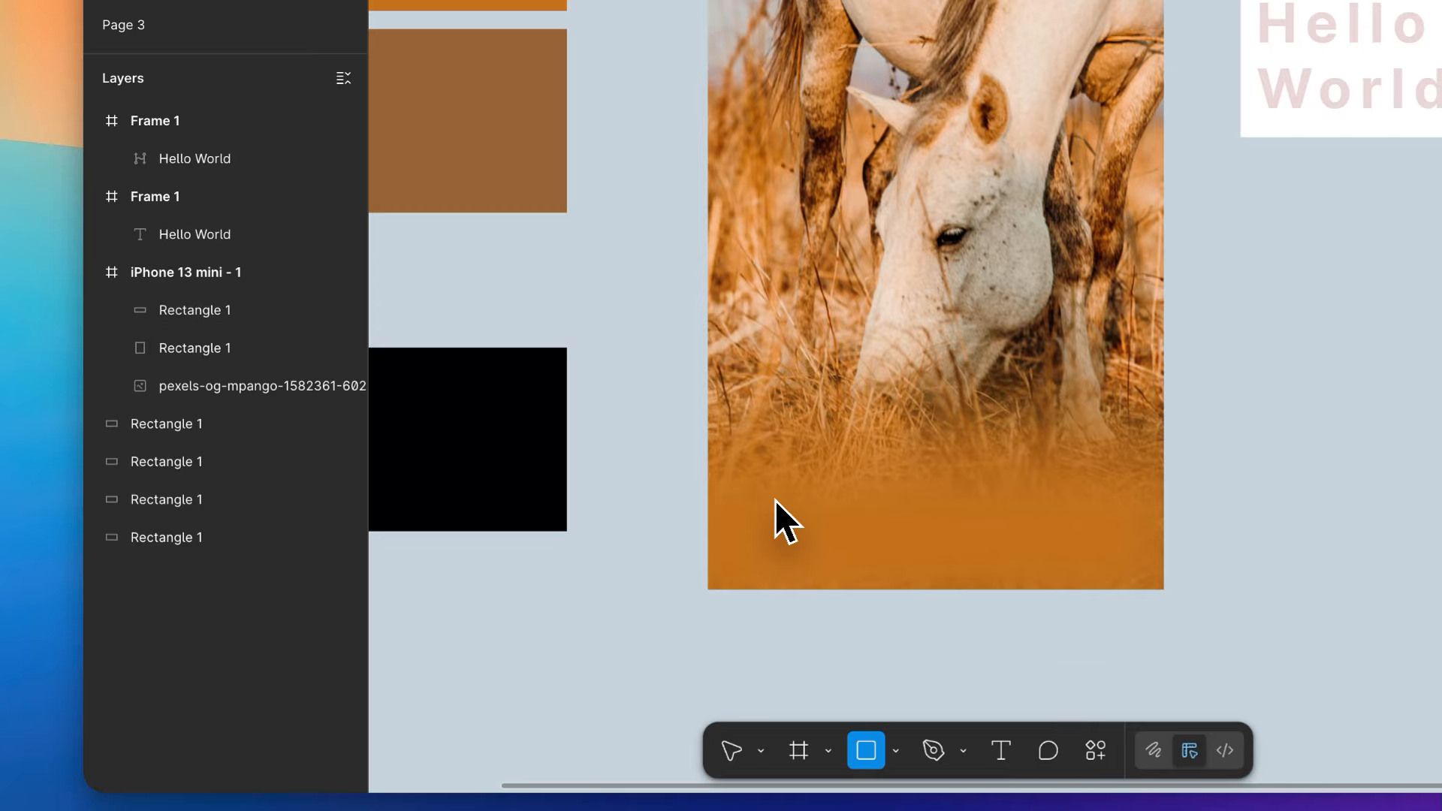
pyautogui.moveTo(707, 450); pyautogui.dragTo(1129, 628)
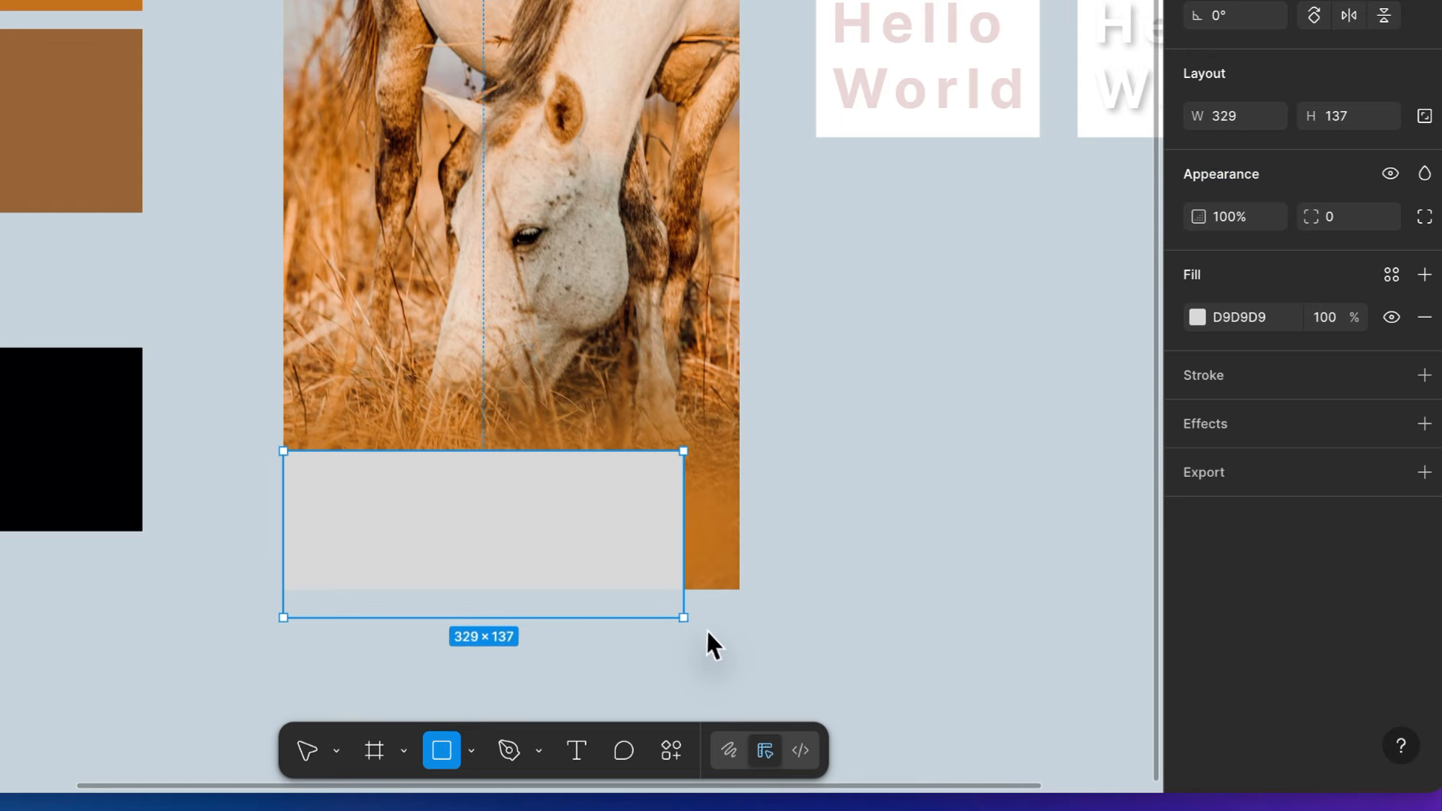
pyautogui.moveTo(706, 631); pyautogui.dragTo(741, 611)
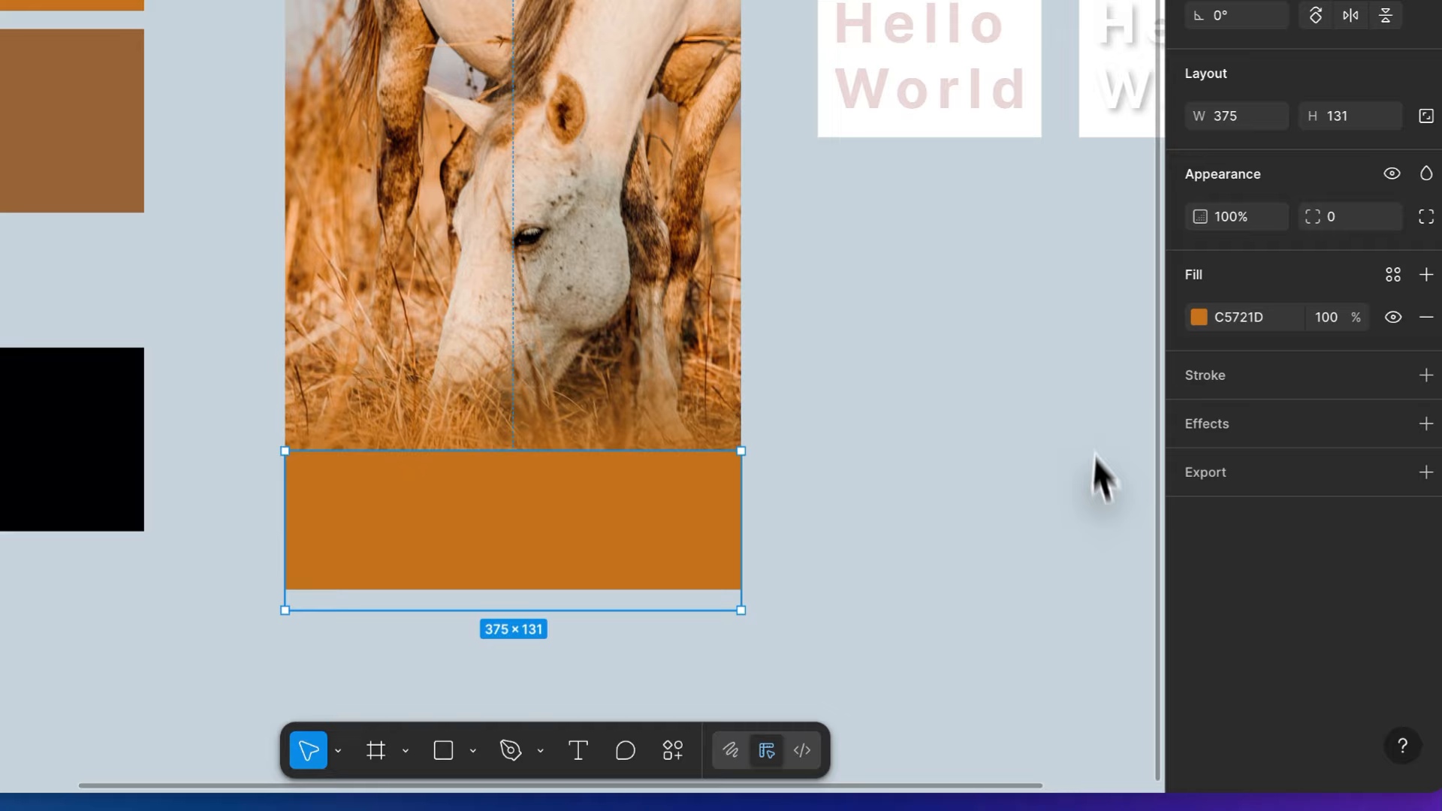
pyautogui.click(1089, 492)
# - Delete the blurred orange rectangle behind the solid one in the iPhone frame
pyautogui.scroll(2, 815, 601)
pyautogui.hscroll(-1, 815, 600)
pyautogui.moveTo(733, 637)
pyautogui.mouseDown()
pyautogui.moveTo(1155, 673)
pyautogui.moveTo(1015, 619)
pyautogui.moveTo(828, 643)
pyautogui.moveTo(695, 631)
pyautogui.moveTo(711, 631)
pyautogui.mouseUp()
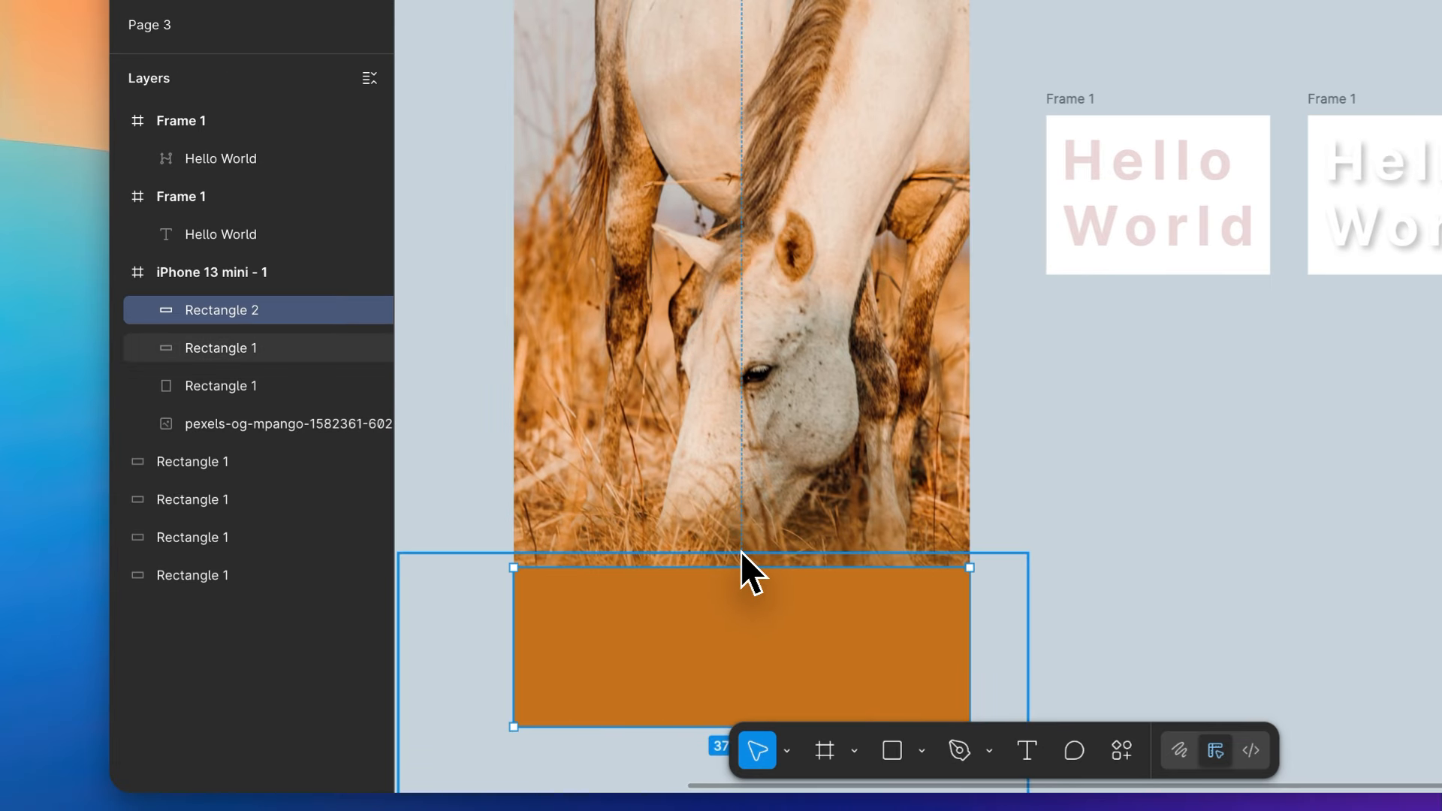
pyautogui.click(741, 554)
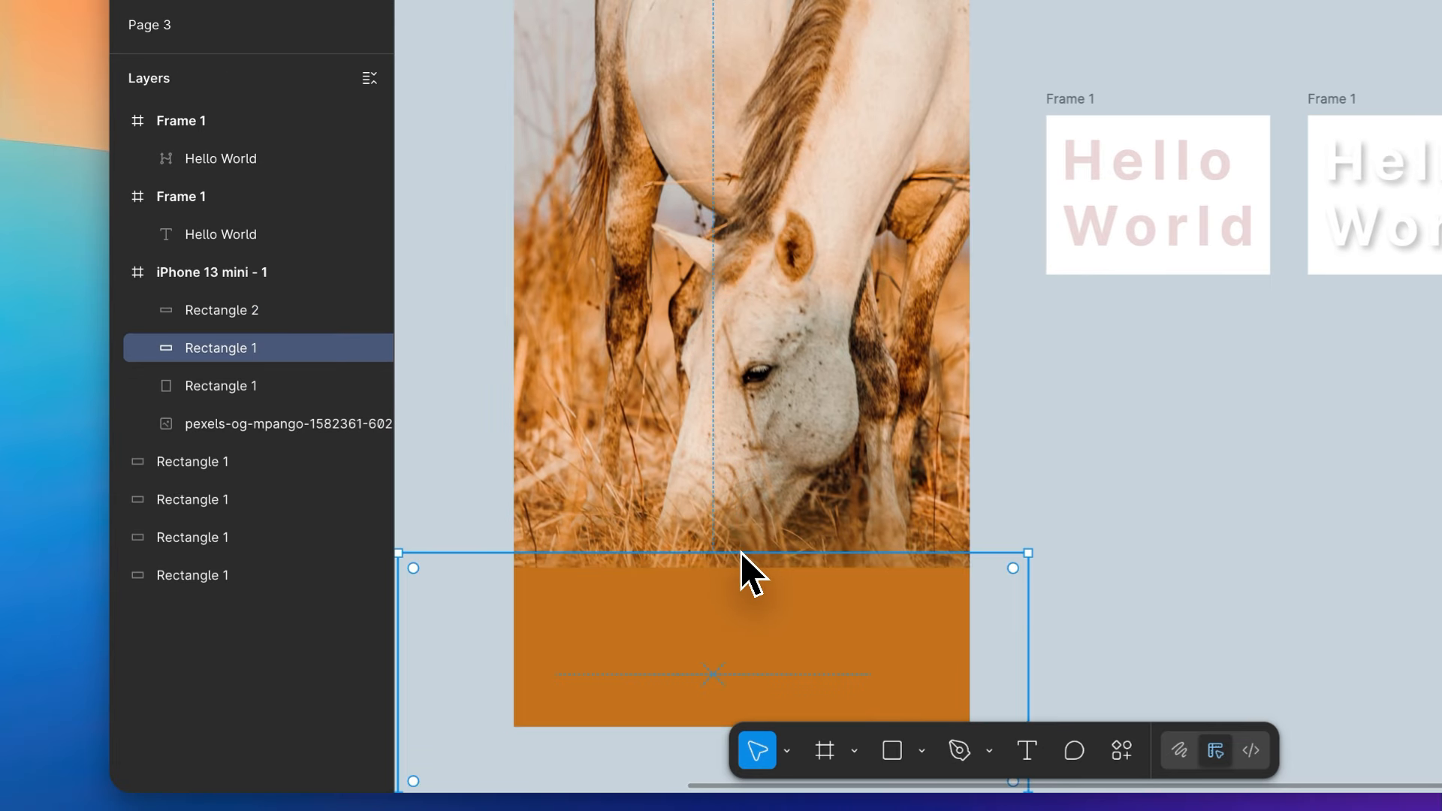
pyautogui.press('Delete')
# - Move the solid orange rectangle out of the iPhone frame onto the empty canvas below the Hello World frames
pyautogui.click(699, 608)
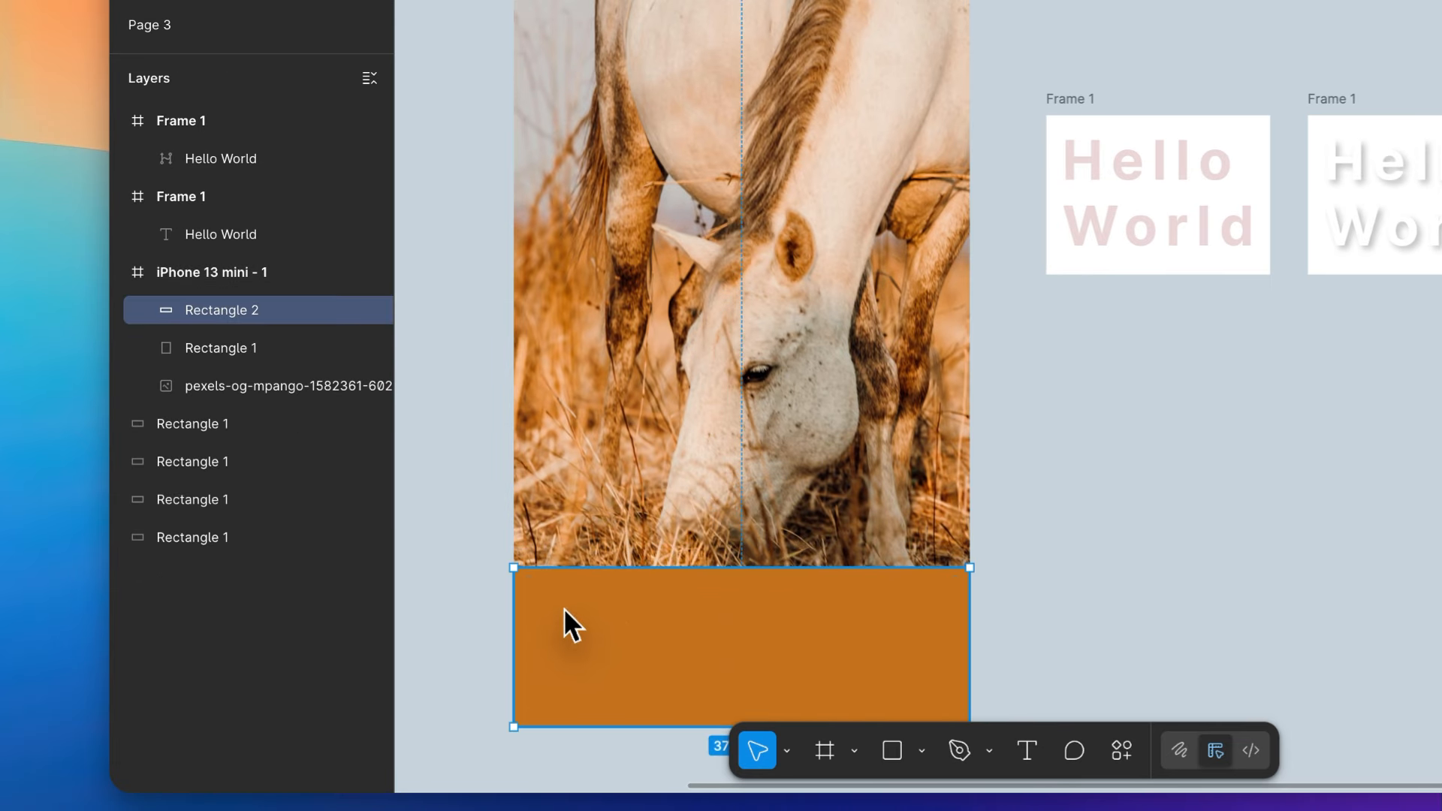
pyautogui.moveTo(564, 615); pyautogui.dragTo(1152, 621)
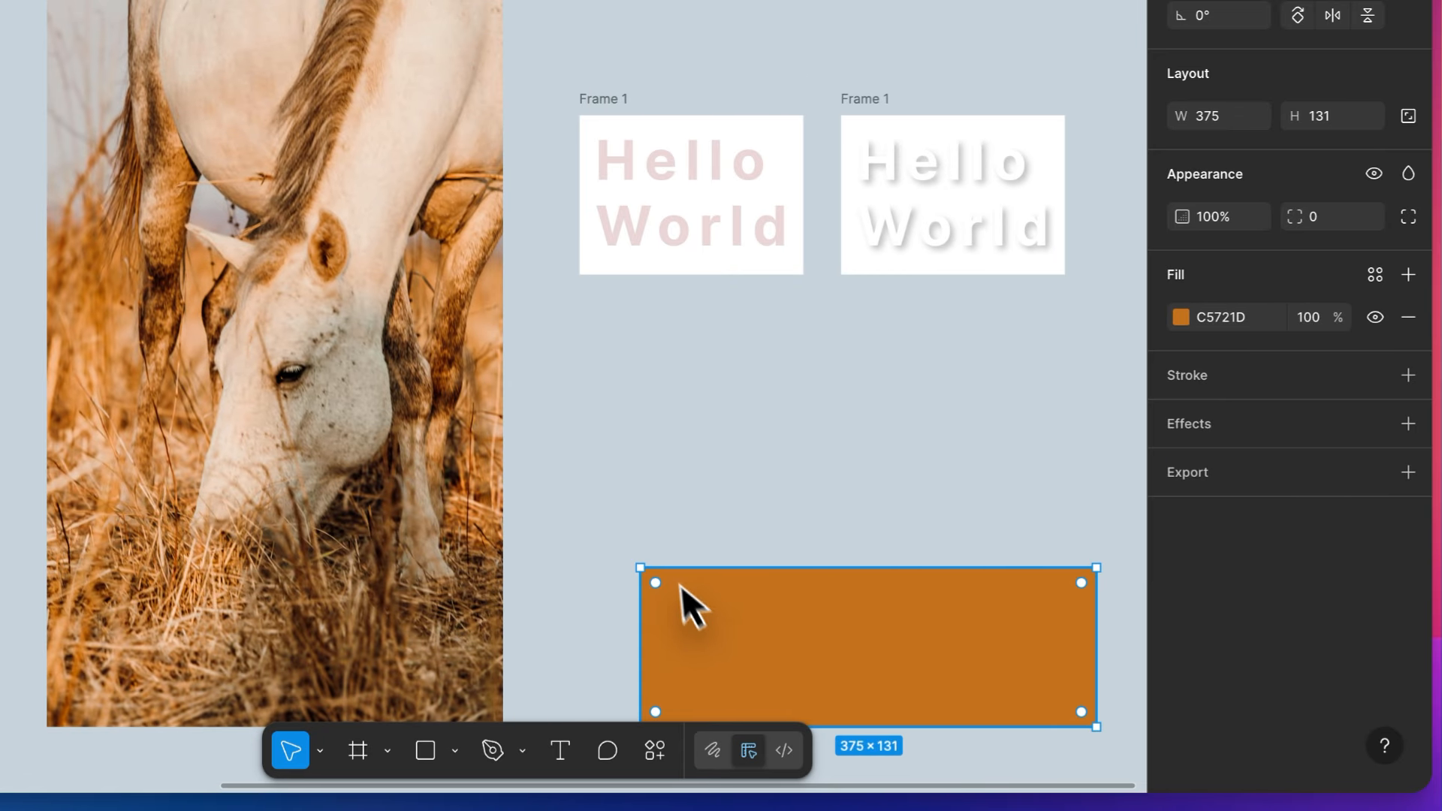
pyautogui.click(660, 492)
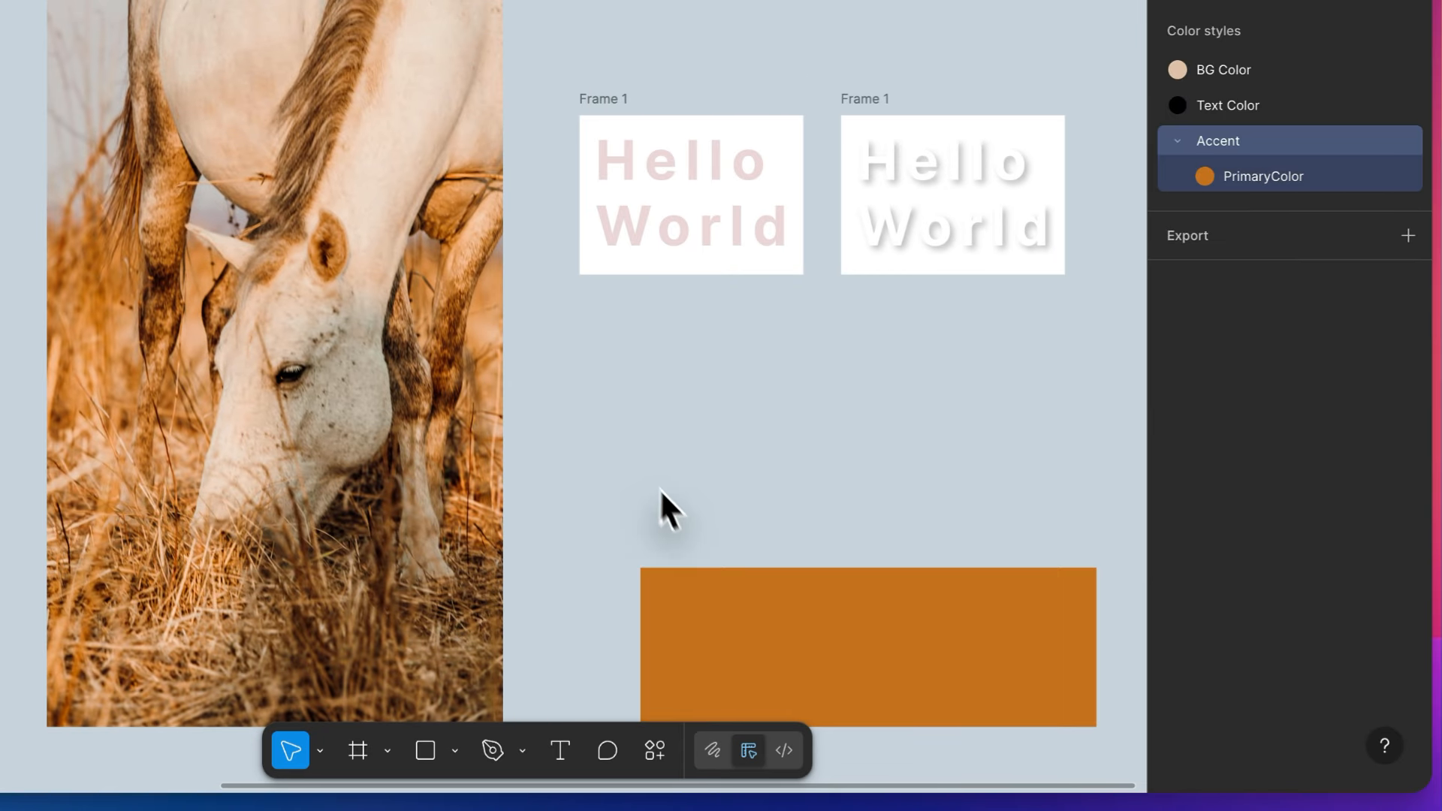
# - Add an effect to the solid orange rectangle and set its type to Background blur
pyautogui.click(727, 605)
pyautogui.click(1285, 423)
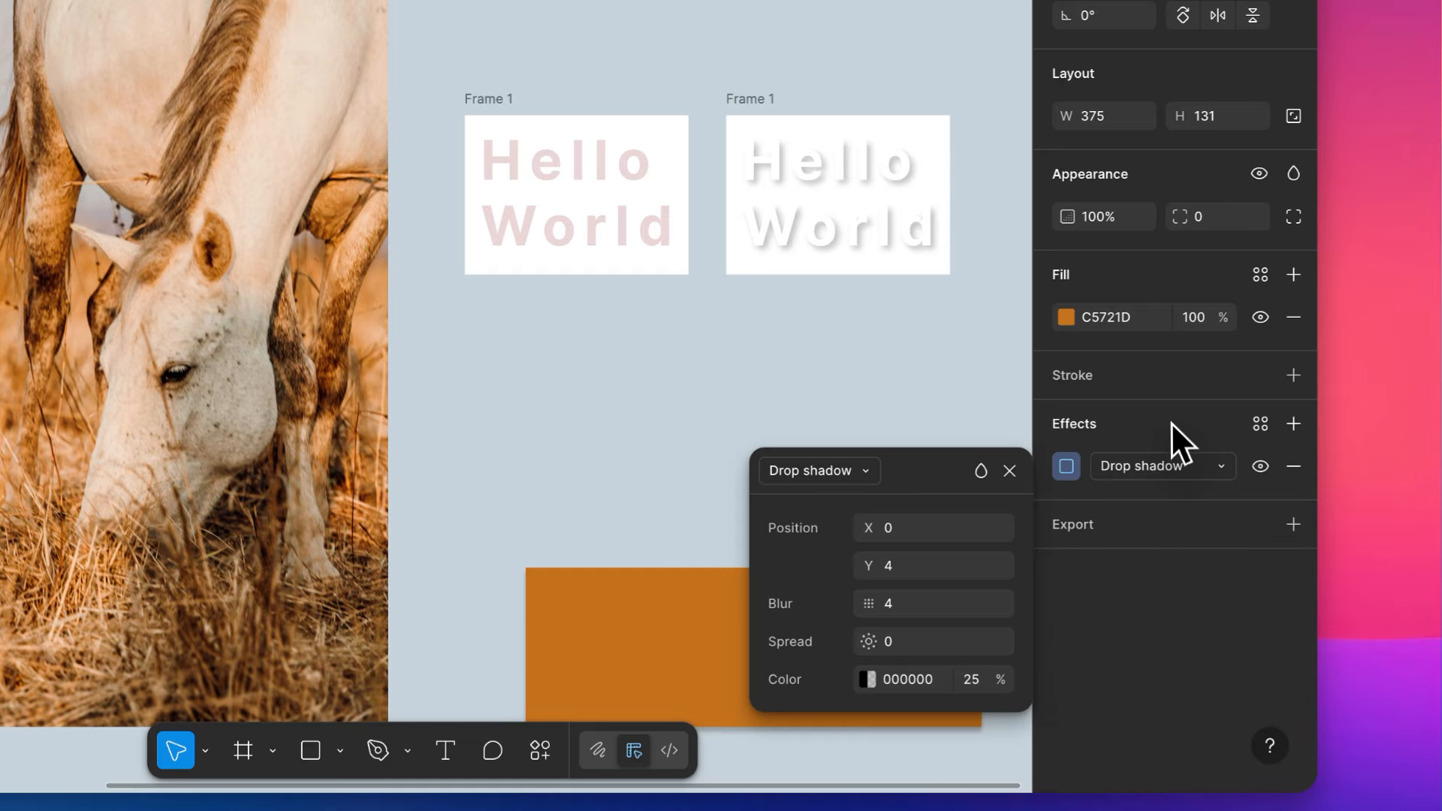
pyautogui.click(1130, 468)
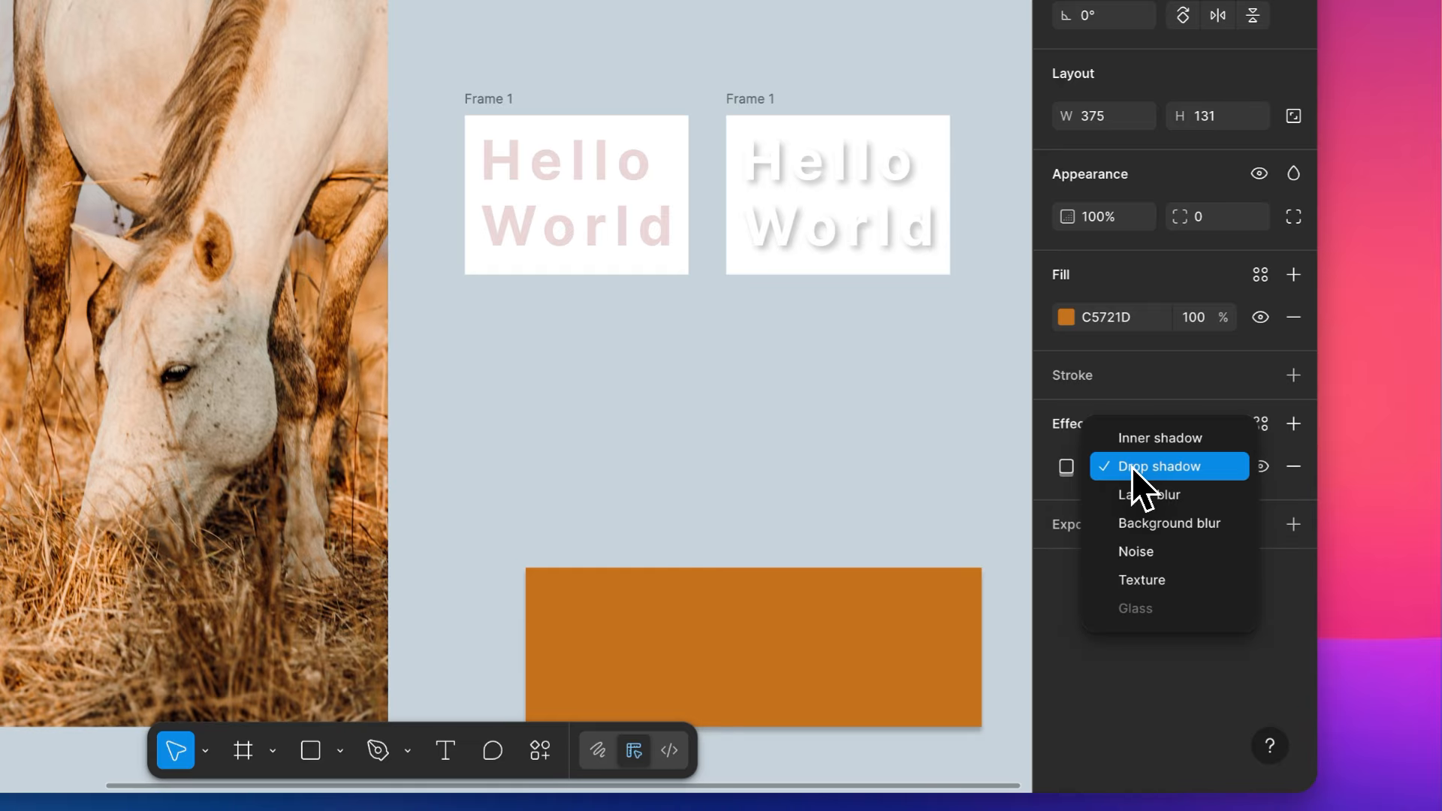
pyautogui.click(1146, 518)
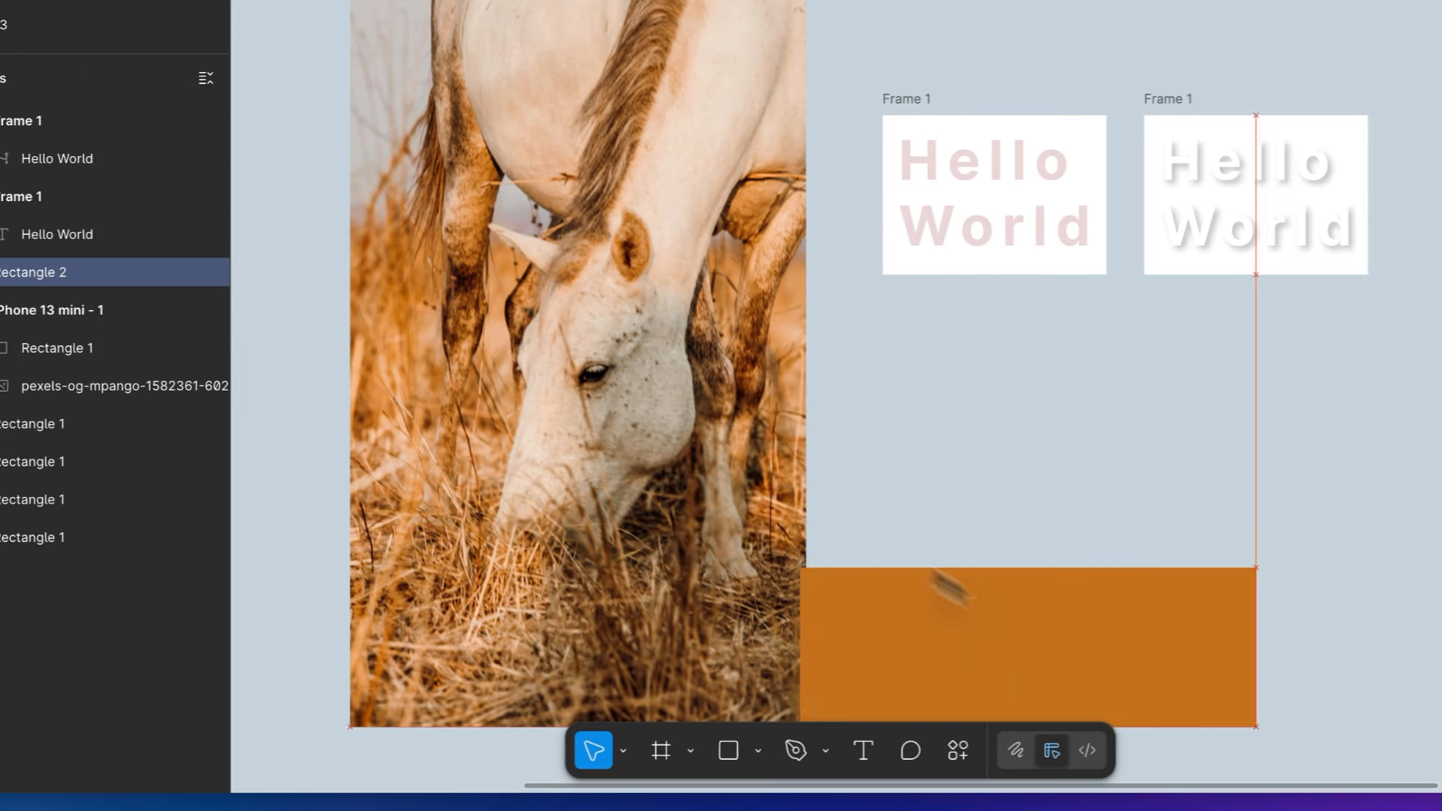
# - Place the orange rectangle over the horse's muzzle in the iPhone frame and set its fill opacity to 50%
pyautogui.moveTo(950, 589); pyautogui.dragTo(715, 497)
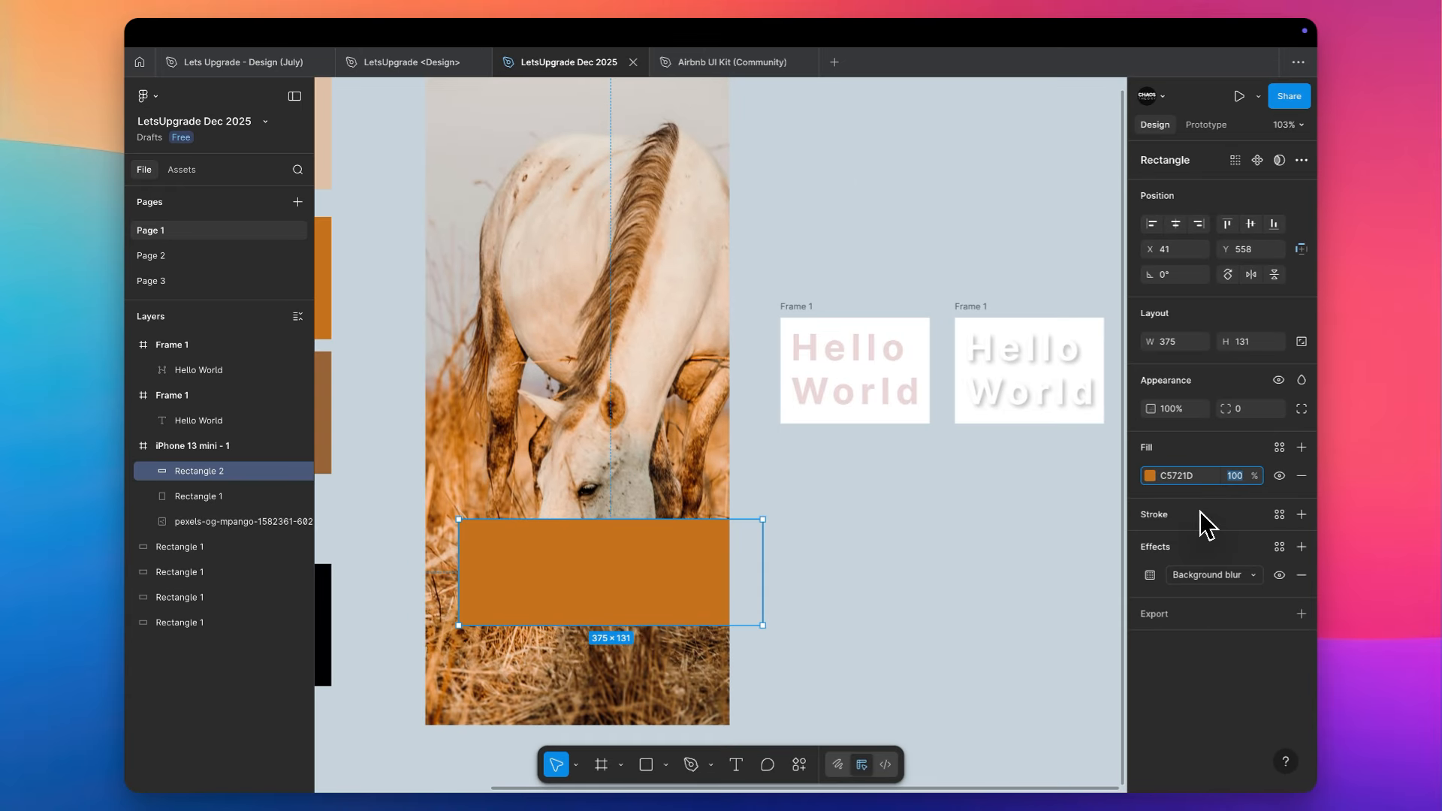
pyautogui.write('50')
pyautogui.press('Return')
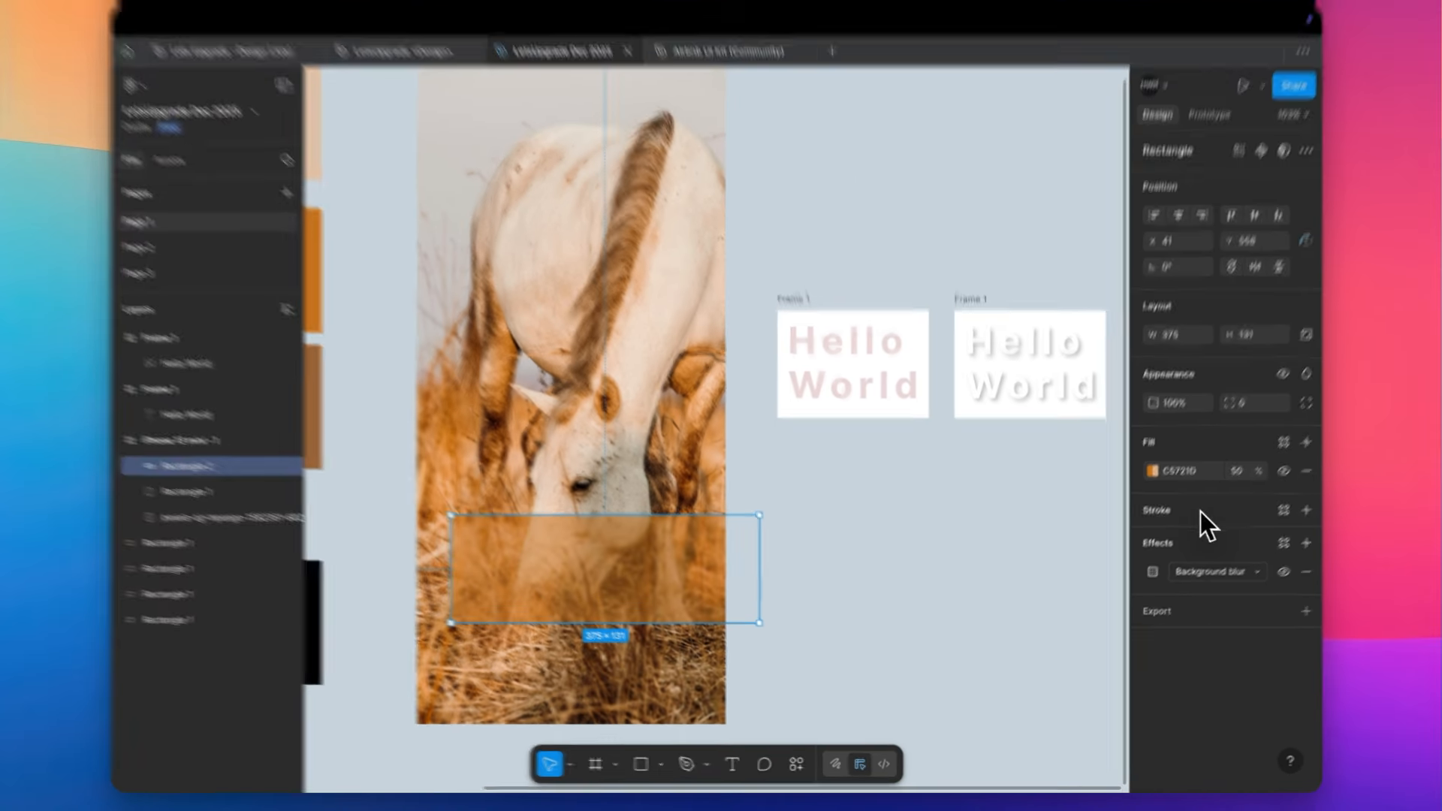
pyautogui.click(779, 443)
# - Change the fill colour of the semi-transparent rectangle over the horse to black, 000000
pyautogui.click(536, 479)
pyautogui.click(1234, 317)
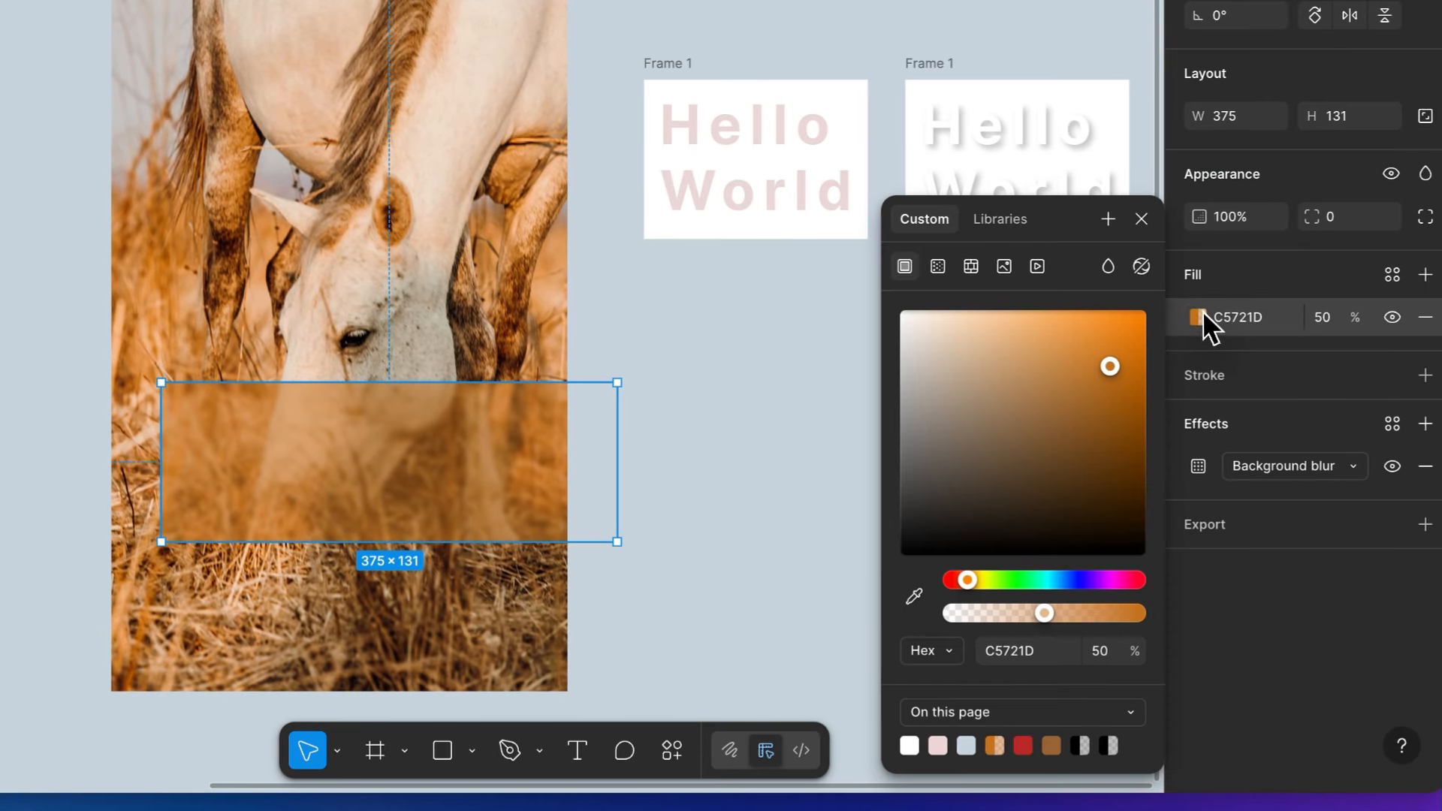
pyautogui.moveTo(1111, 365); pyautogui.dragTo(970, 706)
pyautogui.click(701, 547)
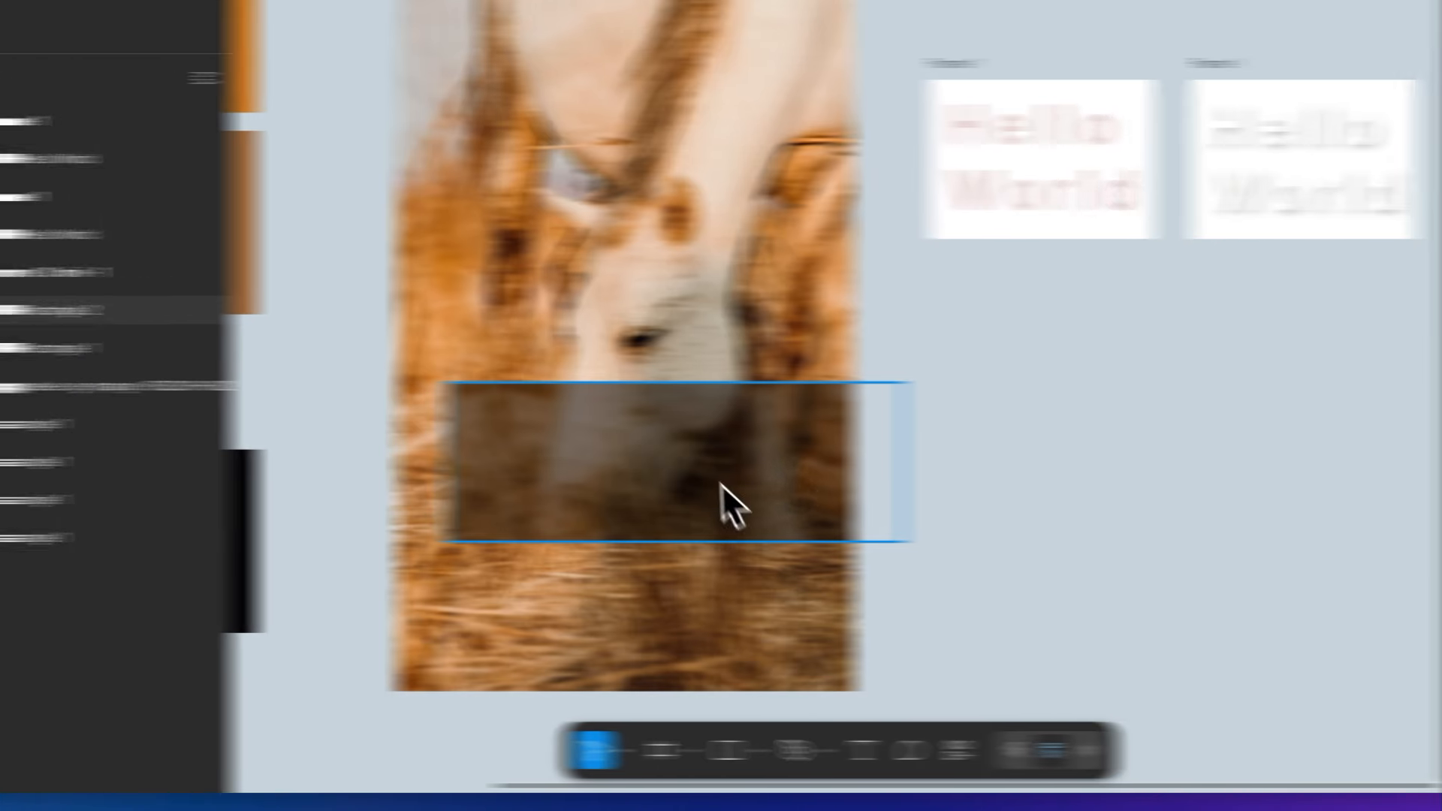
# - Set the Background blur amount of the black rectangle over the horse to 20
pyautogui.click(433, 484)
pyautogui.click(1066, 465)
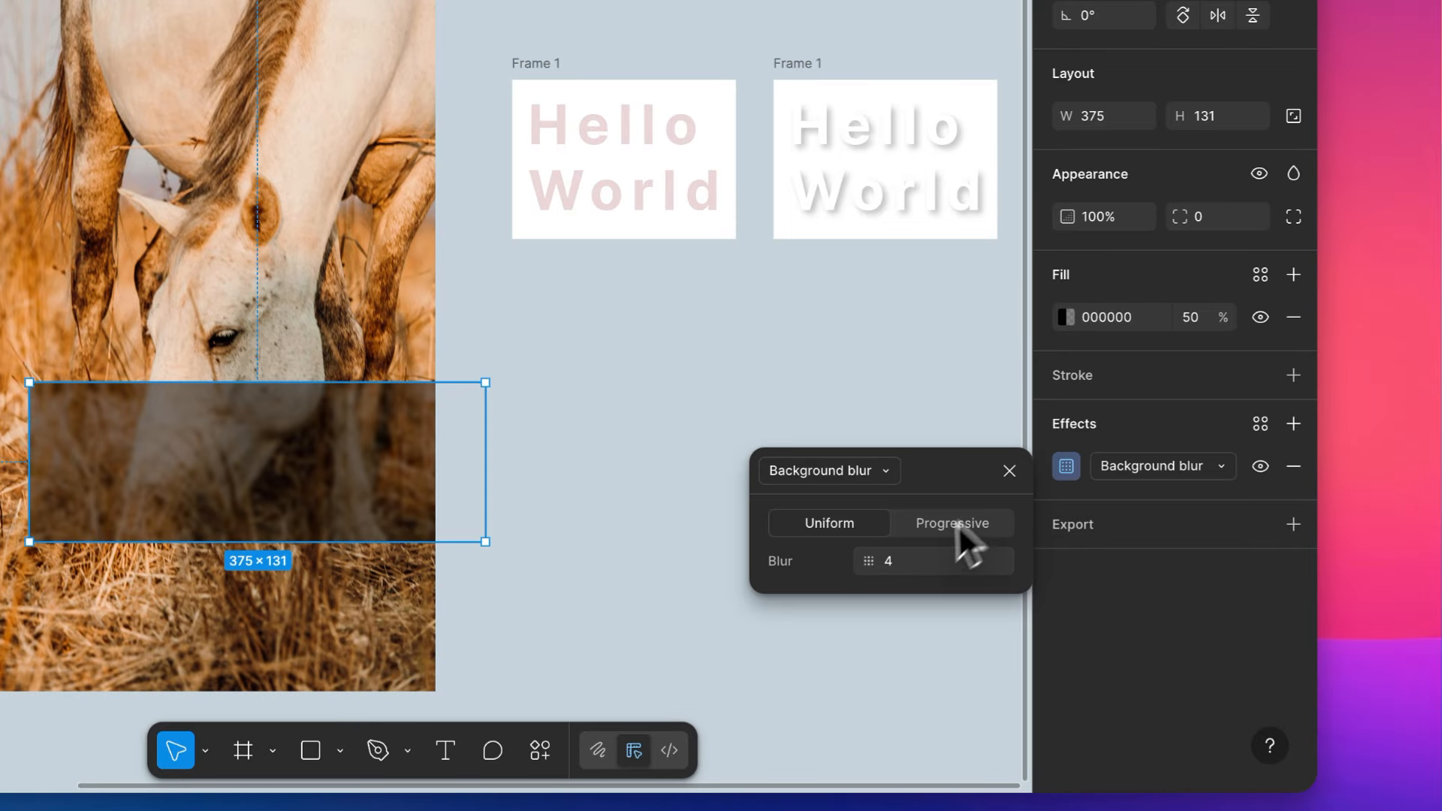
pyautogui.click(905, 560)
pyautogui.write('20')
pyautogui.press('Return')
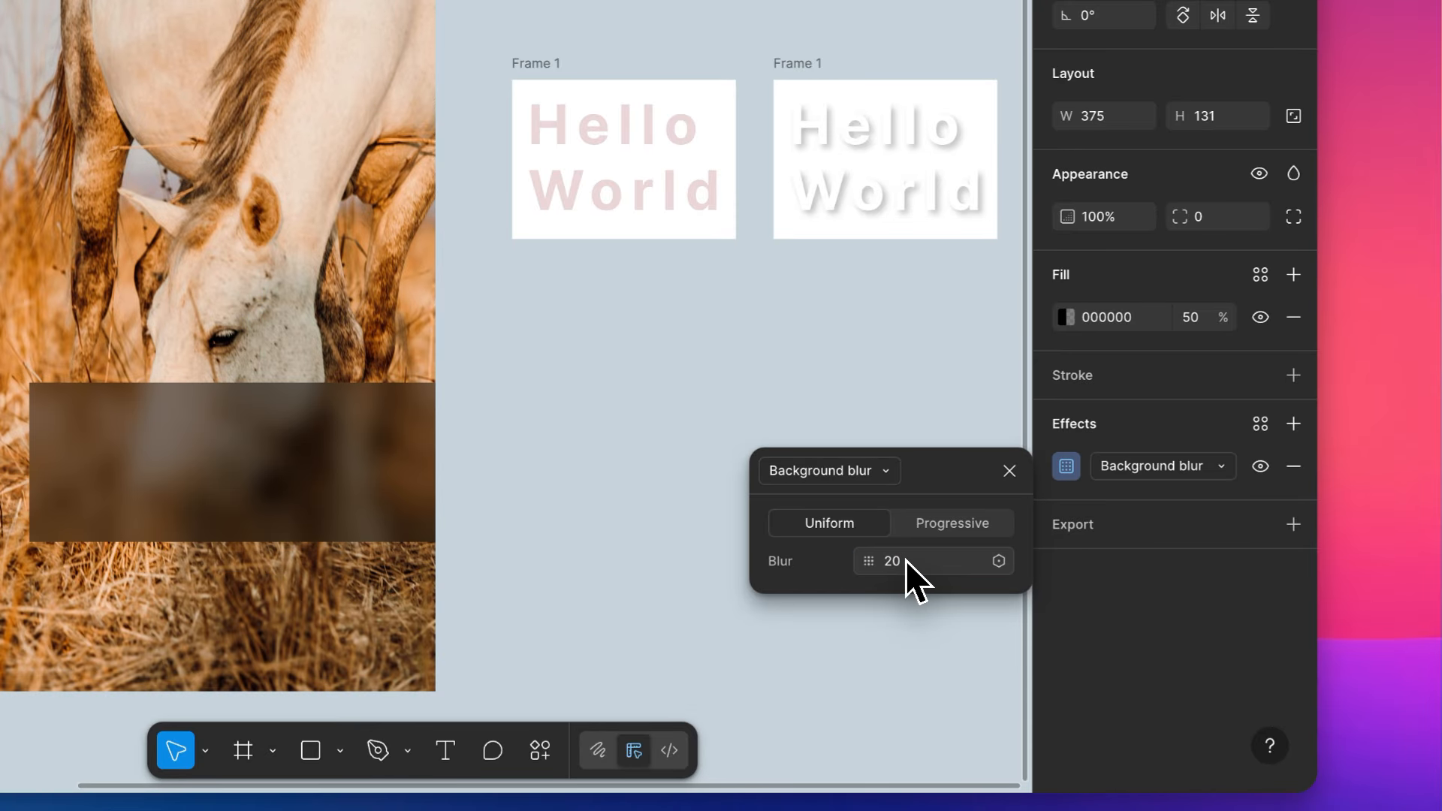
pyautogui.click(643, 553)
pyautogui.hscroll(-5, 533, 449)
pyautogui.hscroll(-3, 533, 449)
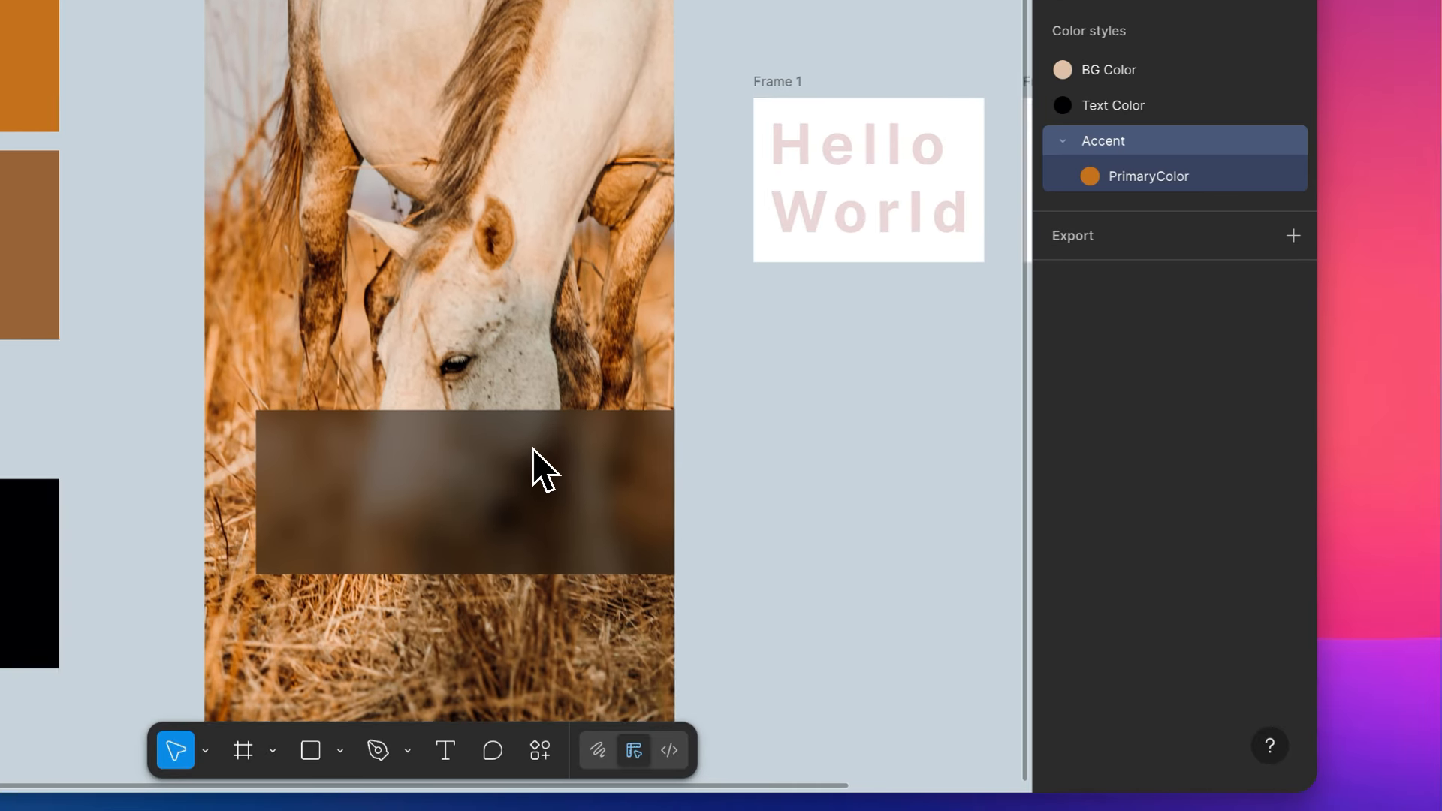
# - Change the blurred rectangle's fill to white, FFFFFF, and lower its opacity to 11%
pyautogui.scroll(3, 531, 466)
pyautogui.click(515, 453)
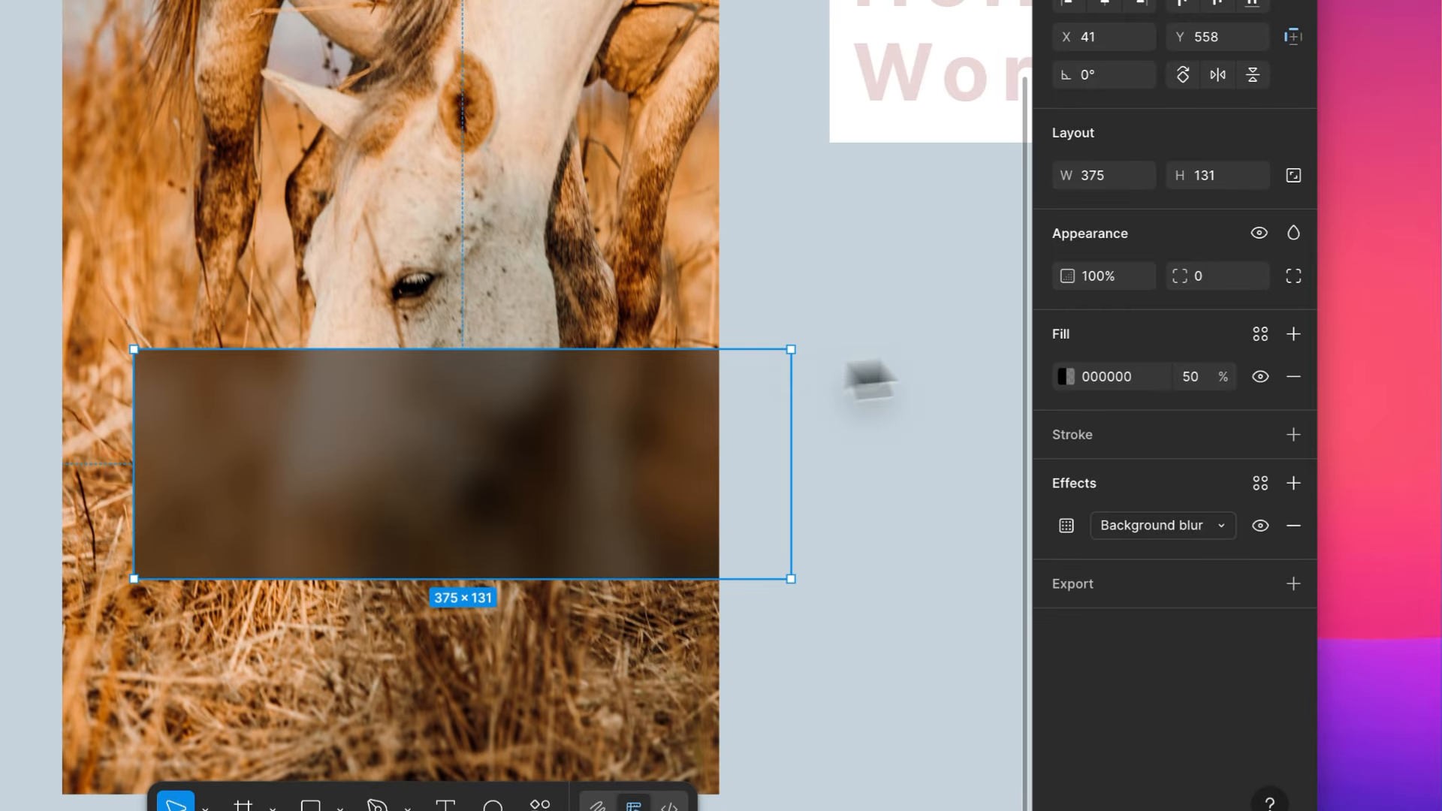
pyautogui.click(1067, 376)
pyautogui.moveTo(966, 425); pyautogui.dragTo(573, 258)
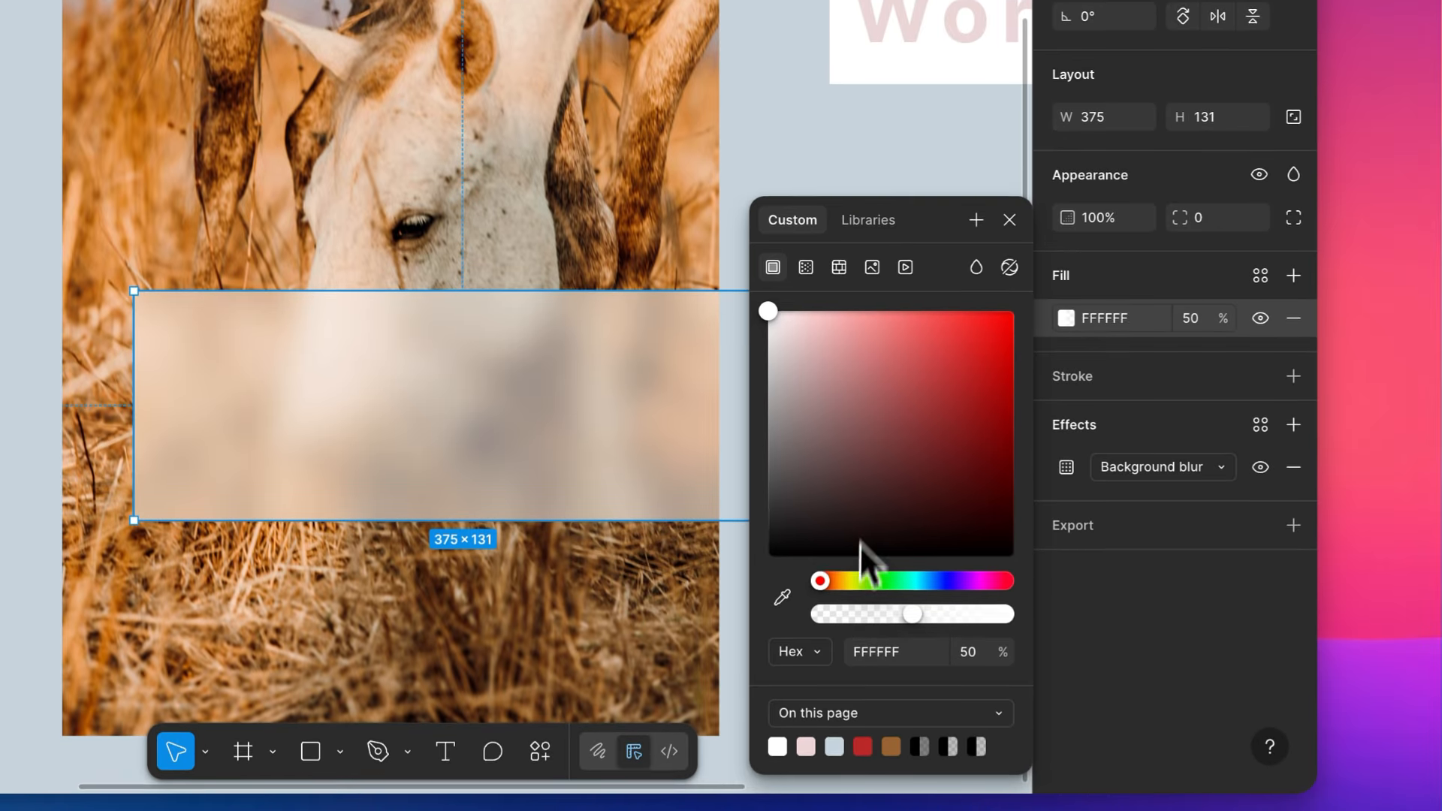
pyautogui.moveTo(912, 672); pyautogui.dragTo(837, 671)
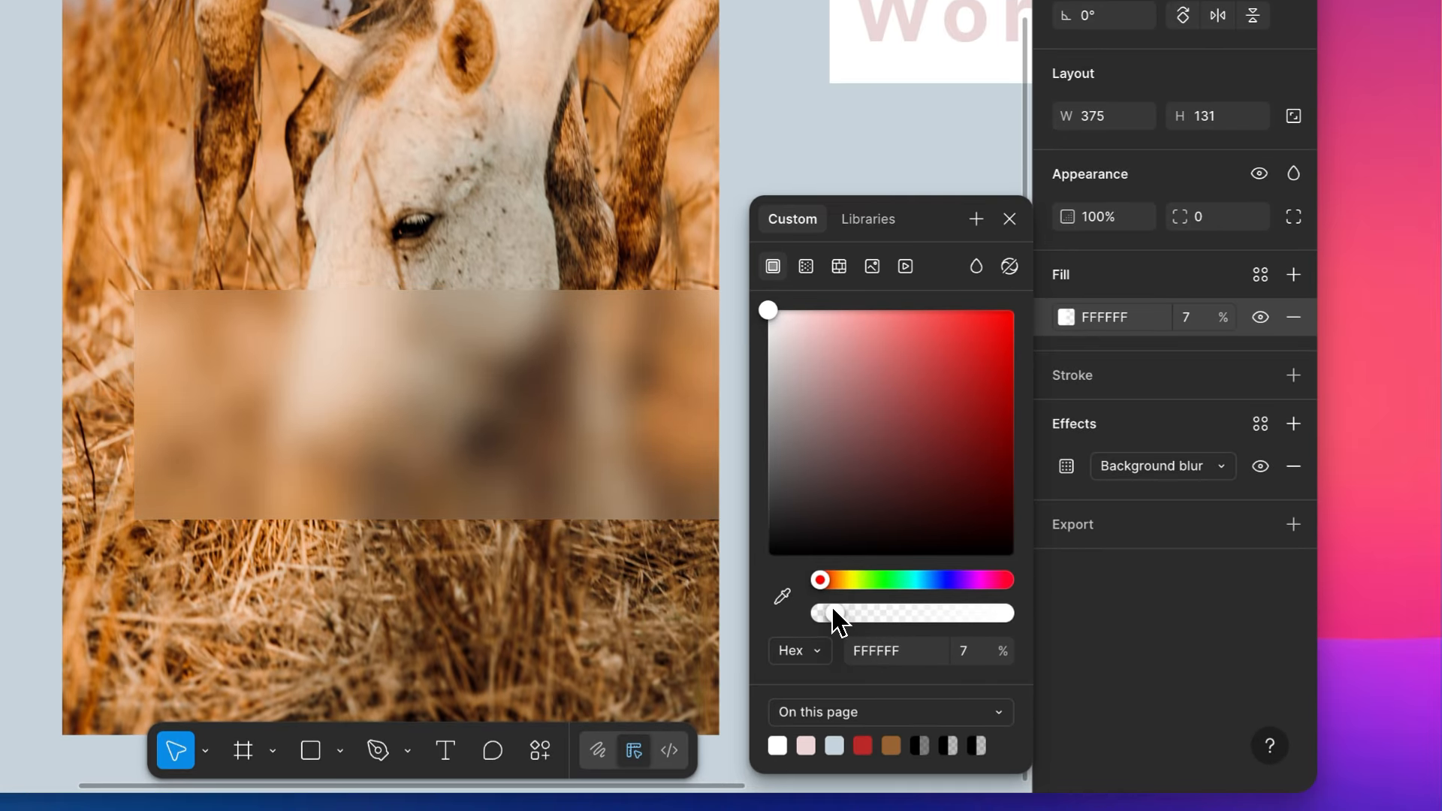
pyautogui.moveTo(824, 611); pyautogui.dragTo(1101, 575)
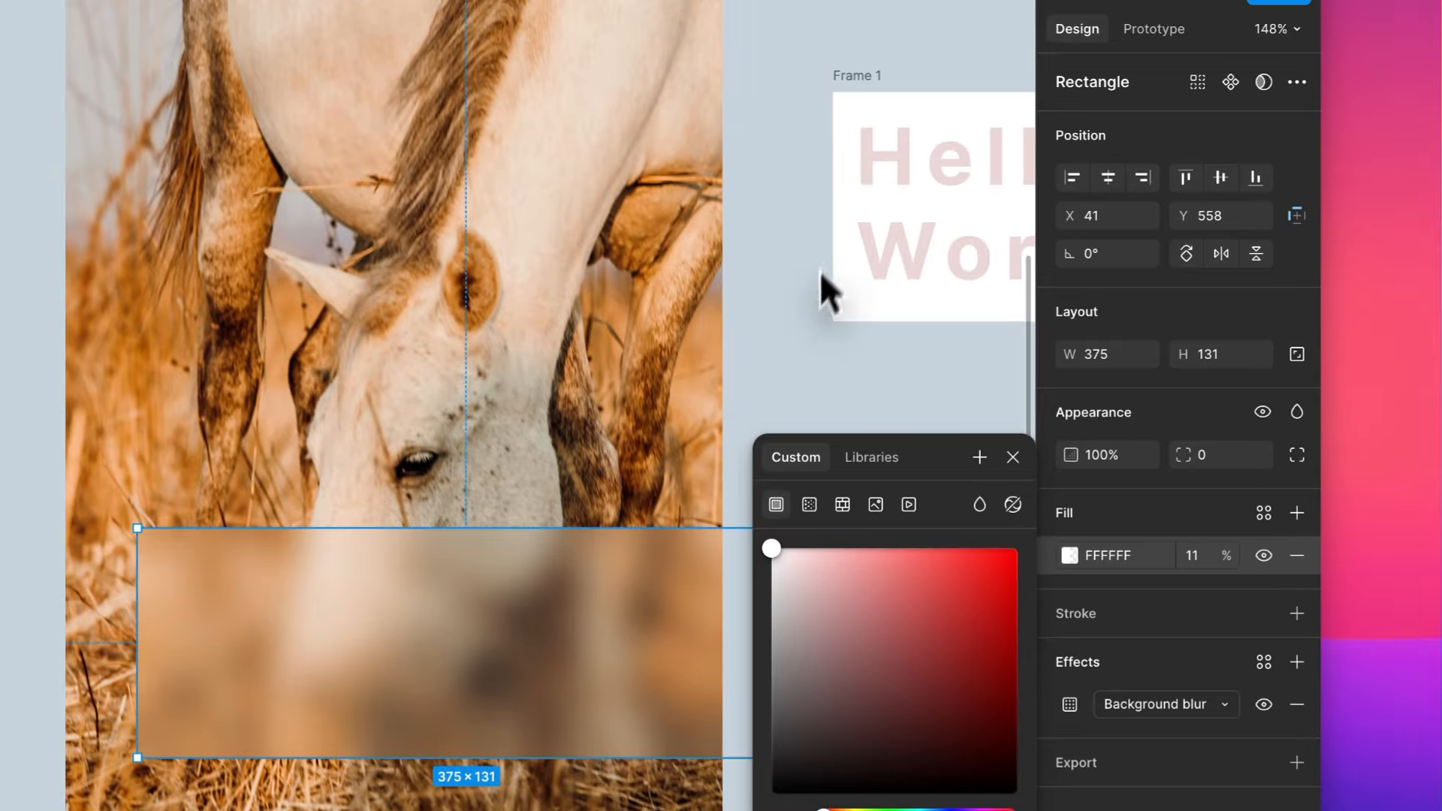
pyautogui.click(787, 85)
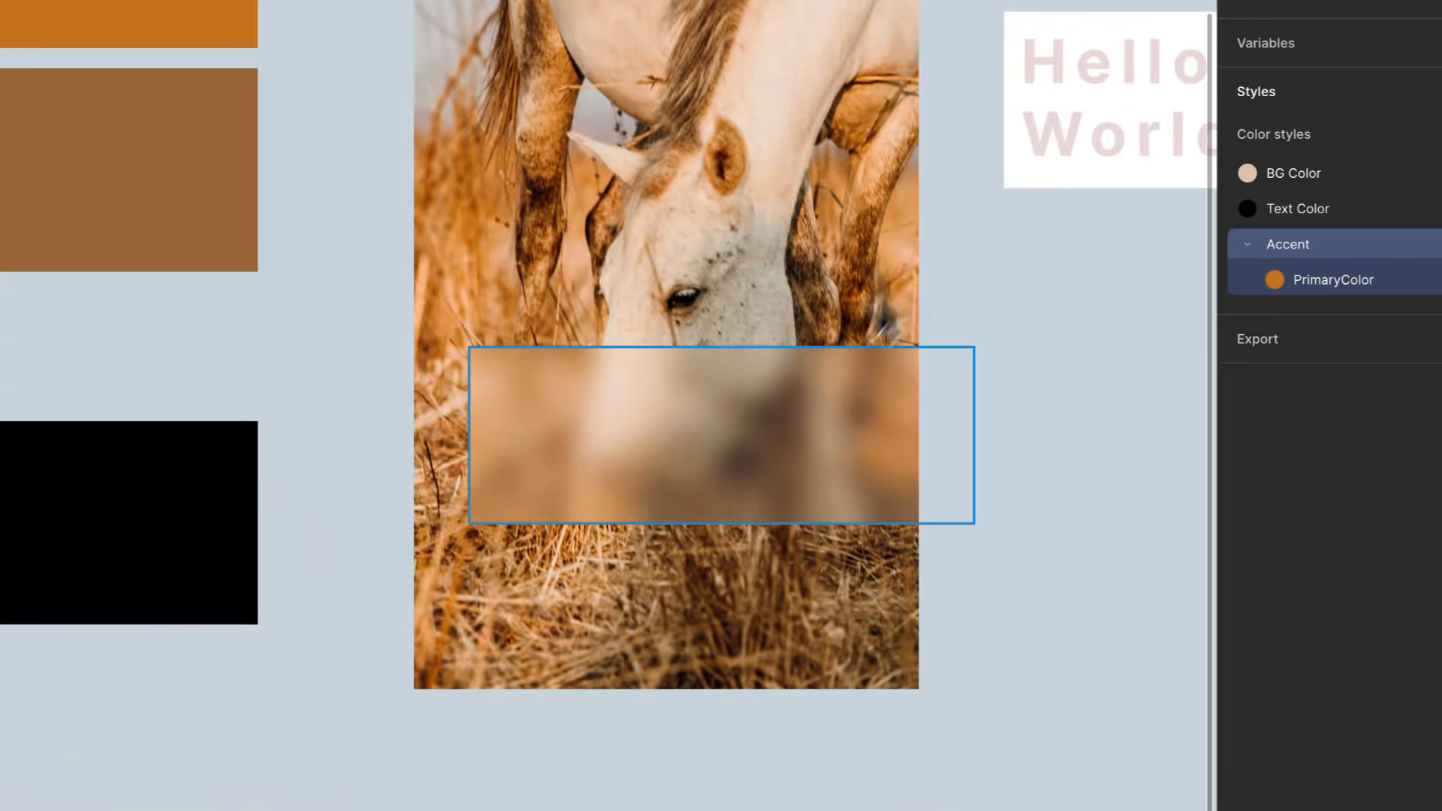
# - Reduce the height of the frosted white rectangle over the horse to 375 × 87
pyautogui.click(772, 548)
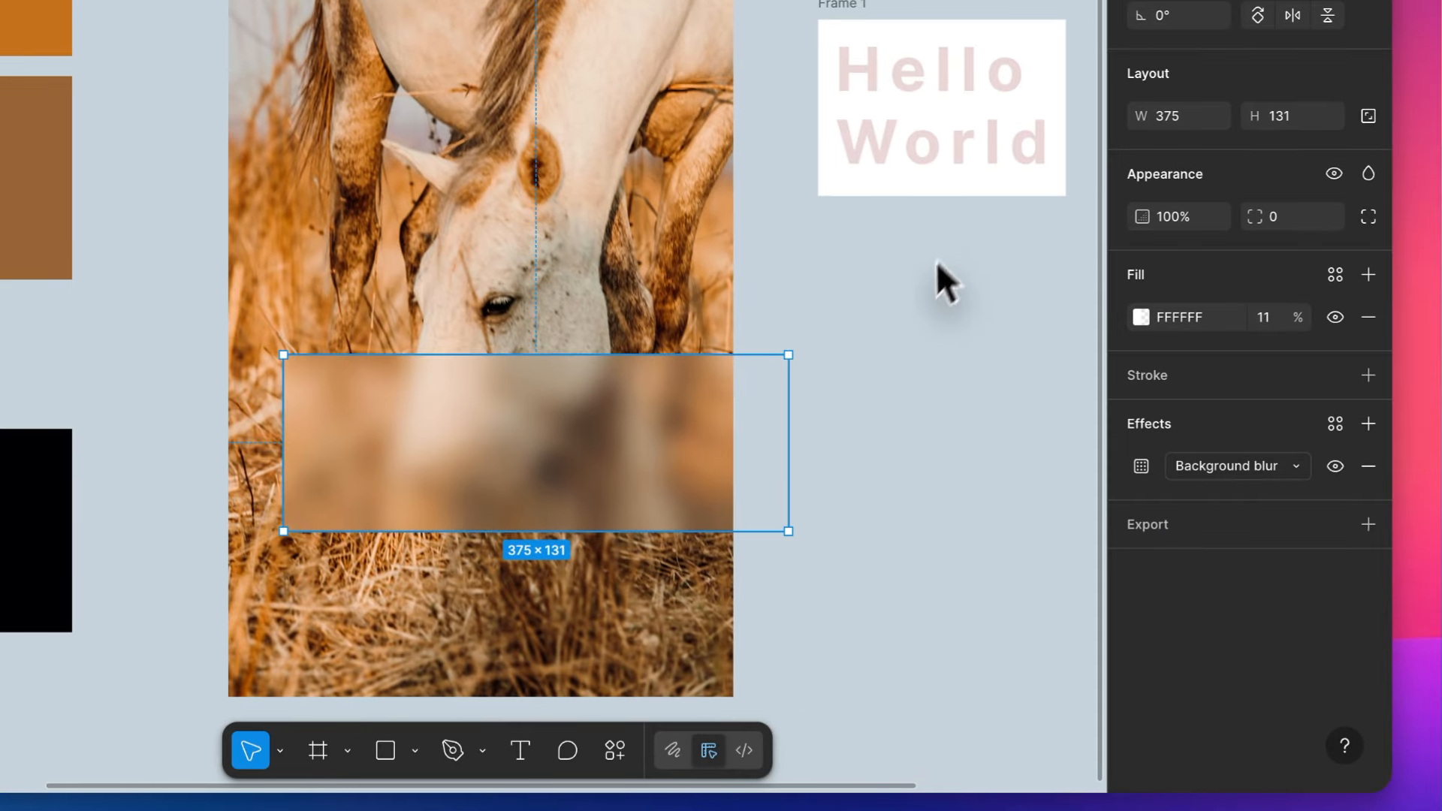
pyautogui.click(974, 495)
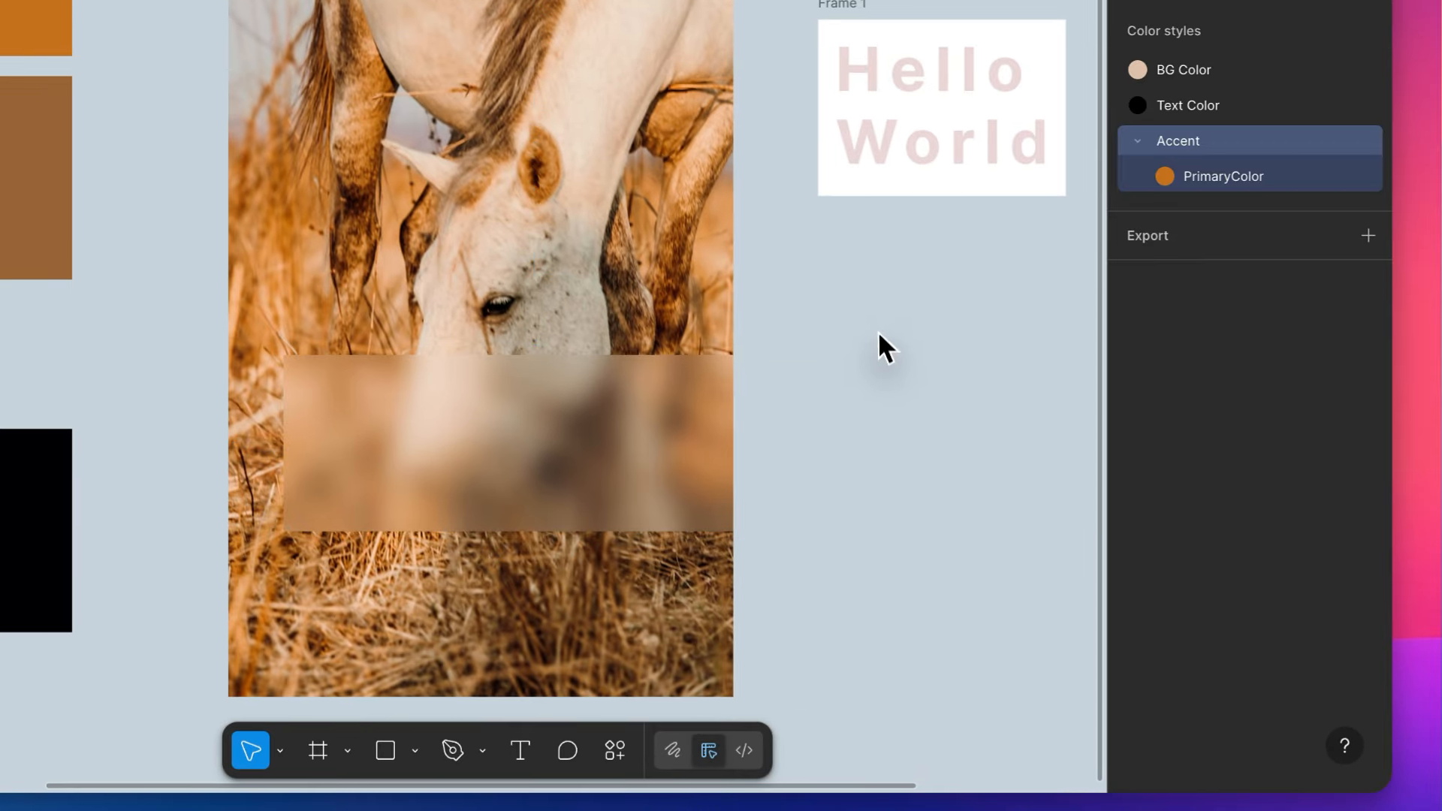
pyautogui.click(538, 429)
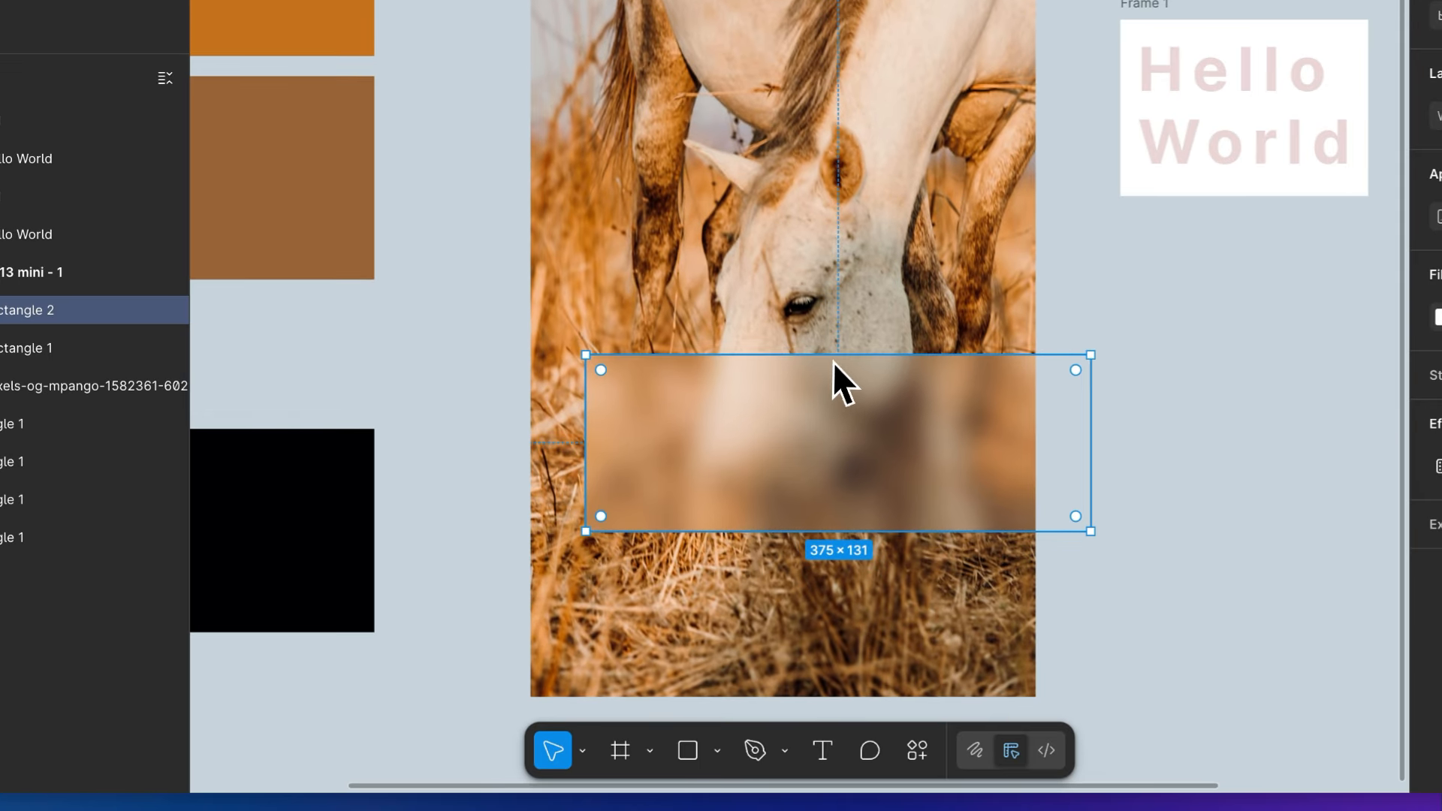
pyautogui.moveTo(742, 502); pyautogui.dragTo(743, 512)
pyautogui.moveTo(834, 371); pyautogui.dragTo(837, 383)
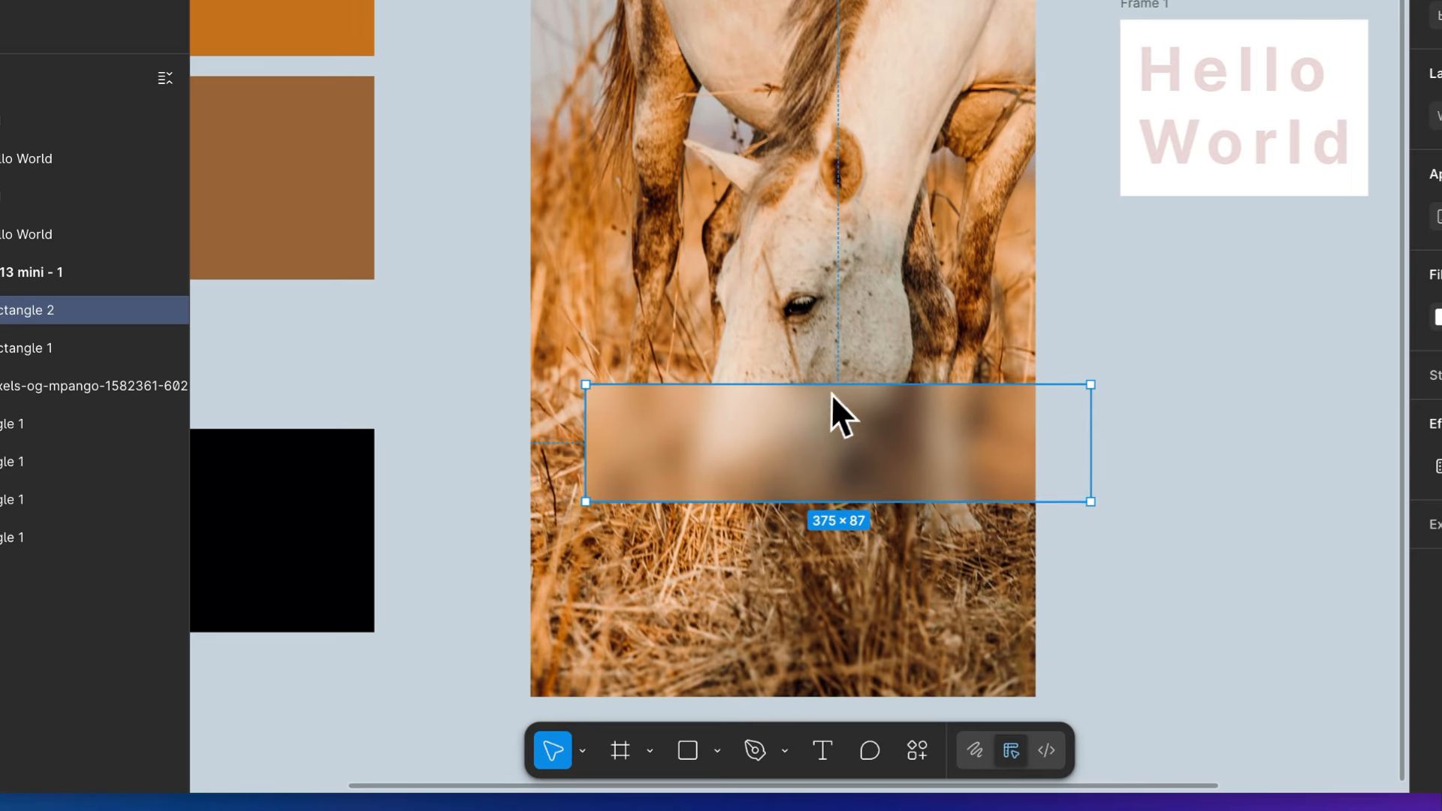
# - Move the frosted white rectangle off the horse photo onto the canvas and delete it
pyautogui.moveTo(742, 533); pyautogui.dragTo(972, 573)
pyautogui.hscroll(5, 1176, 463)
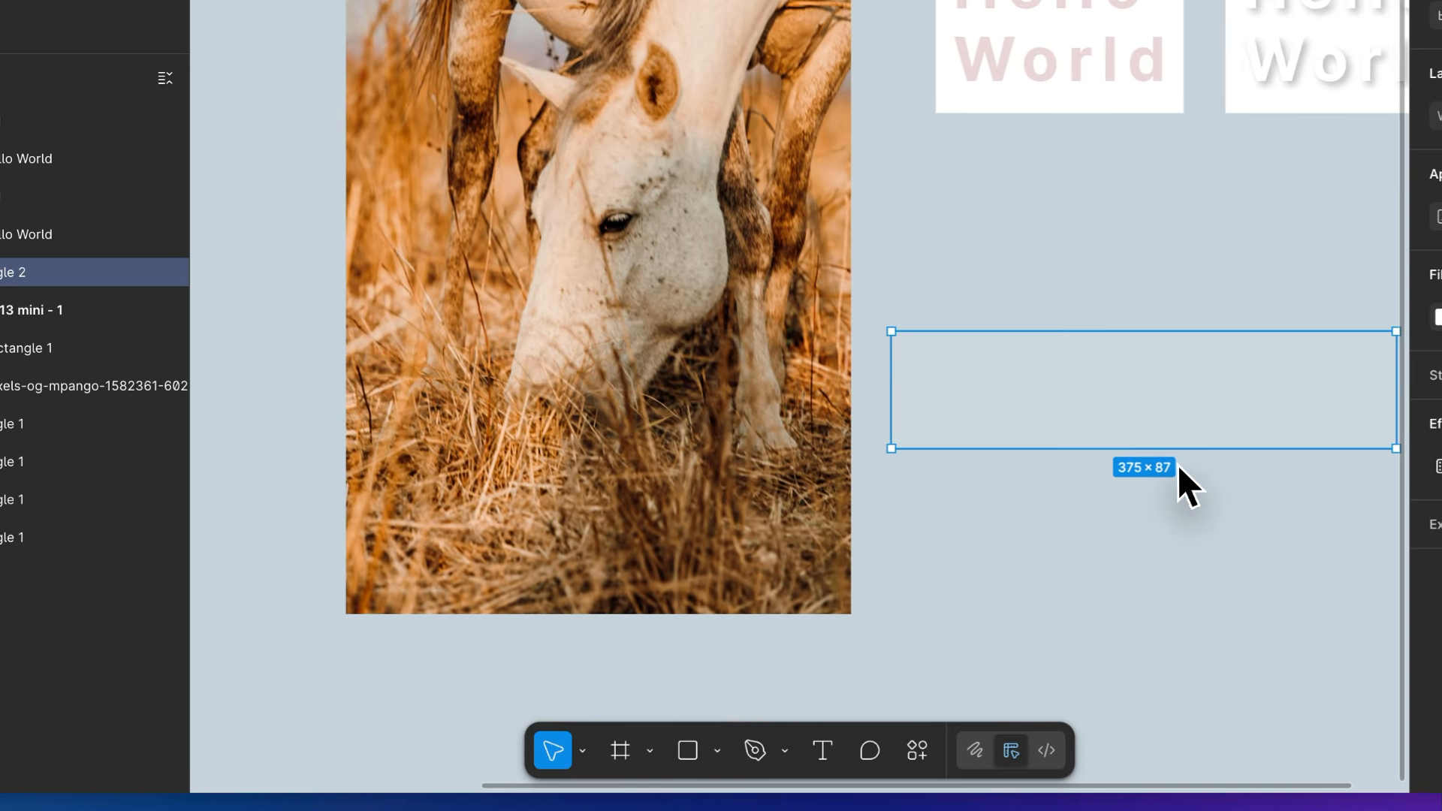
pyautogui.press('Delete')
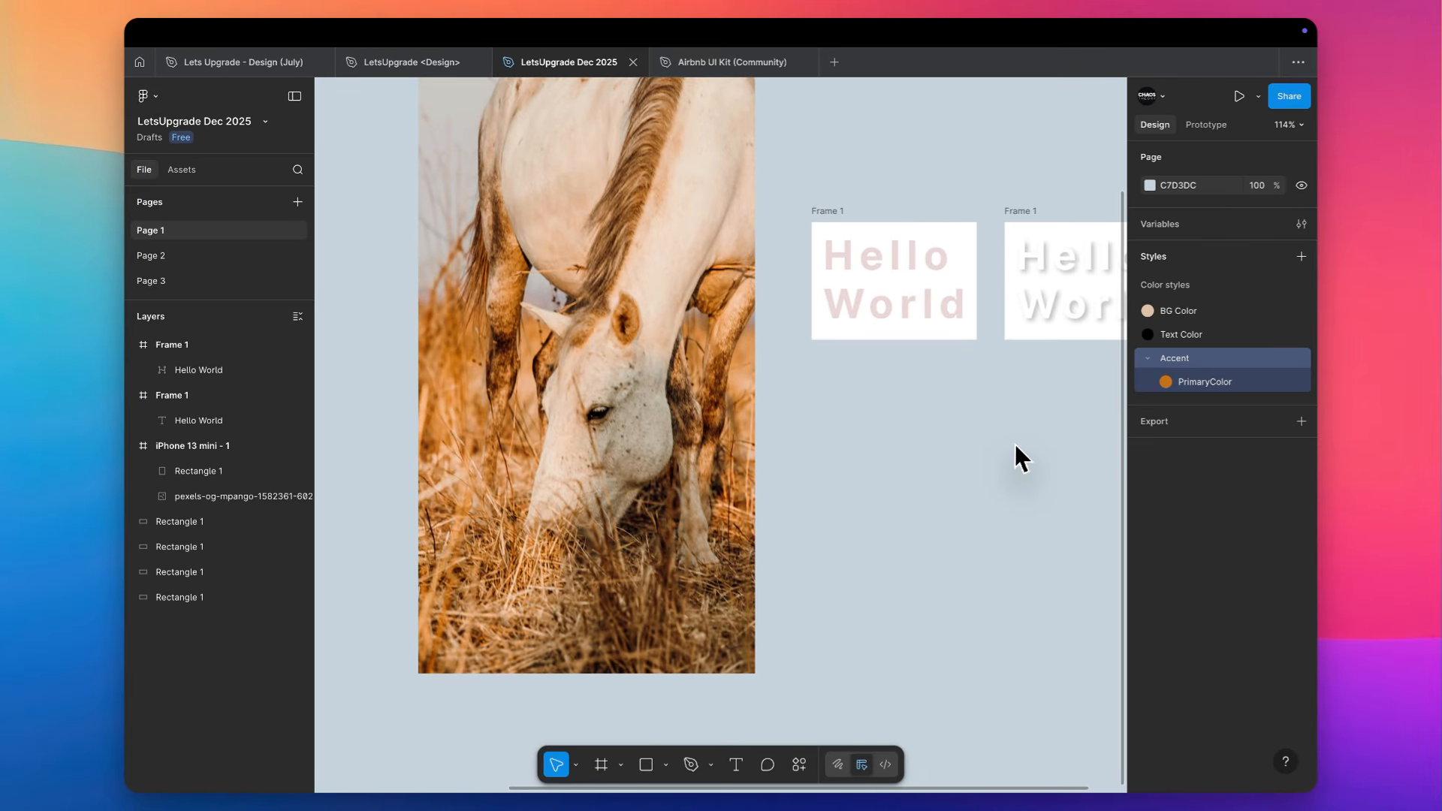
pyautogui.hscroll(1, 1015, 444)
pyautogui.scroll(1, 1016, 444)
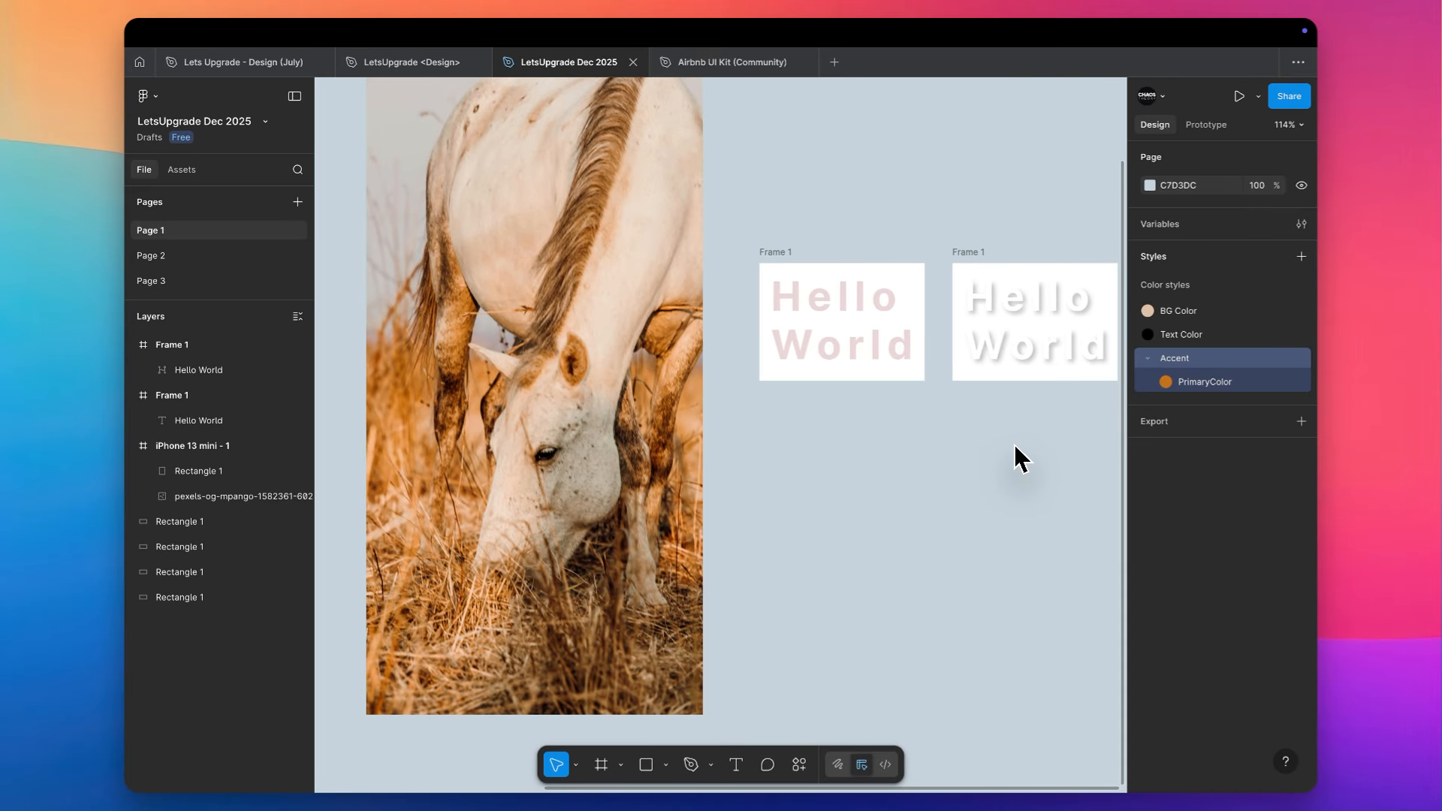
# - Add a Drop shadow effect to the black rectangle beside the horse photo and open its list of effect types
pyautogui.scroll(-4, 1015, 444)
pyautogui.scroll(2, 659, 527)
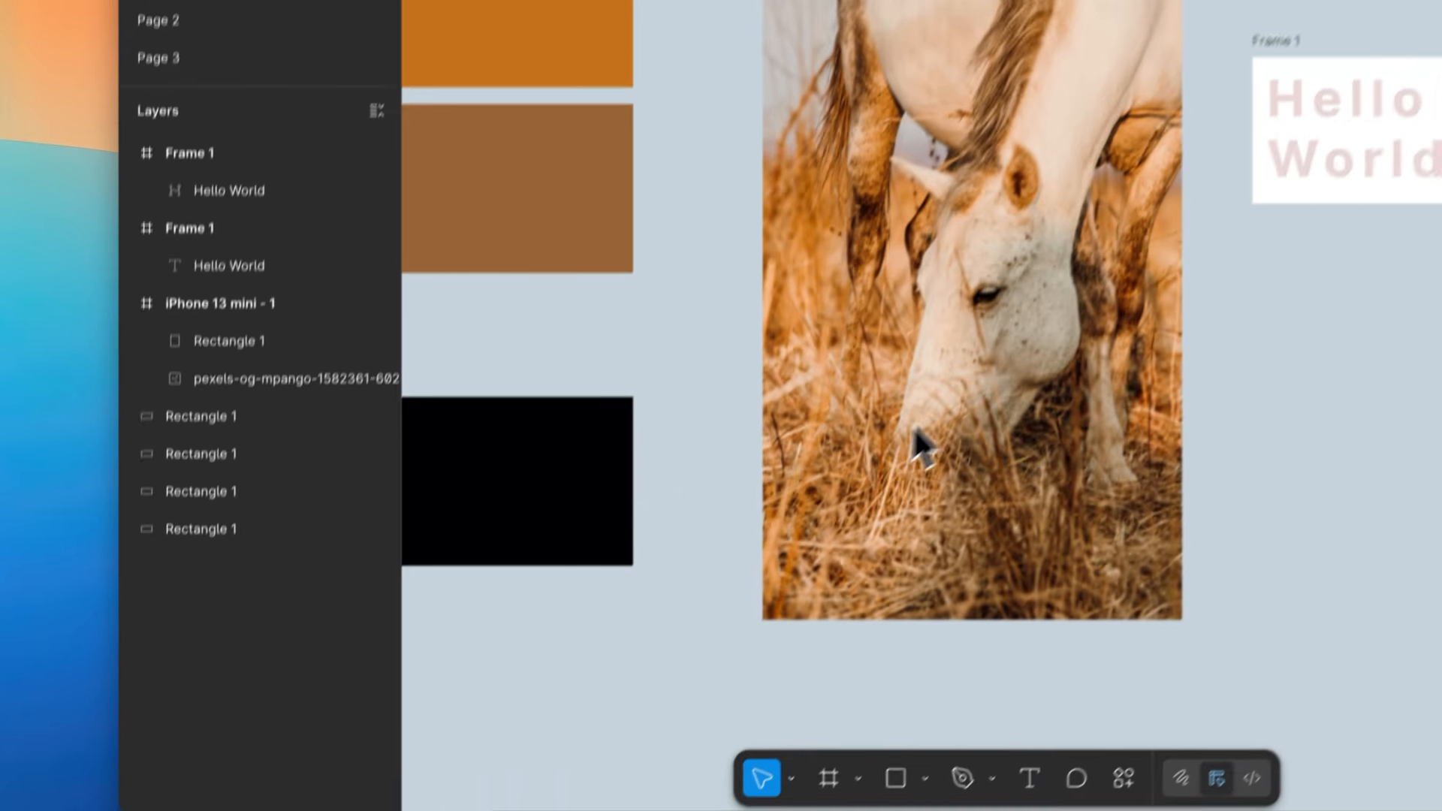
pyautogui.scroll(2, 913, 425)
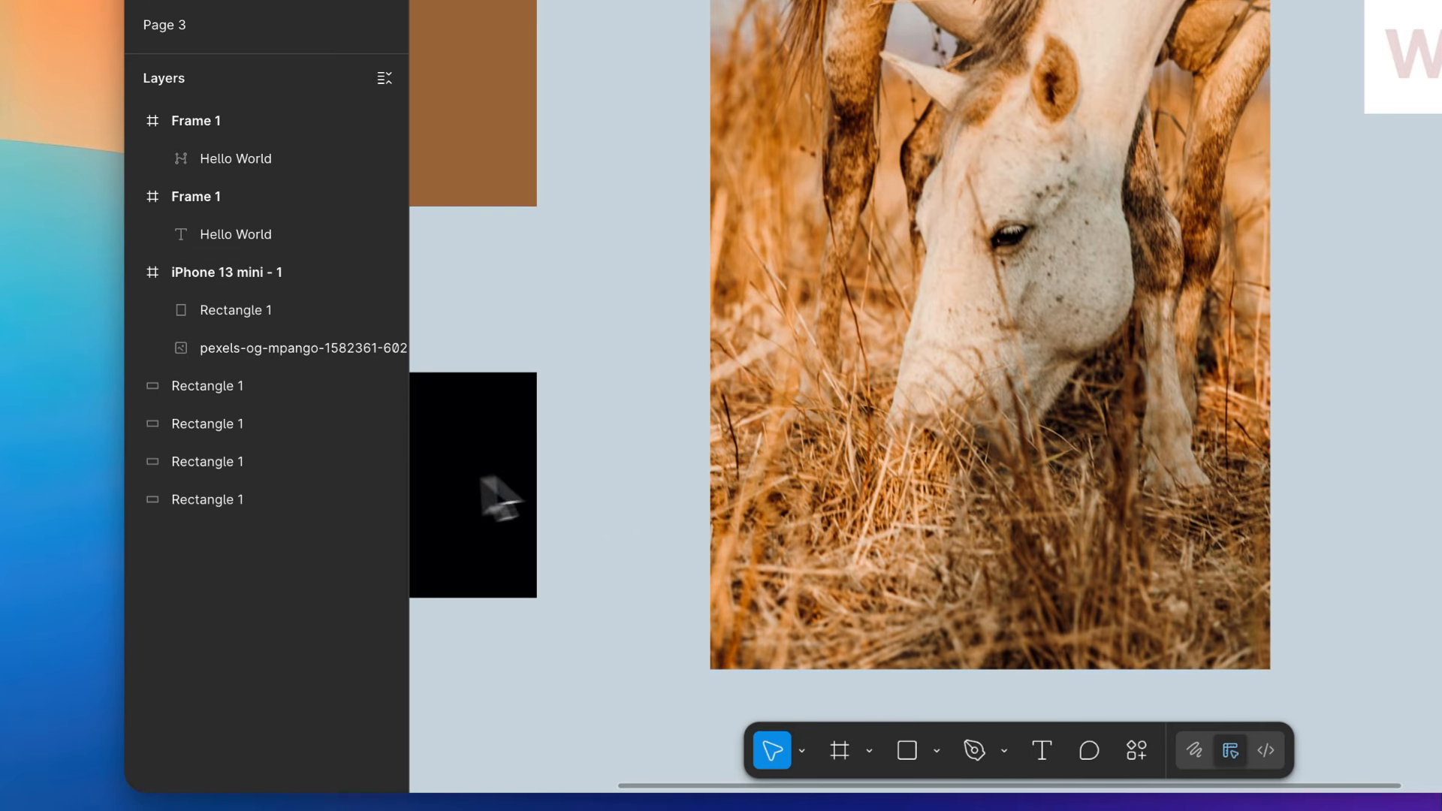
pyautogui.click(425, 513)
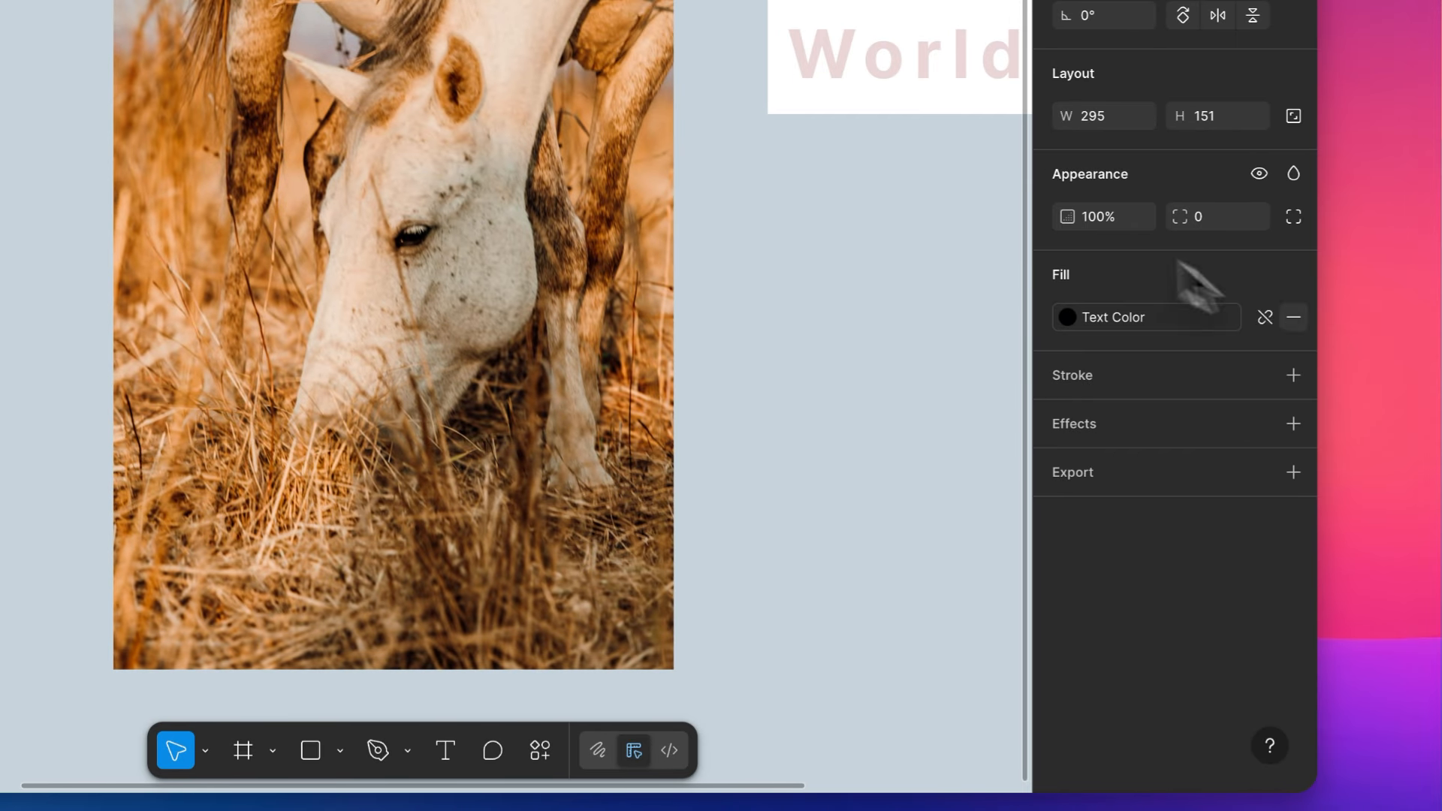
pyautogui.click(1132, 441)
pyautogui.click(1137, 472)
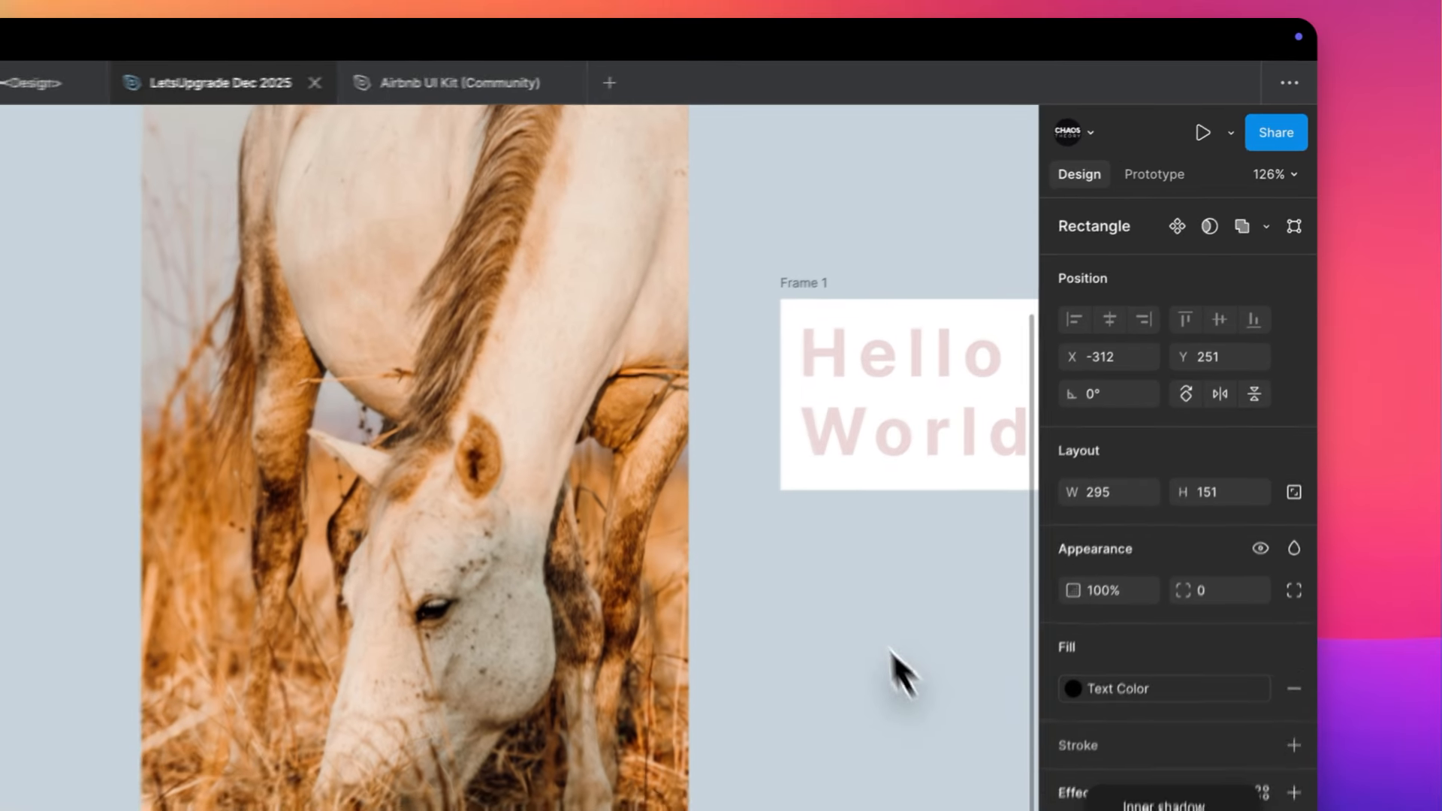
# - Change the effect on the white Hello World vector from Drop shadow to Inner shadow and deselect it
pyautogui.hscroll(10, 869, 434)
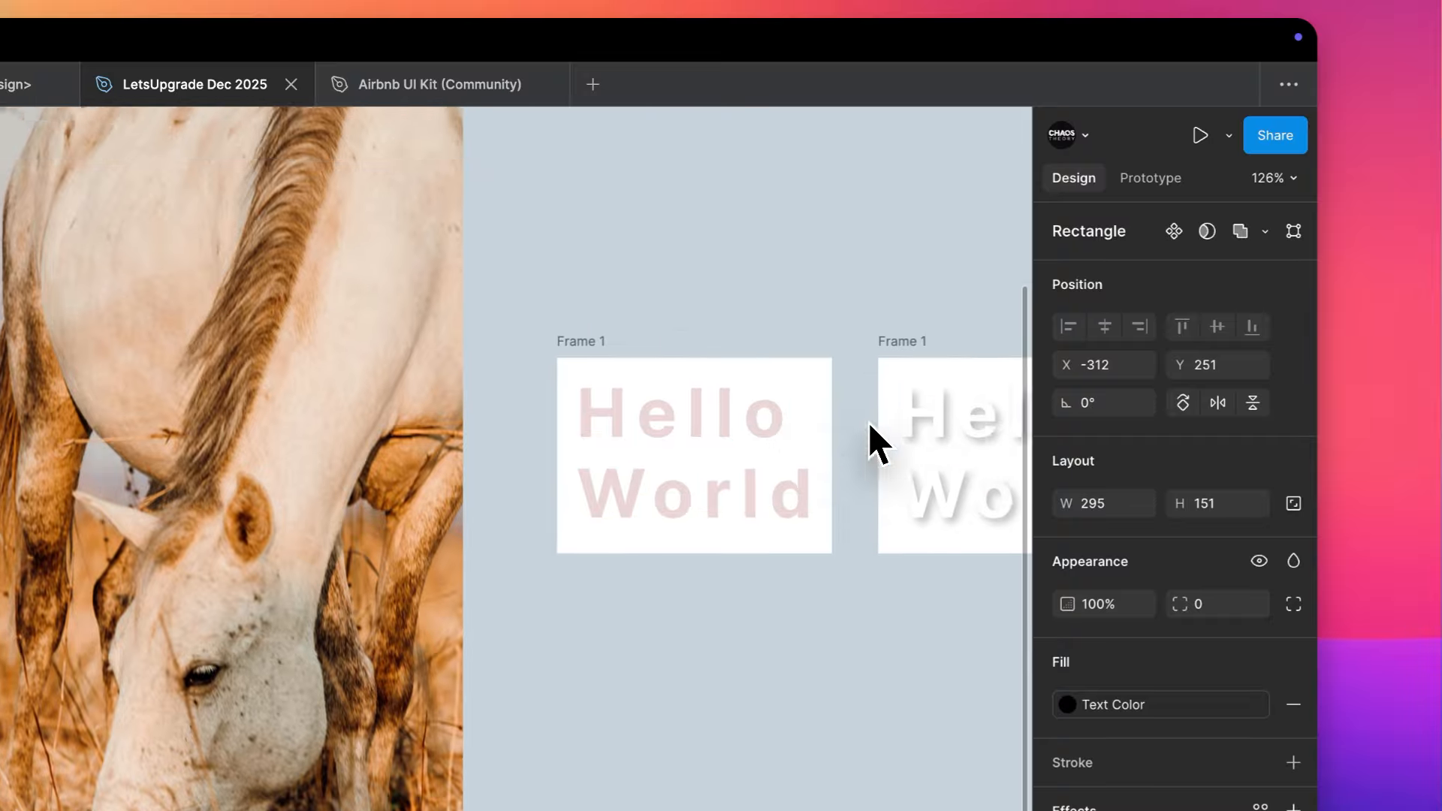
pyautogui.scroll(9, 794, 453)
pyautogui.click(769, 414)
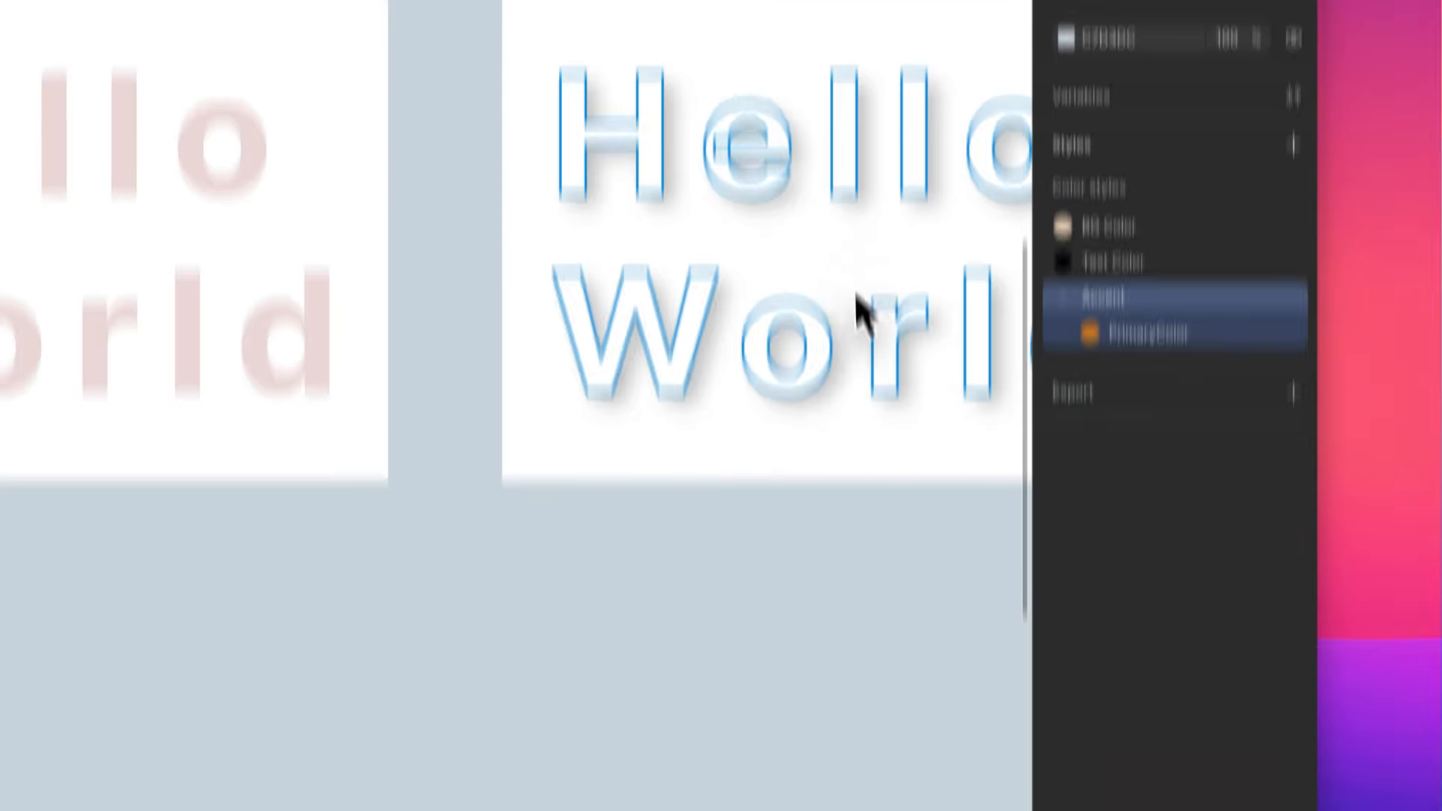
pyautogui.click(858, 525)
pyautogui.click(1148, 464)
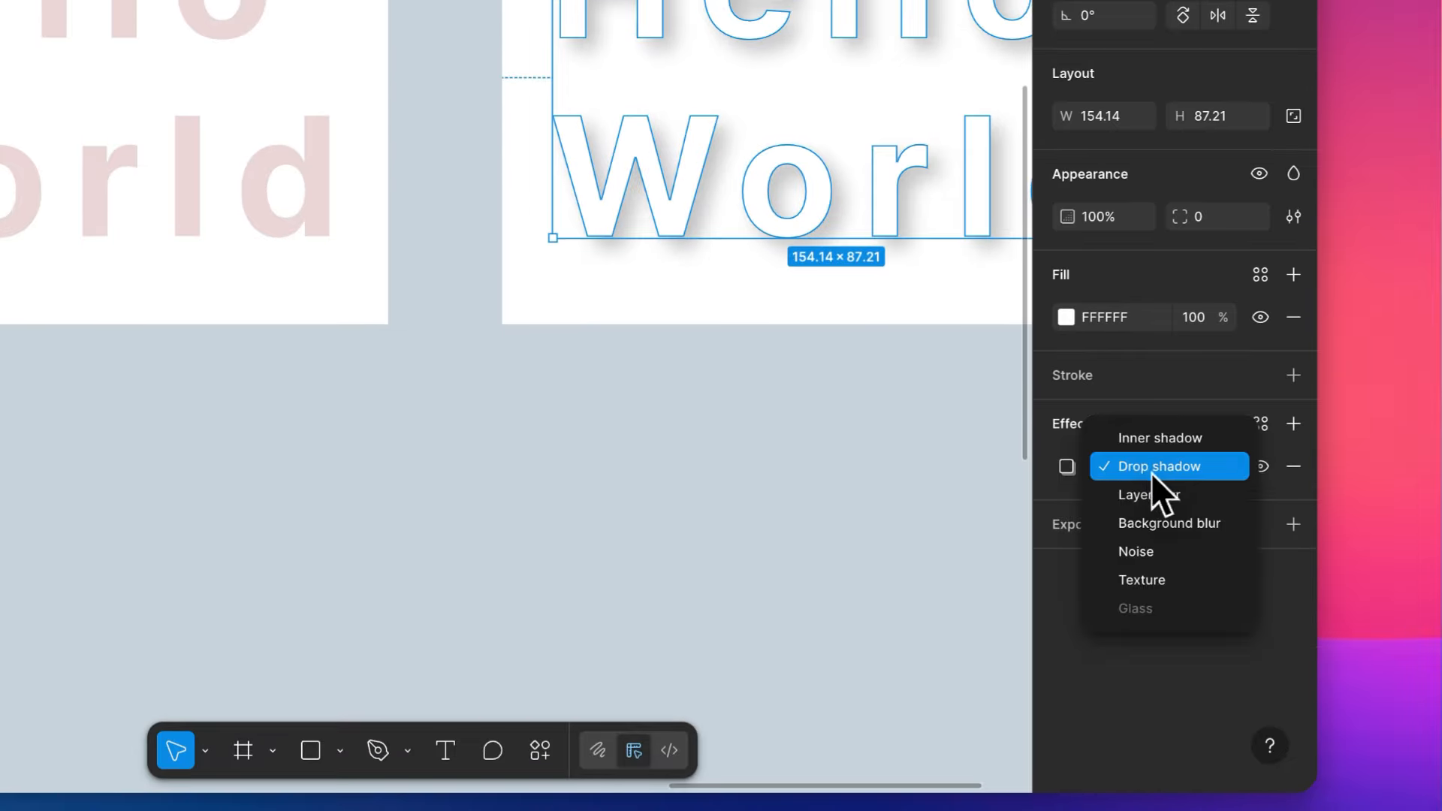
pyautogui.click(1185, 437)
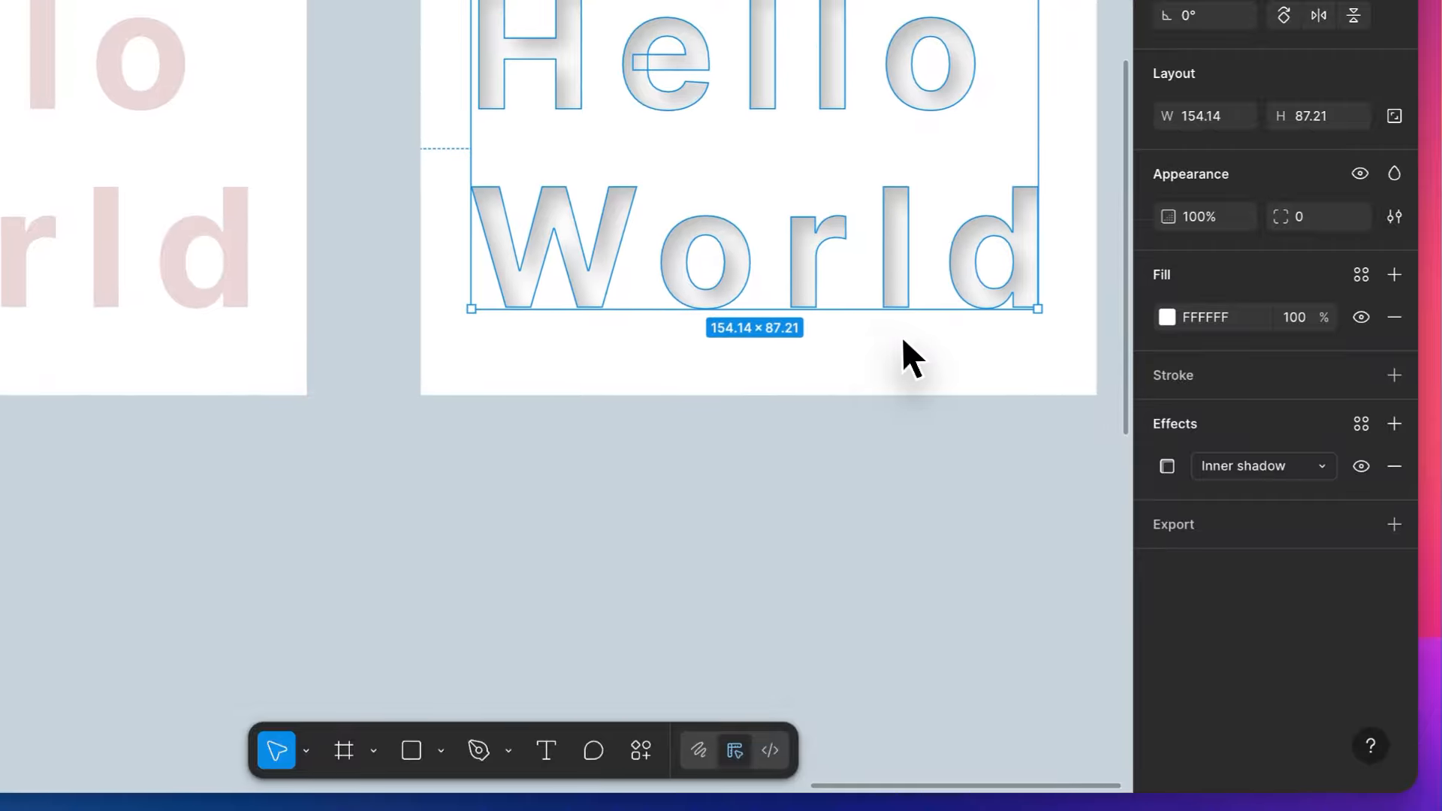
pyautogui.click(868, 335)
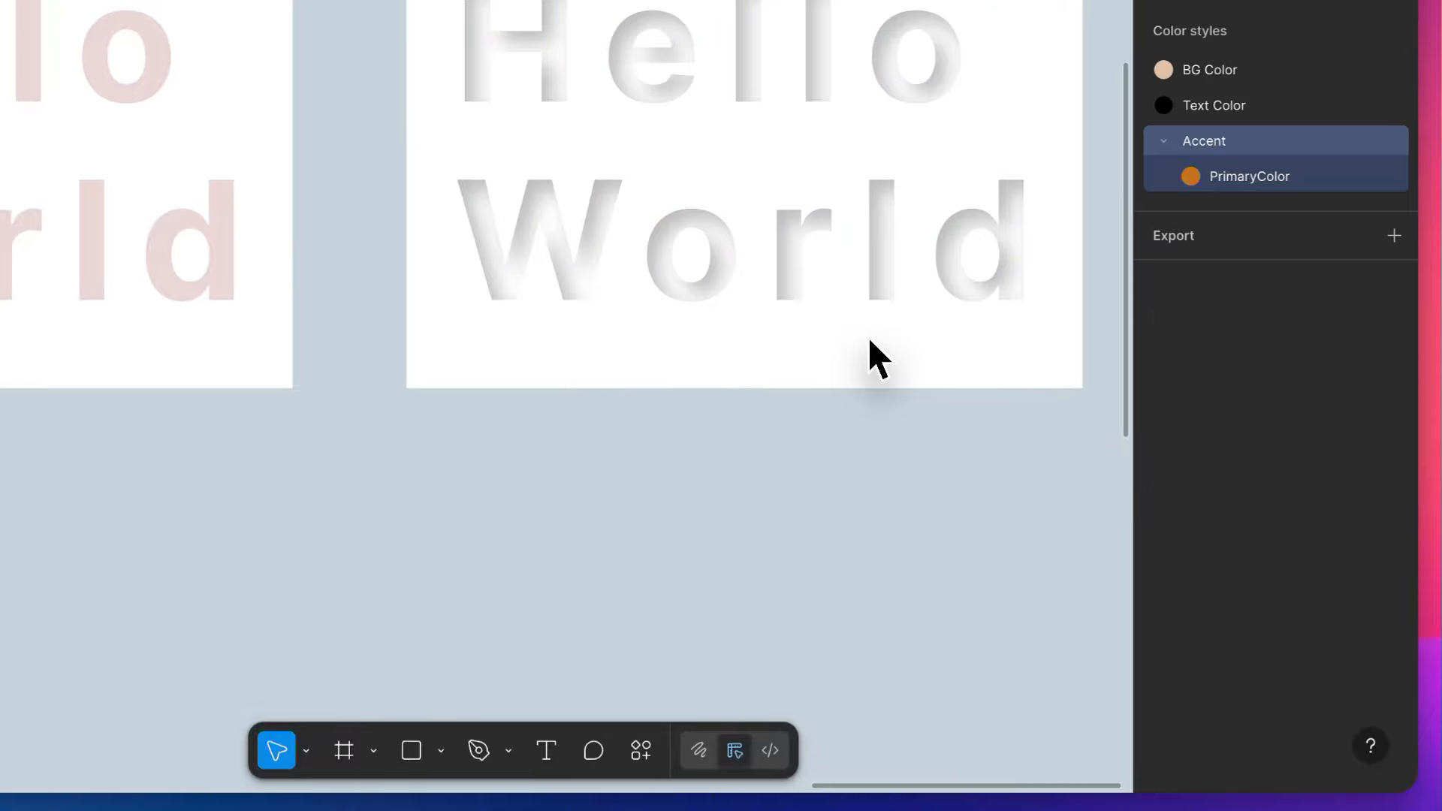
# - In the Hello World vector's Inner shadow settings, try X position 0, restore it to 3, and set Y to 0
pyautogui.scroll(5, 868, 337)
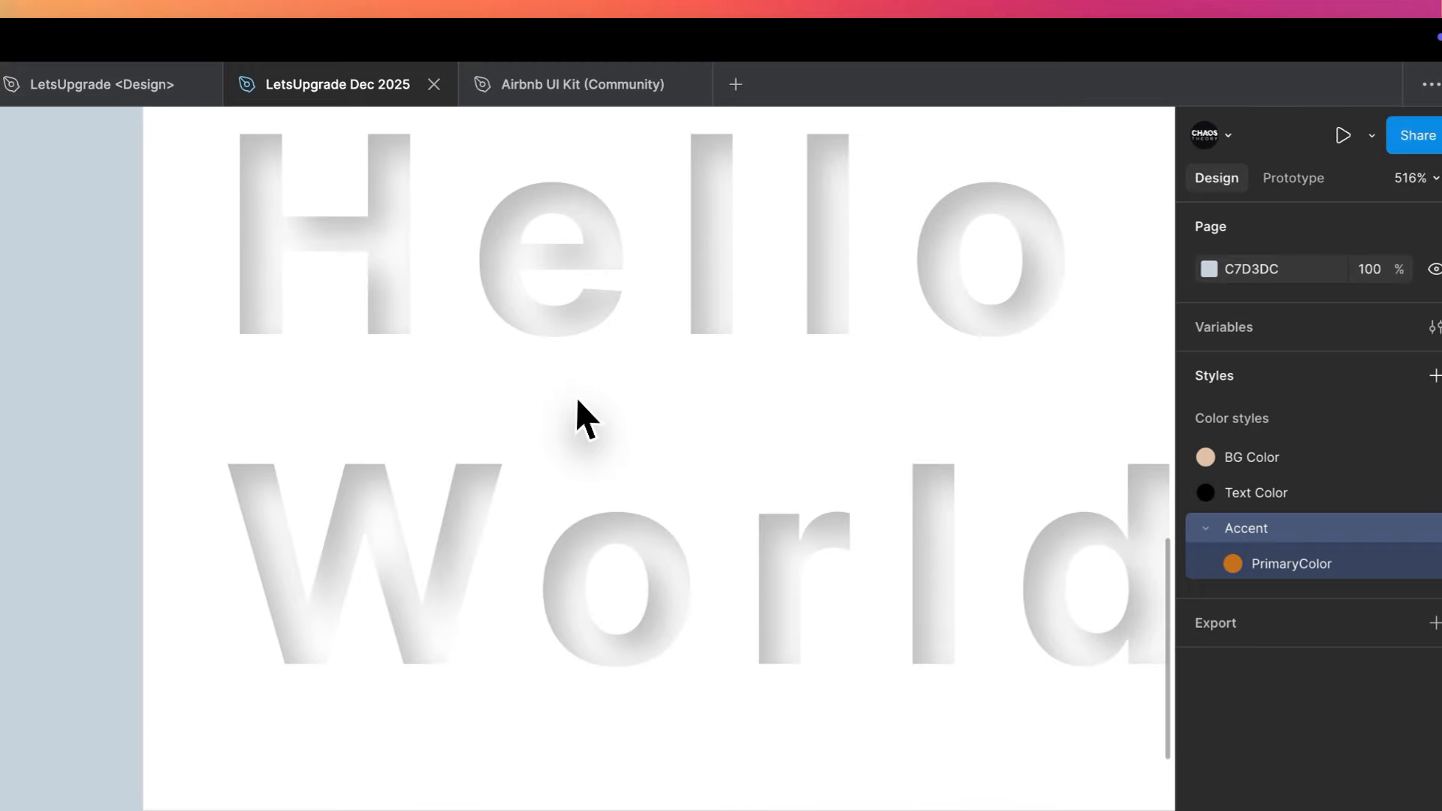
pyautogui.click(763, 245)
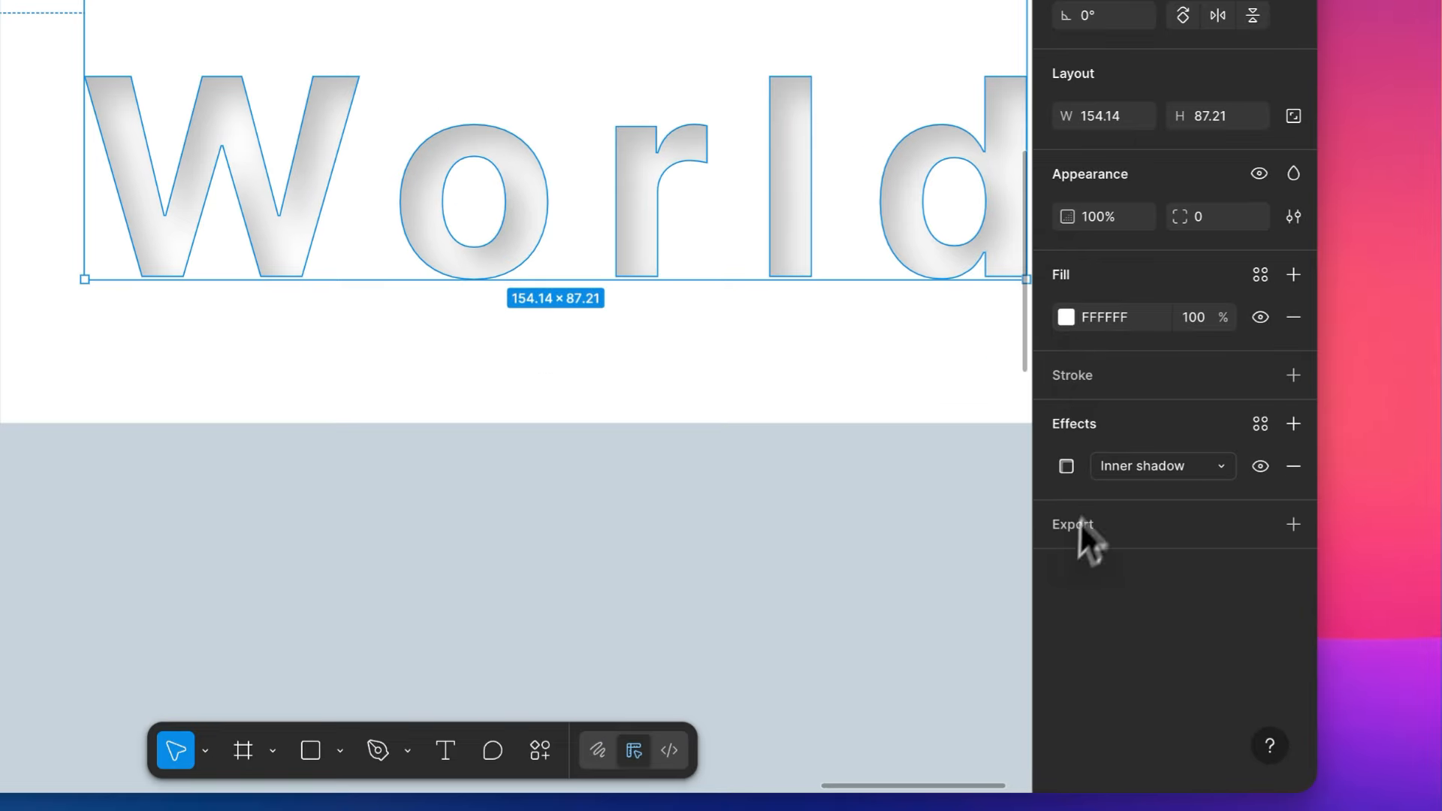
pyautogui.click(1067, 466)
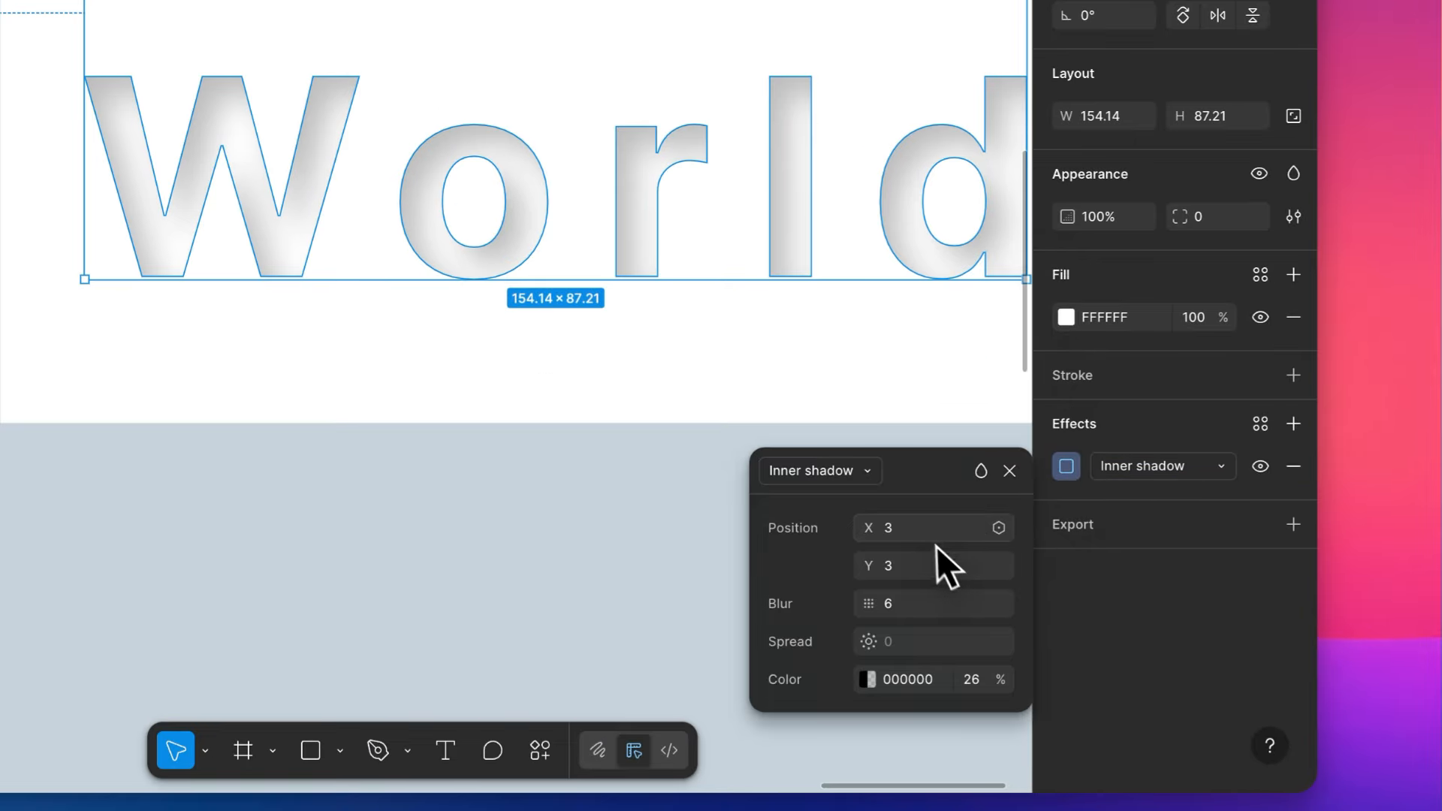
pyautogui.click(922, 525)
pyautogui.press('Down')
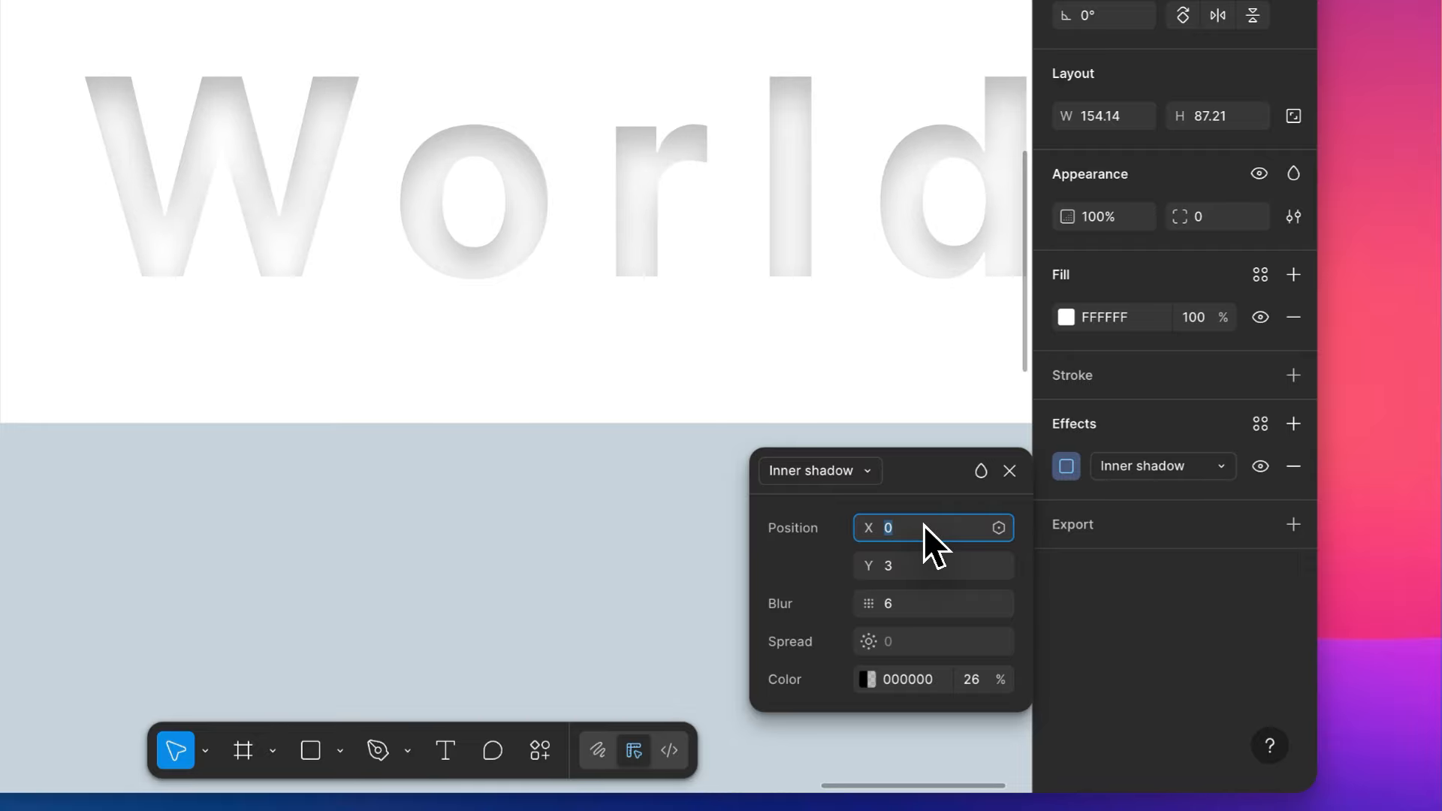
pyautogui.press('Up')
pyautogui.press('Up')
pyautogui.press('Up')
pyautogui.click(921, 565)
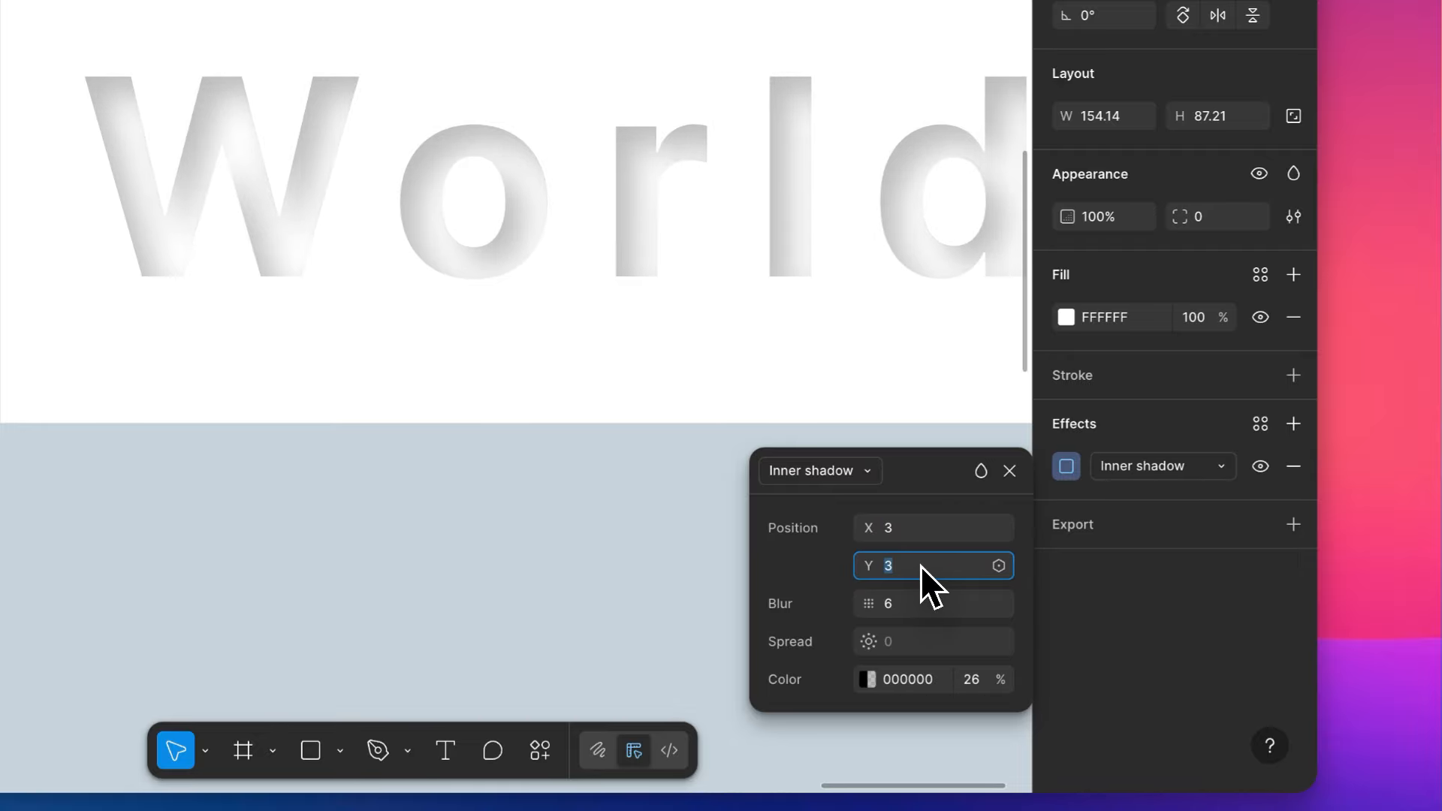
pyautogui.write('0')
pyautogui.press('Tab')
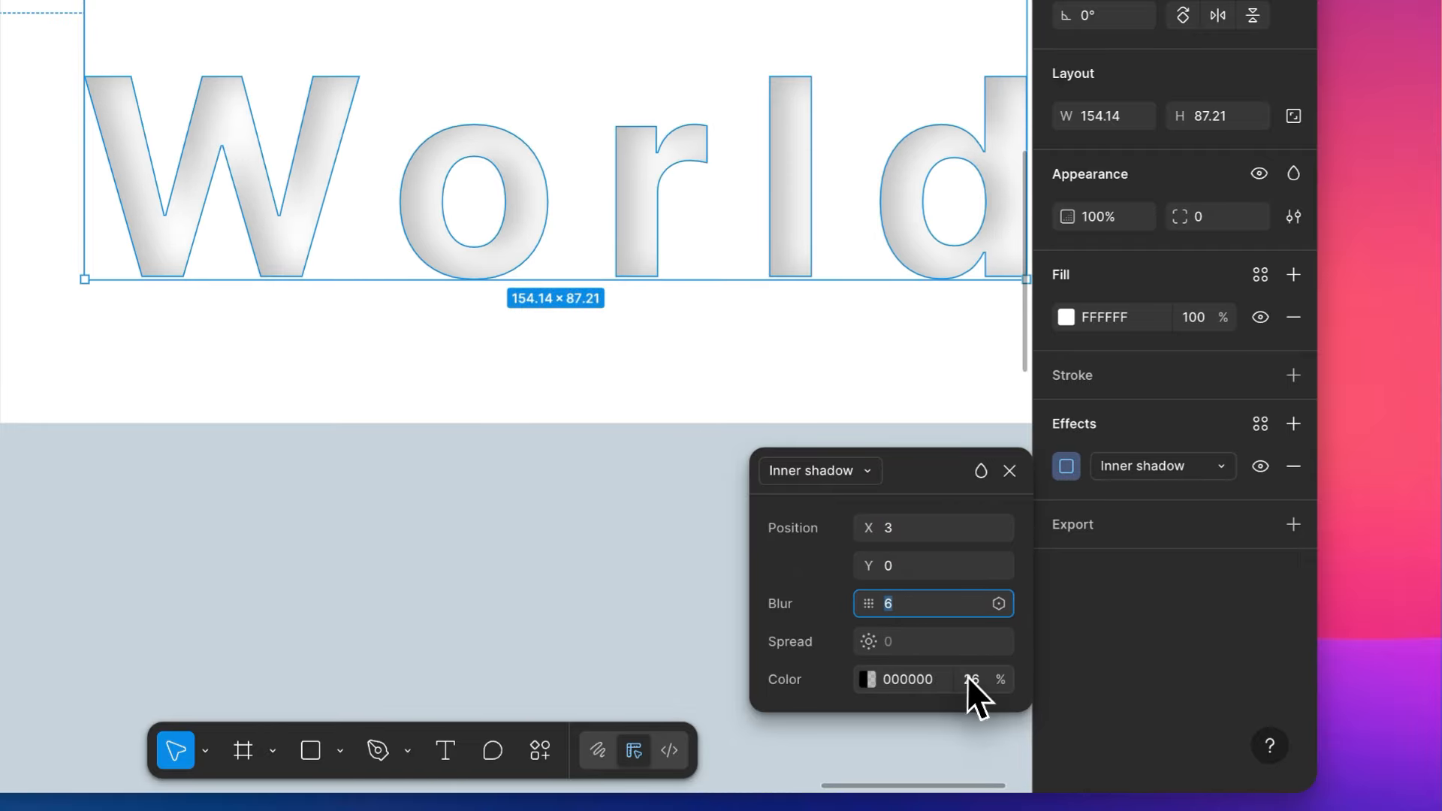
# - Reduce the blur of the Hello World vector's inner shadow to about 3
pyautogui.click(967, 677)
pyautogui.click(895, 602)
pyautogui.press('Down')
pyautogui.press('Down')
pyautogui.press('Down')
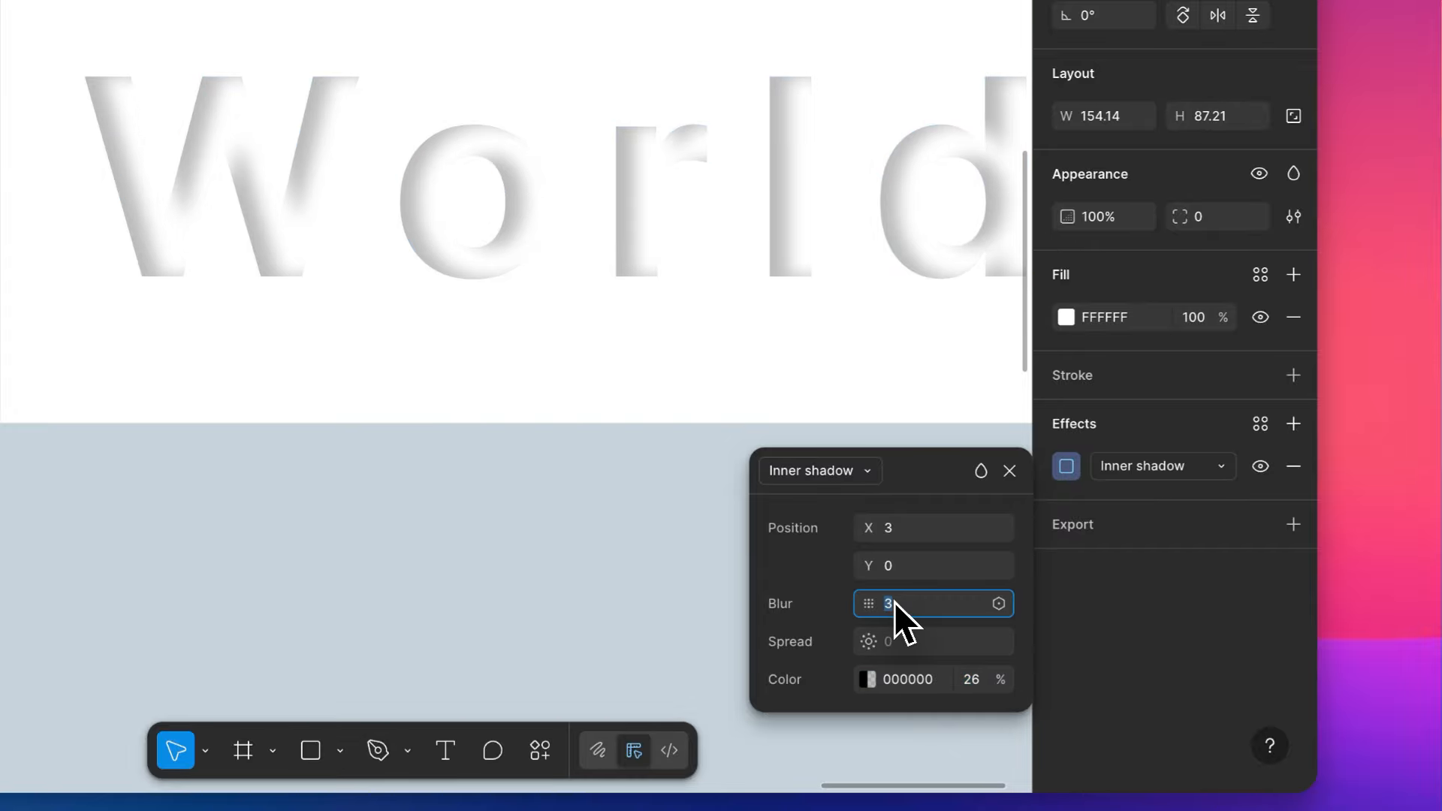
pyautogui.press('Down')
pyautogui.press('Down')
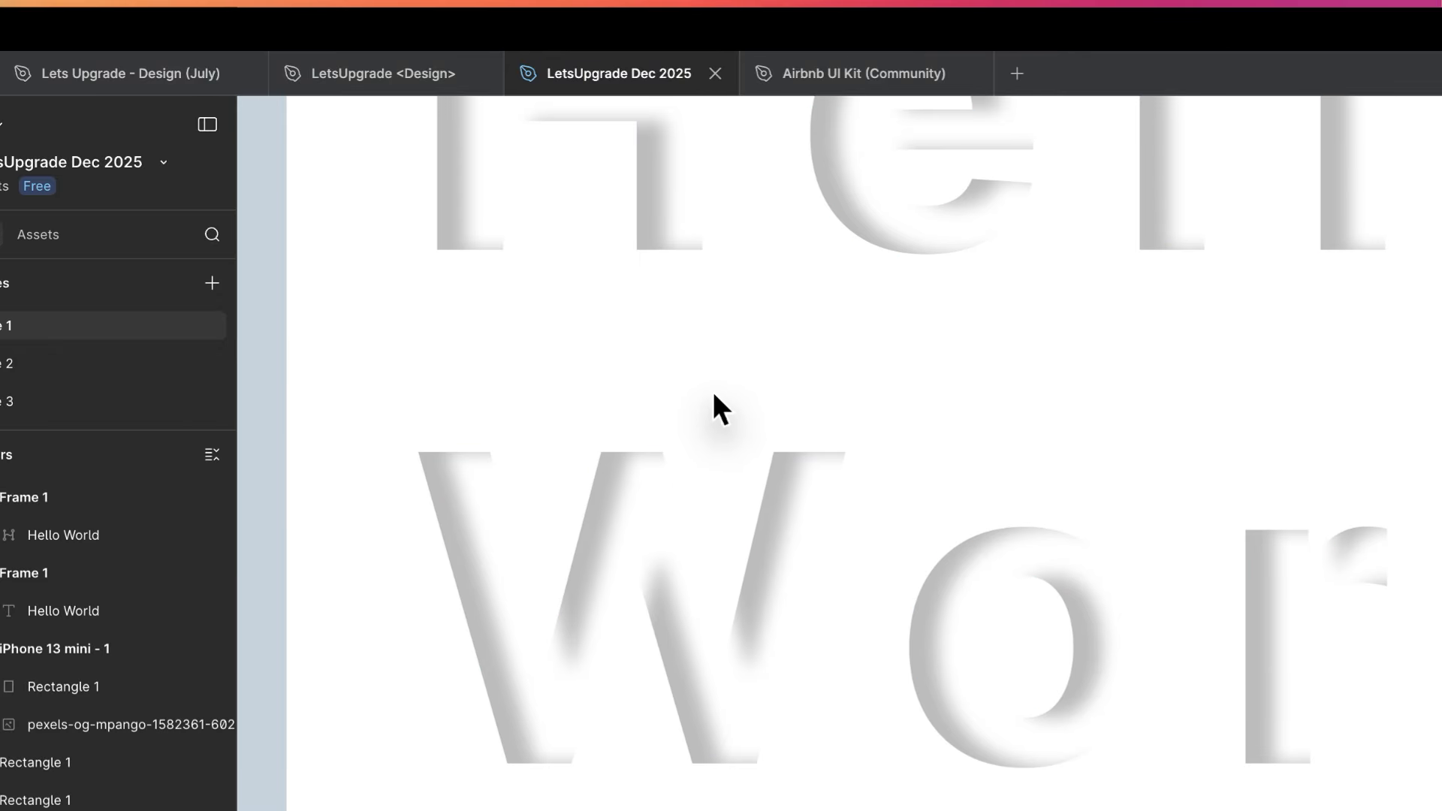
# - Inspect the inner shadow on the Hello World lettering up close and at a wider view
pyautogui.scroll(-5, 714, 390)
pyautogui.scroll(4, 712, 391)
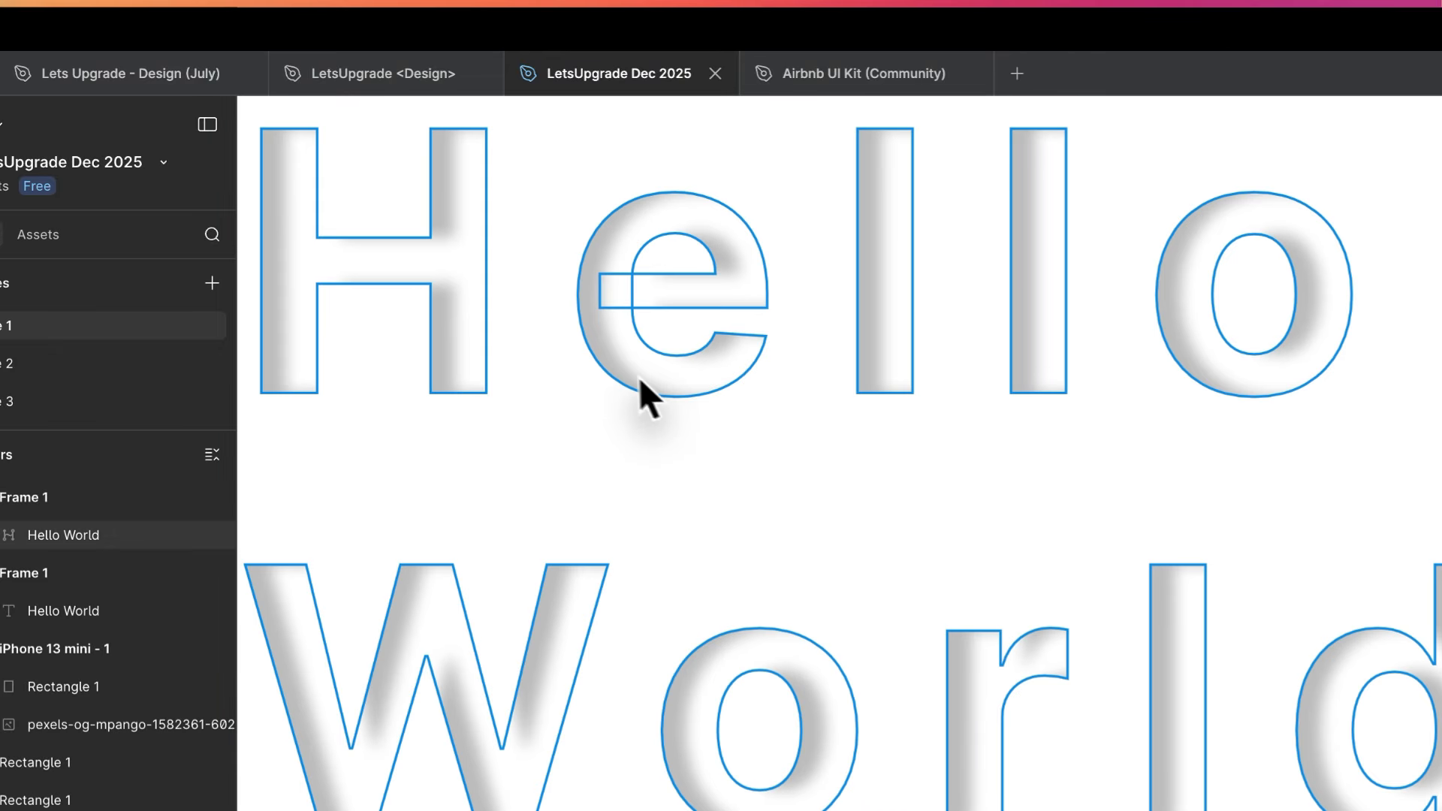
pyautogui.click(637, 376)
pyautogui.click(810, 552)
pyautogui.hscroll(-2, 811, 552)
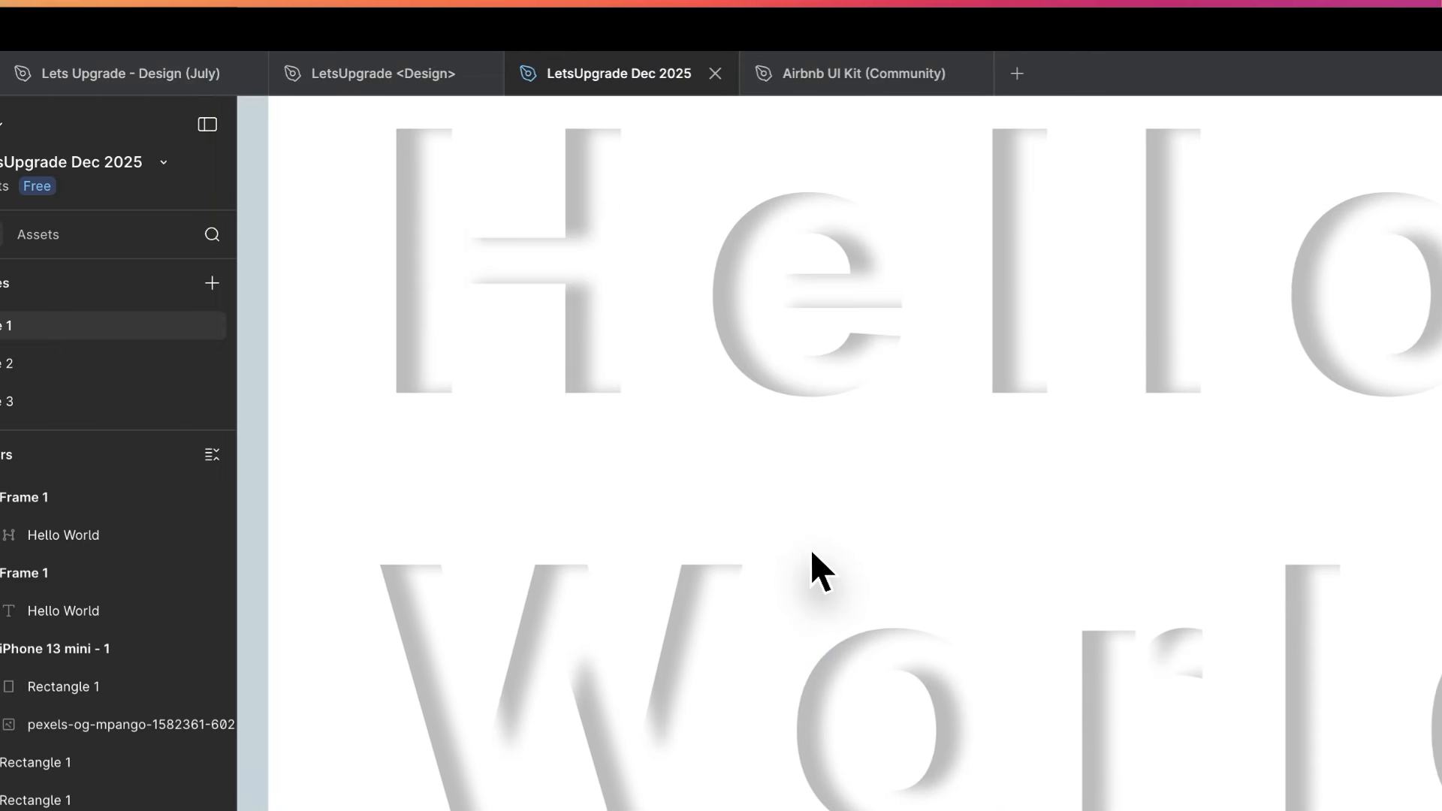
pyautogui.hscroll(-1, 811, 553)
pyautogui.hscroll(2, 795, 550)
pyautogui.scroll(1, 795, 551)
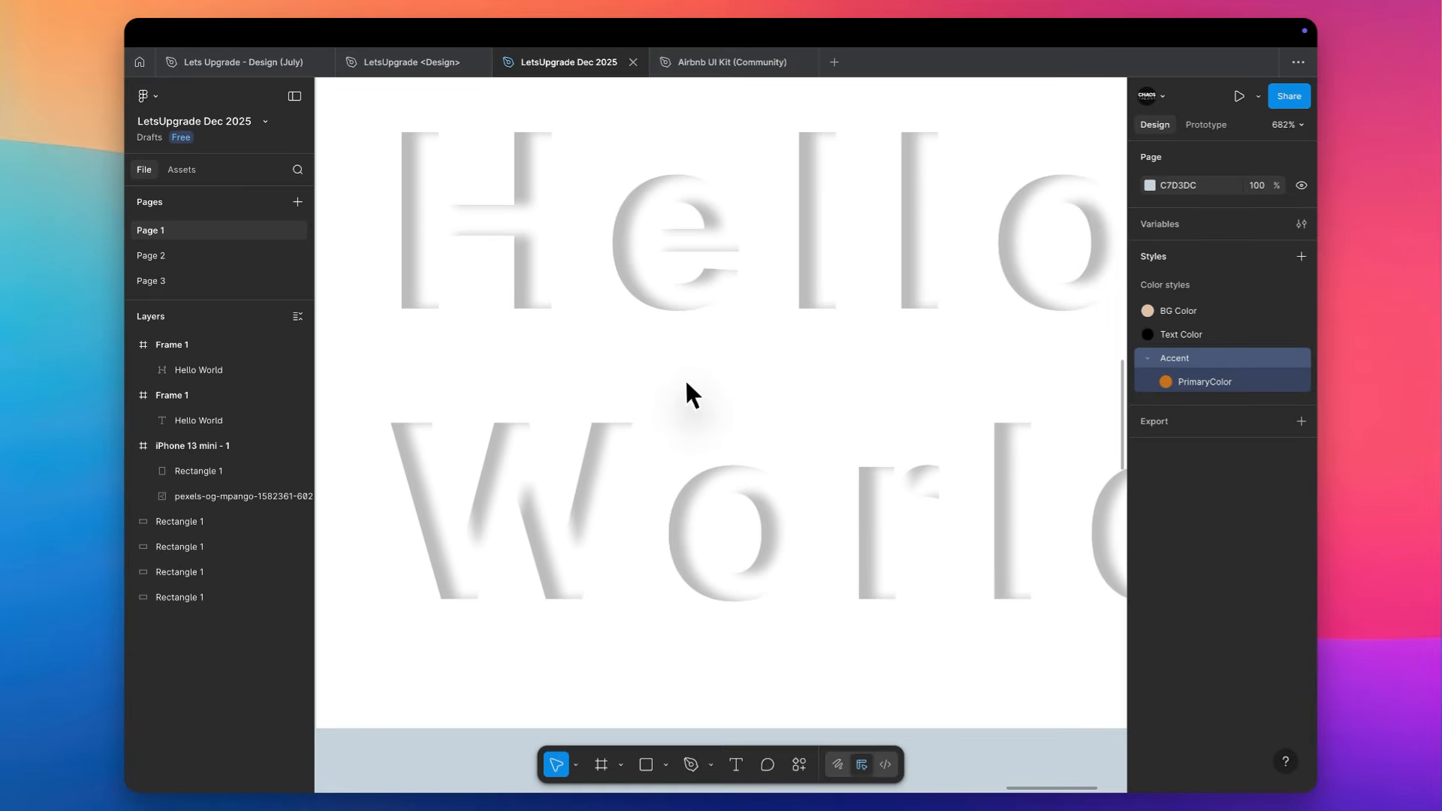
pyautogui.scroll(-2, 685, 380)
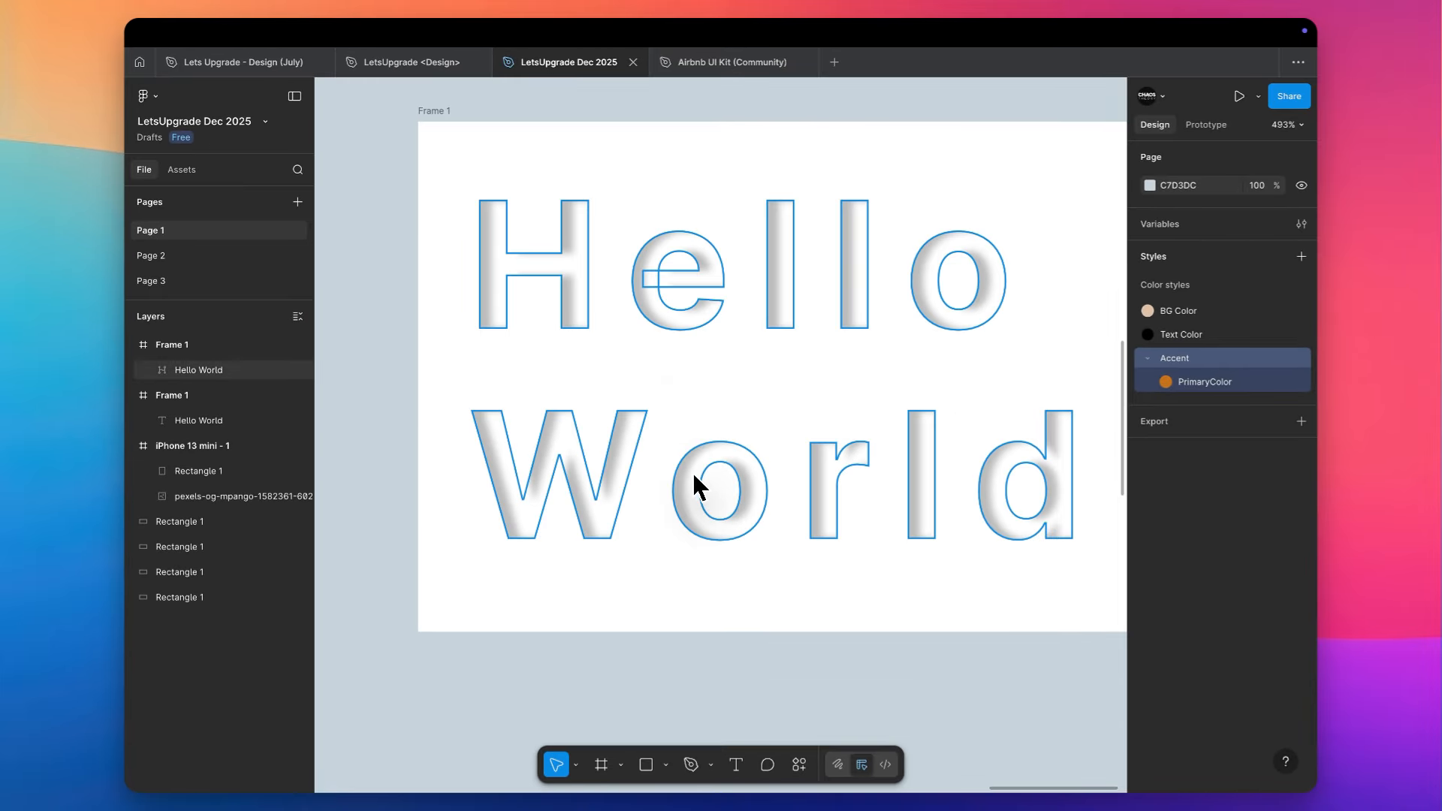
pyautogui.hscroll(1, 747, 396)
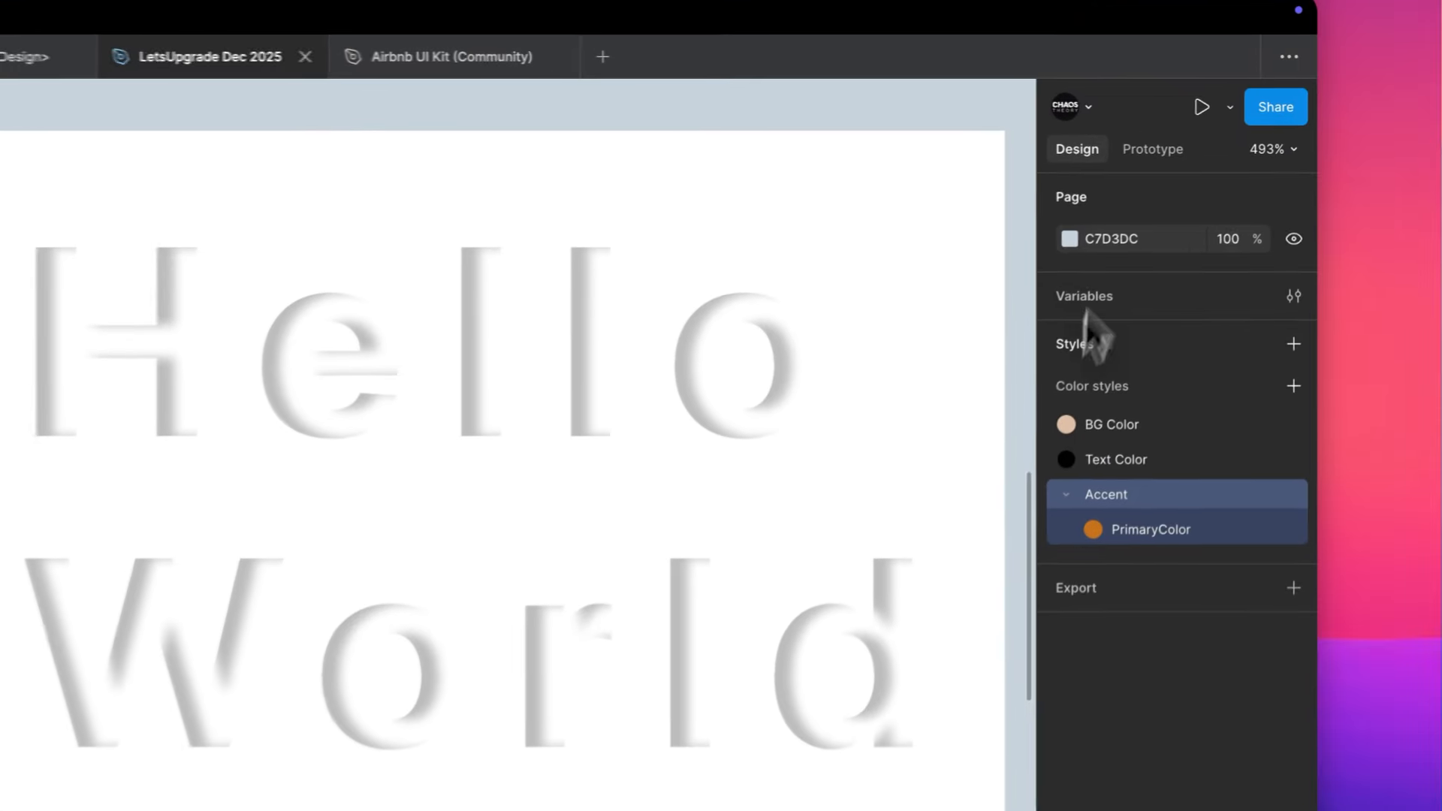
# - Review the effect types available for the Hello World vector, keeping Inner shadow, and deselect the lettering
pyautogui.click(966, 299)
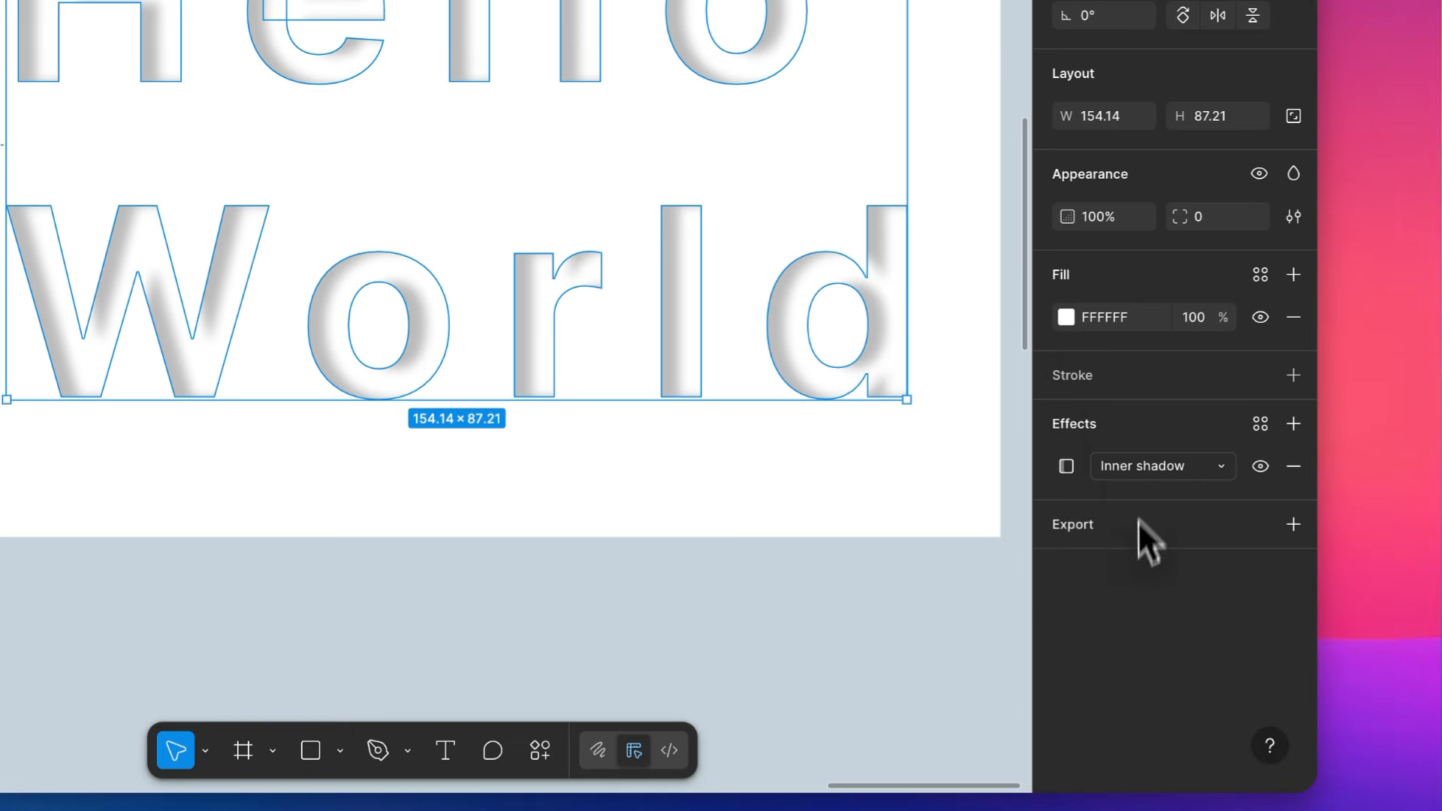
pyautogui.click(1185, 471)
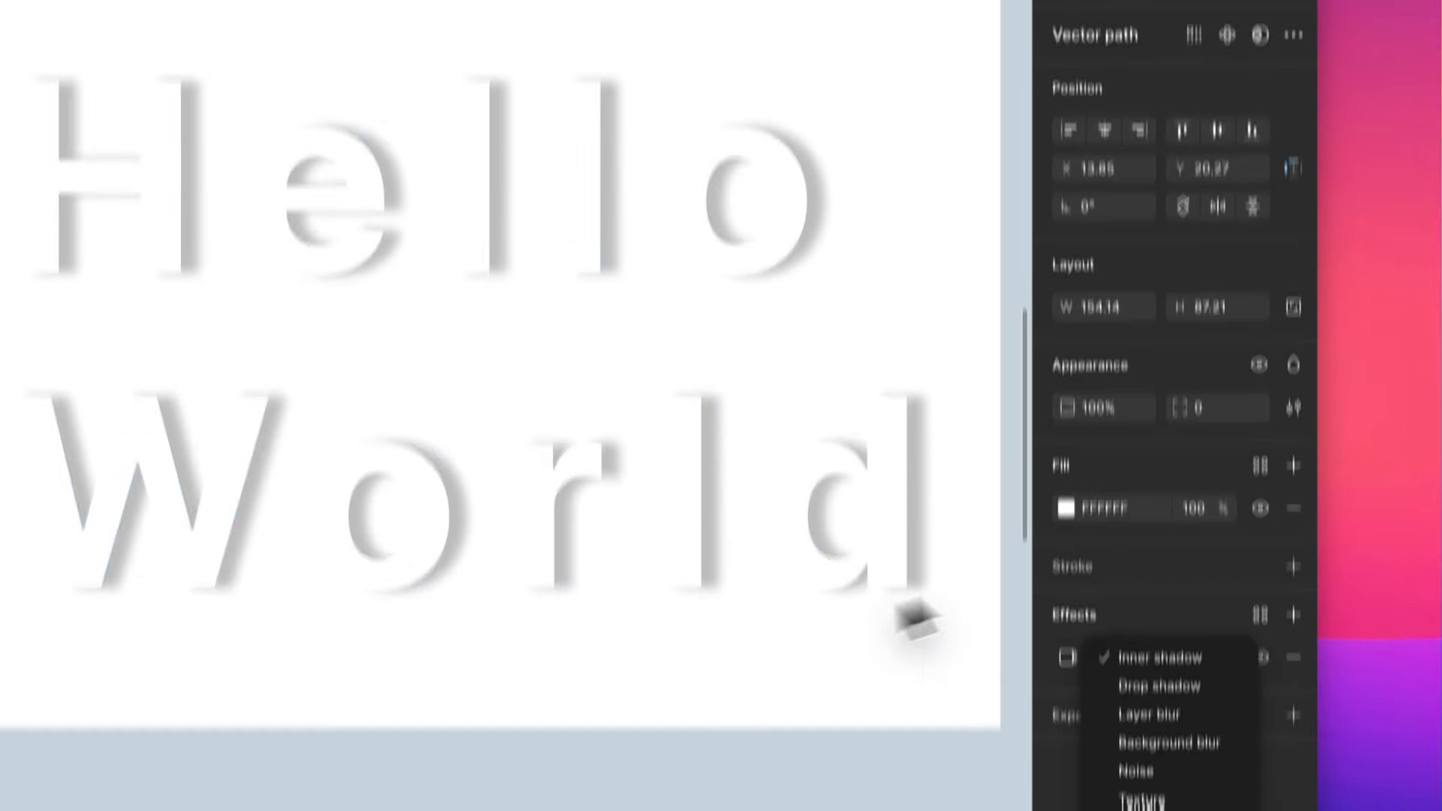
pyautogui.click(848, 137)
pyautogui.scroll(-5, 849, 393)
pyautogui.hscroll(-3, 856, 401)
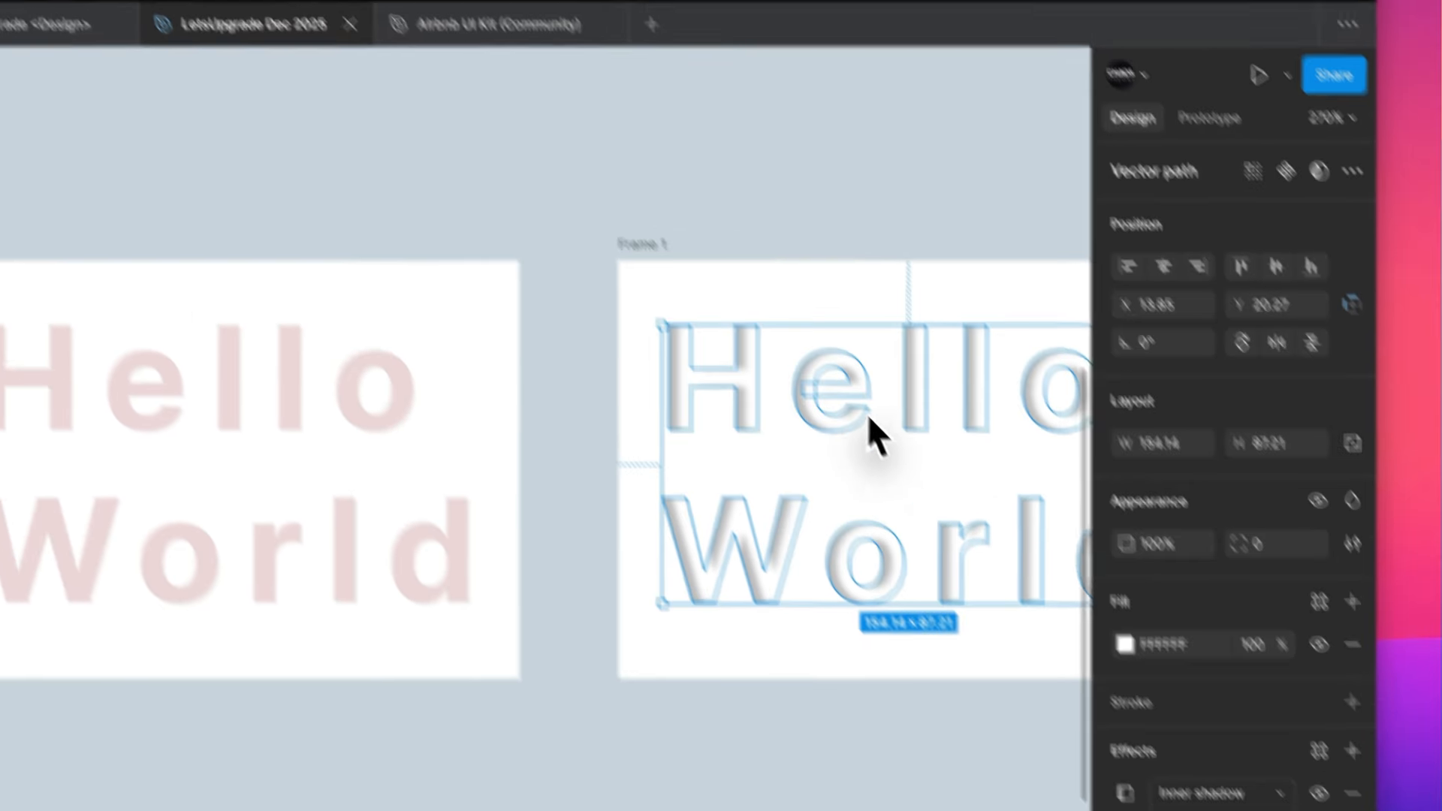
pyautogui.click(845, 204)
pyautogui.scroll(-6, 844, 207)
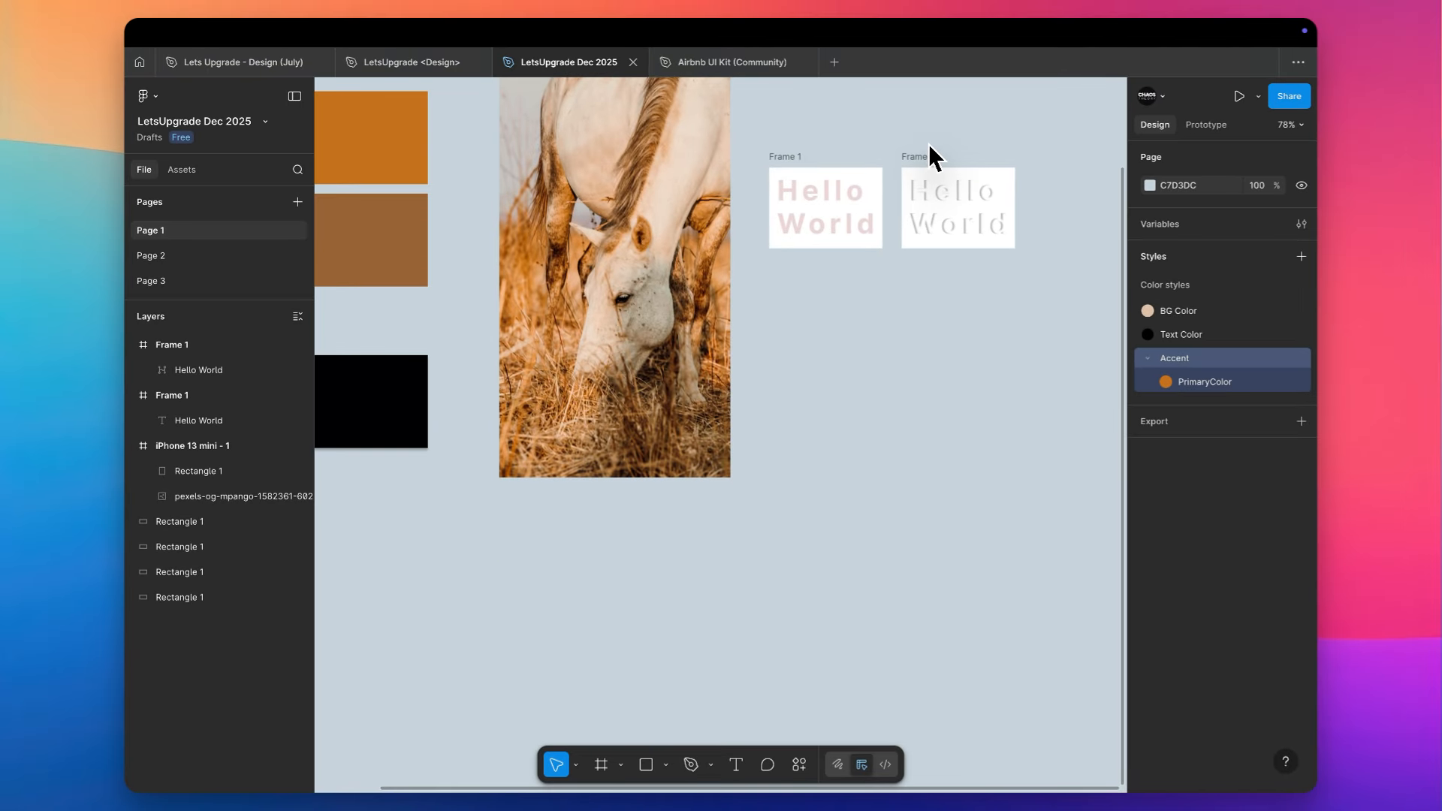
pyautogui.scroll(-5, 928, 143)
pyautogui.hscroll(-3, 928, 142)
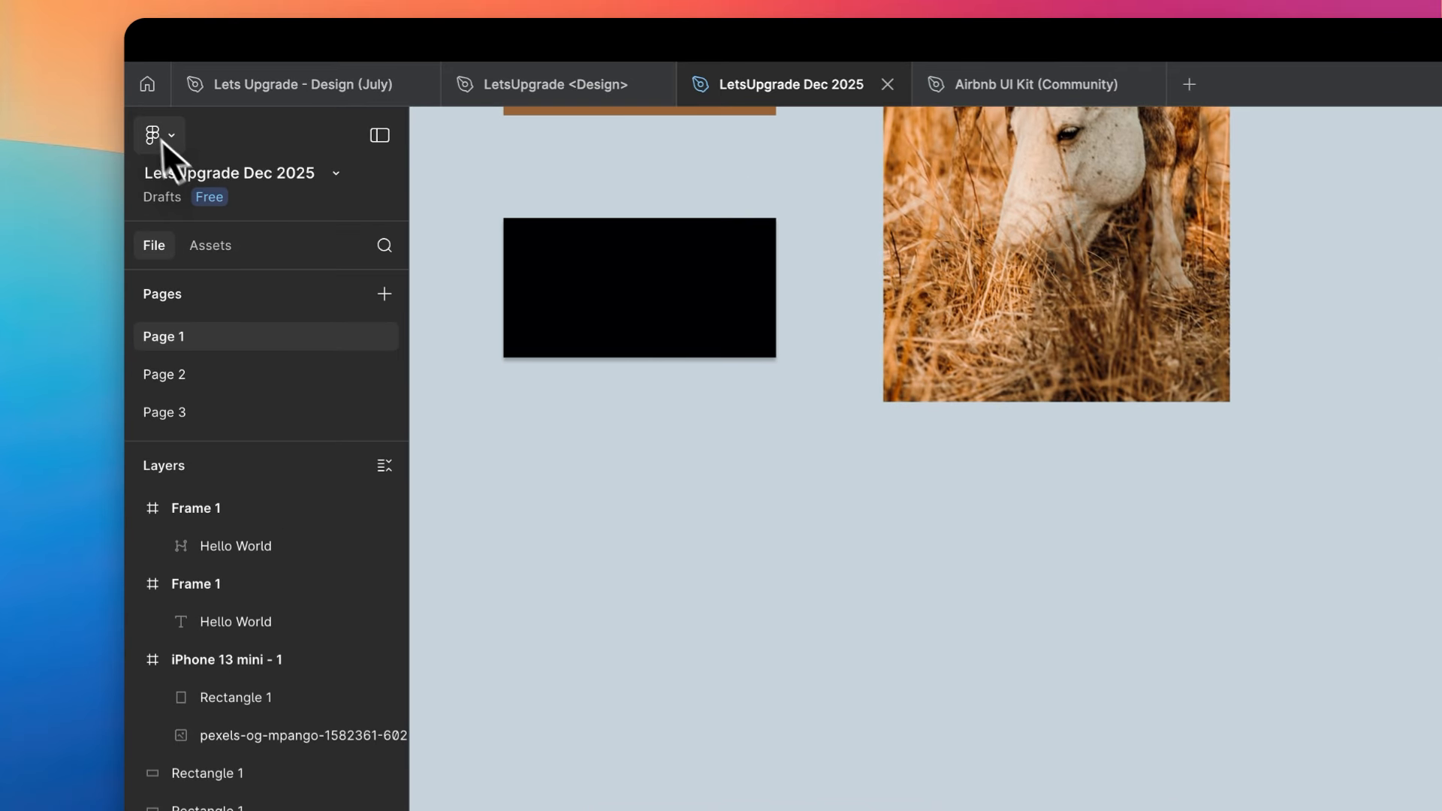
# - Open the Figma Community and browse the UI kits among its design resources
pyautogui.click(150, 81)
pyautogui.click(240, 280)
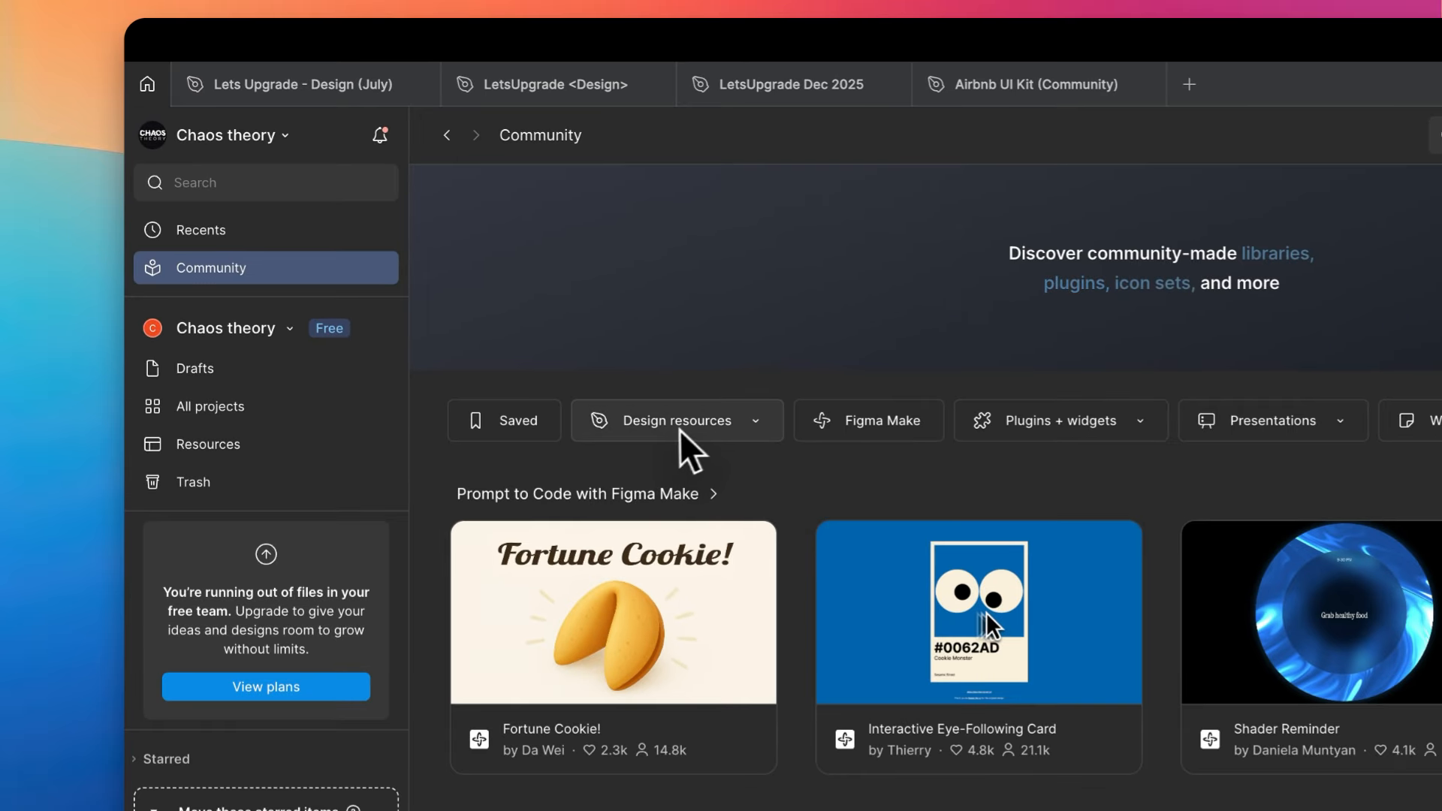
pyautogui.click(532, 291)
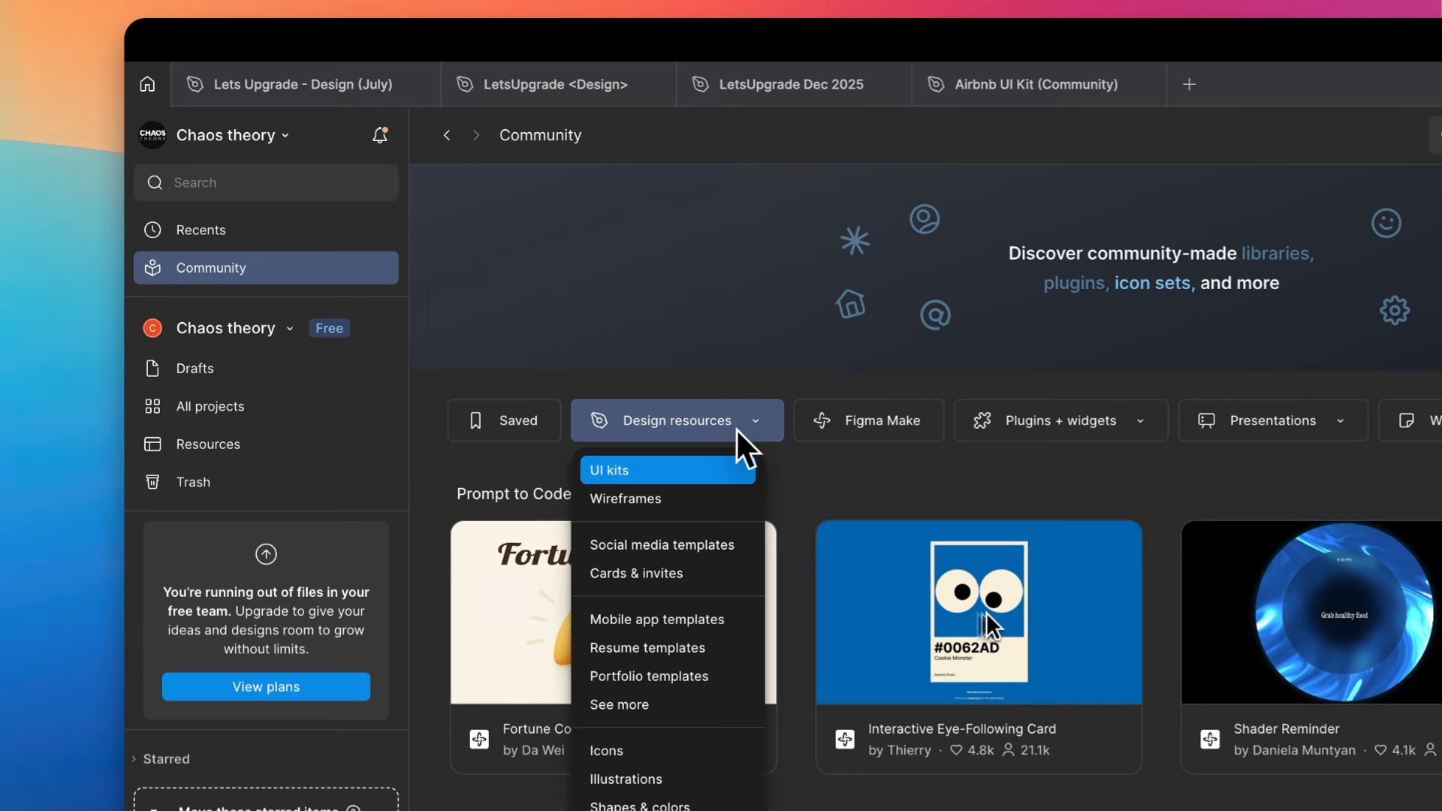
pyautogui.click(672, 472)
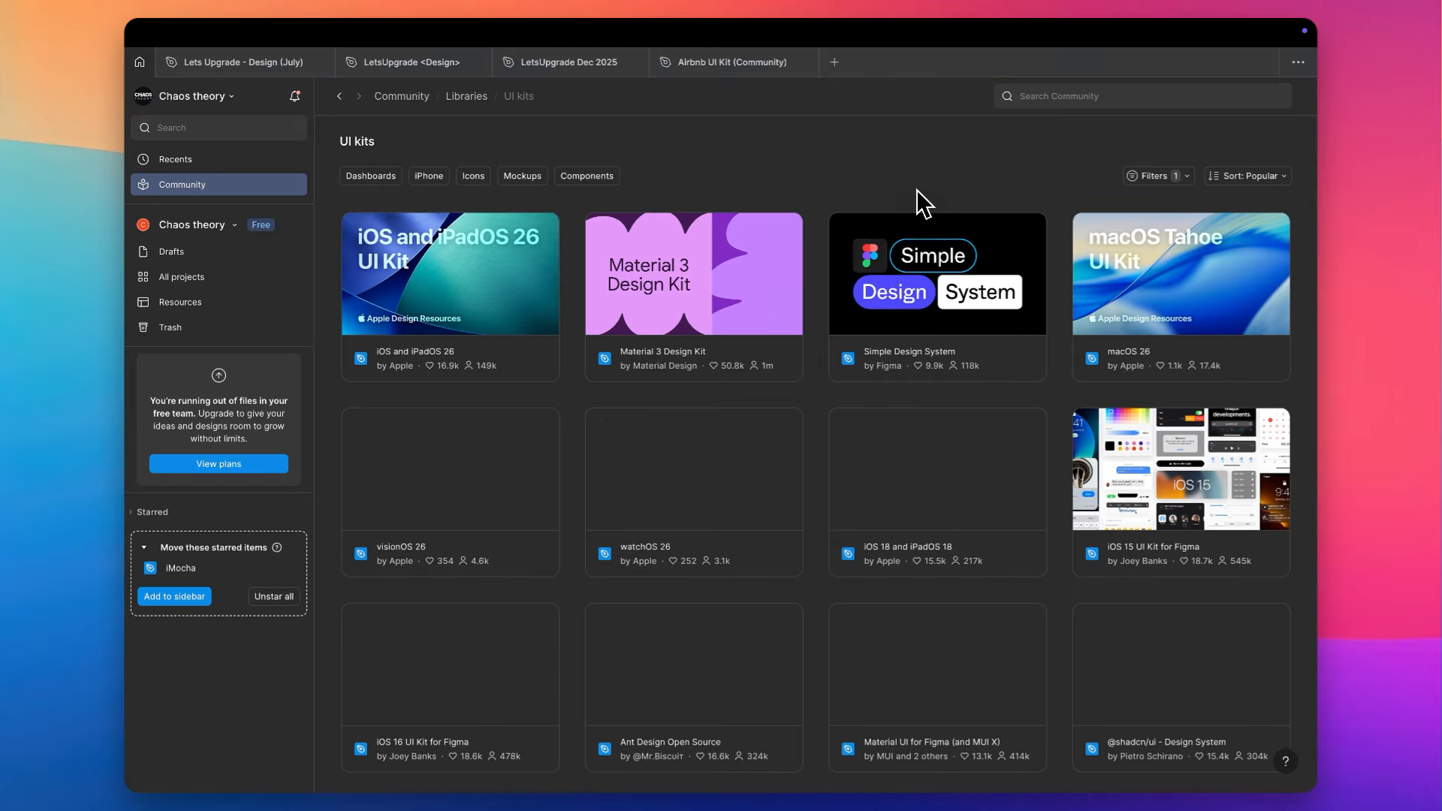
# - Switch to the Airbnb UI Kit (Community) file and show its Components page
pyautogui.moveTo(738, 69)
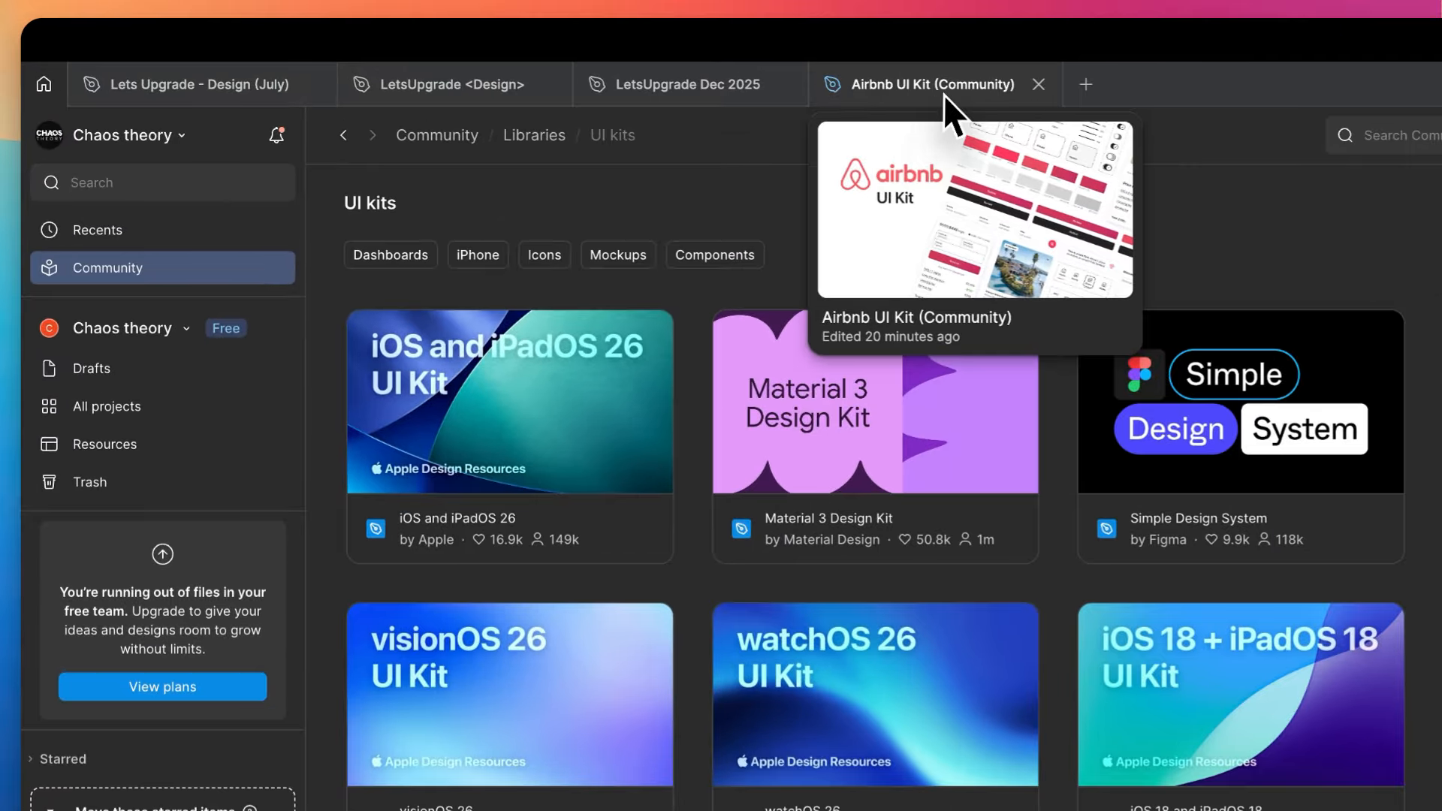
pyautogui.click(943, 94)
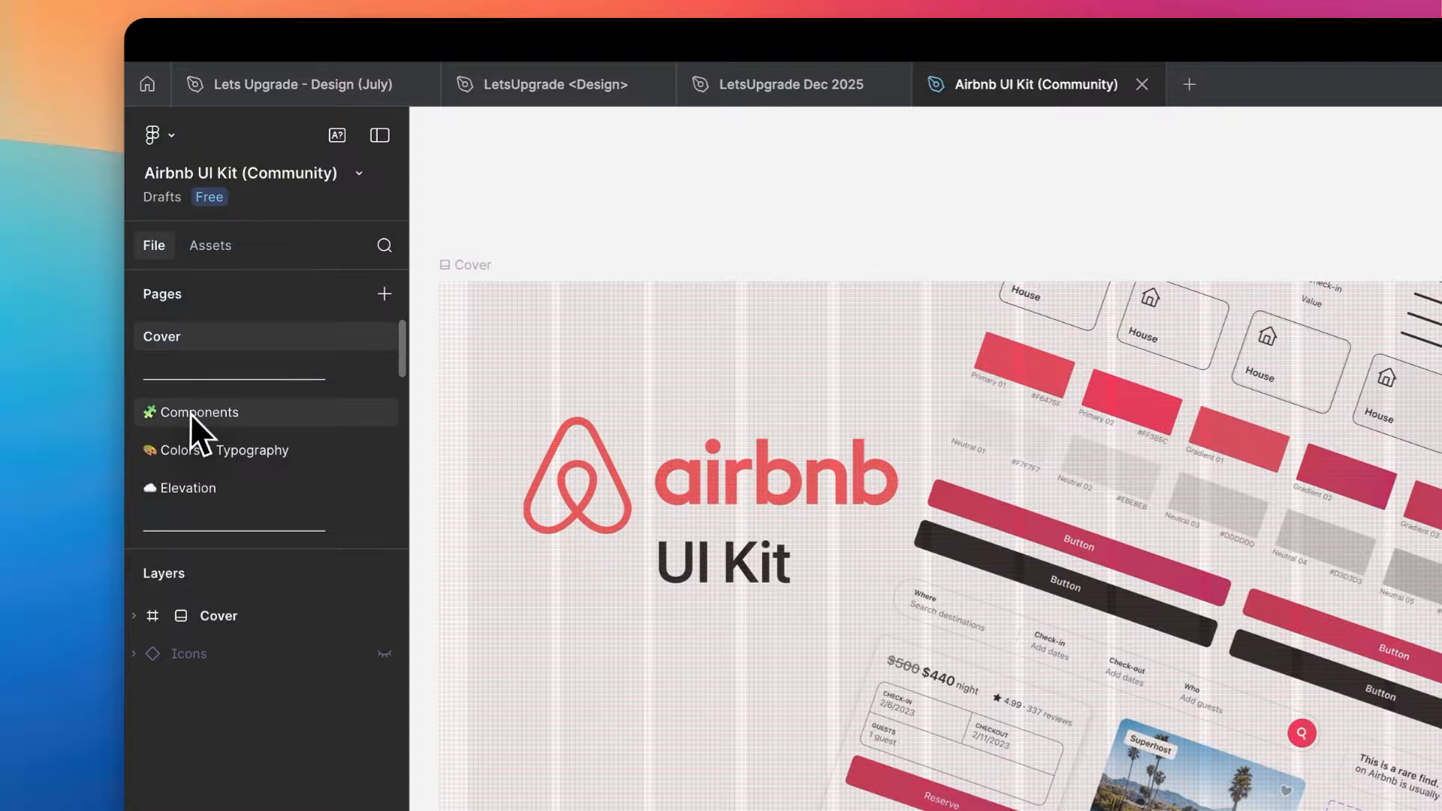
pyautogui.click(191, 413)
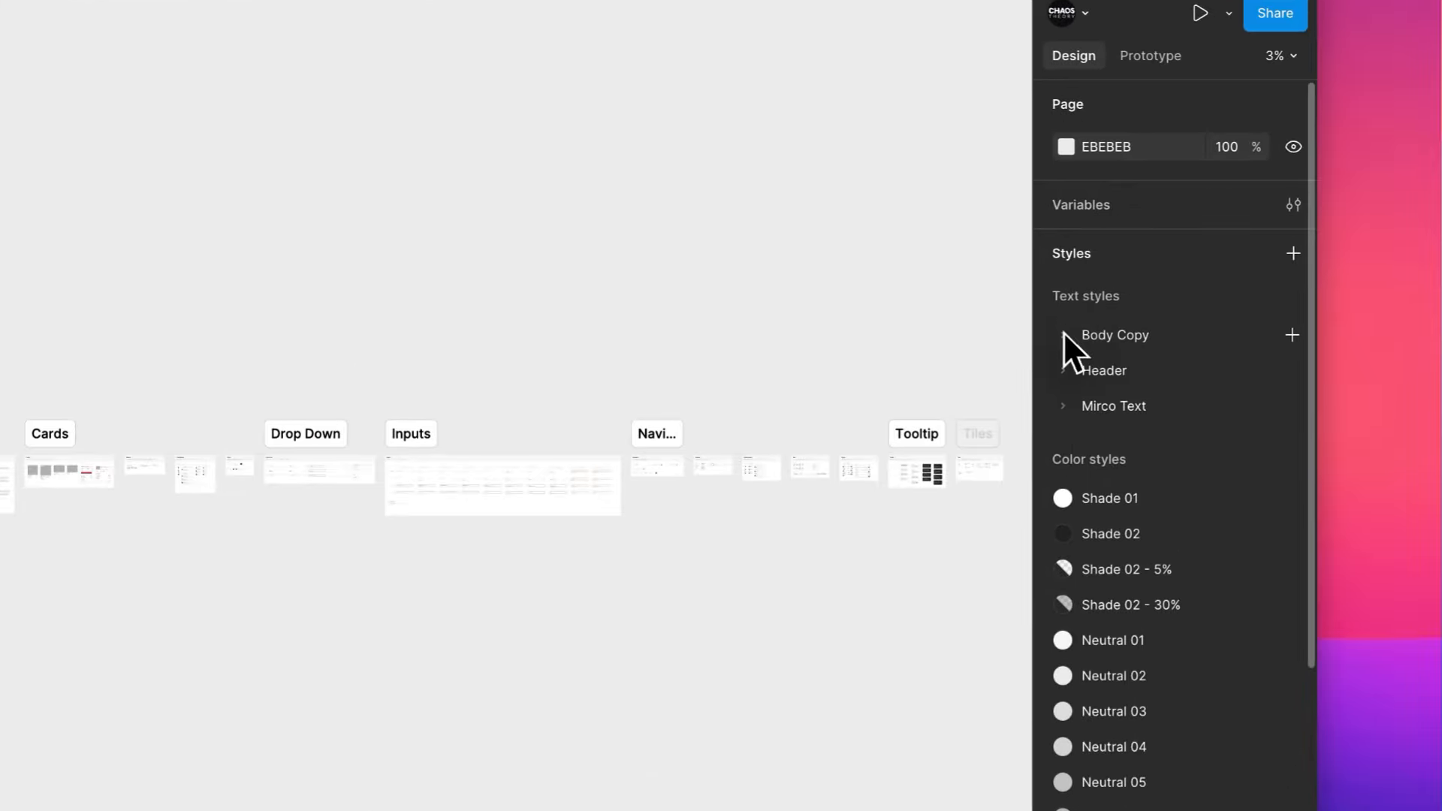
# - Expand the Body Copy and Header text style groups and look through the Airbnb kit's text and colour styles
pyautogui.click(1062, 333)
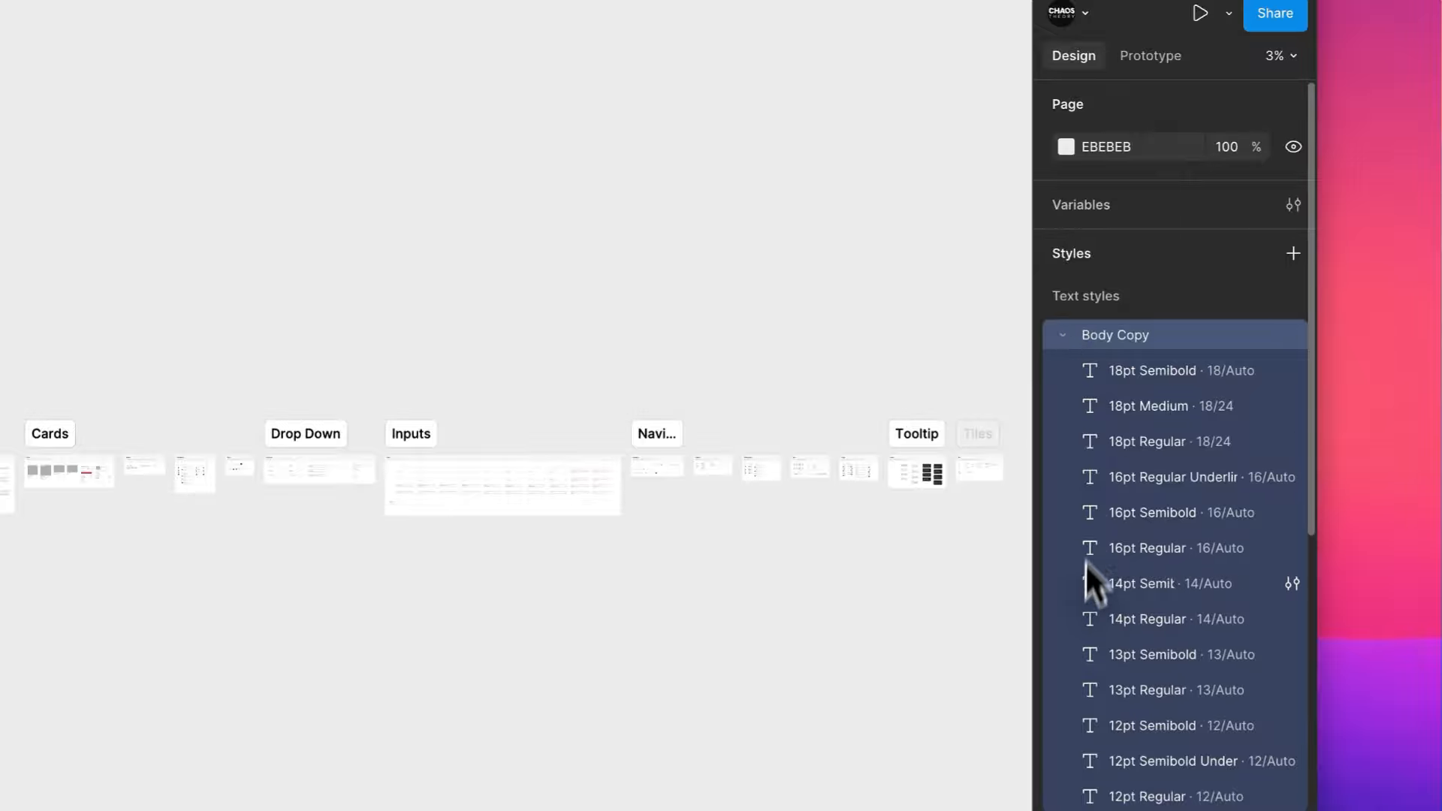
pyautogui.scroll(-3, 1083, 719)
pyautogui.click(1061, 634)
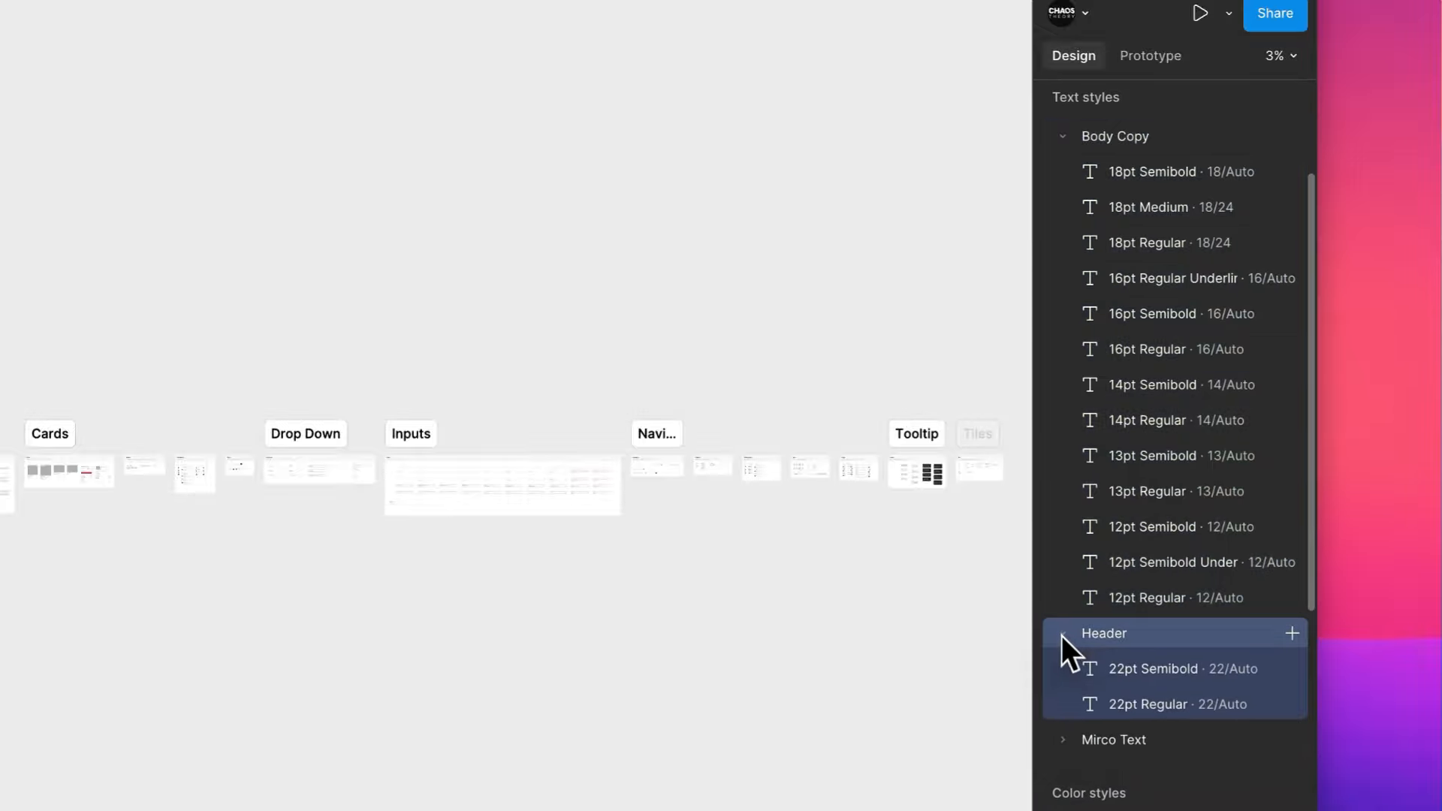
pyautogui.scroll(-1, 1060, 636)
pyautogui.scroll(2, 1060, 636)
pyautogui.scroll(-2, 1060, 635)
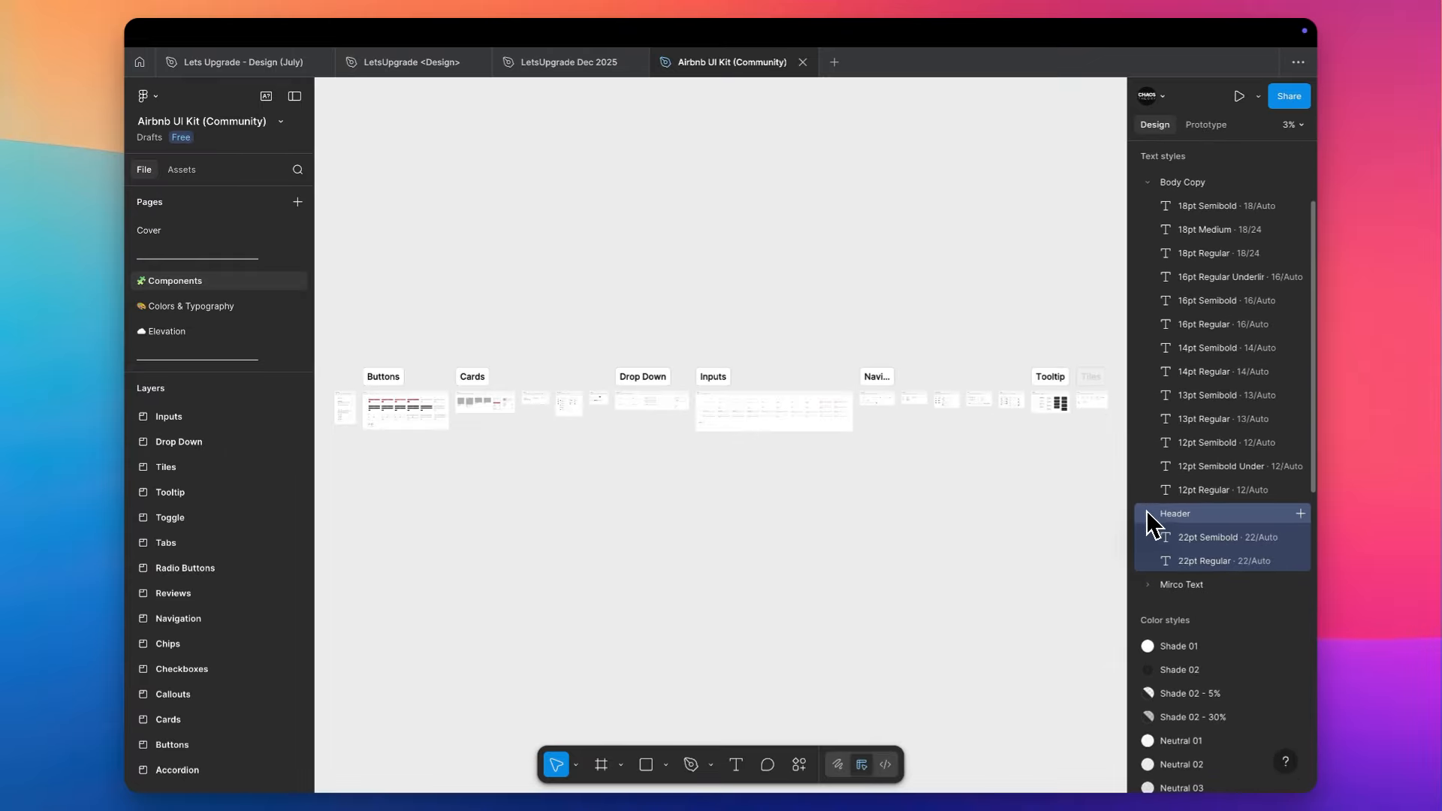
pyautogui.scroll(-1, 1147, 518)
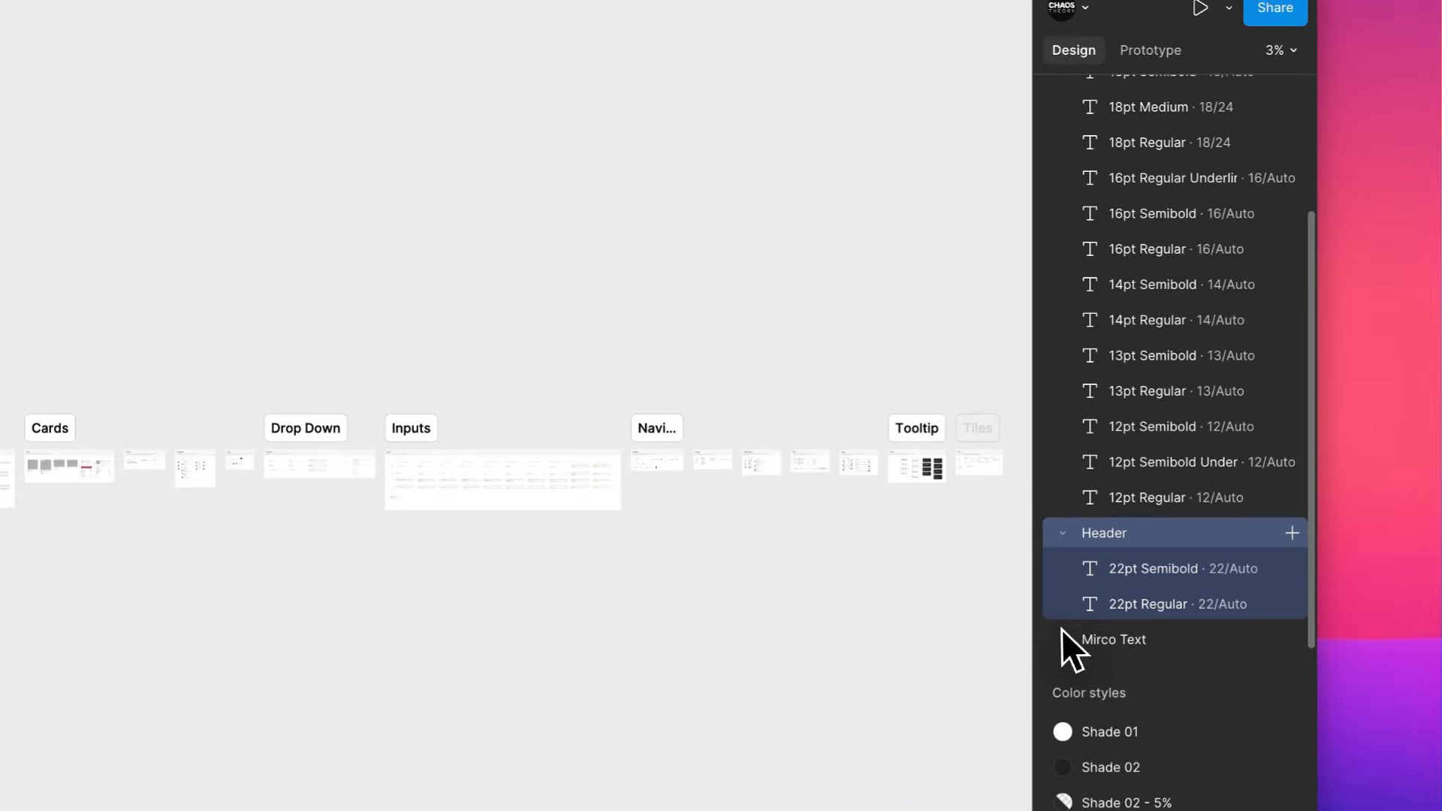
# - Expand the Mirco Text style group and look through the Airbnb kit's full list of text styles
pyautogui.click(1070, 642)
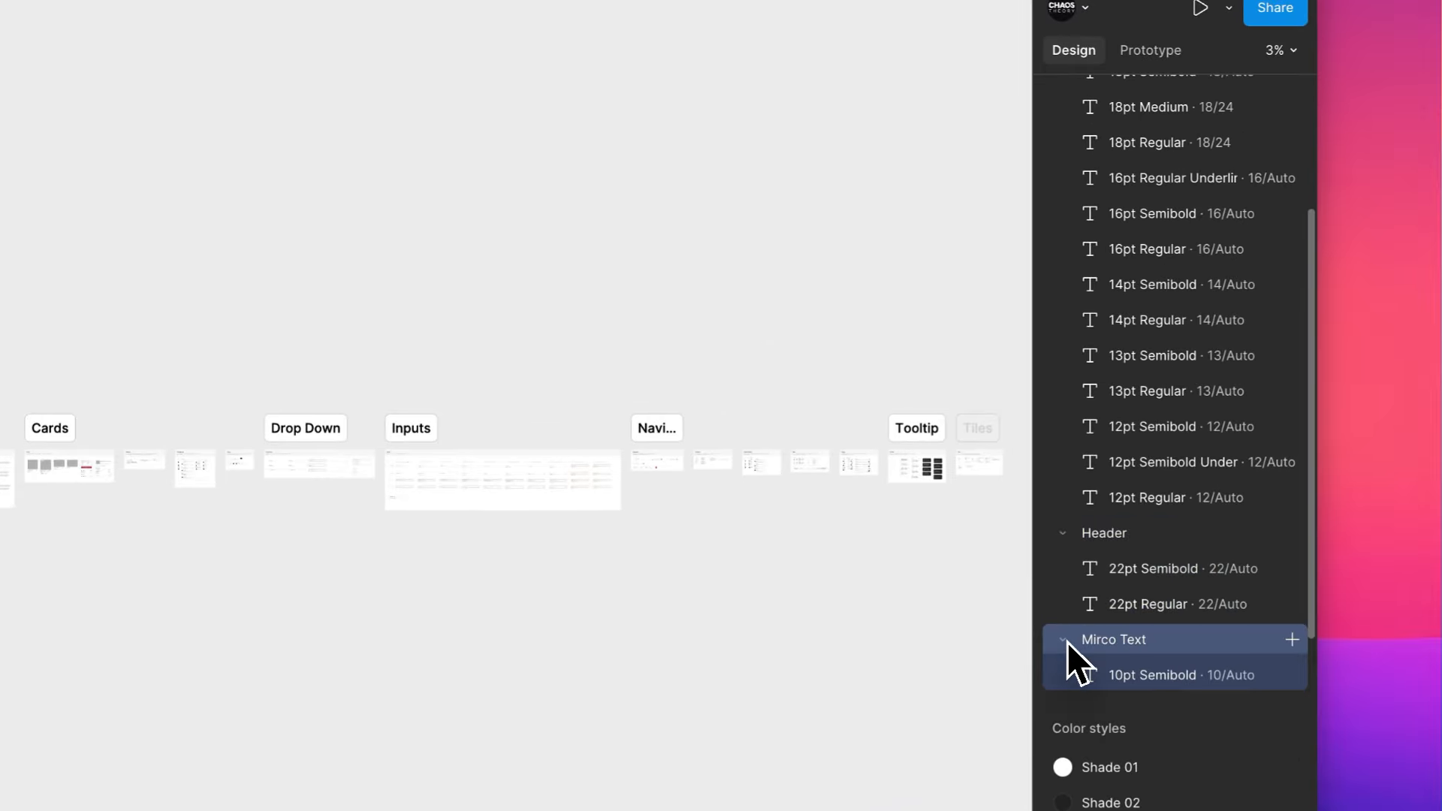
pyautogui.scroll(-1, 1066, 641)
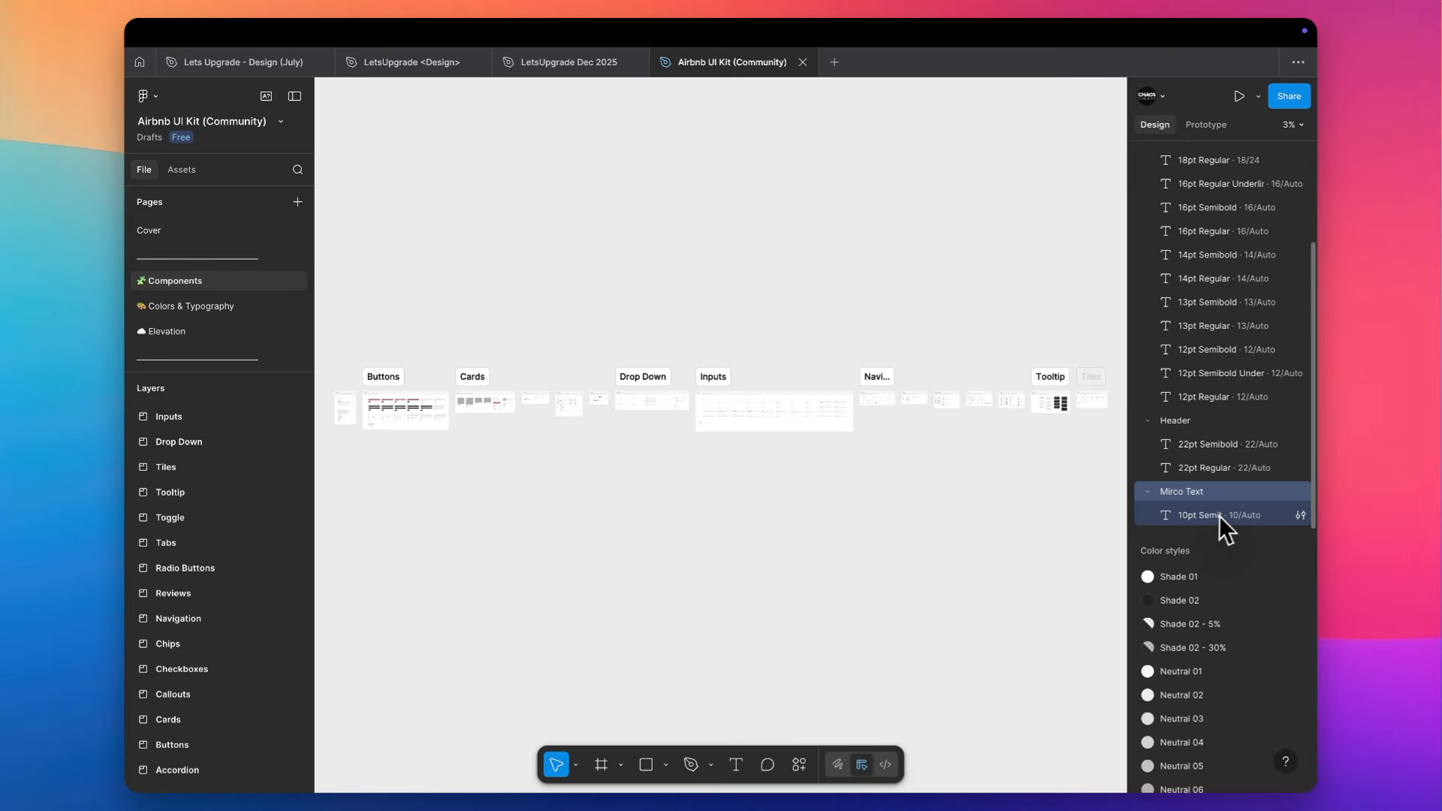
pyautogui.scroll(5, 1246, 529)
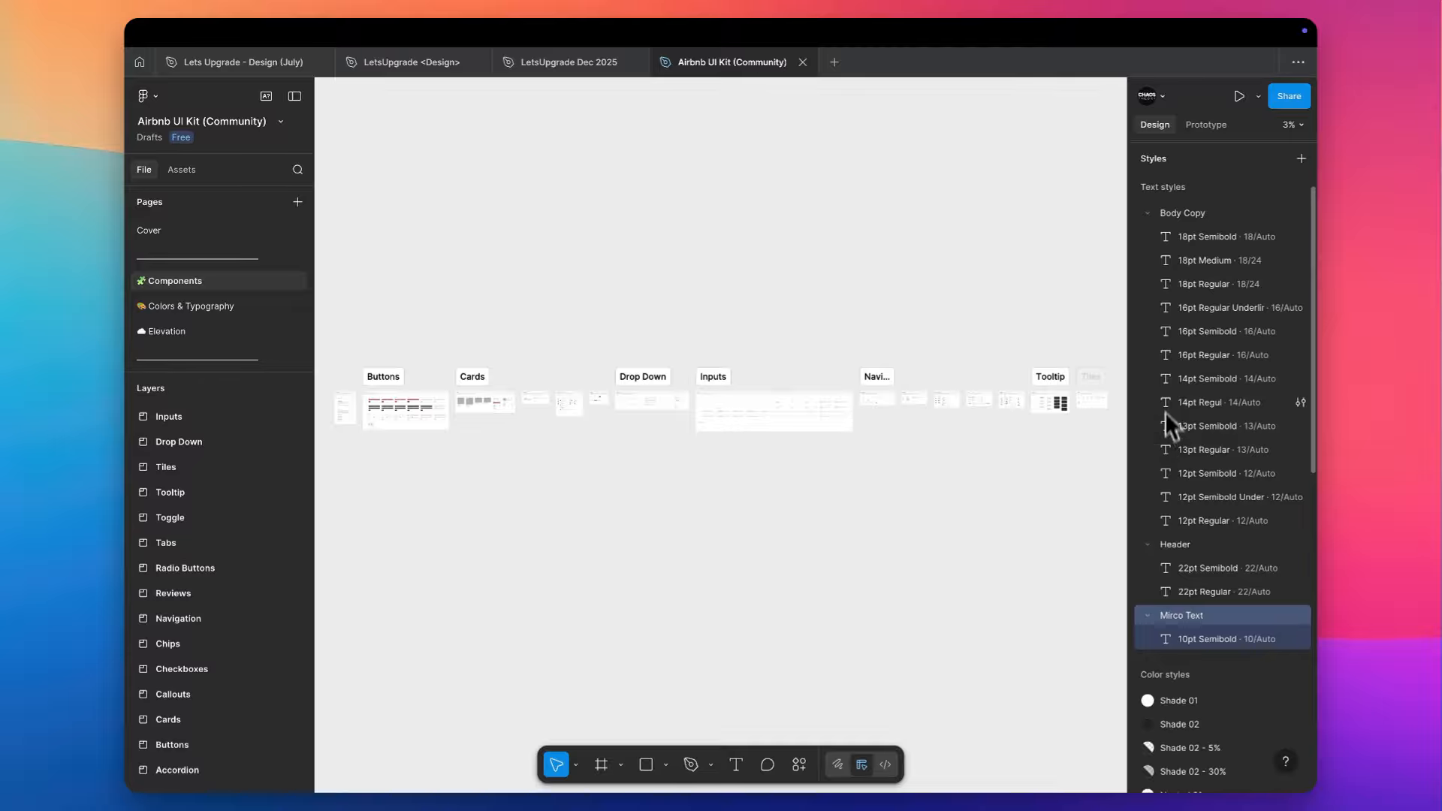
pyautogui.scroll(-2, 1135, 503)
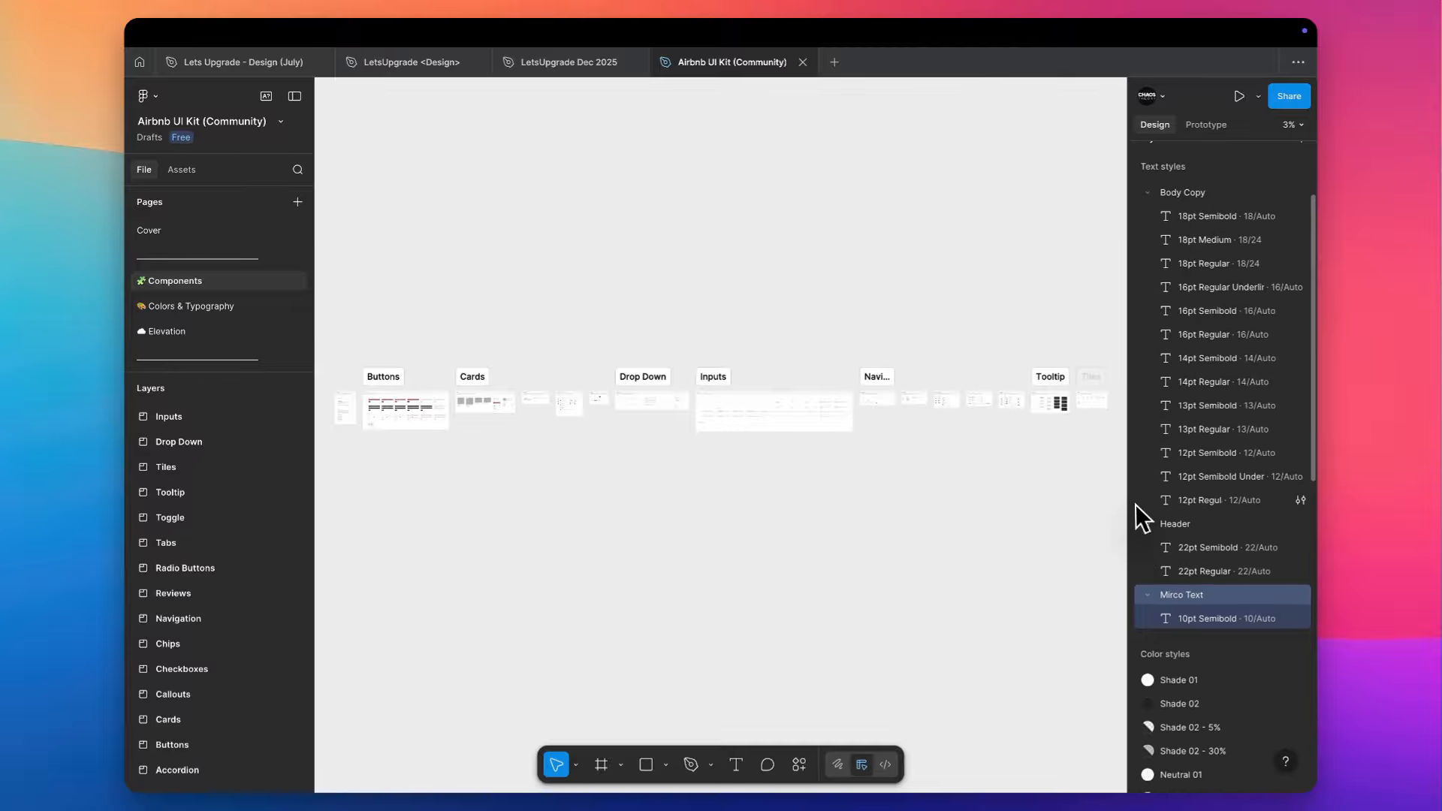
pyautogui.scroll(3, 1187, 335)
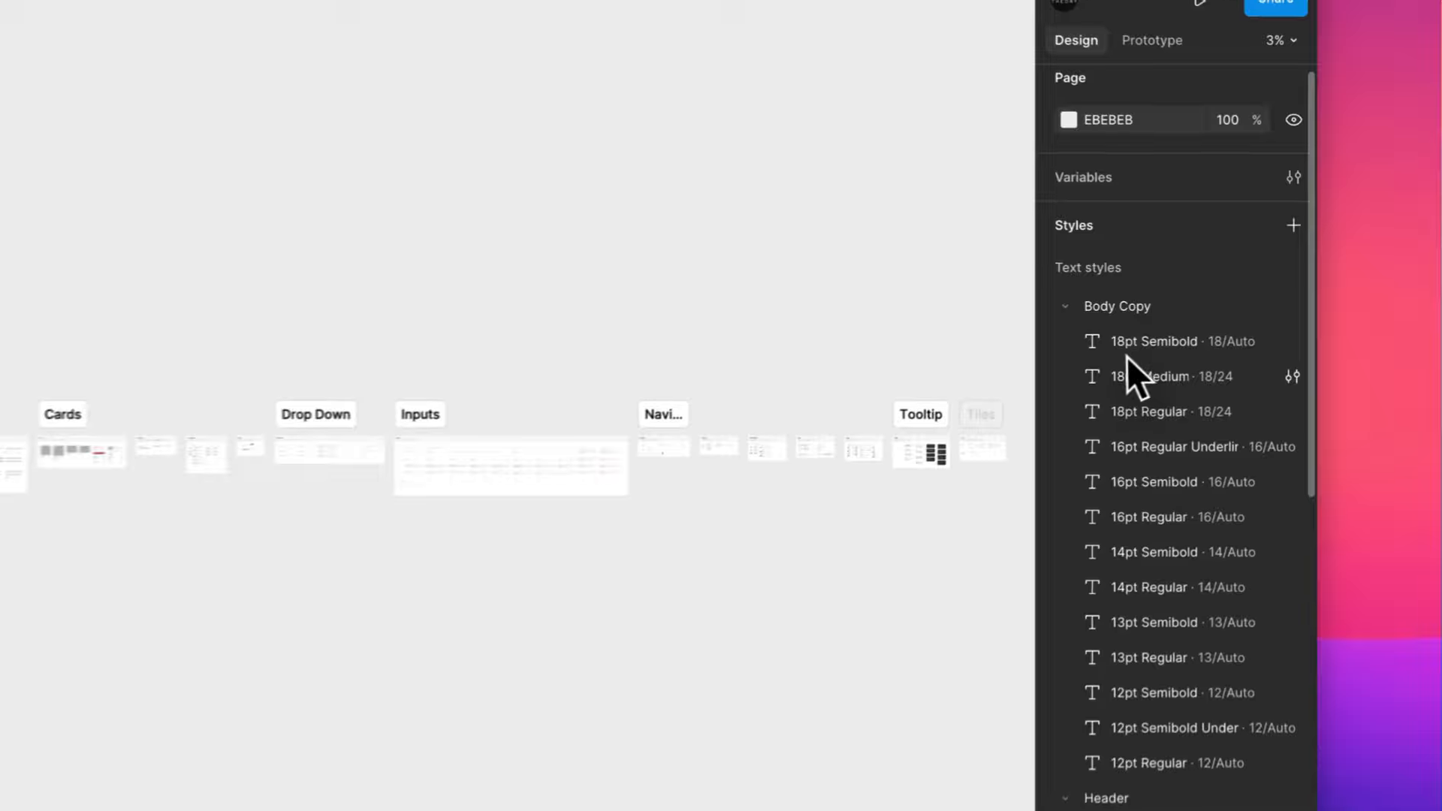
# - Collapse the Body Copy, Header and Mirco Text groups and look through the kit's colour, effect and layout guide styles
pyautogui.click(1062, 304)
pyautogui.scroll(-1, 1063, 308)
pyautogui.click(1065, 313)
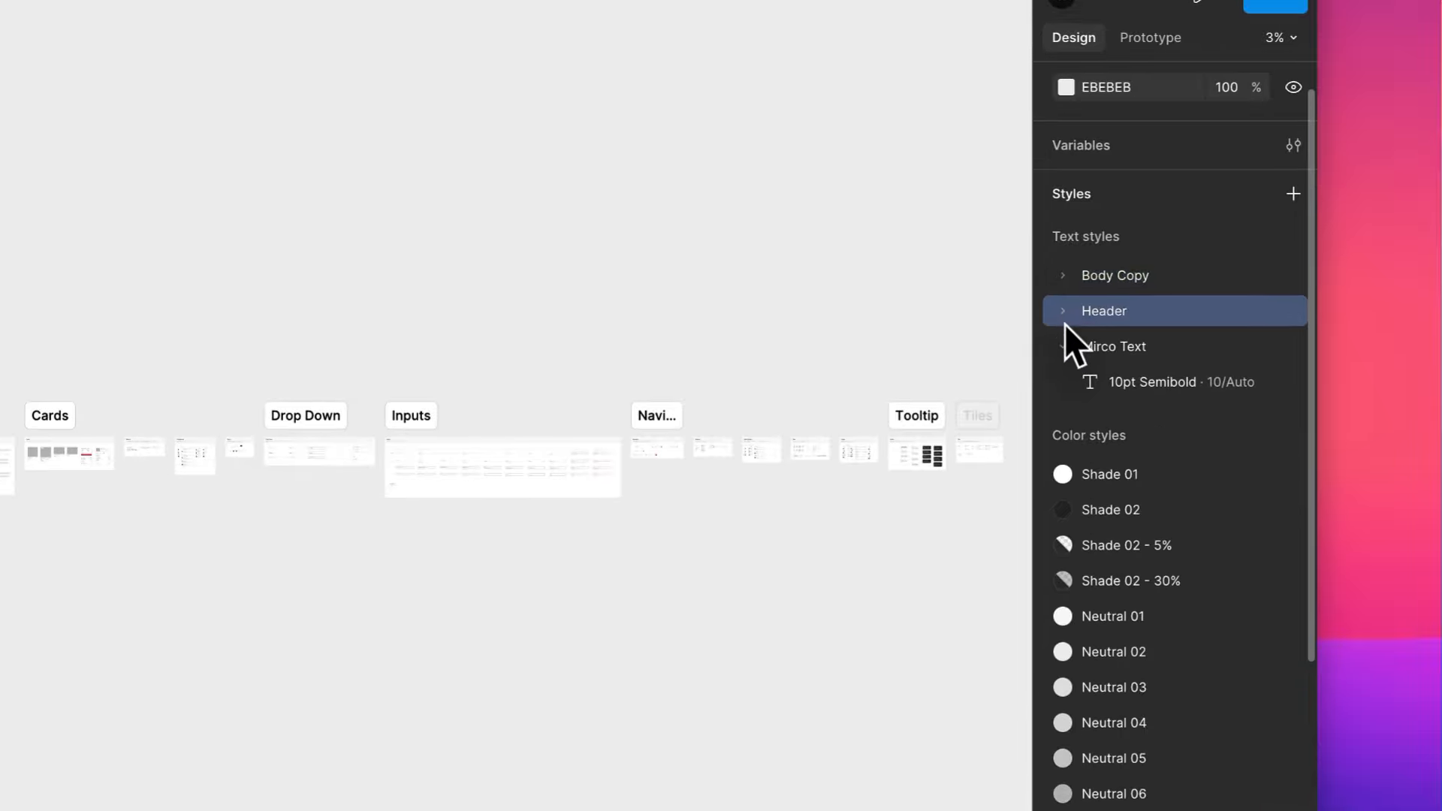
pyautogui.click(1061, 344)
pyautogui.scroll(-3, 1061, 344)
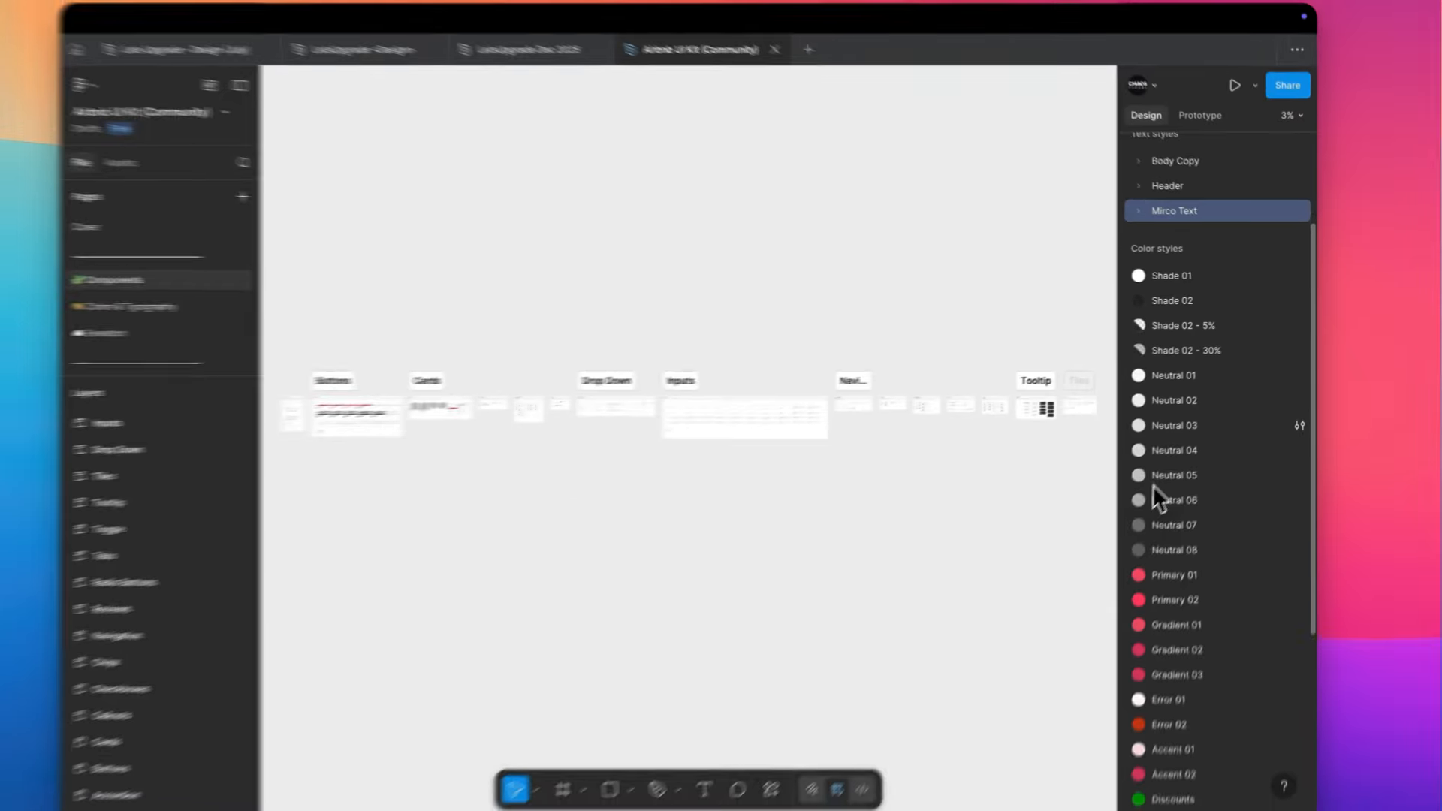
pyautogui.scroll(-5, 1109, 538)
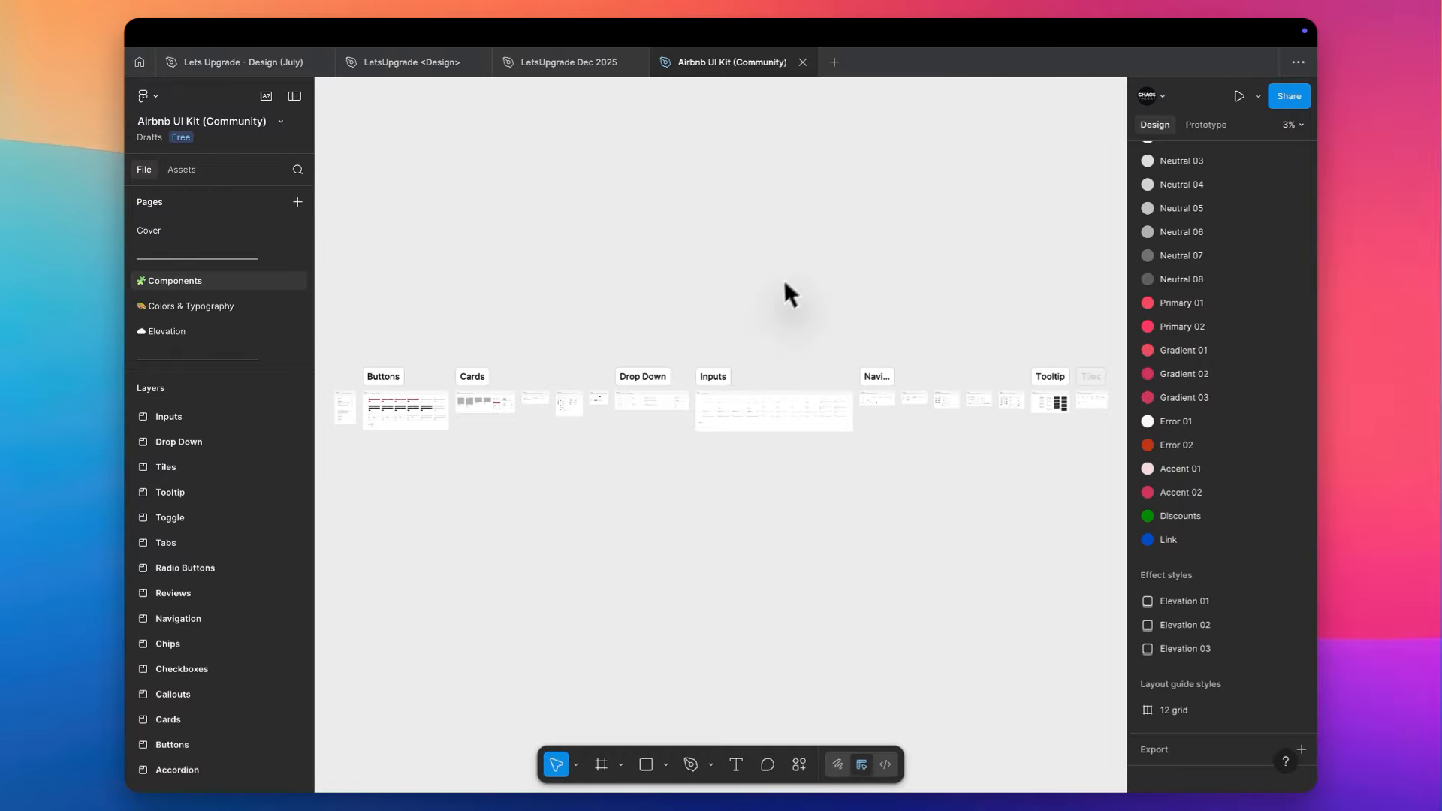
# - Draw a rectangle about 710 × 538 on an empty canvas area and fill it with the Primary 01 colour style
pyautogui.scroll(5, 810, 277)
pyautogui.scroll(1, 777, 264)
pyautogui.hscroll(4, 720, 242)
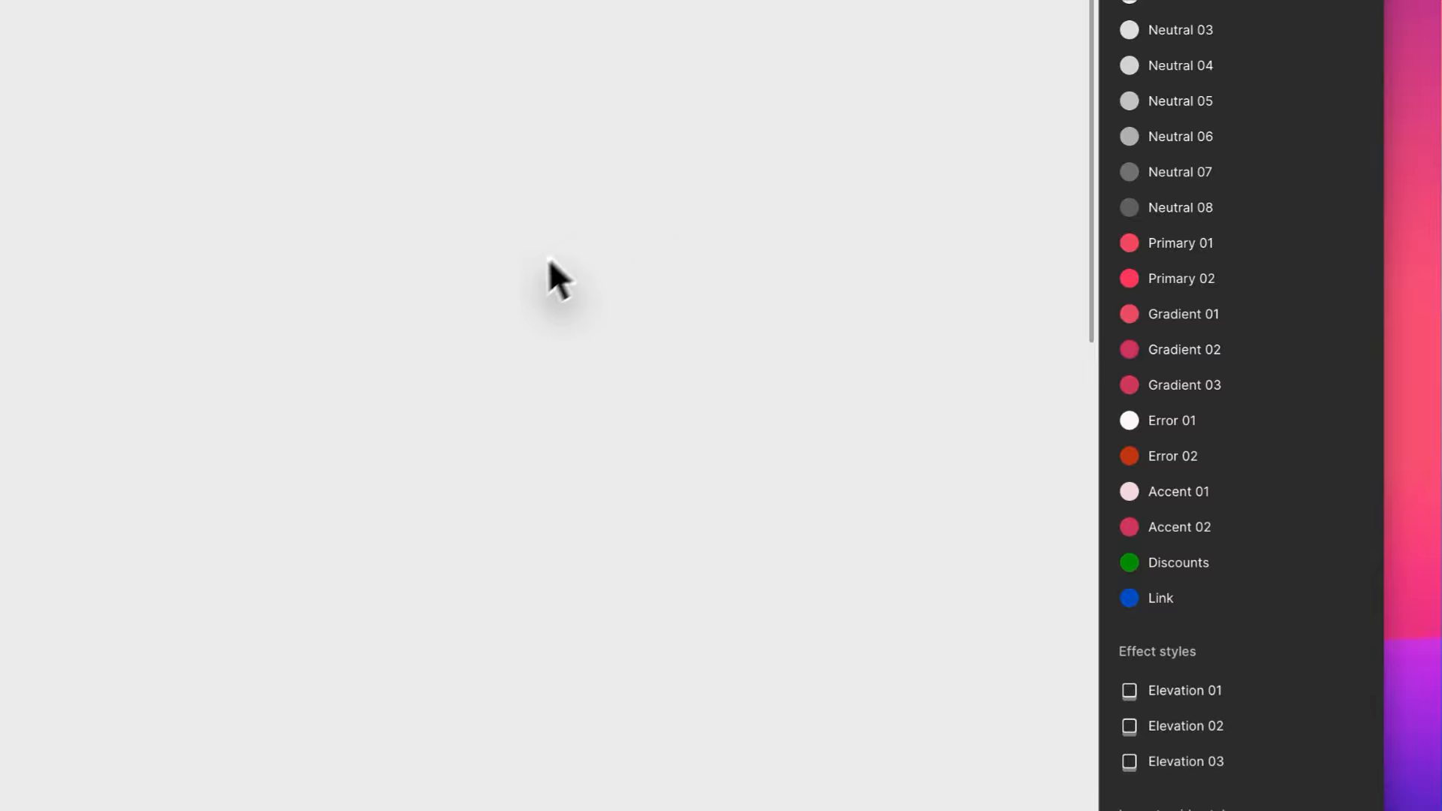
pyautogui.press('r')
pyautogui.moveTo(517, 279); pyautogui.dragTo(732, 442)
pyautogui.click(1250, 323)
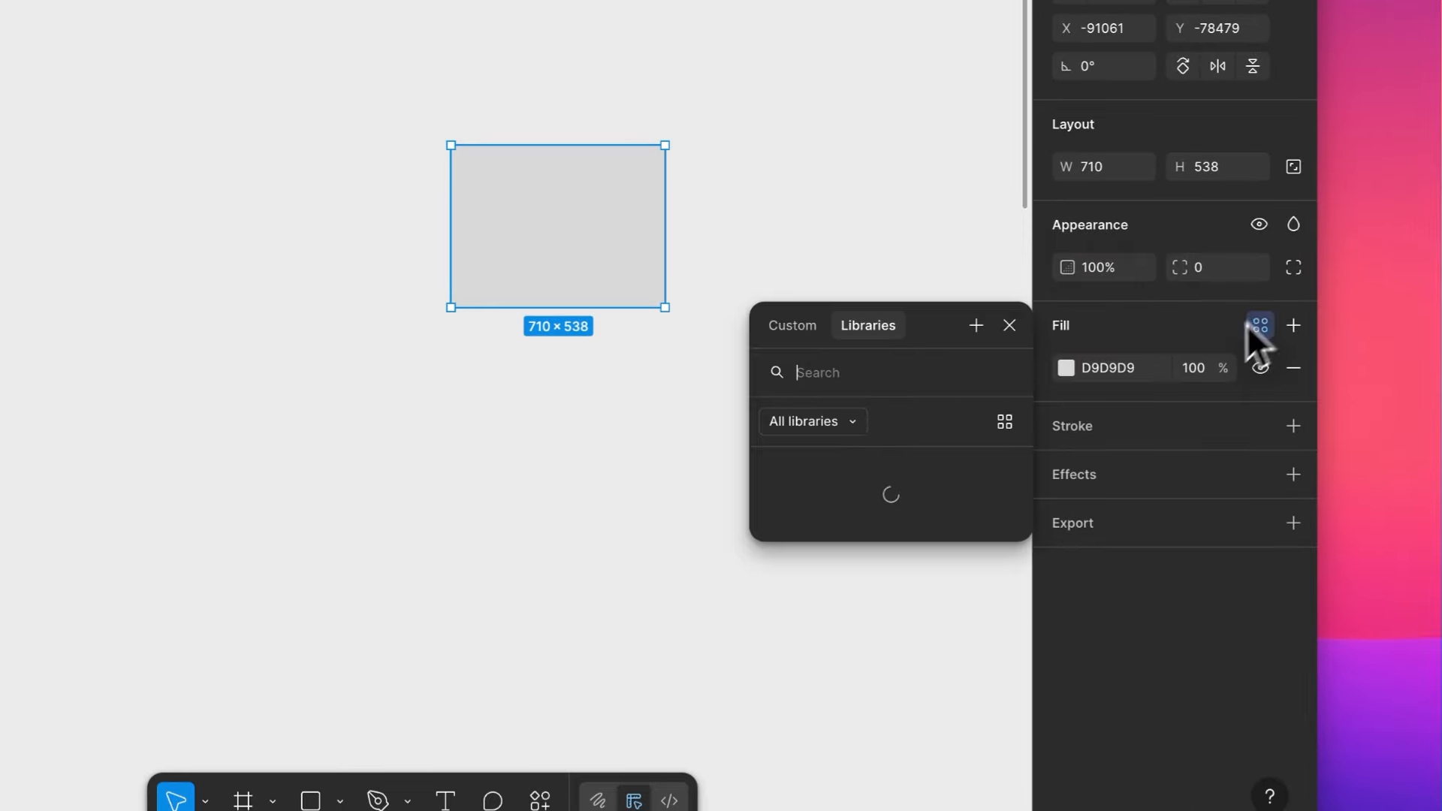
pyautogui.scroll(-6, 899, 580)
pyautogui.click(853, 514)
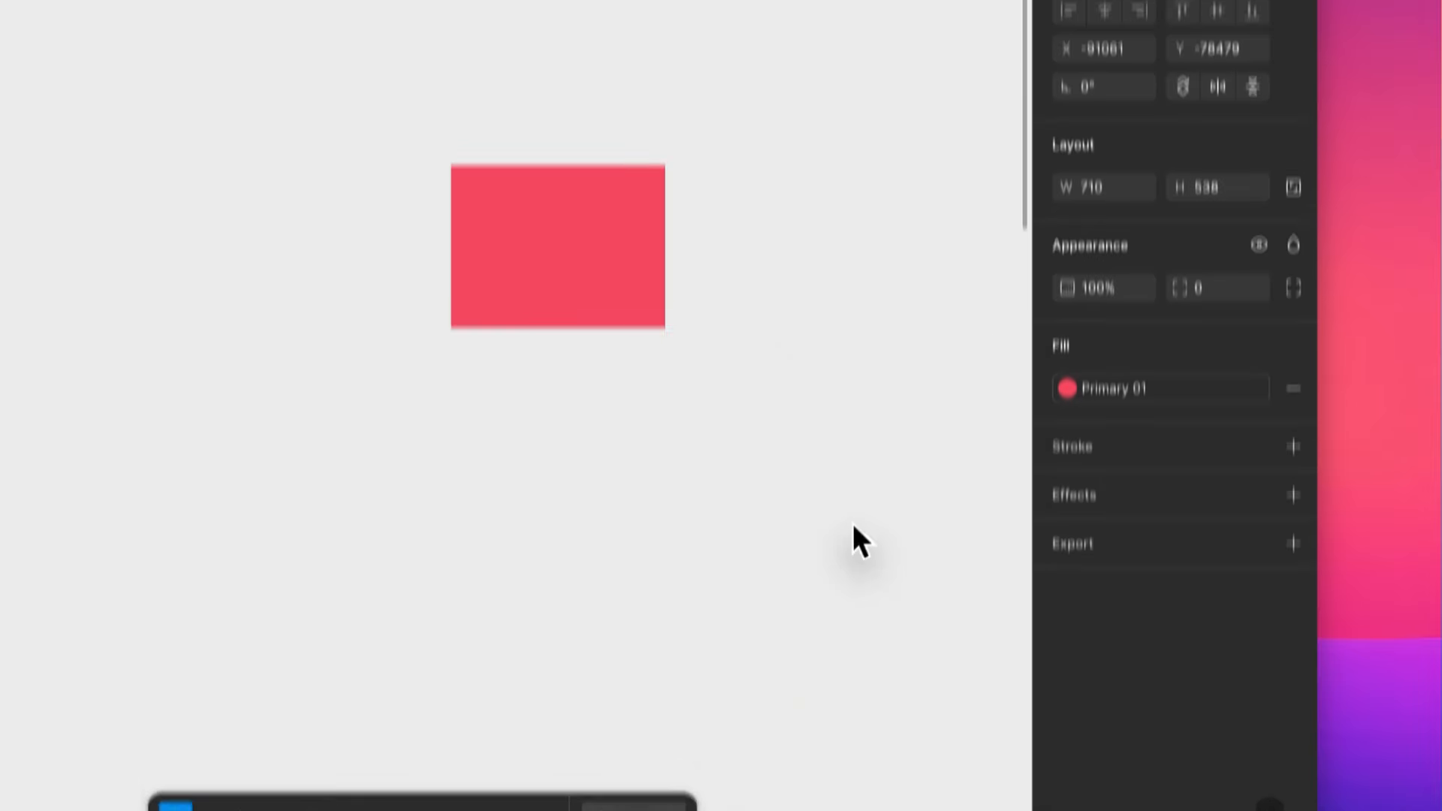
# - Duplicate the Primary 01 rectangle sideways so it overlaps the original, and fill the copy with the Primary 02 style
pyautogui.moveTo(541, 251); pyautogui.dragTo(717, 229)
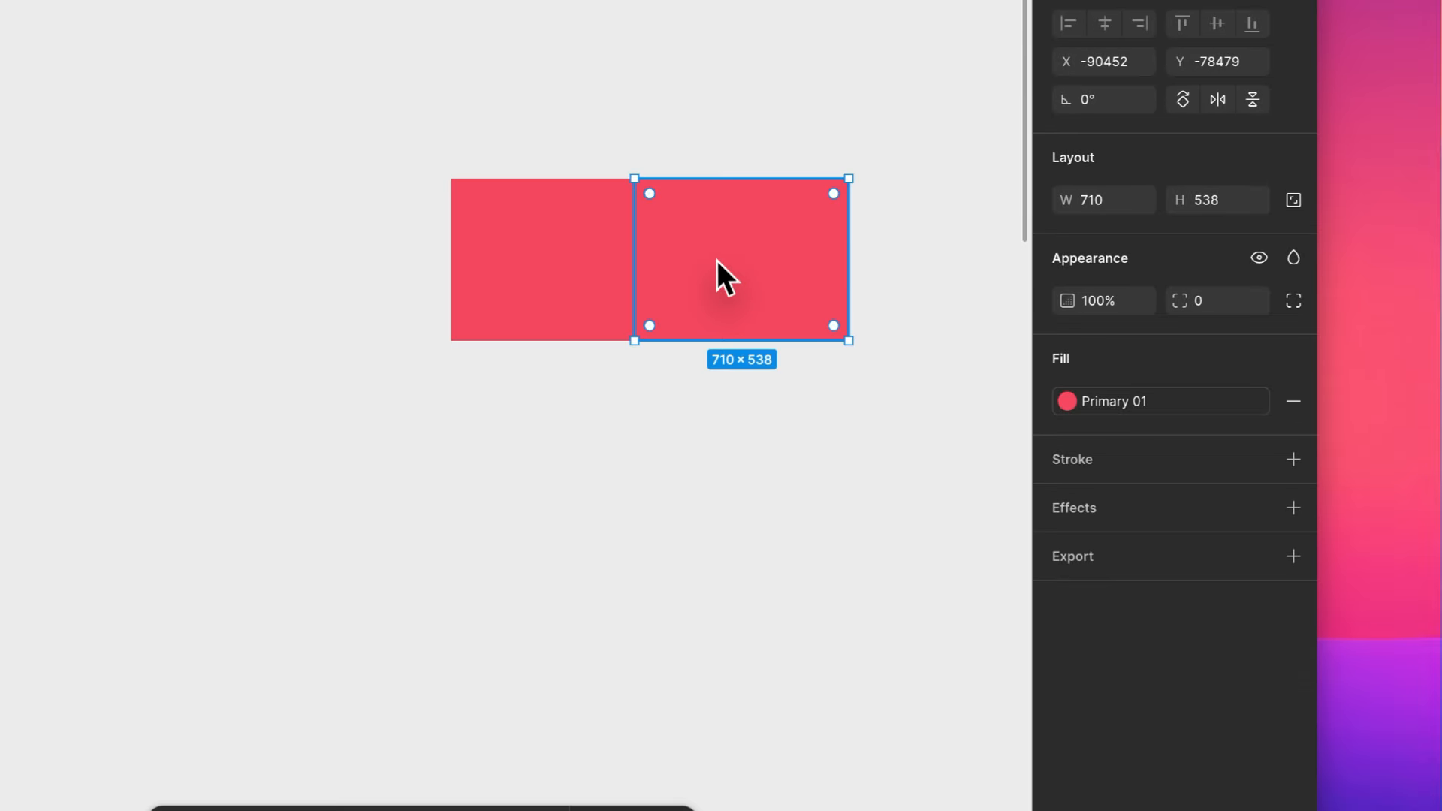
pyautogui.click(1149, 402)
pyautogui.click(836, 740)
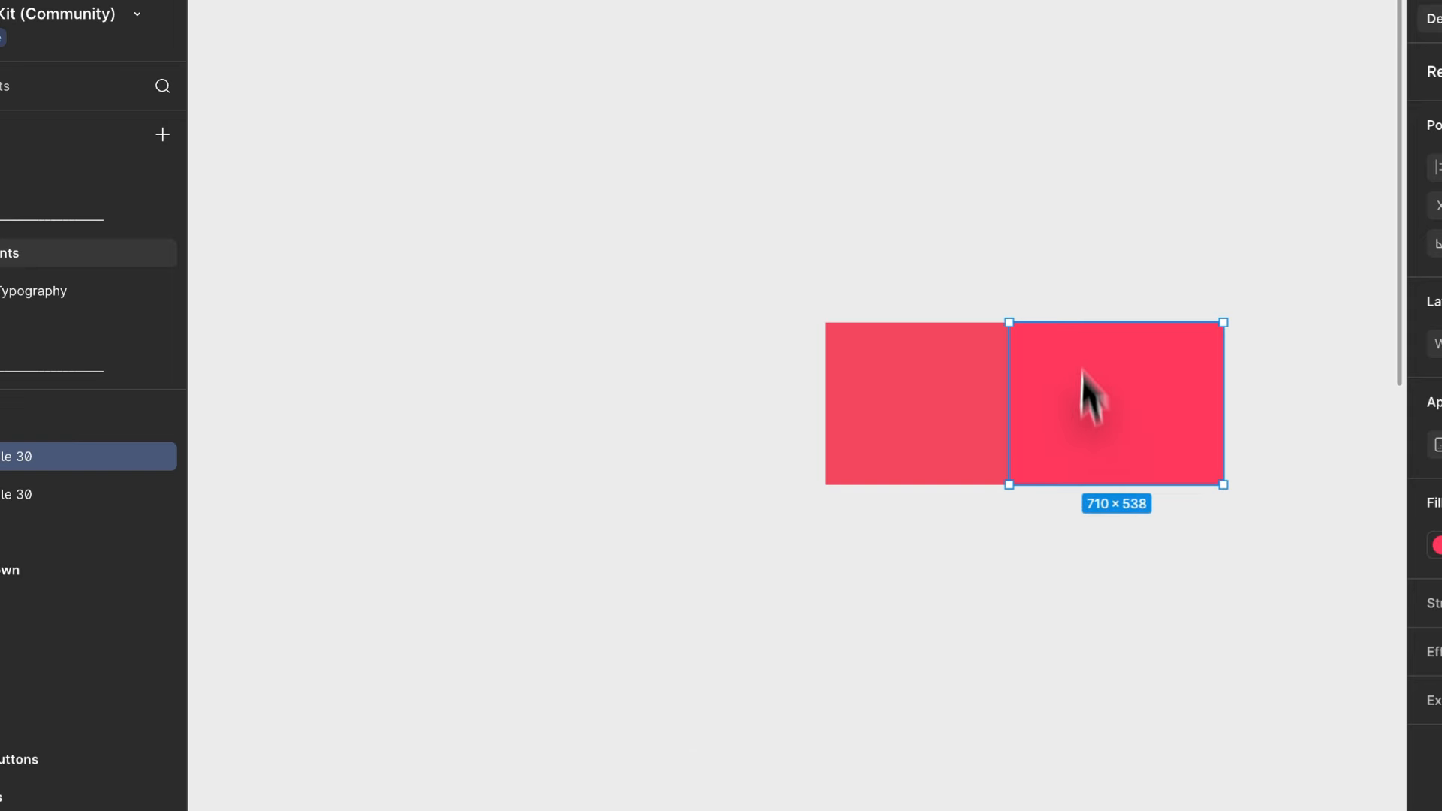
# - Compare the Primary 01 and Primary 02 fills closely where the two rectangles meet
pyautogui.scroll(6, 1076, 295)
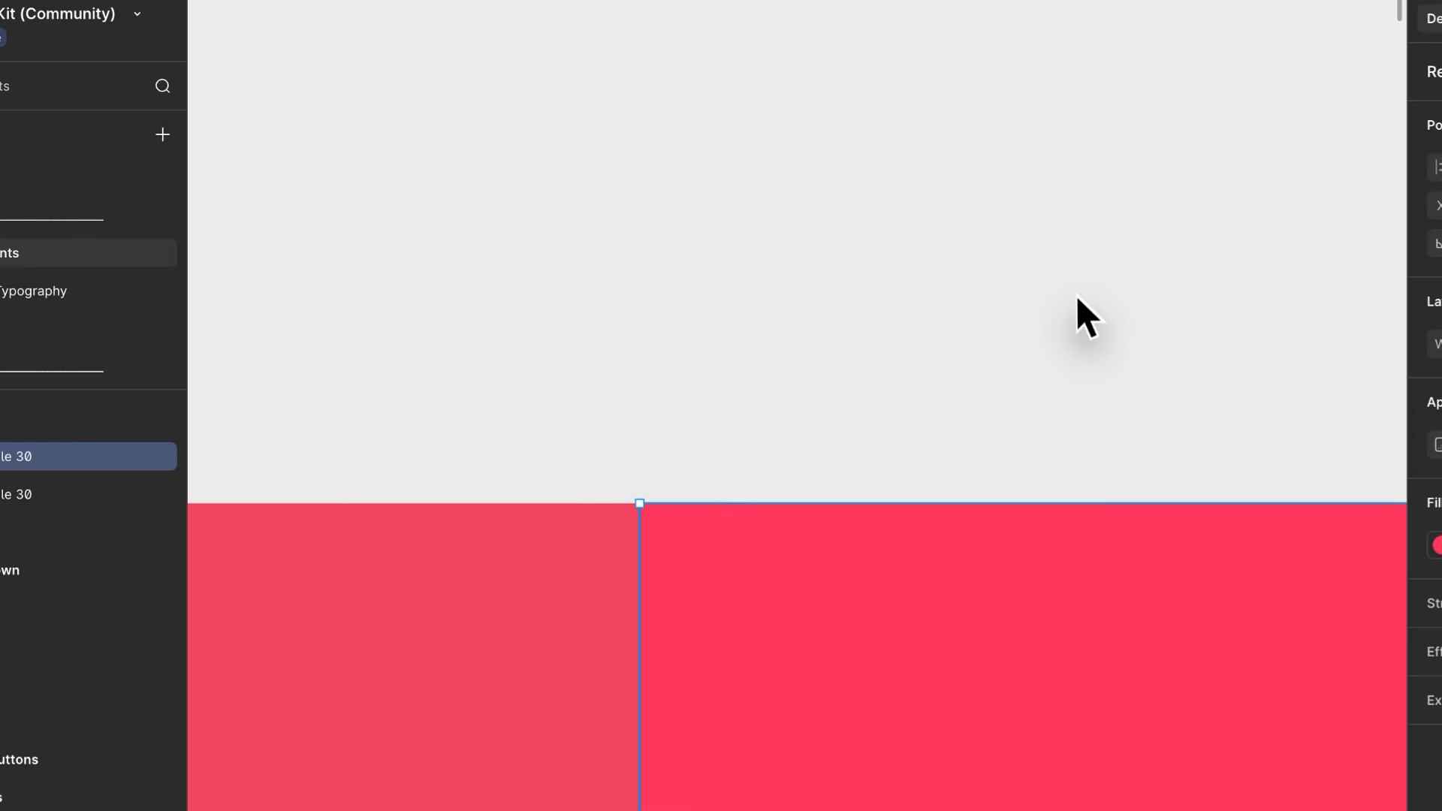
pyautogui.click(1075, 295)
pyautogui.scroll(-4, 1056, 290)
pyautogui.scroll(5, 871, 390)
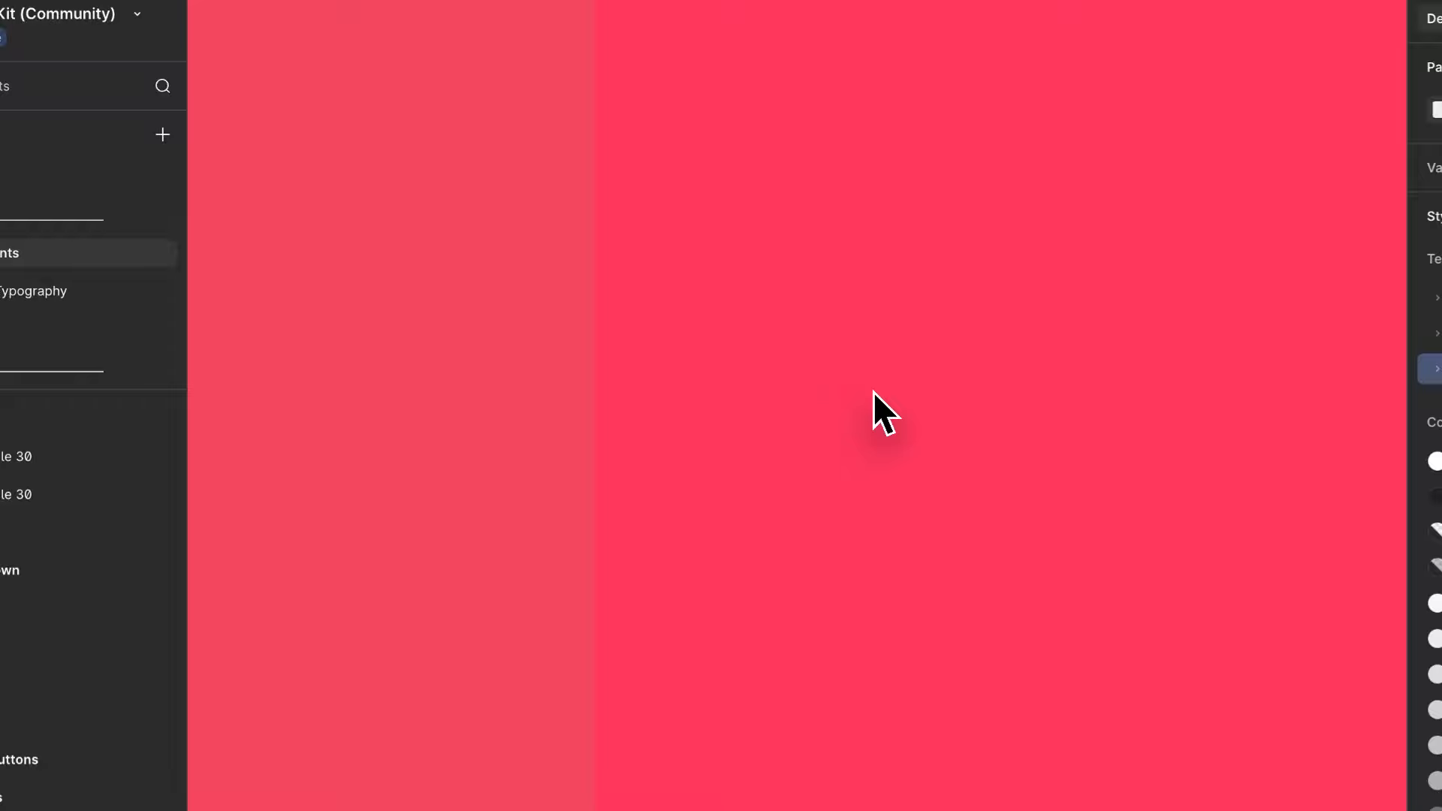
pyautogui.hscroll(-2, 872, 391)
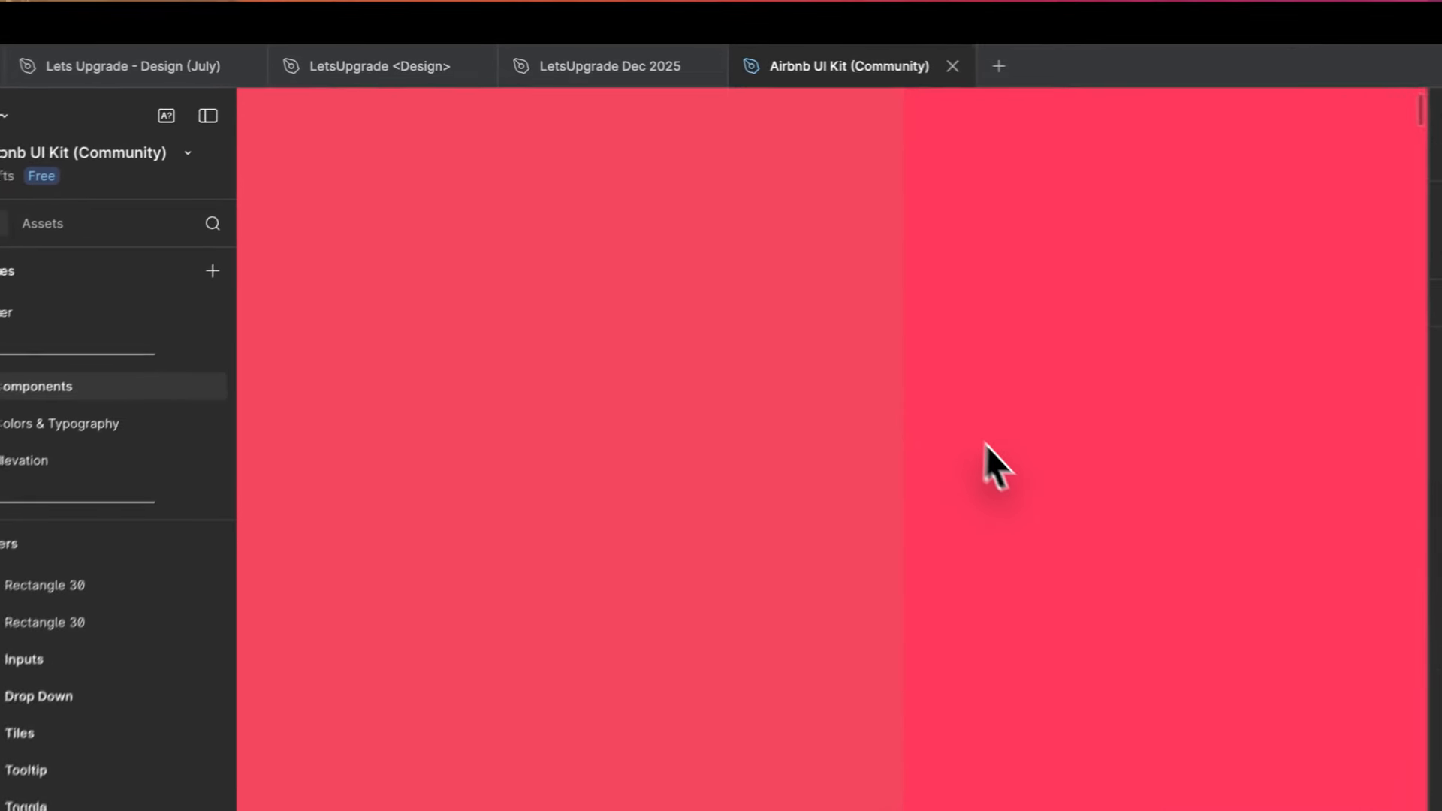
pyautogui.scroll(5, 832, 338)
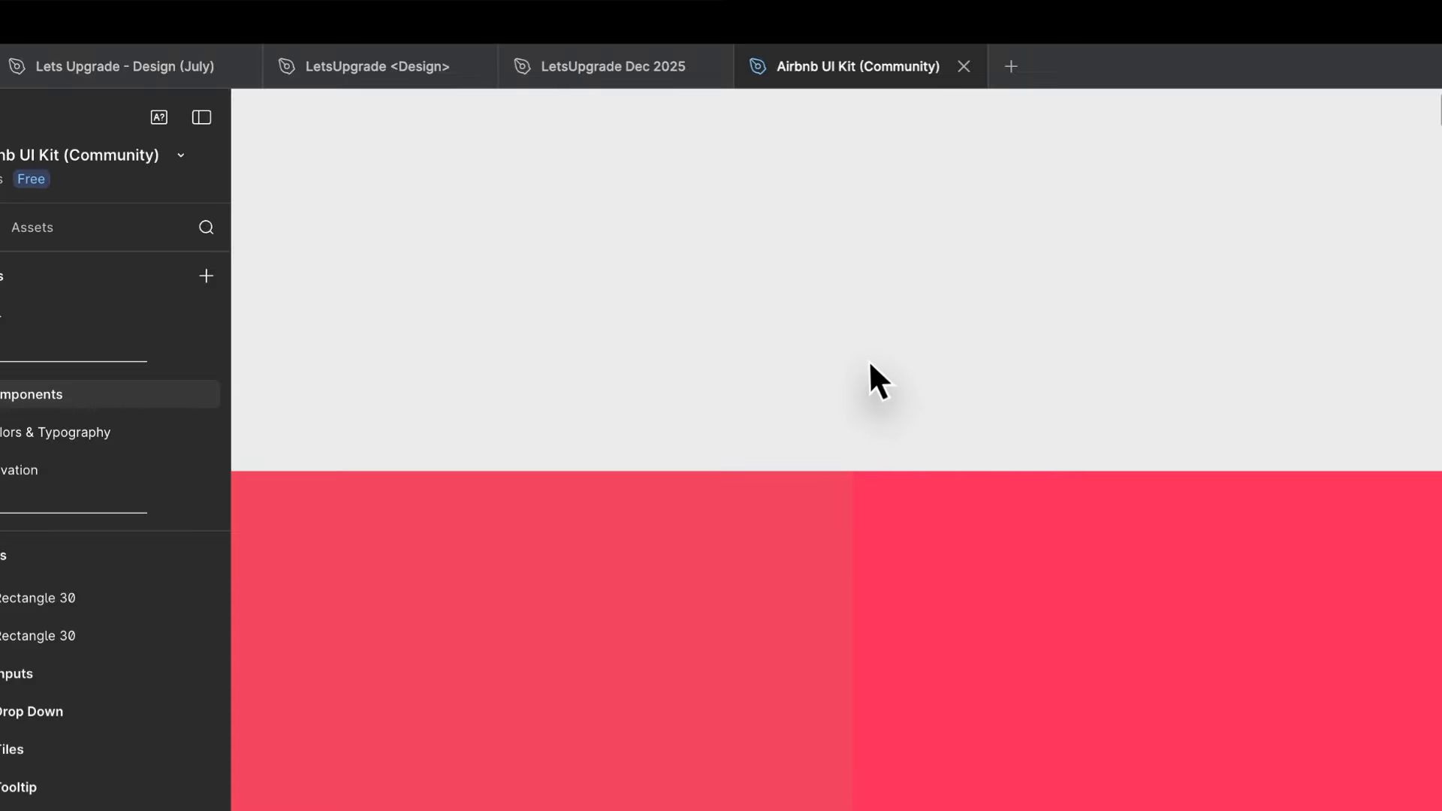
pyautogui.scroll(5, 869, 366)
pyautogui.scroll(-3, 869, 366)
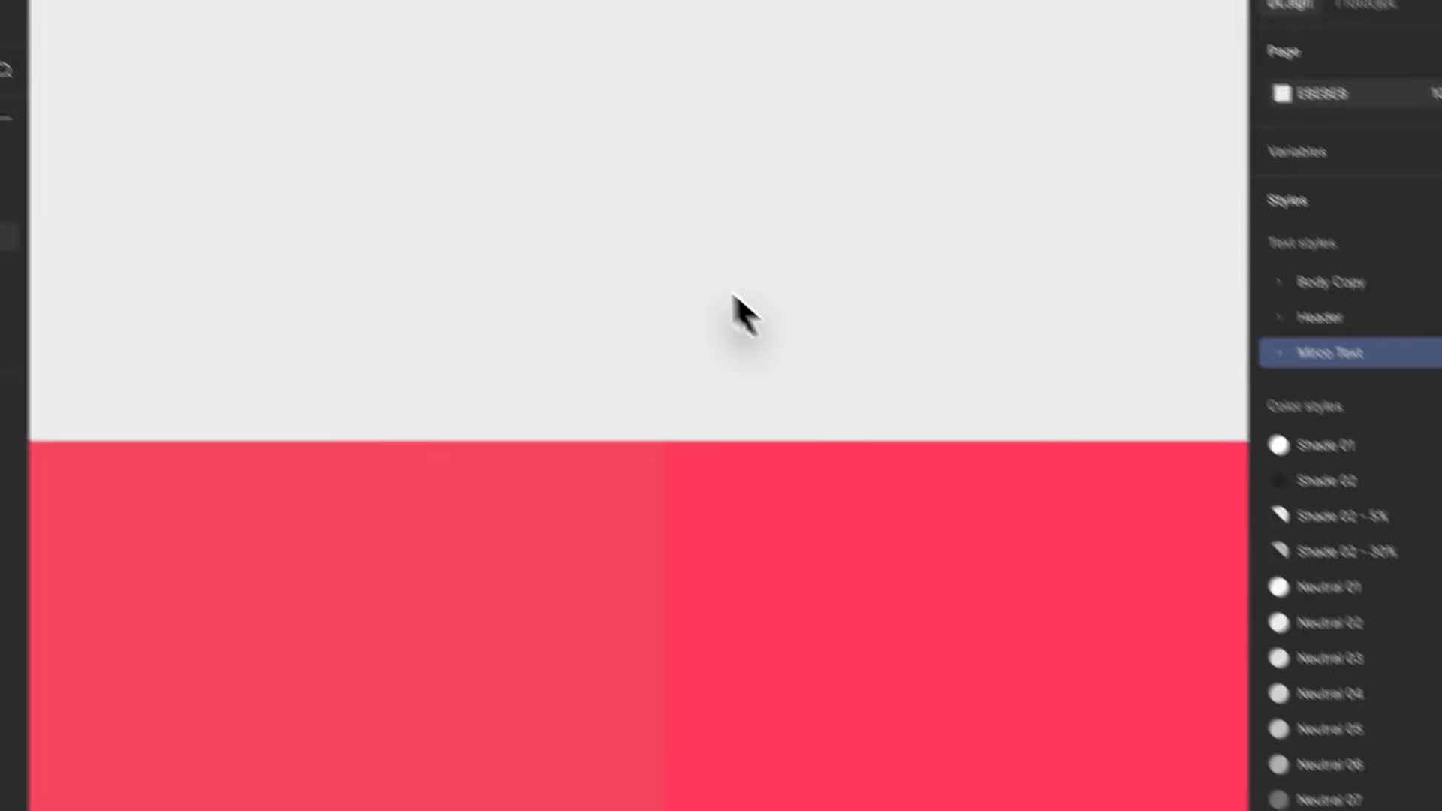
# - Draw a white FFFFFF rectangle across the red rectangles' upper edge, widen it to about 42 × 12, and send it behind them
pyautogui.press('r')
pyautogui.moveTo(637, 402)
pyautogui.mouseDown()
pyautogui.moveTo(1288, 763)
pyautogui.moveTo(1291, 794)
pyautogui.mouseUp()
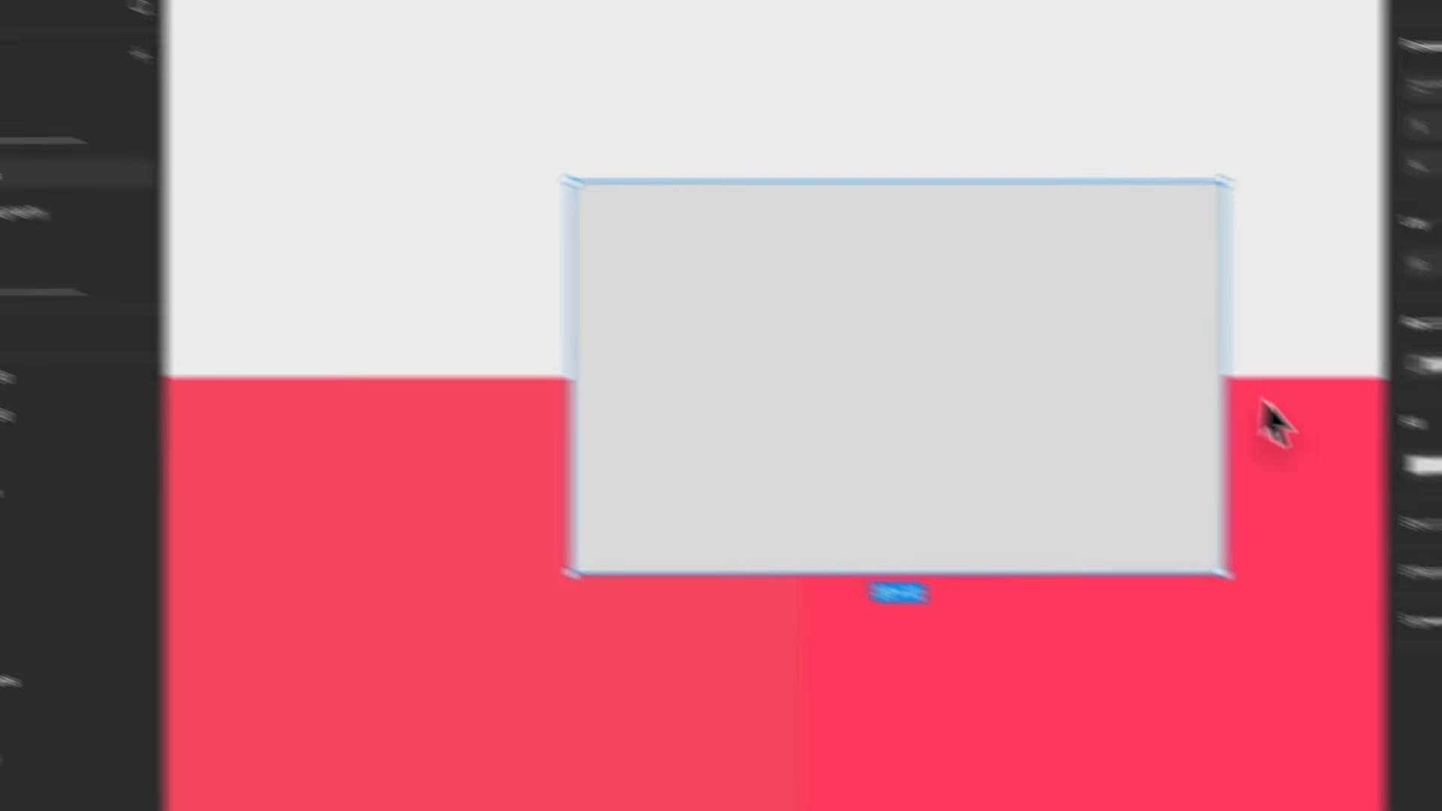
pyautogui.click(1066, 326)
pyautogui.moveTo(1354, 548); pyautogui.dragTo(1048, 386)
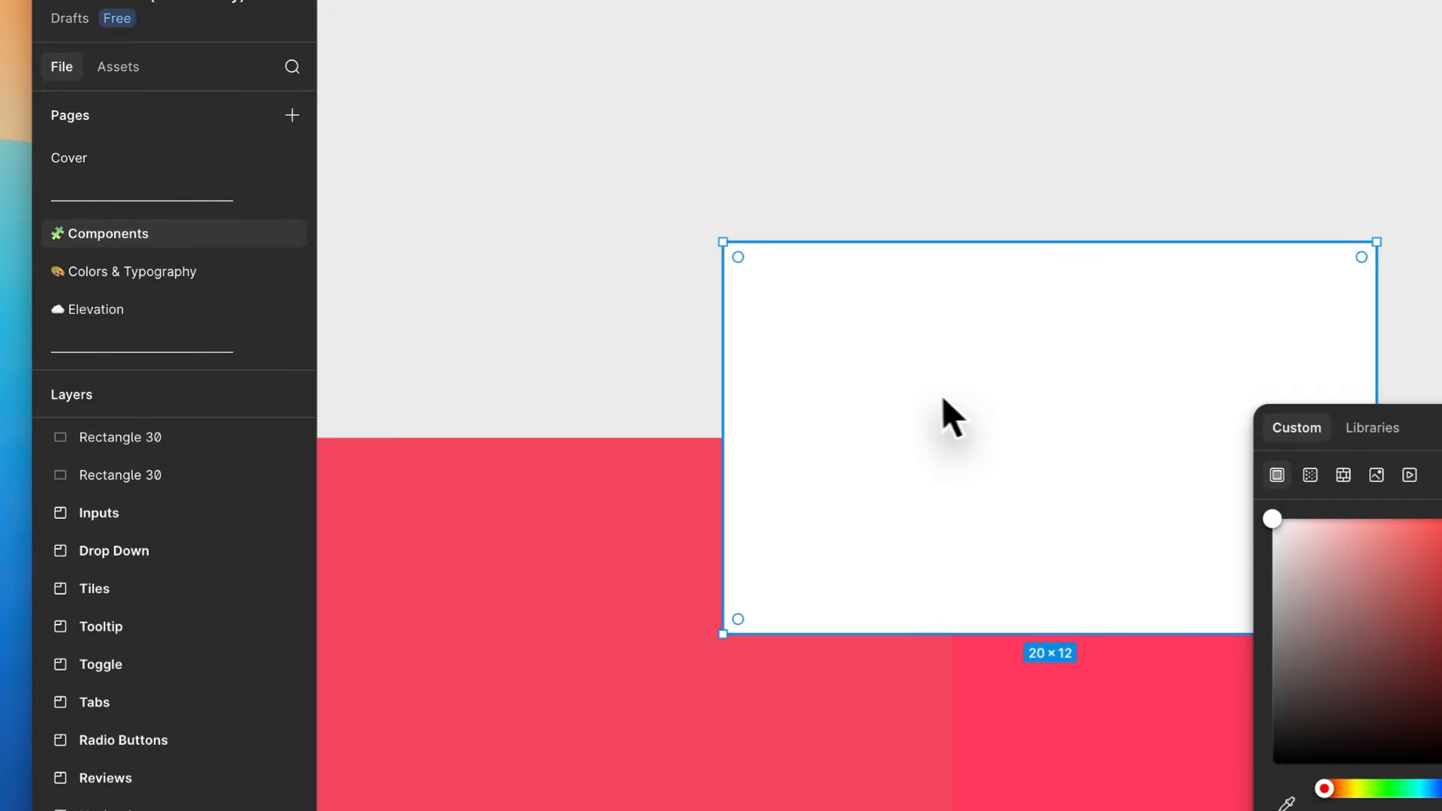
pyautogui.moveTo(742, 407); pyautogui.dragTo(346, 413)
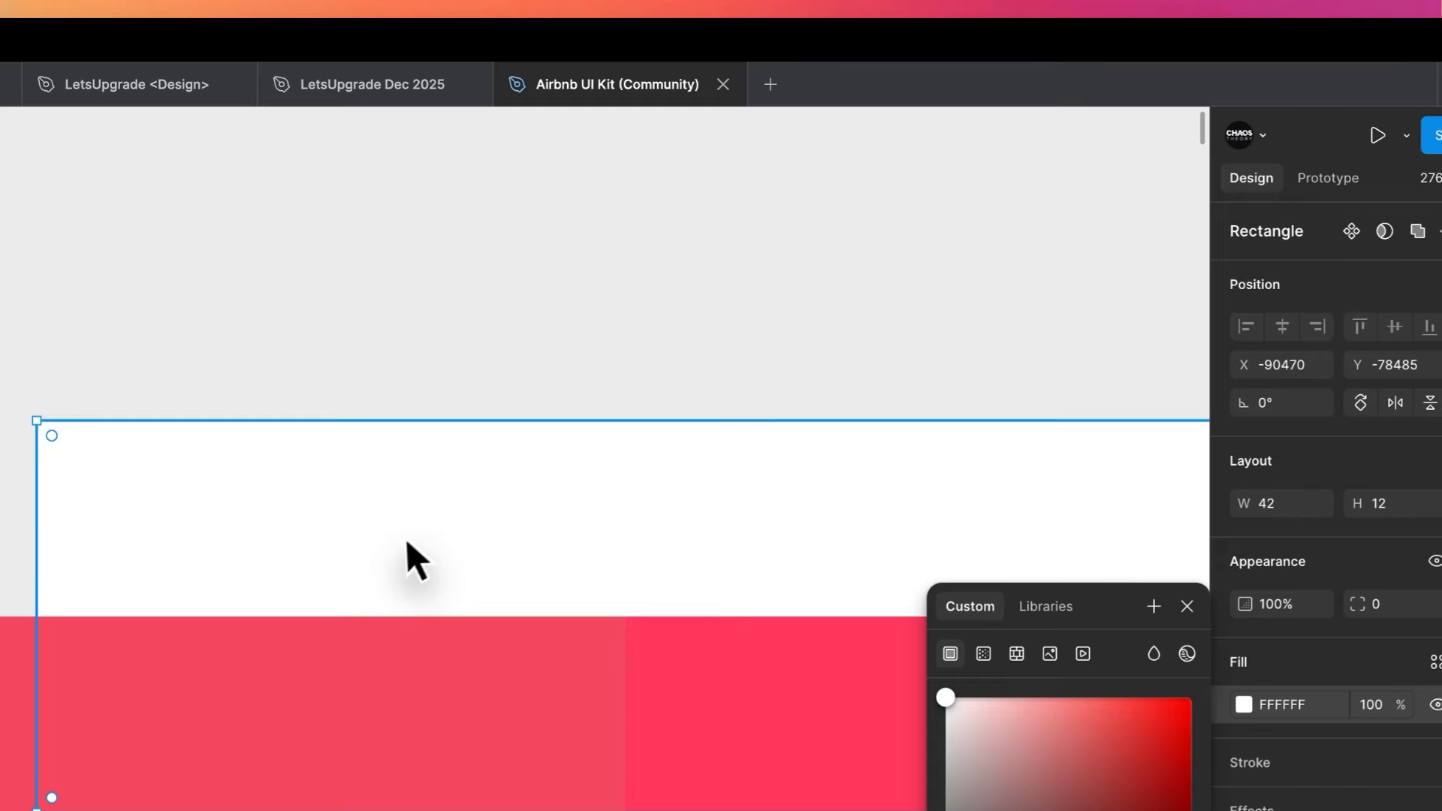
pyautogui.click(715, 289)
# - Compare the two reds against the white rectangle and delete all three test rectangles
pyautogui.scroll(-5, 644, 452)
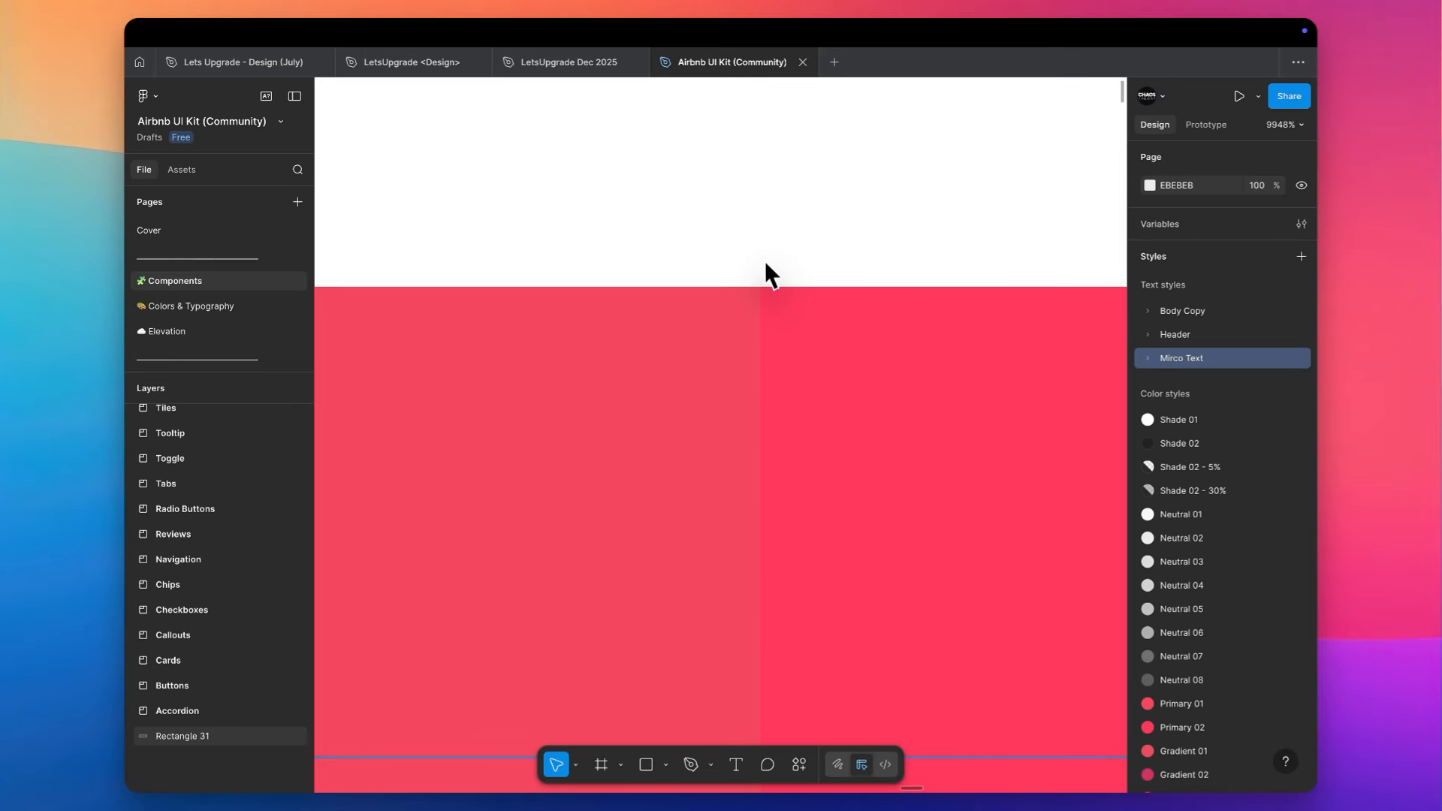
pyautogui.scroll(-10, 769, 258)
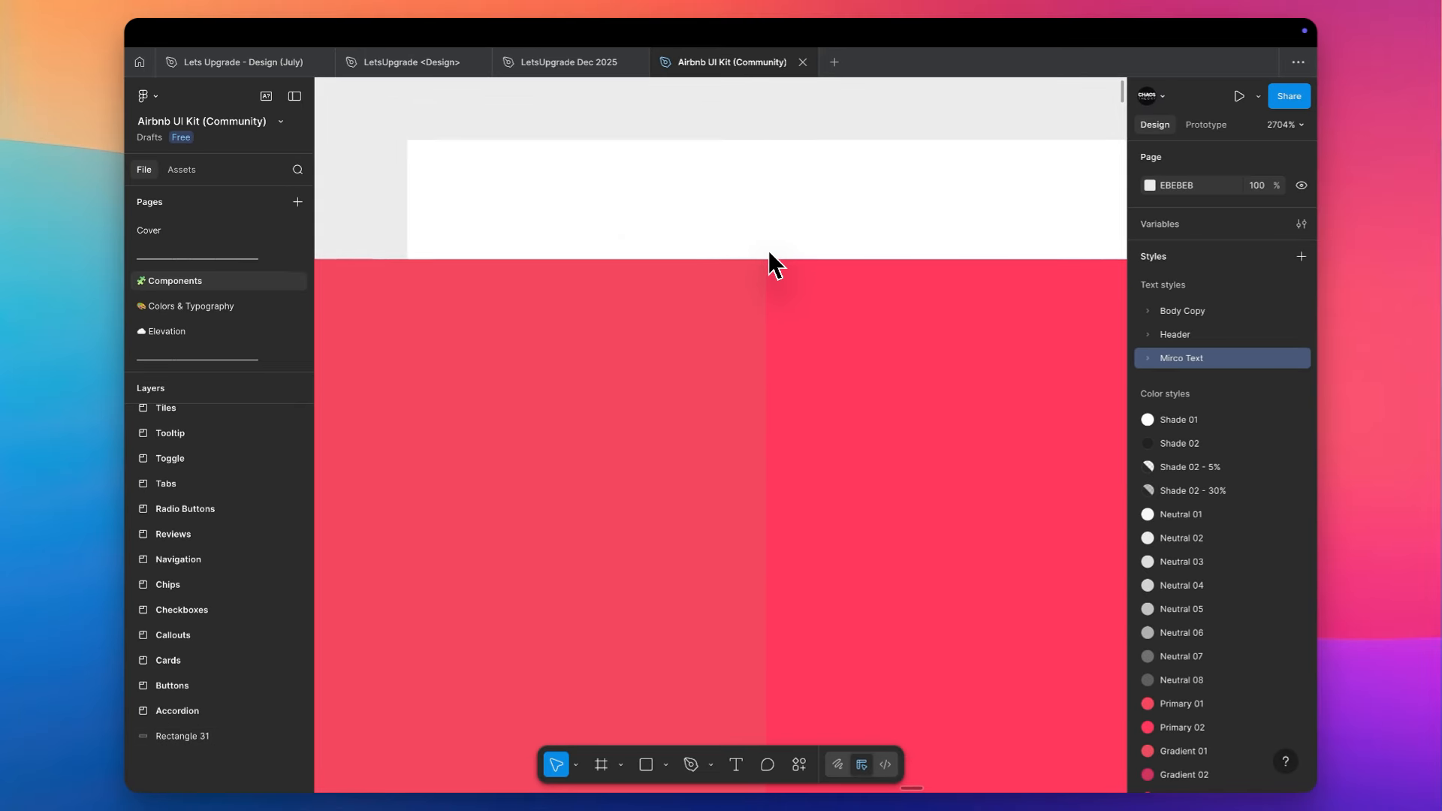
pyautogui.scroll(-5, 768, 251)
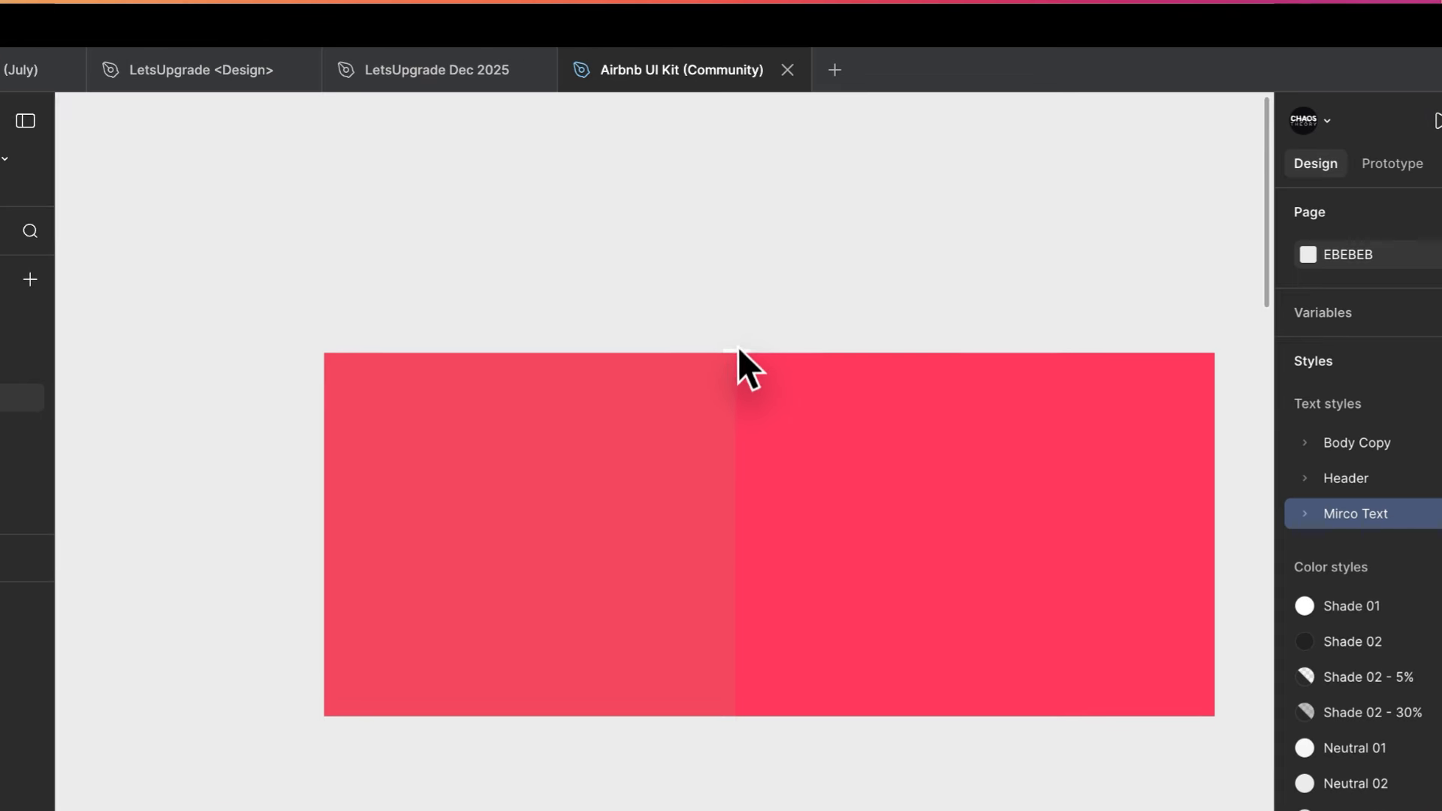
pyautogui.moveTo(852, 279); pyautogui.dragTo(588, 530)
pyautogui.press('Delete')
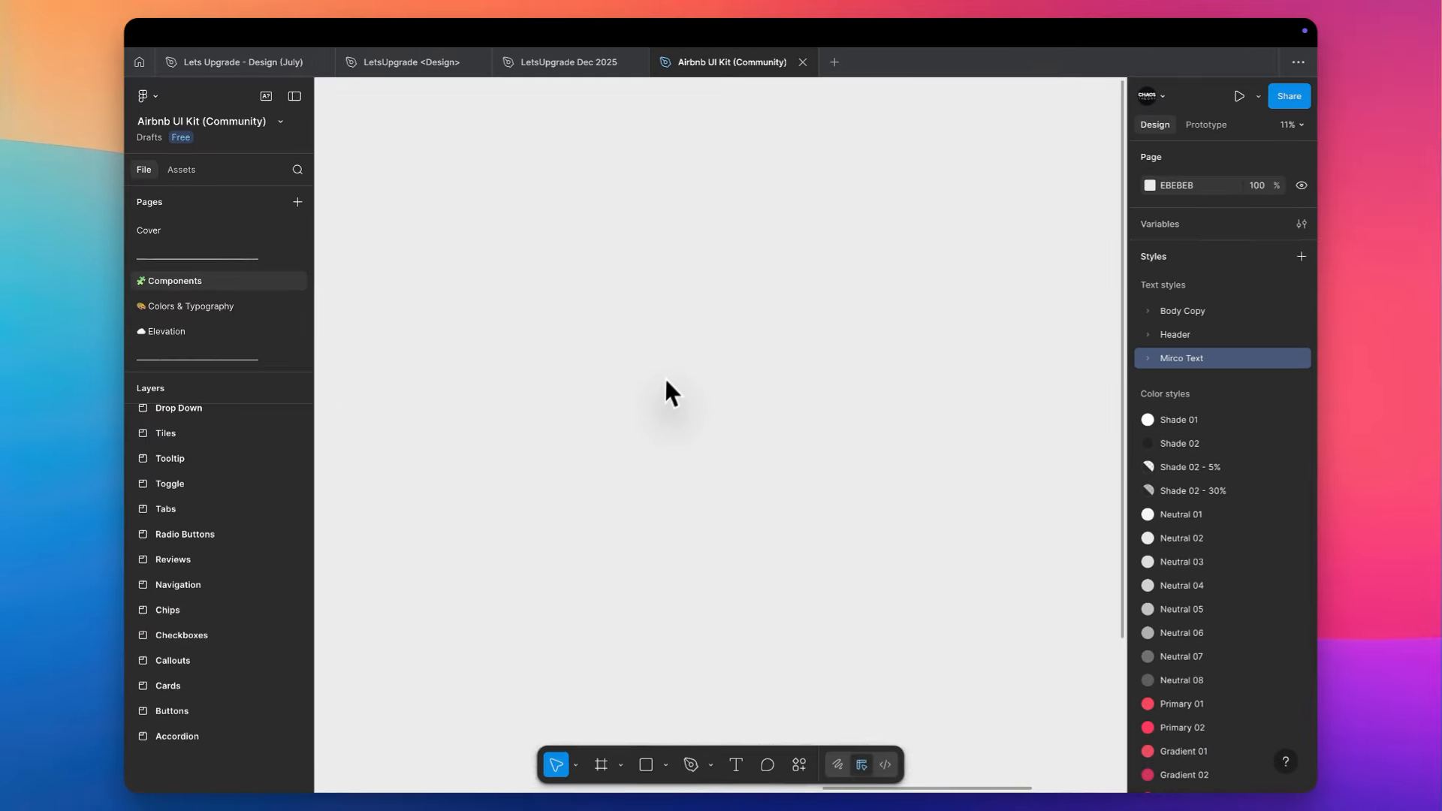
# - Fit the whole Components page in view and review the kit's colour, effect and layout guide style lists
pyautogui.hotkey('shift', '1')
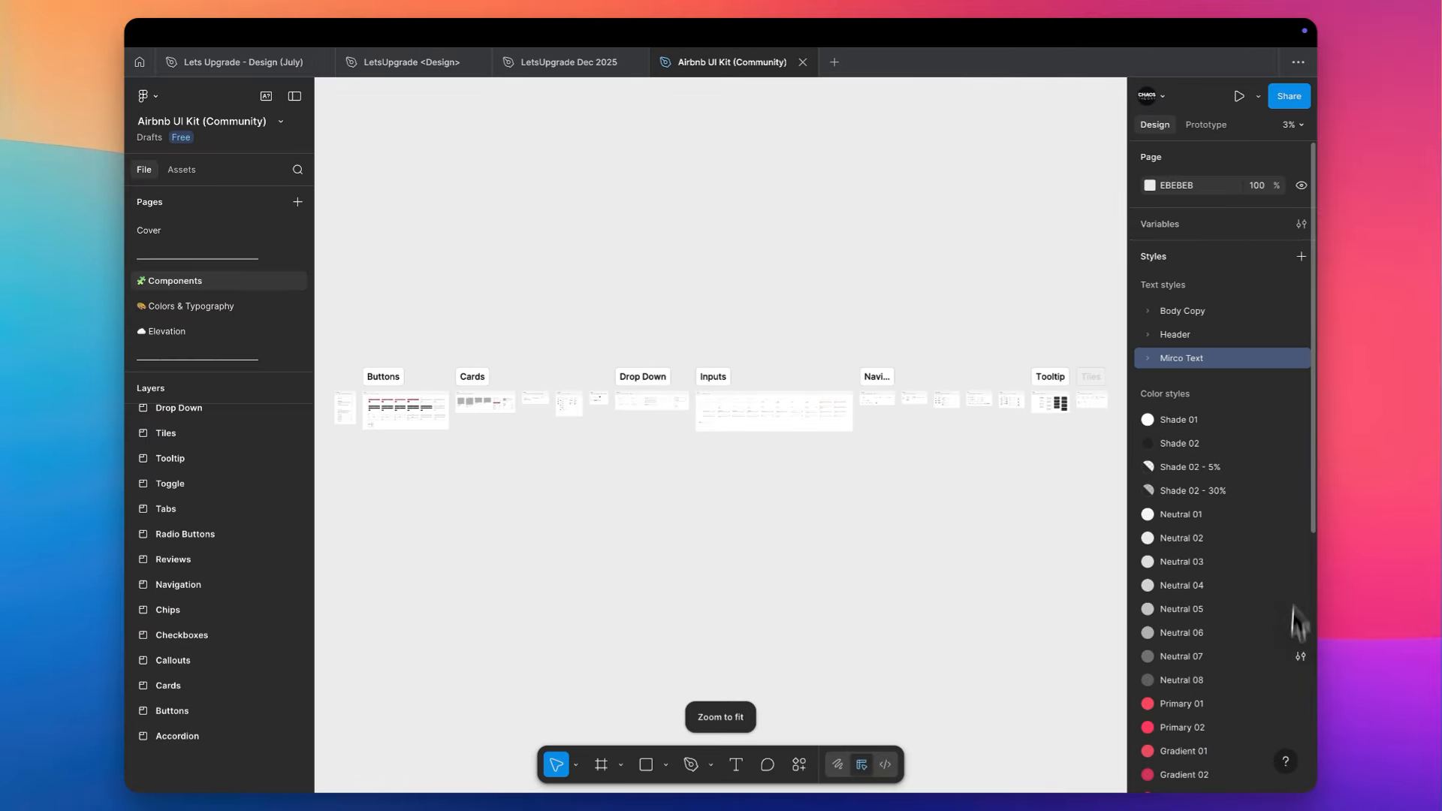
pyautogui.scroll(-2, 1434, 803)
pyautogui.scroll(-3, 1264, 661)
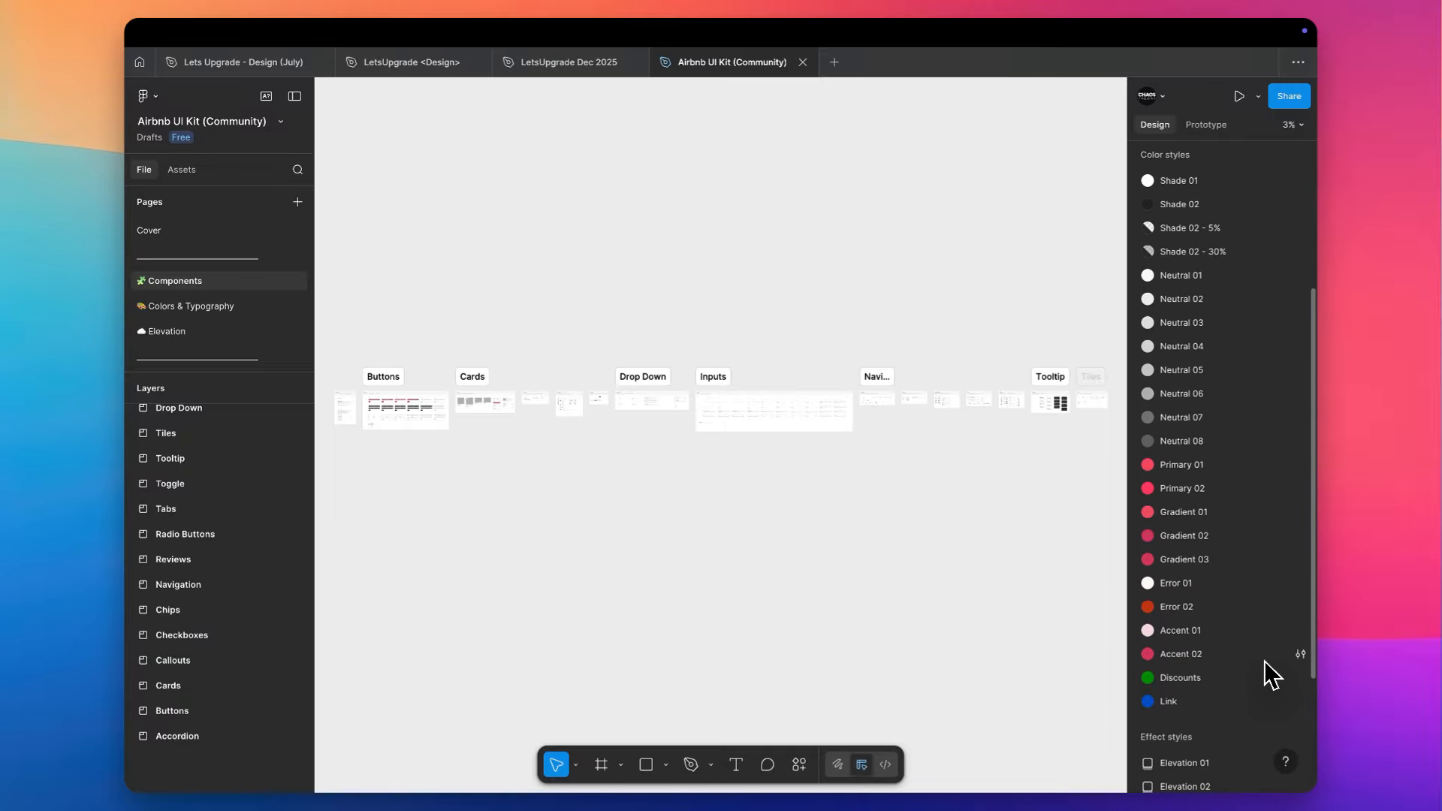
pyautogui.scroll(-5, 1263, 661)
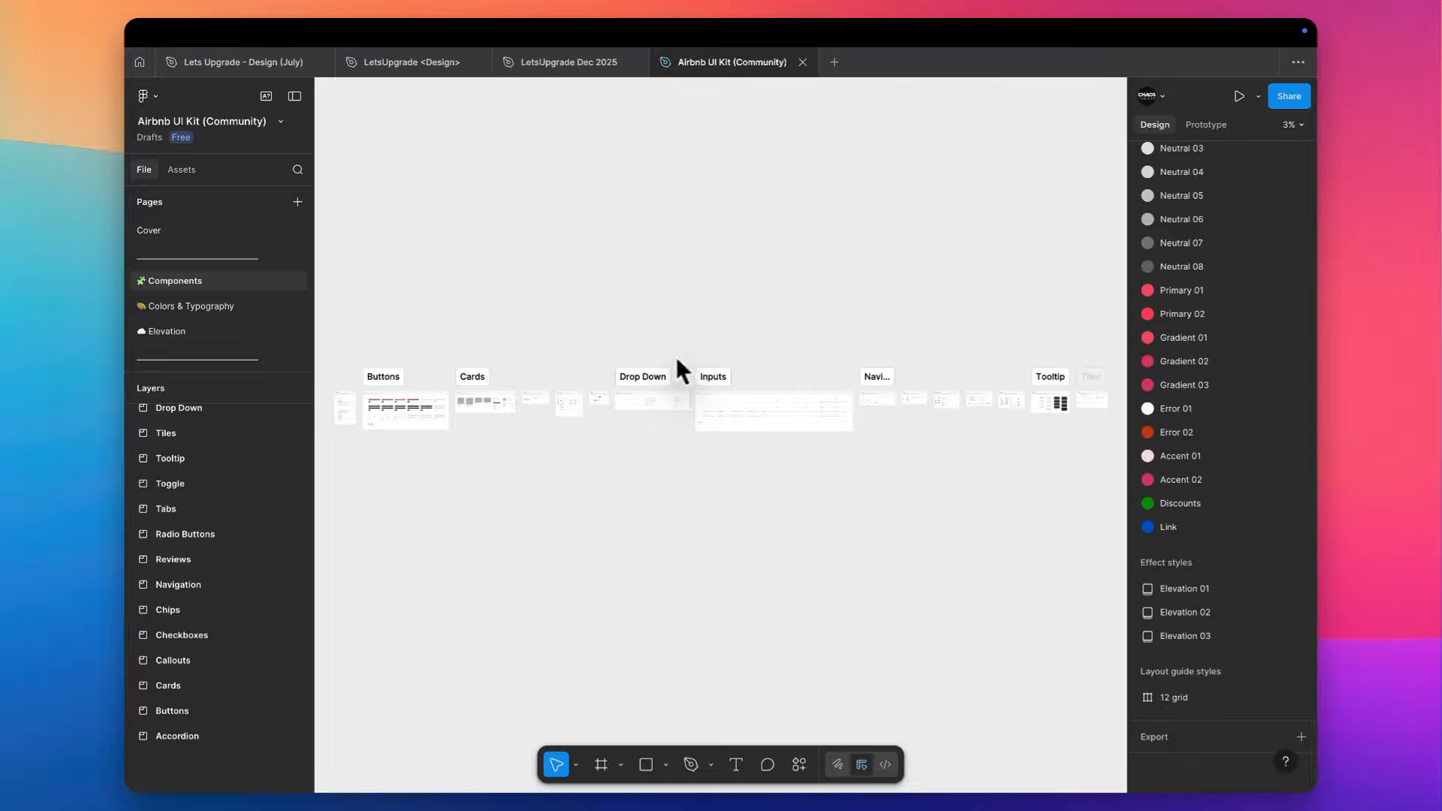
# - Switch to the LetsUpgrade Dec 2025 file and add a layout guide of type Columns to the iPhone 13 mini - 1 frame
pyautogui.hscroll(-2, 590, 267)
pyautogui.scroll(1, 591, 267)
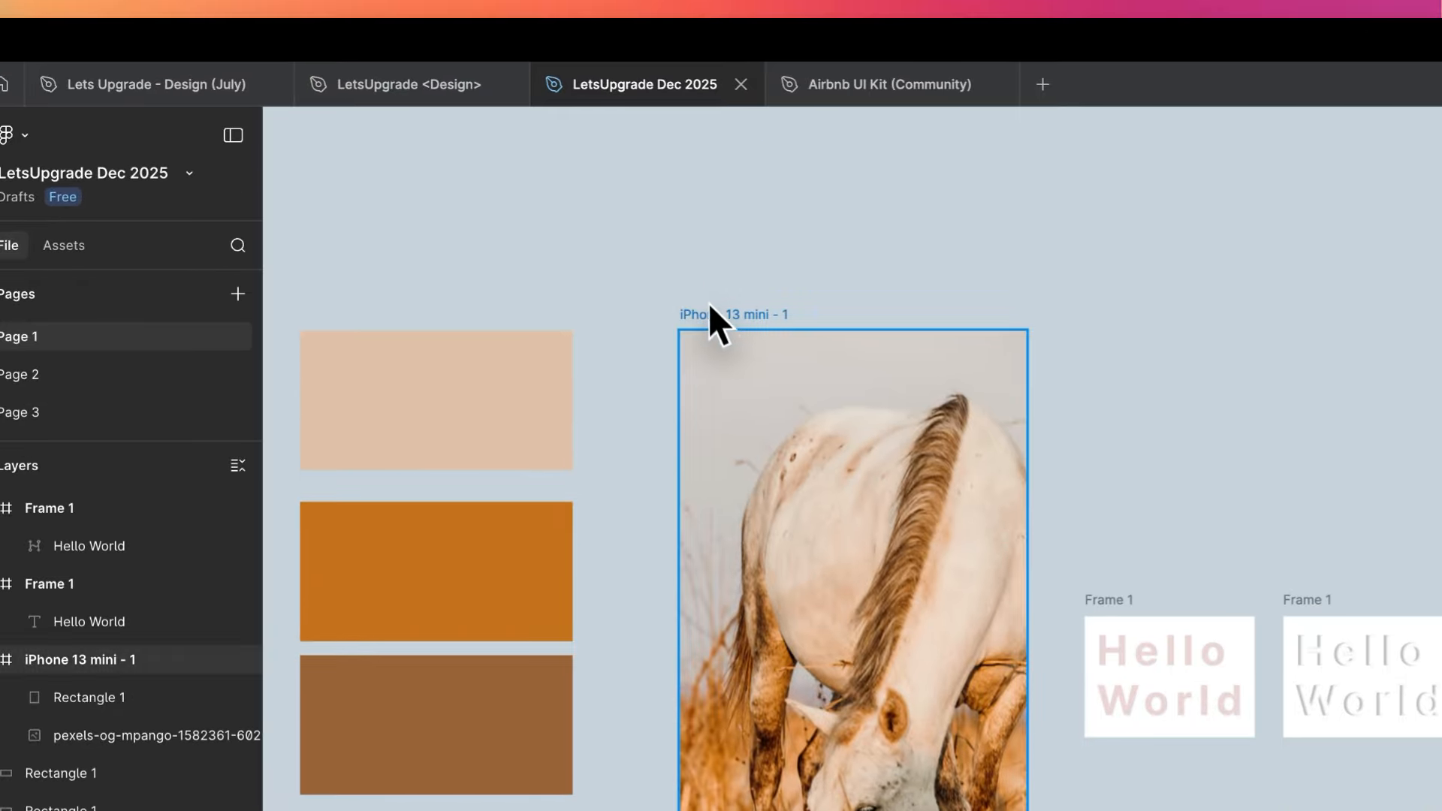
pyautogui.click(709, 303)
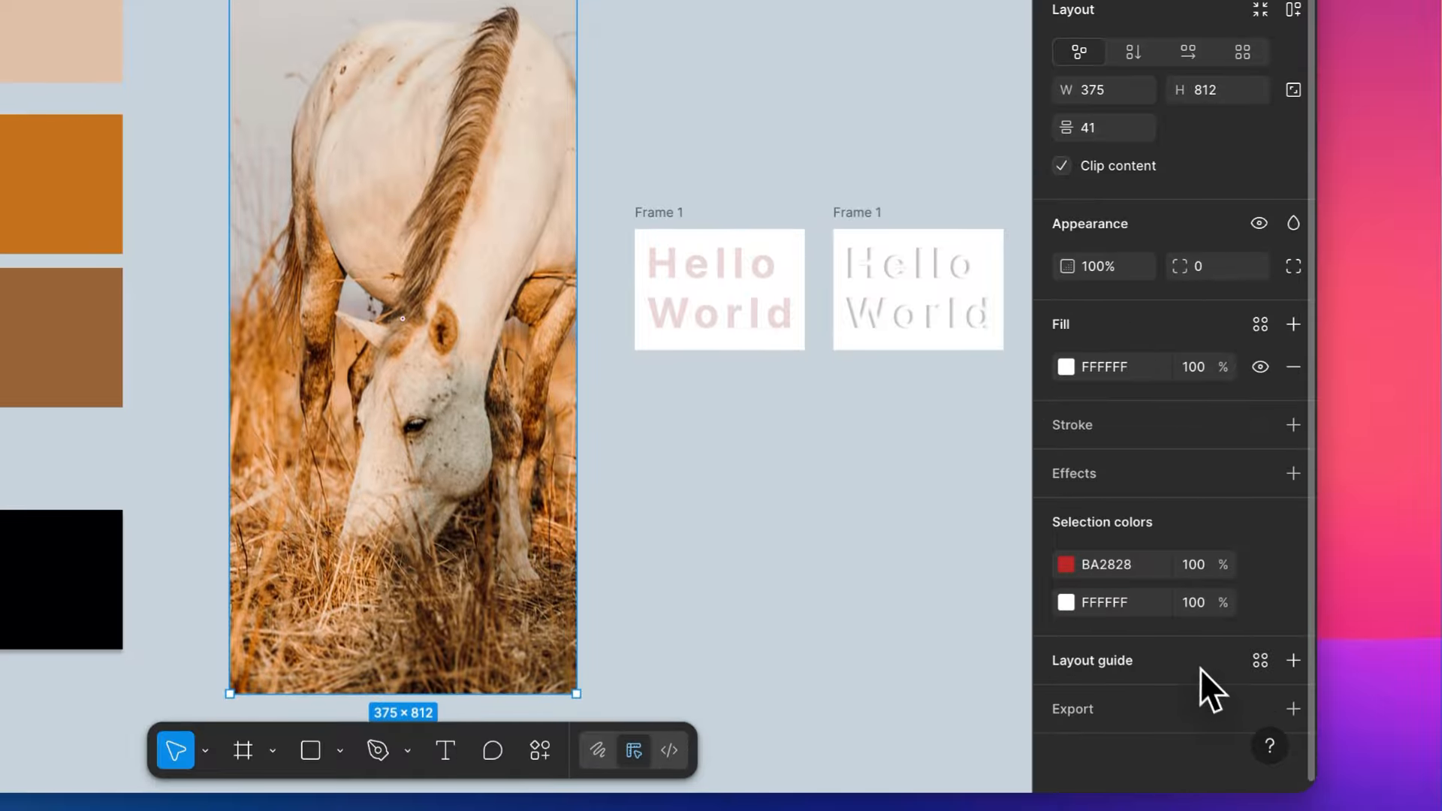
pyautogui.click(1200, 664)
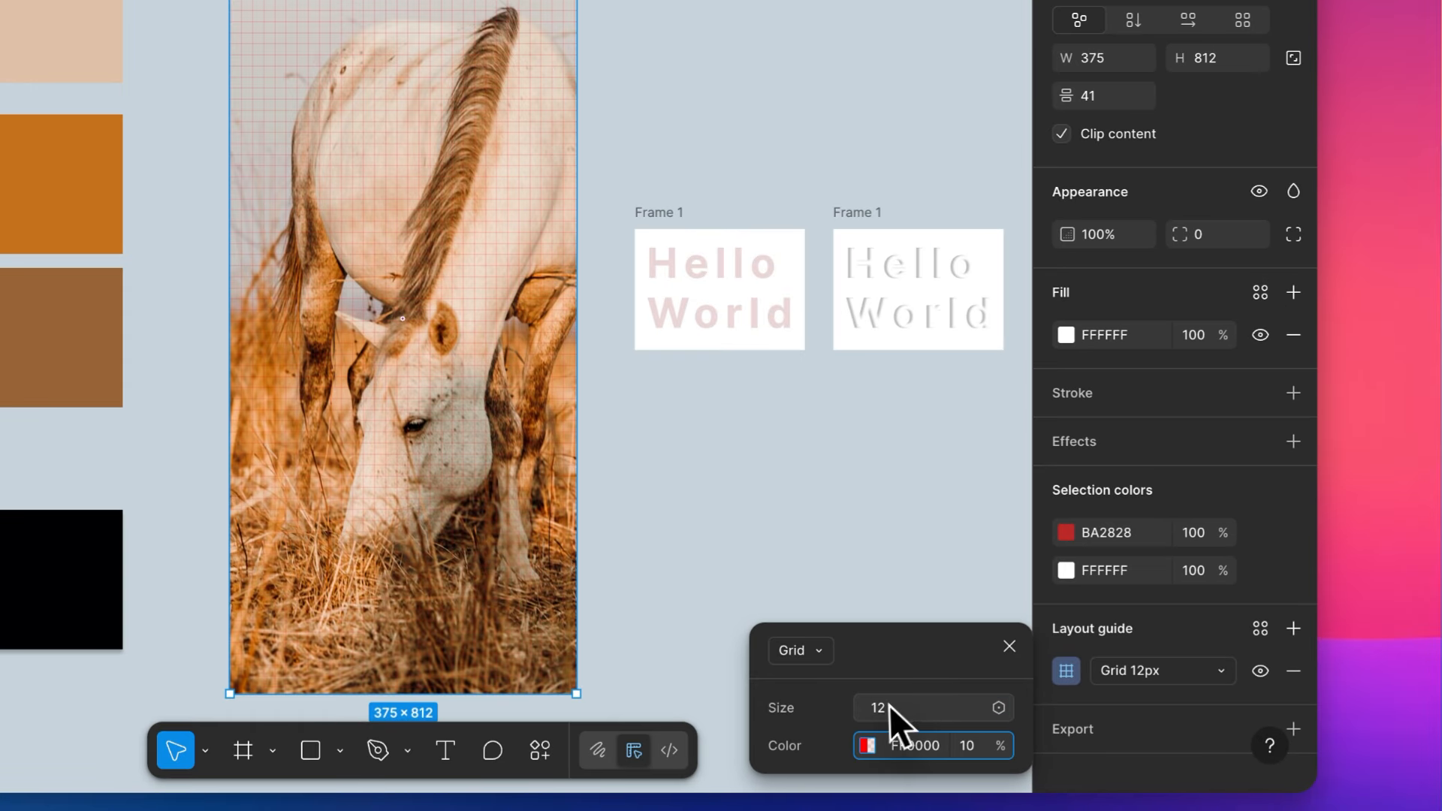
pyautogui.click(970, 697)
pyautogui.click(989, 743)
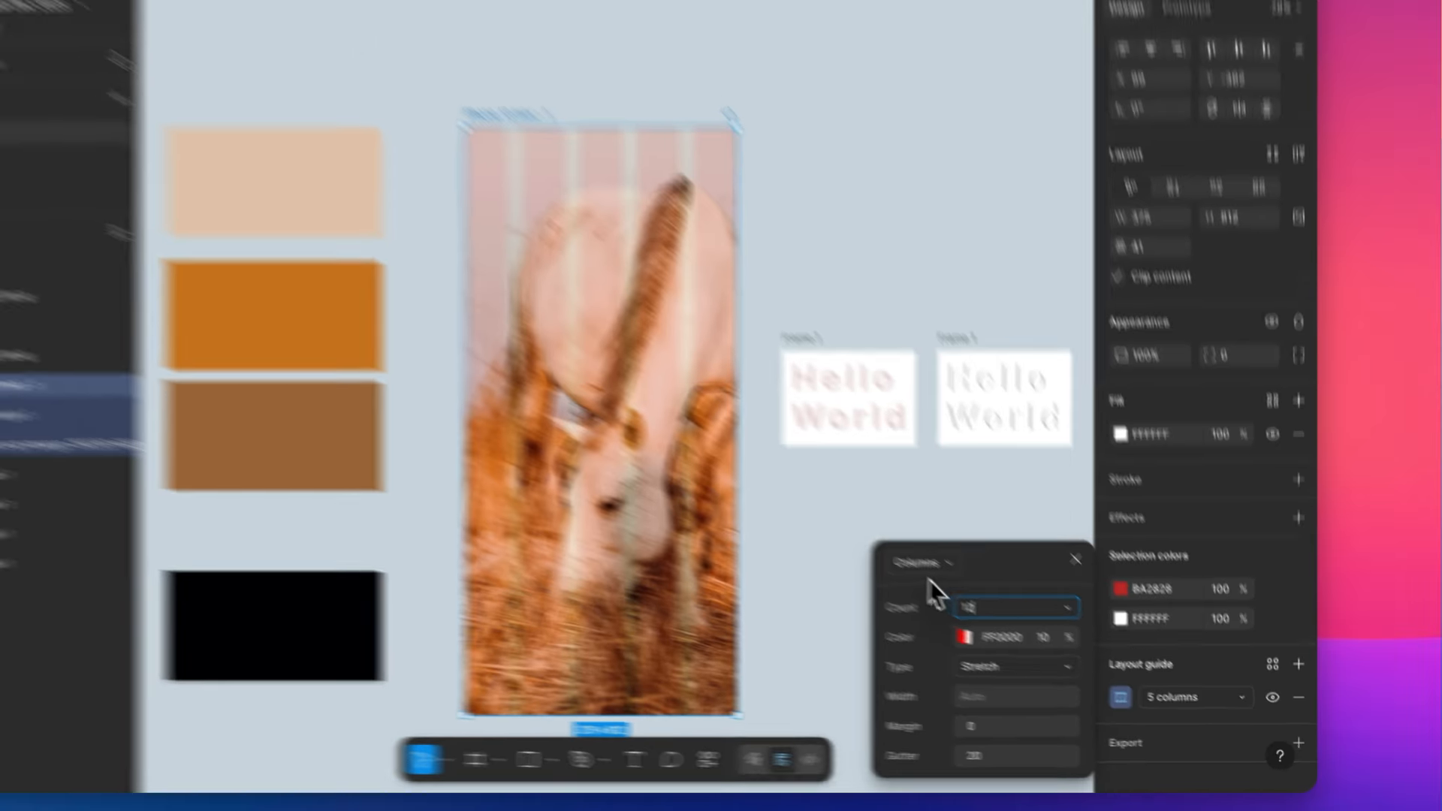
# - Set the frame's column guide to a count of 12 with a margin of 18, and inspect the columns
pyautogui.write('12')
pyautogui.press('Tab')
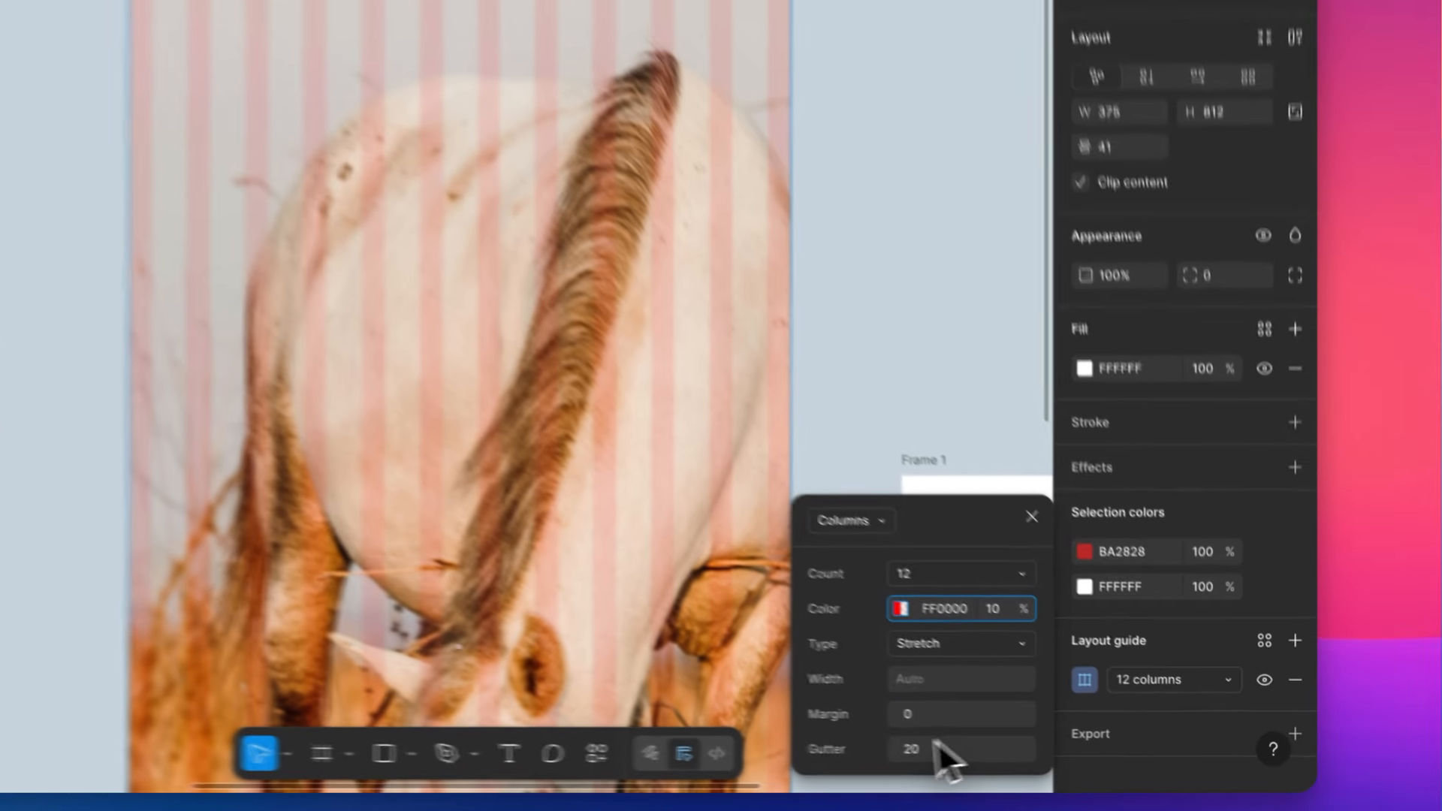
pyautogui.click(1033, 736)
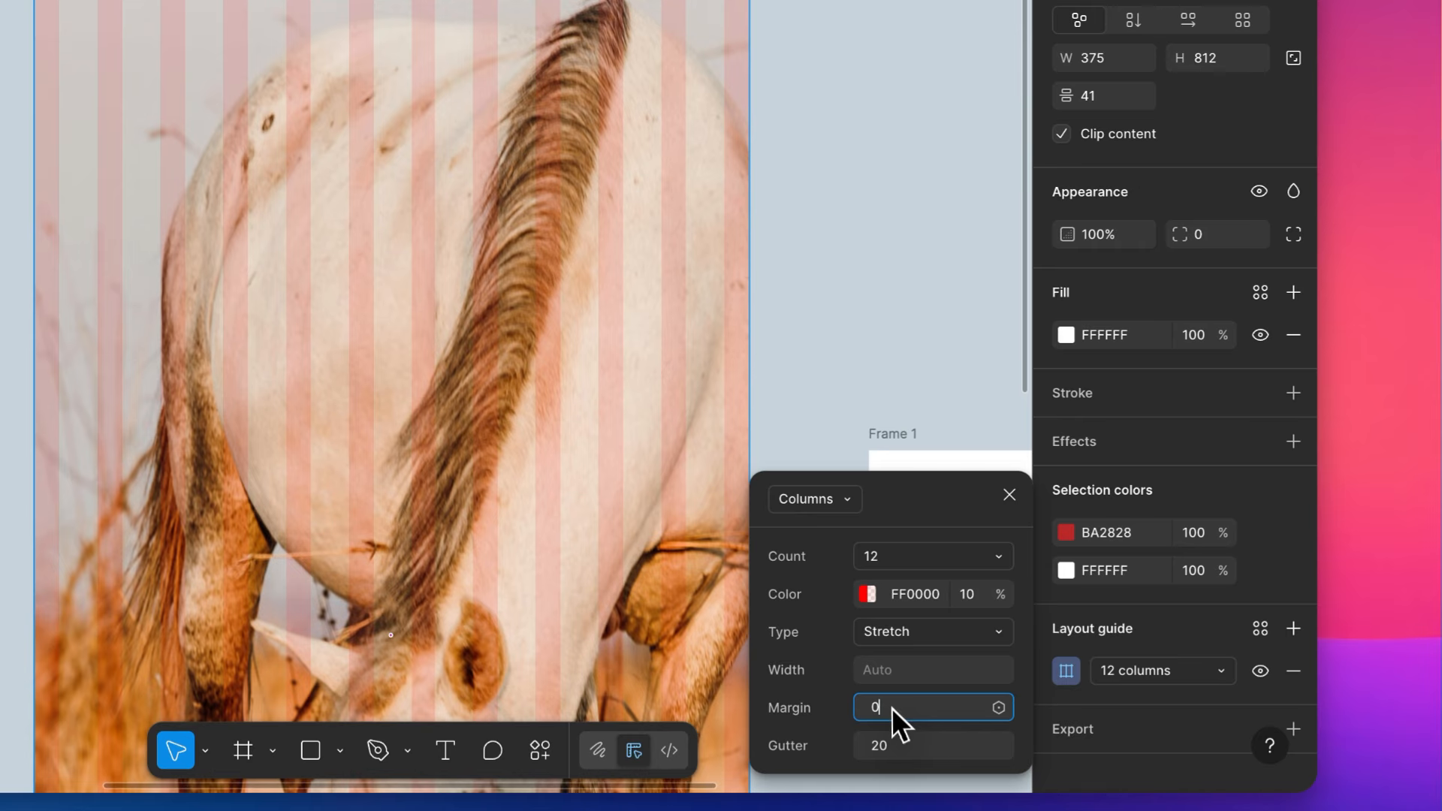
pyautogui.write('18')
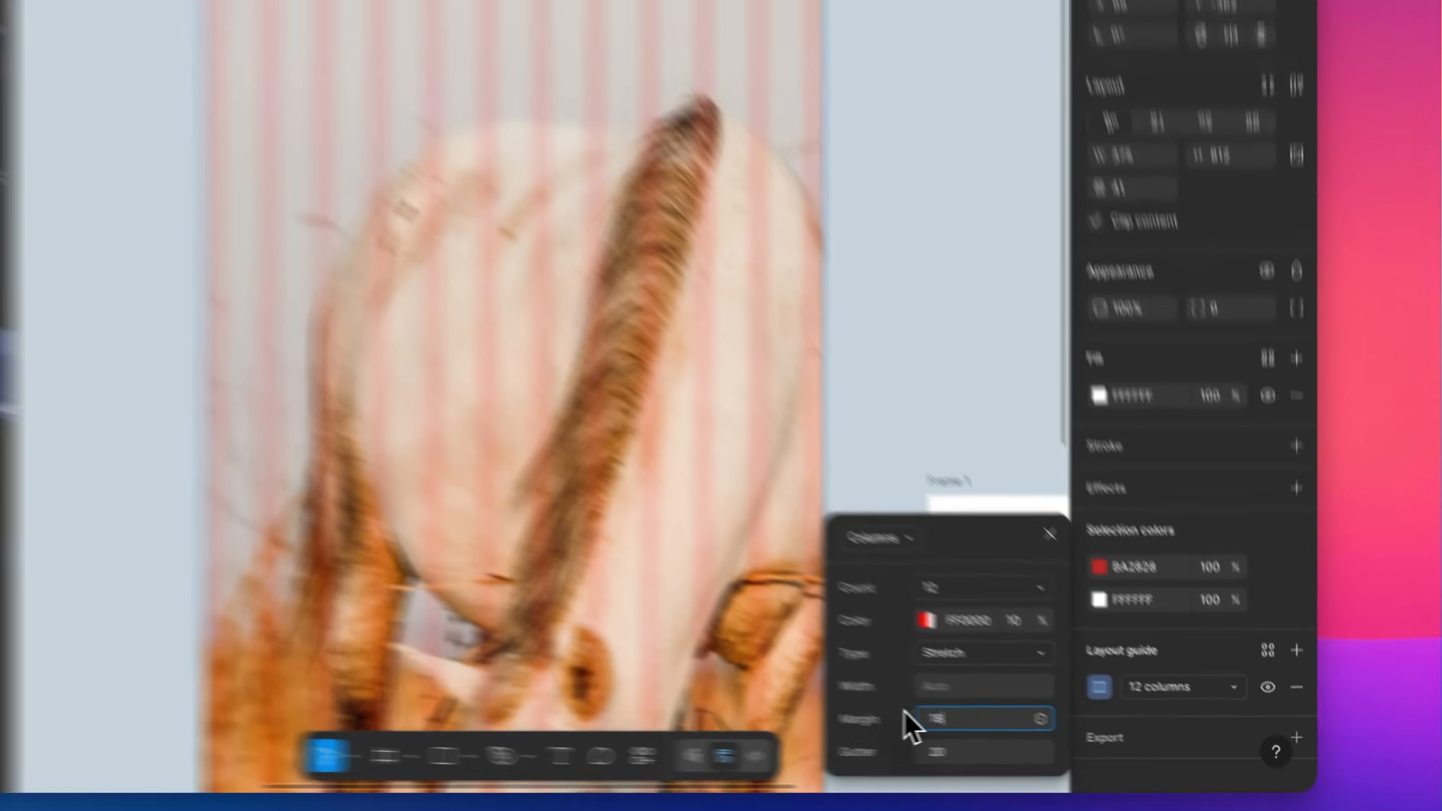
pyautogui.press('Tab')
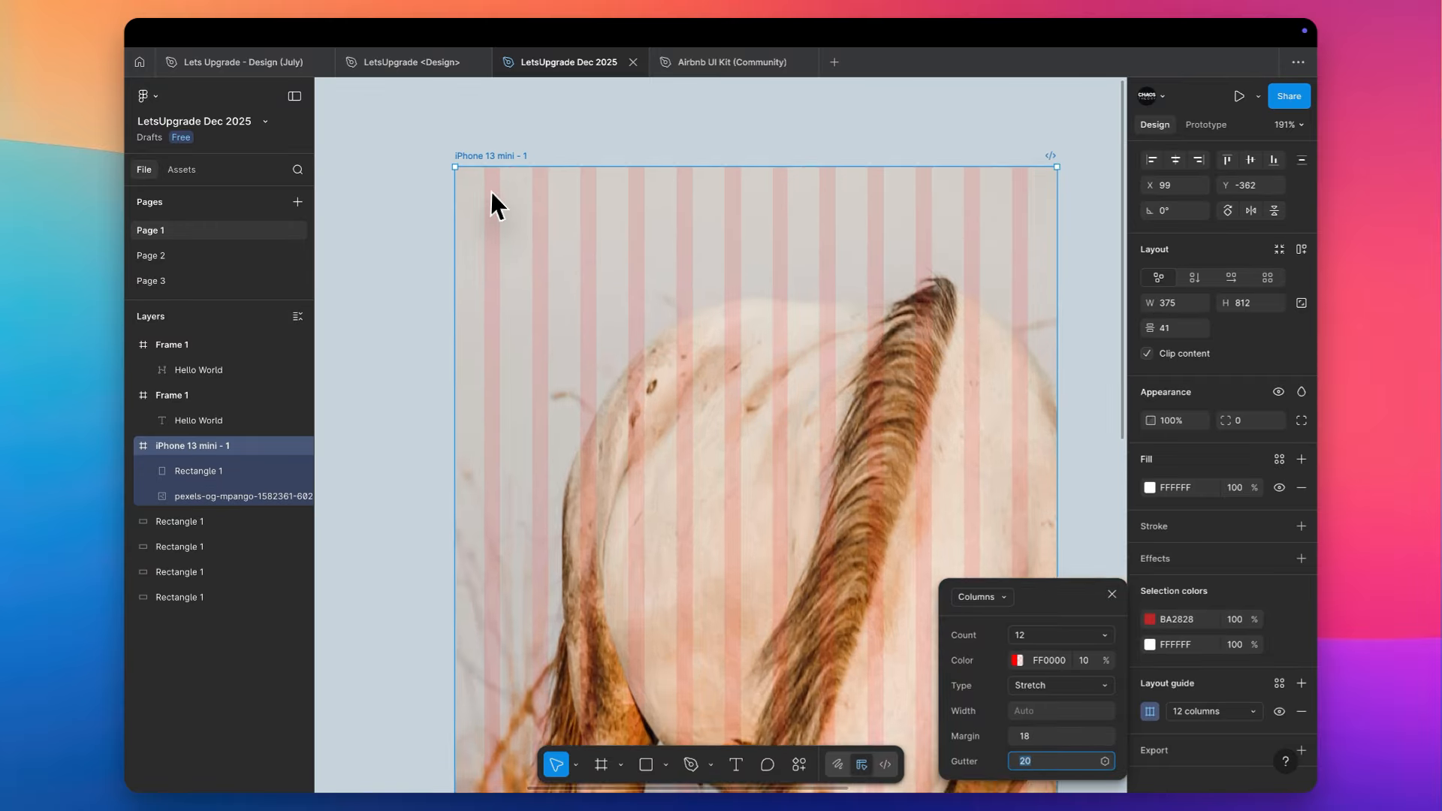
pyautogui.scroll(5, 485, 189)
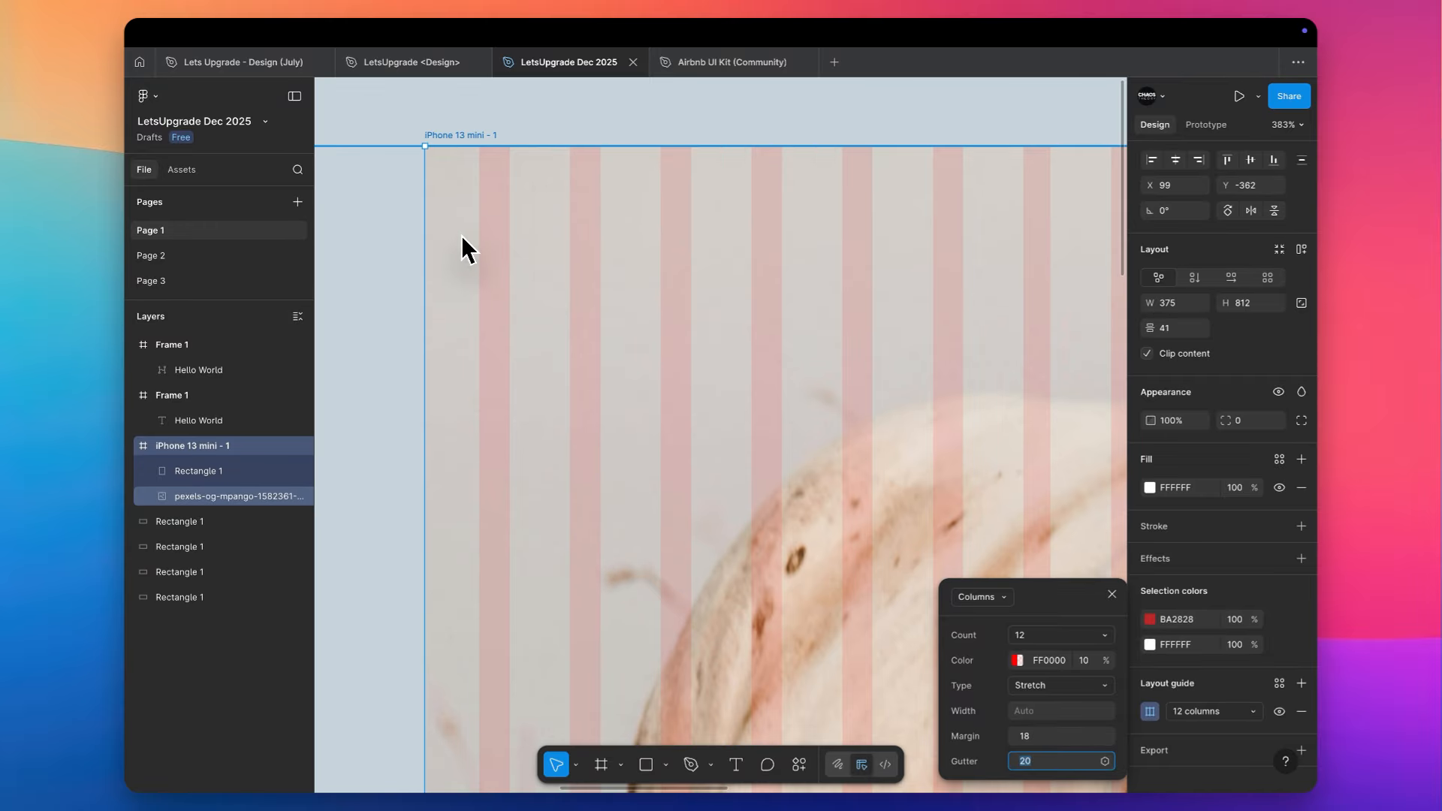
# - Draw a 20 × 20 rectangle in a gutter between two columns near the top left of the iPhone 13 mini - 1 frame
pyautogui.scroll(-3, 469, 236)
pyautogui.scroll(-2, 468, 235)
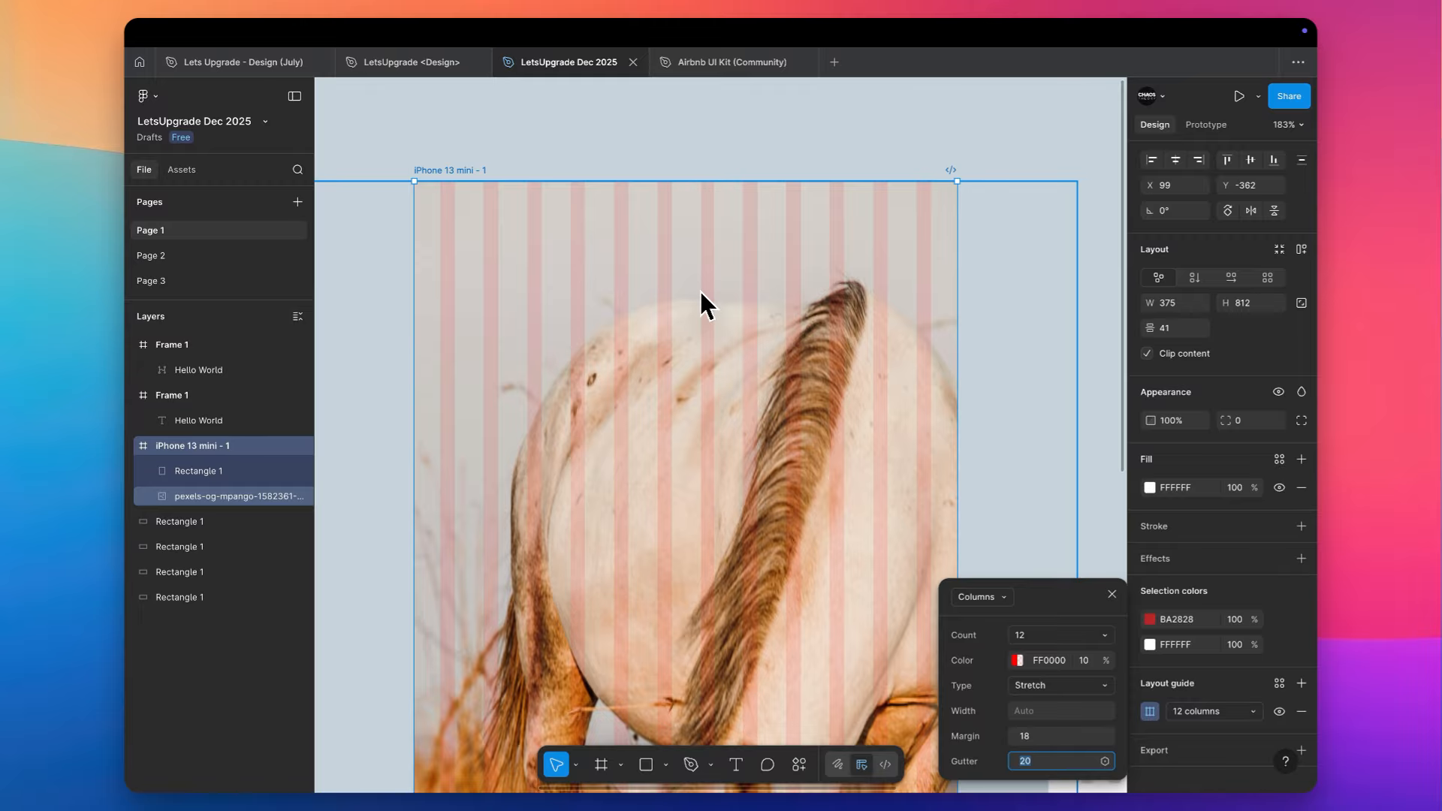
pyautogui.scroll(5, 443, 214)
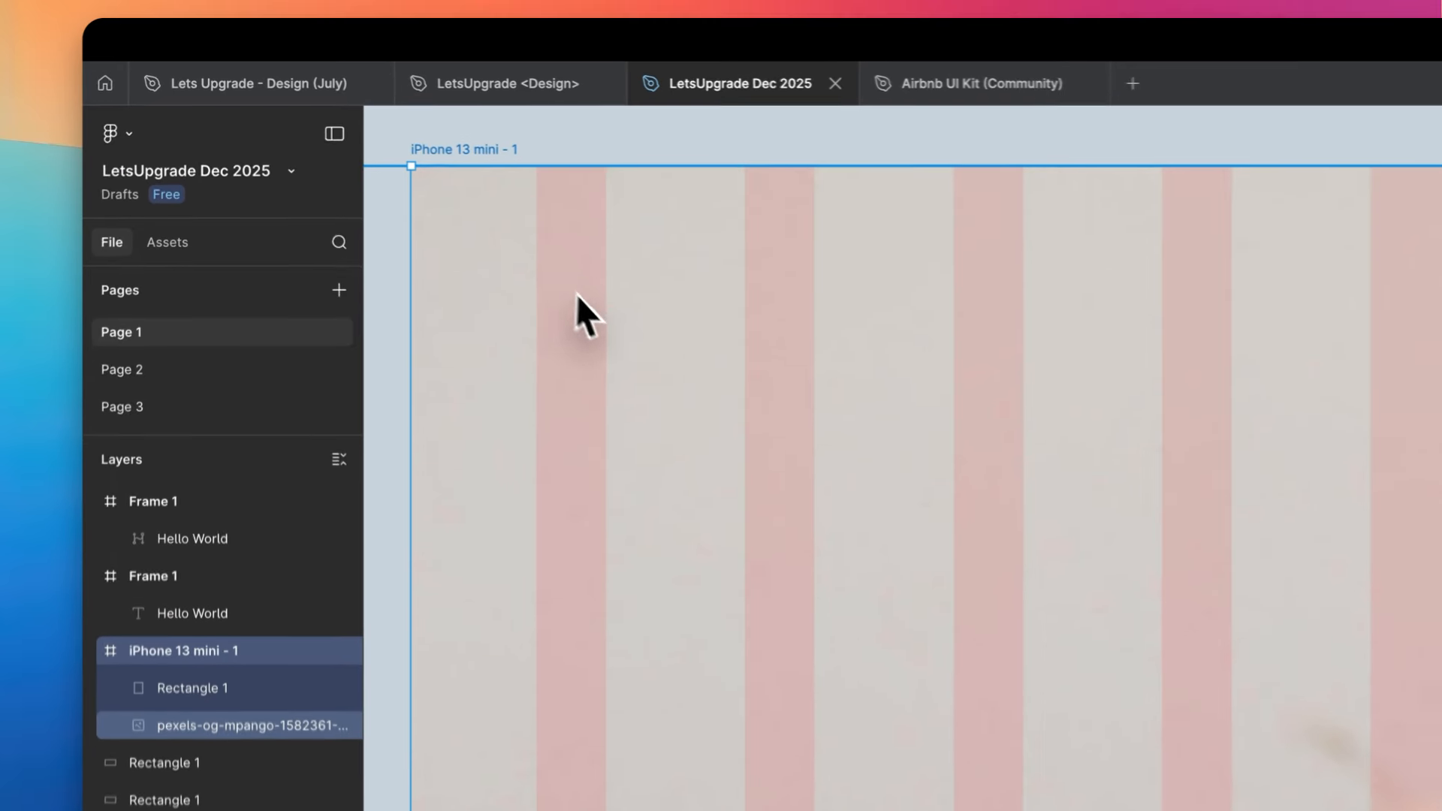
pyautogui.click(609, 312)
pyautogui.press('r')
pyautogui.moveTo(609, 312); pyautogui.dragTo(751, 422)
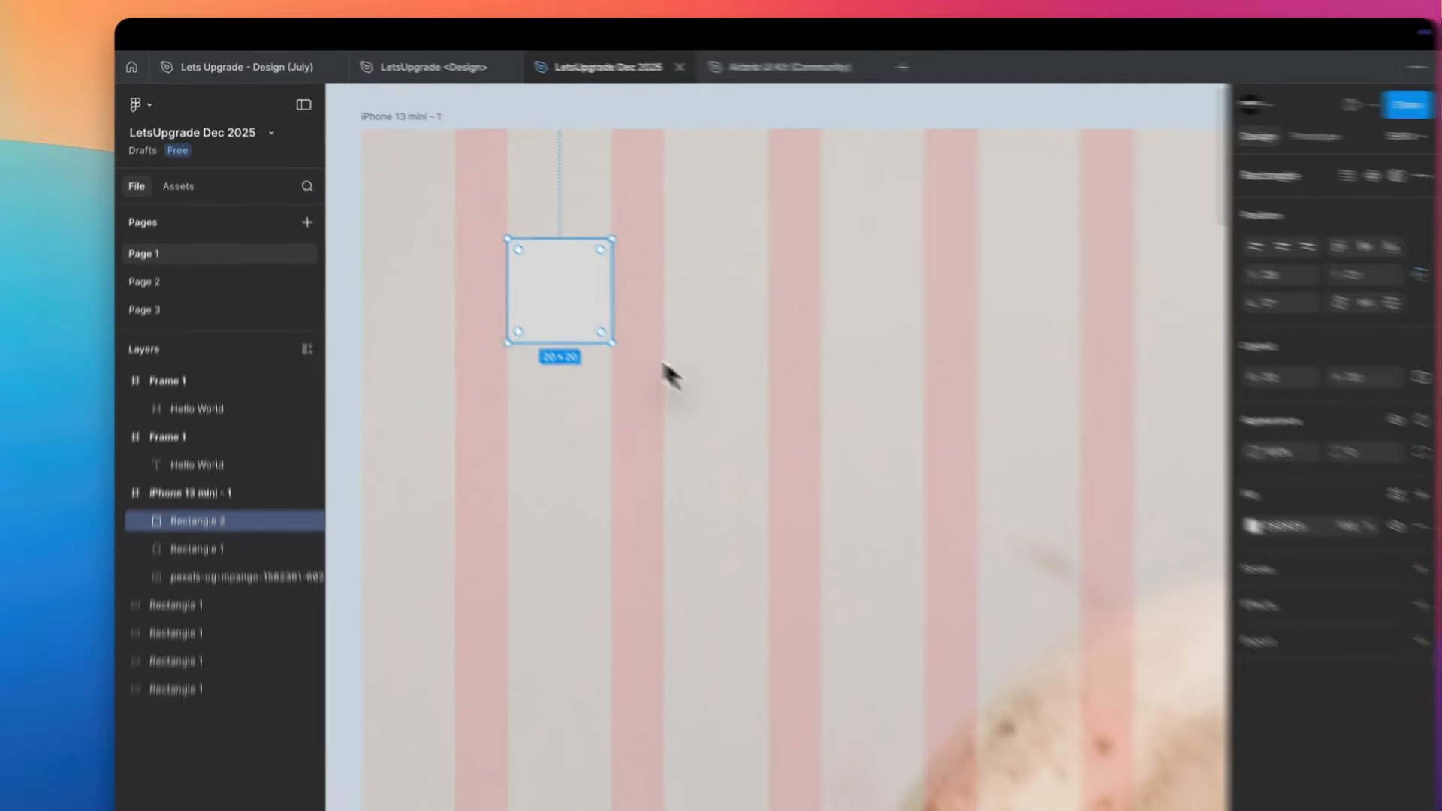
pyautogui.scroll(5, 499, 235)
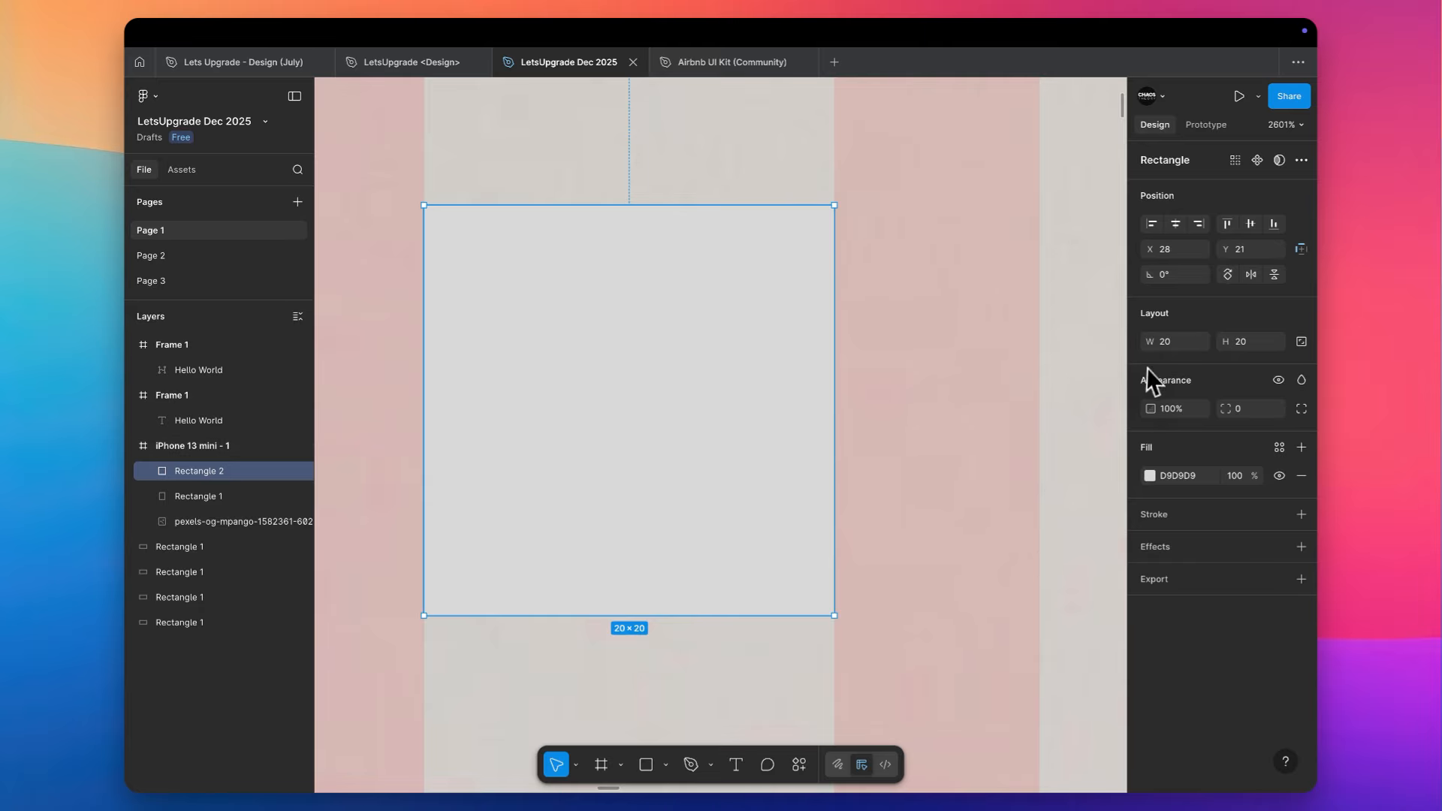
pyautogui.scroll(-3, 662, 407)
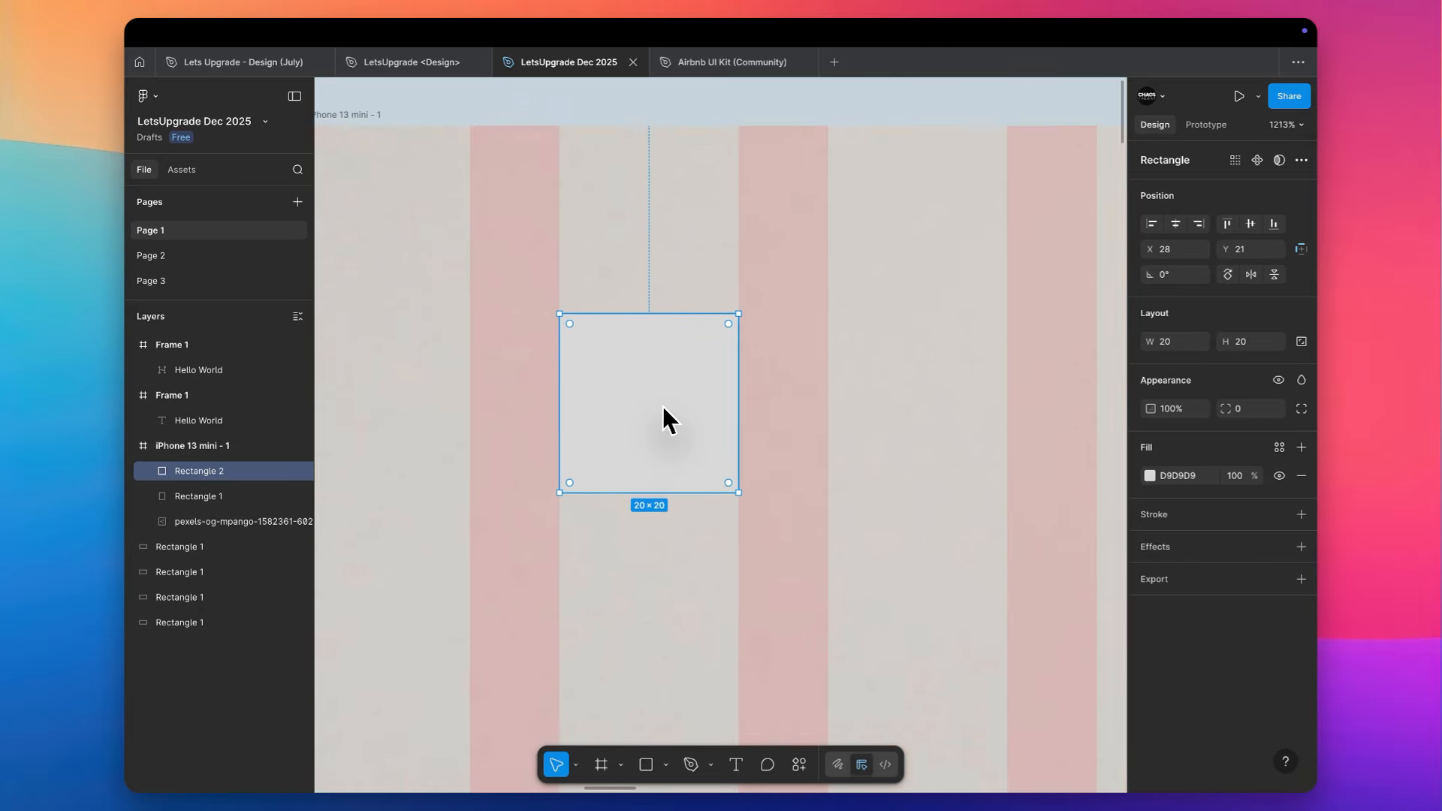
pyautogui.scroll(-2, 660, 405)
pyautogui.scroll(-4, 655, 248)
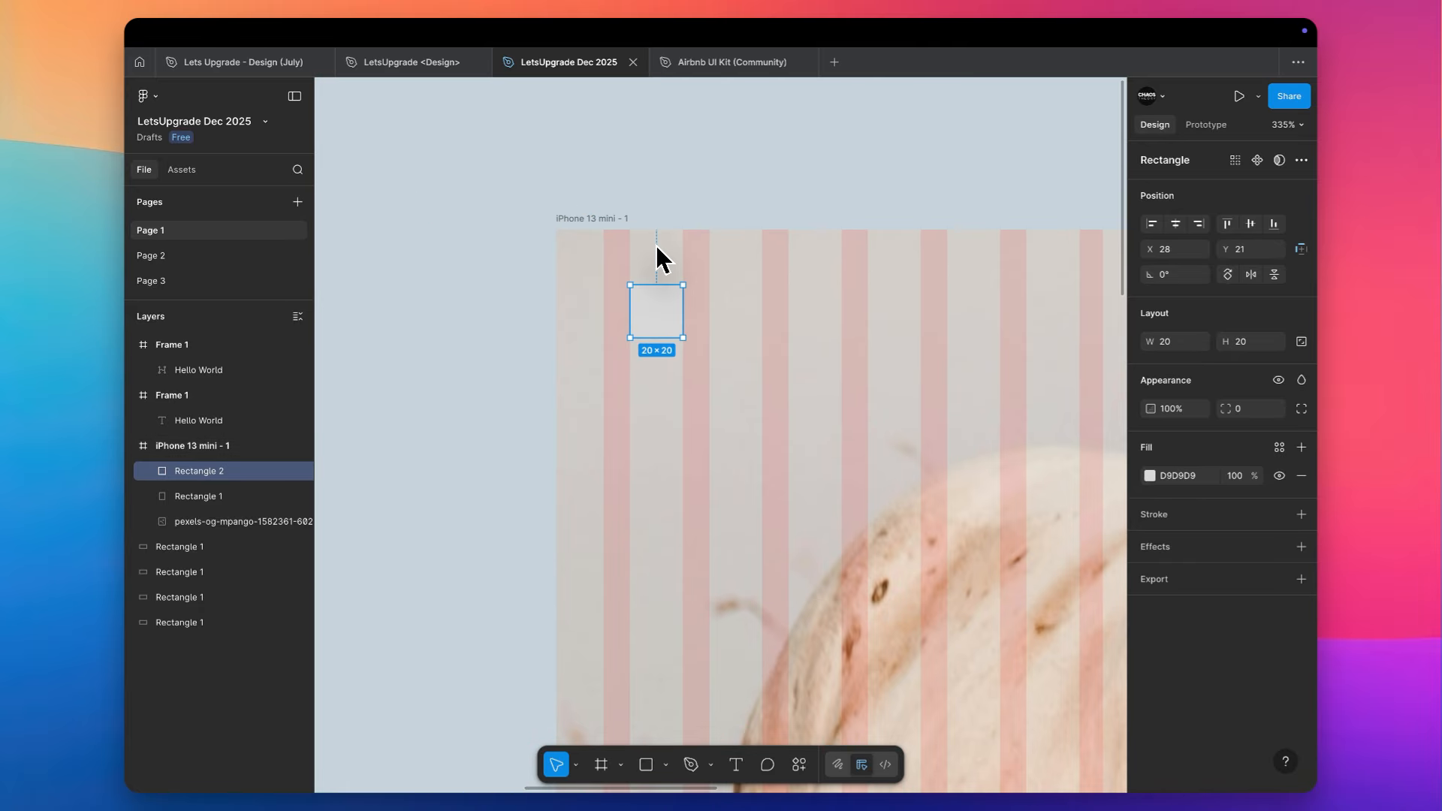
pyautogui.scroll(-3, 655, 251)
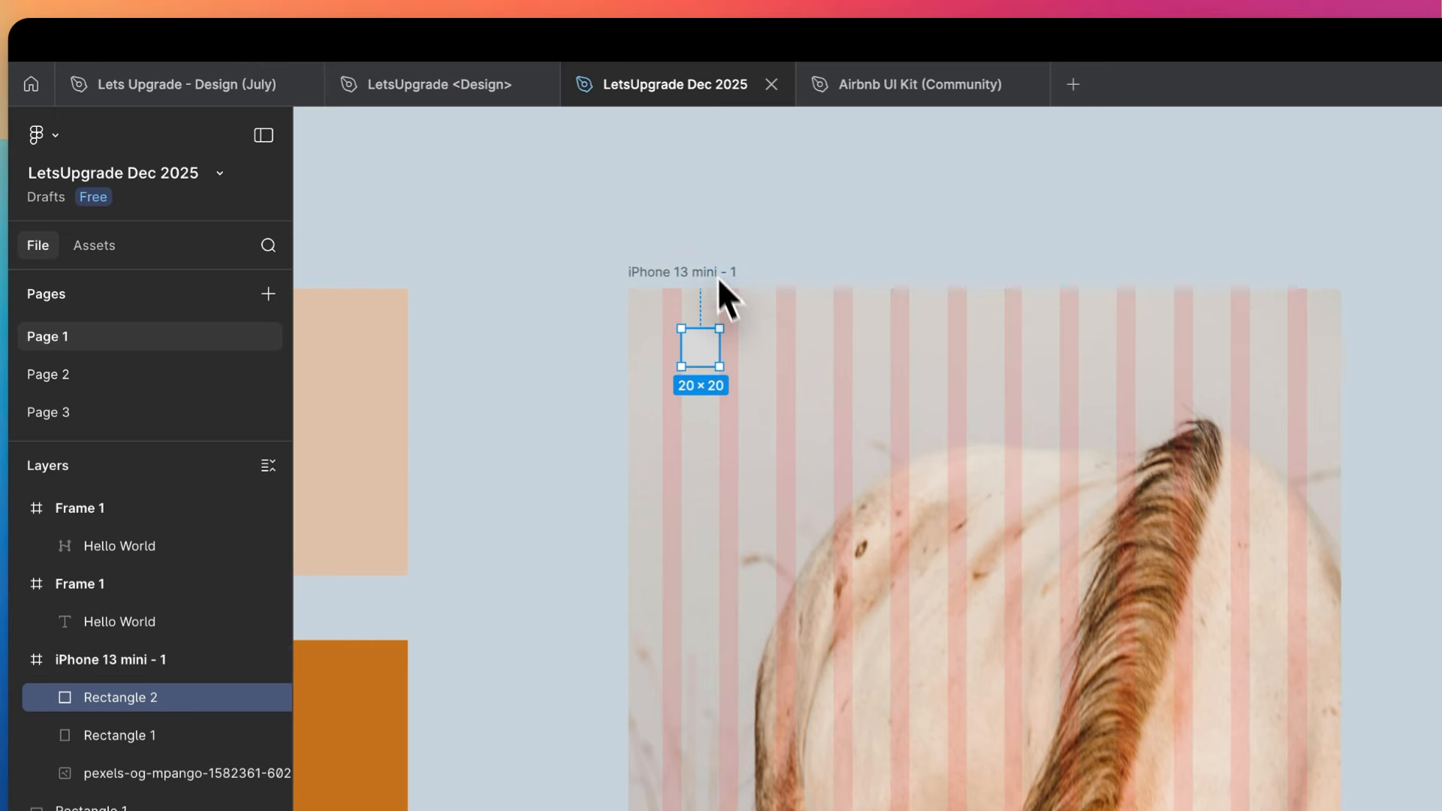
# - Select the iPhone 13 mini - 1 frame and look through its available layout guide styles
pyautogui.click(718, 276)
pyautogui.scroll(-2, 1202, 570)
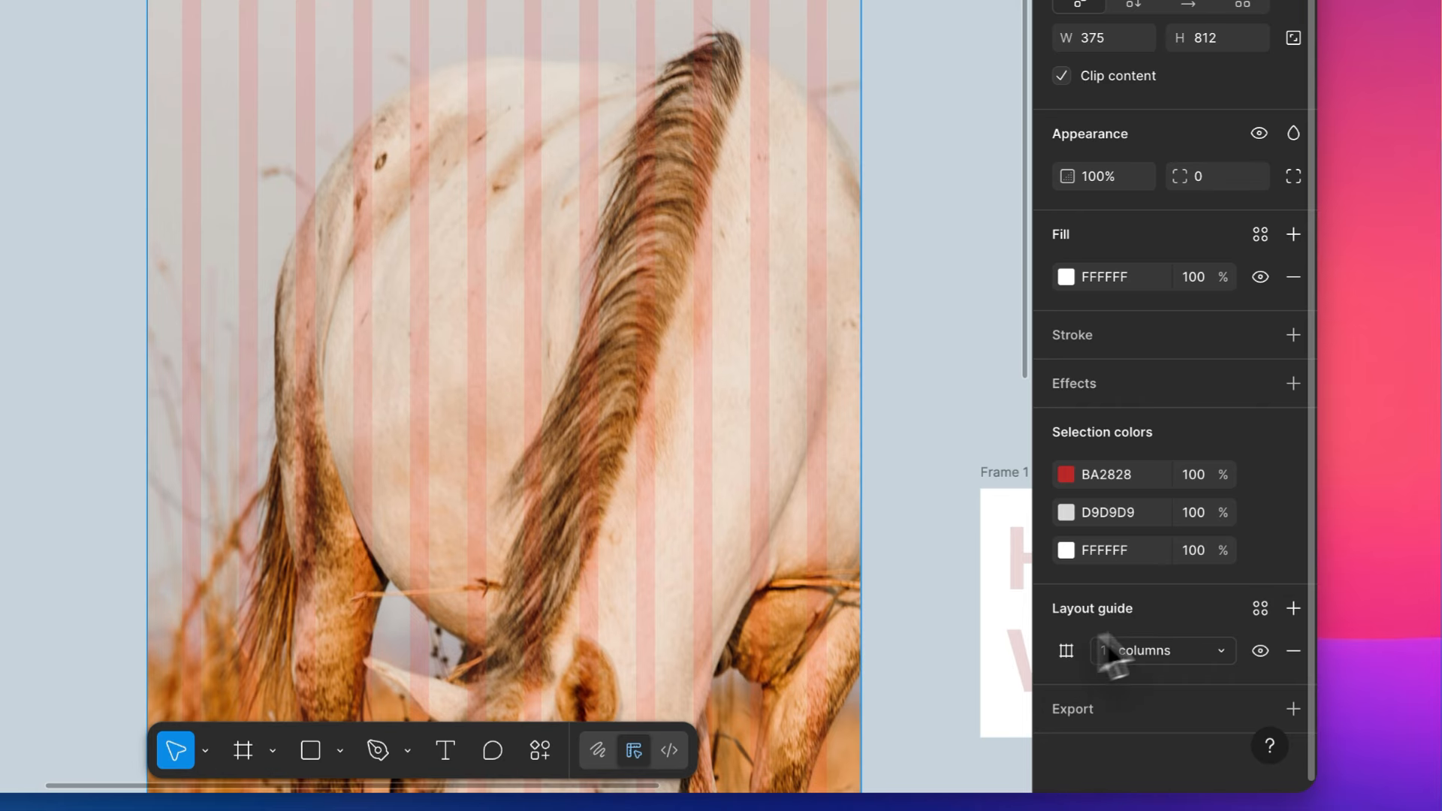
pyautogui.click(1260, 610)
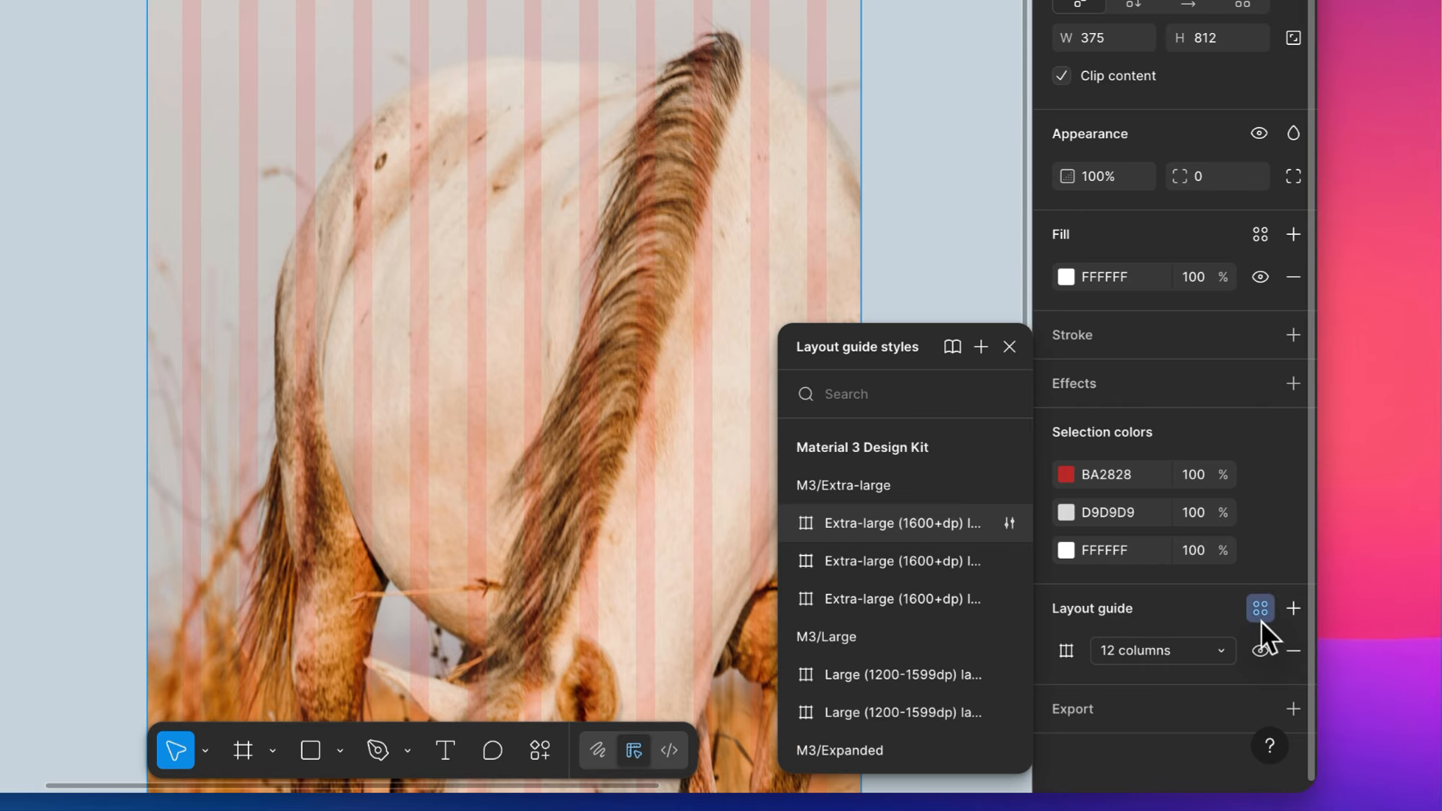
pyautogui.click(1260, 620)
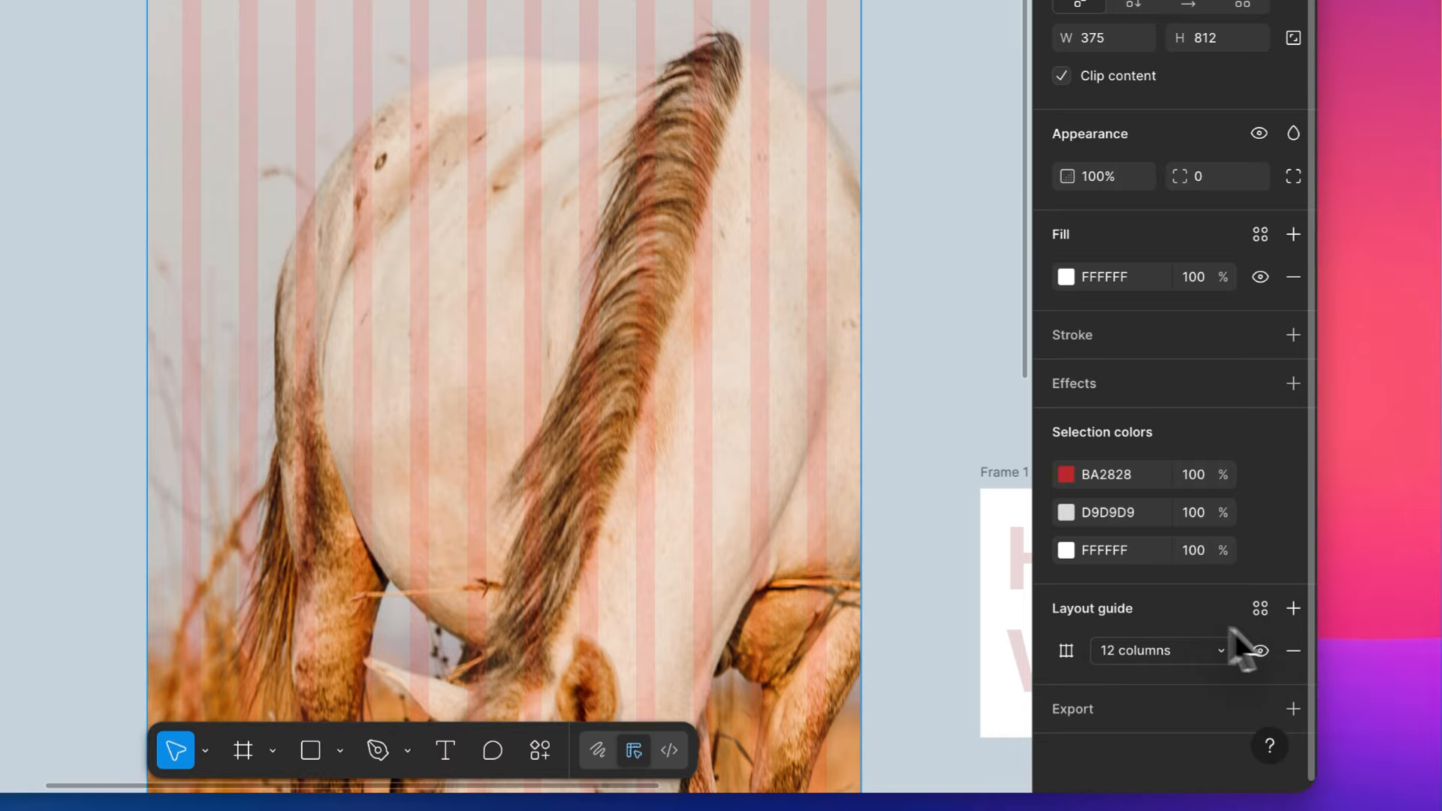
# - Add a second layout guide to the frame, change its type to Rows and set the count to 20
pyautogui.click(1295, 609)
pyautogui.scroll(-1, 1096, 616)
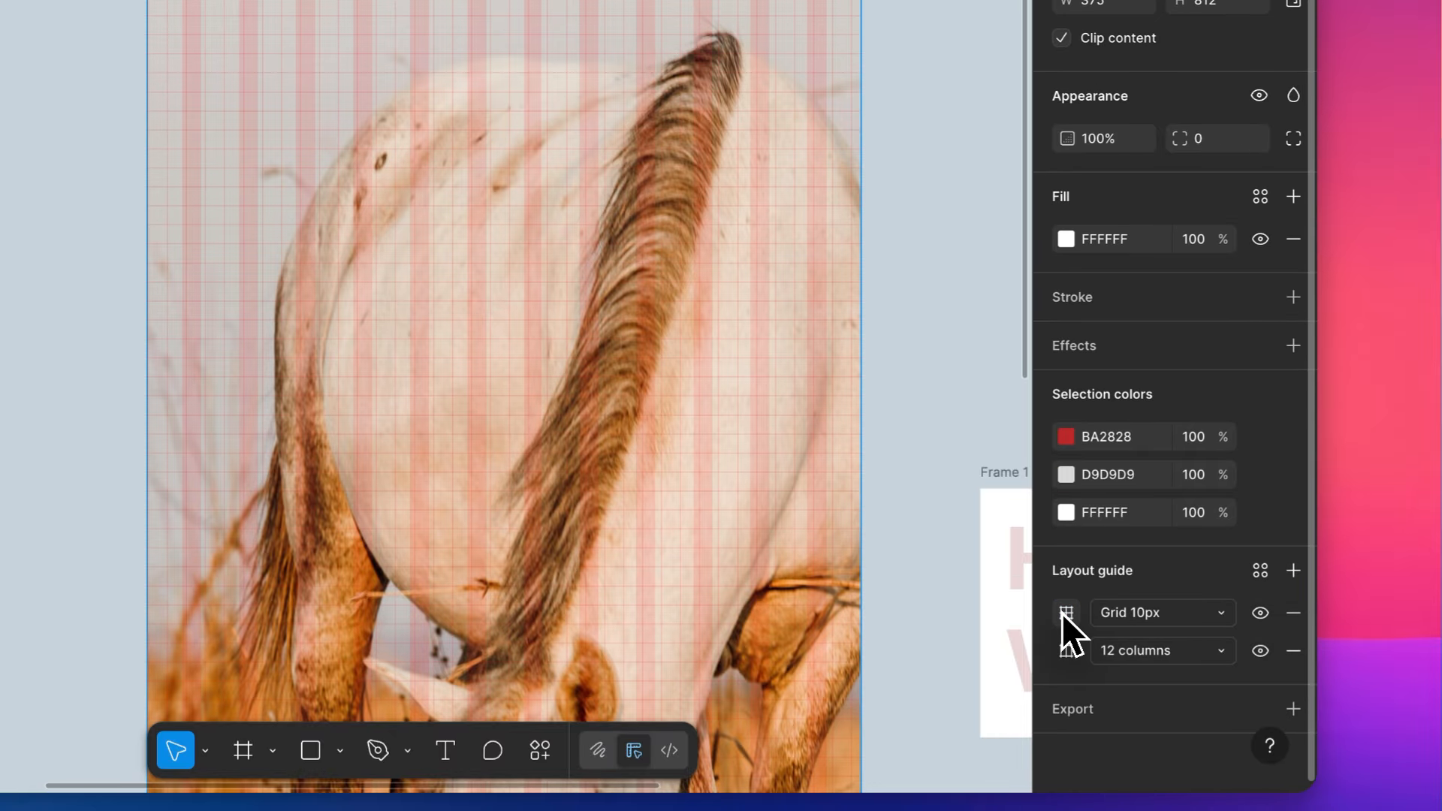
pyautogui.click(1064, 612)
pyautogui.click(1062, 613)
pyautogui.click(1062, 614)
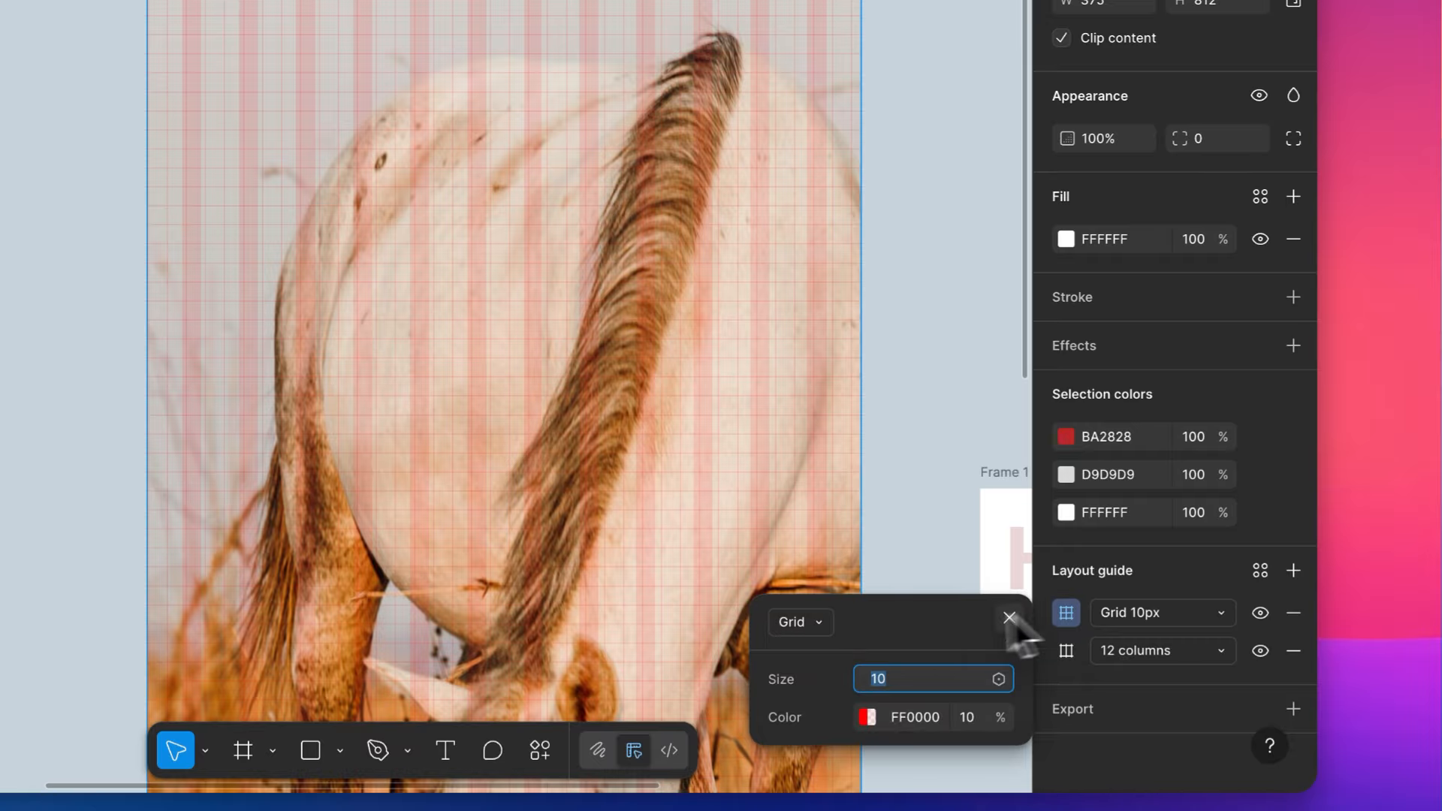
pyautogui.click(798, 620)
pyautogui.click(813, 717)
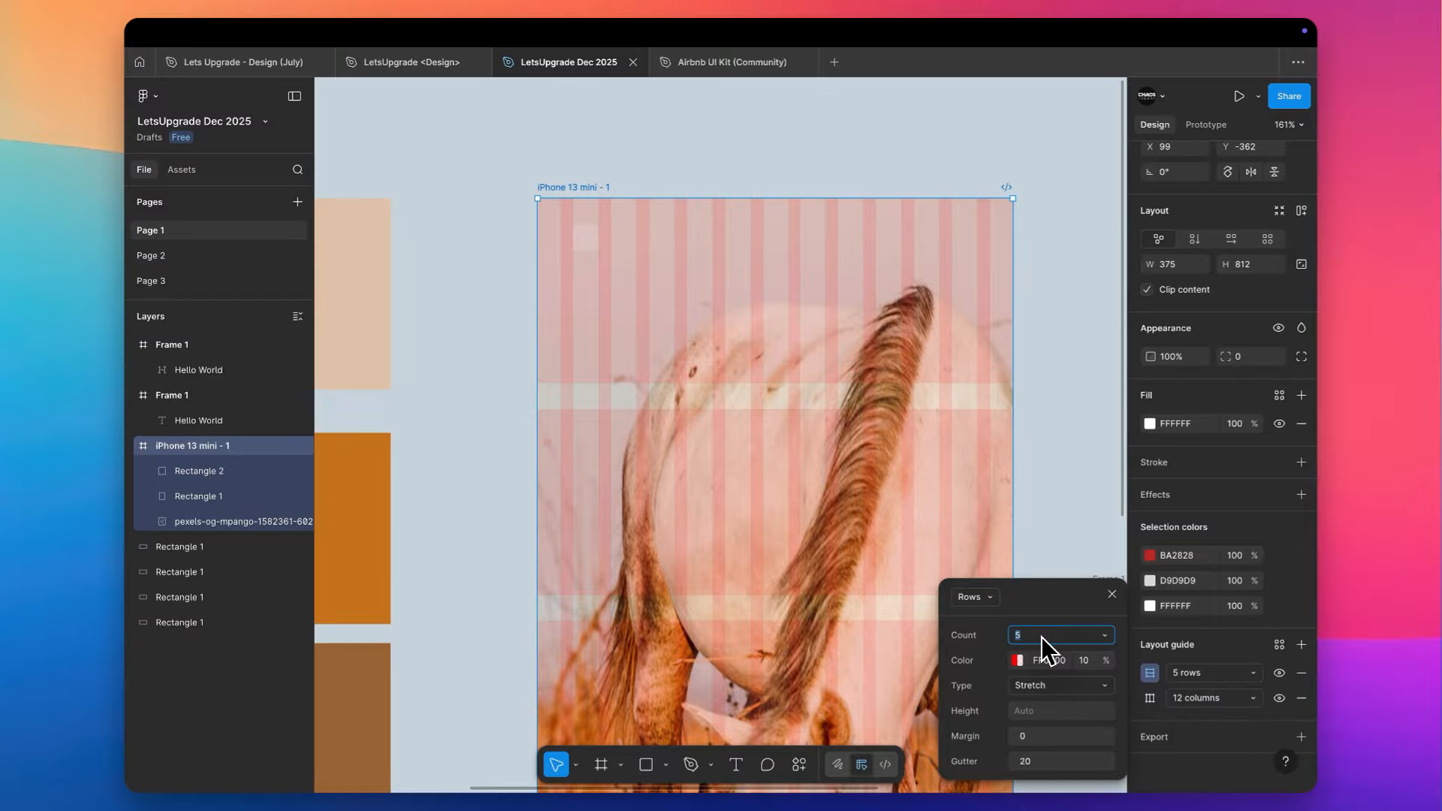
pyautogui.write('20')
pyautogui.press('Tab')
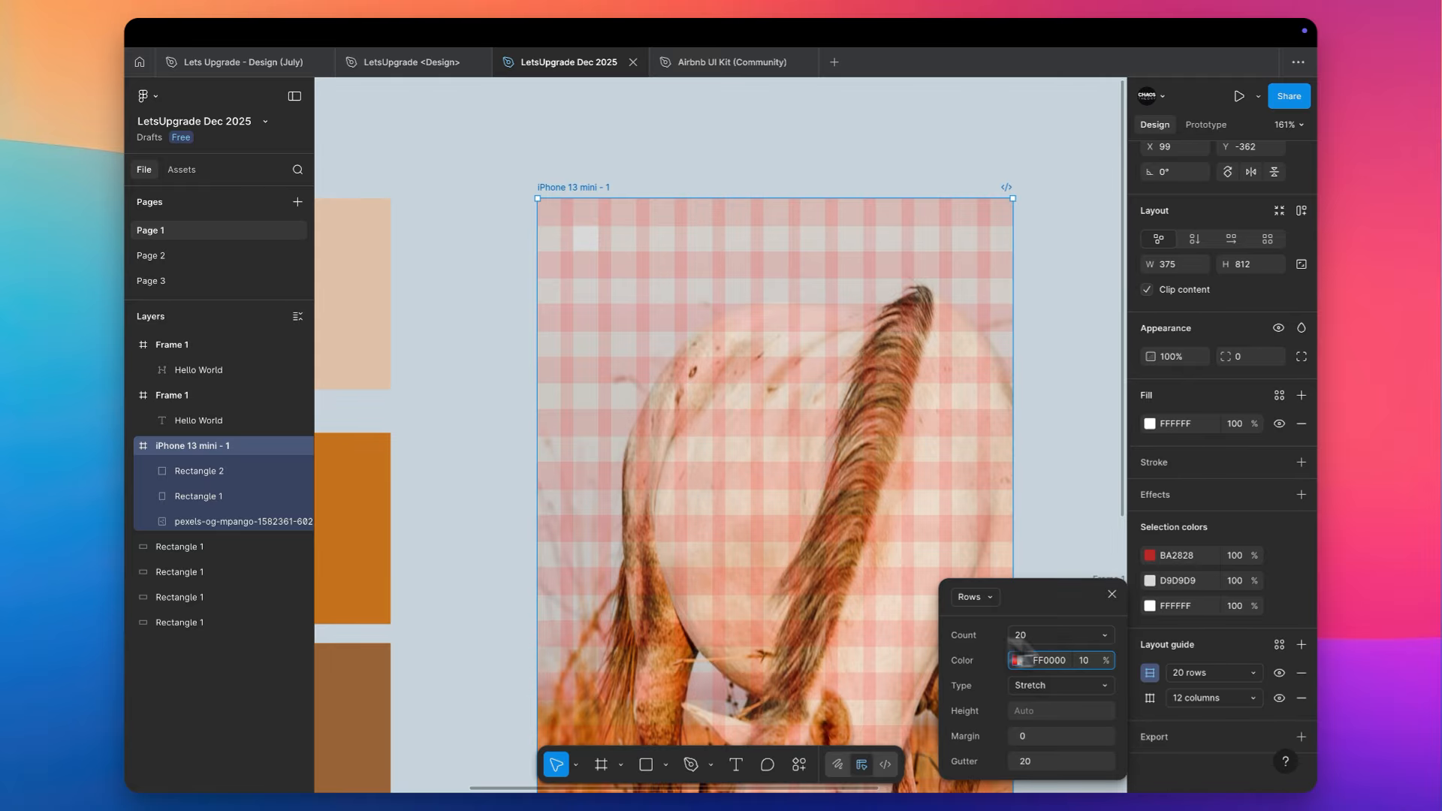
# - Align the 20 × 20 rectangle with the gutter between the first two rows of the guide
pyautogui.scroll(-2, 684, 244)
pyautogui.hscroll(2, 684, 244)
pyautogui.scroll(5, 684, 238)
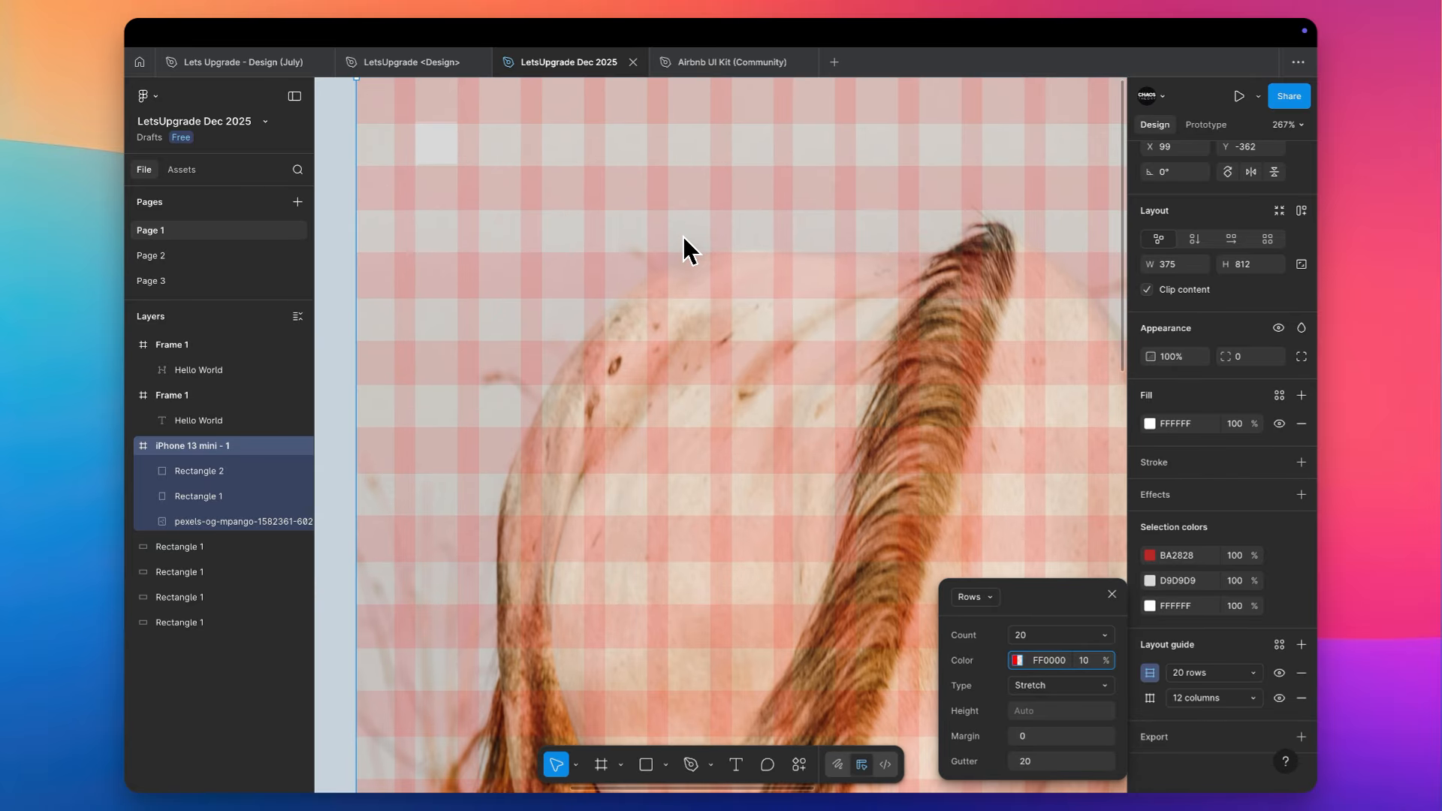
pyautogui.scroll(2, 683, 239)
pyautogui.hscroll(-1, 683, 239)
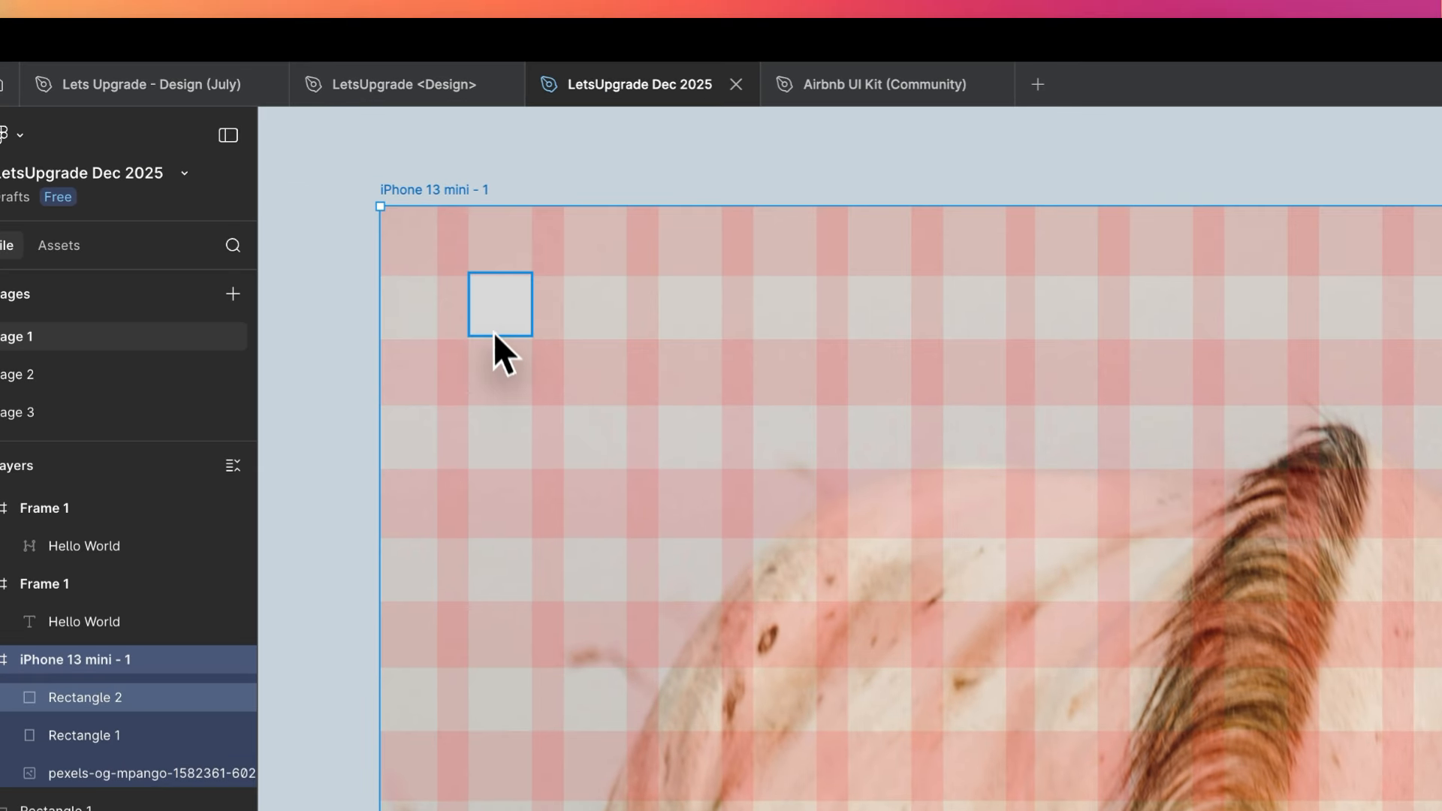
pyautogui.click(492, 308)
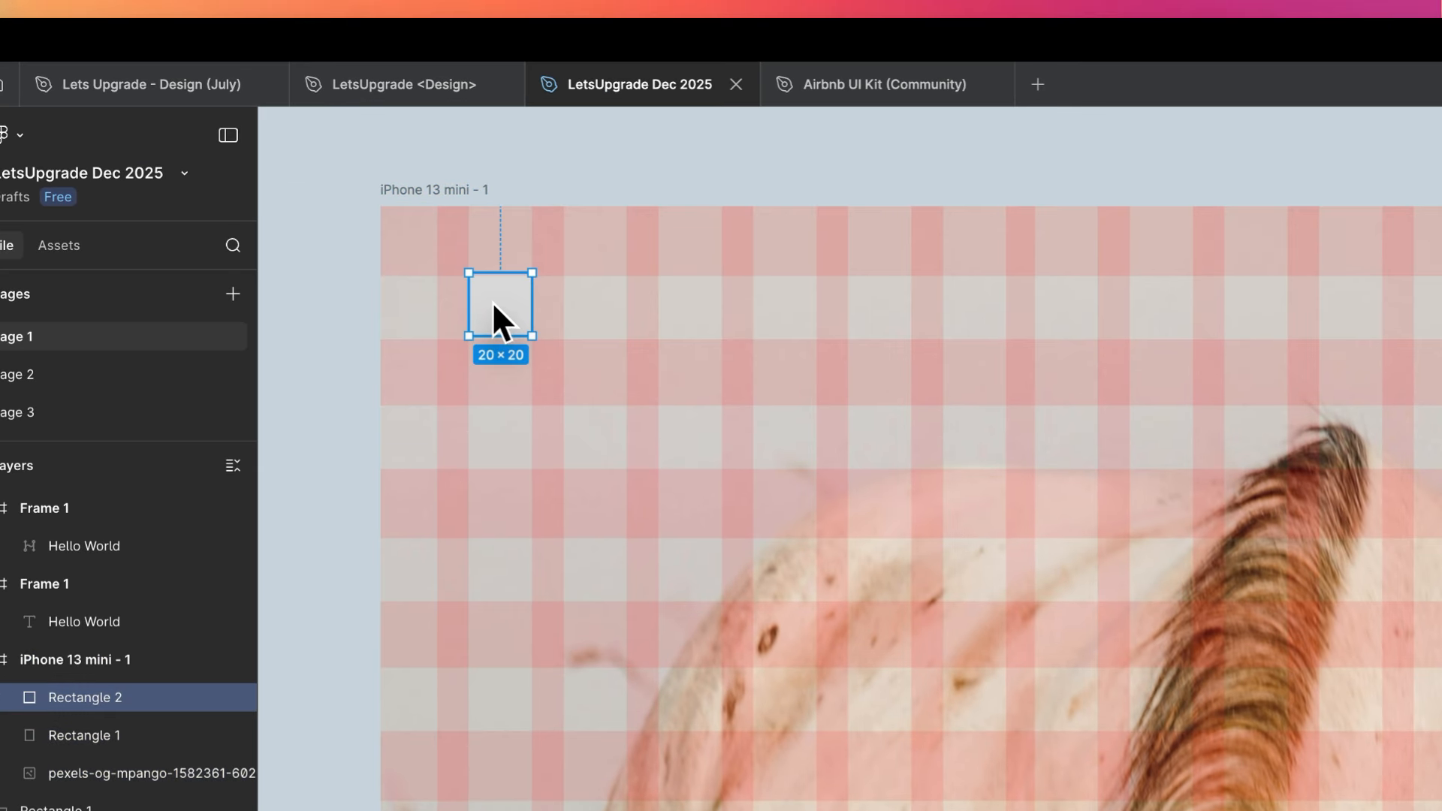
pyautogui.scroll(5, 492, 302)
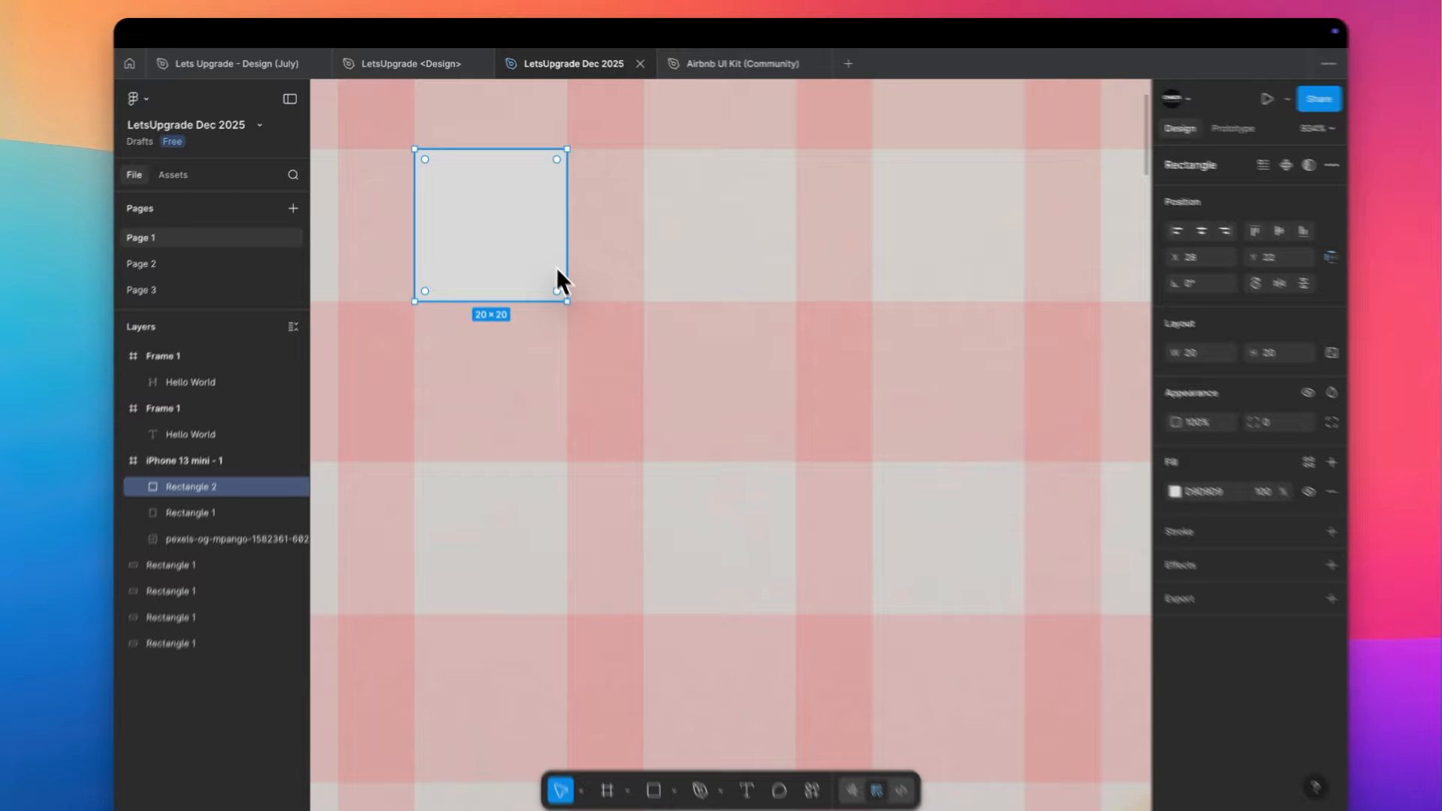
pyautogui.hscroll(2, 556, 267)
pyautogui.scroll(1, 556, 267)
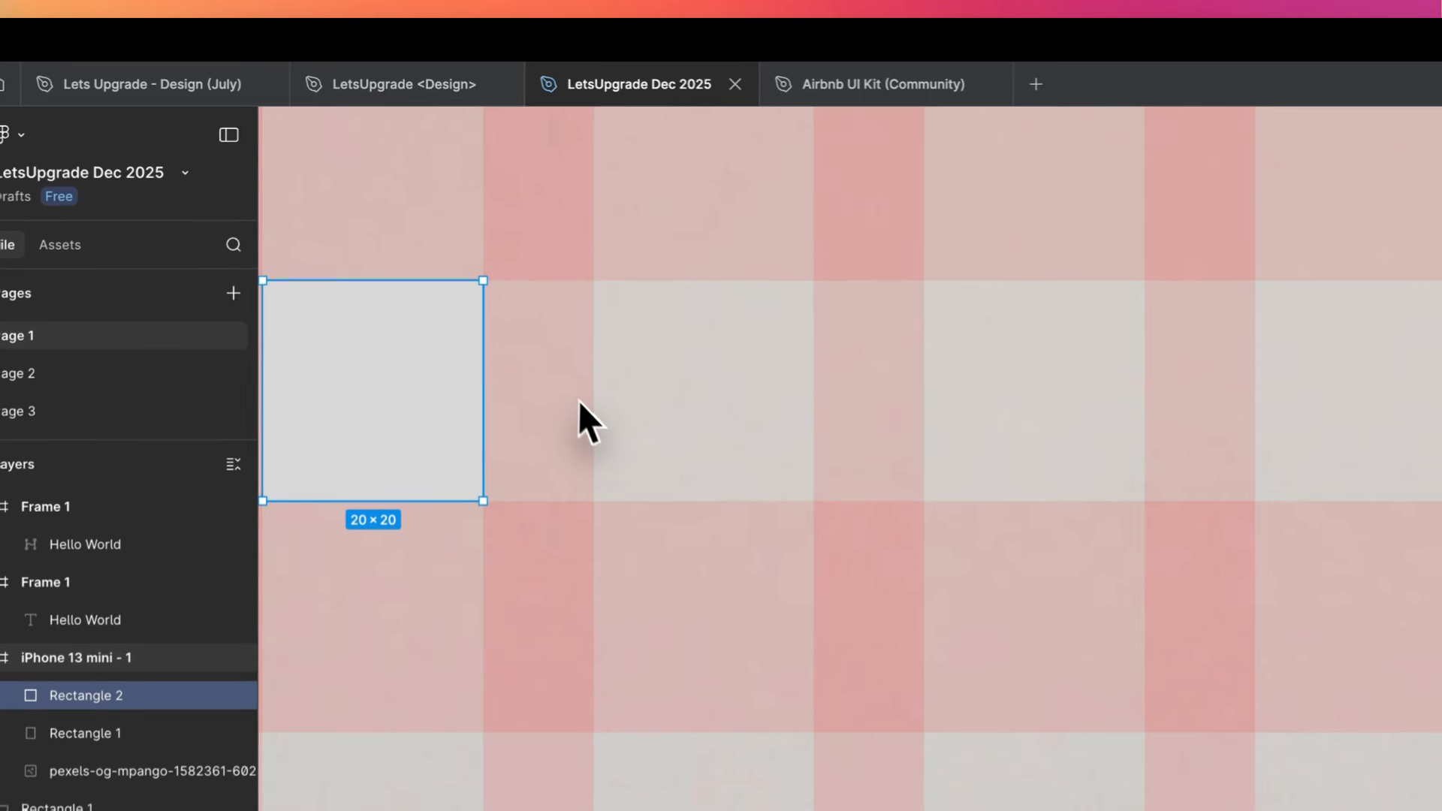
# - Add the text "Hello" at font size 14 and place it in the rectangle's row, starting at the next column gutter
pyautogui.press('t')
pyautogui.click(567, 273)
pyautogui.write('Hel')
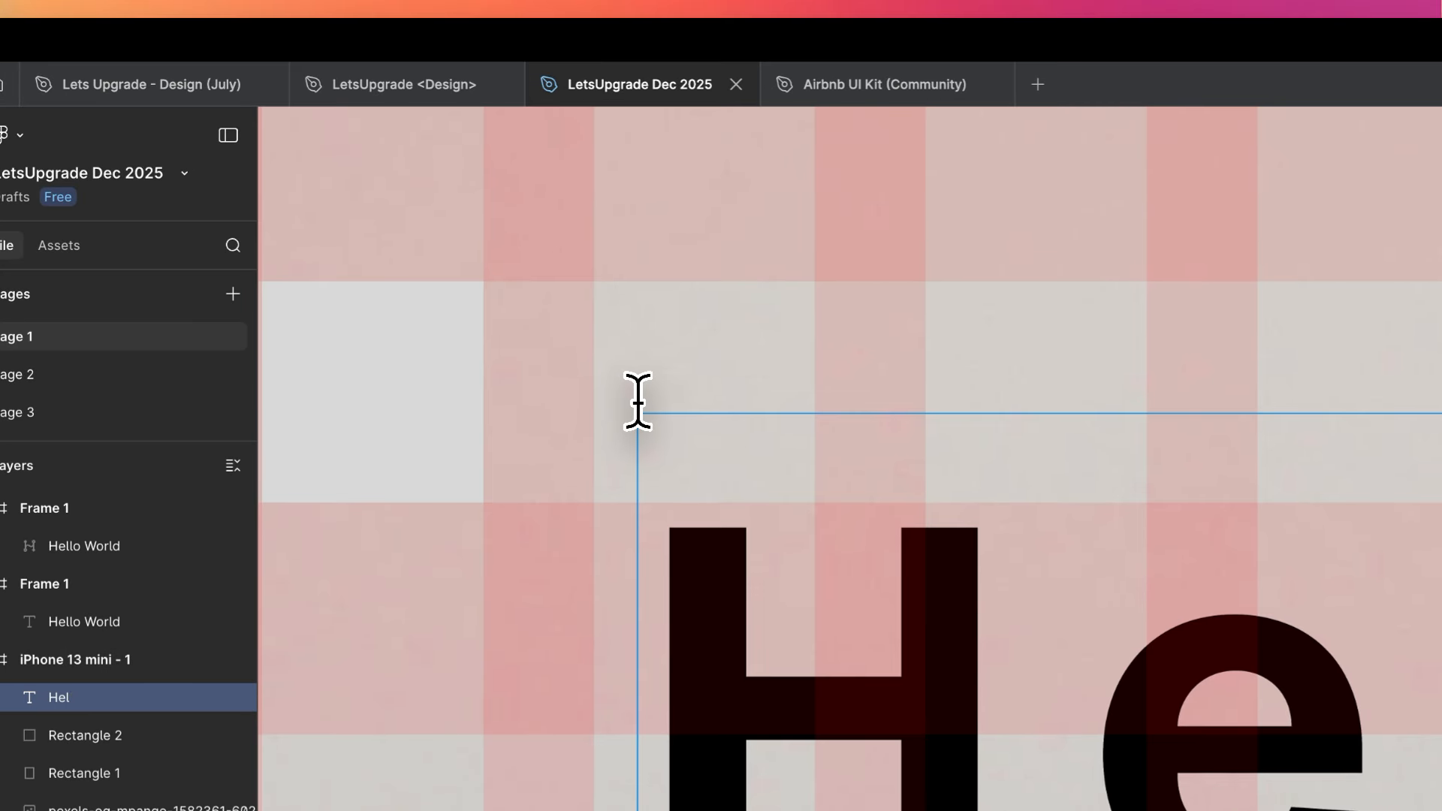
pyautogui.press('Escape')
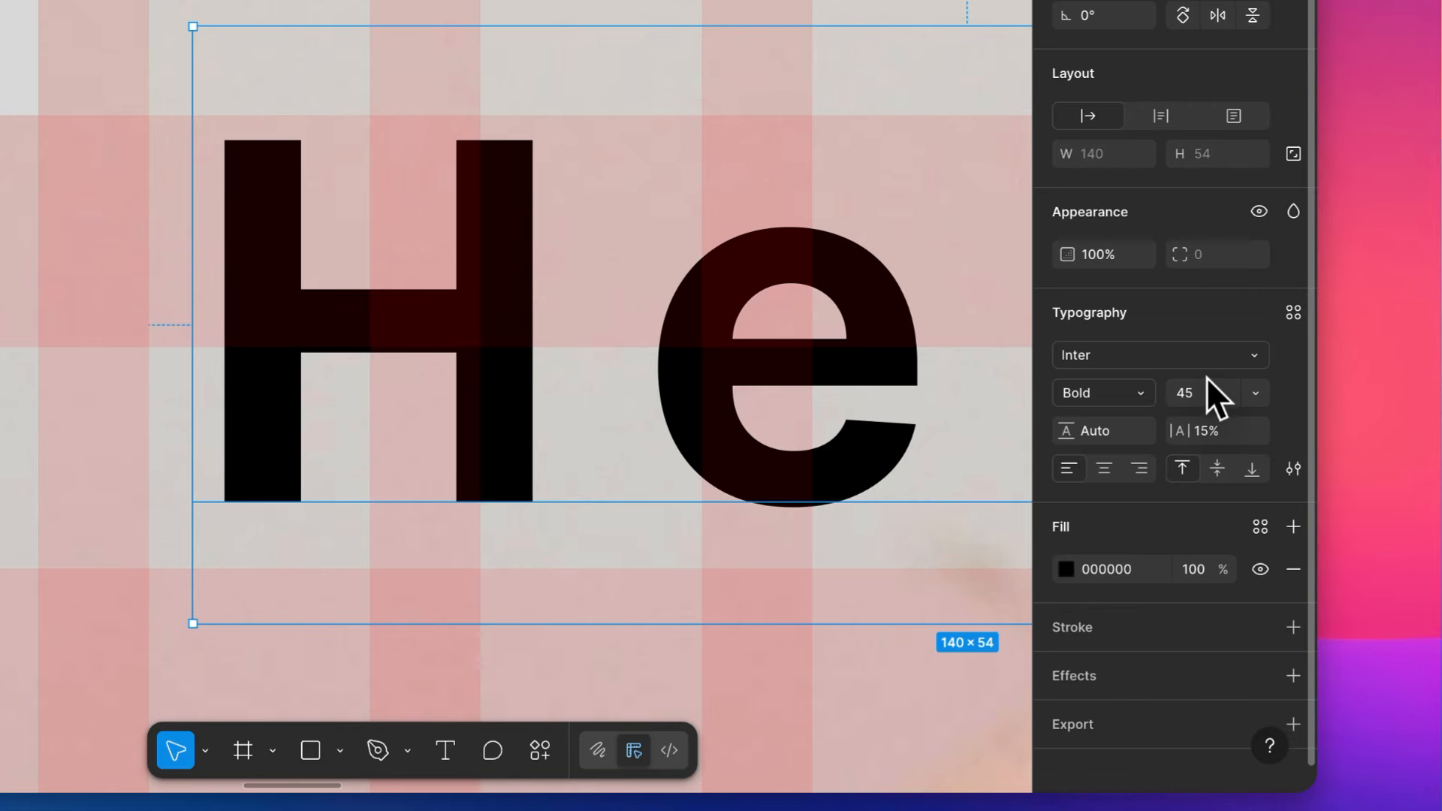
pyautogui.click(1201, 389)
pyautogui.write('48')
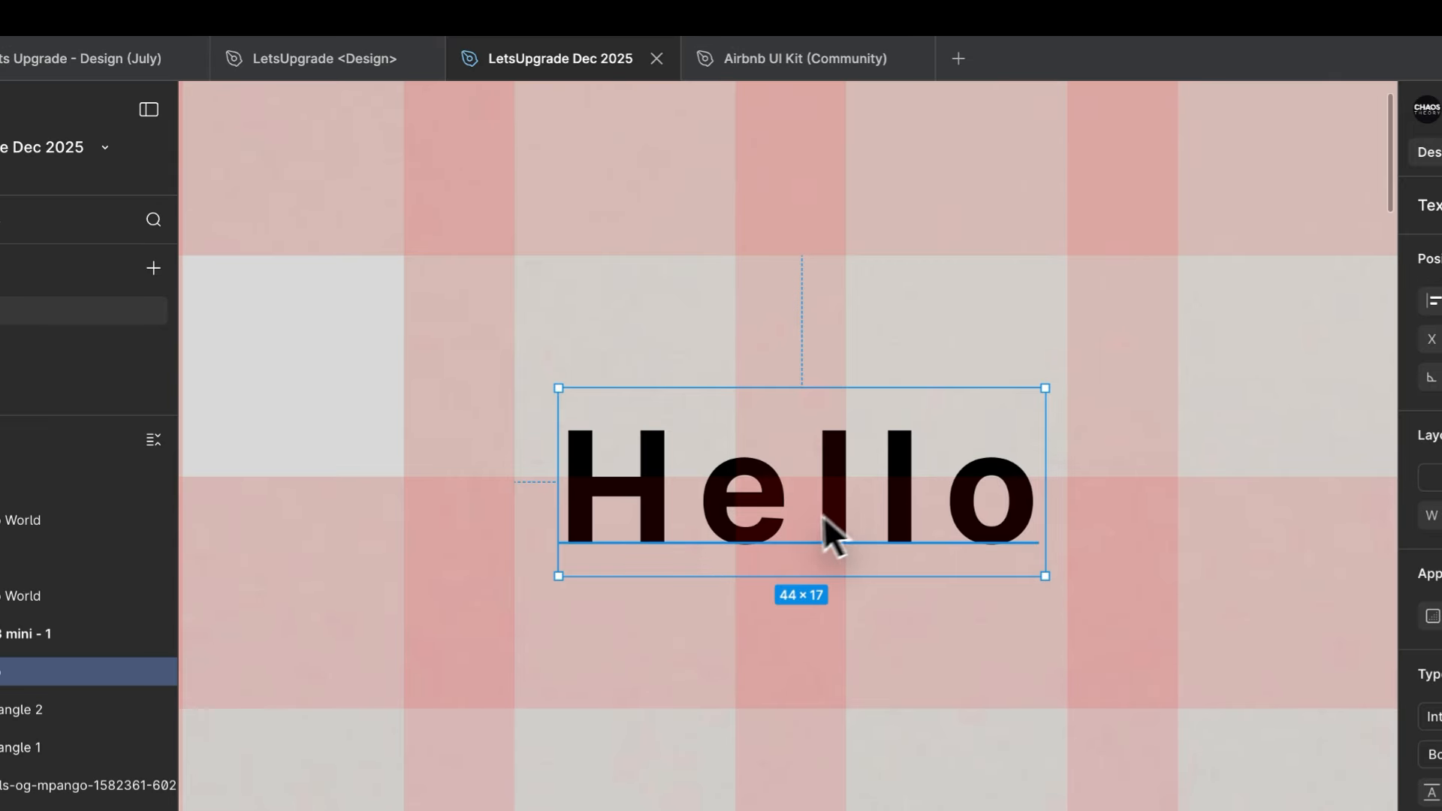
pyautogui.moveTo(823, 515); pyautogui.dragTo(750, 403)
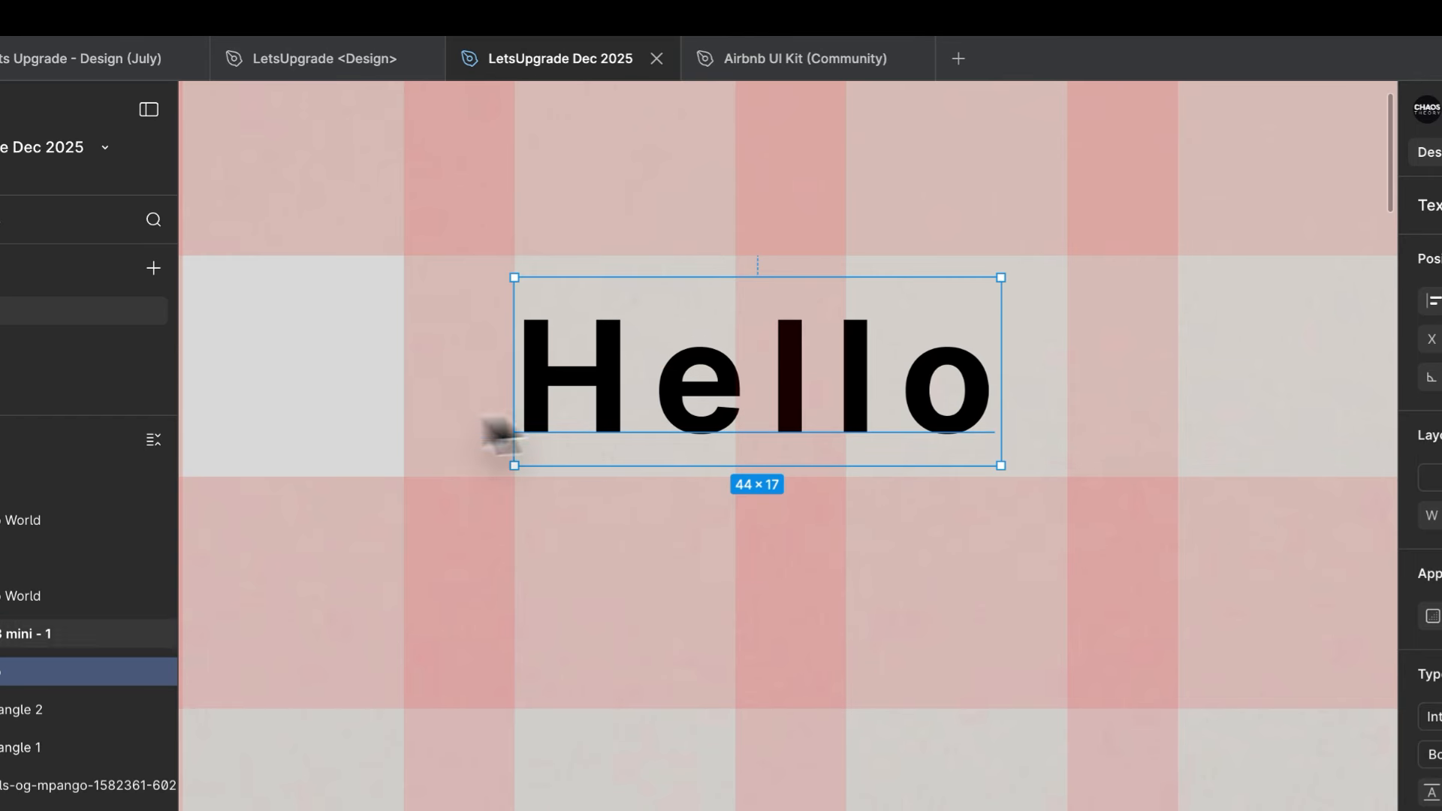
# - Set the Hello text's letter spacing to 0 and deselect it
pyautogui.keyDown('shift'); pyautogui.click(289, 398); pyautogui.keyUp('shift')
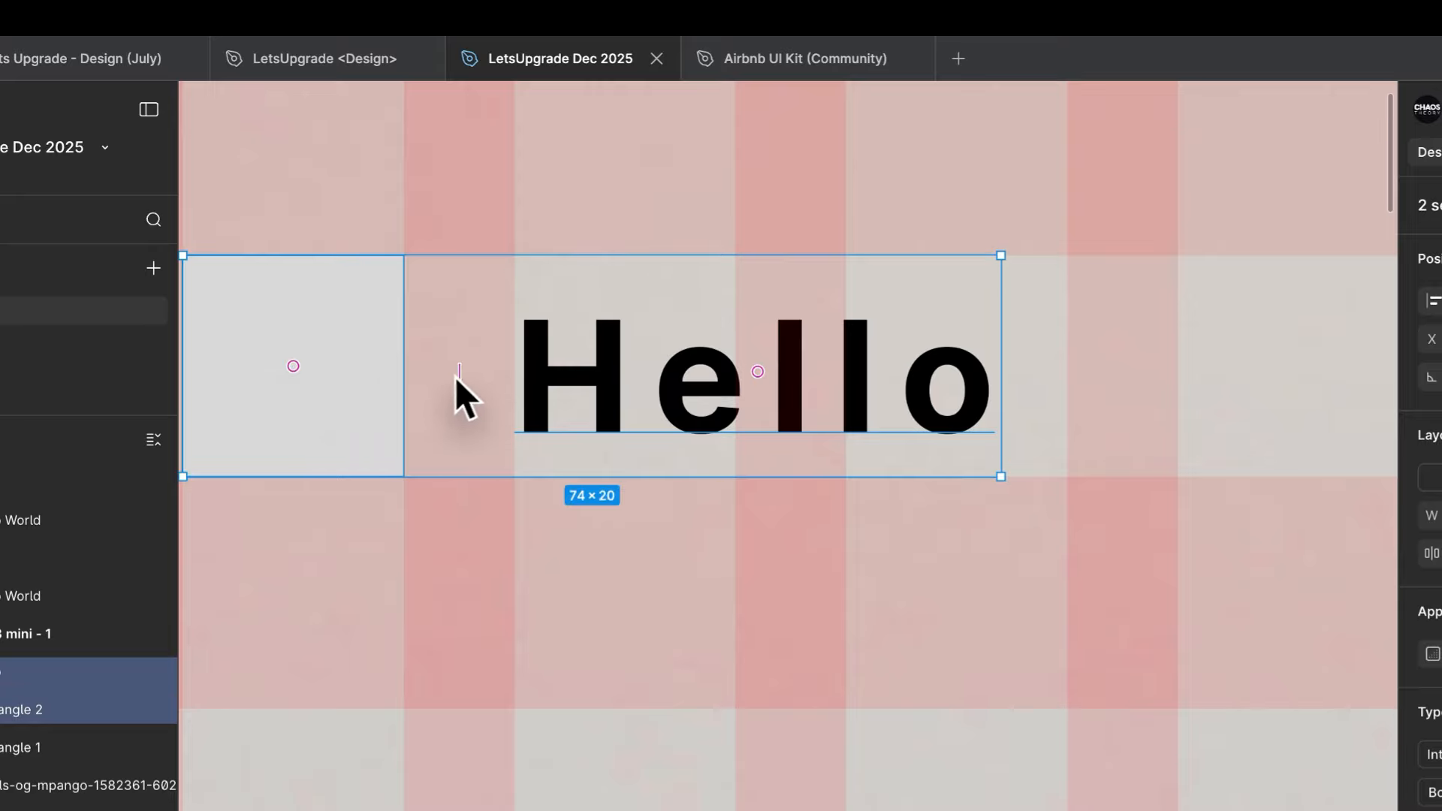
pyautogui.click(708, 413)
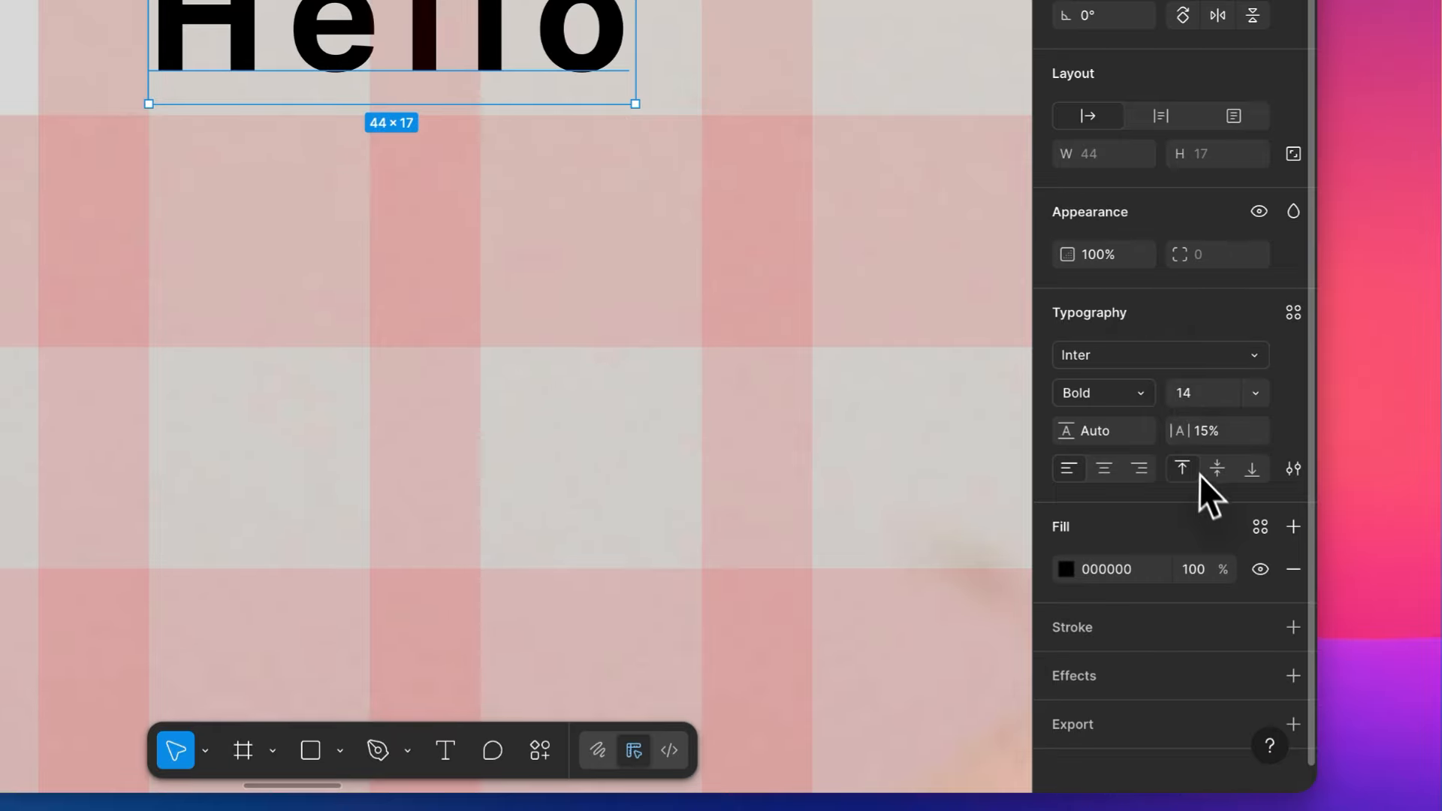
pyautogui.write('0')
pyautogui.press('Return')
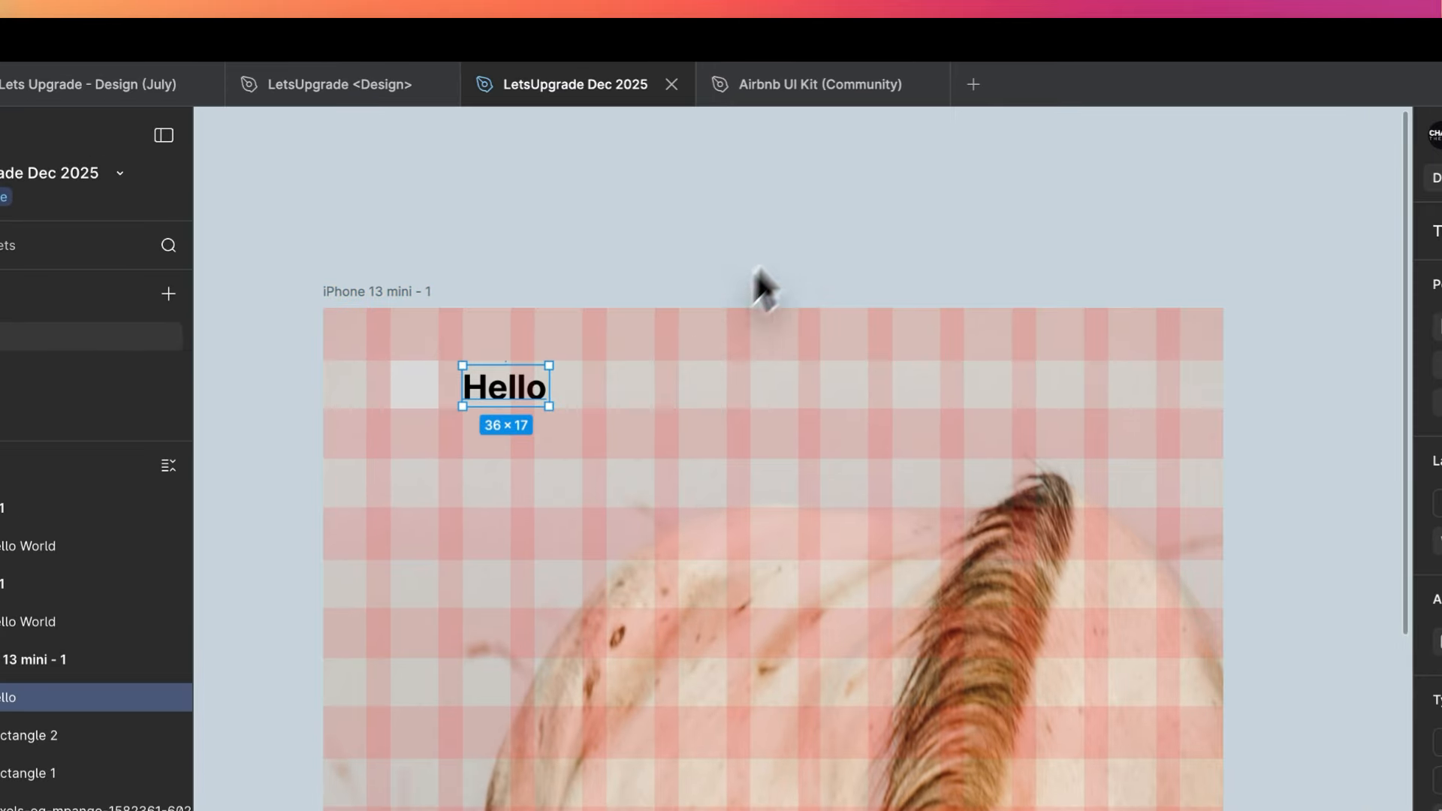
pyautogui.click(1046, 47)
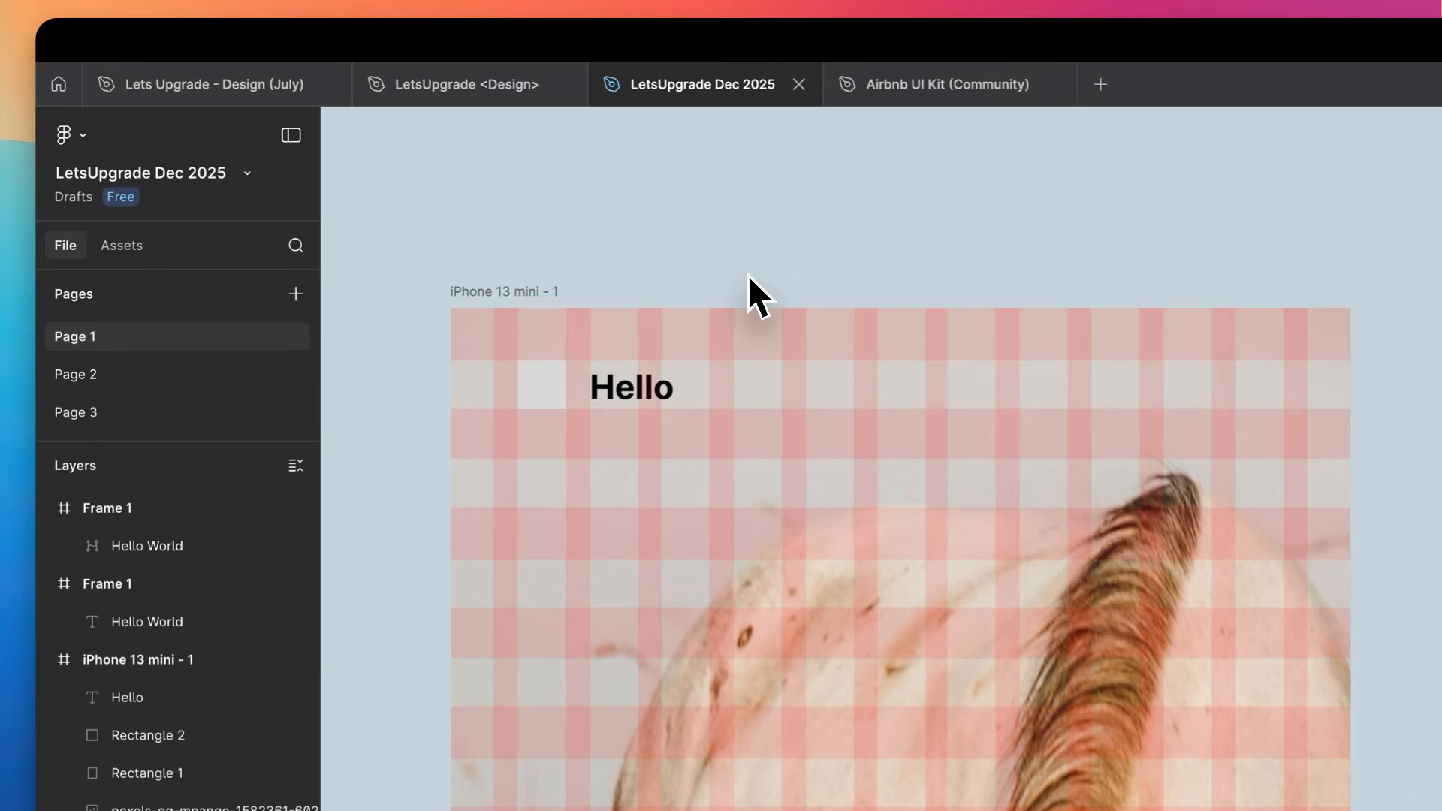
# - Switch to the Airbnb UI Kit (Community) file, enlarge its pages list and examine the Buttons section of the Components page
pyautogui.hotkey('ctrl', 'Tab')
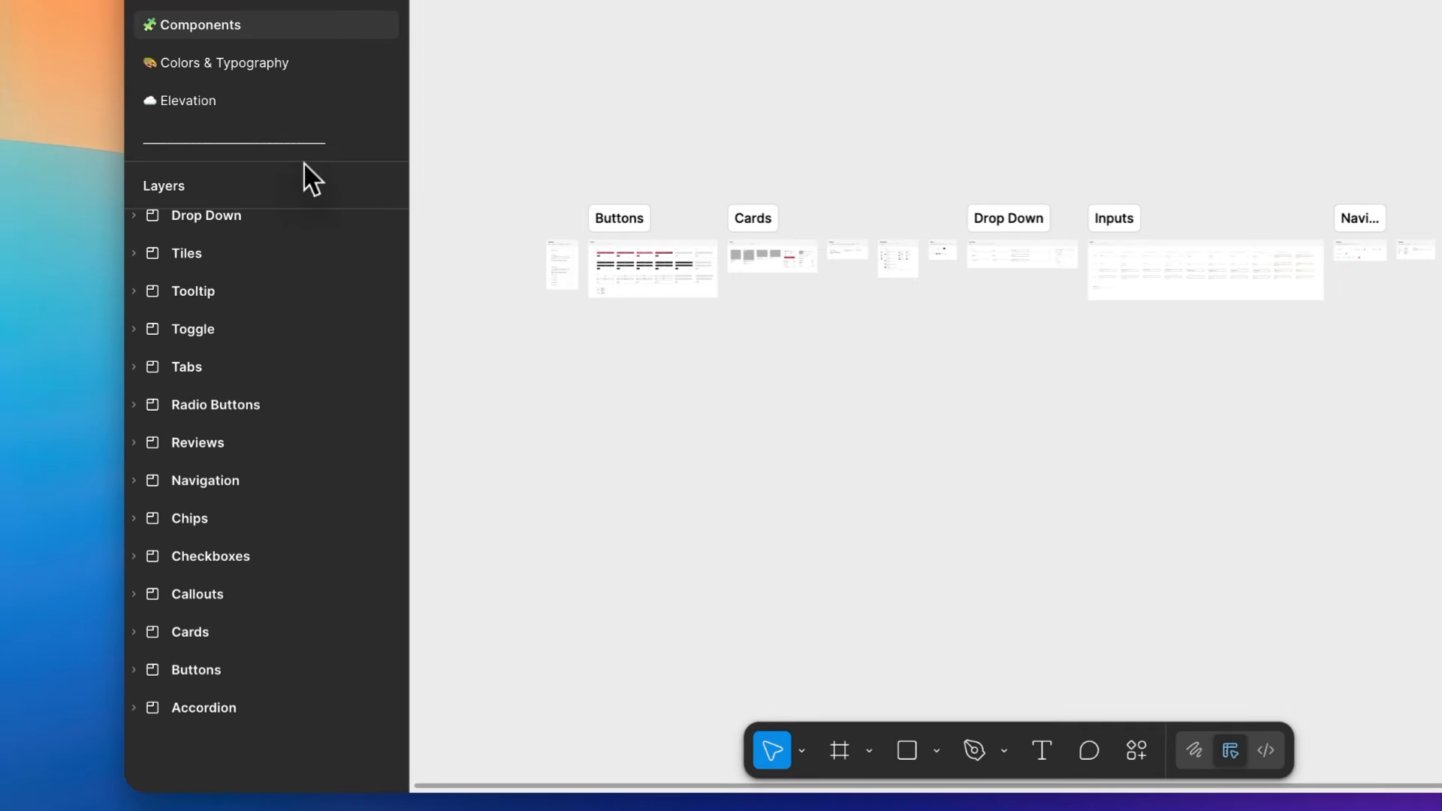
pyautogui.moveTo(303, 161); pyautogui.dragTo(326, 485)
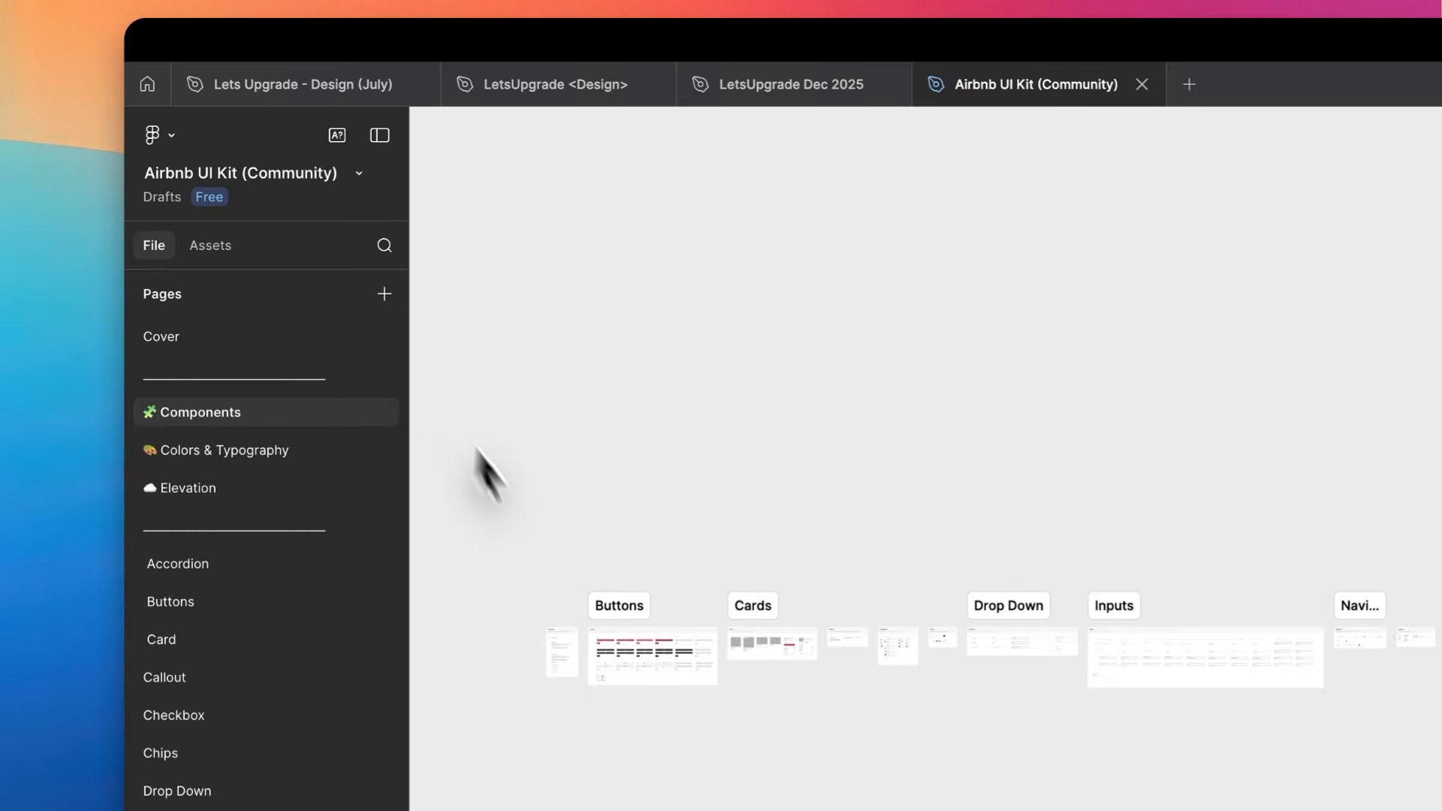
pyautogui.scroll(10, 543, 696)
pyautogui.hscroll(2, 543, 696)
pyautogui.scroll(2, 543, 696)
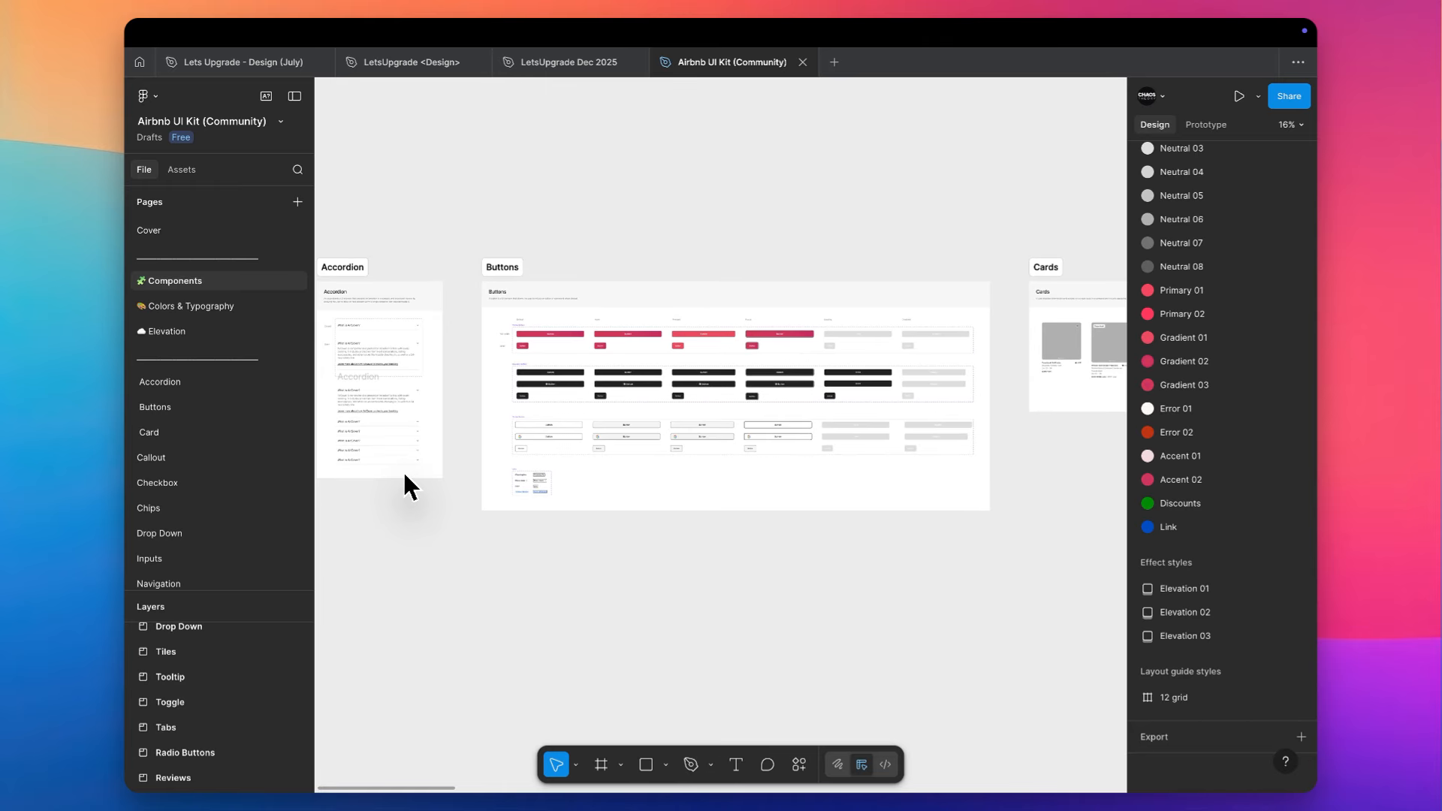
pyautogui.scroll(5, 404, 473)
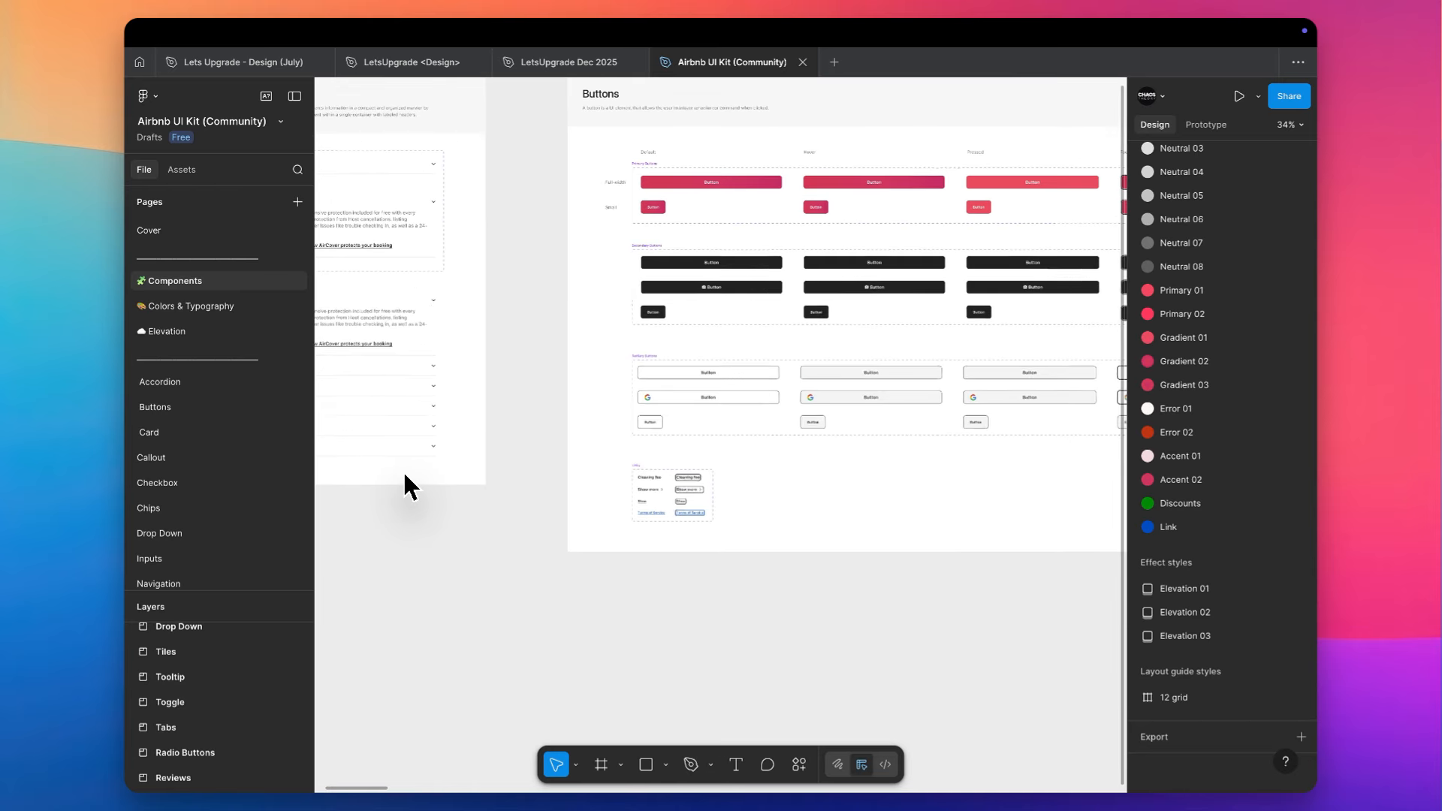
pyautogui.scroll(2, 404, 473)
pyautogui.hscroll(1, 404, 473)
pyautogui.scroll(6, 404, 473)
pyautogui.scroll(-6, 403, 470)
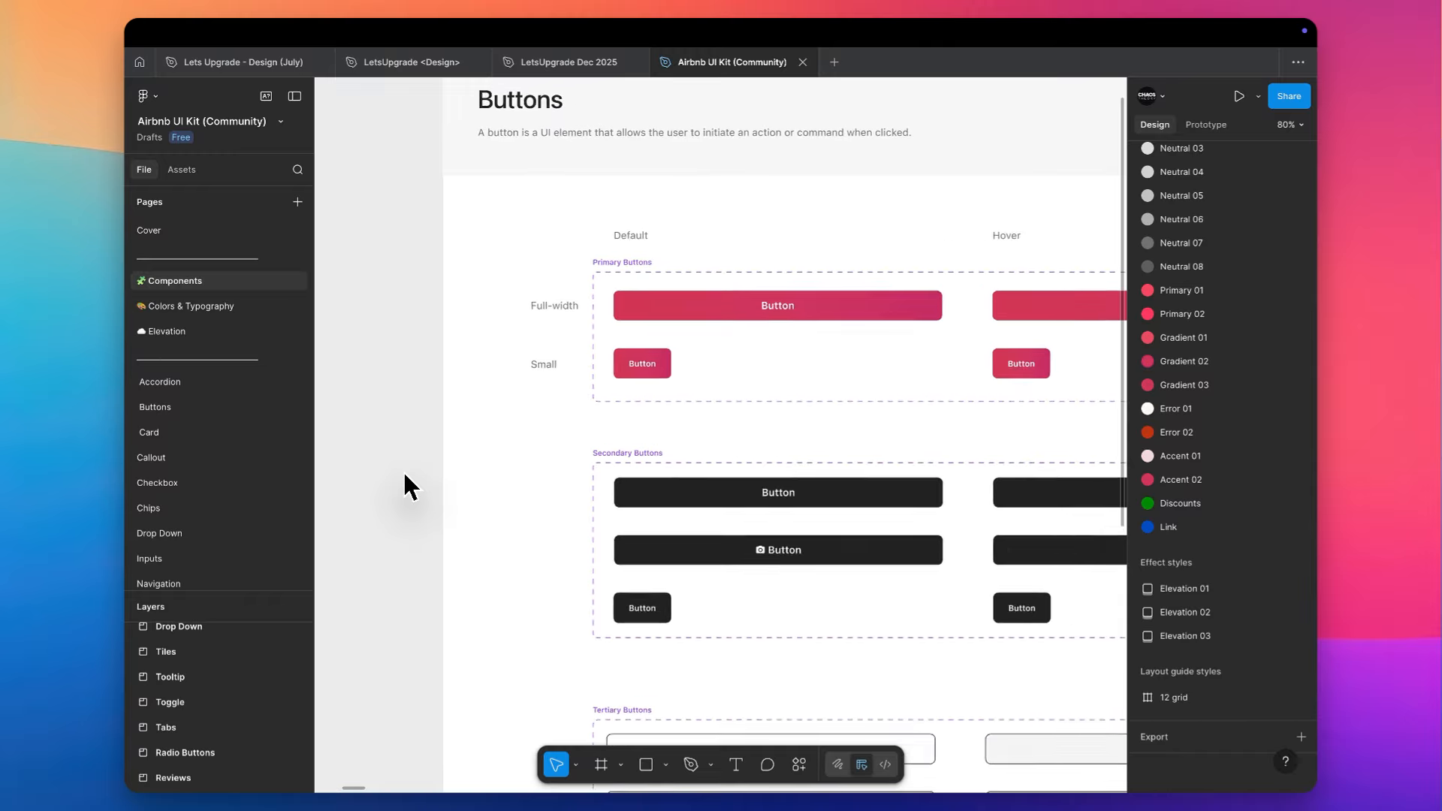
# - Hide the interface and examine the kit's accordion, primary, secondary and tertiary button variants, and links
pyautogui.hotkey('ctrl', '\\')
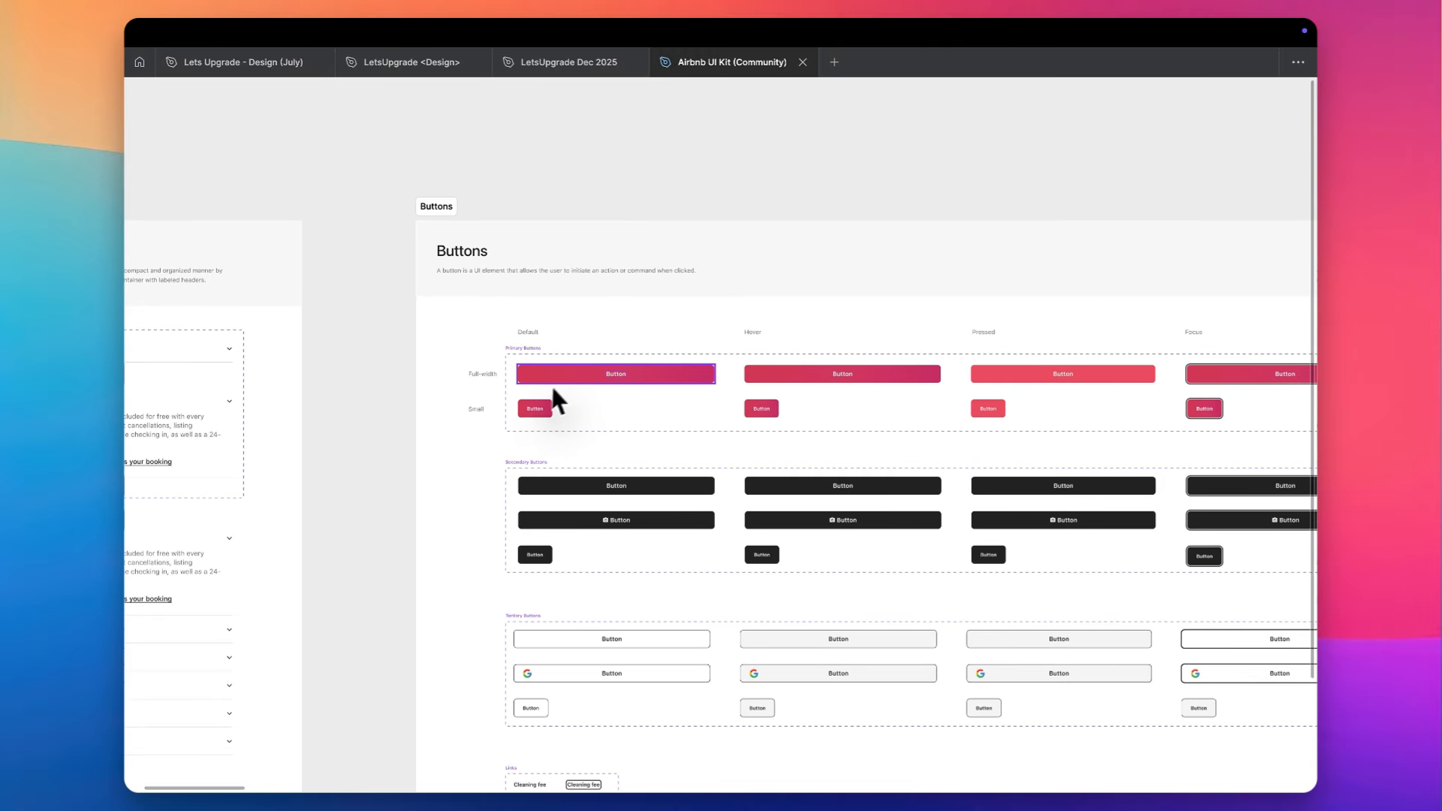
pyautogui.hscroll(-7, 560, 385)
pyautogui.scroll(-1, 560, 385)
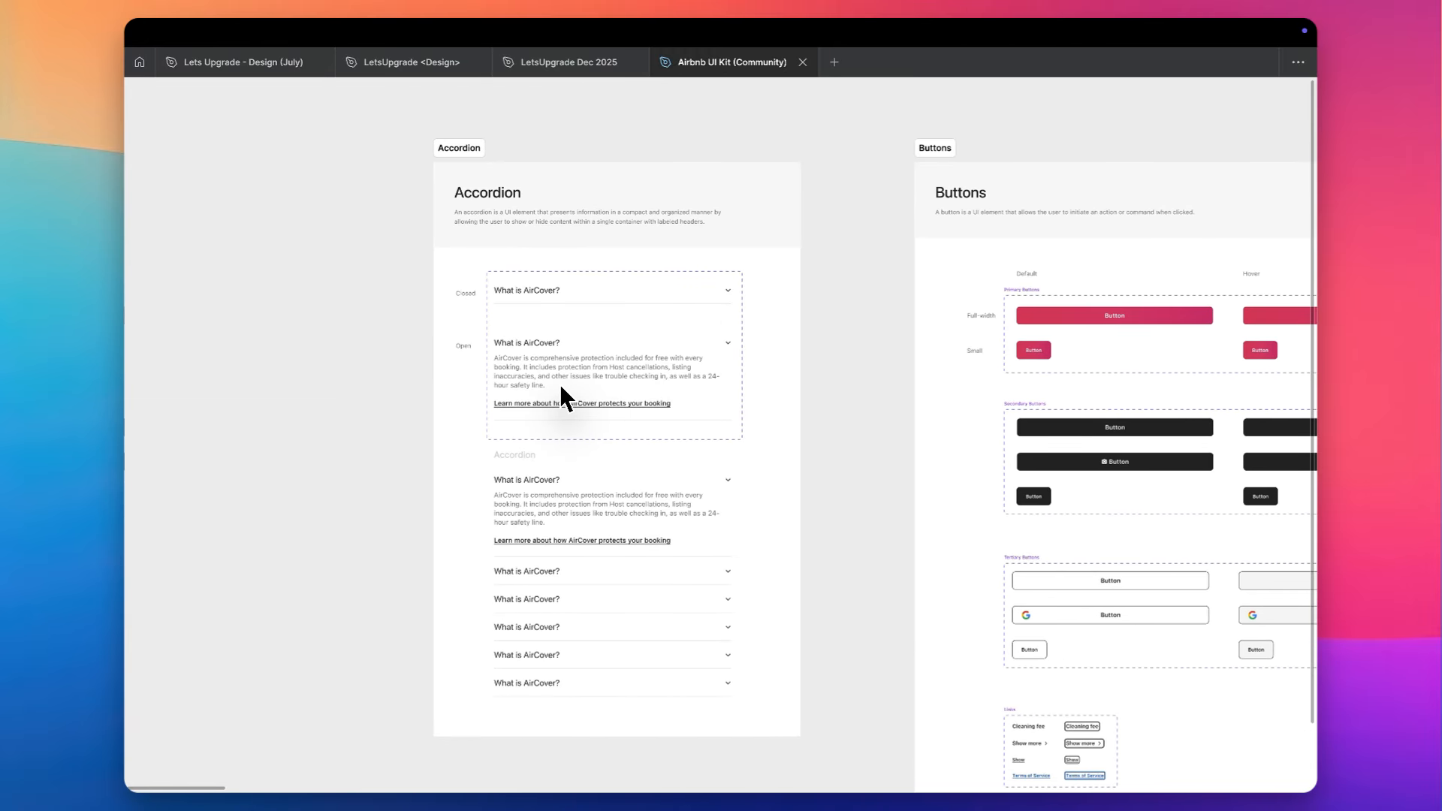
pyautogui.hscroll(10, 578, 358)
pyautogui.scroll(5, 656, 300)
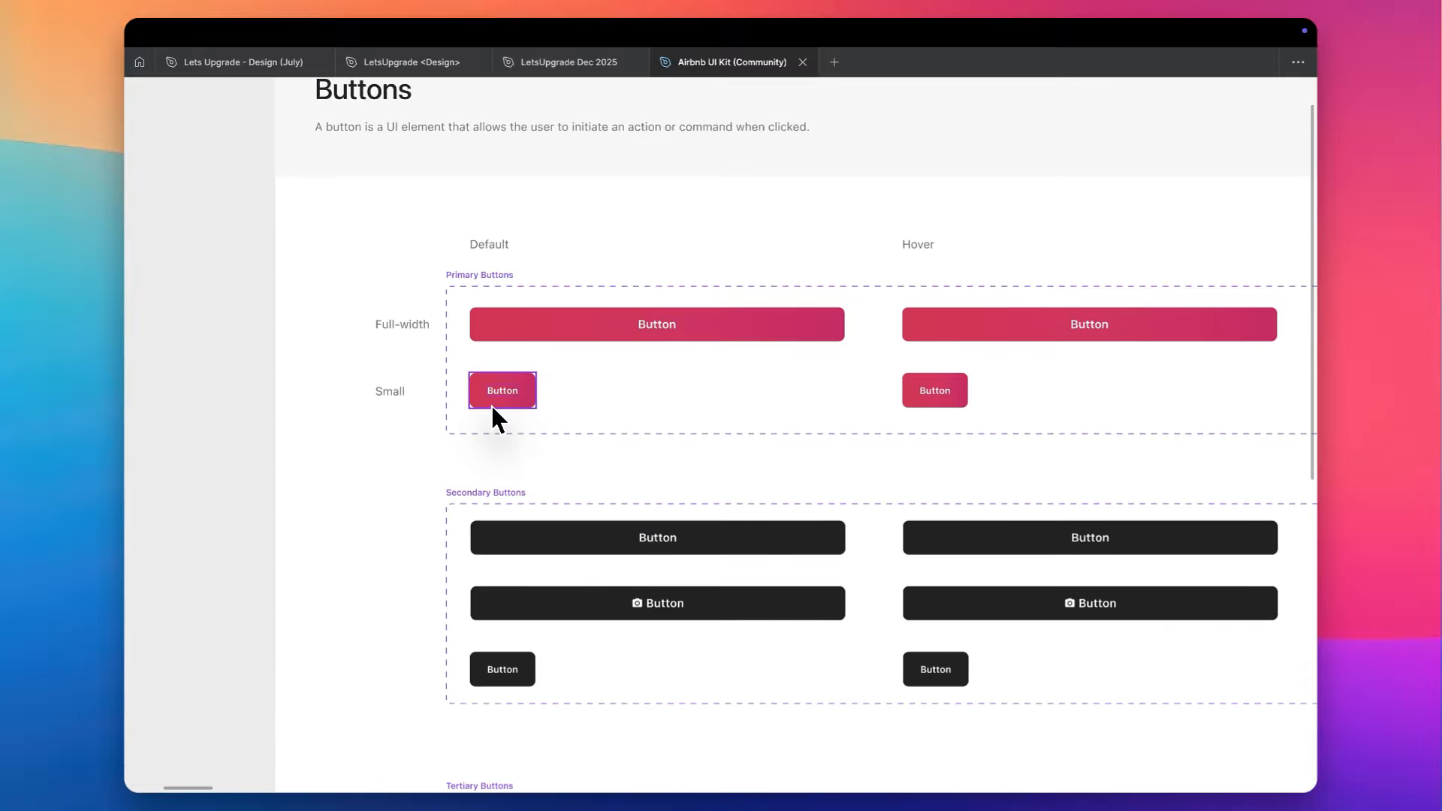
pyautogui.scroll(-3, 494, 409)
pyautogui.scroll(-3, 493, 409)
pyautogui.scroll(-3, 493, 409)
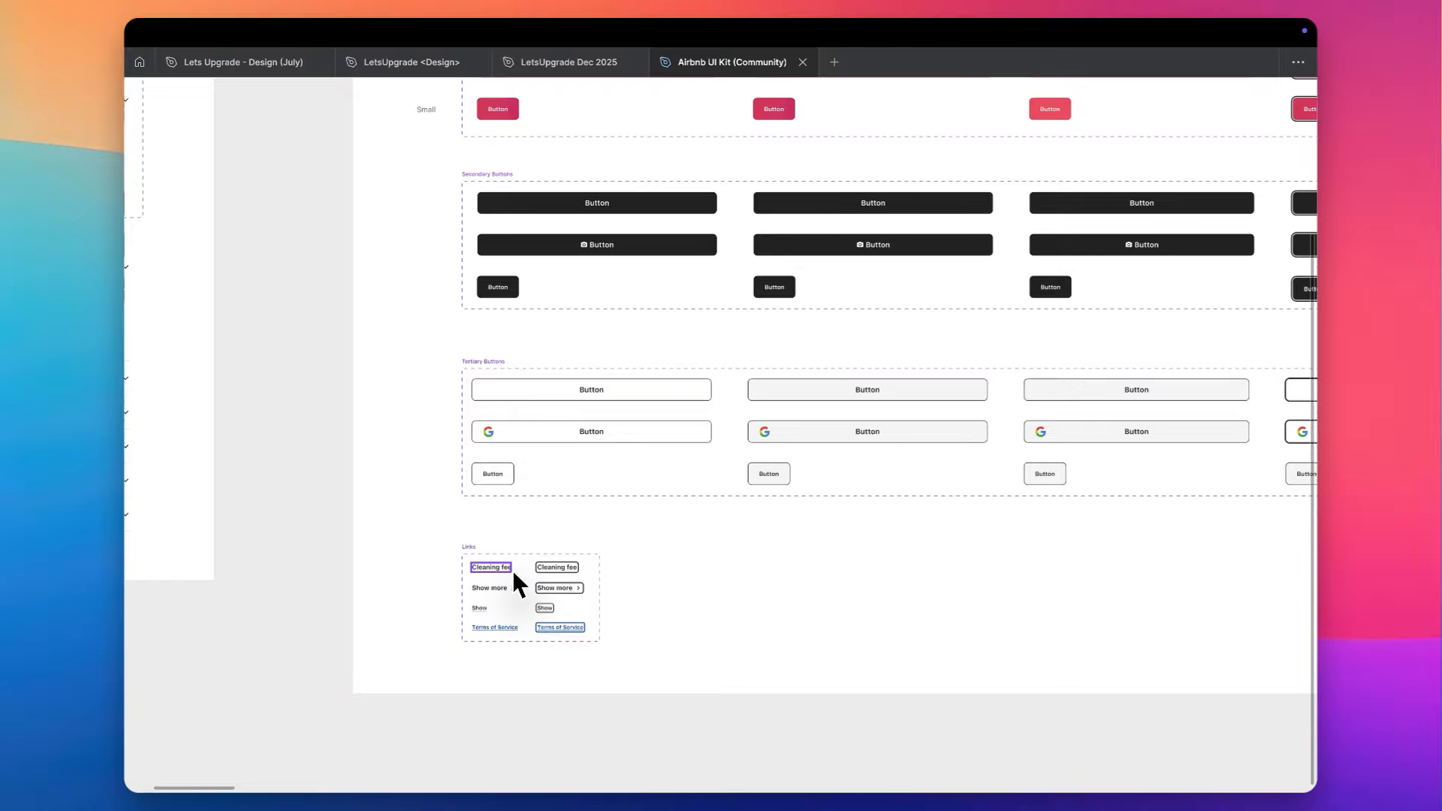
pyautogui.scroll(5, 512, 570)
pyautogui.scroll(-2, 511, 566)
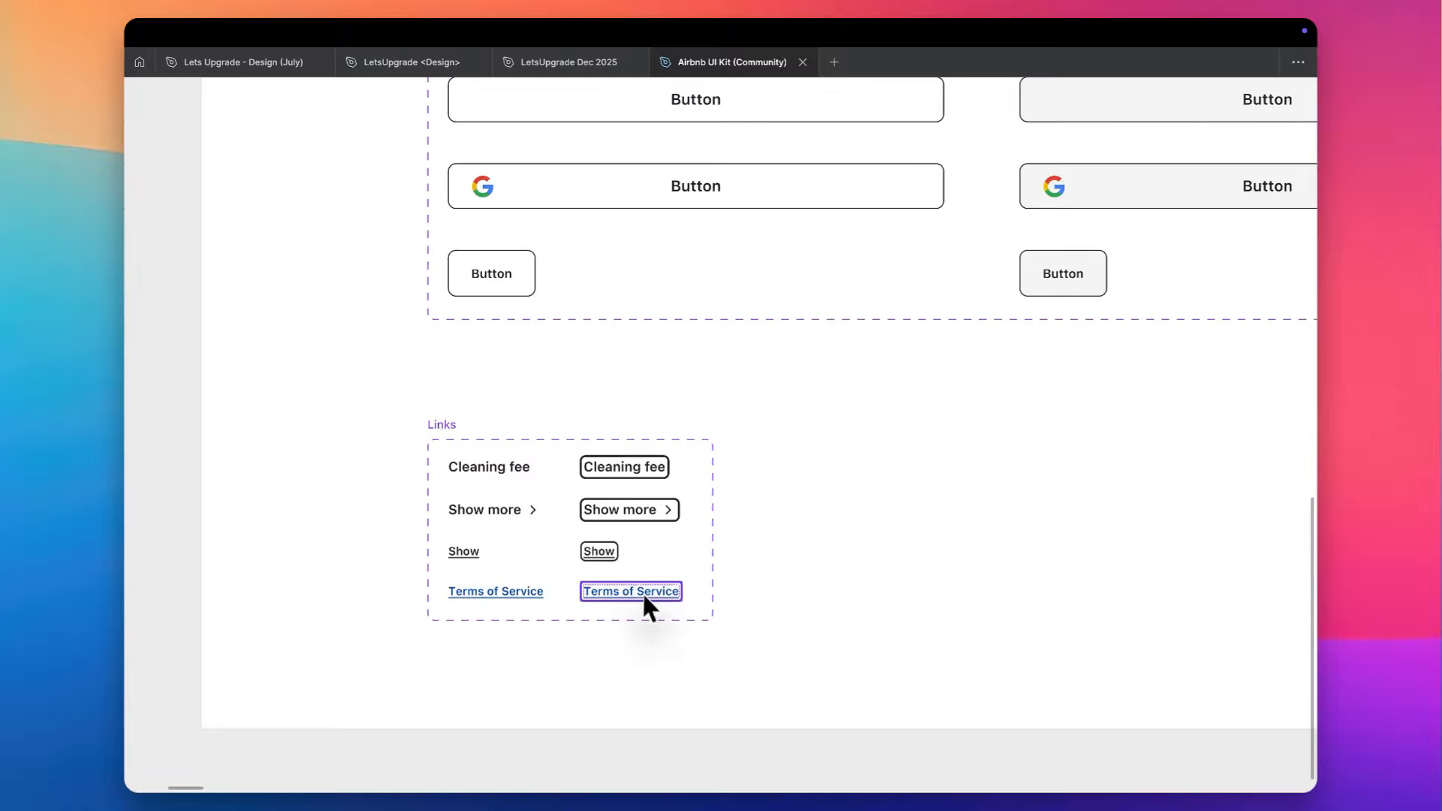
pyautogui.scroll(-3, 649, 600)
pyautogui.scroll(5, 650, 601)
pyautogui.hscroll(8, 650, 602)
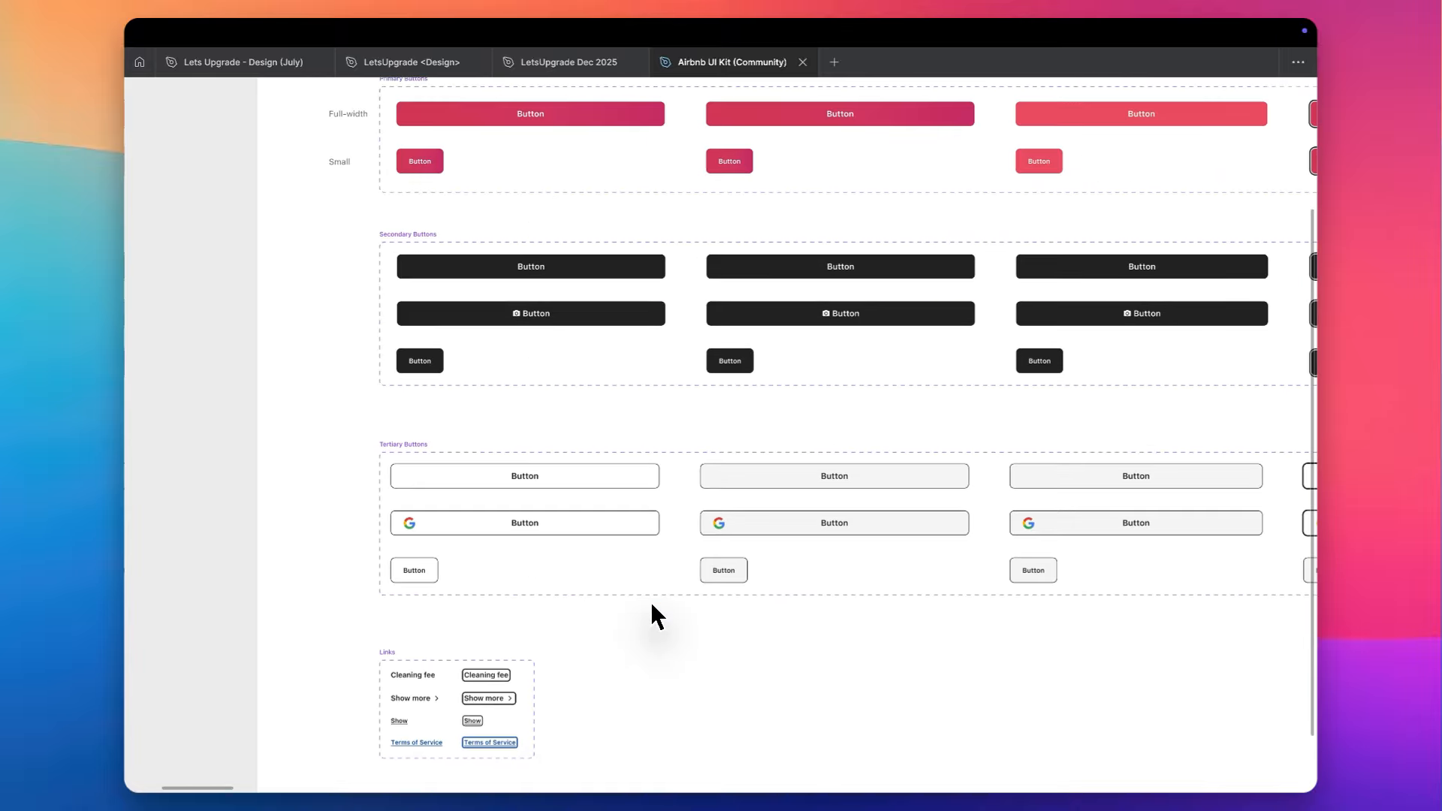
# - Examine the hover, pressed, focus and loading states of the button variants, including the tertiary button with the Google logo
pyautogui.hscroll(5, 650, 602)
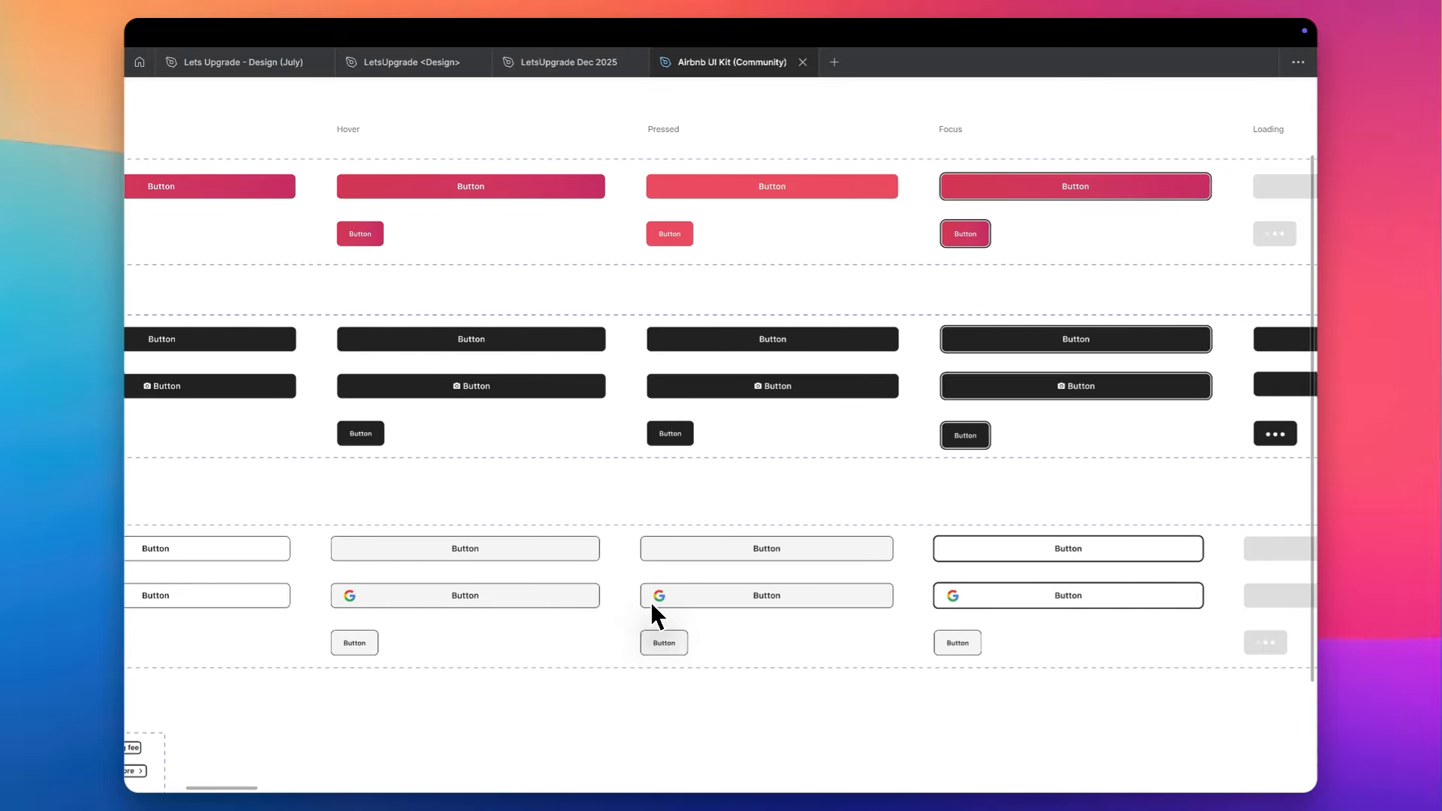
pyautogui.scroll(-1, 650, 601)
pyautogui.scroll(5, 651, 596)
pyautogui.scroll(1, 696, 588)
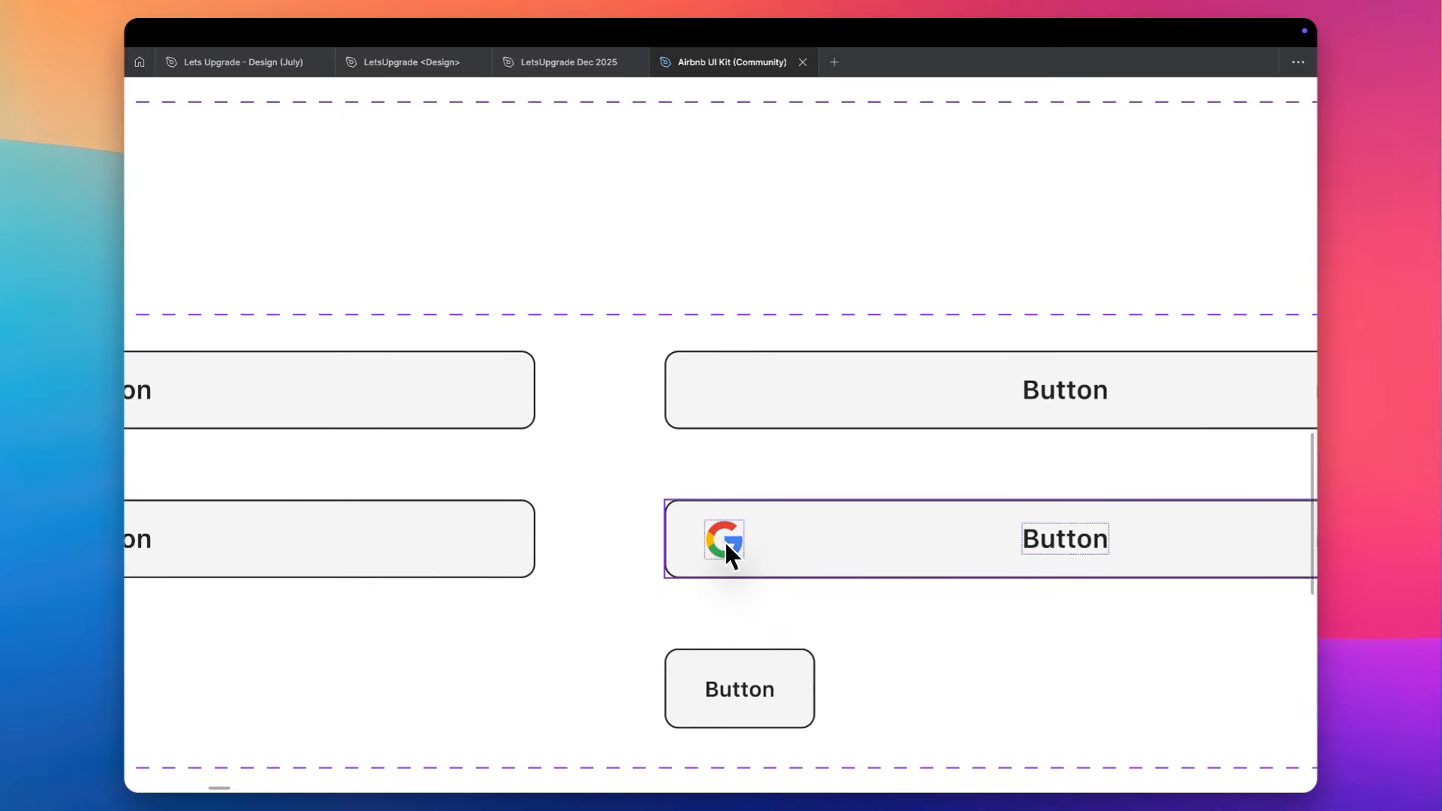
pyautogui.scroll(-5, 725, 545)
pyautogui.hscroll(3, 725, 545)
pyautogui.scroll(1, 725, 545)
pyautogui.scroll(-4, 726, 546)
pyautogui.hscroll(7, 728, 554)
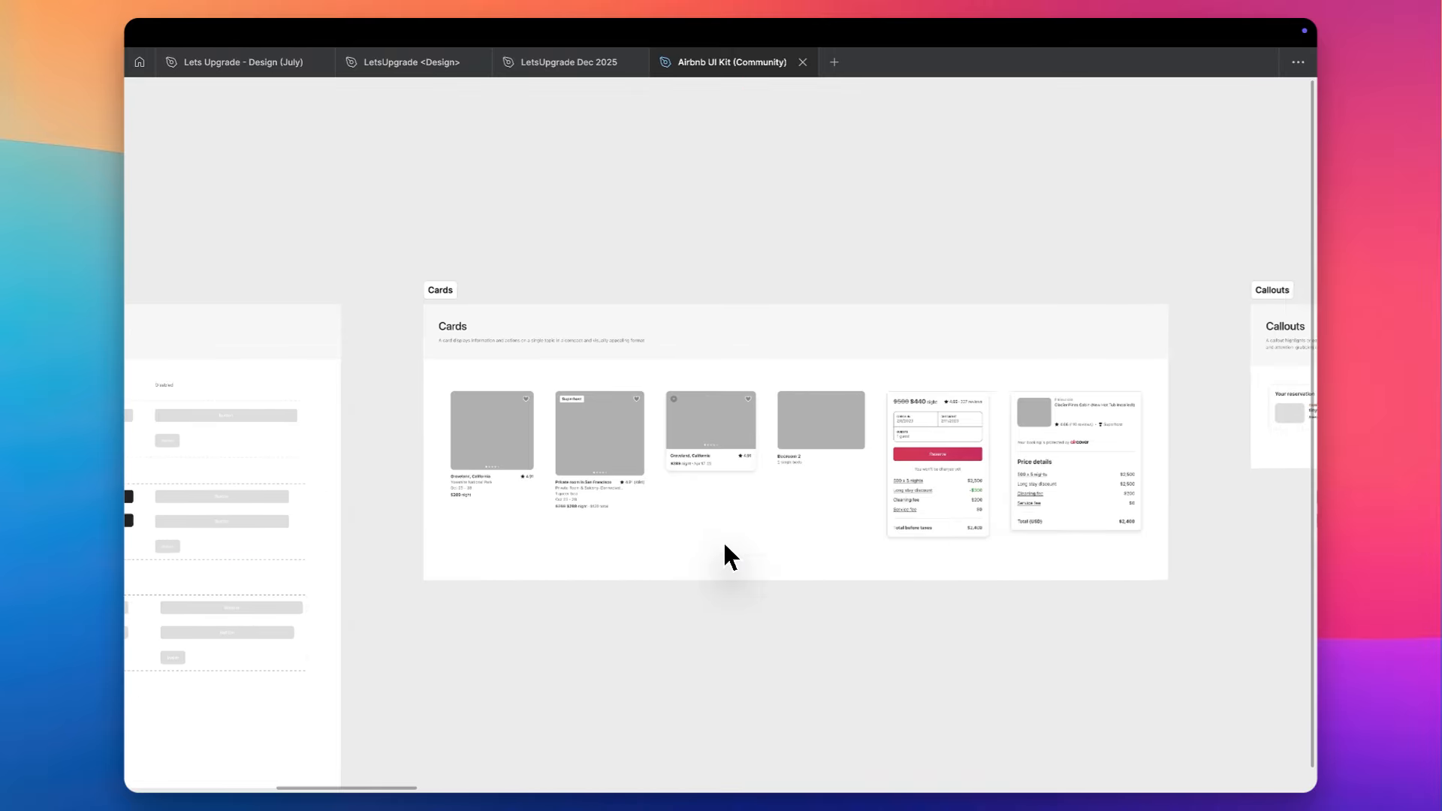
# - Examine the Cards section, from the listing and bedroom cards to the reservation and price details cards
pyautogui.scroll(5, 586, 428)
pyautogui.hscroll(-5, 584, 422)
pyautogui.scroll(-2, 583, 422)
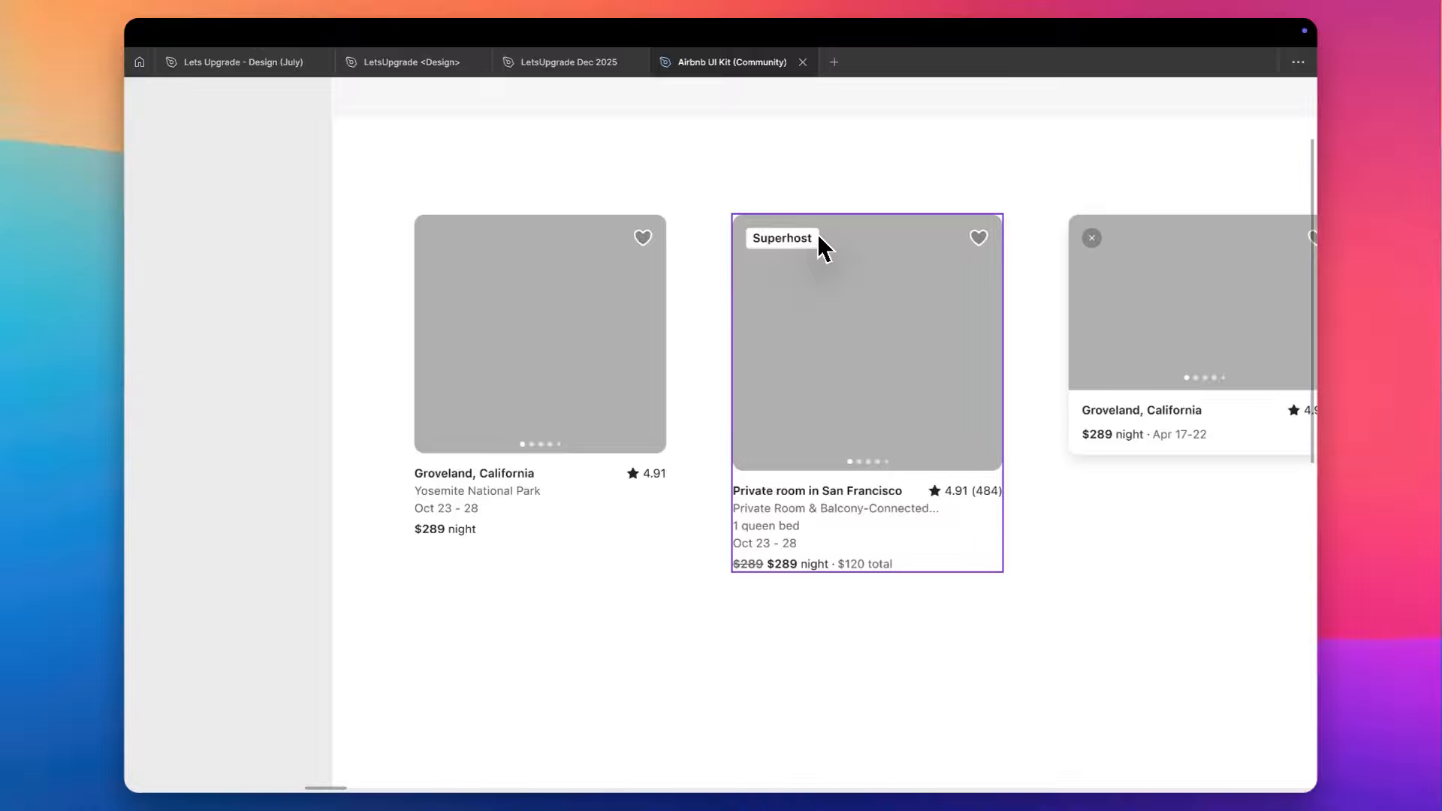
pyautogui.hscroll(1, 795, 354)
pyautogui.scroll(-1, 796, 355)
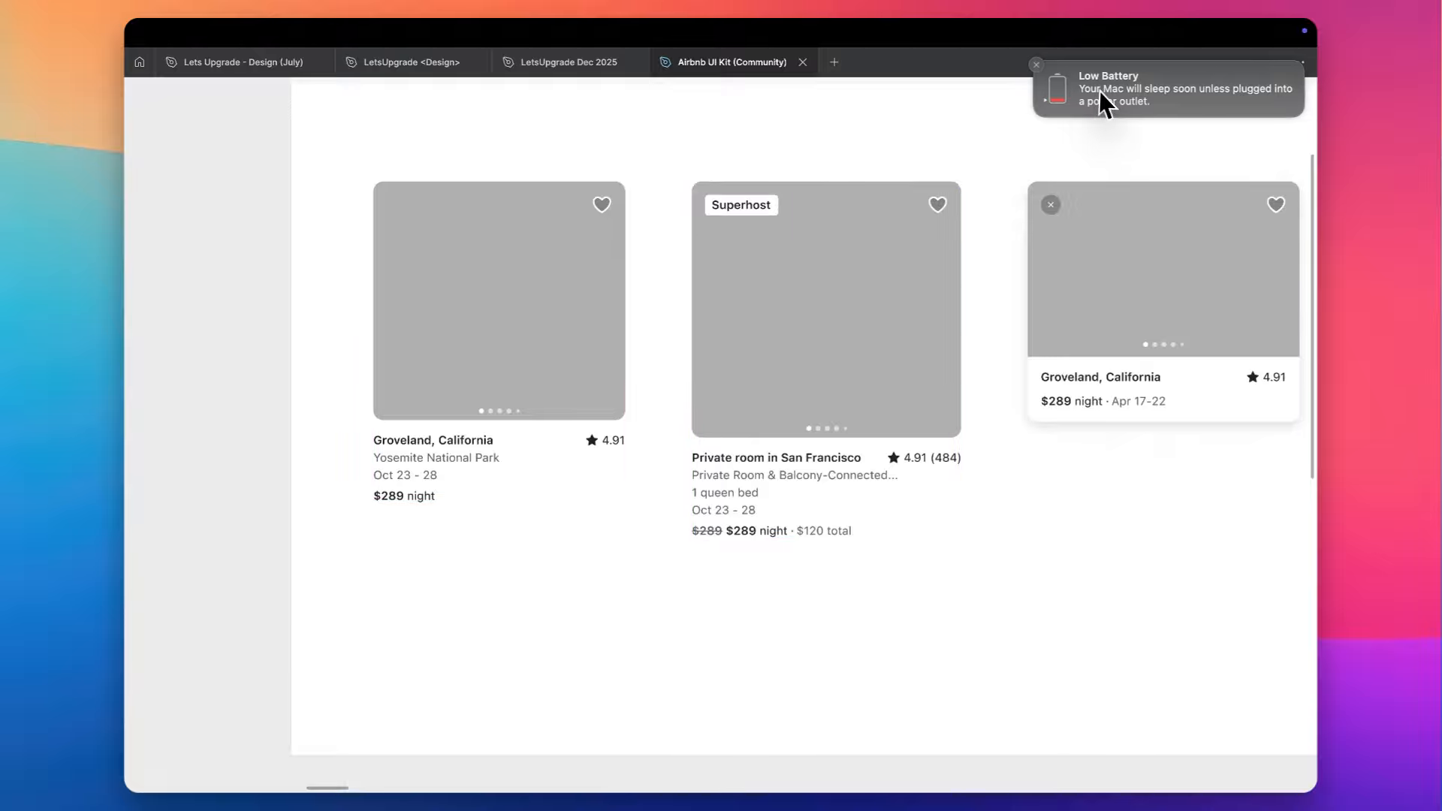
pyautogui.hscroll(5, 645, 239)
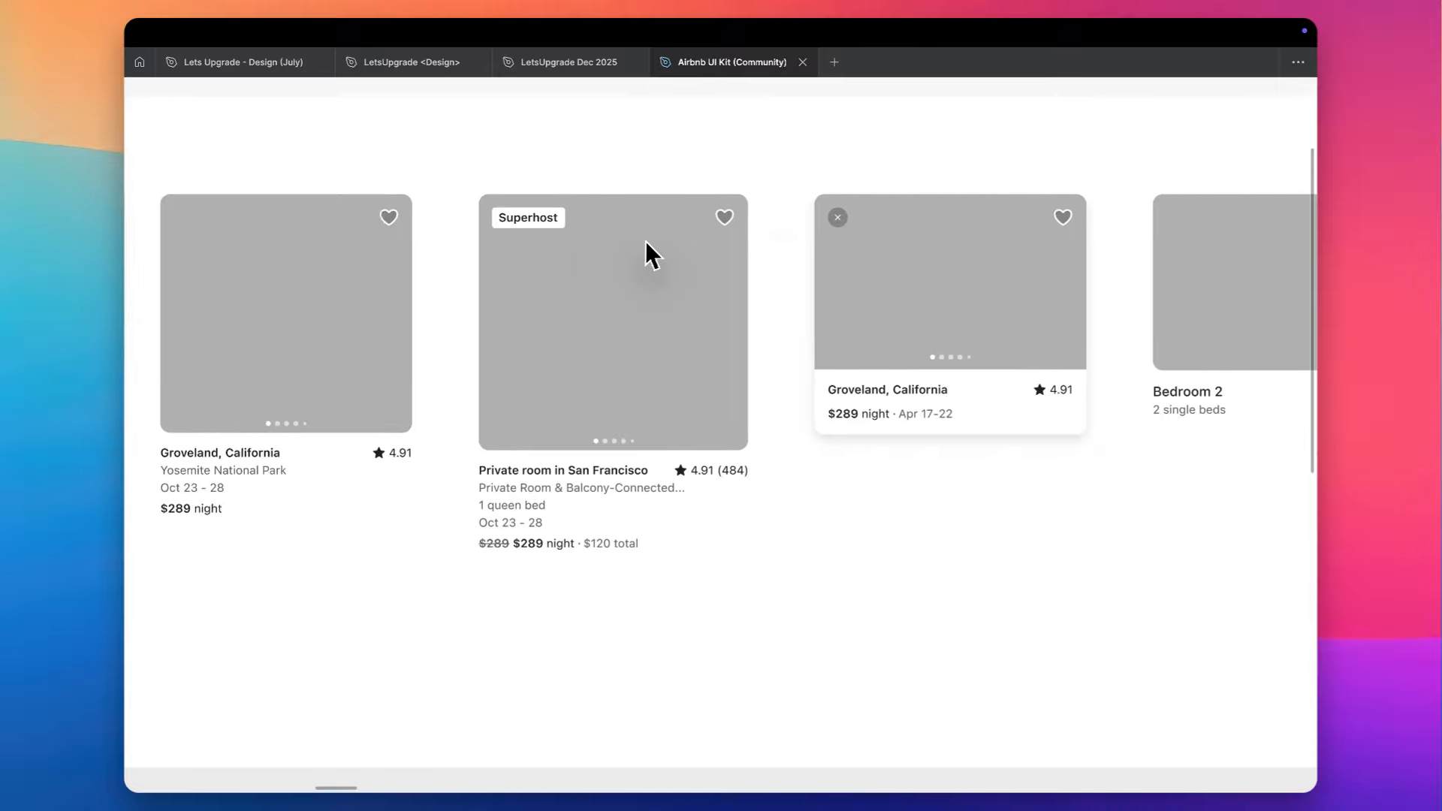
pyautogui.hscroll(12, 646, 241)
pyautogui.hscroll(-2, 646, 241)
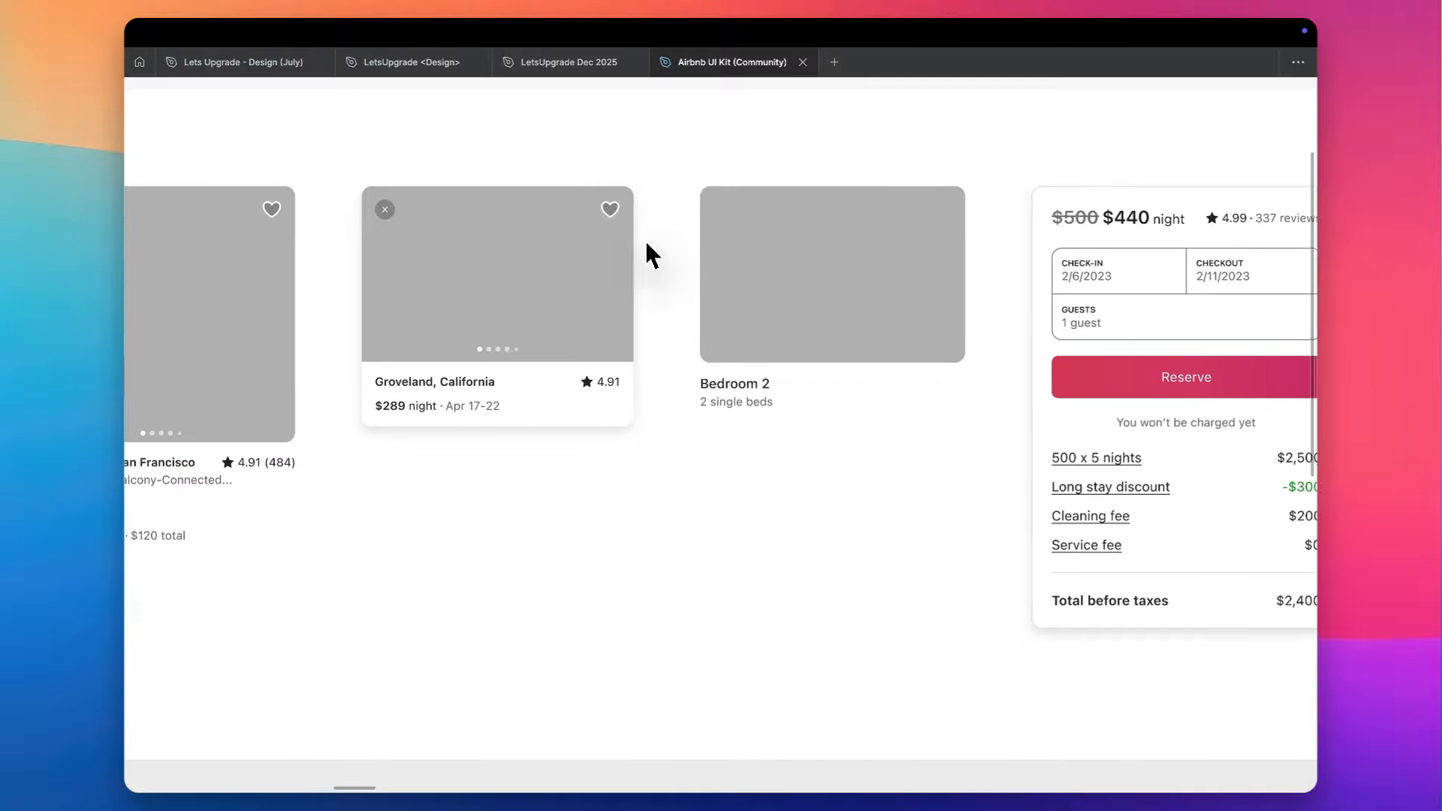
pyautogui.scroll(-4, 646, 244)
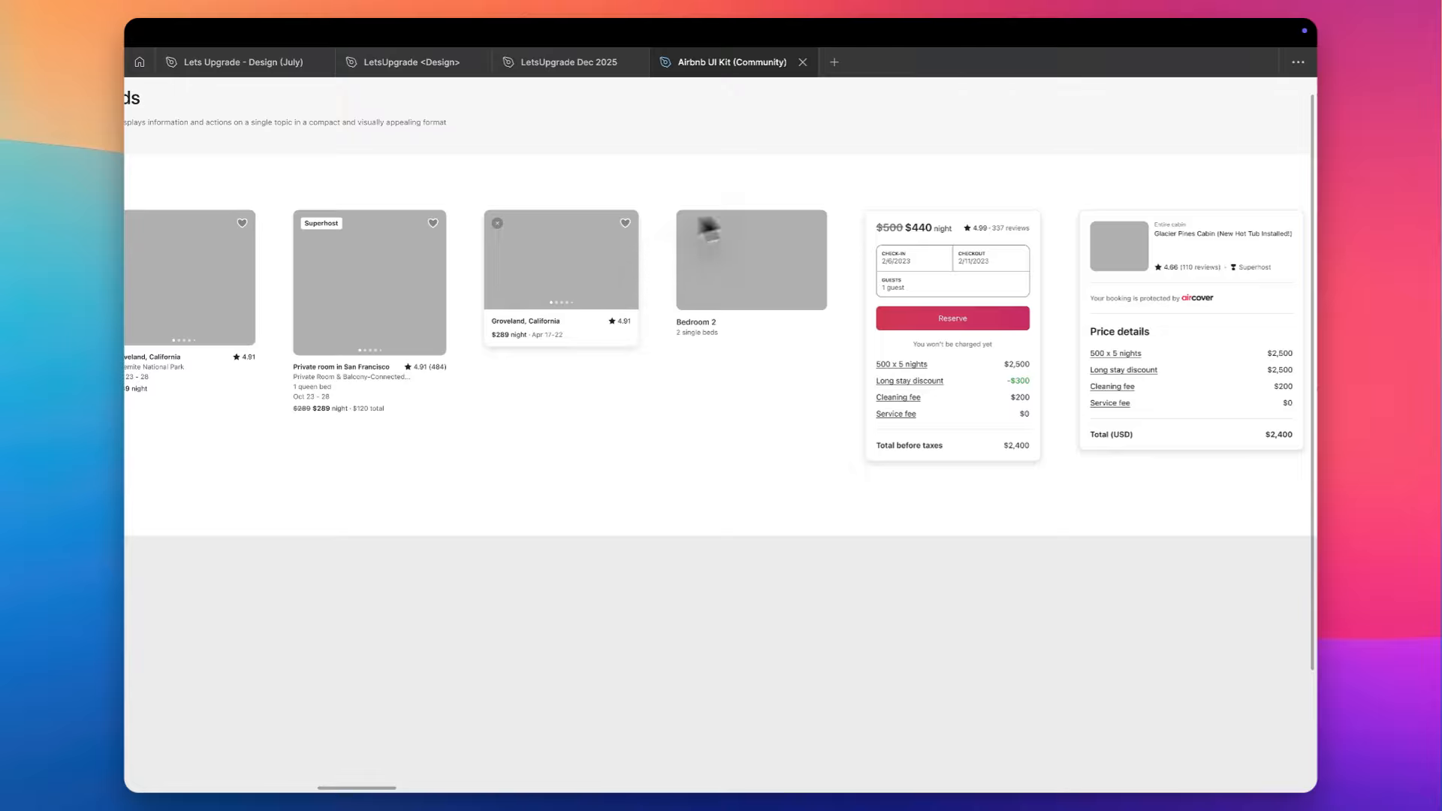
pyautogui.scroll(4, 1008, 296)
pyautogui.scroll(3, 1010, 297)
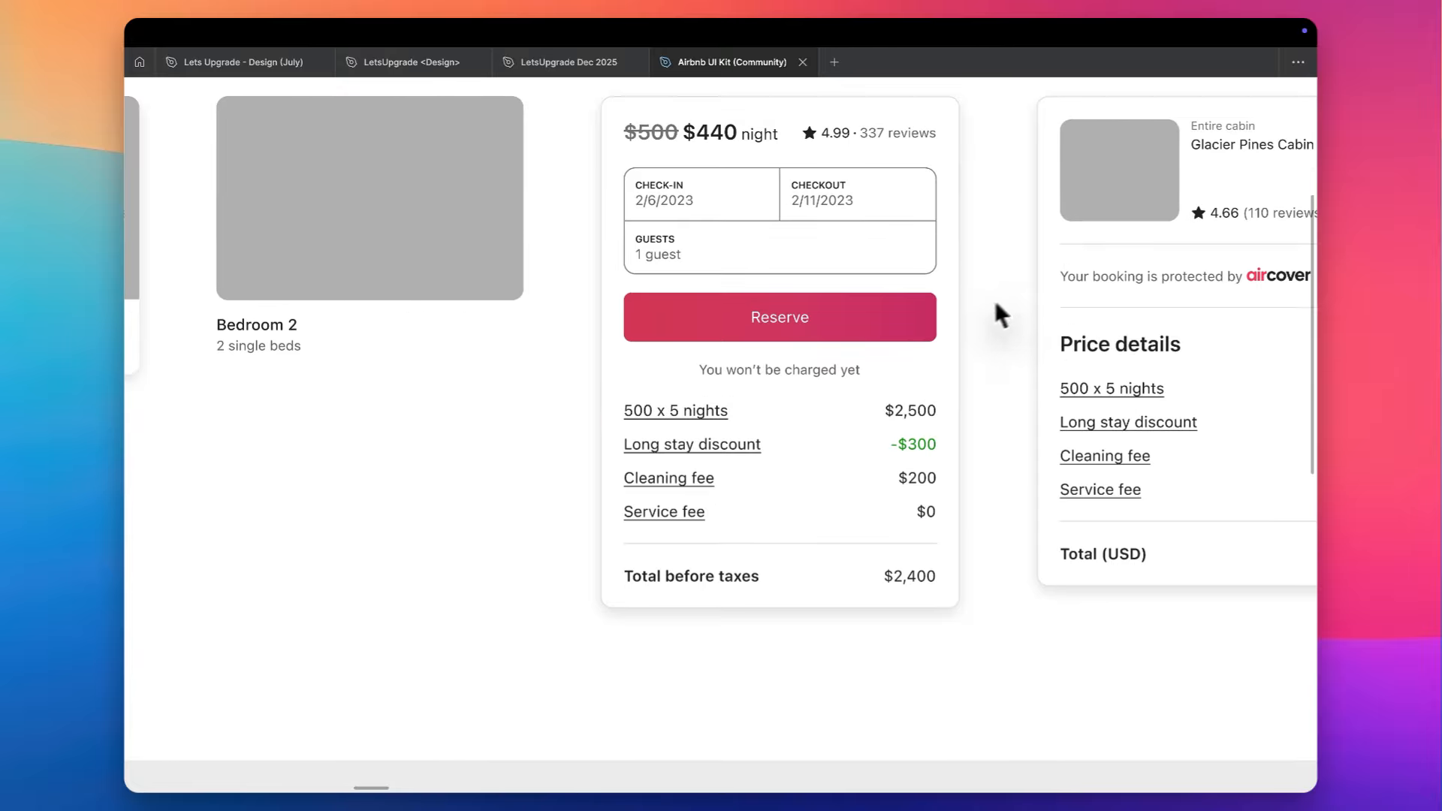
pyautogui.hscroll(6, 950, 310)
pyautogui.hscroll(-5, 945, 309)
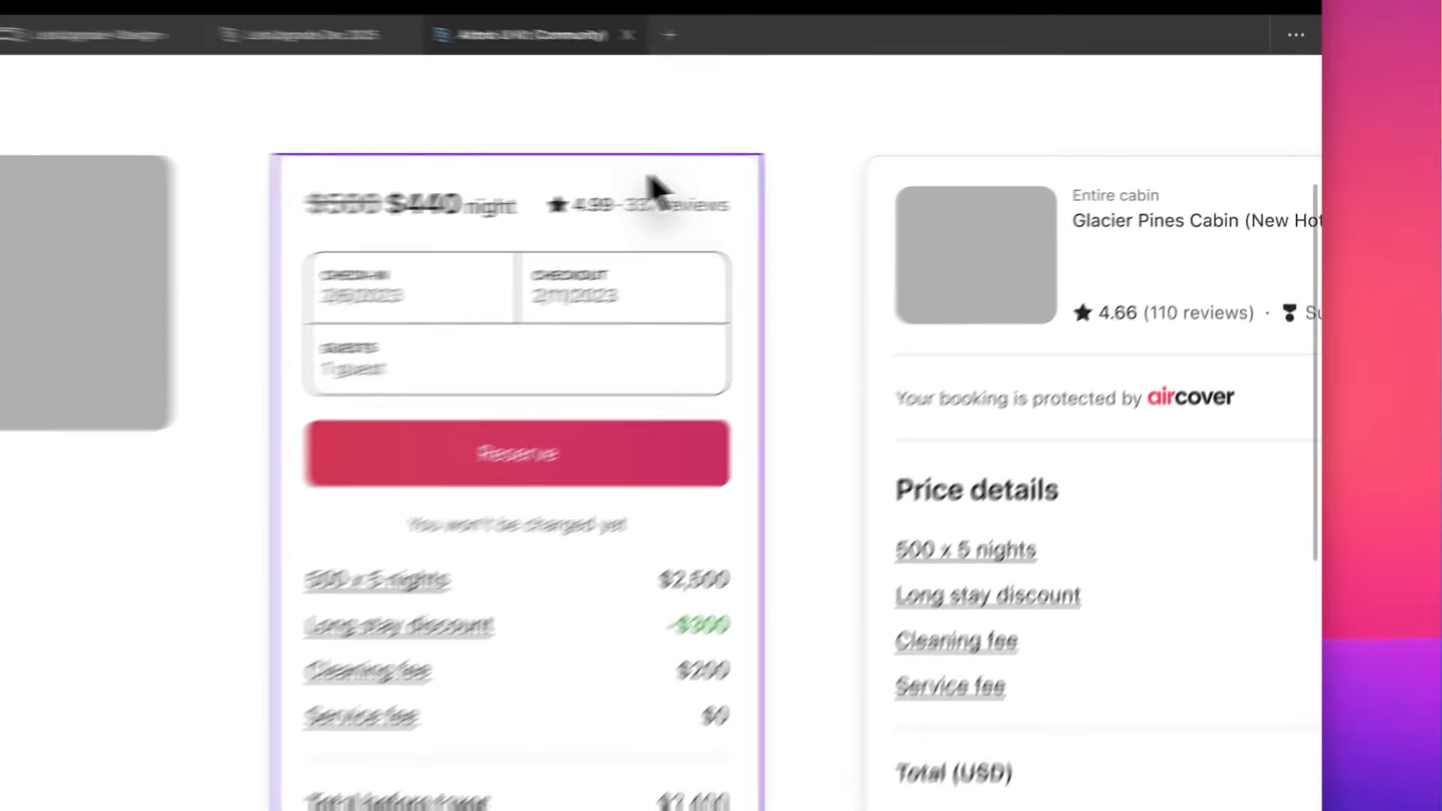
# - Select the reservation card, show the interface again and expand the card's layer to examine its nested elements
pyautogui.click(786, 226)
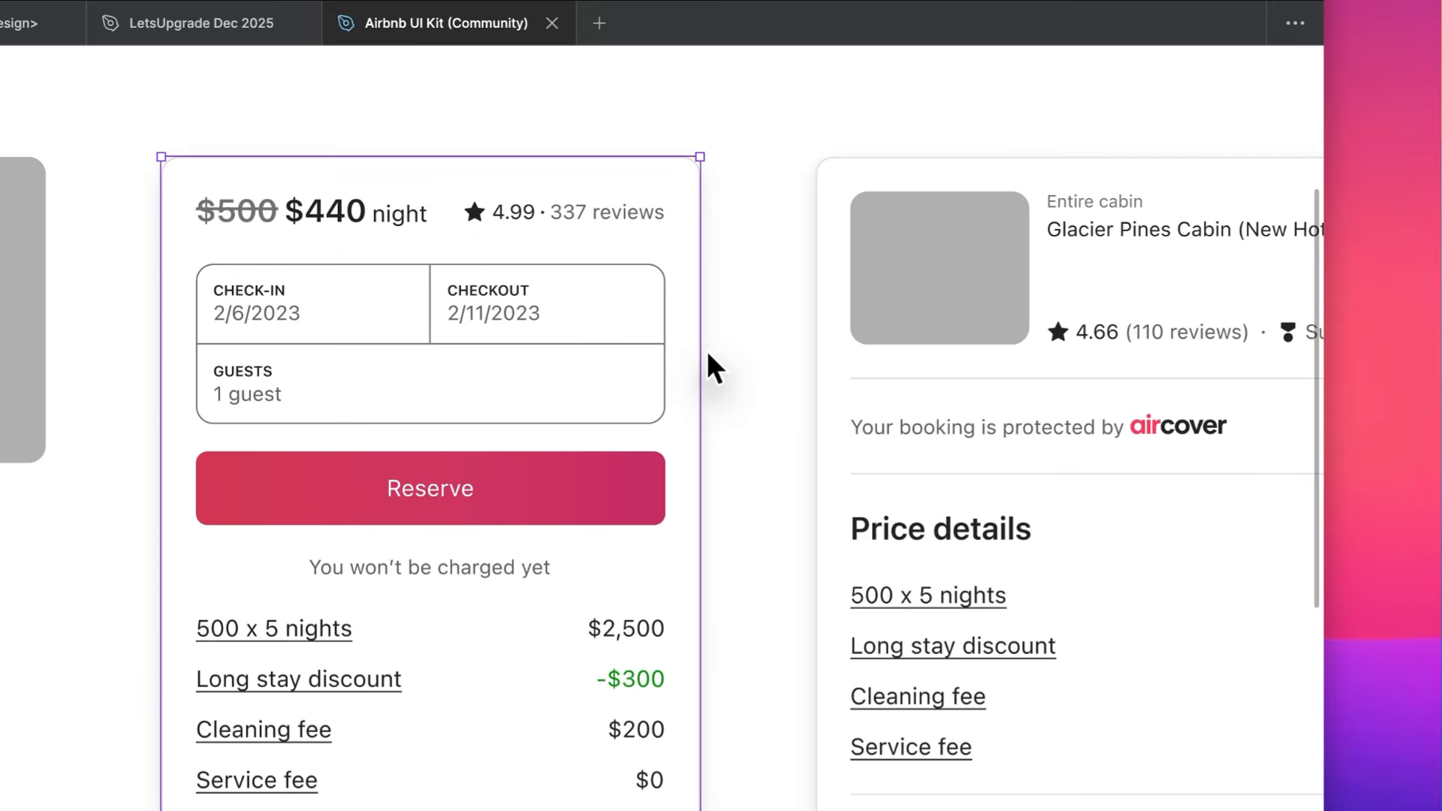
pyautogui.moveTo(703, 354); pyautogui.dragTo(867, 354)
pyautogui.press('super+z')
pyautogui.click(863, 369)
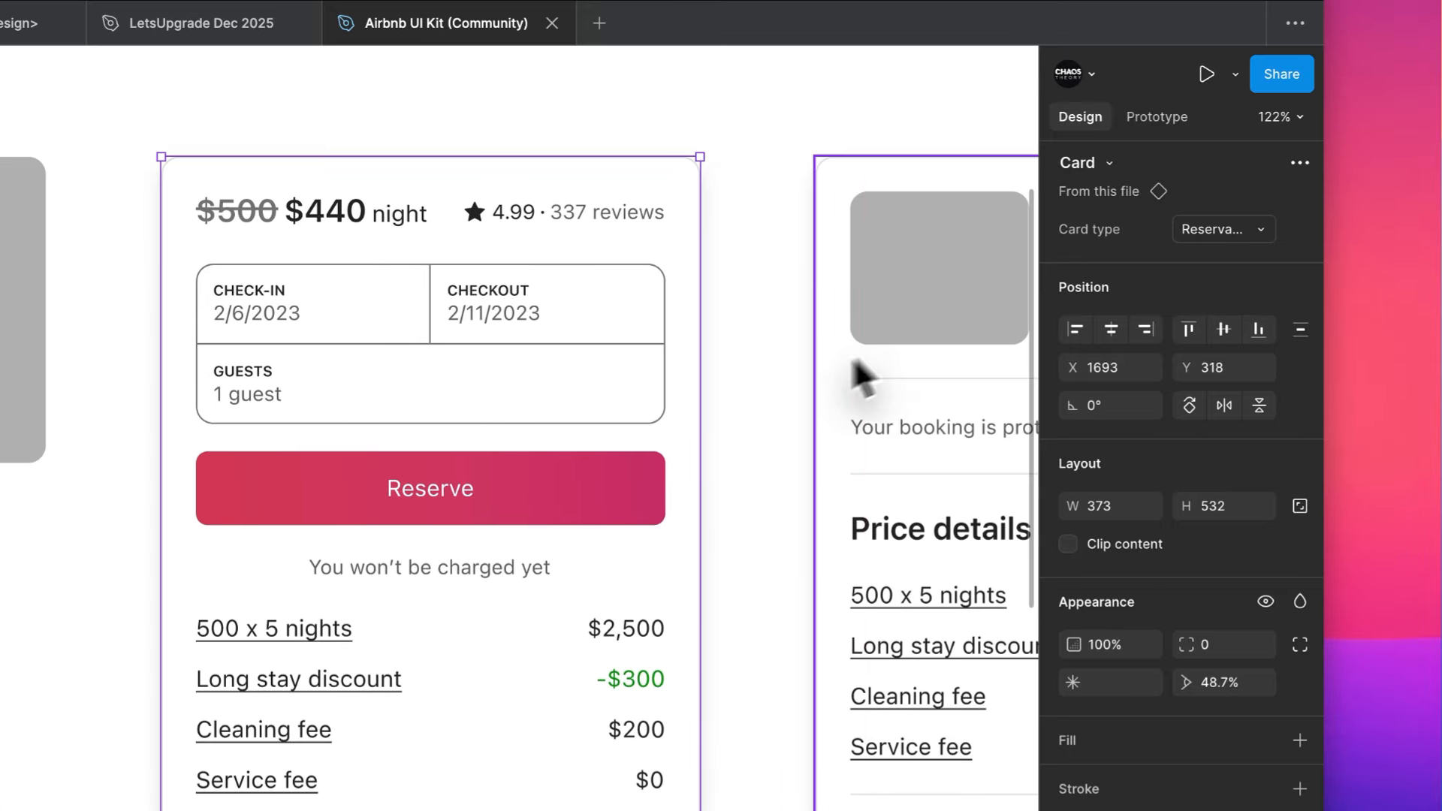
pyautogui.click(515, 489)
pyautogui.click(160, 683)
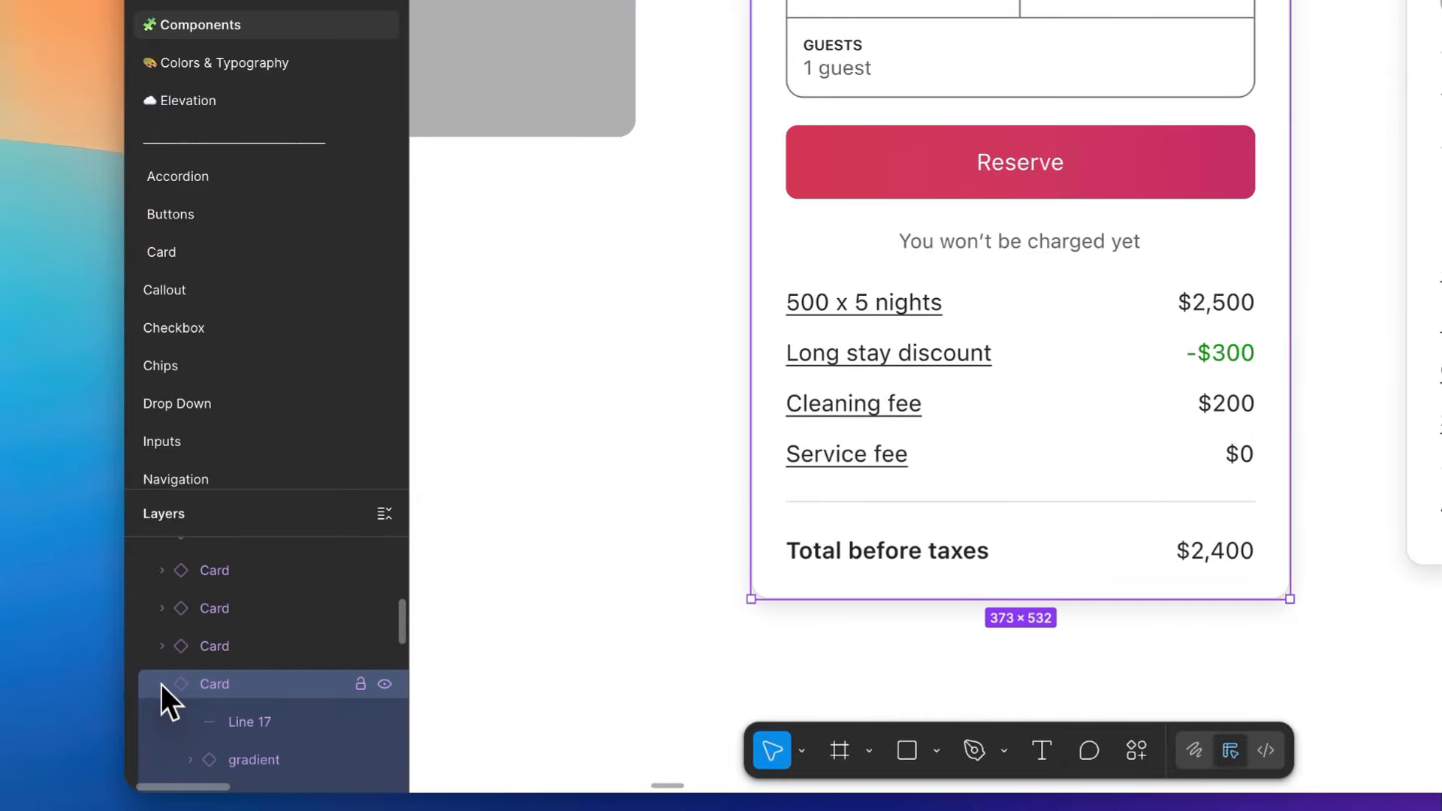
pyautogui.scroll(-5, 201, 717)
pyautogui.scroll(-8, 201, 717)
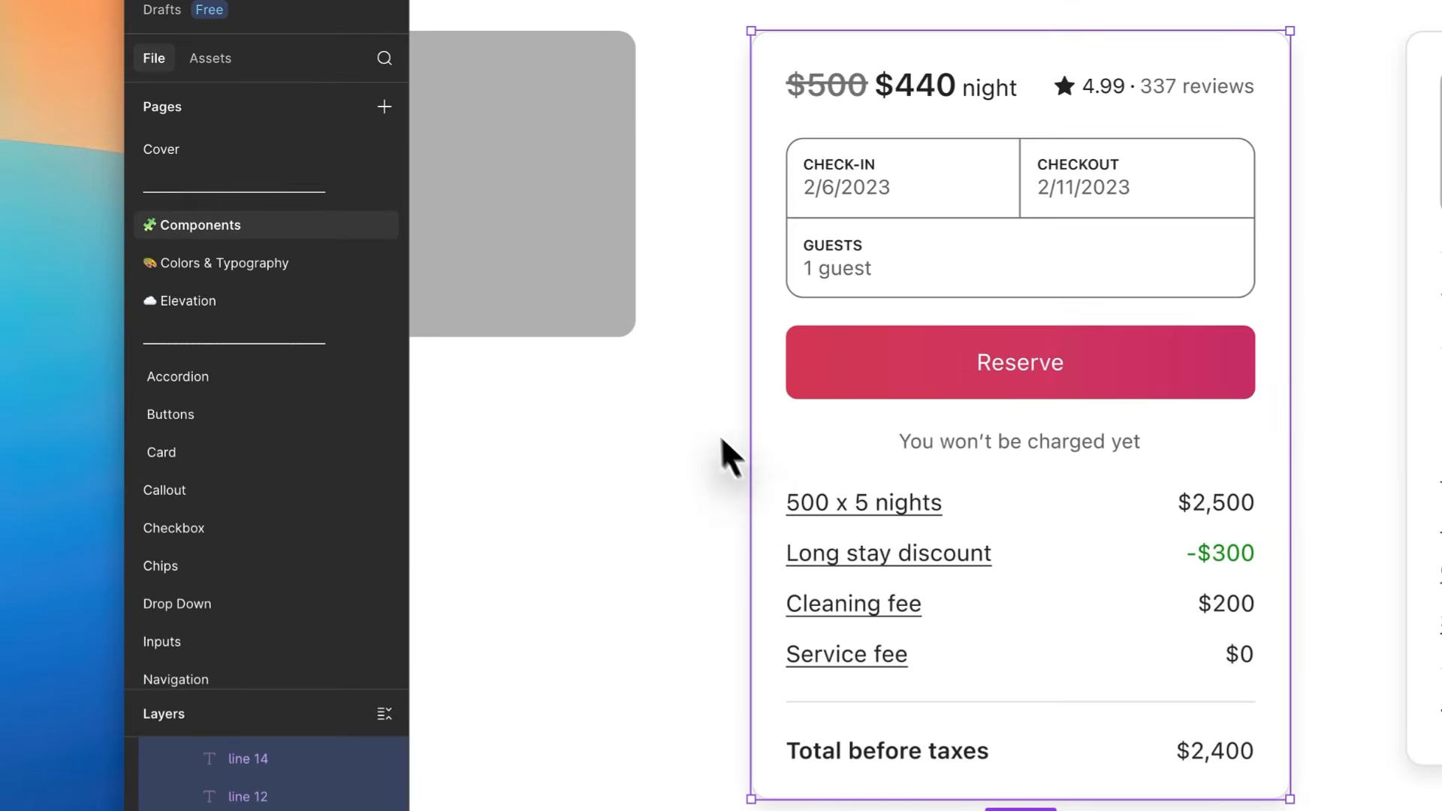
# - Deselect the reservation card and reselect it to inspect its design properties
pyautogui.click(671, 393)
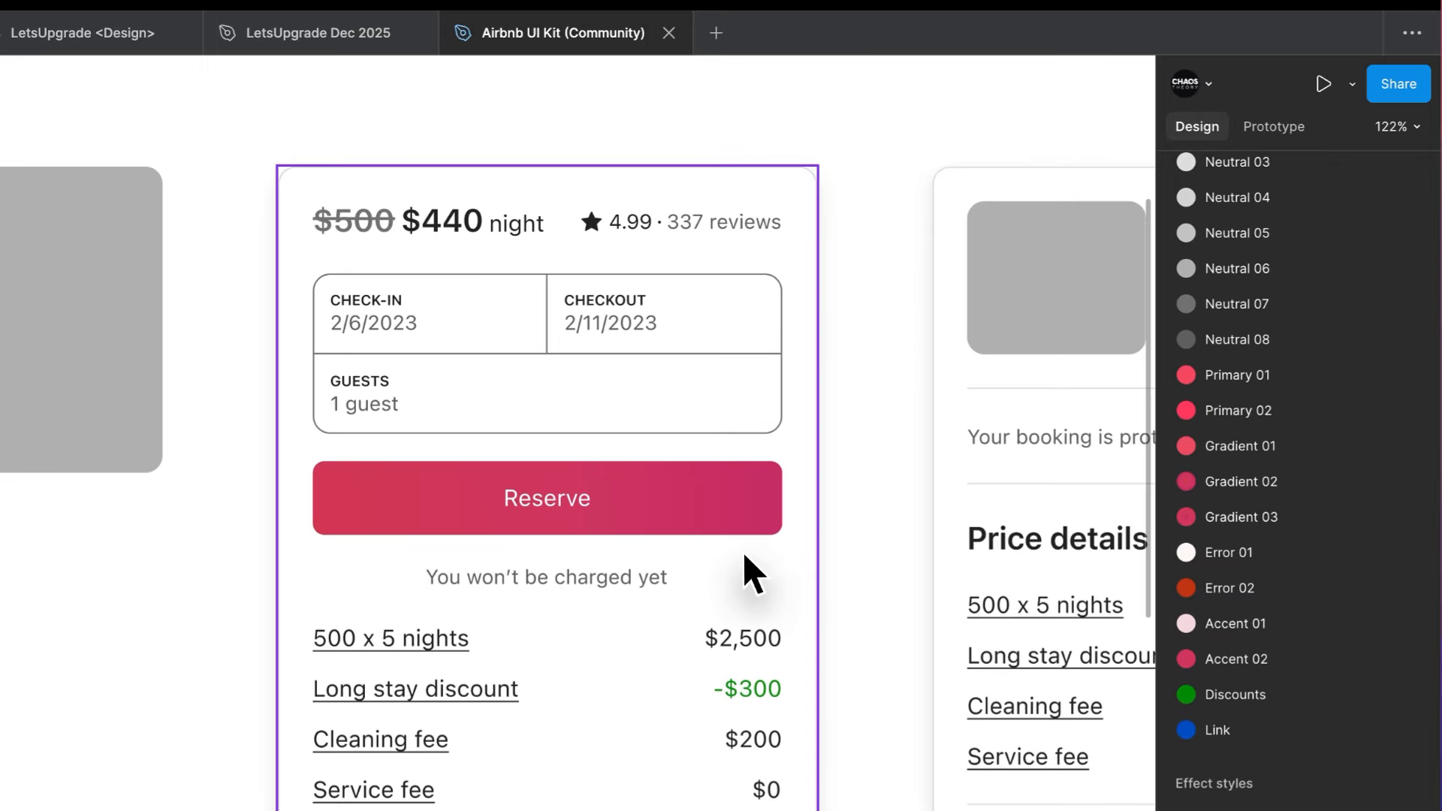
pyautogui.click(740, 553)
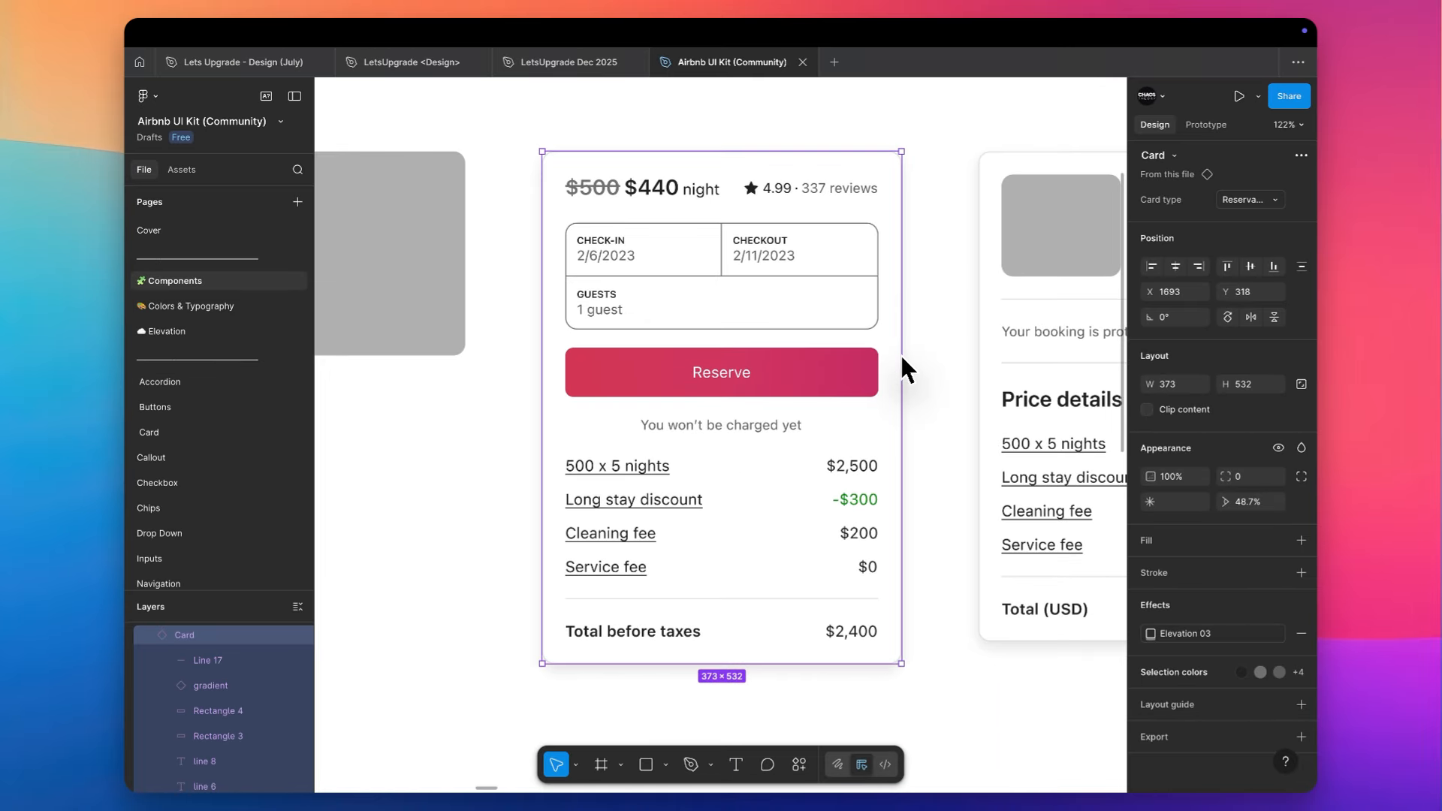
pyautogui.scroll(-3, 813, 476)
pyautogui.scroll(-2, 901, 356)
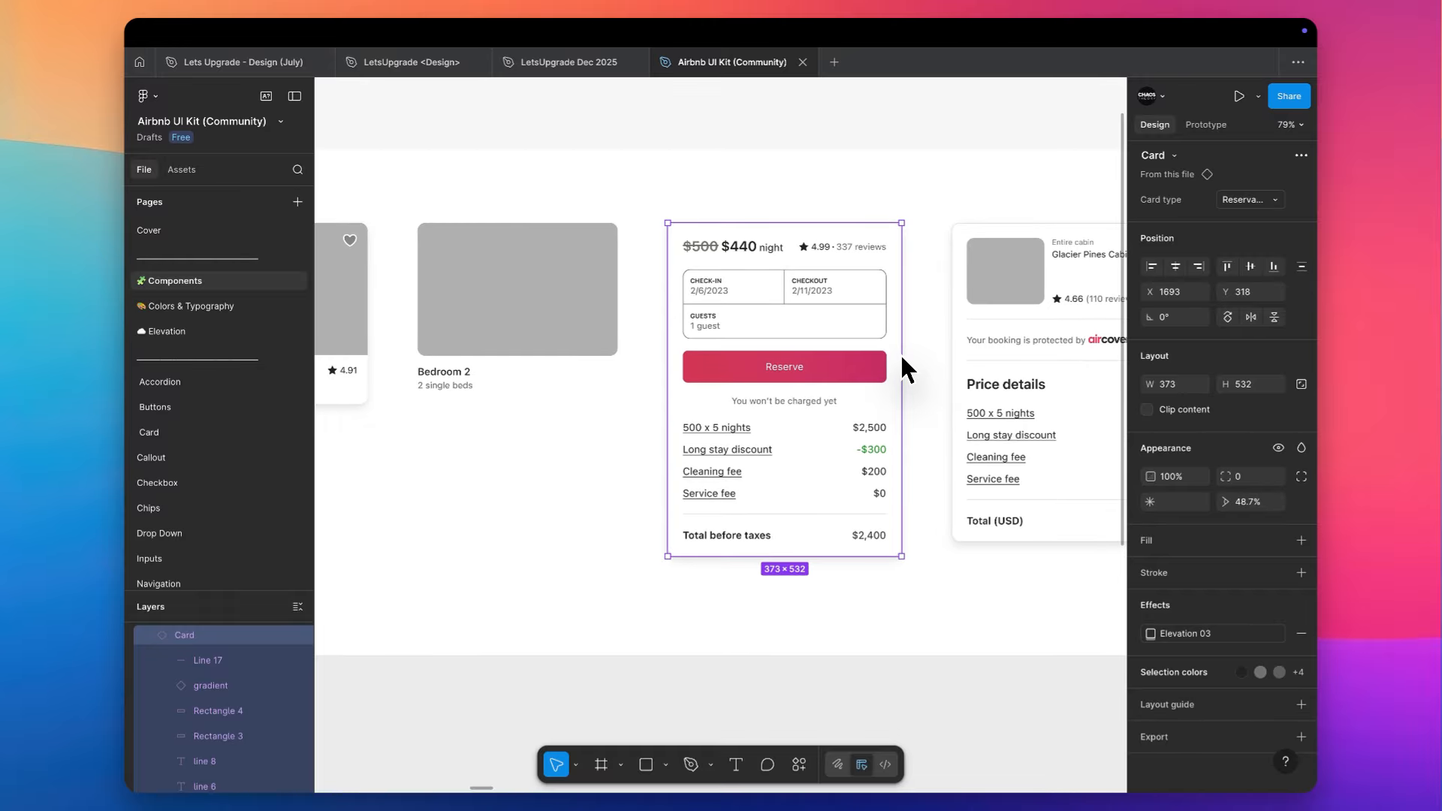
# - Hide the interface and examine the Callouts section and the Checkboxes section with its labelled variants
pyautogui.press('super+backslash')
pyautogui.hscroll(4, 902, 356)
pyautogui.scroll(-5, 901, 355)
pyautogui.scroll(-3, 902, 358)
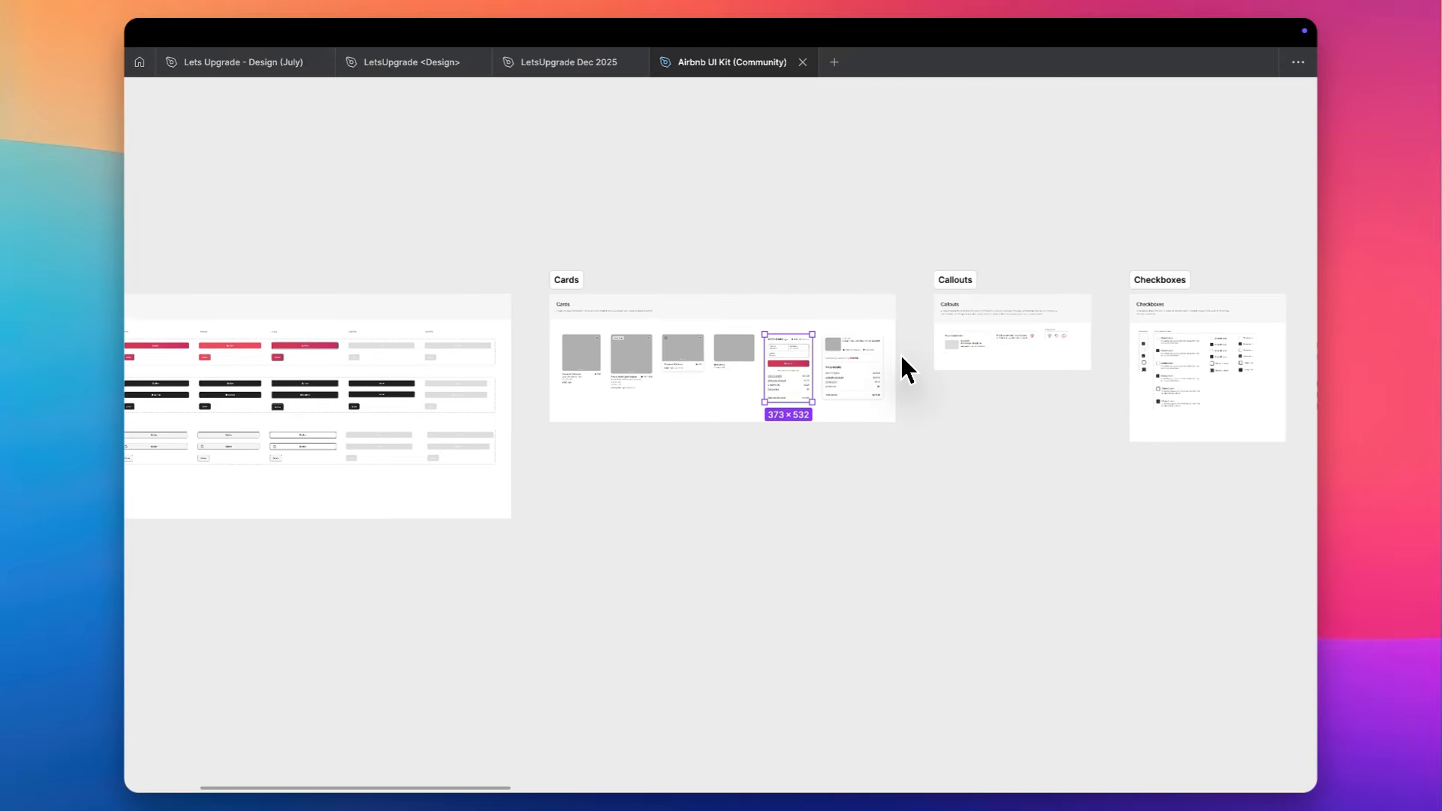
pyautogui.hscroll(3, 902, 359)
pyautogui.scroll(8, 851, 388)
pyautogui.hscroll(-2, 851, 389)
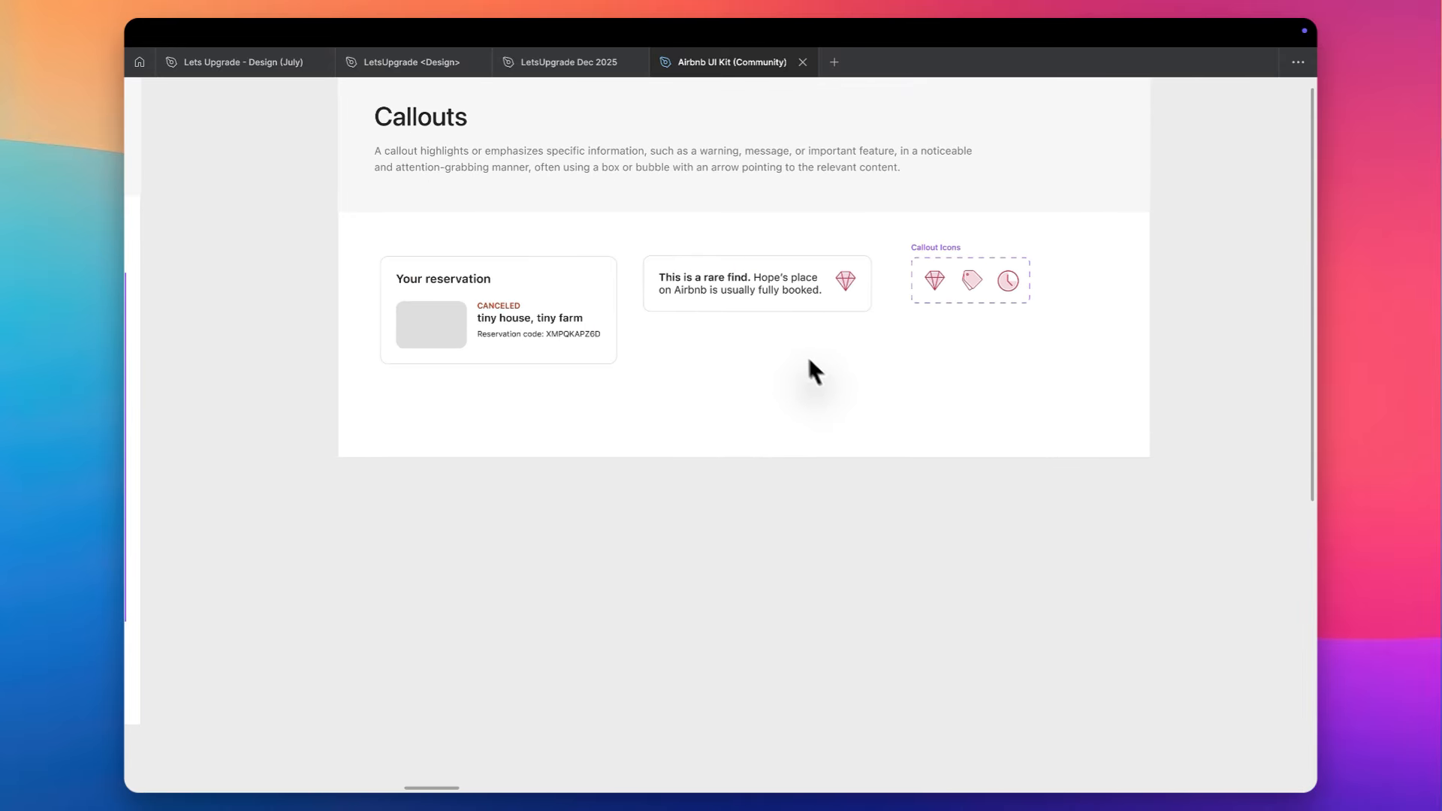
pyautogui.scroll(-5, 668, 324)
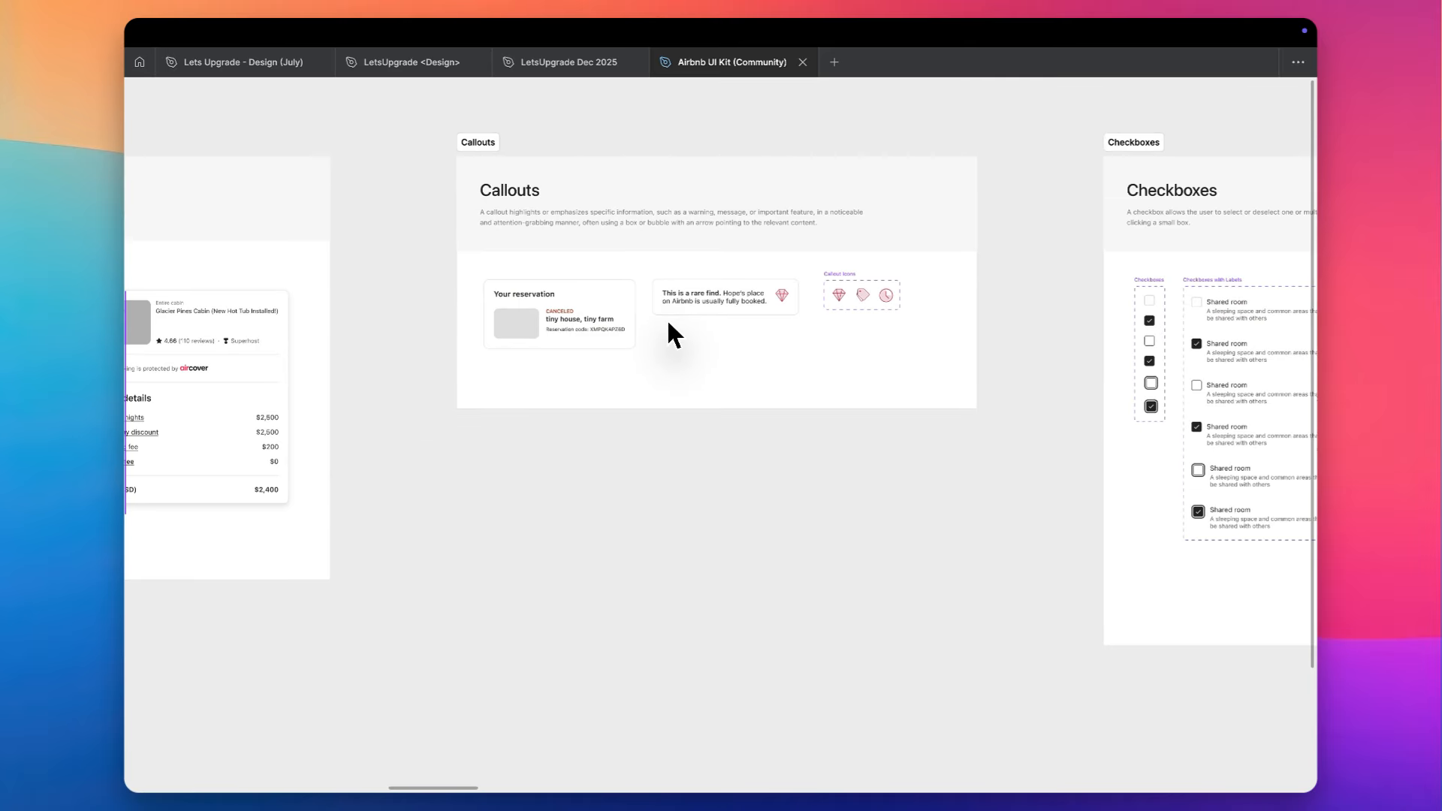
pyautogui.hscroll(10, 668, 324)
pyautogui.scroll(5, 595, 363)
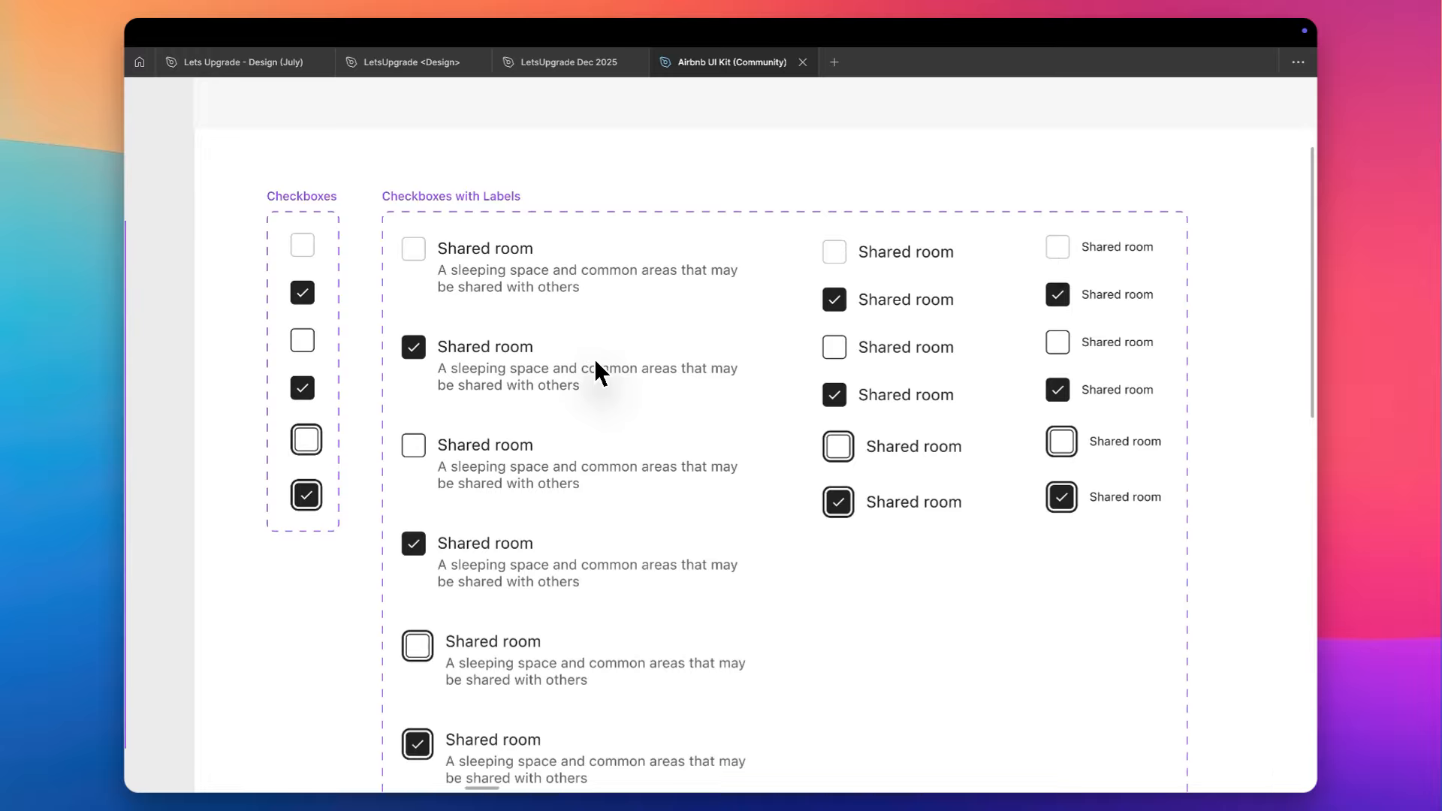
# - Show the interface again and select the default full-width primary button in the Buttons section to inspect it
pyautogui.scroll(-10, 594, 363)
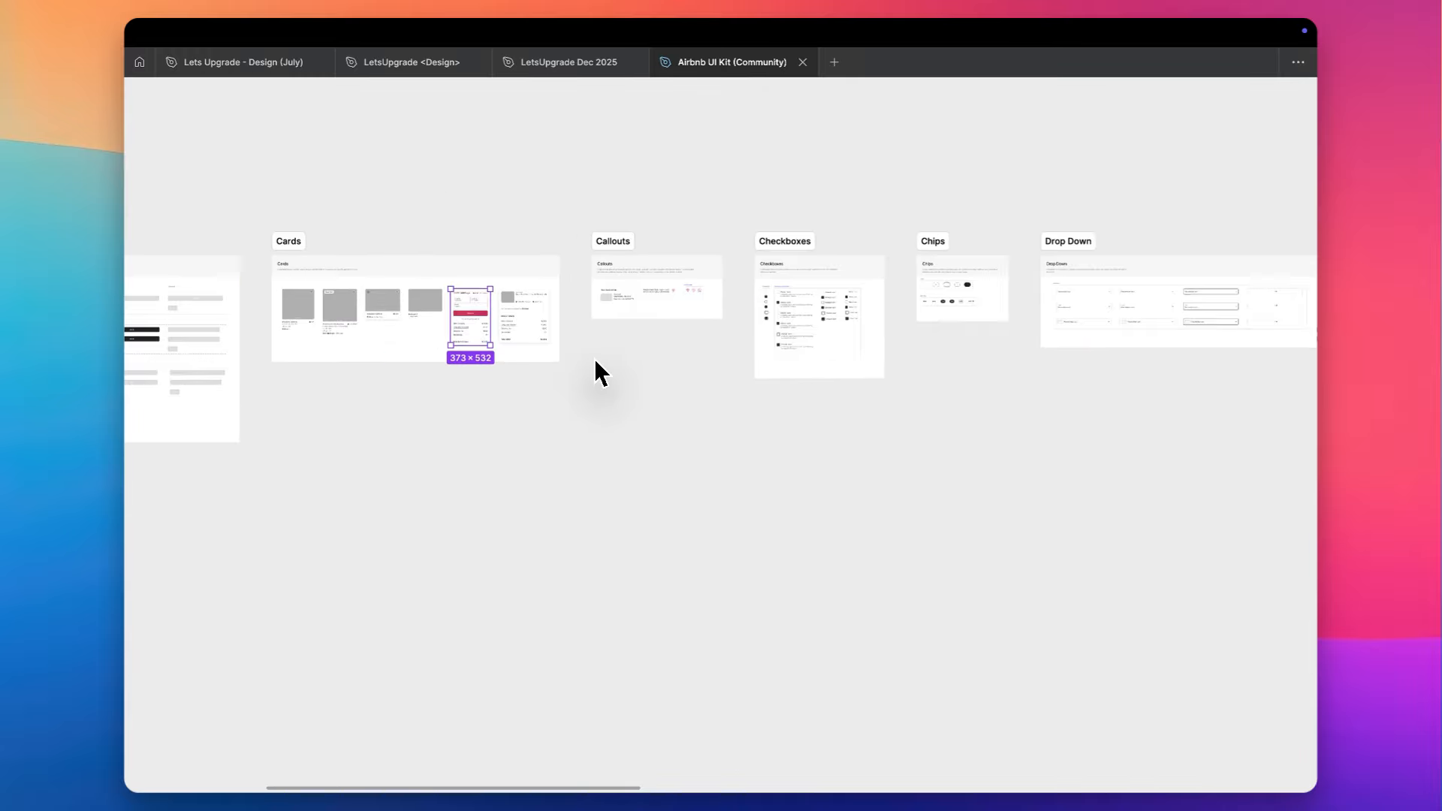
pyautogui.scroll(-10, 595, 362)
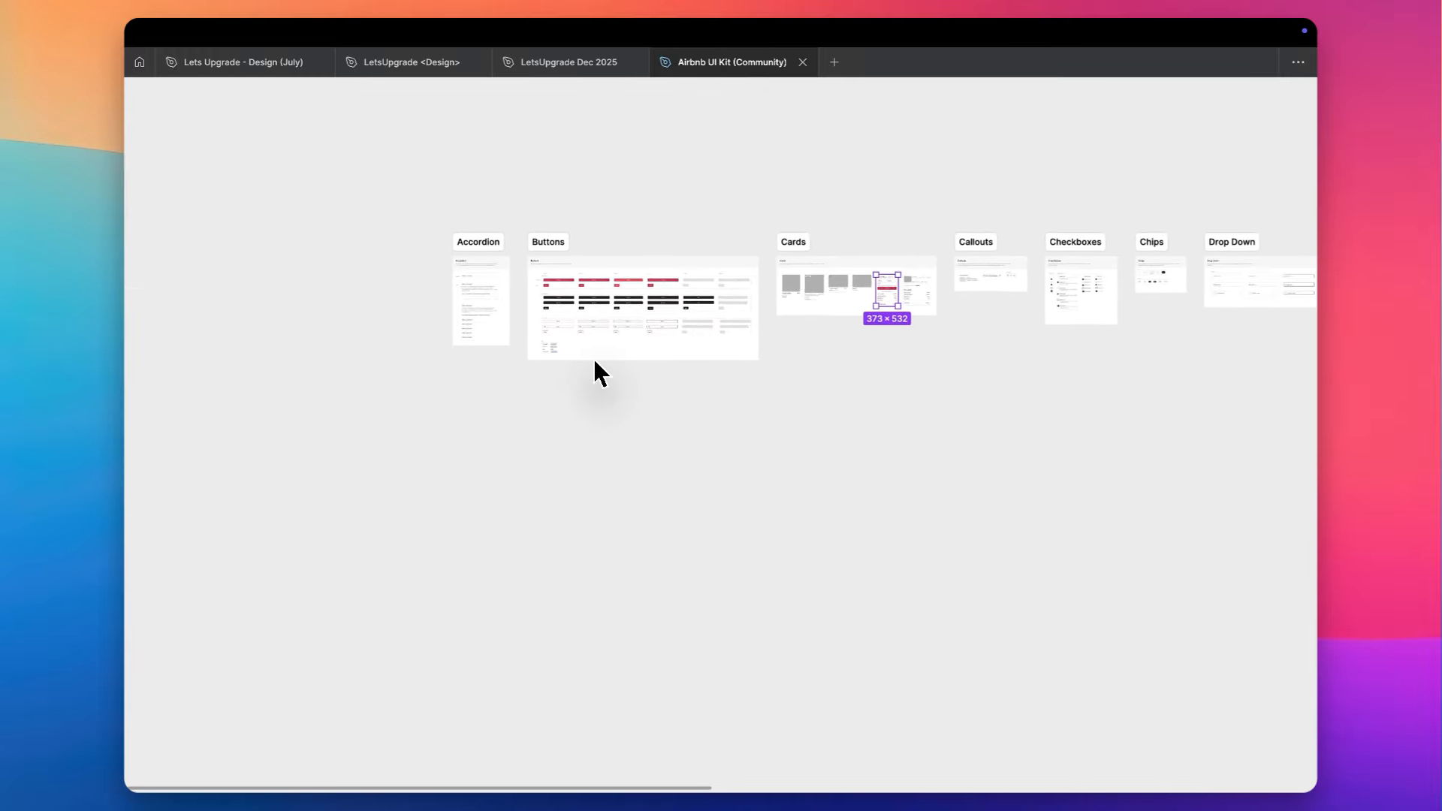
pyautogui.scroll(5, 595, 363)
pyautogui.press('super+backslash')
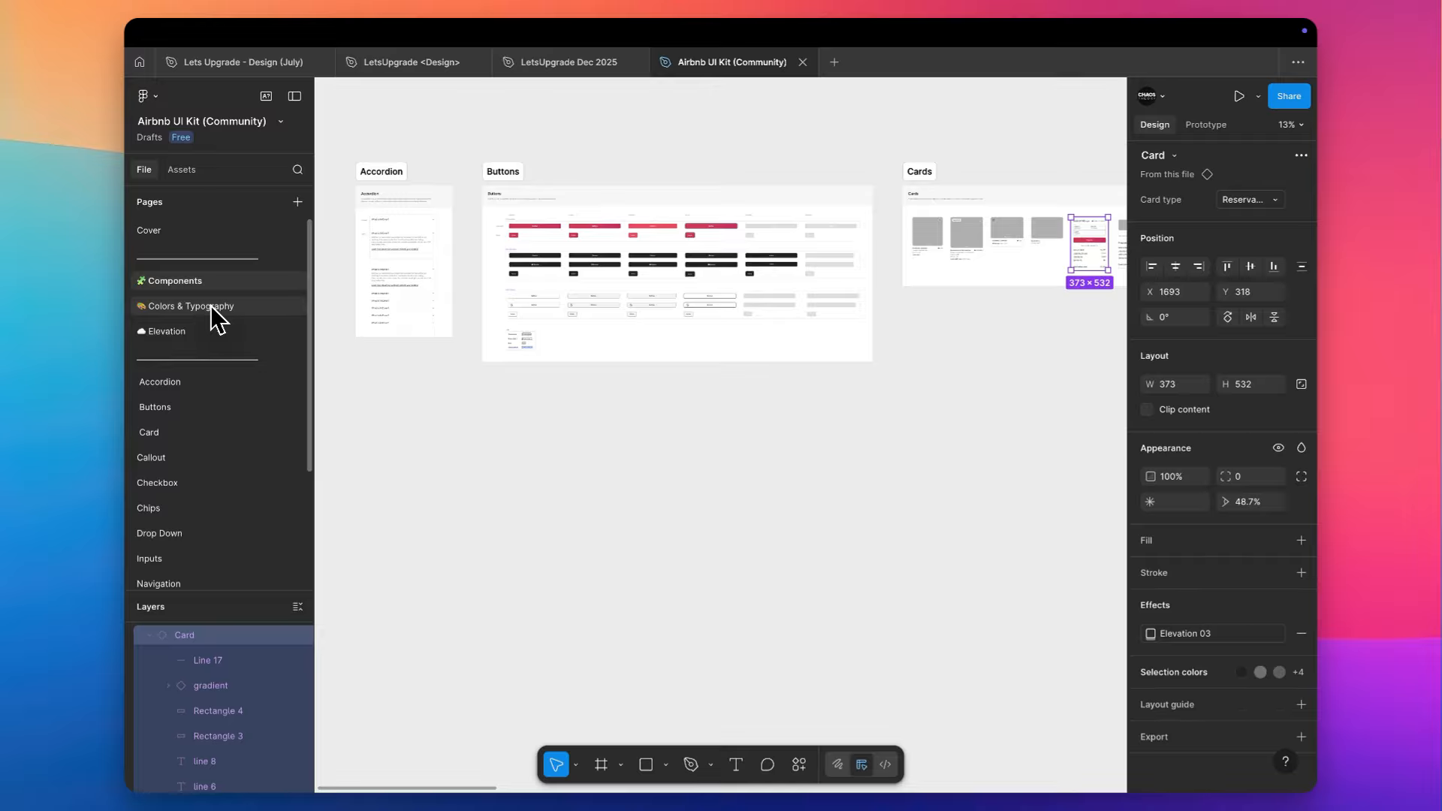
pyautogui.scroll(3, 517, 218)
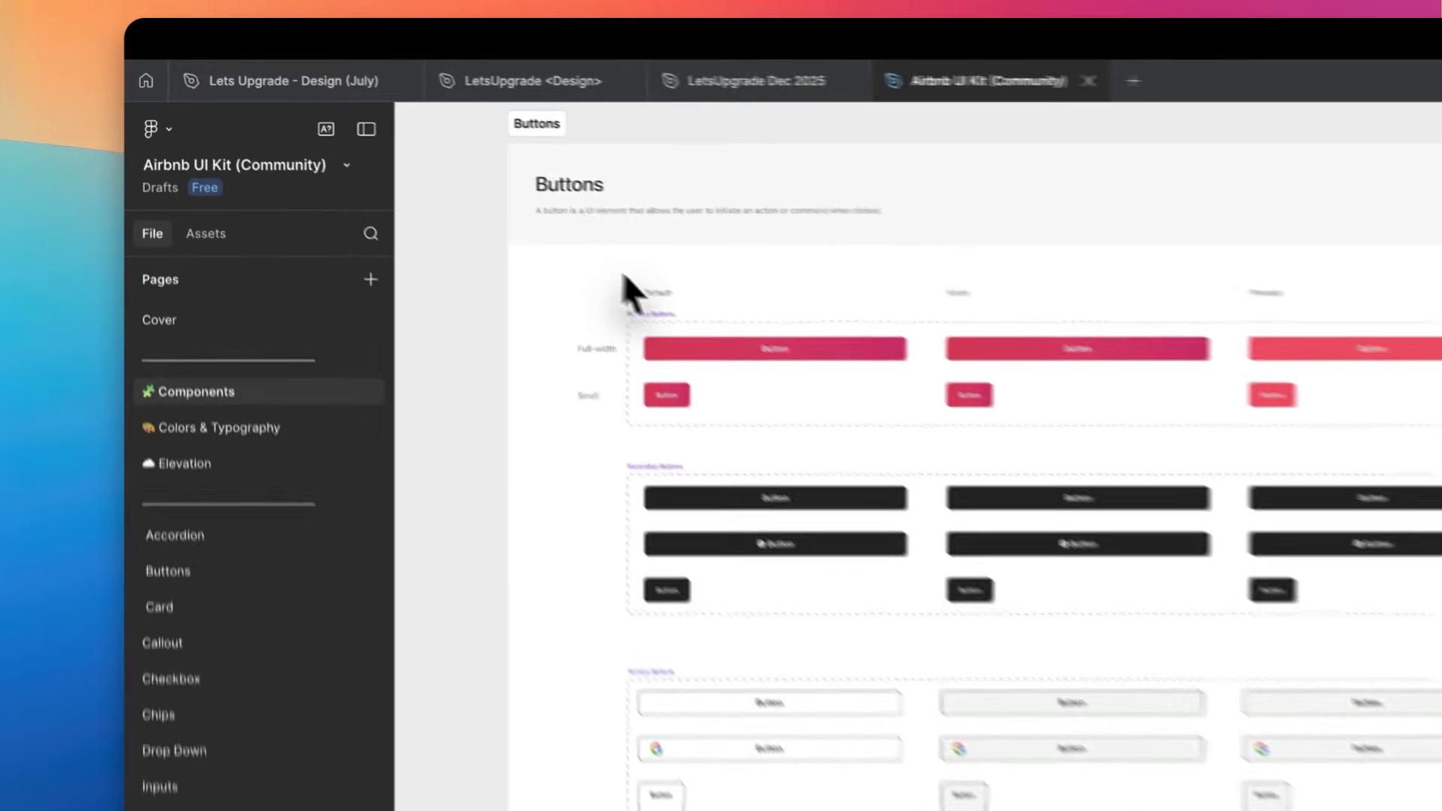
pyautogui.scroll(5, 683, 298)
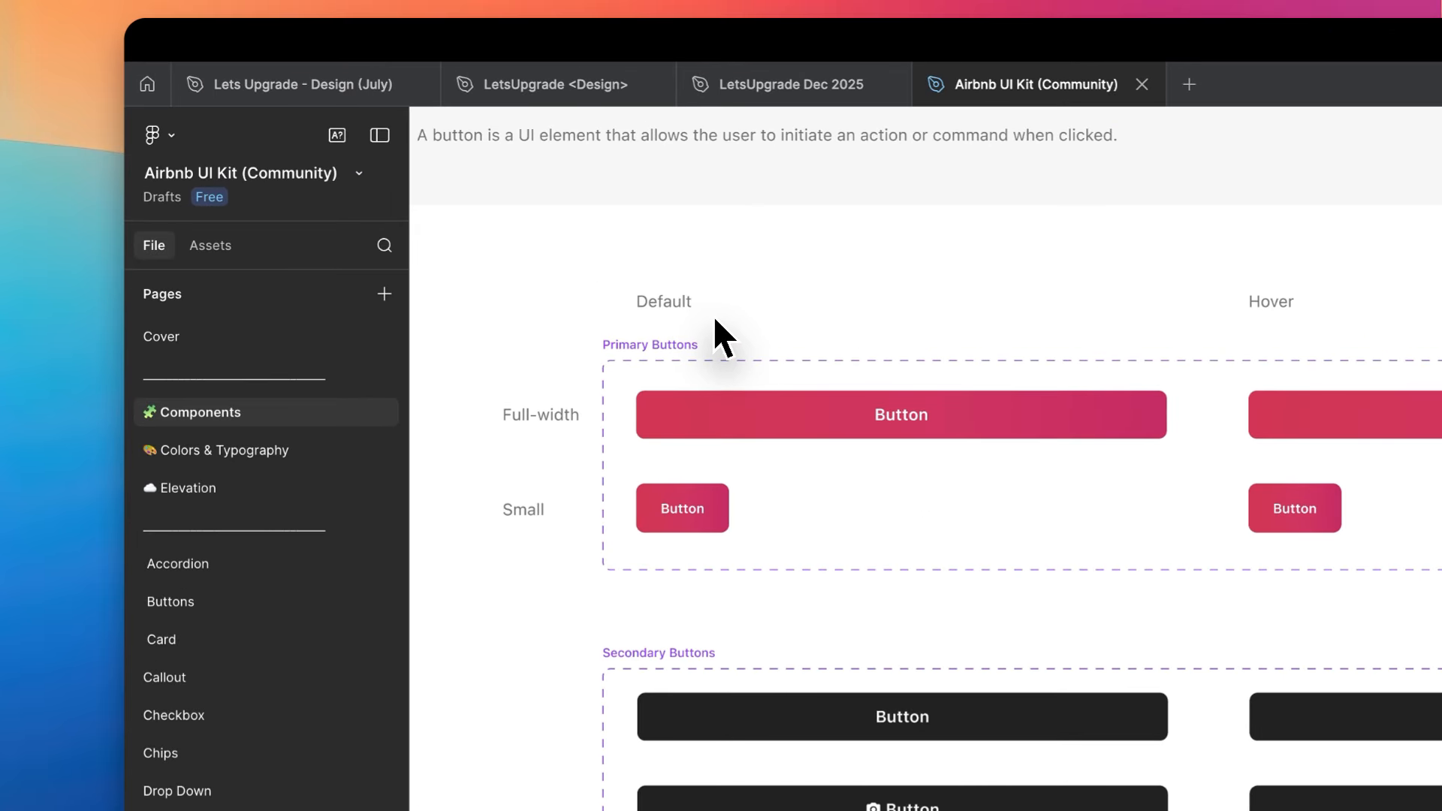
pyautogui.click(773, 434)
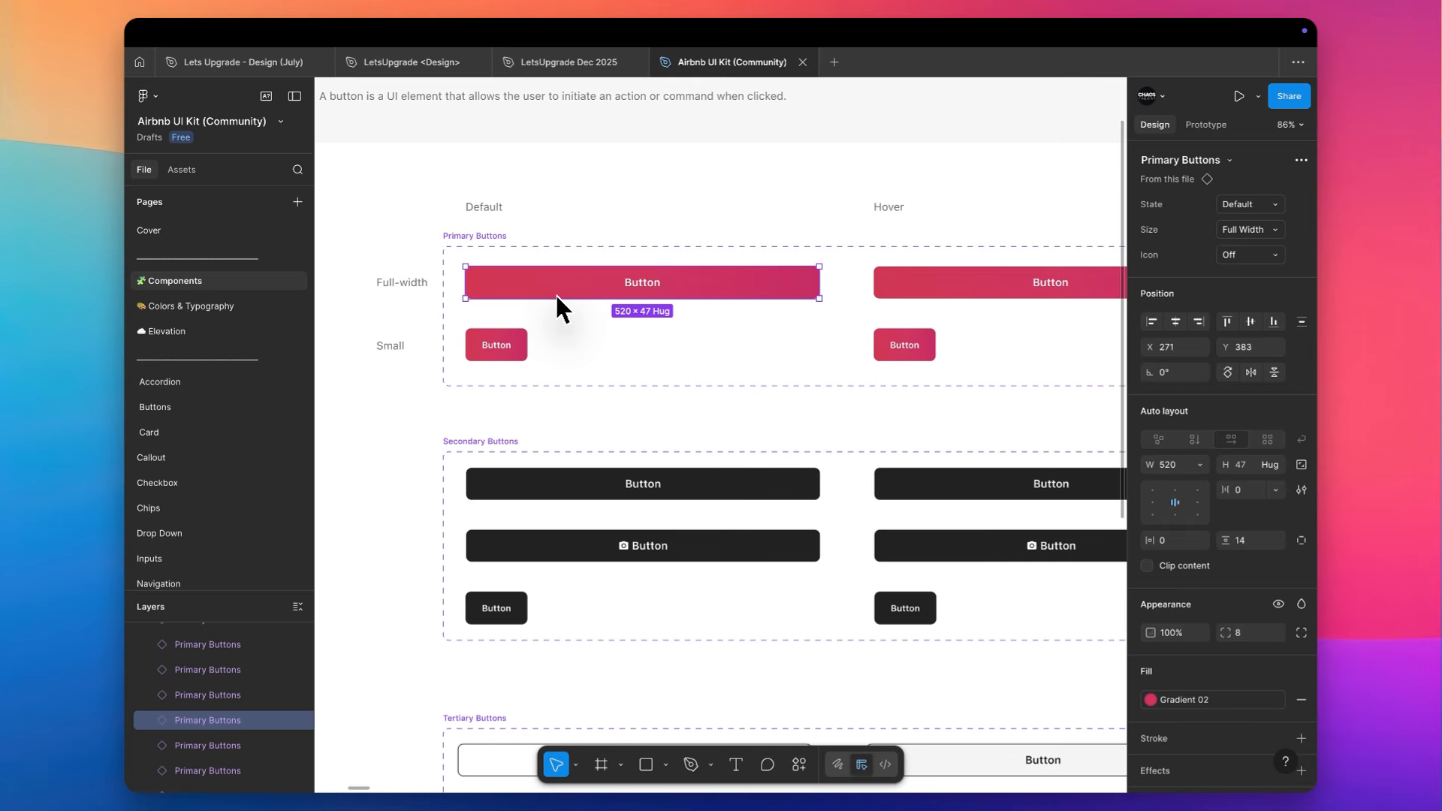
pyautogui.scroll(-5, 556, 293)
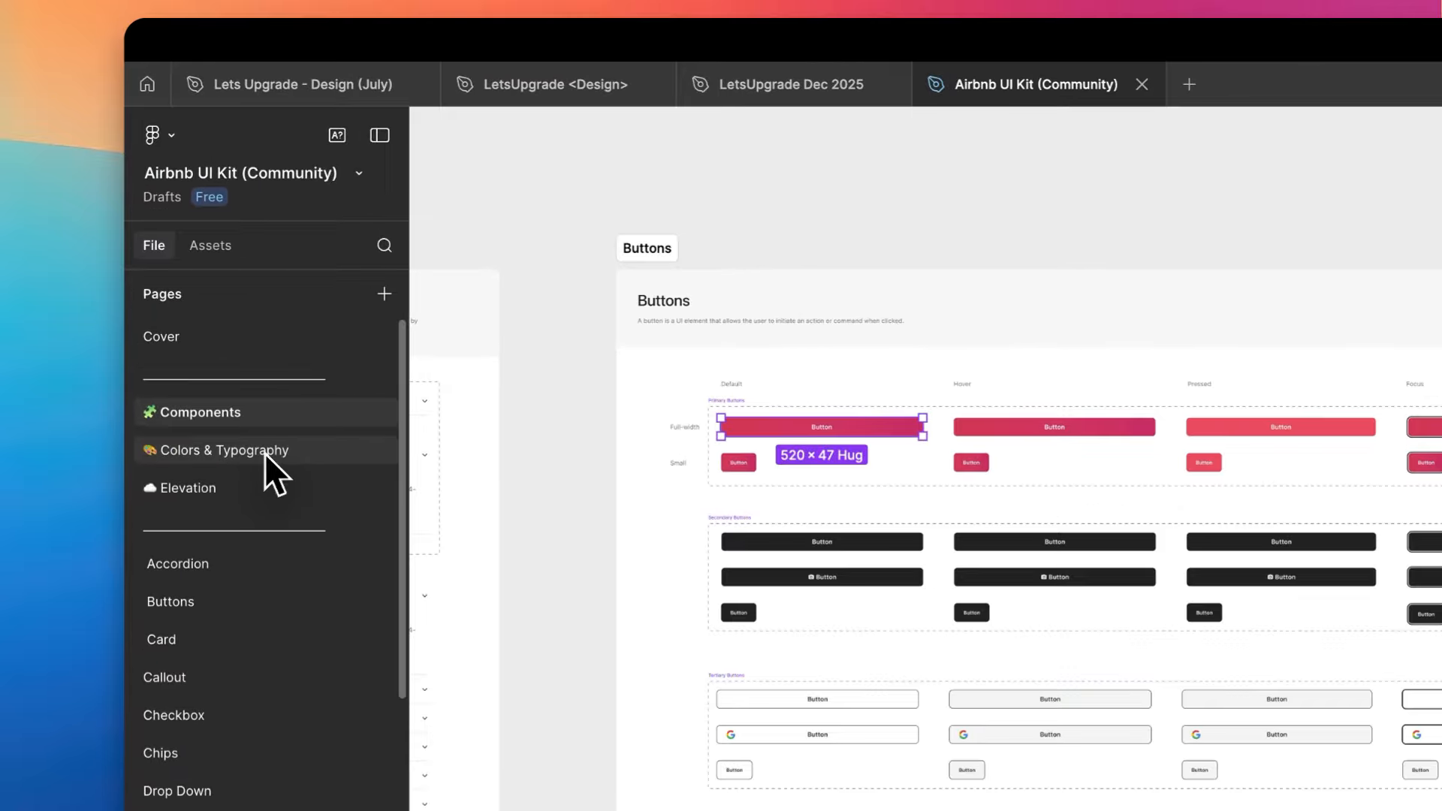
# - Open the Colors & Typography page, followed by the Accordion page, and view its FAQ / Desktop component
pyautogui.click(217, 307)
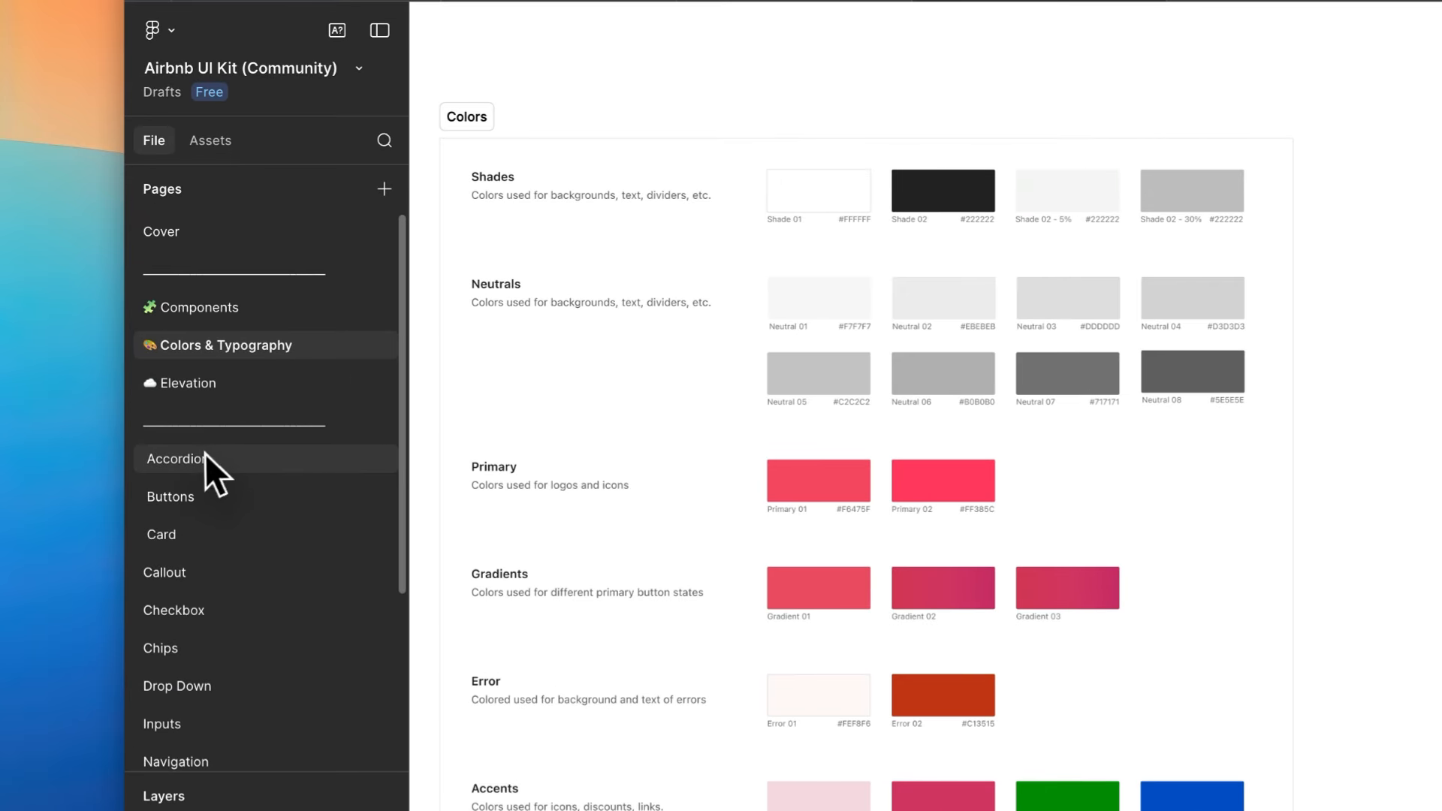
pyautogui.click(175, 378)
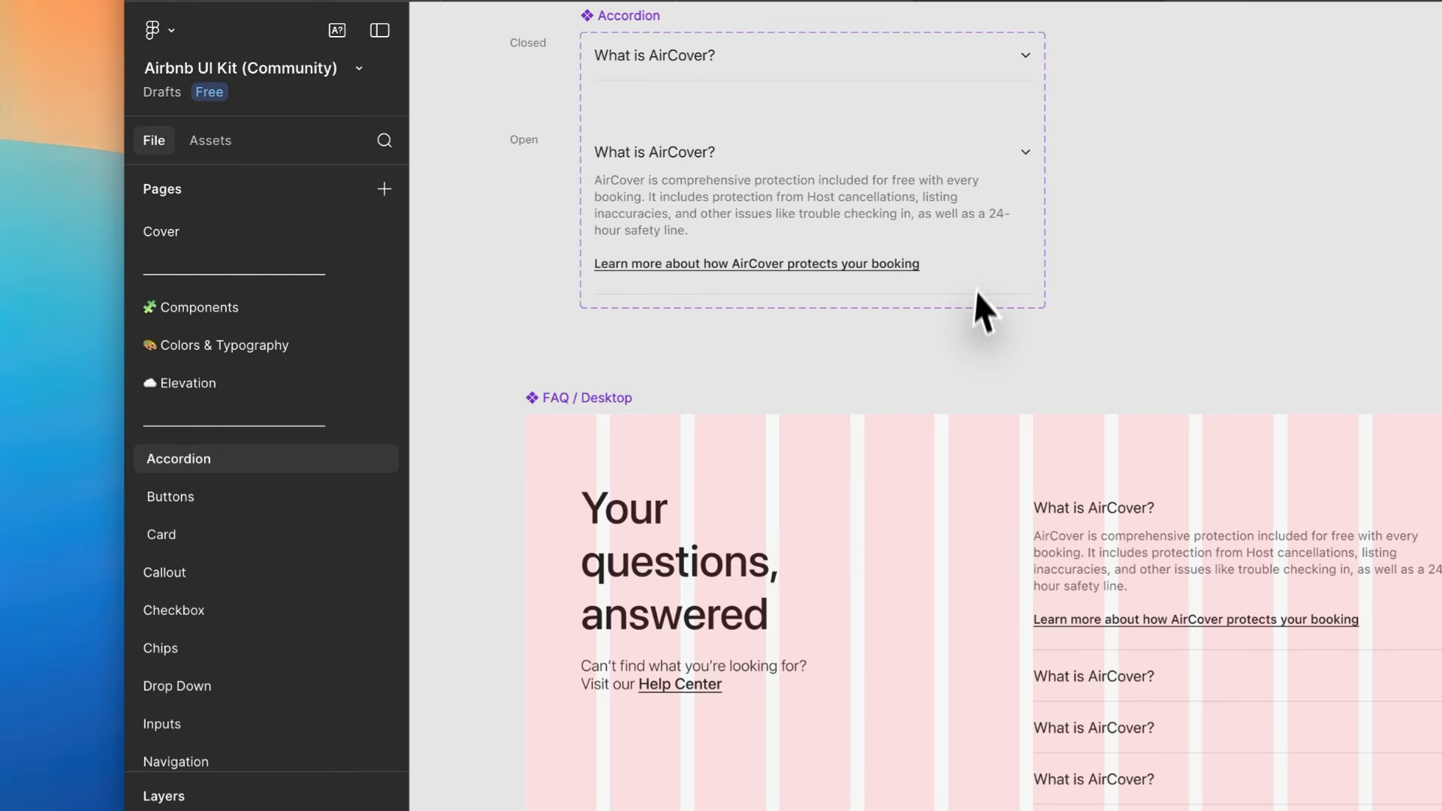
pyautogui.scroll(-5, 975, 295)
pyautogui.scroll(5, 769, 297)
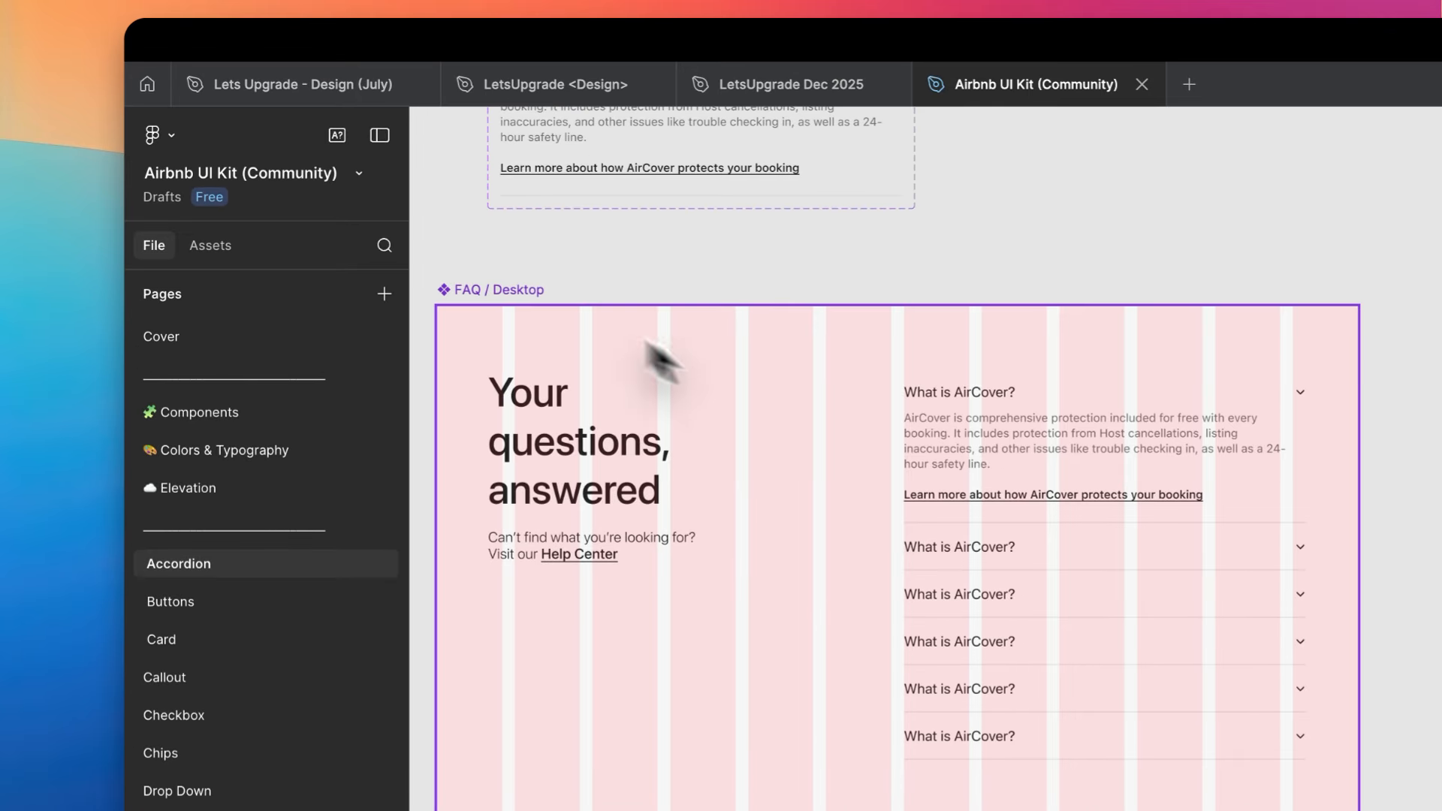
# - Remove the 12 grid layout guide from the FAQ / Desktop component and select its first accordion item
pyautogui.click(516, 291)
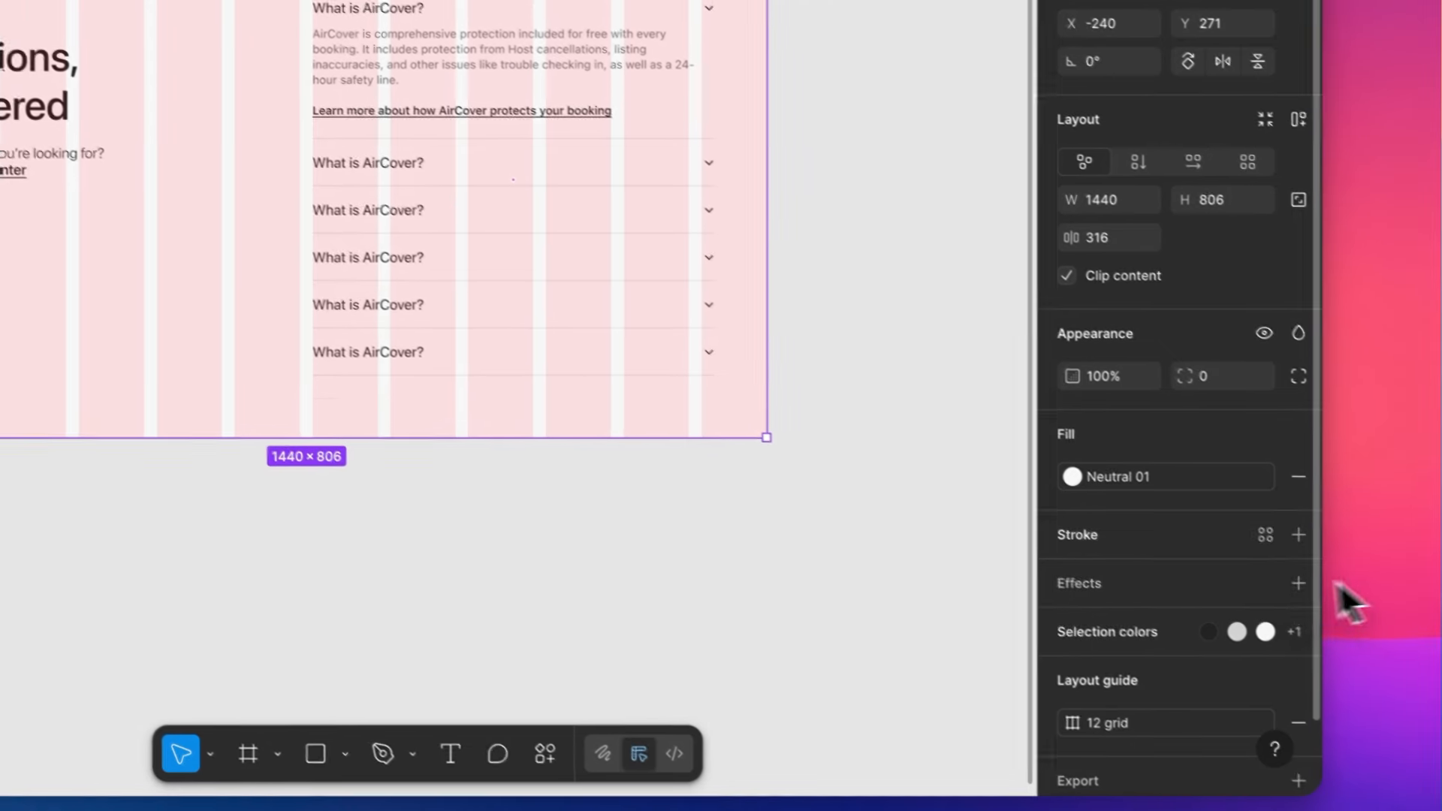
pyautogui.scroll(-2, 1260, 603)
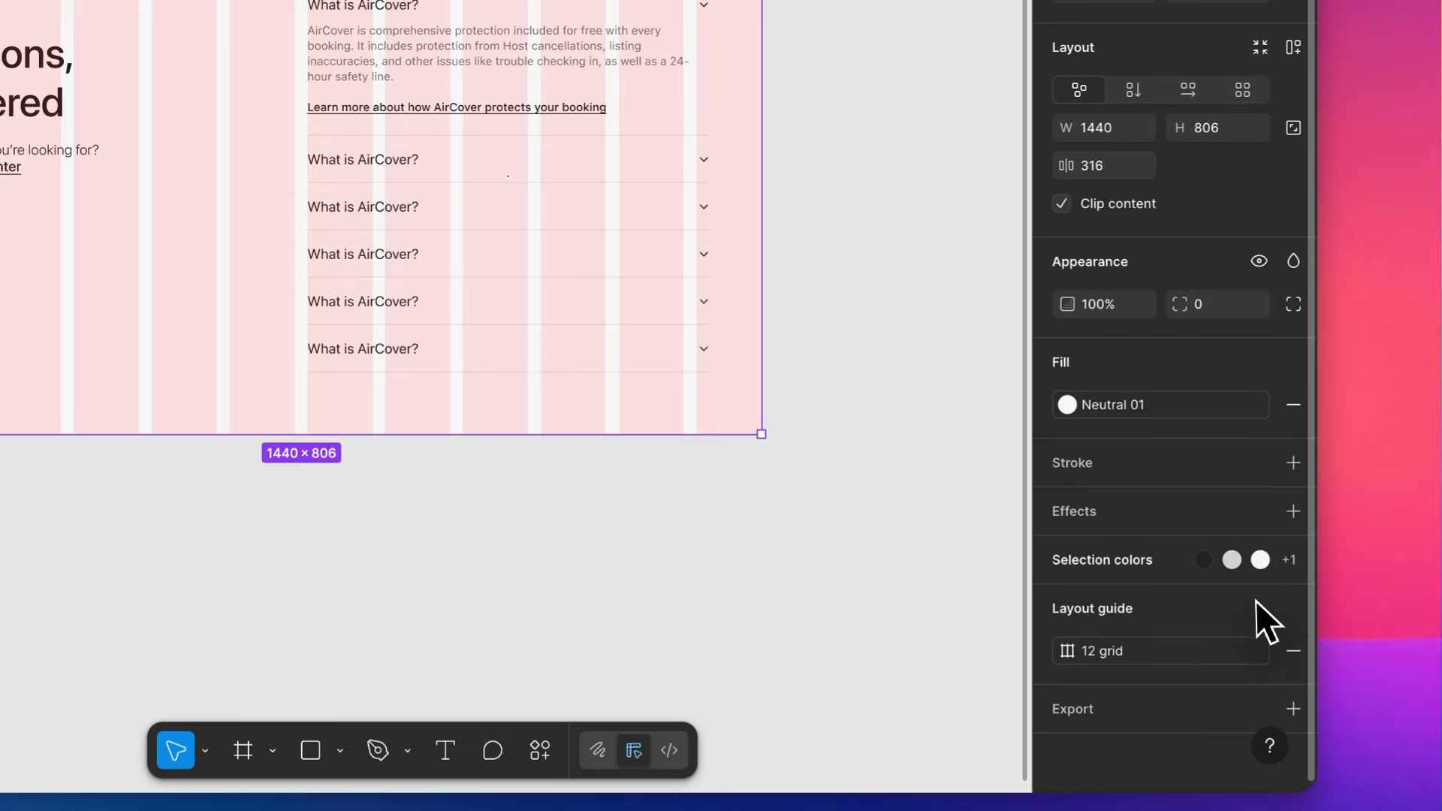
pyautogui.click(1292, 651)
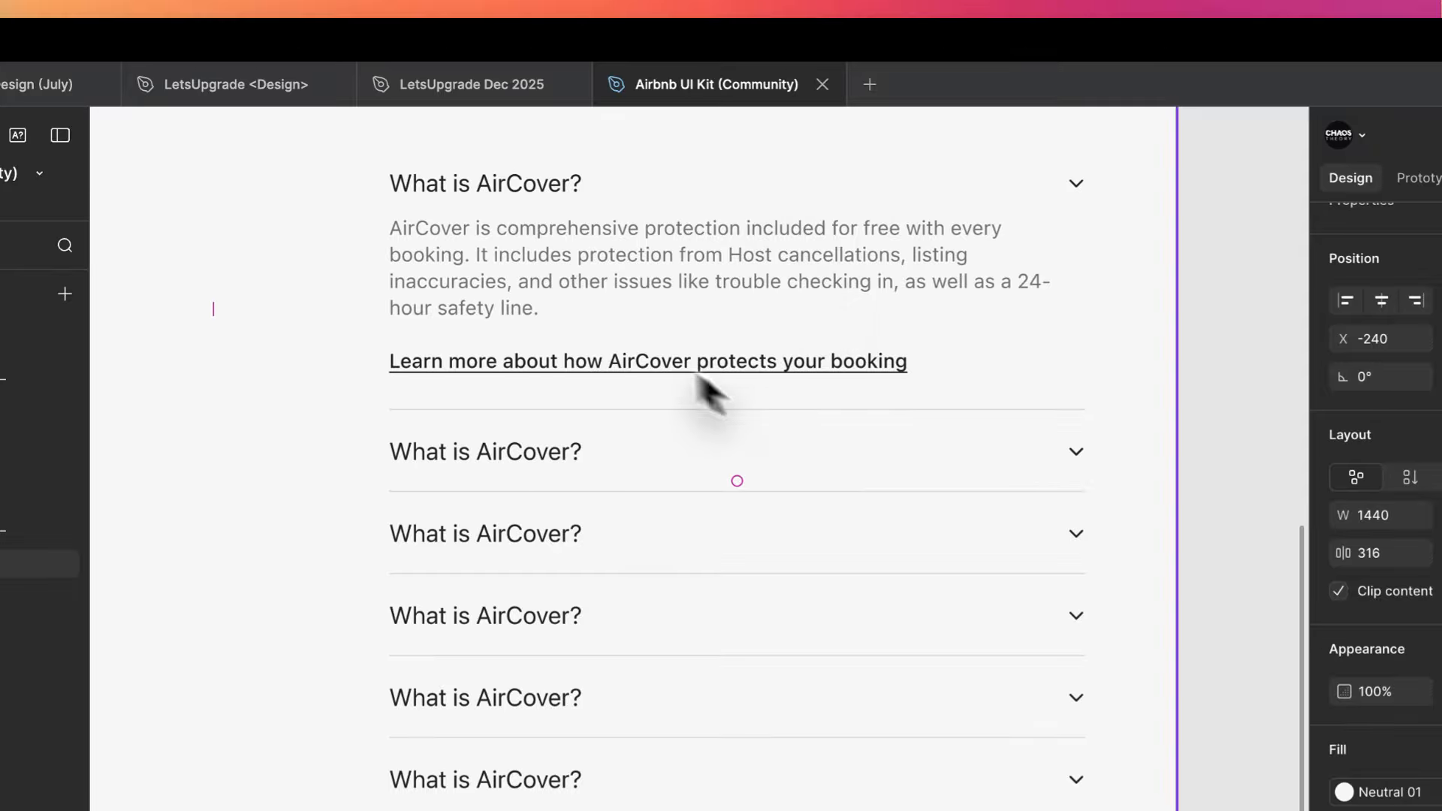
pyautogui.click(744, 241)
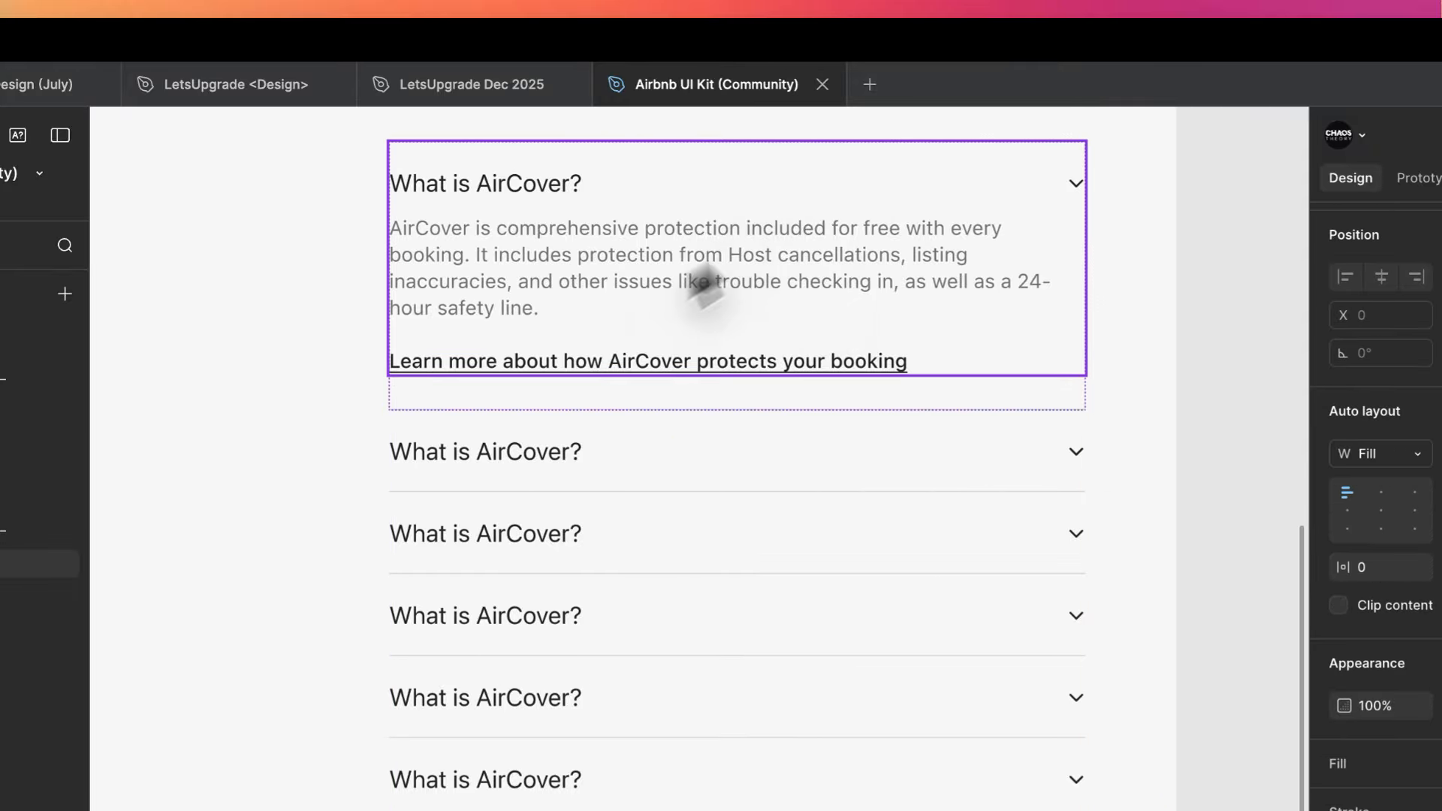
# - Select the collapsed second and third accordion items of the FAQ / Desktop component to inspect them
pyautogui.click(733, 484)
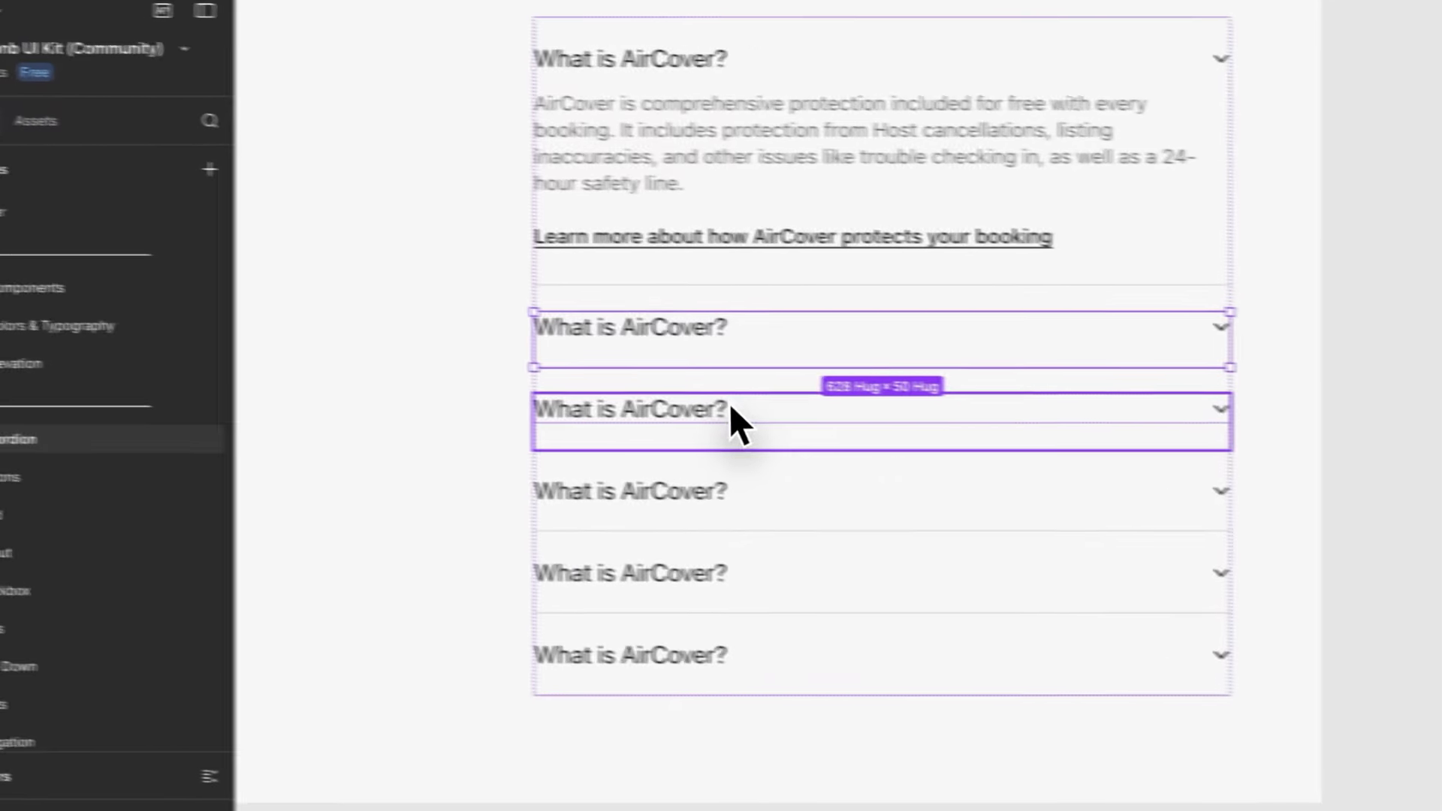
pyautogui.click(894, 330)
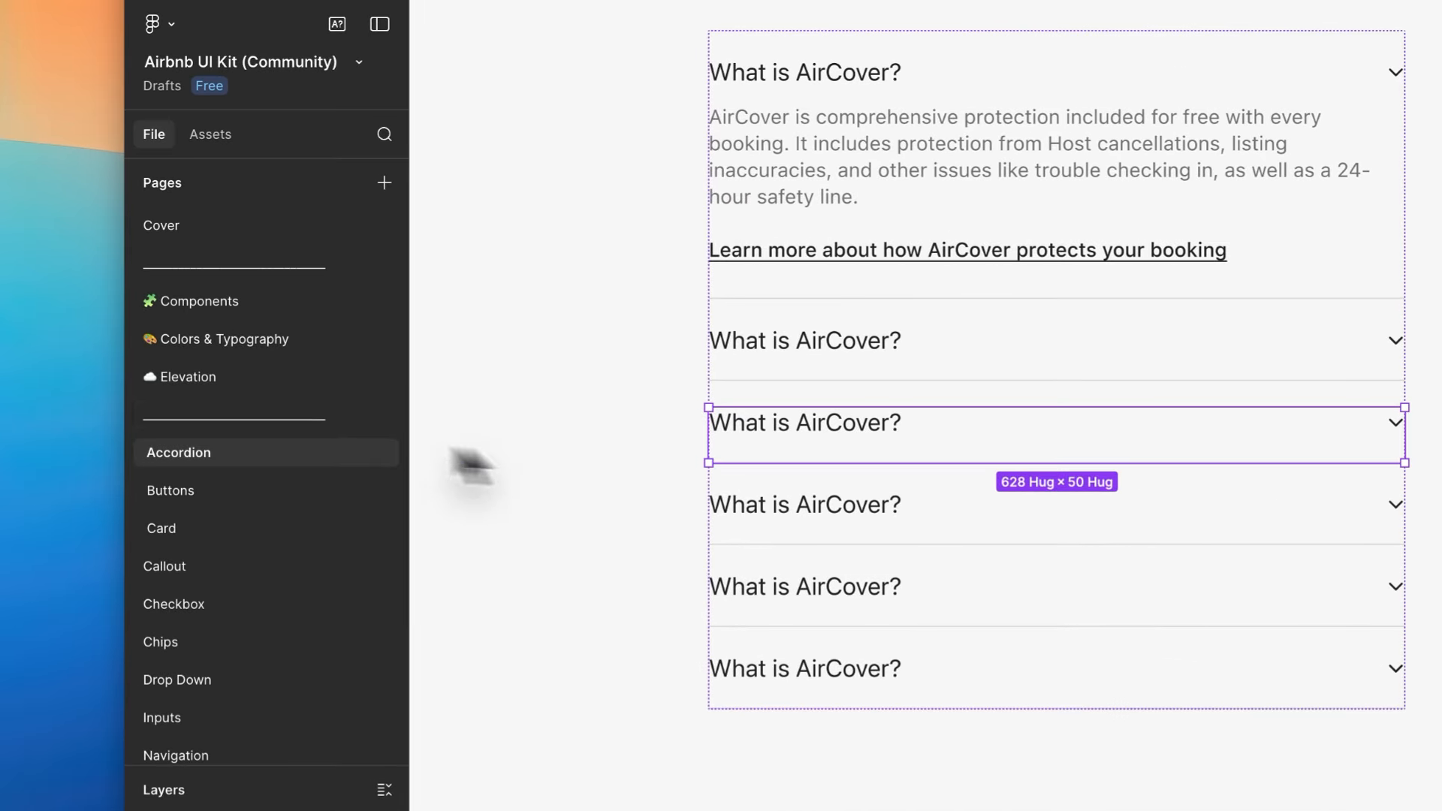
pyautogui.scroll(-5, 1191, 414)
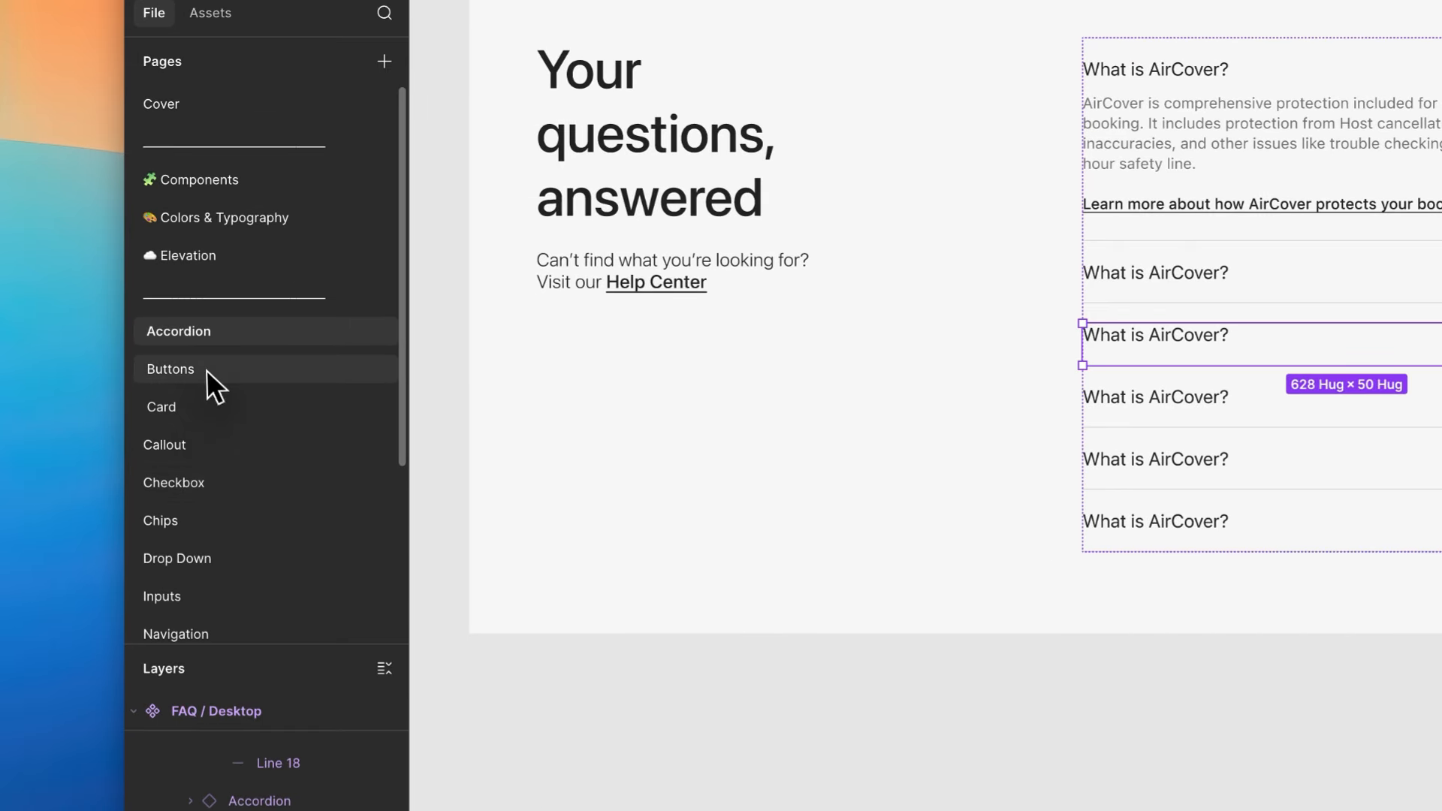
# - Open the Buttons, Card, Callout, Checkbox and Chips pages in turn to view their components
pyautogui.click(177, 408)
pyautogui.click(222, 407)
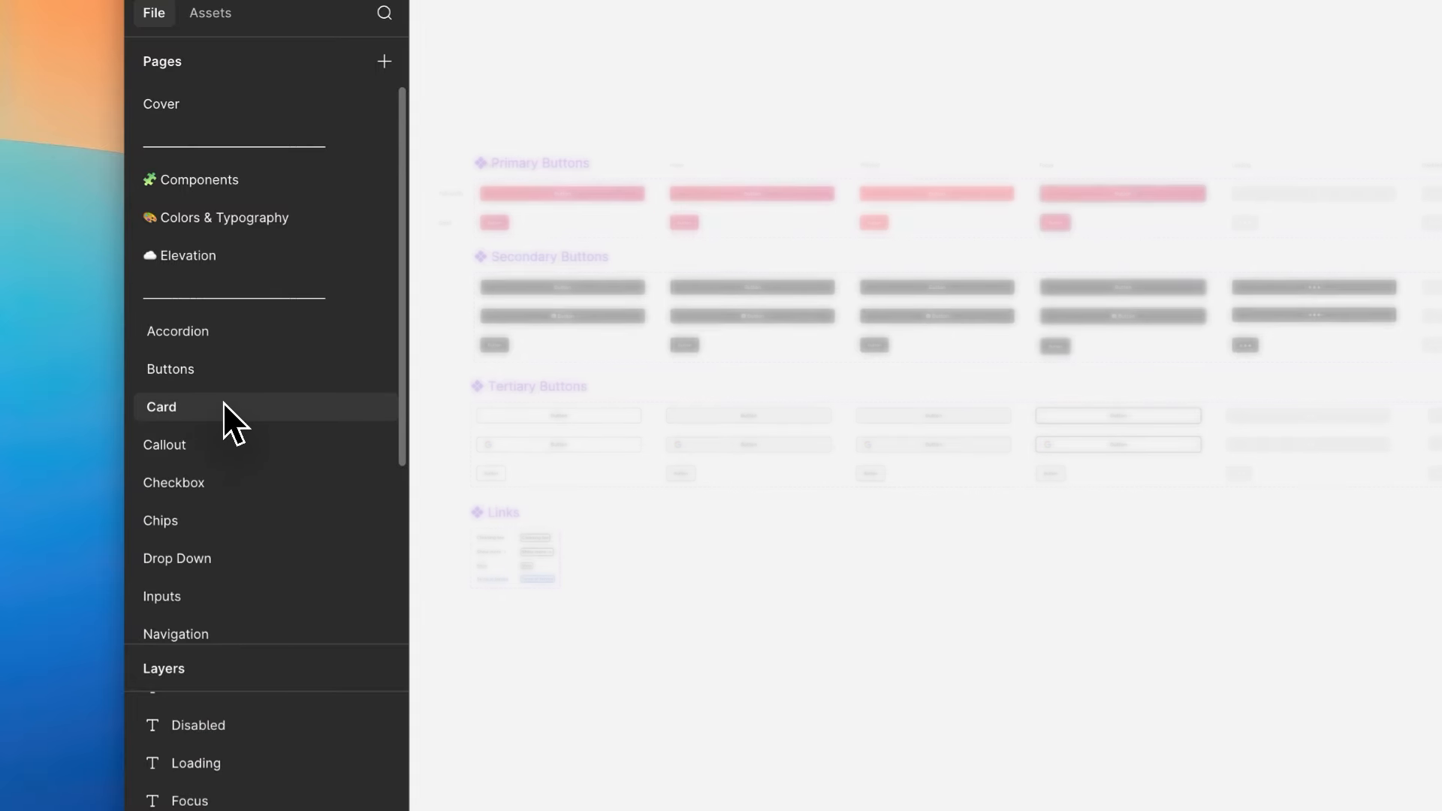
pyautogui.click(216, 449)
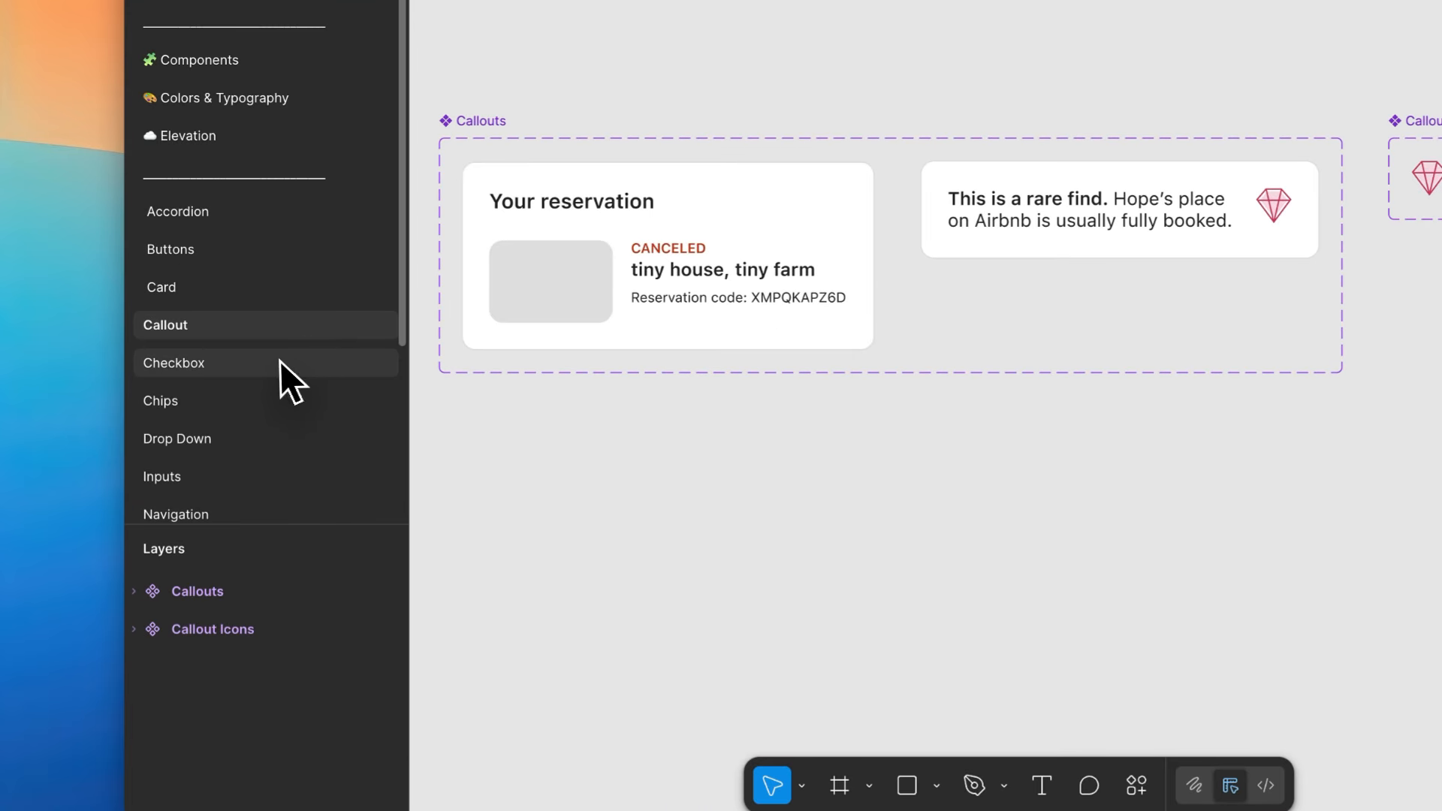
pyautogui.click(226, 482)
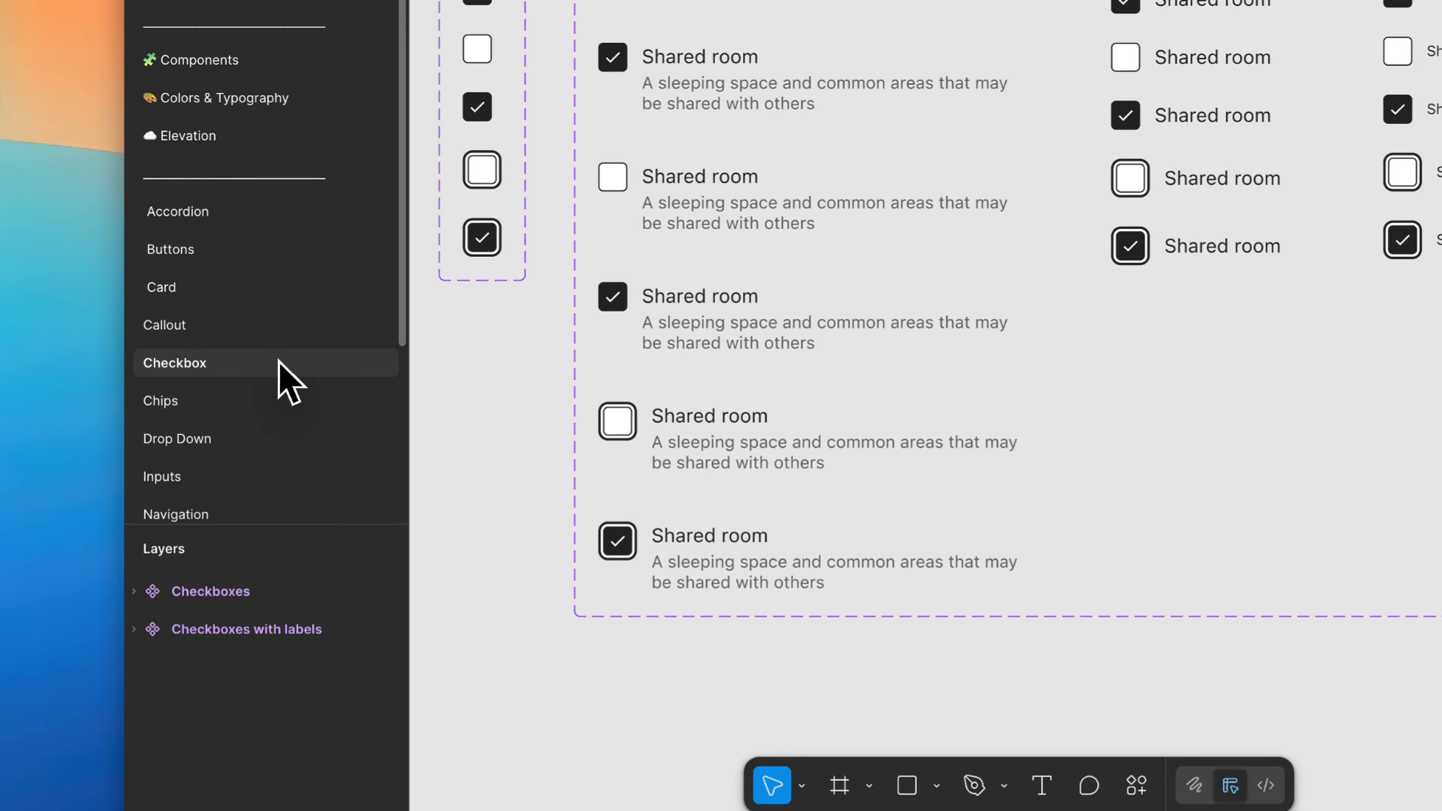
pyautogui.click(207, 403)
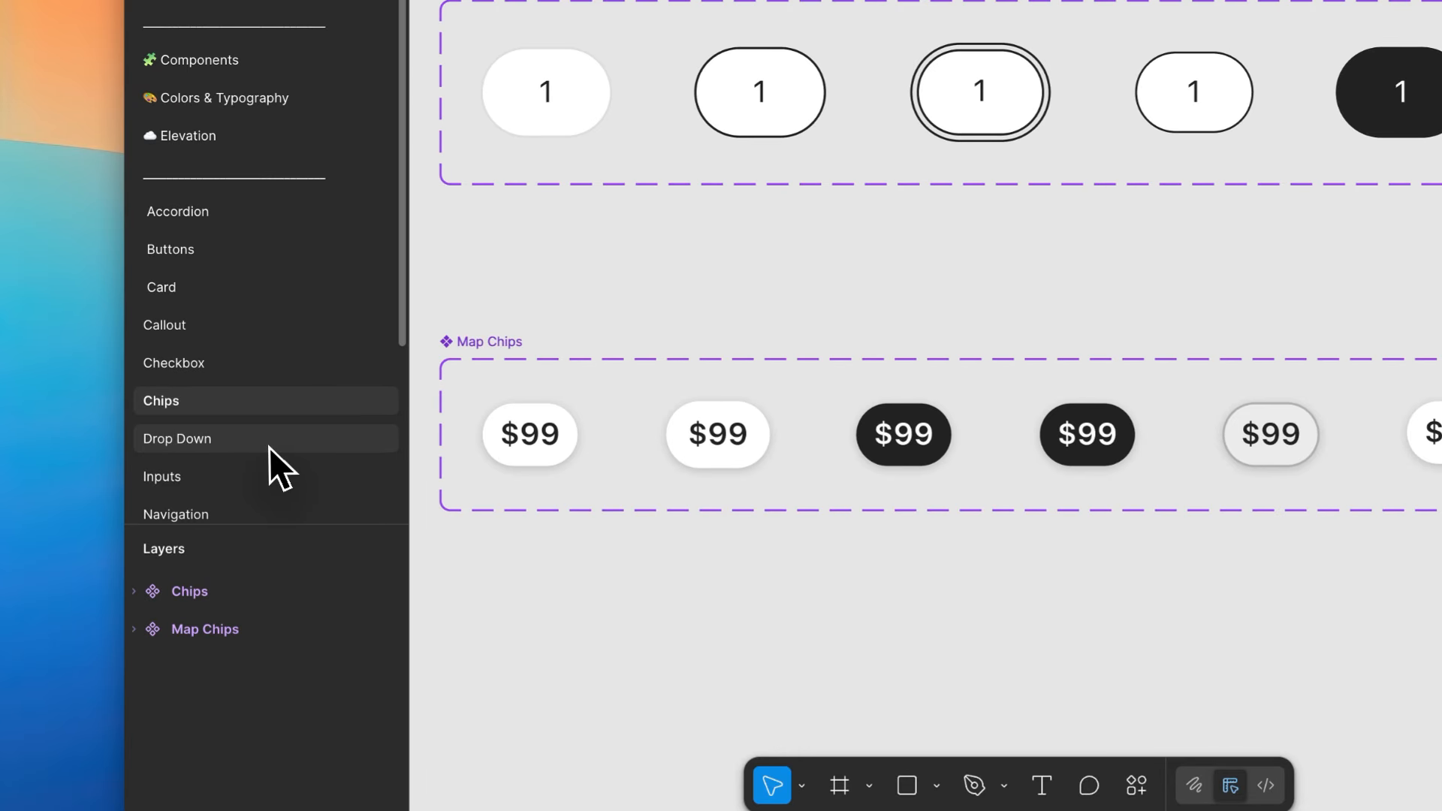
pyautogui.click(269, 448)
pyautogui.click(248, 405)
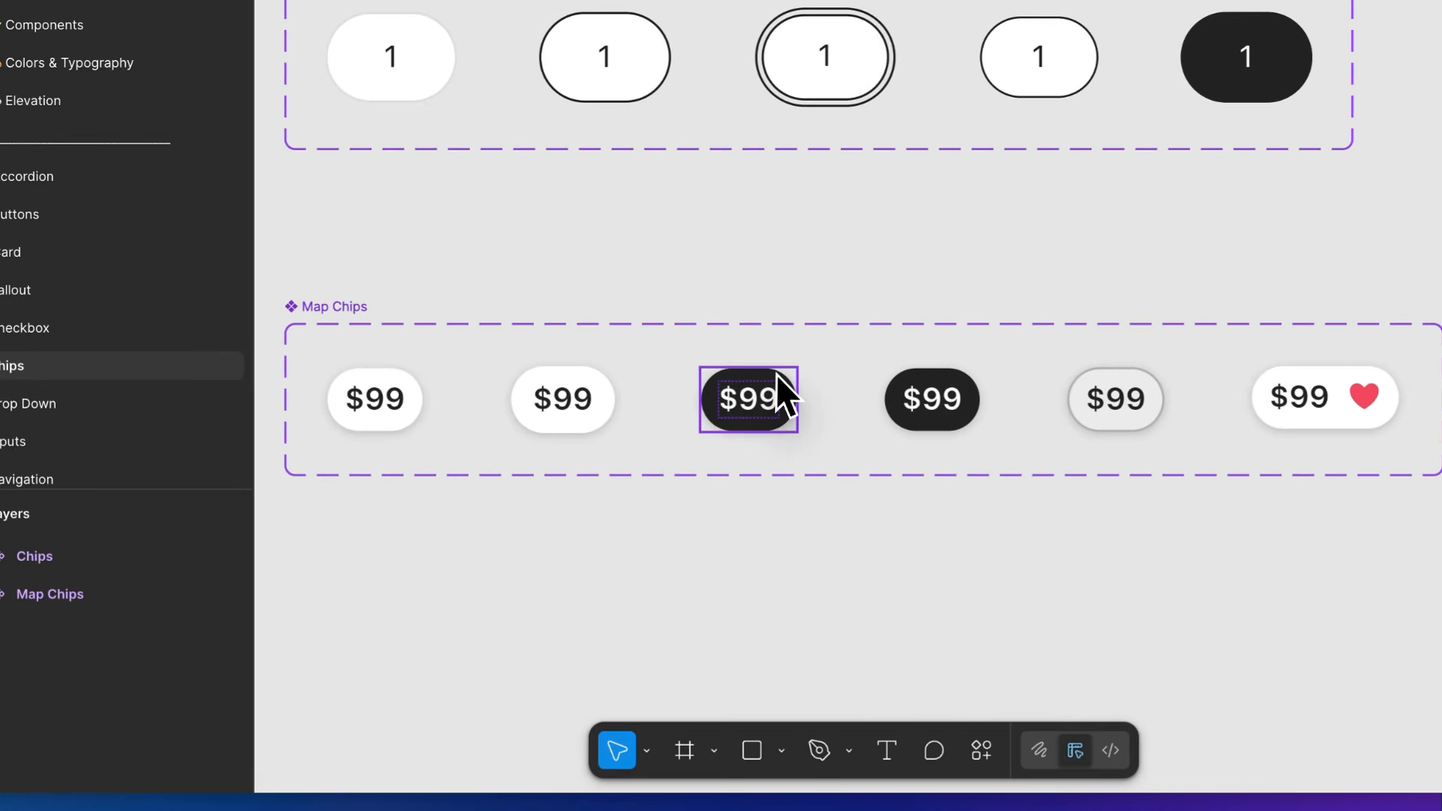
# - Inspect the Pressed, Selected, Hover, Default and Favorited variants of the Map Chips component by selecting each one
pyautogui.click(660, 521)
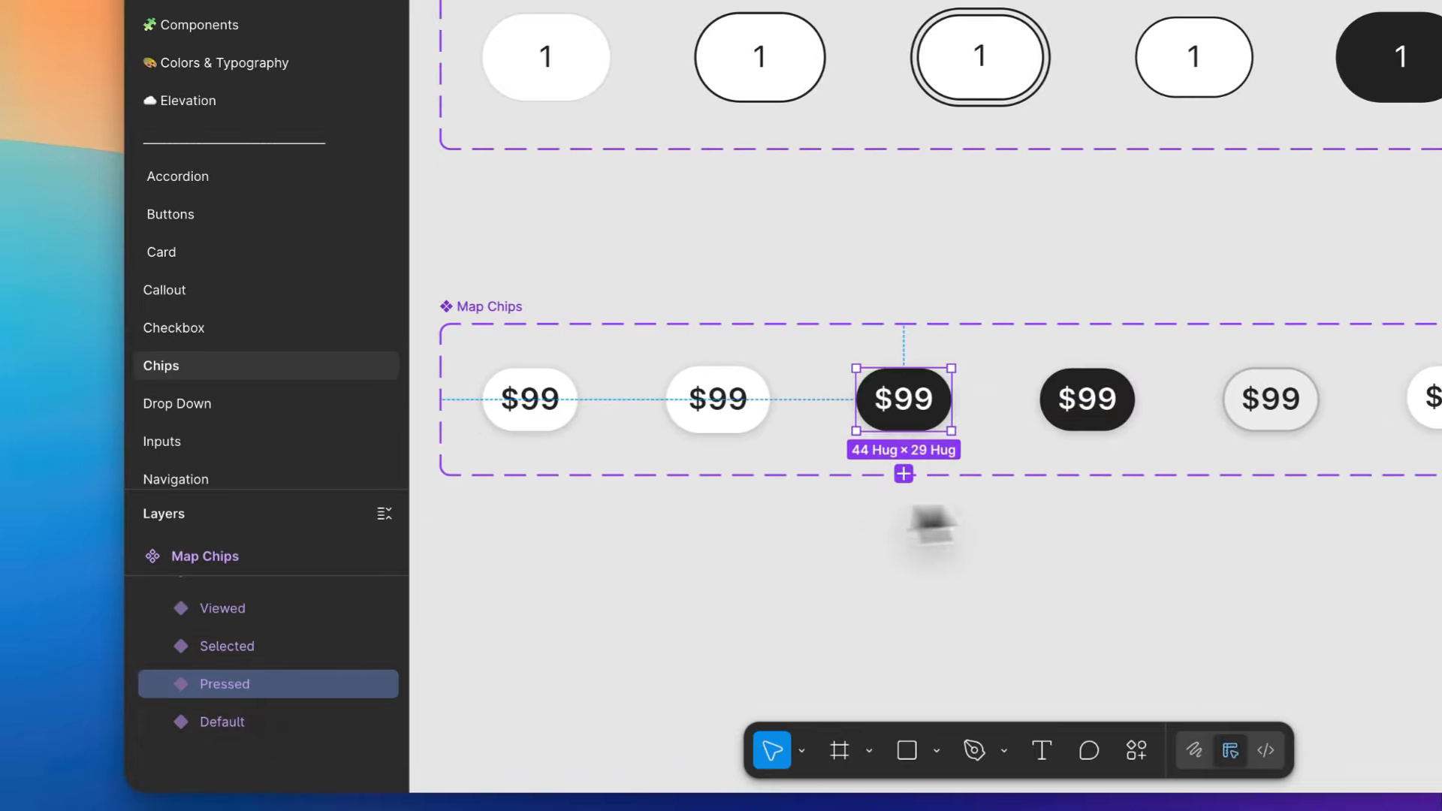
pyautogui.click(1088, 406)
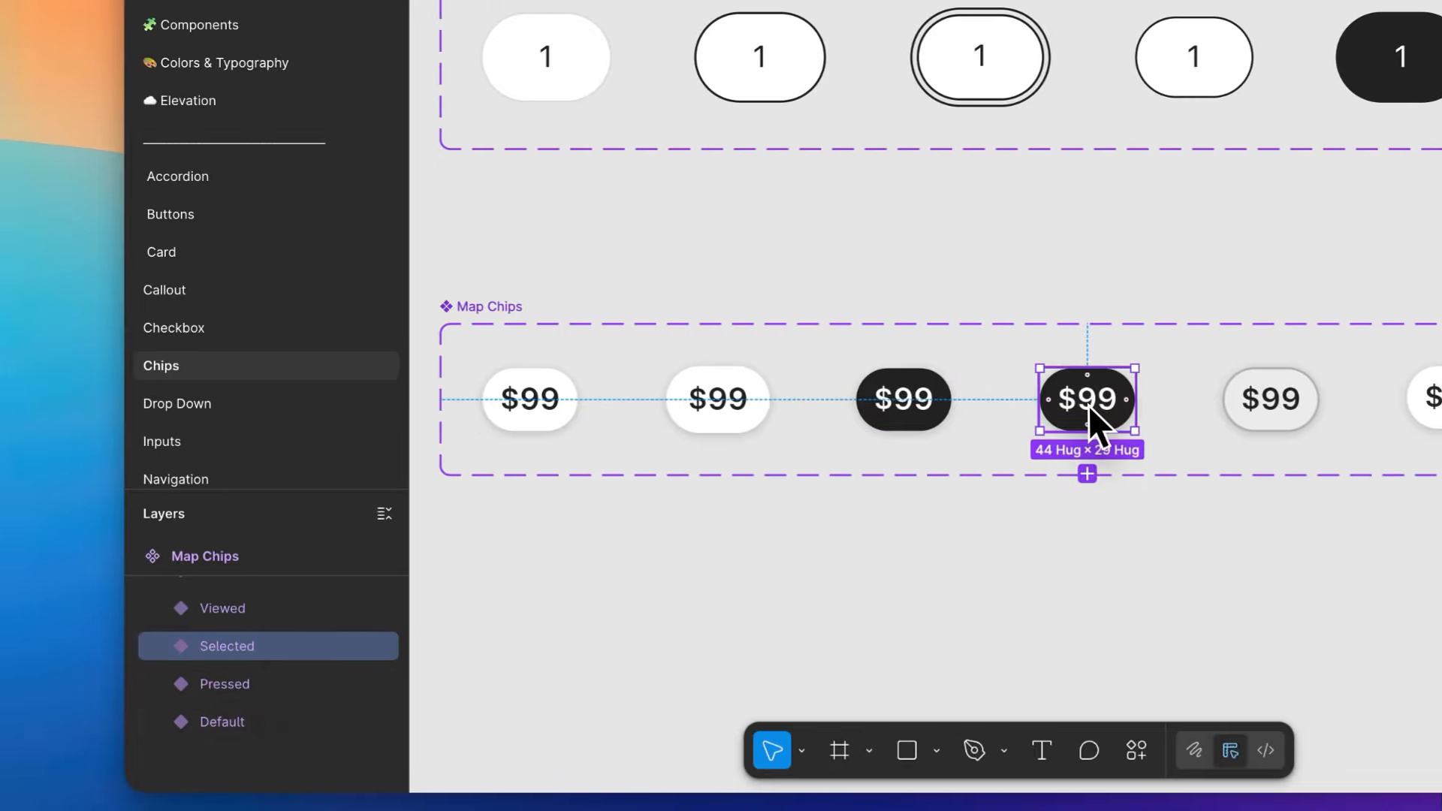
pyautogui.click(918, 400)
pyautogui.click(746, 399)
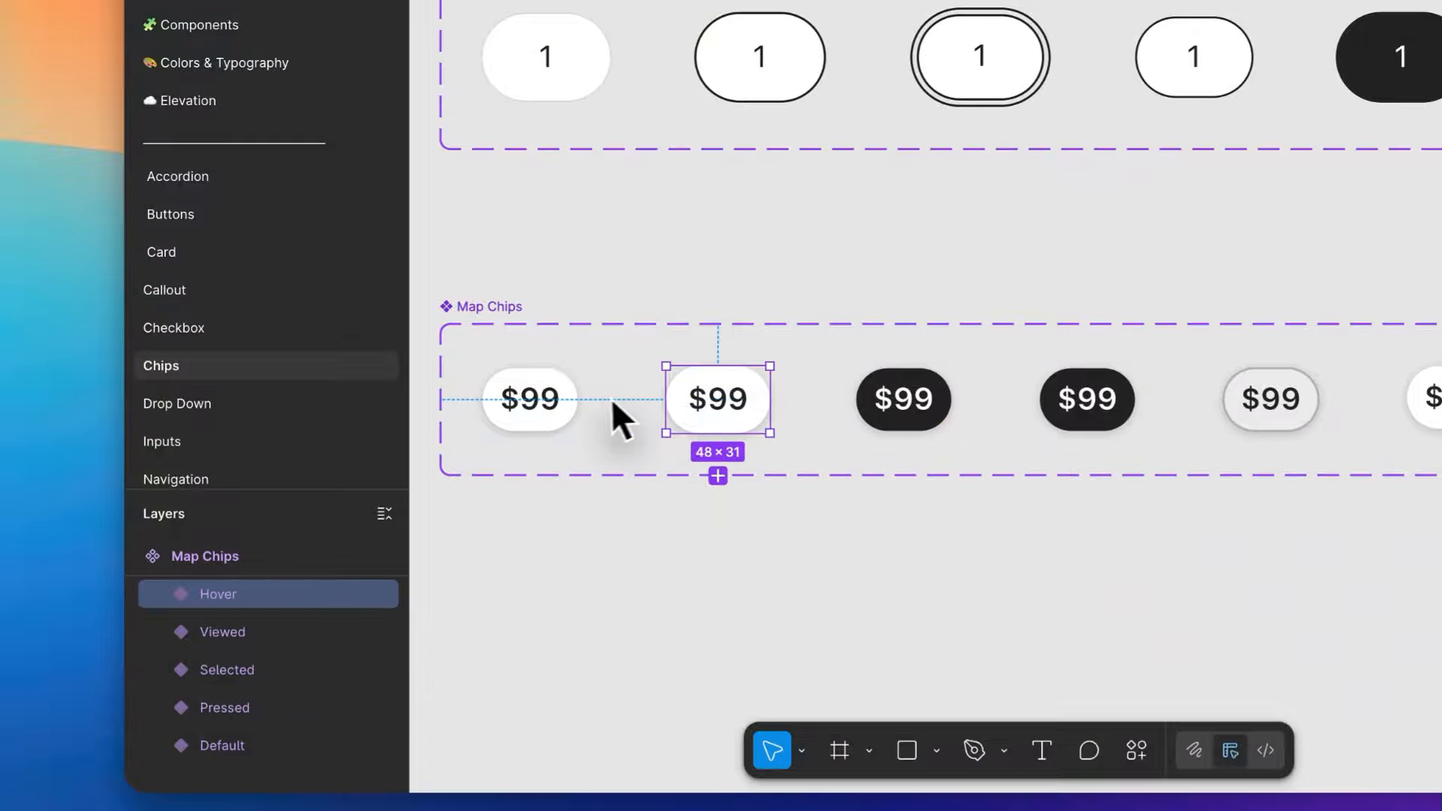
pyautogui.click(552, 404)
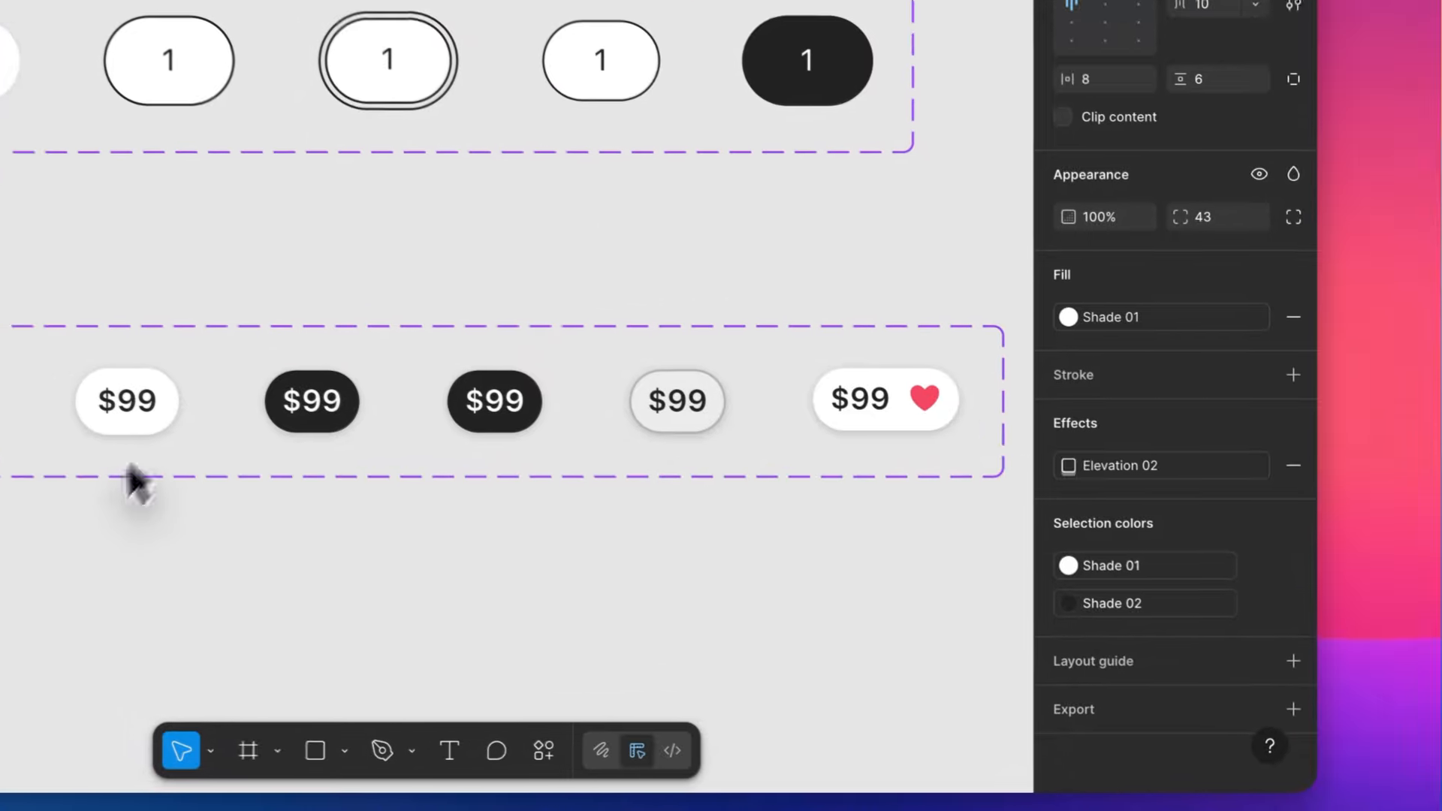
pyautogui.click(1040, 543)
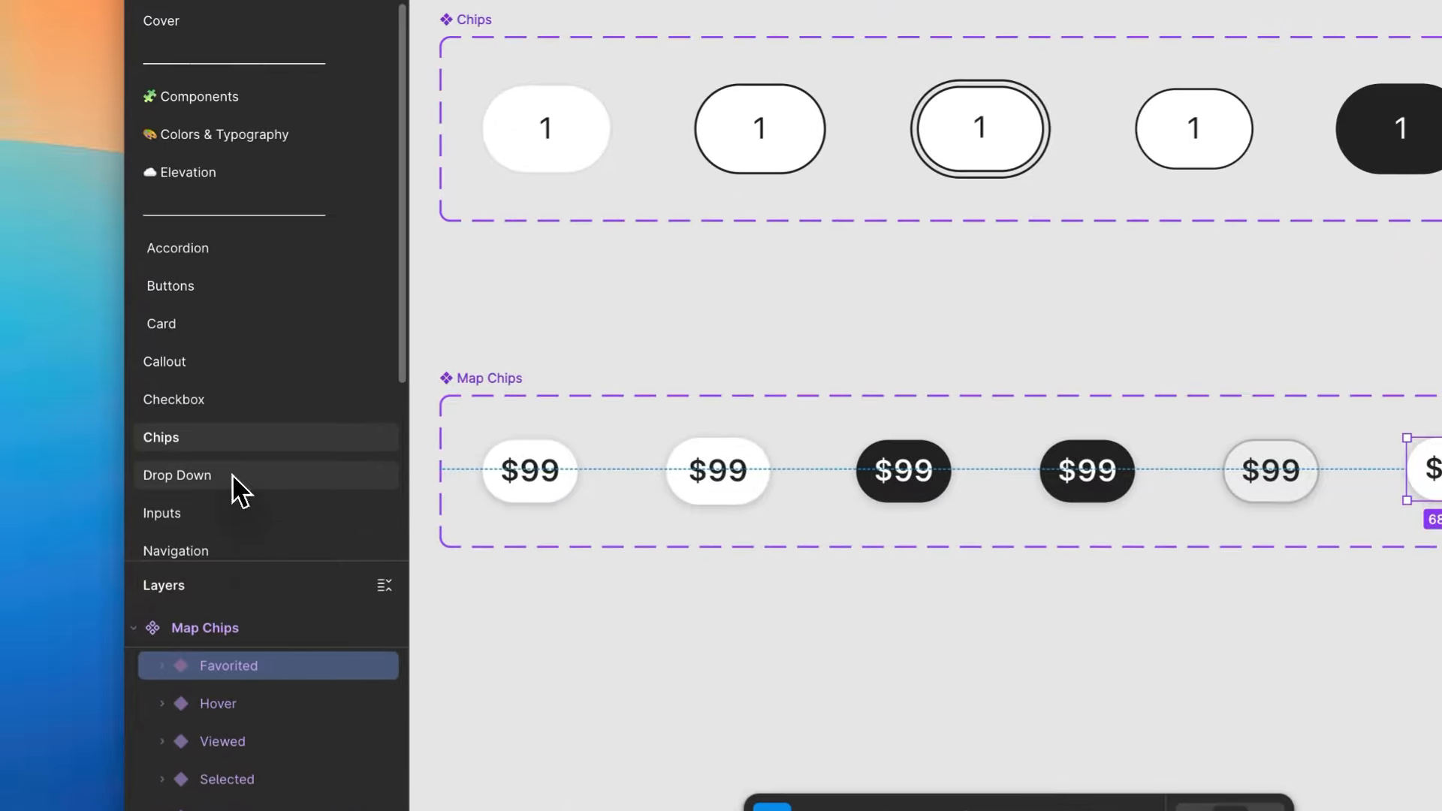
# - Open the Drop Down page, view its component variants and look through the kit's remaining pages
pyautogui.click(232, 474)
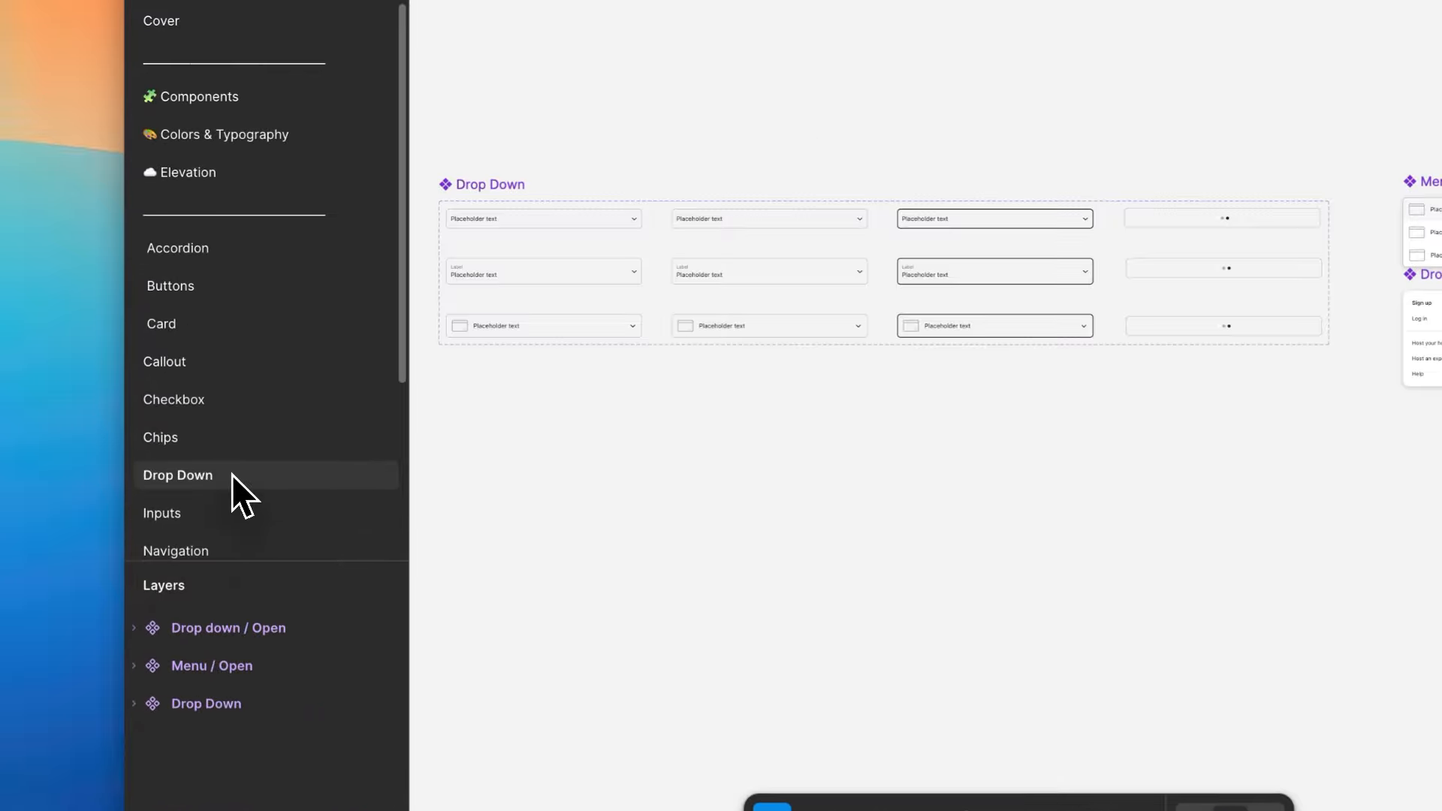
pyautogui.scroll(3, 567, 283)
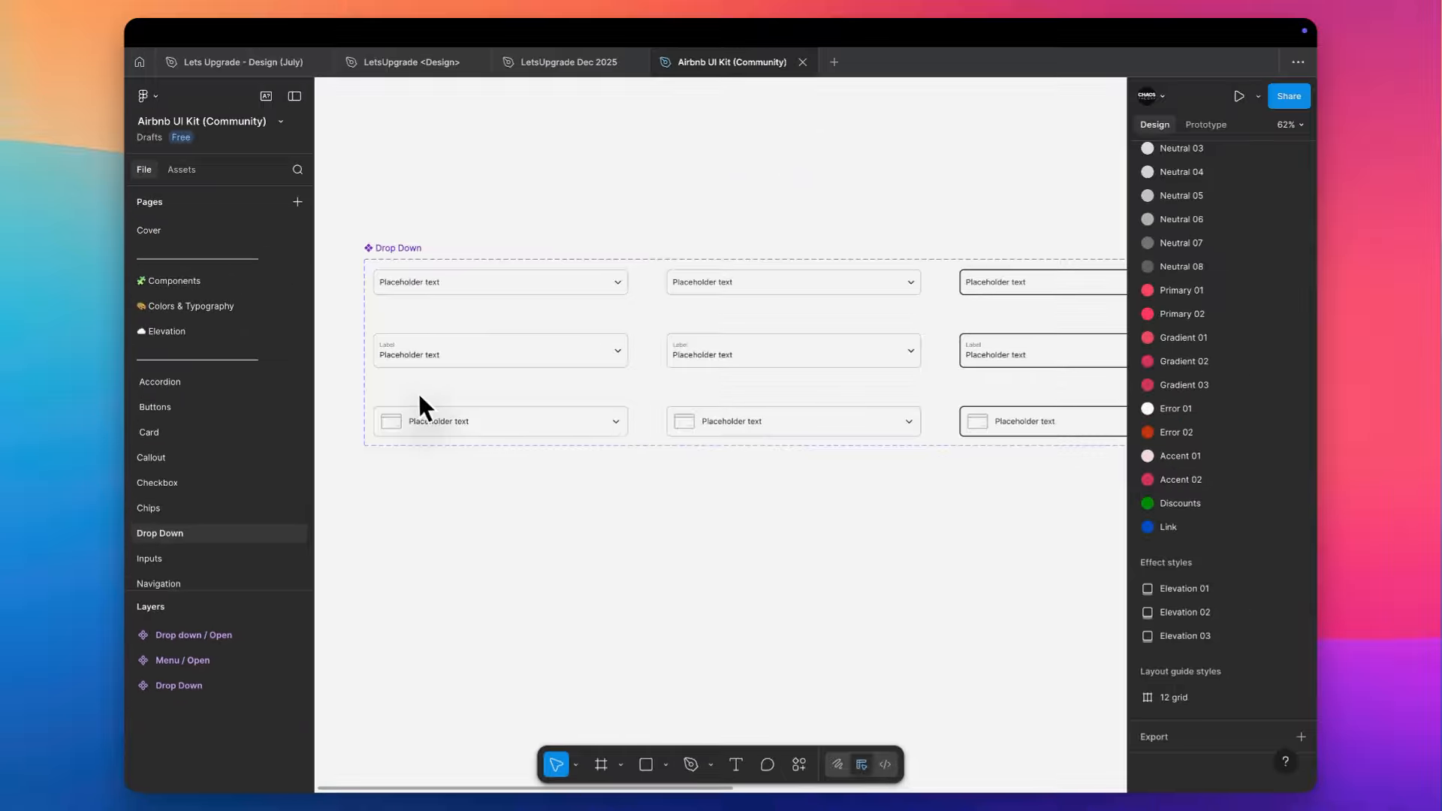
pyautogui.scroll(-5, 188, 559)
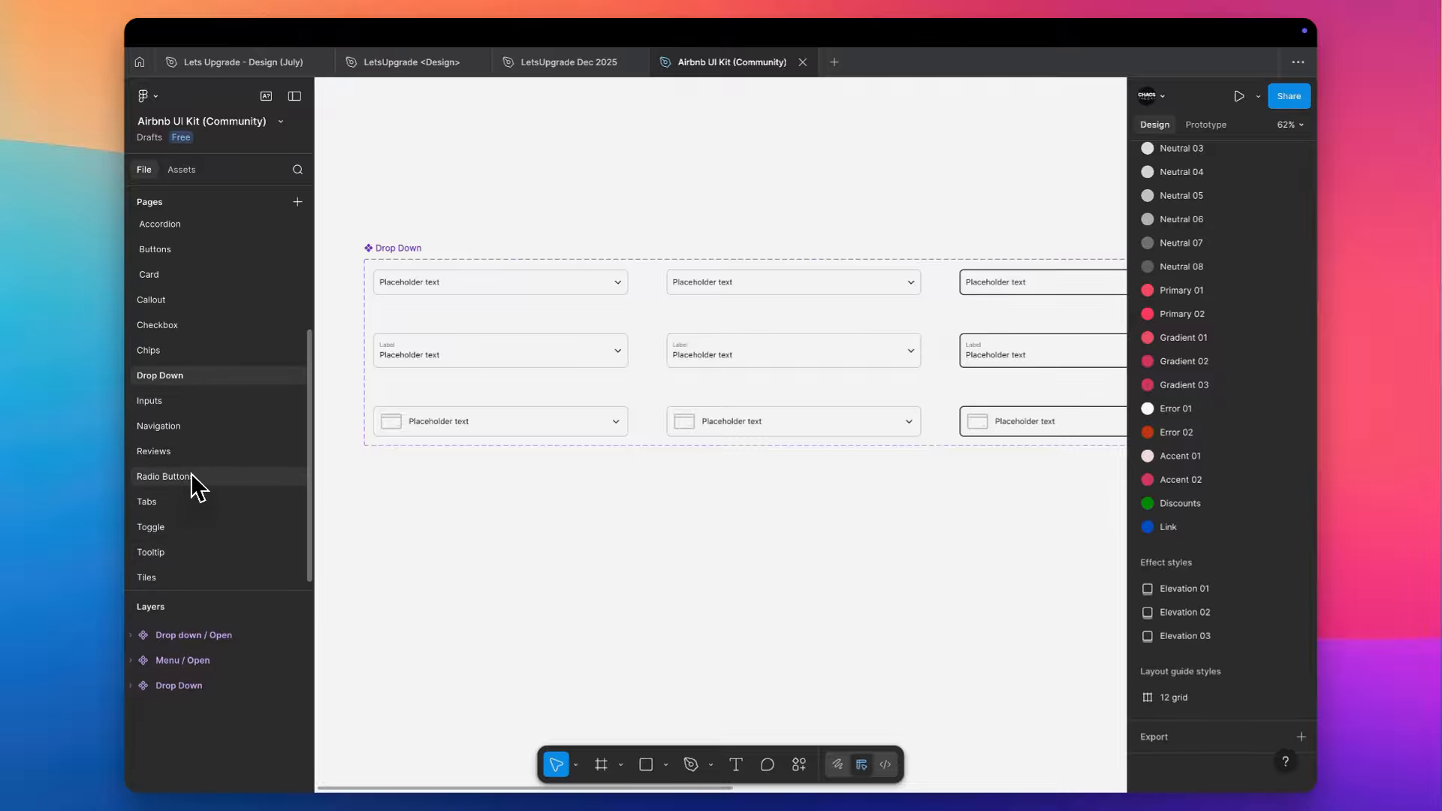
pyautogui.scroll(5, 191, 473)
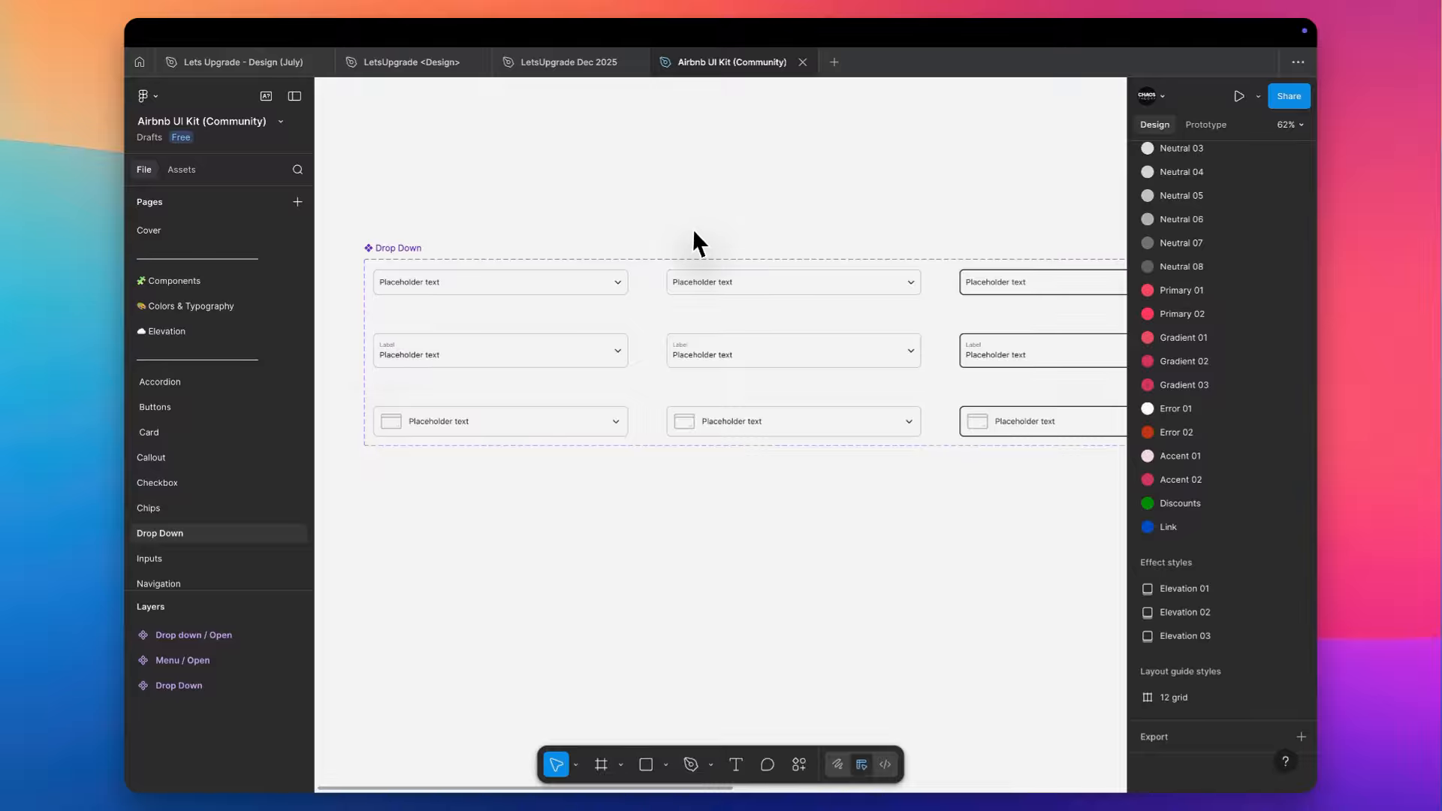
pyautogui.scroll(-3, 688, 230)
pyautogui.moveTo(704, 67)
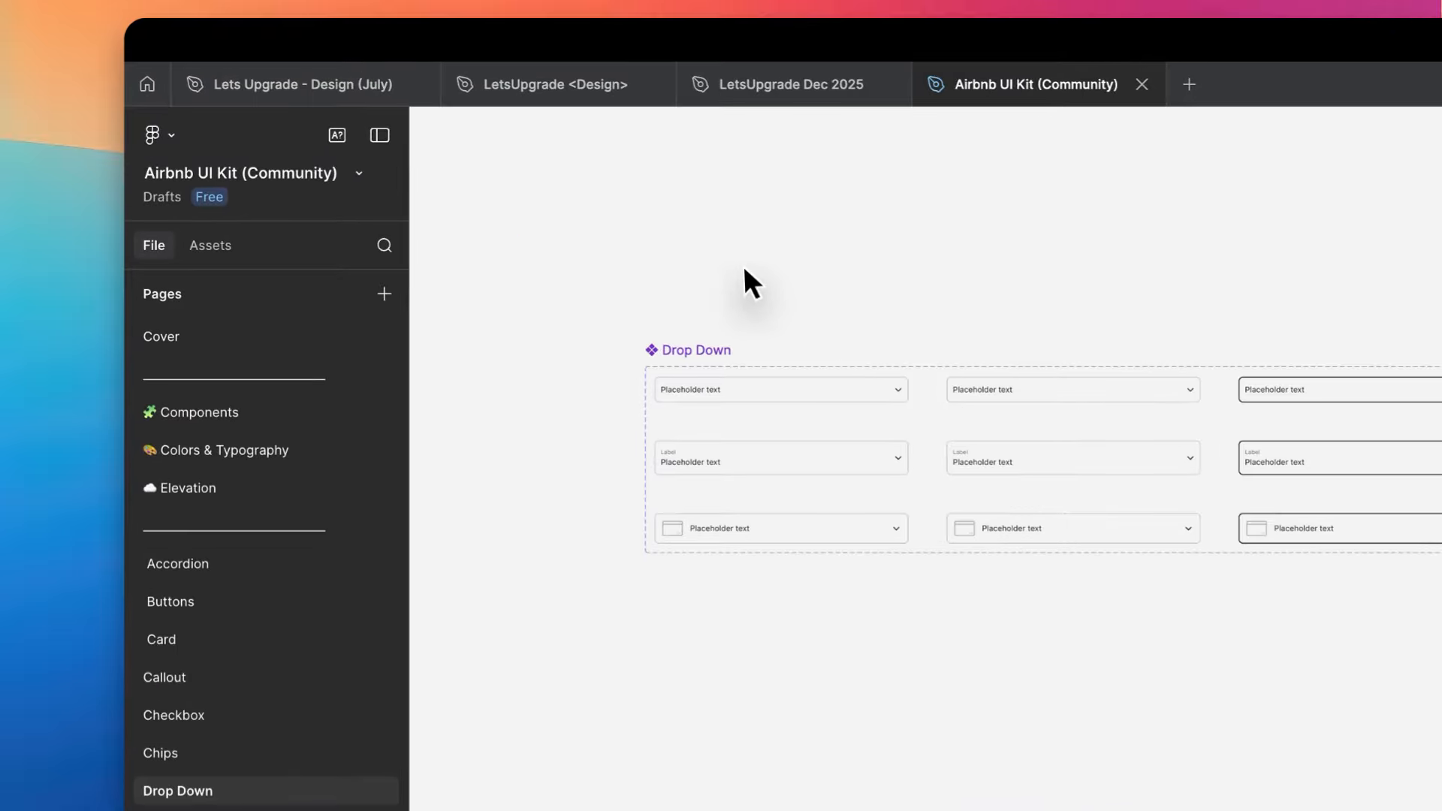
# - Browse the Community UI kits and look at the LetsUpgrade Dec 2025 file, ending on the LetsUpgrade <Design> file
pyautogui.click(148, 85)
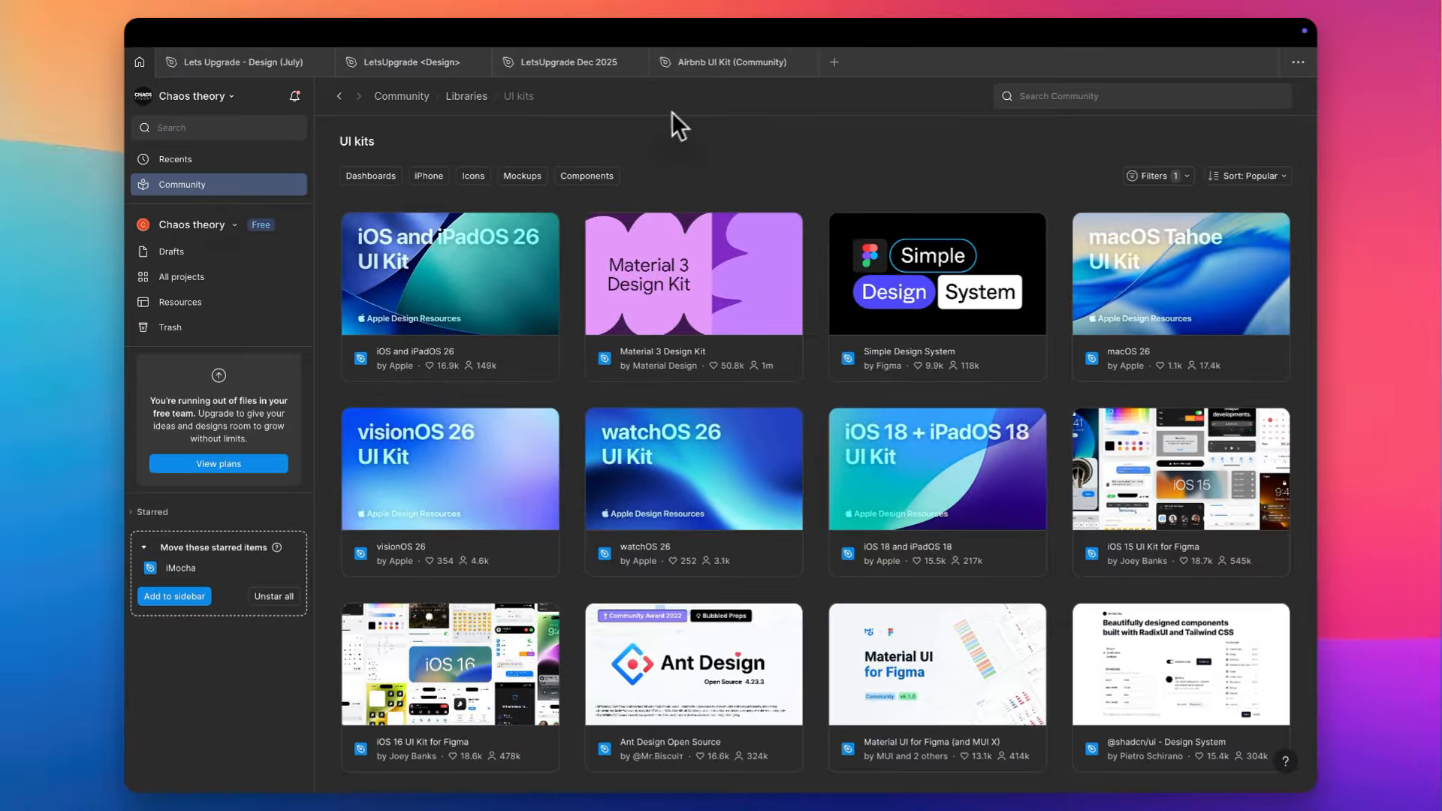
pyautogui.scroll(-1, 643, 119)
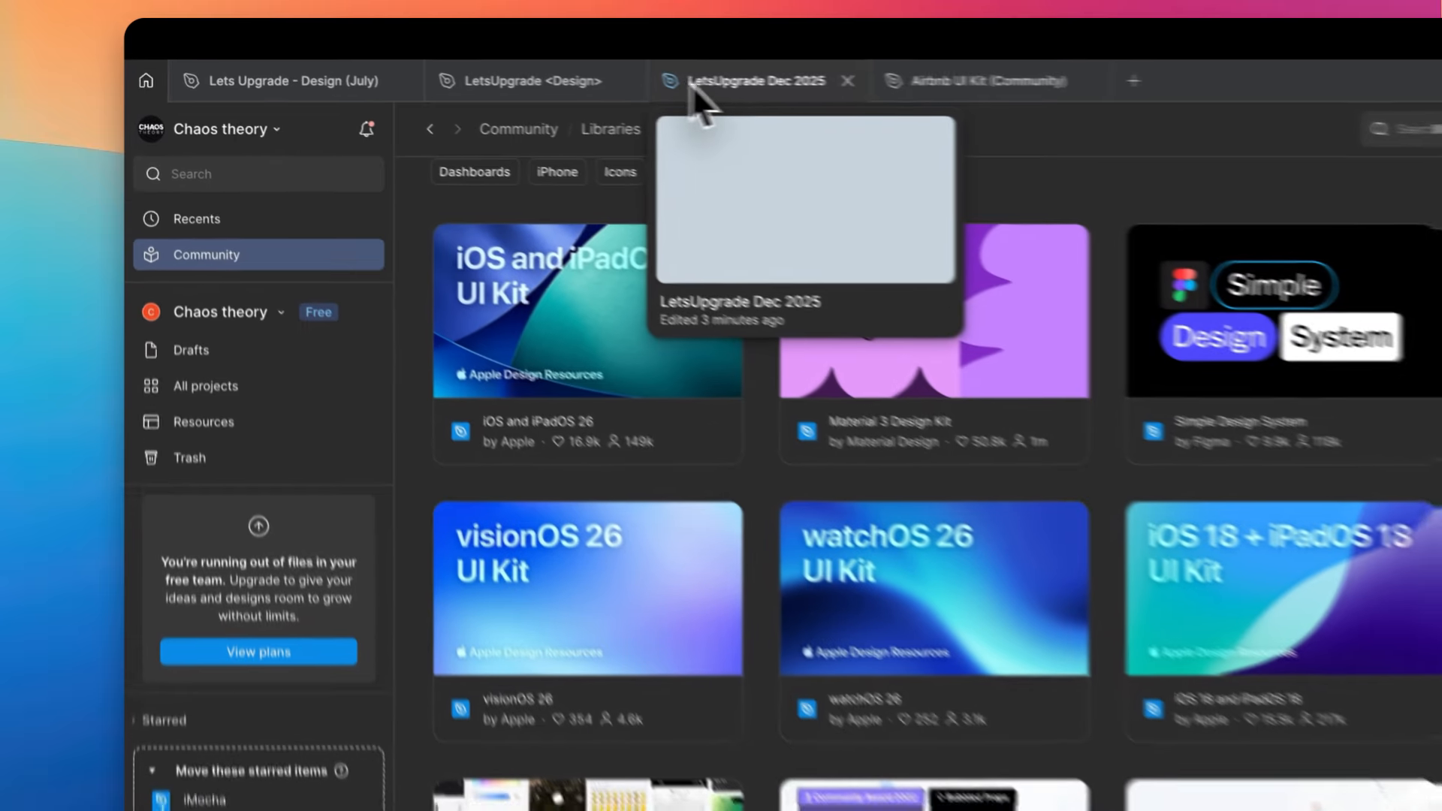
pyautogui.click(566, 65)
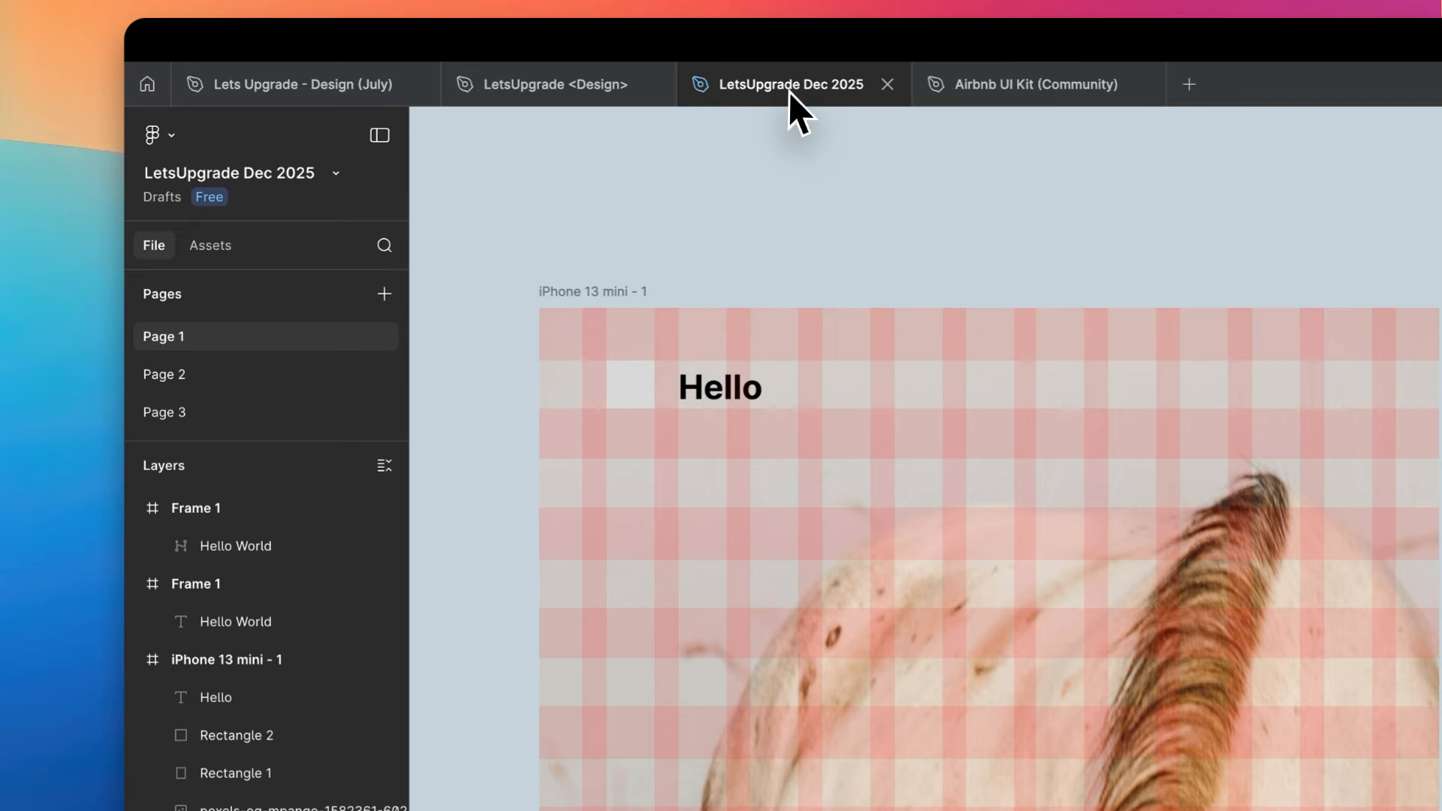
pyautogui.click(406, 63)
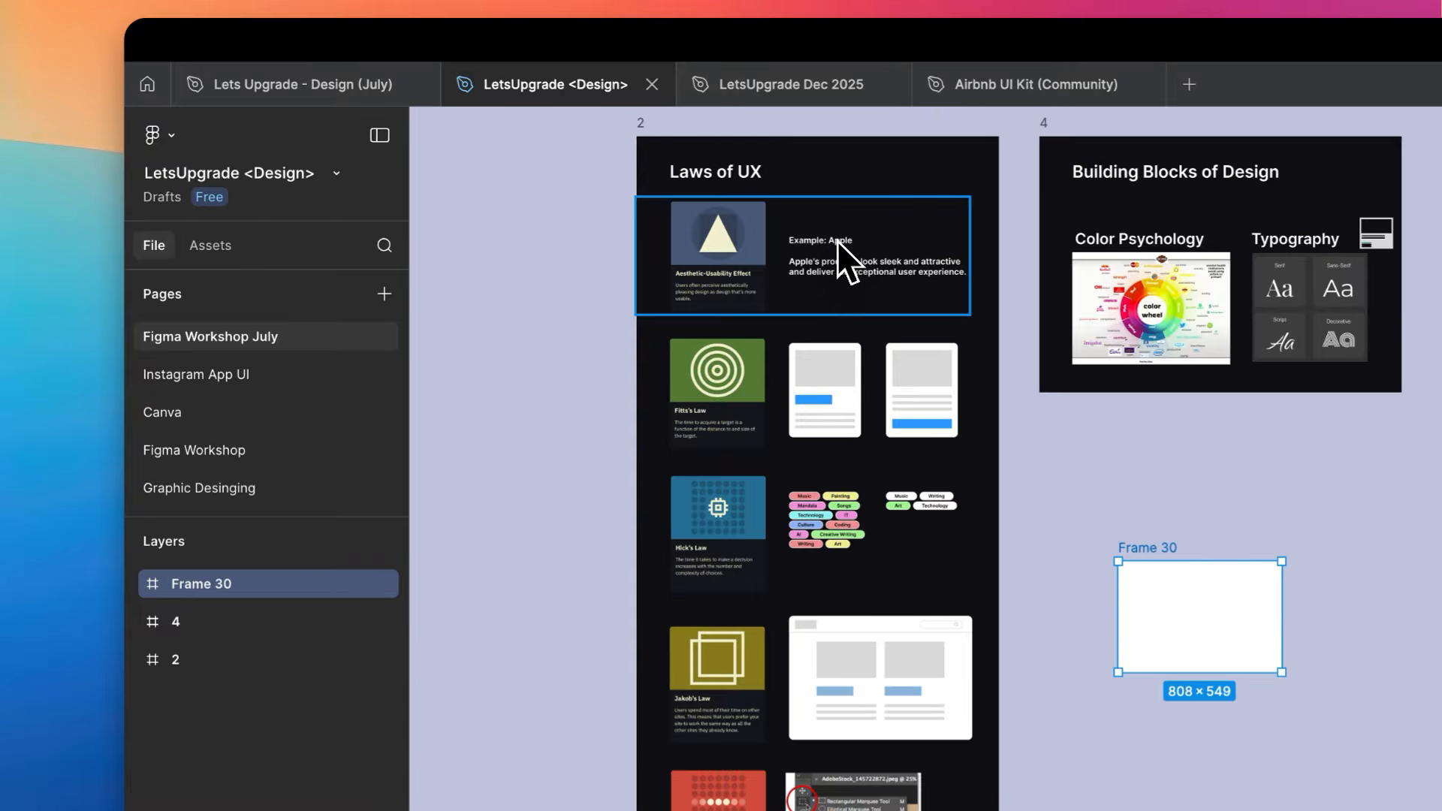
pyautogui.scroll(5, 596, 165)
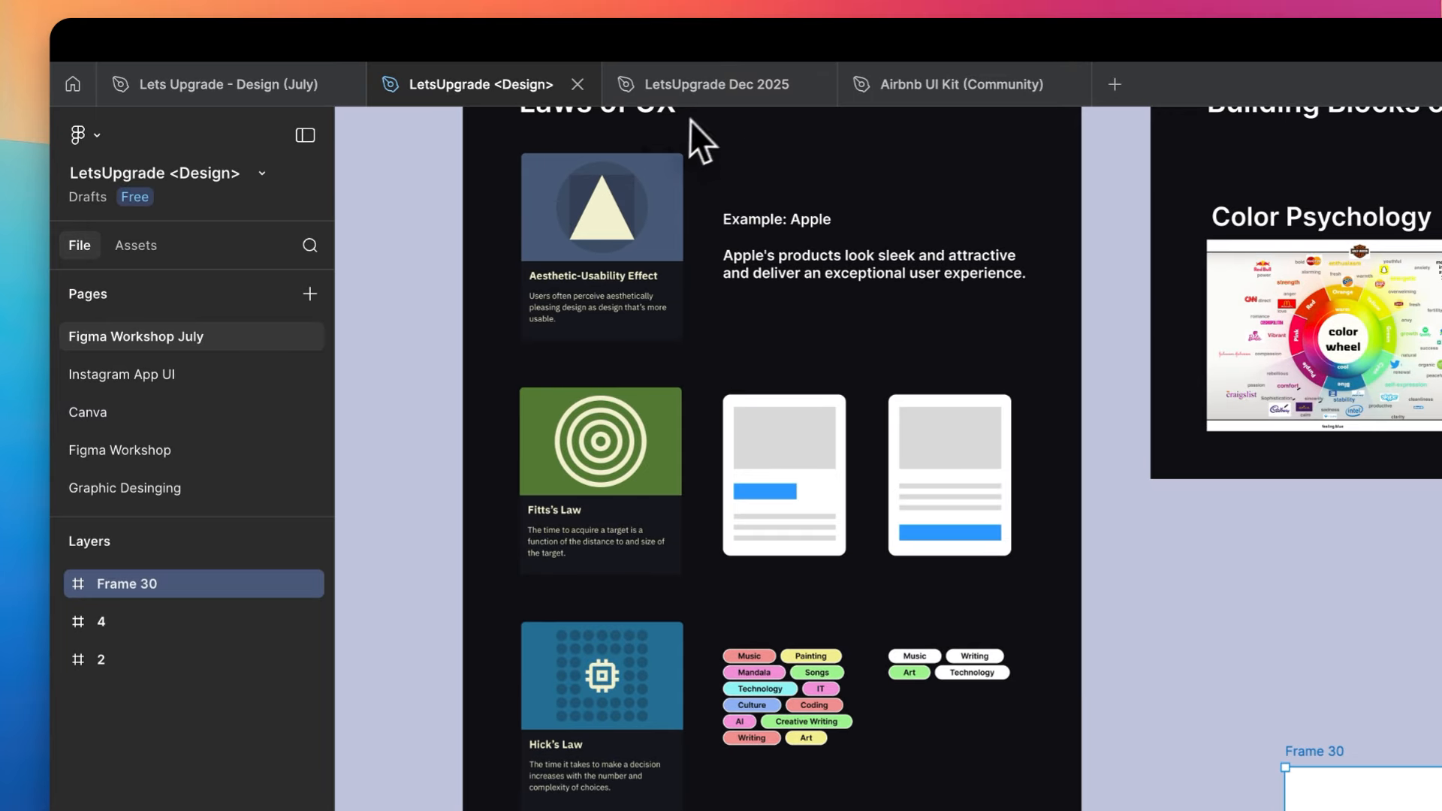
pyautogui.click(555, 65)
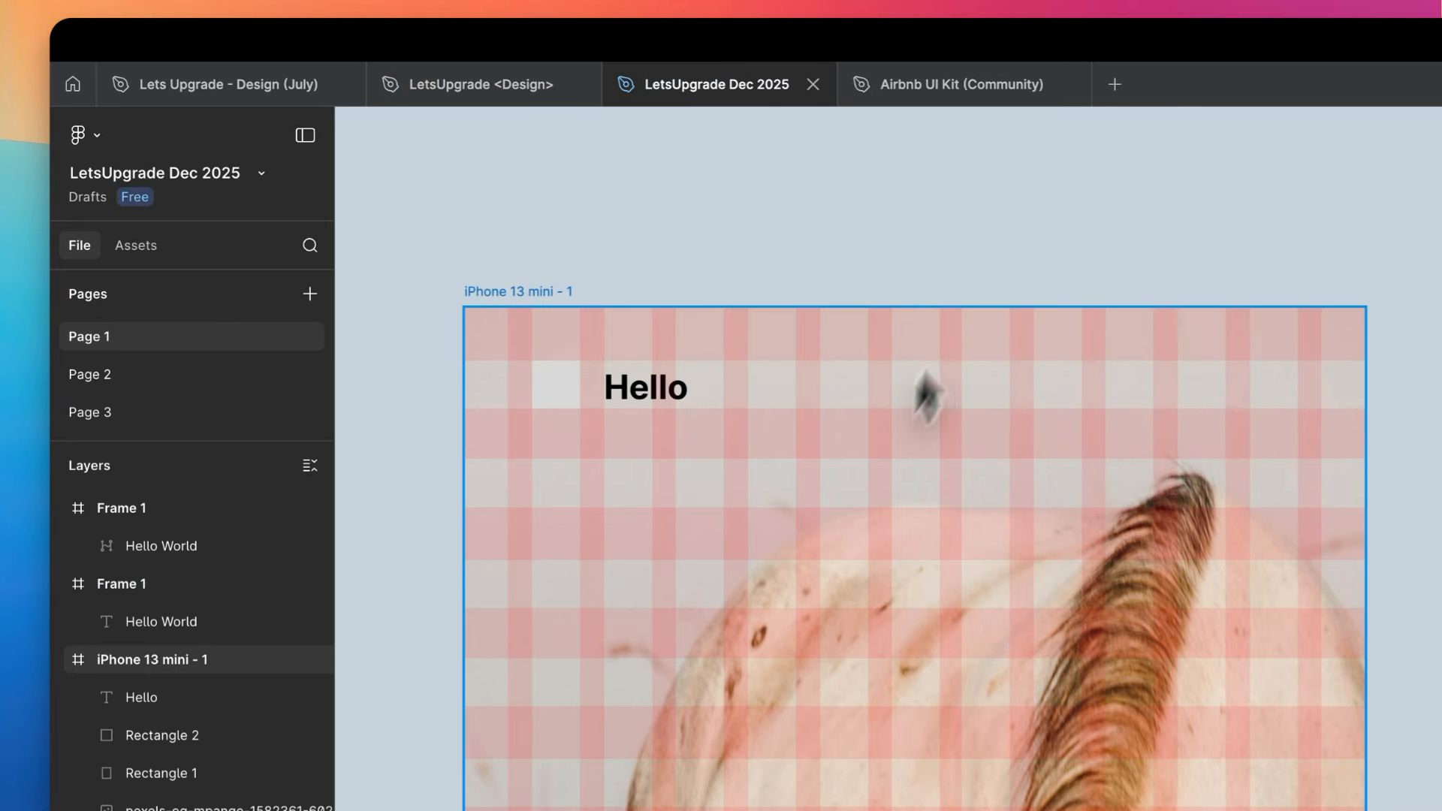
pyautogui.scroll(-5, 785, 537)
pyautogui.moveTo(495, 104)
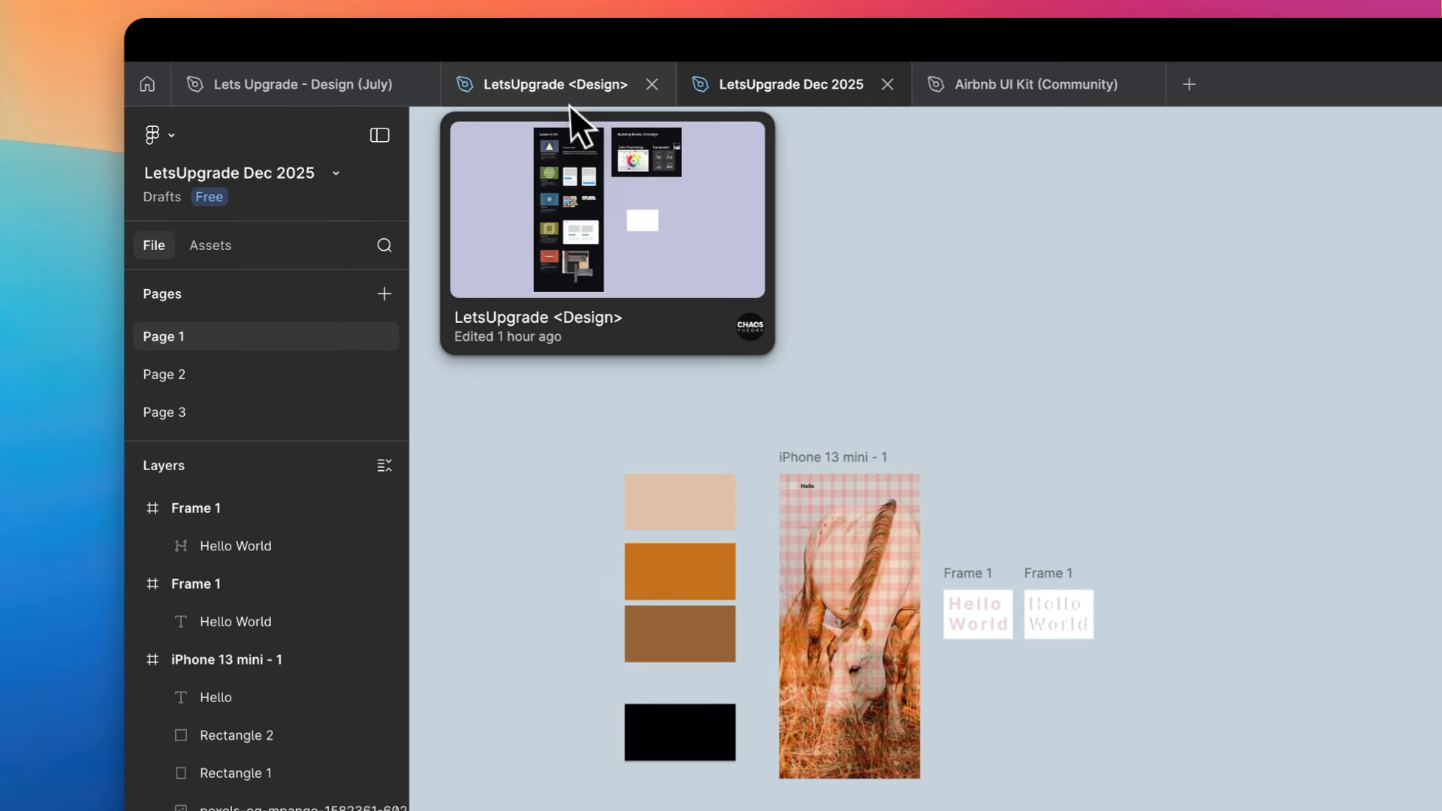
pyautogui.click(570, 102)
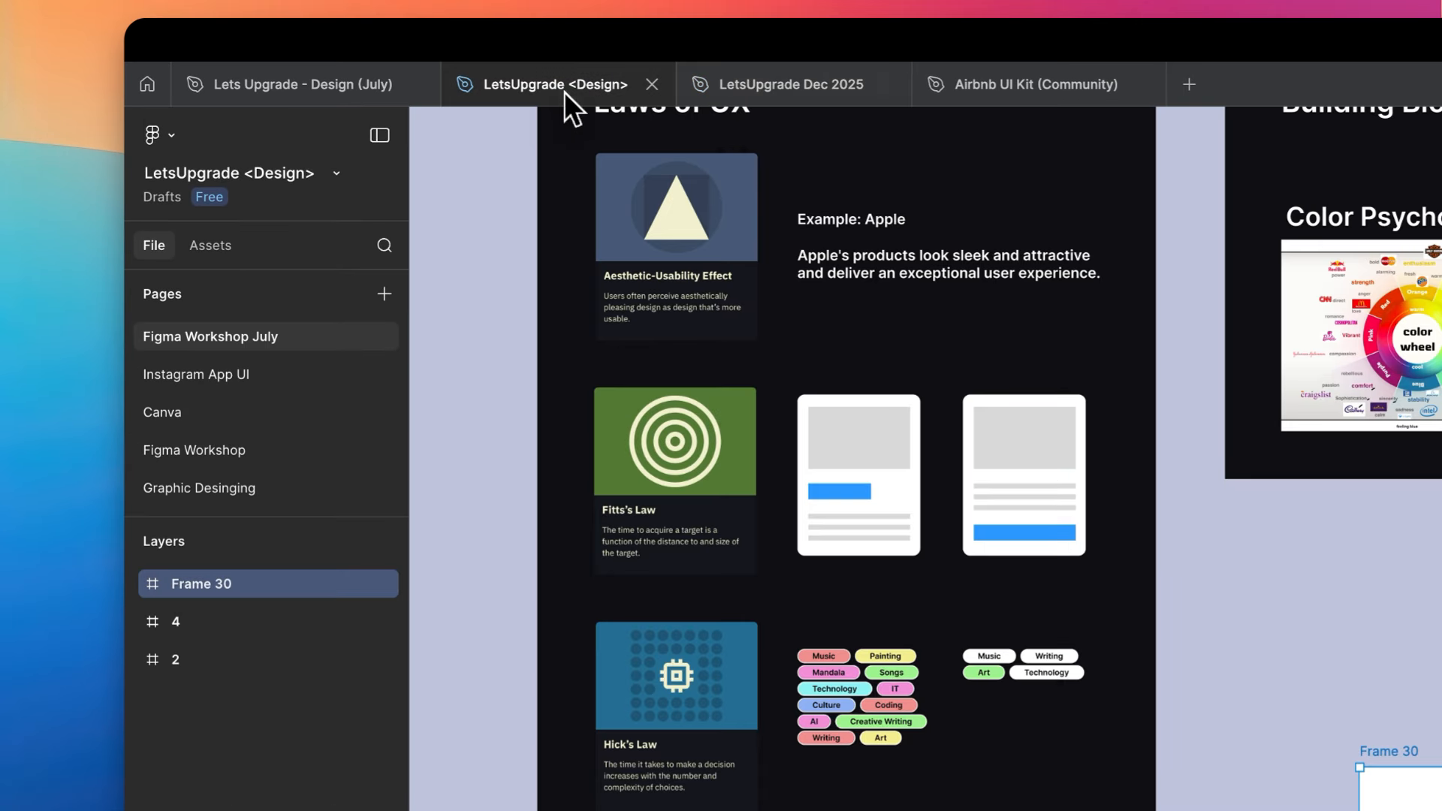
# - Examine the Laws of UX frame and the Building Blocks of Design frame on the Figma Workshop July page
pyautogui.scroll(3, 786, 320)
pyautogui.hscroll(3, 787, 318)
pyautogui.scroll(2, 787, 319)
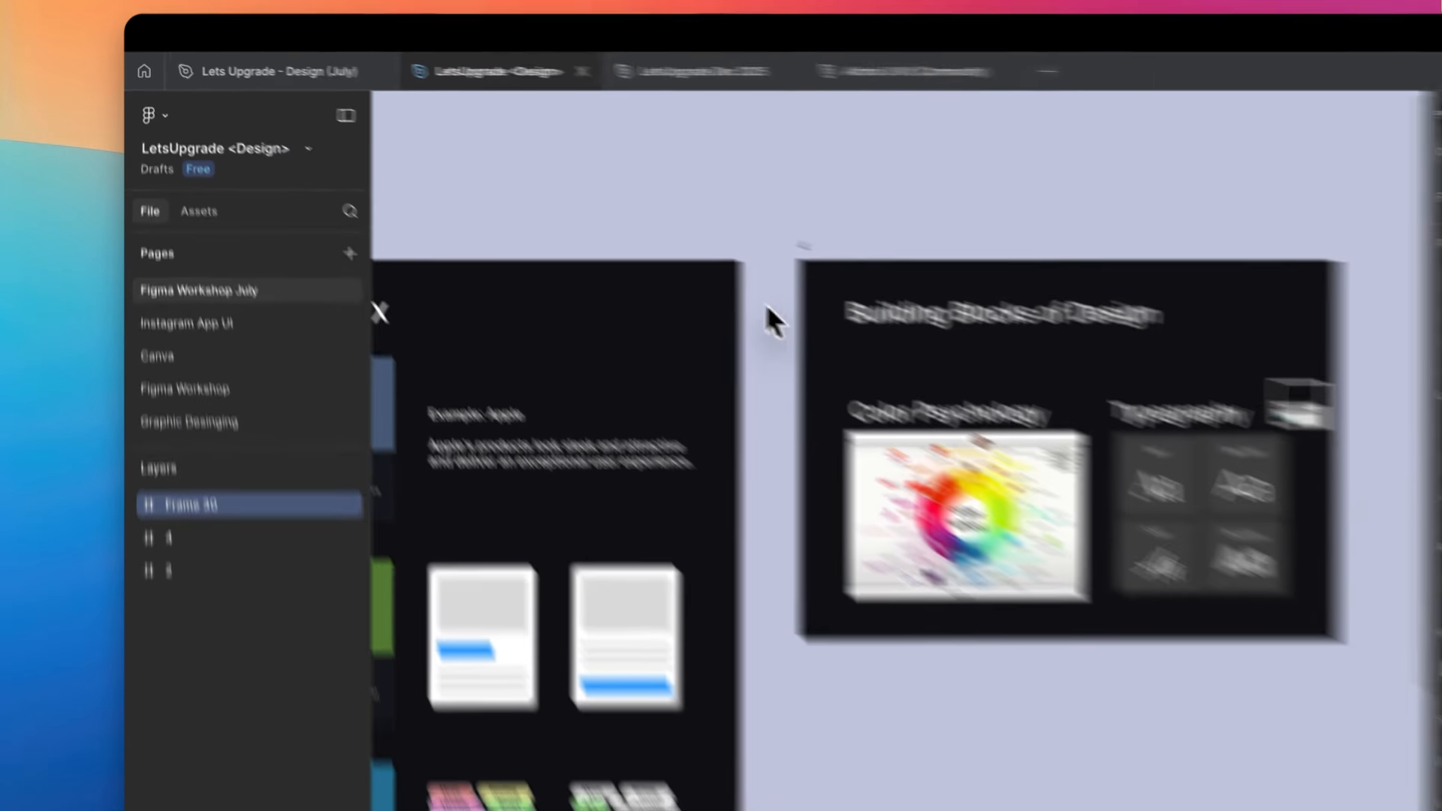
pyautogui.hscroll(-2, 787, 319)
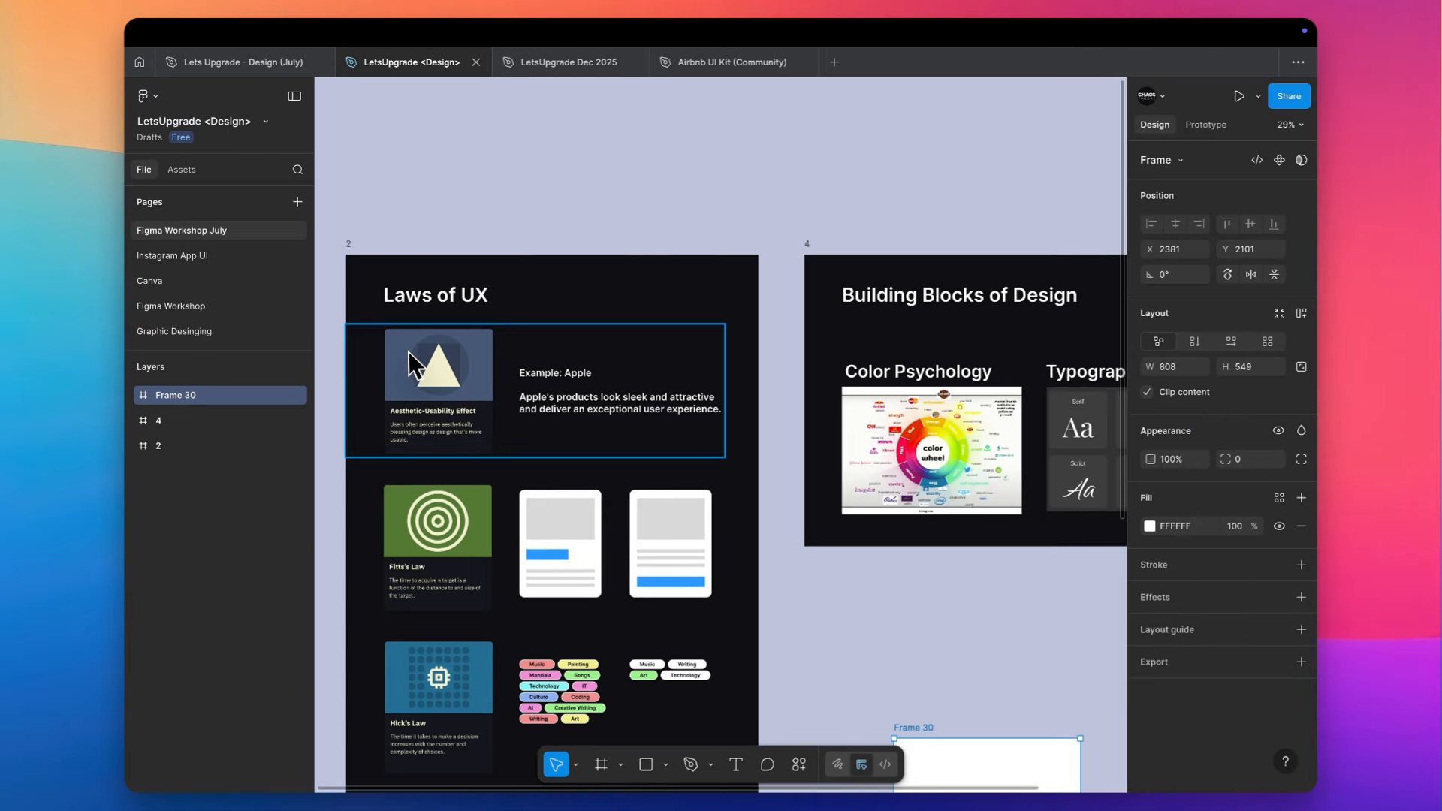
pyautogui.scroll(5, 407, 350)
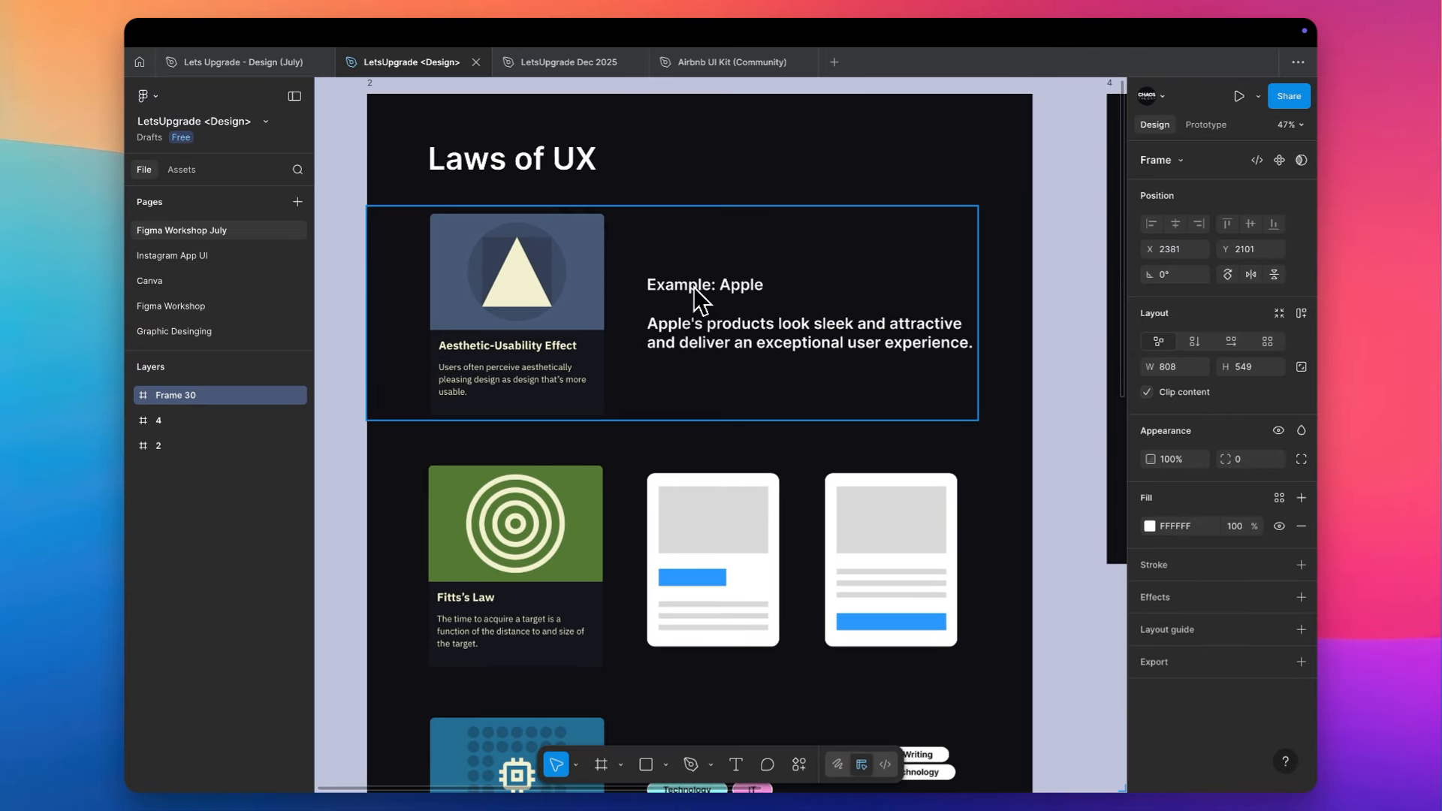
pyautogui.scroll(-3, 692, 285)
pyautogui.scroll(-5, 692, 286)
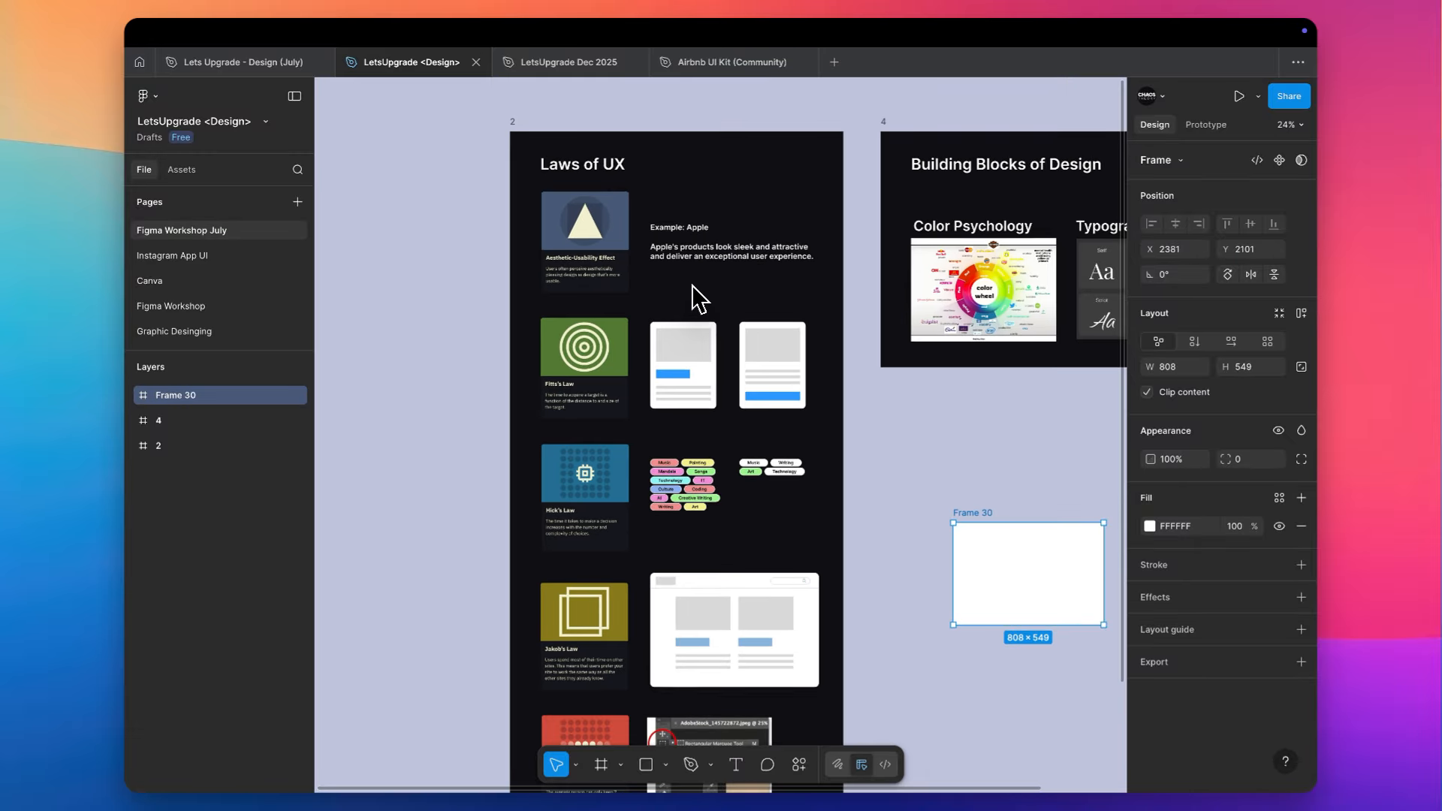
pyautogui.scroll(-2, 692, 285)
pyautogui.scroll(4, 692, 285)
pyautogui.hscroll(4, 691, 285)
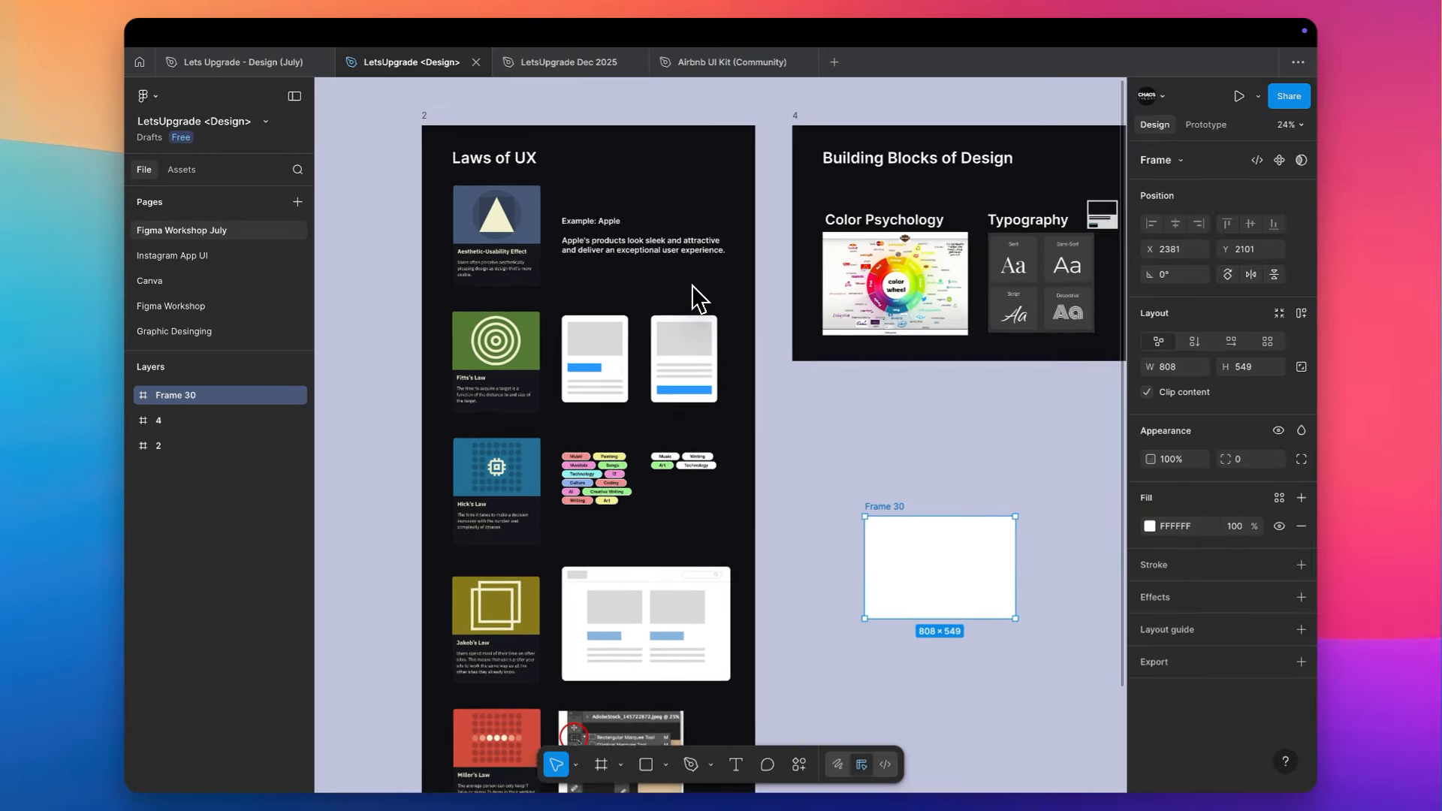
pyautogui.scroll(3, 968, 221)
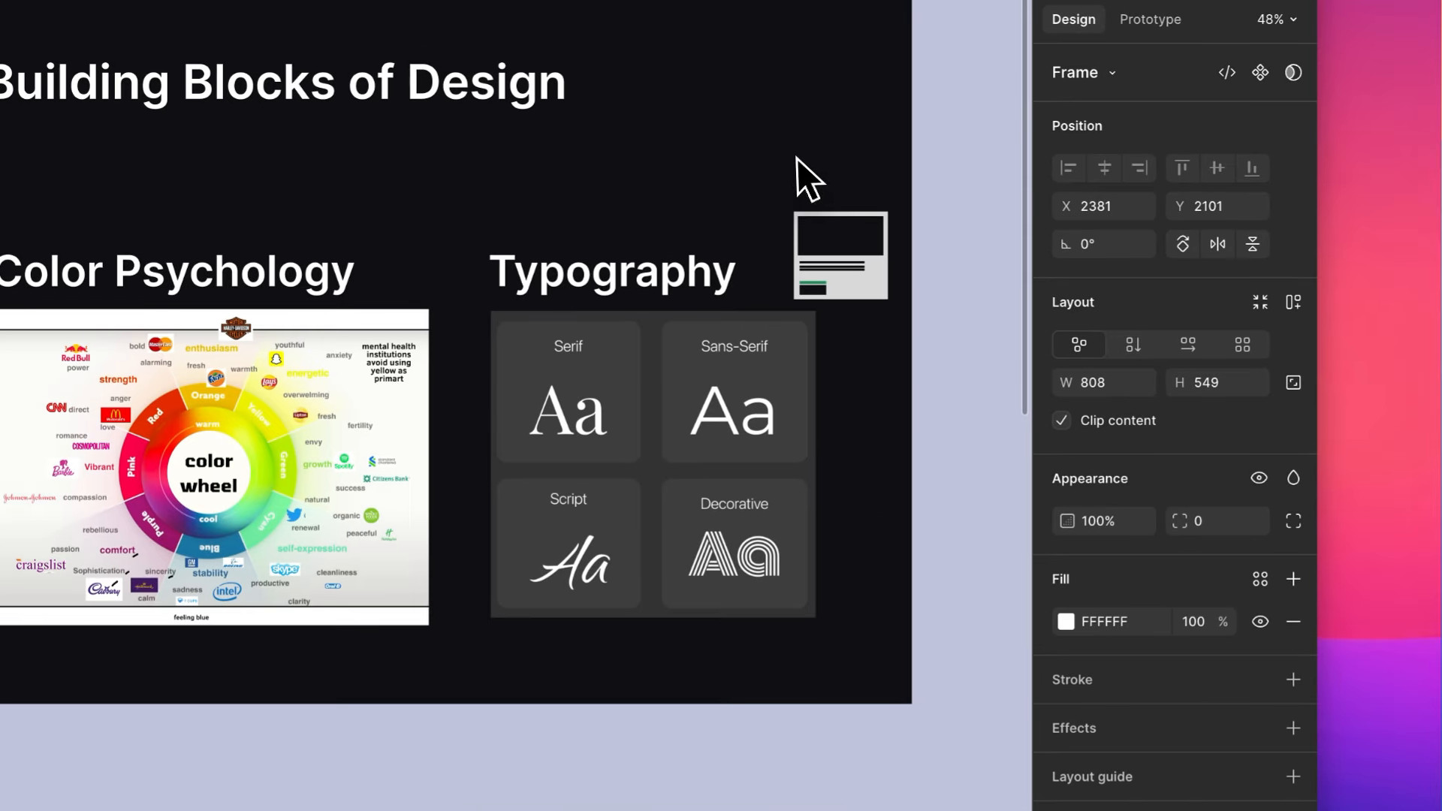
# - Delete the small card graphic beside the Typography heading and the empty white Frame 30
pyautogui.moveTo(800, 169); pyautogui.dragTo(867, 297)
pyautogui.scroll(-5, 867, 295)
pyautogui.hscroll(-2, 867, 295)
pyautogui.scroll(-3, 865, 295)
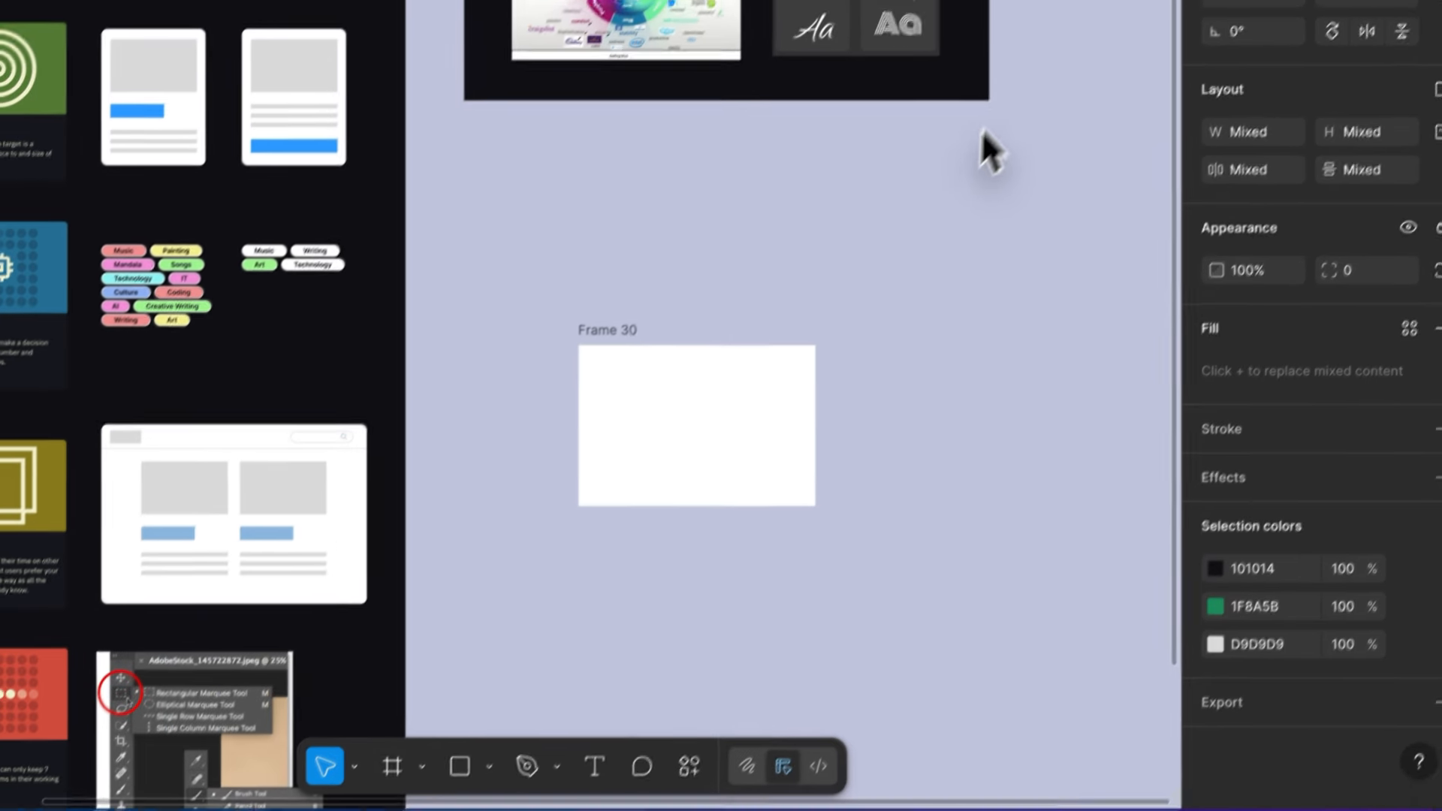
pyautogui.moveTo(927, 227); pyautogui.dragTo(606, 514)
pyautogui.press('Delete')
# - View the color wheel image under Color Psychology up close to examine its colours, emotions and brand logos
pyautogui.scroll(3, 963, 164)
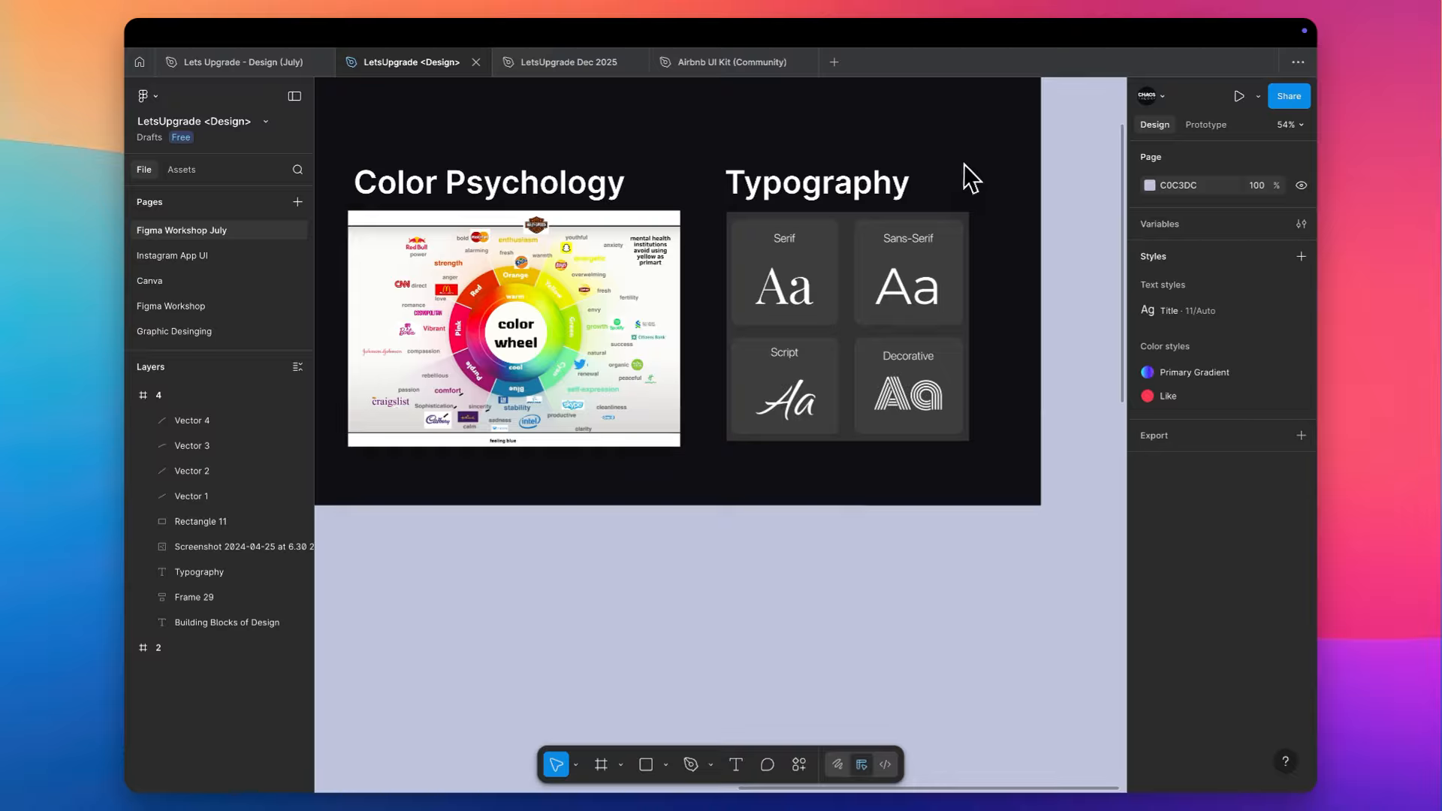
pyautogui.hscroll(-3, 650, 217)
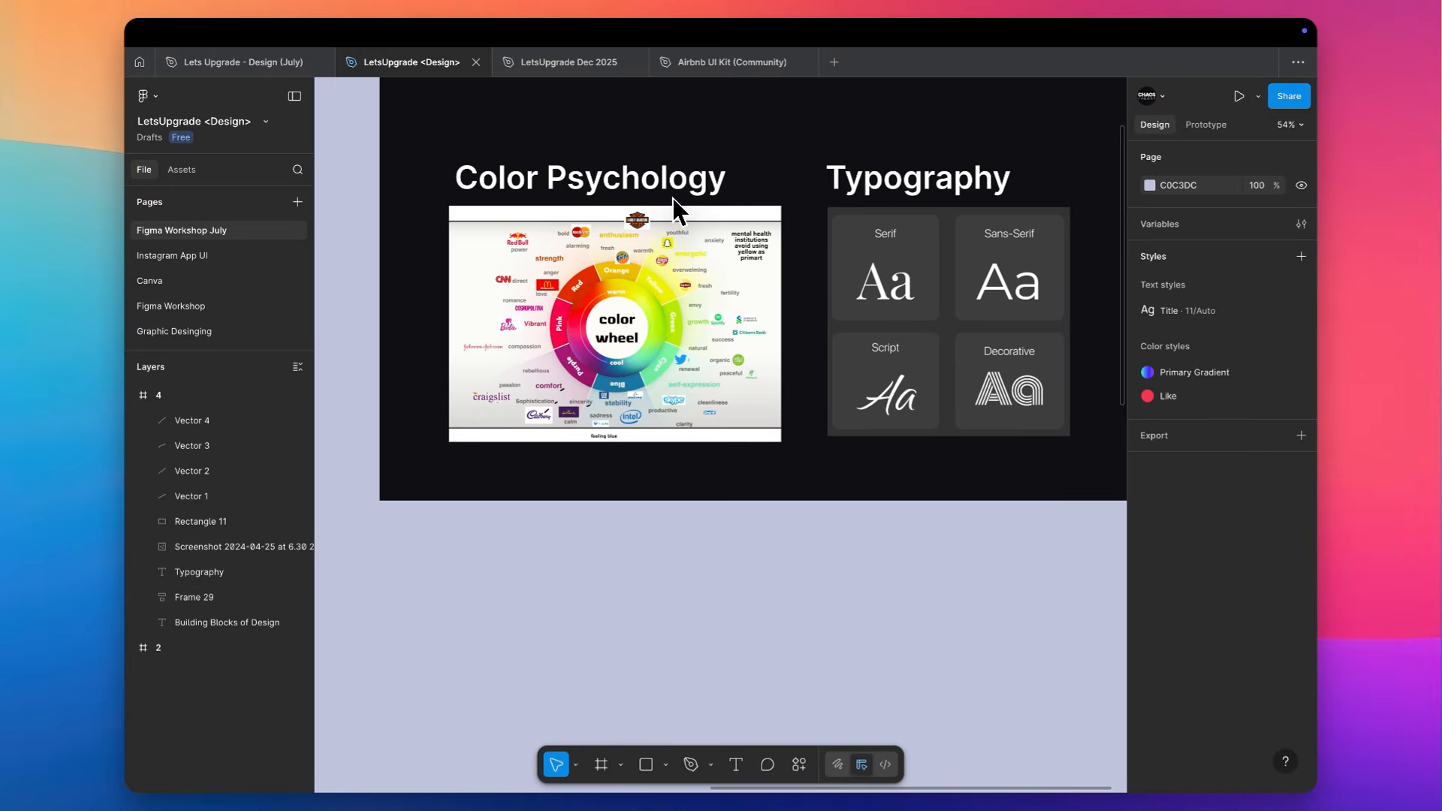
pyautogui.click(673, 198)
pyautogui.scroll(5, 524, 312)
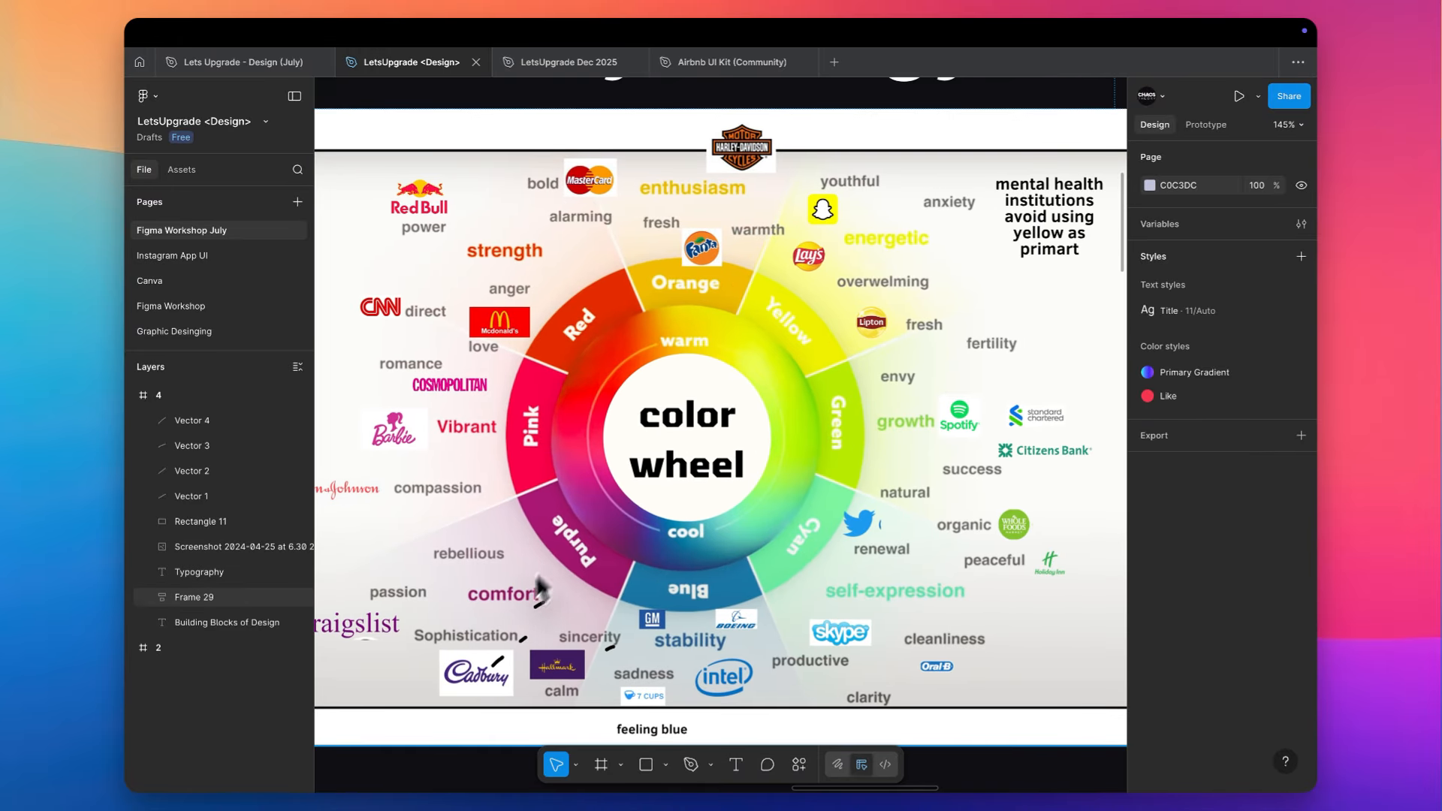
pyautogui.hscroll(-1, 500, 597)
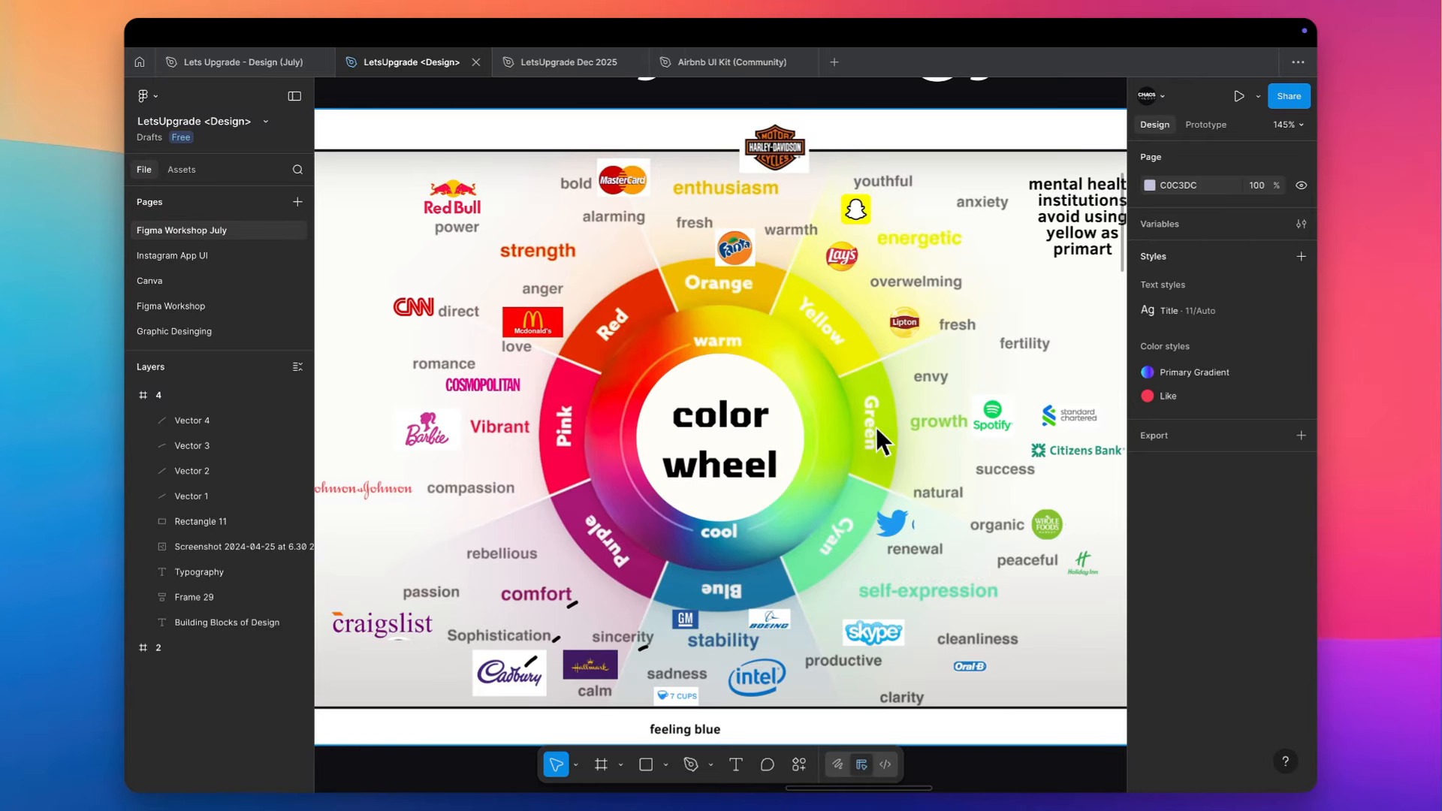
# - Examine the red and pink sectors of the color wheel, including their emotion words and brand logos
pyautogui.scroll(-5, 961, 427)
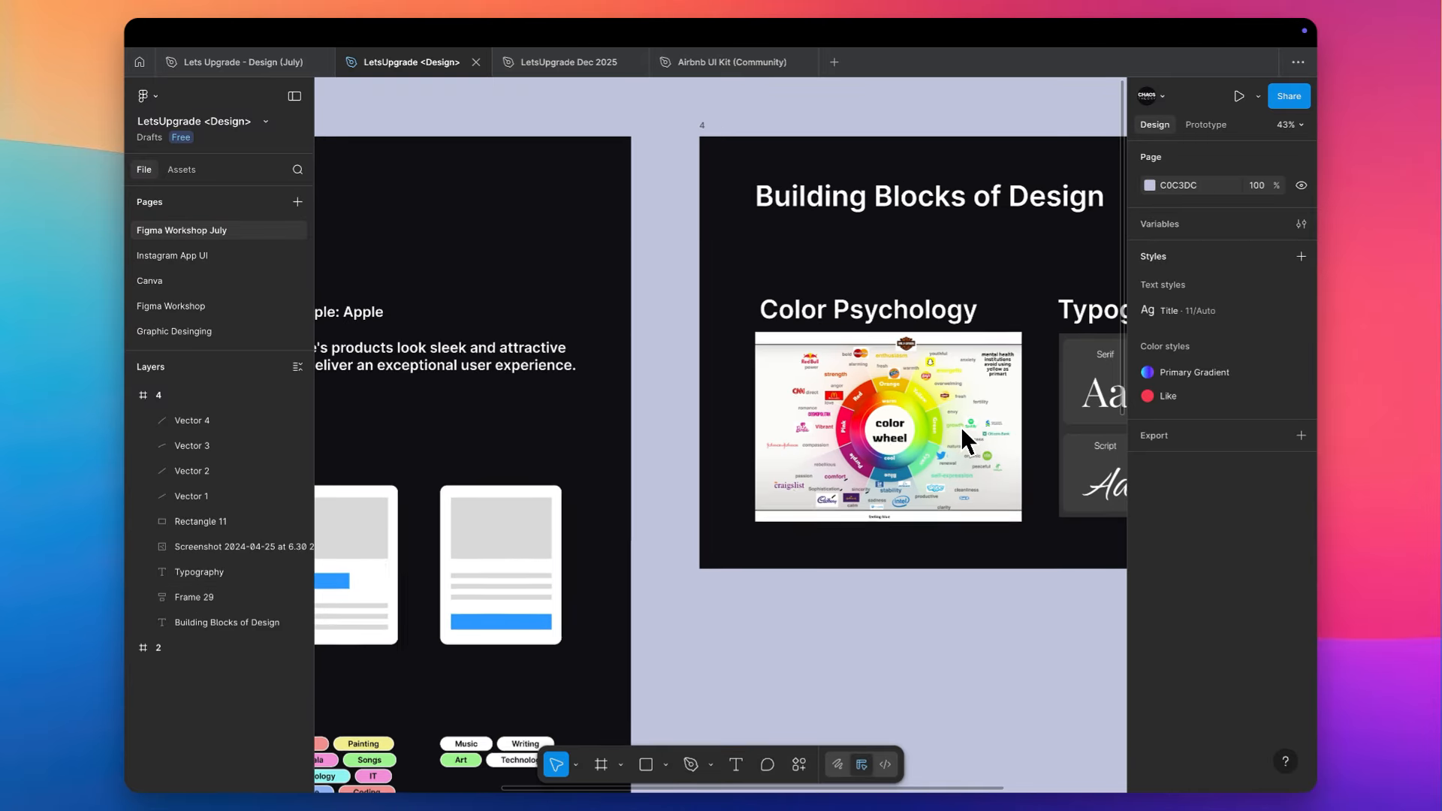
pyautogui.scroll(-3, 961, 426)
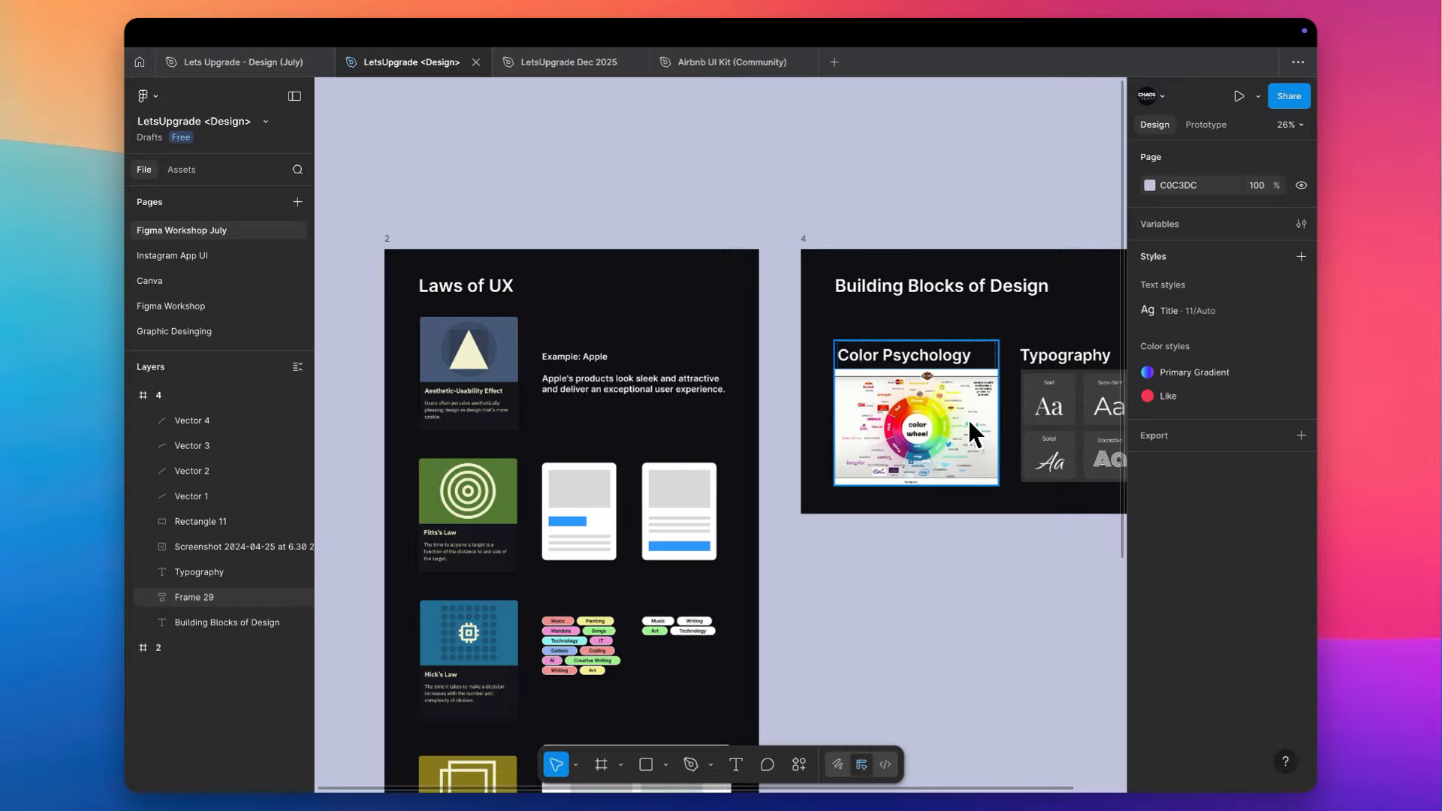
pyautogui.scroll(2, 967, 418)
pyautogui.scroll(2, 967, 418)
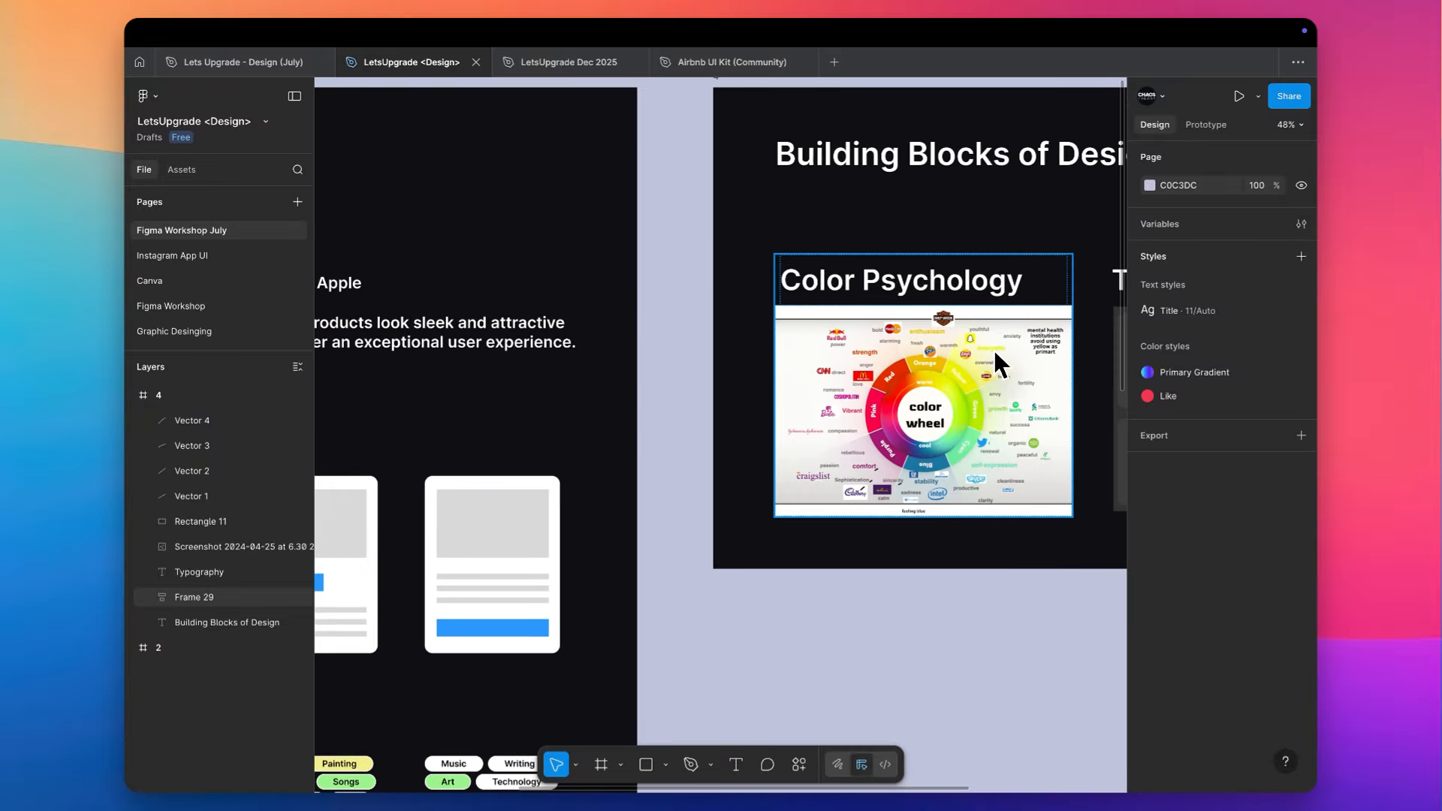
pyautogui.scroll(3, 993, 347)
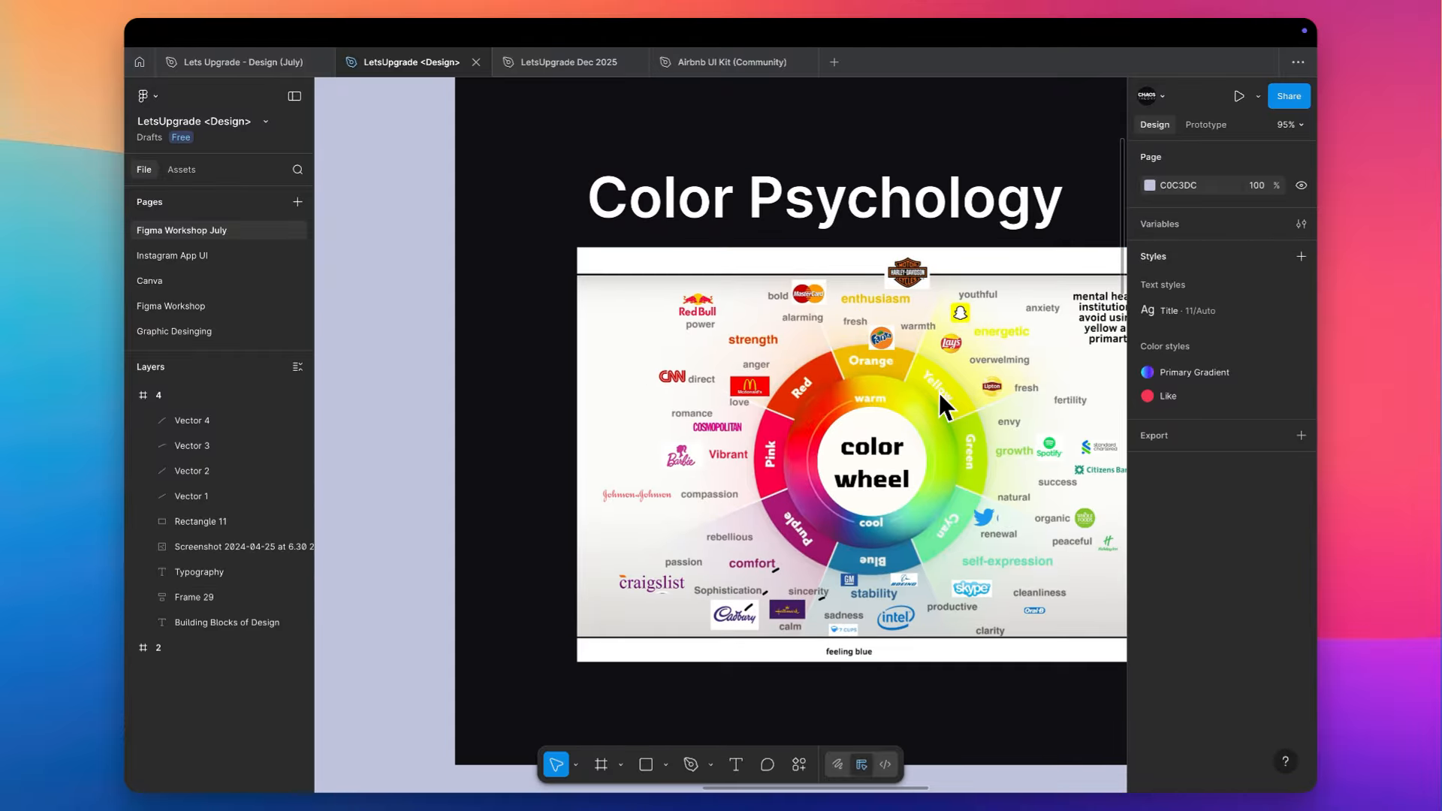
pyautogui.scroll(2, 939, 390)
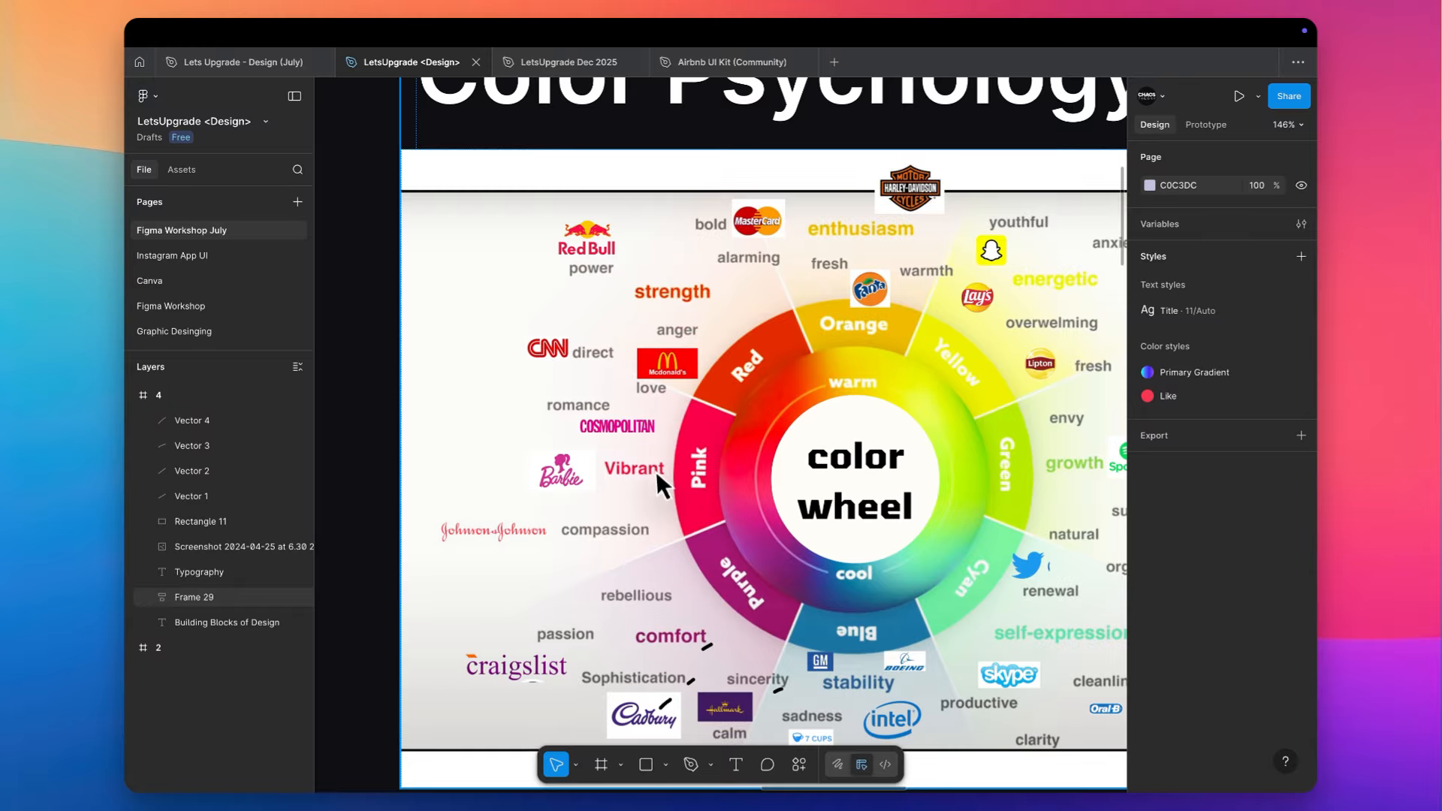
pyautogui.scroll(2, 578, 431)
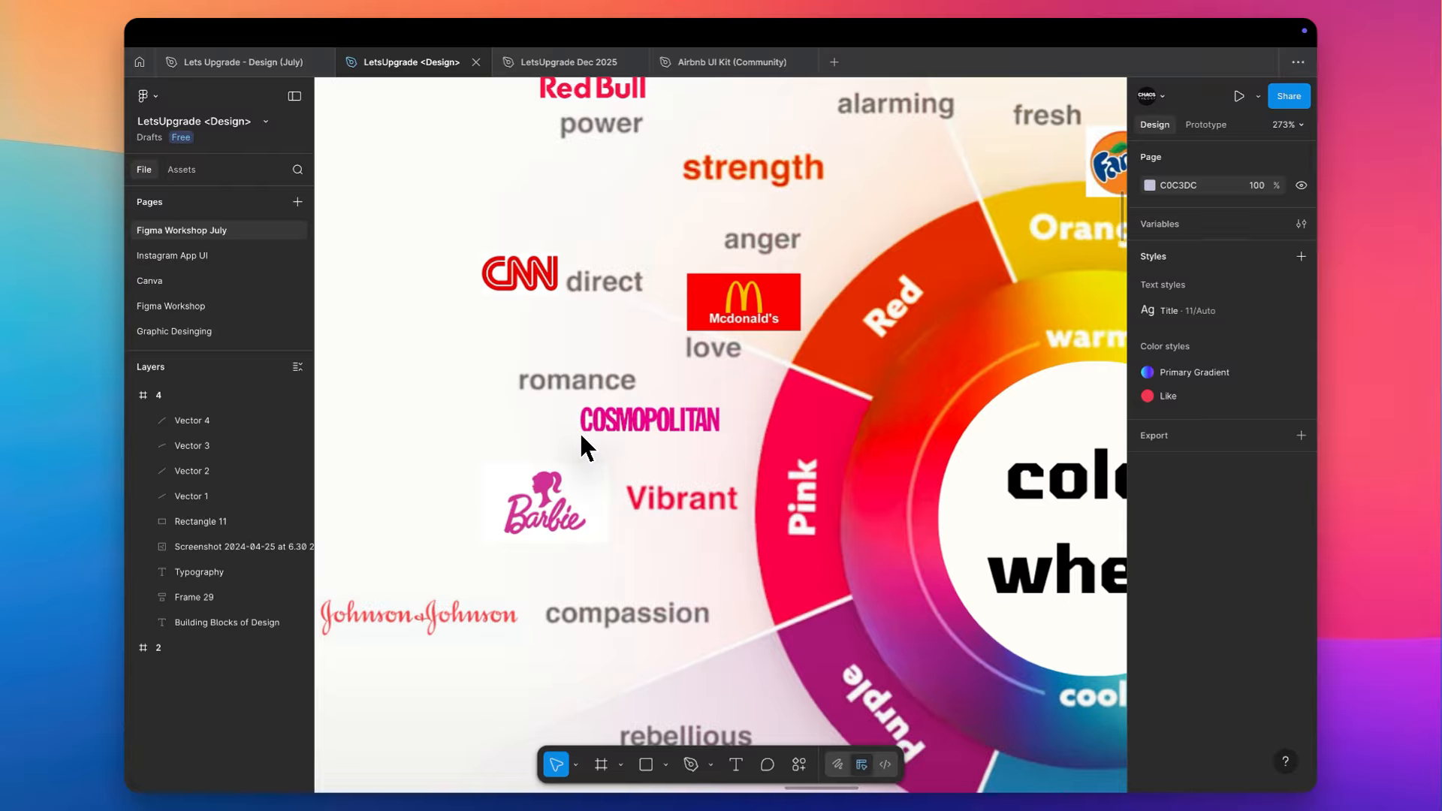
pyautogui.hscroll(2, 623, 444)
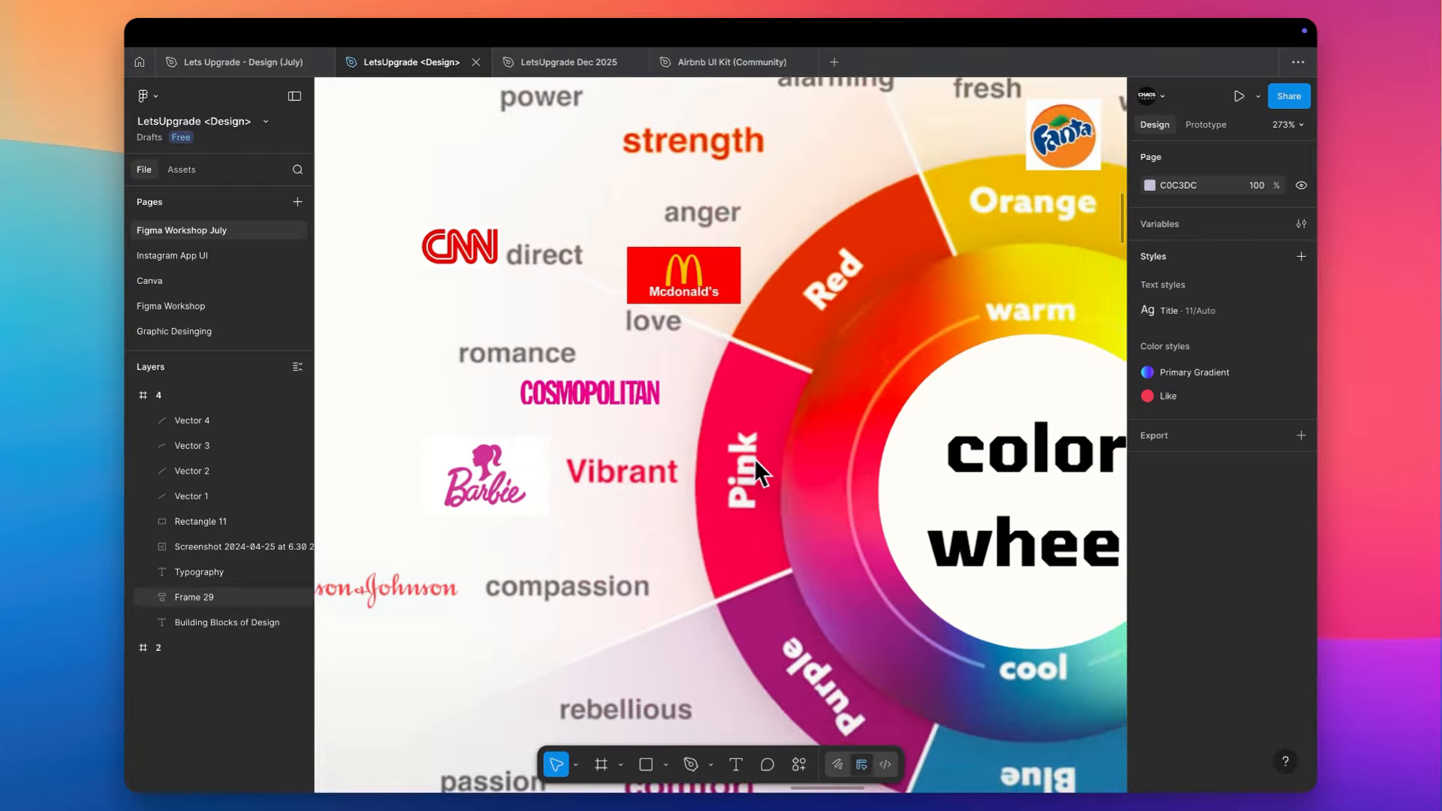
# - Inspect the color wheel's blue, green, yellow and orange sectors up close with their associated emotions and brands
pyautogui.scroll(-1, 740, 454)
pyautogui.scroll(-4, 744, 460)
pyautogui.hscroll(3, 743, 460)
pyautogui.scroll(2, 724, 530)
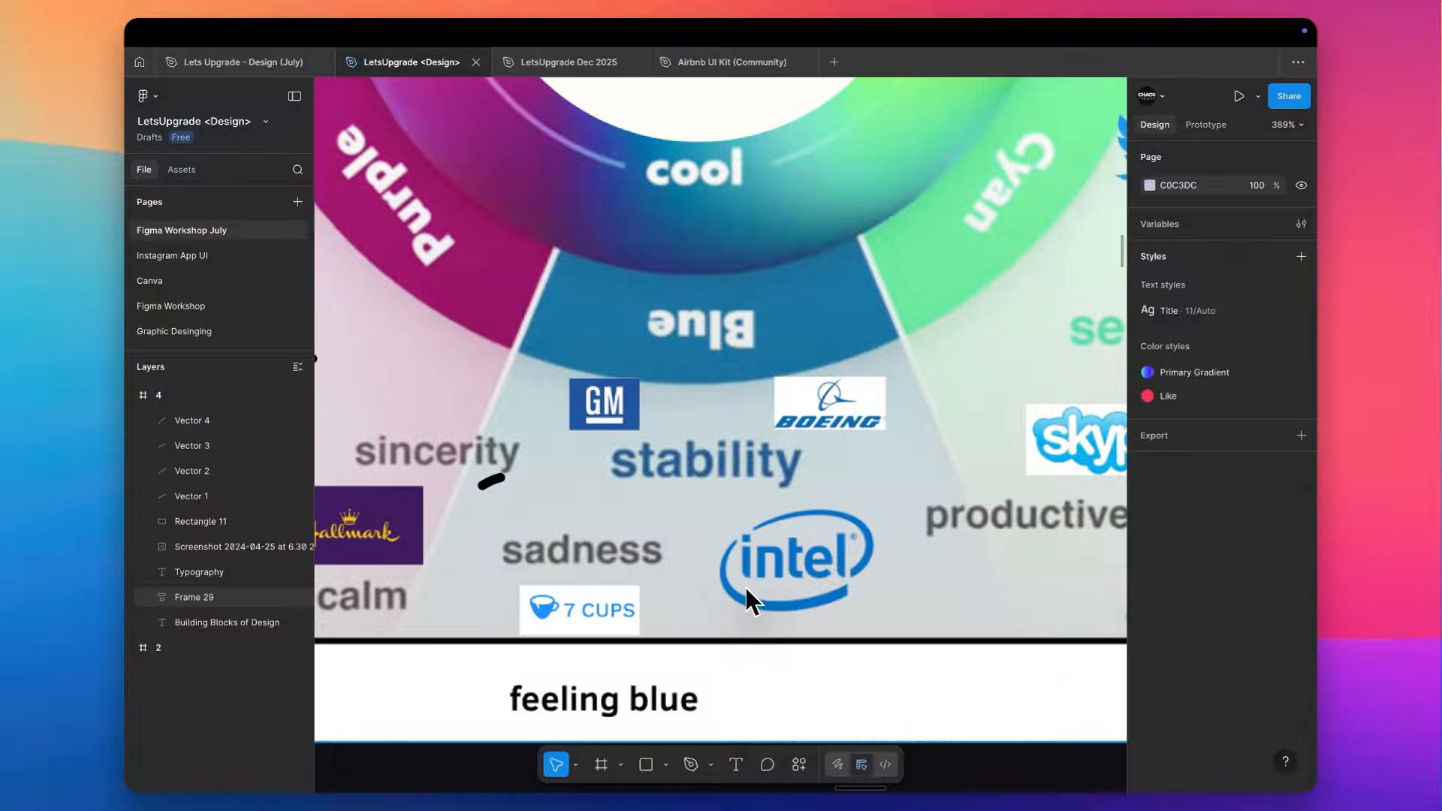
pyautogui.scroll(7, 747, 591)
pyautogui.hscroll(7, 747, 591)
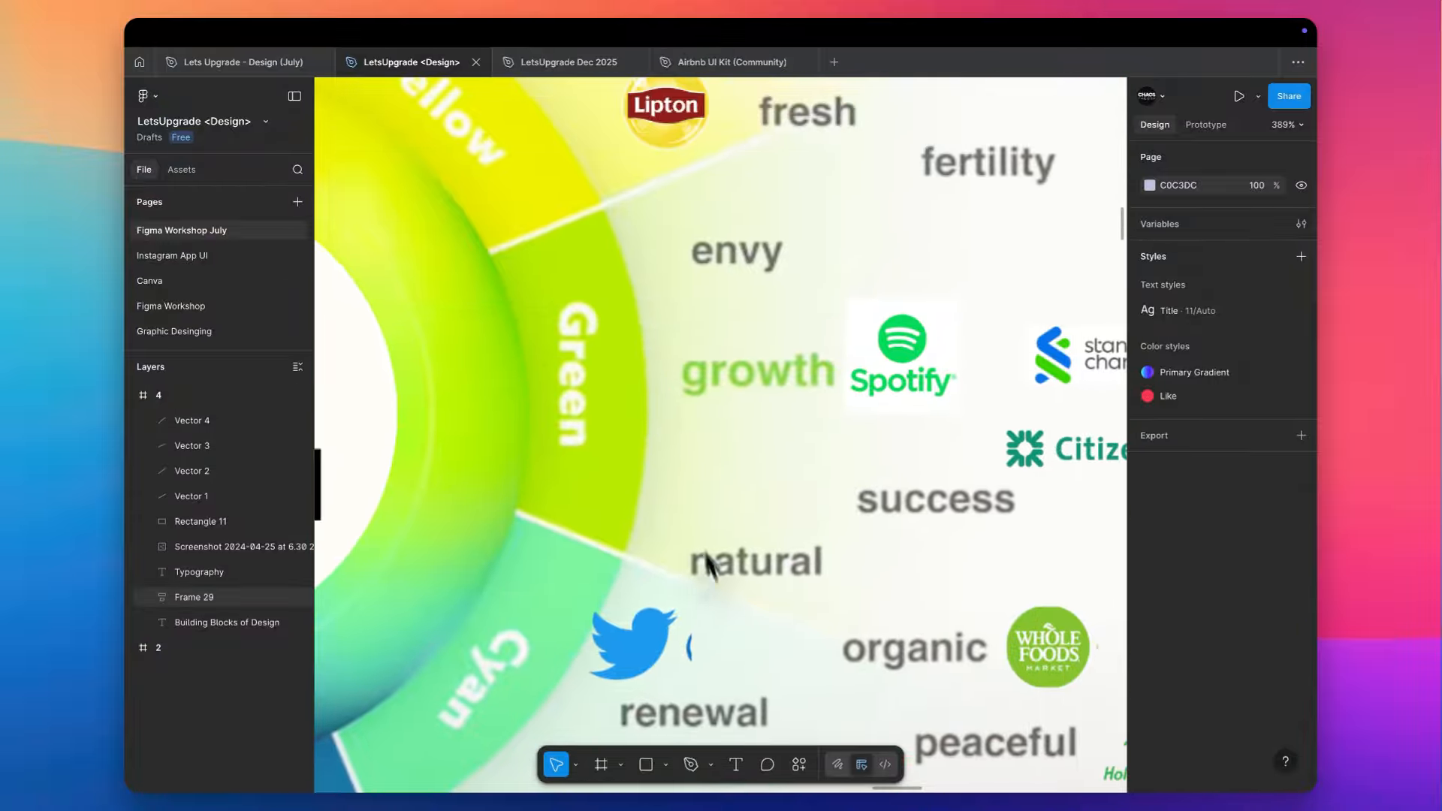
pyautogui.hscroll(5, 707, 562)
pyautogui.scroll(2, 707, 561)
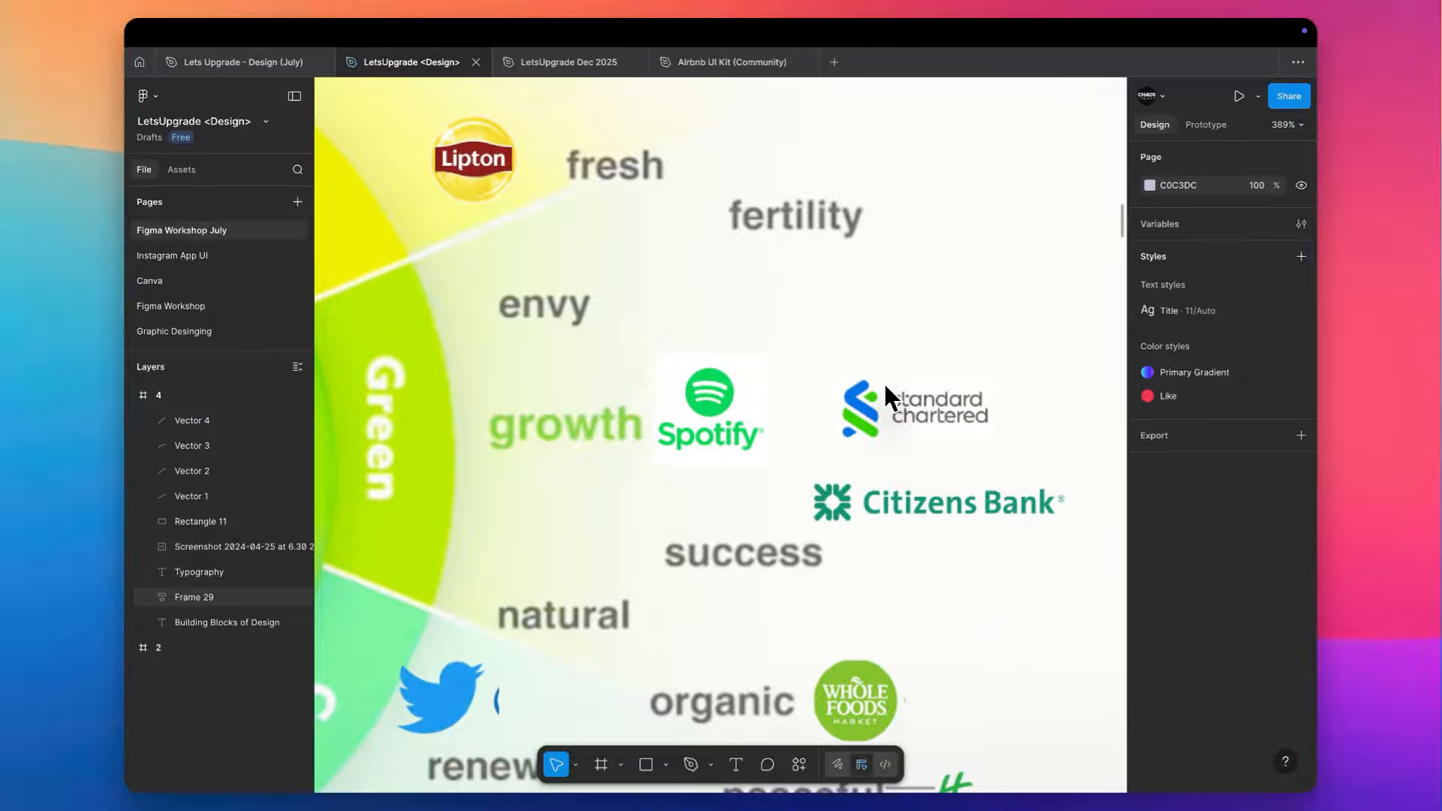
pyautogui.scroll(6, 954, 272)
pyautogui.hscroll(-7, 954, 272)
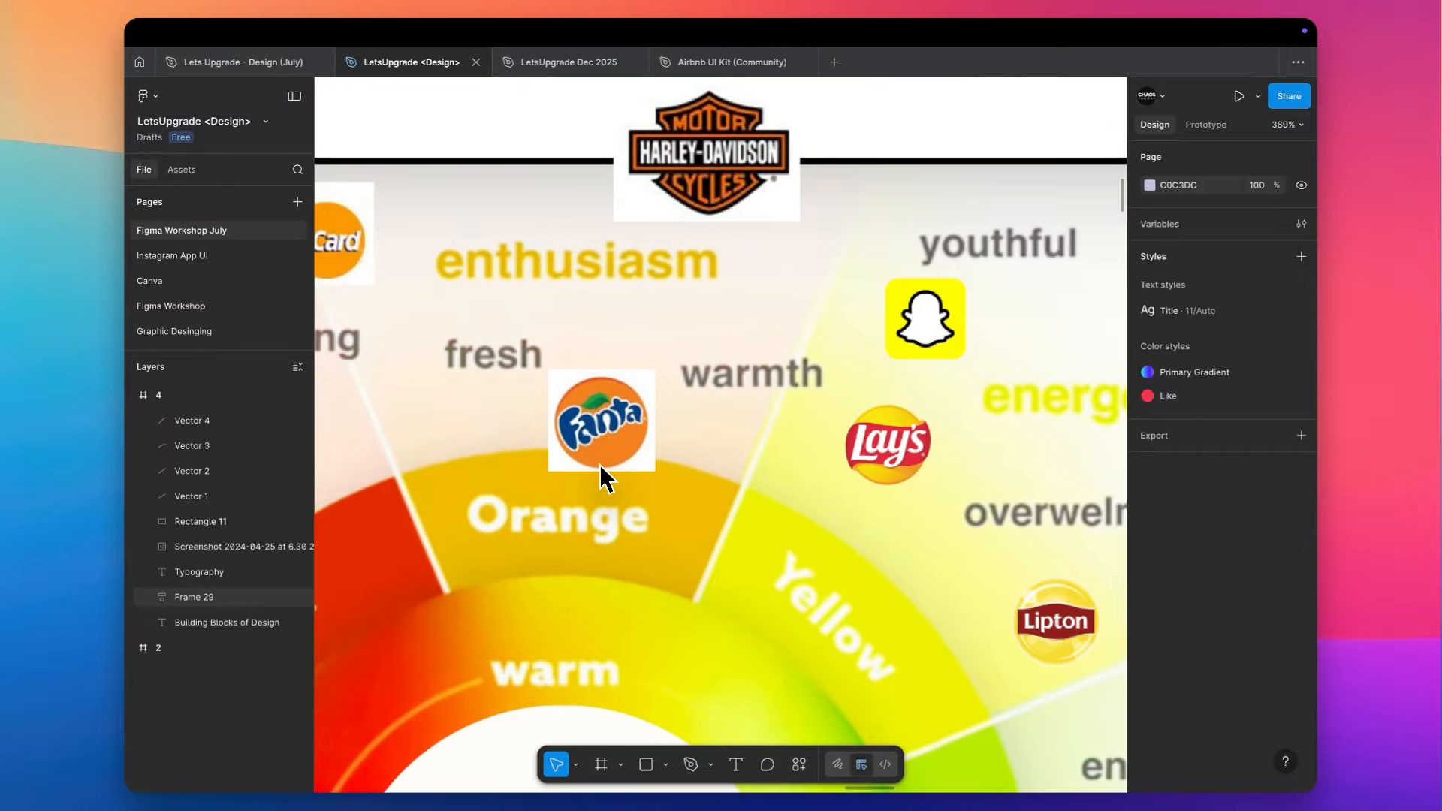
# - Return to an overview of the Laws of UX and Building Blocks of Design frames side by side
pyautogui.scroll(-10, 600, 464)
pyautogui.scroll(-5, 597, 325)
pyautogui.scroll(2, 598, 323)
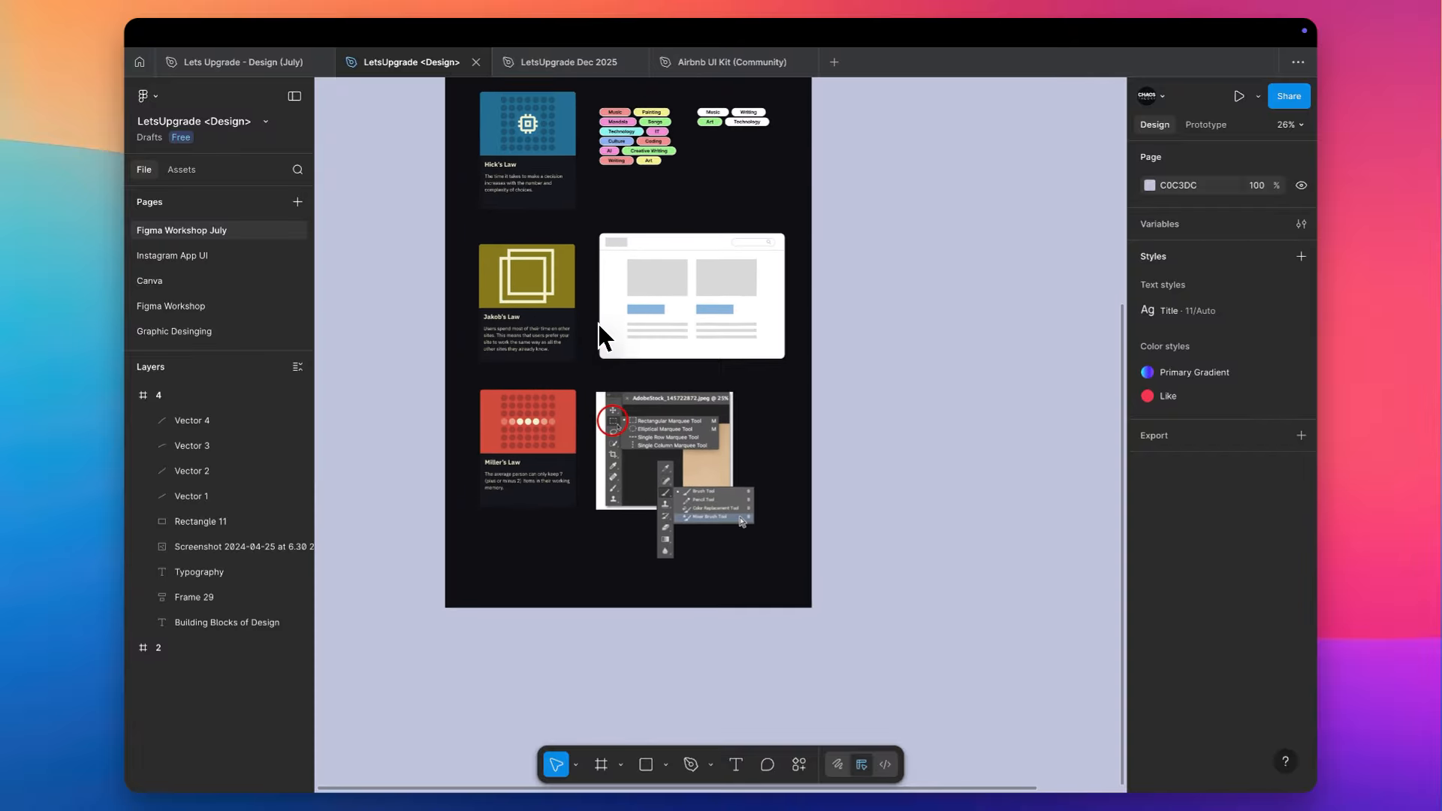
pyautogui.scroll(8, 598, 323)
pyautogui.hscroll(1, 598, 323)
pyautogui.scroll(-5, 597, 323)
pyautogui.hscroll(2, 598, 323)
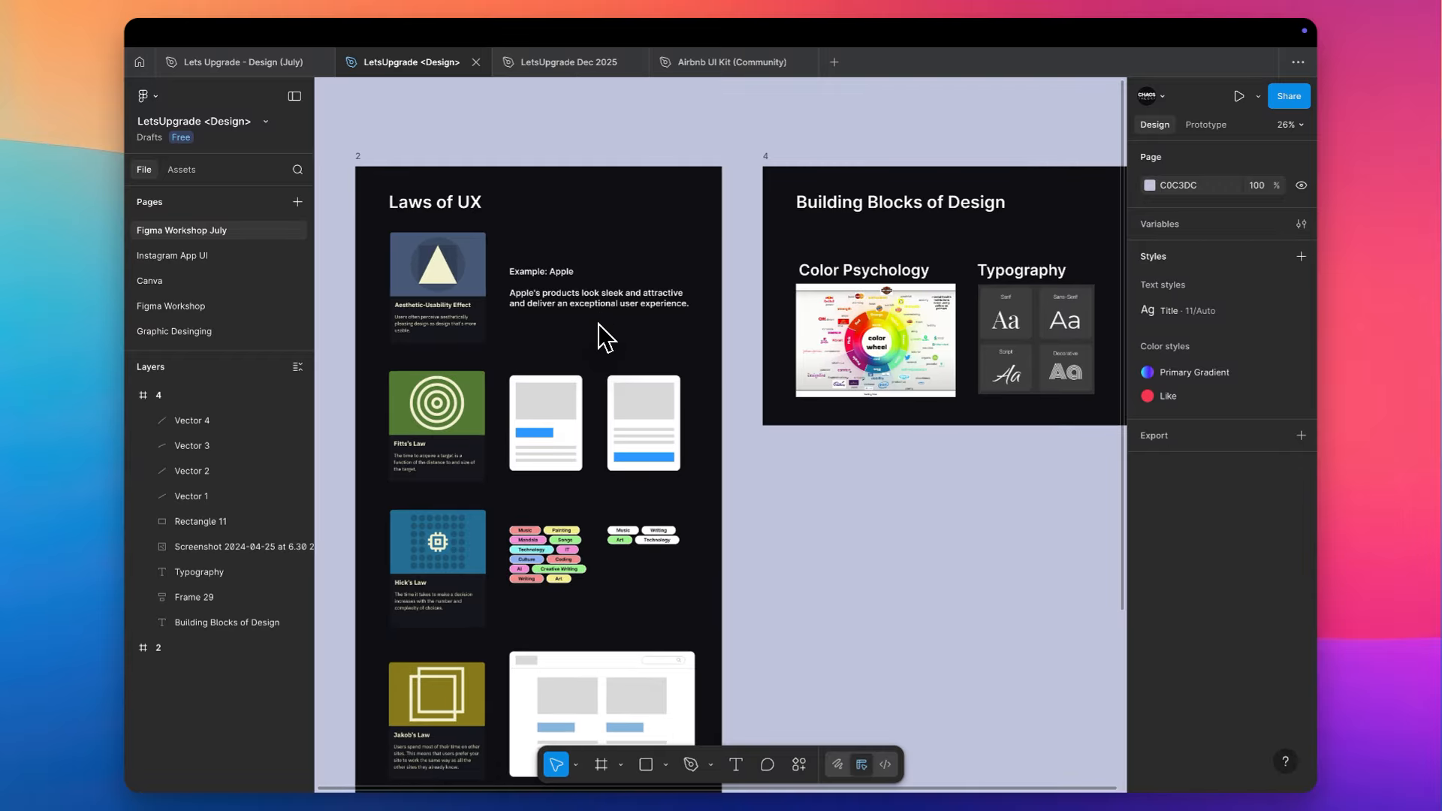
pyautogui.scroll(1, 598, 323)
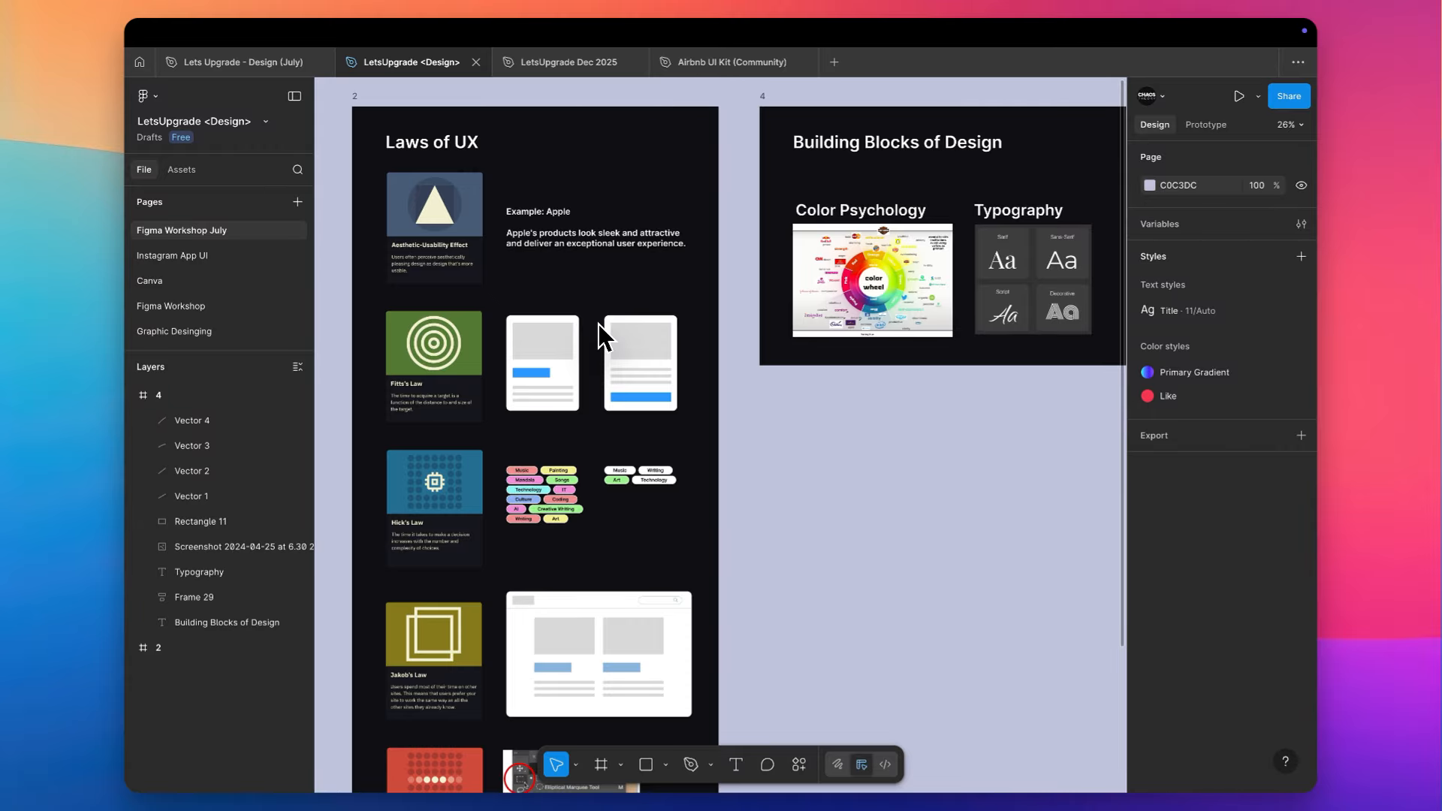
# - Hide the interface panels and view the Hick's Law card with its coloured topic tags up close
pyautogui.scroll(5, 440, 519)
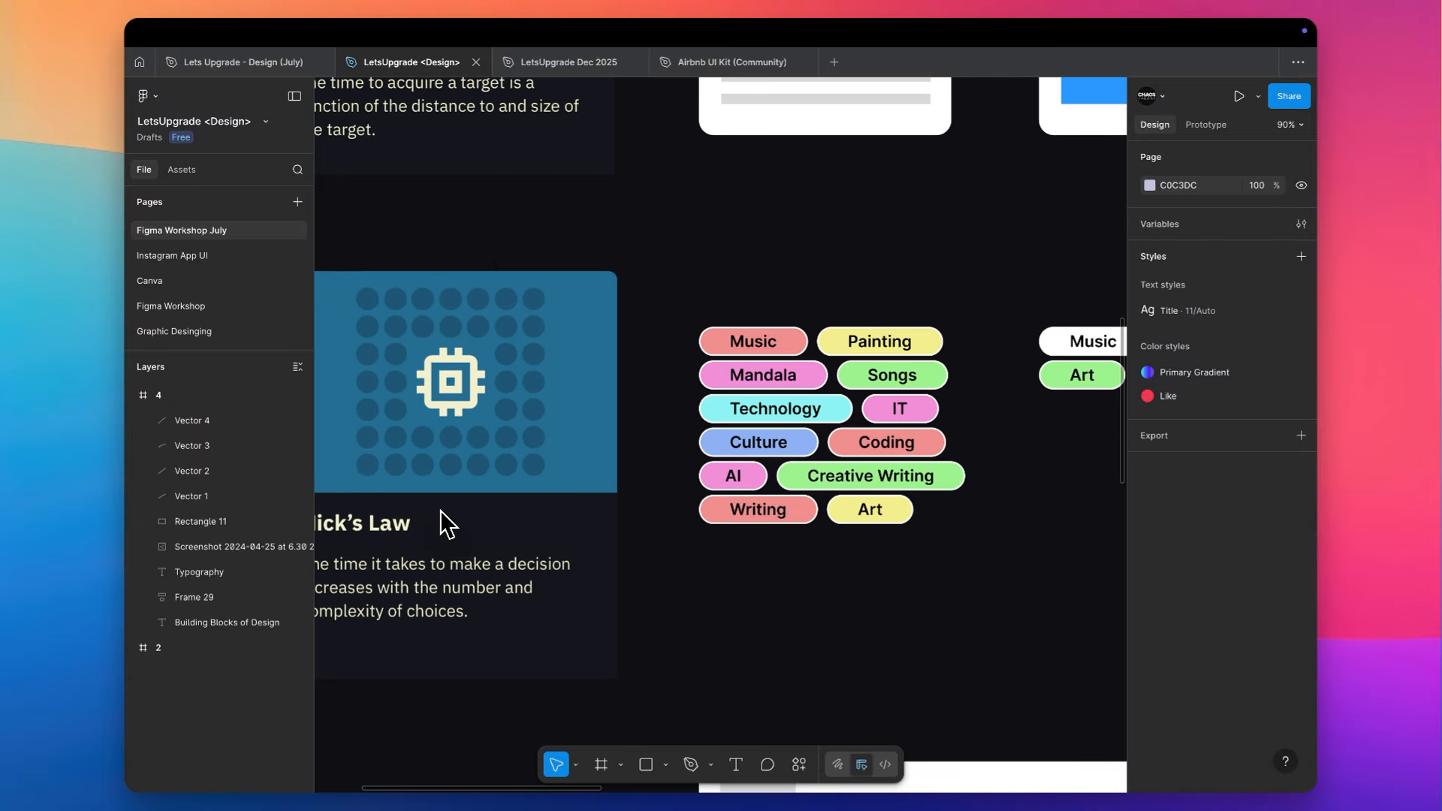
pyautogui.press('super+backslash')
pyautogui.scroll(3, 441, 521)
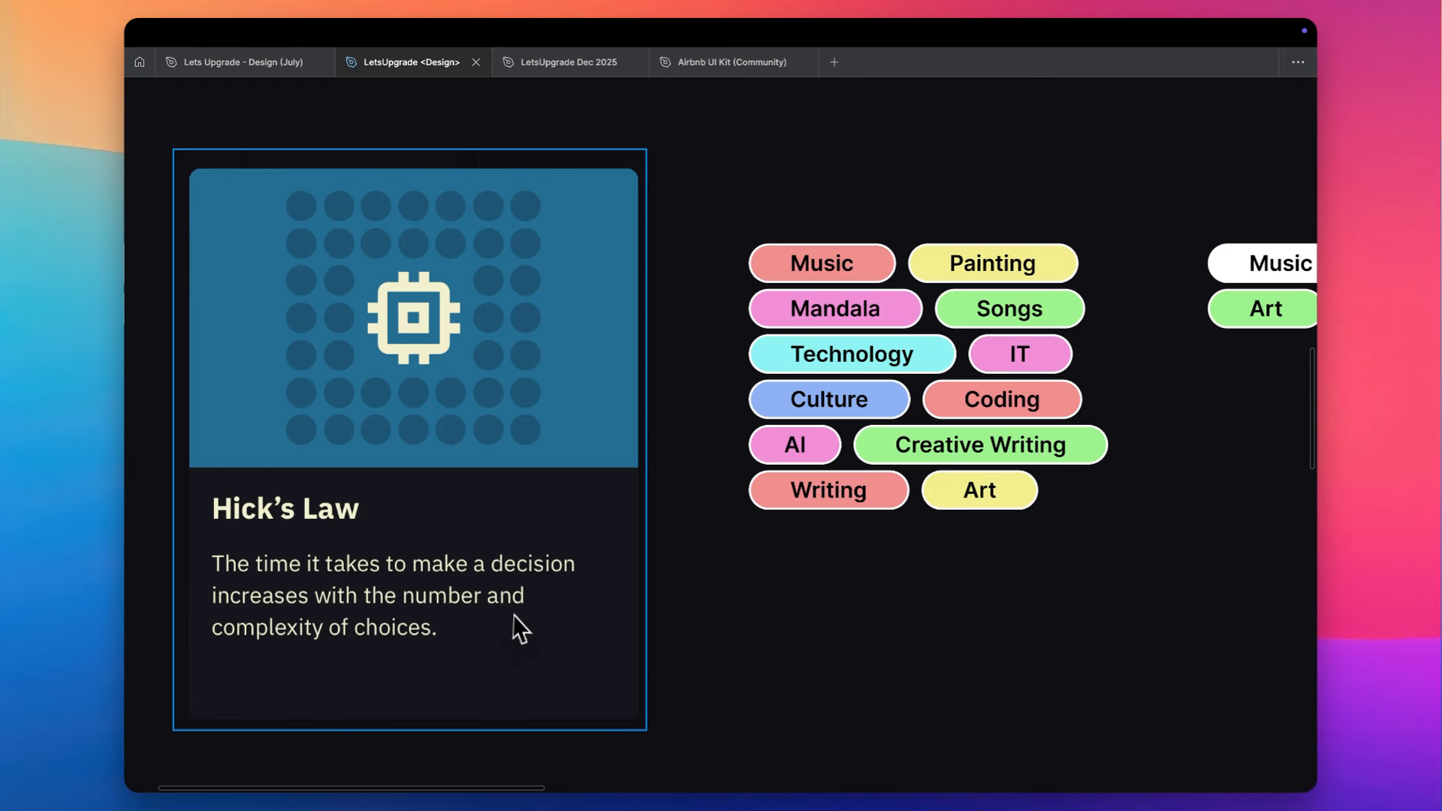
pyautogui.hscroll(3, 549, 648)
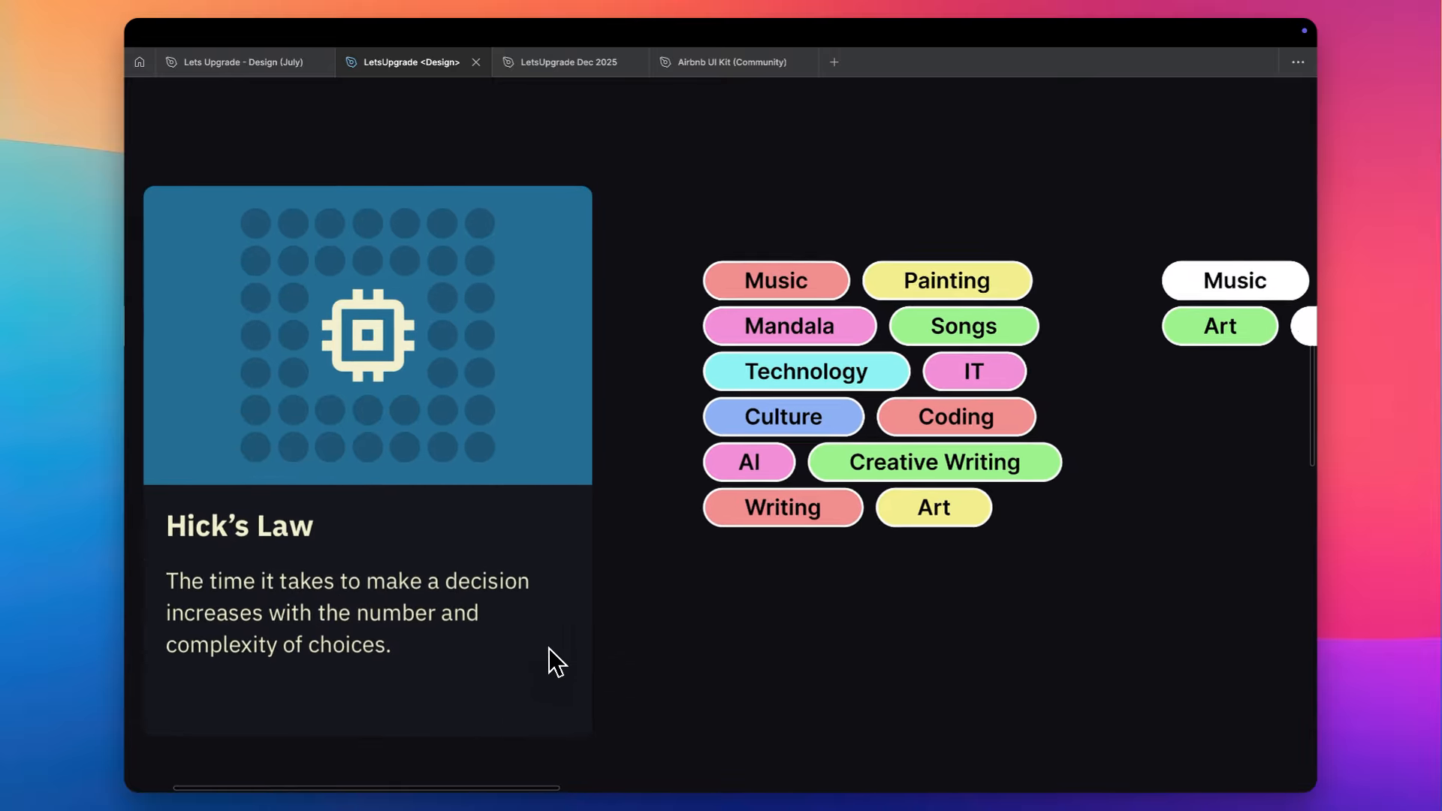
pyautogui.hscroll(-1, 549, 648)
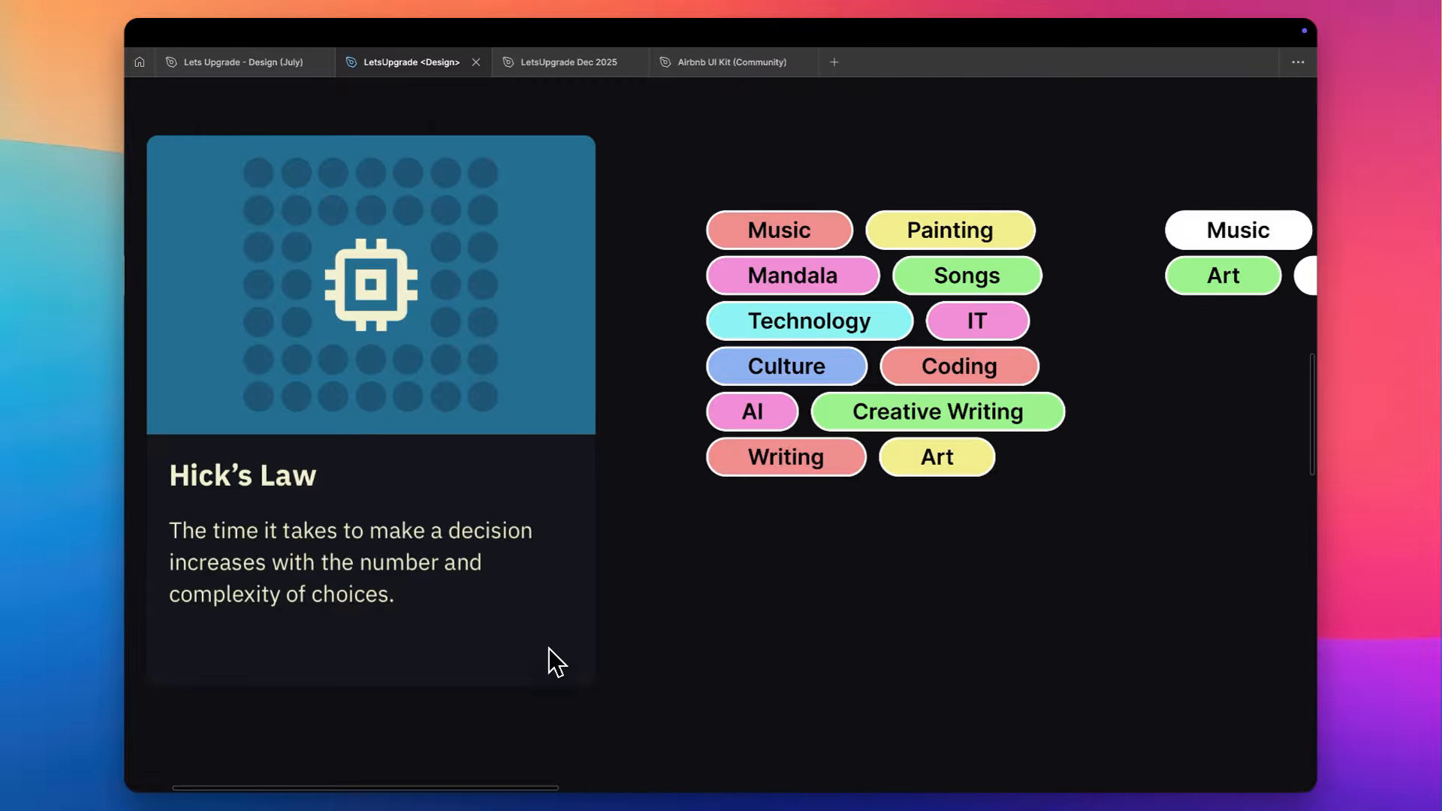
# - Compare the crowded coloured tag group beside the Hick's Law card with the simplified white one, highlighting the first four coloured tags
pyautogui.hscroll(2, 548, 648)
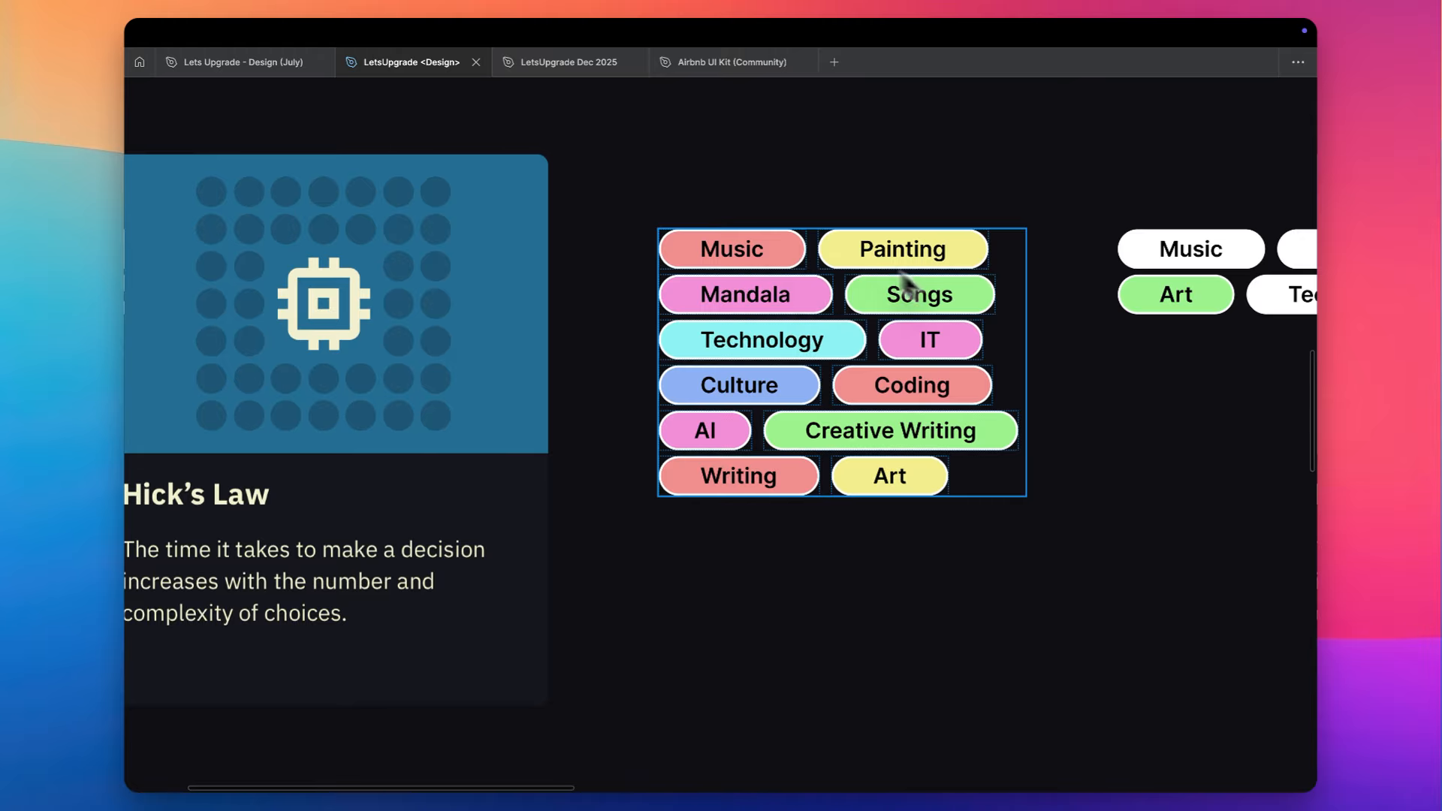
pyautogui.click(795, 263)
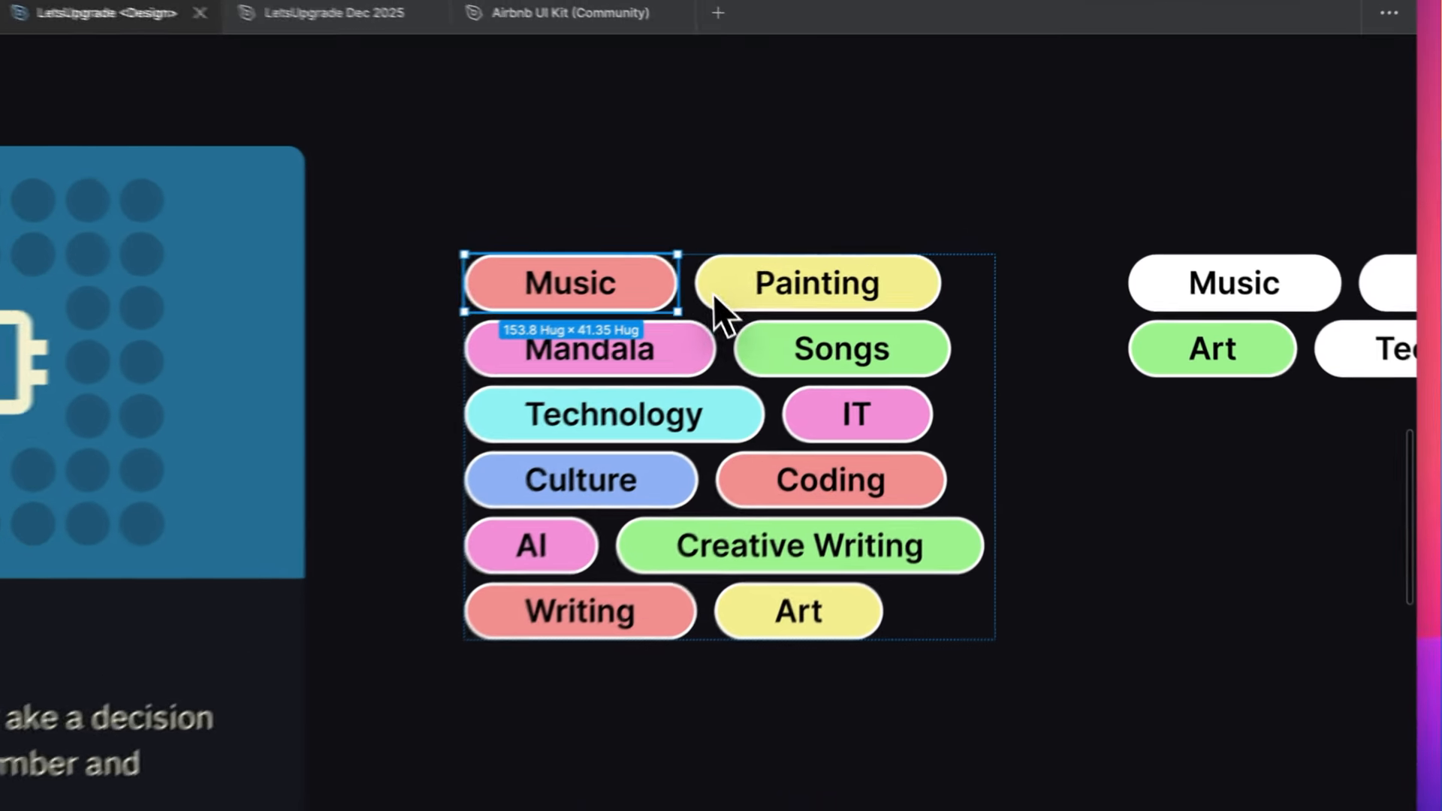
pyautogui.keyDown('shift'); pyautogui.click(874, 304); pyautogui.keyUp('shift')
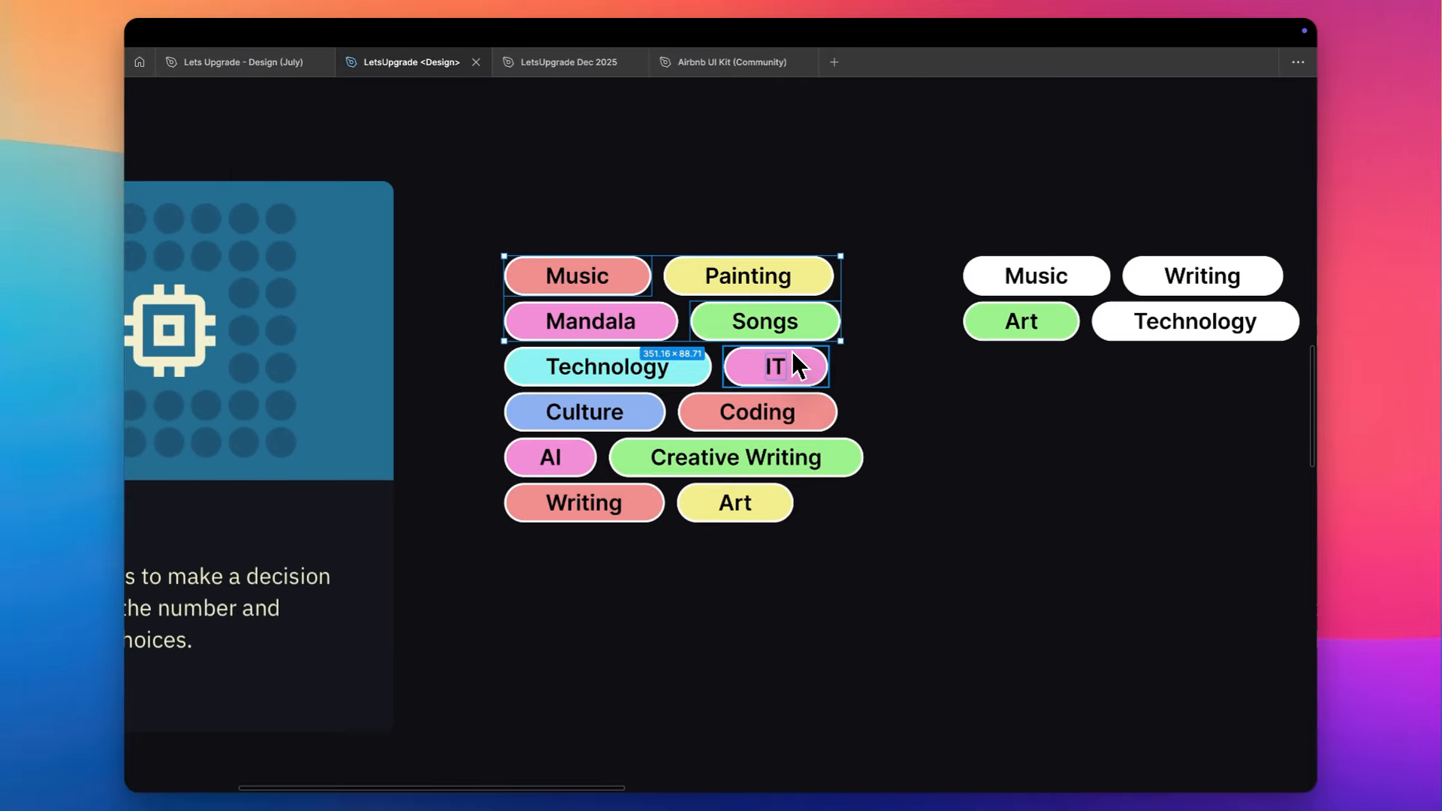
pyautogui.doubleClick(1032, 275)
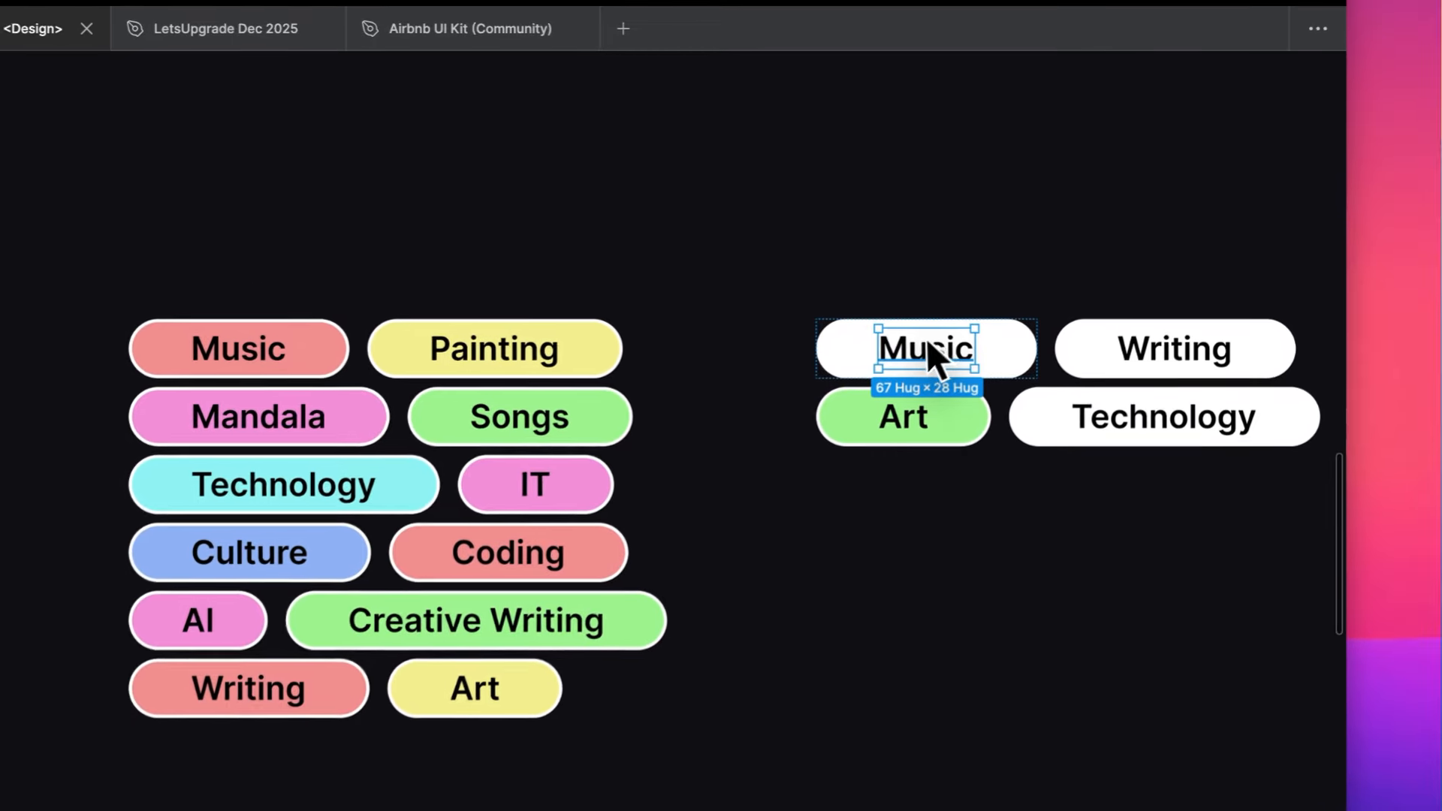
pyautogui.doubleClick(917, 343)
pyautogui.click(799, 371)
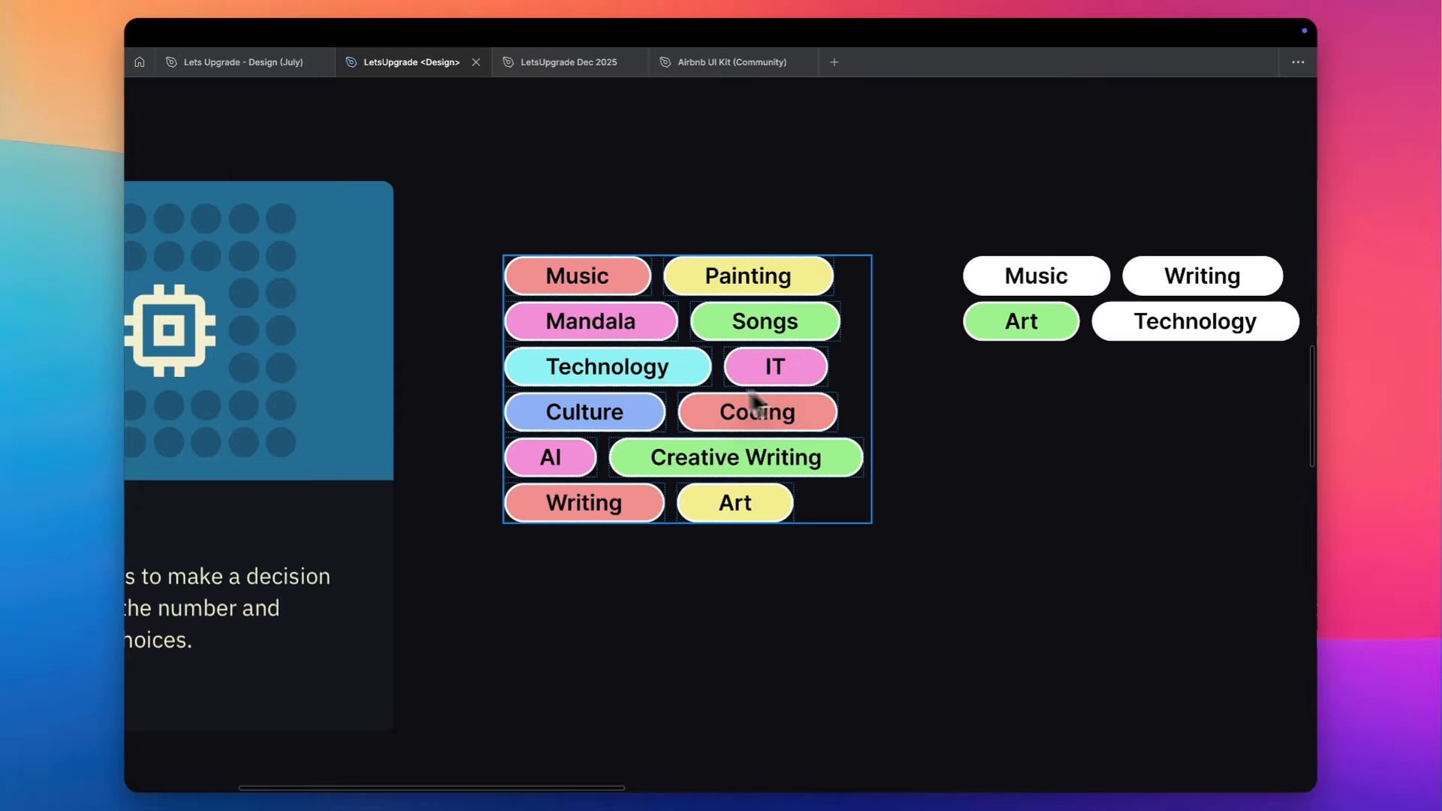
# - Highlight the pink Mandala, IT and AI tags together, followed by the green Songs and Creative Writing tags, and clear the selection
pyautogui.click(644, 328)
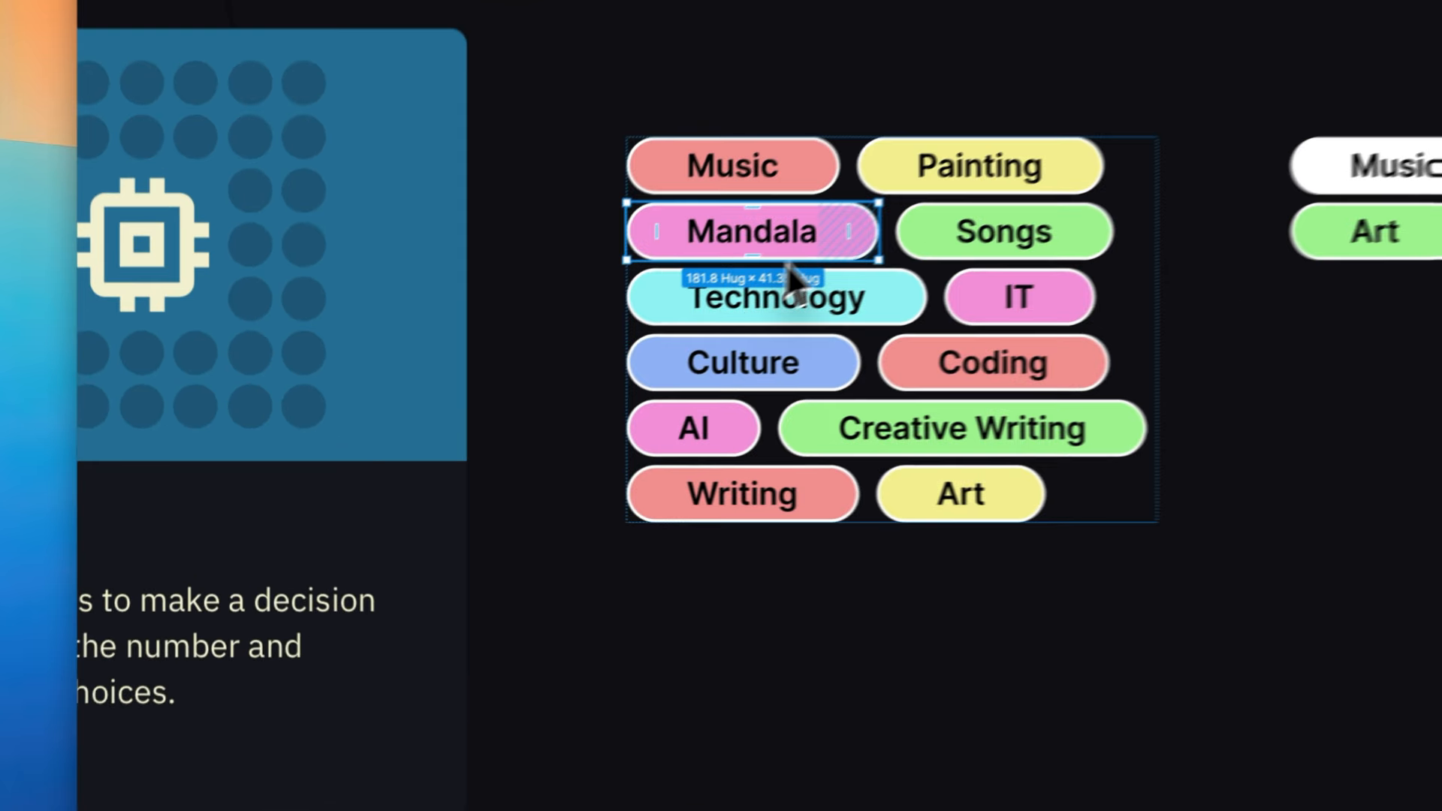
pyautogui.keyDown('shift'); pyautogui.click(956, 301); pyautogui.keyUp('shift')
pyautogui.keyDown('shift'); pyautogui.click(736, 435); pyautogui.keyUp('shift')
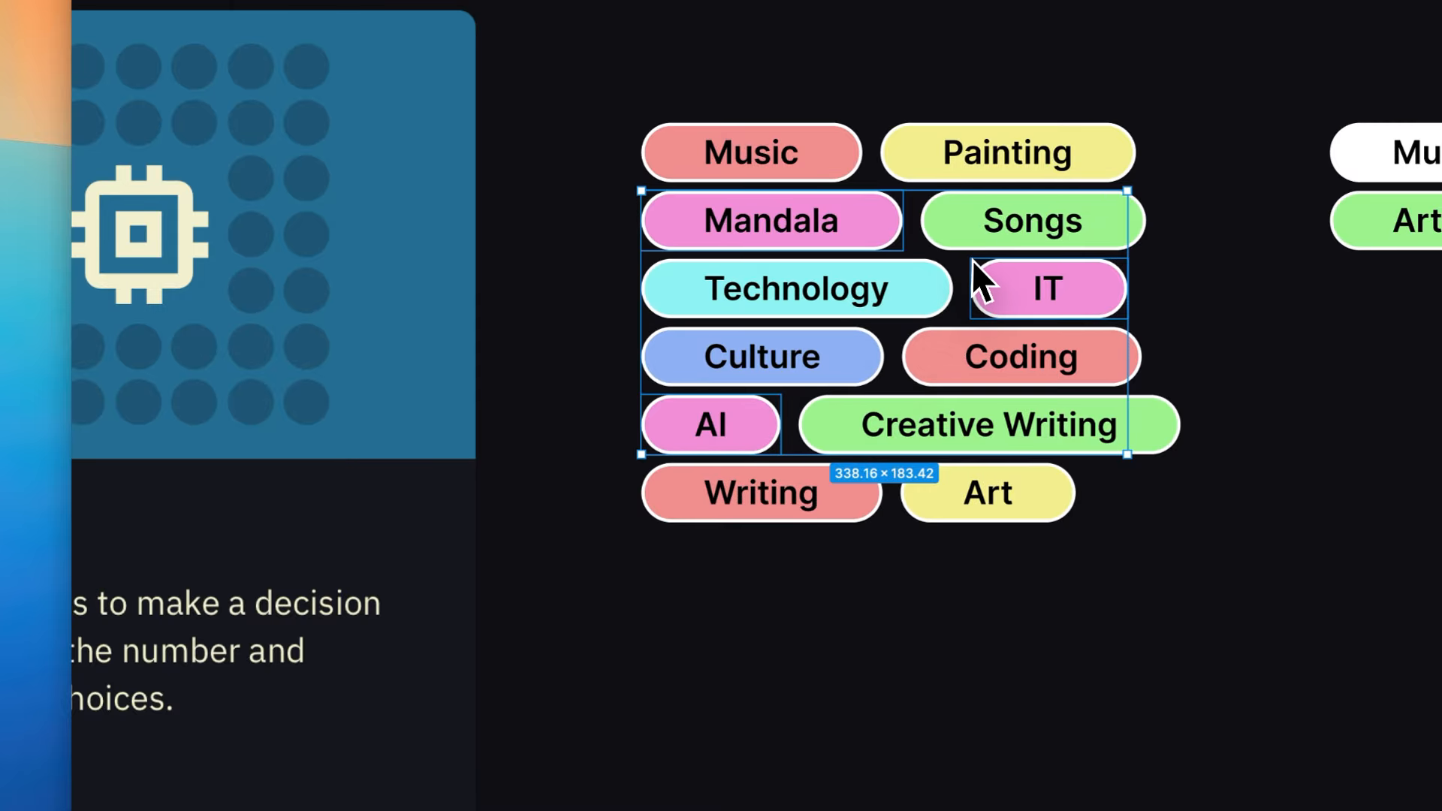
pyautogui.click(964, 242)
pyautogui.keyDown('shift'); pyautogui.click(835, 436); pyautogui.keyUp('shift')
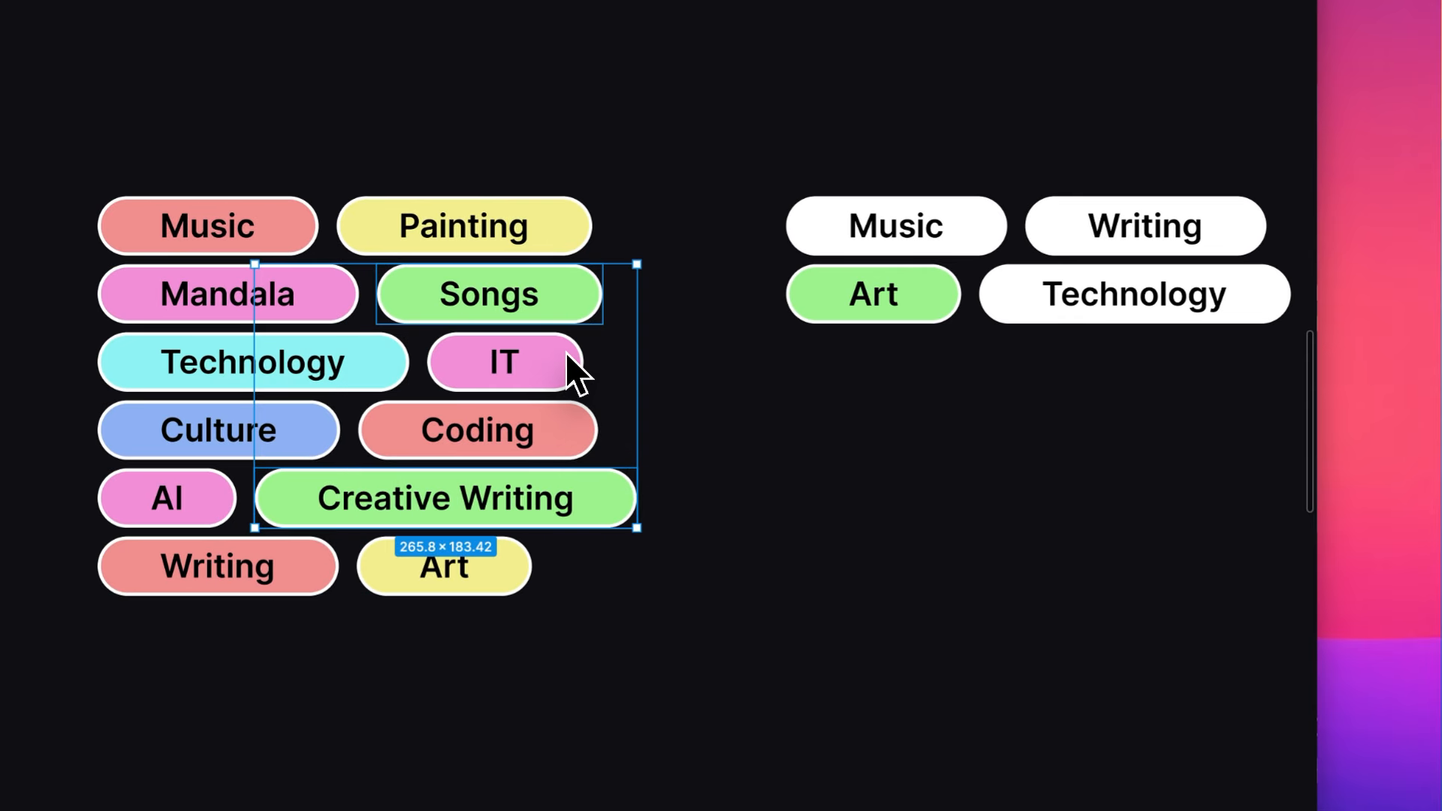
pyautogui.click(664, 359)
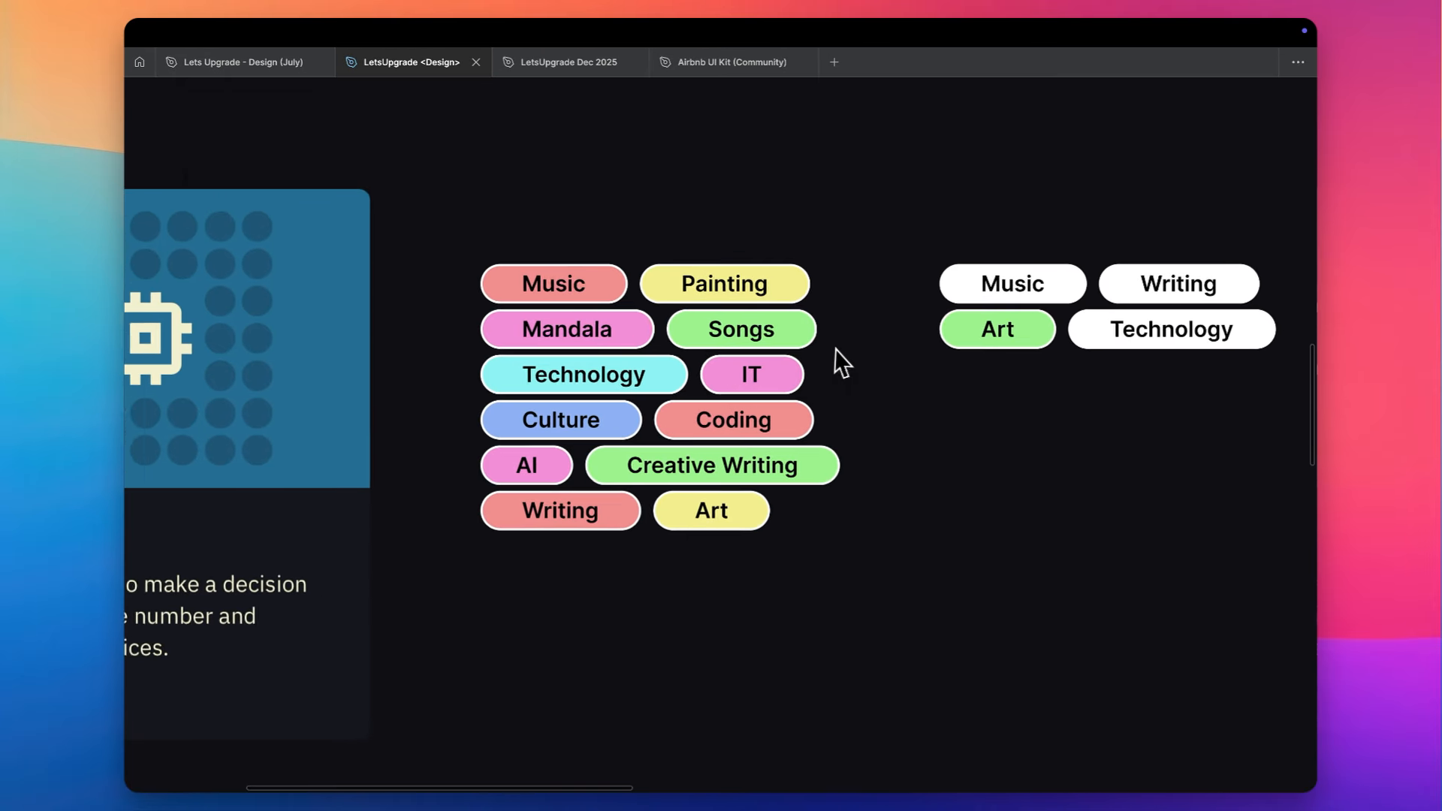
# - Try to paste the white Music tag's style onto the green Art tag and undo it
pyautogui.hscroll(2, 621, 340)
pyautogui.click(943, 303)
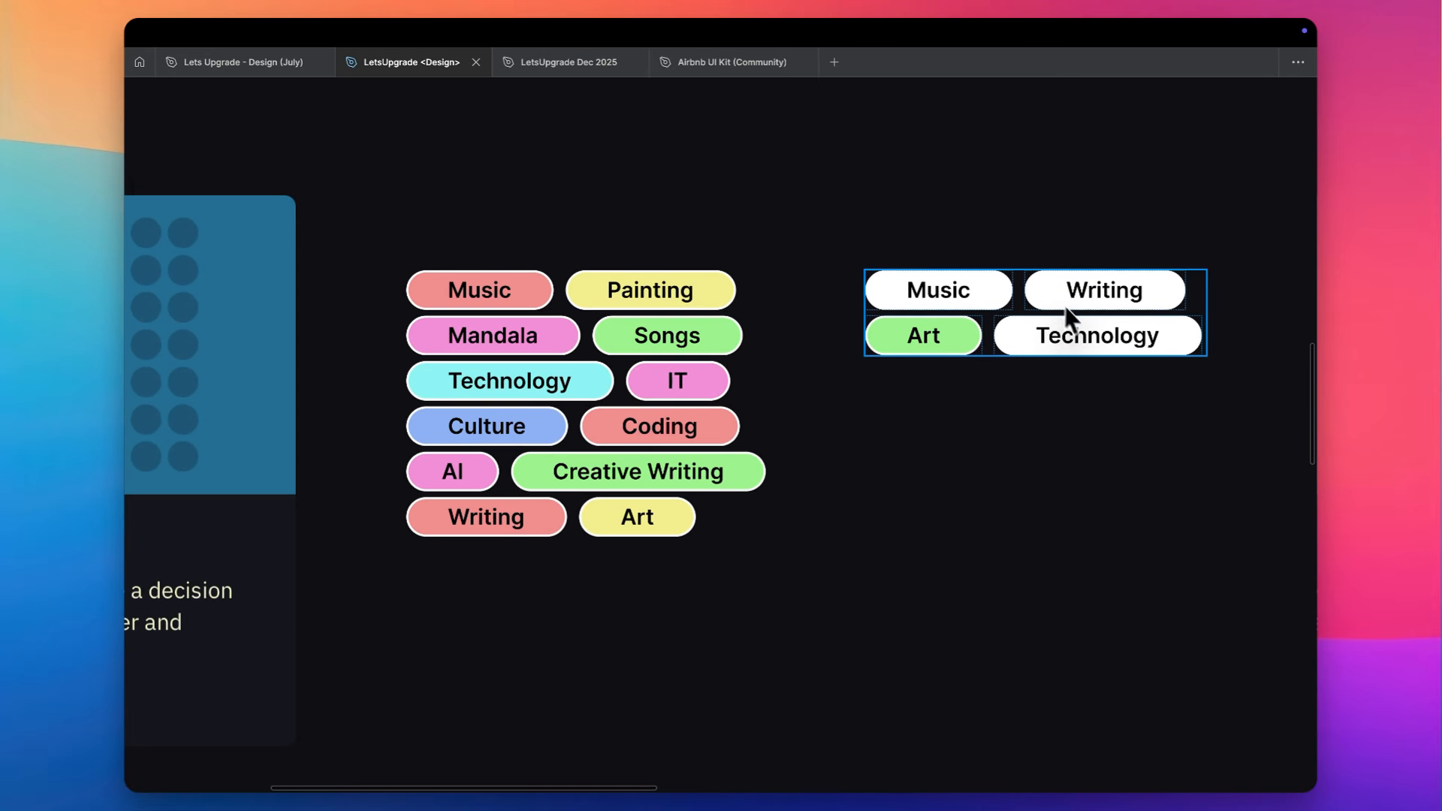
pyautogui.click(979, 305)
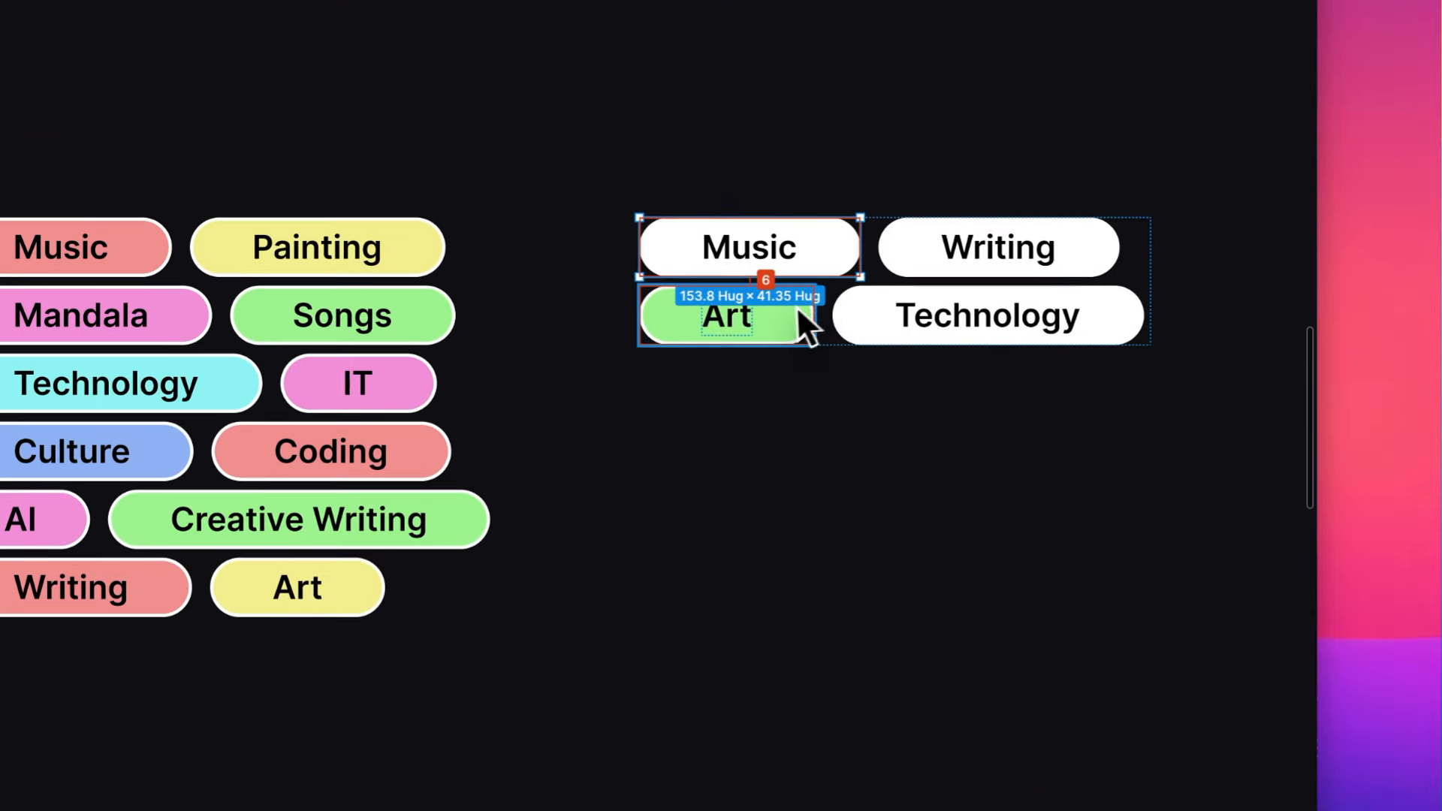
pyautogui.click(966, 330)
pyautogui.press('alt+super+v')
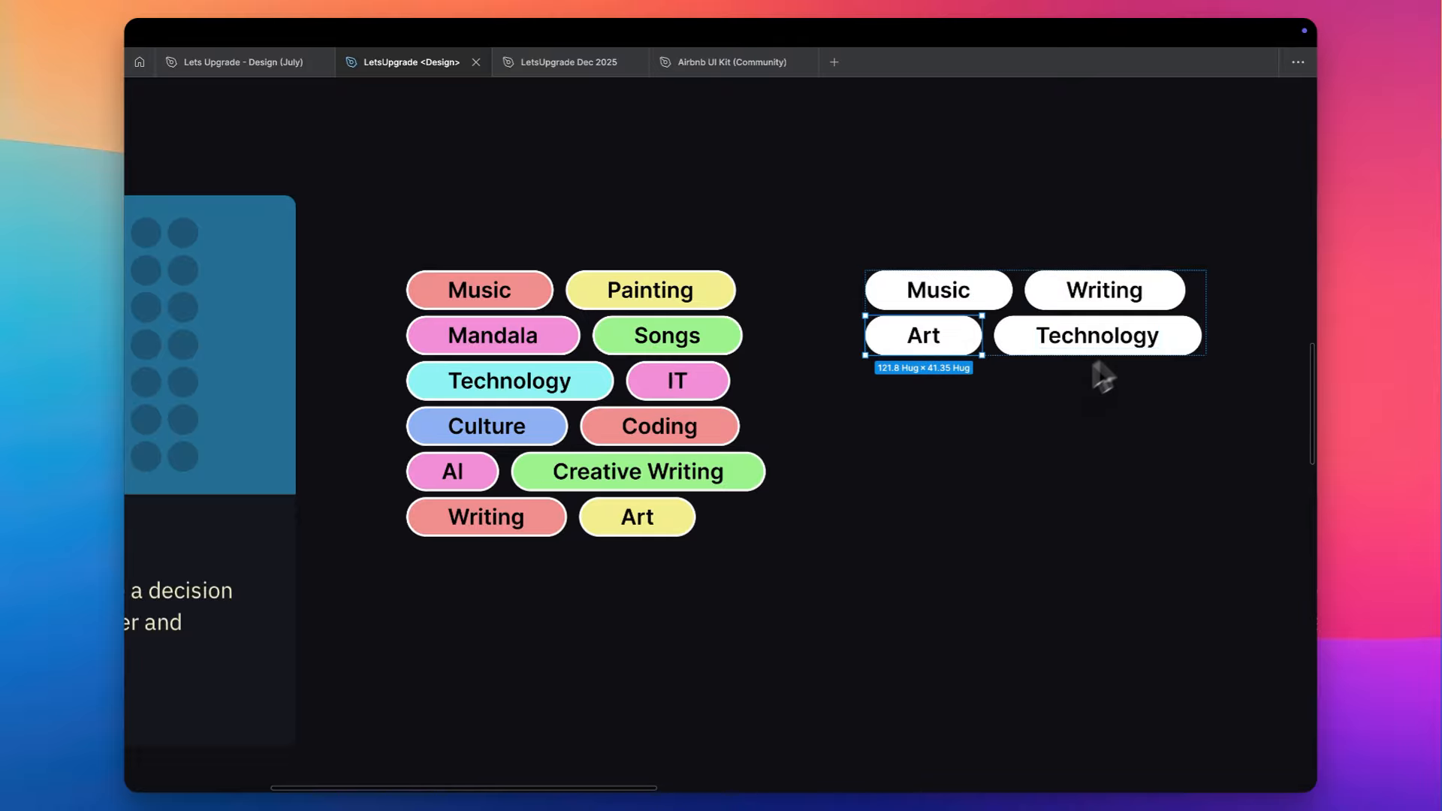
pyautogui.press('super+z')
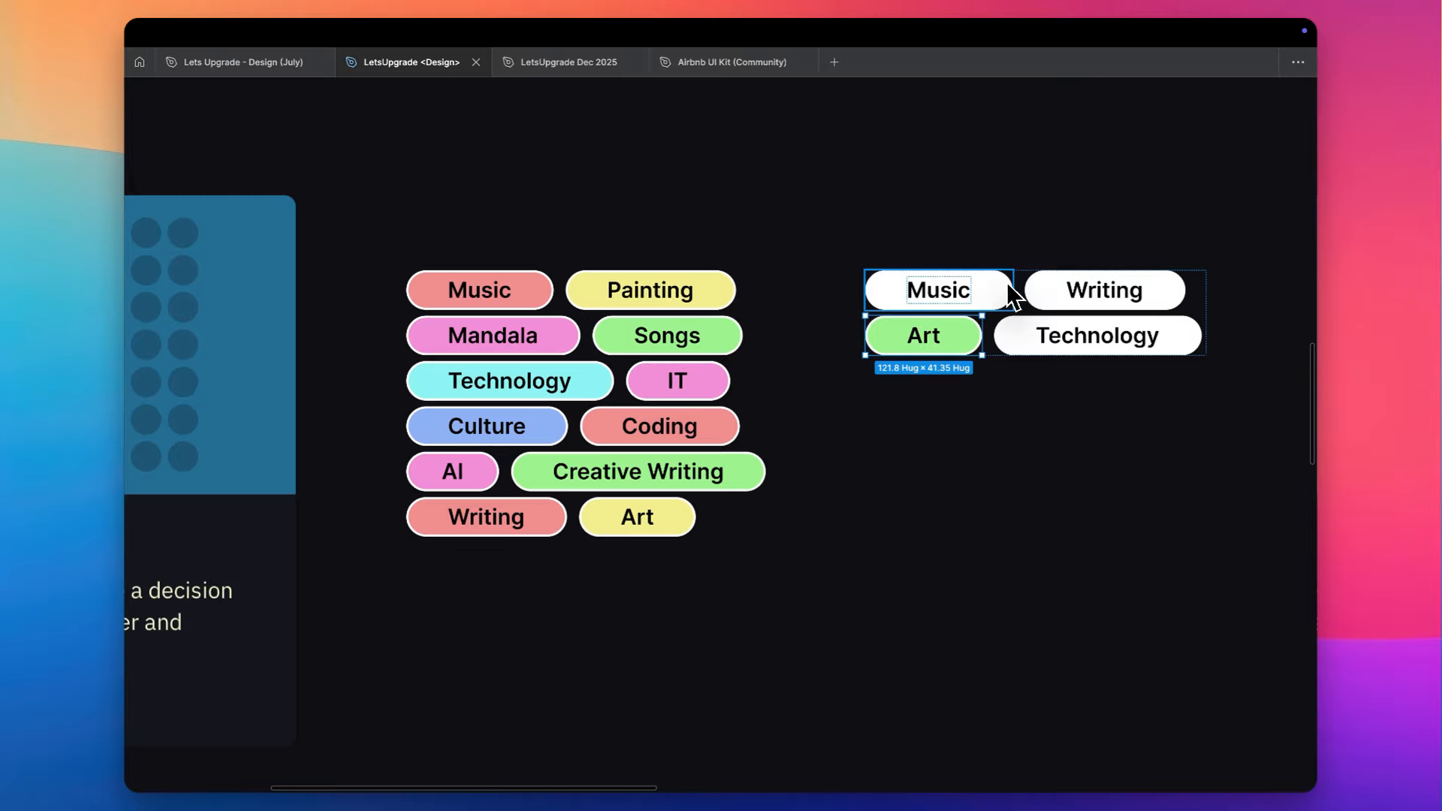
pyautogui.click(941, 425)
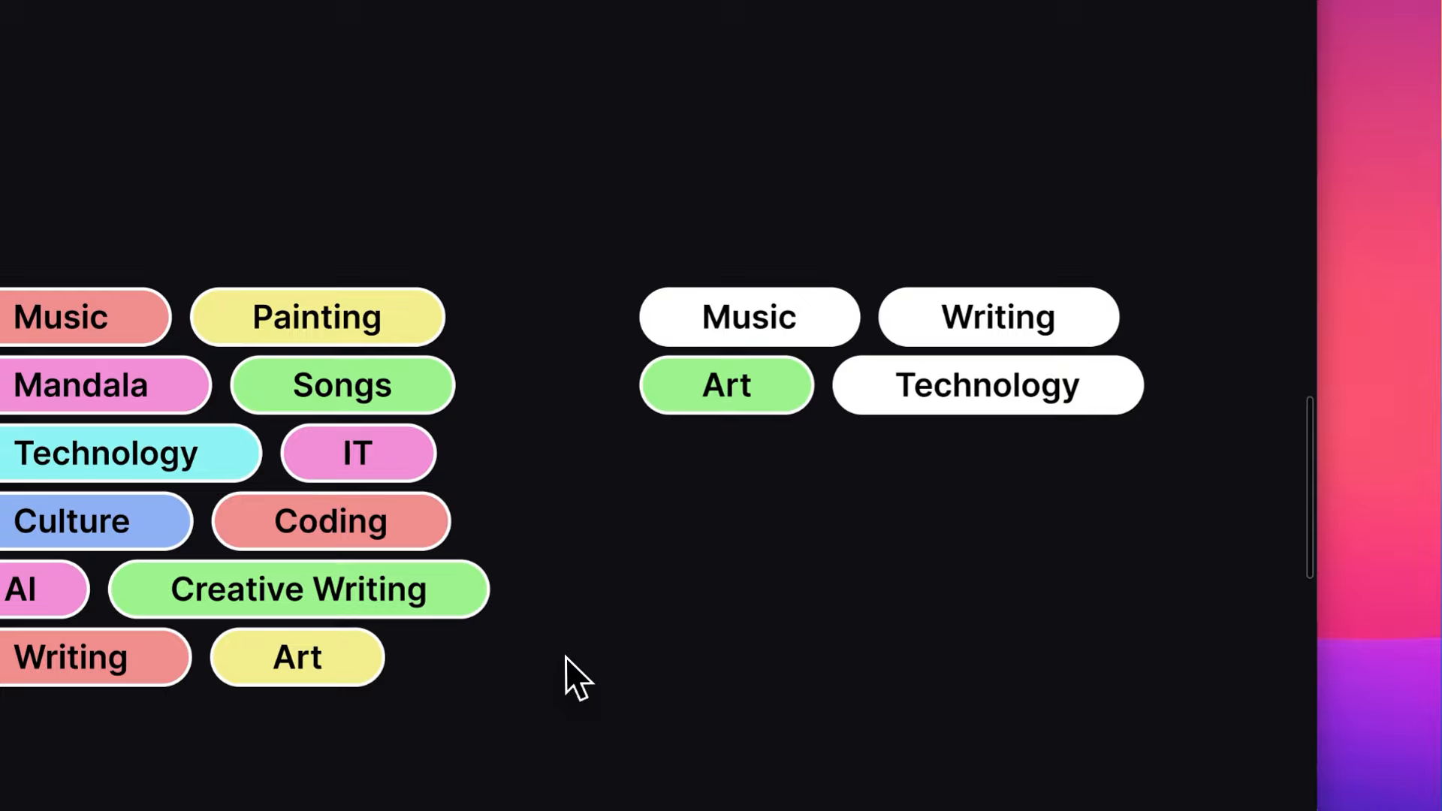
# - Return from the Hick's Law example to the overview of both frames and switch to the LetsUpgrade Dec 2025 file
pyautogui.scroll(-6, 566, 657)
pyautogui.scroll(3, 566, 656)
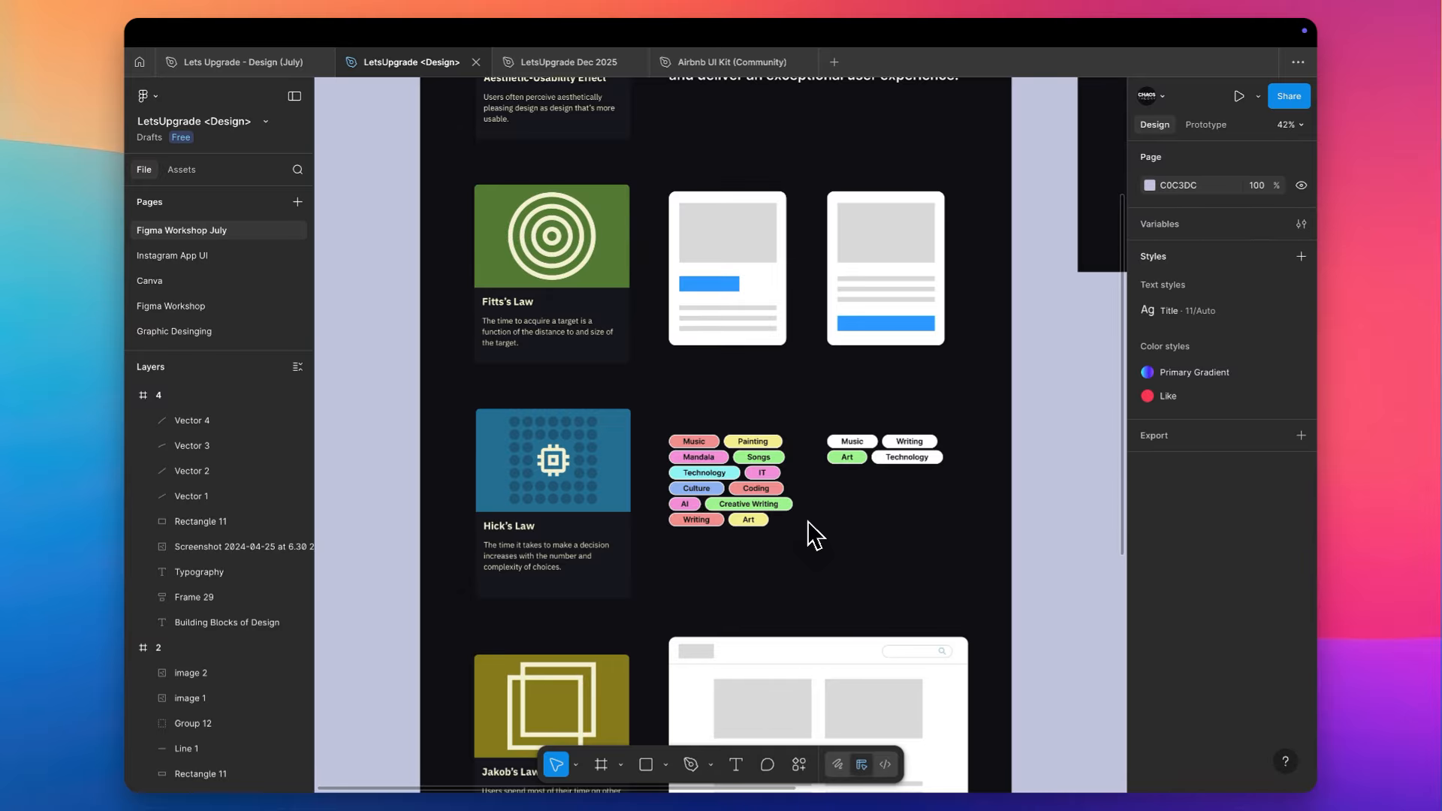
pyautogui.scroll(-10, 808, 521)
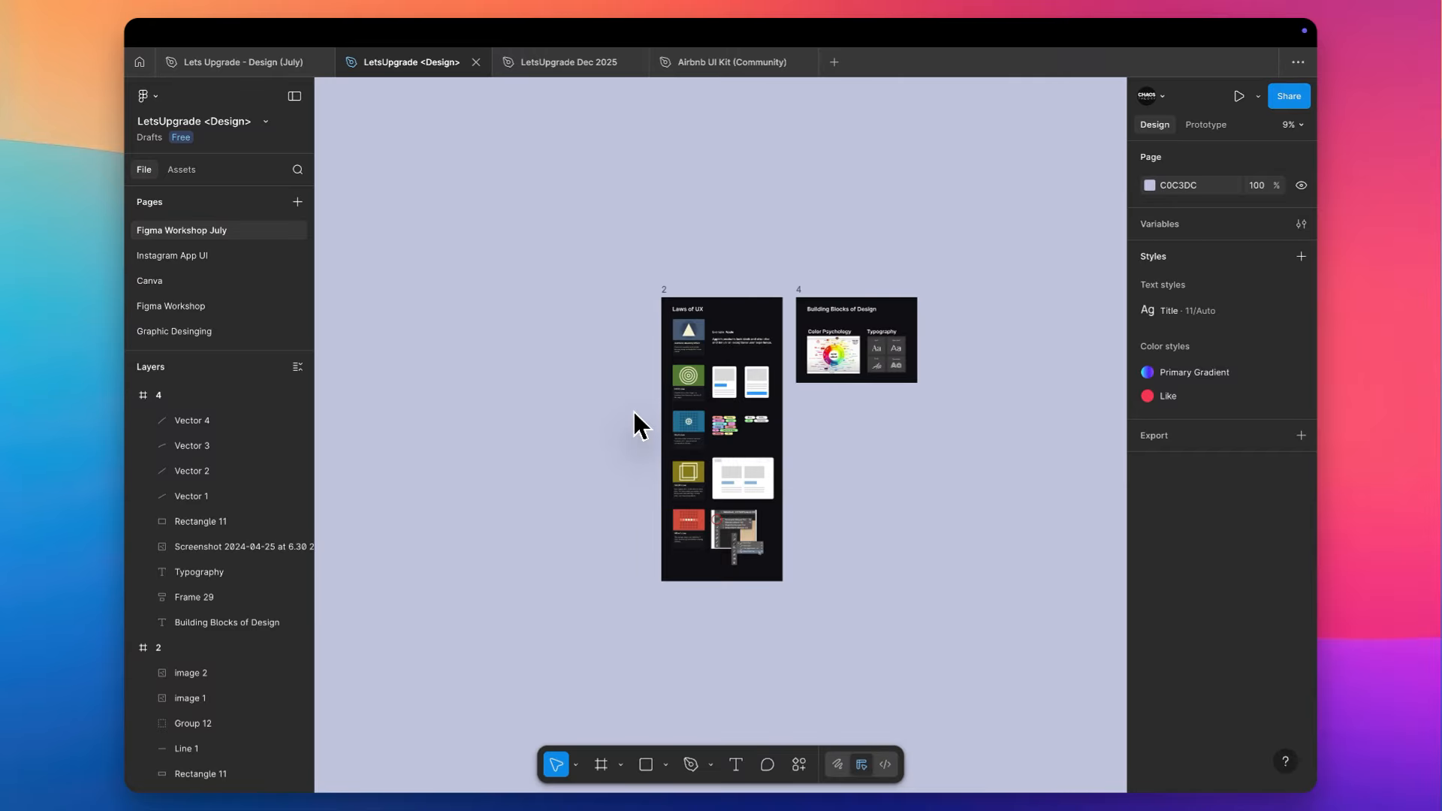
pyautogui.hotkey('ctrl', 'Tab')
pyautogui.scroll(5, 632, 407)
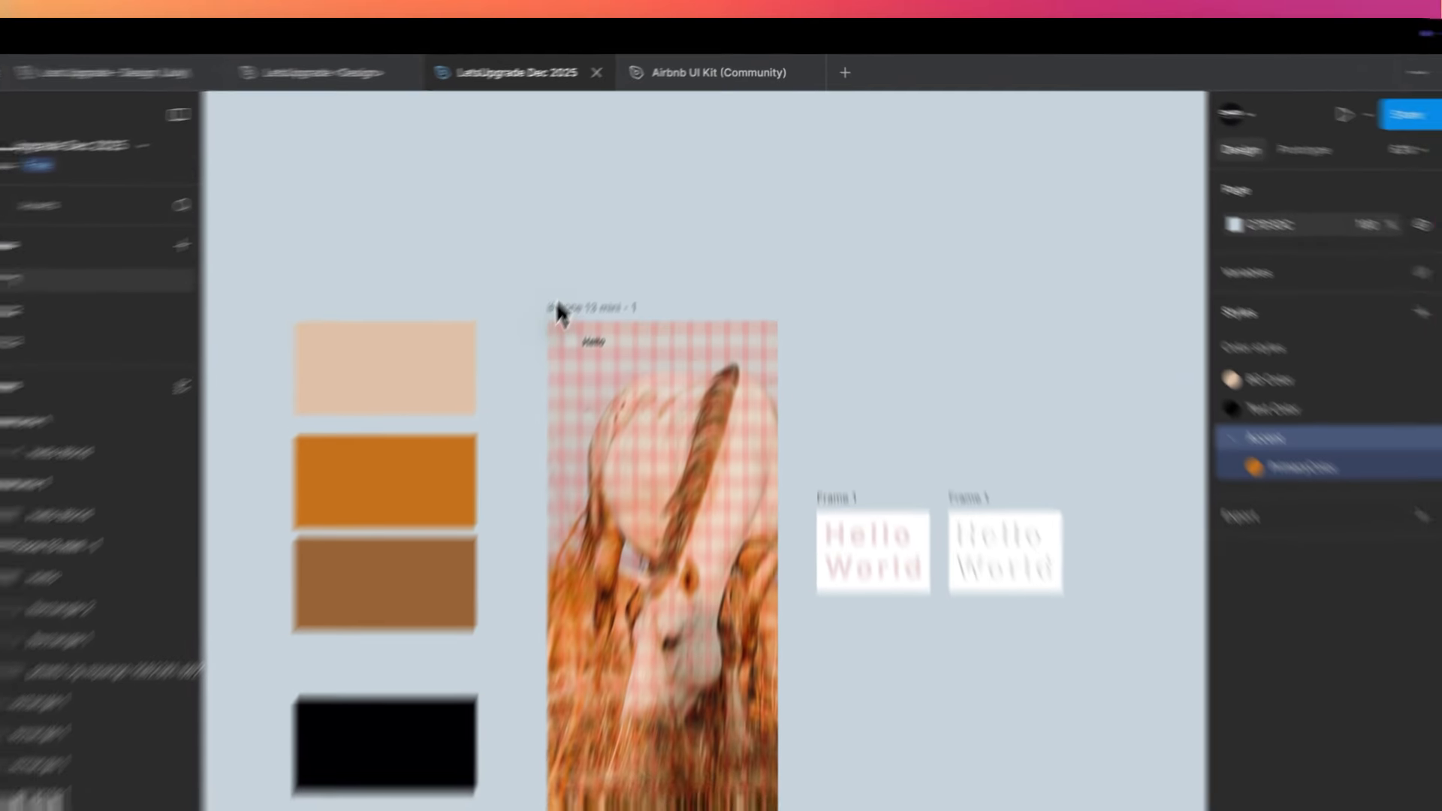
# - Delete the Hello text and the small rectangle beside it from the iPhone 13 mini - 1 frame, keeping the horse photo
pyautogui.moveTo(582, 269); pyautogui.dragTo(658, 303)
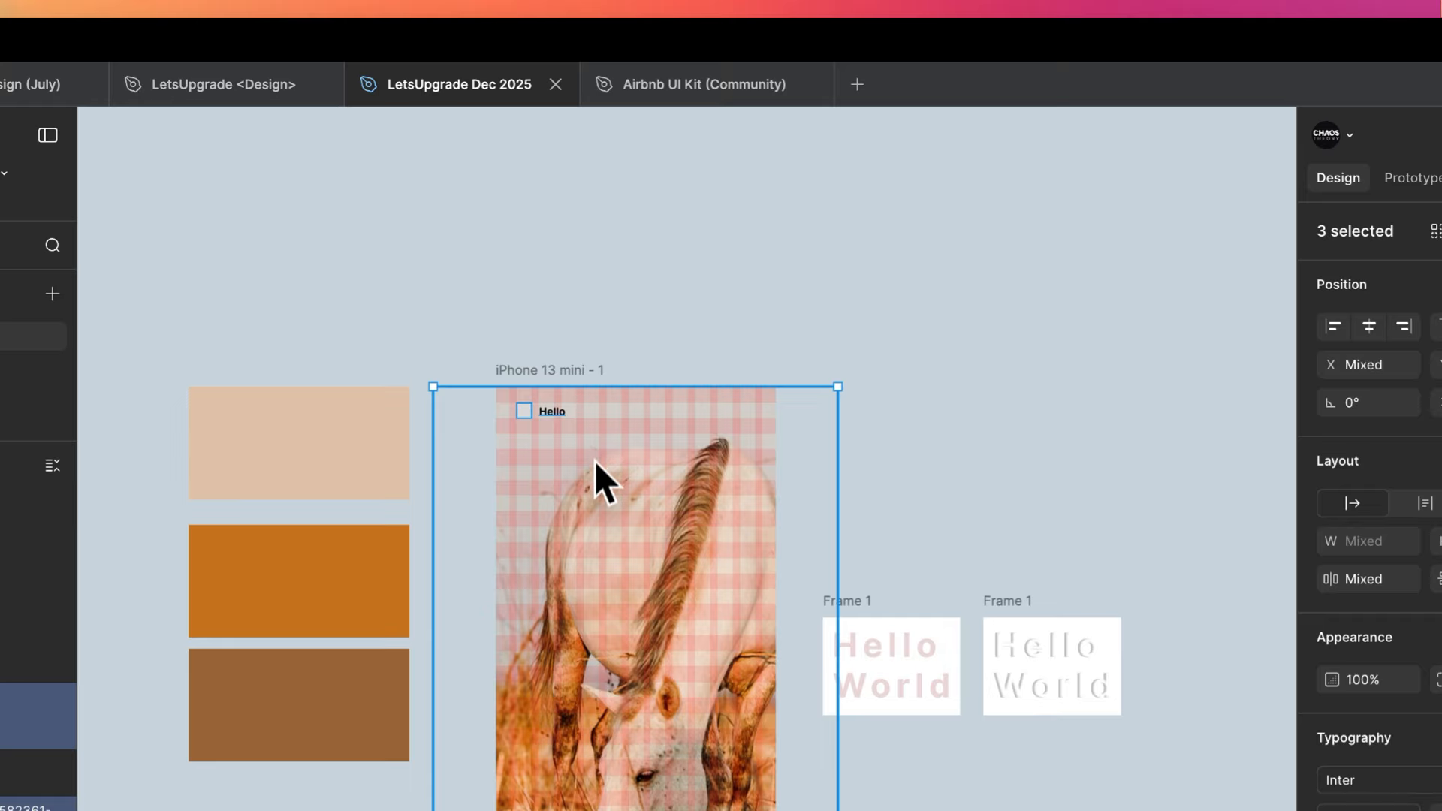
pyautogui.keyDown('shift'); pyautogui.click(593, 479); pyautogui.keyUp('shift')
pyautogui.press('Delete')
pyautogui.scroll(-3, 593, 479)
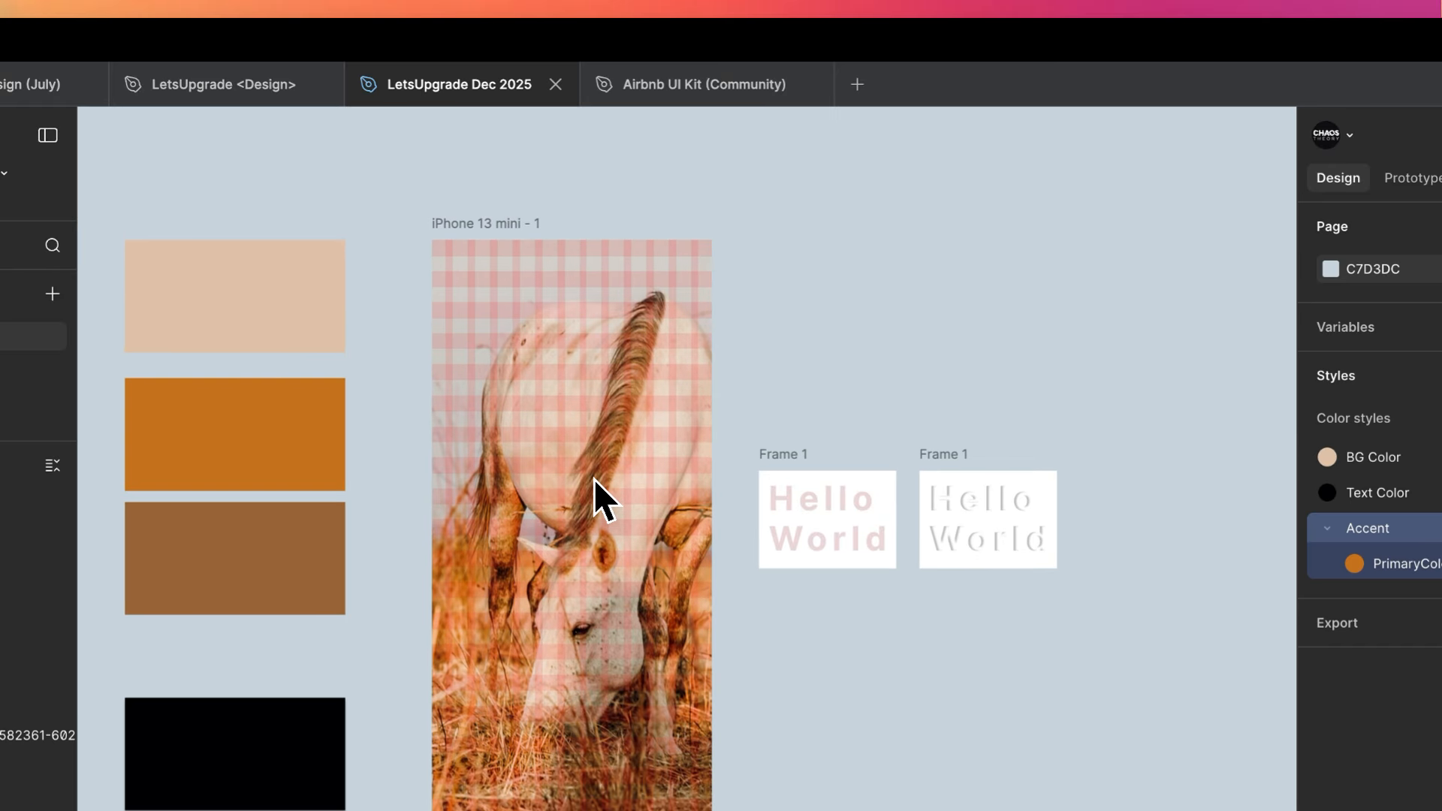
# - Duplicate the iPhone 13 mini - 1 frame into the empty canvas area to the right of the Hello World frames
pyautogui.scroll(1, 593, 479)
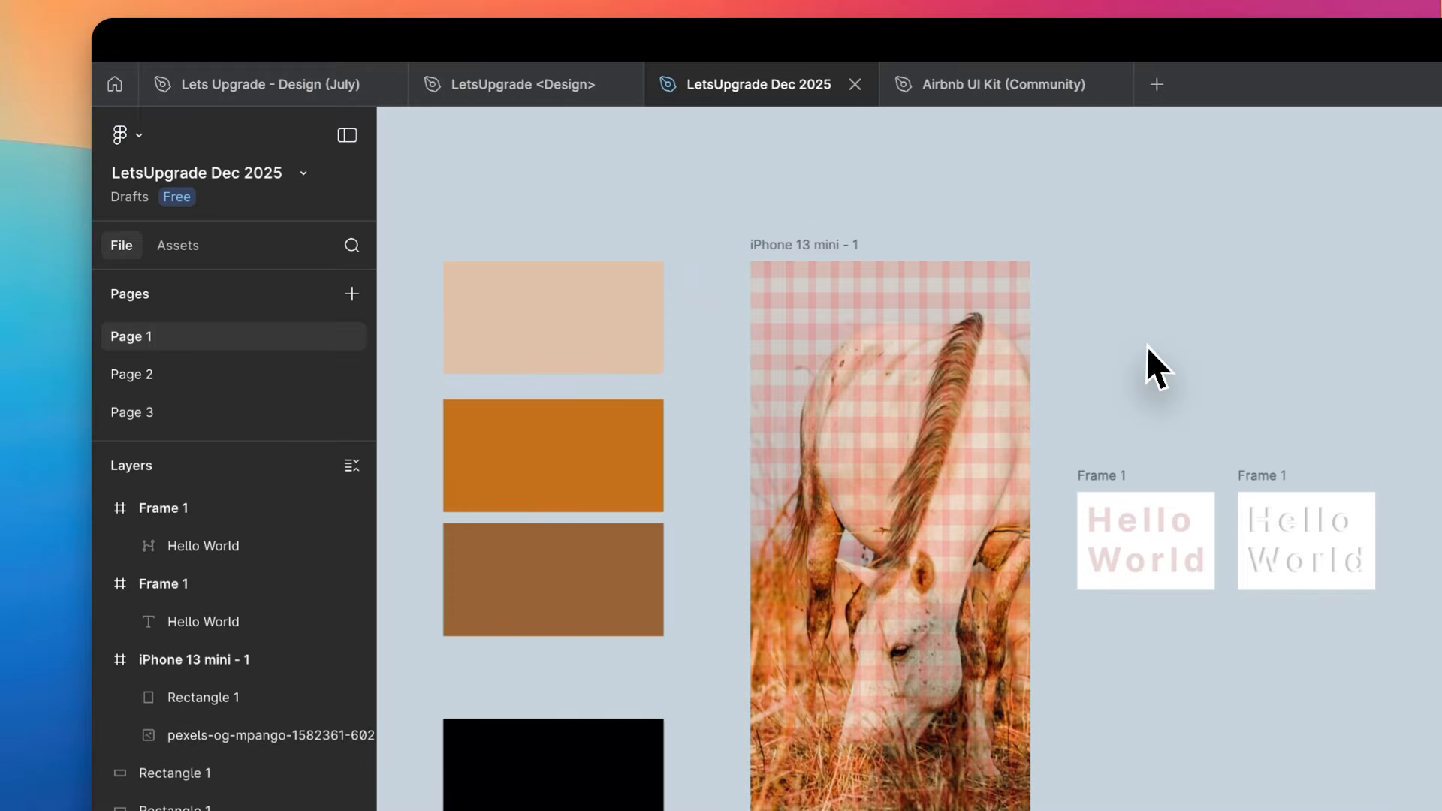
pyautogui.scroll(-5, 1124, 268)
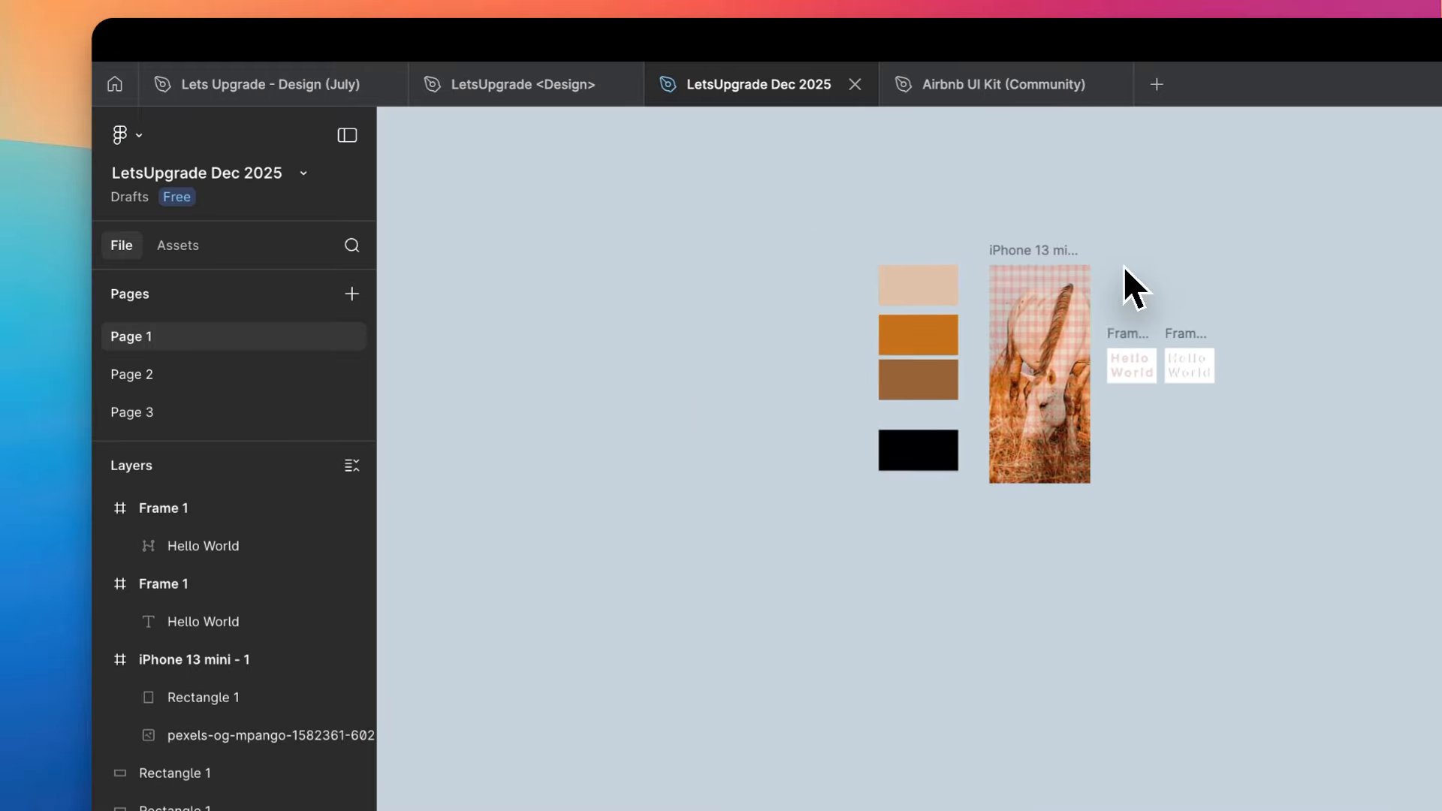
pyautogui.scroll(-3, 1123, 267)
pyautogui.hscroll(3, 1124, 267)
pyautogui.scroll(1, 1124, 267)
pyautogui.scroll(3, 971, 302)
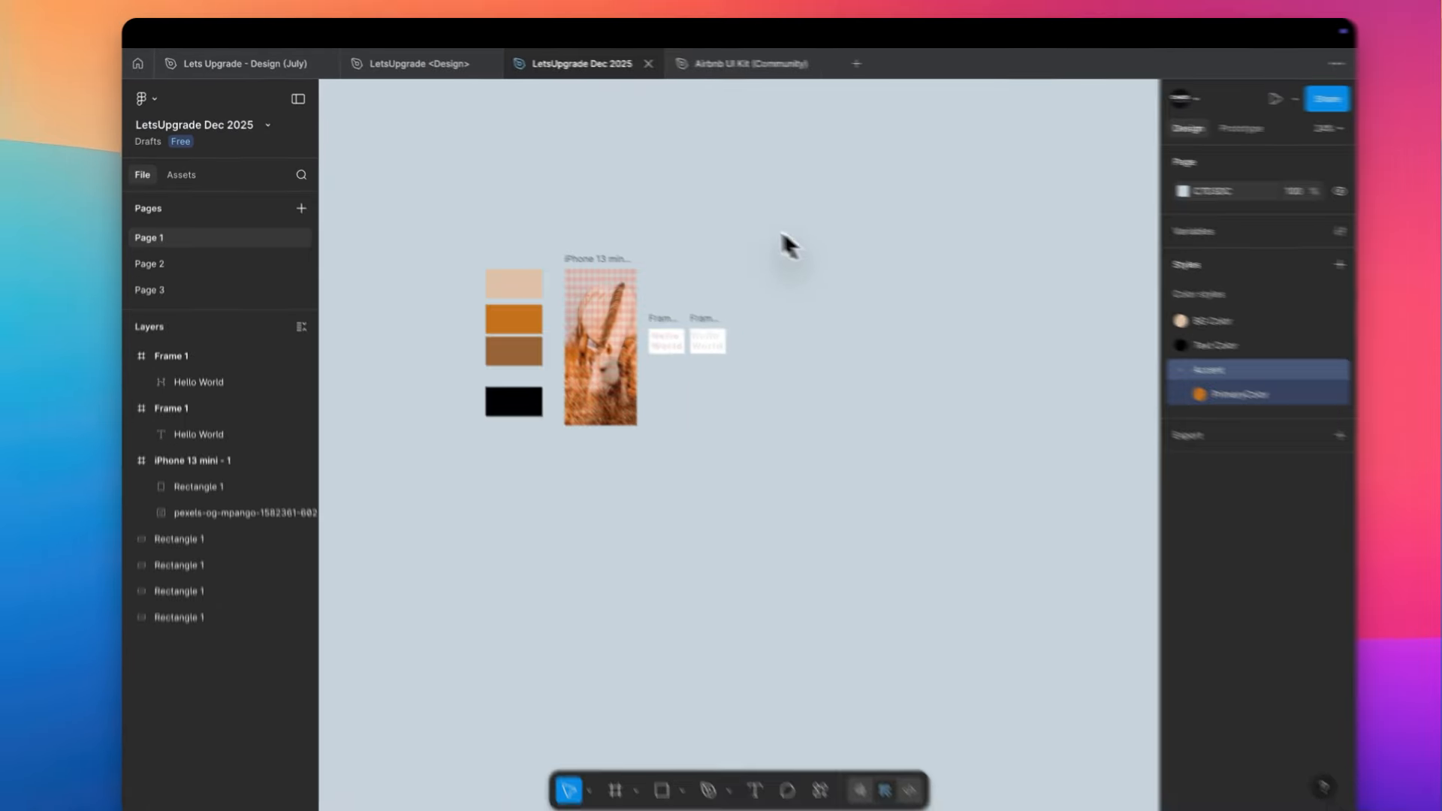
pyautogui.scroll(-1, 733, 213)
pyautogui.hscroll(1, 733, 213)
pyautogui.keyDown('alt'); pyautogui.moveTo(551, 191); pyautogui.dragTo(844, 189); pyautogui.keyUp('alt')
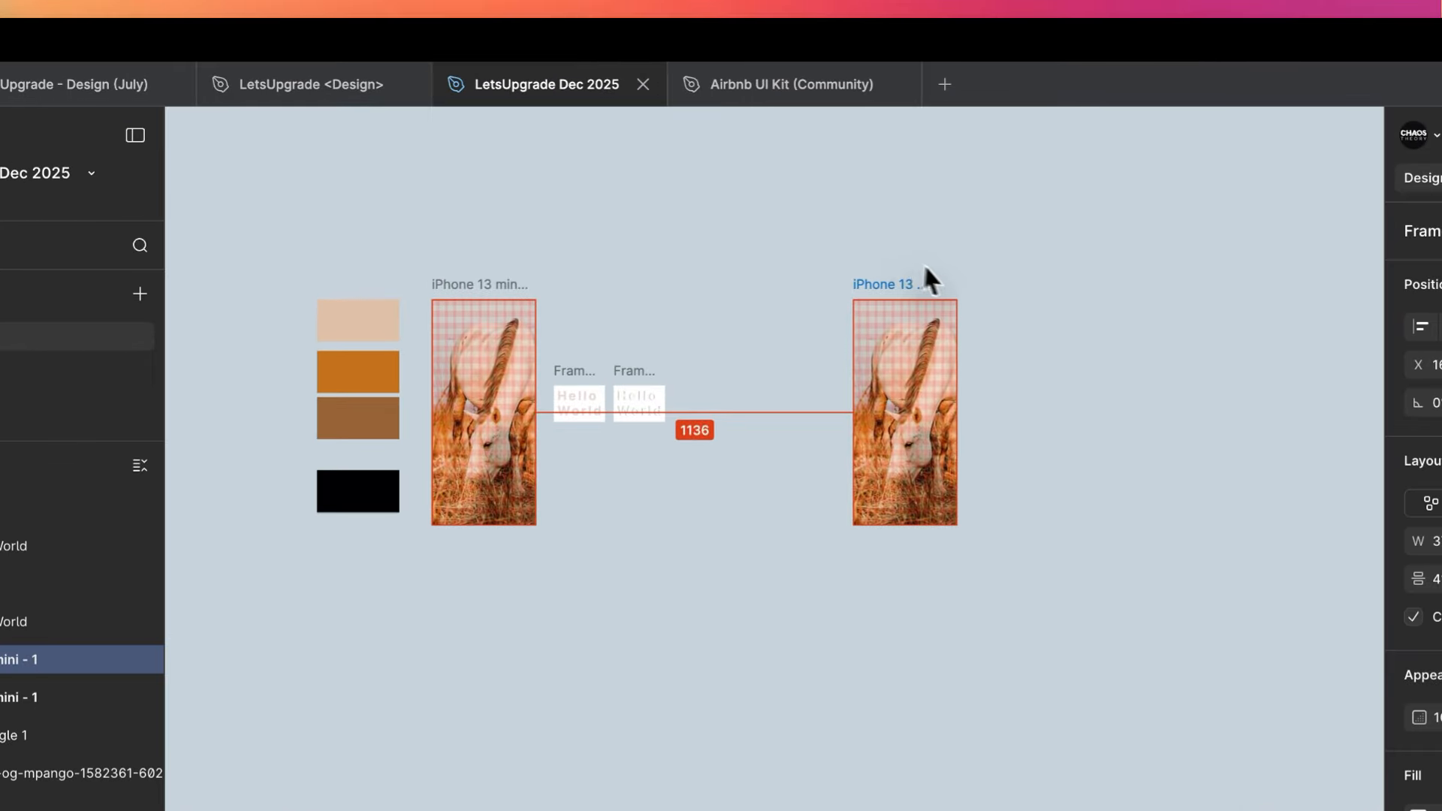
pyautogui.keyDown('alt'); pyautogui.moveTo(924, 265); pyautogui.dragTo(972, 267); pyautogui.keyUp('alt')
# - Remove the 20-row and 12-column layout guides and the horse photo from the duplicated iPhone frame
pyautogui.scroll(5, 1033, 287)
pyautogui.hscroll(1, 1032, 287)
pyautogui.scroll(-1, 1033, 287)
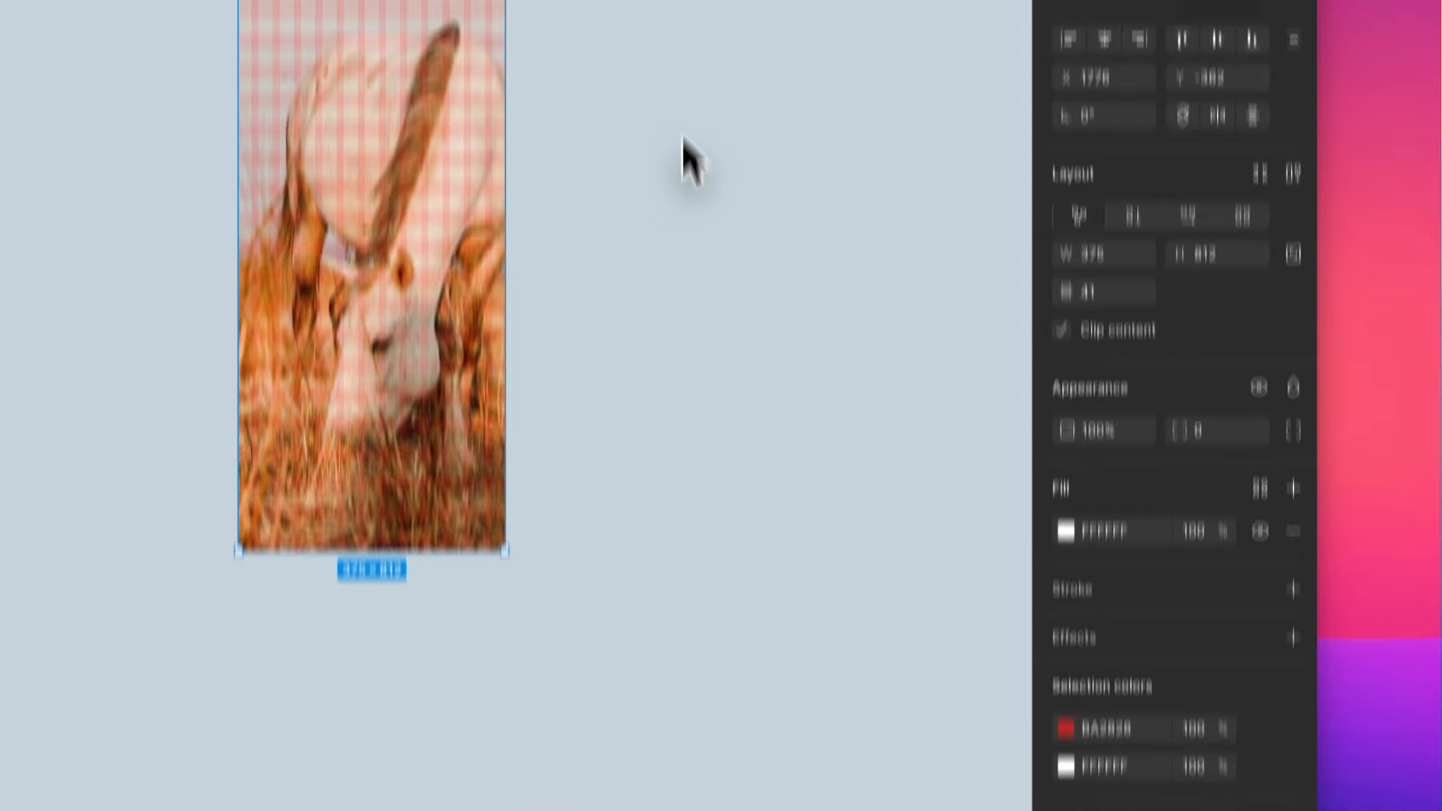
pyautogui.scroll(-2, 1235, 585)
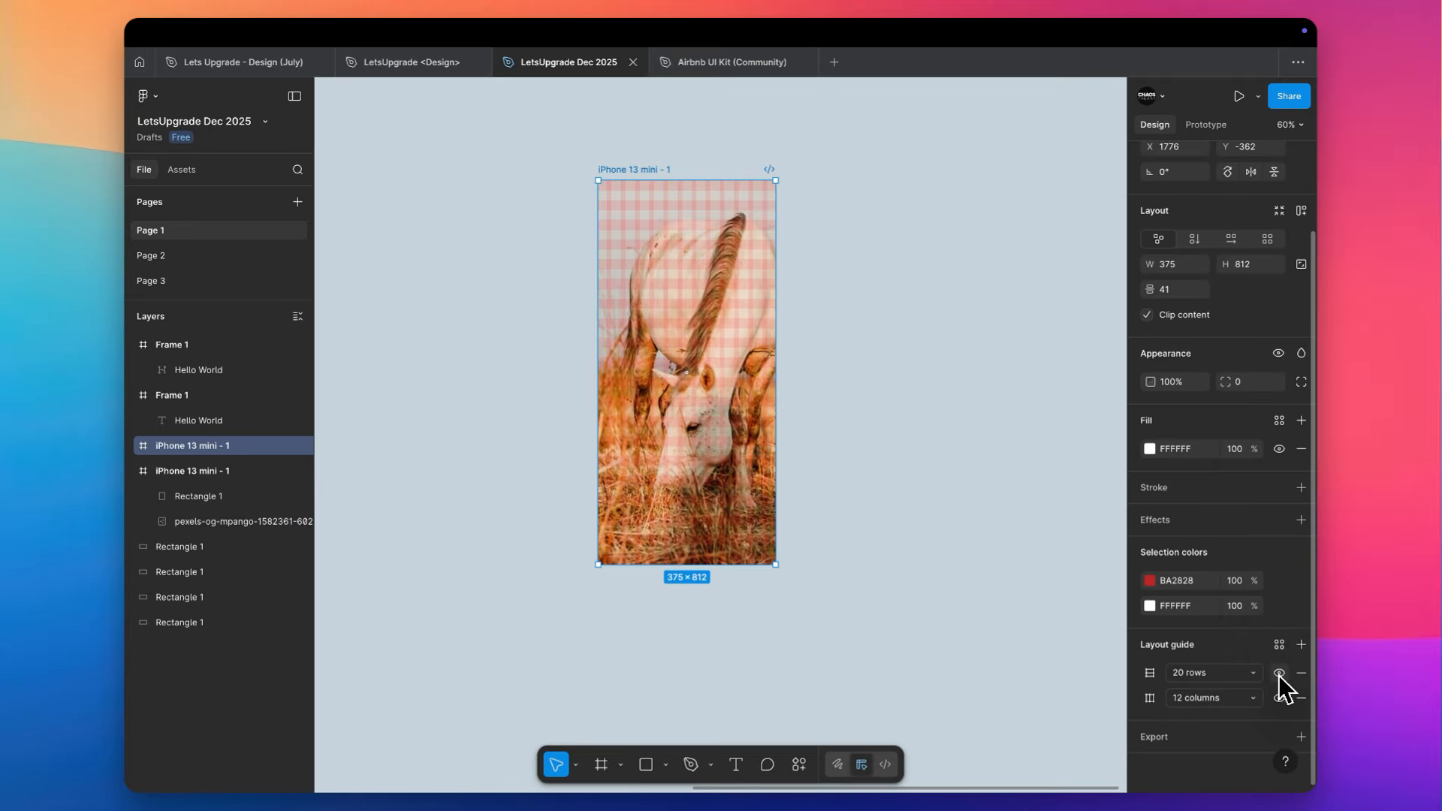
pyautogui.click(1279, 673)
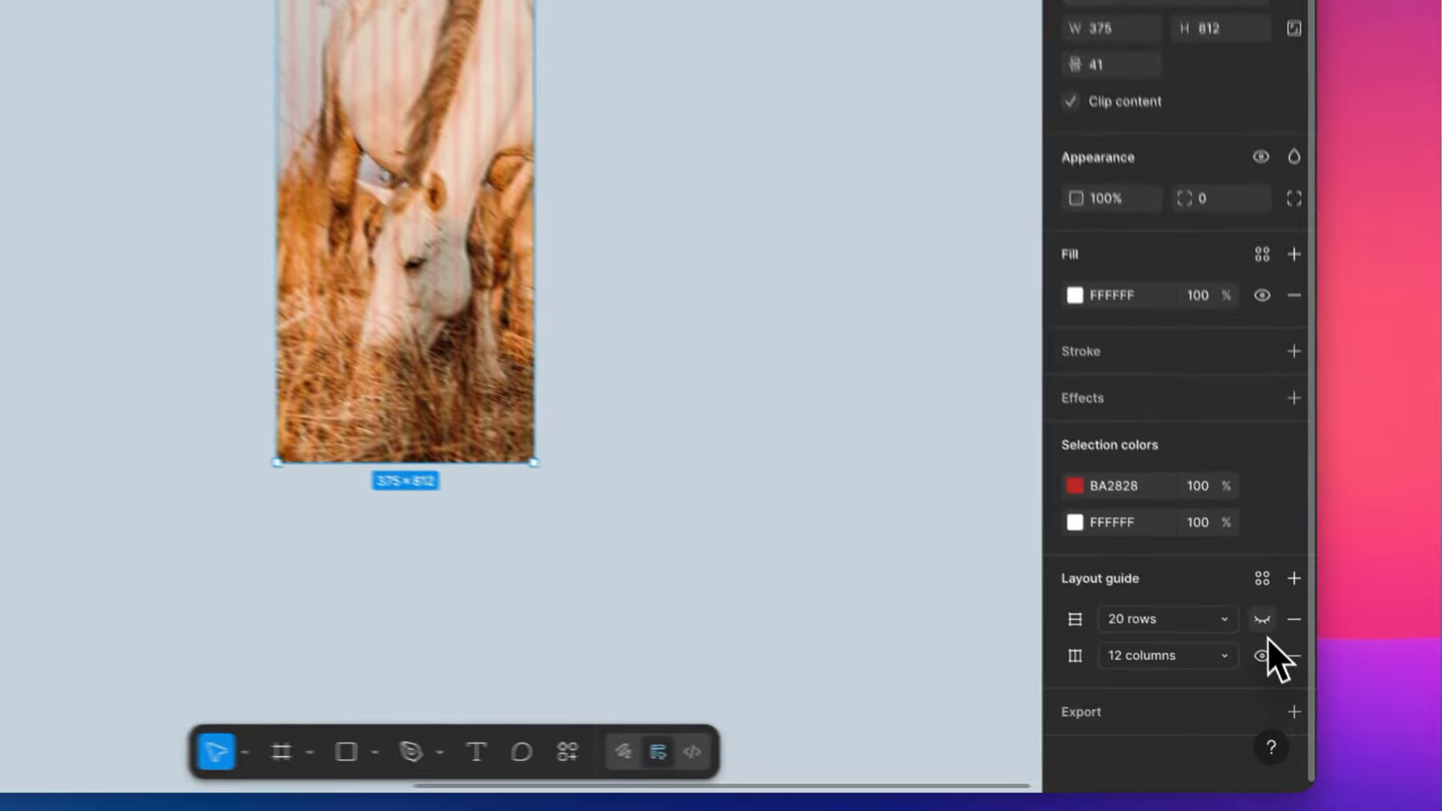
pyautogui.click(1301, 673)
pyautogui.click(1300, 673)
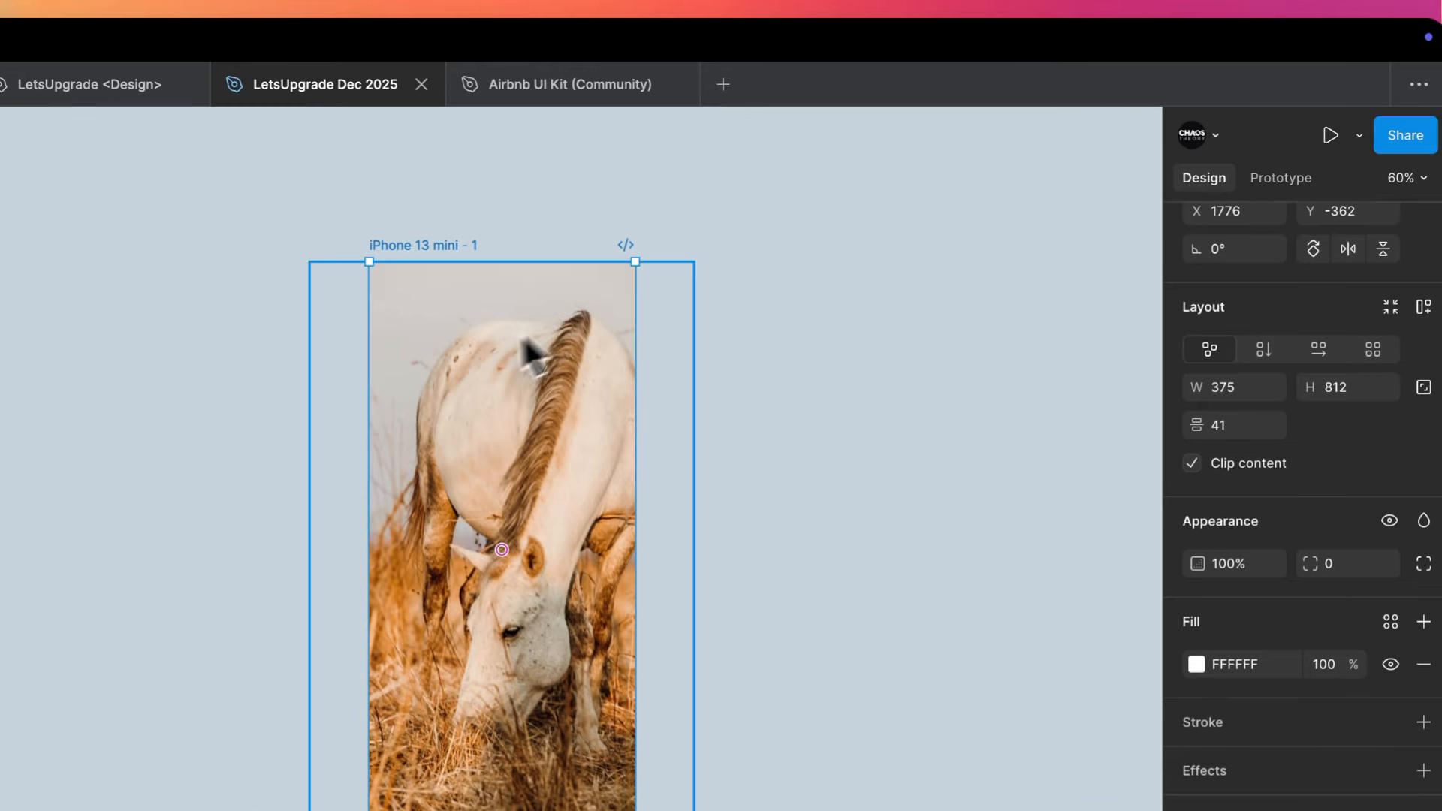
pyautogui.click(465, 354)
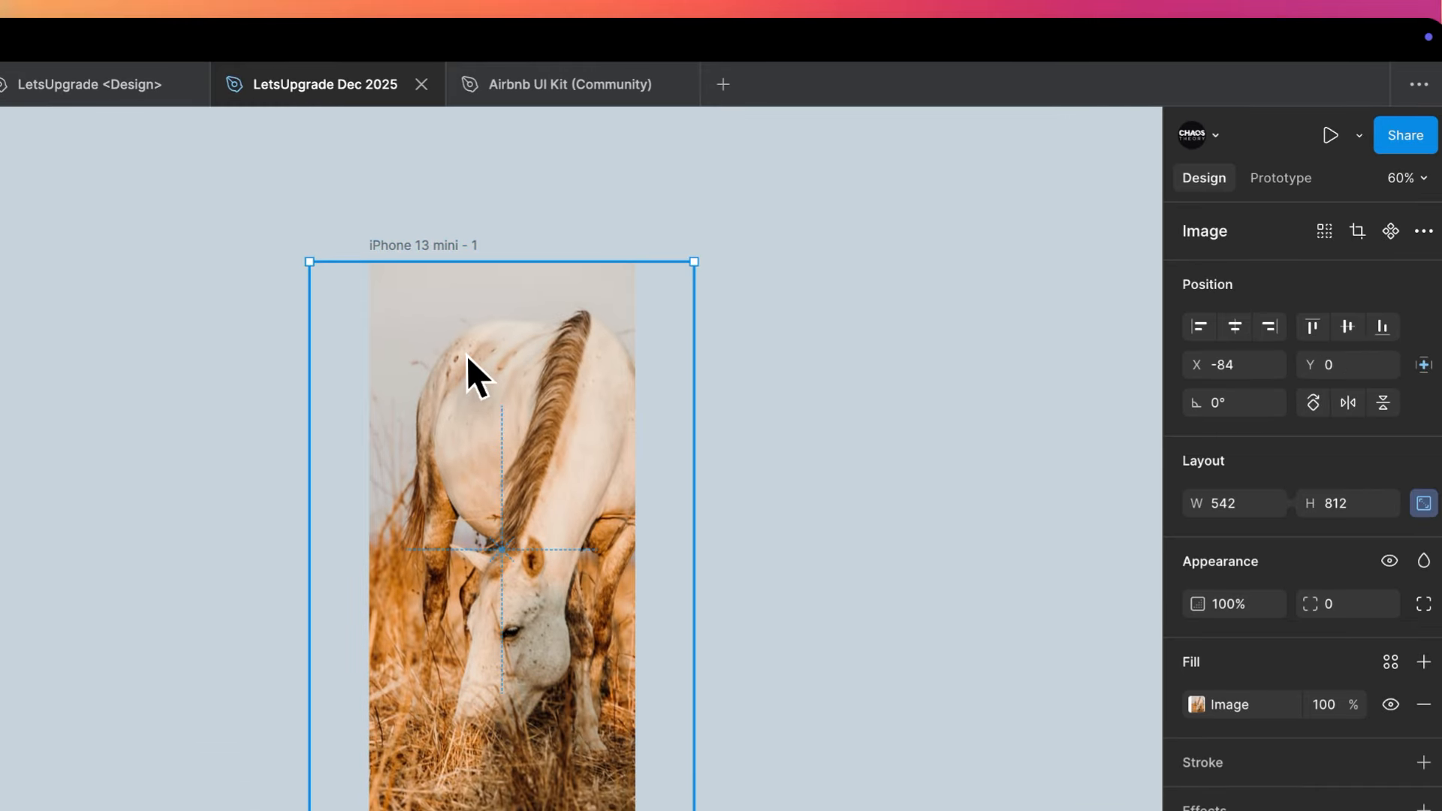
pyautogui.press('Delete')
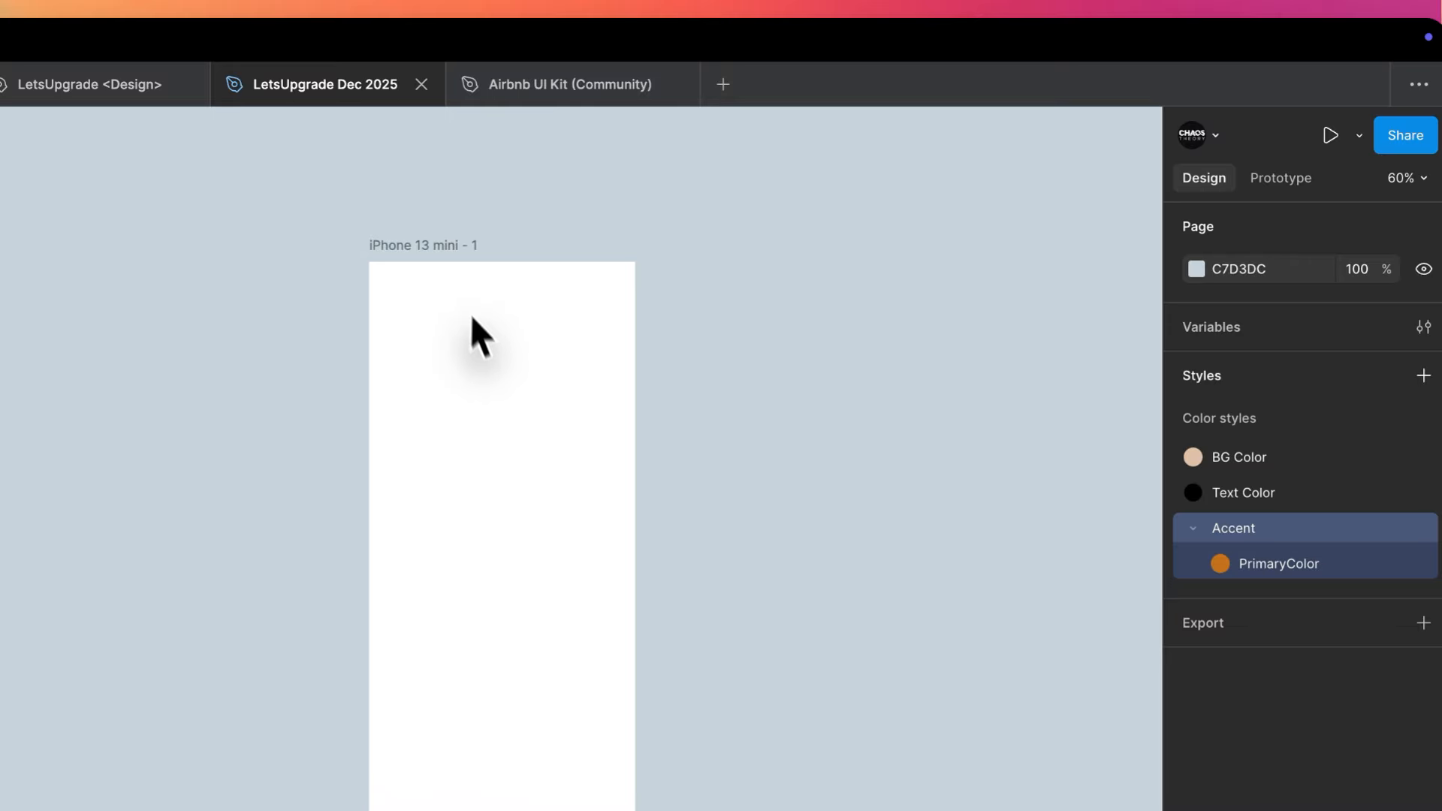
# - Switch to Pexels in the browser, close the ferris wheel page and search for "fashion" photos
pyautogui.hotkey('ctrl', 'Right')
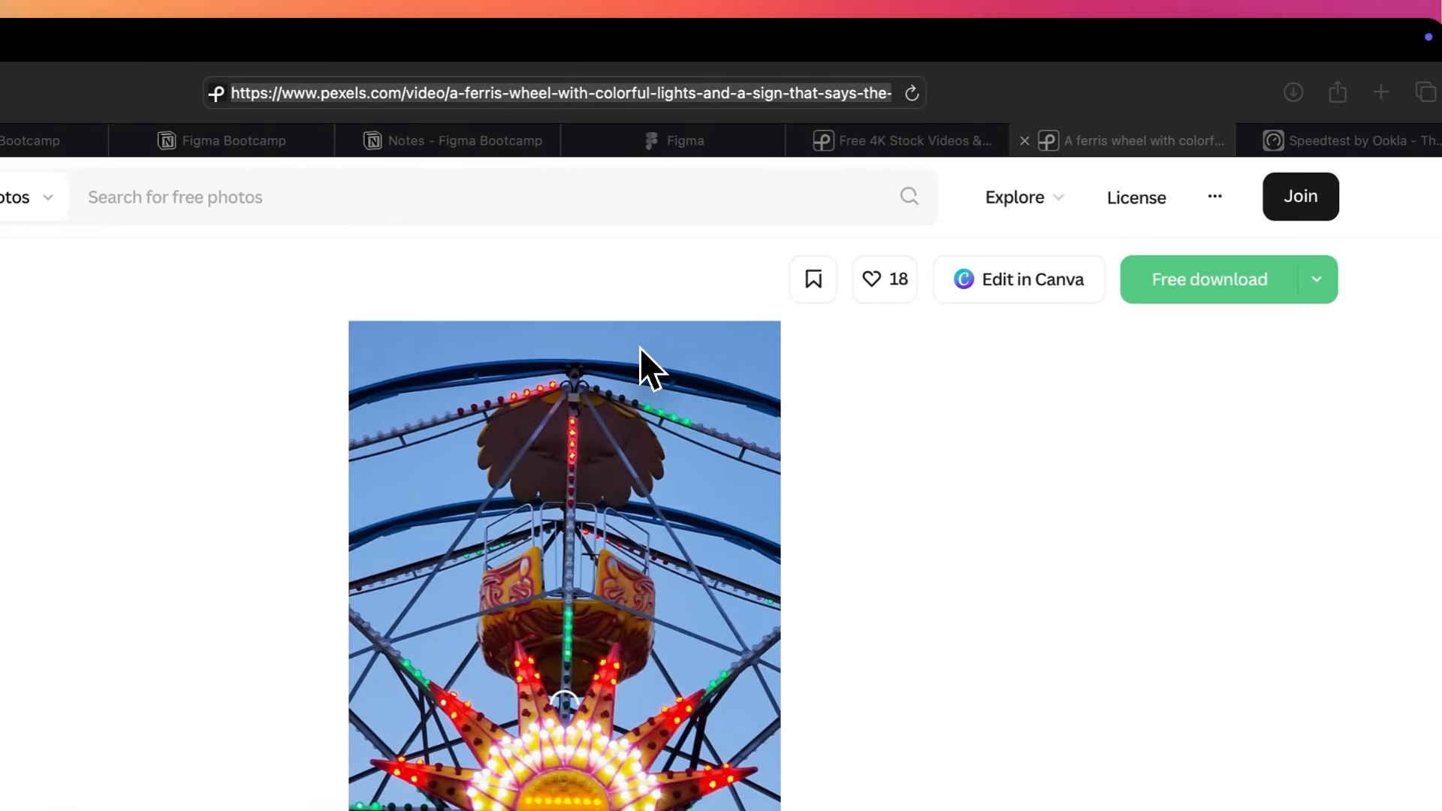
pyautogui.press('super+w')
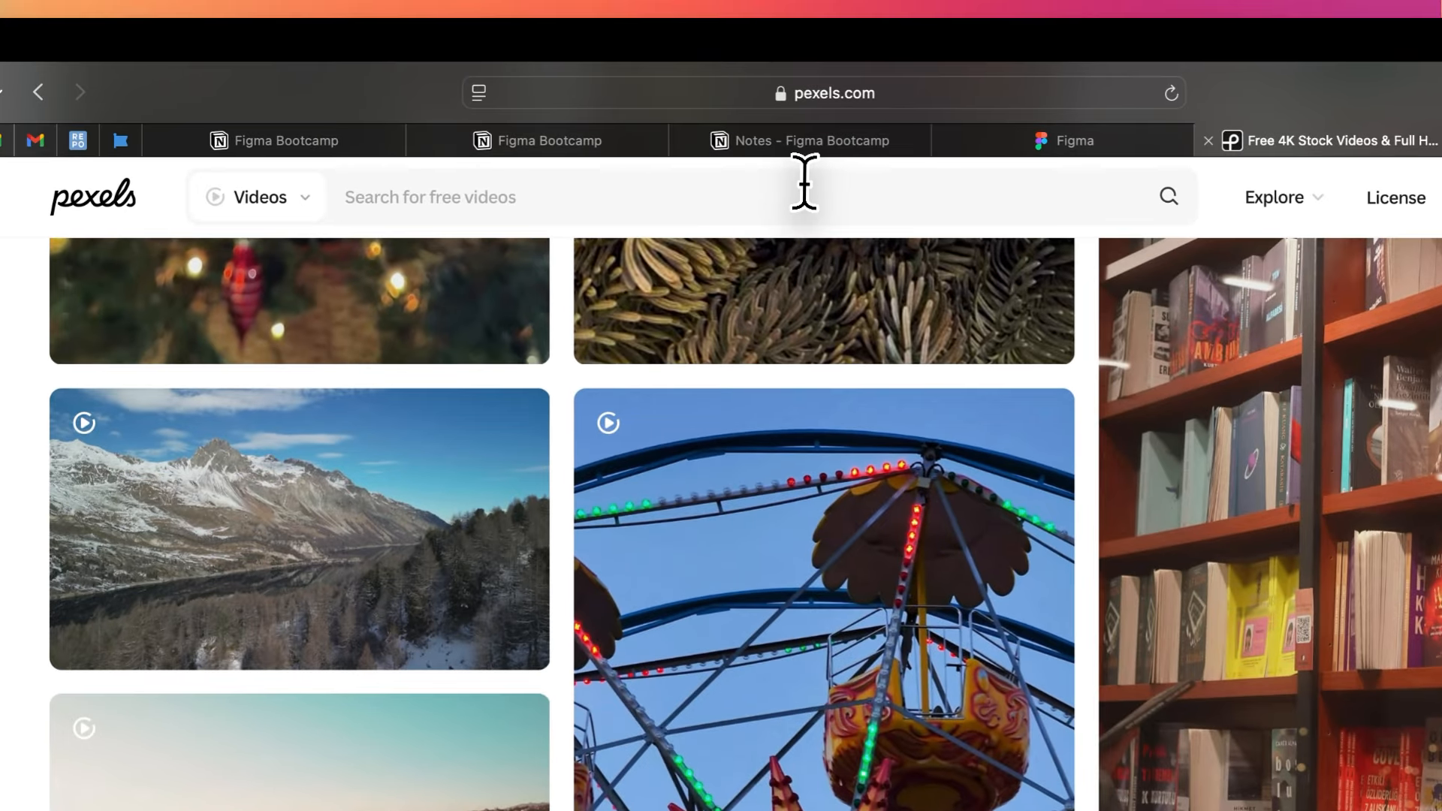
pyautogui.click(708, 127)
pyautogui.write('fashion')
pyautogui.press('Return')
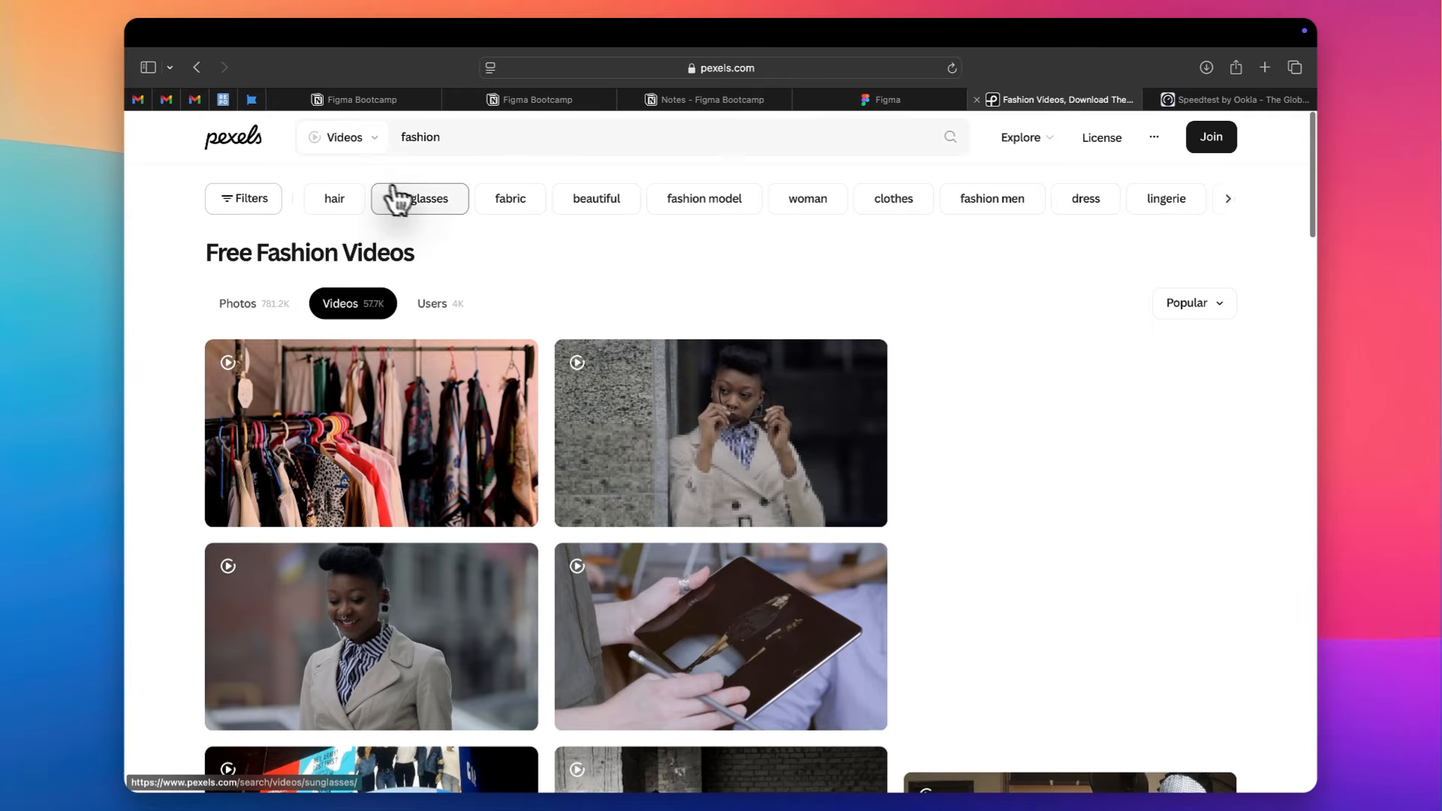
pyautogui.click(344, 137)
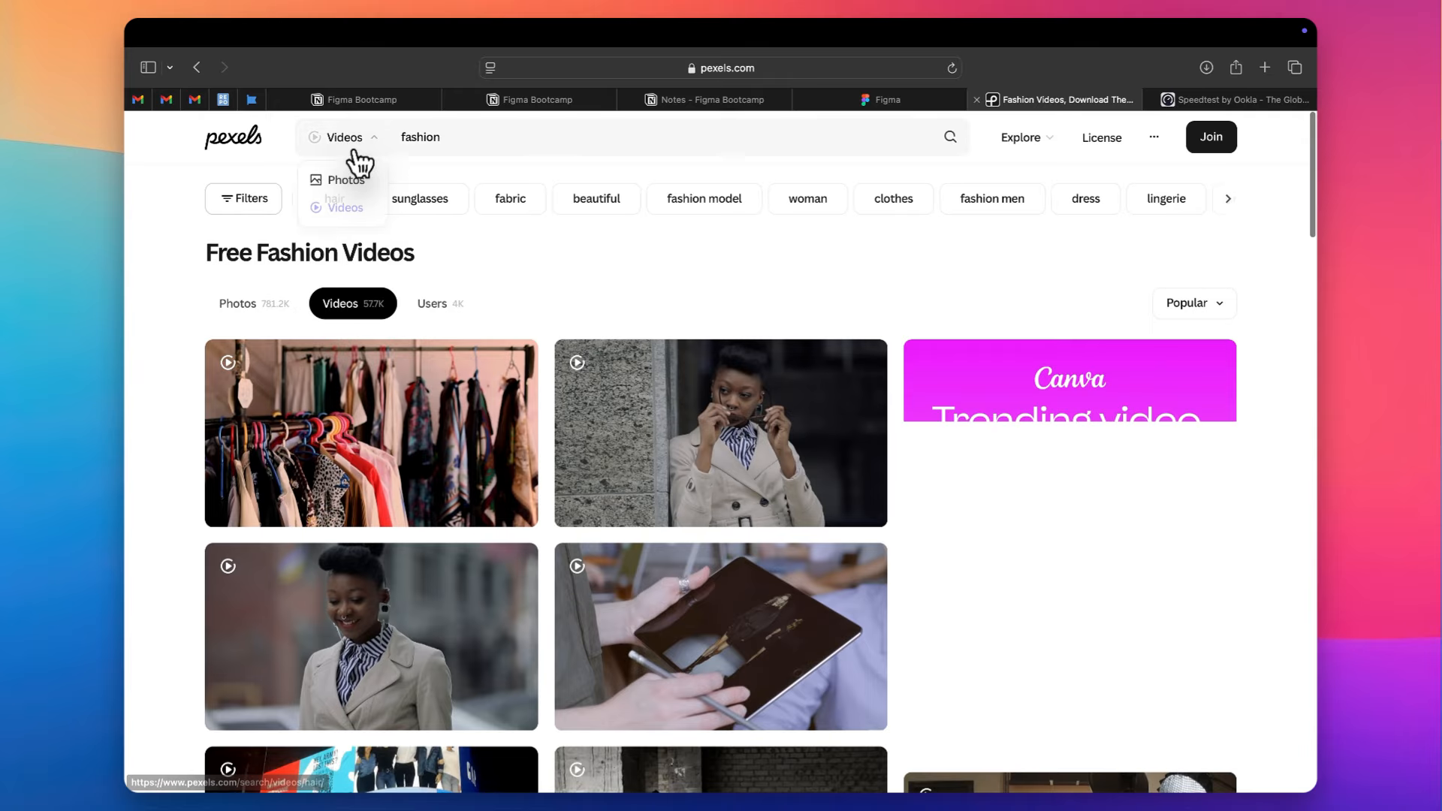
pyautogui.click(343, 179)
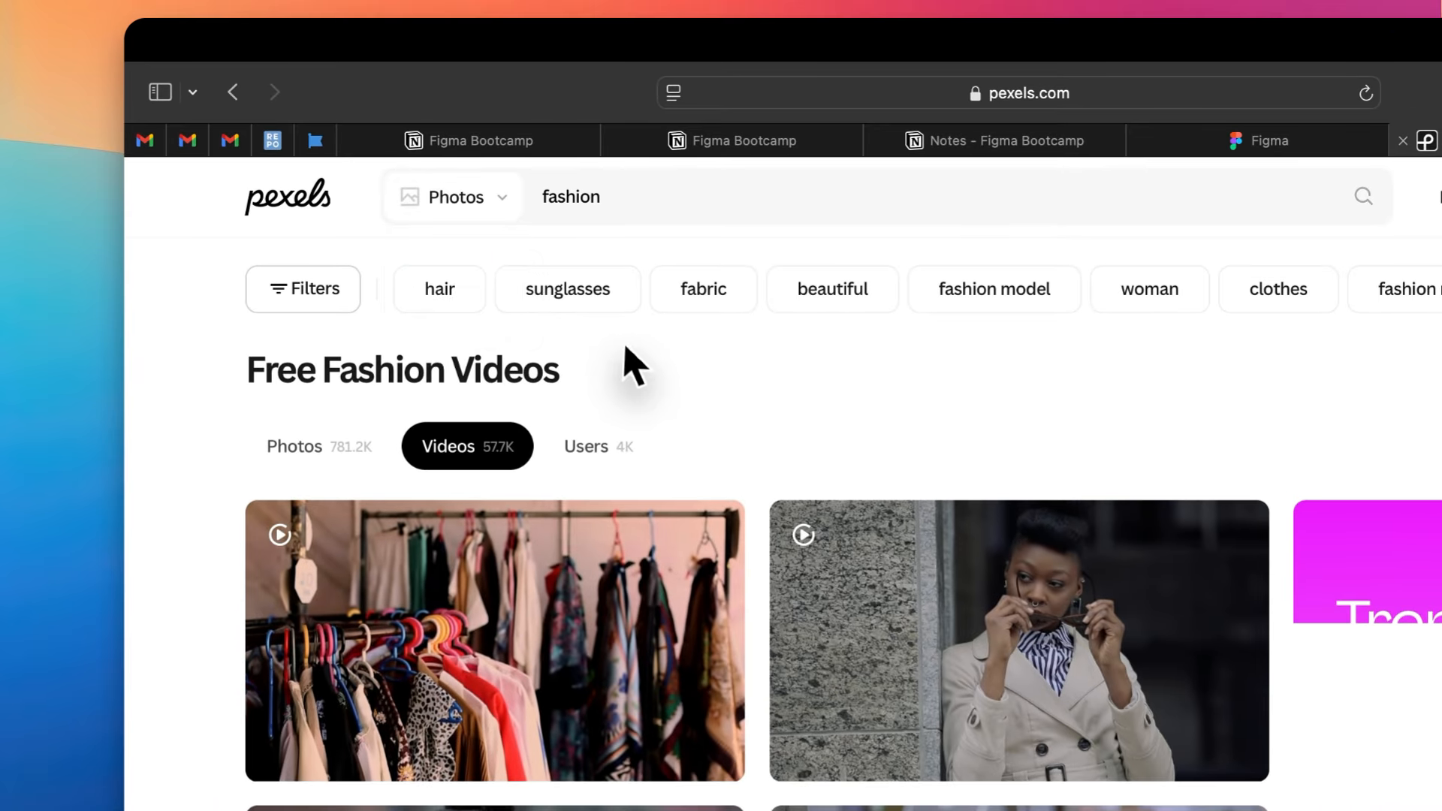
# - Browse the fashion photos and open the one of a woman in a pink jacket against a purple wall in a new tab
pyautogui.scroll(-20, 542, 437)
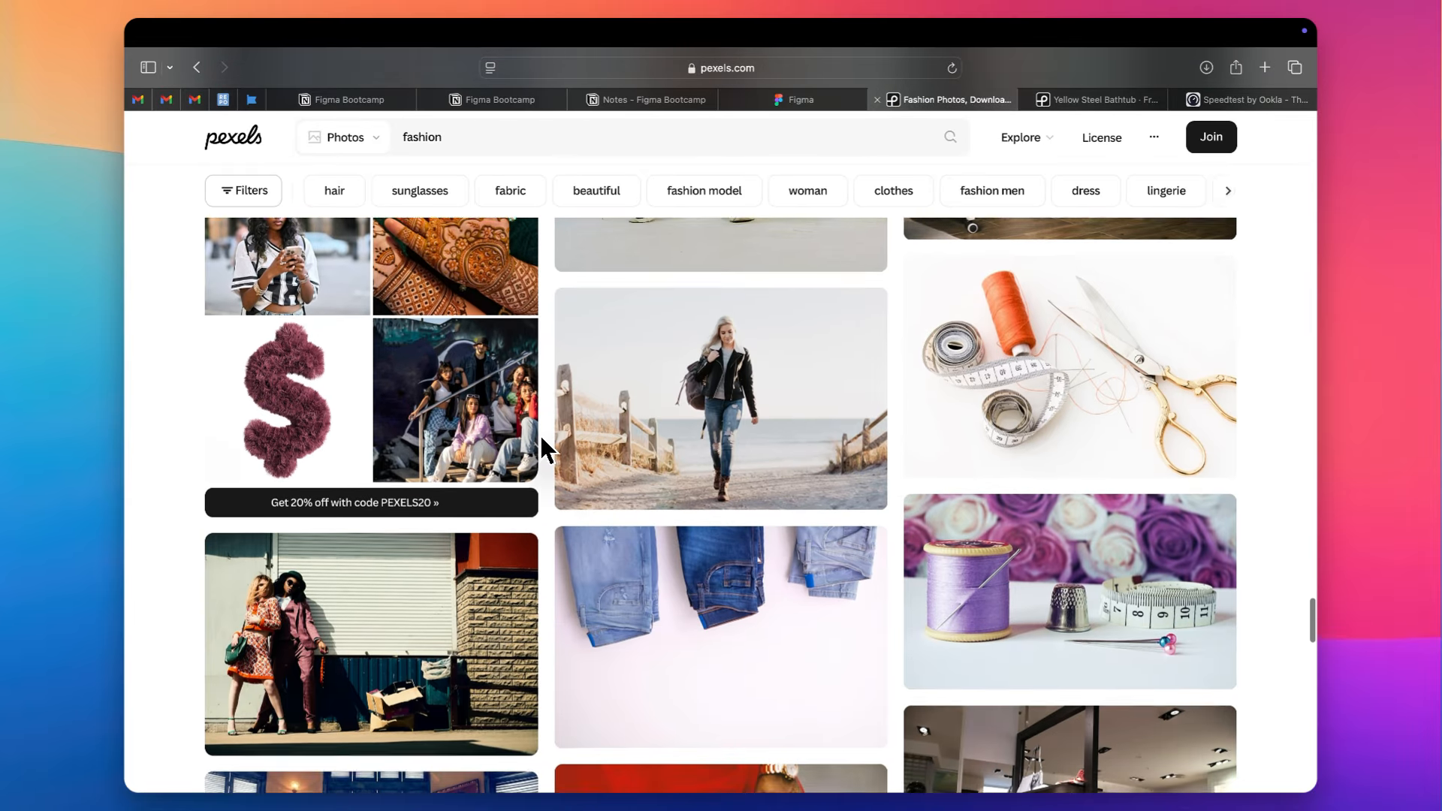
pyautogui.scroll(-15, 542, 440)
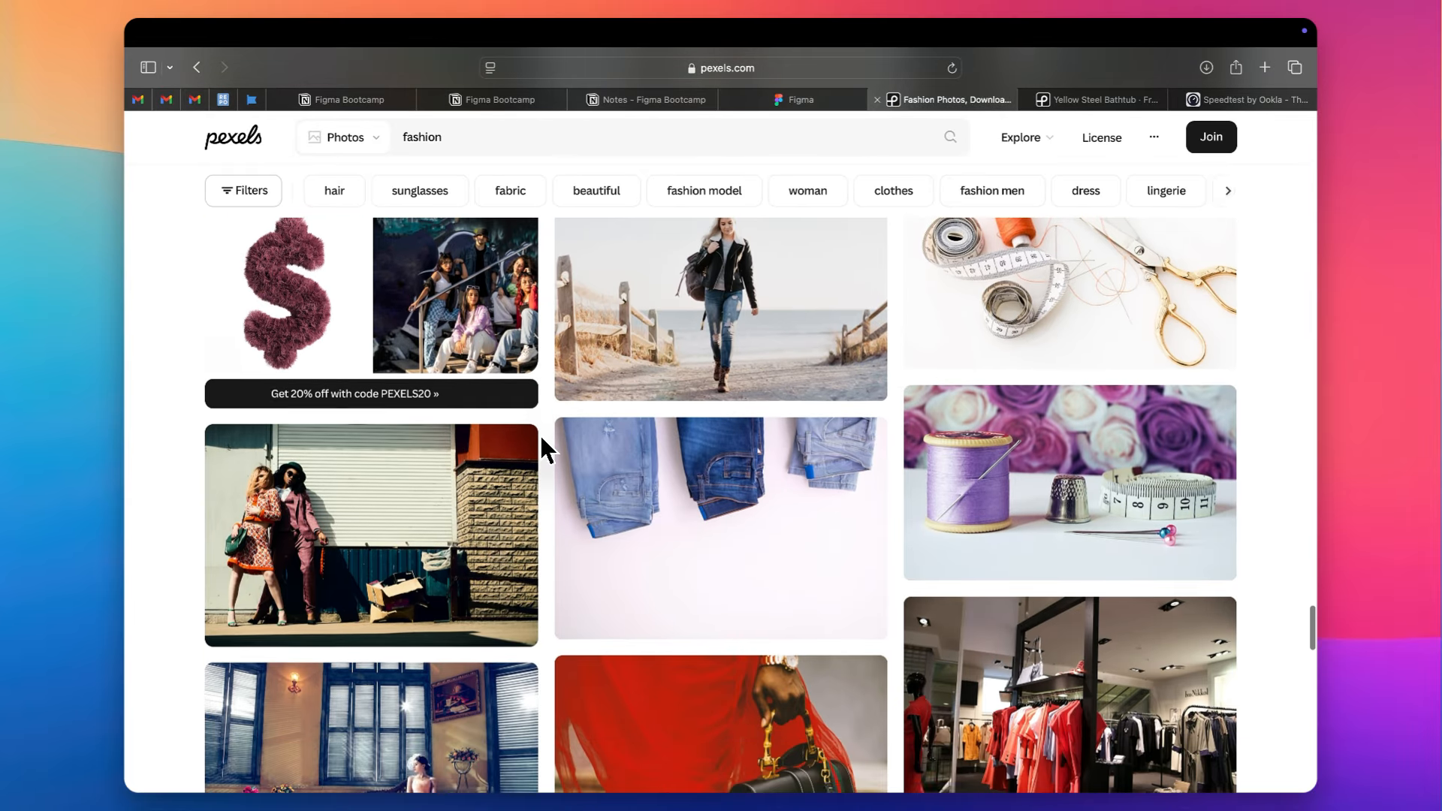
pyautogui.scroll(-6, 542, 438)
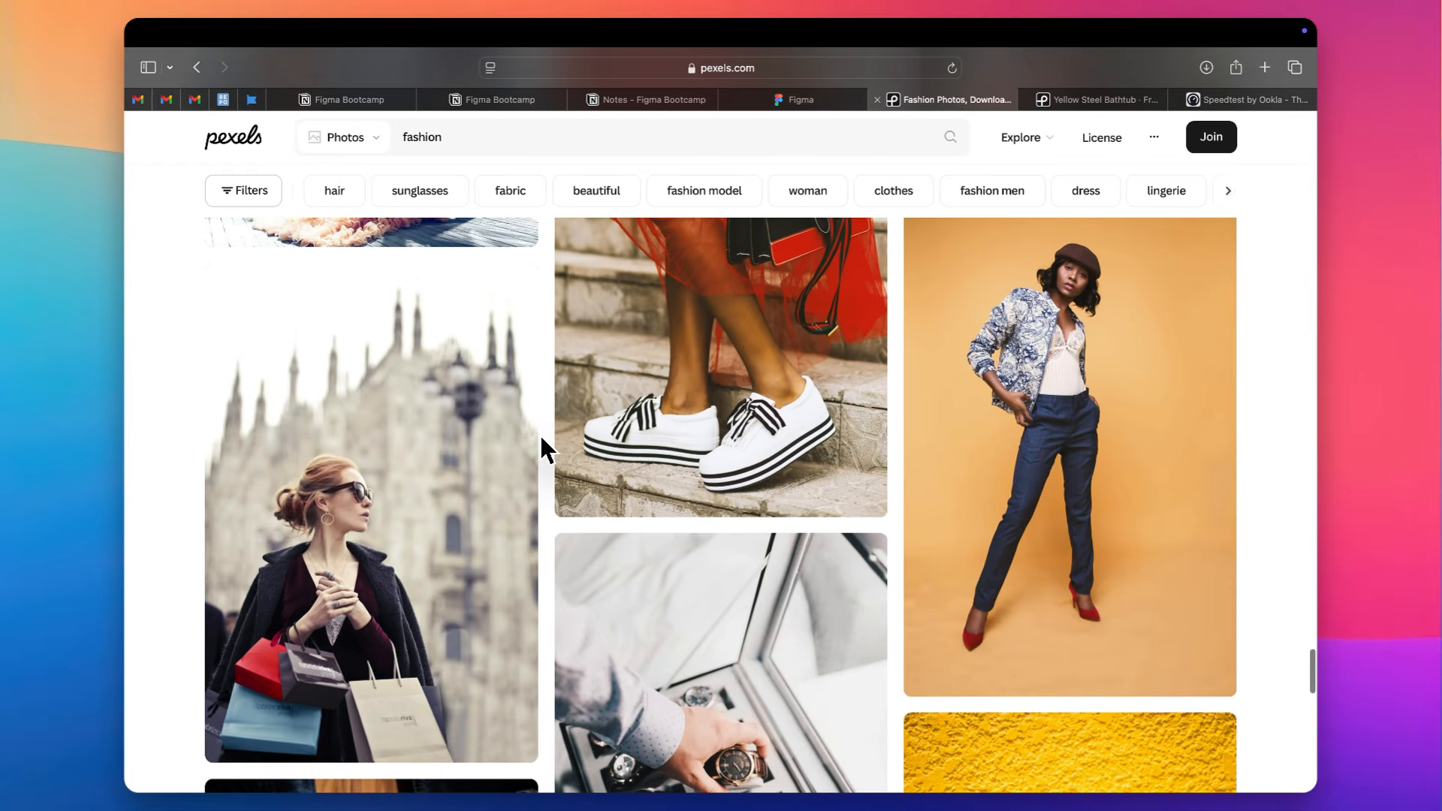
pyautogui.scroll(-20, 1285, 398)
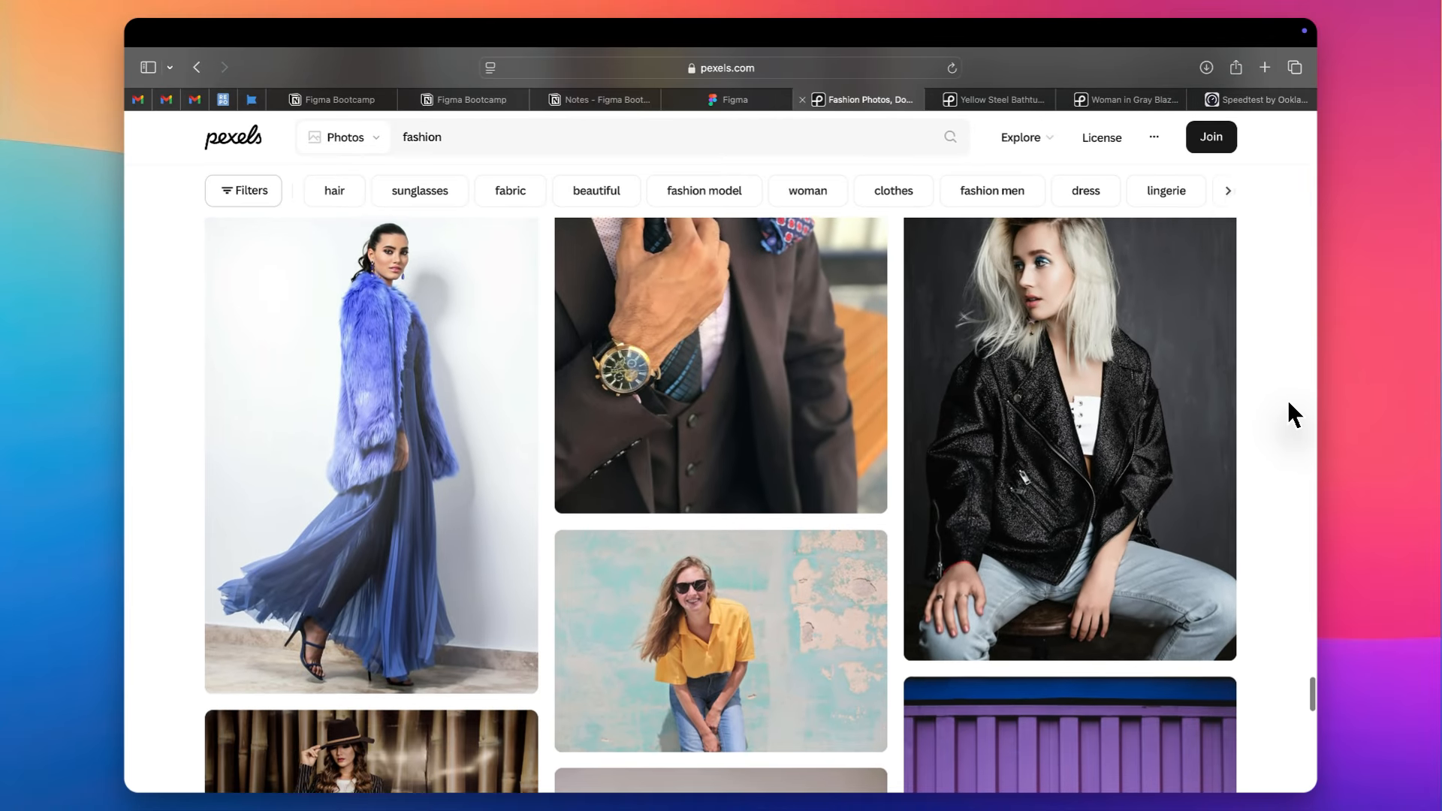
pyautogui.scroll(-6, 1288, 403)
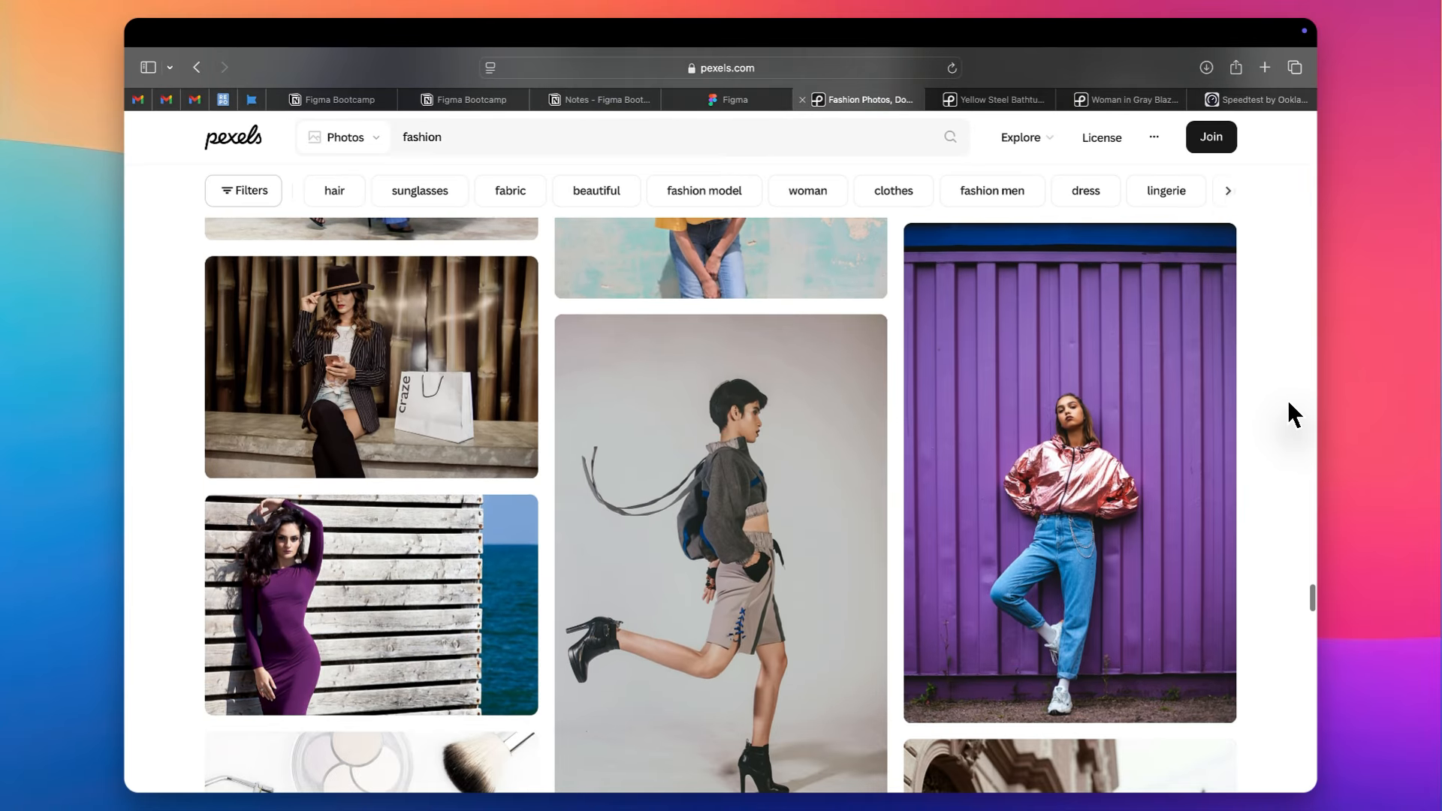
pyautogui.scroll(-2, 1287, 399)
pyautogui.rightClick(1125, 368)
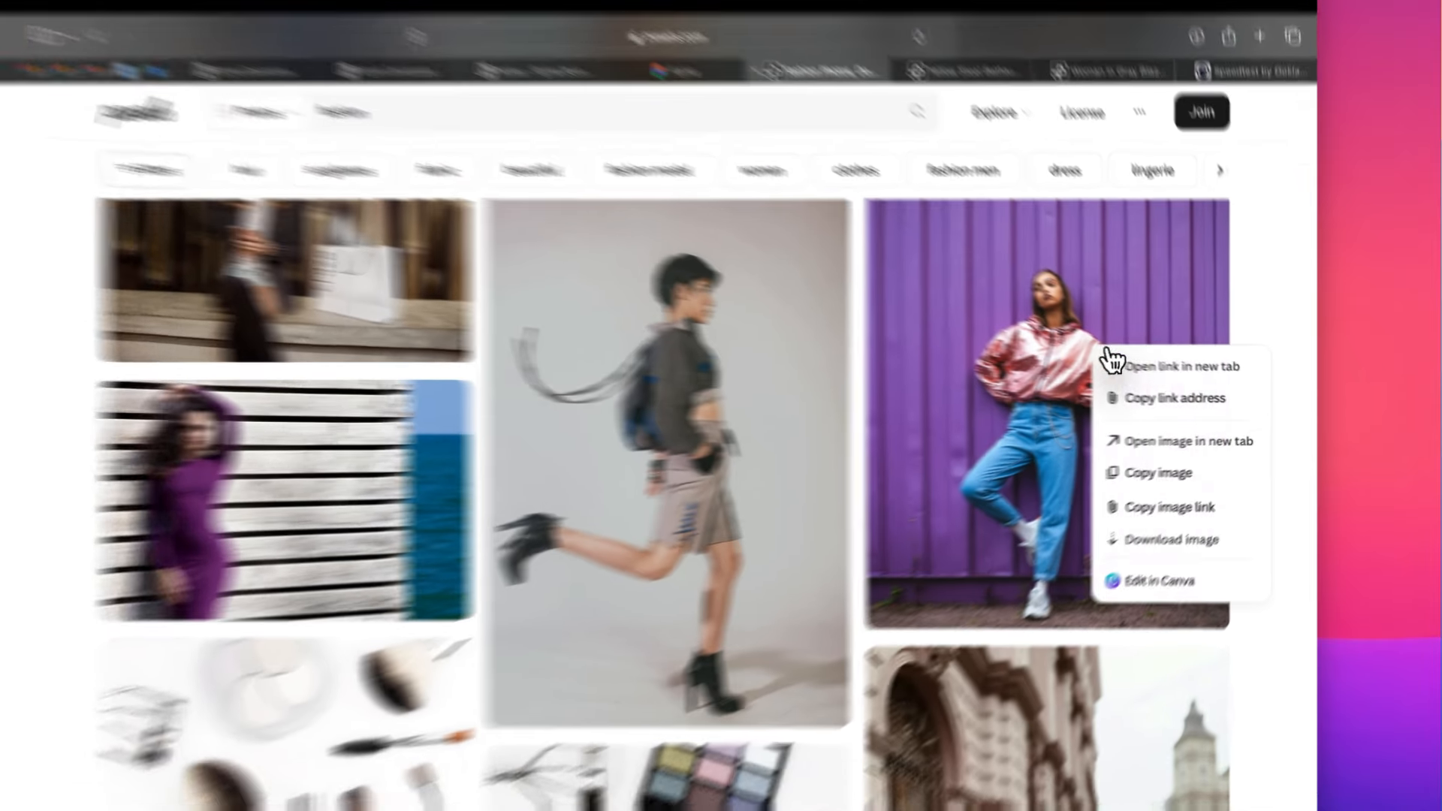
pyautogui.click(1144, 370)
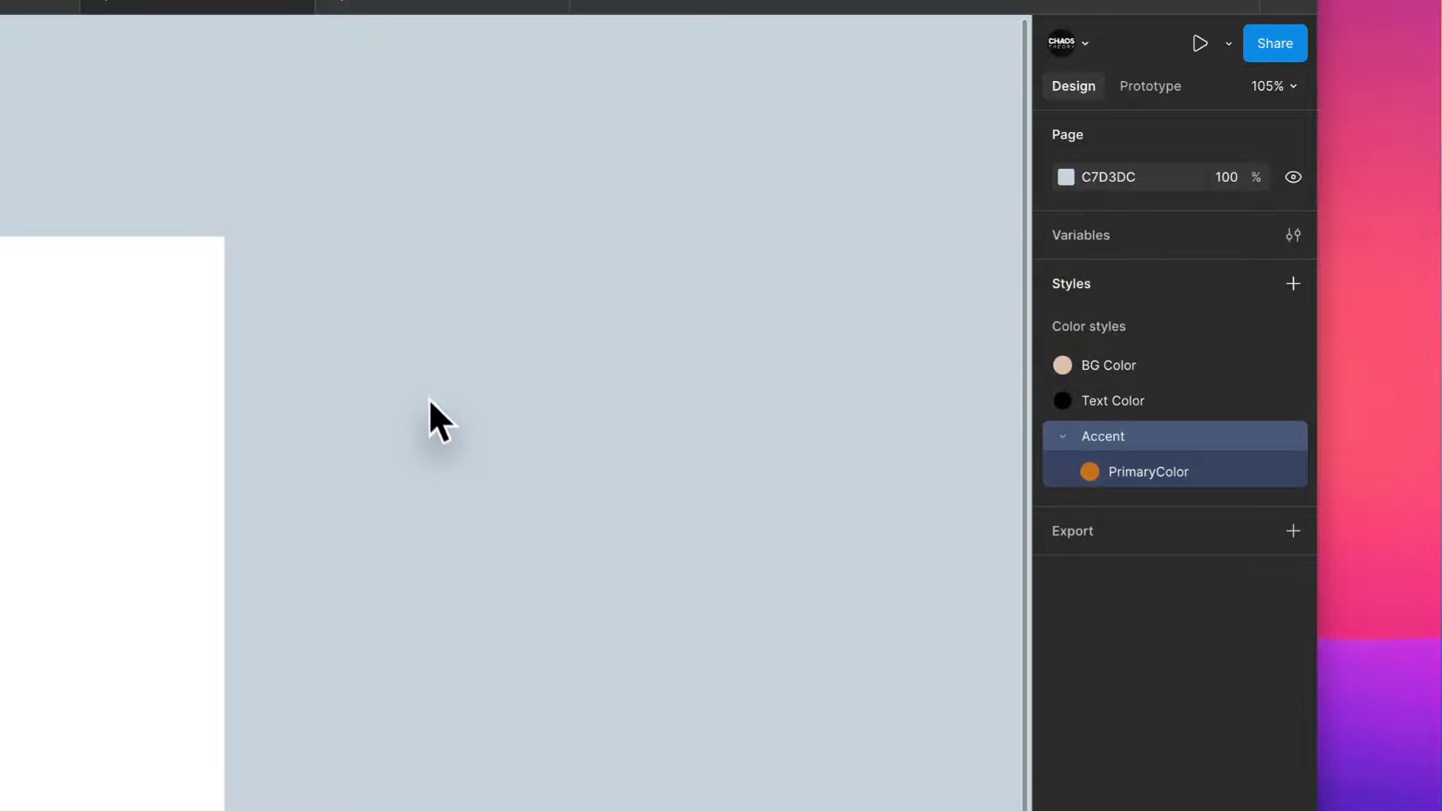
# - Draw a rectangle about 159 × 59 beside the blank iPhone frame and fill it with purple BA24ED
pyautogui.press('r')
pyautogui.moveTo(427, 384); pyautogui.dragTo(624, 458)
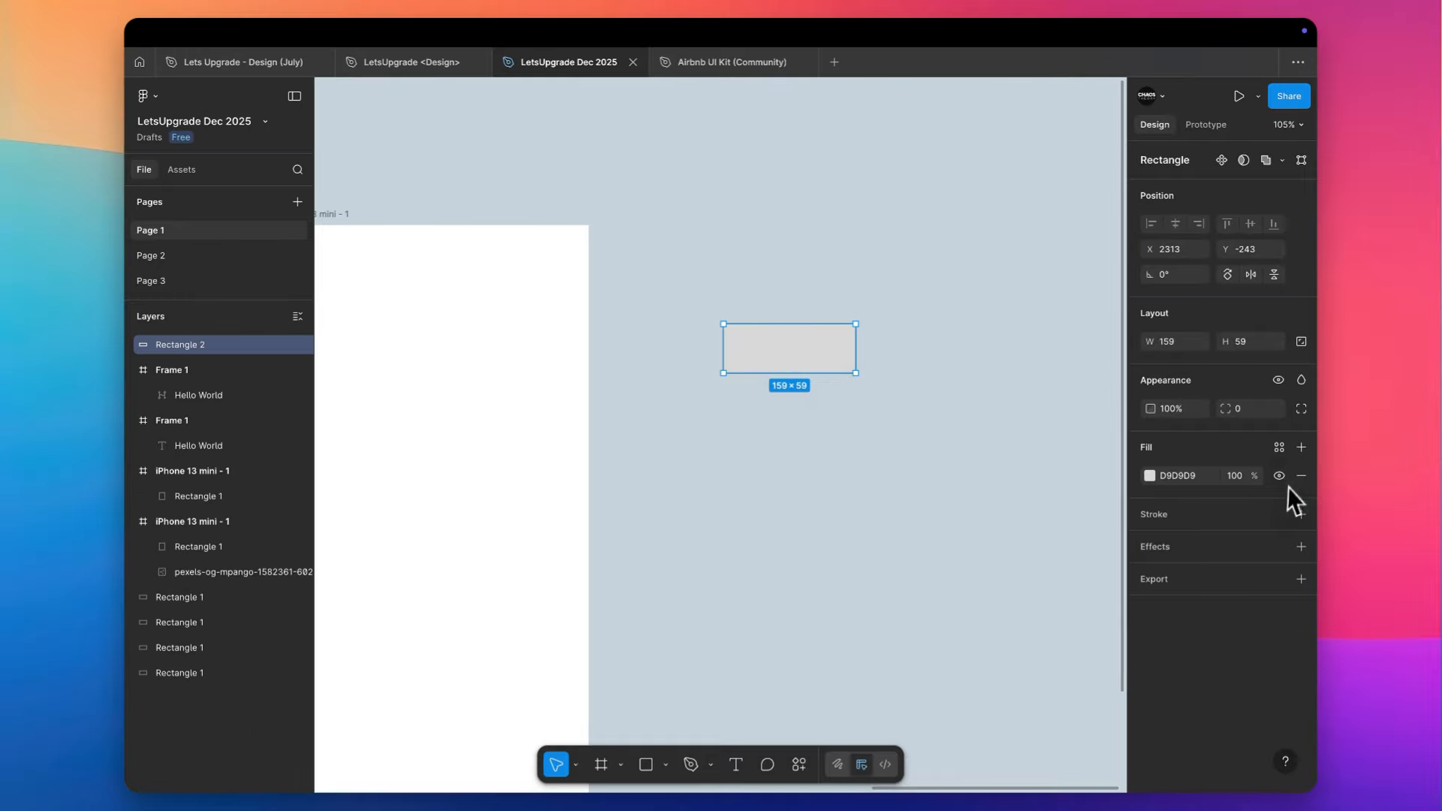
pyautogui.click(1279, 446)
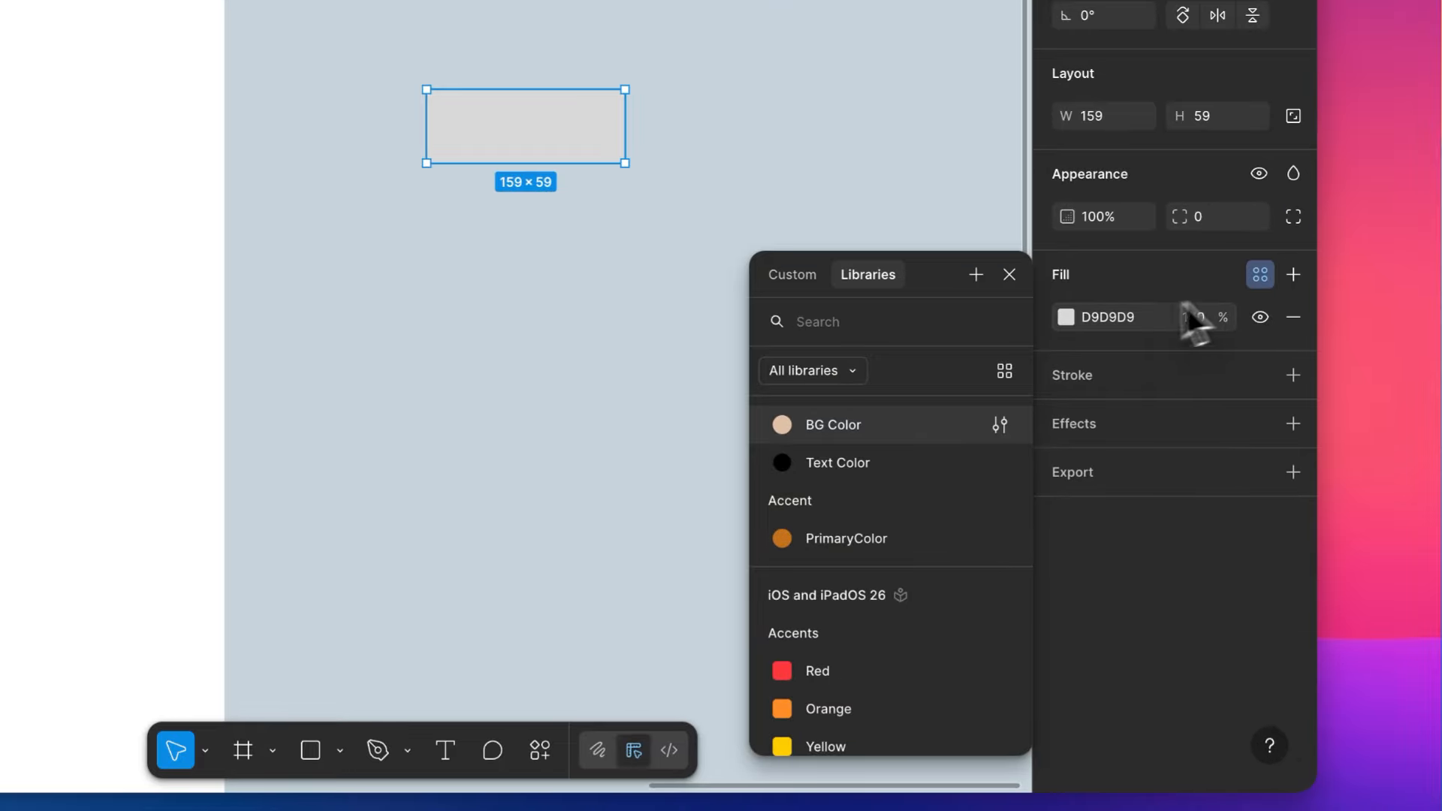
pyautogui.click(1066, 317)
pyautogui.click(973, 579)
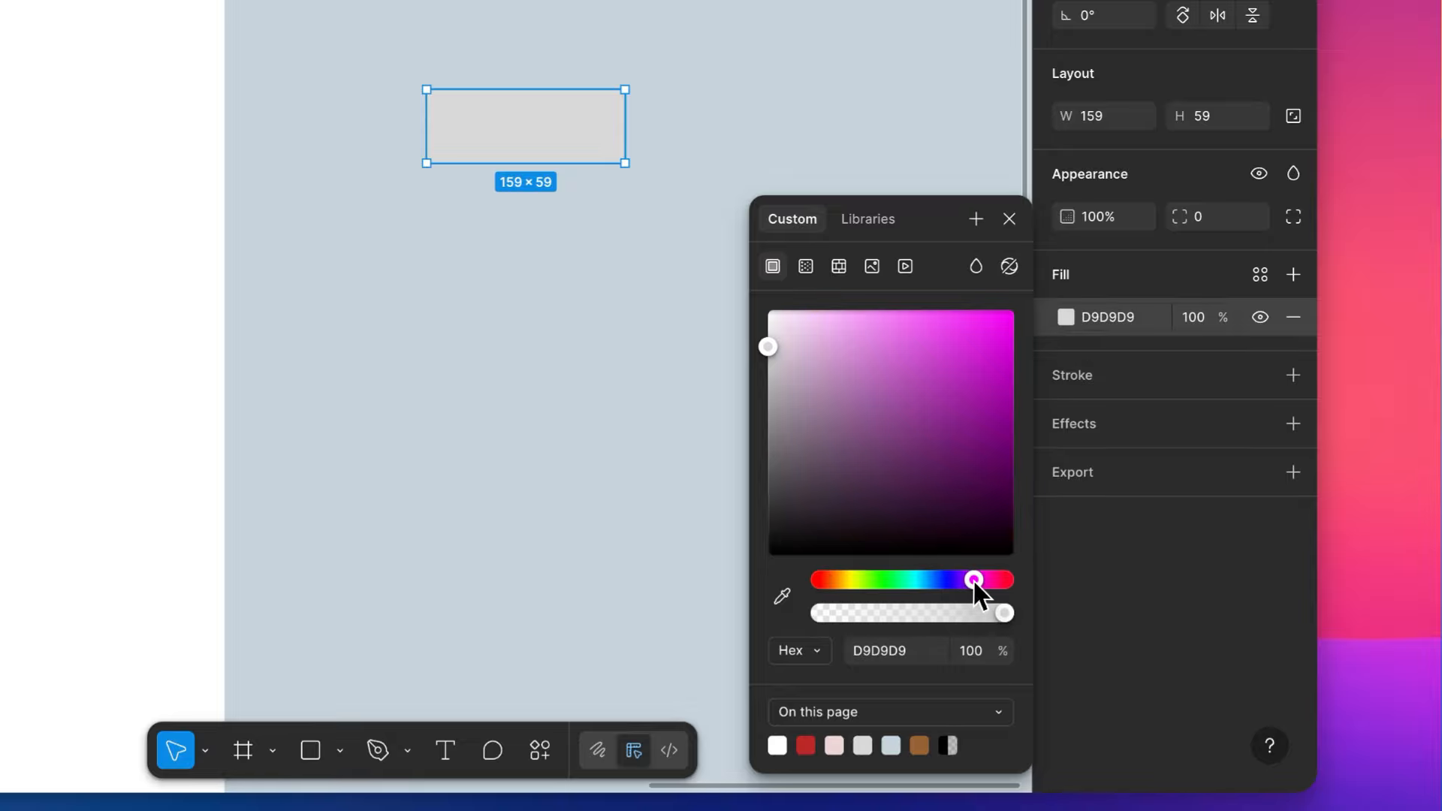
pyautogui.moveTo(976, 589); pyautogui.dragTo(968, 589)
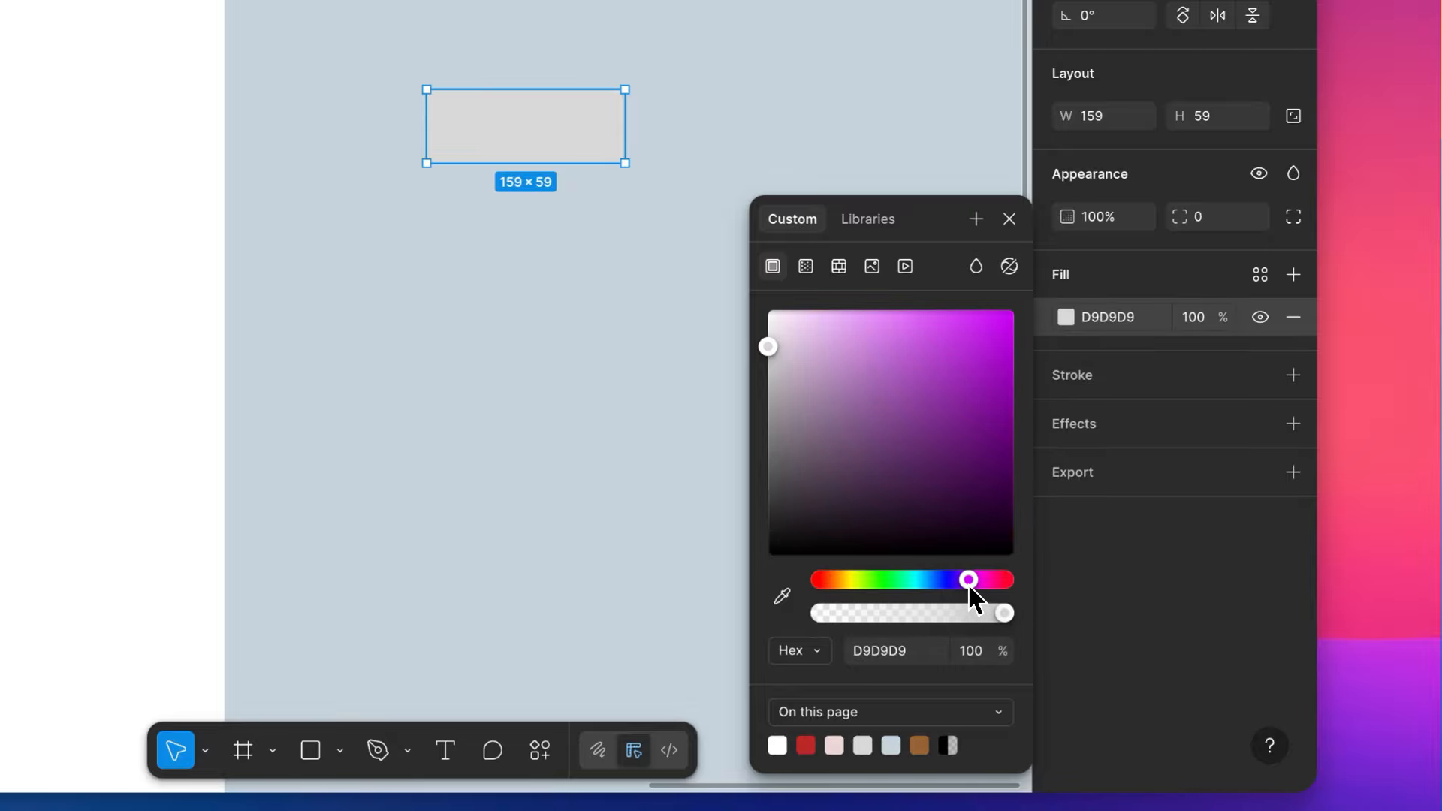
pyautogui.moveTo(967, 339)
pyautogui.mouseDown()
pyautogui.moveTo(985, 345)
pyautogui.moveTo(977, 337)
pyautogui.mouseUp()
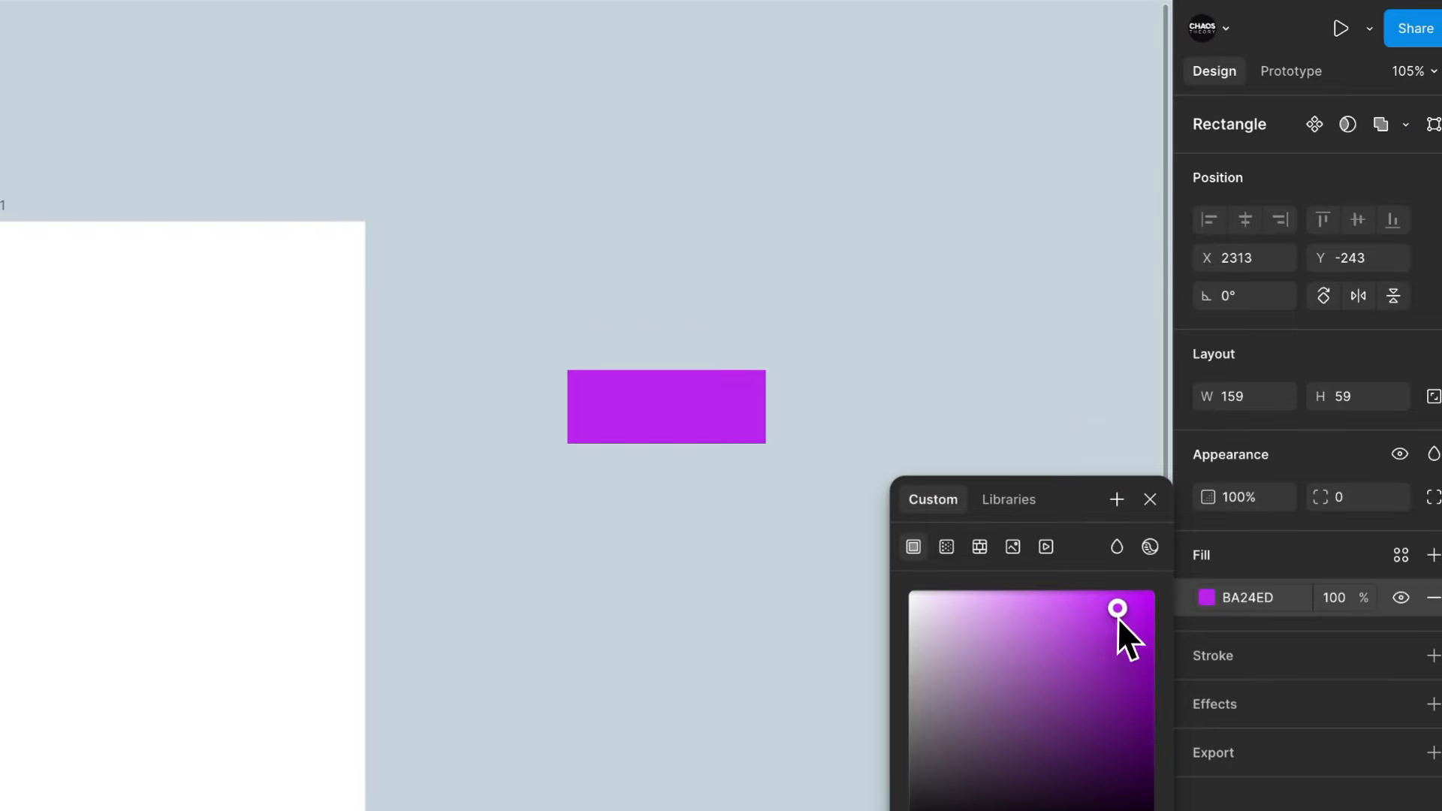
pyautogui.click(807, 94)
# - Delete the Accent folder from the color styles together with its PrimaryColor style
pyautogui.click(761, 431)
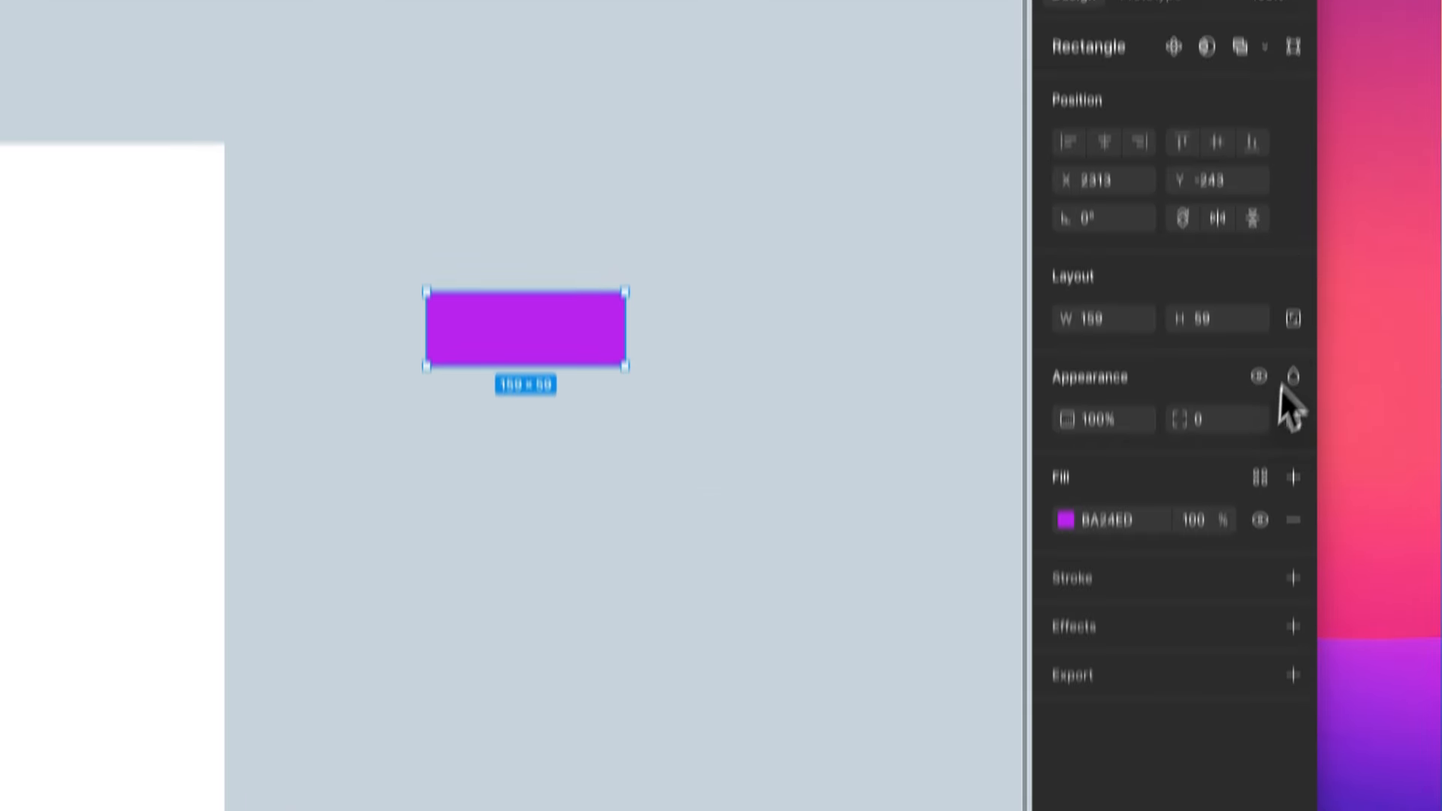
pyautogui.click(1259, 557)
pyautogui.click(792, 408)
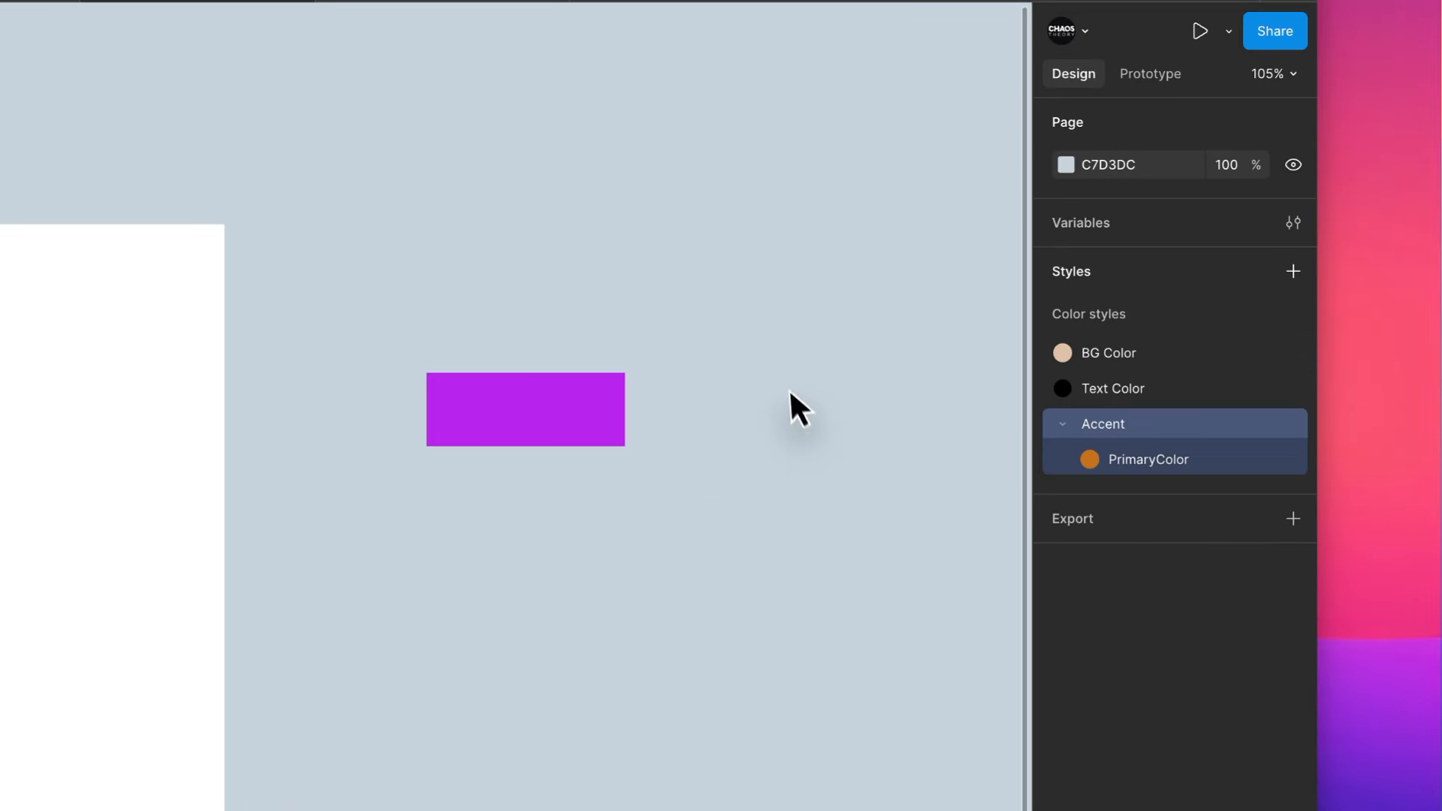
pyautogui.rightClick(1287, 427)
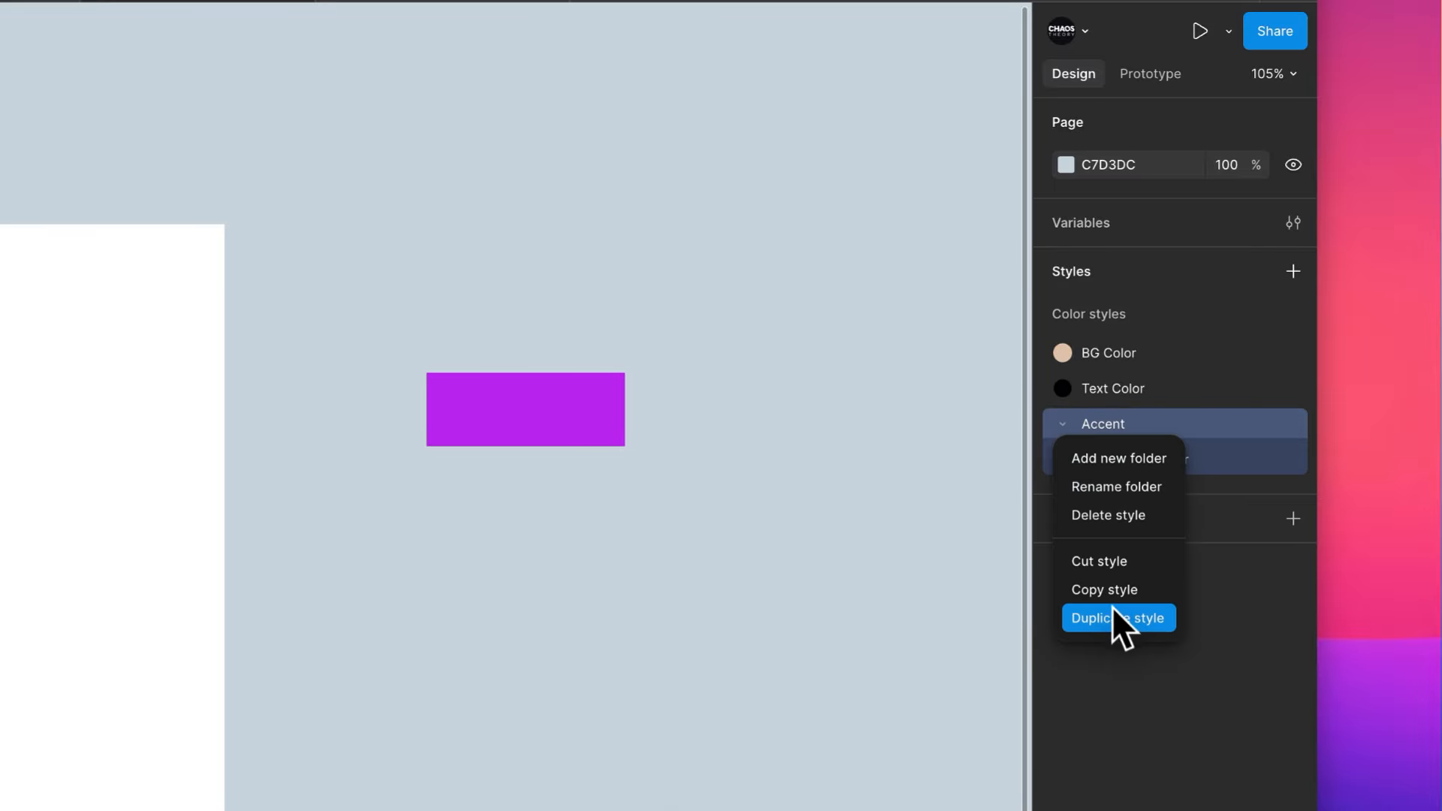
pyautogui.click(1124, 515)
pyautogui.rightClick(1133, 386)
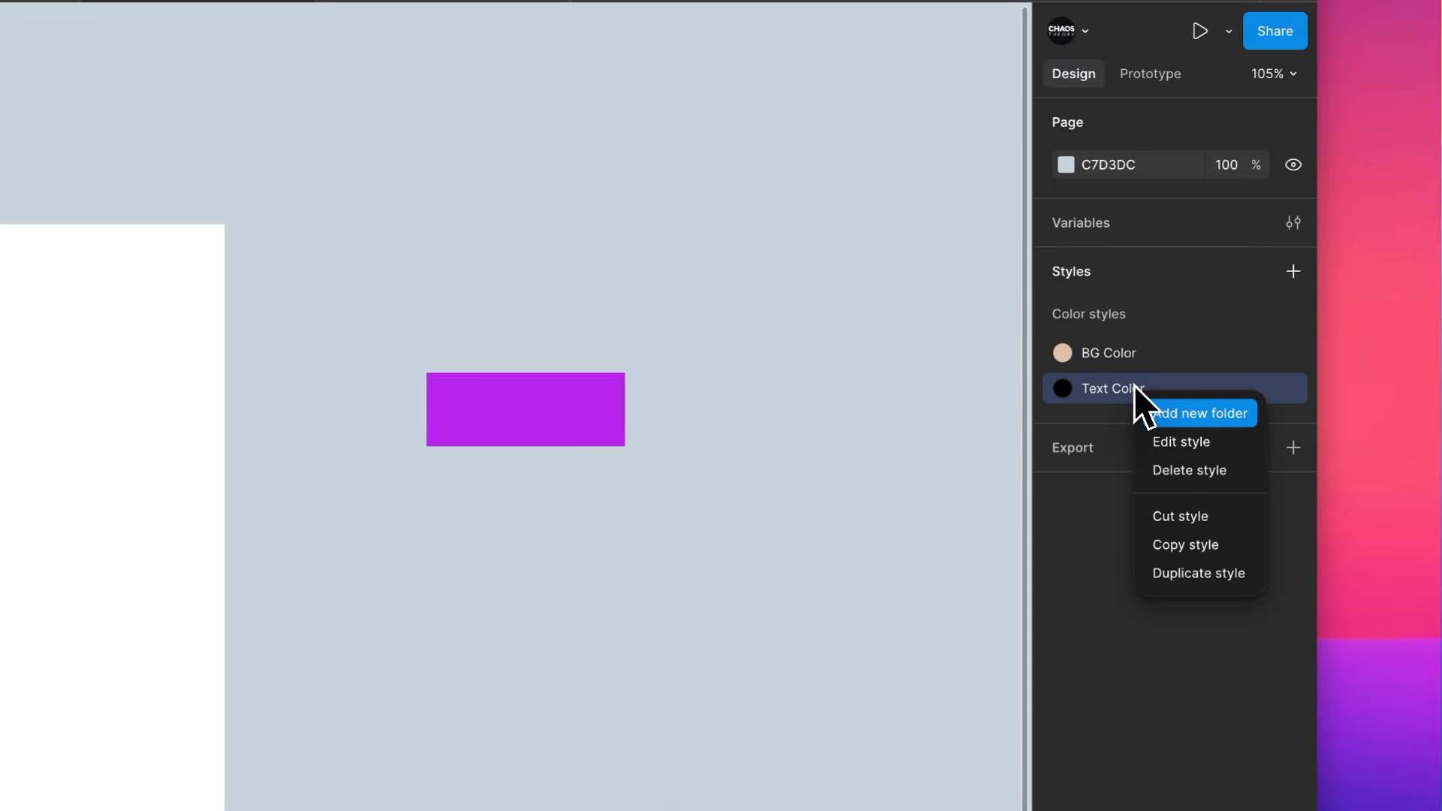
pyautogui.press('Escape')
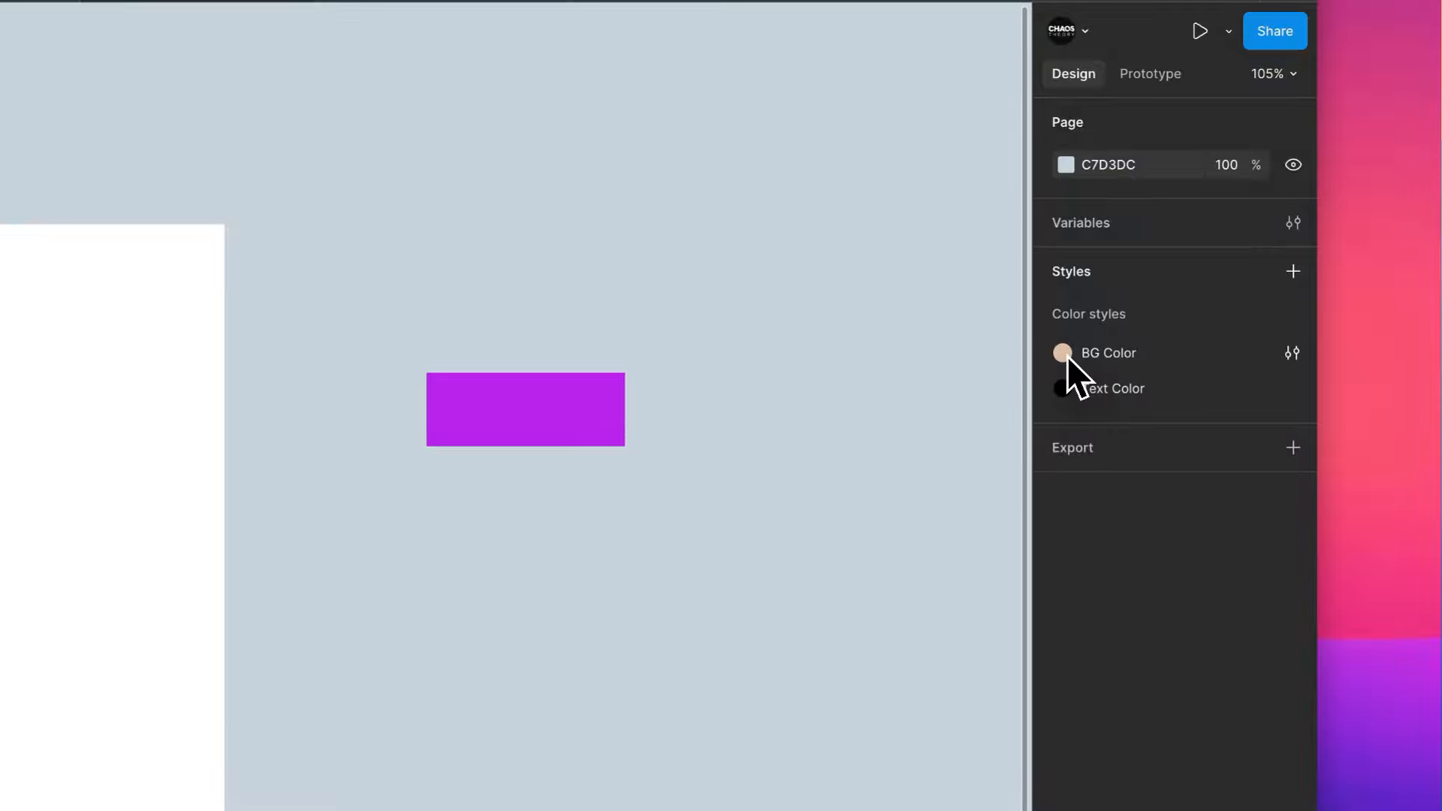
# - Rename the BG Color style to Primary and set its color to the purple rectangle's hex code, BA24ED
pyautogui.click(582, 434)
pyautogui.click(1135, 599)
pyautogui.click(812, 542)
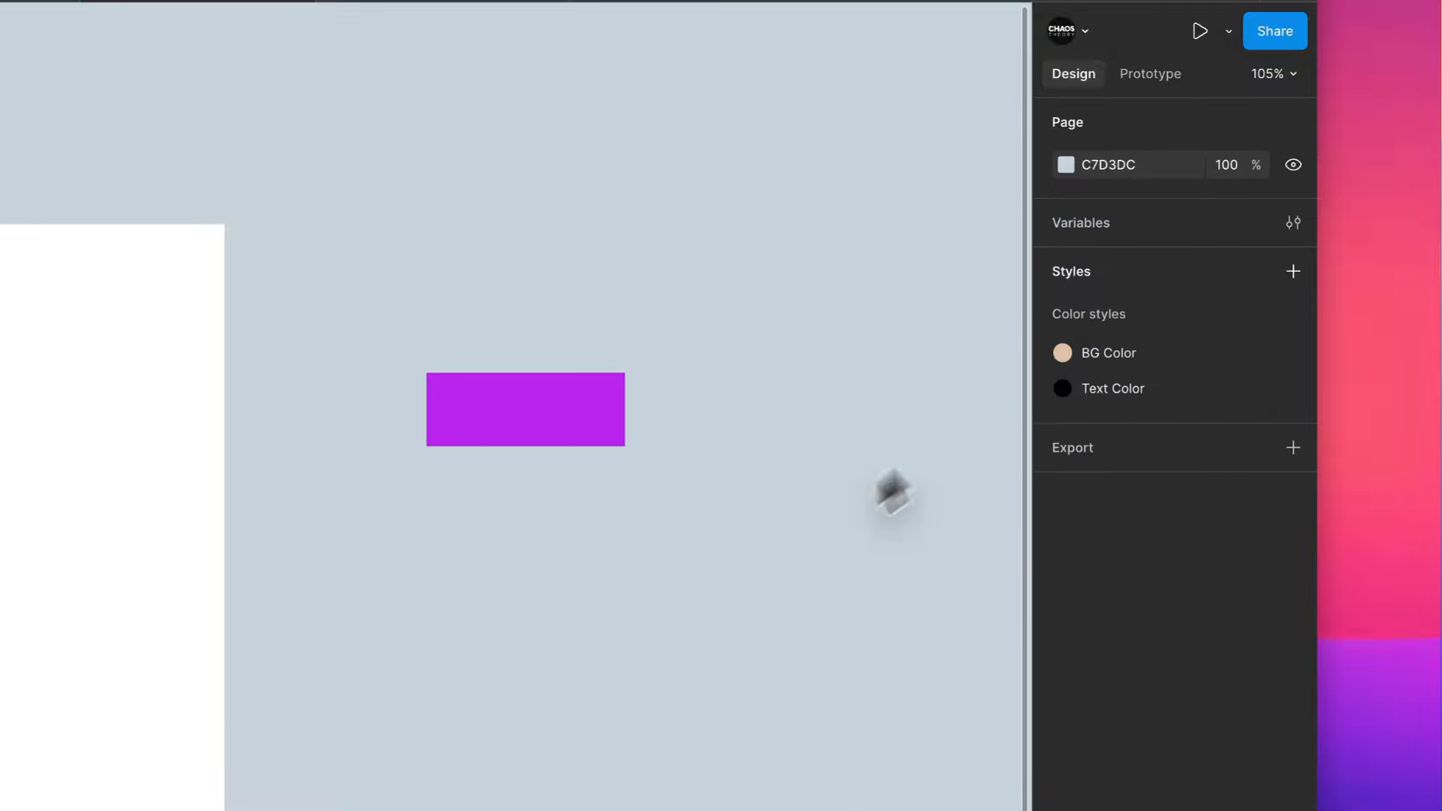
pyautogui.rightClick(1102, 356)
pyautogui.click(1149, 416)
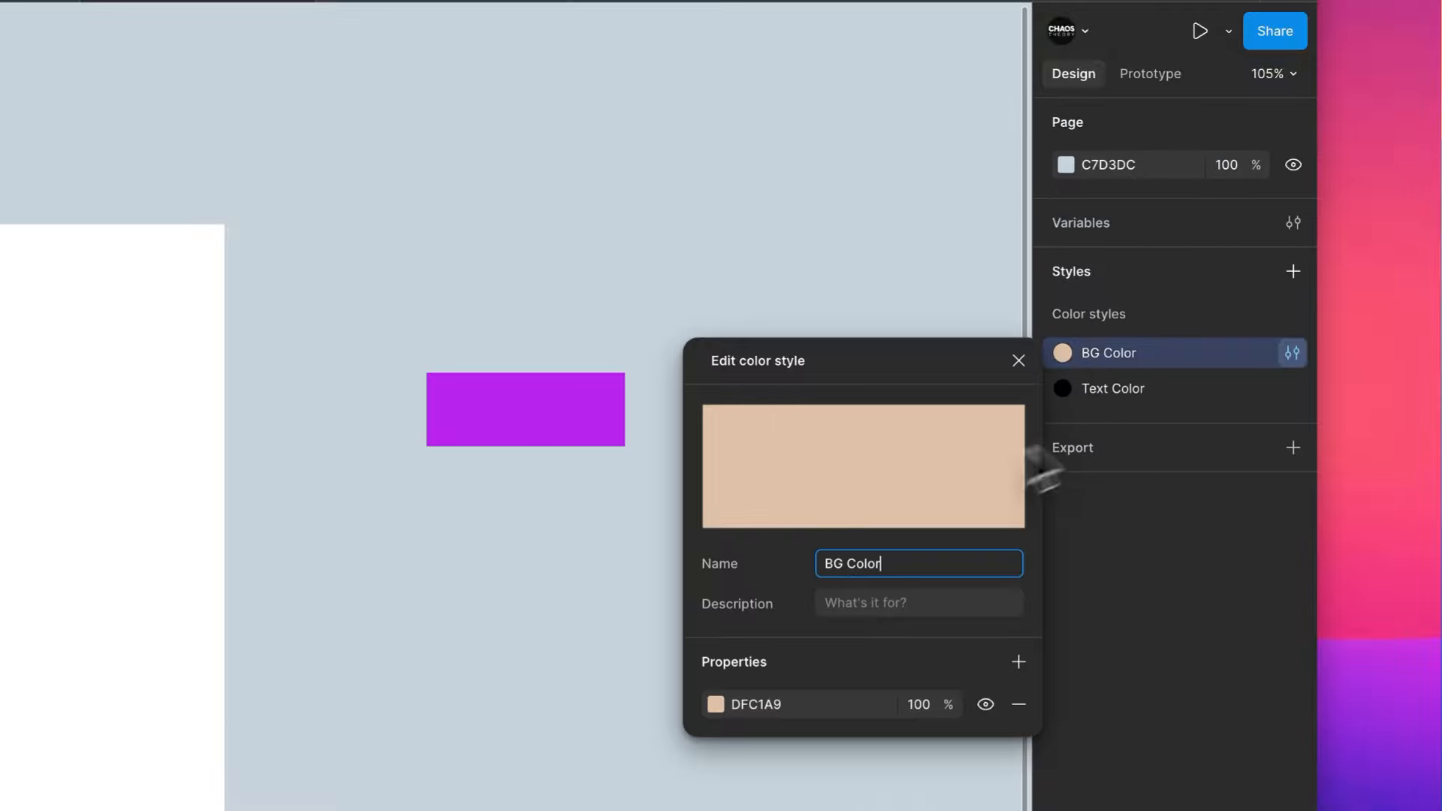
pyautogui.click(839, 568)
pyautogui.hotkey('ctrl', 'a')
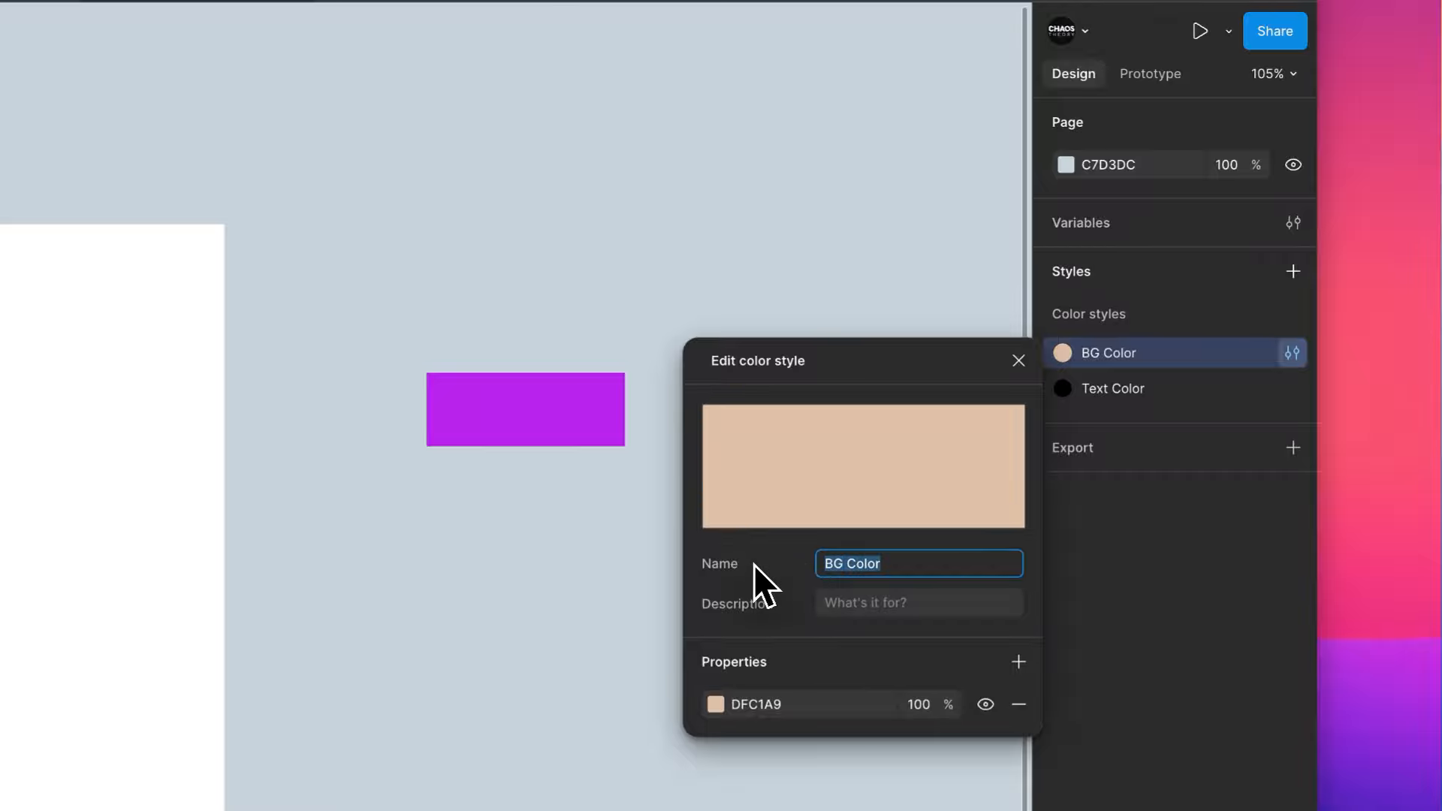
pyautogui.write('Primary')
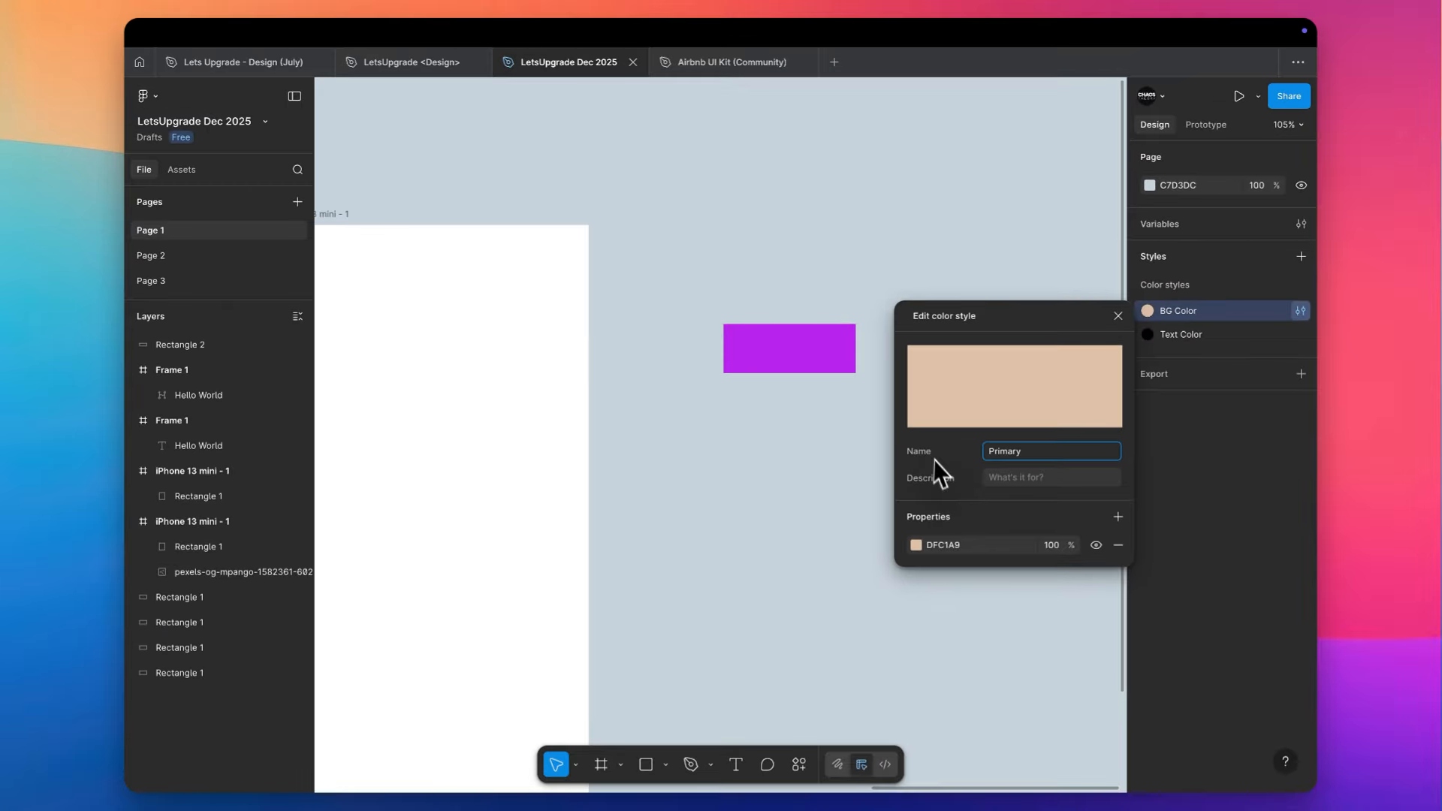
pyautogui.press('Return')
pyautogui.click(947, 546)
pyautogui.write('BA24EE')
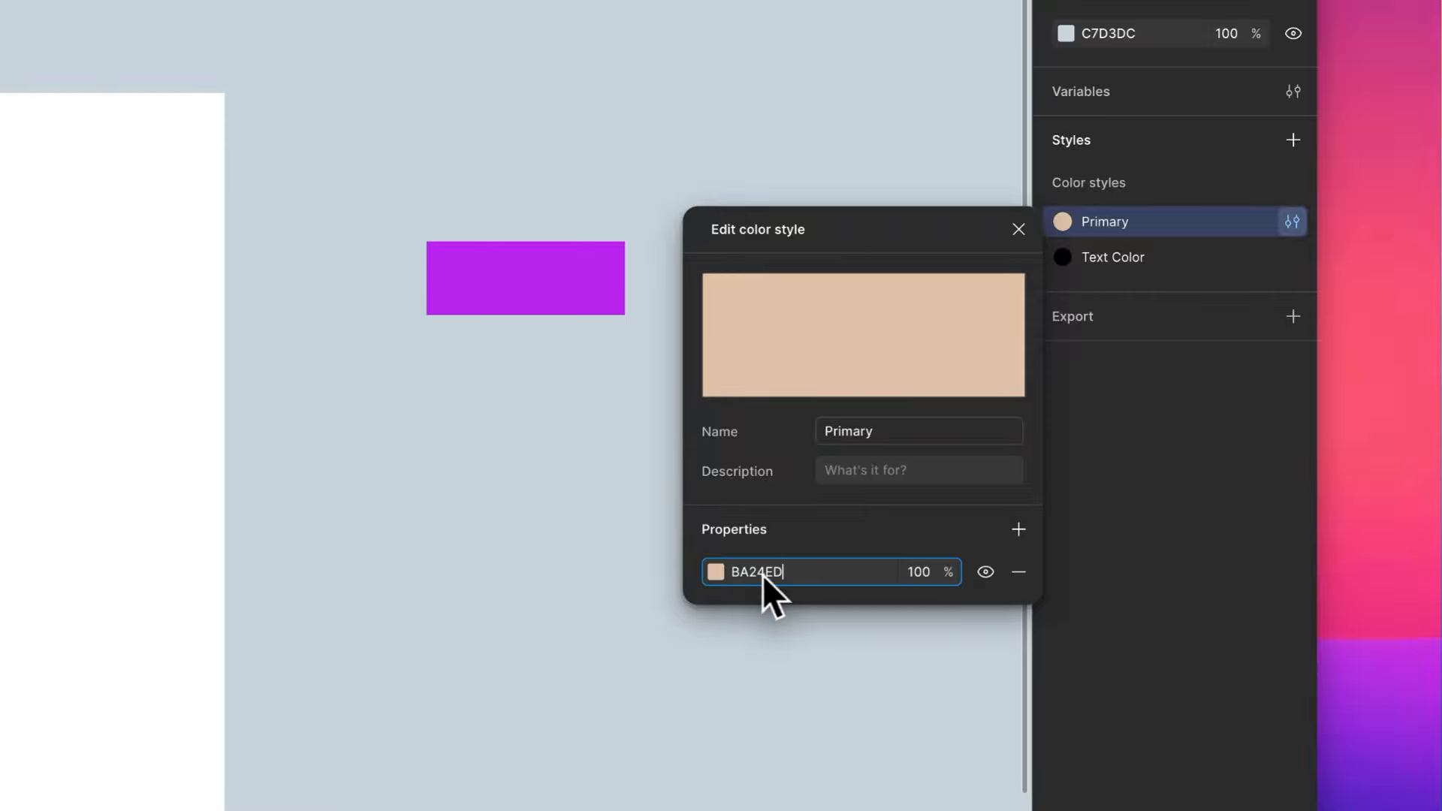
pyautogui.click(836, 529)
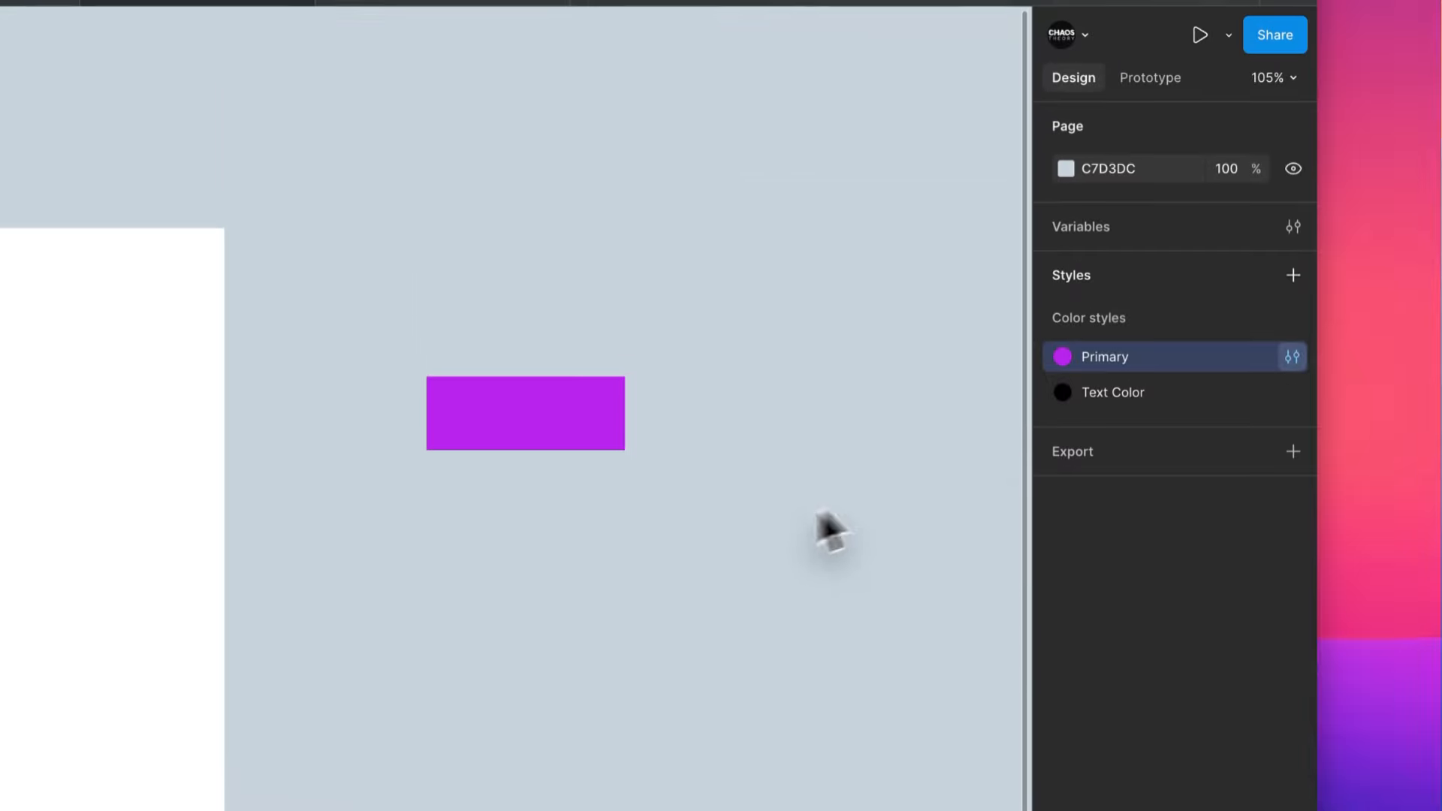
# - Change the Text Color style to a near-black shade darkened from the purple BA24ED
pyautogui.click(1290, 398)
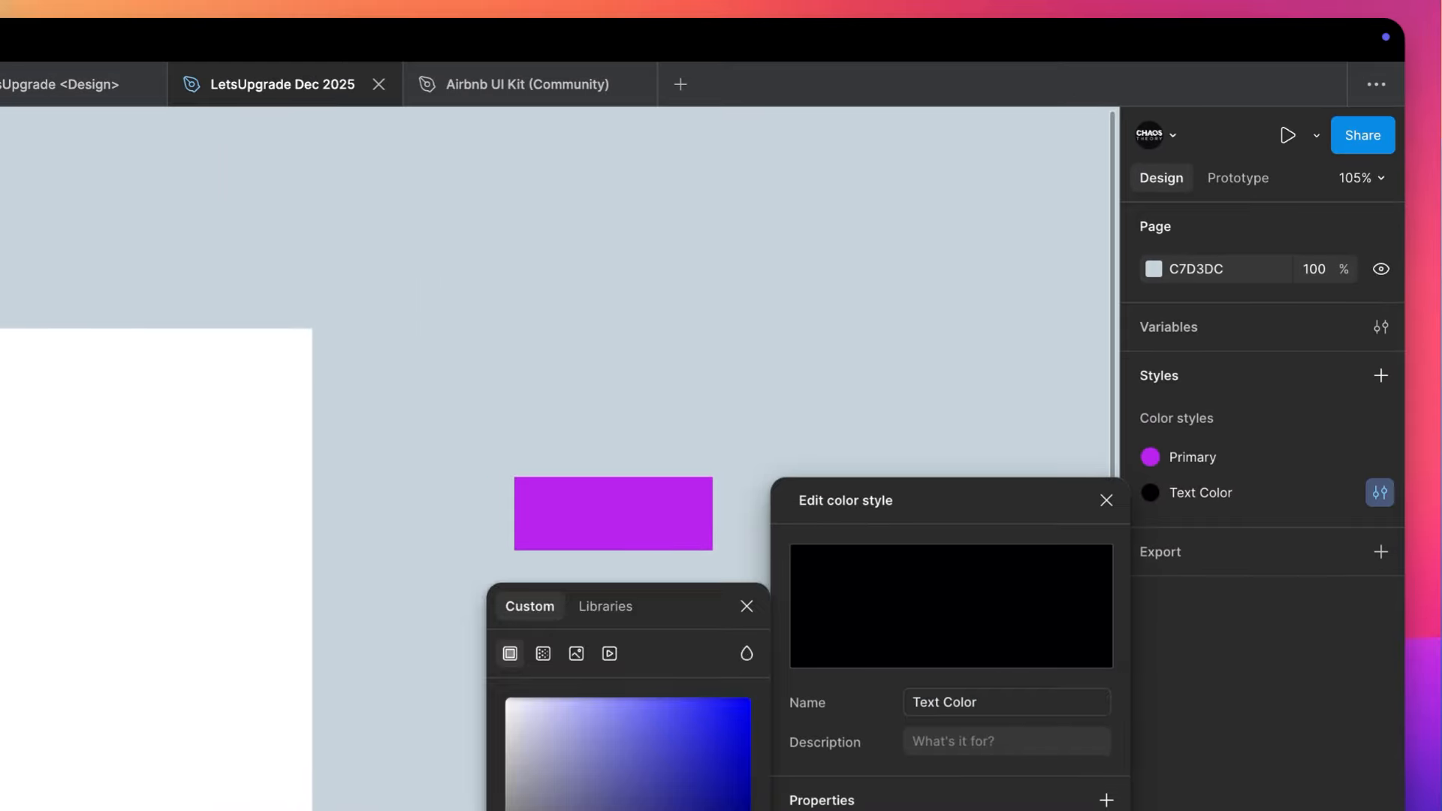
pyautogui.click(672, 810)
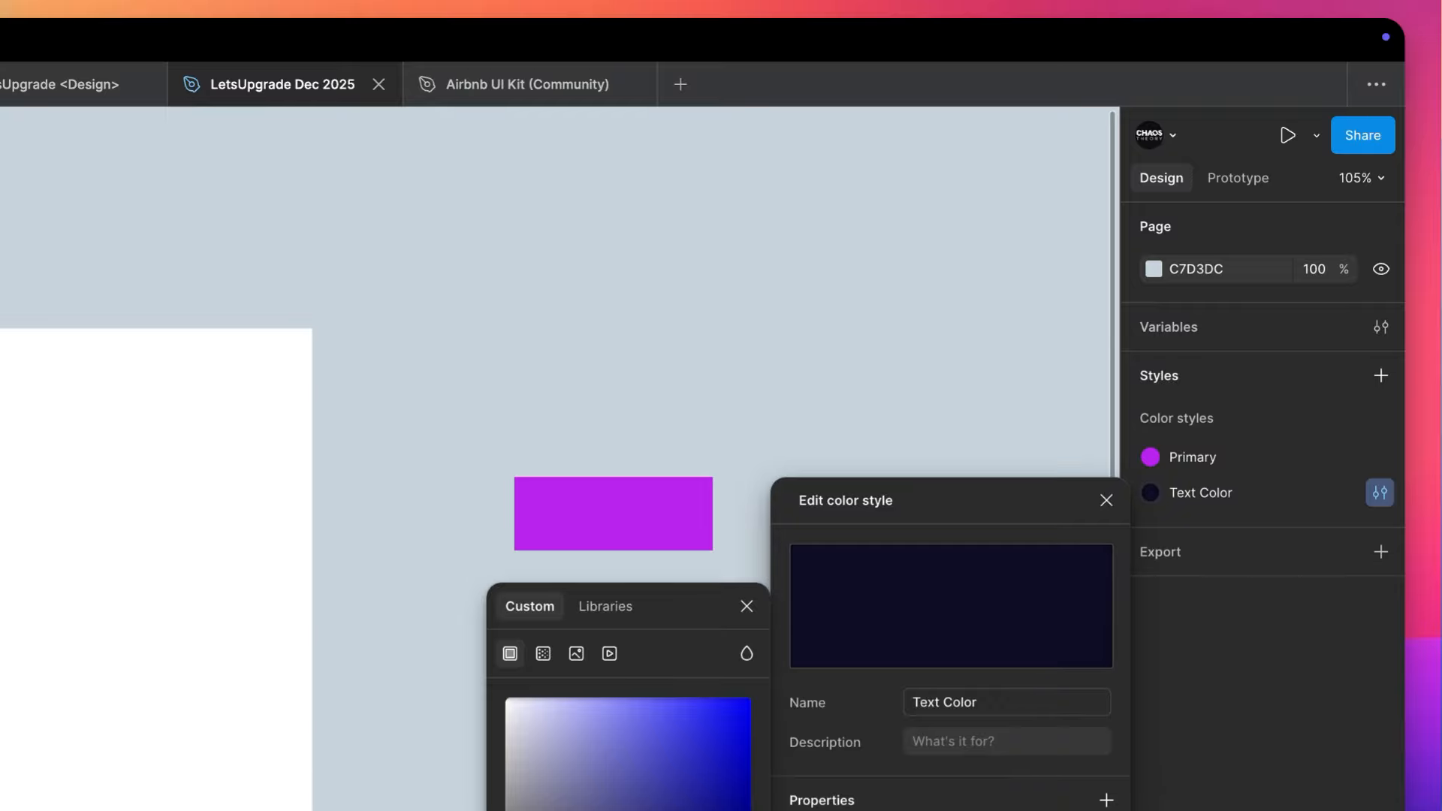
pyautogui.press('super+v')
pyautogui.press('Return')
pyautogui.click(691, 810)
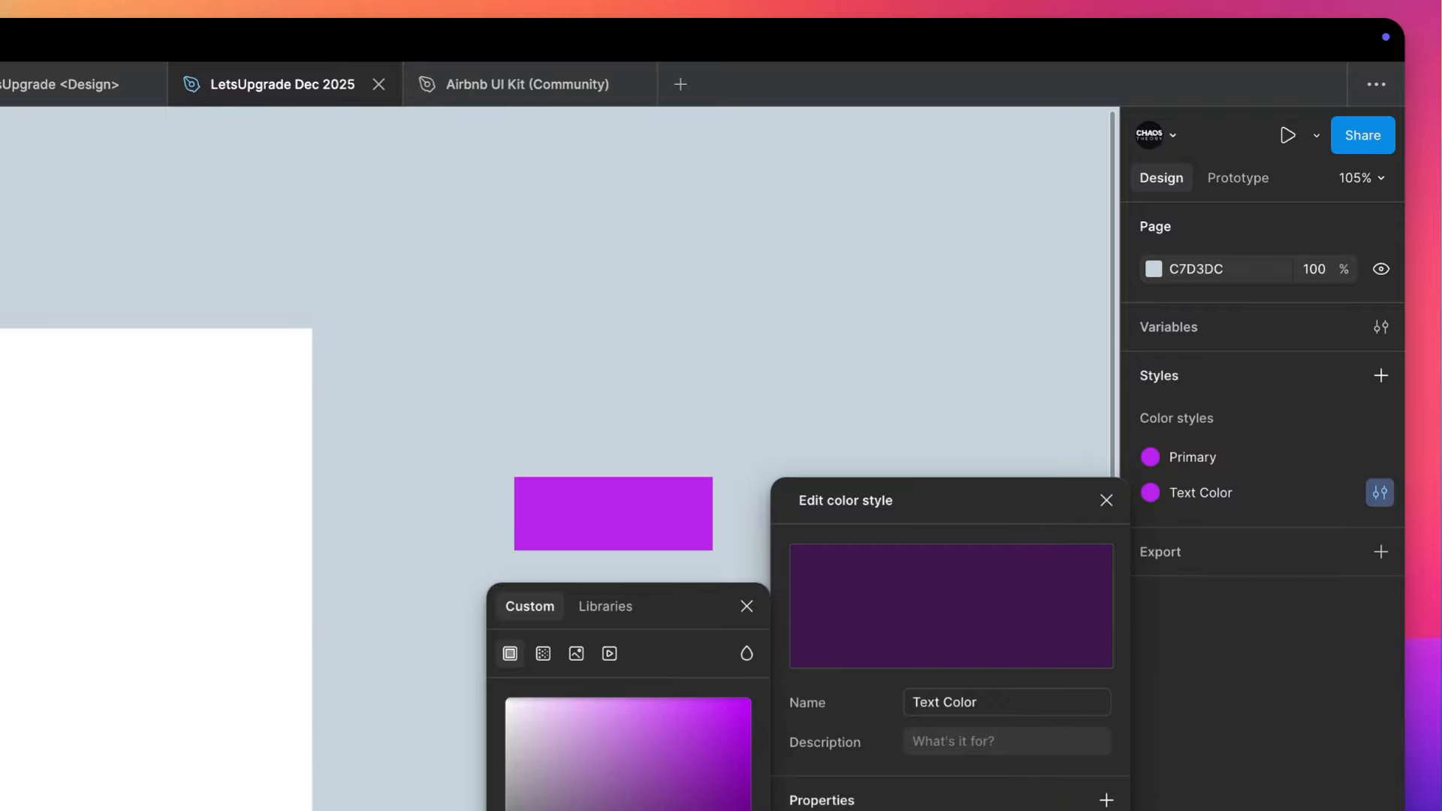
pyautogui.moveTo(685, 810); pyautogui.dragTo(629, 810)
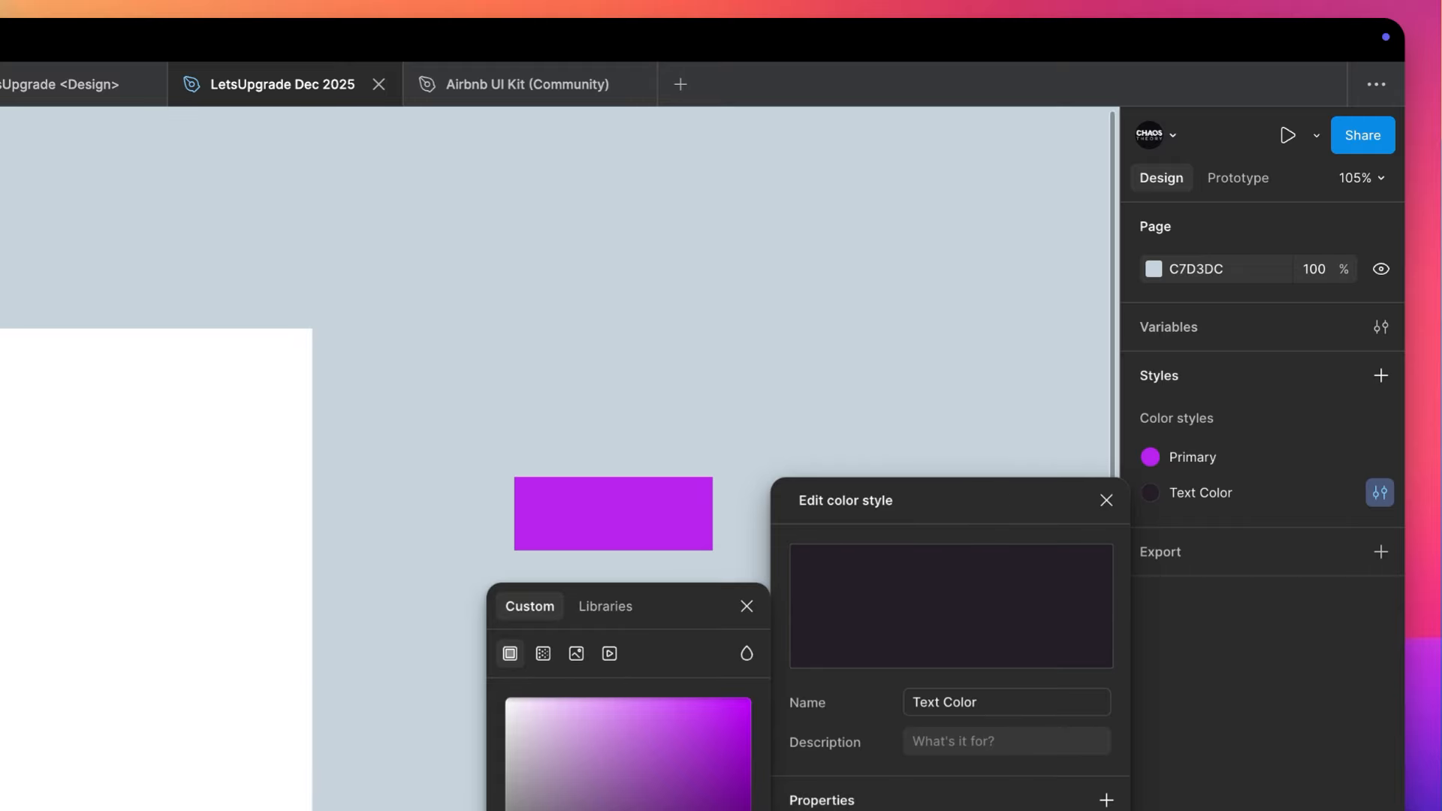
pyautogui.click(453, 733)
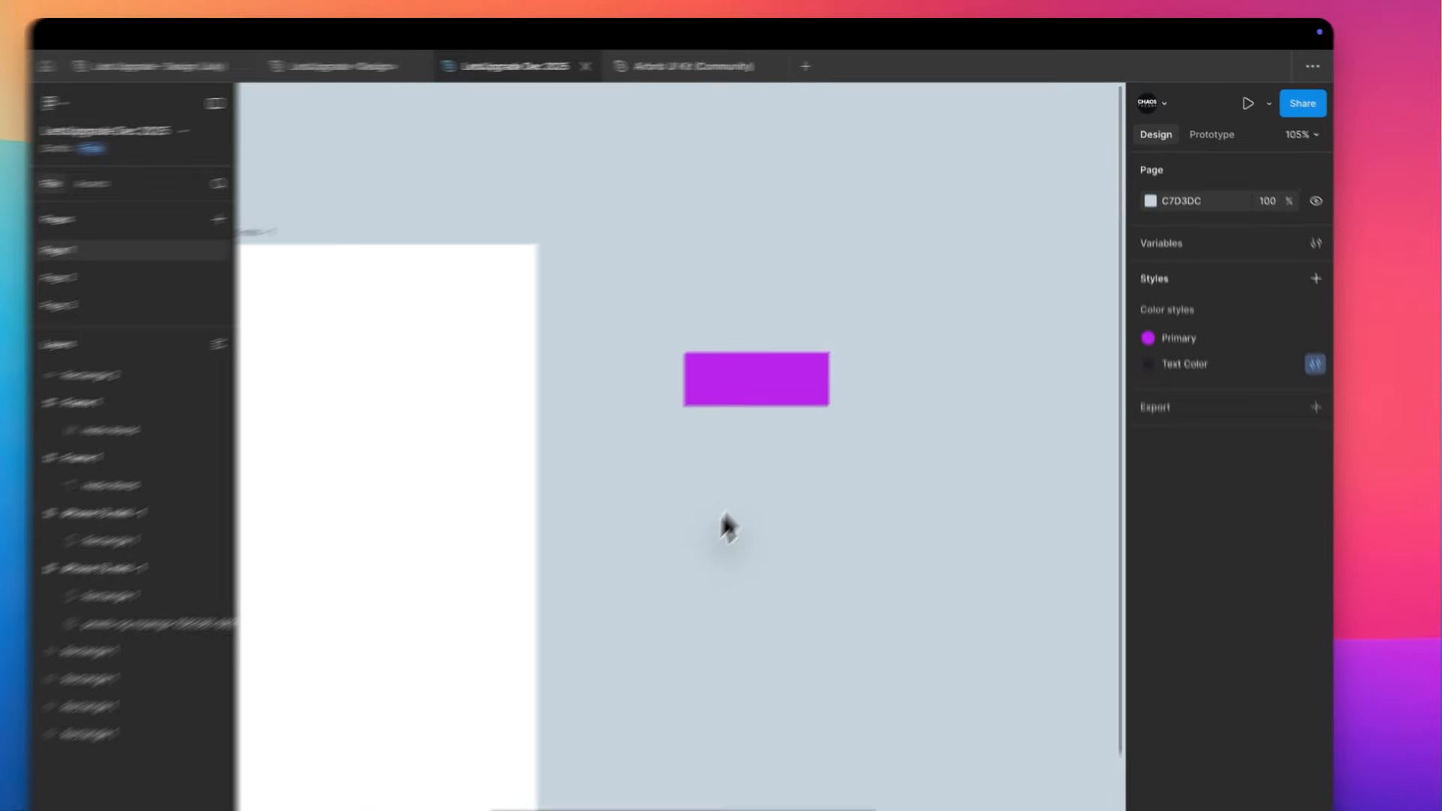
# - Switch to Pexels in the browser, dismiss the Google sign-in prompt and download the photo of the woman in the pink jacket
pyautogui.hscroll(-5, 854, 396)
pyautogui.scroll(-2, 854, 396)
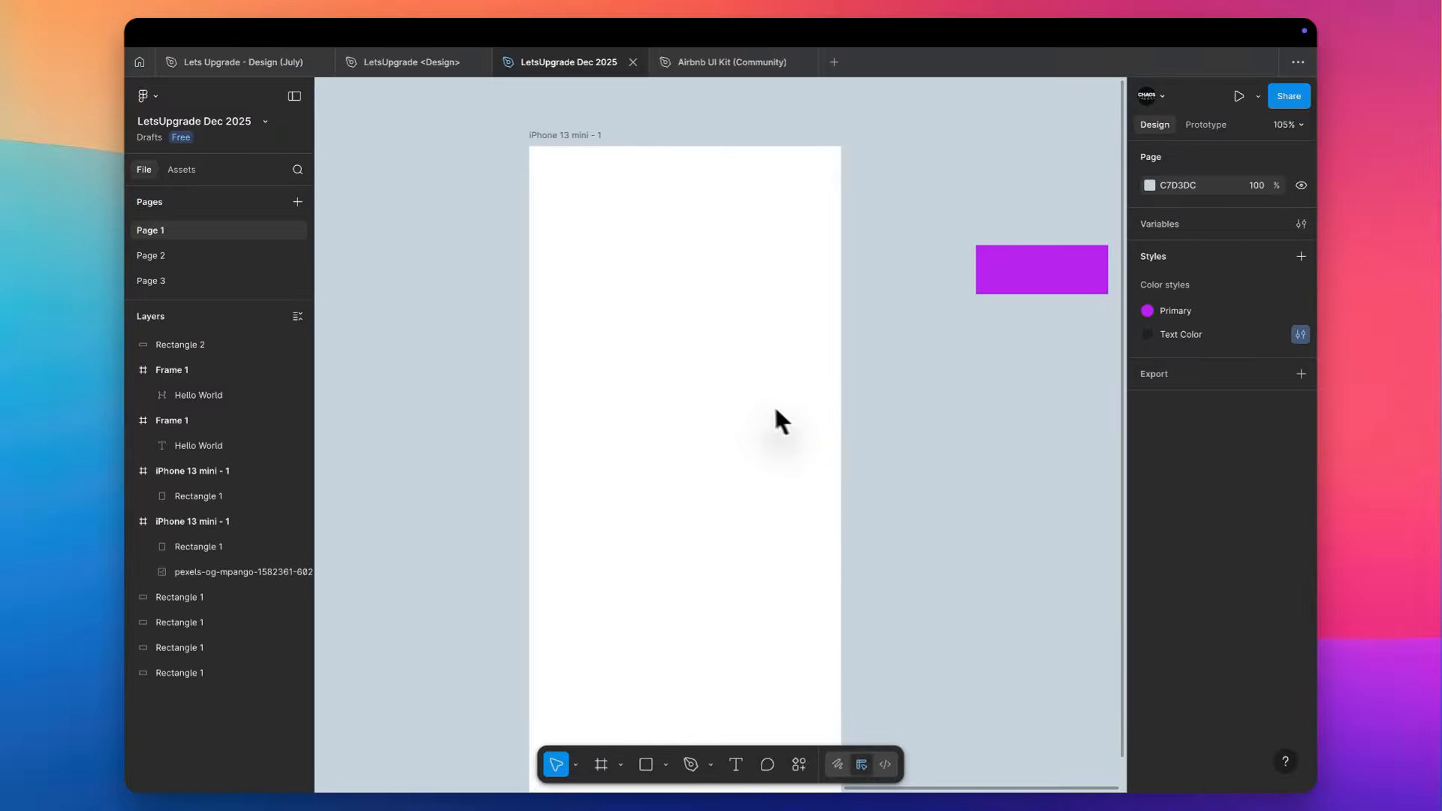
pyautogui.hotkey('ctrl', 'Right')
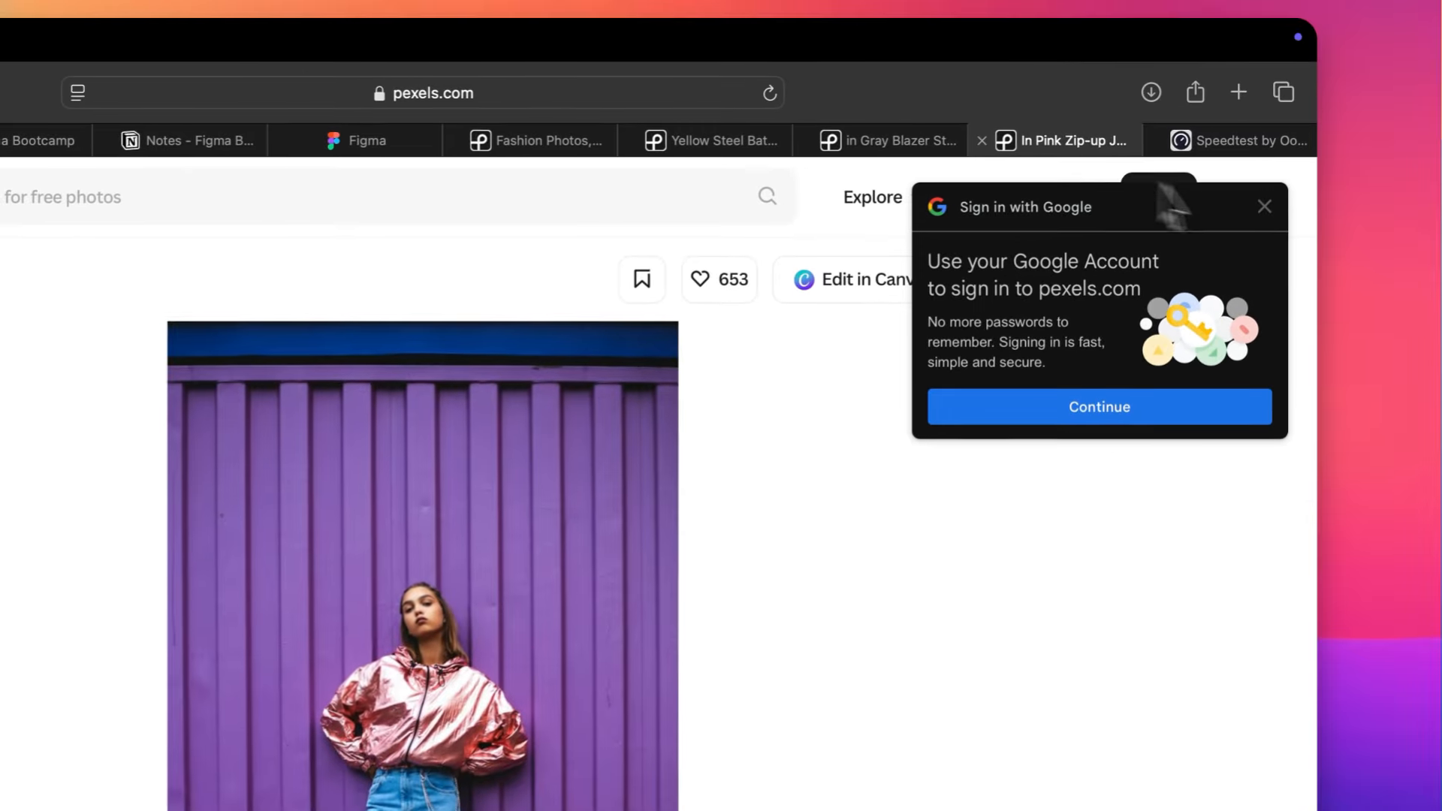
pyautogui.click(1264, 207)
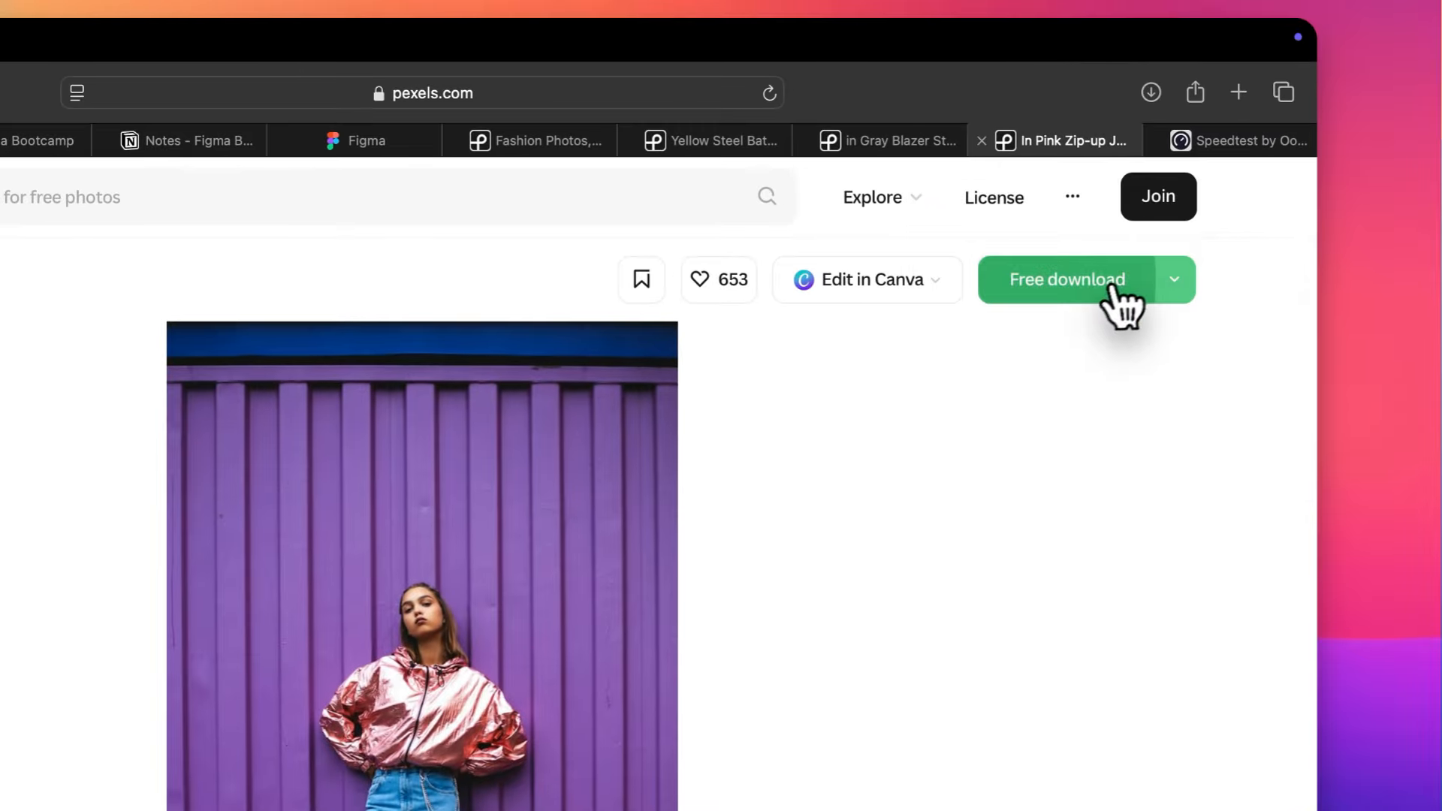
pyautogui.click(1087, 289)
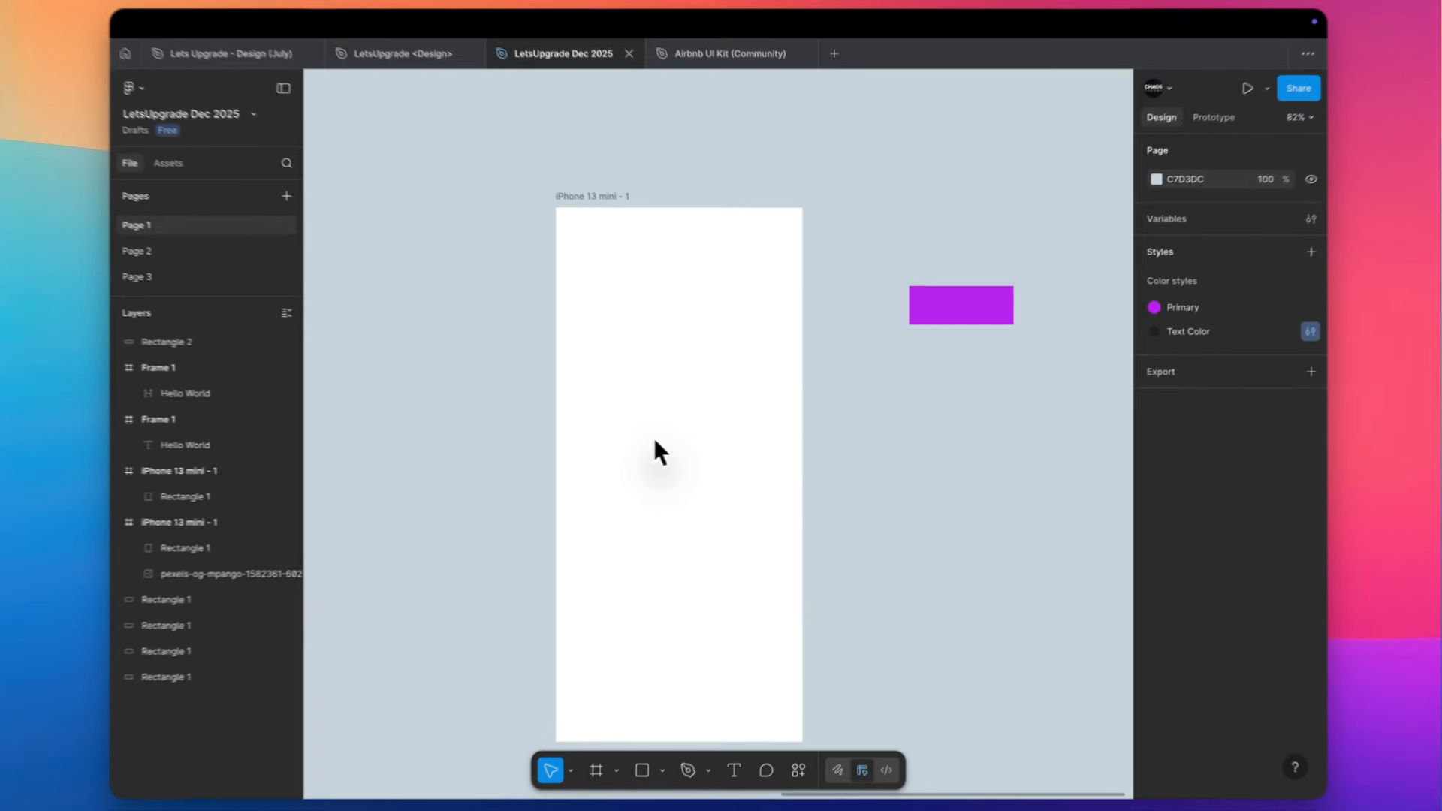
# - Switch to Figma and place the downloaded purple-wall photo on the canvas beyond the purple rectangle, about 661 px wide
pyautogui.scroll(-3, 670, 450)
pyautogui.scroll(-2, 671, 443)
pyautogui.hscroll(2, 670, 443)
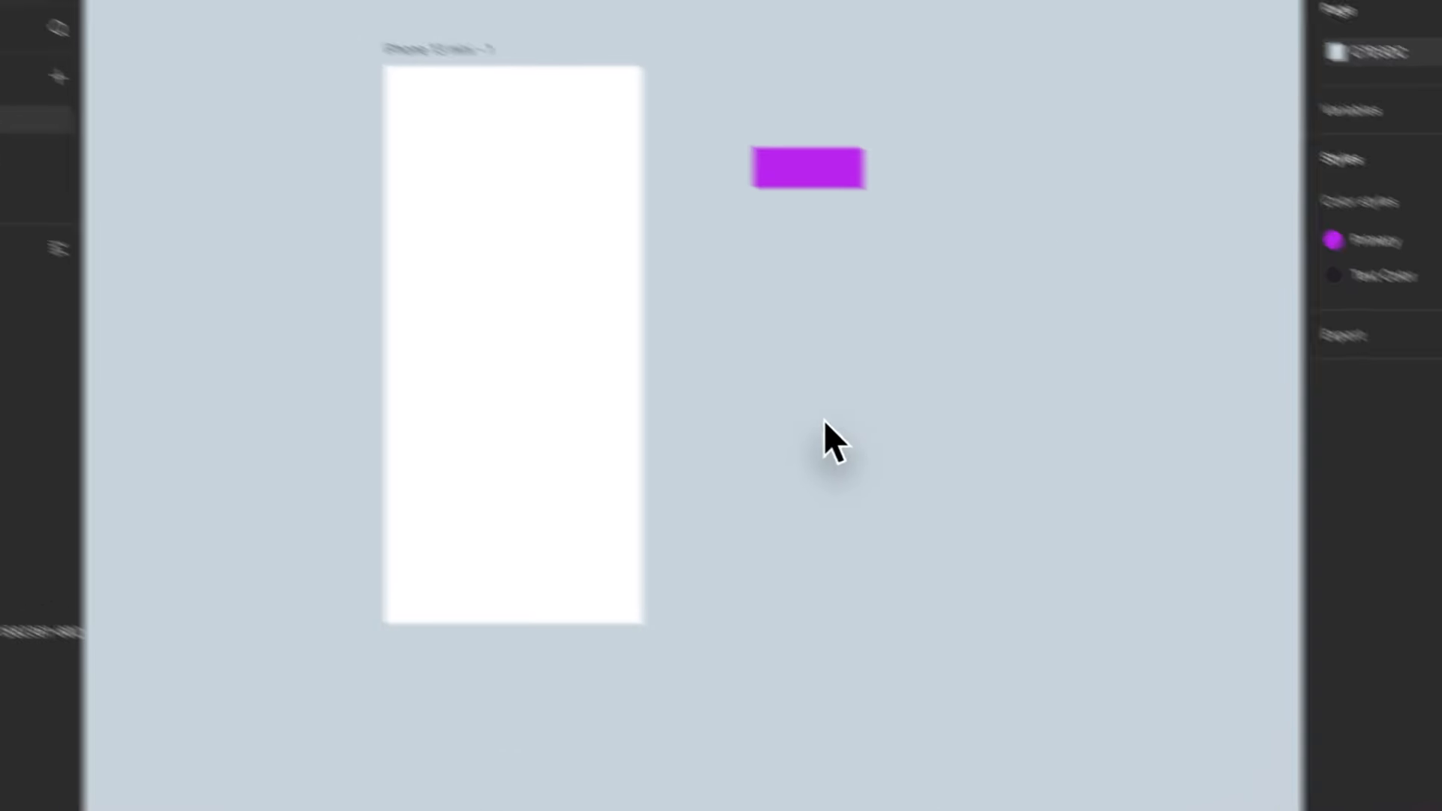
pyautogui.press('super+shift+k')
pyautogui.doubleClick(768, 371)
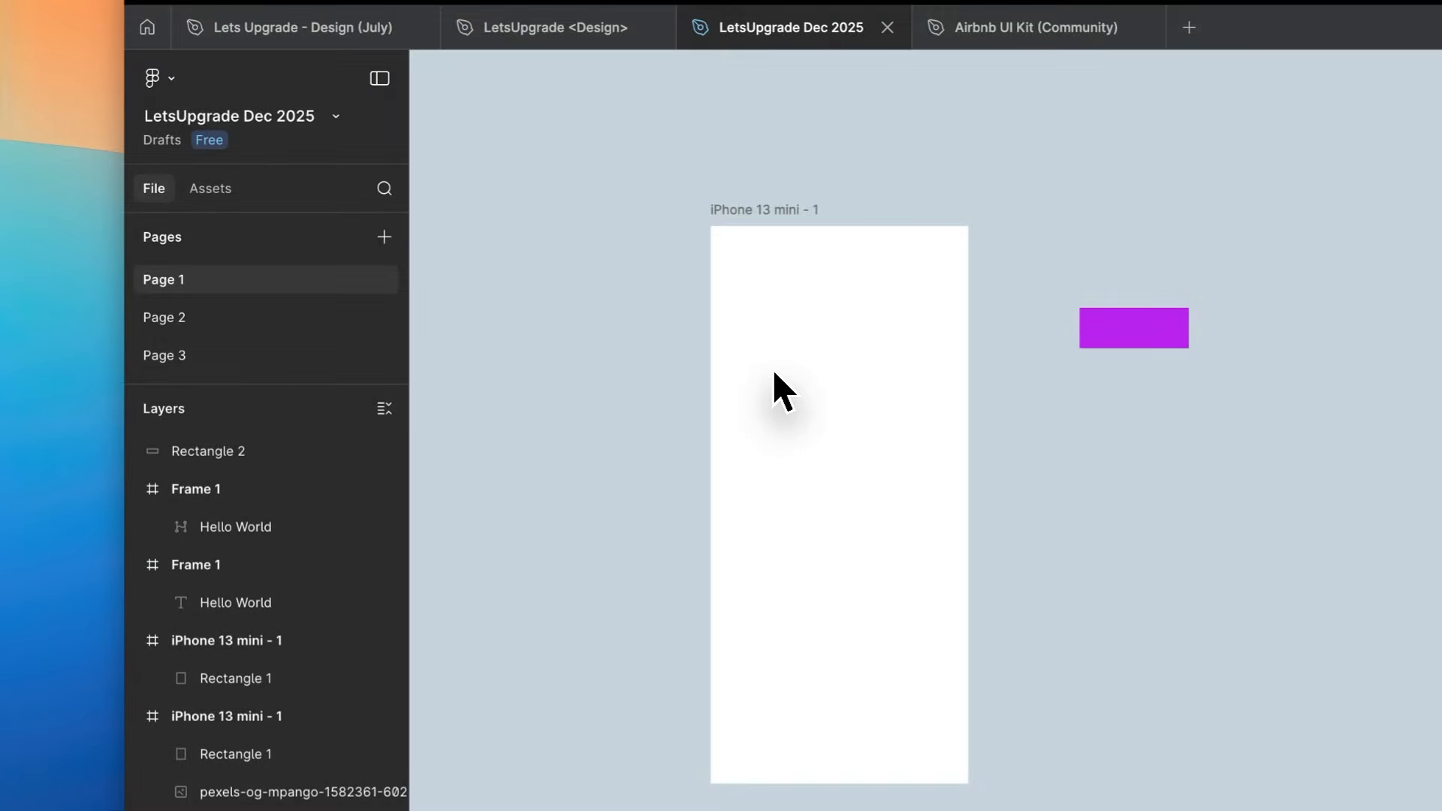
pyautogui.scroll(-5, 774, 376)
pyautogui.moveTo(865, 300); pyautogui.dragTo(1077, 607)
# - Draw a 375 × 812 rectangle that covers the whole blank iPhone 13 mini - 1 frame
pyautogui.scroll(4, 864, 472)
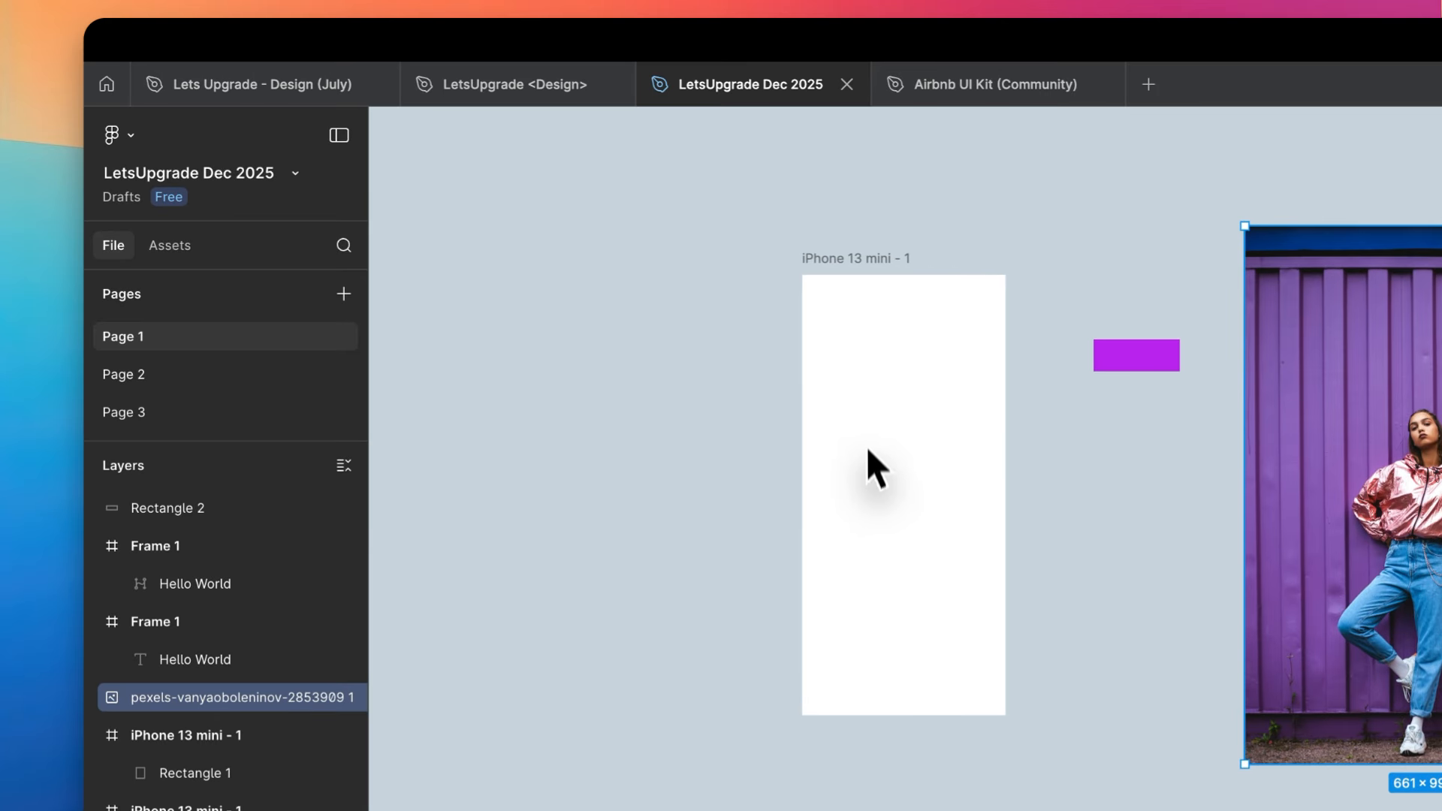
pyautogui.scroll(1, 867, 428)
pyautogui.rightClick(871, 424)
pyautogui.press('Escape')
pyautogui.scroll(3, 868, 418)
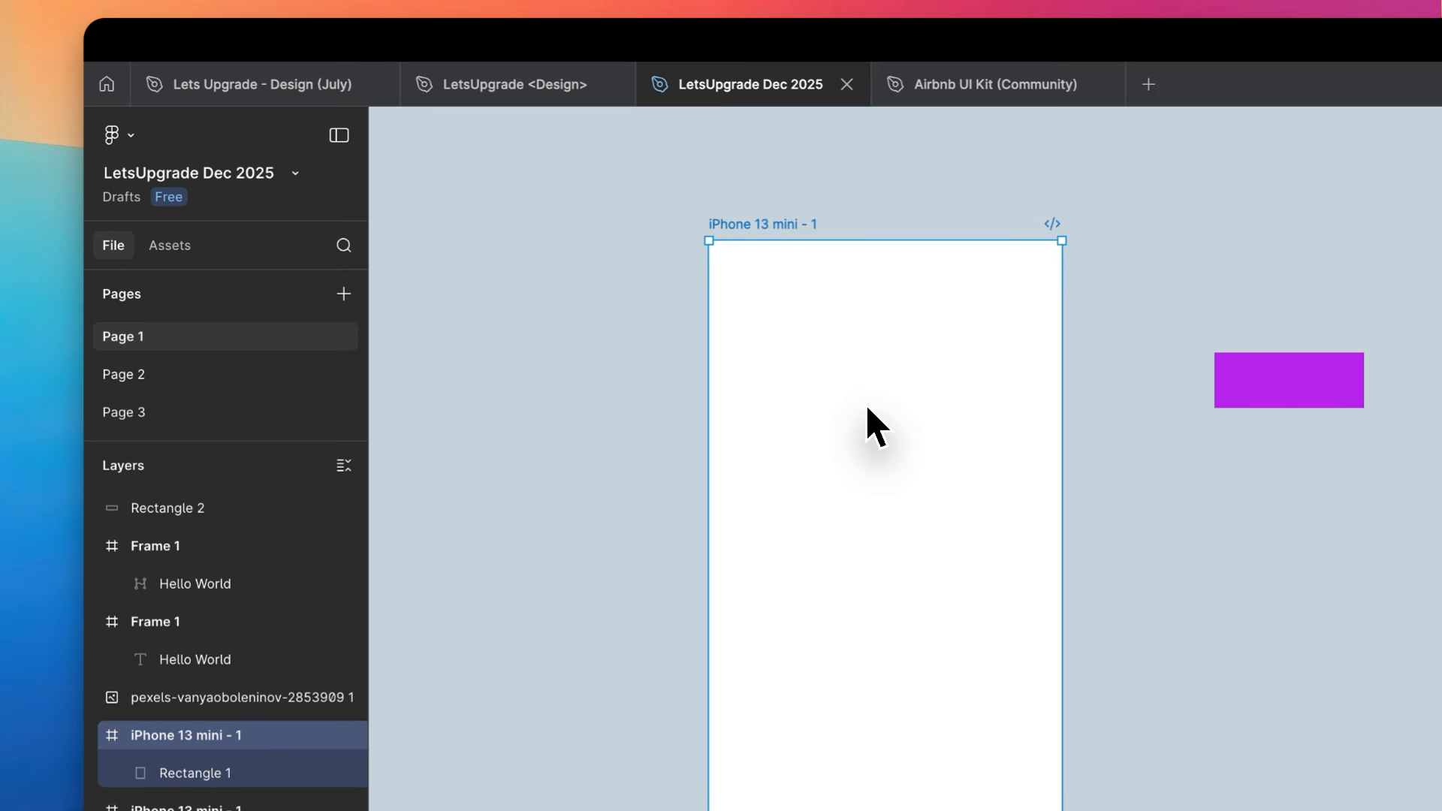
pyautogui.press('r')
pyautogui.moveTo(709, 241)
pyautogui.mouseDown()
pyautogui.moveTo(1040, 810)
pyautogui.moveTo(1064, 810)
pyautogui.mouseUp()
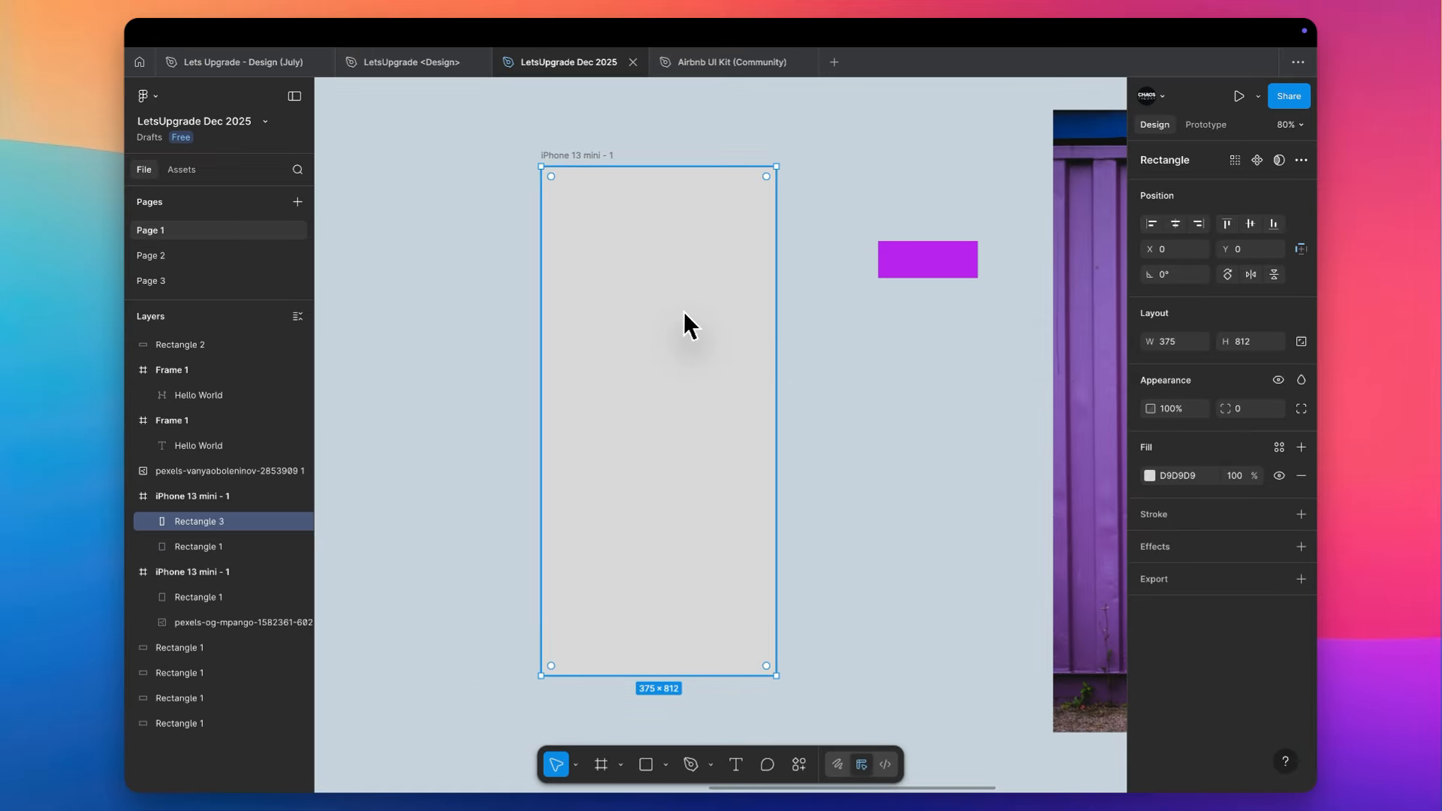
# - Place pexels-vanyaoboleninov-2853909.jpg in the 375 × 812 rectangle and delete the loose copy of the photo beside the frame
pyautogui.press('super+shift+k')
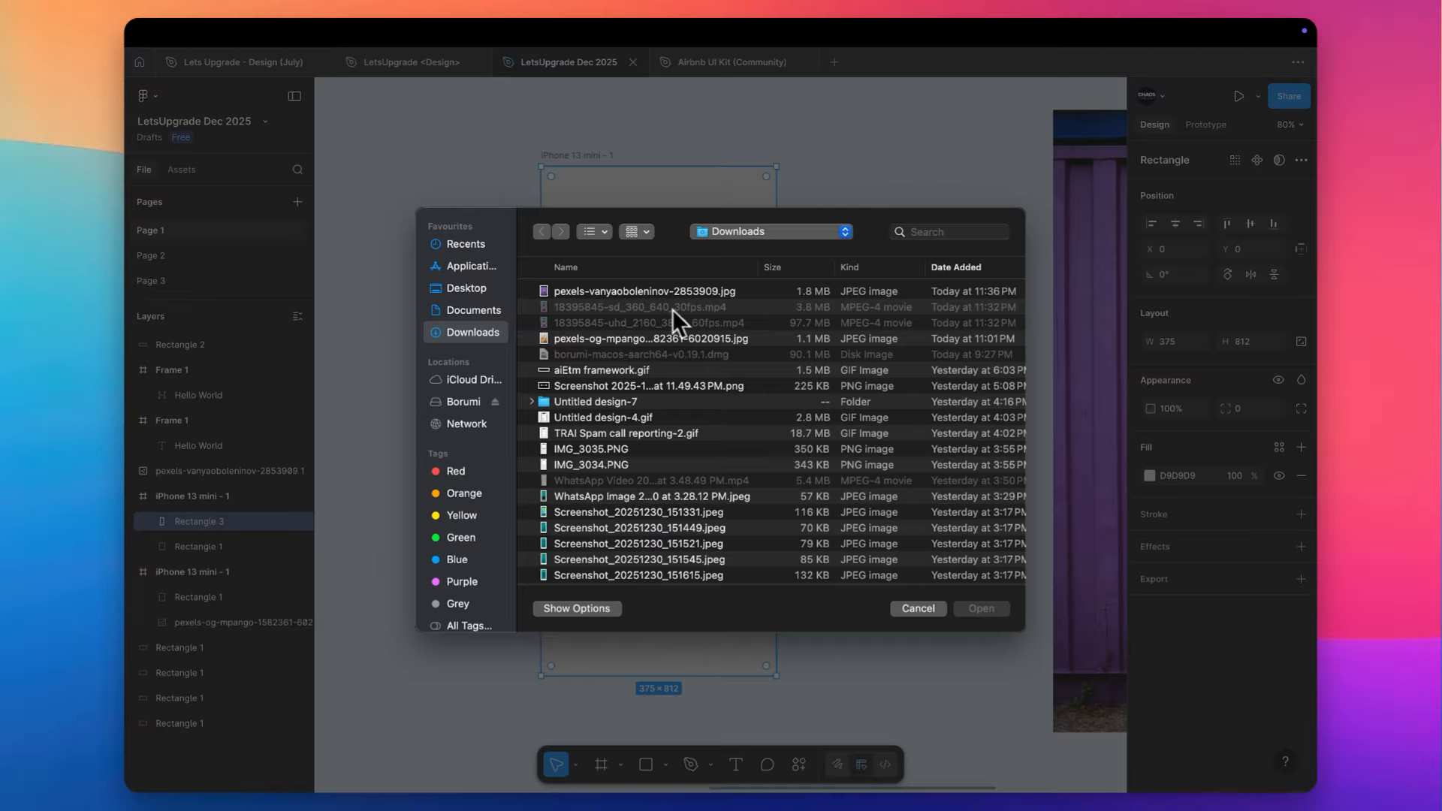
pyautogui.doubleClick(631, 293)
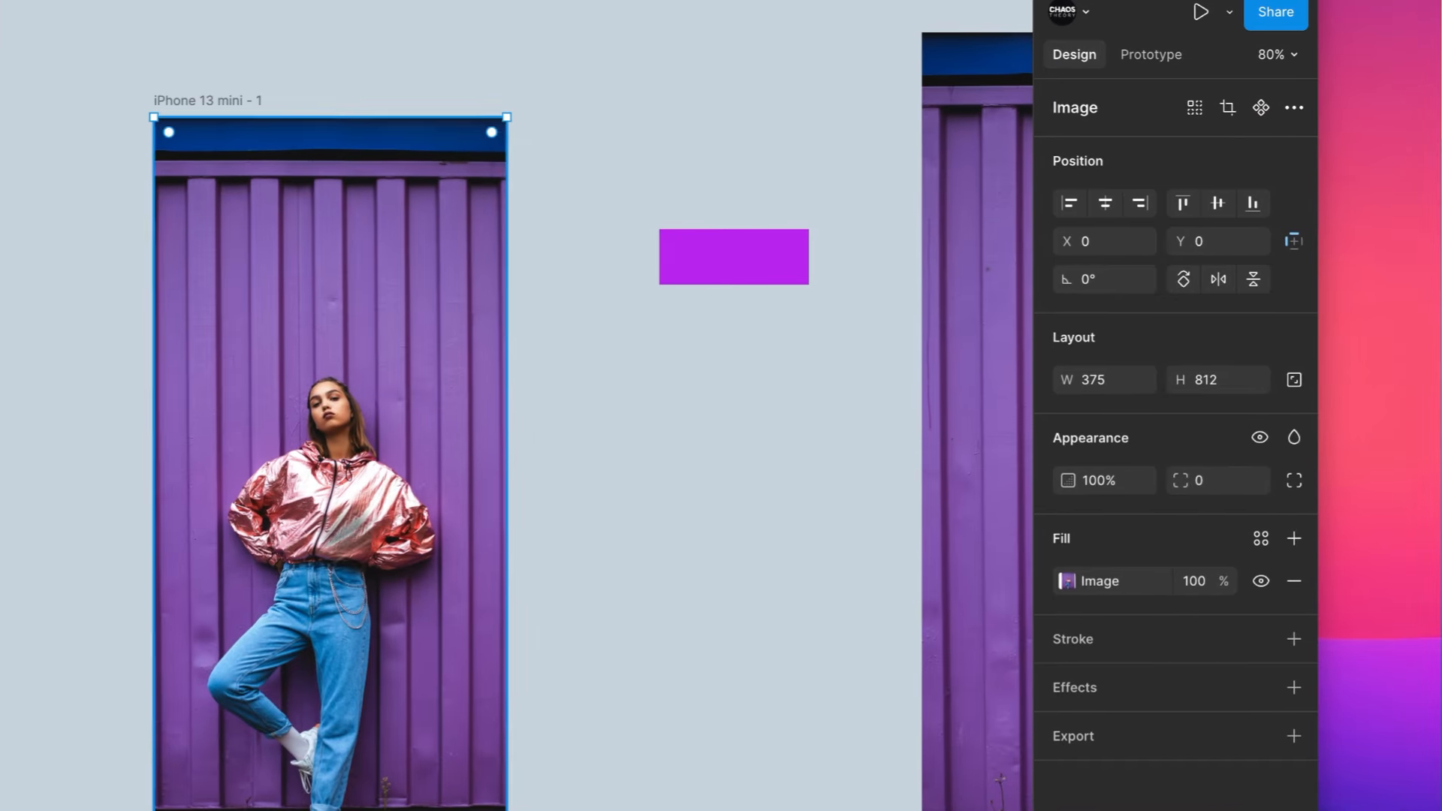
pyautogui.click(1405, 344)
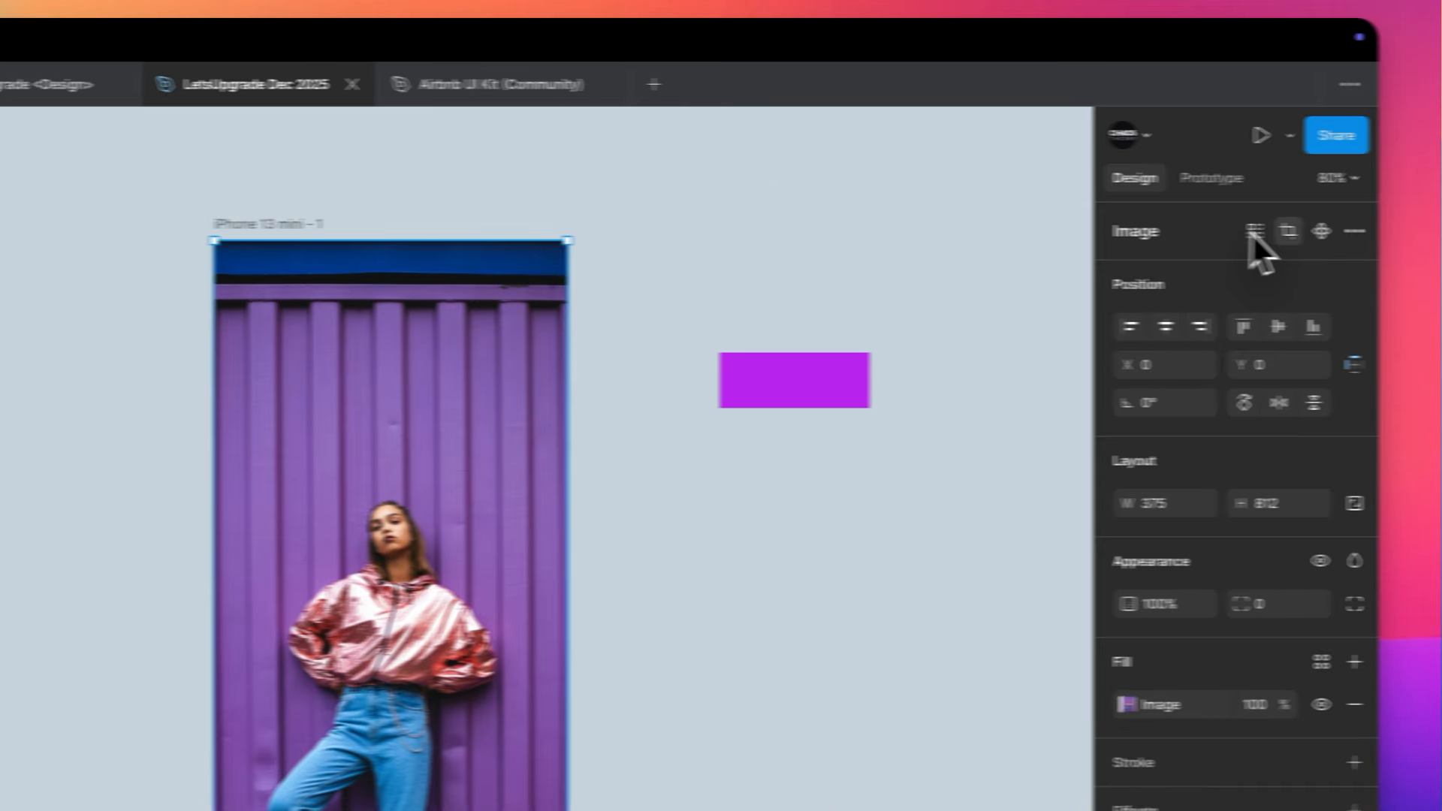
# - Enter crop mode on the frame's photo and enlarge it upward so the blue strip lies above the frame
pyautogui.click(1288, 231)
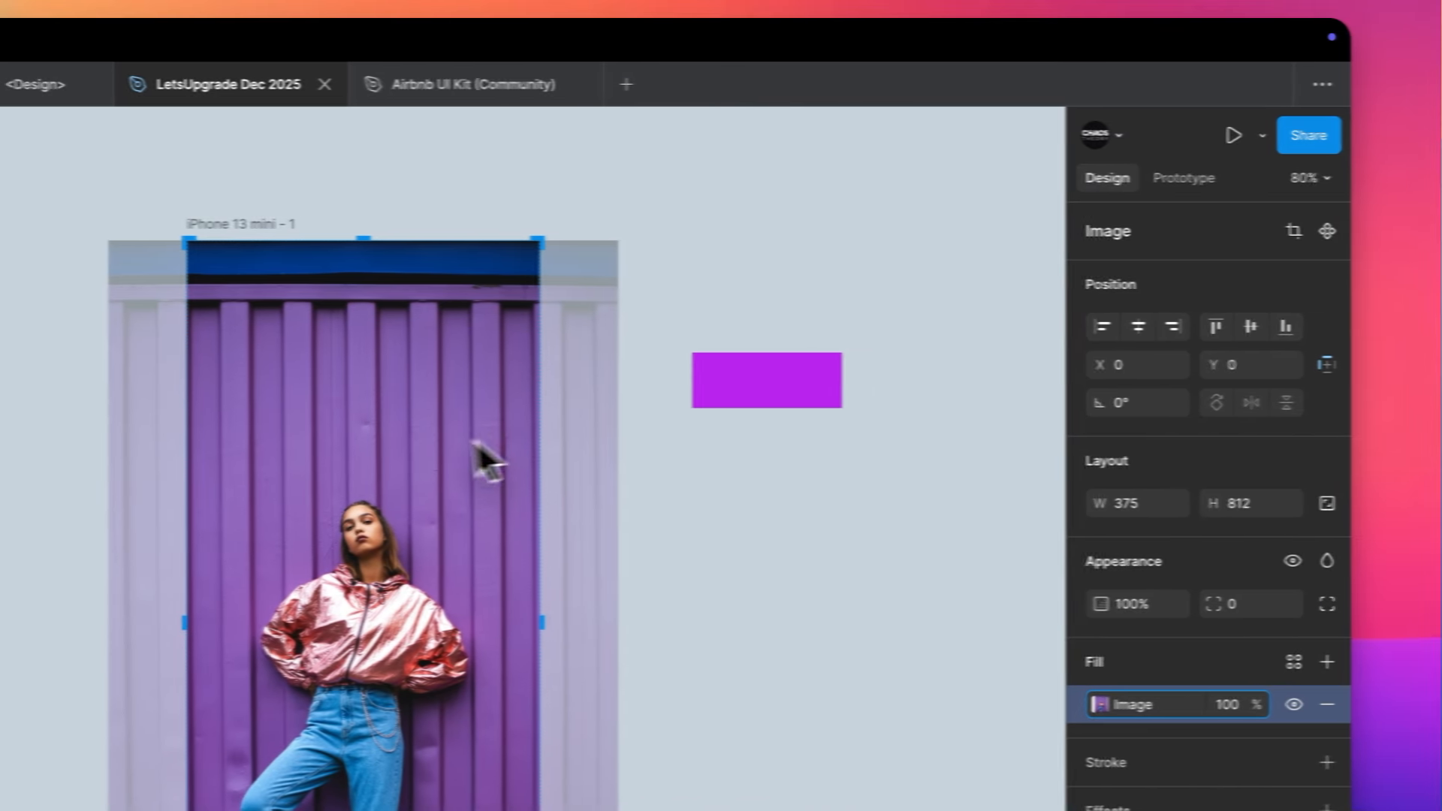
pyautogui.press('Escape')
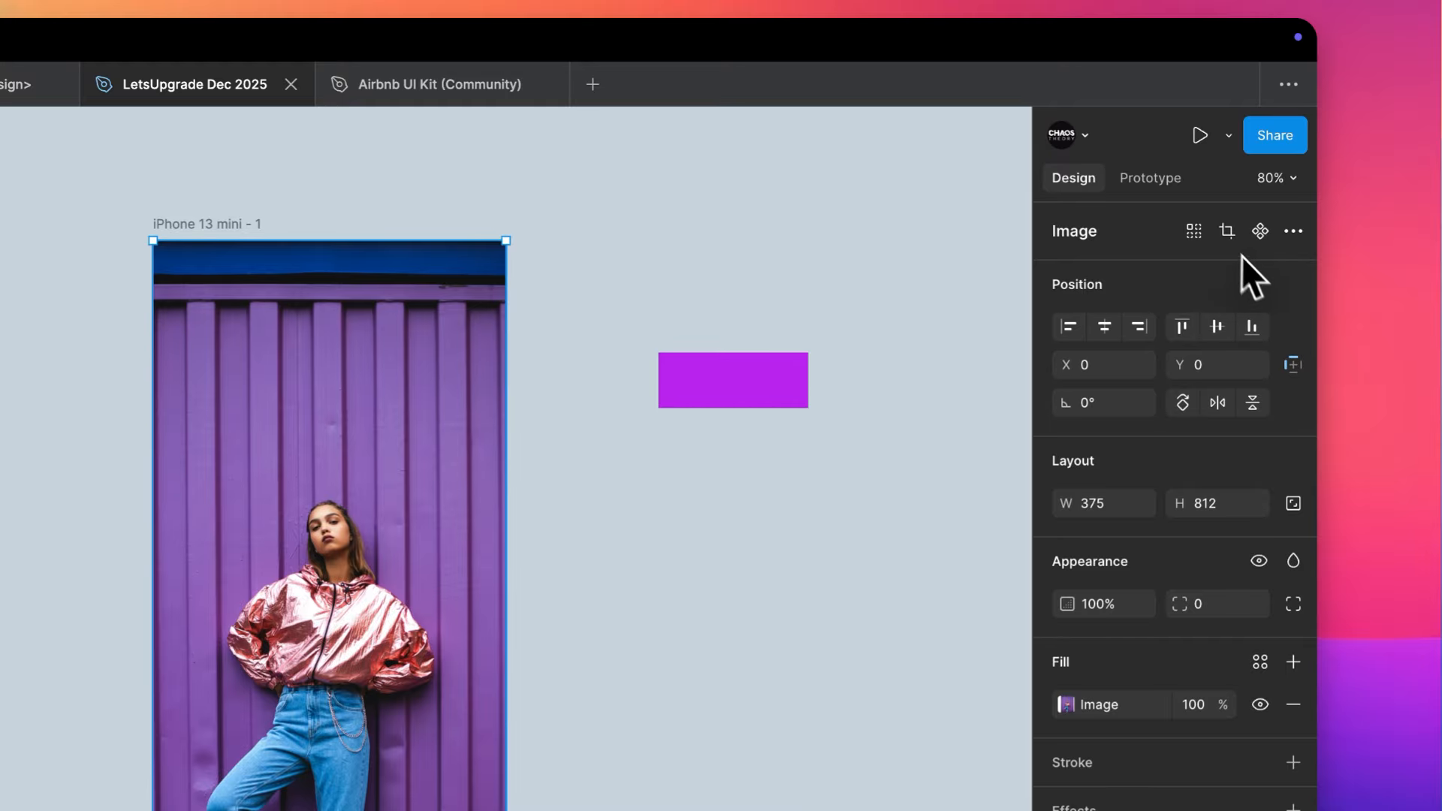
pyautogui.click(1227, 230)
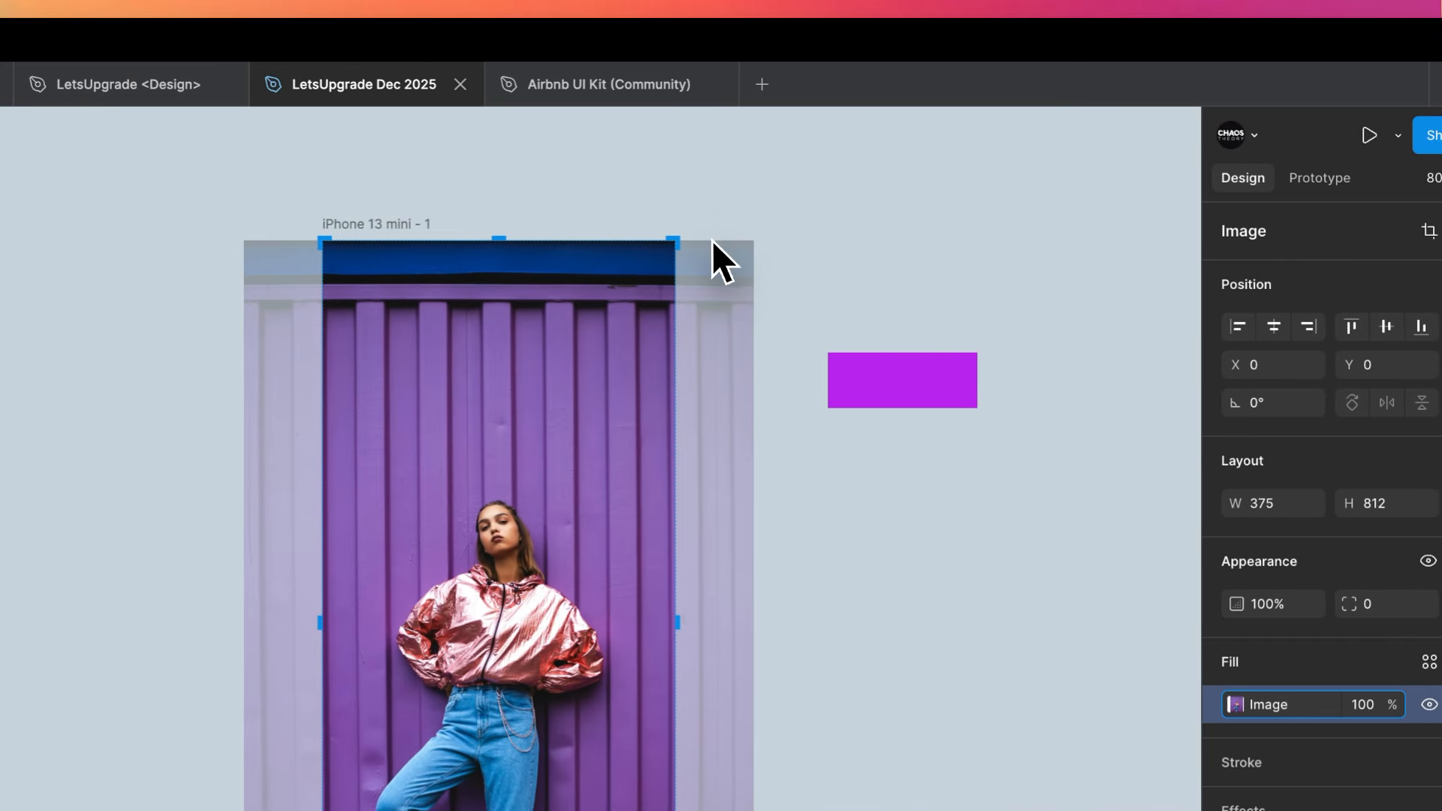
pyautogui.click(543, 230)
pyautogui.moveTo(722, 211); pyautogui.dragTo(741, 181)
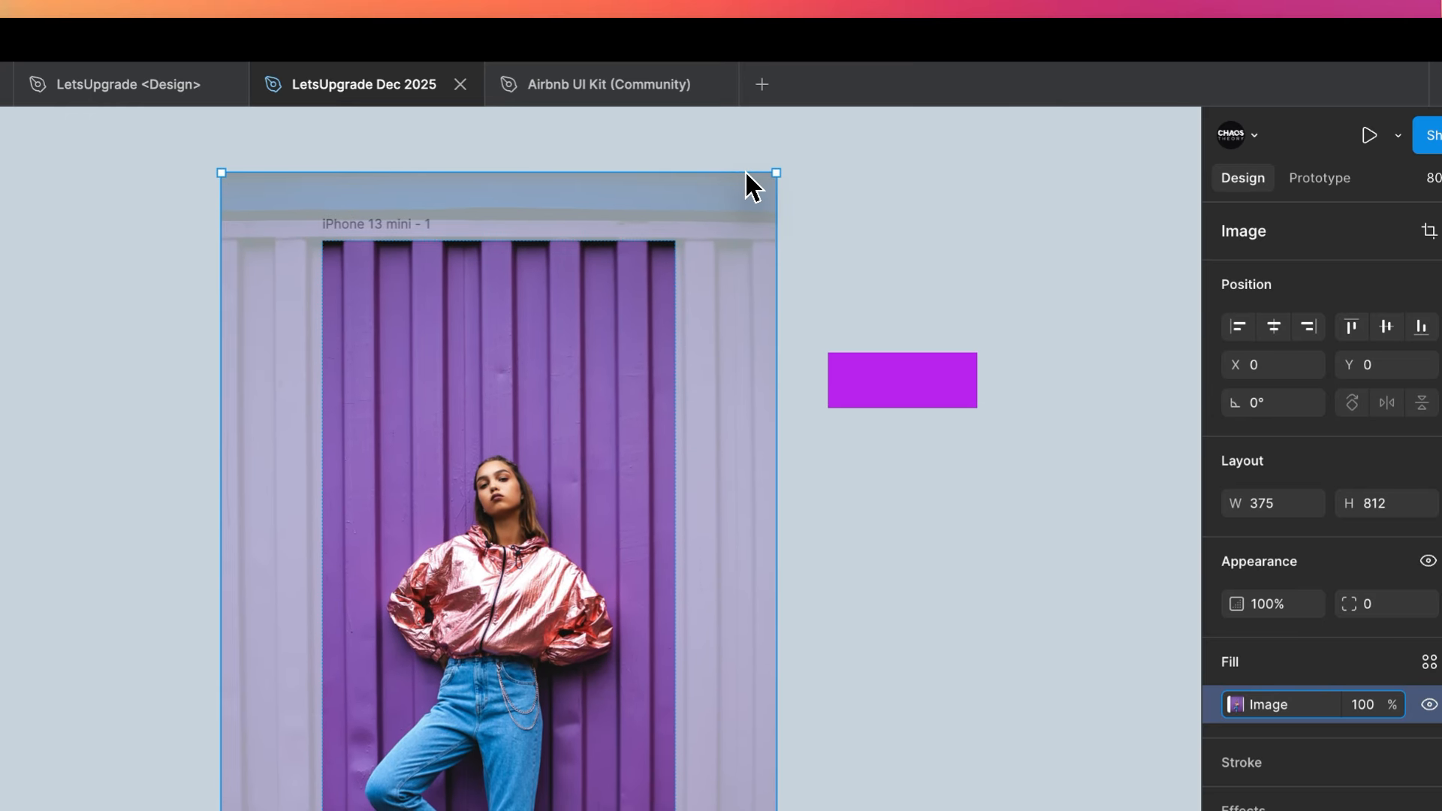
# - Extend the cropped photo downward so the ground and one shoe fall below the frame, check its edges and apply the crop
pyautogui.hscroll(2, 745, 173)
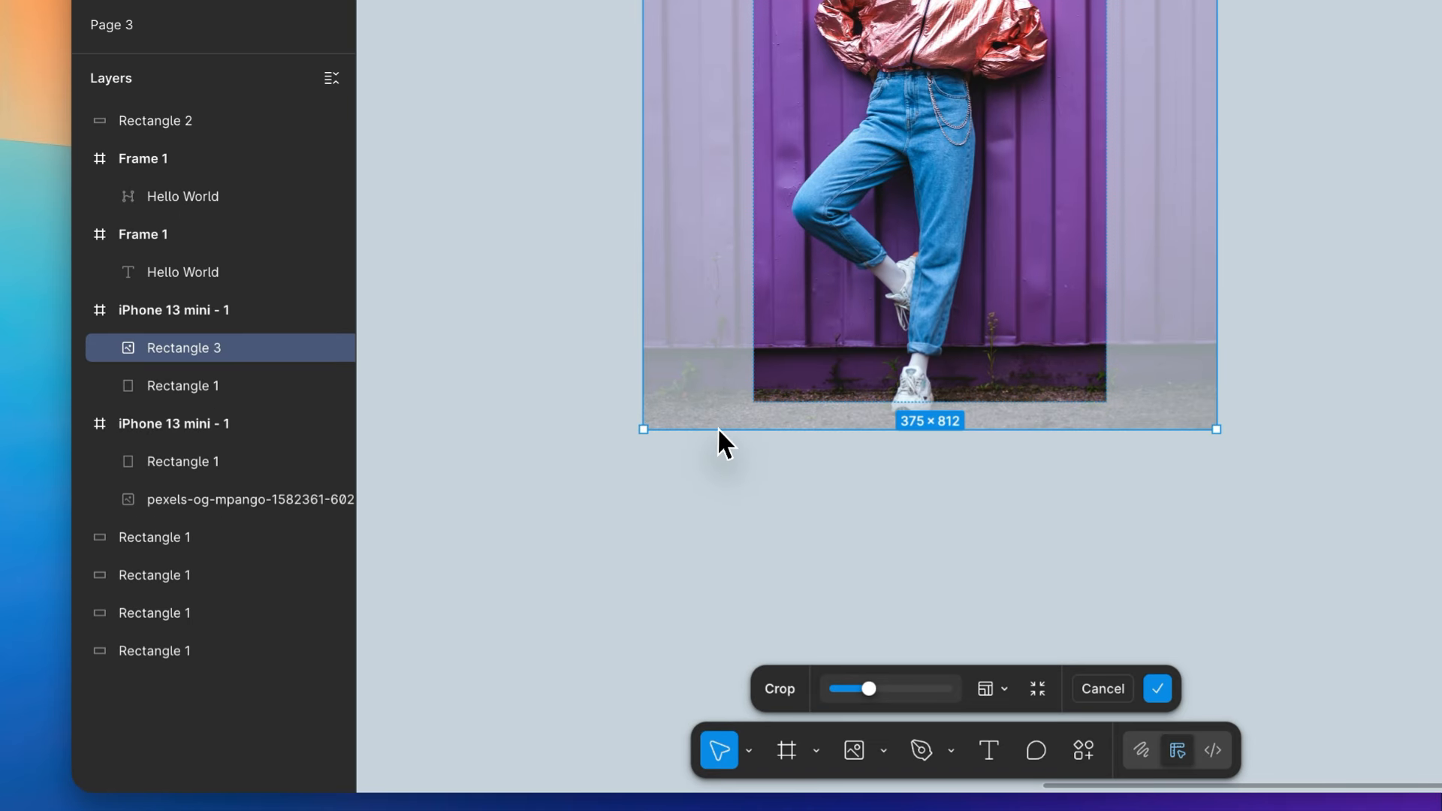
pyautogui.moveTo(718, 426); pyautogui.dragTo(704, 504)
pyautogui.scroll(3, 703, 501)
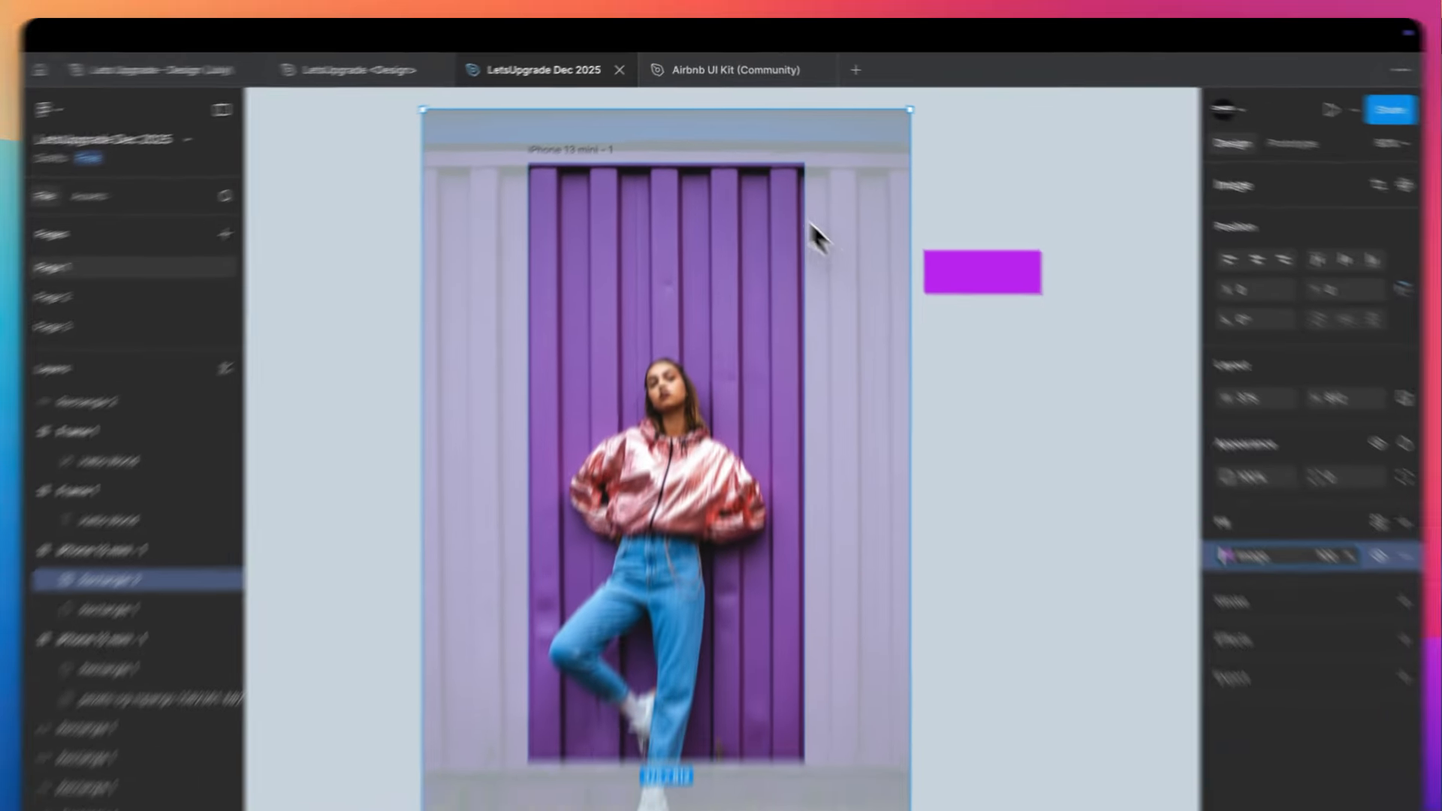
pyautogui.scroll(4, 714, 133)
pyautogui.scroll(4, 714, 133)
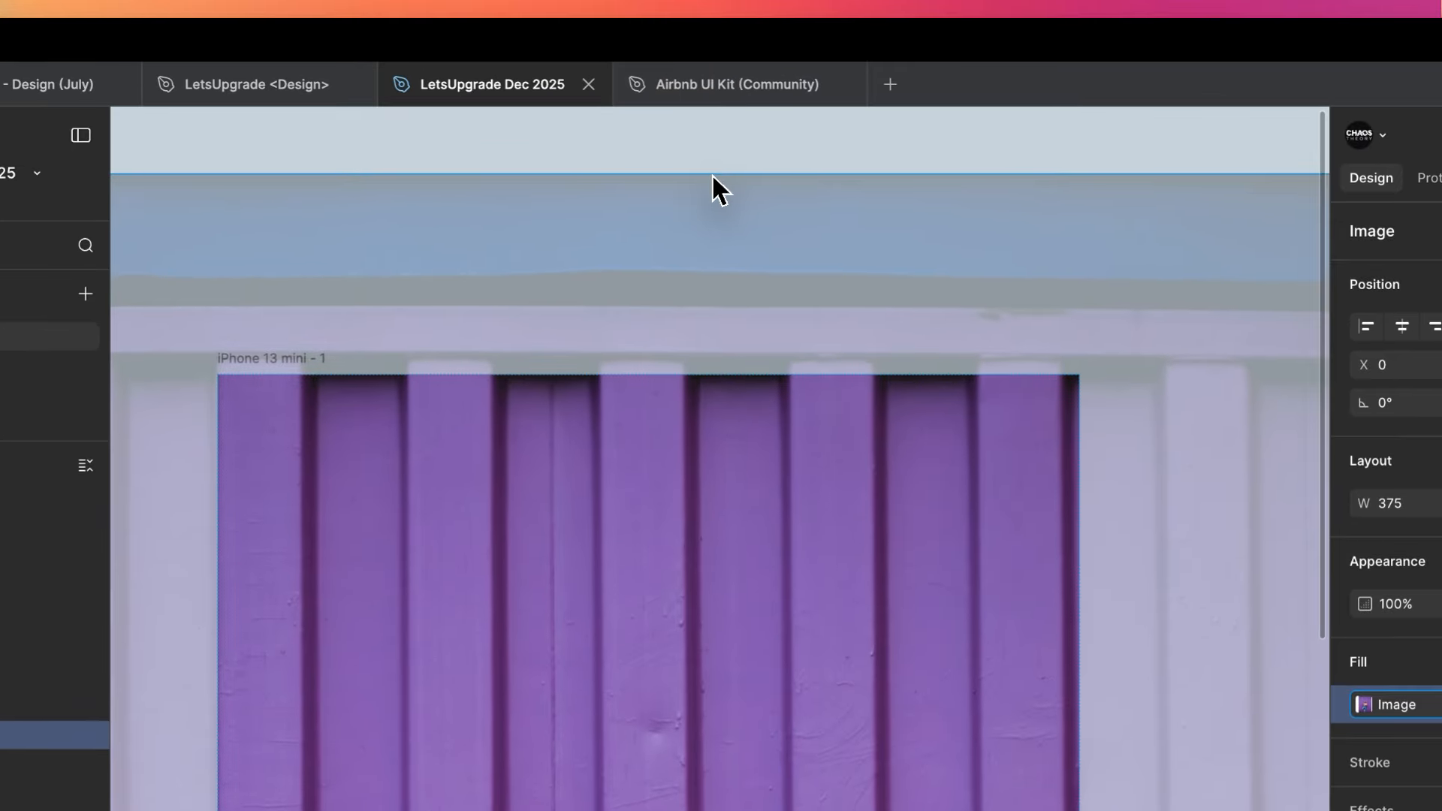
pyautogui.scroll(-3, 711, 173)
pyautogui.scroll(-2, 711, 175)
pyautogui.hscroll(1, 711, 174)
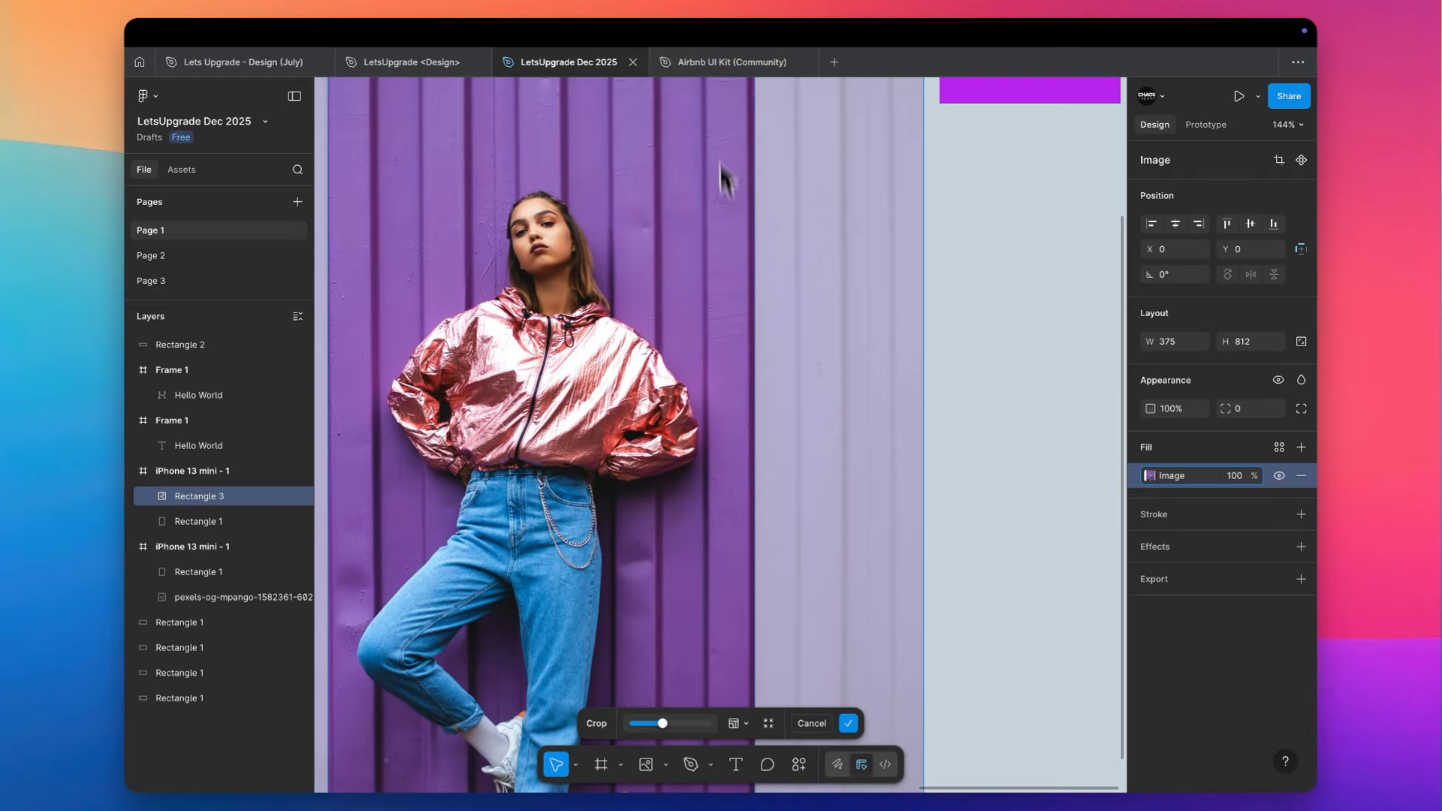
pyautogui.scroll(-3, 741, 458)
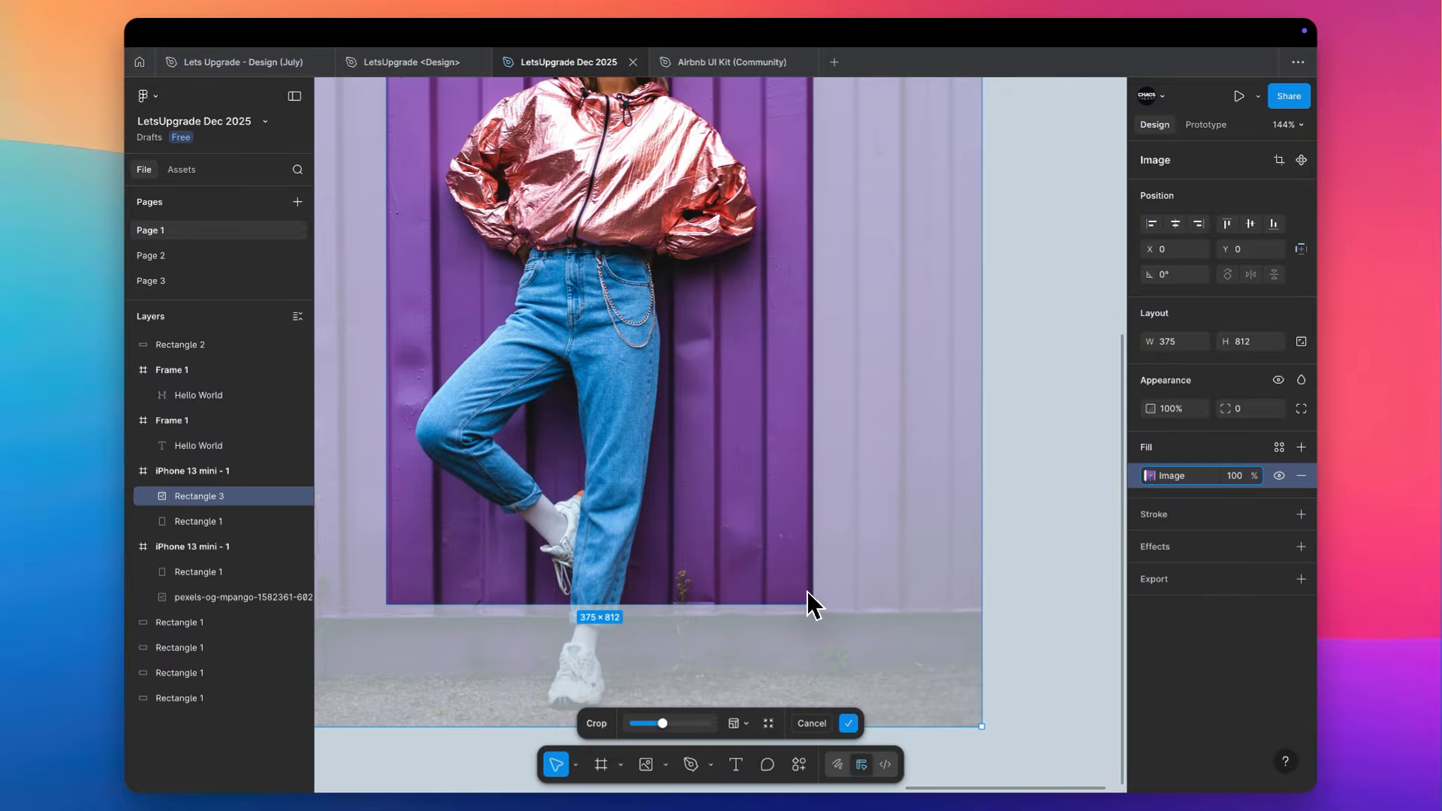
pyautogui.scroll(5, 804, 602)
pyautogui.scroll(-2, 808, 309)
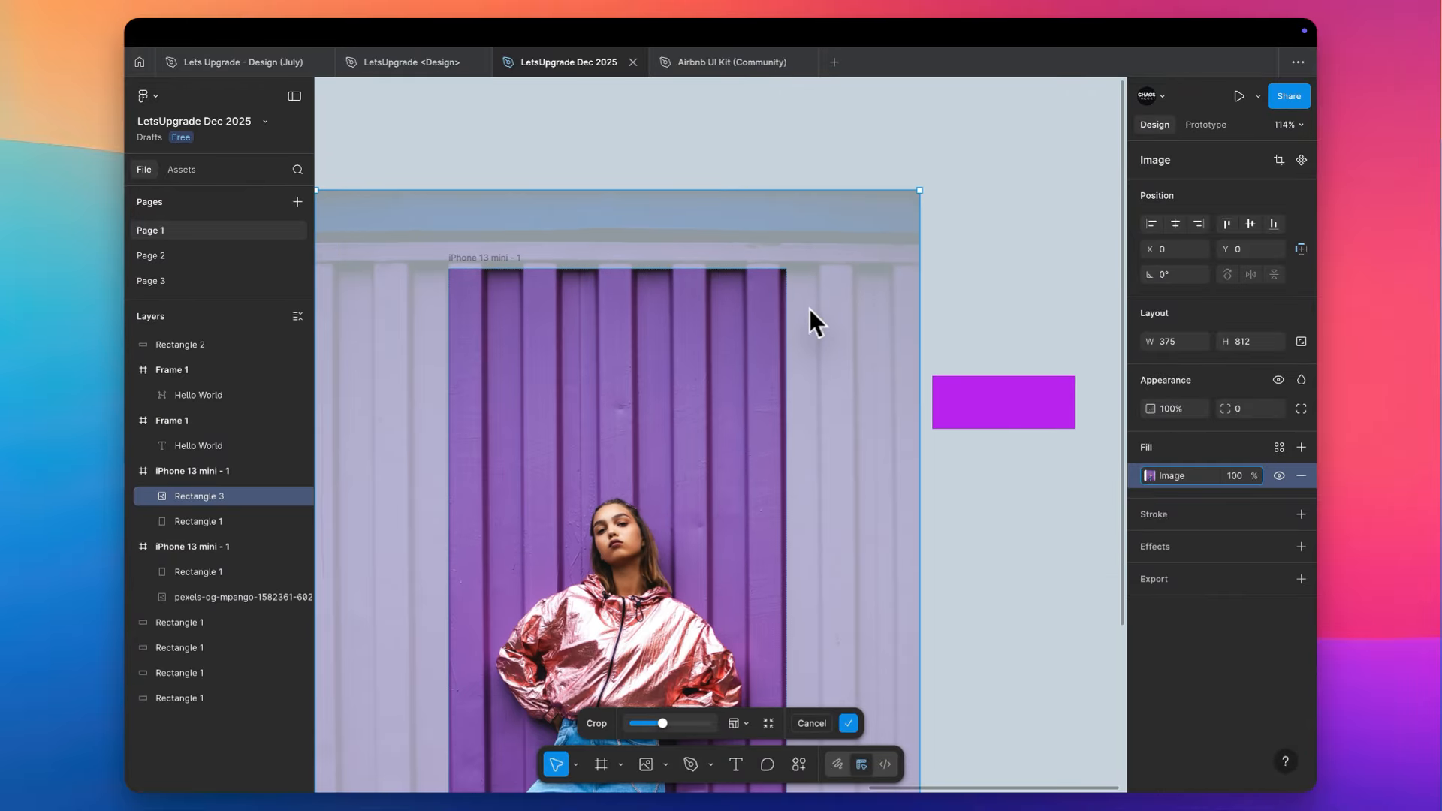
pyautogui.scroll(-2, 928, 188)
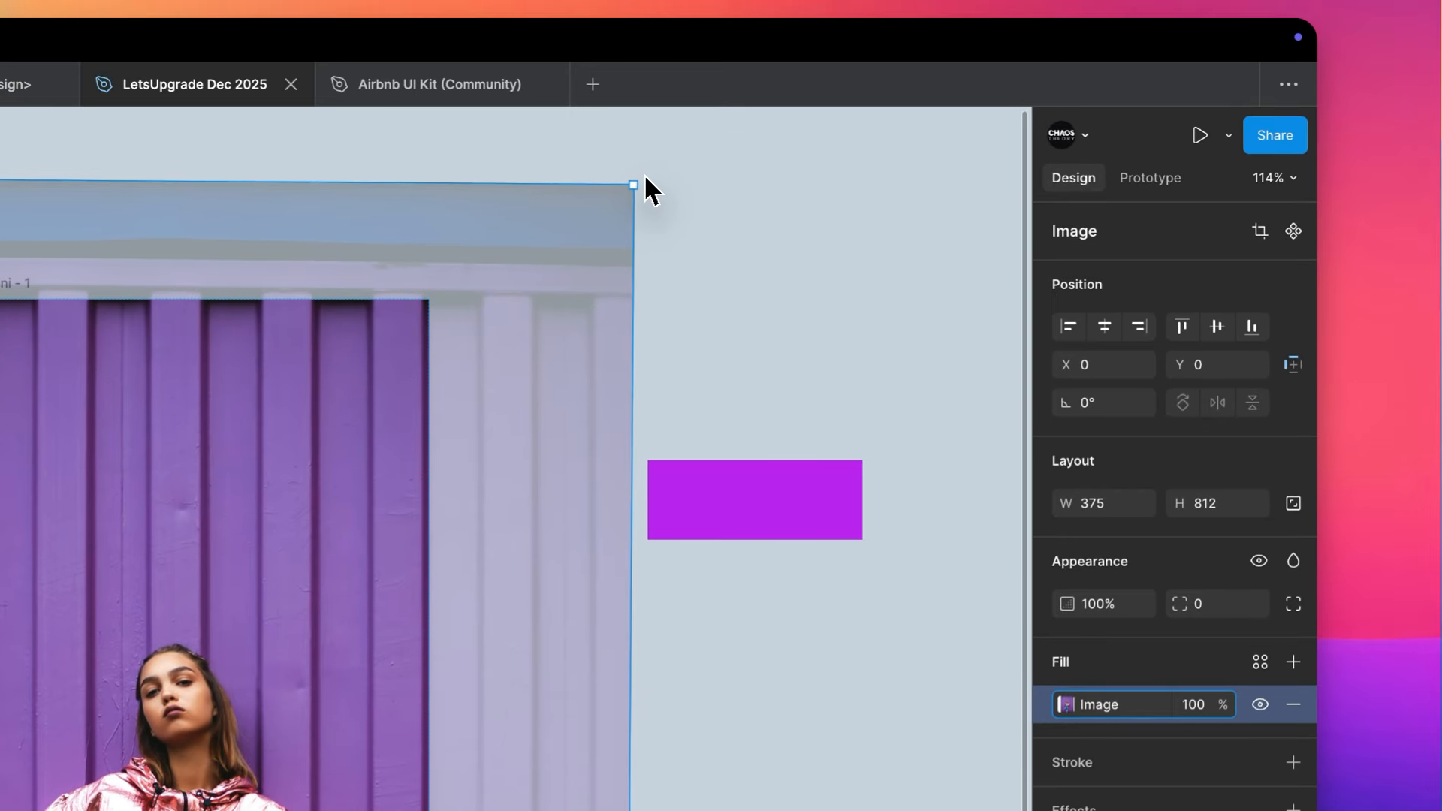
pyautogui.click(755, 201)
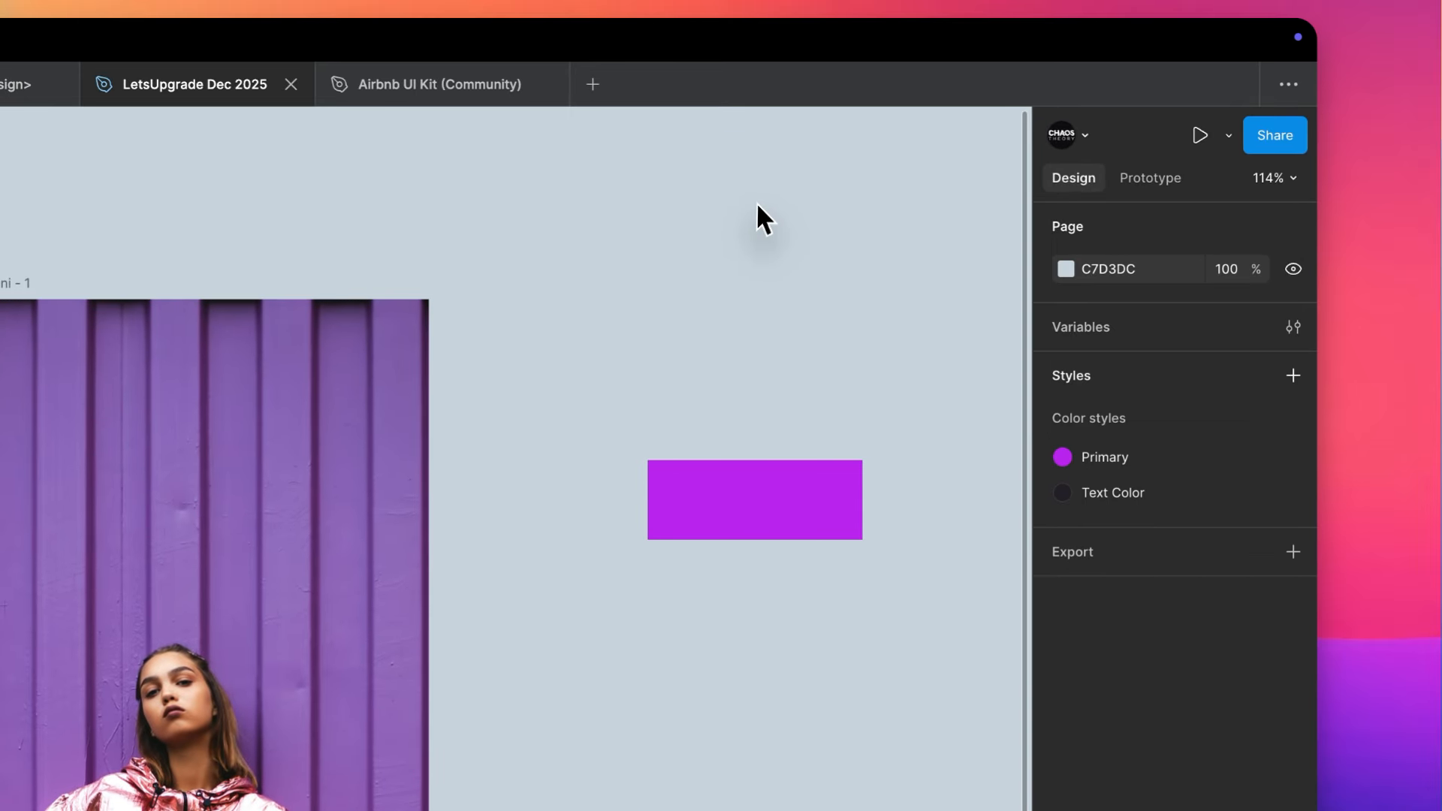
# - Examine how the cropped photo fills the iPhone 13 mini - 1 frame from its upper edge to the feet
pyautogui.scroll(-4, 756, 203)
pyautogui.scroll(-2, 755, 203)
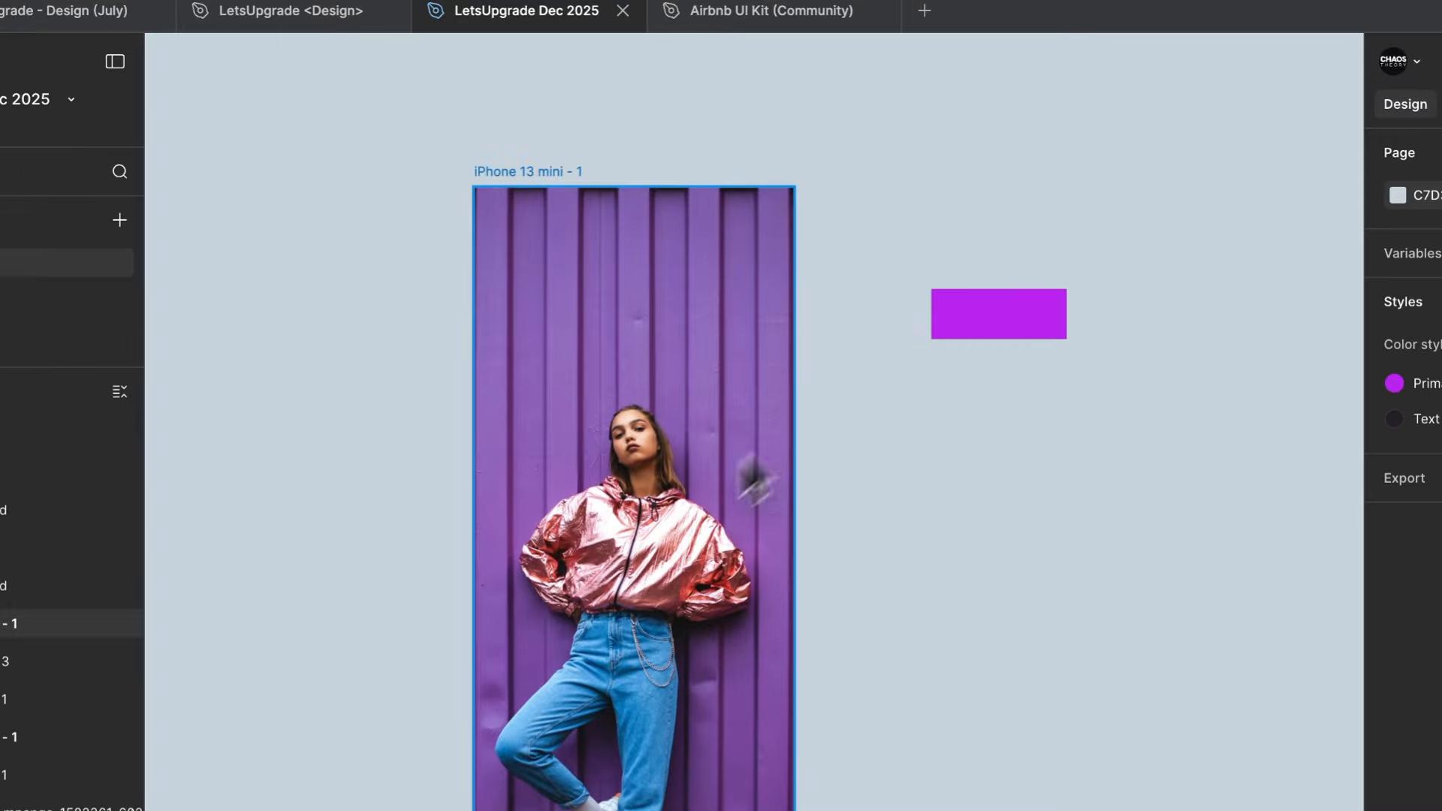
pyautogui.click(452, 555)
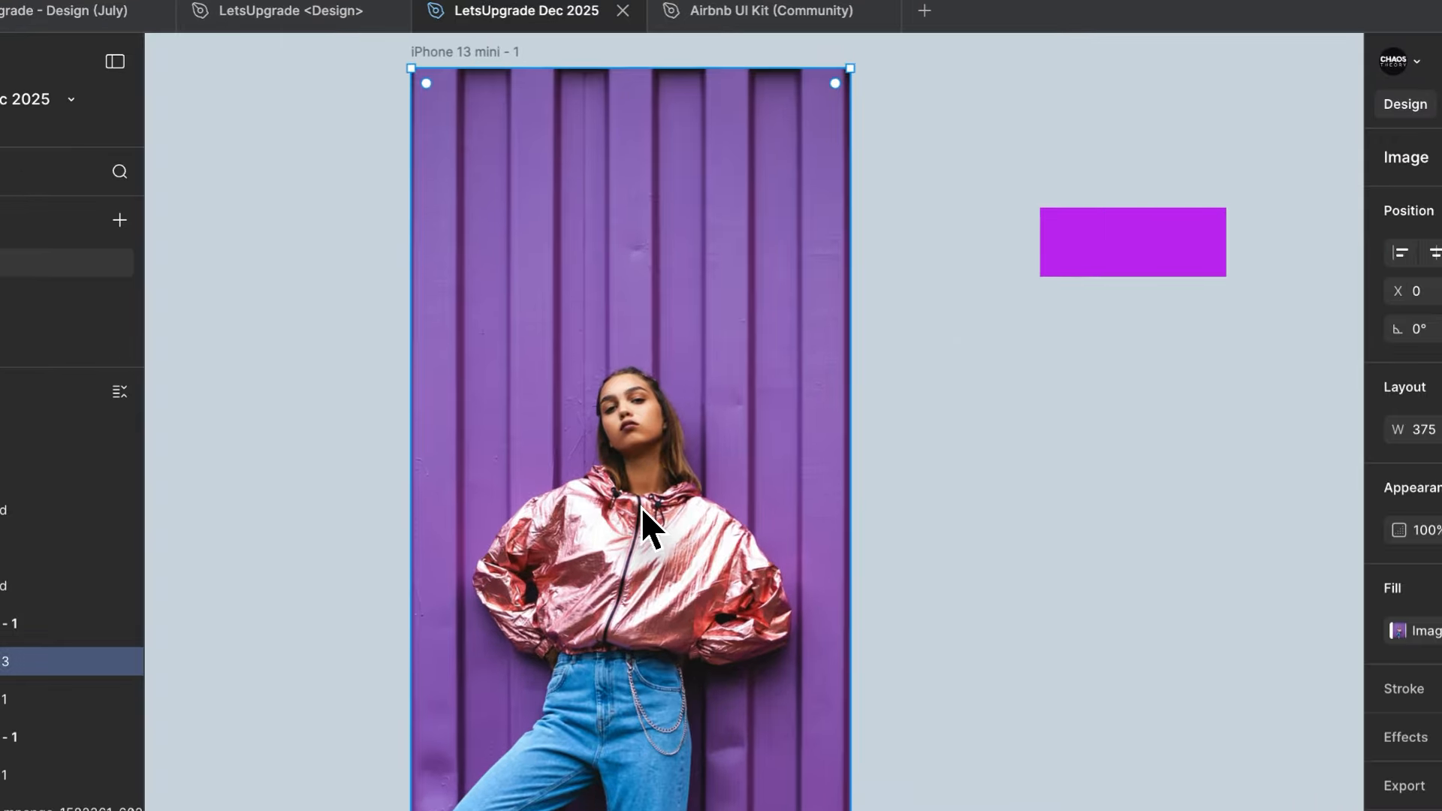
pyautogui.scroll(-3, 641, 507)
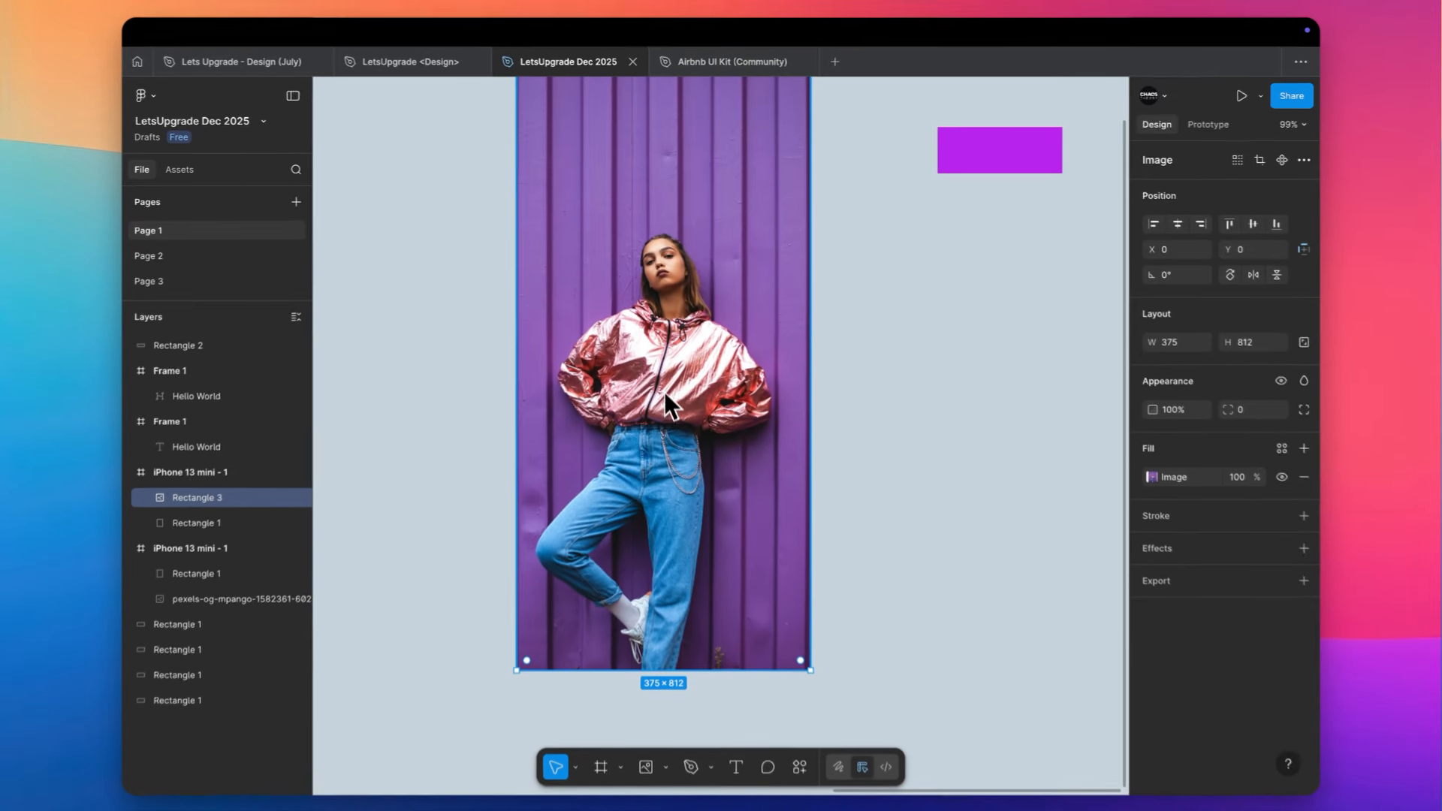
pyautogui.scroll(2, 669, 490)
pyautogui.scroll(-1, 669, 490)
pyautogui.click(893, 398)
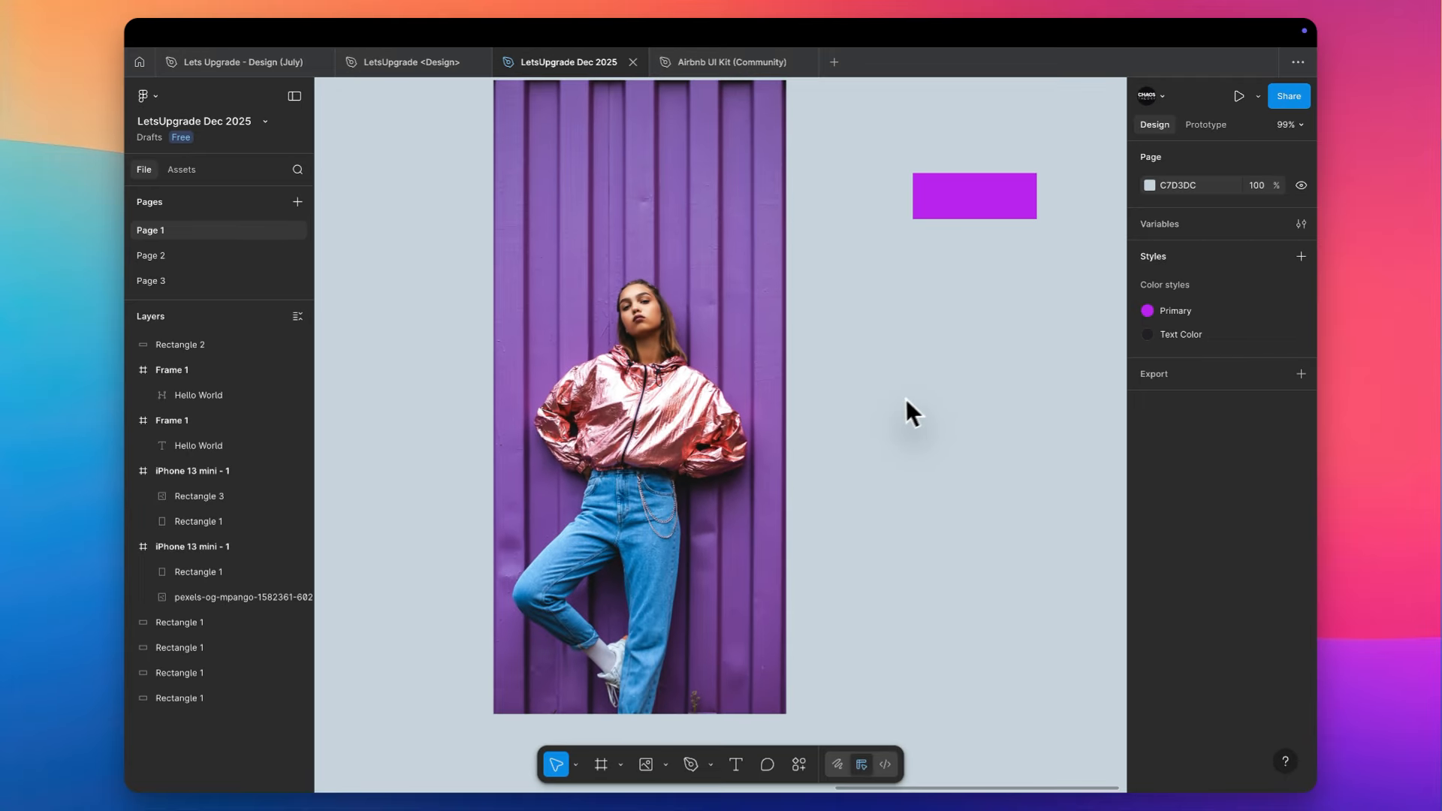
pyautogui.scroll(3, 774, 464)
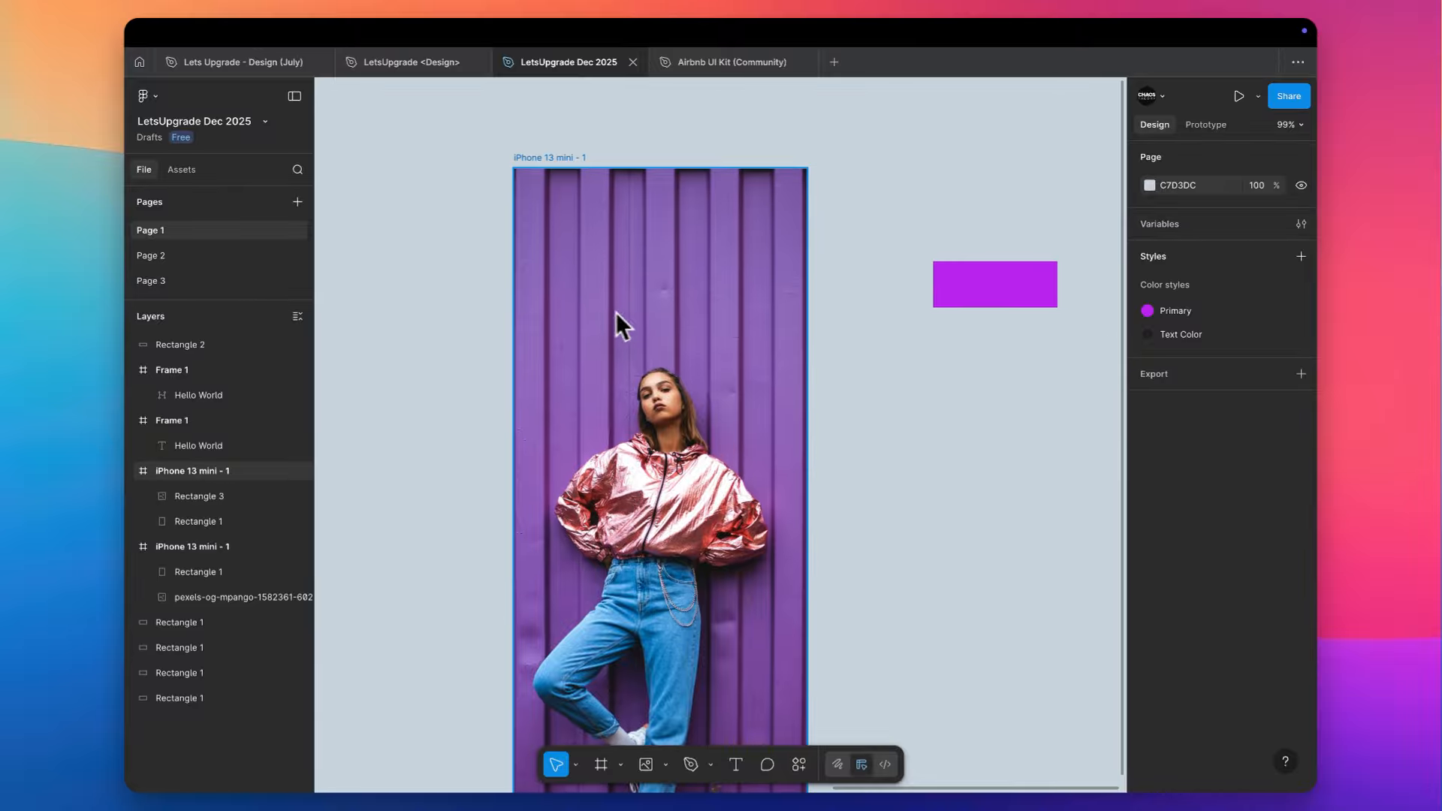
# - Move the 159 × 59 purple rectangle into the iPhone frame, centred against its upper edge
pyautogui.click(957, 289)
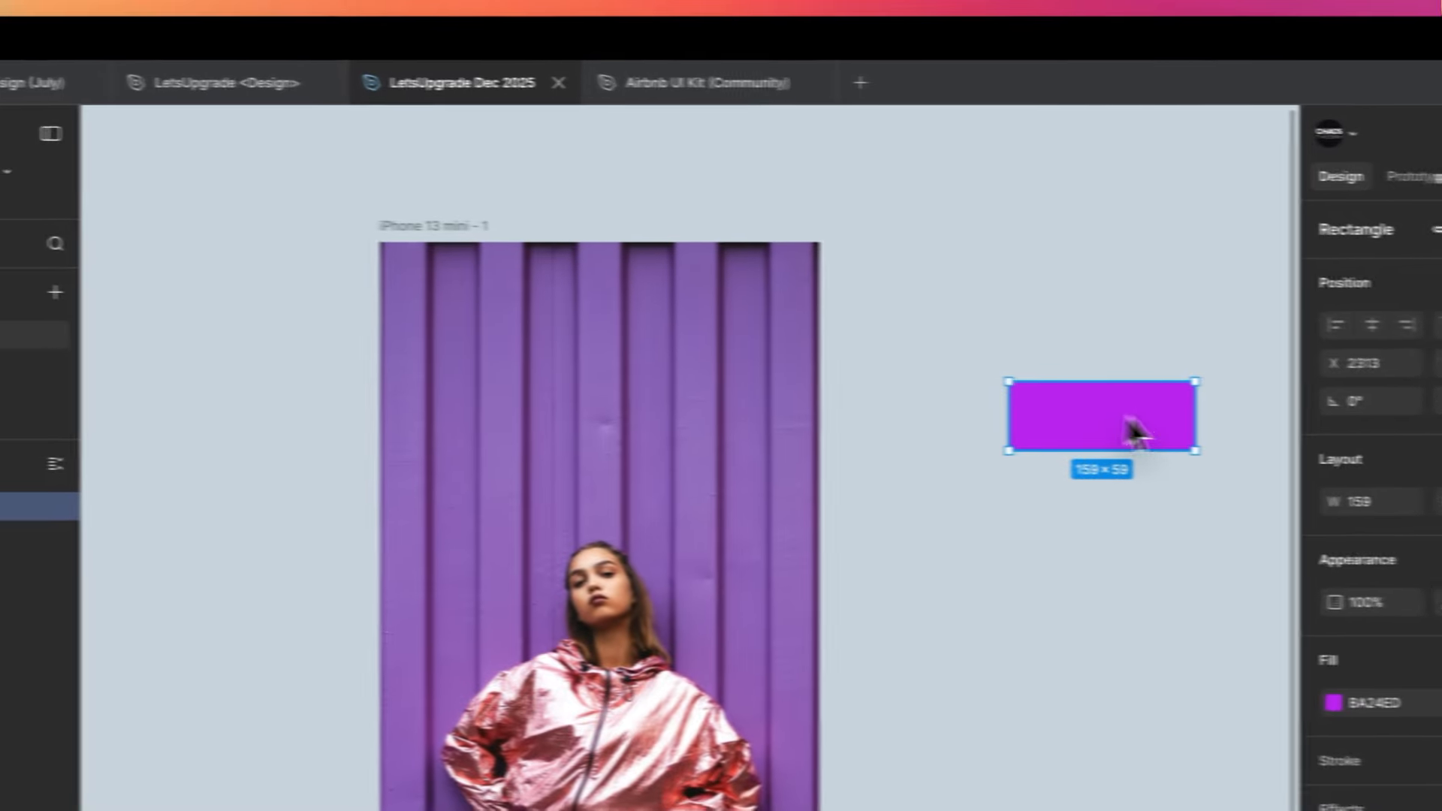
pyautogui.moveTo(1134, 428); pyautogui.dragTo(678, 291)
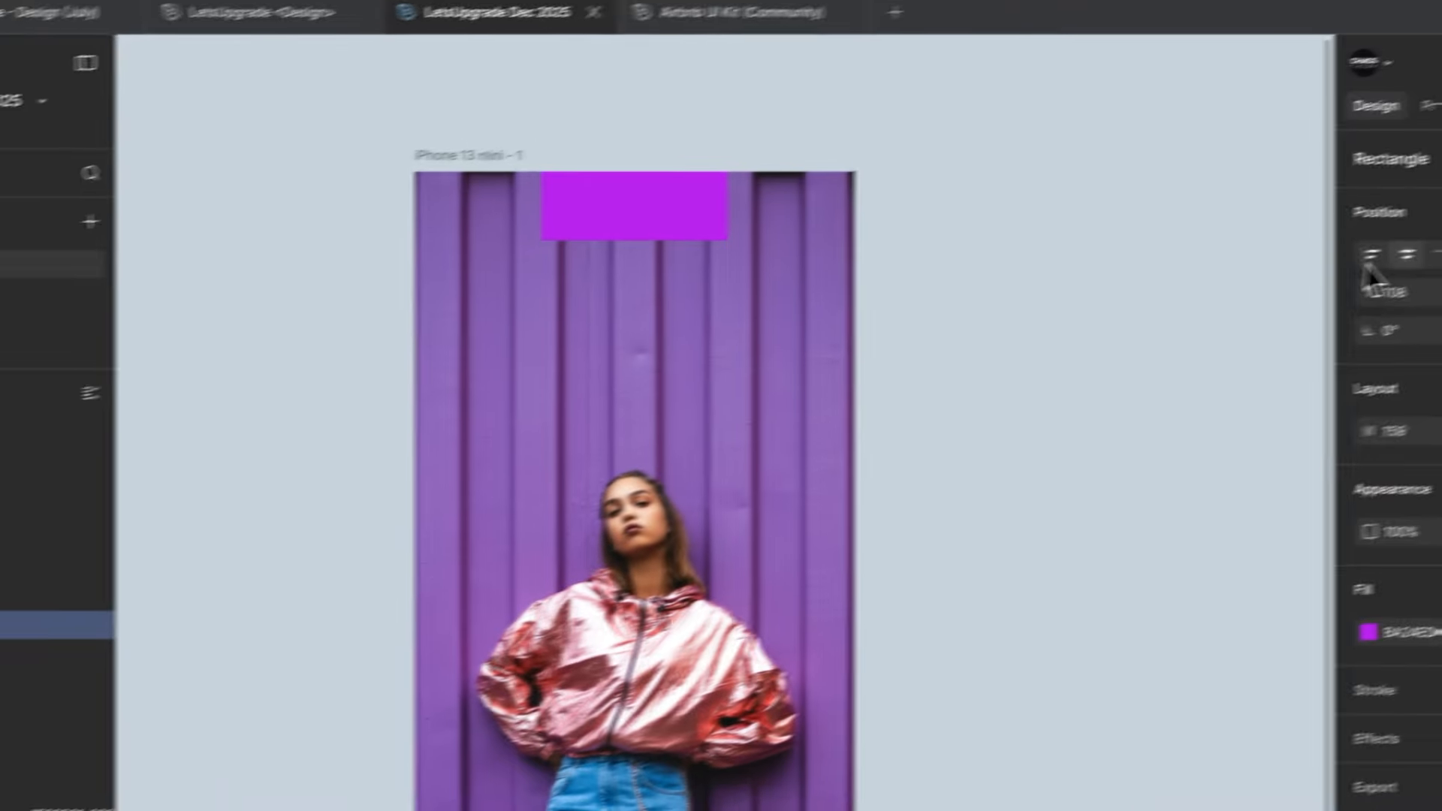
# - Adjust the photo fill with slightly higher exposure, lower contrast and stronger saturation so the wall approaches the rectangle's purple
pyautogui.click(590, 319)
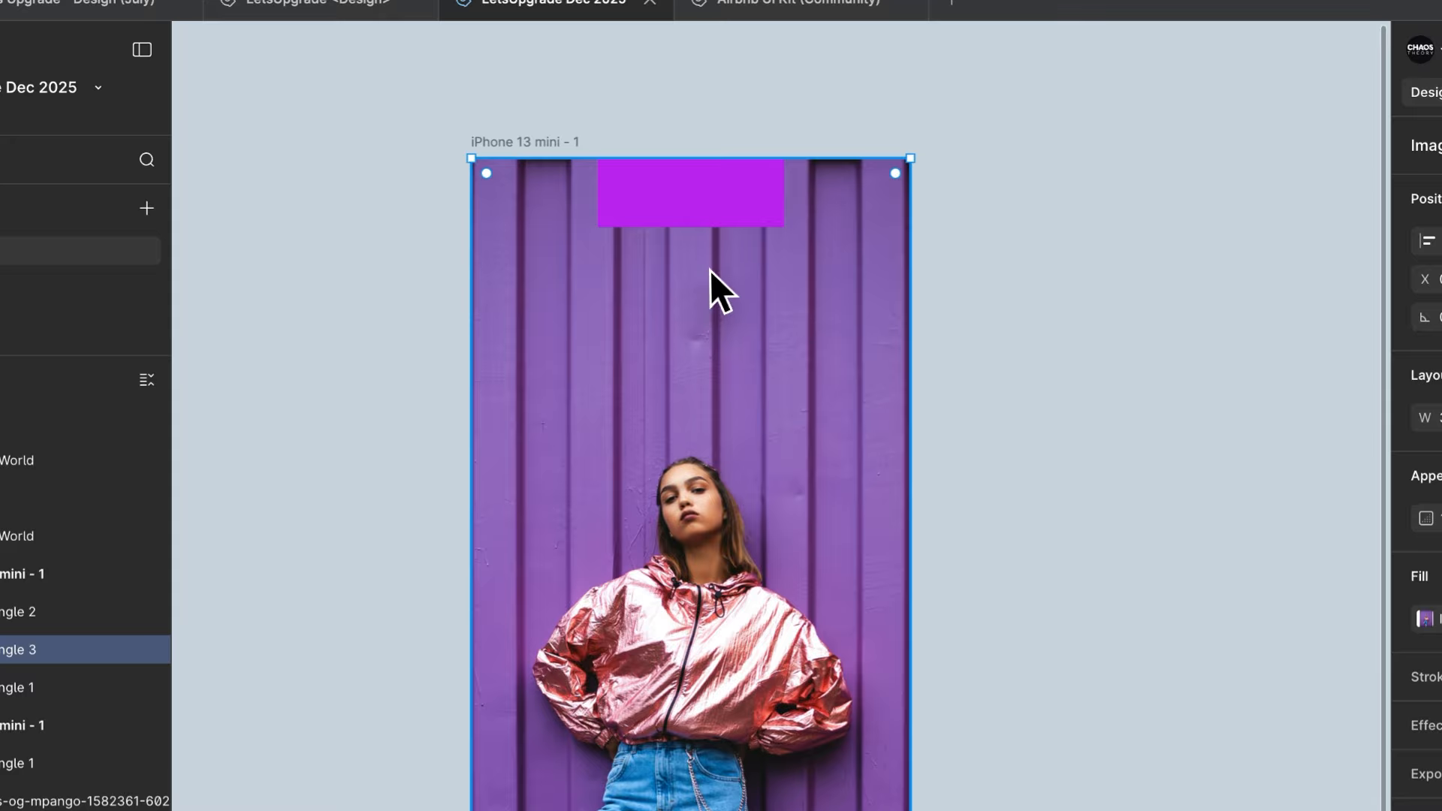
pyautogui.scroll(2, 699, 290)
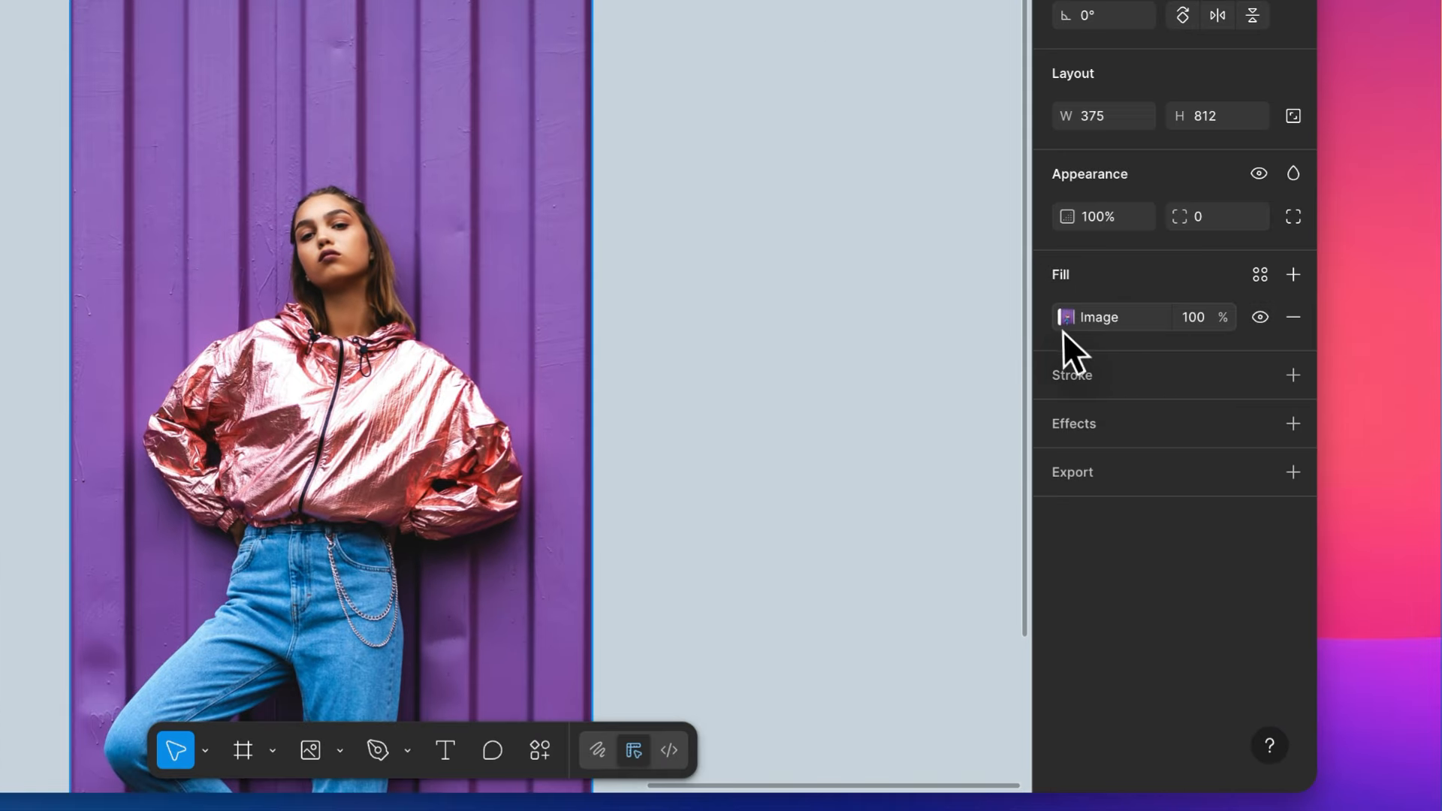
pyautogui.click(1066, 318)
pyautogui.moveTo(943, 518); pyautogui.dragTo(948, 518)
pyautogui.moveTo(942, 556); pyautogui.dragTo(973, 599)
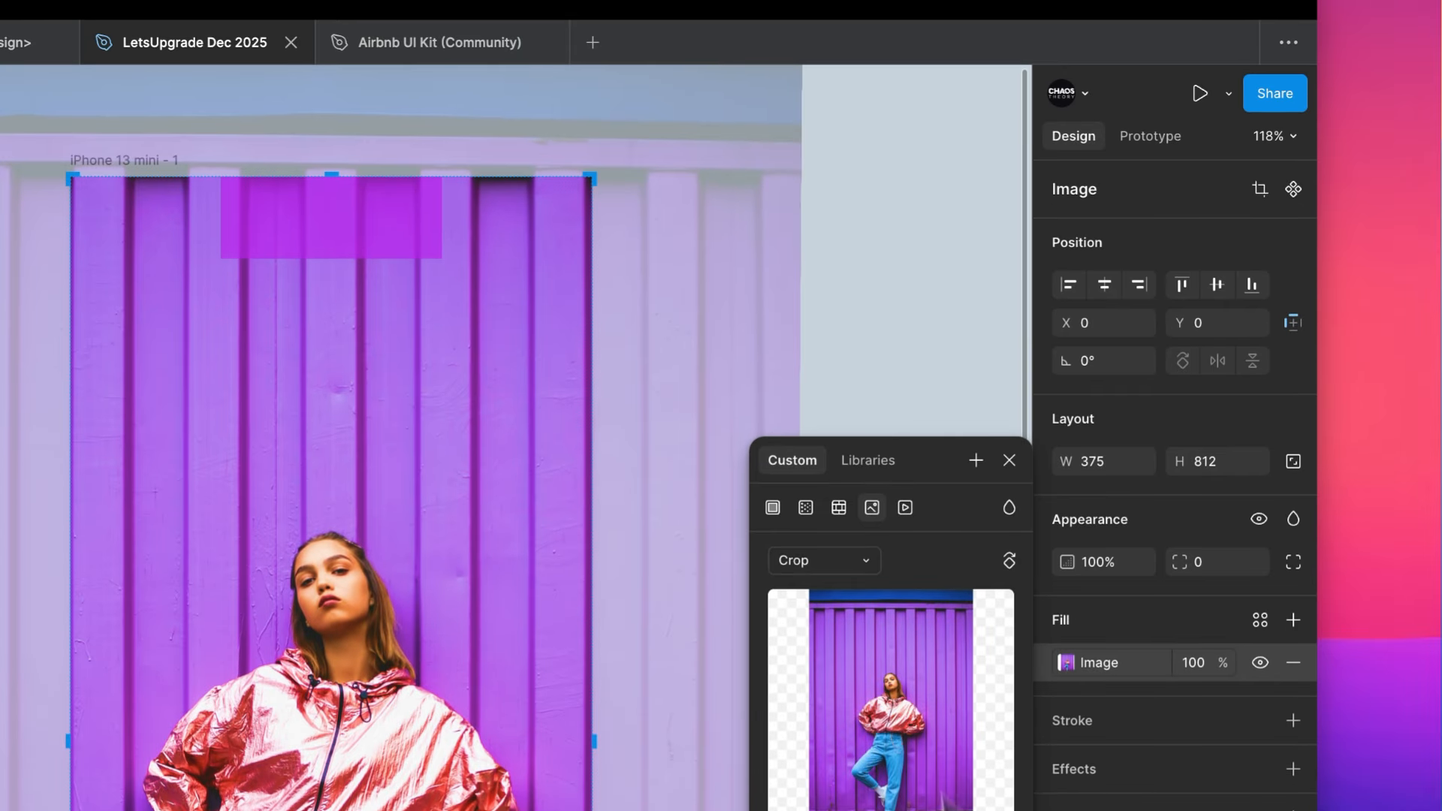
pyautogui.click(898, 35)
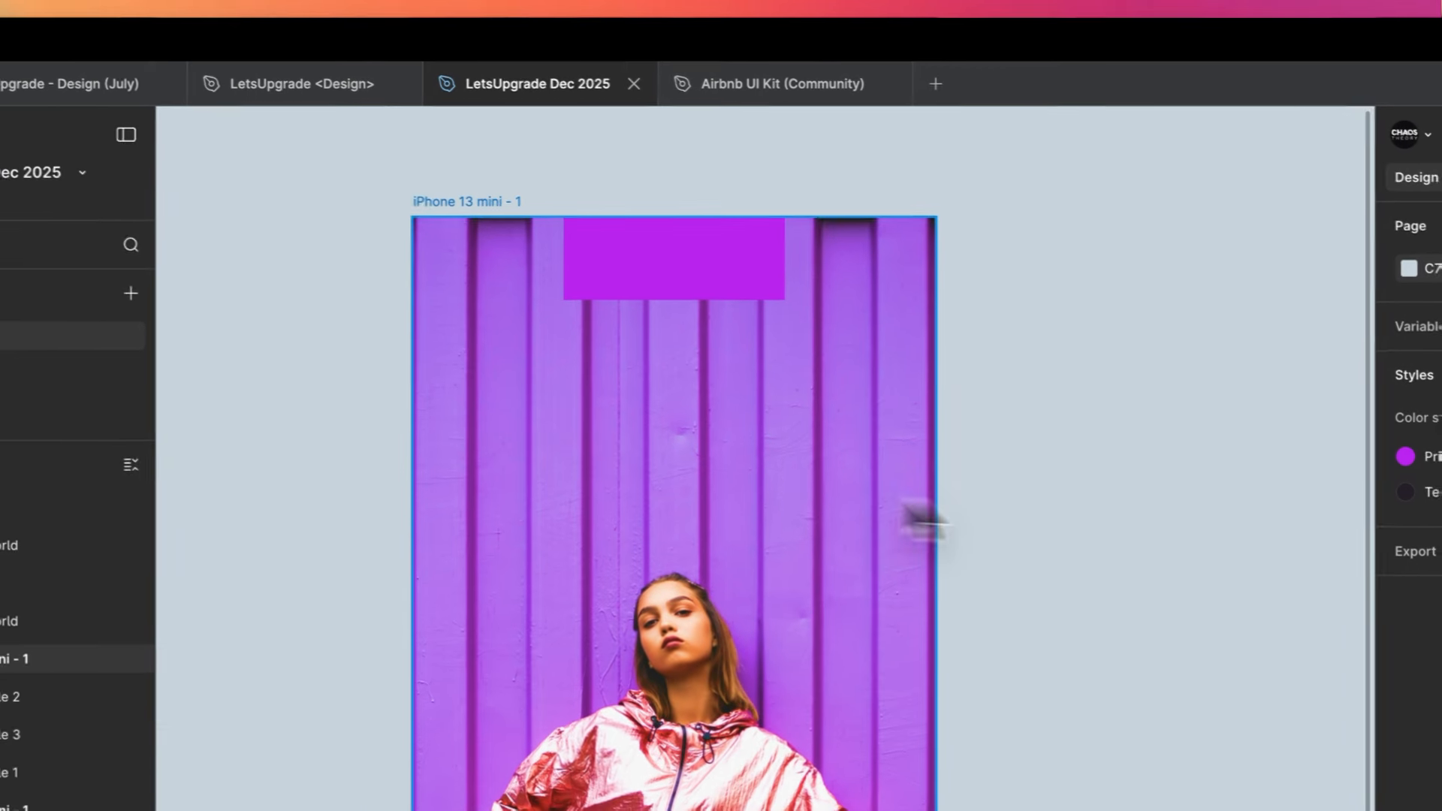
# - Inspect the fill colour of the purple rectangle over the photo
pyautogui.click(709, 276)
pyautogui.click(1413, 705)
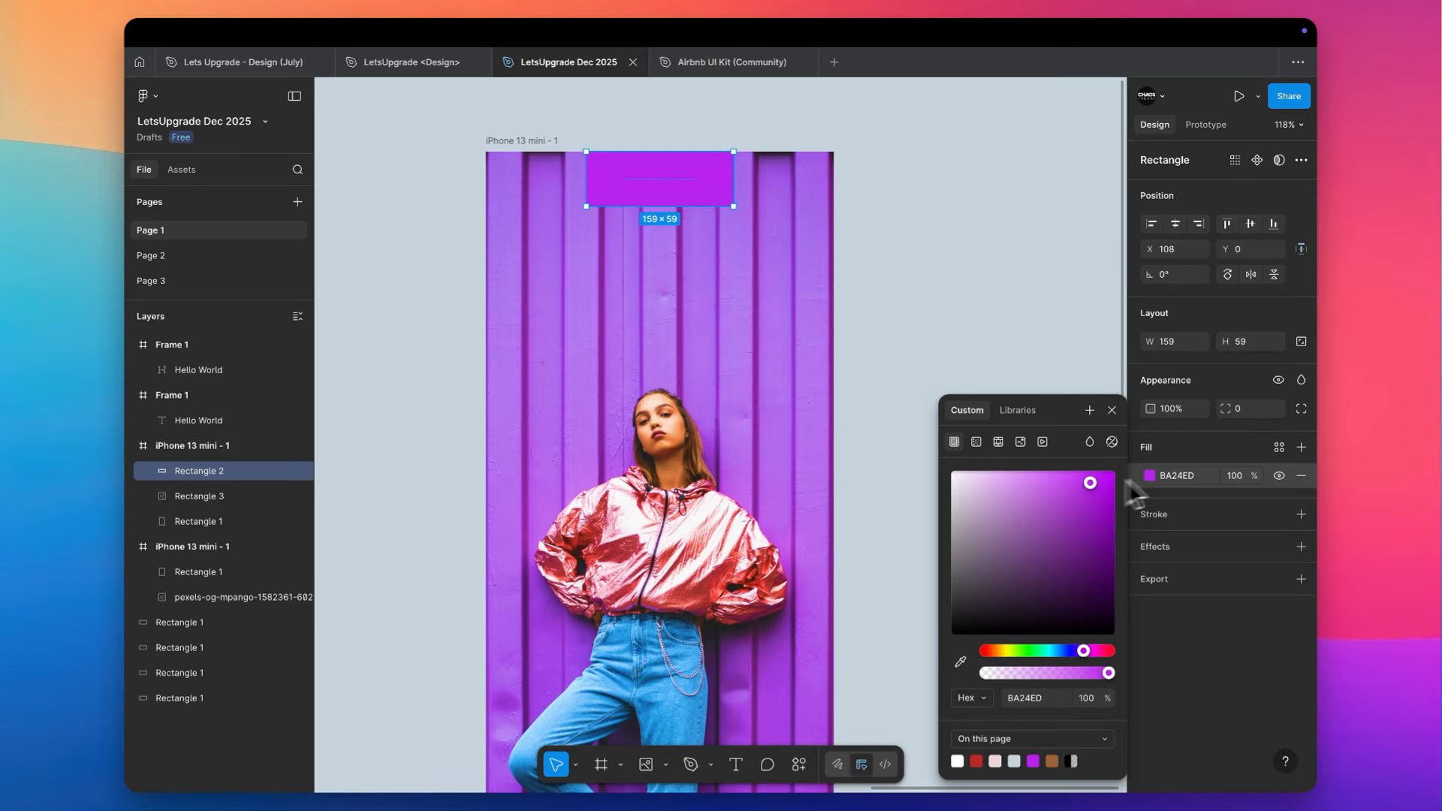
pyautogui.click(1008, 288)
# - Warm the photo's temperature slightly, reduce its highlights and adjust its shadows, leaving the image settings when done
pyautogui.click(754, 414)
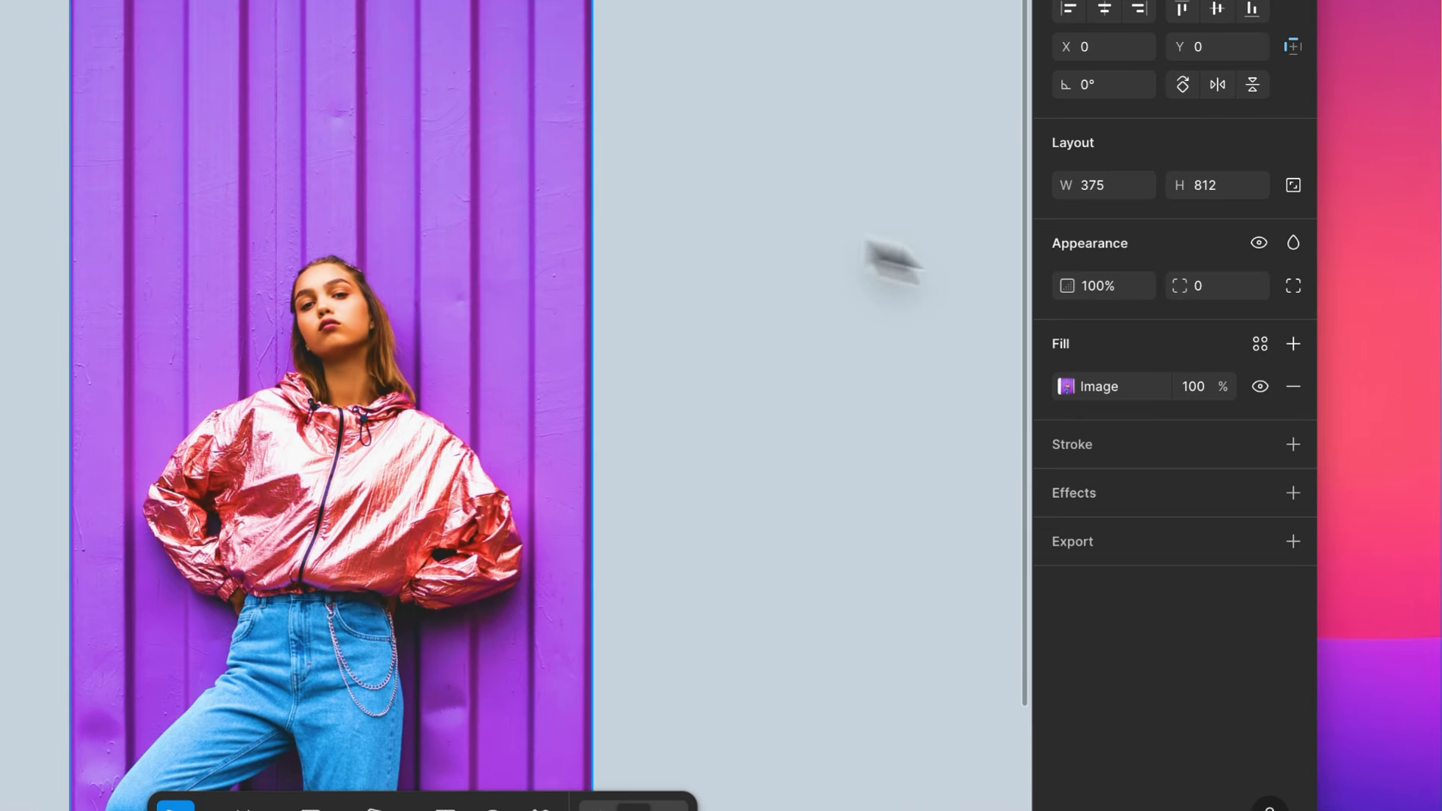
pyautogui.click(1070, 387)
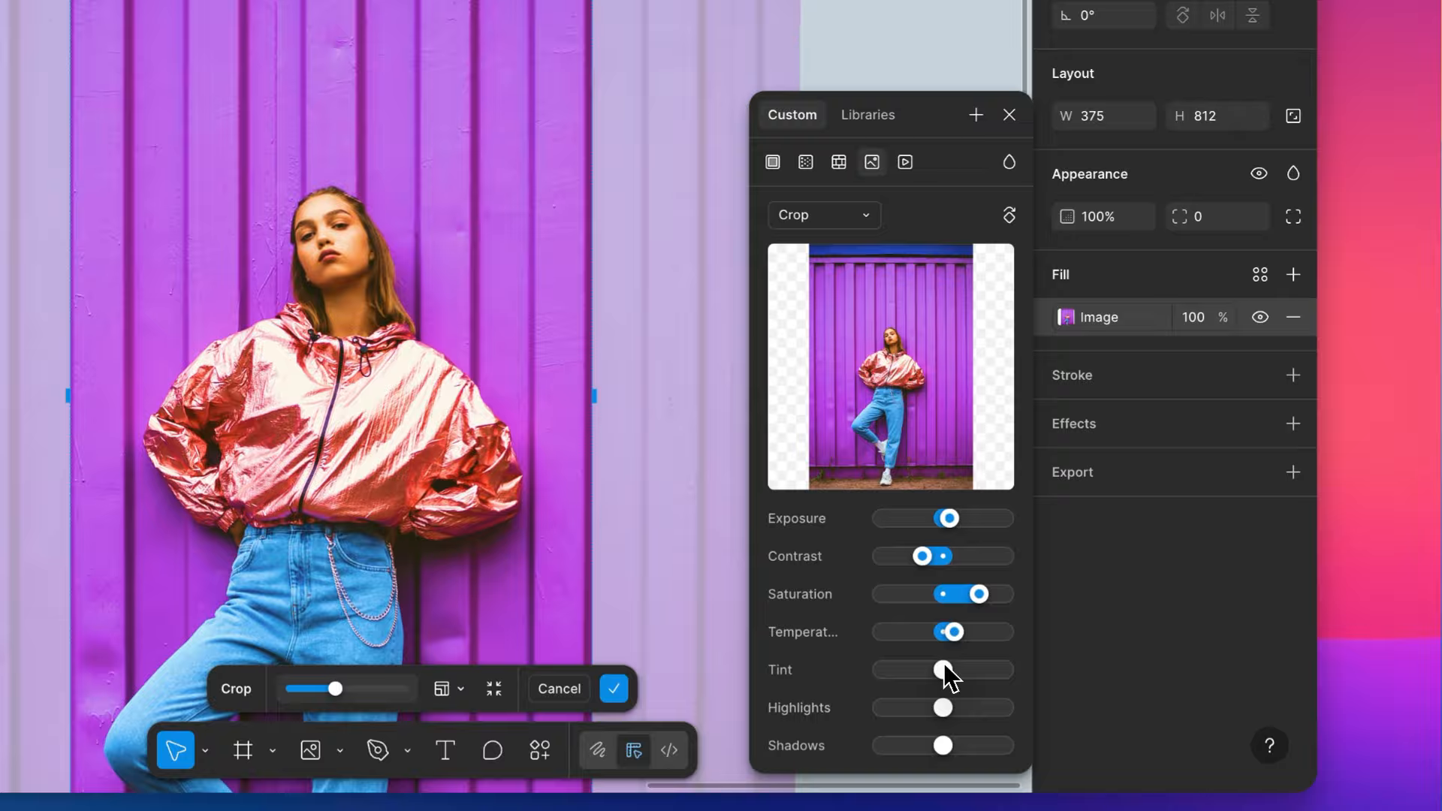
pyautogui.moveTo(942, 708); pyautogui.dragTo(928, 713)
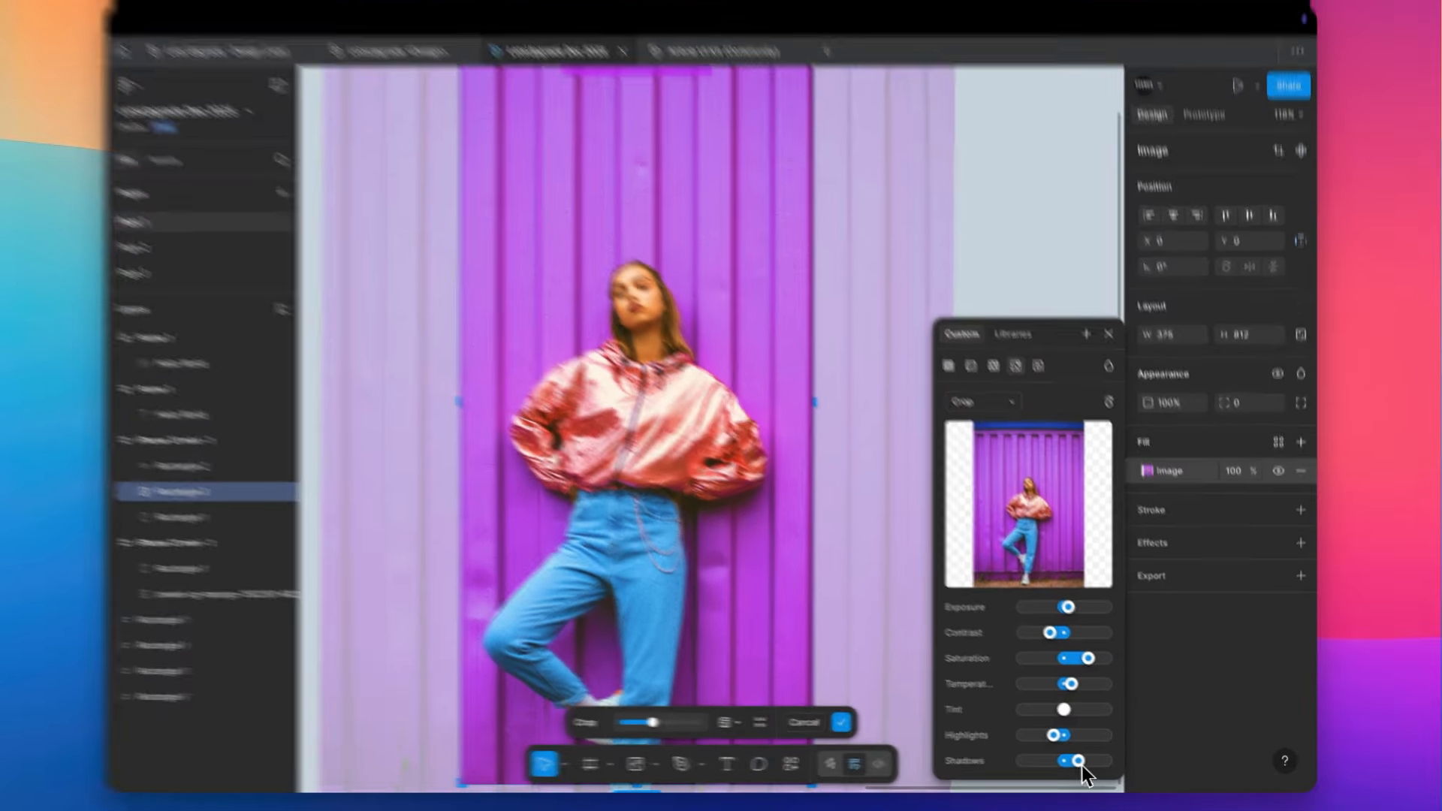
pyautogui.moveTo(1081, 765); pyautogui.dragTo(1054, 766)
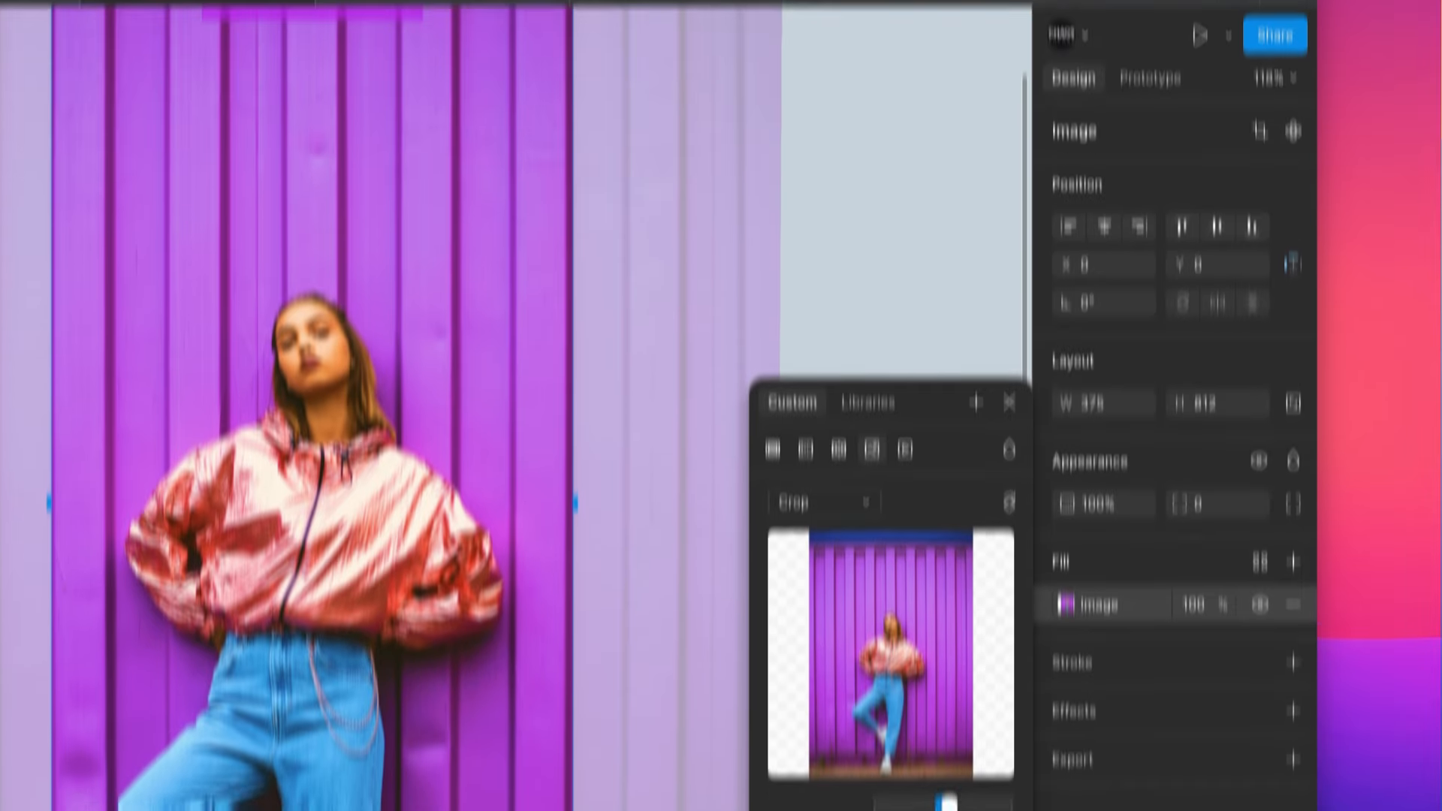
pyautogui.click(849, 290)
pyautogui.click(849, 295)
pyautogui.scroll(3, 848, 296)
pyautogui.scroll(-3, 850, 296)
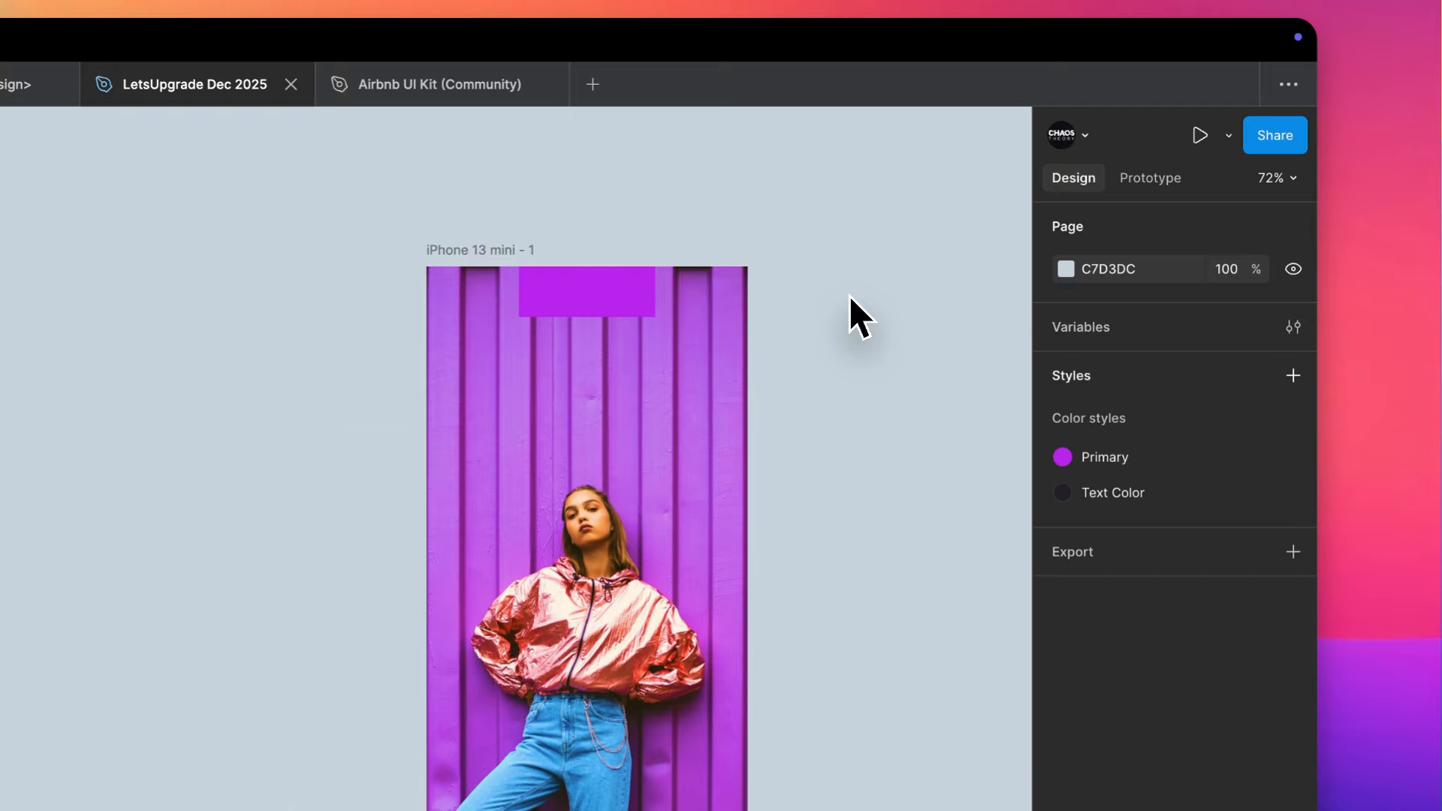
# - Select the purple rectangle in the frame and compare its colour with the wall in the adjusted photo
pyautogui.click(337, 224)
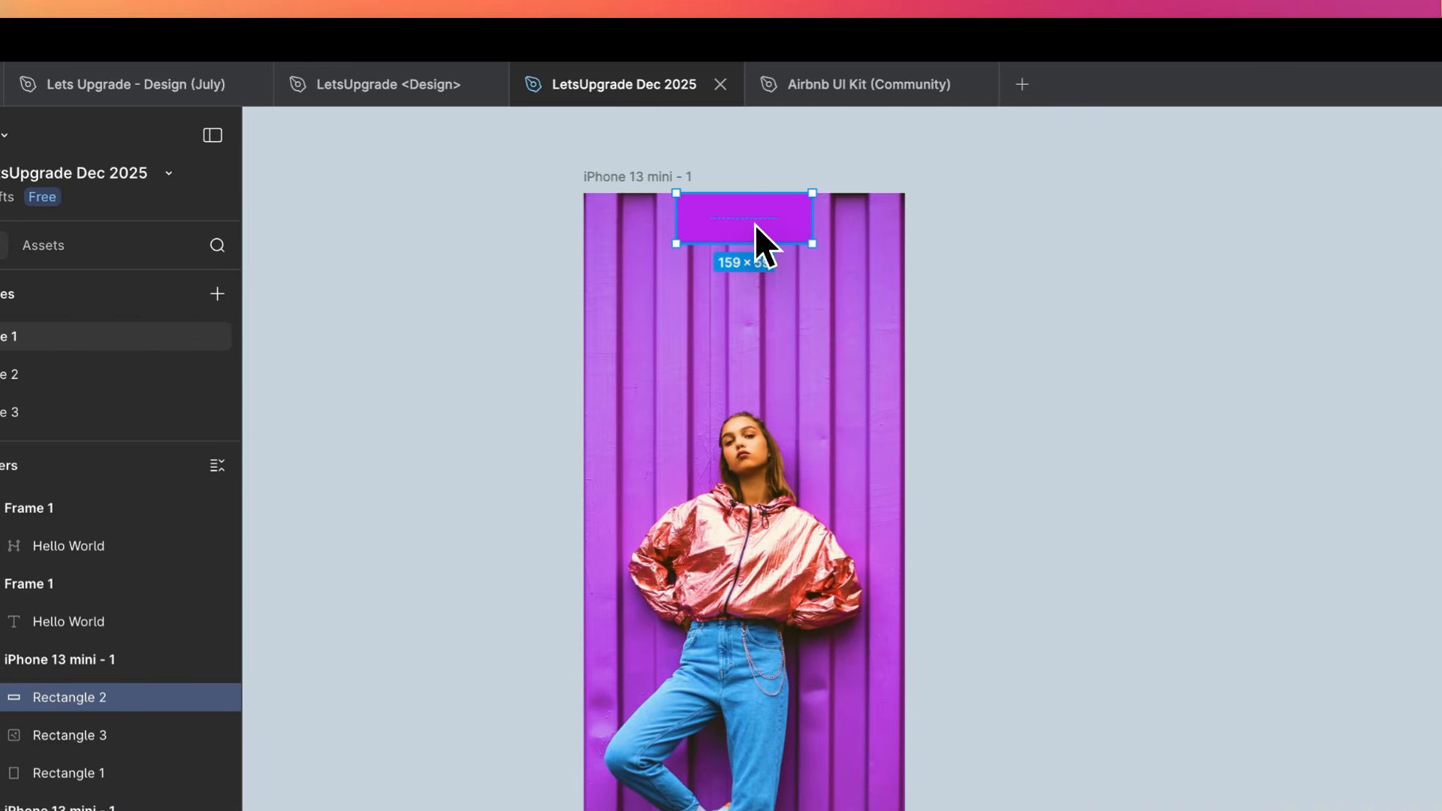
pyautogui.scroll(3, 754, 227)
pyautogui.scroll(2, 754, 225)
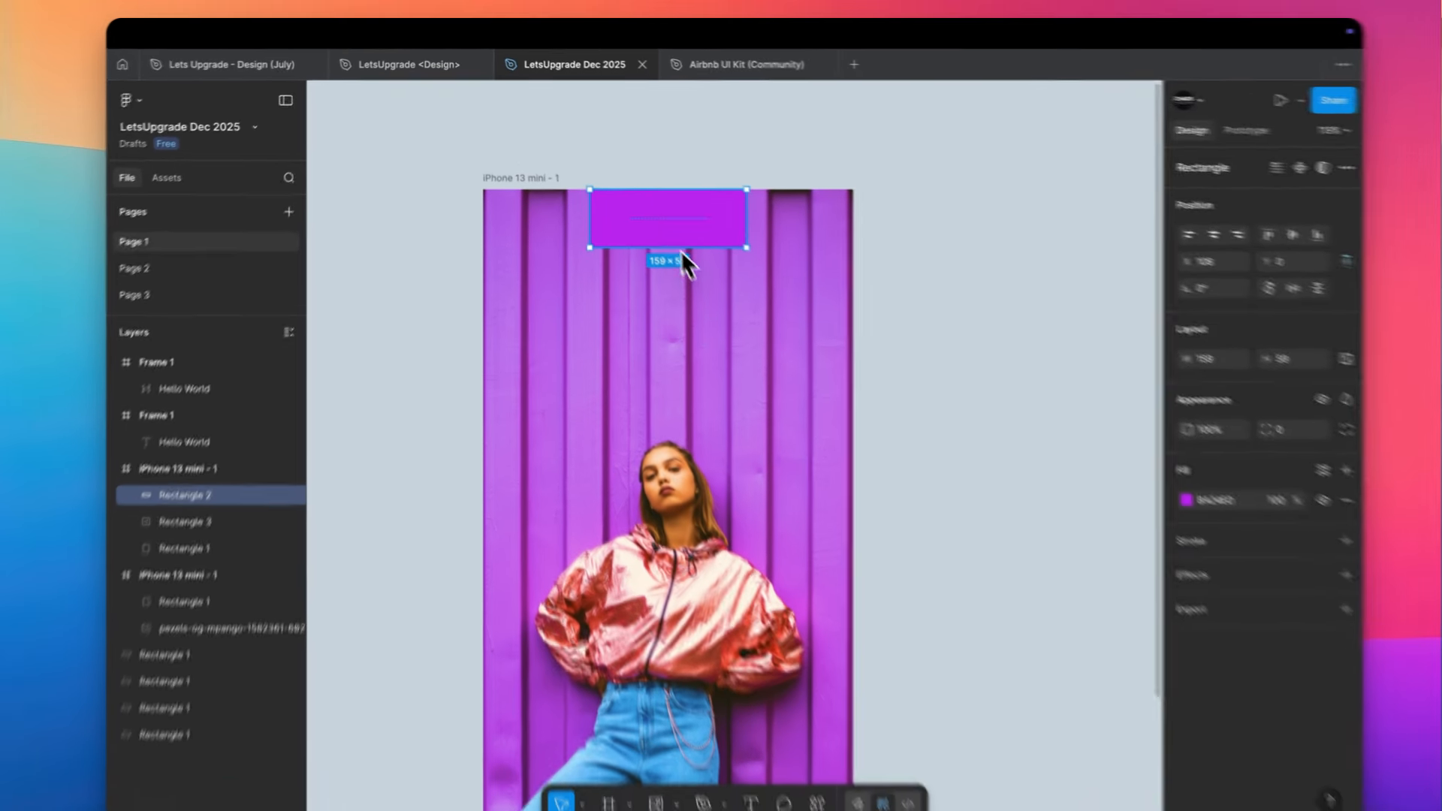
pyautogui.scroll(-2, 663, 221)
pyautogui.scroll(-3, 660, 218)
pyautogui.scroll(1, 661, 218)
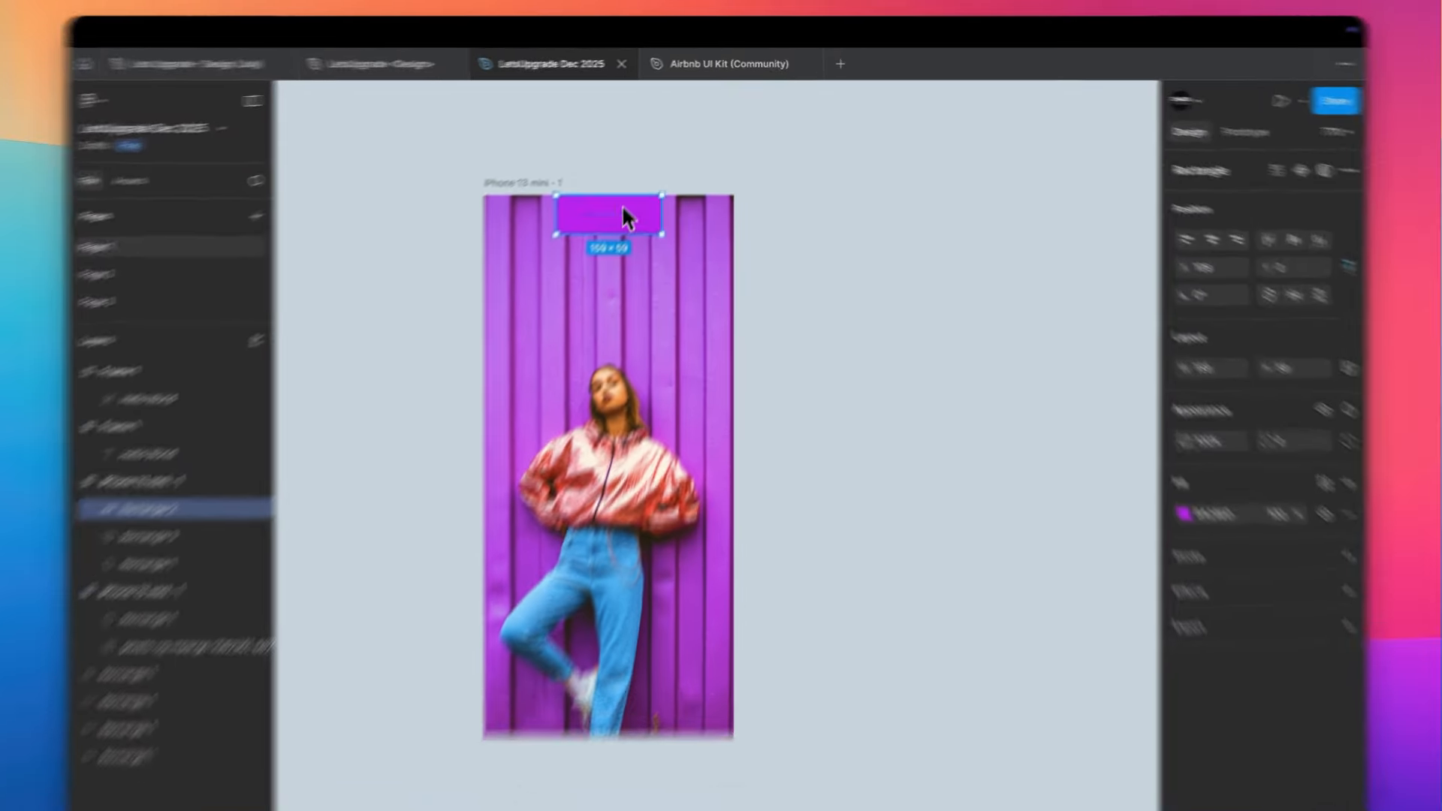
# - Move the purple rectangle slightly down from the frame's upper edge
pyautogui.moveTo(632, 196); pyautogui.dragTo(627, 237)
pyautogui.click(861, 243)
# - Switch to the browser and run a Google Images search for "brand logo fashion" in a new tab
pyautogui.press('super+Tab')
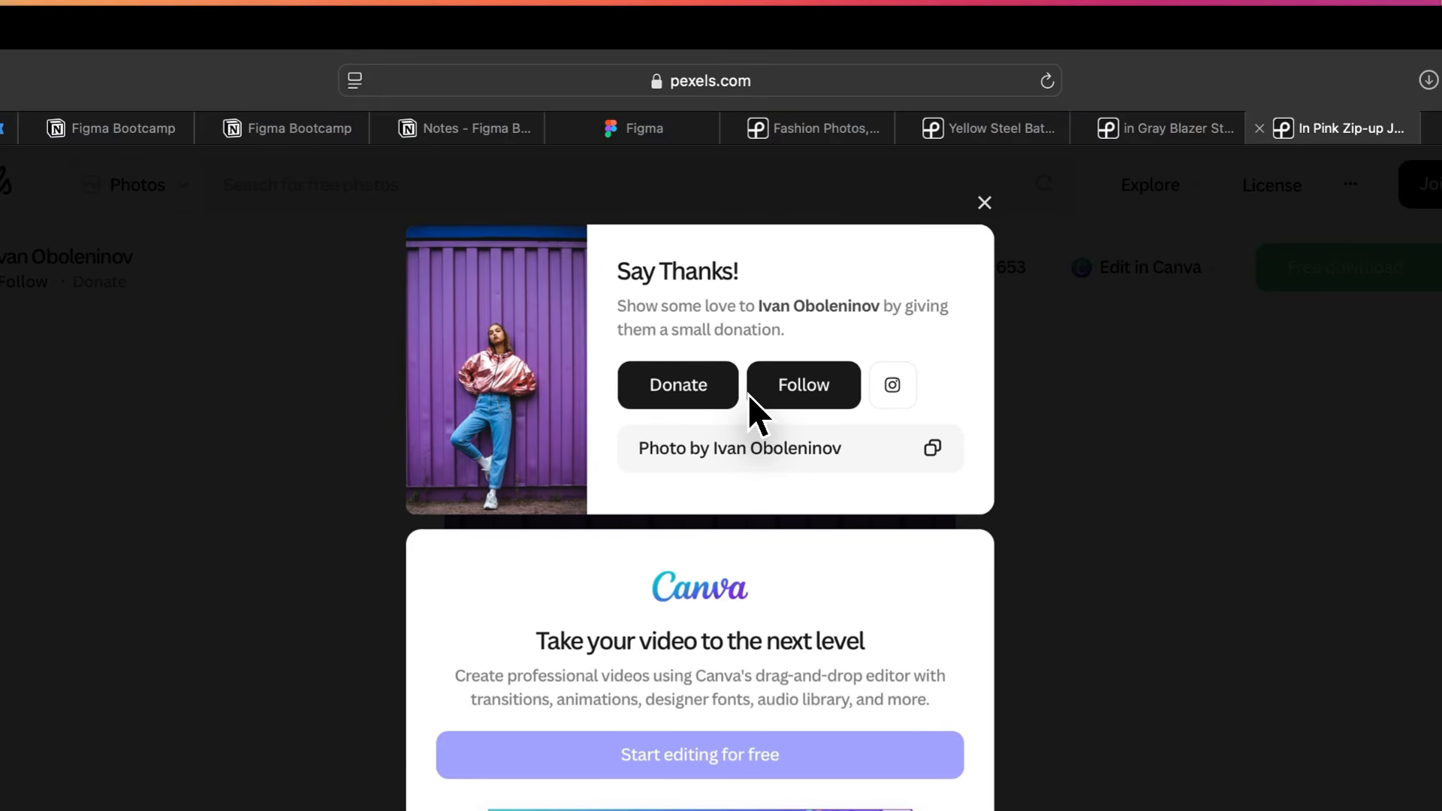
pyautogui.press('super+t')
pyautogui.write('brand l')
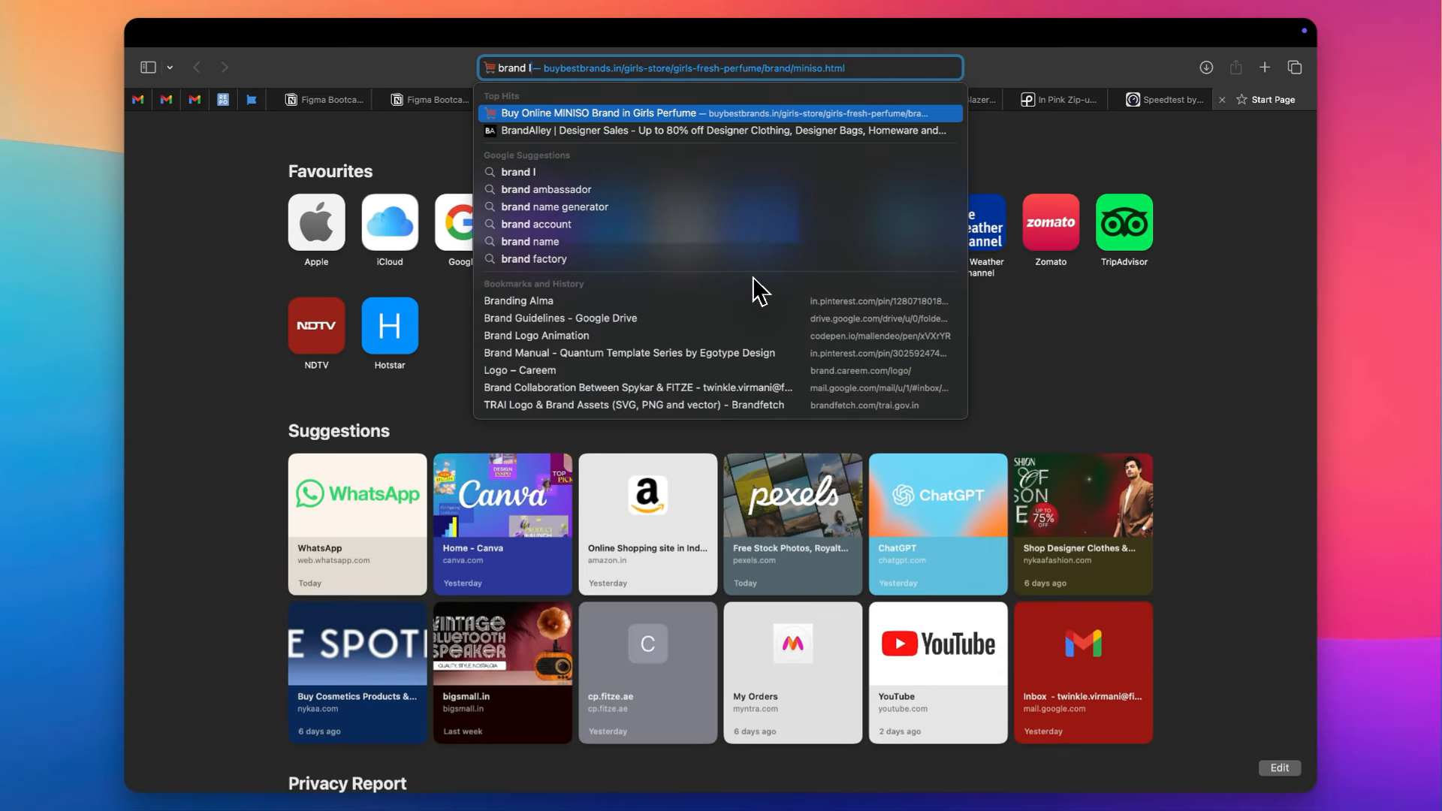
pyautogui.write('ogo fashi')
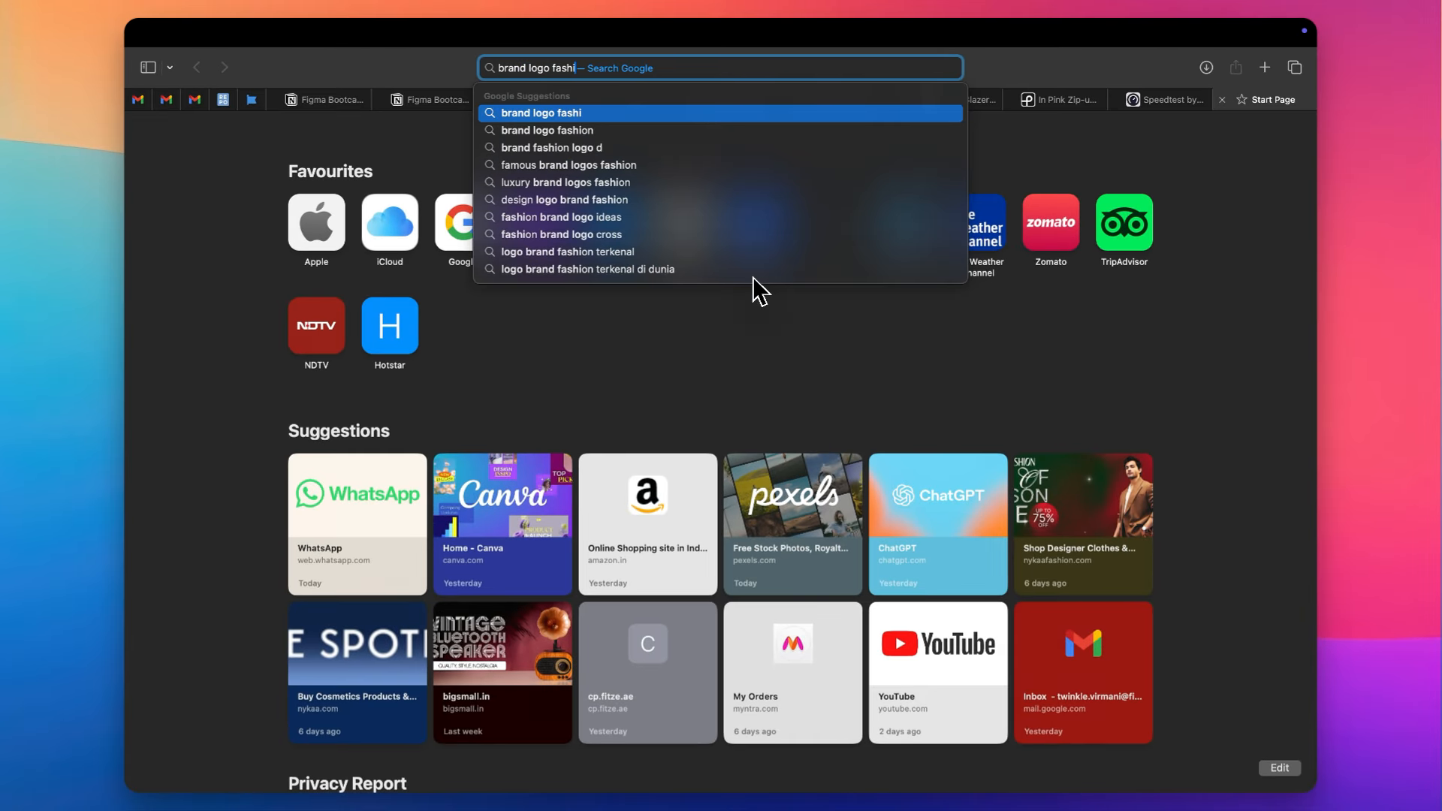
pyautogui.write('on')
pyautogui.press('Return')
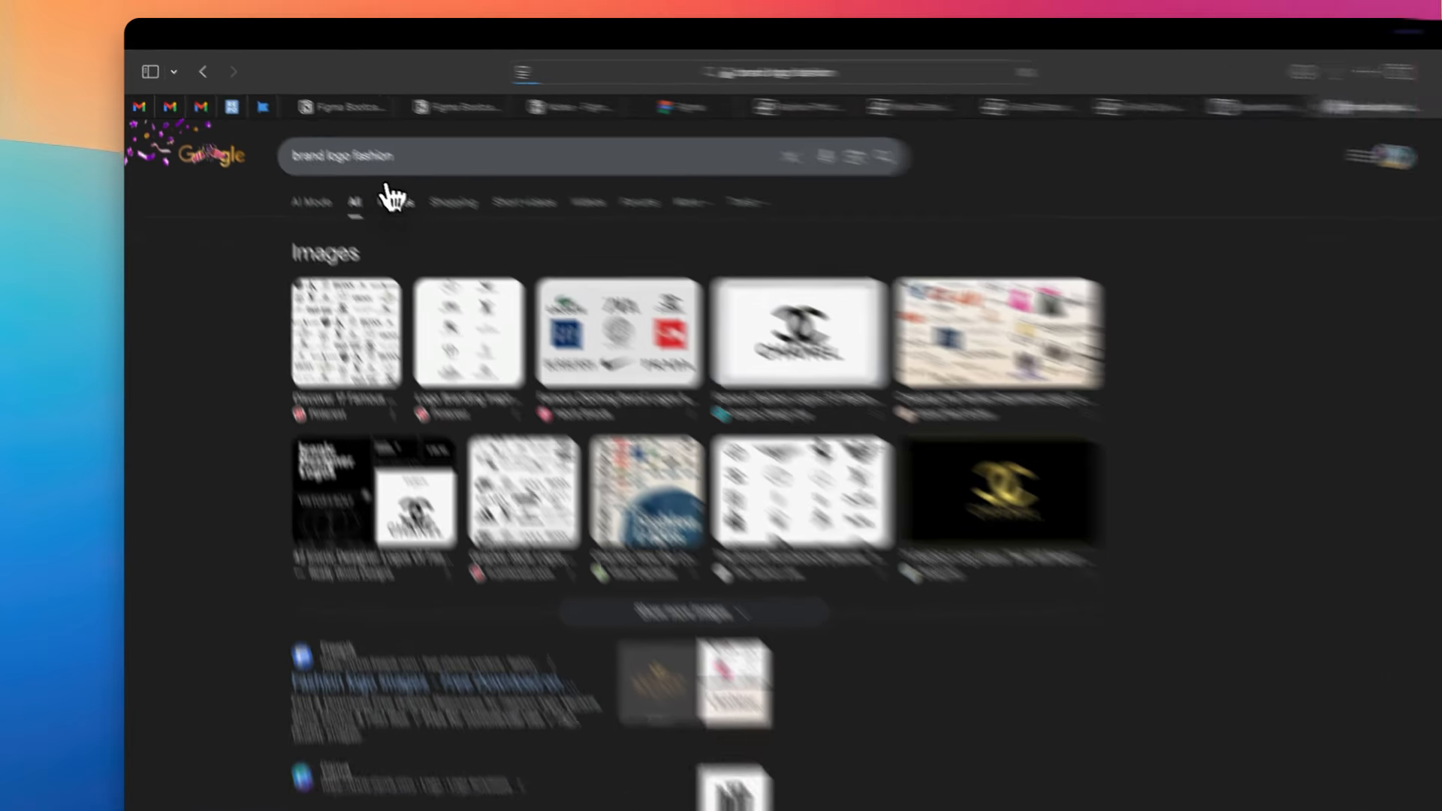
pyautogui.click(390, 200)
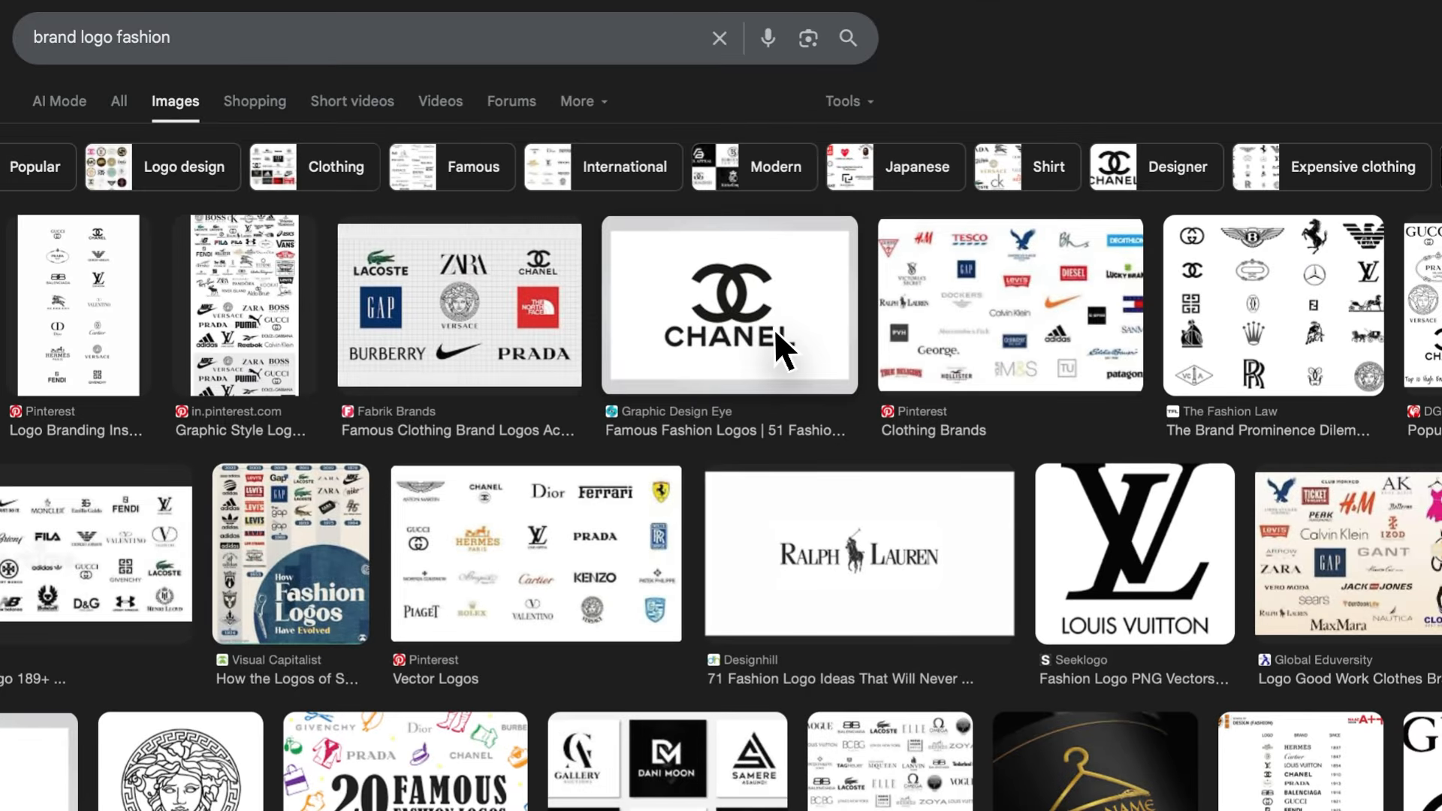
# - Copy the transparent Chanel logo from the Freebie Supply result and paste it into the Figma design
pyautogui.scroll(-5, 775, 334)
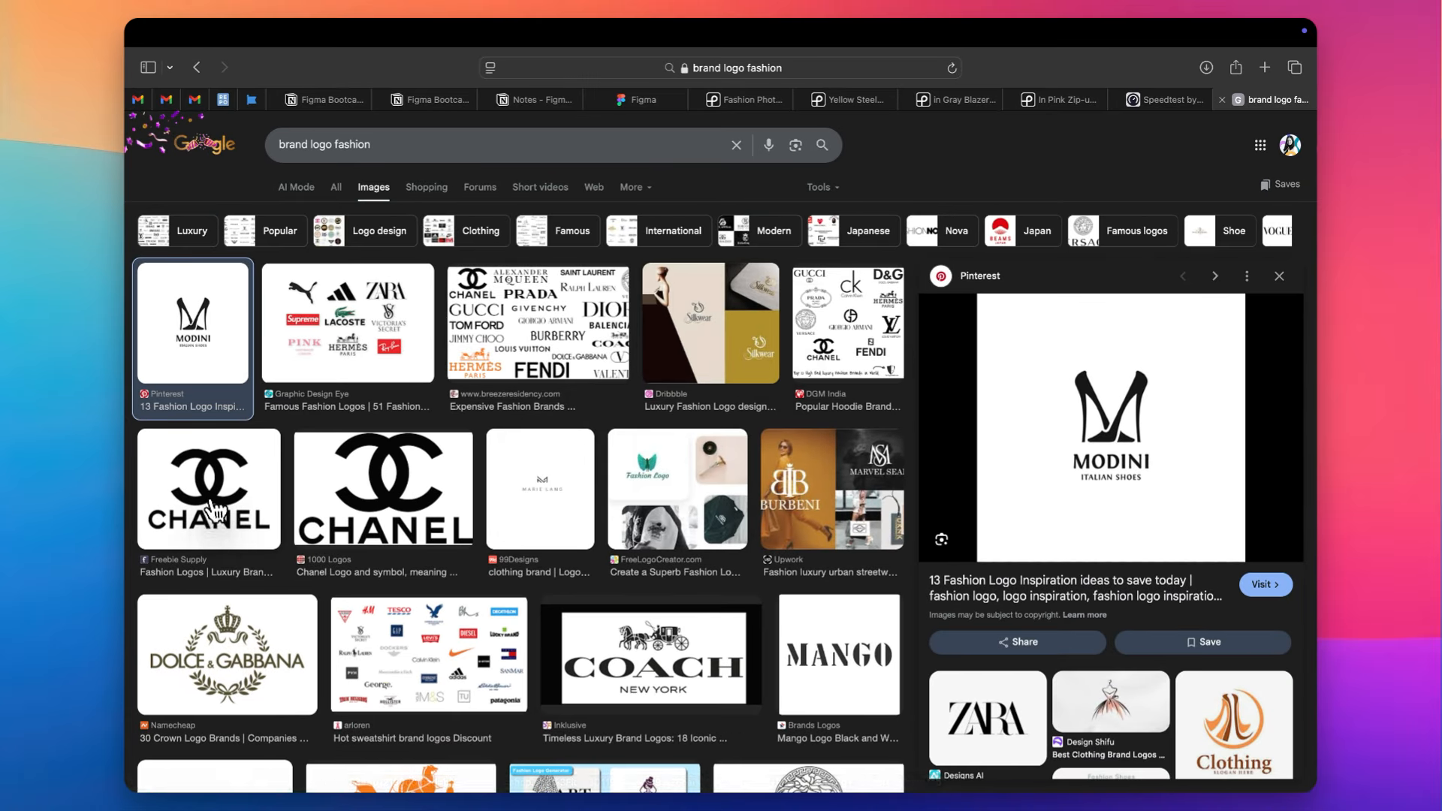
pyautogui.click(213, 506)
pyautogui.rightClick(1182, 352)
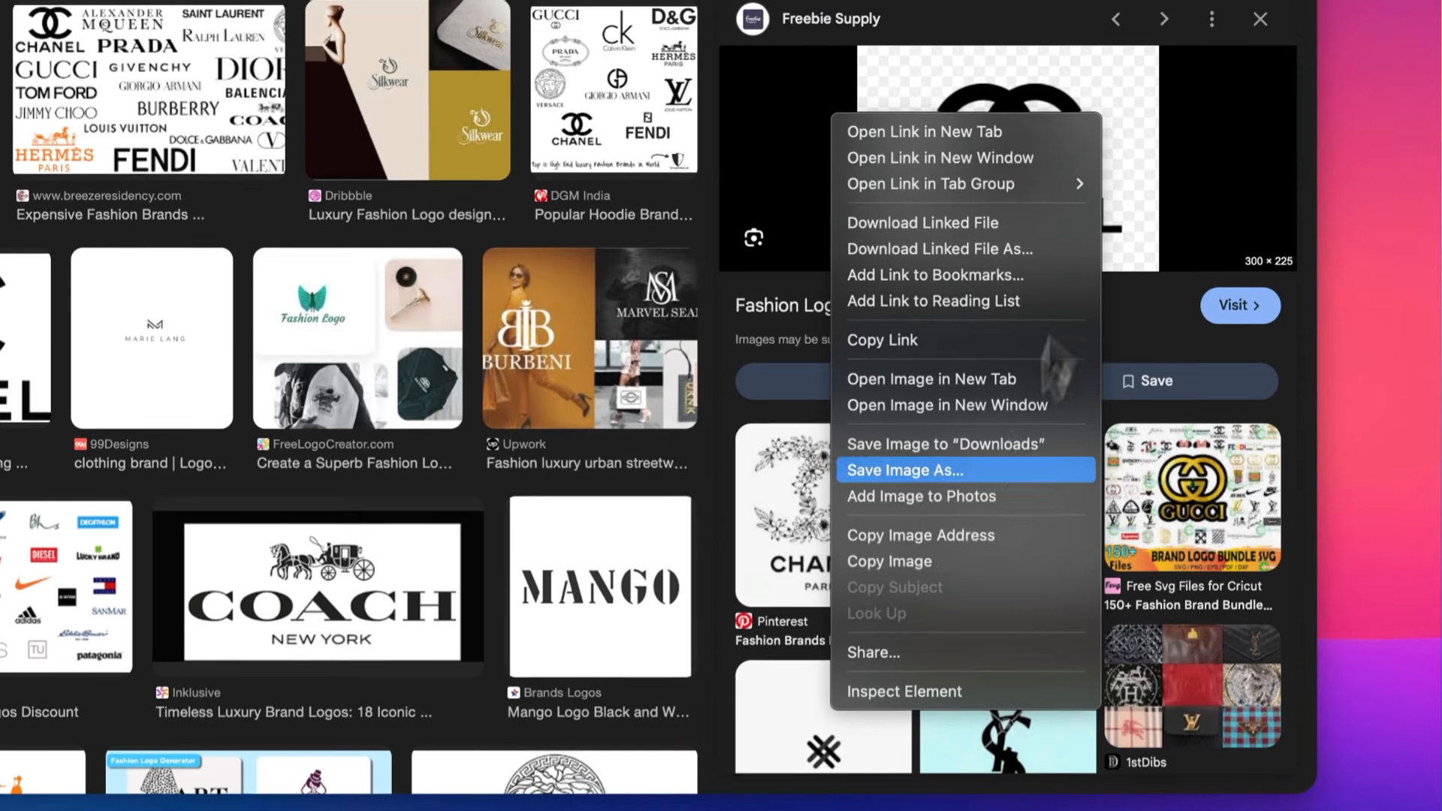
pyautogui.click(940, 560)
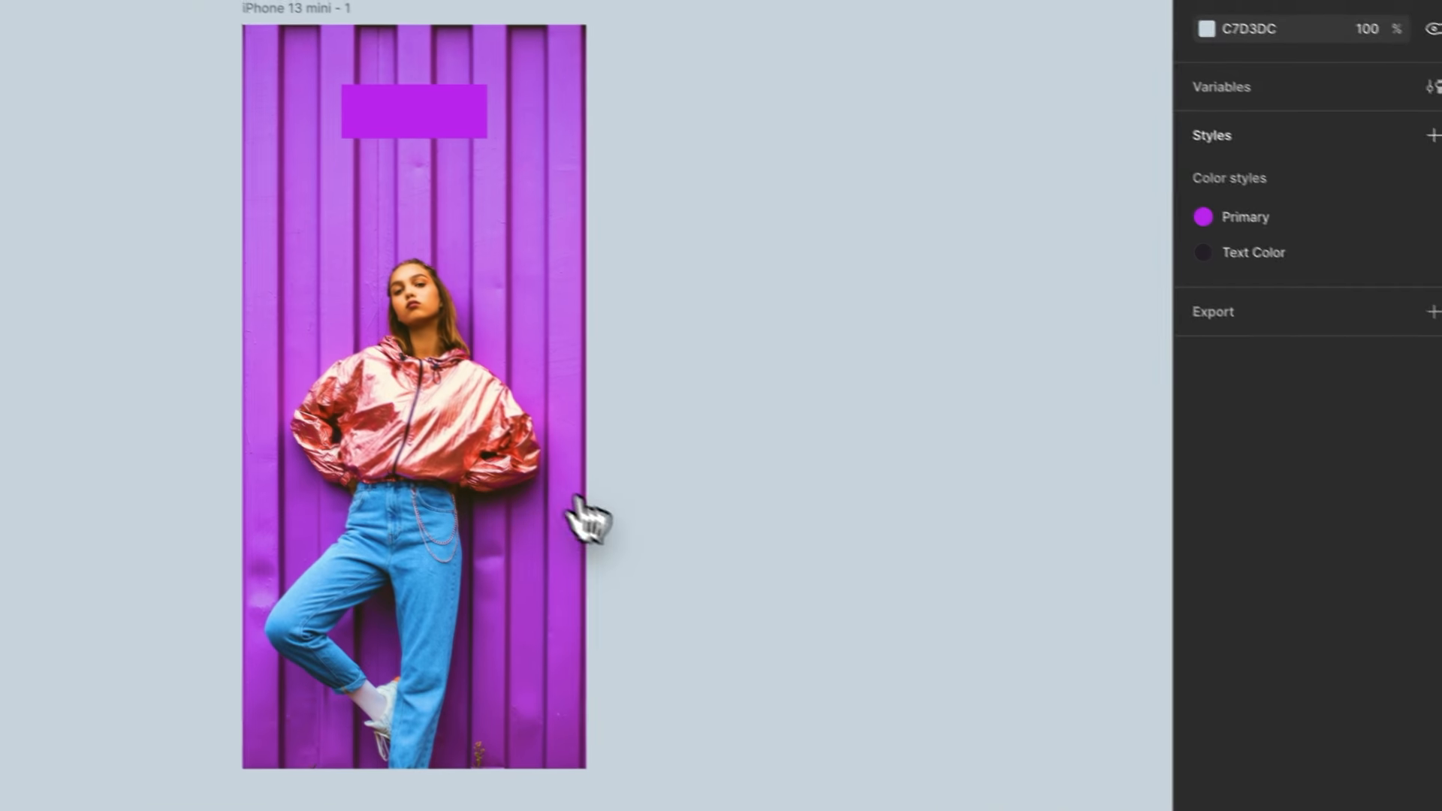
pyautogui.hotkey('ctrl', 'v')
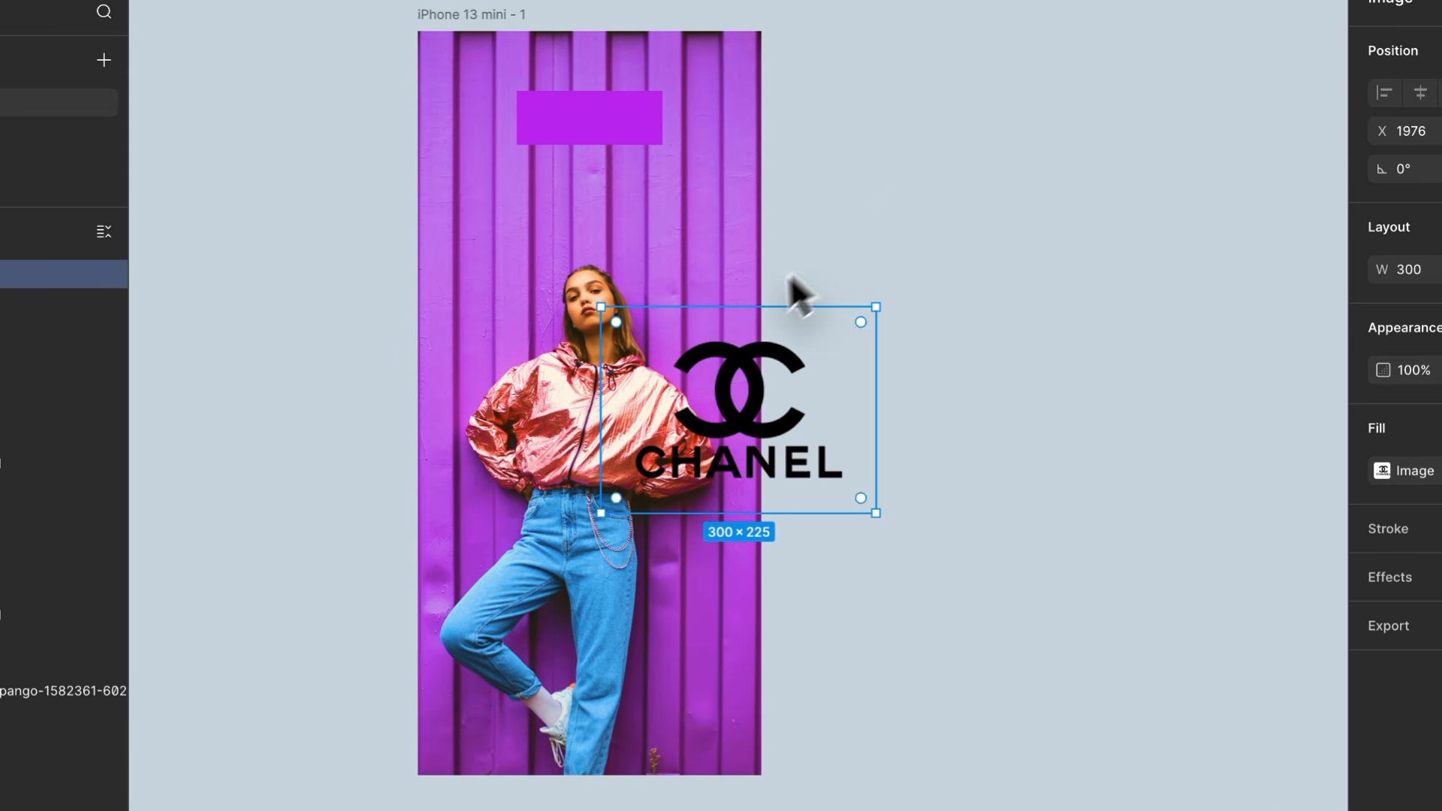
# - Shrink the Chanel logo, centre it near the top of the photo frame and delete the purple rectangle behind it
pyautogui.moveTo(744, 307); pyautogui.dragTo(589, 130)
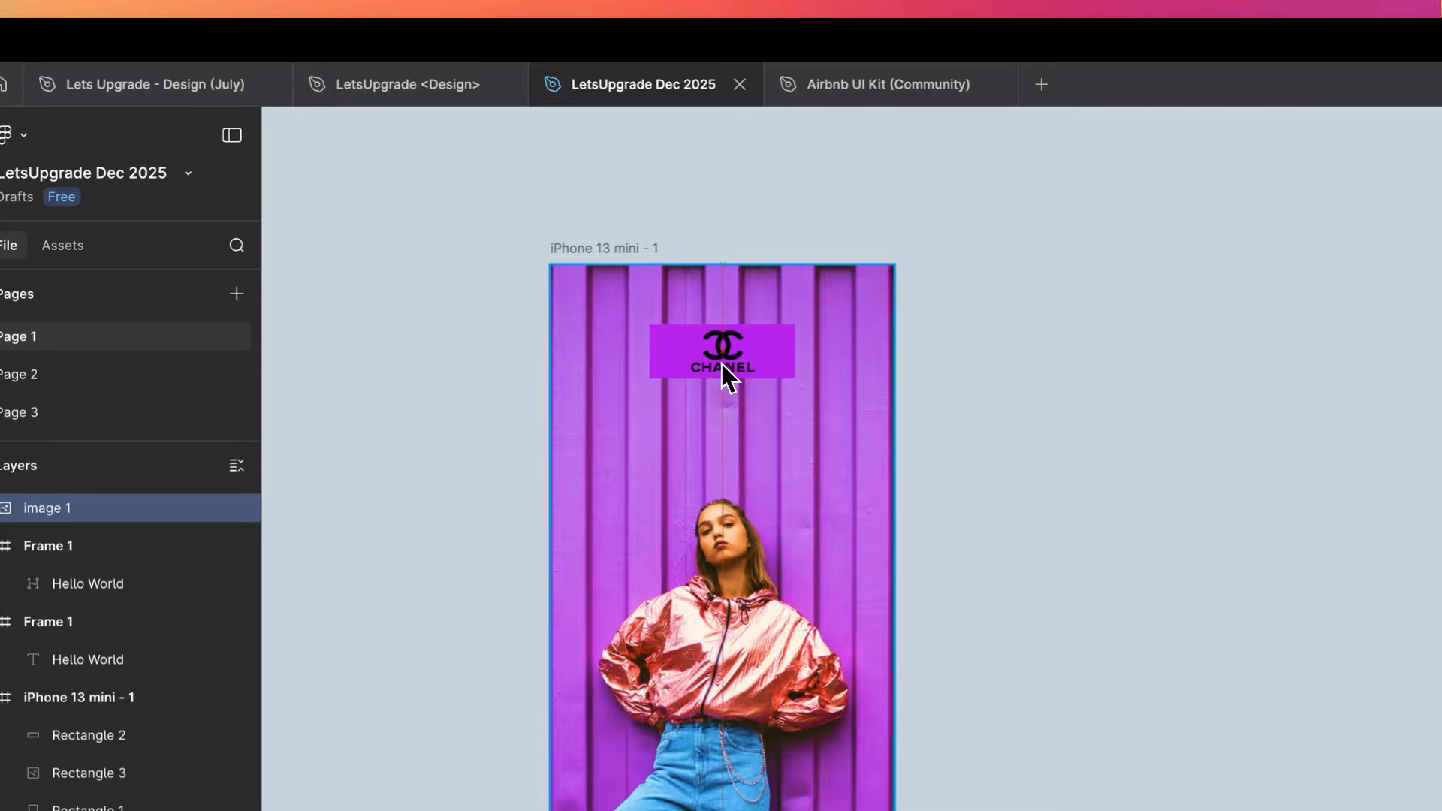
pyautogui.click(1084, 363)
pyautogui.click(792, 358)
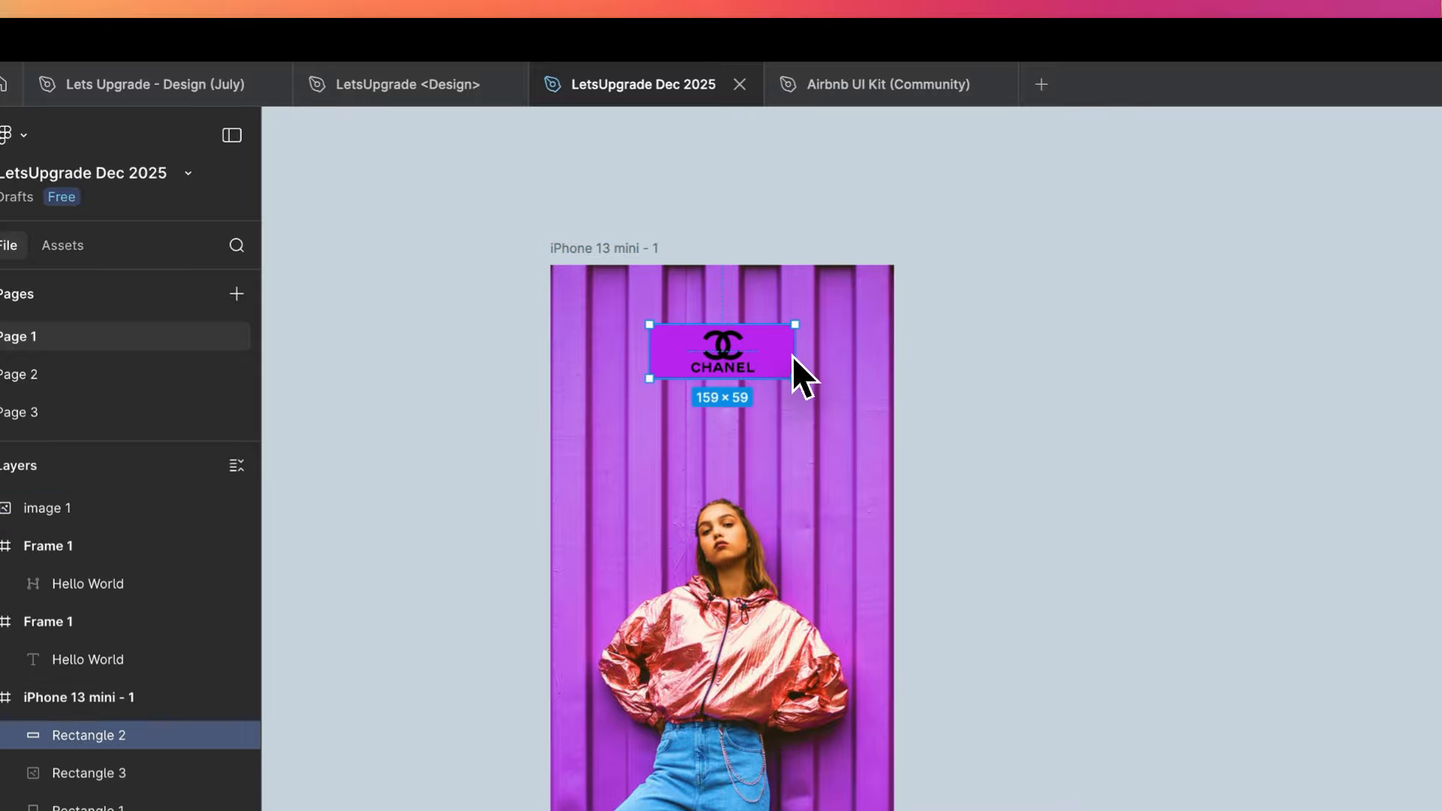
pyautogui.press('Delete')
# - Draw a full-width rectangle of 375 × 132 across the top of the photo frame
pyautogui.scroll(3, 611, 563)
pyautogui.scroll(-2, 811, 263)
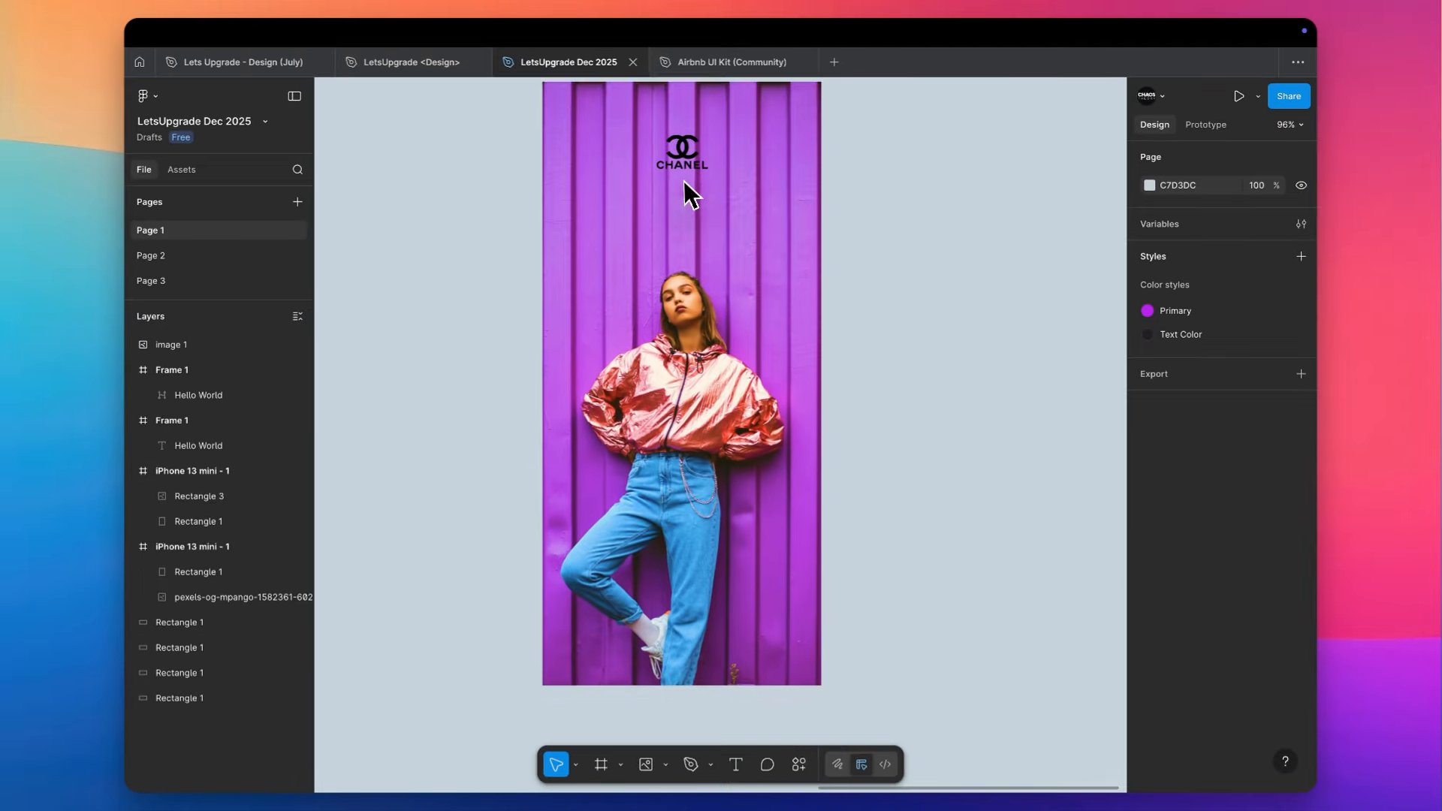
pyautogui.scroll(-1, 683, 187)
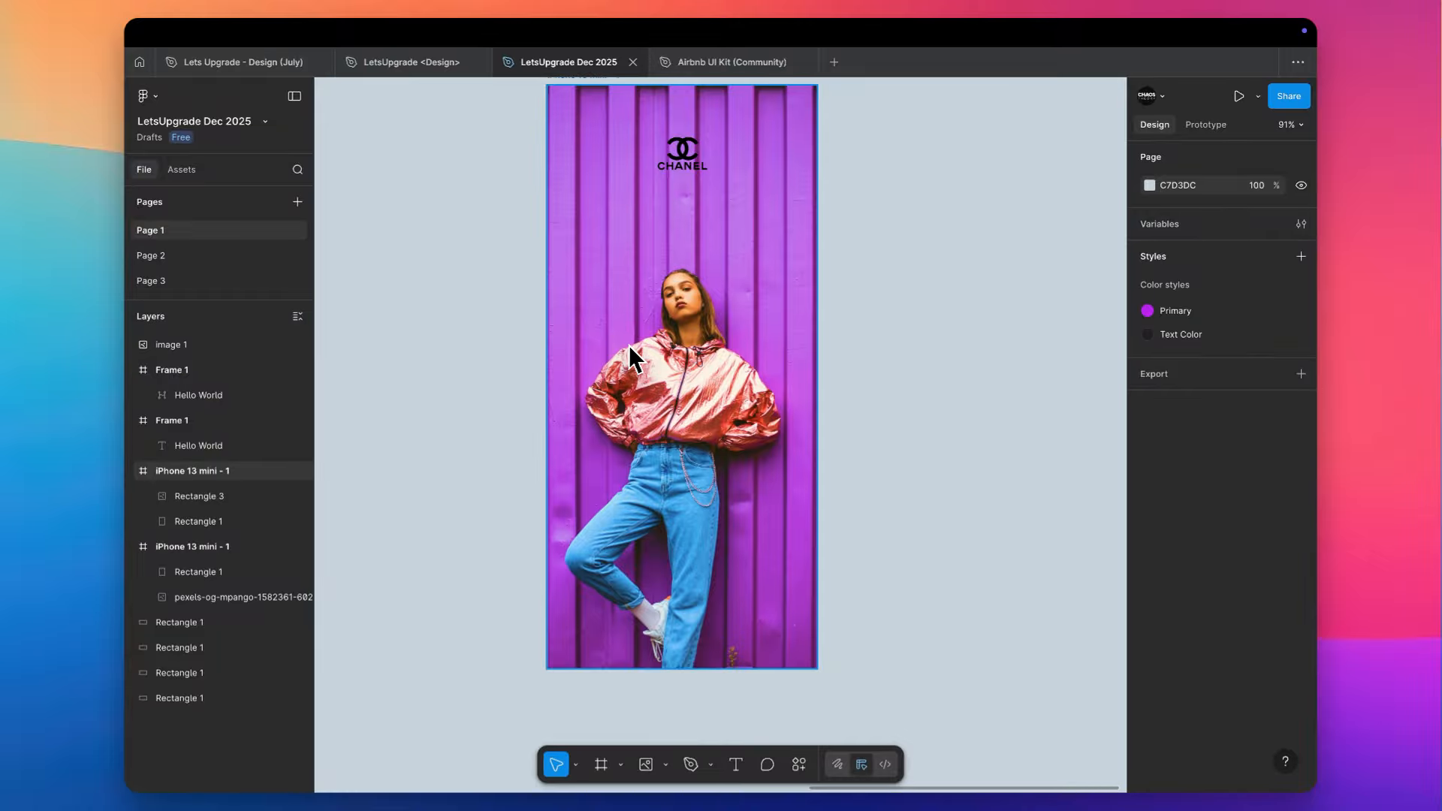
pyautogui.scroll(2, 754, 255)
pyautogui.hscroll(-1, 754, 255)
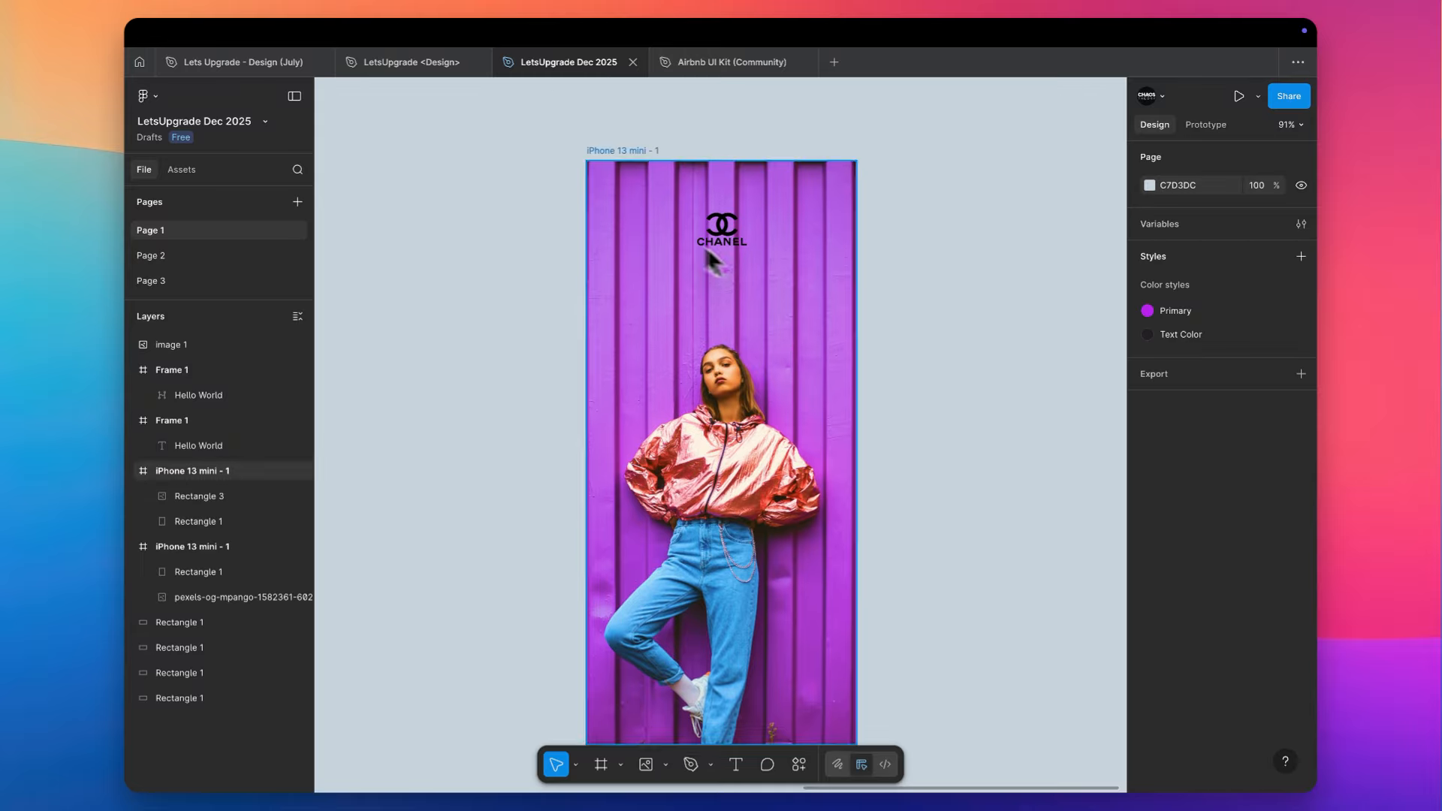
pyautogui.press('r')
pyautogui.moveTo(588, 163); pyautogui.dragTo(852, 239)
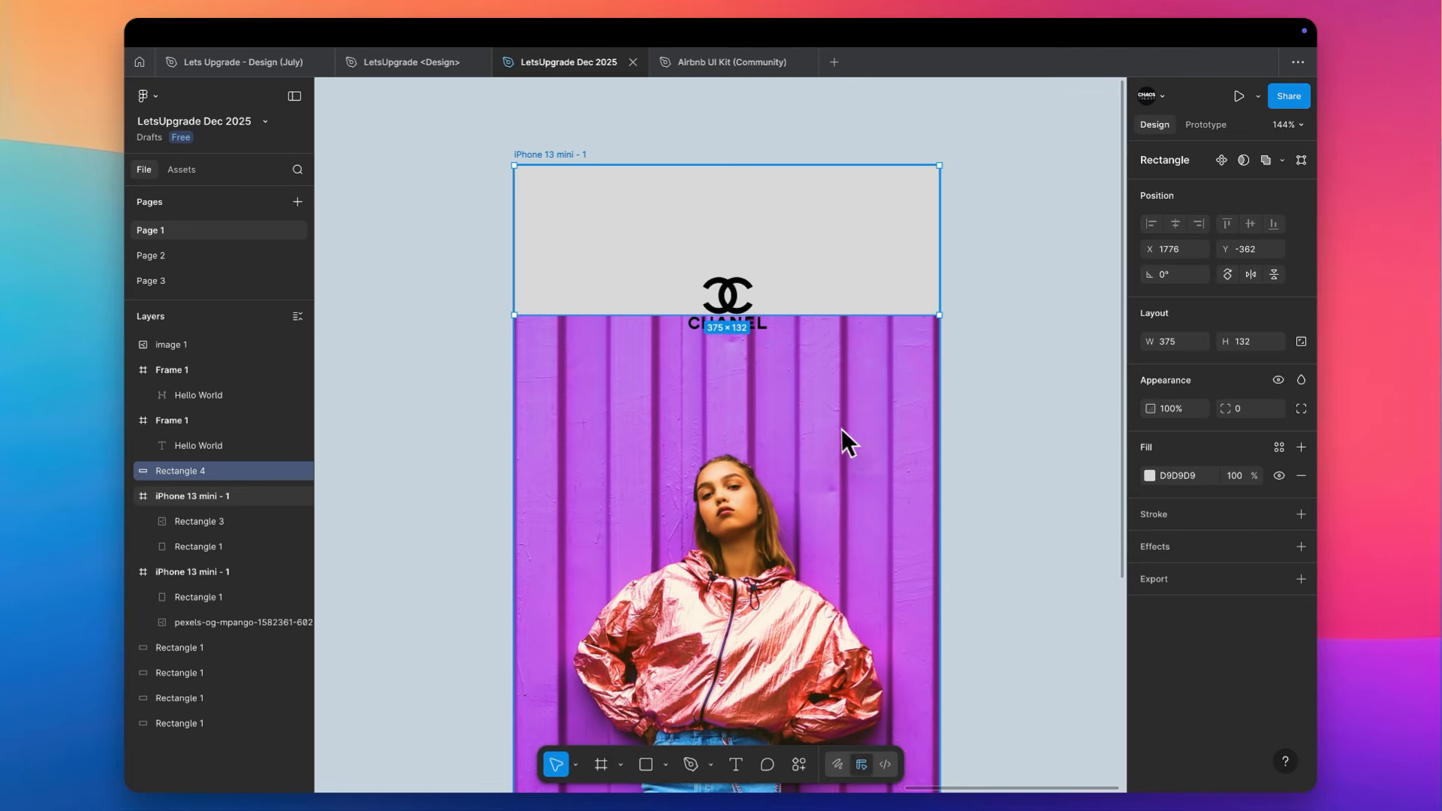
# - Fill the new rectangle with the dark purple 7A2280 sampled from the photo's wall
pyautogui.press('i')
pyautogui.click(823, 395)
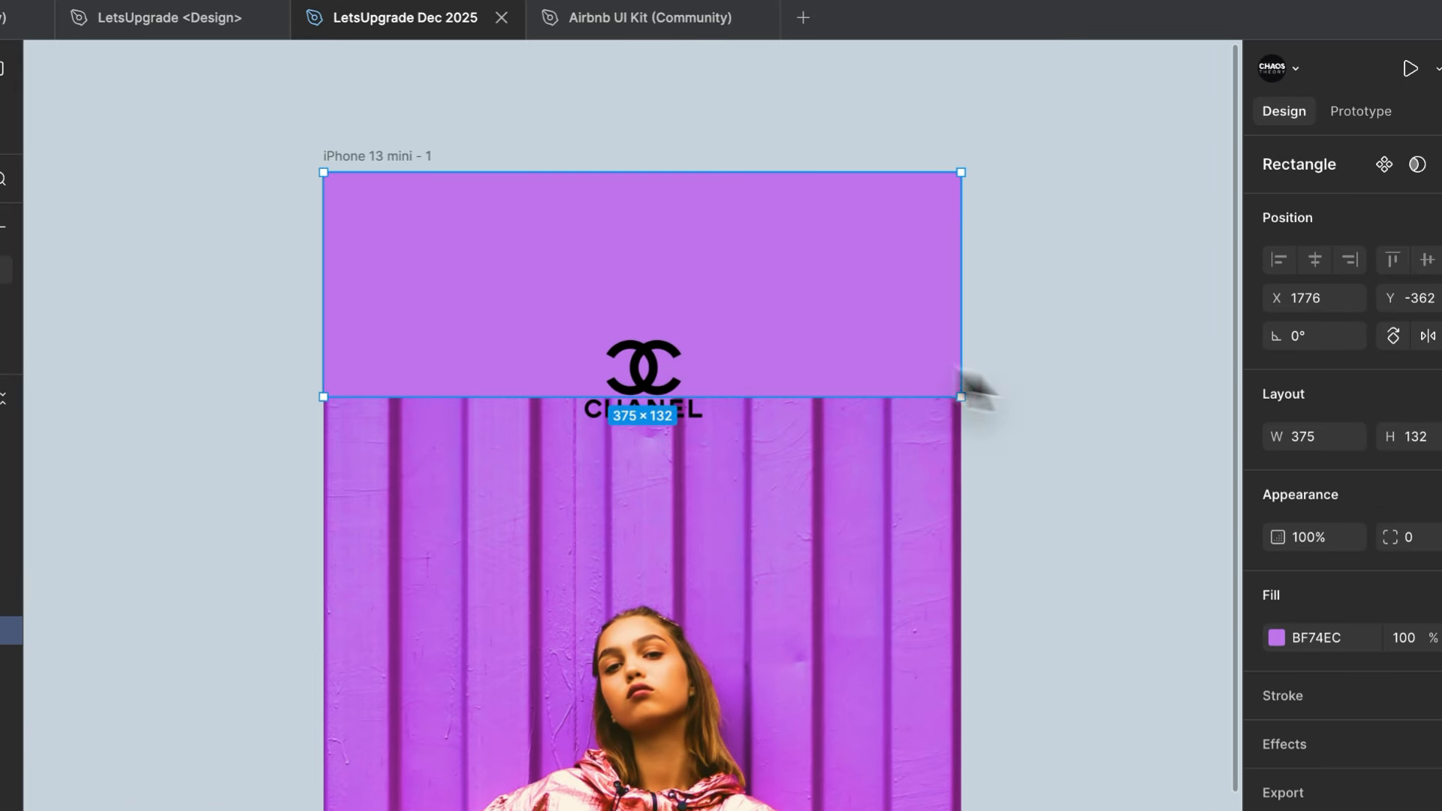
pyautogui.click(1276, 638)
pyautogui.press('i')
pyautogui.click(817, 584)
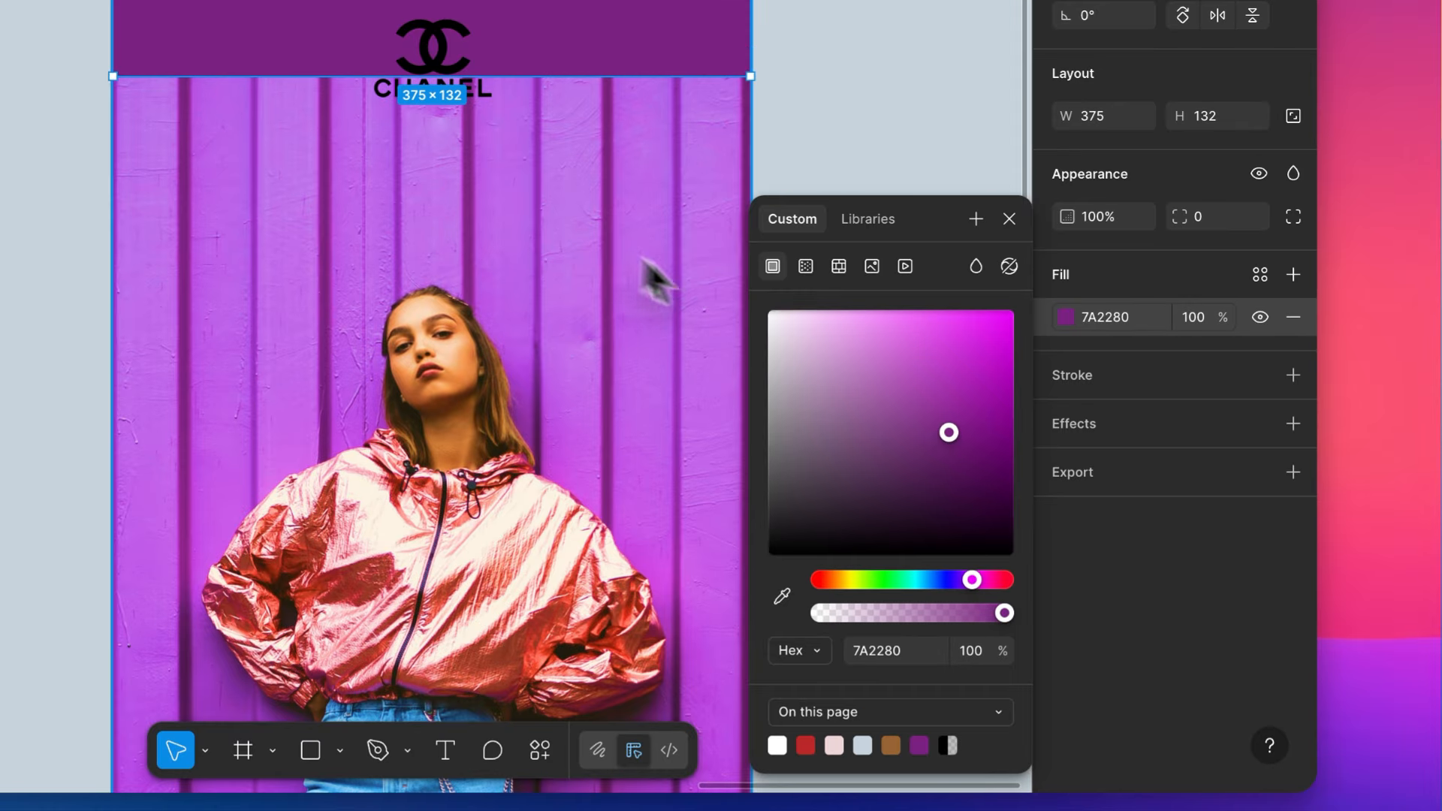
# - Change the rectangle's fill to a linear gradient of 7A2280 fading from 100% to 0% opacity
pyautogui.click(807, 268)
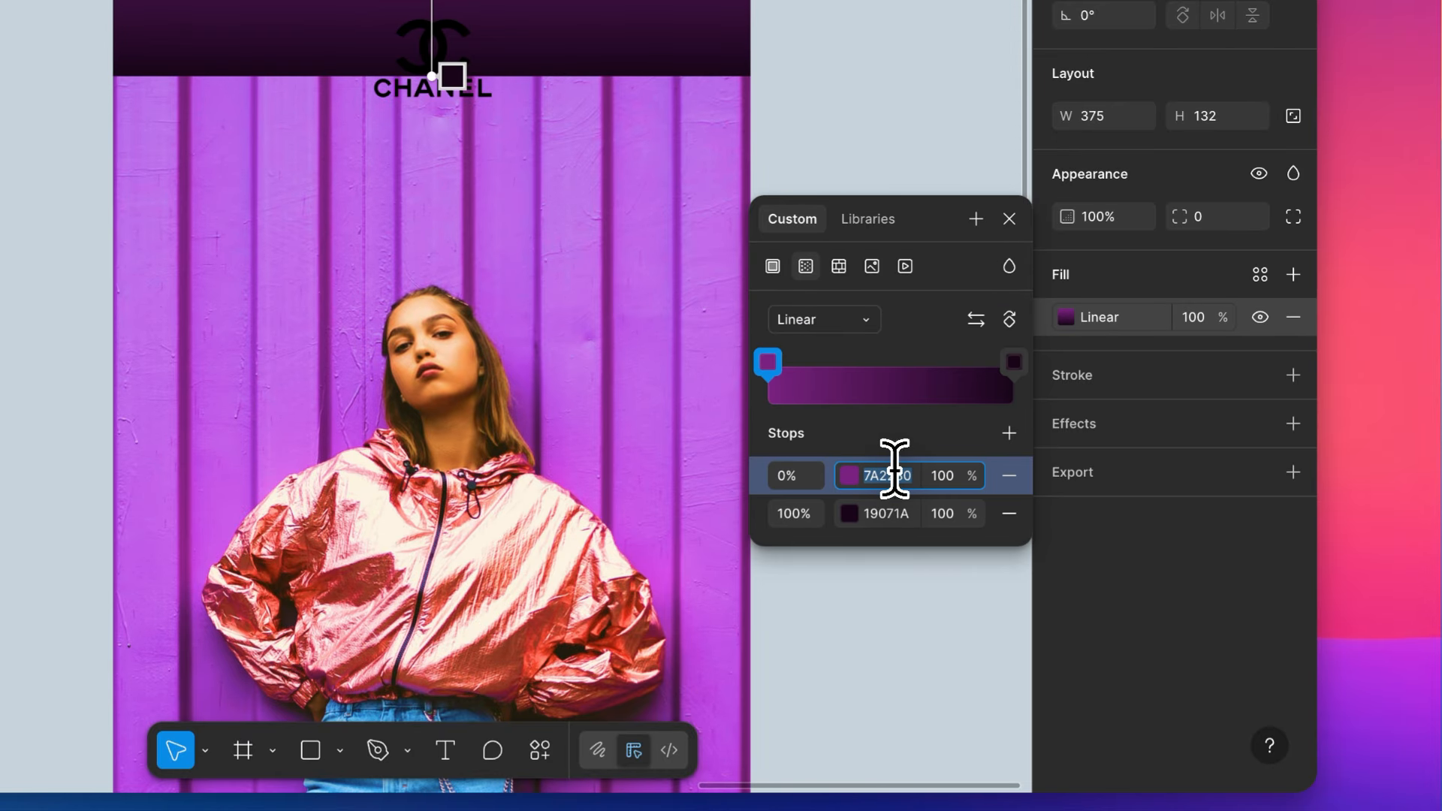
pyautogui.click(891, 513)
pyautogui.press('super+v')
pyautogui.press('Return')
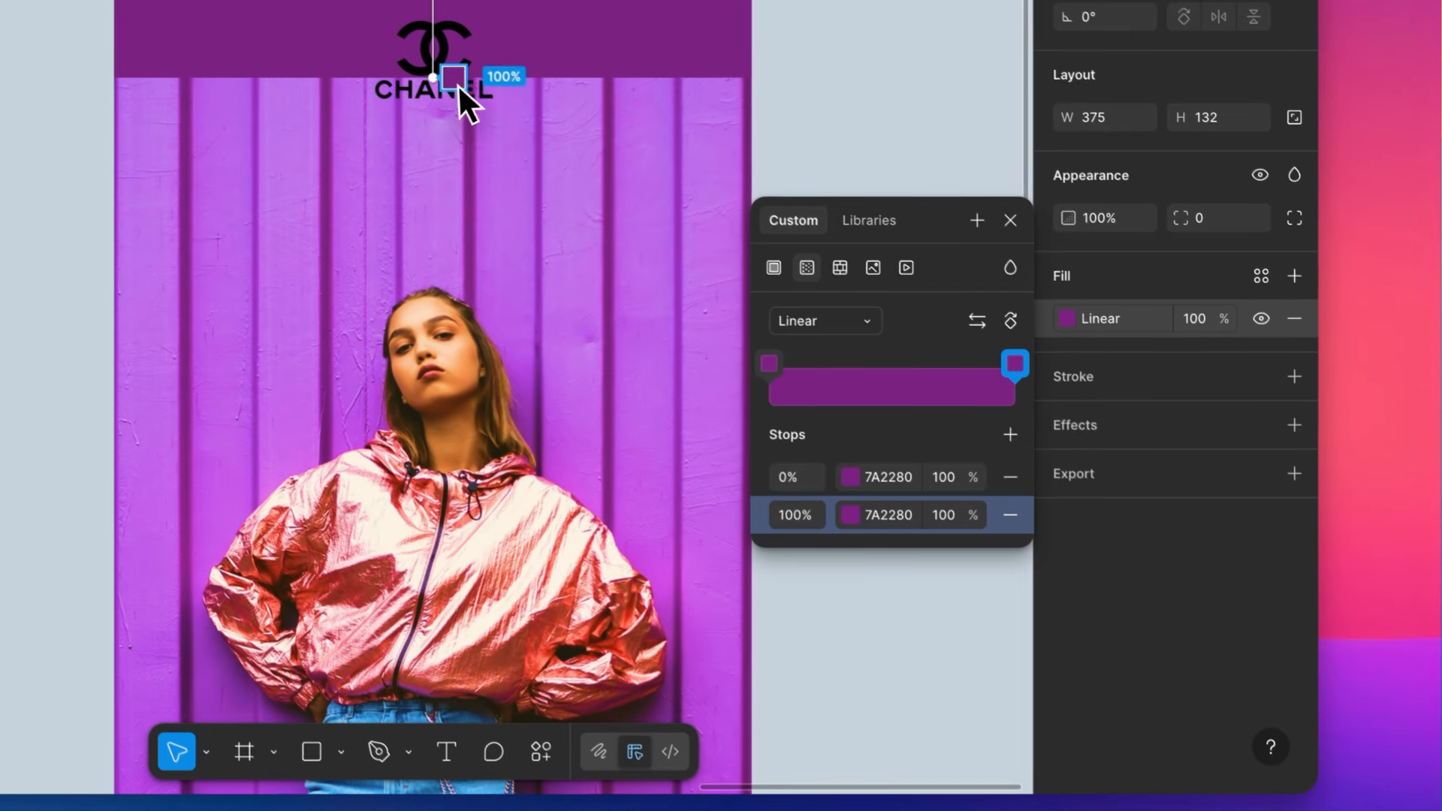
pyautogui.click(945, 513)
pyautogui.write('00')
pyautogui.press('Return')
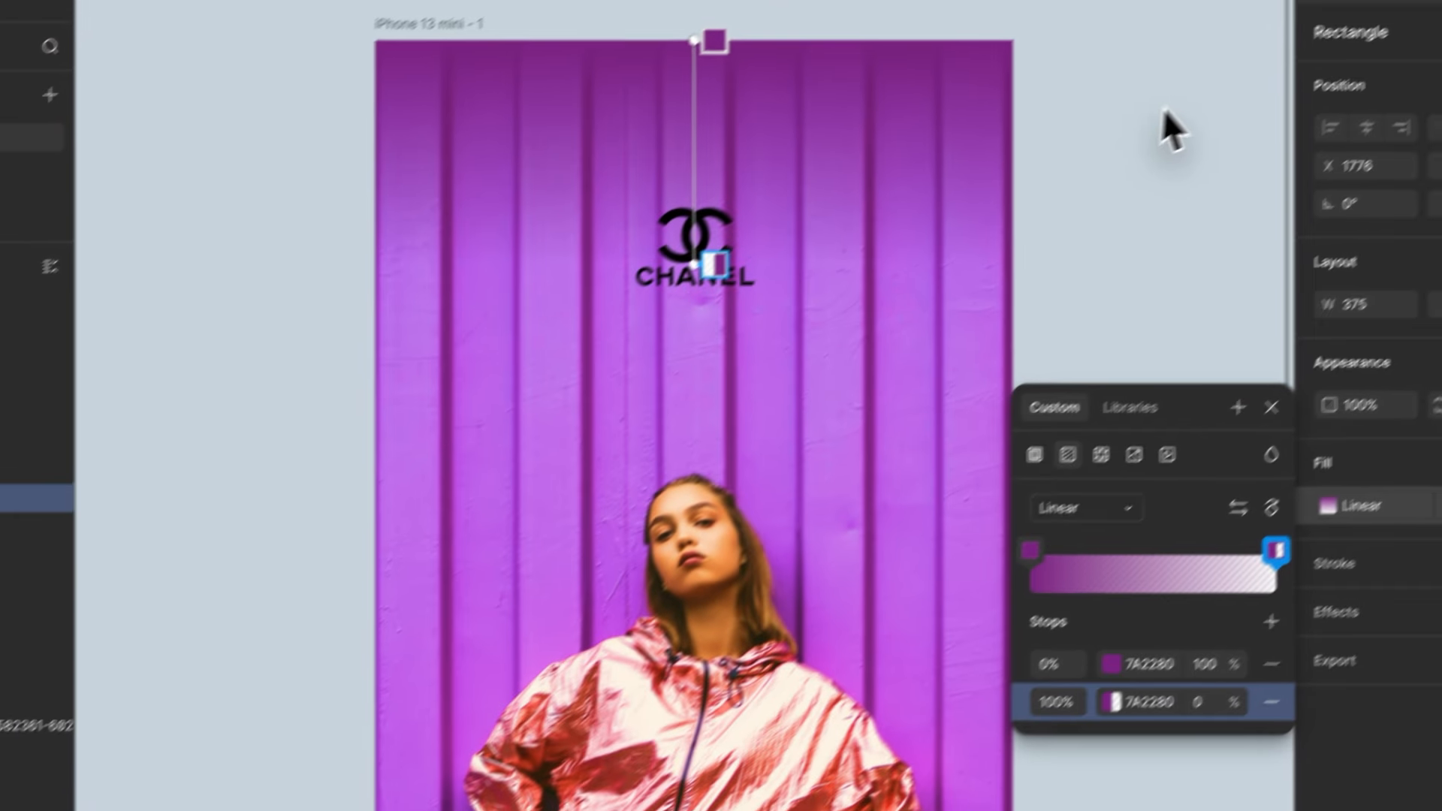
pyautogui.click(901, 303)
# - Enlarge the Chanel logo to about 146 × 109 and raise its image exposure and highlights to the maximum
pyautogui.click(438, 329)
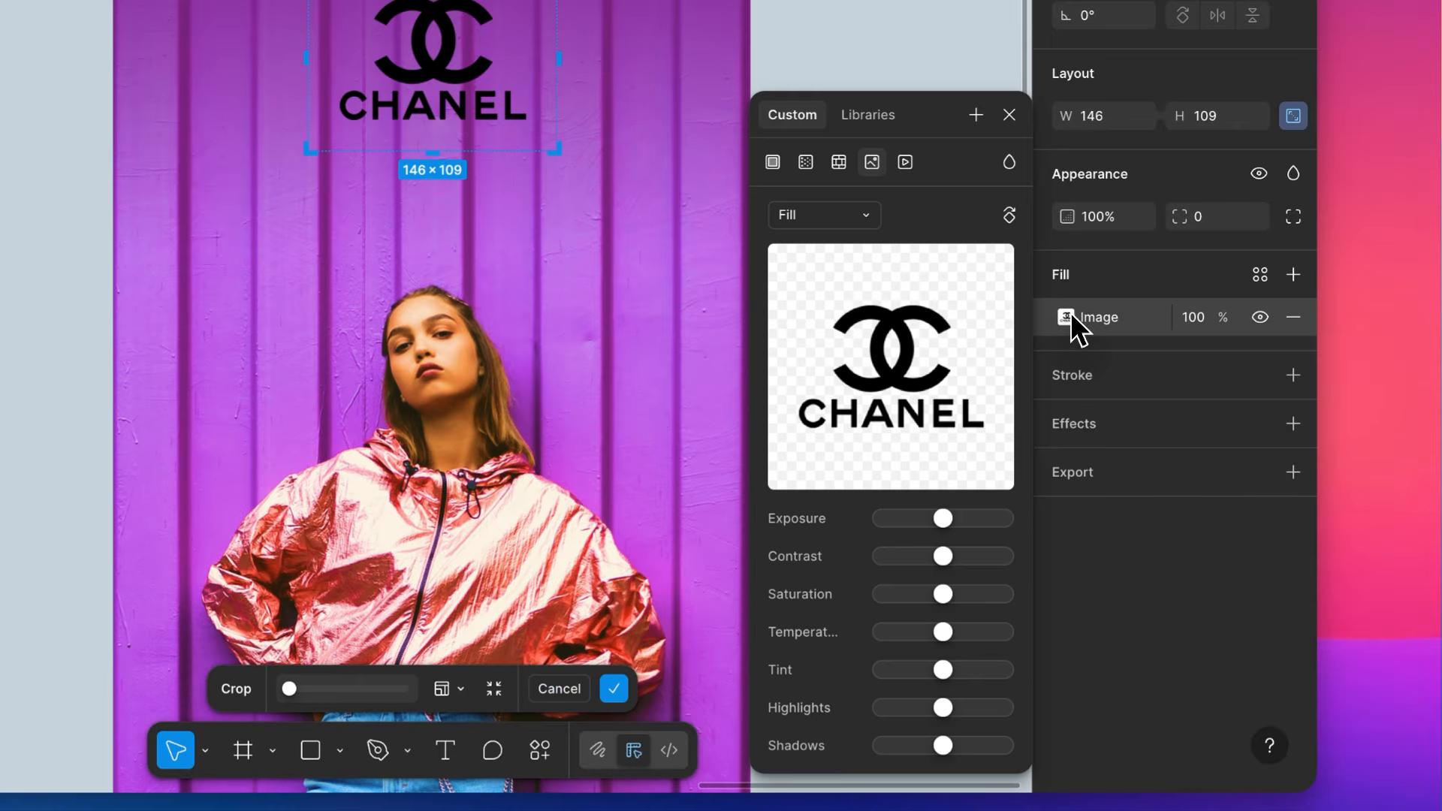
pyautogui.moveTo(922, 527); pyautogui.dragTo(1200, 534)
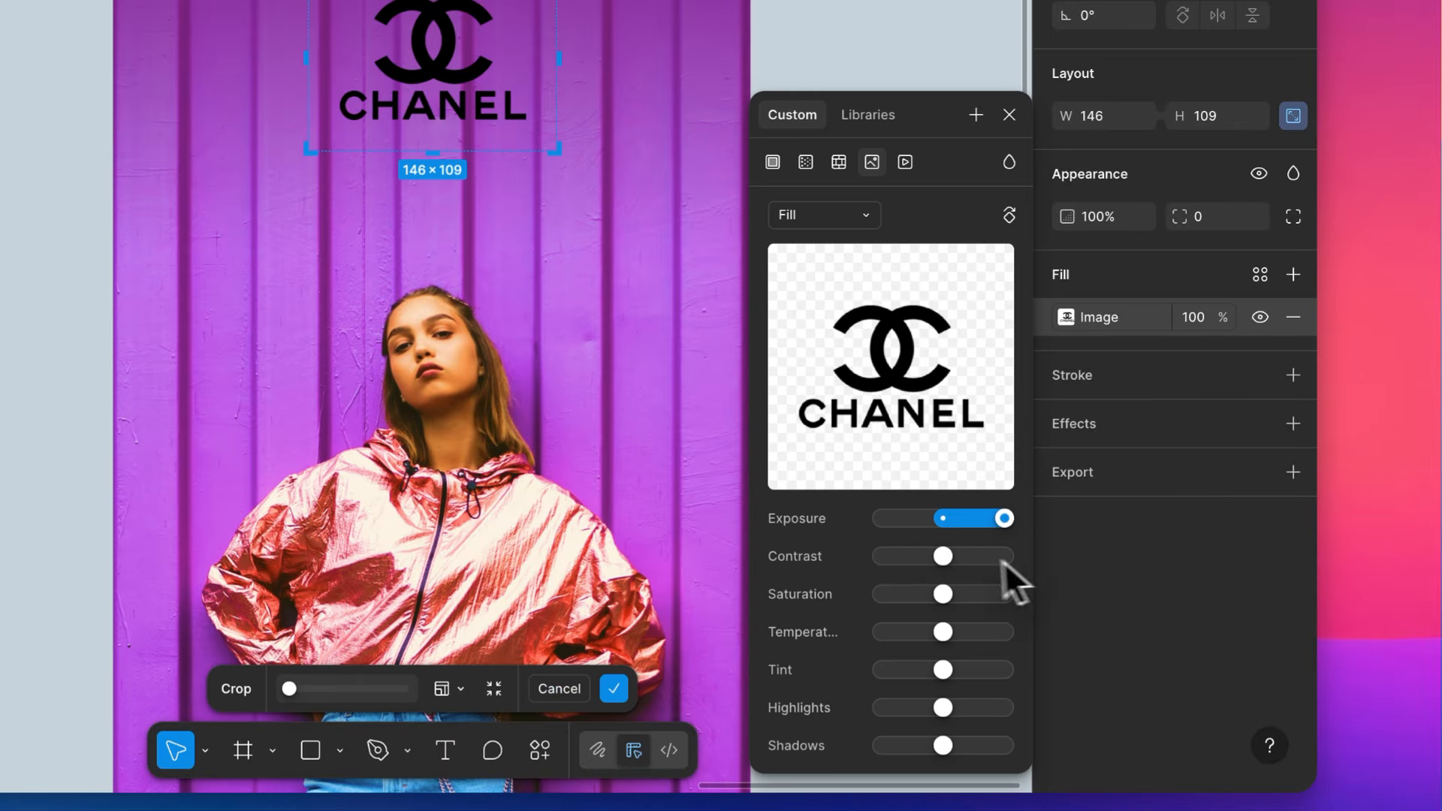
pyautogui.moveTo(1003, 561); pyautogui.dragTo(1243, 554)
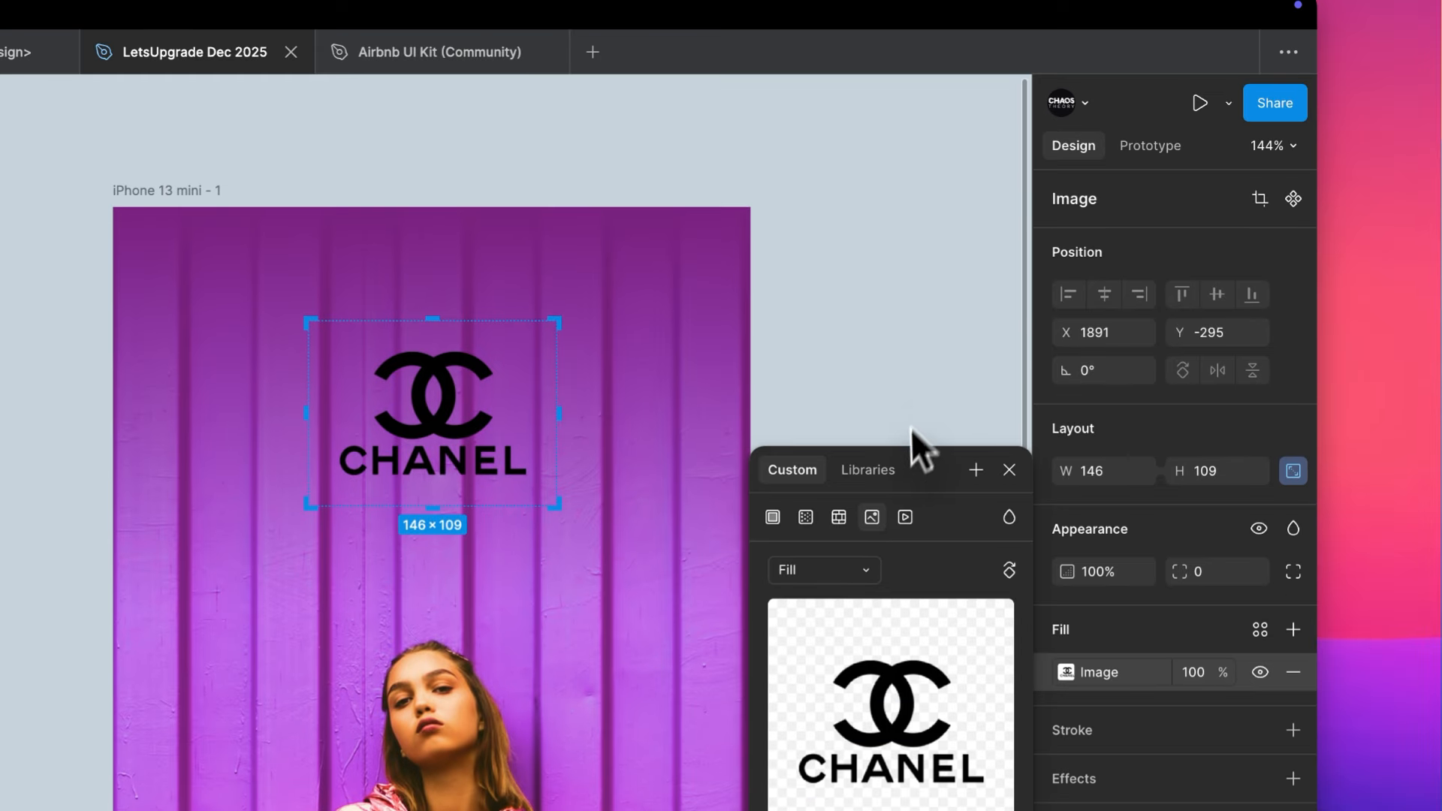
pyautogui.click(927, 371)
pyautogui.click(927, 371)
pyautogui.click(469, 404)
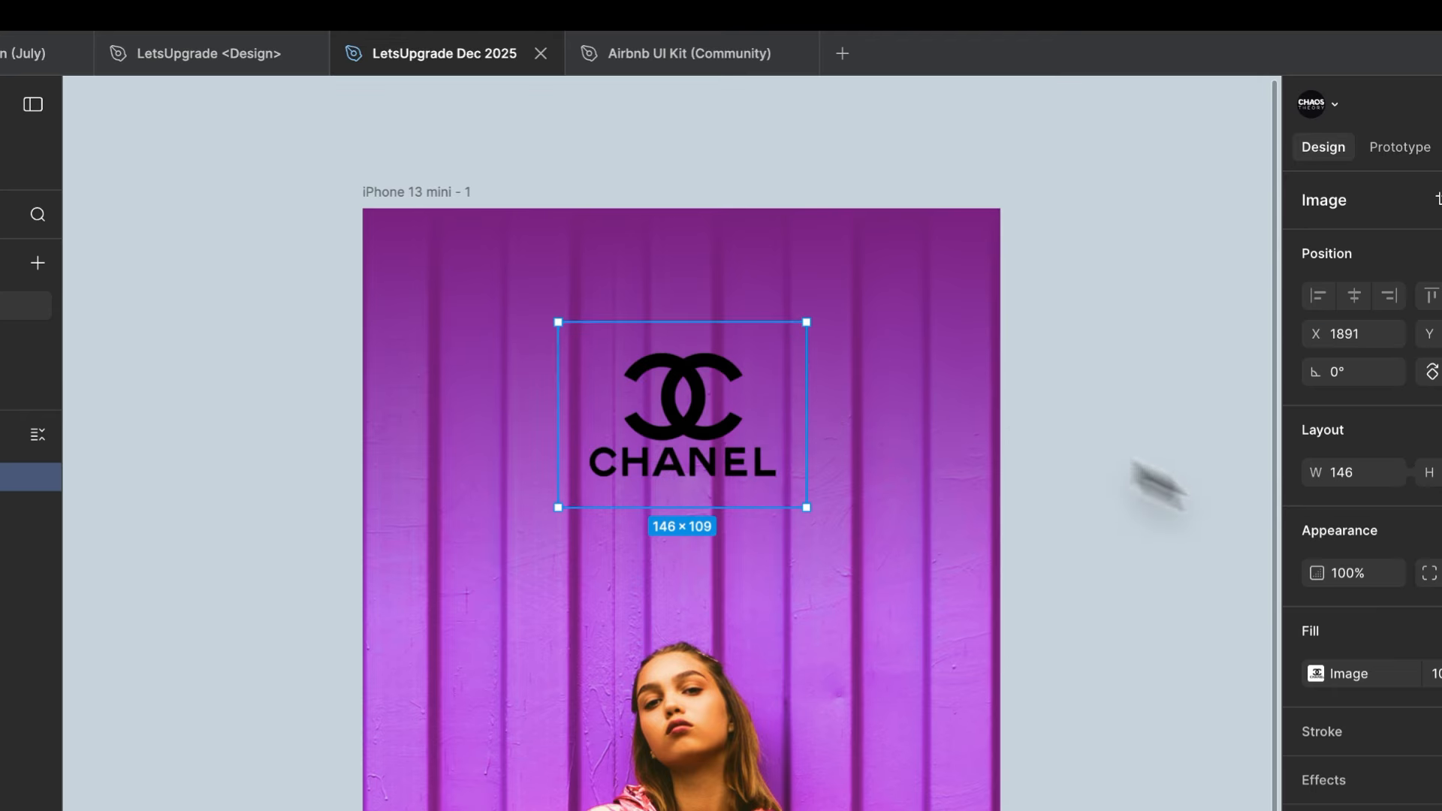
# - Lighten the logo image by setting contrast to the minimum and saturation, exposure, highlights and shadows to the maximum
pyautogui.click(1315, 674)
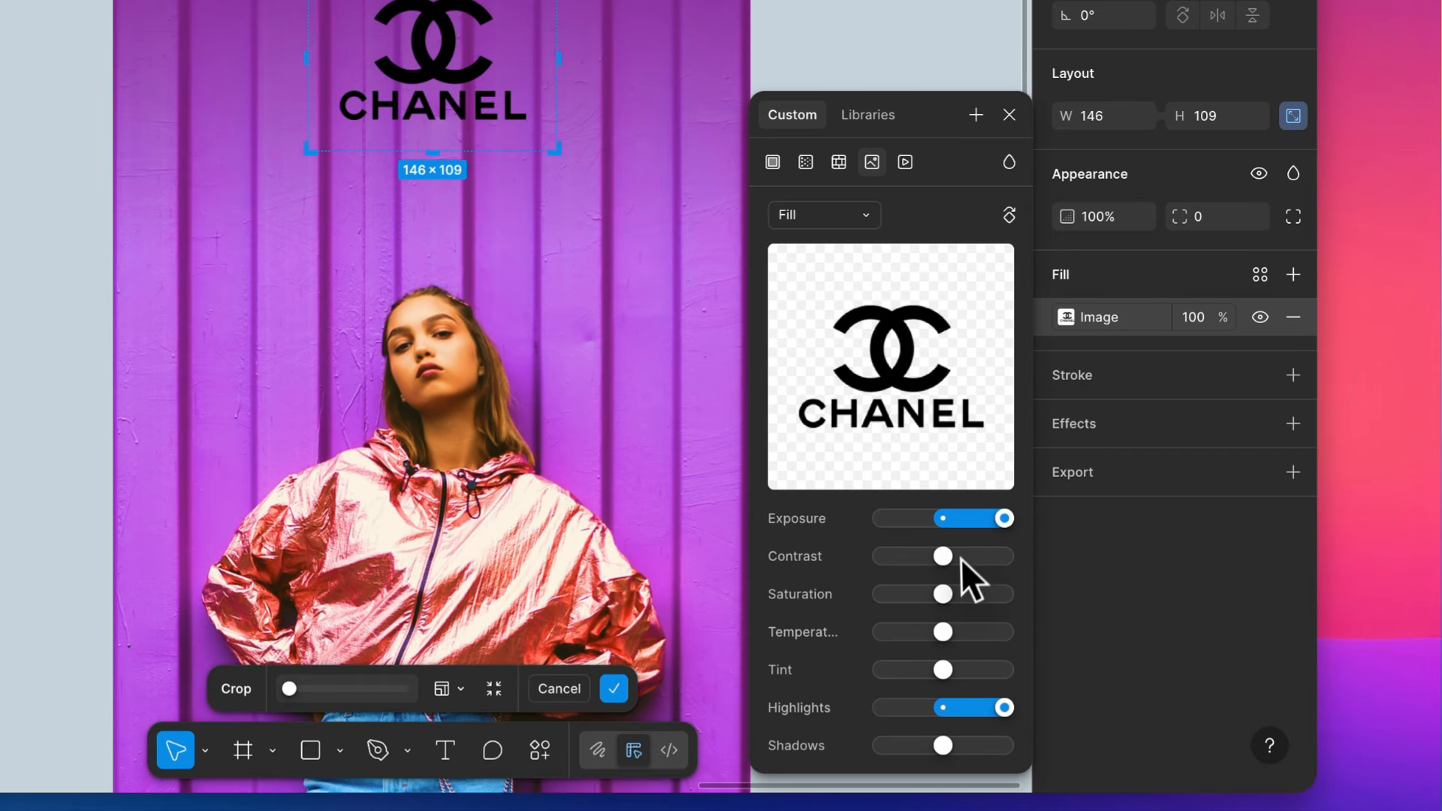
pyautogui.moveTo(953, 558); pyautogui.dragTo(727, 580)
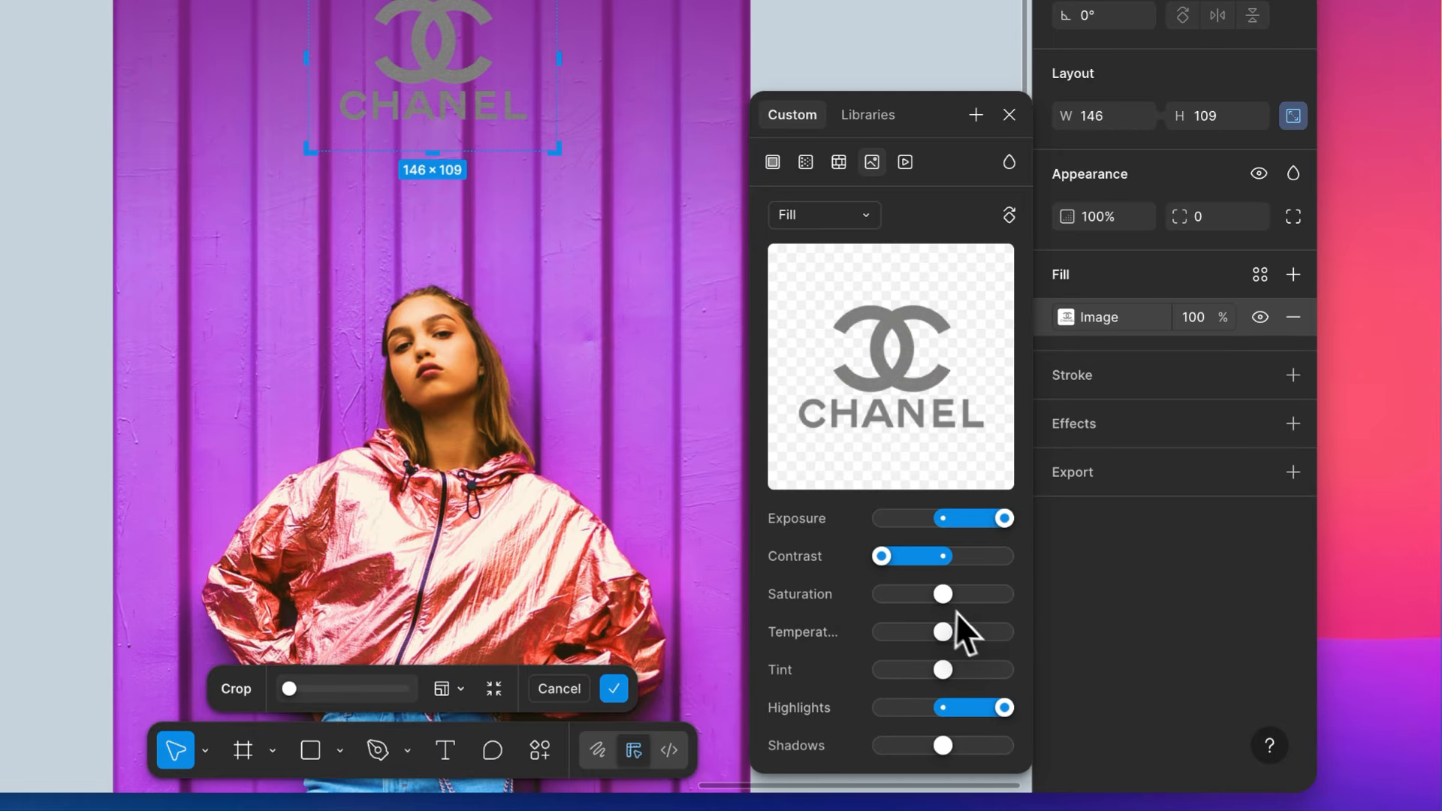
pyautogui.moveTo(942, 594); pyautogui.dragTo(1232, 588)
pyautogui.moveTo(1004, 518); pyautogui.dragTo(1191, 541)
pyautogui.moveTo(947, 706); pyautogui.dragTo(1055, 701)
pyautogui.moveTo(983, 744); pyautogui.dragTo(1094, 763)
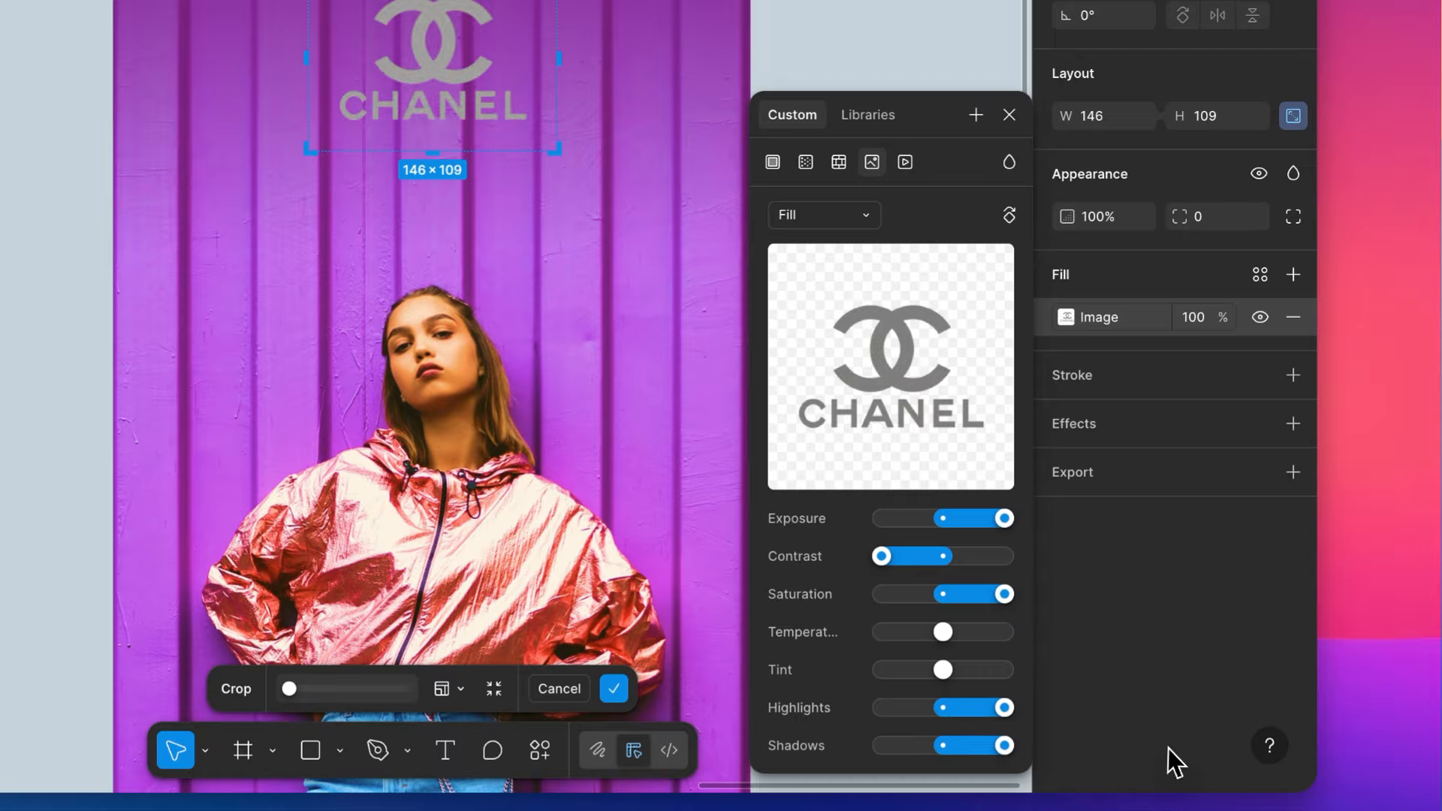
# - Try extreme temperature and tint values on the logo image, reset both and leave the image settings
pyautogui.moveTo(940, 633); pyautogui.dragTo(755, 673)
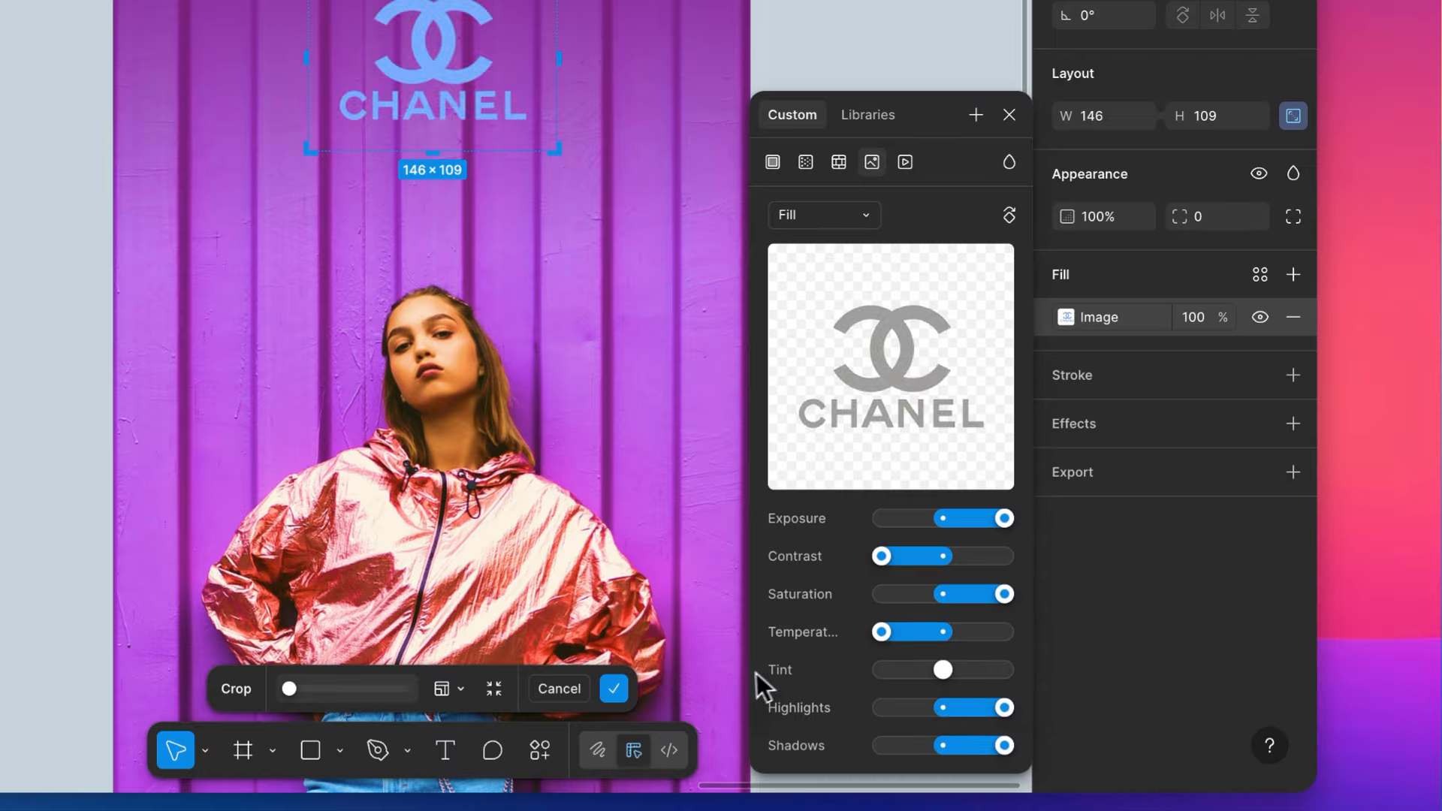
pyautogui.click(942, 633)
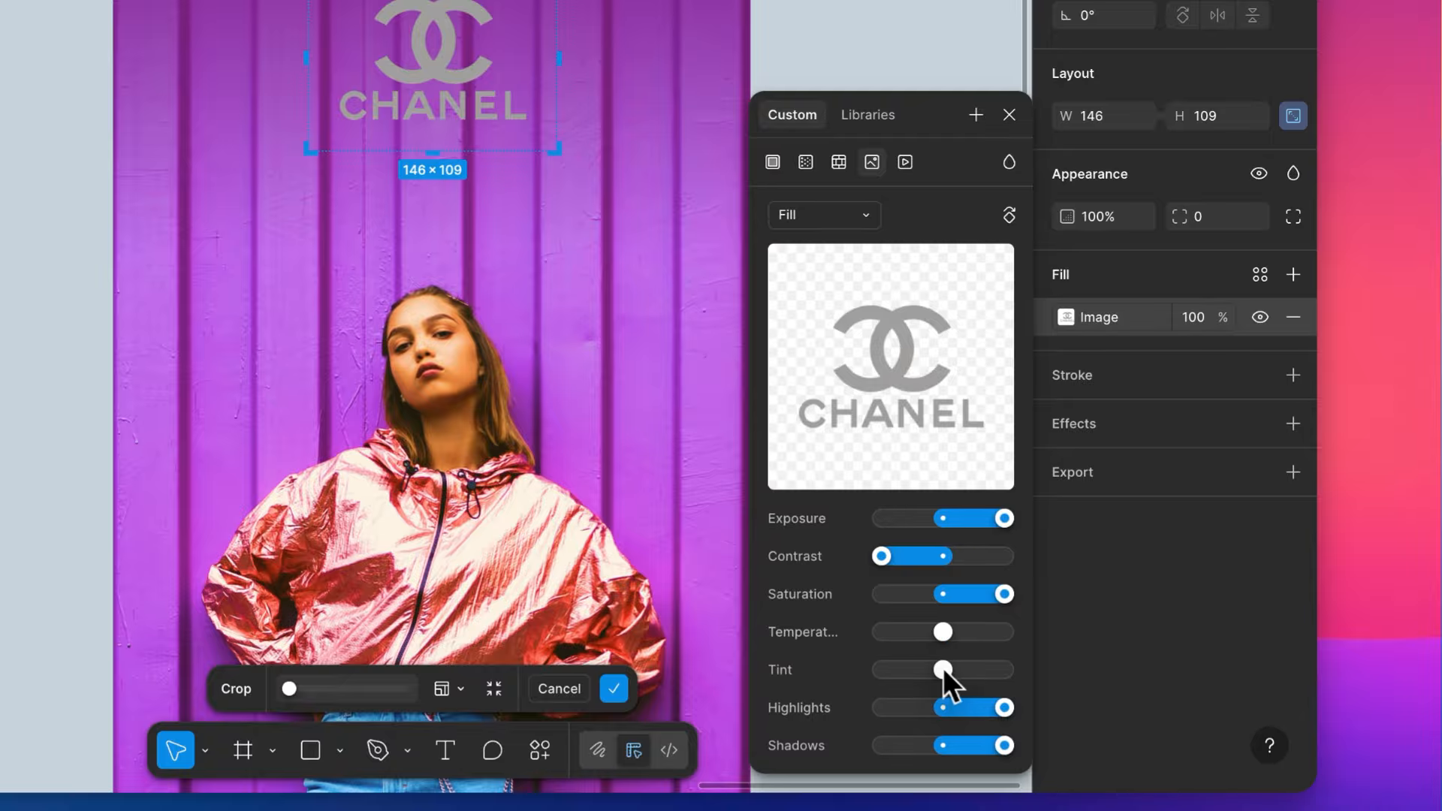
pyautogui.moveTo(944, 668); pyautogui.dragTo(1121, 665)
pyautogui.moveTo(984, 674); pyautogui.dragTo(937, 671)
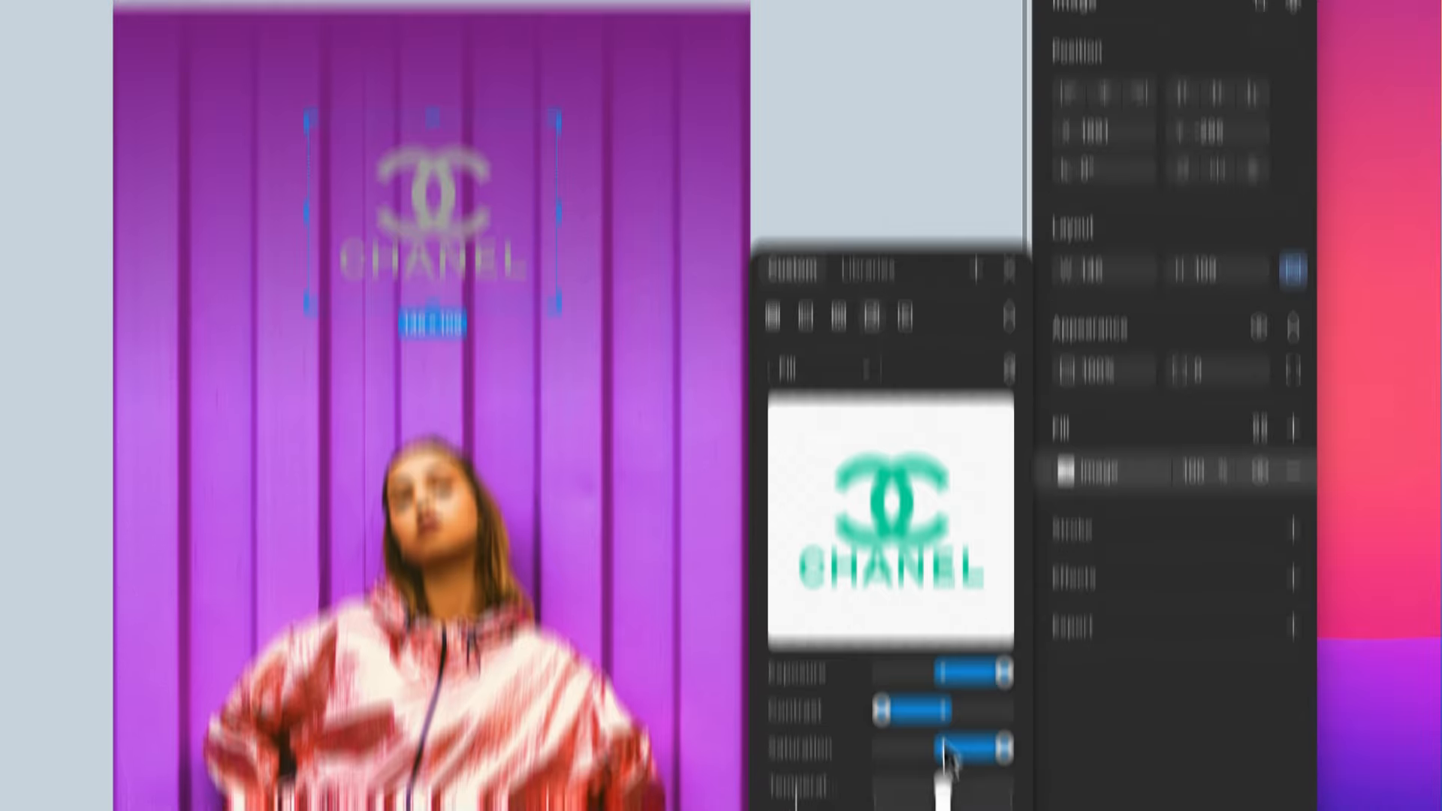
pyautogui.click(841, 345)
# - Switch to the browser, search images for "brand logo fashion white" and preview the white Giorgio Armani logo
pyautogui.hotkey('ctrl', 'Right')
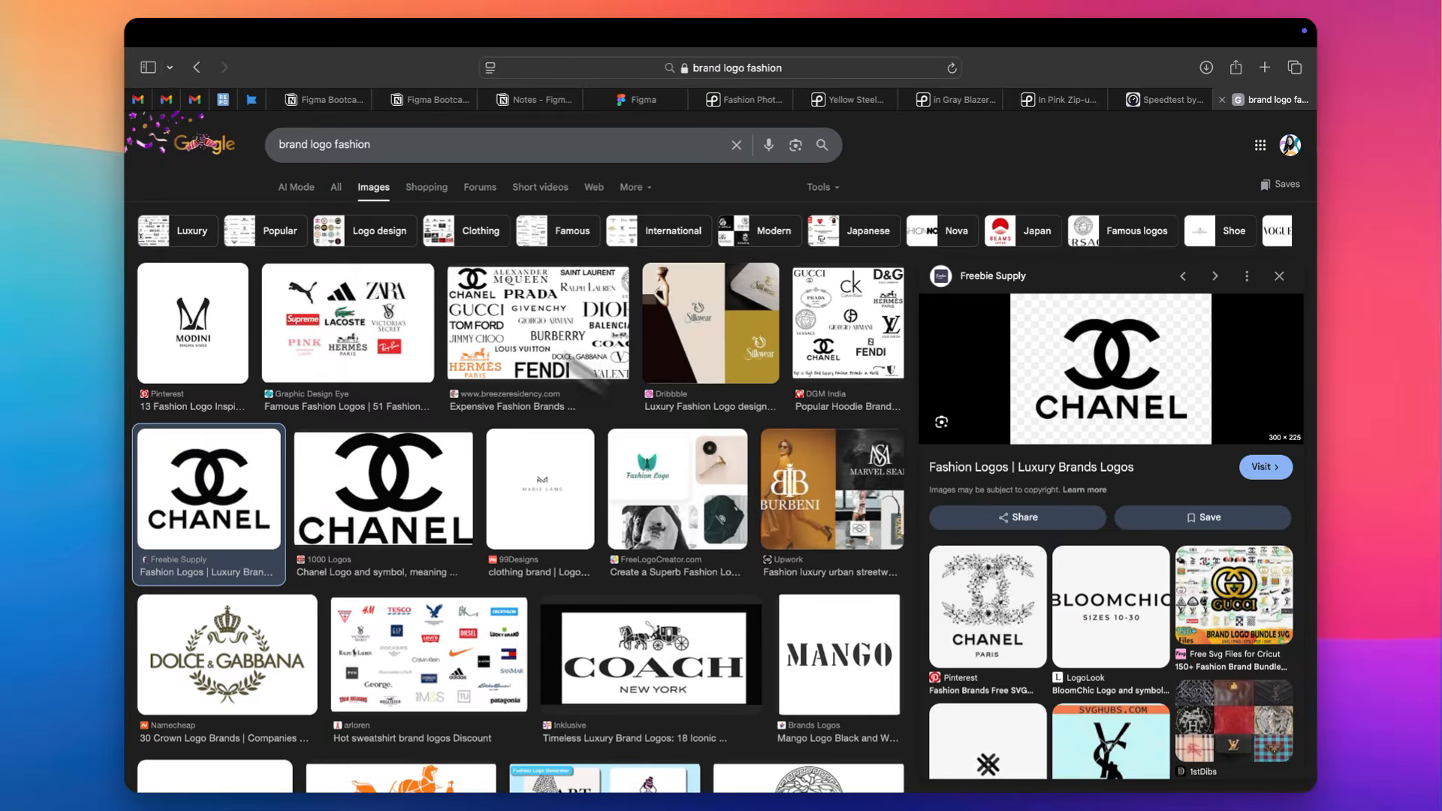
pyautogui.click(409, 143)
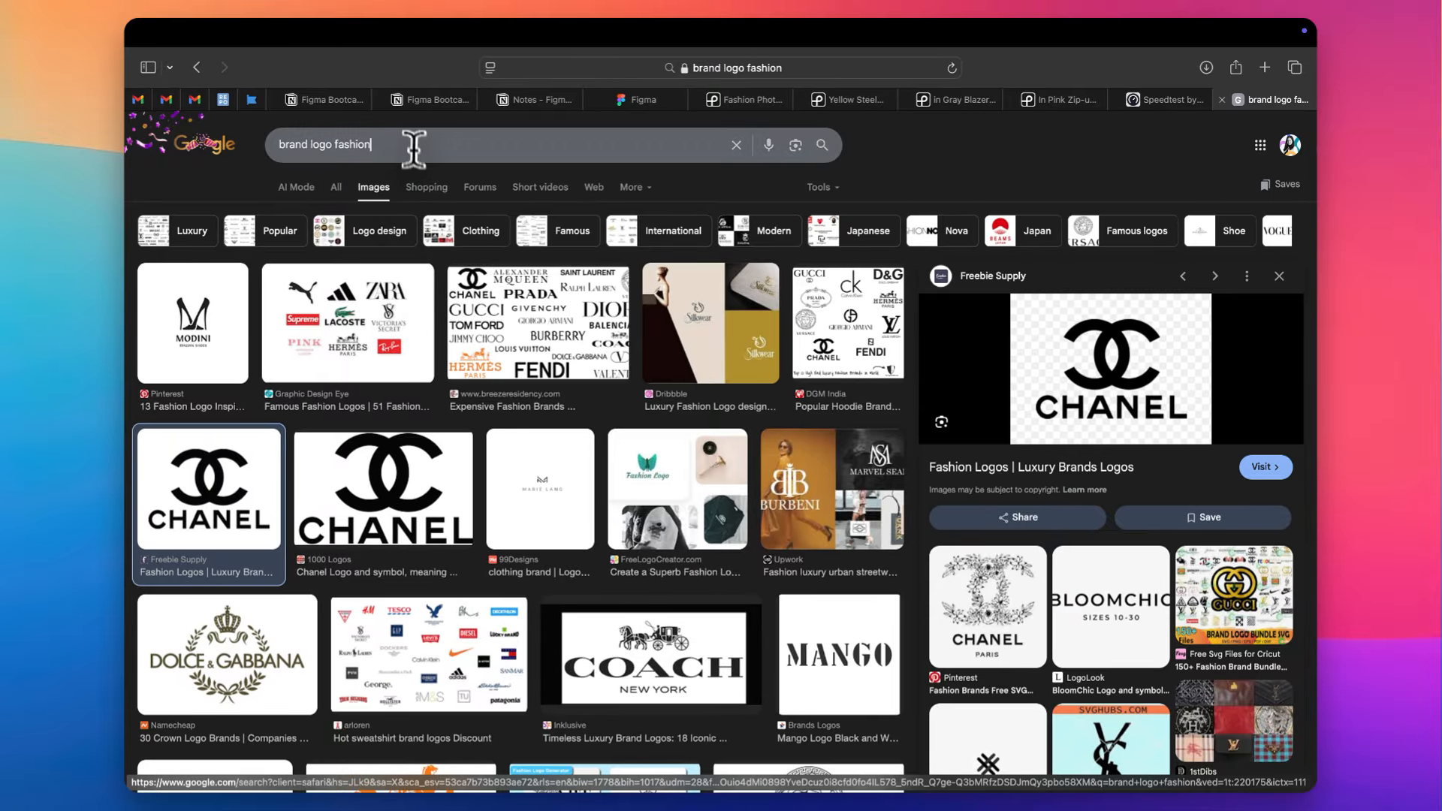
pyautogui.write('white')
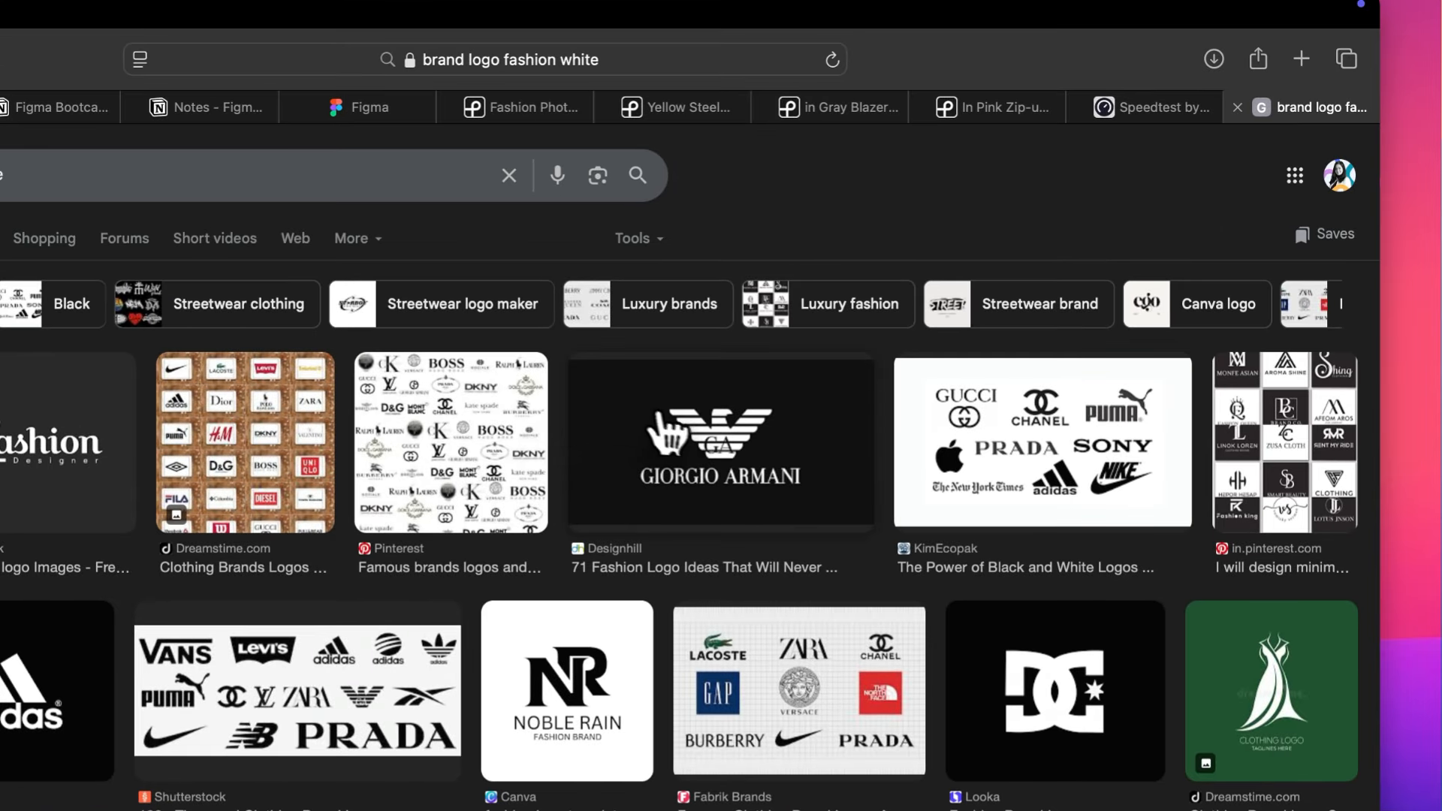
pyautogui.click(659, 417)
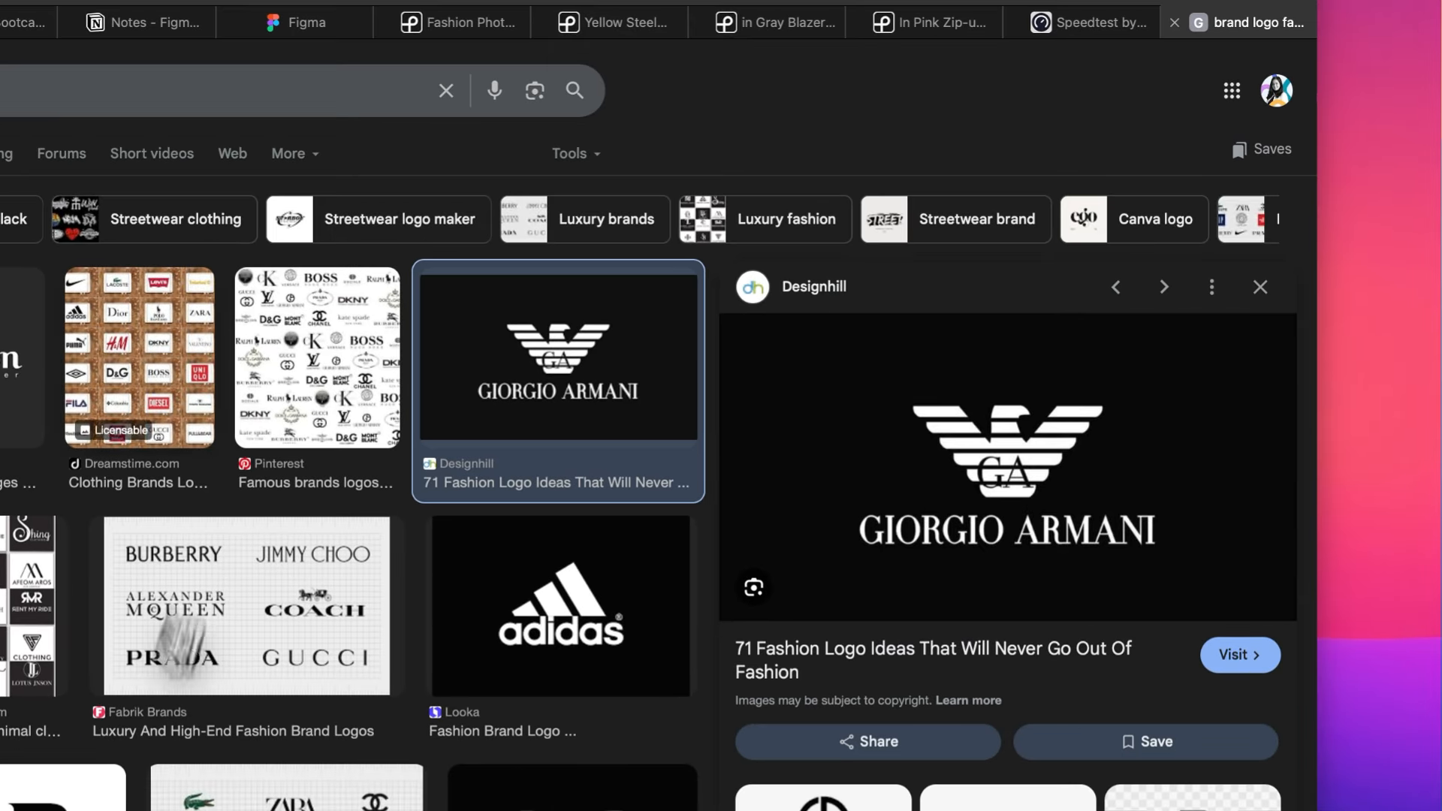
# - Filter the fashion logo image results to transparent images and pick a logo from them
pyautogui.click(576, 154)
pyautogui.moveTo(617, 259)
pyautogui.moveTo(685, 233)
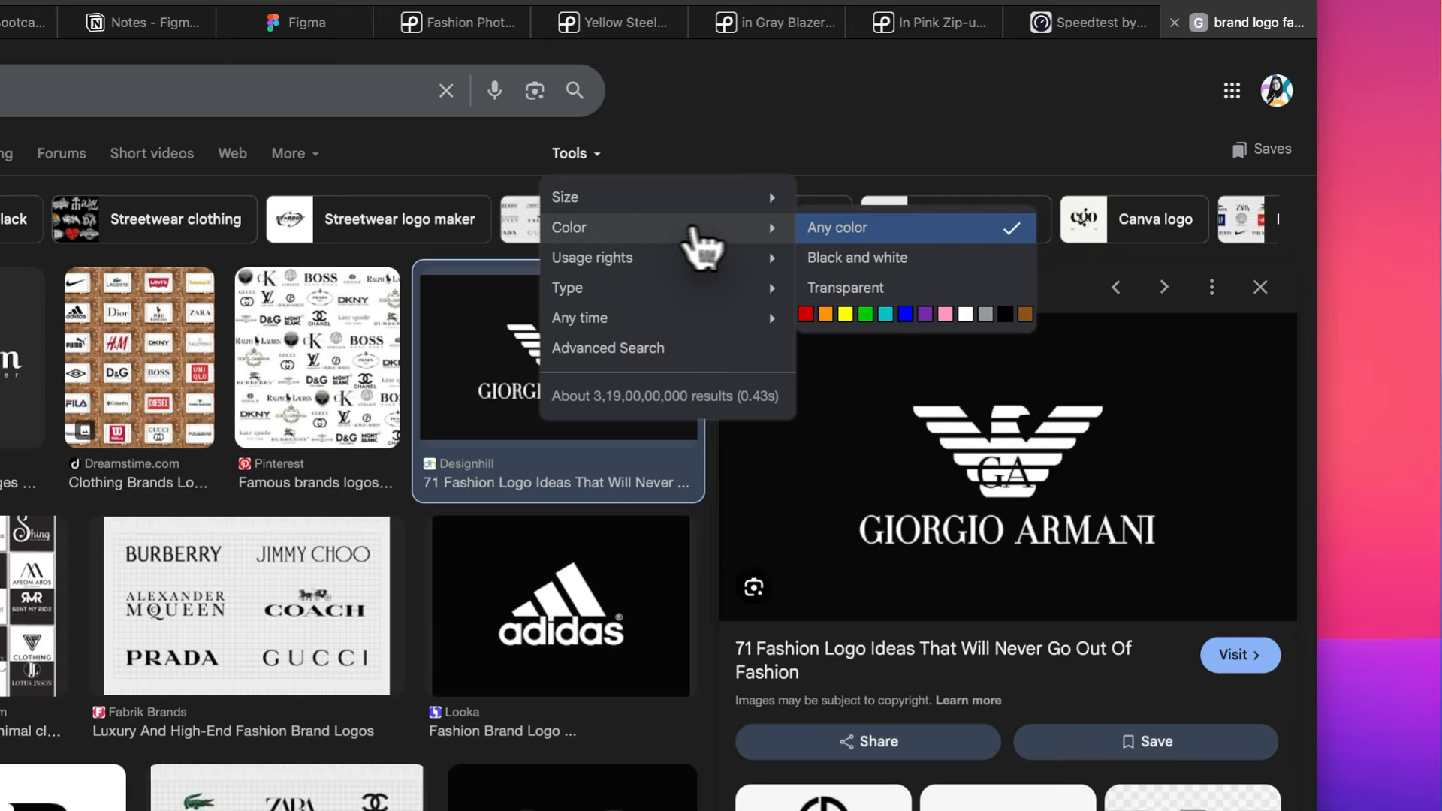
pyautogui.click(863, 287)
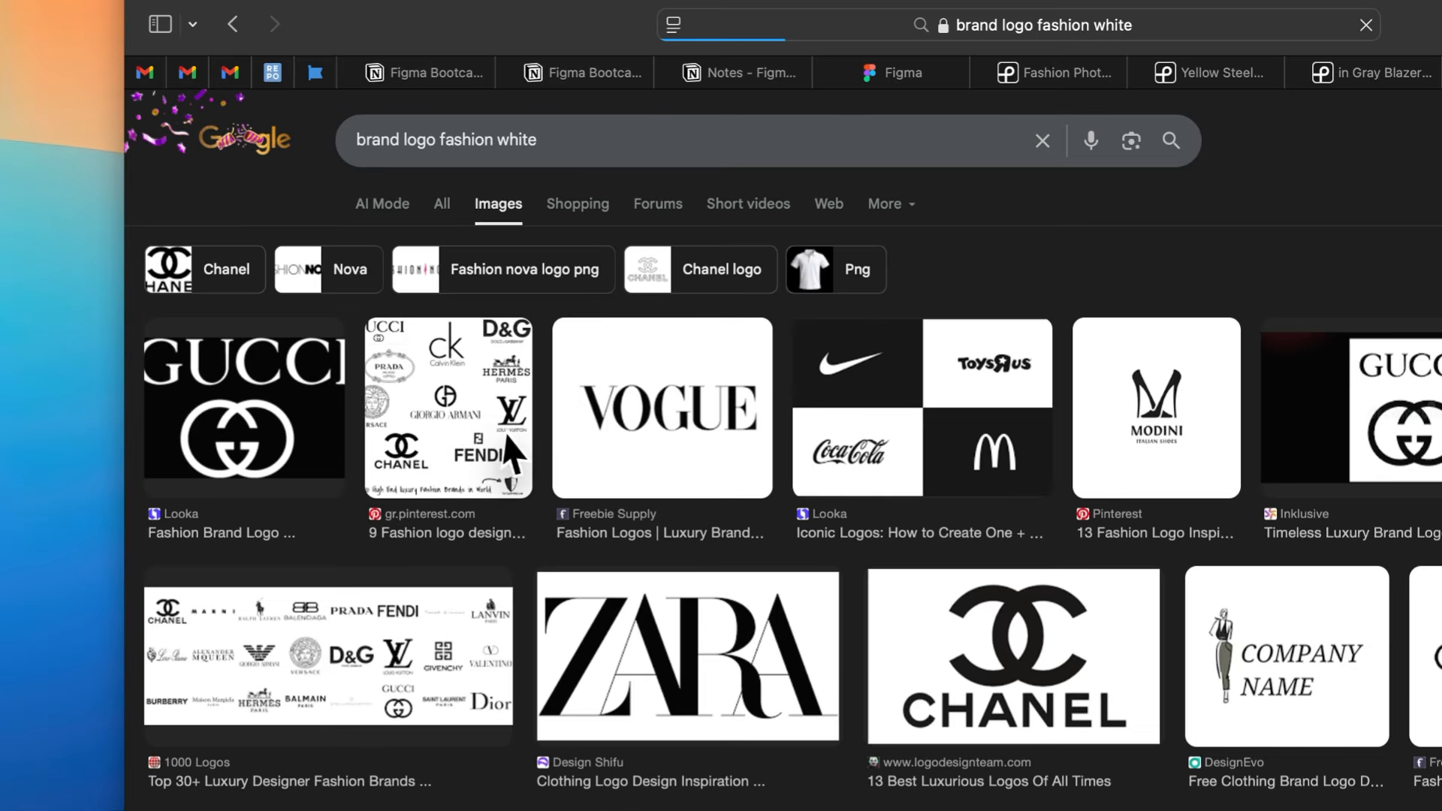
pyautogui.click(657, 408)
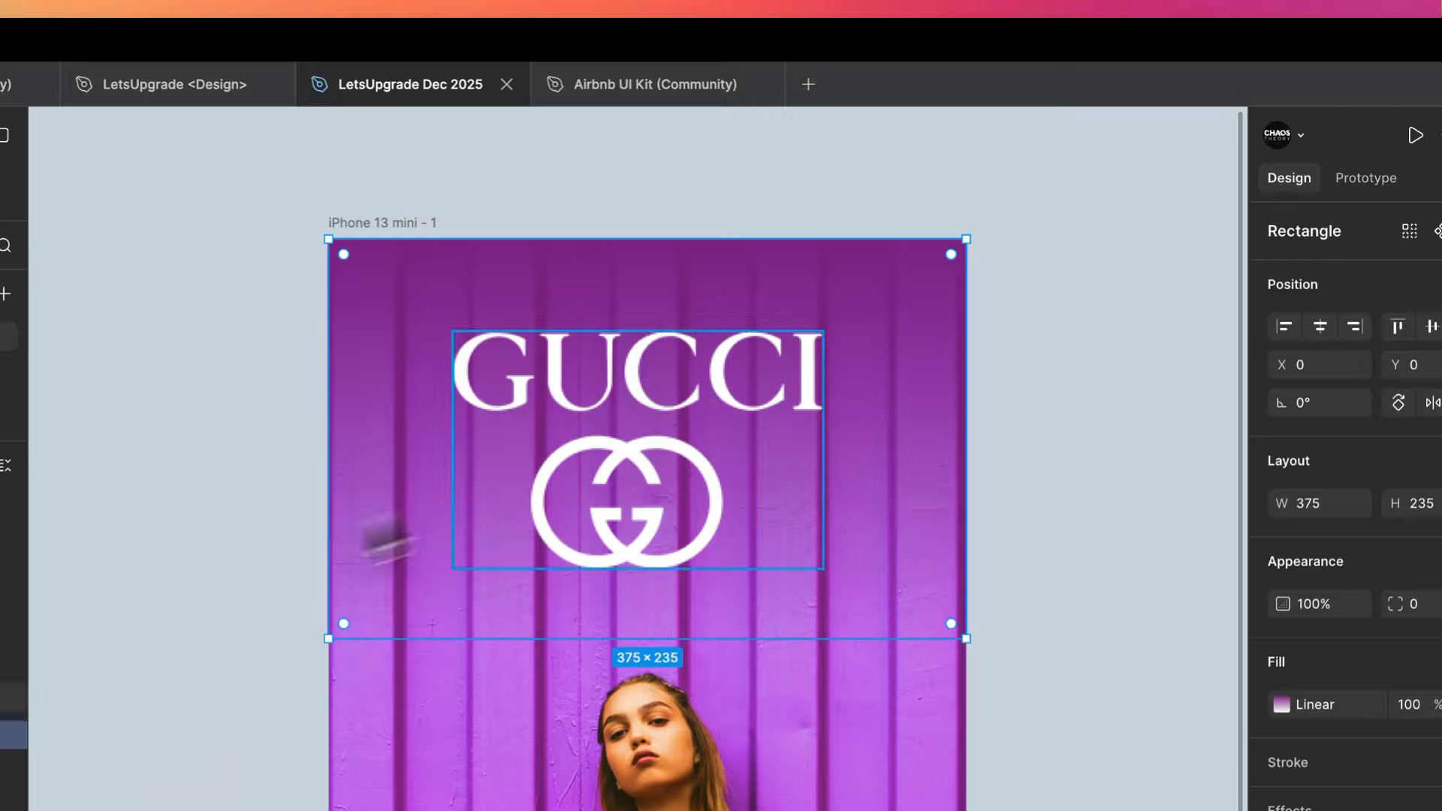
# - Resize the Gucci logo to about 168 × 108 and centre it horizontally near the top of the phone frame
pyautogui.click(669, 399)
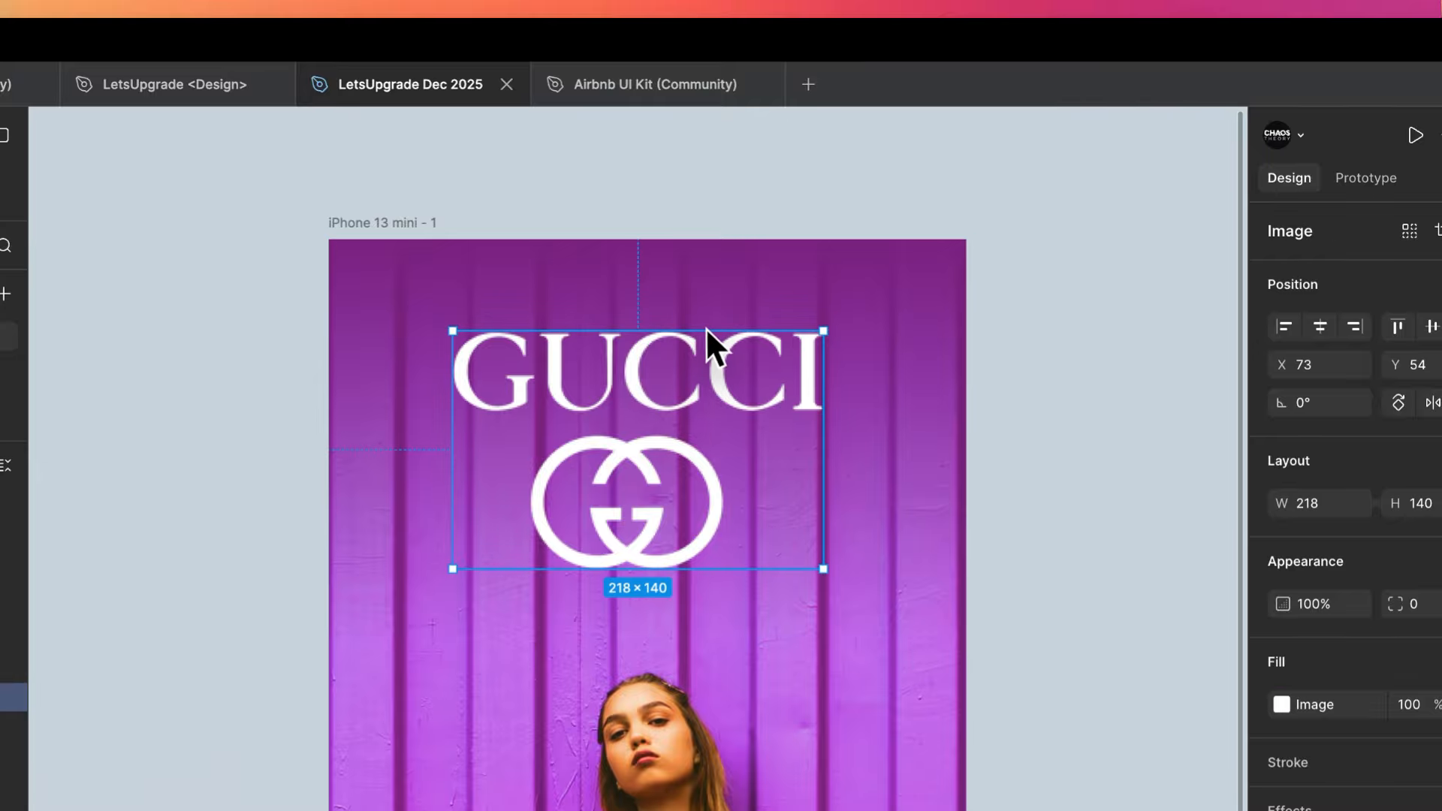
pyautogui.moveTo(708, 341); pyautogui.dragTo(702, 364)
pyautogui.click(1319, 326)
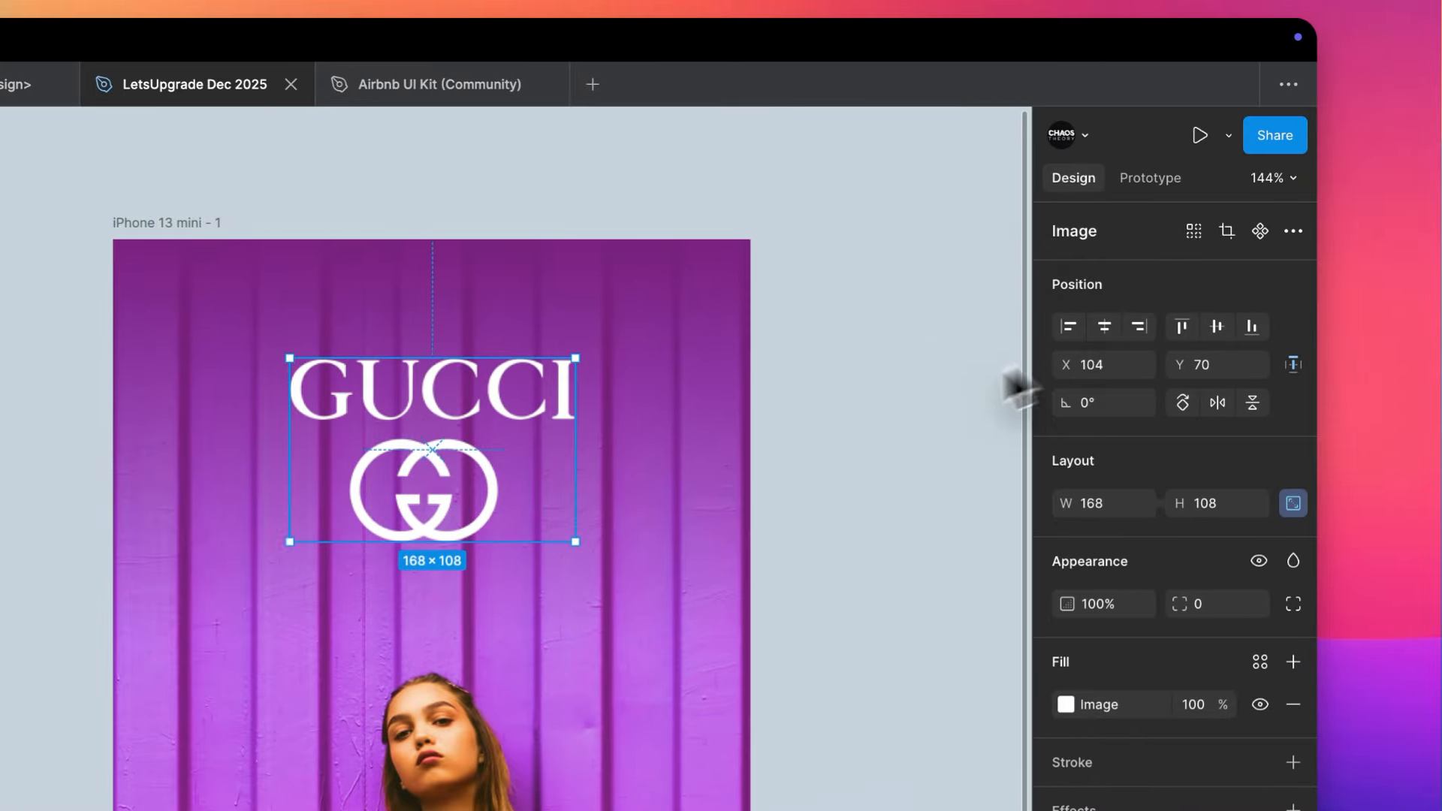
pyautogui.scroll(-5, 1043, 420)
pyautogui.scroll(-4, 828, 420)
pyautogui.scroll(-5, 826, 420)
pyautogui.scroll(2, 826, 420)
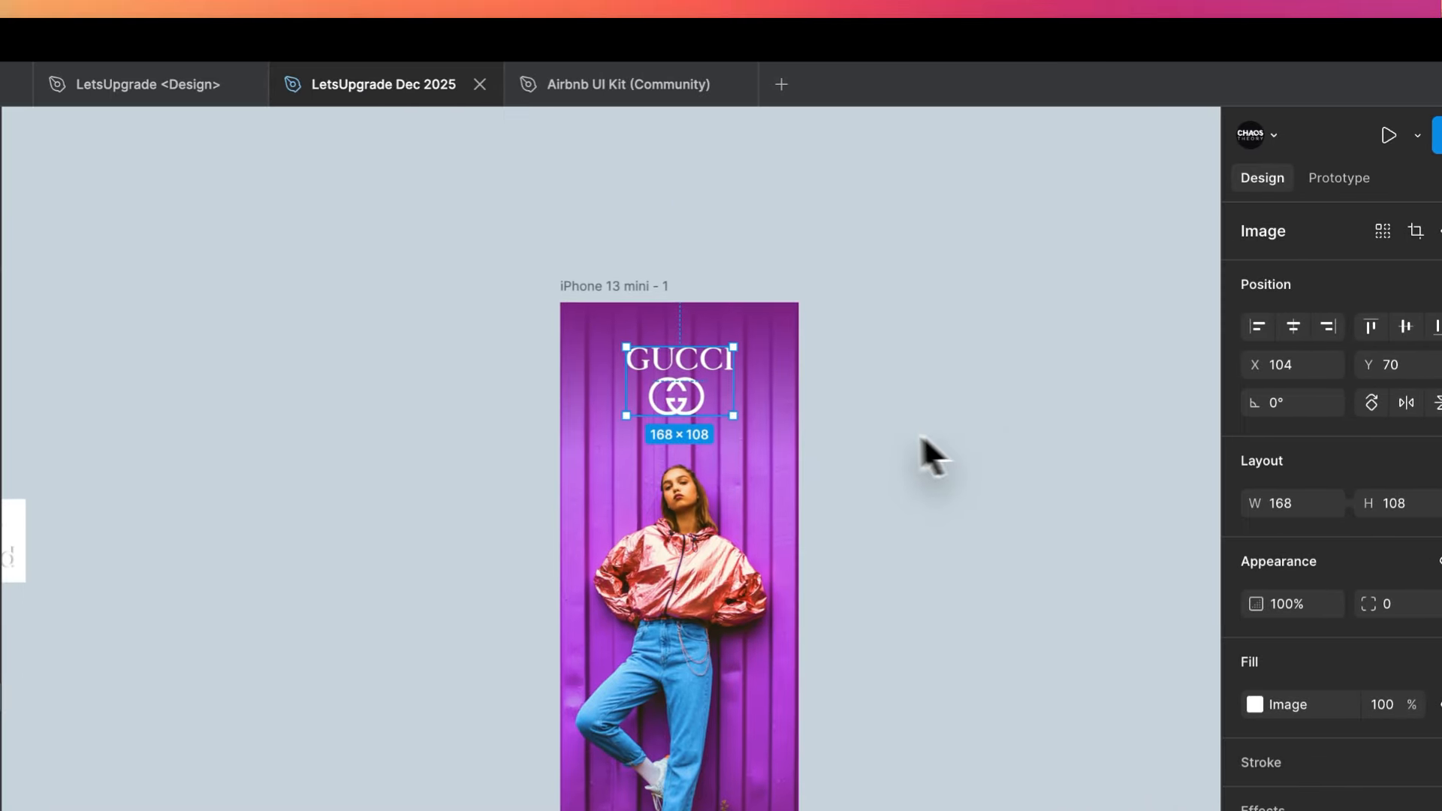
# - Copy the top gradient rectangle to the bottom of the phone frame at Y 577, rotated 180°
pyautogui.click(678, 409)
pyautogui.scroll(5, 867, 409)
pyautogui.moveTo(718, 267); pyautogui.dragTo(712, 671)
pyautogui.moveTo(718, 399); pyautogui.dragTo(404, 606)
pyautogui.moveTo(822, 392); pyautogui.dragTo(839, 580)
# - Recolour the lower rectangle's linear gradient so it fades from black to transparent
pyautogui.click(1129, 319)
pyautogui.click(911, 576)
pyautogui.click(913, 616)
pyautogui.moveTo(728, 431); pyautogui.dragTo(726, 548)
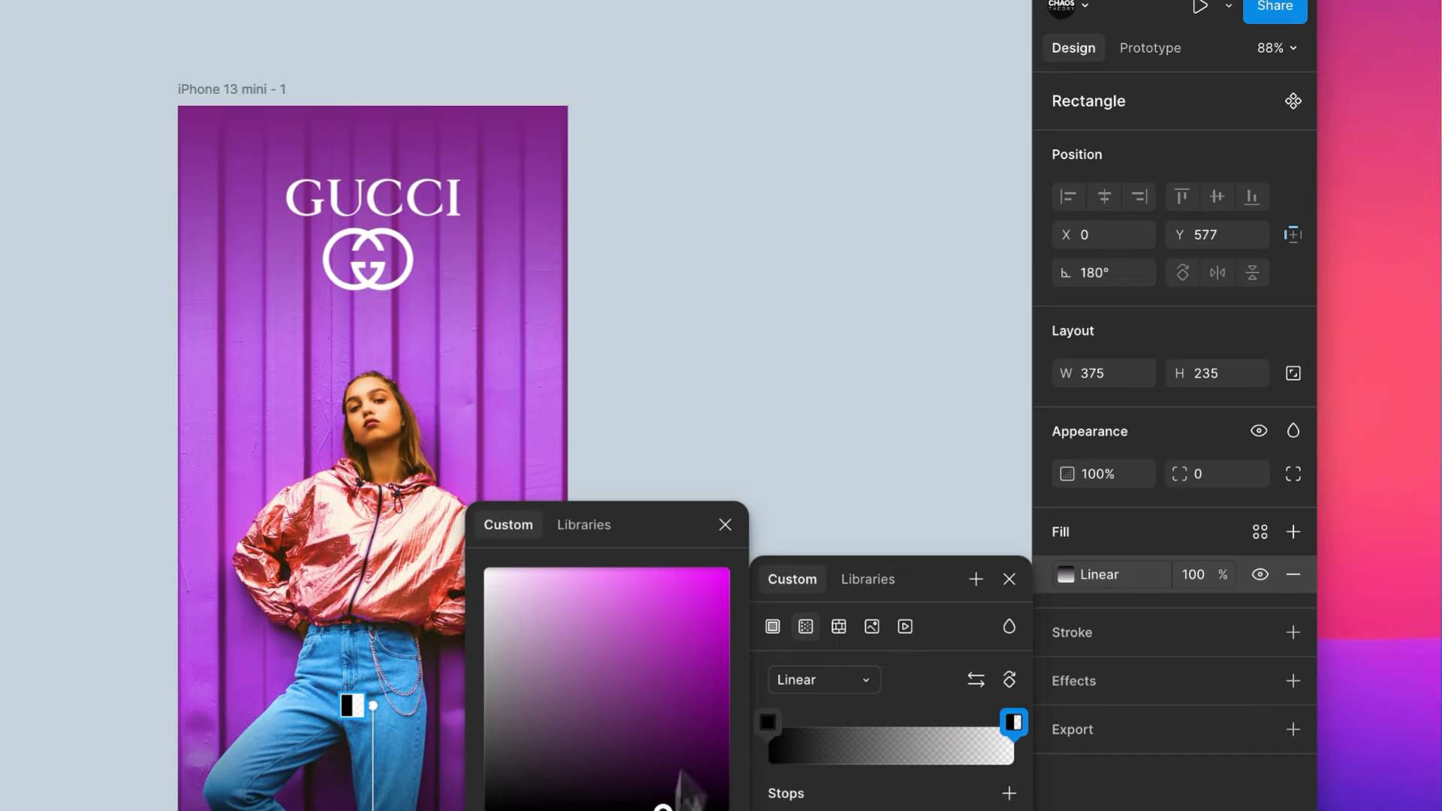
# - Stretch the black gradient rectangle upward to the model's jacket so the lower part of the photo darkens
pyautogui.click(1234, 138)
pyautogui.click(406, 714)
pyautogui.moveTo(405, 710); pyautogui.dragTo(419, 496)
pyautogui.click(661, 381)
pyautogui.scroll(-4, 663, 382)
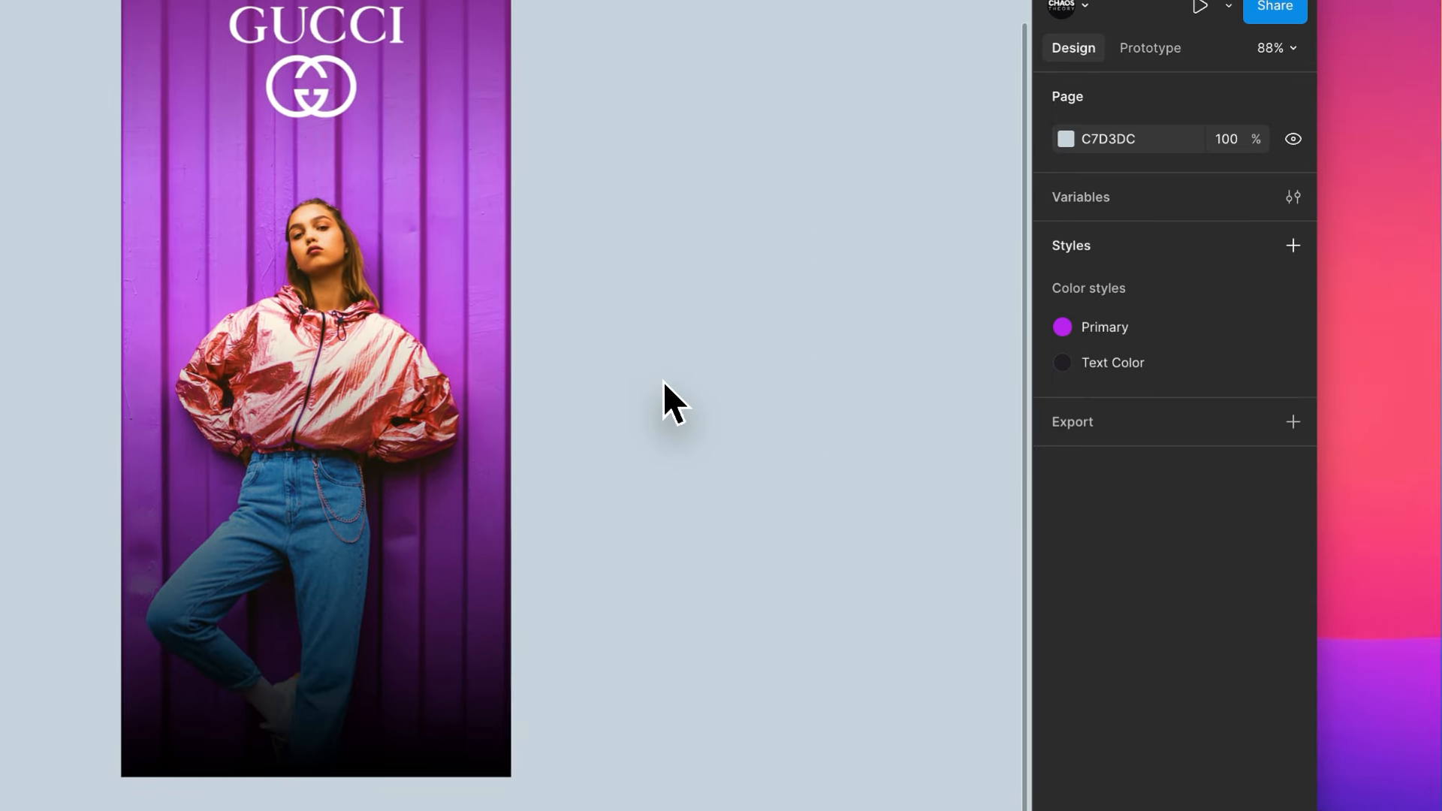
# - Draw a button rectangle about 239 × 42 near the bottom of the phone frame and move it up to Y 720
pyautogui.scroll(2, 411, 525)
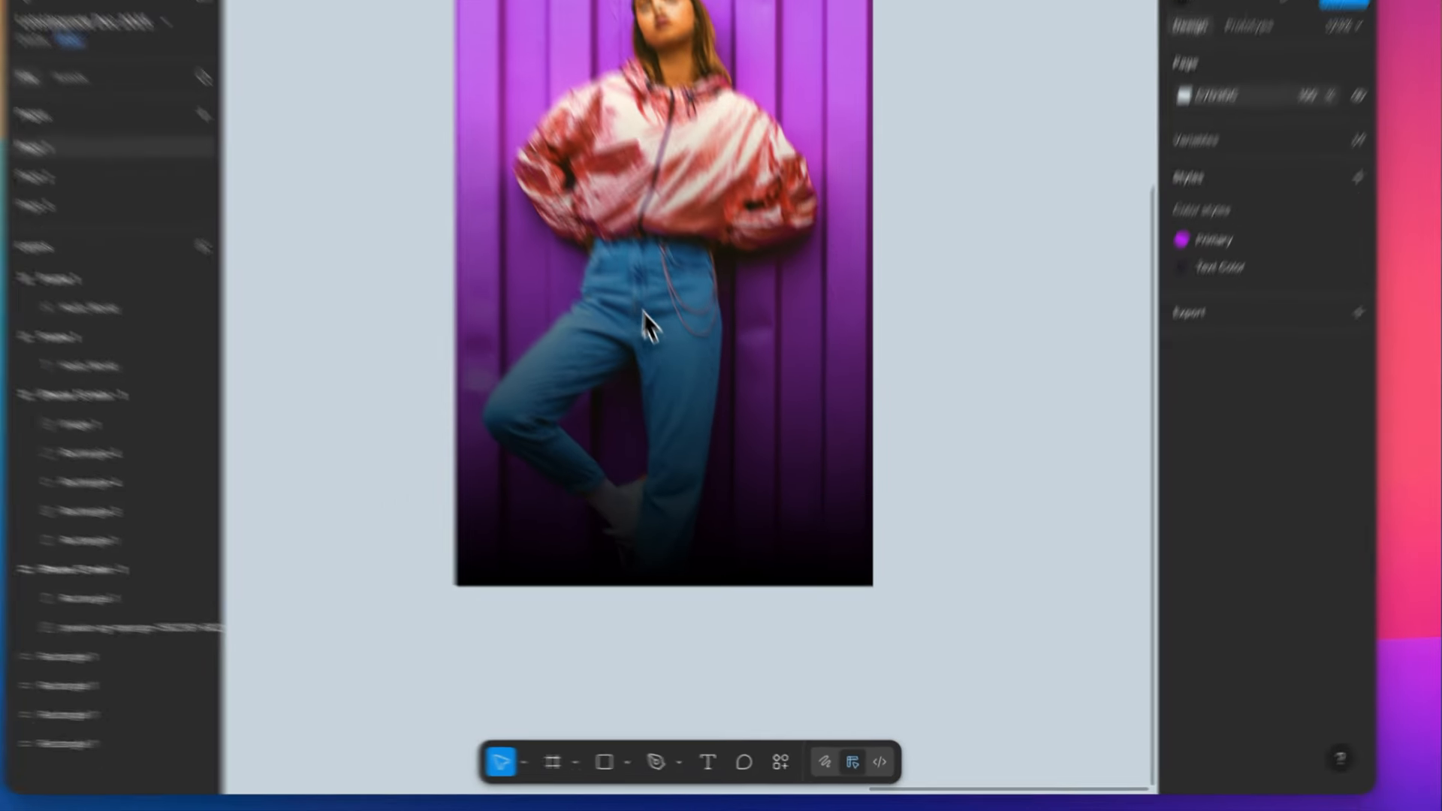
pyautogui.press('r')
pyautogui.moveTo(537, 500); pyautogui.dragTo(793, 555)
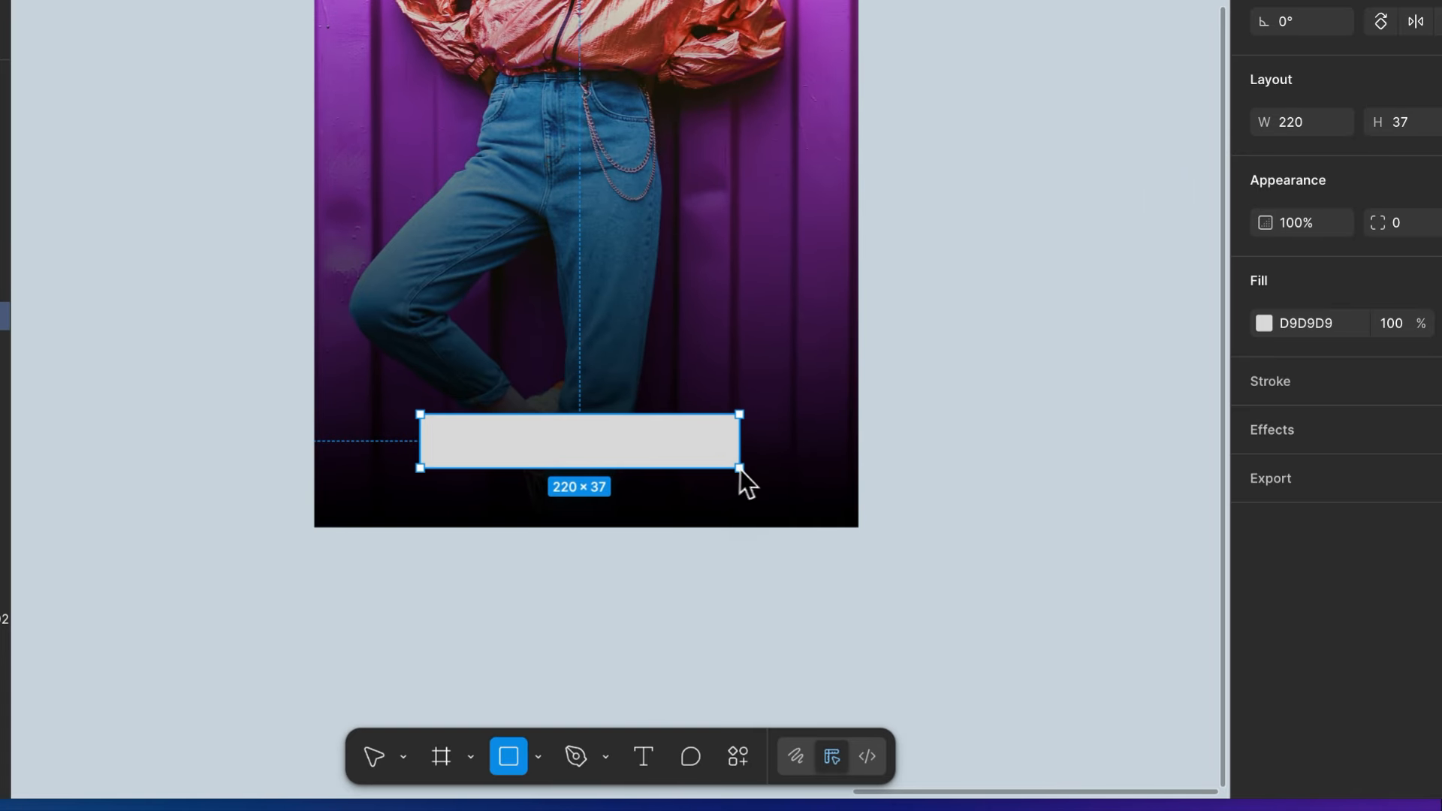
pyautogui.moveTo(755, 487); pyautogui.dragTo(767, 474)
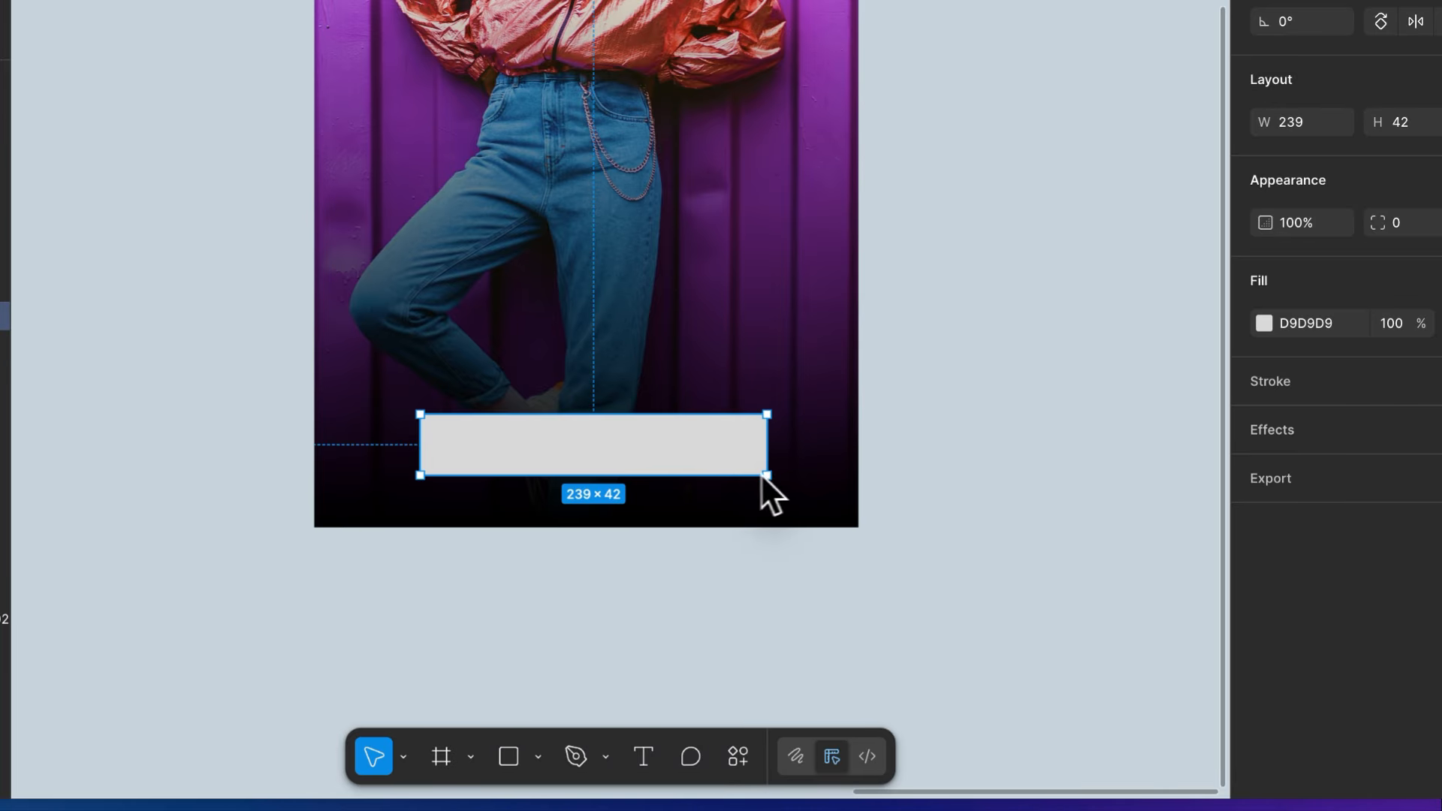
pyautogui.moveTo(677, 442); pyautogui.dragTo(680, 422)
pyautogui.click(998, 335)
# - Add the white text "Shopping has never felt easier!" above the button rectangle
pyautogui.press('t')
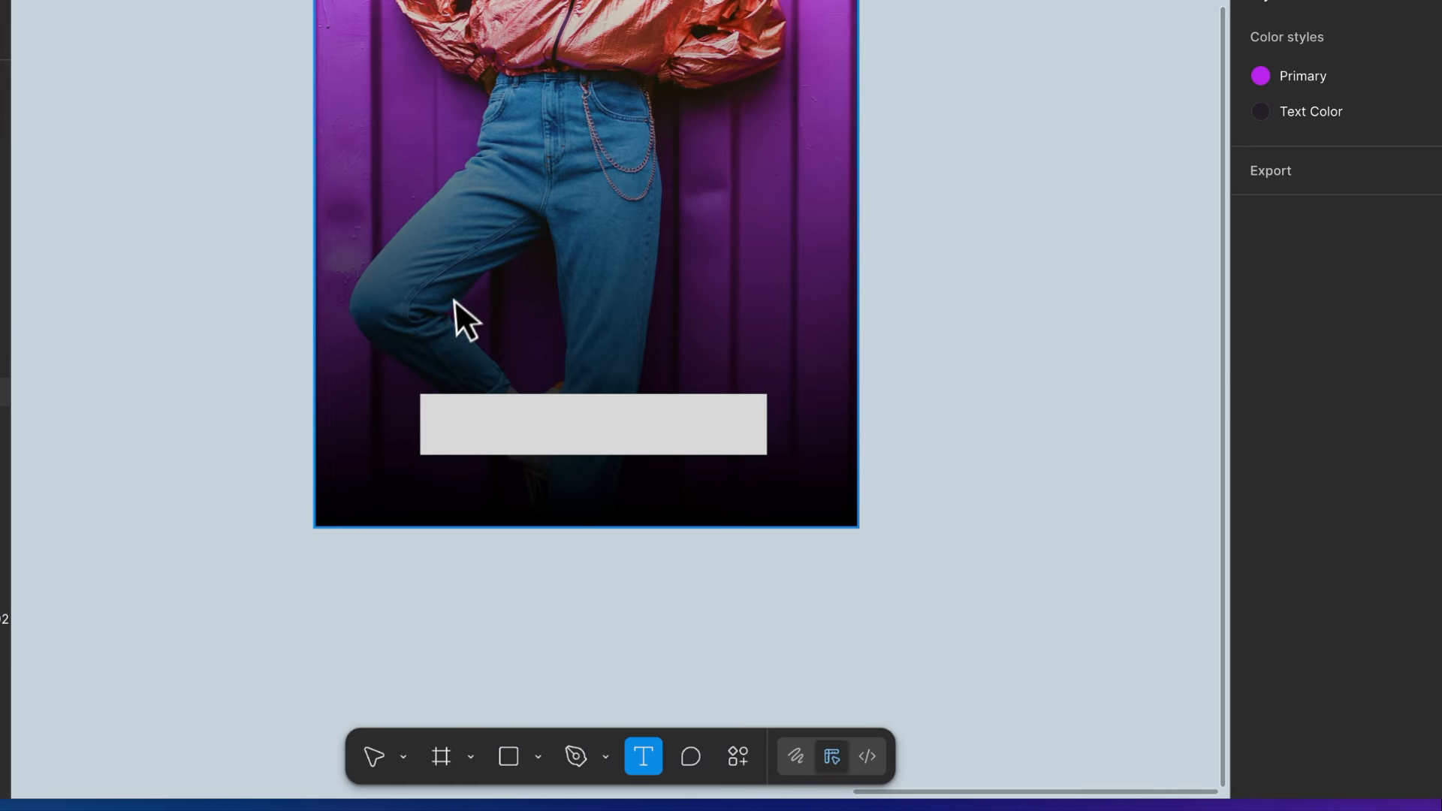
pyautogui.click(460, 297)
pyautogui.write('Shopping has ')
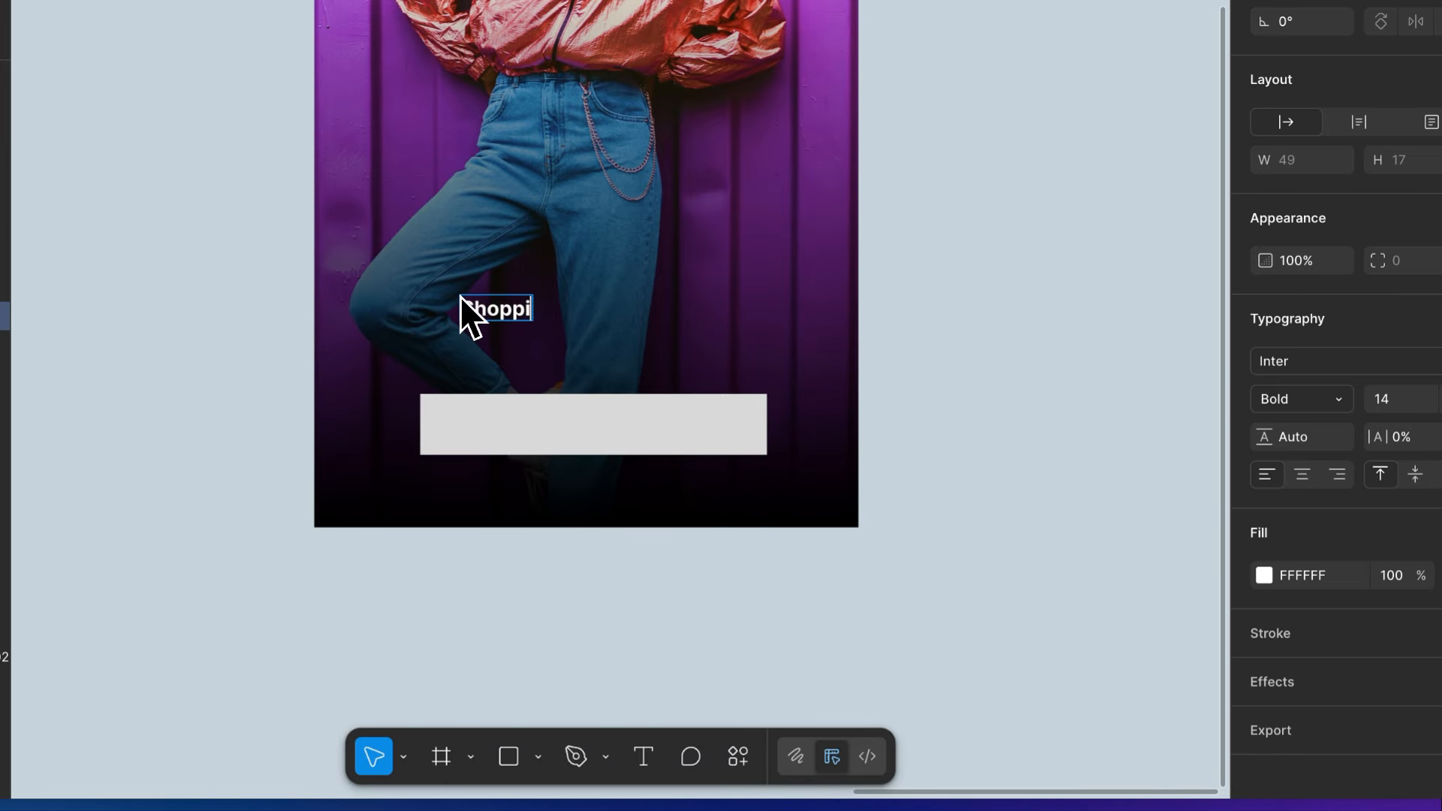
pyautogui.write('never felt easier!')
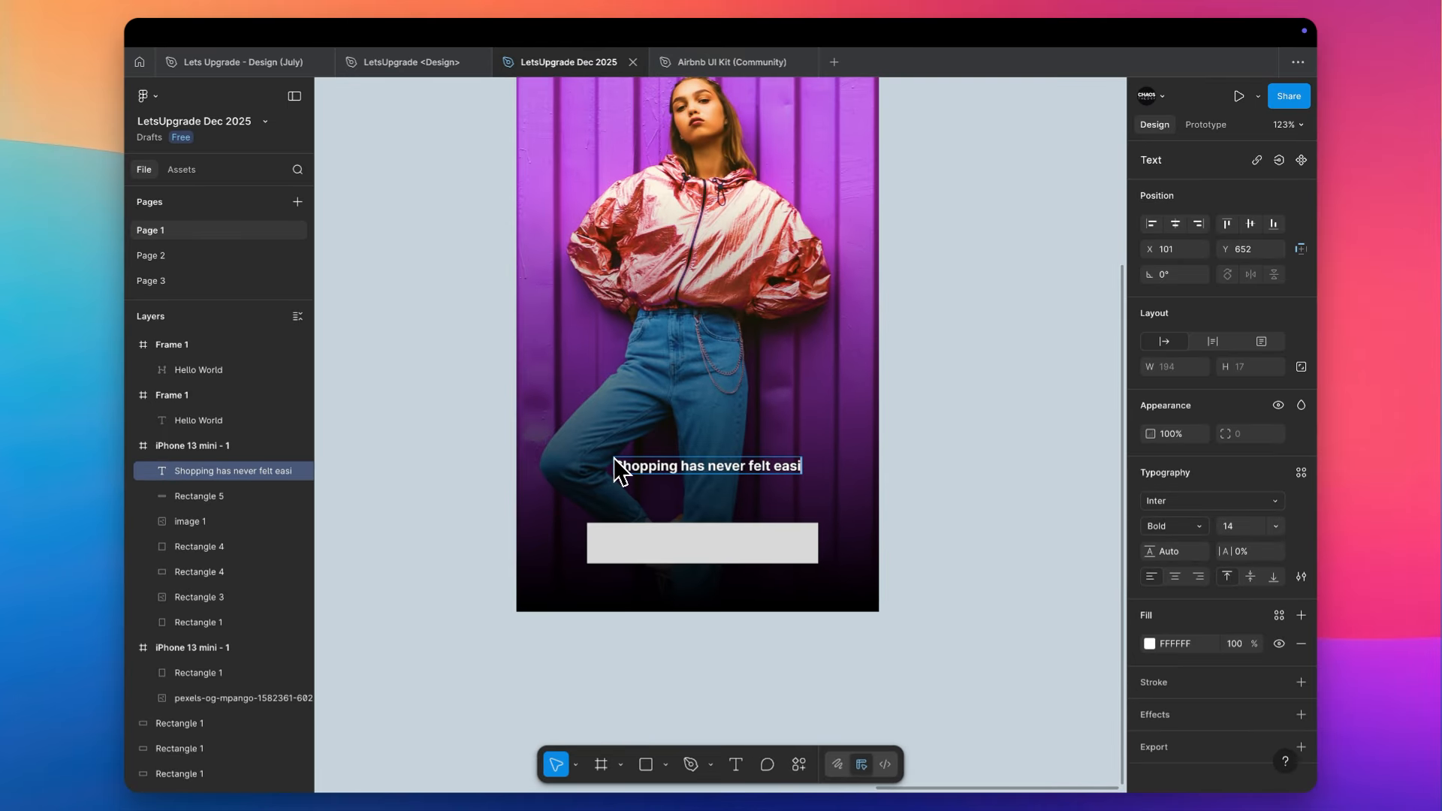
pyautogui.press('Escape')
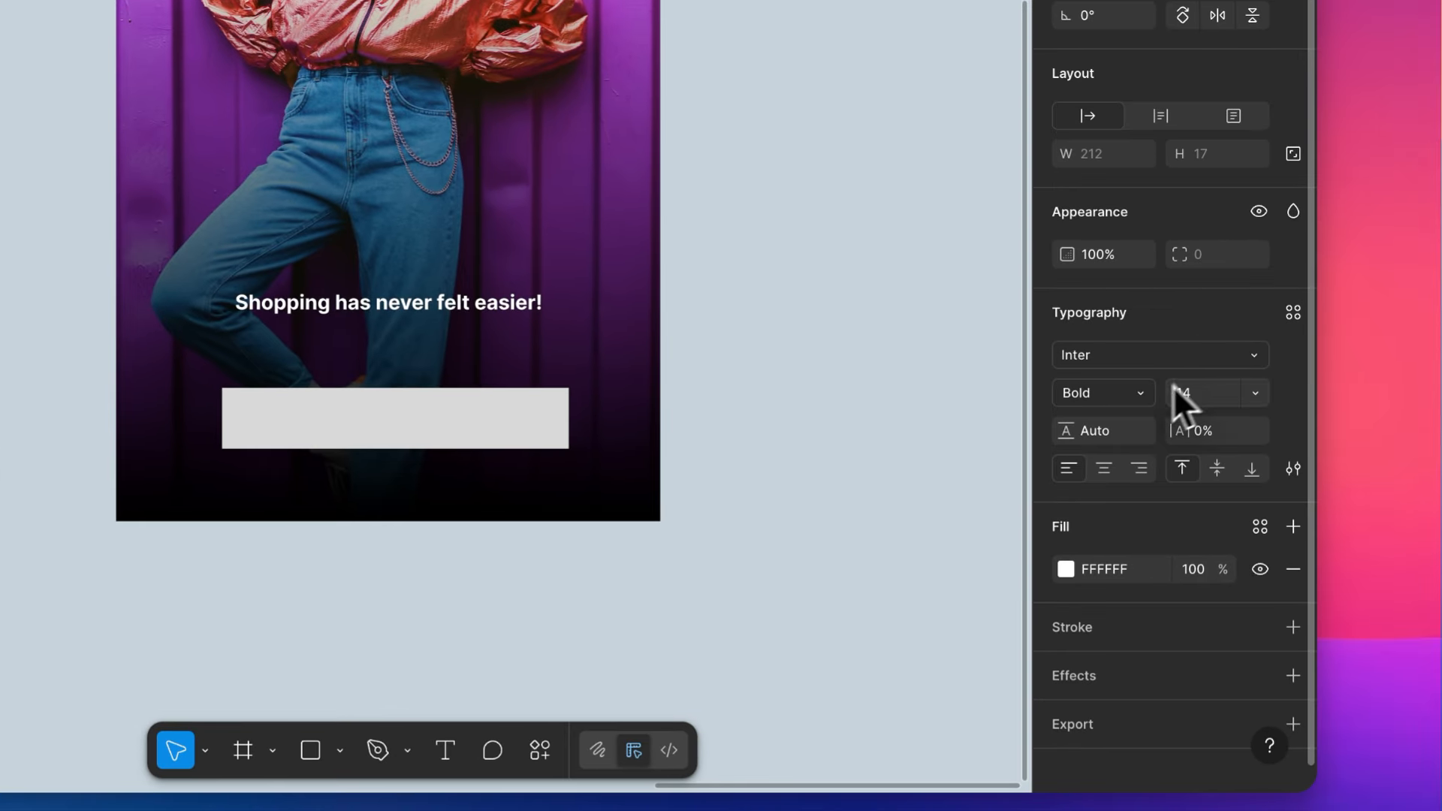
# - Centre the tagline horizontally in the phone frame and set its weight to Regular and font size to 16
pyautogui.click(1177, 526)
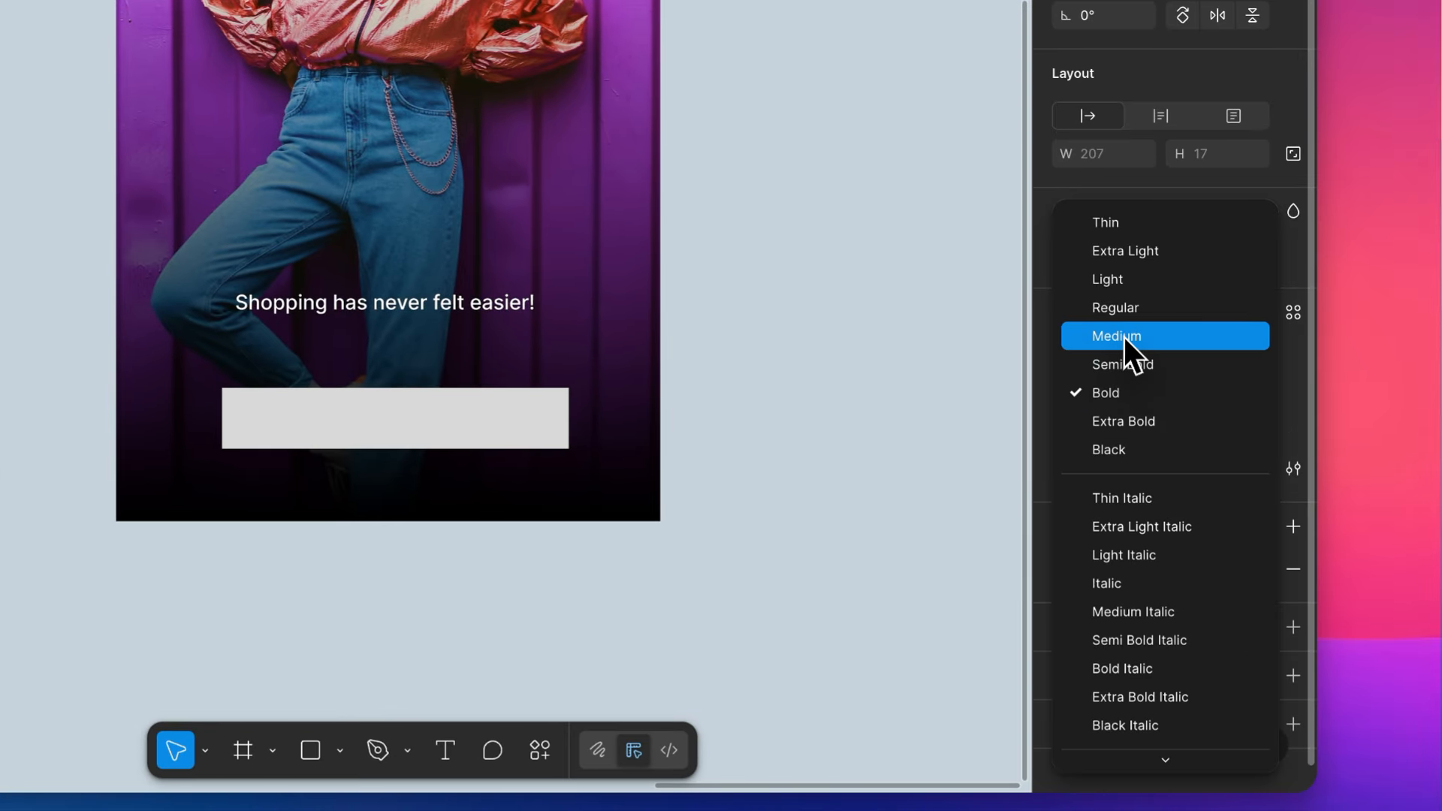
pyautogui.click(1124, 337)
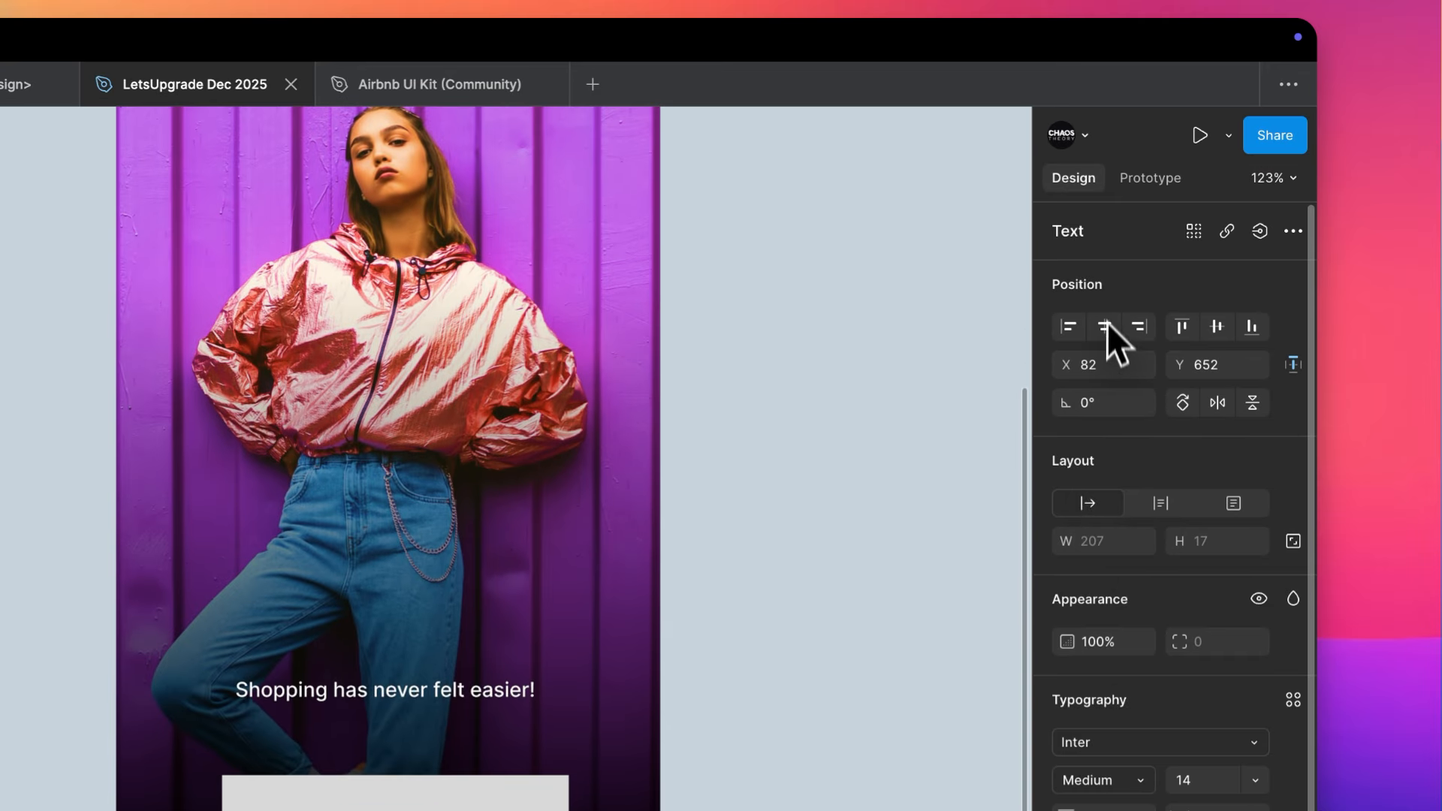
pyautogui.click(1106, 324)
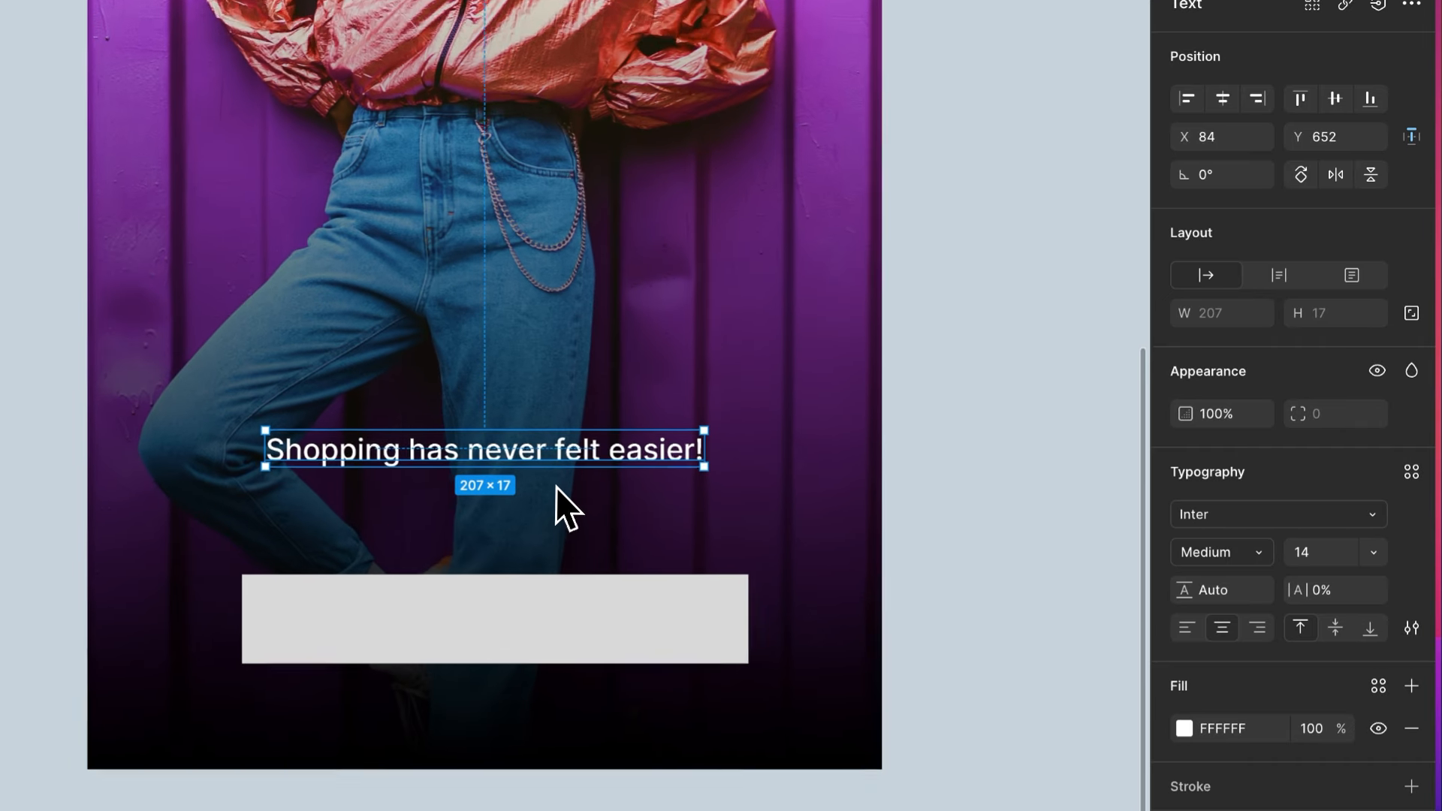
pyautogui.click(1208, 552)
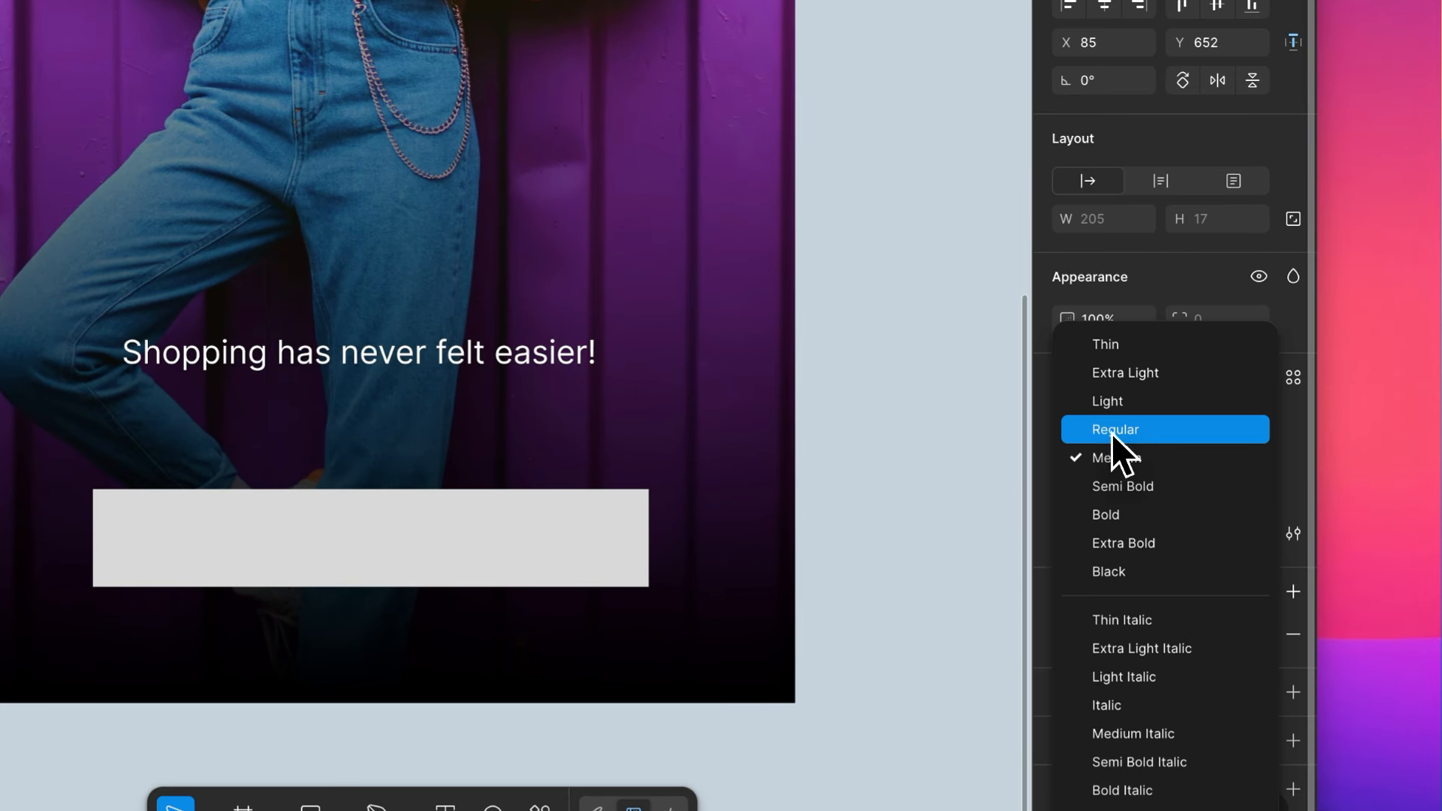
pyautogui.click(1112, 431)
pyautogui.write('16')
pyautogui.press('Return')
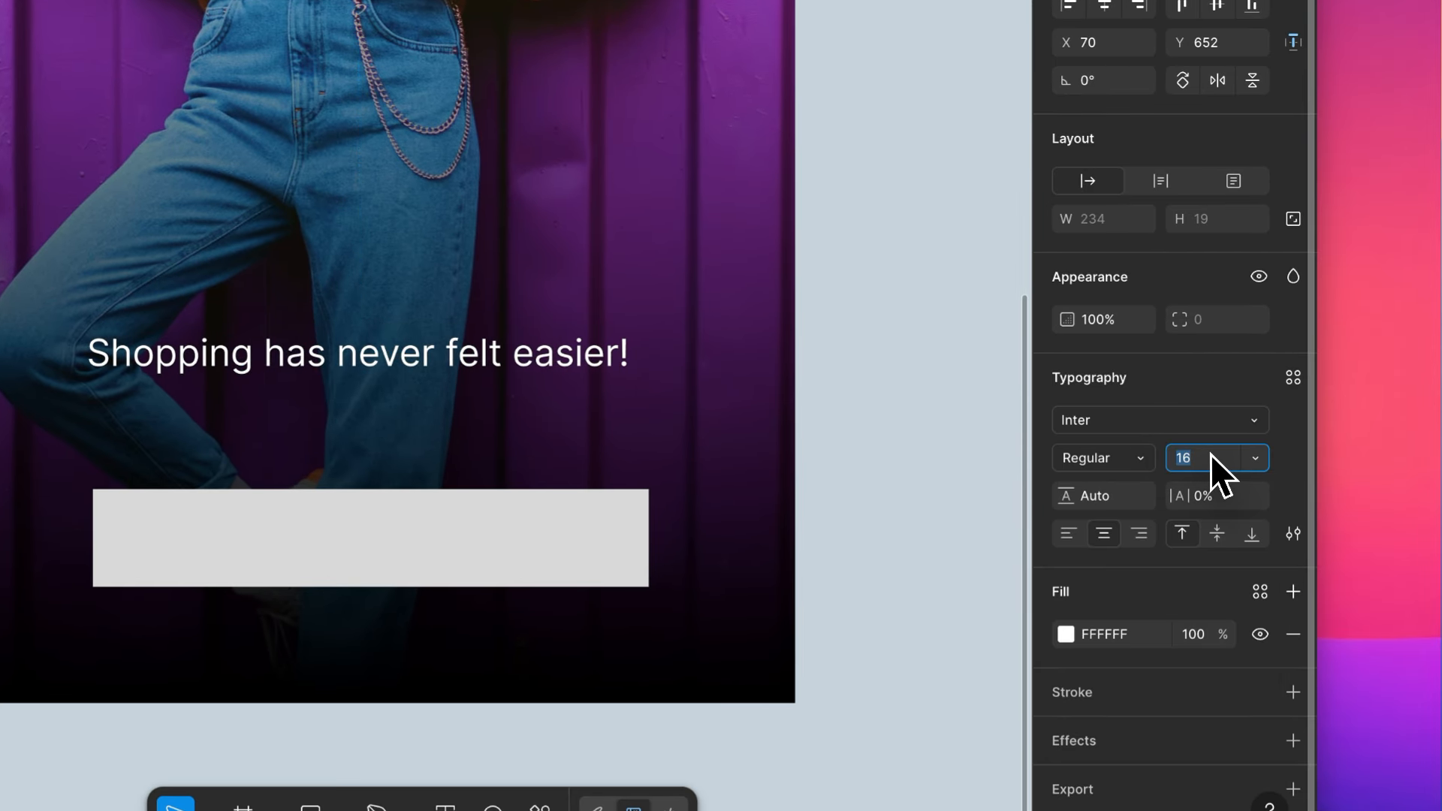
# - Browse the font list for the tagline and change its font to Poppins
pyautogui.click(1166, 426)
pyautogui.scroll(-5, 920, 556)
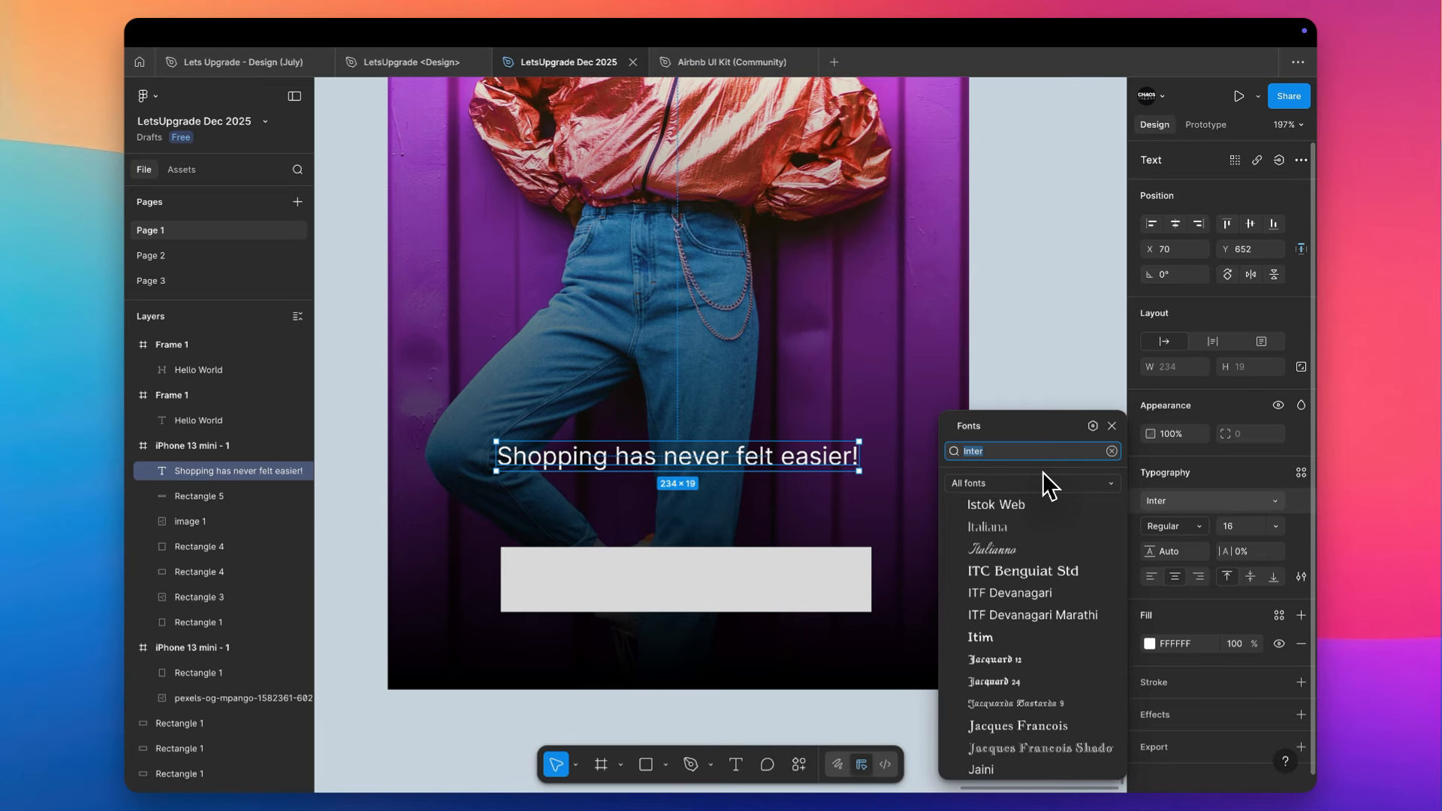
pyautogui.write('popp')
pyautogui.click(1042, 478)
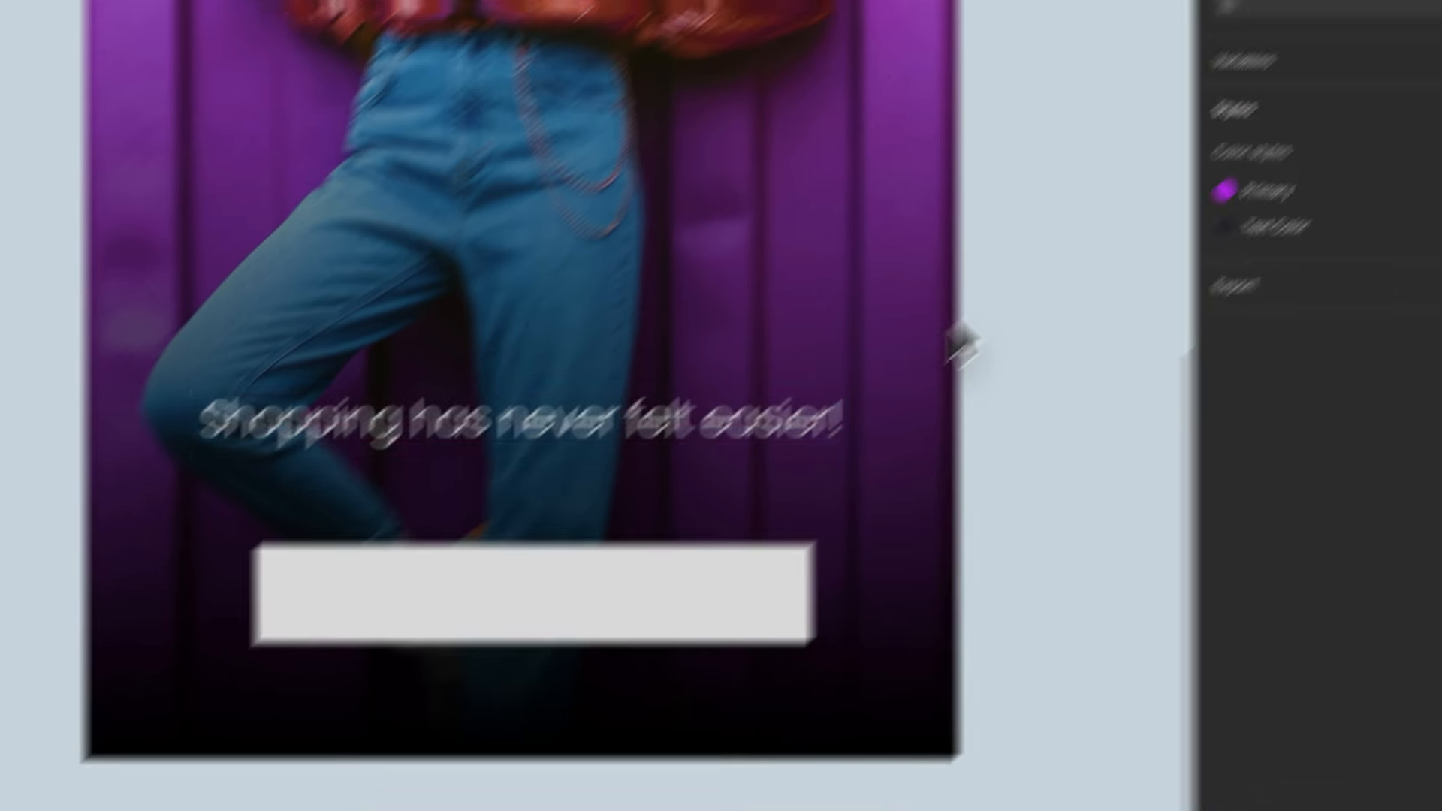
# - Set the button rectangle's width to 280 and centre it horizontally in the phone frame
pyautogui.click(668, 581)
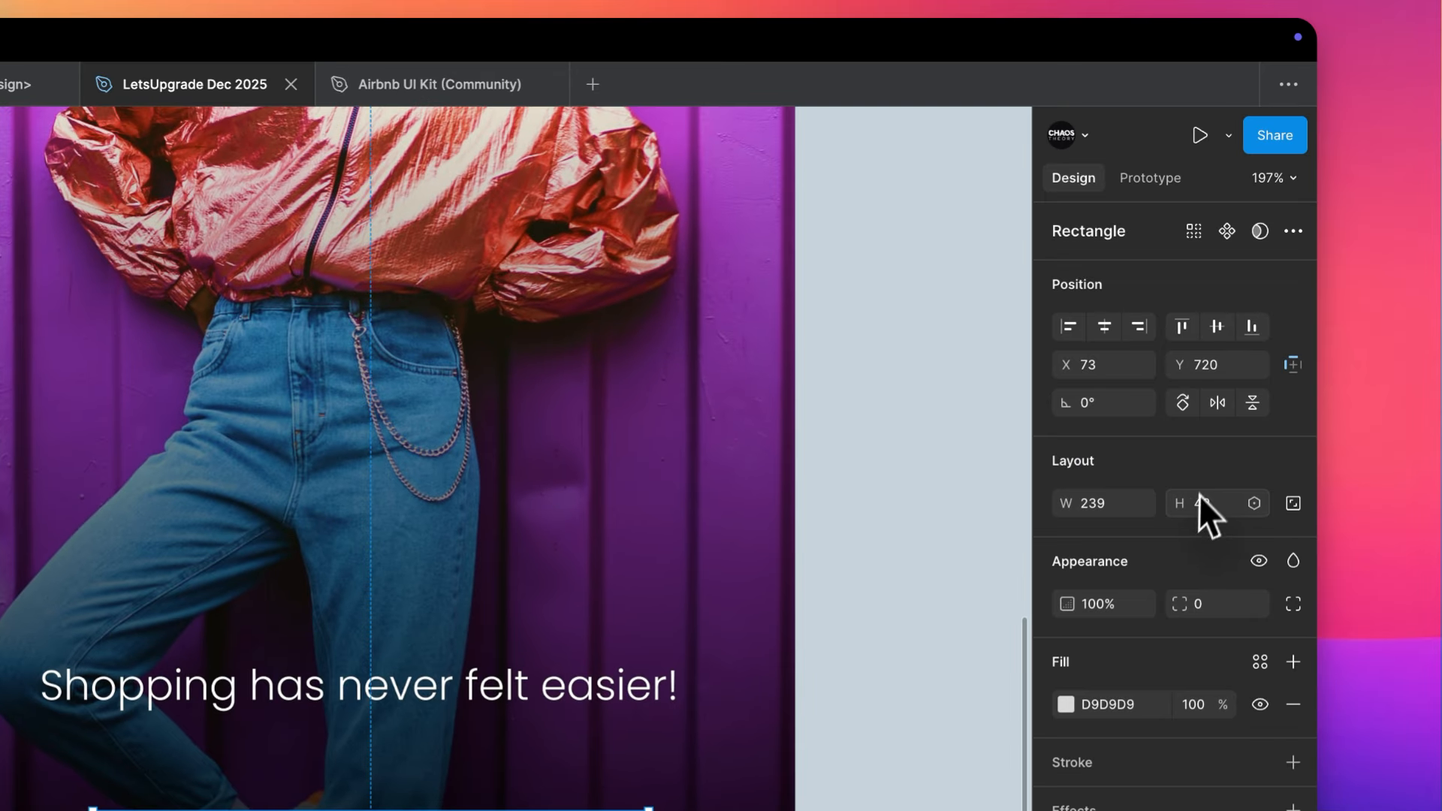
pyautogui.write('280')
pyautogui.press('Return')
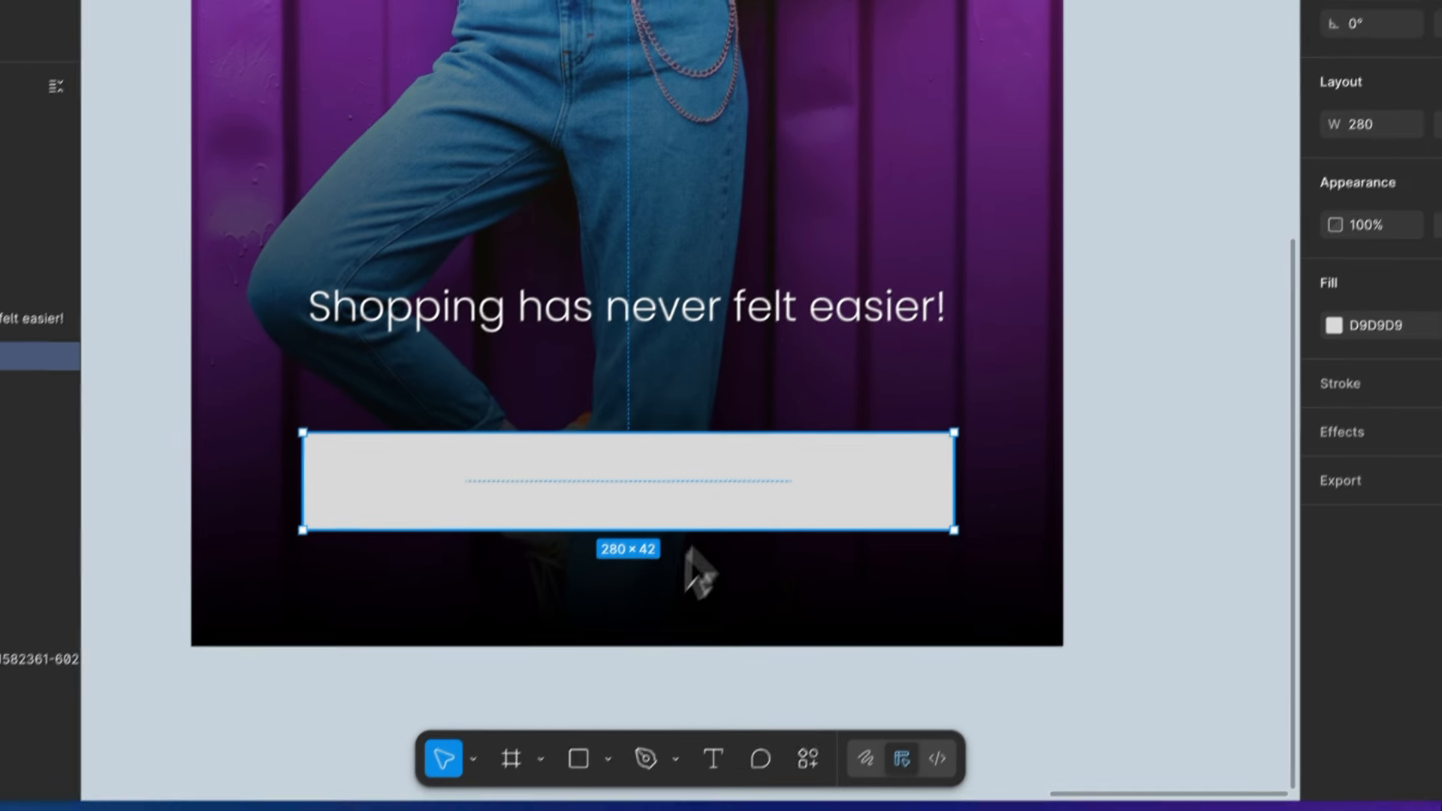
# - Try a small corner radius on the button rectangle, return it to 0 and deselect the rectangle
pyautogui.scroll(-4, 713, 526)
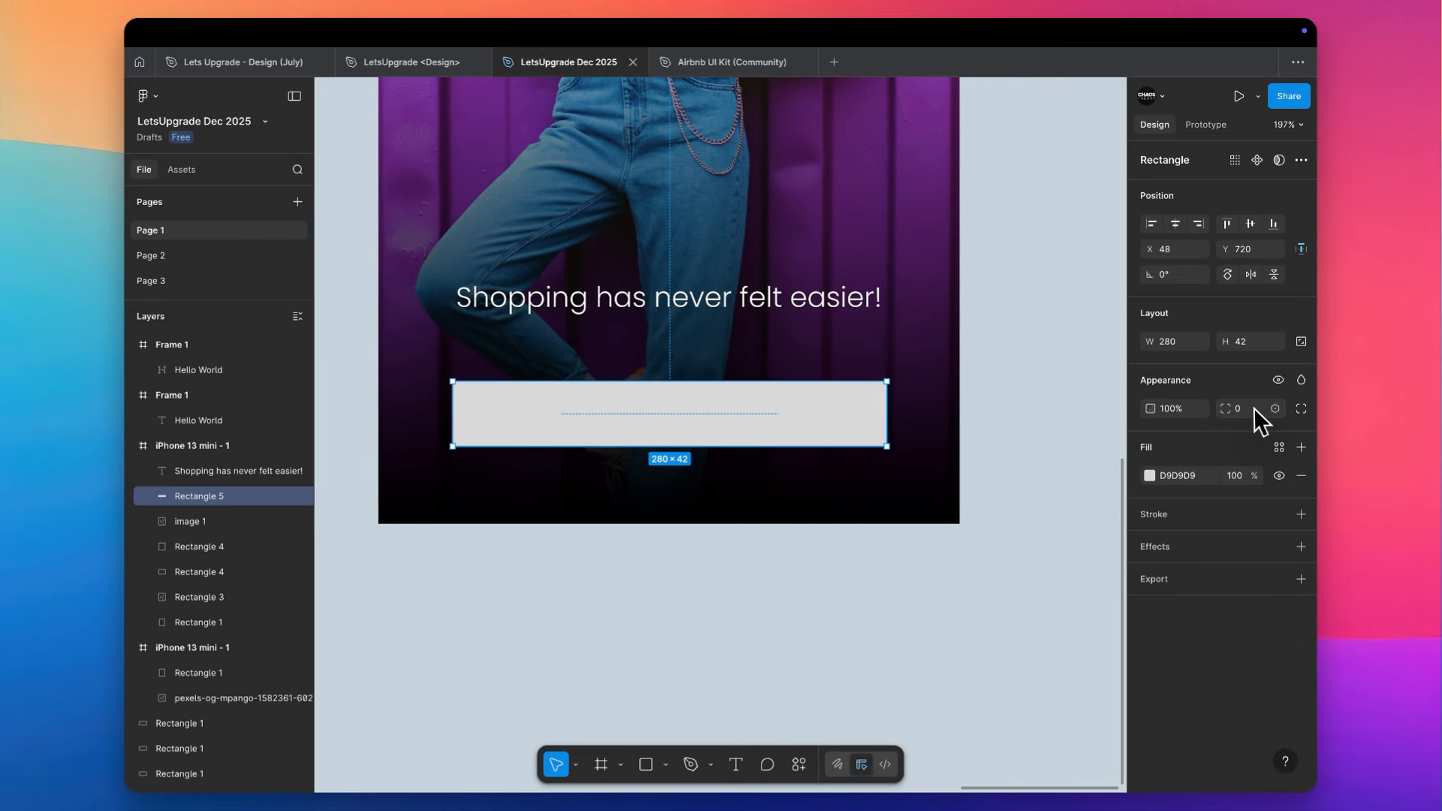
pyautogui.click(1249, 422)
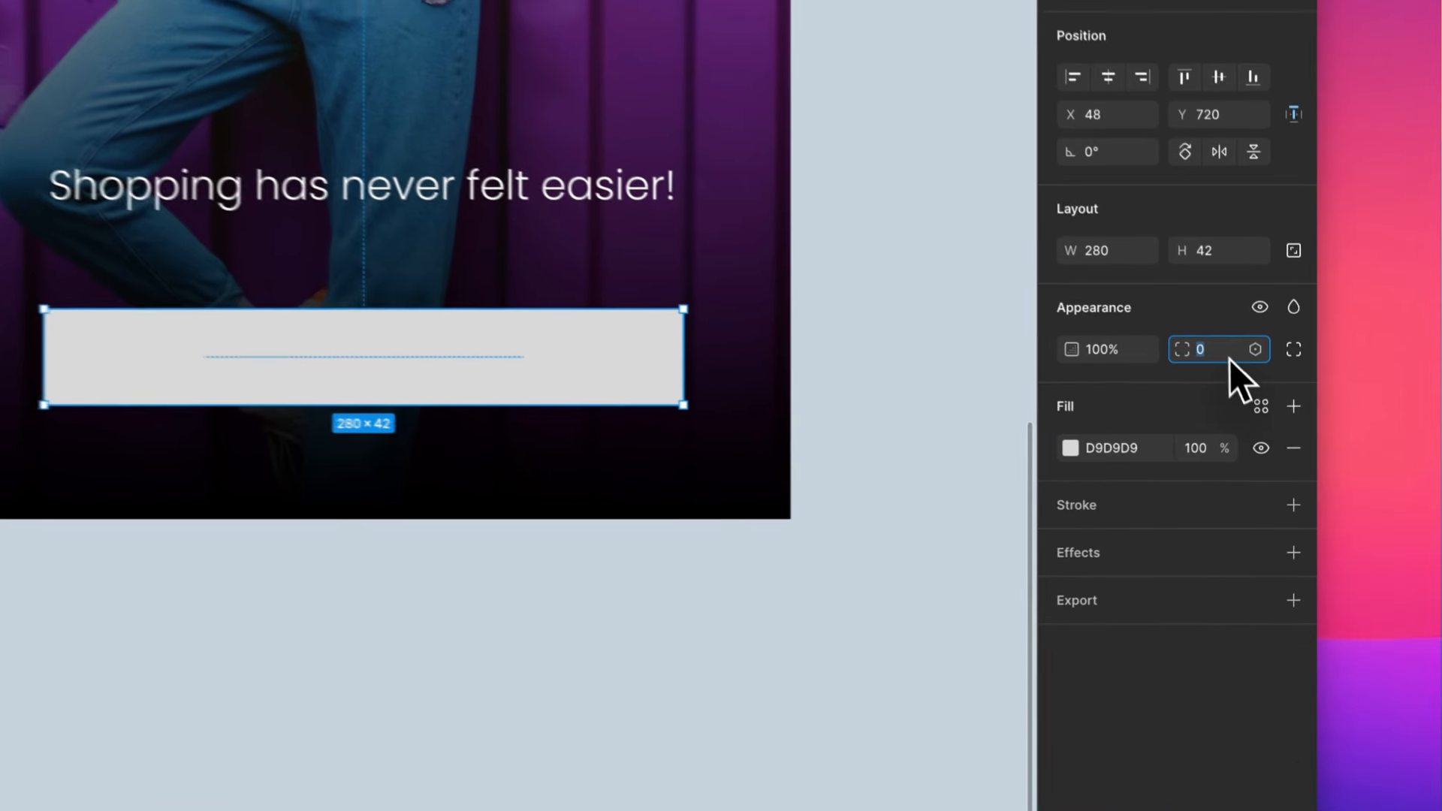
pyautogui.press('Up')
pyautogui.press('Down')
pyautogui.click(894, 451)
# - Add the text "Login" in black and place it in the middle of the button rectangle
pyautogui.scroll(5, 480, 467)
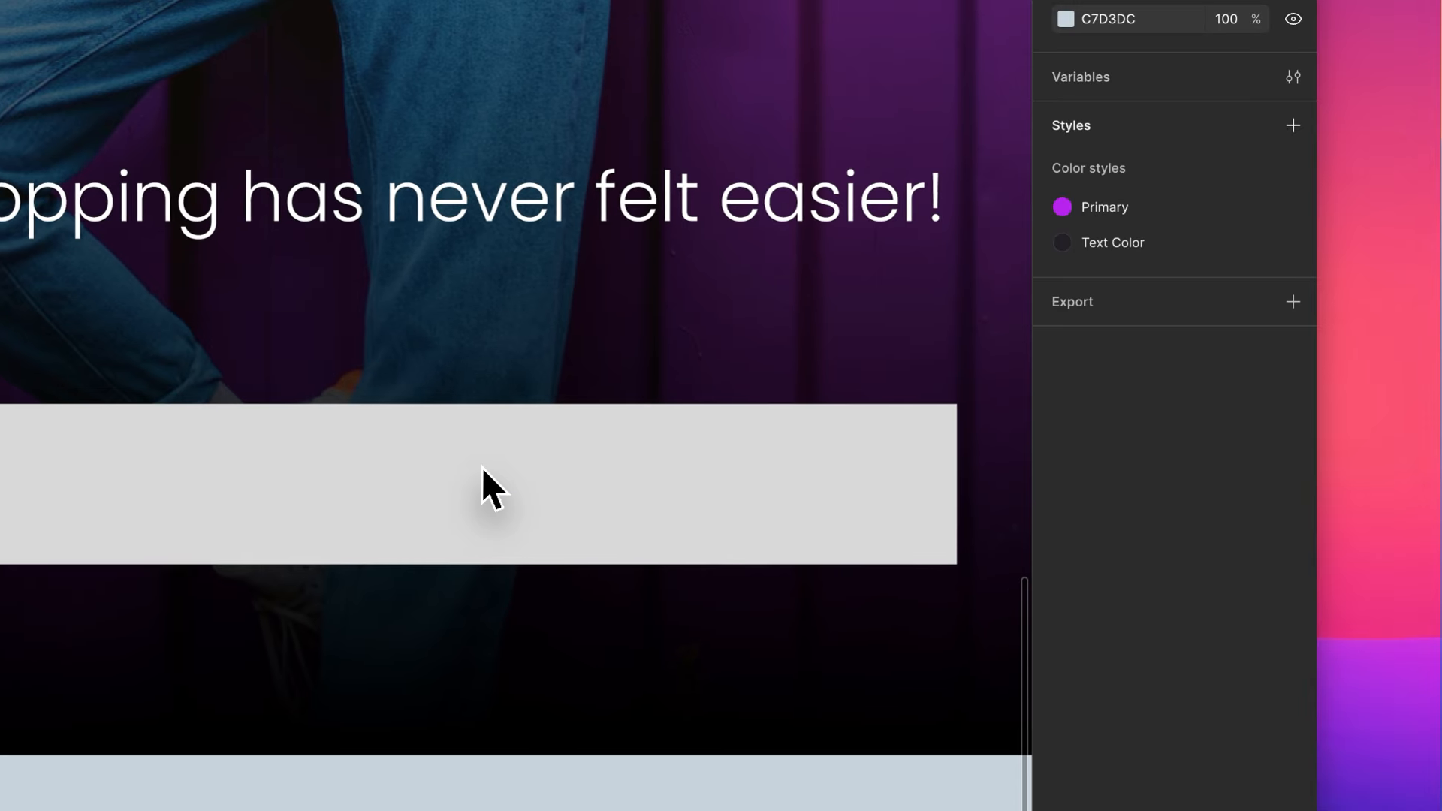
pyautogui.press('t')
pyautogui.click(264, 494)
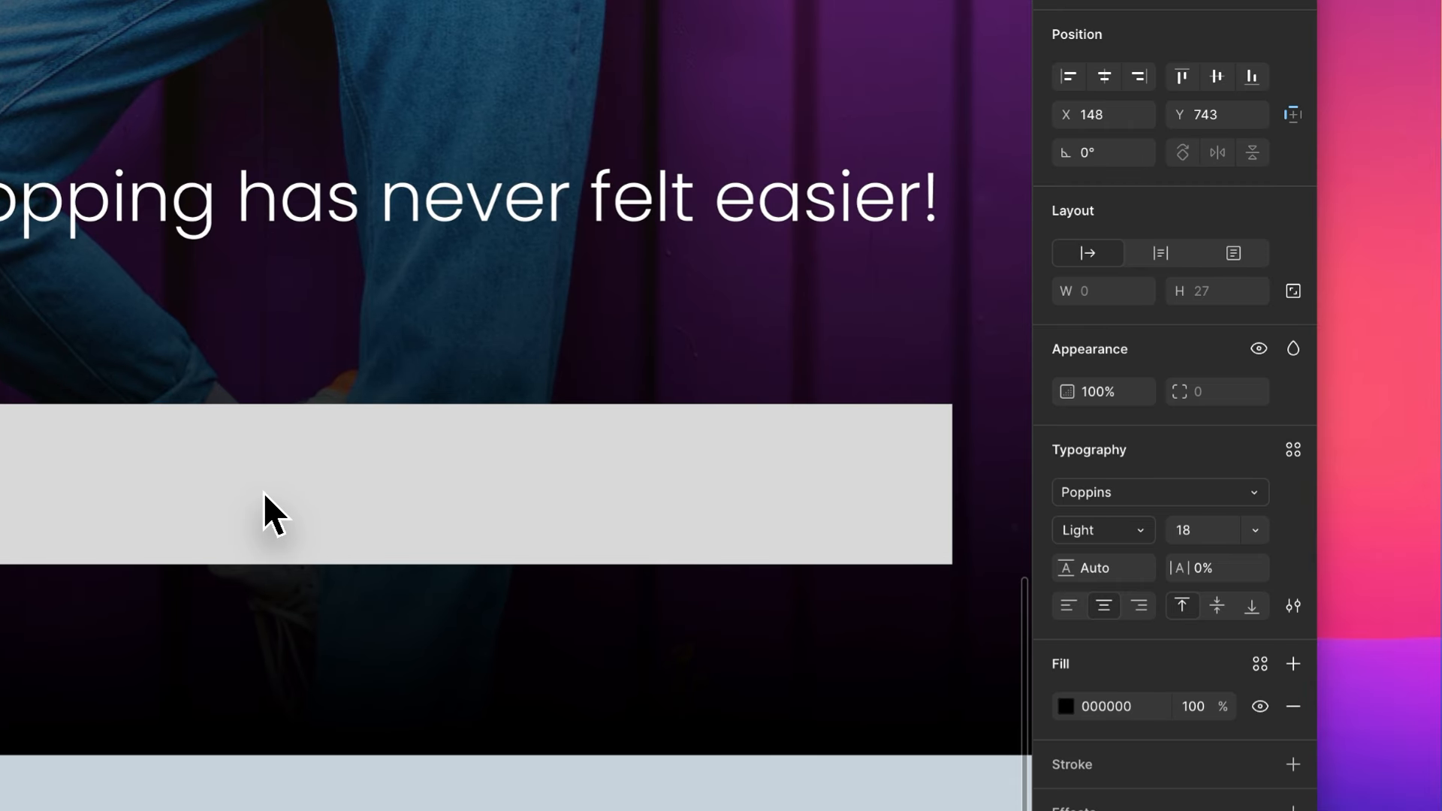
pyautogui.write('Login')
pyautogui.press('Escape')
pyautogui.moveTo(349, 530); pyautogui.dragTo(454, 492)
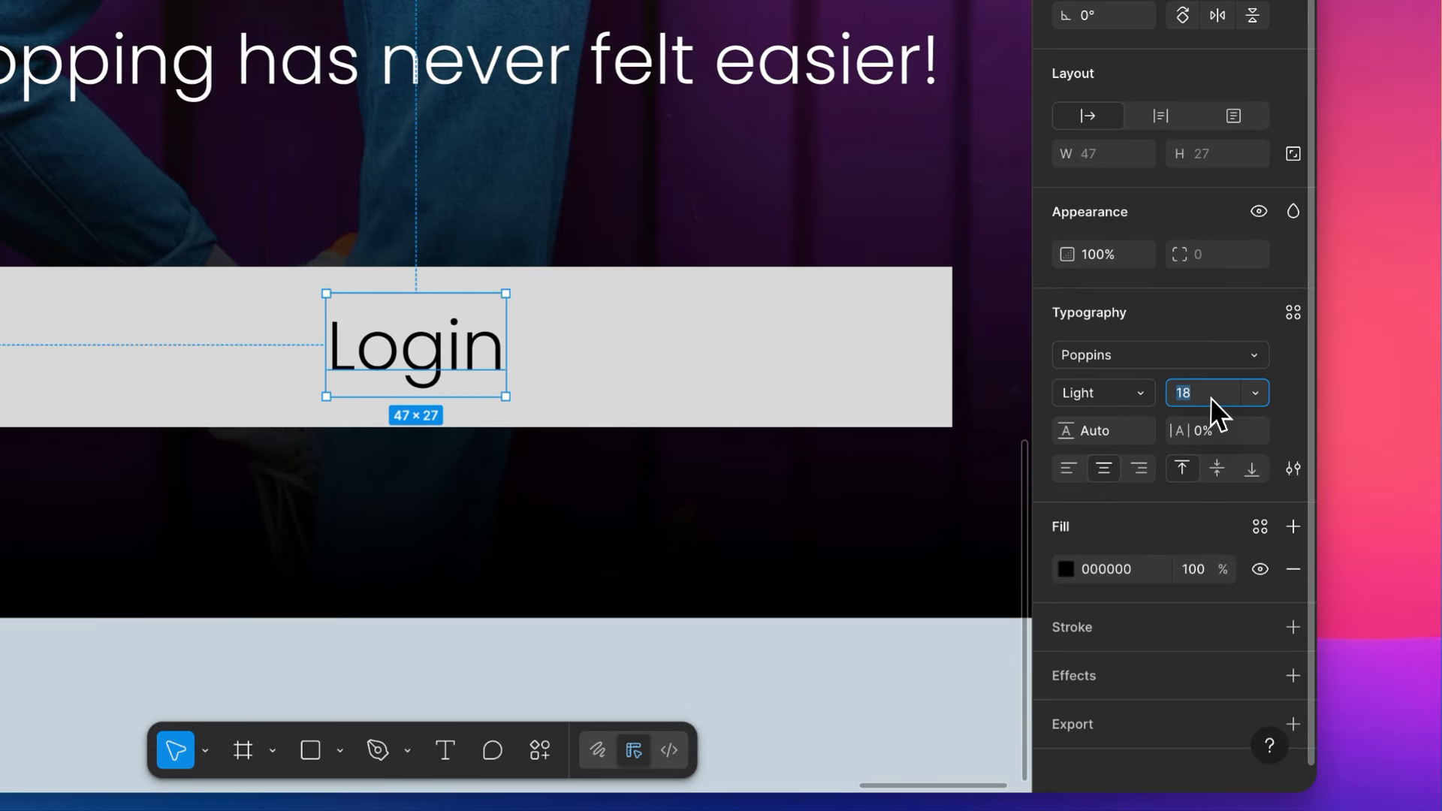
# - Set the Login text to font size 14 and Medium weight
pyautogui.write('14')
pyautogui.press('Return')
pyautogui.click(1146, 390)
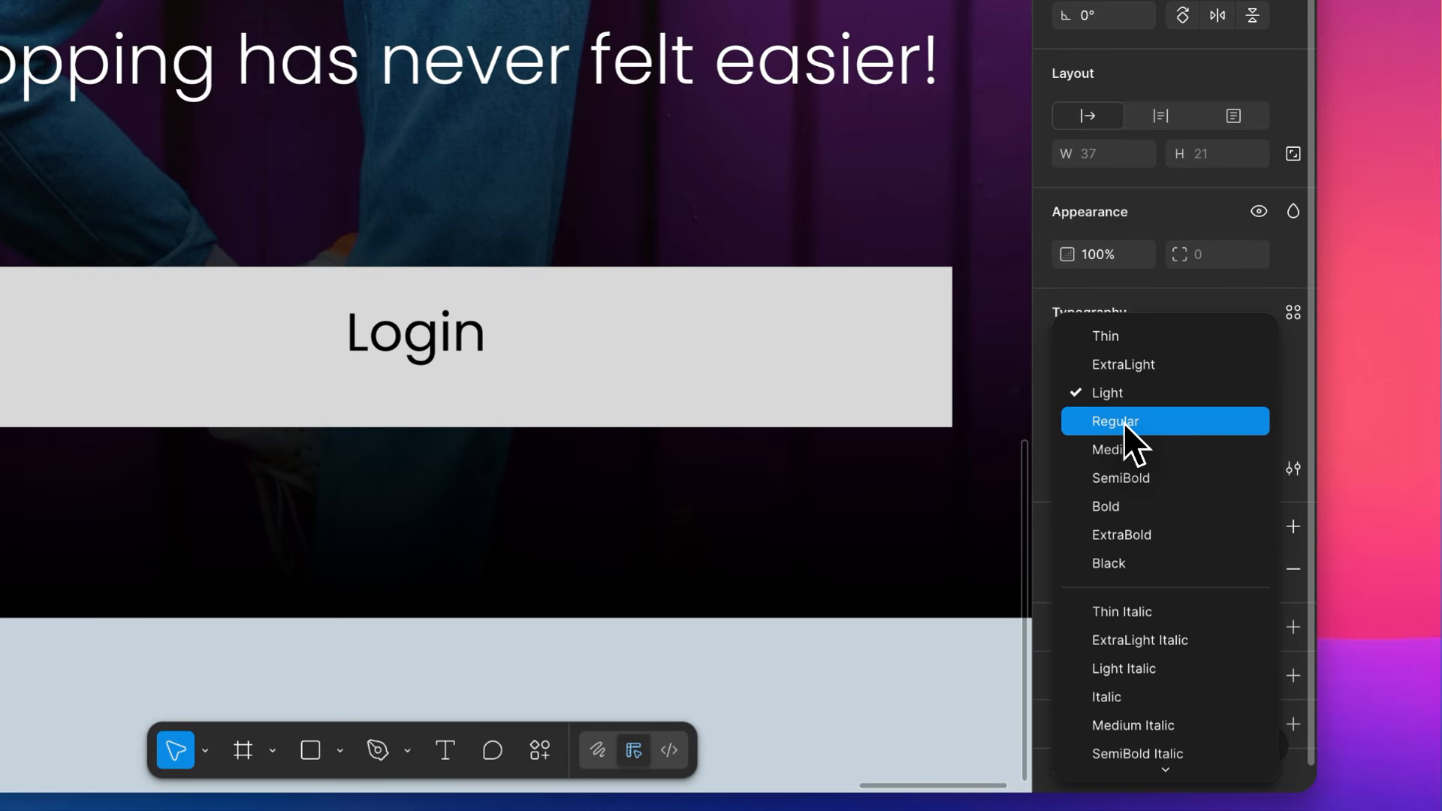
pyautogui.click(1122, 450)
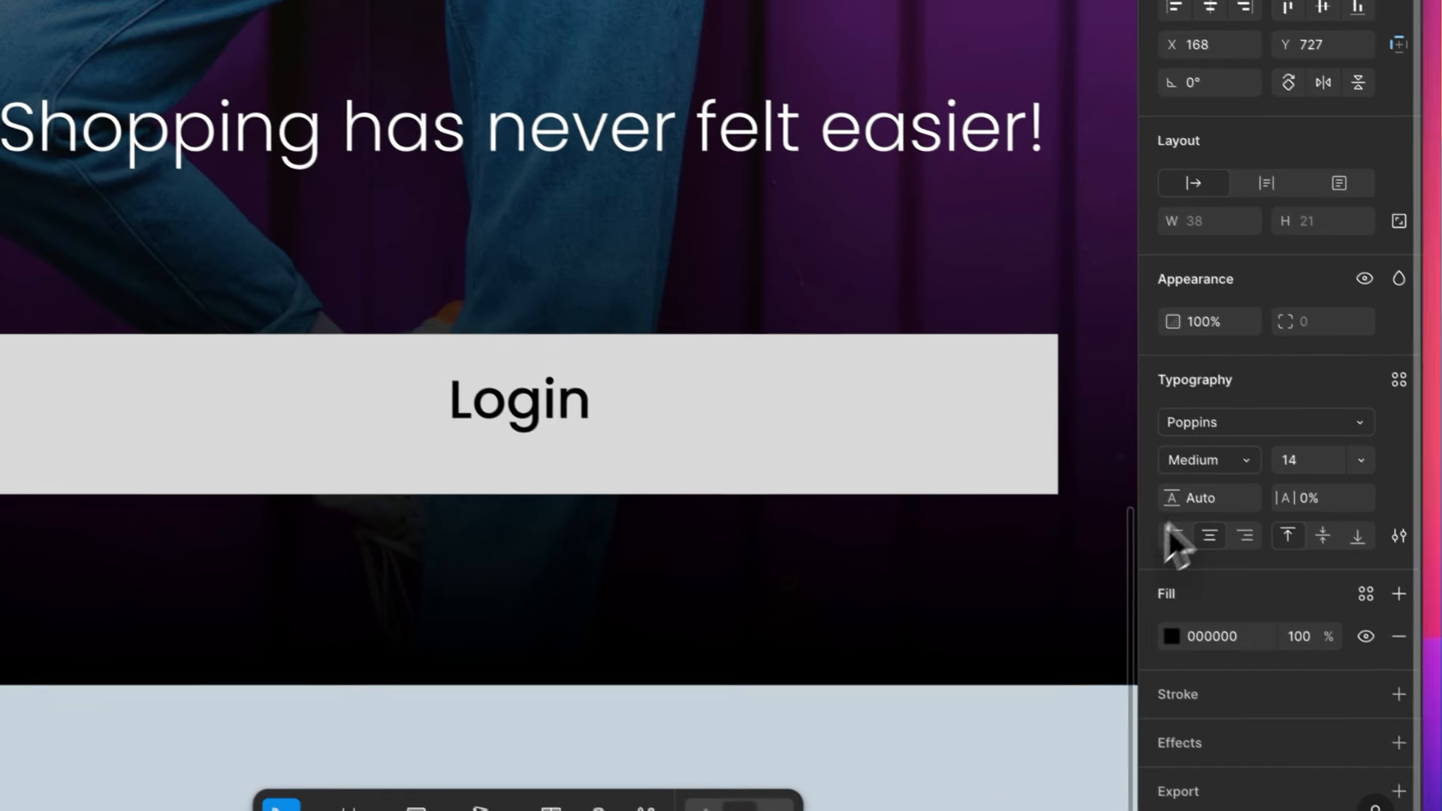
# - Change the fill of the rectangle behind the Login text to white, FFFFFF
pyautogui.keyDown('shift'); pyautogui.click(705, 435); pyautogui.keyUp('shift')
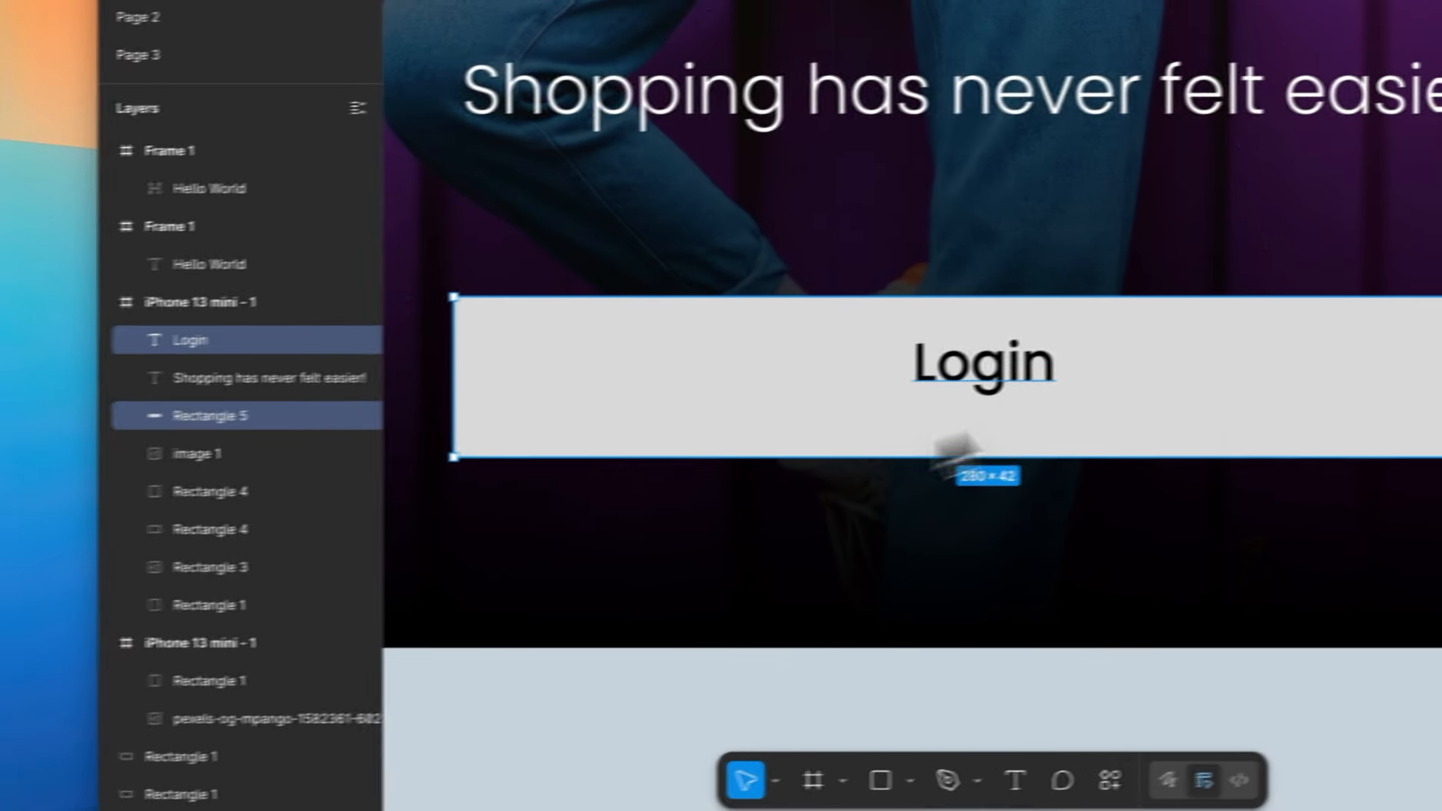
pyautogui.click(240, 346)
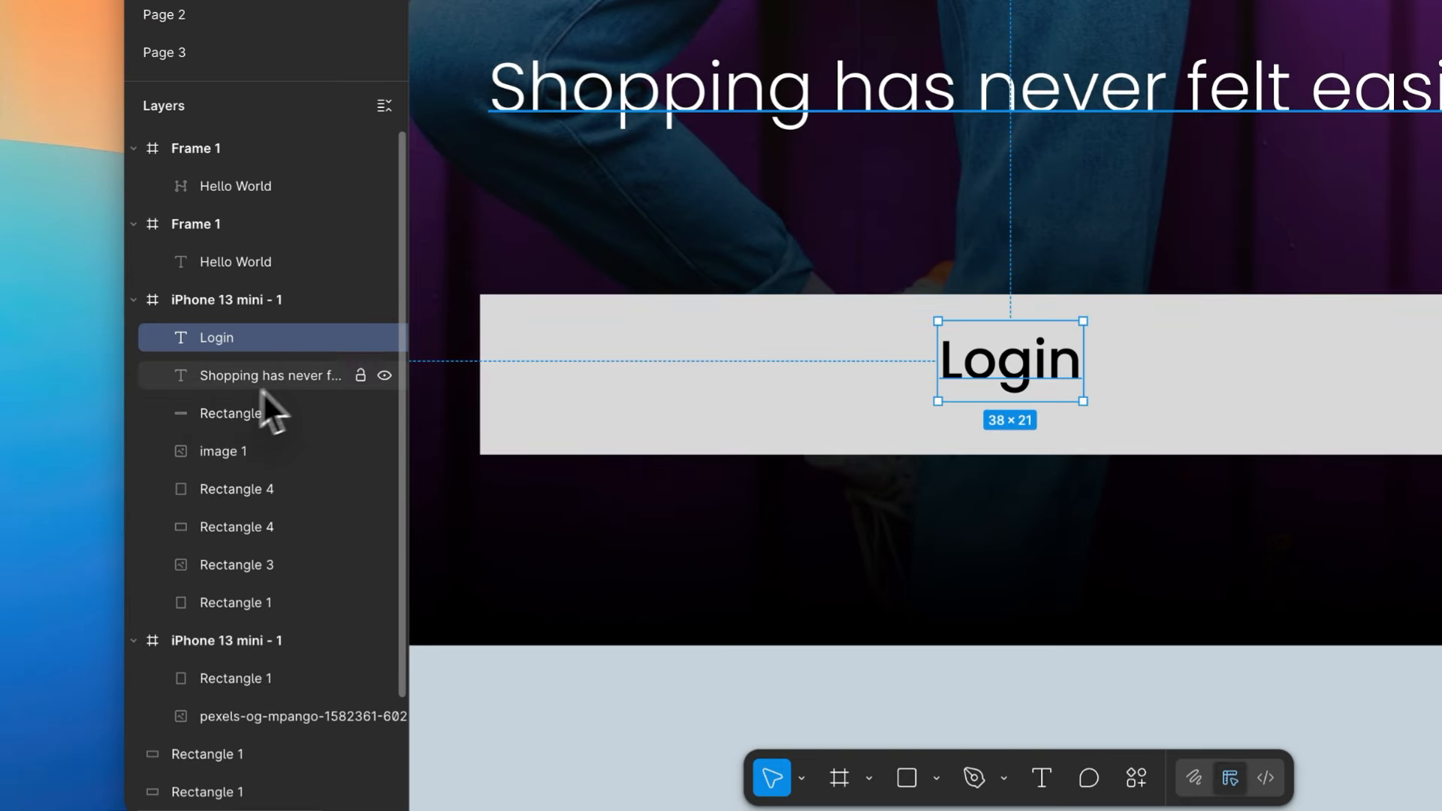
pyautogui.click(236, 421)
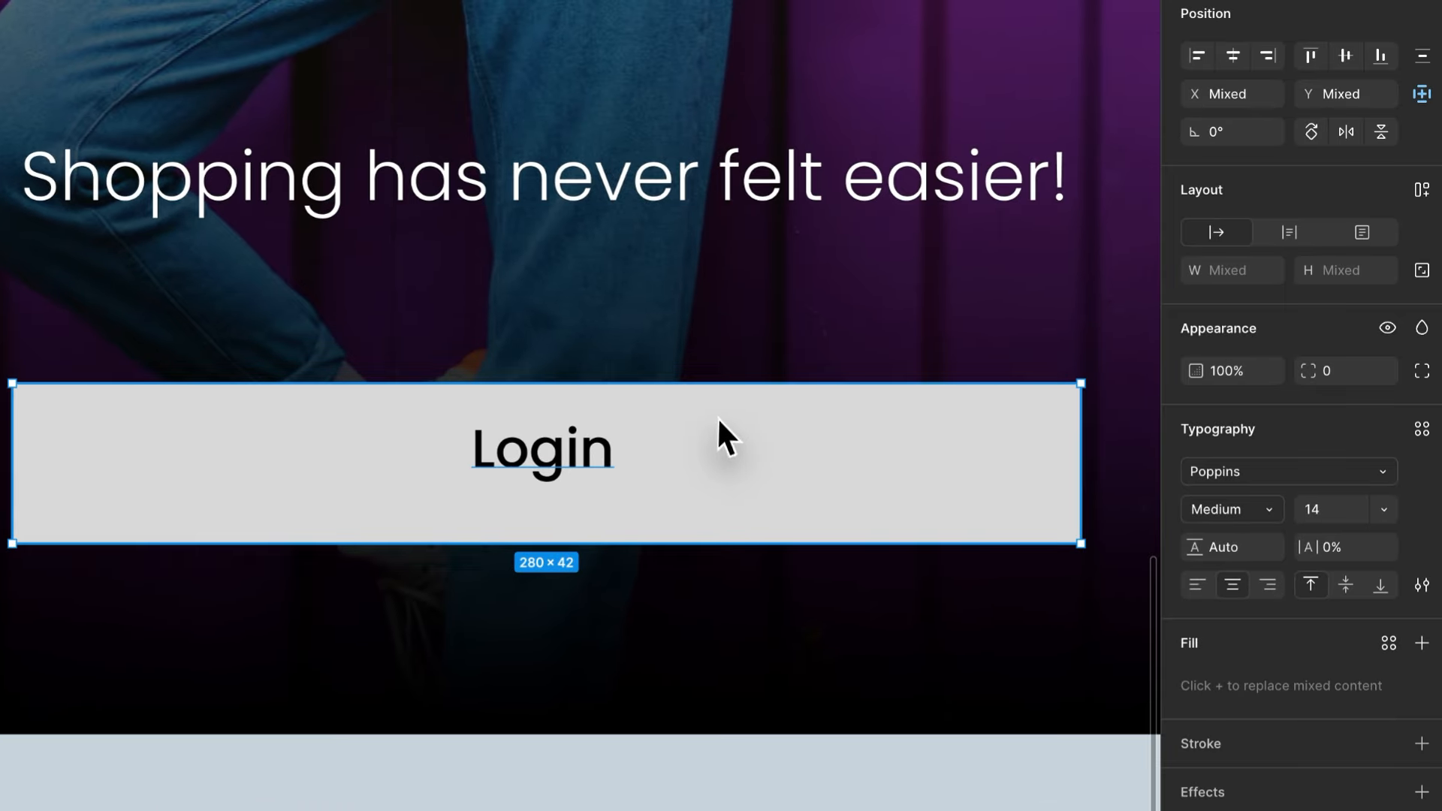
pyautogui.click(1190, 432)
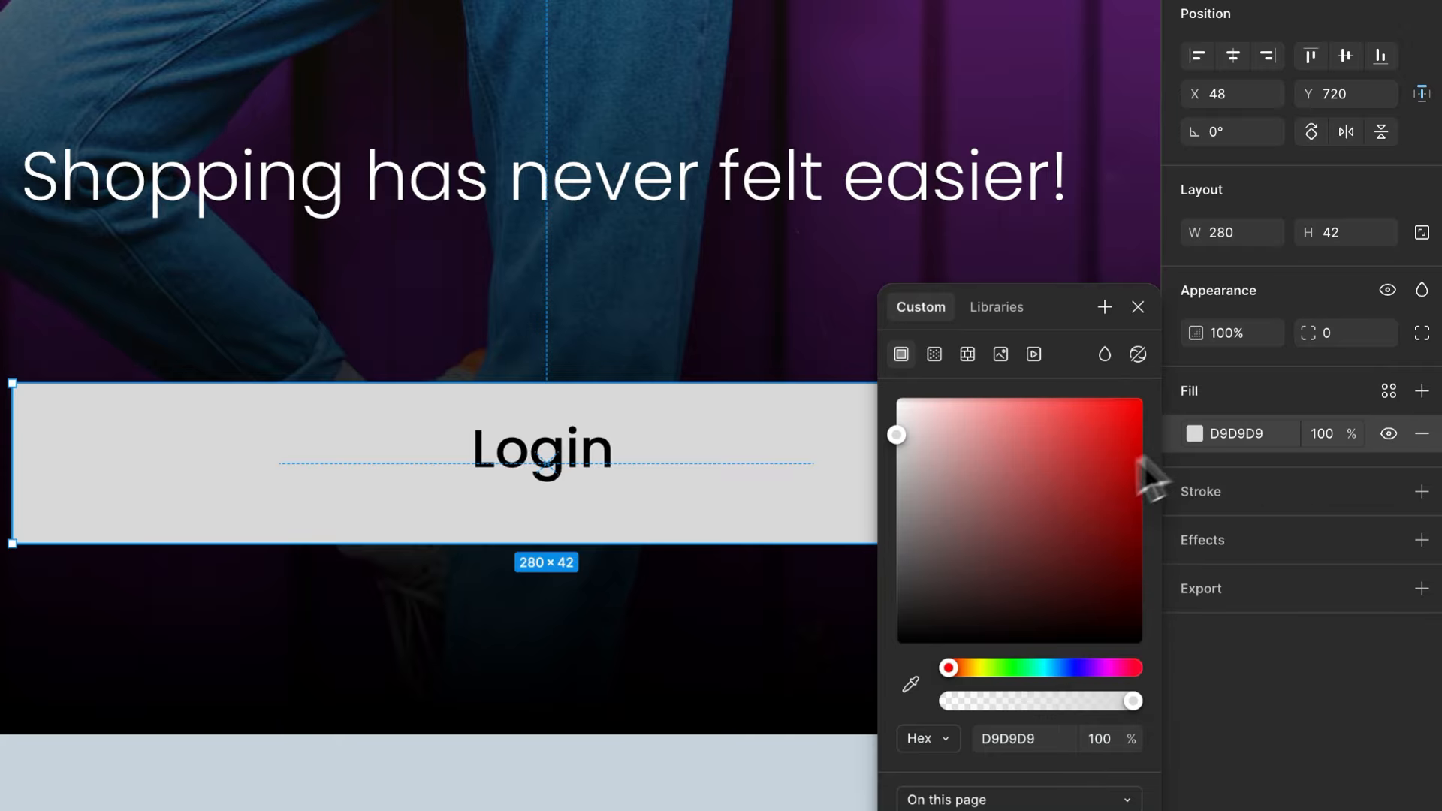
pyautogui.moveTo(998, 456); pyautogui.dragTo(714, 262)
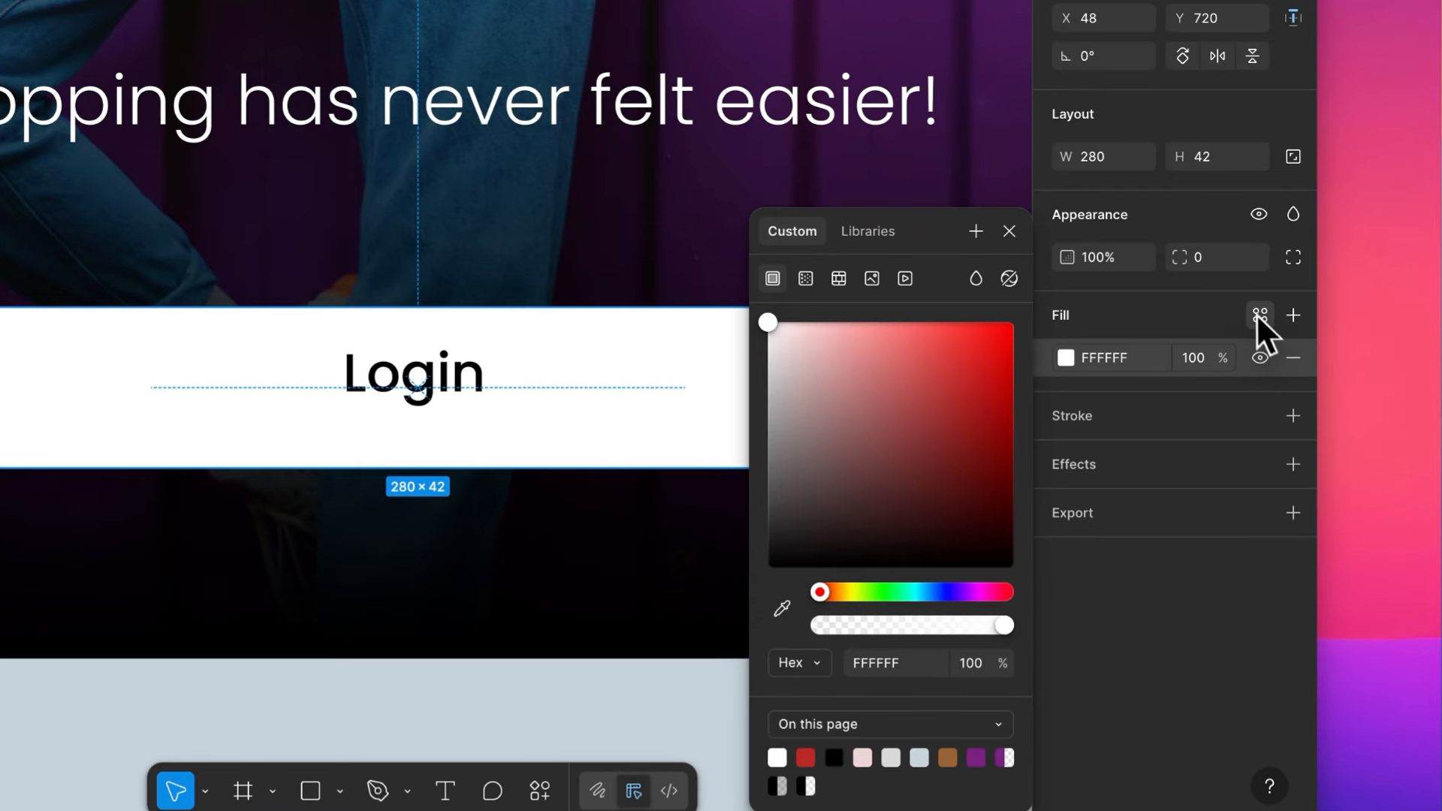
# - Save the rectangle's white fill as a color style named White and deselect the rectangle
pyautogui.click(1259, 315)
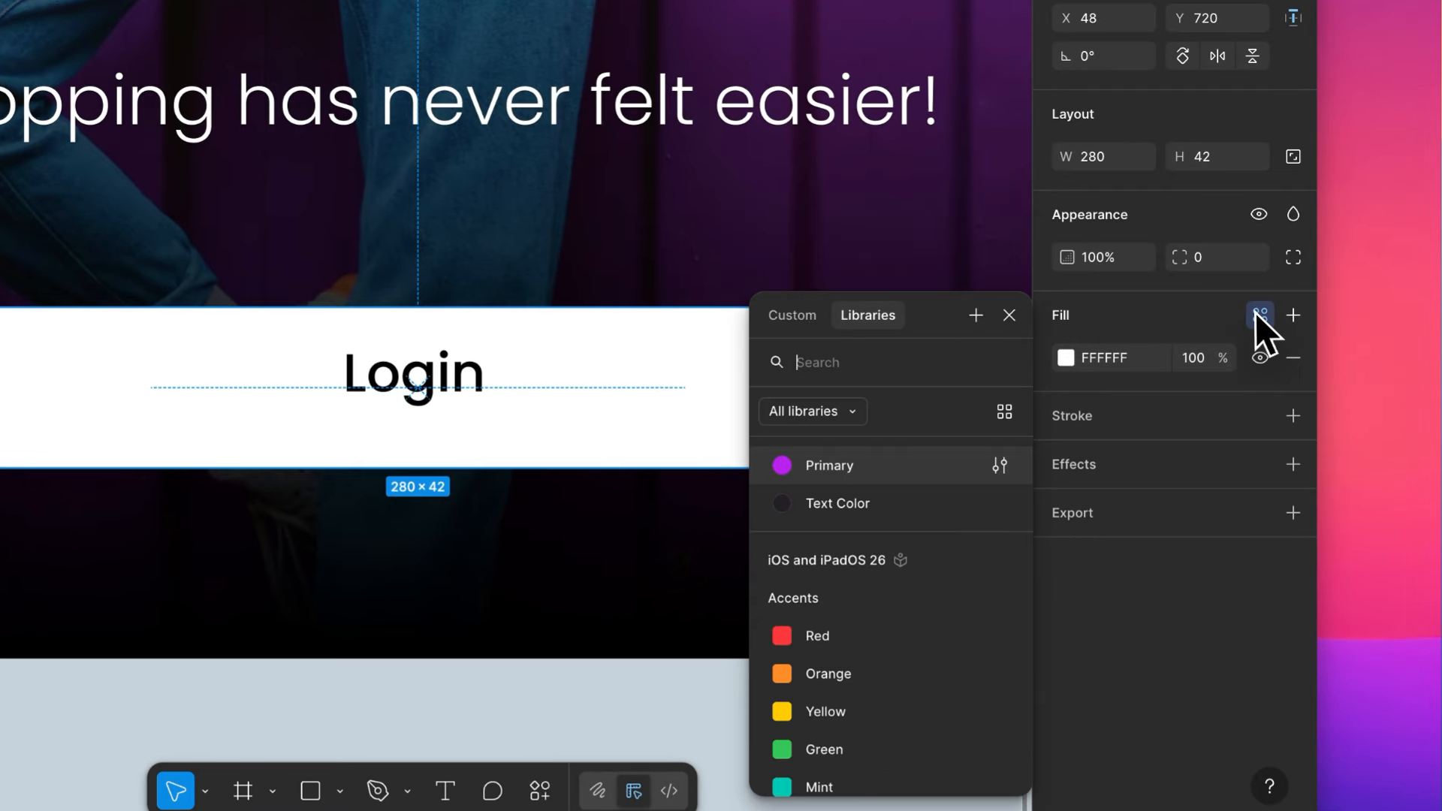
pyautogui.click(976, 316)
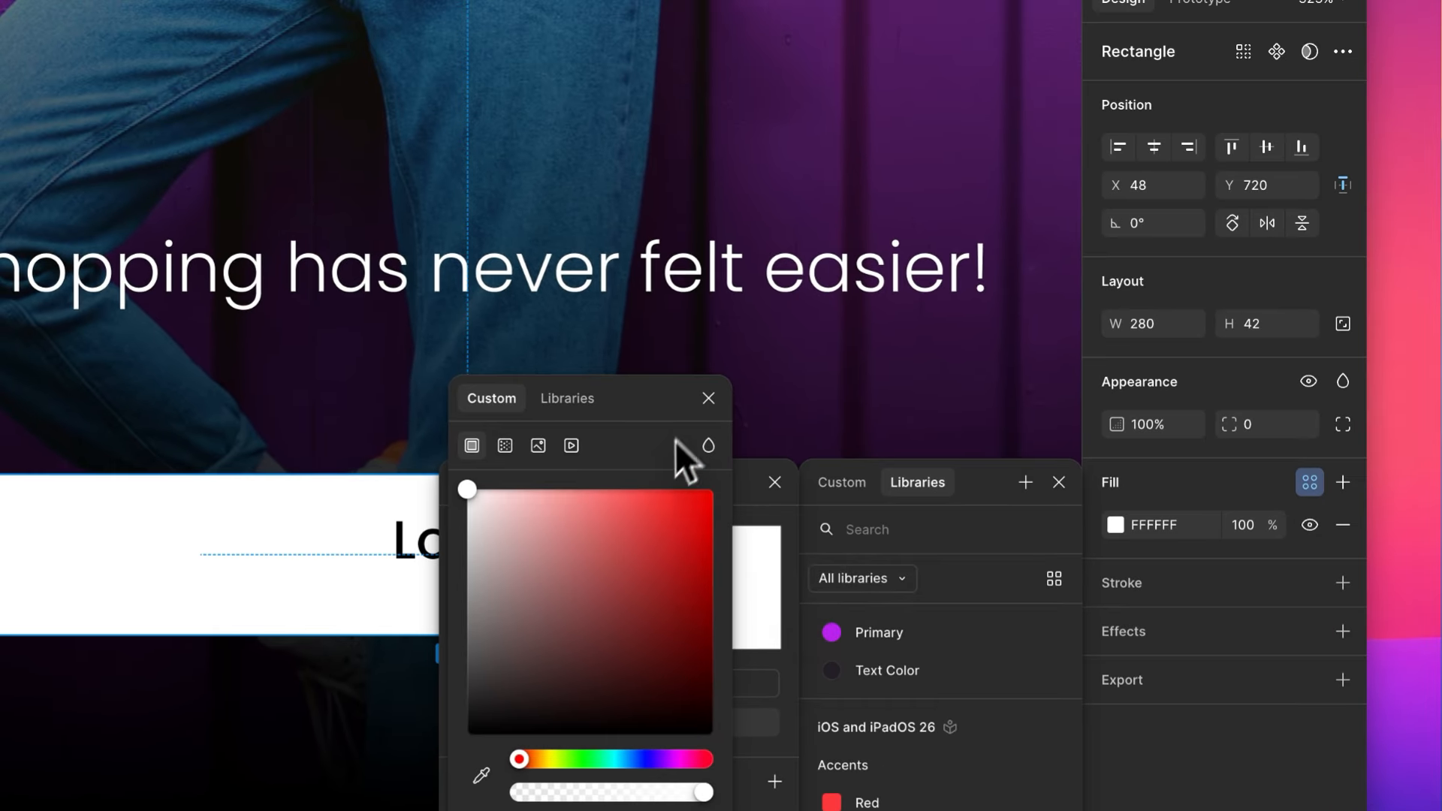
pyautogui.click(708, 398)
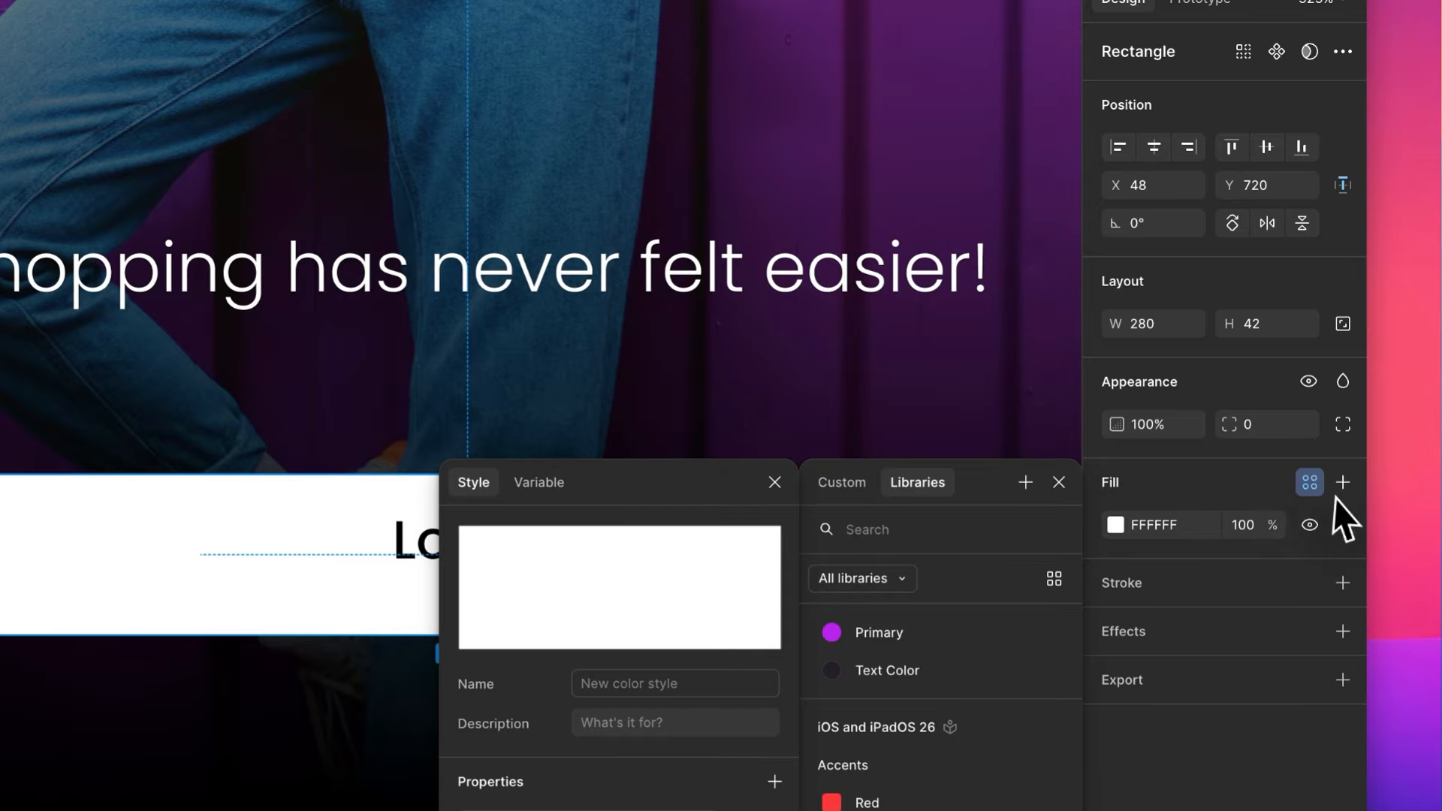
pyautogui.click(614, 687)
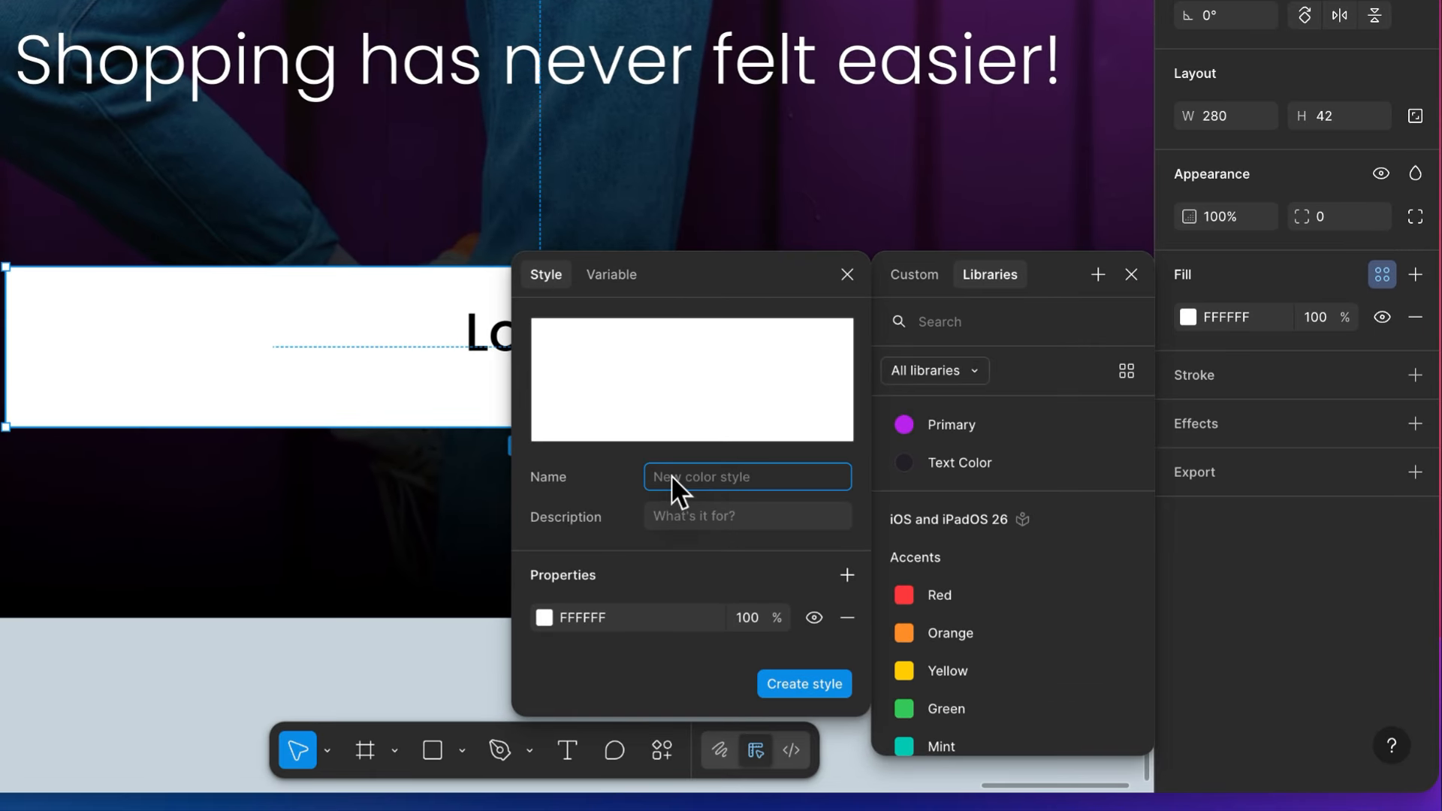
pyautogui.write('White')
pyautogui.click(784, 679)
pyautogui.click(740, 658)
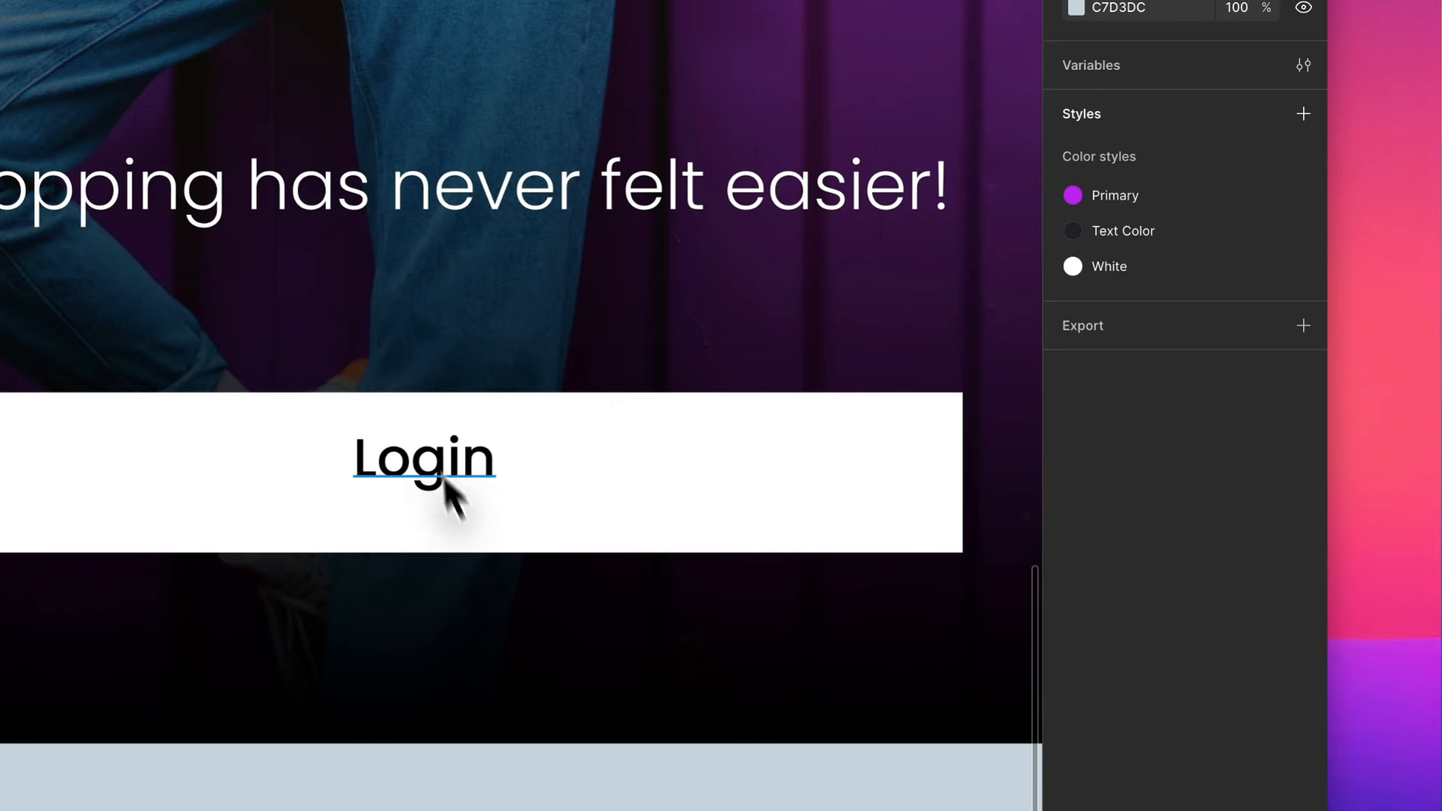
# - Select the Login text and the white rectangle together and turn them into one auto layout frame
pyautogui.click(538, 336)
pyautogui.keyDown('shift'); pyautogui.click(688, 436); pyautogui.keyUp('shift')
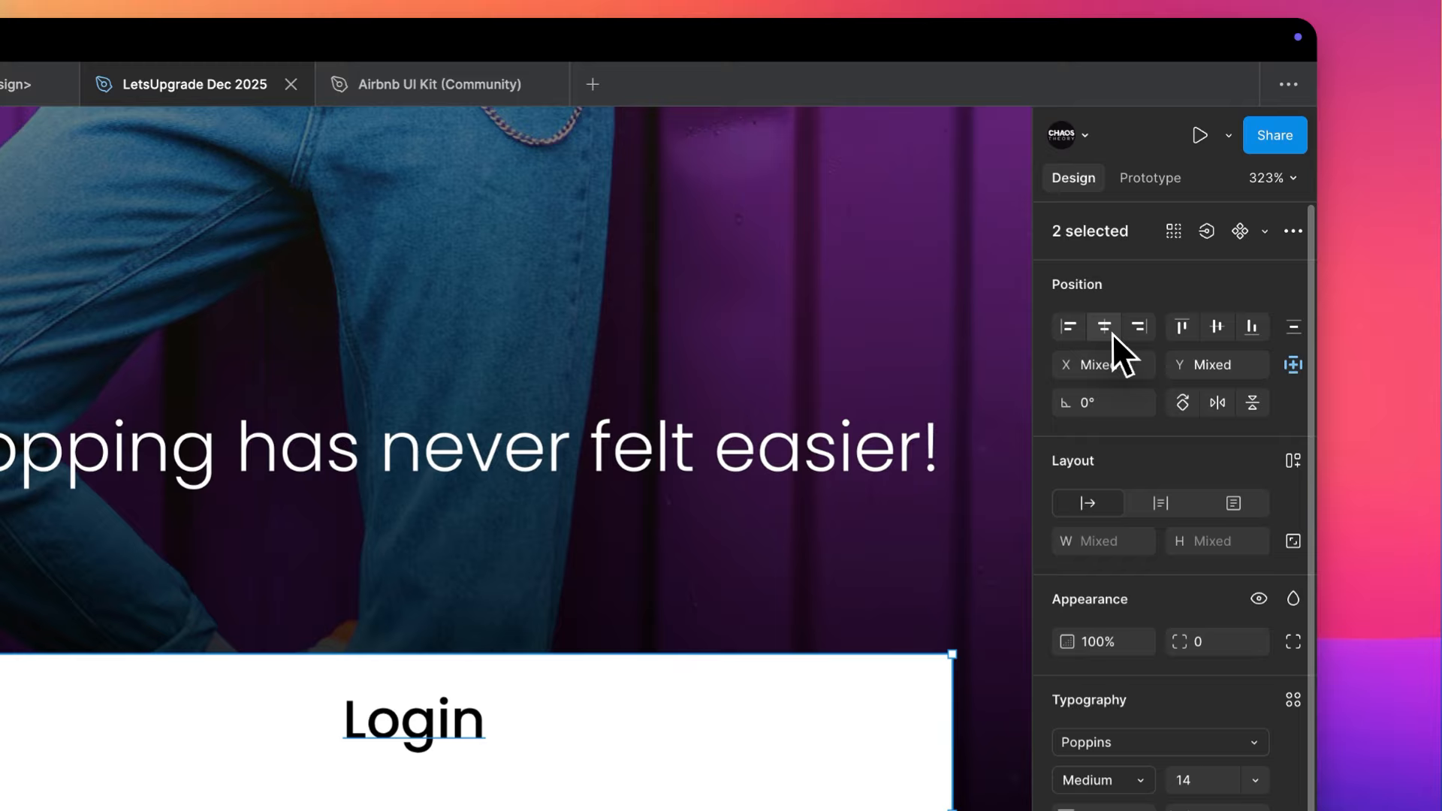
pyautogui.click(1111, 334)
pyautogui.click(1218, 327)
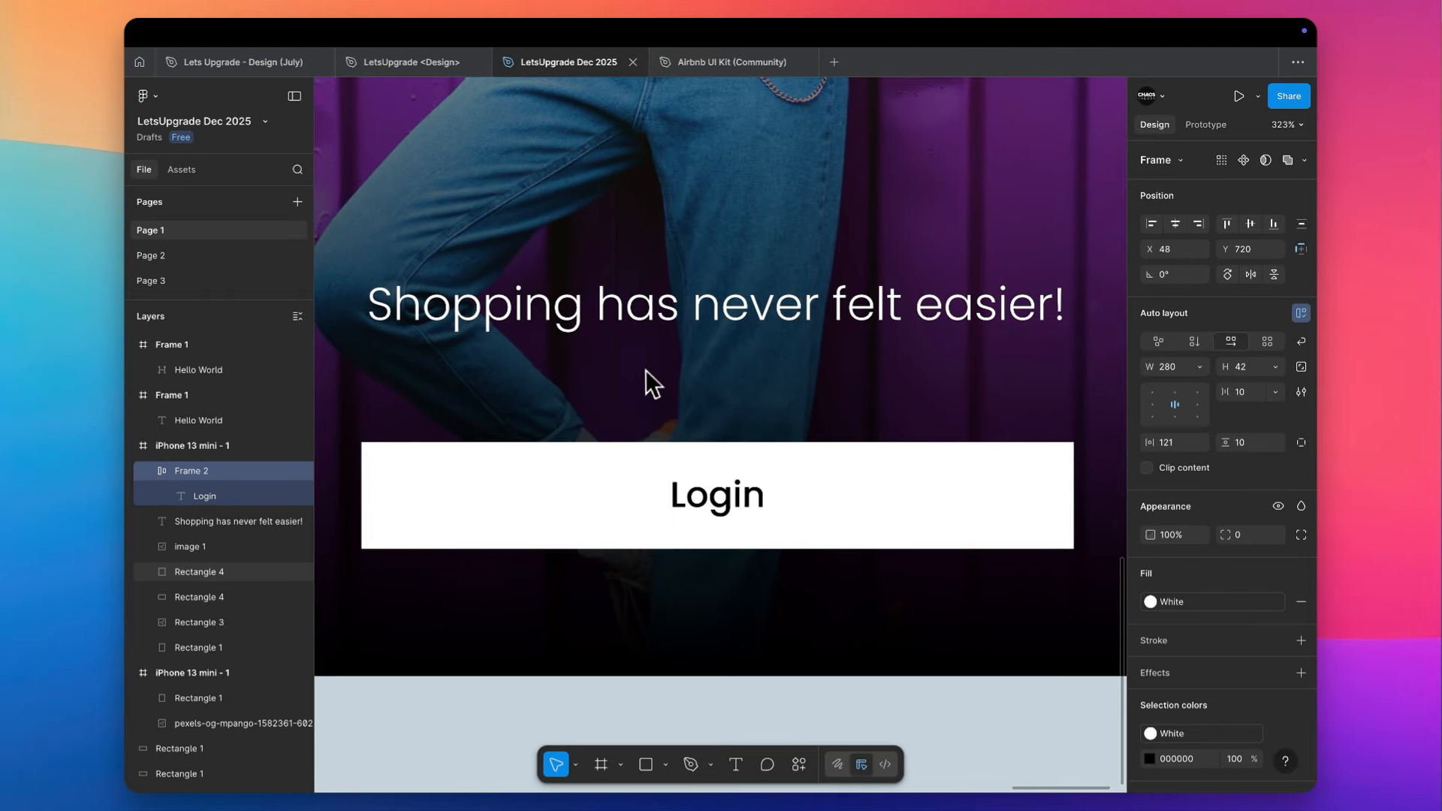
pyautogui.hotkey('shift', 'a')
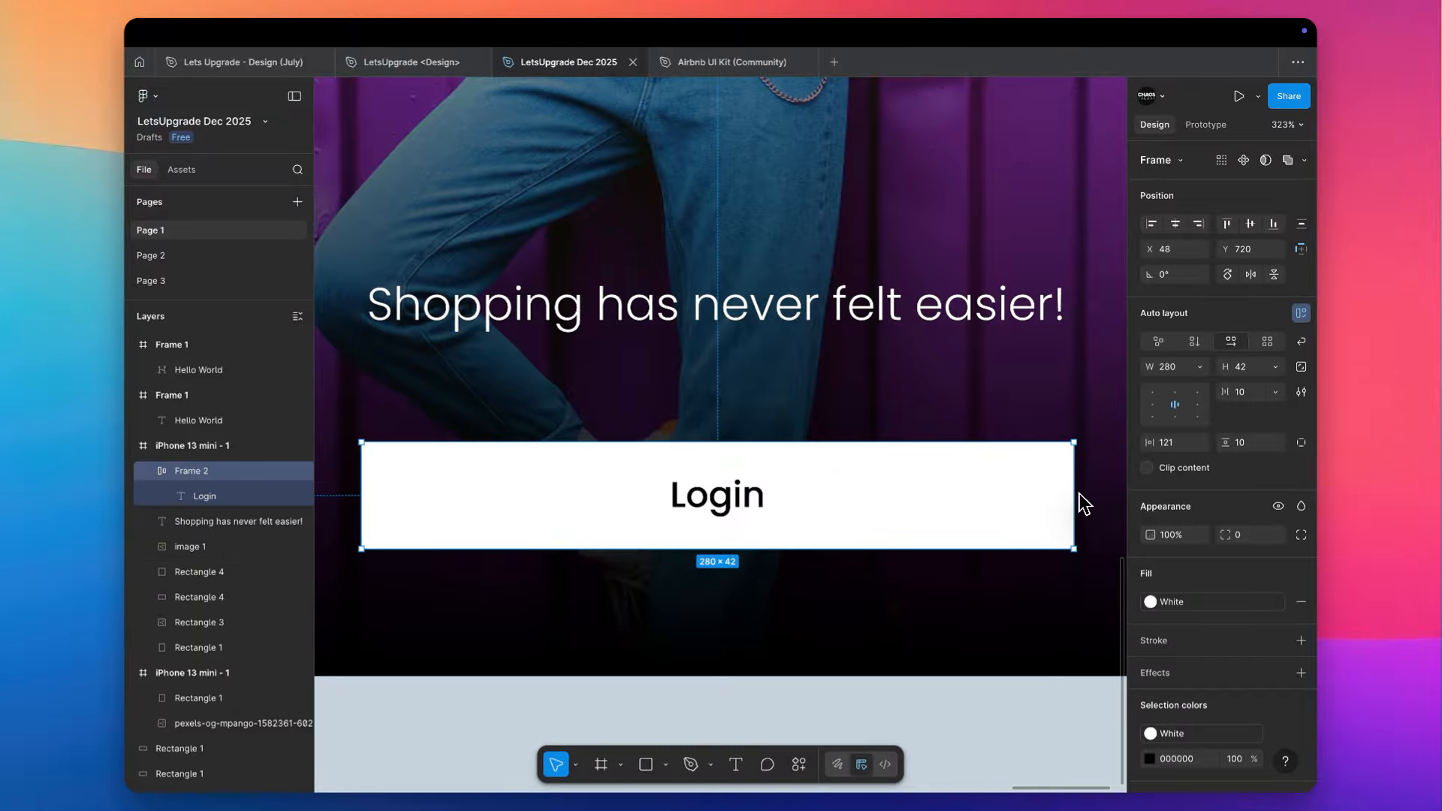
# - Shrink the Login button frame horizontally and stretch it back to a width of 279
pyautogui.moveTo(1084, 503); pyautogui.dragTo(551, 501)
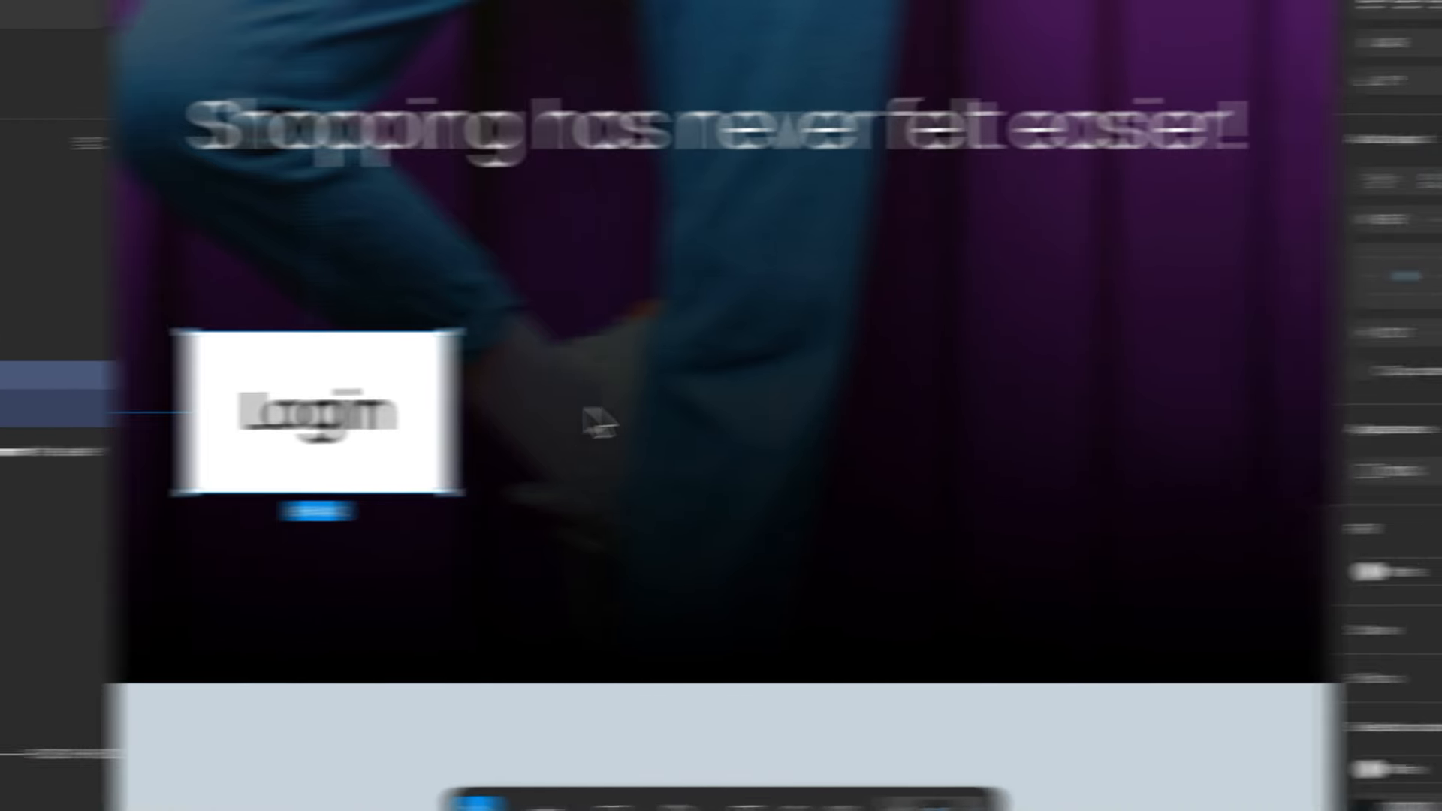
pyautogui.moveTo(597, 424); pyautogui.dragTo(747, 458)
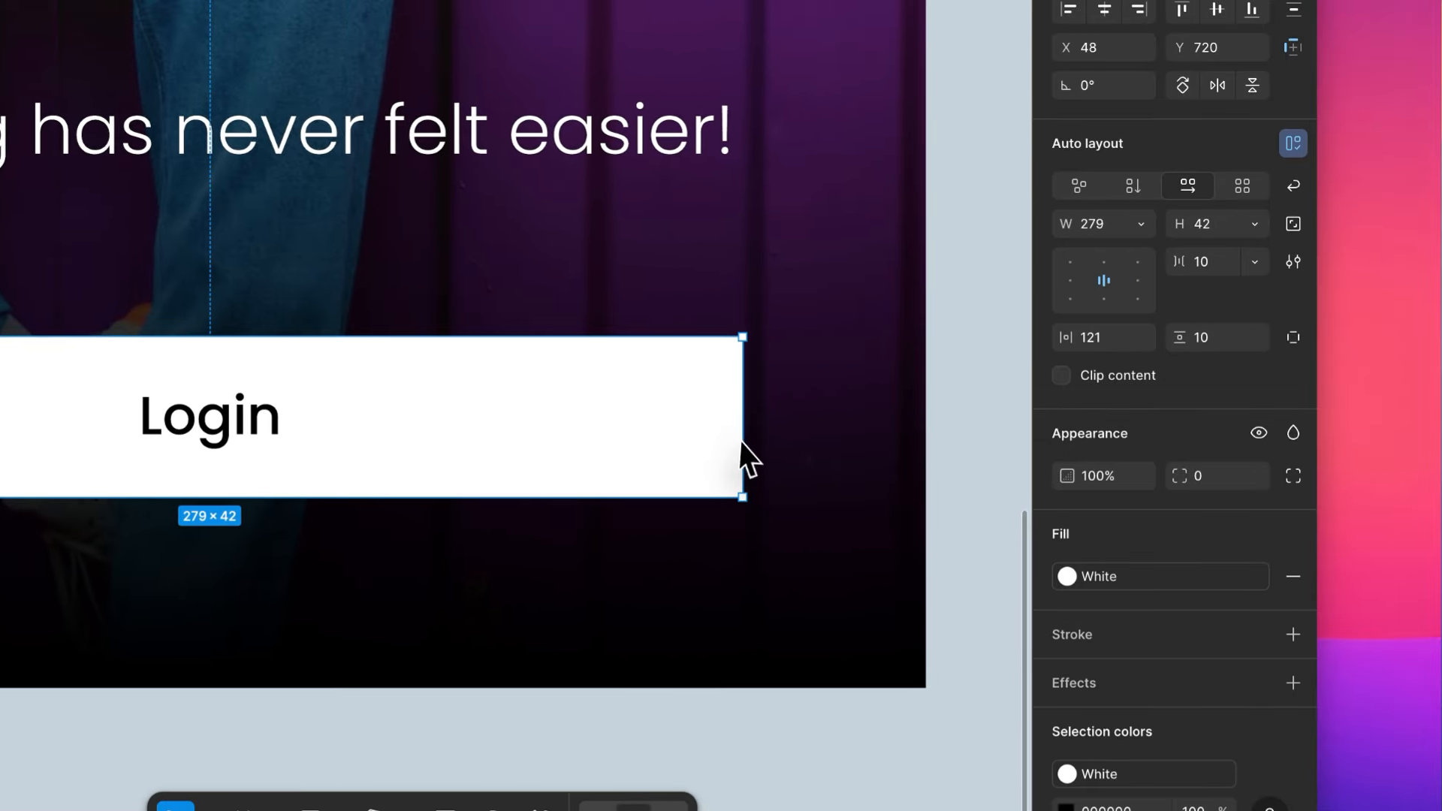
pyautogui.hscroll(-3, 742, 442)
pyautogui.scroll(-3, 742, 441)
# - Try to stretch the Login text box inside the button frame to a width of 299, and undo it
pyautogui.doubleClick(544, 422)
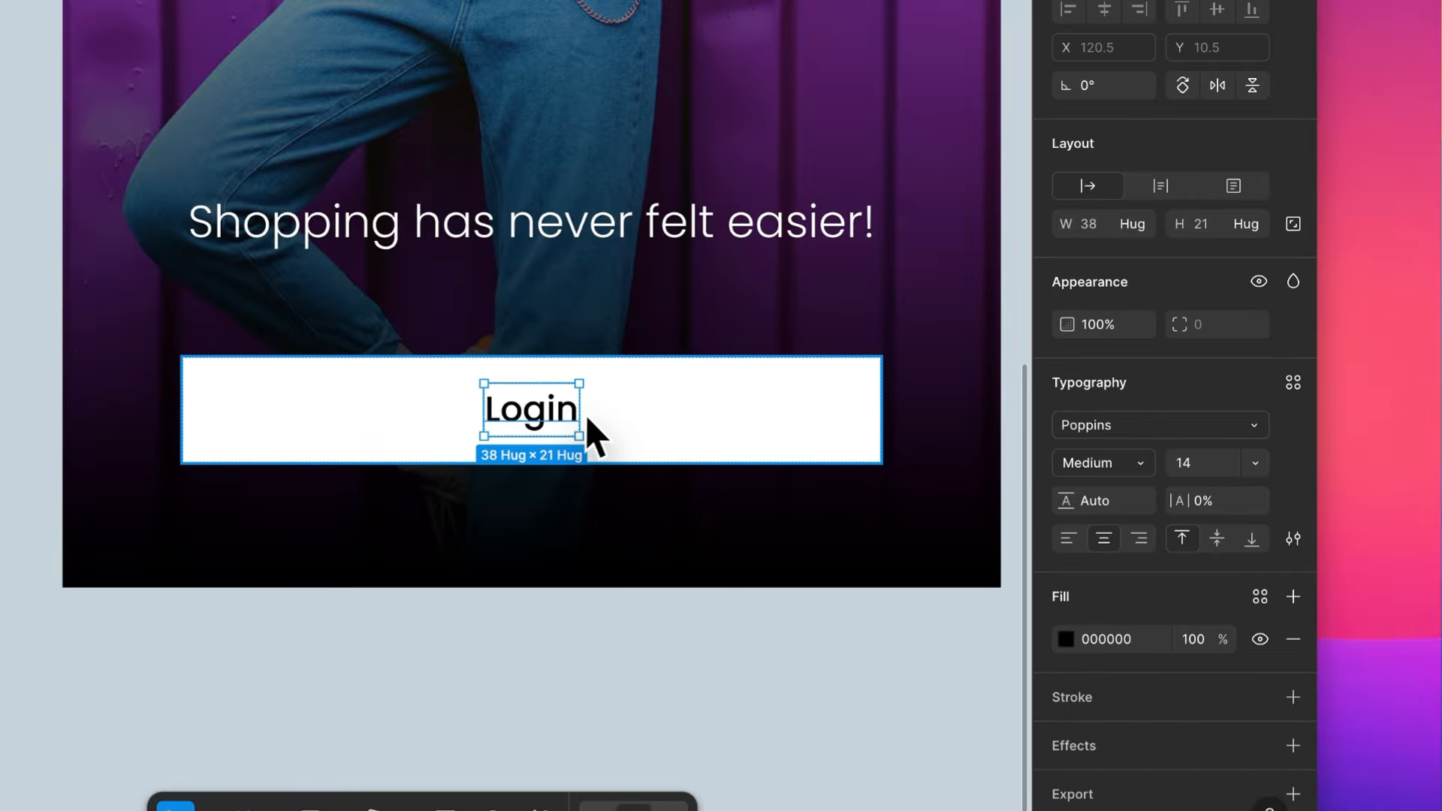
pyautogui.moveTo(583, 418); pyautogui.dragTo(905, 363)
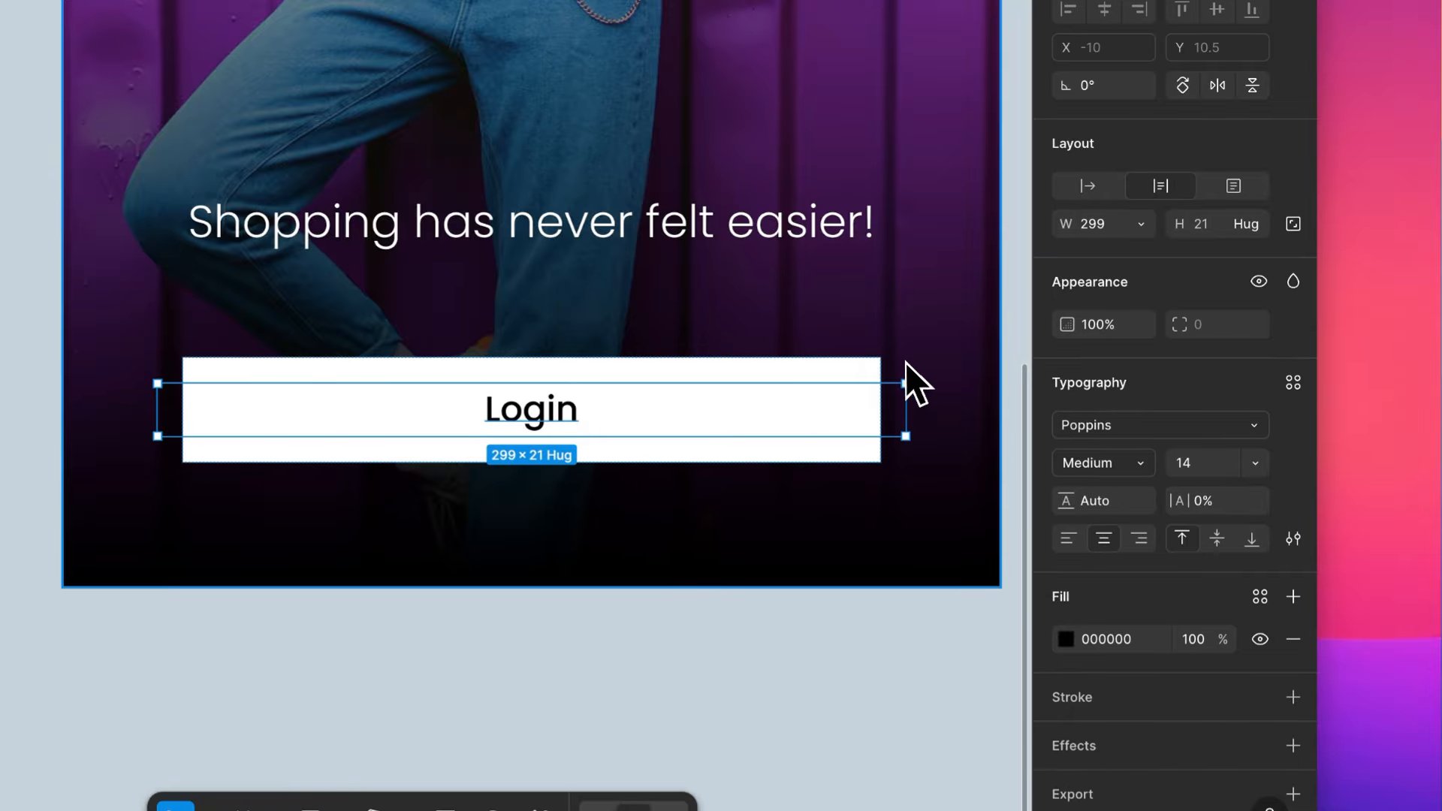
pyautogui.press('super+z')
# - Left-align the Login button frame's contents and set its horizontal padding to 20
pyautogui.click(817, 386)
pyautogui.scroll(3, 507, 453)
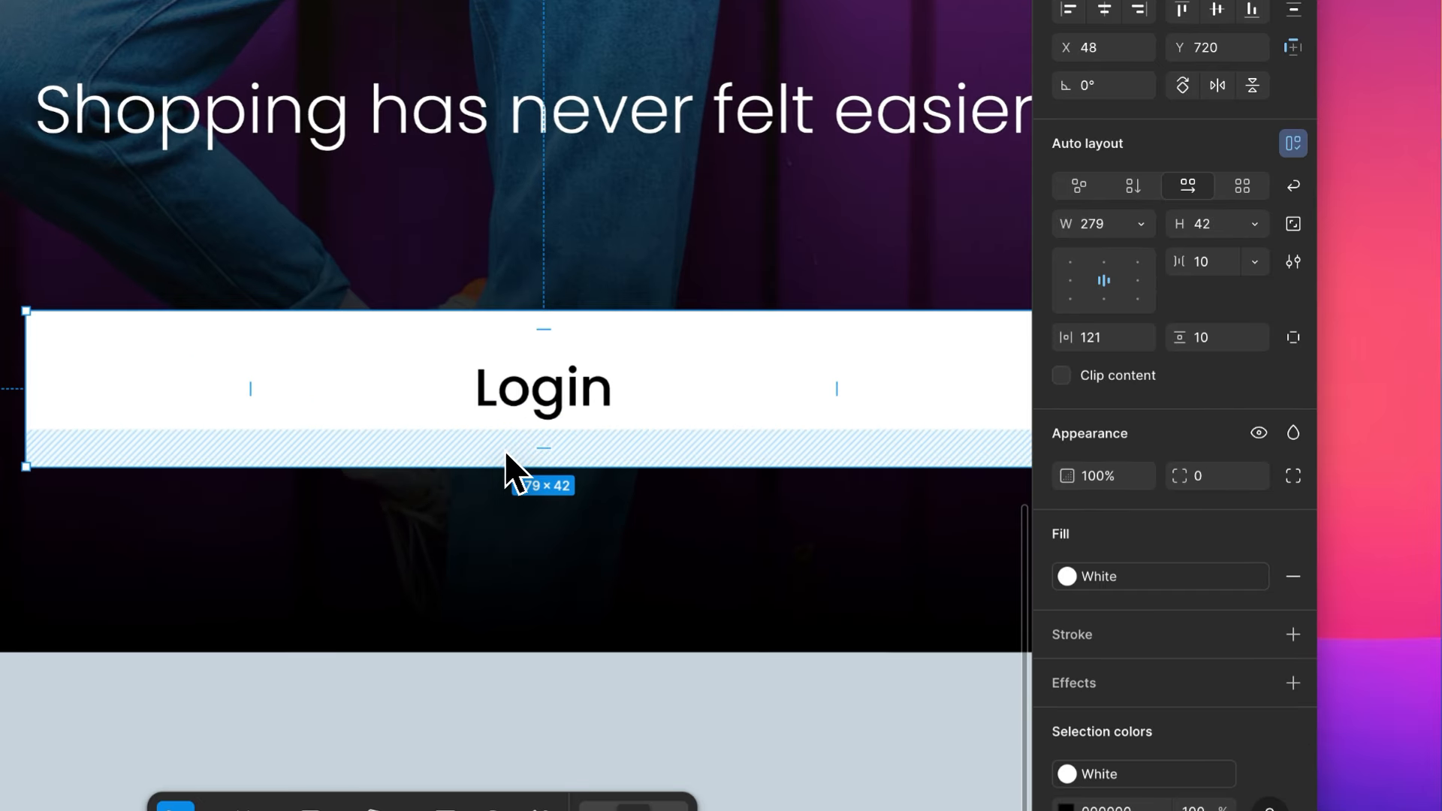
pyautogui.hscroll(3, 506, 453)
pyautogui.scroll(2, 506, 452)
pyautogui.scroll(-2, 506, 453)
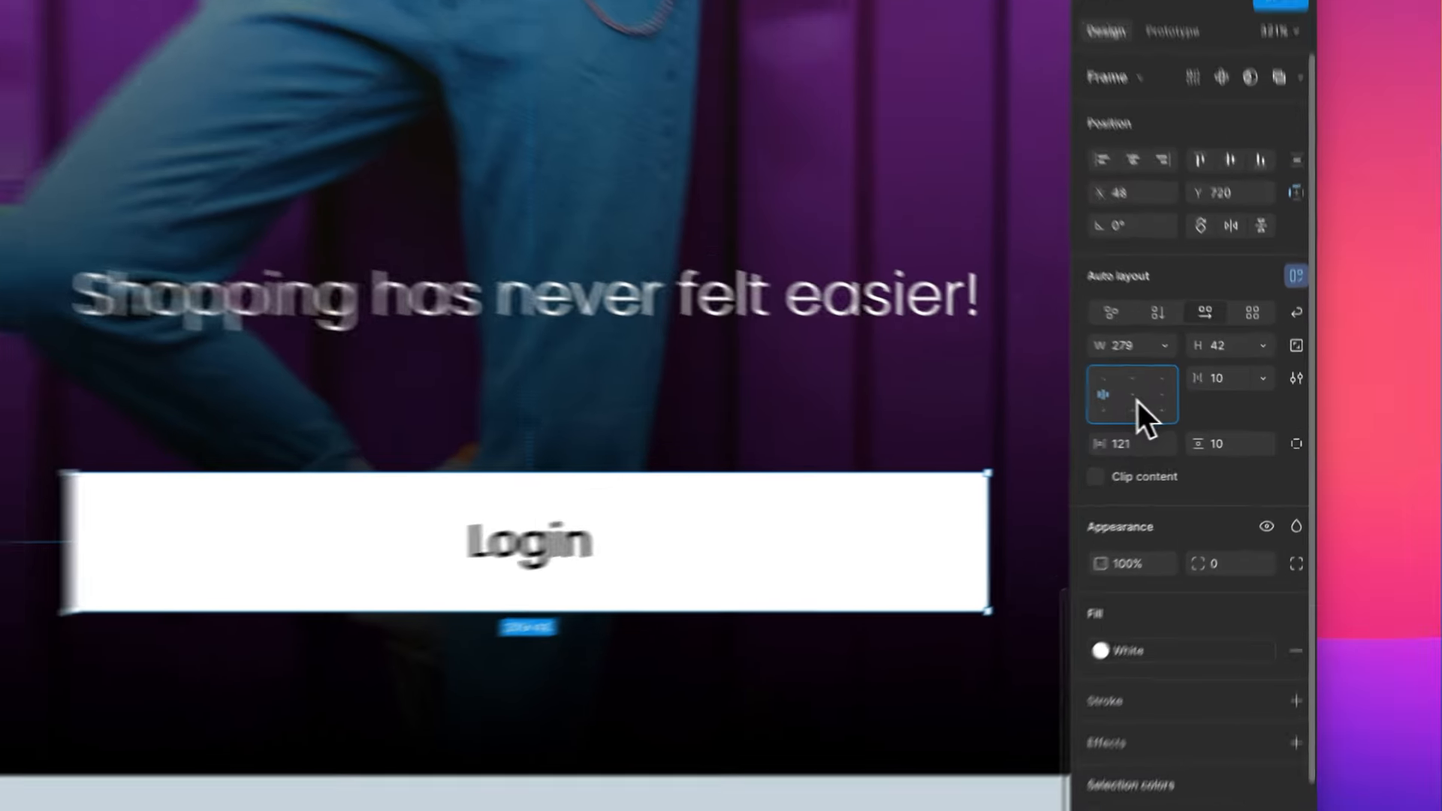
pyautogui.click(1153, 404)
pyautogui.click(1090, 445)
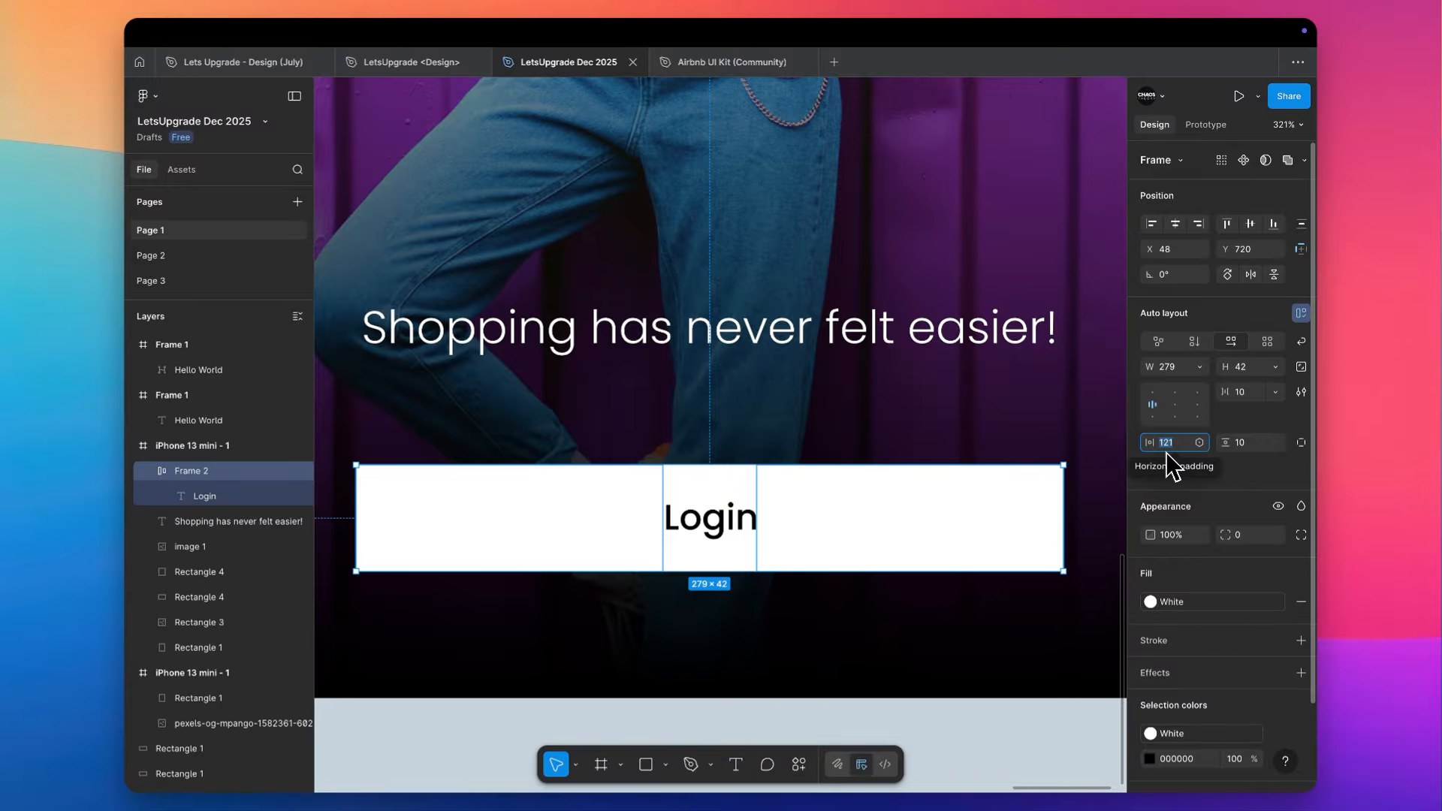
pyautogui.write('20')
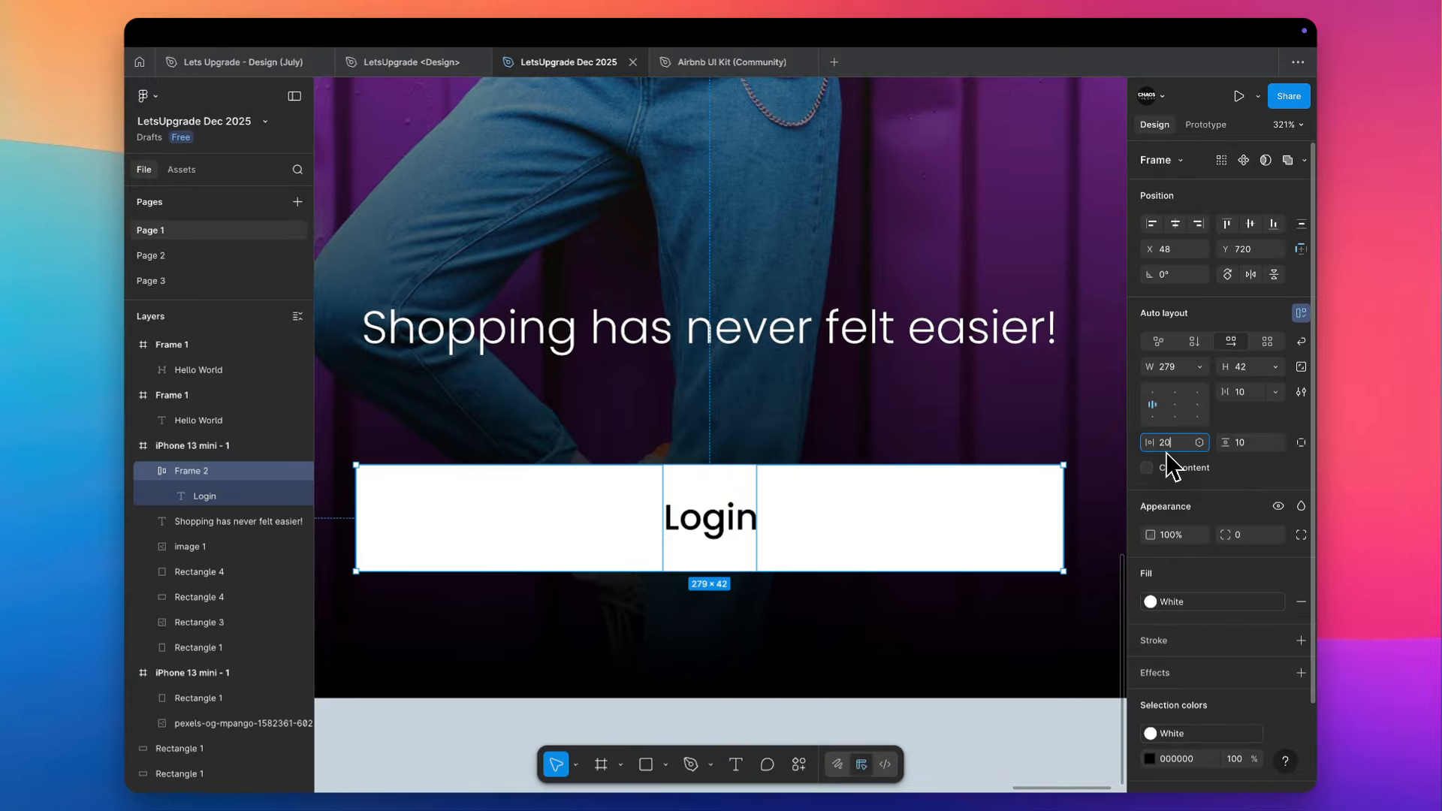
pyautogui.press('Tab')
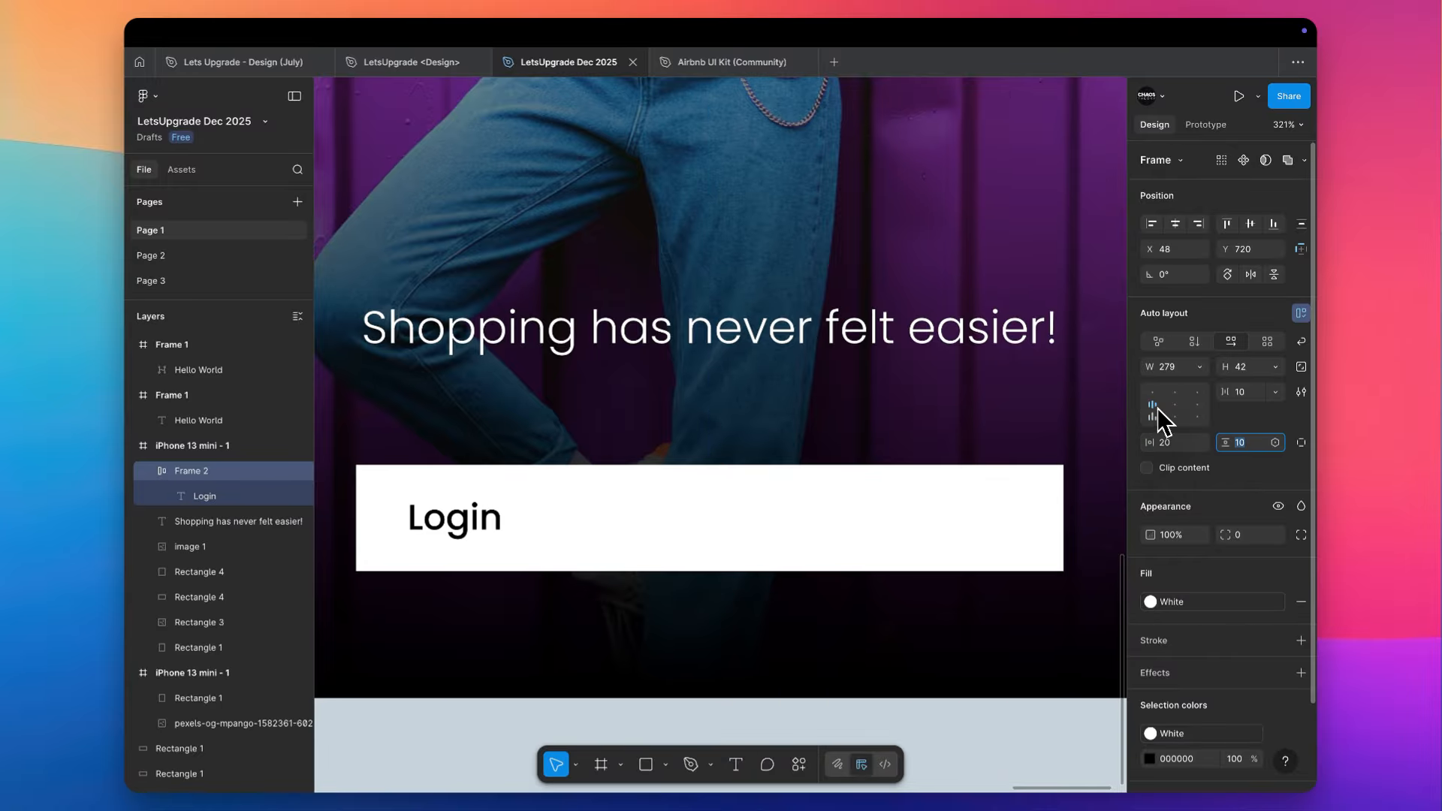
# - Try right alignment for the Login text, return it to centre, and narrow the button frame to a width of 268
pyautogui.click(1174, 406)
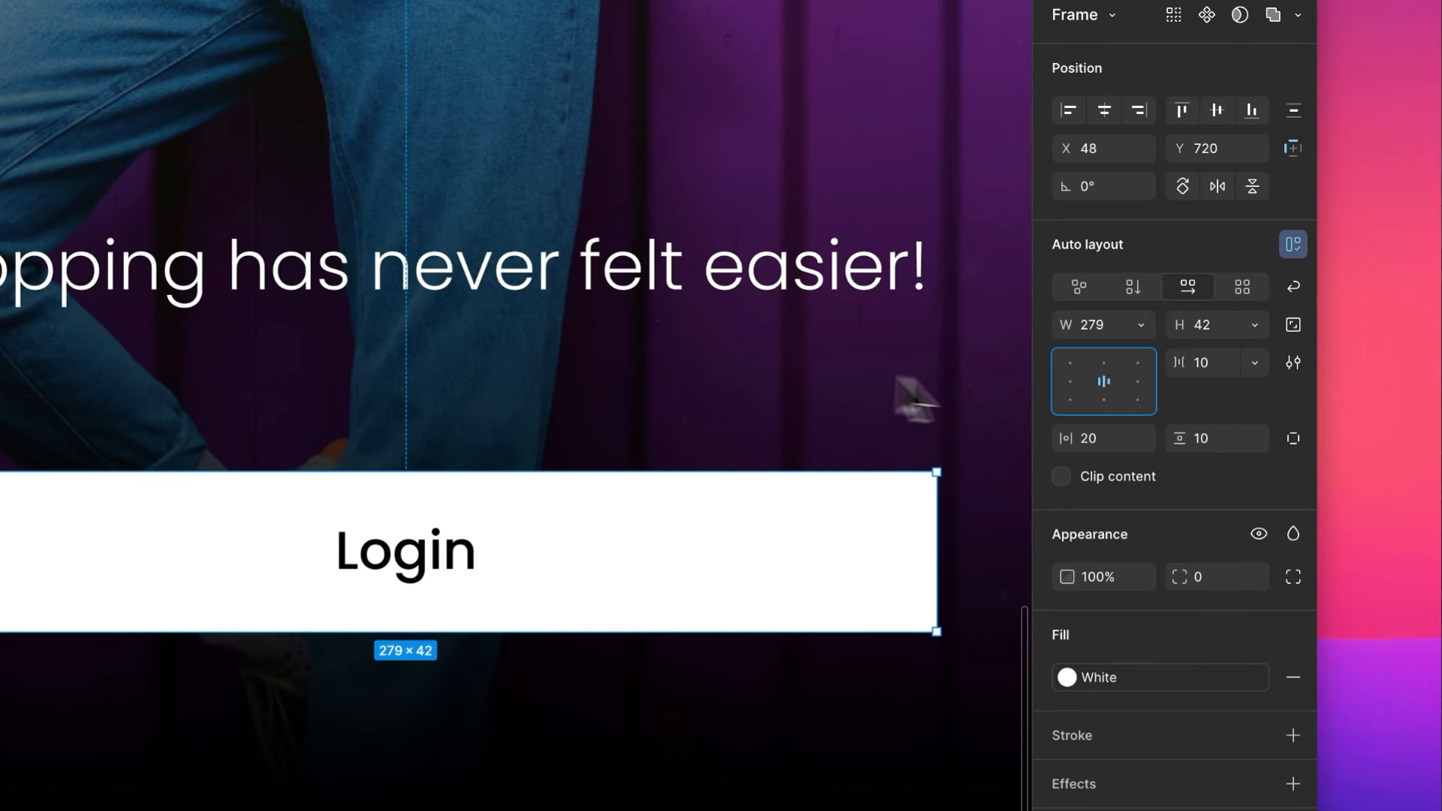
pyautogui.click(1138, 382)
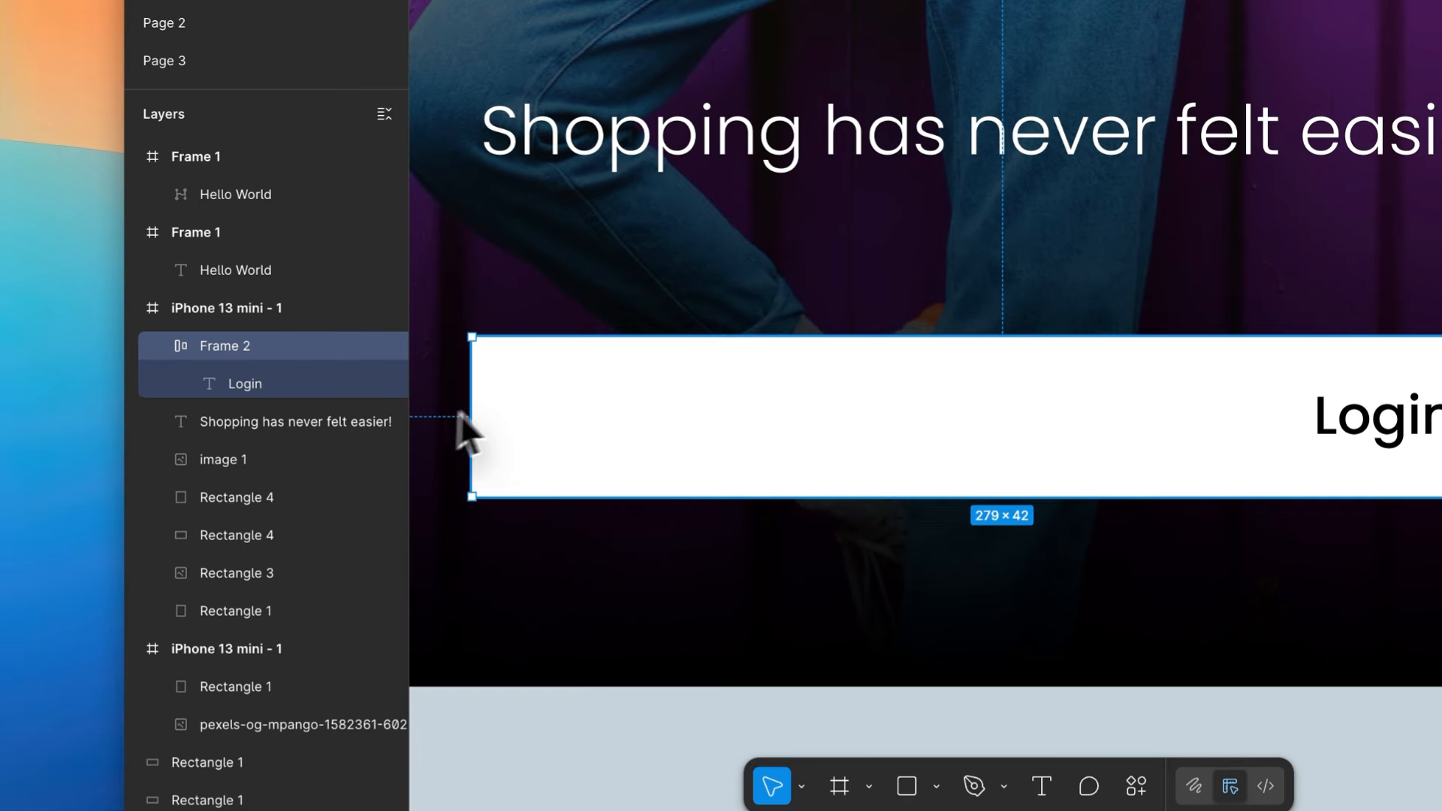
pyautogui.moveTo(470, 418); pyautogui.dragTo(513, 417)
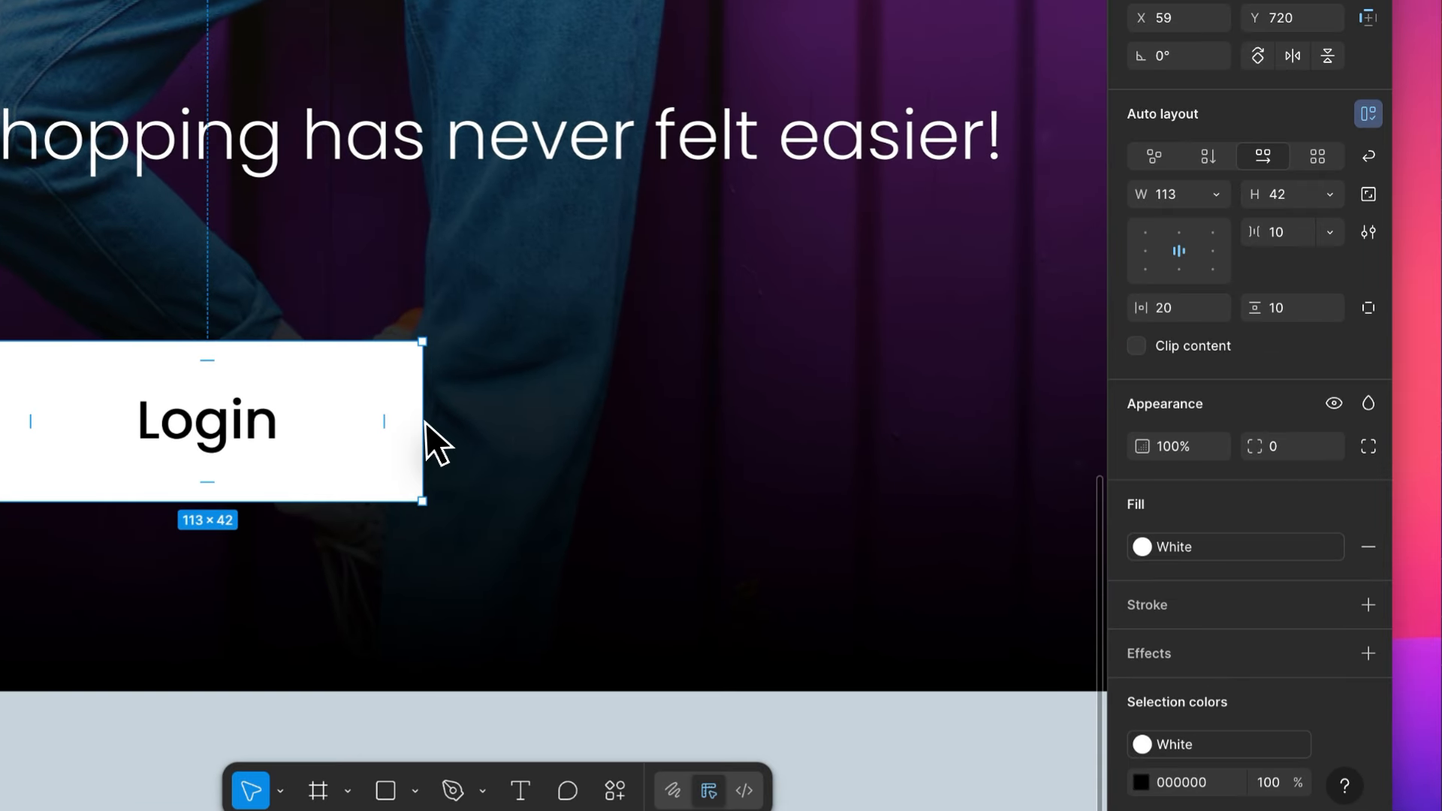
pyautogui.press('super+z')
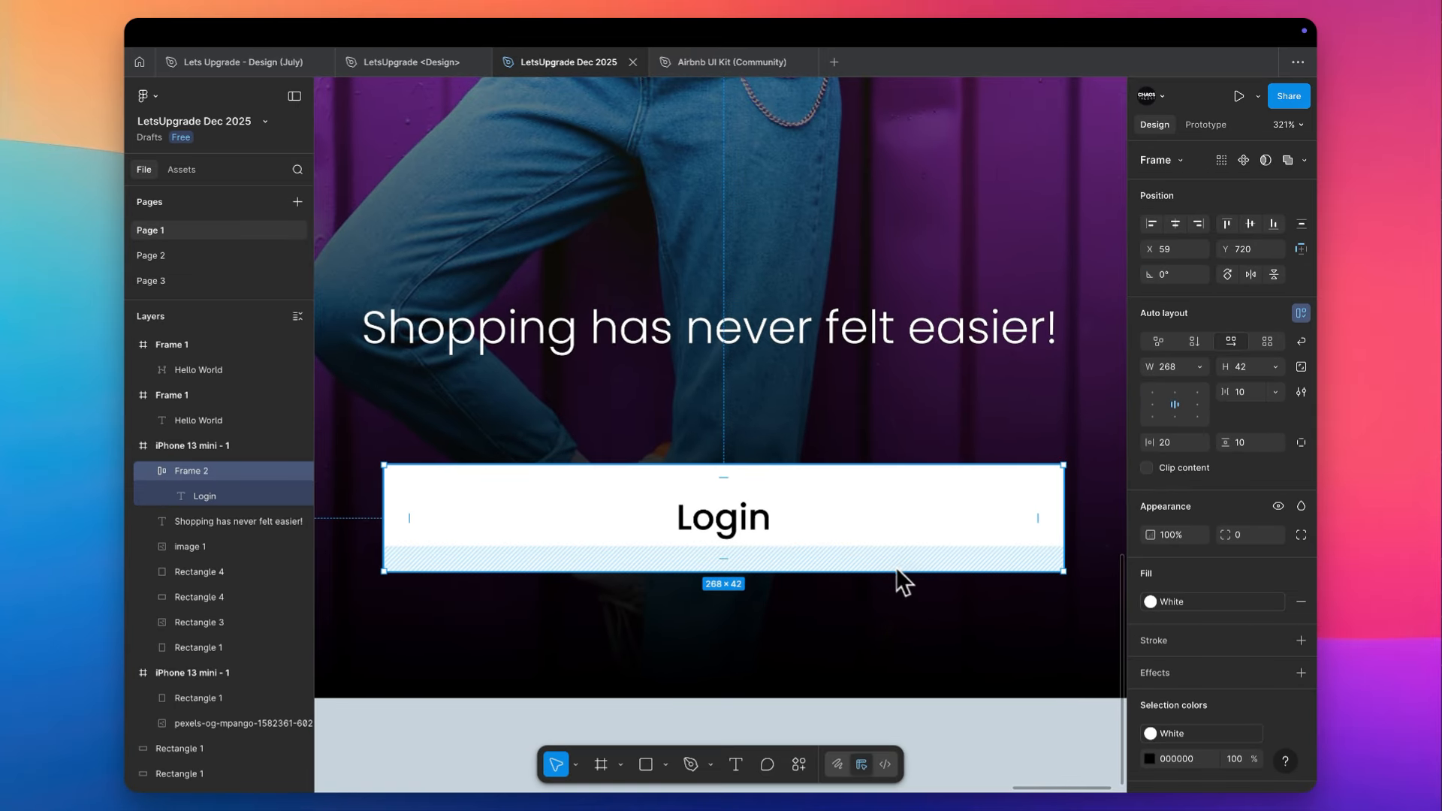
# - Set the button frame's vertical padding to 20 and make its height hug the contents
pyautogui.click(1253, 441)
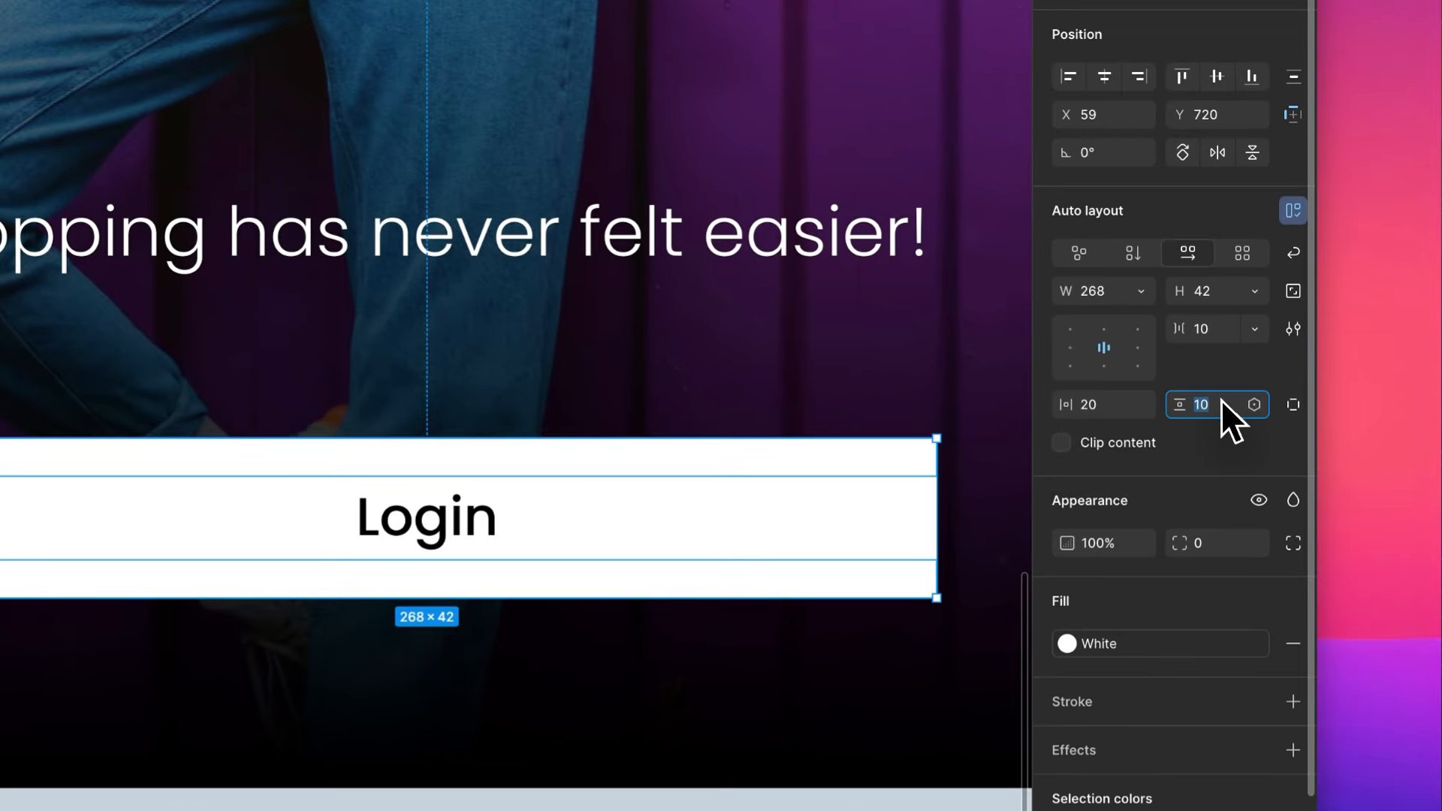
pyautogui.write('20')
pyautogui.press('Return')
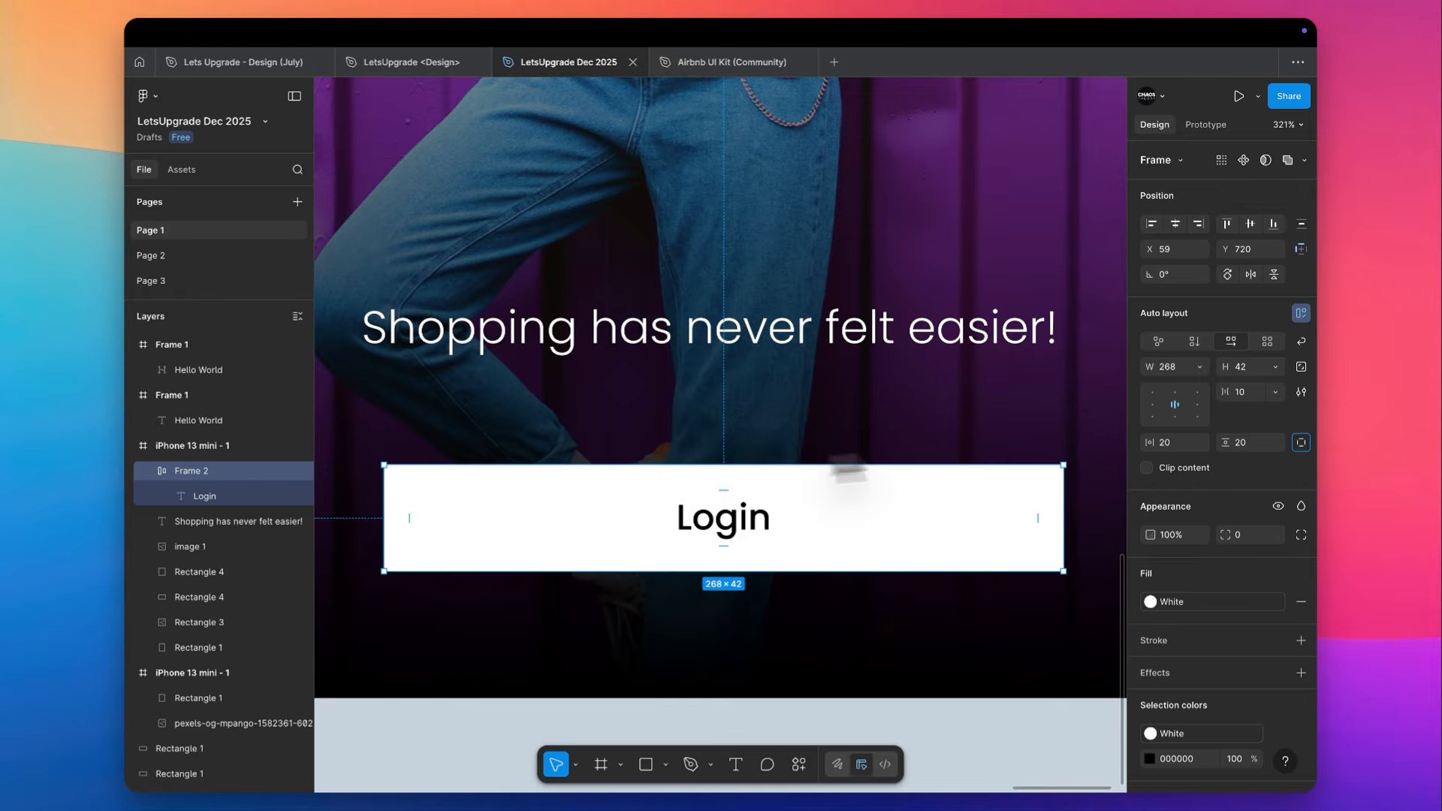
pyautogui.click(1277, 368)
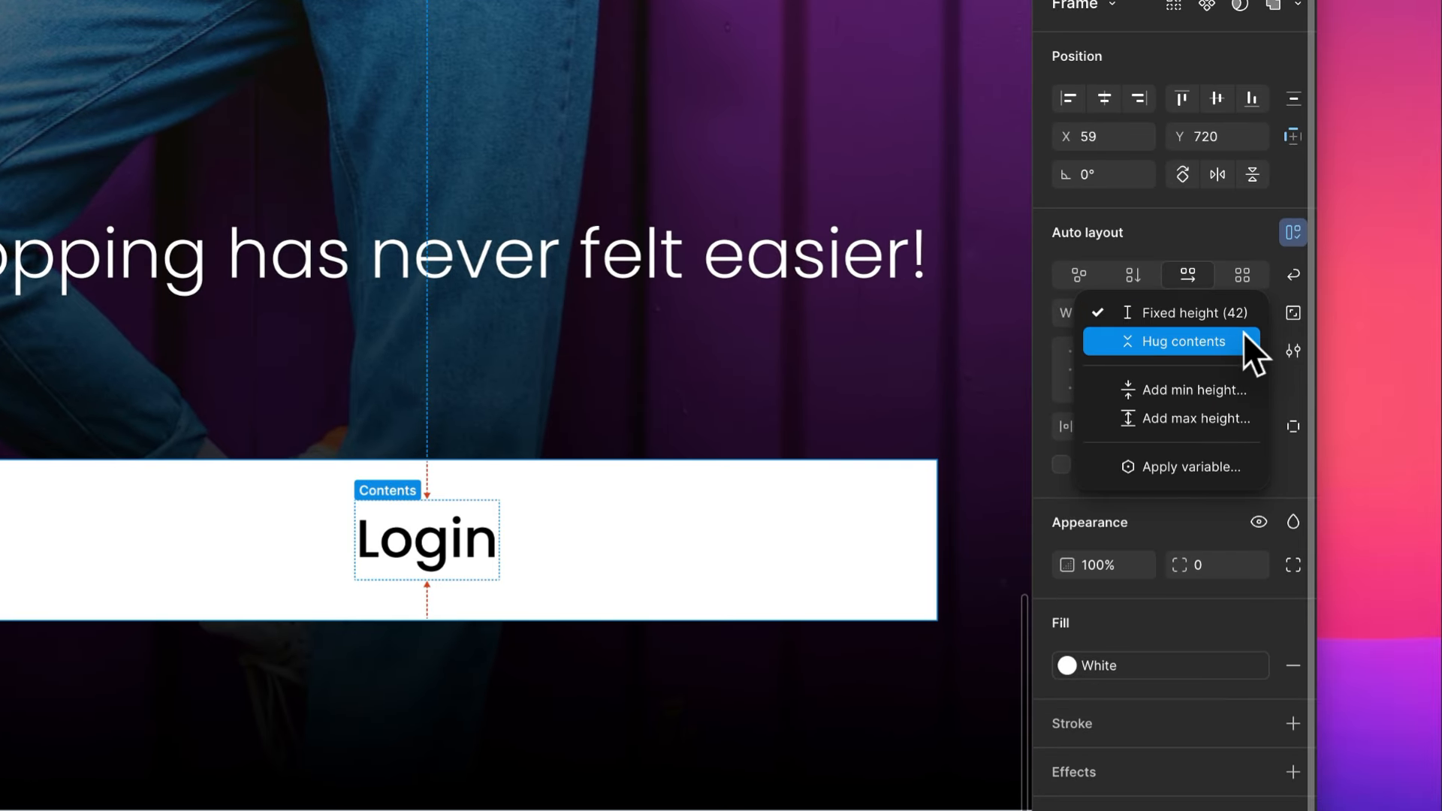
pyautogui.click(1238, 341)
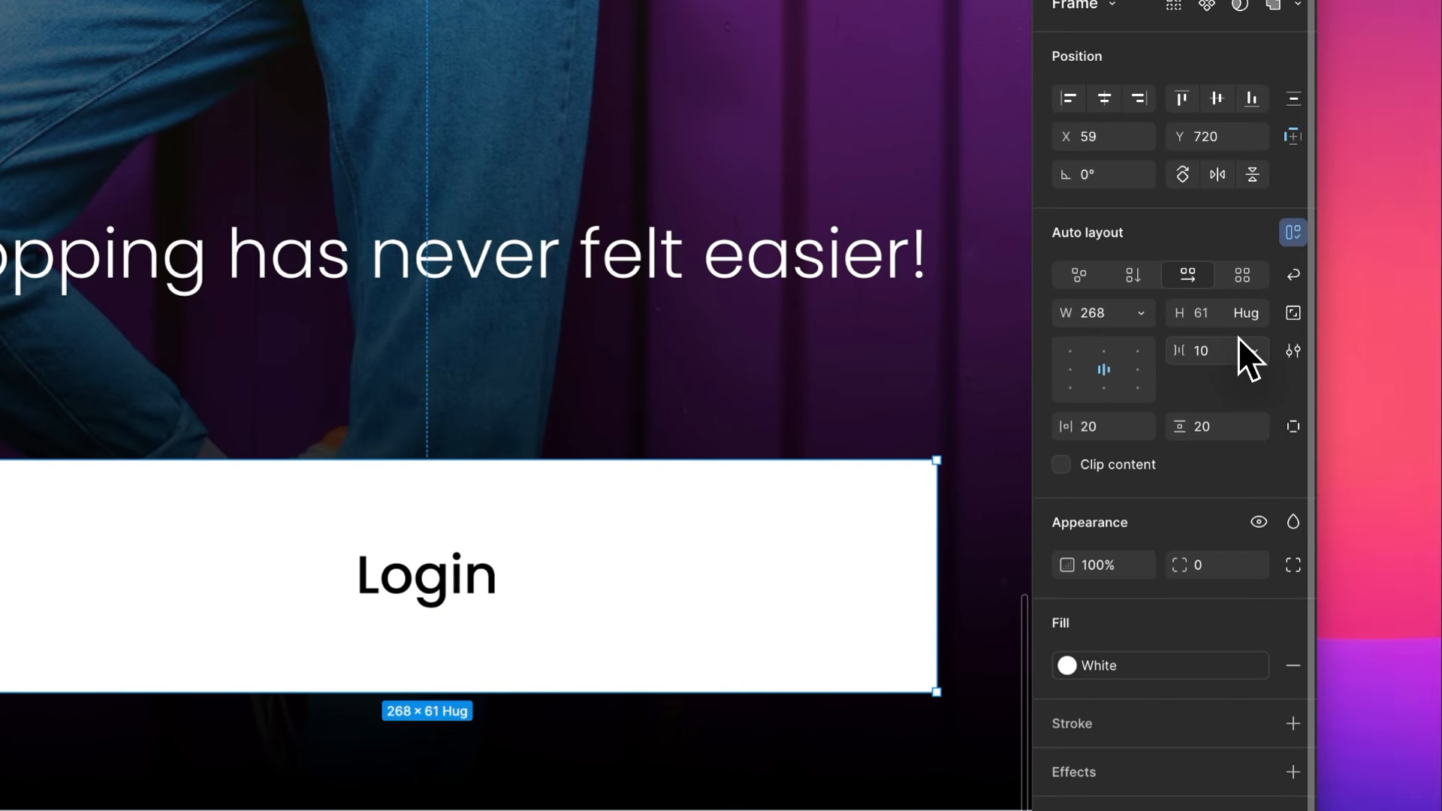
# - Set the Login button frame's vertical padding to 10
pyautogui.click(1222, 433)
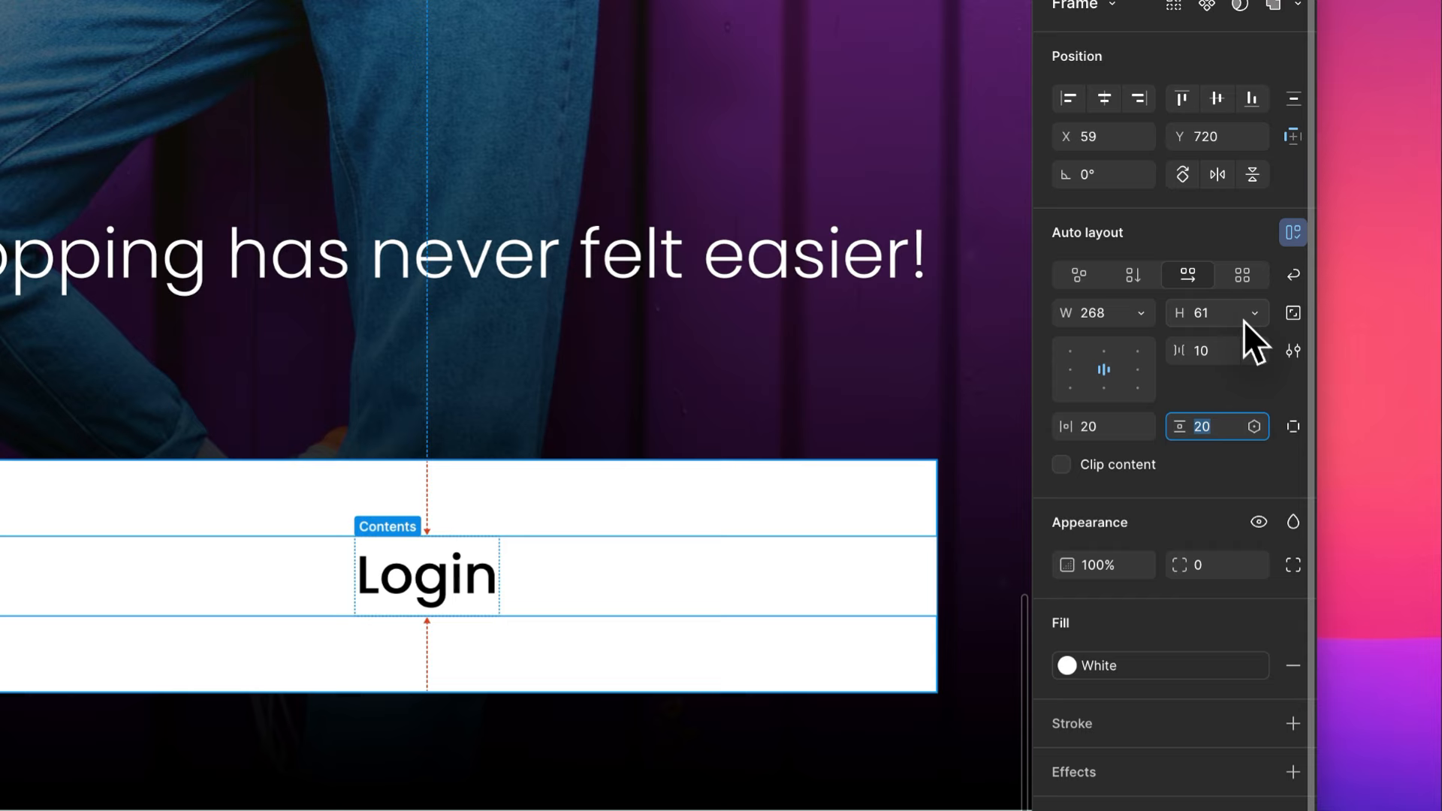
pyautogui.write('10')
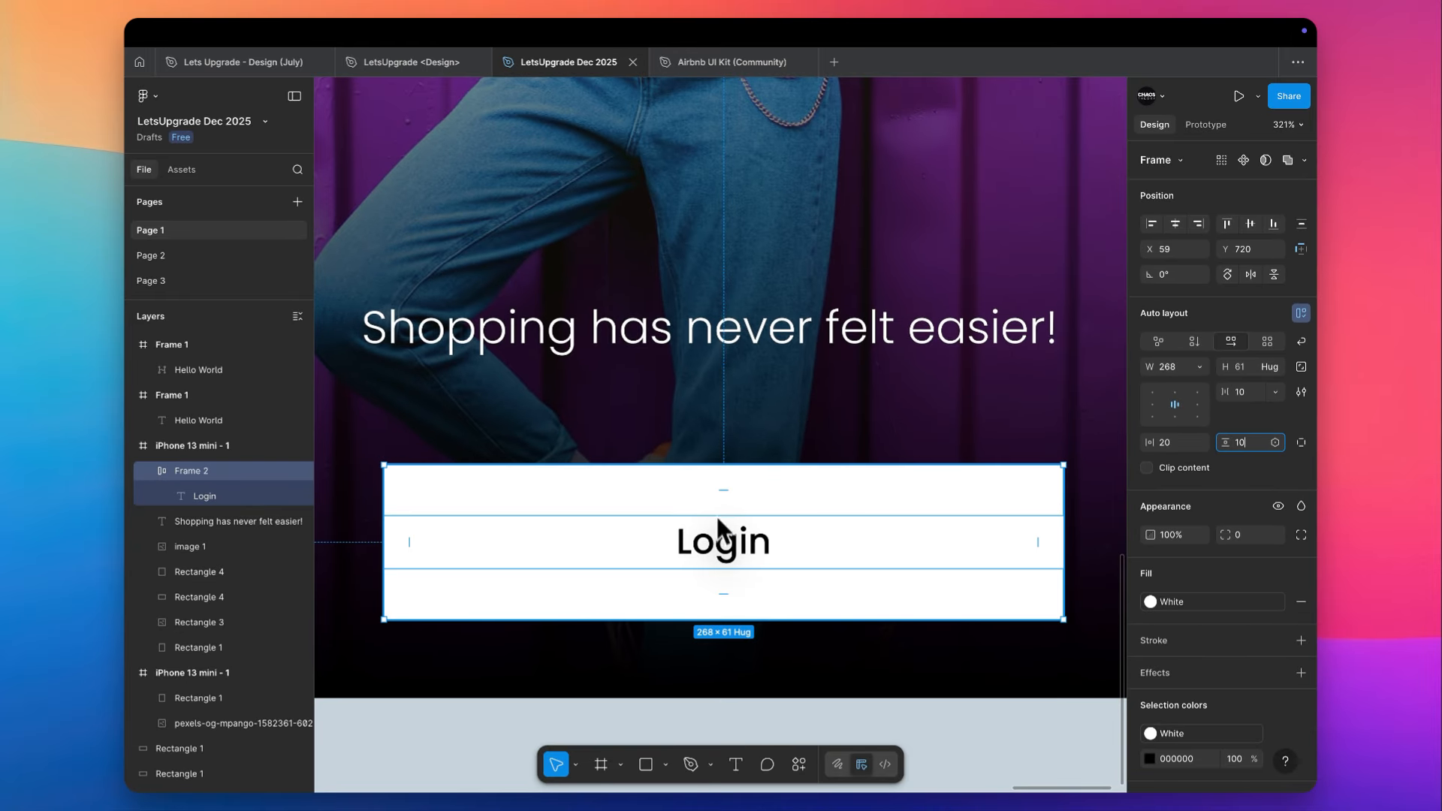
pyautogui.press('Return')
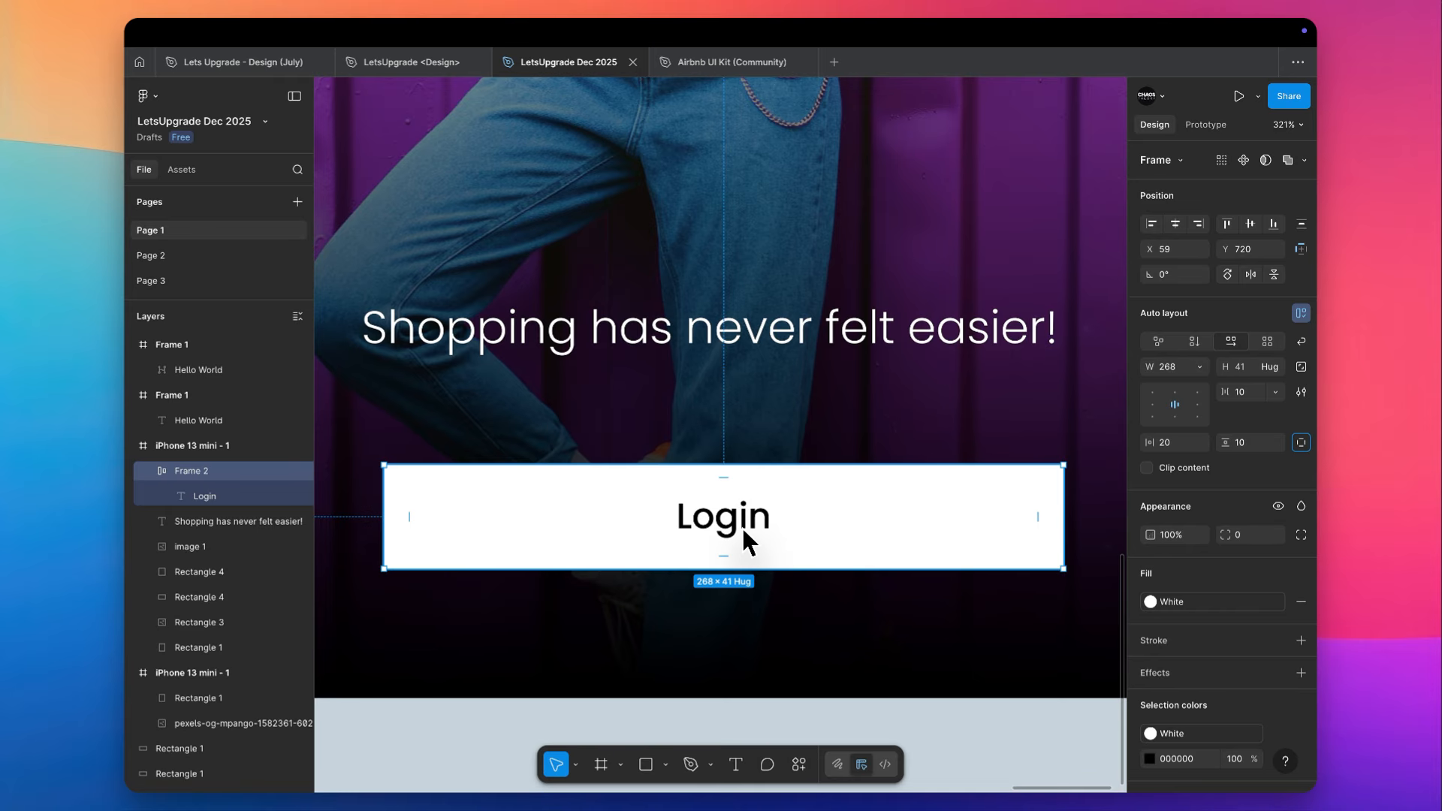
# - Examine the whole login screen with its logo, photo, tagline and Login button
pyautogui.click(846, 414)
pyautogui.scroll(-8, 844, 414)
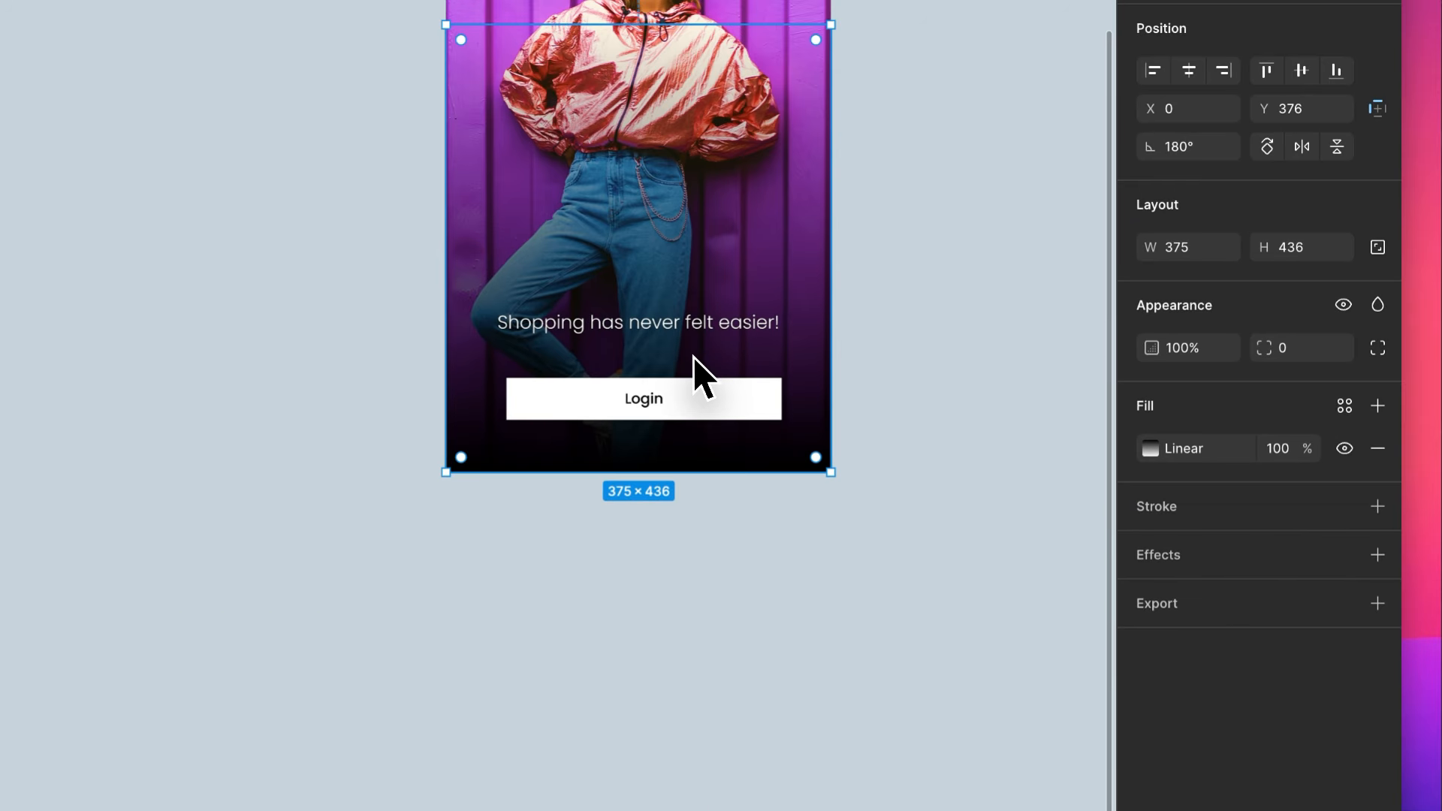
pyautogui.scroll(4, 692, 358)
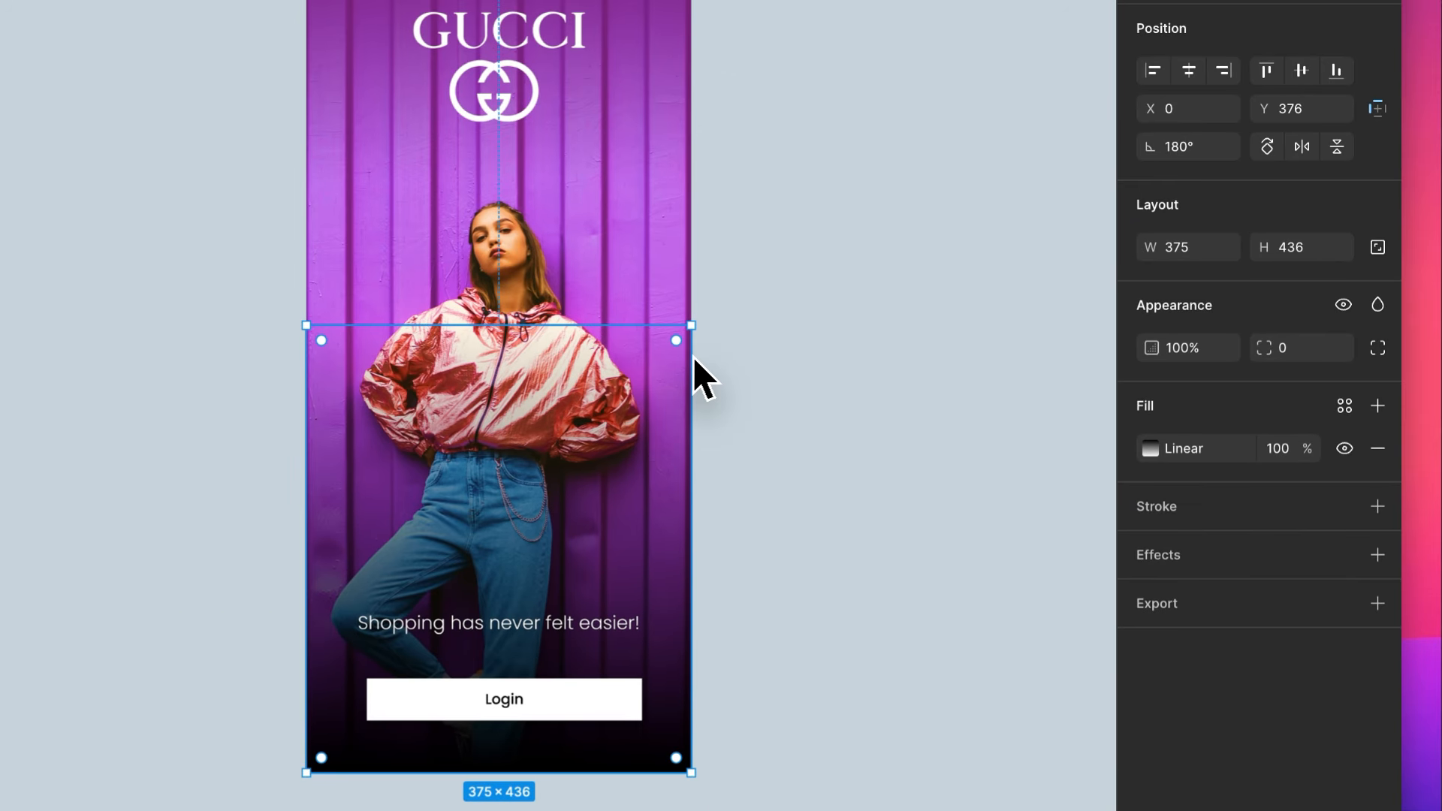
pyautogui.scroll(-4, 692, 357)
pyautogui.click(780, 353)
pyautogui.scroll(5, 782, 353)
pyautogui.scroll(-2, 785, 353)
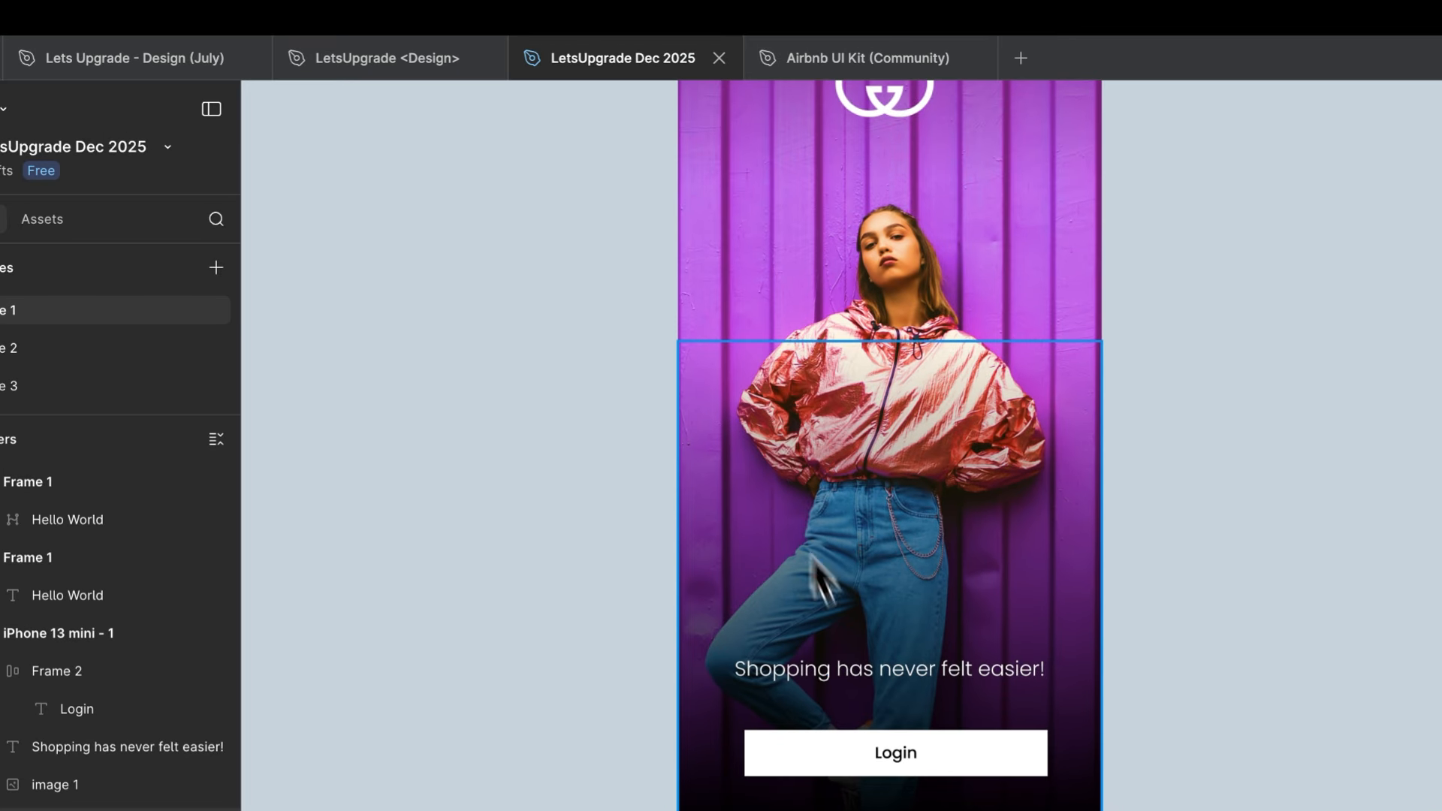
pyautogui.scroll(3, 786, 353)
# - Switch to Safari and browse the related photos on the pink jacket photo's Pexels page, closing that page when done
pyautogui.press('super+Tab')
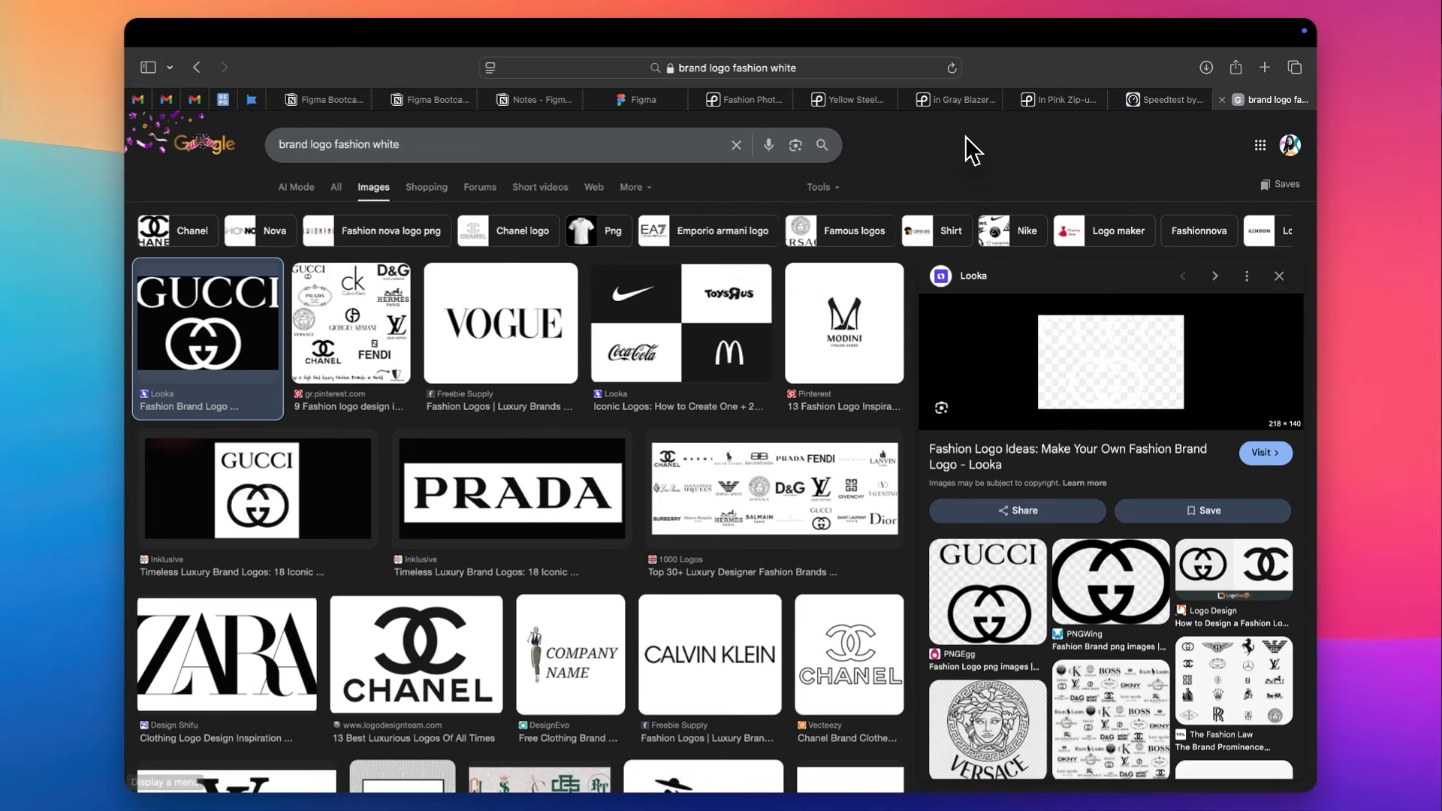
pyautogui.hotkey('ctrl', 'shift', 'Tab')
pyautogui.hotkey('ctrl', 'shift', 'Tab')
pyautogui.click(939, 132)
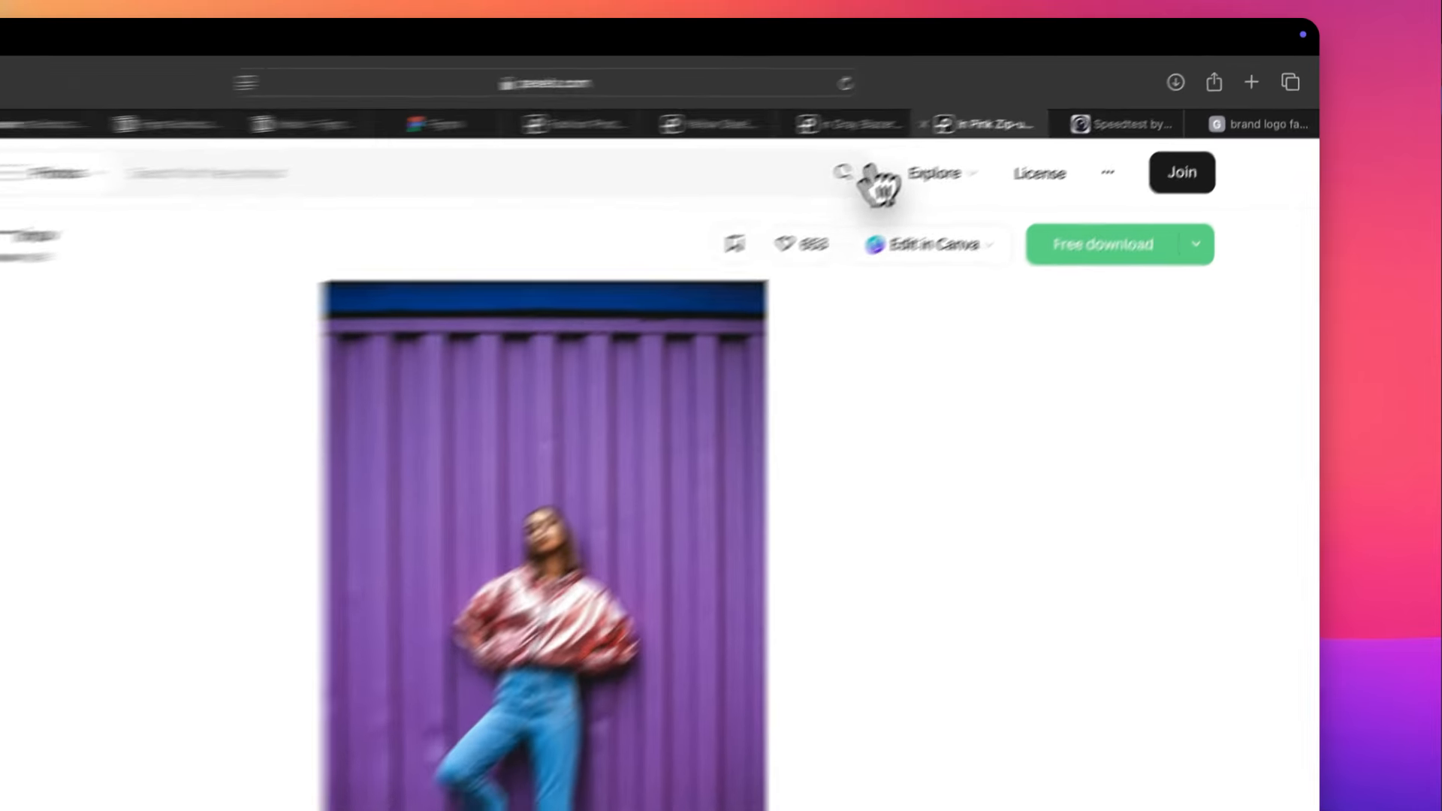
pyautogui.scroll(-10, 918, 332)
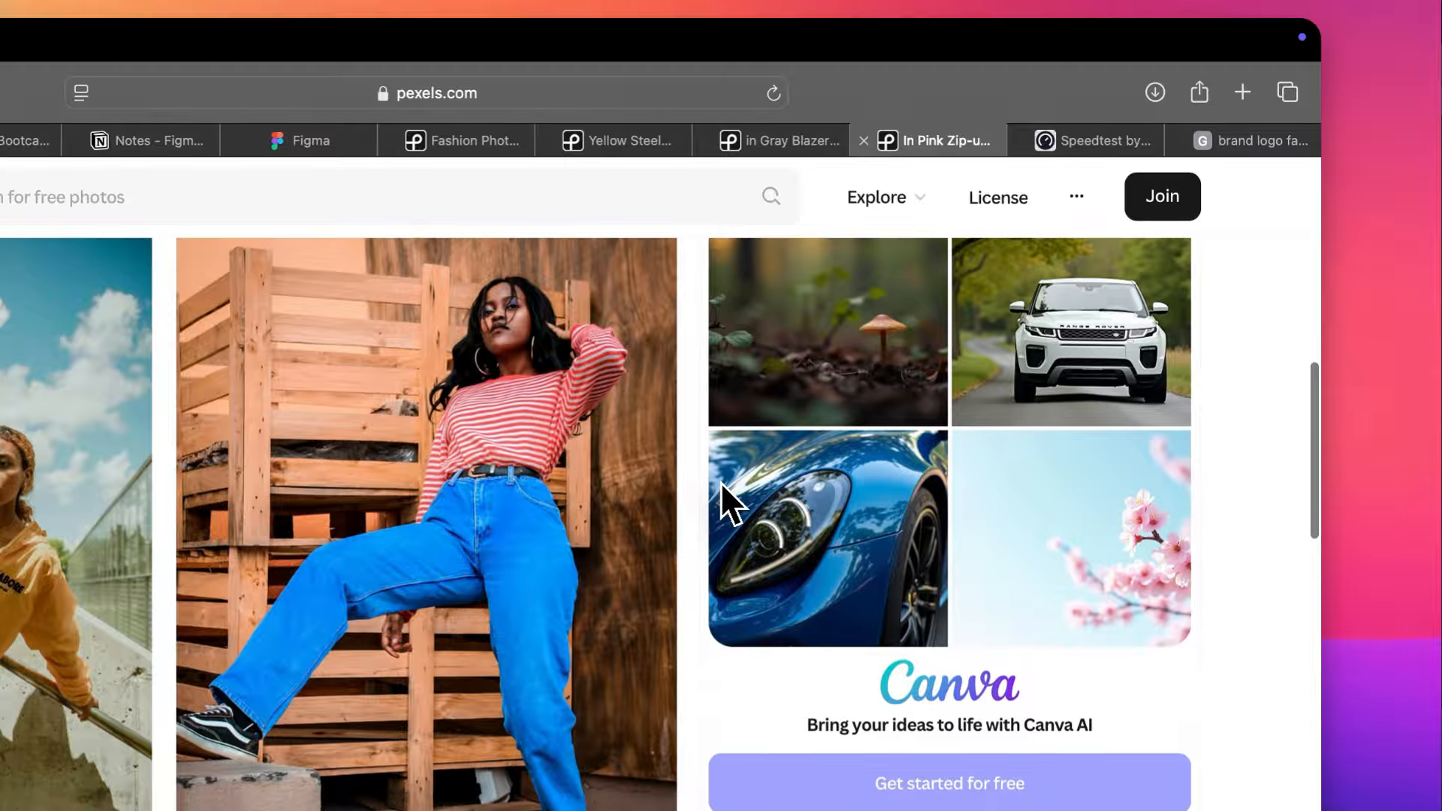
pyautogui.scroll(-10, 719, 482)
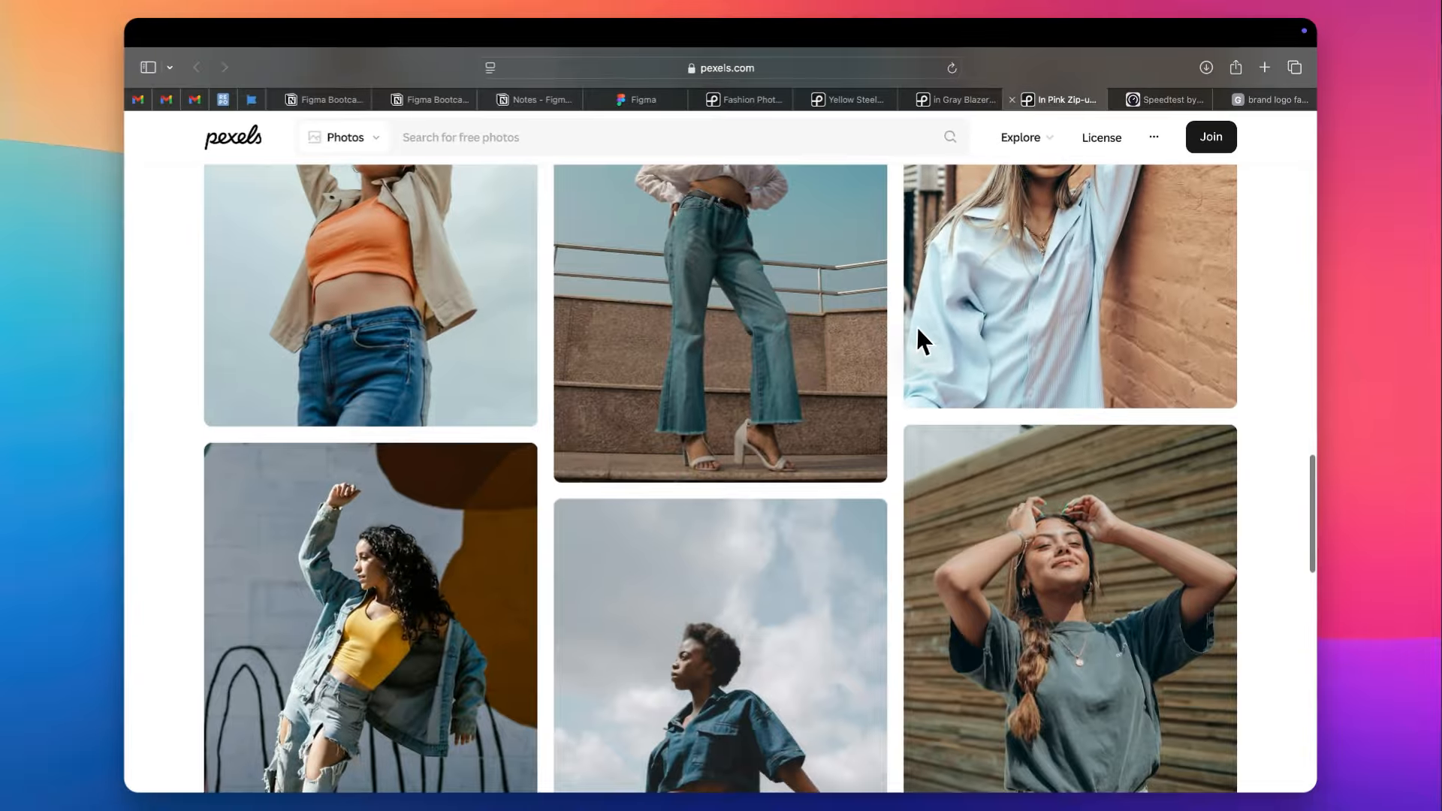
pyautogui.scroll(-15, 919, 340)
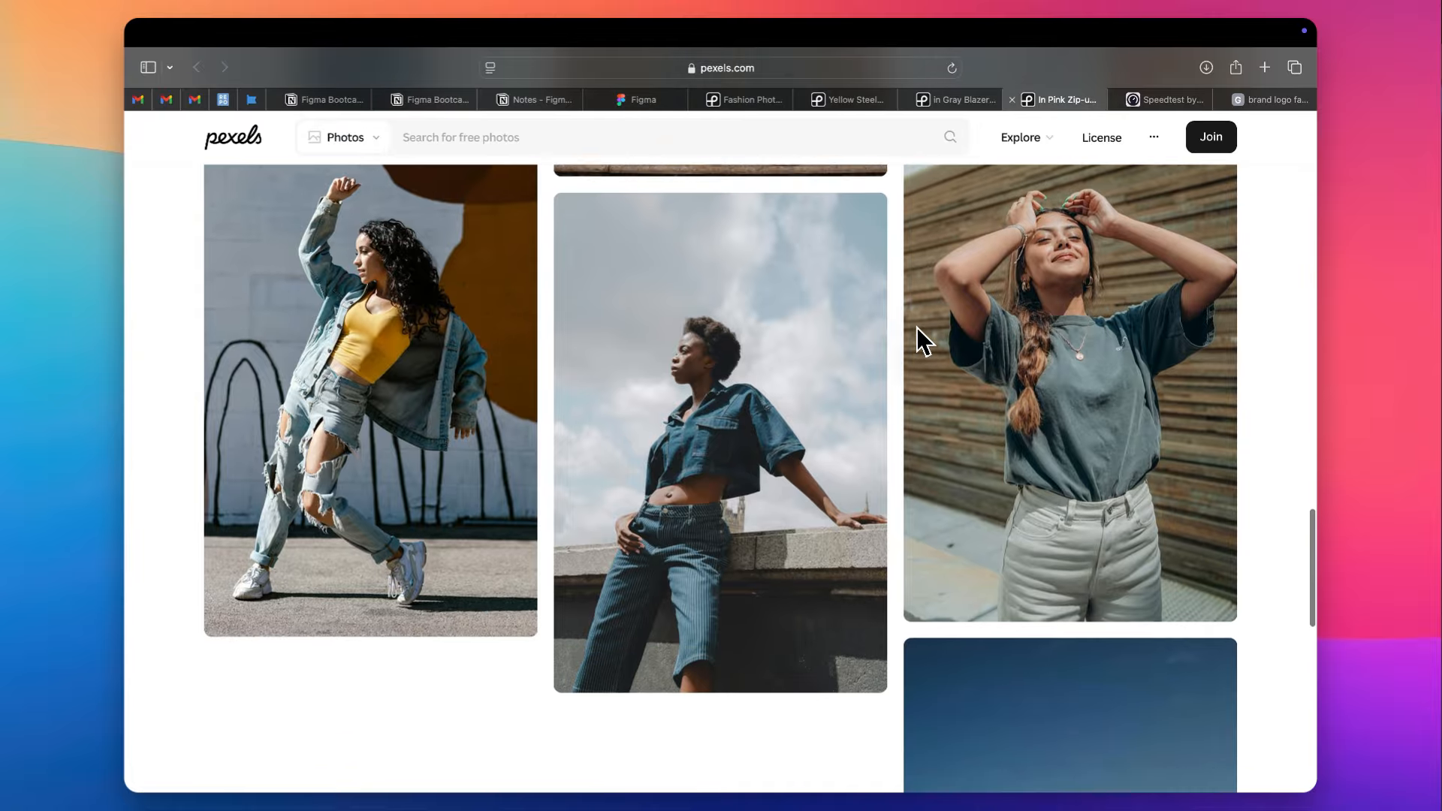
pyautogui.press('super+w')
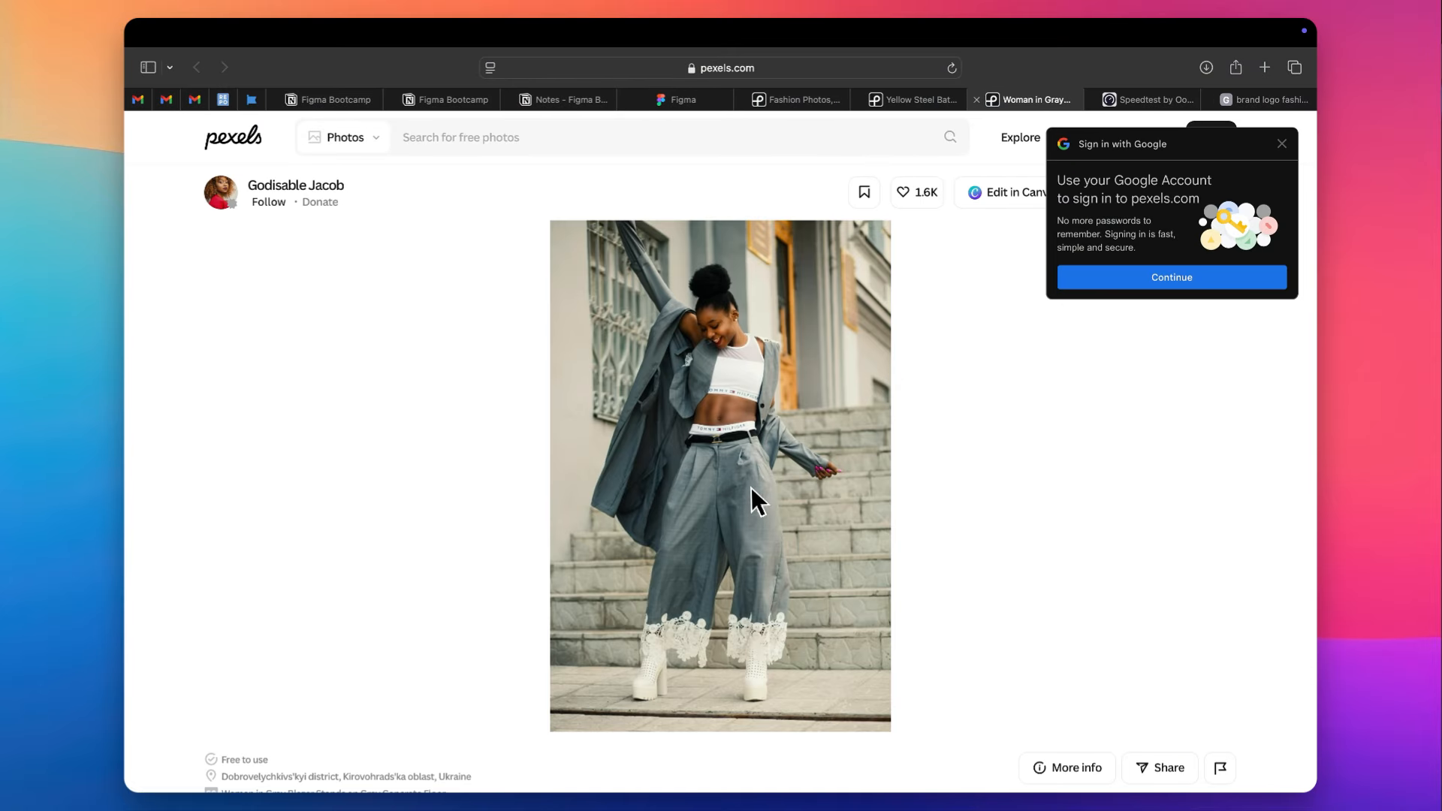
# - Search Pexels photos for "model"
pyautogui.scroll(-1, 751, 488)
pyautogui.click(612, 138)
pyautogui.write('model')
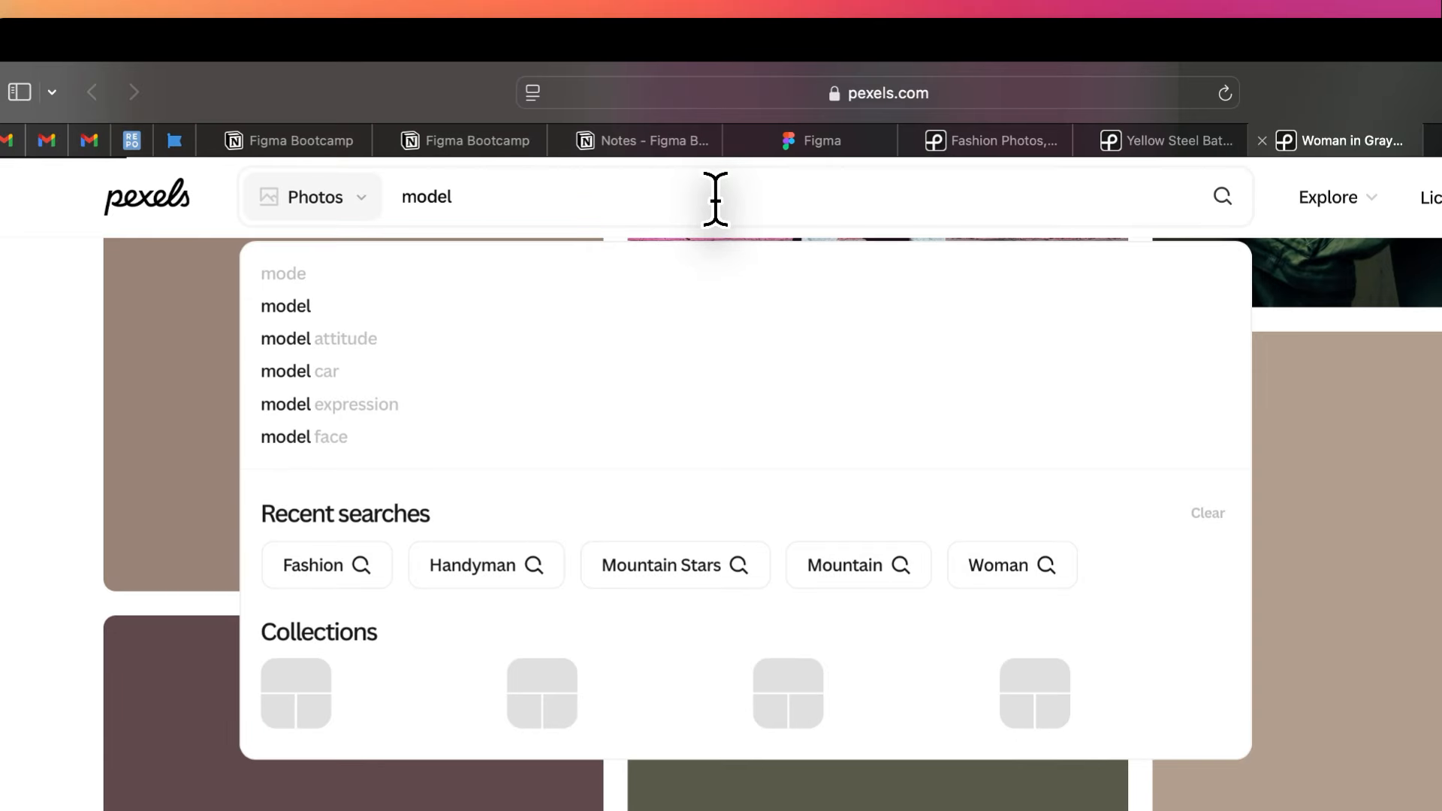
pyautogui.press('Return')
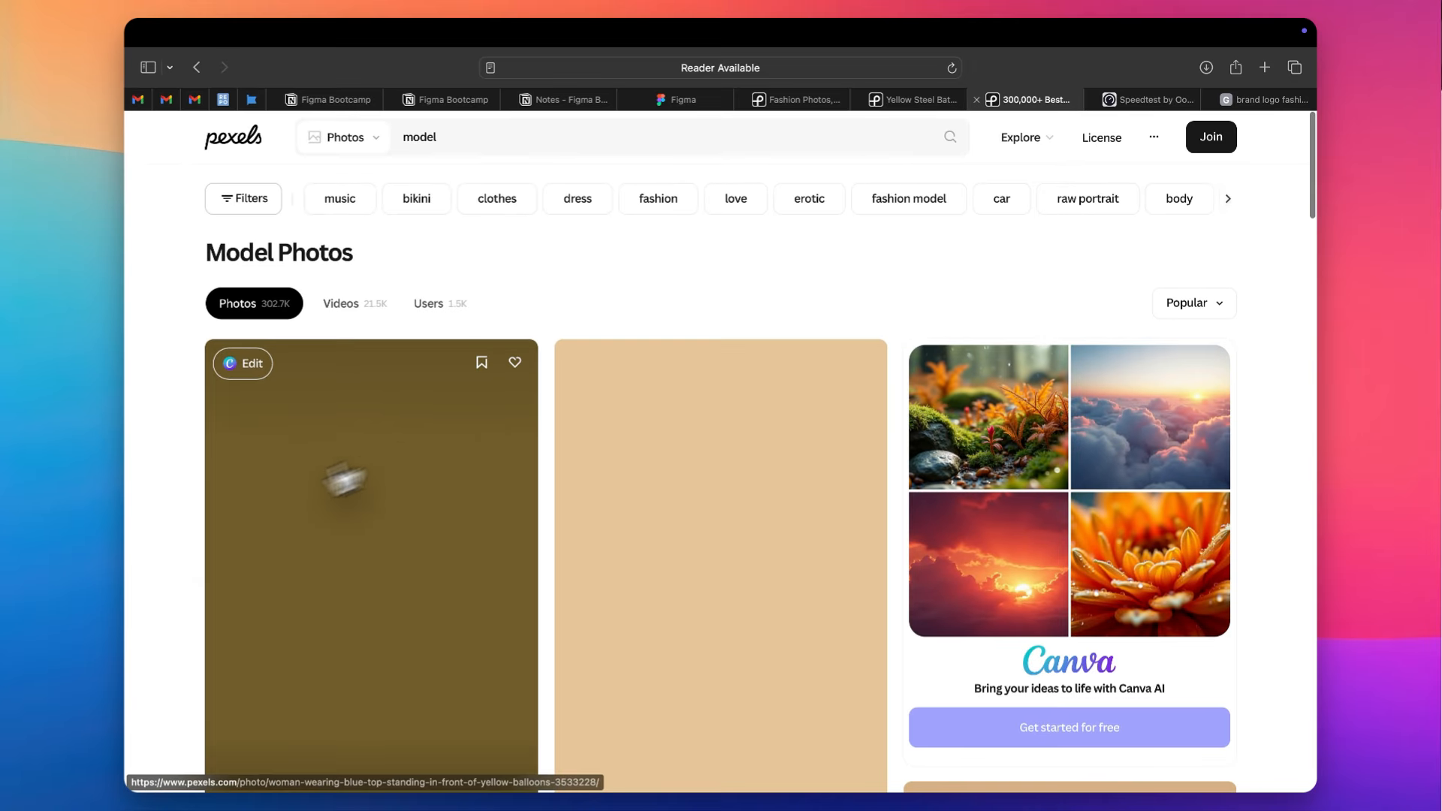
# - Open the photo of the man in a black hat and coat in its own tab and download it
pyautogui.scroll(-10, 179, 654)
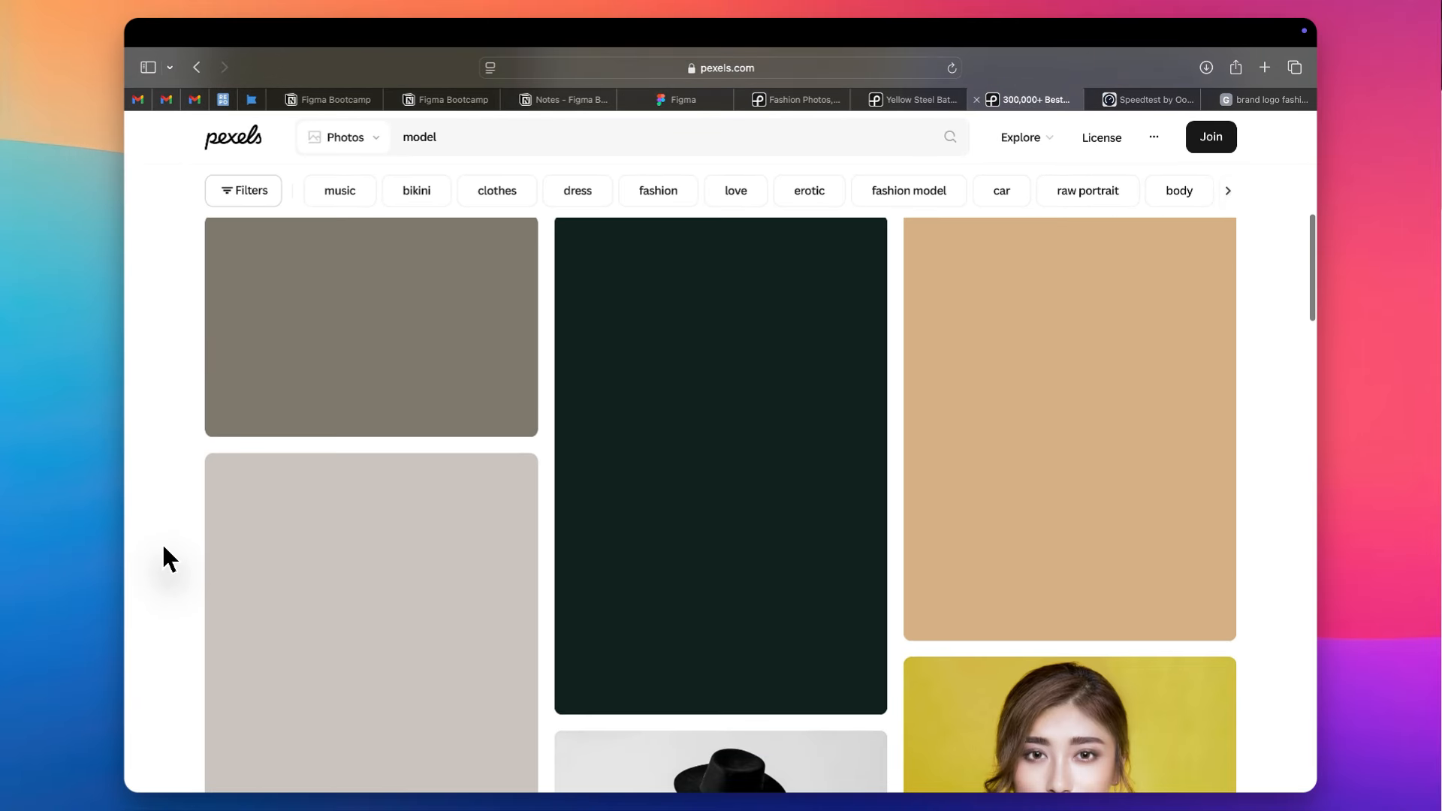
pyautogui.scroll(8, 163, 546)
pyautogui.scroll(-8, 164, 547)
pyautogui.scroll(-7, 163, 547)
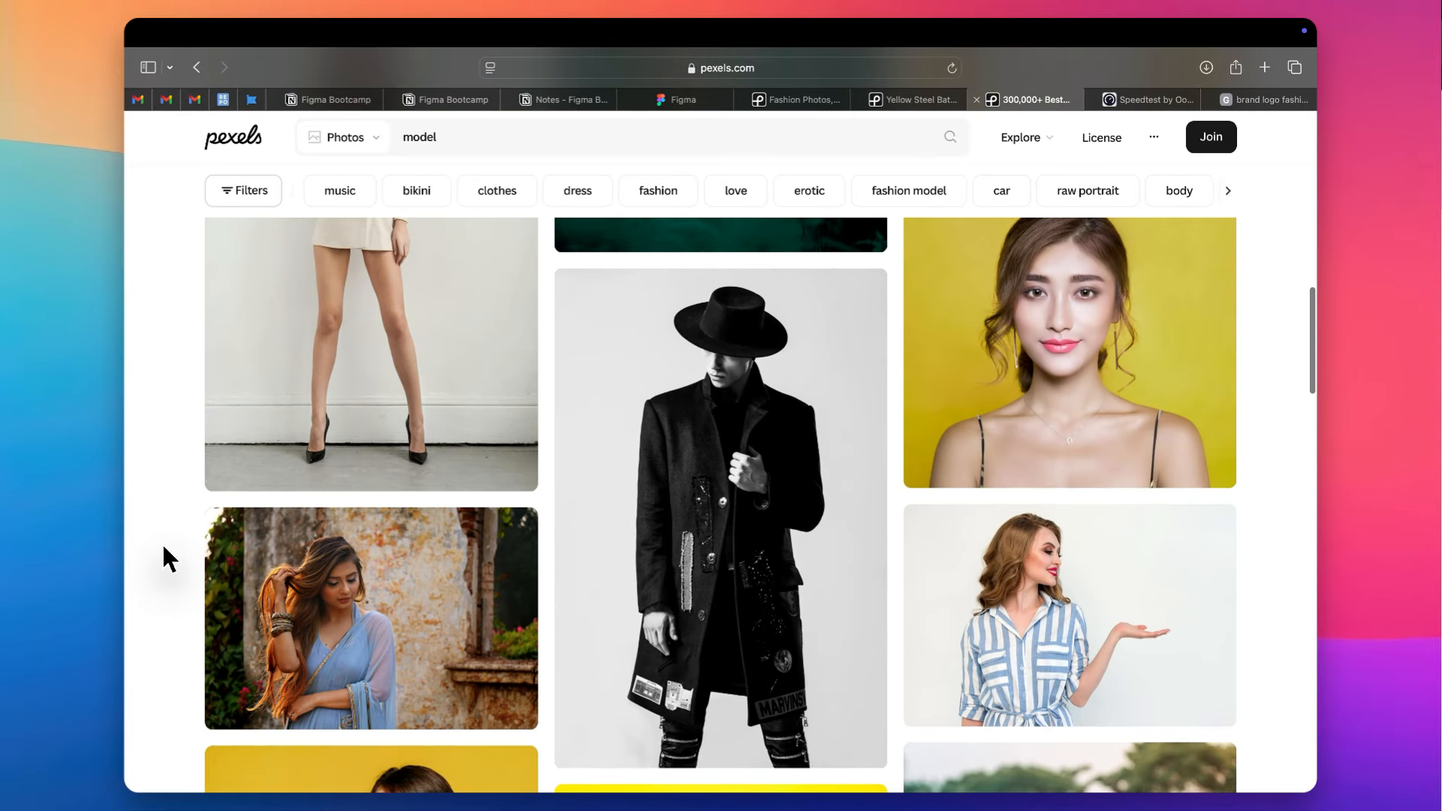
pyautogui.rightClick(730, 377)
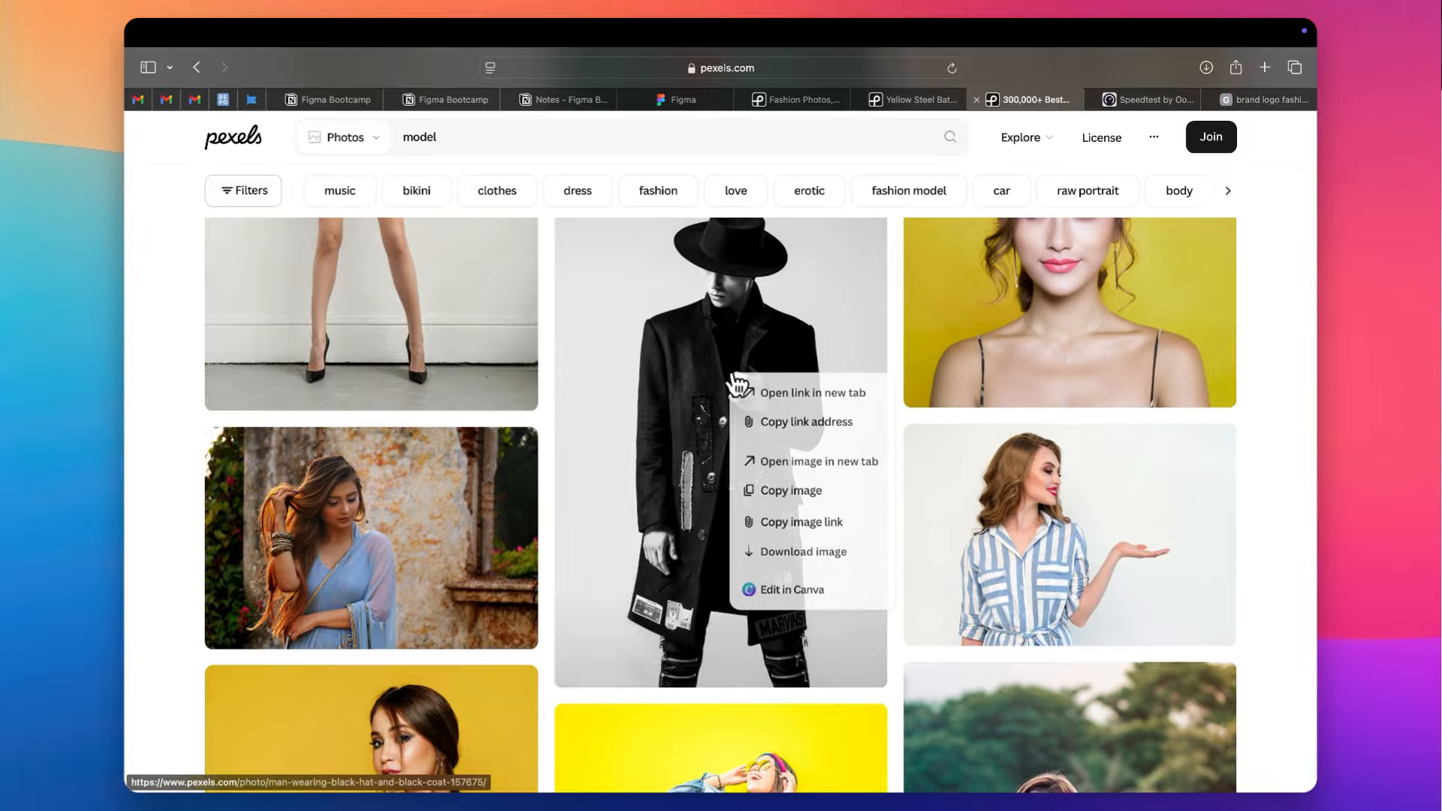
pyautogui.click(751, 386)
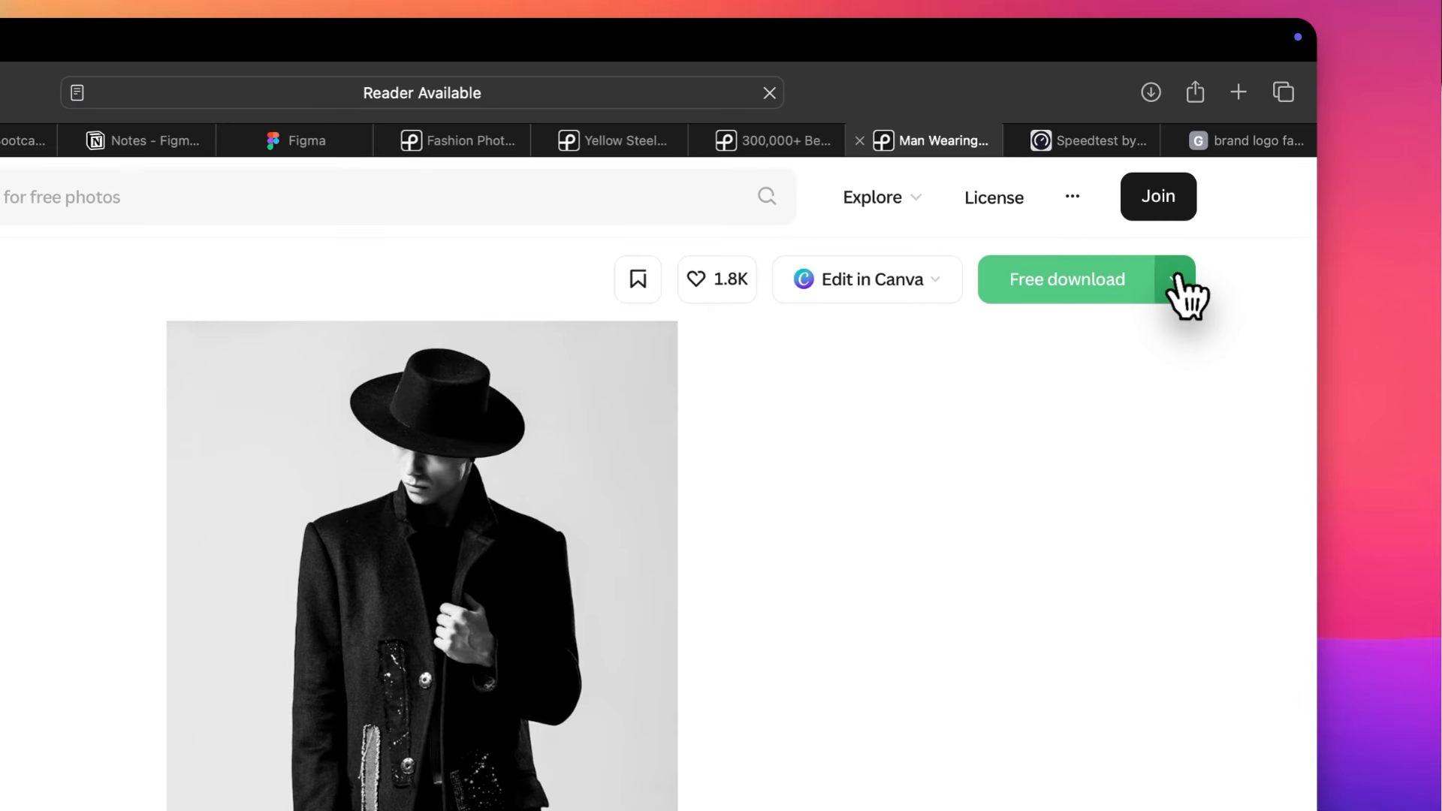
pyautogui.click(1171, 280)
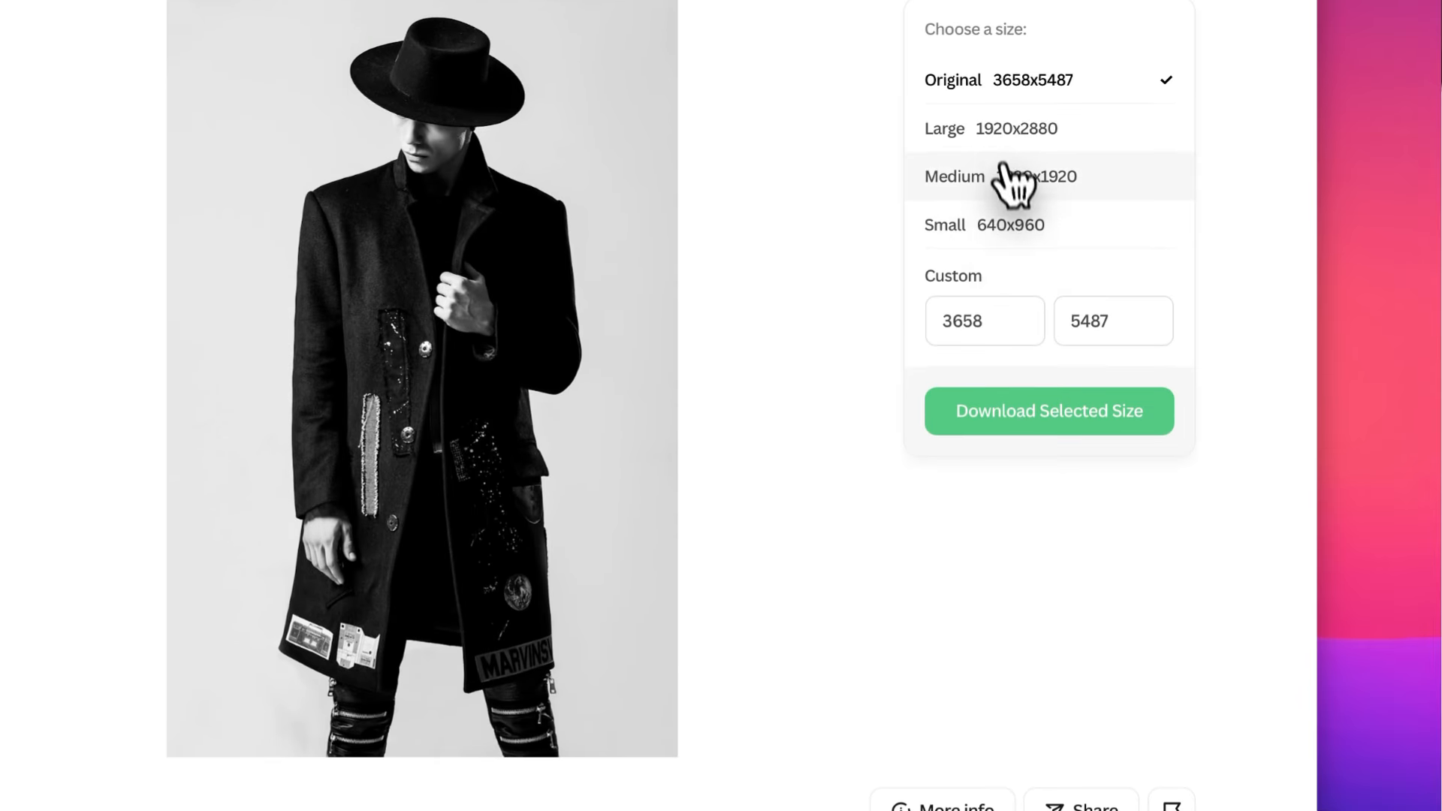
pyautogui.click(1001, 715)
# - Switch back to the login screen design in Figma
pyautogui.hotkey('ctrl', 'Tab')
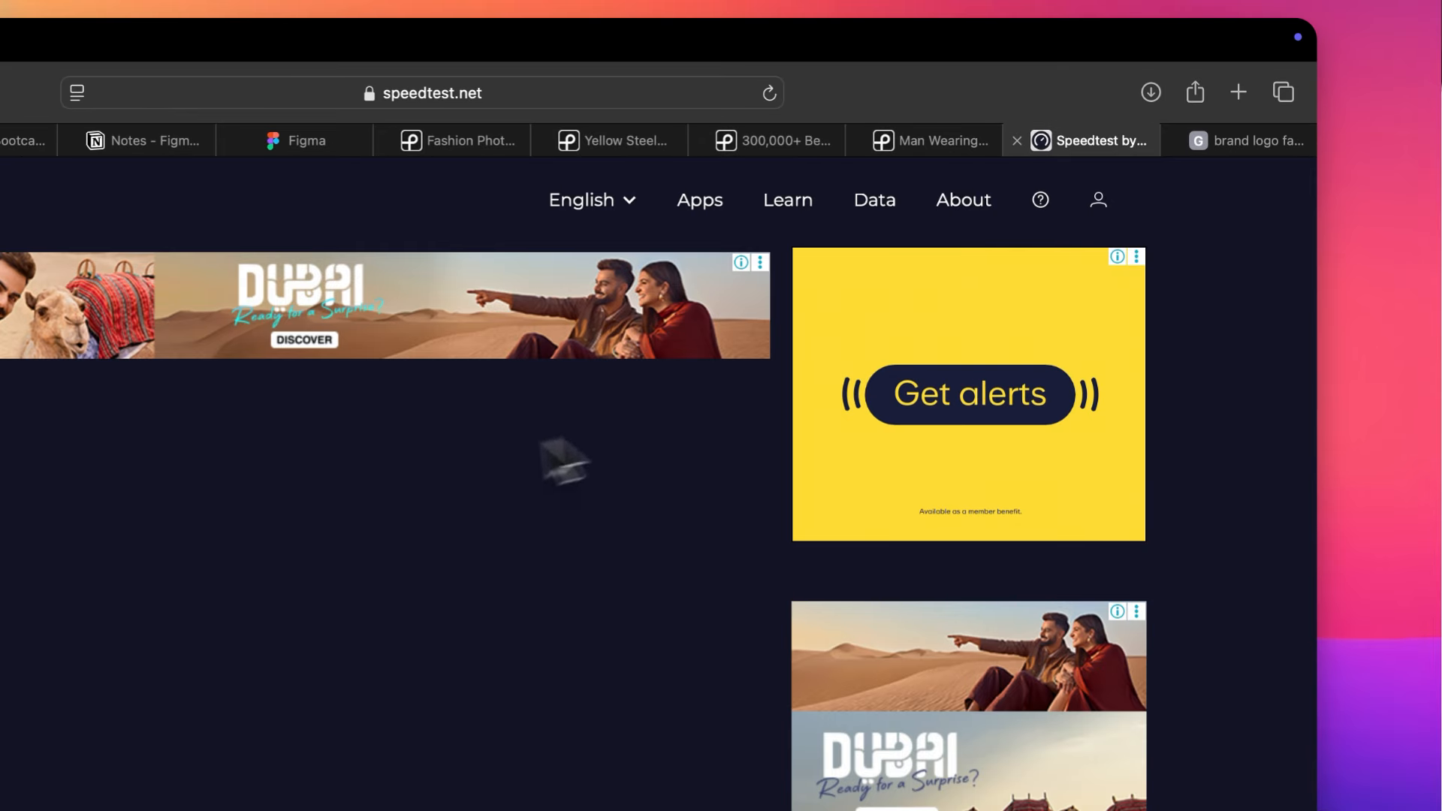
pyautogui.press('super+Tab')
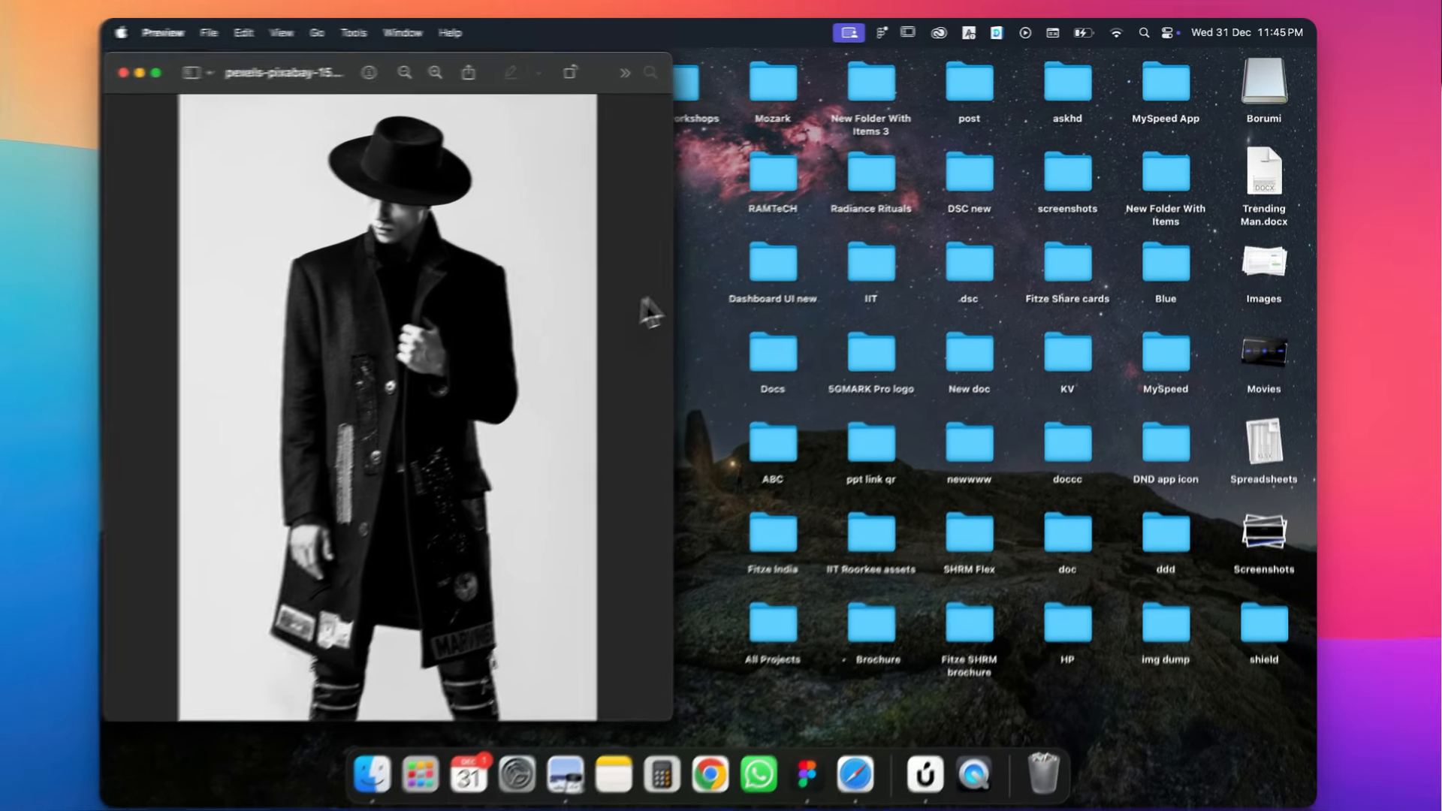
pyautogui.hotkey('ctrl', 'Right')
pyautogui.hotkey('ctrl', 'Right')
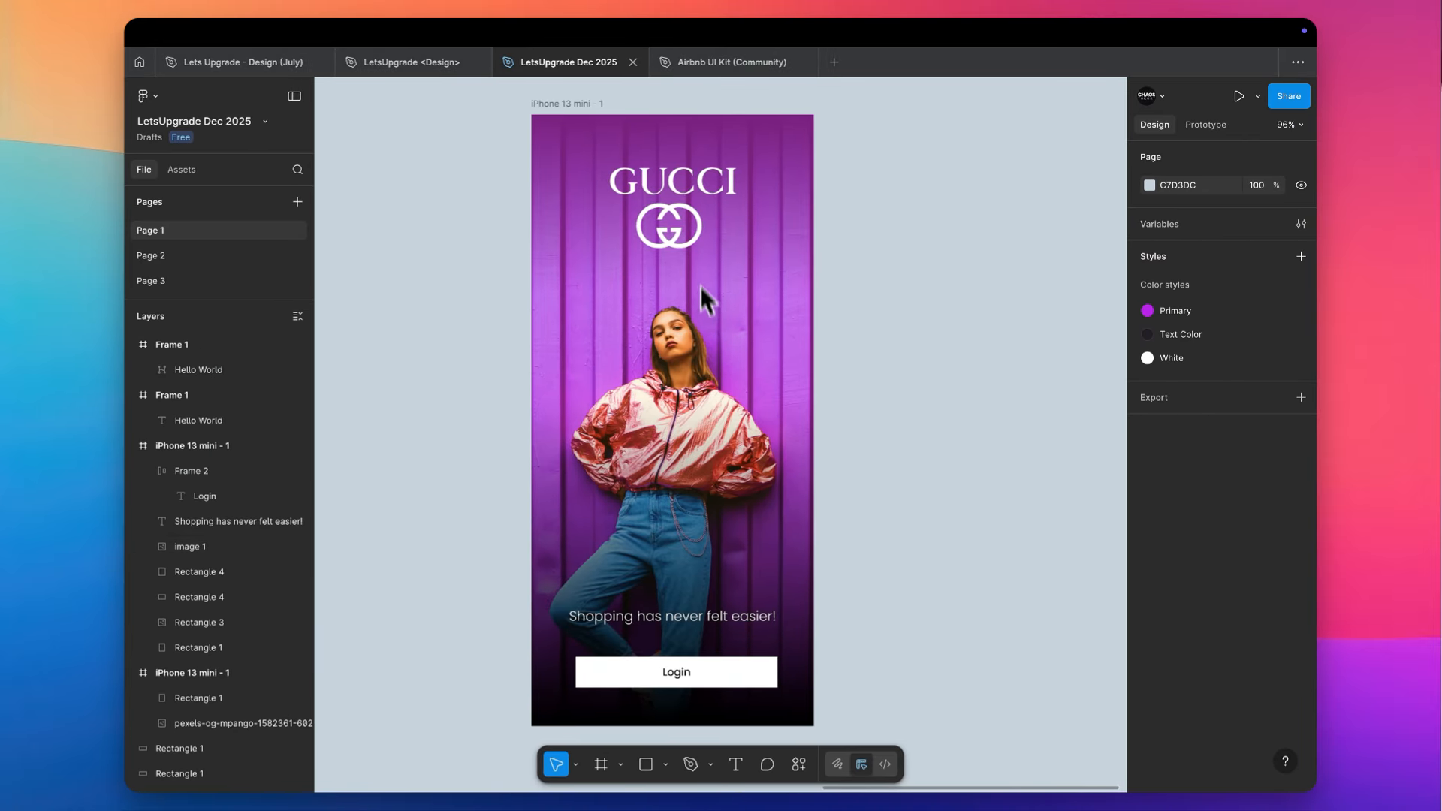
# - Turn the Gucci logo black by lowering its image fill's exposure to the minimum
pyautogui.click(696, 198)
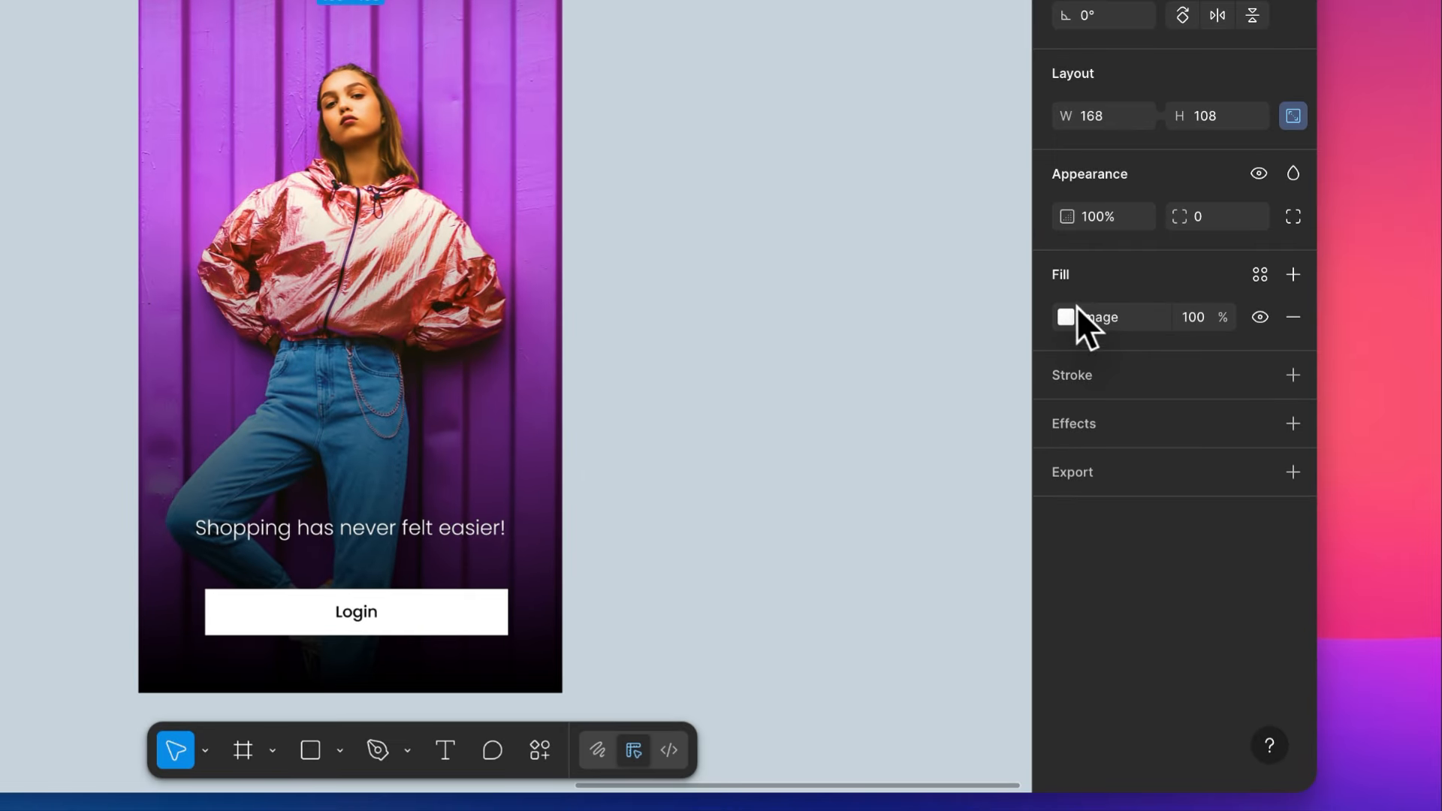
pyautogui.click(1081, 328)
pyautogui.moveTo(943, 519); pyautogui.dragTo(876, 518)
pyautogui.click(1009, 115)
# - Move the logo out of the phone frame onto the empty canvas and delete the gradient overlay at the frame's upper part
pyautogui.moveTo(643, 256); pyautogui.dragTo(1244, 257)
pyautogui.click(644, 355)
pyautogui.press('Delete')
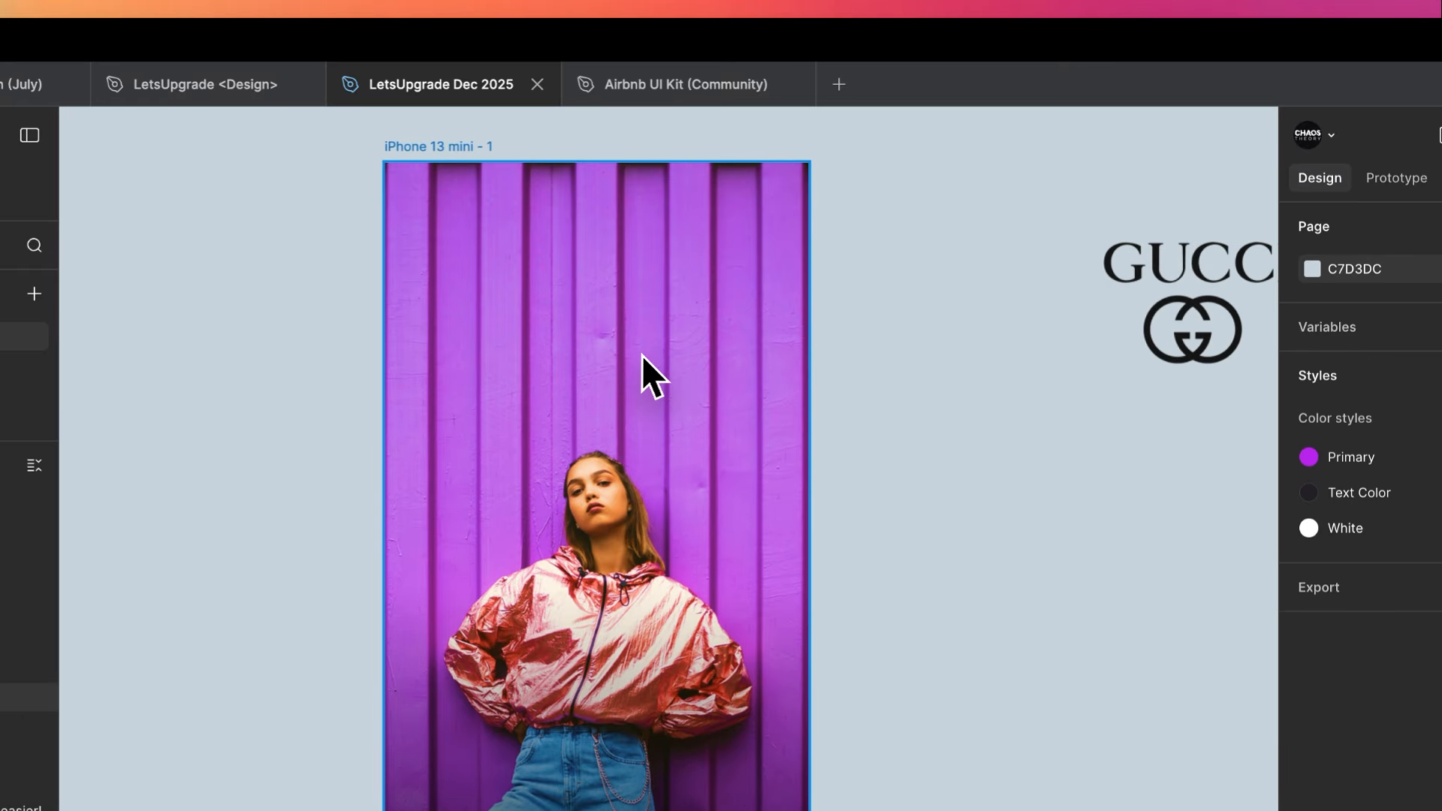
# - Replace the phone frame's background photo with pexels-pixabay-157675.jpg
pyautogui.click(616, 364)
pyautogui.press('shift+super+k')
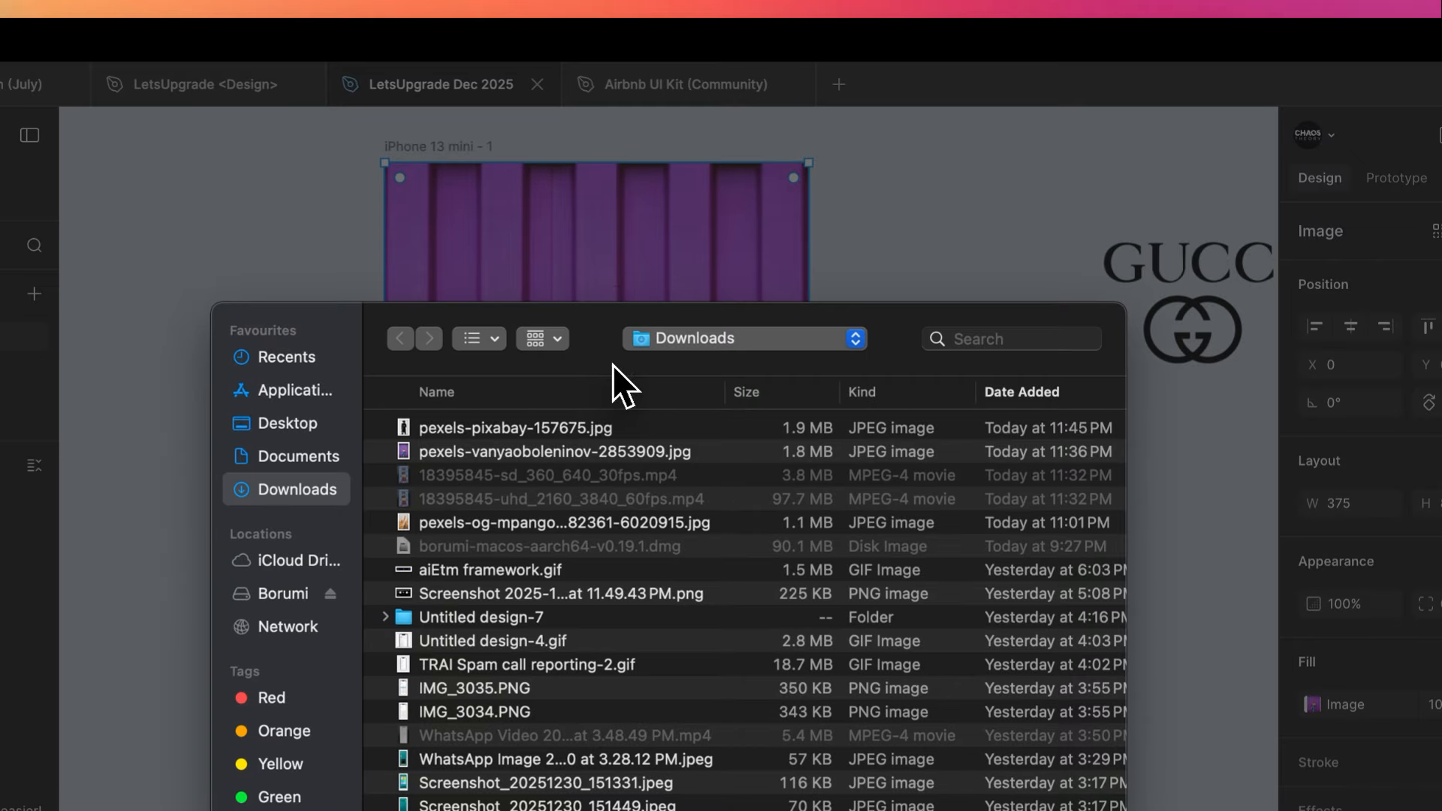
pyautogui.doubleClick(531, 430)
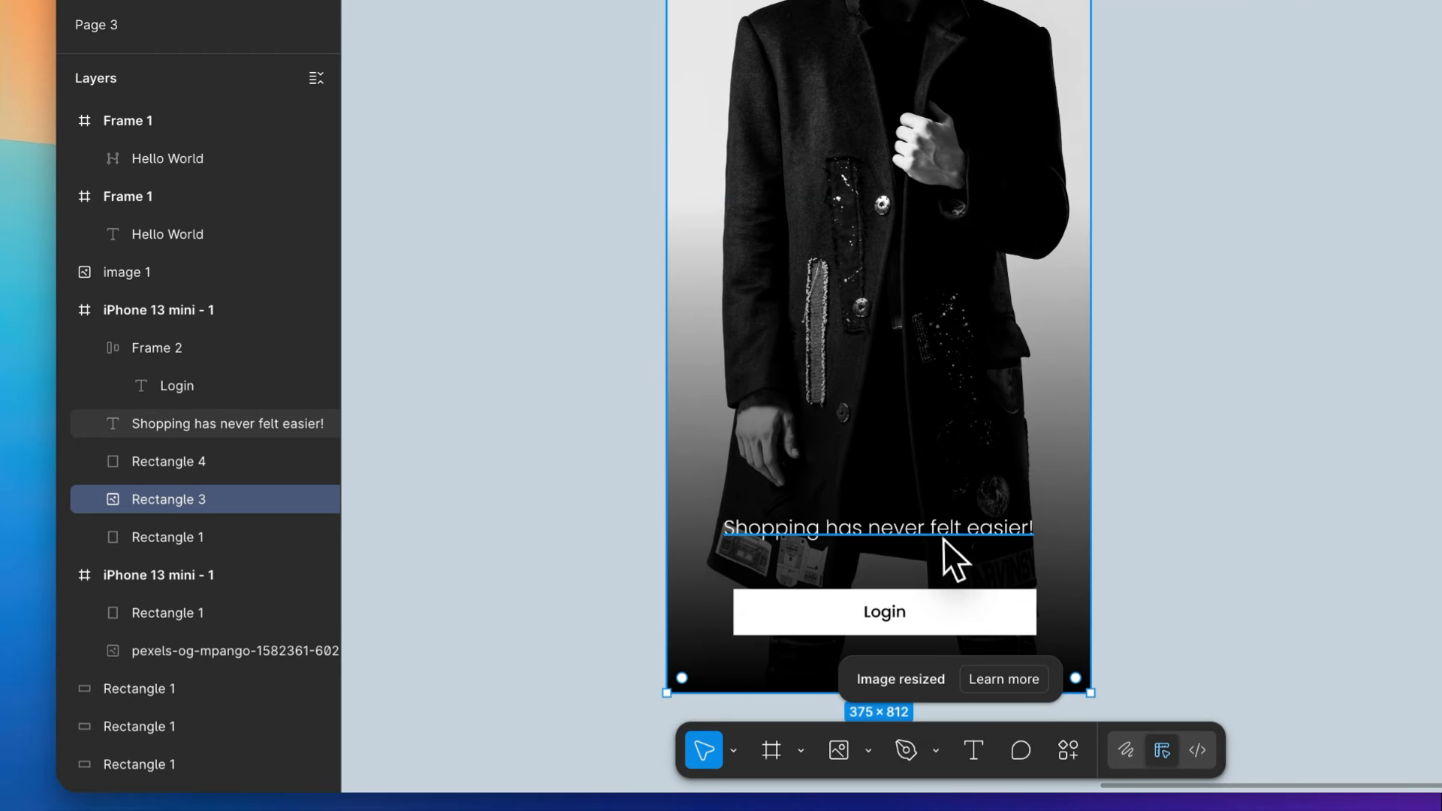
pyautogui.click(942, 460)
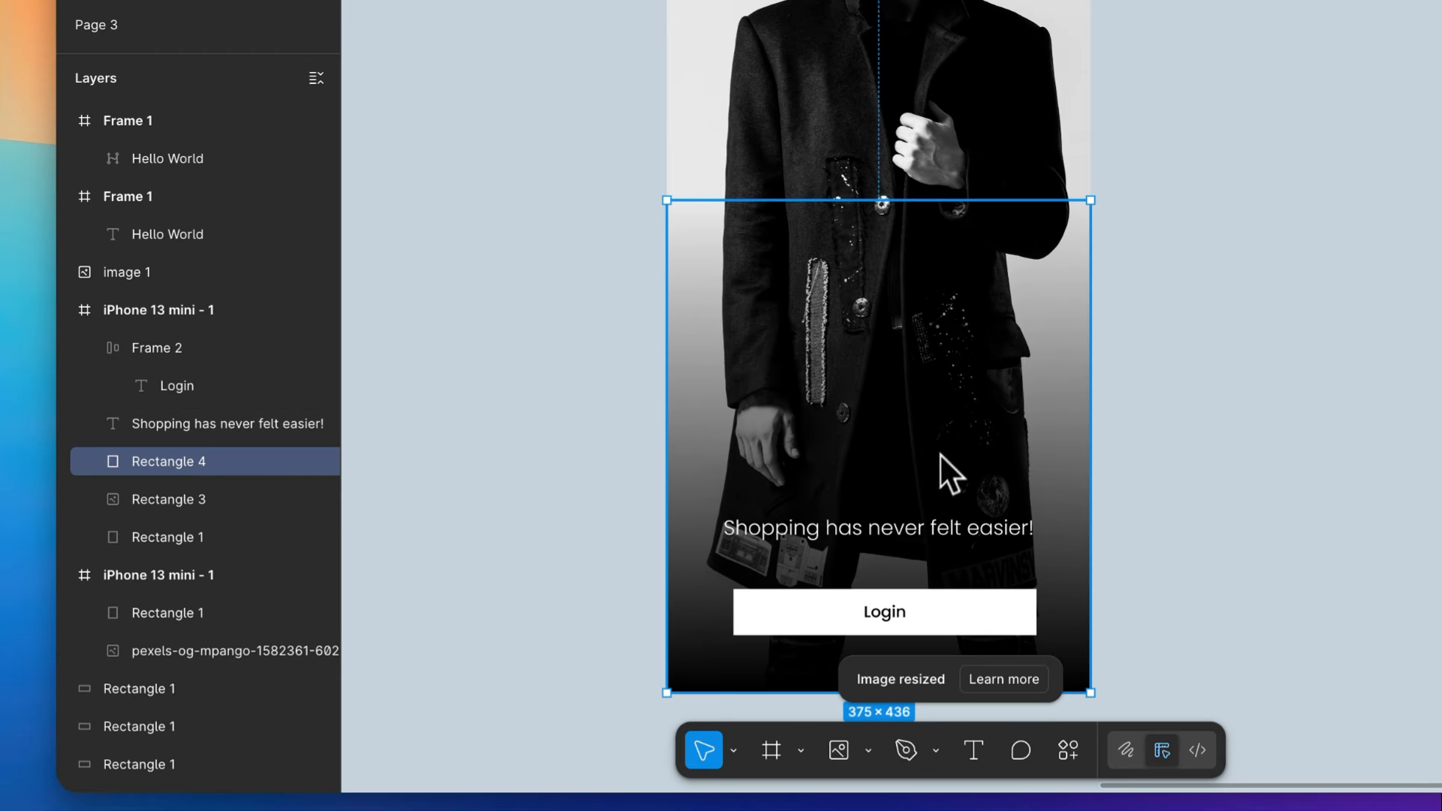
pyautogui.scroll(-2, 757, 471)
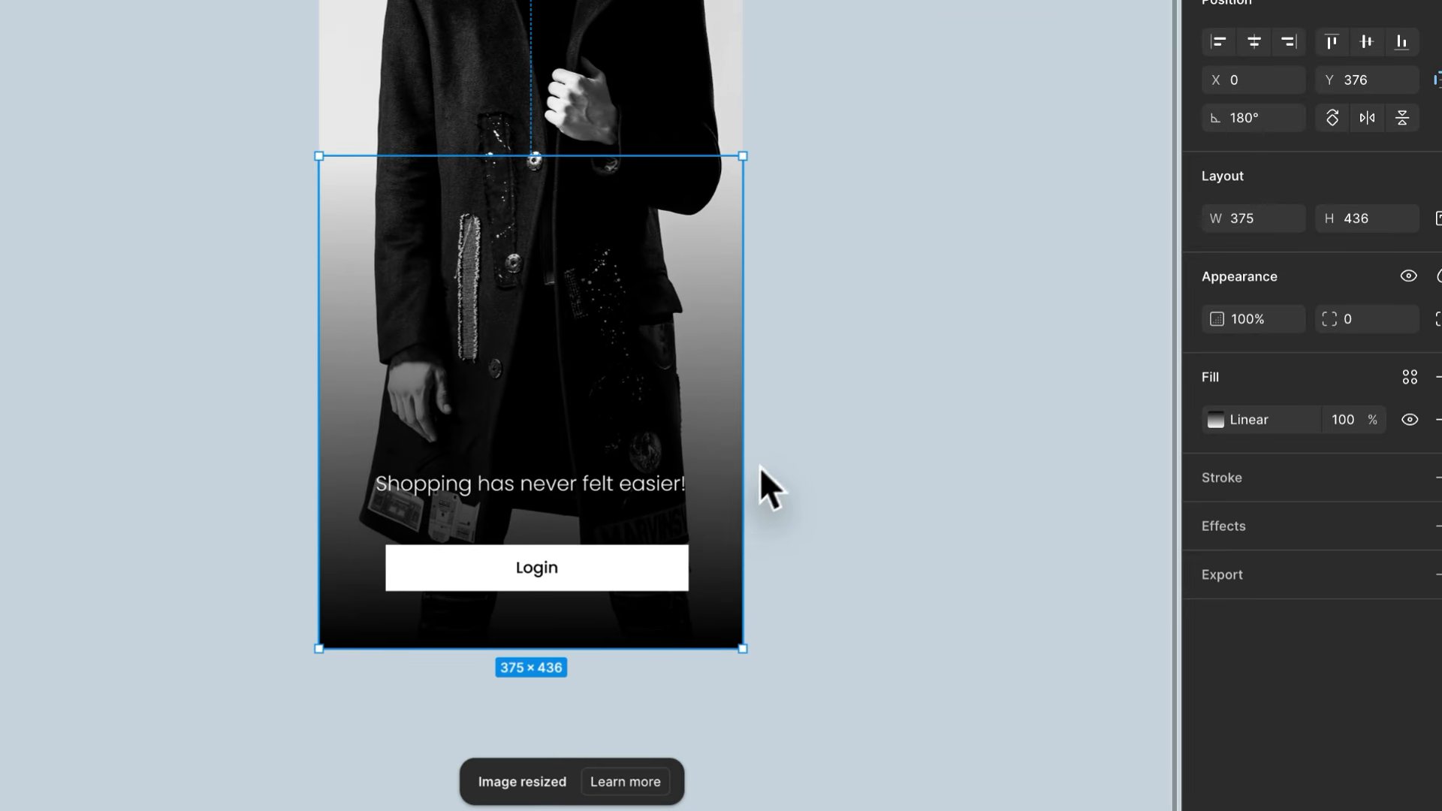
pyautogui.click(769, 443)
pyautogui.scroll(2, 781, 417)
# - Raise the exposure of the man's photo slightly and its contrast almost to the maximum
pyautogui.click(518, 57)
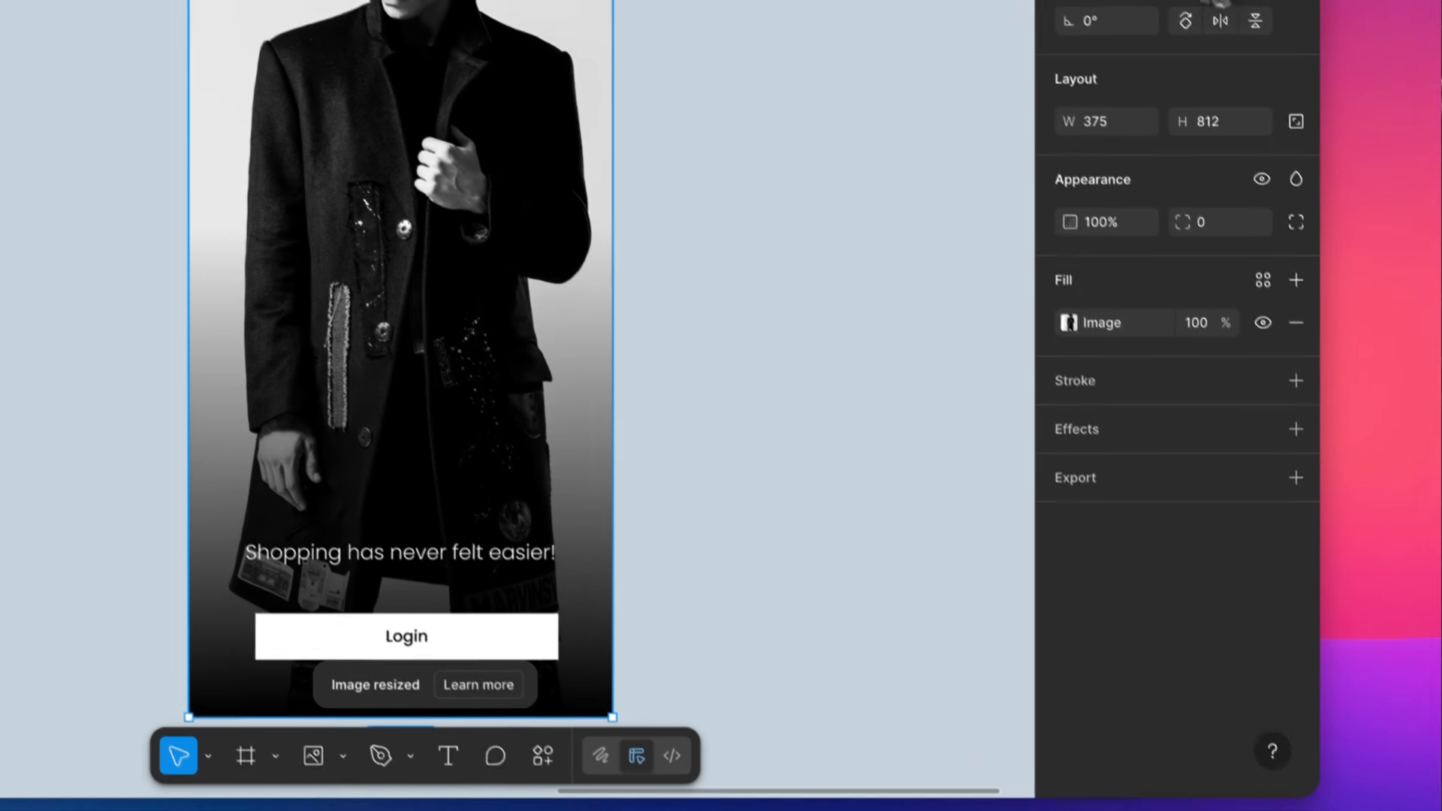
pyautogui.click(1415, 702)
pyautogui.moveTo(957, 523); pyautogui.dragTo(1152, 583)
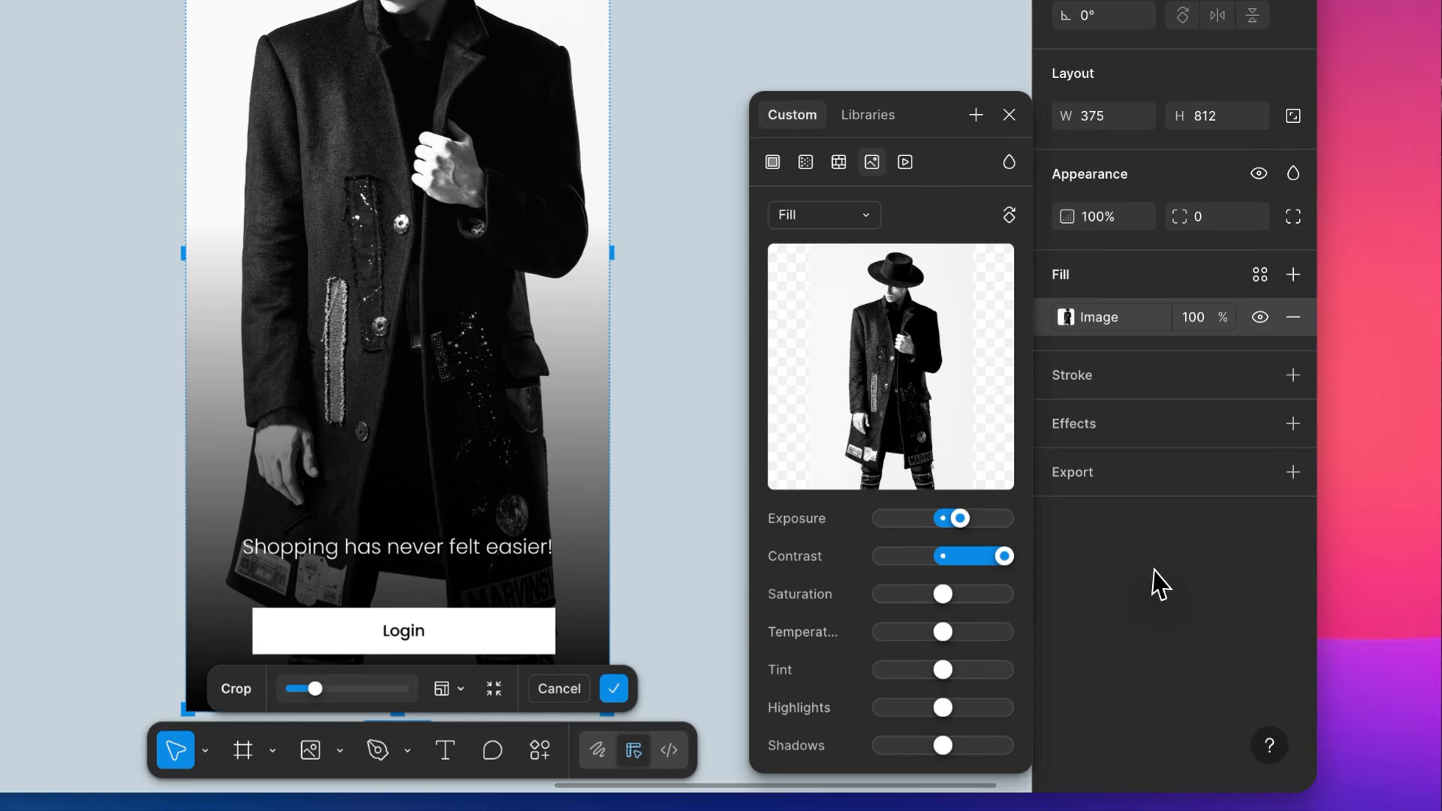
pyautogui.moveTo(948, 631); pyautogui.dragTo(967, 633)
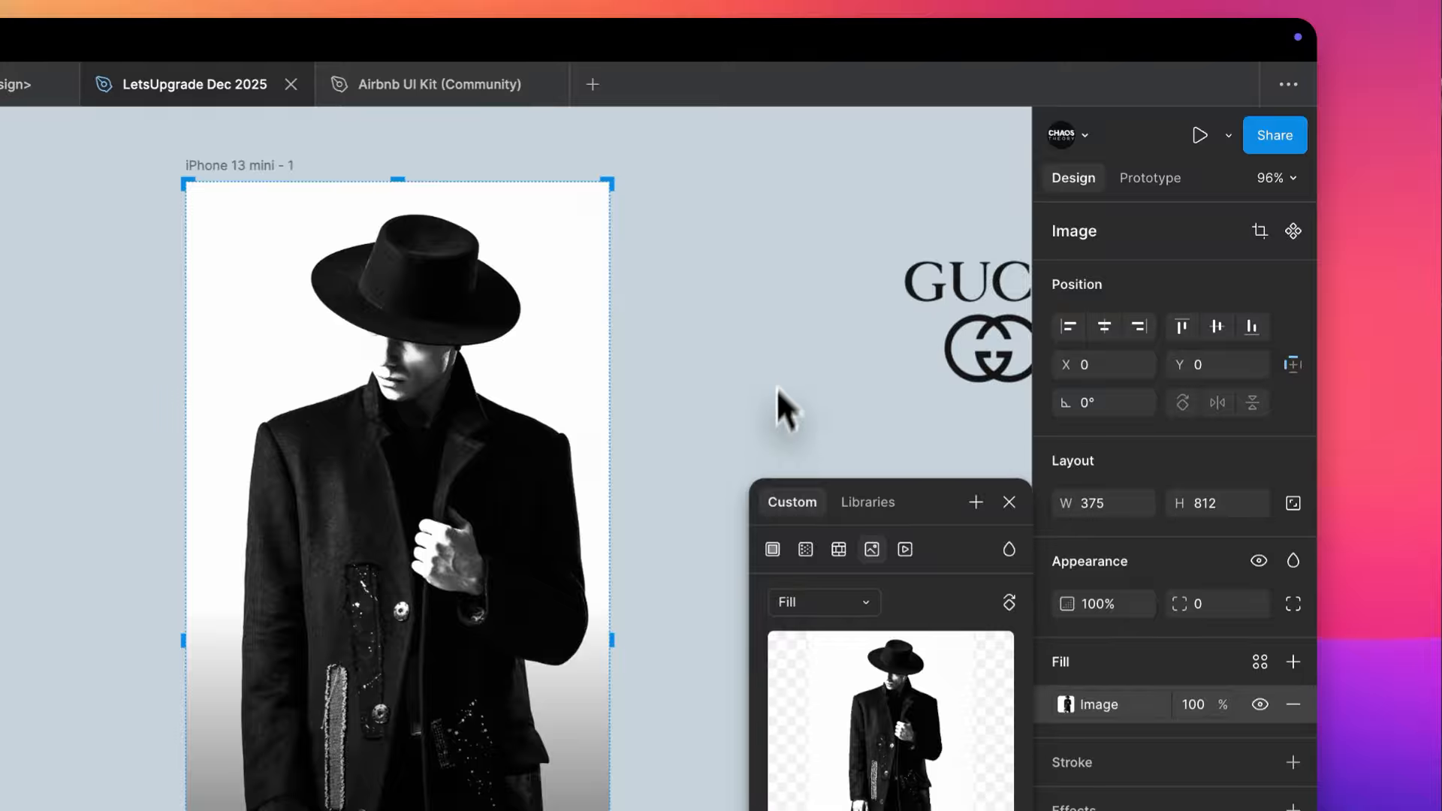
pyautogui.click(752, 383)
# - Scale the man's photo down from its upper edge, leaving white space above the hat within the phone frame
pyautogui.scroll(-3, 753, 384)
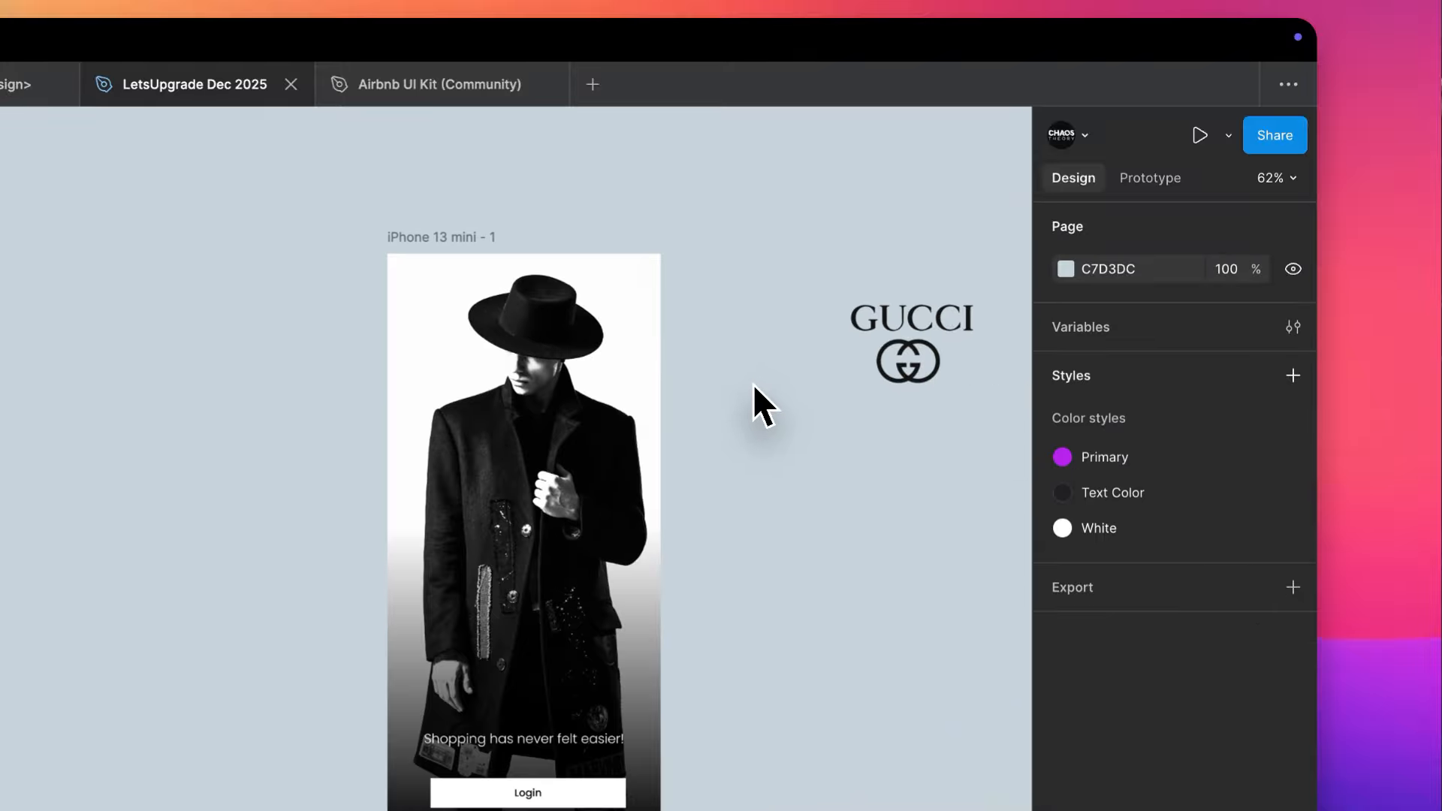
pyautogui.hscroll(1, 752, 385)
pyautogui.scroll(-1, 752, 385)
pyautogui.scroll(2, 486, 338)
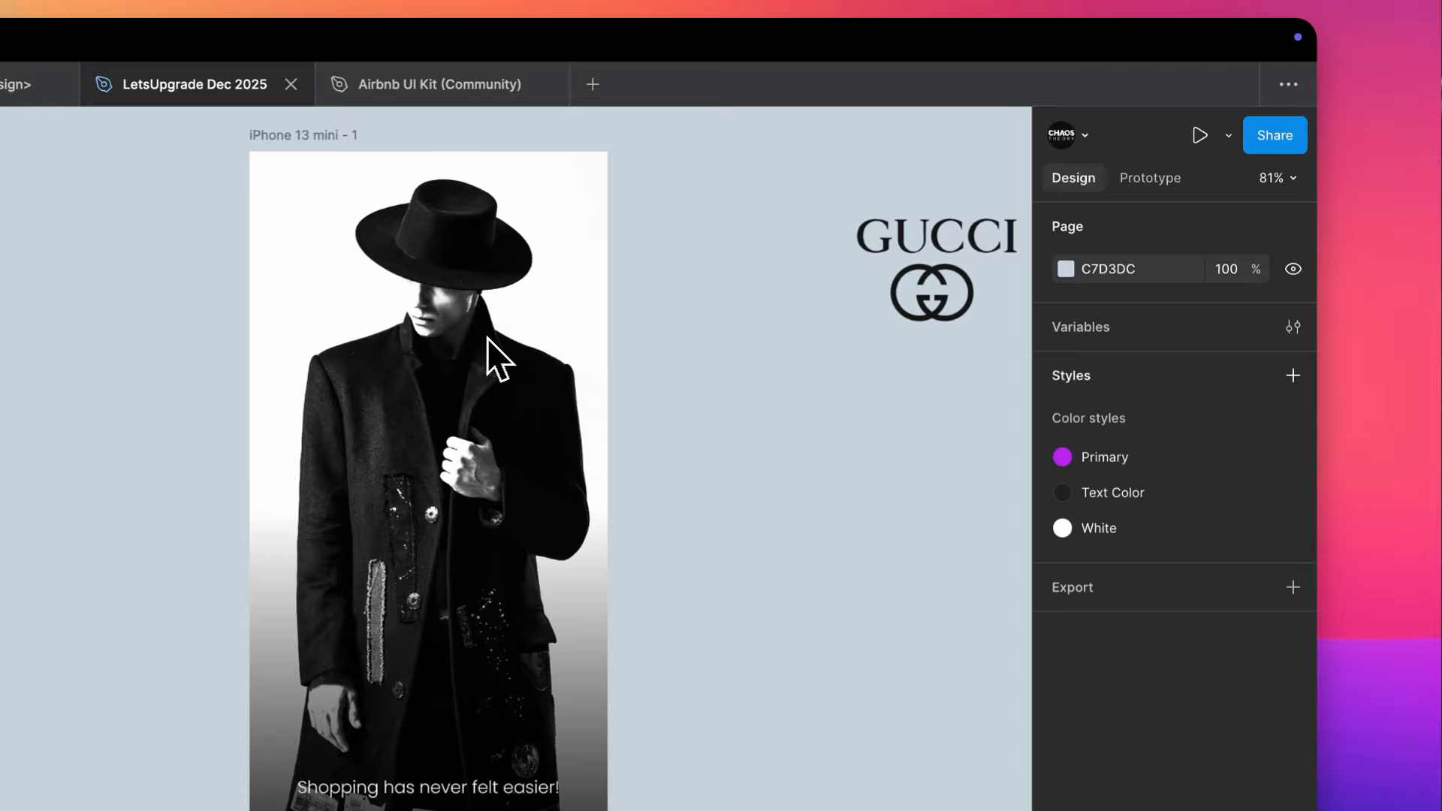
pyautogui.click(439, 314)
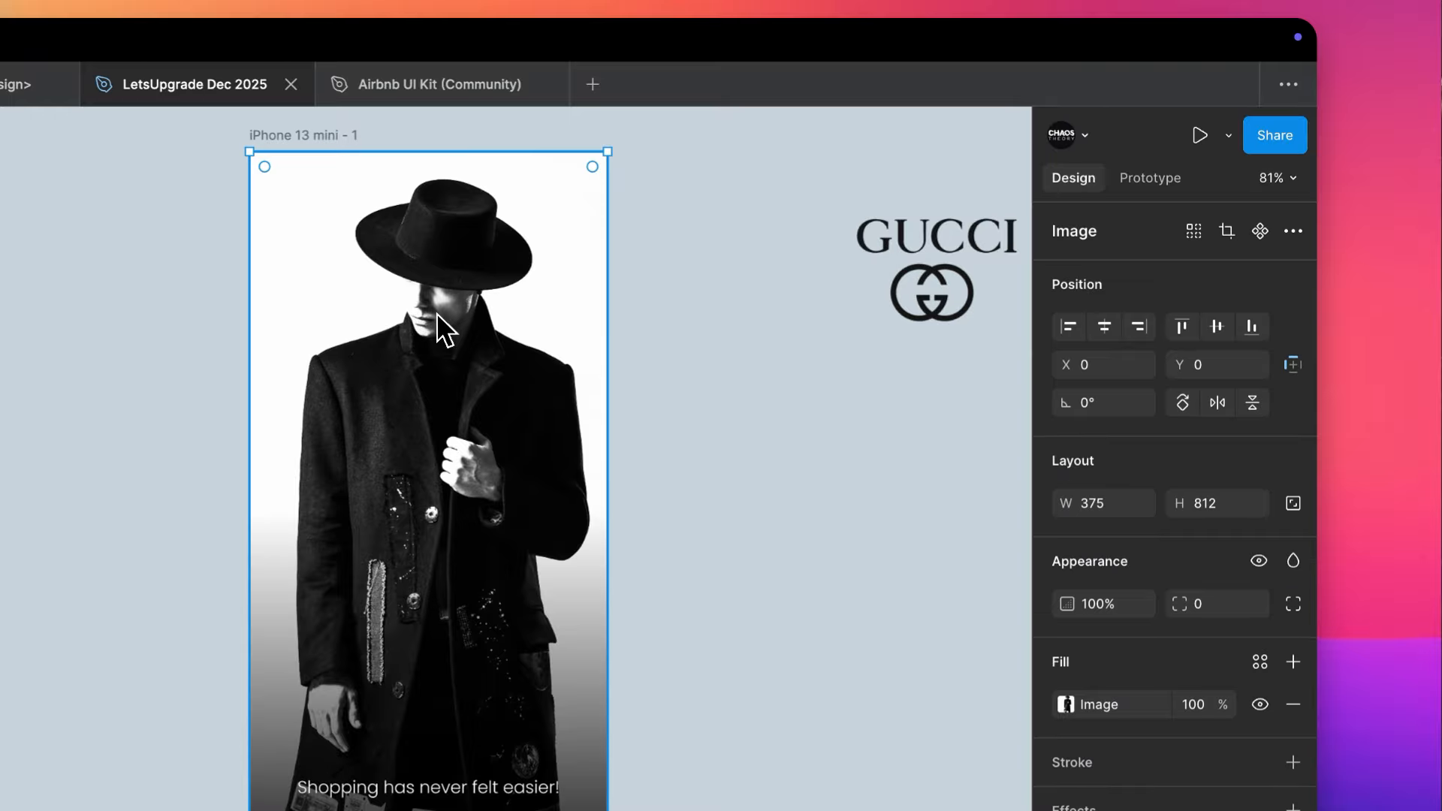
pyautogui.click(443, 140)
pyautogui.click(429, 179)
pyautogui.moveTo(434, 150); pyautogui.dragTo(447, 344)
pyautogui.click(641, 338)
# - Place the black Gucci logo in the white space above the hat and centre it horizontally in the frame
pyautogui.scroll(2, 641, 340)
pyautogui.hscroll(2, 641, 340)
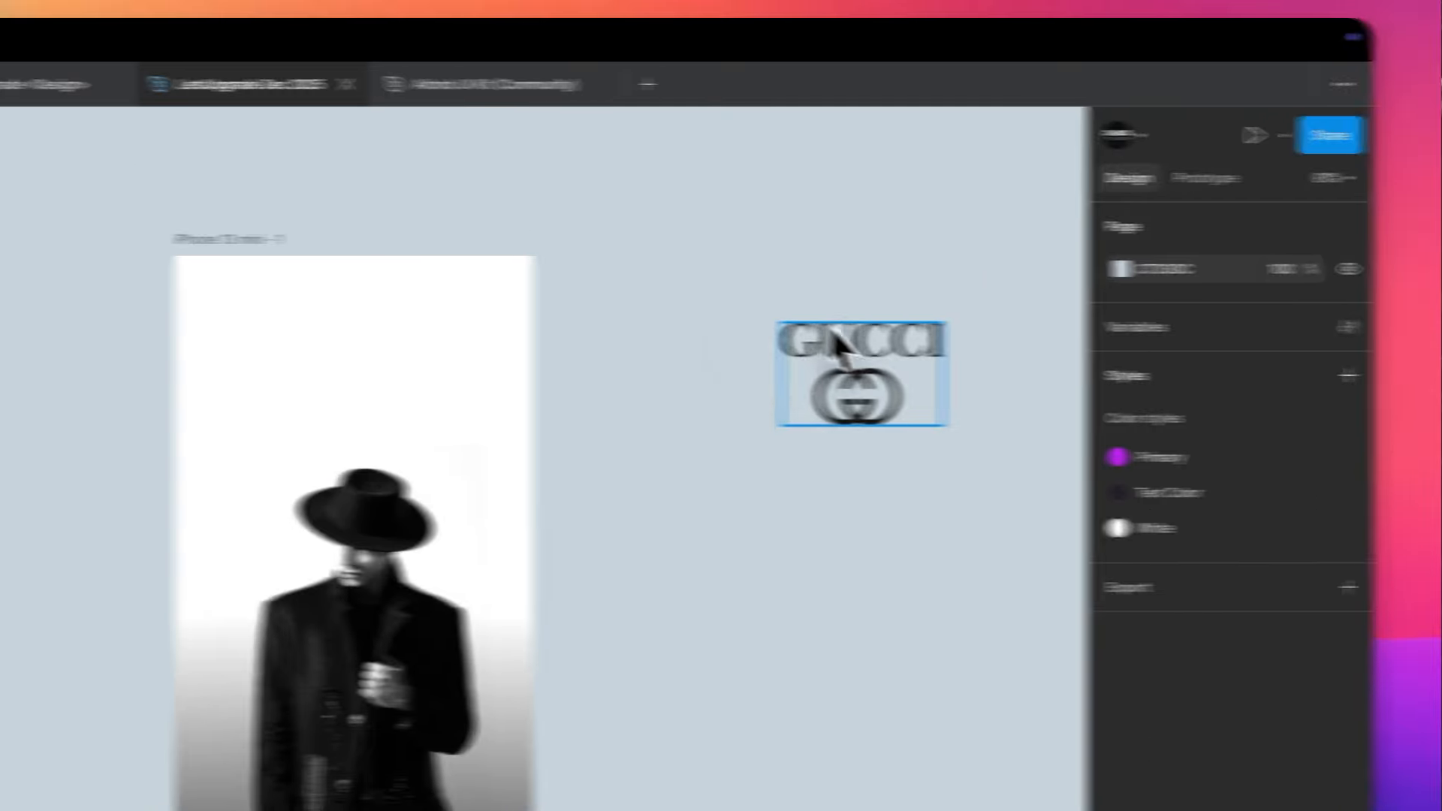
pyautogui.moveTo(839, 342); pyautogui.dragTo(342, 342)
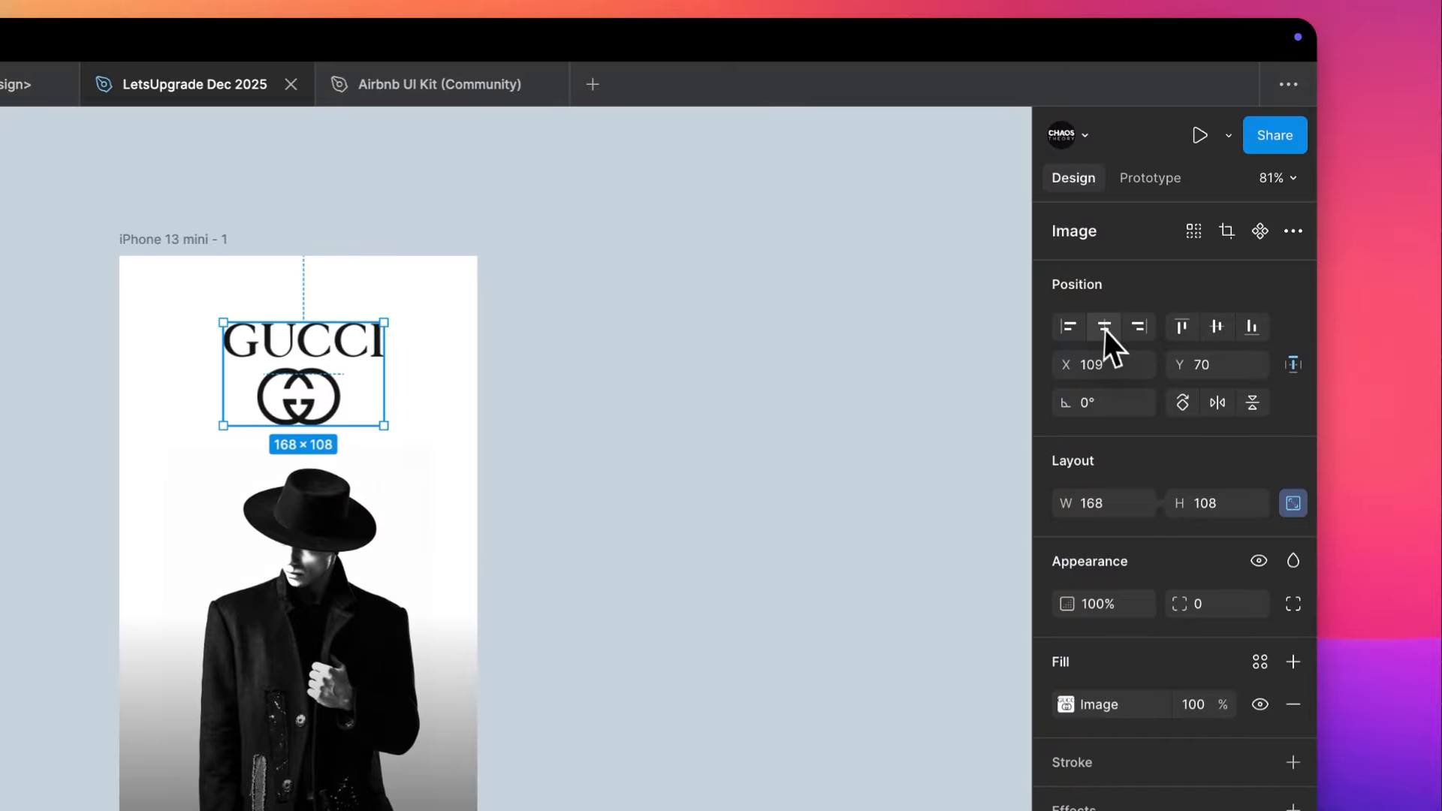
pyautogui.click(1104, 329)
pyautogui.click(1216, 326)
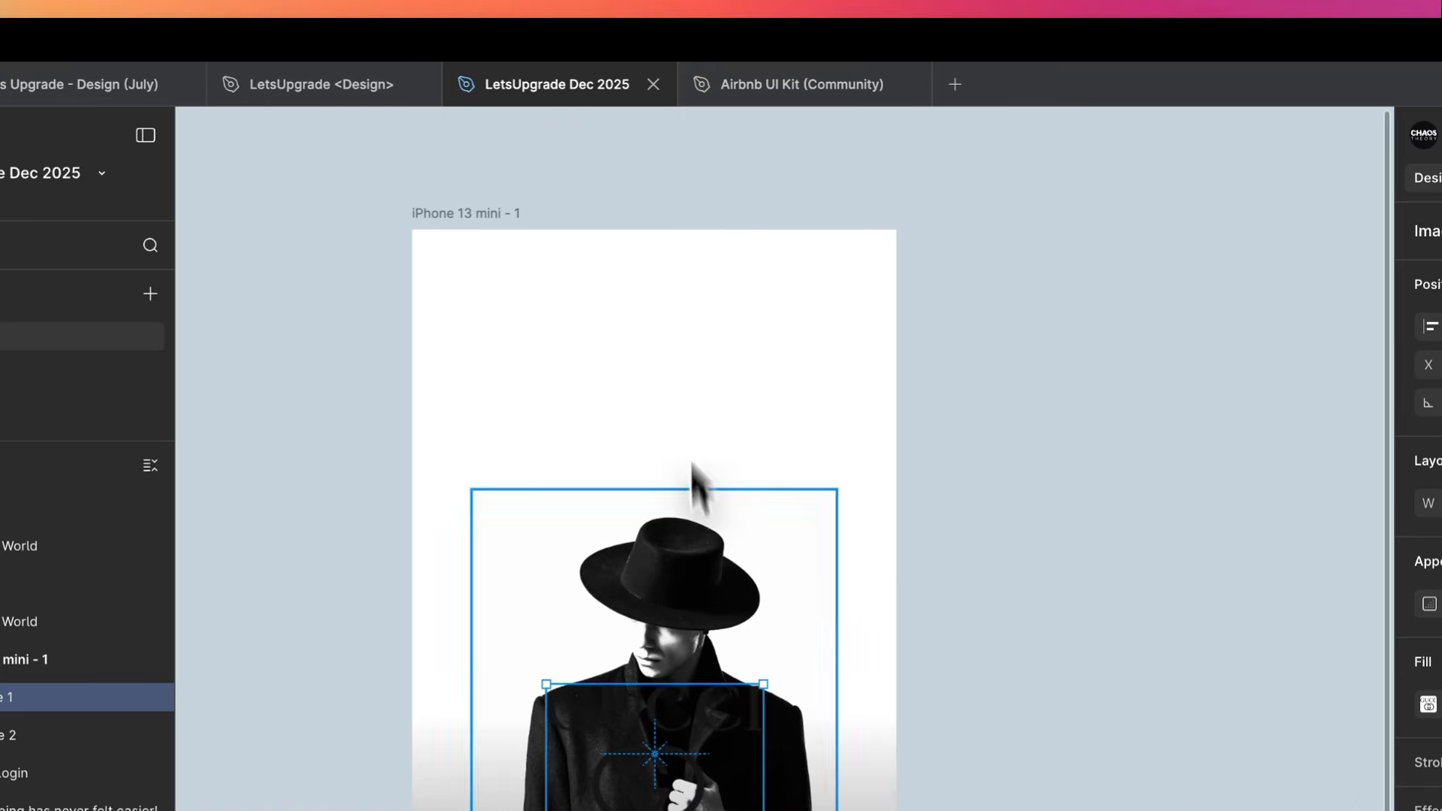
pyautogui.moveTo(723, 717); pyautogui.dragTo(723, 353)
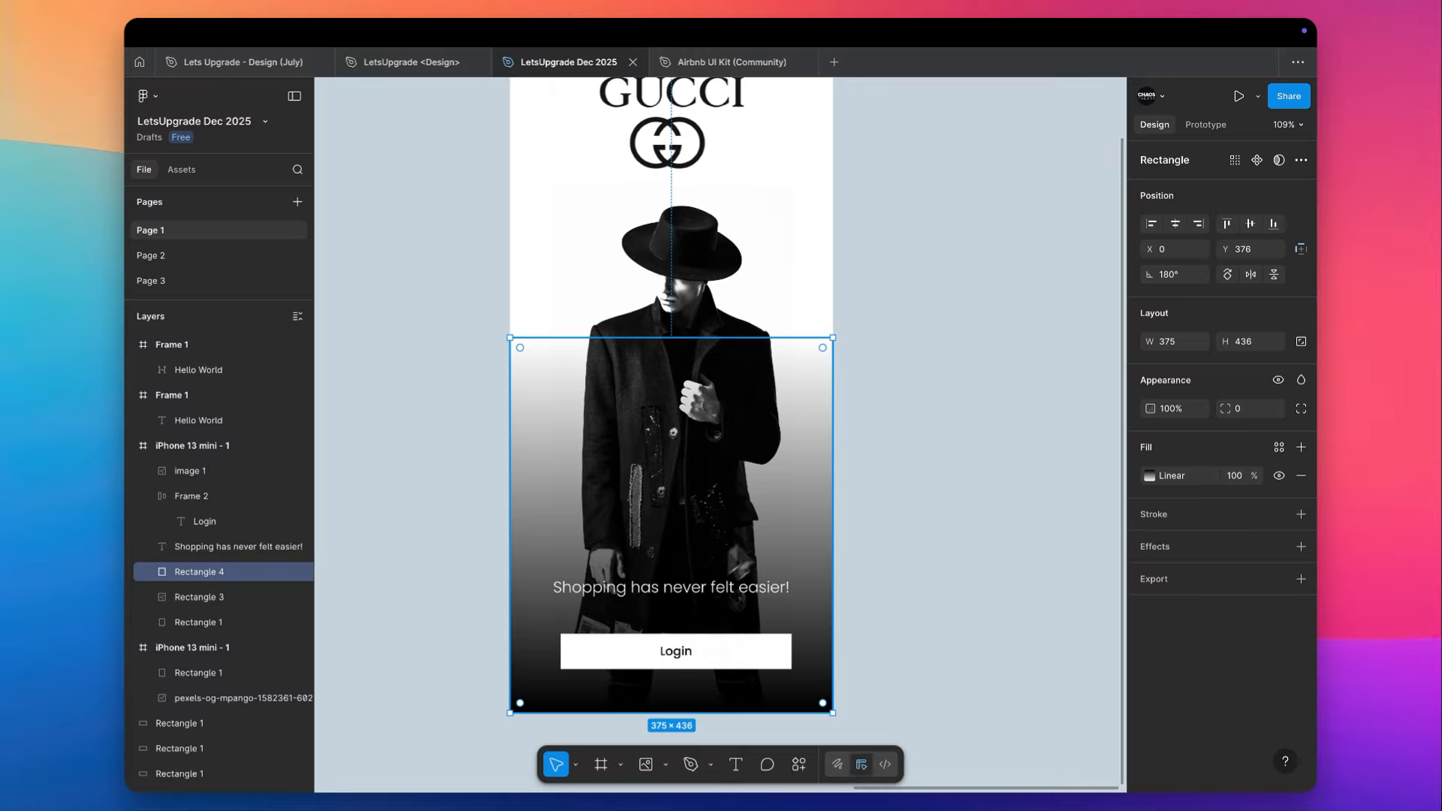
# - Shrink the Gucci logo to 70 × 45 and place it in the phone frame's upper-left corner at X 24, Y 36
pyautogui.click(719, 600)
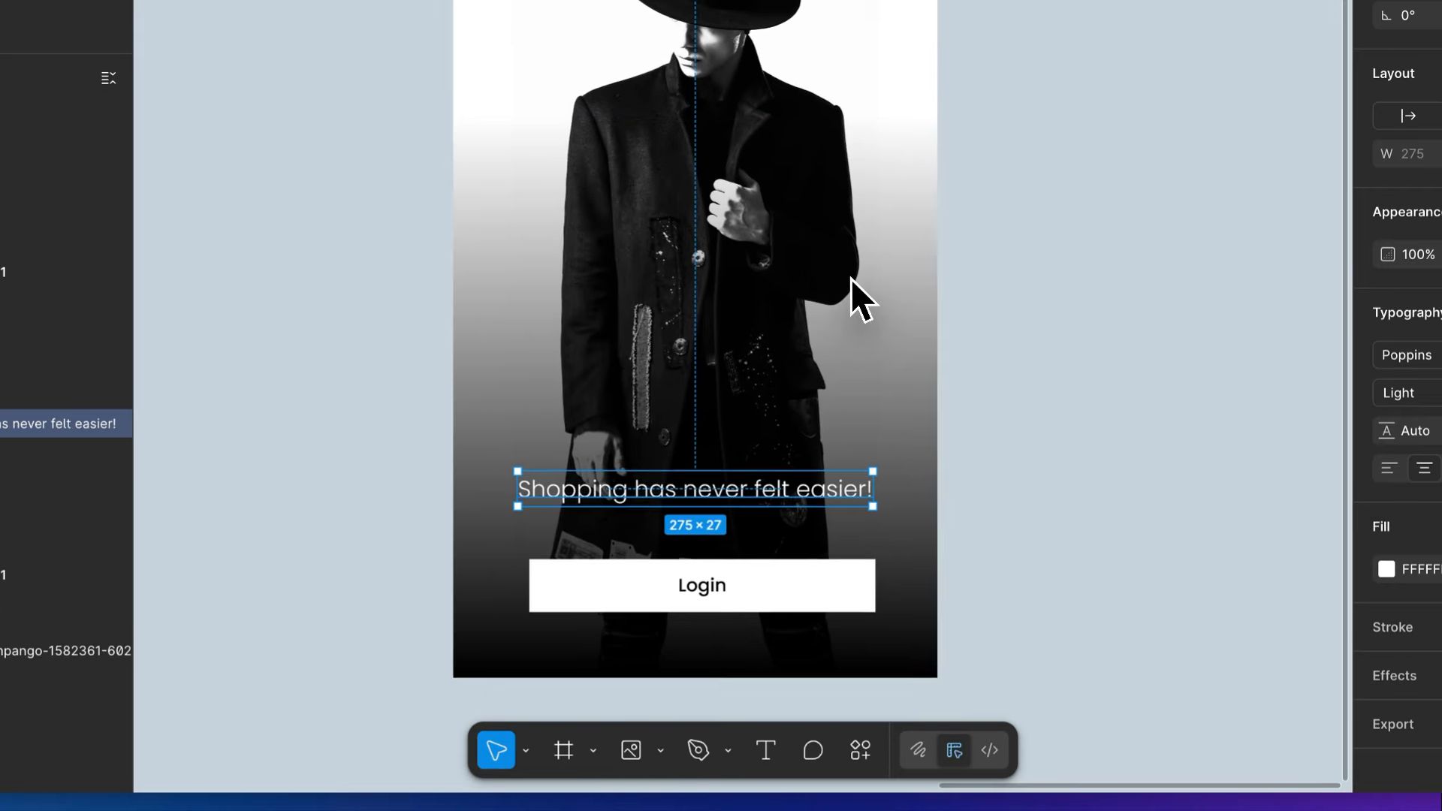
pyautogui.scroll(1, 850, 278)
pyautogui.scroll(3, 850, 277)
pyautogui.moveTo(871, 276); pyautogui.dragTo(343, 265)
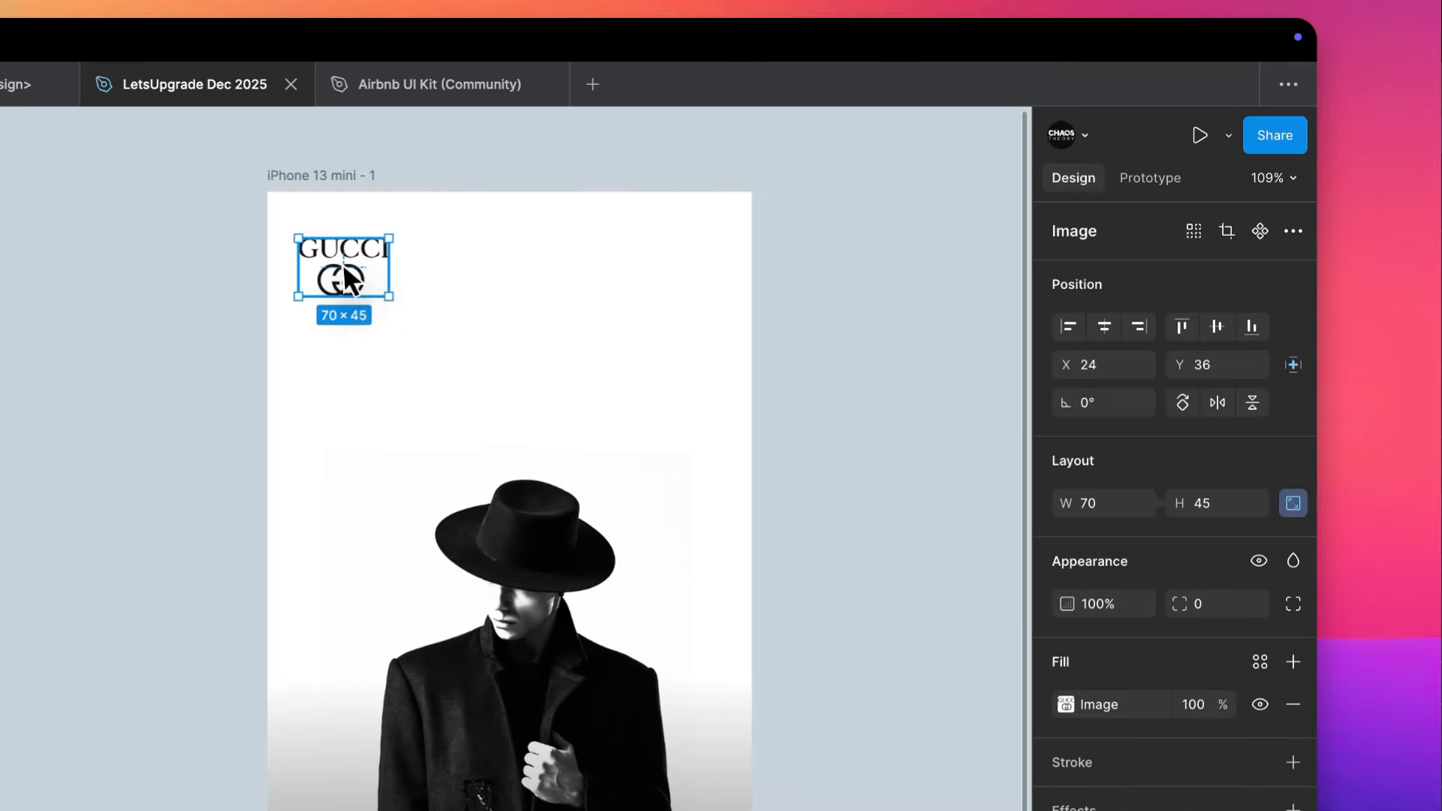
pyautogui.click(855, 285)
pyautogui.scroll(-2, 854, 285)
pyautogui.hscroll(3, 855, 285)
pyautogui.scroll(-3, 854, 286)
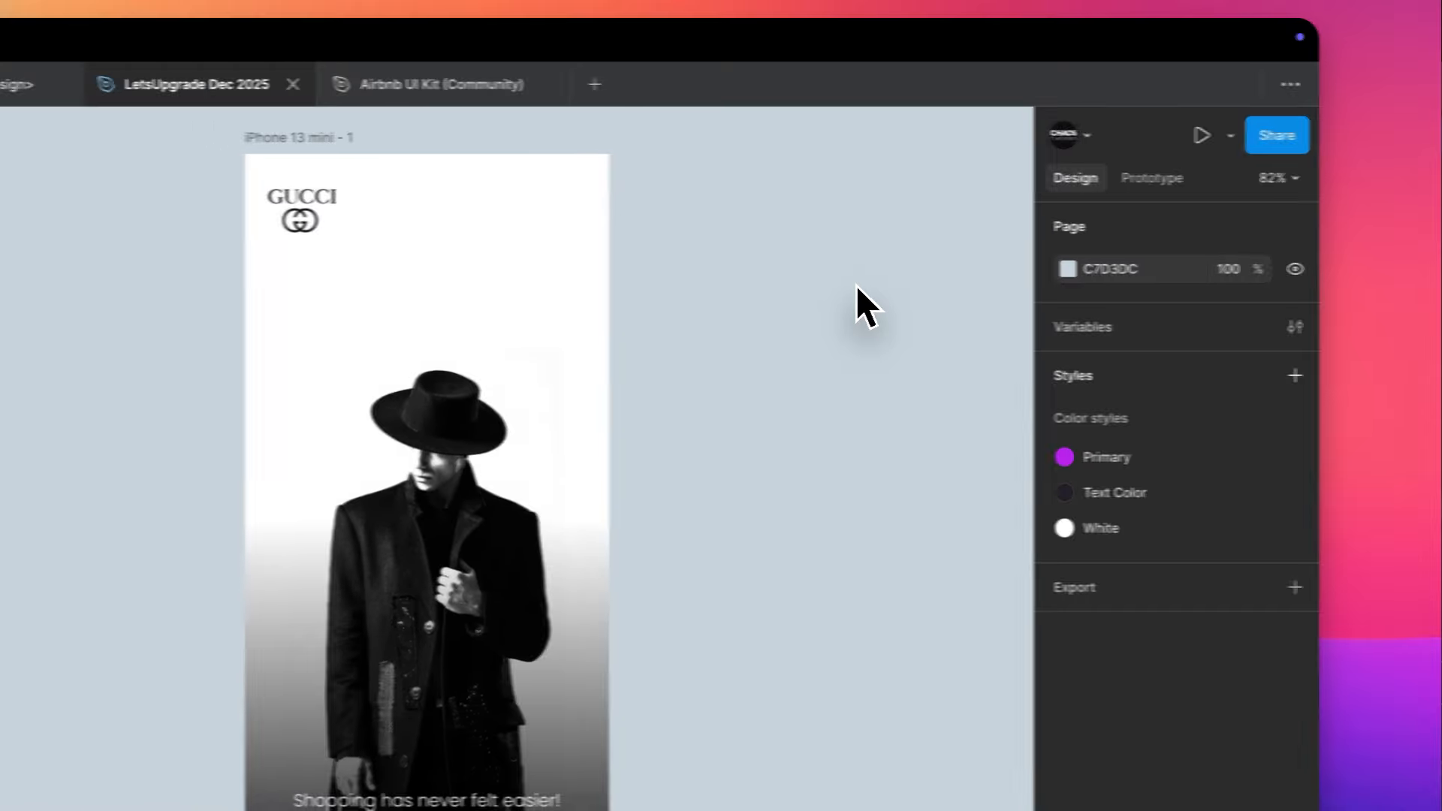
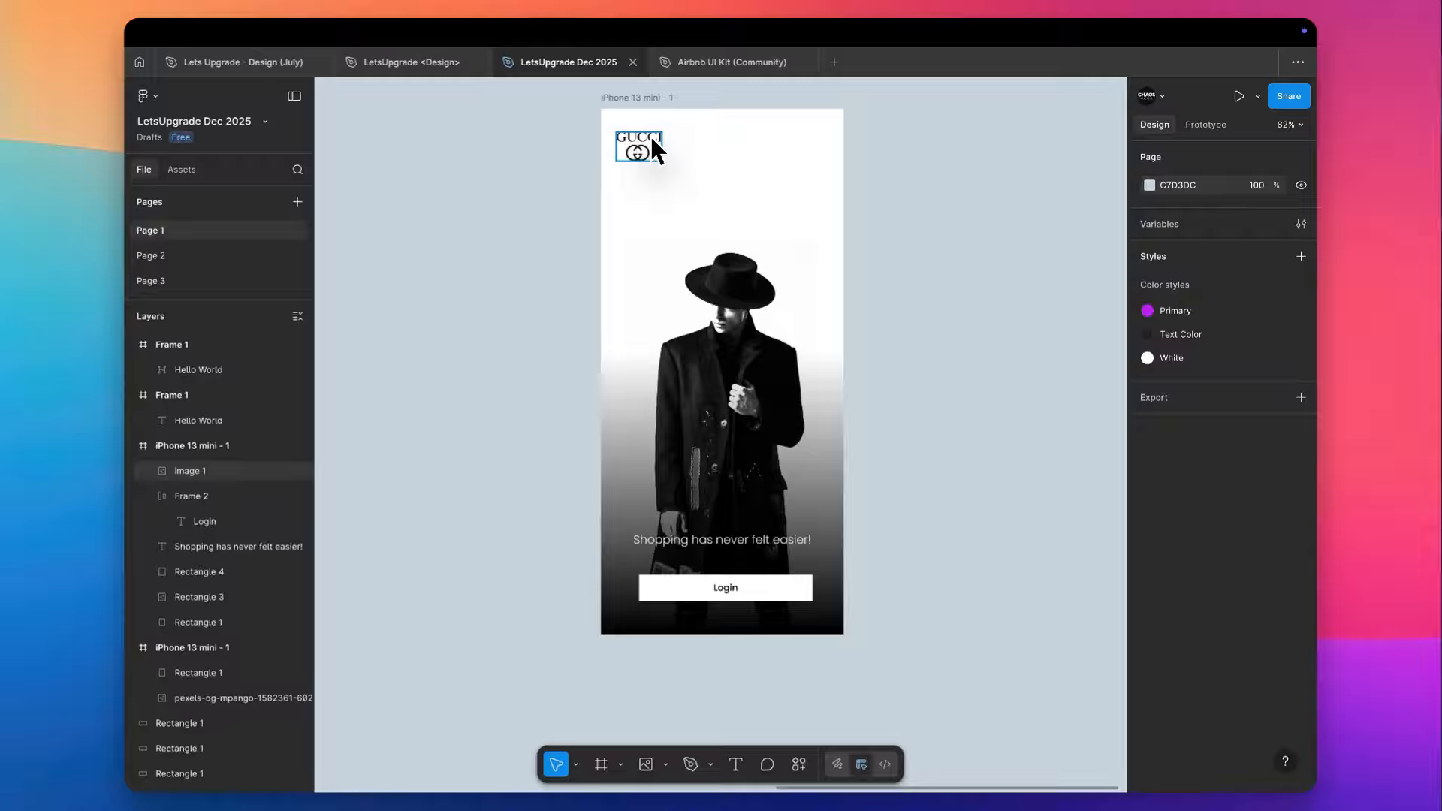
# - Raise the solid-black stop of the lower overlay rectangle's linear gradient to about the tagline's height
pyautogui.scroll(3, 714, 495)
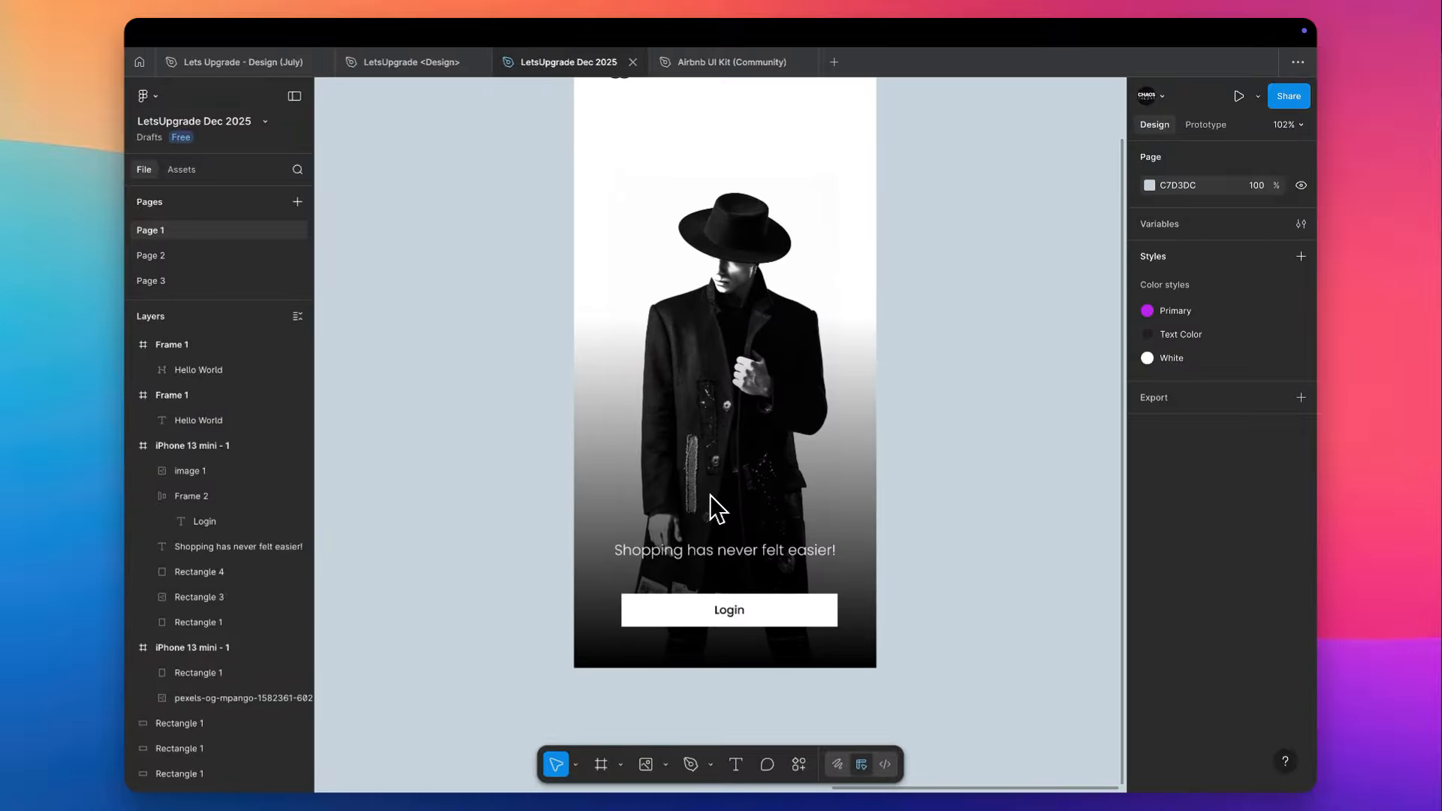
pyautogui.scroll(-3, 891, 451)
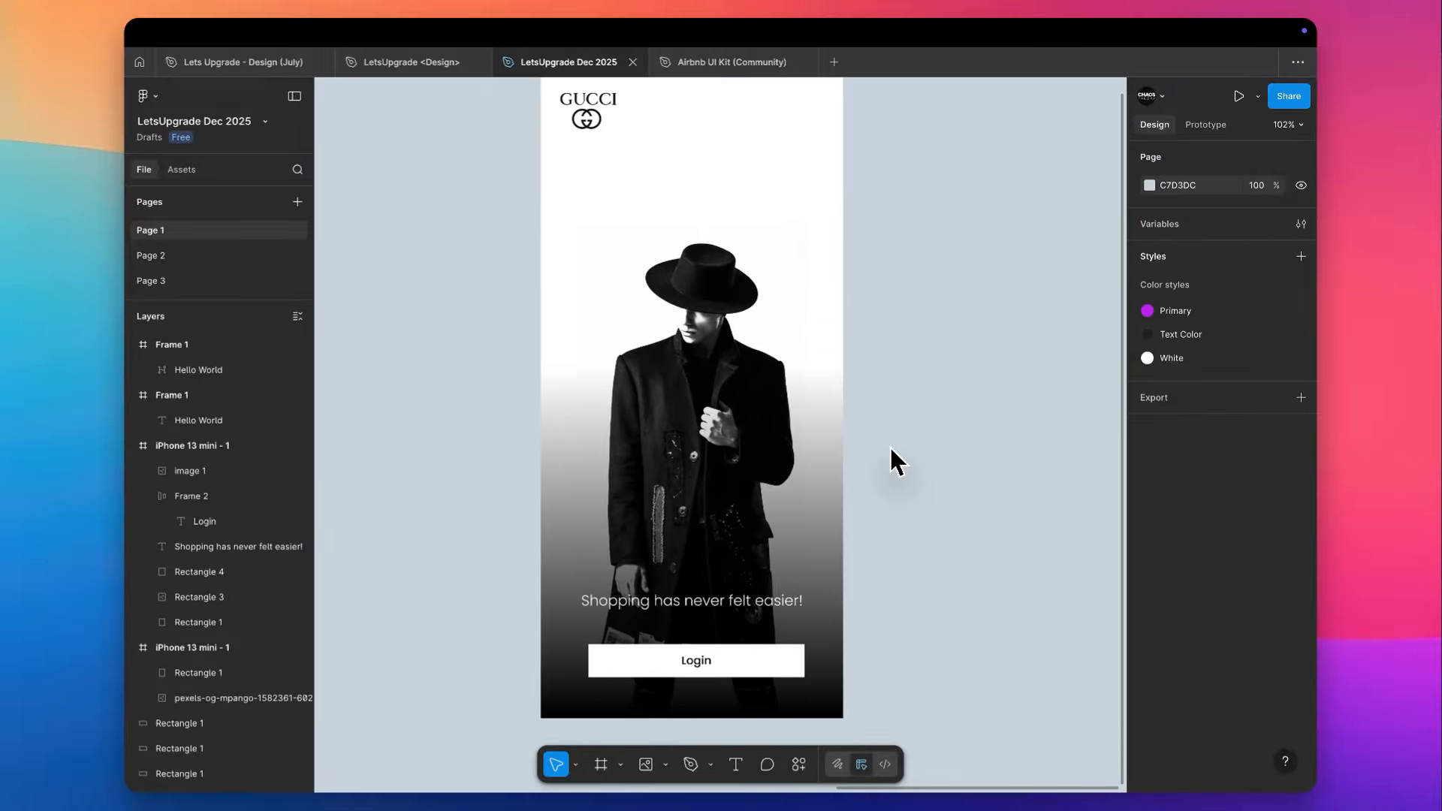
pyautogui.scroll(-1, 893, 461)
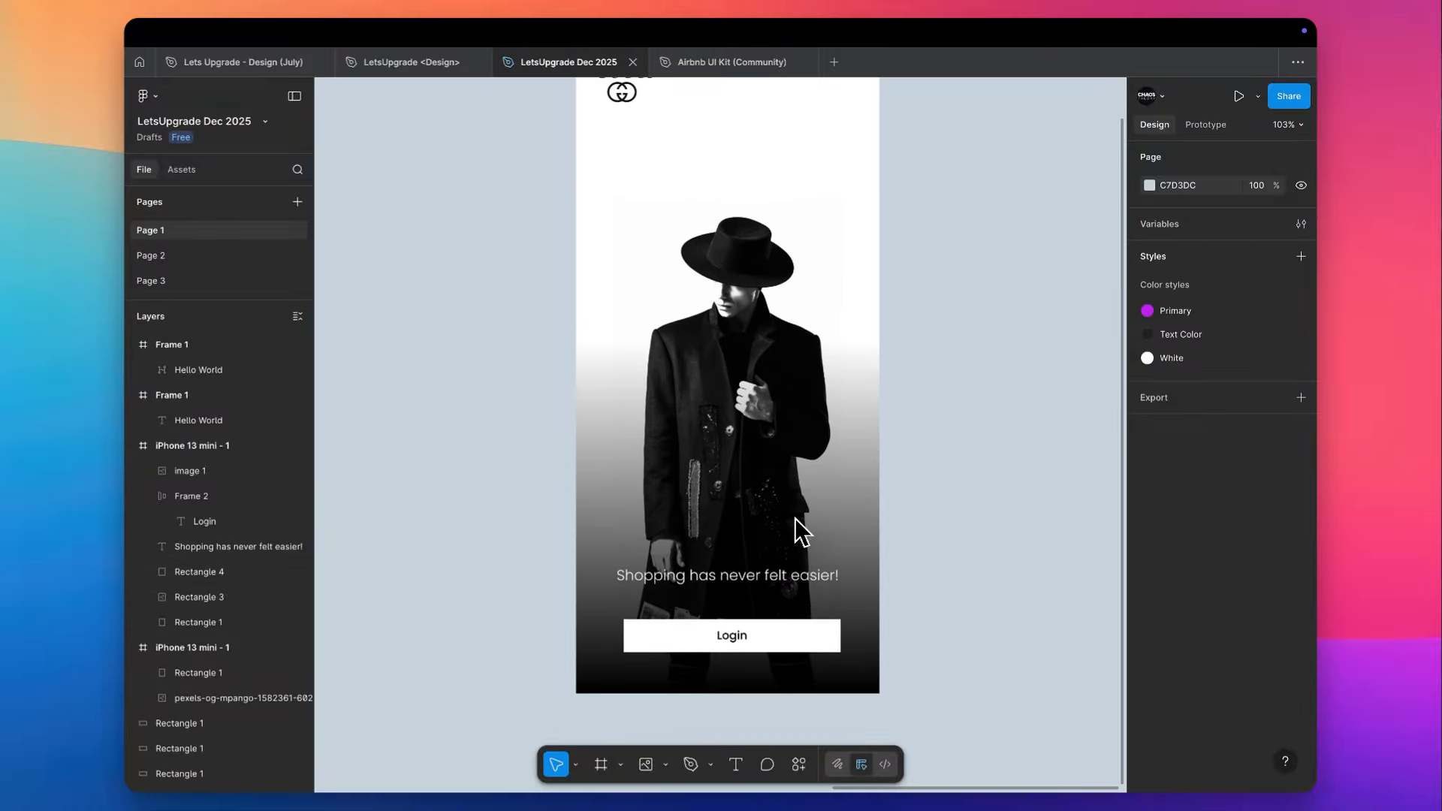
pyautogui.click(795, 518)
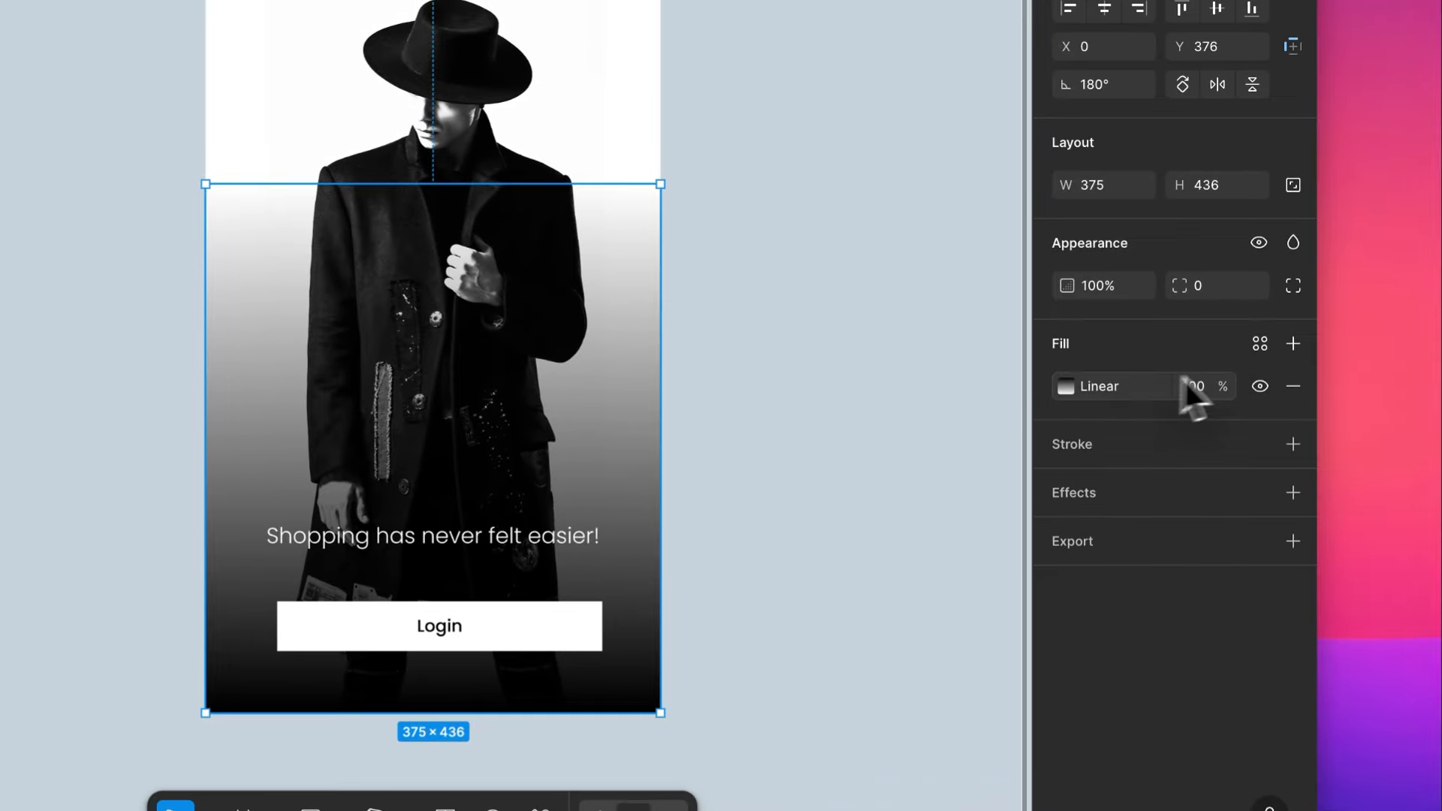
pyautogui.click(1070, 388)
pyautogui.moveTo(687, 642); pyautogui.dragTo(690, 495)
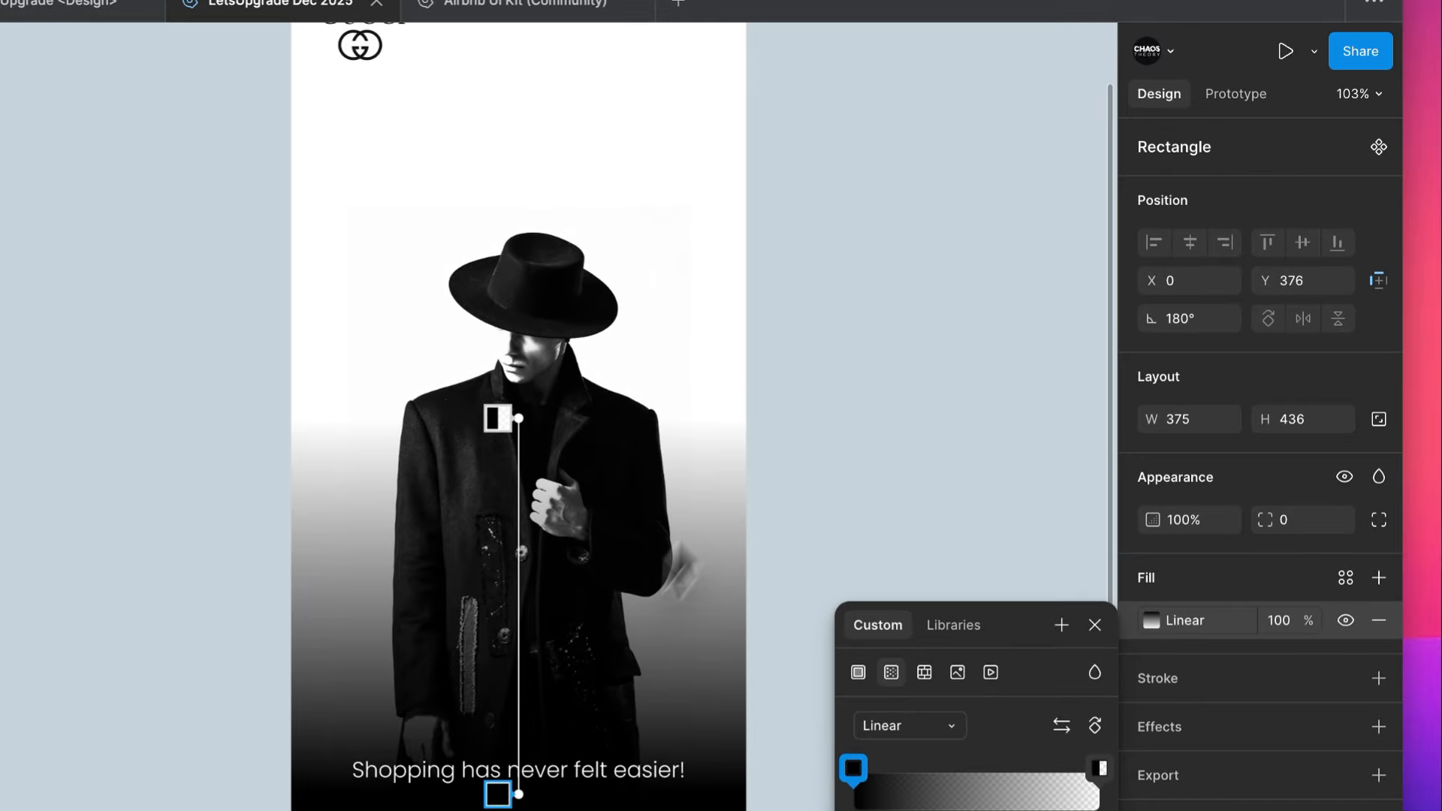
pyautogui.click(922, 224)
pyautogui.click(923, 224)
pyautogui.scroll(3, 924, 223)
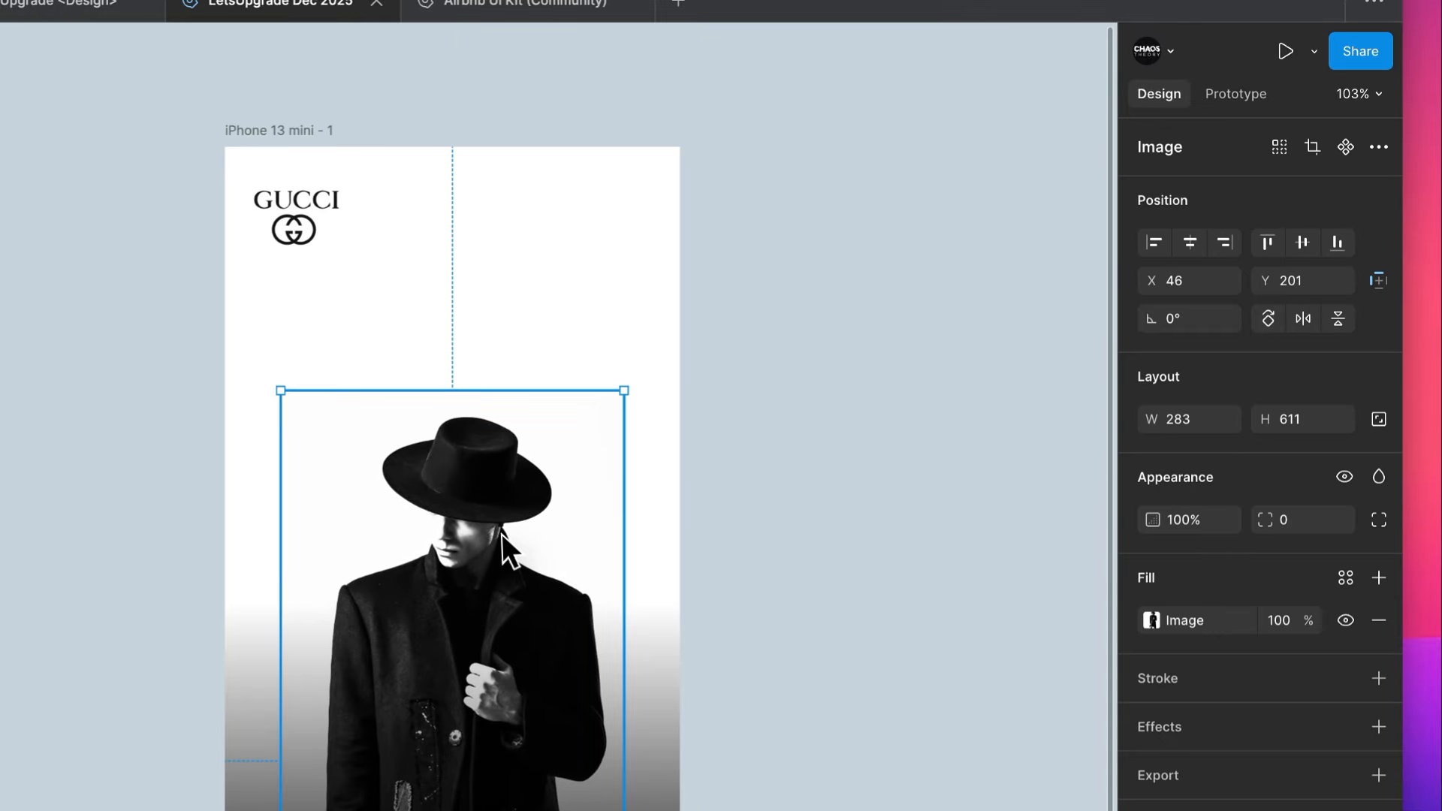
# - Move the man's photo straight up in the phone frame to Y 134
pyautogui.moveTo(502, 526); pyautogui.dragTo(521, 458)
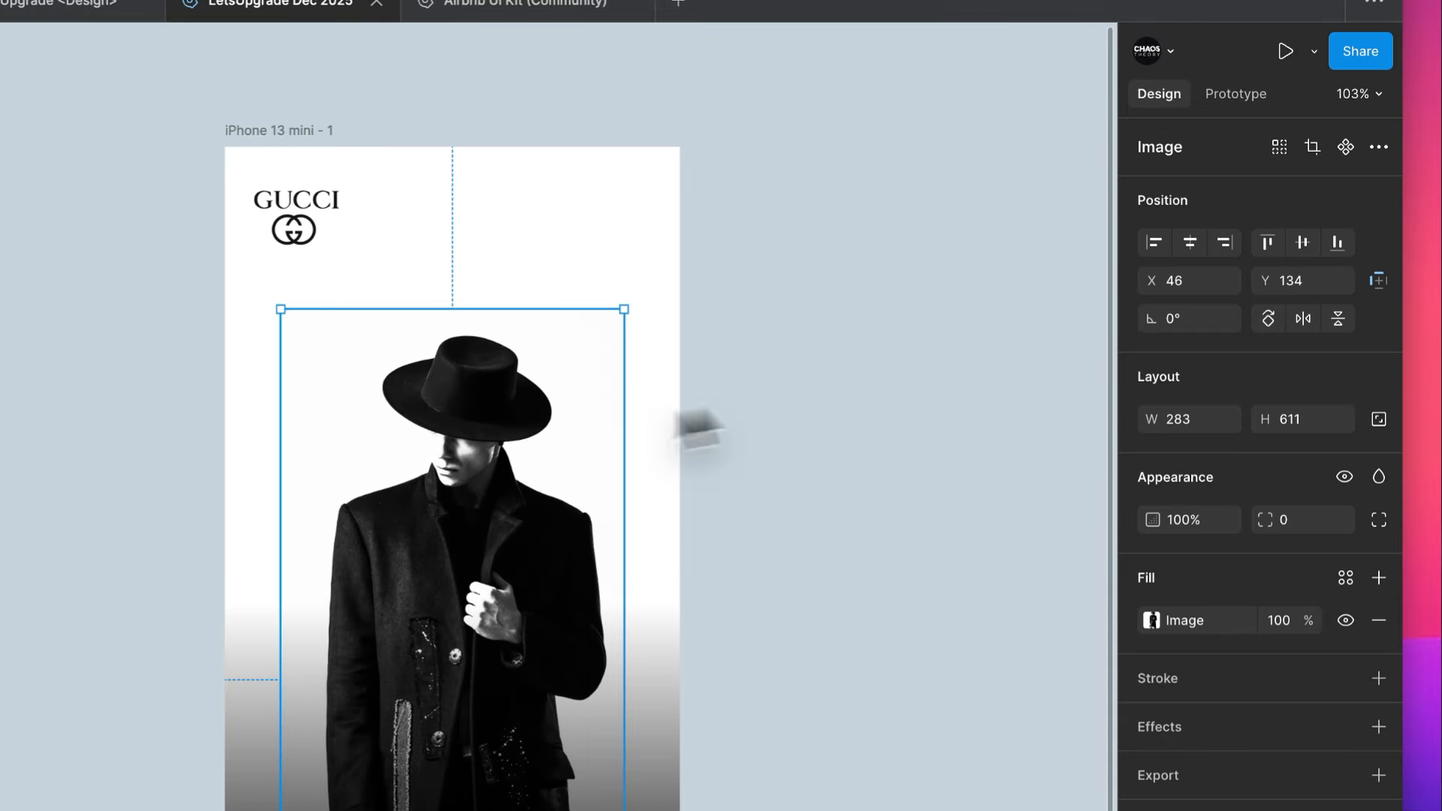
pyautogui.click(966, 407)
pyautogui.scroll(-3, 967, 408)
pyautogui.scroll(3, 967, 407)
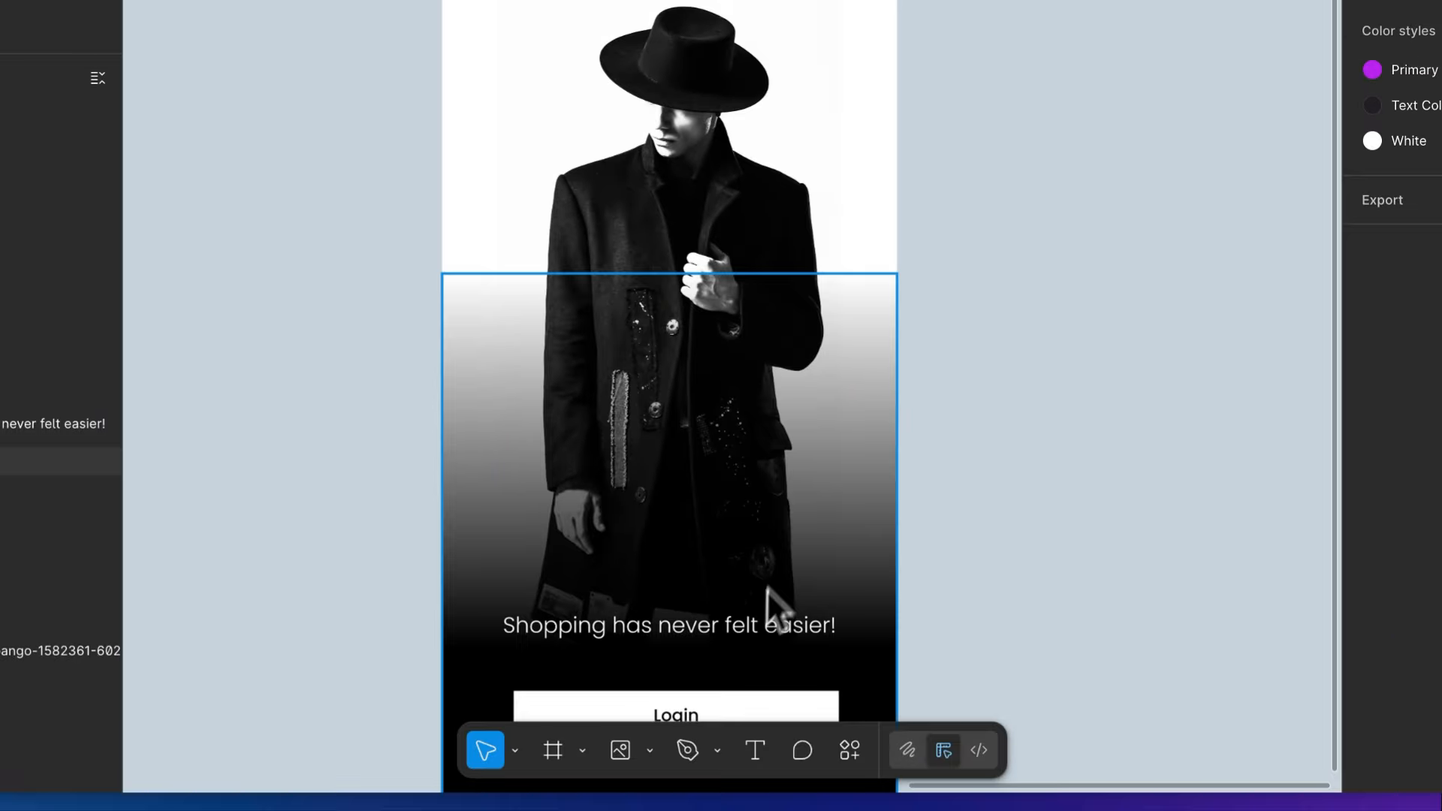
# - Duplicate the "Shopping has never felt easier!" tagline into the white space above the hat and replace its text with "40%"
pyautogui.click(758, 621)
pyautogui.moveTo(736, 796); pyautogui.dragTo(750, 58)
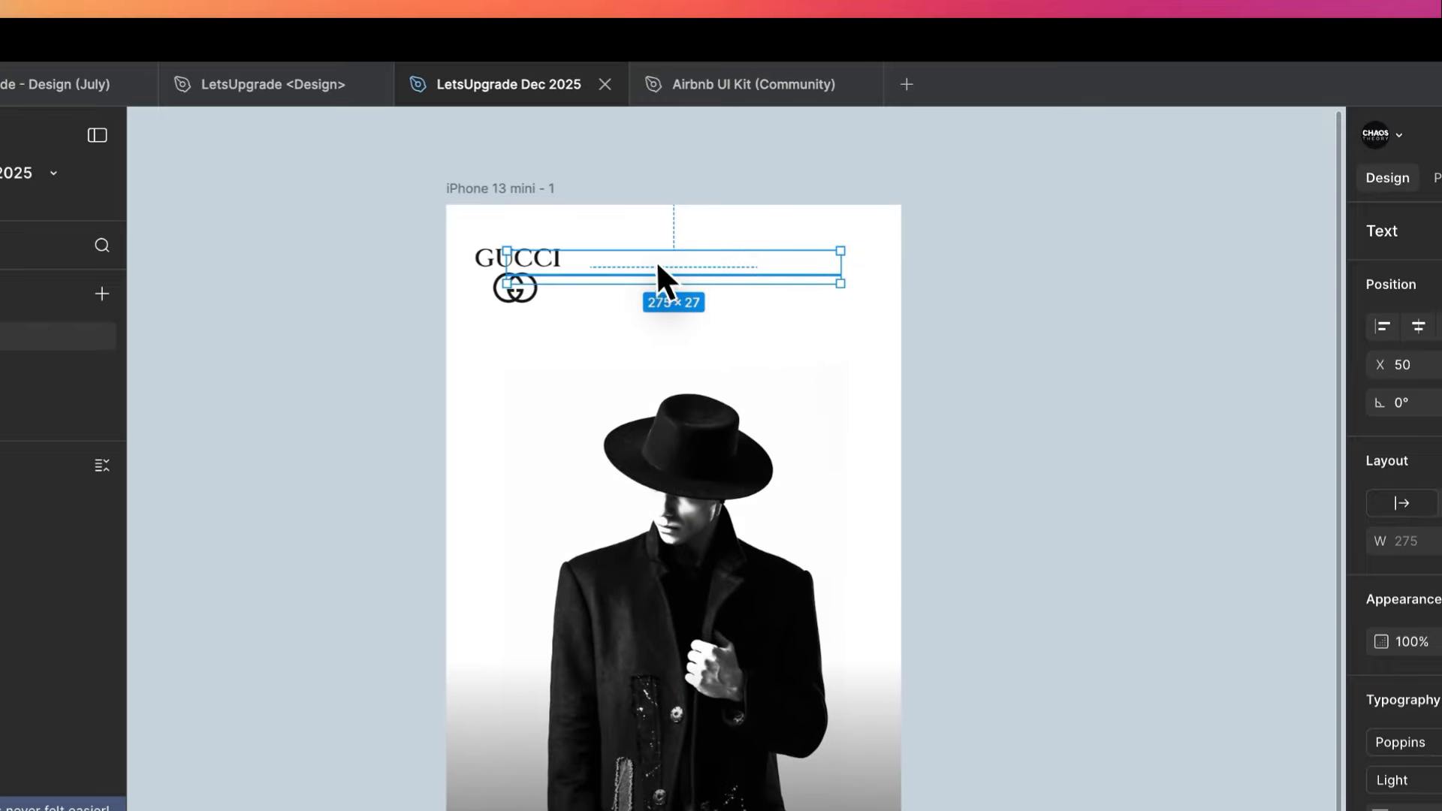
pyautogui.doubleClick(658, 264)
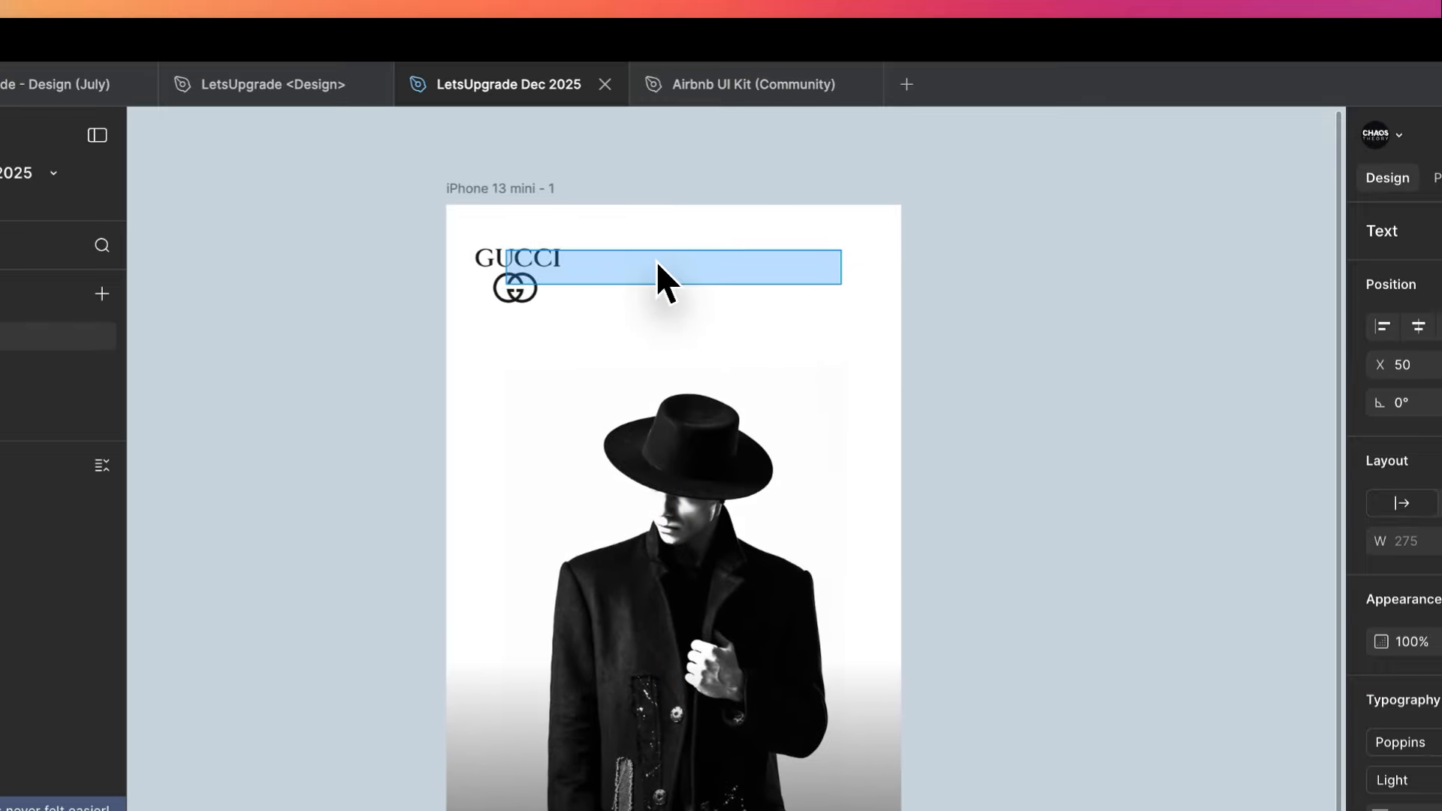
pyautogui.scroll(2, 547, 243)
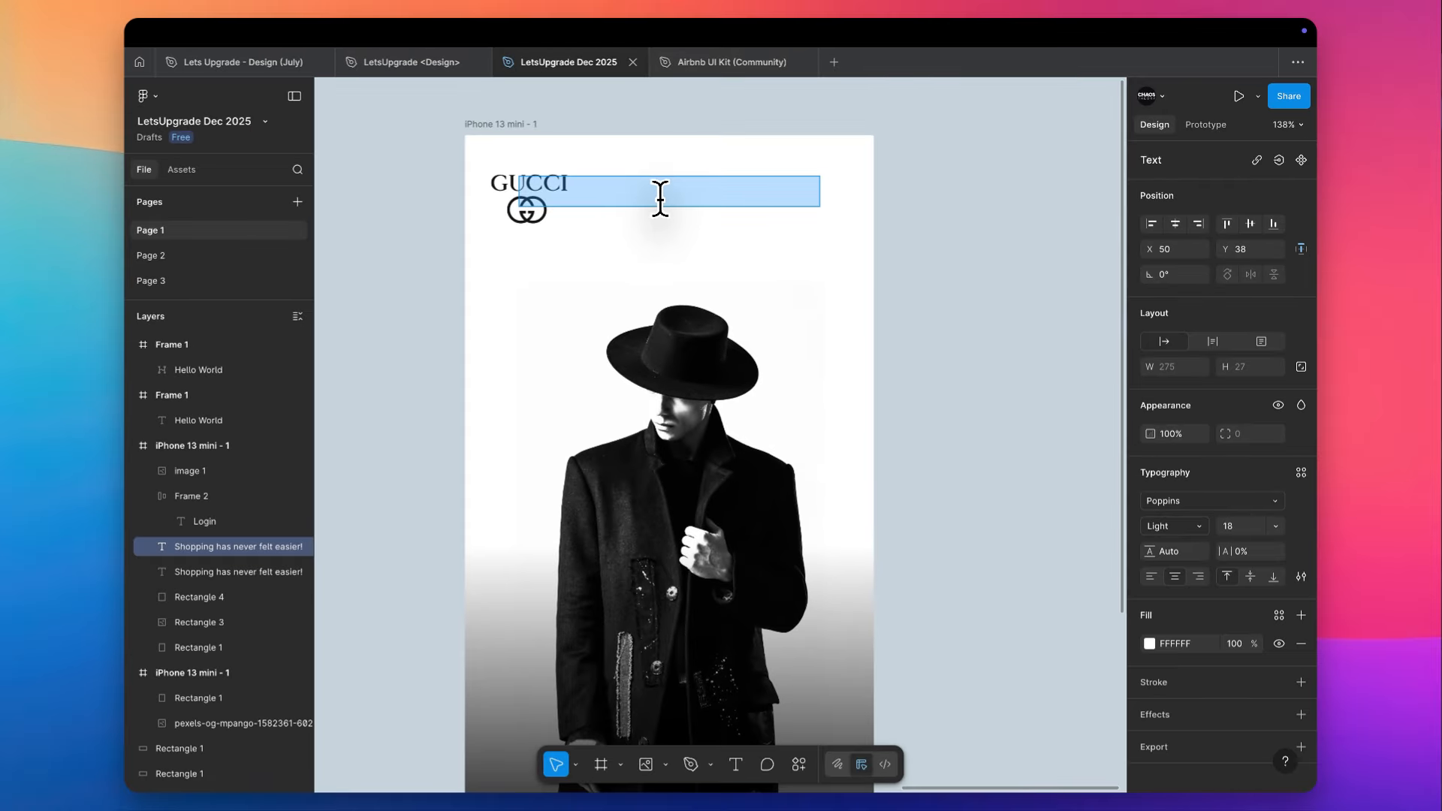
pyautogui.write('40')
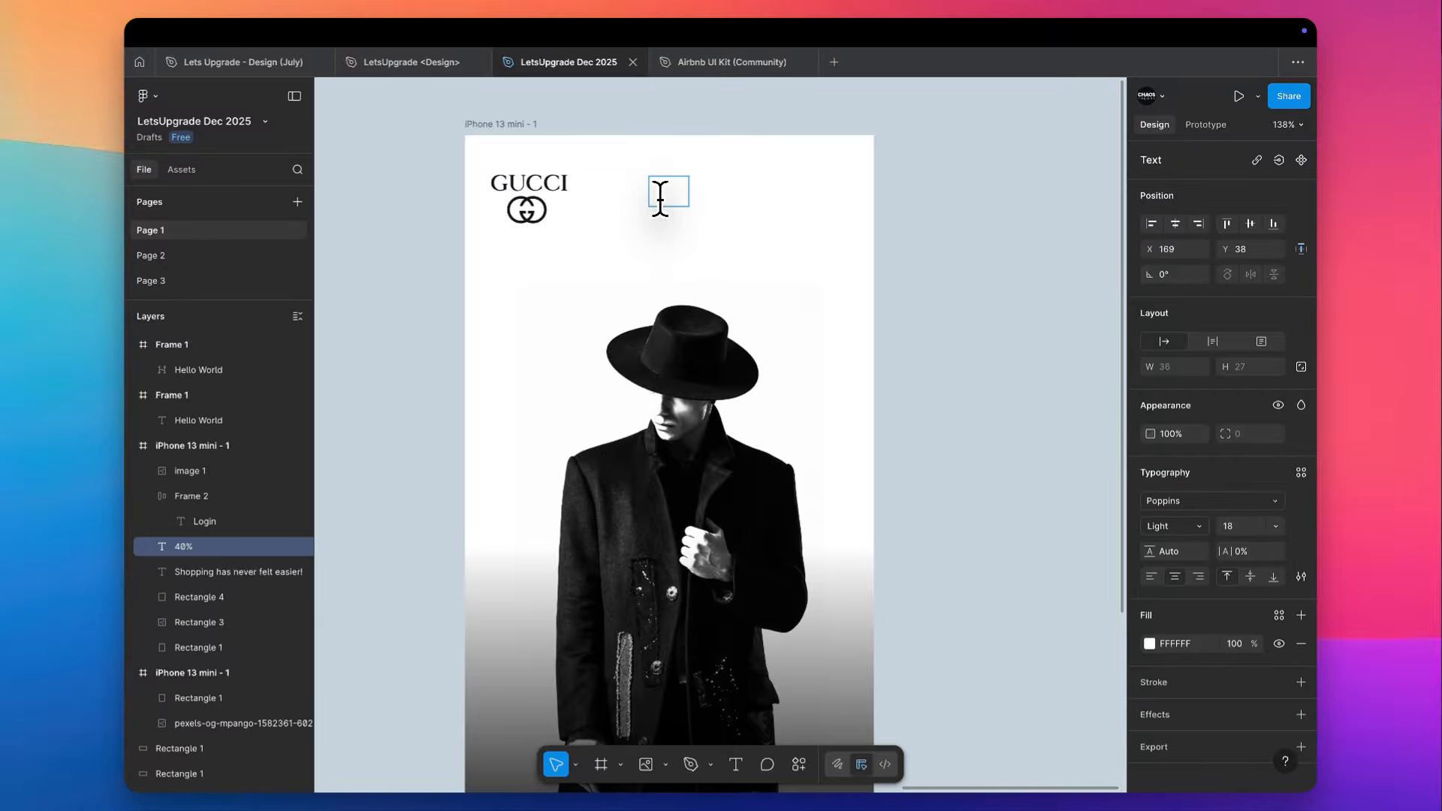
# - Apply the Text Color style to the "40%" text
pyautogui.hotkey('ctrl', 'a')
pyautogui.click(1149, 643)
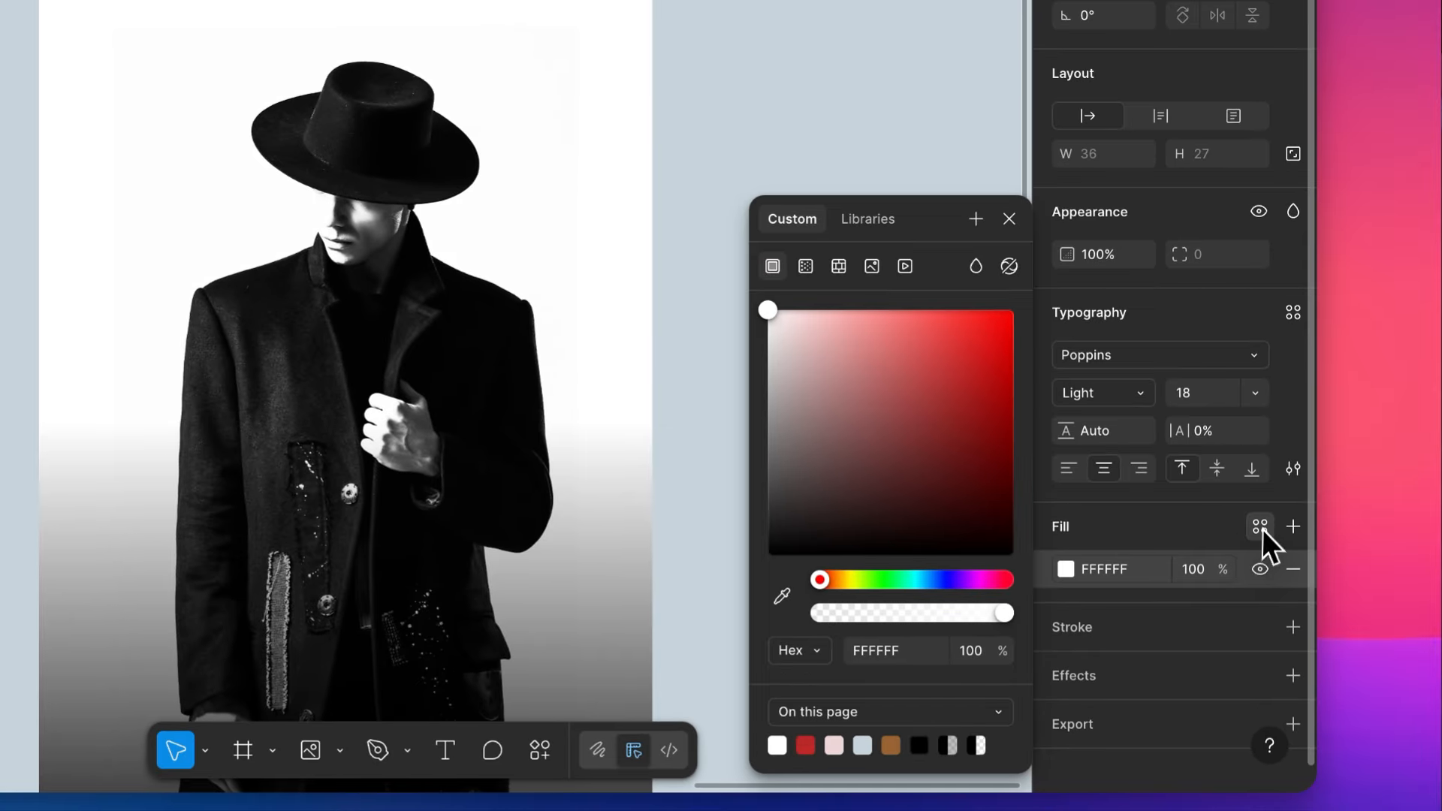
pyautogui.click(1259, 526)
pyautogui.click(839, 487)
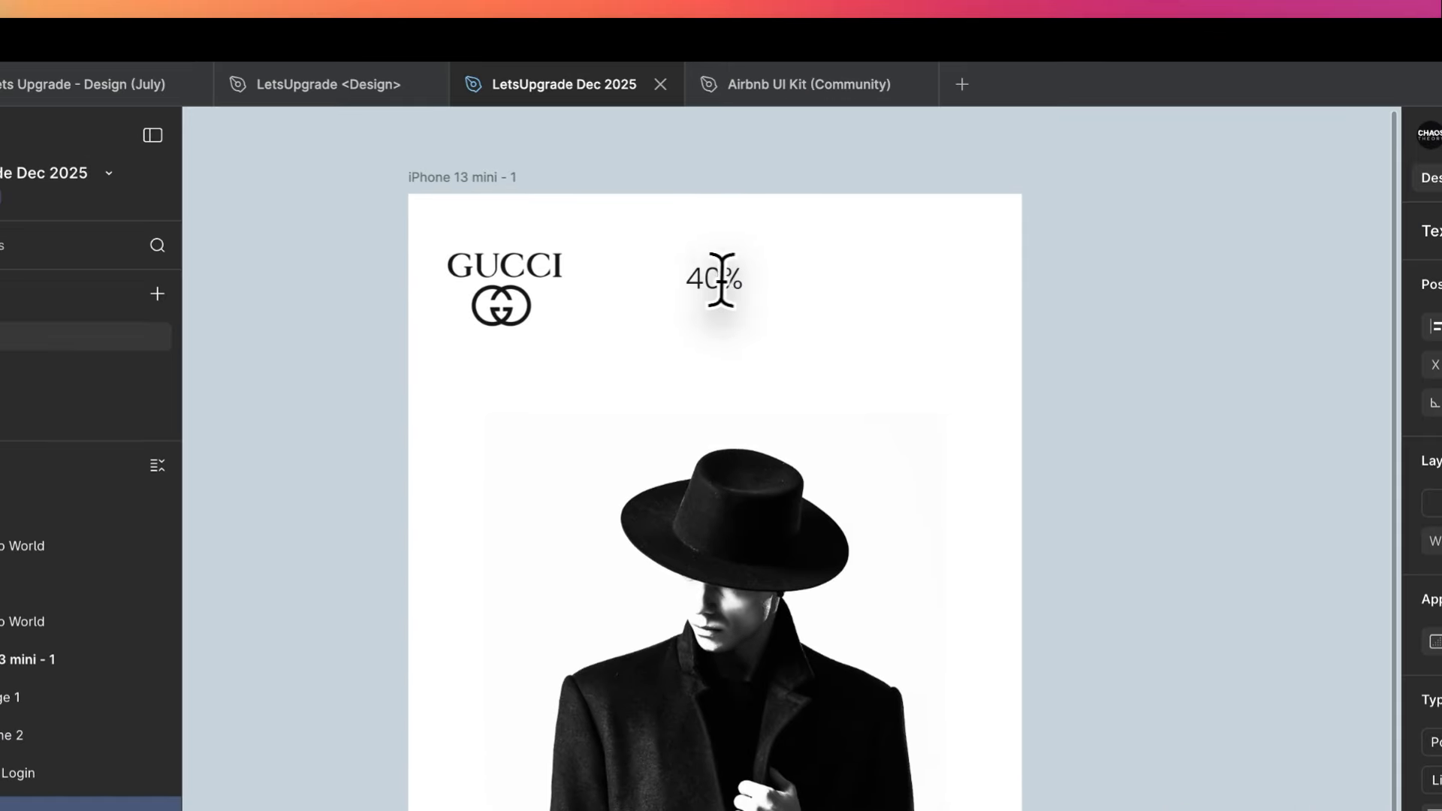
# - Extend the "40%" text to read "40% off on First Purchase"
pyautogui.click(722, 272)
pyautogui.write('off on ')
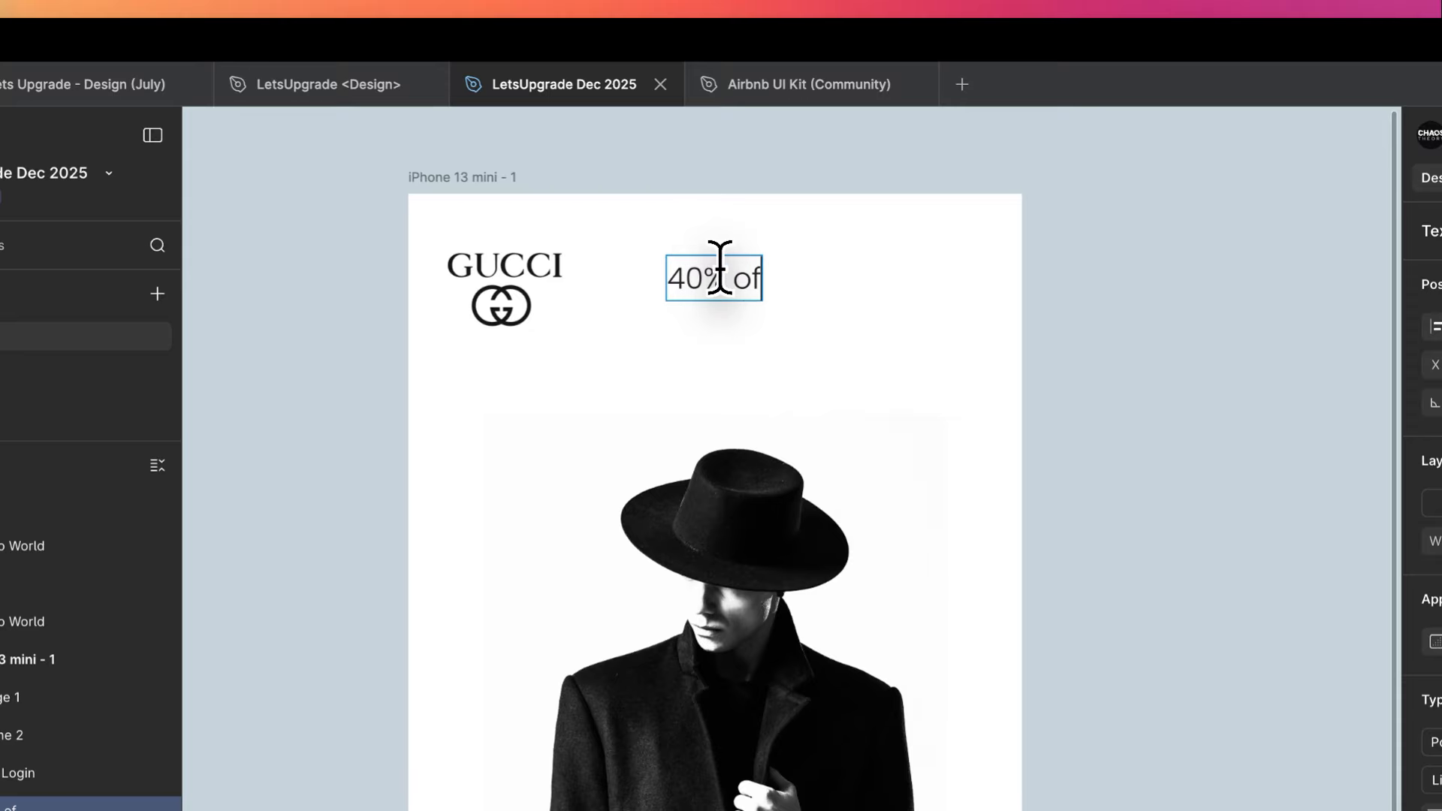
pyautogui.write('Flts')
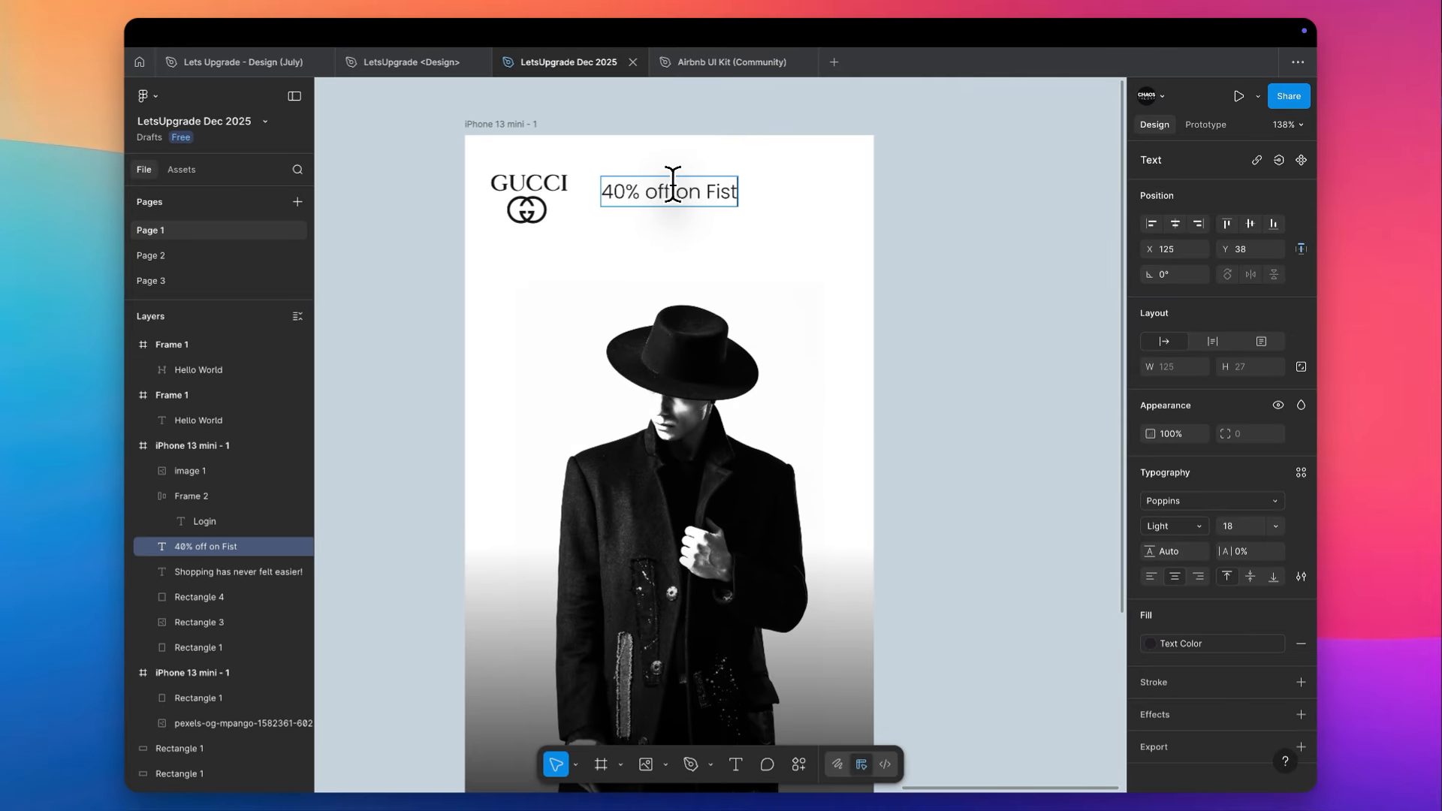
pyautogui.write('r')
pyautogui.press('BackSpace')
pyautogui.press('BackSpace')
pyautogui.write('rt Purchase')
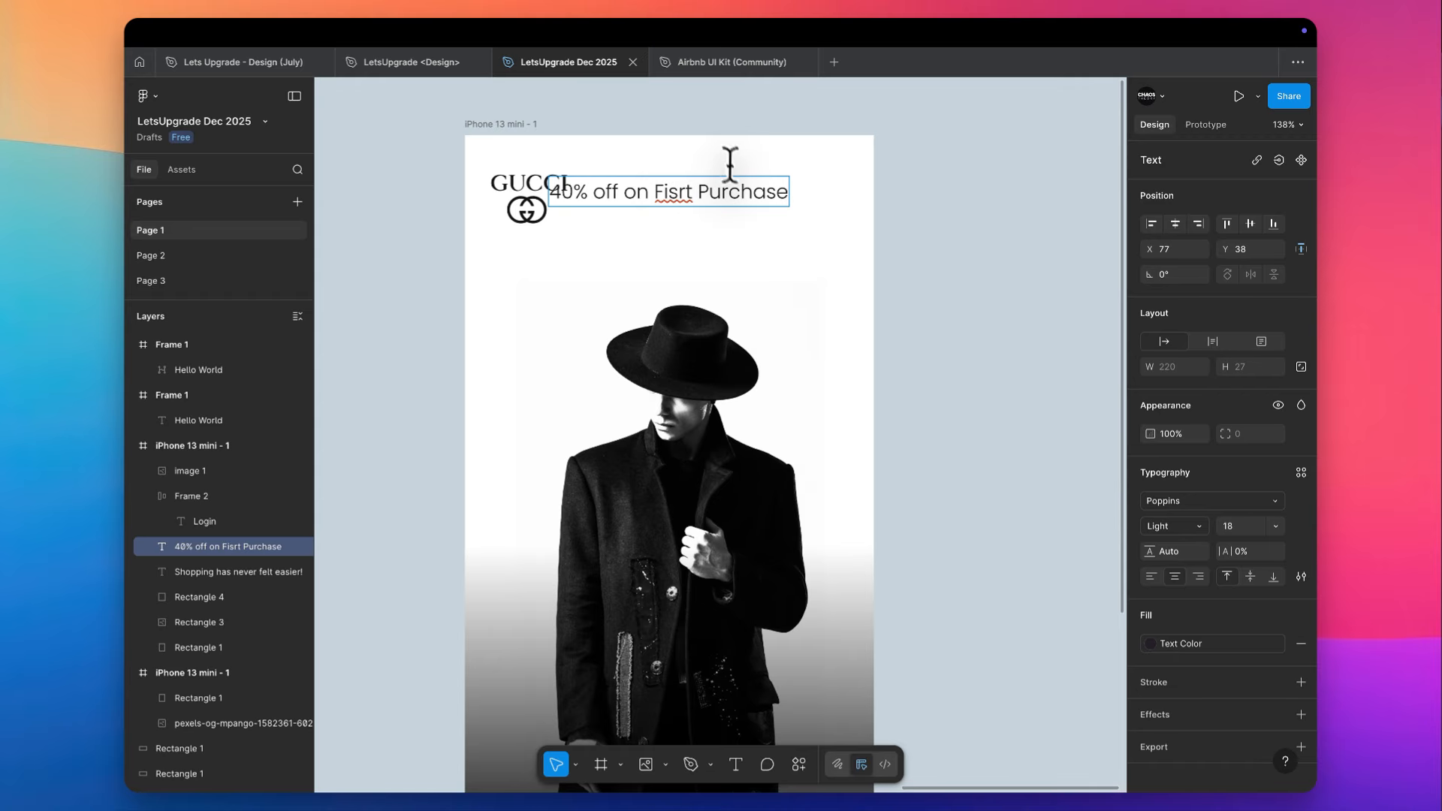
pyautogui.doubleClick(680, 191)
pyautogui.write('First')
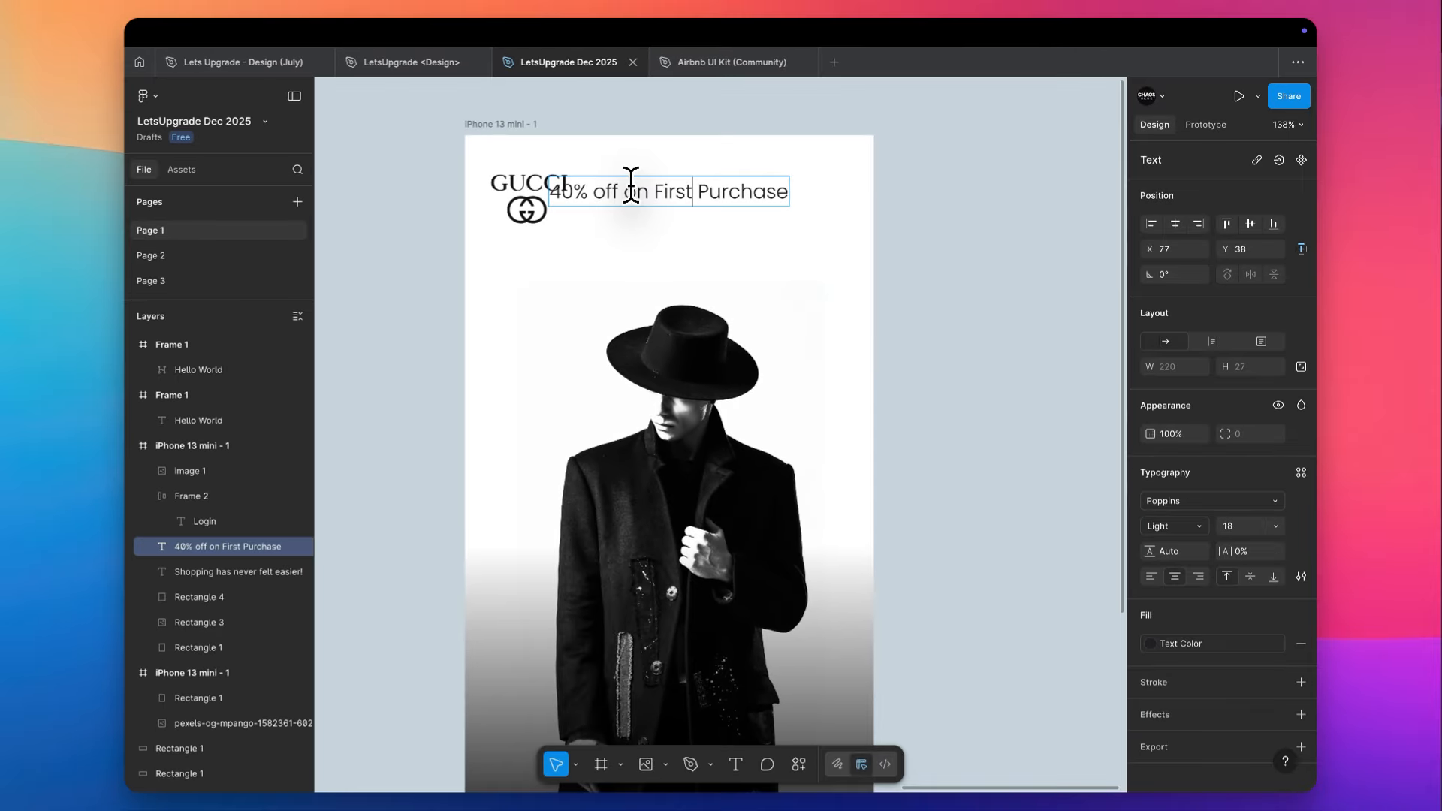
pyautogui.press('Escape')
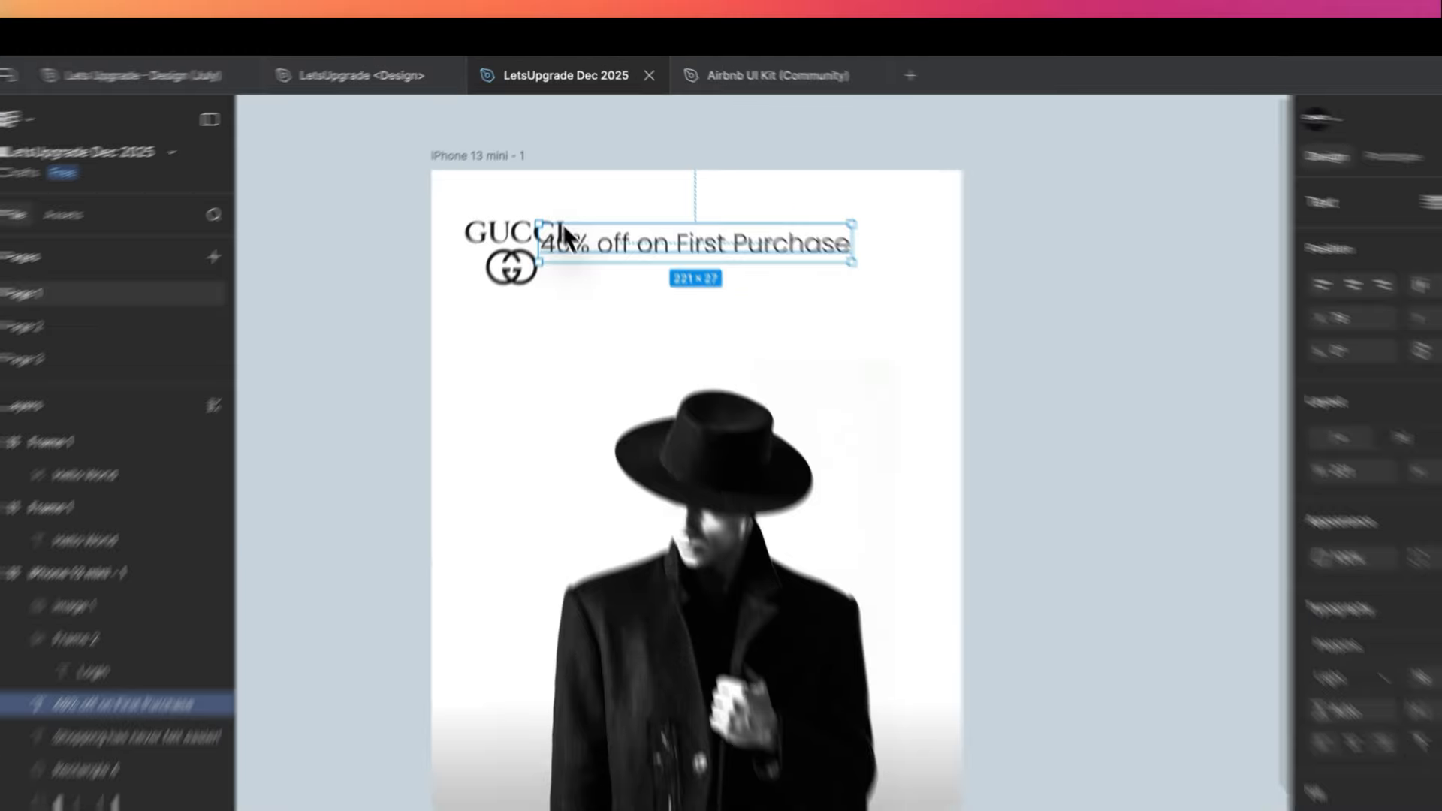
# - Narrow the offer text box to 128 wide, right-aligned, in Poppins Medium at size 14
pyautogui.moveTo(550, 190); pyautogui.dragTo(626, 190)
pyautogui.moveTo(651, 276); pyautogui.dragTo(682, 273)
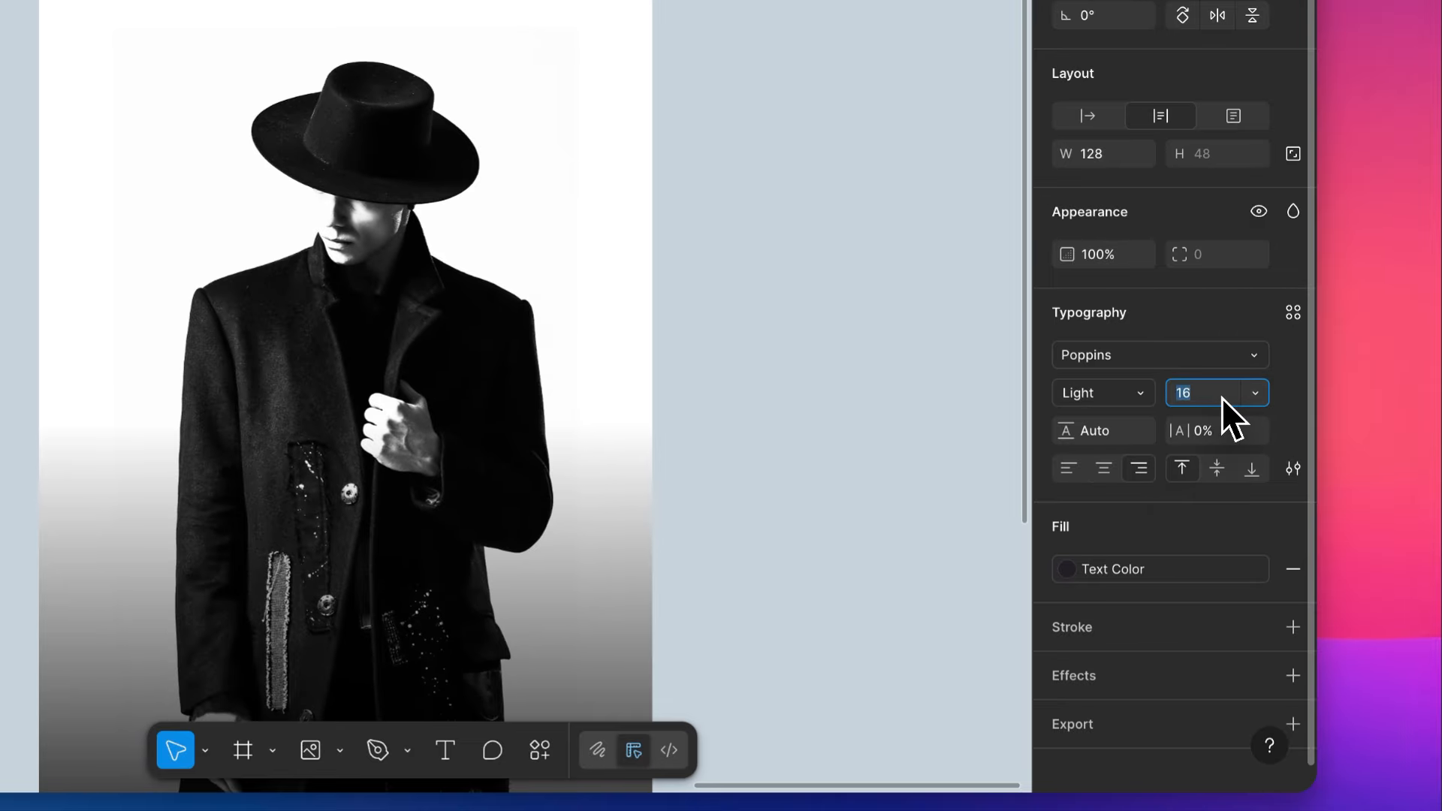
pyautogui.click(1103, 392)
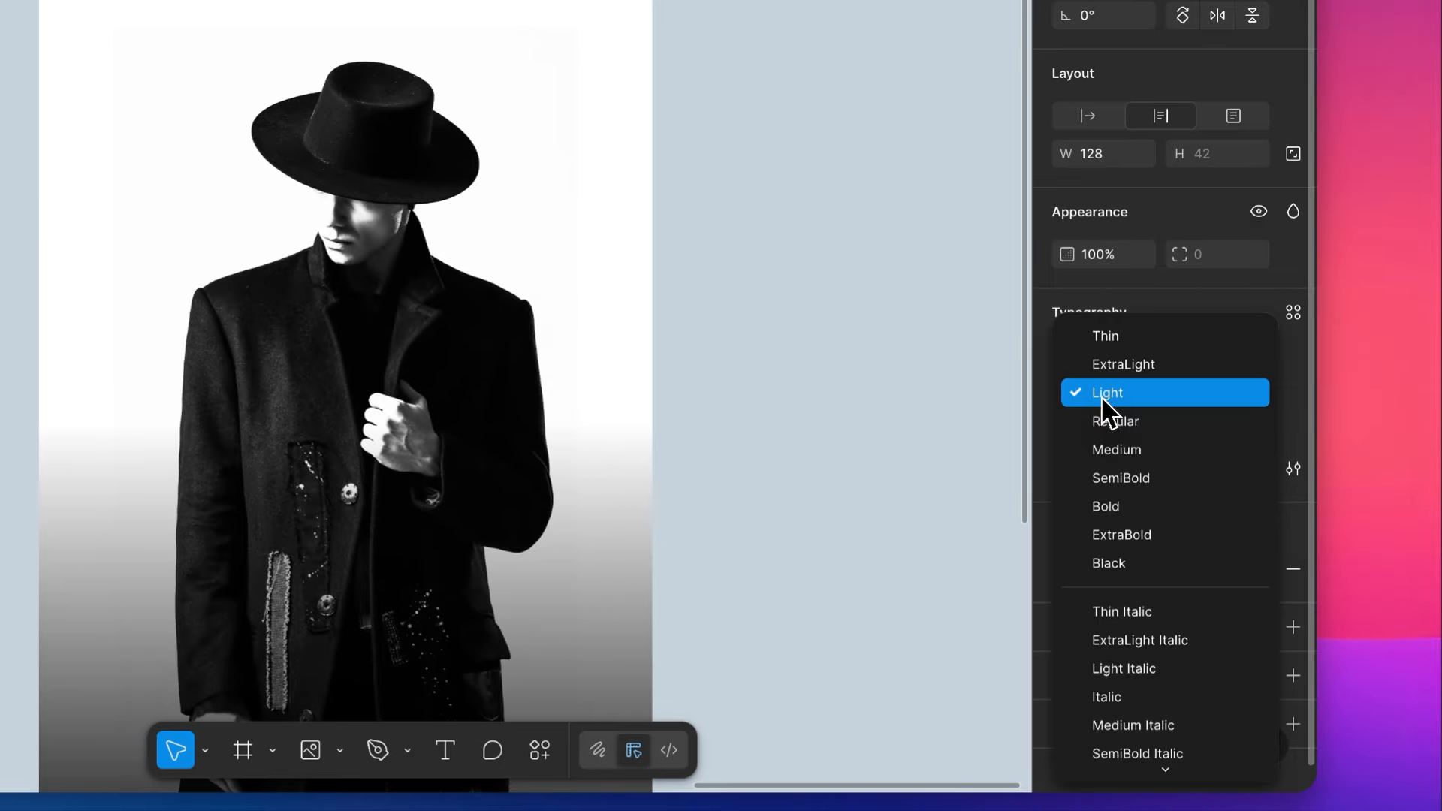
pyautogui.click(1106, 423)
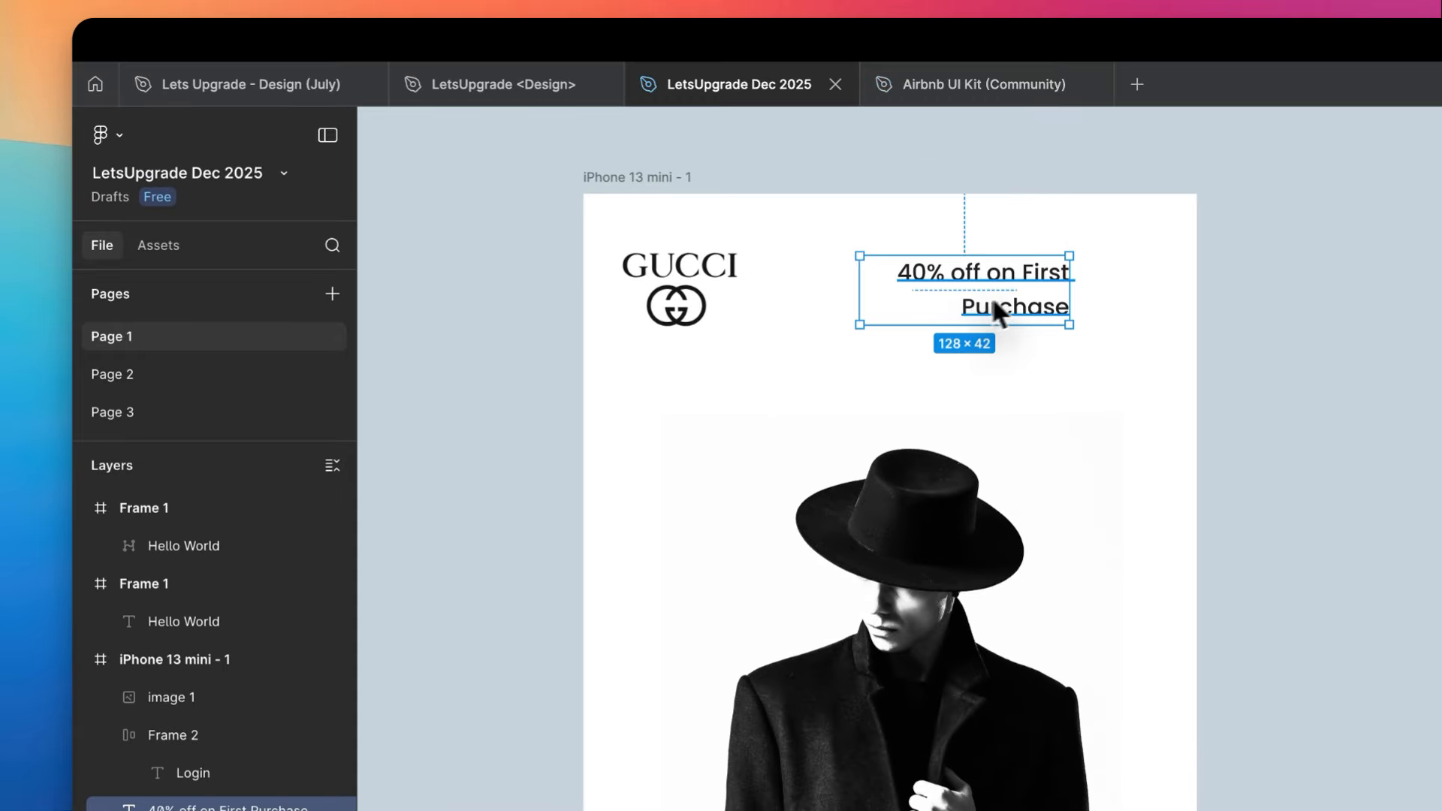
# - Move the offer text to X 223 in the frame's upper-right corner and centre it vertically with the Gucci logo
pyautogui.moveTo(991, 296); pyautogui.dragTo(1066, 295)
pyautogui.keyDown('shift'); pyautogui.click(722, 286); pyautogui.keyUp('shift')
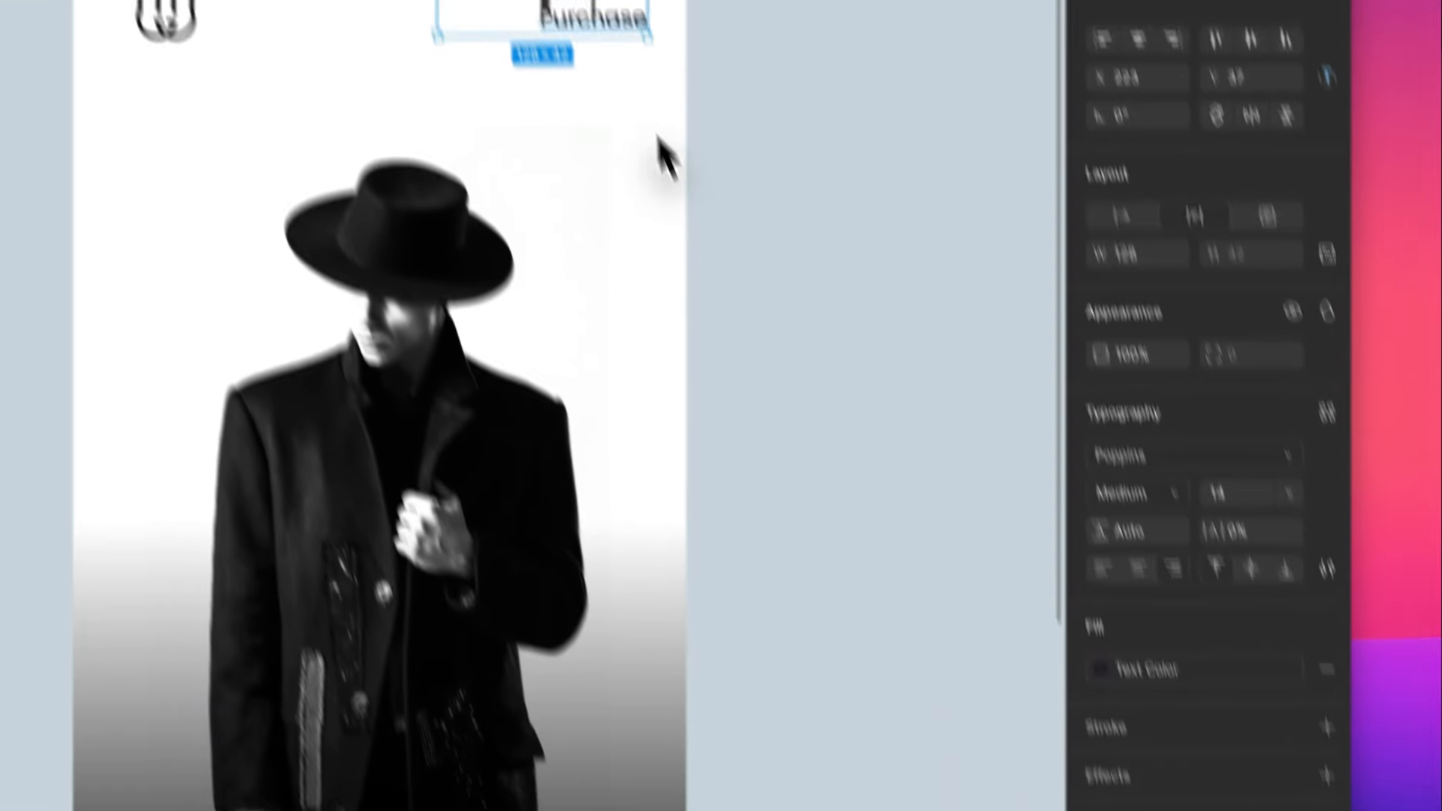
# - Break the offer text after "off" so that "on First Purchase" forms the second line
pyautogui.scroll(5, 499, 261)
pyautogui.doubleClick(635, 272)
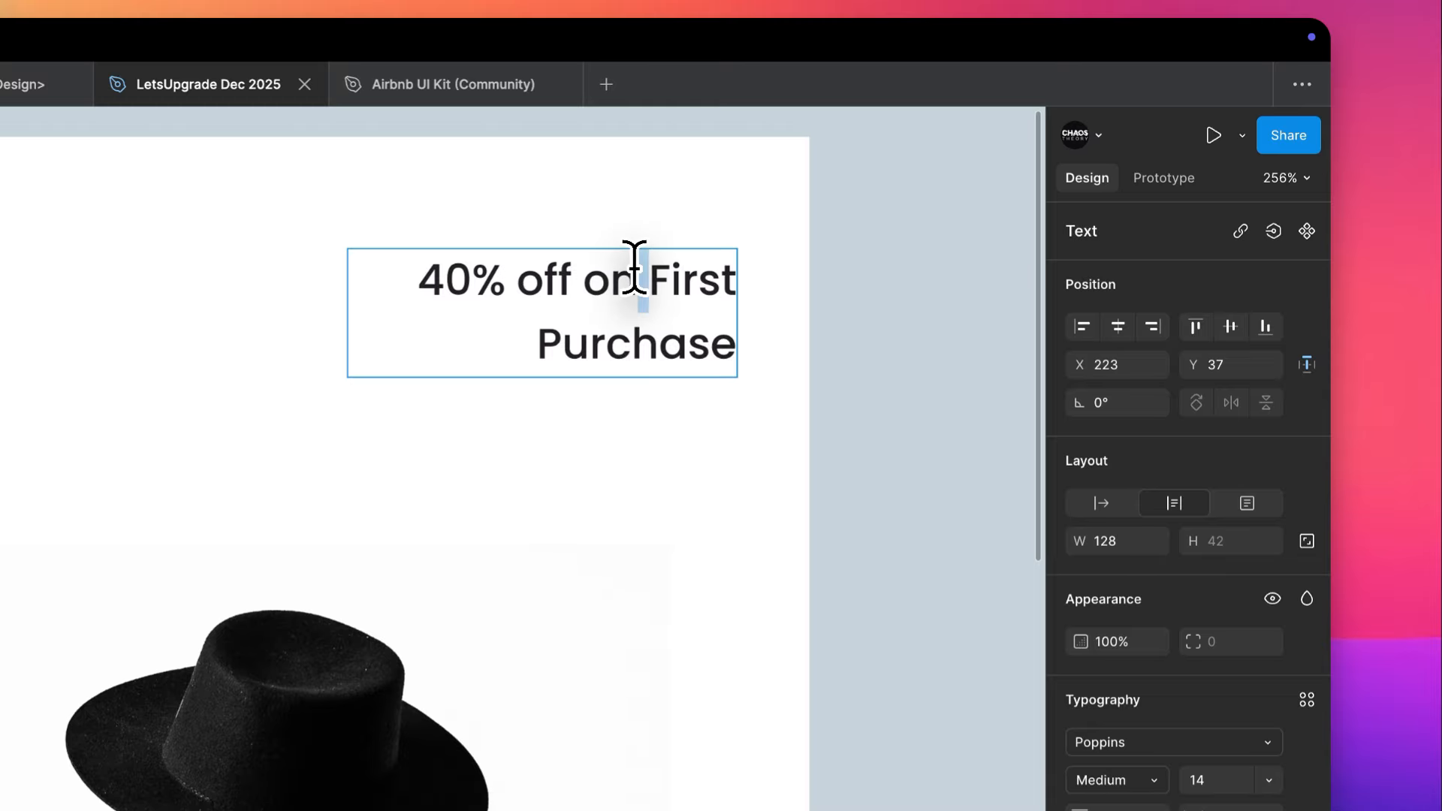
pyautogui.press('Return')
pyautogui.press('BackSpace')
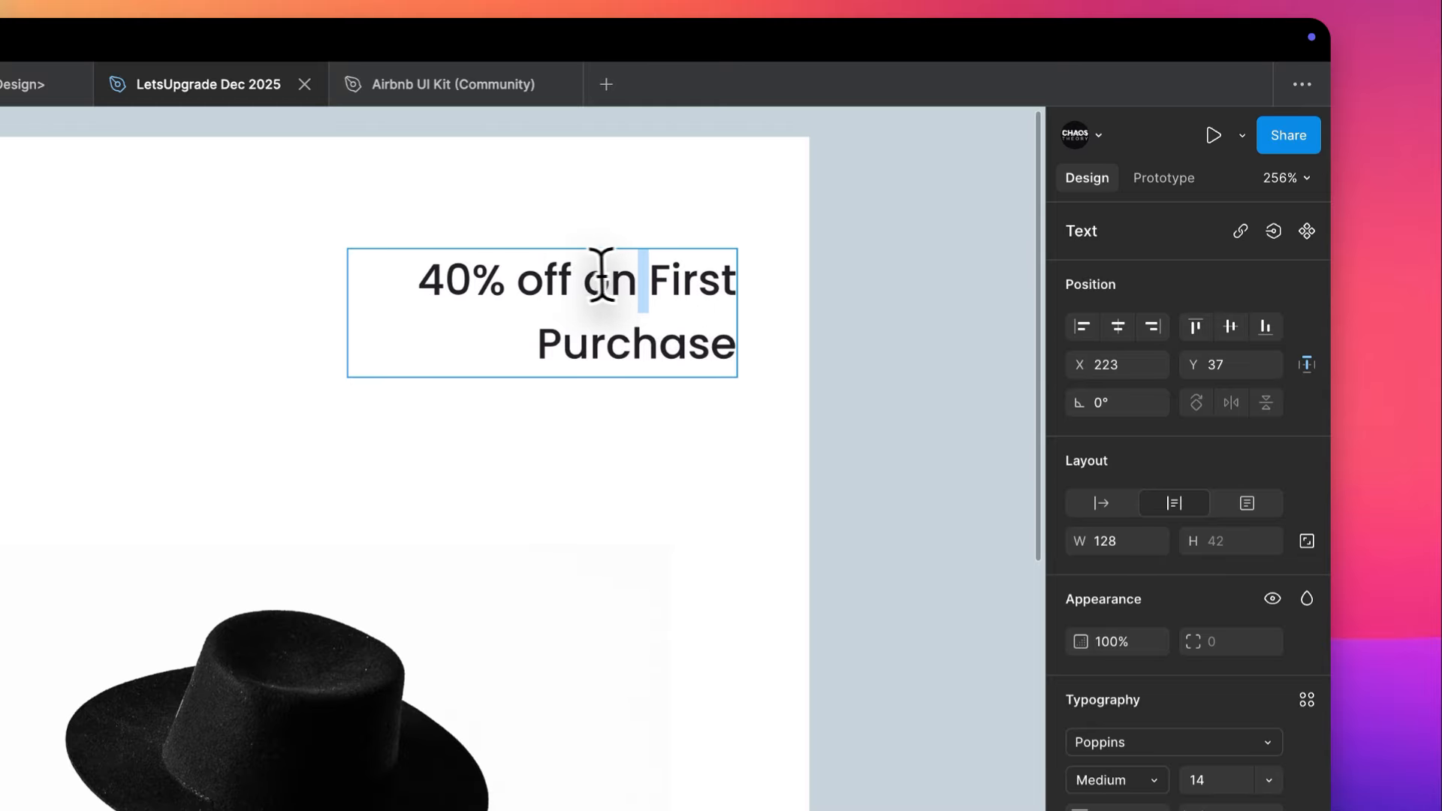
pyautogui.click(579, 274)
pyautogui.press('Return')
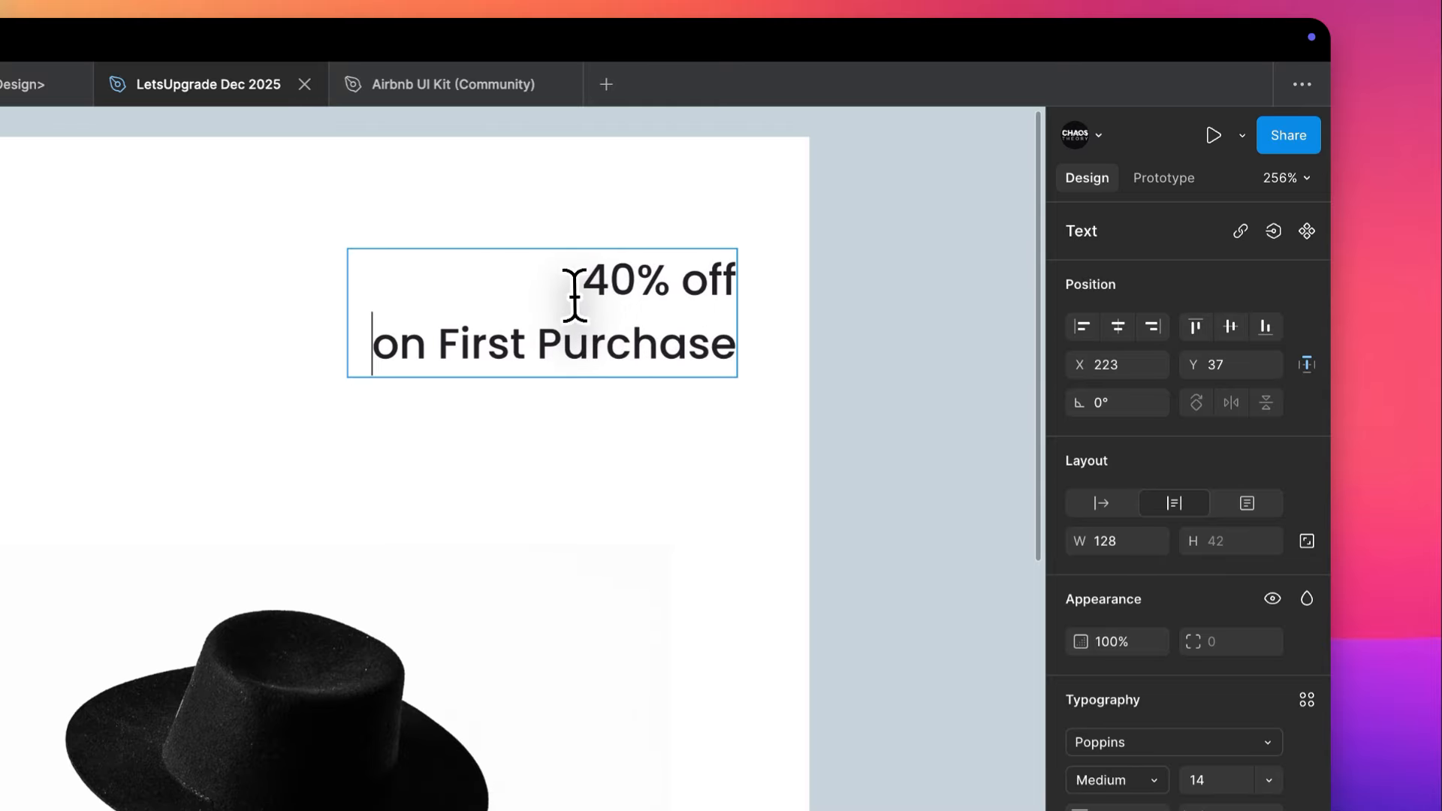
# - Enlarge the "40% off" line and give it a heavier font weight than "on First Purchase"
pyautogui.moveTo(577, 286); pyautogui.dragTo(738, 284)
pyautogui.click(1221, 776)
pyautogui.press('Up')
pyautogui.press('Up')
pyautogui.press('Up')
pyautogui.press('Up')
pyautogui.press('Up')
pyautogui.press('Up')
pyautogui.press('Up')
pyautogui.press('Up')
pyautogui.click(1146, 776)
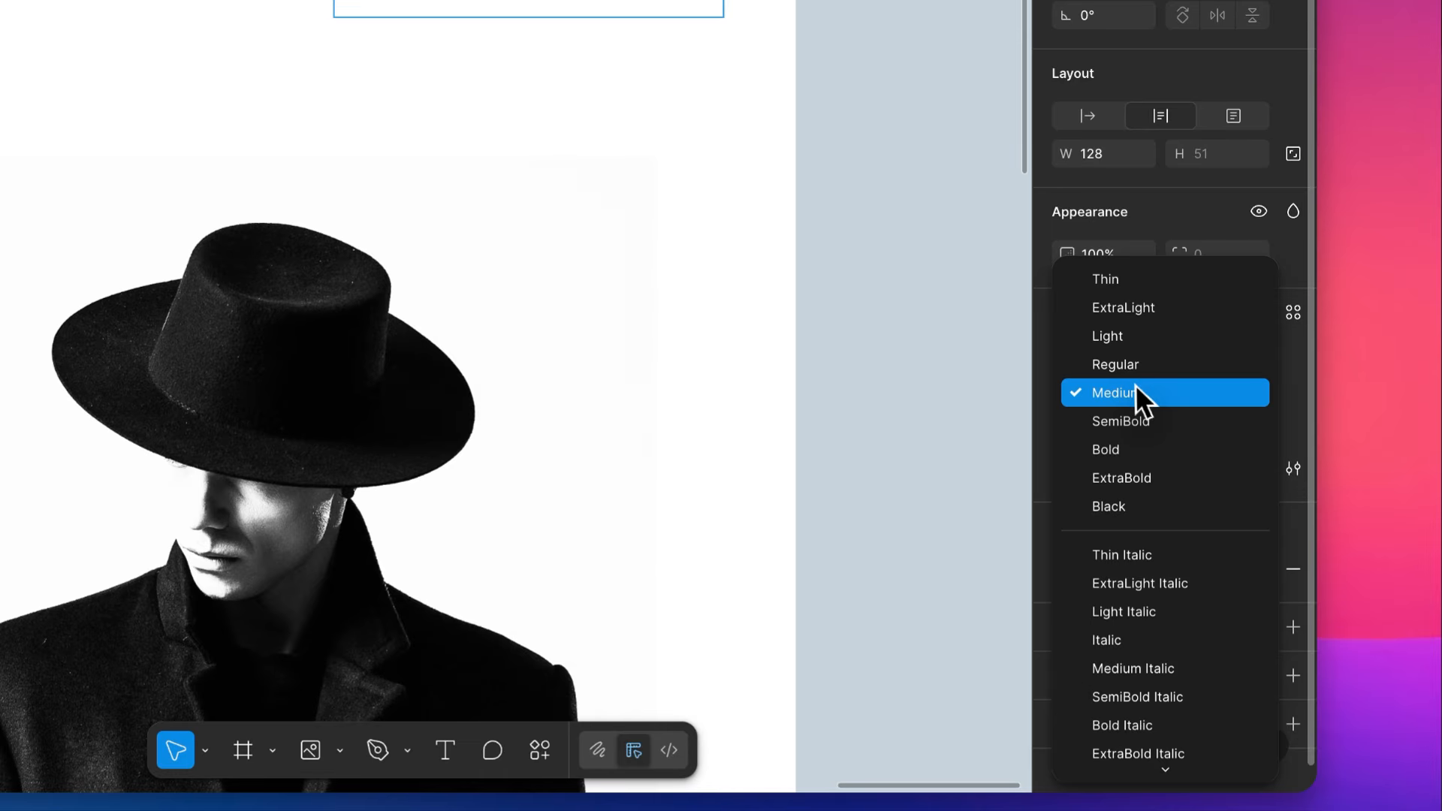
pyautogui.click(1137, 806)
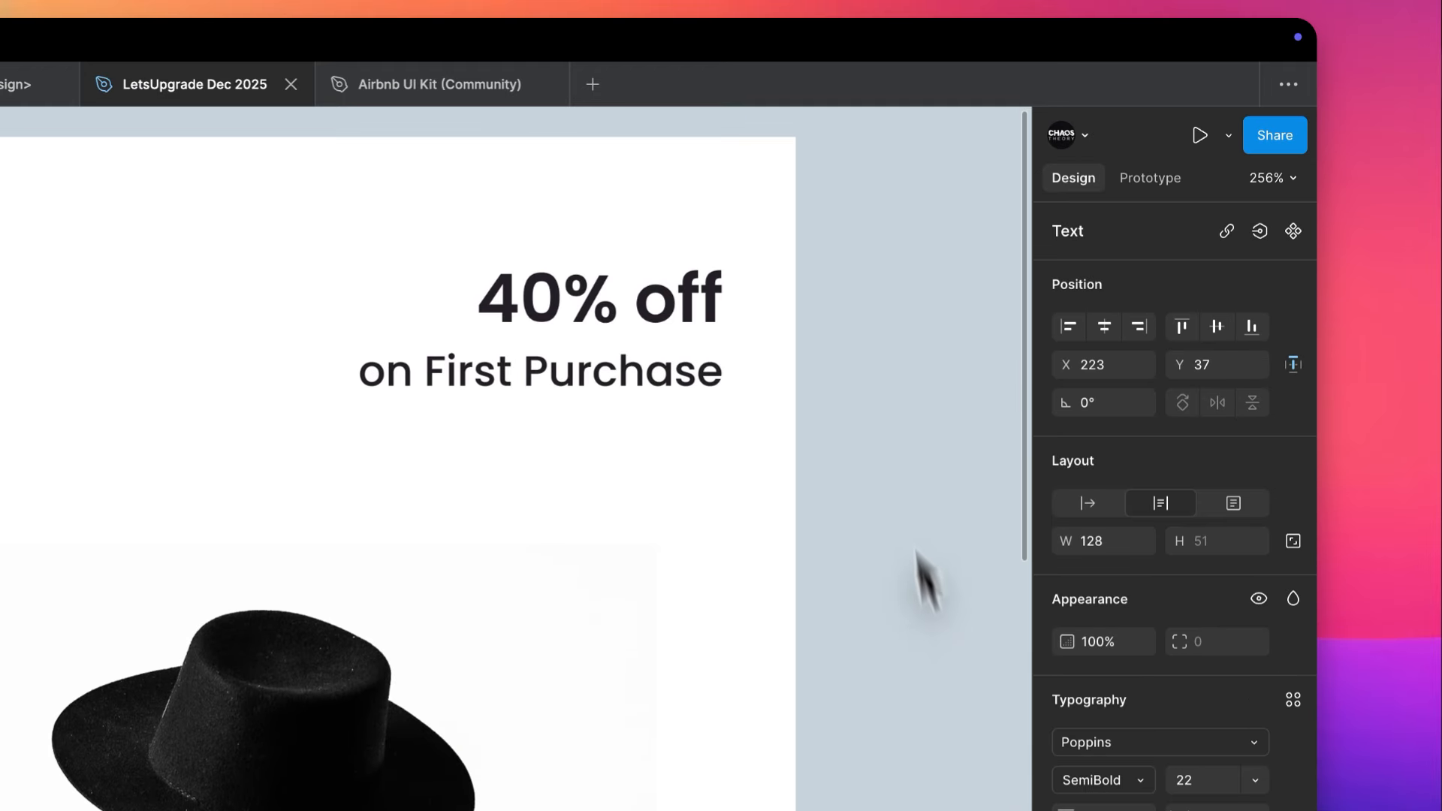
pyautogui.click(919, 314)
pyautogui.scroll(-3, 919, 313)
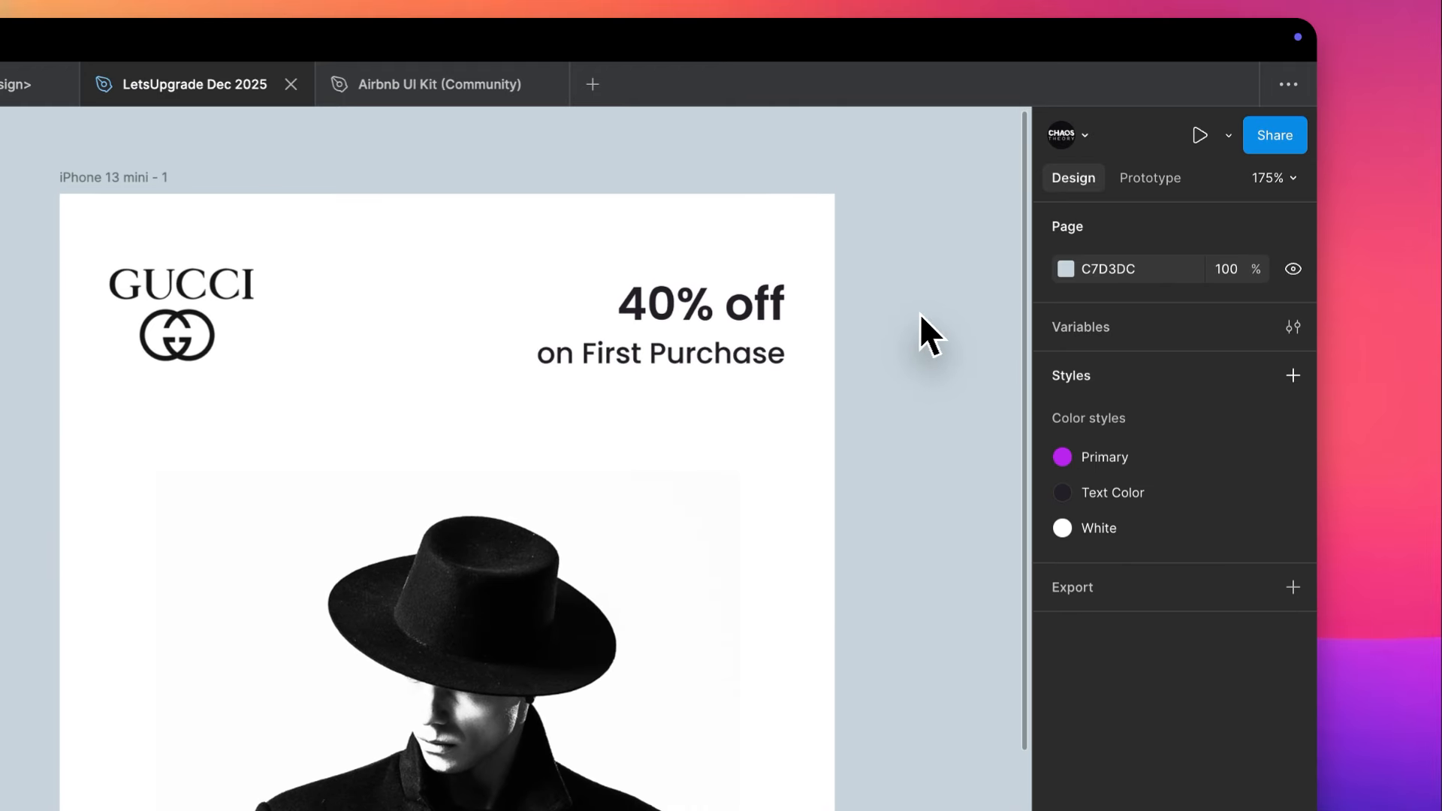
# - Centre the Gucci logo and offer text vertically with each other and shift both up, placing the text at Y 26
pyautogui.moveTo(919, 313); pyautogui.dragTo(113, 364)
pyautogui.click(1217, 328)
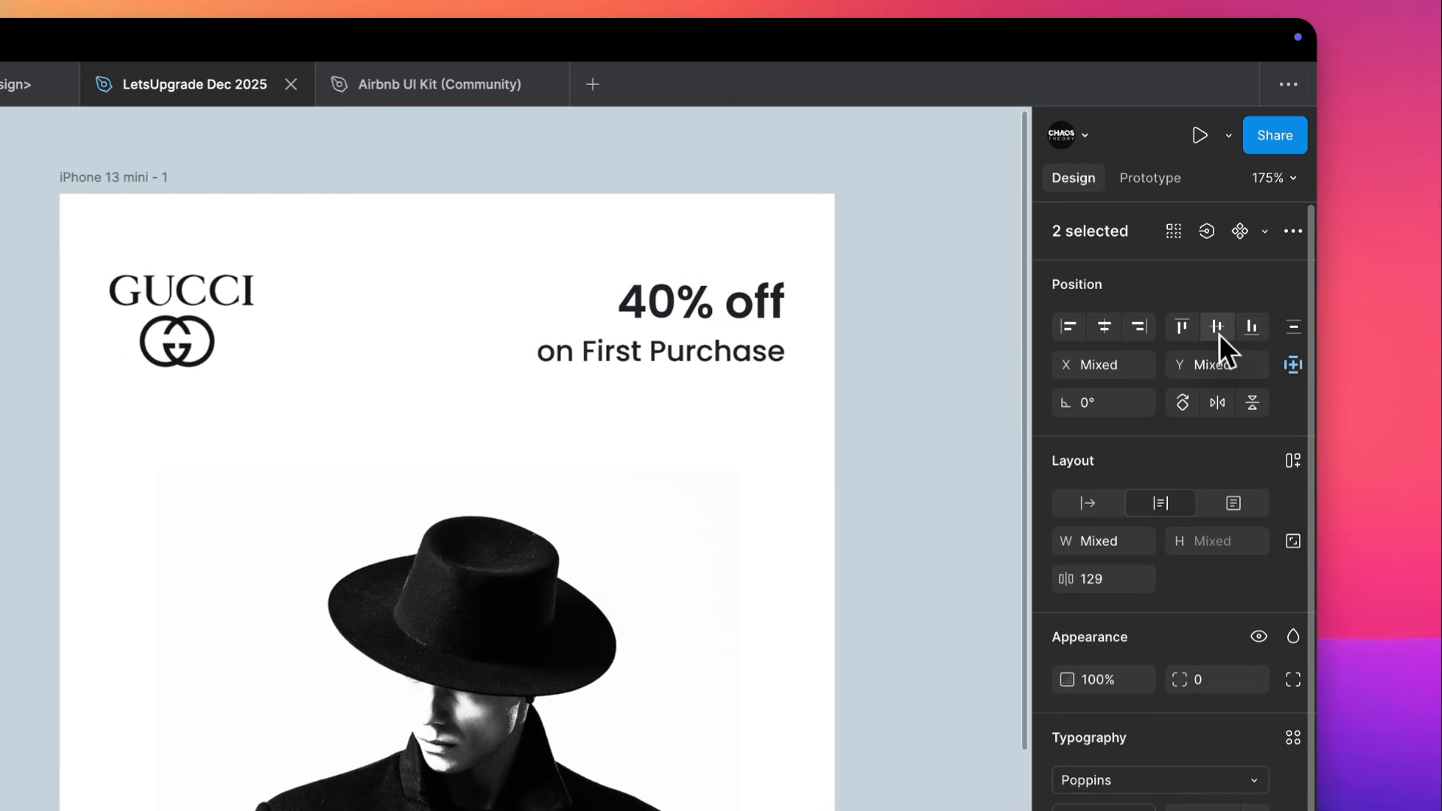
pyautogui.press('Up')
pyautogui.press('Up')
pyautogui.press('Up')
pyautogui.press('Up')
pyautogui.press('Up')
pyautogui.press('Up')
pyautogui.press('Up')
pyautogui.press('Up')
pyautogui.press('Up')
pyautogui.press('Up')
# - Set the offer text's line height to Auto and select it together with the Gucci logo
pyautogui.click(670, 318)
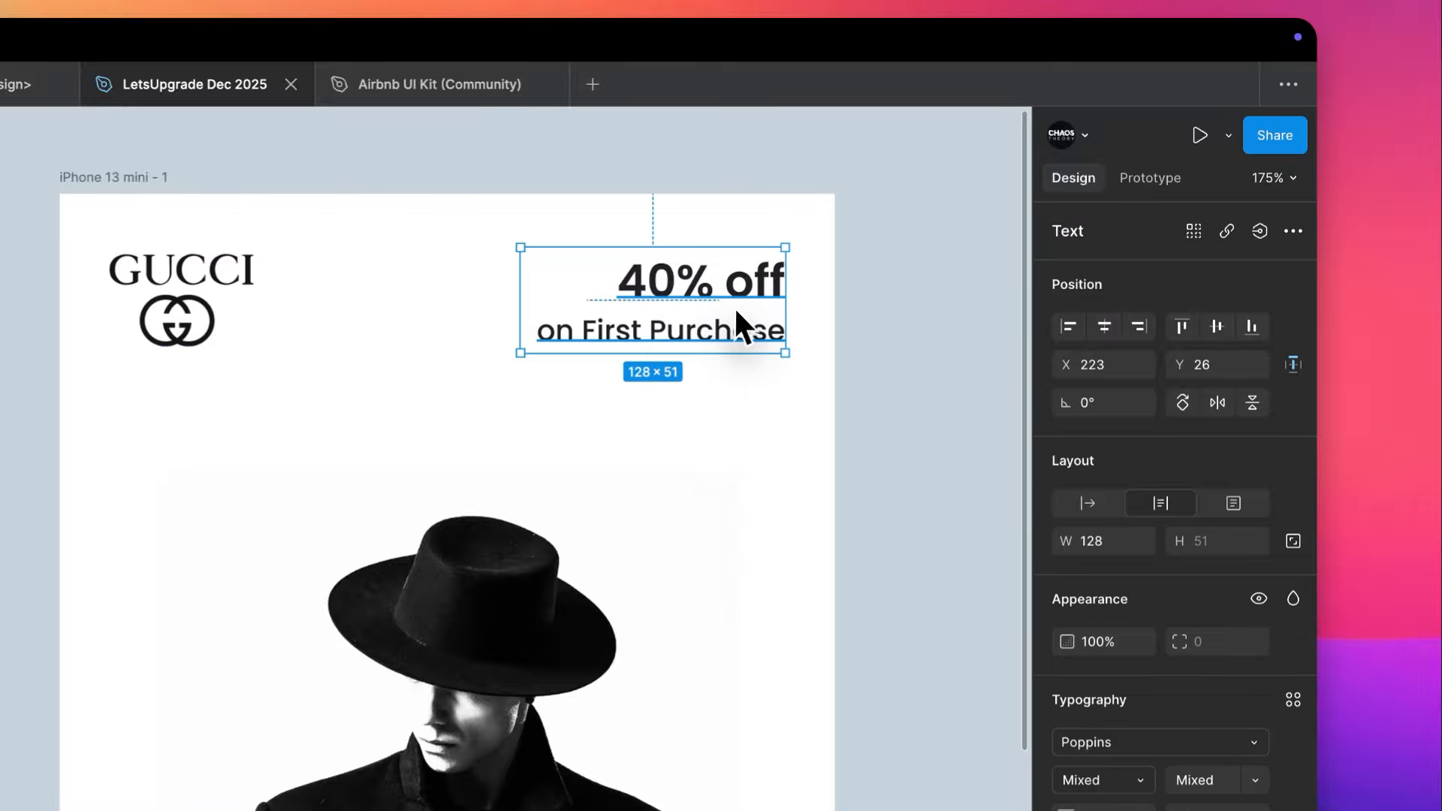
pyautogui.scroll(-5, 734, 312)
pyautogui.scroll(3, 734, 312)
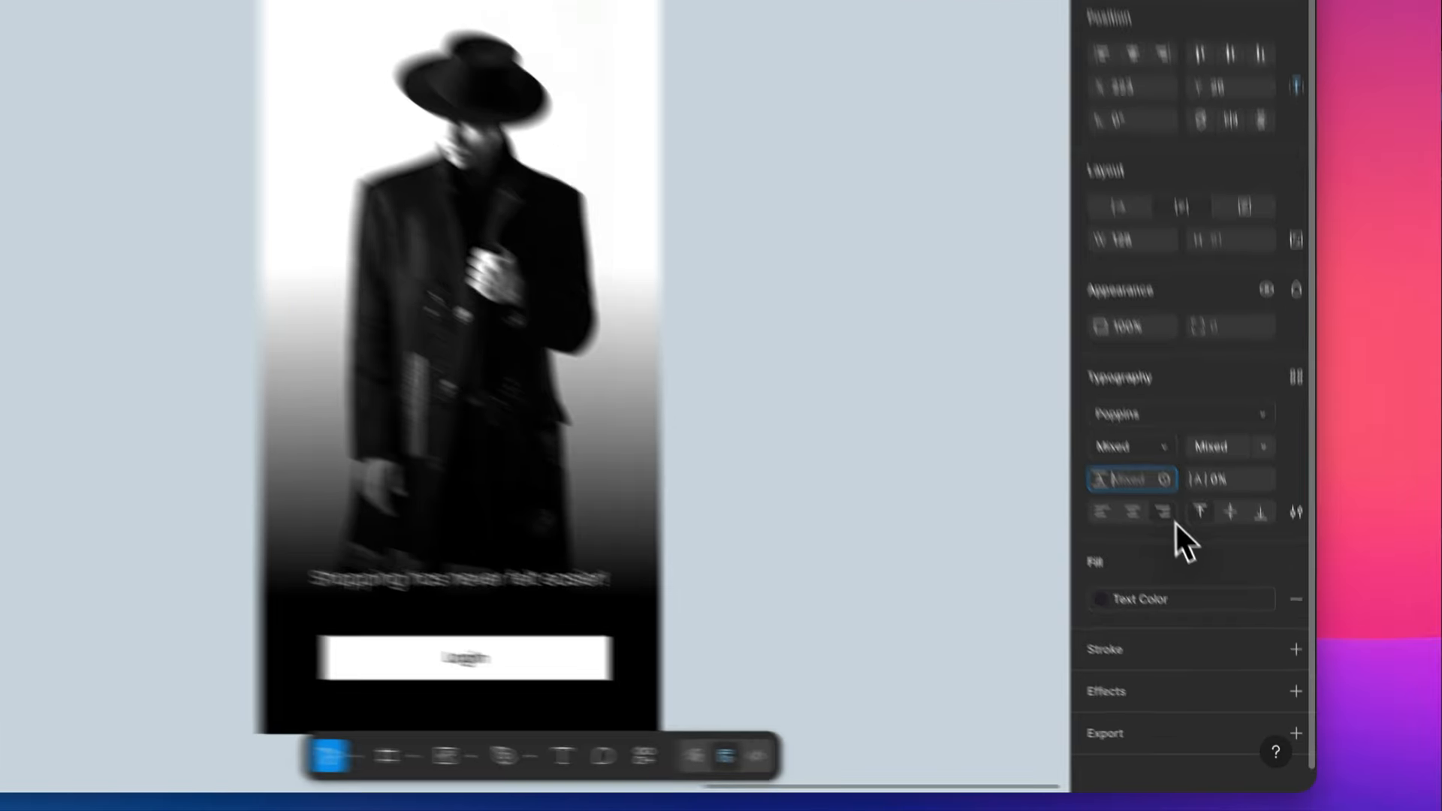
pyautogui.click(1189, 549)
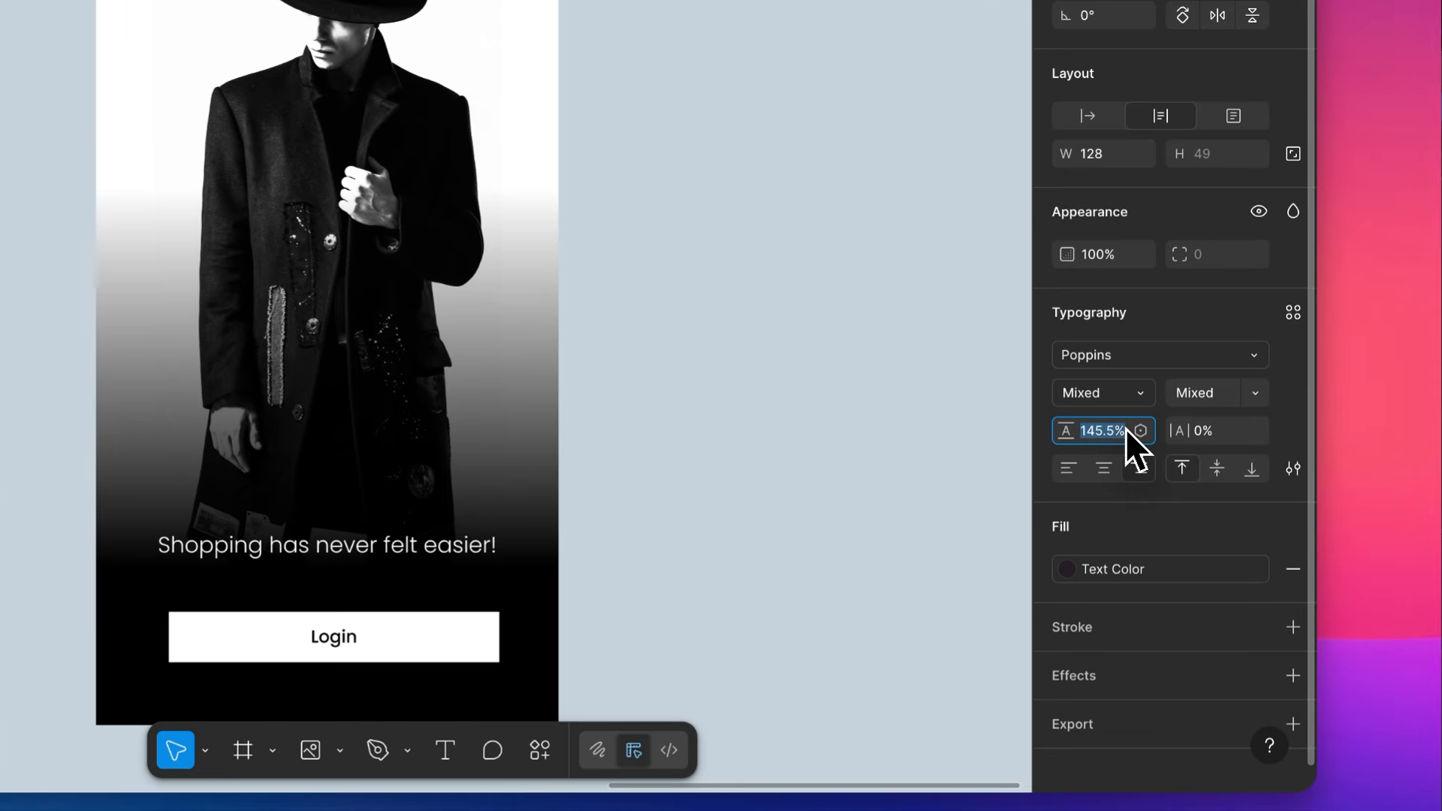
pyautogui.write('auto')
pyautogui.press('Return')
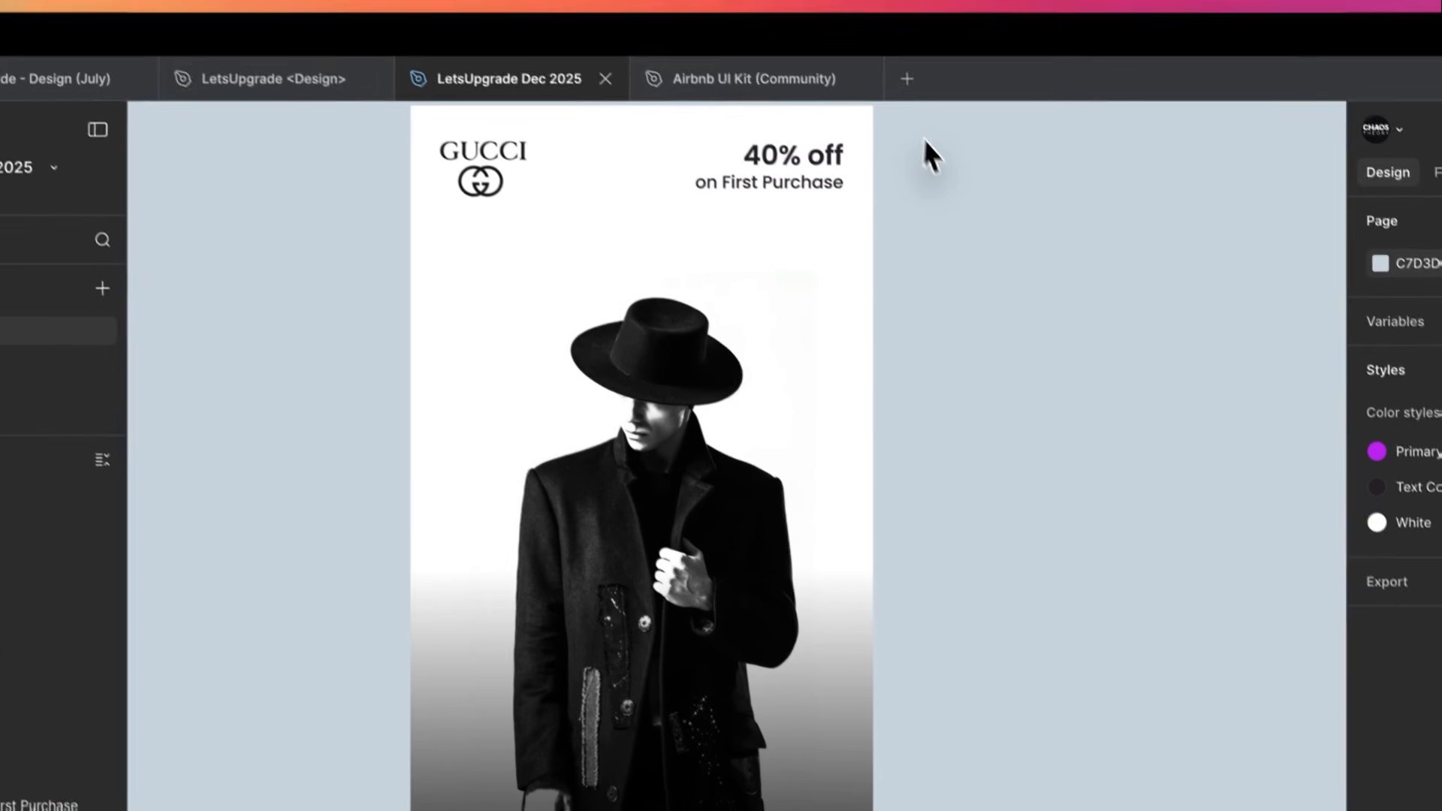
pyautogui.moveTo(928, 146); pyautogui.dragTo(518, 201)
# - Apply the purple Primary color style to the Login button's fill
pyautogui.click(665, 600)
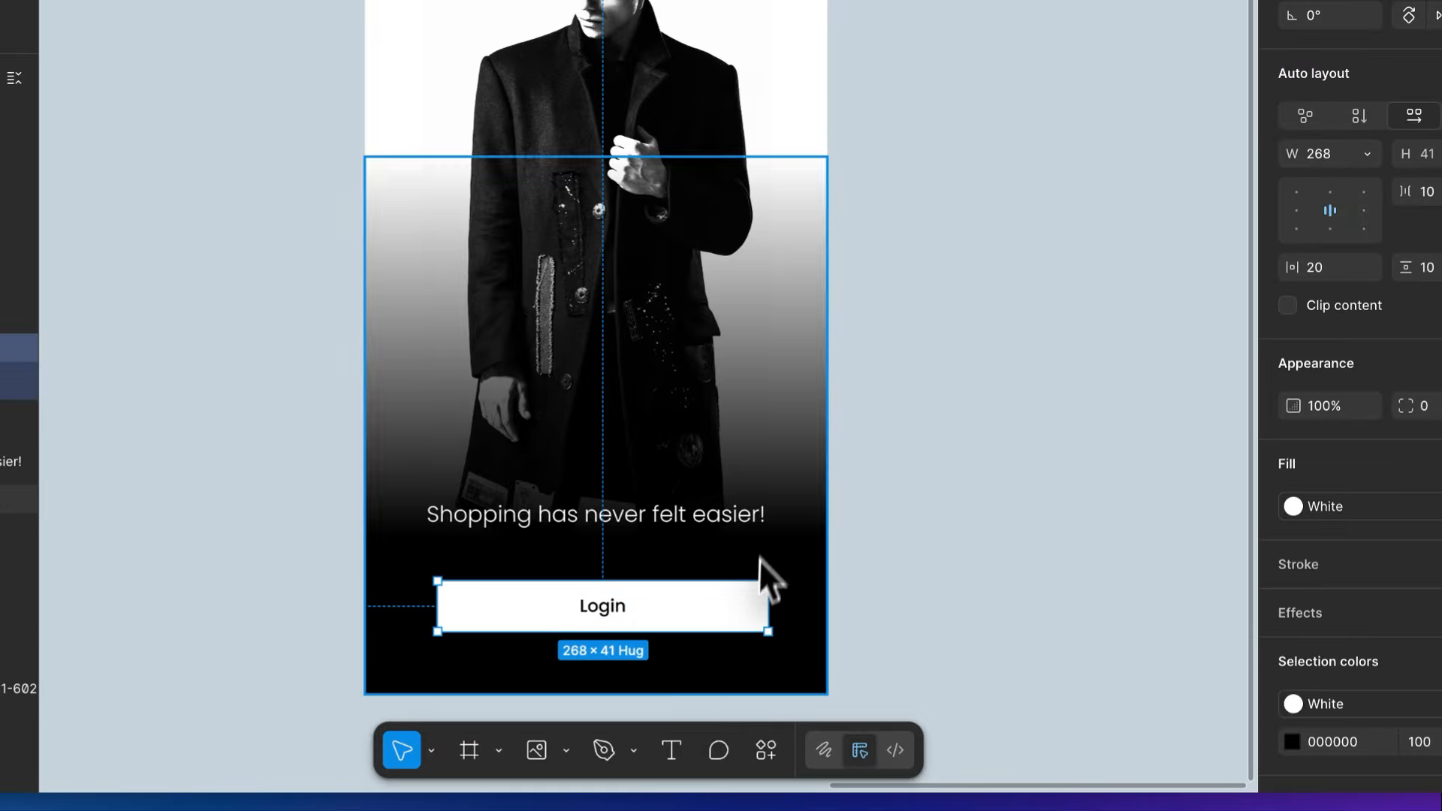
pyautogui.click(1368, 507)
pyautogui.click(1122, 440)
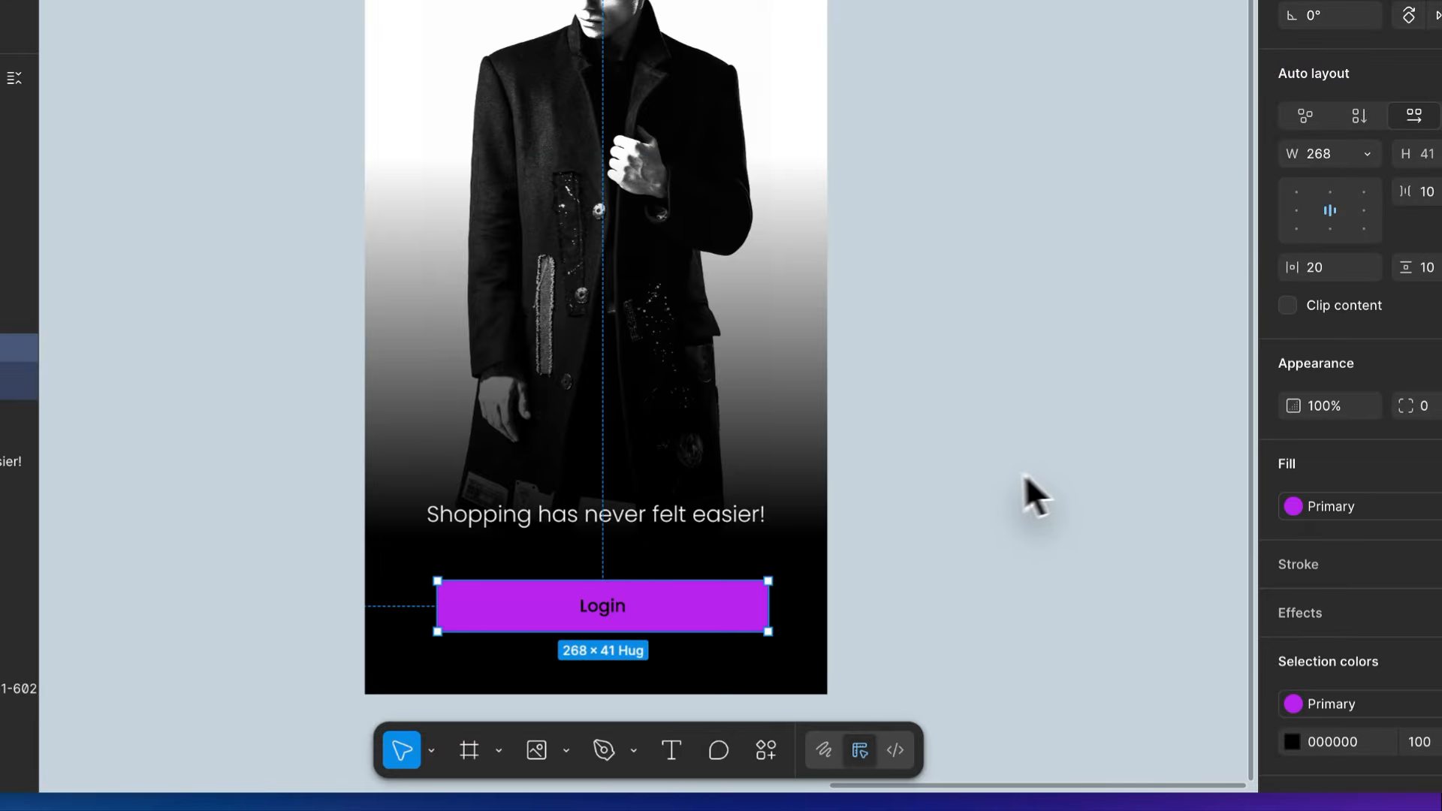
pyautogui.click(984, 472)
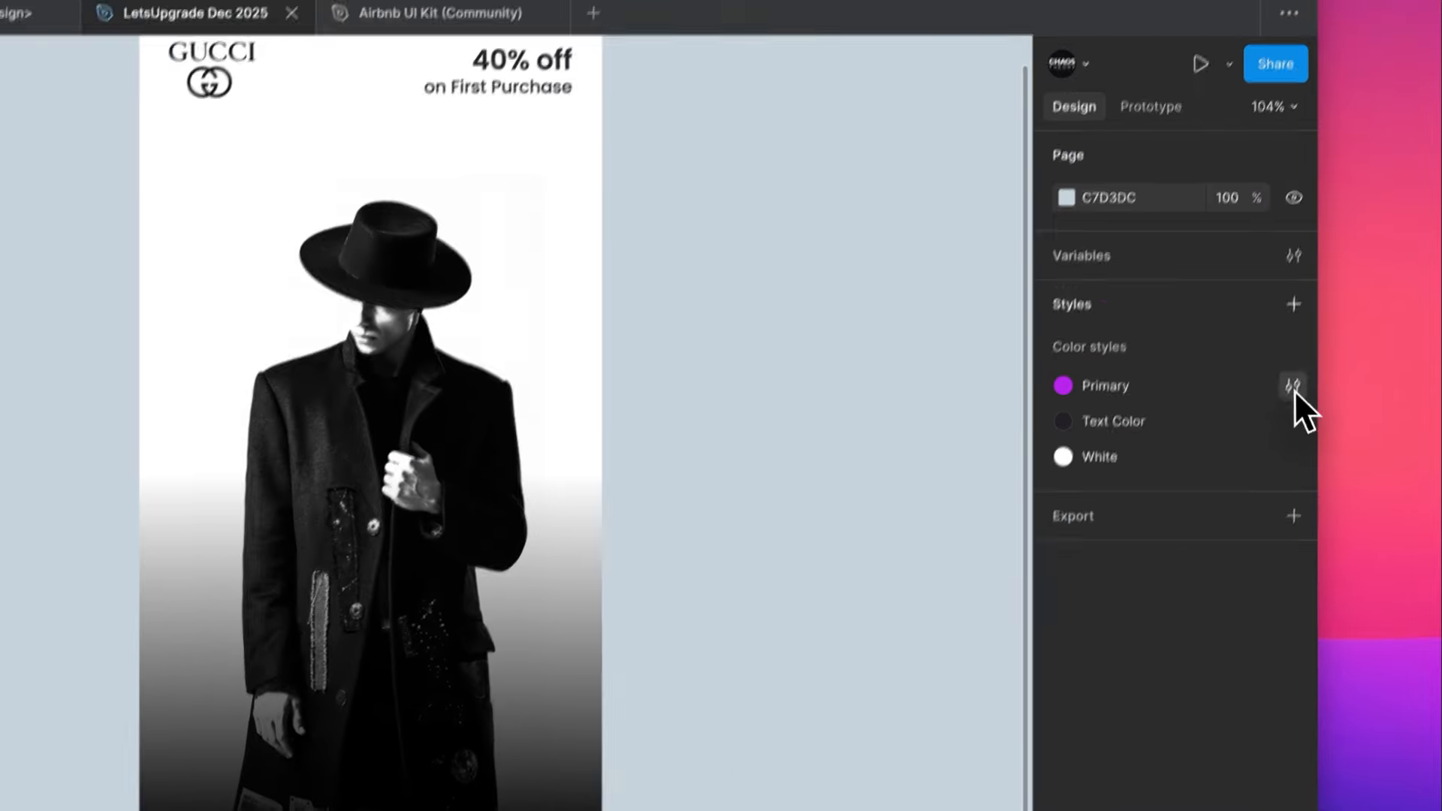
# - Change the Primary color style to the bluer violet 9B4AFF
pyautogui.click(1291, 383)
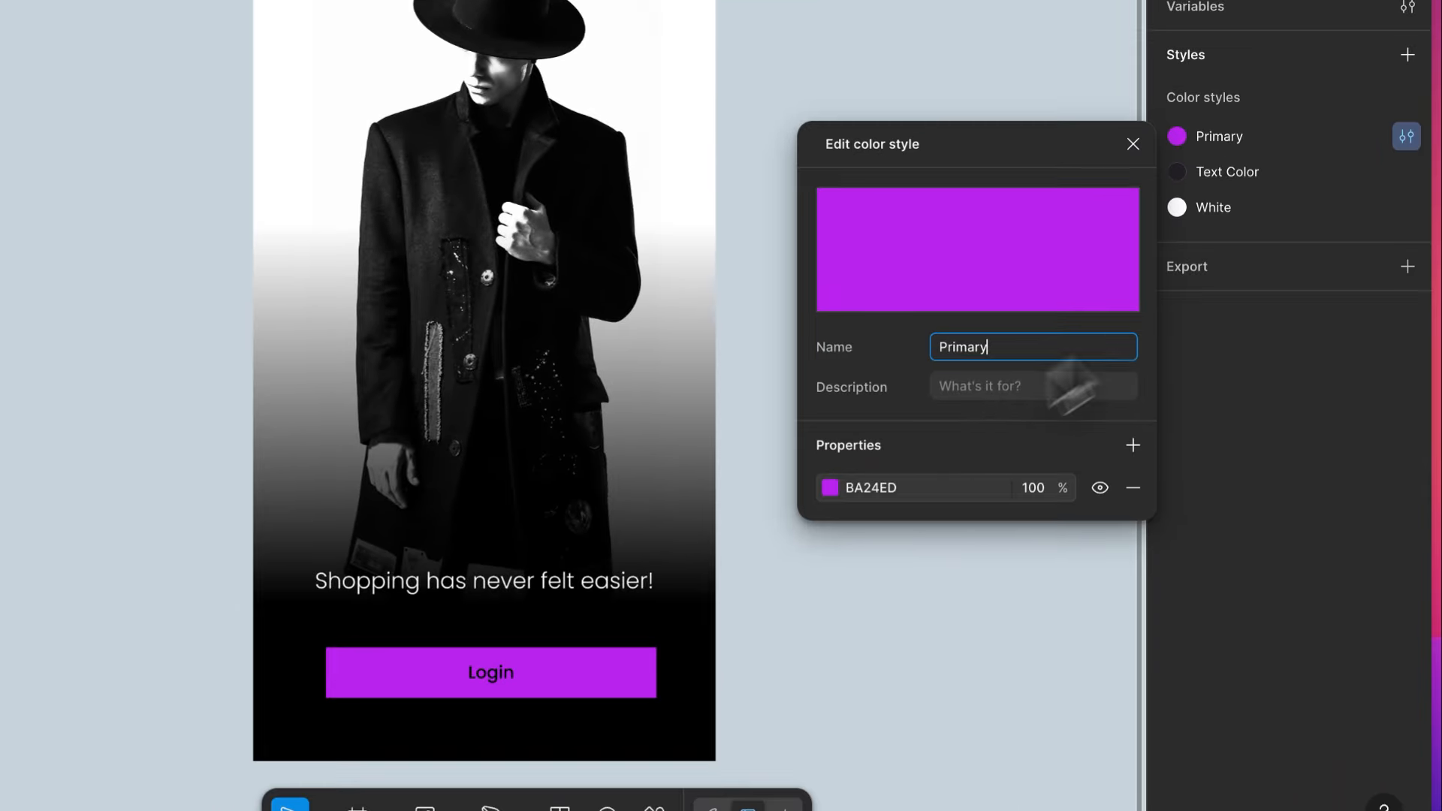
pyautogui.click(831, 487)
pyautogui.click(719, 391)
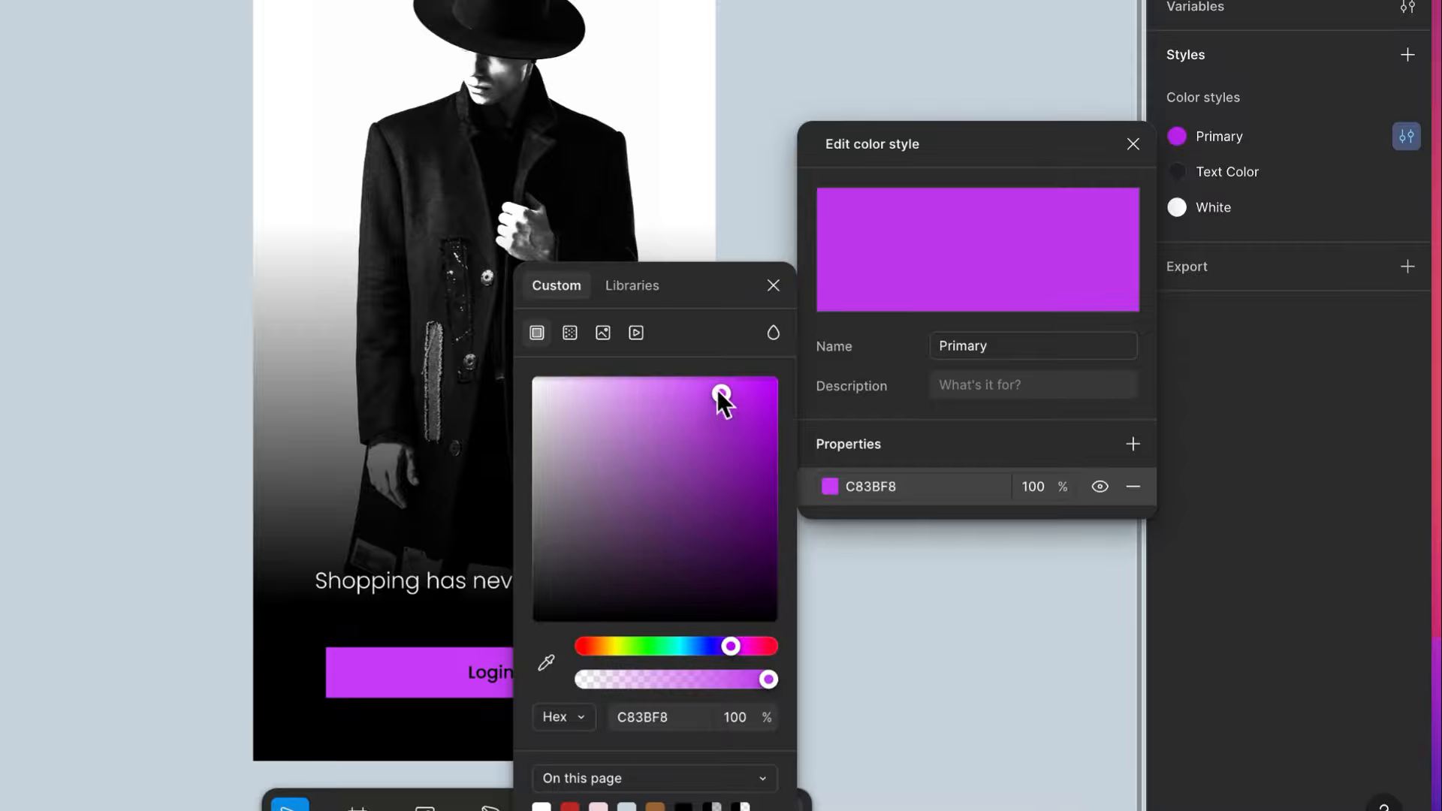
pyautogui.moveTo(717, 389); pyautogui.dragTo(706, 383)
pyautogui.moveTo(733, 648); pyautogui.dragTo(721, 648)
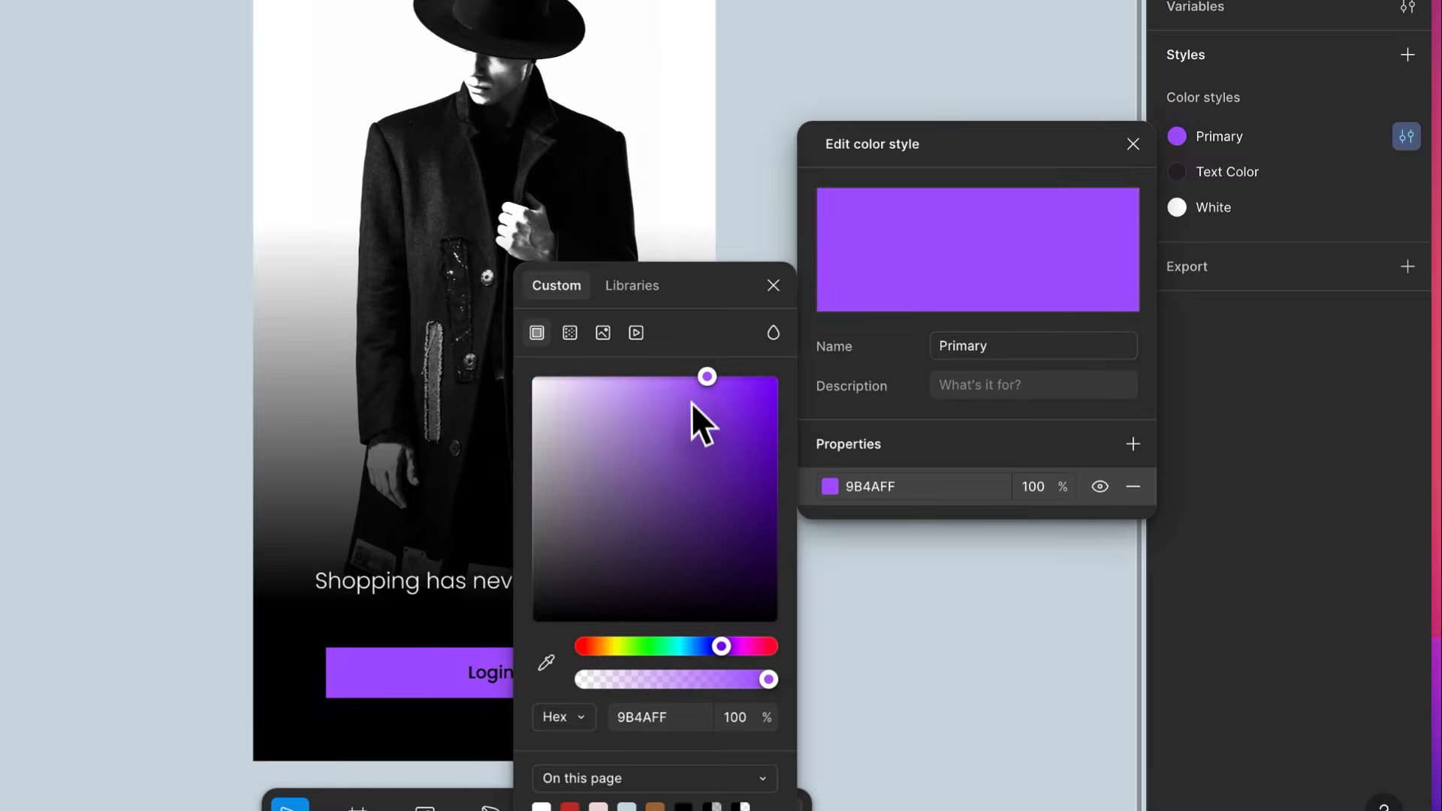
pyautogui.moveTo(703, 378); pyautogui.dragTo(682, 374)
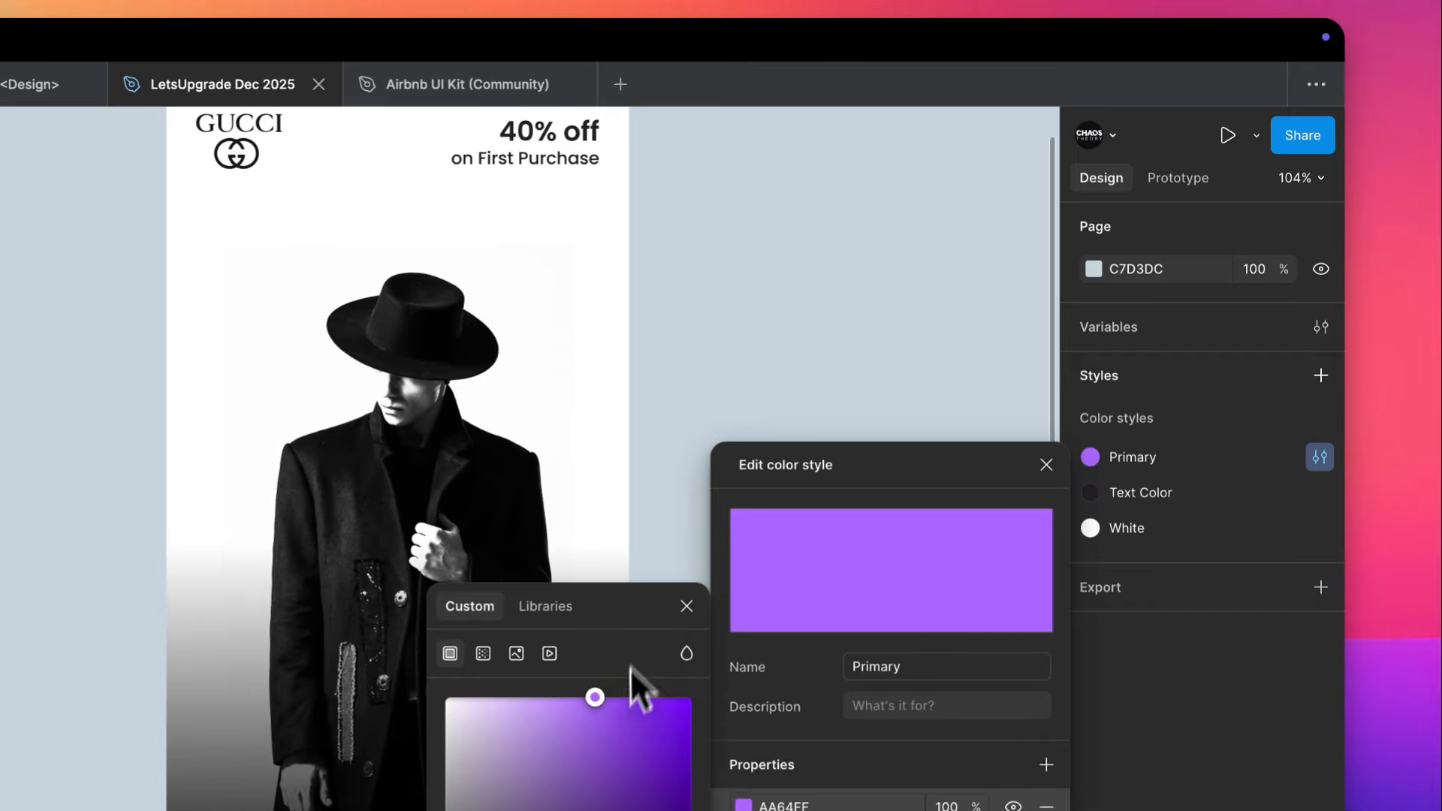
pyautogui.press('super+z')
pyautogui.click(764, 109)
# - Apply the White color style to the Login button's label
pyautogui.click(701, 616)
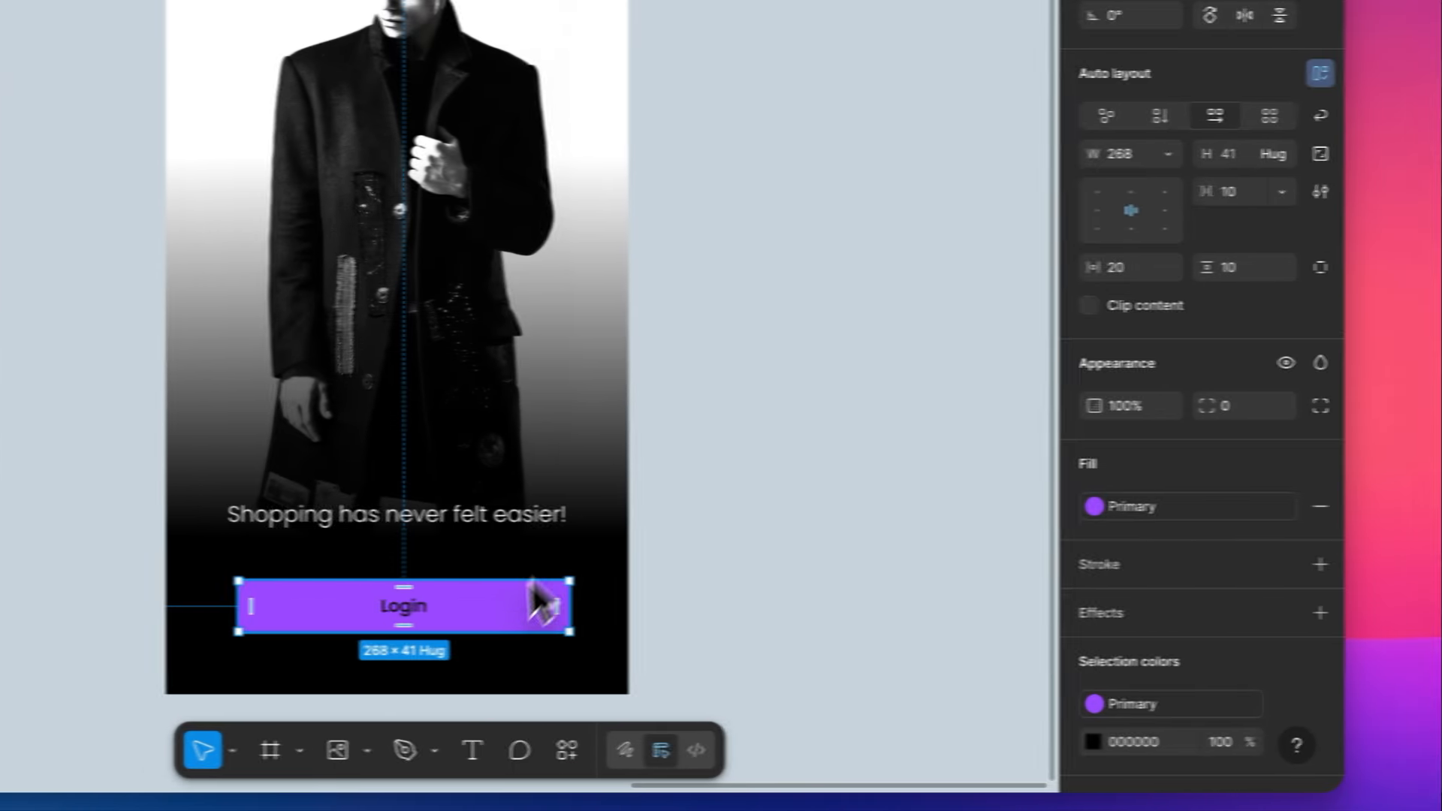
pyautogui.scroll(-3, 1196, 669)
pyautogui.click(1260, 660)
pyautogui.click(1258, 569)
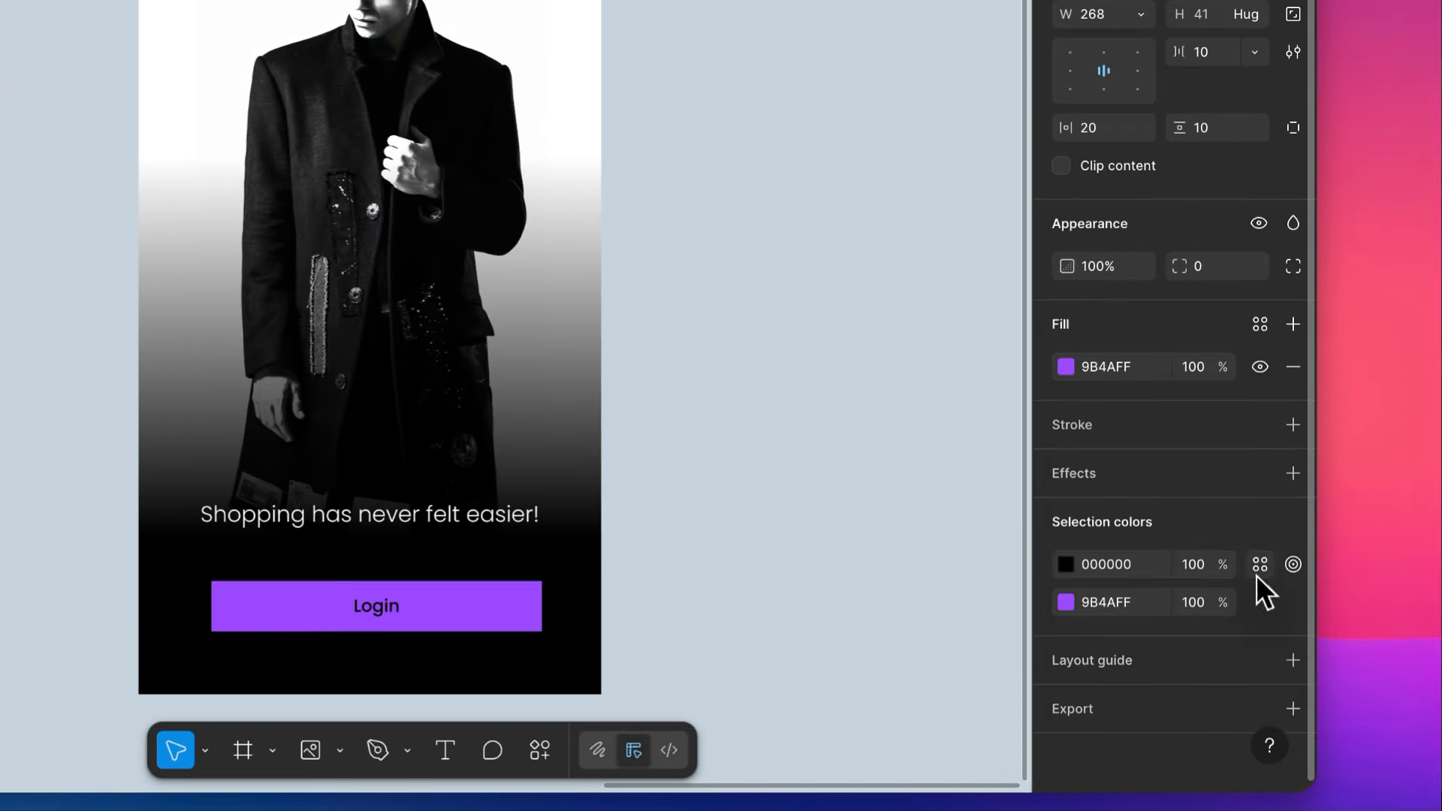
pyautogui.click(1256, 606)
pyautogui.click(836, 418)
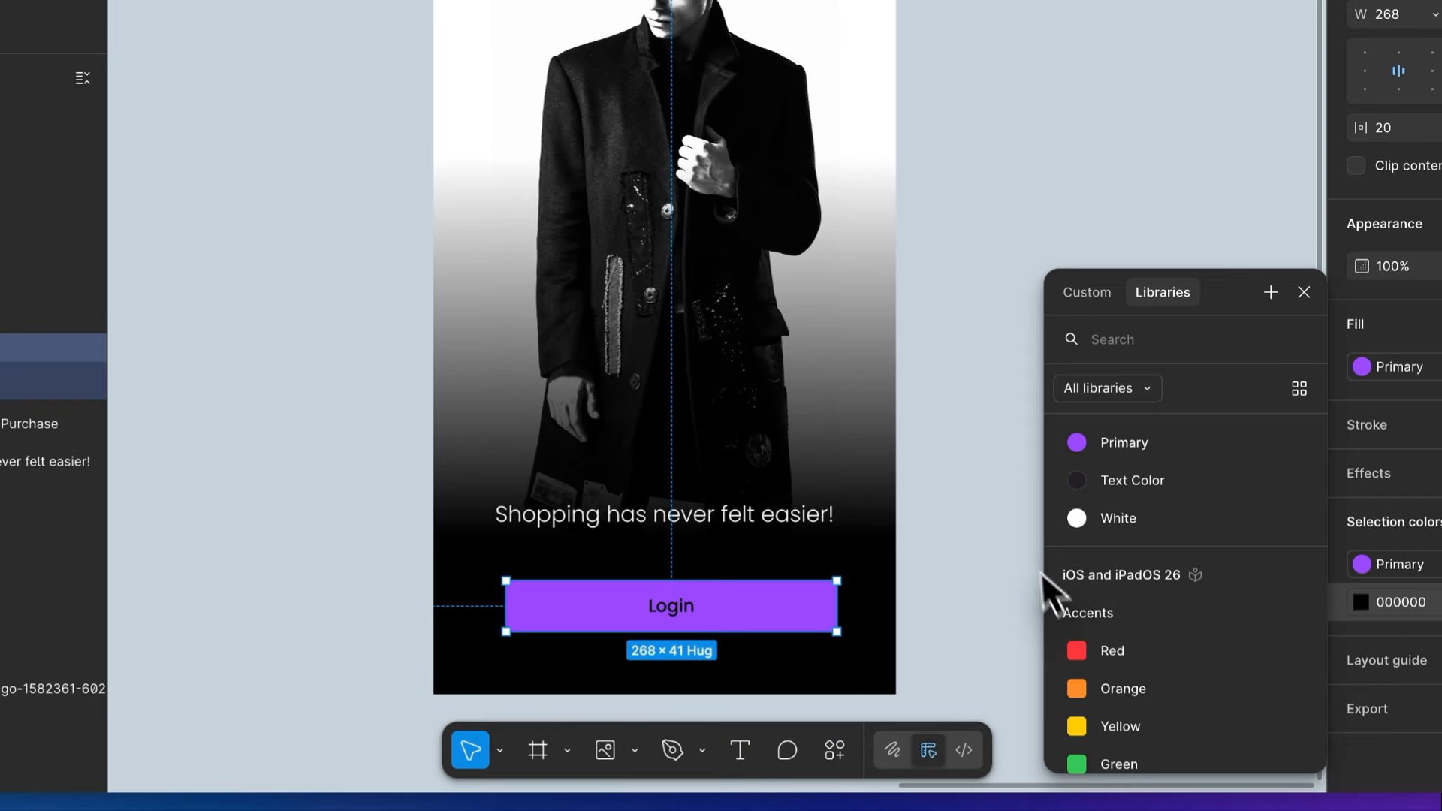
pyautogui.press('Escape')
pyautogui.click(1125, 524)
pyautogui.scroll(-1, 940, 554)
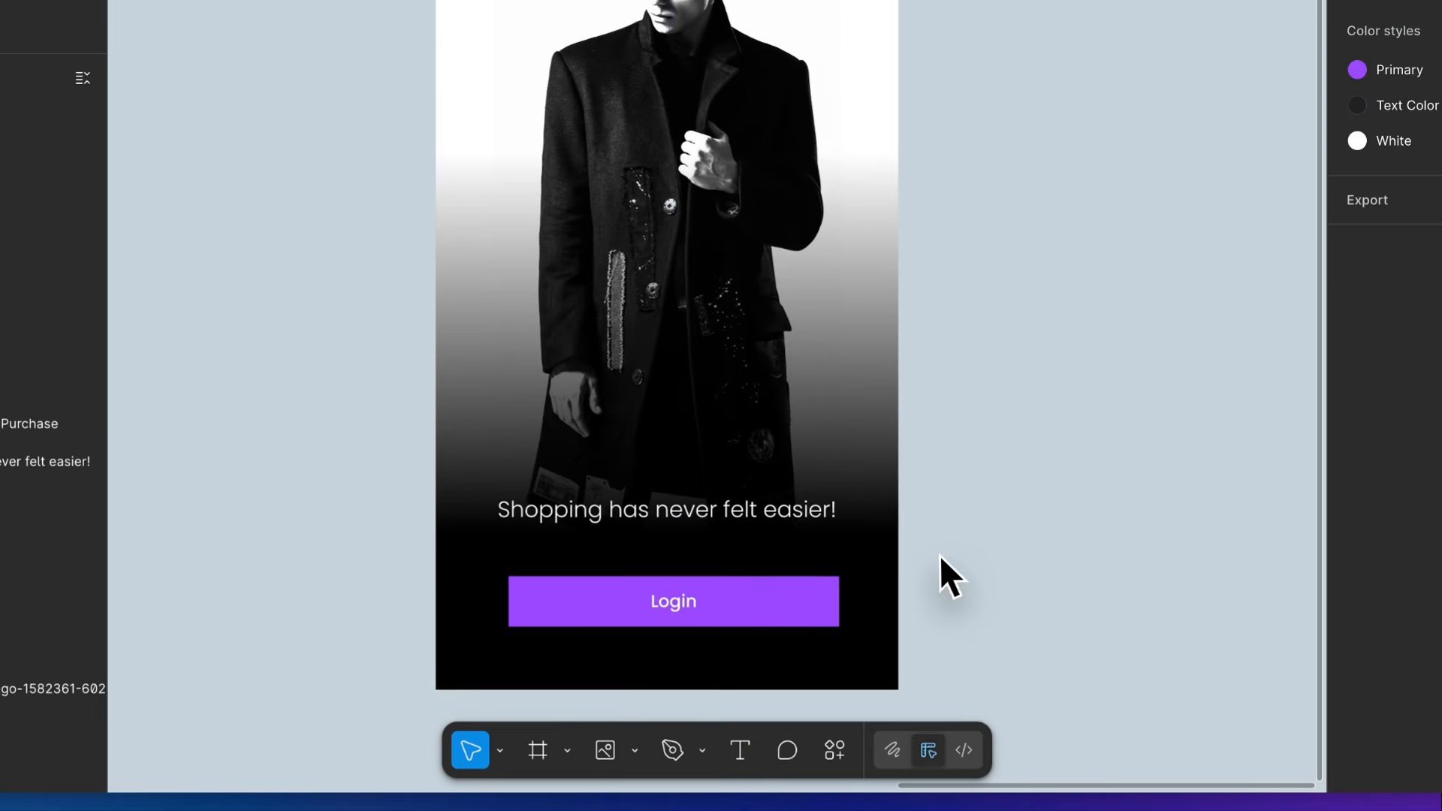
pyautogui.scroll(3, 788, 502)
pyautogui.scroll(-3, 679, 631)
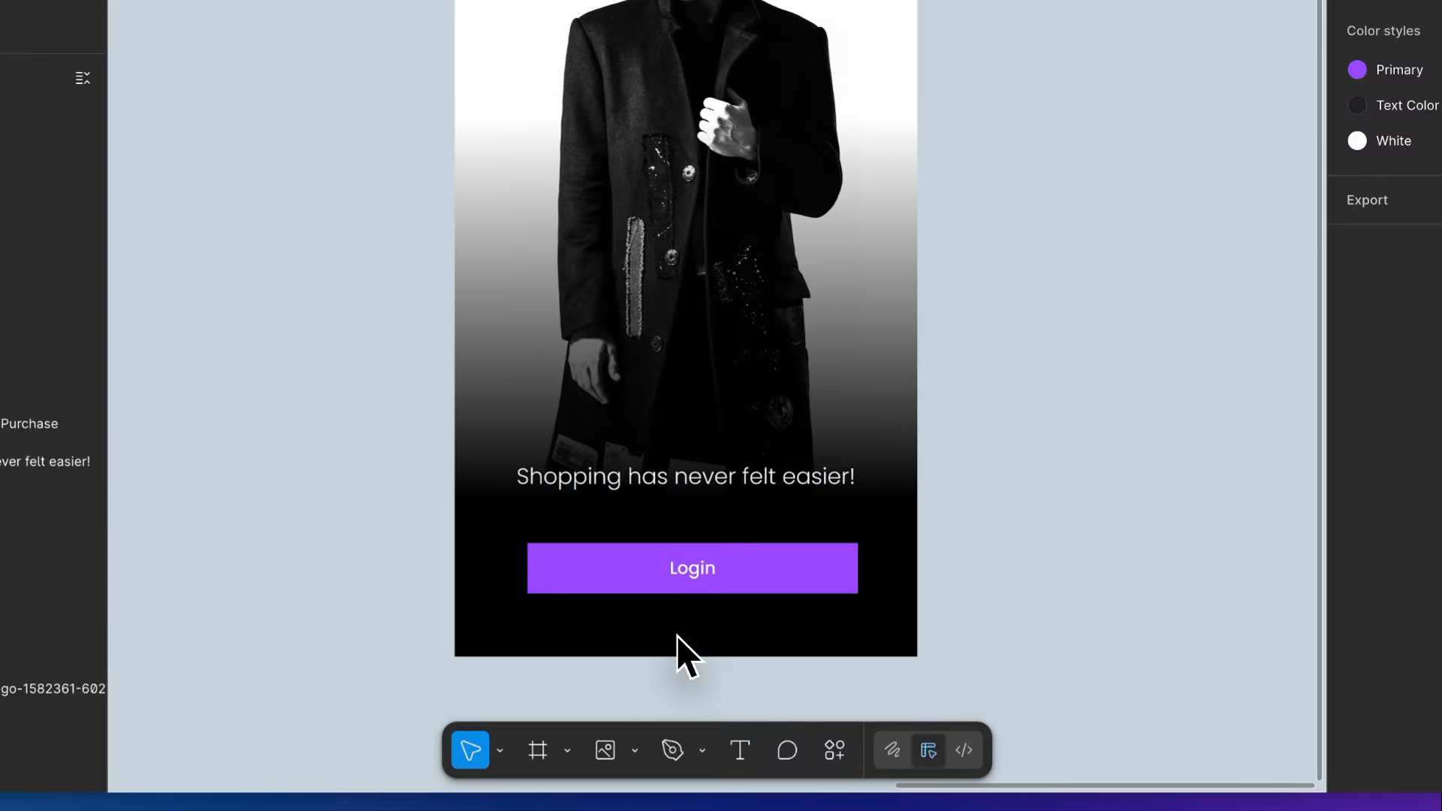
# - Swap the tagline and the Login button, placing the button above the tagline at Y 656
pyautogui.click(664, 574)
pyautogui.moveTo(664, 574); pyautogui.dragTo(664, 536)
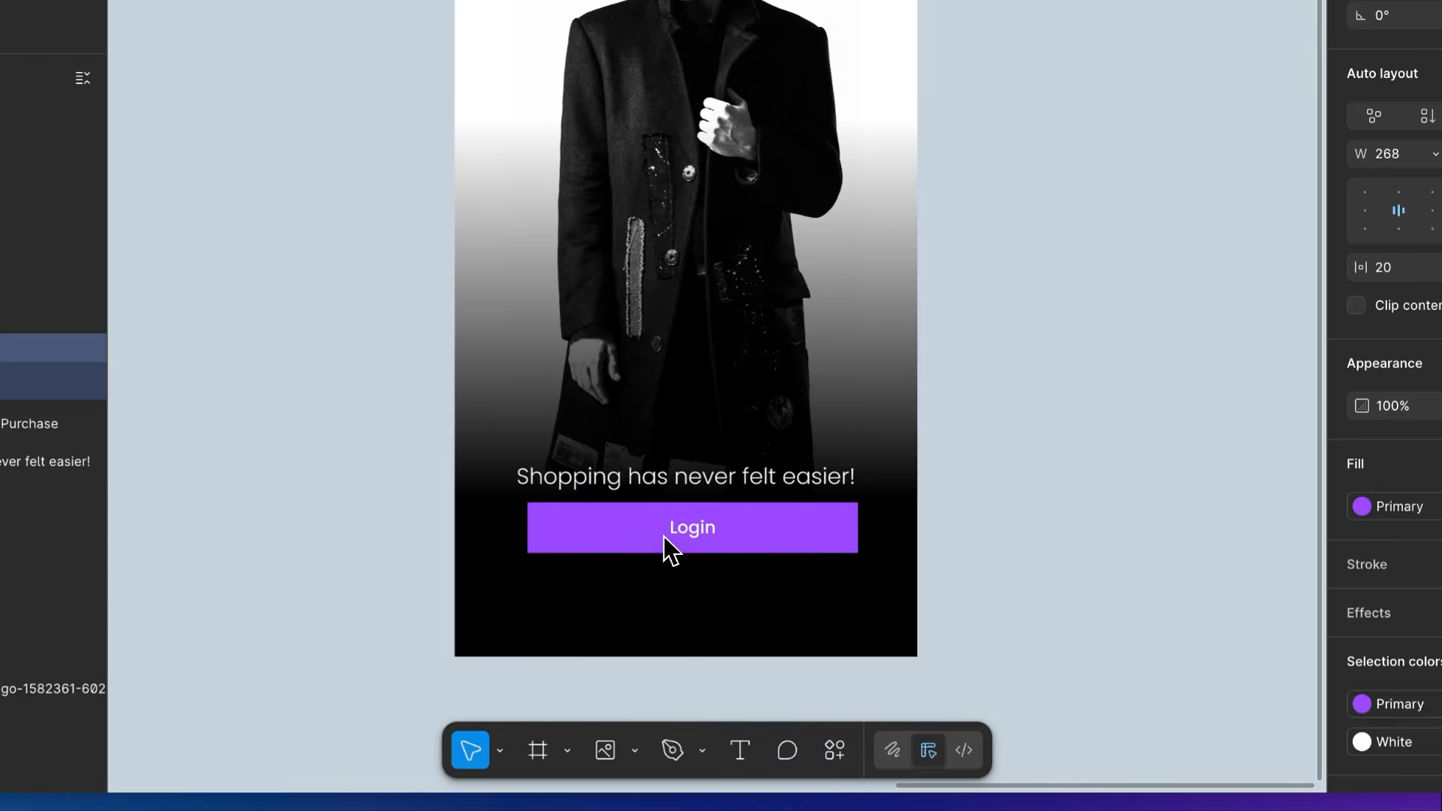
pyautogui.click(794, 485)
pyautogui.moveTo(794, 485); pyautogui.dragTo(776, 587)
pyautogui.scroll(3, 776, 593)
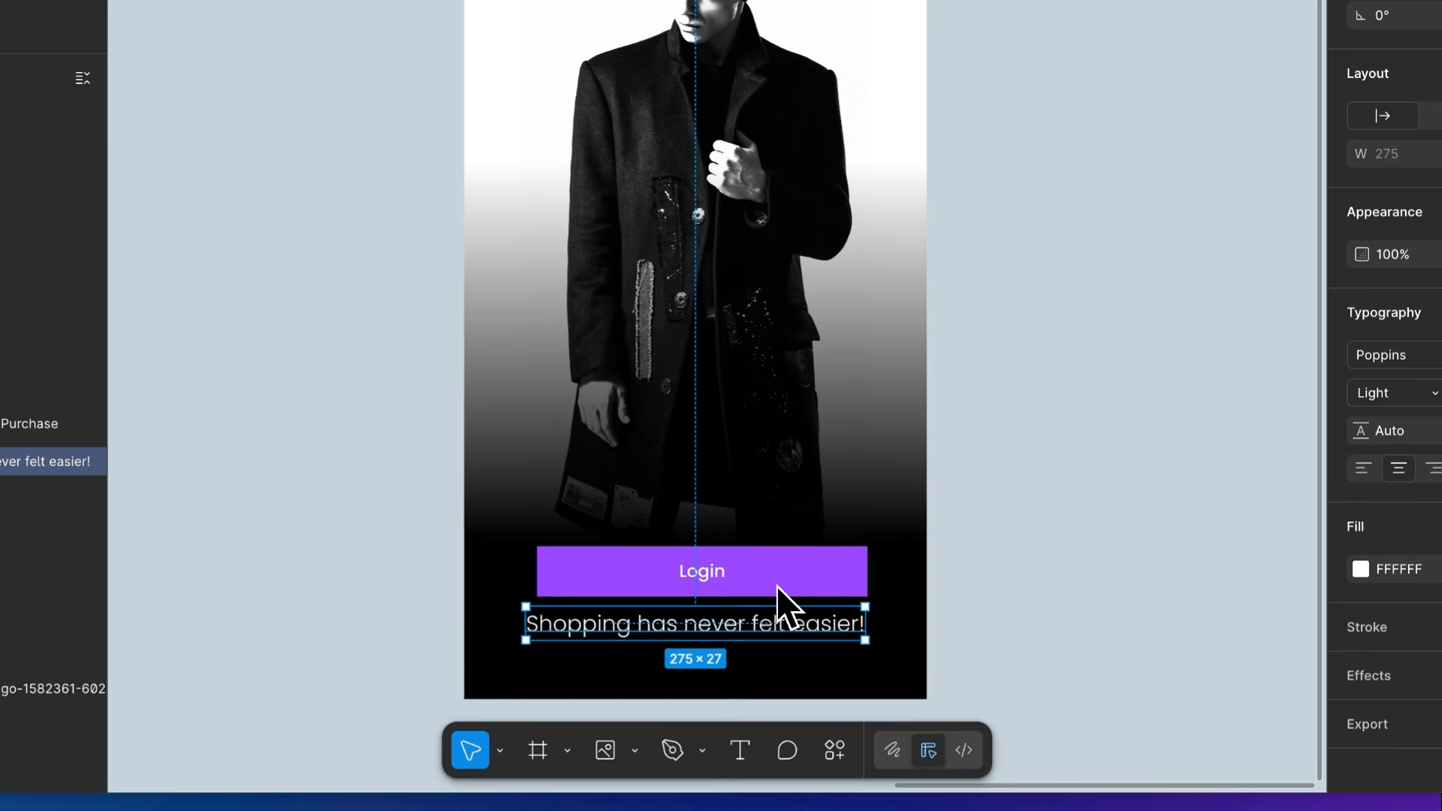
pyautogui.moveTo(732, 640); pyautogui.dragTo(728, 606)
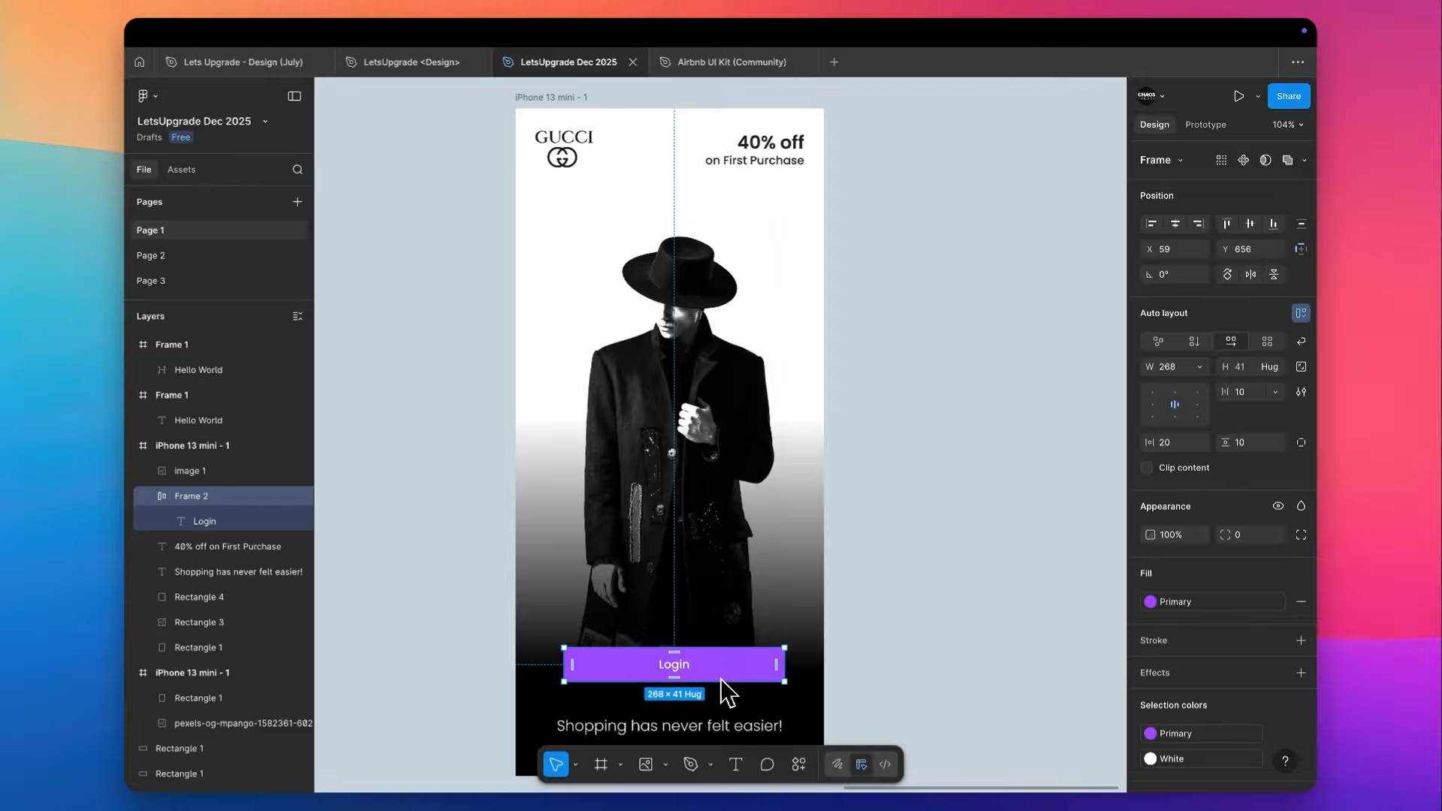
# - Move the "Shopping has never felt easier!" tagline up over the middle of the photo, to Y 420
pyautogui.scroll(-3, 792, 543)
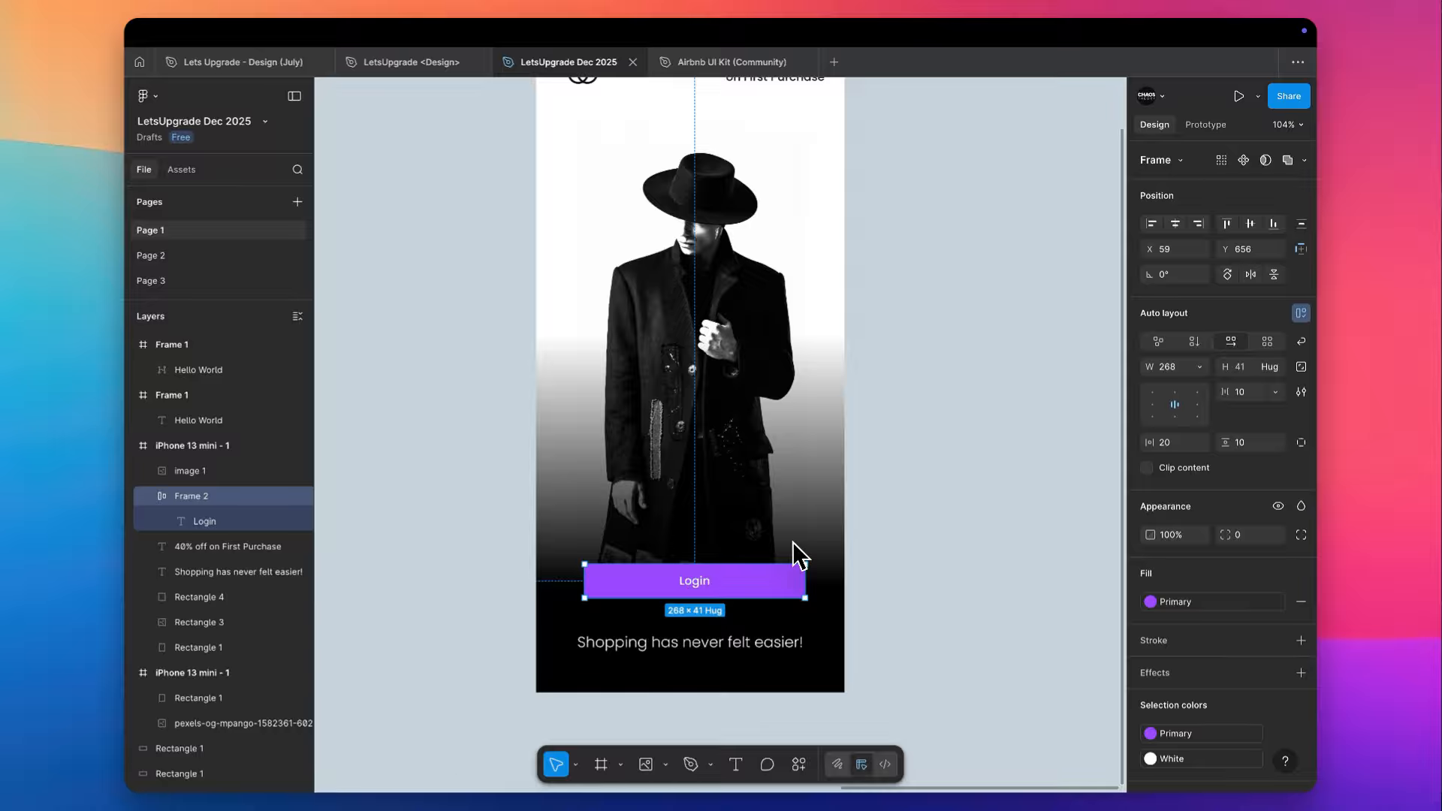
pyautogui.click(744, 642)
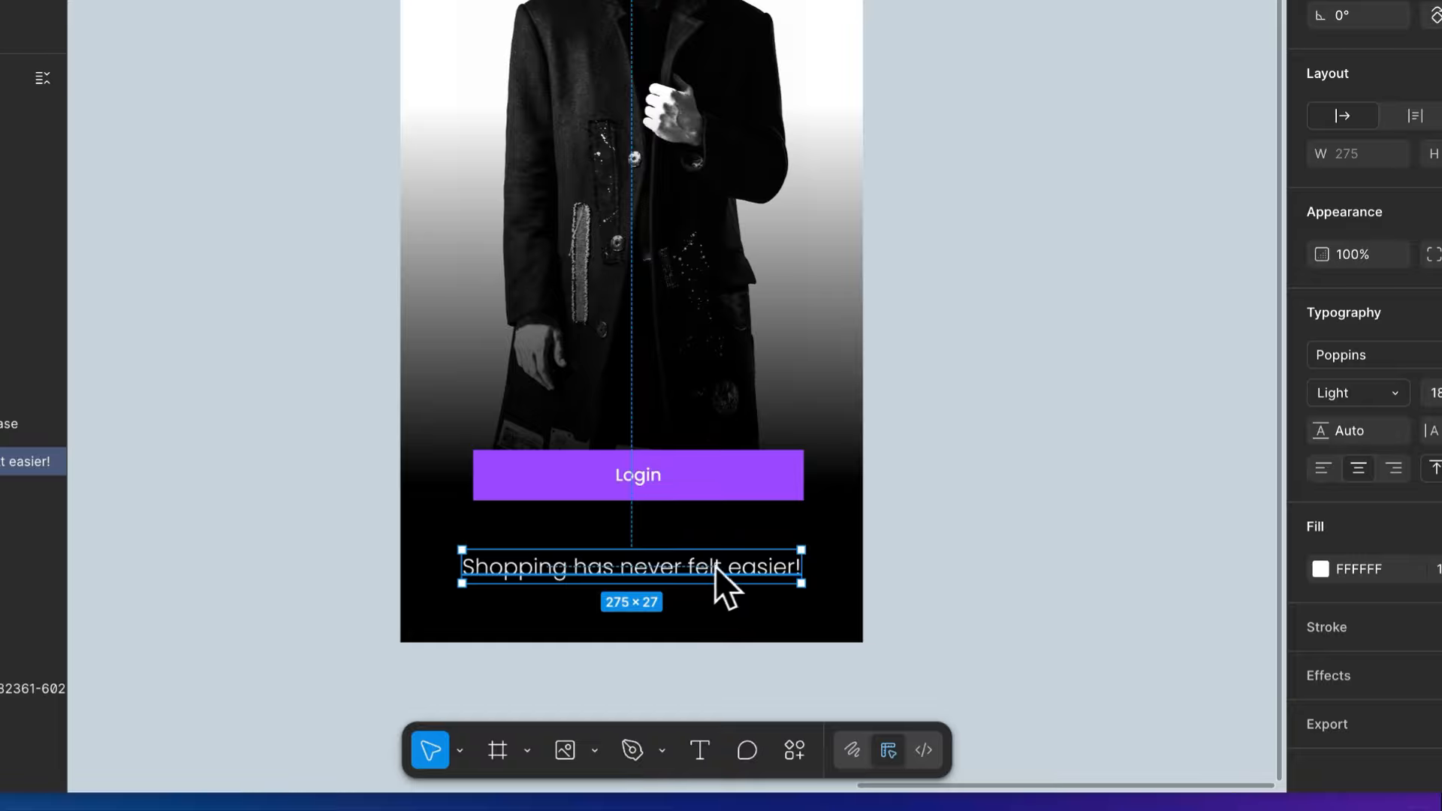
pyautogui.moveTo(715, 566); pyautogui.dragTo(748, 172)
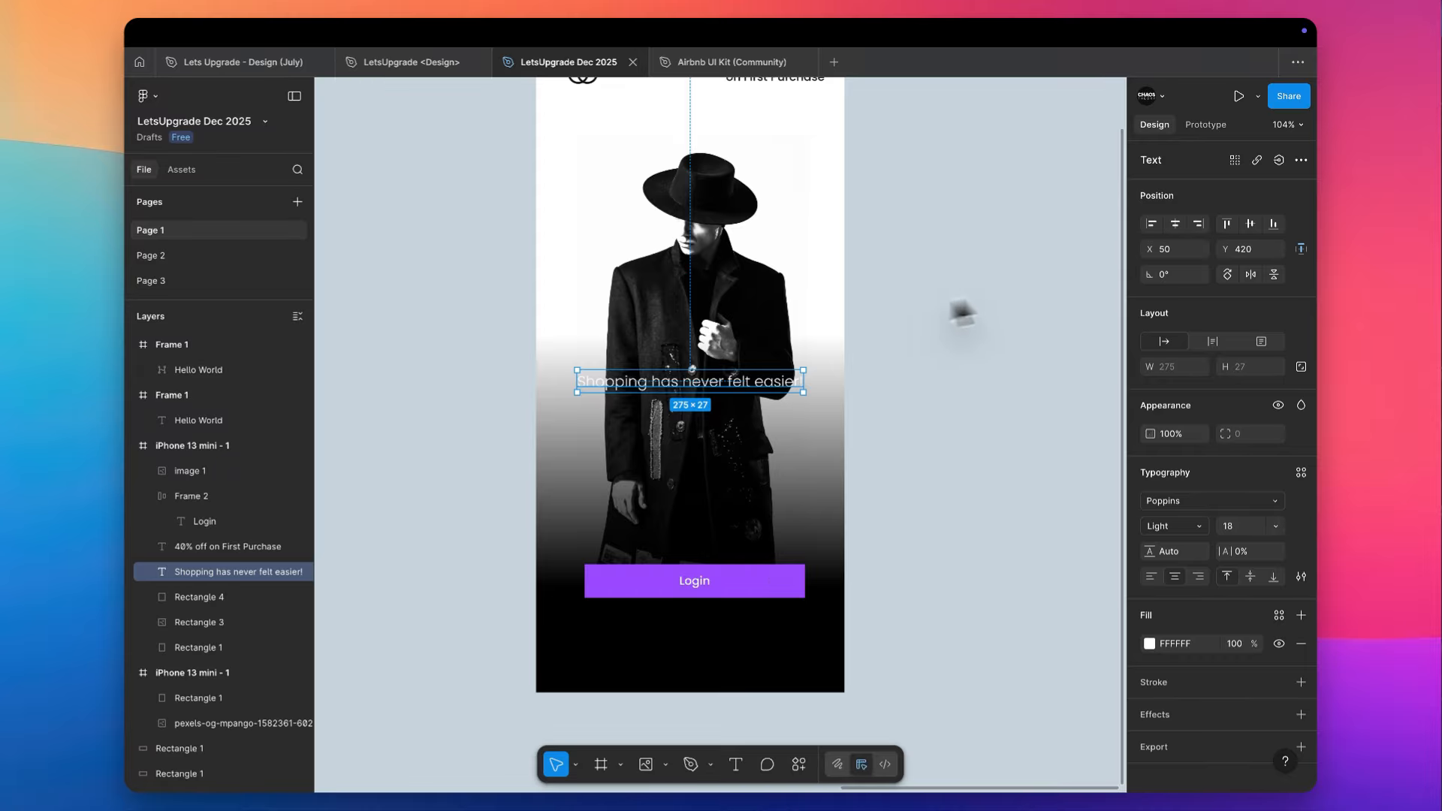
pyautogui.click(999, 361)
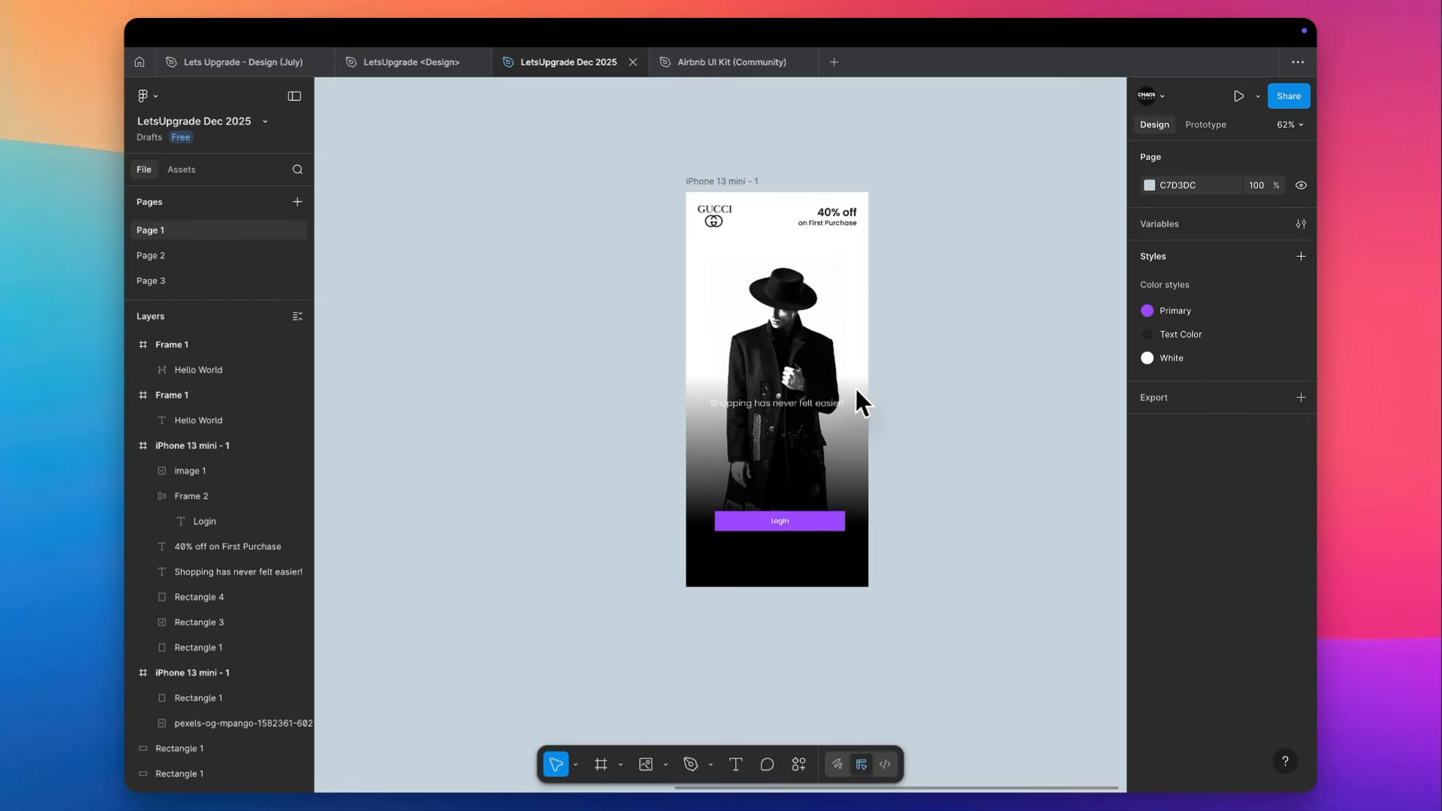
# - Duplicate the iPhone 13 mini login frame beside the original with a gap of 73
pyautogui.moveTo(704, 180); pyautogui.dragTo(923, 180)
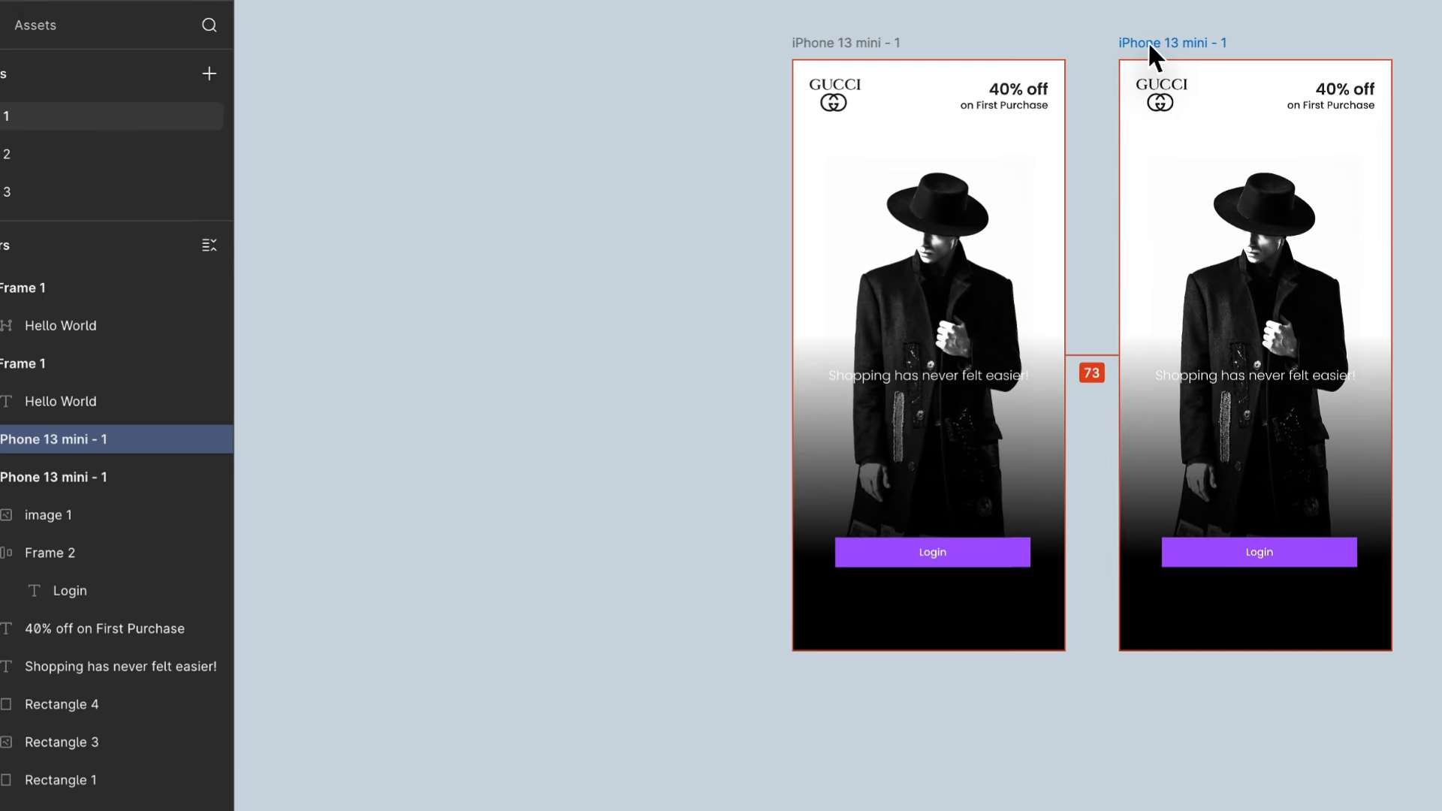
pyautogui.moveTo(1147, 42); pyautogui.dragTo(1147, 42)
pyautogui.hscroll(2, 1147, 42)
pyautogui.scroll(-1, 1148, 42)
pyautogui.scroll(3, 949, 257)
# - Delete the Login button from the left frame and move its tagline down over the hem of the coat
pyautogui.click(680, 609)
pyautogui.press('Delete')
pyautogui.click(661, 313)
pyautogui.moveTo(568, 331); pyautogui.dragTo(568, 554)
pyautogui.press('super+z')
pyautogui.moveTo(669, 313); pyautogui.dragTo(609, 559)
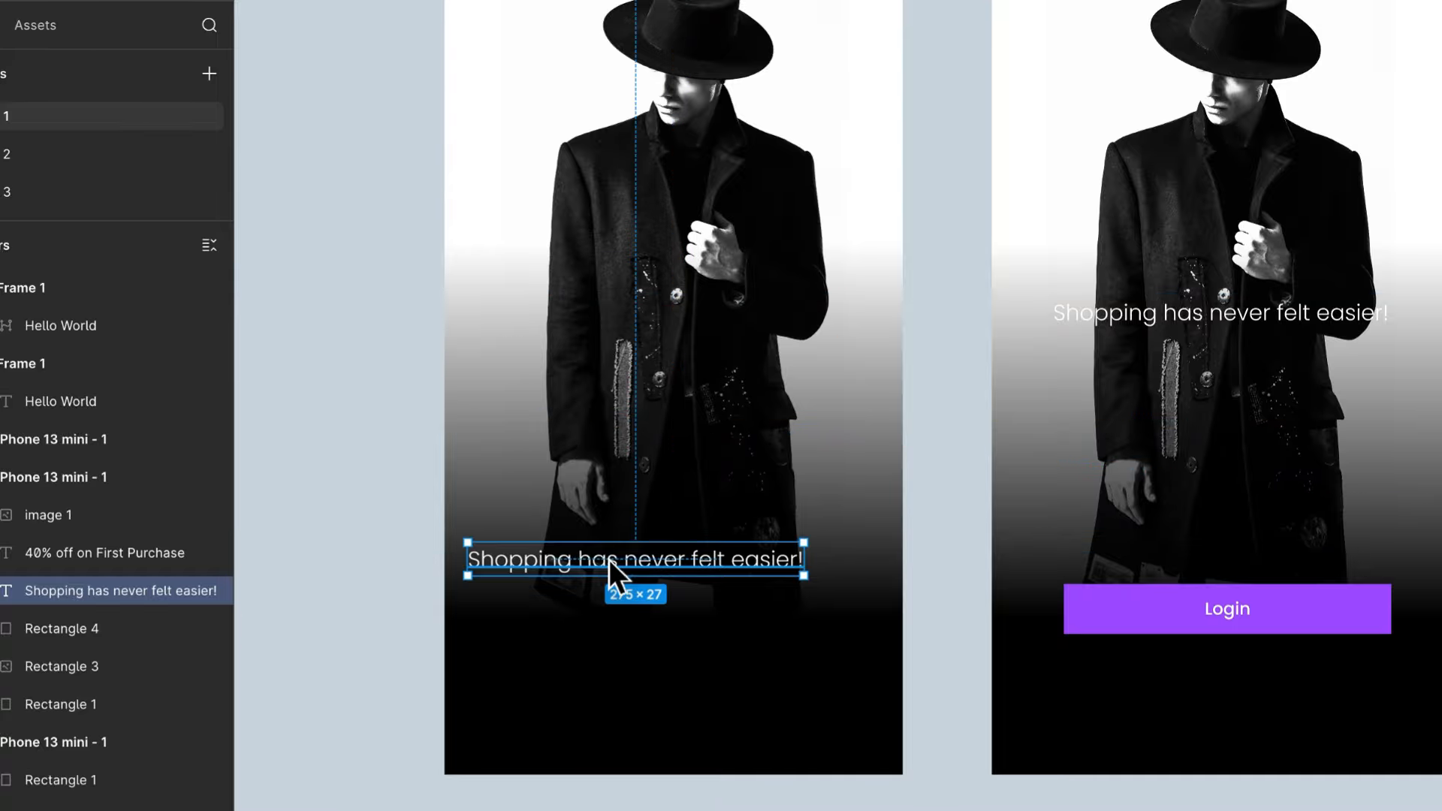
pyautogui.scroll(3, 608, 558)
# - Set the X position of the left frame's tagline to 24
pyautogui.keyDown('shift'); pyautogui.click(645, 224); pyautogui.keyUp('shift')
pyautogui.click(438, 563)
pyautogui.click(1101, 364)
pyautogui.write('24')
pyautogui.press('Tab')
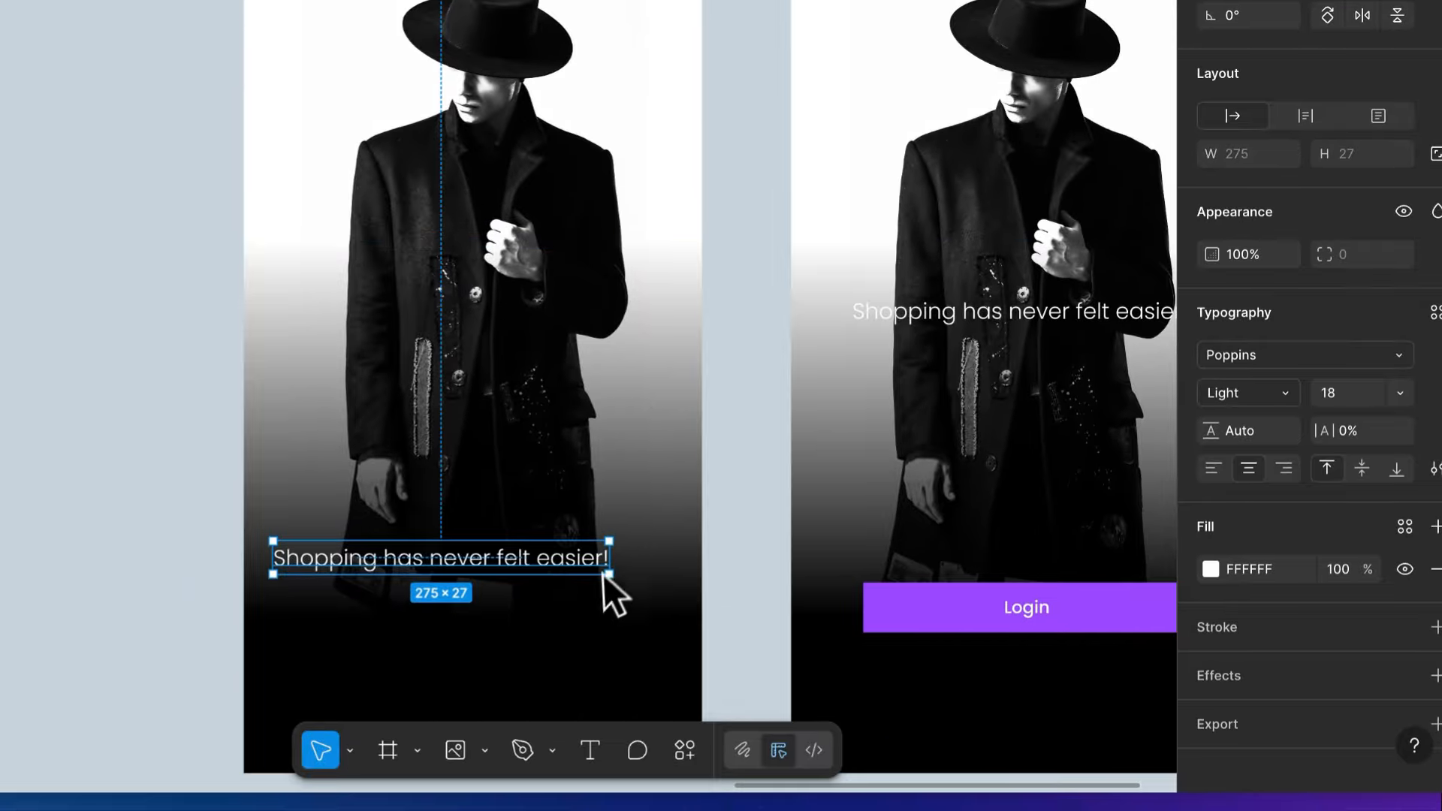
# - Widen the tagline's text box to 327 and left-align its text
pyautogui.moveTo(609, 559); pyautogui.dragTo(673, 559)
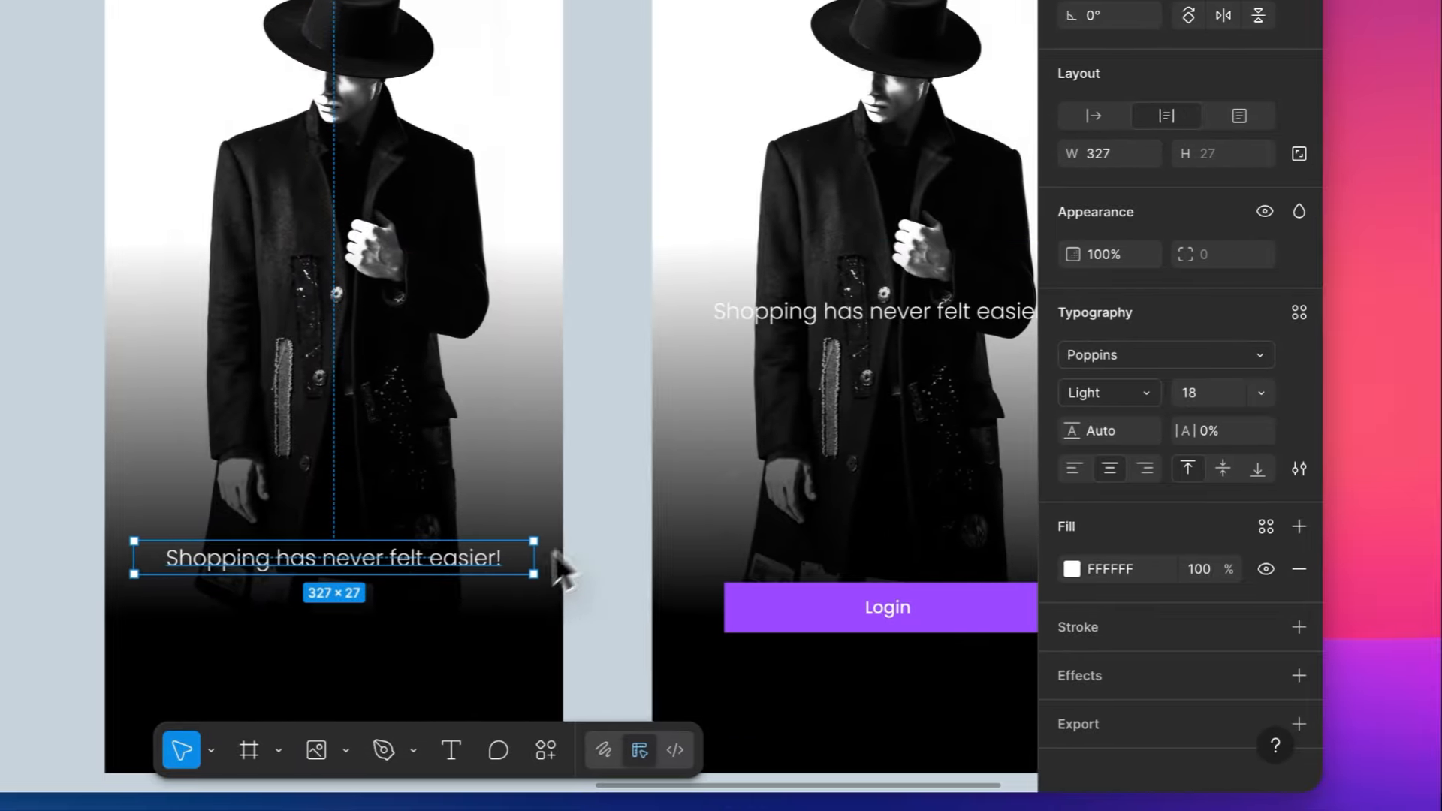
pyautogui.click(1075, 469)
pyautogui.scroll(-4, 579, 416)
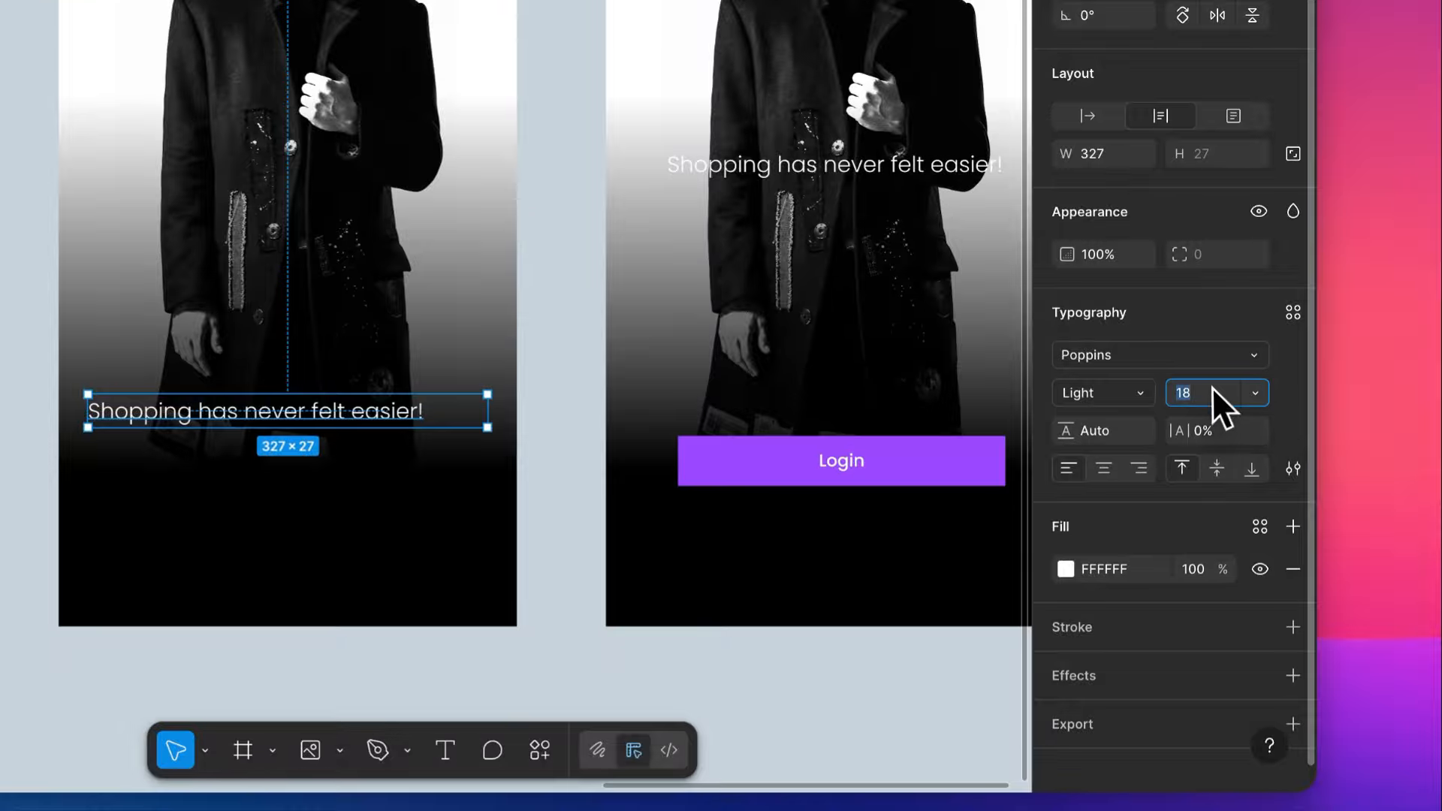
# - Increase the tagline's font size to 38 so it wraps onto two lines
pyautogui.press('Up')
pyautogui.press('Up')
pyautogui.press('Up')
pyautogui.press('Up')
pyautogui.press('Up')
pyautogui.press('Up')
pyautogui.press('Up')
pyautogui.press('Up')
pyautogui.press('Up')
pyautogui.press('Up')
pyautogui.press('Up')
pyautogui.press('Up')
pyautogui.press('Up')
pyautogui.press('Up')
pyautogui.press('Up')
pyautogui.press('Up')
pyautogui.press('Up')
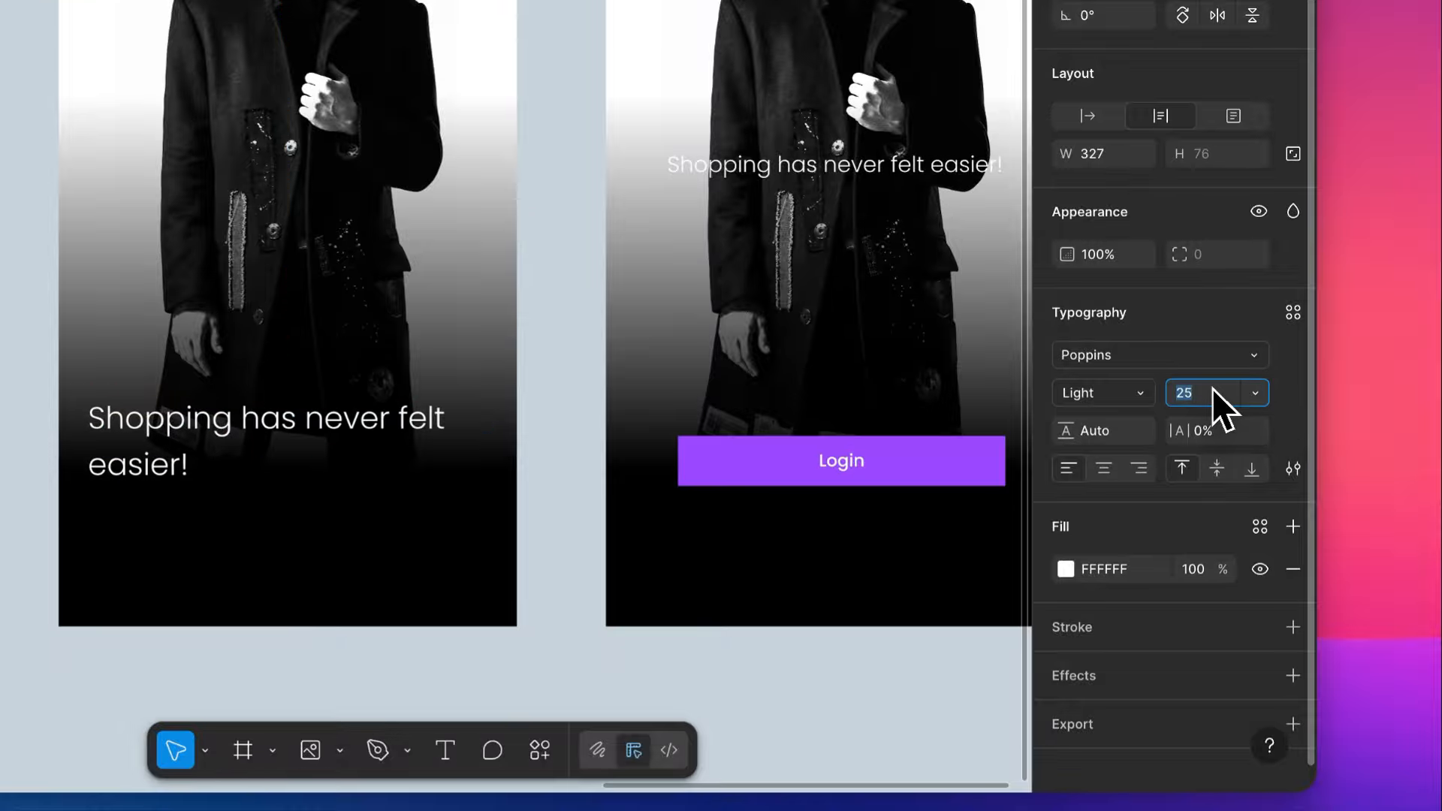
pyautogui.press('Up')
pyautogui.press('Up')
pyautogui.press('Up')
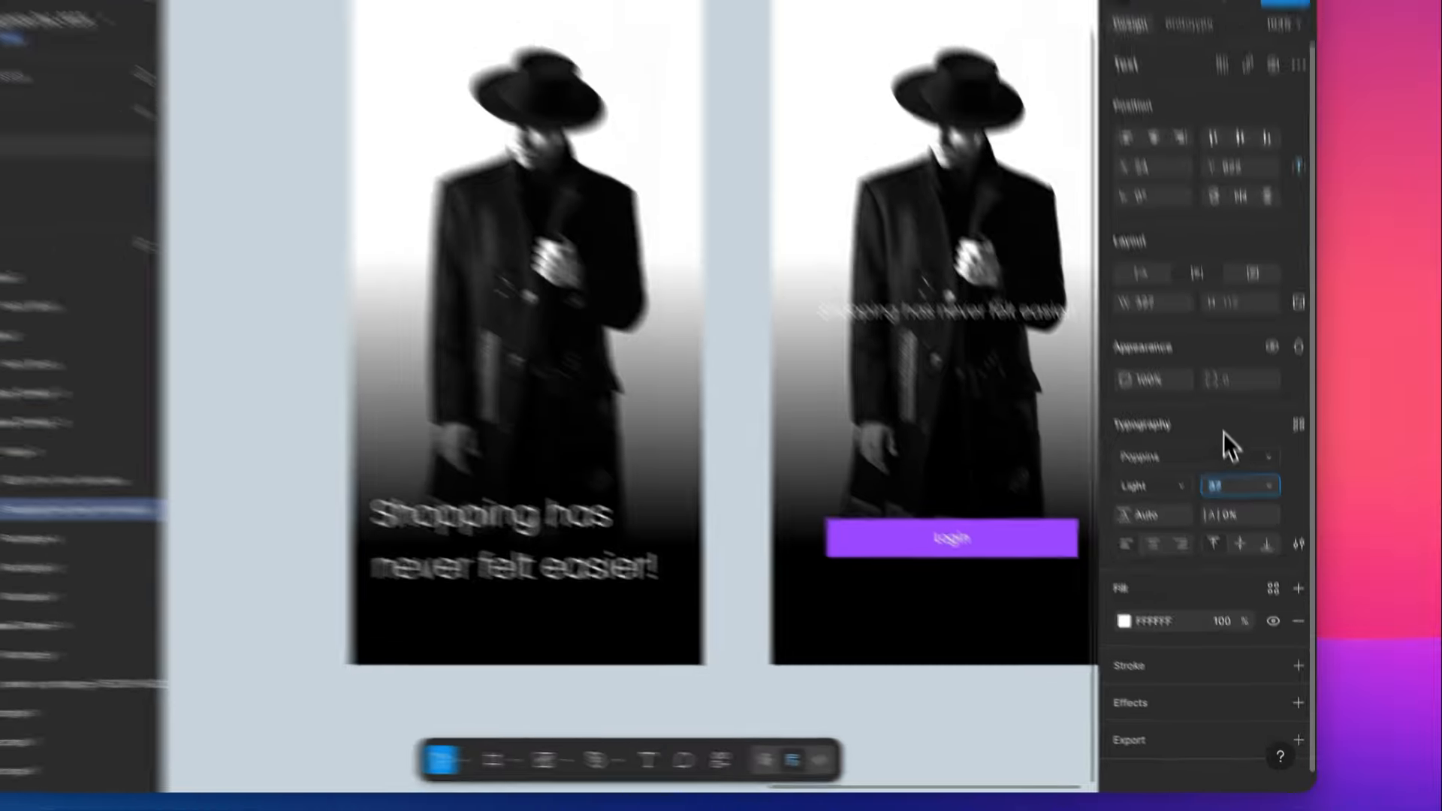
pyautogui.press('Escape')
# - Make only the word "easier" in the tagline SemiBold
pyautogui.hotkey('shift', '2')
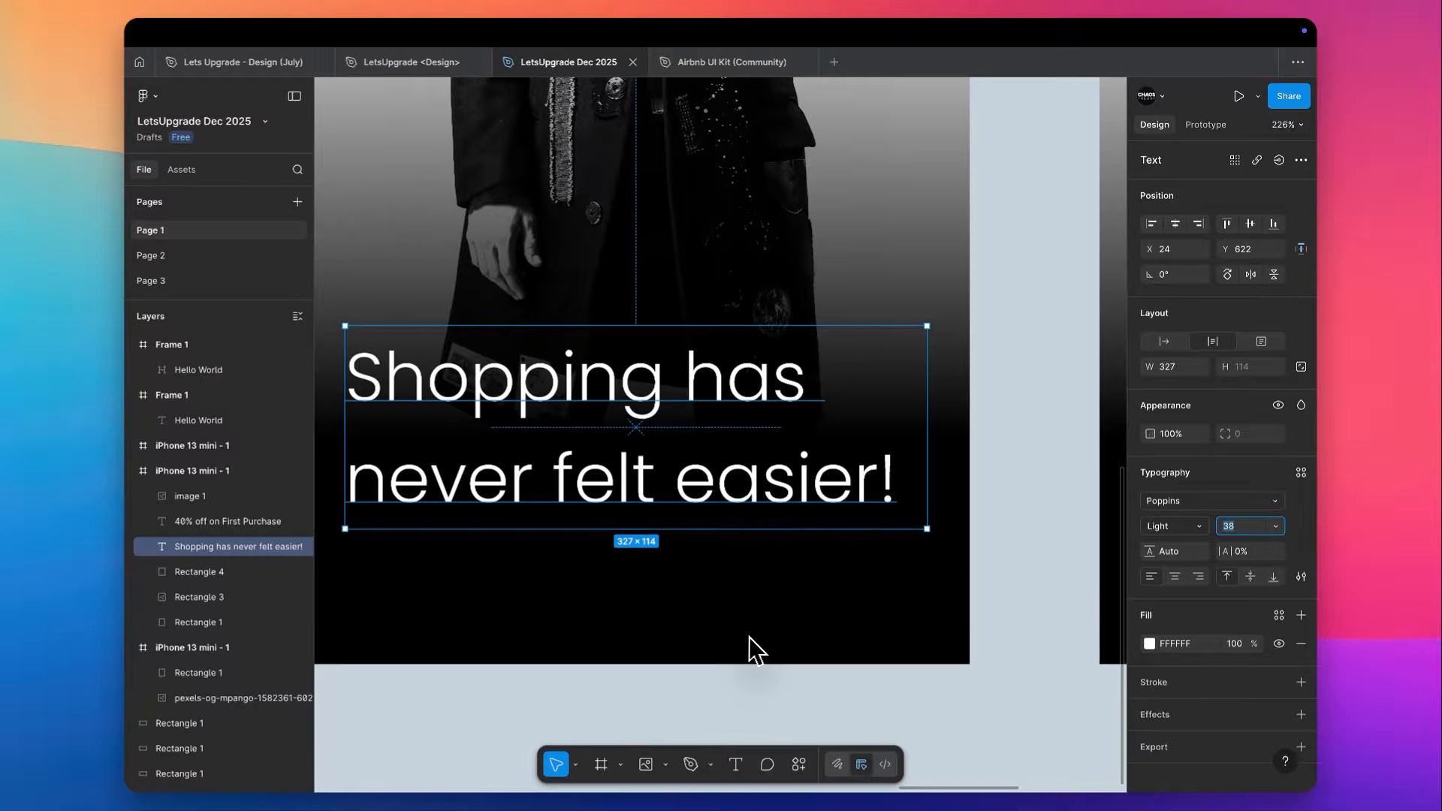
pyautogui.doubleClick(738, 470)
pyautogui.doubleClick(726, 468)
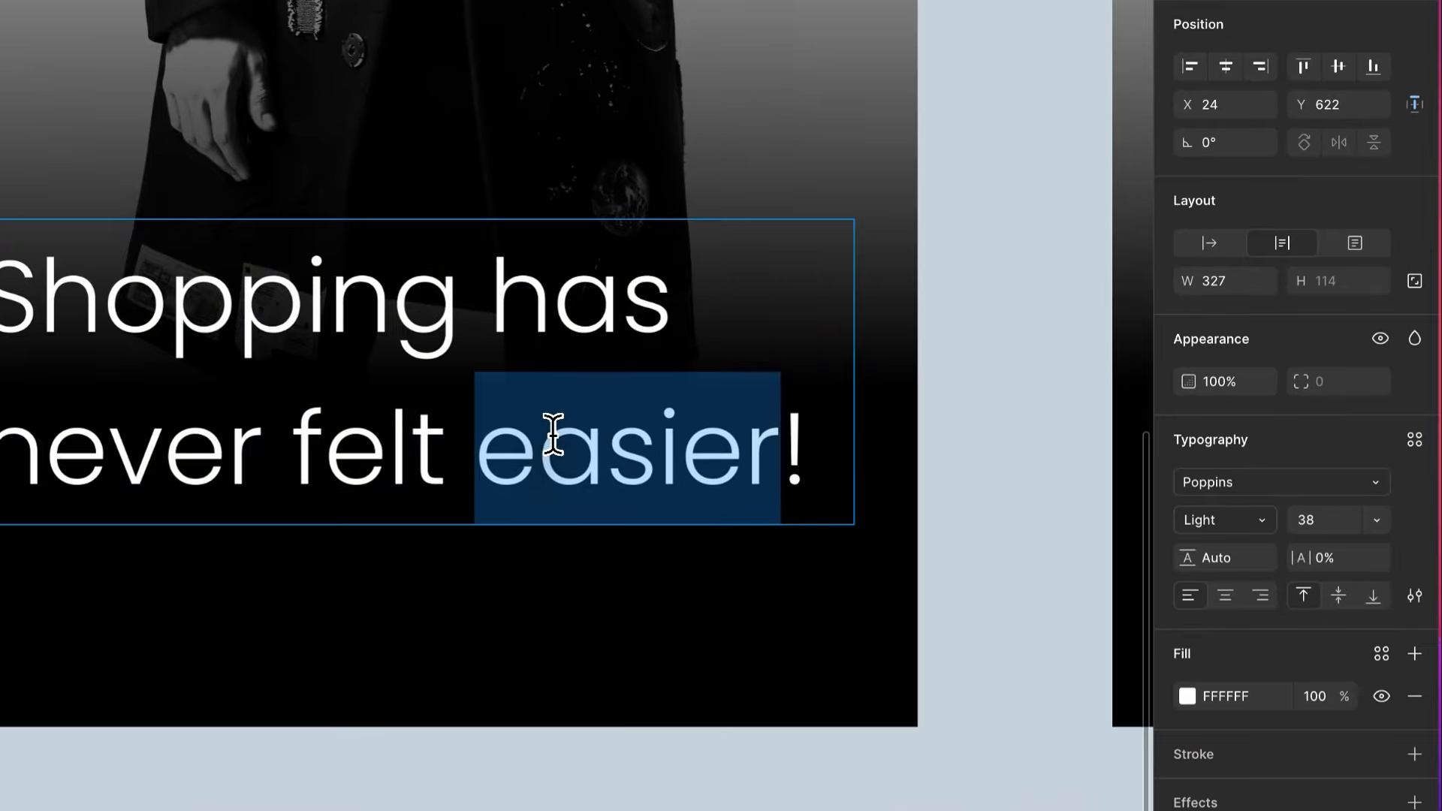
pyautogui.press('super+b')
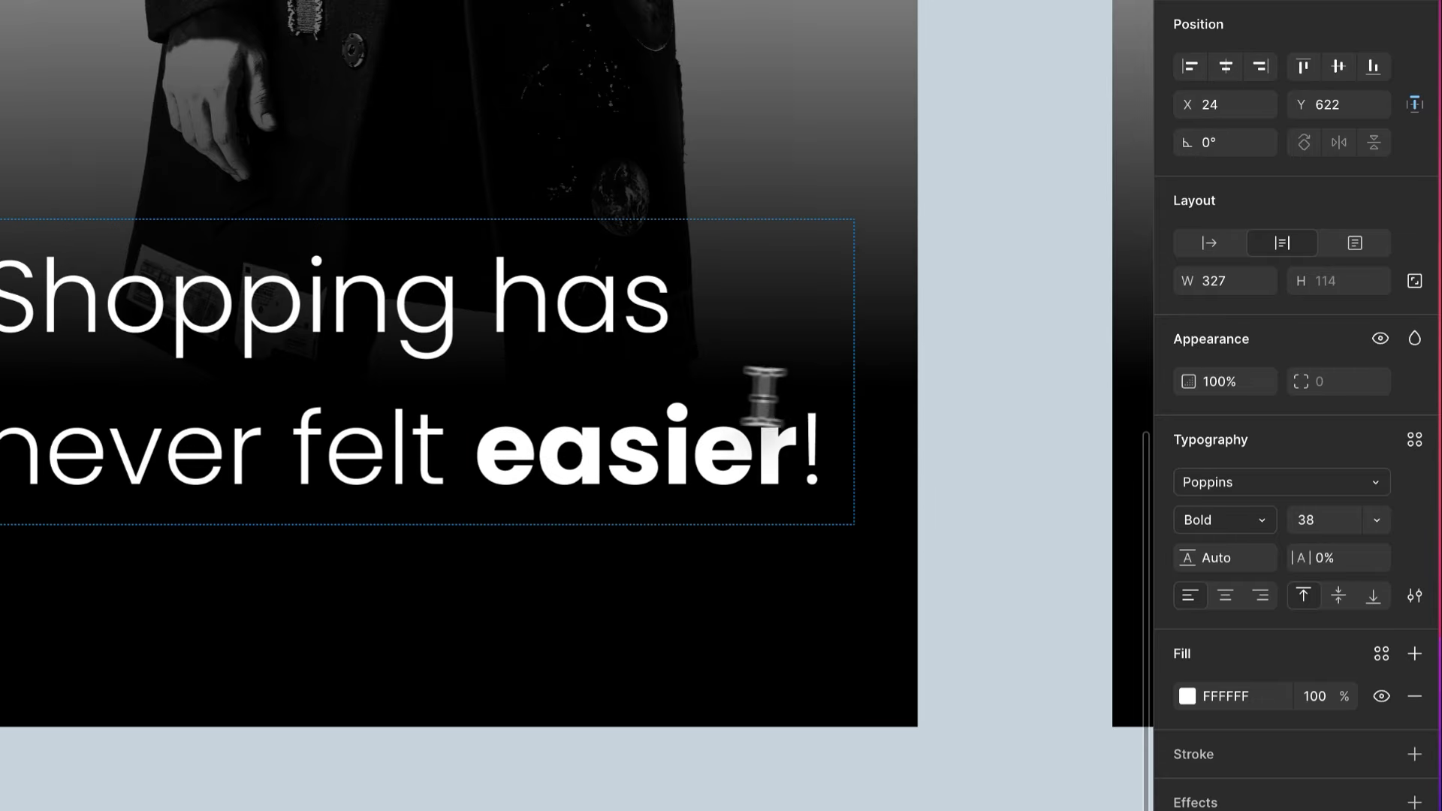
pyautogui.click(1218, 525)
pyautogui.click(1228, 493)
pyautogui.click(979, 431)
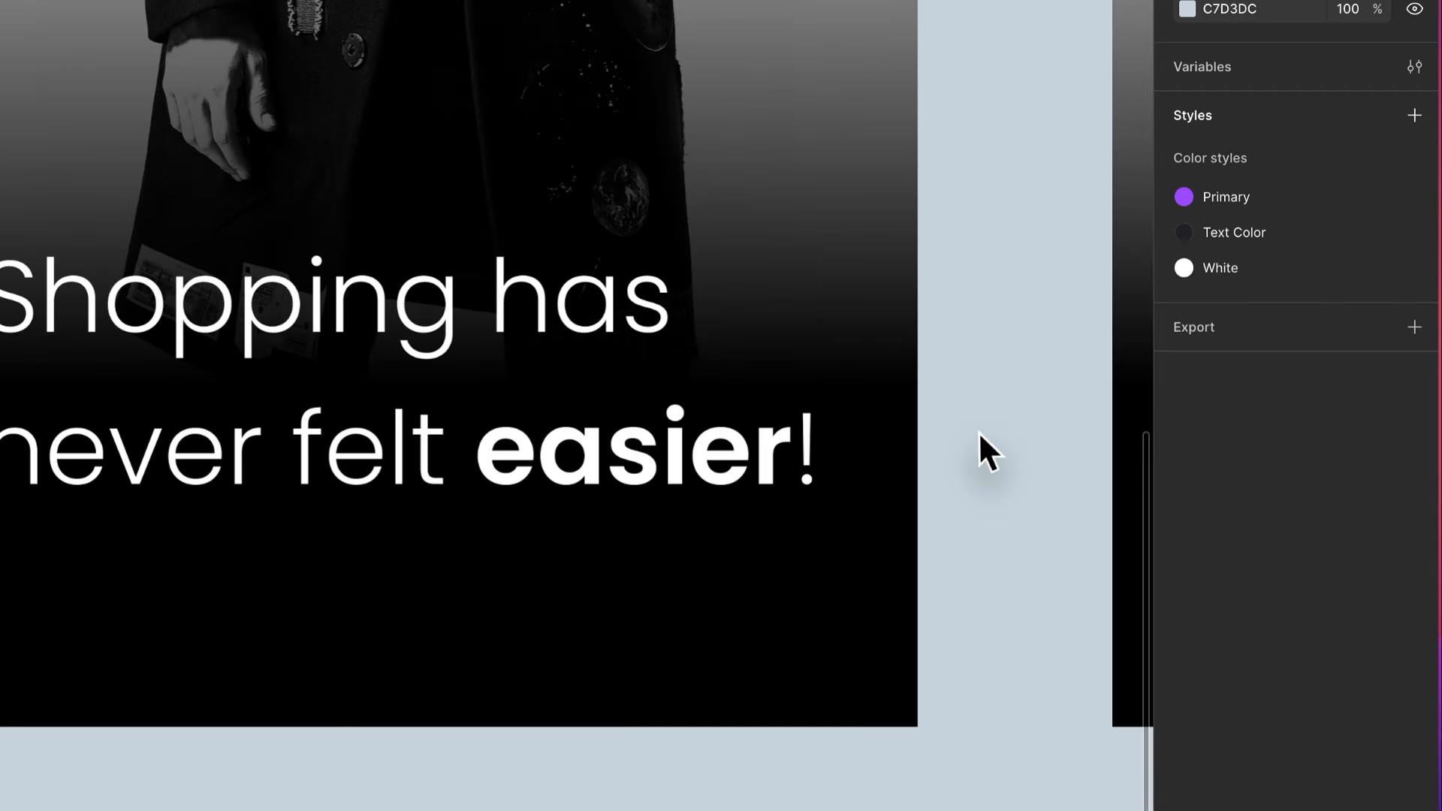
# - Make the tagline's exclamation mark SemiBold and add a second exclamation mark after it
pyautogui.scroll(3, 666, 472)
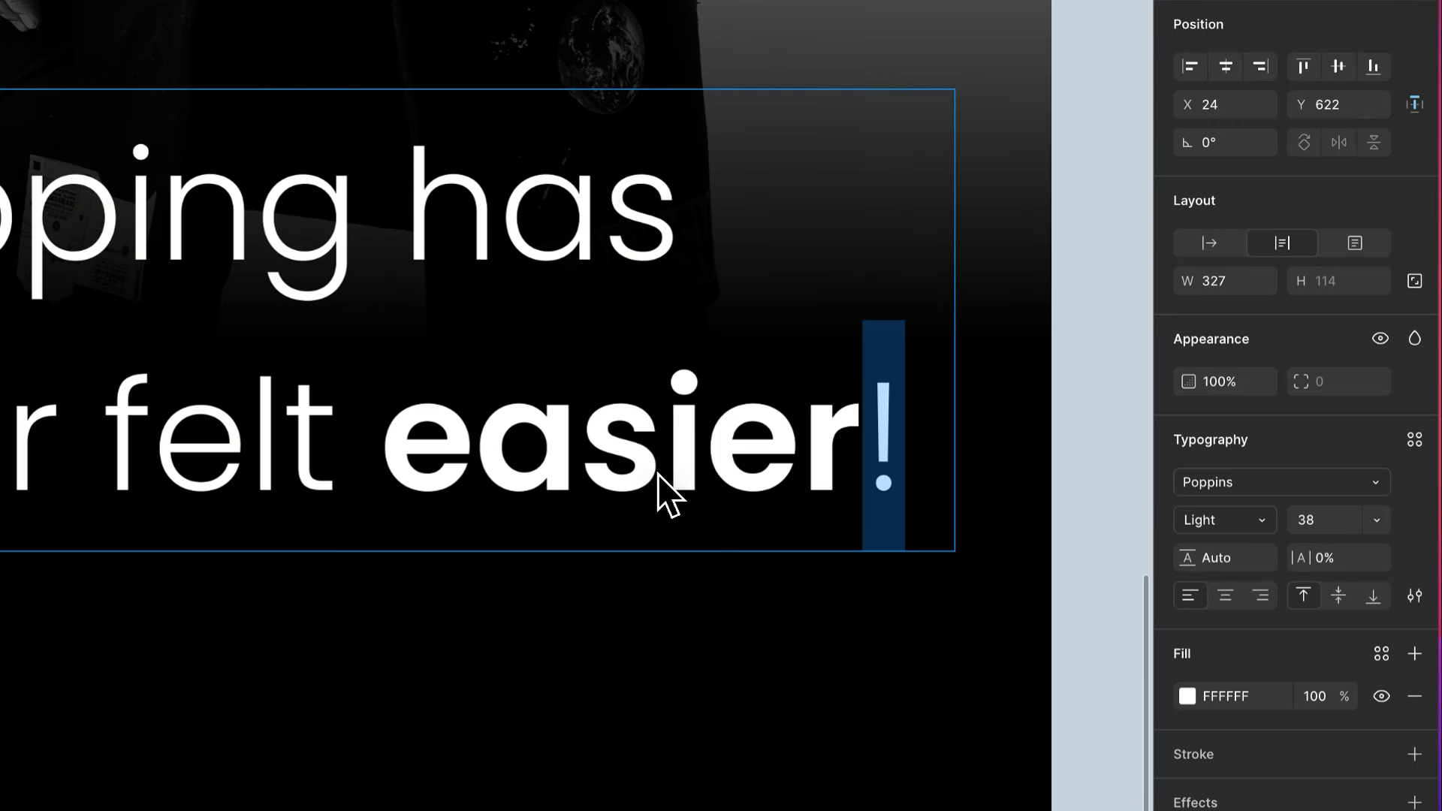
pyautogui.click(1224, 520)
pyautogui.click(1231, 605)
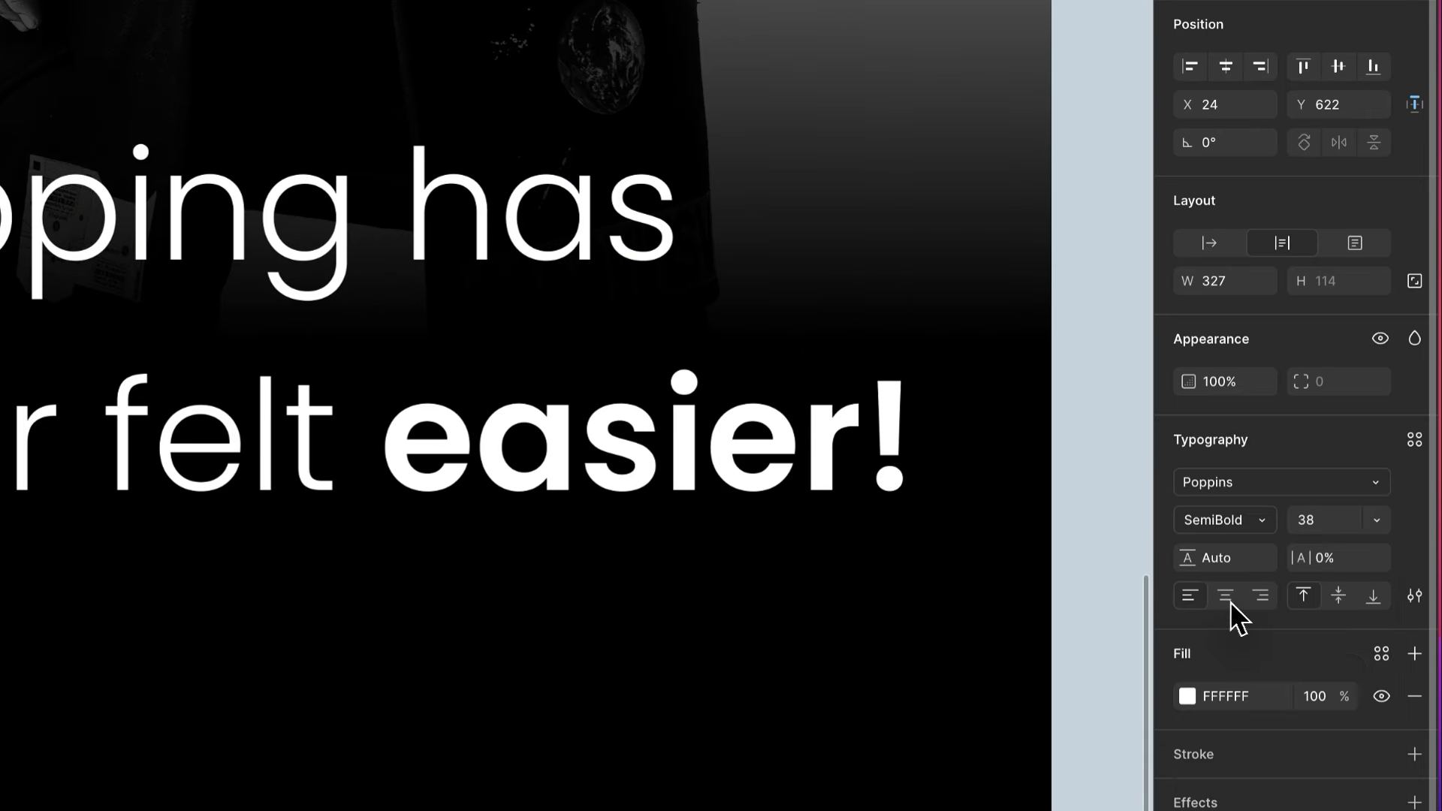
pyautogui.click(907, 443)
pyautogui.write('!')
pyautogui.press('Escape')
# - Set the whole tagline's font size to 36
pyautogui.click(1324, 520)
pyautogui.write('36')
pyautogui.press('Return')
pyautogui.click(1089, 386)
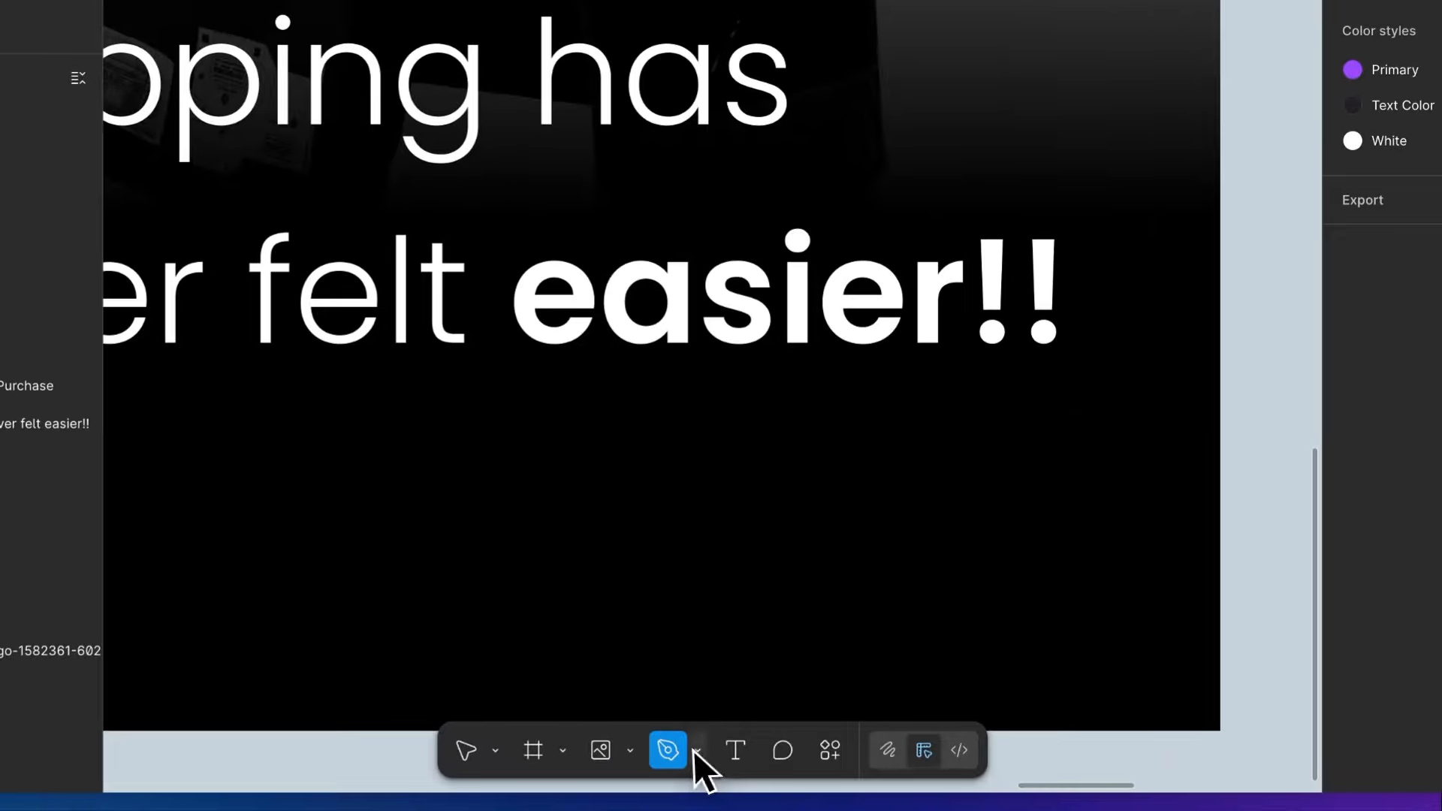
# - Draw a slightly rising purple freehand underline beneath "easier!!" with the Pencil tool
pyautogui.click(698, 749)
pyautogui.click(774, 702)
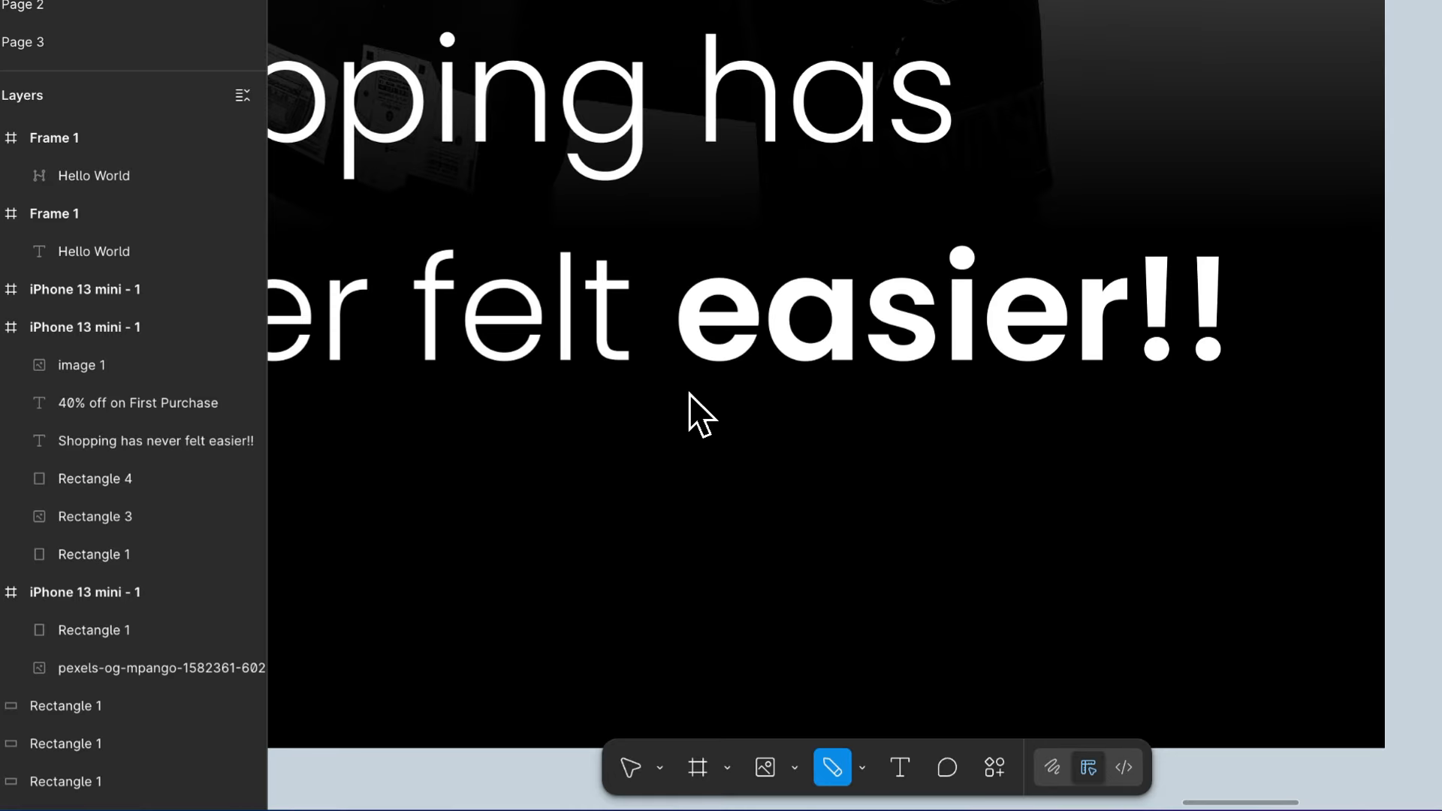
pyautogui.moveTo(685, 412); pyautogui.dragTo(1273, 313)
pyautogui.hotkey('ctrl', 'z')
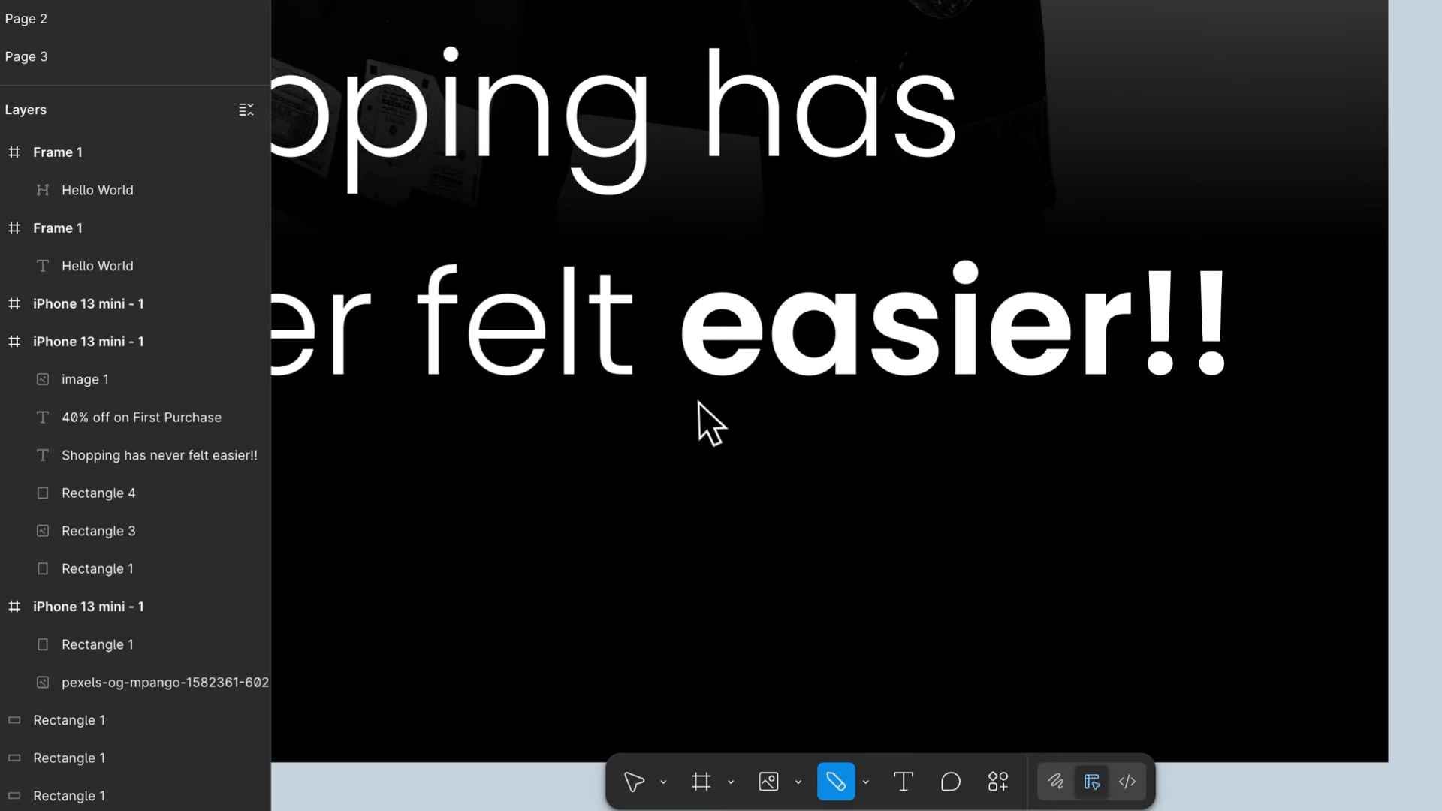
pyautogui.moveTo(698, 403); pyautogui.dragTo(1373, 417)
pyautogui.hotkey('ctrl', 'z')
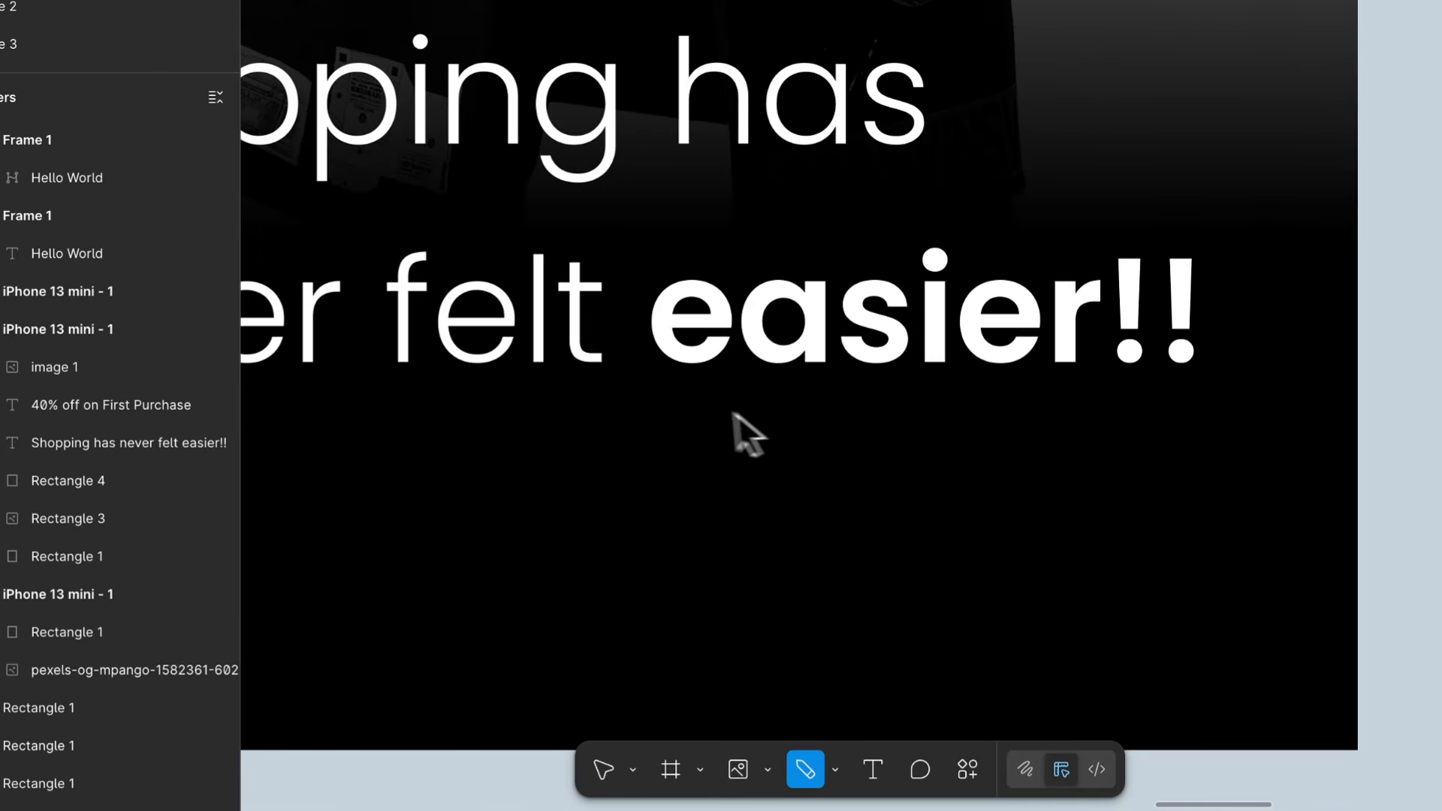
pyautogui.moveTo(701, 404); pyautogui.dragTo(1160, 405)
pyautogui.hotkey('ctrl', 'z')
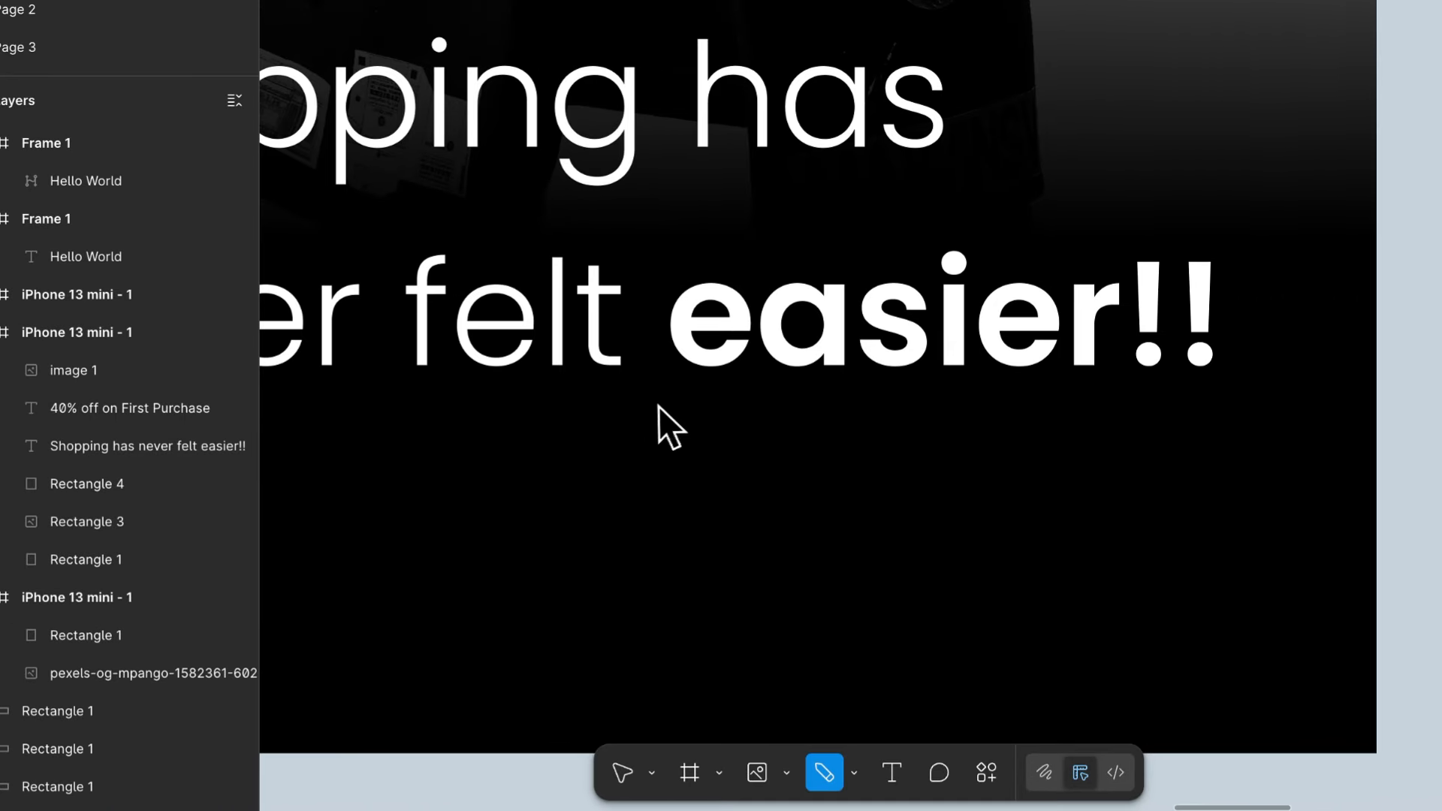
pyautogui.moveTo(647, 403); pyautogui.dragTo(920, 415)
pyautogui.moveTo(490, 418); pyautogui.dragTo(782, 399)
pyautogui.press('v')
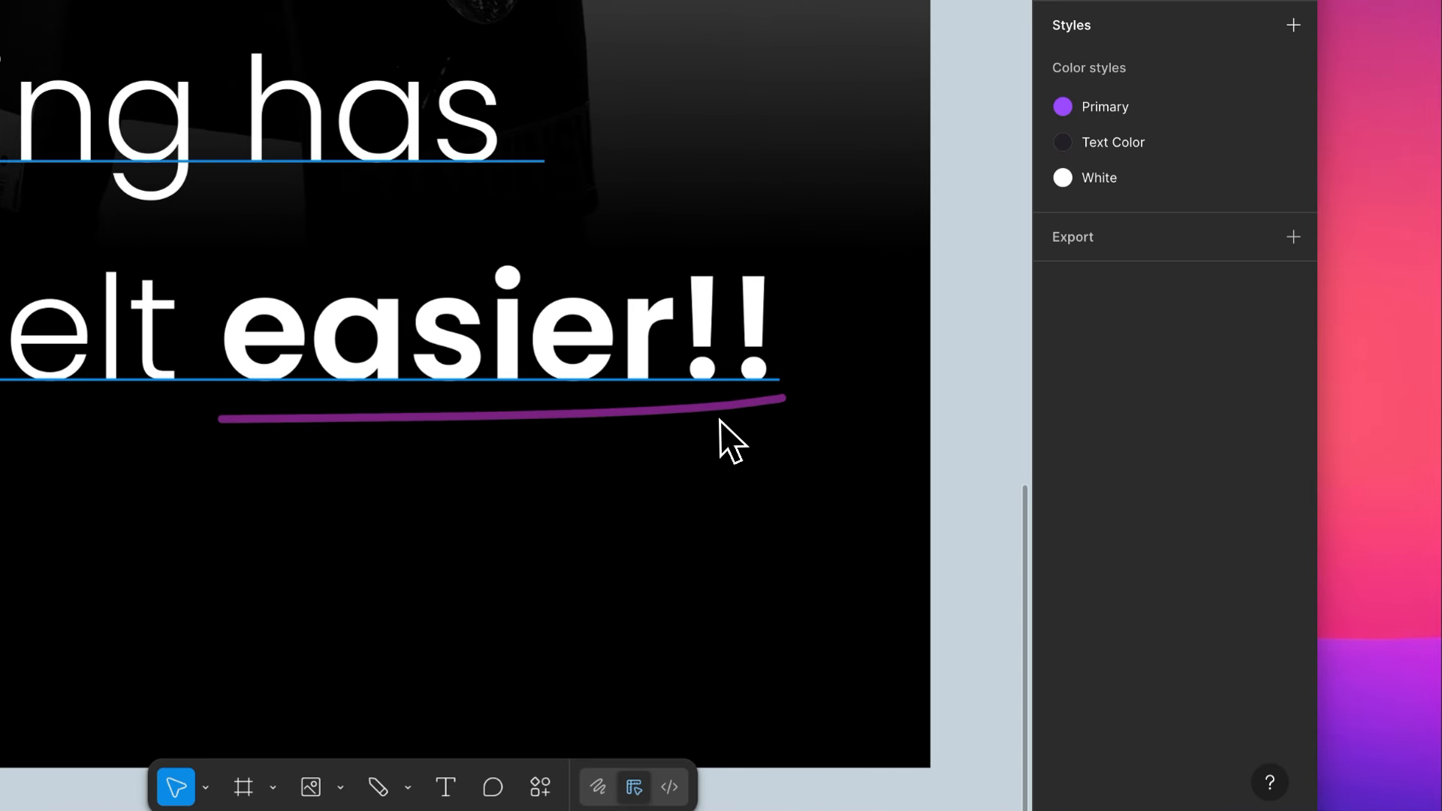
# - Rotate the purple underline beneath "easier!!" to 178.64° and apply the Primary color style to its stroke
pyautogui.click(721, 410)
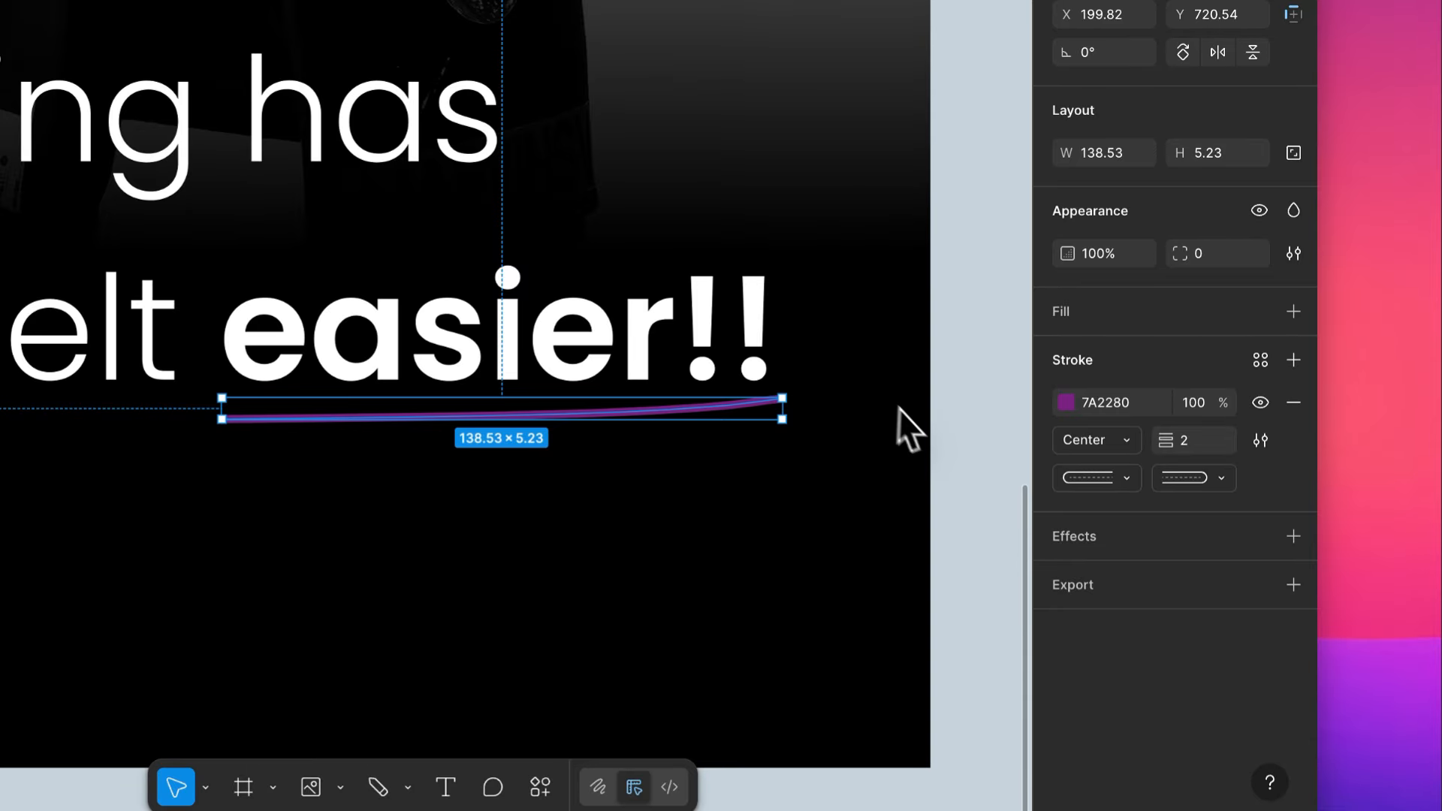
pyautogui.moveTo(798, 412); pyautogui.dragTo(436, 419)
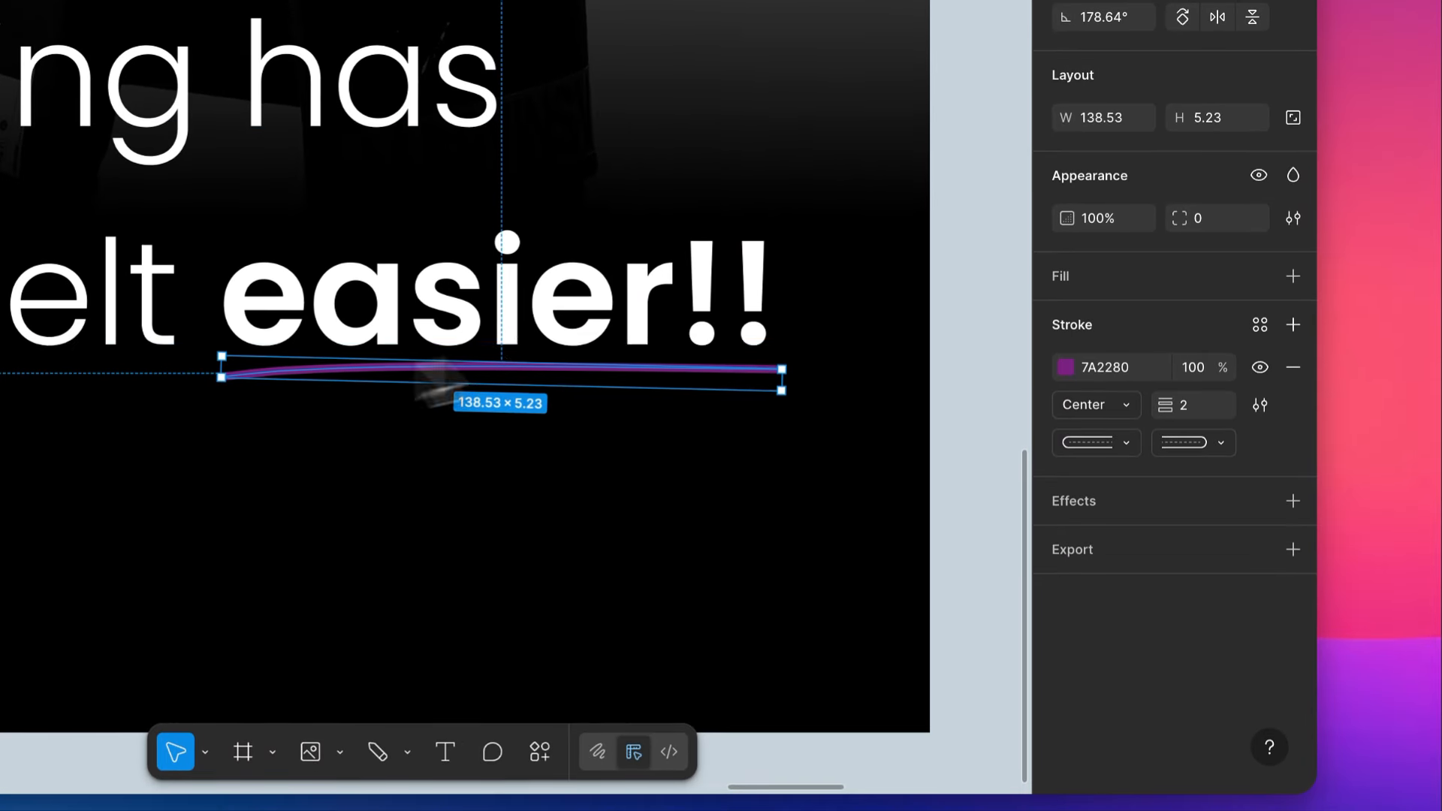
pyautogui.click(1259, 324)
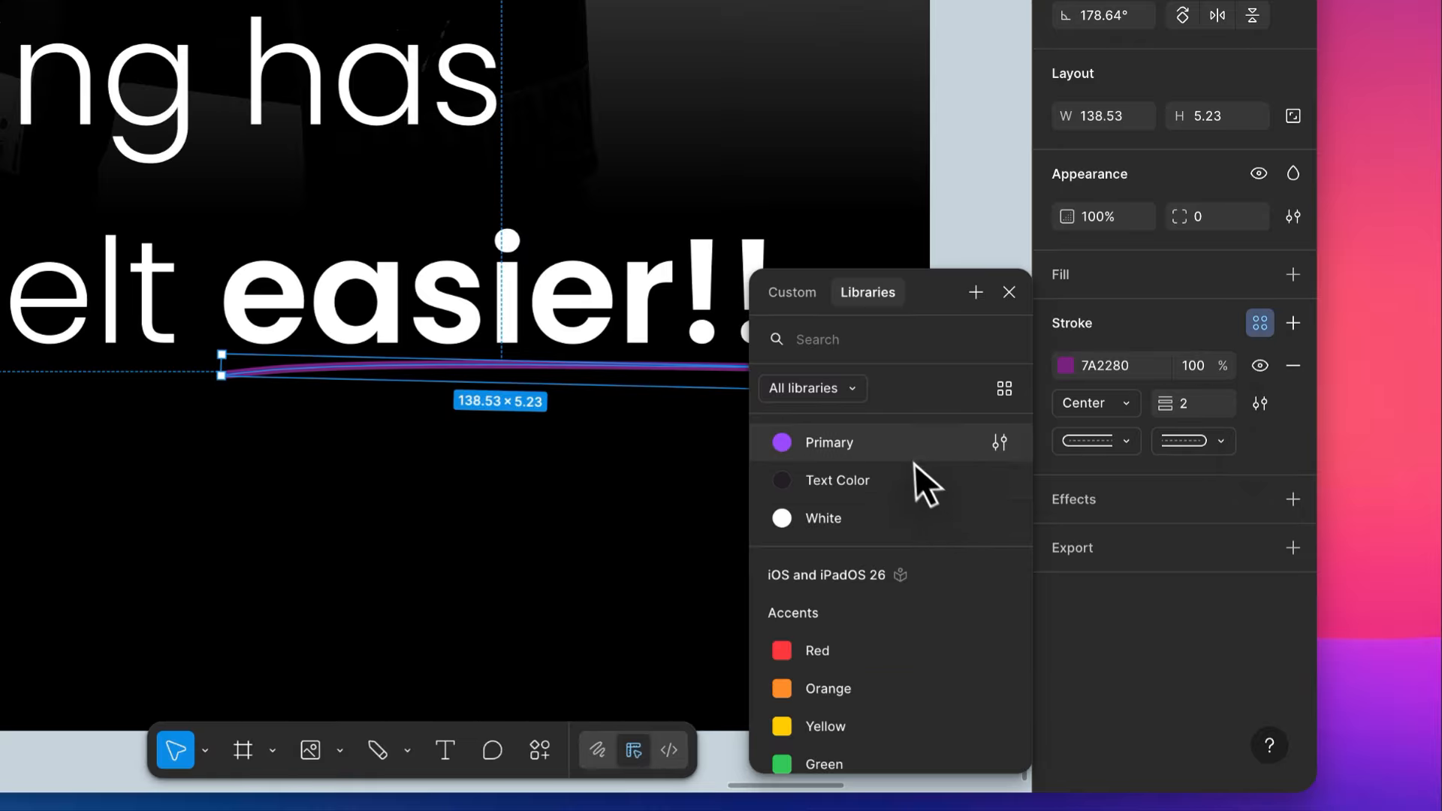
pyautogui.click(807, 443)
# - Duplicate the underline slightly below and beyond the original, and flip the copy vertically
pyautogui.moveTo(598, 375); pyautogui.dragTo(625, 392)
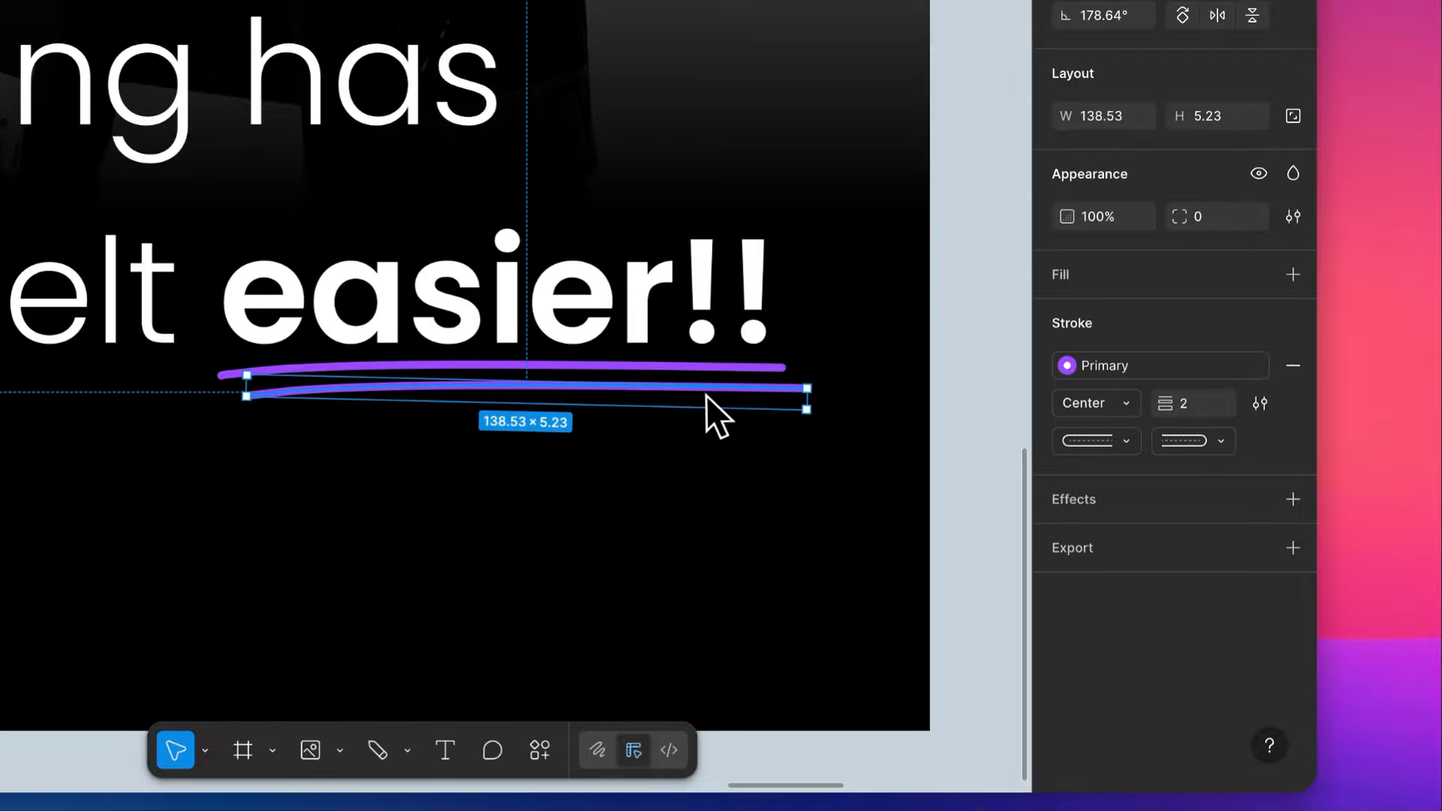
pyautogui.rightClick(705, 390)
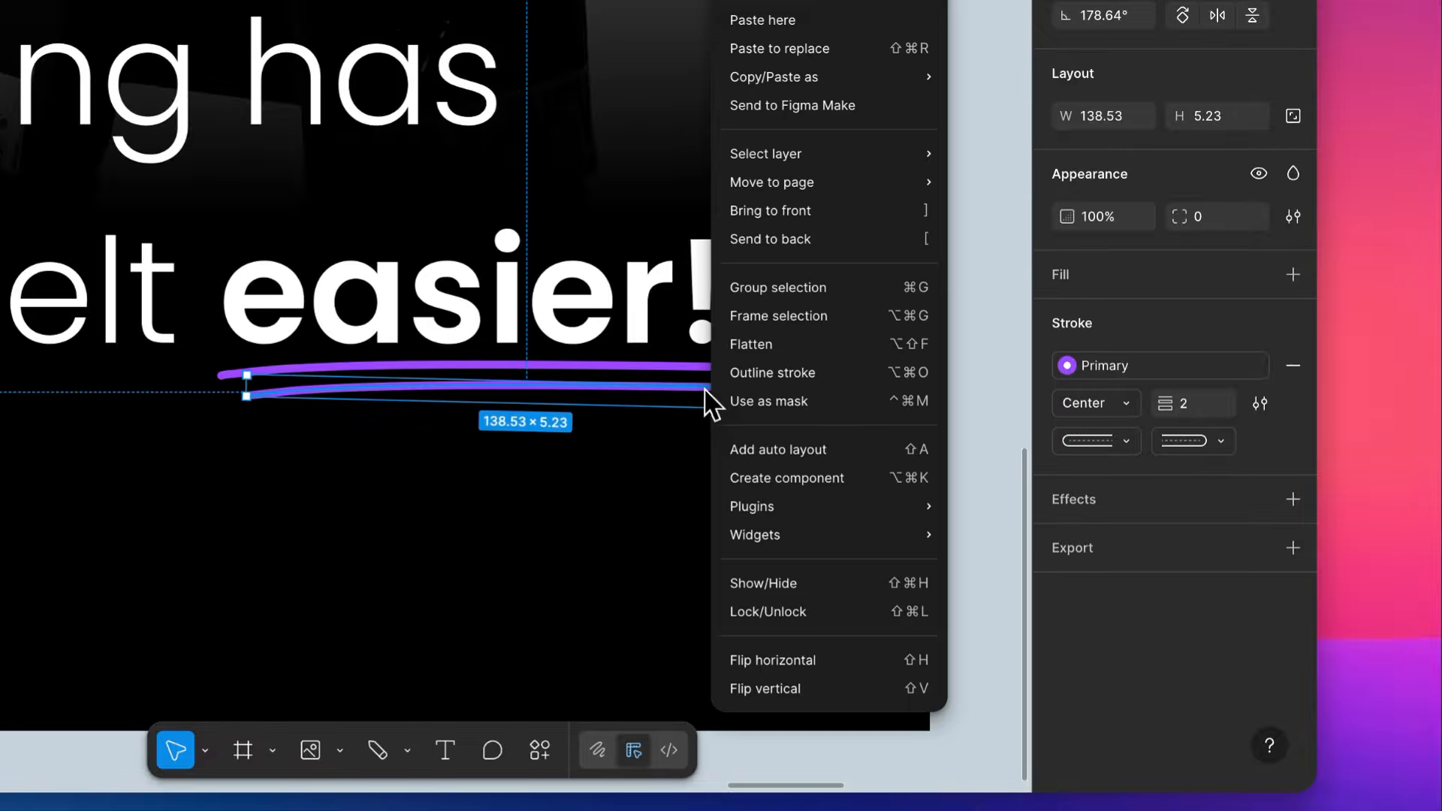
pyautogui.click(797, 688)
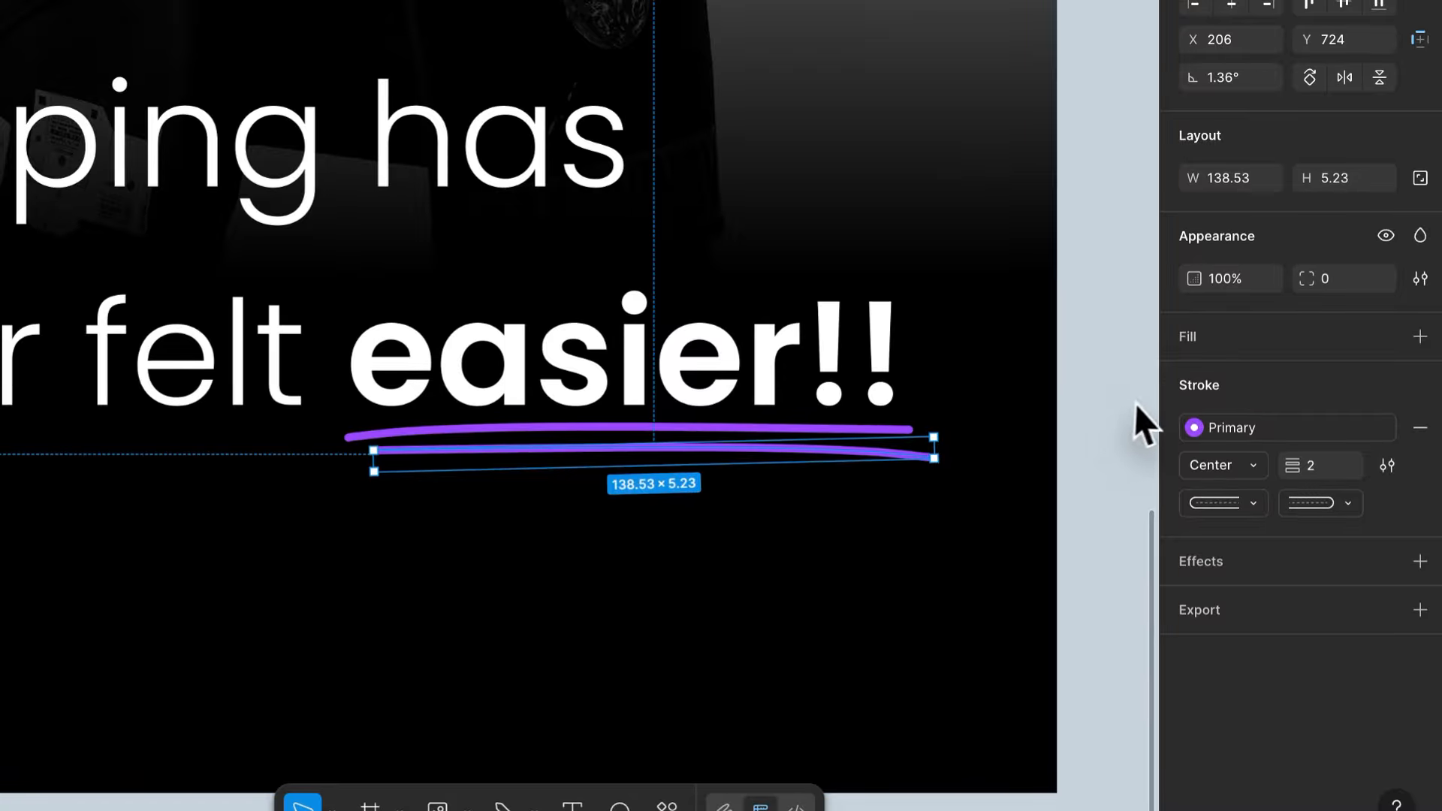
pyautogui.click(1073, 408)
# - Delete both purple underline strokes beneath "easier!!" in the large tagline
pyautogui.scroll(-10, 1074, 408)
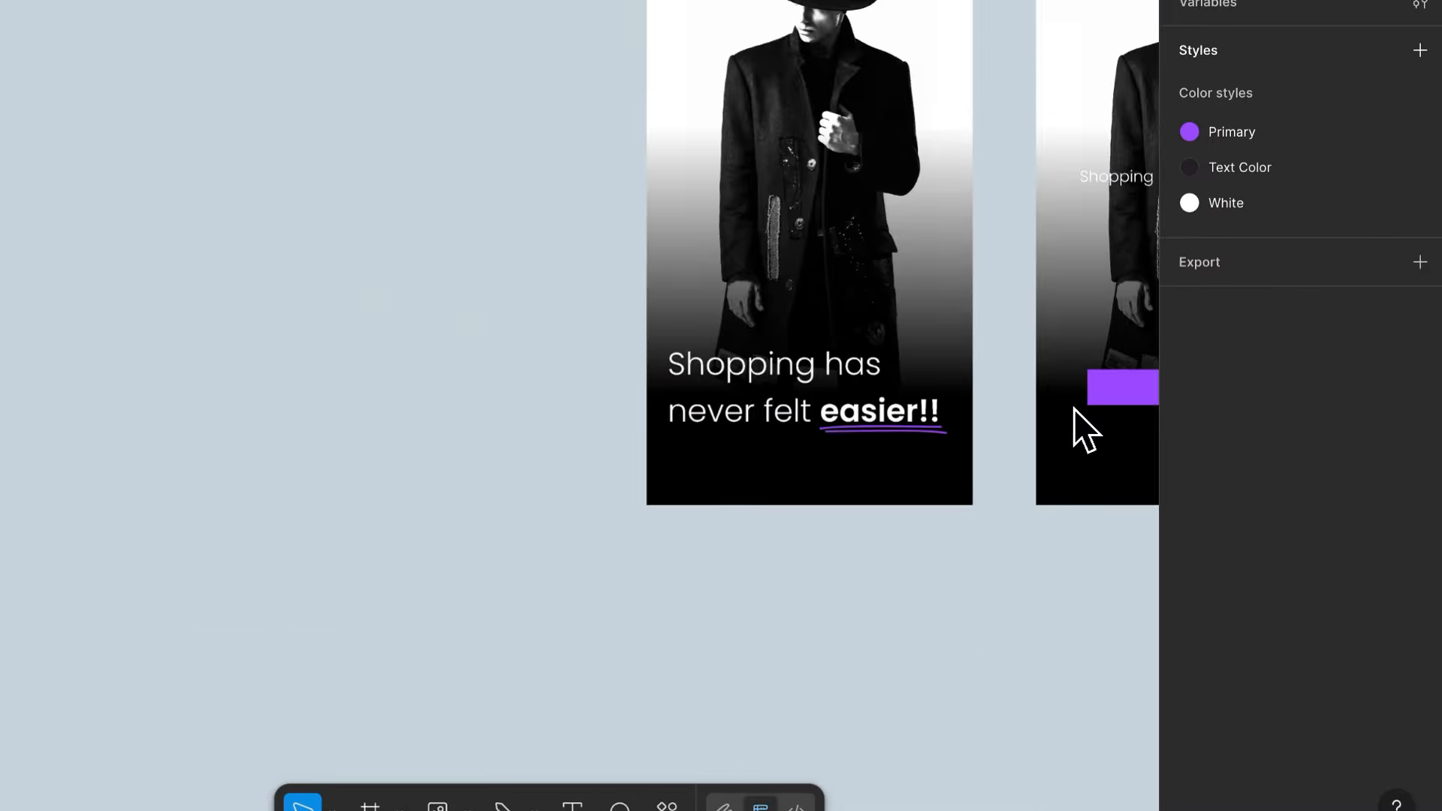
pyautogui.hscroll(3, 1074, 409)
pyautogui.scroll(2, 1074, 408)
pyautogui.scroll(3, 849, 374)
pyautogui.hscroll(2, 811, 357)
pyautogui.scroll(-1, 811, 356)
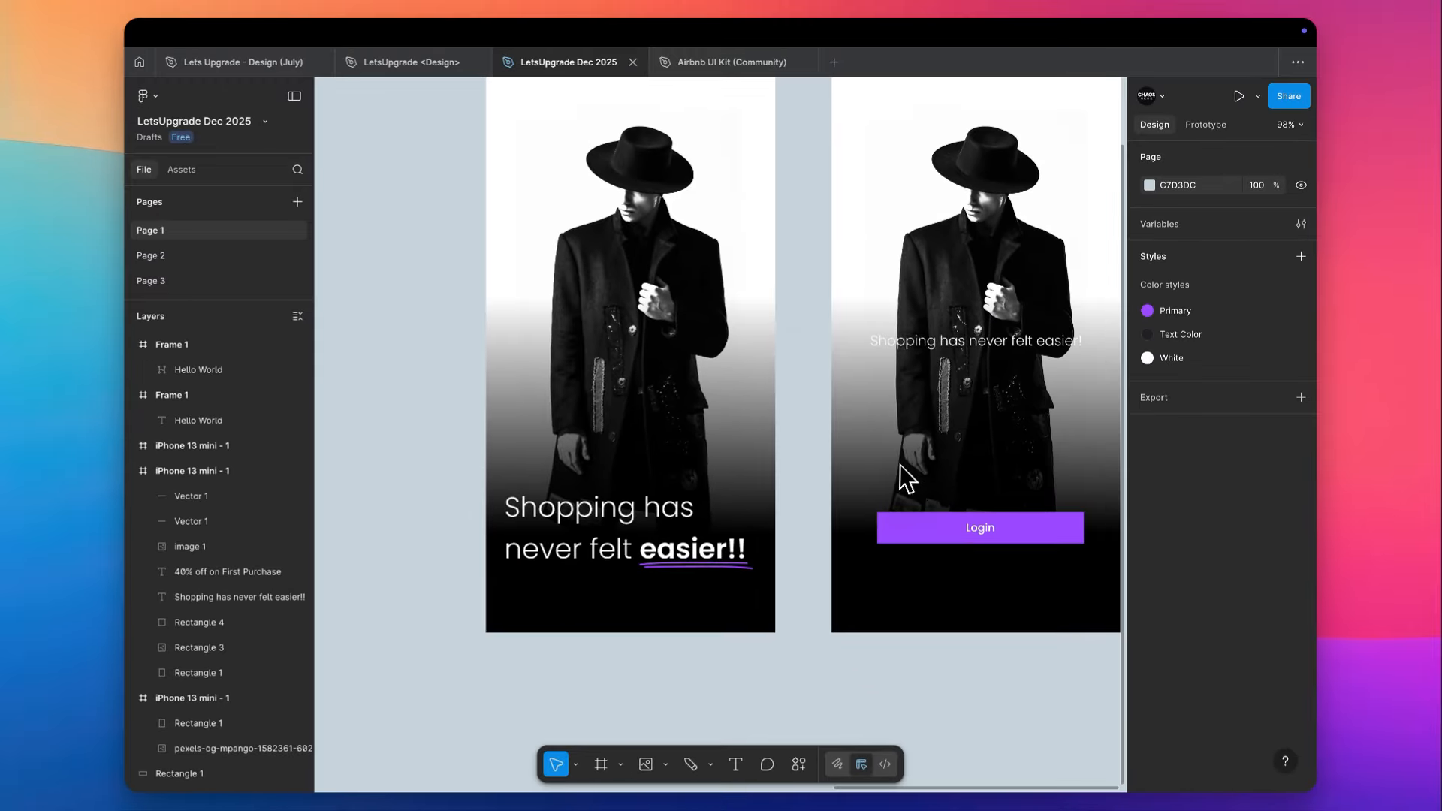
pyautogui.click(744, 568)
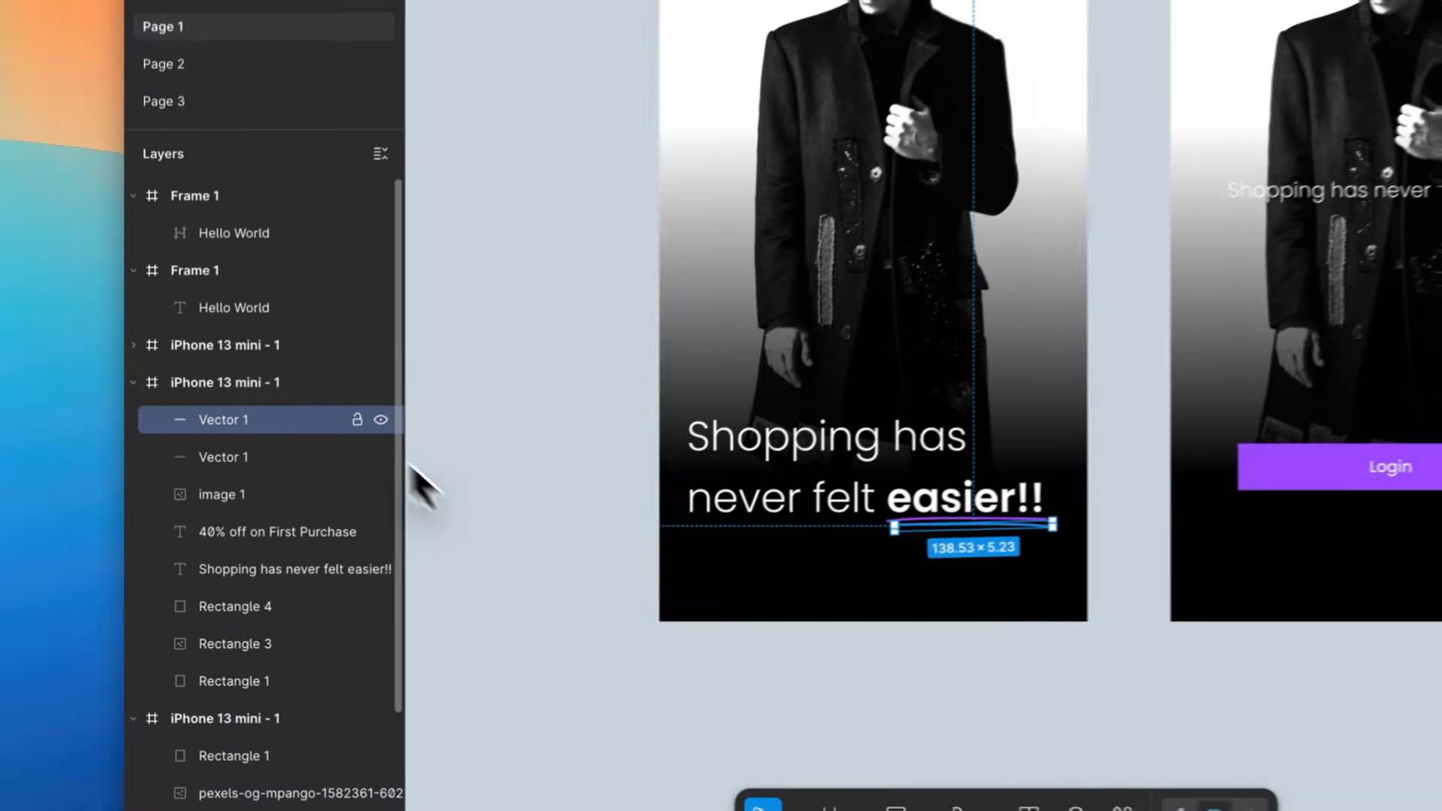
pyautogui.keyDown('shift'); pyautogui.click(302, 456); pyautogui.keyUp('shift')
pyautogui.press('Delete')
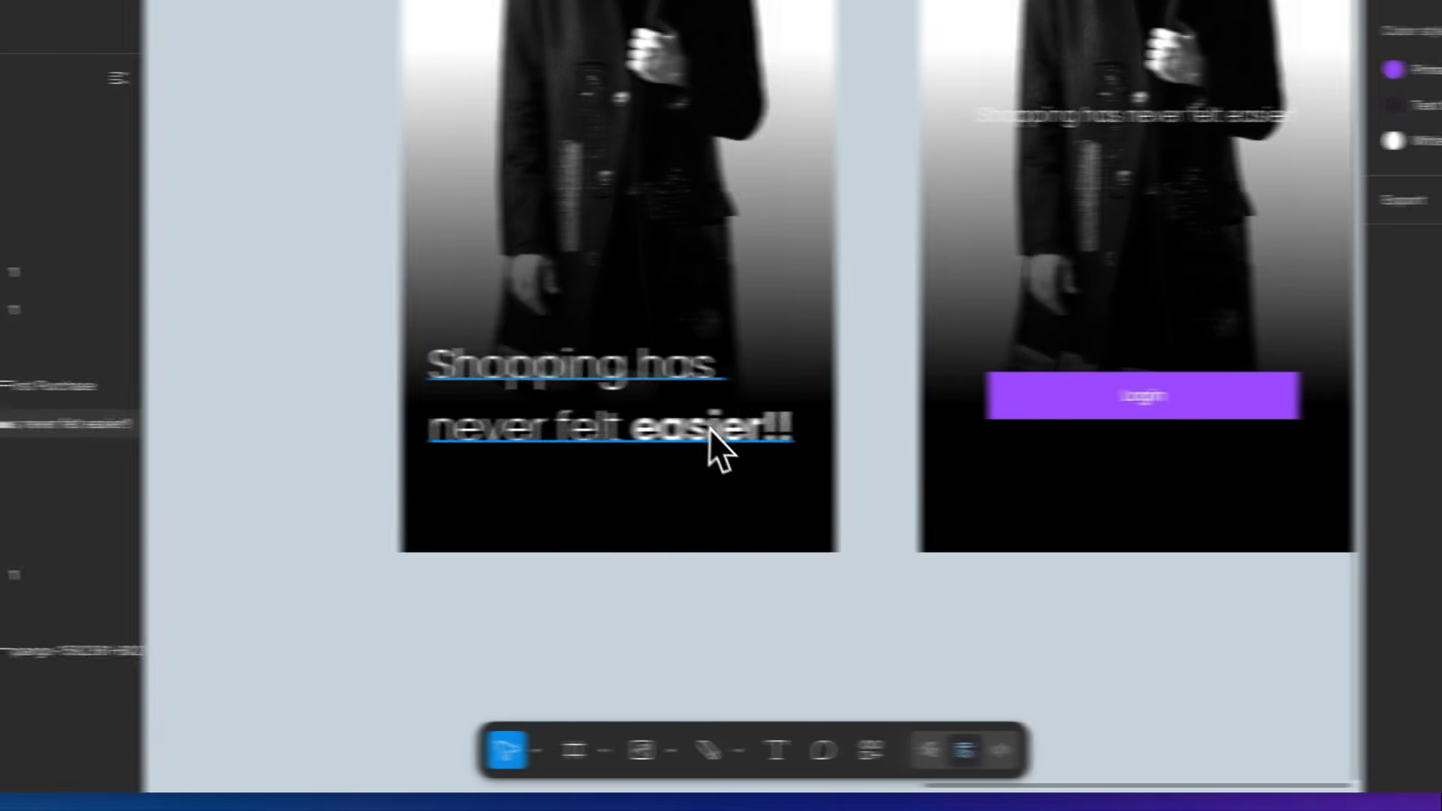
# - Center-align the large two-line tagline "Shopping has never felt easier!!"
pyautogui.click(709, 429)
pyautogui.click(1102, 461)
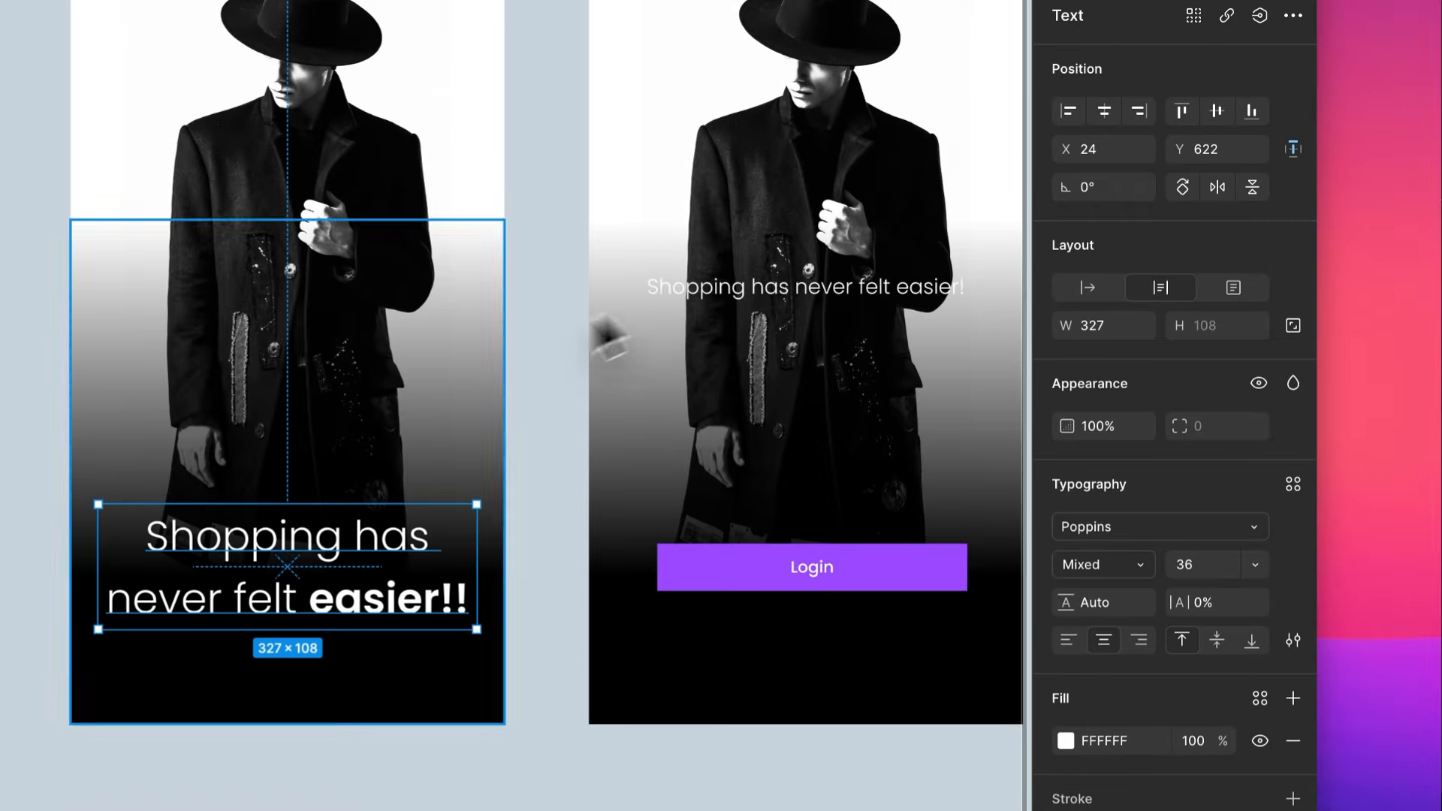
pyautogui.click(538, 561)
# - Move the small tagline in the login frame below the Login button and set its font size to 14
pyautogui.hscroll(2, 535, 561)
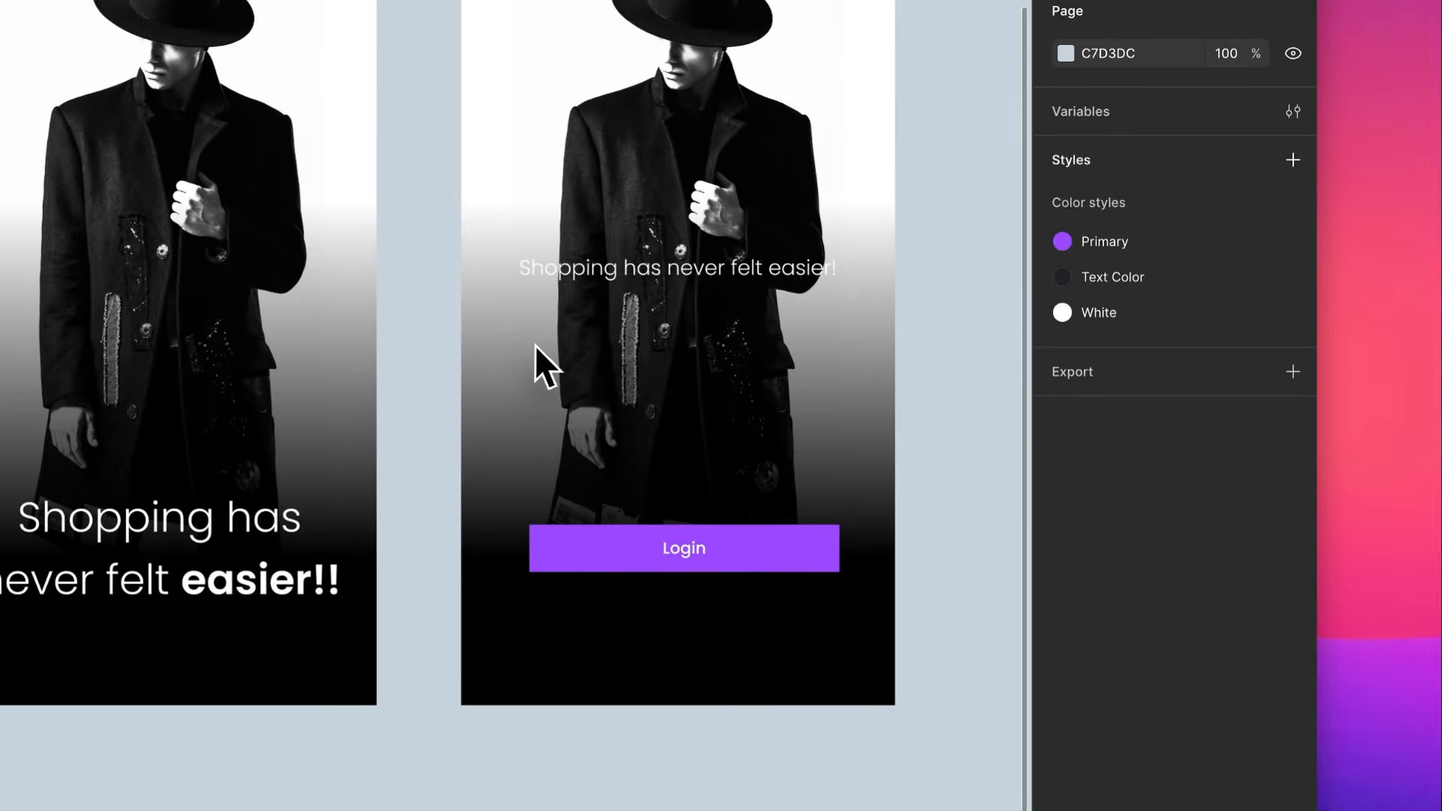
pyautogui.scroll(2, 535, 344)
pyautogui.hscroll(-1, 535, 345)
pyautogui.click(724, 331)
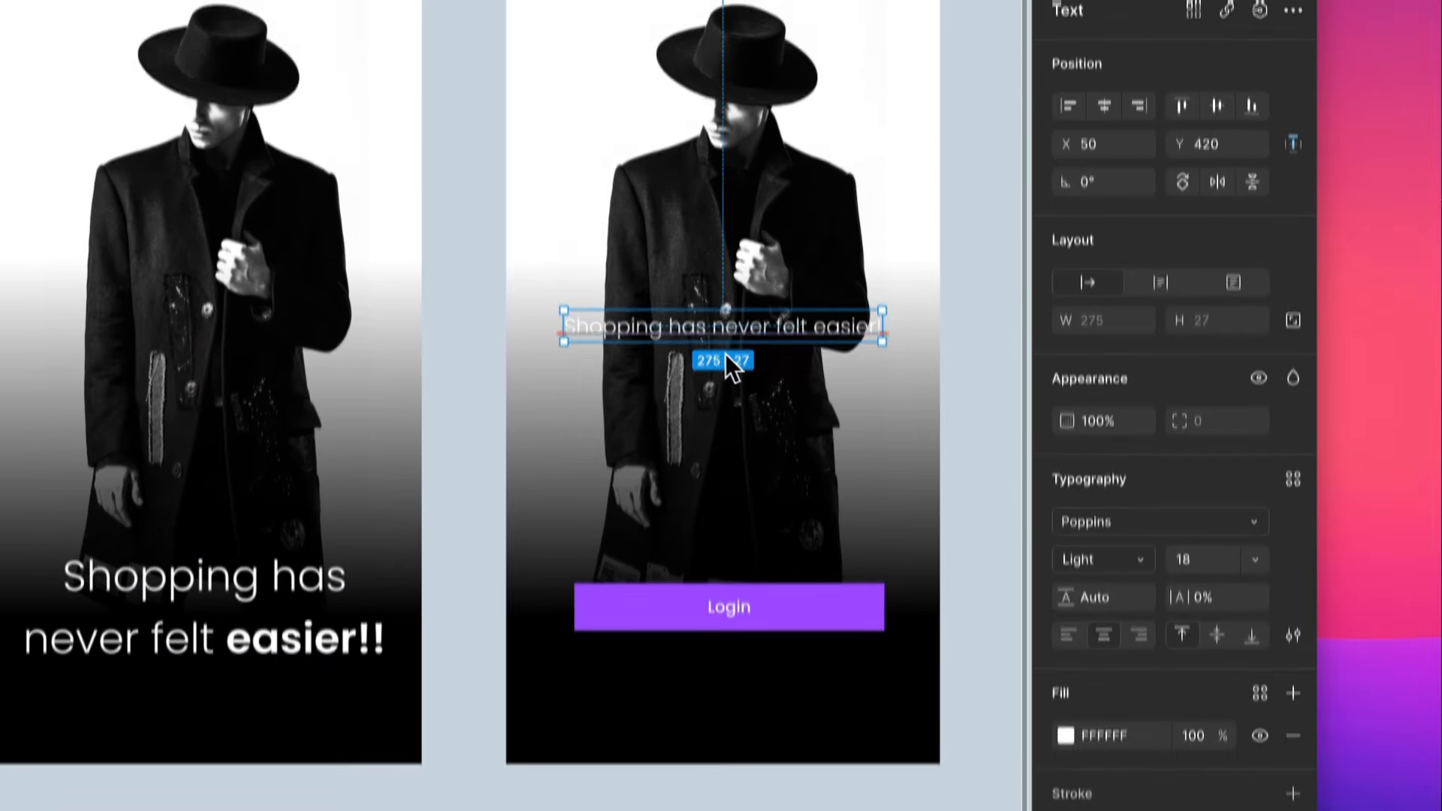
pyautogui.moveTo(725, 354); pyautogui.dragTo(757, 702)
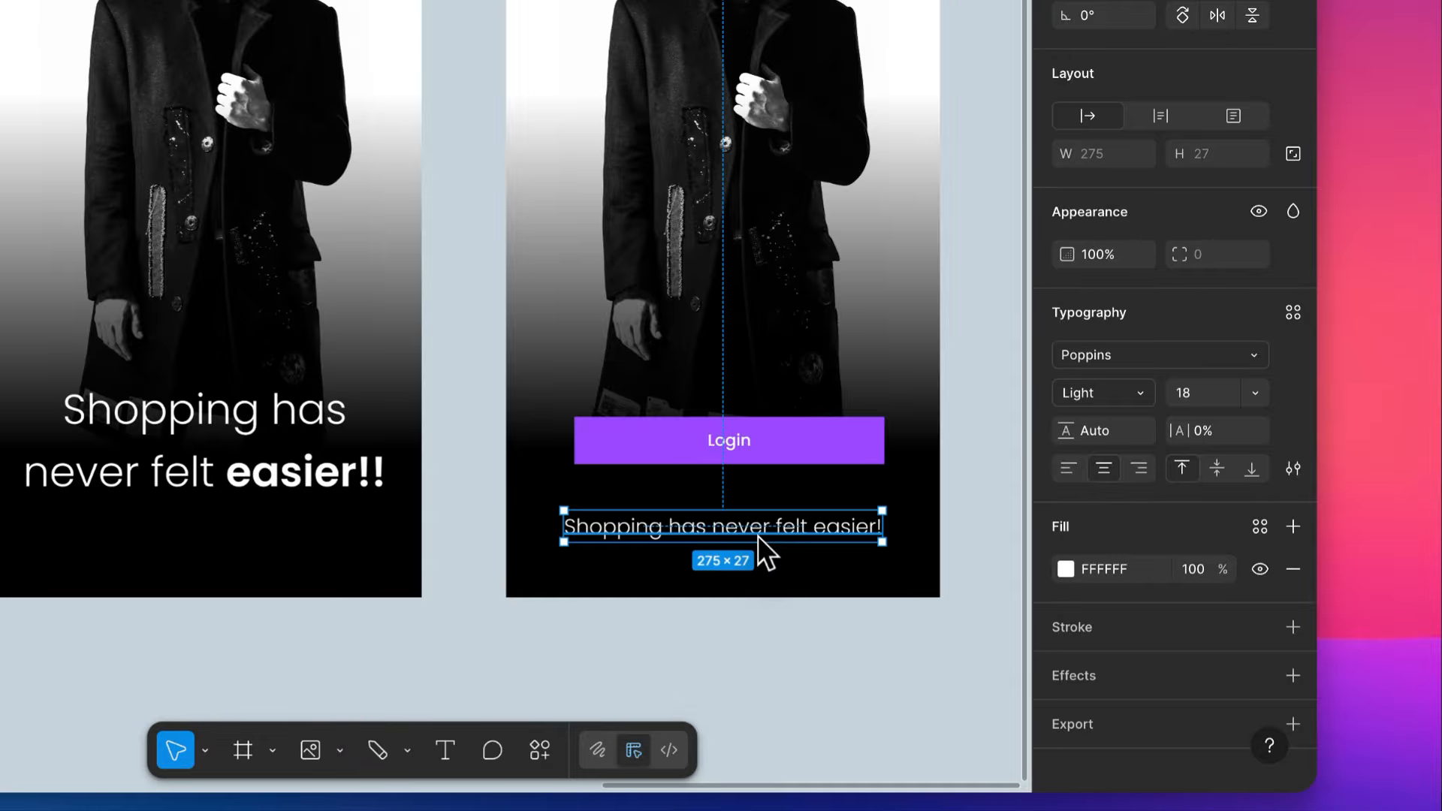
pyautogui.click(1201, 393)
pyautogui.write('14')
pyautogui.press('Return')
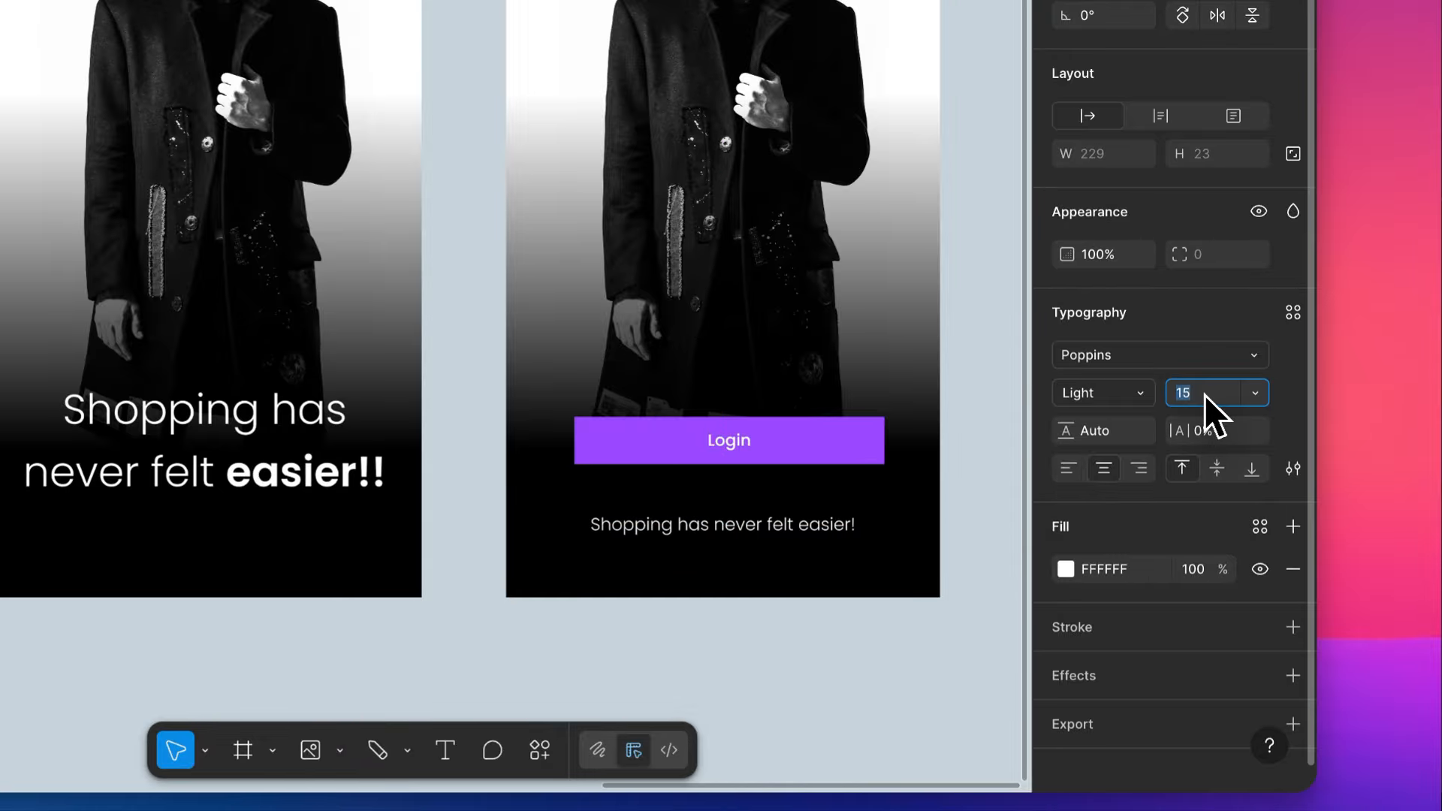
pyautogui.click(958, 426)
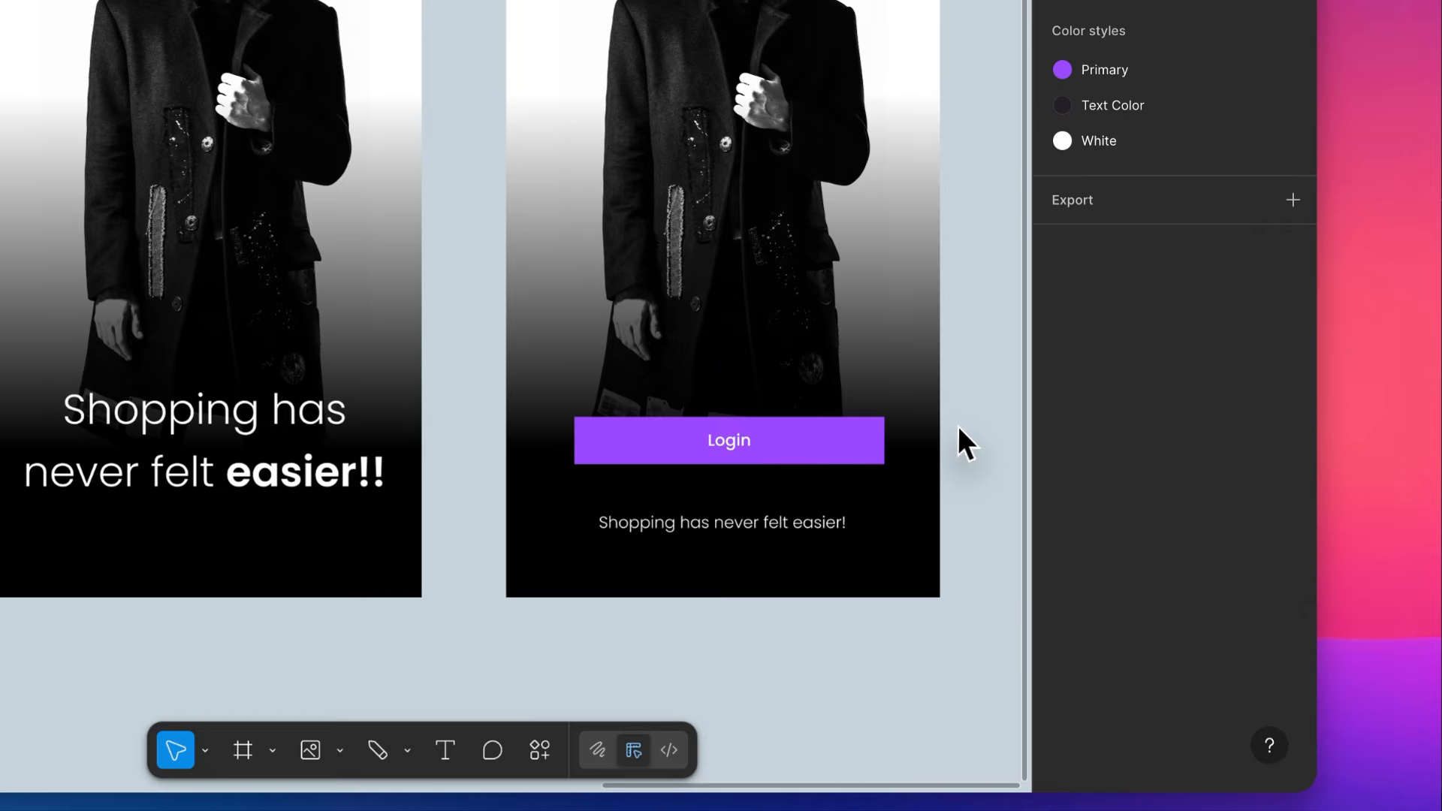
# - Move the large two-line tagline up to Y 594 in its frame
pyautogui.scroll(2, 956, 425)
pyautogui.hscroll(2, 956, 425)
pyautogui.hscroll(-1, 956, 425)
pyautogui.scroll(-1, 956, 425)
pyautogui.moveTo(624, 514); pyautogui.dragTo(623, 481)
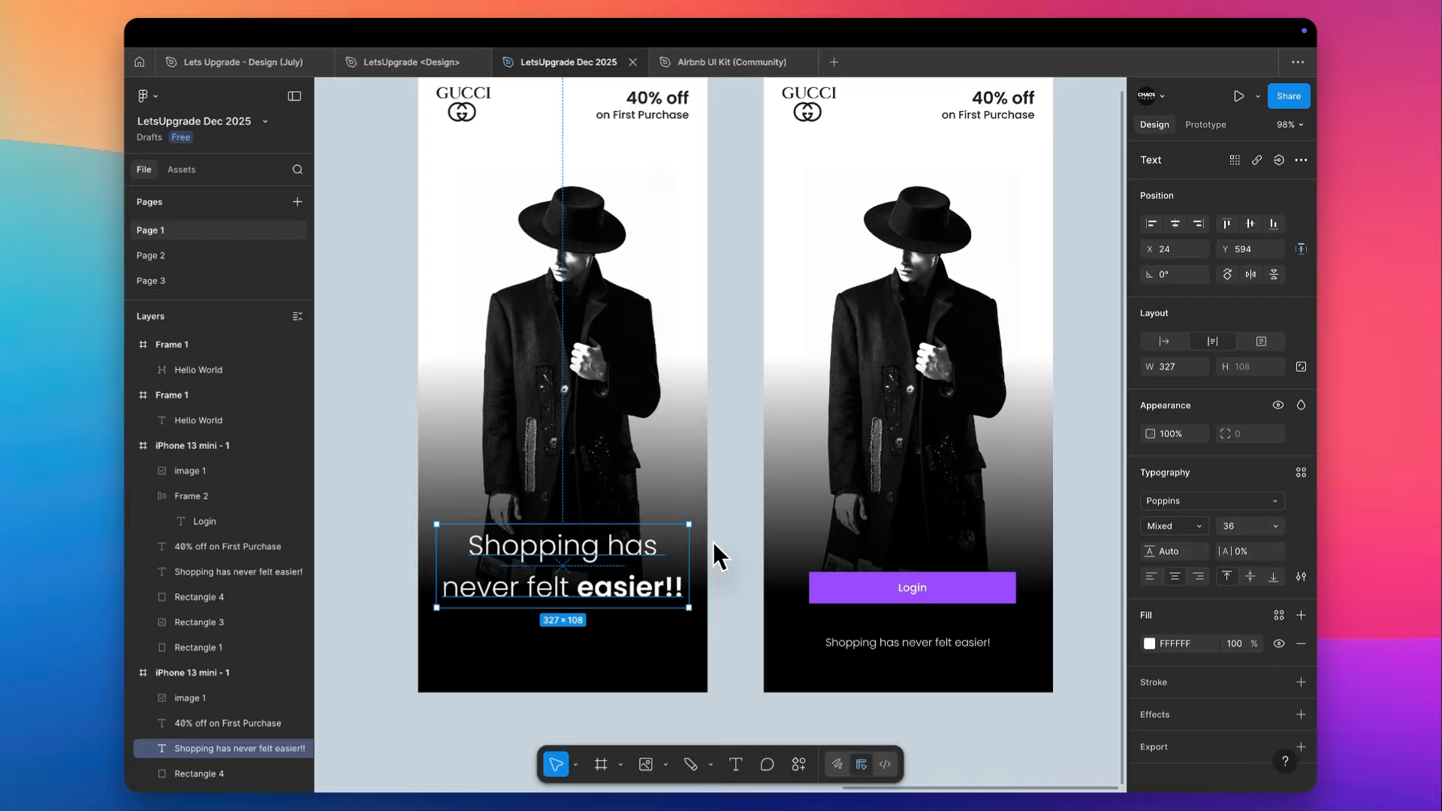
# - Duplicate the frame with the large tagline to its left with even spacing, and delete the offer text from the copy
pyautogui.scroll(-1, 717, 555)
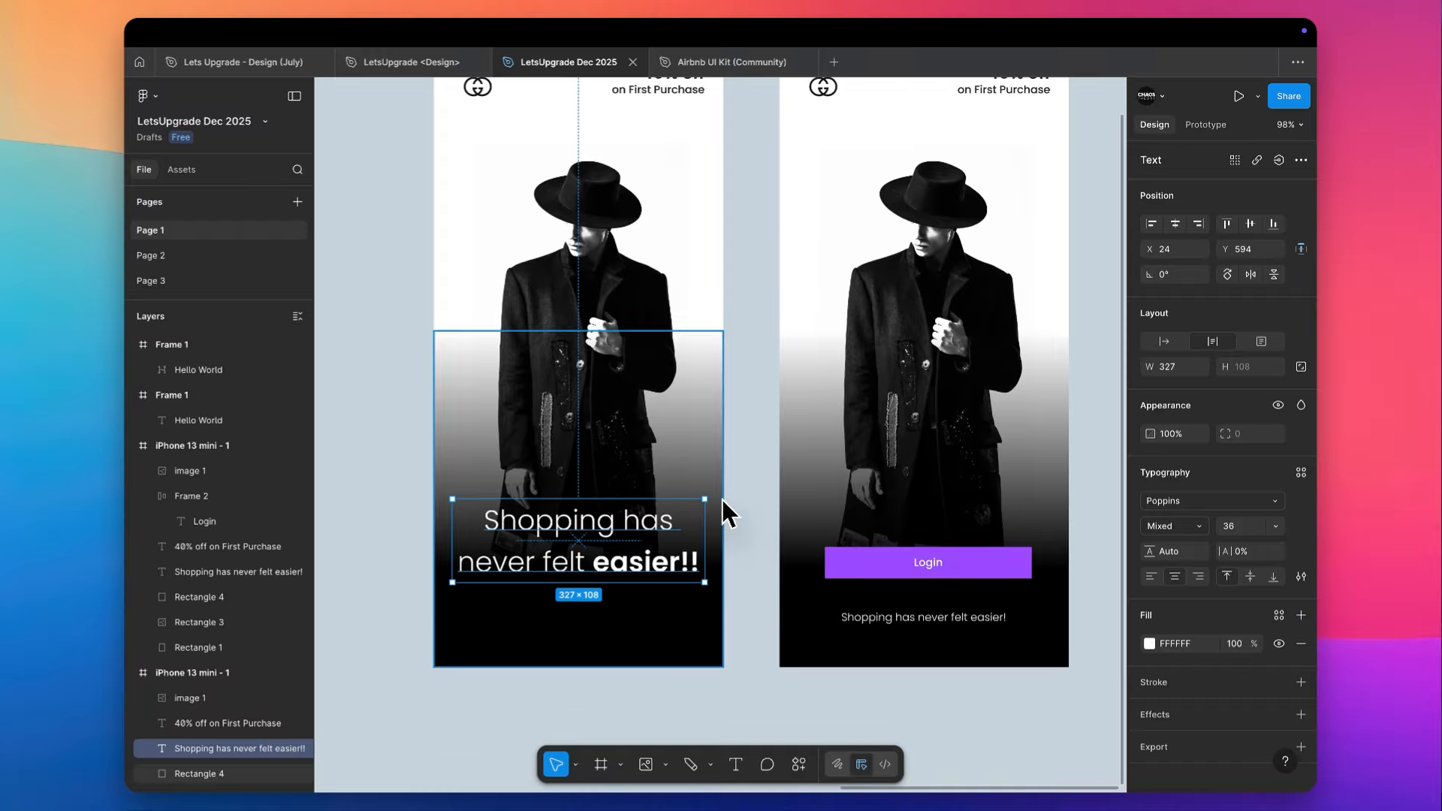
pyautogui.scroll(-5, 713, 548)
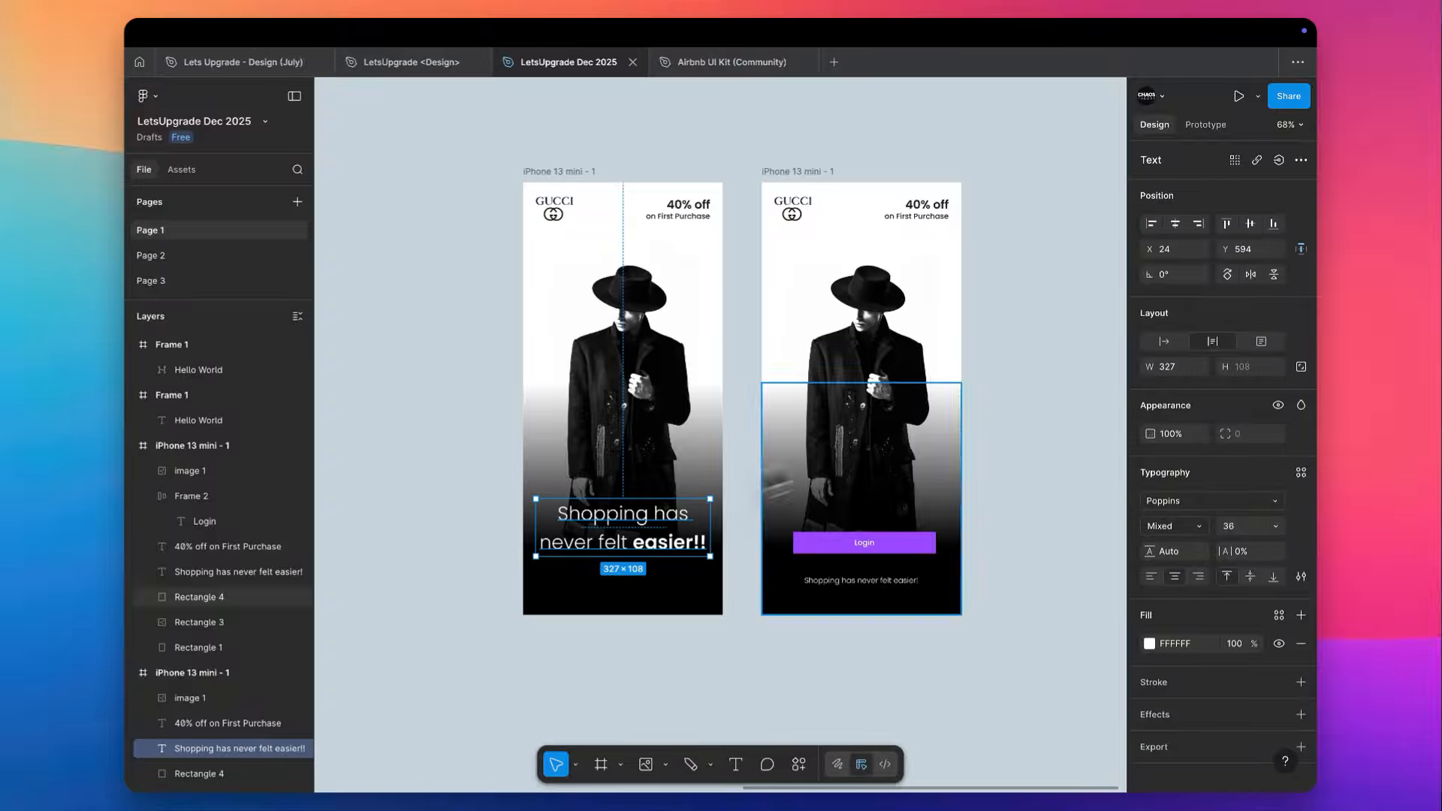
pyautogui.scroll(3, 737, 345)
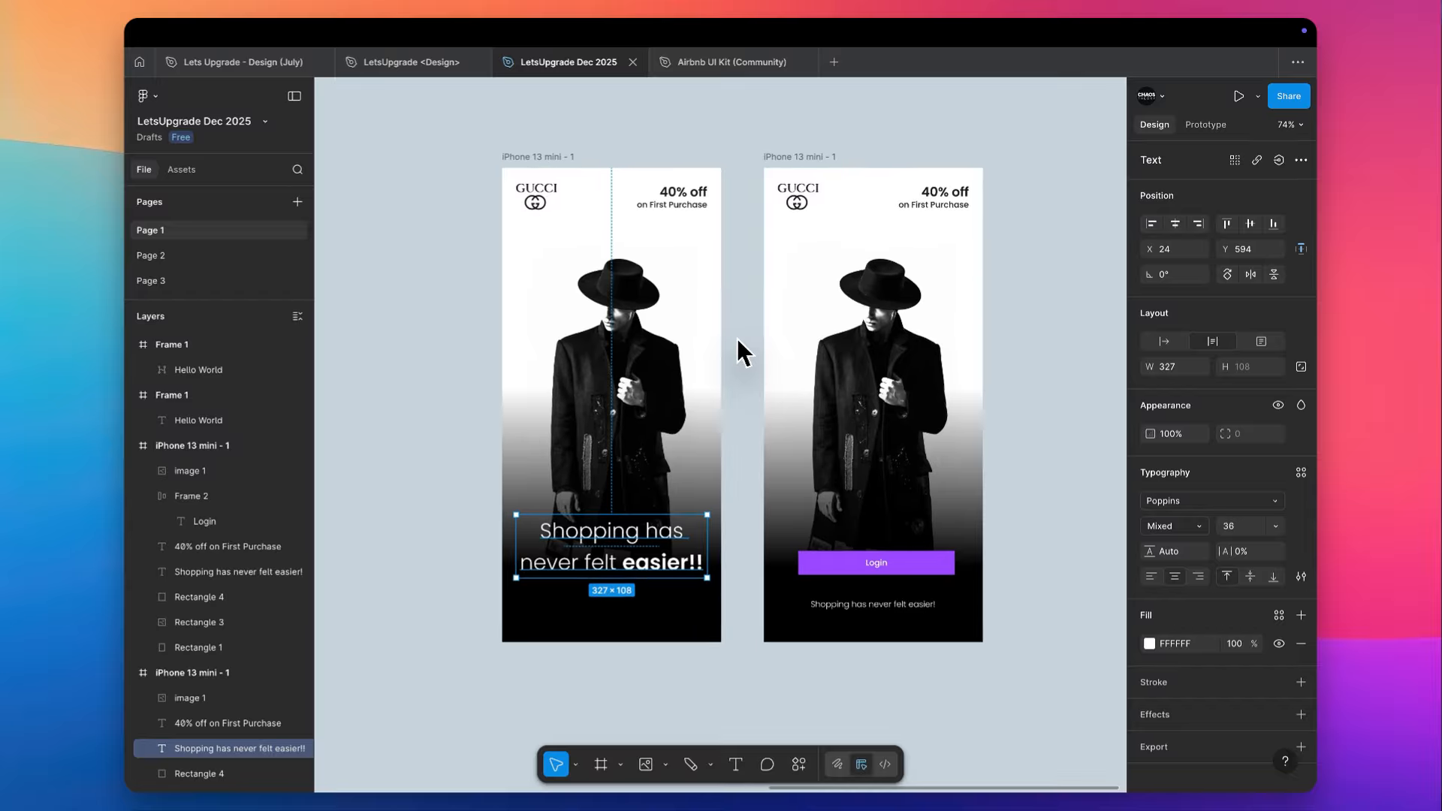
pyautogui.scroll(1, 736, 338)
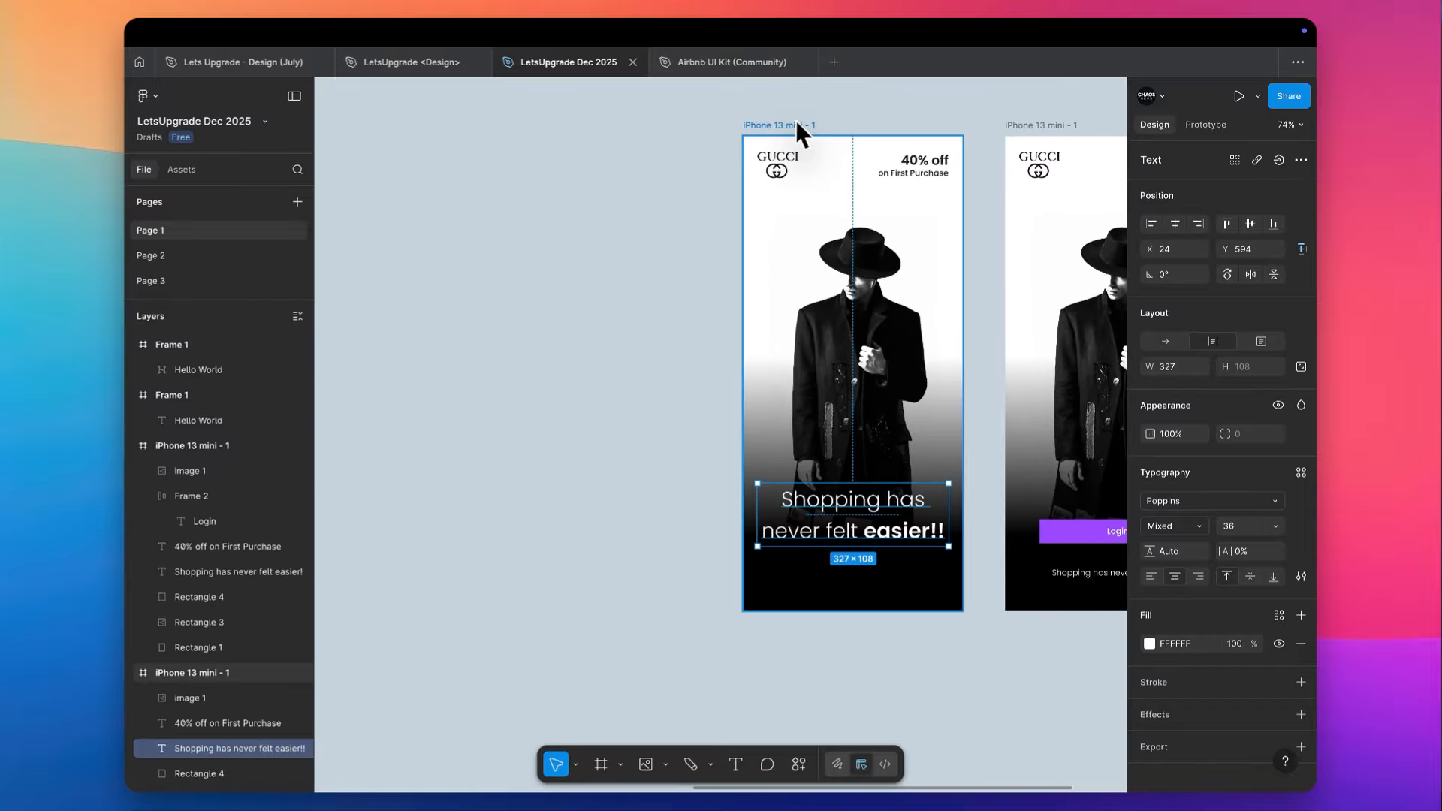
pyautogui.hscroll(2, 799, 114)
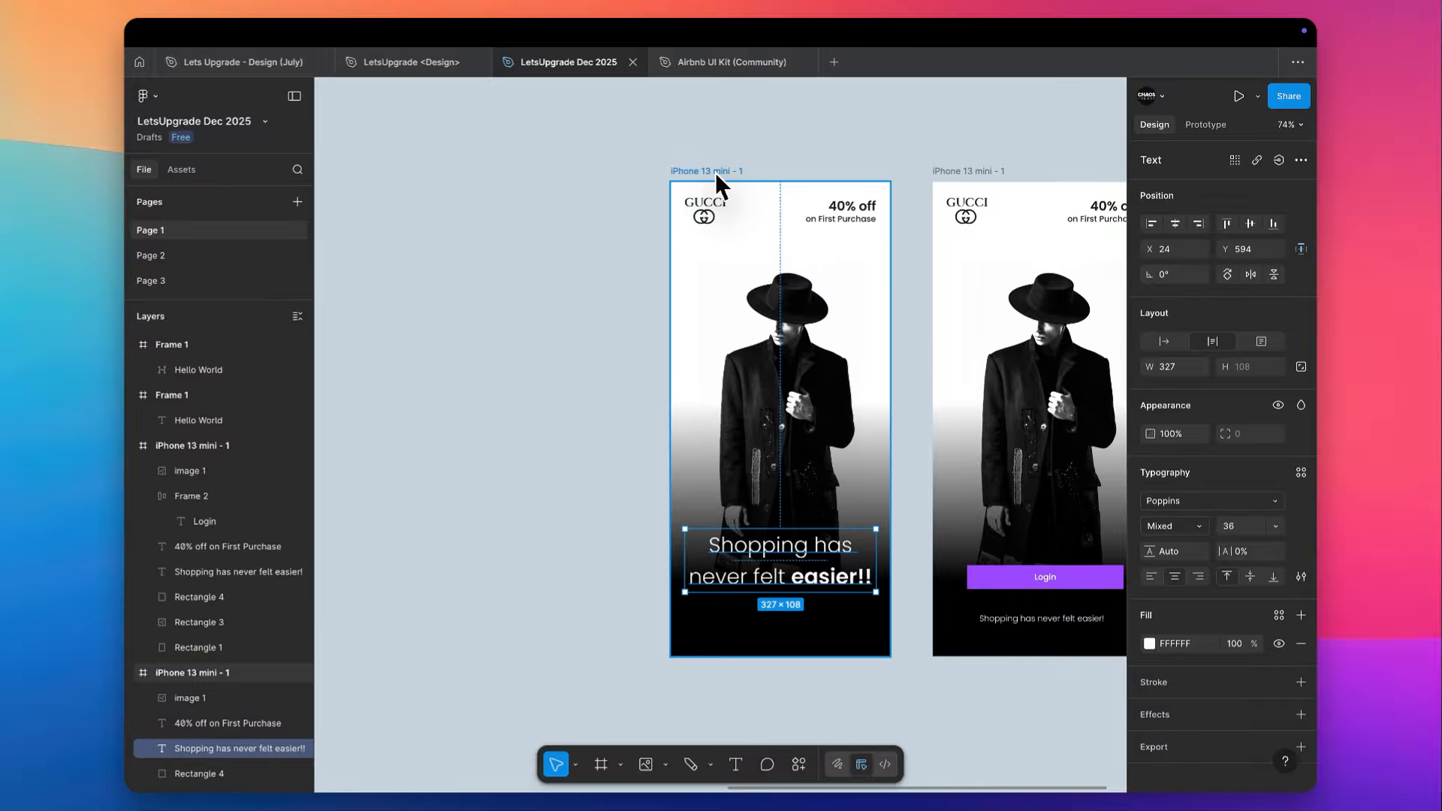
pyautogui.moveTo(715, 173); pyautogui.dragTo(435, 196)
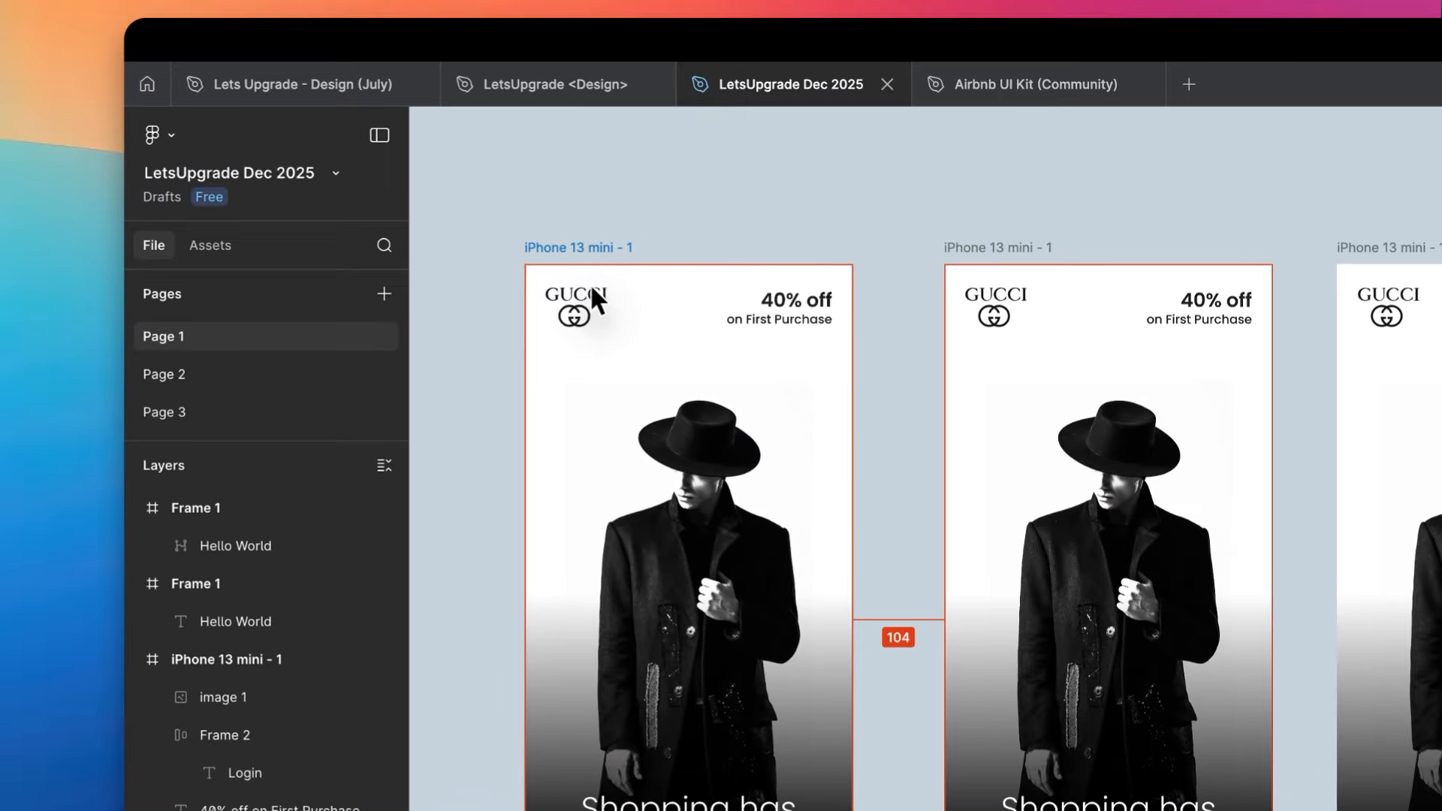
pyautogui.moveTo(591, 288); pyautogui.dragTo(615, 286)
pyautogui.hscroll(-3, 615, 285)
pyautogui.scroll(-1, 614, 286)
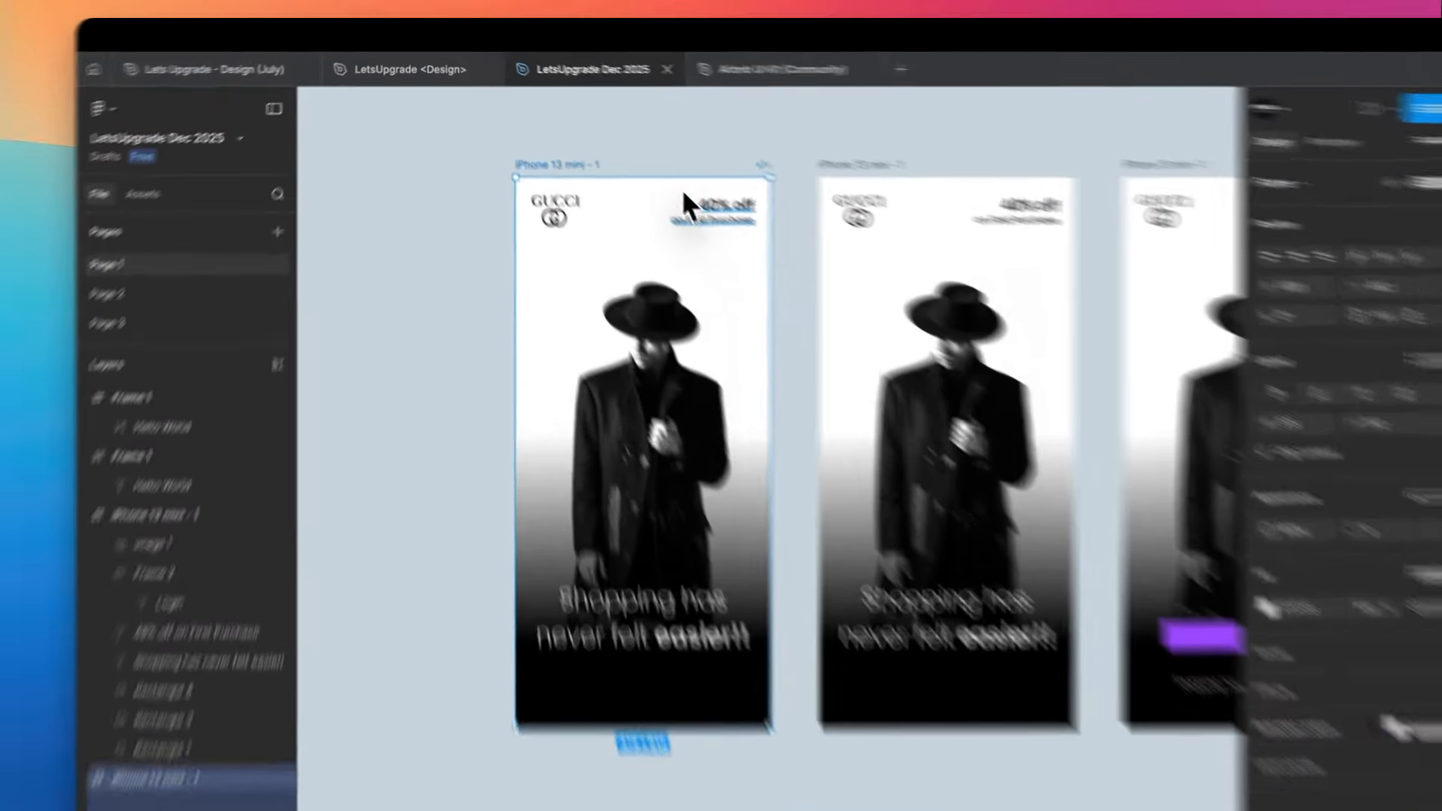
pyautogui.click(676, 188)
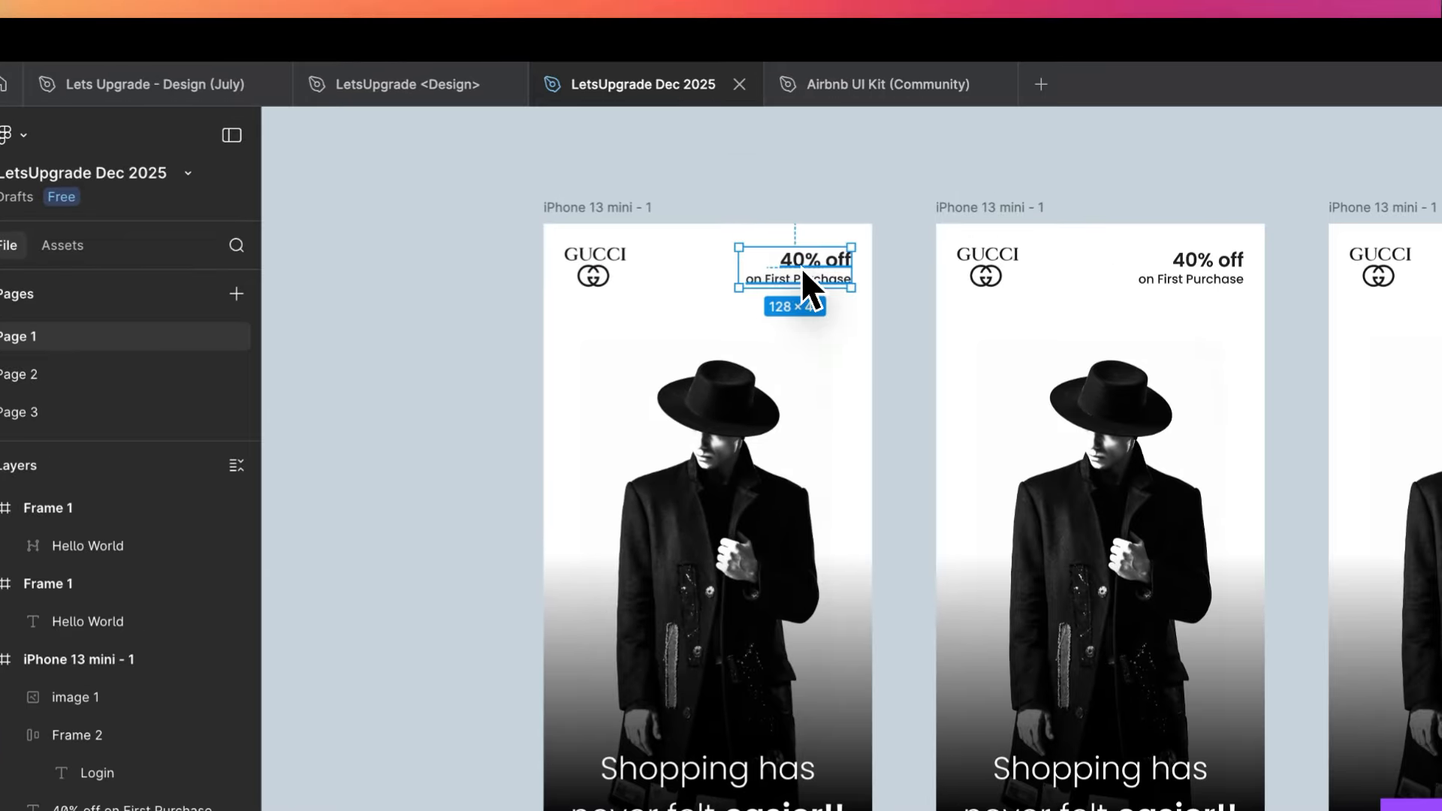
pyautogui.press('Delete')
# - Crop the logo in the duplicated frame to only the interlocking GG emblem, 38 × 26
pyautogui.click(612, 275)
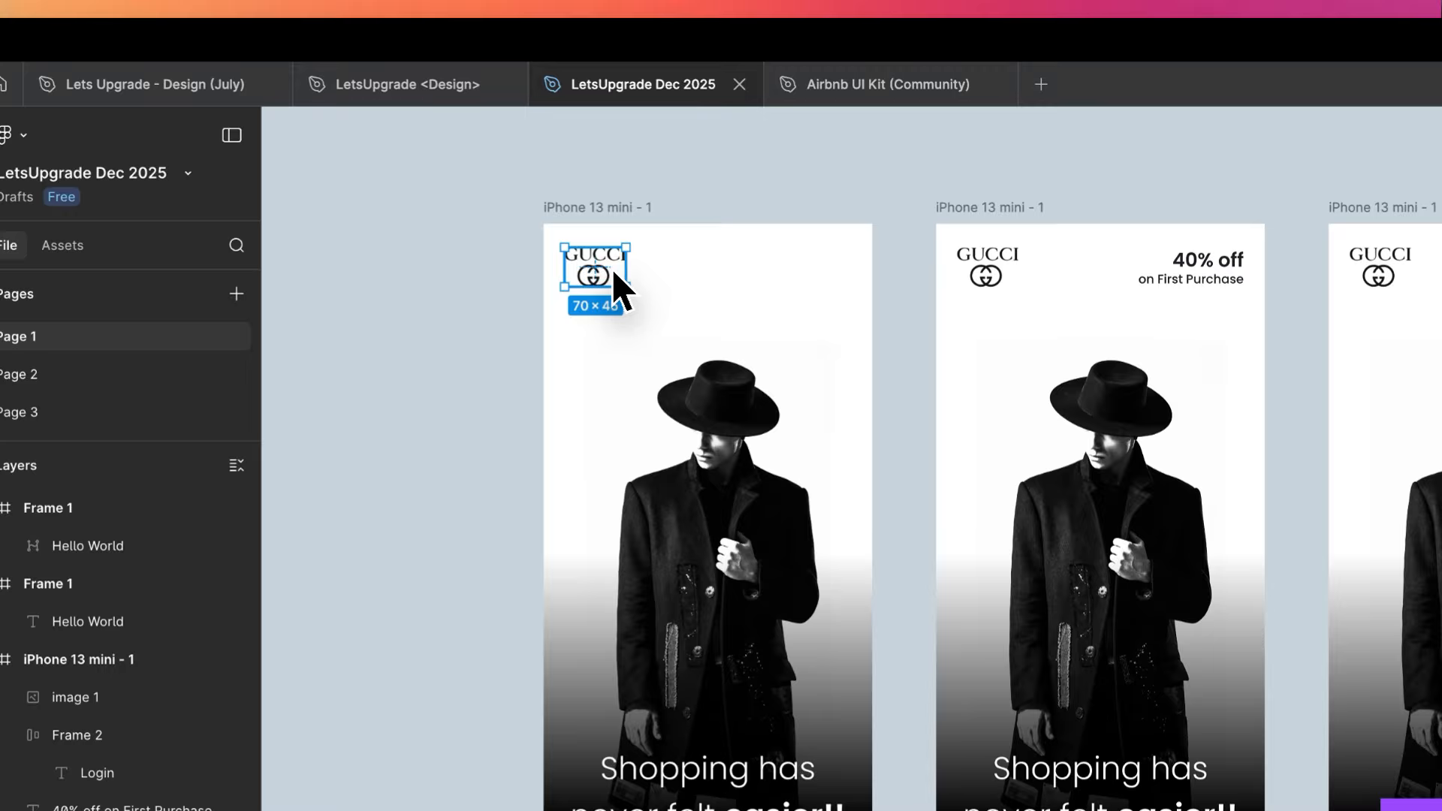
pyautogui.scroll(5, 616, 289)
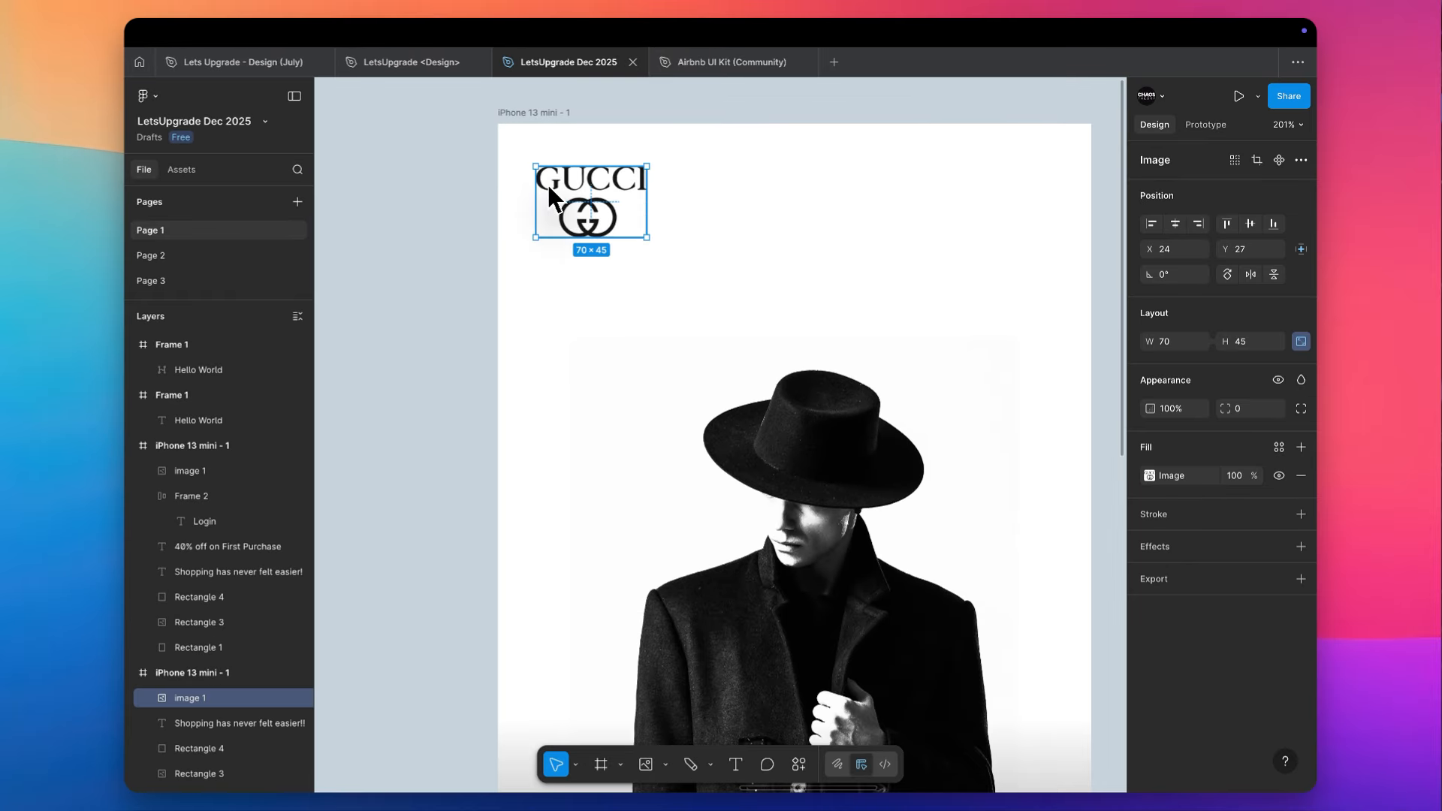
pyautogui.scroll(3, 547, 185)
pyautogui.scroll(4, 593, 214)
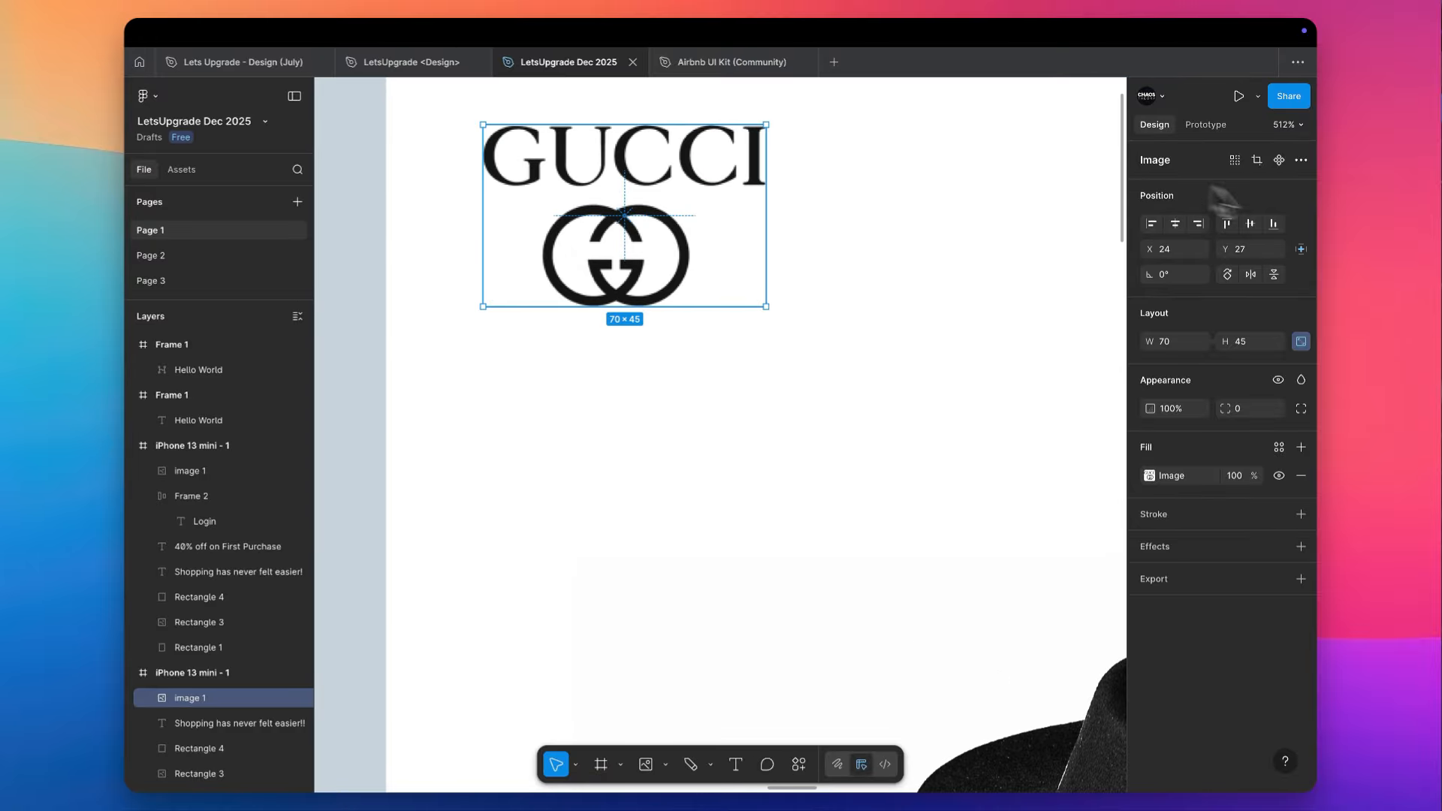
pyautogui.click(1257, 160)
pyautogui.moveTo(624, 125); pyautogui.dragTo(642, 197)
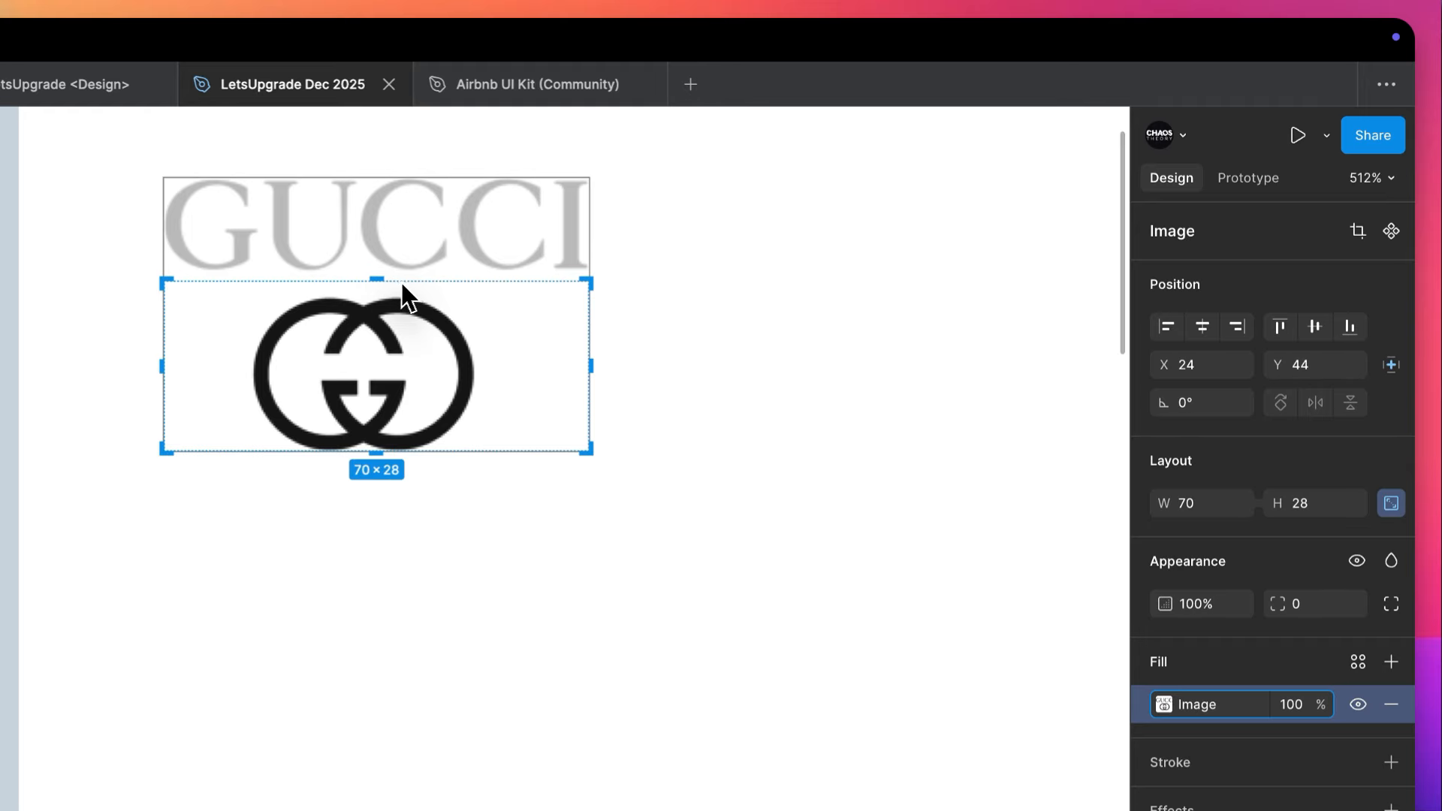
pyautogui.moveTo(401, 285); pyautogui.dragTo(411, 297)
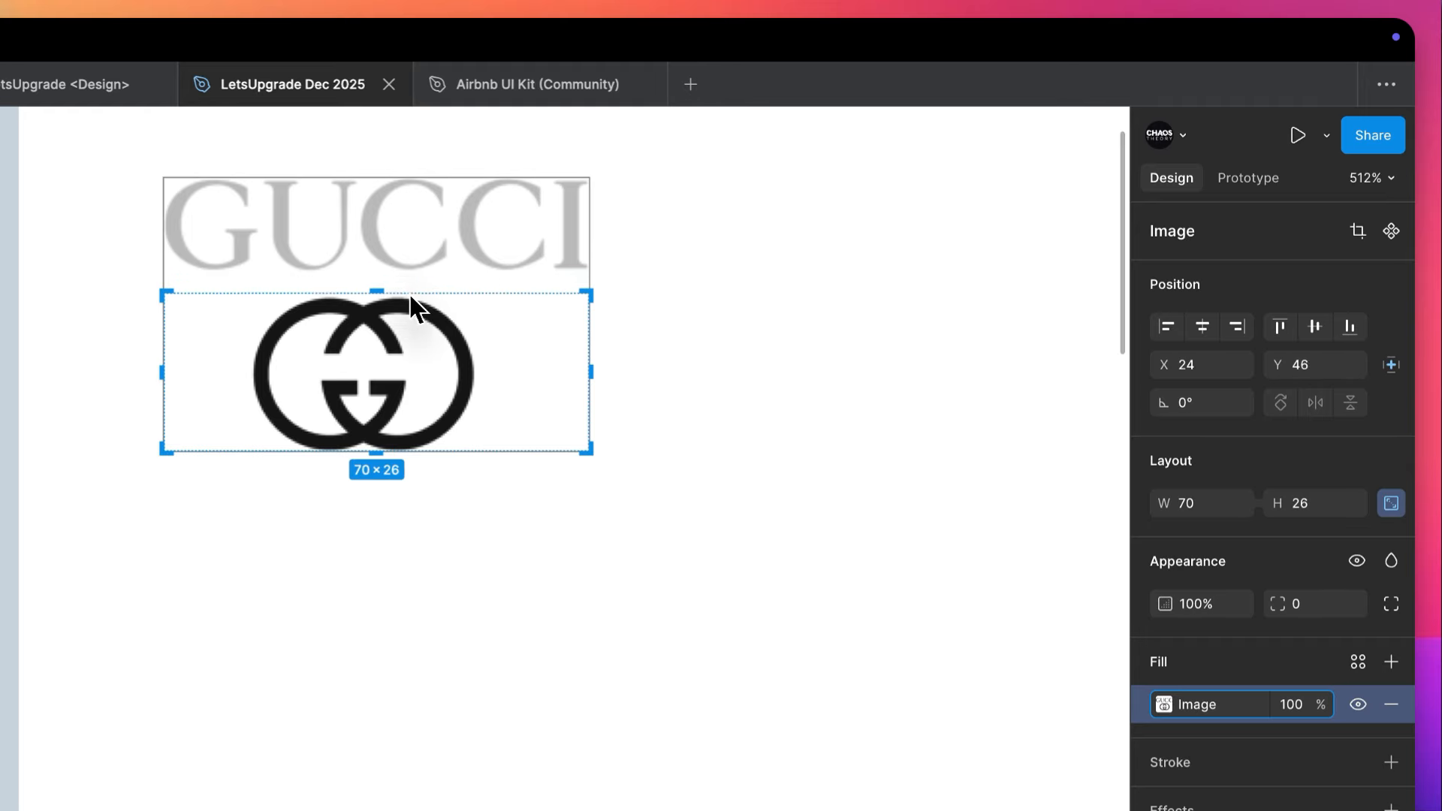
pyautogui.moveTo(592, 396); pyautogui.dragTo(480, 375)
pyautogui.click(715, 374)
pyautogui.click(714, 374)
# - Move the cropped GG emblem to X 16, Y 24 in the duplicated frame
pyautogui.scroll(-5, 715, 374)
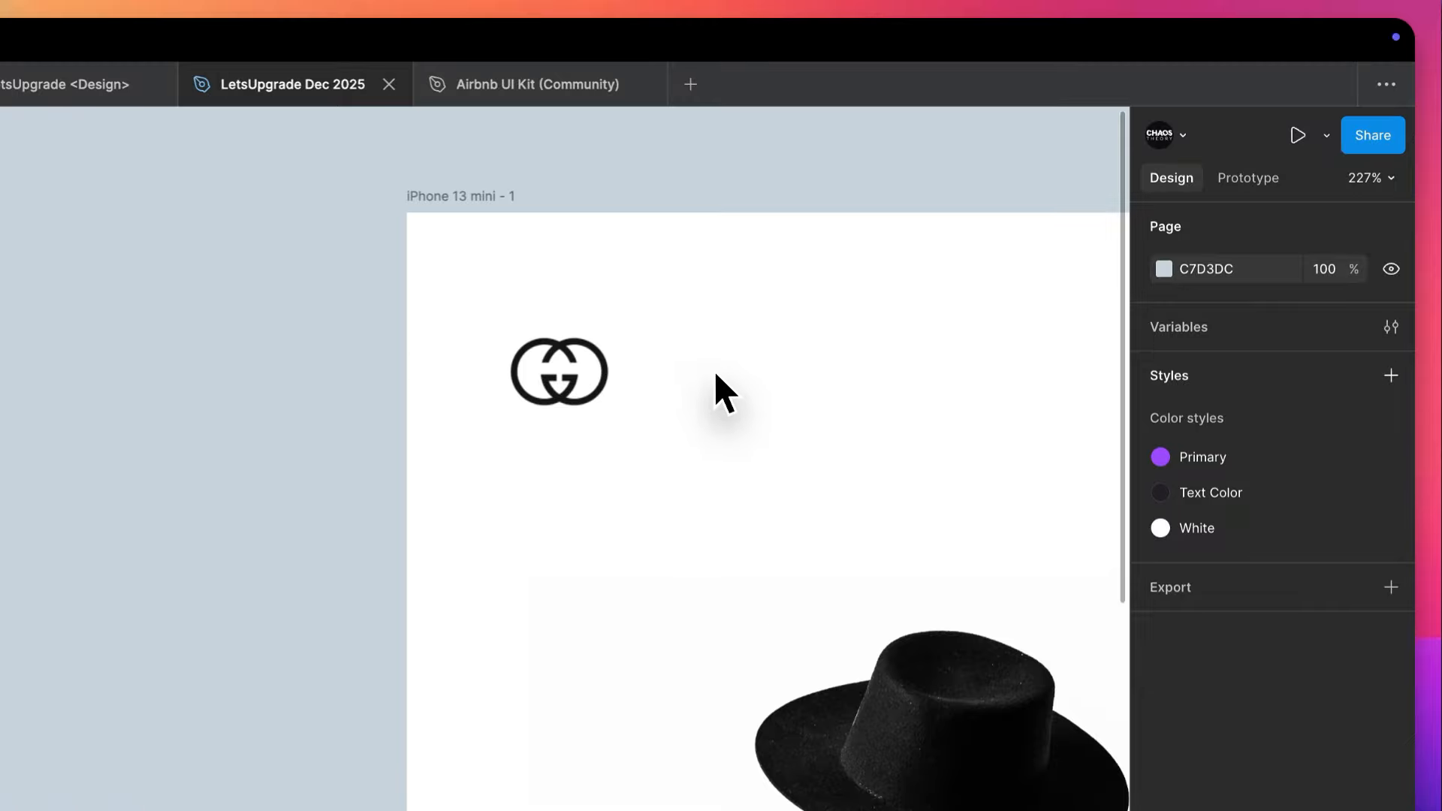
pyautogui.scroll(-5, 715, 374)
pyautogui.moveTo(650, 368); pyautogui.dragTo(631, 348)
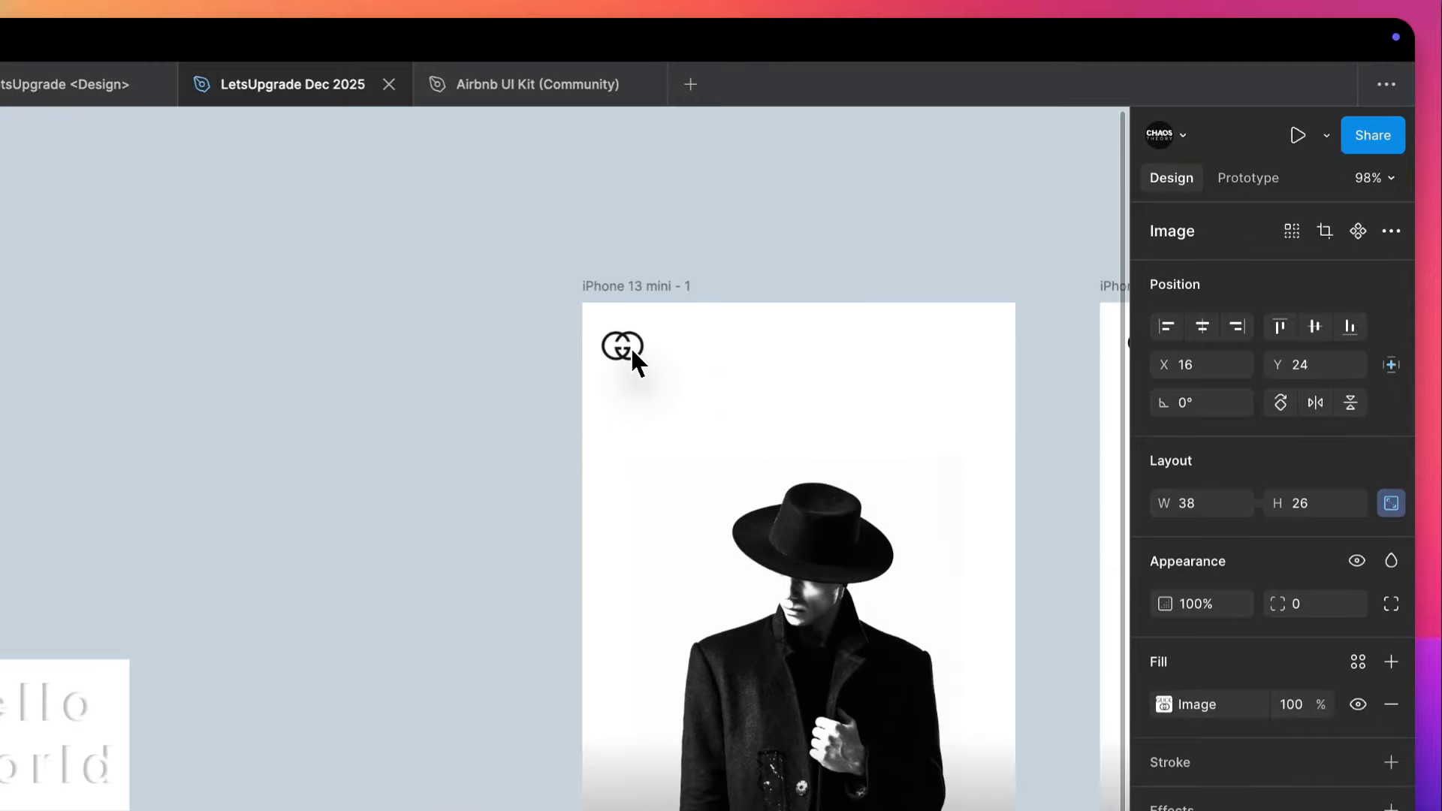
pyautogui.scroll(-3, 633, 348)
pyautogui.click(655, 376)
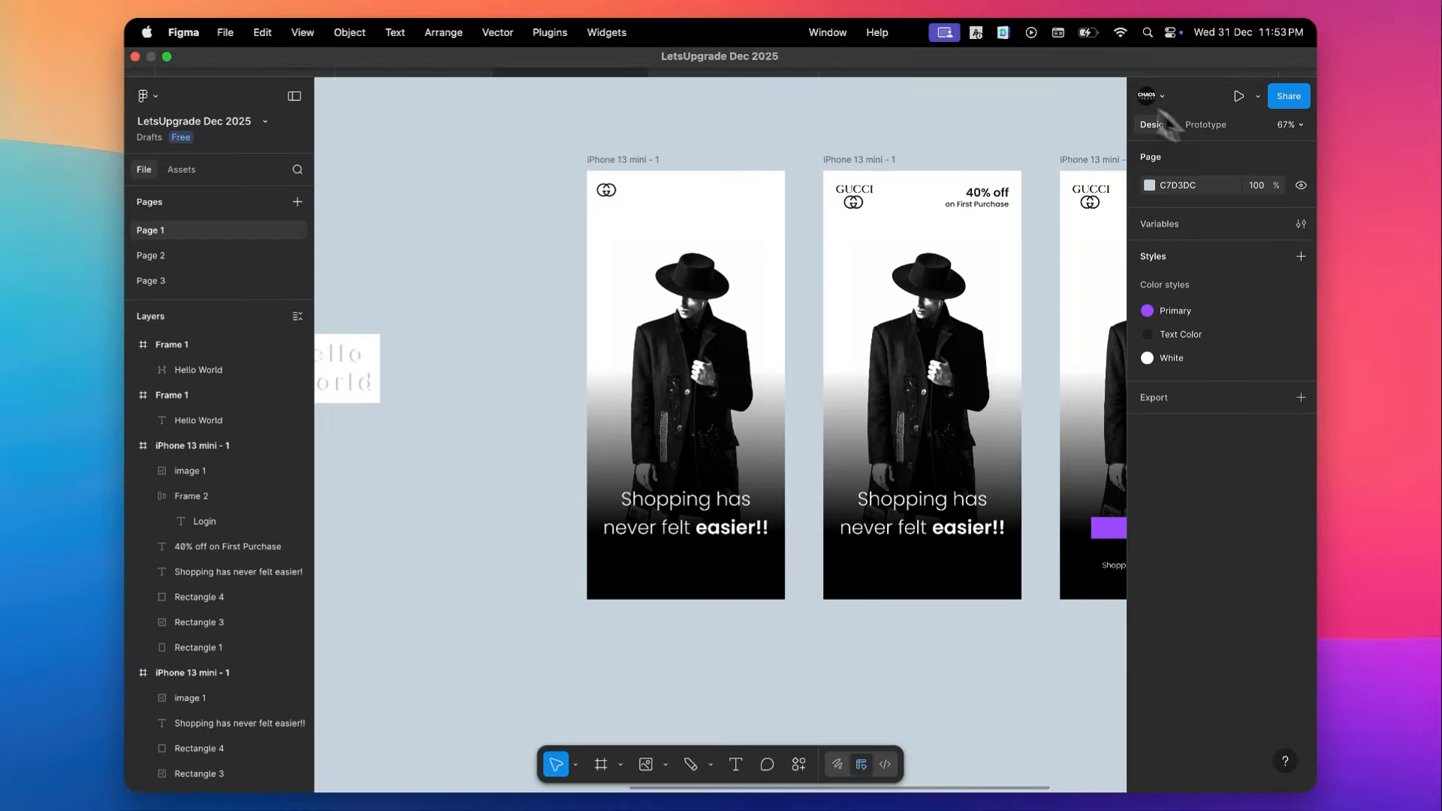
# - Copy the "40% off on First Purchase" text from the middle frame into the upper part of the duplicated frame
pyautogui.scroll(5, 724, 246)
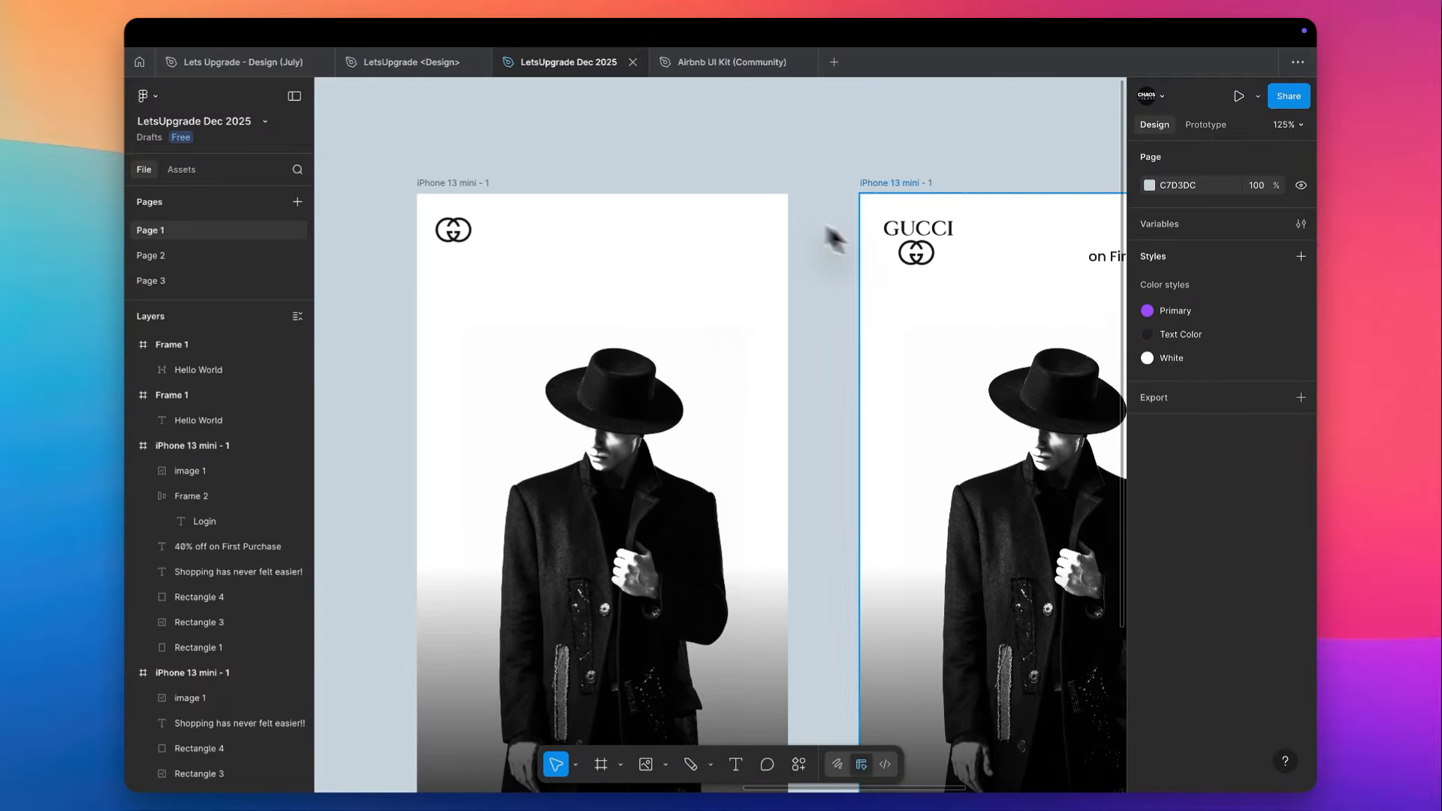
pyautogui.hscroll(5, 876, 348)
pyautogui.click(956, 276)
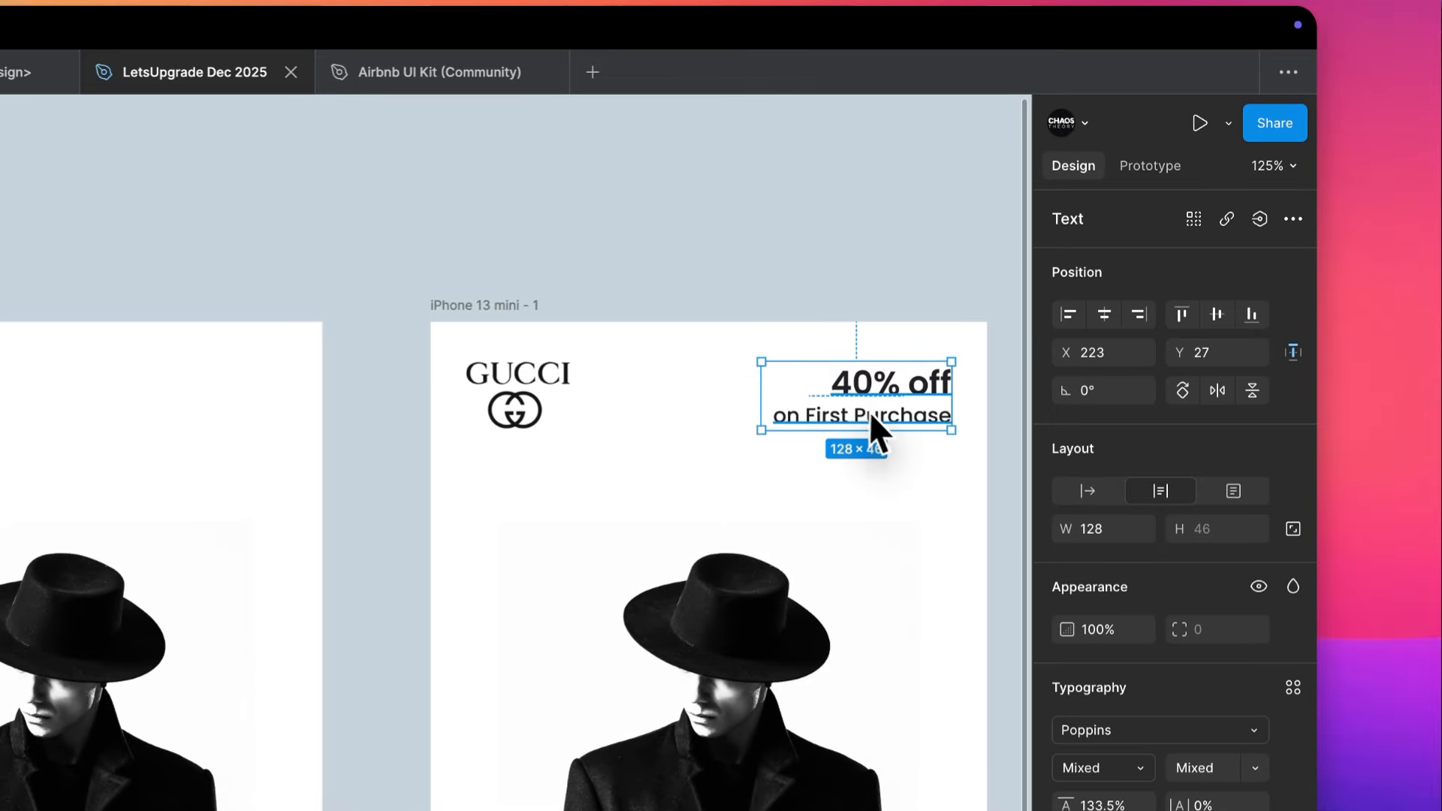
pyautogui.moveTo(868, 413); pyautogui.dragTo(195, 435)
pyautogui.hscroll(-3, 195, 436)
pyautogui.scroll(3, 195, 434)
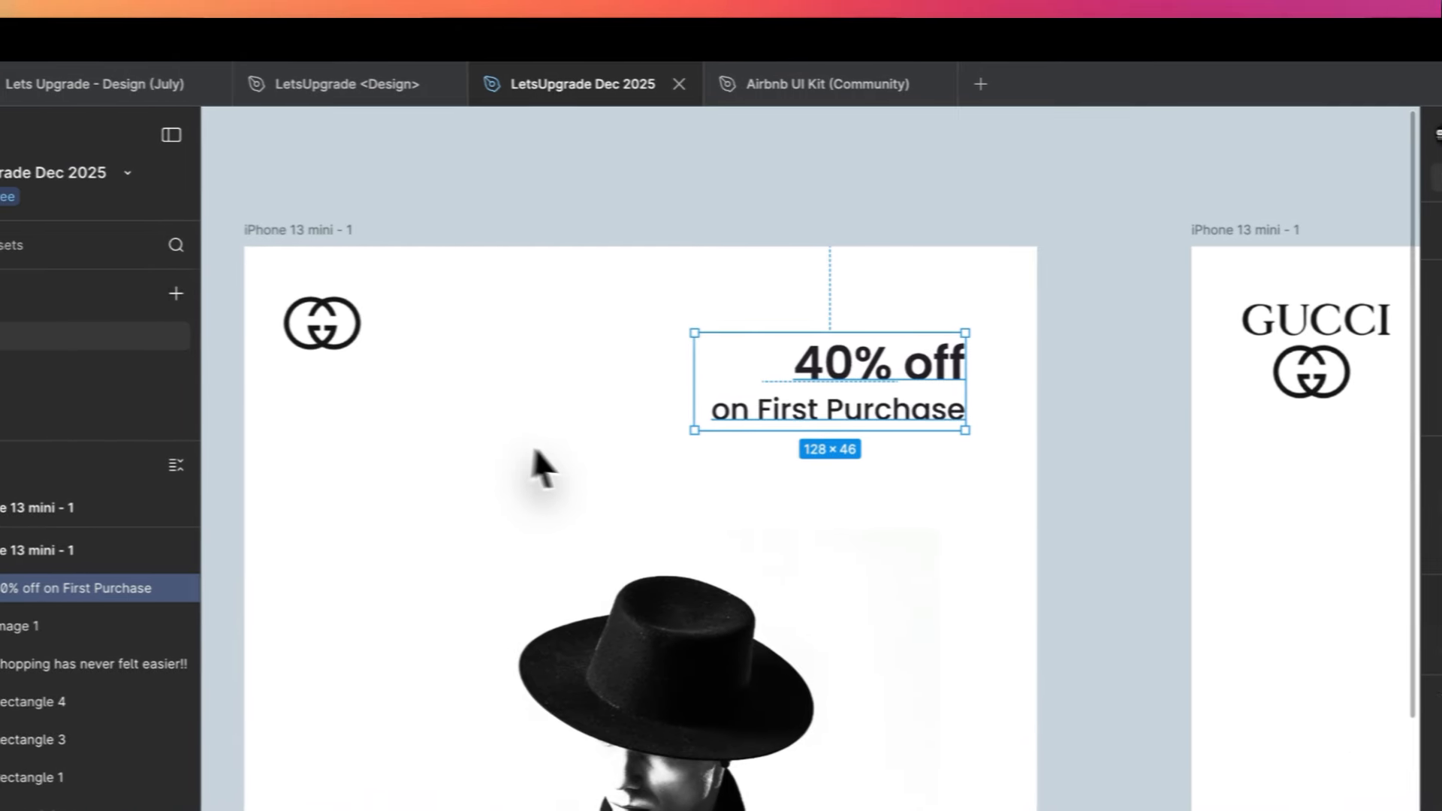
# - Set the copied offer text's font size to 12 and its weight to Regular
pyautogui.click(1246, 768)
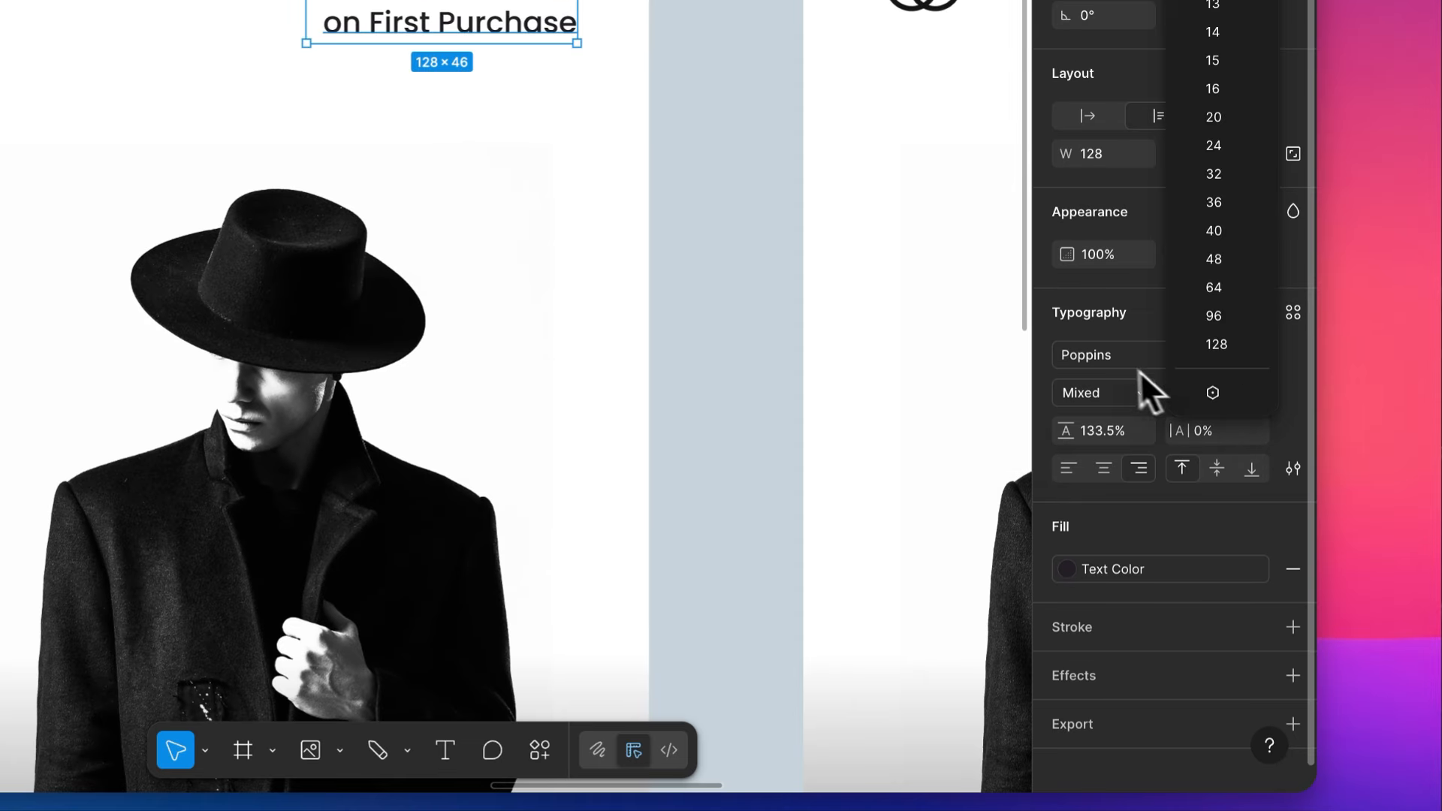
pyautogui.click(1191, 393)
pyautogui.write('12')
pyautogui.press('Tab')
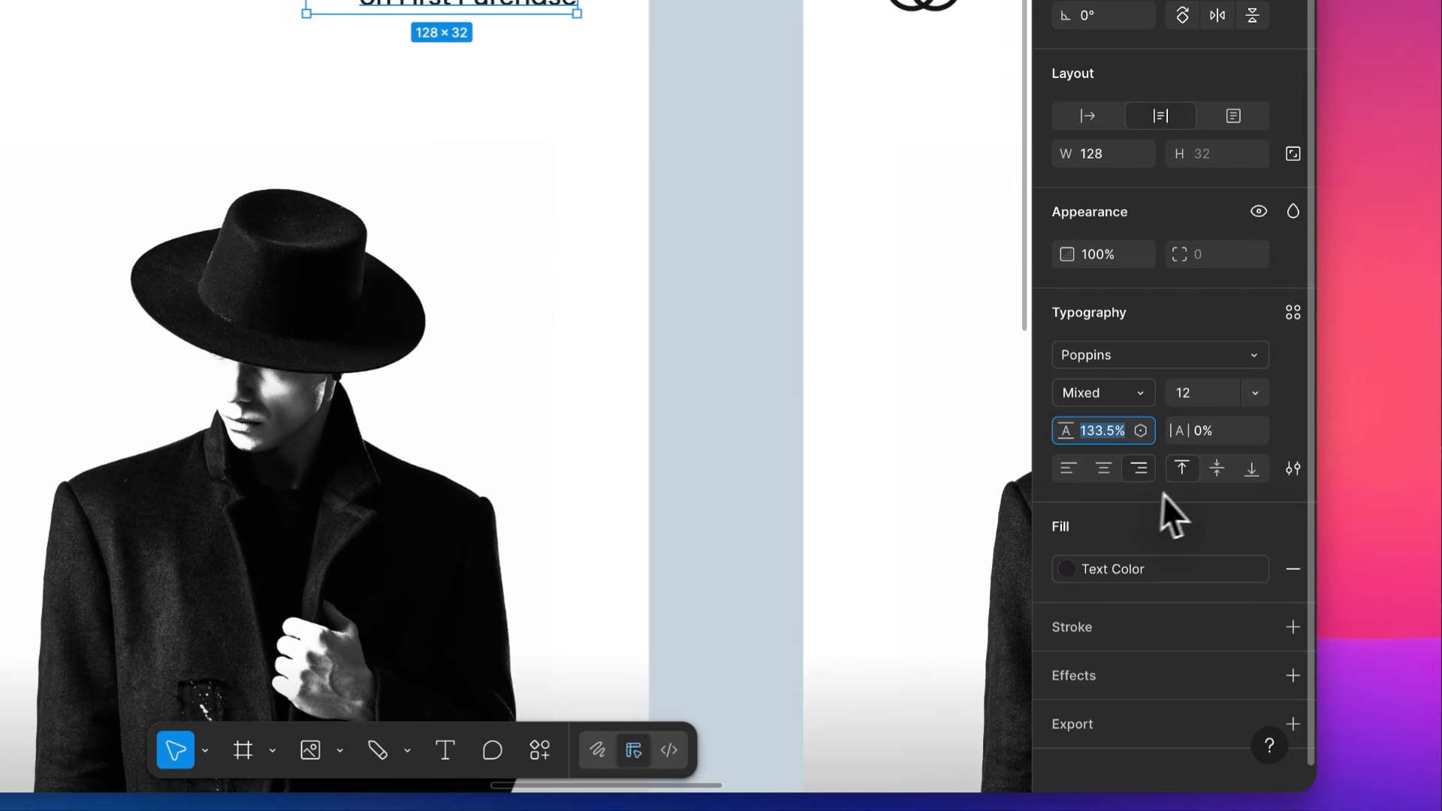
pyautogui.click(1117, 398)
pyautogui.click(1127, 528)
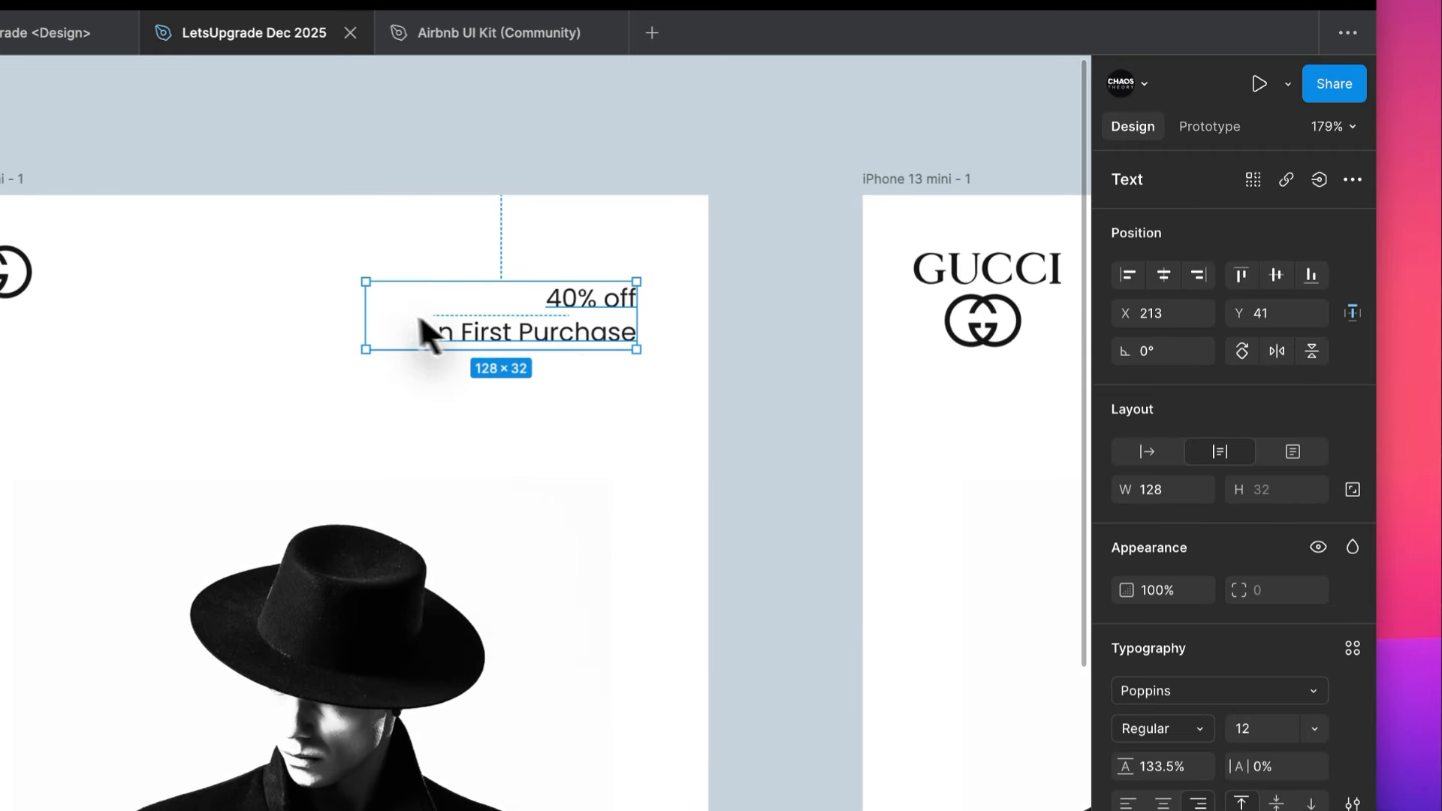
# - Set the offer text to auto width and join it into the single line "40% off on First Purchase"
pyautogui.moveTo(367, 313); pyautogui.dragTo(280, 328)
pyautogui.press('super+z')
pyautogui.doubleClick(443, 326)
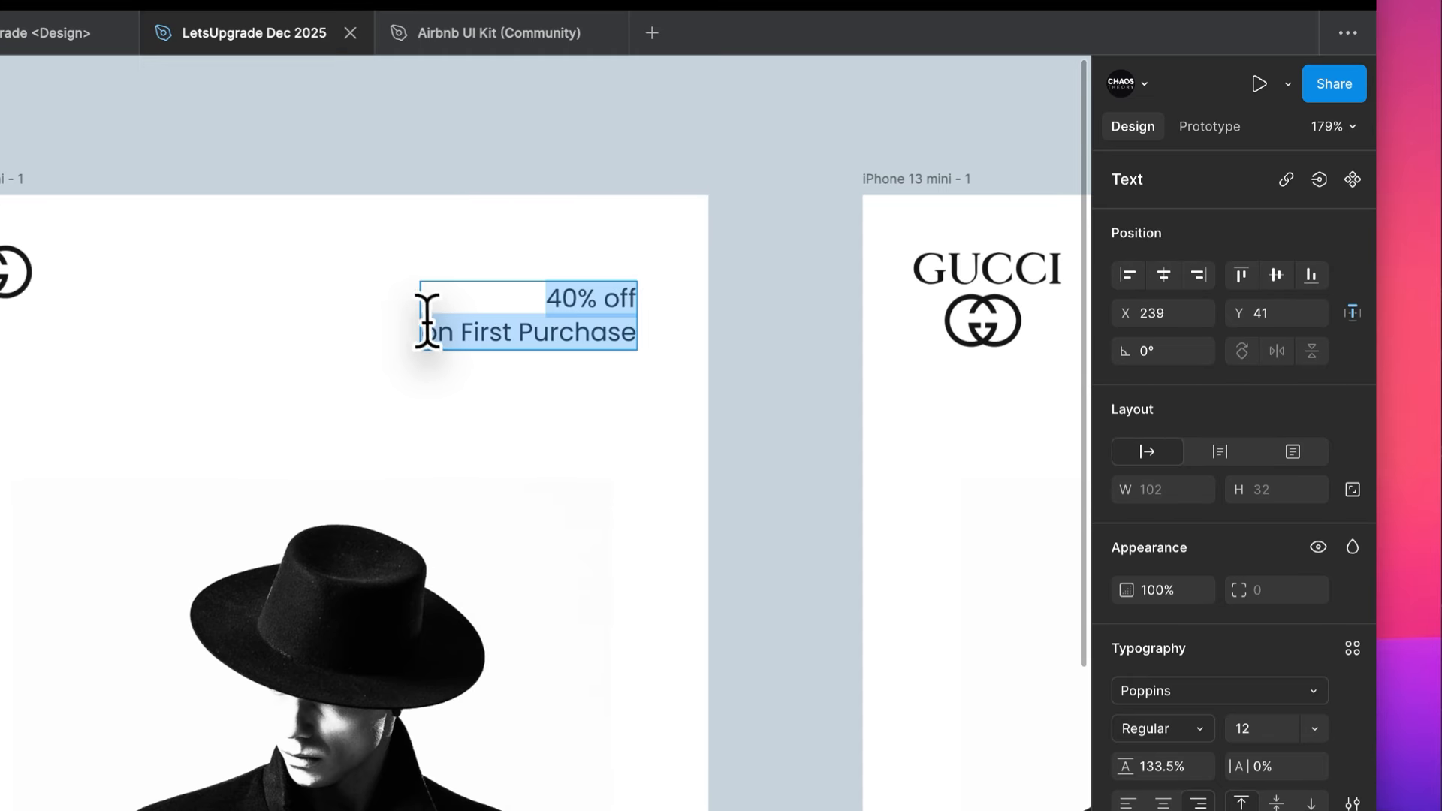
pyautogui.click(421, 320)
pyautogui.press('BackSpace')
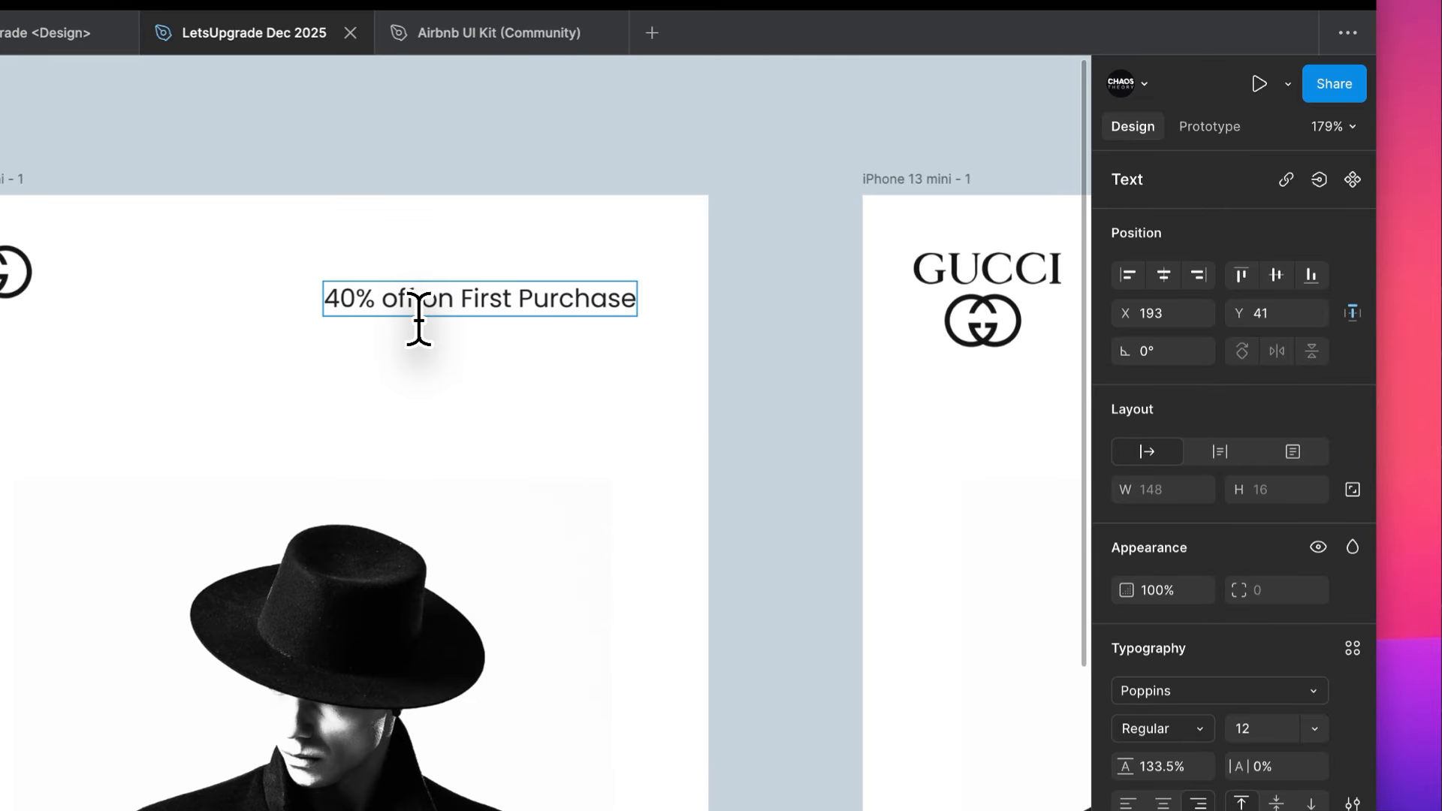
pyautogui.press('Escape')
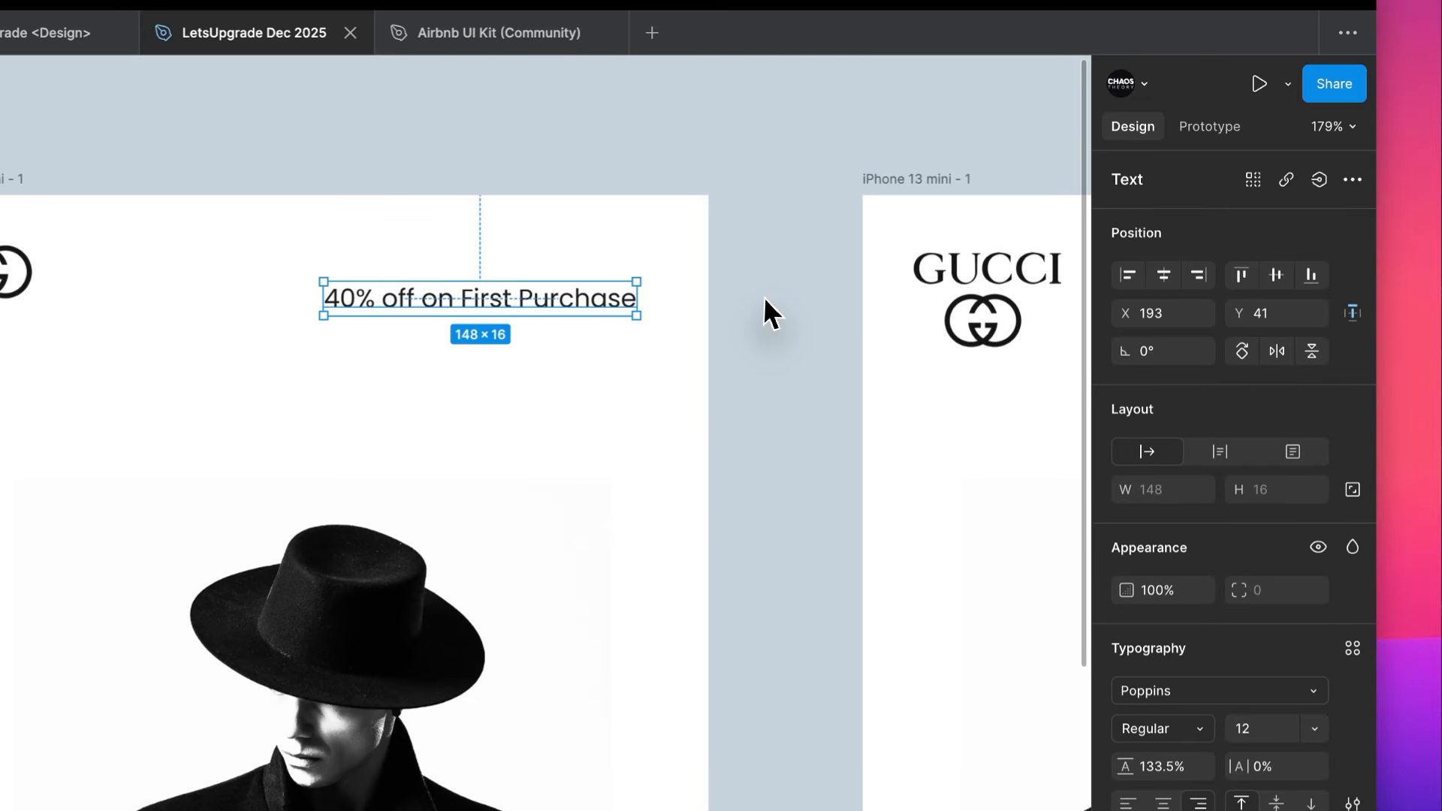
# - Wrap the one-line offer text in an auto layout frame with 10 padding
pyautogui.click(764, 295)
pyautogui.hscroll(-3, 764, 295)
pyautogui.scroll(5, 764, 300)
pyautogui.scroll(2, 763, 315)
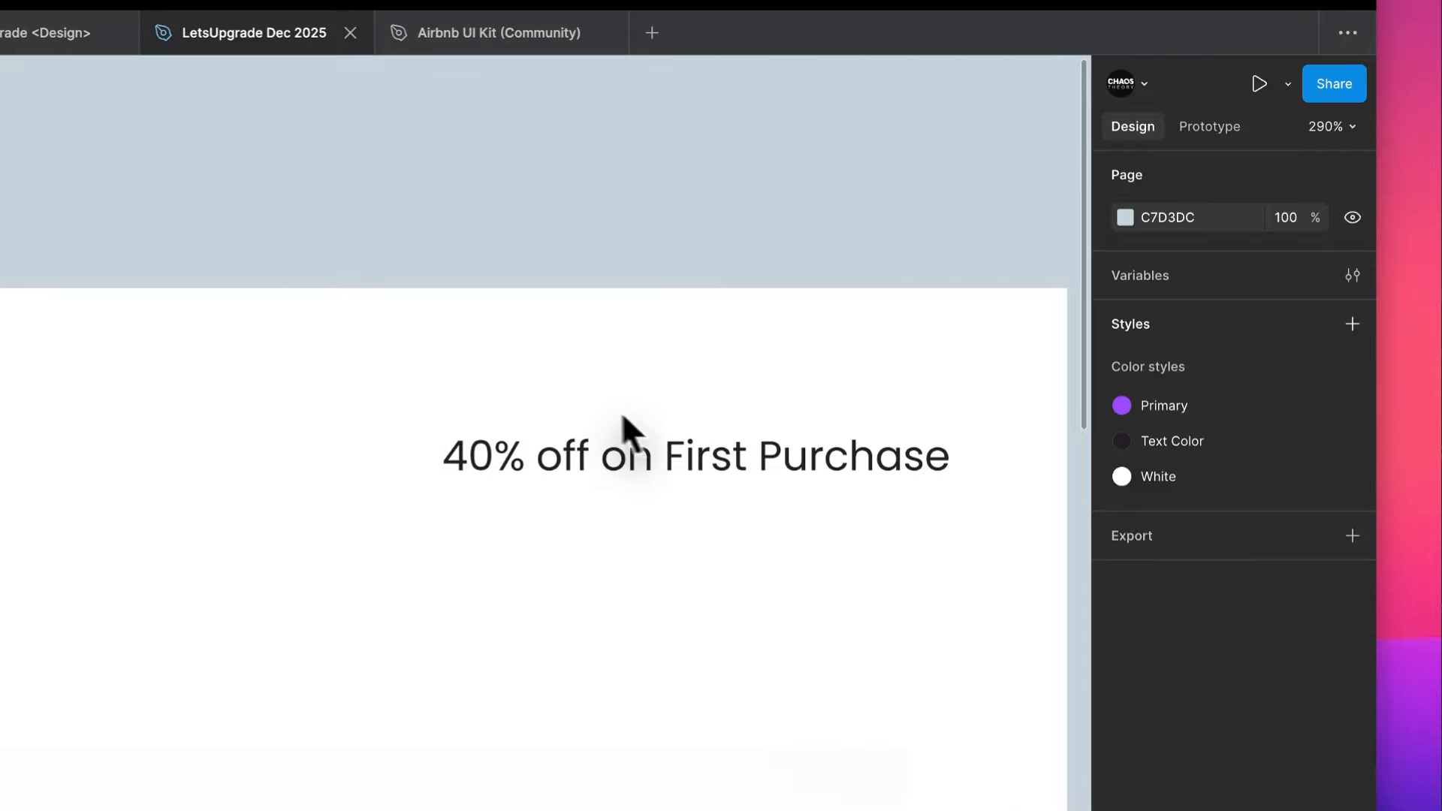
pyautogui.click(650, 439)
pyautogui.hotkey('shift', 'a')
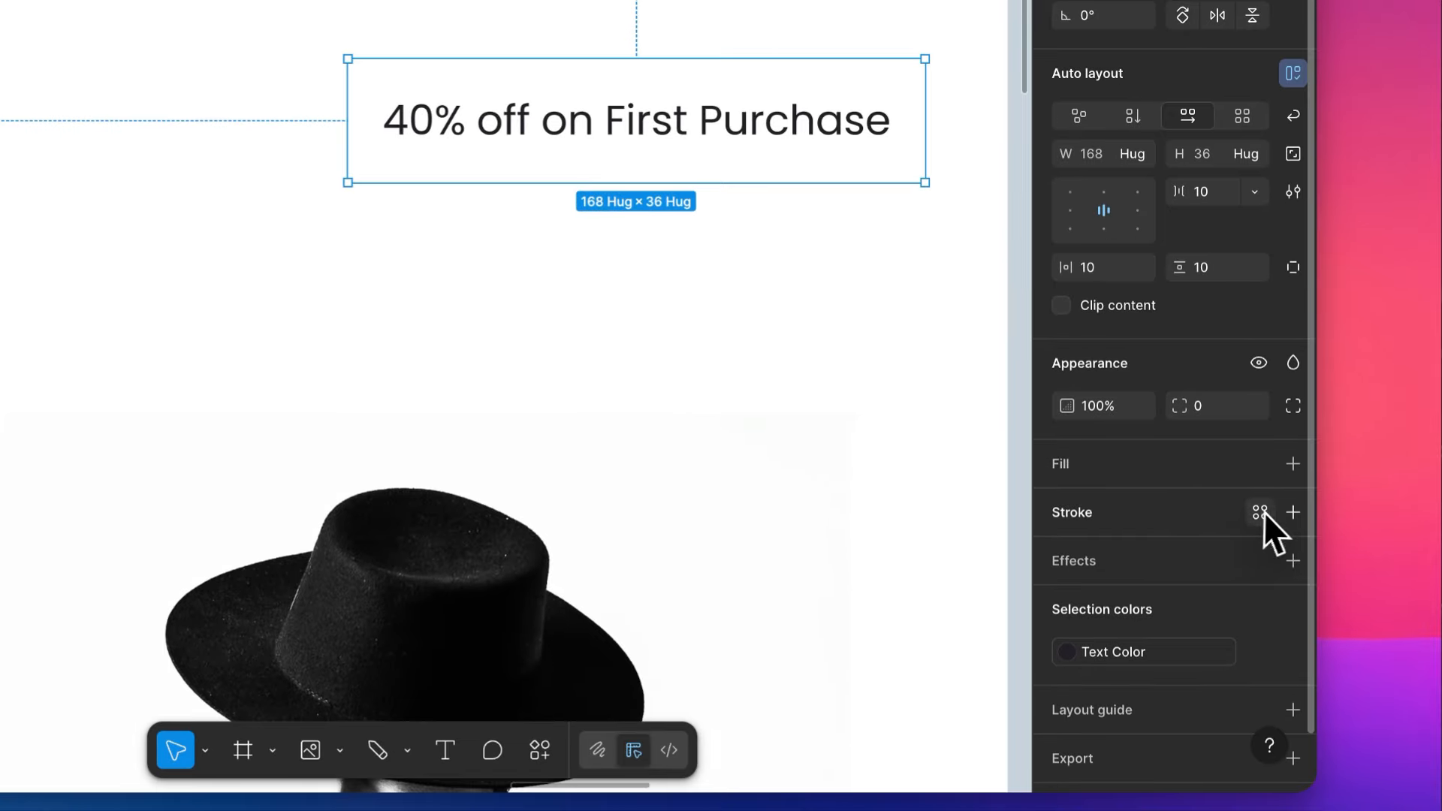
# - Try a drop shadow on the offer text's unfilled auto layout frame, and undo it
pyautogui.click(1260, 513)
pyautogui.click(1224, 560)
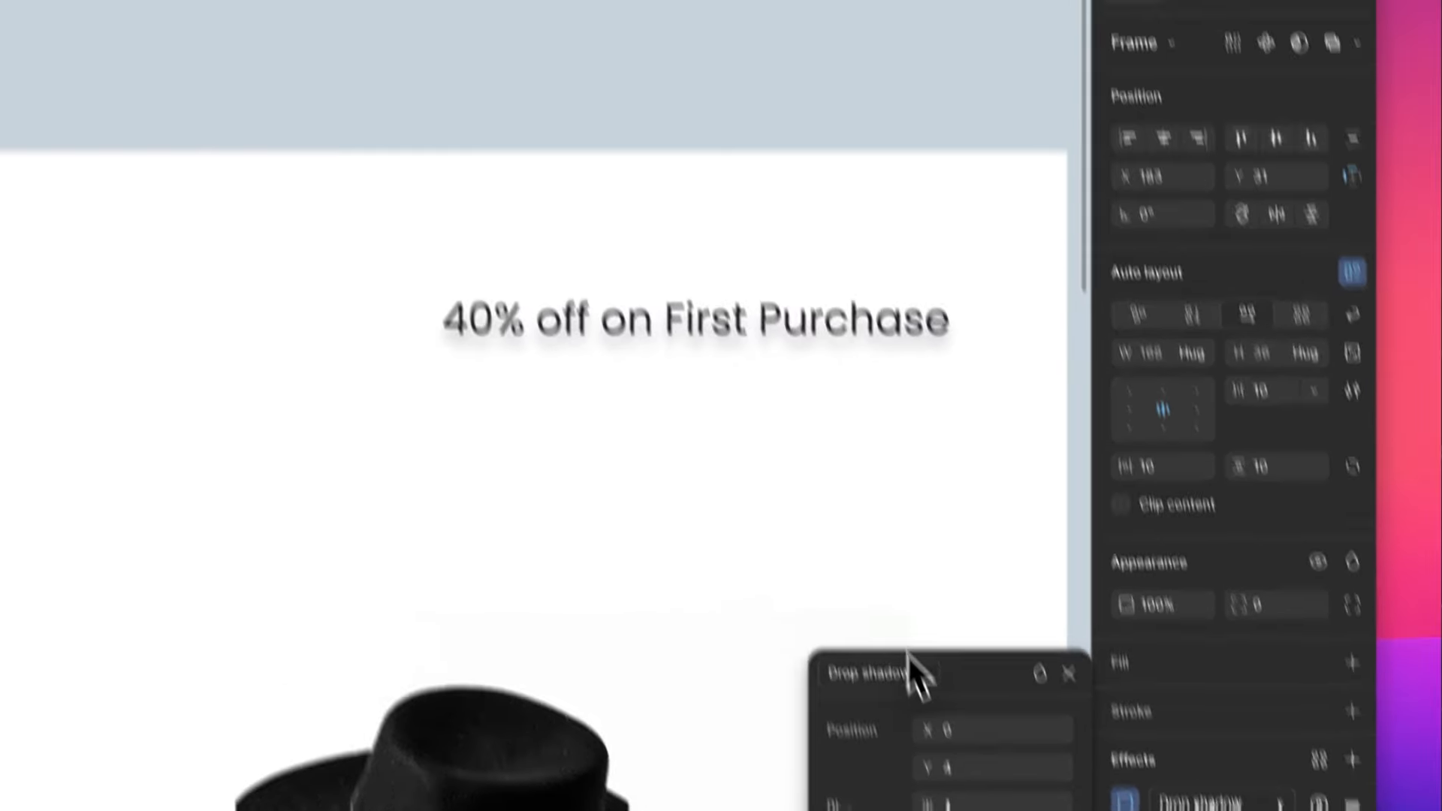
pyautogui.press('super+z')
pyautogui.click(762, 501)
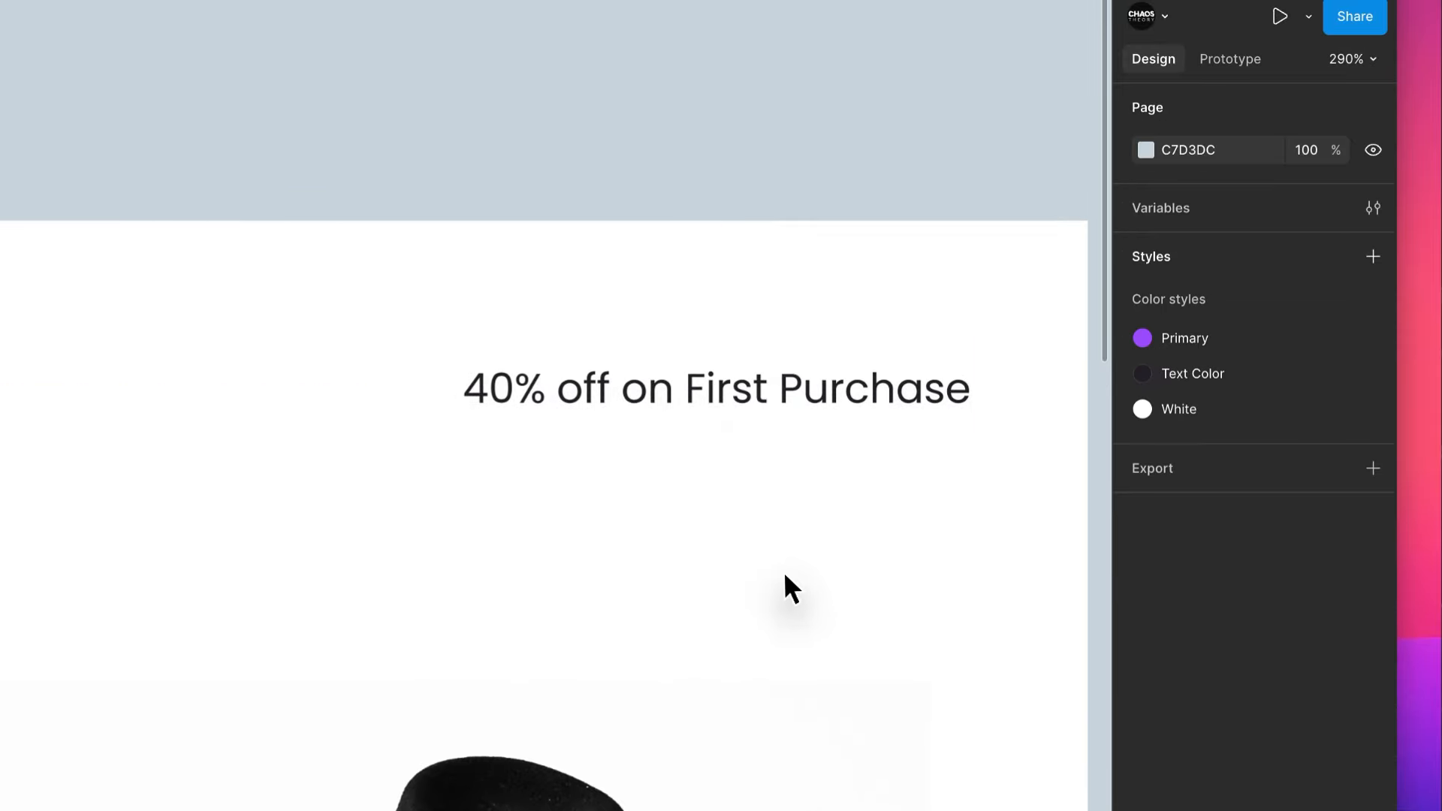
# - Give the offer text's auto layout frame a white FFFFFF fill and a drop shadow
pyautogui.click(707, 367)
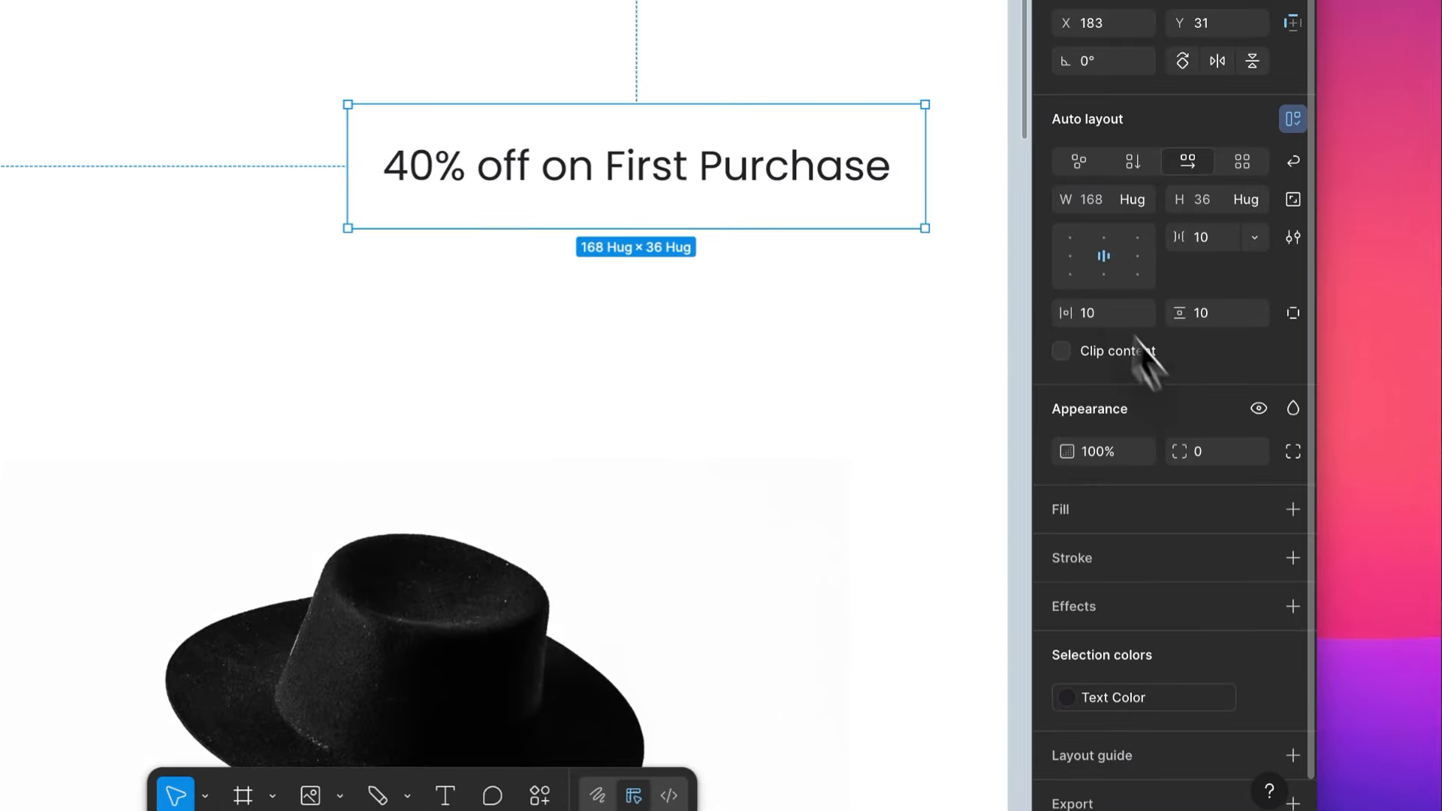
pyautogui.click(1161, 519)
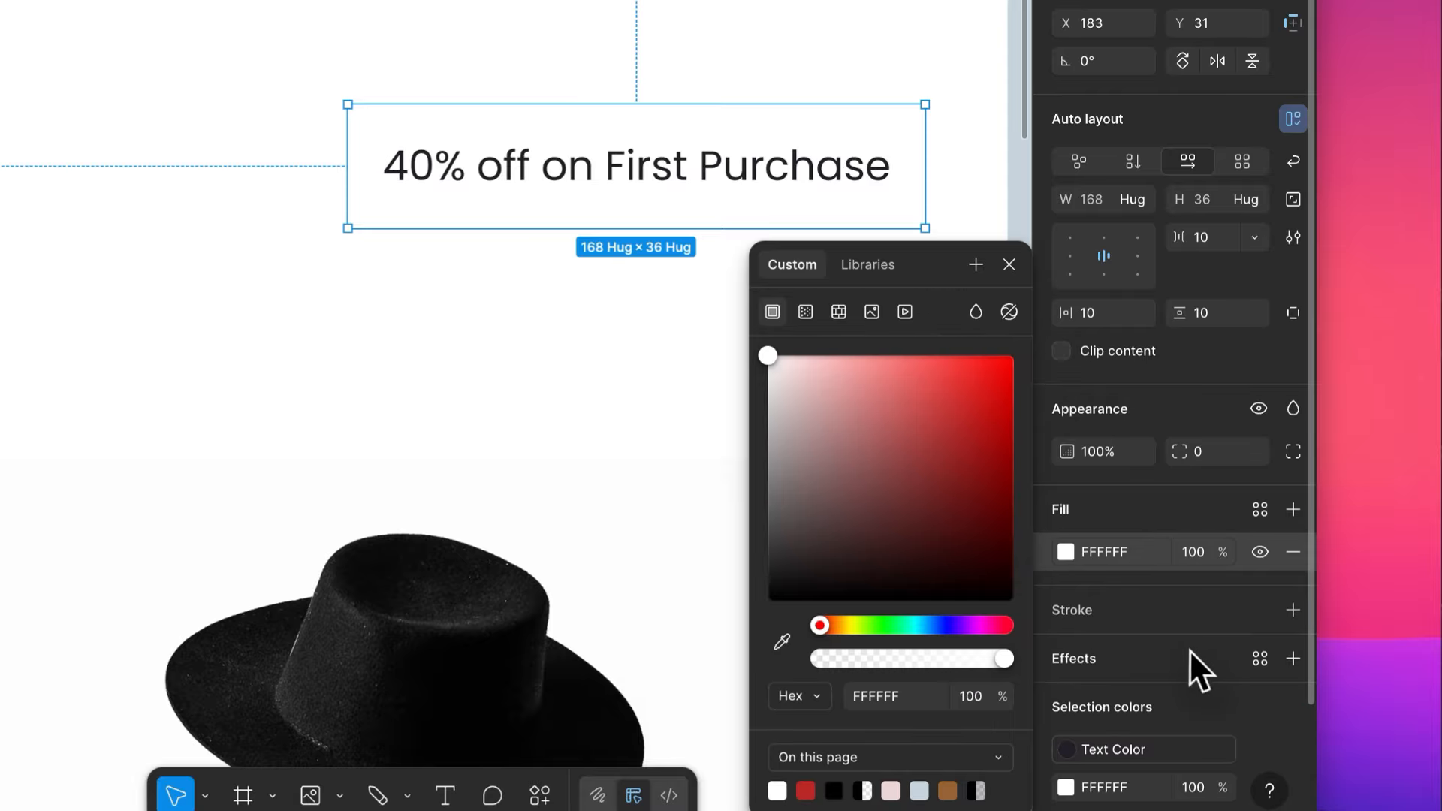
pyautogui.click(1188, 653)
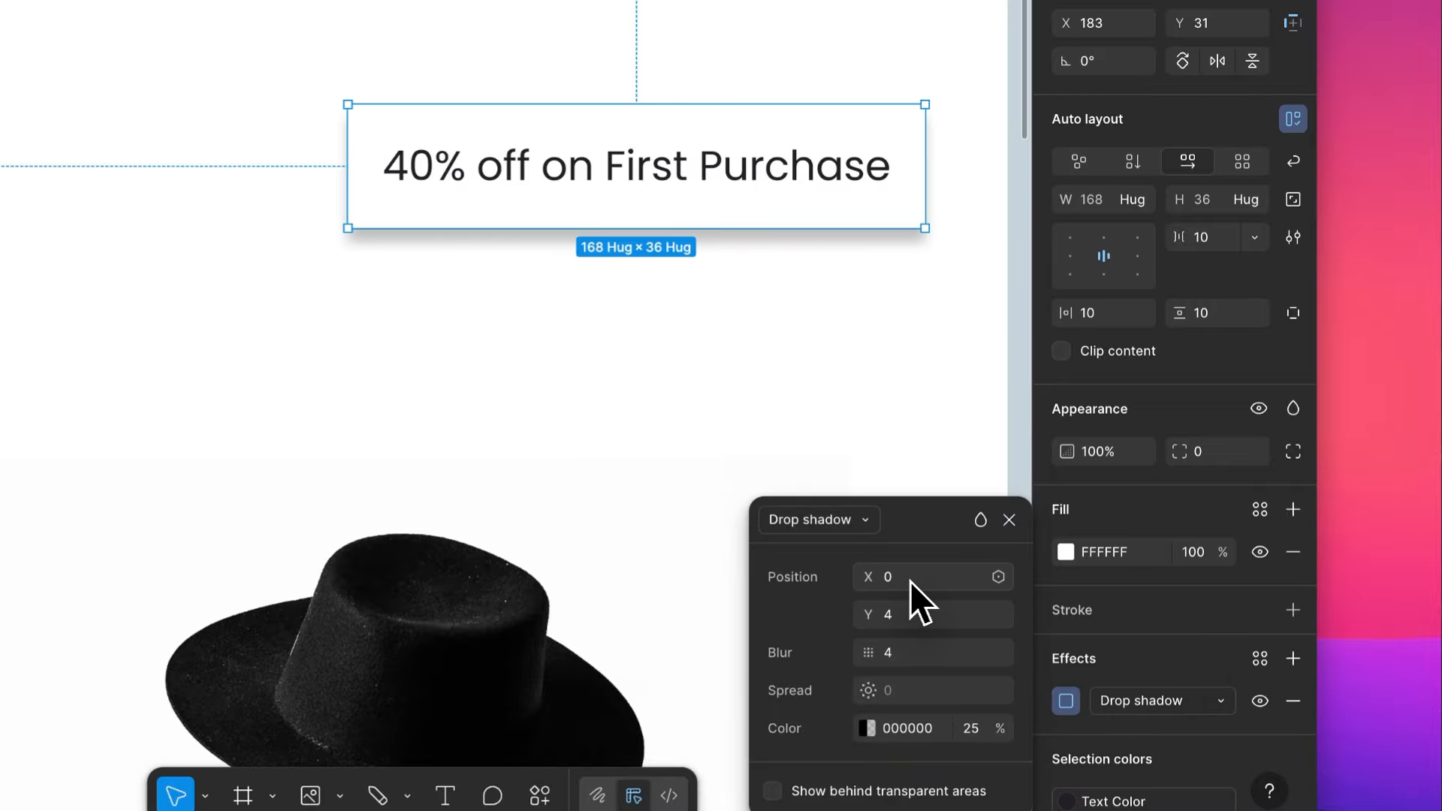
# - Try a Y offset of 0 for the offer label's drop shadow, and set it back to 4
pyautogui.click(908, 608)
pyautogui.write('0')
pyautogui.press('Tab')
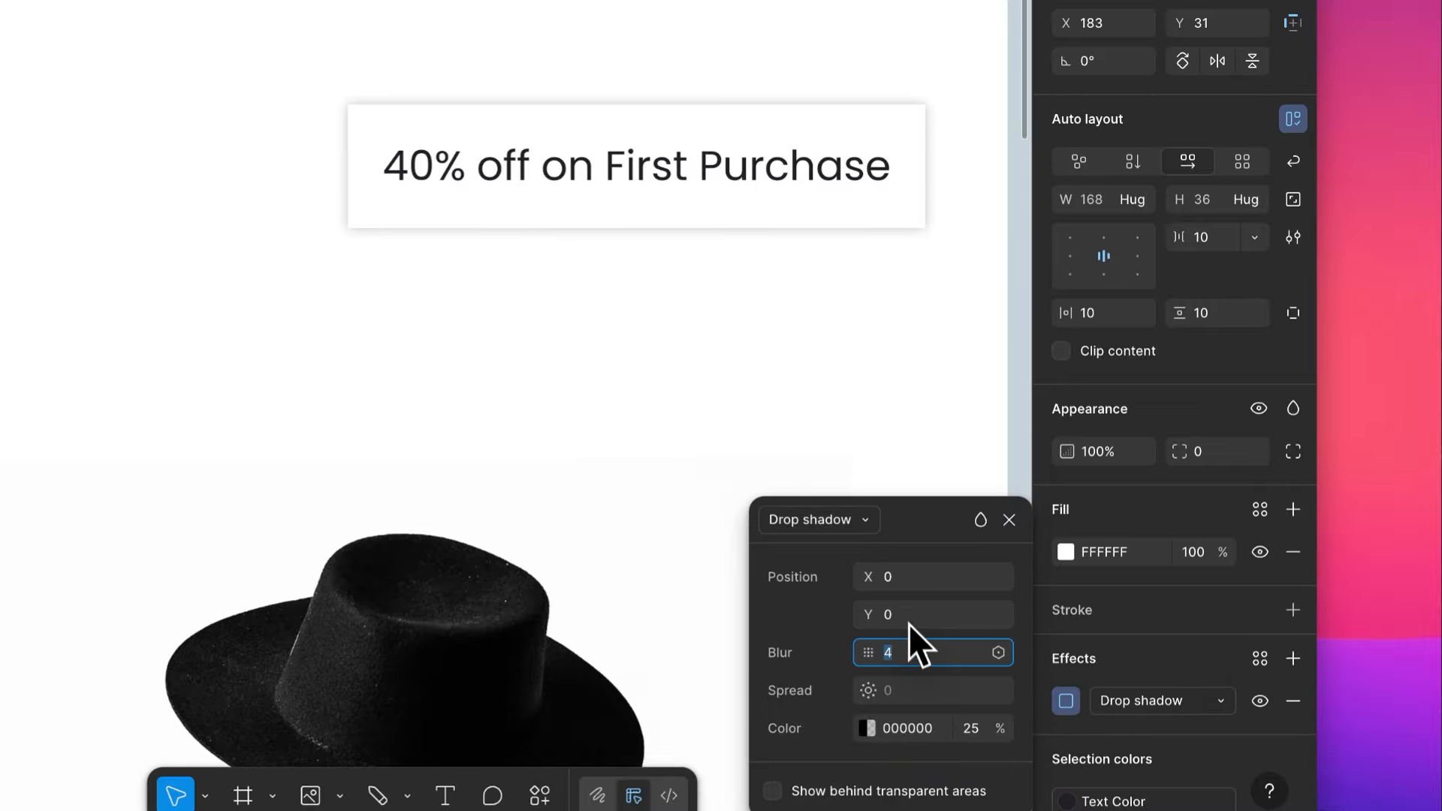
pyautogui.click(907, 616)
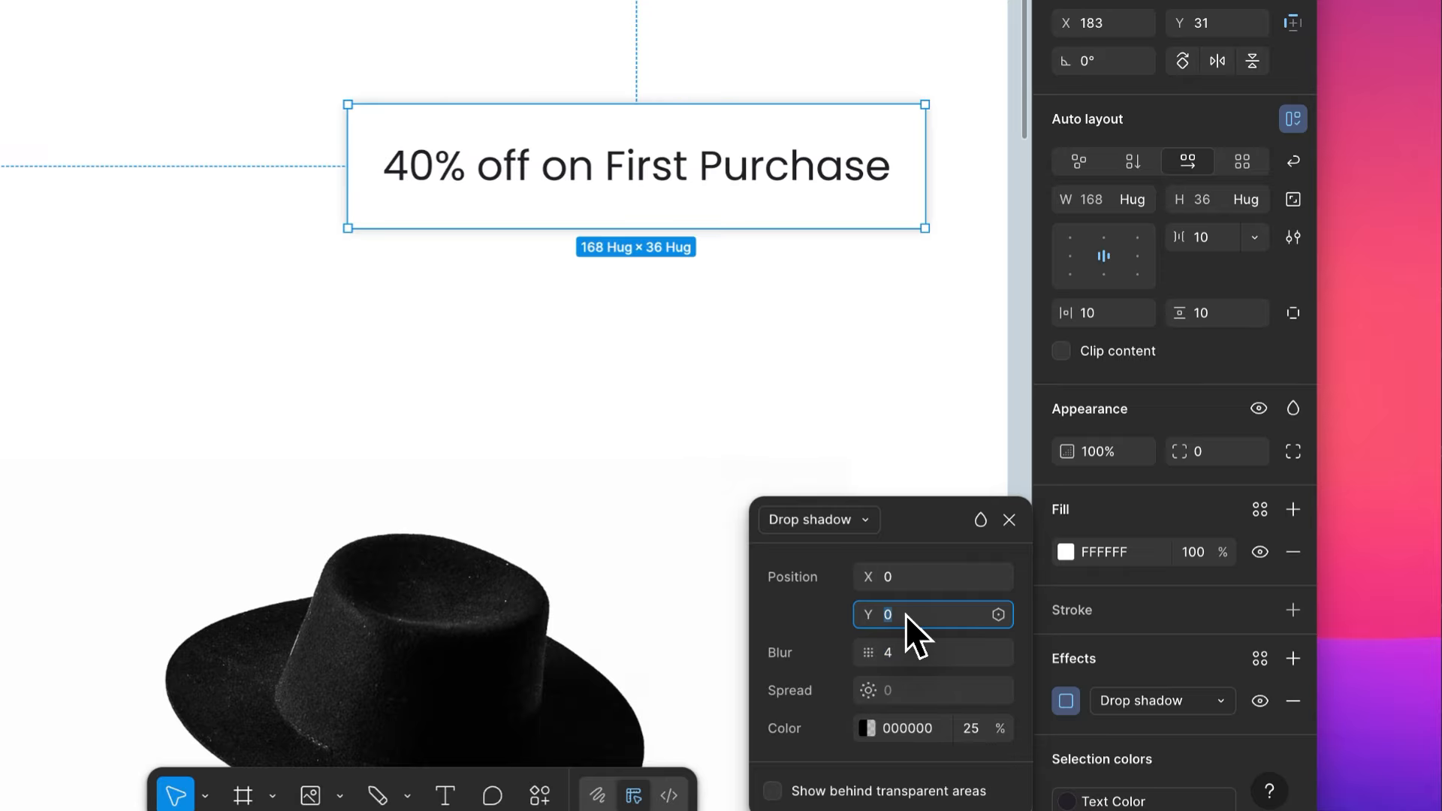
pyautogui.write('4')
pyautogui.press('Tab')
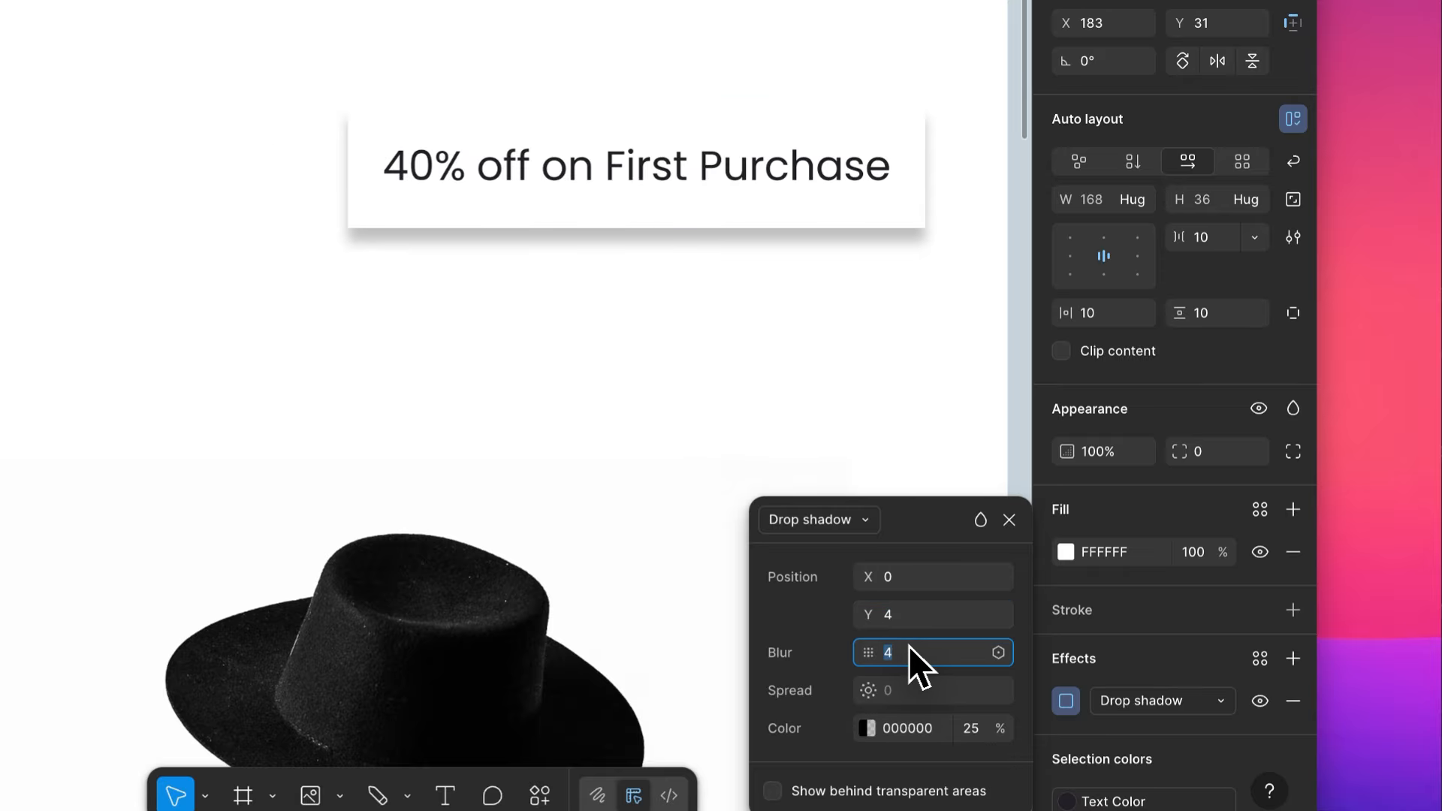
# - Set the blur of the offer label's drop shadow to 10
pyautogui.write('10')
pyautogui.press('Tab')
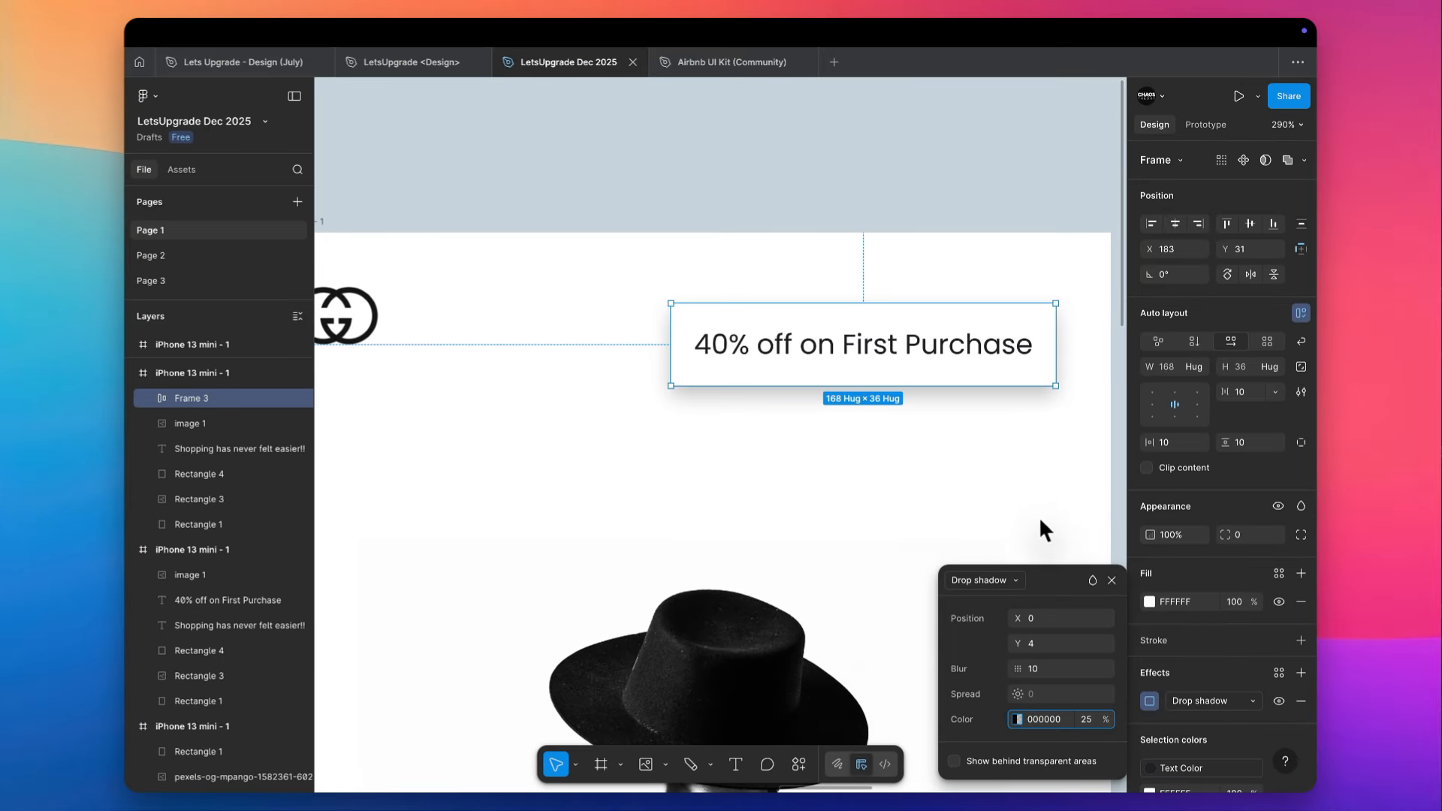
pyautogui.click(1040, 522)
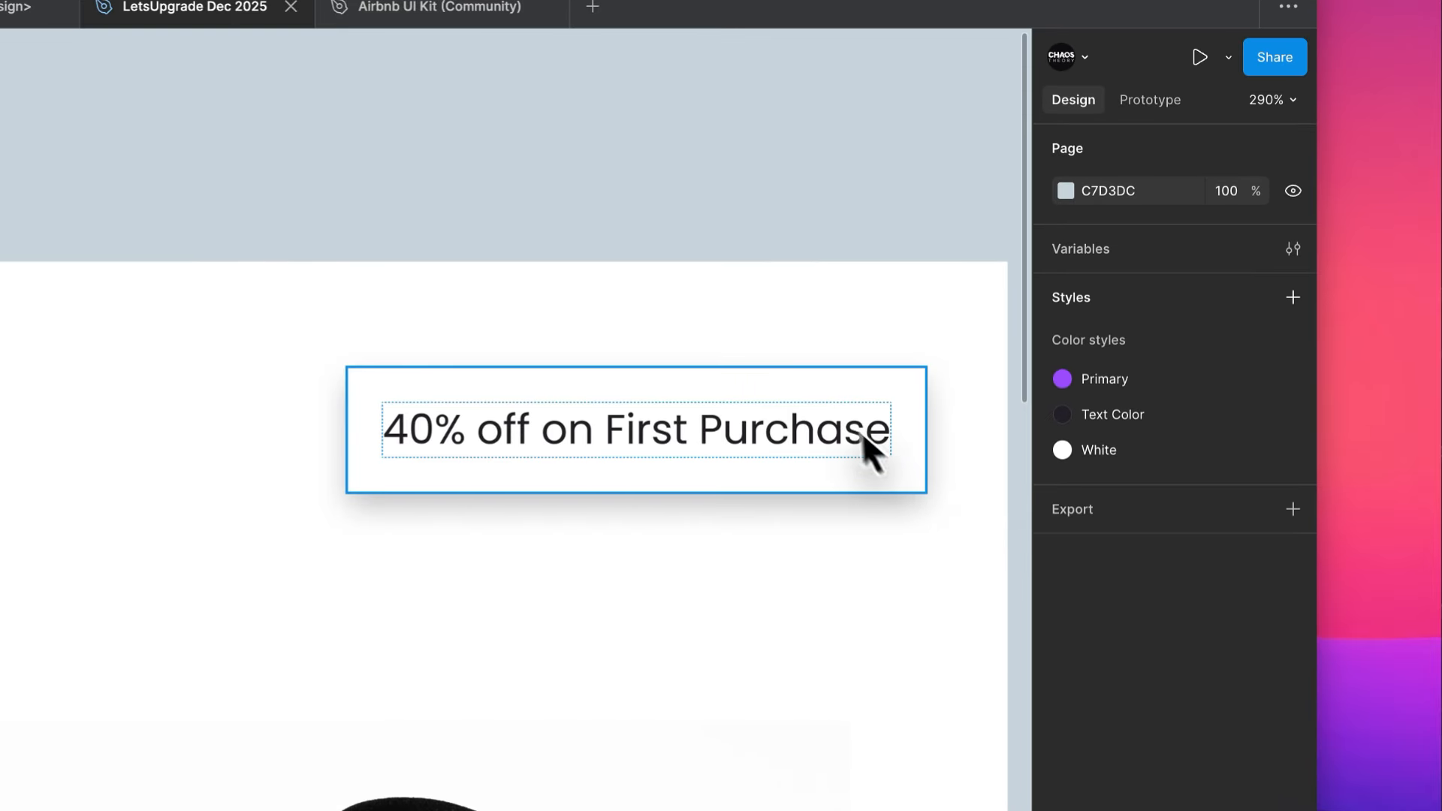
# - Round the corners of the white offer label with a radius of 6
pyautogui.click(863, 431)
pyautogui.click(1214, 714)
pyautogui.write('8')
pyautogui.click(927, 200)
pyautogui.scroll(-5, 927, 202)
pyautogui.hscroll(3, 1003, 334)
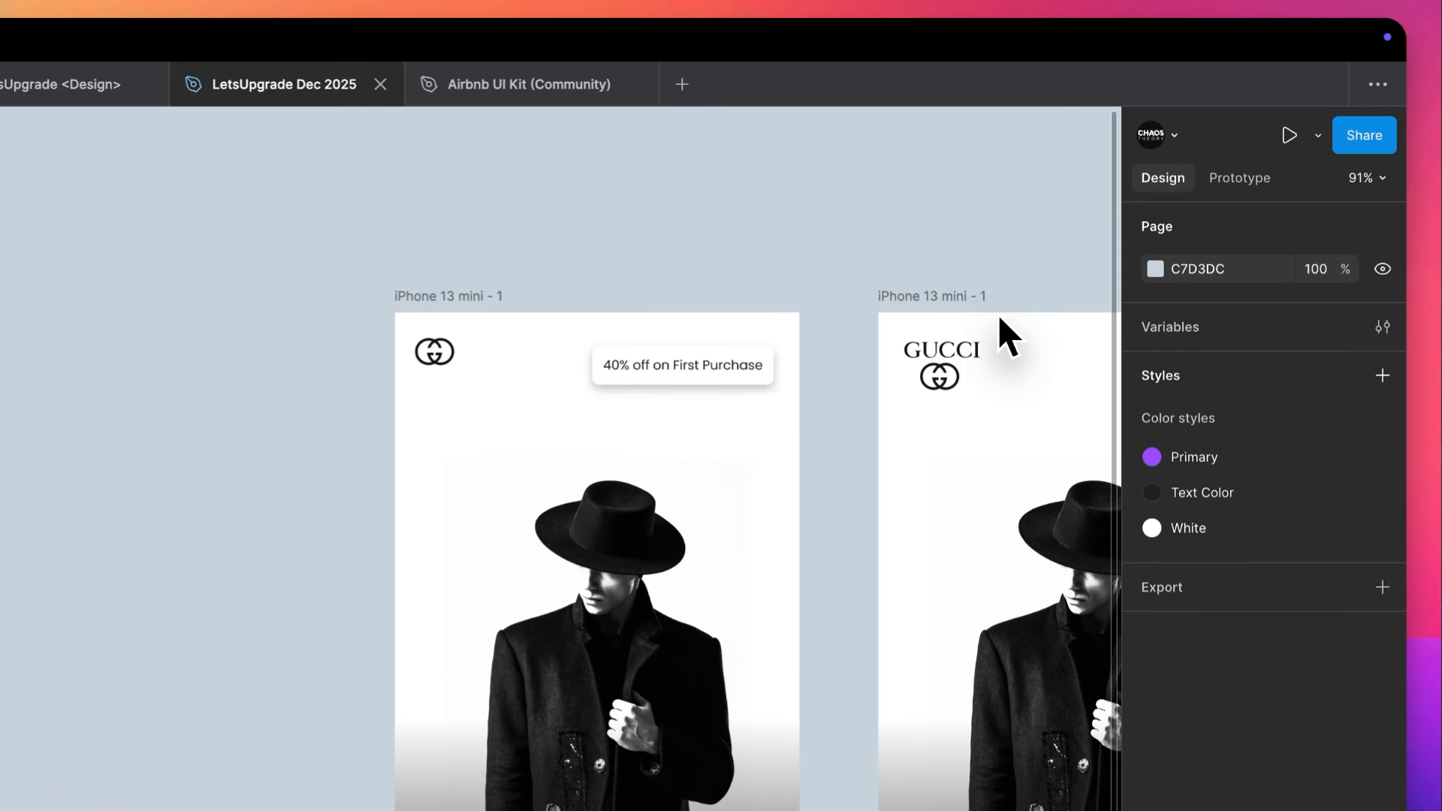
# - Move the offer label up to Y 18, vertically centred with the GG emblem
pyautogui.scroll(5, 748, 418)
pyautogui.moveTo(588, 350); pyautogui.dragTo(591, 304)
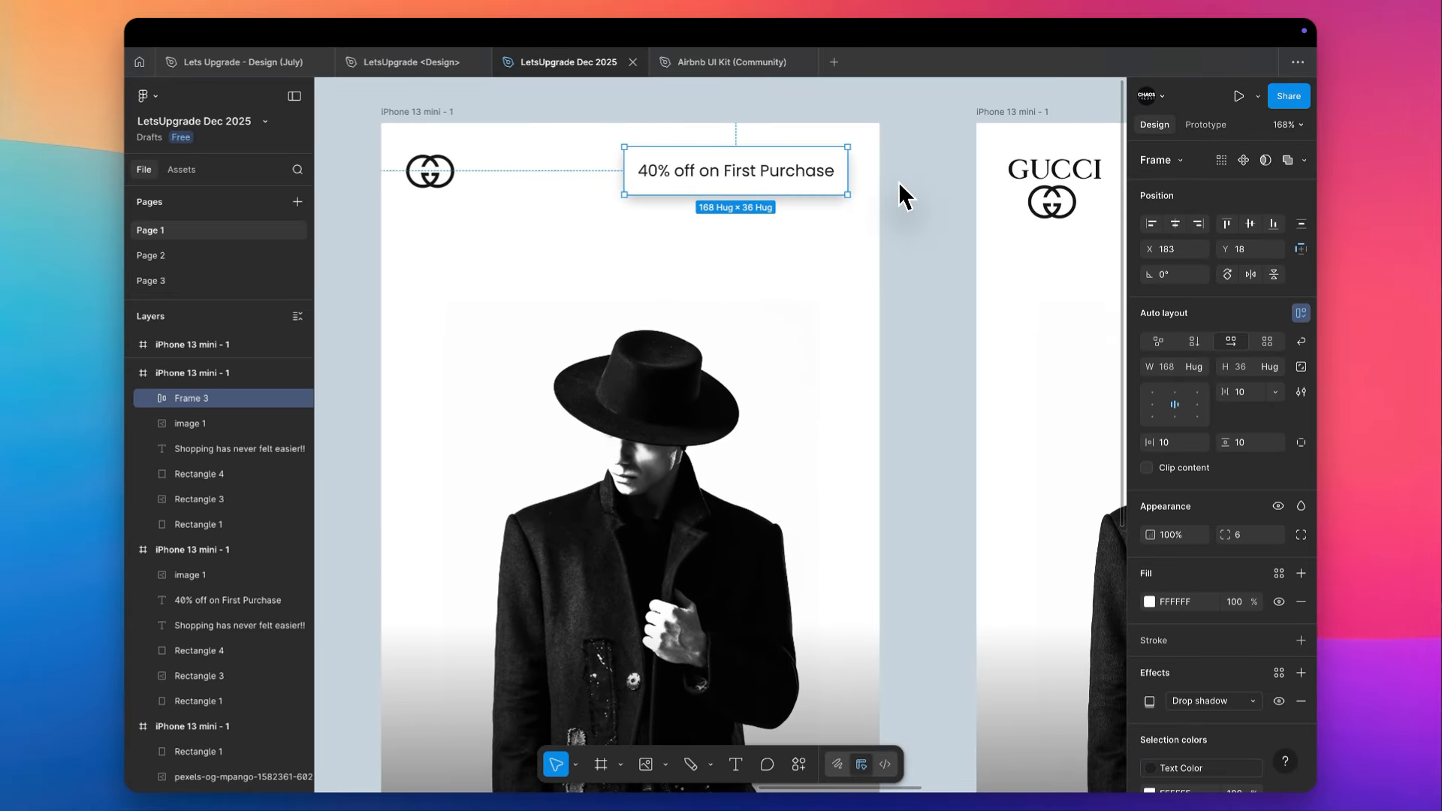
# - Compare the boxed offer label beside the GG emblem with the two-line offer text in the neighbouring frame
pyautogui.scroll(-5, 903, 197)
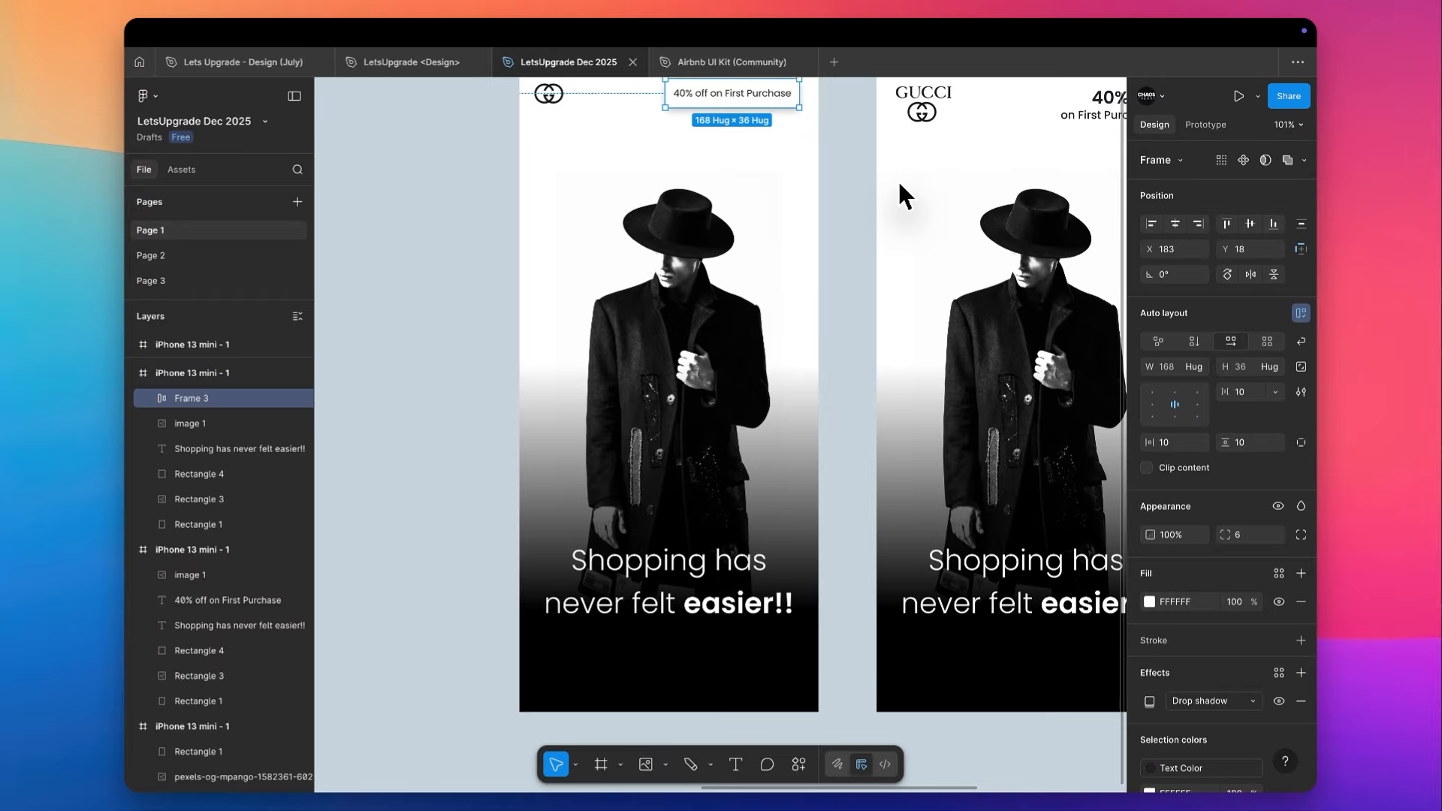
pyautogui.scroll(3, 809, 119)
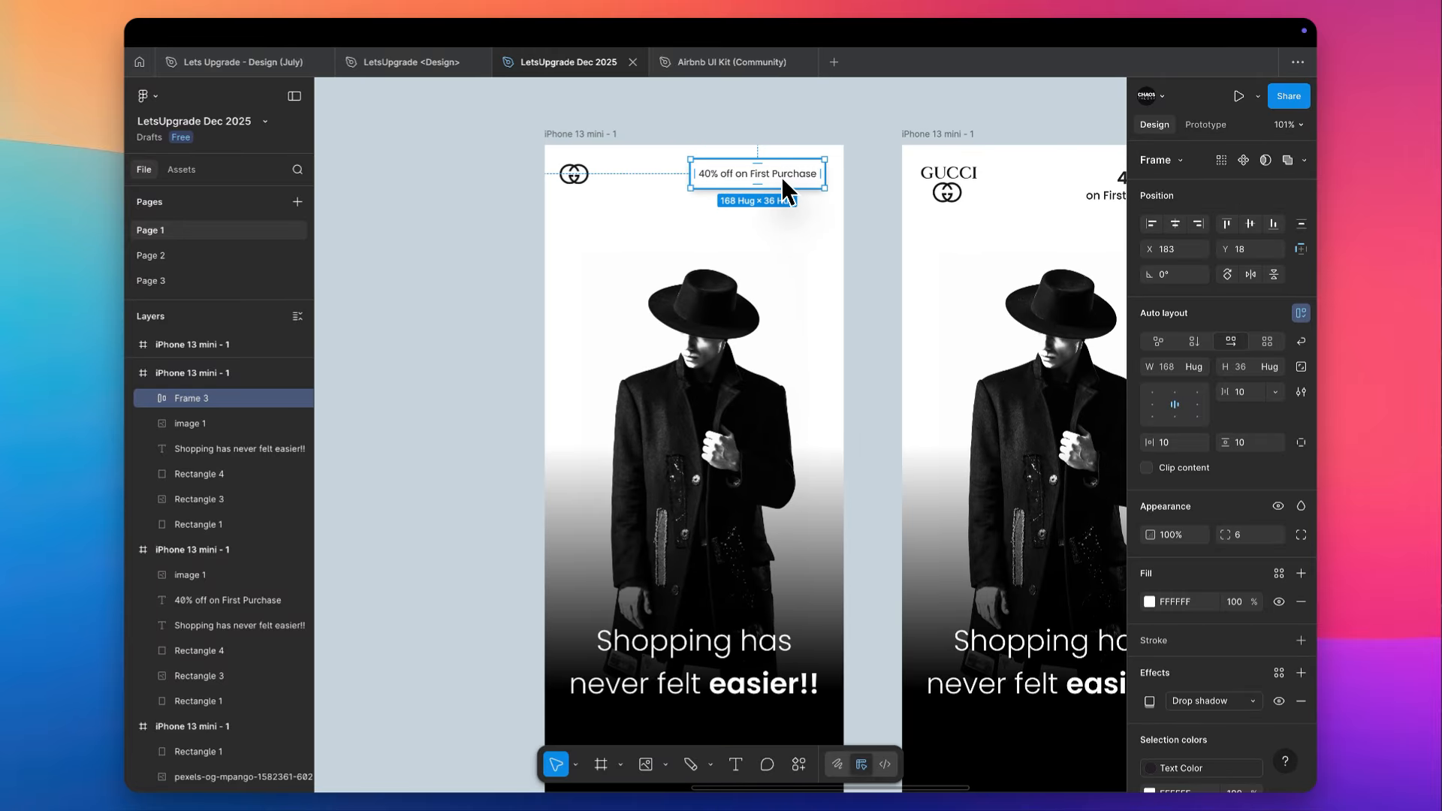
pyautogui.scroll(3, 781, 177)
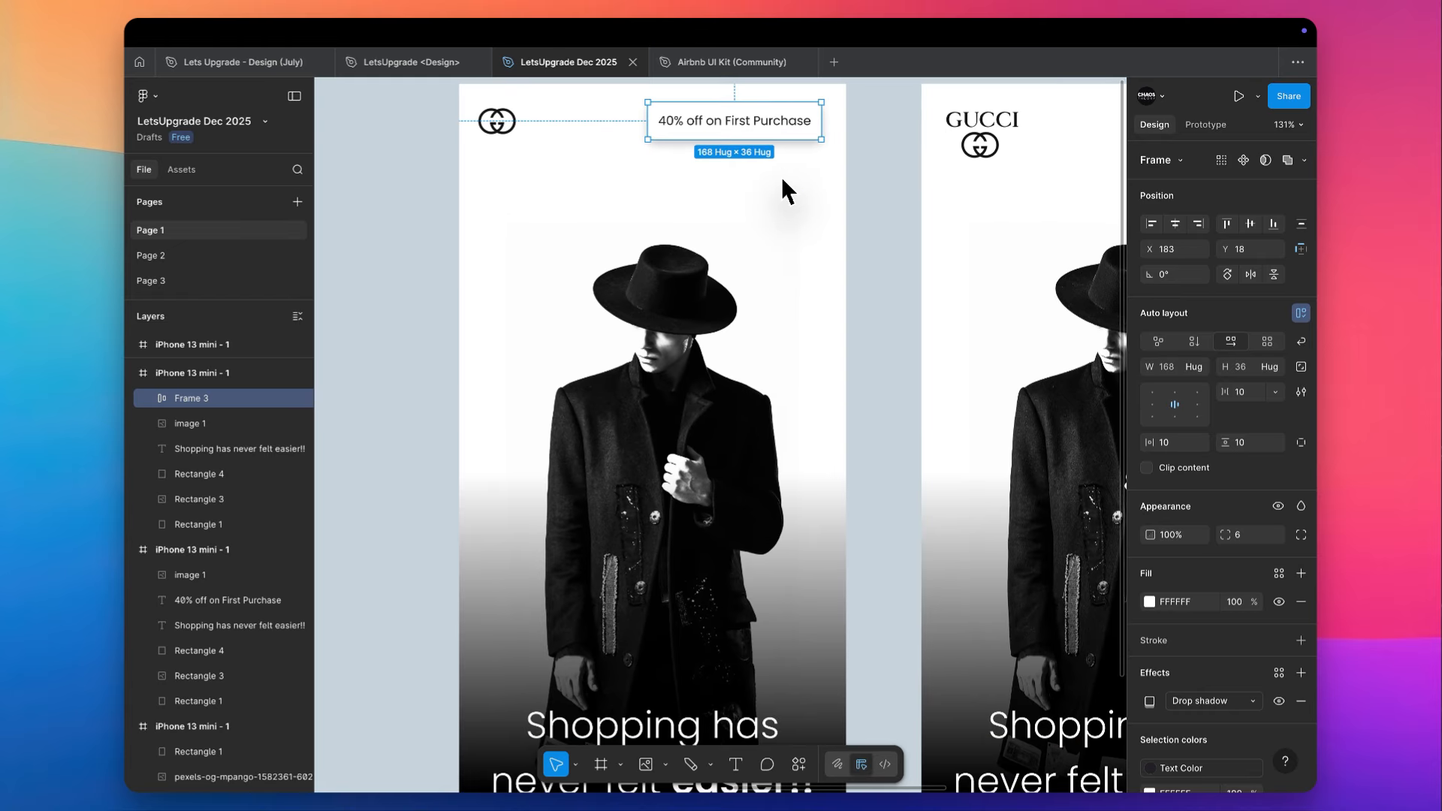
pyautogui.hscroll(4, 747, 131)
pyautogui.scroll(2, 747, 131)
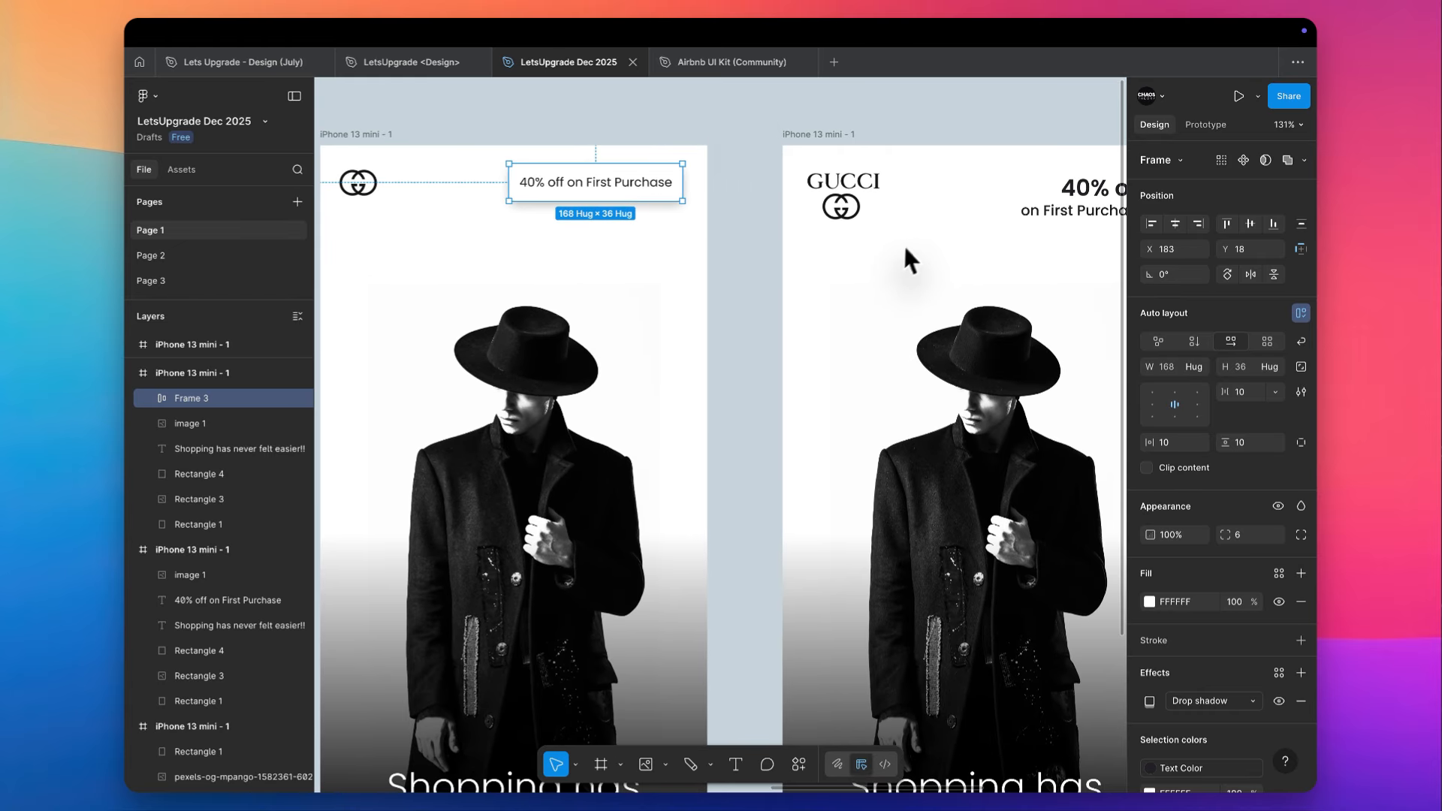
pyautogui.hscroll(3, 905, 248)
pyautogui.scroll(1, 905, 248)
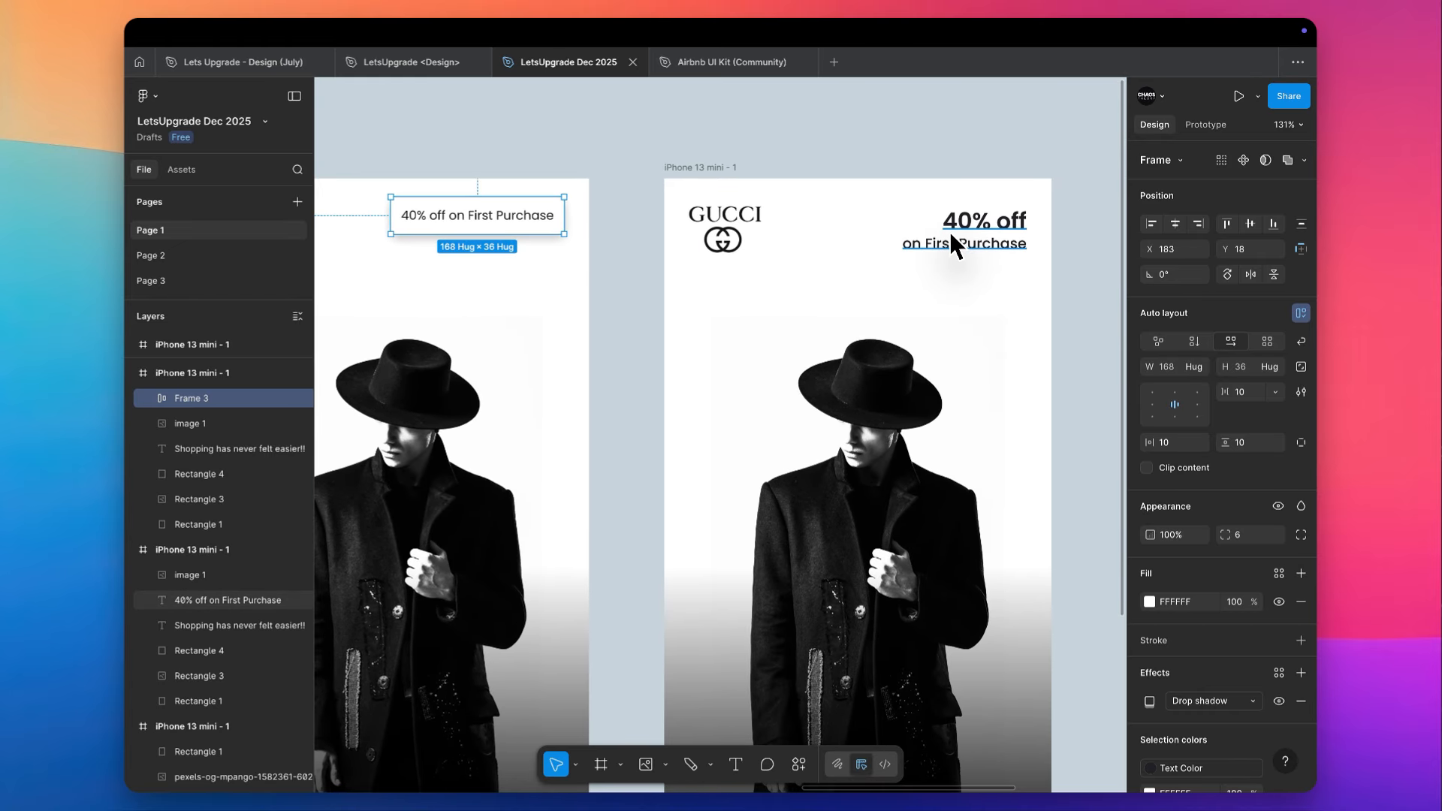
pyautogui.hscroll(-2, 950, 233)
pyautogui.scroll(-2, 950, 232)
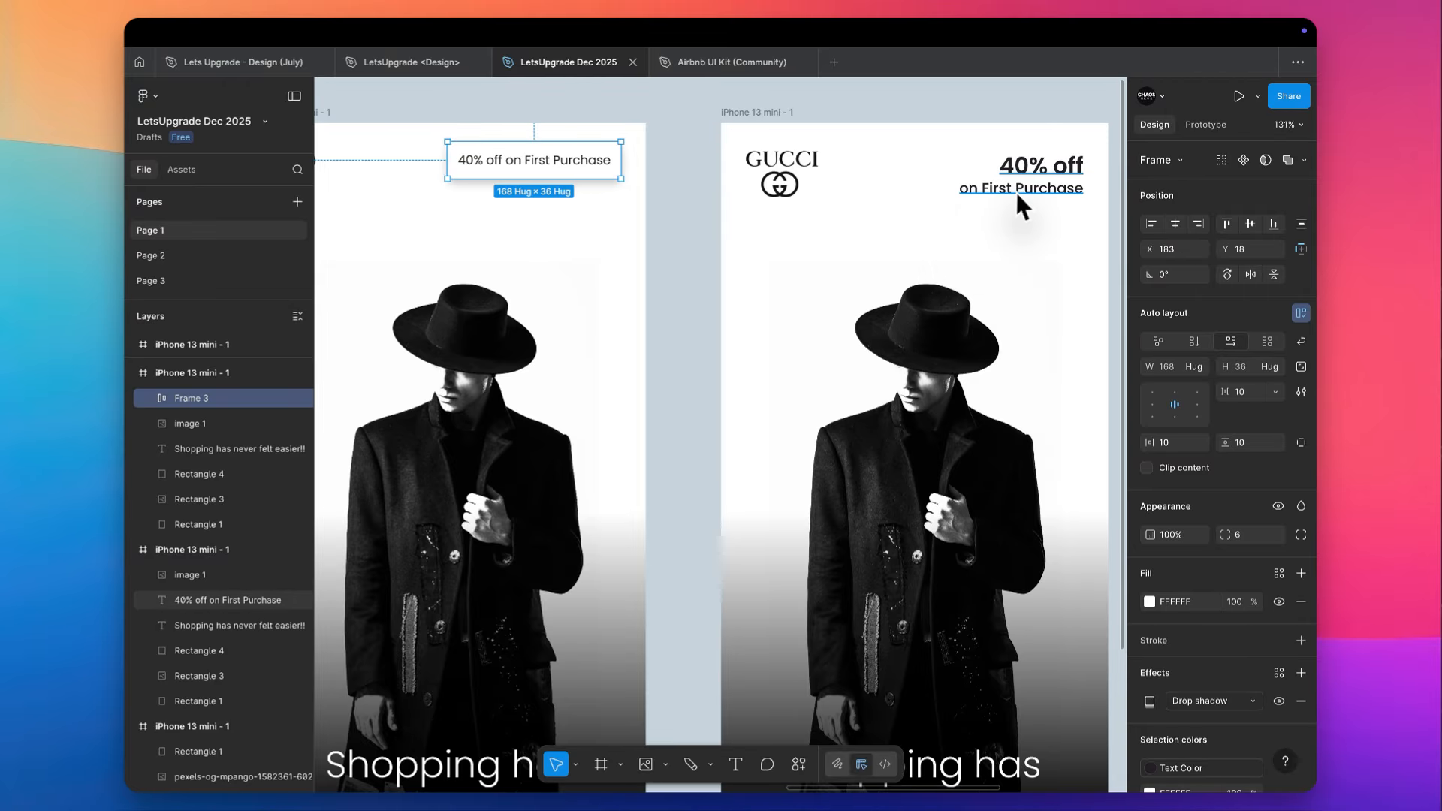
pyautogui.hscroll(2, 956, 113)
pyautogui.scroll(1, 956, 112)
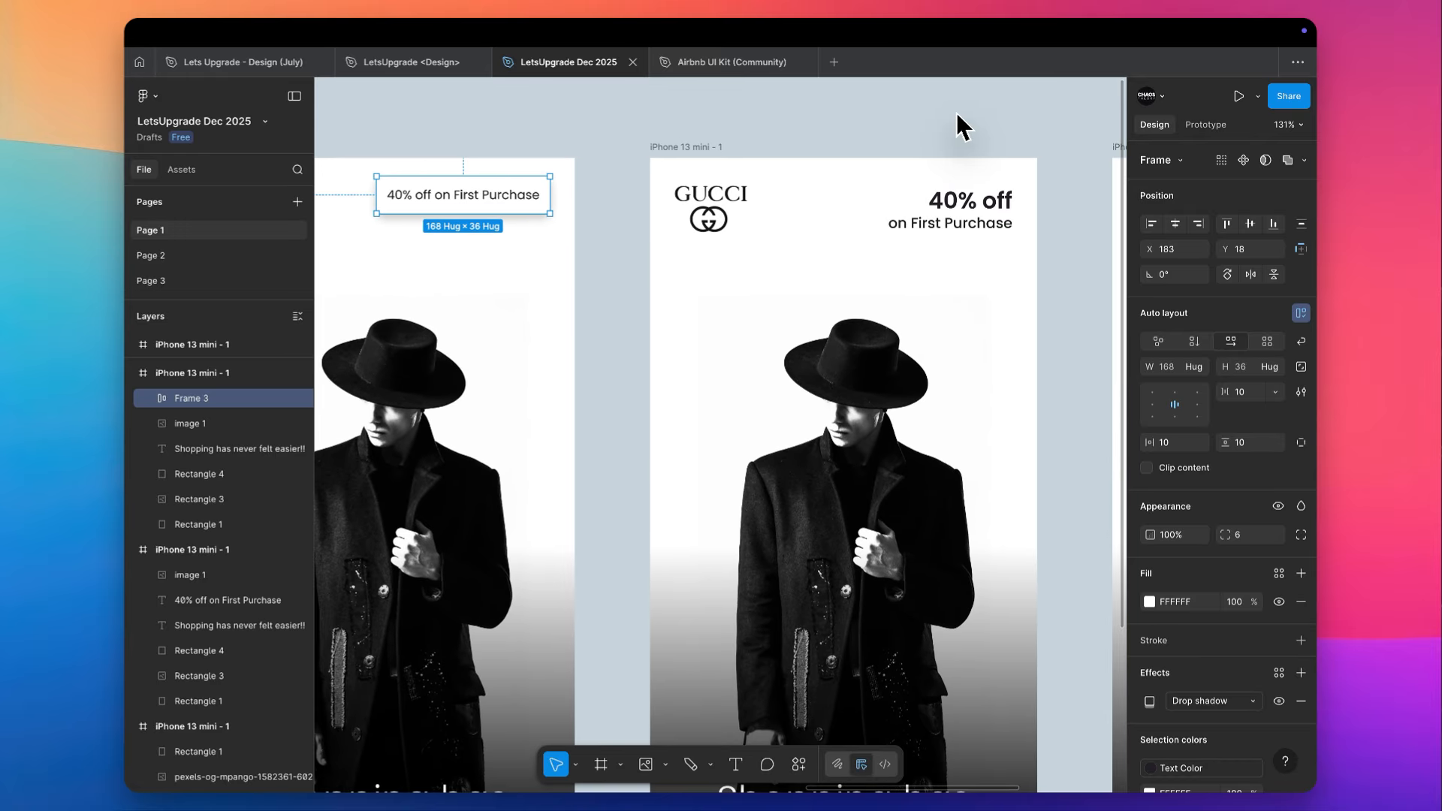
pyautogui.scroll(-1, 957, 113)
pyautogui.hscroll(-1, 956, 112)
pyautogui.hscroll(1, 956, 113)
pyautogui.scroll(1, 957, 113)
pyautogui.scroll(-2, 935, 191)
pyautogui.hscroll(-1, 934, 191)
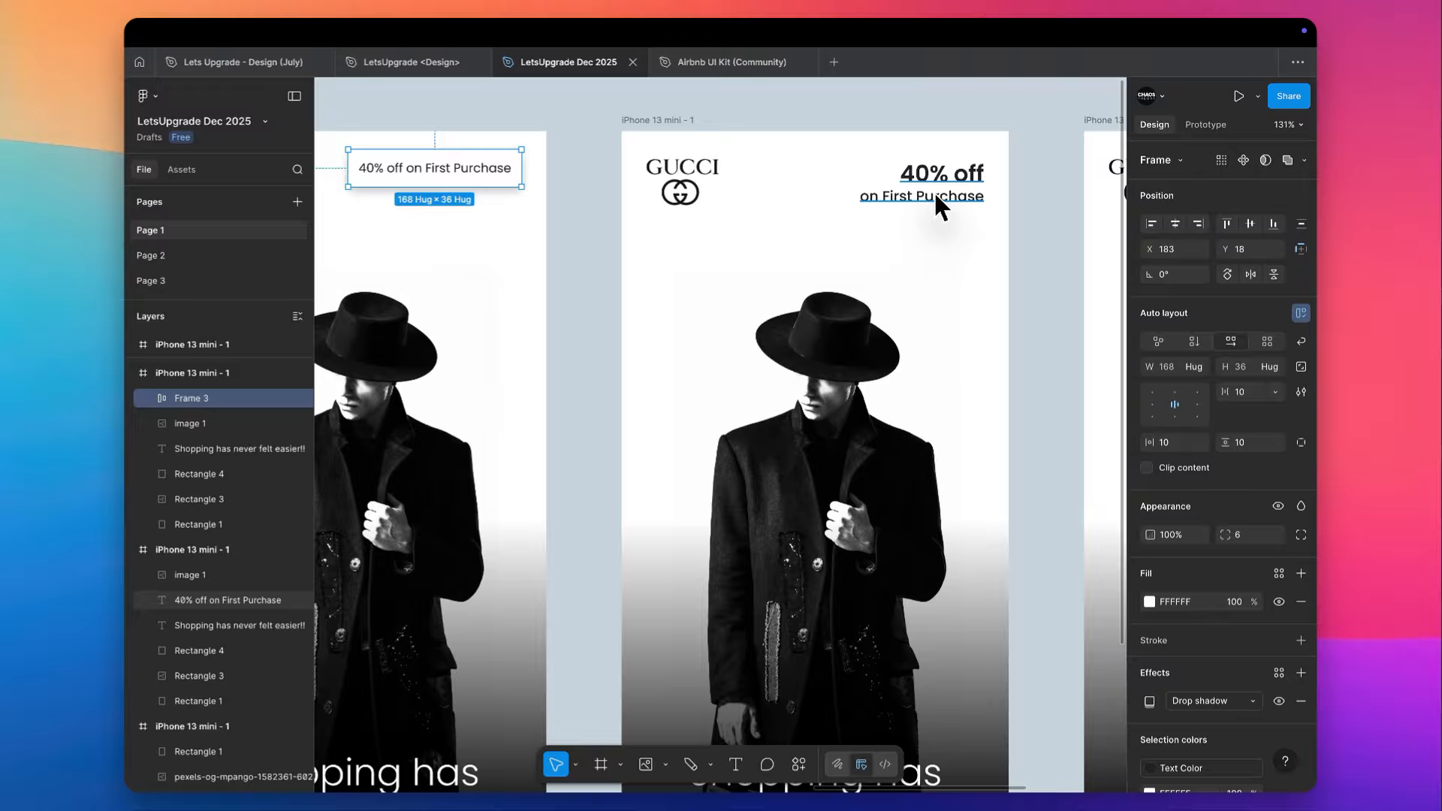
pyautogui.hscroll(-5, 934, 190)
pyautogui.scroll(2, 934, 191)
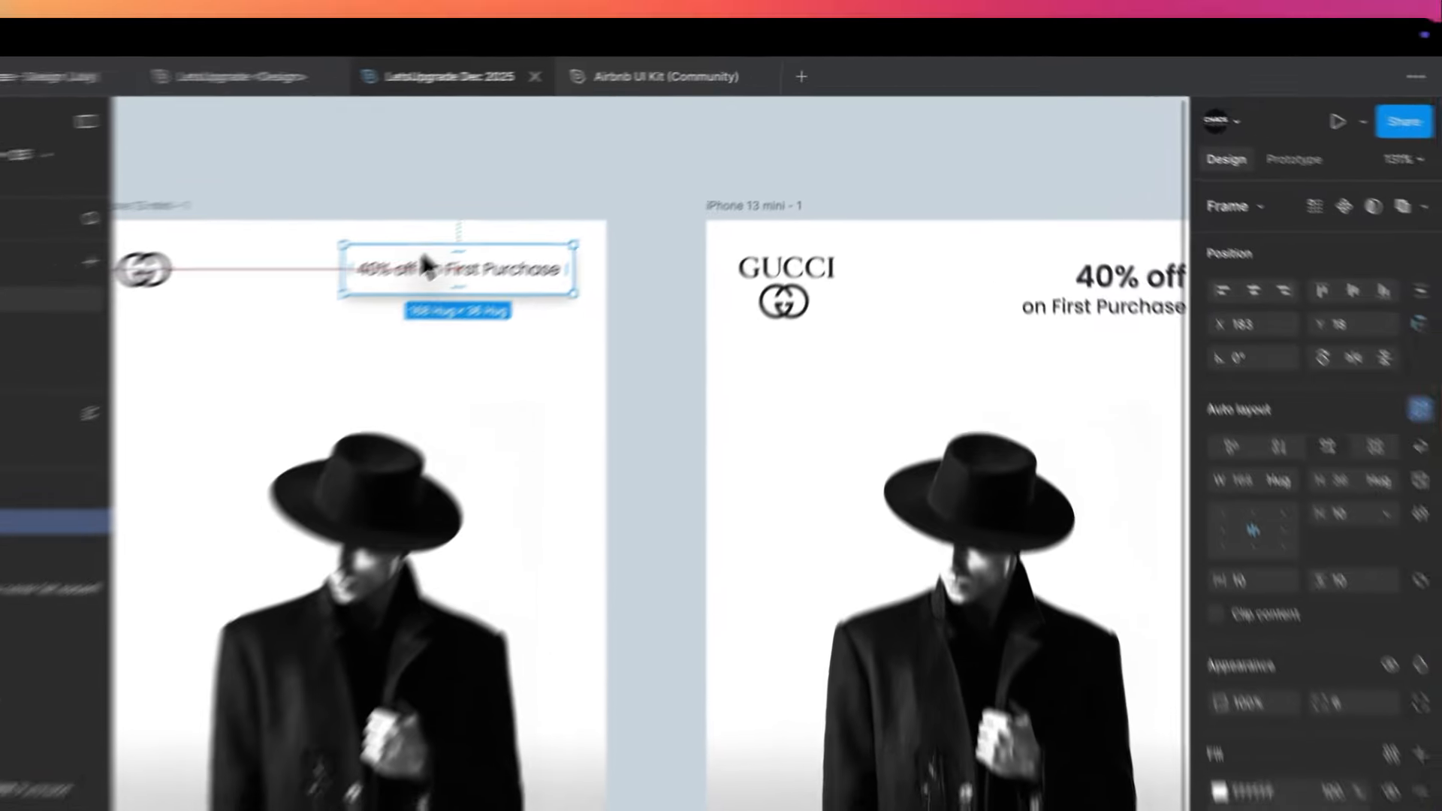
# - Move the offer label sideways to X 351, so it extends past the edge of its phone frame
pyautogui.moveTo(512, 209); pyautogui.dragTo(687, 211)
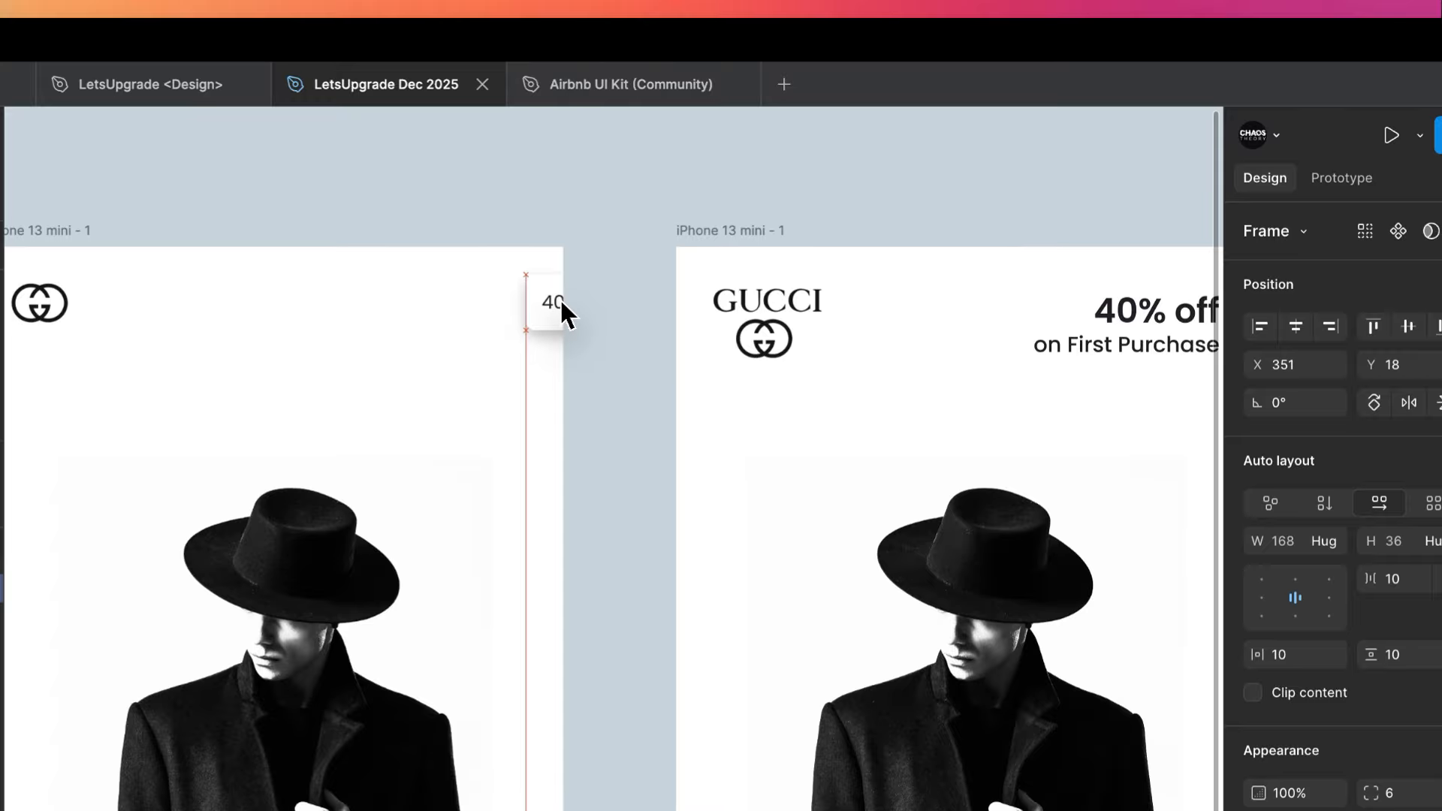
pyautogui.moveTo(561, 301); pyautogui.dragTo(561, 301)
pyautogui.scroll(-3, 561, 301)
pyautogui.hscroll(-3, 561, 301)
pyautogui.hscroll(4, 561, 301)
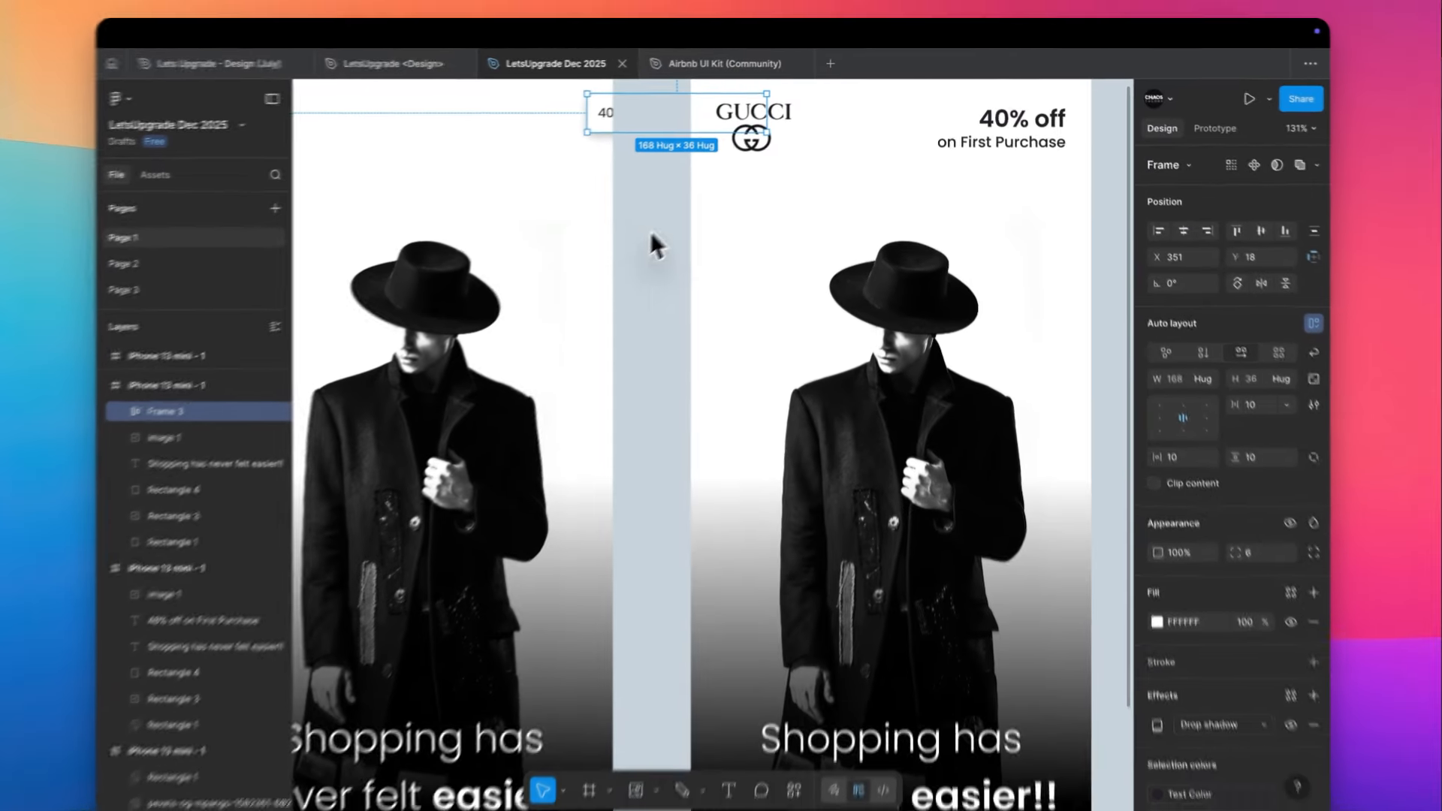
pyautogui.scroll(-5, 650, 231)
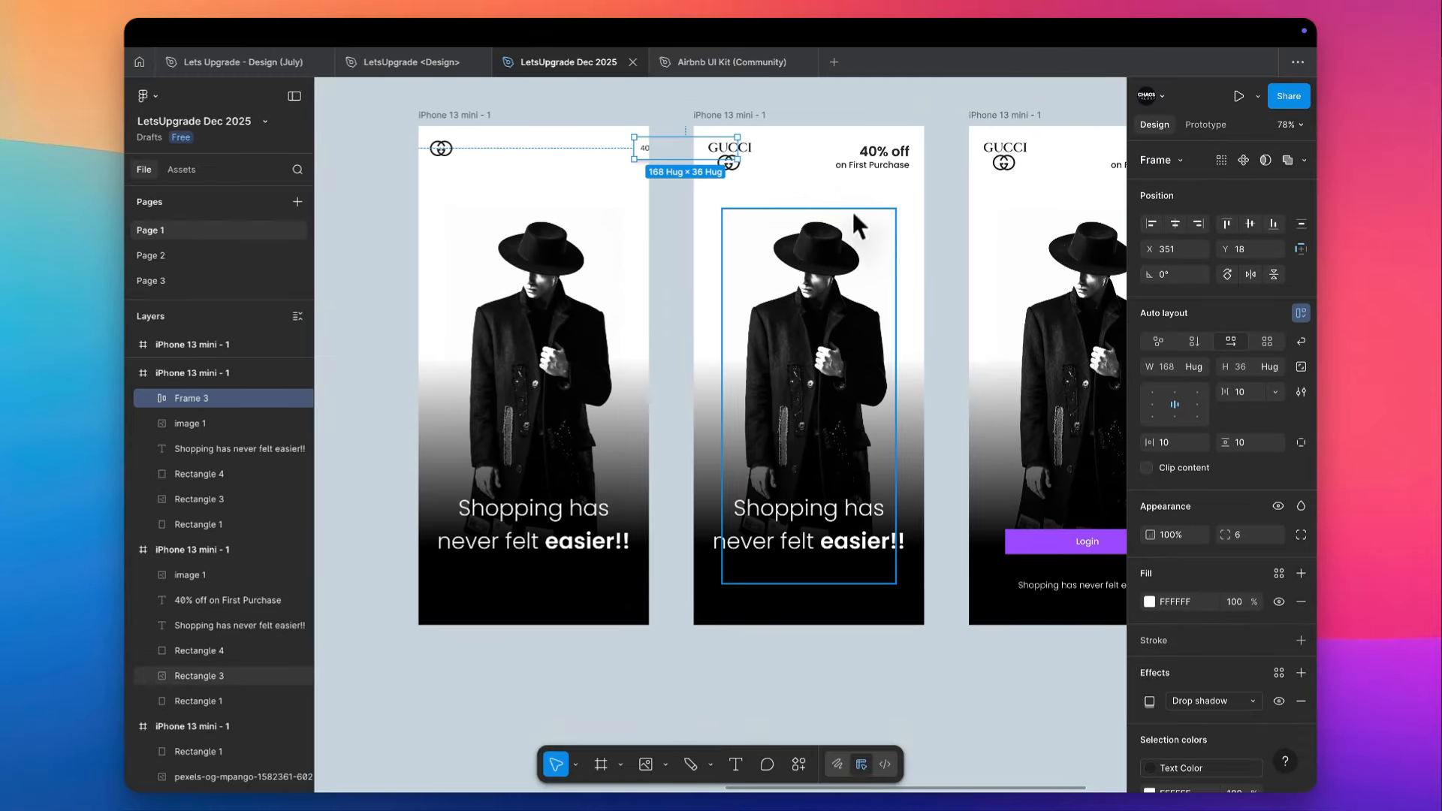
pyautogui.scroll(4, 536, 139)
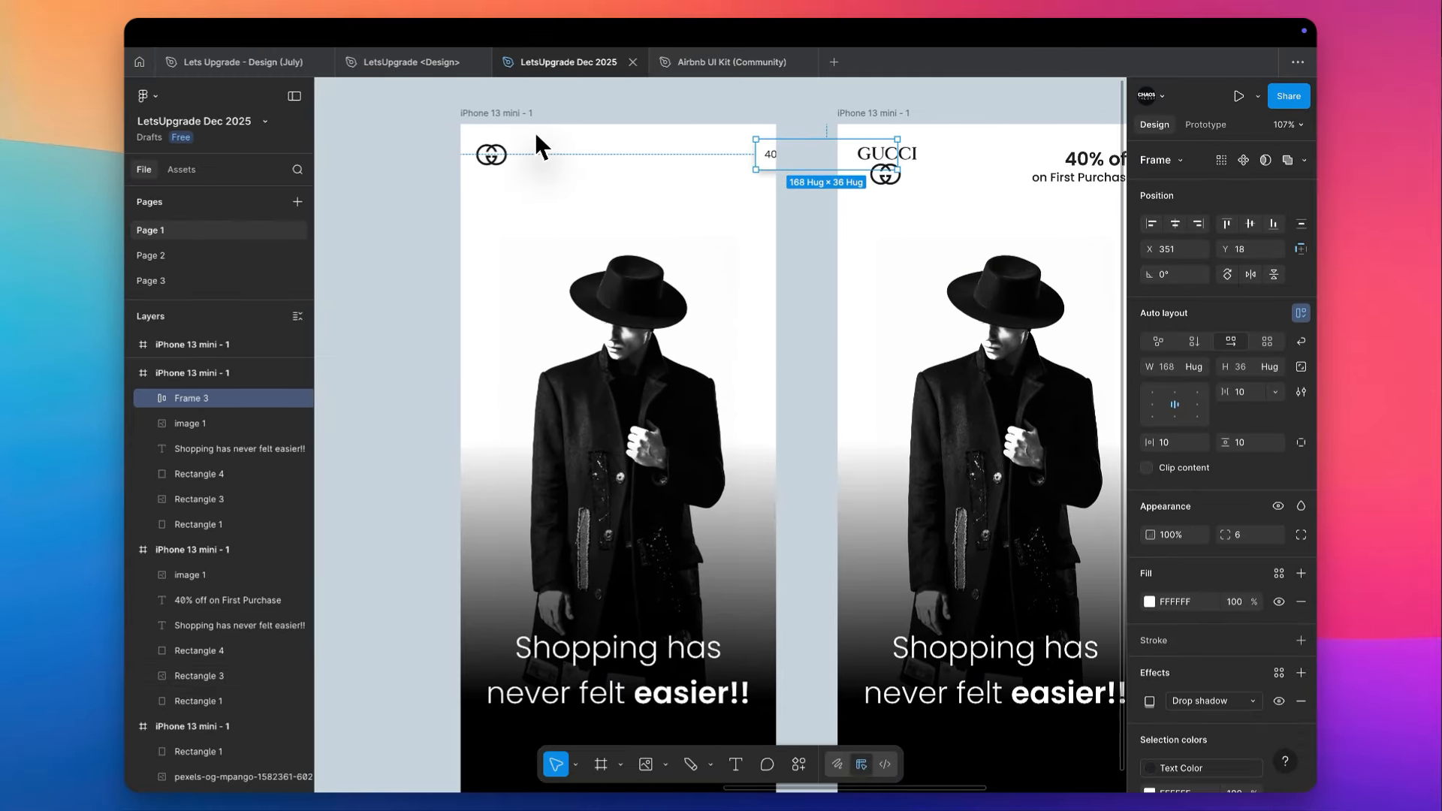
# - Delete the black gradient overlay from the frame with the GG emblem, and move the model photo down
pyautogui.click(643, 492)
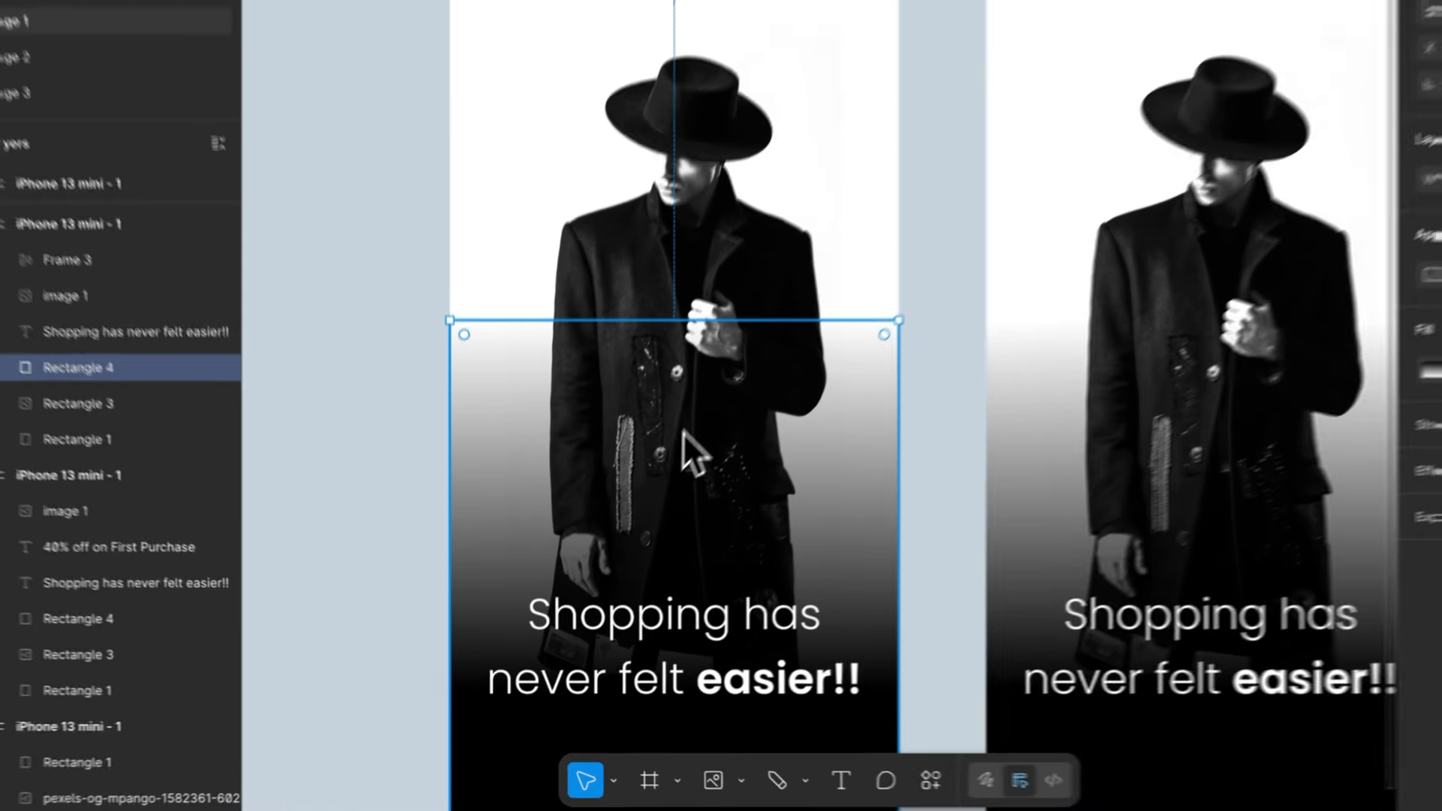
pyautogui.press('Delete')
pyautogui.click(709, 396)
pyautogui.scroll(-3, 714, 398)
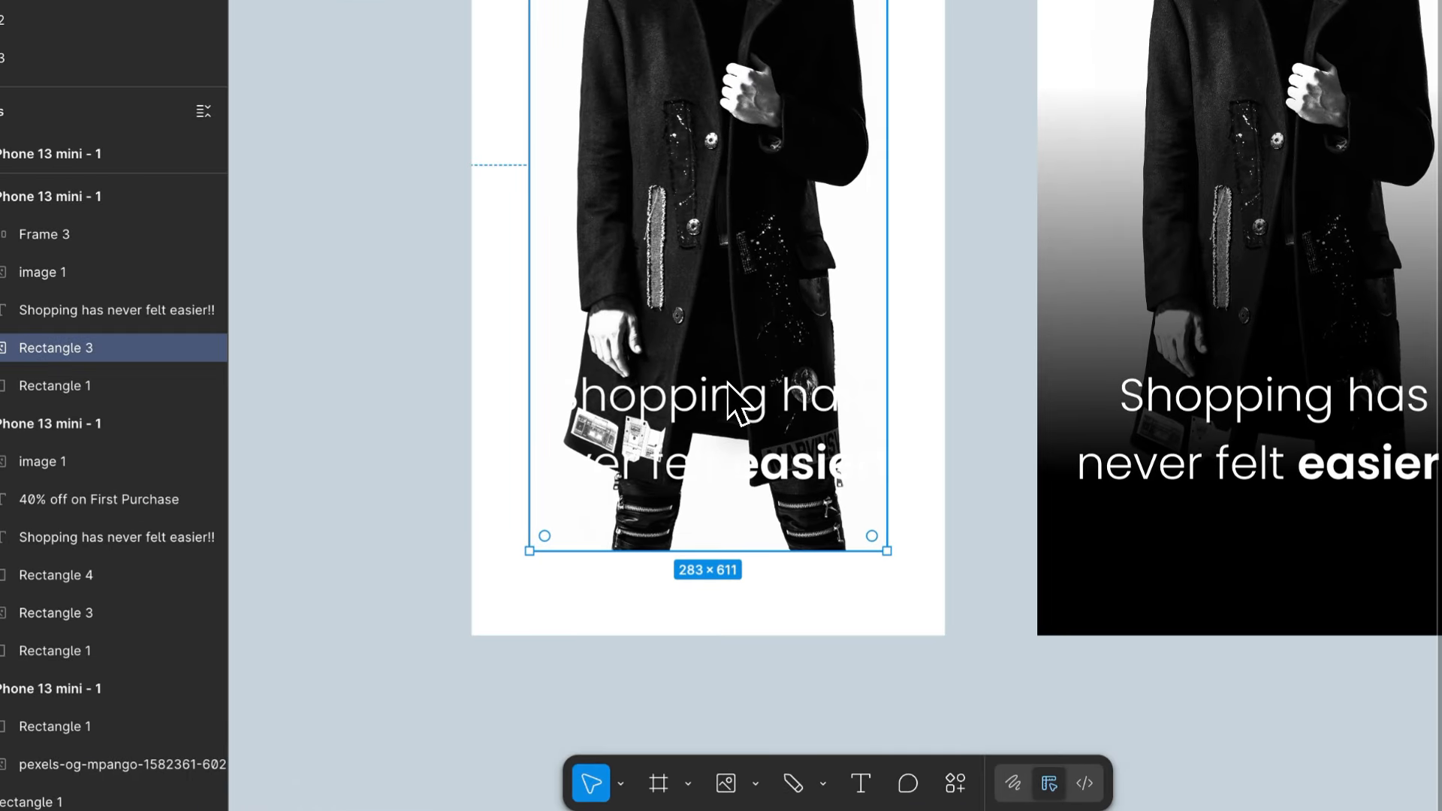
pyautogui.moveTo(730, 125); pyautogui.dragTo(729, 316)
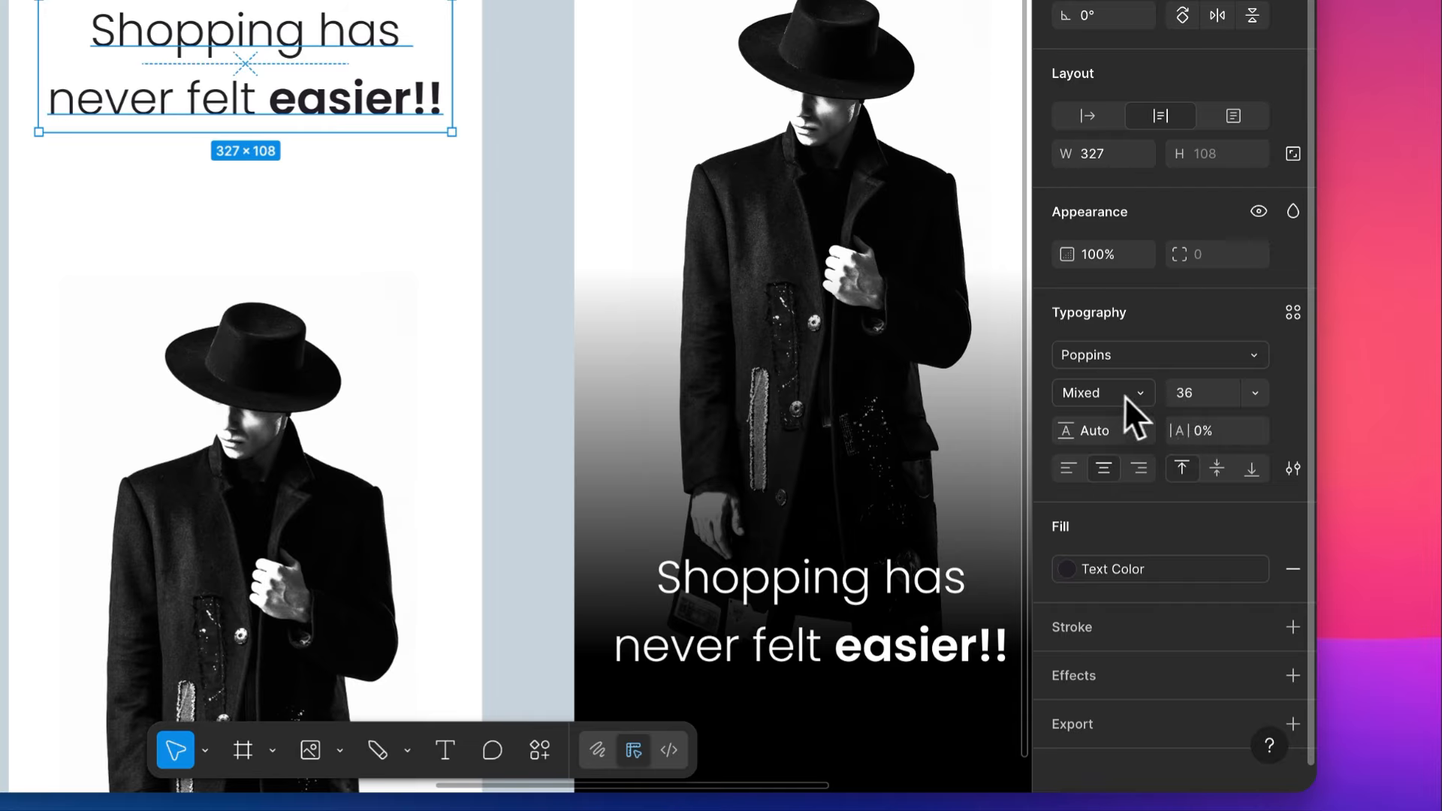
# - Set the whole "Shopping has never felt easier!!" tagline to the Light weight
pyautogui.click(1124, 396)
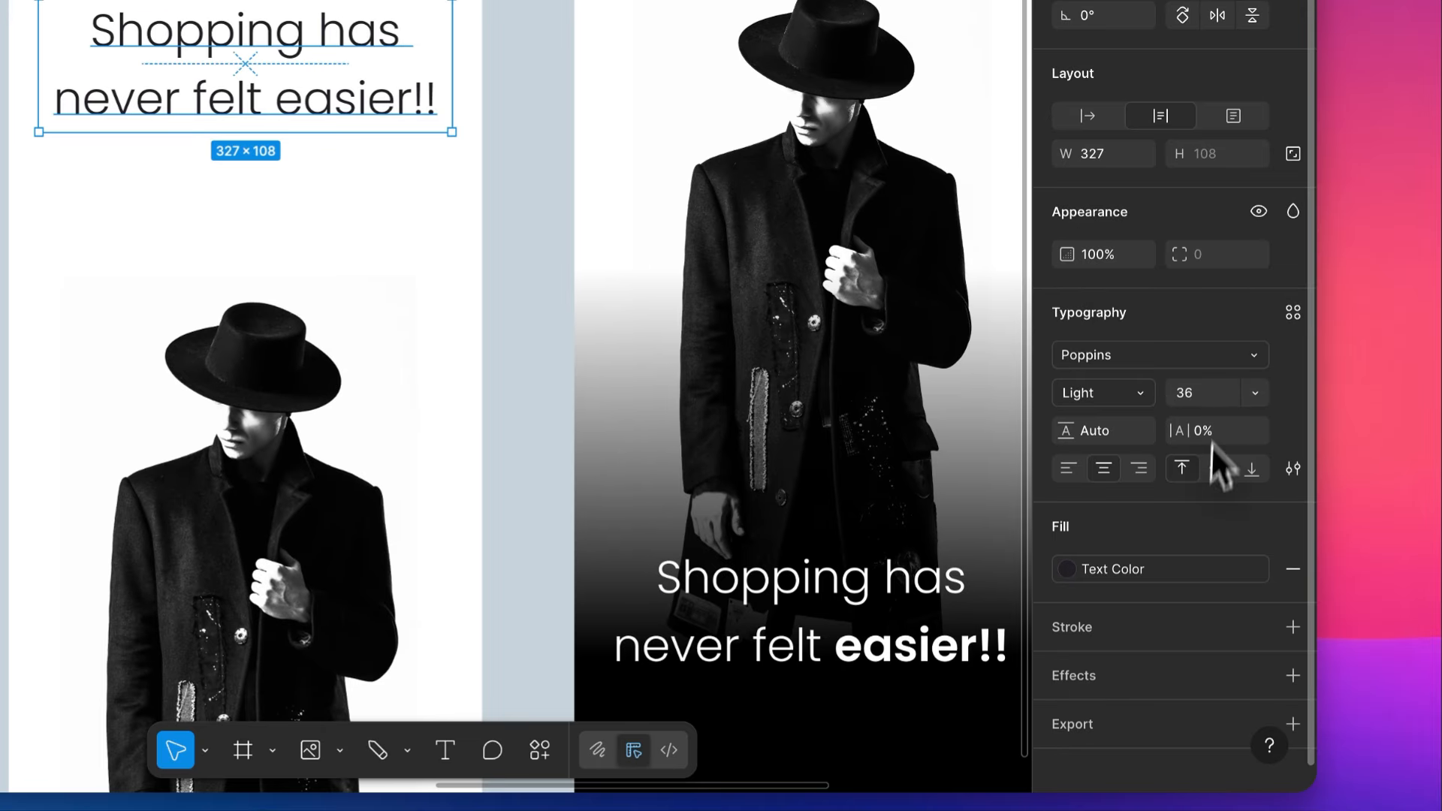
# - Left-align the "Shopping has never felt easier!!" tagline and enlarge its font size to 67
pyautogui.click(1074, 464)
pyautogui.click(1210, 392)
pyautogui.press('Up')
pyautogui.press('Up')
pyautogui.press('Up')
pyautogui.press('Up')
pyautogui.press('Up')
pyautogui.press('Up')
pyautogui.press('Up')
pyautogui.press('Up')
pyautogui.press('Up')
pyautogui.press('Up')
pyautogui.press('Up')
pyautogui.press('Up')
pyautogui.press('Up')
pyautogui.press('Up')
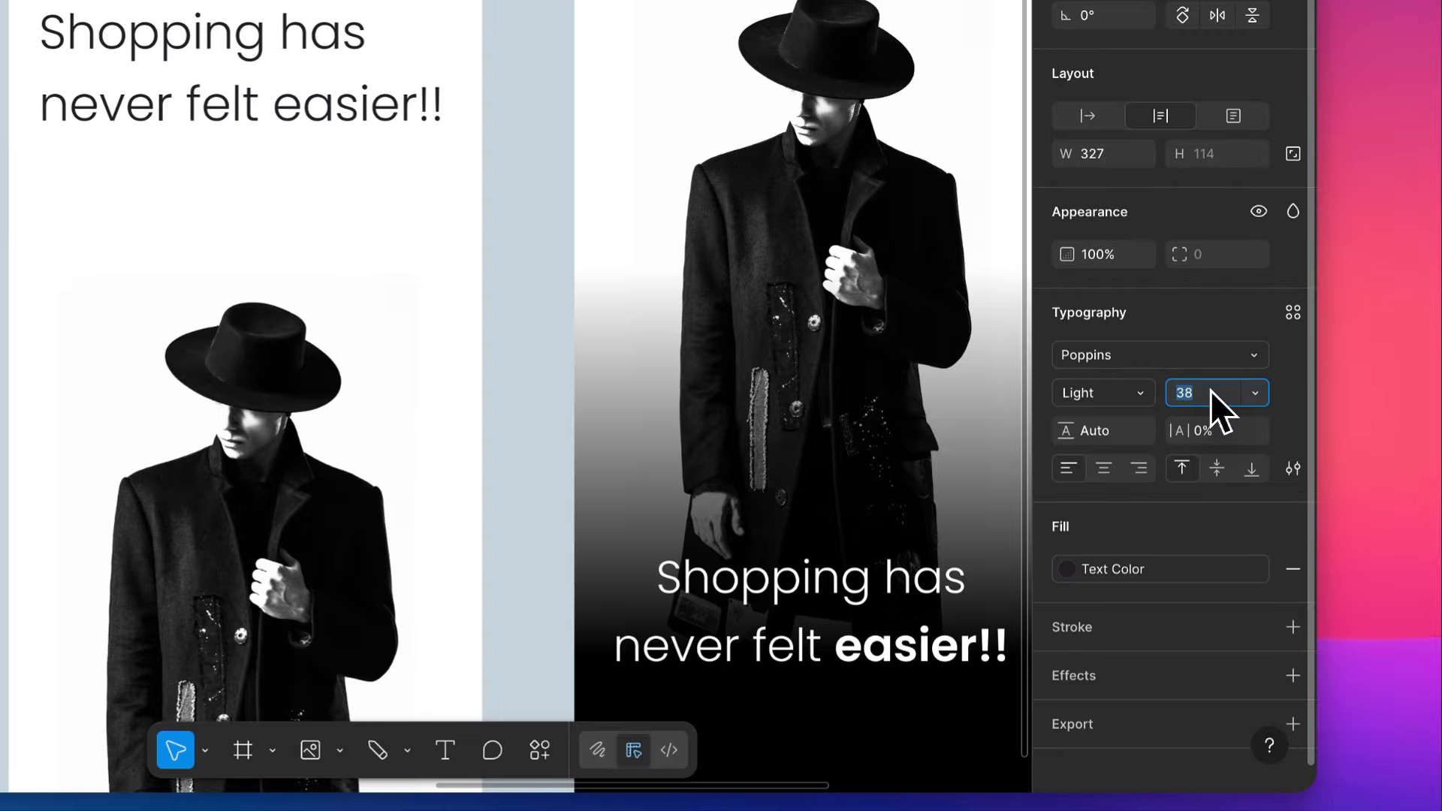
pyautogui.press('Up')
pyautogui.press('Up')
pyautogui.press('Up')
pyautogui.press('Up')
pyautogui.press('Up')
pyautogui.press('Up')
pyautogui.press('Up')
pyautogui.press('Up')
pyautogui.press('Up')
pyautogui.press('Up')
pyautogui.press('Up')
pyautogui.press('Up')
pyautogui.press('Up')
pyautogui.press('Up')
pyautogui.press('Up')
pyautogui.press('Up')
pyautogui.press('Up')
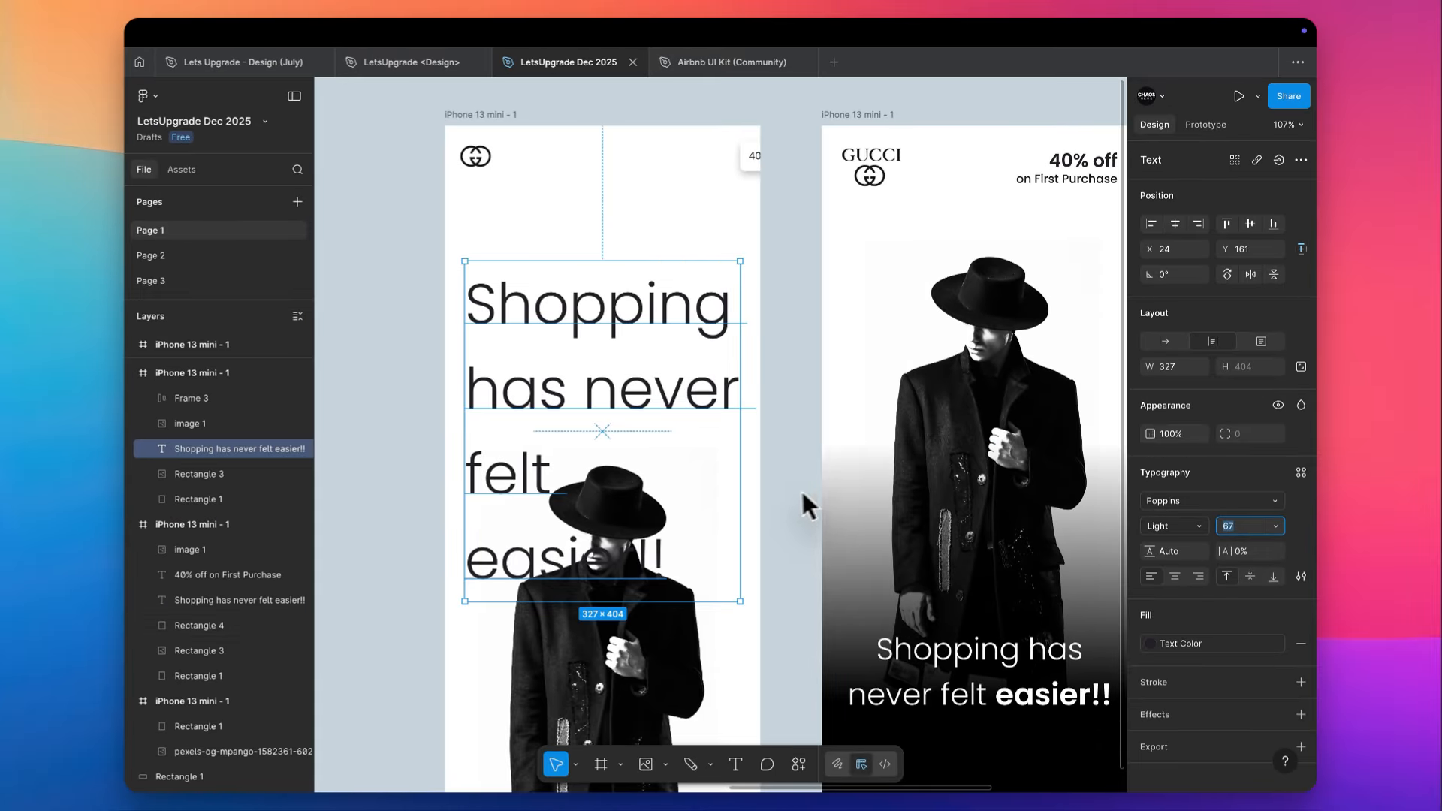
# - Move the enlarged tagline up to just below the GG emblem at Y 65, and tighten its line height to 75
pyautogui.click(800, 488)
pyautogui.scroll(-3, 751, 763)
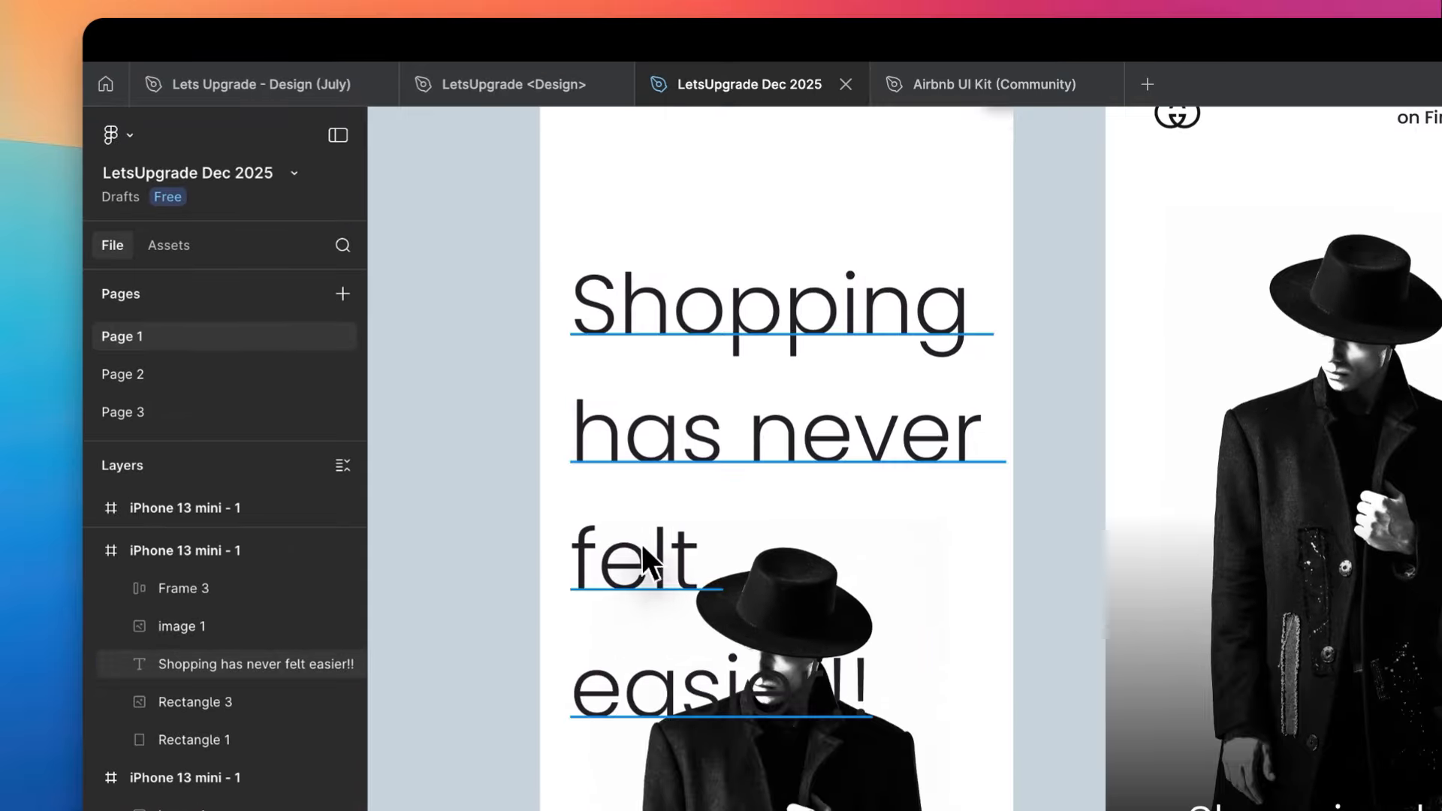
pyautogui.moveTo(642, 544); pyautogui.dragTo(650, 435)
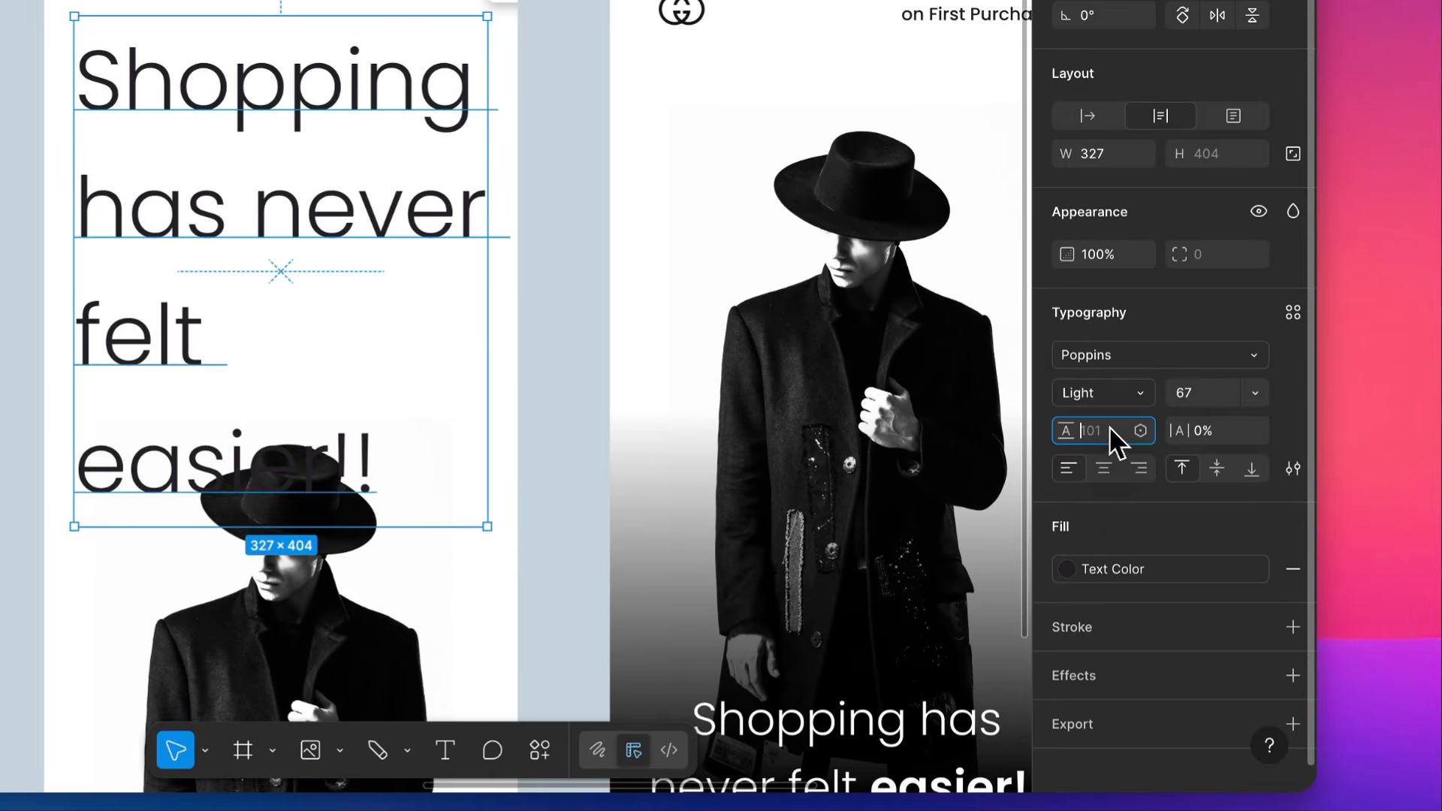
pyautogui.click(1110, 426)
pyautogui.press('Down')
pyautogui.press('Down')
pyautogui.press('Down')
pyautogui.press('Down')
pyautogui.press('Down')
pyautogui.press('Down')
pyautogui.press('Down')
pyautogui.press('Down')
pyautogui.press('Down')
pyautogui.press('Down')
pyautogui.press('Down')
pyautogui.press('Down')
pyautogui.press('Down')
pyautogui.press('Down')
pyautogui.press('Down')
pyautogui.press('Down')
pyautogui.press('Down')
pyautogui.press('Down')
pyautogui.press('Down')
pyautogui.press('Down')
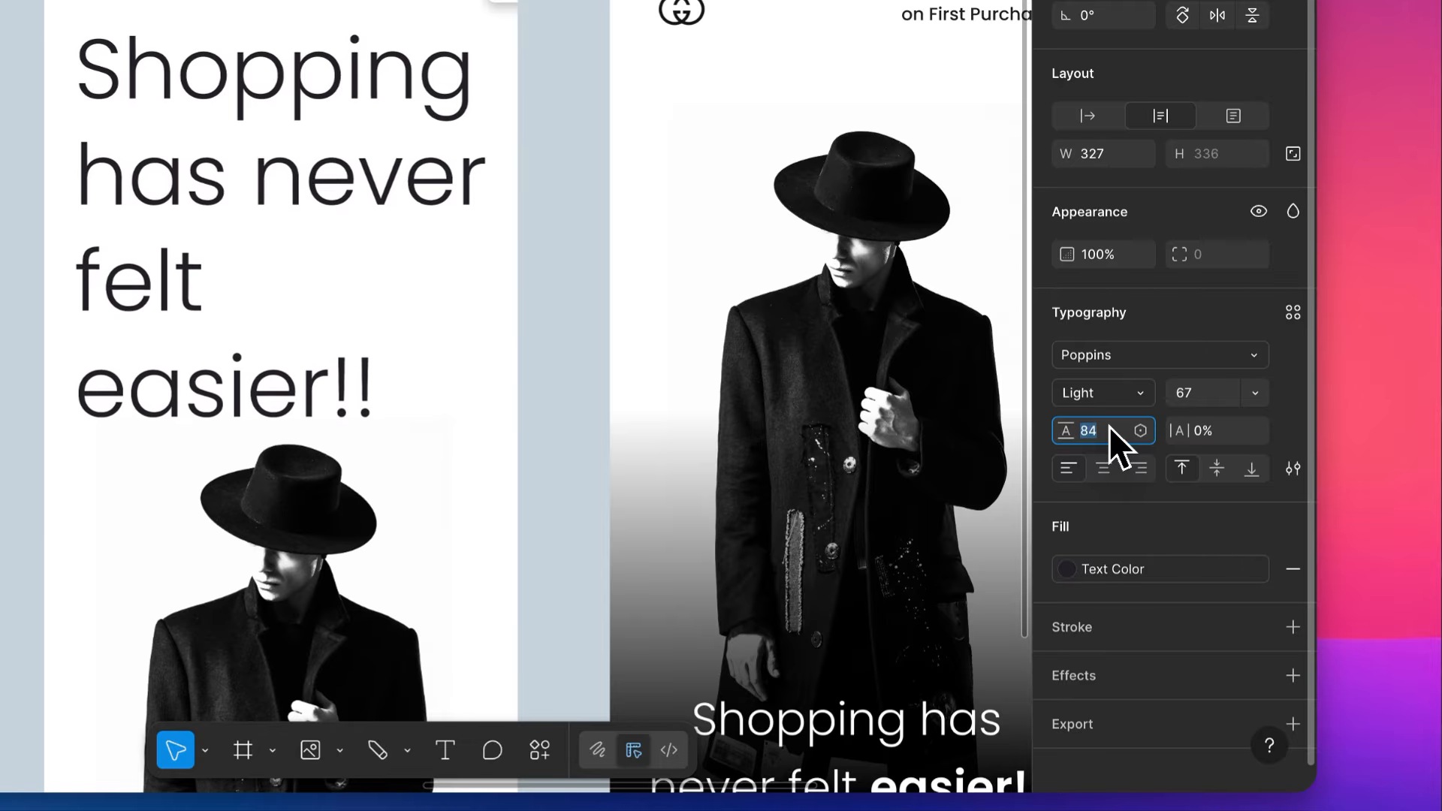
# - Reduce the tagline's font size to 38 so it fits on two lines
pyautogui.click(1200, 395)
pyautogui.press('Down')
pyautogui.press('Down')
pyautogui.press('Down')
pyautogui.press('Down')
pyautogui.press('Down')
pyautogui.press('Down')
pyautogui.press('Down')
pyautogui.press('Down')
pyautogui.press('Down')
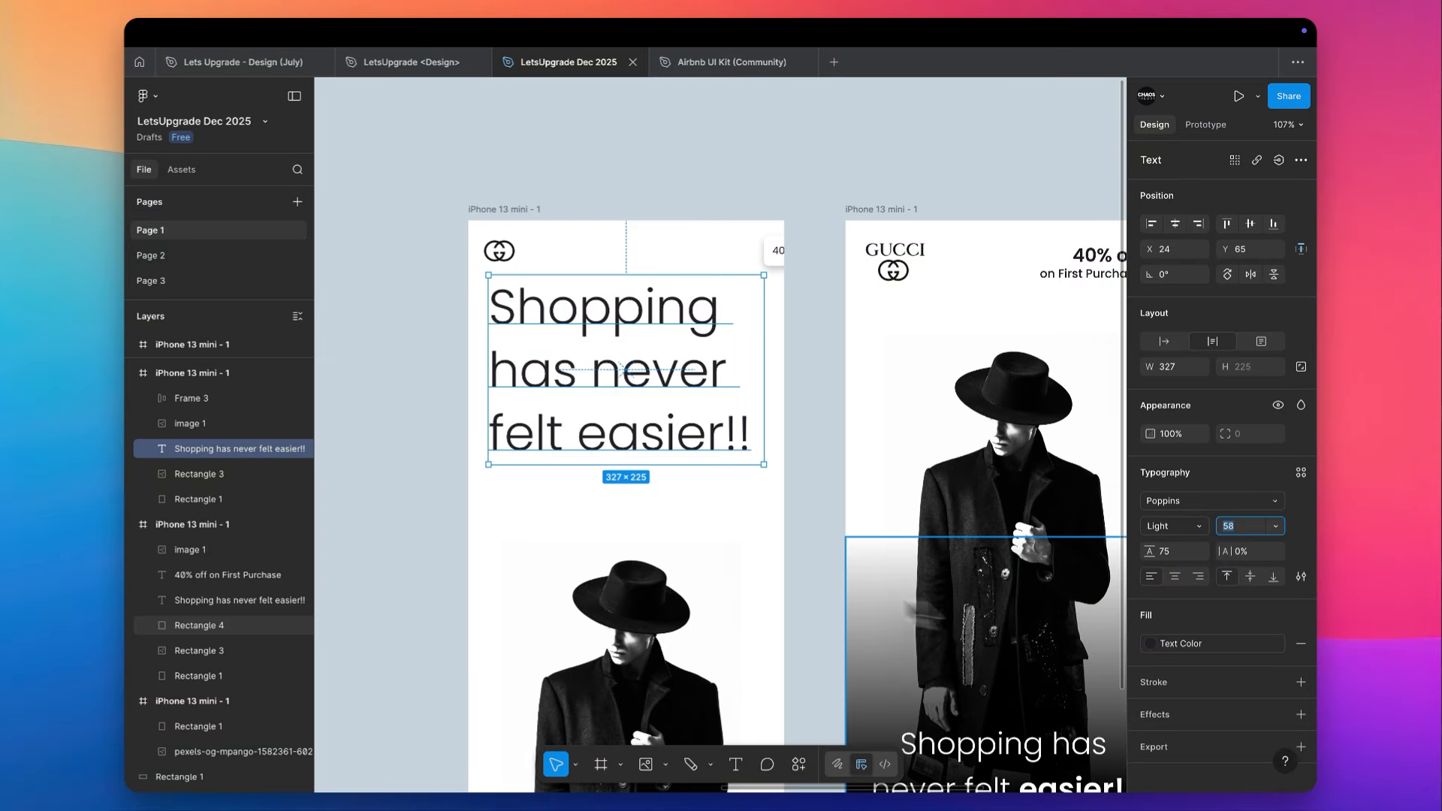
pyautogui.press('Down')
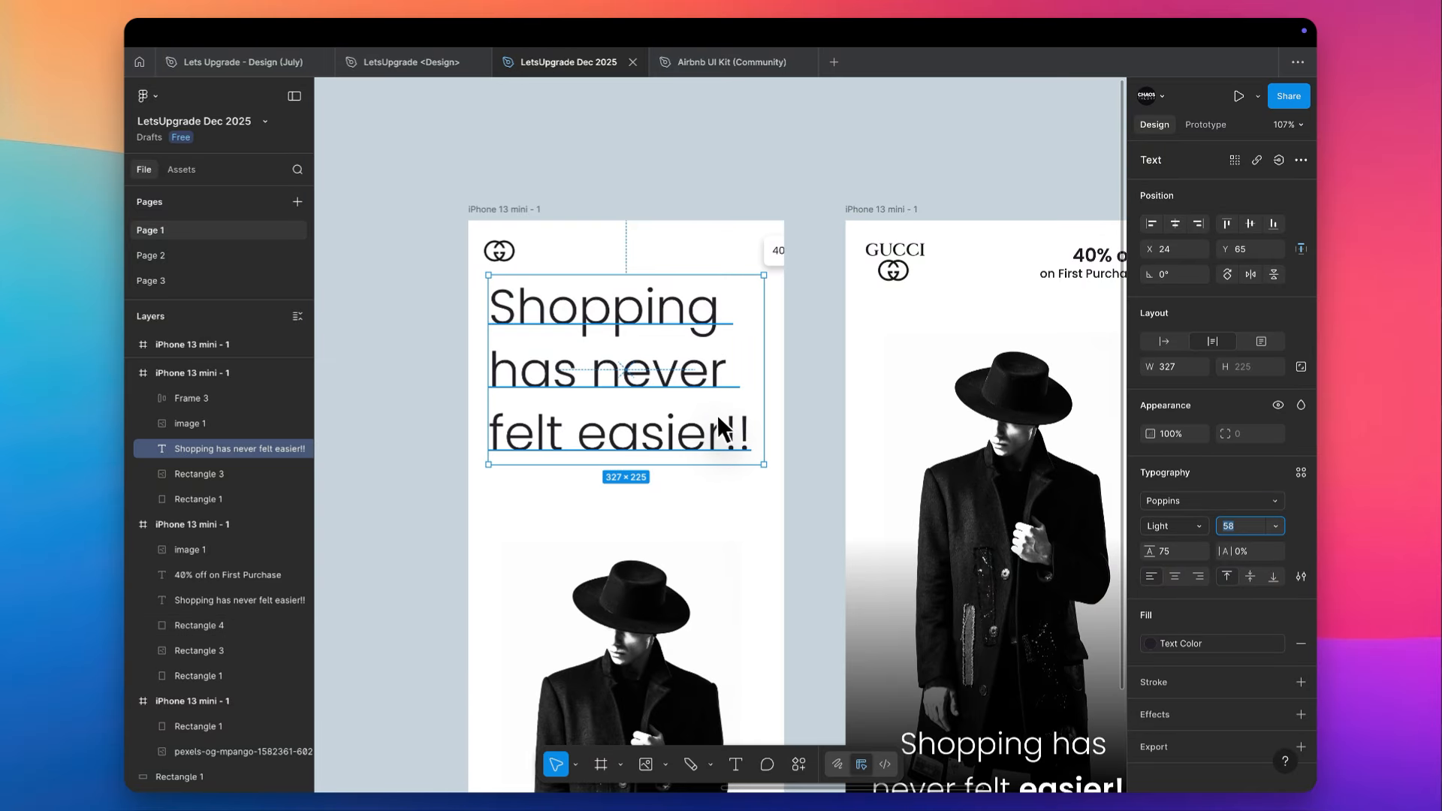
pyautogui.scroll(-3, 716, 416)
pyautogui.press('Down')
pyautogui.press('Down')
pyautogui.press('Down')
pyautogui.press('Down')
pyautogui.press('Down')
pyautogui.press('Down')
pyautogui.press('Down')
pyautogui.press('Down')
pyautogui.press('Down')
pyautogui.press('Down')
pyautogui.press('Down')
pyautogui.press('Down')
pyautogui.press('Down')
pyautogui.press('Down')
pyautogui.press('Down')
pyautogui.press('Down')
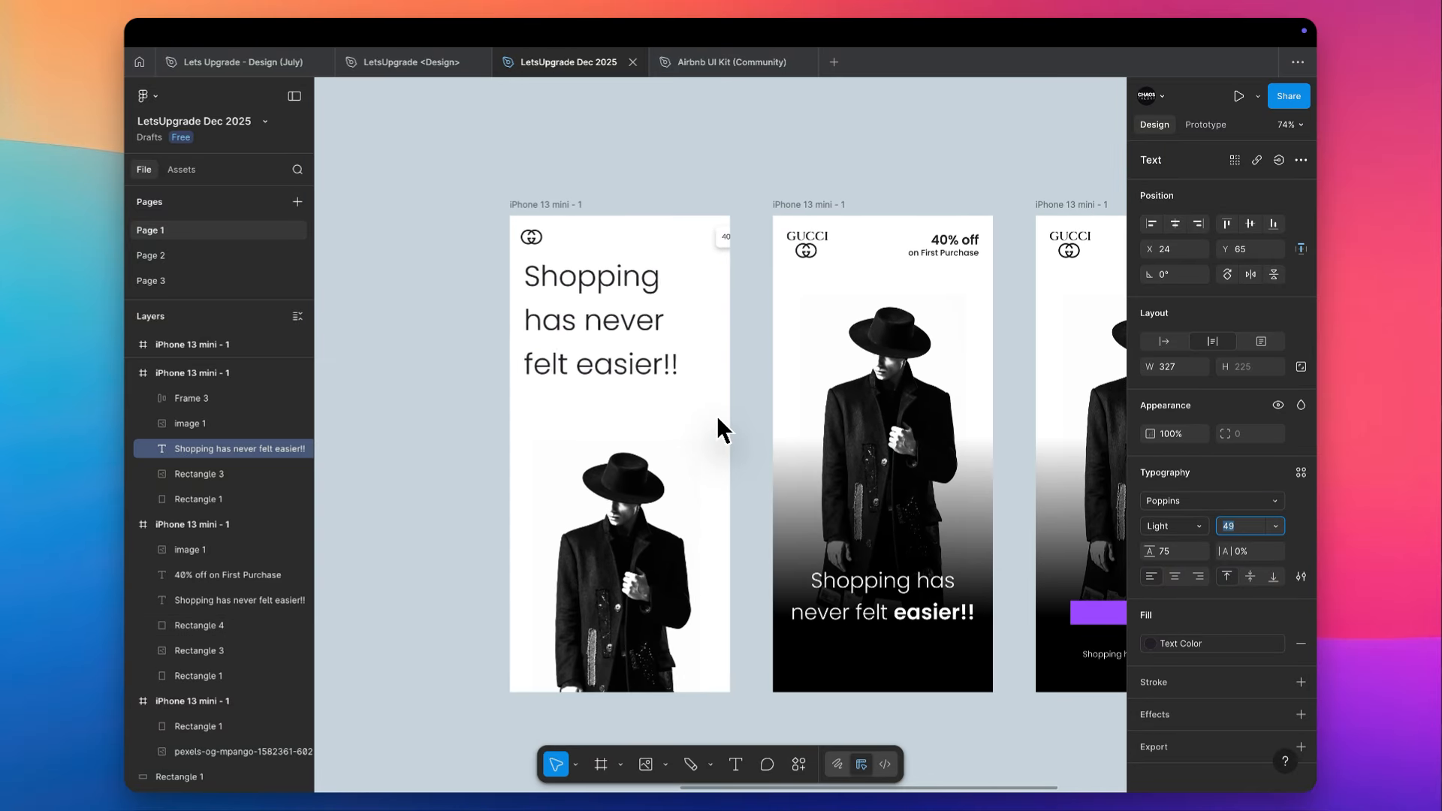
pyautogui.press('Down')
pyautogui.press('Down')
pyautogui.press('Down')
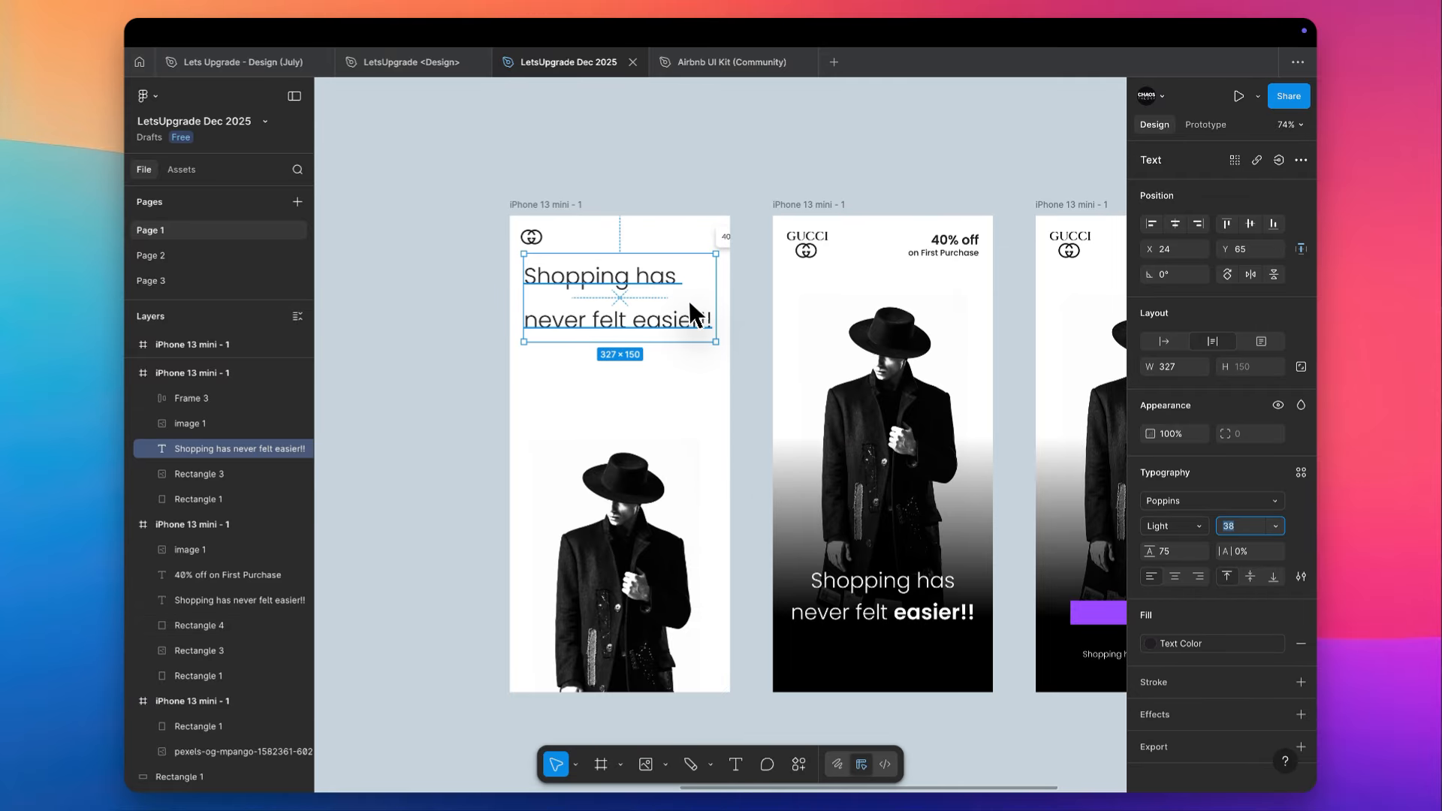
# - Set the tagline's line height to 50 and its letter case to title case
pyautogui.scroll(5, 687, 300)
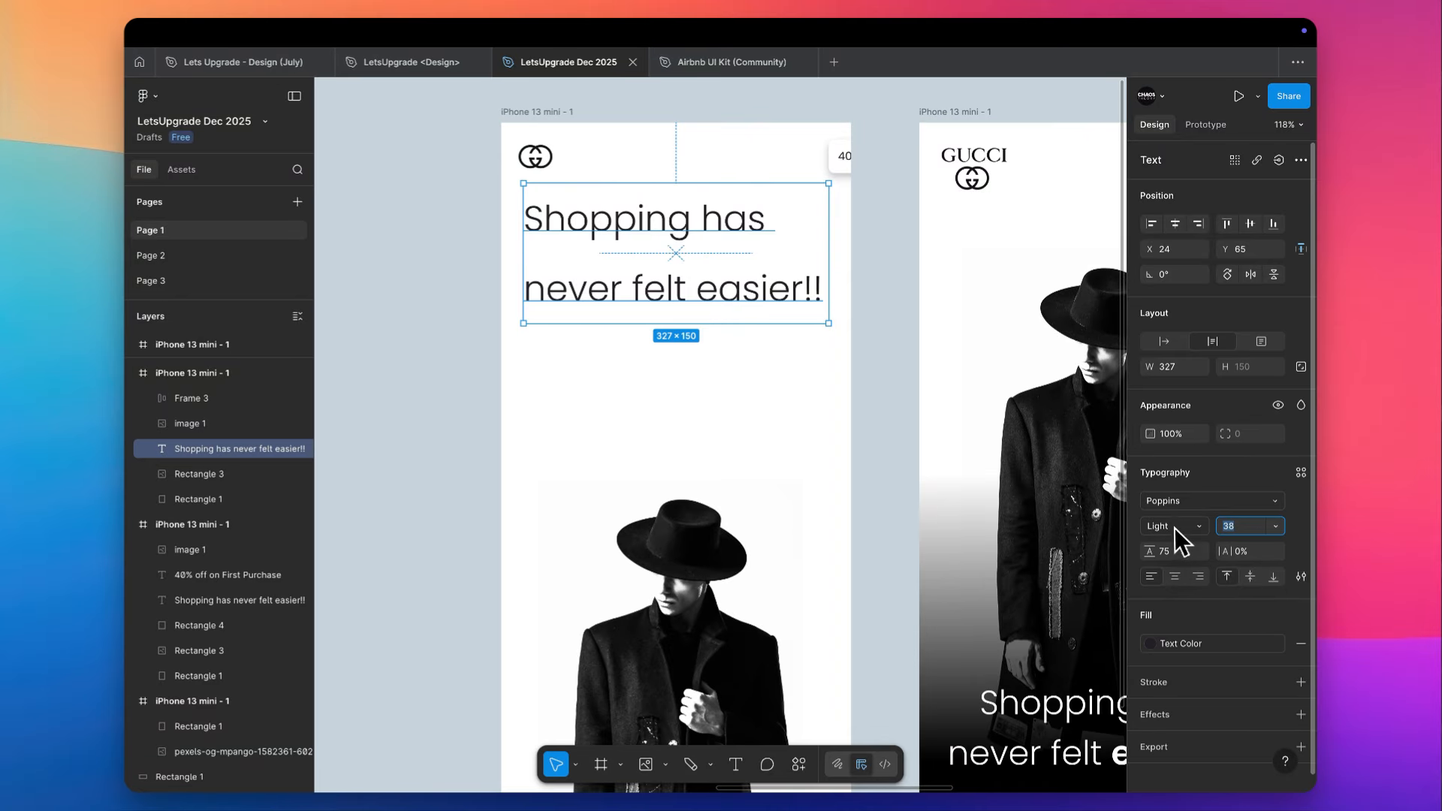
pyautogui.click(1175, 551)
pyautogui.write('50')
pyautogui.press('Return')
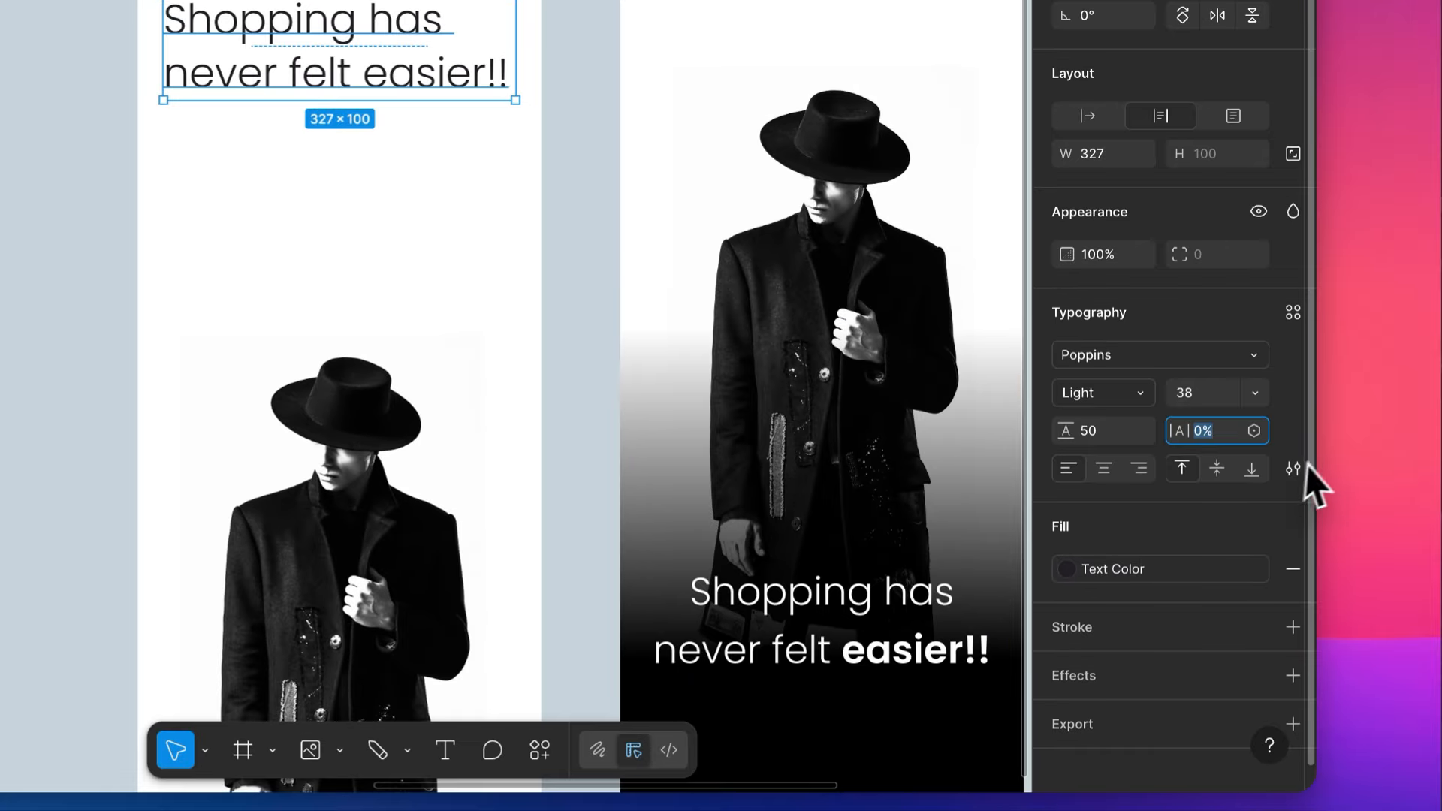
pyautogui.click(1292, 469)
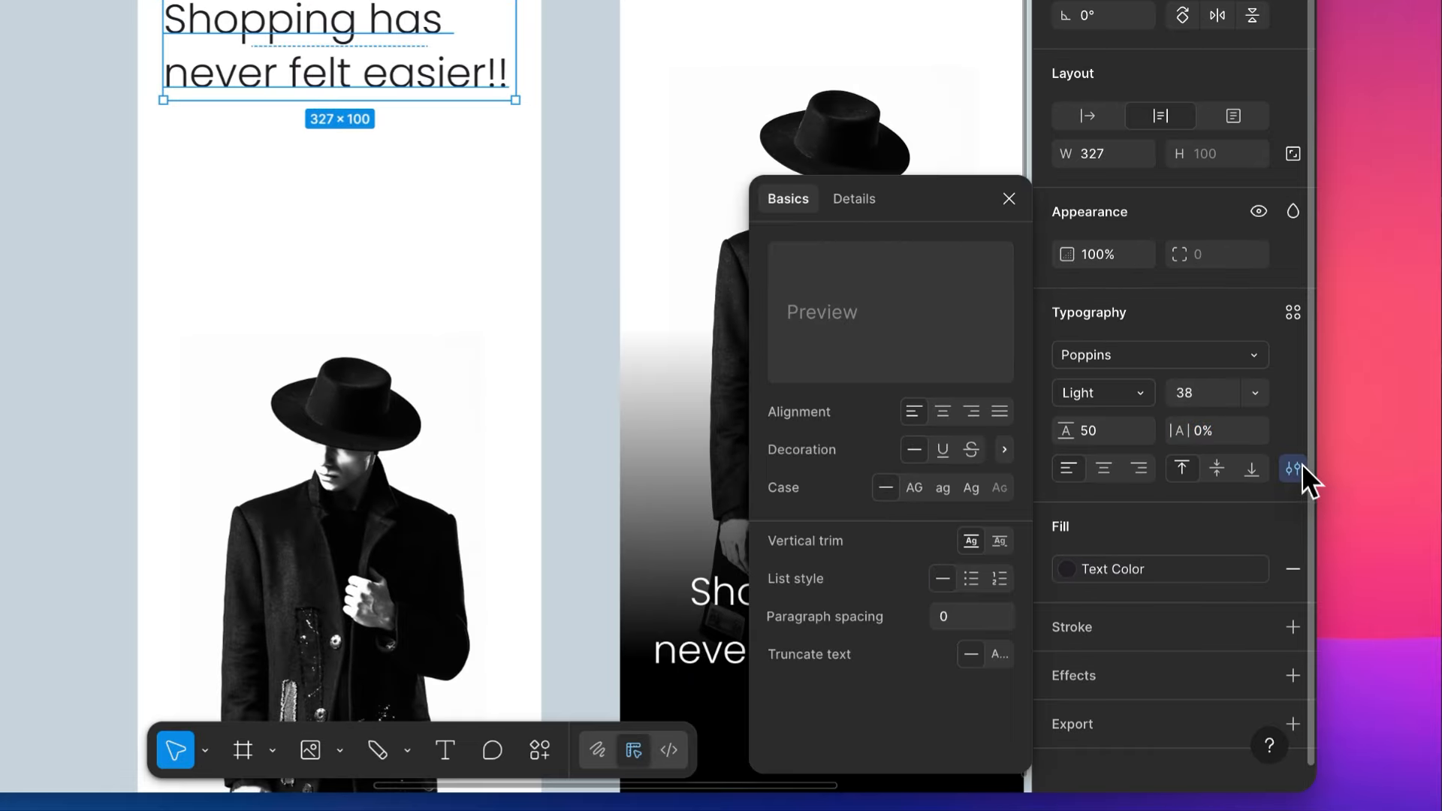
pyautogui.click(971, 487)
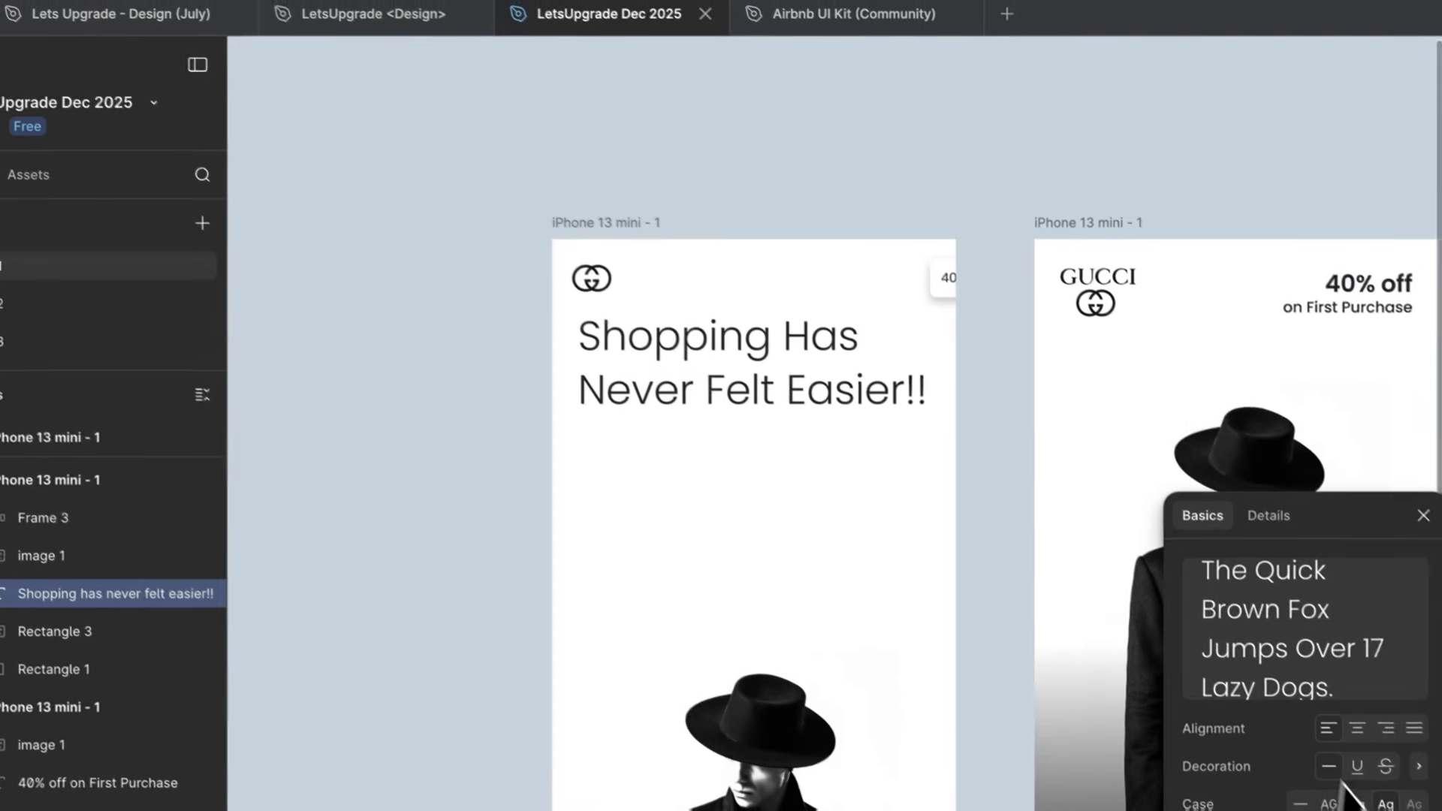
# - Move the tagline down to the base of the phone frame, and shift the model photo up
pyautogui.click(756, 485)
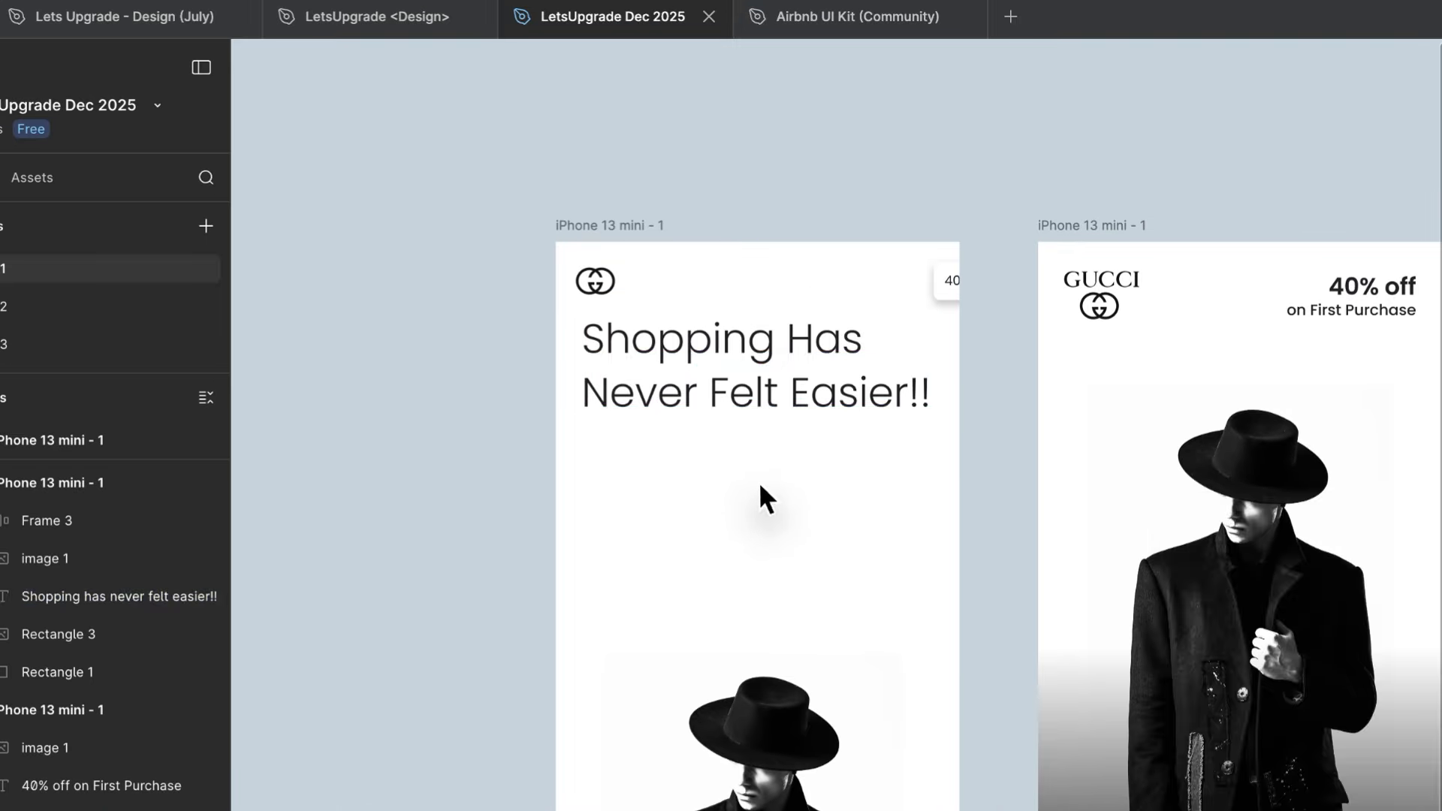
pyautogui.moveTo(757, 367); pyautogui.dragTo(757, 803)
pyautogui.moveTo(760, 720); pyautogui.dragTo(760, 616)
pyautogui.scroll(4, 758, 525)
# - Draw a 375 × 177 rectangle across the base of the frame, fill it white and place it behind the tagline
pyautogui.press('r')
pyautogui.moveTo(126, 302)
pyautogui.mouseDown()
pyautogui.moveTo(698, 515)
pyautogui.moveTo(726, 586)
pyautogui.mouseUp()
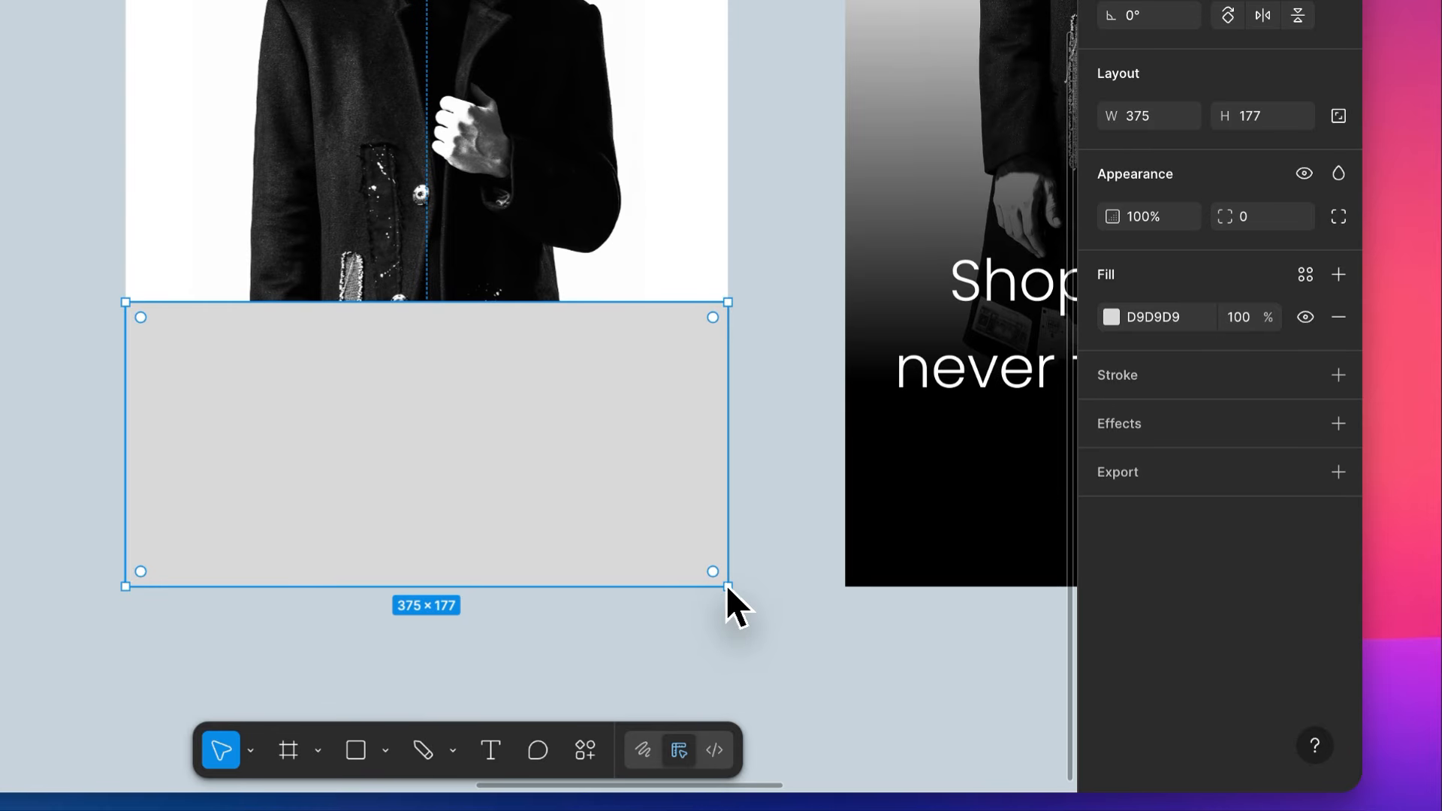
pyautogui.press('super+[')
pyautogui.press('super+[')
pyautogui.press('super+[')
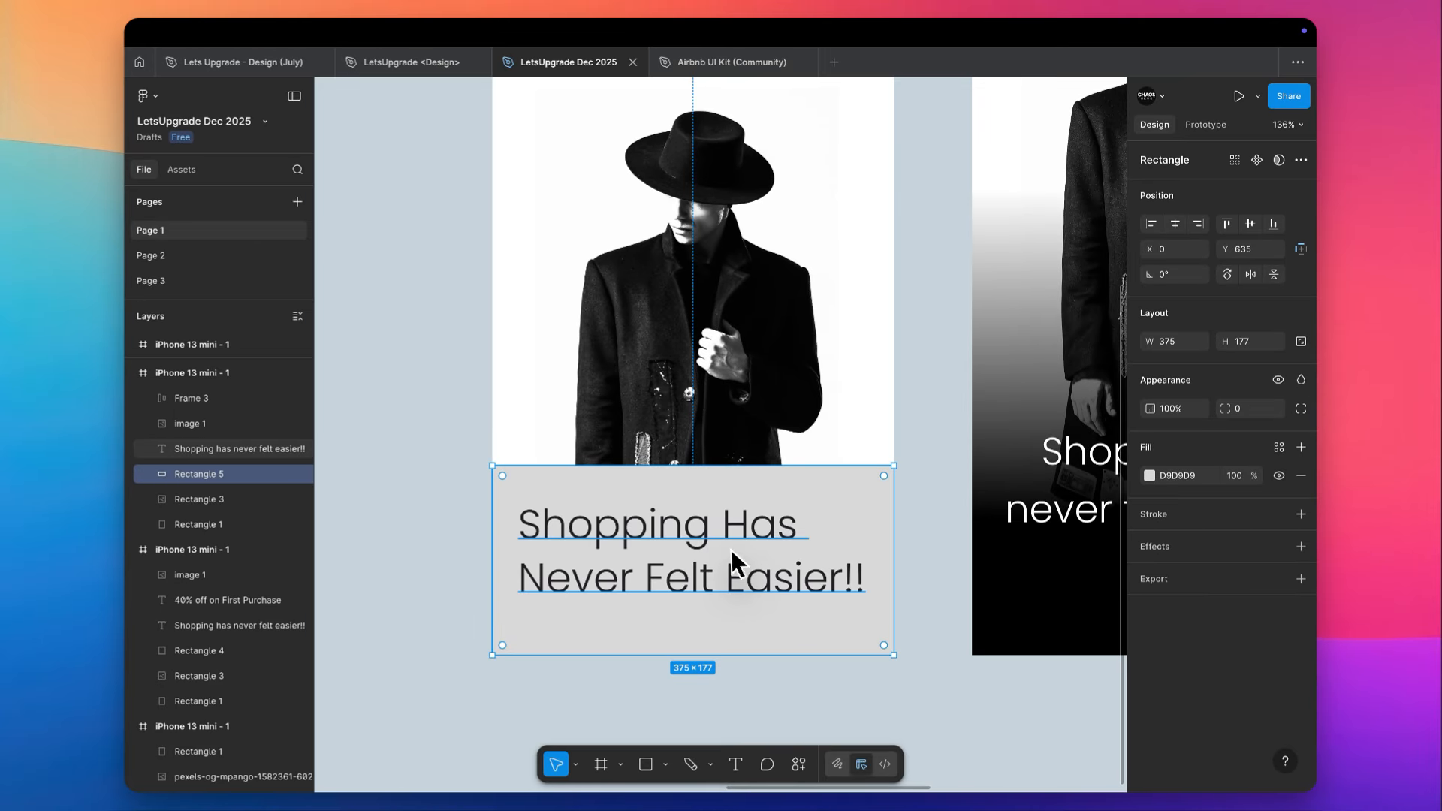
pyautogui.click(1149, 475)
pyautogui.click(949, 470)
# - Move the model photo further up so the coat's hem sits just above the white rectangle
pyautogui.scroll(-2, 698, 450)
pyautogui.scroll(2, 698, 451)
pyautogui.moveTo(694, 520); pyautogui.dragTo(692, 357)
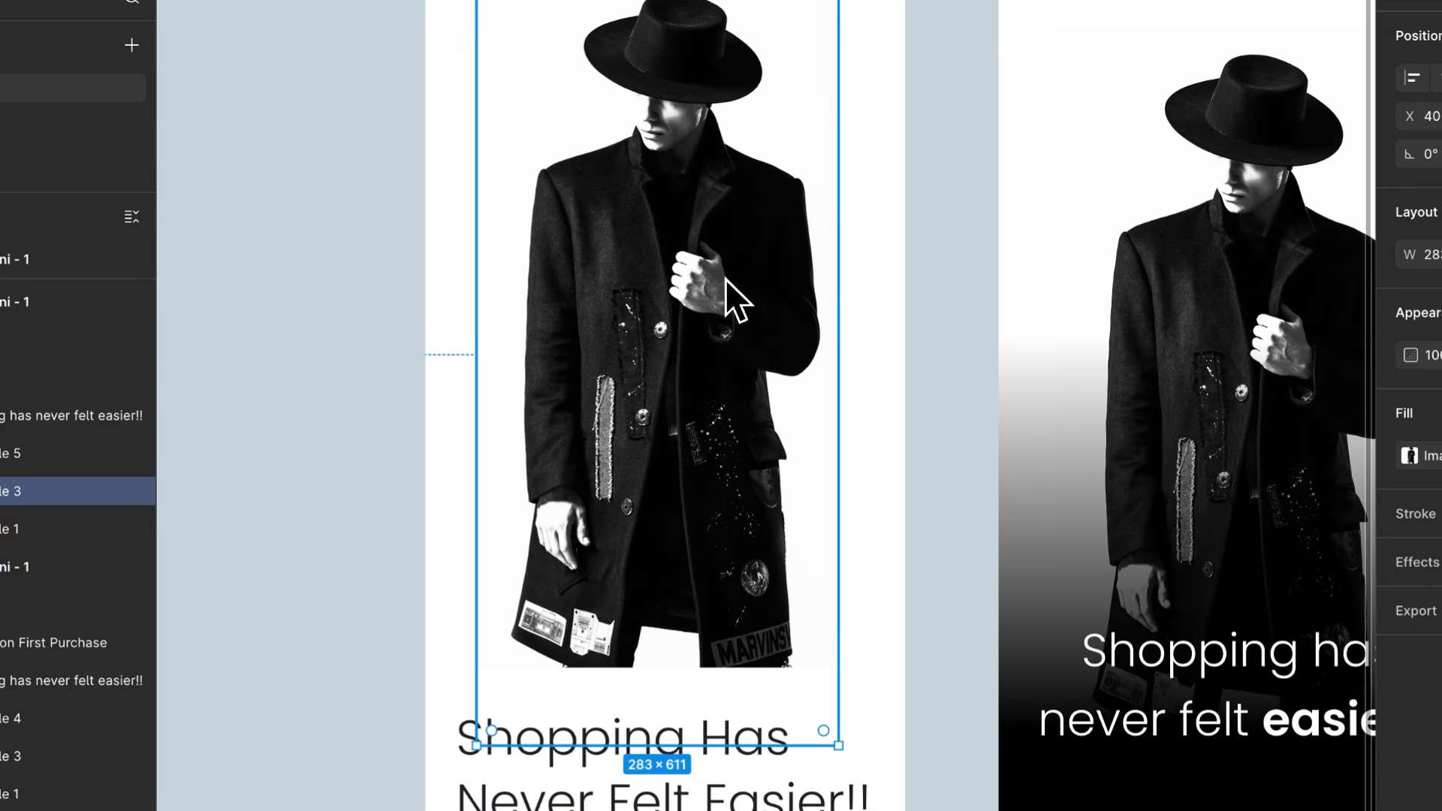
pyautogui.scroll(-1, 693, 357)
pyautogui.press('Up')
pyautogui.press('Up')
pyautogui.press('Up')
pyautogui.press('Up')
pyautogui.press('Up')
pyautogui.press('Up')
pyautogui.press('Up')
pyautogui.press('Up')
pyautogui.press('Up')
pyautogui.press('Up')
pyautogui.press('Up')
pyautogui.press('Up')
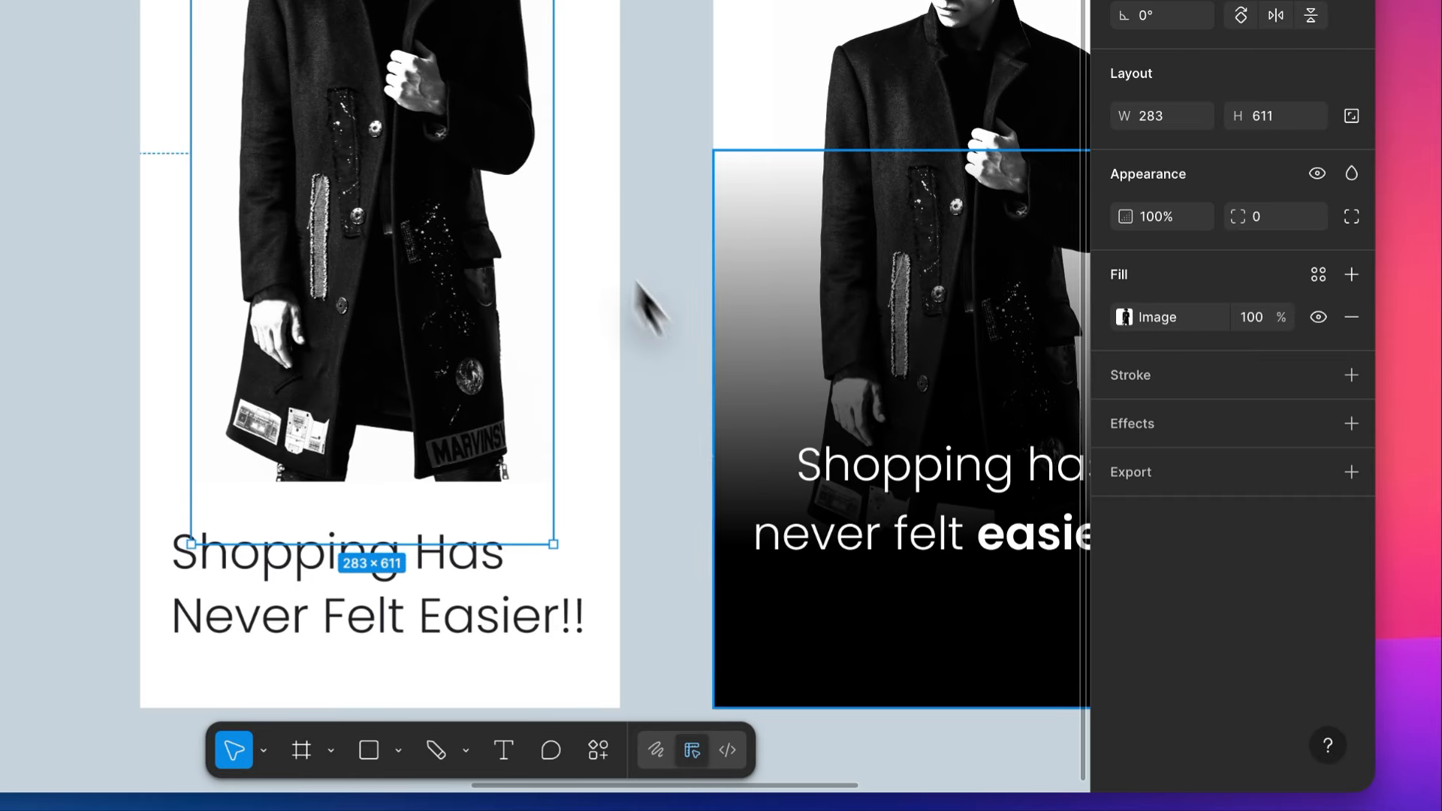
pyautogui.click(1011, 645)
pyautogui.scroll(5, 238, 456)
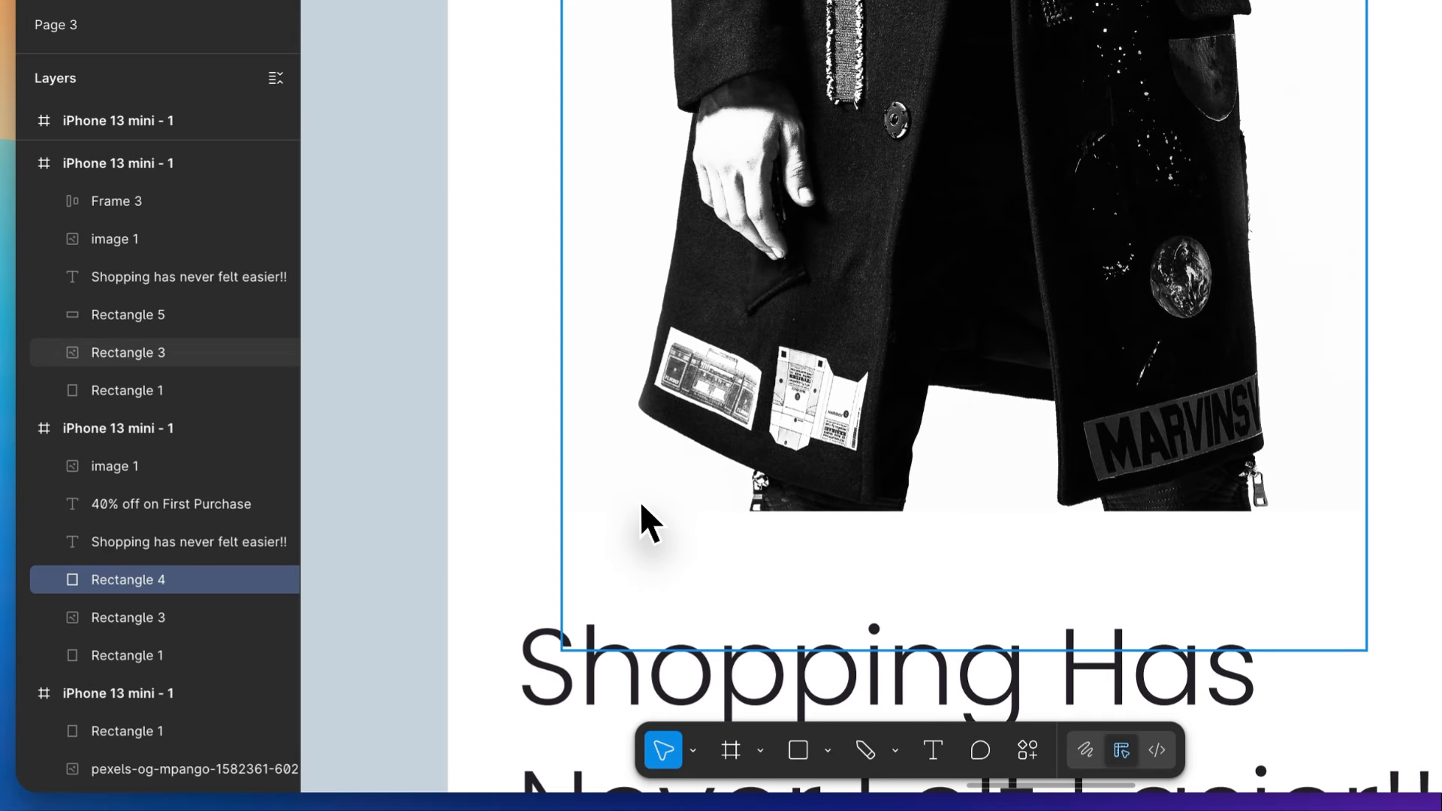
pyautogui.press('r')
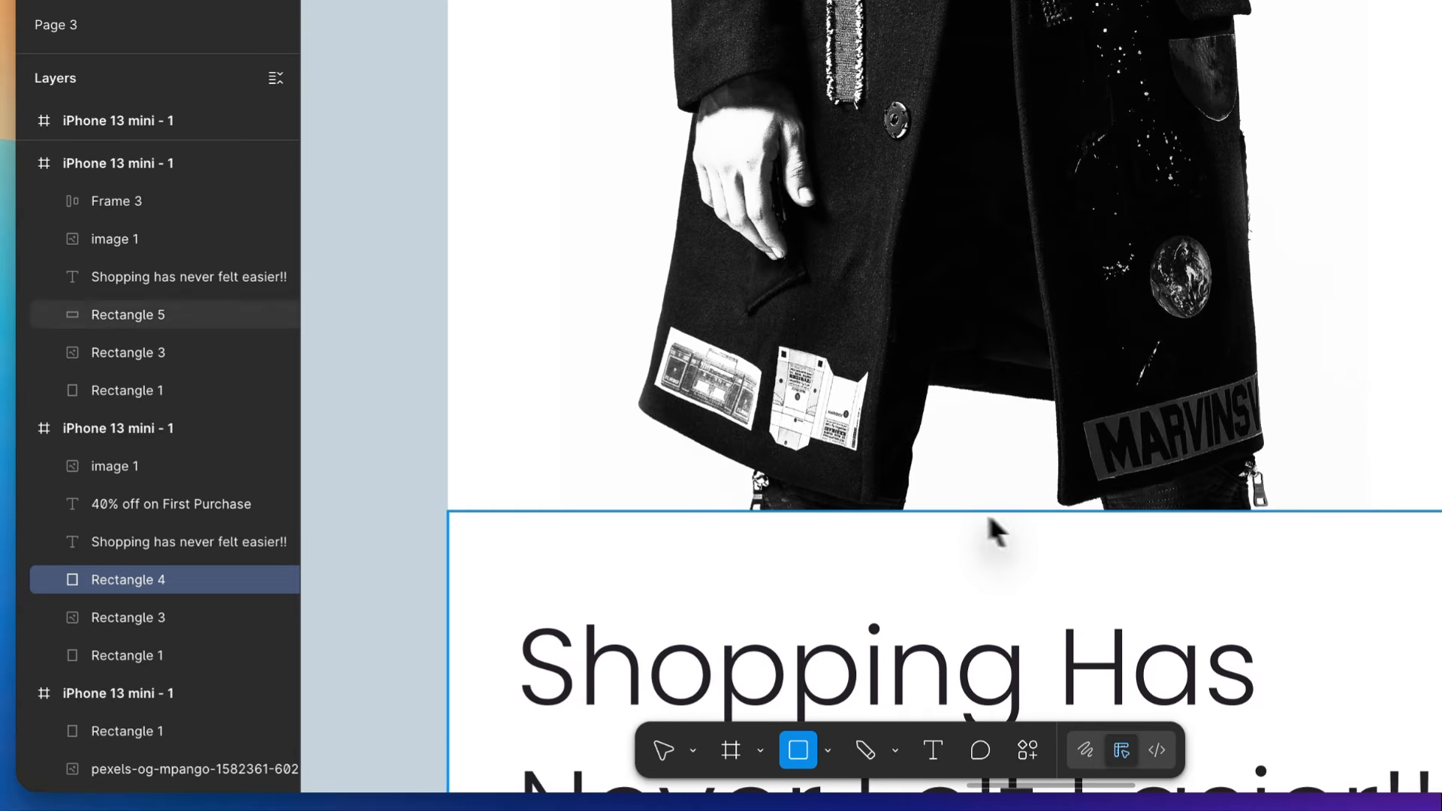
pyautogui.moveTo(1323, 615)
pyautogui.mouseDown()
pyautogui.moveTo(663, 412)
pyautogui.moveTo(612, 376)
pyautogui.mouseUp()
pyautogui.hotkey('ctrl', 'z')
# - Draw a 326 × 110 ellipse centred on the photo's lower edge, and send it behind the white rectangle
pyautogui.press('o')
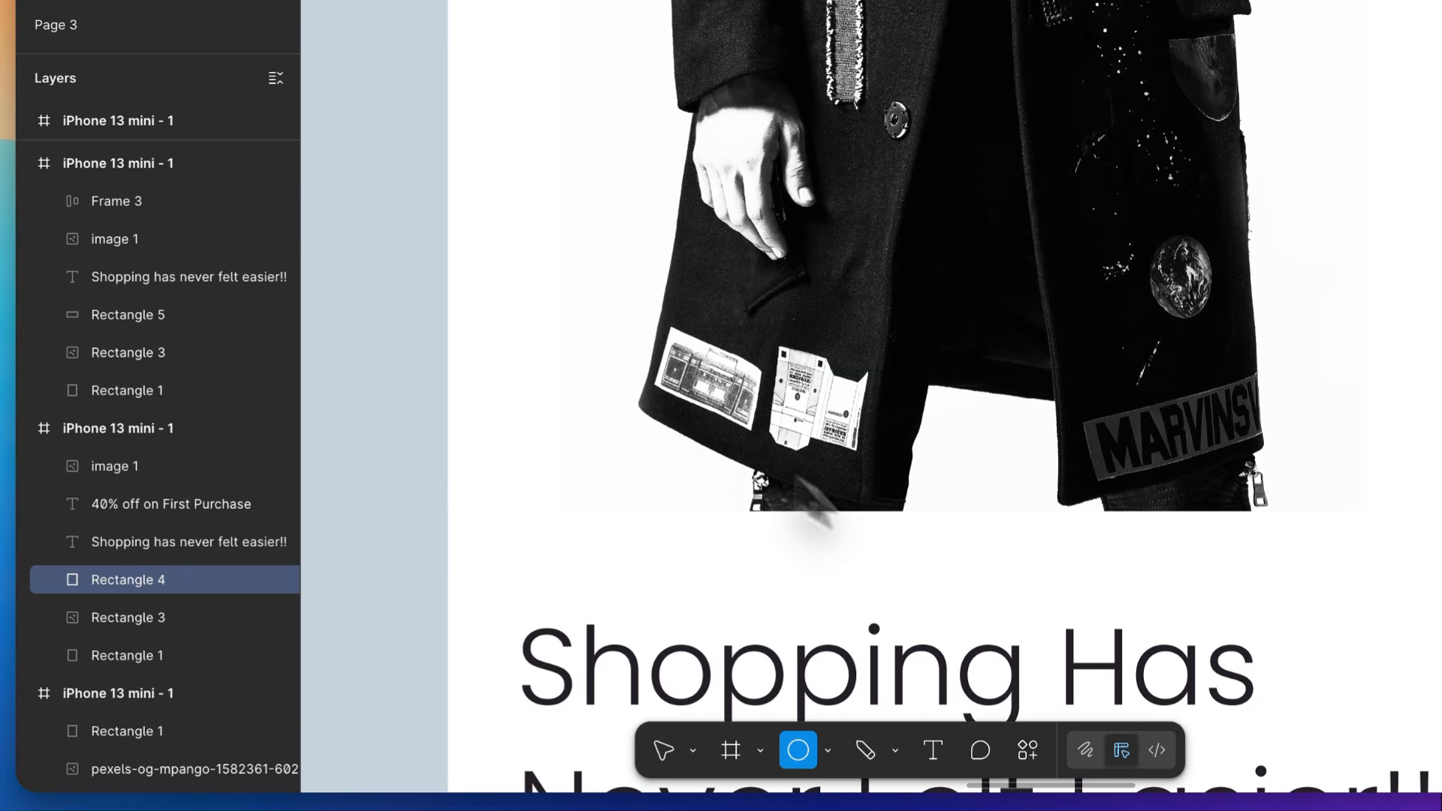
pyautogui.moveTo(998, 511); pyautogui.dragTo(535, 354)
pyautogui.hotkey('ctrl', '[')
pyautogui.hotkey('ctrl', '[')
pyautogui.hotkey('ctrl', '[')
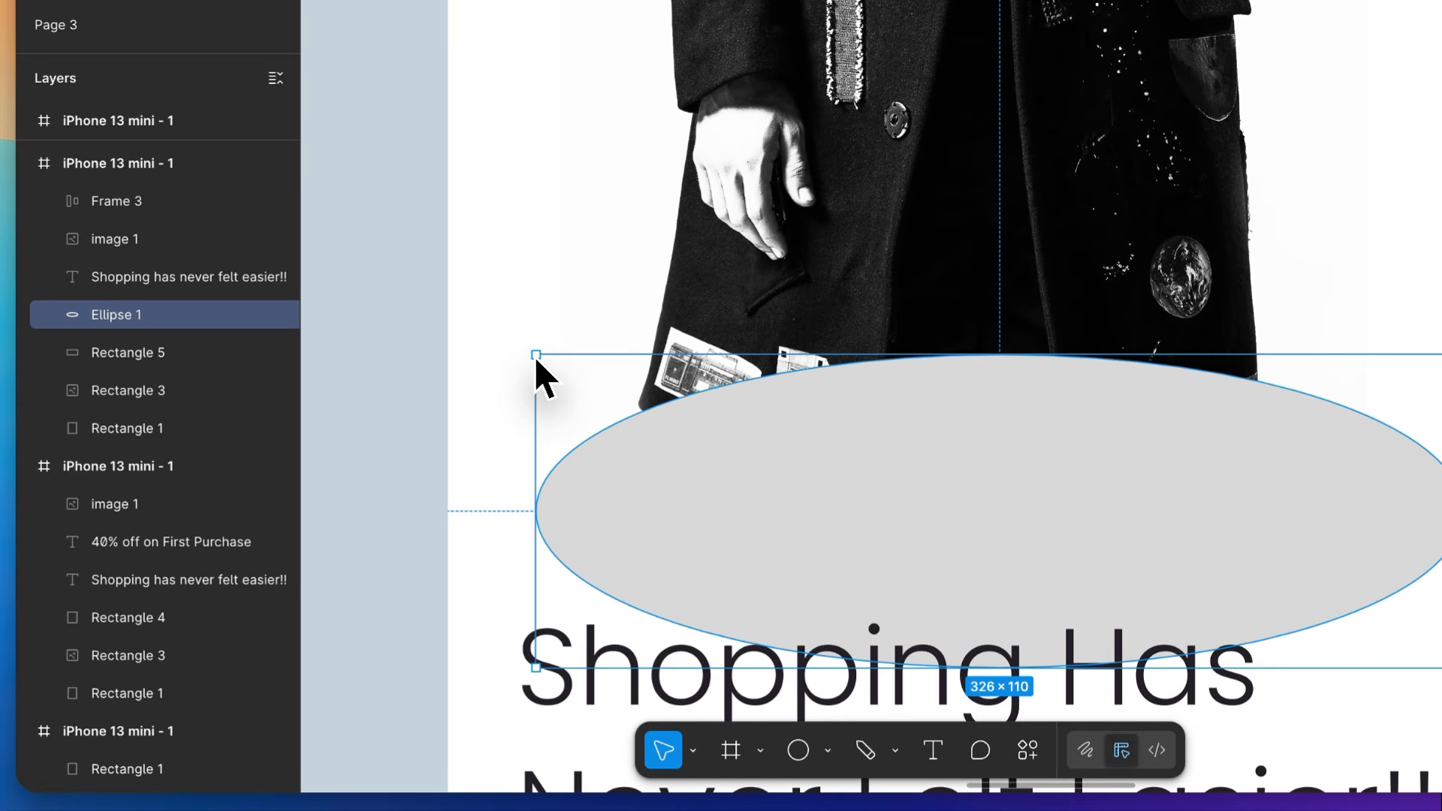
pyautogui.hotkey('ctrl', '[')
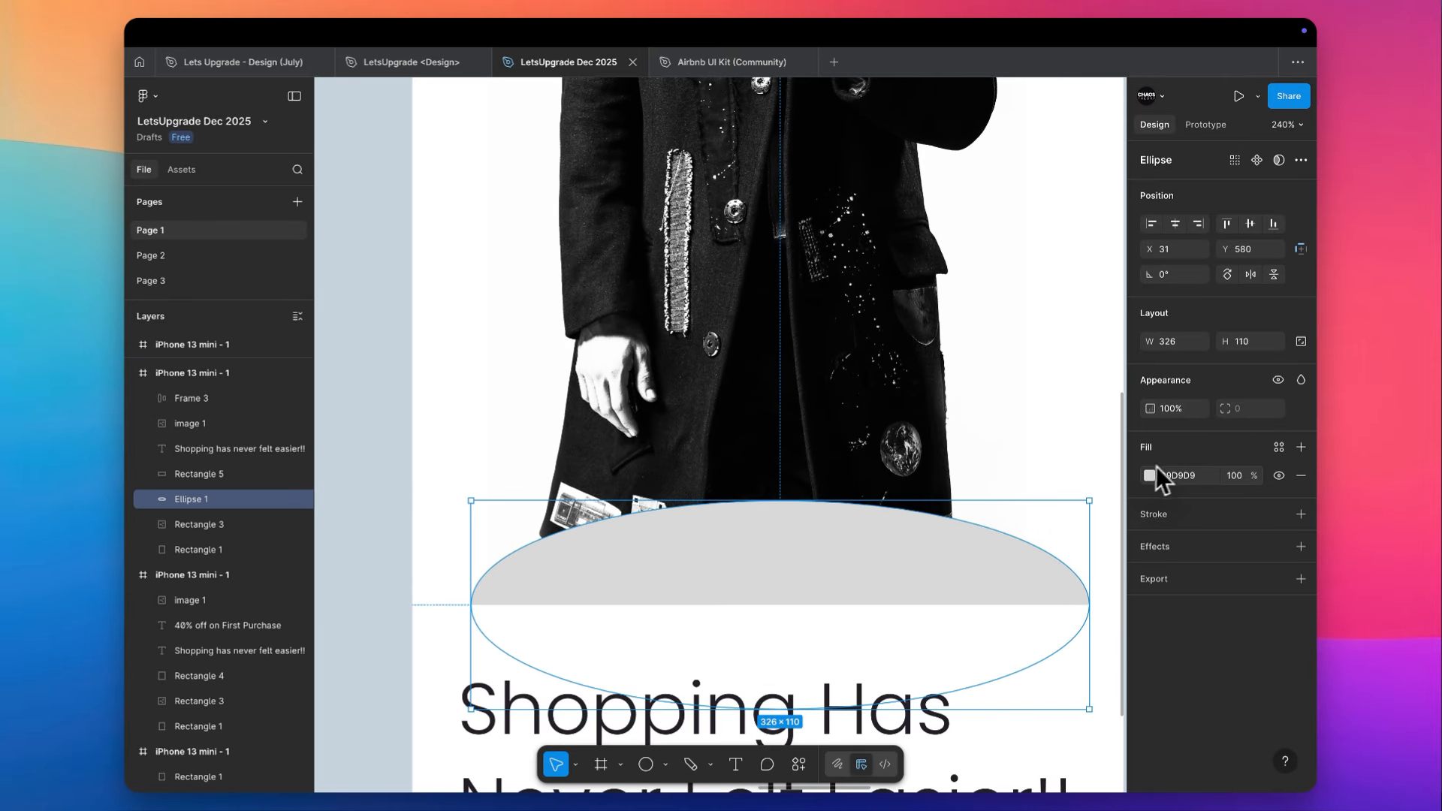
# - Fill the ellipse with black 000000 and give it a uniform layer blur of 100
pyautogui.click(1150, 474)
pyautogui.moveTo(1036, 519); pyautogui.dragTo(1024, 717)
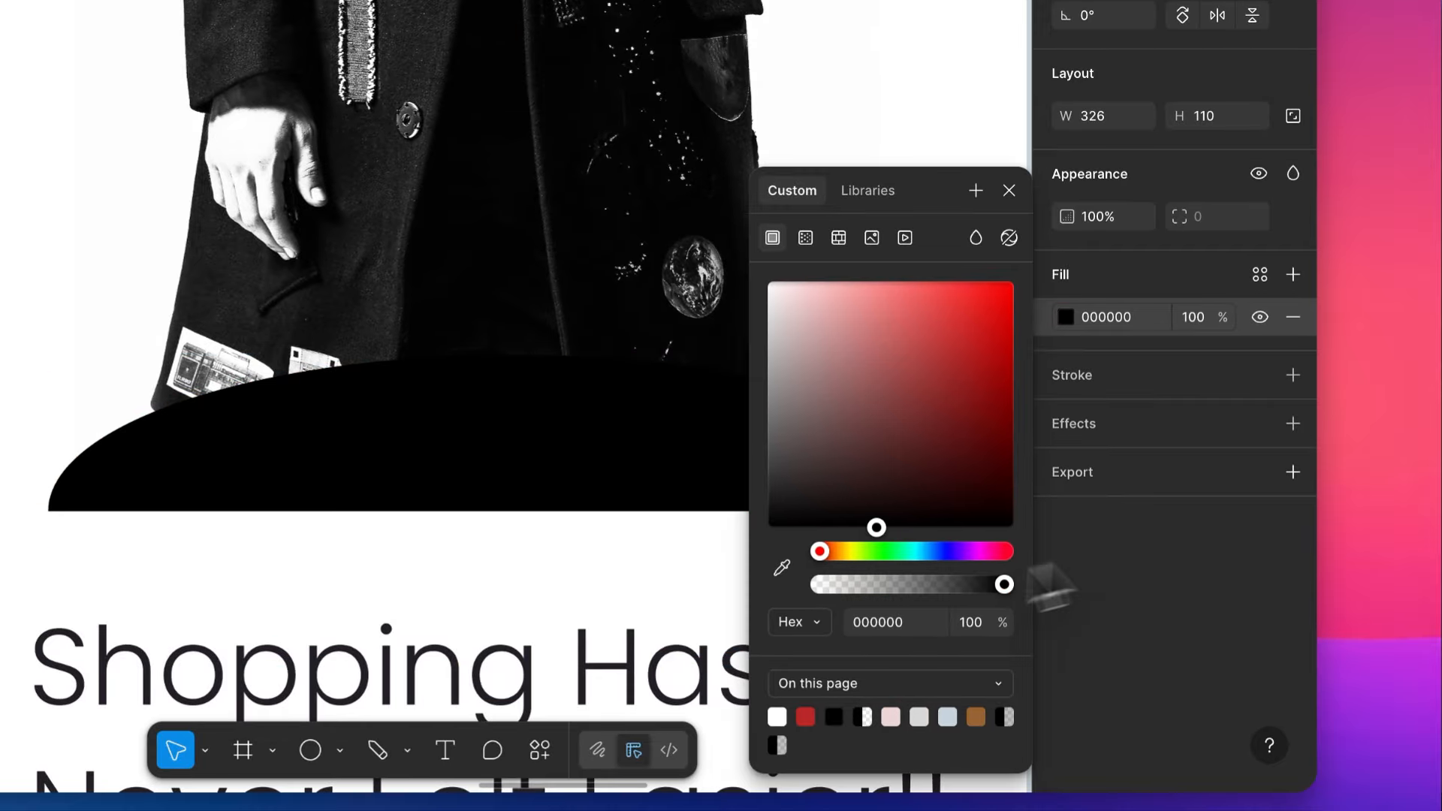
pyautogui.click(1155, 422)
pyautogui.click(1128, 467)
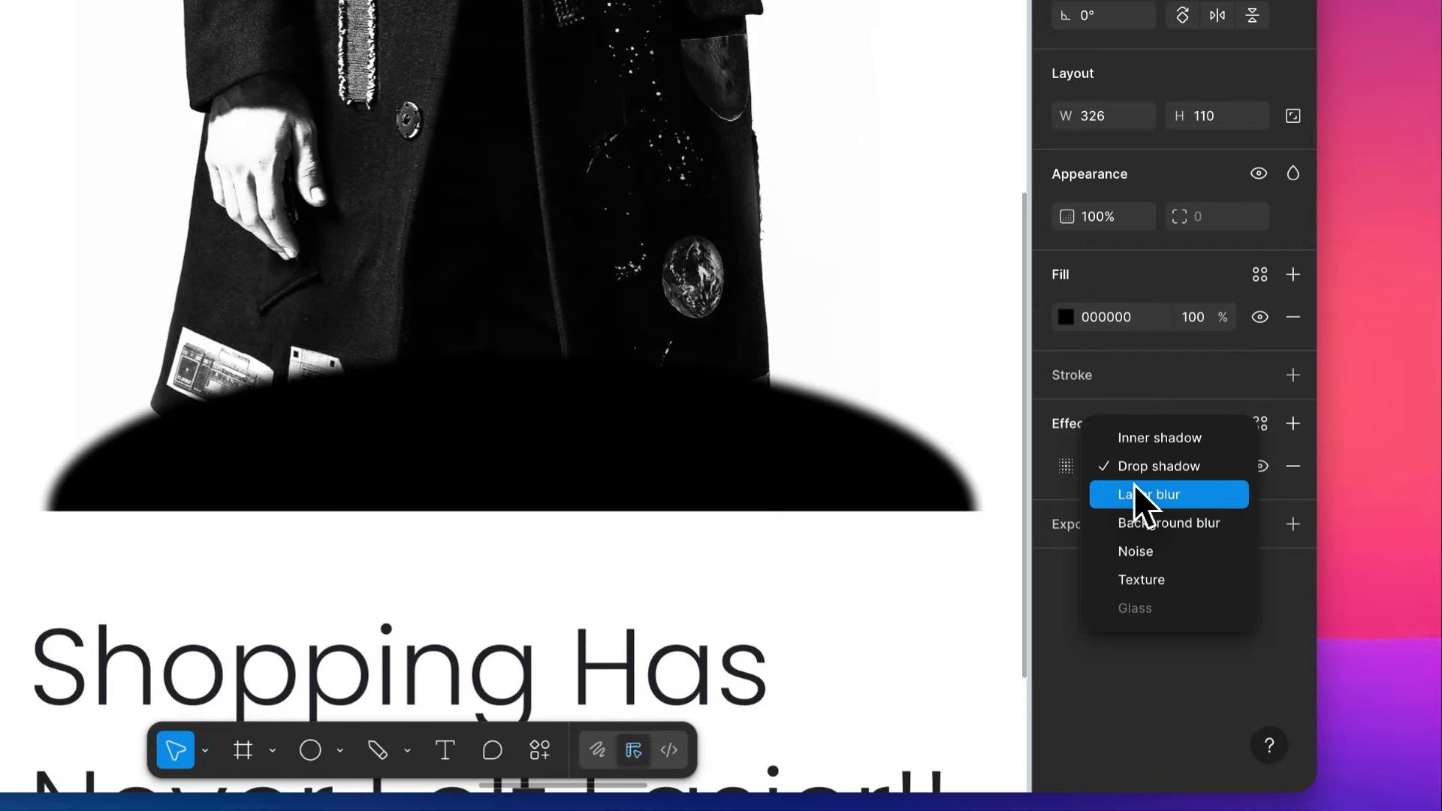
pyautogui.click(1133, 494)
pyautogui.click(1066, 467)
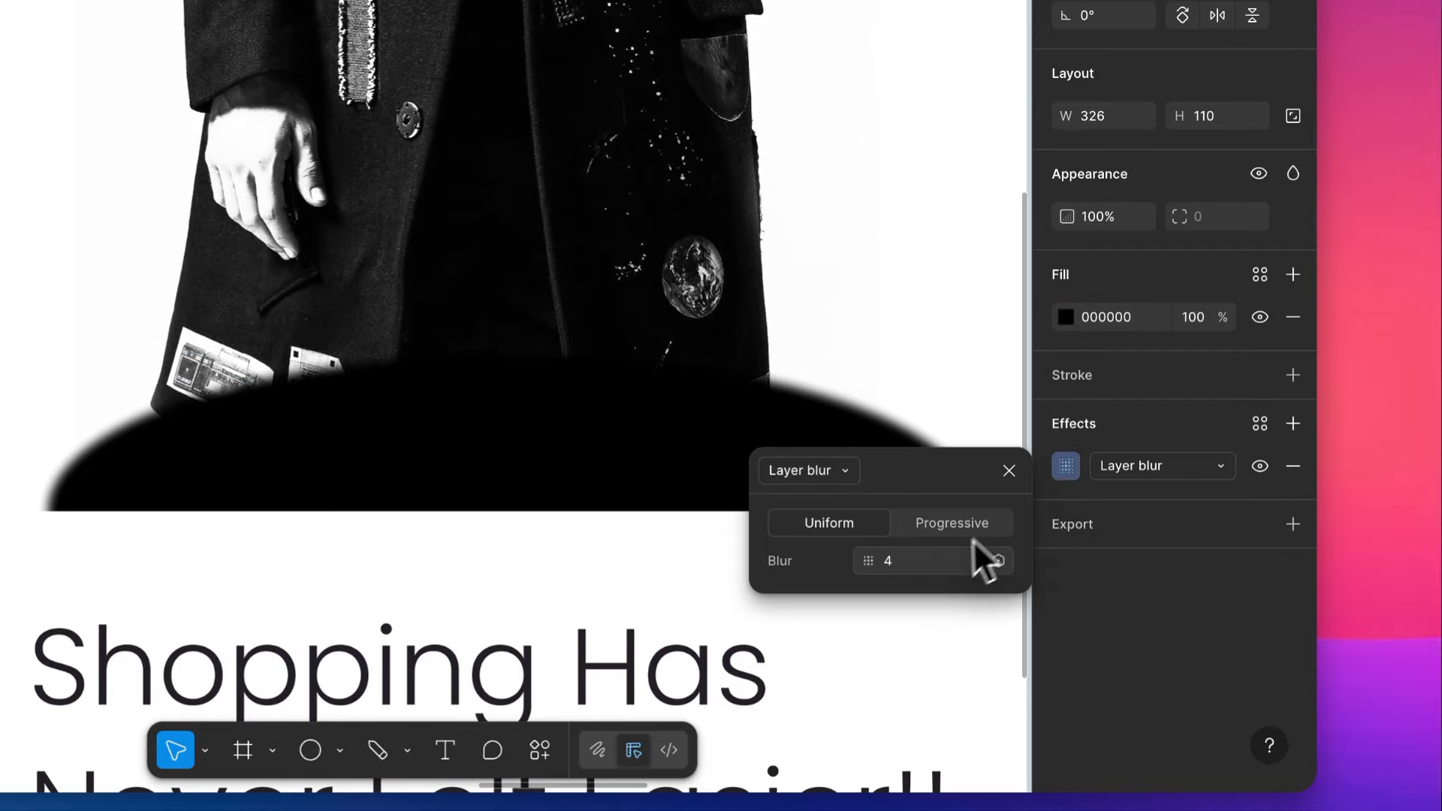
pyautogui.click(939, 570)
pyautogui.write('100')
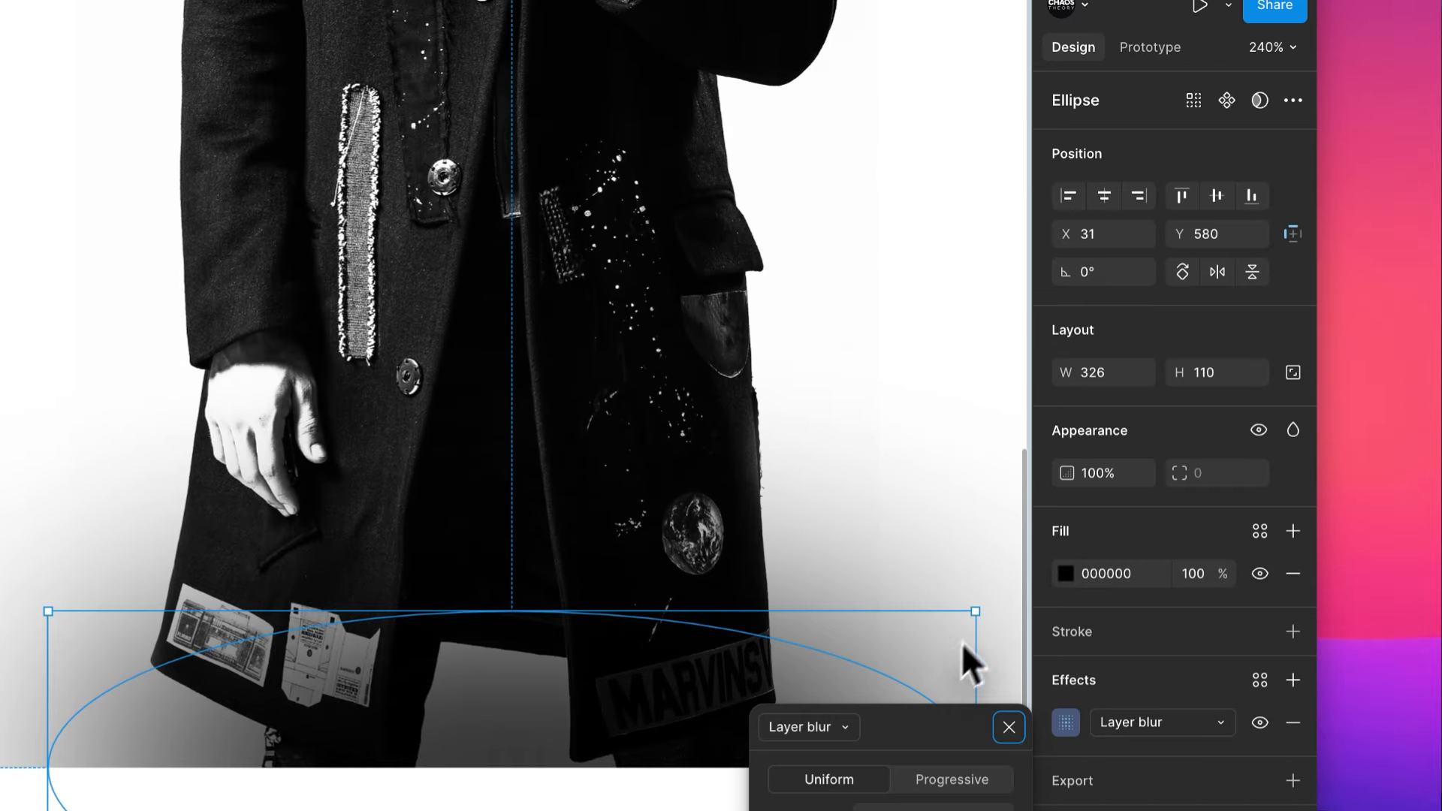
# - Bring the blurred ellipse back in front of the model photo, and open its fill opacity for editing
pyautogui.click(947, 224)
pyautogui.hscroll(2, 948, 224)
pyautogui.scroll(-3, 948, 224)
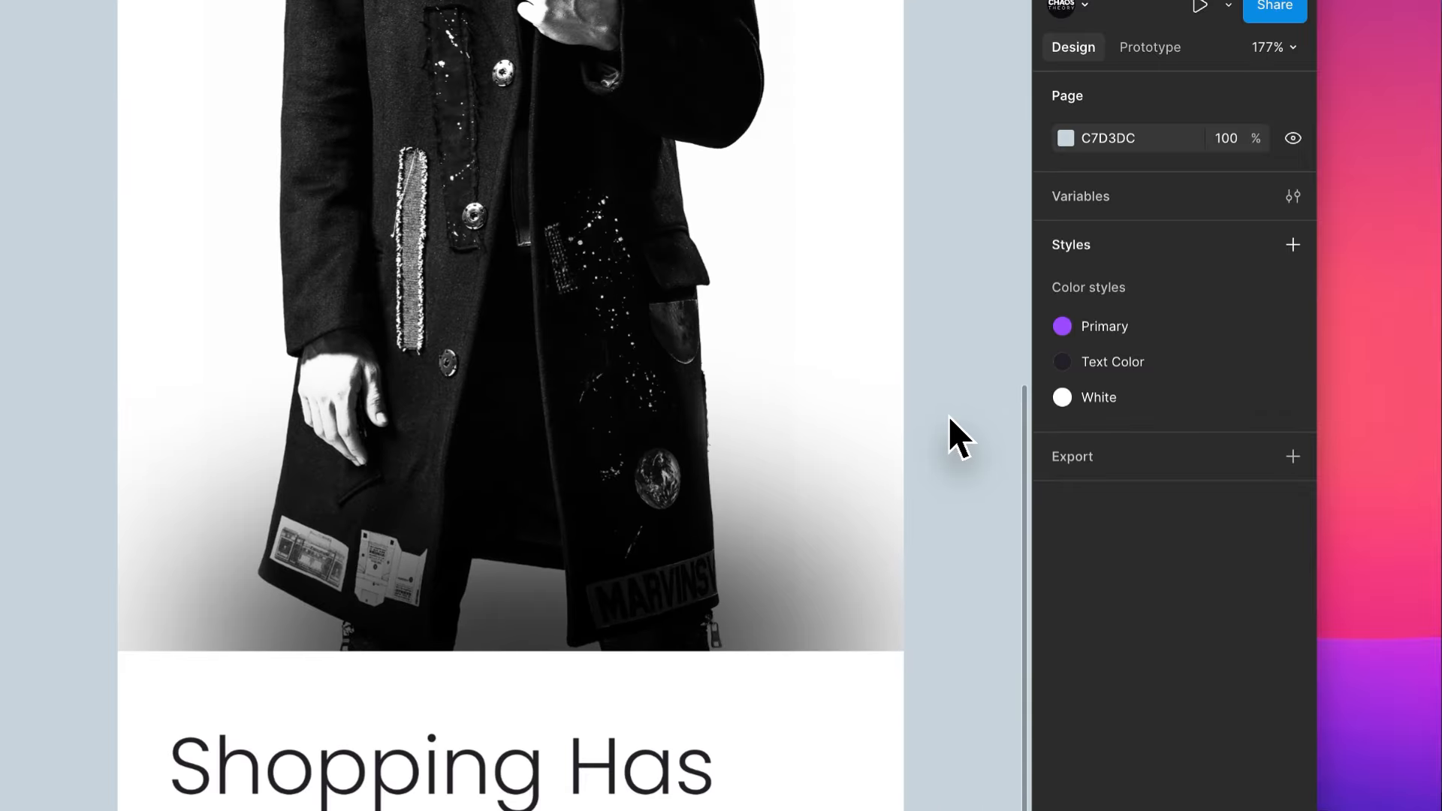
pyautogui.click(782, 615)
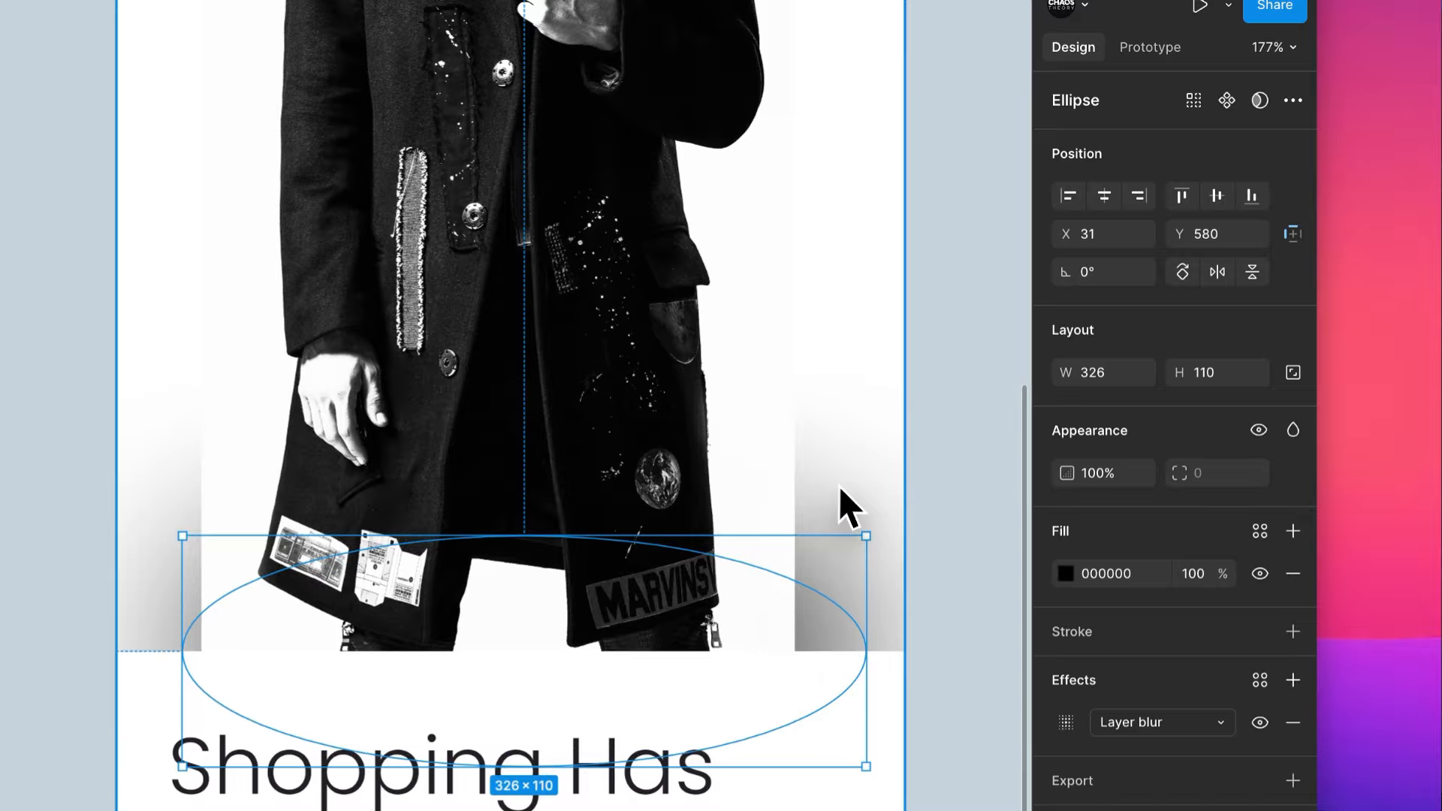
pyautogui.press(']')
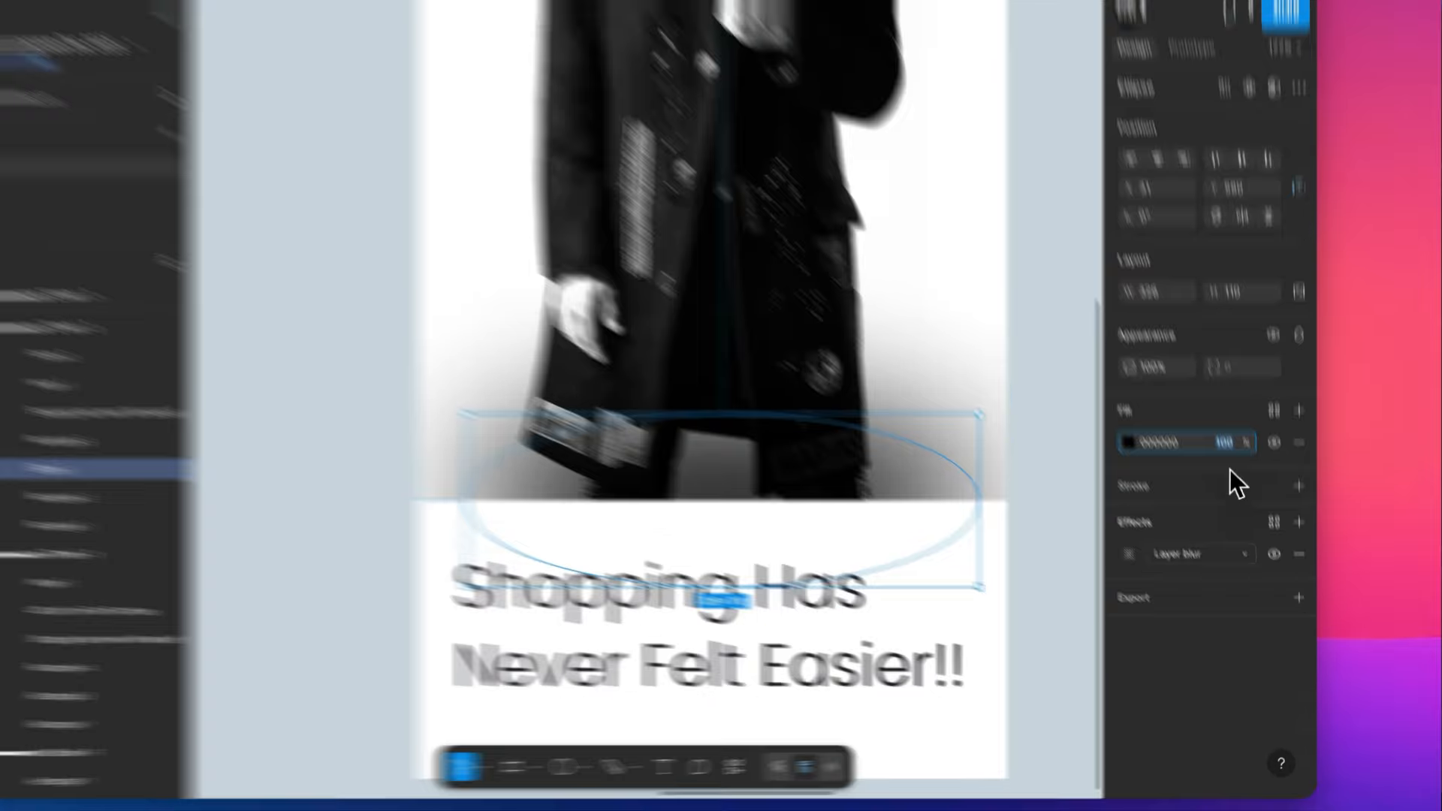
pyautogui.click(1233, 475)
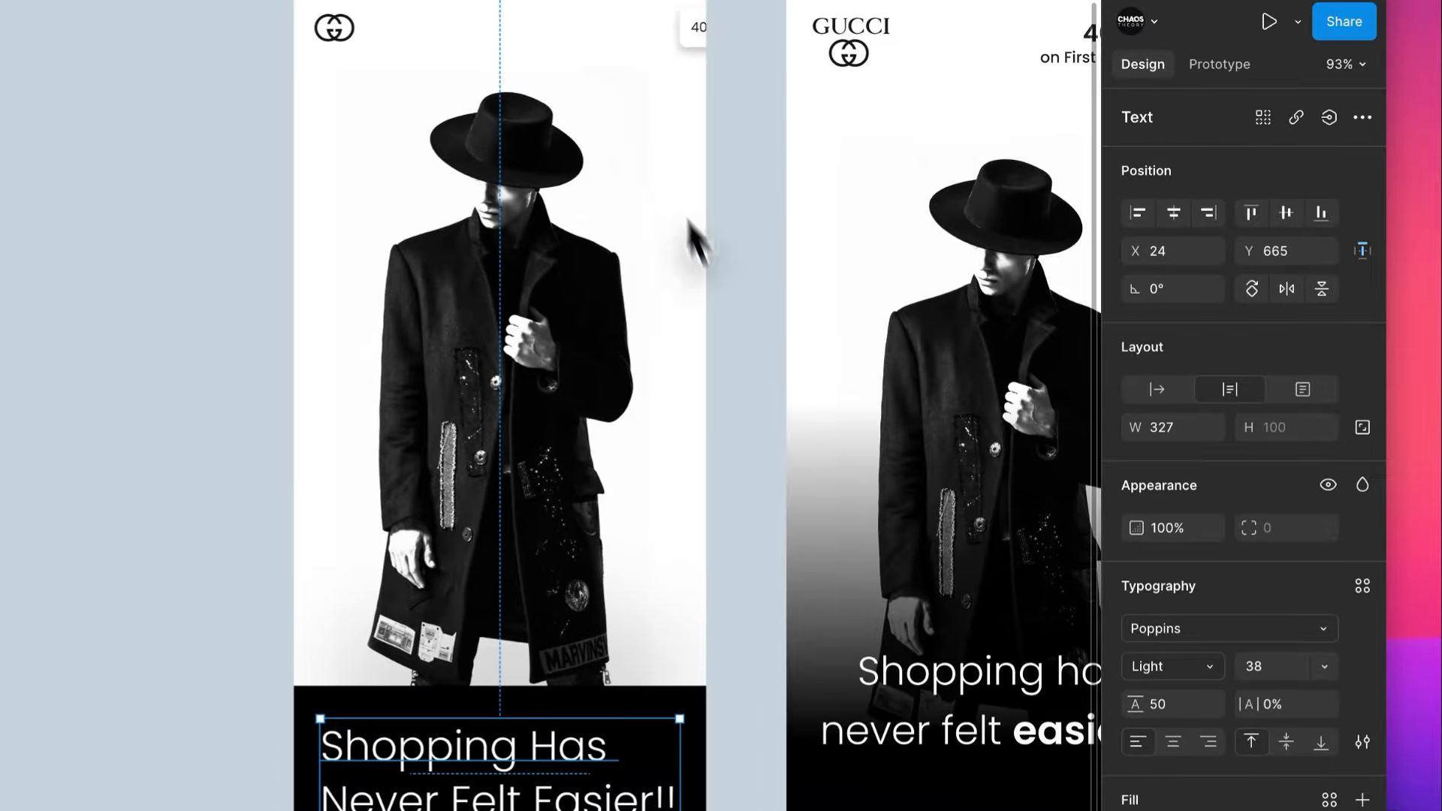
# - Scale the white tagline on the black panel down proportionally to a font size of 28.47
pyautogui.click(732, 361)
pyautogui.scroll(2, 733, 361)
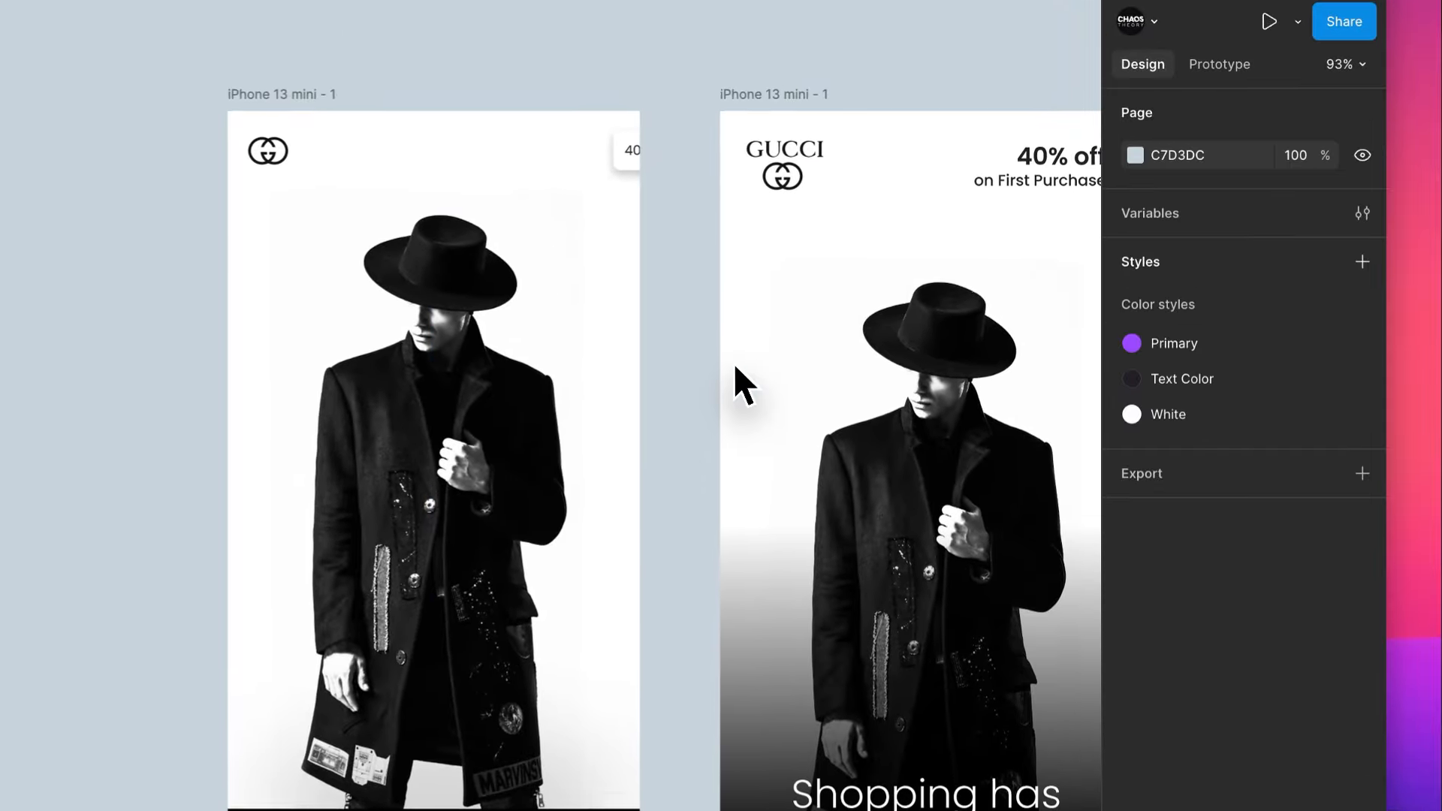
pyautogui.scroll(-1, 733, 362)
pyautogui.scroll(5, 310, 670)
pyautogui.hscroll(3, 307, 659)
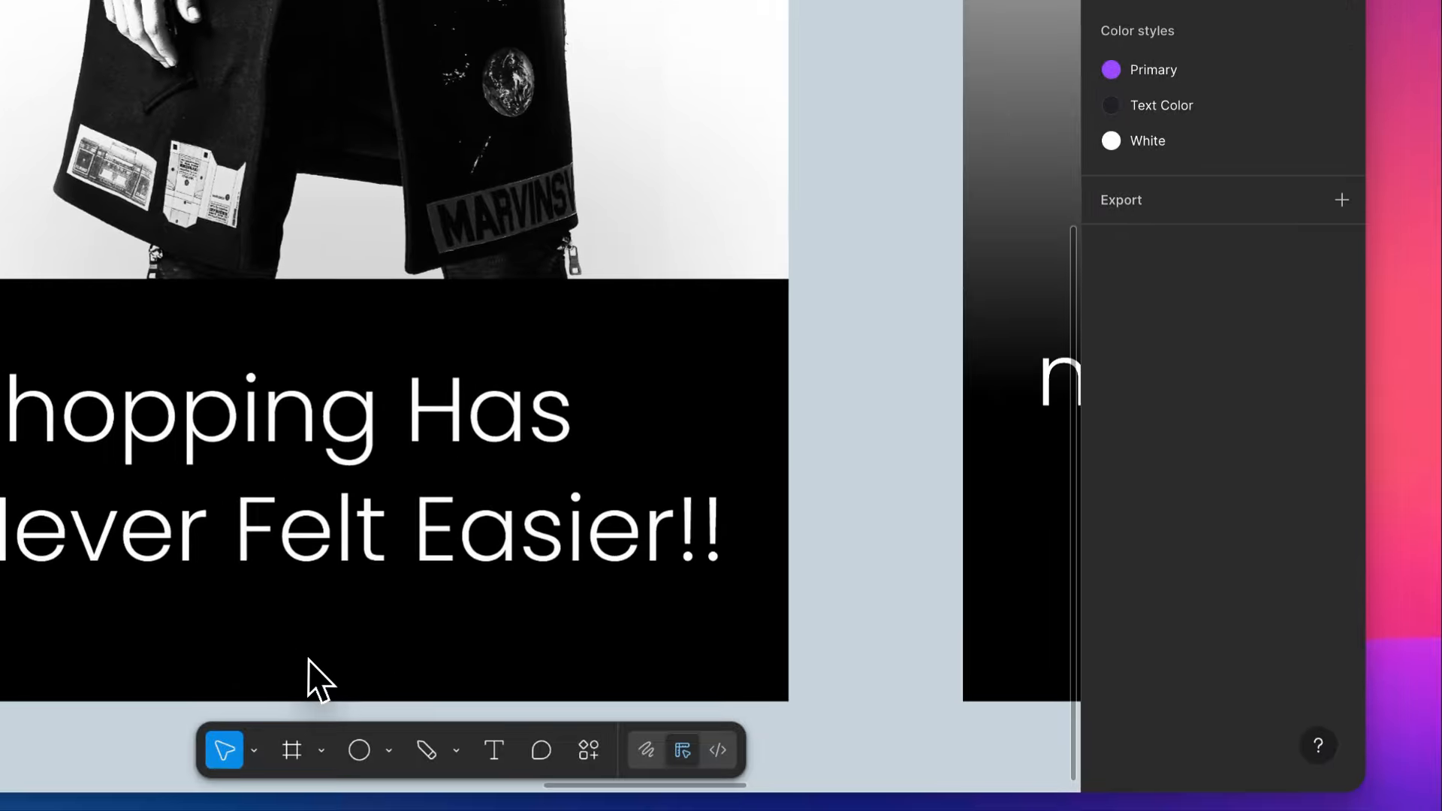
pyautogui.click(559, 571)
pyautogui.press('l')
pyautogui.press('k')
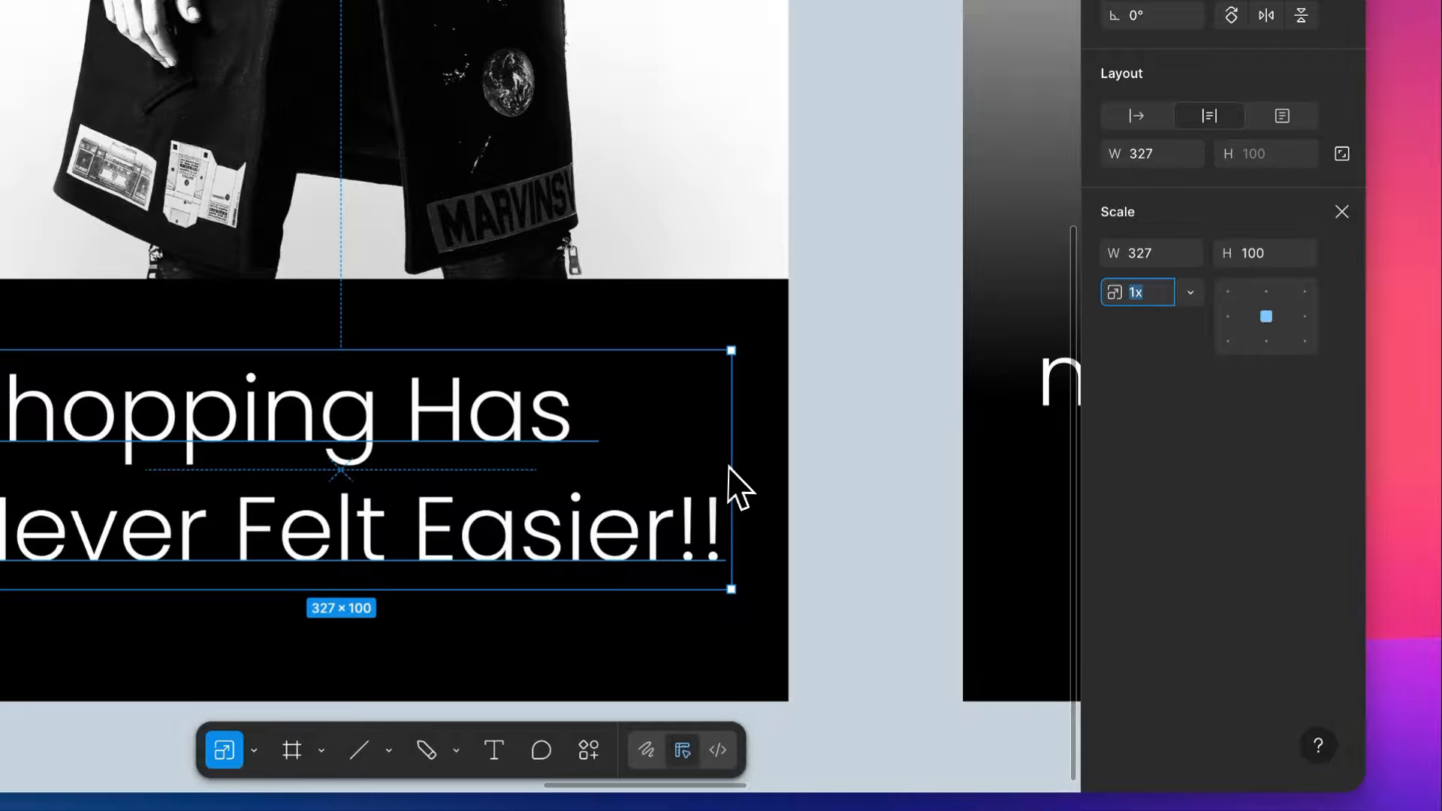
pyautogui.moveTo(728, 481)
pyautogui.mouseDown()
pyautogui.moveTo(536, 482)
pyautogui.moveTo(719, 478)
pyautogui.mouseUp()
pyautogui.press('v')
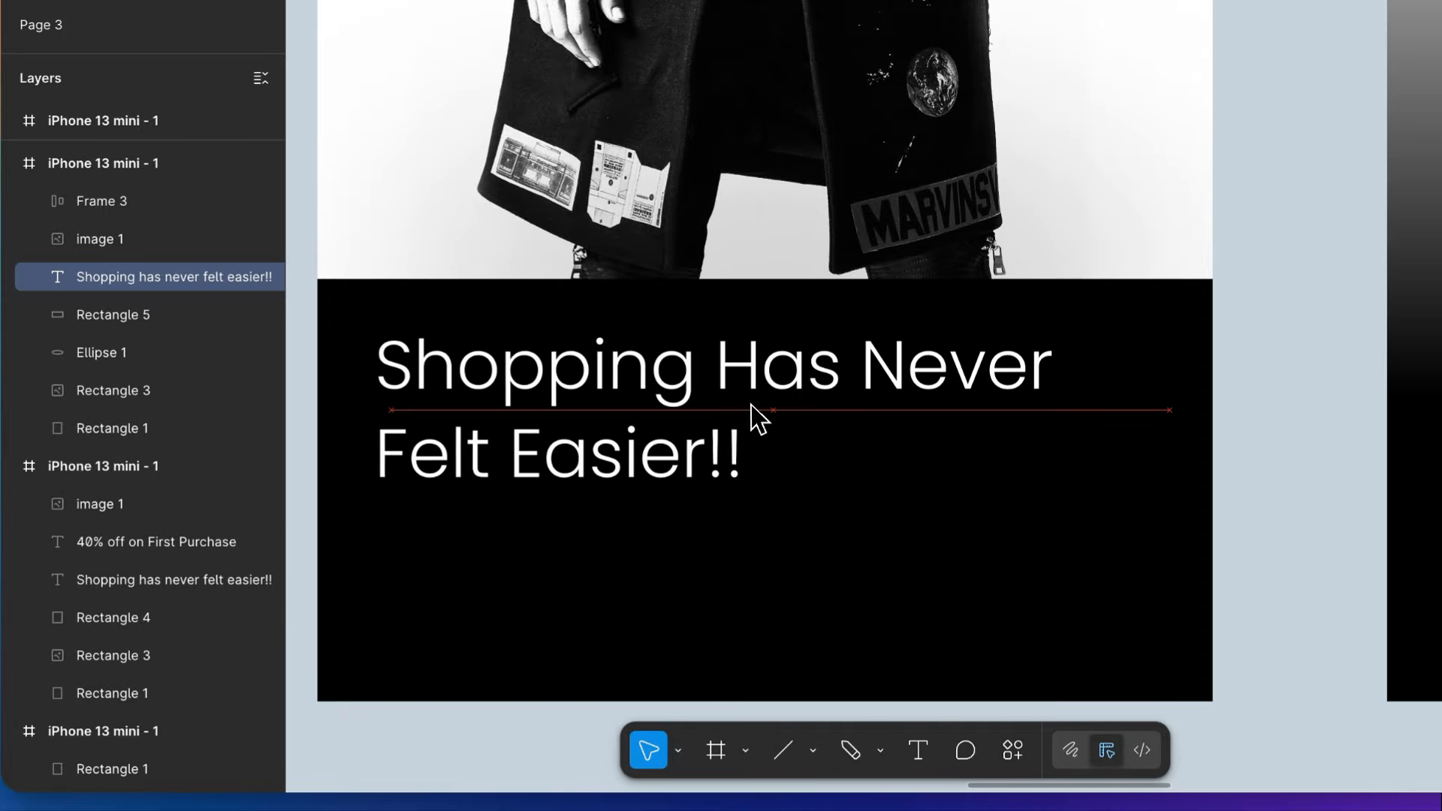
# - Widen the scaled tagline's text box to 333, keeping it within the black panel
pyautogui.hscroll(-3, 751, 404)
pyautogui.scroll(2, 751, 404)
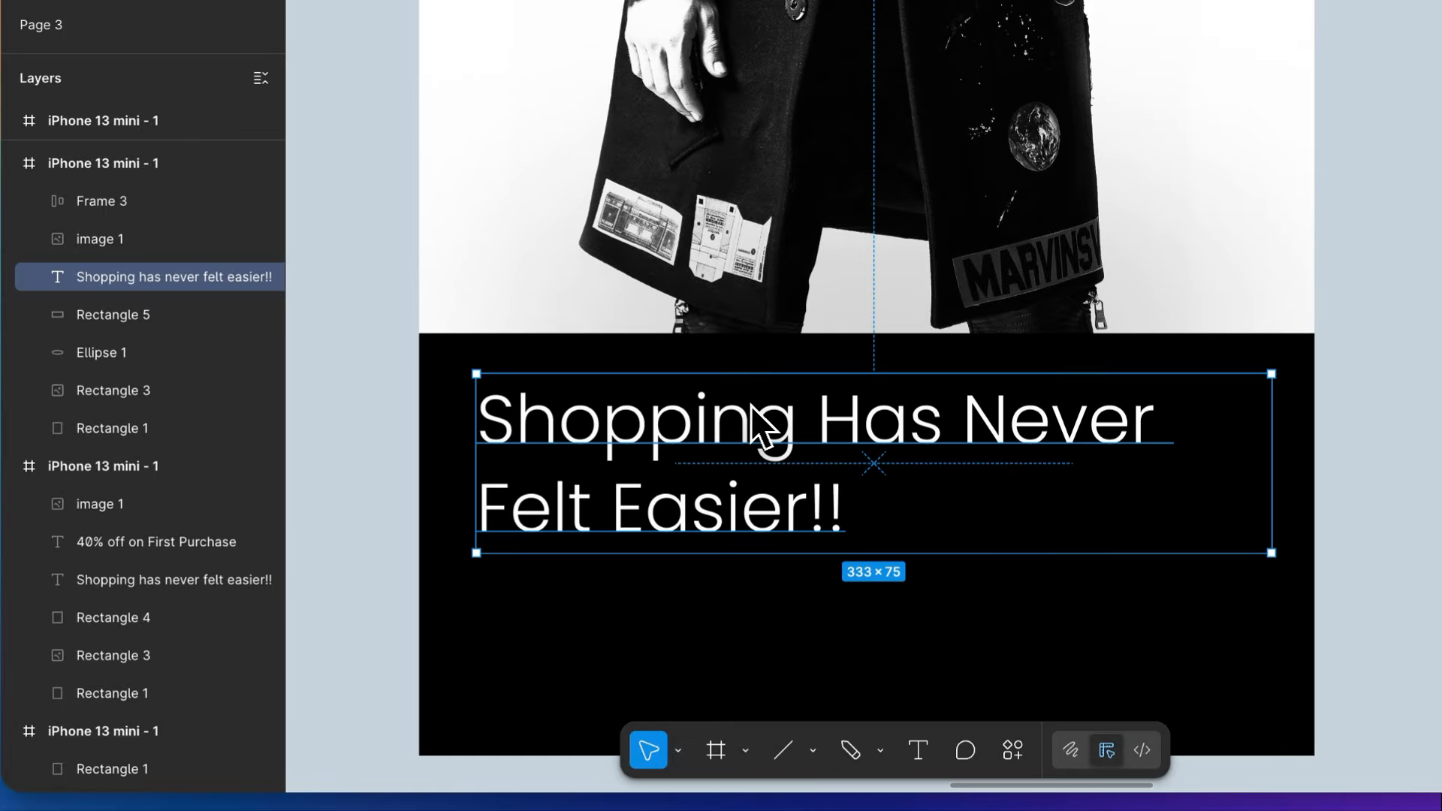
pyautogui.hscroll(-4, 653, 402)
pyautogui.scroll(-3, 602, 335)
pyautogui.hscroll(5, 603, 431)
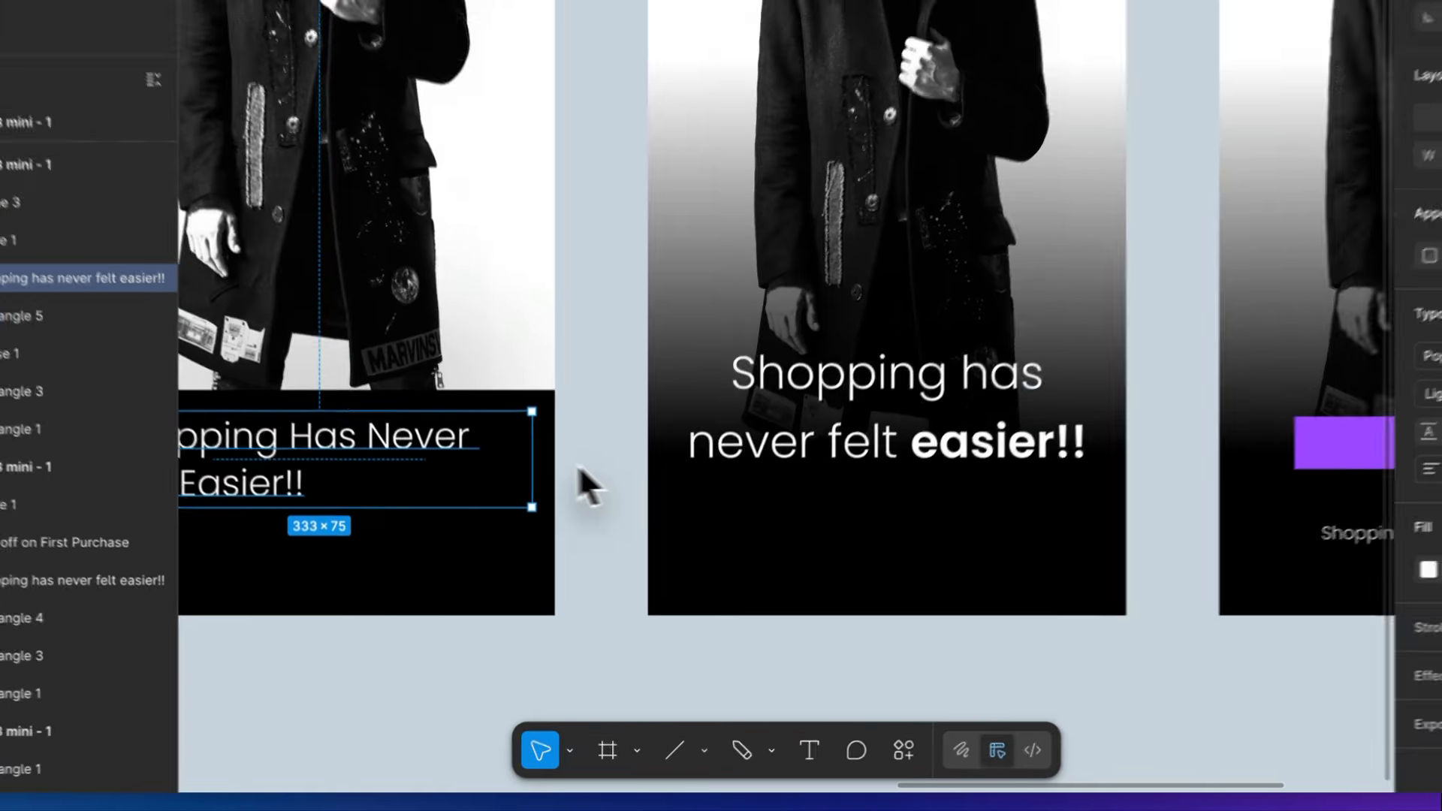
# - Place a copy of the purple Login button below the tagline on the black panel and widen it symmetrically to 328
pyautogui.scroll(-4, 579, 470)
pyautogui.click(875, 576)
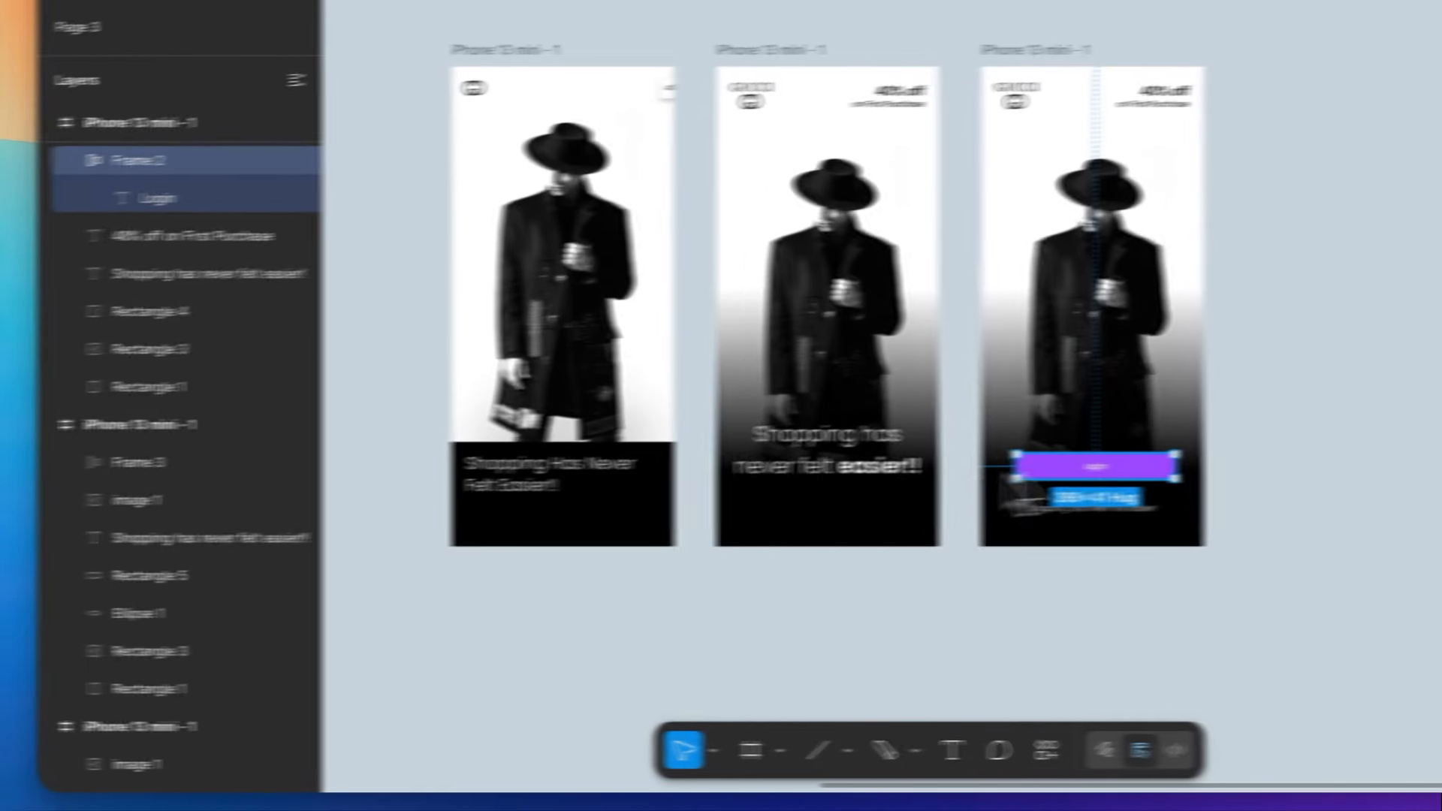
pyautogui.moveTo(1135, 466); pyautogui.dragTo(599, 515)
pyautogui.scroll(4, 688, 514)
pyautogui.hscroll(-5, 688, 514)
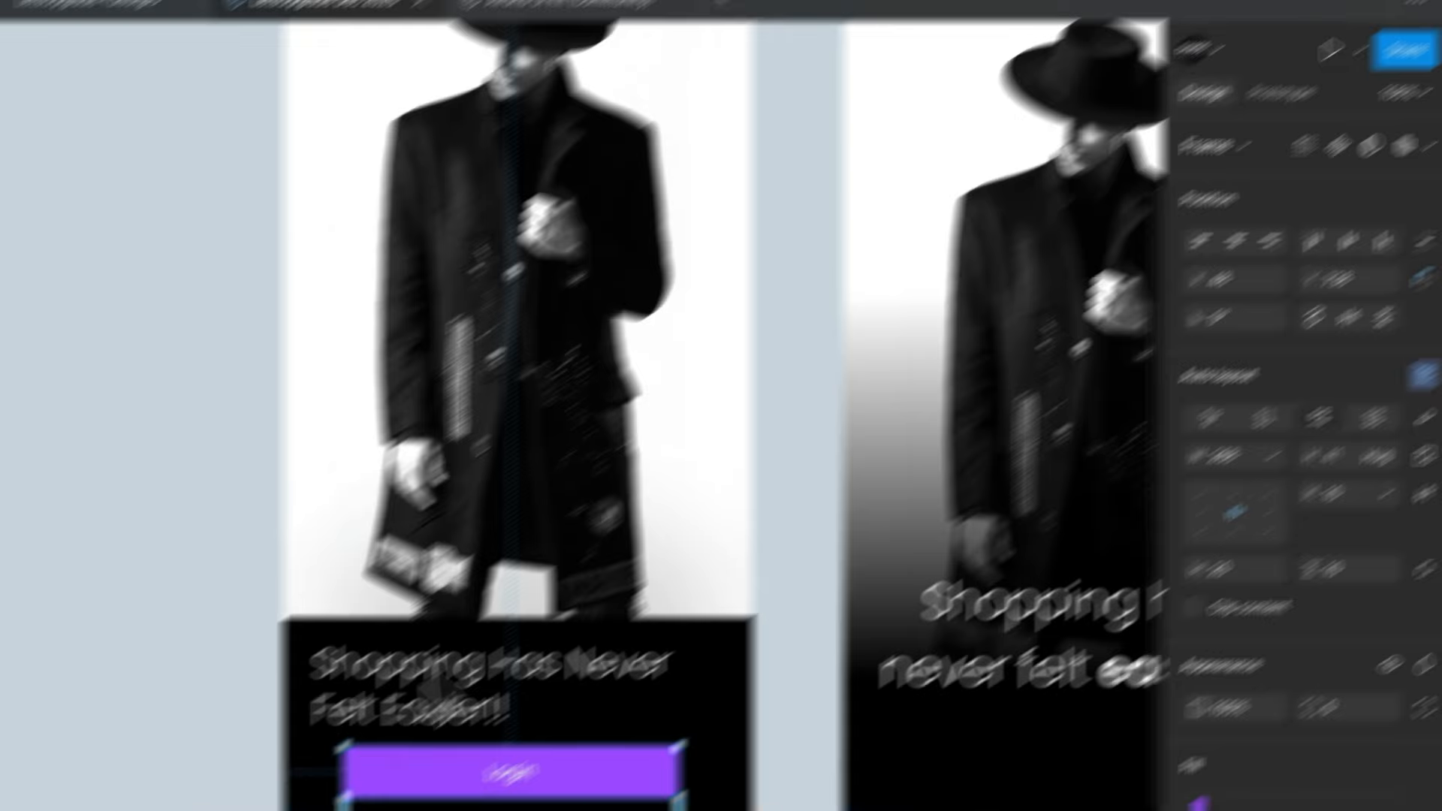
pyautogui.click(1104, 325)
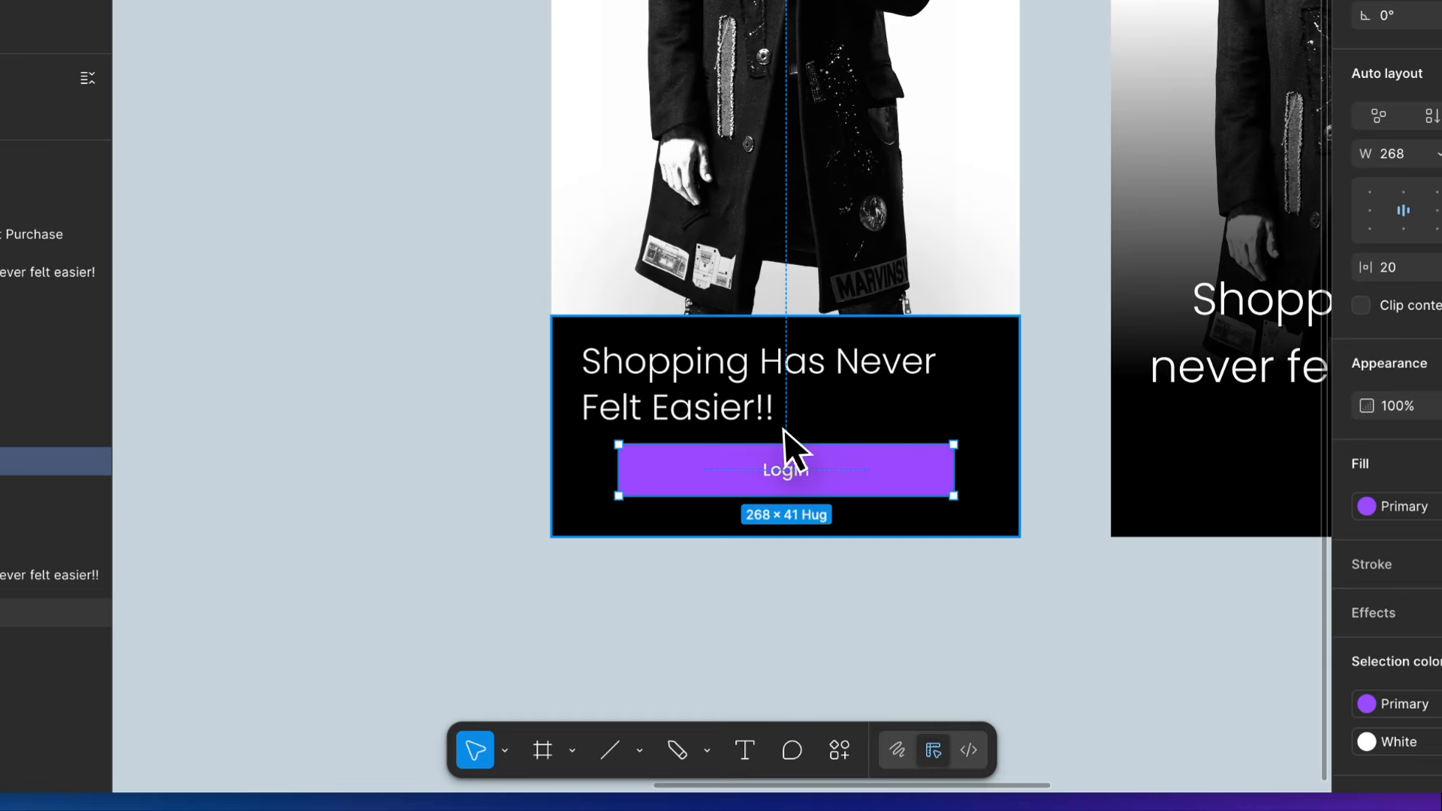
pyautogui.scroll(3, 784, 429)
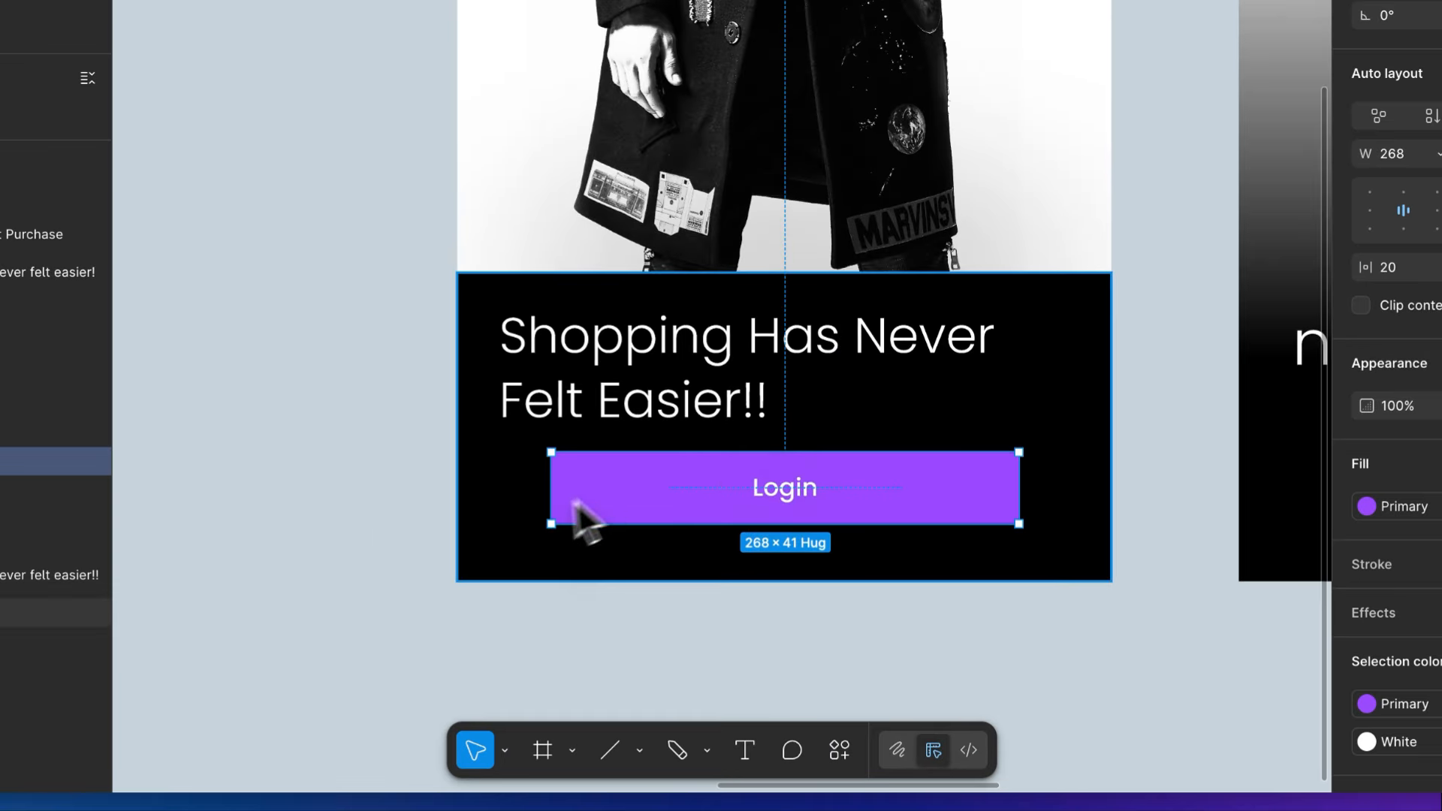
pyautogui.moveTo(551, 492); pyautogui.dragTo(505, 482)
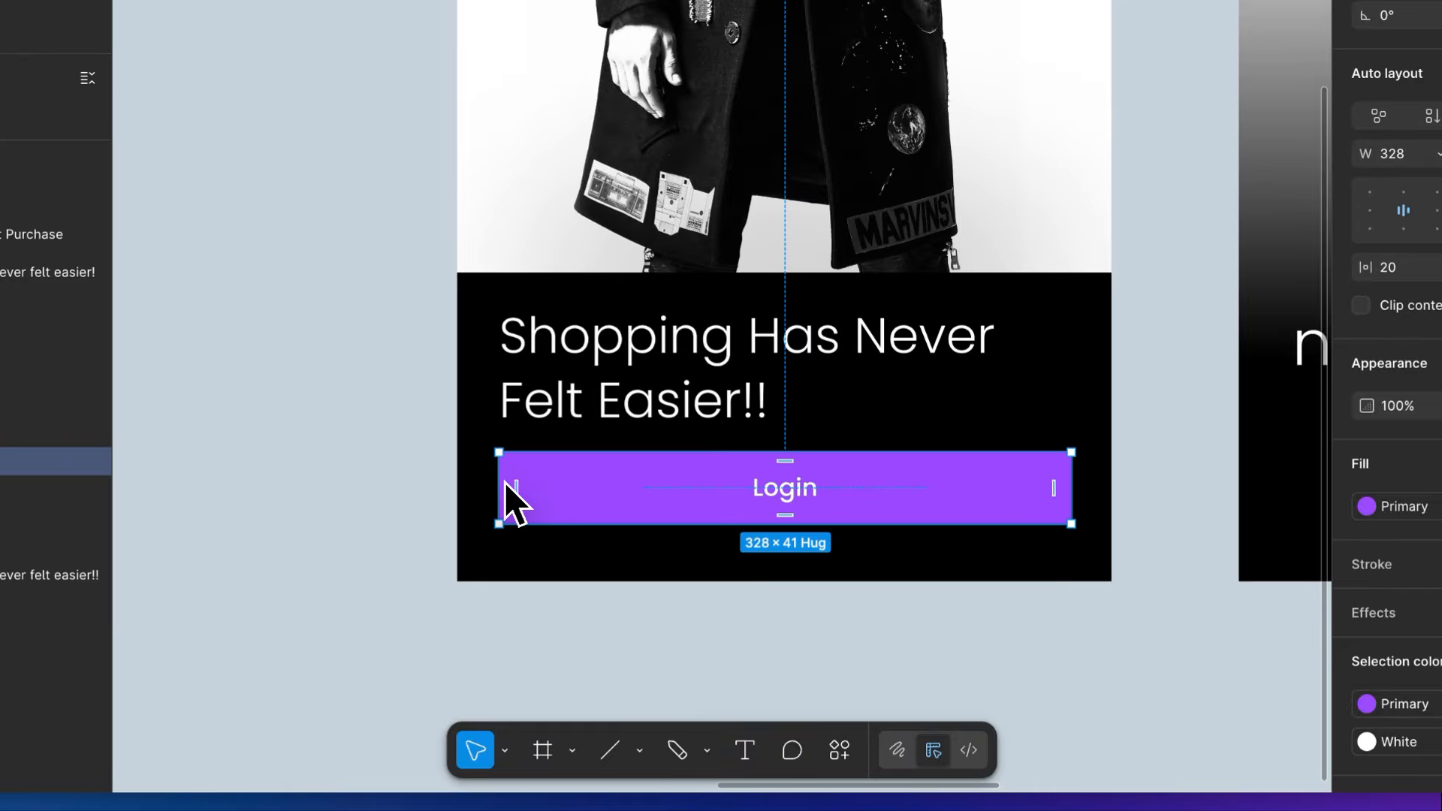
# - Set the black panel's tagline to lowercase and change its font weight to Regular
pyautogui.hscroll(2, 503, 482)
pyautogui.scroll(3, 503, 483)
pyautogui.scroll(-3, 504, 482)
pyautogui.click(548, 371)
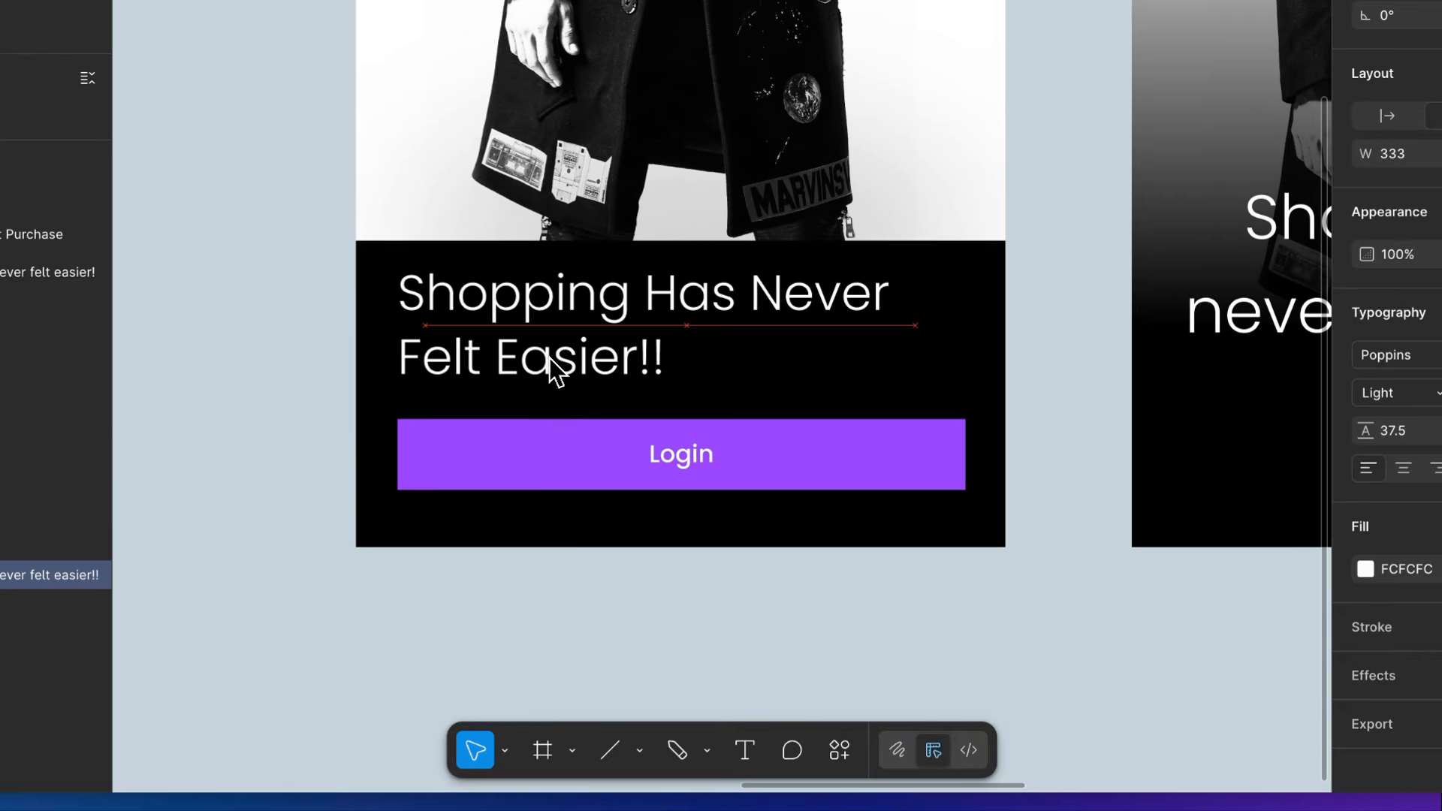
pyautogui.scroll(3, 746, 438)
pyautogui.scroll(-2, 741, 440)
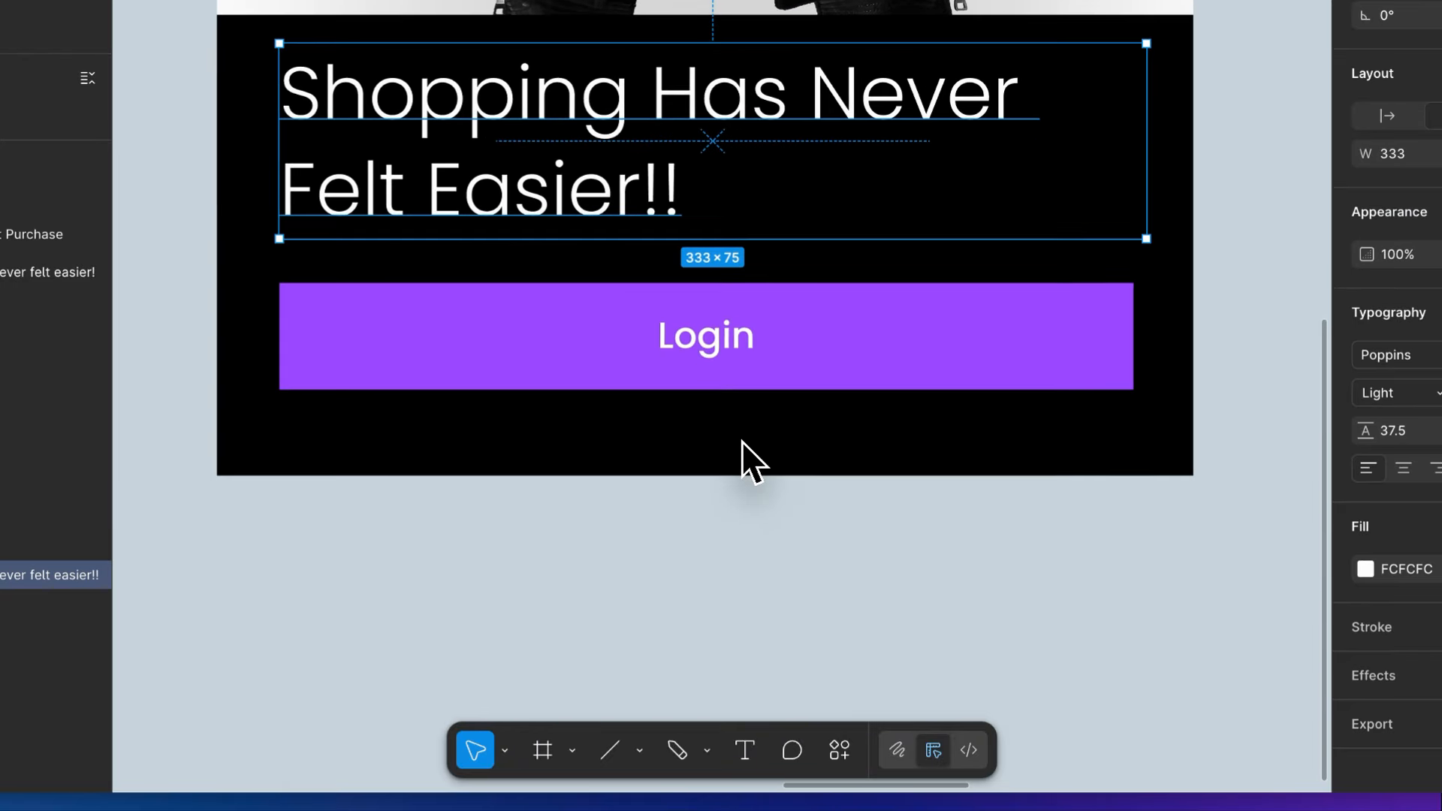
pyautogui.click(1292, 468)
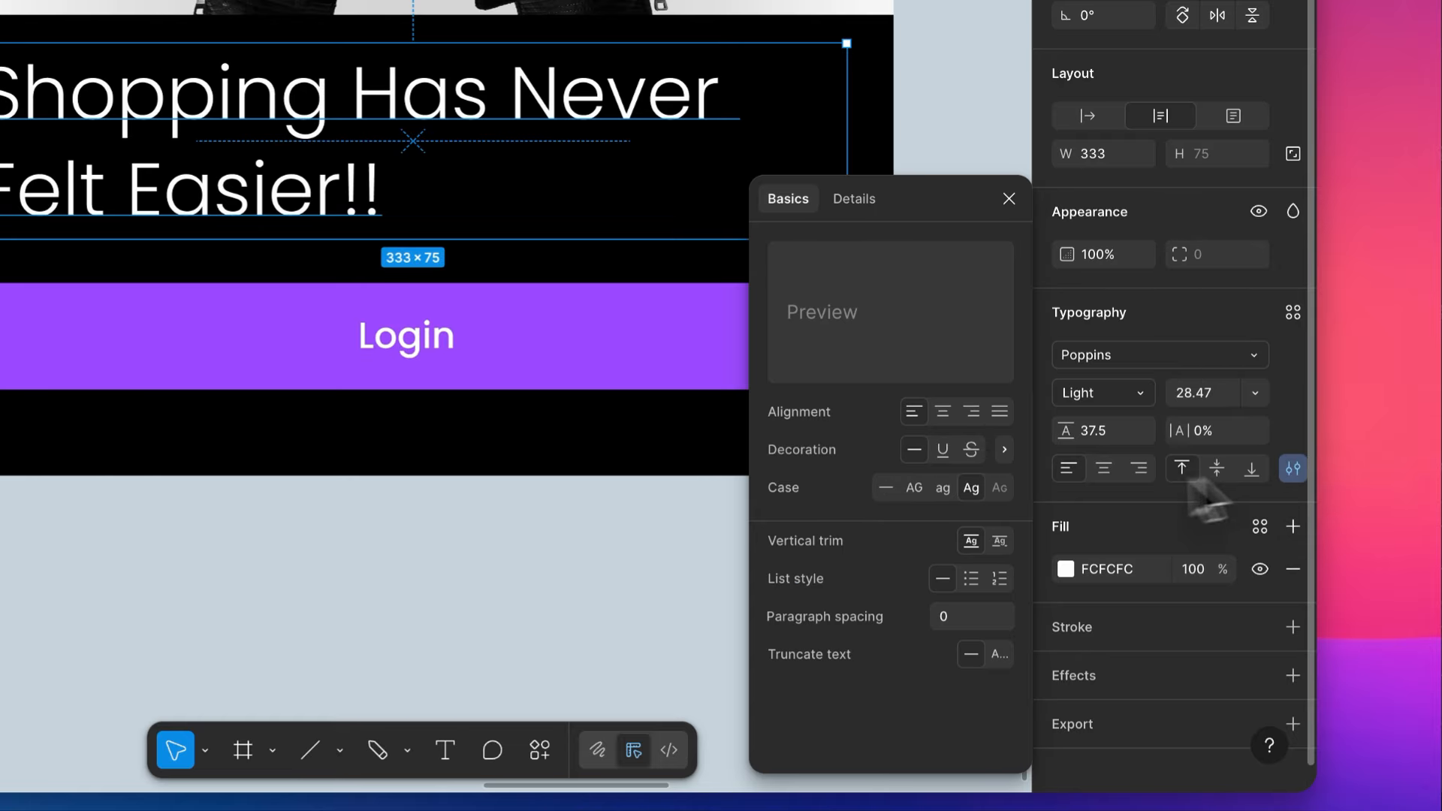
pyautogui.click(943, 487)
pyautogui.click(1107, 393)
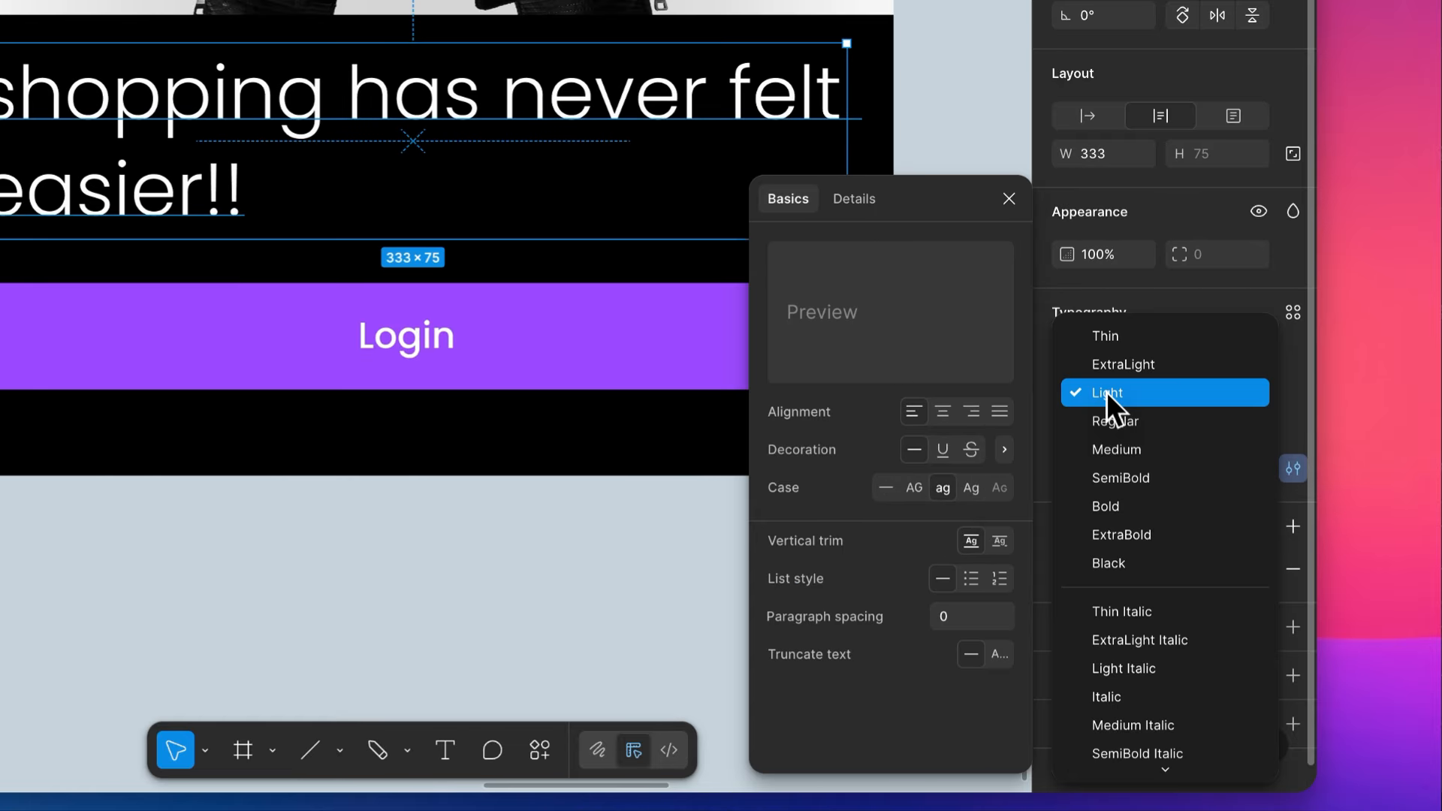
pyautogui.click(1110, 422)
pyautogui.click(342, 682)
# - Find chevron-right-regular.svg by searching for "chevron" and import it onto the empty canvas below the screens
pyautogui.scroll(-3, 342, 682)
pyautogui.scroll(-1, 269, 611)
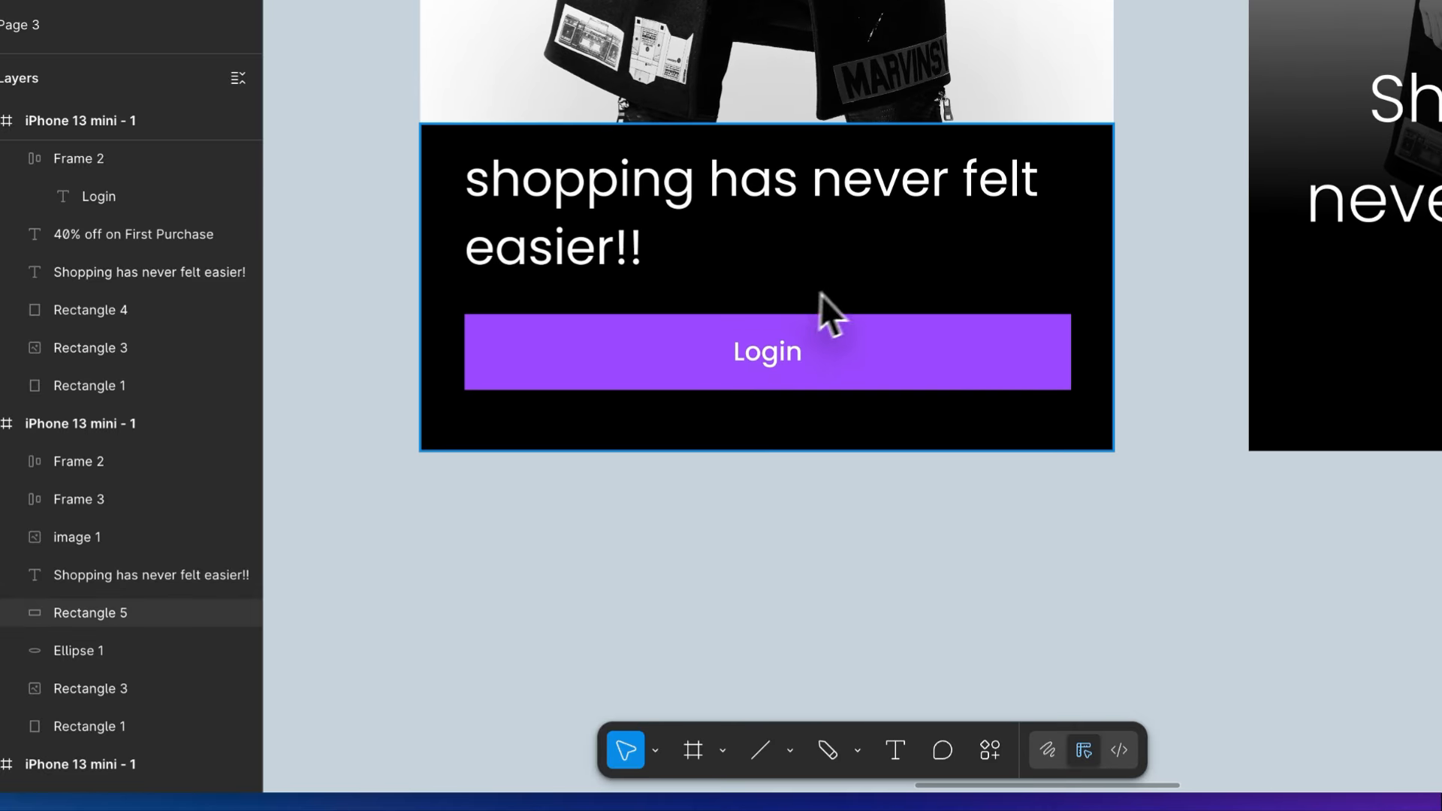
pyautogui.scroll(4, 840, 330)
pyautogui.scroll(-3, 840, 331)
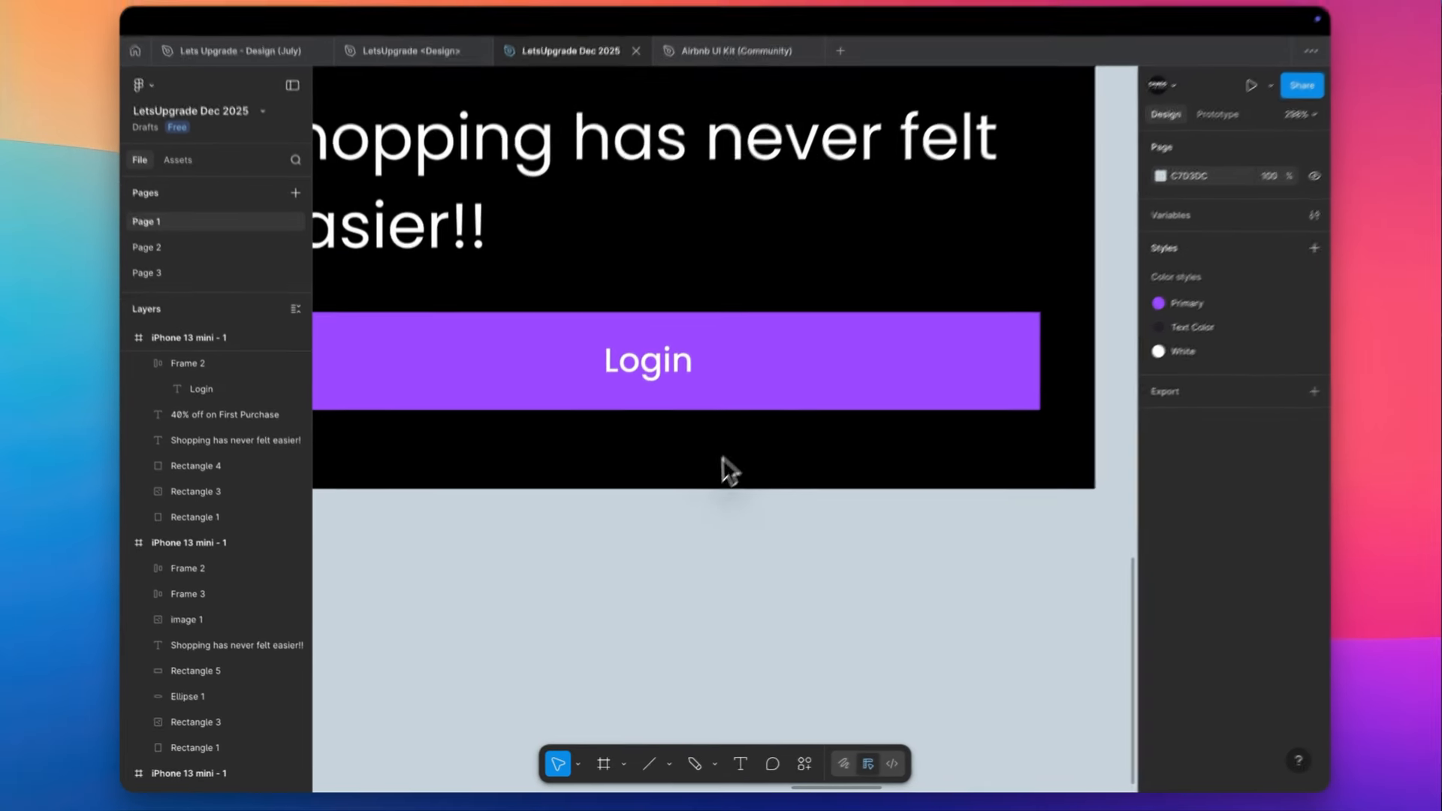
pyautogui.press('super+shift+k')
pyautogui.click(944, 231)
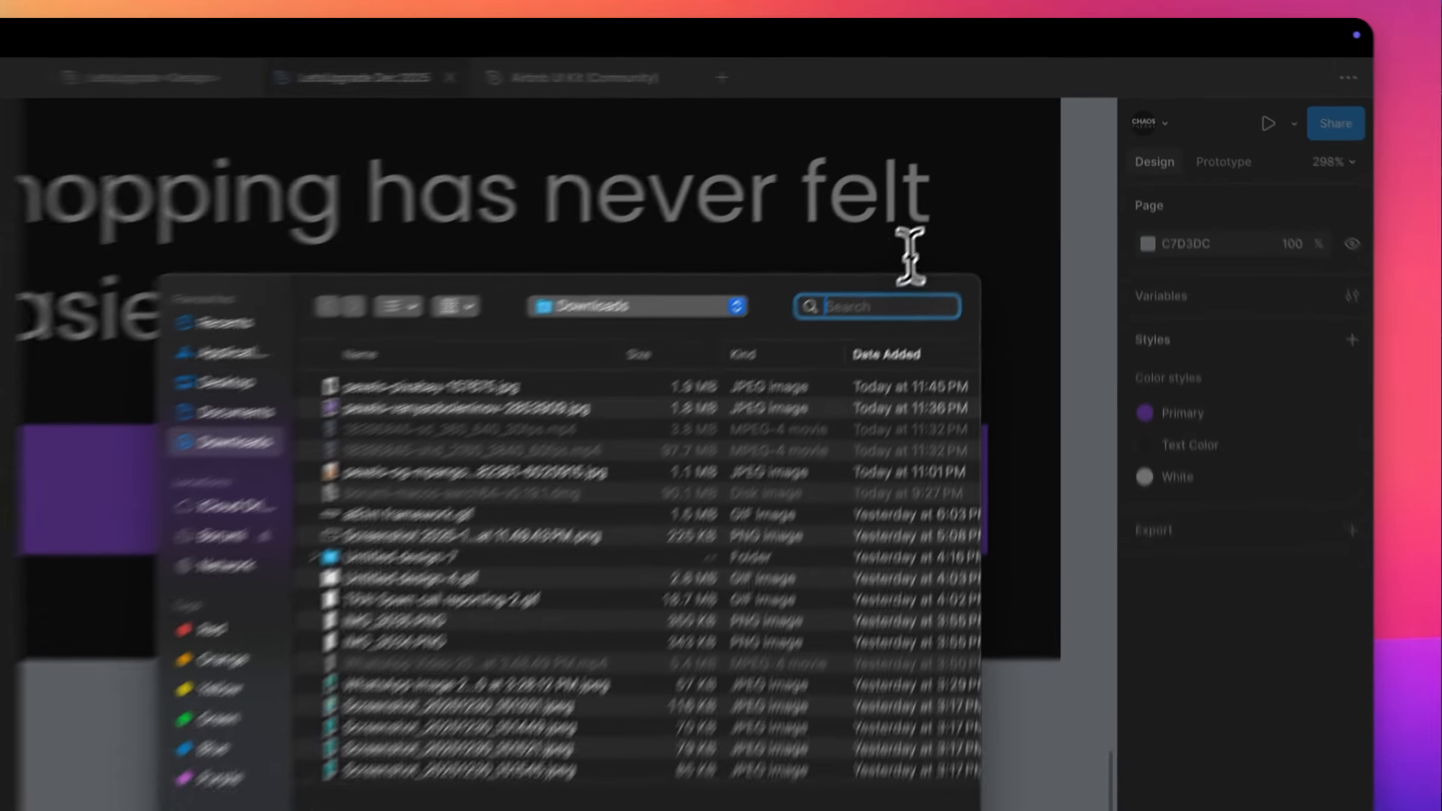
pyautogui.write('chevron')
pyautogui.press('Return')
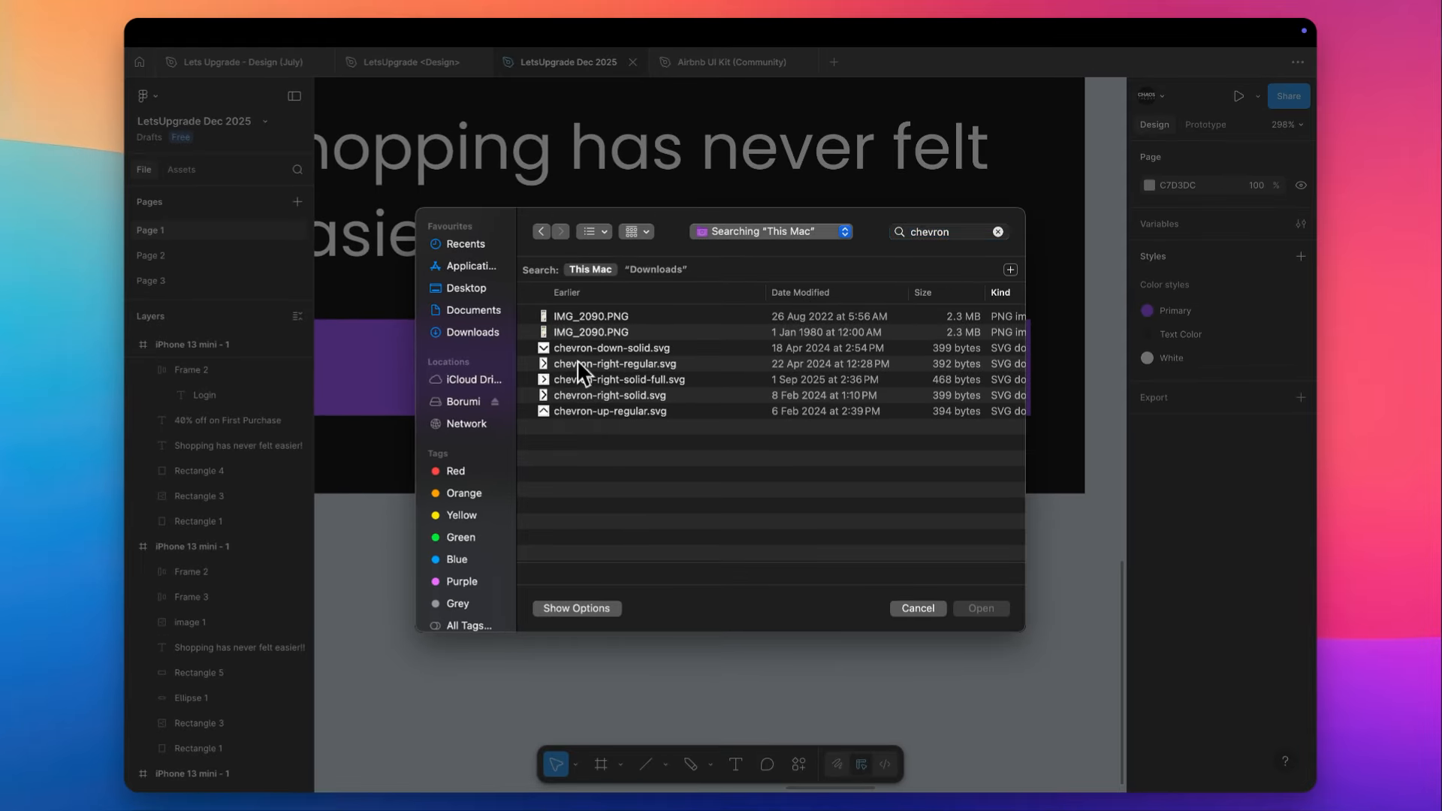
pyautogui.doubleClick(676, 320)
pyautogui.scroll(-10, 674, 314)
pyautogui.scroll(-4, 674, 314)
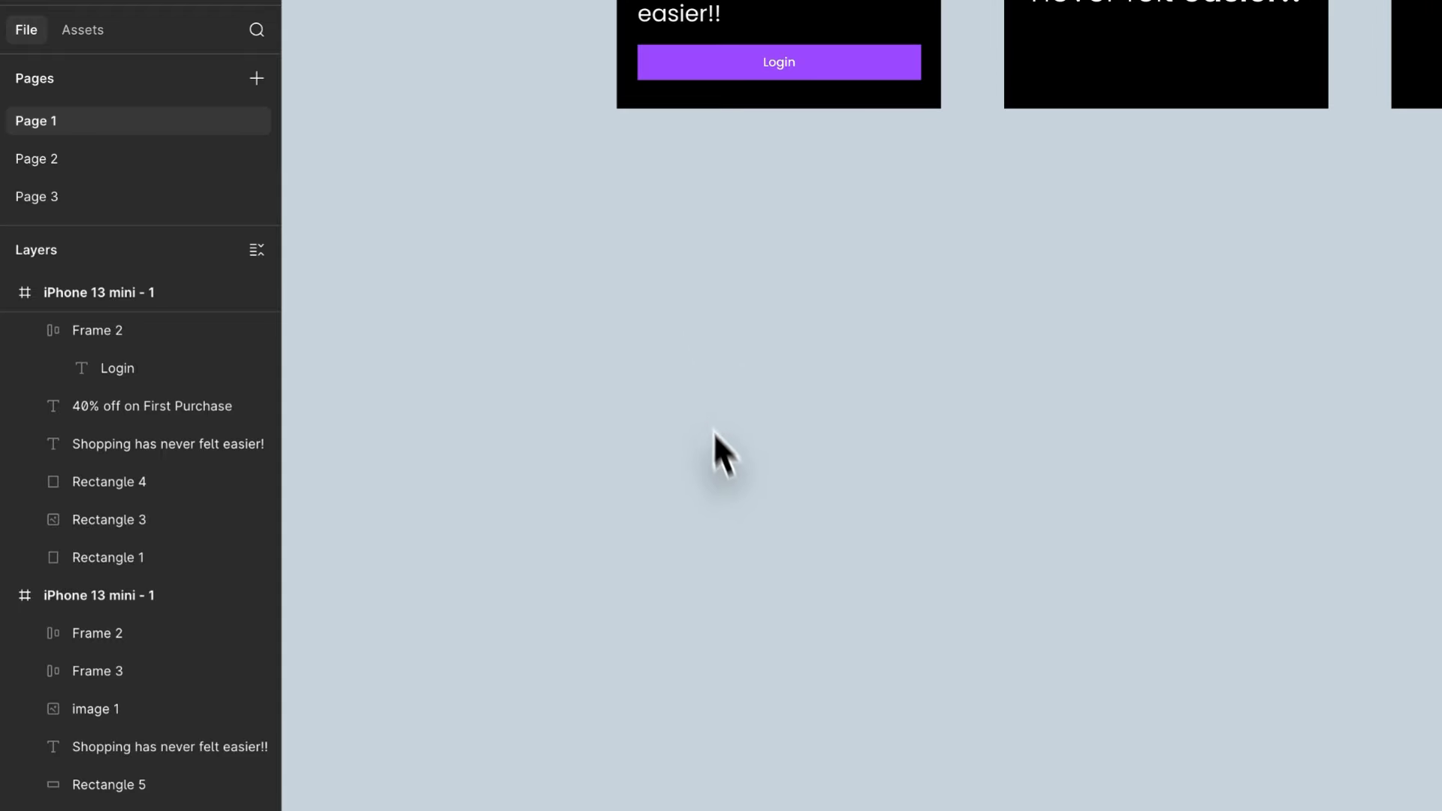
pyautogui.click(729, 485)
pyautogui.moveTo(689, 259); pyautogui.dragTo(704, 477)
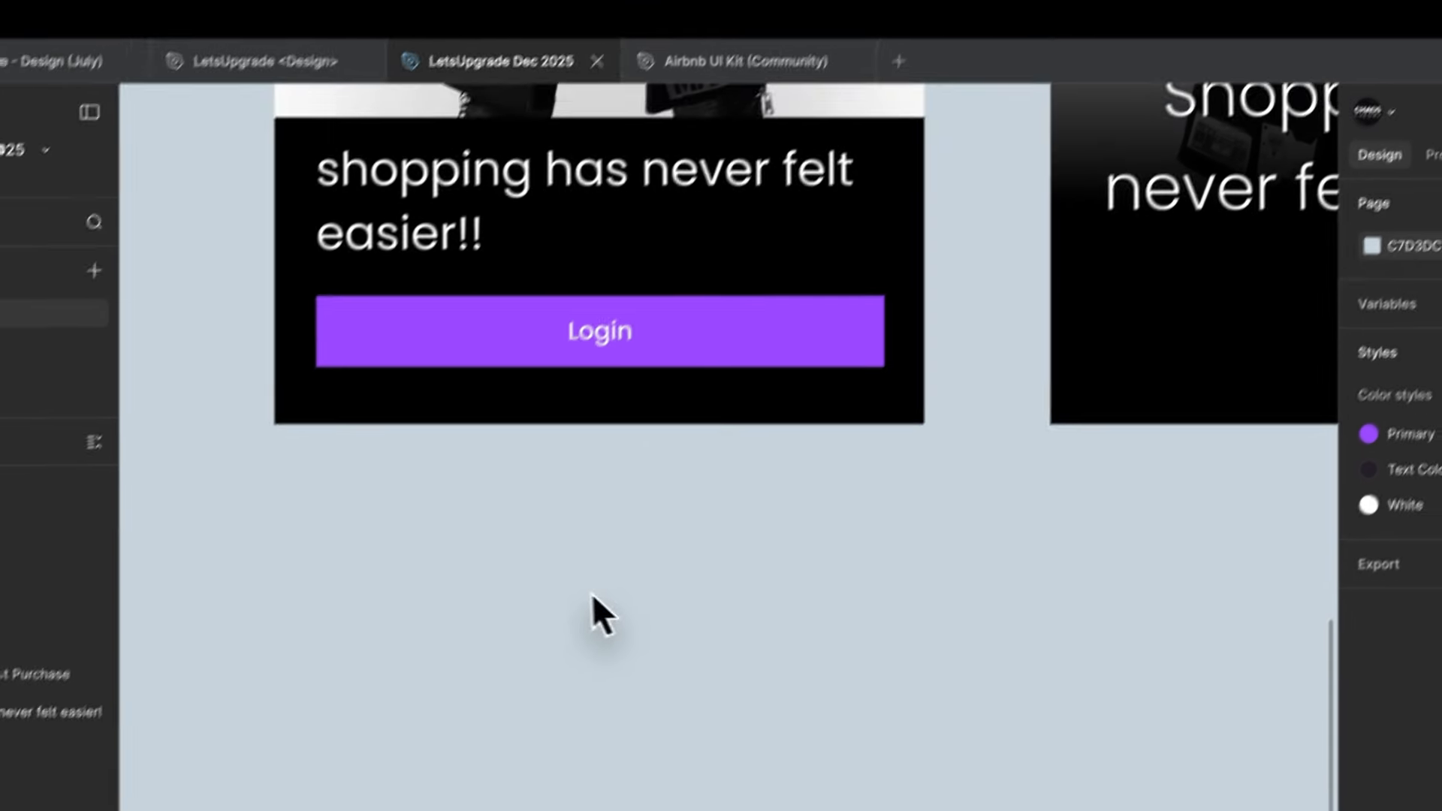
# - Paste the chevron icon inside the Login button on the black panel, directly after the Login text
pyautogui.scroll(5, 620, 316)
pyautogui.click(637, 392)
pyautogui.press('super+v')
pyautogui.scroll(3, 636, 392)
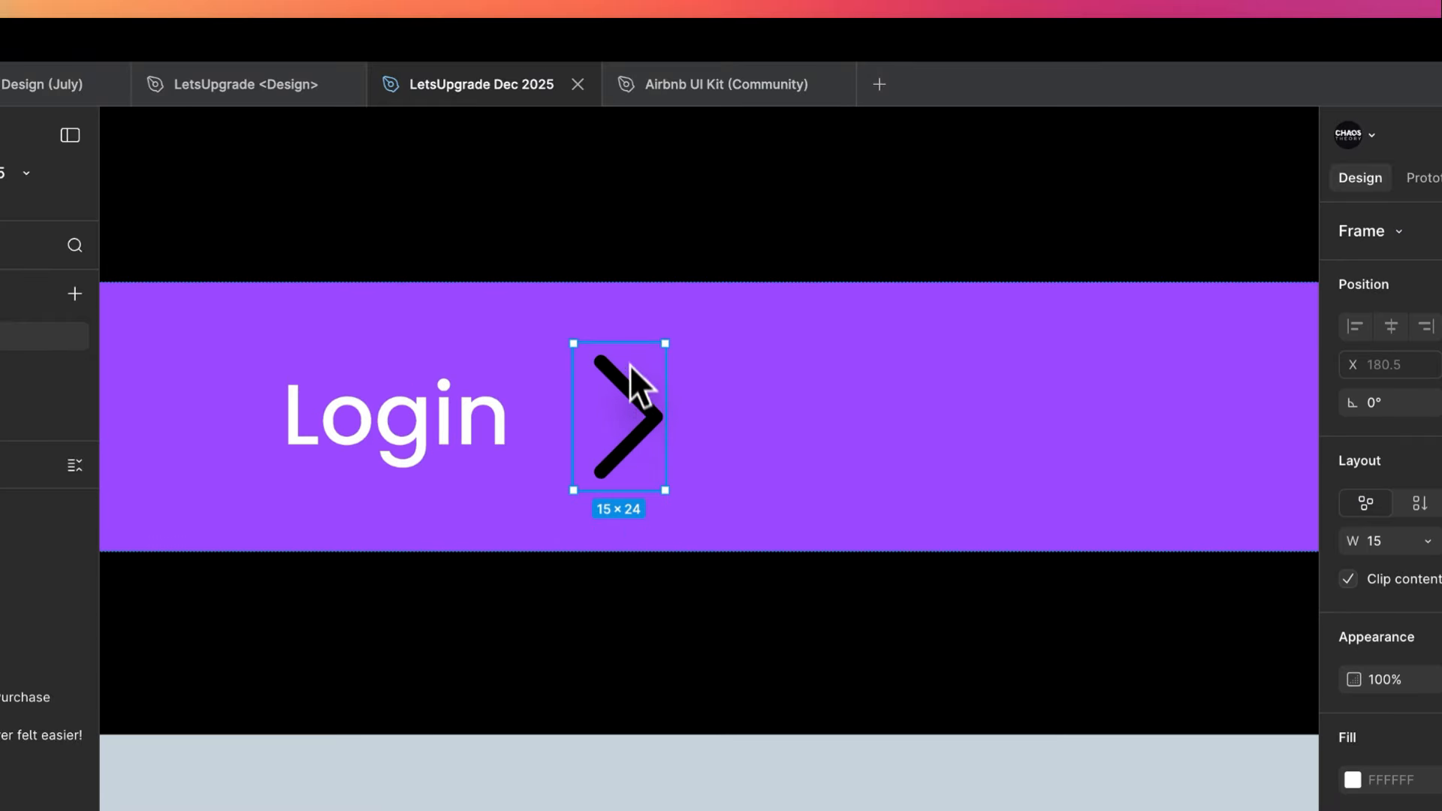
# - Scale the chevron down proportionally to 8.75 × 14 and recolor it with the White style
pyautogui.moveTo(632, 339); pyautogui.dragTo(634, 366)
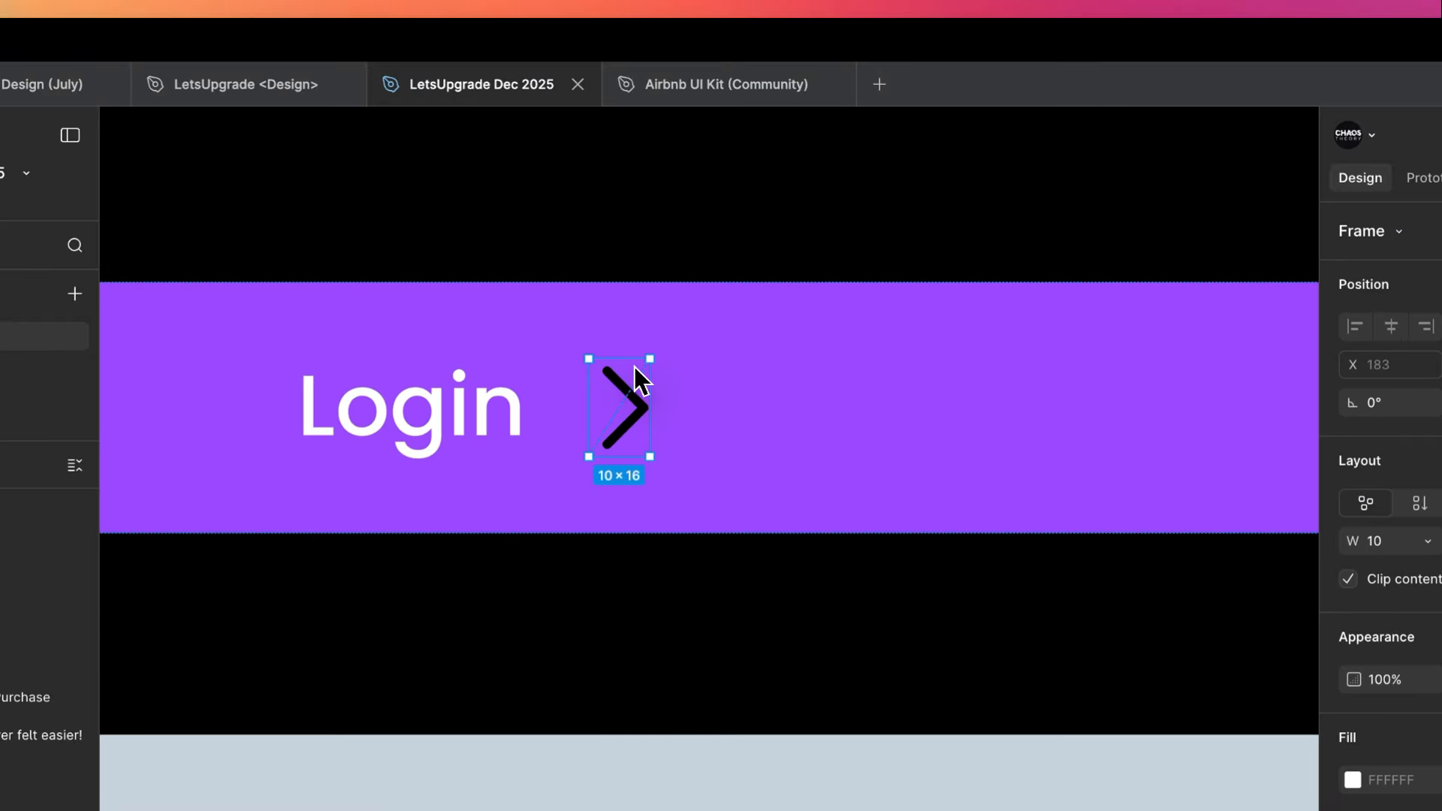
pyautogui.press('super+z')
pyautogui.press('k')
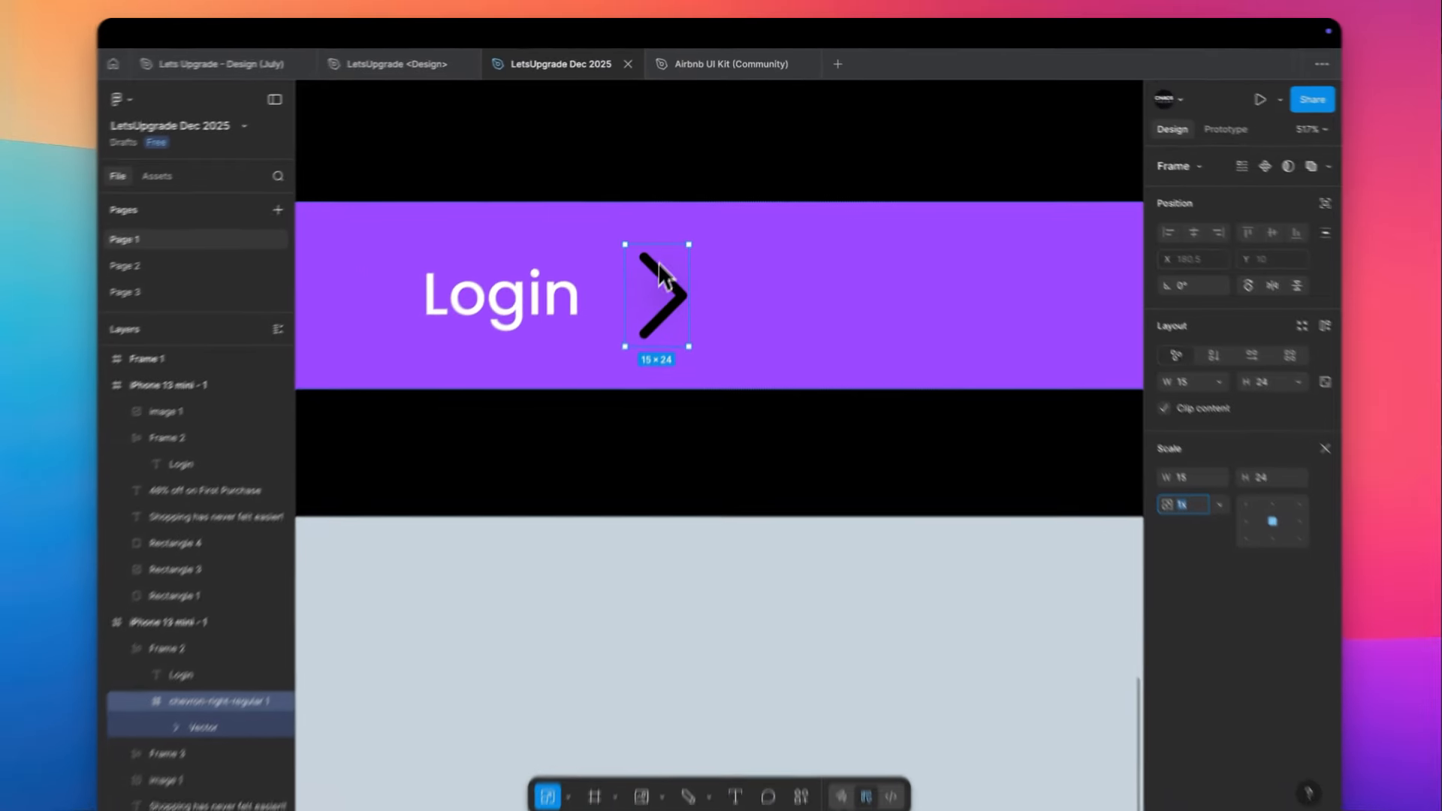
pyautogui.moveTo(671, 230); pyautogui.dragTo(673, 254)
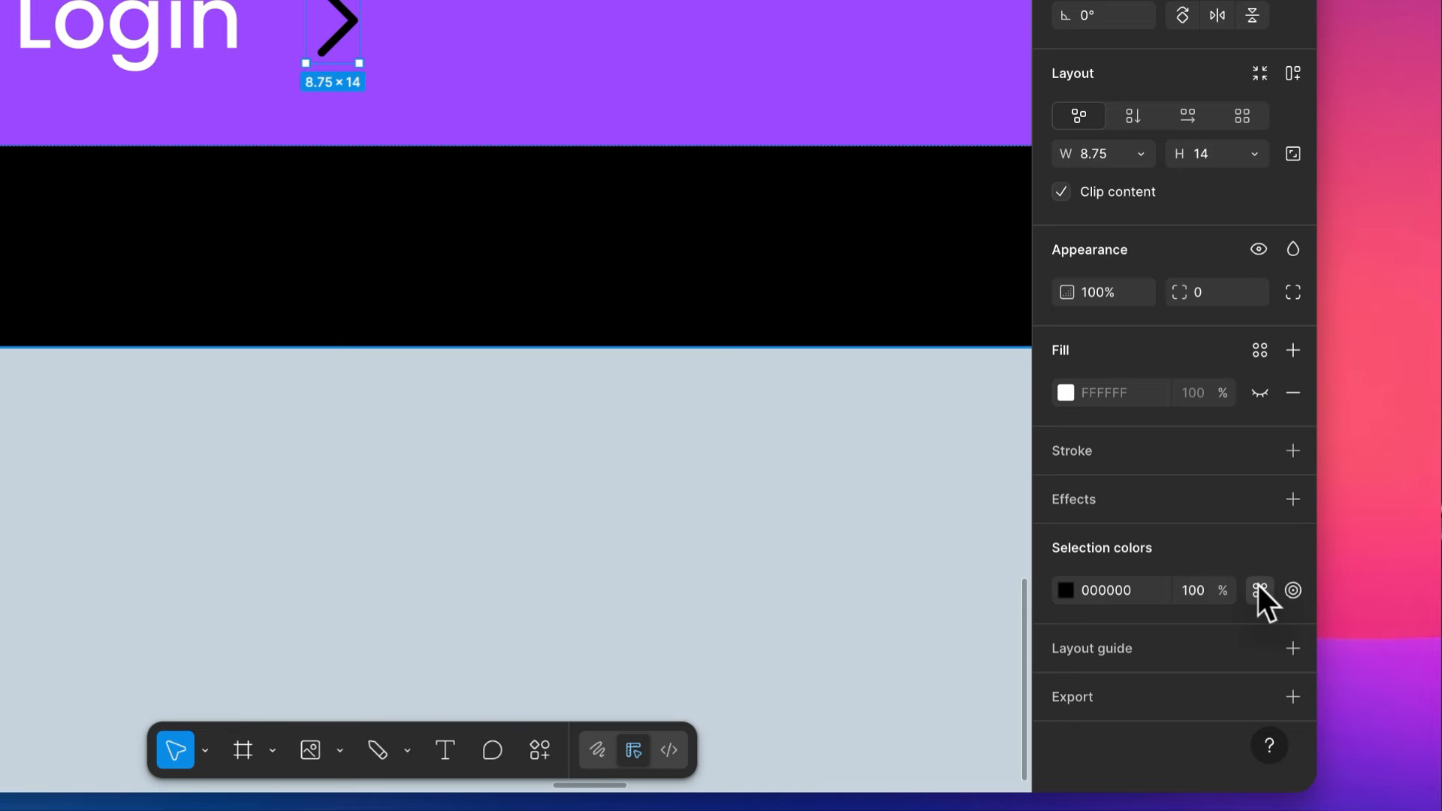
pyautogui.click(1259, 590)
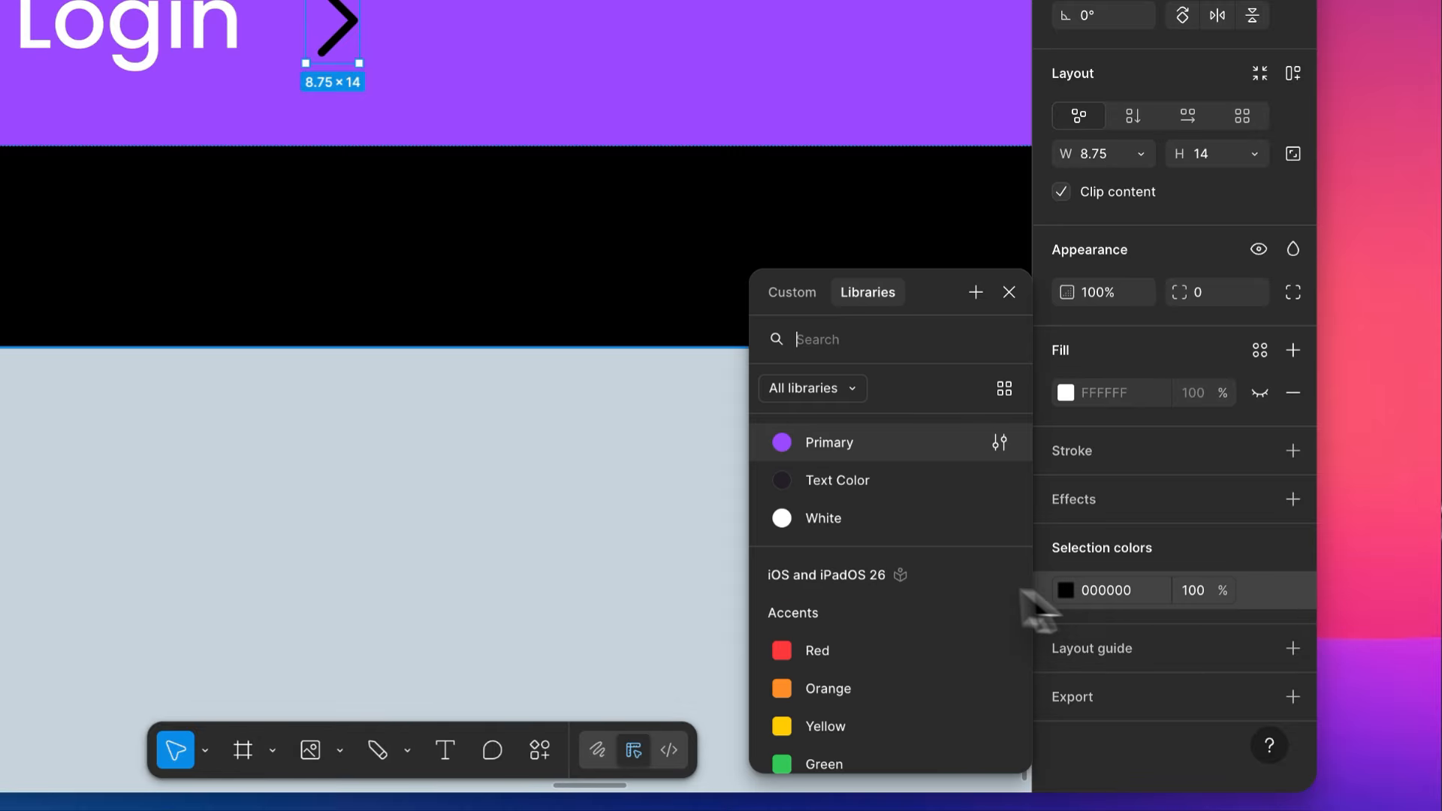
pyautogui.click(782, 515)
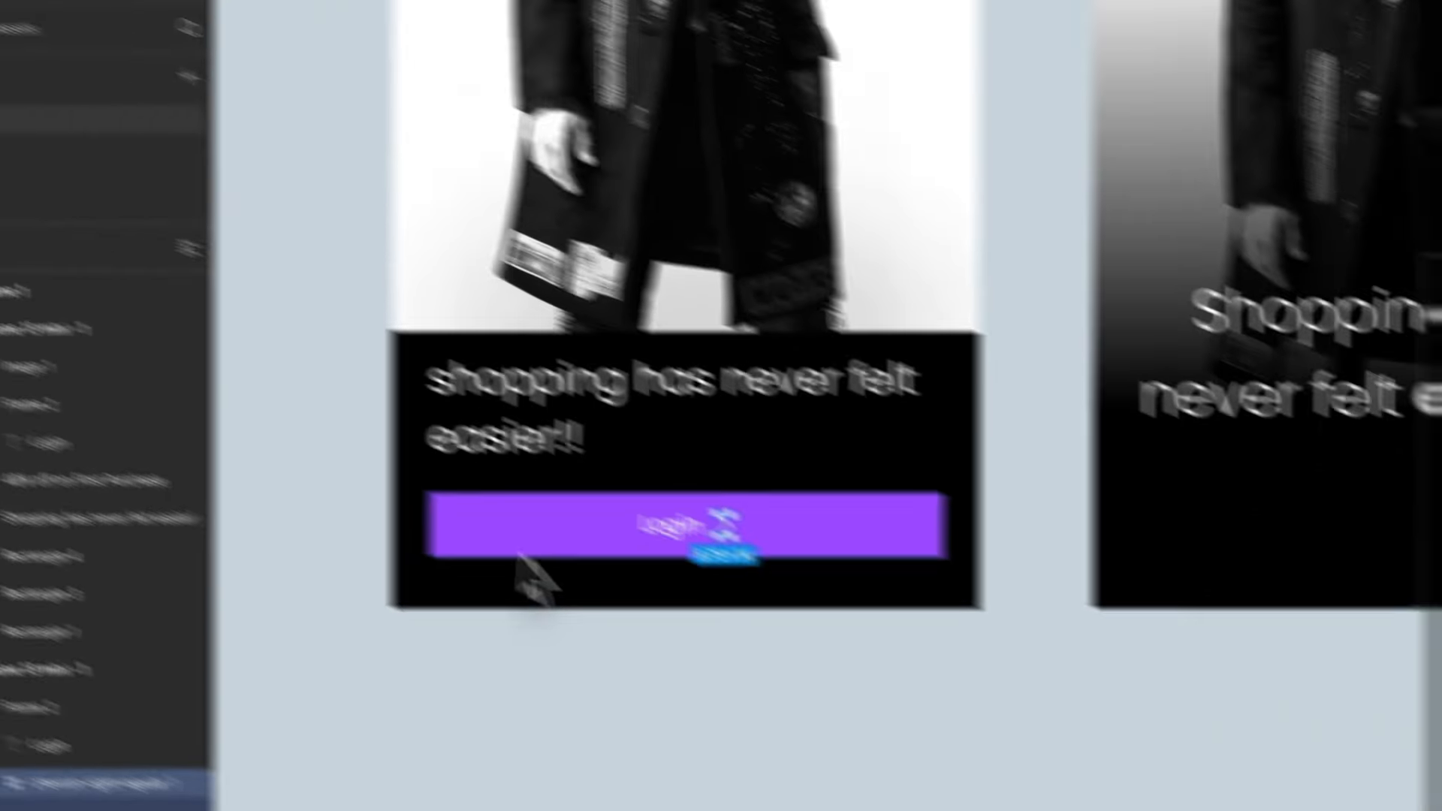
pyautogui.scroll(-5, 717, 645)
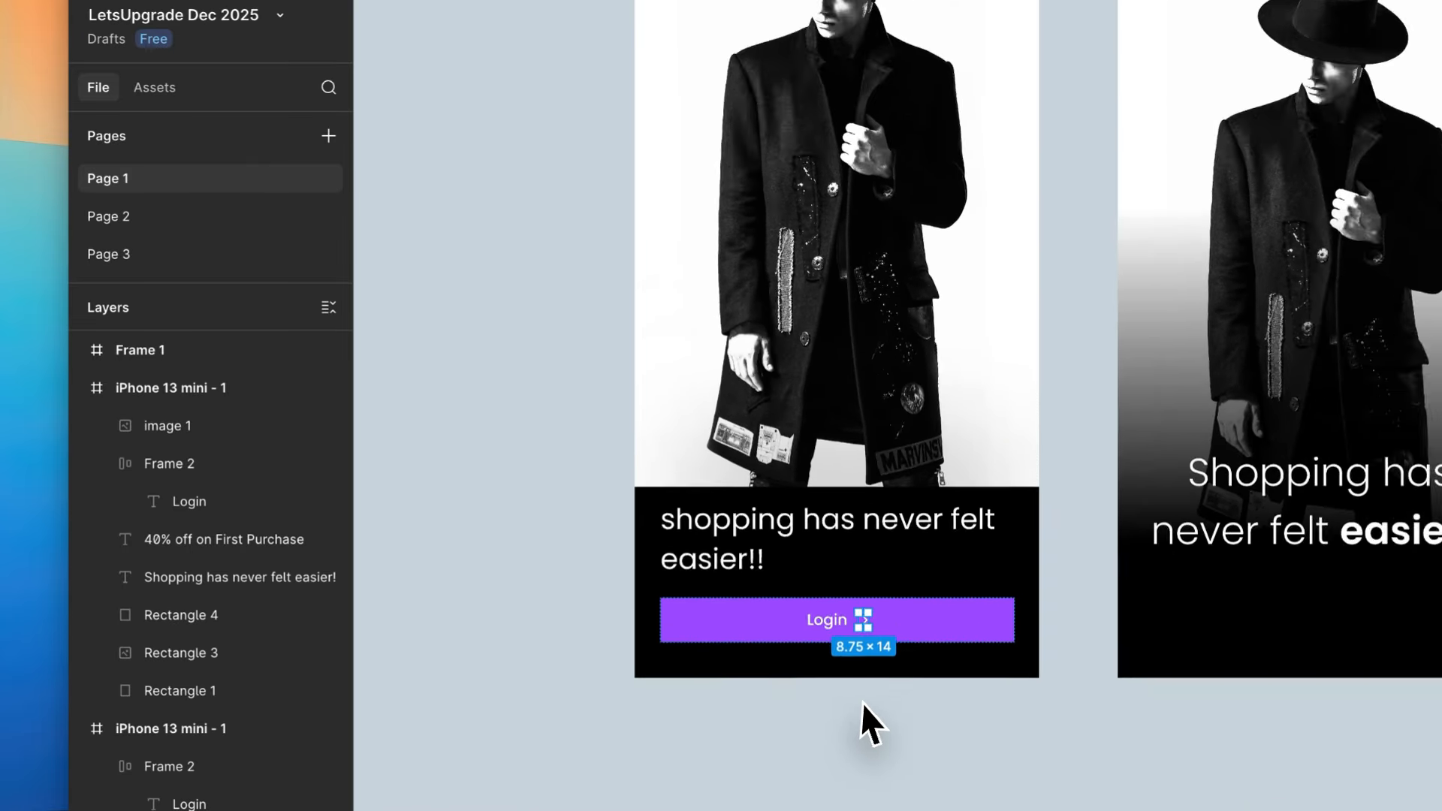
# - Raise the black panel's upper edge slightly to leave more room above the tagline
pyautogui.click(720, 645)
pyautogui.scroll(2, 479, 417)
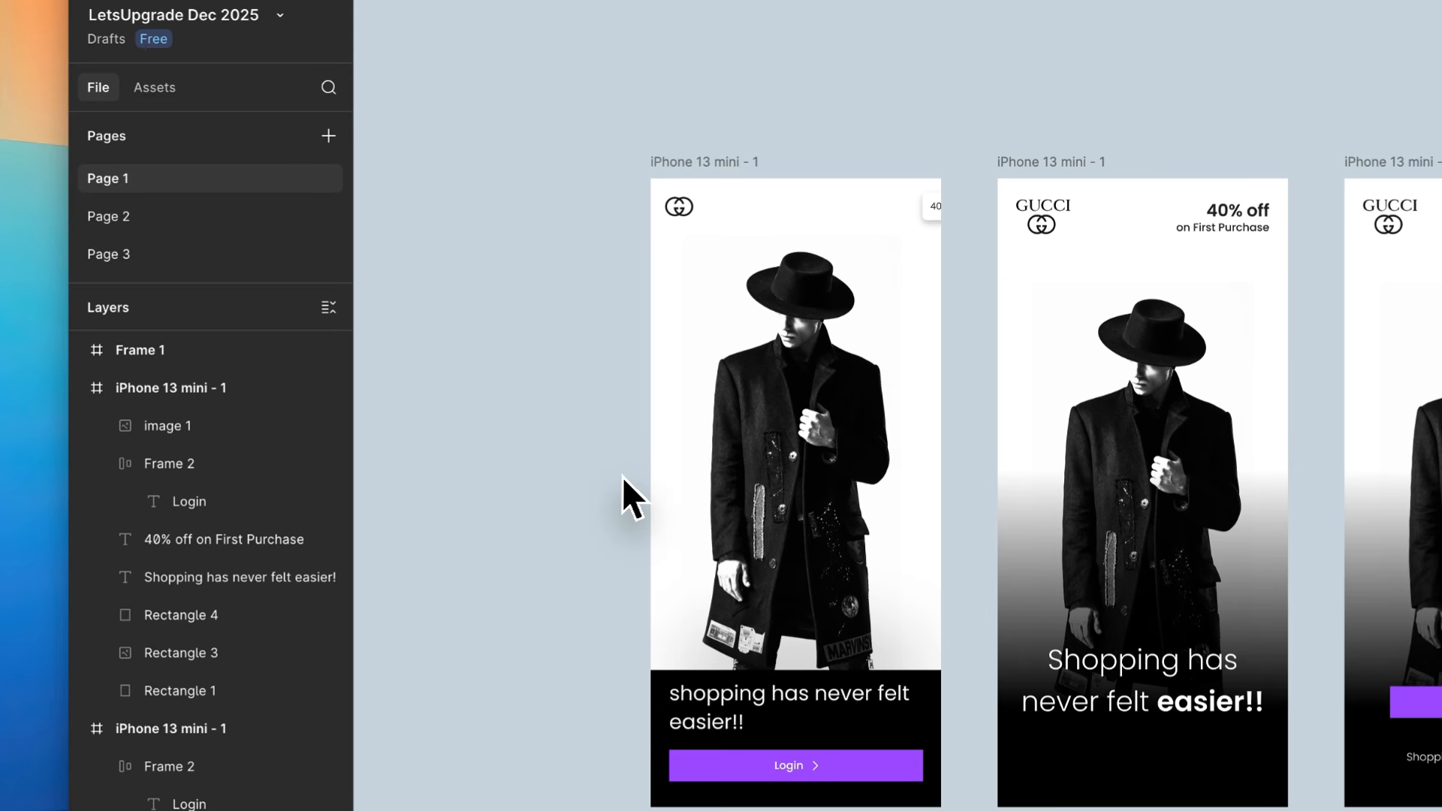
pyautogui.scroll(2, 623, 481)
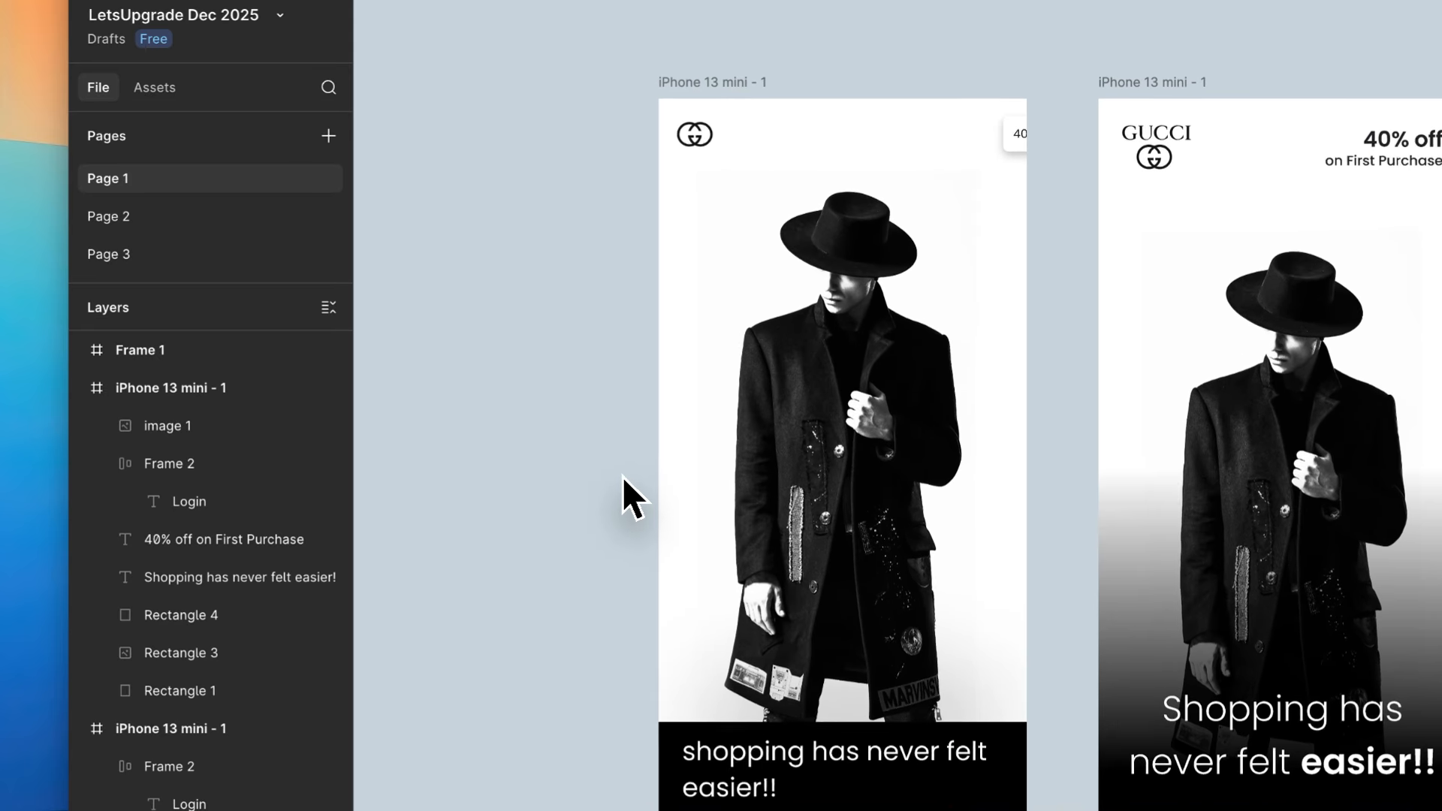
pyautogui.scroll(-5, 626, 481)
pyautogui.click(715, 530)
pyautogui.scroll(2, 710, 518)
pyautogui.scroll(2, 706, 518)
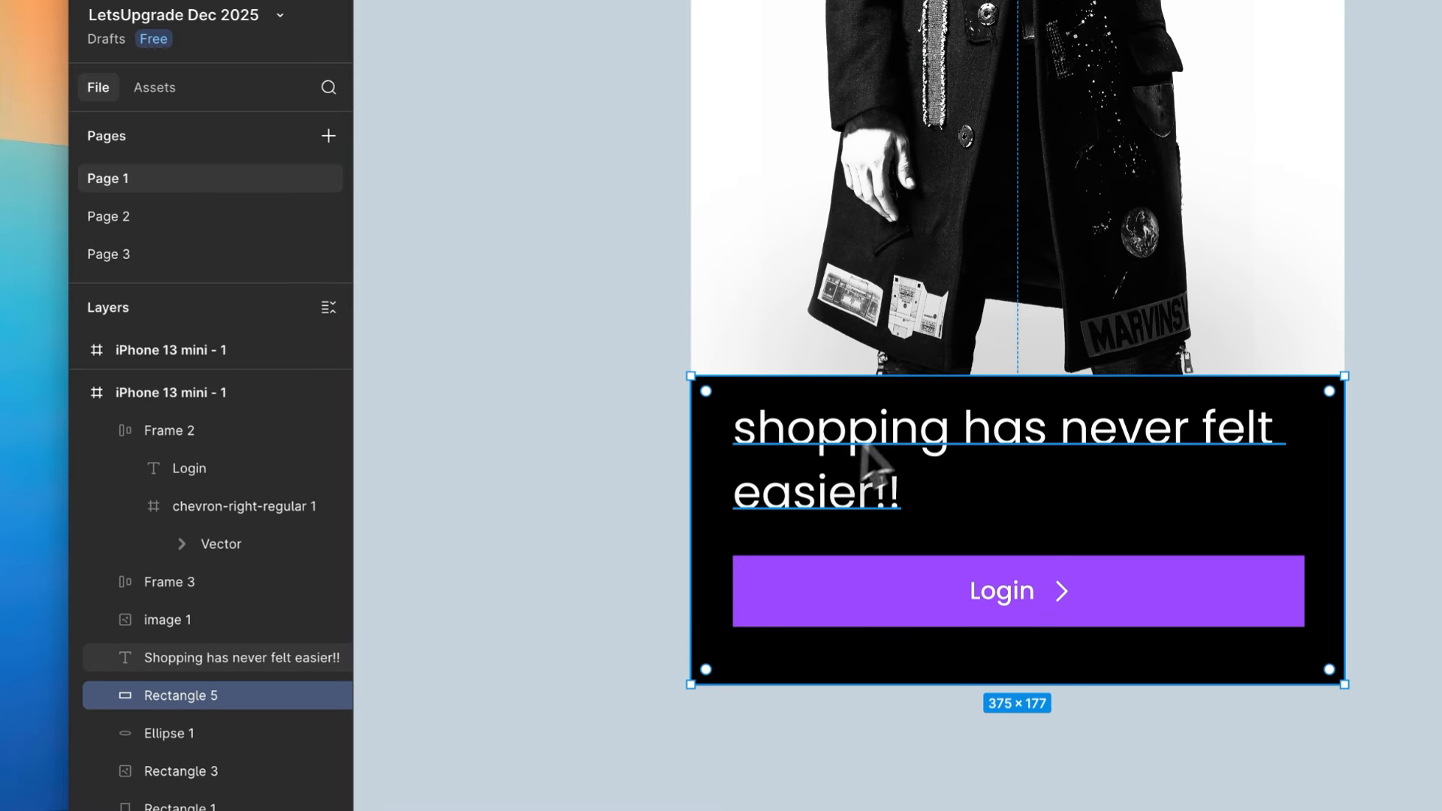
pyautogui.moveTo(934, 381); pyautogui.dragTo(934, 364)
pyautogui.scroll(-3, 934, 364)
pyautogui.scroll(-5, 929, 355)
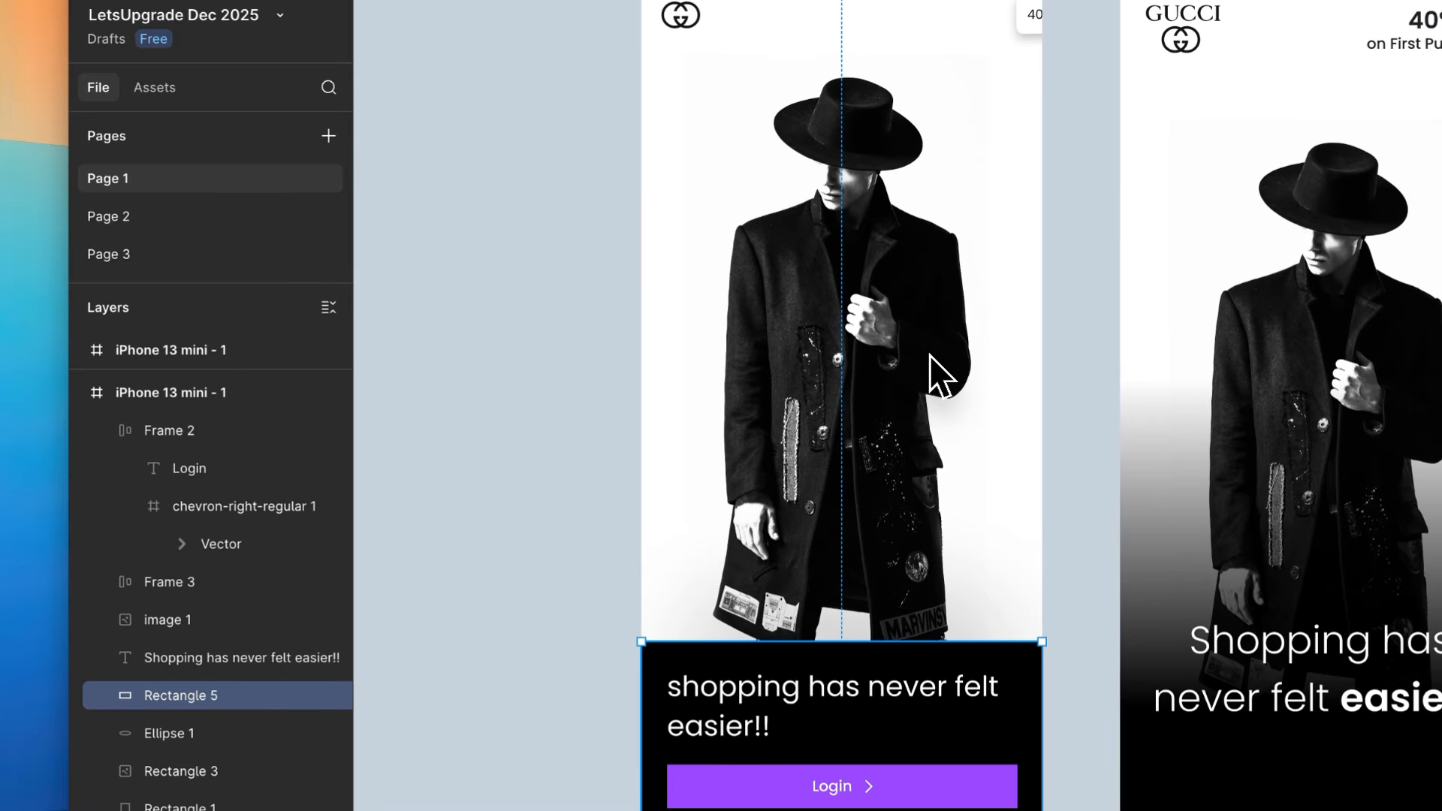
# - Lower the model photo on the white screen variant until it meets the Login button, and delete the blurred ellipse
pyautogui.hscroll(-5, 863, 380)
pyautogui.hscroll(-3, 652, 345)
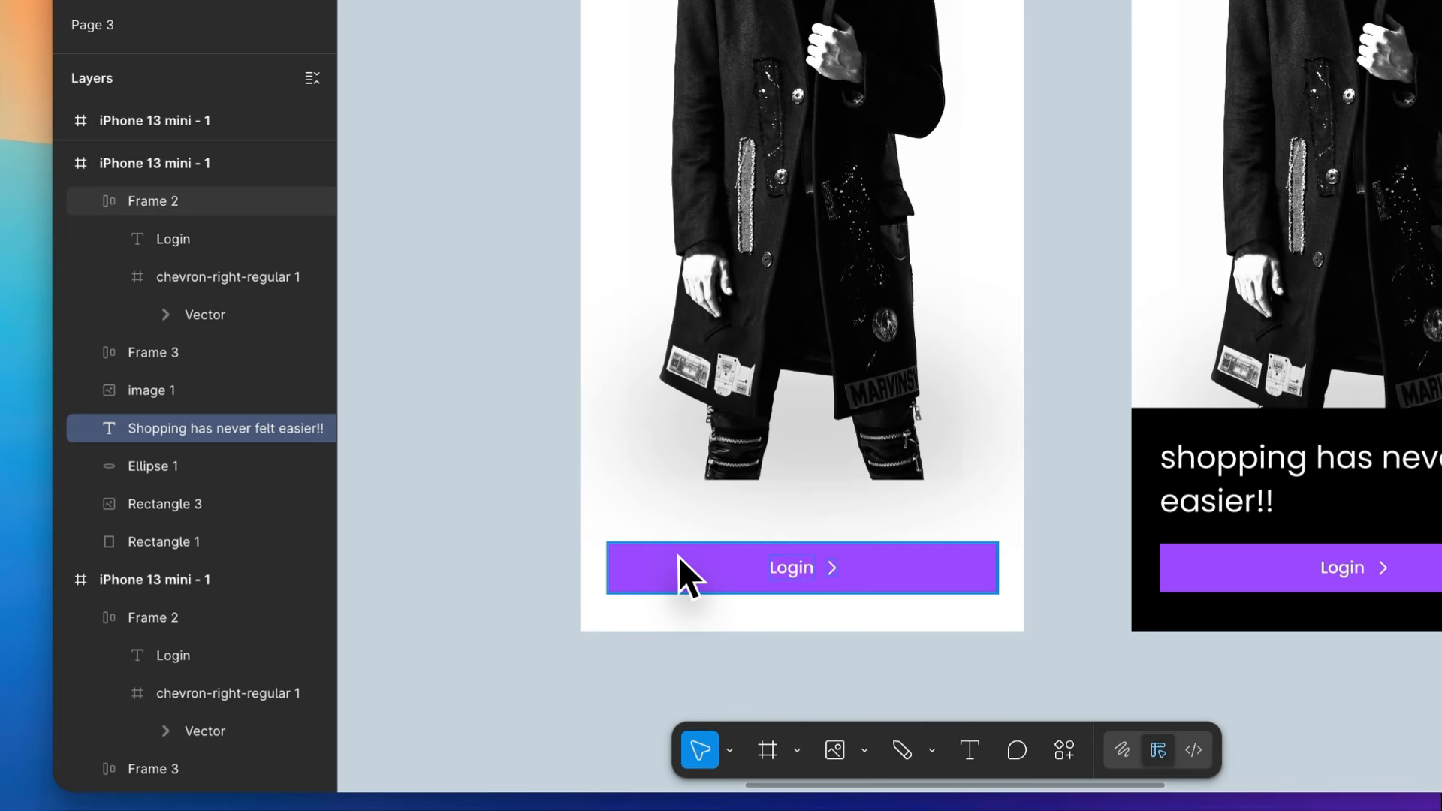
pyautogui.moveTo(817, 219); pyautogui.dragTo(827, 301)
pyautogui.scroll(2, 828, 301)
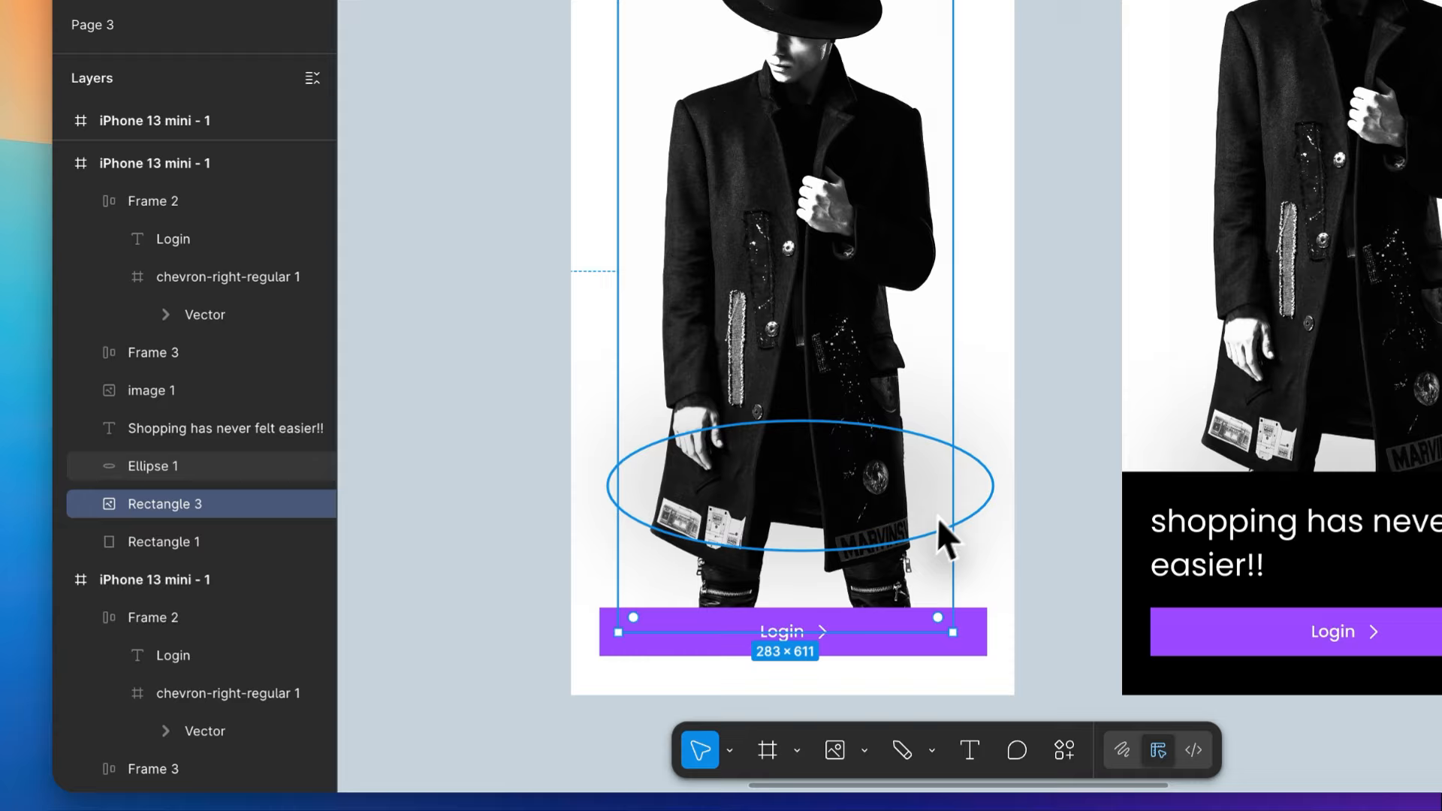
pyautogui.click(966, 501)
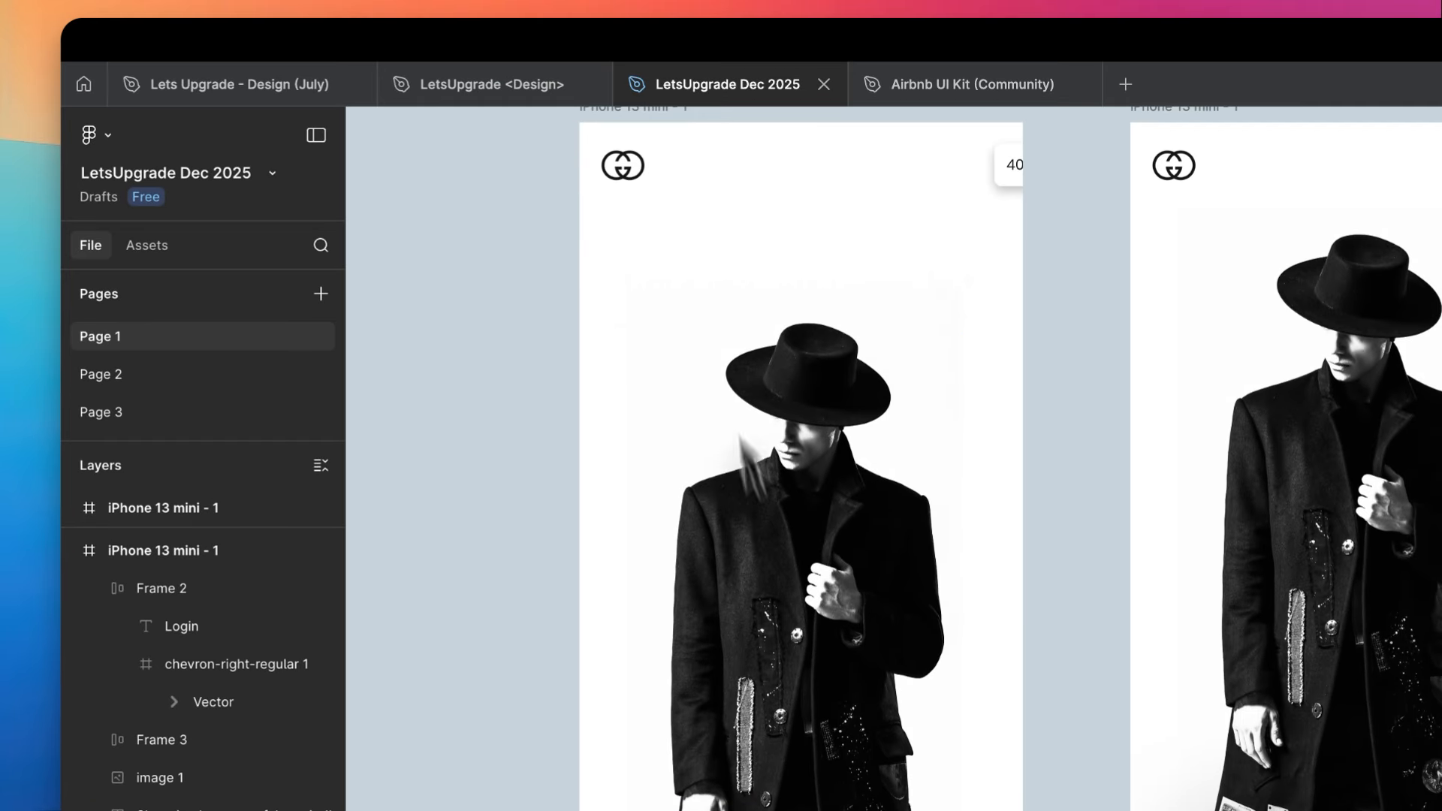
# - Center-align the tagline on the white screen variant and set its font weight to Medium
pyautogui.click(711, 279)
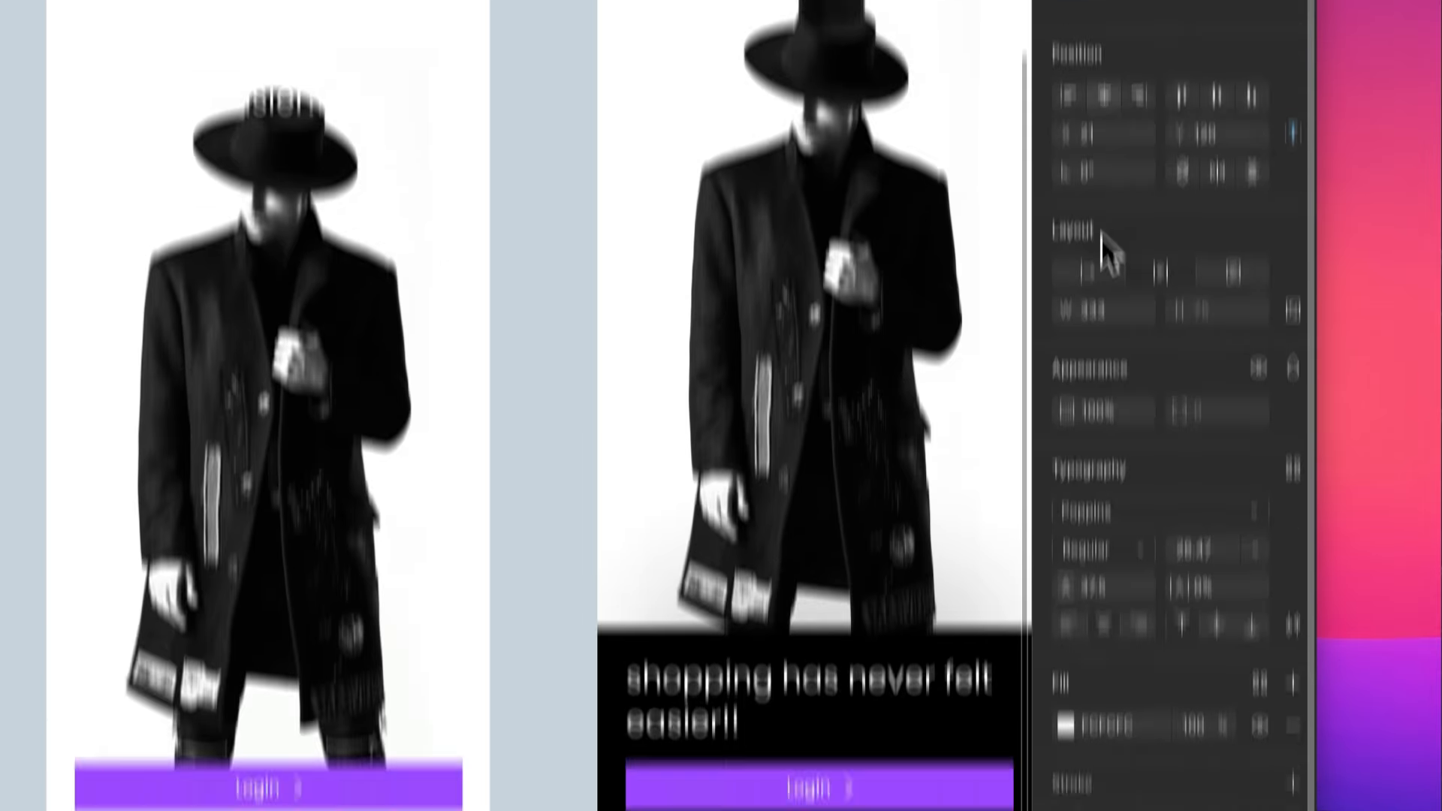
pyautogui.click(1106, 469)
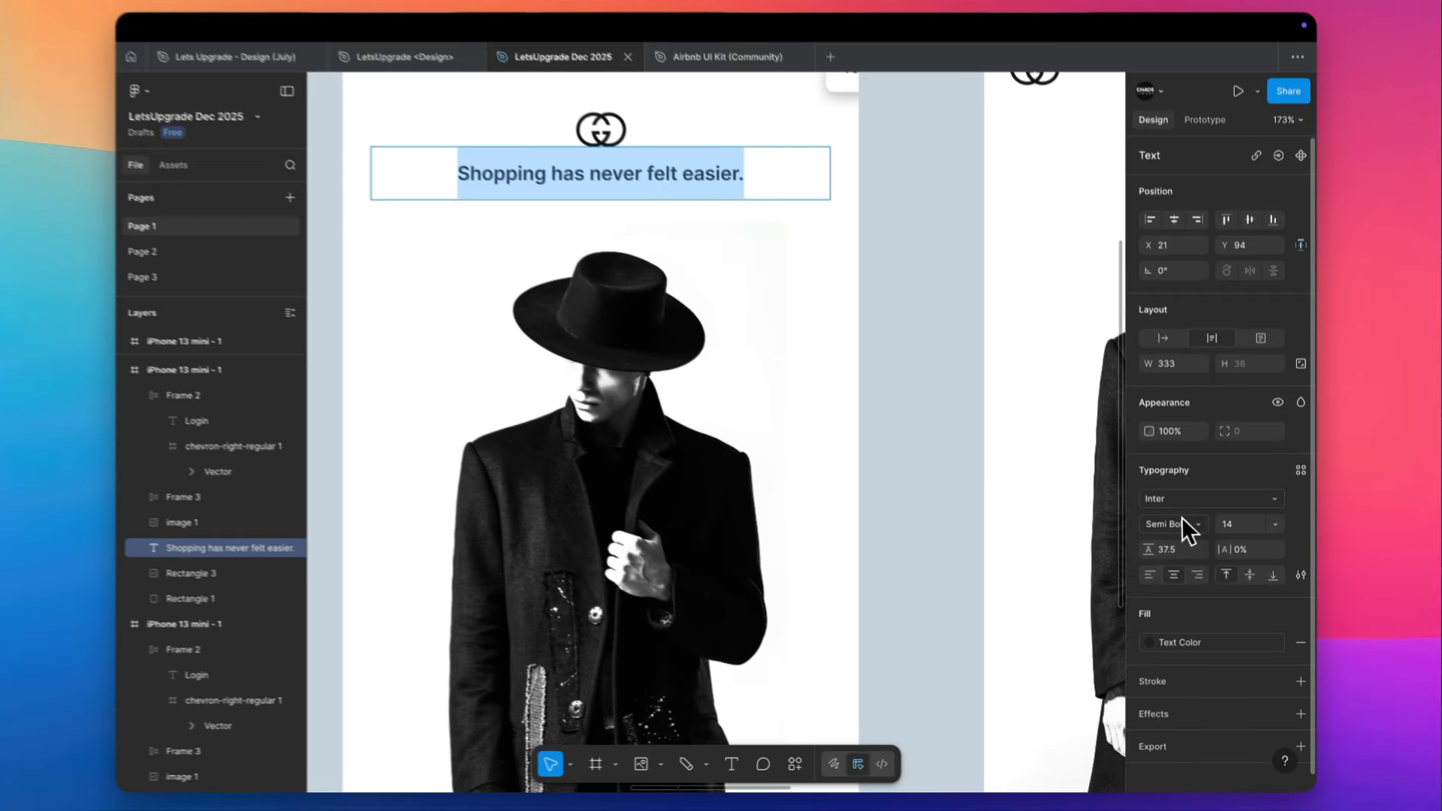
pyautogui.click(1182, 517)
pyautogui.click(1196, 635)
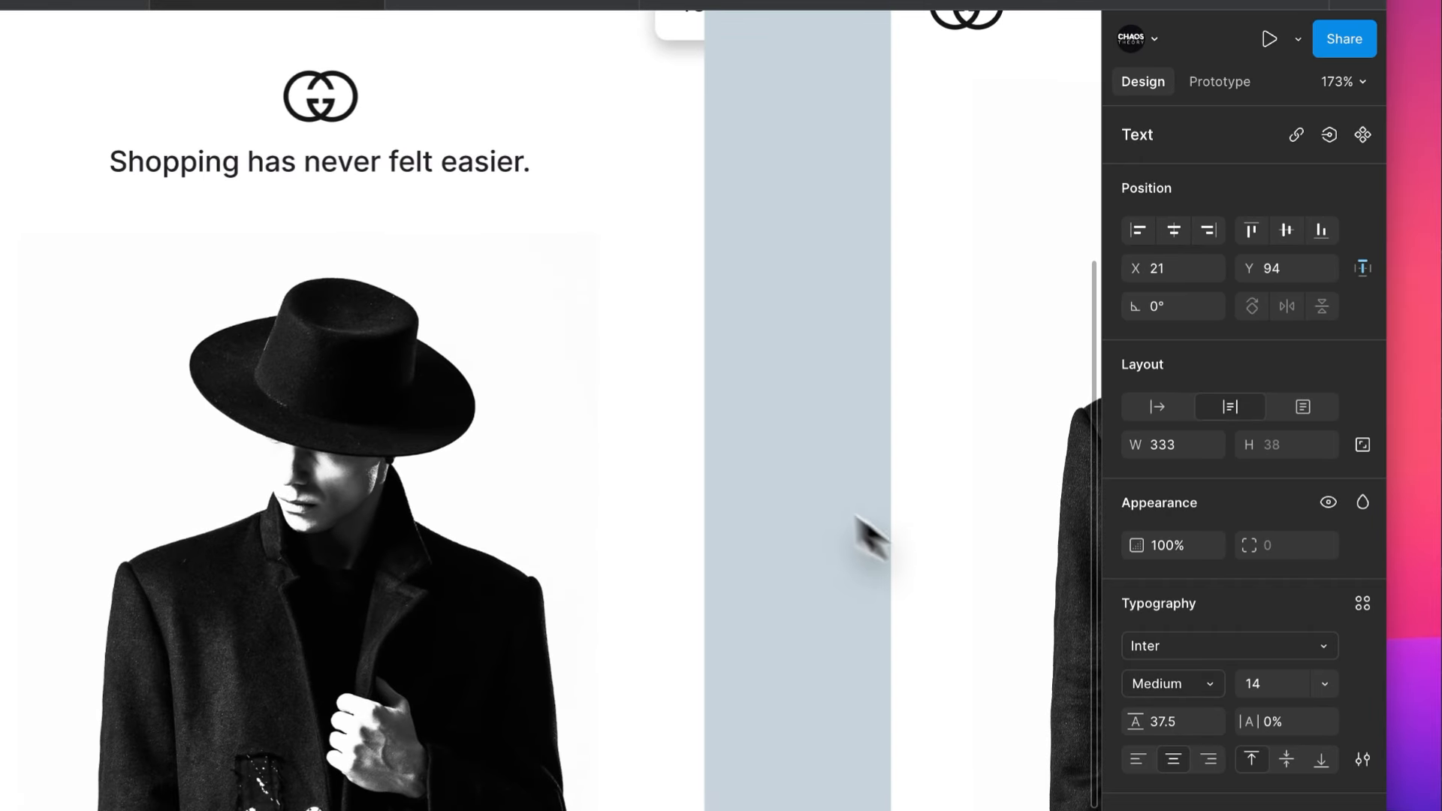
pyautogui.click(760, 440)
# - Narrow the Login button on the white screen variant symmetrically to a width of 292
pyautogui.scroll(-5, 760, 440)
pyautogui.hscroll(2, 759, 441)
pyautogui.scroll(-1, 759, 441)
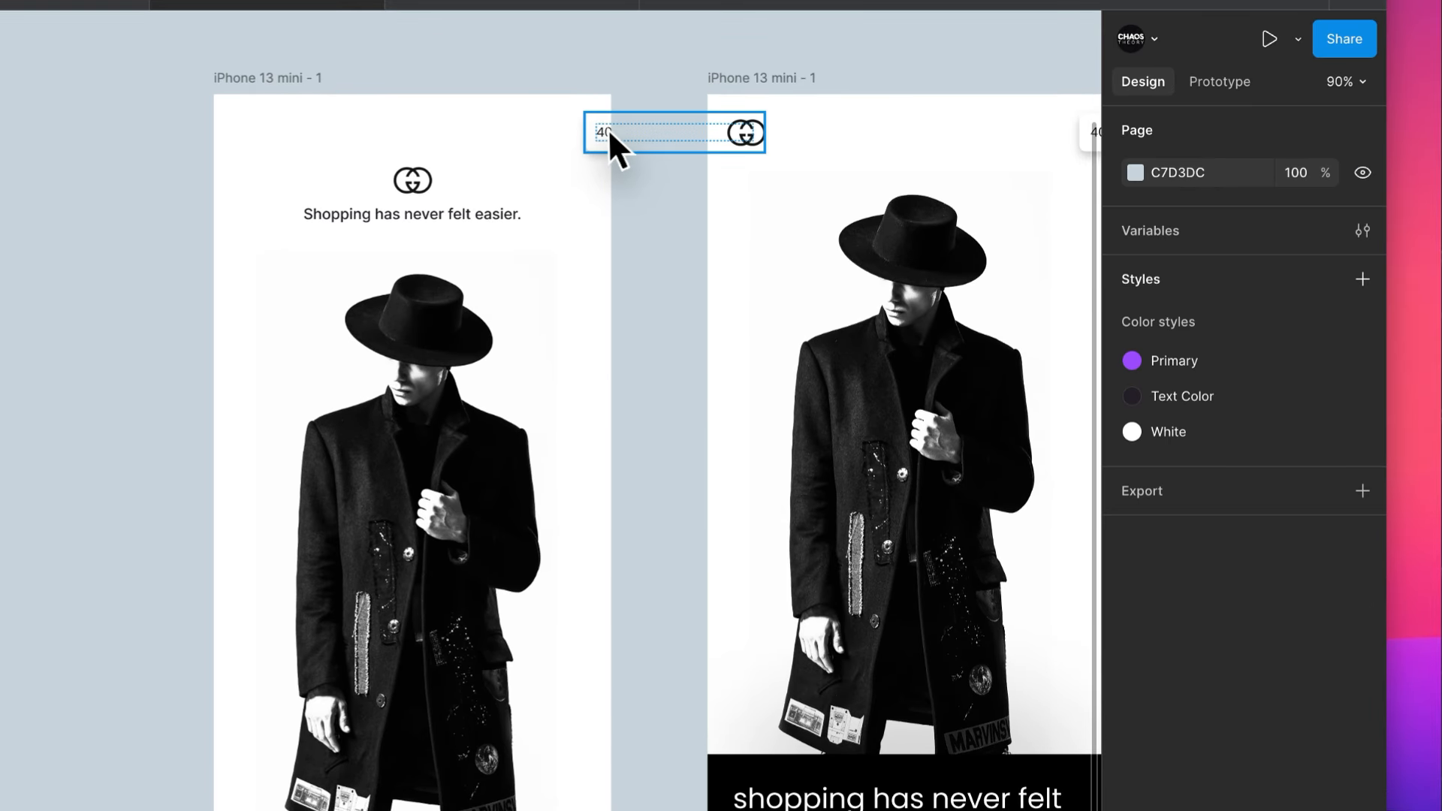
pyautogui.scroll(-1, 617, 614)
pyautogui.hscroll(-1, 617, 614)
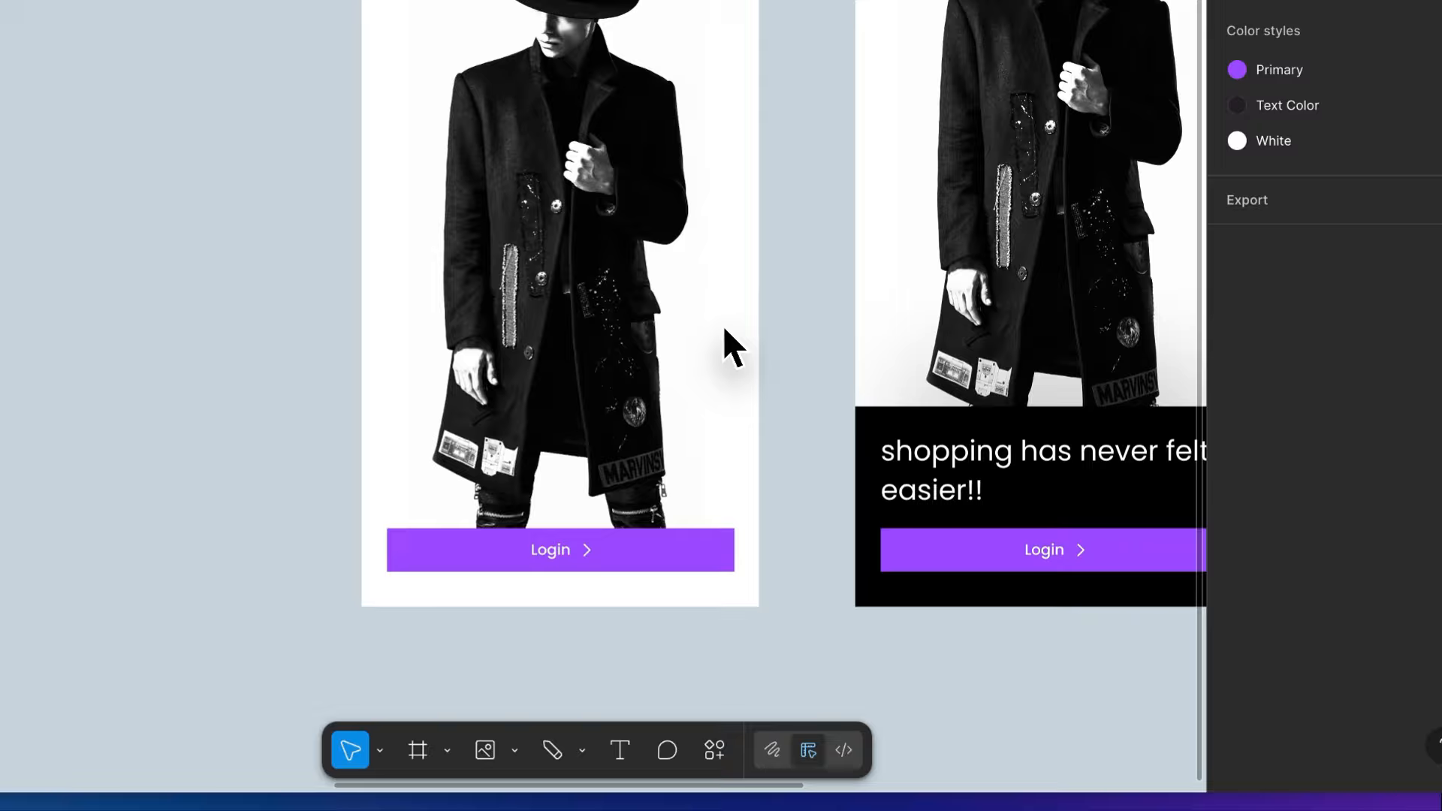
pyautogui.click(691, 562)
pyautogui.moveTo(737, 548); pyautogui.dragTo(714, 546)
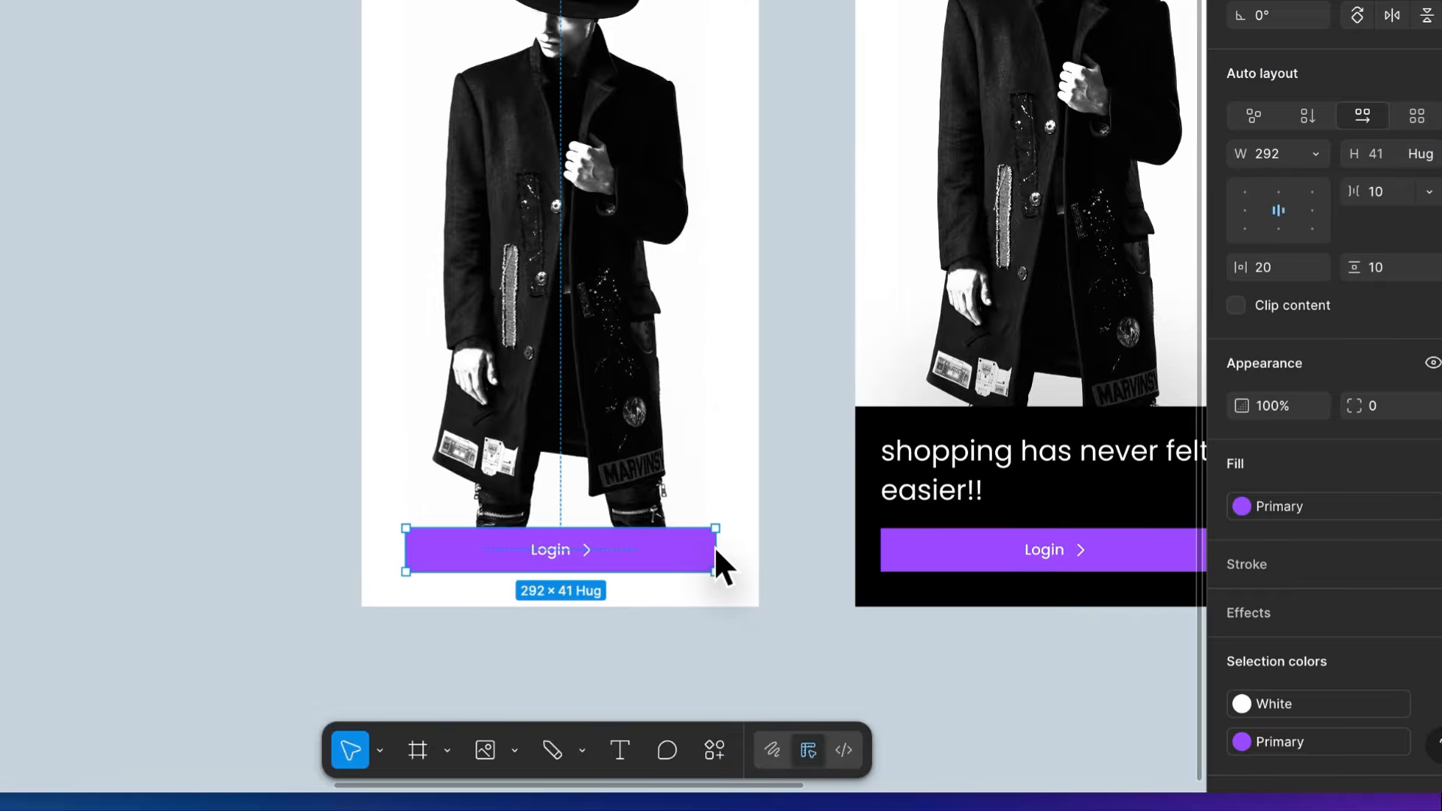
pyautogui.click(853, 355)
# - Remove the 20-row and 12-column layout guides from the frame with the horse photo
pyautogui.scroll(-3, 853, 354)
pyautogui.hscroll(3, 853, 355)
pyautogui.scroll(2, 852, 355)
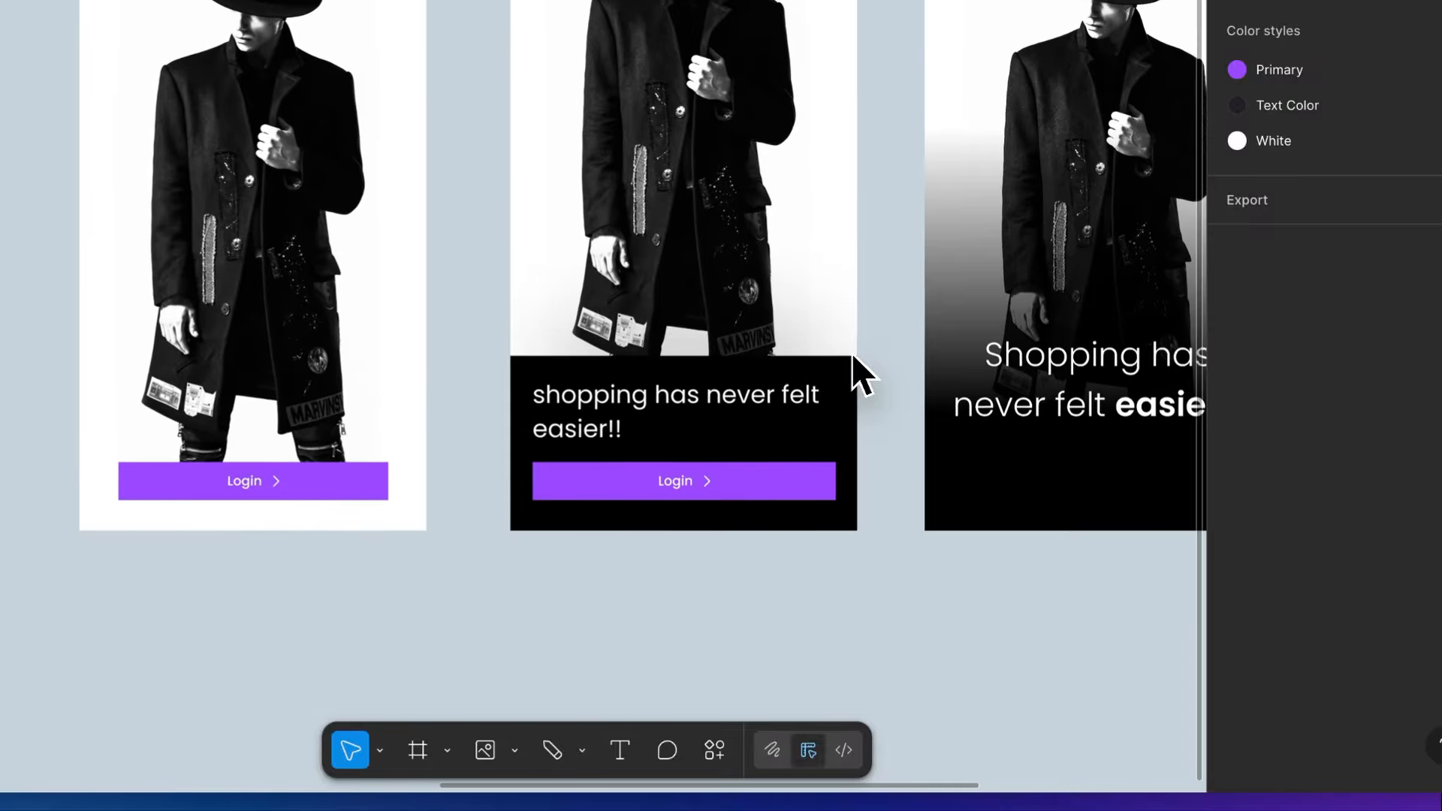
pyautogui.scroll(-5, 852, 354)
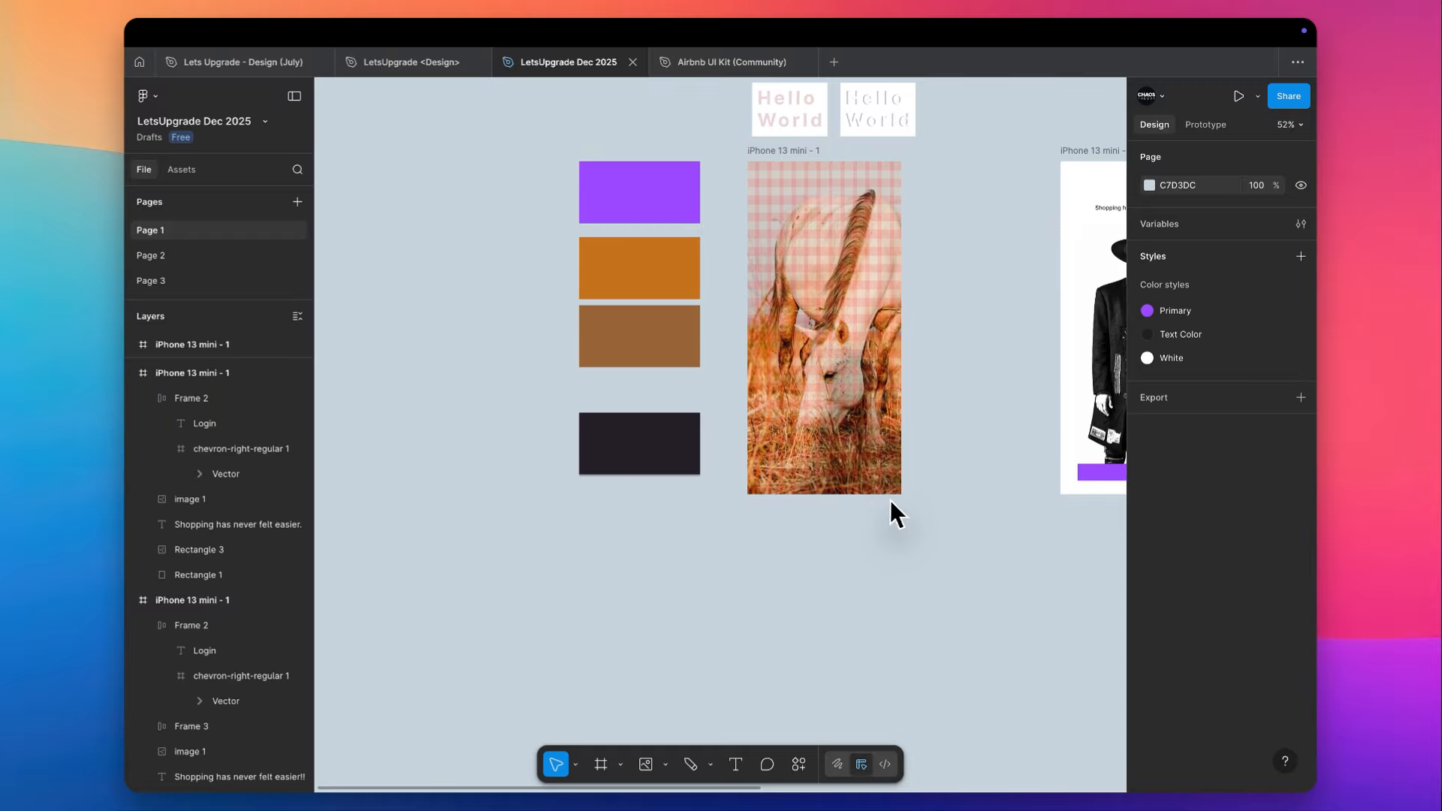
pyautogui.scroll(3, 936, 183)
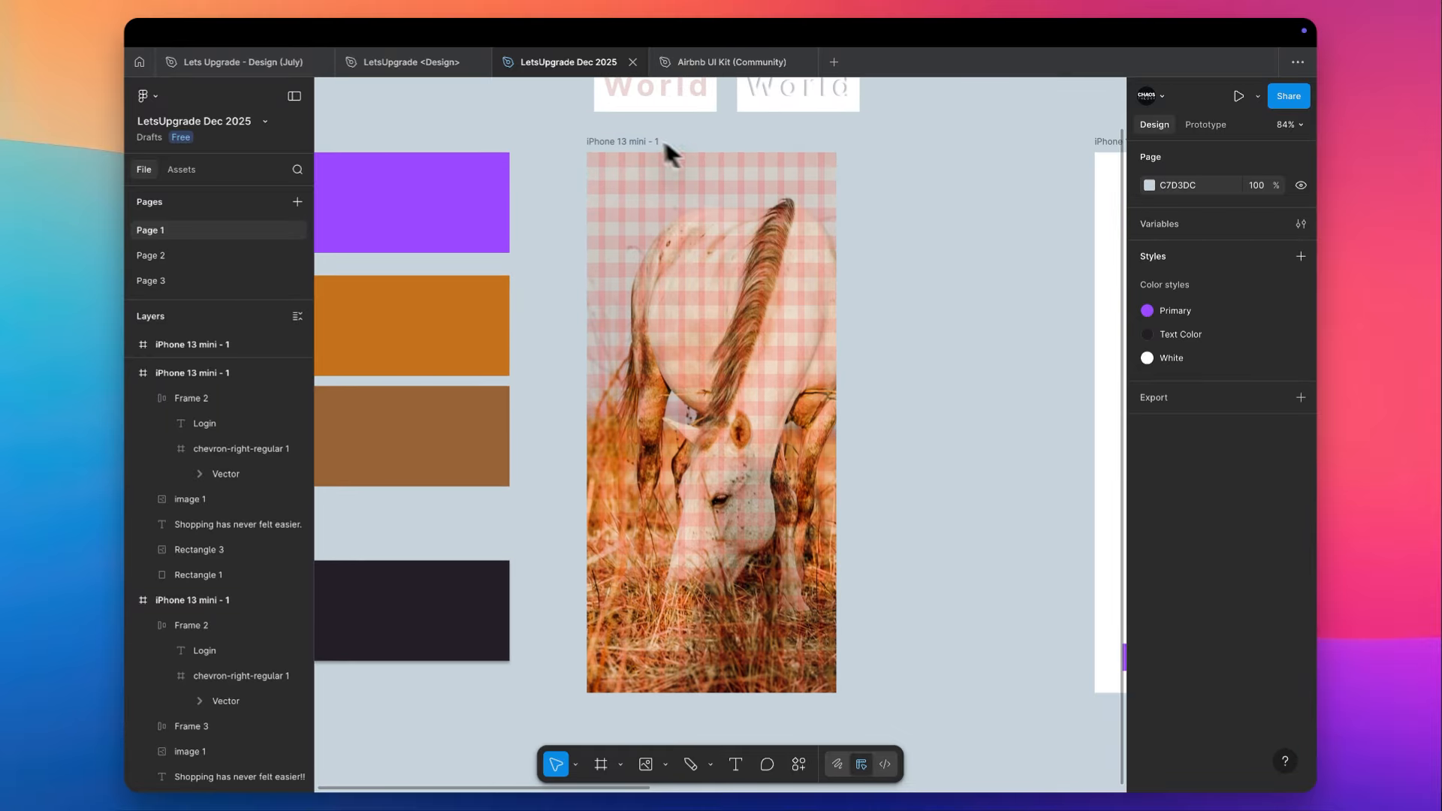
pyautogui.click(666, 145)
pyautogui.scroll(-3, 1141, 646)
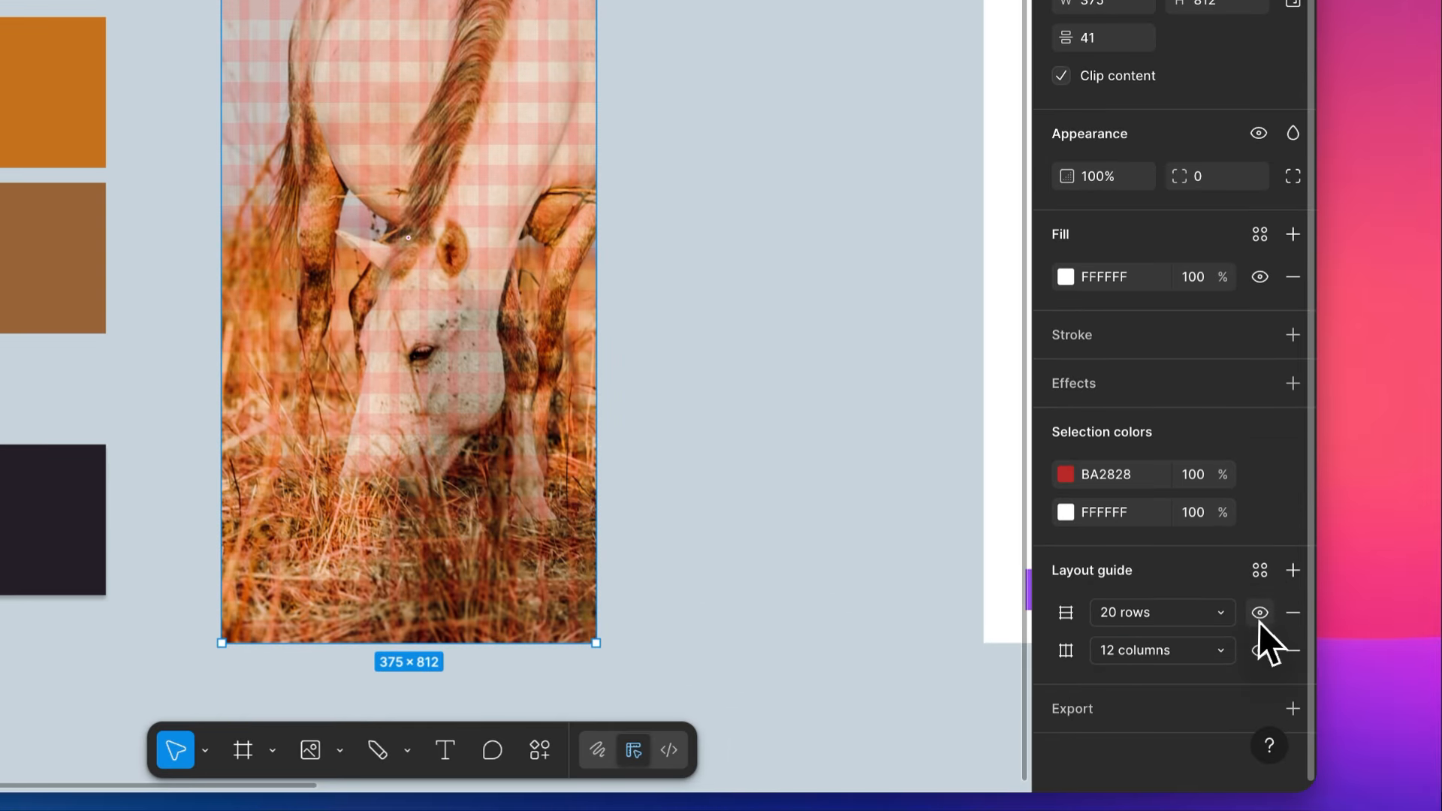
pyautogui.click(1291, 612)
pyautogui.click(1290, 612)
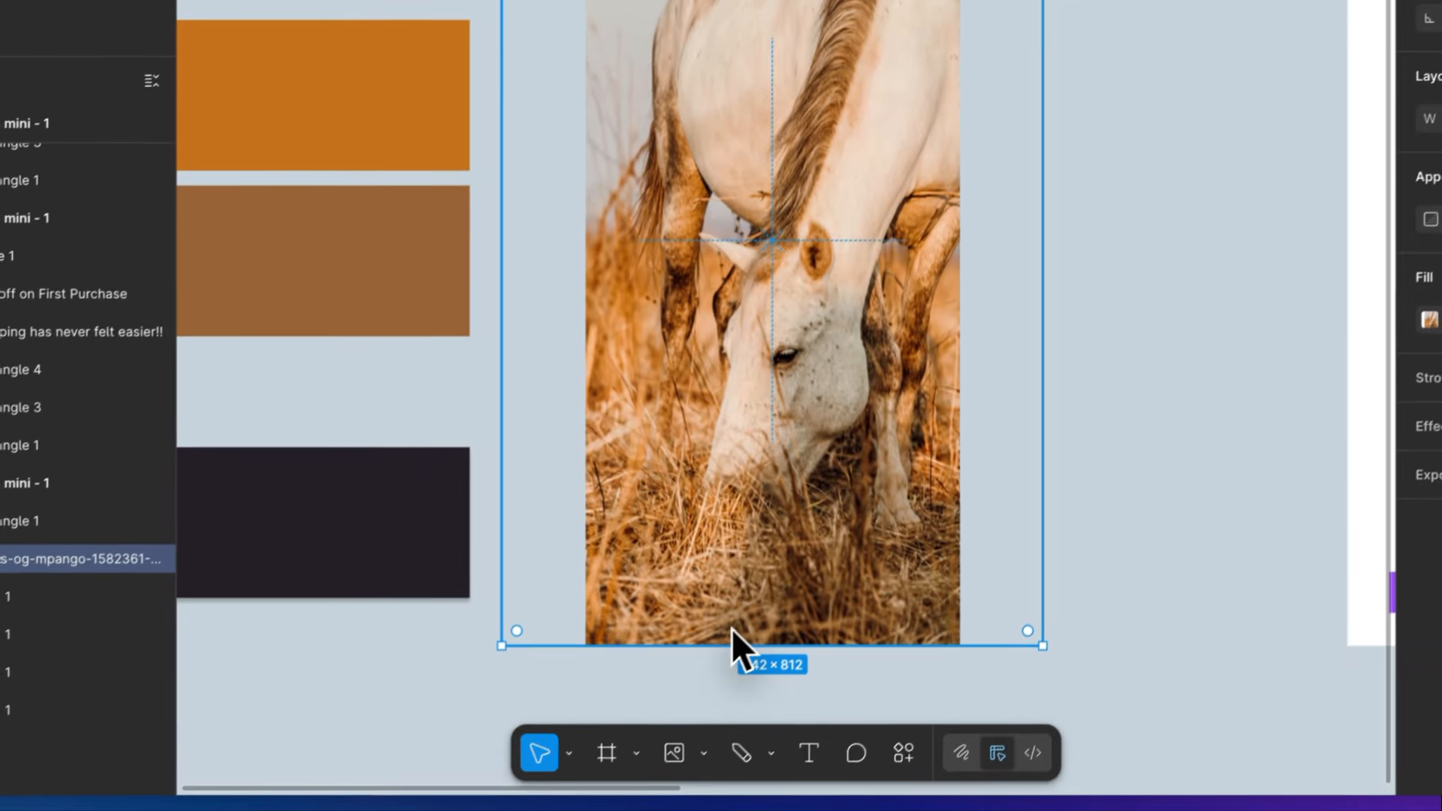
# - Rescale the horse photo to the frame's full width and shift it up so it covers only the upper third of the frame
pyautogui.moveTo(687, 692); pyautogui.dragTo(704, 470)
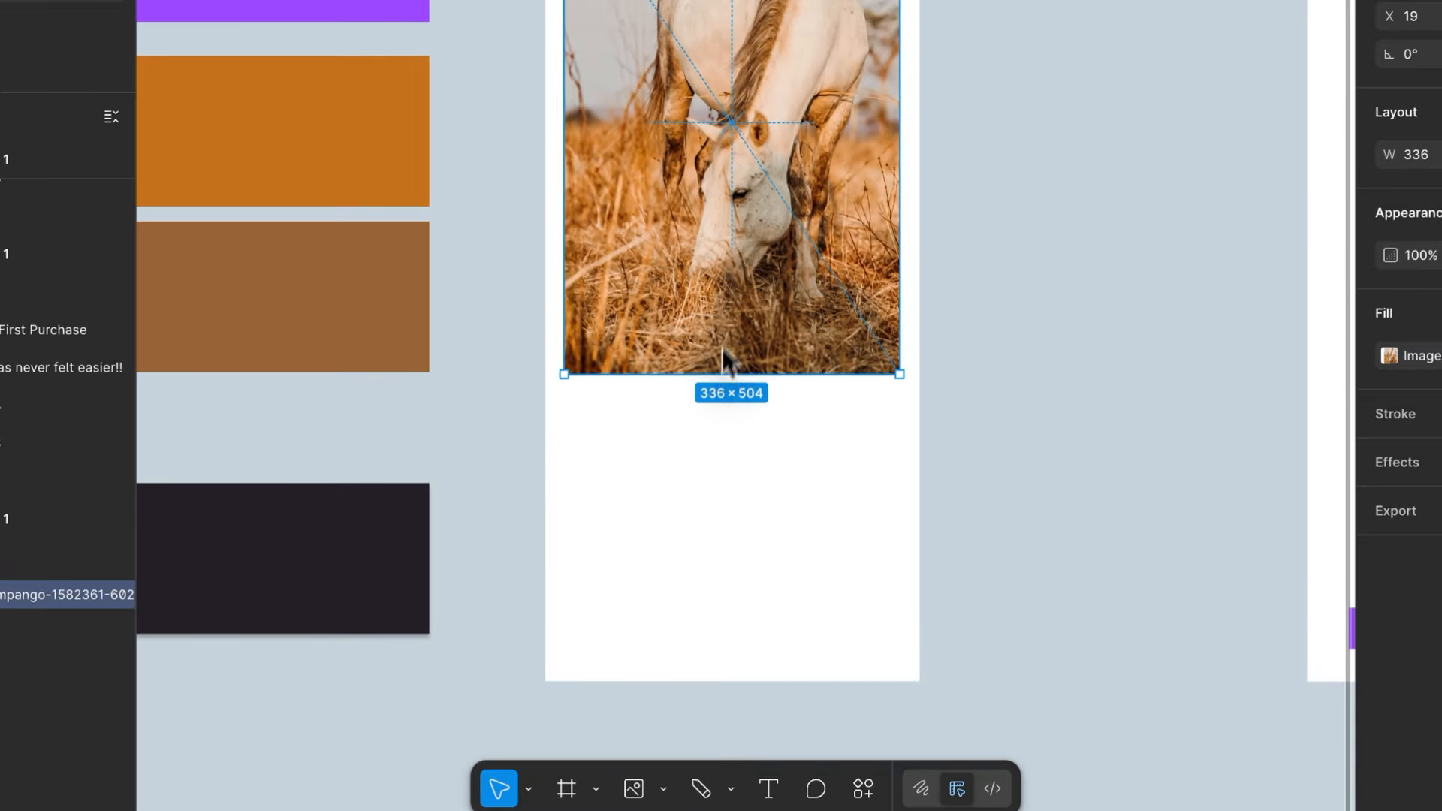
pyautogui.moveTo(722, 348); pyautogui.dragTo(766, 118)
pyautogui.scroll(5, 697, 240)
pyautogui.scroll(2, 697, 241)
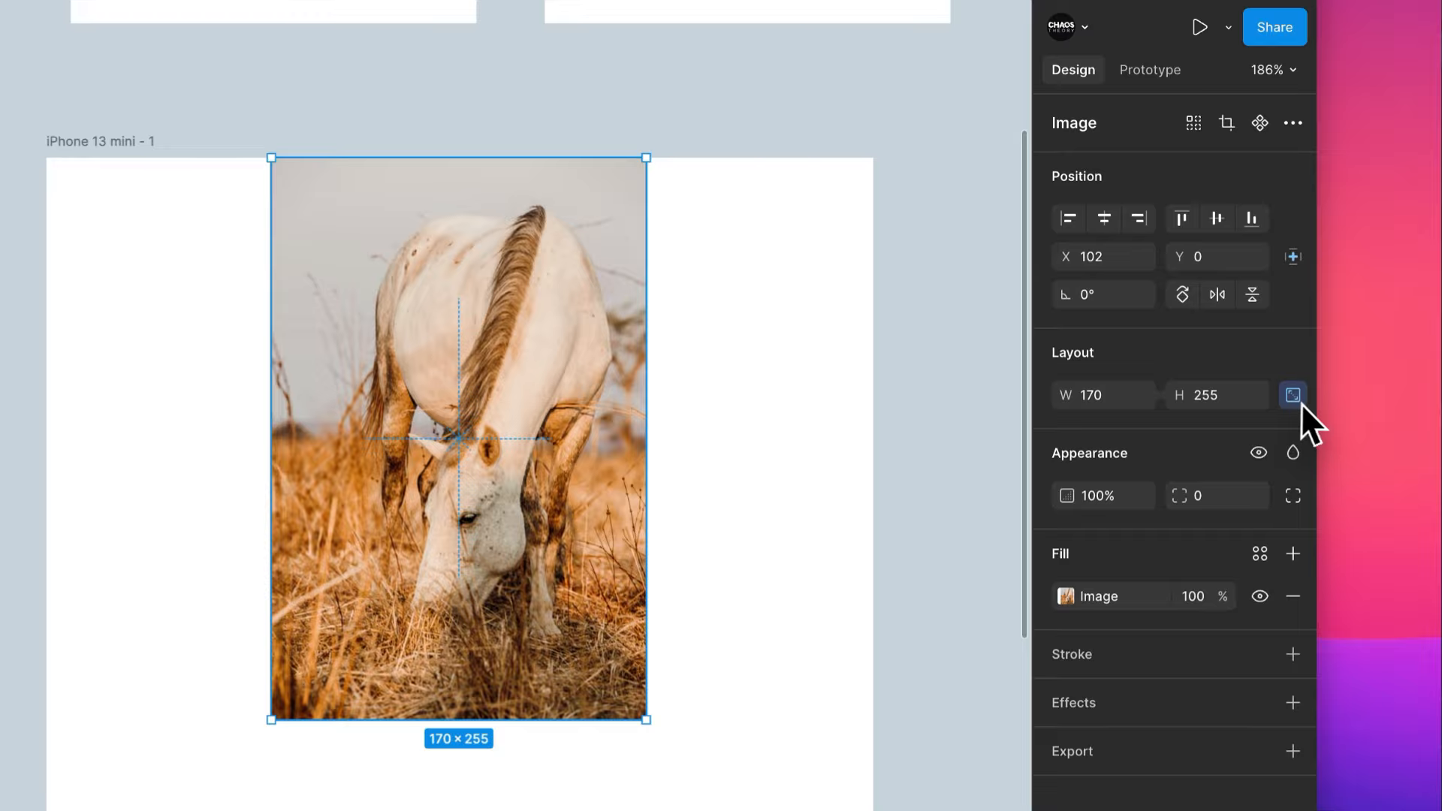
pyautogui.click(1294, 398)
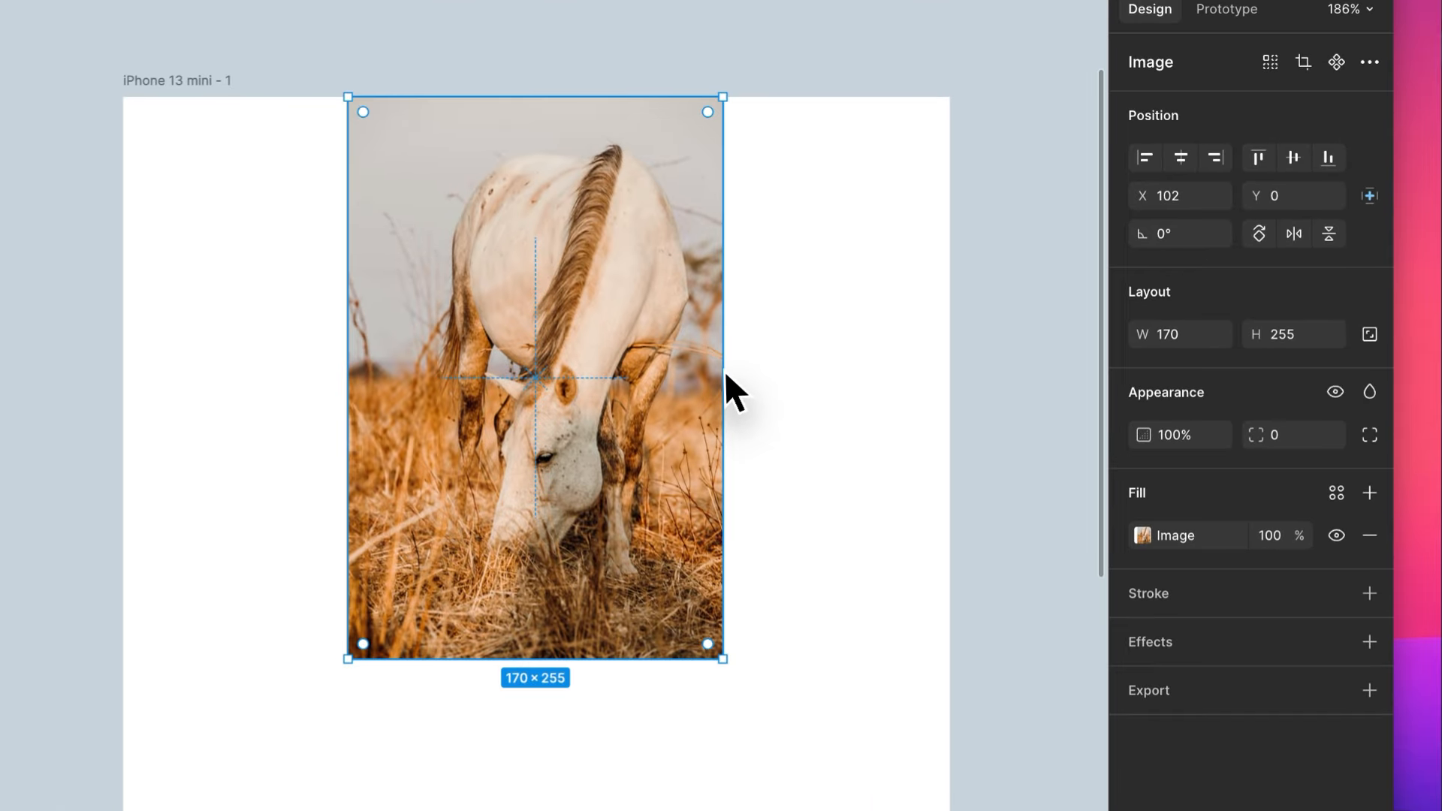
pyautogui.moveTo(648, 447); pyautogui.dragTo(856, 418)
pyautogui.moveTo(931, 351); pyautogui.dragTo(951, 359)
pyautogui.doubleClick(673, 530)
pyautogui.moveTo(678, 585); pyautogui.dragTo(706, 419)
pyautogui.click(1047, 260)
# - Draw a full-width rectangle about 375 × 69 and place it over the horse photo's lower edge
pyautogui.scroll(-5, 1047, 259)
pyautogui.hscroll(4, 1046, 260)
pyautogui.scroll(-3, 1047, 260)
pyautogui.scroll(-5, 1047, 260)
pyautogui.hscroll(3, 1047, 260)
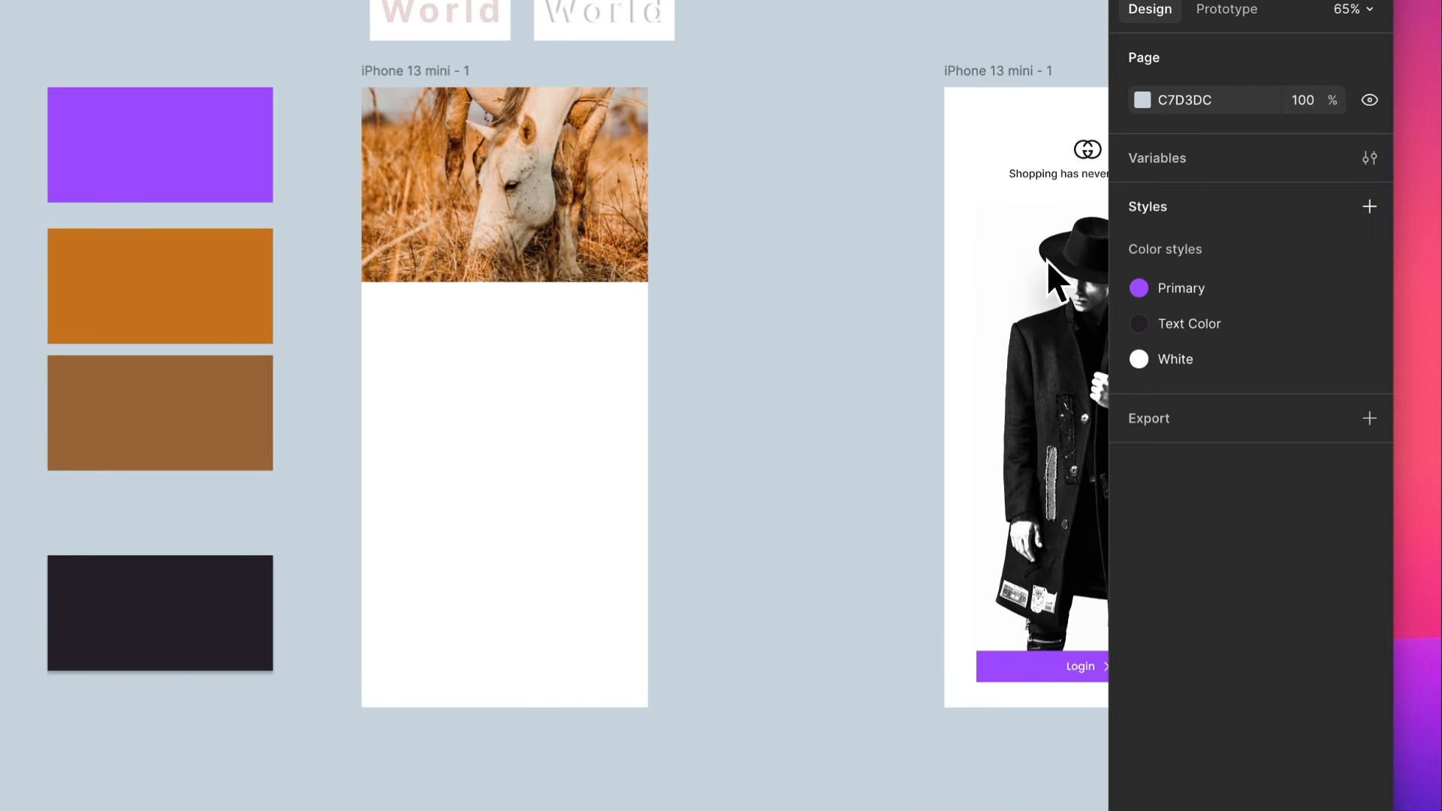
pyautogui.scroll(8, 542, 242)
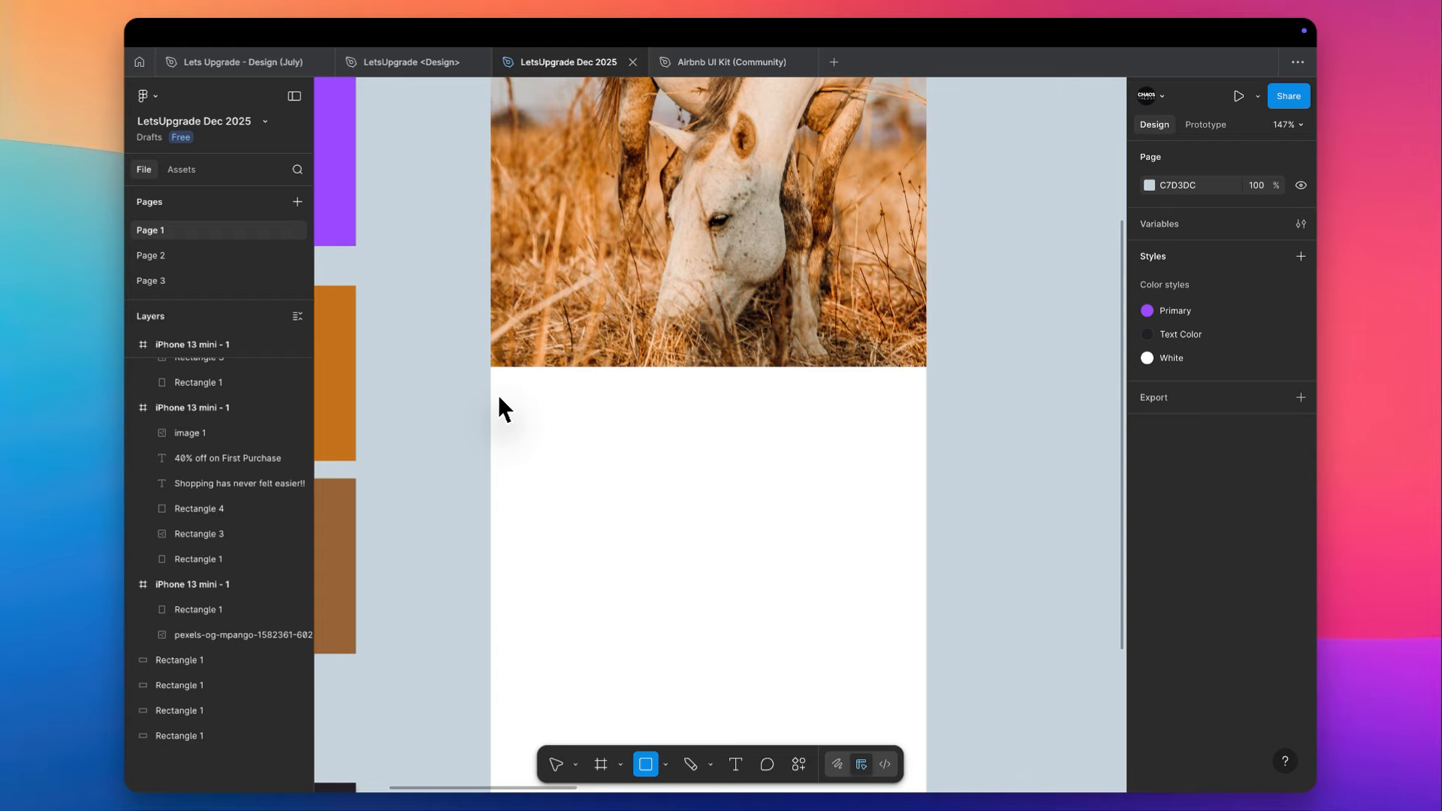
pyautogui.moveTo(490, 447); pyautogui.dragTo(927, 366)
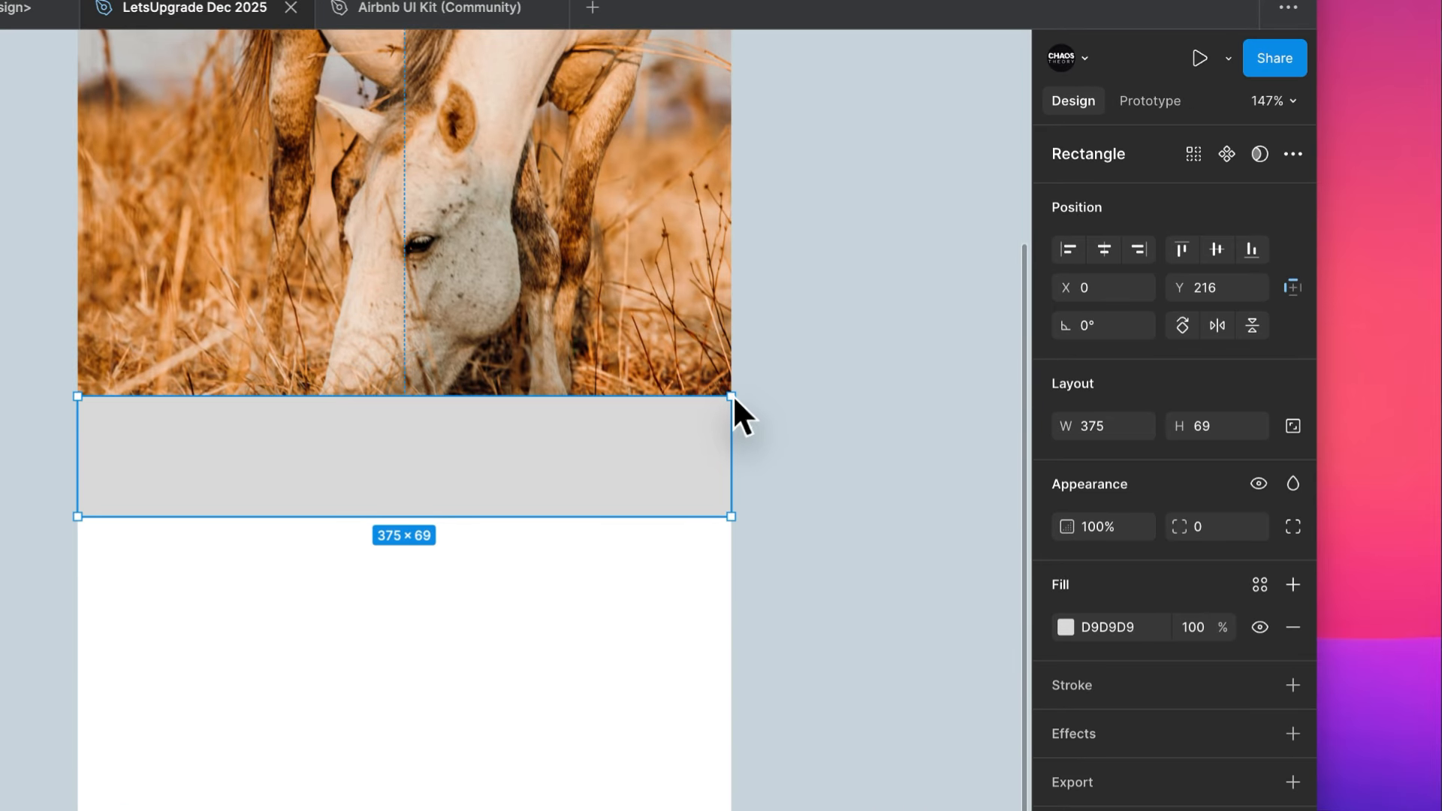
pyautogui.moveTo(598, 457); pyautogui.dragTo(601, 471)
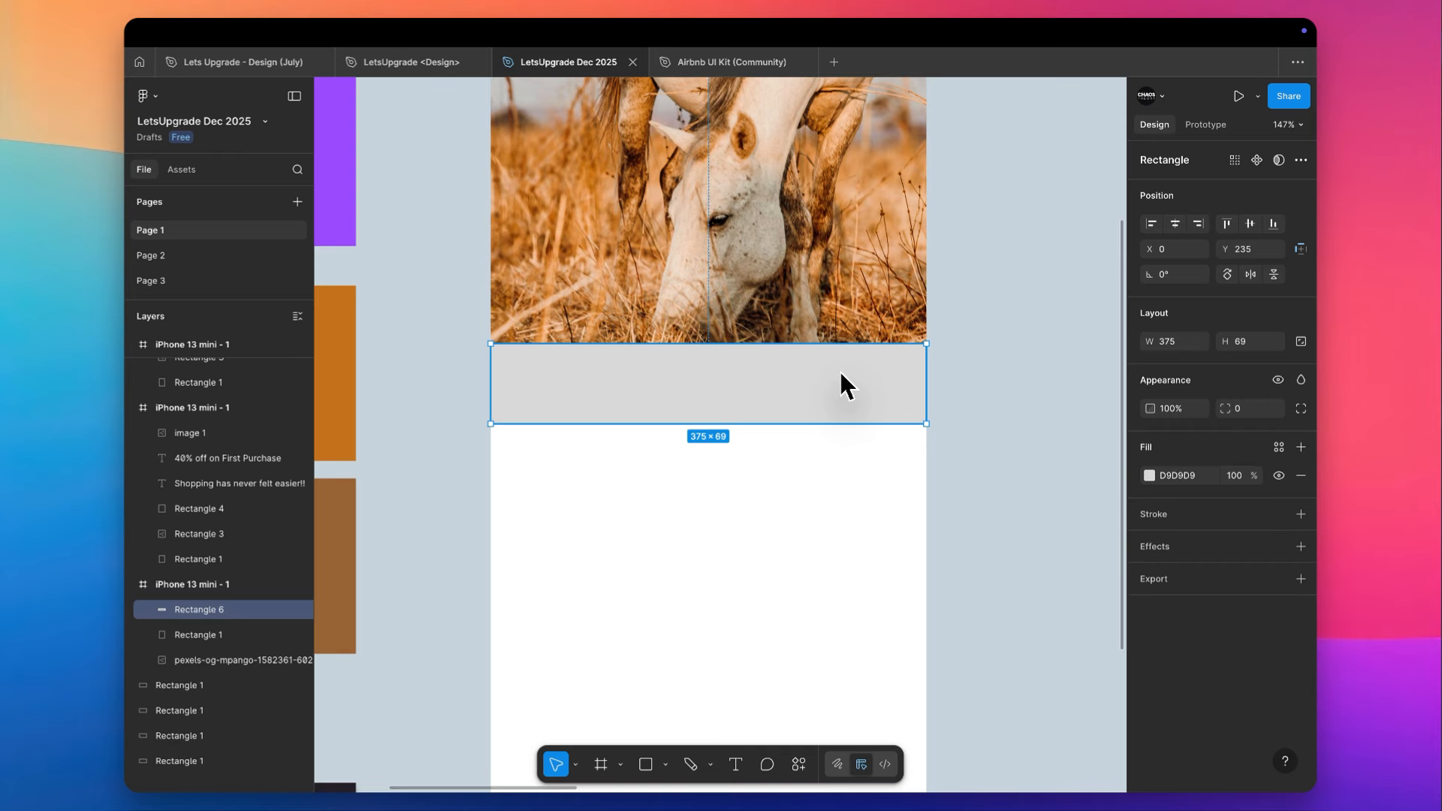
# - Fill the rectangle with a linear gradient fading from solid black at its lower edge to transparent at its upper edge
pyautogui.click(1149, 476)
pyautogui.moveTo(1051, 570); pyautogui.dragTo(909, 735)
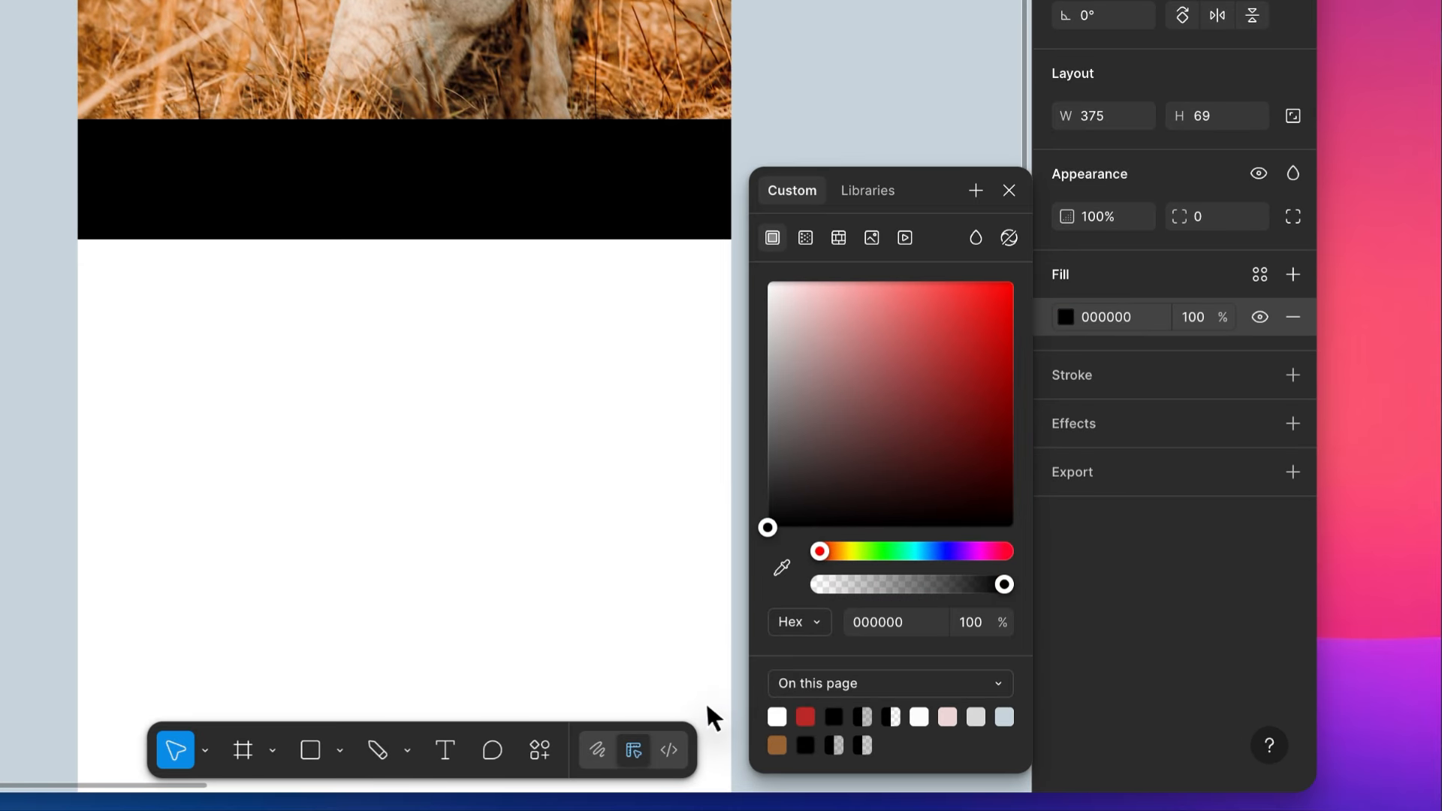
pyautogui.click(805, 237)
pyautogui.moveTo(404, 120); pyautogui.dragTo(404, 240)
pyautogui.moveTo(404, 240); pyautogui.dragTo(404, 119)
pyautogui.click(391, 300)
# - Position the gradient rectangle over the bottom of the horse photo and duplicate it there to deepen the fade
pyautogui.moveTo(491, 207); pyautogui.dragTo(489, 124)
pyautogui.moveTo(902, 485)
pyautogui.mouseDown()
pyautogui.moveTo(903, 469)
pyautogui.moveTo(904, 488)
pyautogui.mouseUp()
pyautogui.click(859, 573)
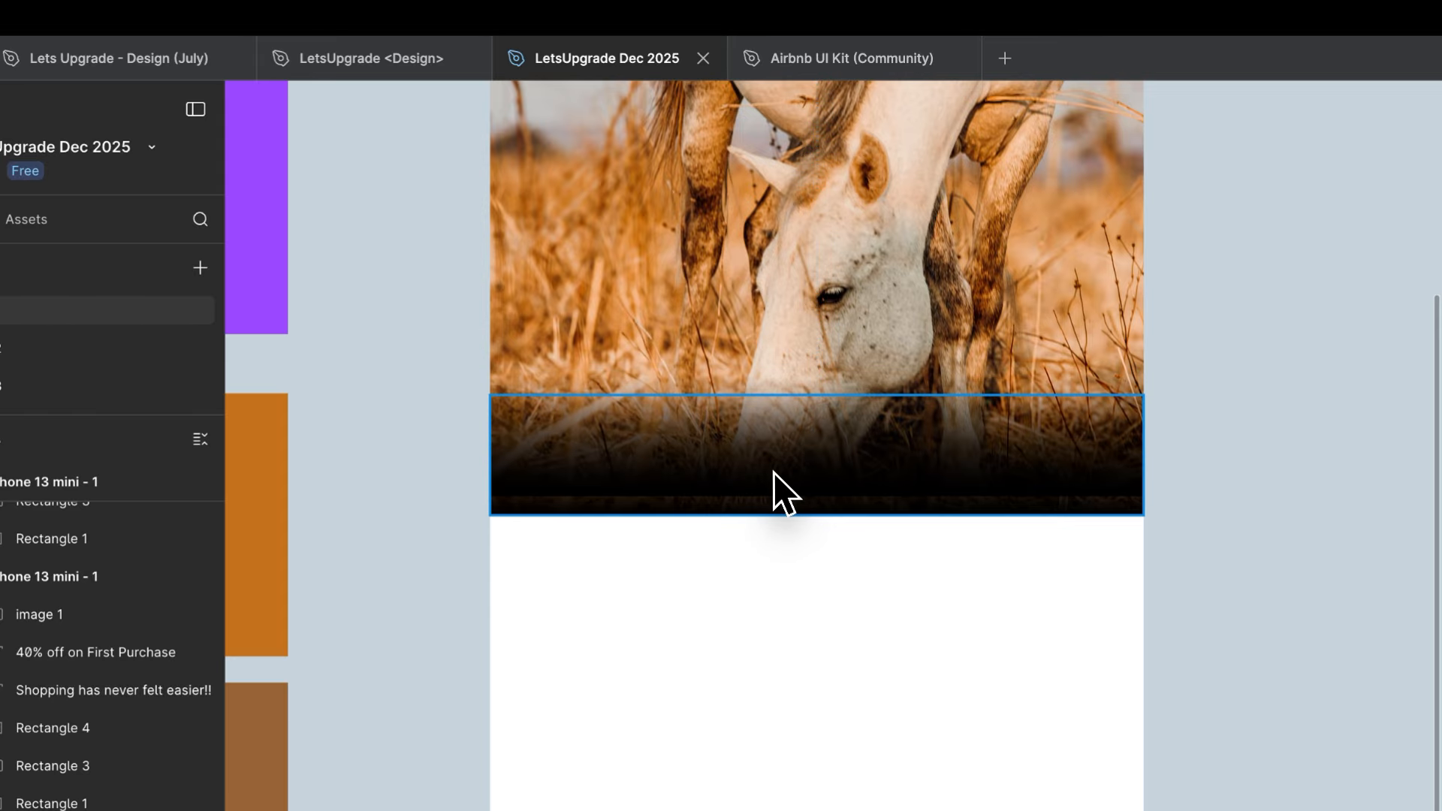
# - Set the frame's background fill to the dark brown 130C06 sampled from the faded bottom of the photo
pyautogui.scroll(2, 771, 470)
pyautogui.click(592, 211)
pyautogui.press('i')
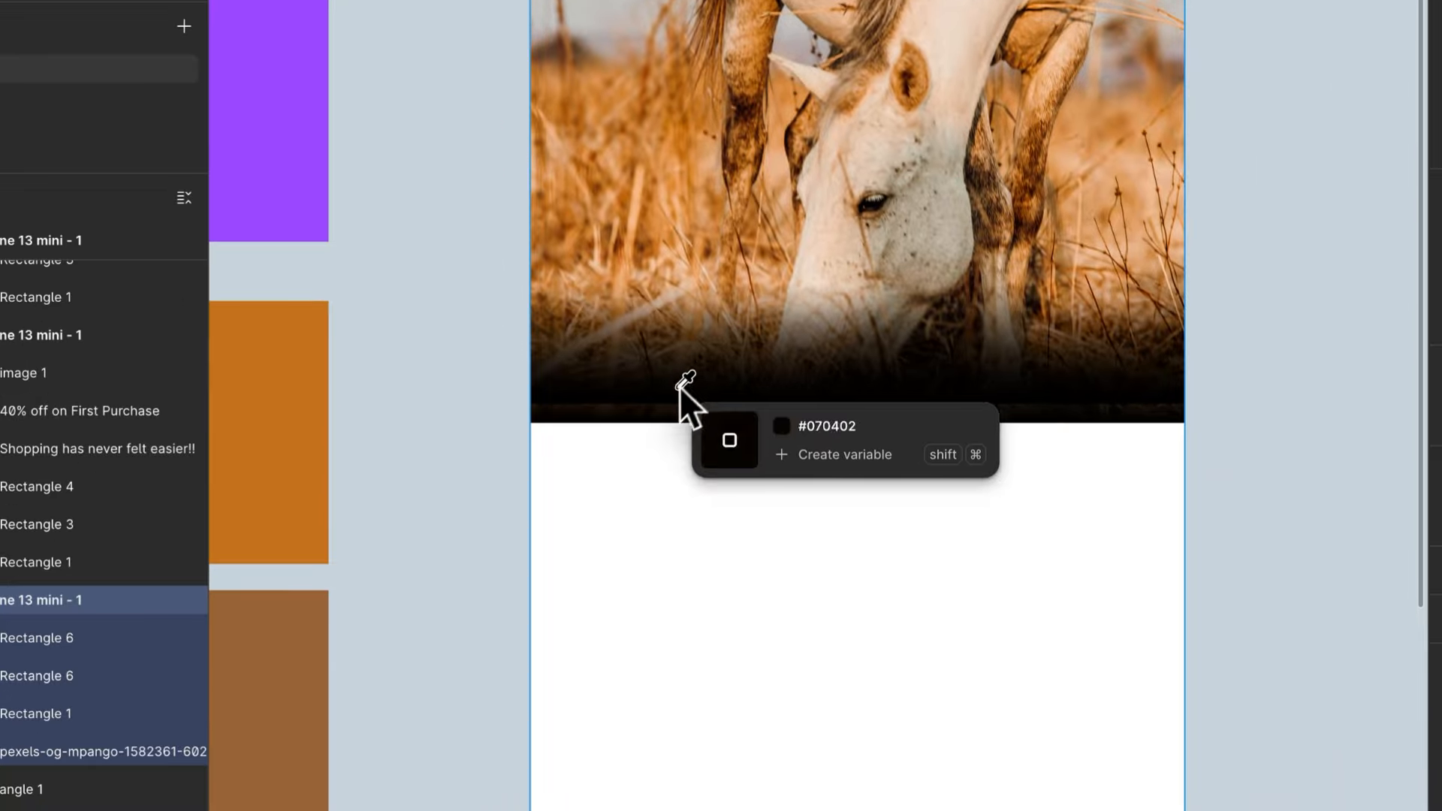
pyautogui.click(683, 651)
pyautogui.click(1042, 398)
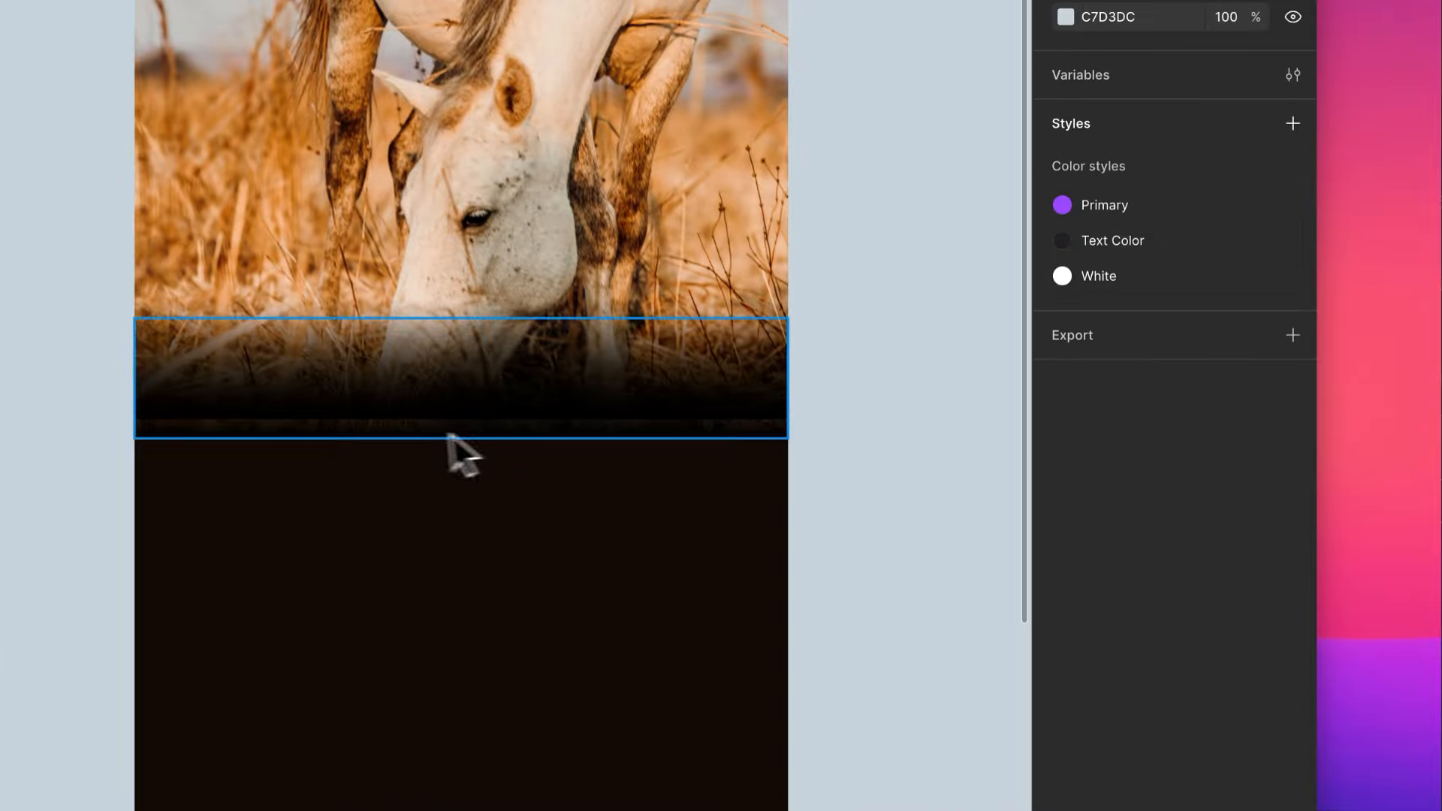
# - Extend the gradient rectangle downward to a height of 80 so it reaches the photo's bottom edge
pyautogui.scroll(5, 665, 443)
pyautogui.click(422, 303)
pyautogui.click(425, 304)
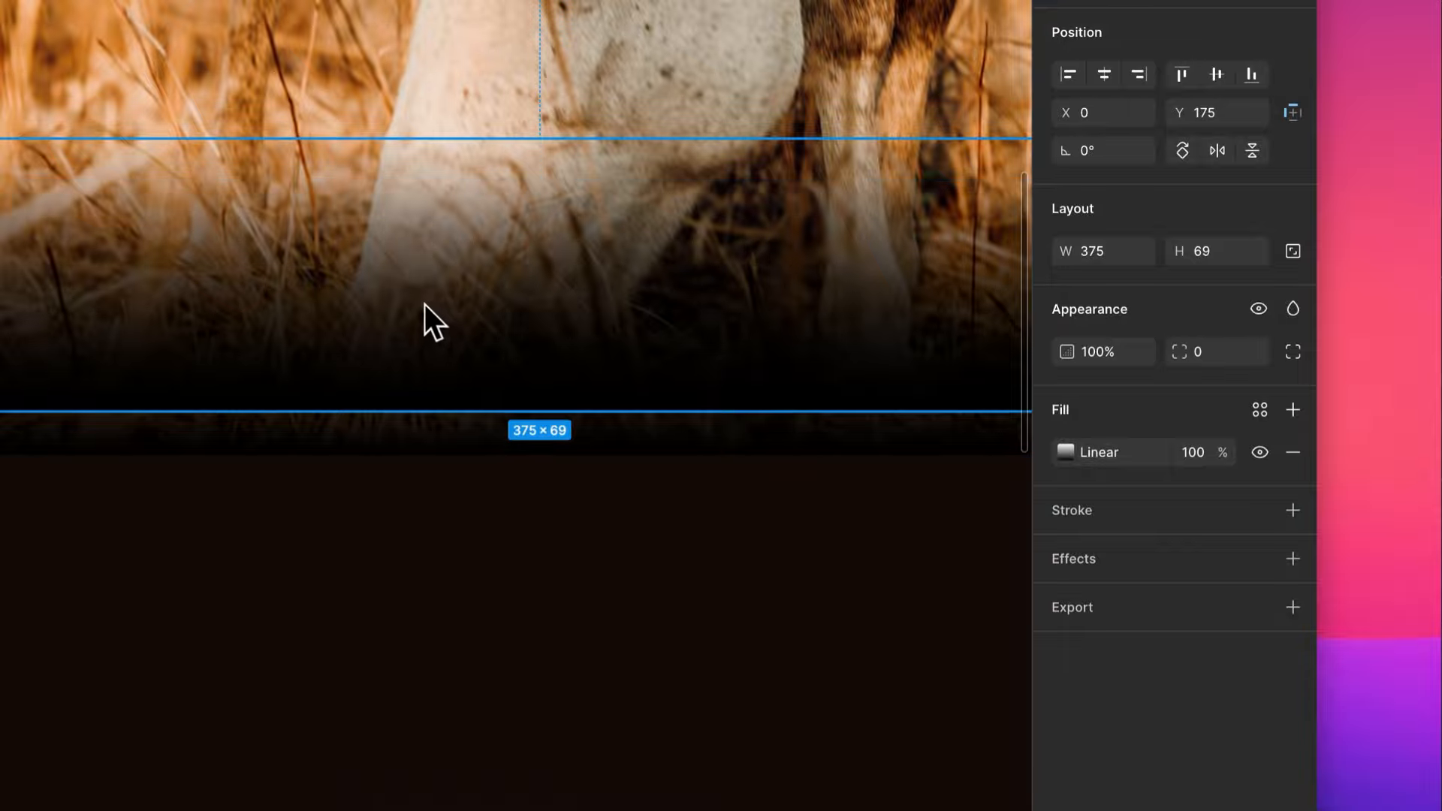
pyautogui.moveTo(364, 423); pyautogui.dragTo(365, 452)
pyautogui.scroll(-5, 363, 452)
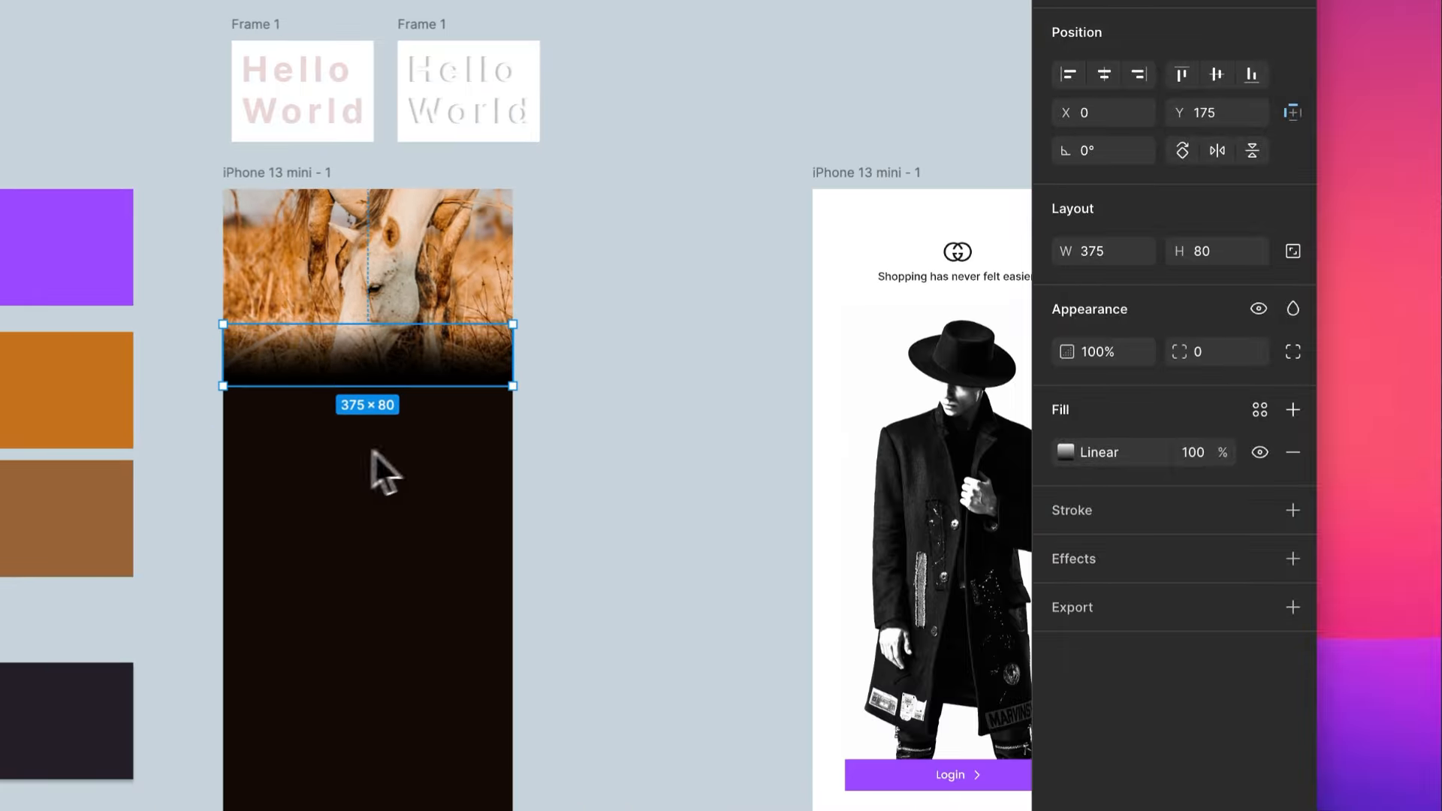
pyautogui.click(592, 525)
# - Add the text "Take a break." on the dark area below the horse photo
pyautogui.scroll(5, 338, 465)
pyautogui.scroll(2, 341, 480)
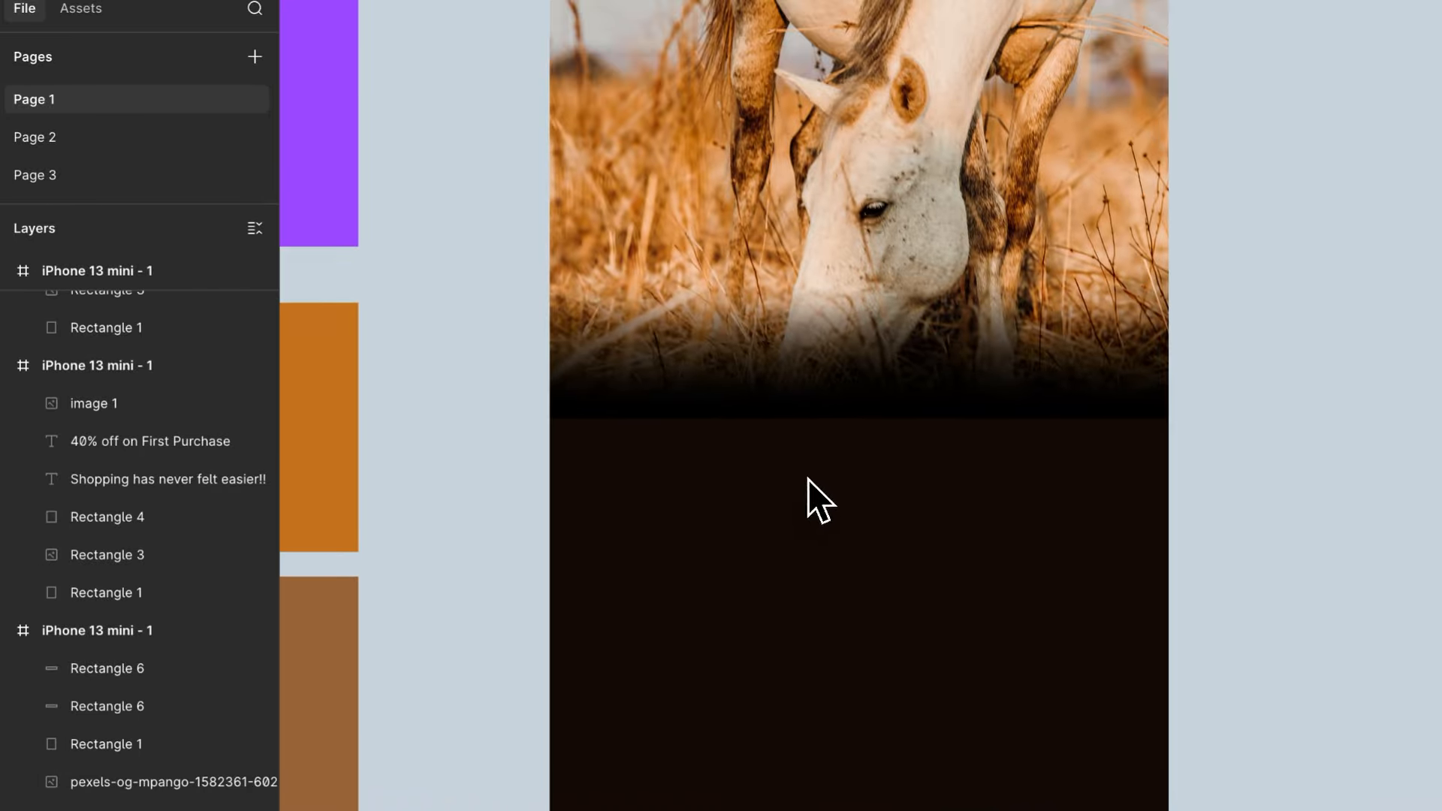
pyautogui.scroll(2, 767, 433)
pyautogui.press('t')
pyautogui.click(664, 481)
pyautogui.write('Take')
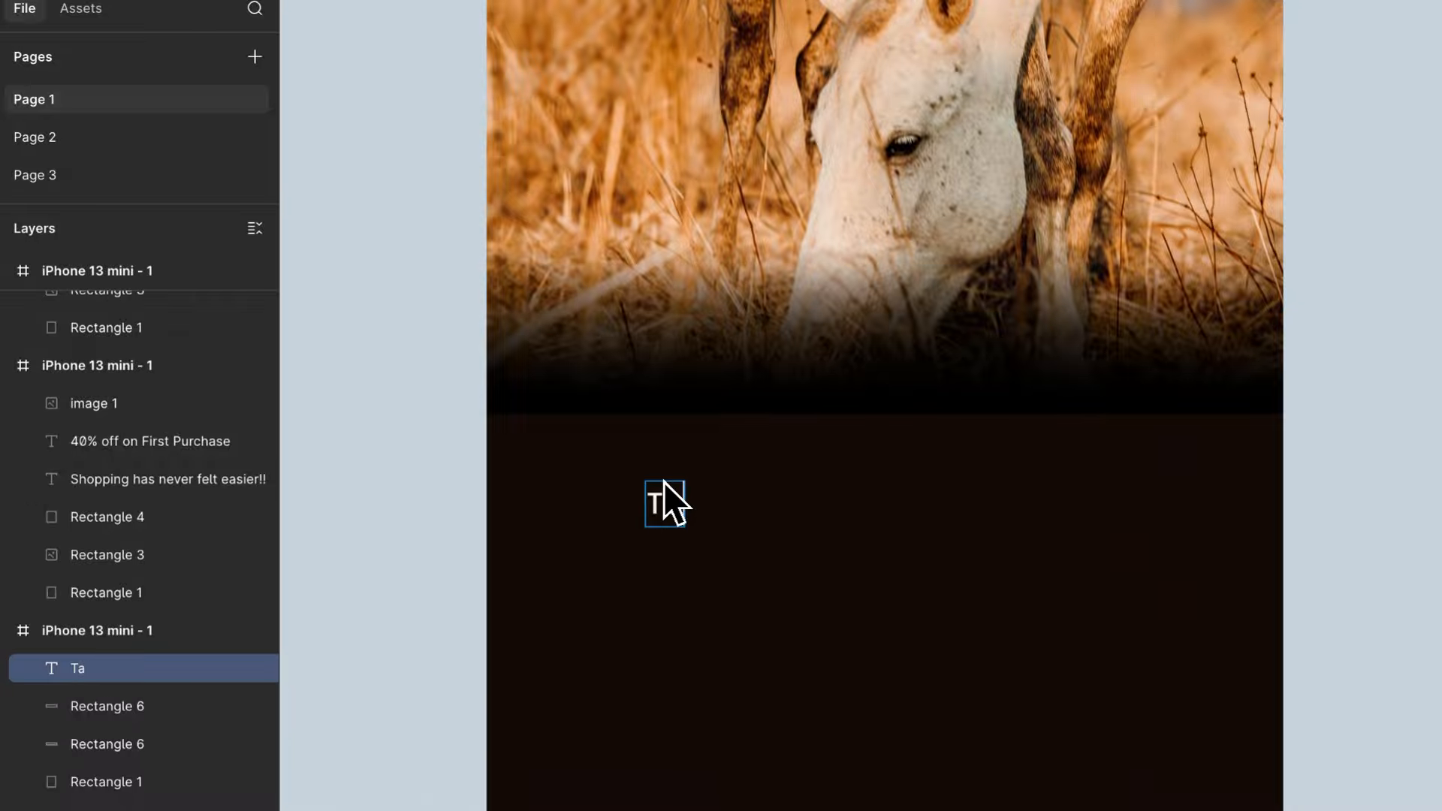
pyautogui.write(' a')
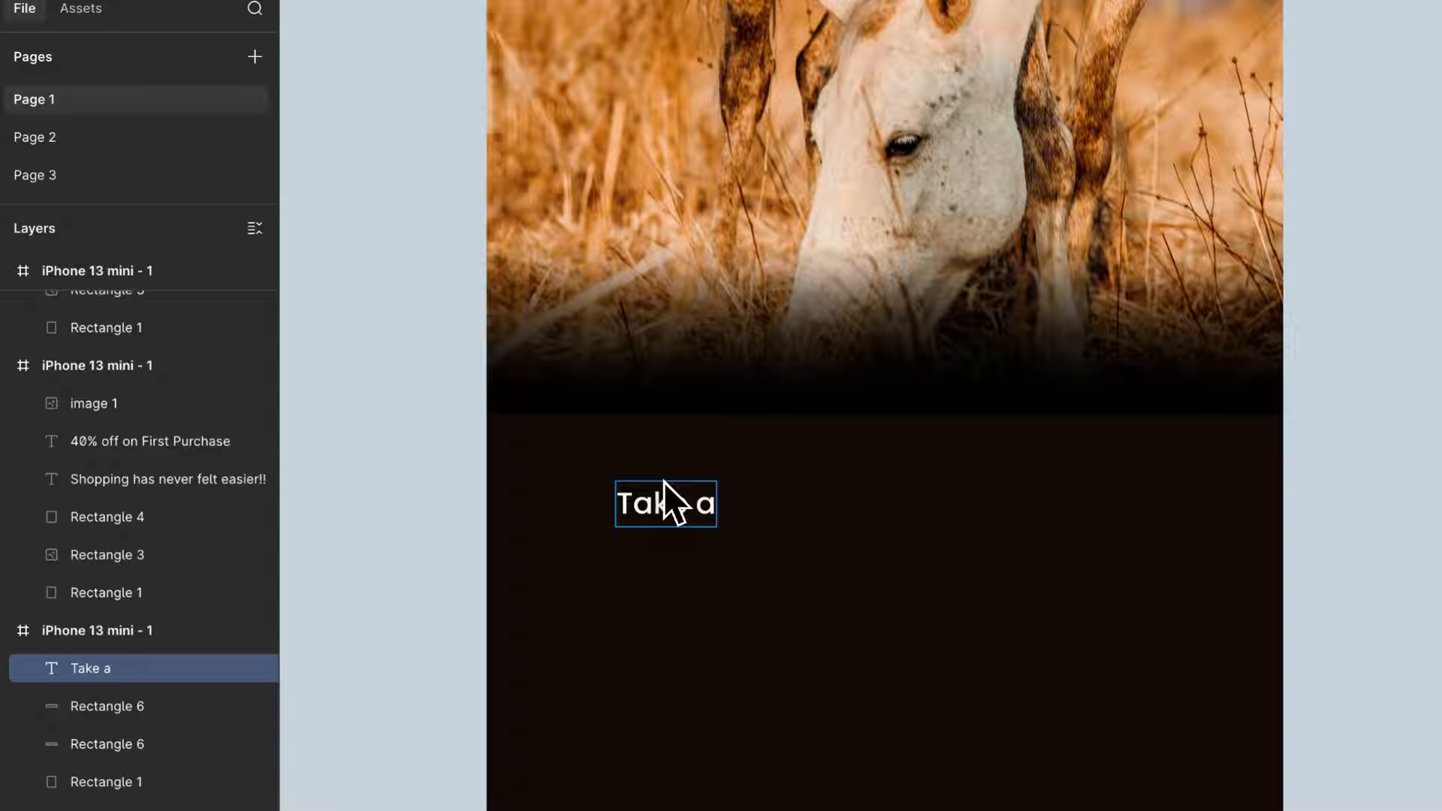
pyautogui.write(' bre')
pyautogui.write('ak')
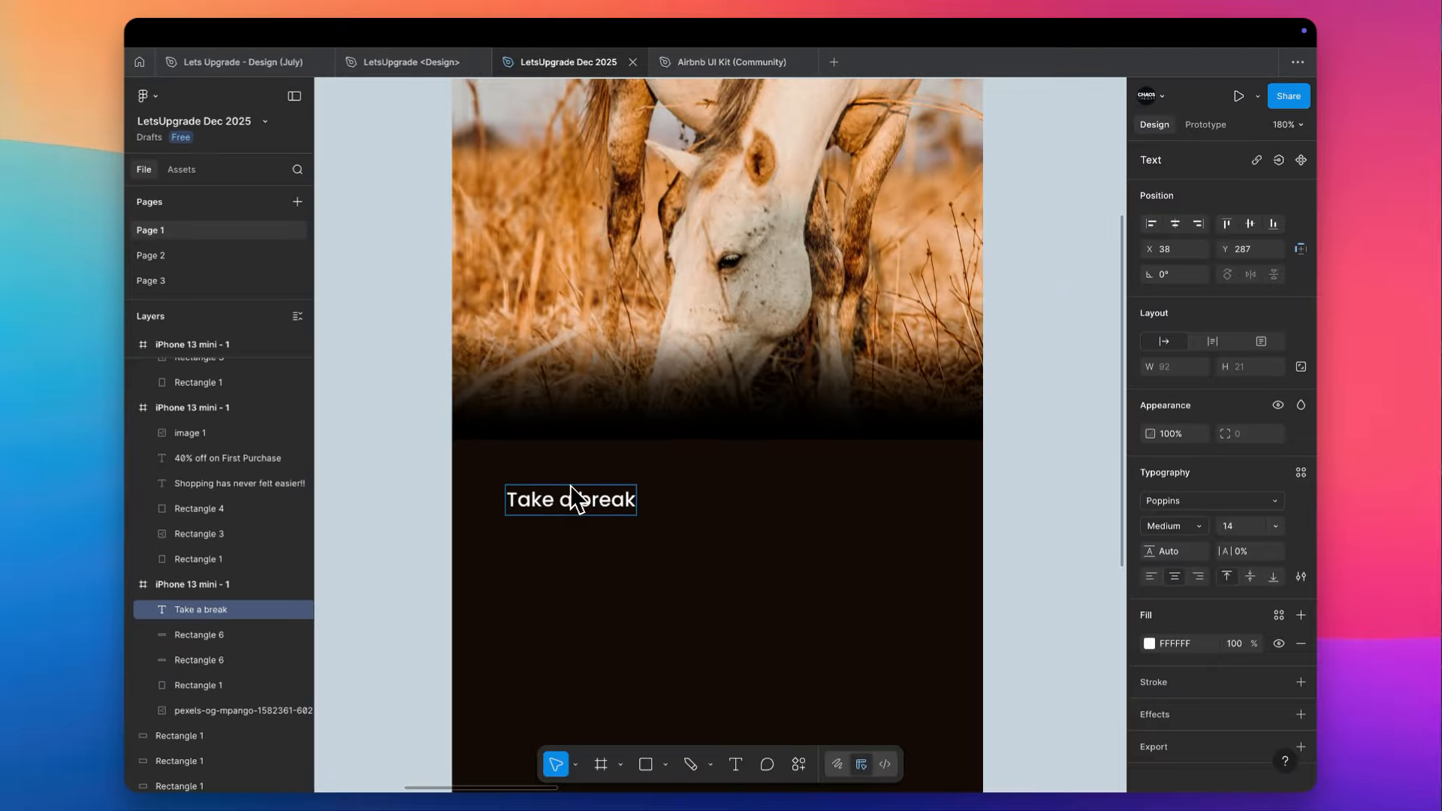
pyautogui.write('.')
pyautogui.press('Escape')
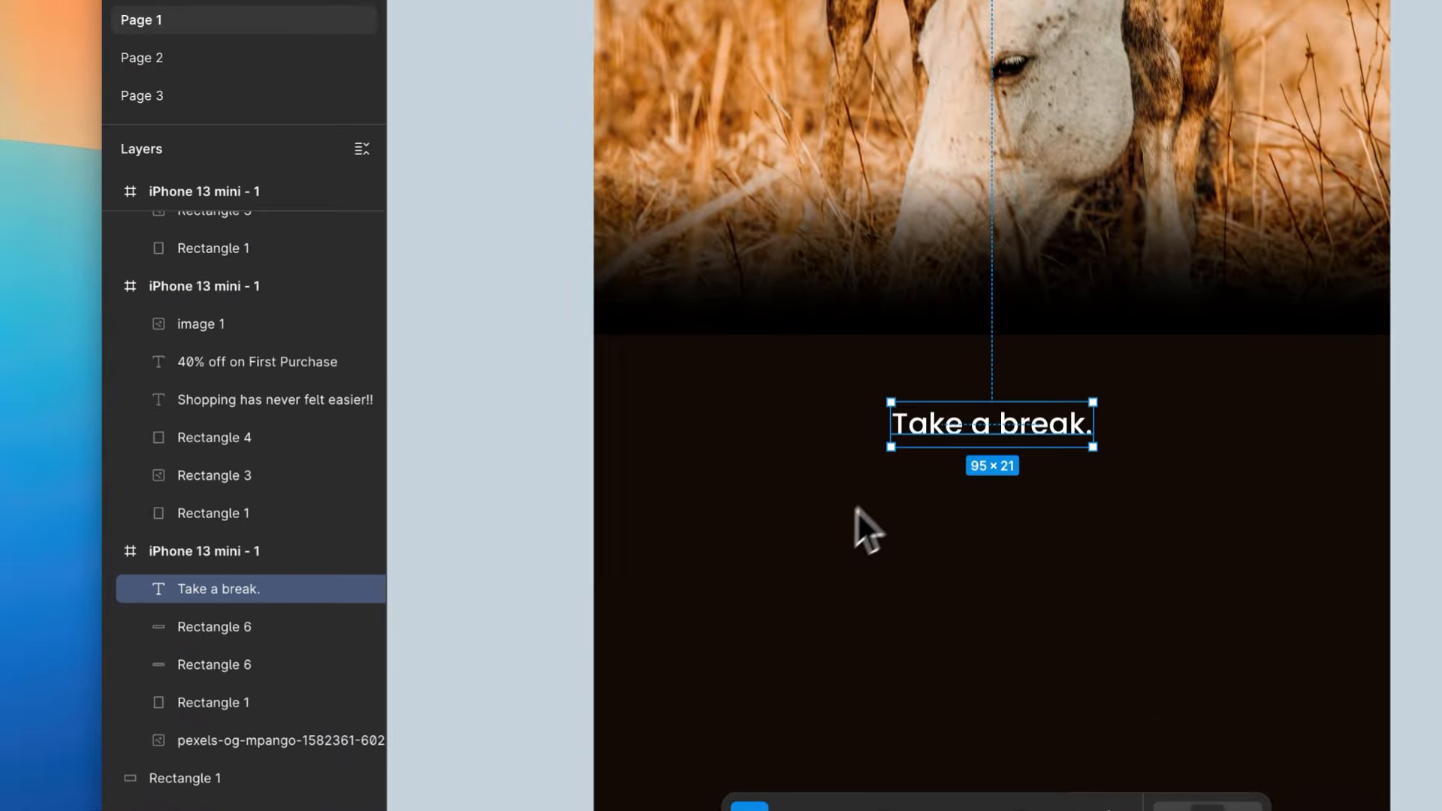
# - Set the "Take a break." text to size 20 and place it near the frame's left edge at about X 24, Y 271
pyautogui.moveTo(751, 494); pyautogui.dragTo(574, 480)
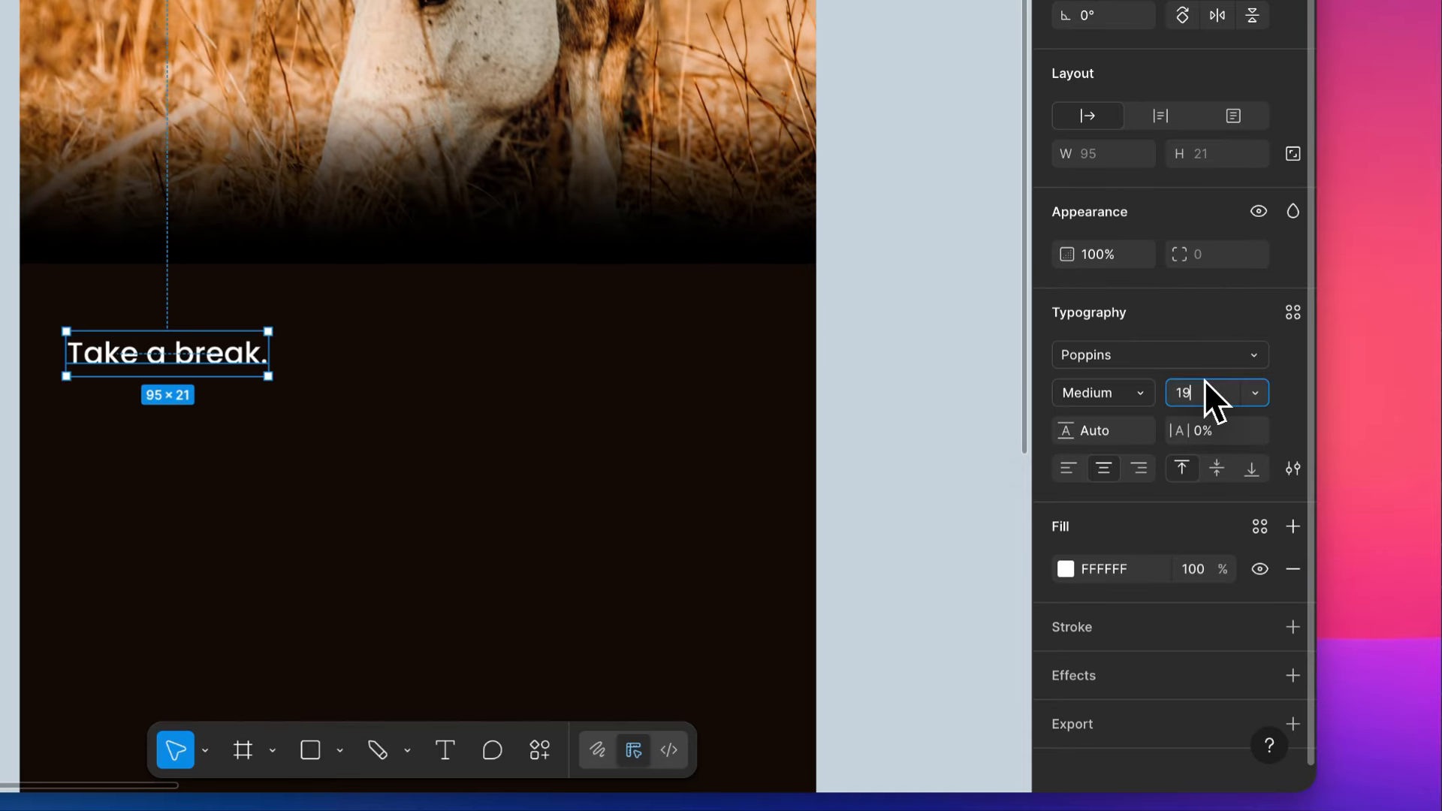
pyautogui.write('20')
pyautogui.press('Return')
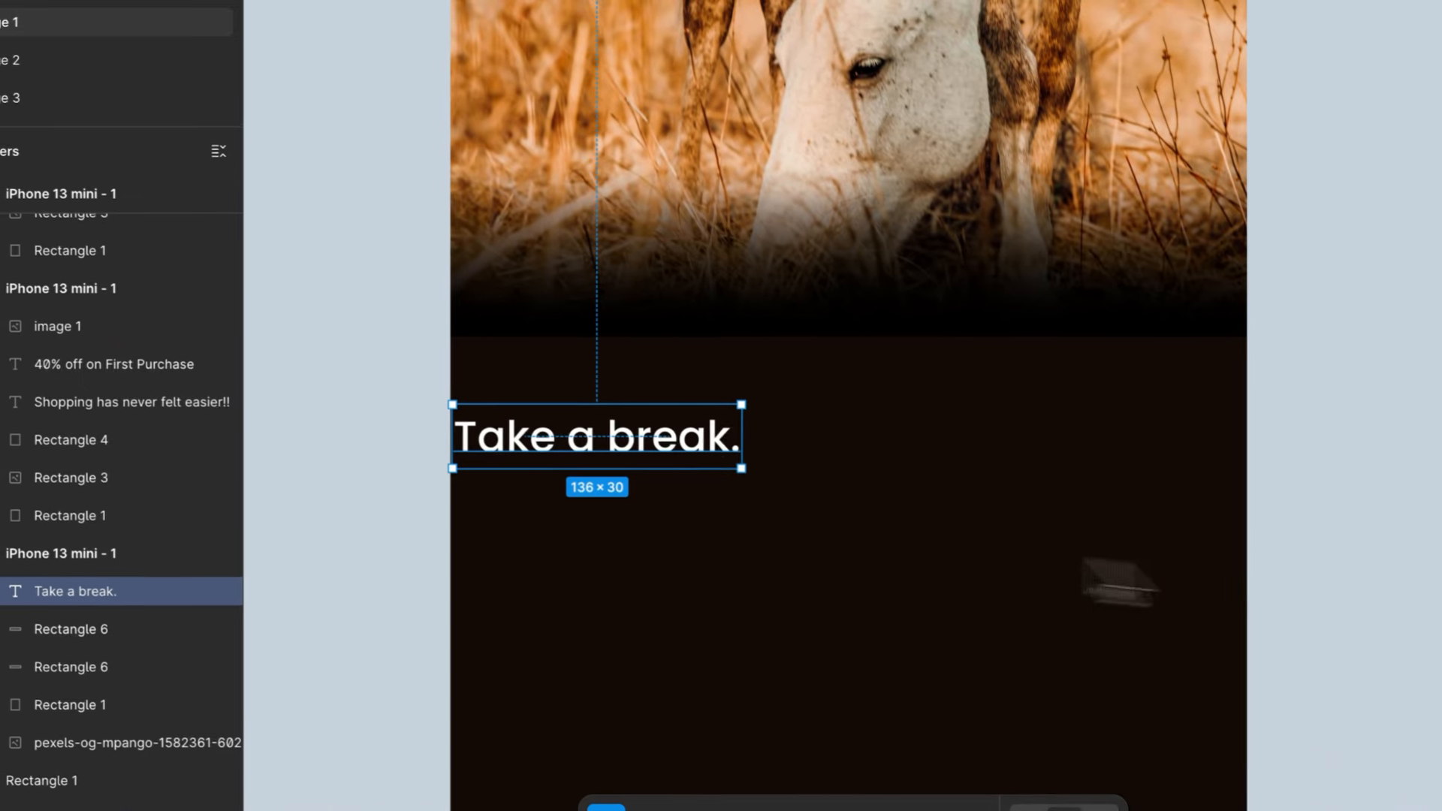
pyautogui.moveTo(664, 443); pyautogui.dragTo(713, 409)
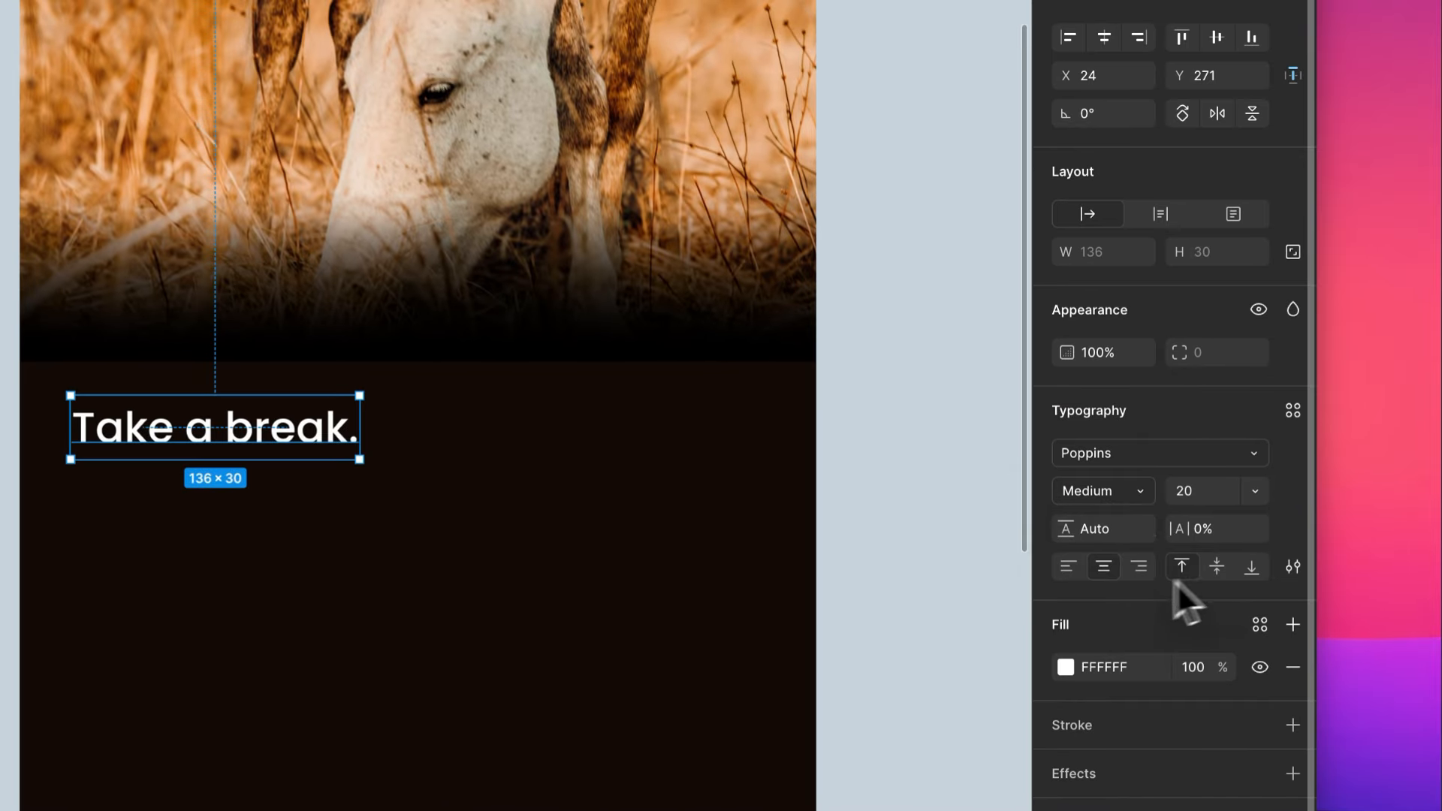
pyautogui.click(871, 435)
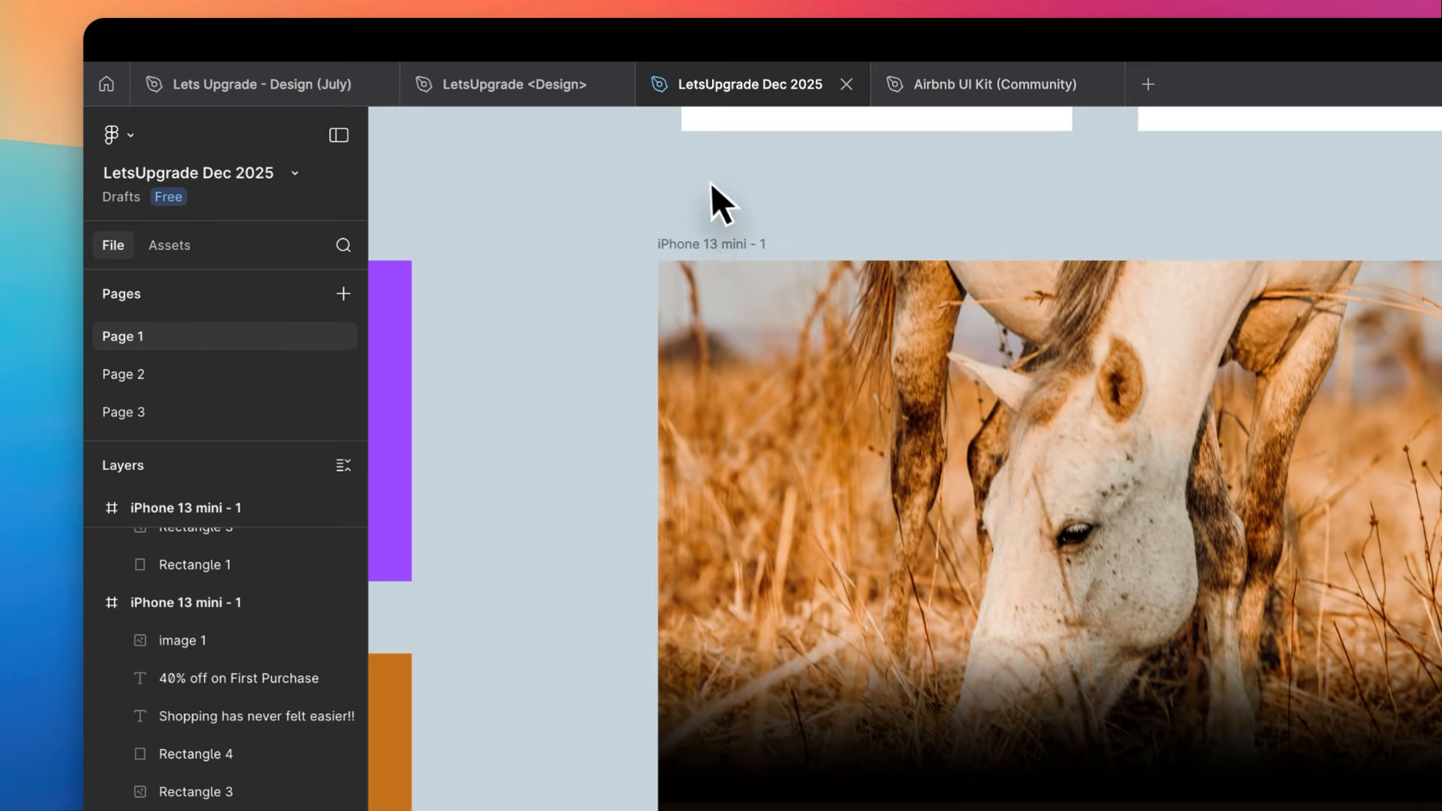
# - Change the frame's background fill to the dark purple-black sampled from the dark swatch rectangle beside it
pyautogui.click(678, 225)
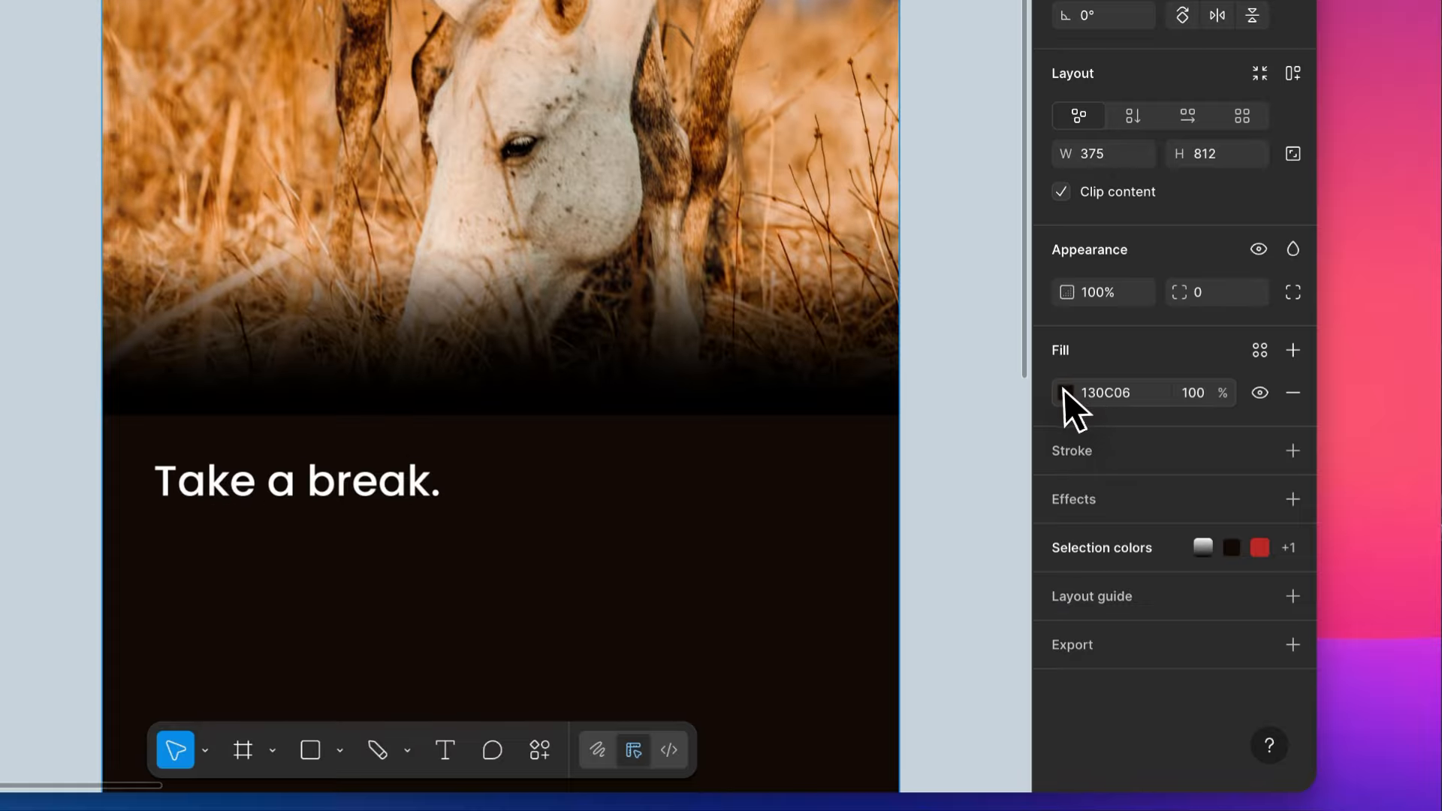
pyautogui.click(1065, 392)
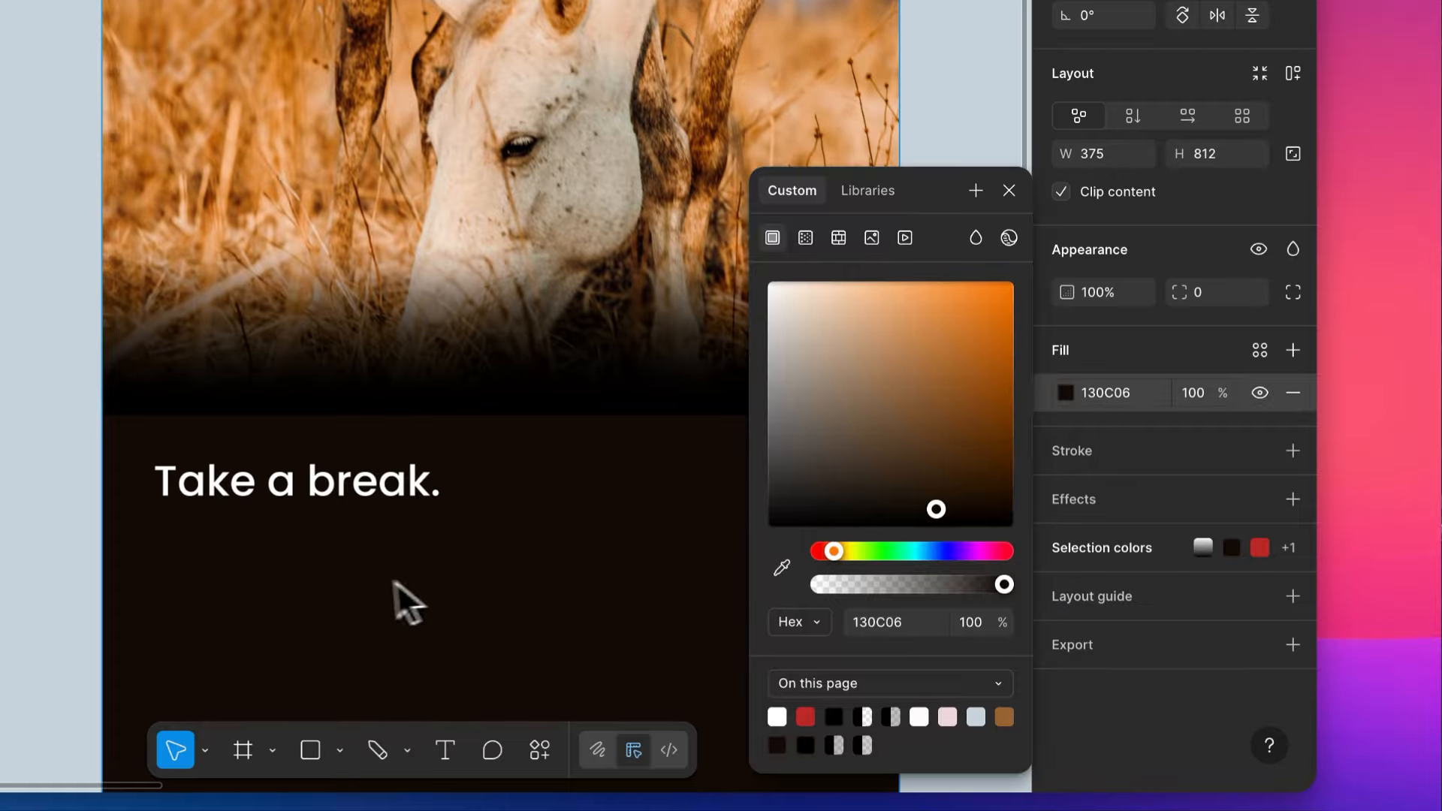
pyautogui.scroll(-5, 402, 599)
pyautogui.scroll(-1, 377, 577)
pyautogui.click(782, 568)
pyautogui.click(78, 618)
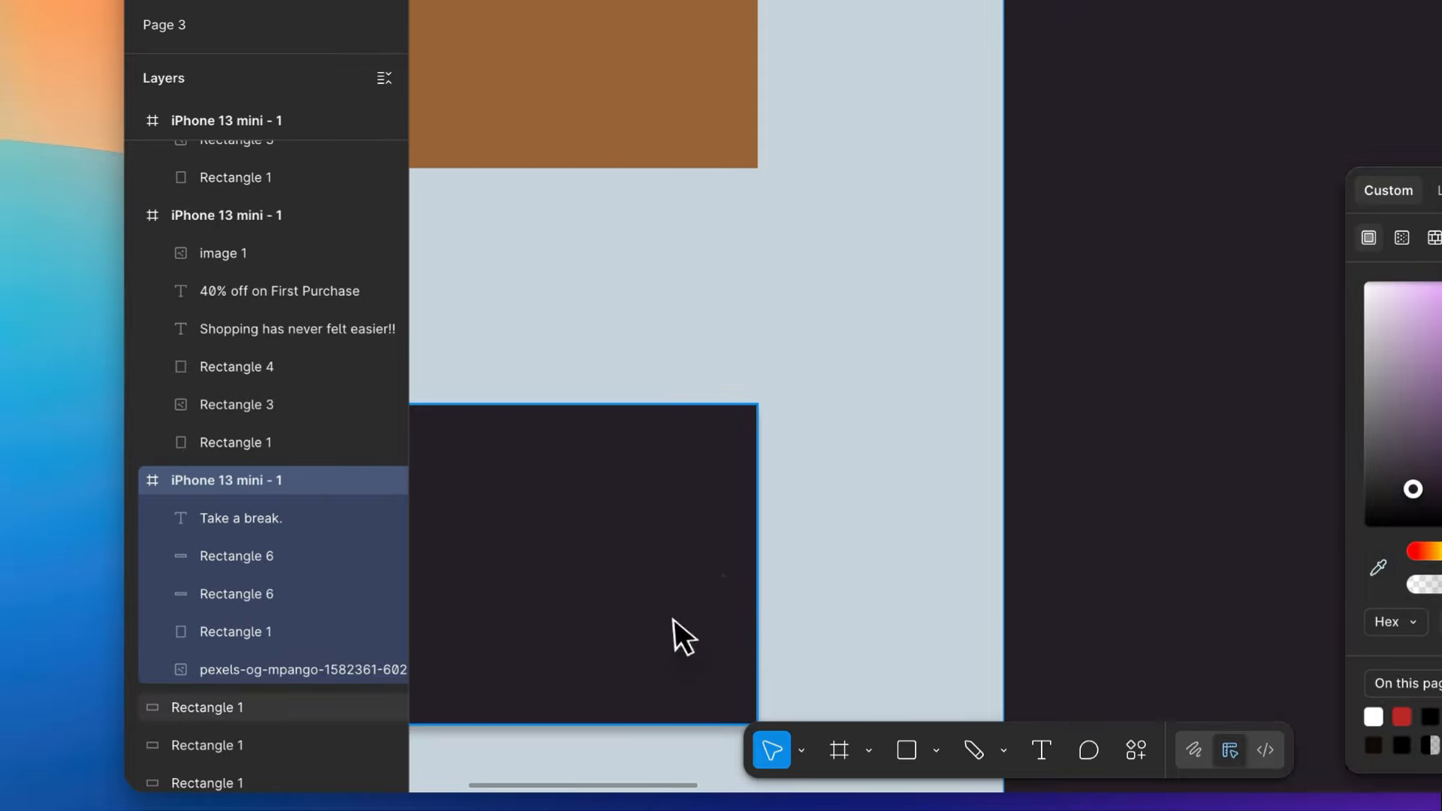
pyautogui.scroll(2, 614, 176)
pyautogui.scroll(5, 1210, 176)
pyautogui.hscroll(4, 1211, 176)
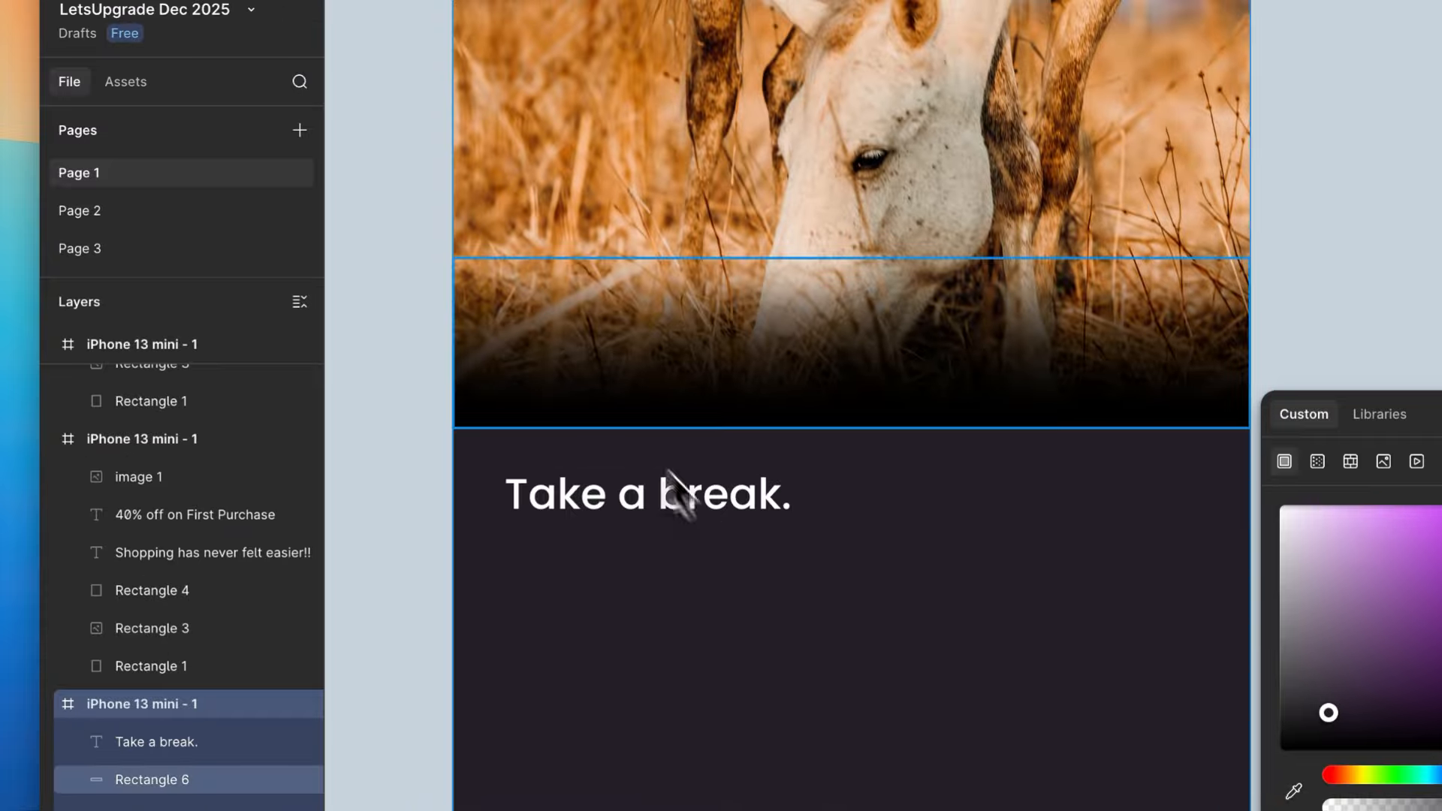
# - Recolor both stops of the two gradient rectangles with the frame's dark background color
pyautogui.click(750, 423)
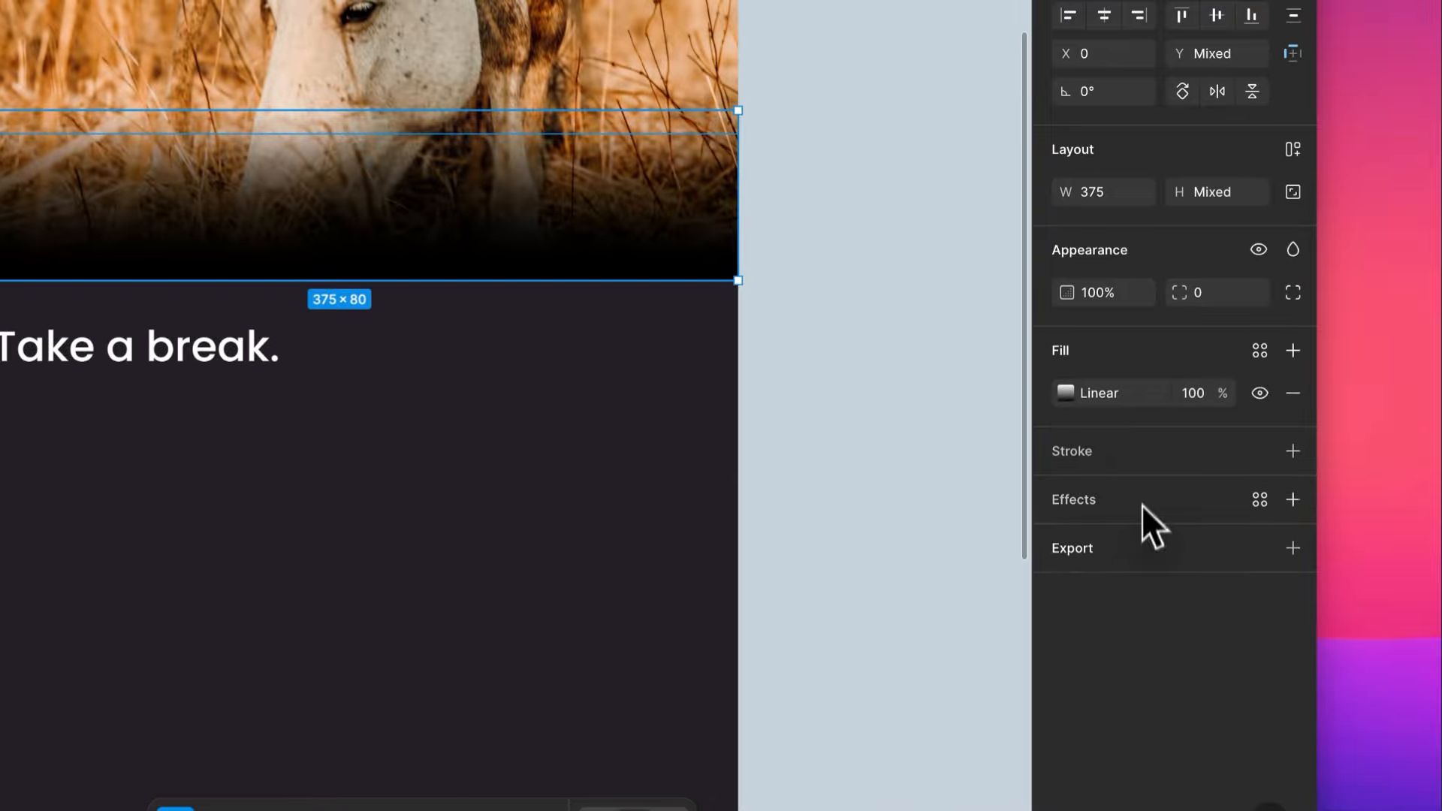
pyautogui.click(1065, 393)
pyautogui.click(888, 655)
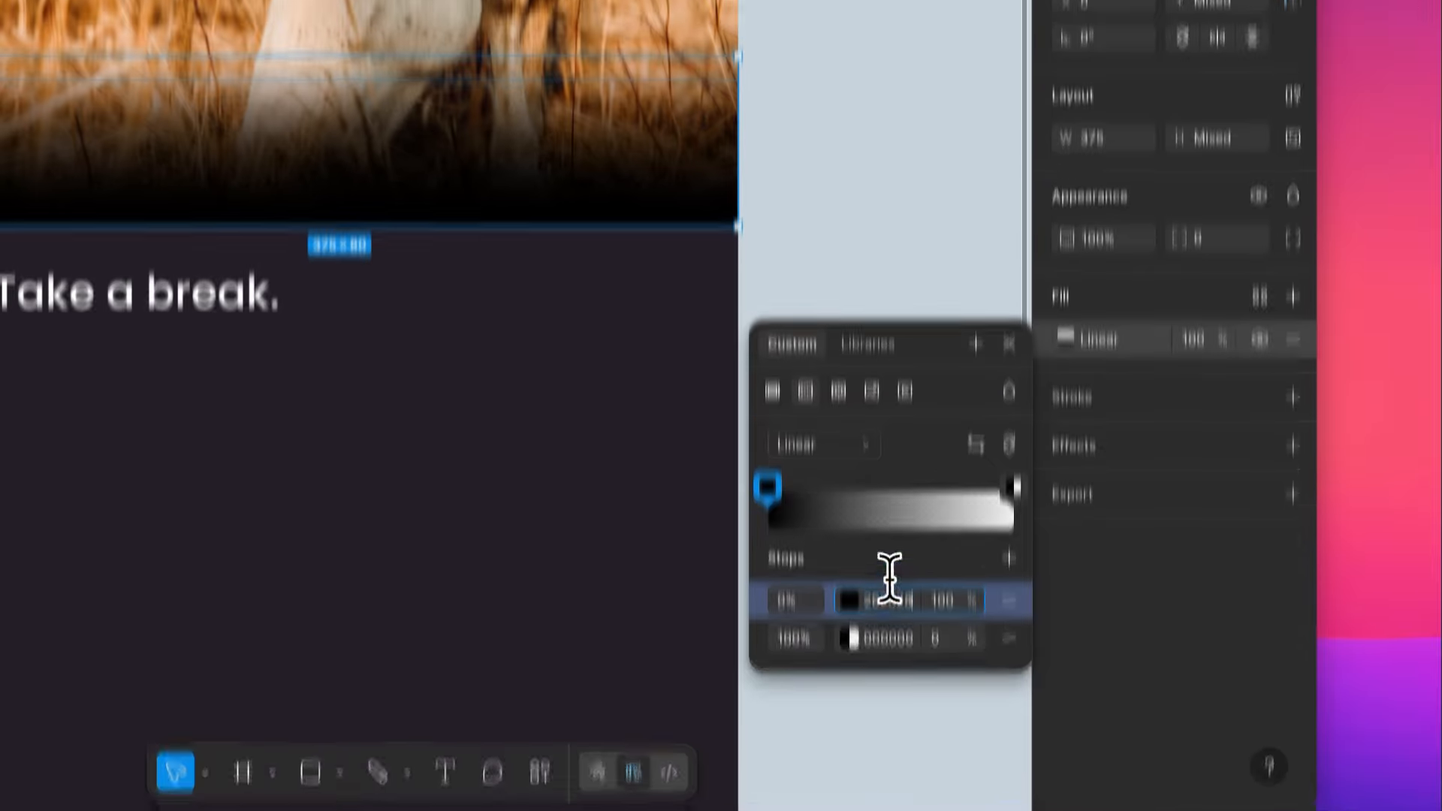
pyautogui.press('super+v')
pyautogui.click(888, 692)
pyautogui.click(884, 361)
pyautogui.scroll(-3, 321, 424)
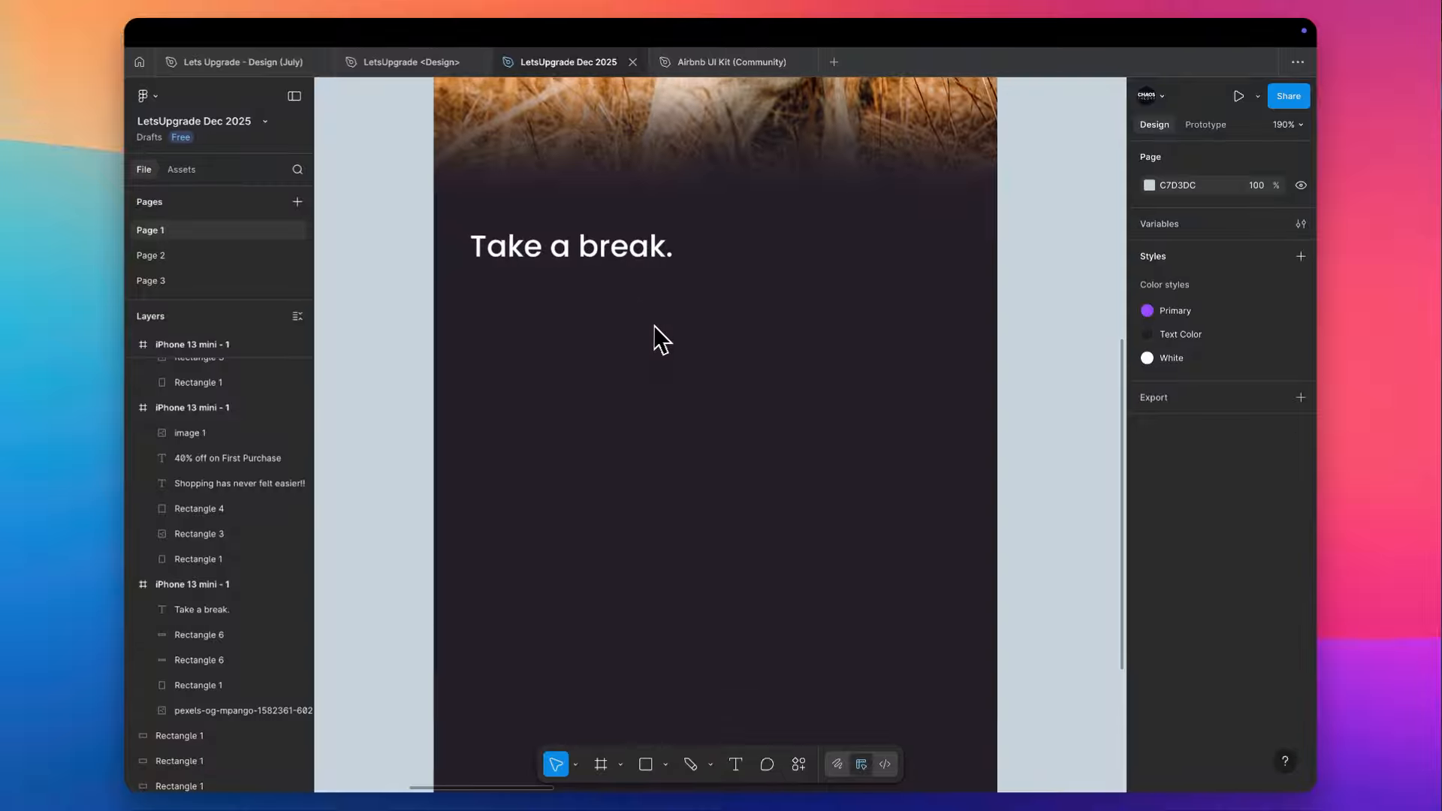
pyautogui.hscroll(1, 316, 421)
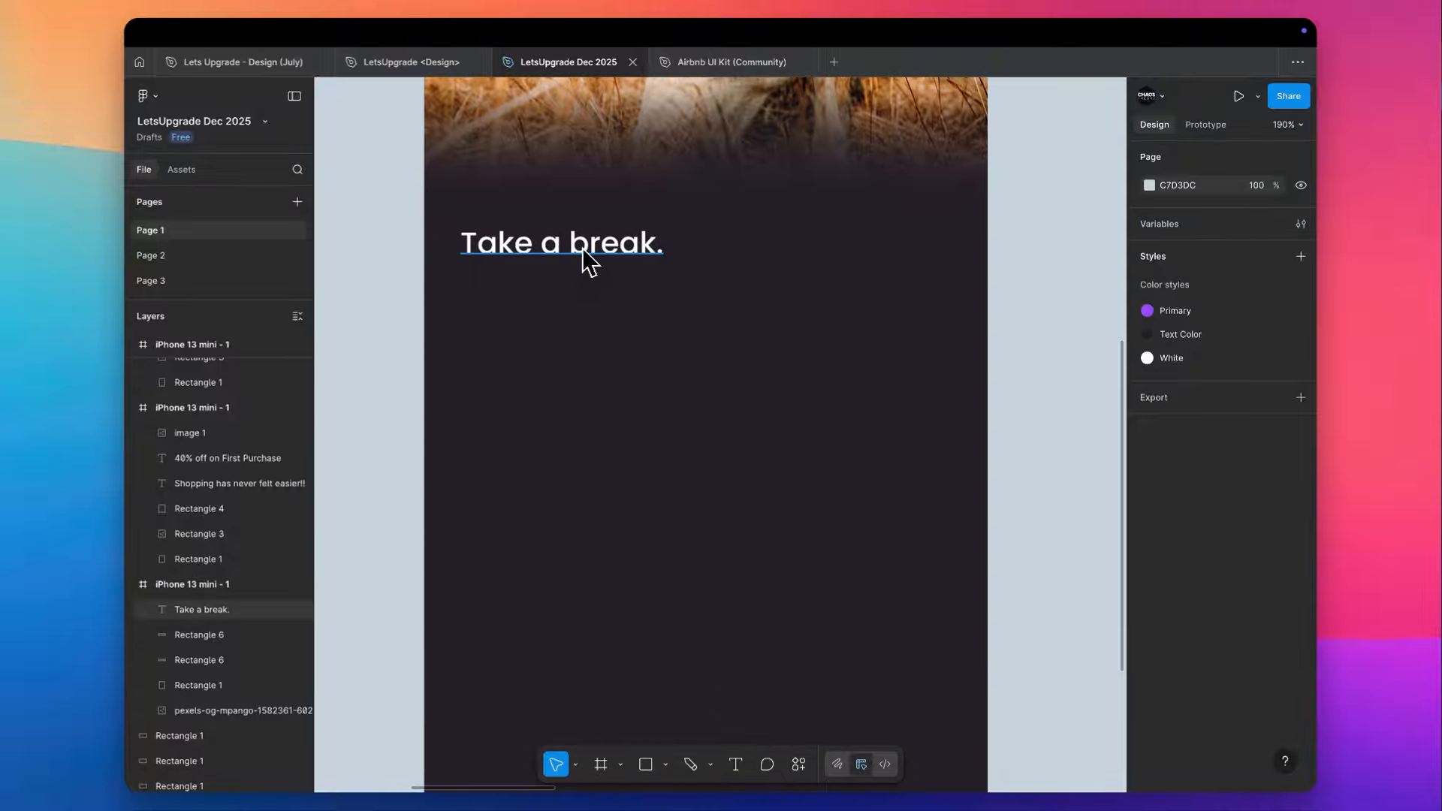
pyautogui.scroll(-3, 590, 263)
pyautogui.scroll(3, 589, 263)
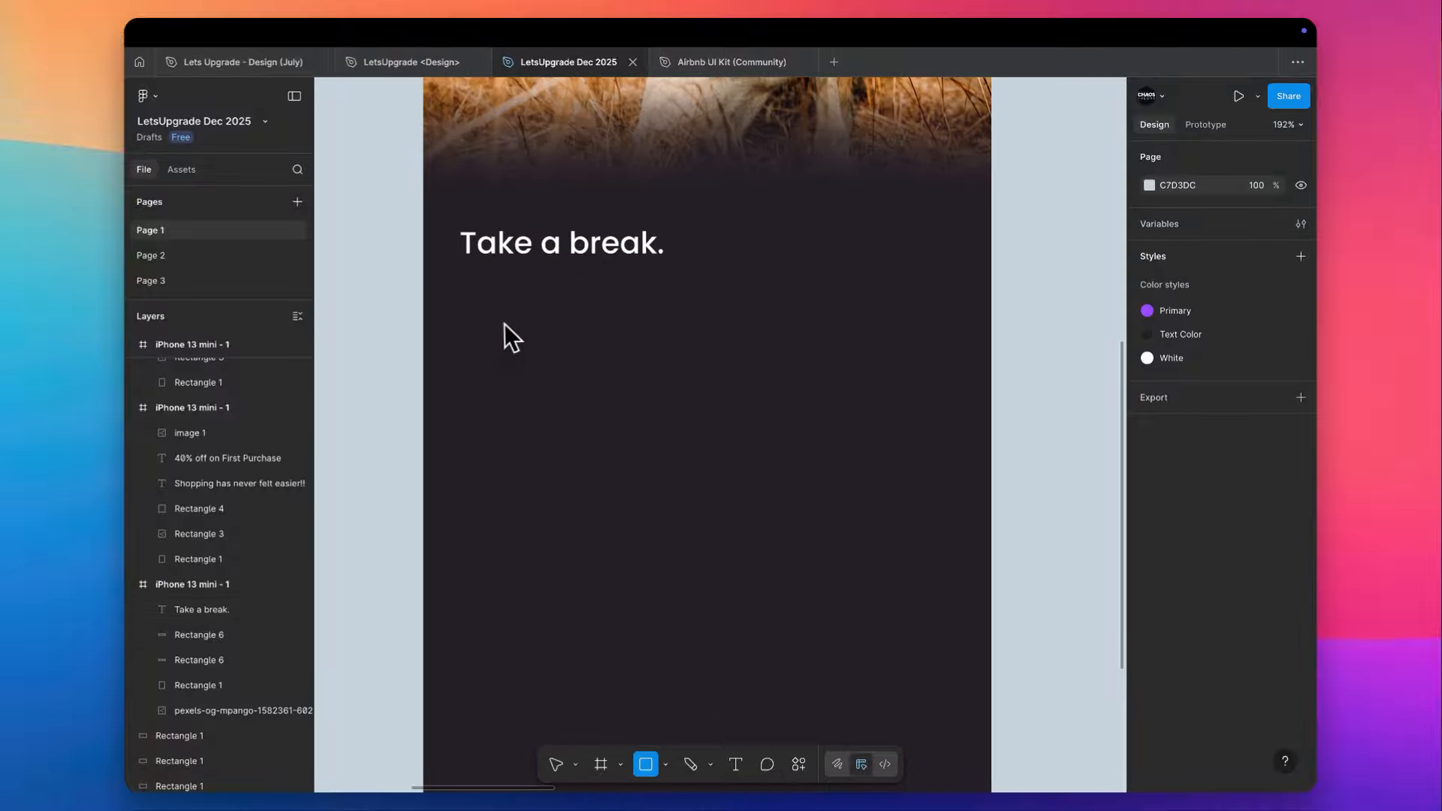
pyautogui.moveTo(467, 300); pyautogui.dragTo(964, 380)
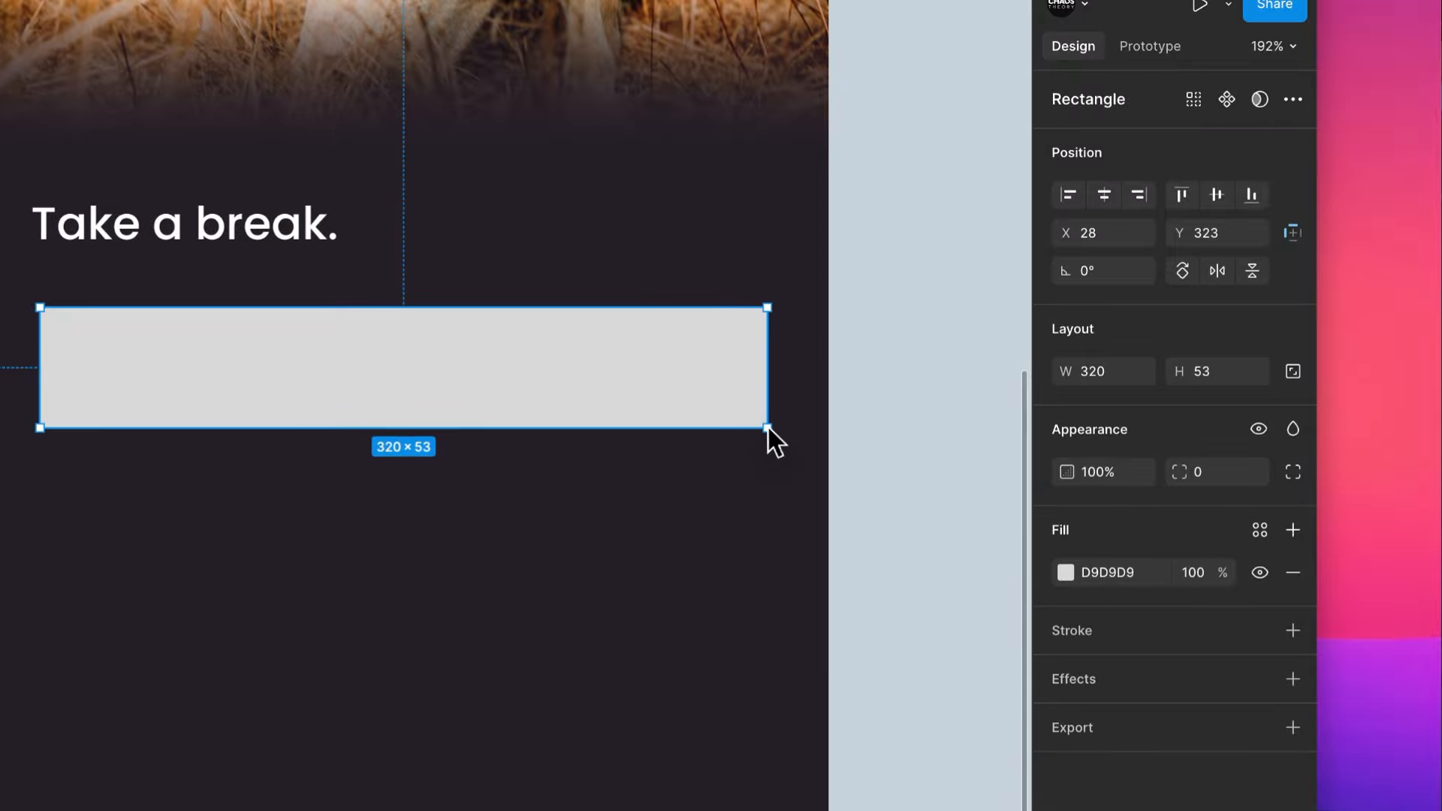
# - Copy the purple Login button from the white screen variant below the "Take a break." text and center it horizontally in the frame
pyautogui.scroll(-5, 964, 380)
pyautogui.hscroll(4, 767, 427)
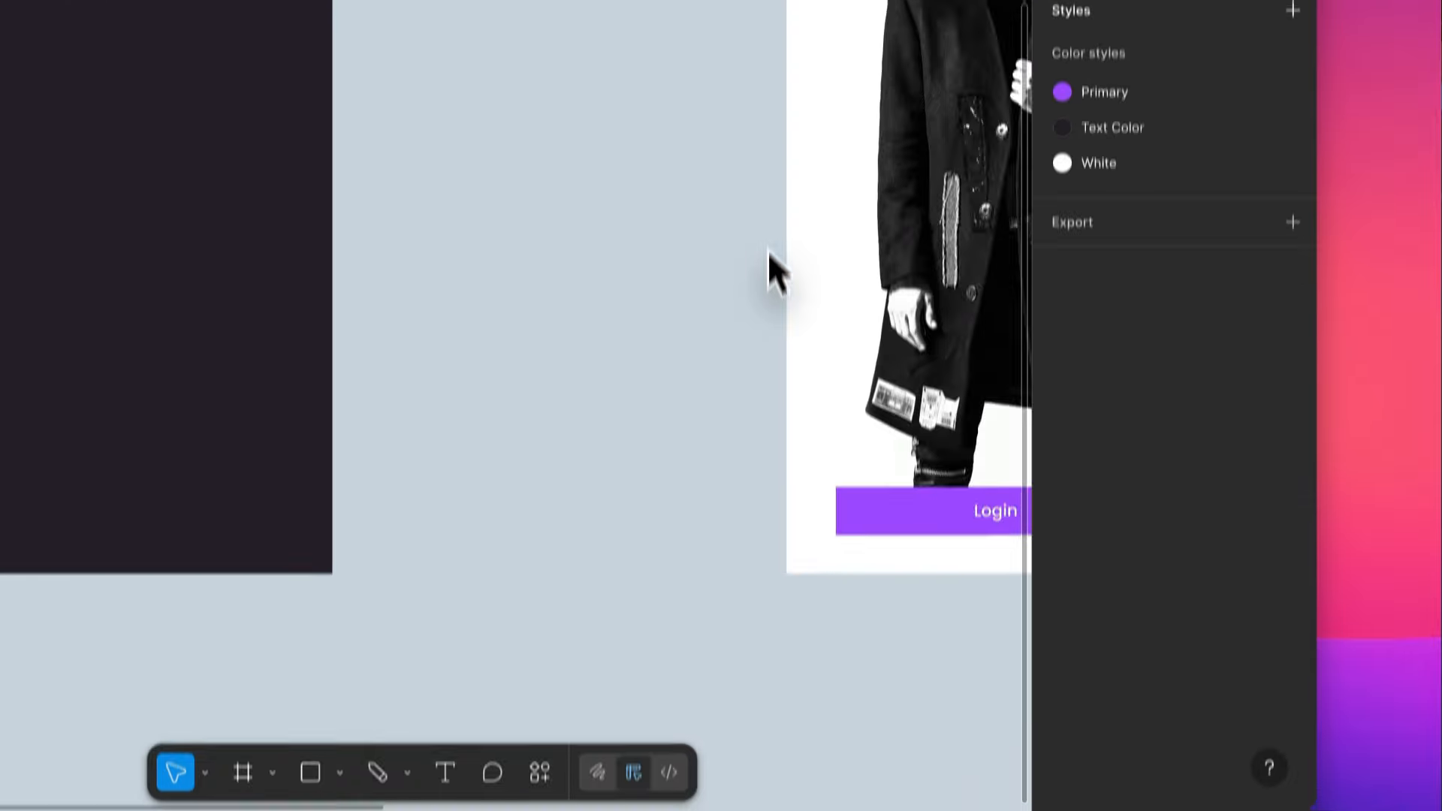
pyautogui.hscroll(4, 767, 251)
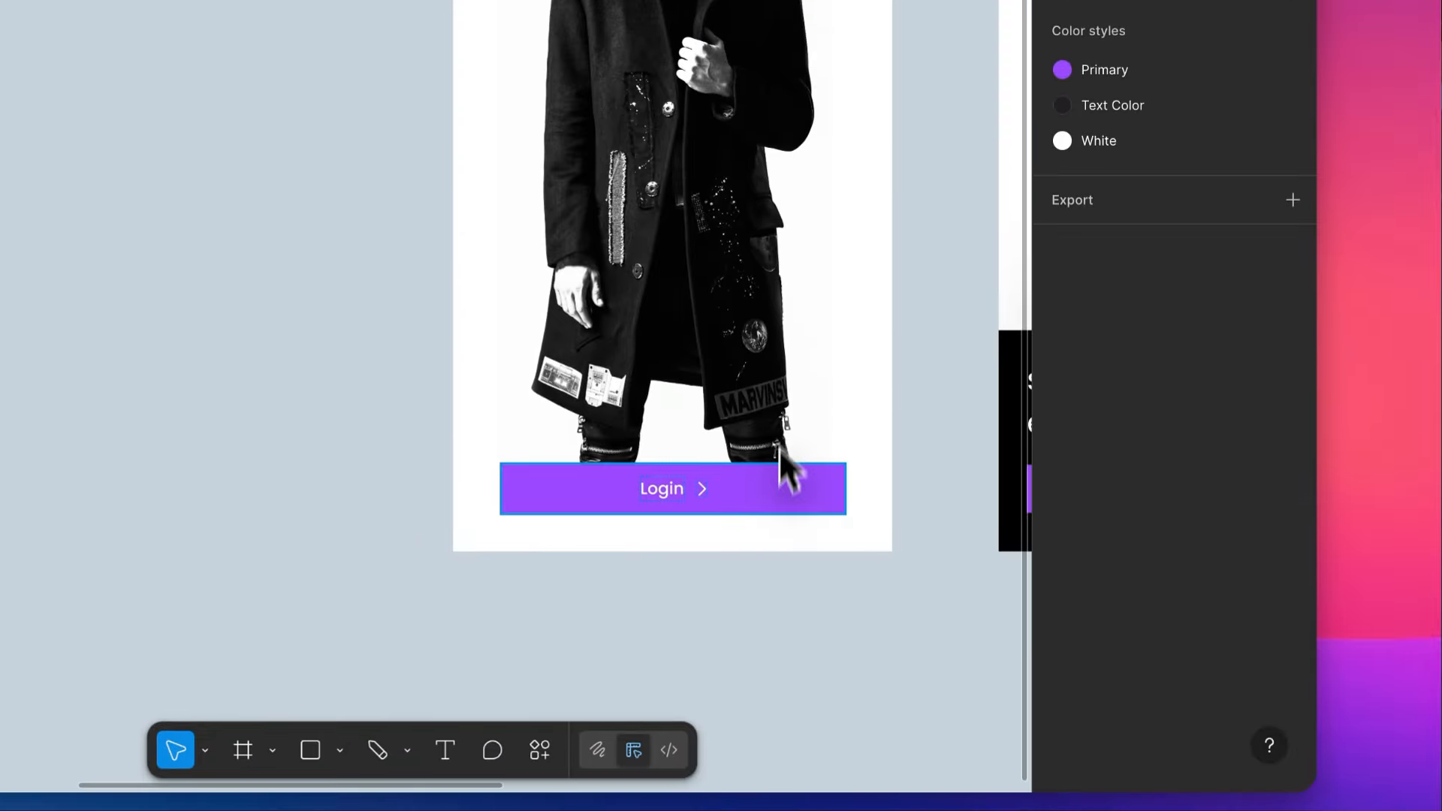
pyautogui.click(787, 491)
pyautogui.moveTo(1059, 616); pyautogui.dragTo(215, 133)
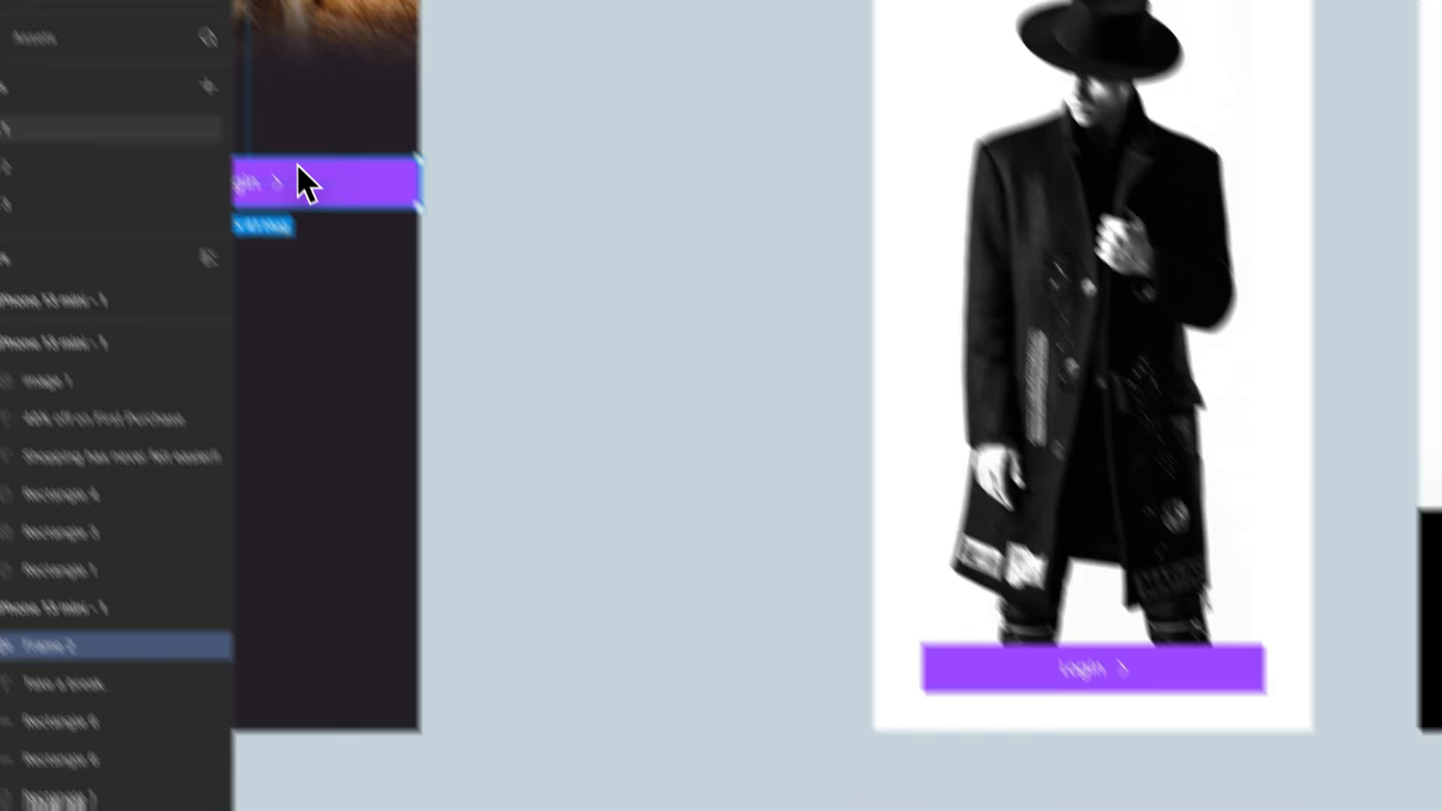
pyautogui.hscroll(-4, 197, 118)
pyautogui.scroll(5, 644, 466)
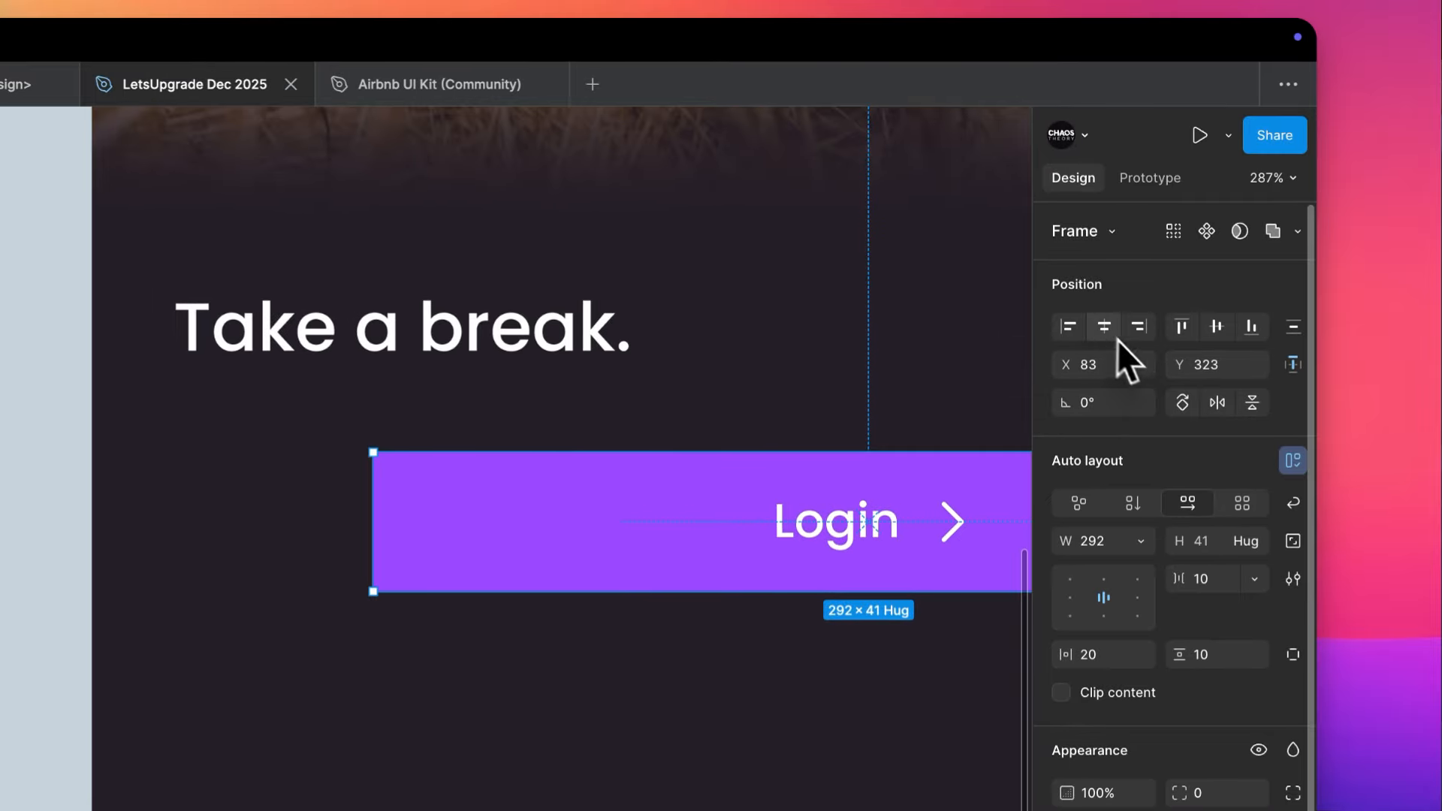
pyautogui.click(1109, 330)
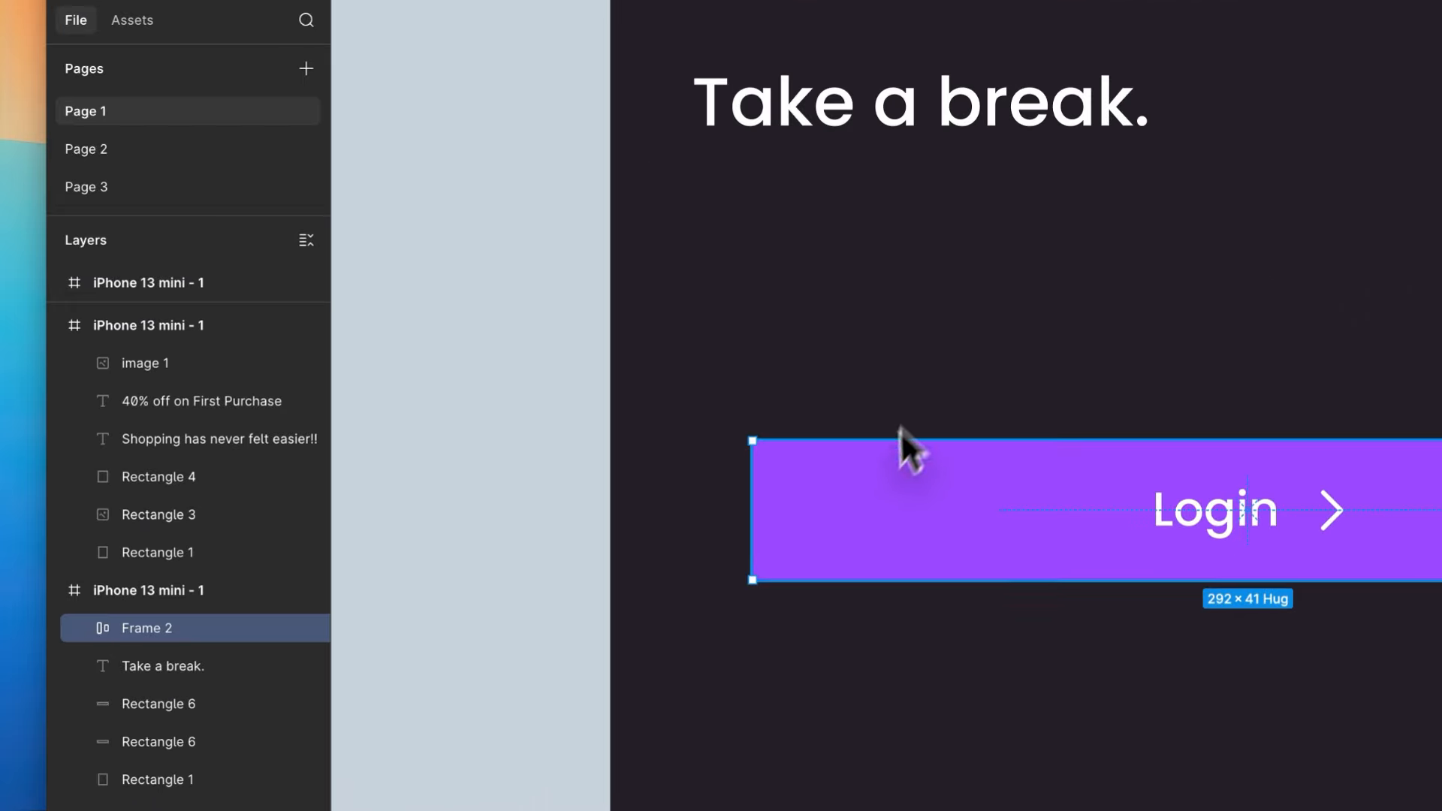
# - Widen the Login button to 328, starting at X 24, Y 368, and fill it with the sampled background color #262028
pyautogui.moveTo(899, 445)
pyautogui.mouseDown()
pyautogui.moveTo(877, 242)
pyautogui.moveTo(876, 435)
pyautogui.mouseUp()
pyautogui.moveTo(758, 430); pyautogui.dragTo(695, 439)
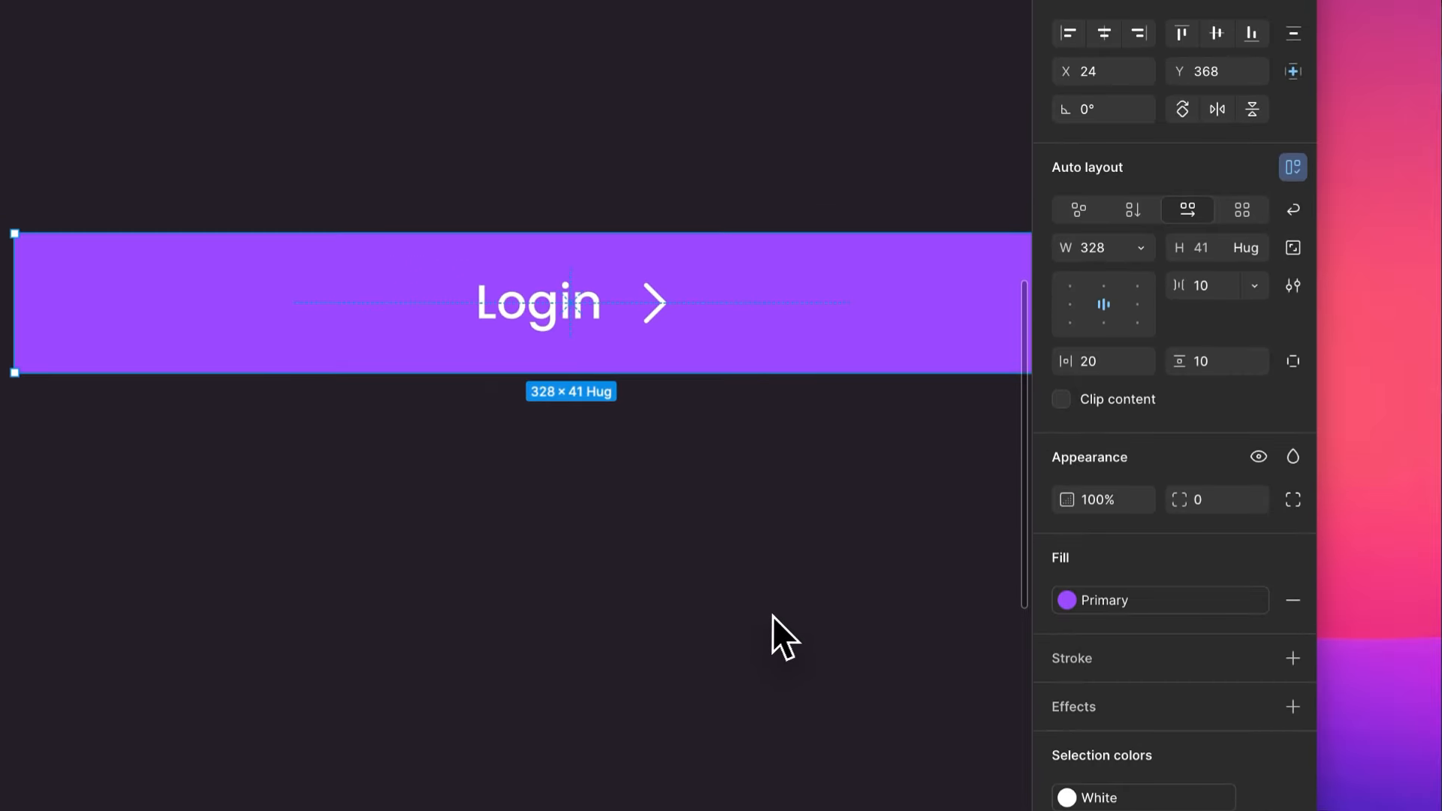
pyautogui.press('i')
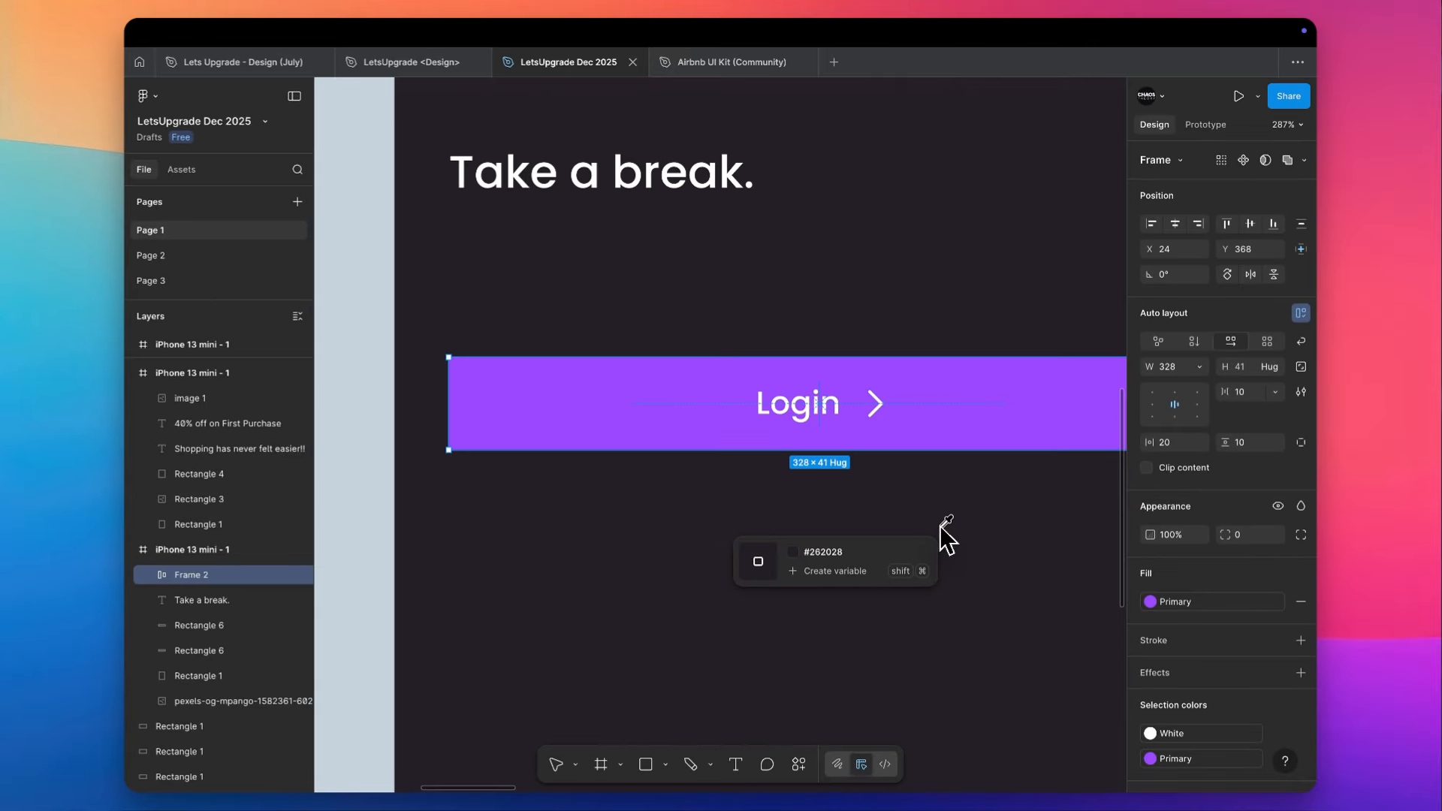
pyautogui.click(937, 524)
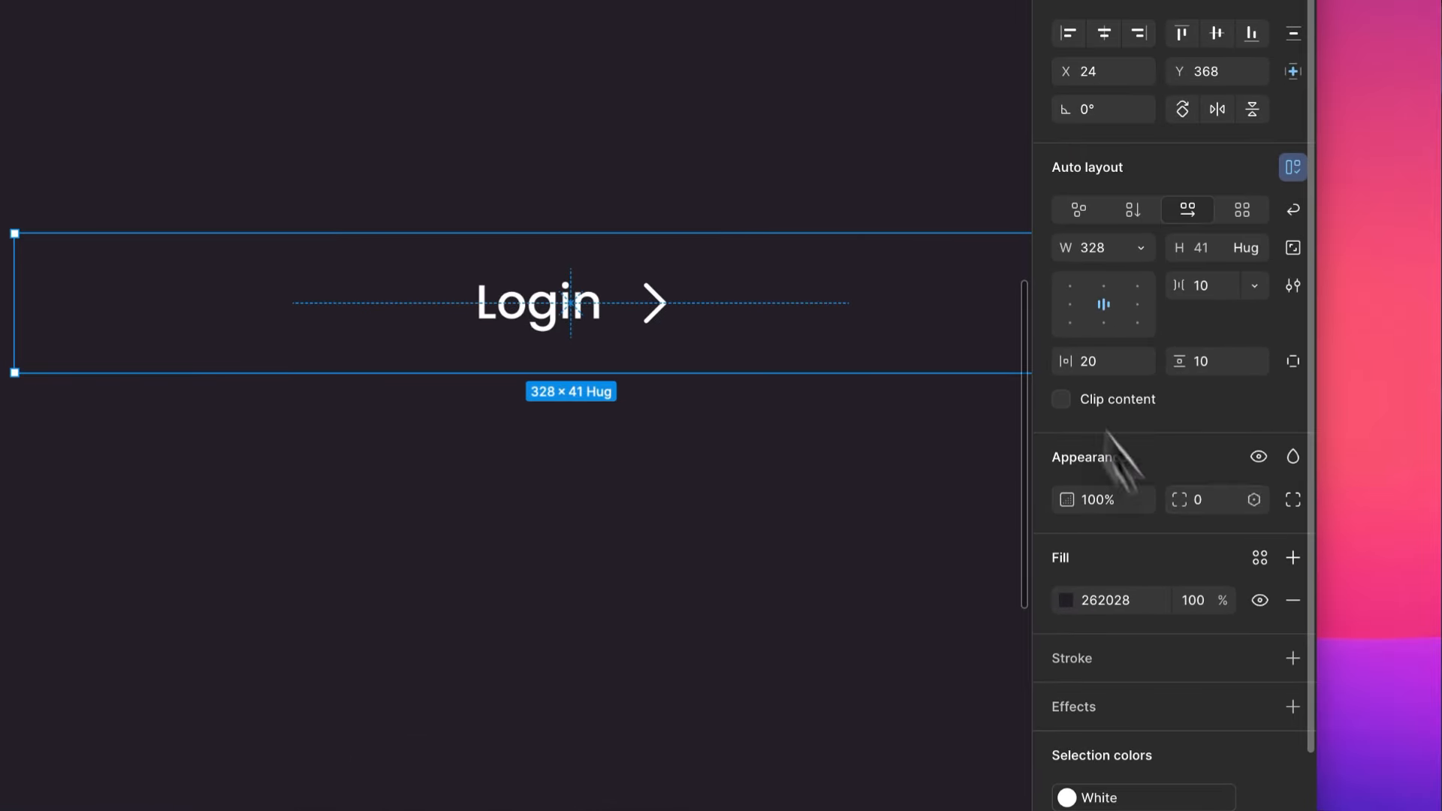
# - Lighten the Login button's fill to 373039 and round its corners with a radius of 8
pyautogui.click(1066, 601)
pyautogui.moveTo(820, 571); pyautogui.dragTo(808, 577)
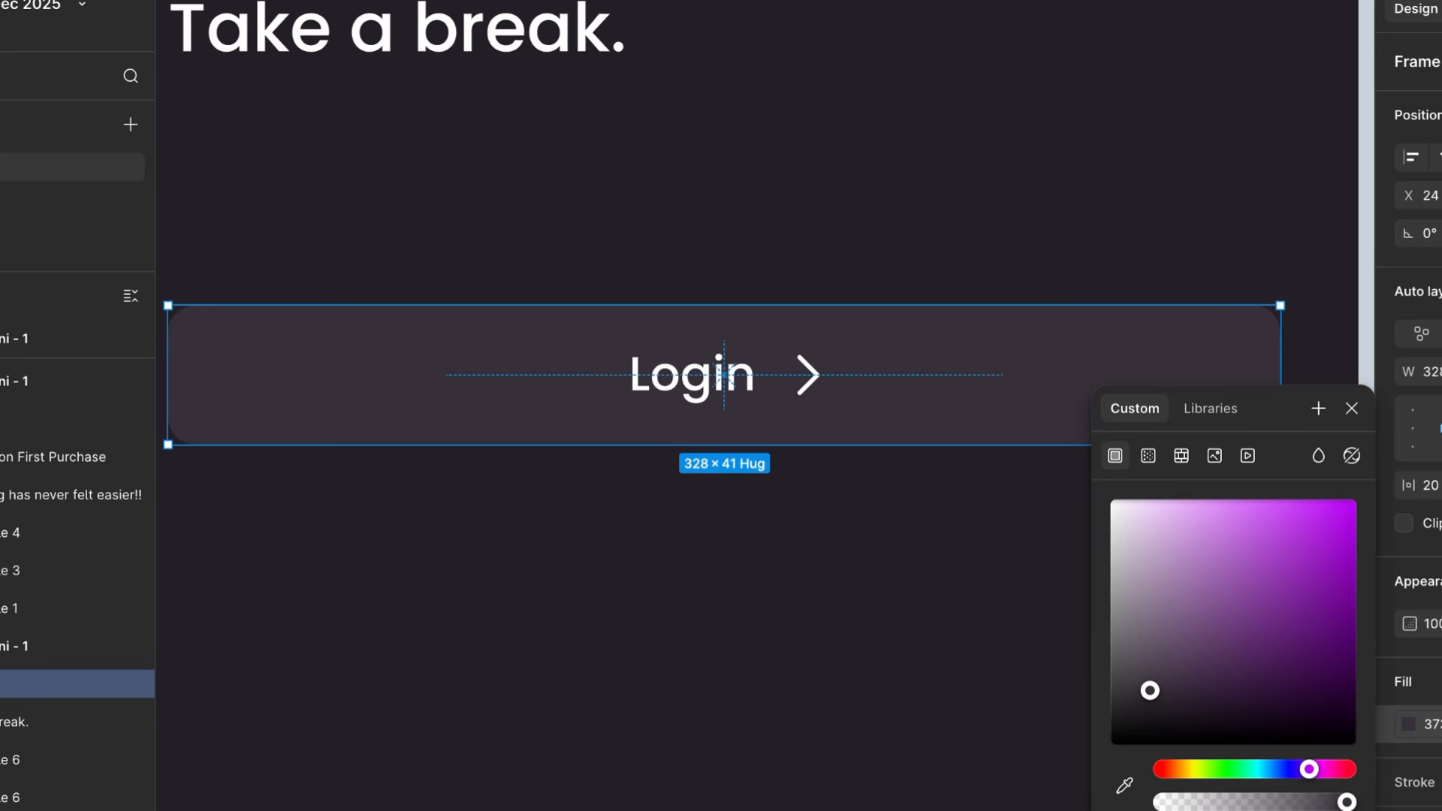
pyautogui.click(838, 120)
pyautogui.scroll(-5, 838, 120)
pyautogui.scroll(3, 838, 120)
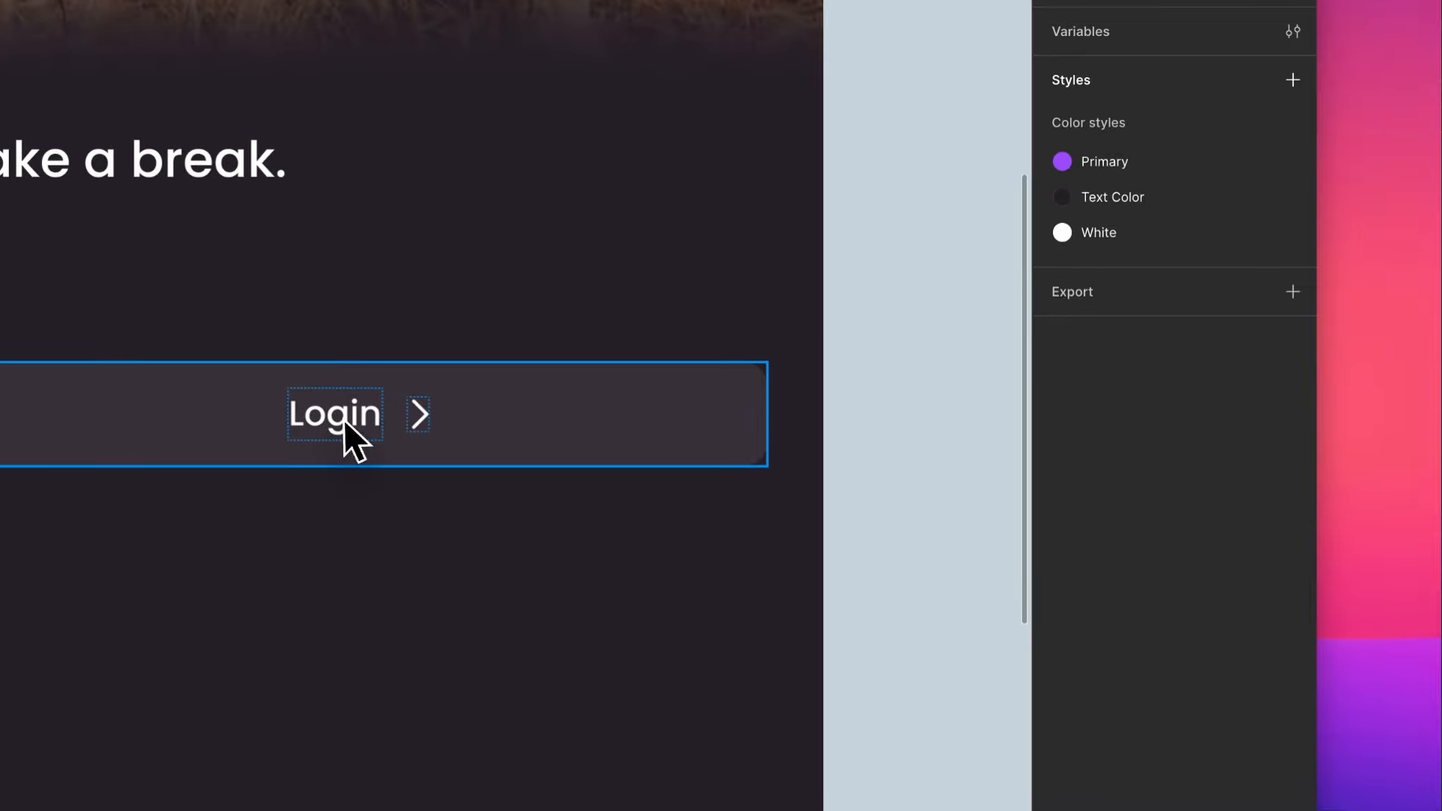
# - Replace the button's Login label with "First Name"
pyautogui.click(698, 491)
pyautogui.click(698, 490)
pyautogui.doubleClick(344, 419)
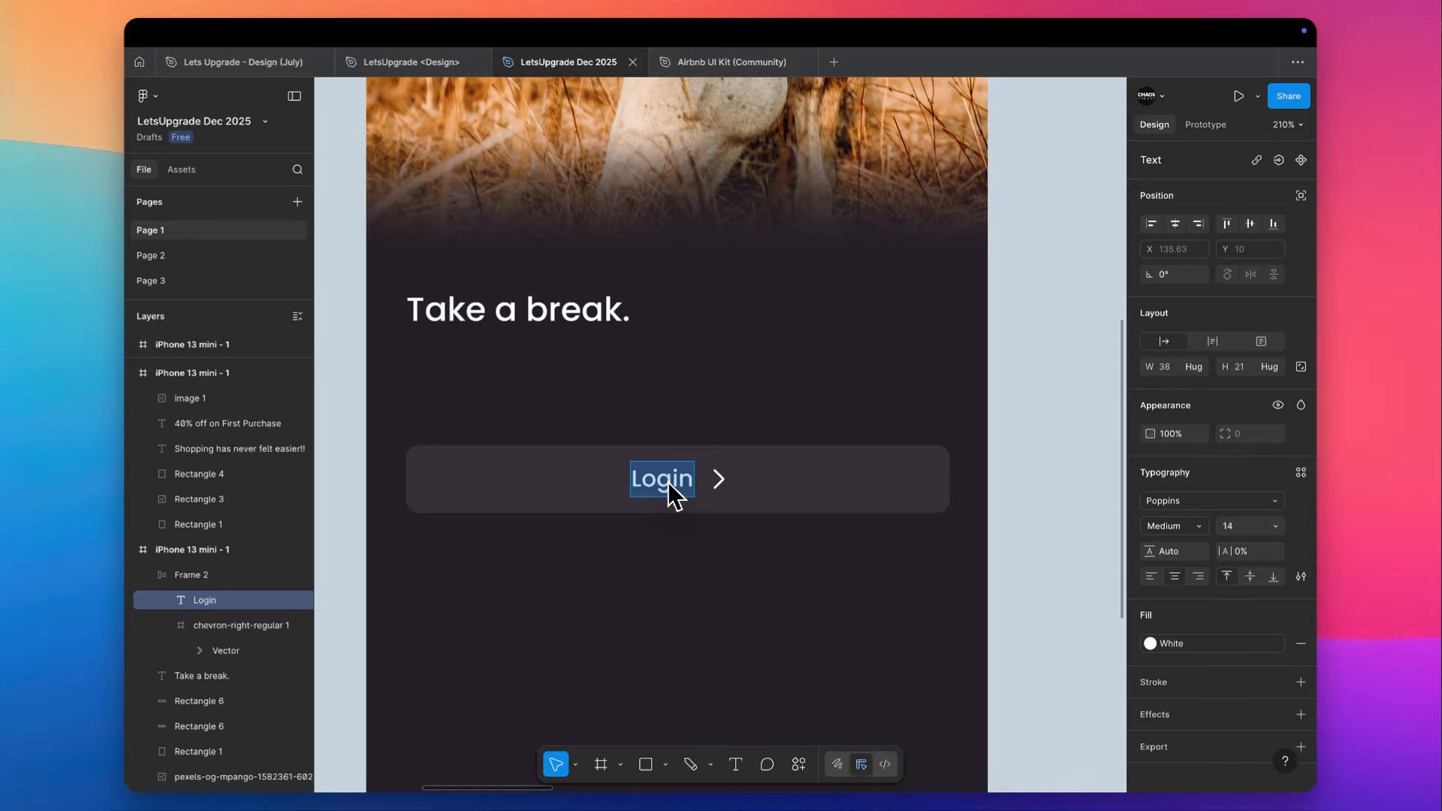
pyautogui.write('First Name')
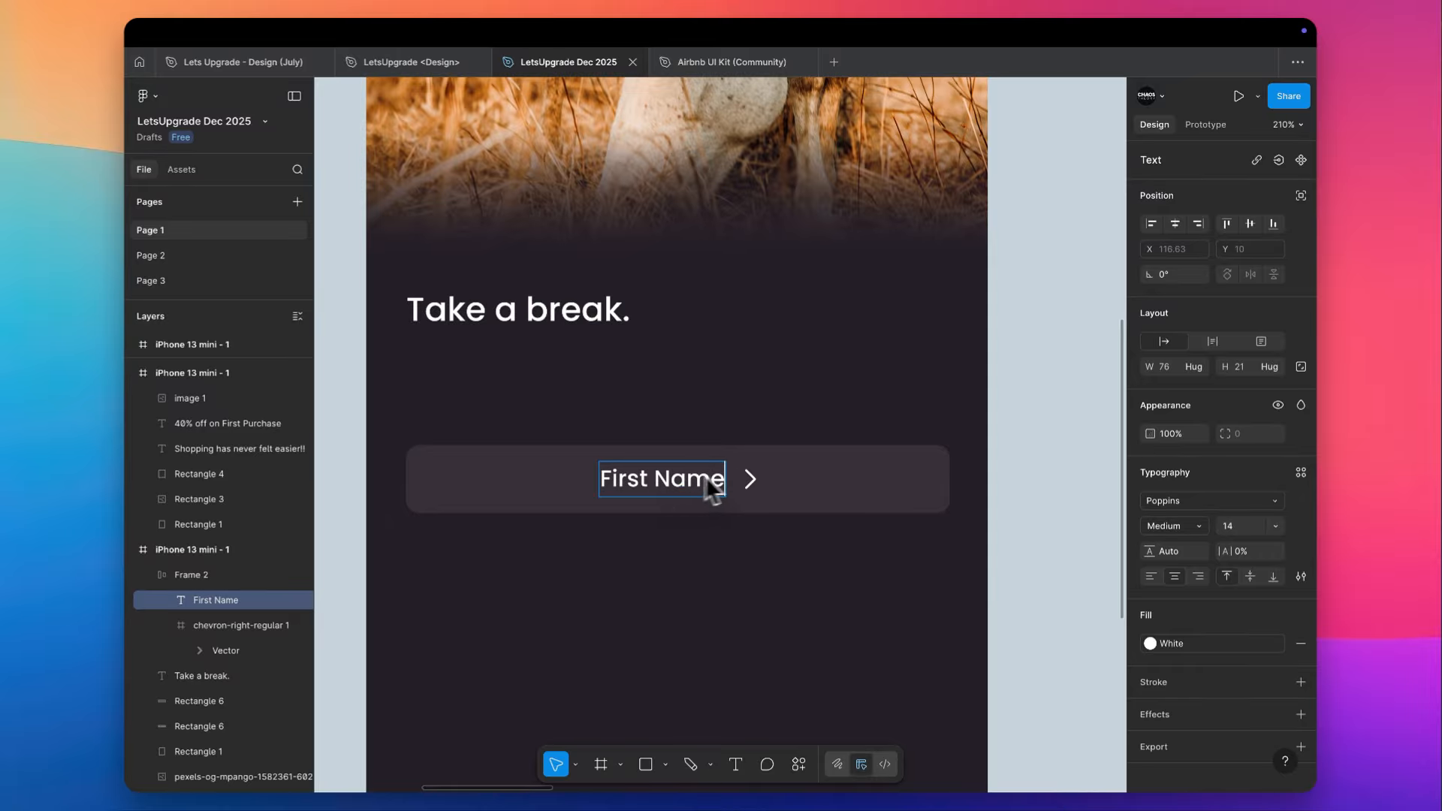
pyautogui.press('Escape')
# - Delete the chevron icon from the First Name button and make the button's width hug its contents
pyautogui.click(753, 485)
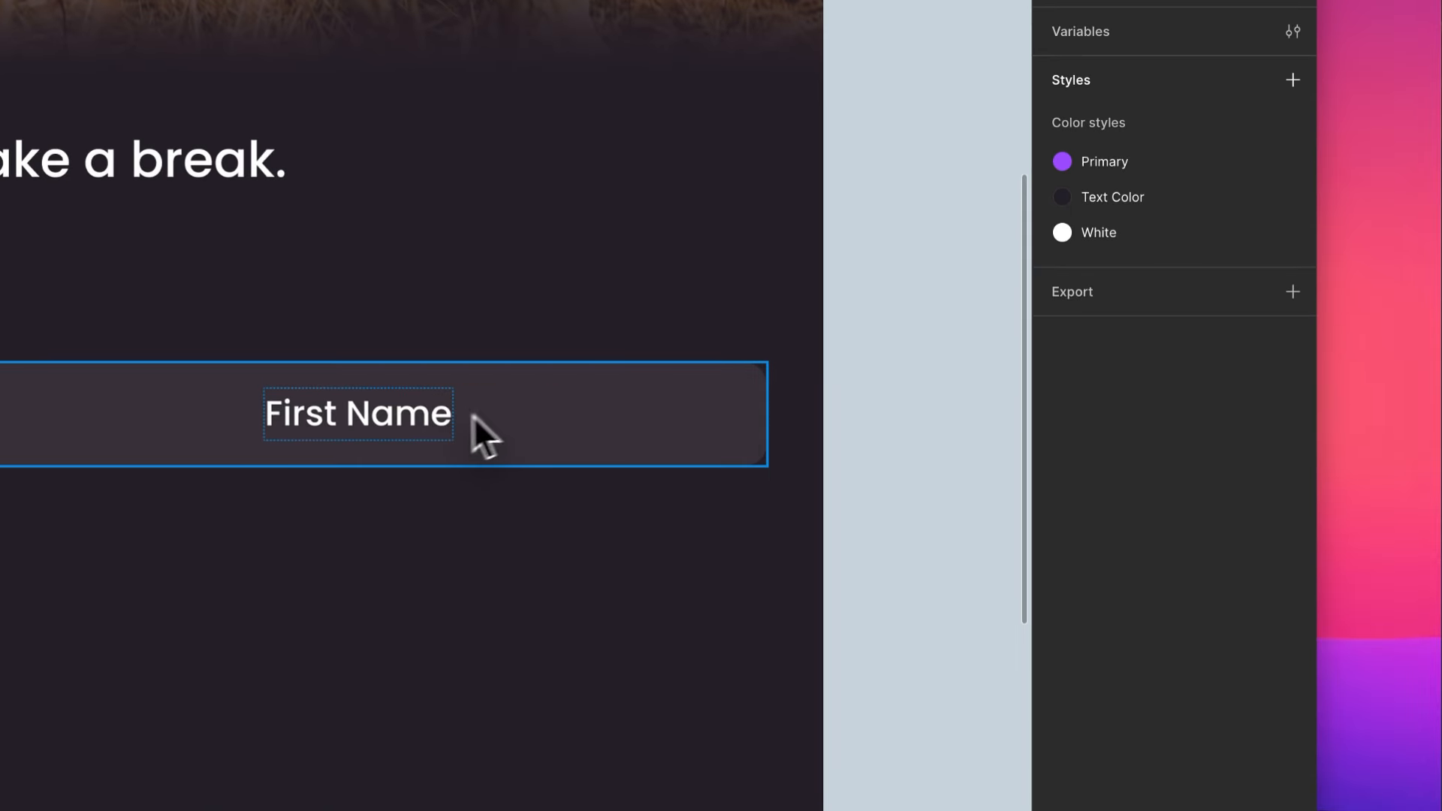
pyautogui.click(475, 418)
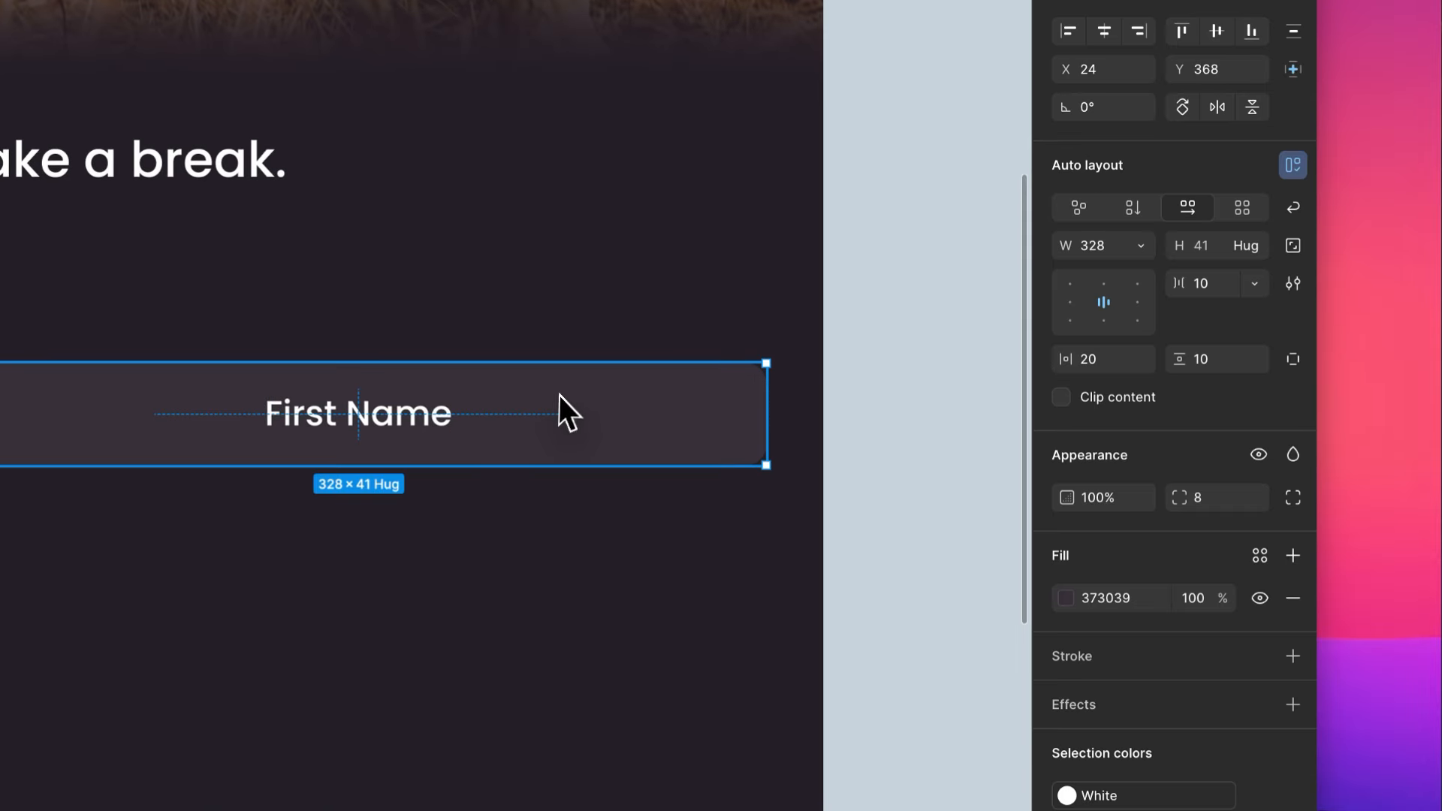
pyautogui.doubleClick(766, 415)
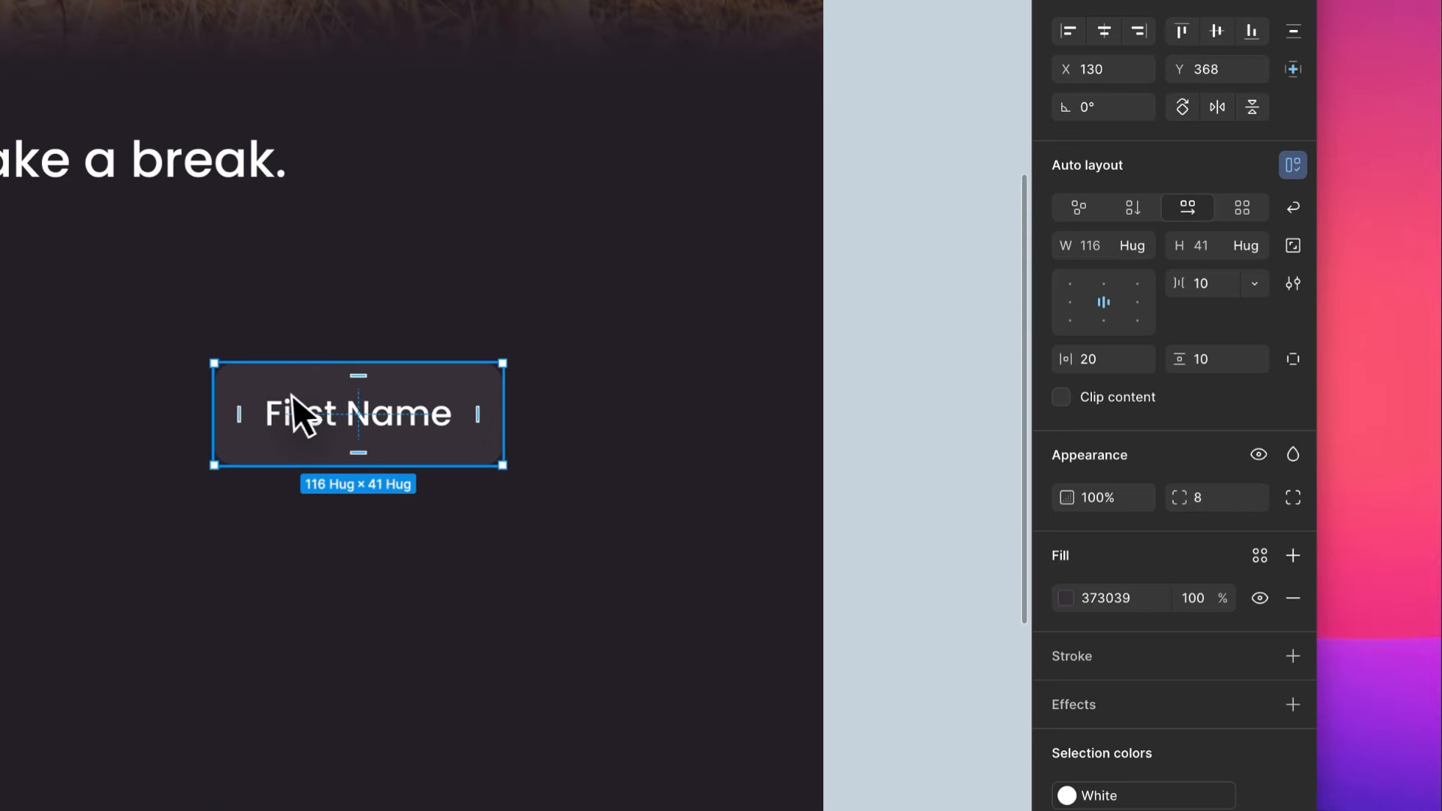
# - Duplicate the First Name box beside the original and change the copy's label to "Last Name"
pyautogui.moveTo(293, 412); pyautogui.dragTo(581, 391)
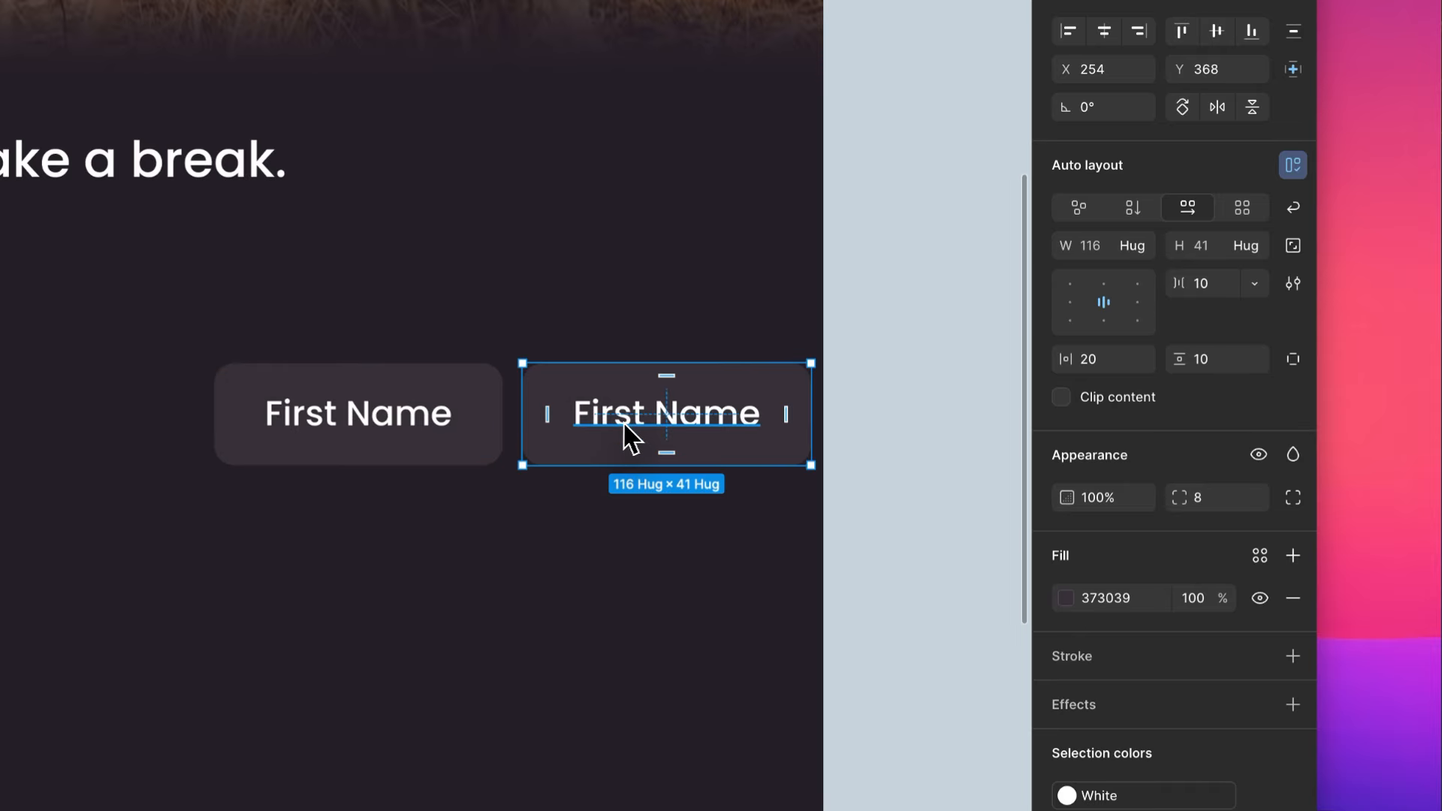
pyautogui.doubleClick(615, 406)
pyautogui.doubleClick(614, 405)
pyautogui.write('Last')
pyautogui.press('Escape')
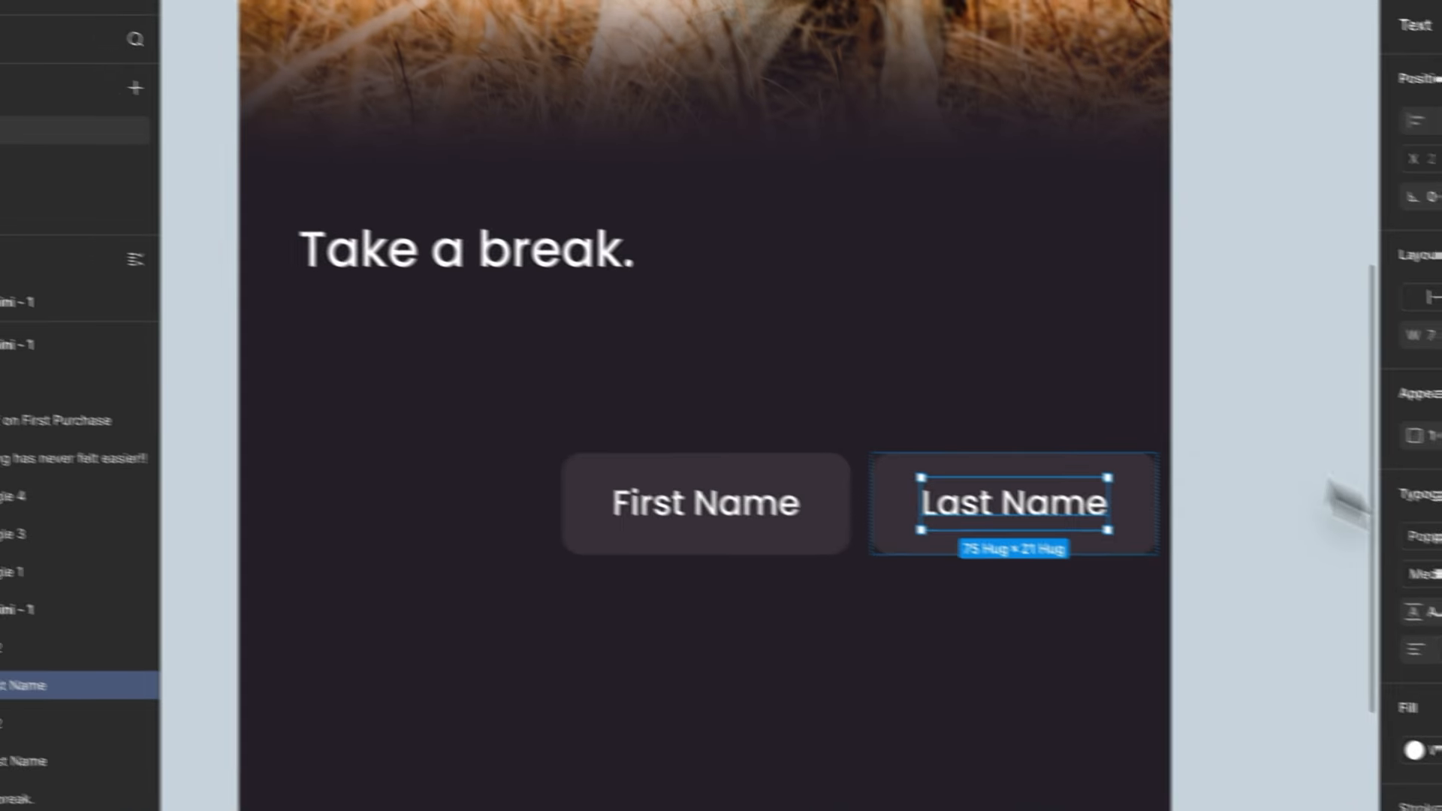
# - Set the First Name label's font weight to Regular and copy its text properties to the Last Name label
pyautogui.click(118, 166)
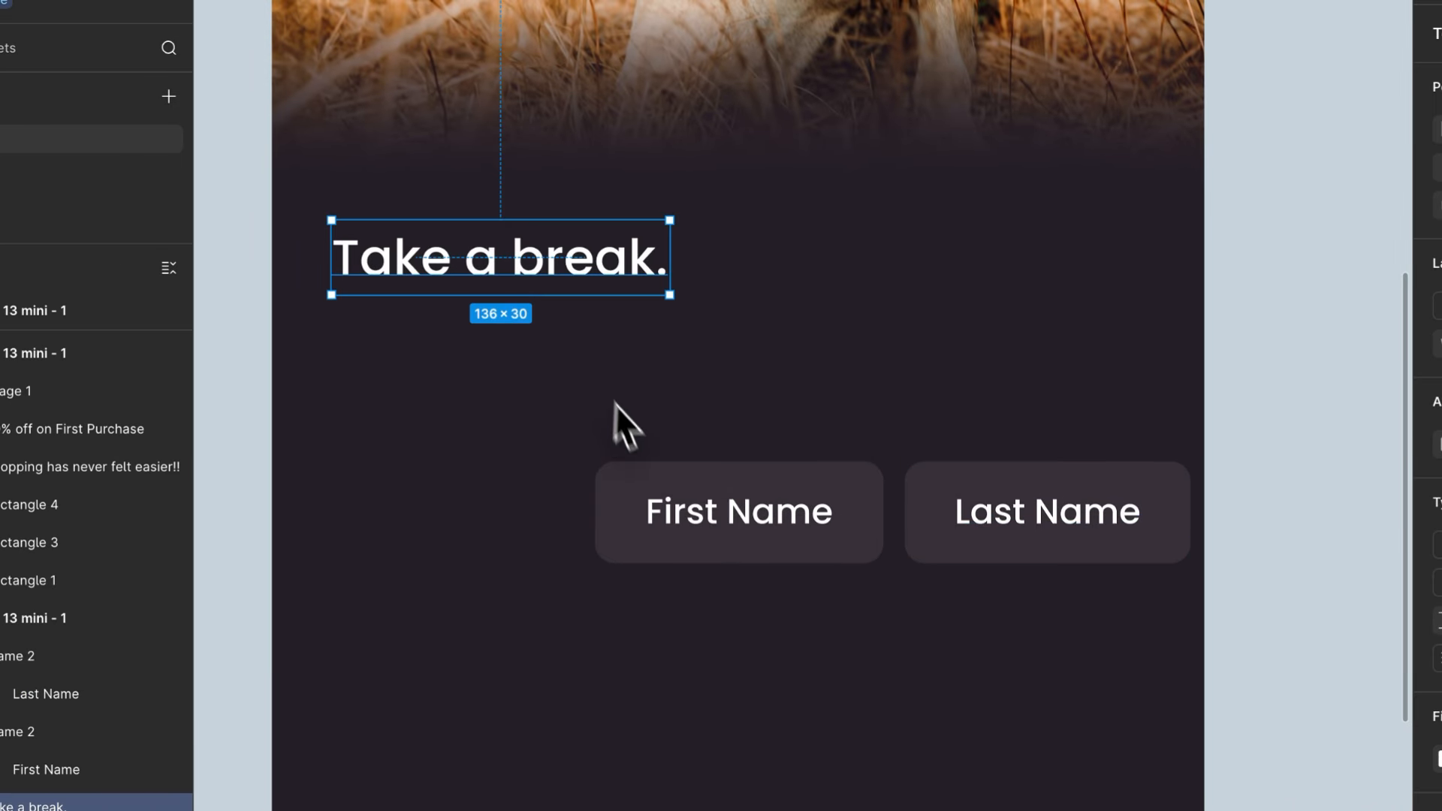
pyautogui.scroll(2, 655, 449)
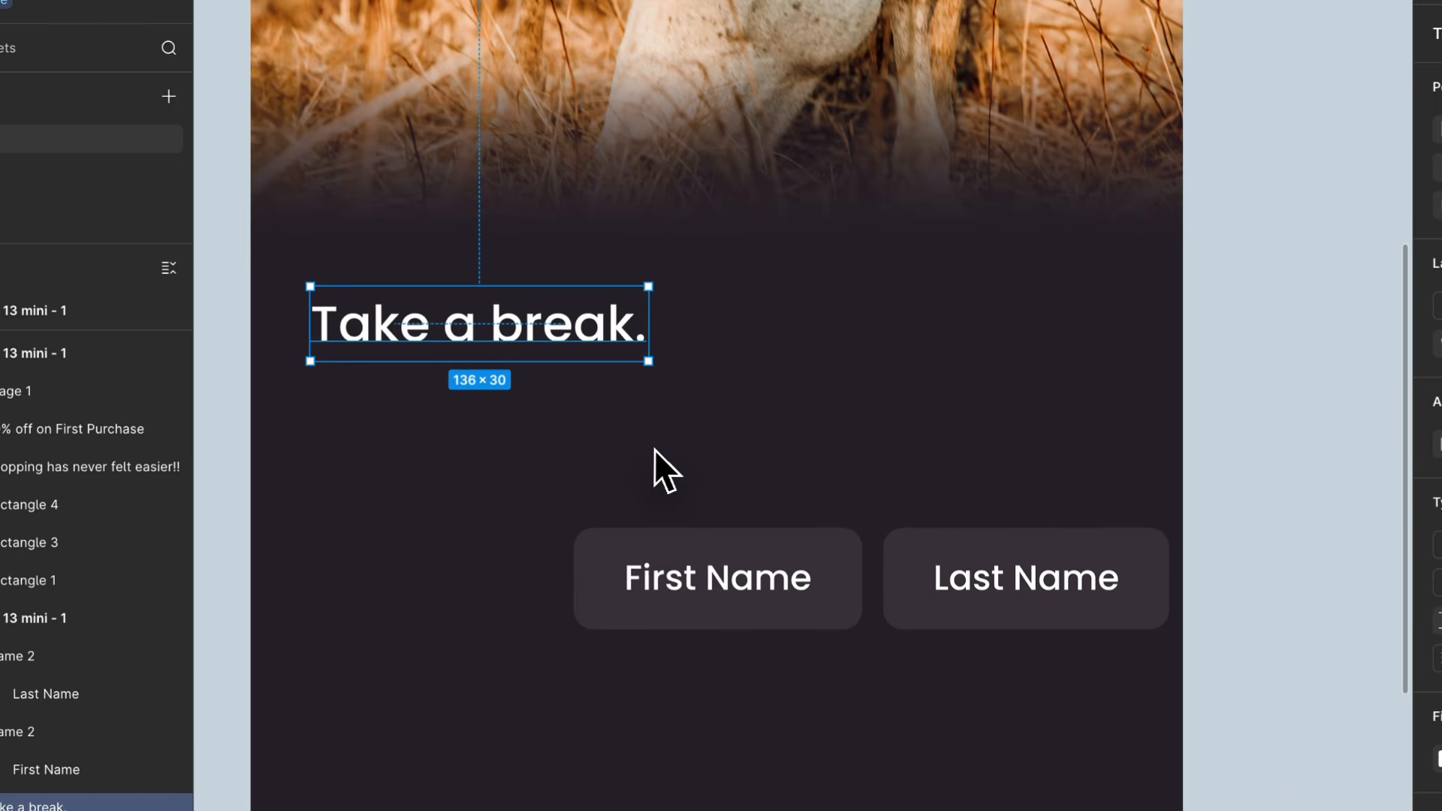
pyautogui.scroll(-2, 654, 449)
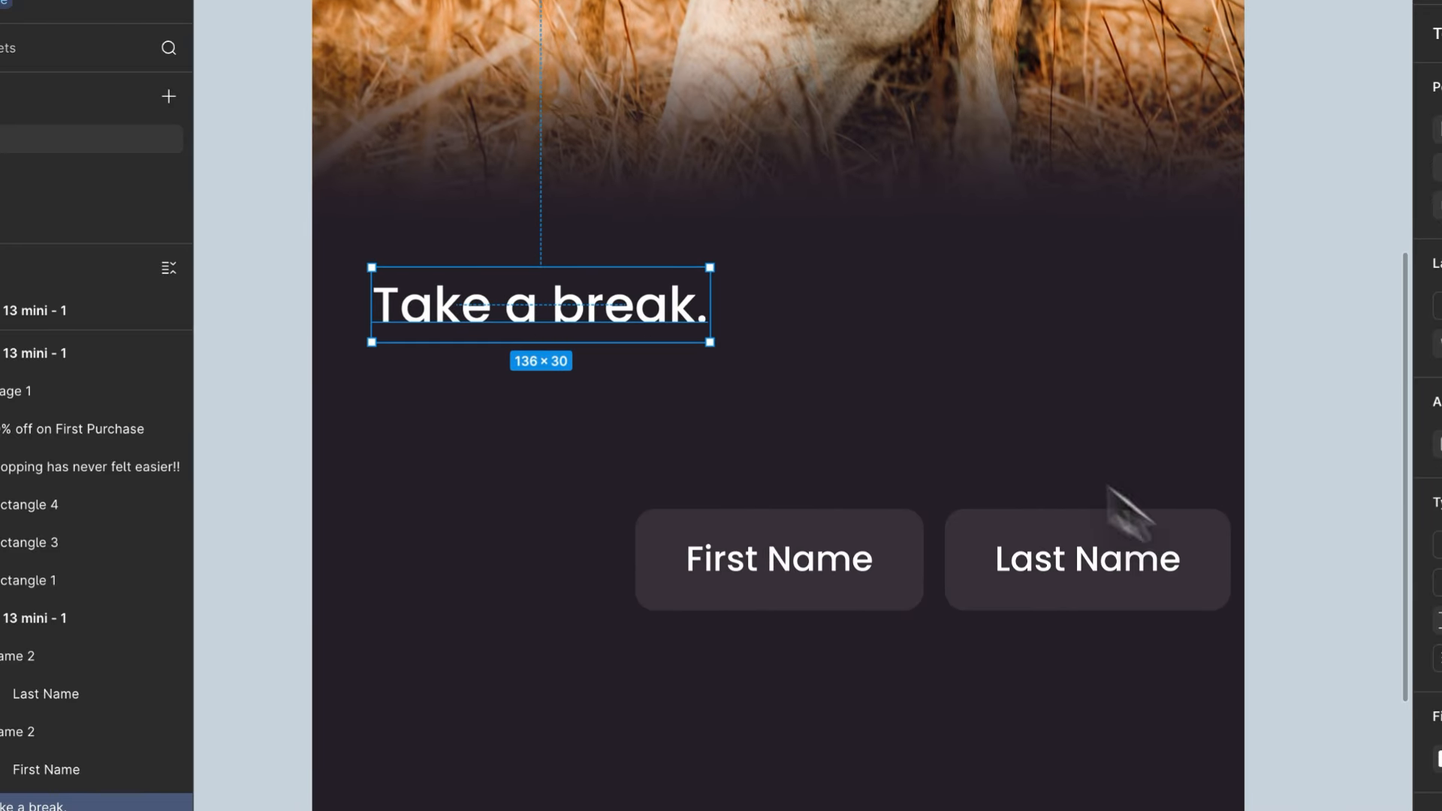
pyautogui.doubleClick(843, 570)
pyautogui.click(1098, 432)
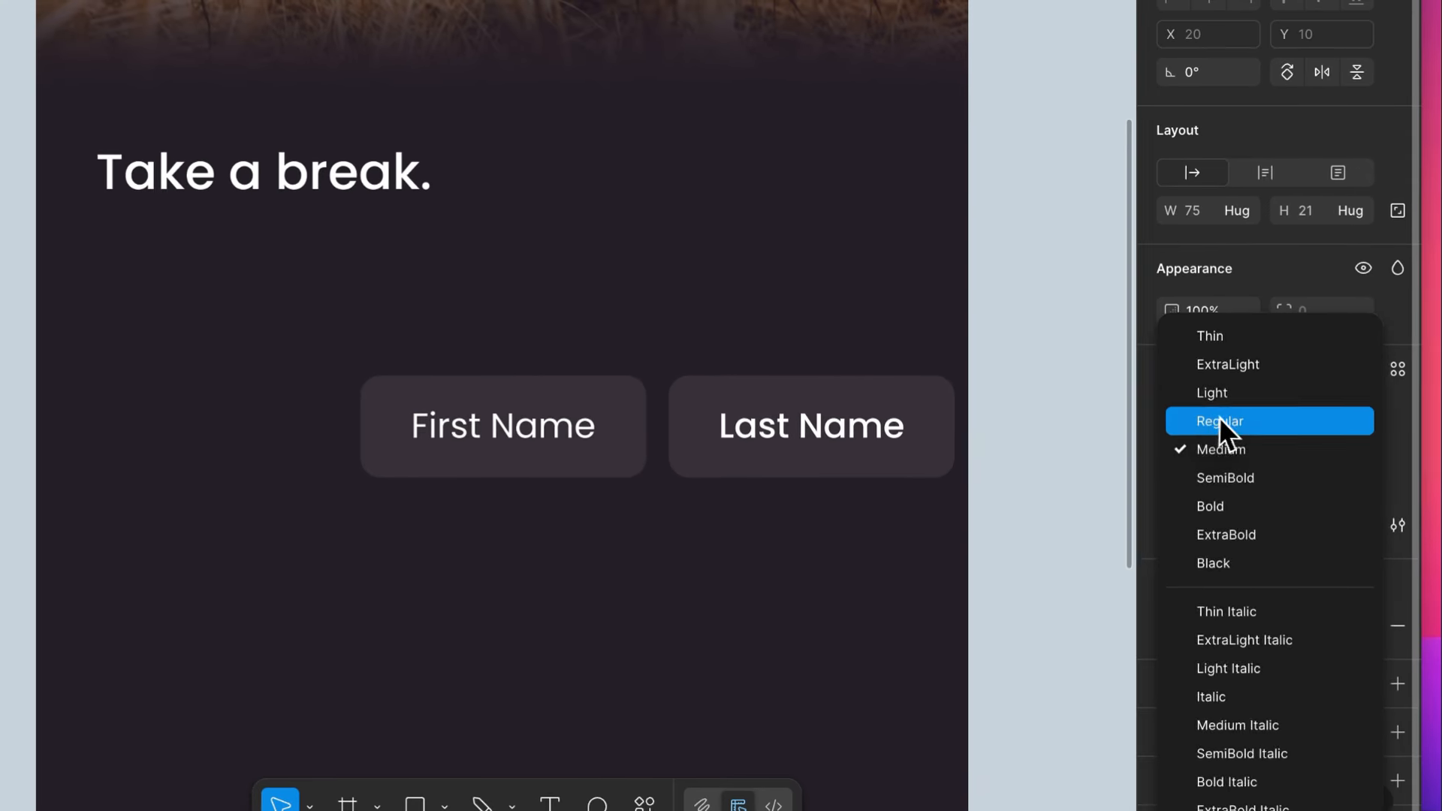
pyautogui.click(1115, 404)
pyautogui.hotkey('ctrl', 'alt', 'c')
pyautogui.click(726, 427)
pyautogui.hotkey('ctrl', 'alt', 'v')
# - Move the First Name and Last Name boxes together under the "Take a break." text, to X 24, Y 317
pyautogui.click(686, 413)
pyautogui.keyDown('shift'); pyautogui.click(474, 420); pyautogui.keyUp('shift')
pyautogui.moveTo(474, 420); pyautogui.dragTo(209, 292)
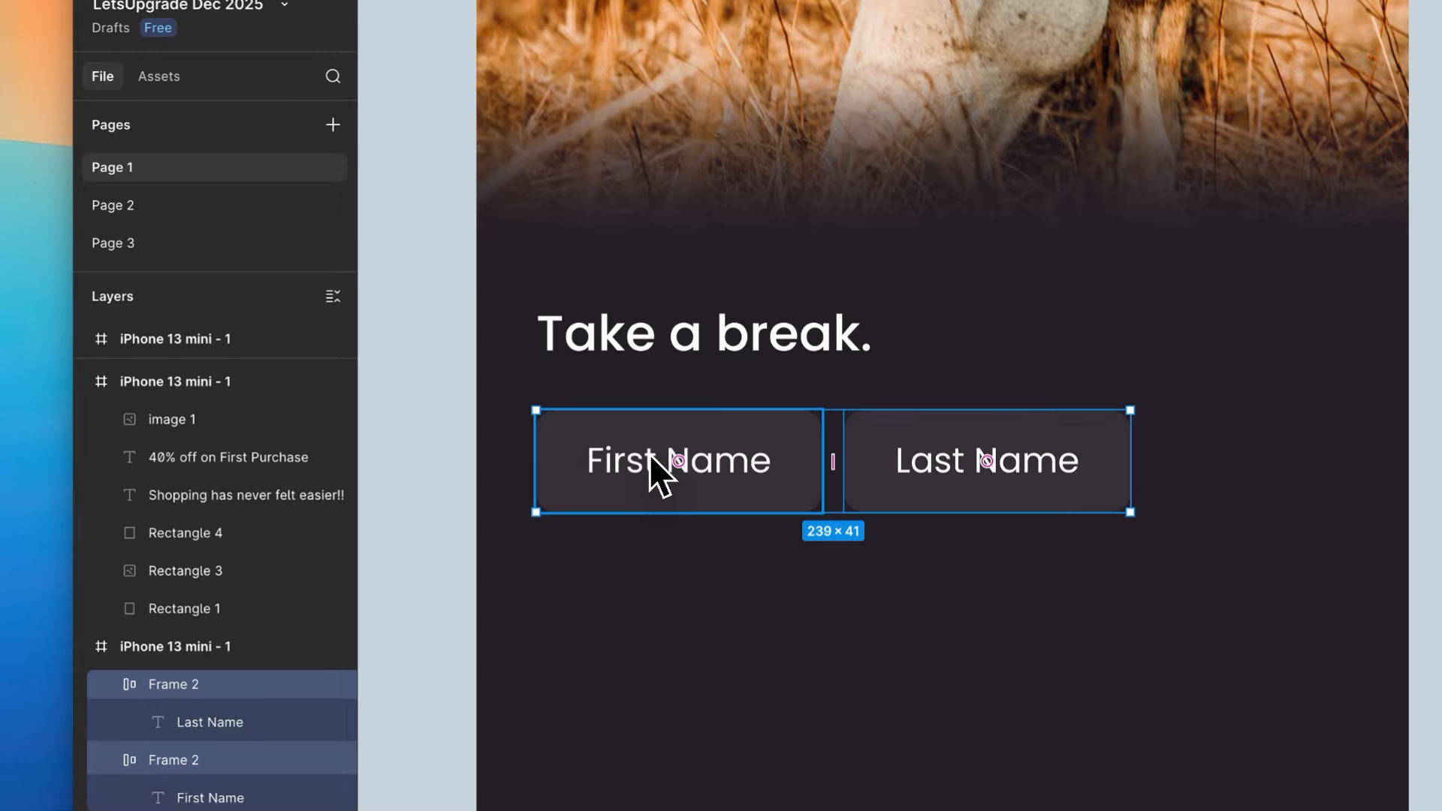
# - Wrap the two name boxes in an auto layout frame, widen it to 326 and center it horizontally in the screen
pyautogui.hotkey('shift', 'a')
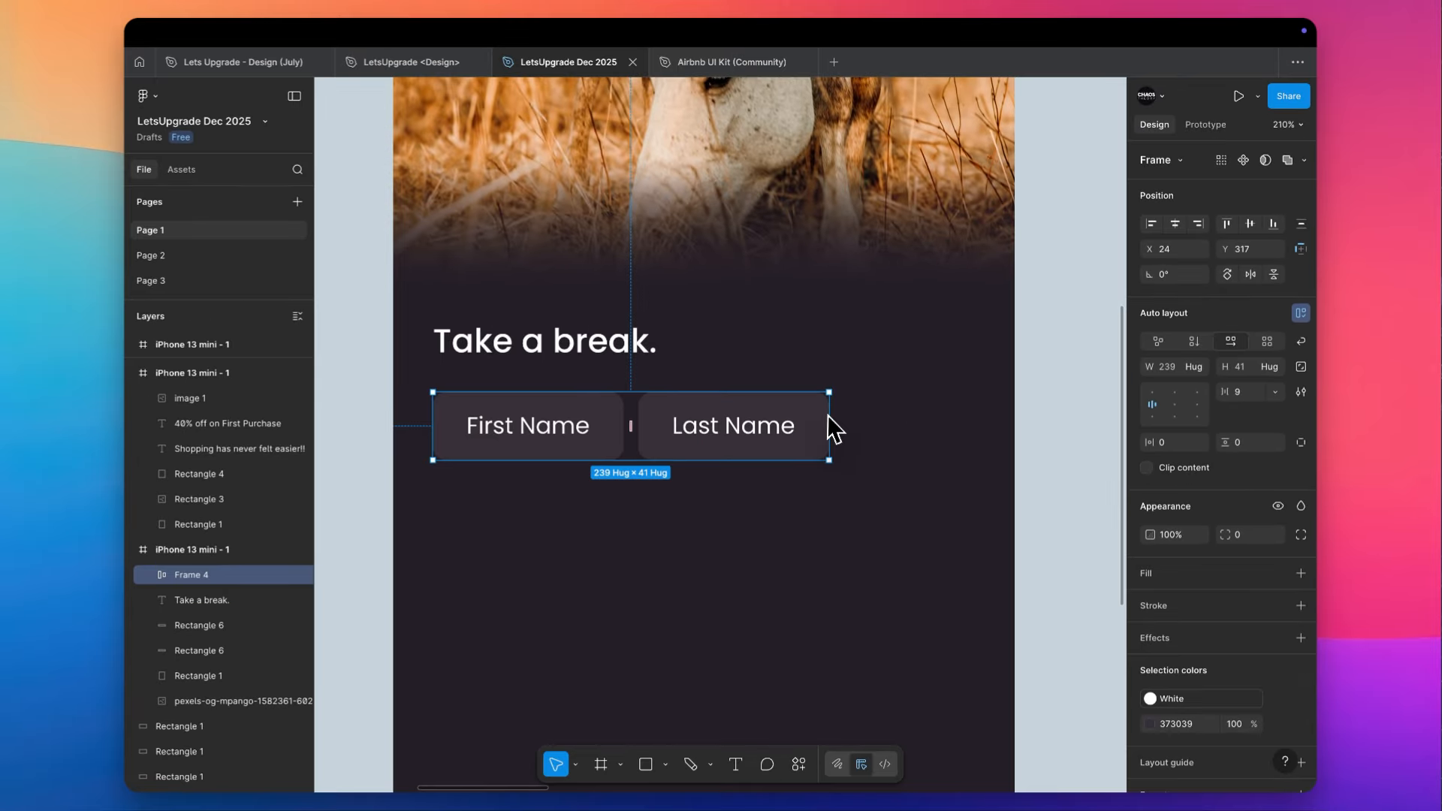
pyautogui.moveTo(827, 416); pyautogui.dragTo(970, 409)
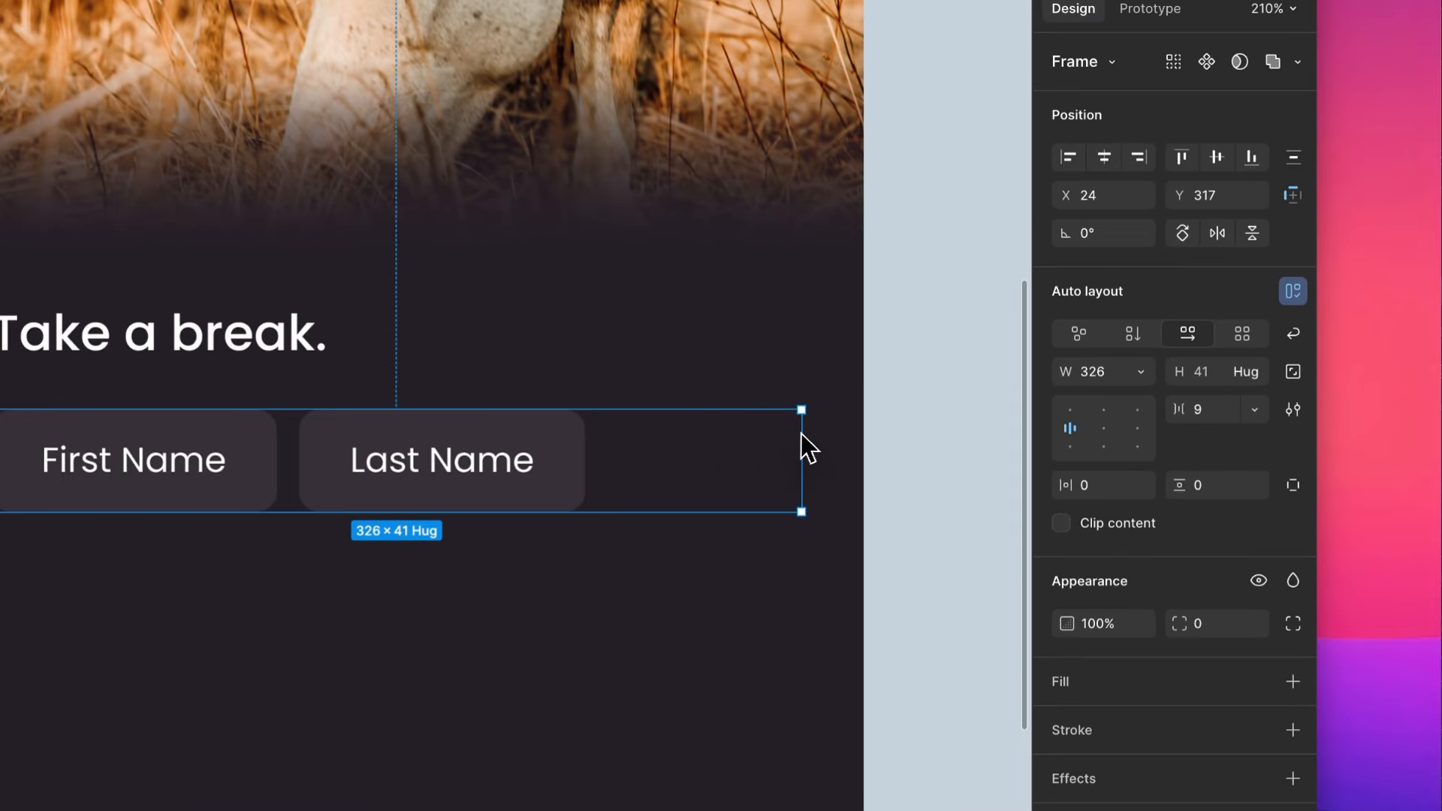
pyautogui.click(1105, 154)
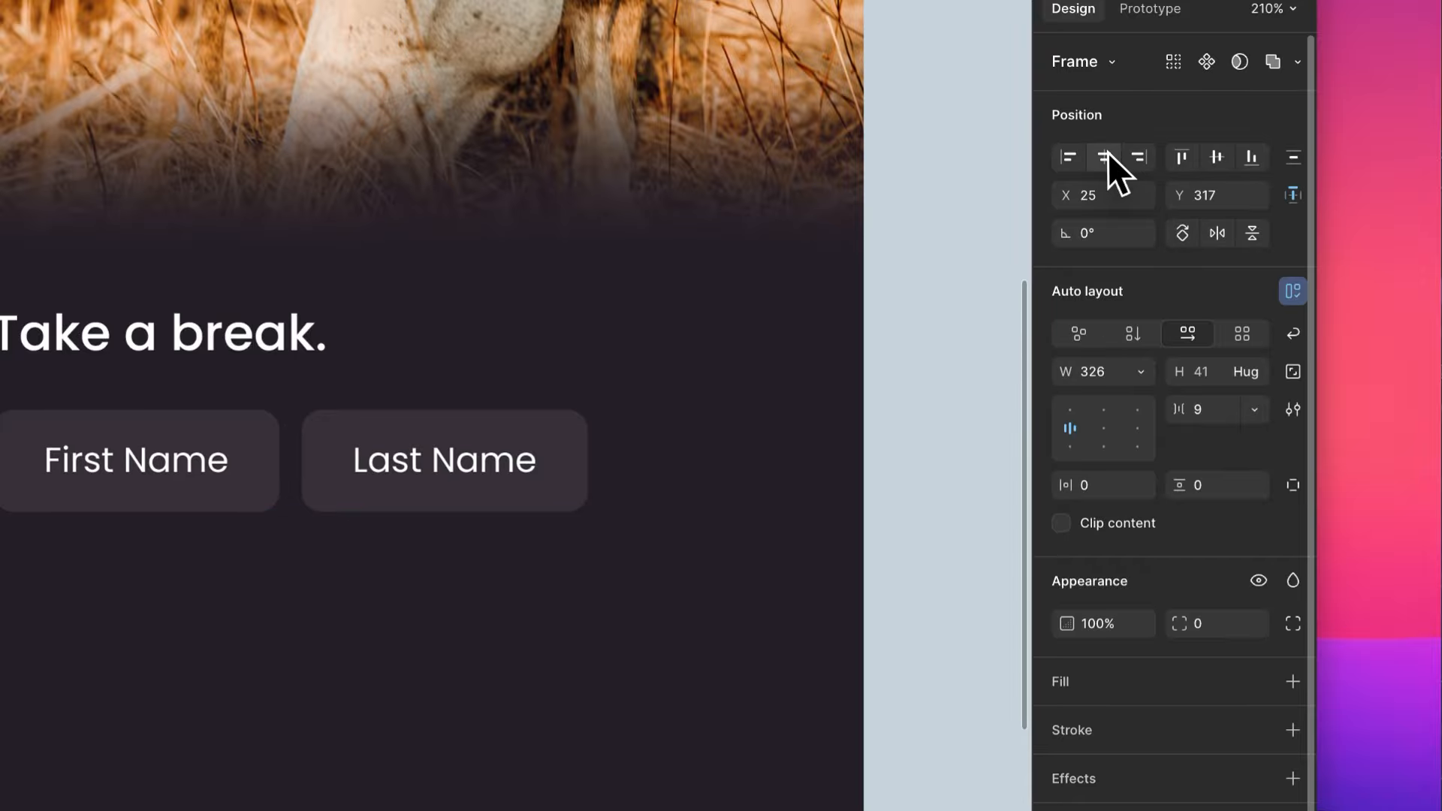
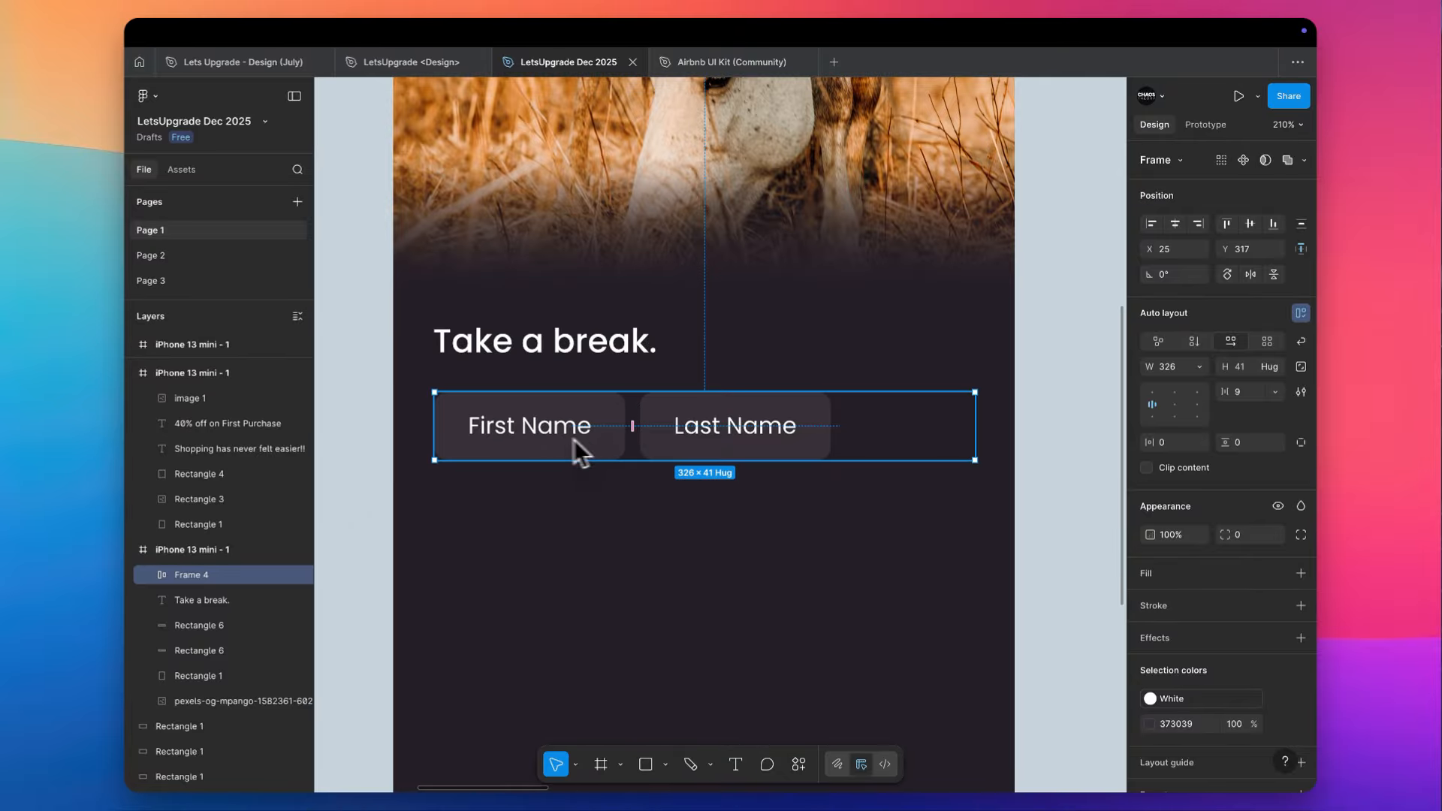
# - Expand Frame 4's layers and rename the First Name field's frame as Frame 1
pyautogui.click(149, 575)
pyautogui.click(169, 600)
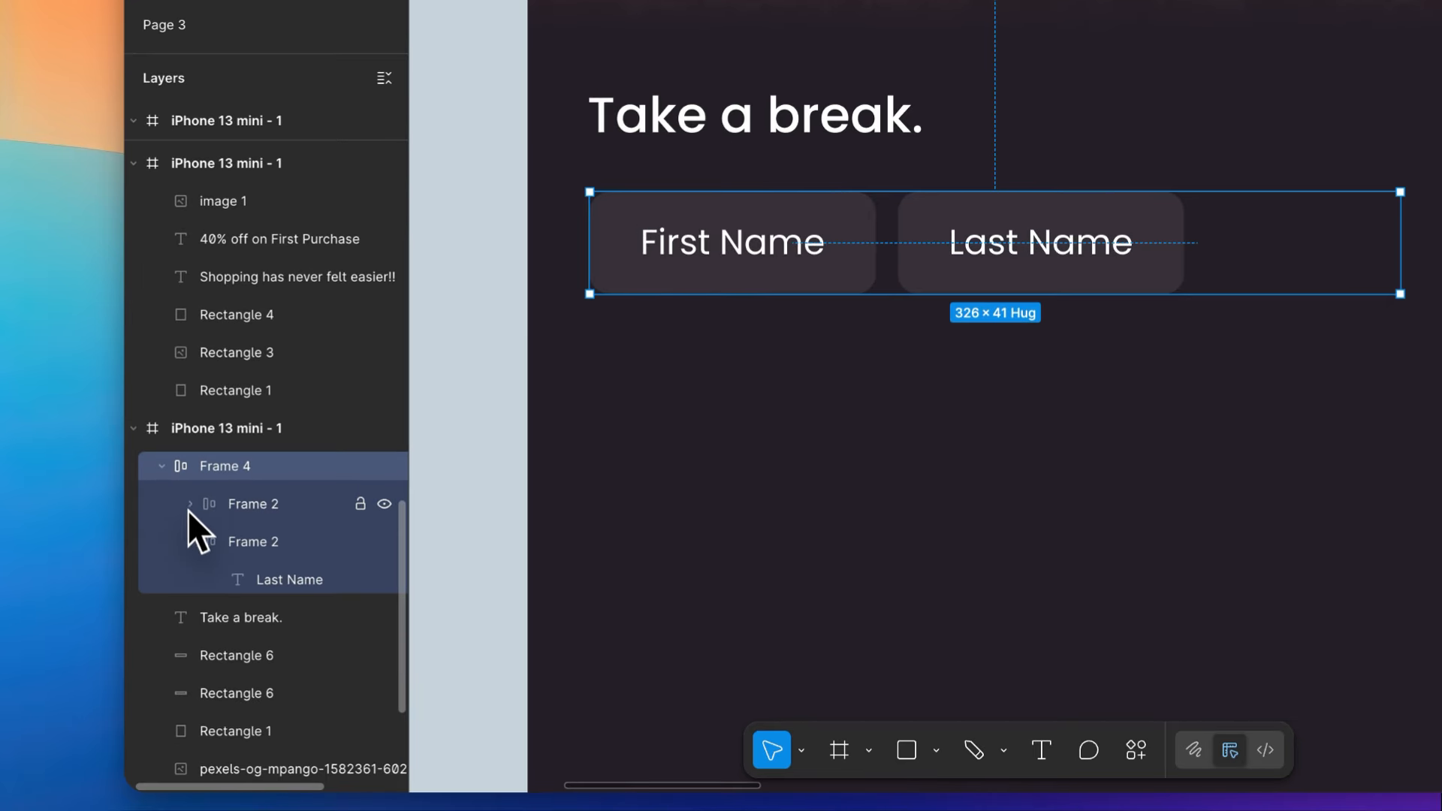
pyautogui.click(168, 624)
pyautogui.doubleClick(265, 504)
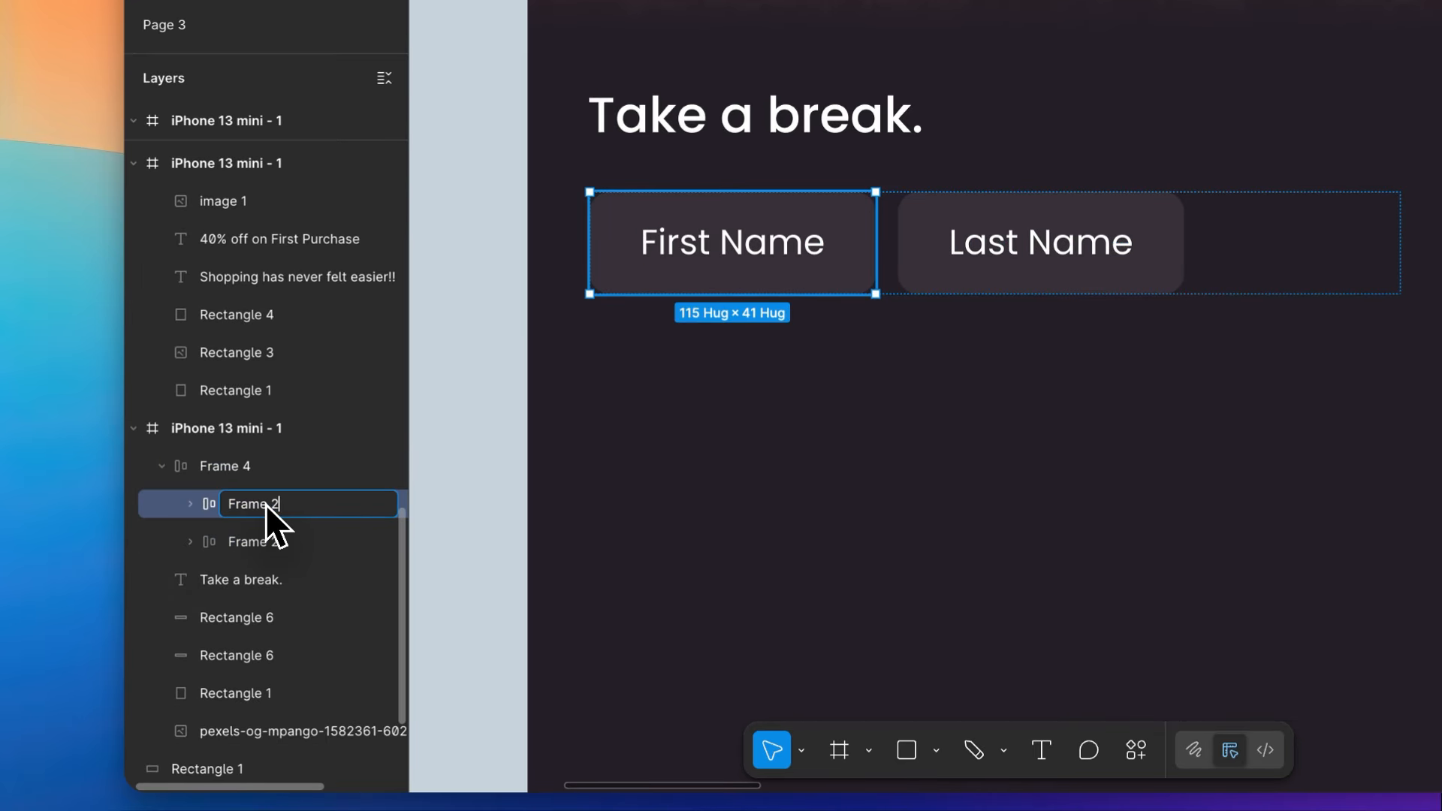
pyautogui.write('Frame 1')
pyautogui.press('Return')
pyautogui.click(281, 543)
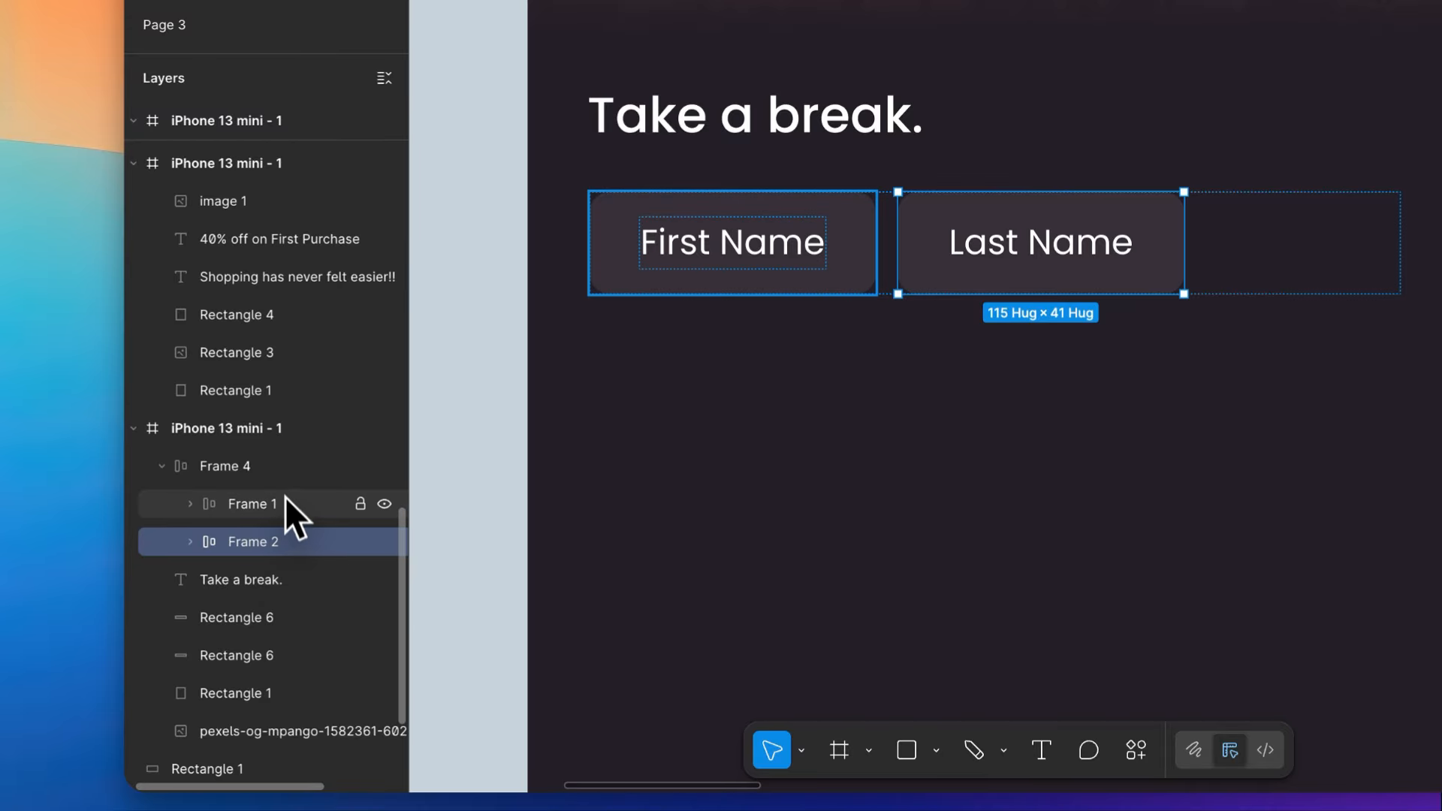
# - Set the horizontal gap between the two fields in Frame 4 to Auto
pyautogui.click(286, 476)
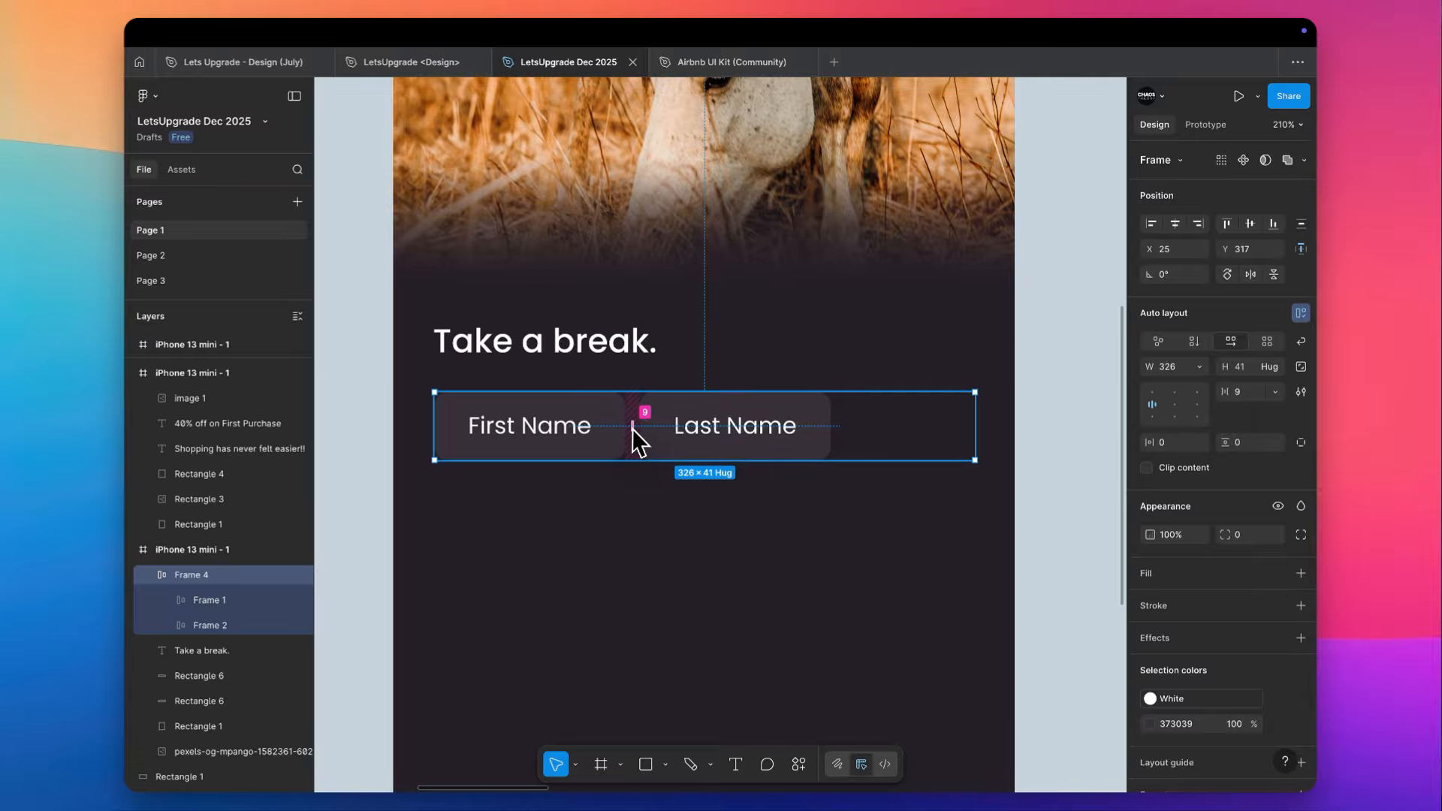
pyautogui.click(1274, 393)
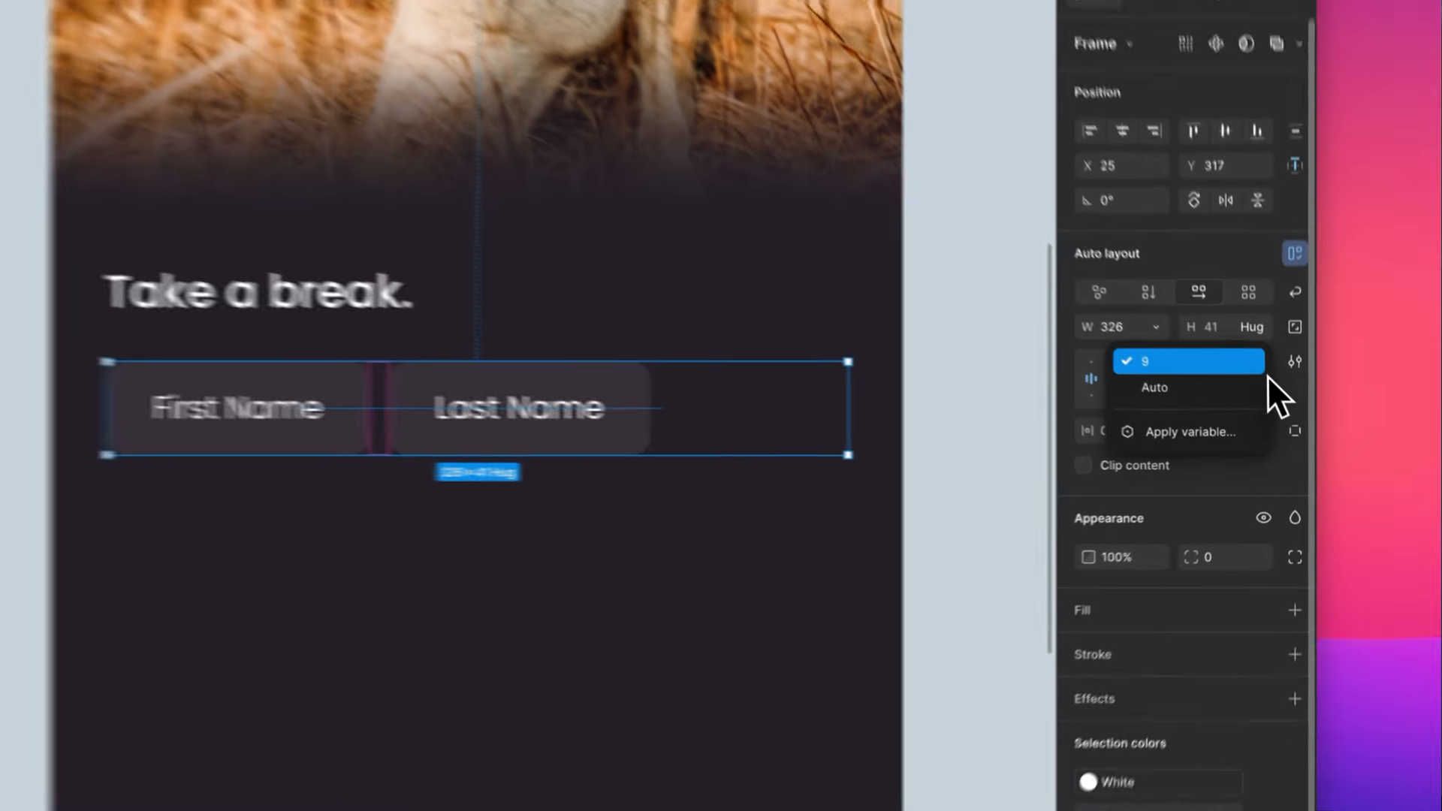
pyautogui.click(1259, 414)
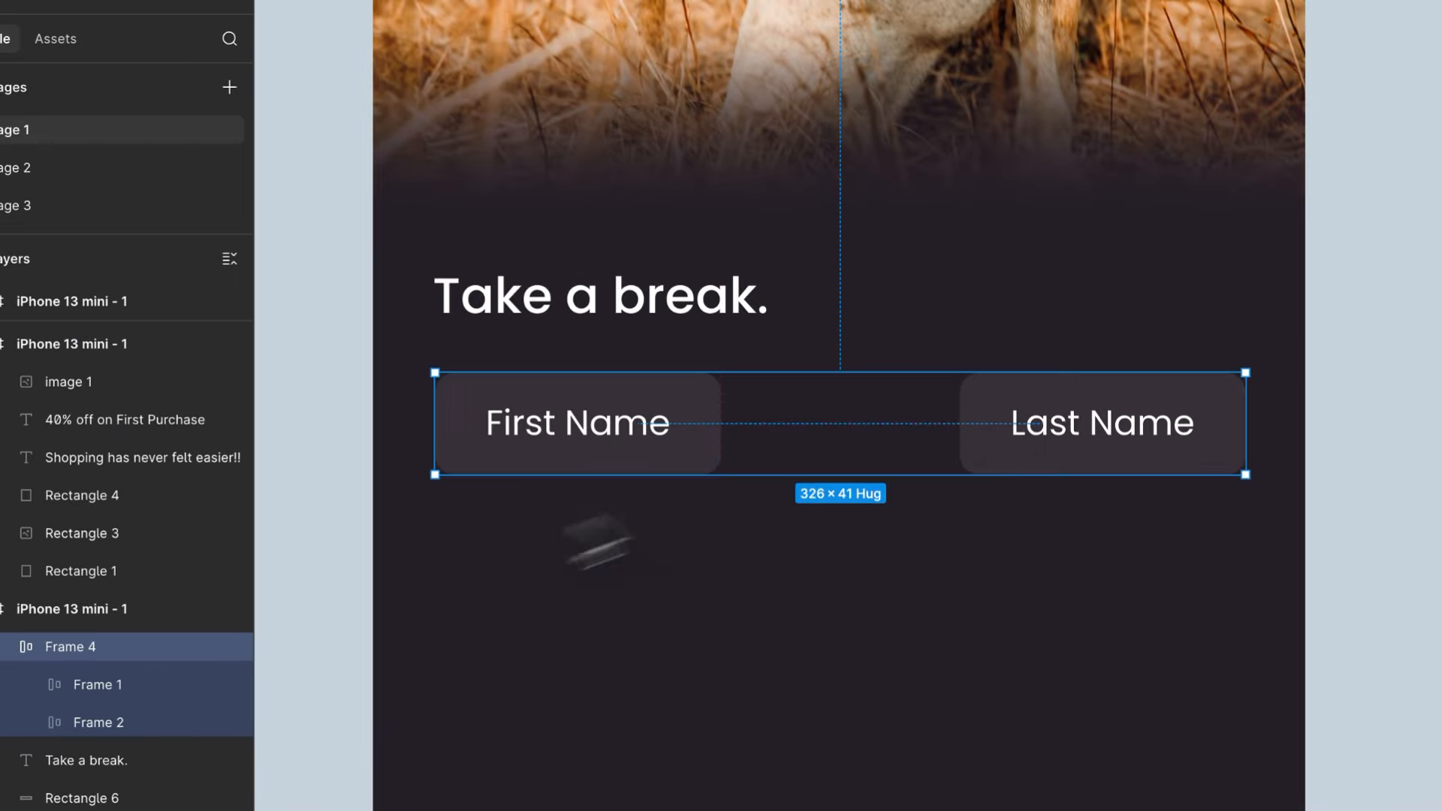
# - Set the width of both the First Name and Last Name fields to Fill container
pyautogui.click(679, 428)
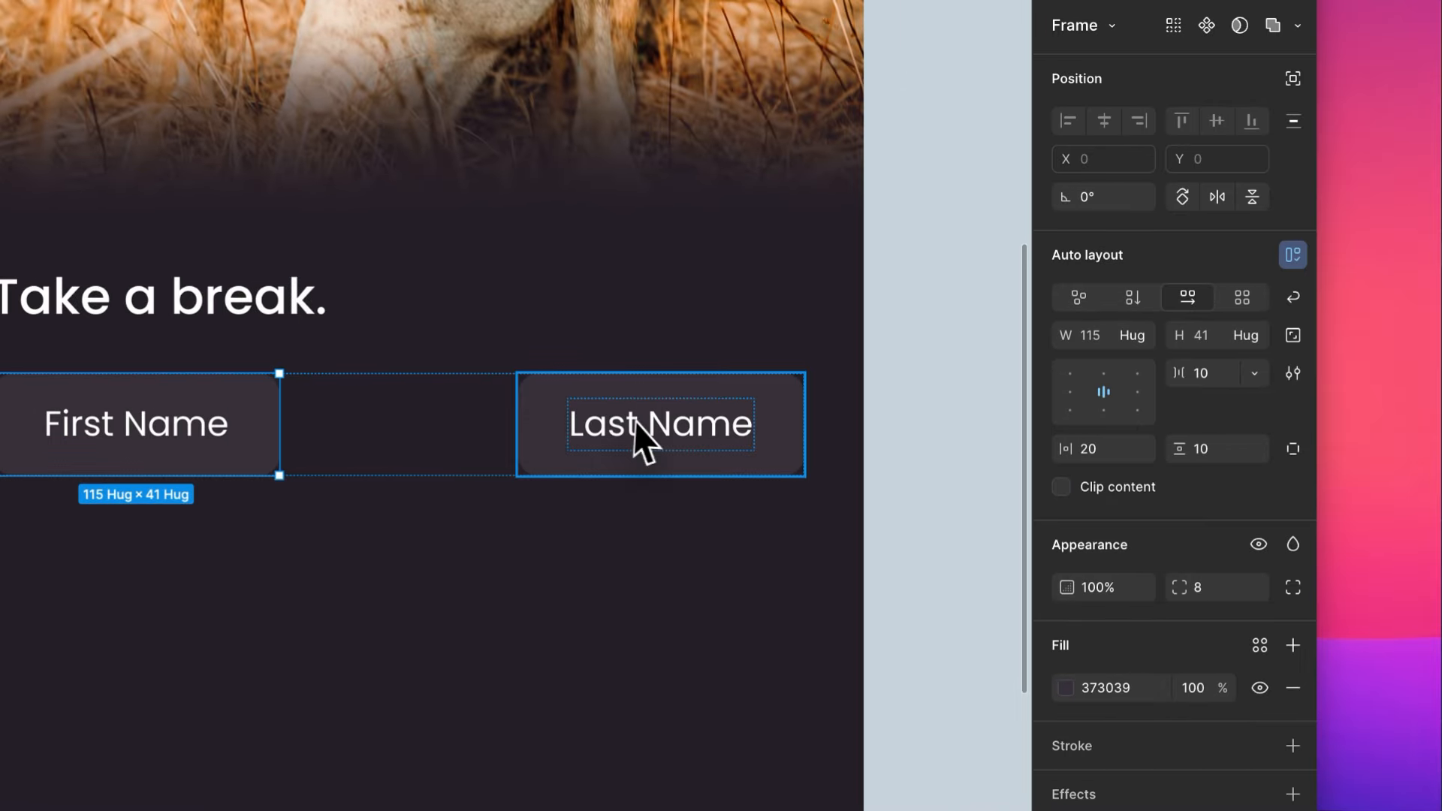
pyautogui.keyDown('shift'); pyautogui.click(637, 422); pyautogui.keyUp('shift')
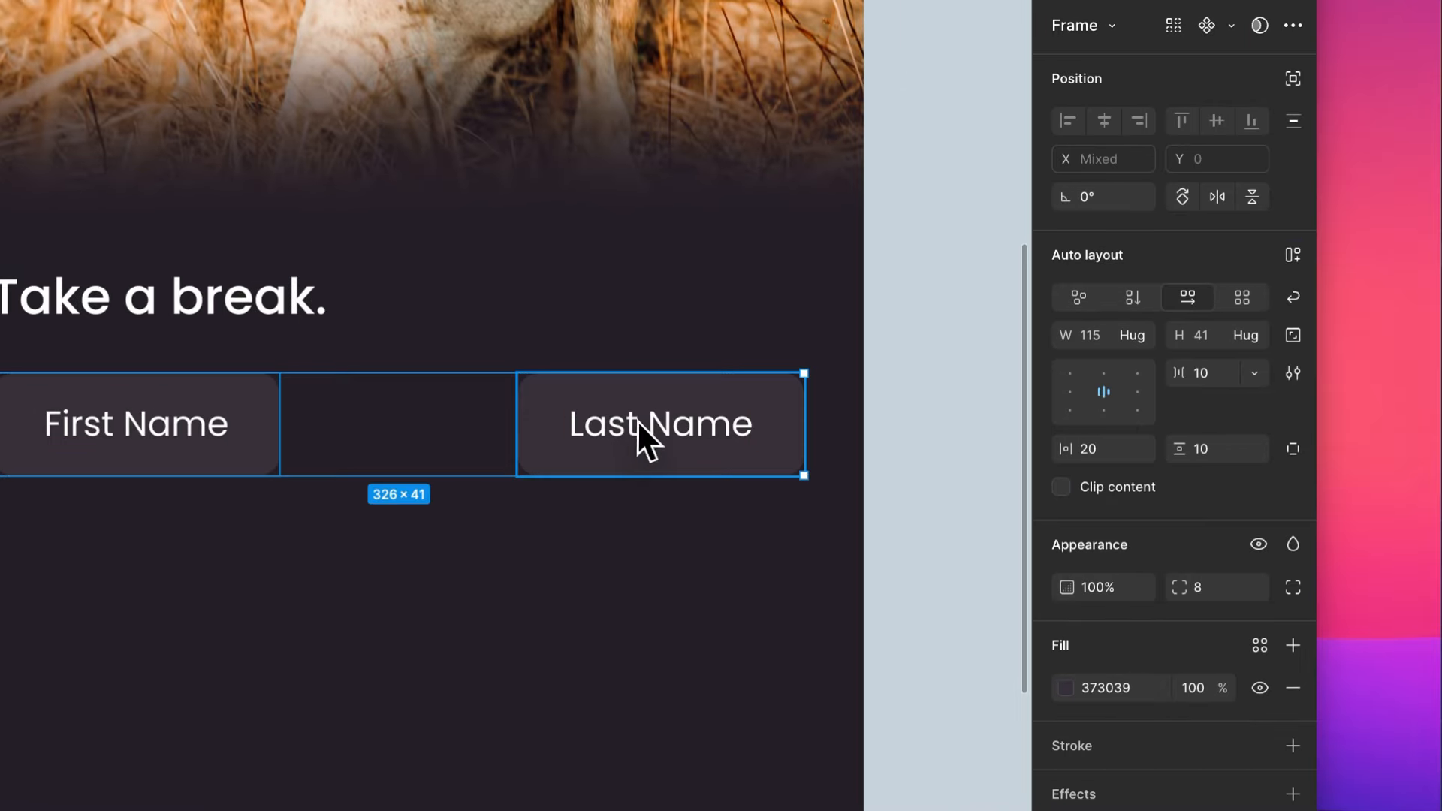
pyautogui.click(1143, 337)
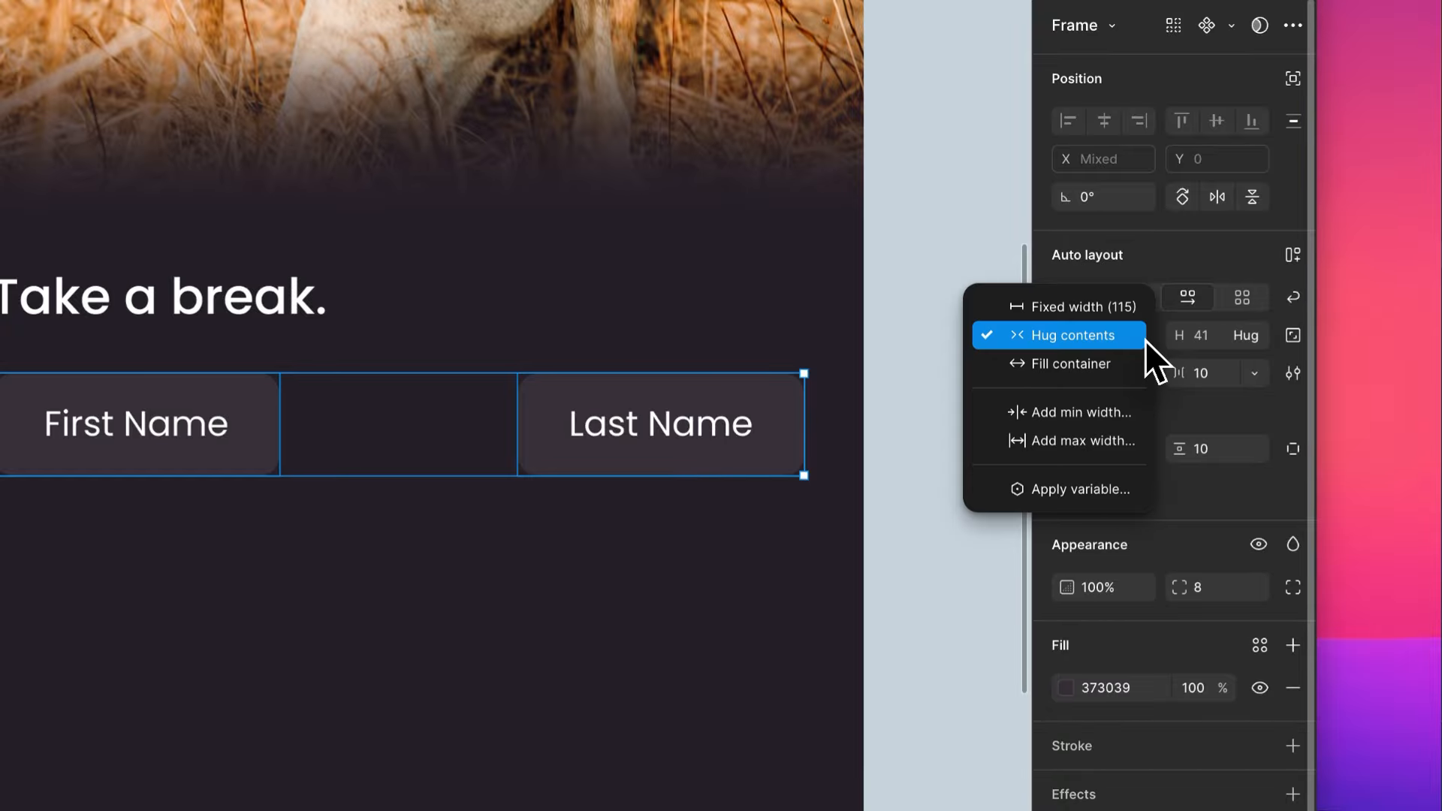
pyautogui.click(1071, 364)
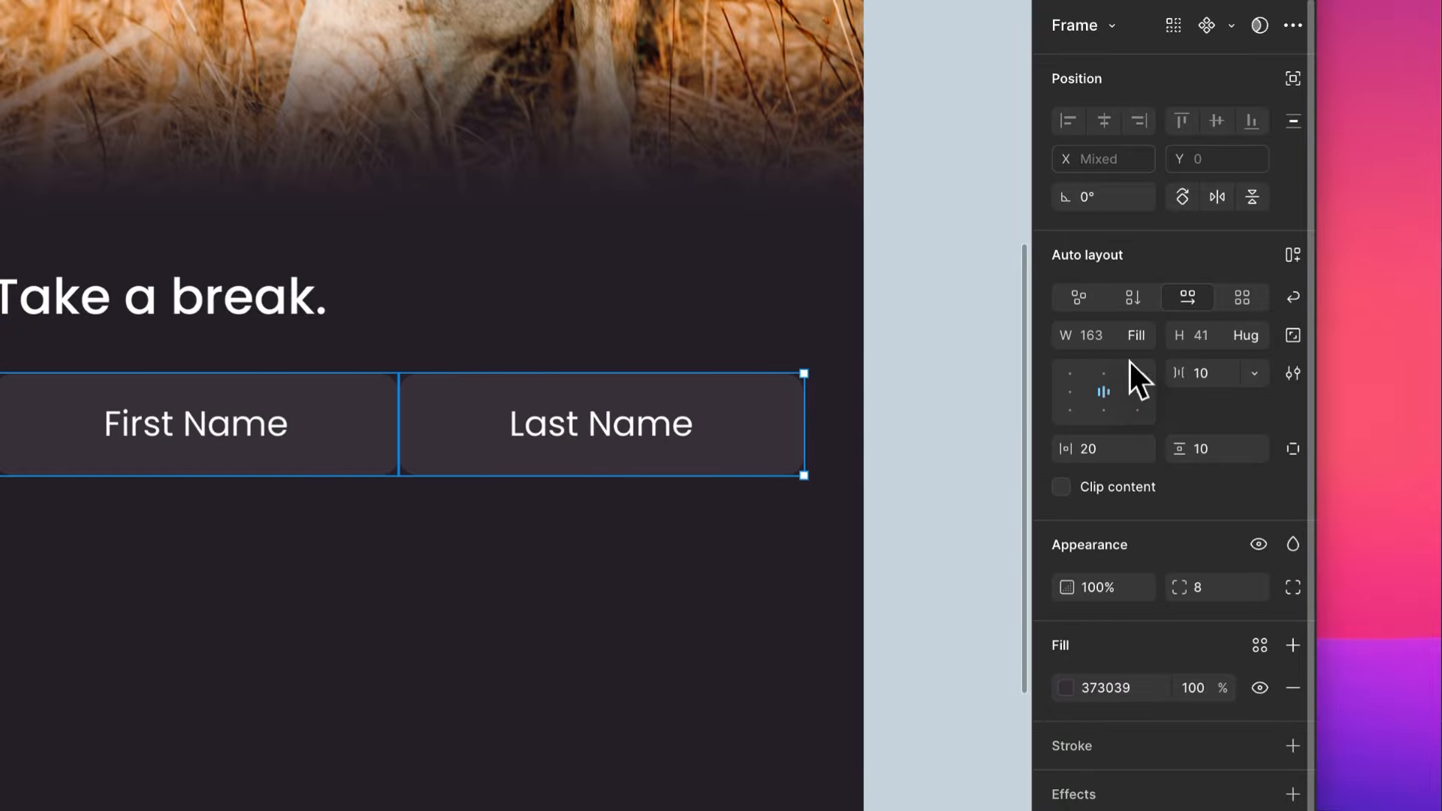
# - Set the horizontal gap between the First Name and Last Name fields to 10
pyautogui.write('0')
pyautogui.press('Return')
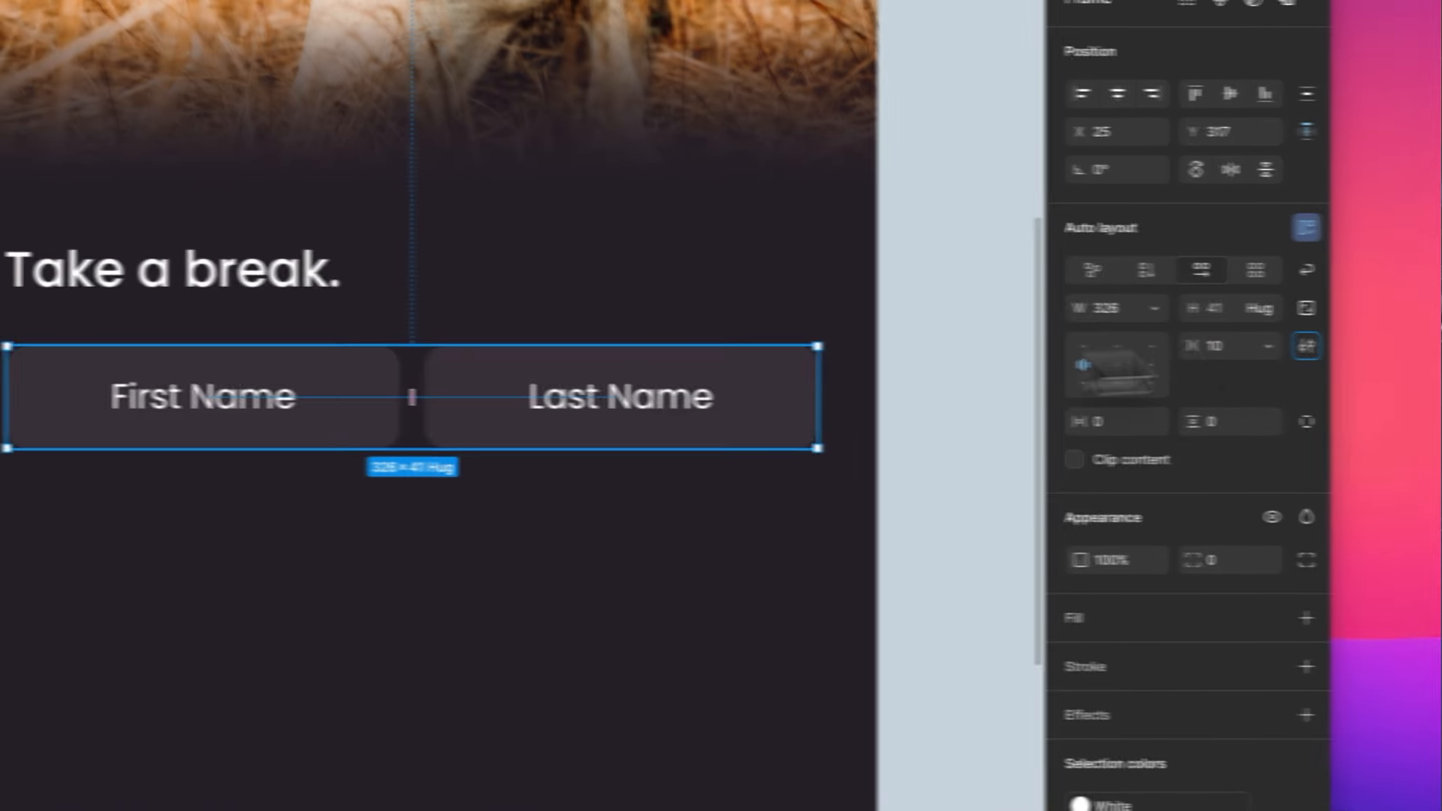
pyautogui.click(593, 533)
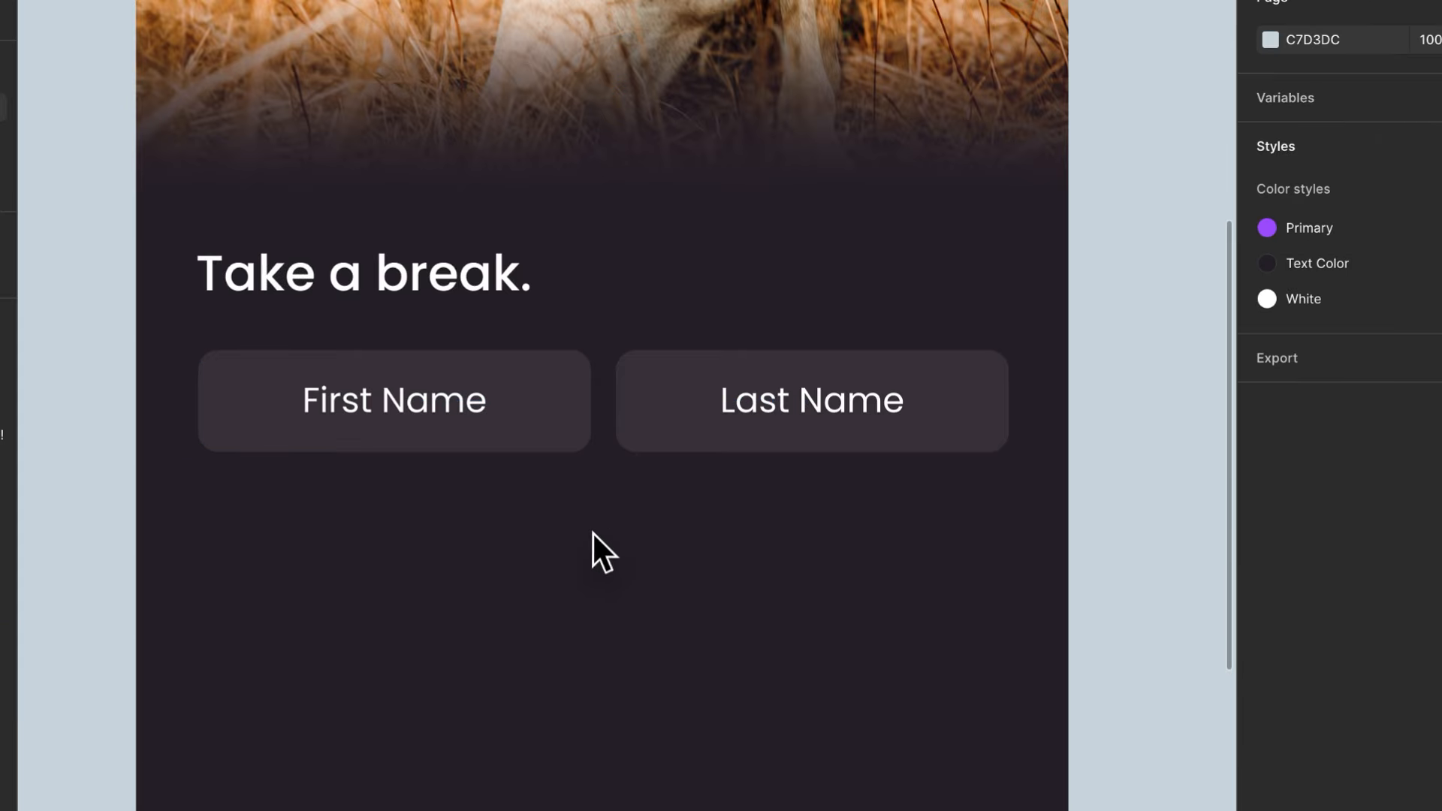
# - Left-align the text vertically centred inside both the First Name and Last Name fields
pyautogui.scroll(-3, 543, 511)
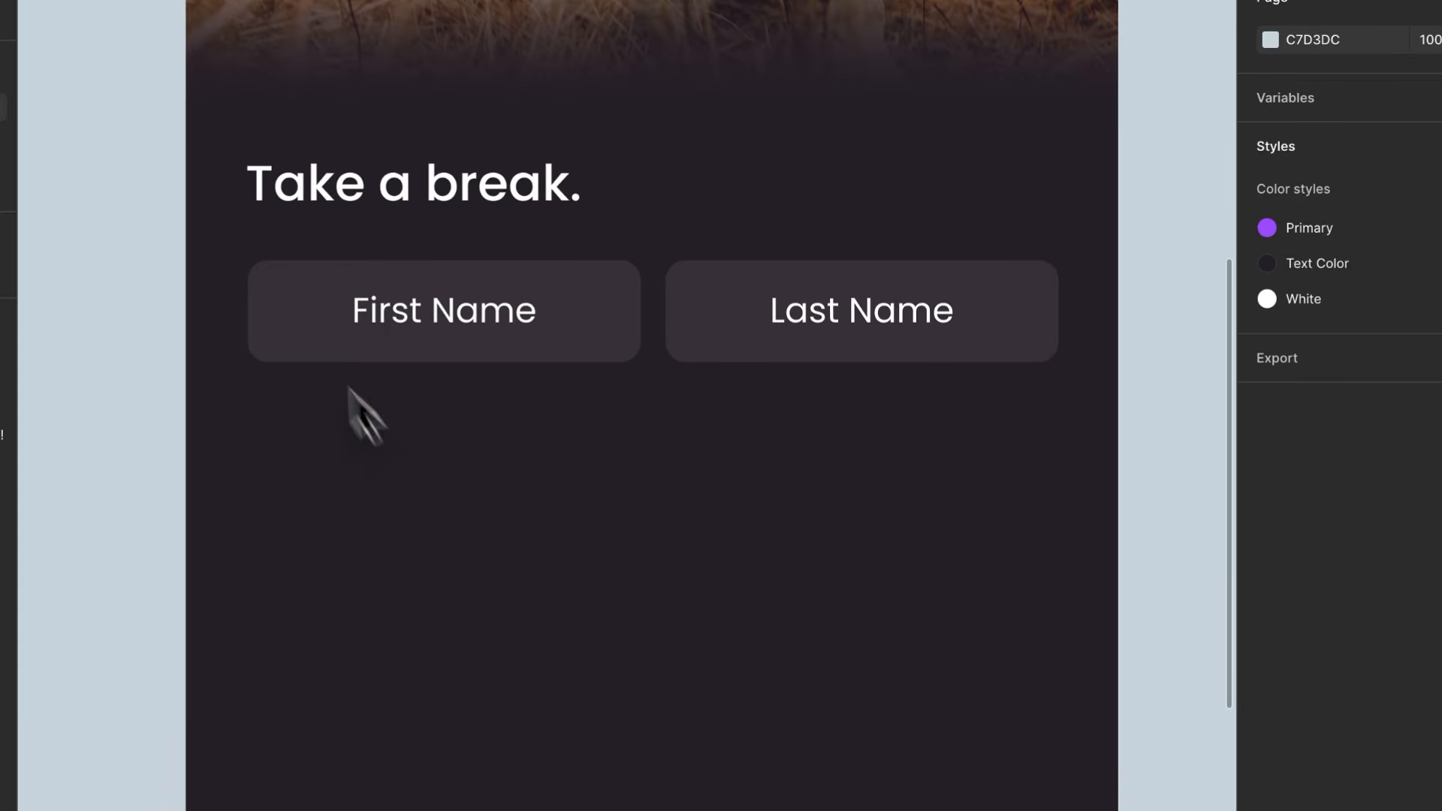
pyautogui.click(359, 318)
pyautogui.click(432, 329)
pyautogui.click(569, 575)
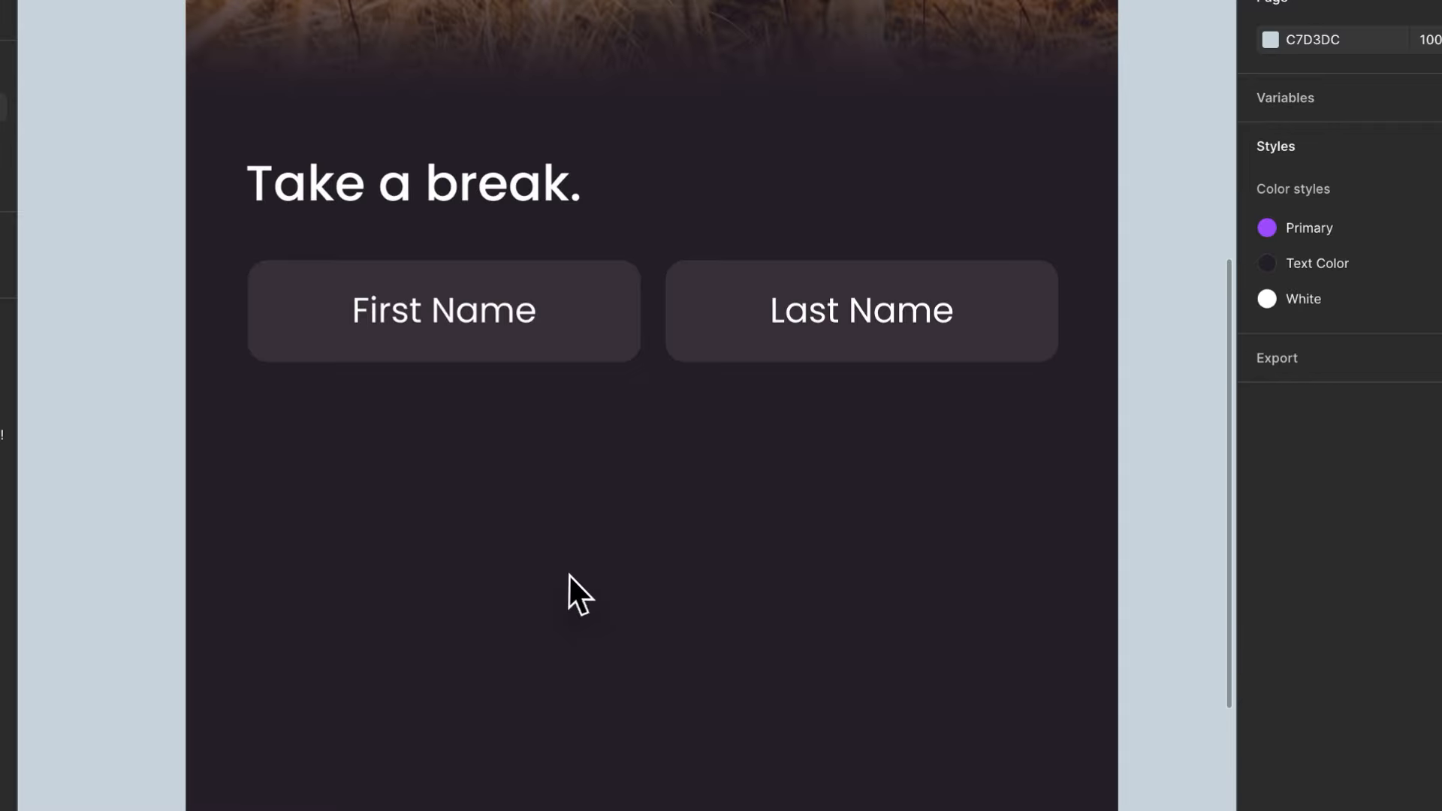
pyautogui.click(598, 321)
pyautogui.keyDown('shift'); pyautogui.click(787, 326); pyautogui.keyUp('shift')
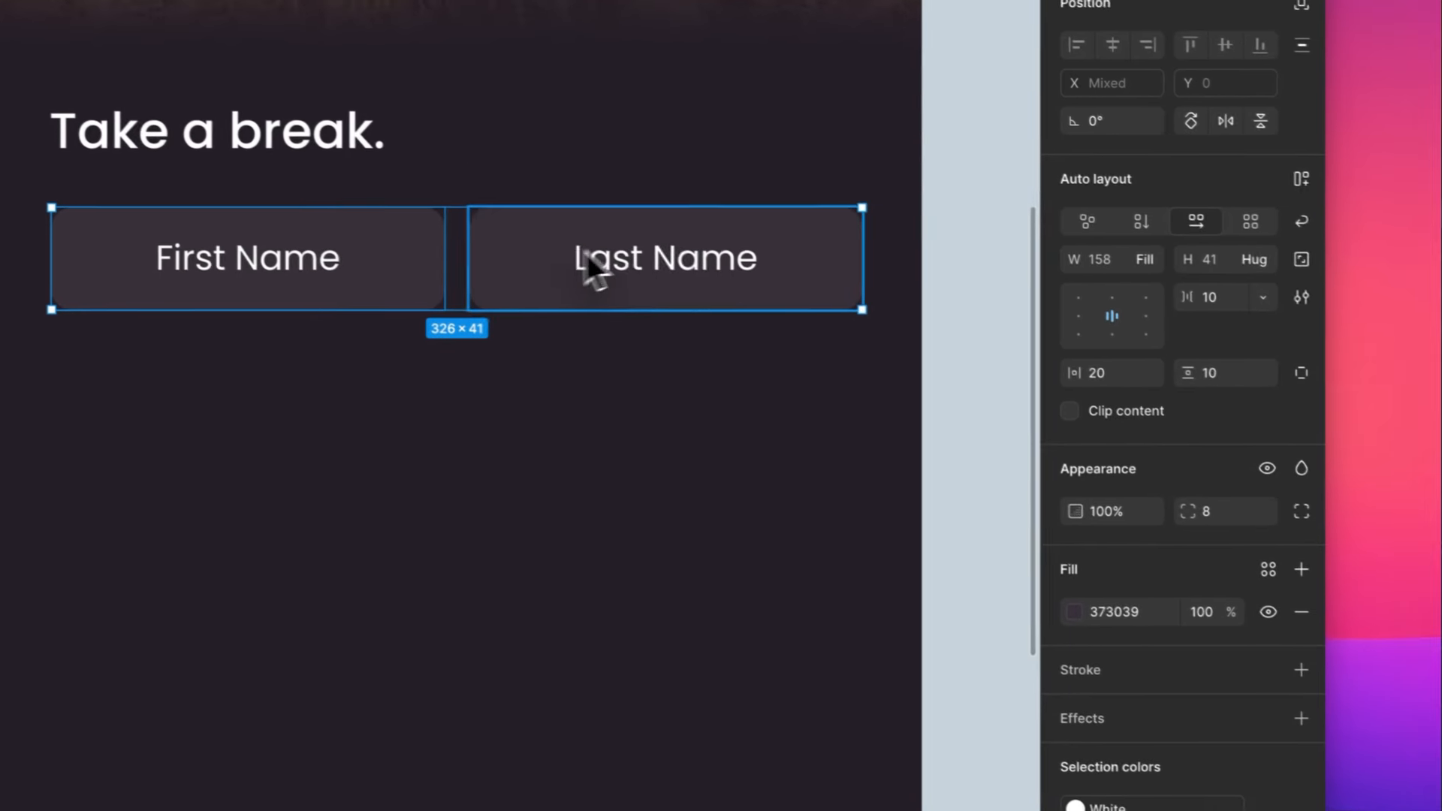
pyautogui.click(1274, 368)
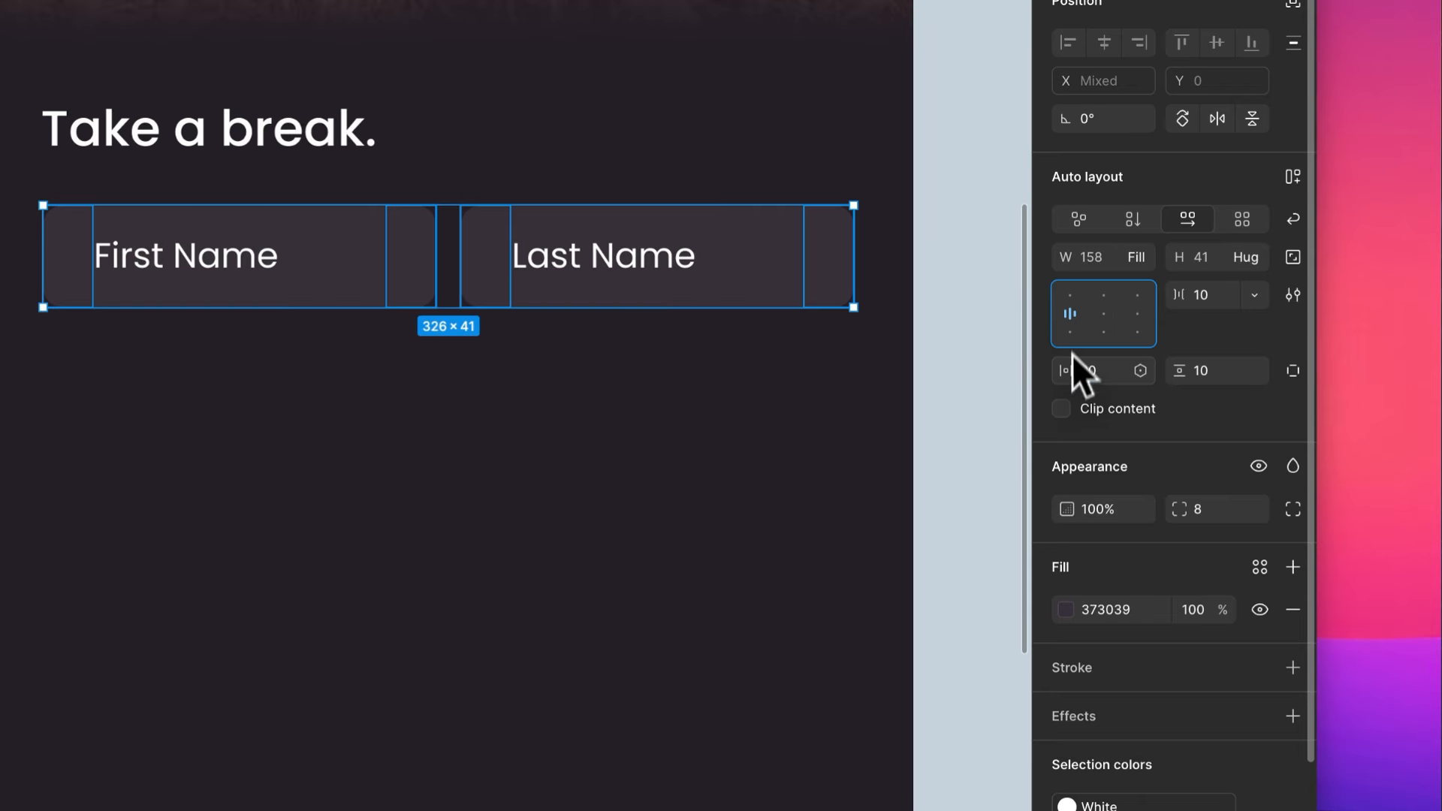
# - Set the horizontal padding of both name fields to 16
pyautogui.click(1111, 377)
pyautogui.press('Down')
pyautogui.press('Down')
pyautogui.press('Down')
pyautogui.press('Down')
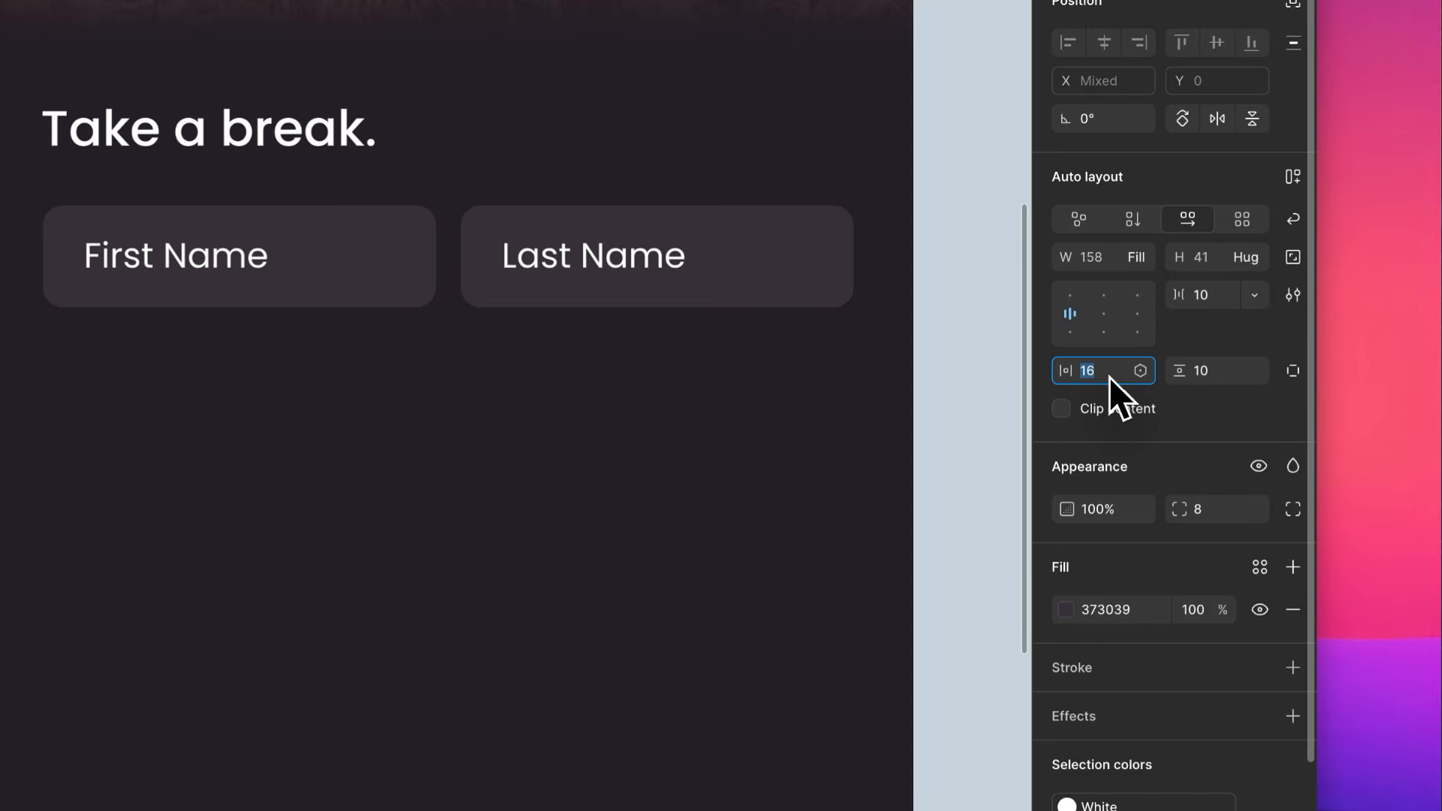
pyautogui.doubleClick(222, 261)
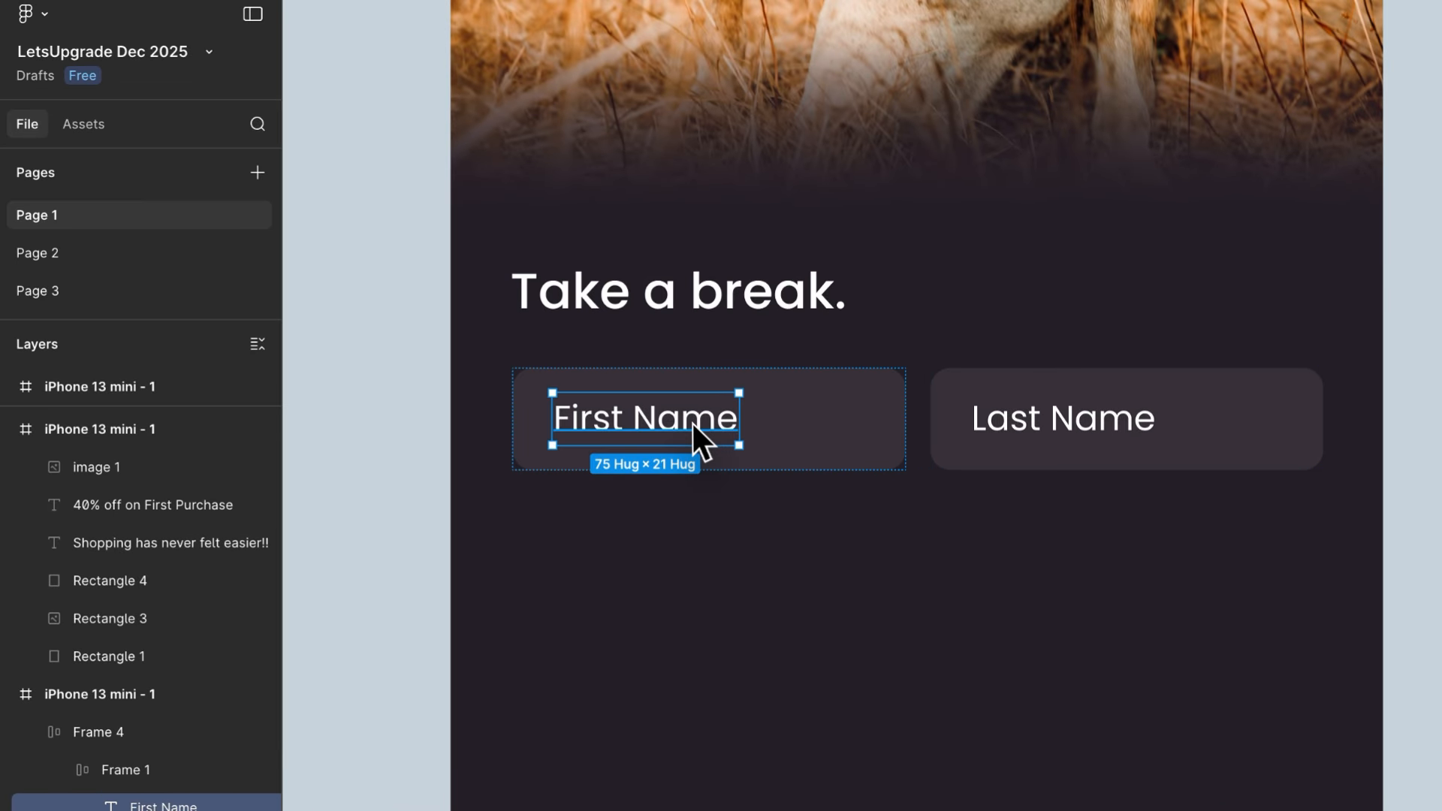
pyautogui.click(634, 573)
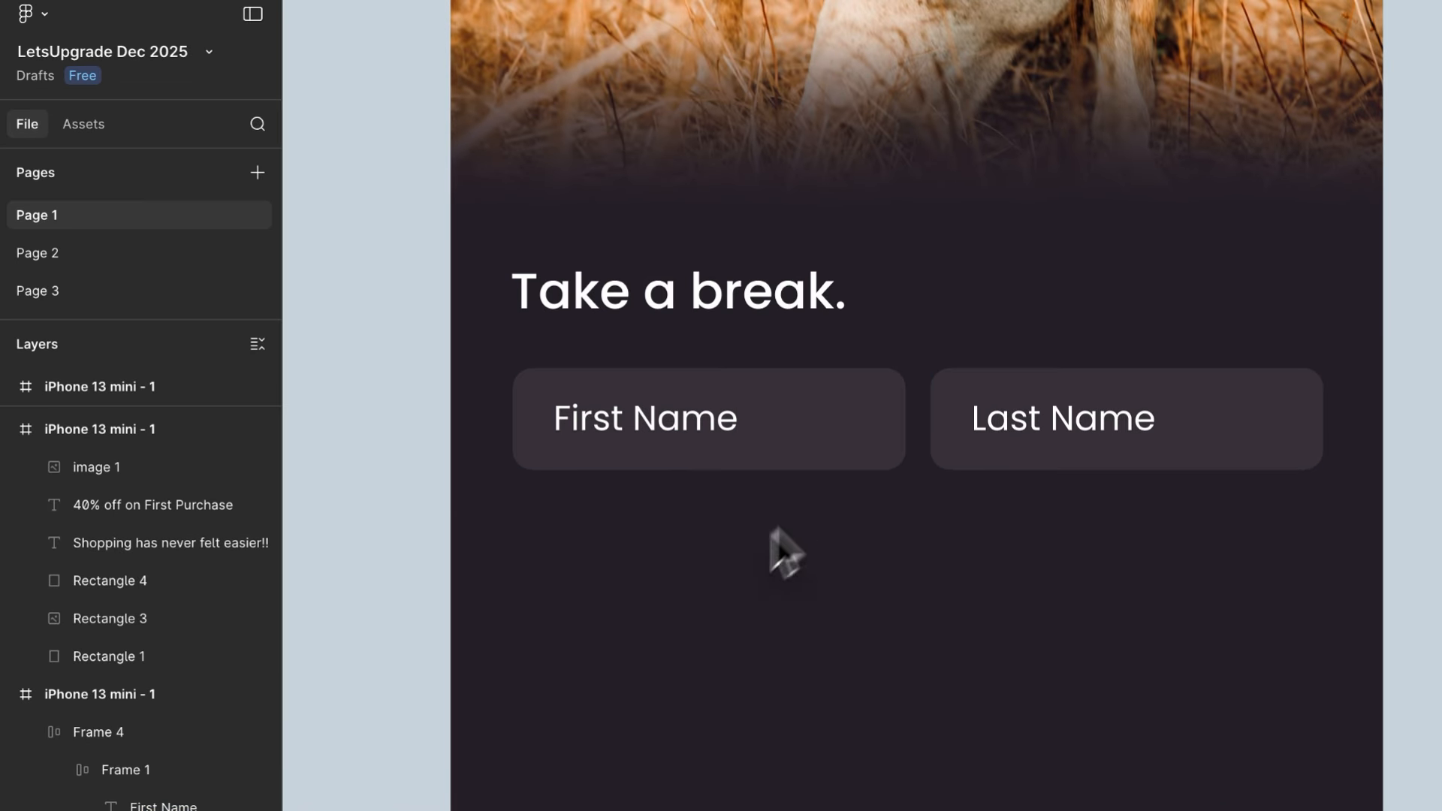
# - Set the gap between the two name fields to 14 and place a copy of the row beside the phone frame
pyautogui.click(704, 417)
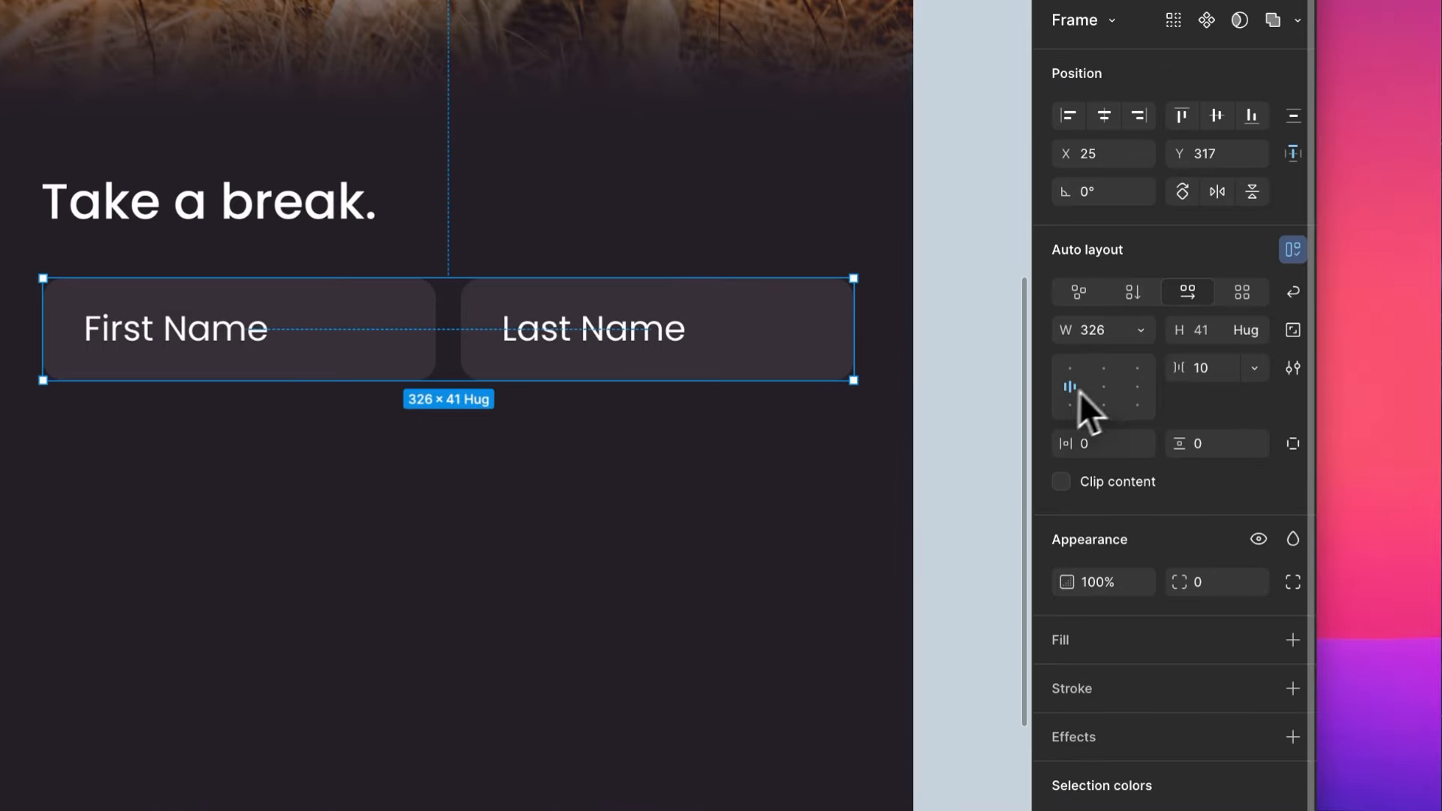
pyautogui.press('Up')
pyautogui.press('Up')
pyautogui.press('Up')
pyautogui.press('Up')
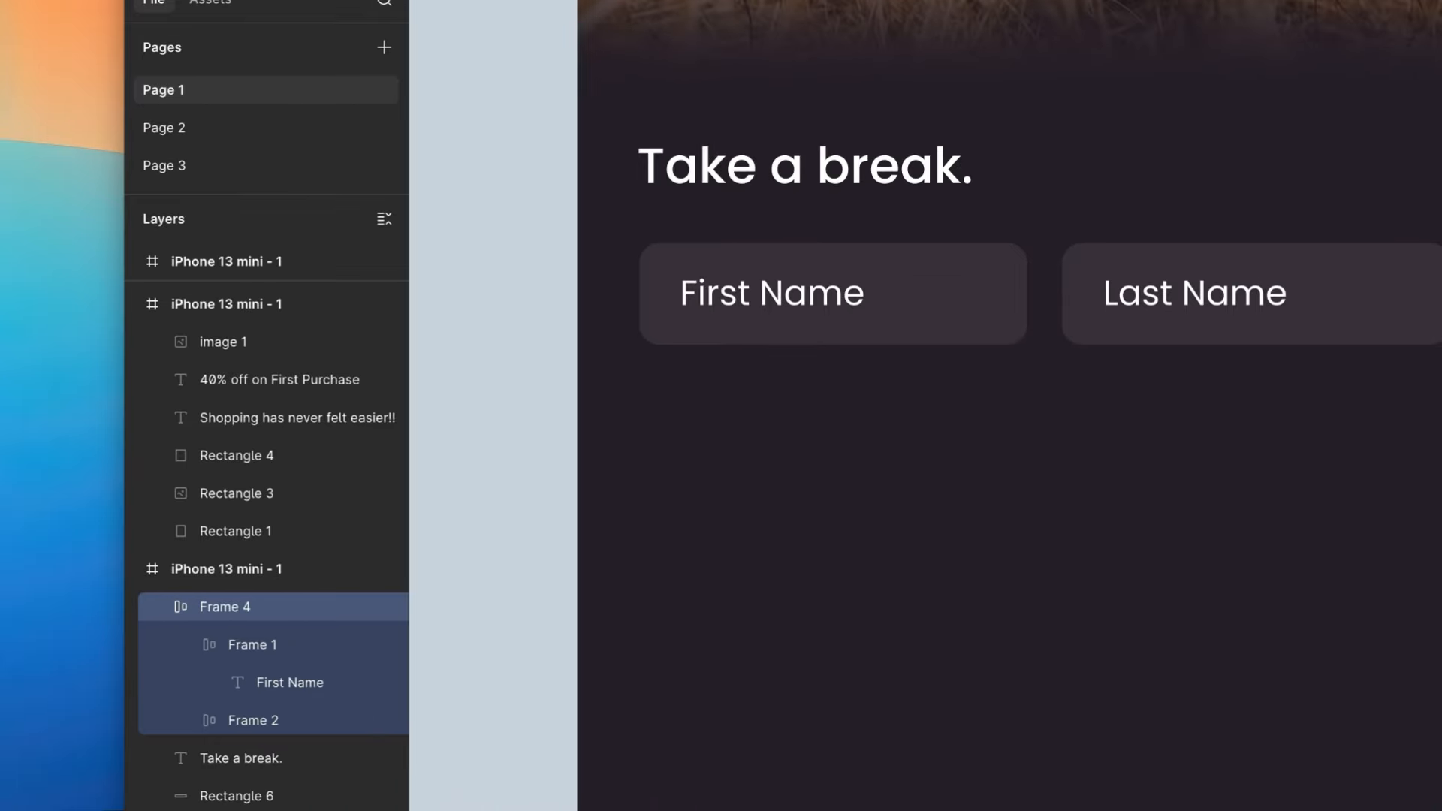
pyautogui.click(428, 485)
pyautogui.keyDown('alt'); pyautogui.moveTo(831, 308); pyautogui.dragTo(1427, 405); pyautogui.keyUp('alt')
# - Reduce the First Name text's opacity to 40% and copy its properties onto the Last Name text
pyautogui.doubleClick(697, 389)
pyautogui.press('5')
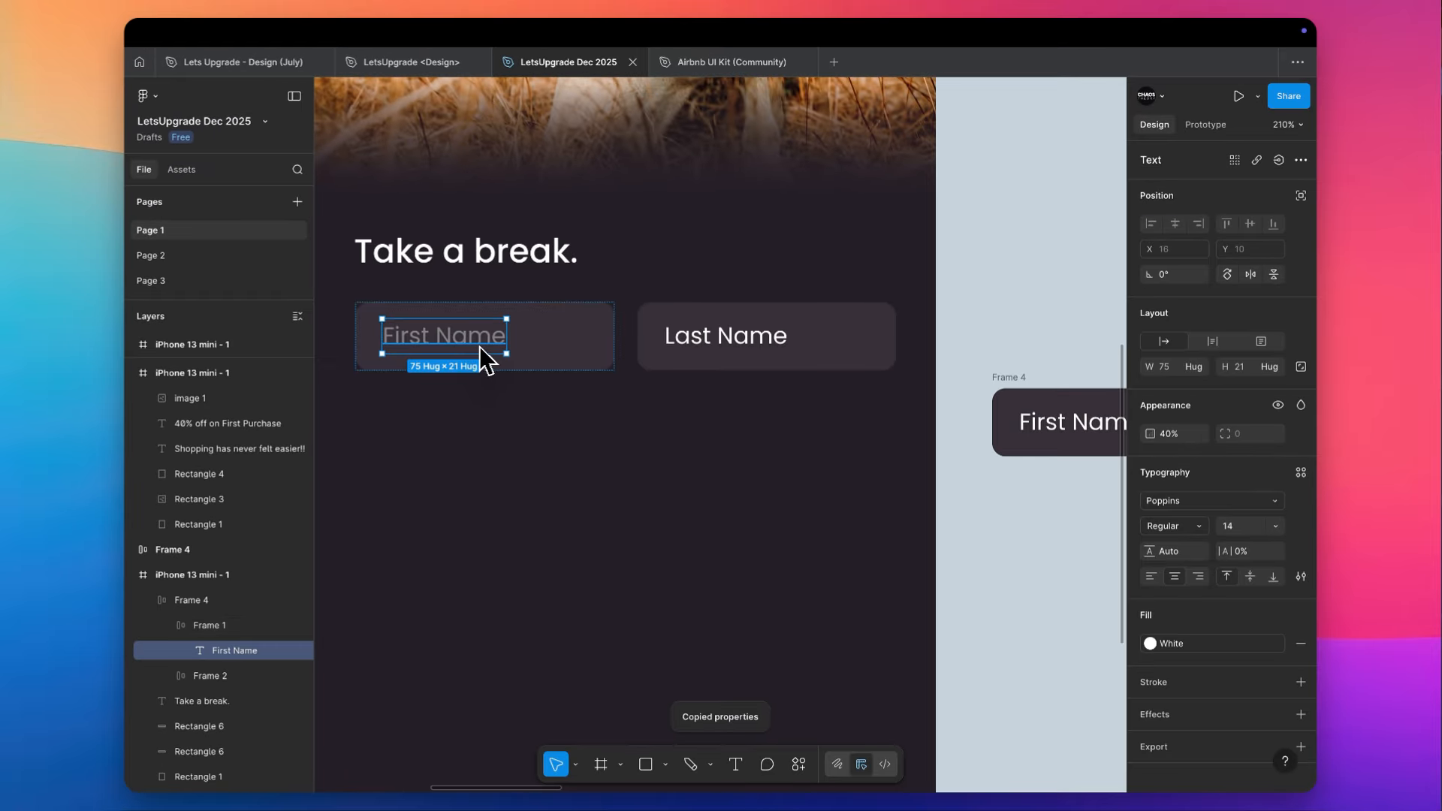
pyautogui.click(685, 347)
pyautogui.hotkey('ctrl', 'alt', 'v')
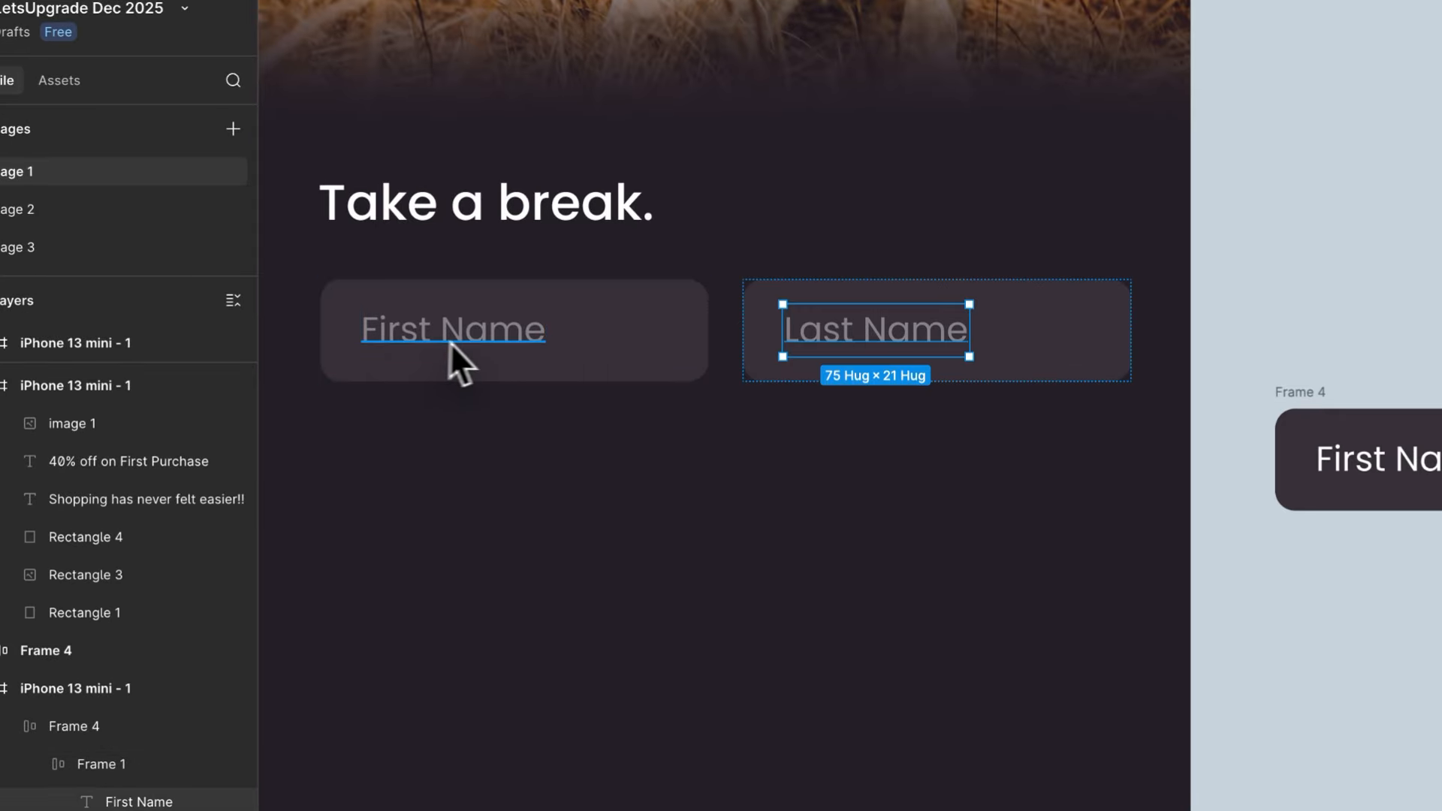
pyautogui.click(560, 569)
# - Duplicate the First Name and Last Name row directly beneath the original
pyautogui.click(552, 353)
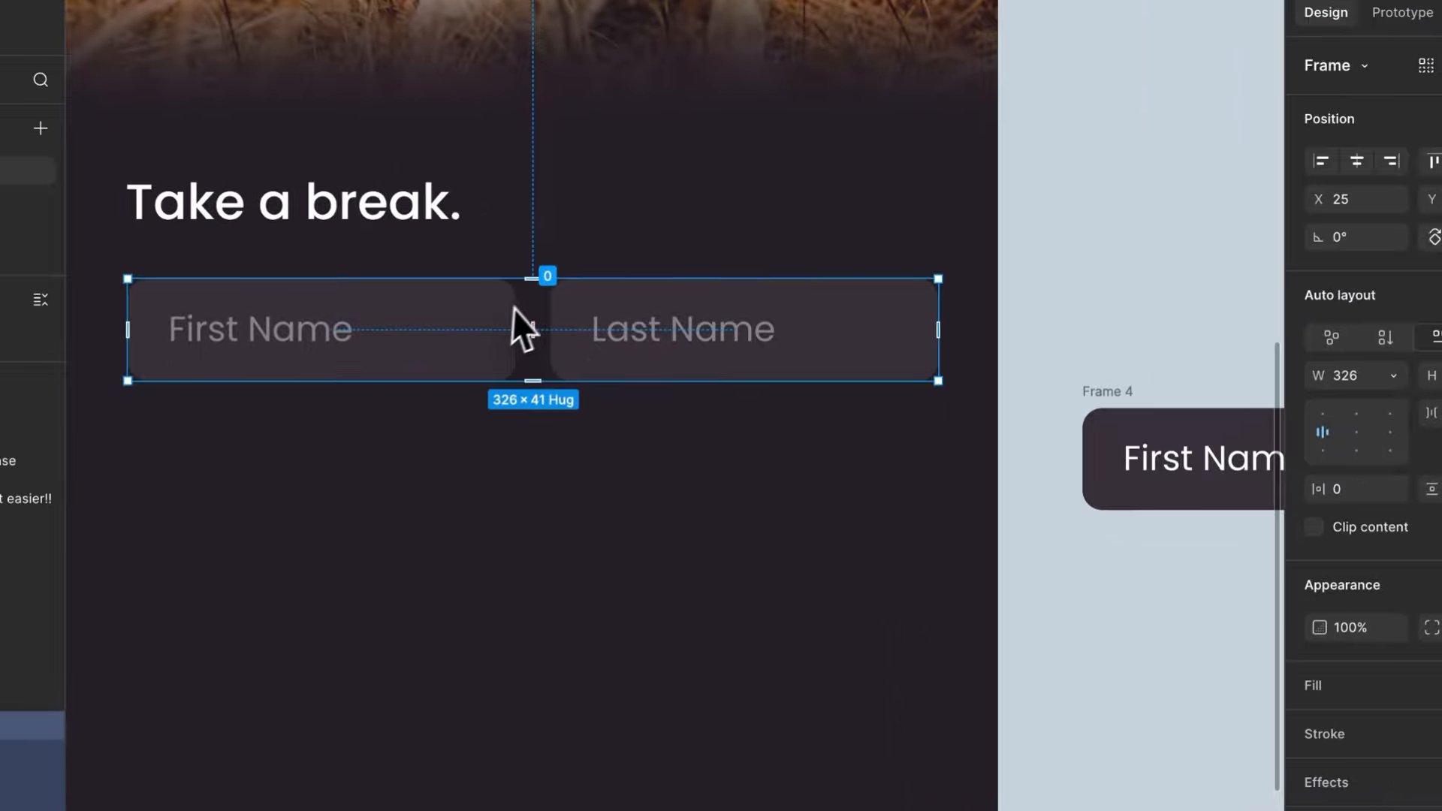
pyautogui.click(214, 401)
pyautogui.hscroll(-2, 230, 402)
pyautogui.scroll(-1, 230, 402)
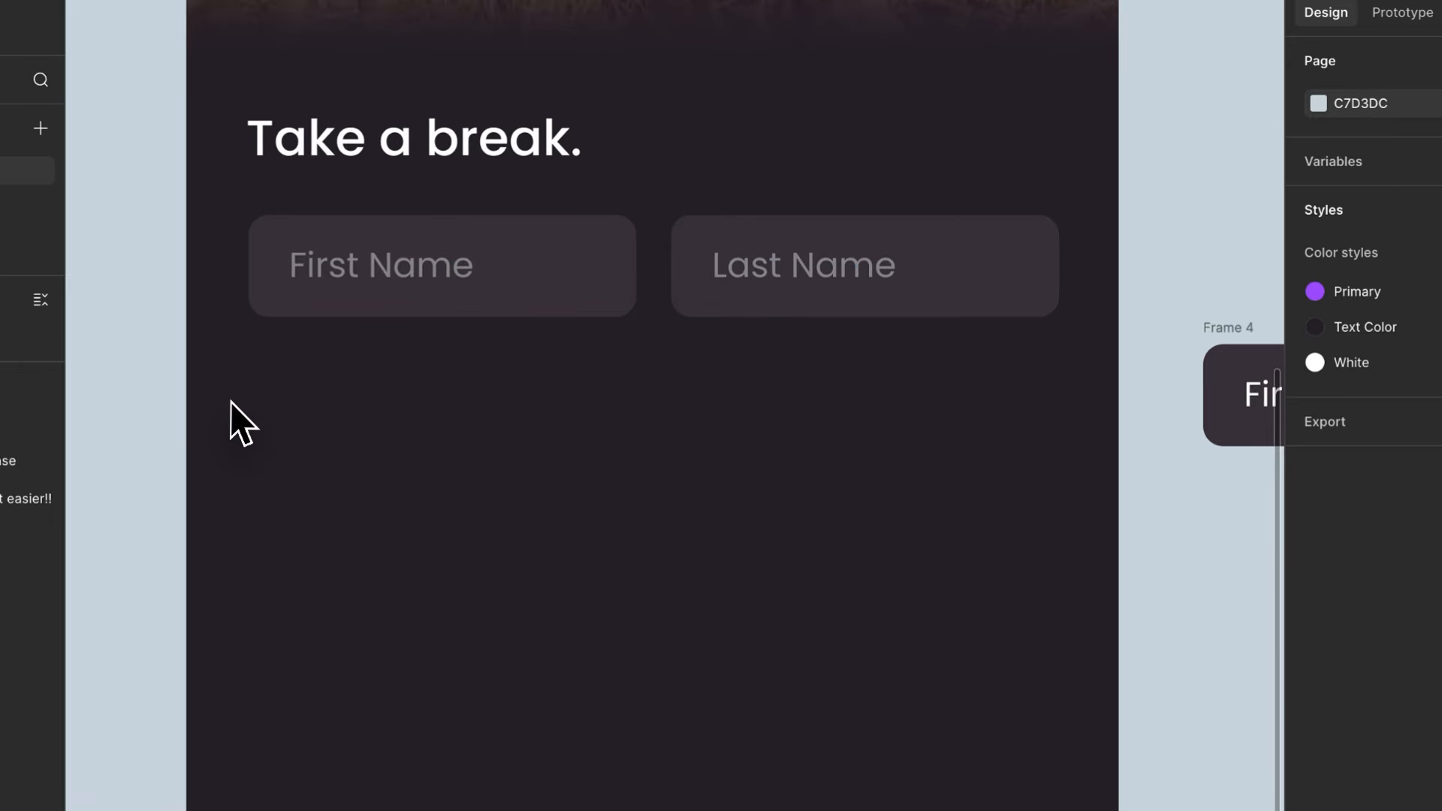
pyautogui.click(388, 264)
pyautogui.doubleClick(380, 274)
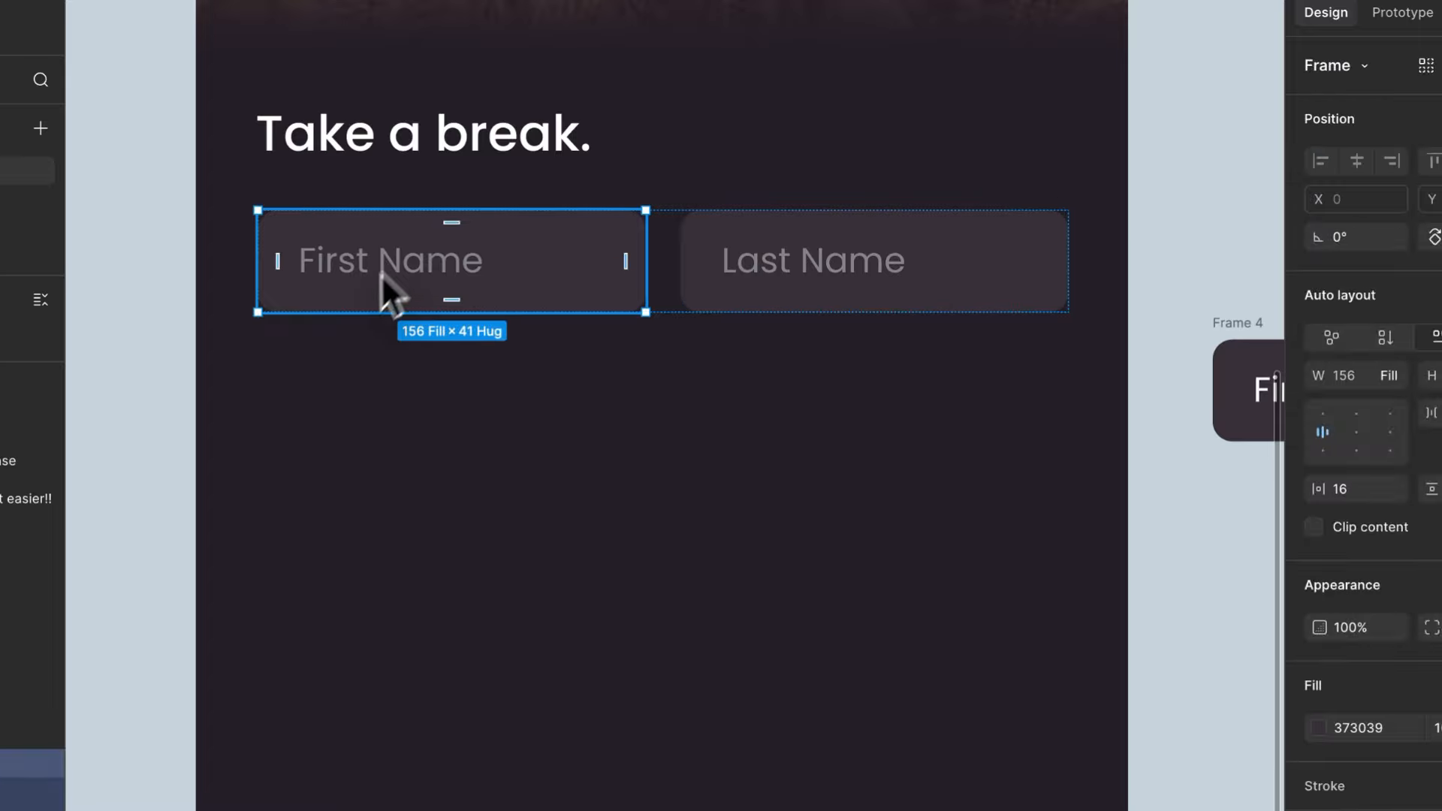
pyautogui.click(272, 393)
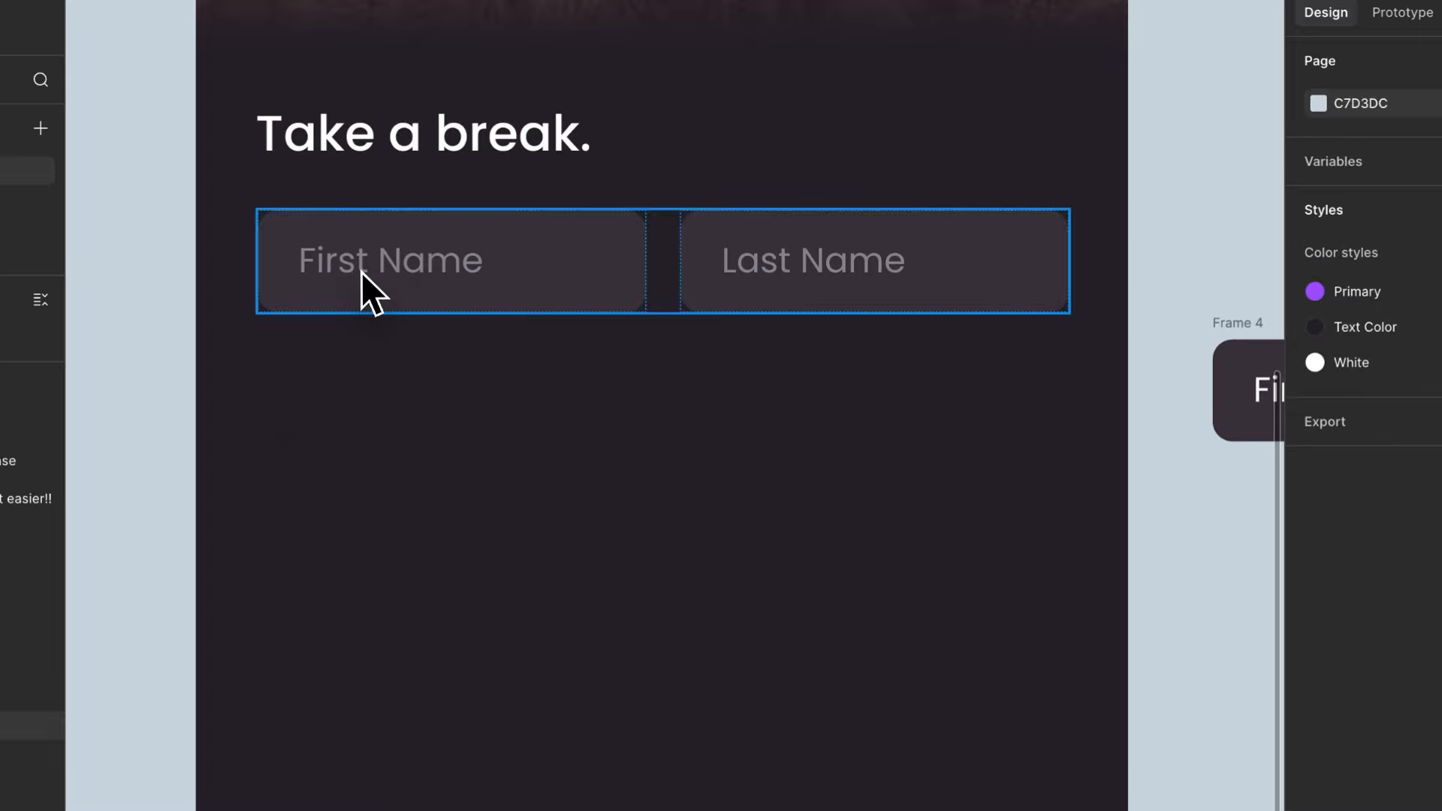
pyautogui.moveTo(360, 255); pyautogui.dragTo(368, 397)
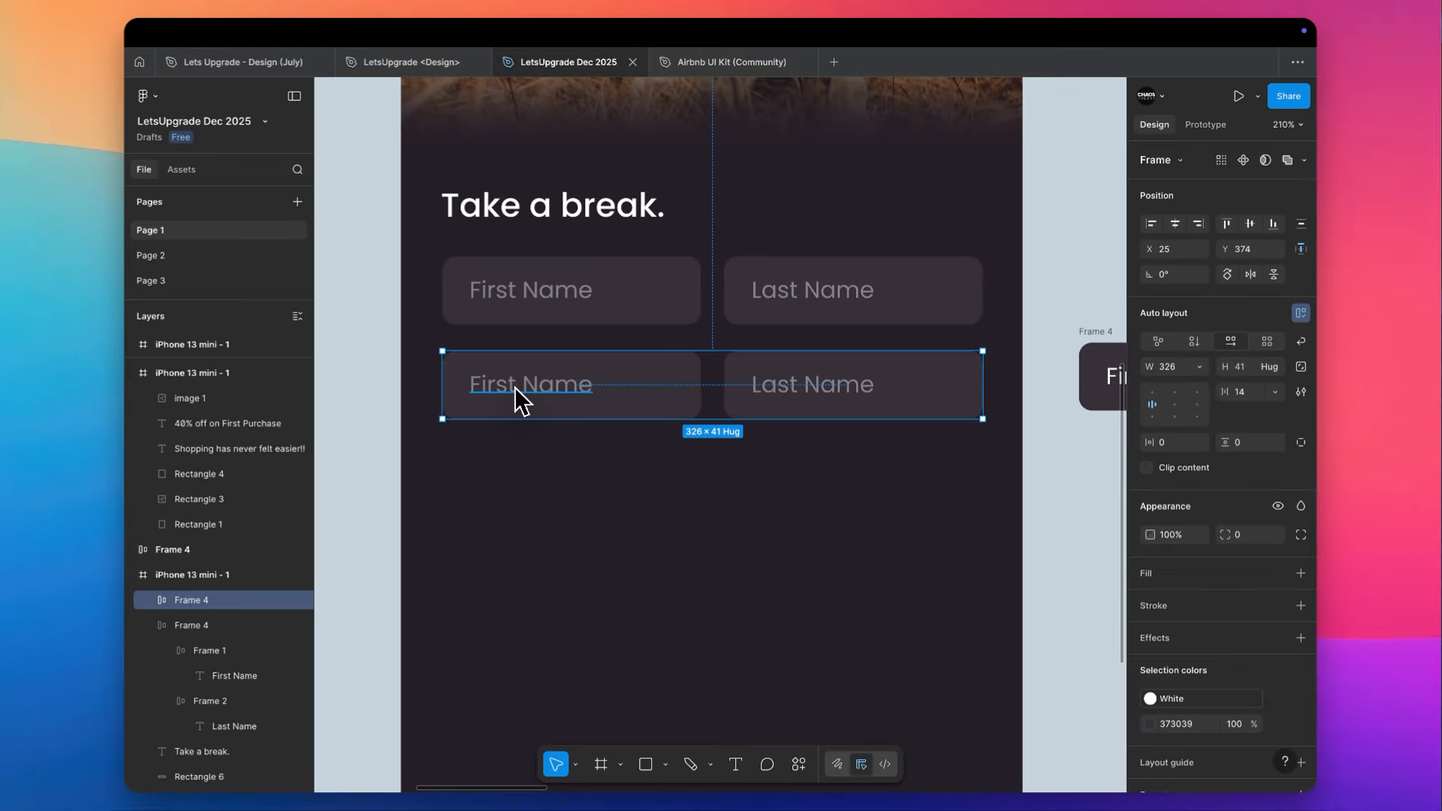
# - Replace the second row's First Name text with a sample e-mail address and delete that row's Last Name field
pyautogui.doubleClick(517, 391)
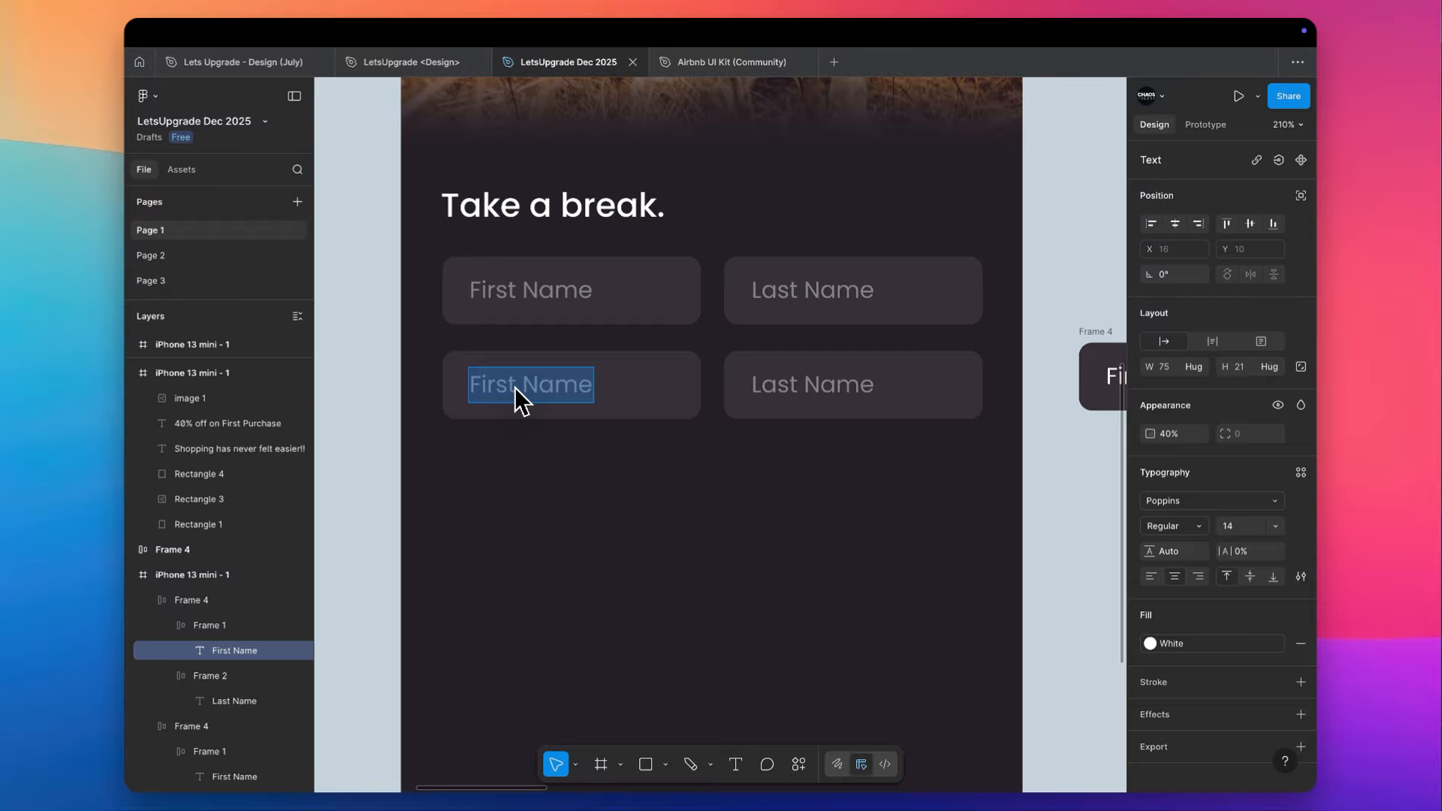
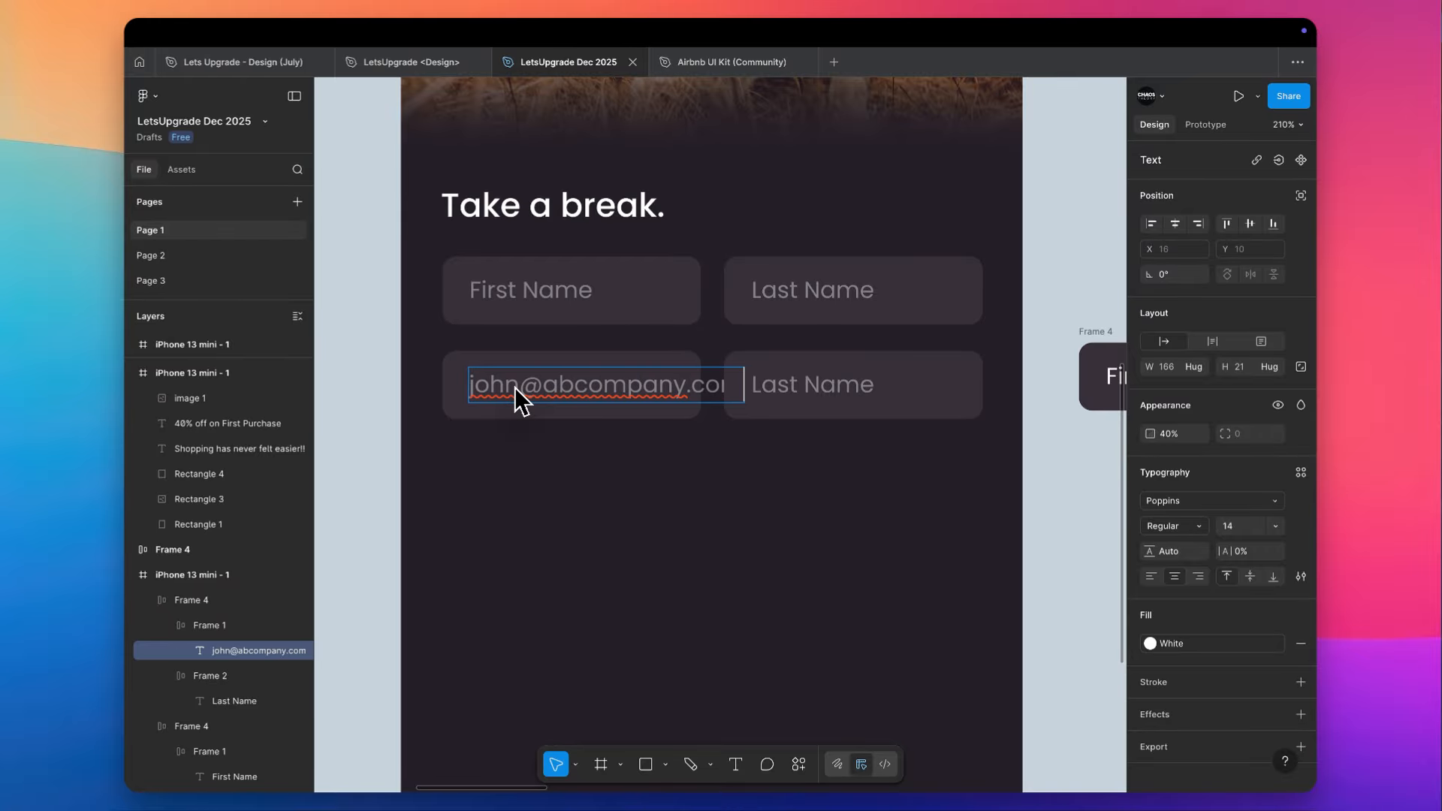
pyautogui.click(736, 393)
pyautogui.press('Delete')
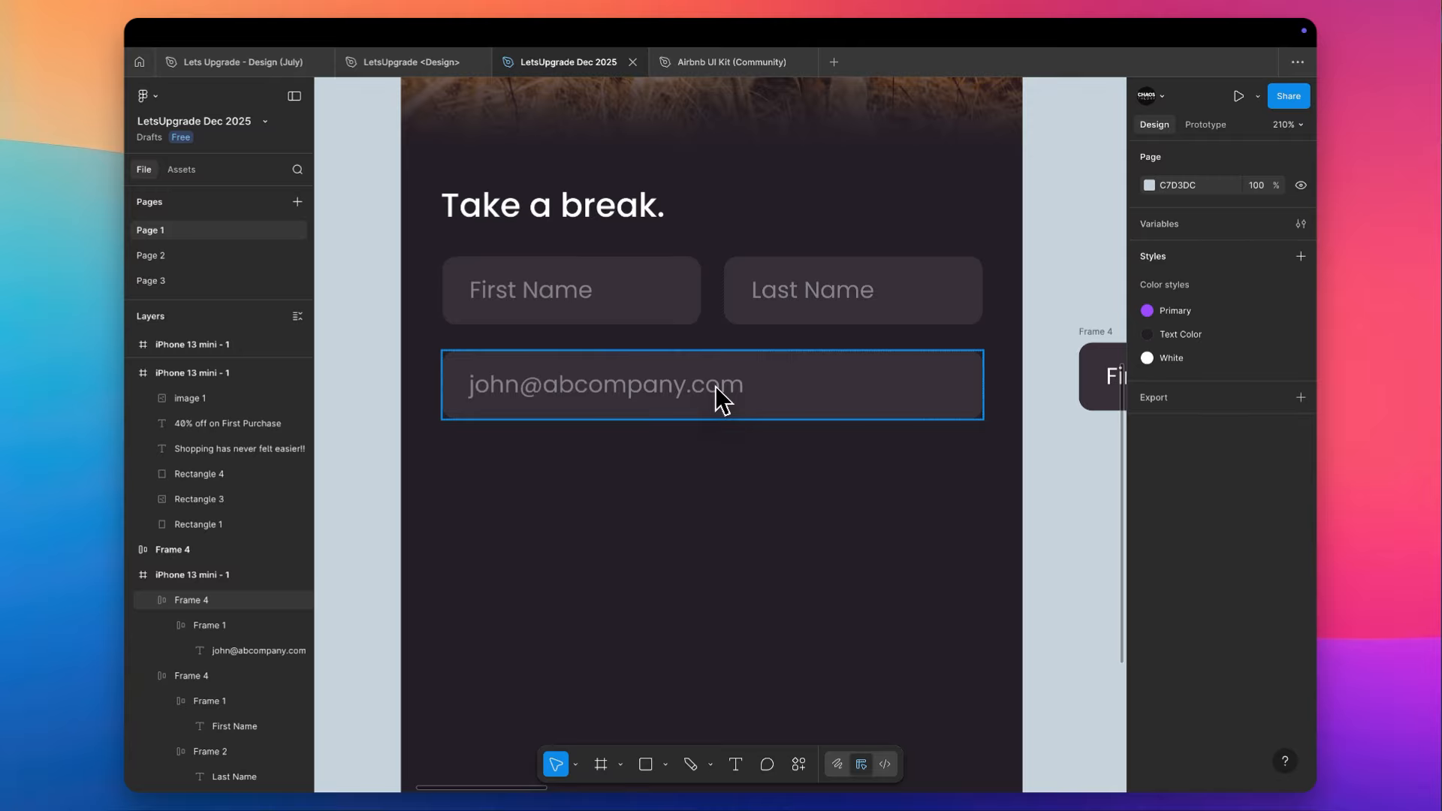
# - Duplicate the First Name and Last Name row below the e-mail field, keeping the same row spacing
pyautogui.click(570, 301)
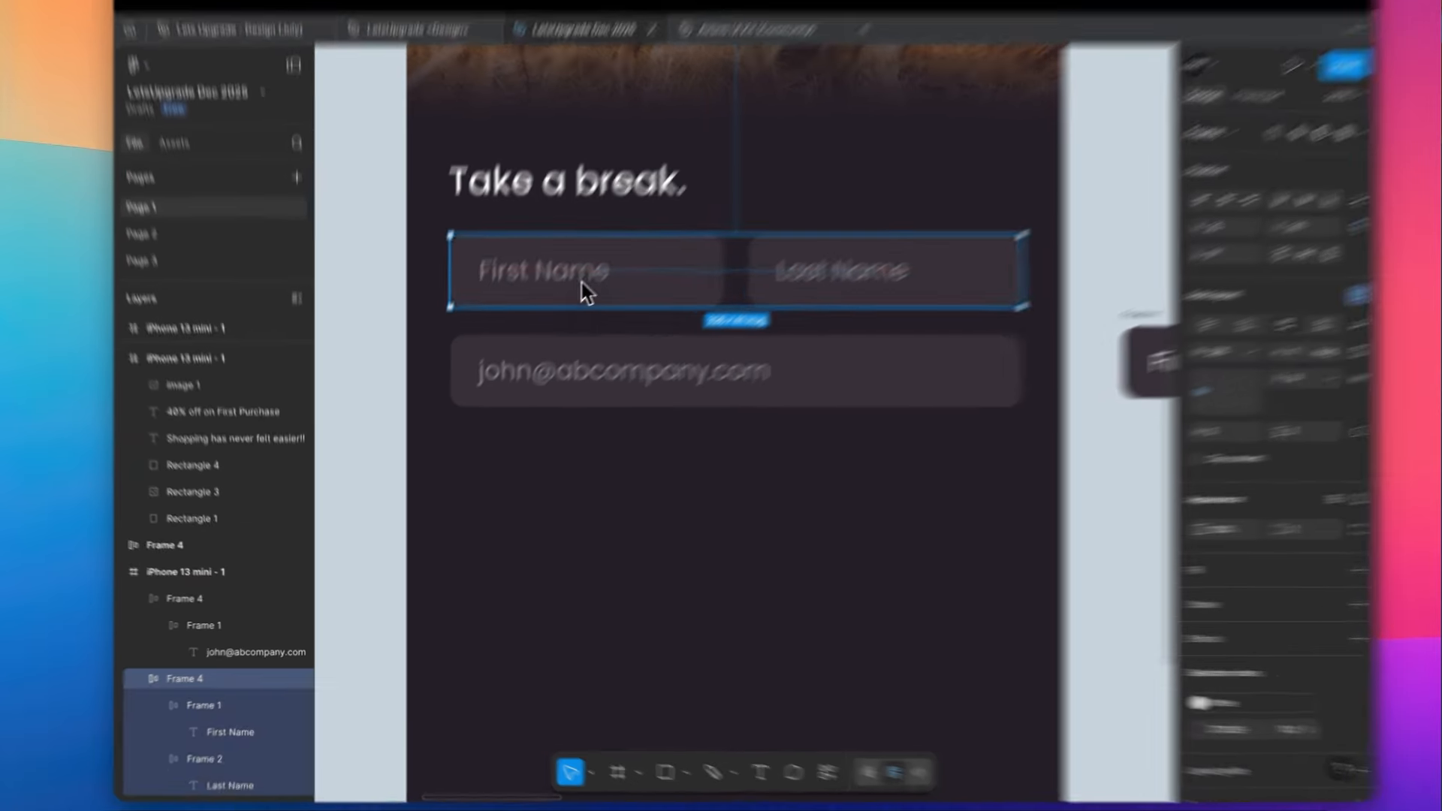
pyautogui.moveTo(585, 289); pyautogui.dragTo(597, 463)
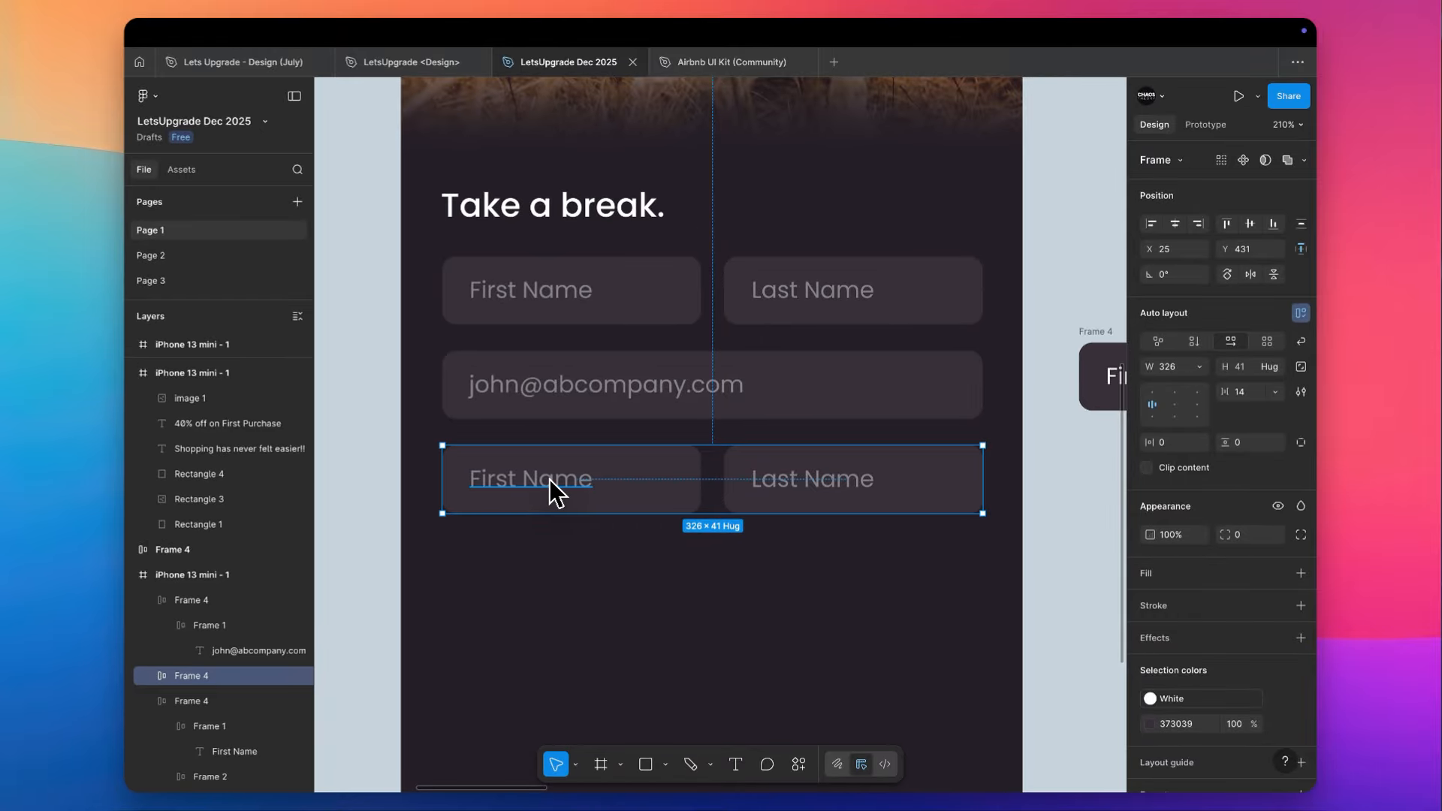
pyautogui.scroll(-2, 670, 539)
pyautogui.hscroll(1, 670, 539)
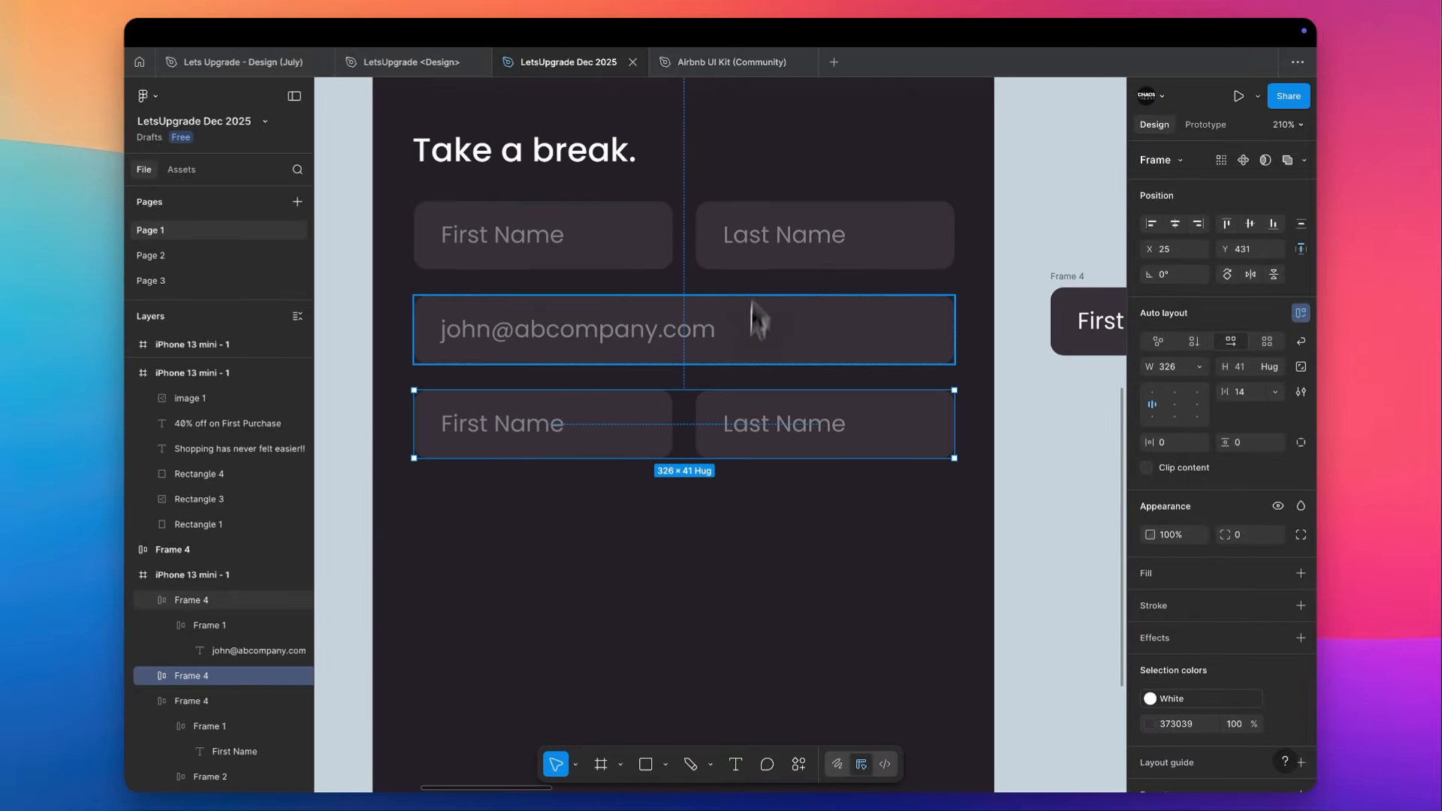
pyautogui.click(506, 537)
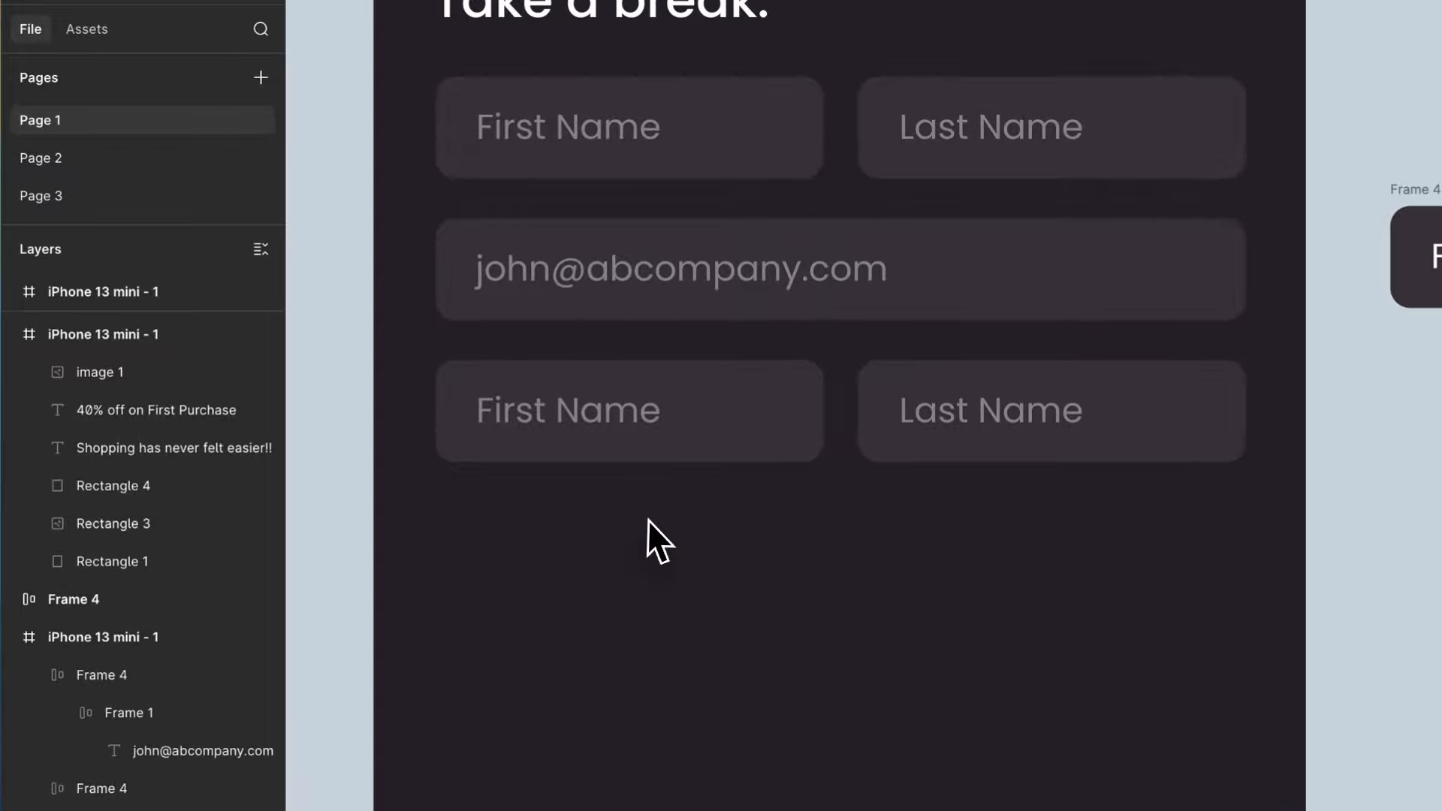
# - Delete the duplicated First Name and Last Name row below the e-mail field
pyautogui.scroll(-5, 611, 511)
pyautogui.scroll(-3, 610, 511)
pyautogui.hscroll(-1, 611, 511)
pyautogui.moveTo(618, 491); pyautogui.dragTo(913, 335)
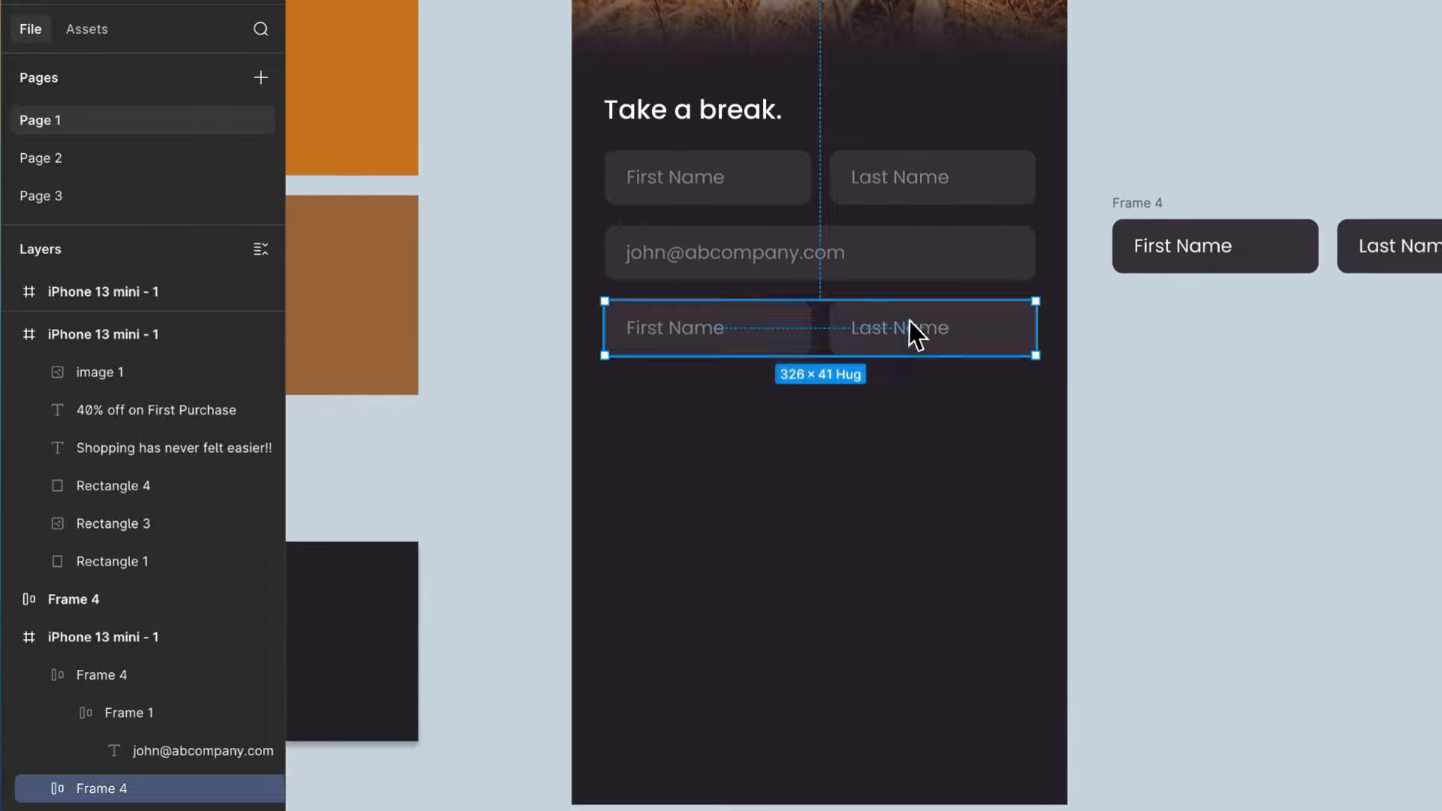
pyautogui.press('Delete')
# - Duplicate the purple Login button from the neighbouring screen onto the lower part of the sign-up screen, centred horizontally
pyautogui.scroll(1, 914, 341)
pyautogui.hscroll(2, 914, 341)
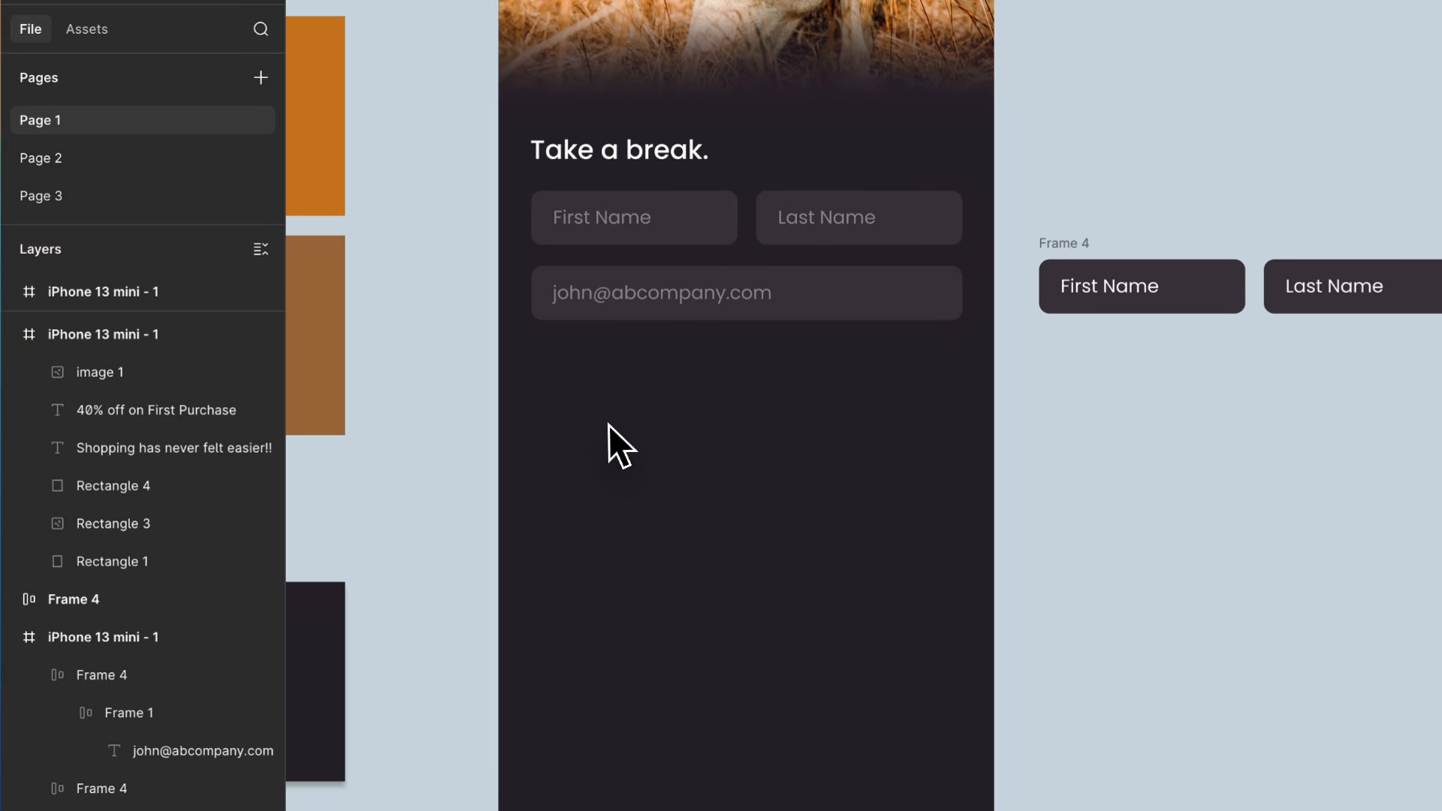
pyautogui.hscroll(1, 609, 425)
pyautogui.scroll(-5, 620, 417)
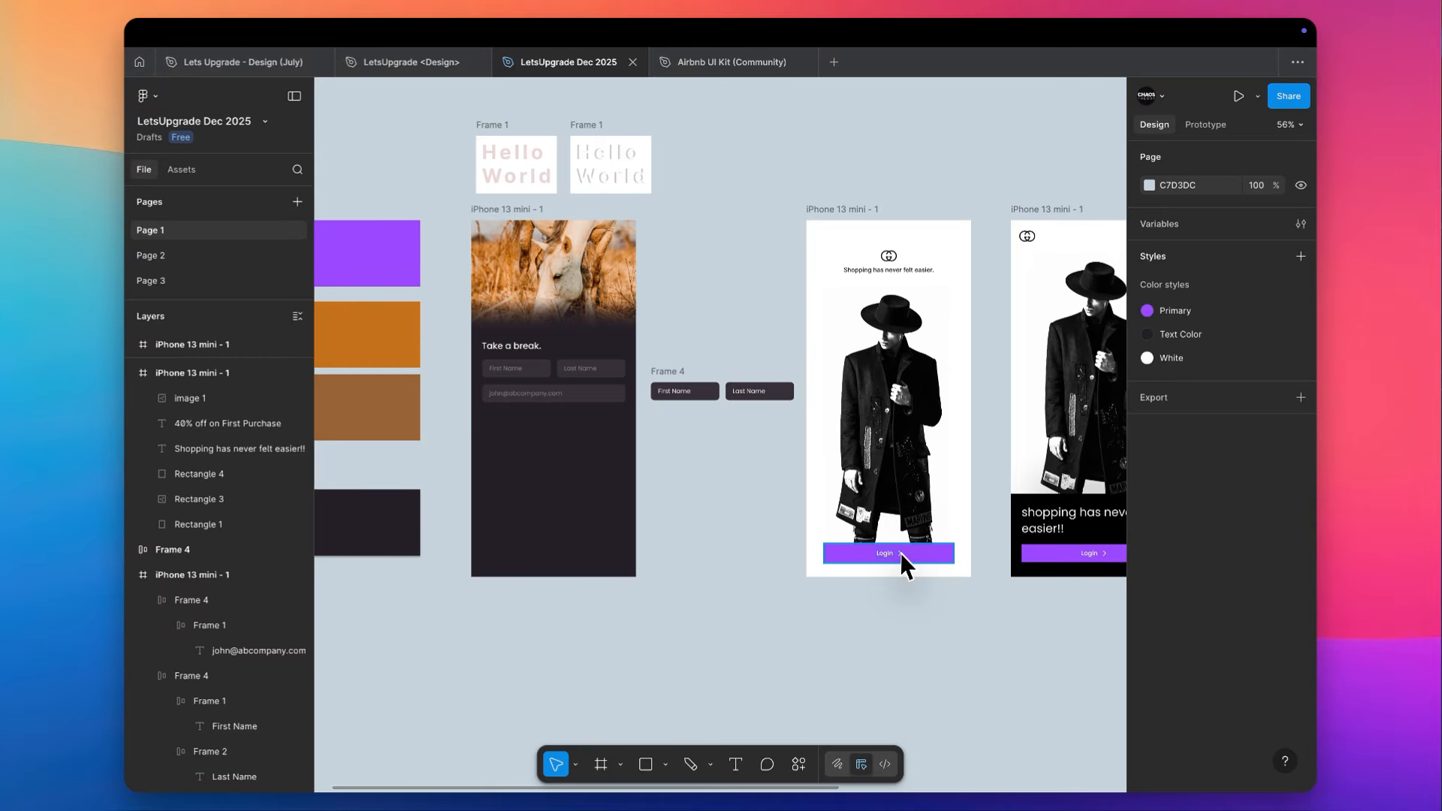
pyautogui.moveTo(900, 565); pyautogui.dragTo(573, 538)
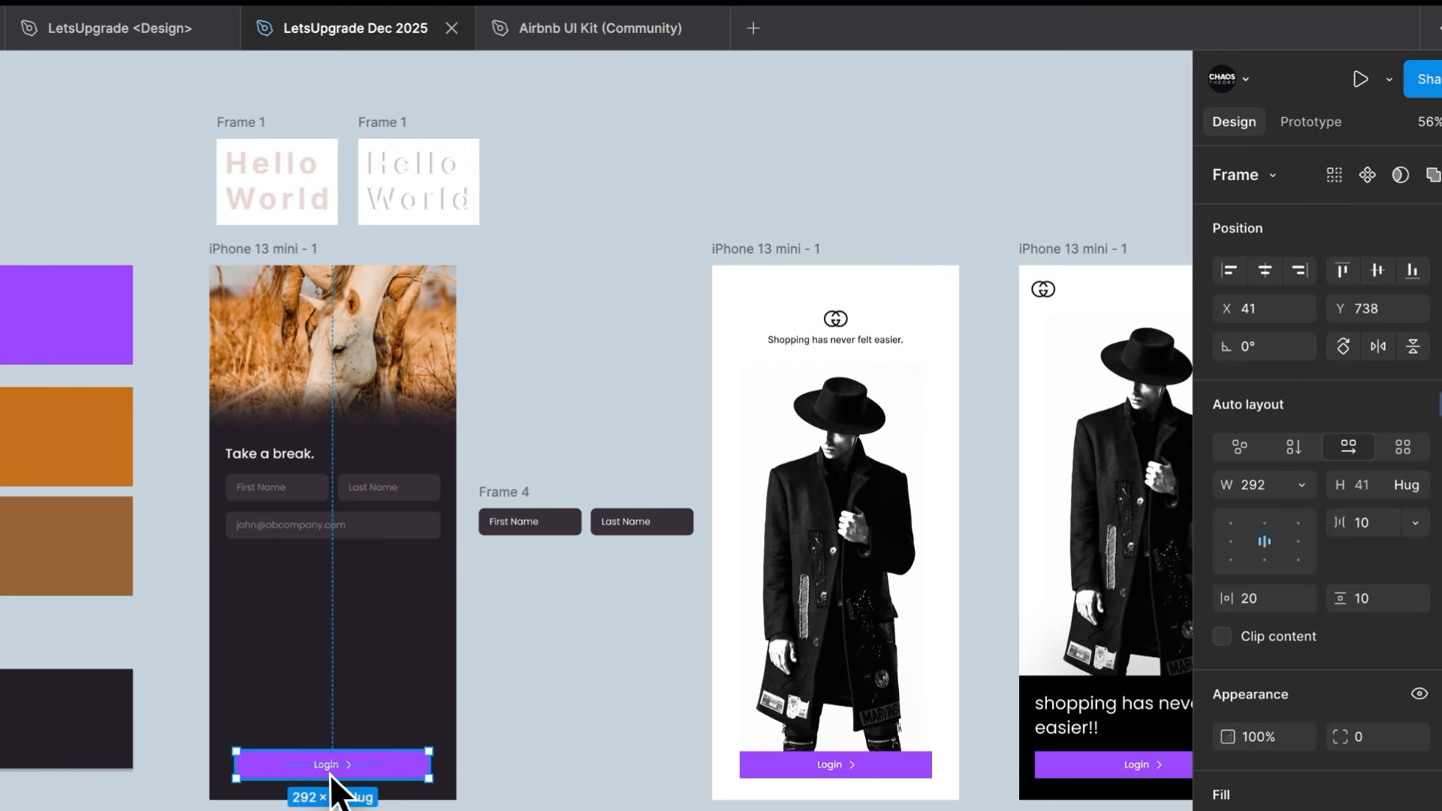
pyautogui.scroll(6, 331, 781)
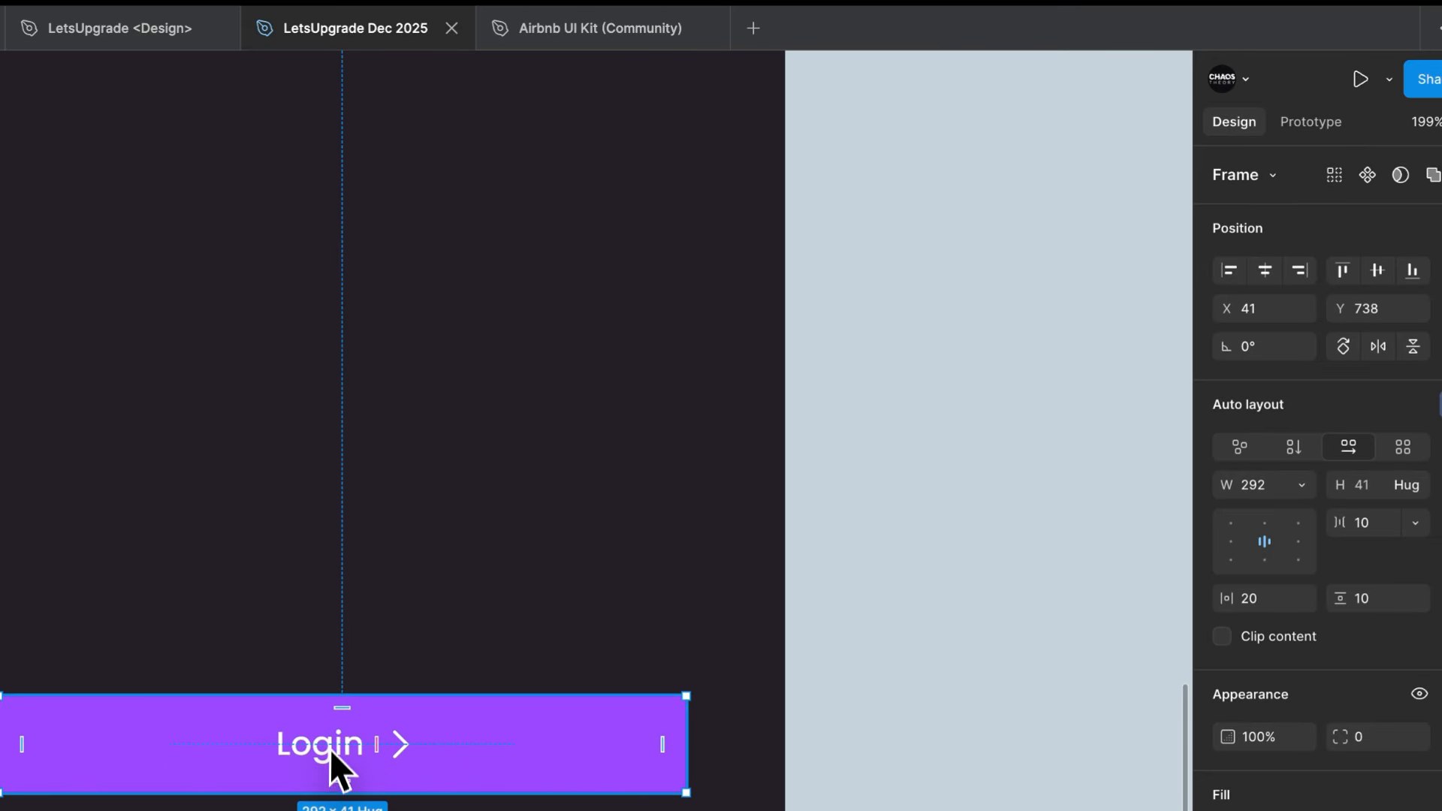
# - Change the copied button's label to "Proceed to Home"
pyautogui.doubleClick(331, 744)
pyautogui.write('Procced')
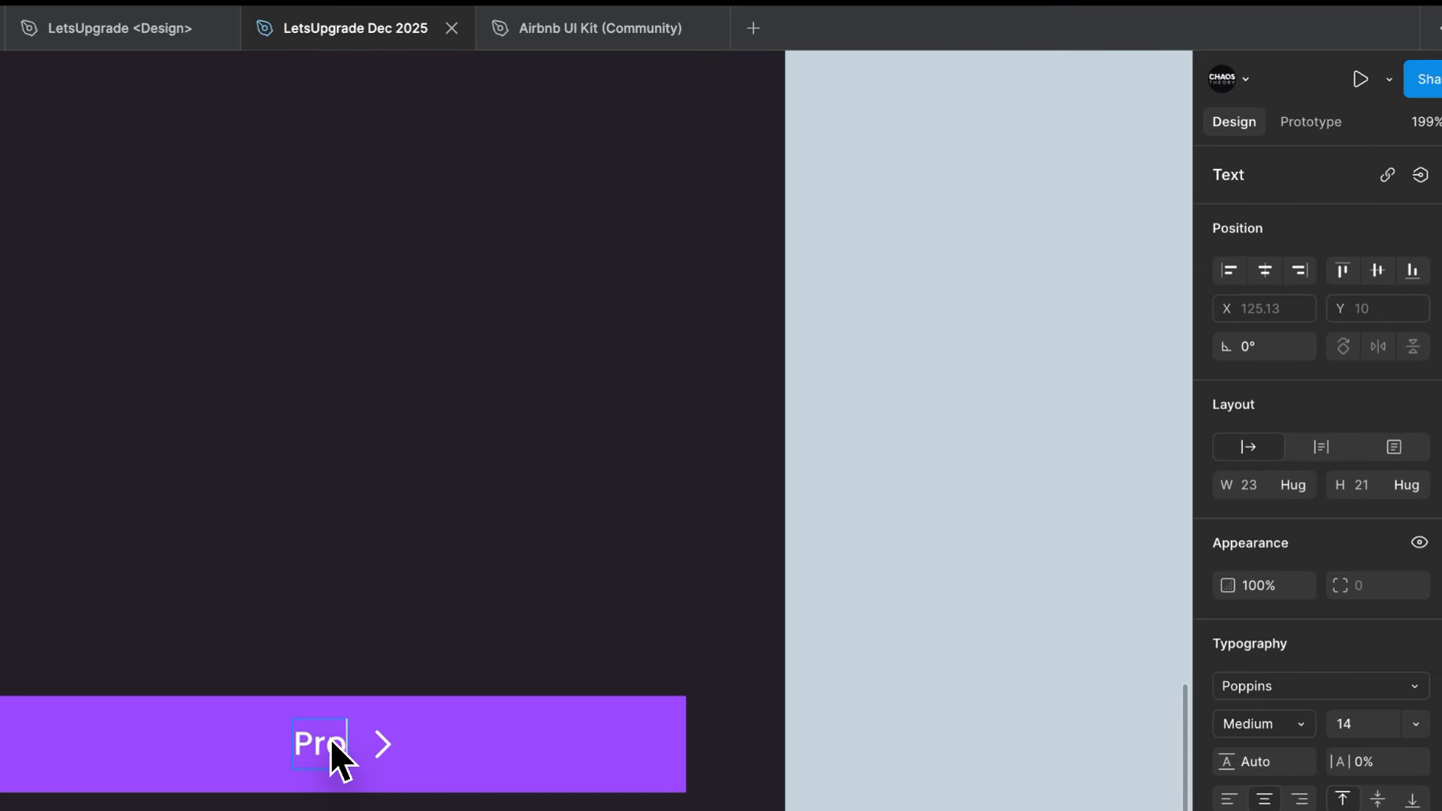
pyautogui.write(' to')
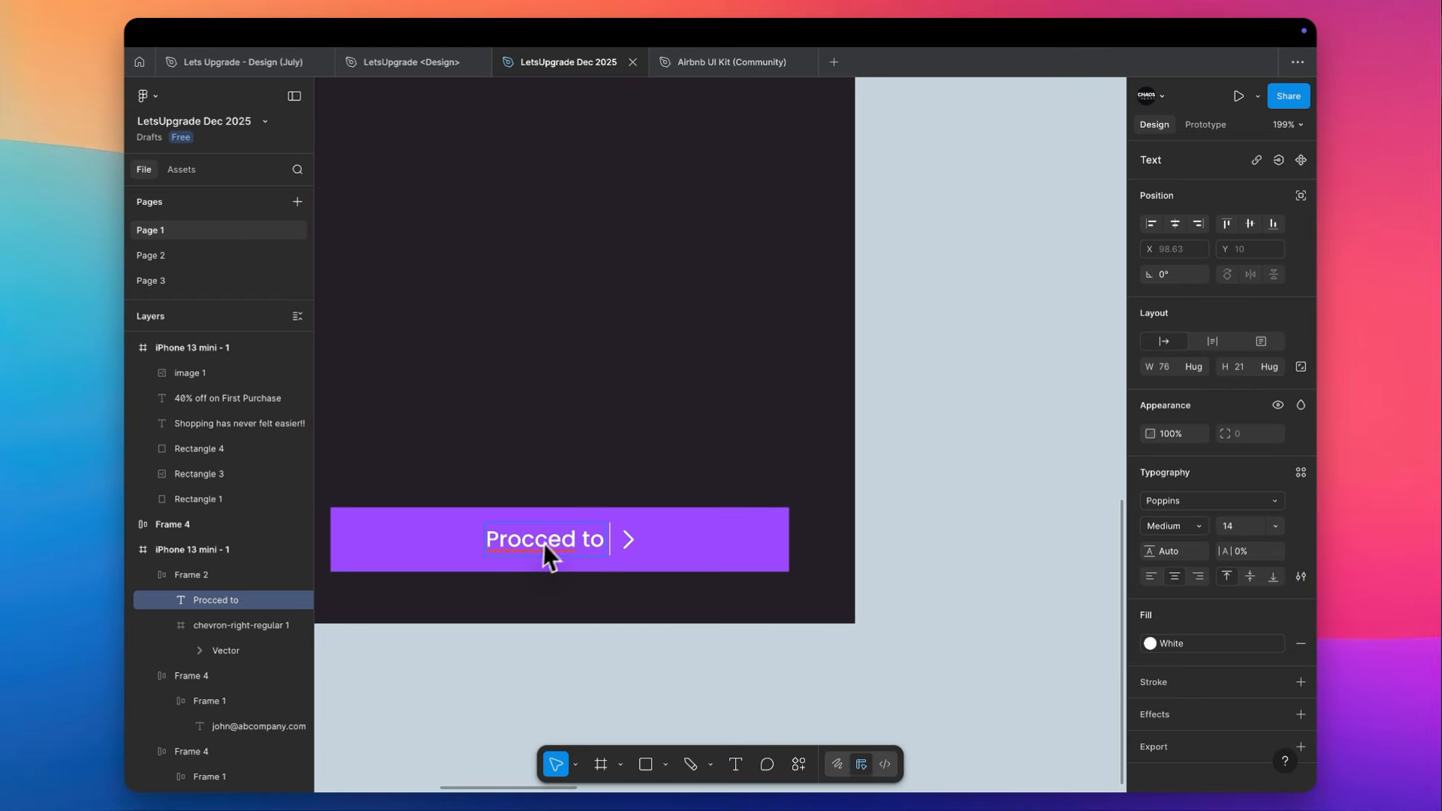
pyautogui.write('Proceed to ')
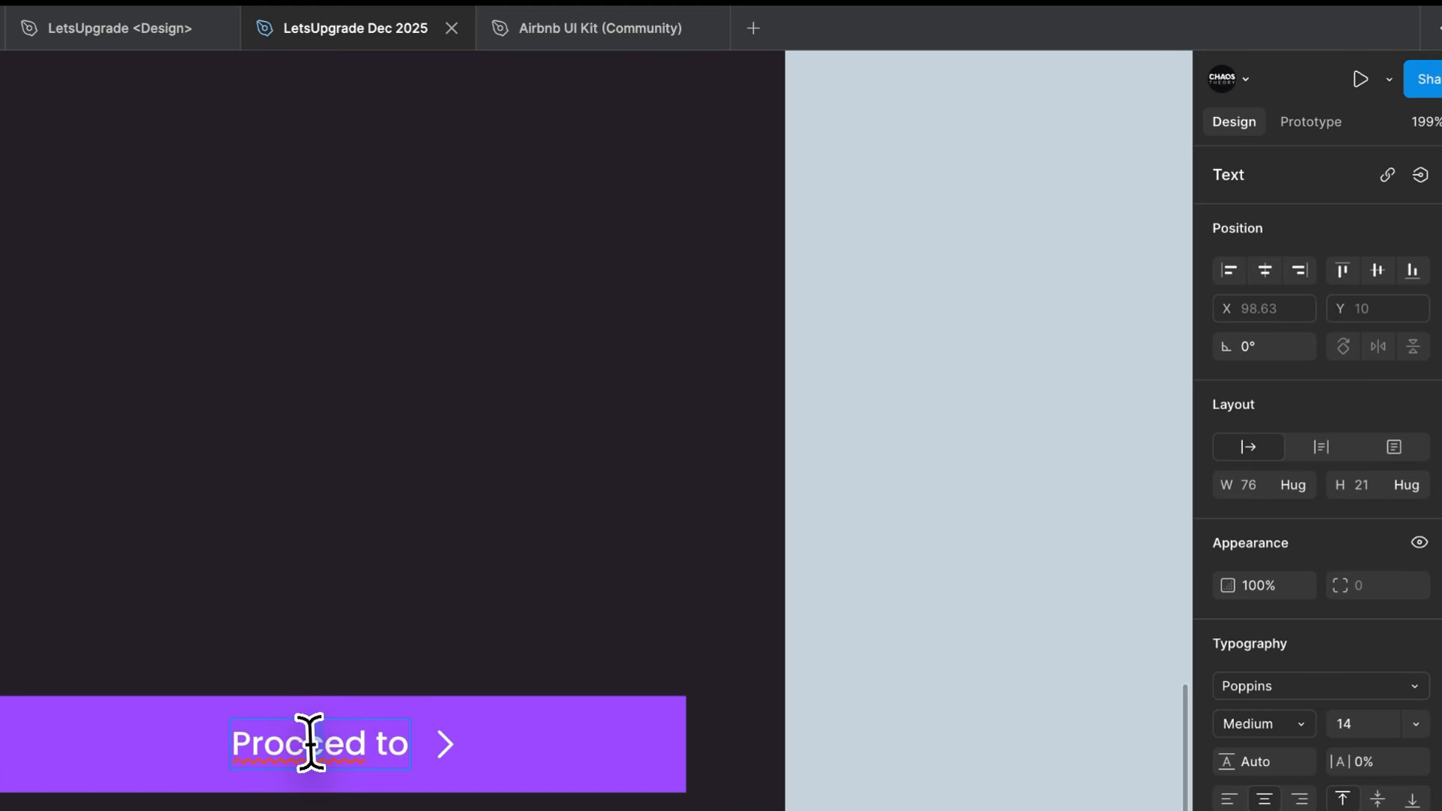
pyautogui.write('Home')
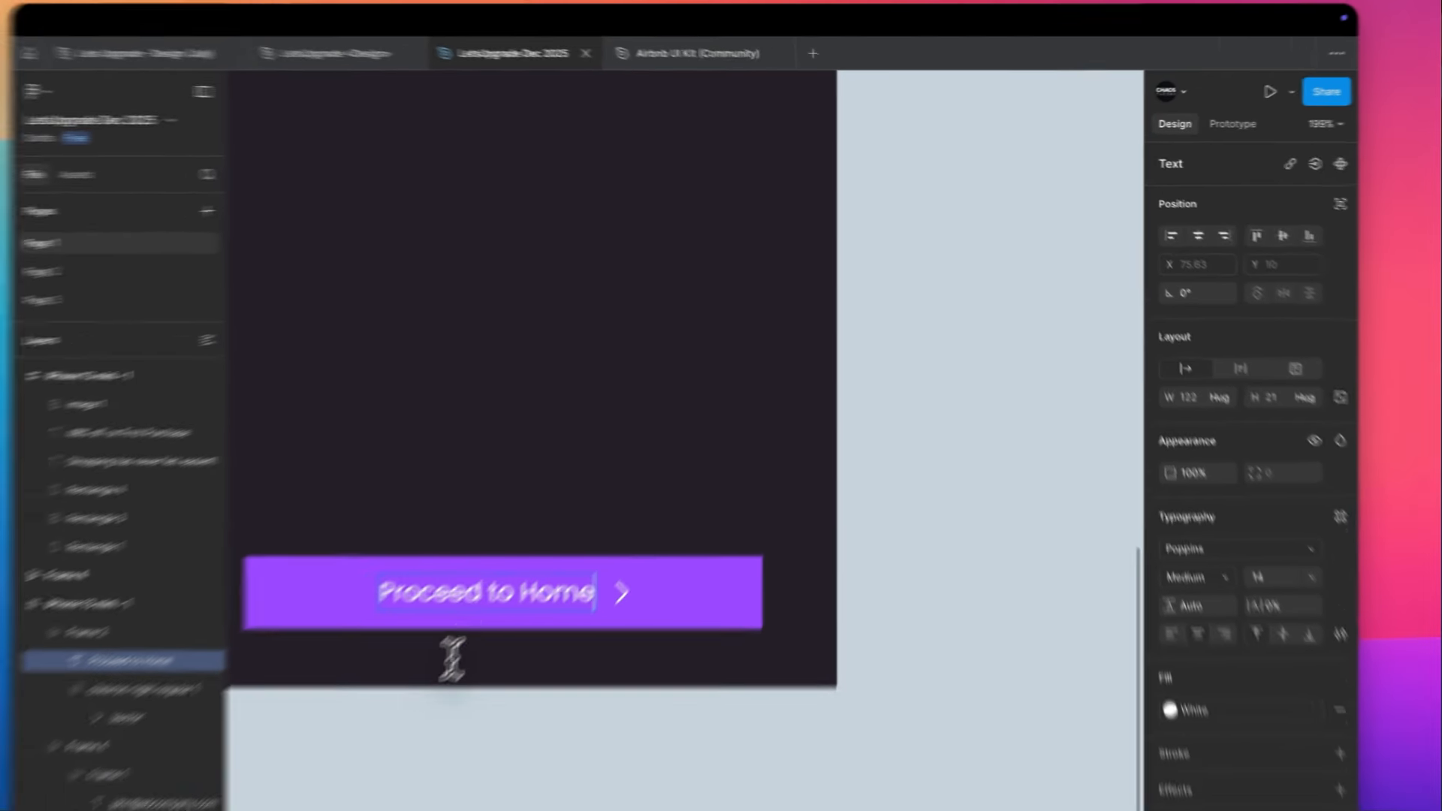
pyautogui.press('Escape')
pyautogui.press('Escape')
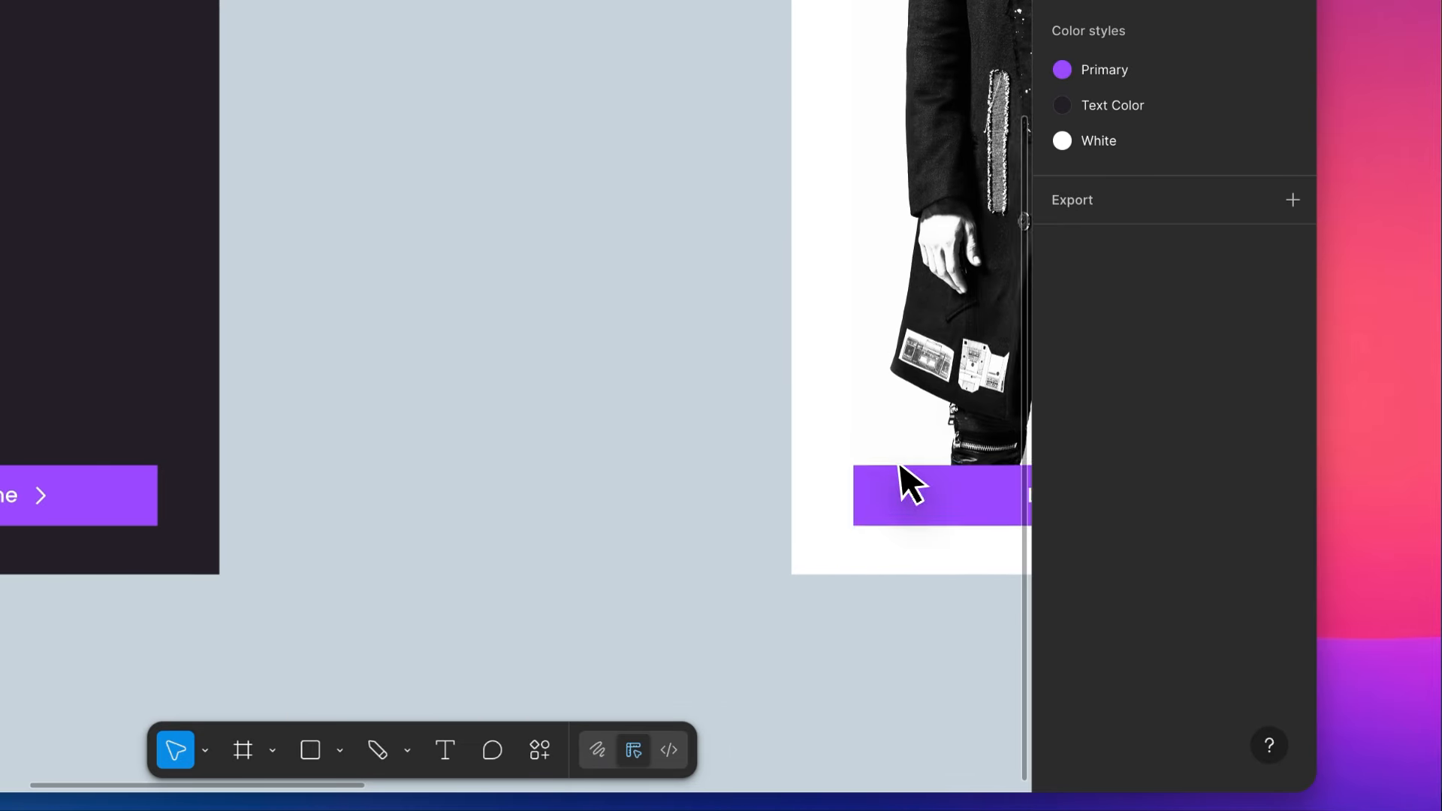
pyautogui.hscroll(5, 1404, 488)
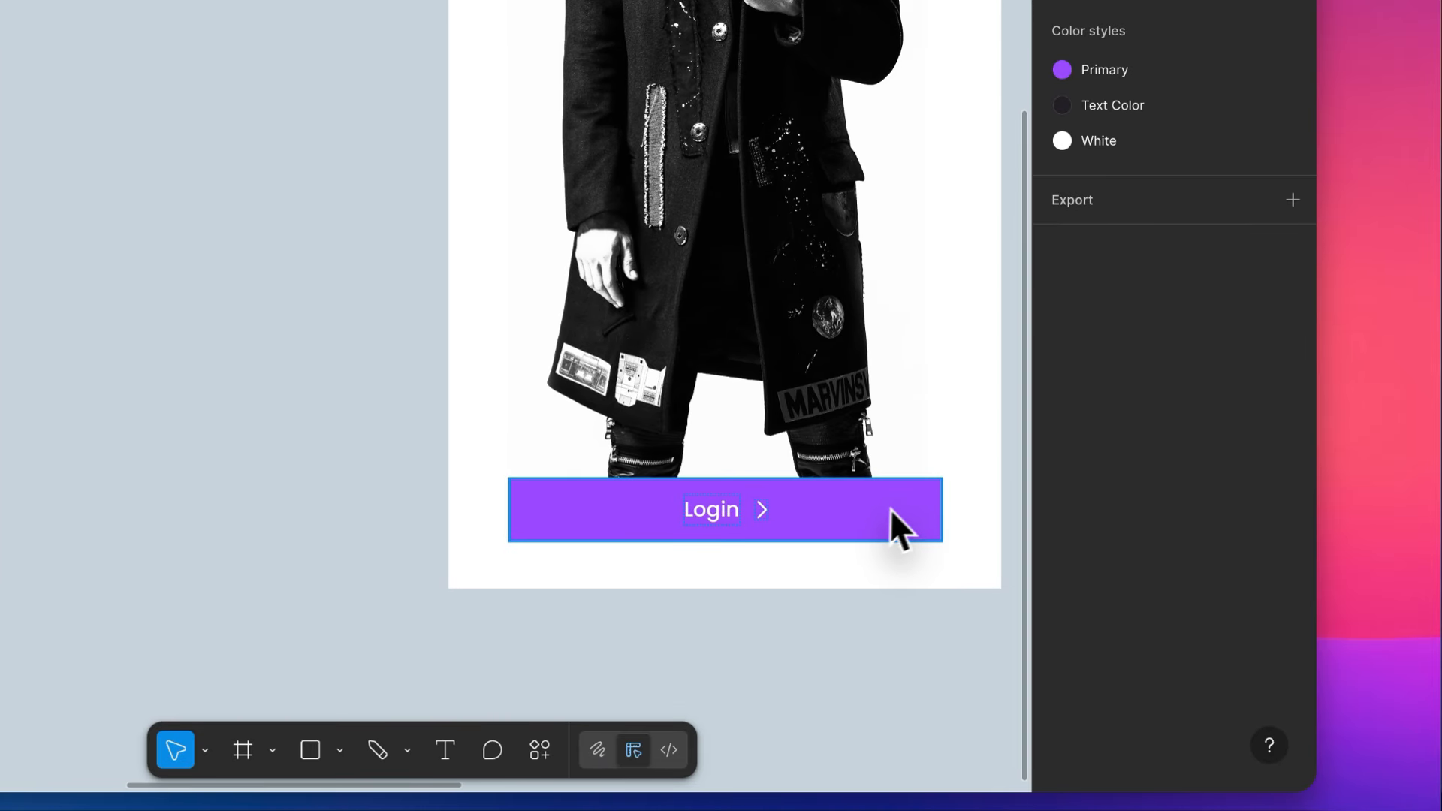
pyautogui.scroll(1, 889, 502)
pyautogui.scroll(-5, 698, 349)
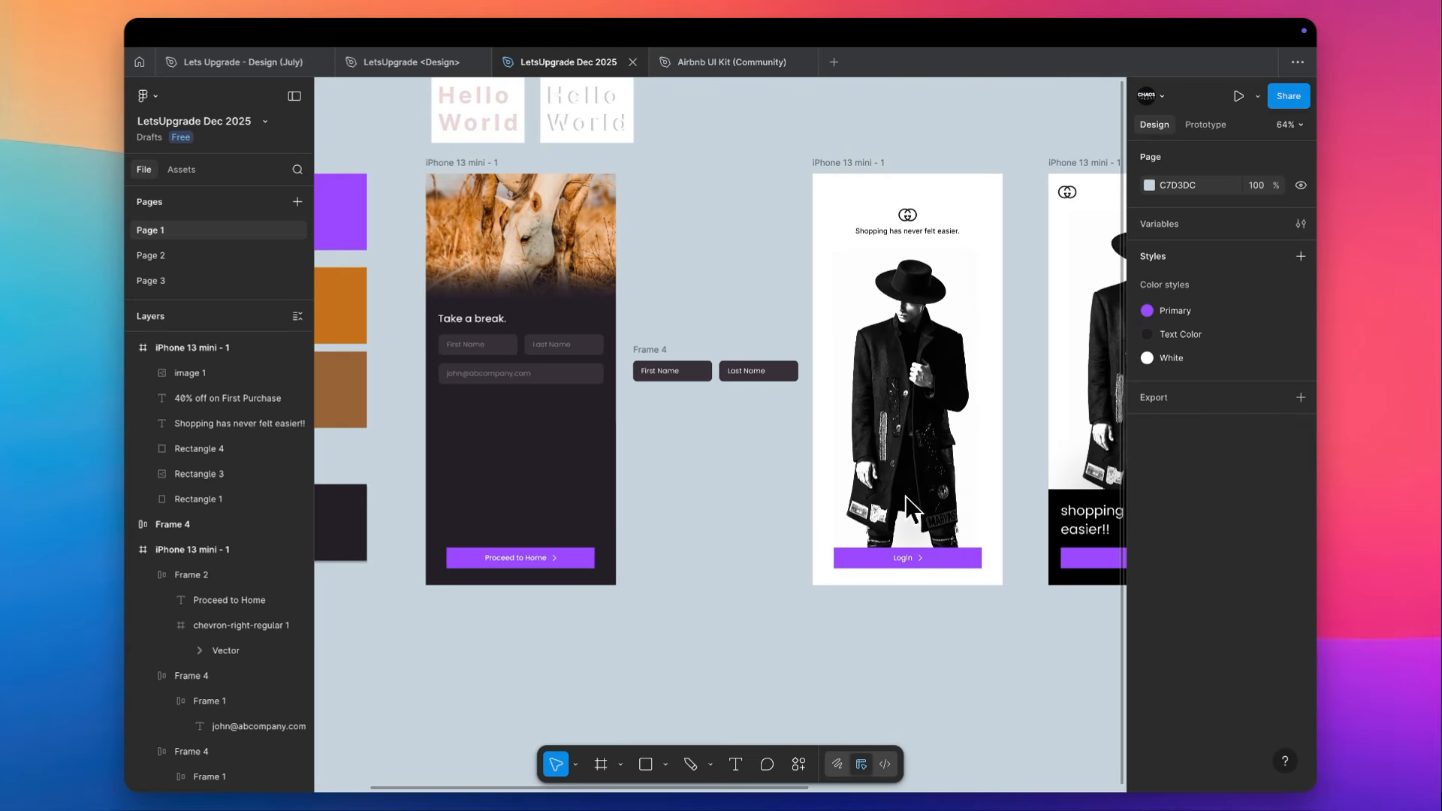
pyautogui.hscroll(2, 698, 345)
pyautogui.click(883, 563)
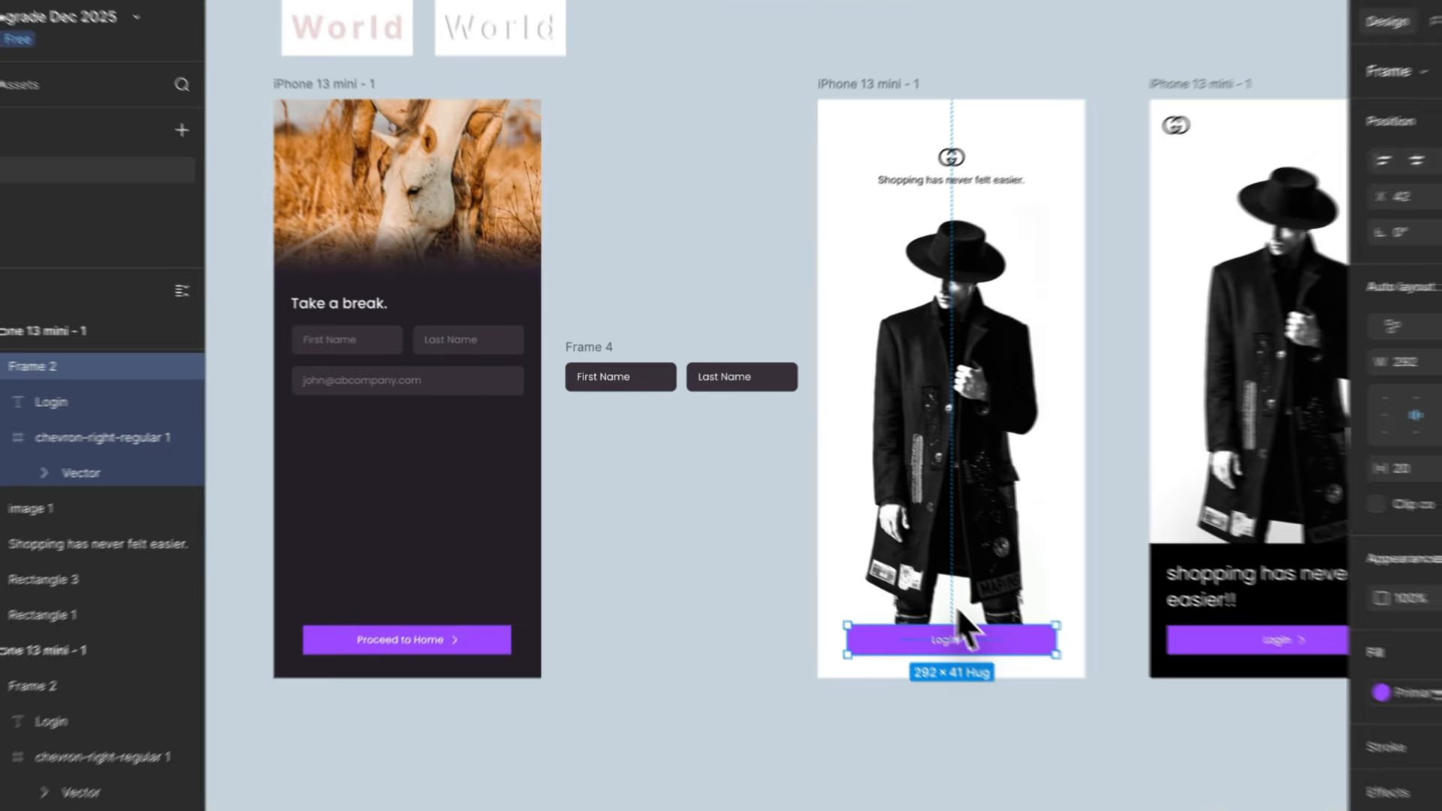
# - Check the e-mail field's corner radius and round the Proceed to Home button's corners to match it
pyautogui.hscroll(-5, 744, 440)
pyautogui.click(733, 486)
pyautogui.scroll(3, 733, 488)
pyautogui.scroll(-2, 733, 493)
pyautogui.hscroll(-1, 734, 492)
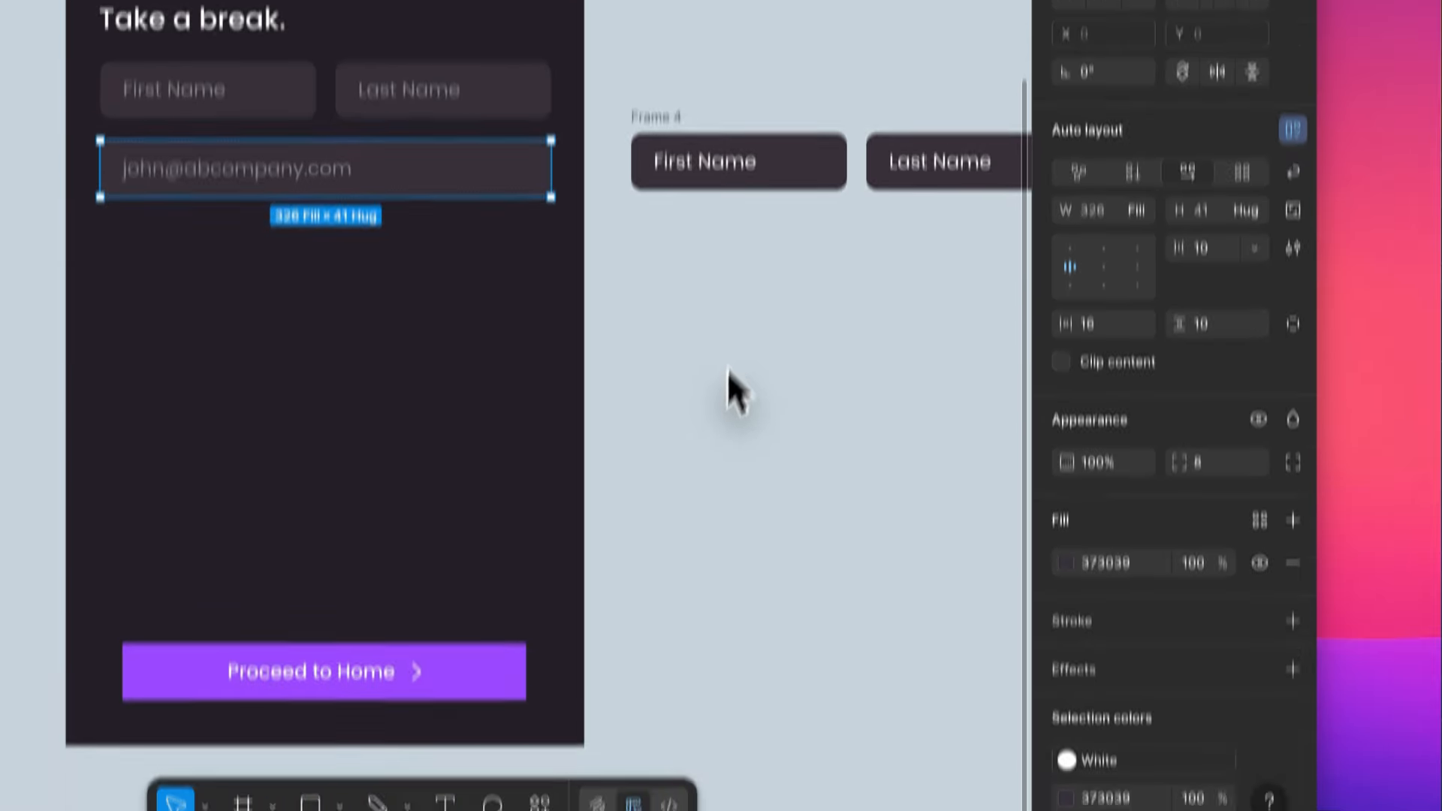
pyautogui.click(1290, 405)
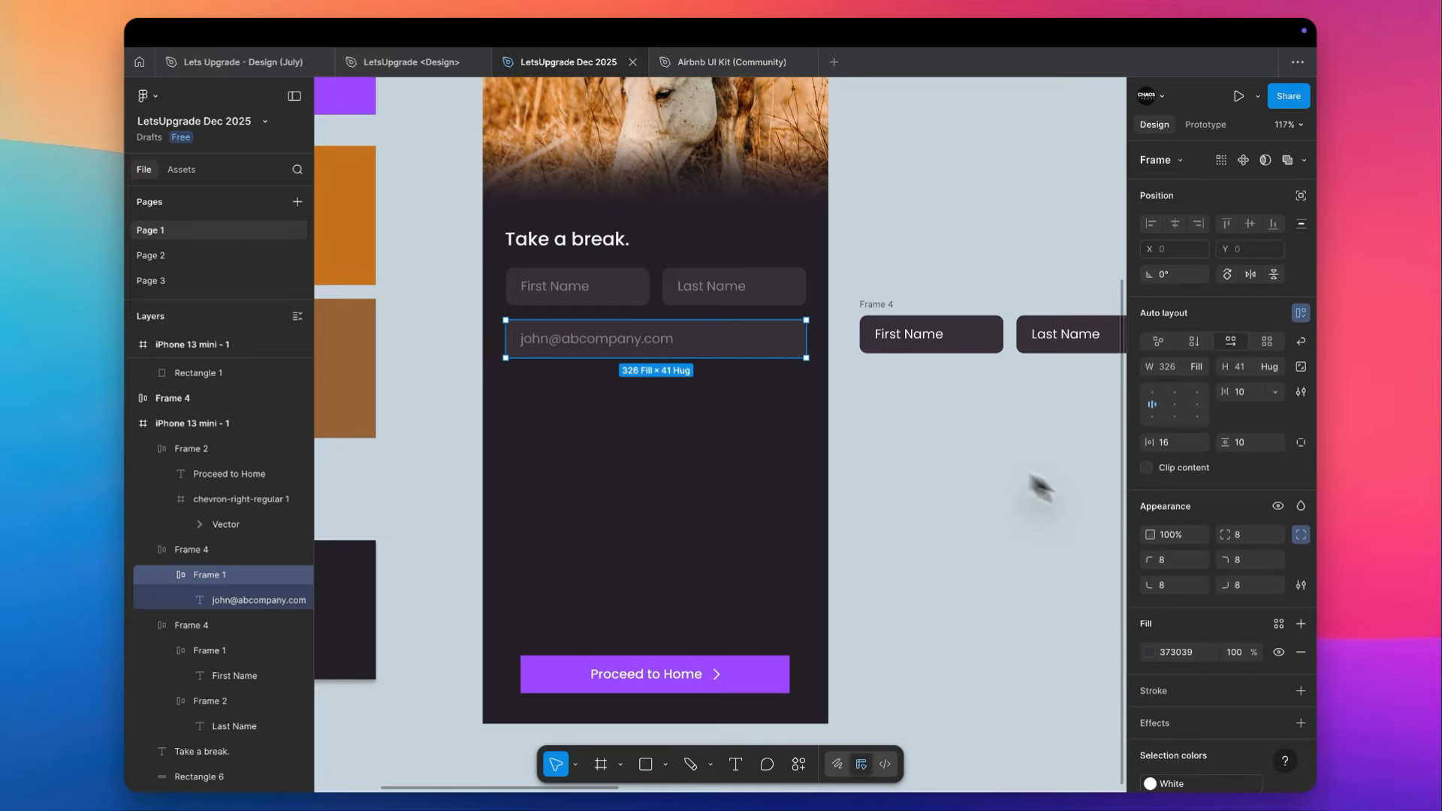
pyautogui.click(1219, 406)
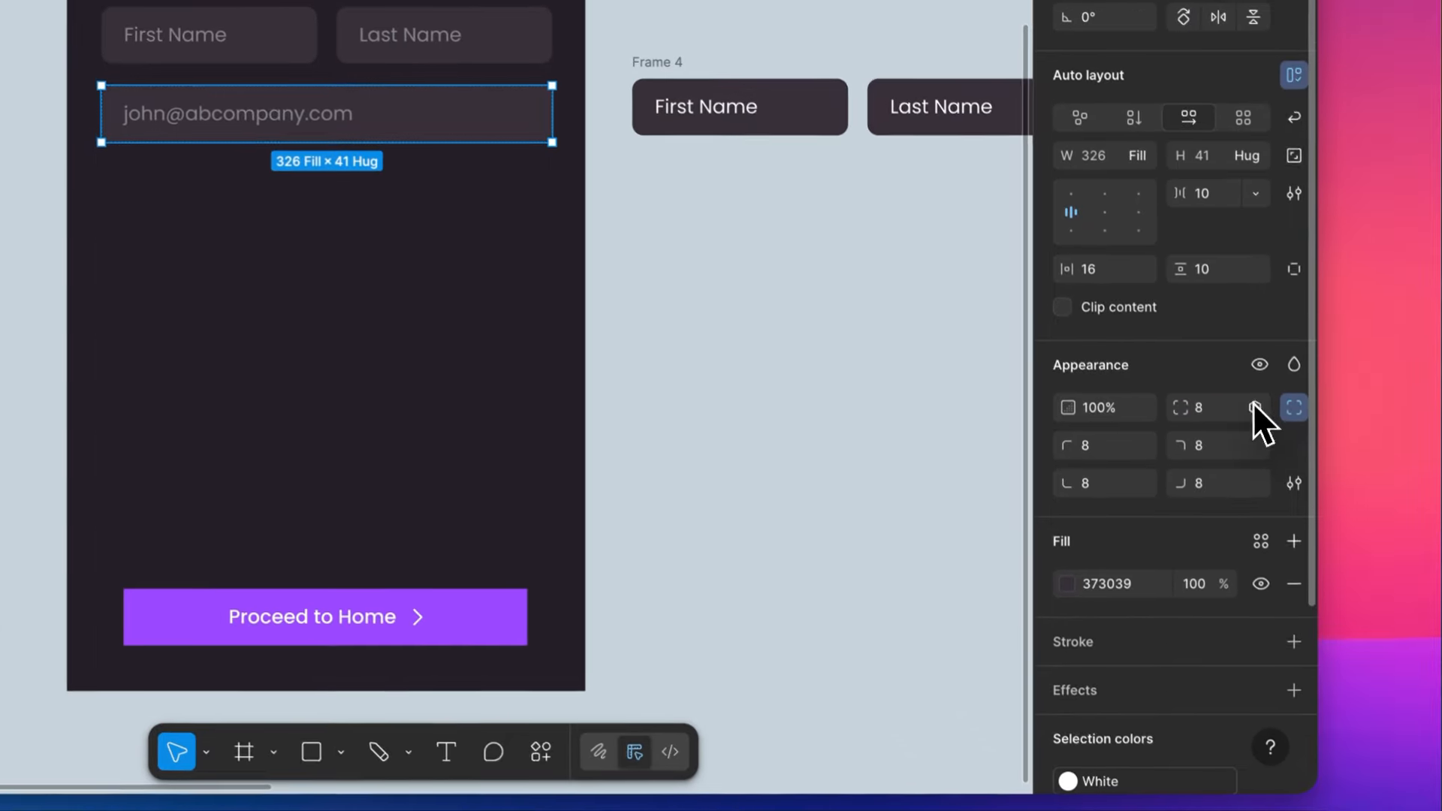
pyautogui.click(1258, 434)
pyautogui.press('Escape')
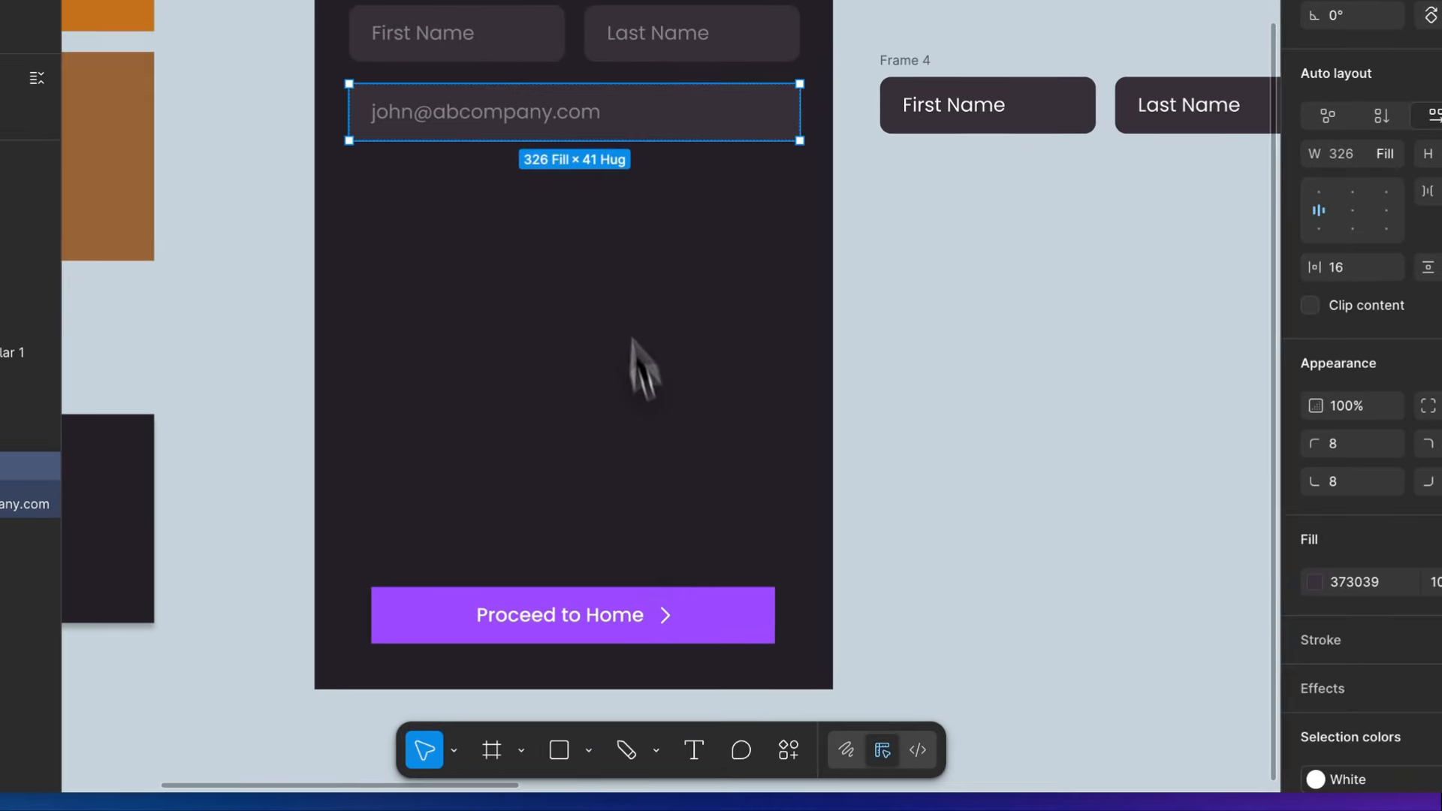
pyautogui.click(518, 657)
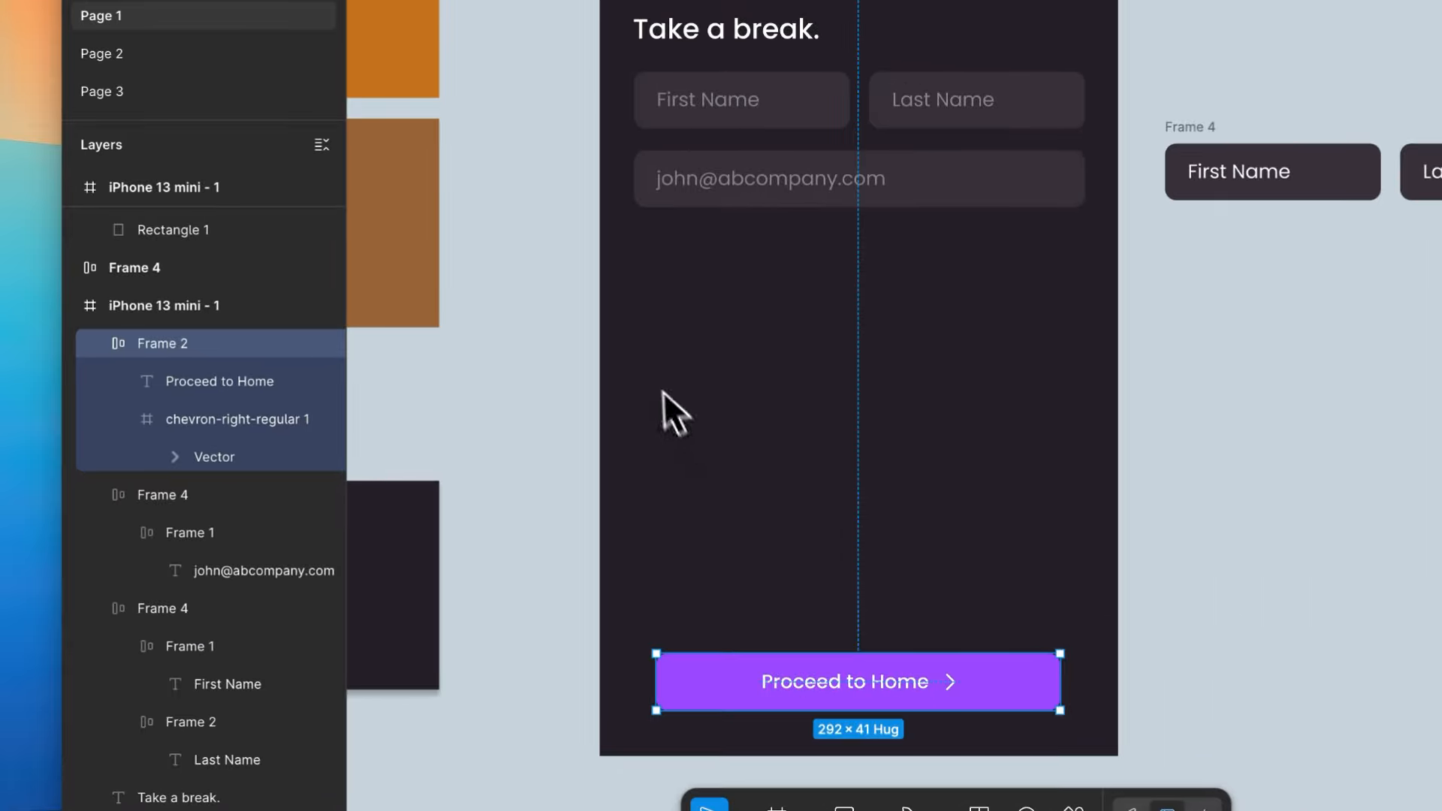
pyautogui.click(702, 396)
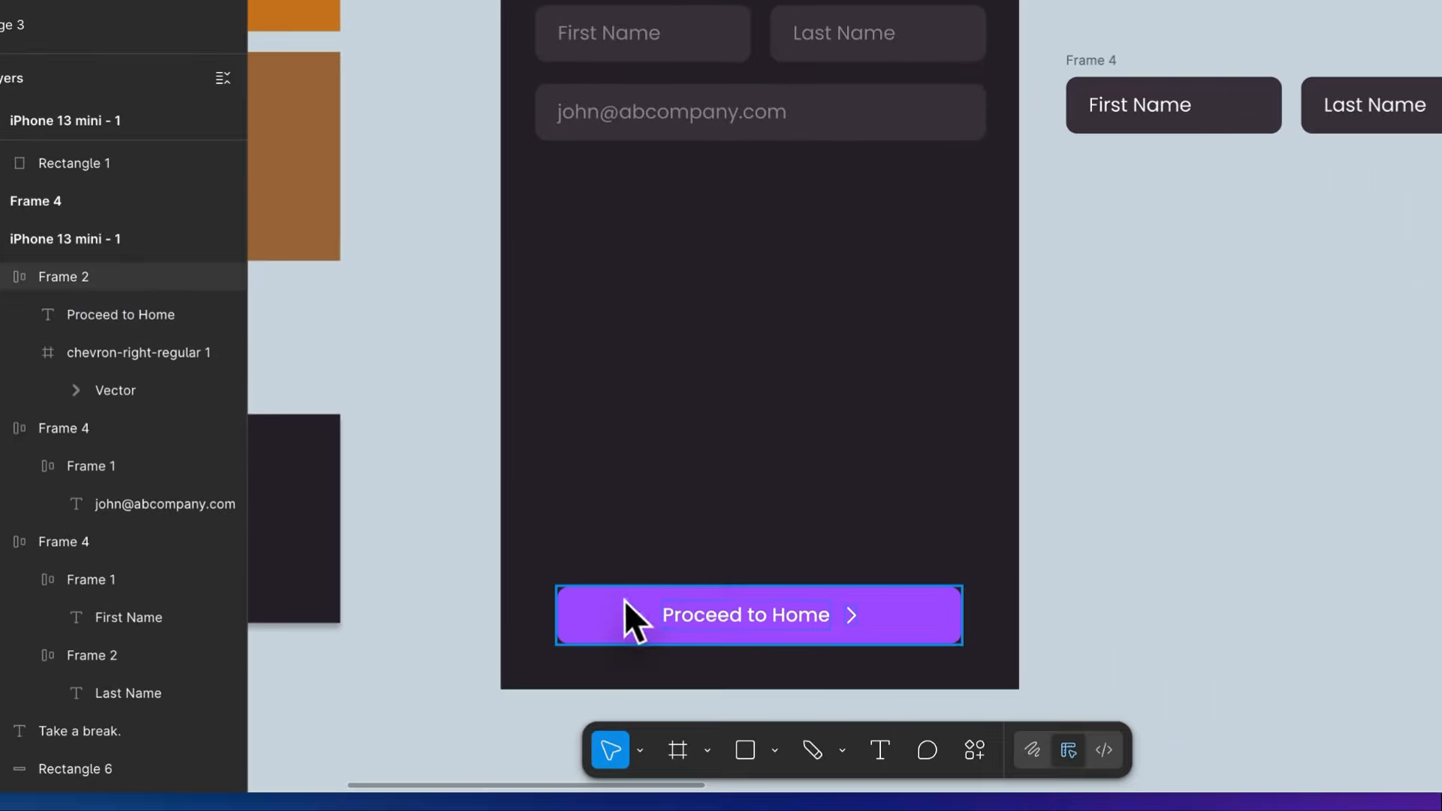
# - Fill the Proceed to Home button with the bright orange sampled from the colour swatch beside the screen
pyautogui.scroll(-4, 605, 605)
pyautogui.hscroll(-3, 605, 605)
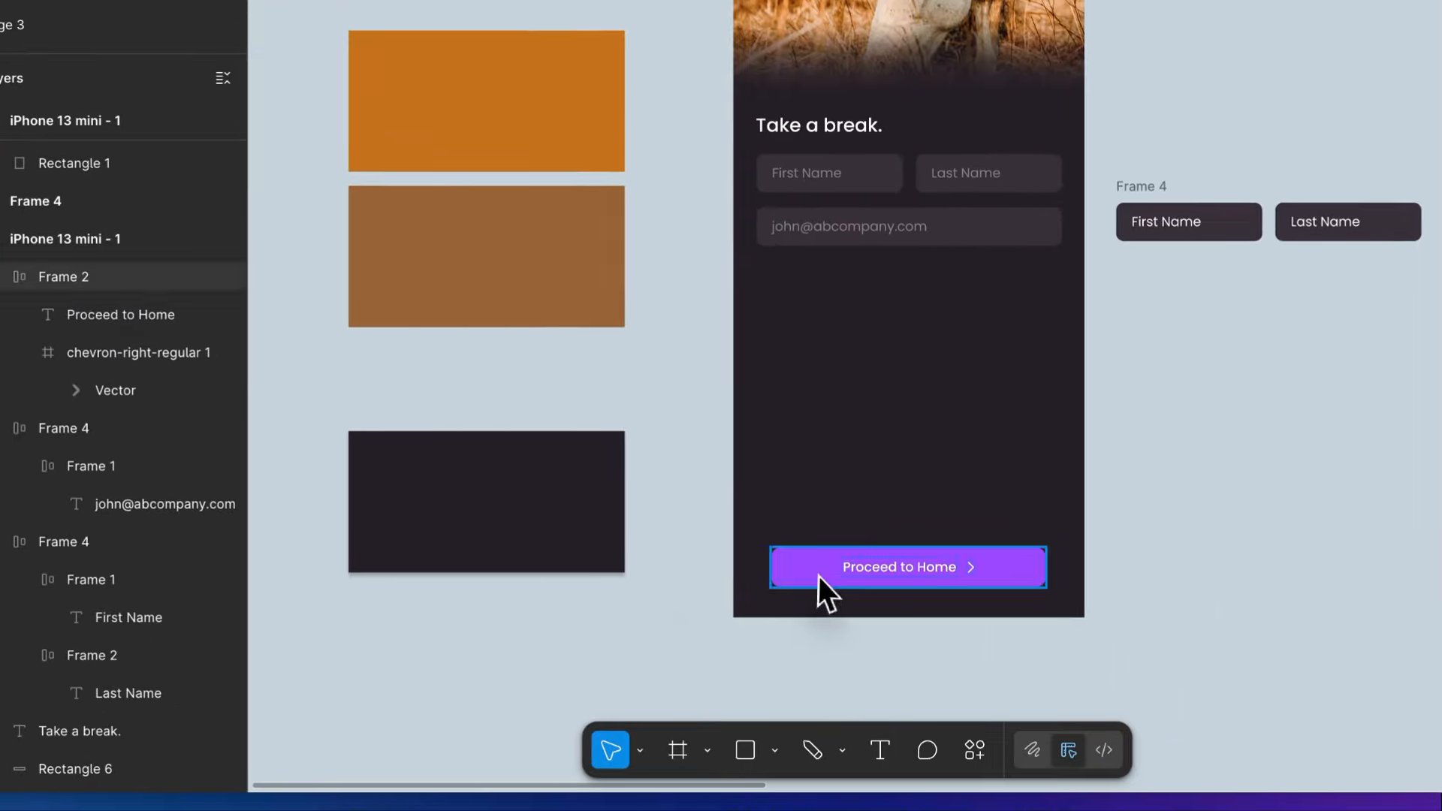
pyautogui.click(817, 575)
pyautogui.scroll(3, 818, 575)
pyautogui.press('i')
pyautogui.click(542, 34)
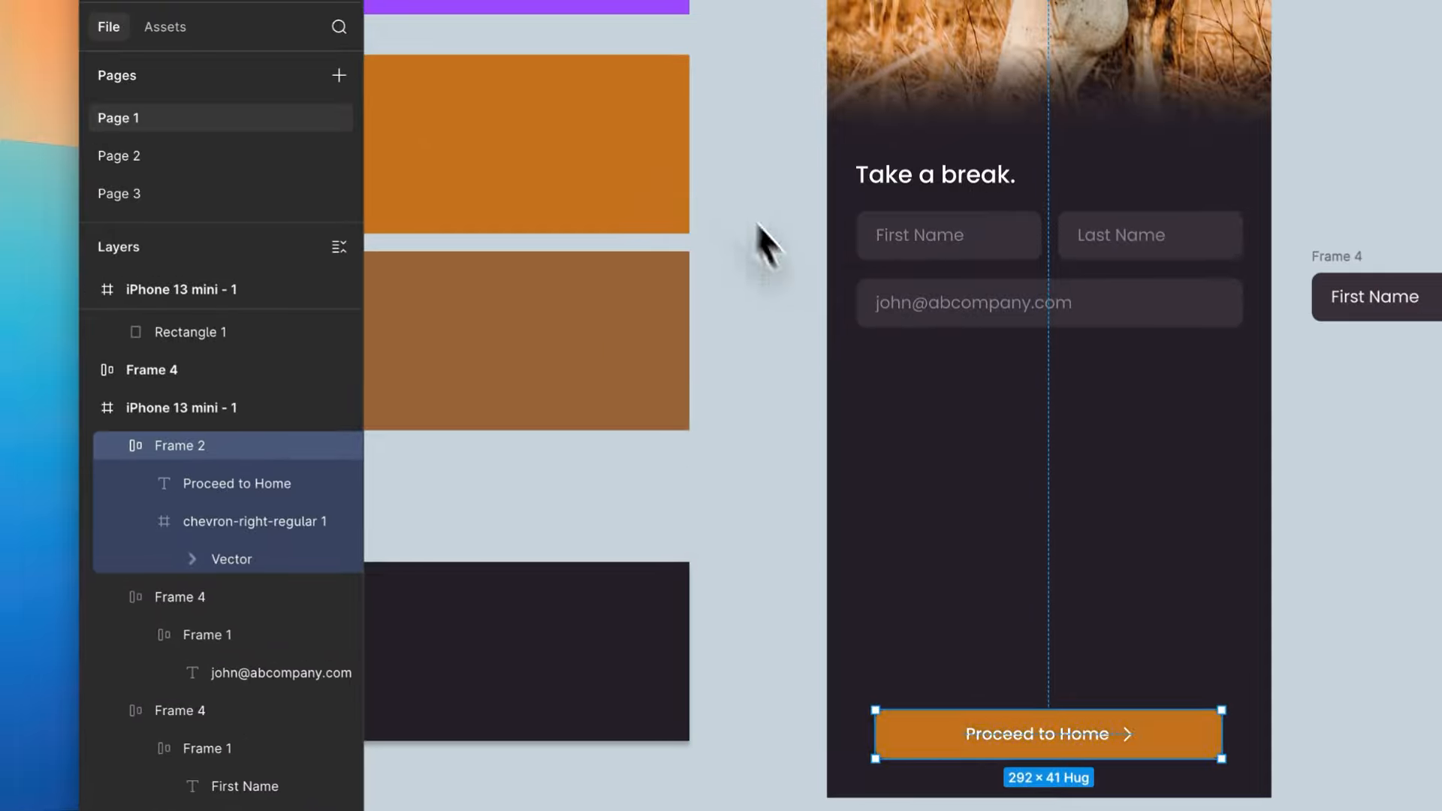
pyautogui.click(690, 178)
# - Group the name row and the e-mail row together in one vertical auto layout
pyautogui.scroll(-2, 791, 325)
pyautogui.hscroll(3, 792, 326)
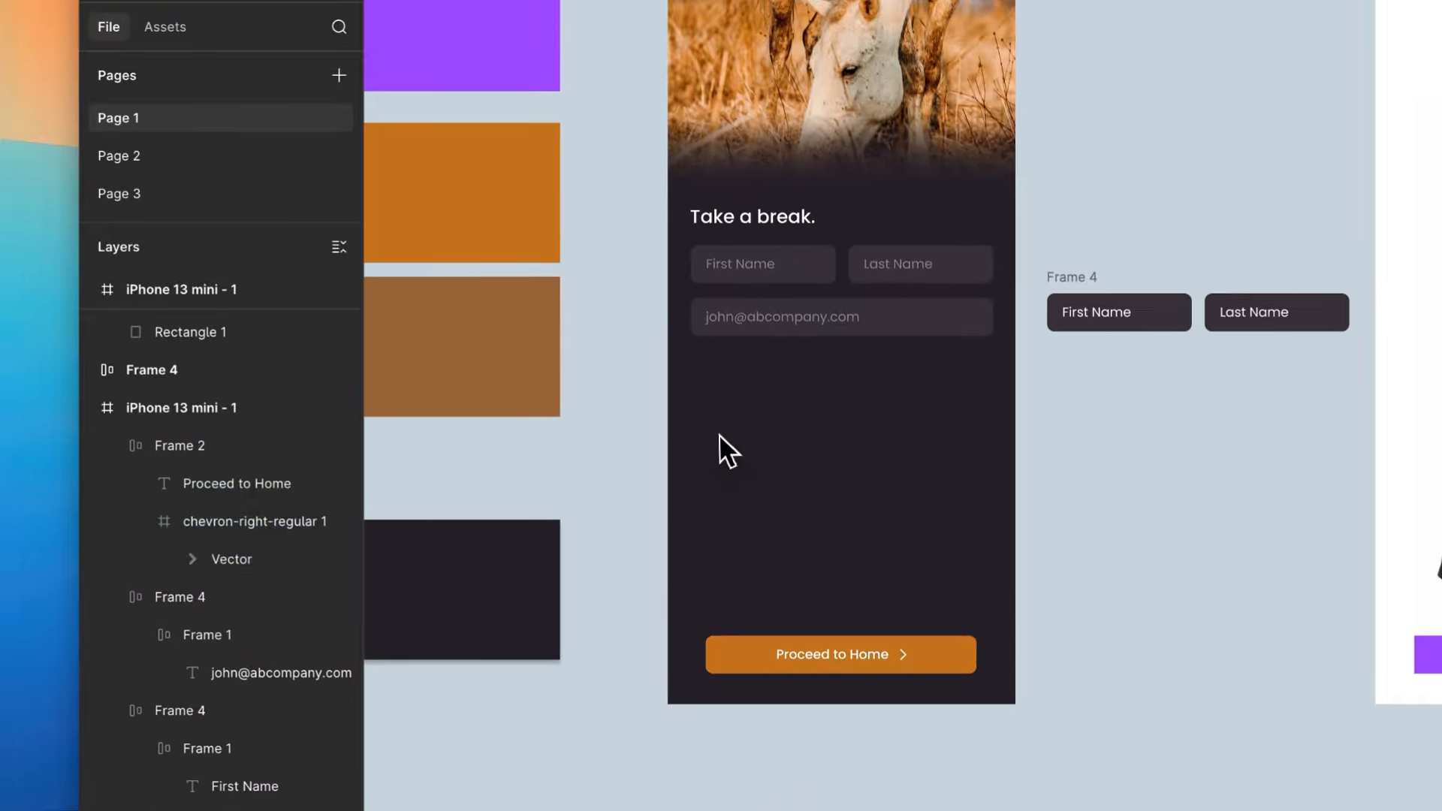
pyautogui.scroll(3, 720, 433)
pyautogui.moveTo(677, 432); pyautogui.dragTo(1118, 114)
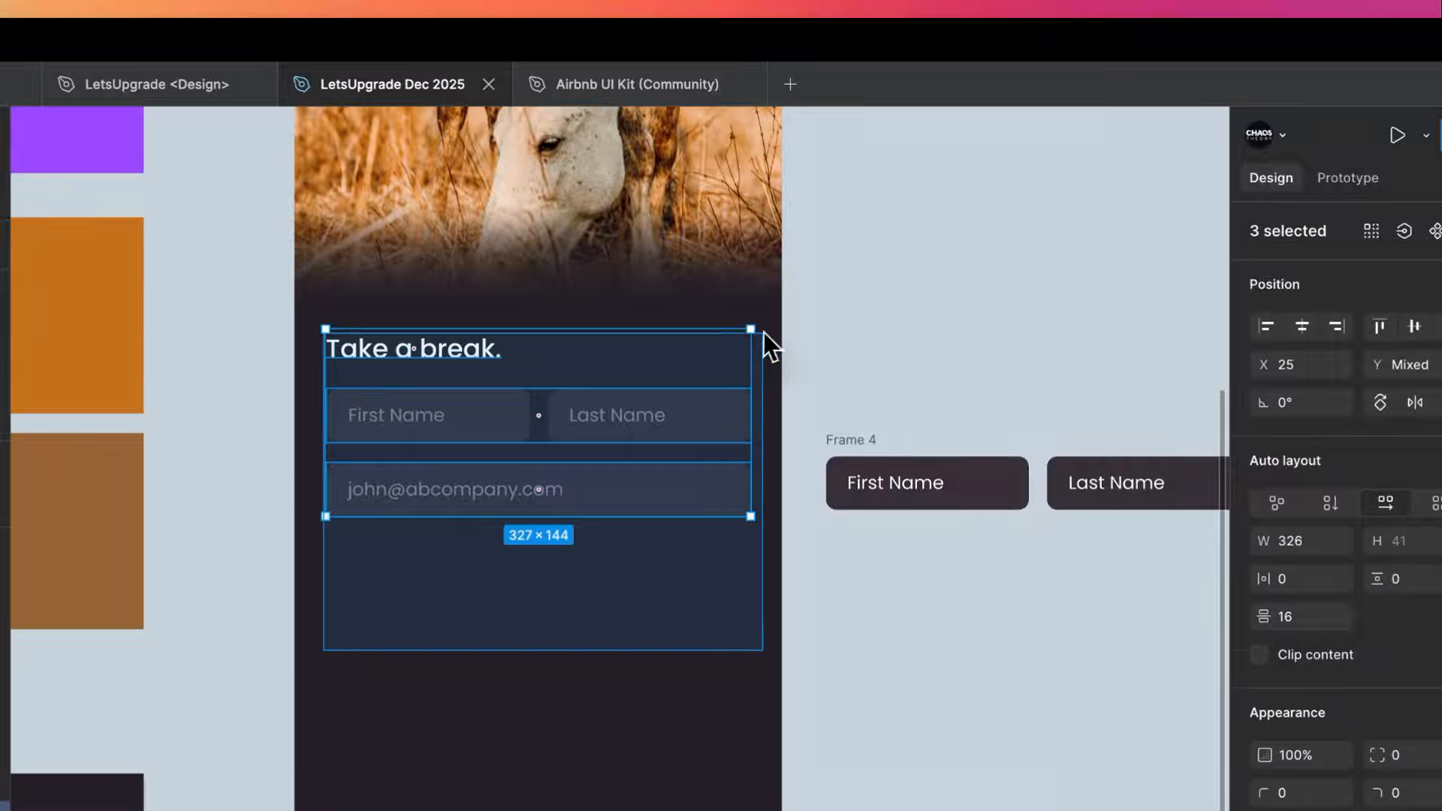
pyautogui.moveTo(764, 332); pyautogui.dragTo(764, 332)
pyautogui.click(801, 347)
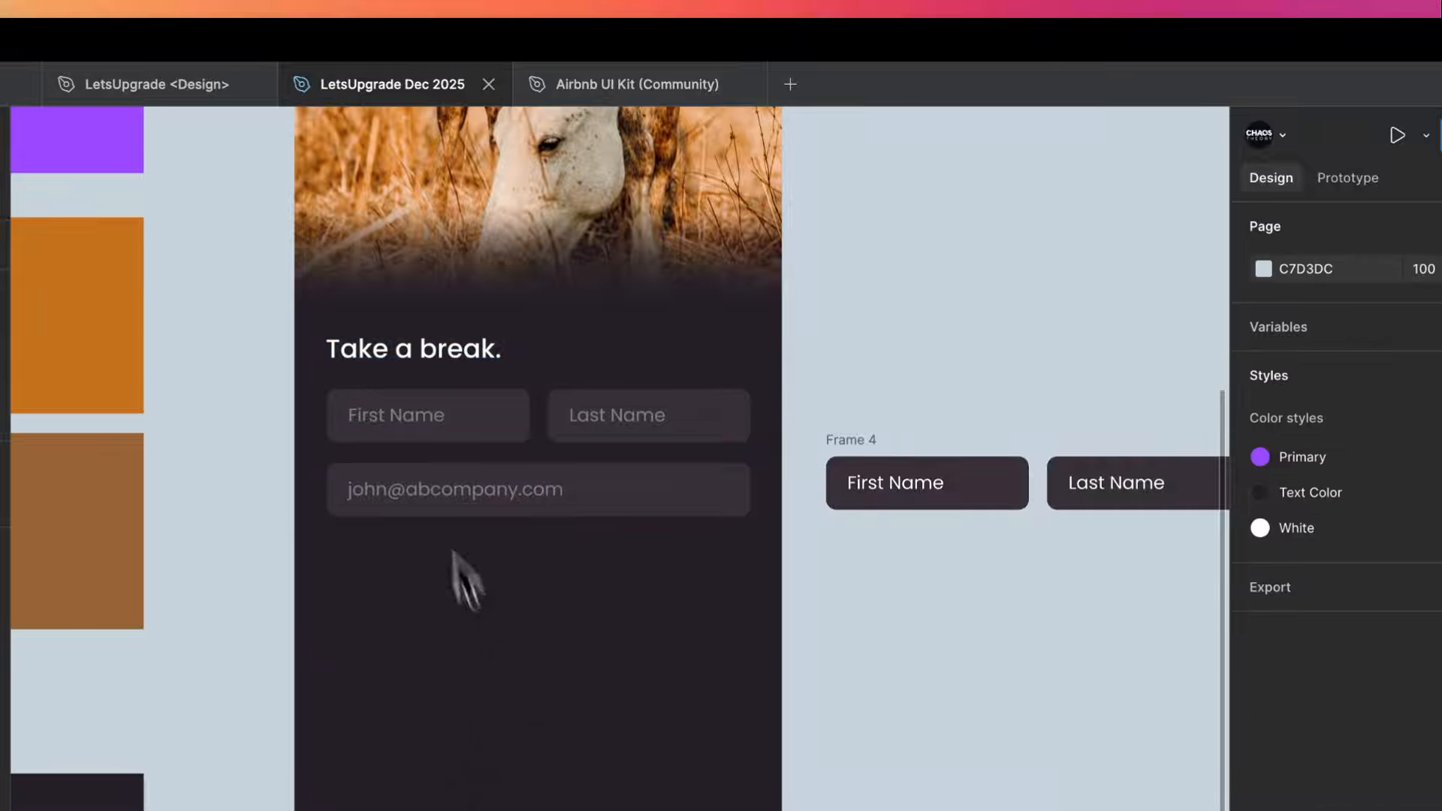
pyautogui.moveTo(378, 561); pyautogui.dragTo(683, 415)
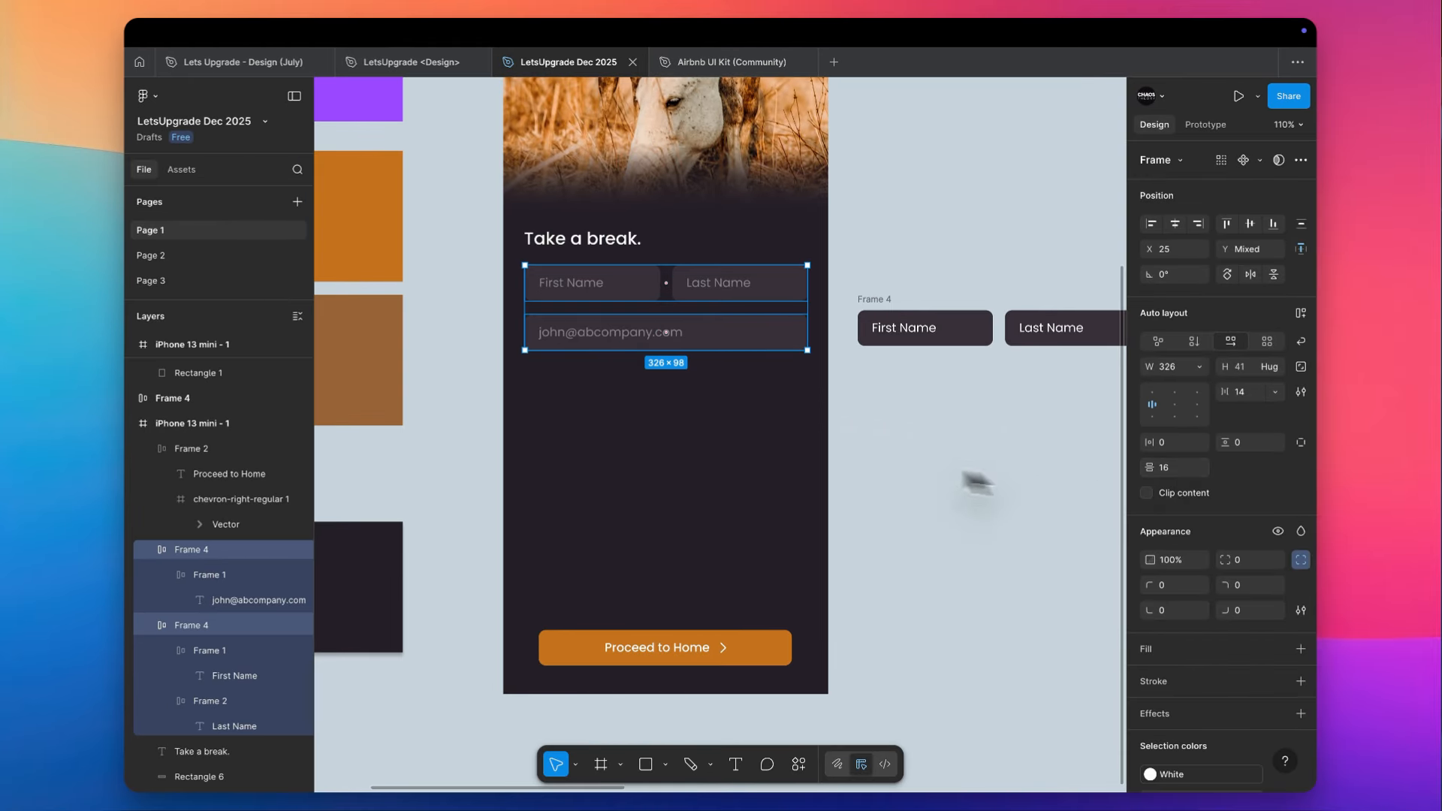
pyautogui.hotkey('shift', 'a')
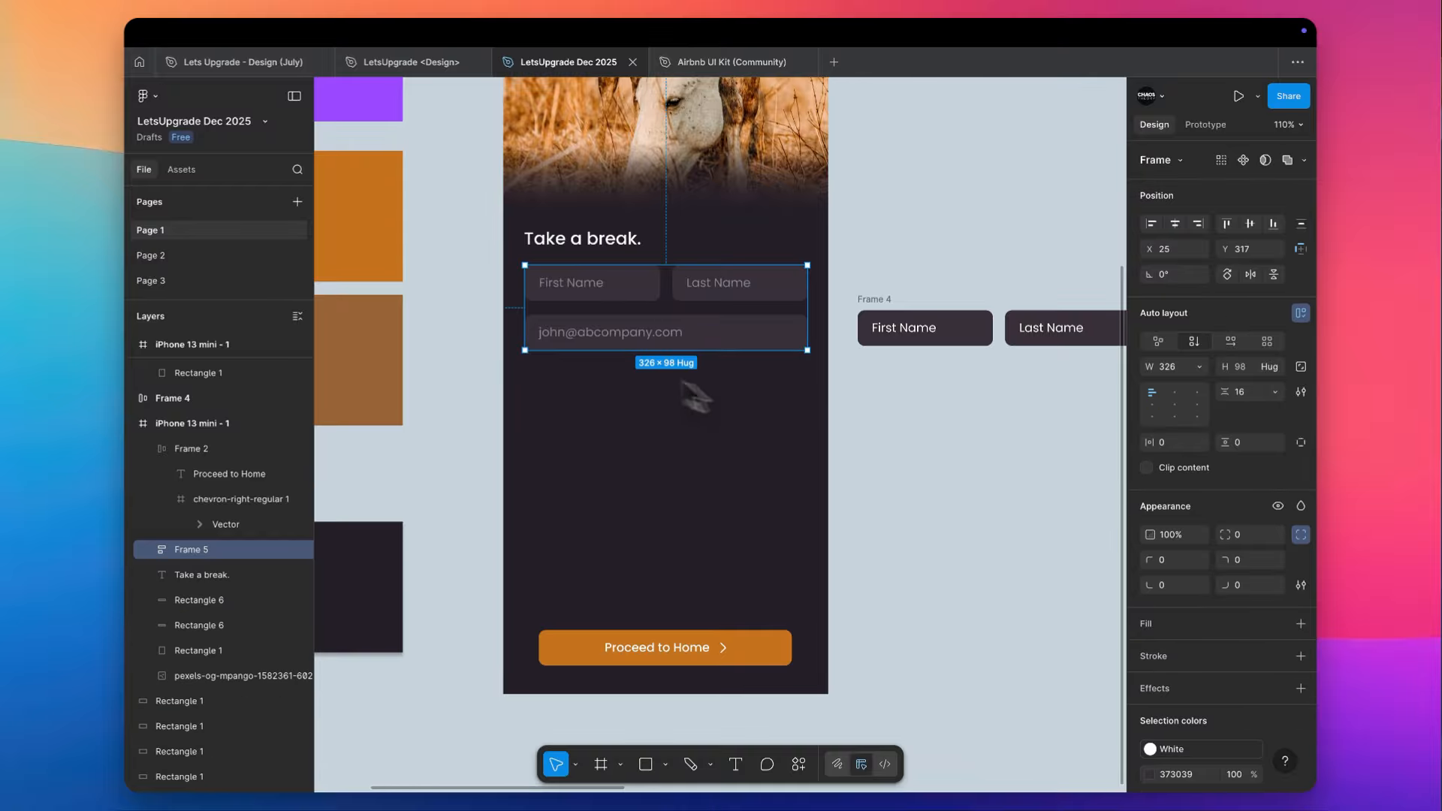
# - Move the "Take a break." heading up and duplicate it directly beneath itself, left-aligned with the original
pyautogui.keyDown('shift'); pyautogui.click(588, 238); pyautogui.keyUp('shift')
pyautogui.click(623, 241)
pyautogui.scroll(4, 623, 242)
pyautogui.moveTo(622, 242); pyautogui.dragTo(611, 192)
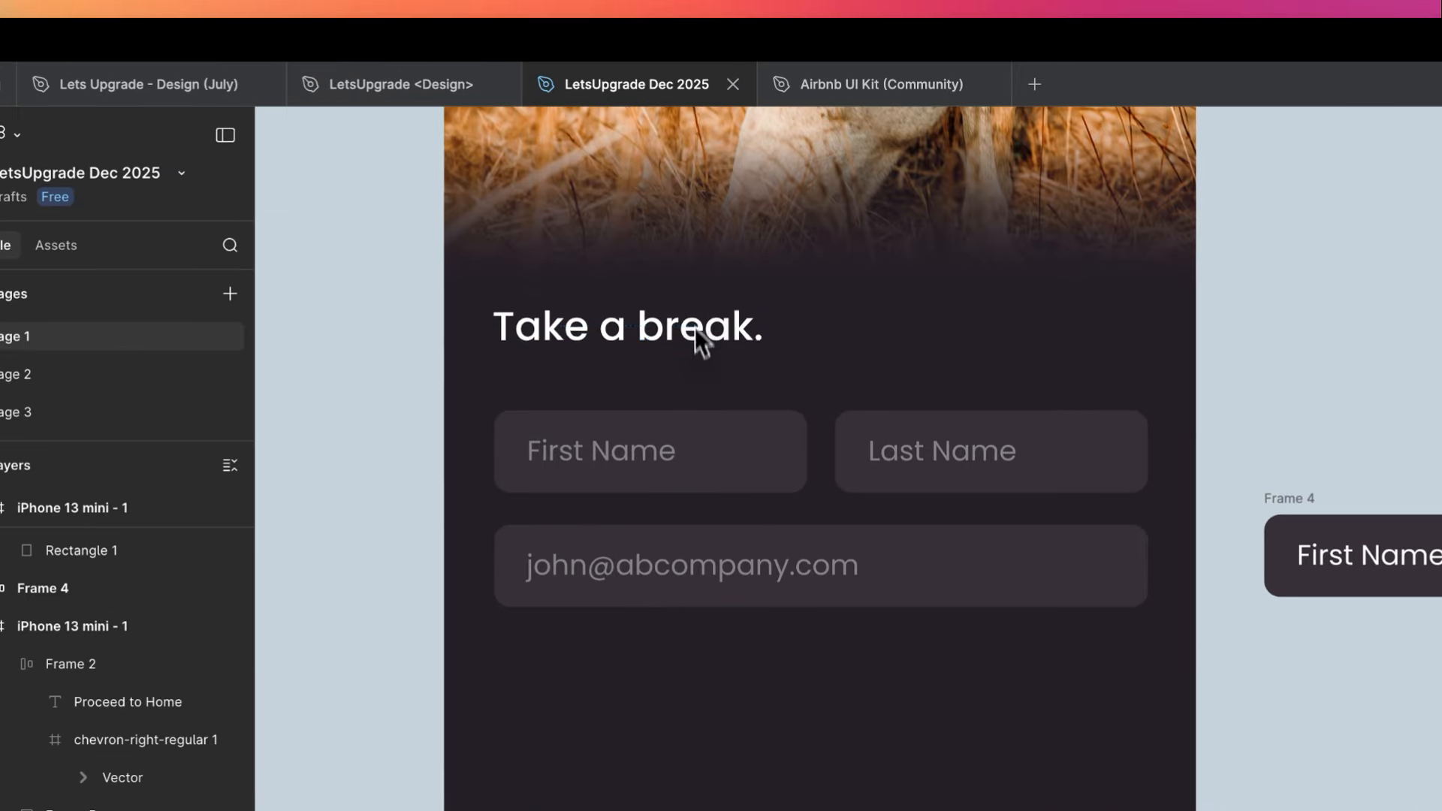
pyautogui.moveTo(696, 275); pyautogui.dragTo(705, 338)
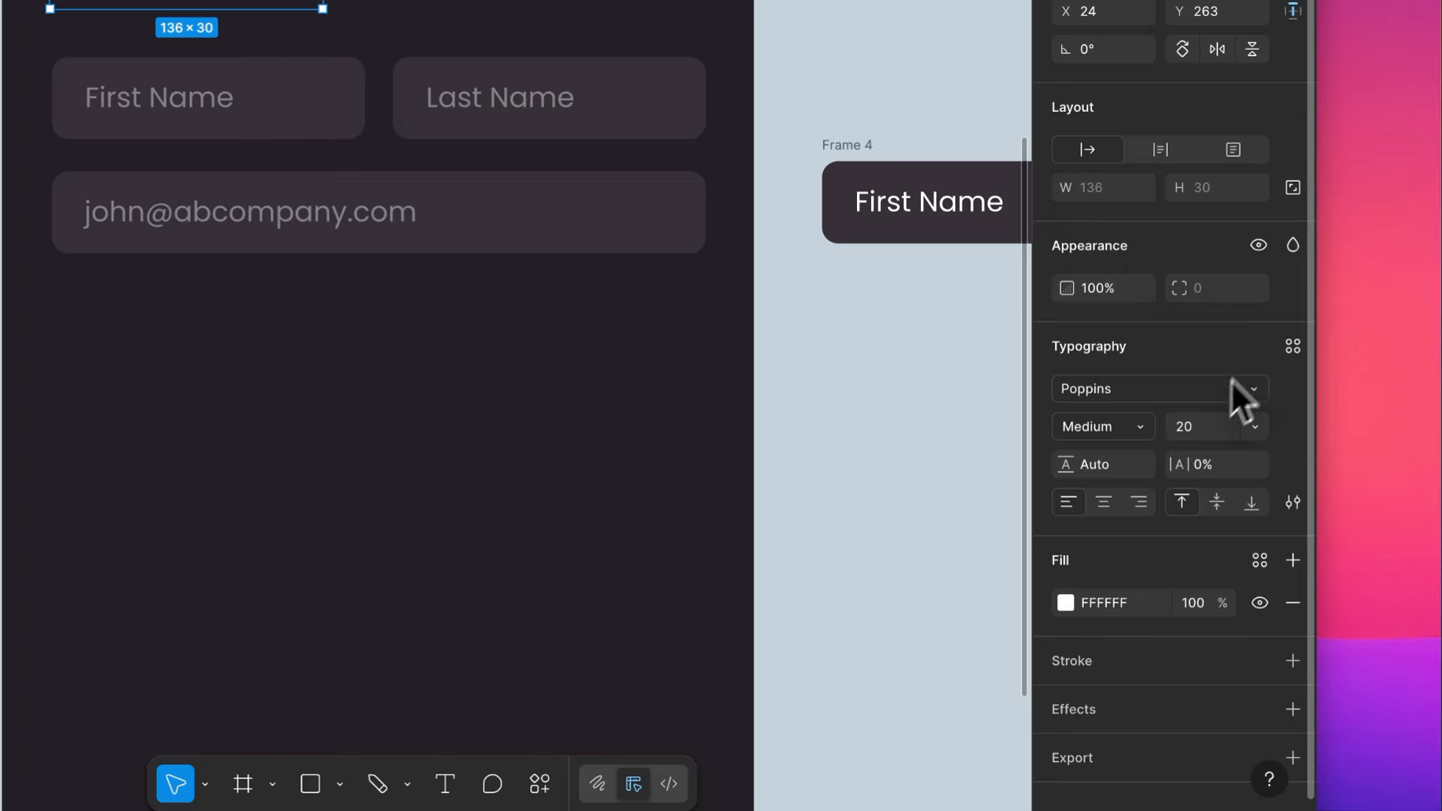
# - Restyle the lower "Take a break." copy as a subheading with a smaller font size, Regular weight and reduced opacity
pyautogui.click(1302, 501)
pyautogui.press('Down')
pyautogui.press('Down')
pyautogui.press('Down')
pyautogui.press('Down')
pyautogui.press('Down')
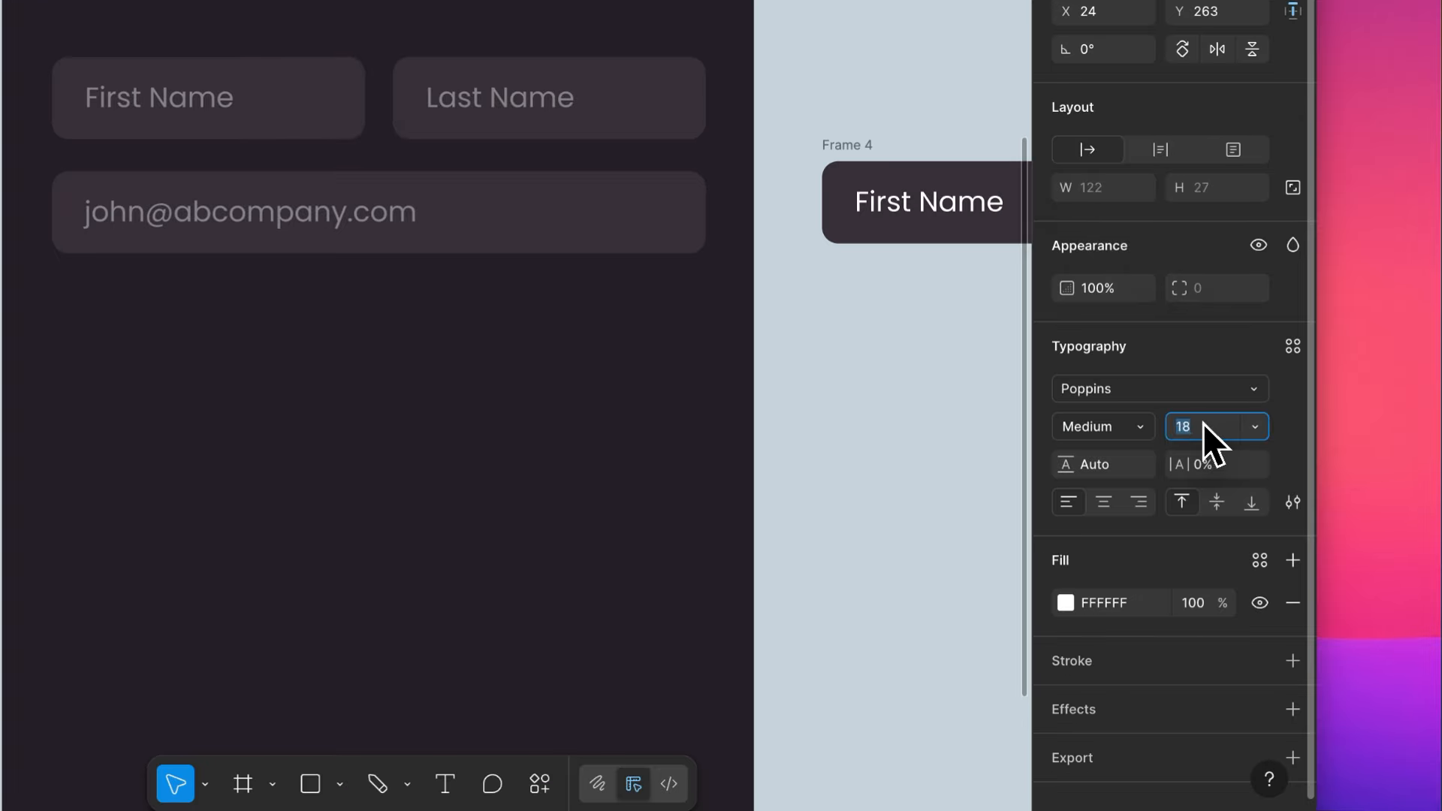
pyautogui.click(1126, 425)
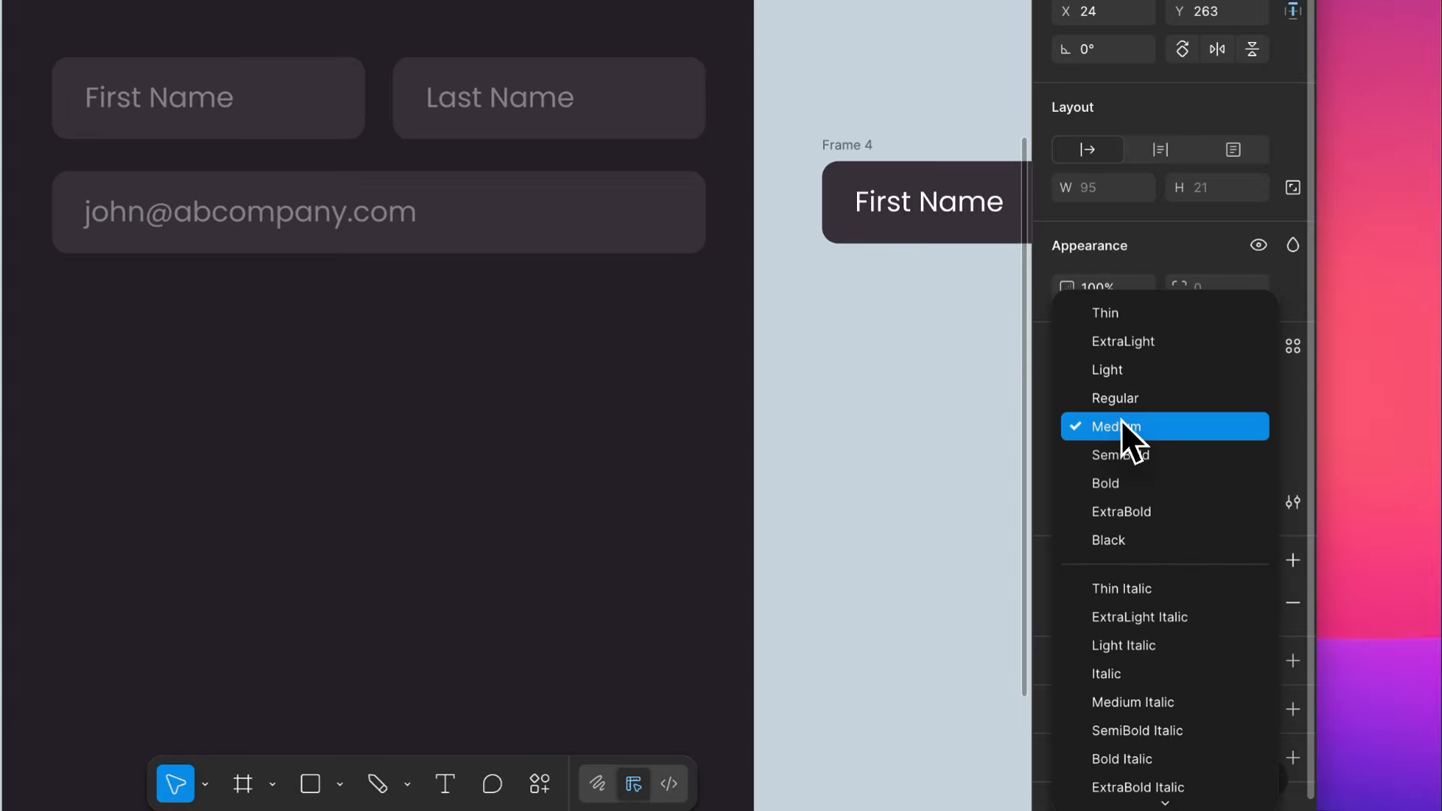
pyautogui.click(1125, 399)
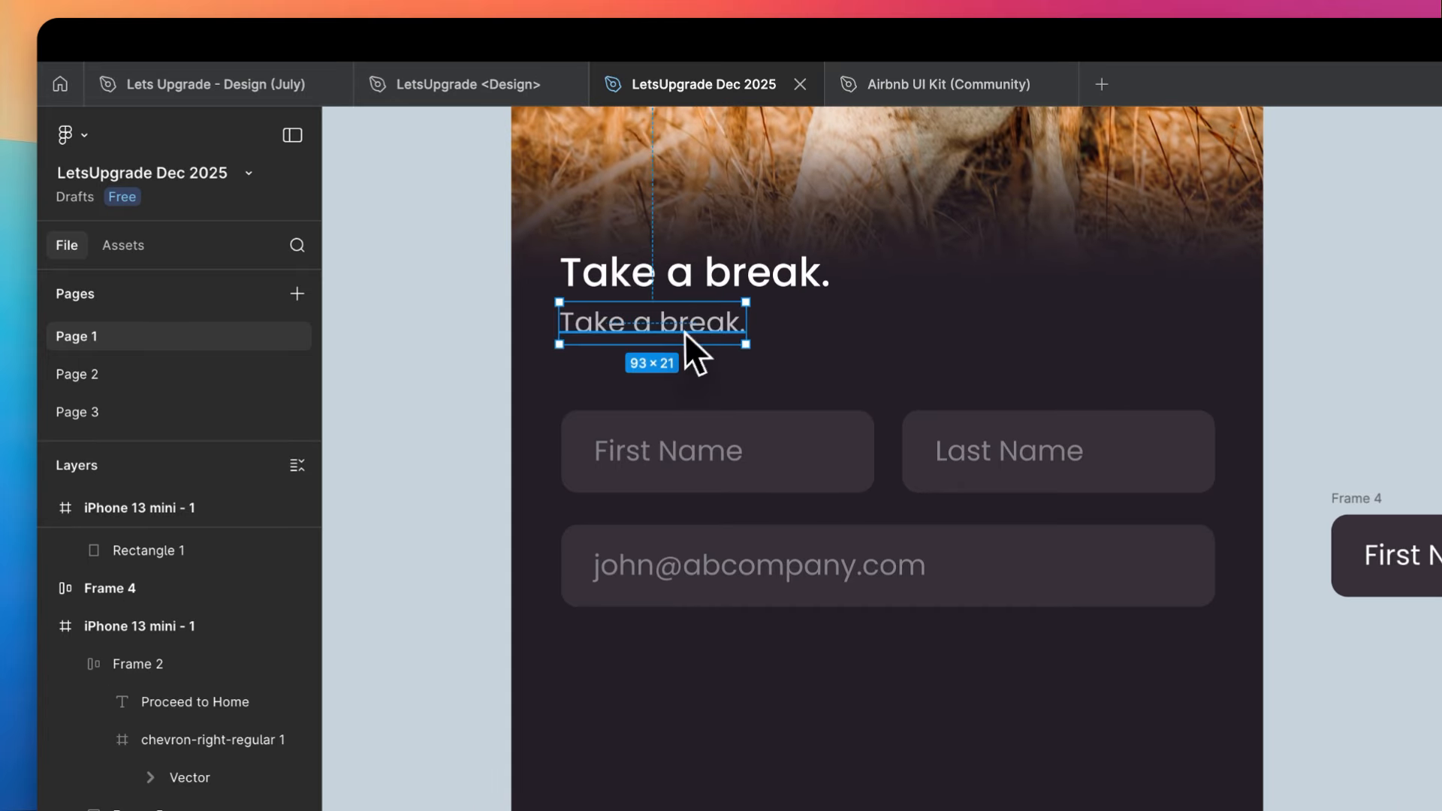
# - Open the lower "Take a break." text for editing with its whole content selected
pyautogui.doubleClick(681, 331)
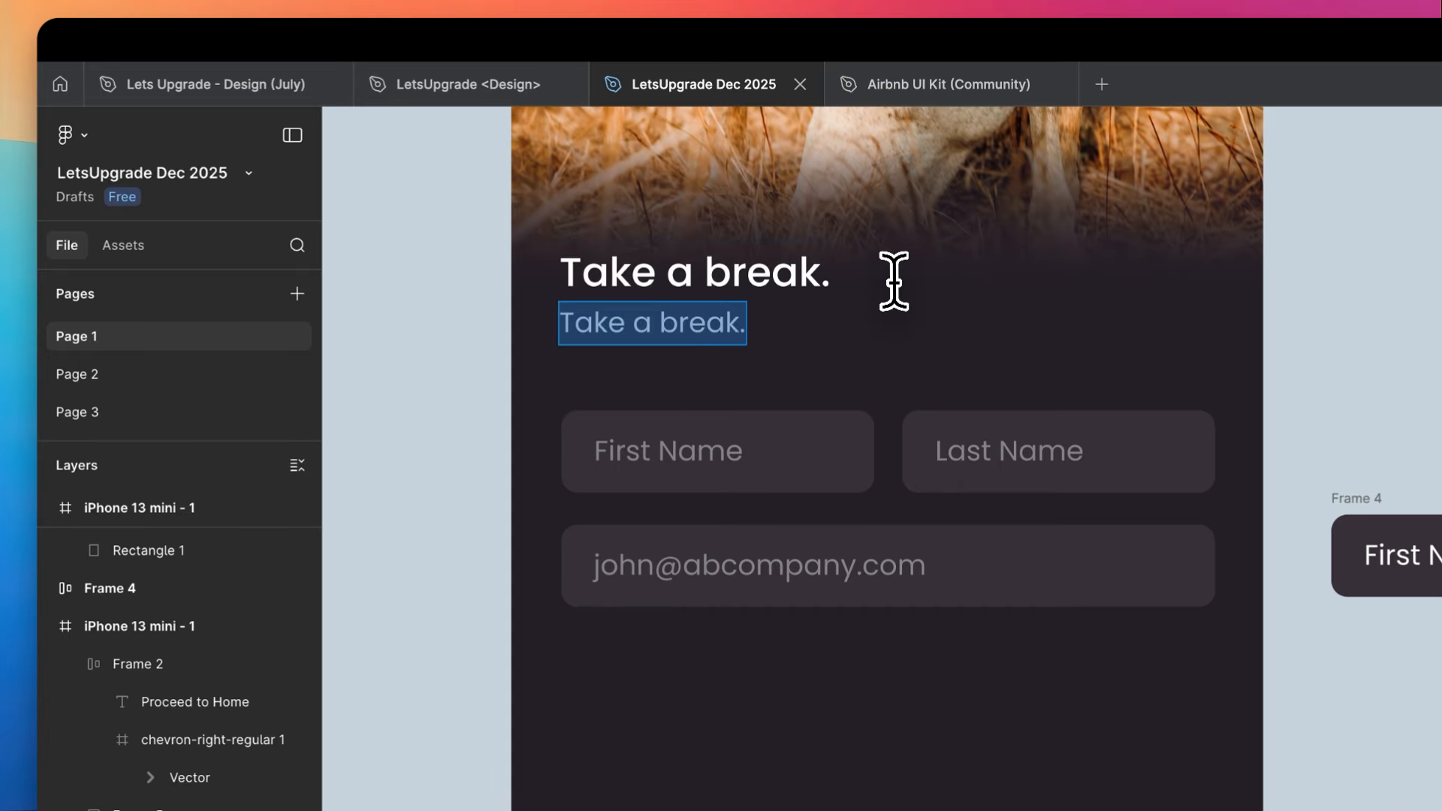
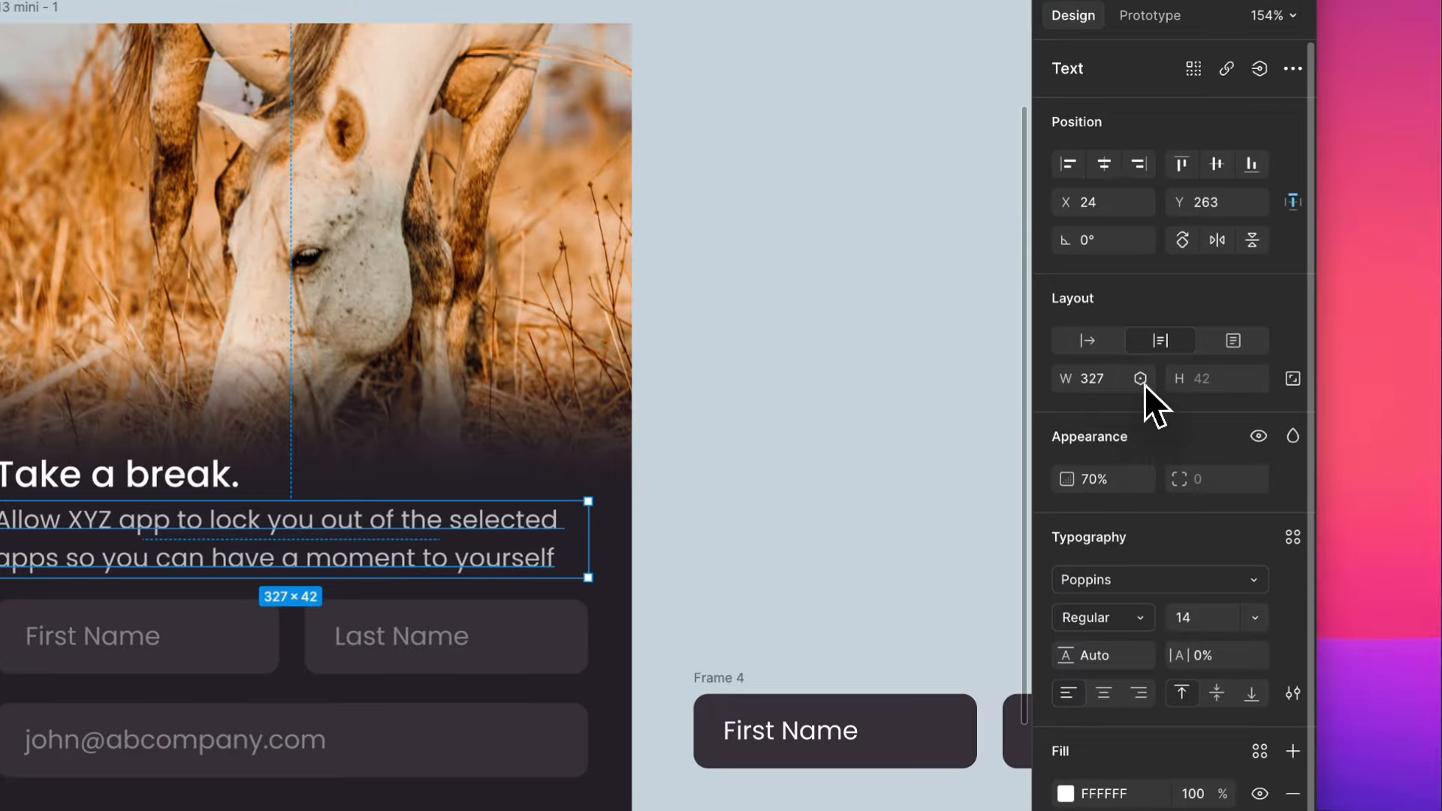
# - Set the width of the two-line subheading under "Take a break." to 326
pyautogui.click(1143, 383)
pyautogui.click(1113, 382)
pyautogui.click(1113, 381)
pyautogui.press('Down')
pyautogui.click(893, 405)
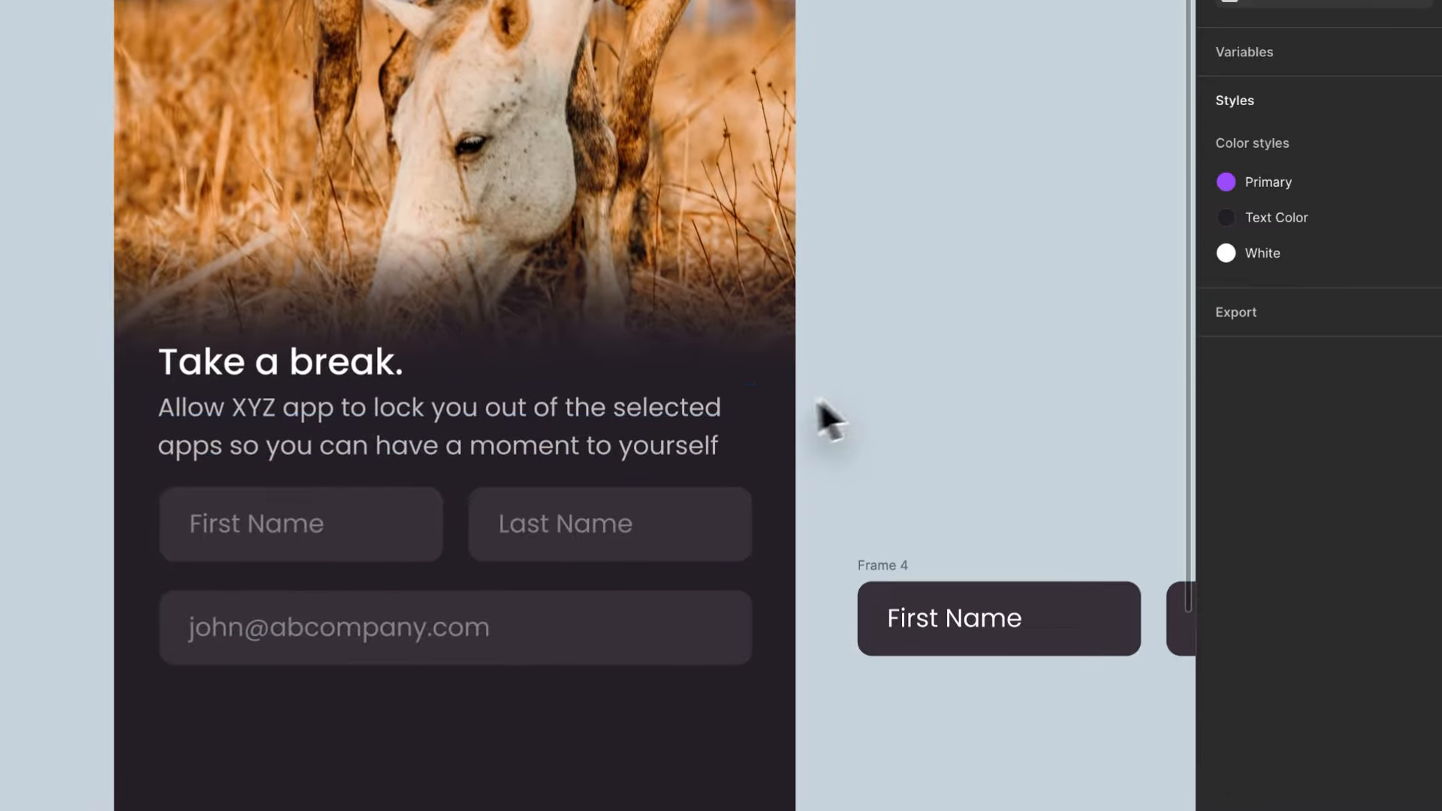
# - Try auto width on the subheading and return it to auto height
pyautogui.click(699, 422)
pyautogui.click(1110, 400)
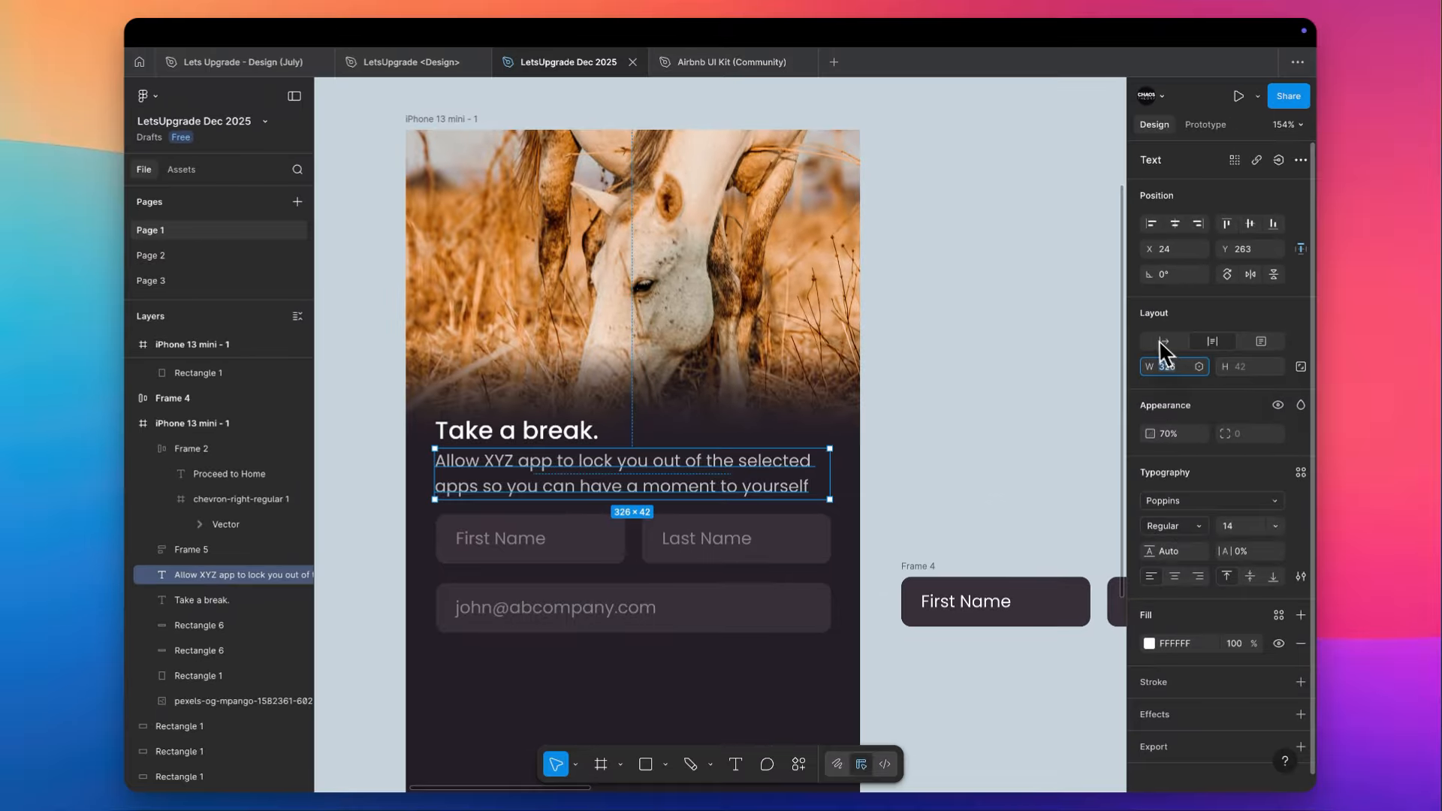
pyautogui.click(1087, 394)
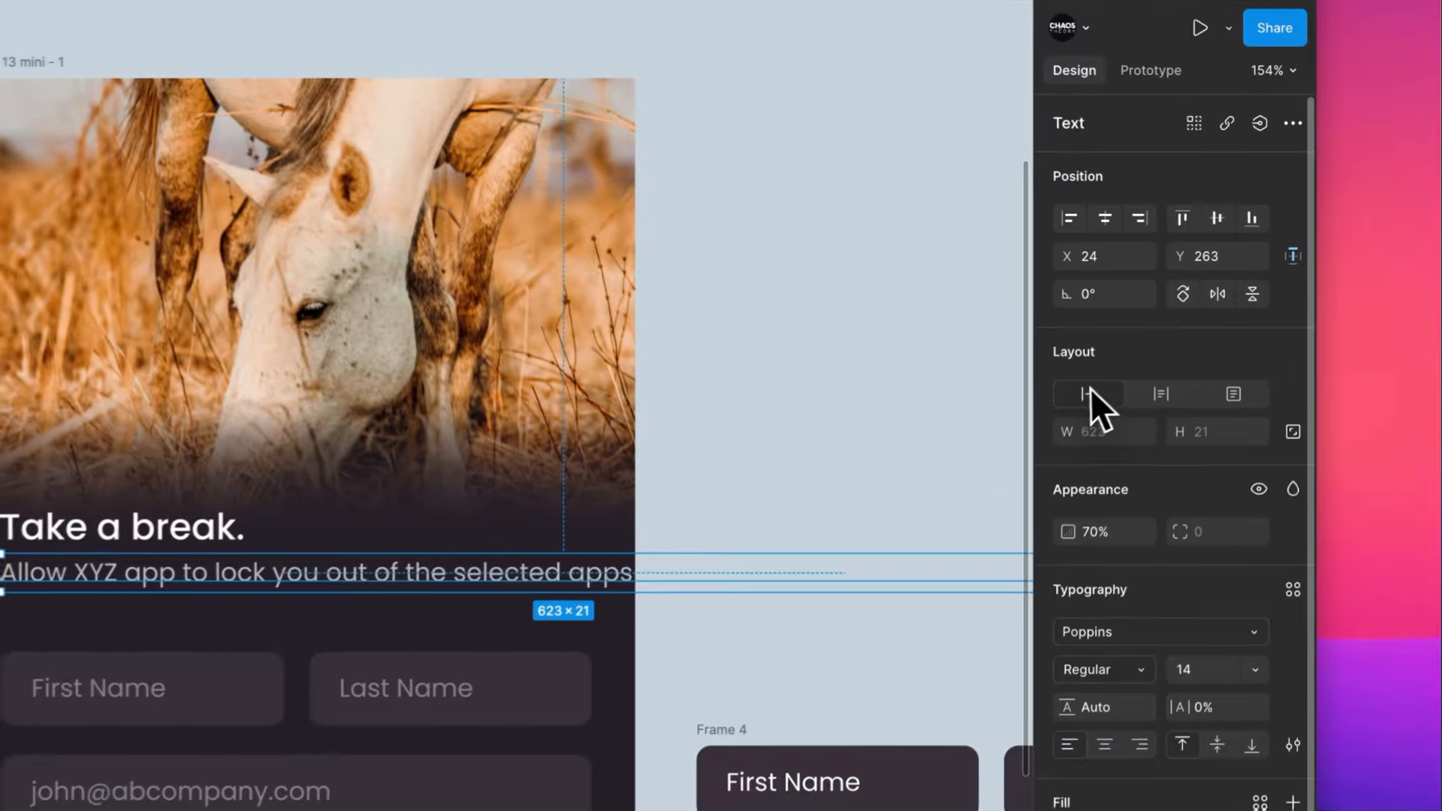
pyautogui.click(1163, 397)
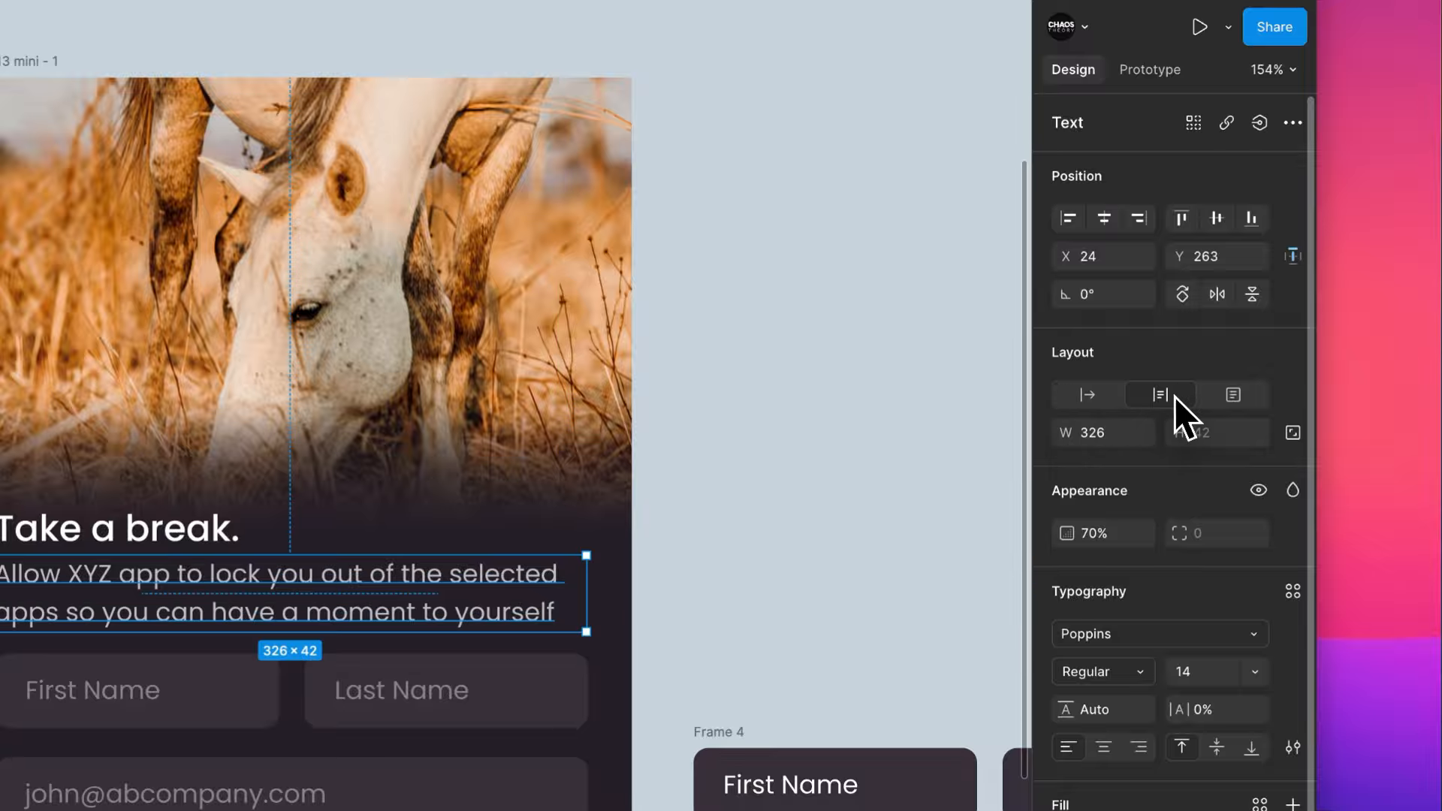
pyautogui.scroll(-5, 687, 481)
pyautogui.hscroll(-2, 691, 443)
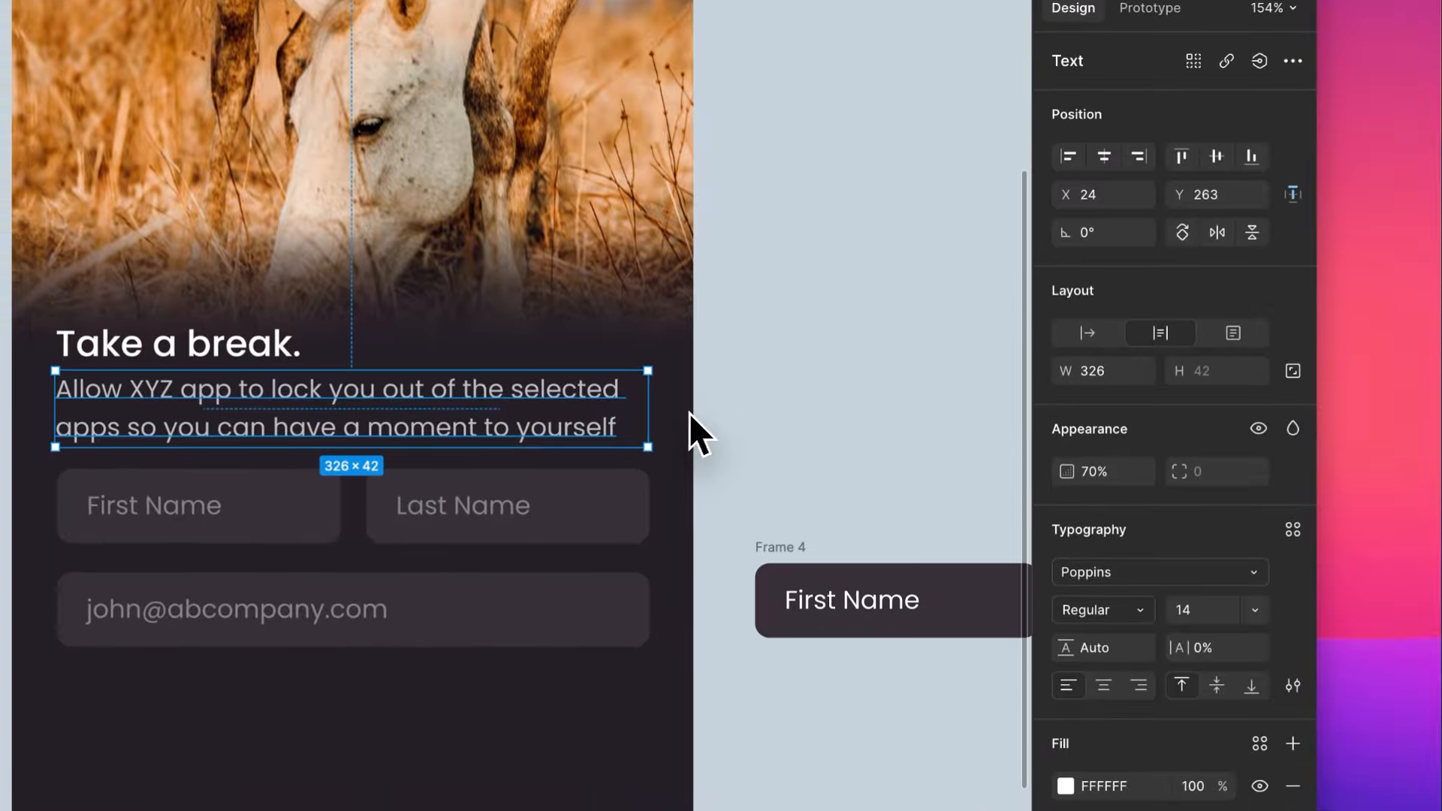
pyautogui.hotkey('shift', 'a')
pyautogui.click(818, 398)
pyautogui.press('super+z')
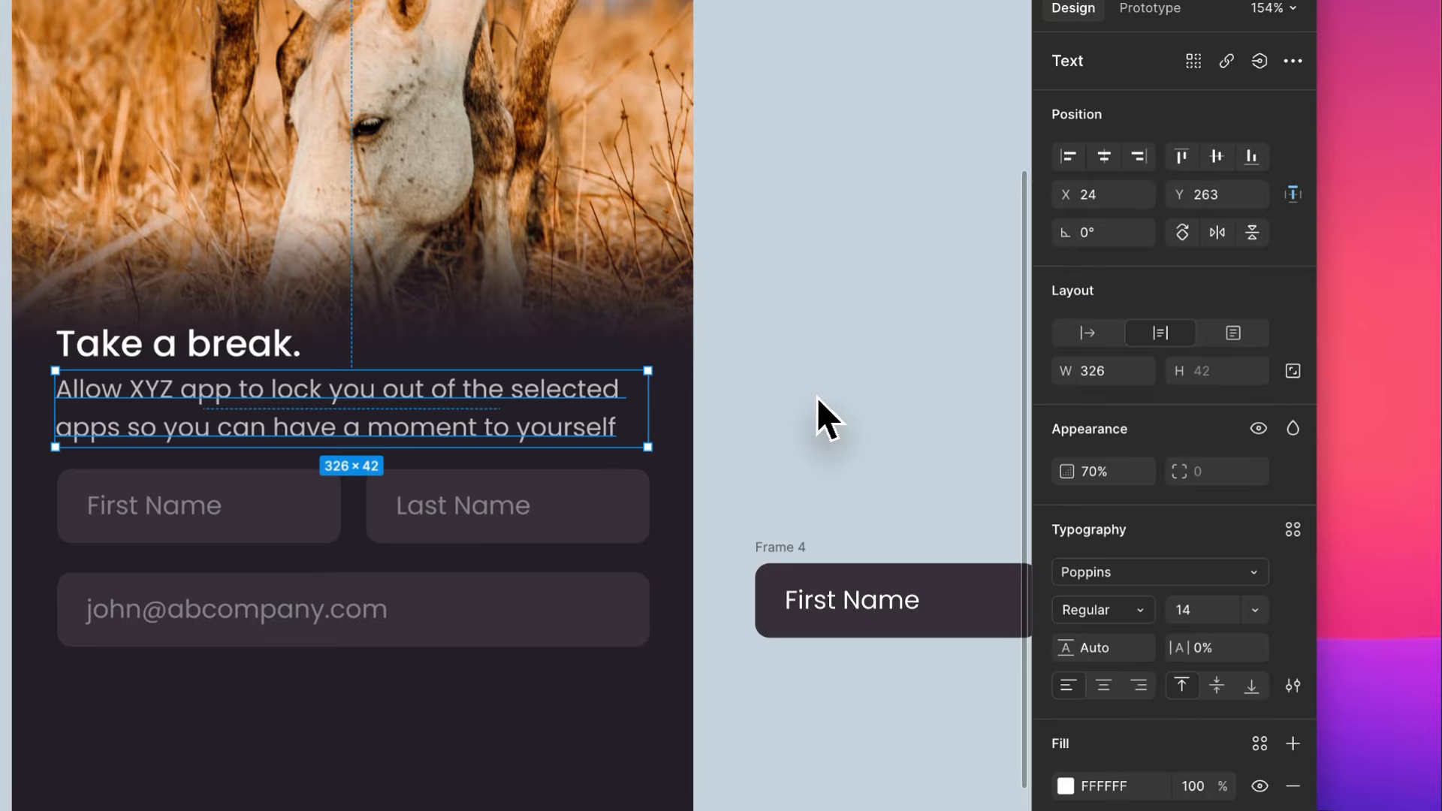
# - Set the subheading's font size to 12
pyautogui.click(817, 398)
pyautogui.click(698, 525)
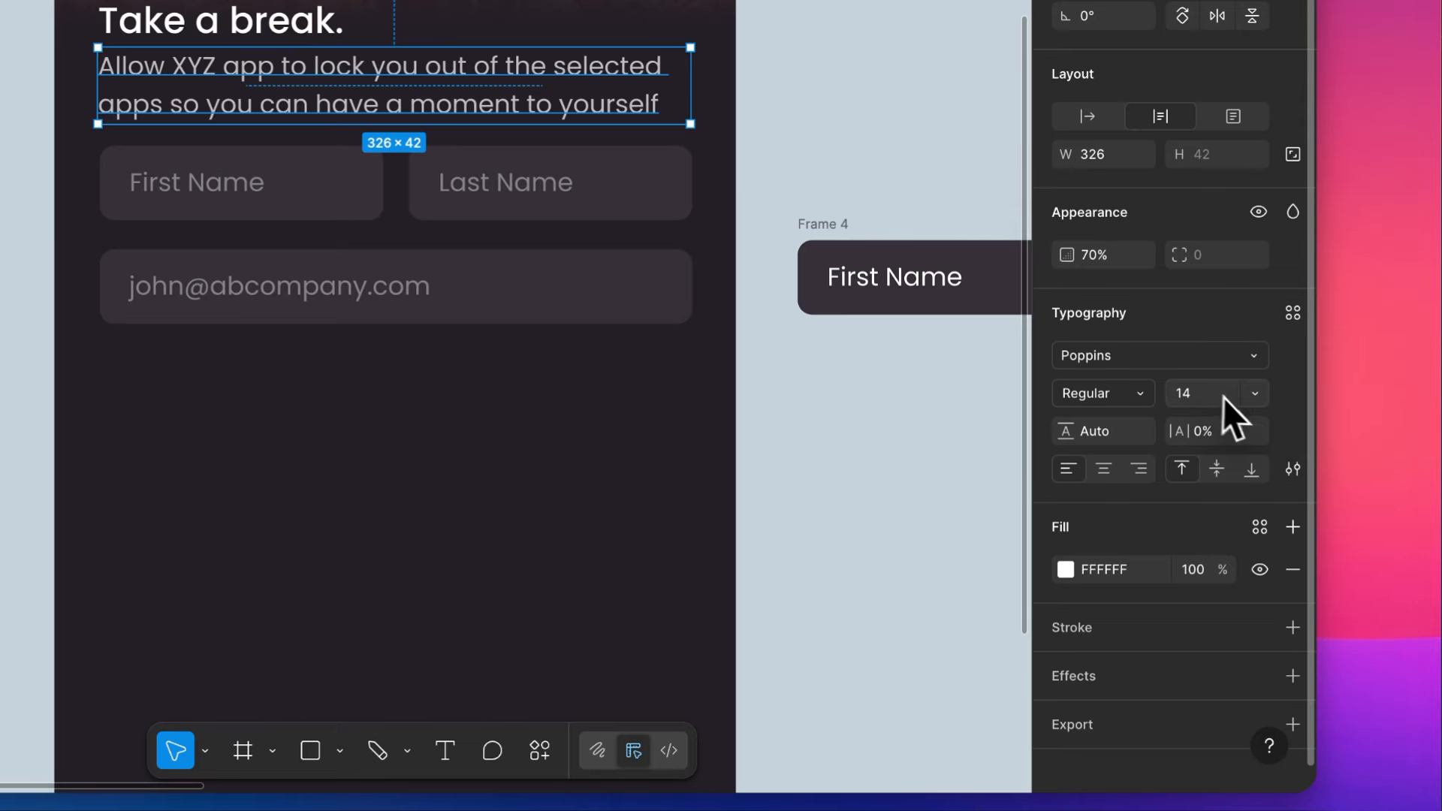
pyautogui.write('12')
pyautogui.press('Return')
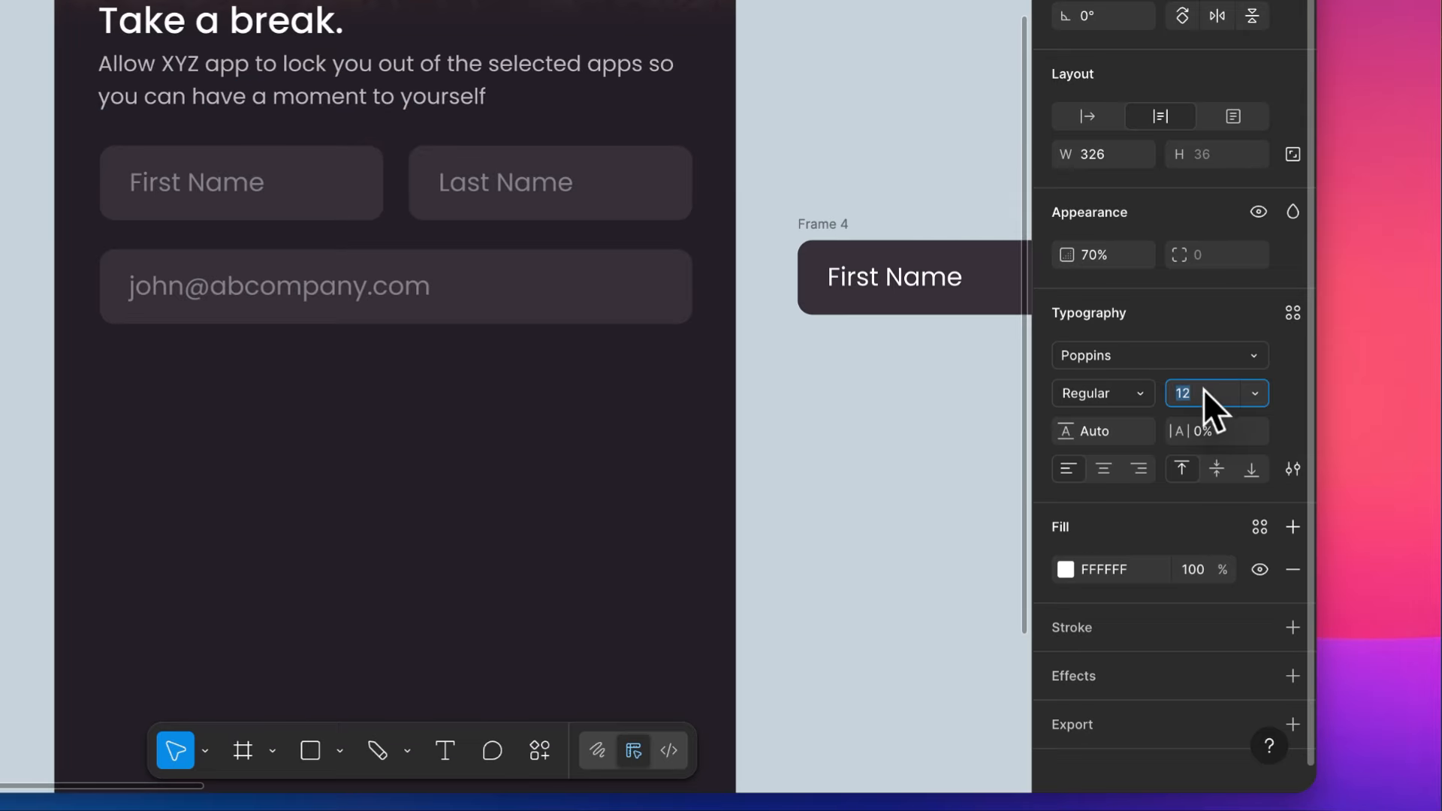
# - Try a letter spacing of 1% on the subheading and set it back to 0%
pyautogui.click(1210, 429)
pyautogui.write('1')
pyautogui.press('Return')
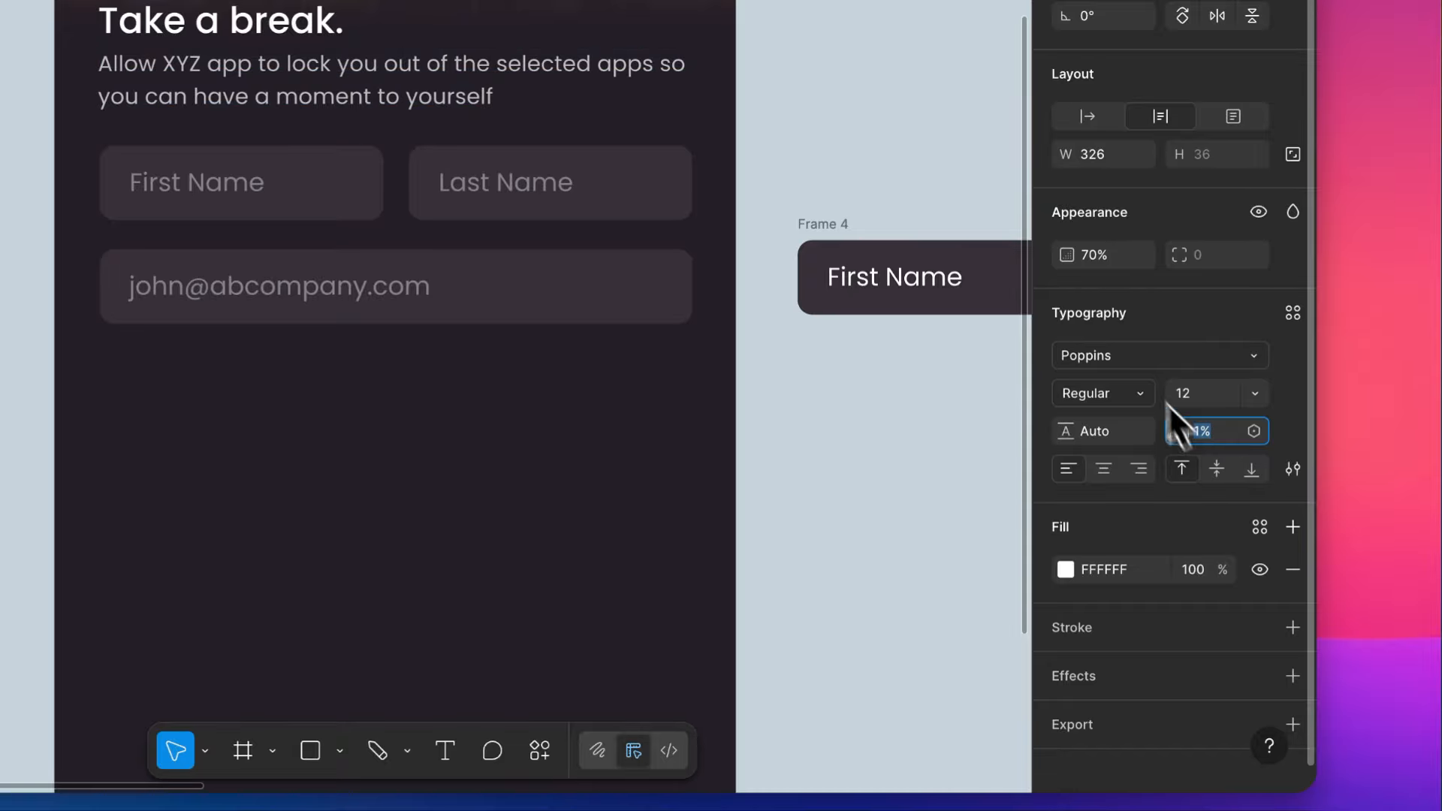
pyautogui.write('0')
pyautogui.press('Return')
pyautogui.click(1143, 359)
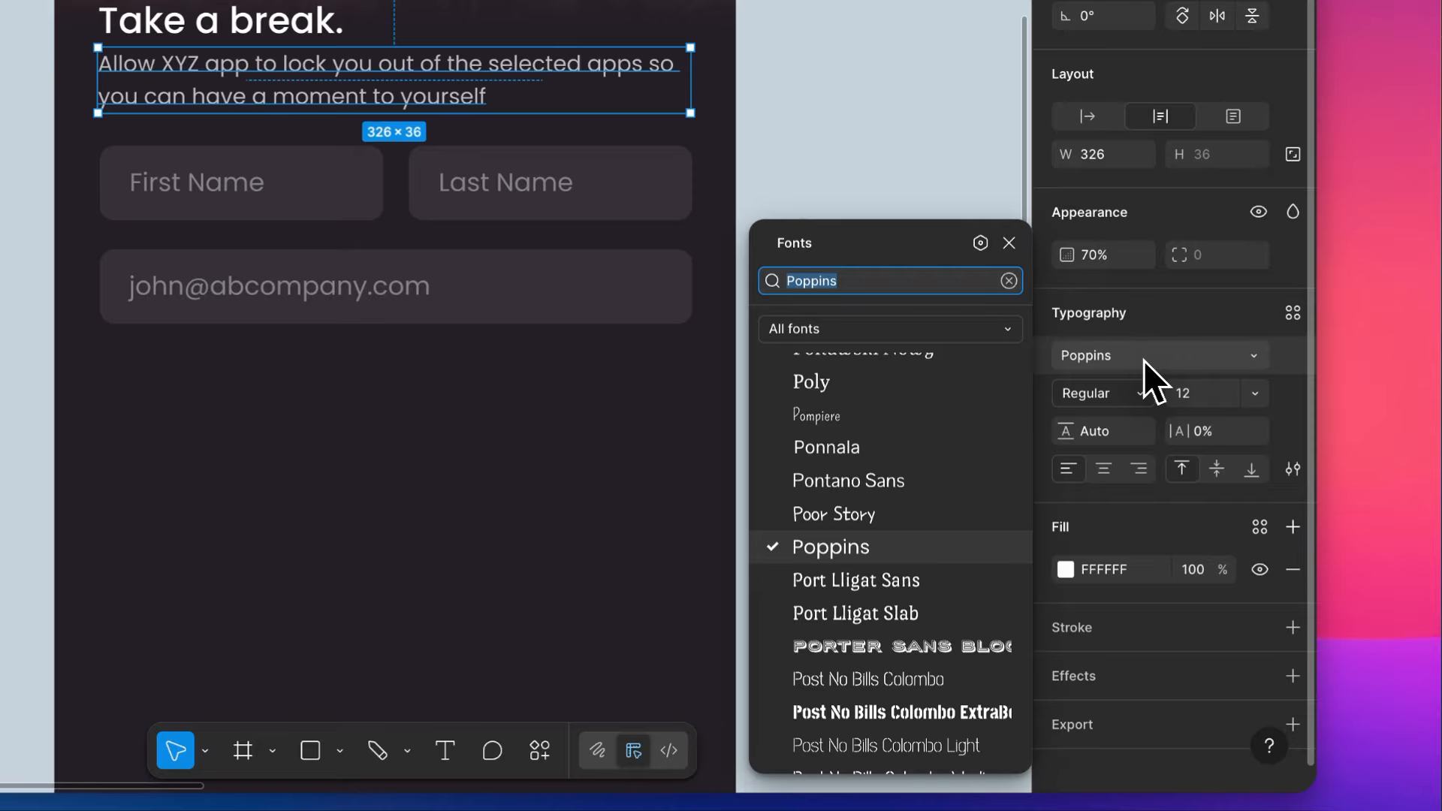
# - Reduce the subheading's font size to 11
pyautogui.click(1212, 396)
pyautogui.press('Down')
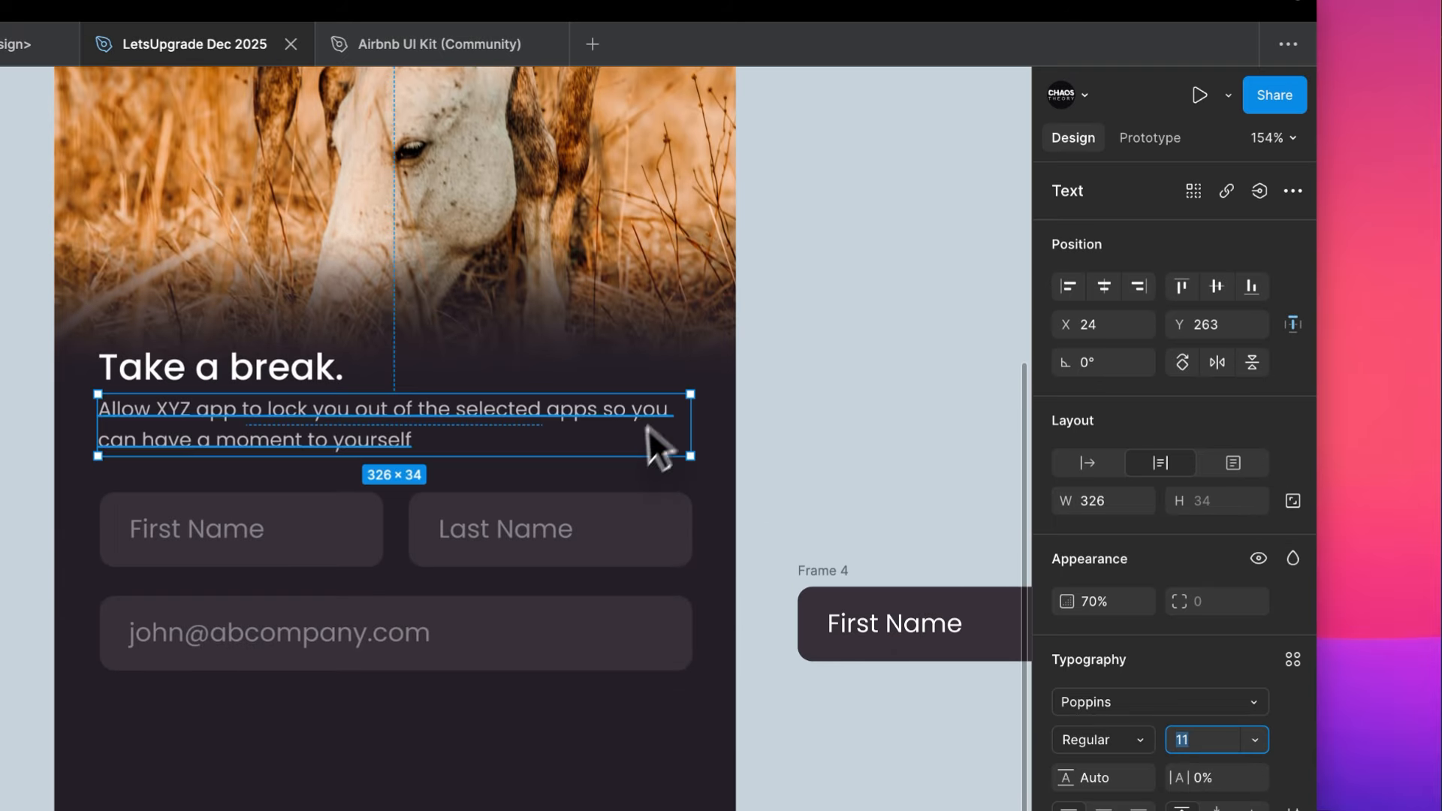
pyautogui.click(797, 73)
# - Group the "Take a break." heading and its subheading in a vertical auto layout
pyautogui.click(600, 344)
pyautogui.keyDown('shift'); pyautogui.click(585, 277); pyautogui.keyUp('shift')
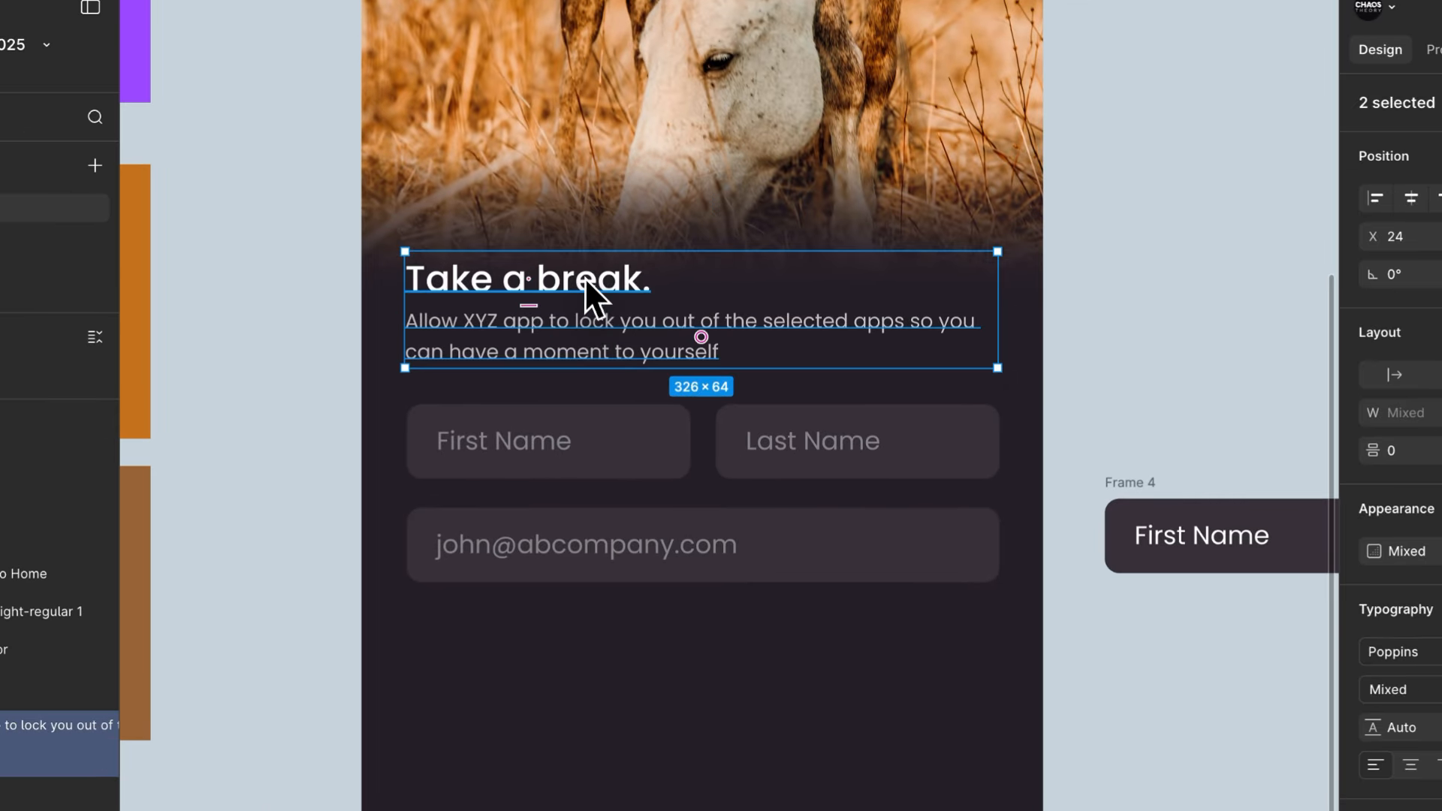
pyautogui.hotkey('shift', 'a')
# - Combine the heading block and the form fields in one vertical auto layout with a gap of 40
pyautogui.keyDown('shift'); pyautogui.click(634, 428); pyautogui.keyUp('shift')
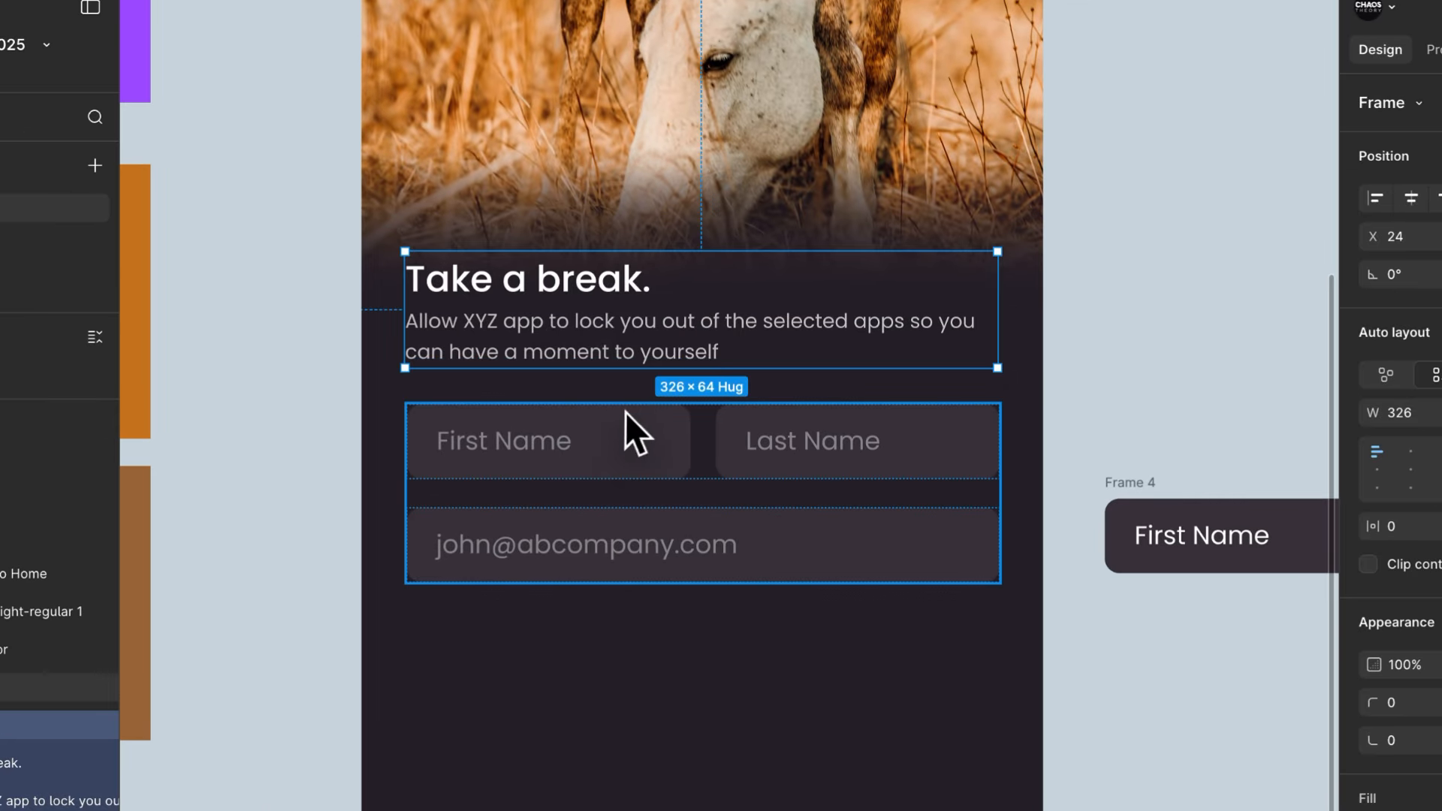
pyautogui.hotkey('shift', 'a')
pyautogui.click(1230, 415)
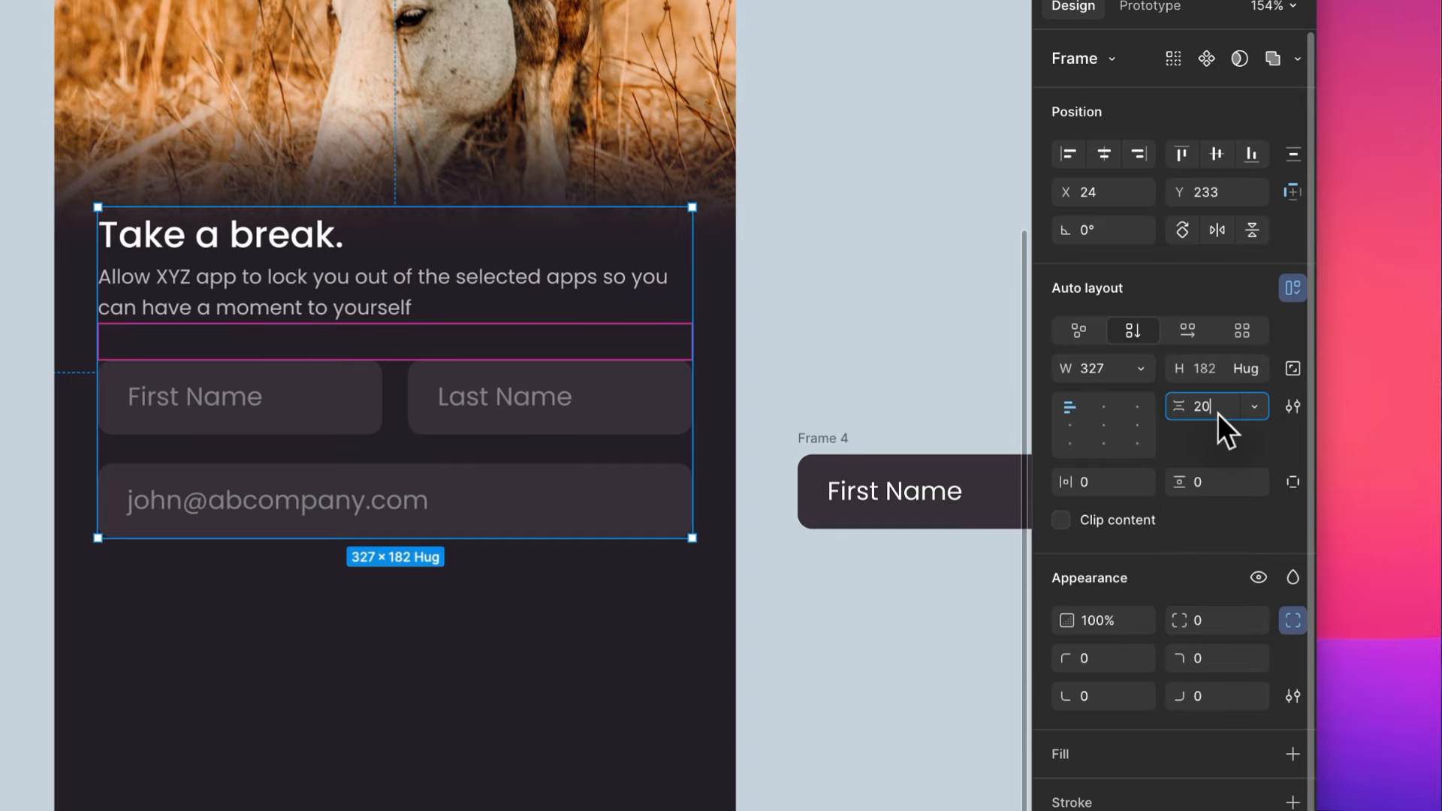
pyautogui.write('40')
pyautogui.press('Return')
pyautogui.click(875, 284)
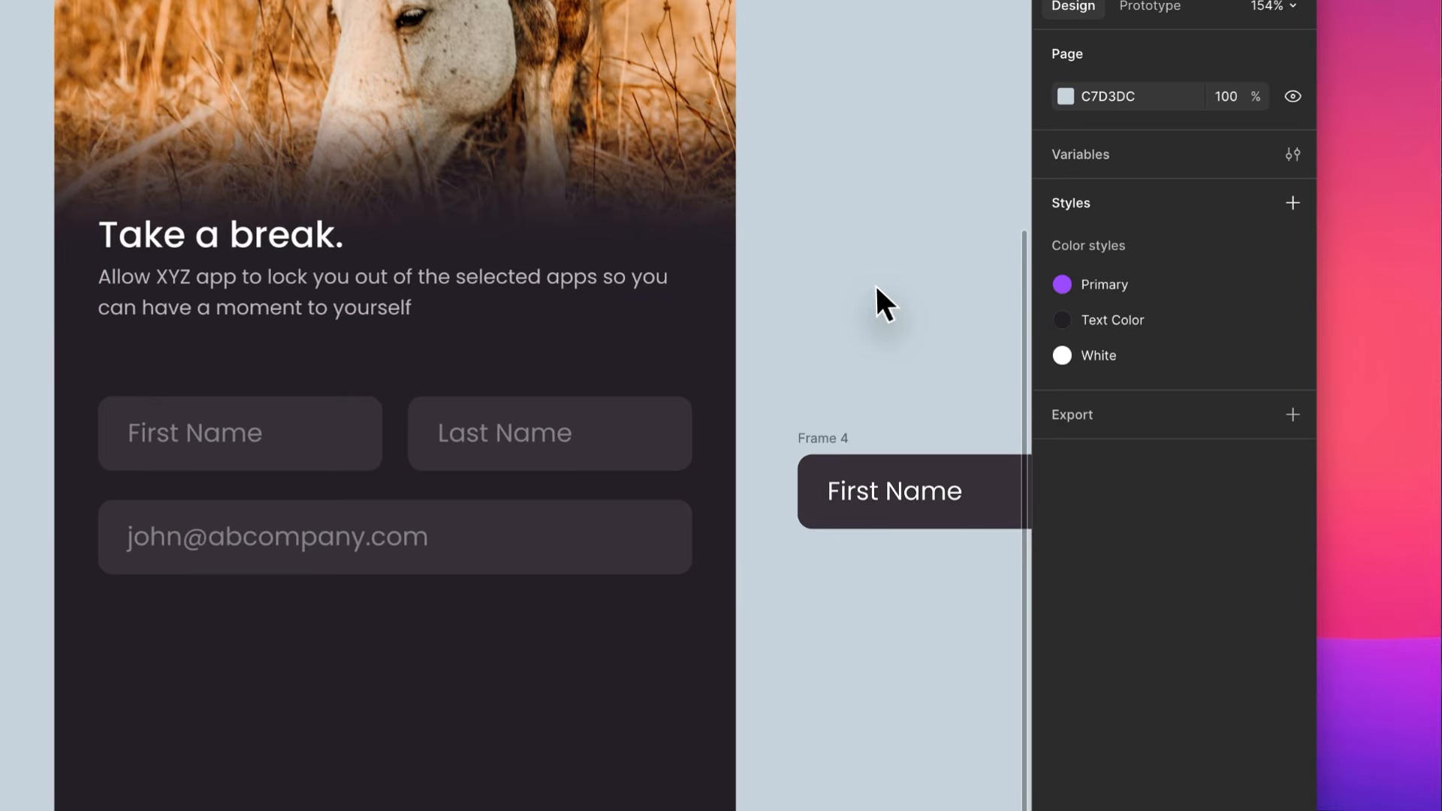
# - Move the "Proceed to Home" button into the auto layout as the last item beneath the e-mail field by cutting and pasting it
pyautogui.scroll(-5, 875, 285)
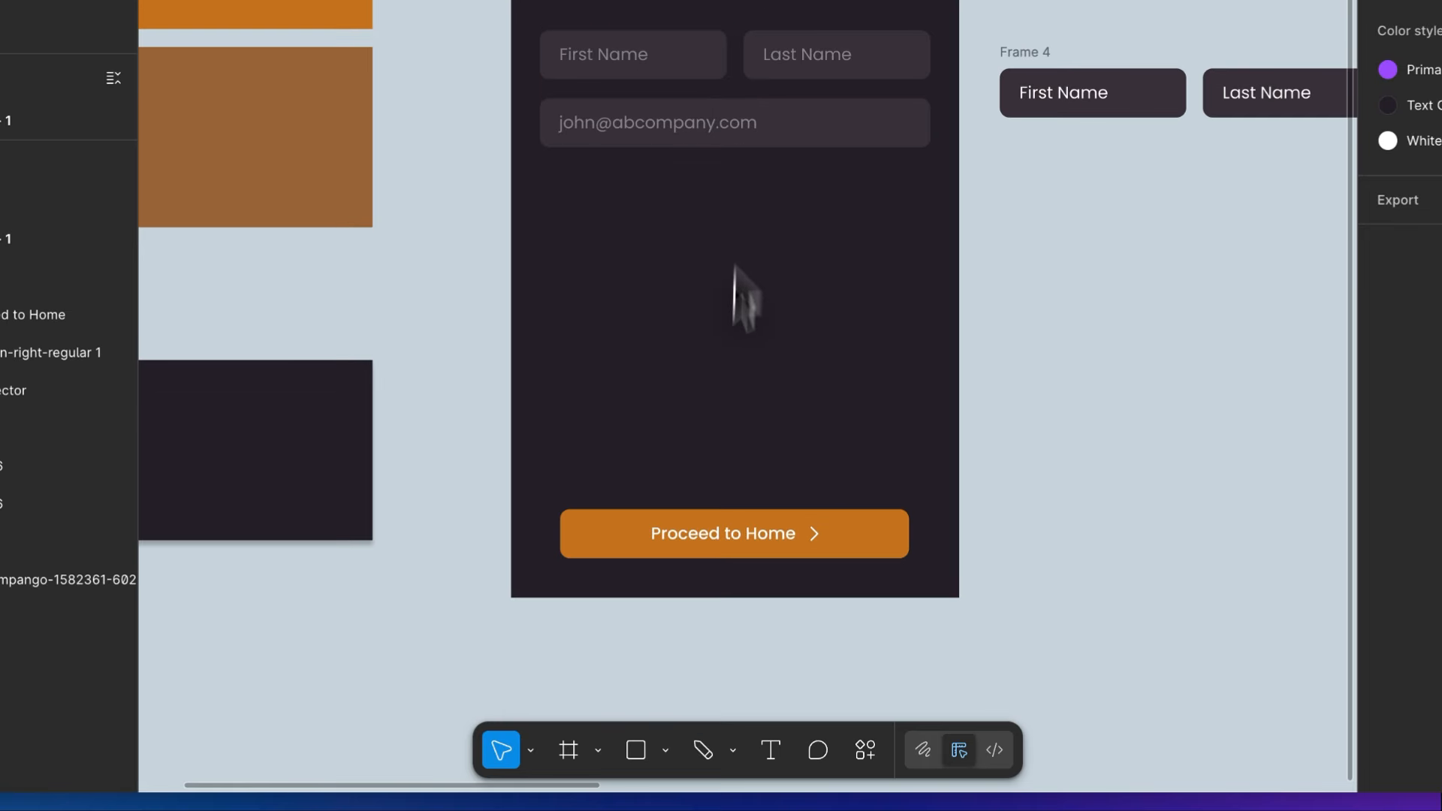
pyautogui.click(439, 785)
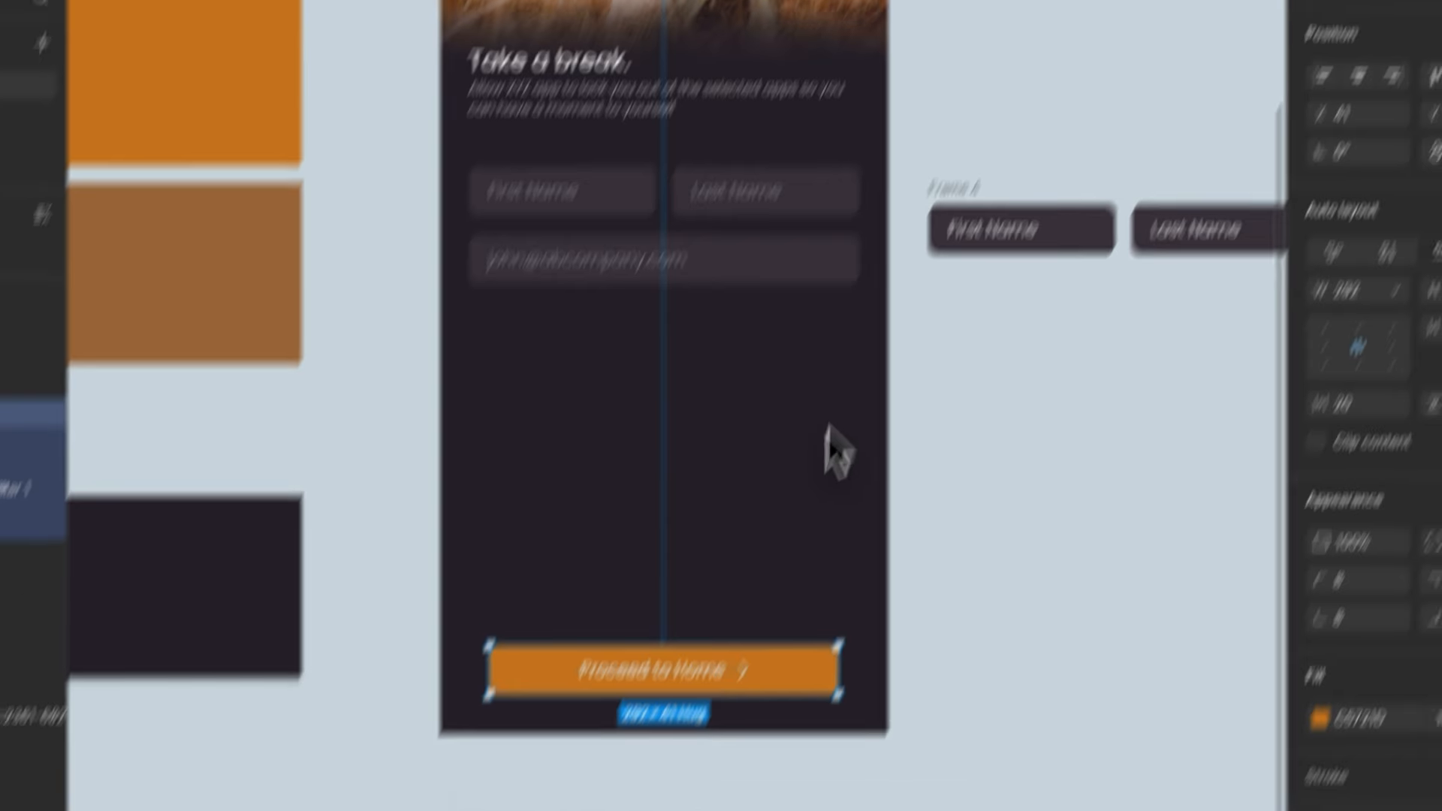
pyautogui.press('super+x')
pyautogui.click(777, 136)
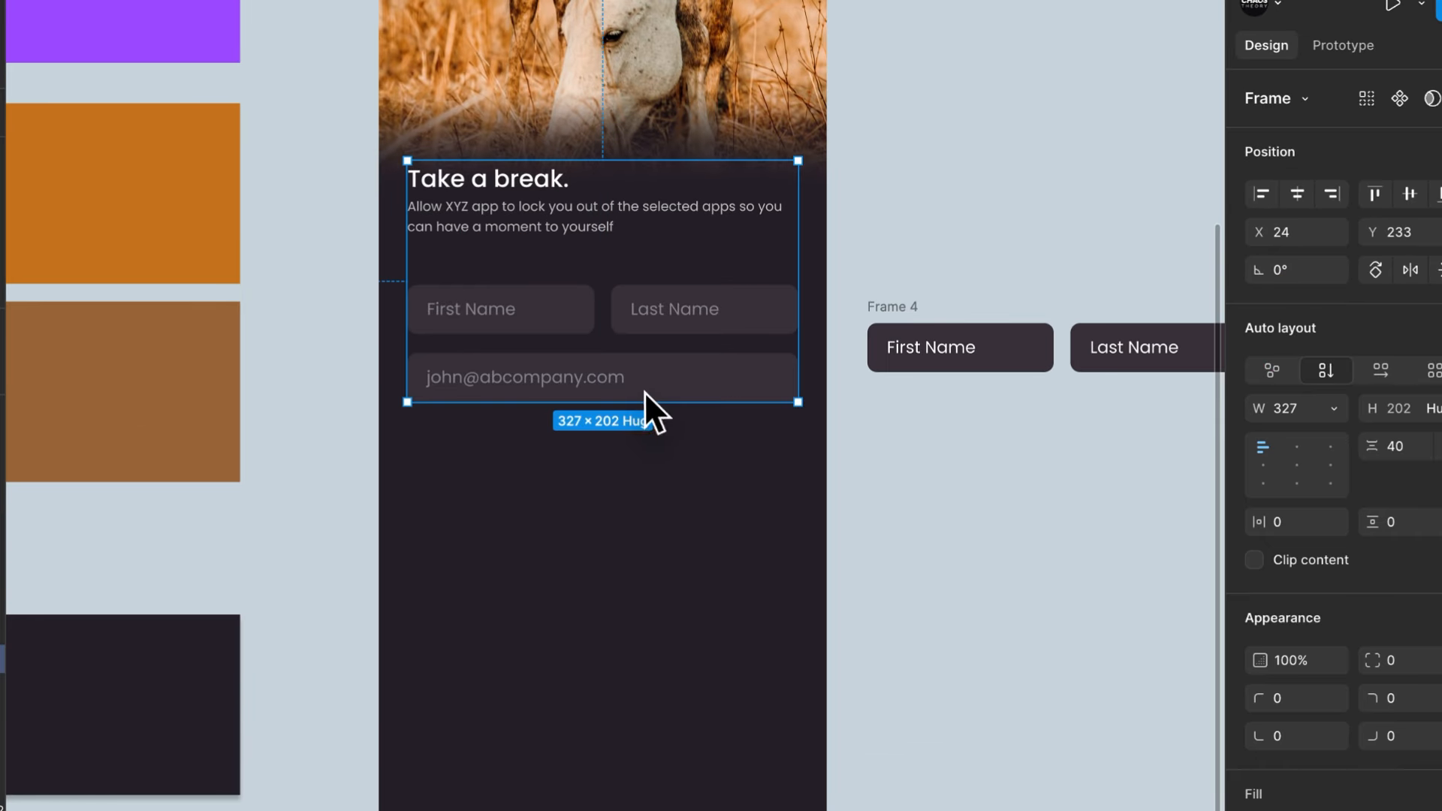
pyautogui.press('super+v')
pyautogui.click(782, 460)
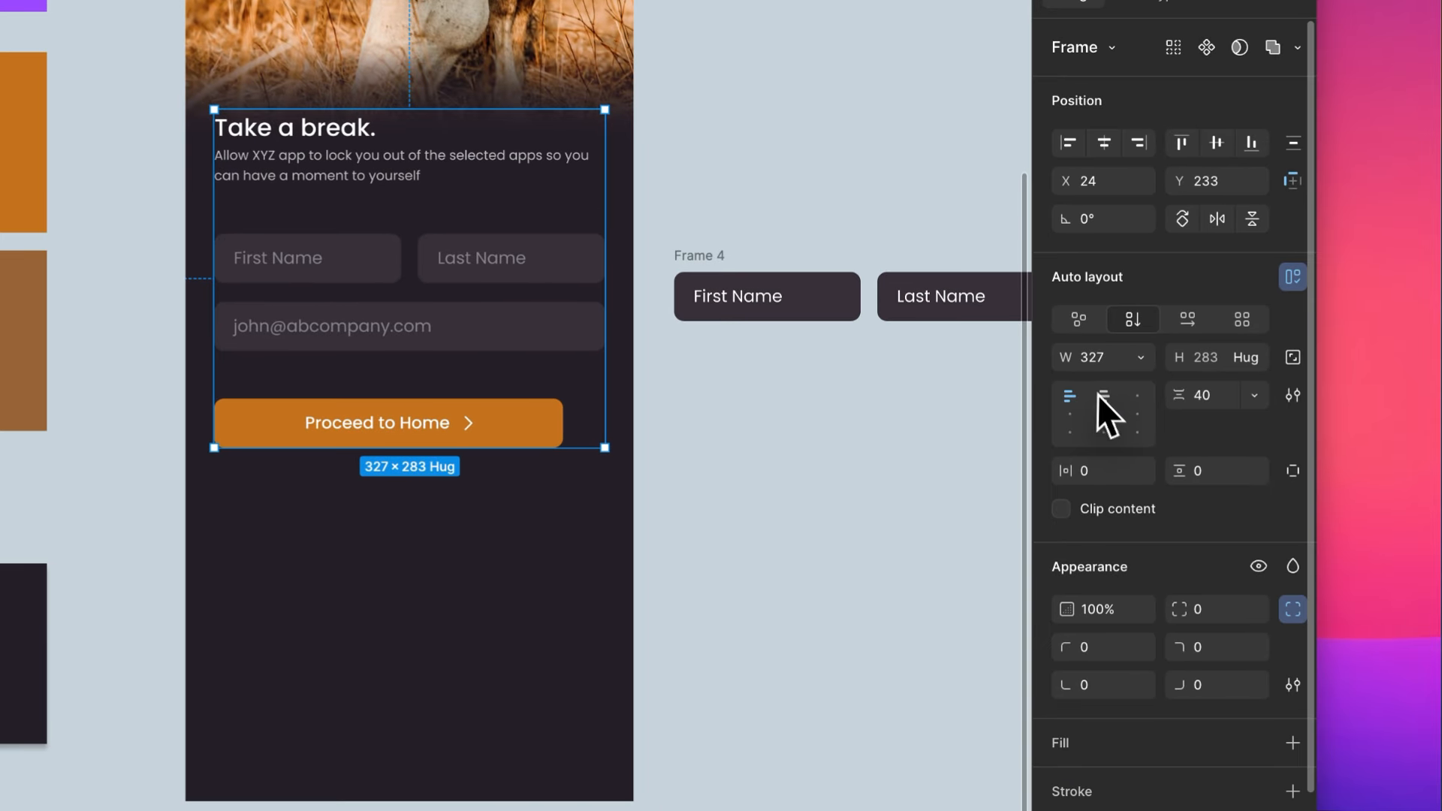
# - Align the auto layout's content to top centre and move the whole stack down to the lower part of the phone screen
pyautogui.click(1297, 447)
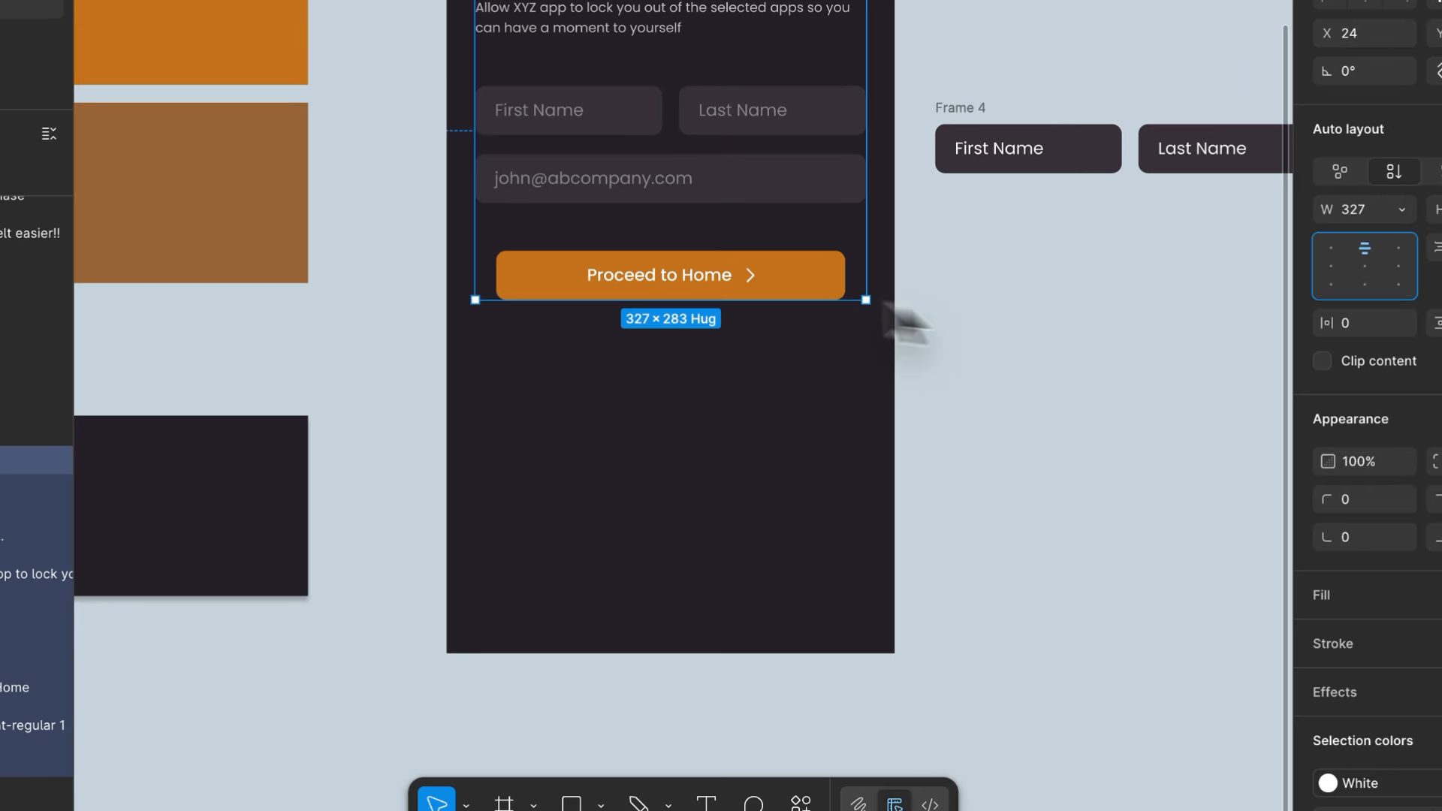
pyautogui.click(946, 332)
pyautogui.moveTo(707, 139); pyautogui.dragTo(720, 408)
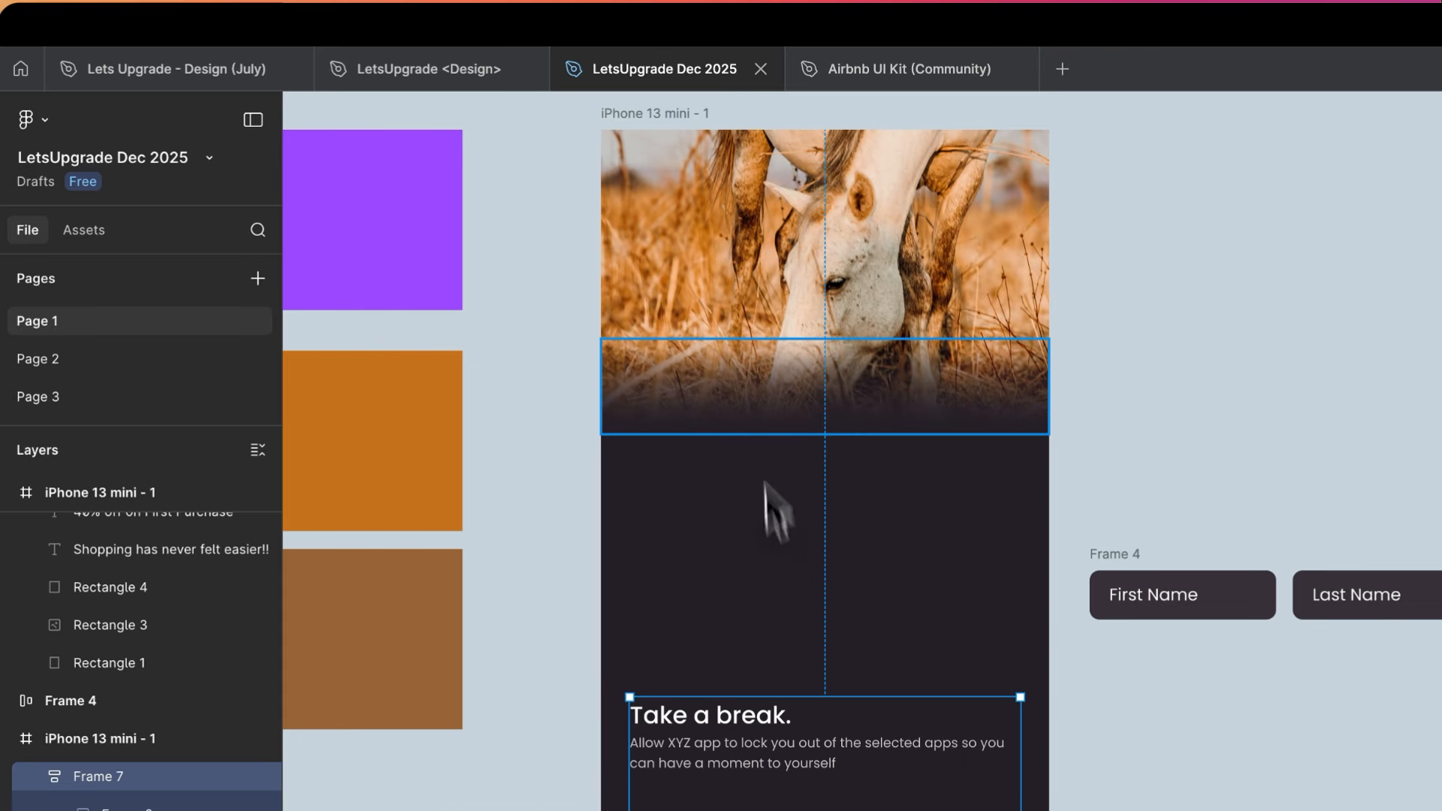
# - Group the two gradient rectangles over the horse photo and move the group further down the screen
pyautogui.click(784, 361)
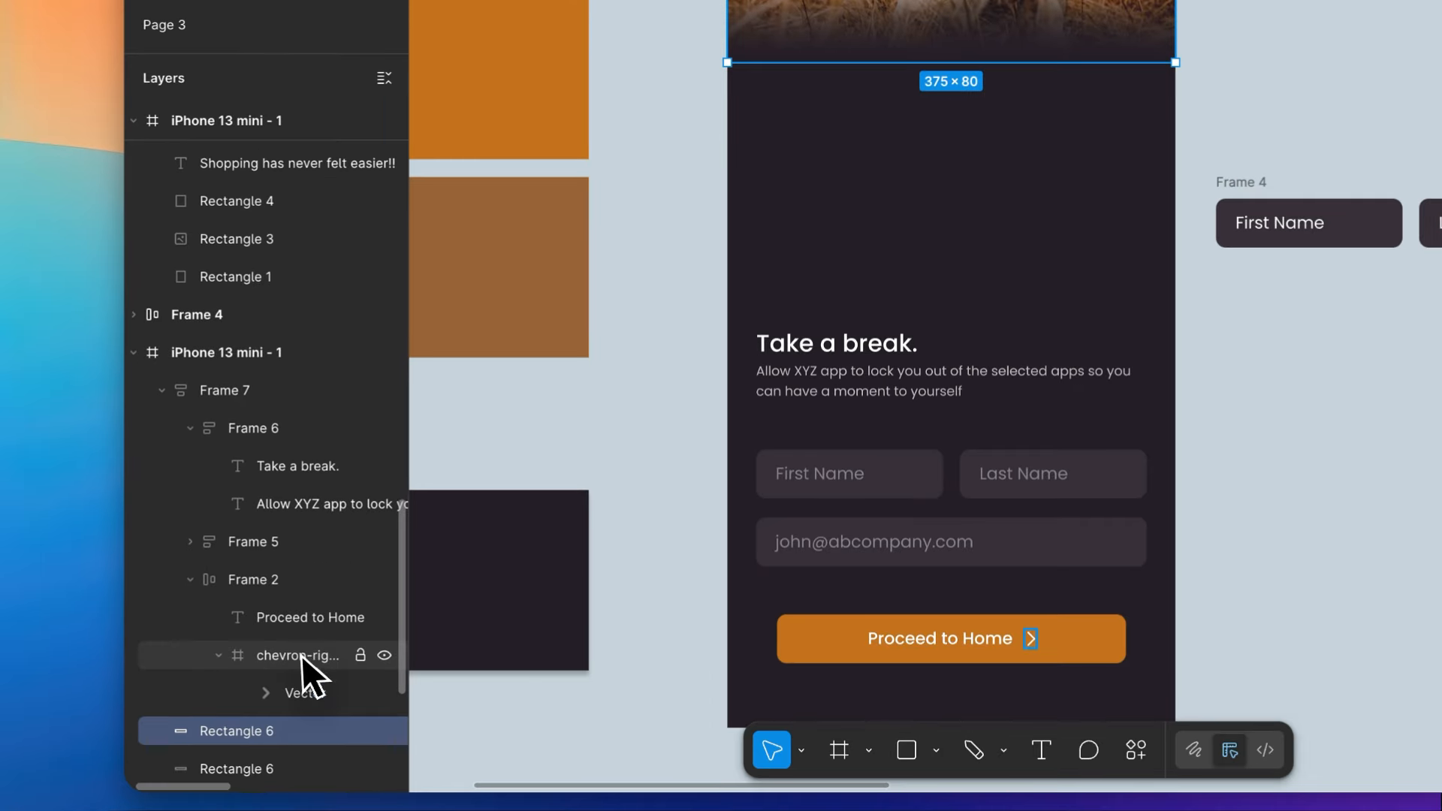
pyautogui.scroll(-3, 293, 653)
pyautogui.keyDown('shift'); pyautogui.click(265, 623); pyautogui.keyUp('shift')
pyautogui.hotkey('ctrl', 'g')
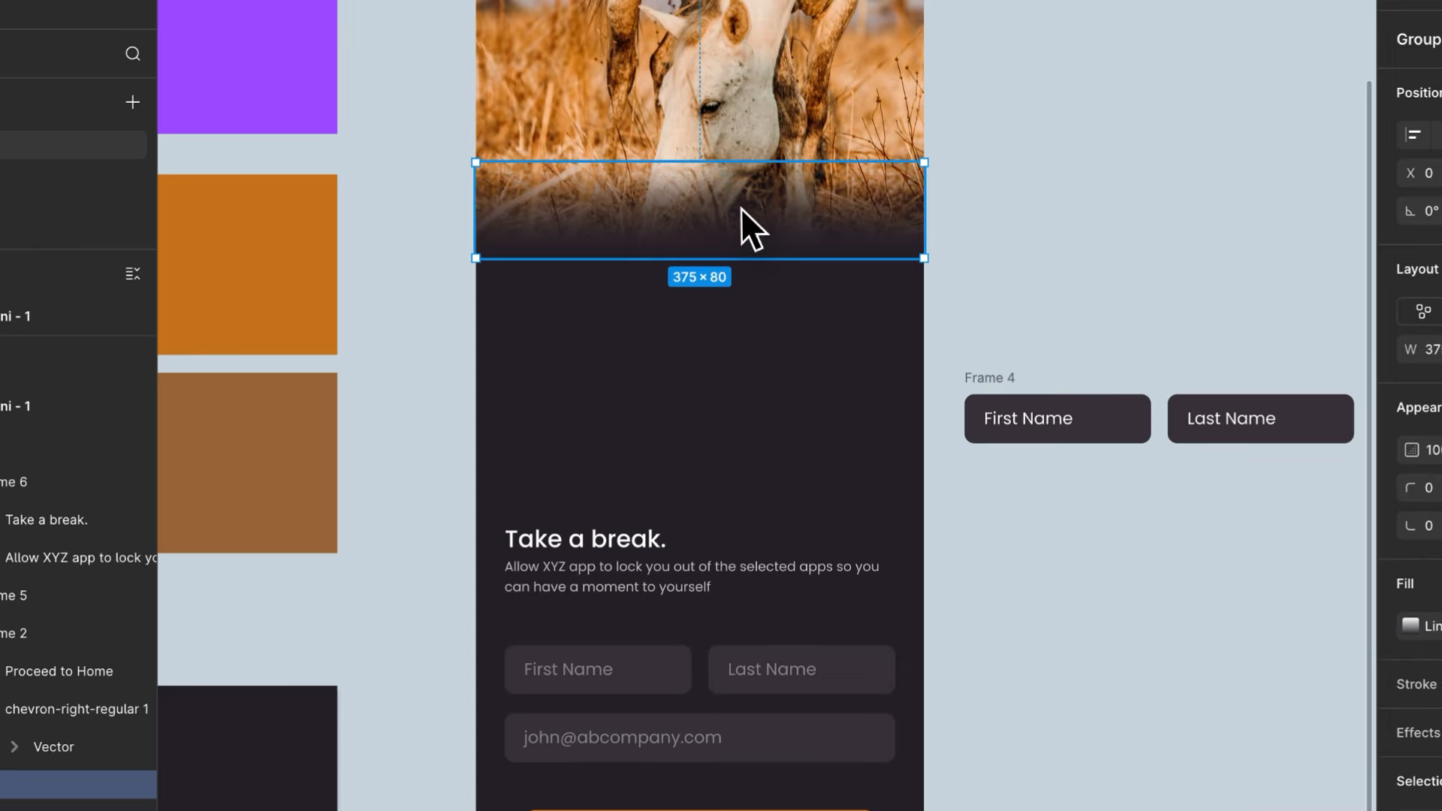
# - Try to stretch the horse photo downward without keeping its proportions, and undo the change
pyautogui.click(661, 127)
pyautogui.moveTo(628, 287); pyautogui.dragTo(628, 427)
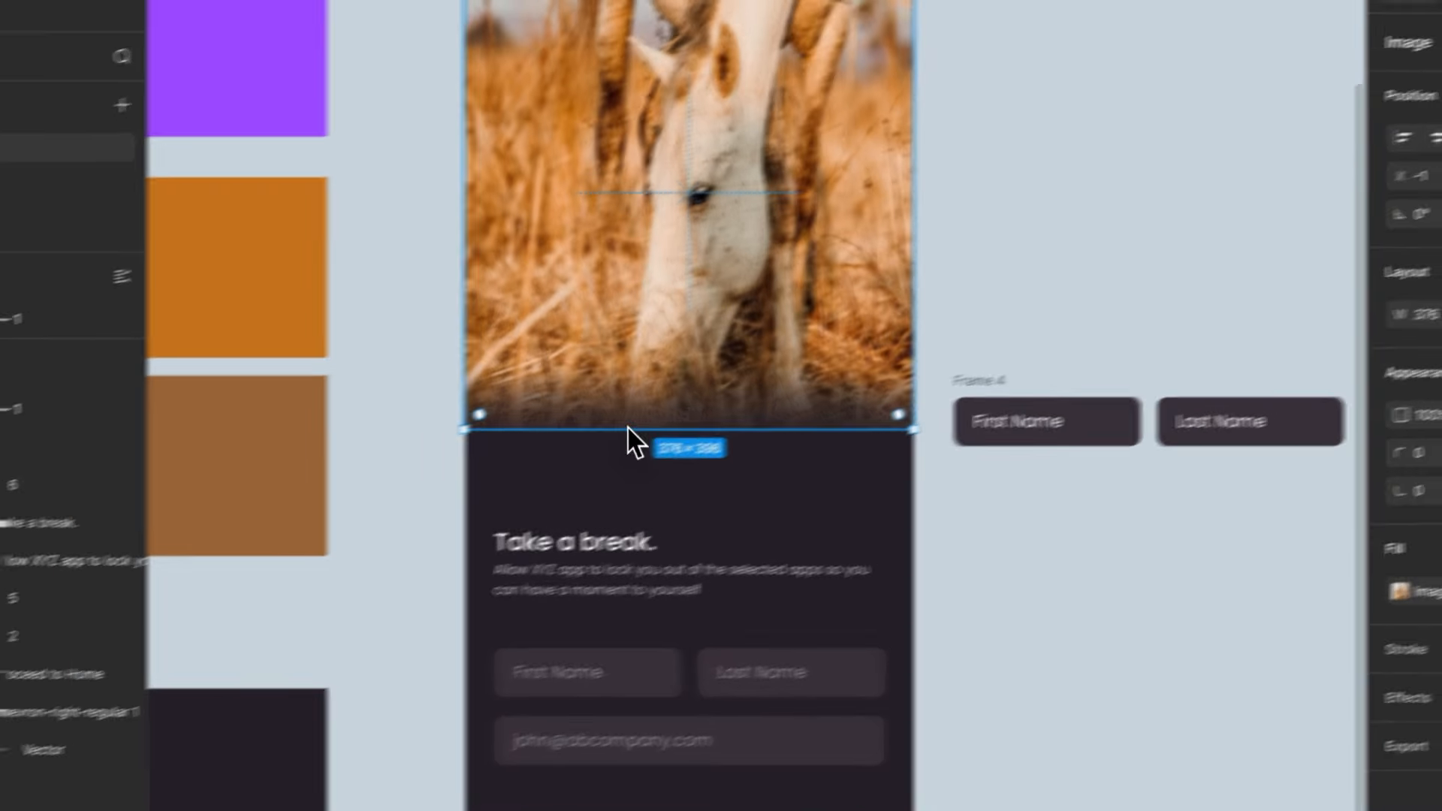
pyautogui.press('super+z')
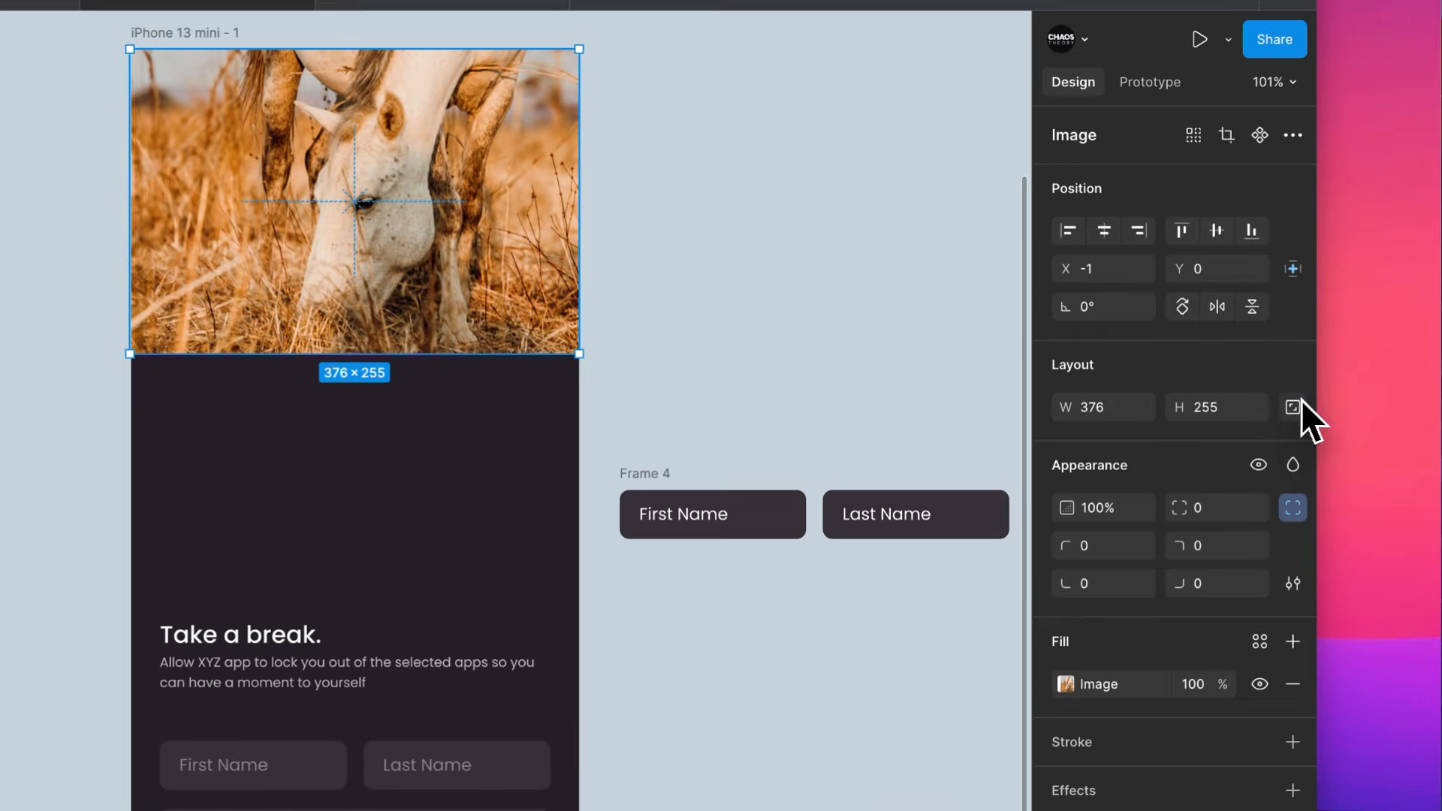
# - Lock the horse photo's aspect ratio and enlarge it to about 614 × 416, centred on the phone screen down to the gradient
pyautogui.click(1300, 401)
pyautogui.scroll(5, 330, 346)
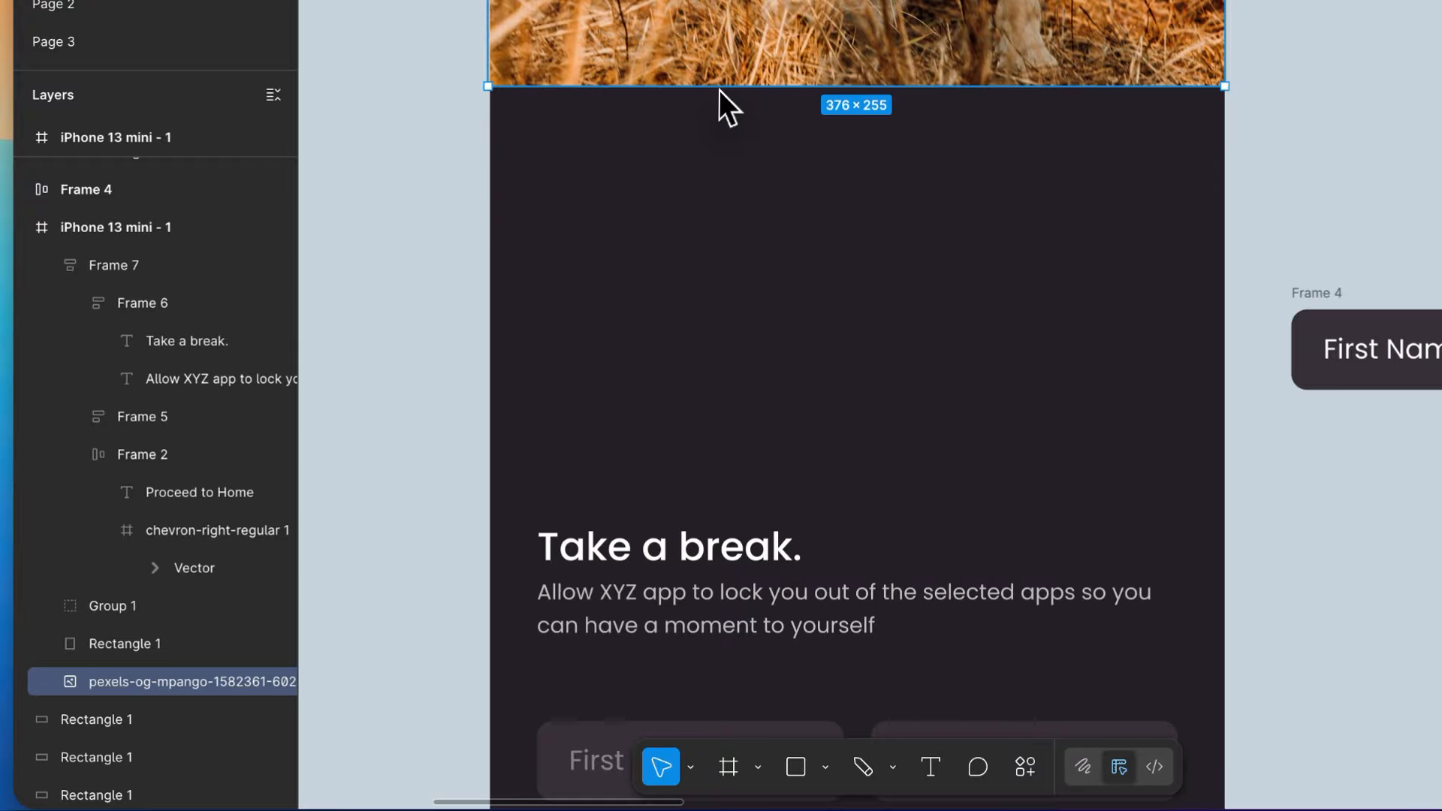
pyautogui.moveTo(232, 351); pyautogui.dragTo(243, 612)
pyautogui.moveTo(728, 348); pyautogui.dragTo(719, 401)
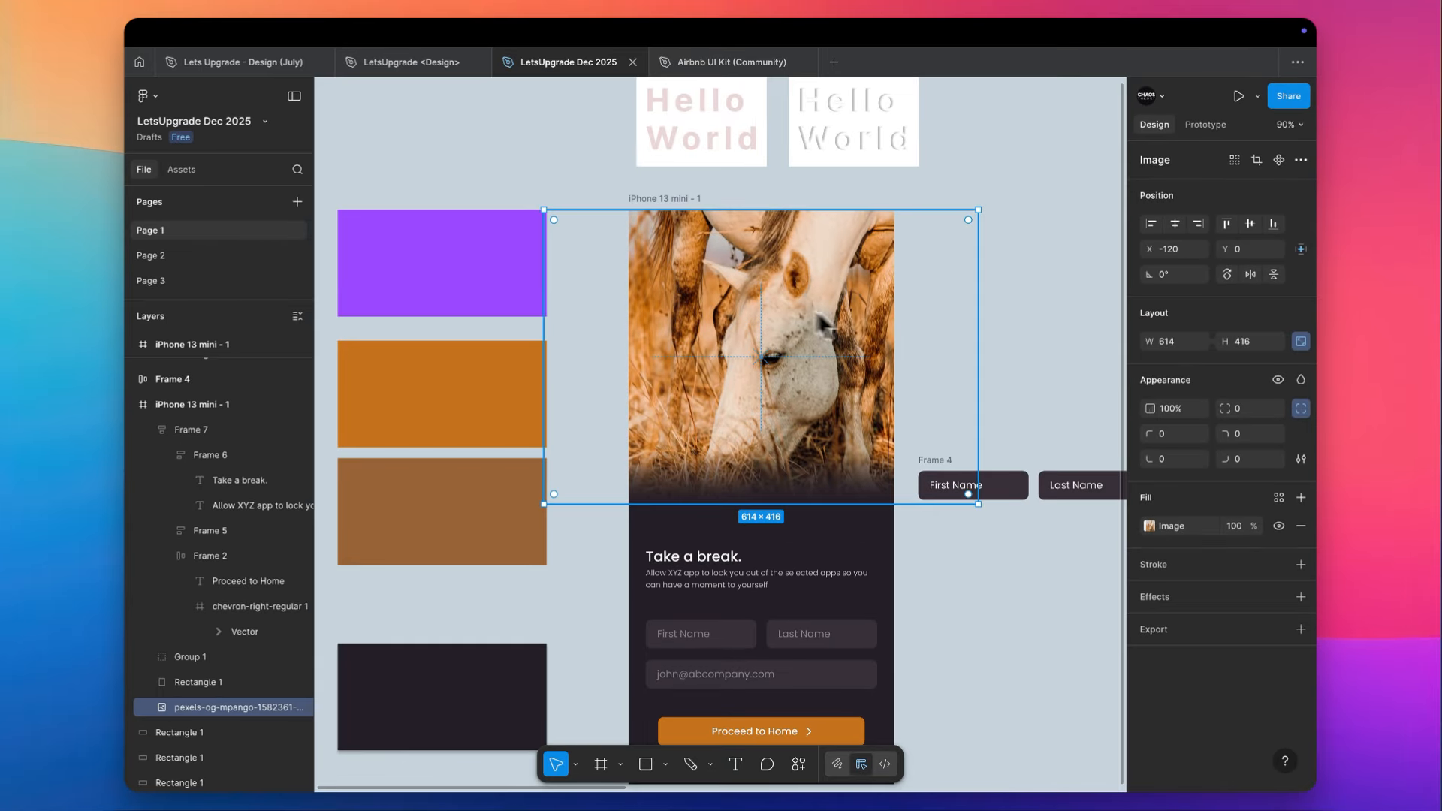
# - Adjust the photo's crop by scaling the picture down inside its bounds so more of the horse shows
pyautogui.doubleClick(788, 281)
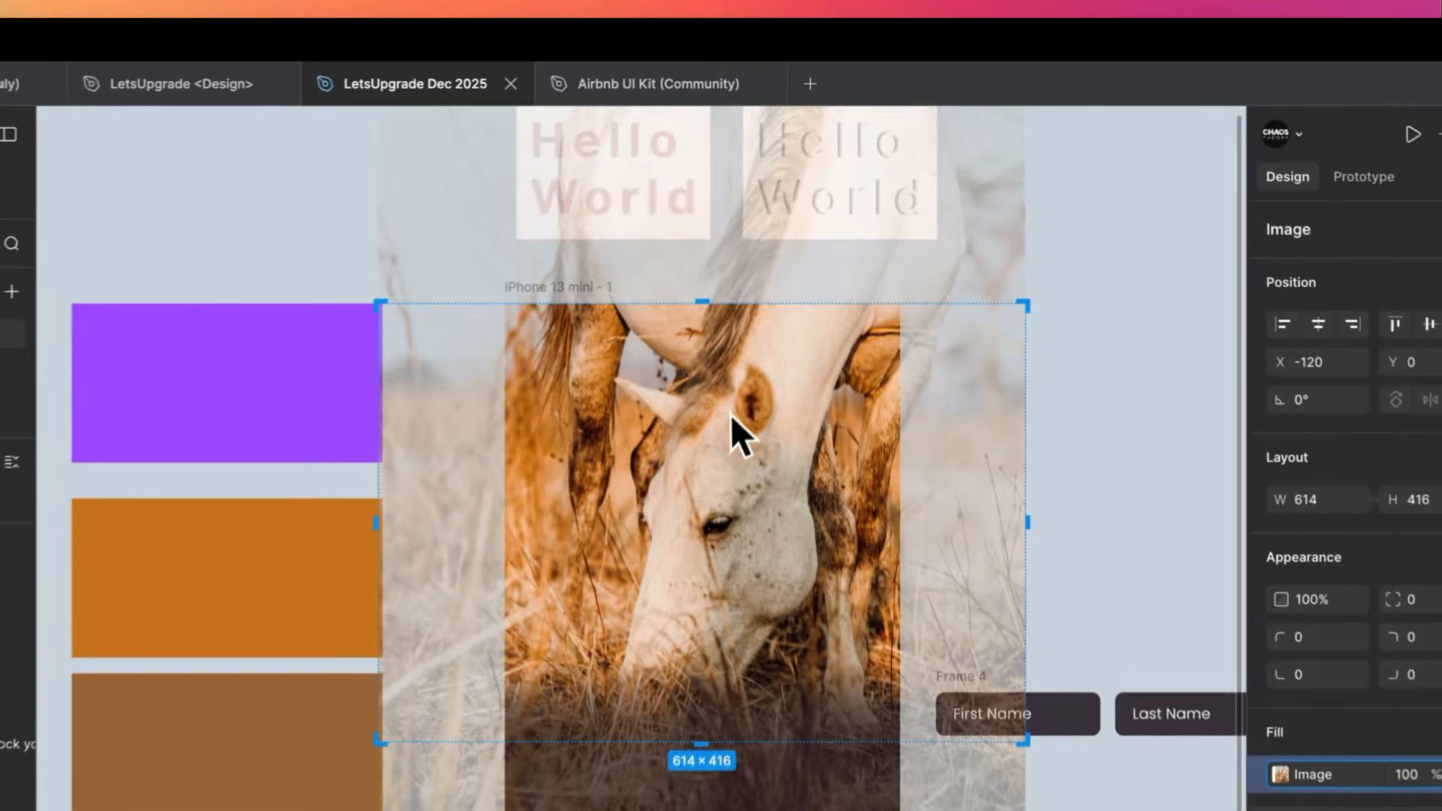
pyautogui.scroll(-3, 730, 413)
pyautogui.moveTo(880, 165); pyautogui.dragTo(788, 338)
pyautogui.click(877, 403)
pyautogui.scroll(-3, 877, 402)
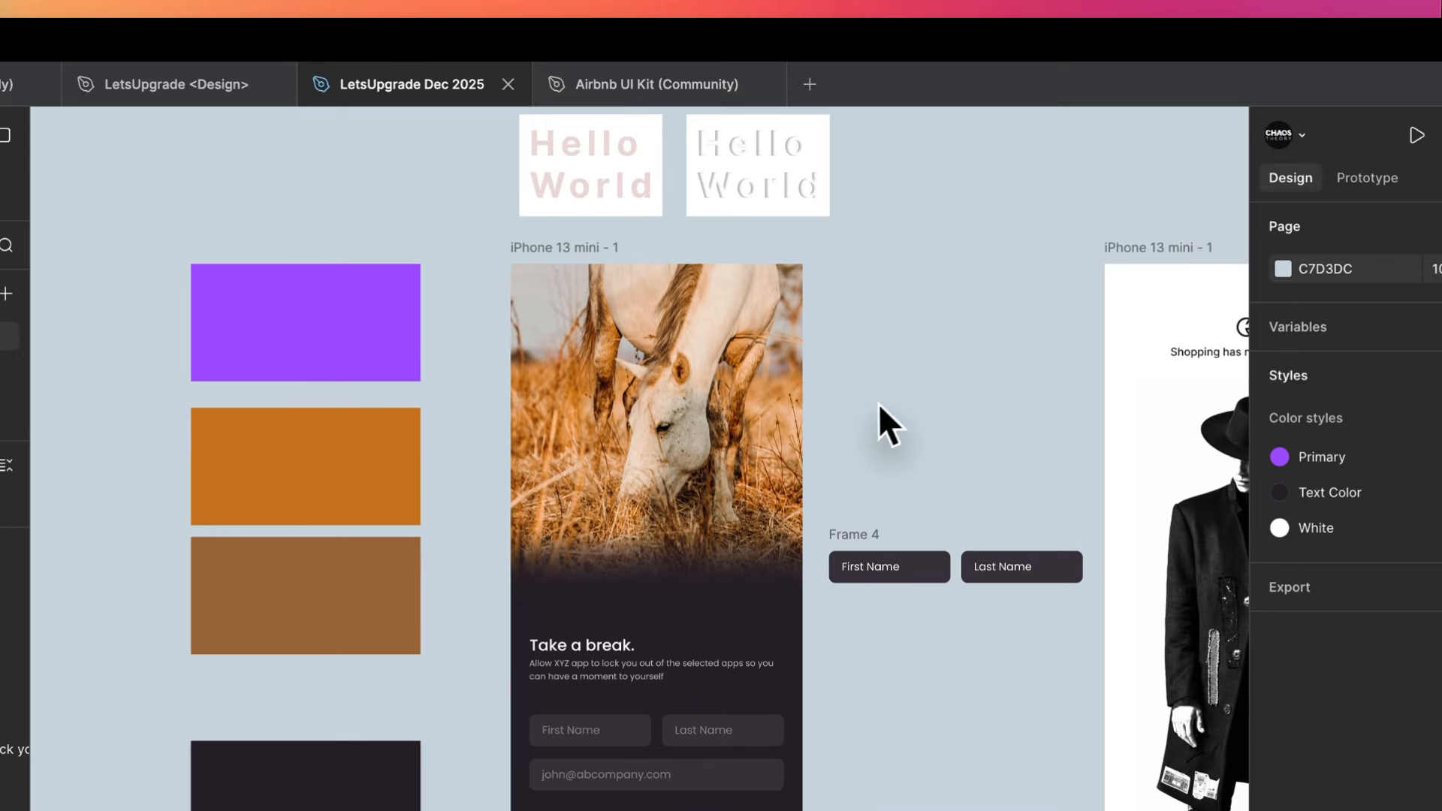
# - Widen the vertical gaps between heading, fields and button in the stack, keeping the button near the phone screen's lower edge
pyautogui.scroll(3, 804, 421)
pyautogui.scroll(-3, 804, 430)
pyautogui.click(466, 691)
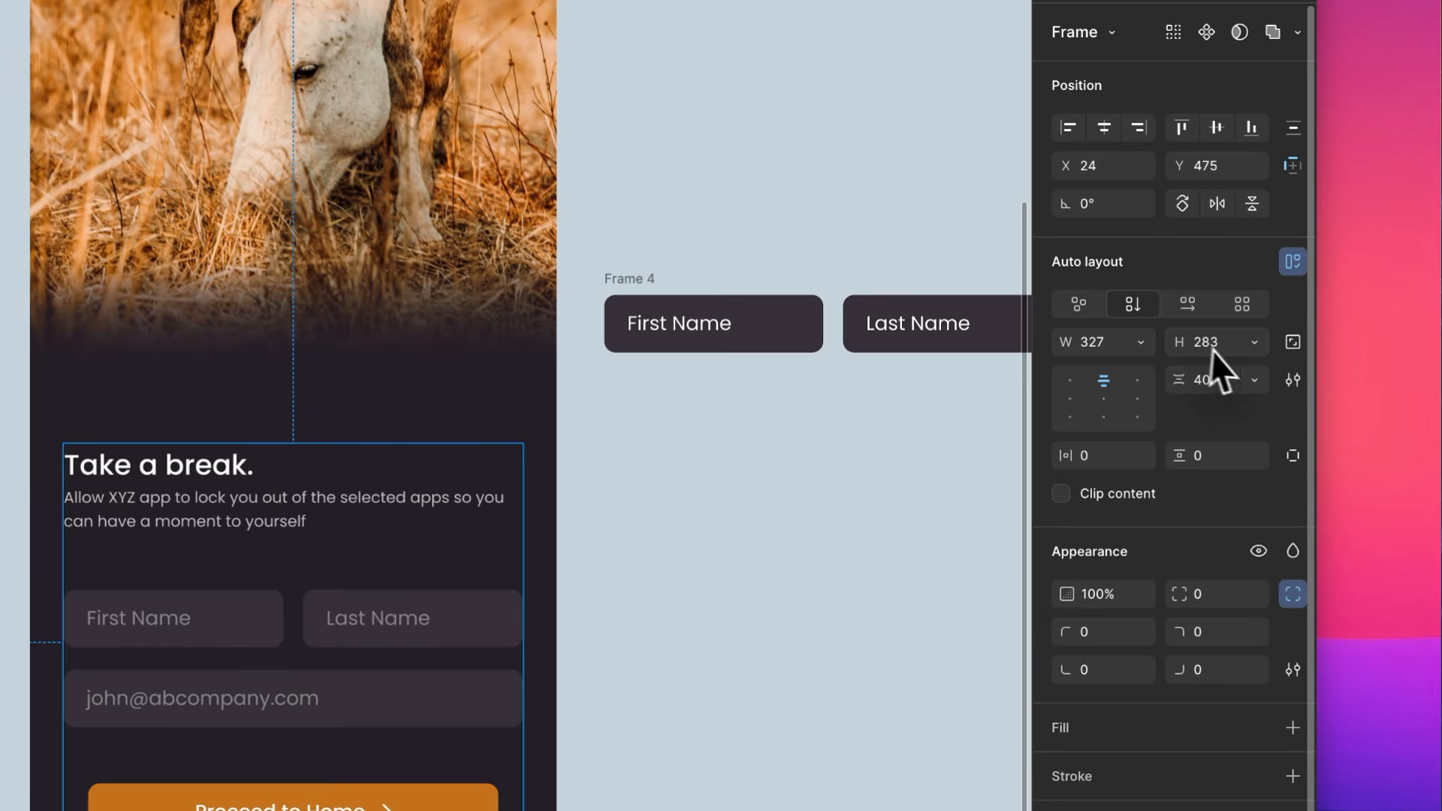
pyautogui.click(705, 506)
pyautogui.scroll(-5, 705, 506)
pyautogui.hscroll(2, 705, 507)
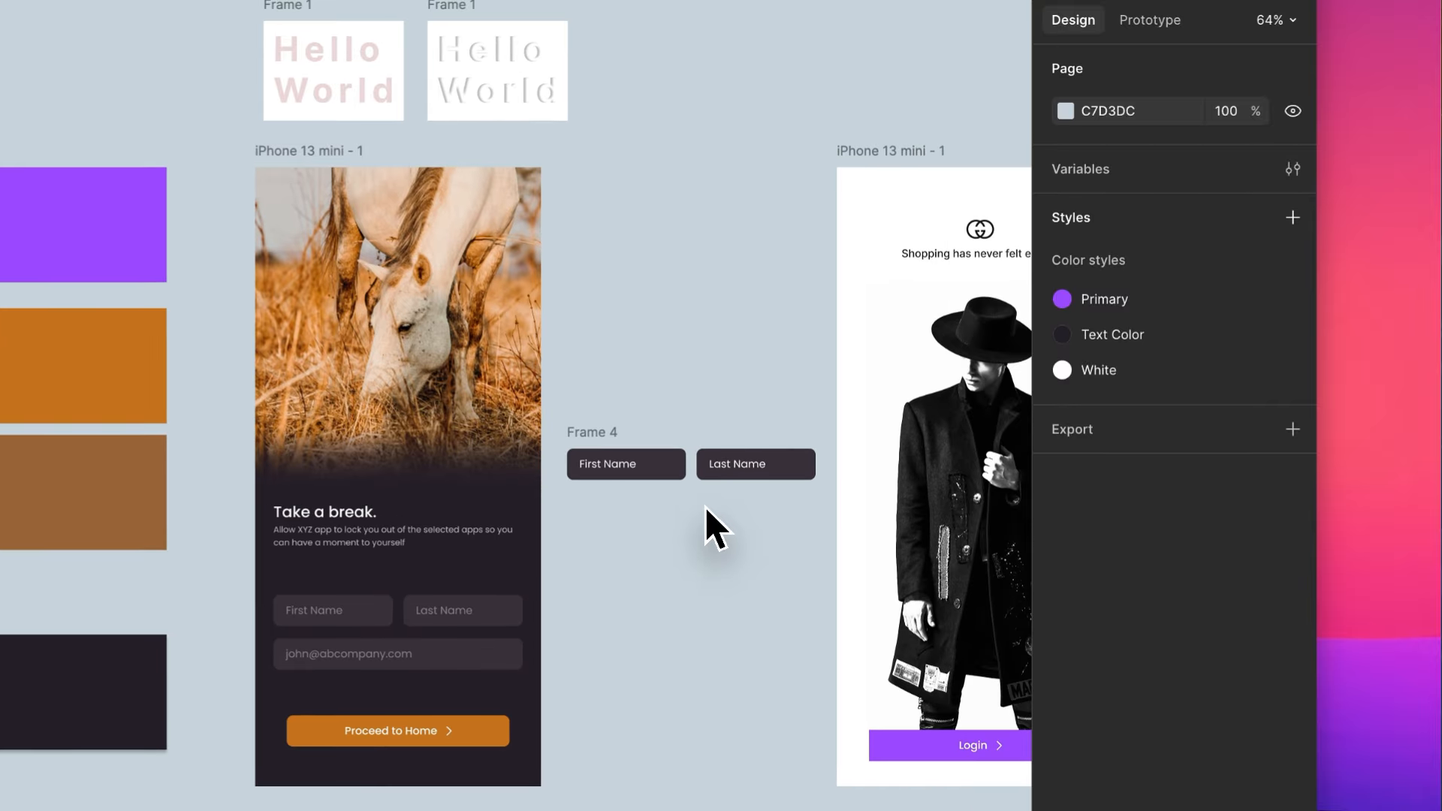
# - Copy the 38 × 26 interlocking logo from the white shopping screen onto the upper part of the horse photo, centred horizontally
pyautogui.scroll(3, 705, 507)
pyautogui.scroll(2, 705, 507)
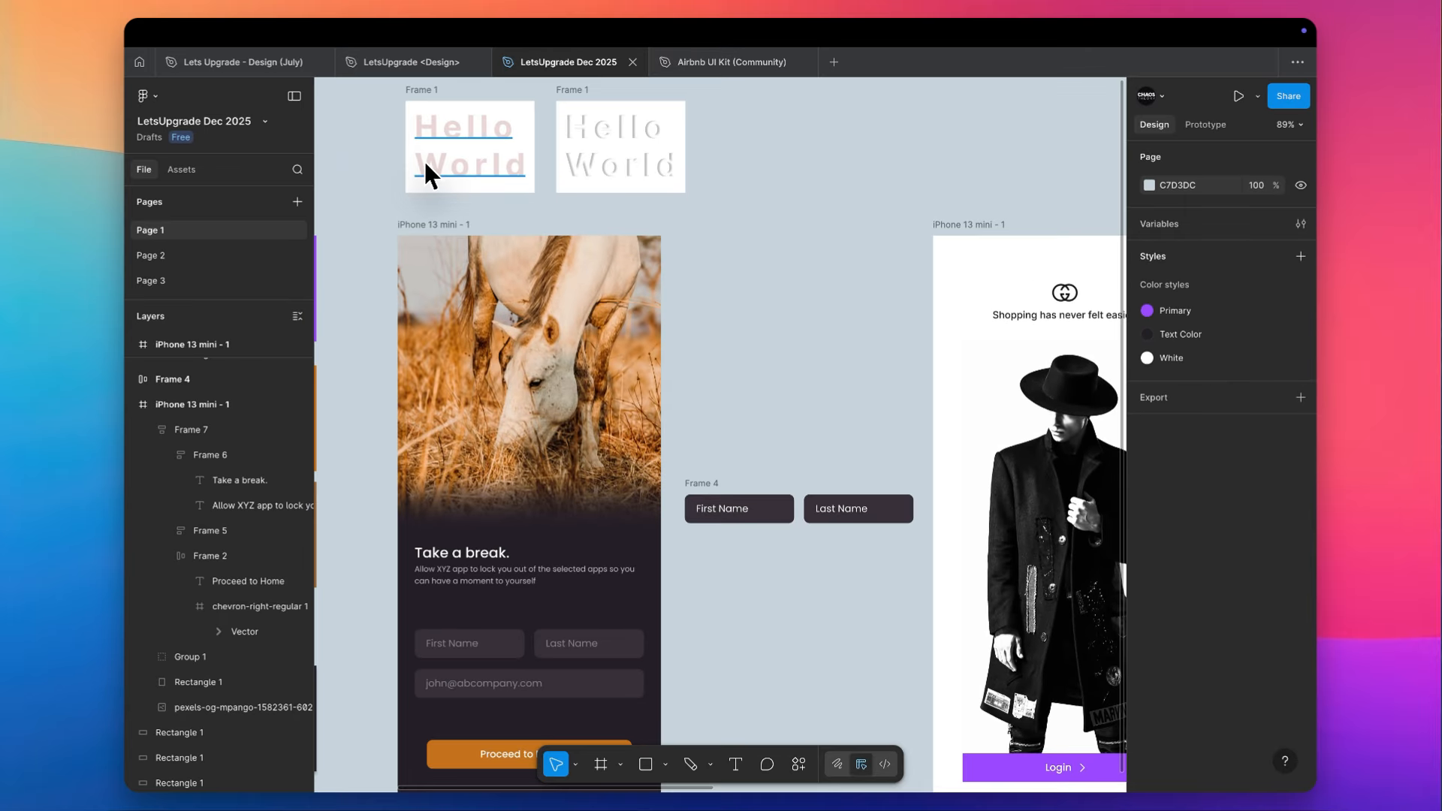
pyautogui.scroll(5, 594, 354)
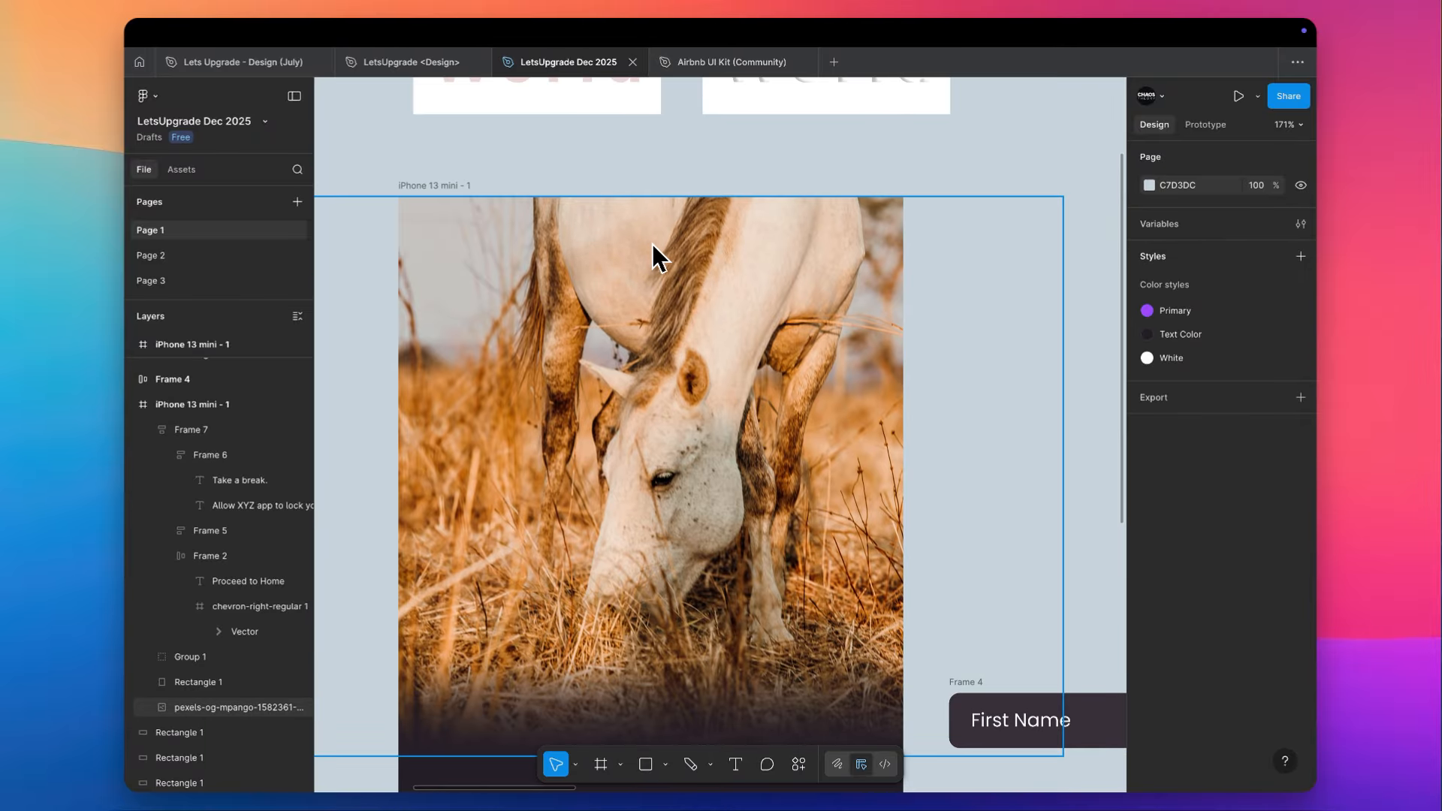
pyautogui.scroll(-5, 651, 245)
pyautogui.hscroll(2, 750, 263)
pyautogui.click(941, 288)
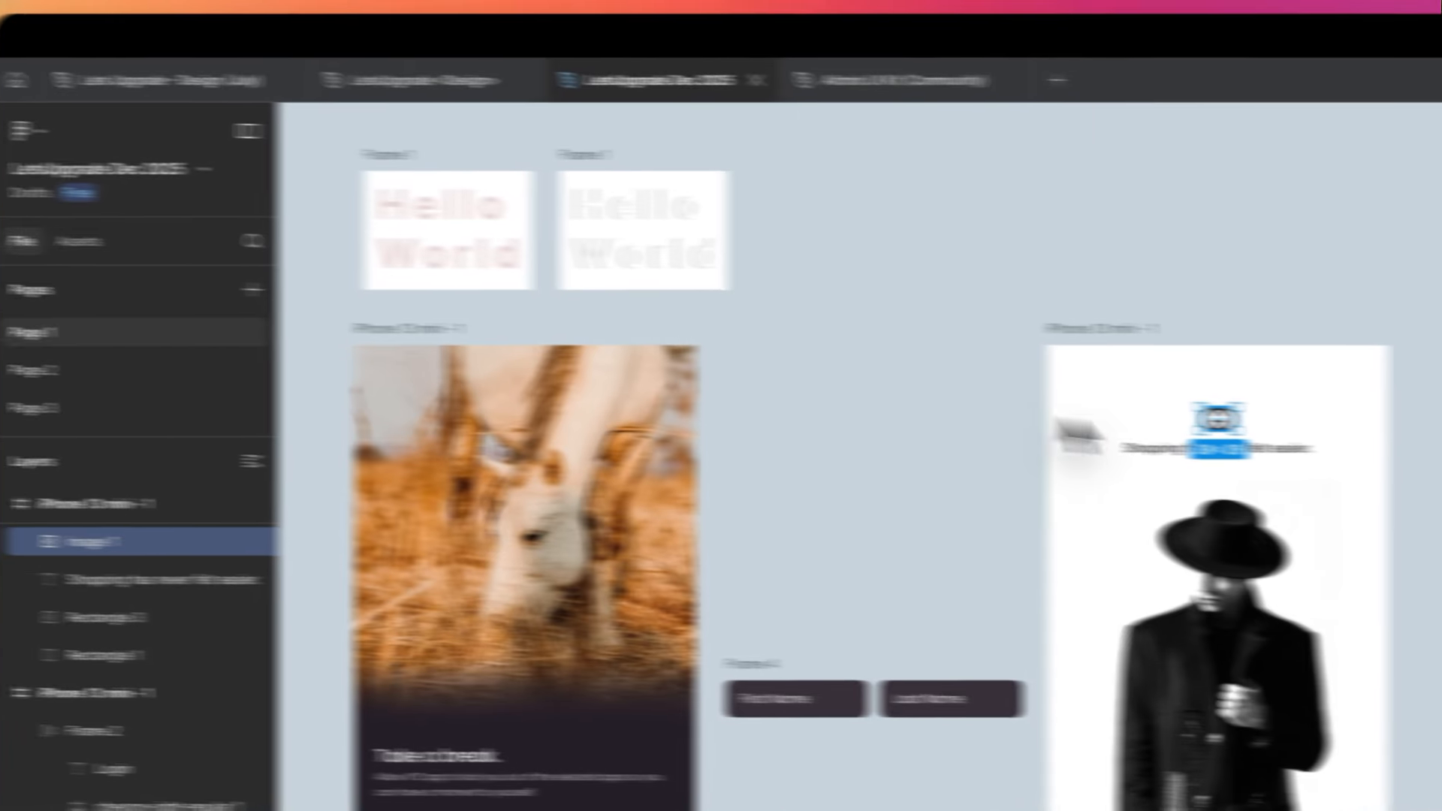
pyautogui.moveTo(940, 288); pyautogui.dragTo(519, 279)
pyautogui.moveTo(718, 404); pyautogui.dragTo(647, 405)
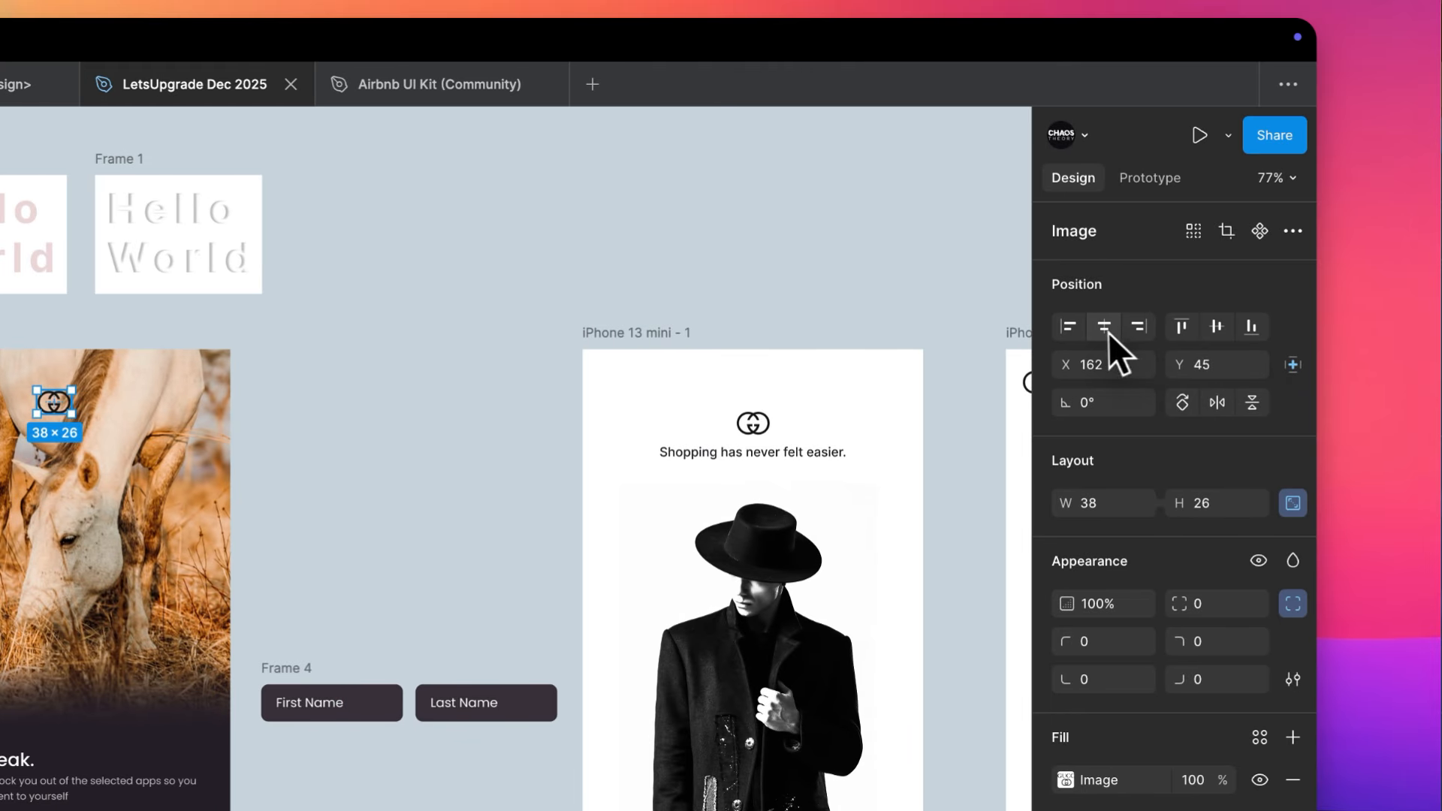
# - Draw an ellipse of about 300 × 134 behind the logo over the photo's upper edge and fill it with E5C5AC
pyautogui.click(1105, 327)
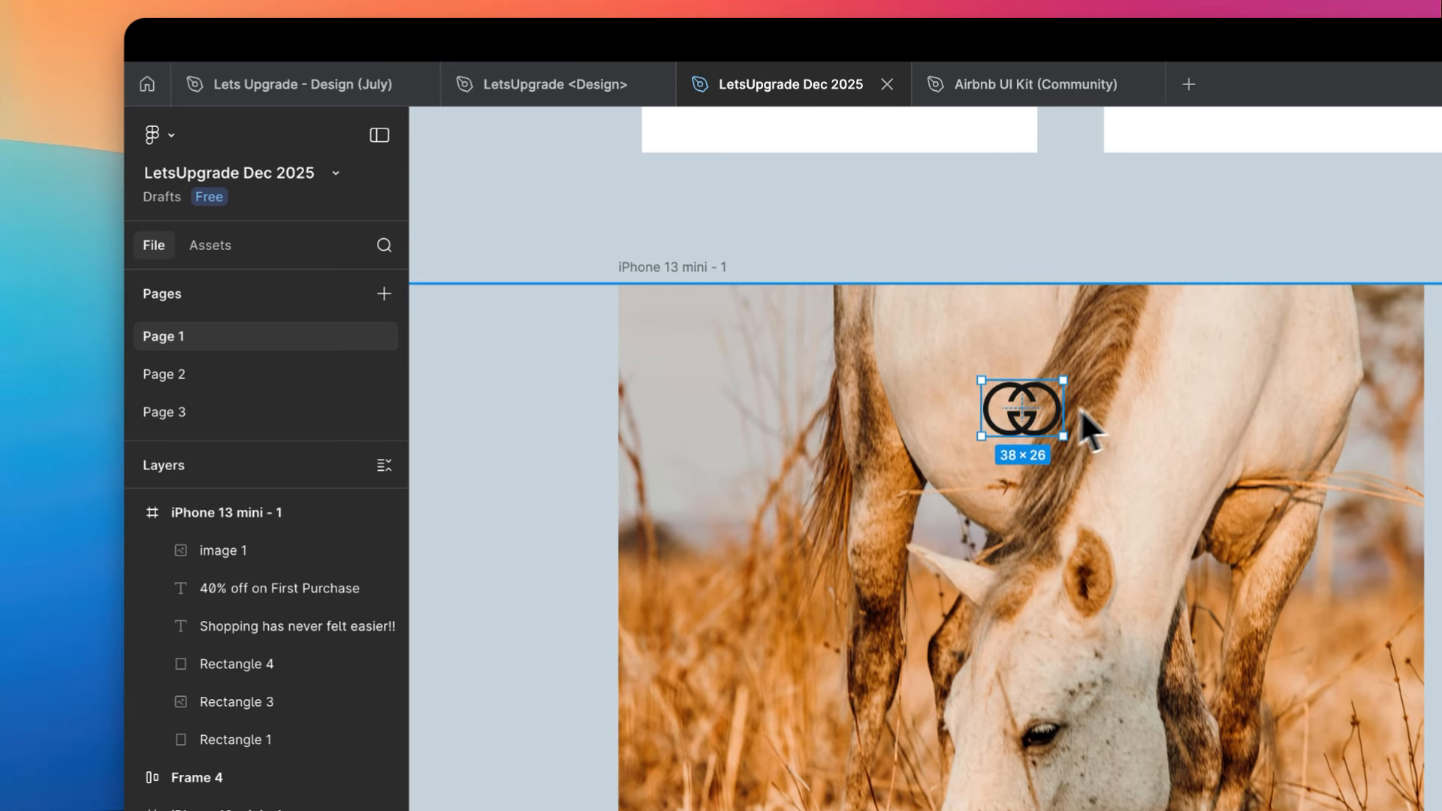
pyautogui.moveTo(1024, 421); pyautogui.dragTo(1024, 391)
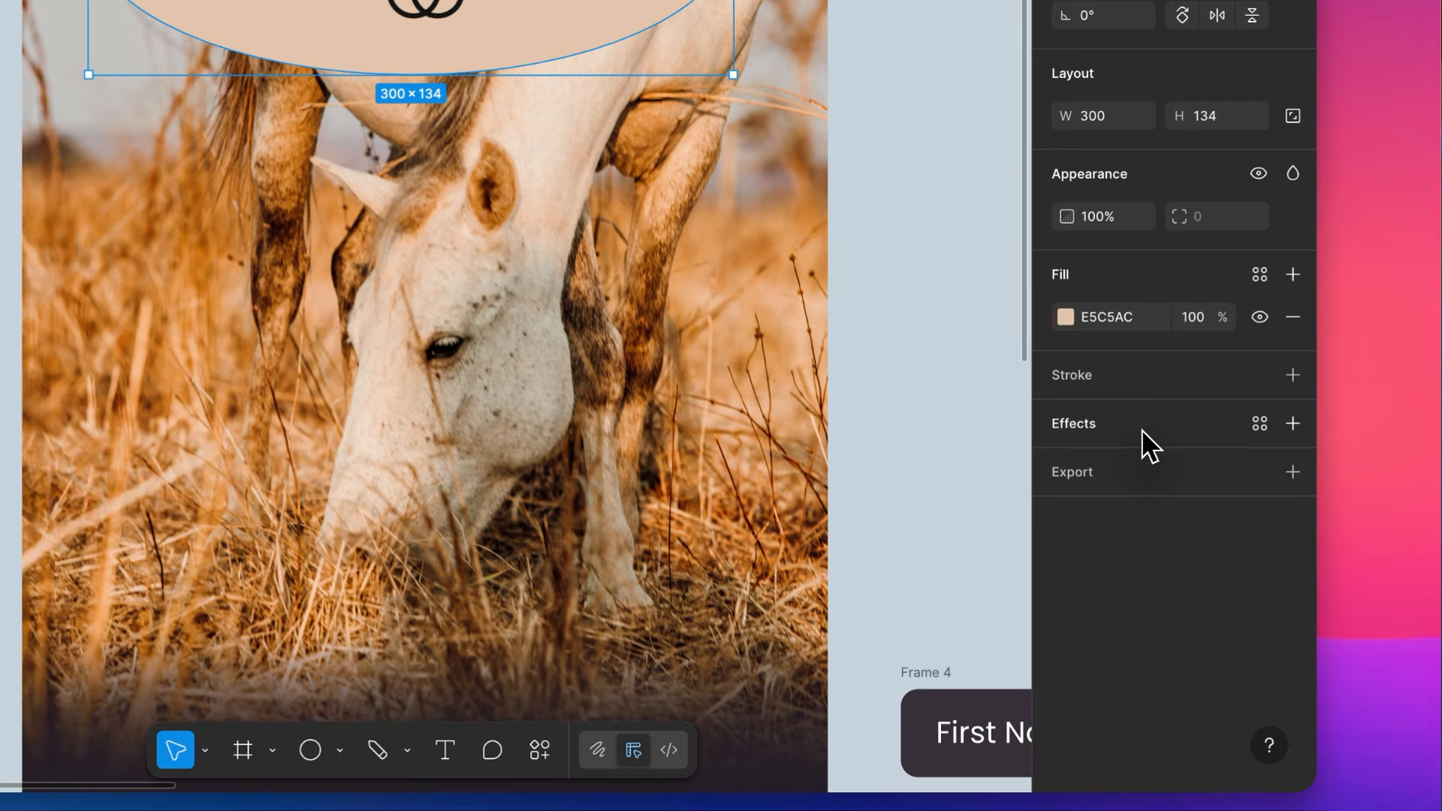
# - Add an effect to the peach ellipse behind the logo and make it a layer blur, stronger than the default
pyautogui.click(1292, 423)
pyautogui.click(1065, 466)
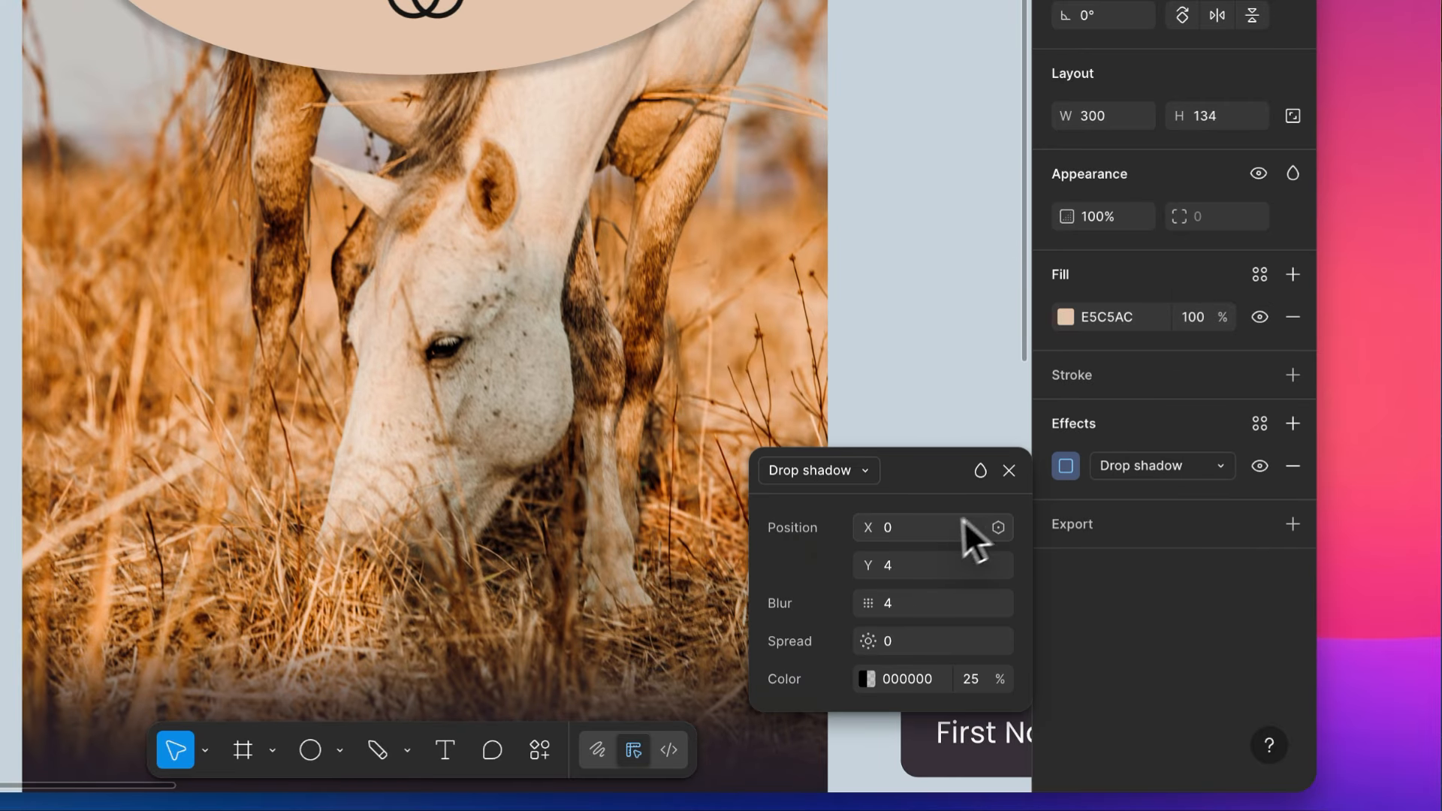
pyautogui.click(1162, 467)
pyautogui.click(1161, 496)
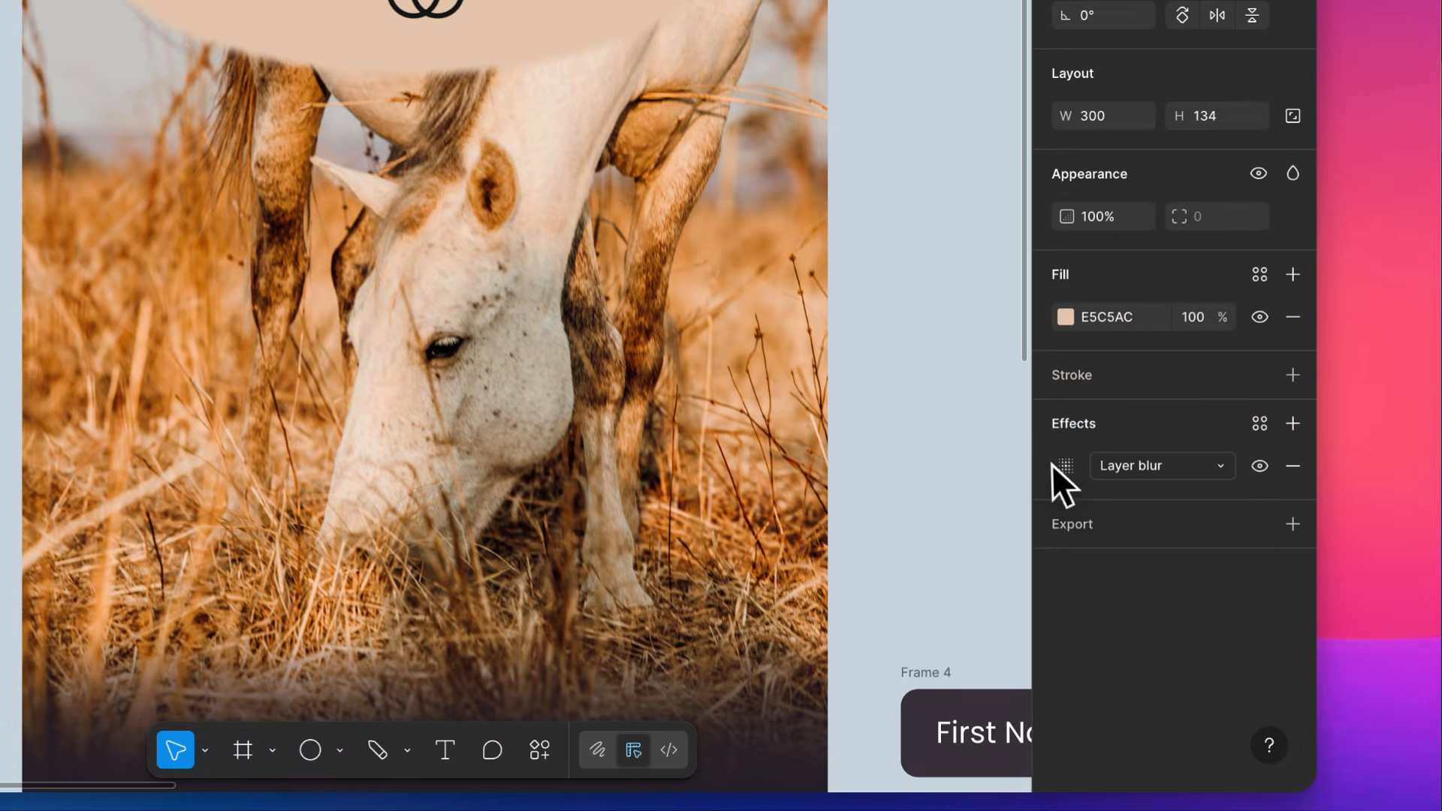
pyautogui.click(1064, 465)
pyautogui.click(913, 557)
pyautogui.write('10')
pyautogui.press('Return')
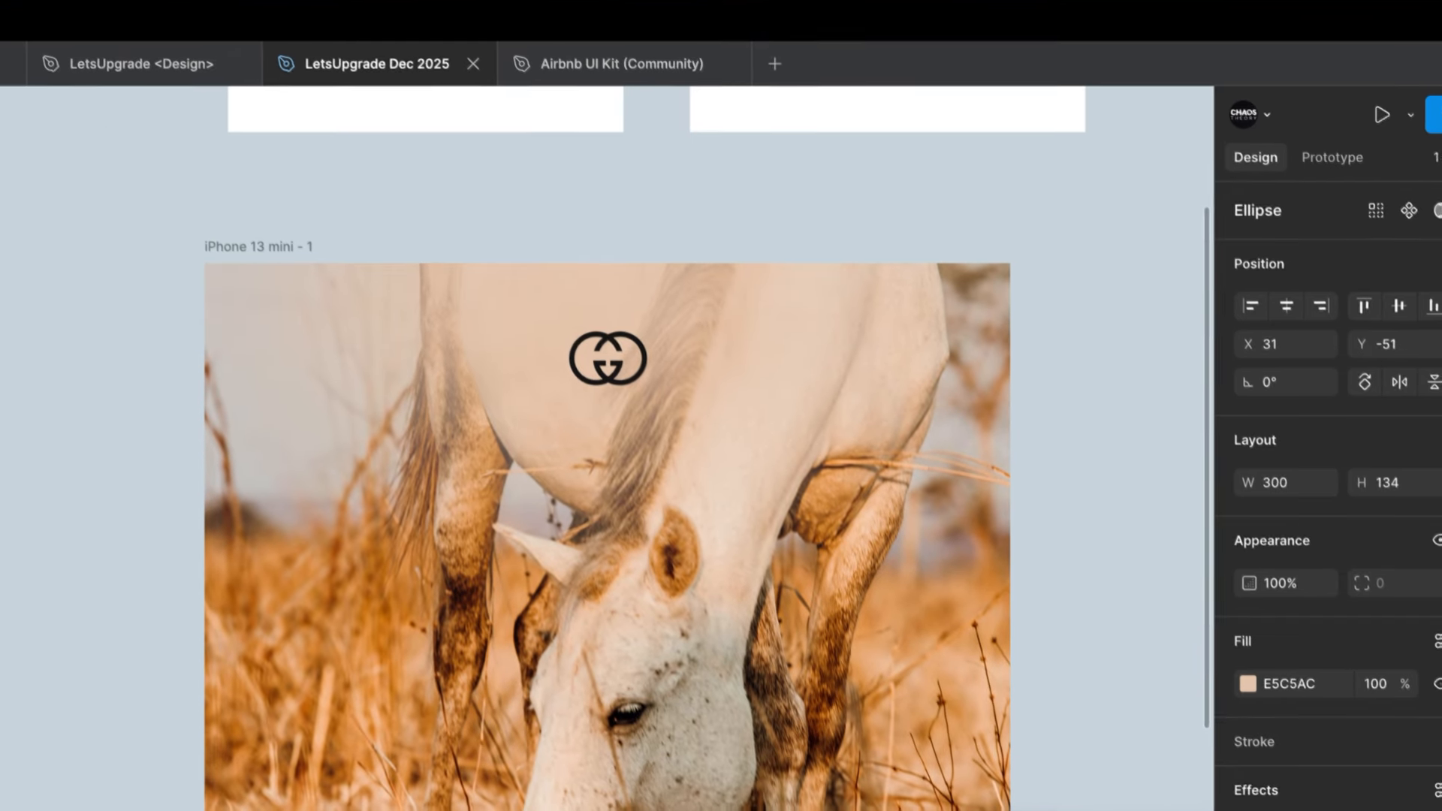
pyautogui.click(1080, 389)
pyautogui.scroll(-5, 1087, 398)
pyautogui.hscroll(2, 1087, 398)
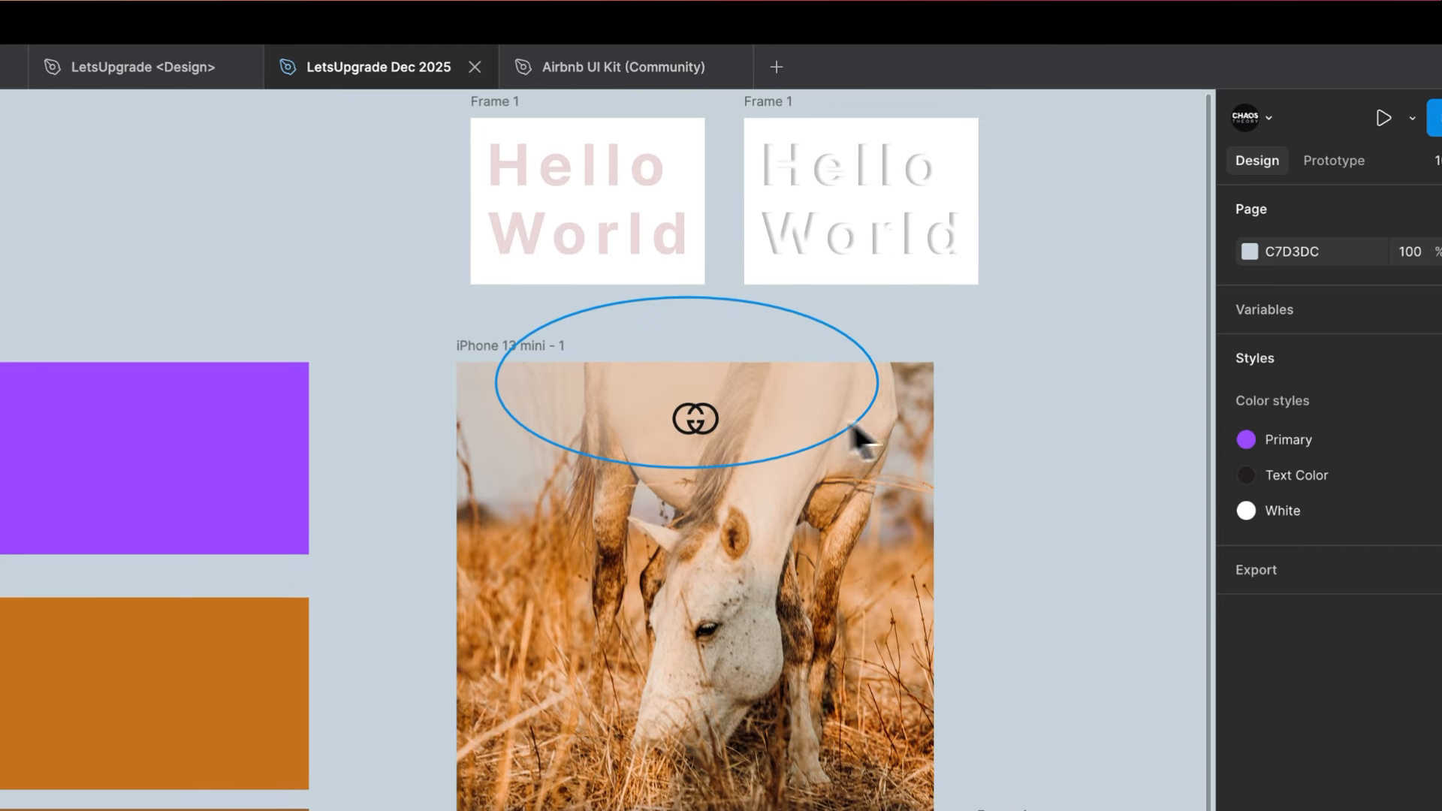
# - Shrink the blurred ellipse from its upper edge to 300 × 84 and set its layer blur to 50
pyautogui.click(871, 439)
pyautogui.scroll(3, 729, 393)
pyautogui.moveTo(691, 253); pyautogui.dragTo(694, 300)
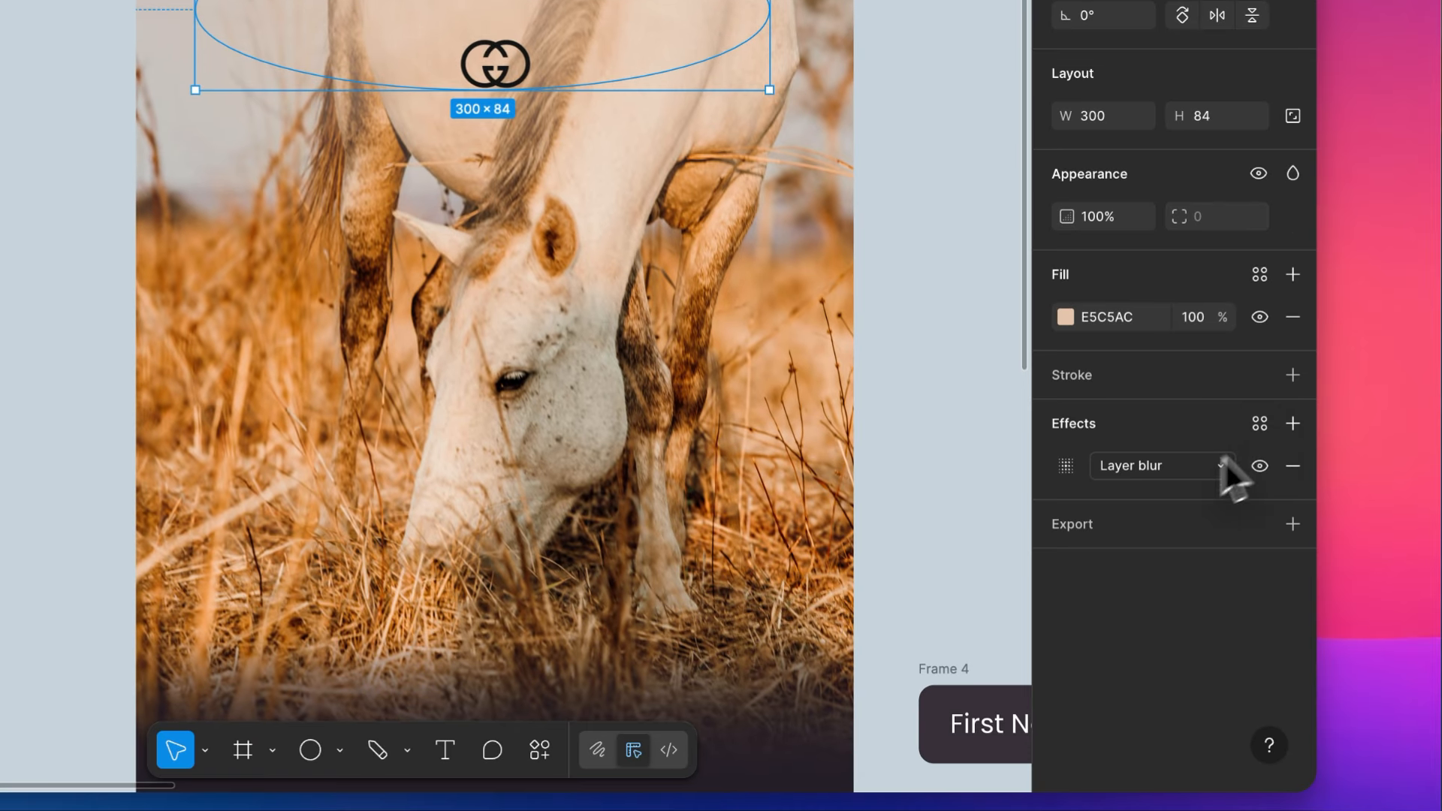
pyautogui.click(1067, 465)
pyautogui.click(937, 557)
pyautogui.write('50')
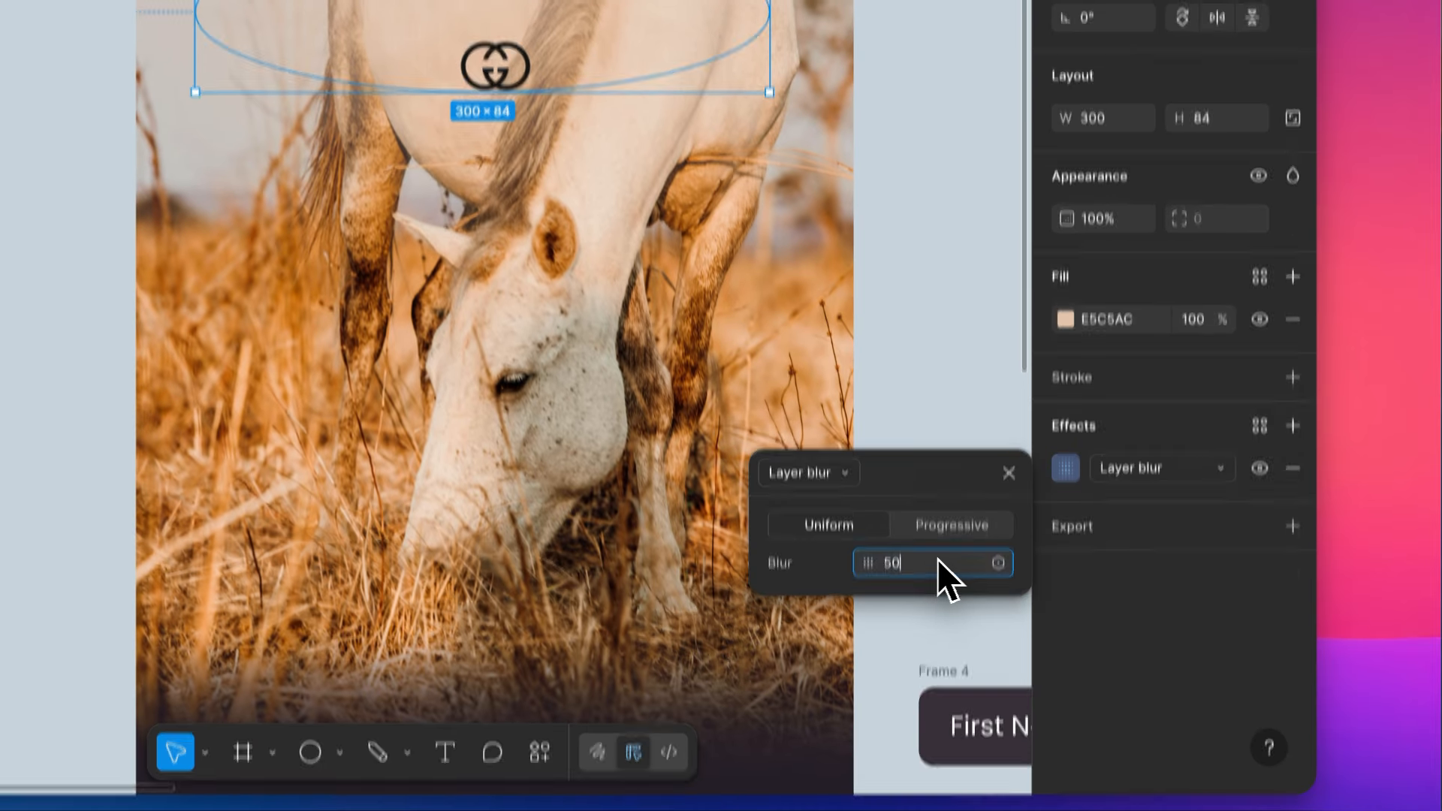
pyautogui.click(920, 120)
pyautogui.scroll(-3, 942, 122)
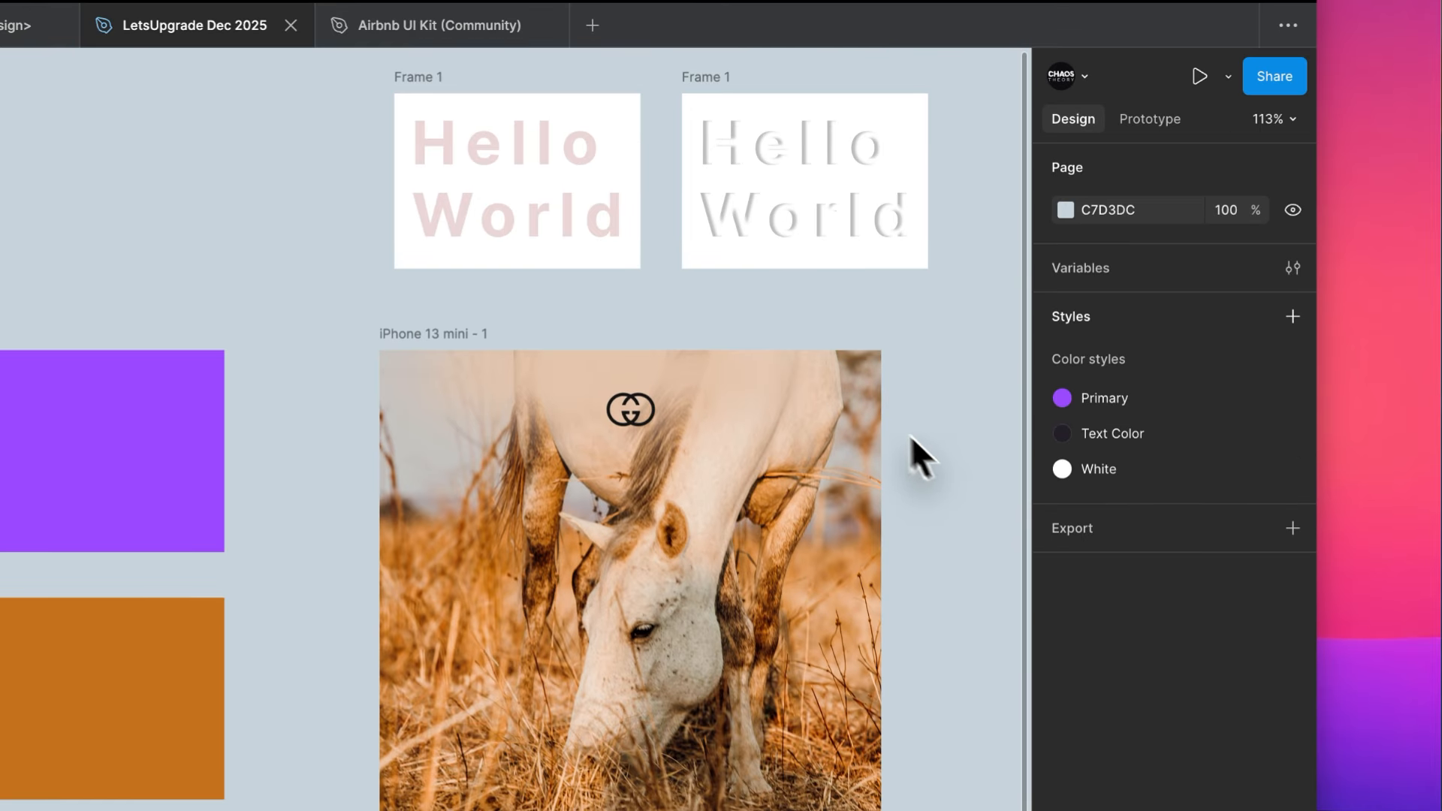
# - Stretch the blurred ellipse upward past the phone screen's upper edge, keeping its lower edge just below the logo
pyautogui.hscroll(3, 871, 386)
pyautogui.scroll(1, 871, 386)
pyautogui.click(430, 407)
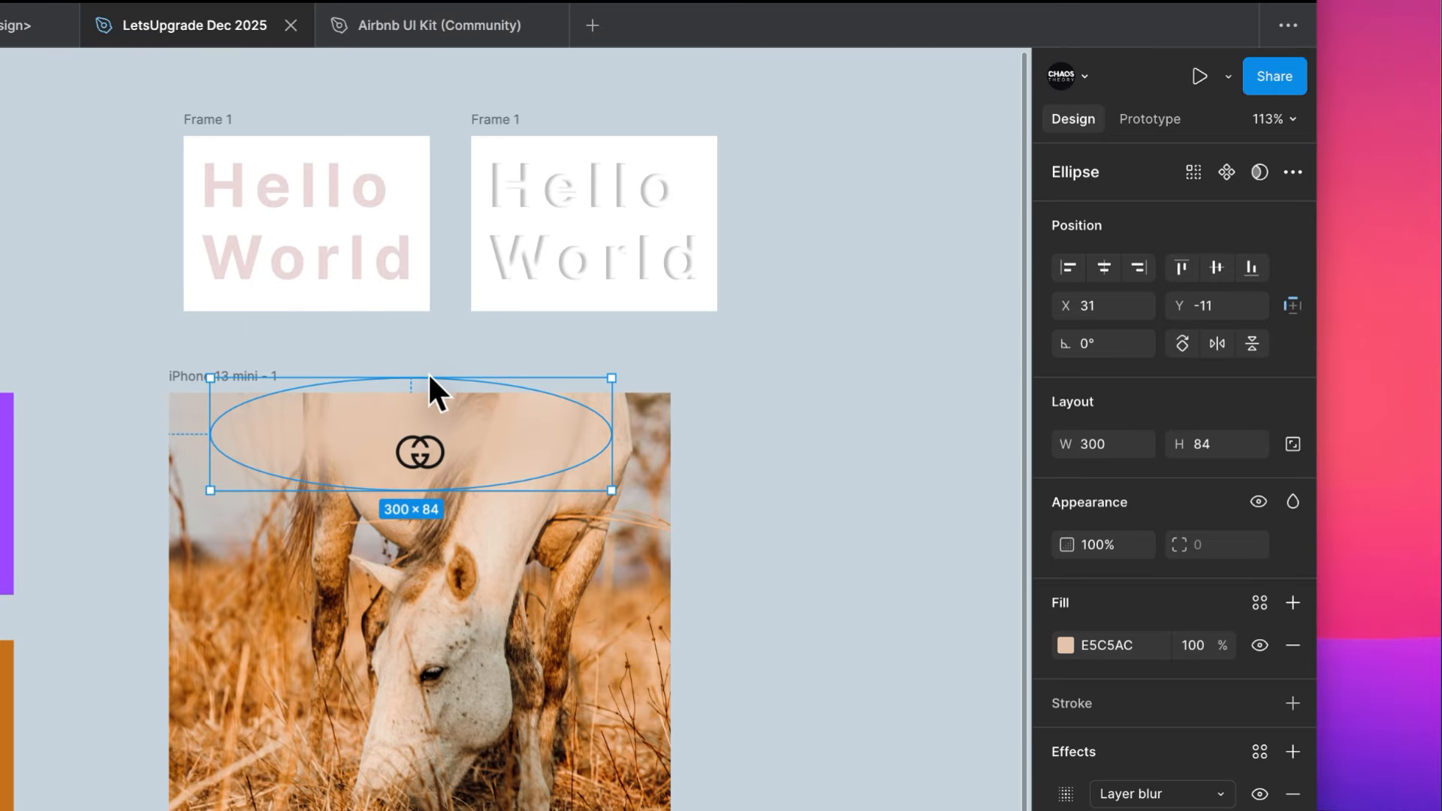
pyautogui.moveTo(426, 377); pyautogui.dragTo(427, 327)
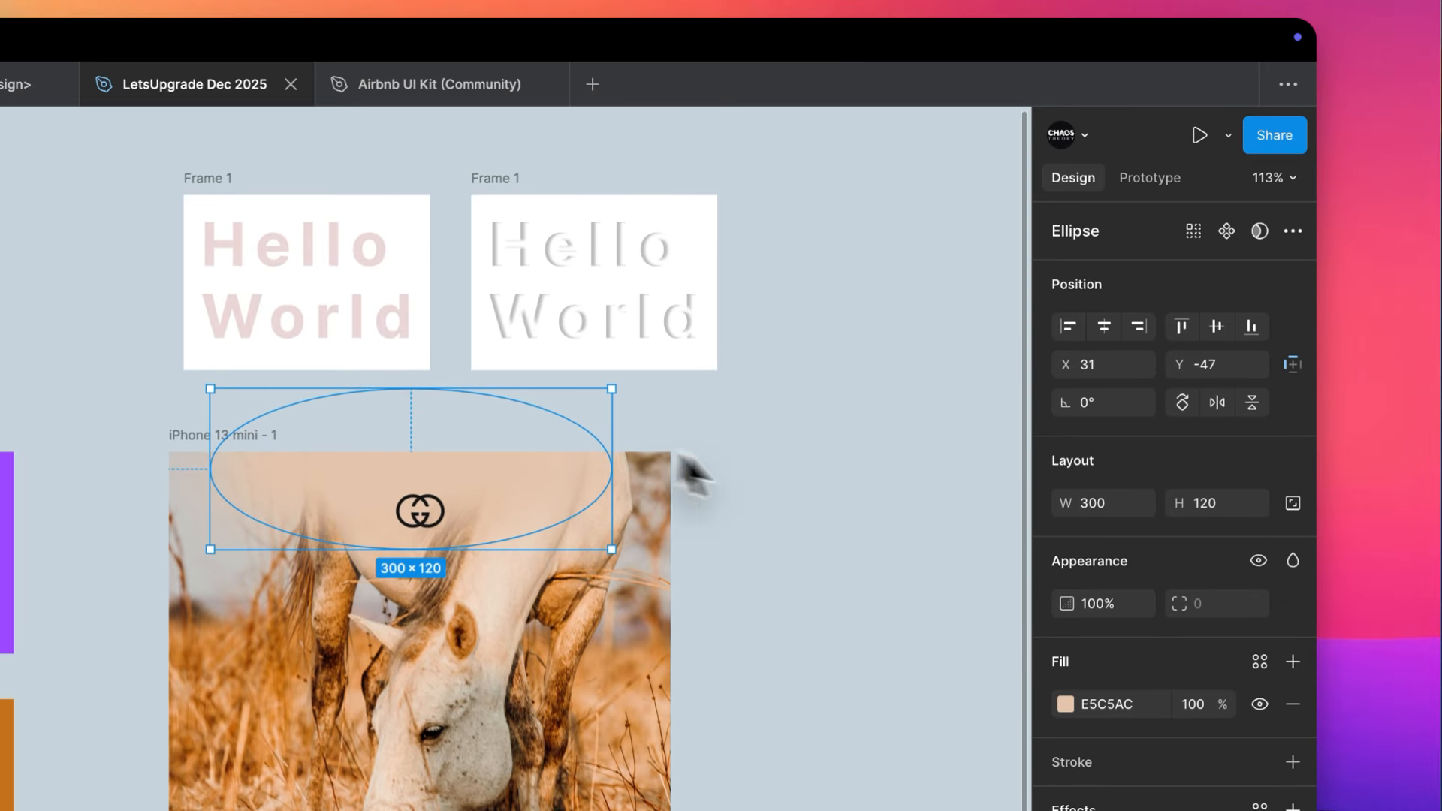
pyautogui.click(820, 479)
pyautogui.scroll(-5, 820, 480)
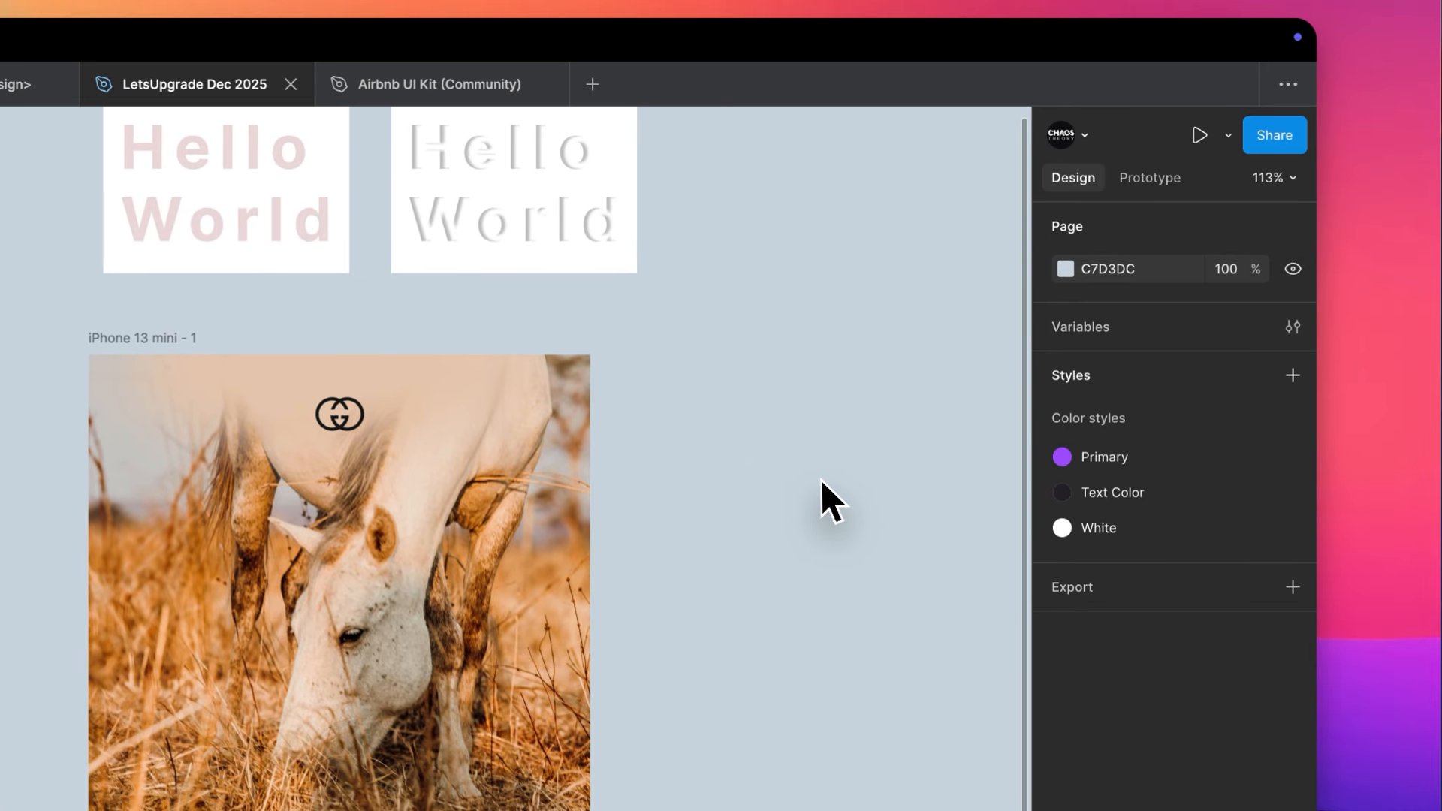
# - Review the horse sign-up screen alongside the shopping screens on the canvas
pyautogui.hscroll(3, 819, 480)
pyautogui.scroll(-2, 820, 480)
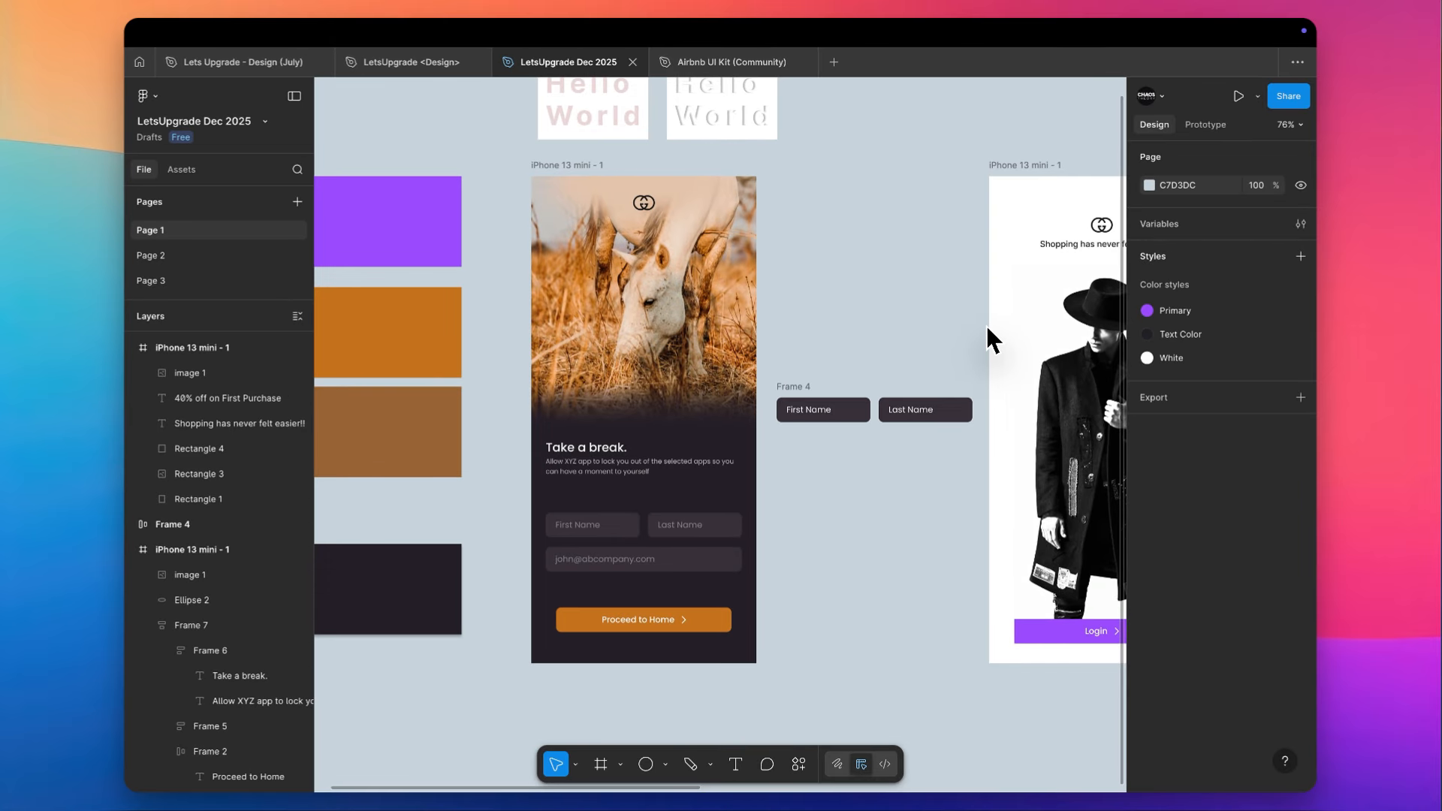
pyautogui.scroll(-3, 987, 328)
pyautogui.hscroll(10, 987, 328)
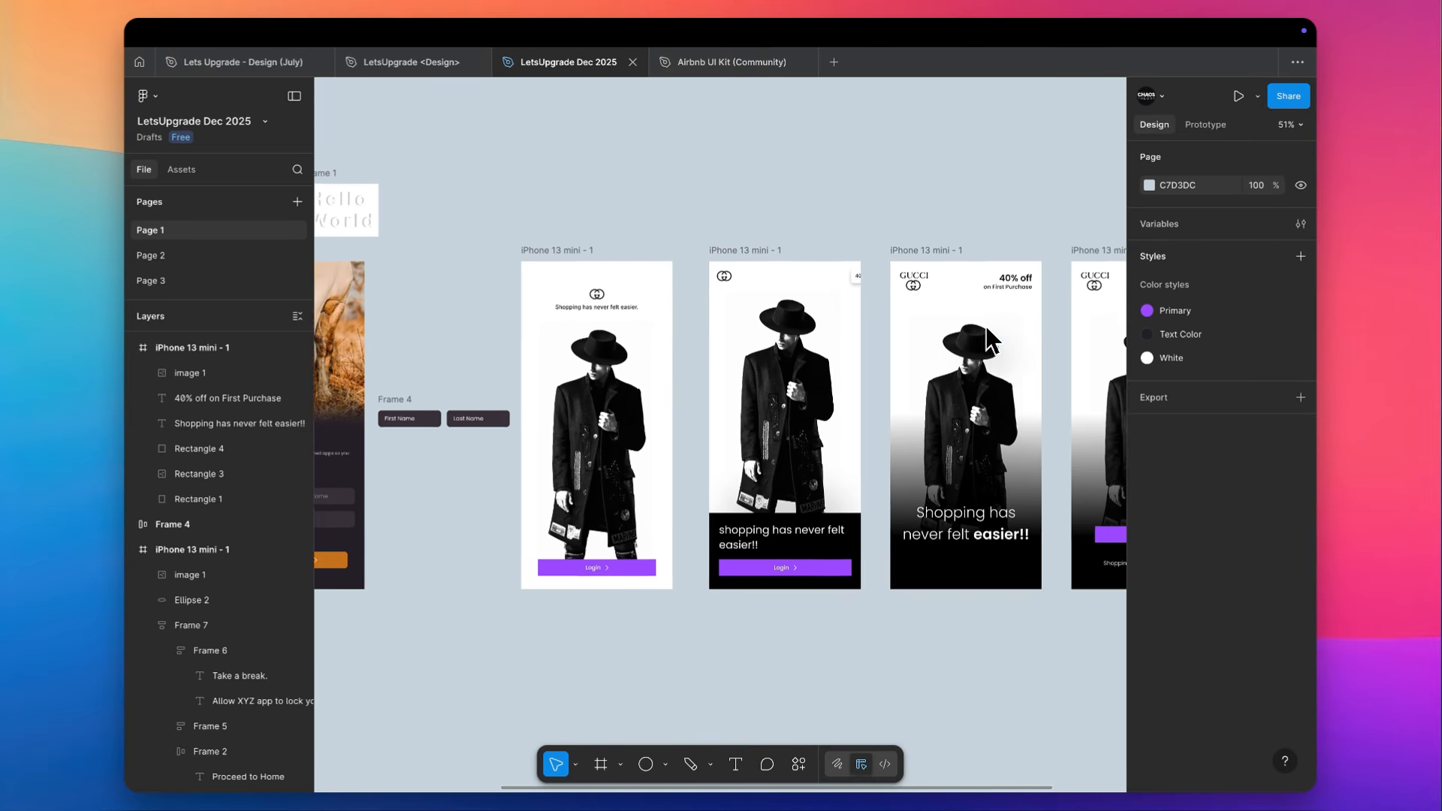
pyautogui.hscroll(-15, 984, 323)
pyautogui.hscroll(5, 980, 326)
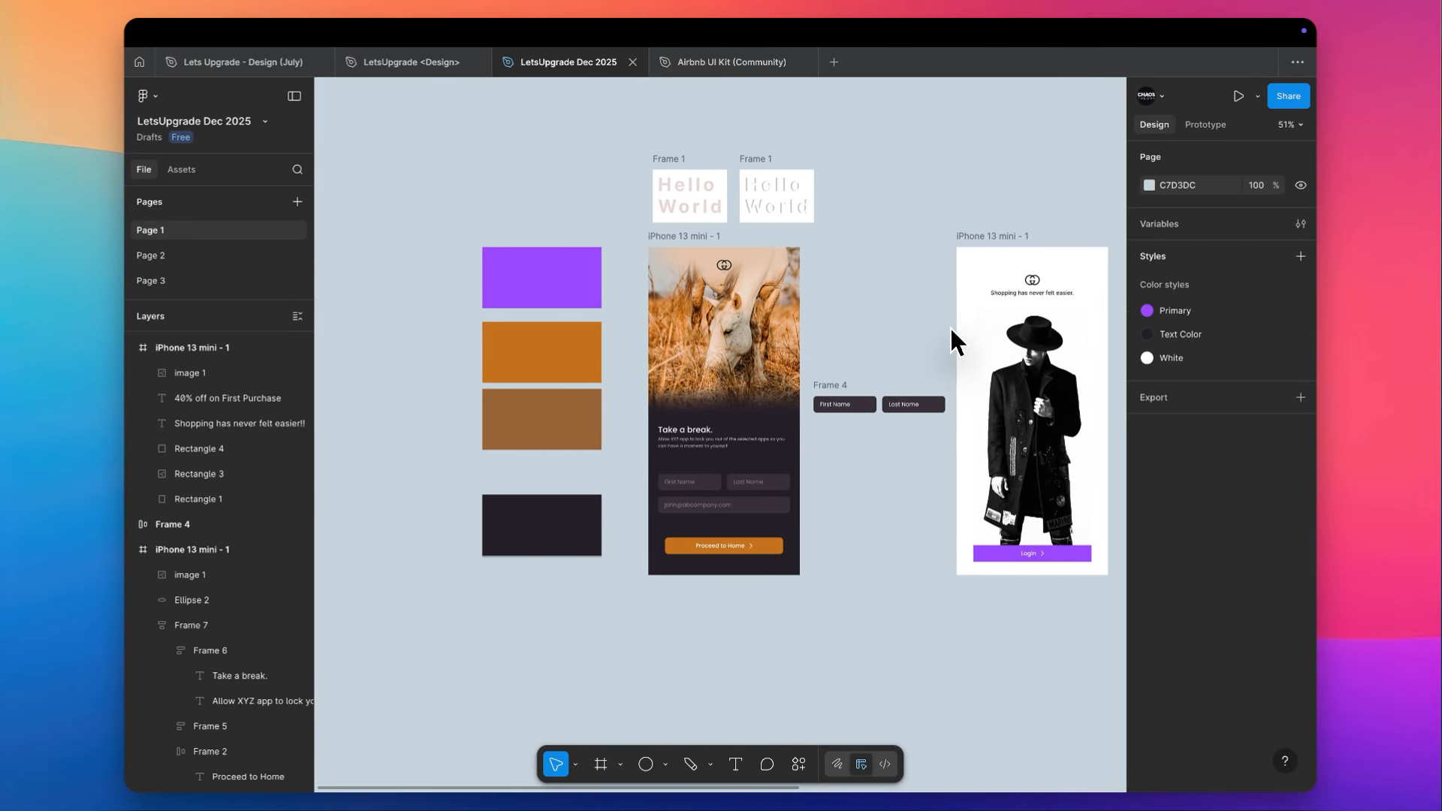
pyautogui.hscroll(10, 949, 327)
pyautogui.hscroll(-8, 948, 326)
pyautogui.scroll(1, 949, 325)
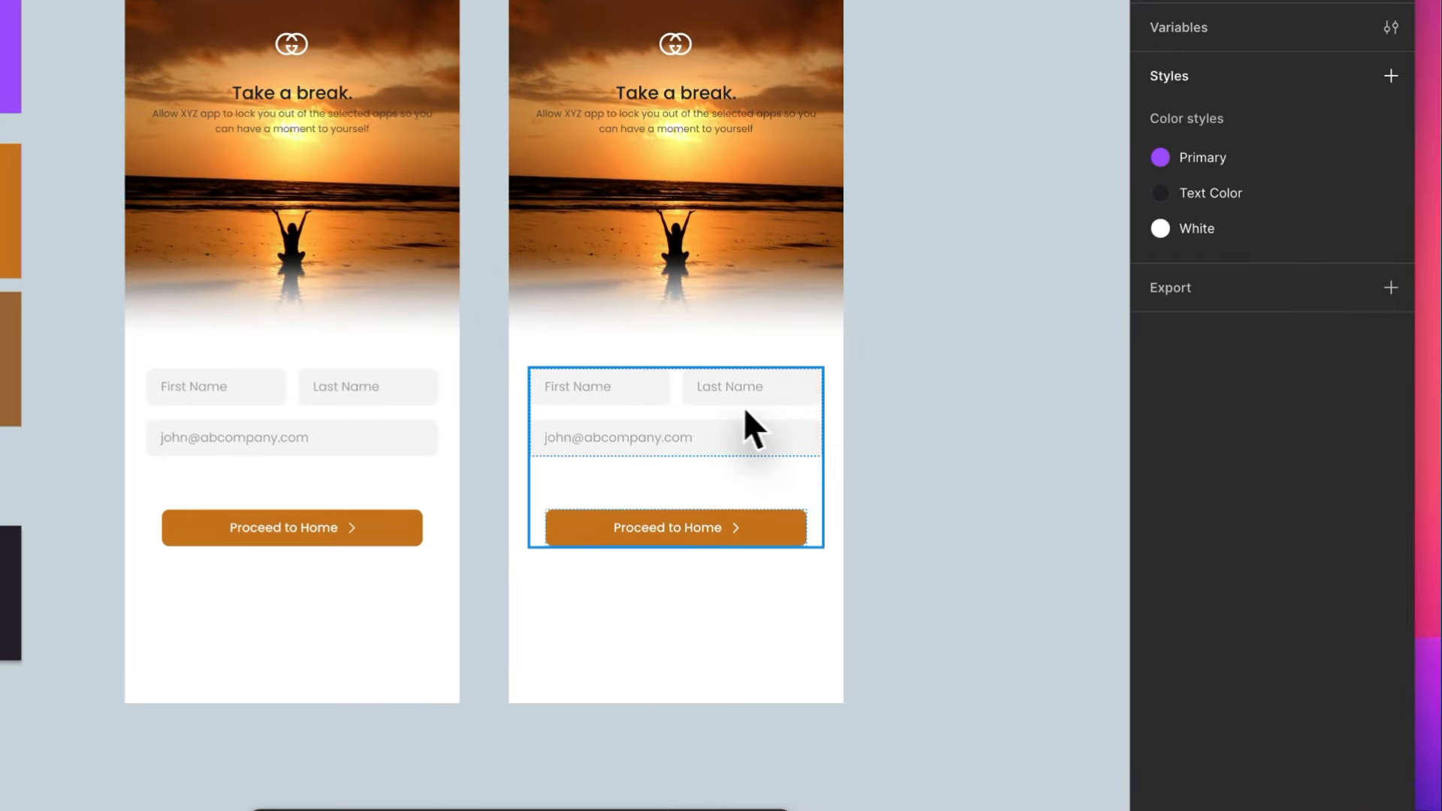
# - Move the first sunset screen's "Take a break." heading block into the form stack, placing it above the name fields
pyautogui.click(873, 486)
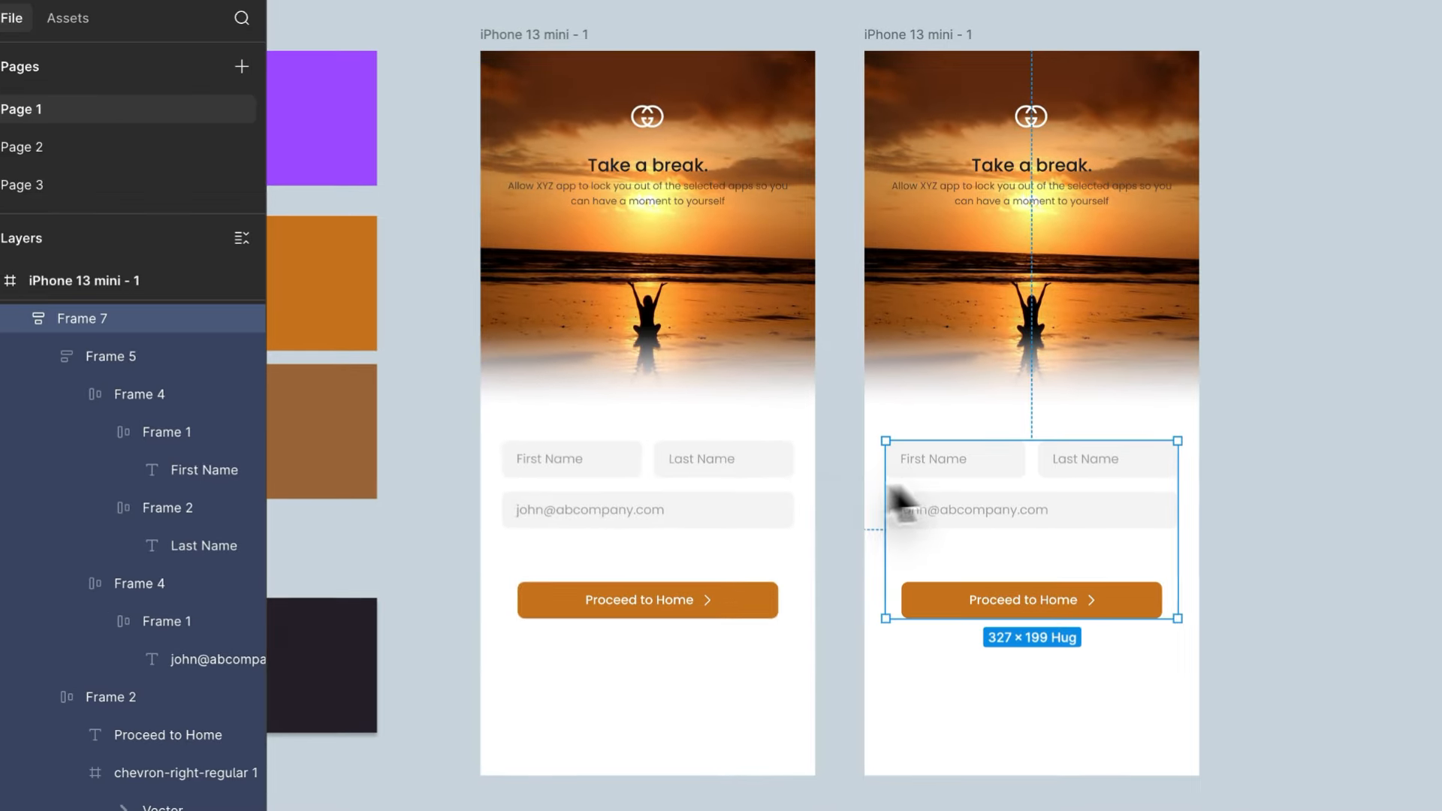
pyautogui.click(700, 183)
pyautogui.press('Delete')
pyautogui.click(660, 538)
pyautogui.hotkey('ctrl', 'v')
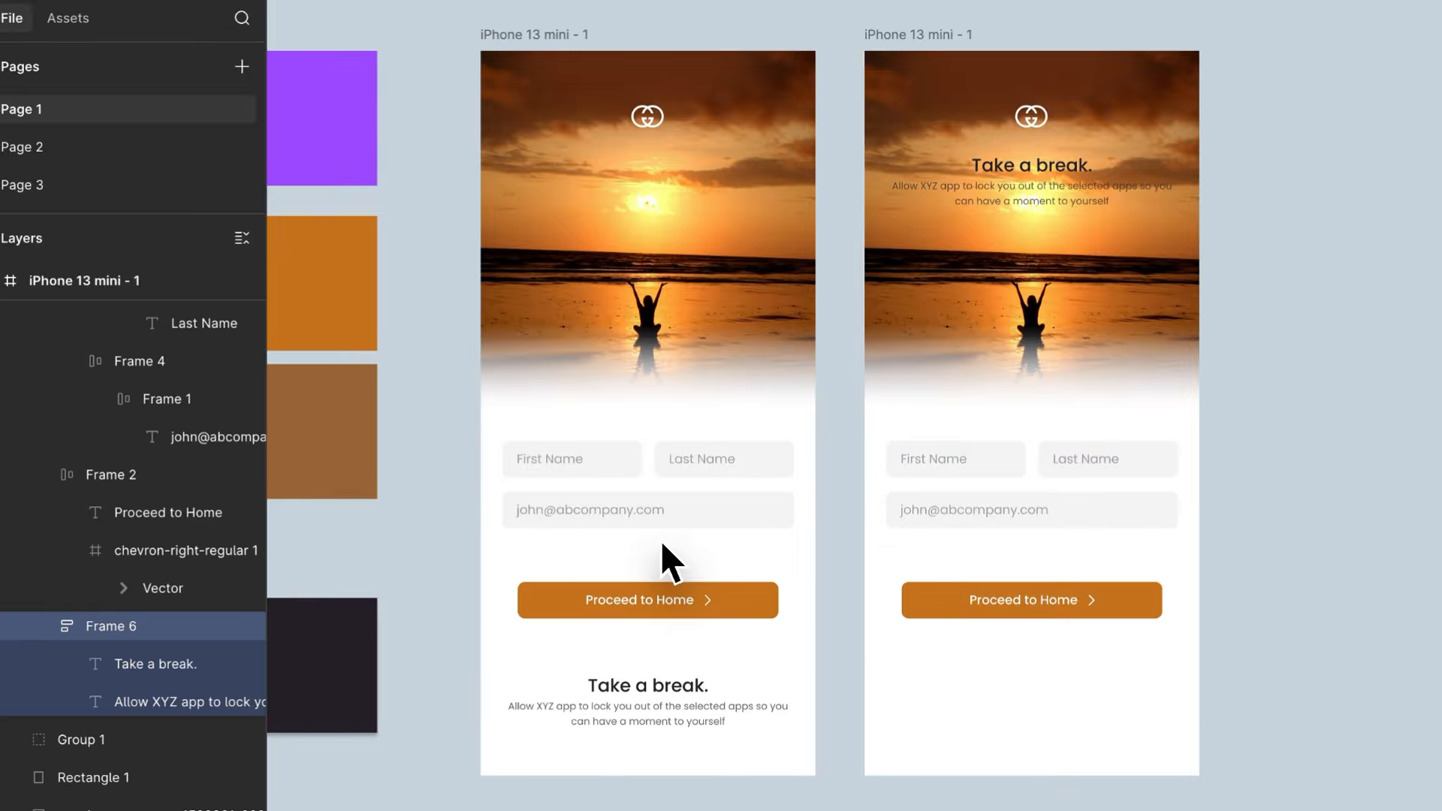
pyautogui.press('Up')
pyautogui.press('Up')
# - Move the second sunset screen's heading and subheading block into its own form stack, above the name fields
pyautogui.click(1028, 198)
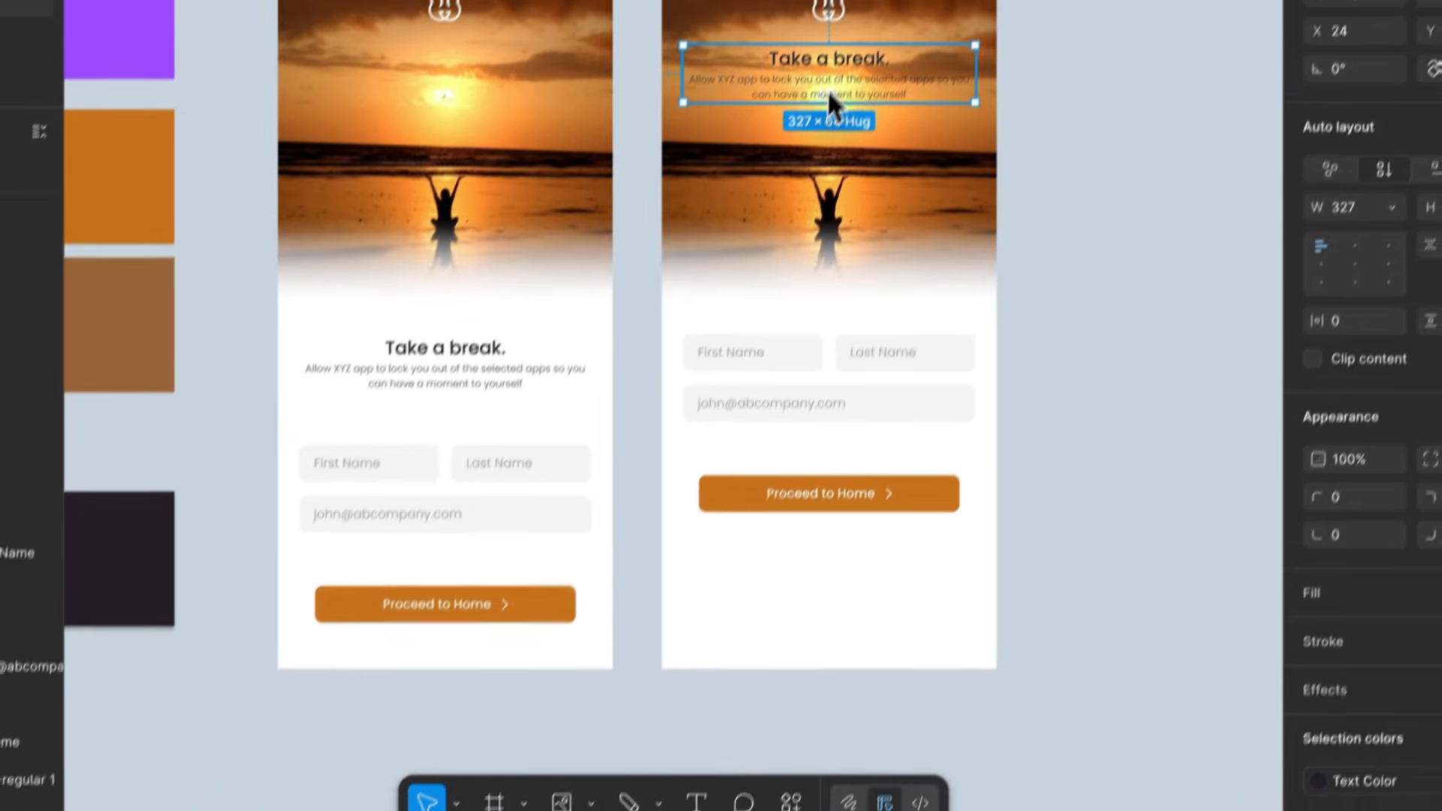
pyautogui.hotkey('ctrl', 'x')
pyautogui.click(807, 325)
pyautogui.hotkey('ctrl', 'v')
pyautogui.press('Up')
pyautogui.press('Up')
pyautogui.press('Up')
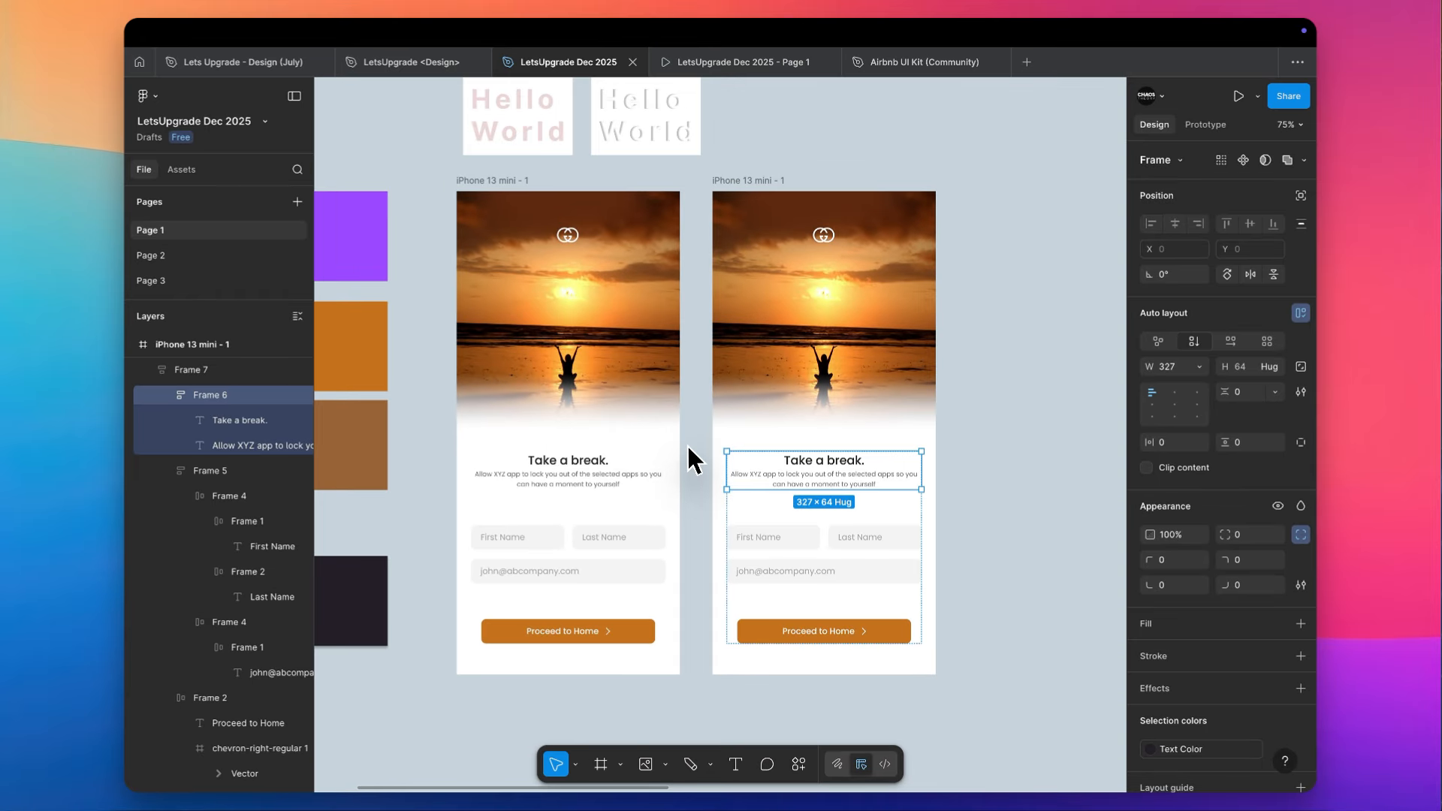
pyautogui.scroll(3, 693, 458)
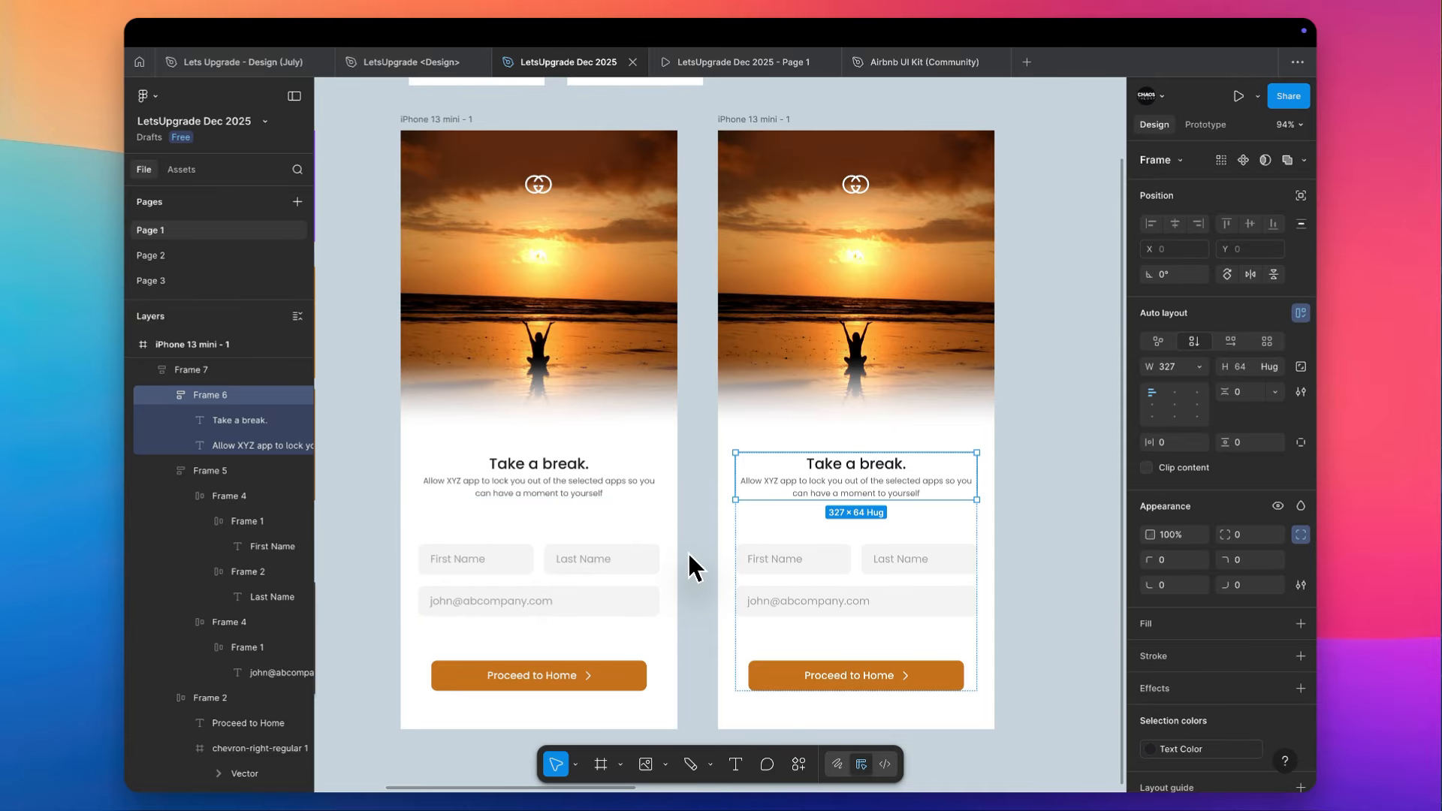
pyautogui.scroll(-2, 688, 554)
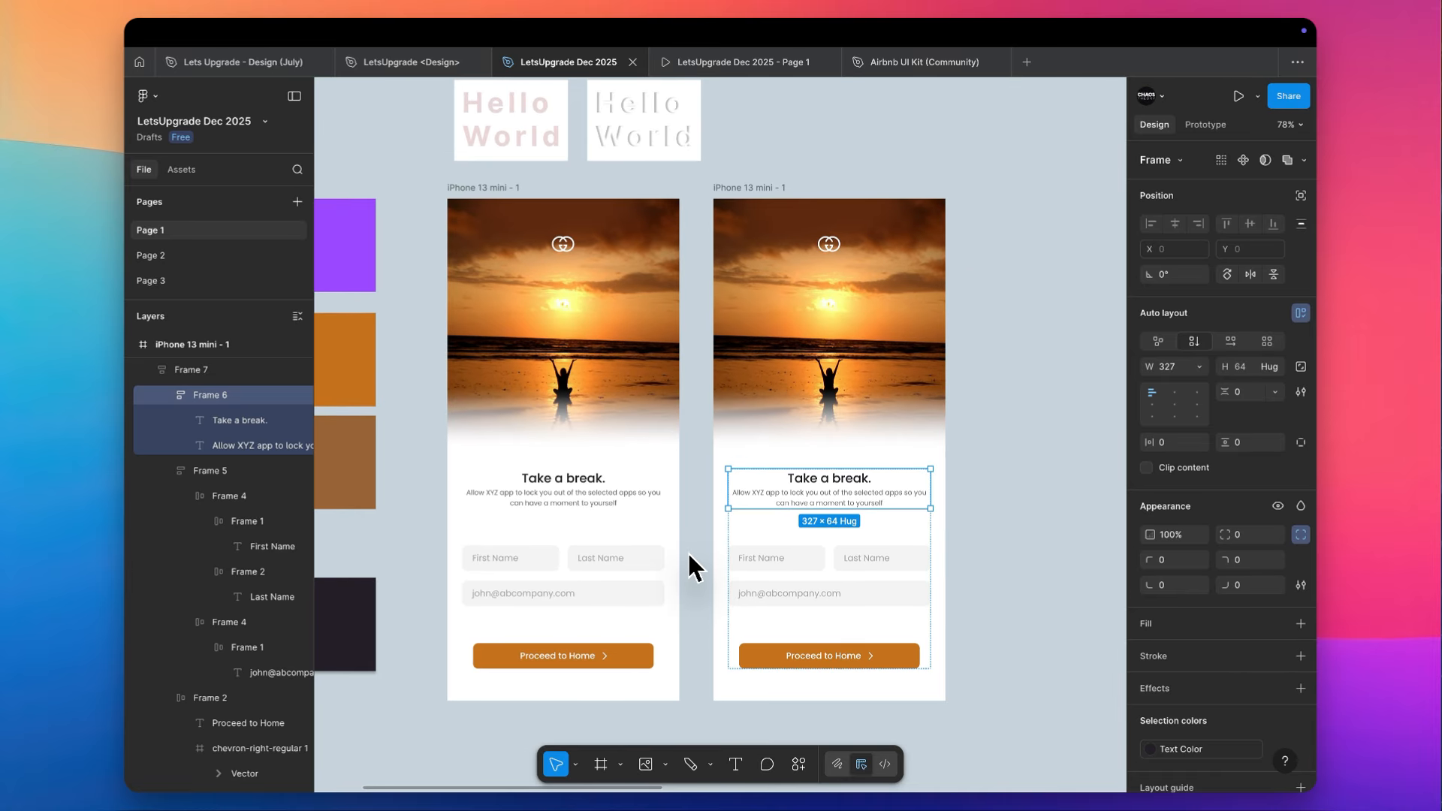
pyautogui.scroll(3, 689, 554)
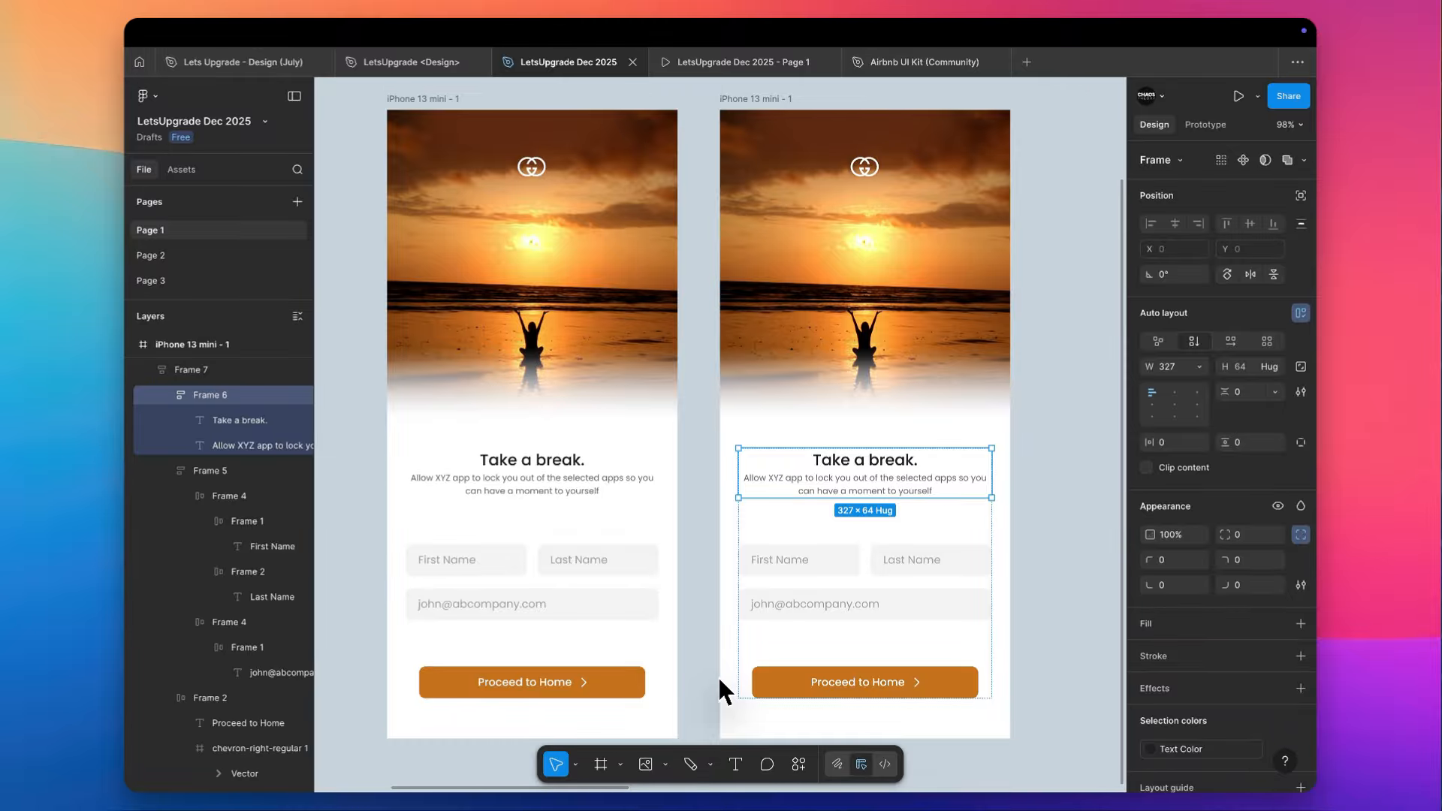
pyautogui.scroll(-4, 802, 599)
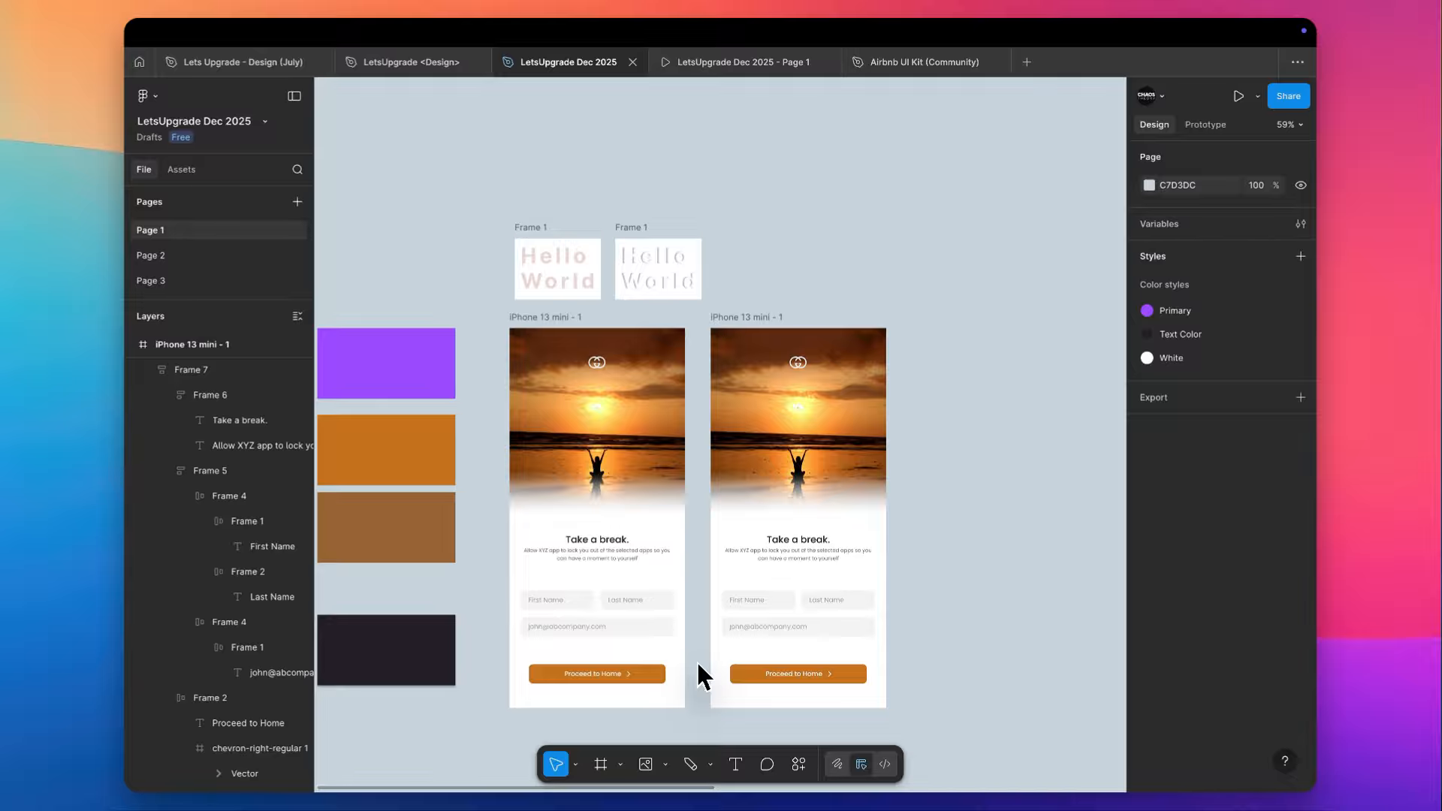
# - Create a 1280 × 832 MacBook Air frame and place it below the sunset phone screens, lined up with the first one's left edge
pyautogui.scroll(-10, 699, 674)
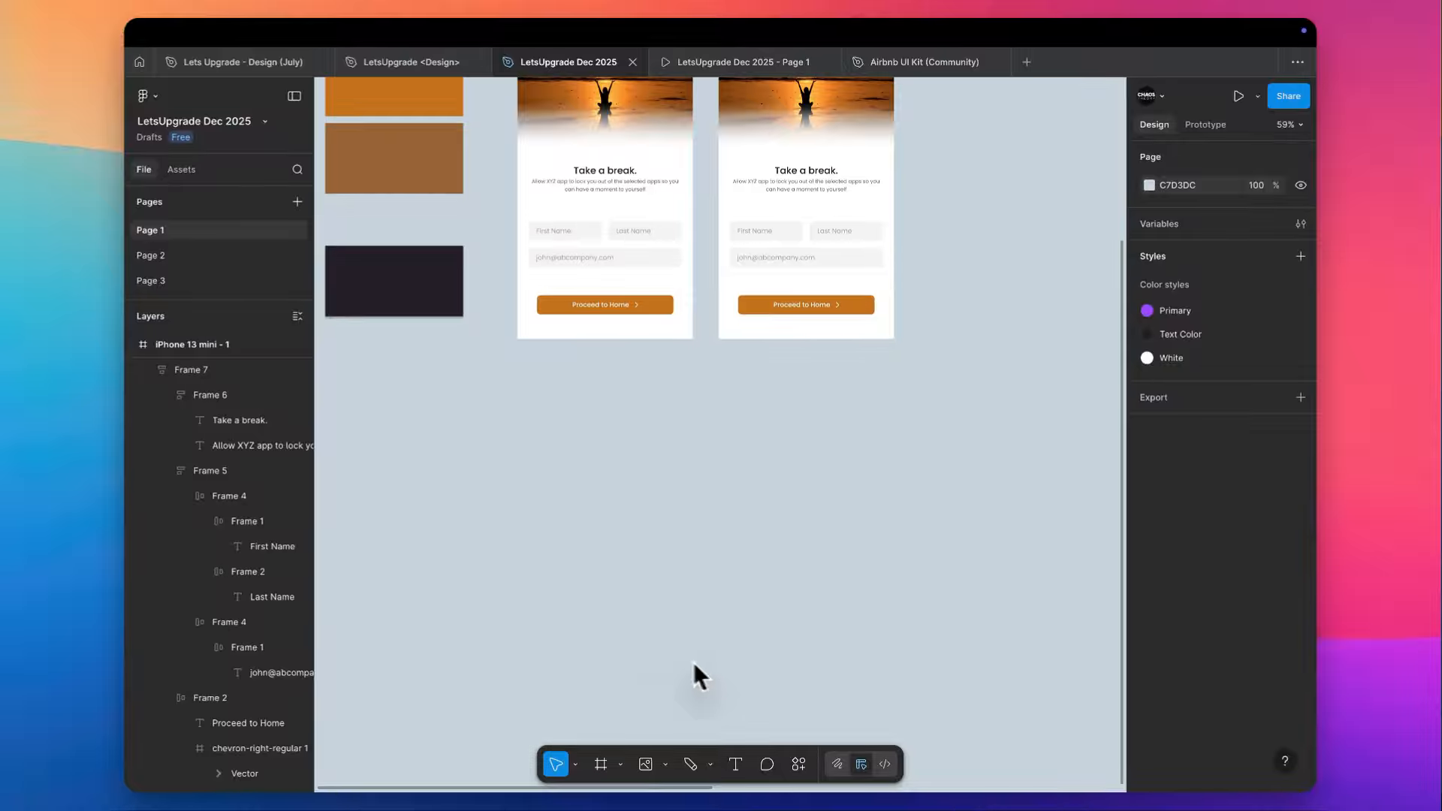
pyautogui.scroll(3, 510, 293)
pyautogui.press('f')
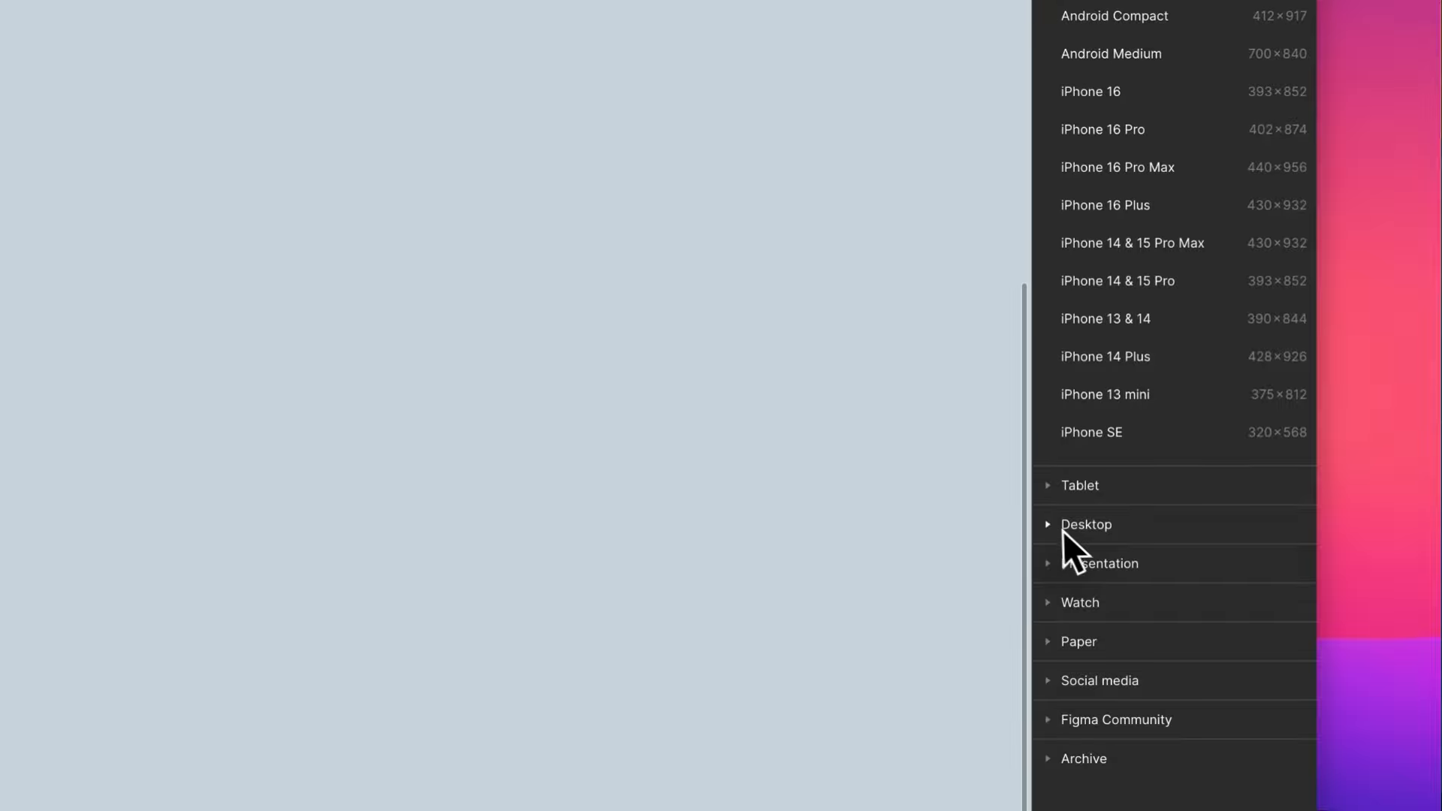
pyautogui.click(1147, 549)
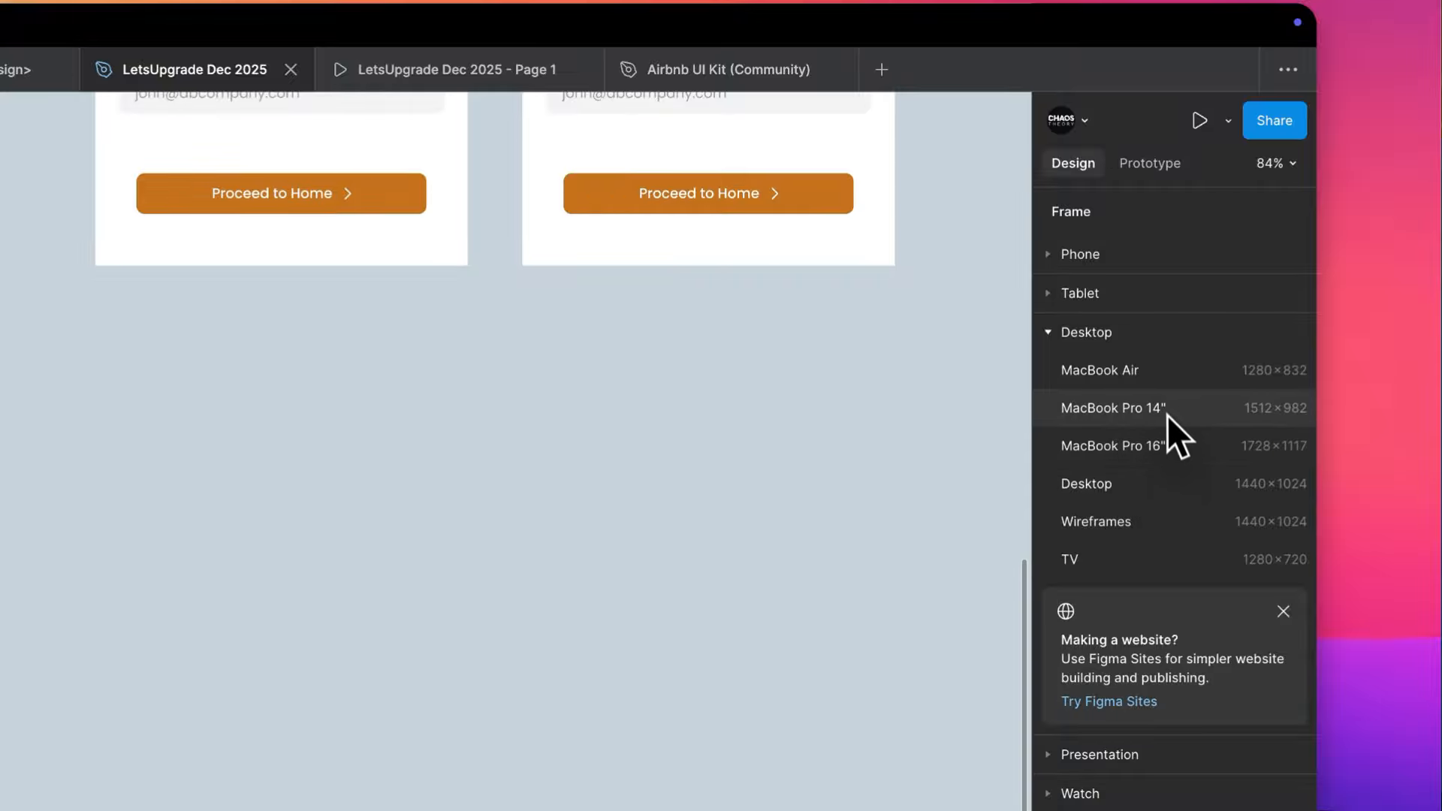
pyautogui.click(1162, 372)
pyautogui.moveTo(780, 606); pyautogui.dragTo(317, 461)
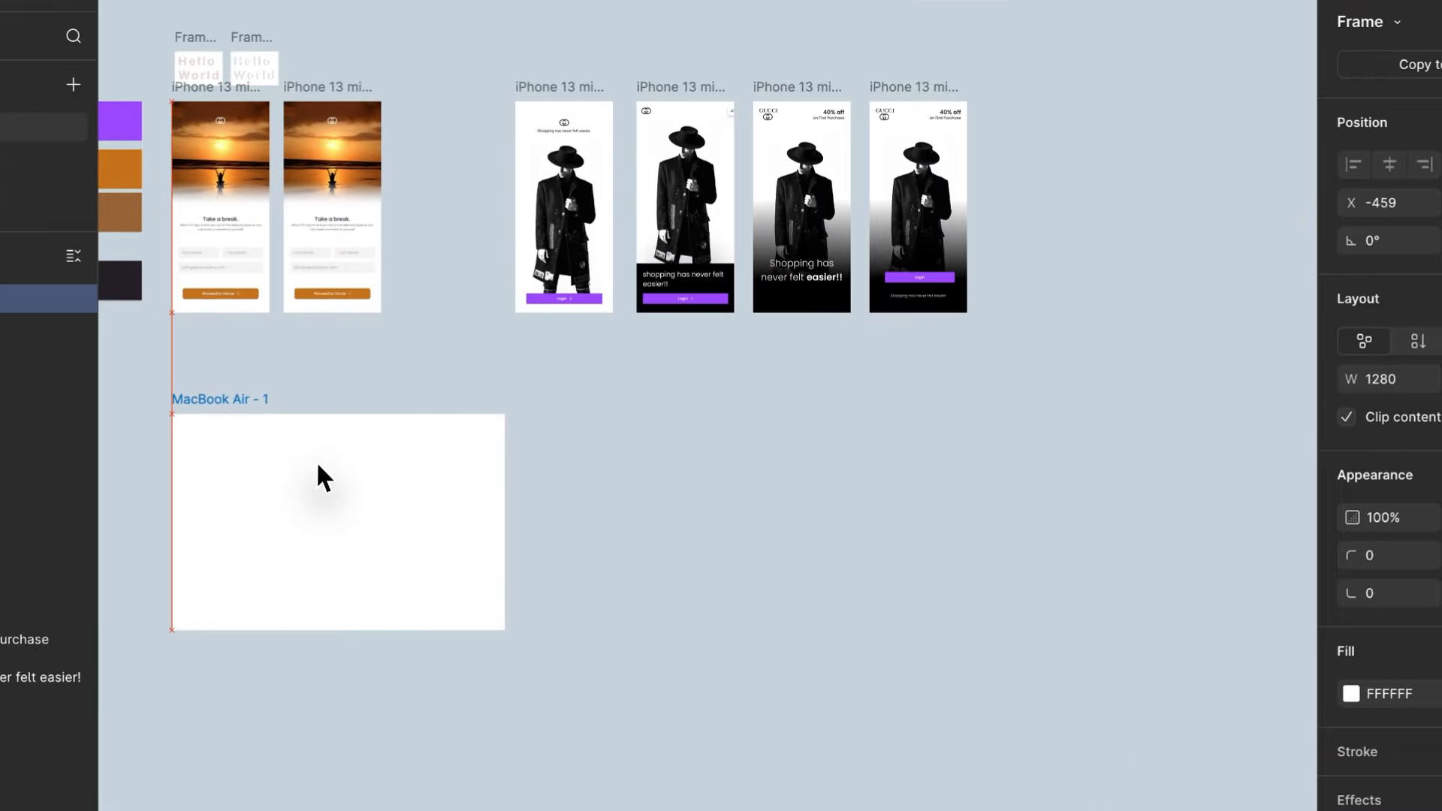
pyautogui.hscroll(-3, 317, 461)
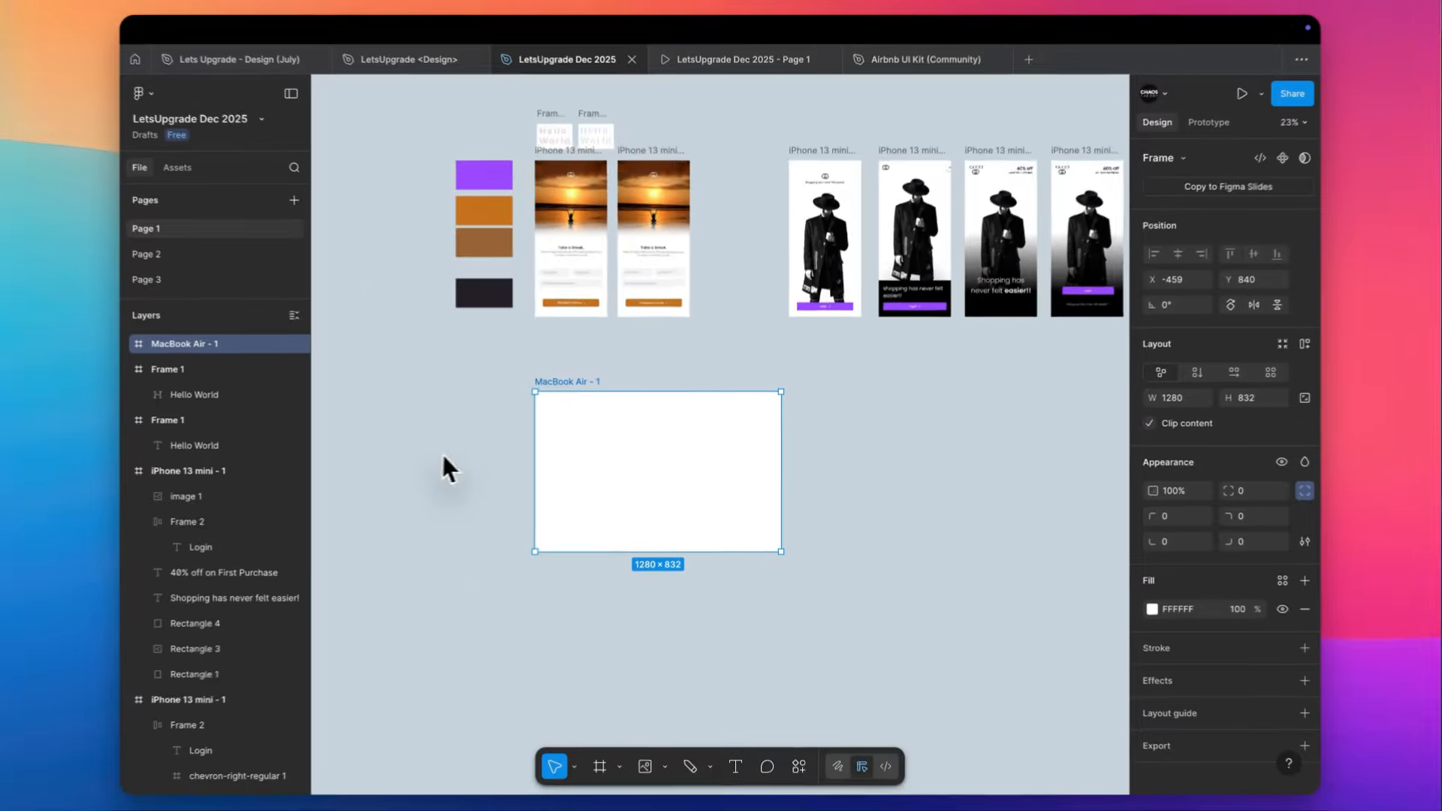
# - Draw a square of about 309 × 309 near the upper-left corner of the MacBook Air frame
pyautogui.scroll(4, 317, 461)
pyautogui.scroll(5, 460, 466)
pyautogui.press('r')
pyautogui.moveTo(436, 281); pyautogui.dragTo(651, 495)
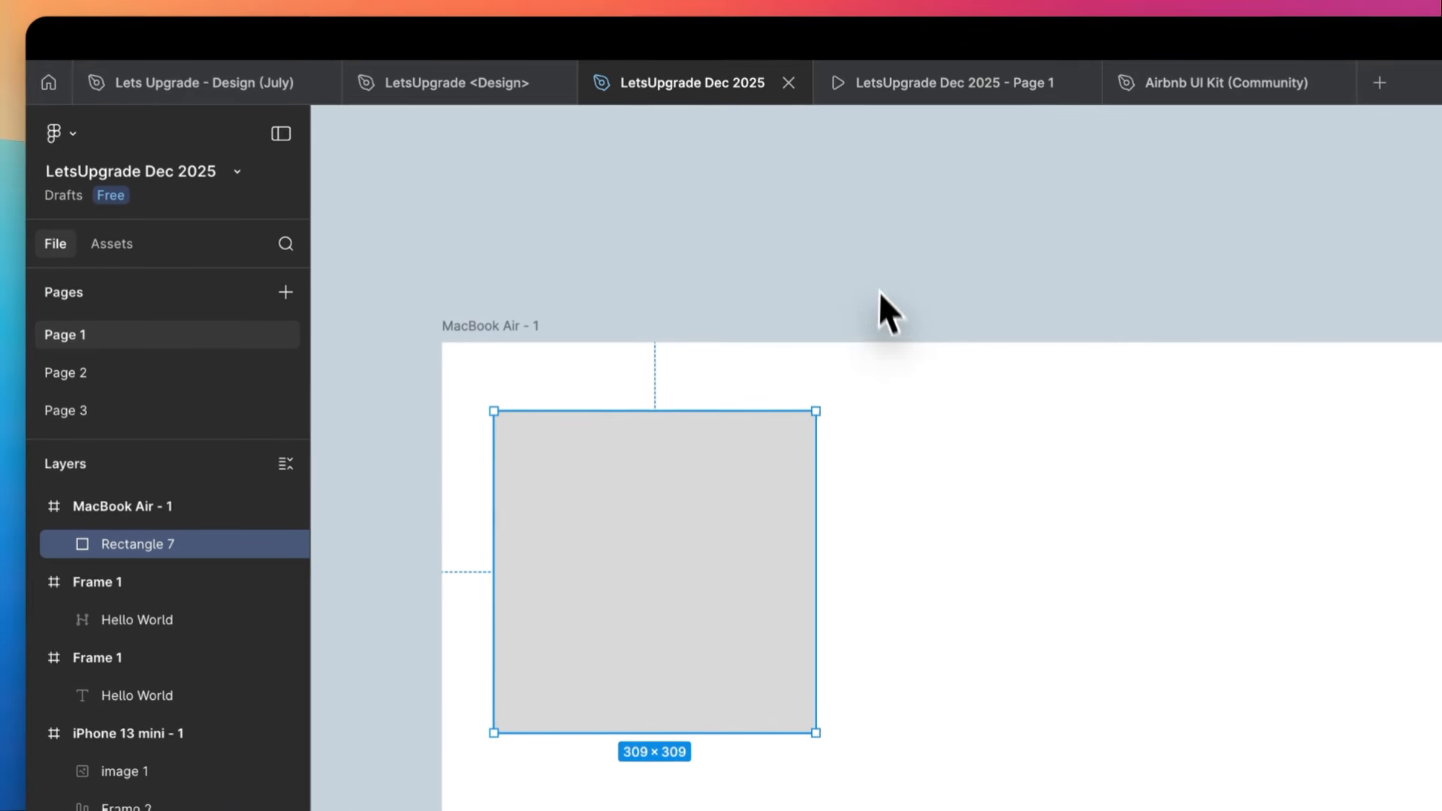
pyautogui.scroll(-1, 880, 297)
pyautogui.click(602, 214)
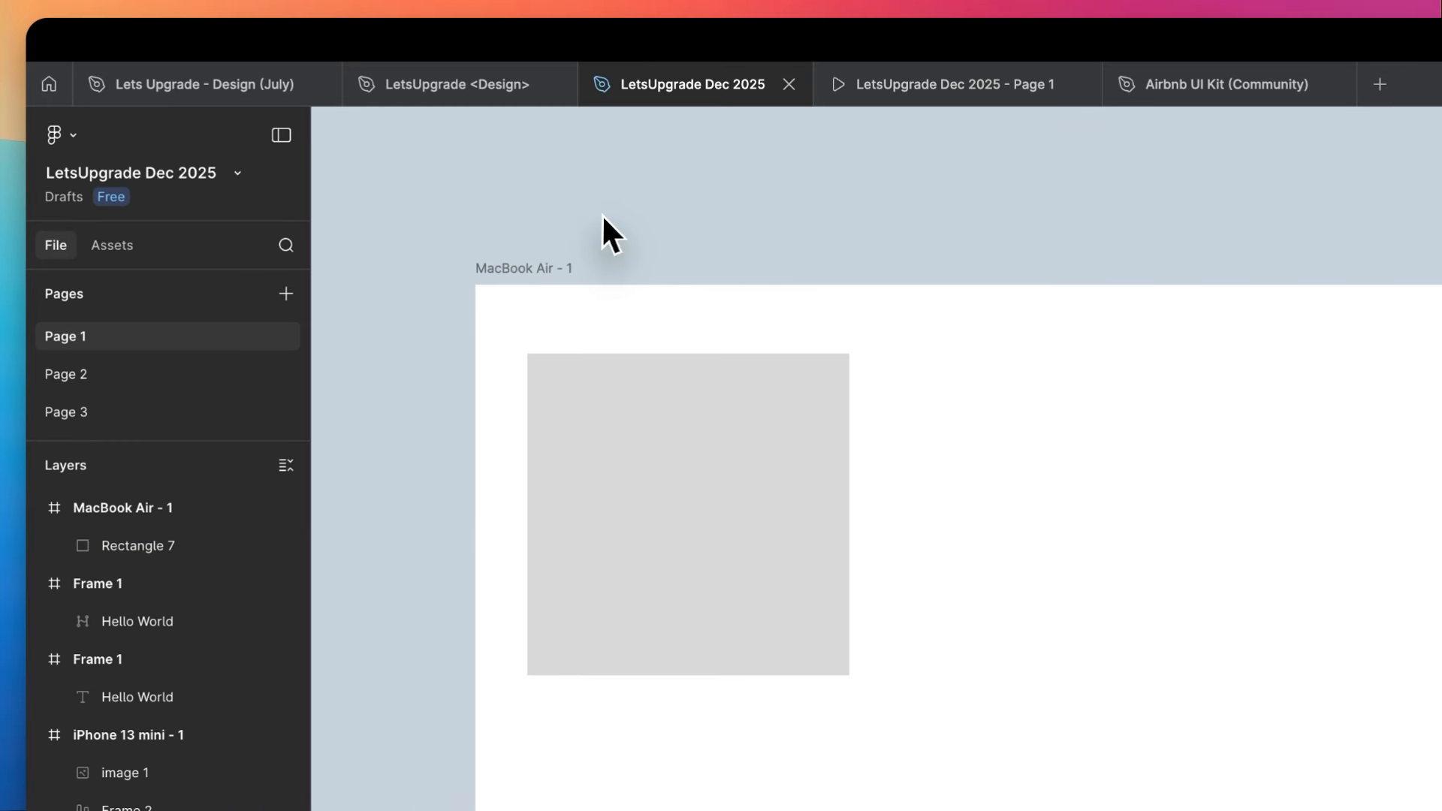
pyautogui.scroll(-1, 623, 505)
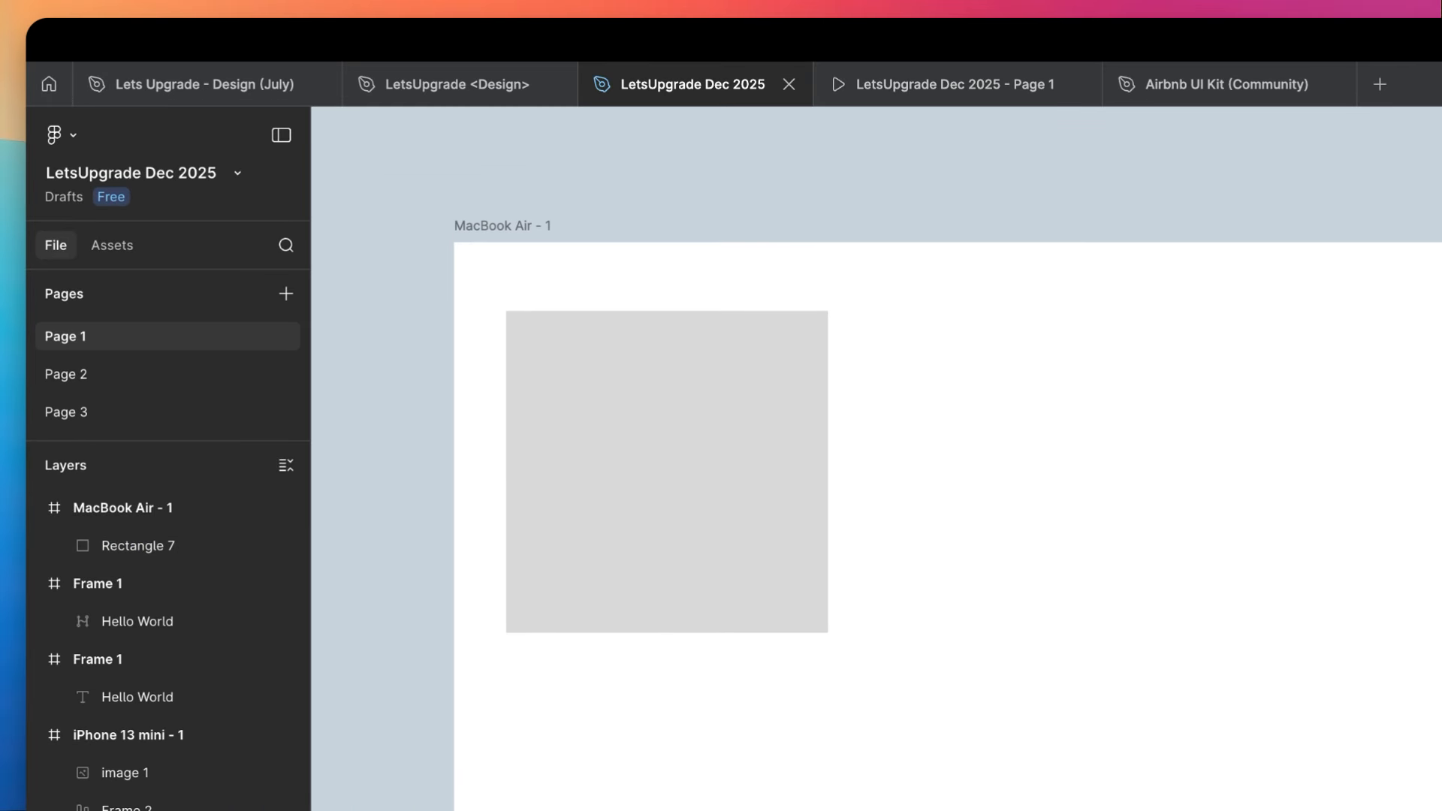
# - Round all four corners of the grey square directly on the canvas to a radius of about 18
pyautogui.click(617, 426)
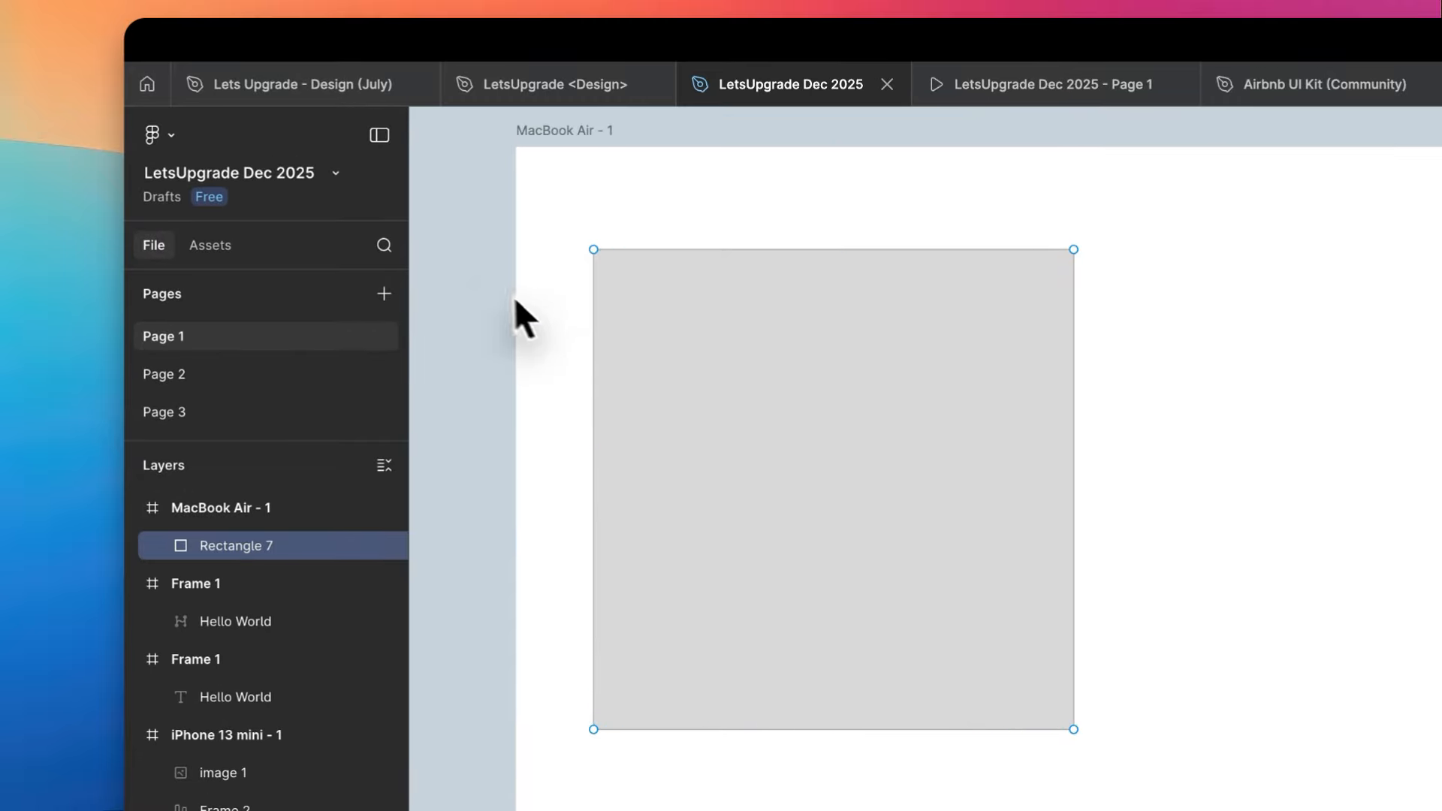
pyautogui.doubleClick(477, 277)
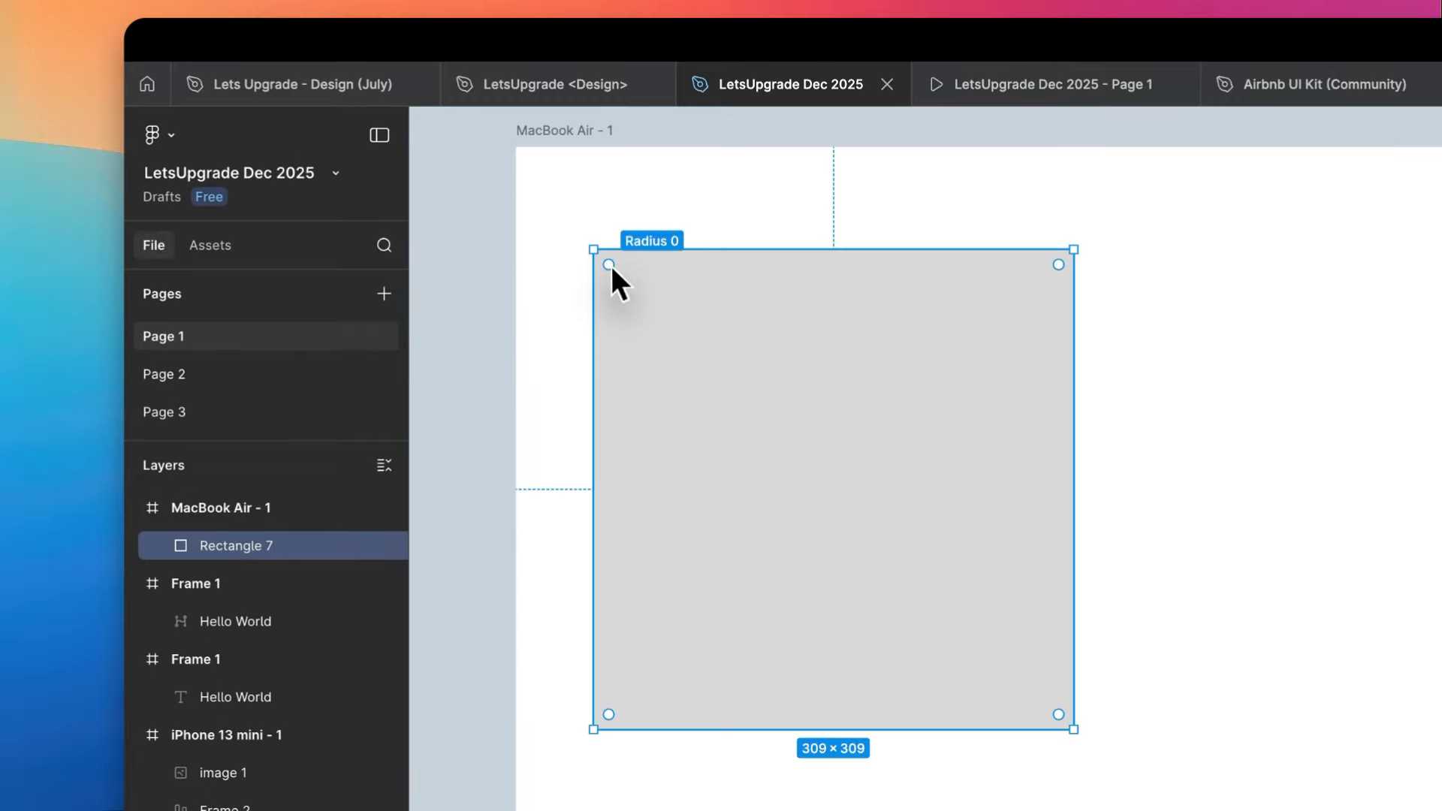
pyautogui.moveTo(610, 264)
pyautogui.mouseDown()
pyautogui.moveTo(1051, 603)
pyautogui.moveTo(956, 492)
pyautogui.moveTo(853, 405)
pyautogui.moveTo(634, 267)
pyautogui.mouseUp()
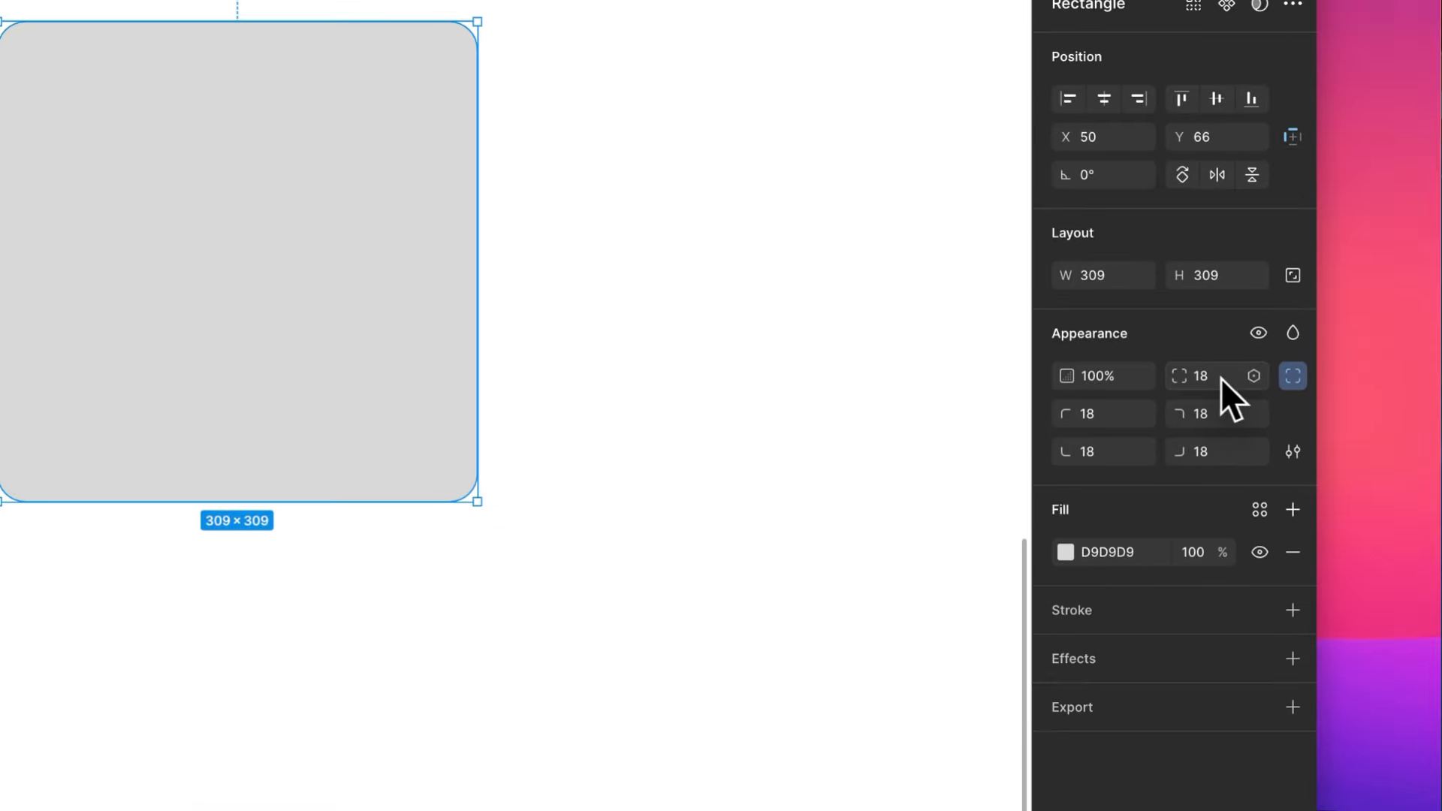
# - Set the grey square's corner radius to 30
pyautogui.click(1252, 408)
pyautogui.write('30')
pyautogui.press('Return')
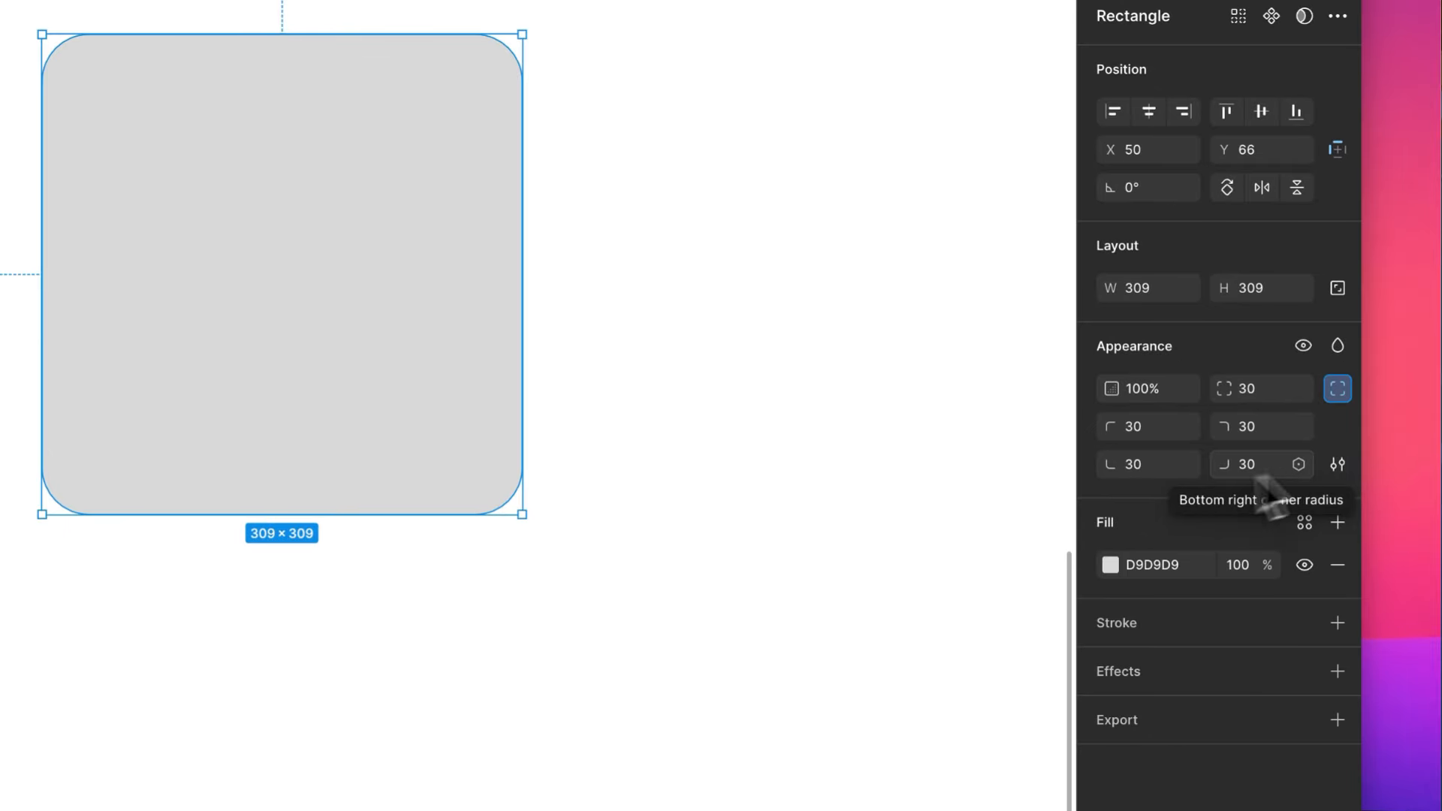
pyautogui.click(1000, 415)
# - Draw a circle about 292 wide directly to the right of the rounded square, level with its upper edge
pyautogui.hscroll(2, 998, 416)
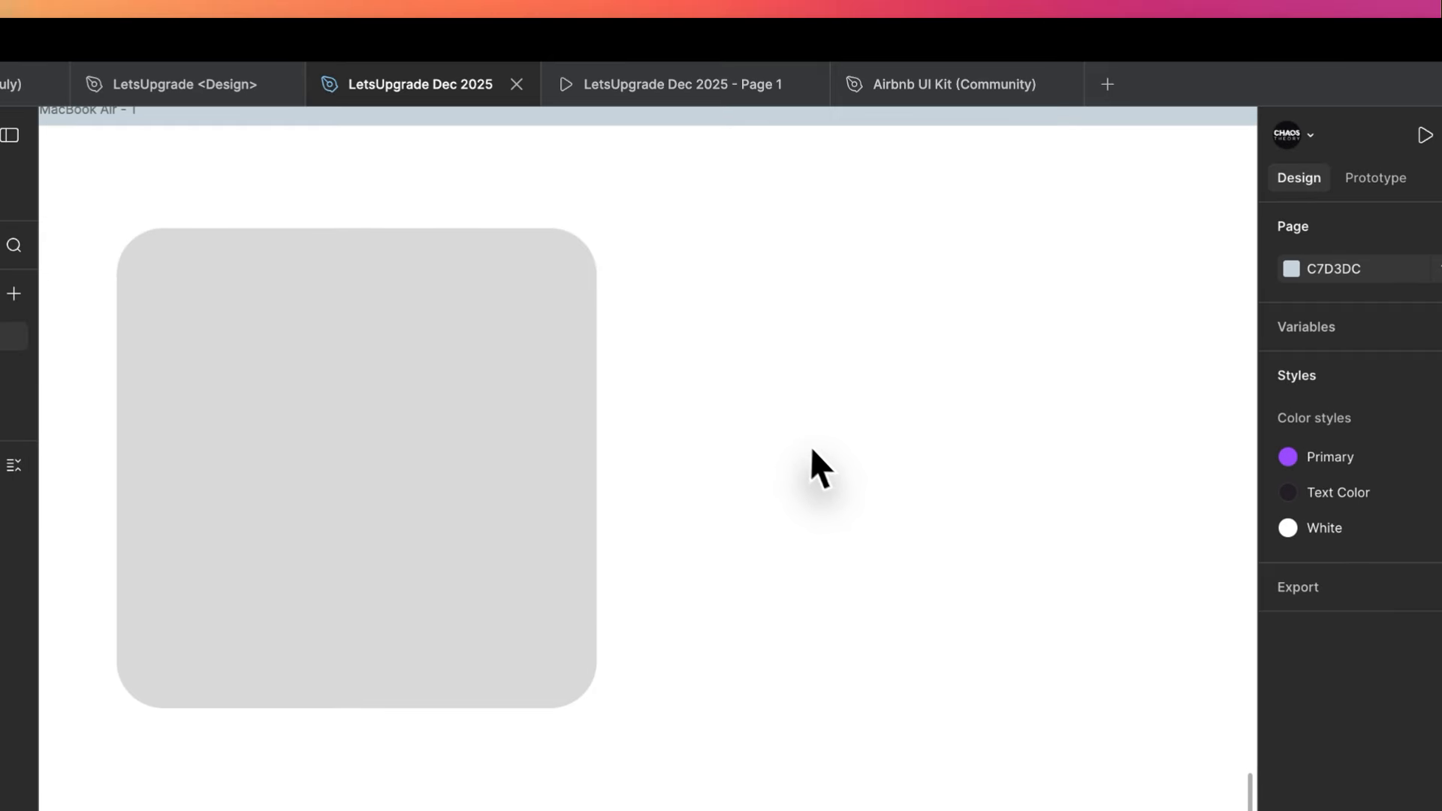
pyautogui.press('o')
pyautogui.moveTo(818, 454)
pyautogui.mouseDown()
pyautogui.moveTo(716, 213)
pyautogui.moveTo(728, 229)
pyautogui.mouseUp()
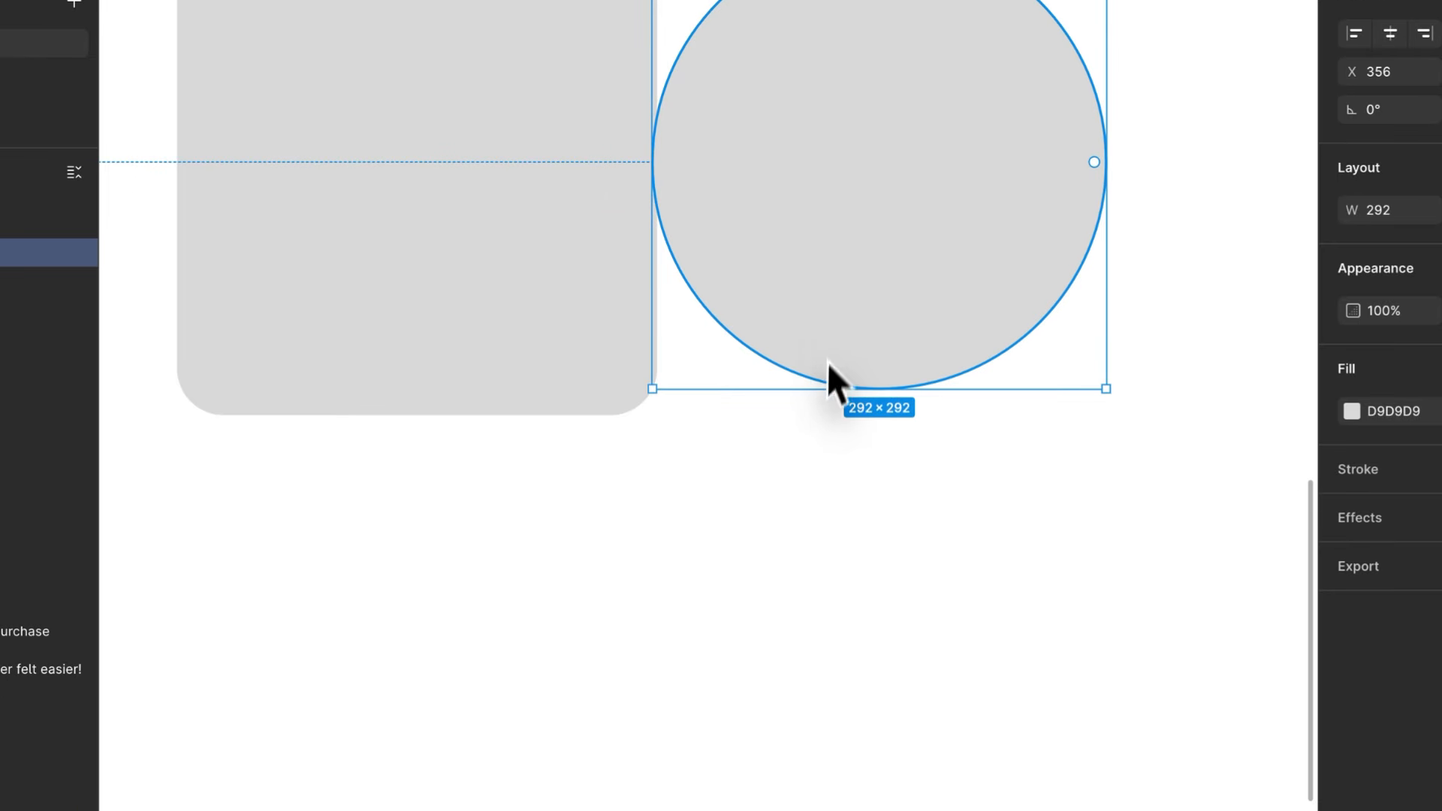
# - Enlarge the circle to 309 × 309 and move it horizontally to about X 469, clear of the rounded square
pyautogui.moveTo(758, 683); pyautogui.dragTo(756, 713)
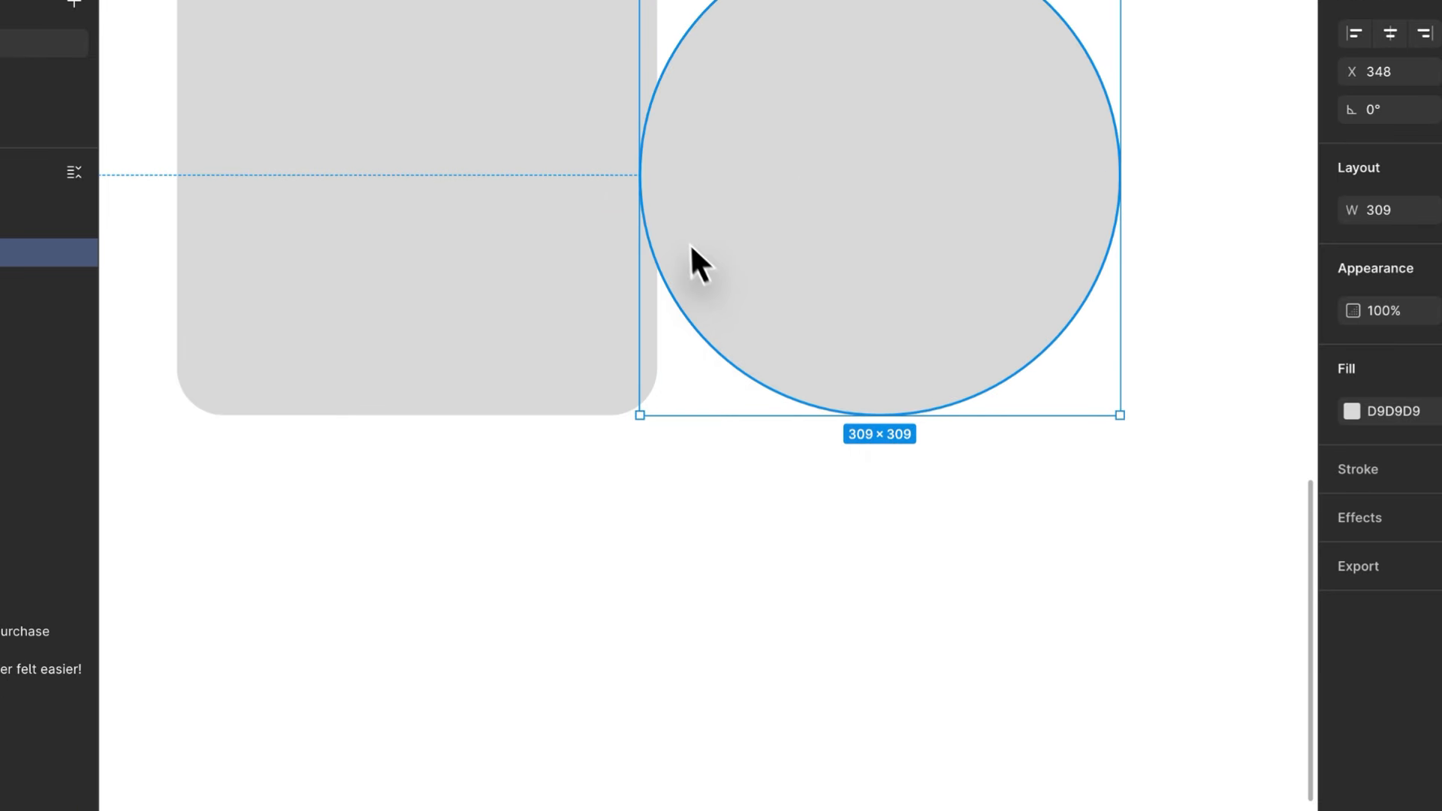
pyautogui.moveTo(695, 258); pyautogui.dragTo(876, 257)
pyautogui.hscroll(5, 874, 242)
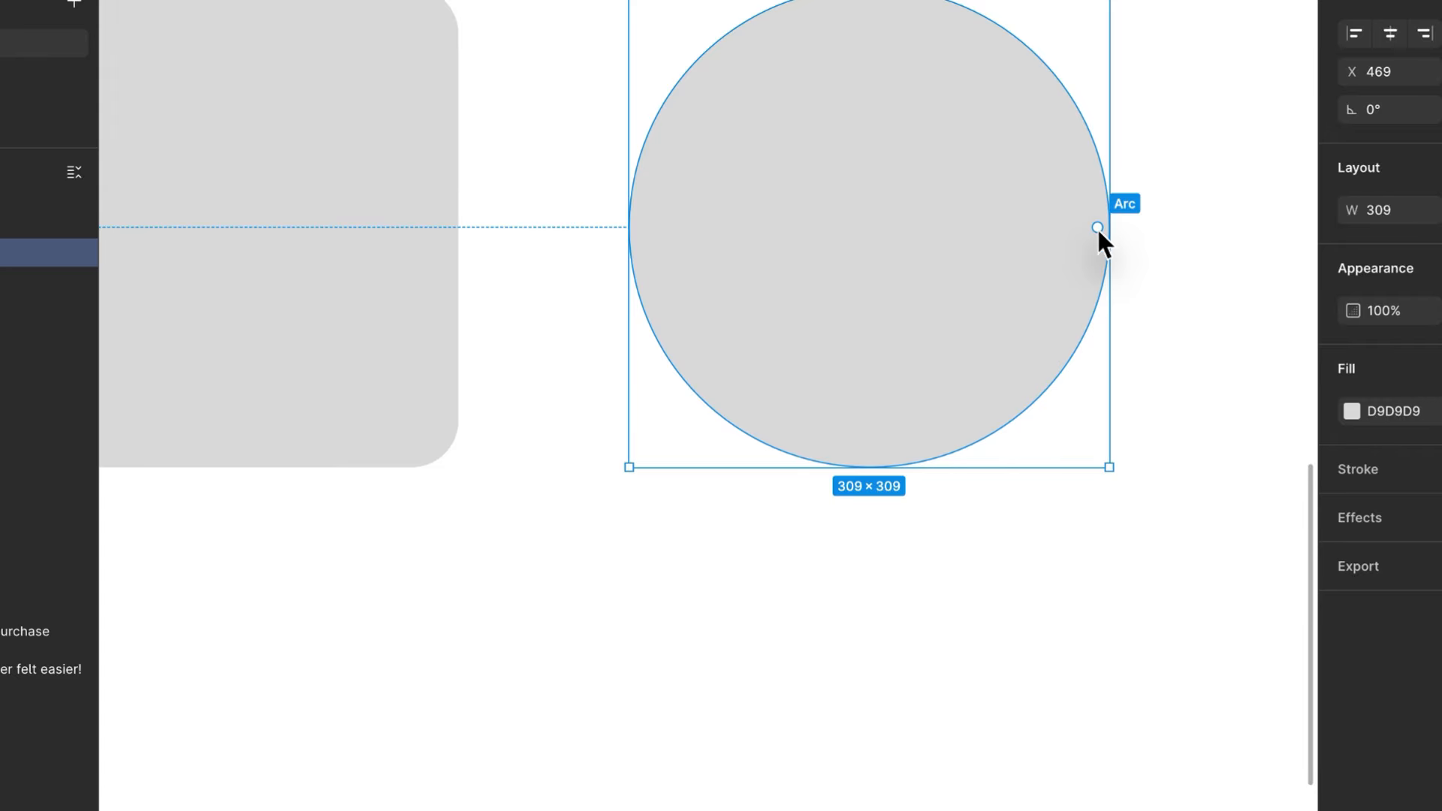
# - Turn the circle into an open ring with an arc start of -90°, a sweep of about -86.1% and a ratio of about 82.6%
pyautogui.moveTo(1096, 227); pyautogui.dragTo(706, 396)
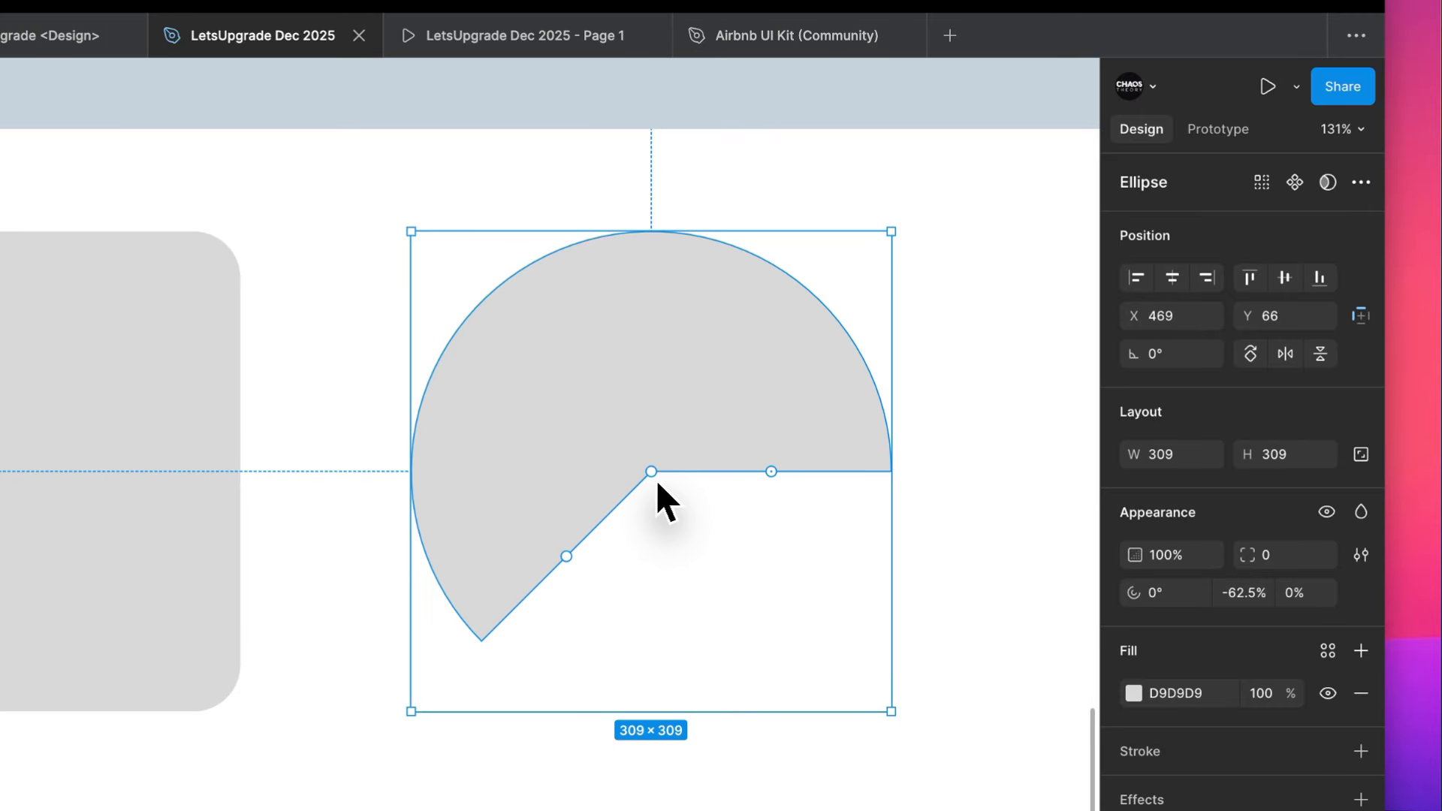
pyautogui.moveTo(657, 484); pyautogui.dragTo(794, 334)
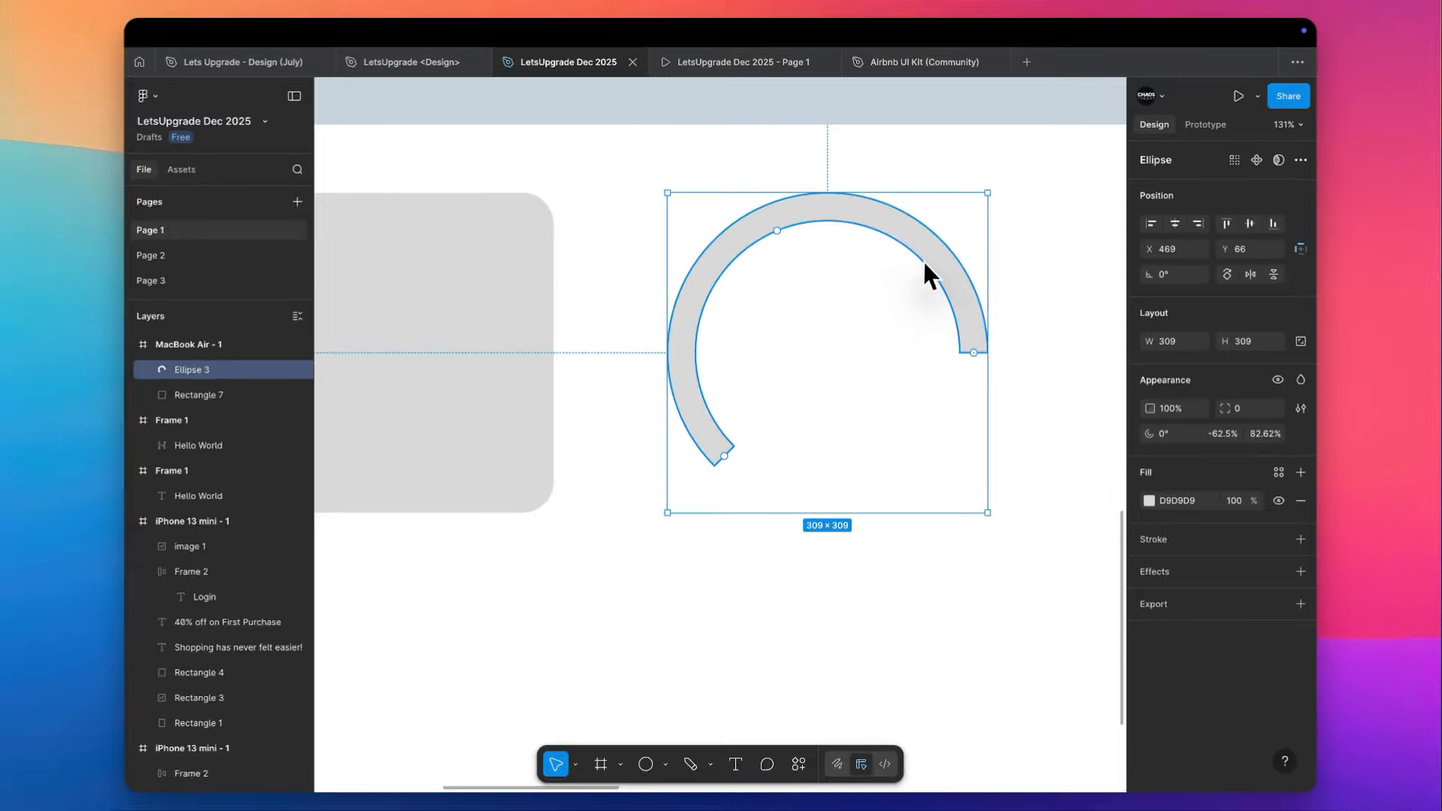
pyautogui.moveTo(724, 456); pyautogui.dragTo(899, 442)
pyautogui.moveTo(810, 493); pyautogui.dragTo(571, 326)
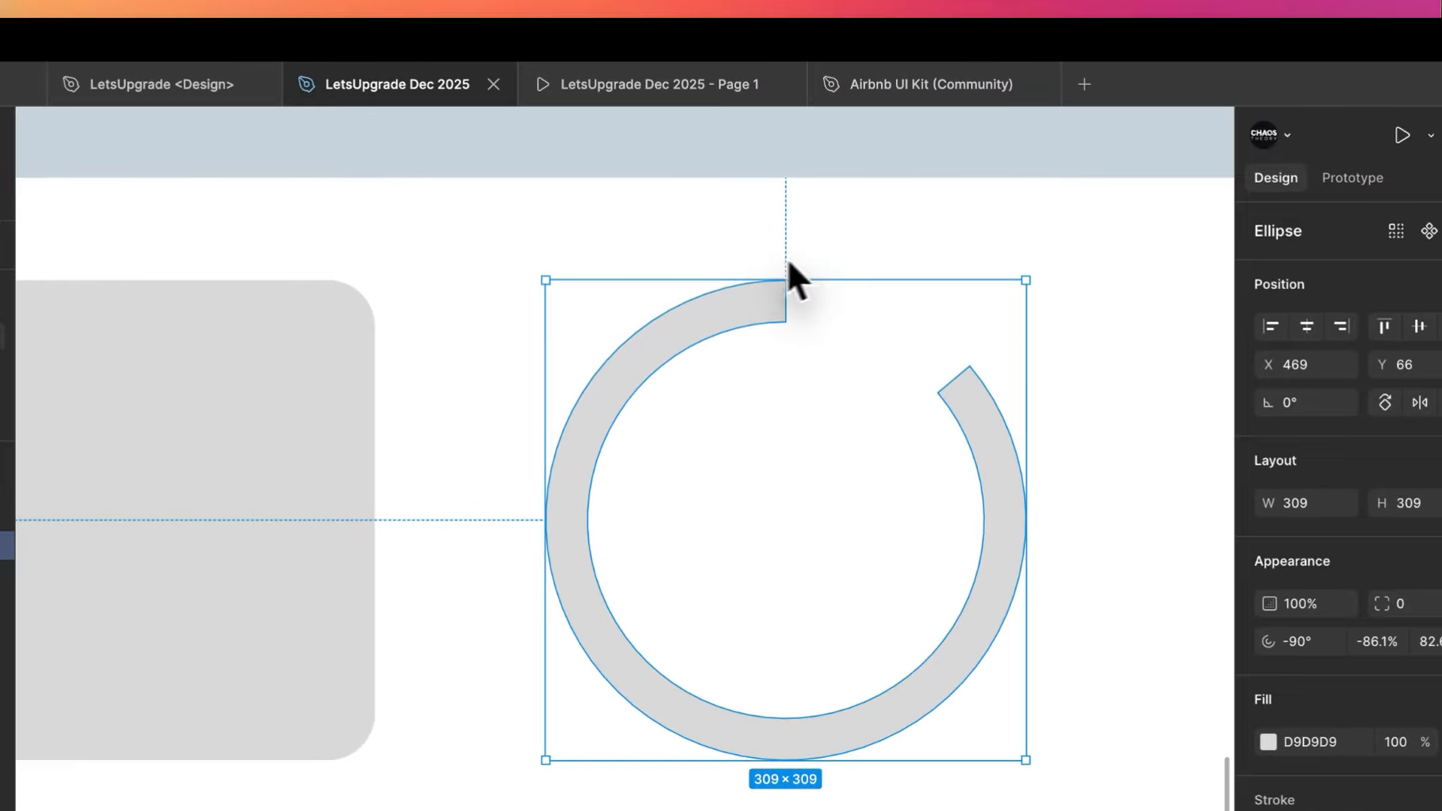
pyautogui.click(883, 176)
# - Thin the open ring on the canvas to an inner ratio of about 87.45%
pyautogui.hscroll(3, 867, 256)
pyautogui.scroll(2, 867, 255)
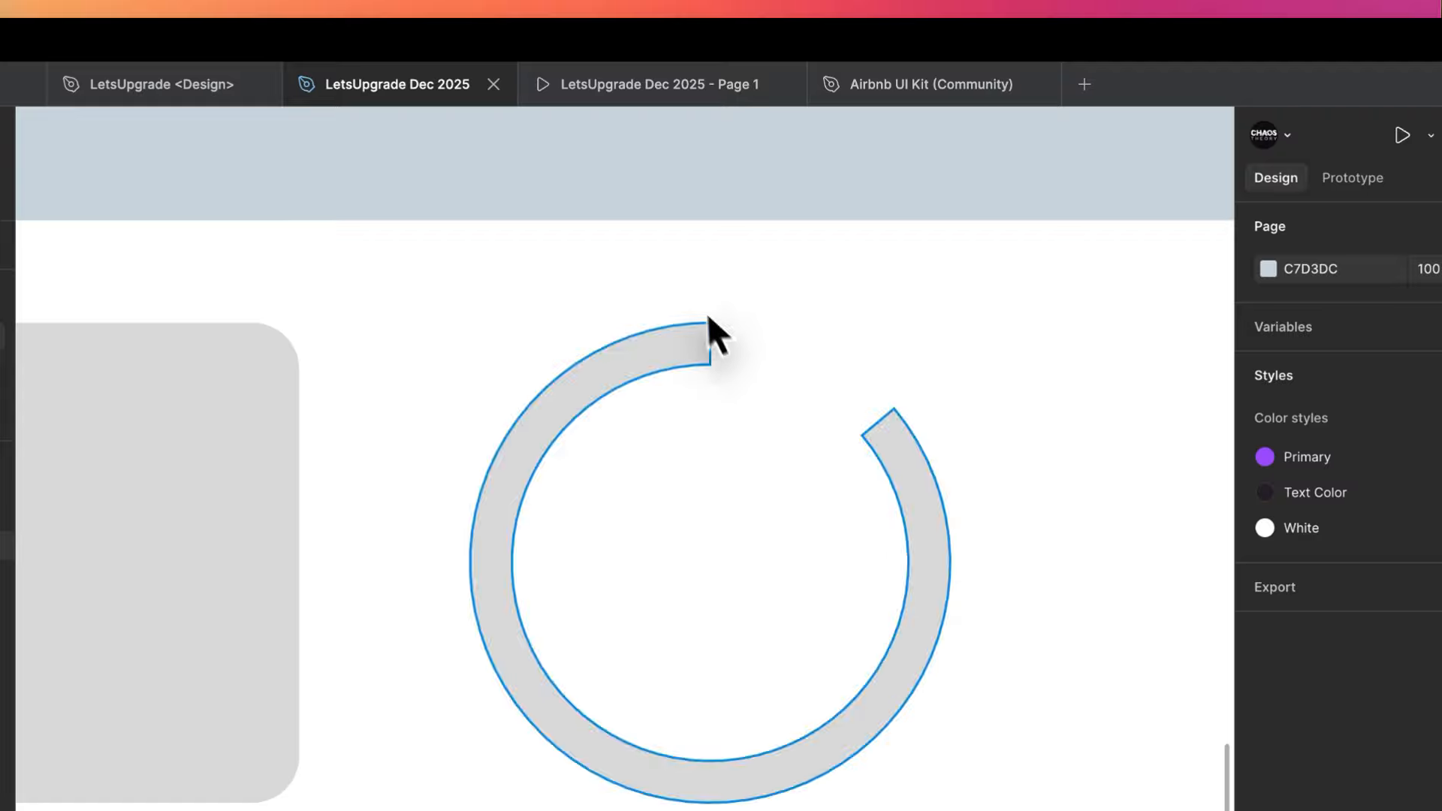
pyautogui.click(688, 344)
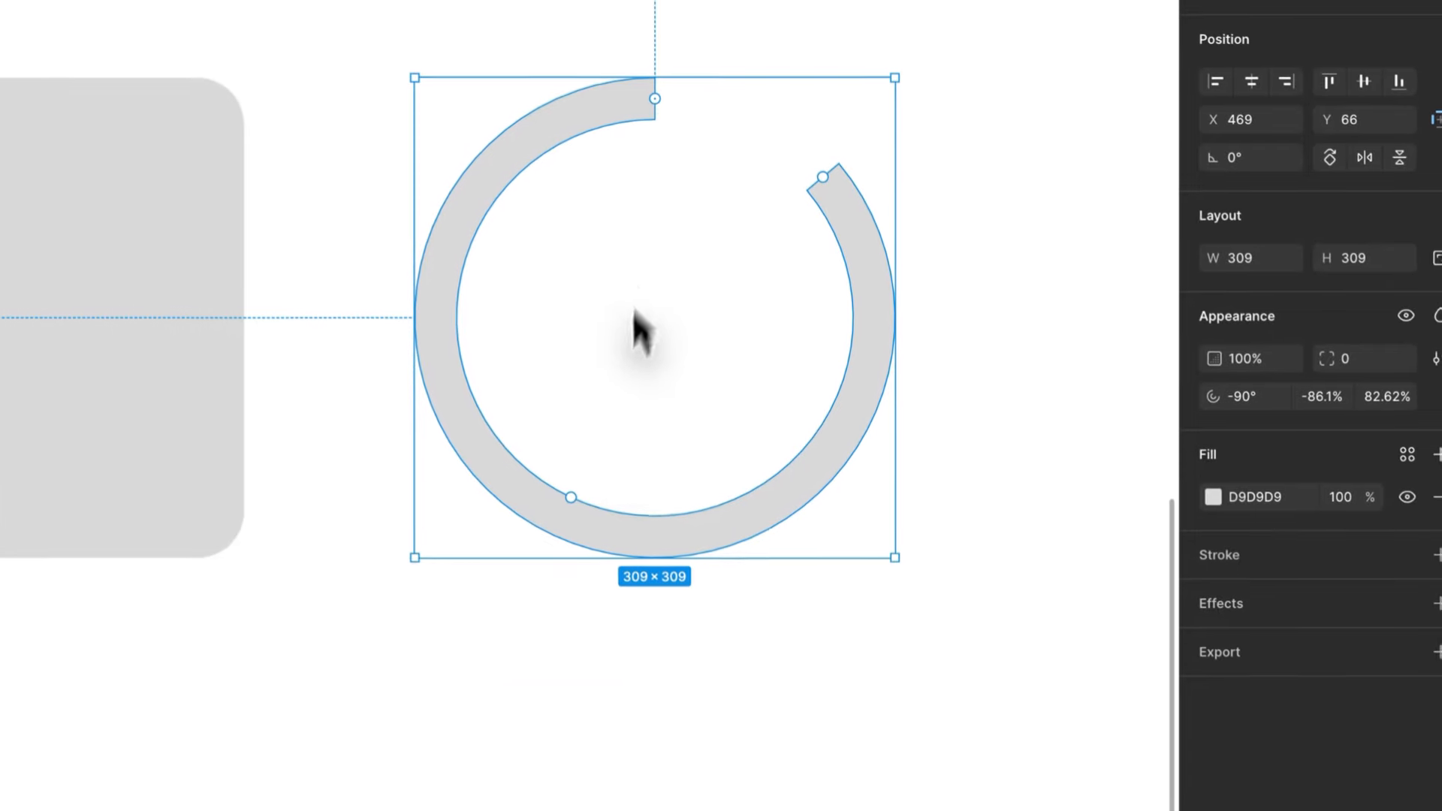
pyautogui.moveTo(569, 495)
pyautogui.mouseDown()
pyautogui.moveTo(662, 376)
pyautogui.moveTo(578, 515)
pyautogui.mouseUp()
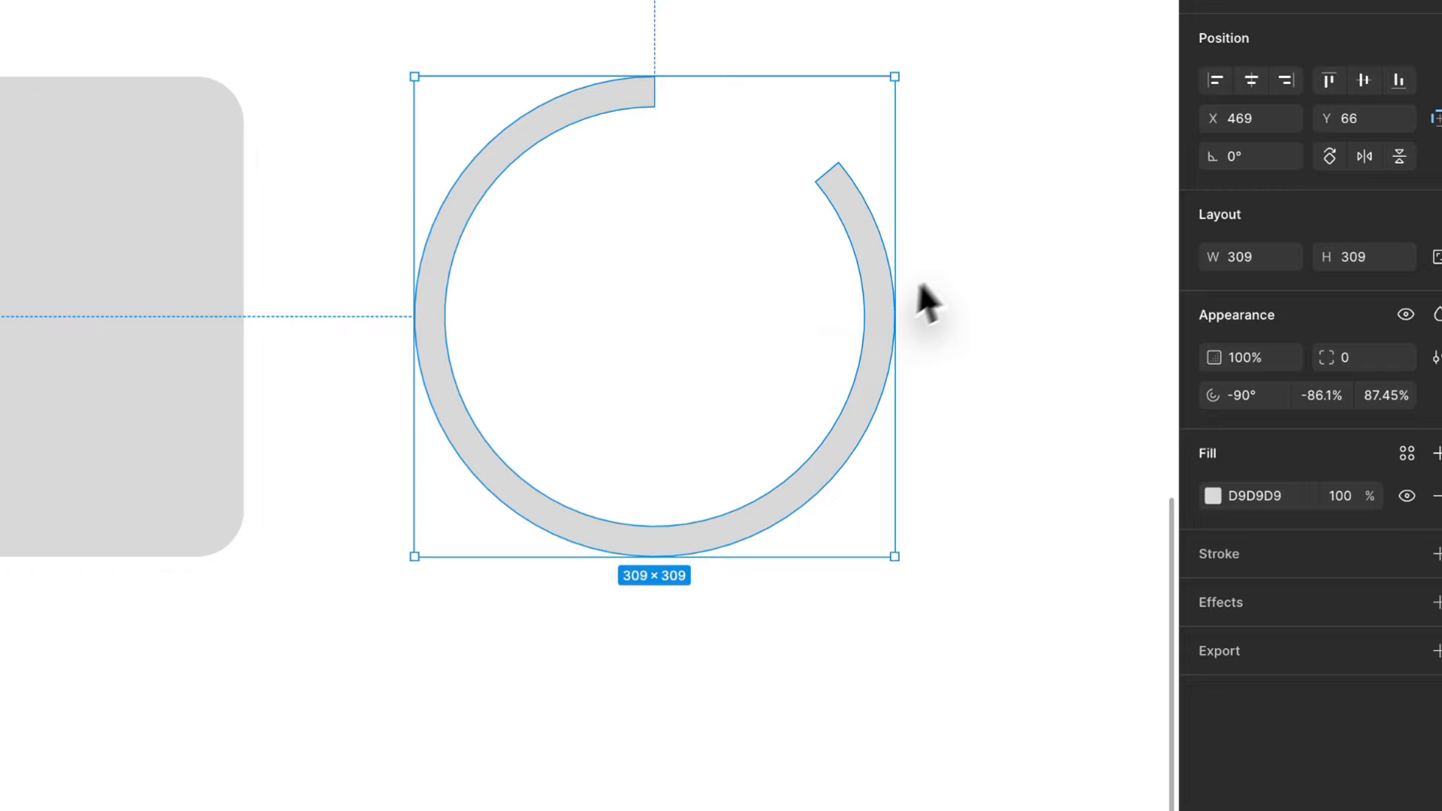
pyautogui.click(977, 247)
# - Try an arc start angle of 110° on the open ring
pyautogui.hscroll(4, 976, 246)
pyautogui.scroll(1, 977, 247)
pyautogui.click(713, 305)
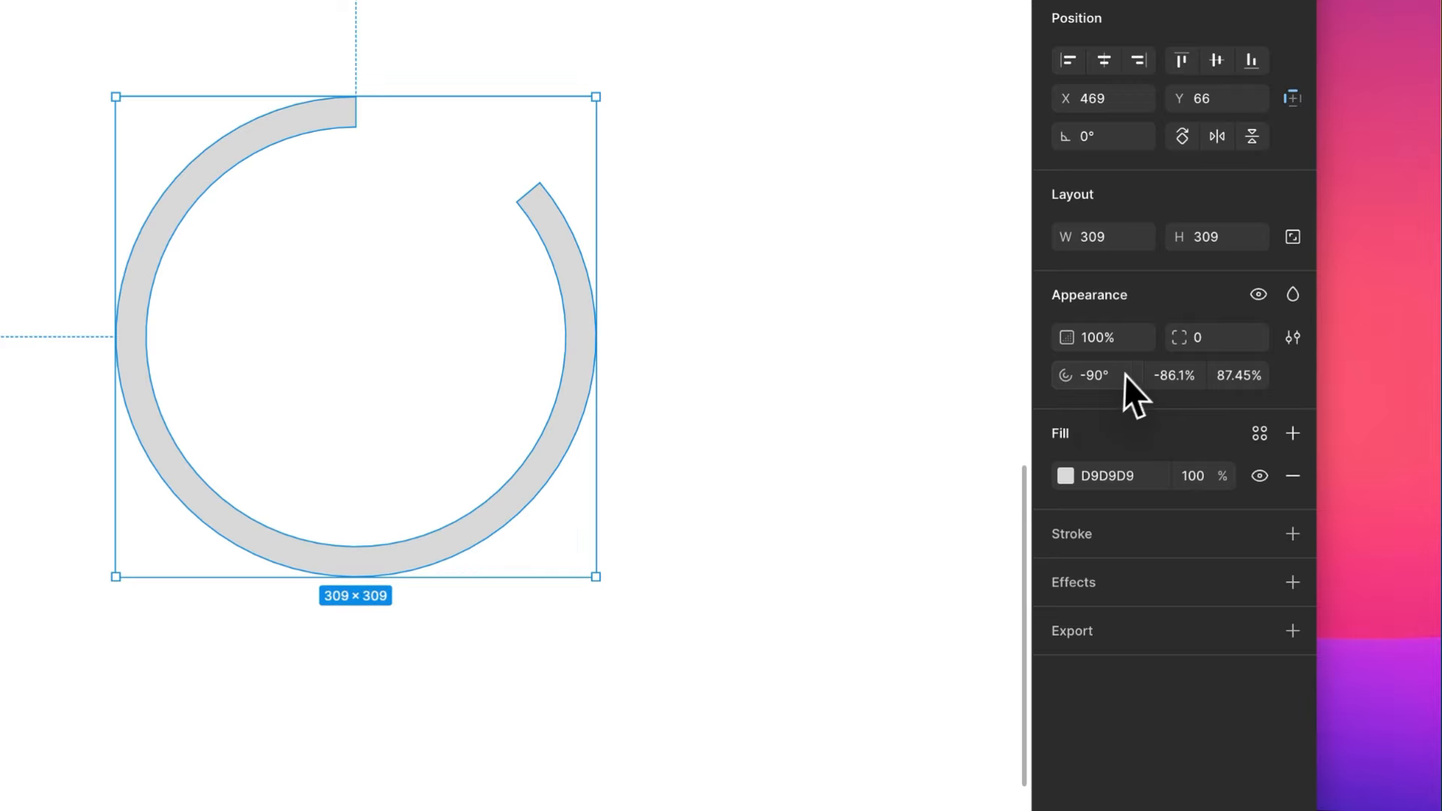
pyautogui.click(1189, 440)
pyautogui.write('-9')
pyautogui.write('70')
pyautogui.press('Return')
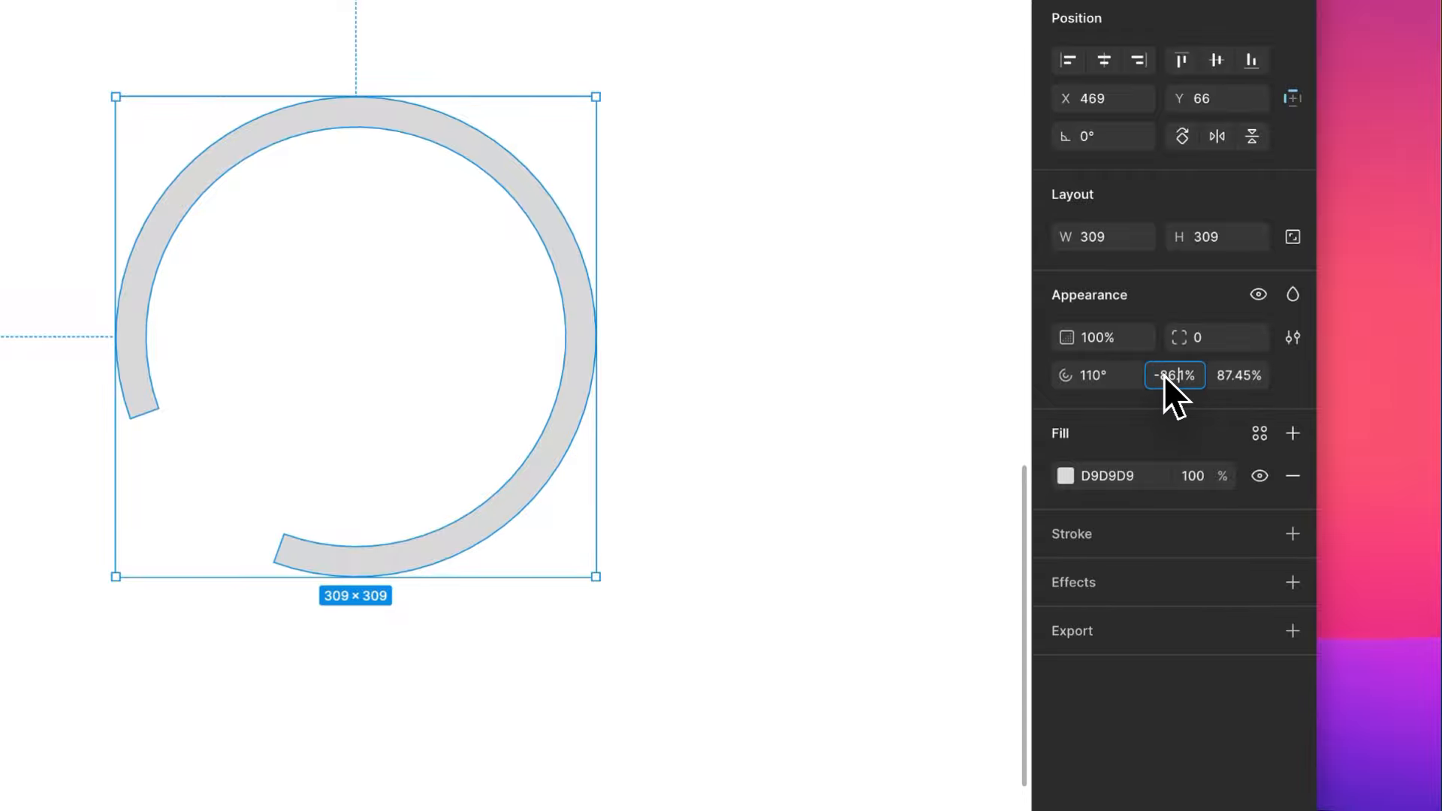
# - Try an arc sweep of -50% on the open ring
pyautogui.press('Right')
pyautogui.press('BackSpace')
pyautogui.press('BackSpace')
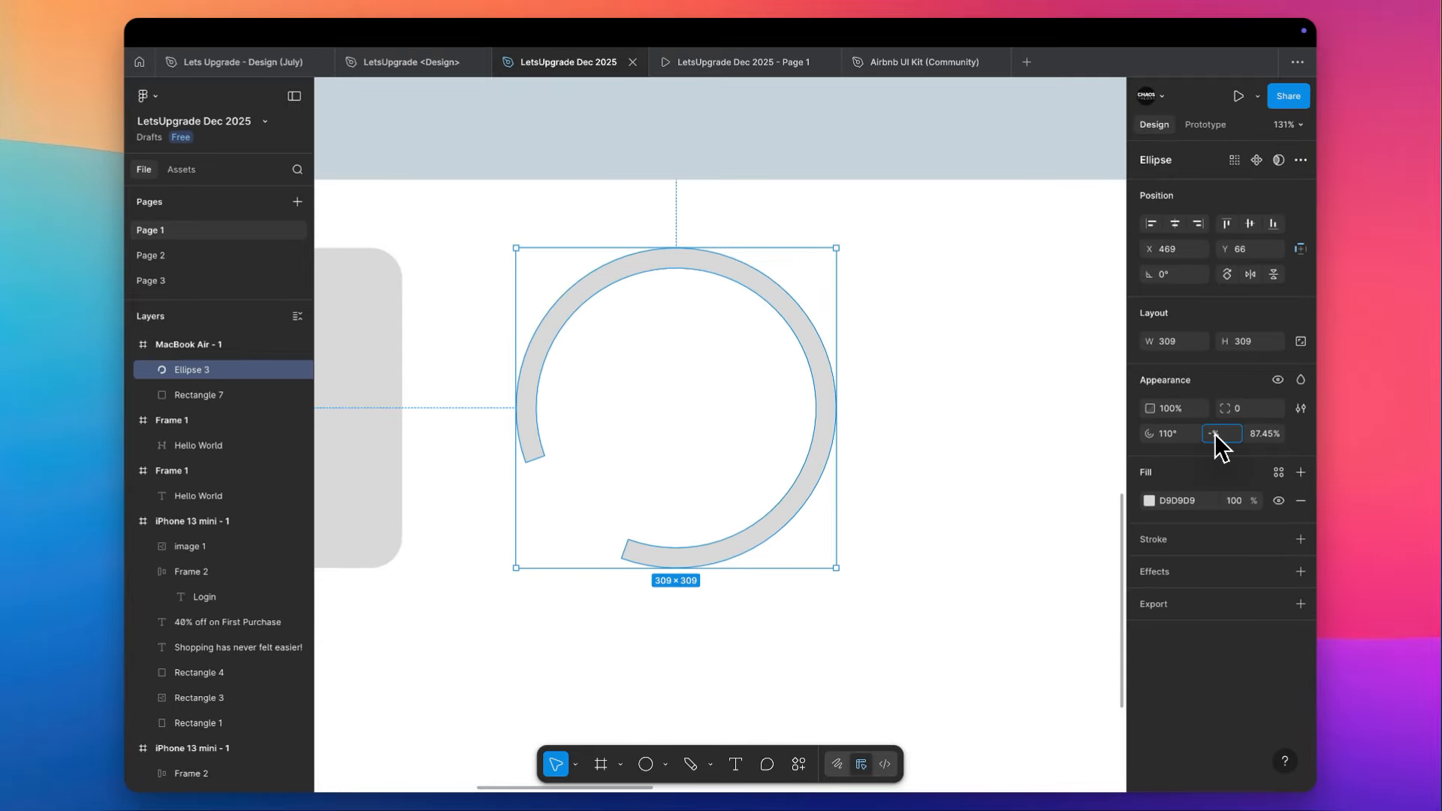
pyautogui.write('50')
pyautogui.press('Return')
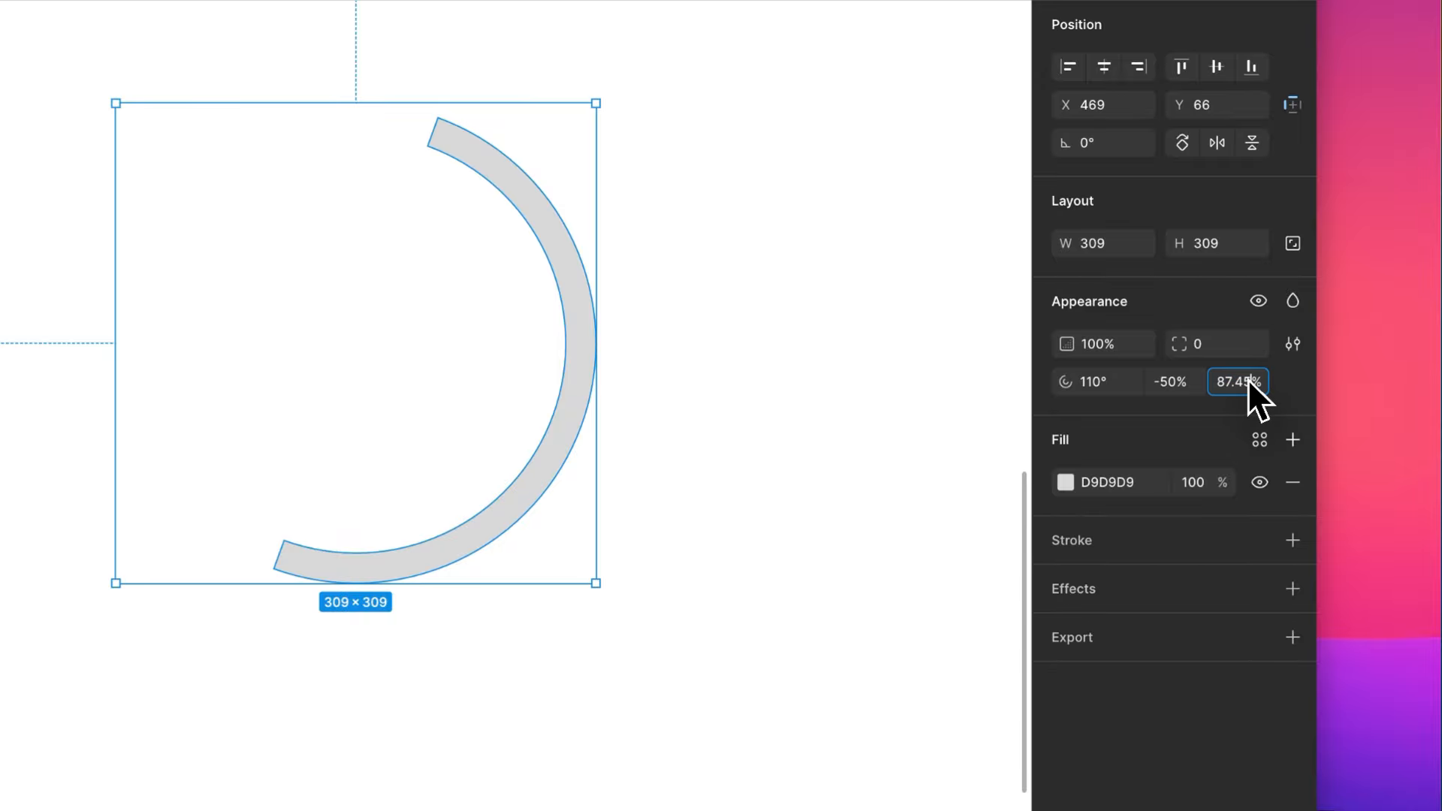
# - Try an inner ratio of 20% on the arc, and thin it on the canvas to about 88.4%
pyautogui.hotkey('shift', 'Up')
pyautogui.write('20')
pyautogui.press('Tab')
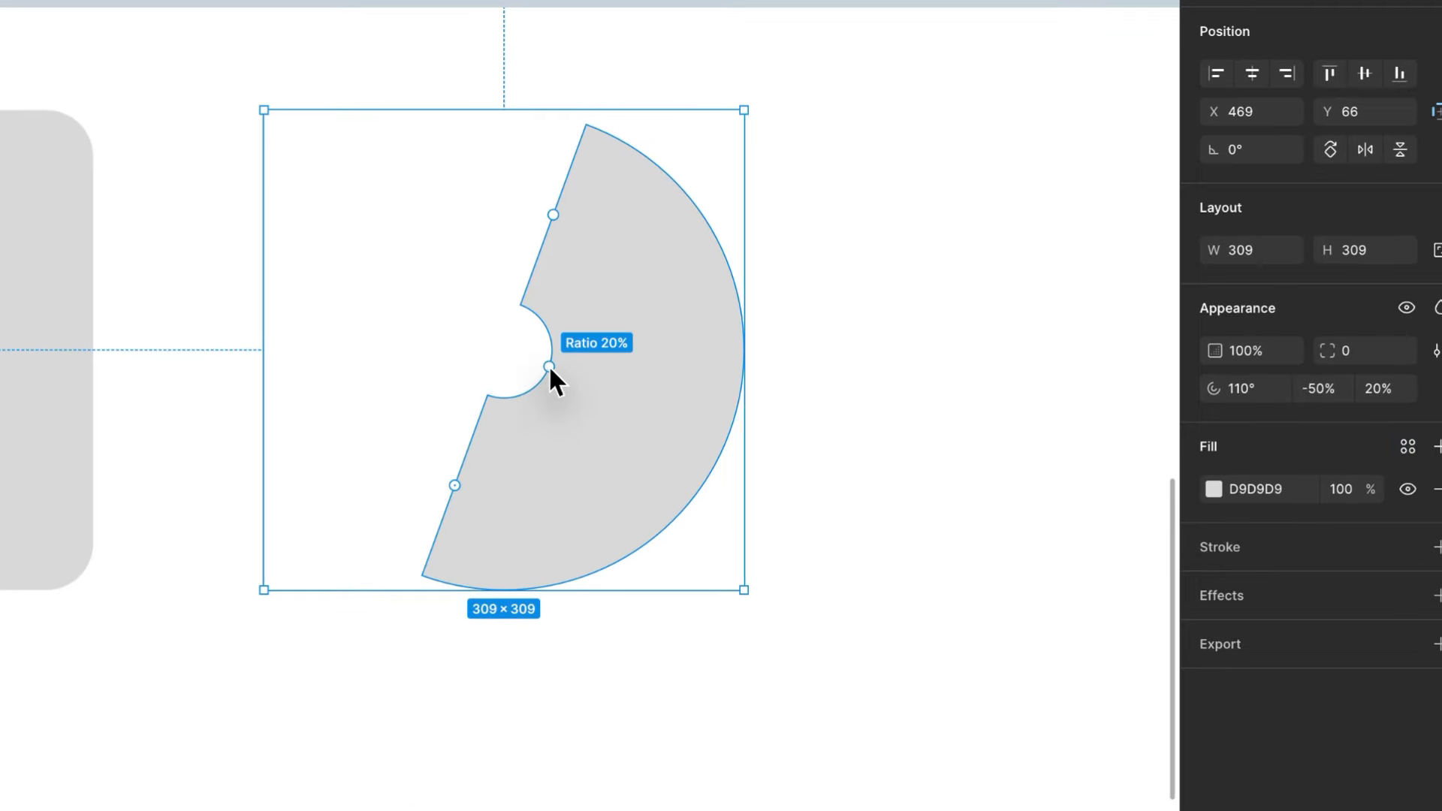
pyautogui.moveTo(708, 425); pyautogui.dragTo(768, 454)
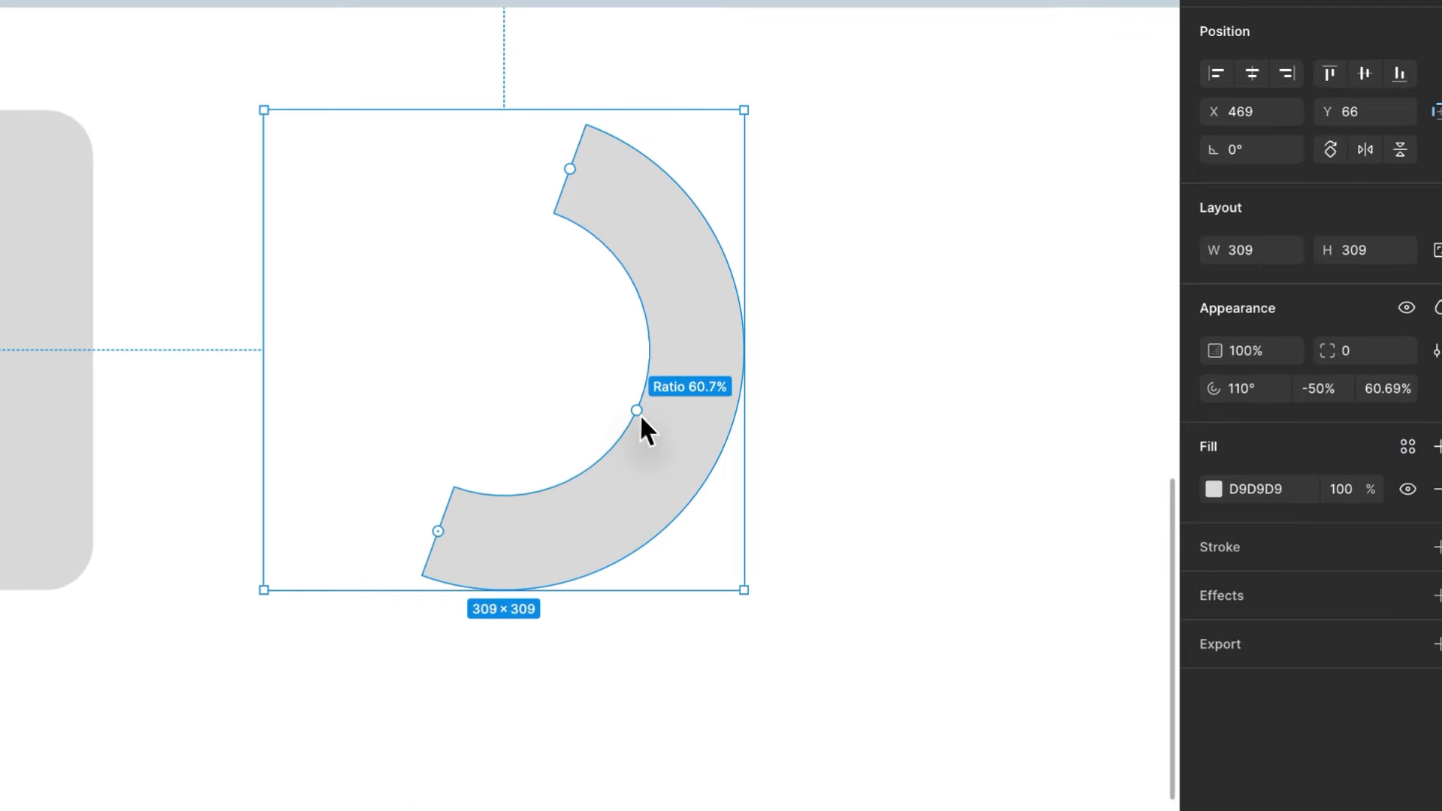
pyautogui.moveTo(640, 418); pyautogui.dragTo(684, 450)
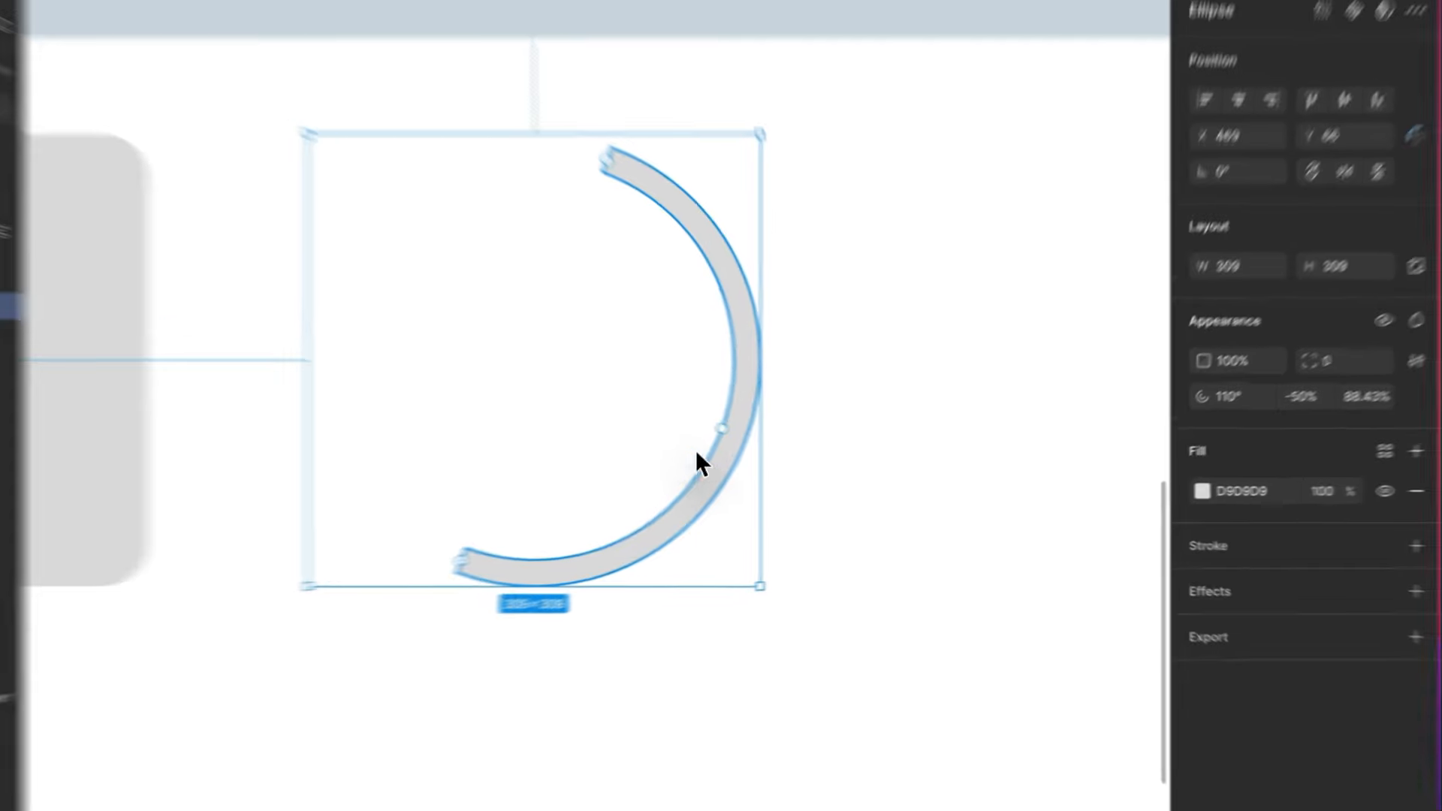
# - Undo the trial start angle, sweep and ratio changes on the ring
pyautogui.press('super+z')
pyautogui.press('super+z')
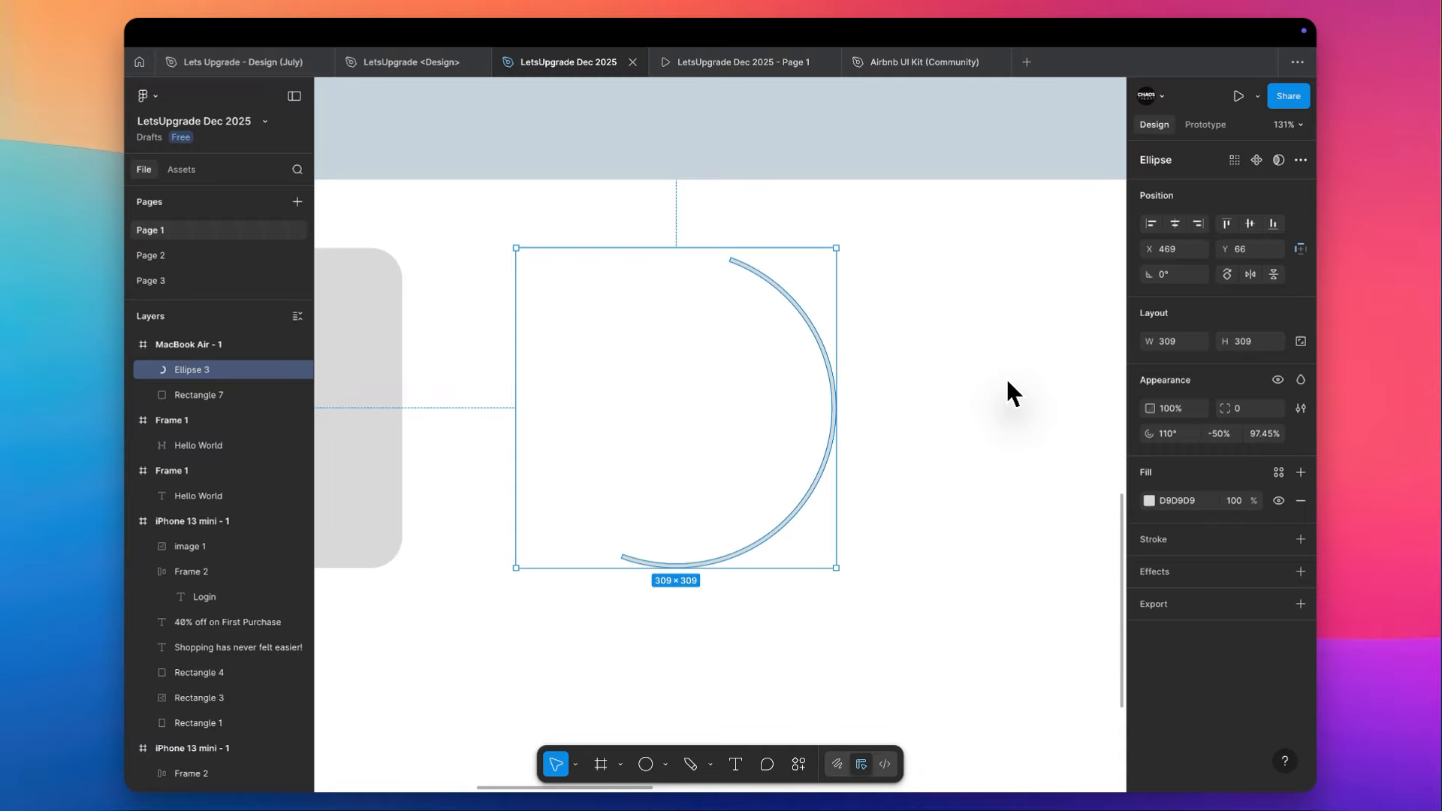
pyautogui.press('super+z')
pyautogui.press('super+z')
pyautogui.click(1005, 377)
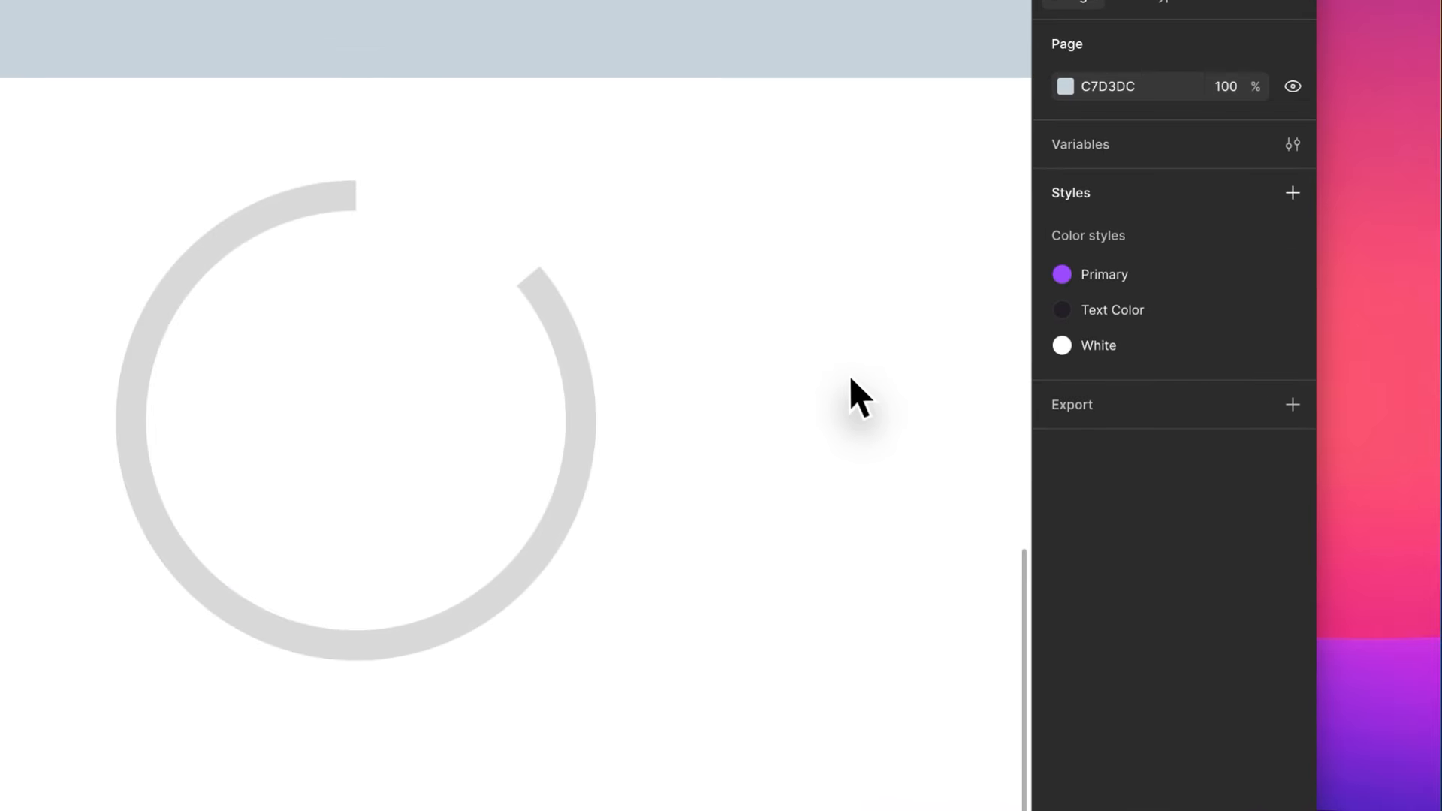
# - Draw a horizontal arrow about 219 long in the MacBook Air frame, on the right side of the open ring
pyautogui.scroll(-5, 840, 372)
pyautogui.scroll(-2, 841, 371)
pyautogui.hscroll(1, 840, 371)
pyautogui.scroll(1, 840, 372)
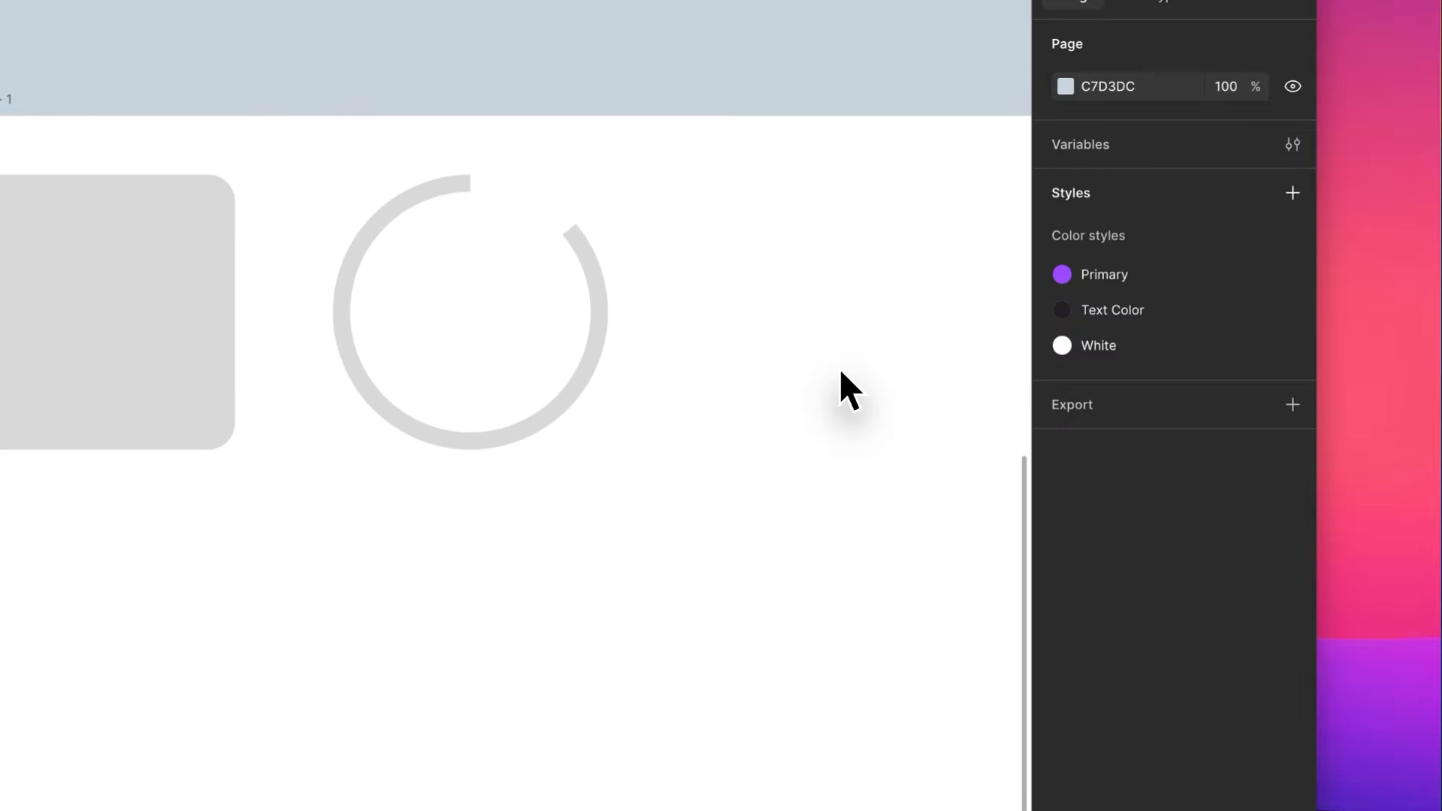
pyautogui.hscroll(2, 840, 371)
pyautogui.scroll(1, 840, 372)
pyautogui.hscroll(1, 840, 372)
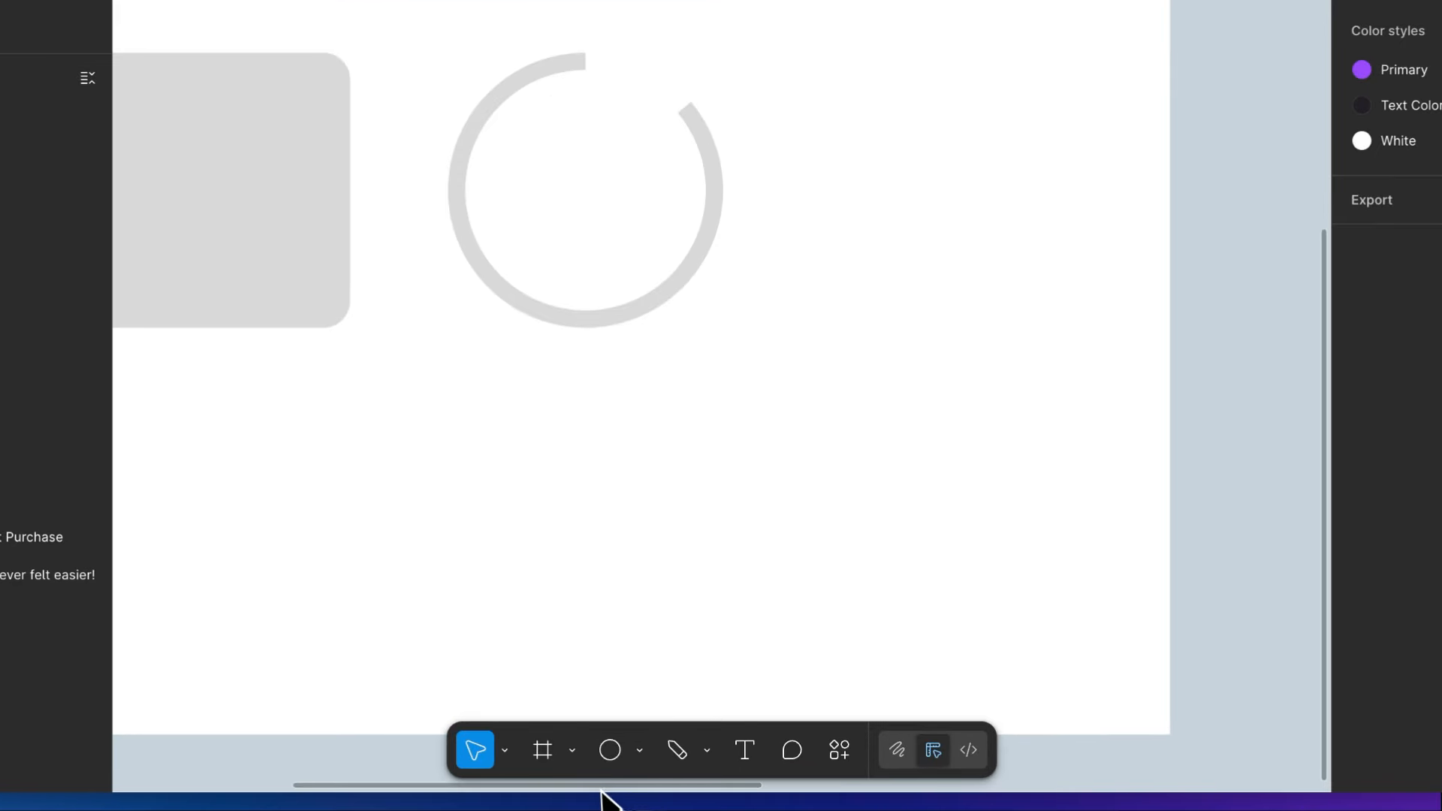
pyautogui.click(666, 764)
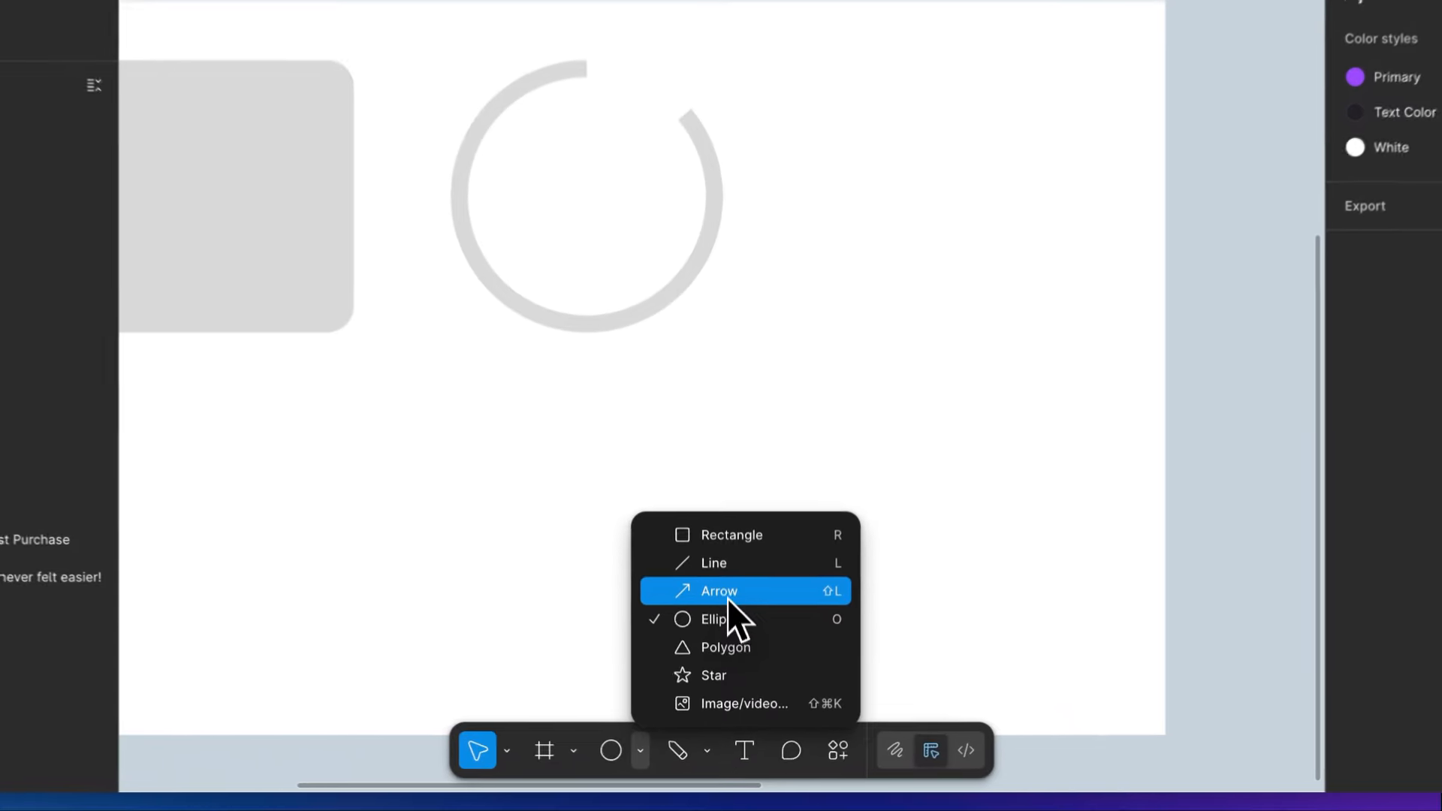
pyautogui.click(724, 662)
pyautogui.moveTo(509, 460); pyautogui.dragTo(701, 460)
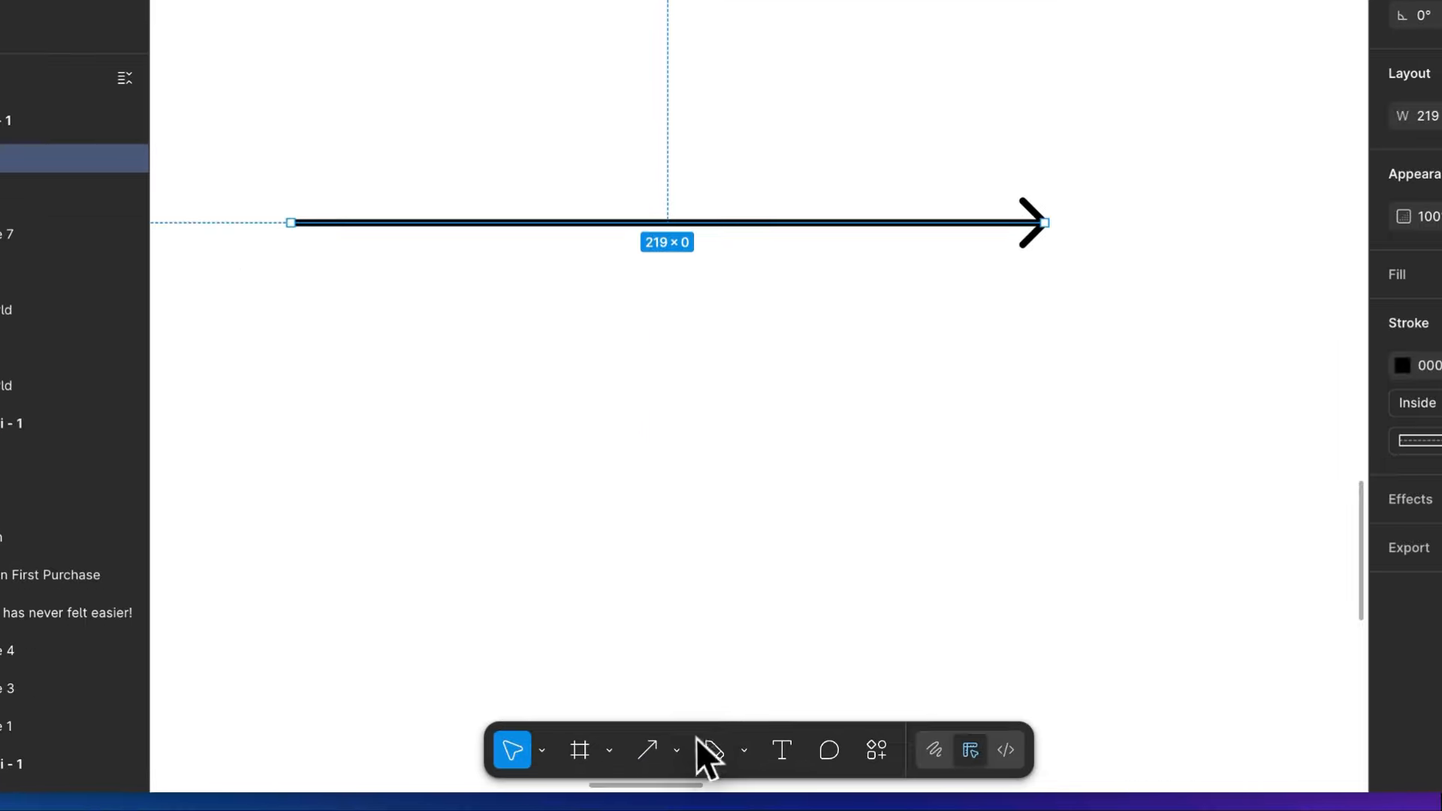
# - Draw a horizontal line about 438 long just below the arrow, ending level with the arrowhead
pyautogui.click(679, 751)
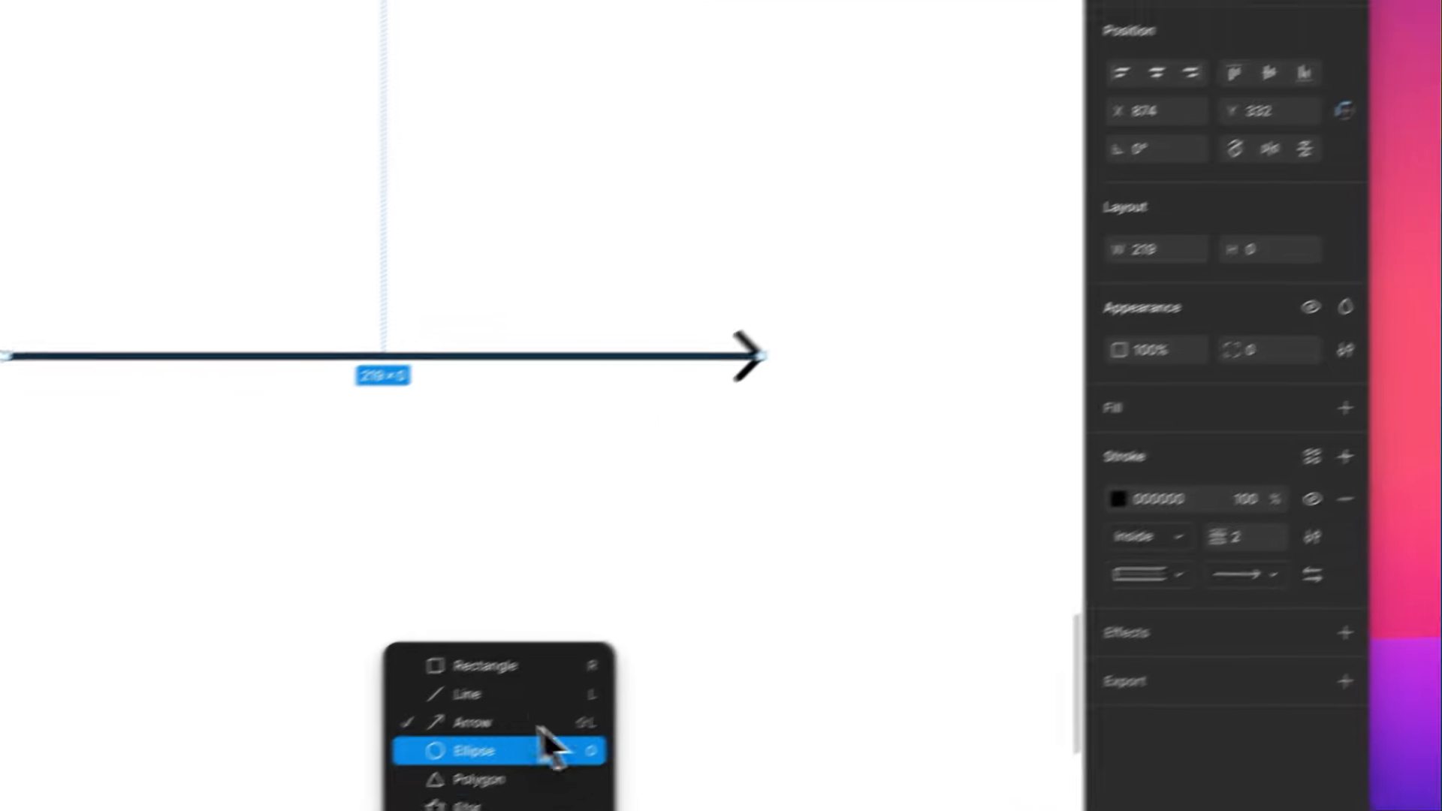
pyautogui.click(1050, 320)
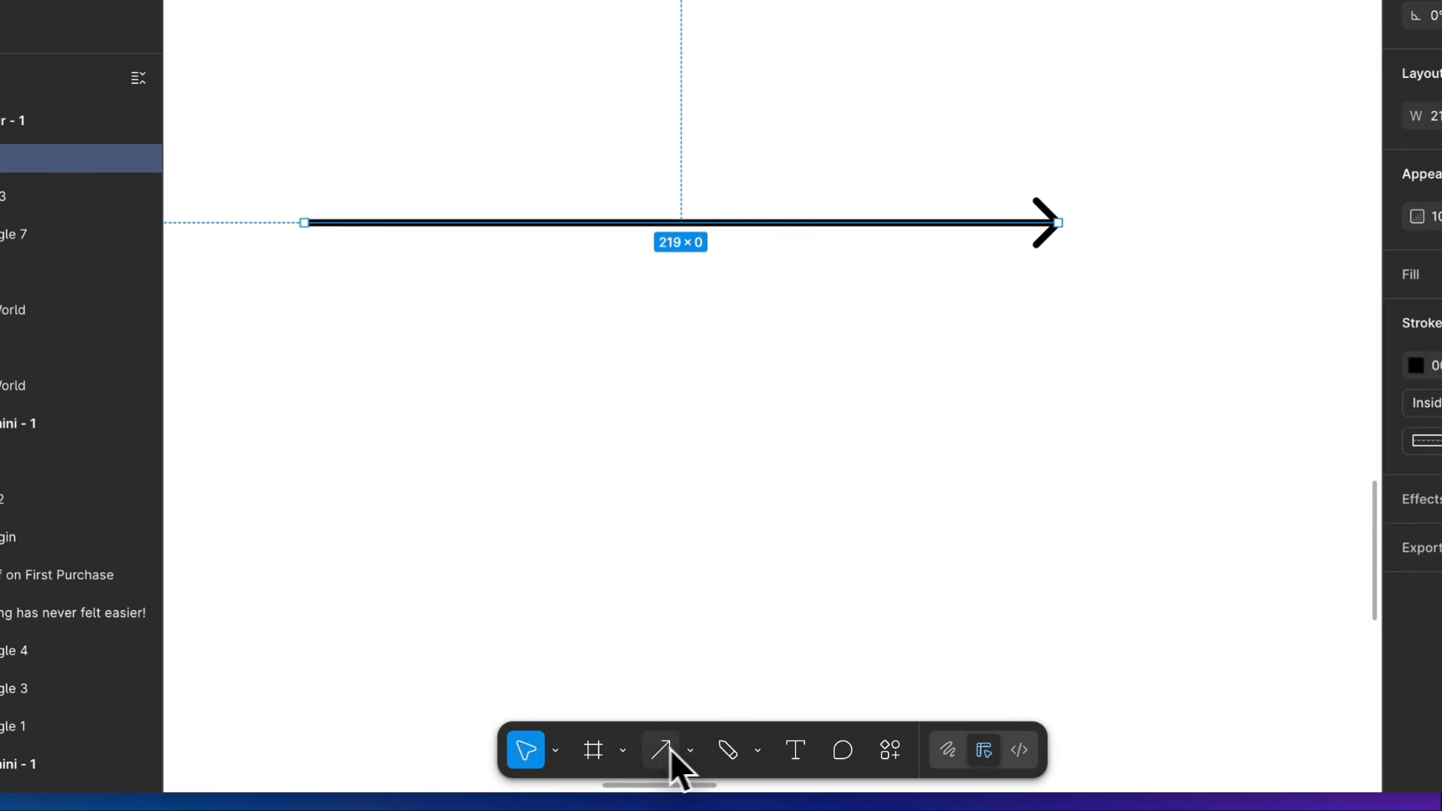
pyautogui.click(665, 765)
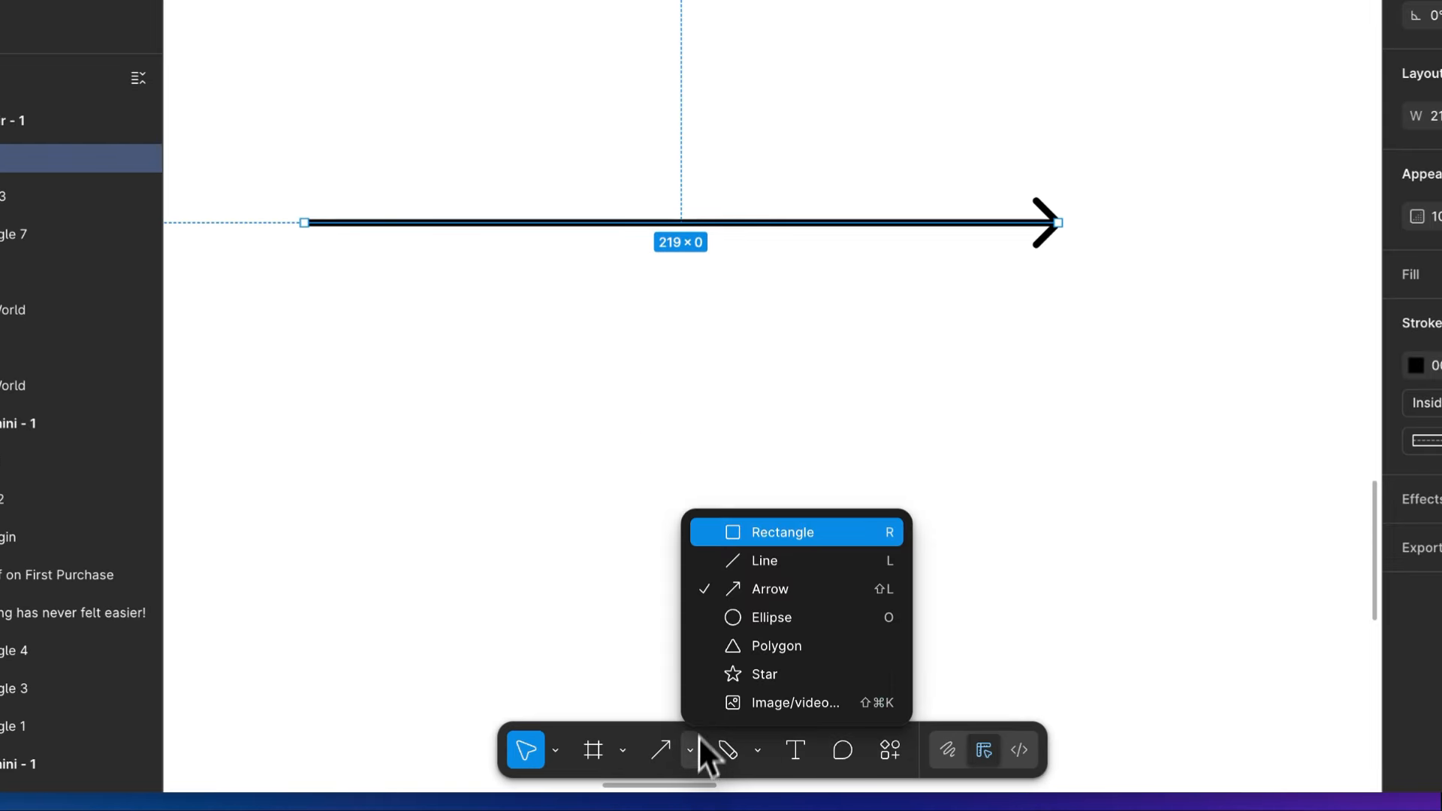
pyautogui.click(744, 567)
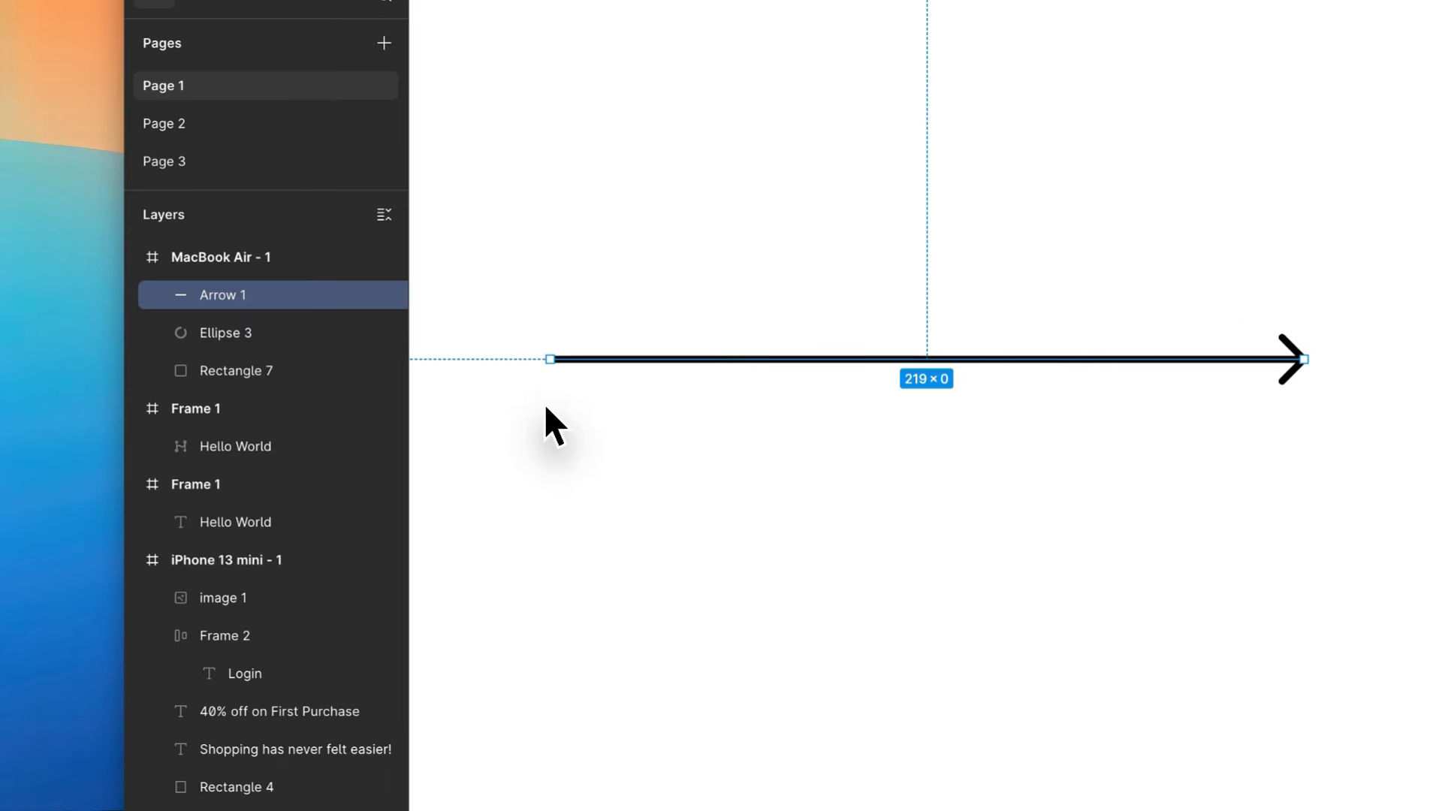
pyautogui.moveTo(544, 403)
pyautogui.mouseDown()
pyautogui.moveTo(621, 424)
pyautogui.moveTo(1288, 462)
pyautogui.moveTo(1310, 456)
pyautogui.moveTo(1304, 445)
pyautogui.mouseUp()
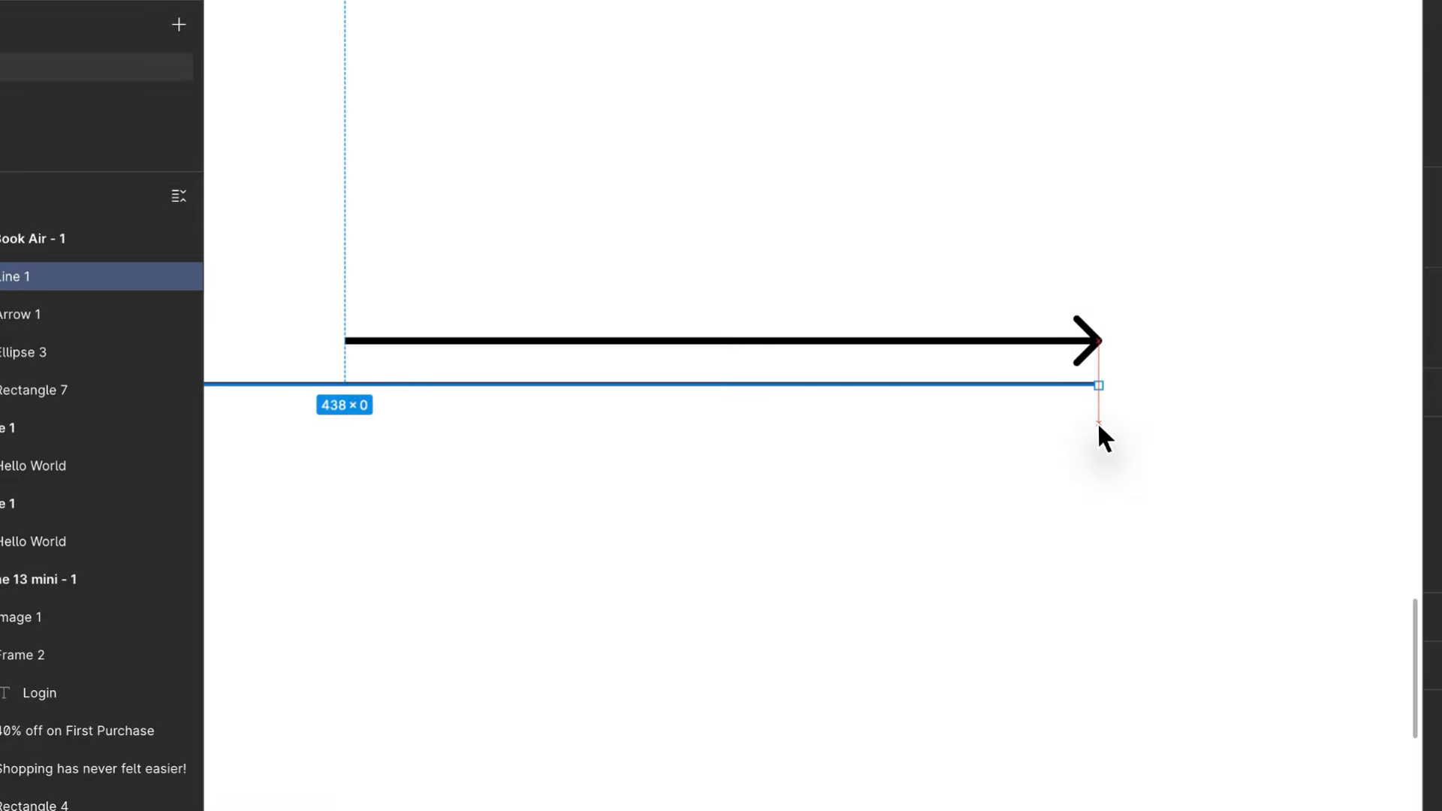
pyautogui.moveTo(1097, 421); pyautogui.dragTo(1097, 422)
# - Shorten the line from its left end to about 219 so that it starts level with the arrow
pyautogui.hscroll(-5, 350, 308)
pyautogui.scroll(-5, 350, 308)
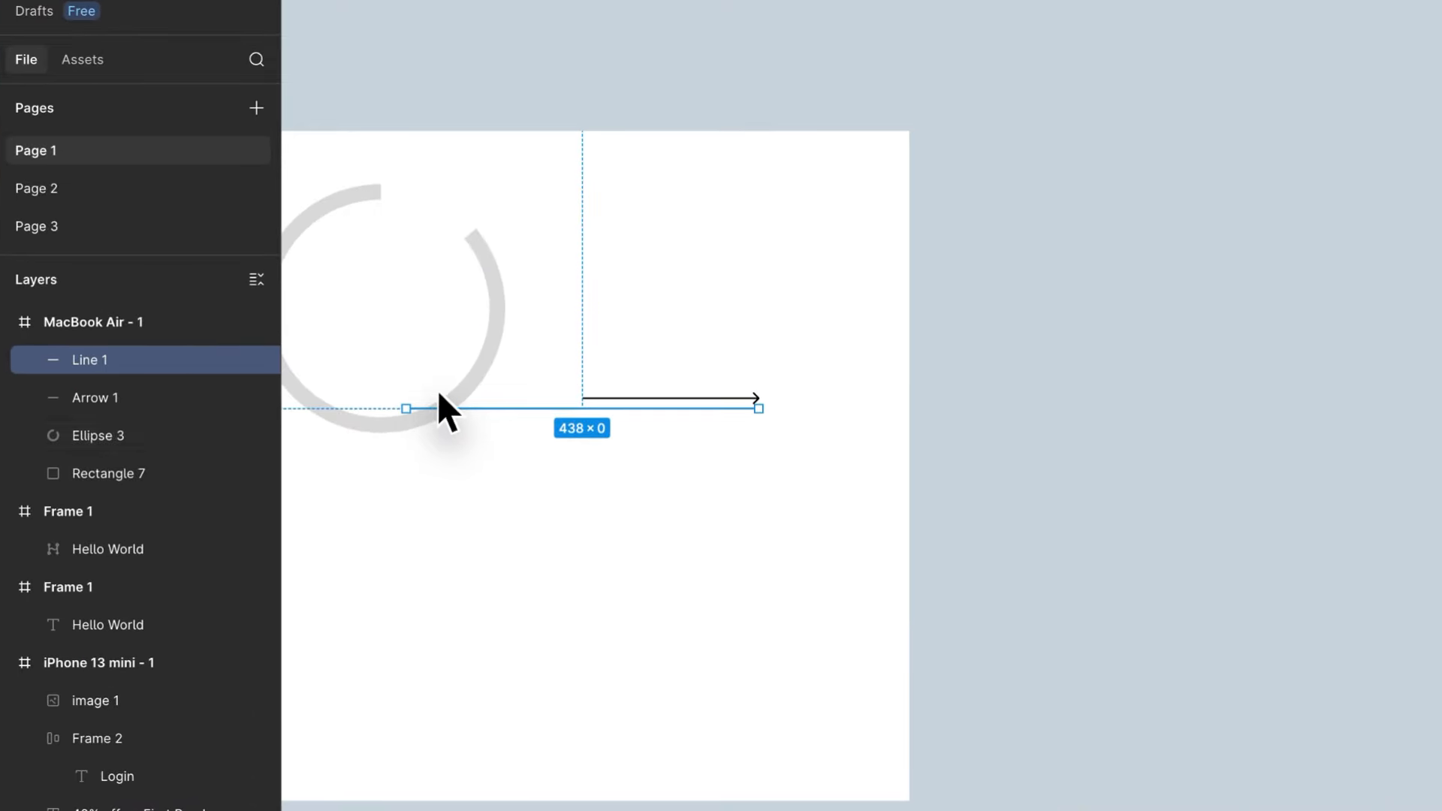
pyautogui.moveTo(405, 409); pyautogui.dragTo(584, 405)
# - Move the line straight down to about Y 364, leaving a wider gap below the arrow
pyautogui.scroll(5, 599, 401)
pyautogui.moveTo(699, 253); pyautogui.dragTo(771, 558)
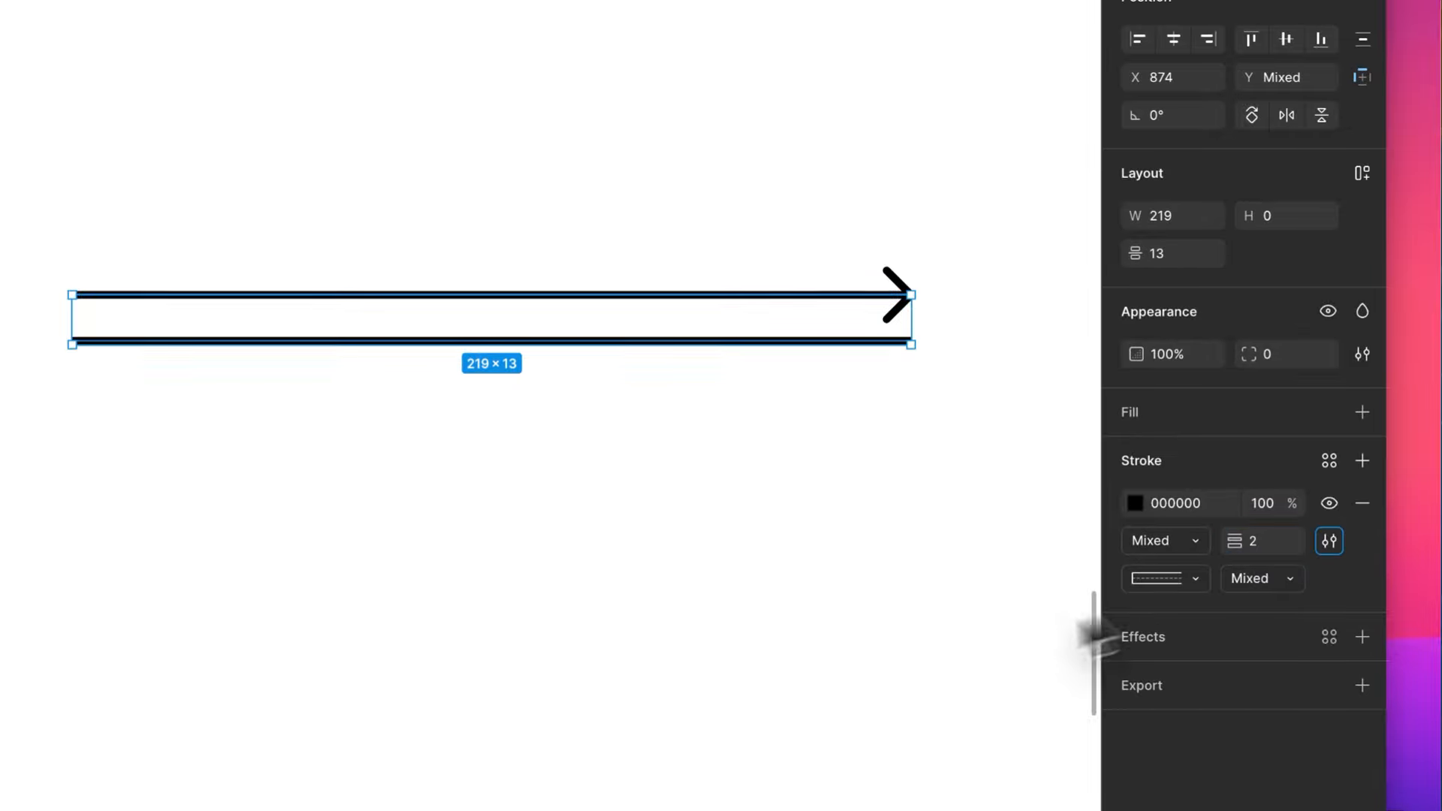
pyautogui.click(787, 585)
pyautogui.moveTo(720, 345); pyautogui.dragTo(720, 422)
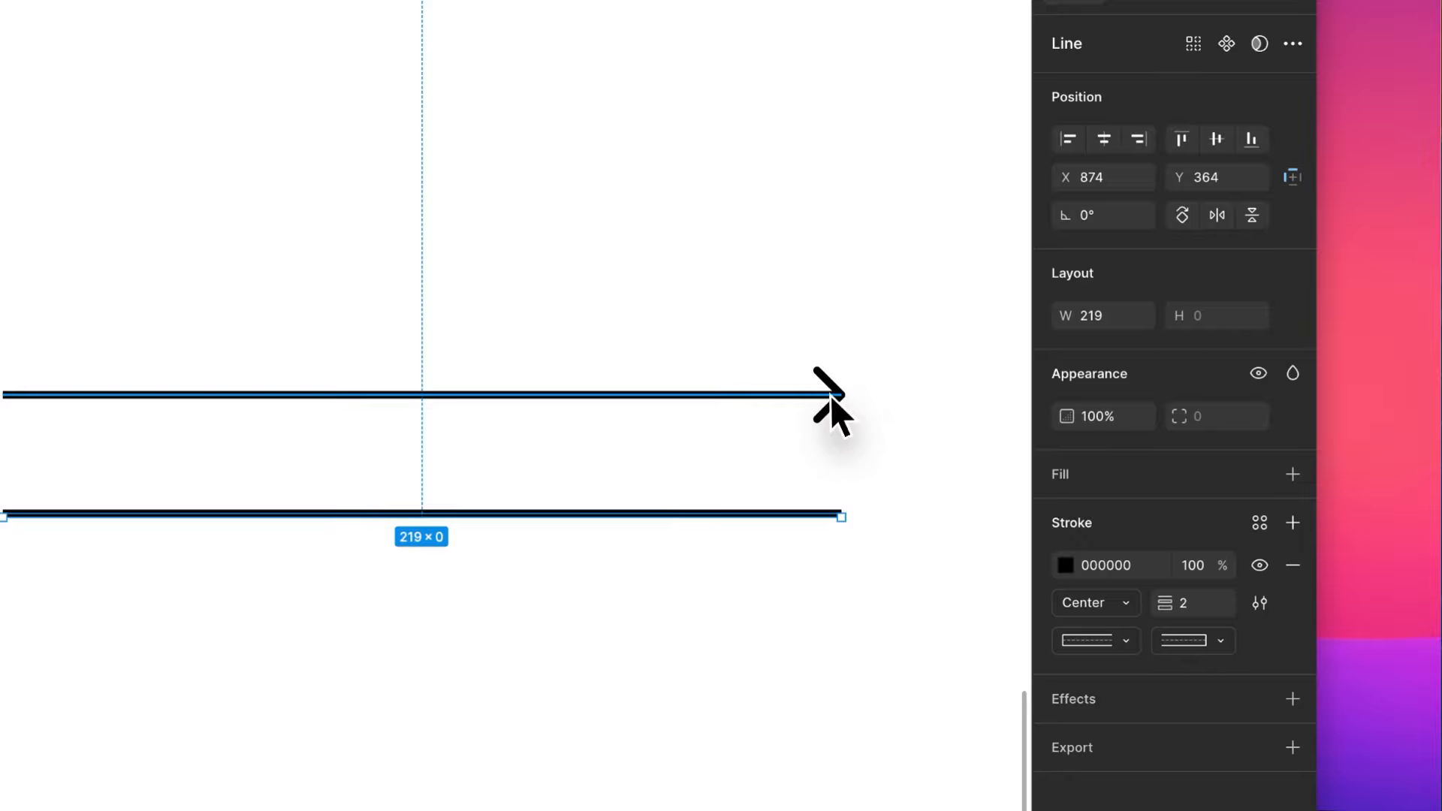
# - Review the end-point styles available for the arrow's stroke, leaving the line arrow chosen
pyautogui.click(831, 395)
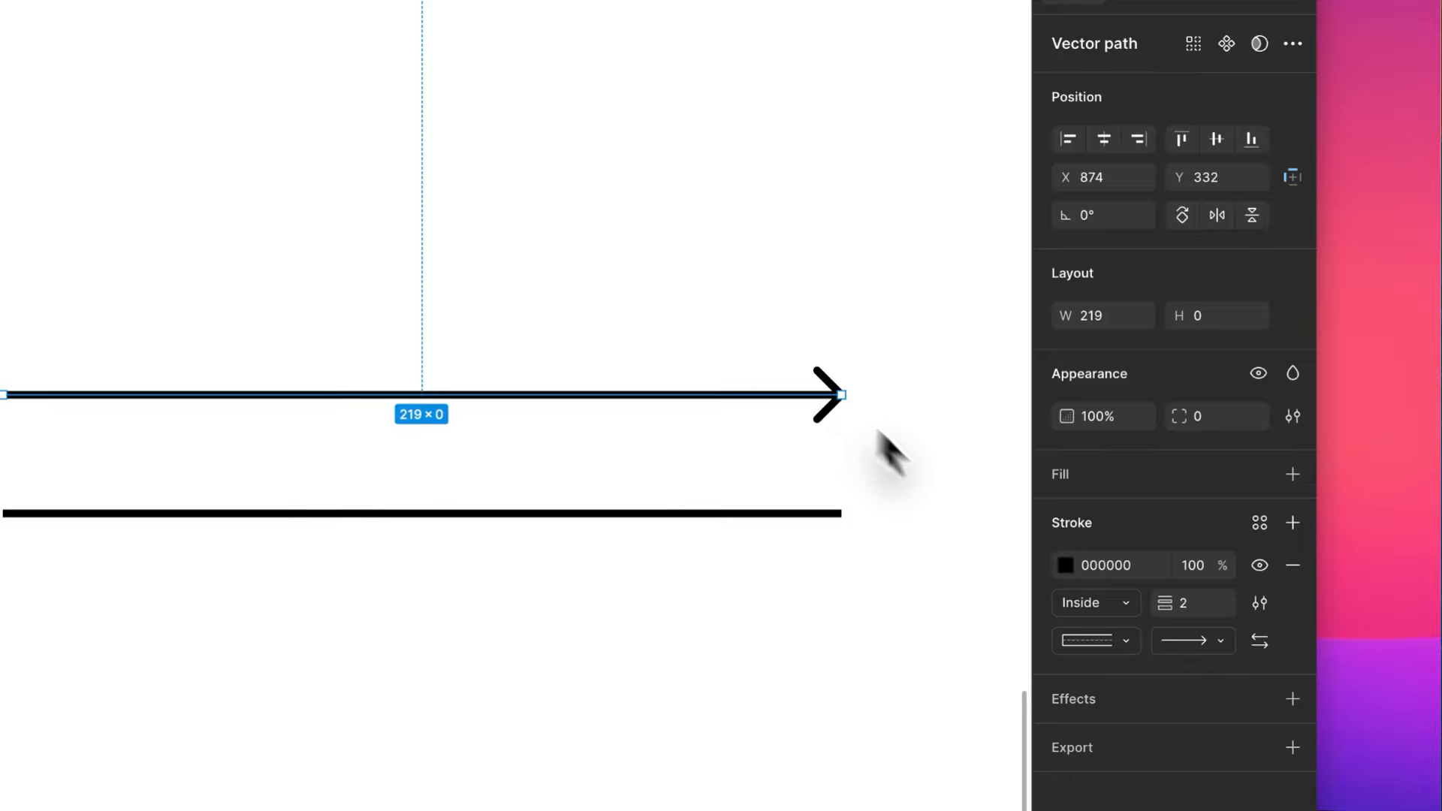
pyautogui.click(1194, 642)
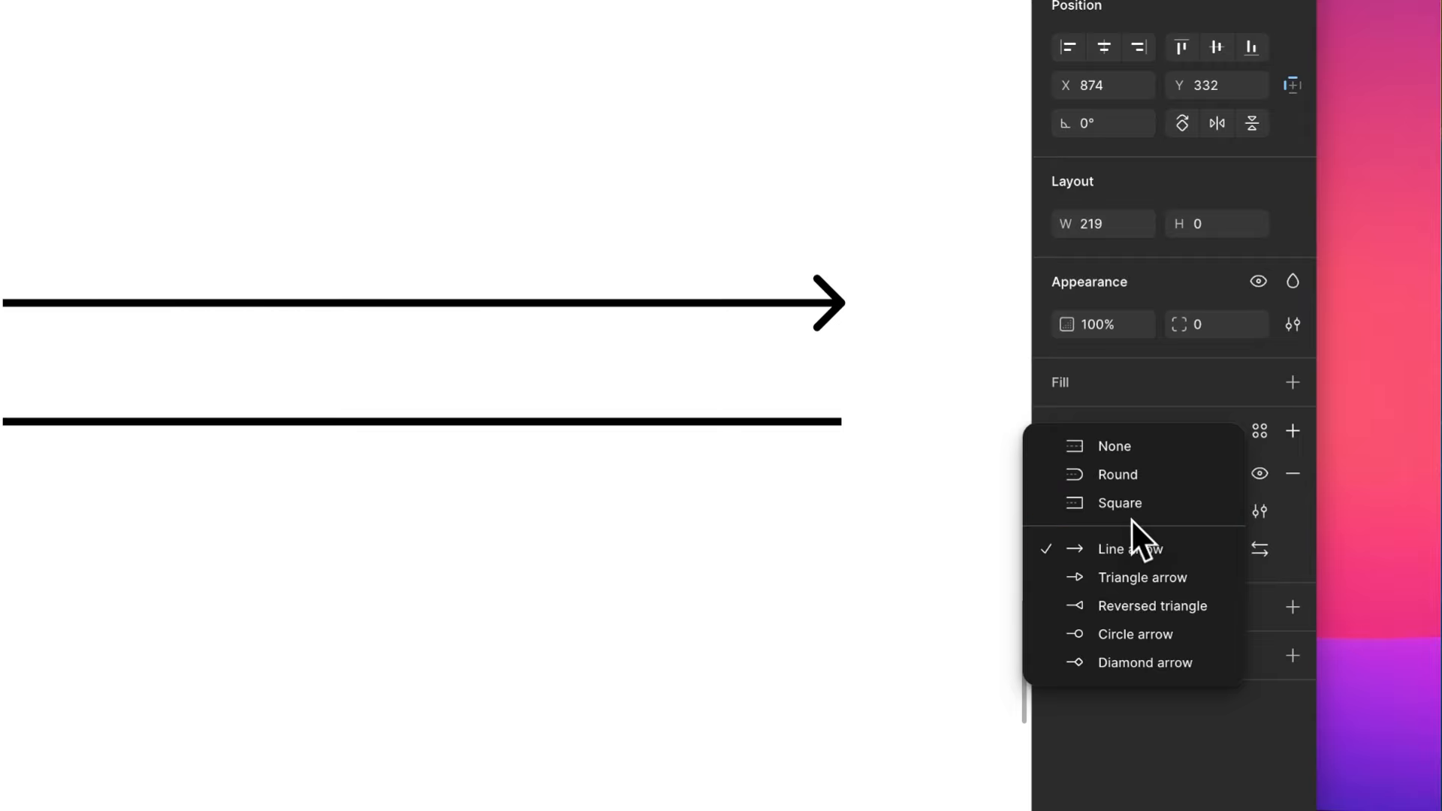
pyautogui.click(926, 365)
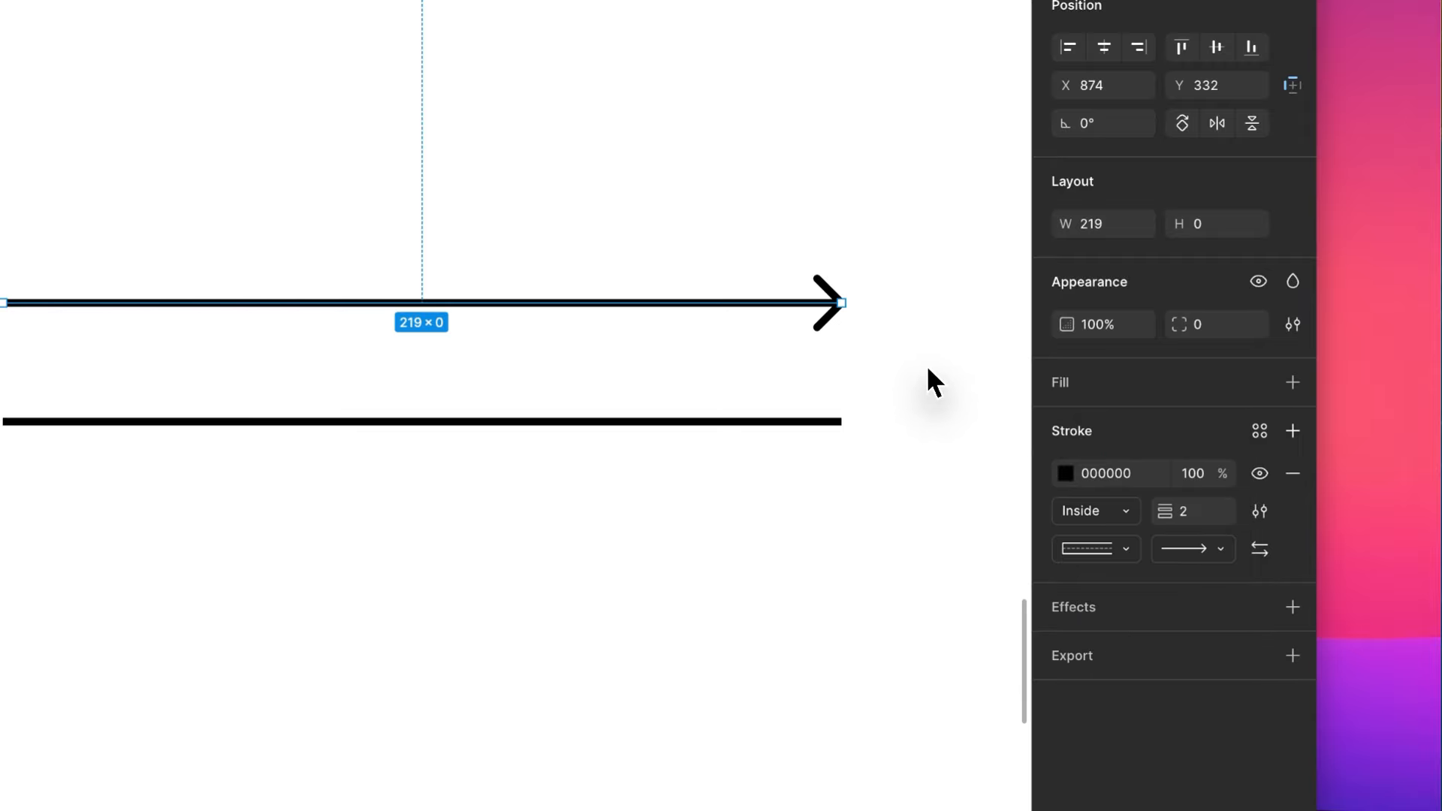
pyautogui.click(926, 363)
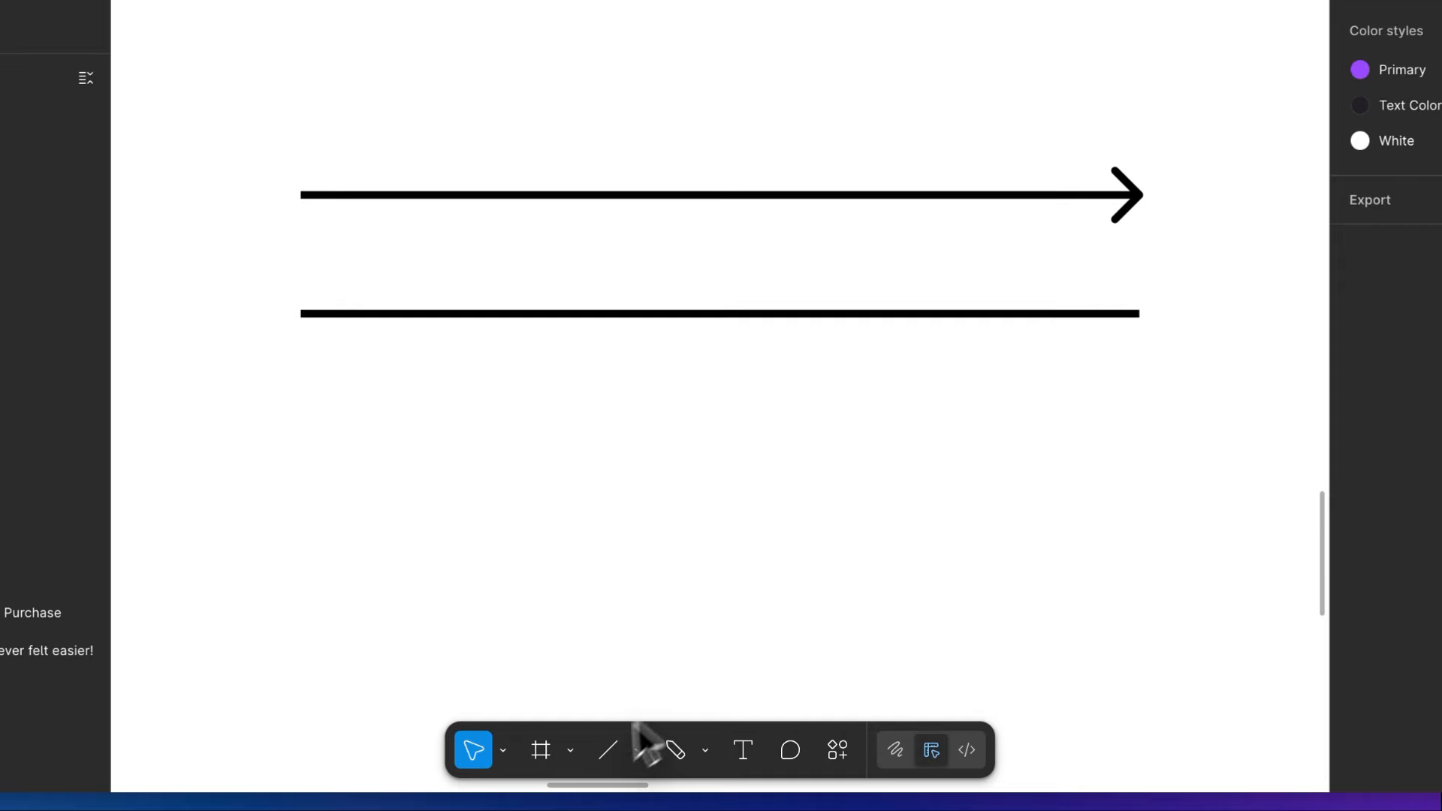
# - Draw a triangle of about 140 × 140 with the Polygon tool, centred below the arrow and line
pyautogui.click(638, 751)
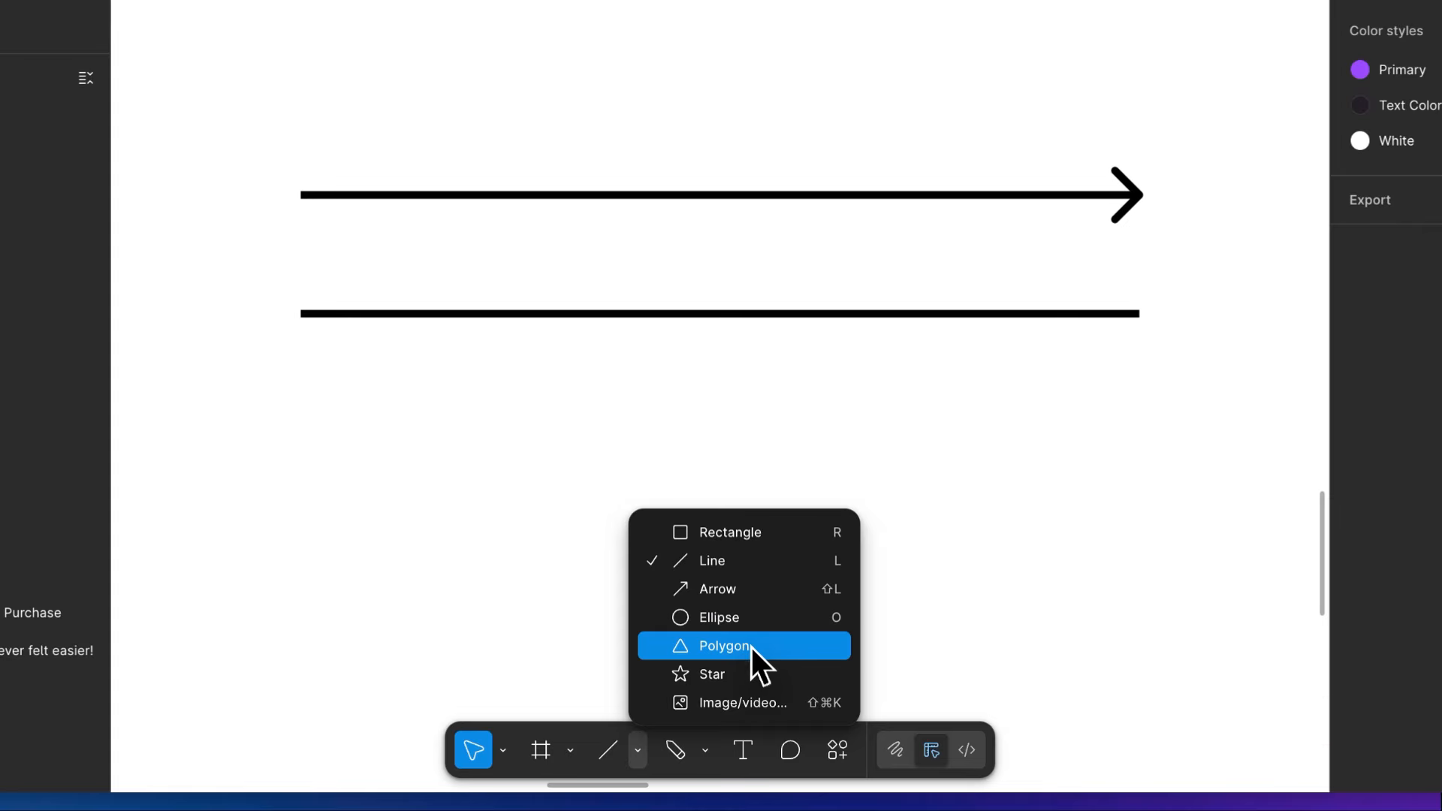
pyautogui.click(743, 689)
pyautogui.moveTo(785, 647); pyautogui.dragTo(718, 398)
pyautogui.scroll(-3, 721, 412)
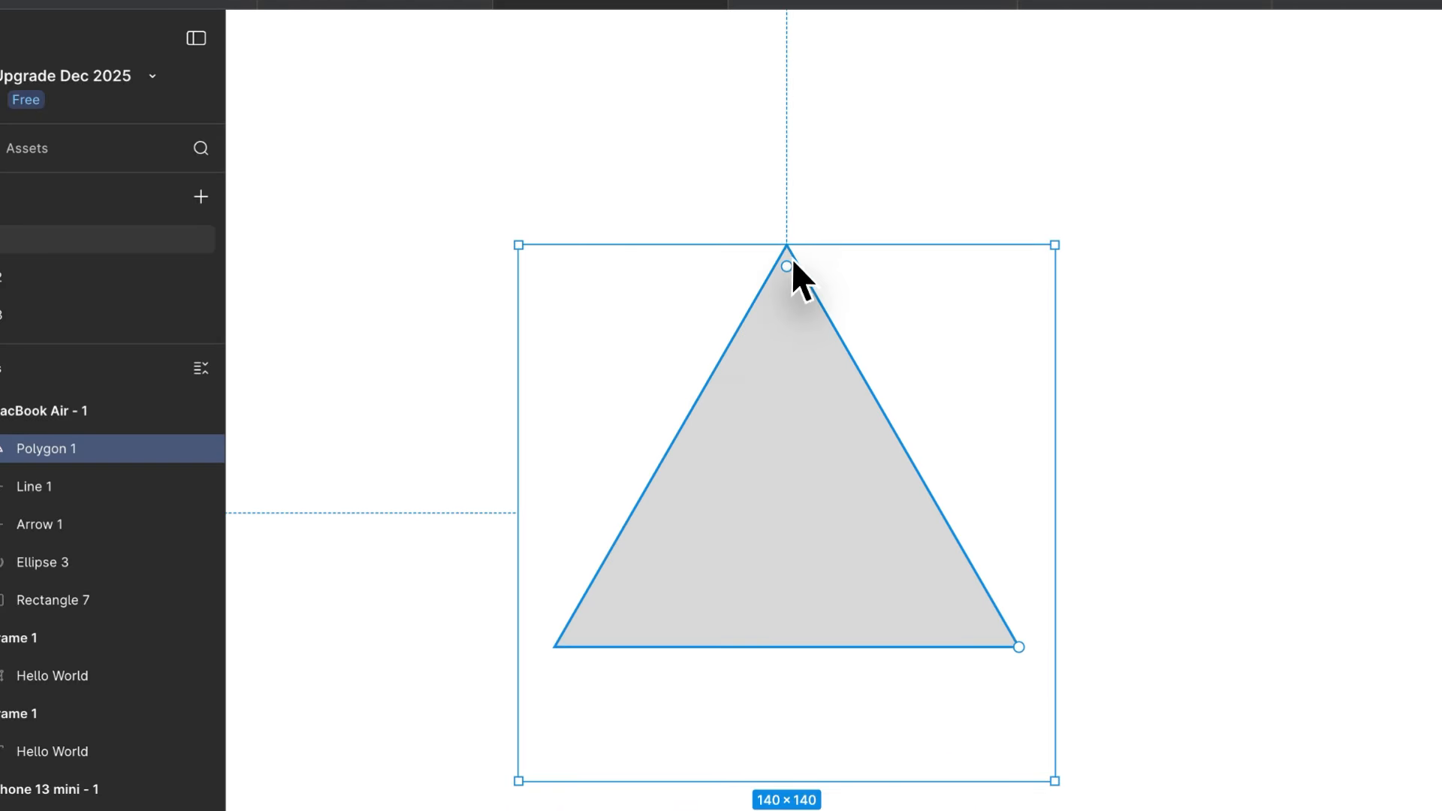
pyautogui.moveTo(788, 268); pyautogui.dragTo(824, 257)
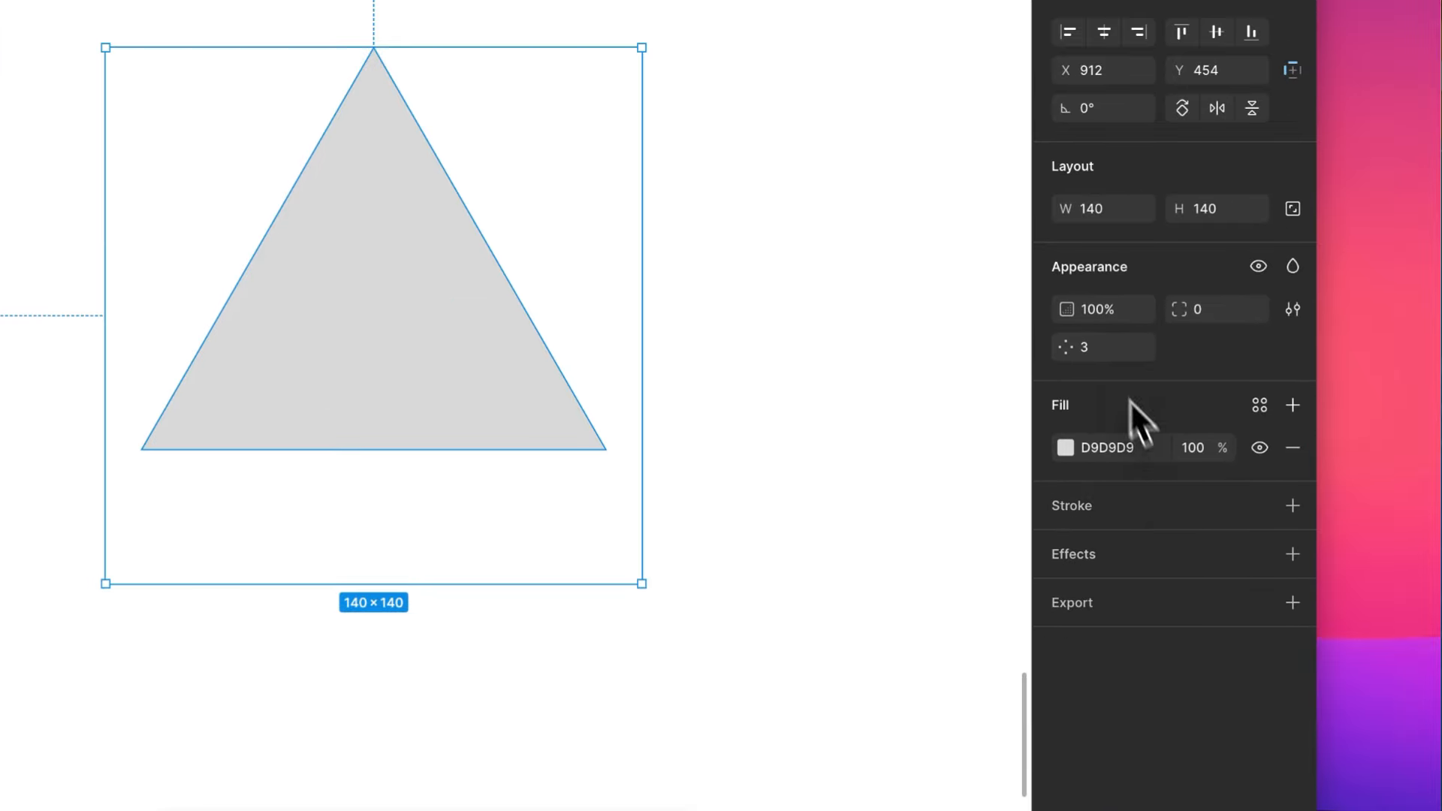
# - Raise the triangle's number of sides to 5
pyautogui.click(1172, 434)
pyautogui.press('Up')
pyautogui.press('Up')
pyautogui.press('Up')
pyautogui.press('Up')
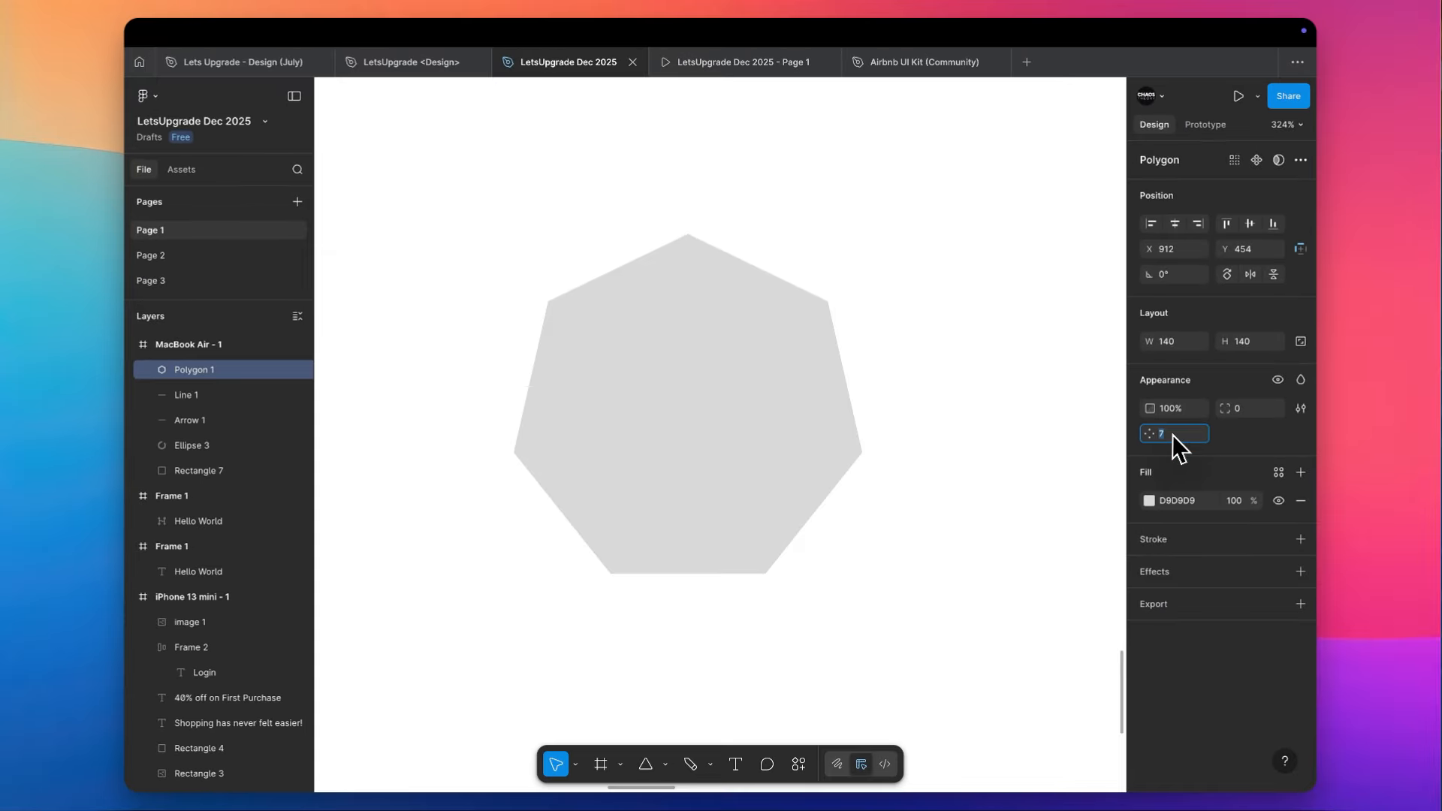
# - Raise the polygon's number of sides to 17
pyautogui.press('Up')
pyautogui.press('Up')
pyautogui.press('Up')
pyautogui.press('Up')
pyautogui.press('Up')
pyautogui.press('Up')
pyautogui.press('Up')
pyautogui.press('Up')
pyautogui.press('Up')
pyautogui.press('Up')
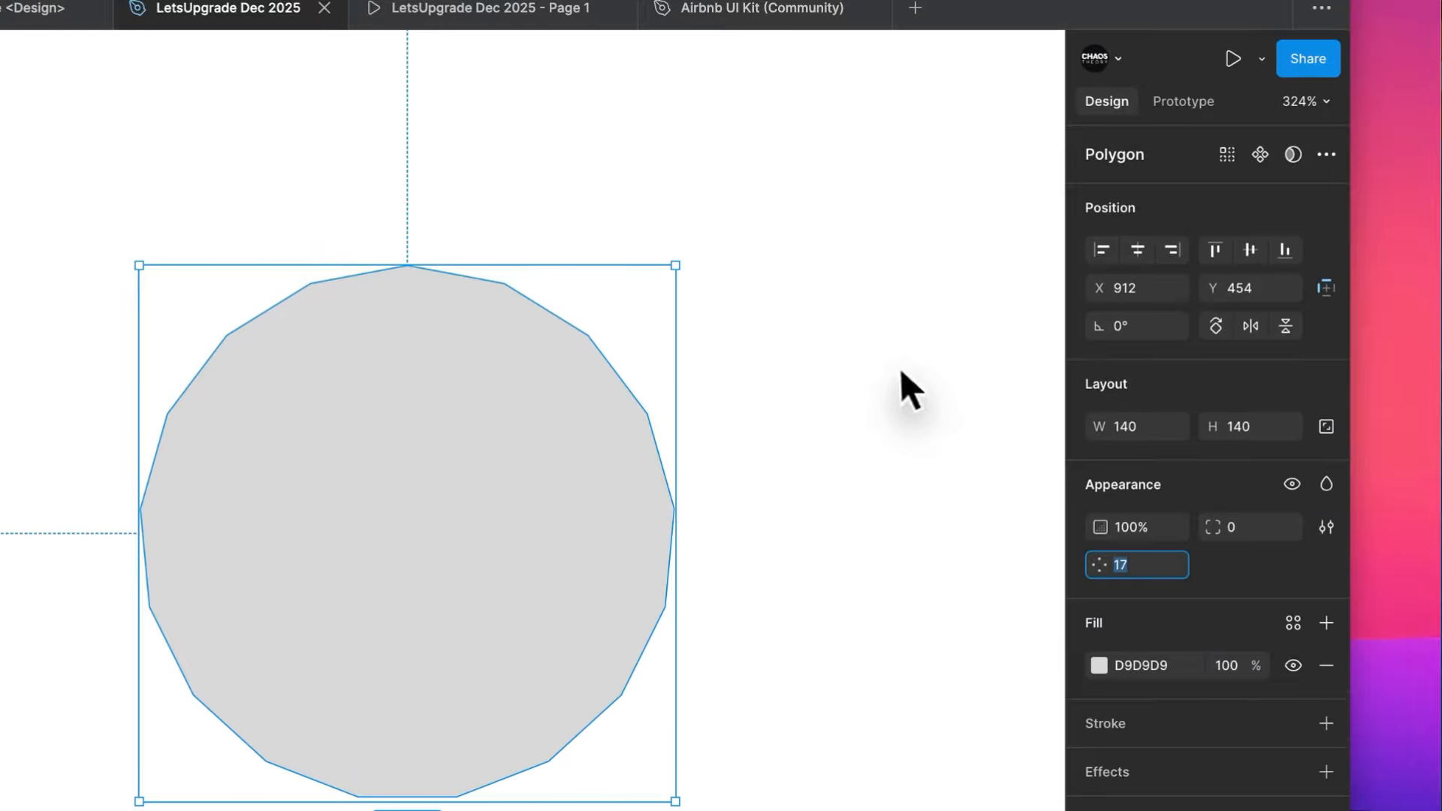
pyautogui.click(987, 311)
pyautogui.scroll(-5, 860, 386)
pyautogui.click(619, 419)
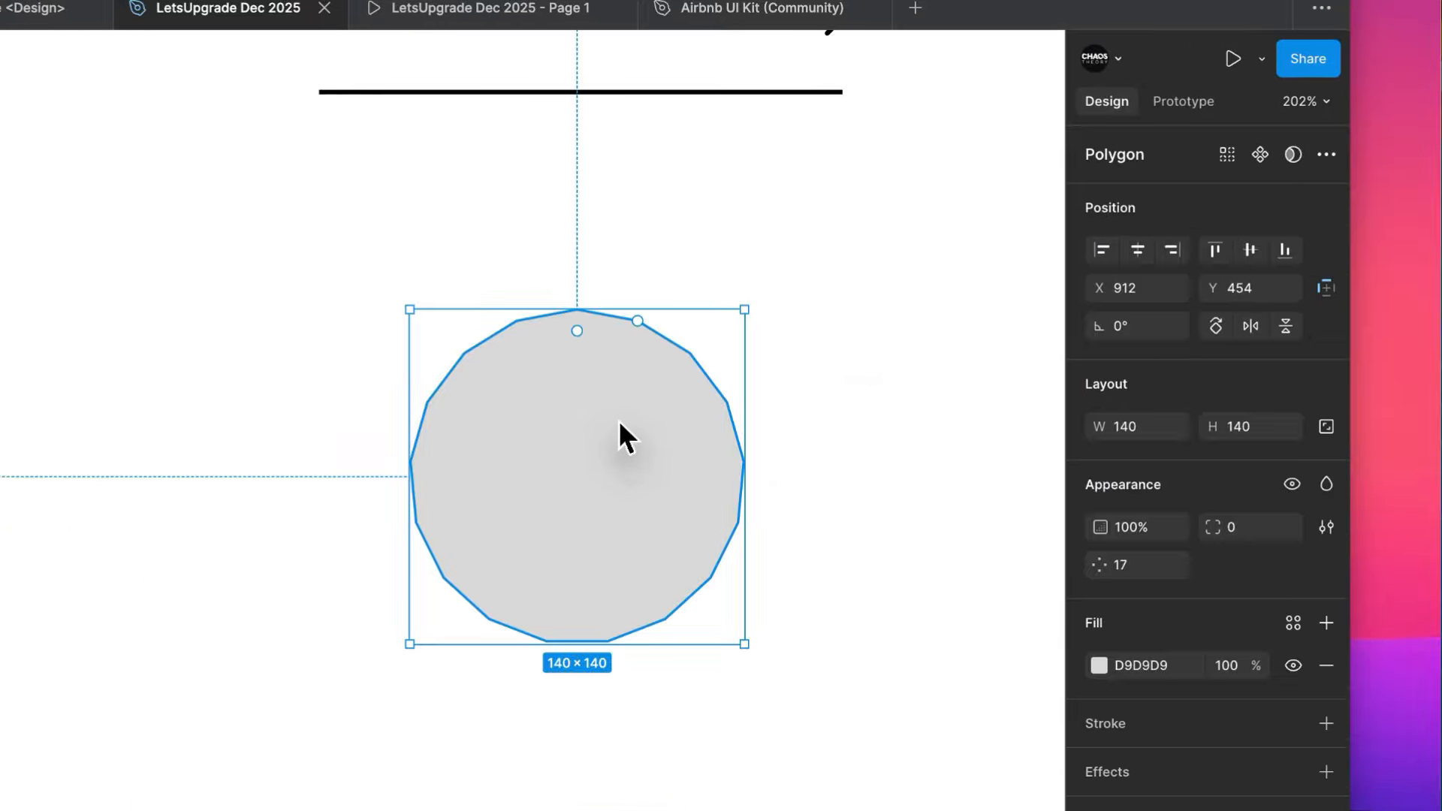
# - Draw a star of about 156 × 156 with the Star tool, in the empty area beside the polygon and below the ring
pyautogui.scroll(4, 618, 420)
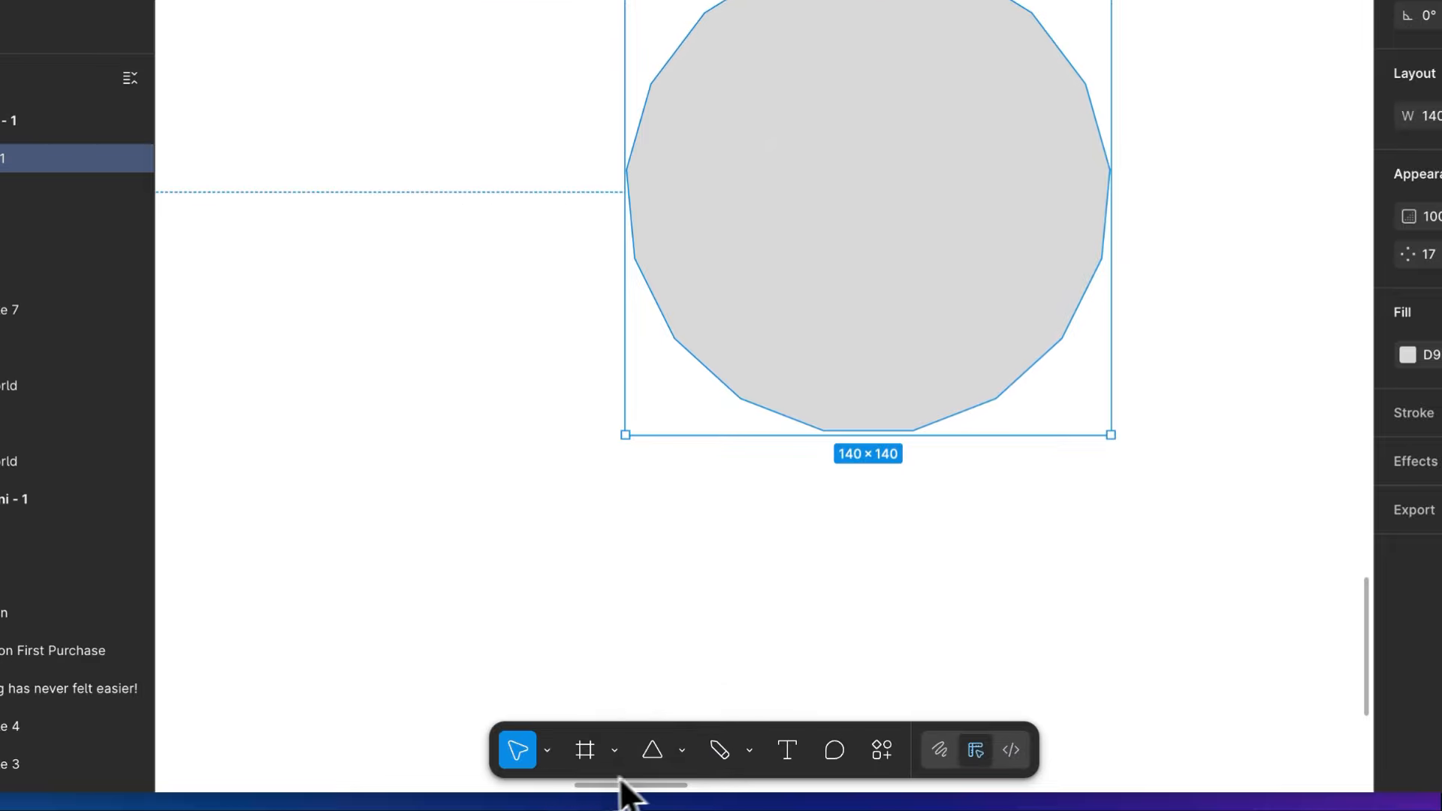
pyautogui.click(682, 751)
pyautogui.click(714, 679)
pyautogui.hscroll(-4, 629, 278)
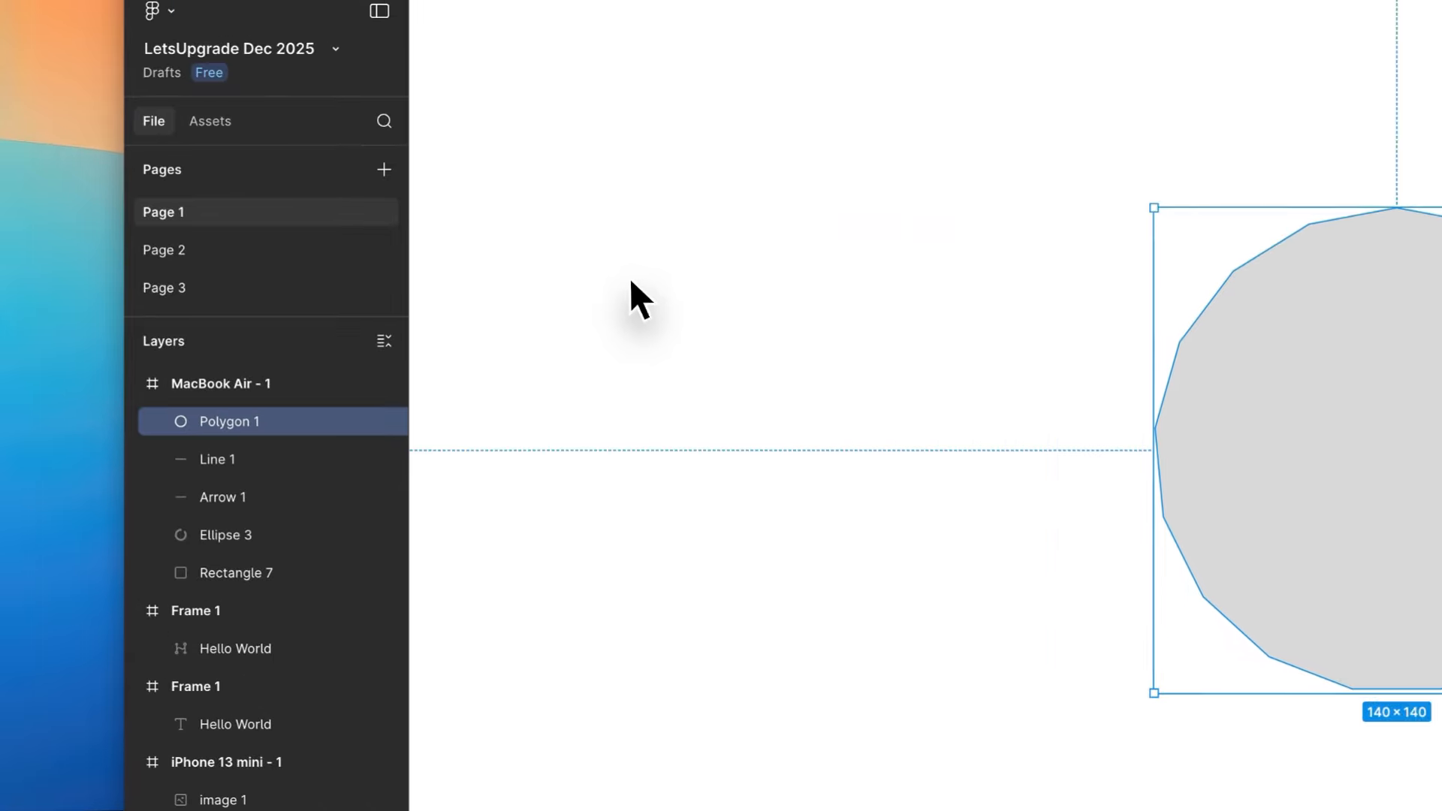
pyautogui.moveTo(667, 433); pyautogui.dragTo(574, 159)
pyautogui.moveTo(574, 284); pyautogui.dragTo(575, 283)
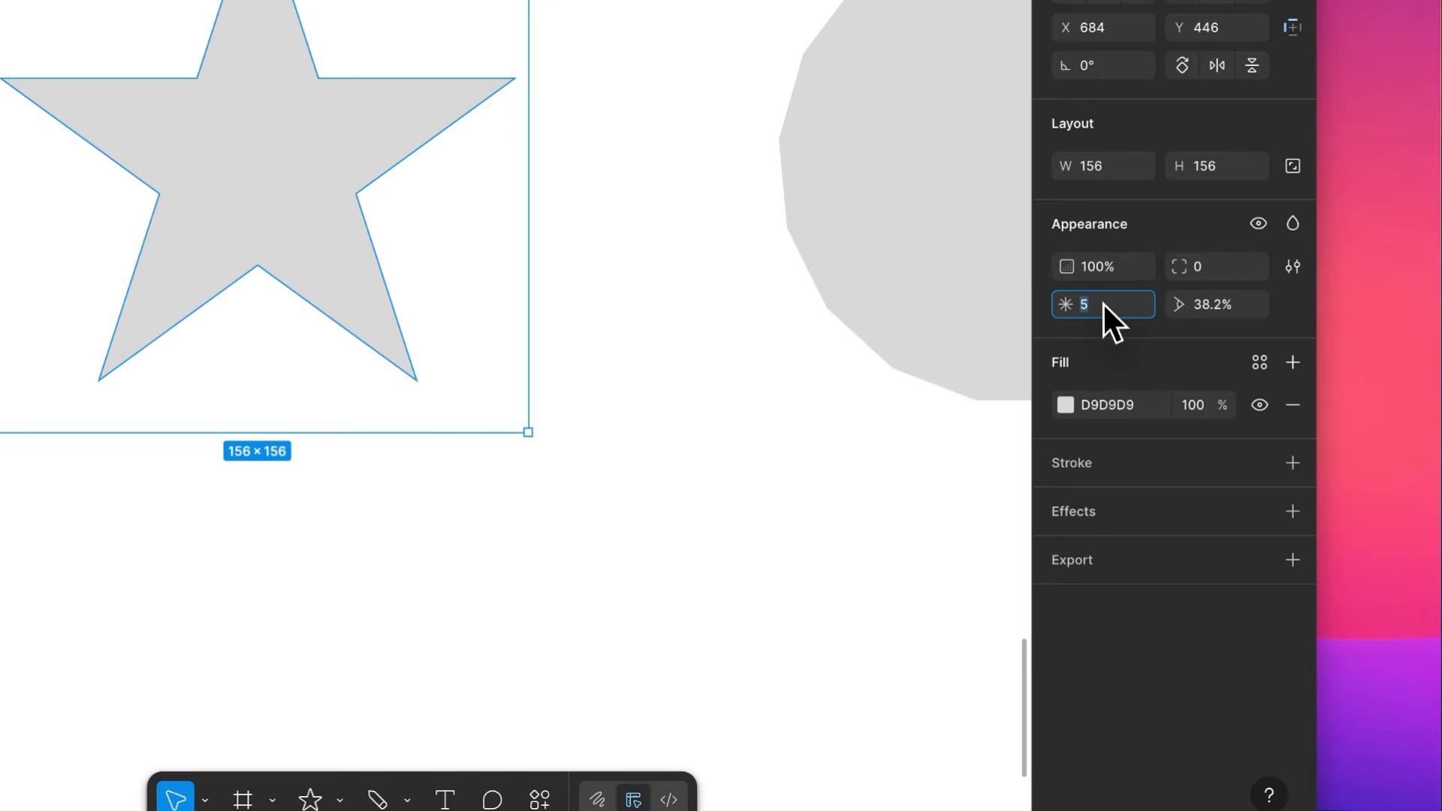
# - Raise the star's number of points to 9
pyautogui.click(1210, 309)
pyautogui.click(1116, 299)
pyautogui.press('Up')
pyautogui.press('Up')
pyautogui.press('Up')
pyautogui.press('Up')
# - Set the star's inner ratio to 80%
pyautogui.click(1214, 305)
pyautogui.press('Up')
pyautogui.press('Up')
pyautogui.press('Up')
pyautogui.press('Up')
pyautogui.press('Up')
pyautogui.press('Up')
pyautogui.press('Up')
pyautogui.press('Up')
pyautogui.press('Up')
pyautogui.press('Up')
pyautogui.press('Up')
pyautogui.press('Up')
pyautogui.press('Up')
pyautogui.press('Up')
pyautogui.press('Up')
pyautogui.press('Up')
pyautogui.press('Up')
pyautogui.press('Up')
pyautogui.press('Up')
pyautogui.press('Up')
pyautogui.scroll(5, 532, 201)
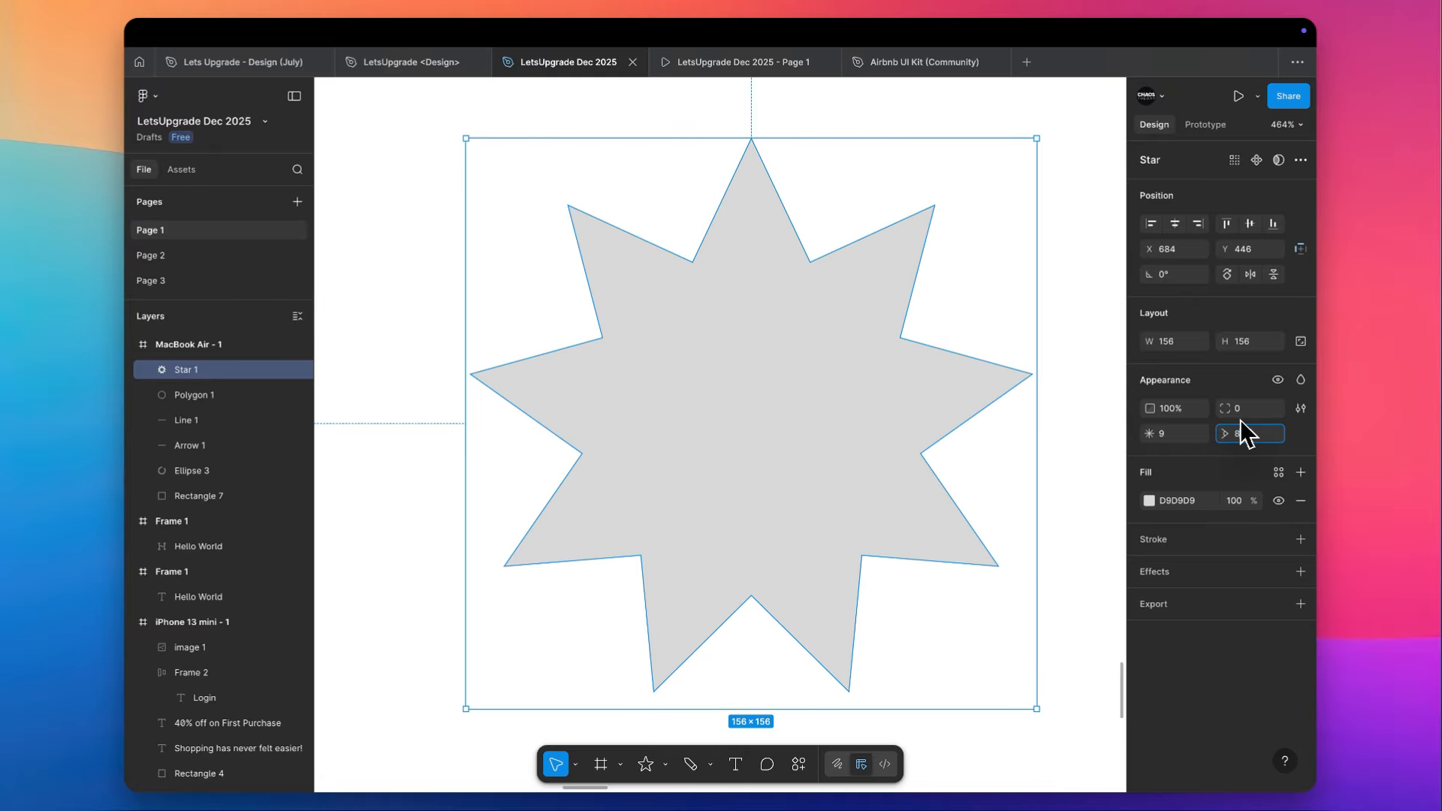
pyautogui.write('80')
pyautogui.press('Return')
pyautogui.scroll(-5, 820, 393)
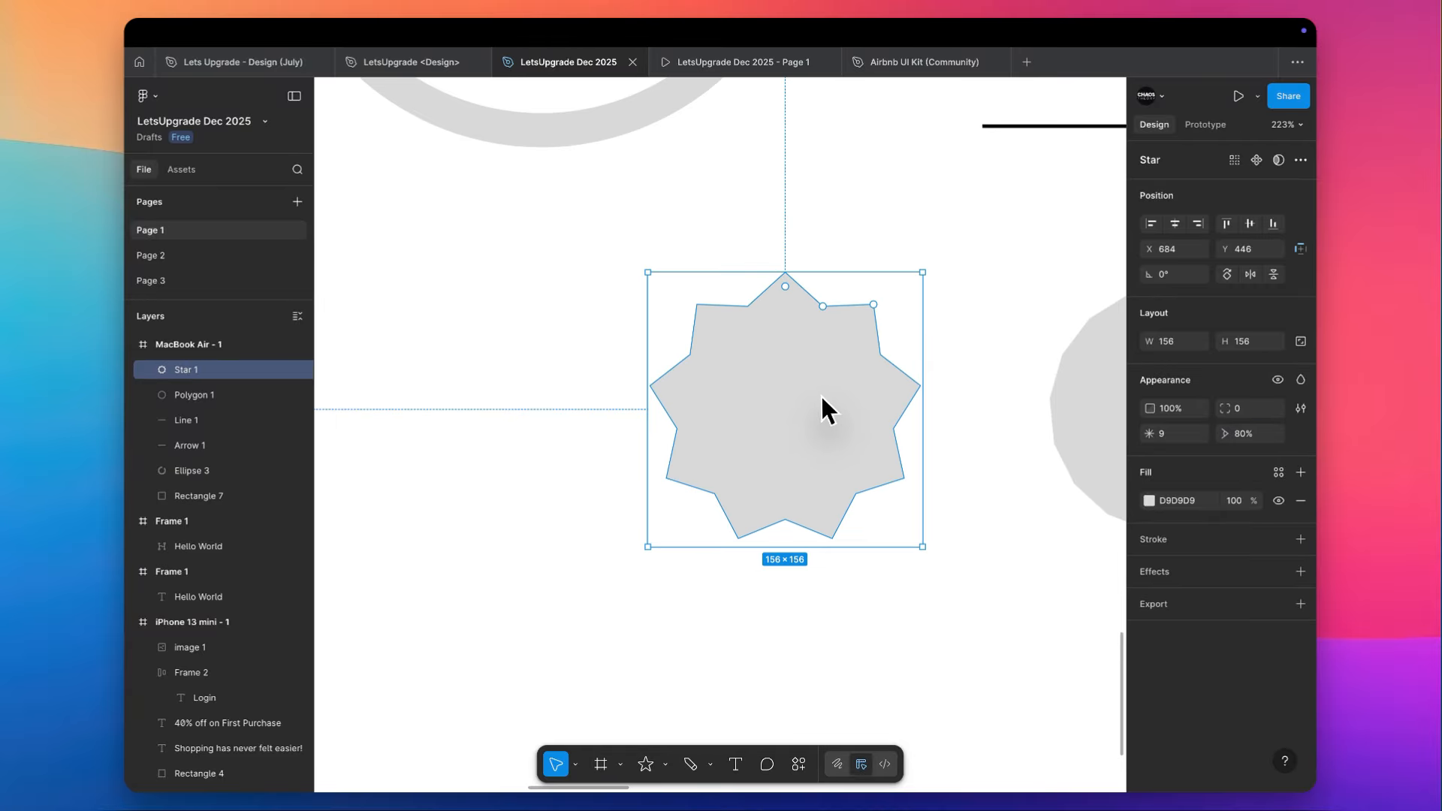
pyautogui.hscroll(3, 820, 393)
# - Set the nine-pointed star's ratio to 96%, making it almost as round as the polygon, and deselect it
pyautogui.click(1232, 348)
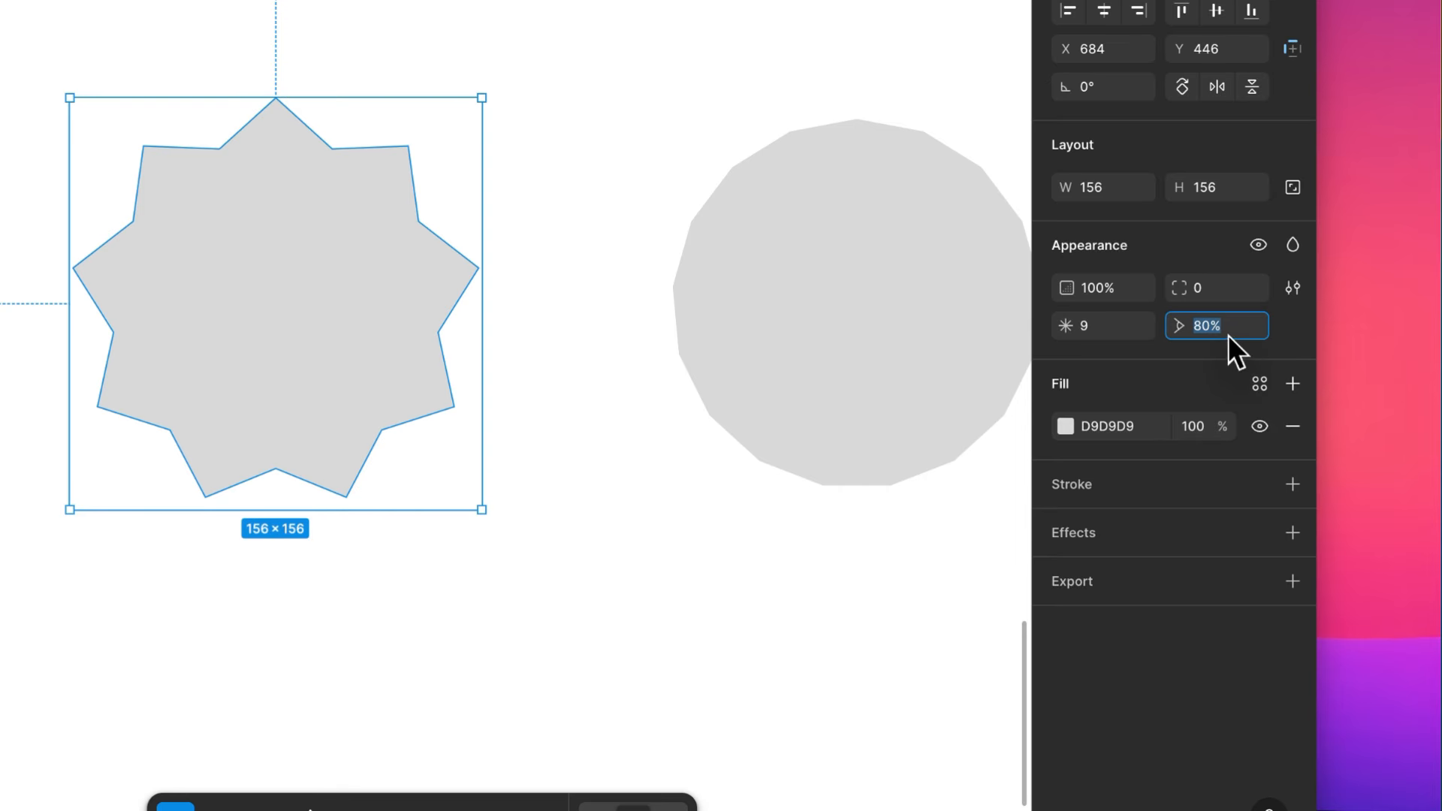
pyautogui.write('96')
pyautogui.press('Return')
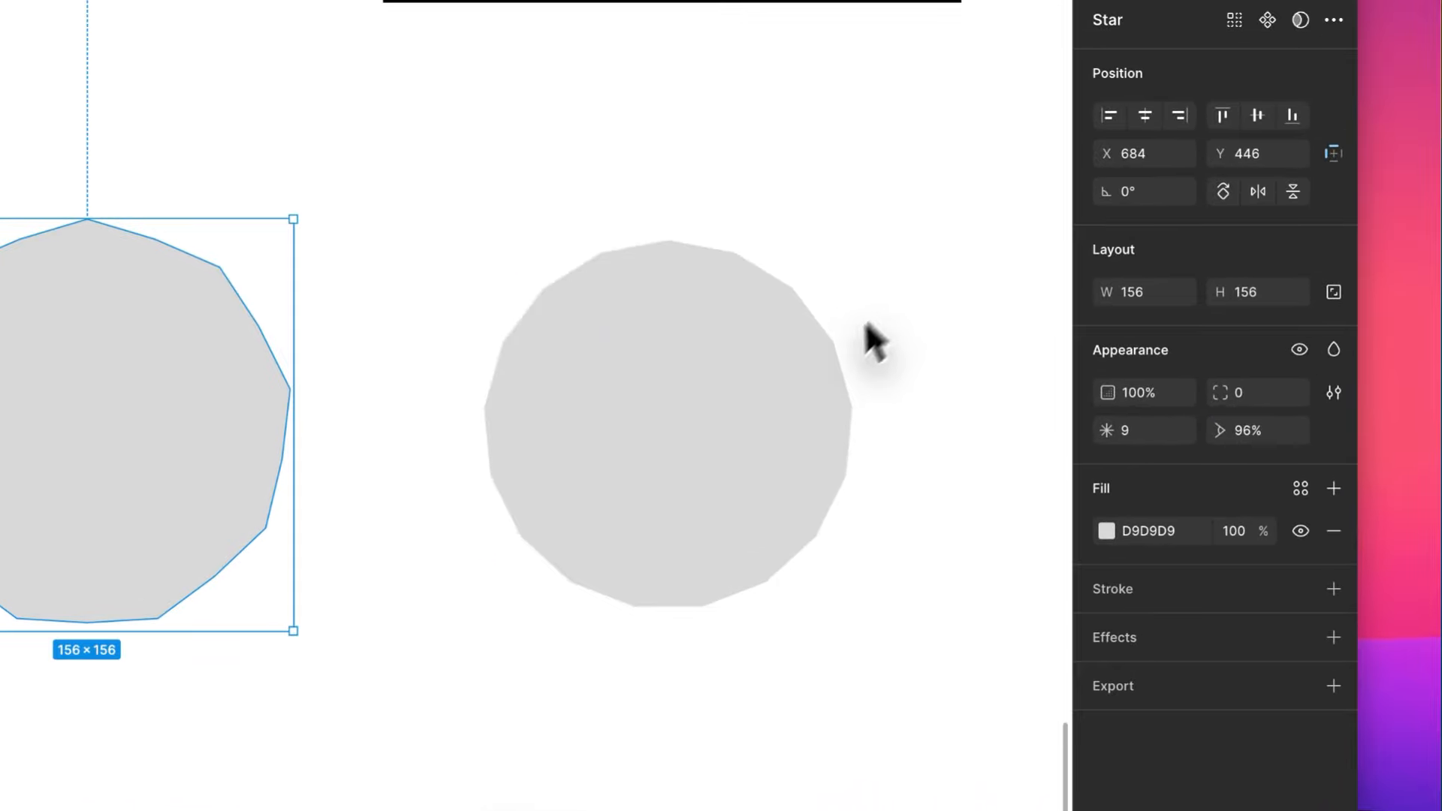
pyautogui.click(793, 391)
pyautogui.click(291, 316)
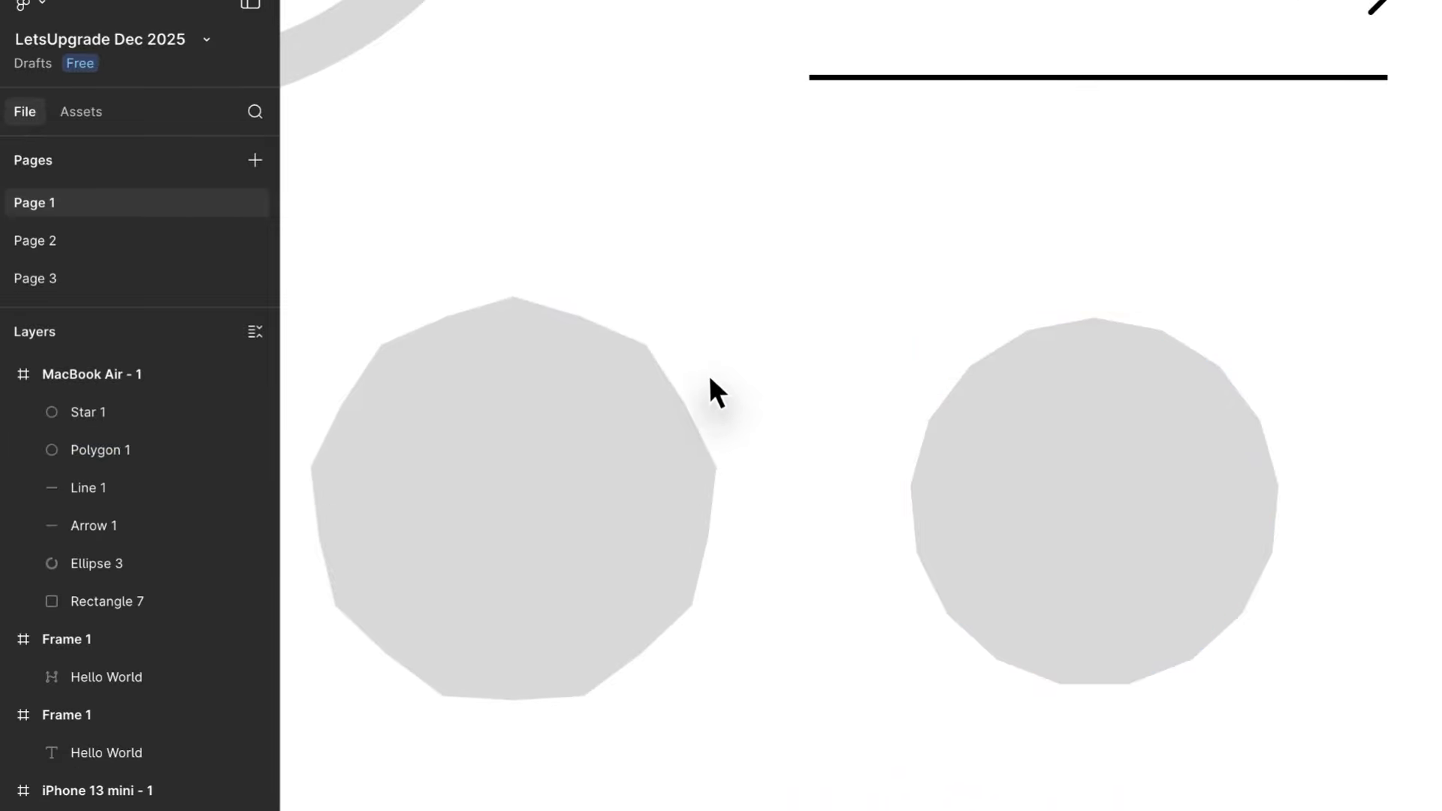
pyautogui.hscroll(-3, 710, 379)
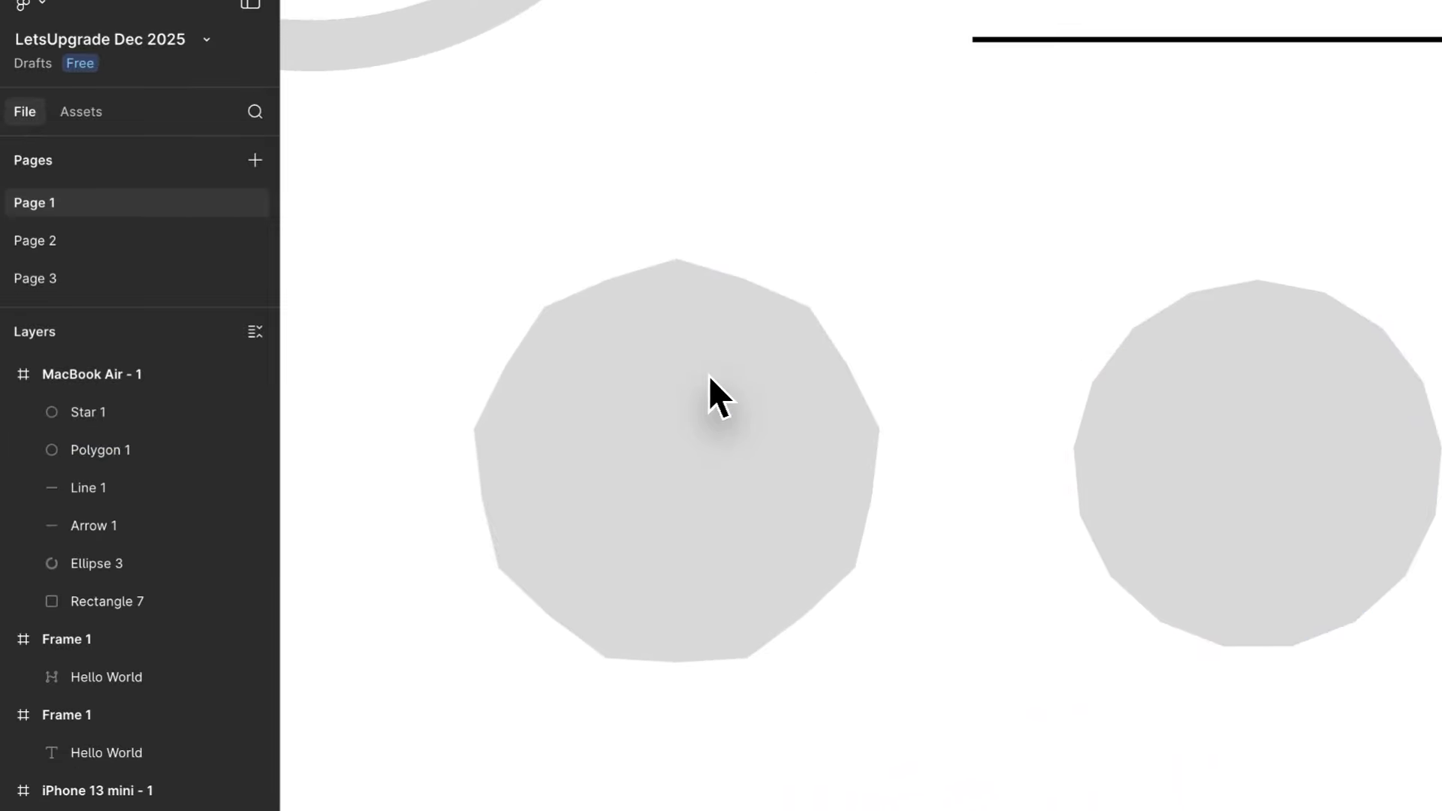
# - Place the image pexels-pixabay-268134.jpg from Downloads into the star as its fill
pyautogui.scroll(-3, 710, 379)
pyautogui.click(629, 751)
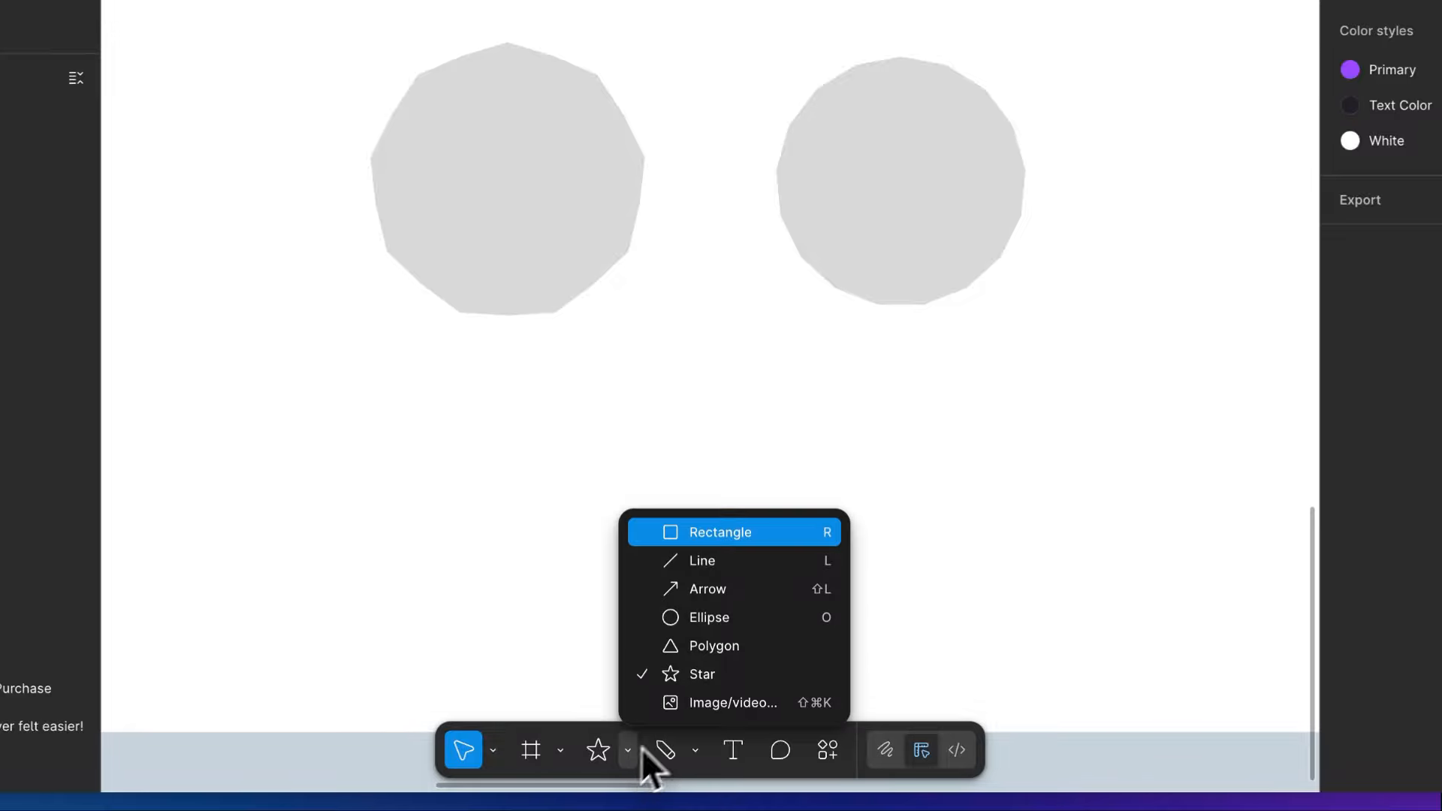
pyautogui.click(760, 704)
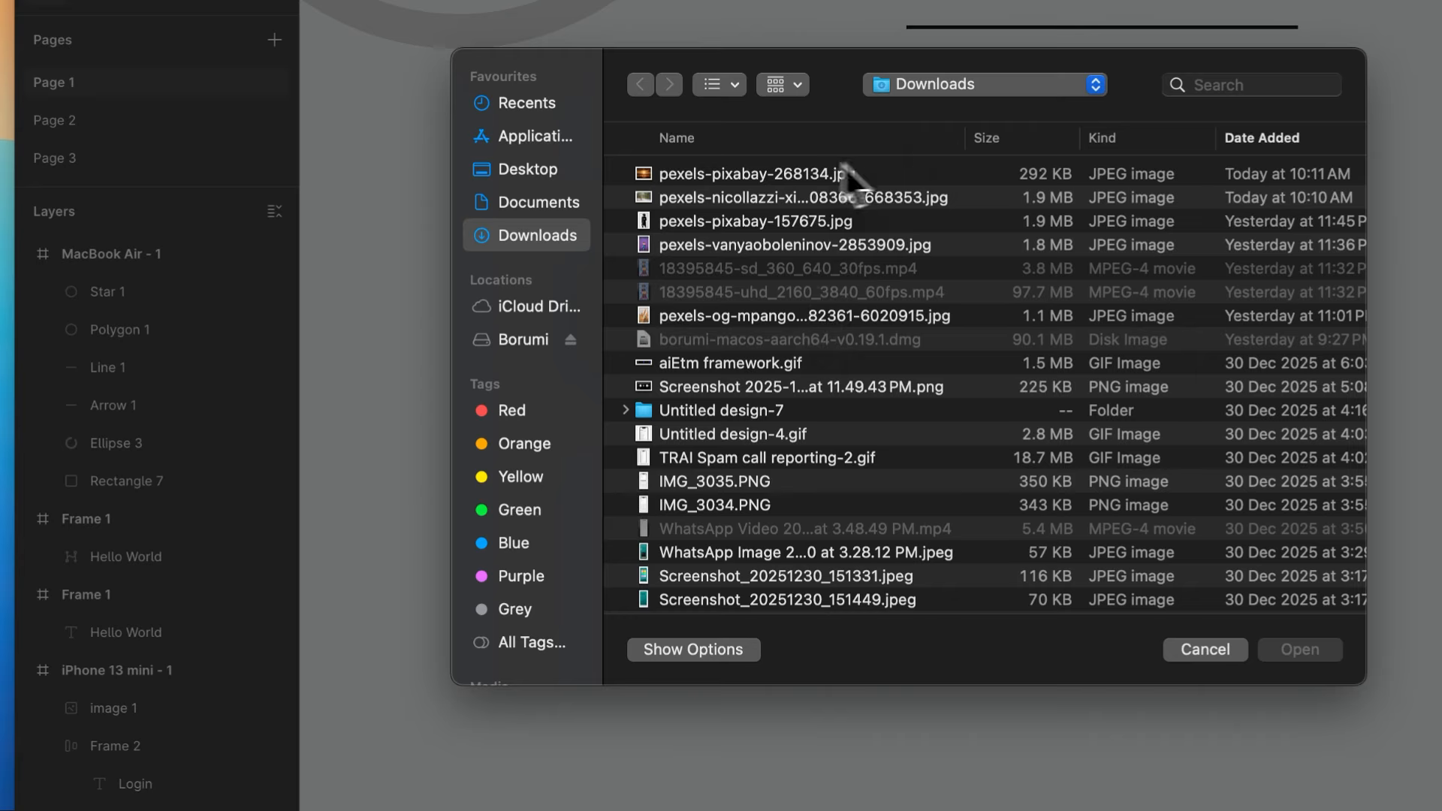
pyautogui.doubleClick(772, 177)
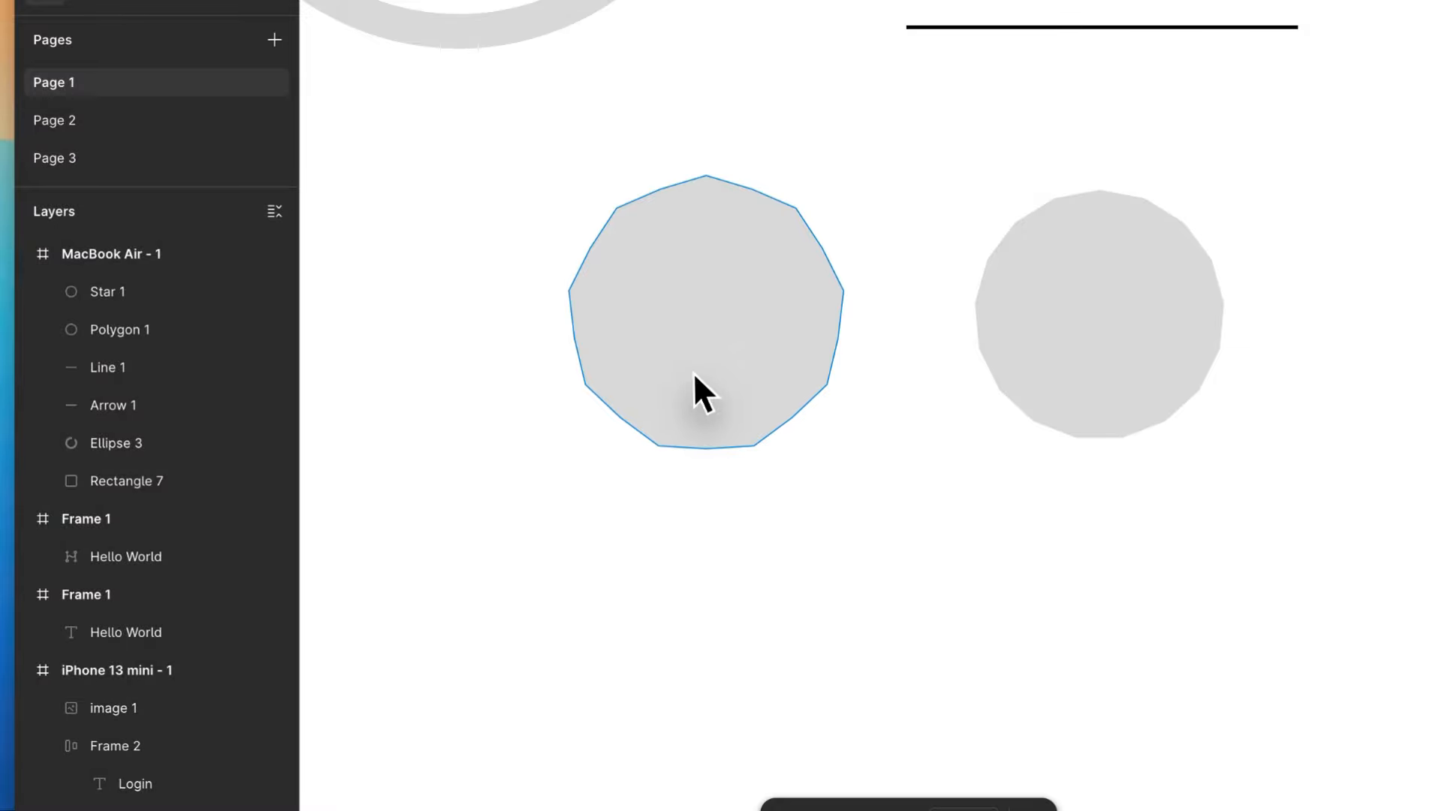
pyautogui.click(692, 373)
pyautogui.scroll(5, 692, 372)
pyautogui.scroll(-3, 692, 372)
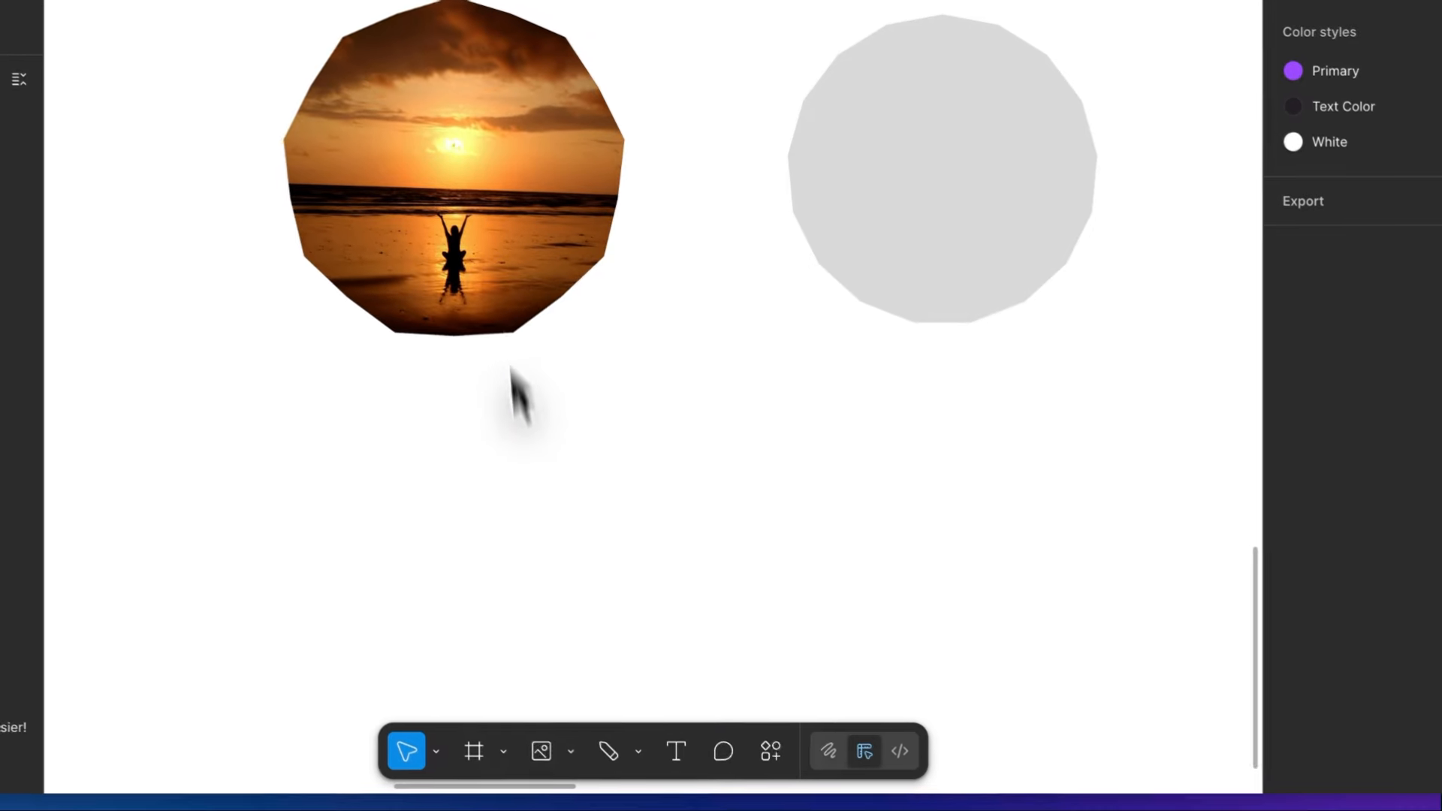
pyautogui.click(634, 750)
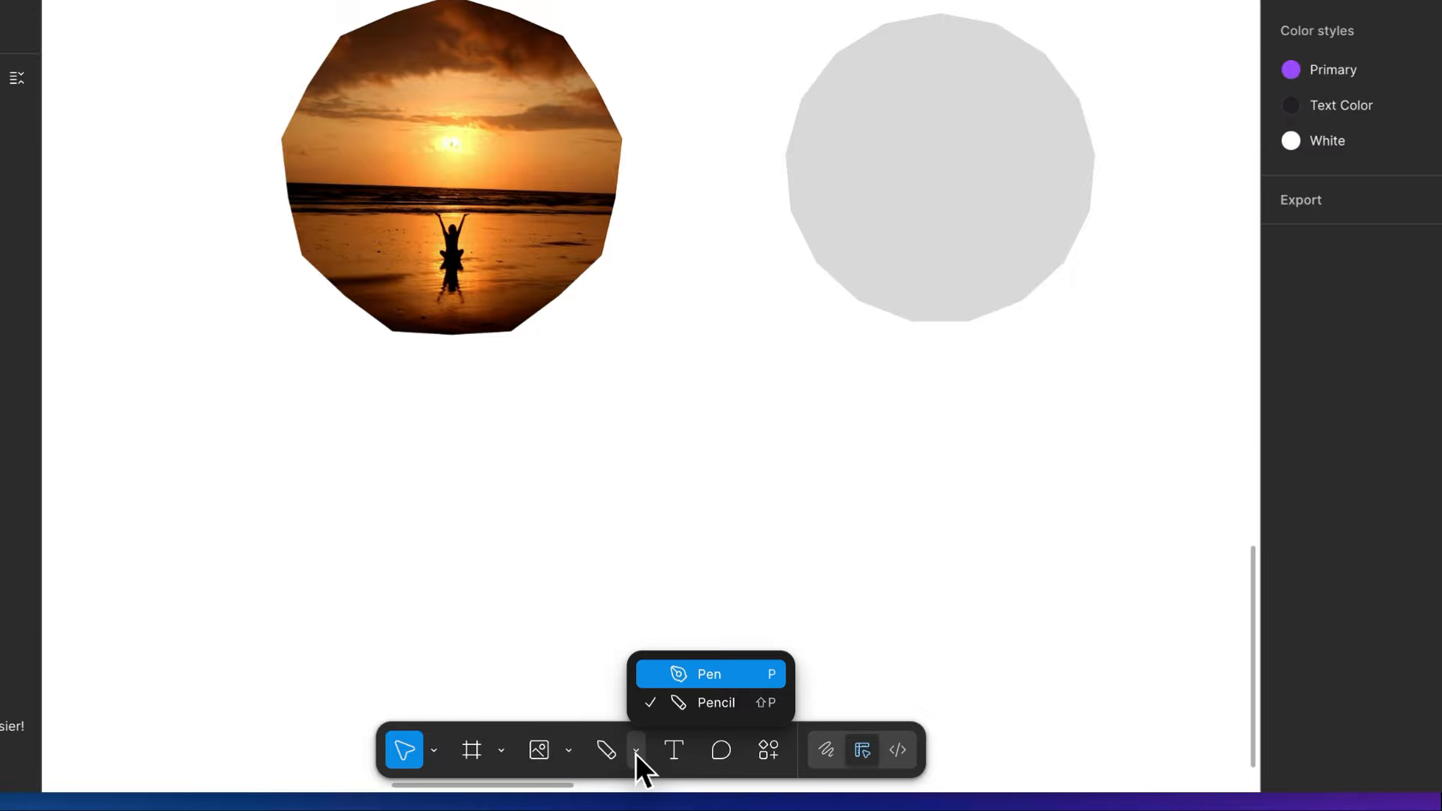
pyautogui.click(684, 676)
pyautogui.hscroll(2, 684, 682)
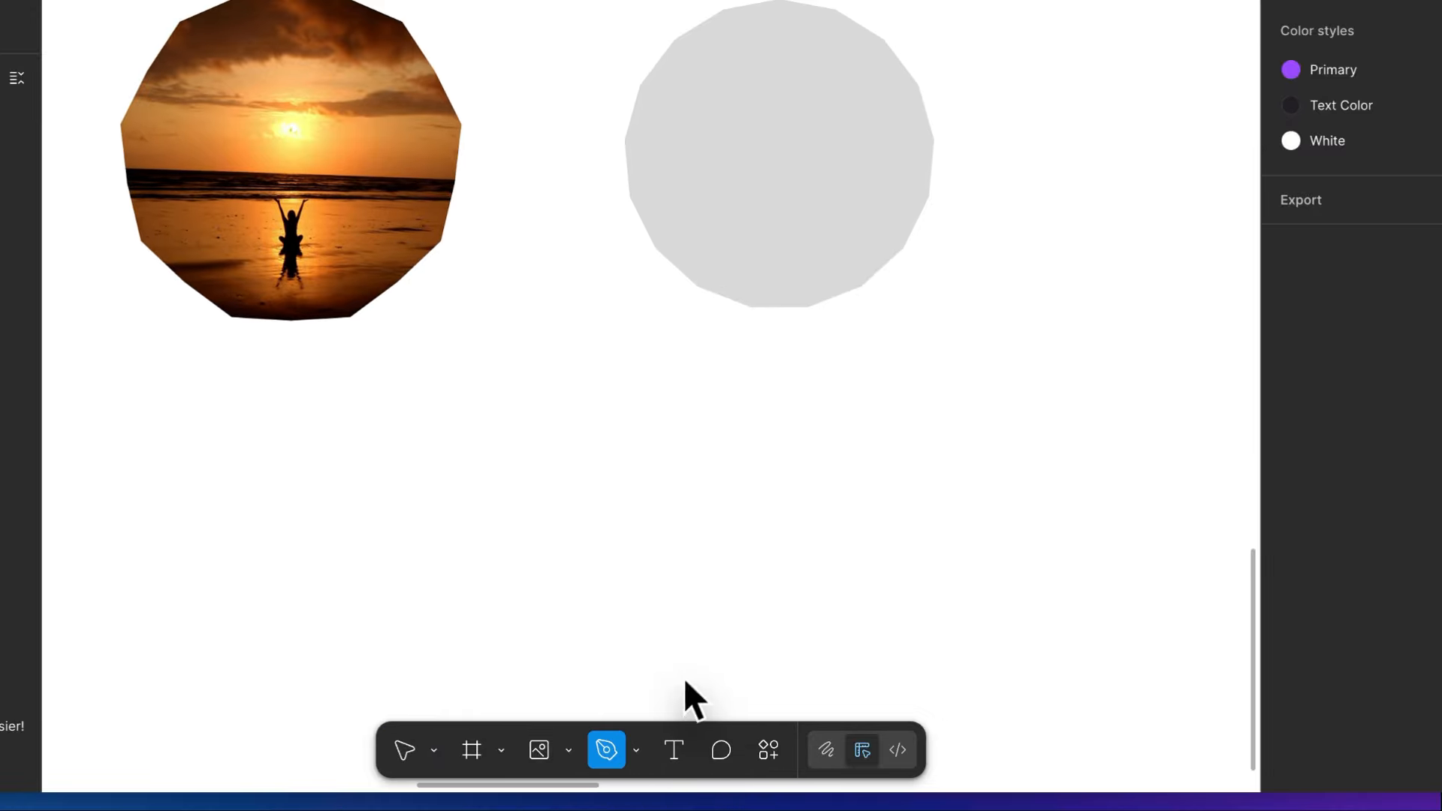
pyautogui.scroll(7, 782, 438)
pyautogui.hscroll(-5, 783, 439)
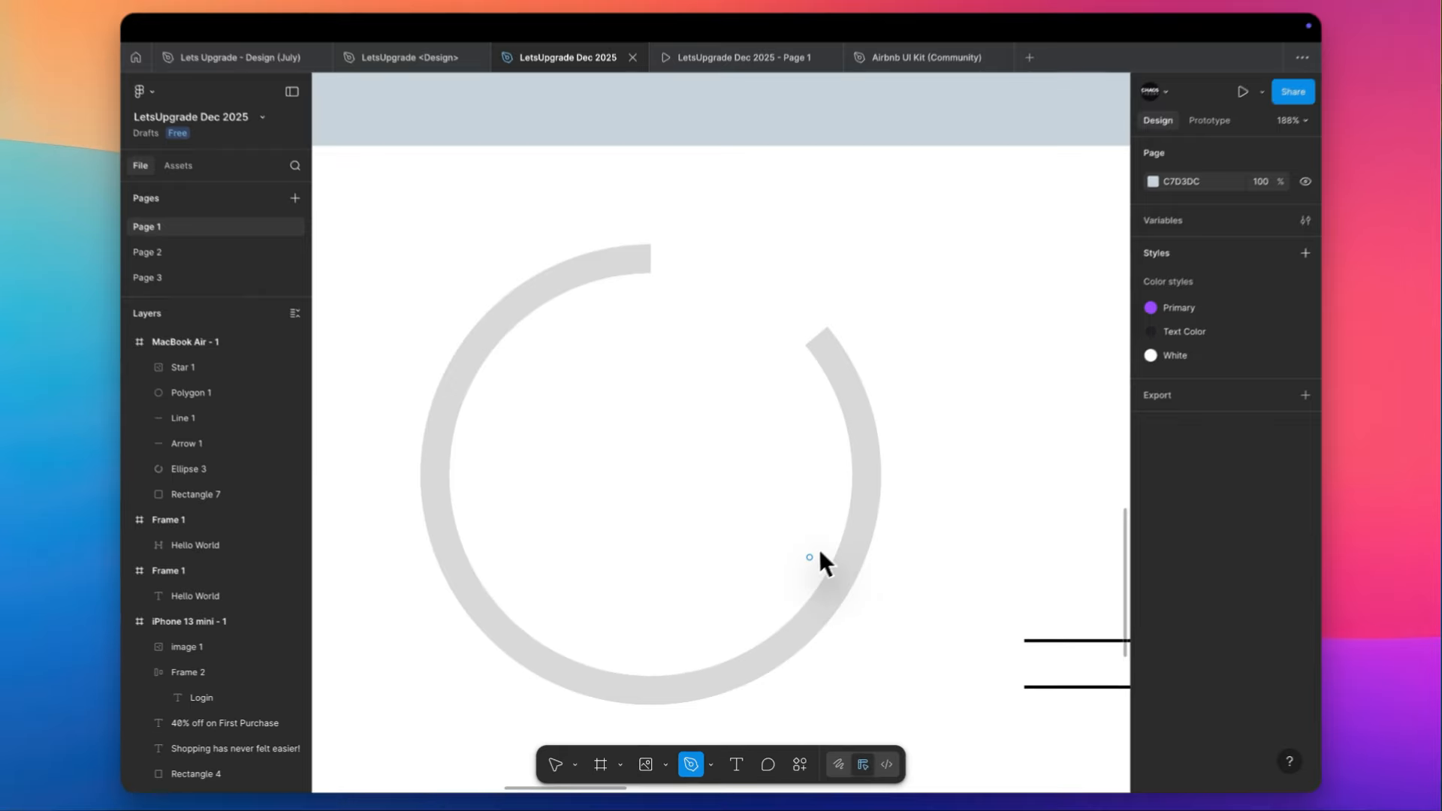
pyautogui.scroll(1, 809, 557)
pyautogui.hscroll(-1, 809, 557)
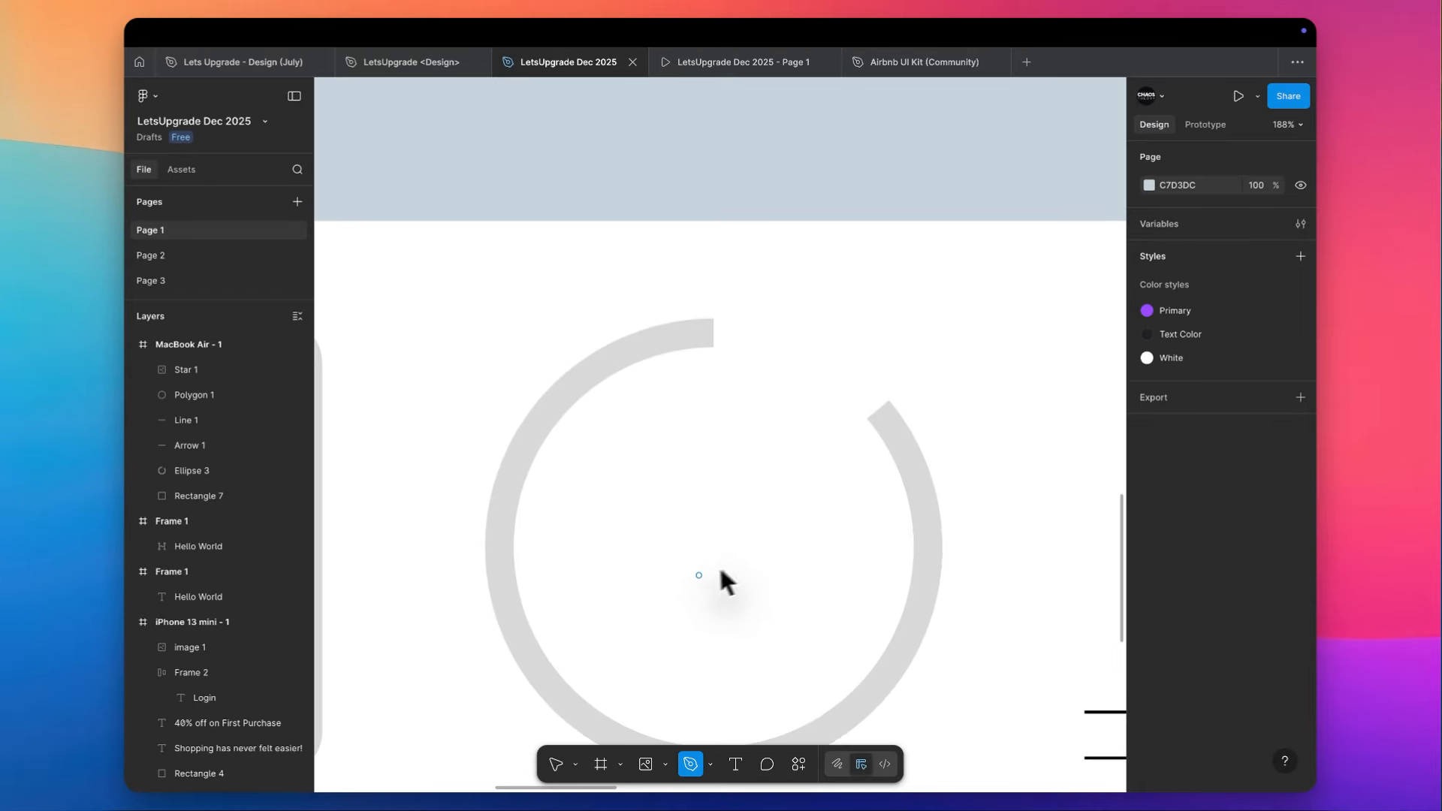
pyautogui.scroll(-1, 697, 550)
pyautogui.hscroll(-2, 697, 551)
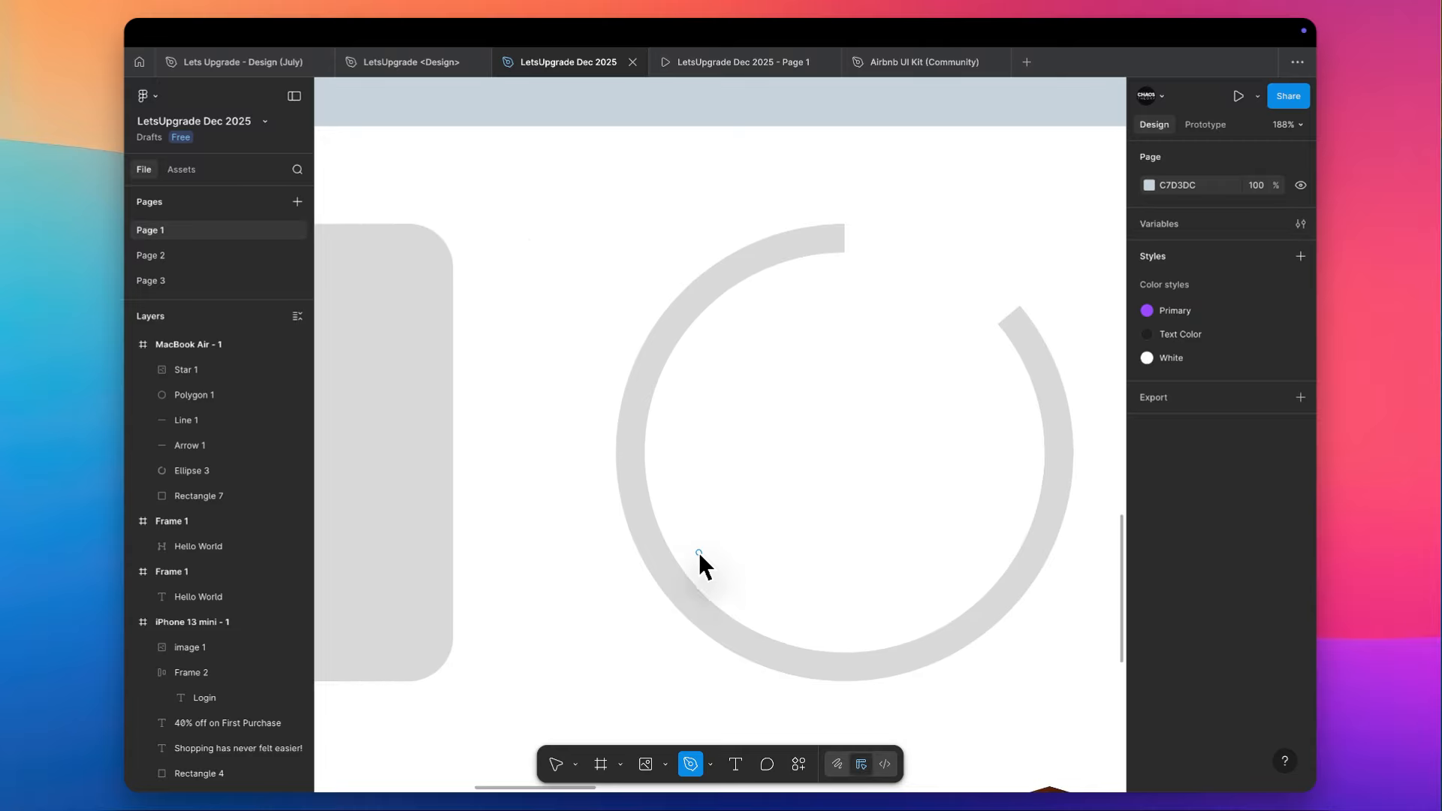
pyautogui.hscroll(-3, 698, 552)
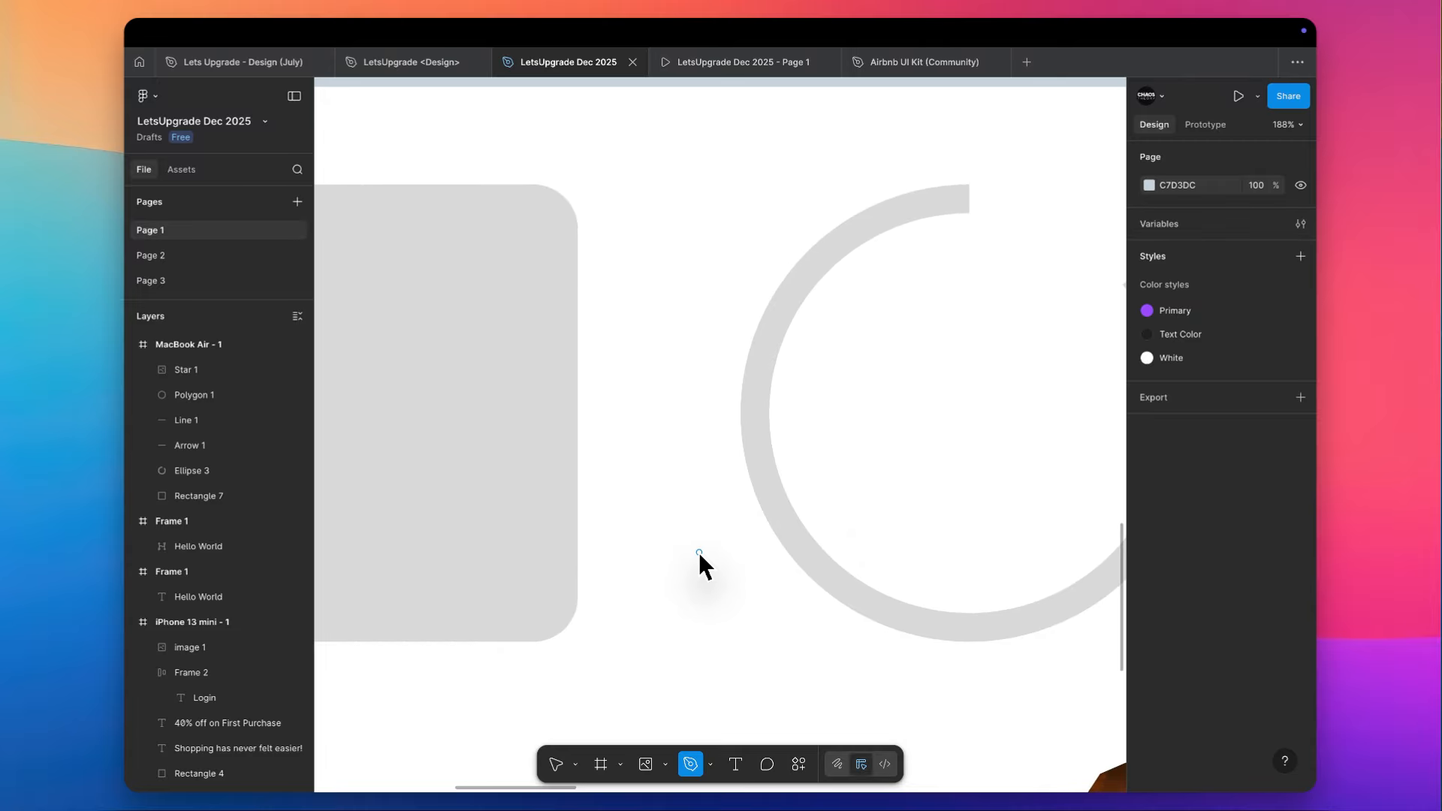
pyautogui.scroll(-5, 698, 552)
pyautogui.scroll(5, 658, 396)
pyautogui.scroll(-5, 658, 396)
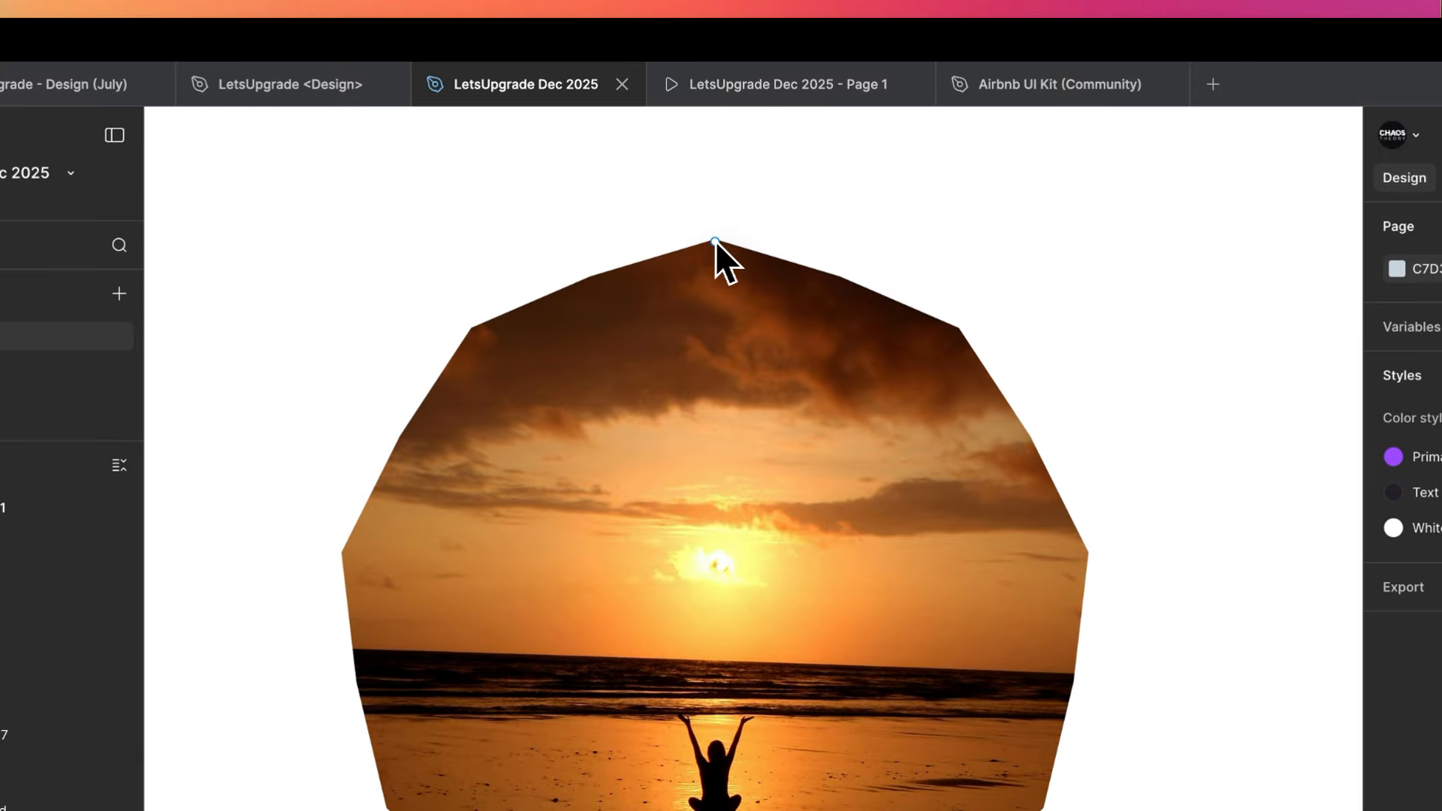
pyautogui.click(695, 166)
pyautogui.moveTo(715, 241); pyautogui.dragTo(725, 697)
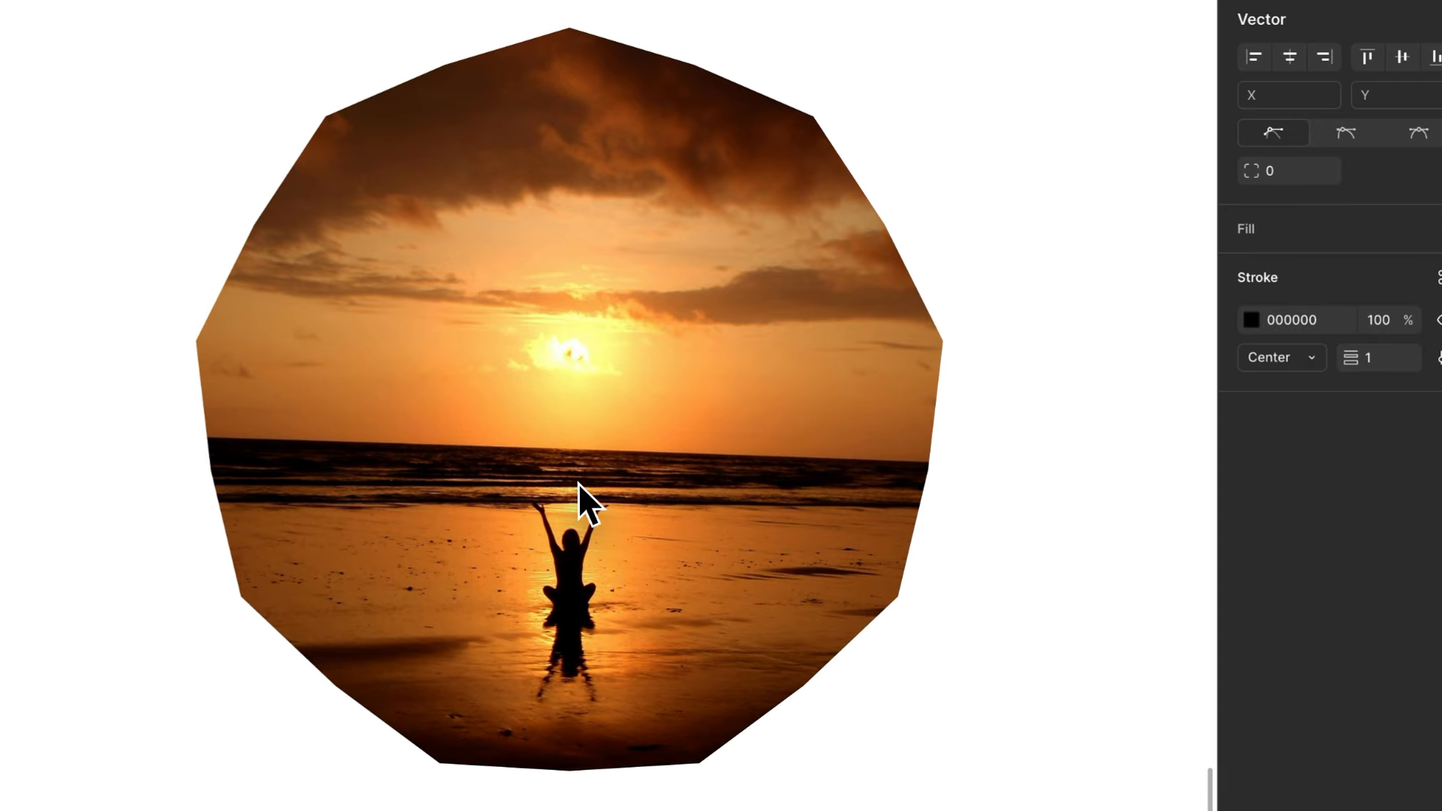
pyautogui.press('v')
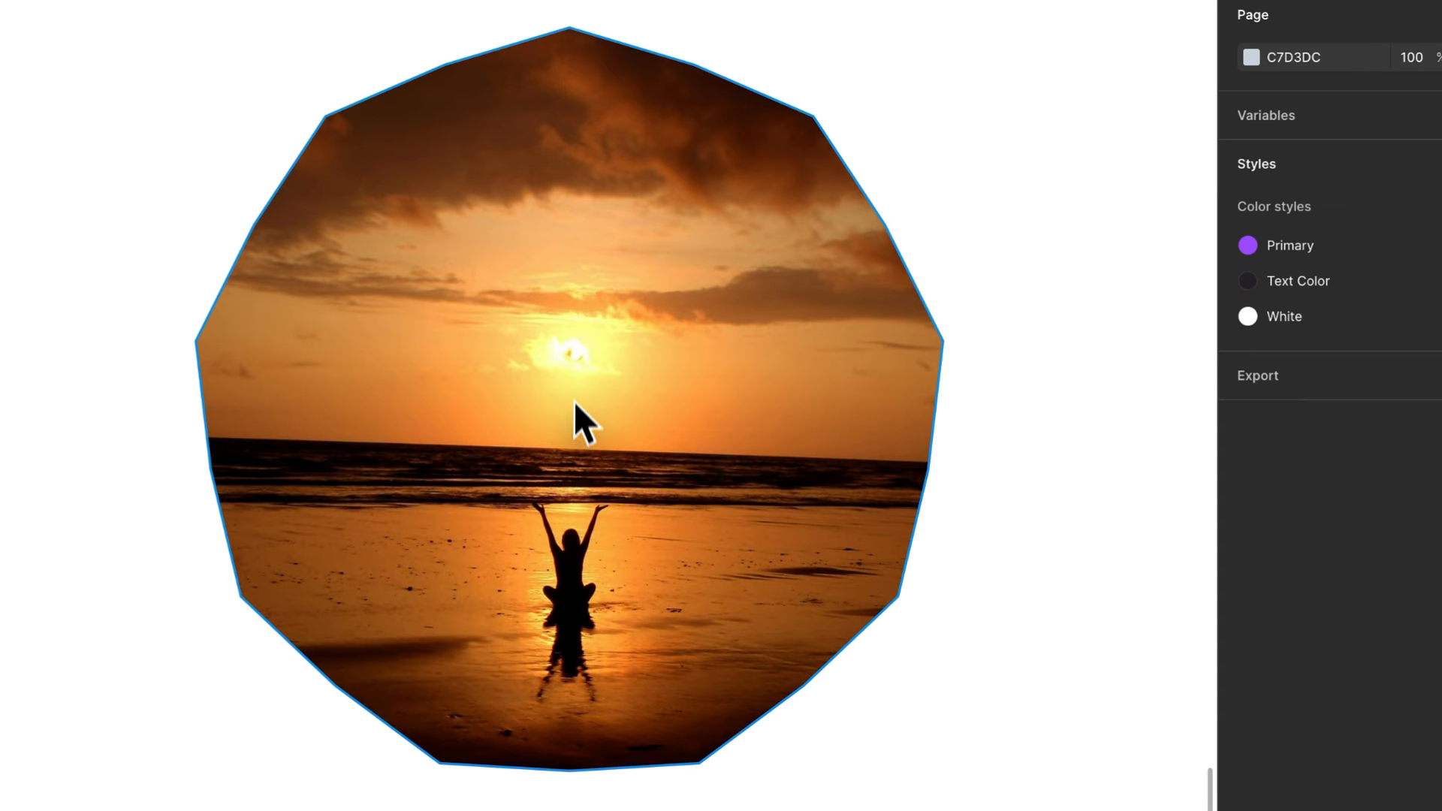